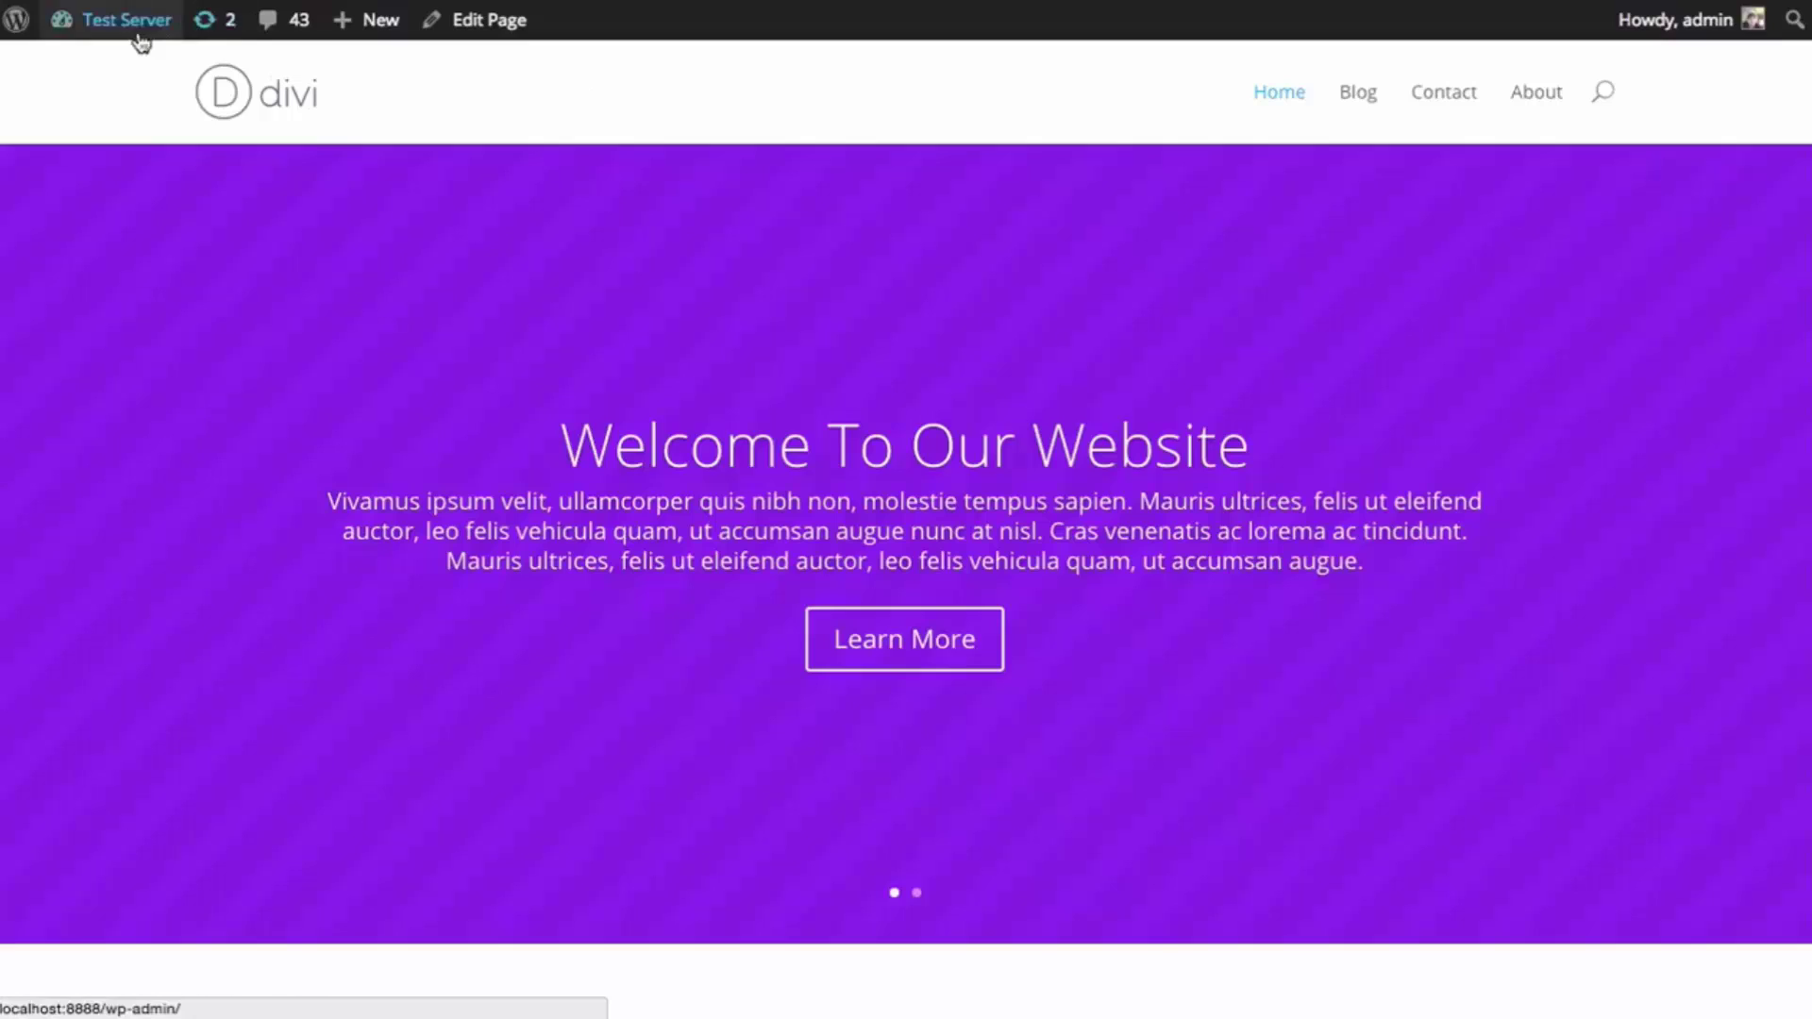
# Open the Bloom plugin's Optin Forms page in the site's WordPress dashboard
pyautogui.moveTo(124, 33)
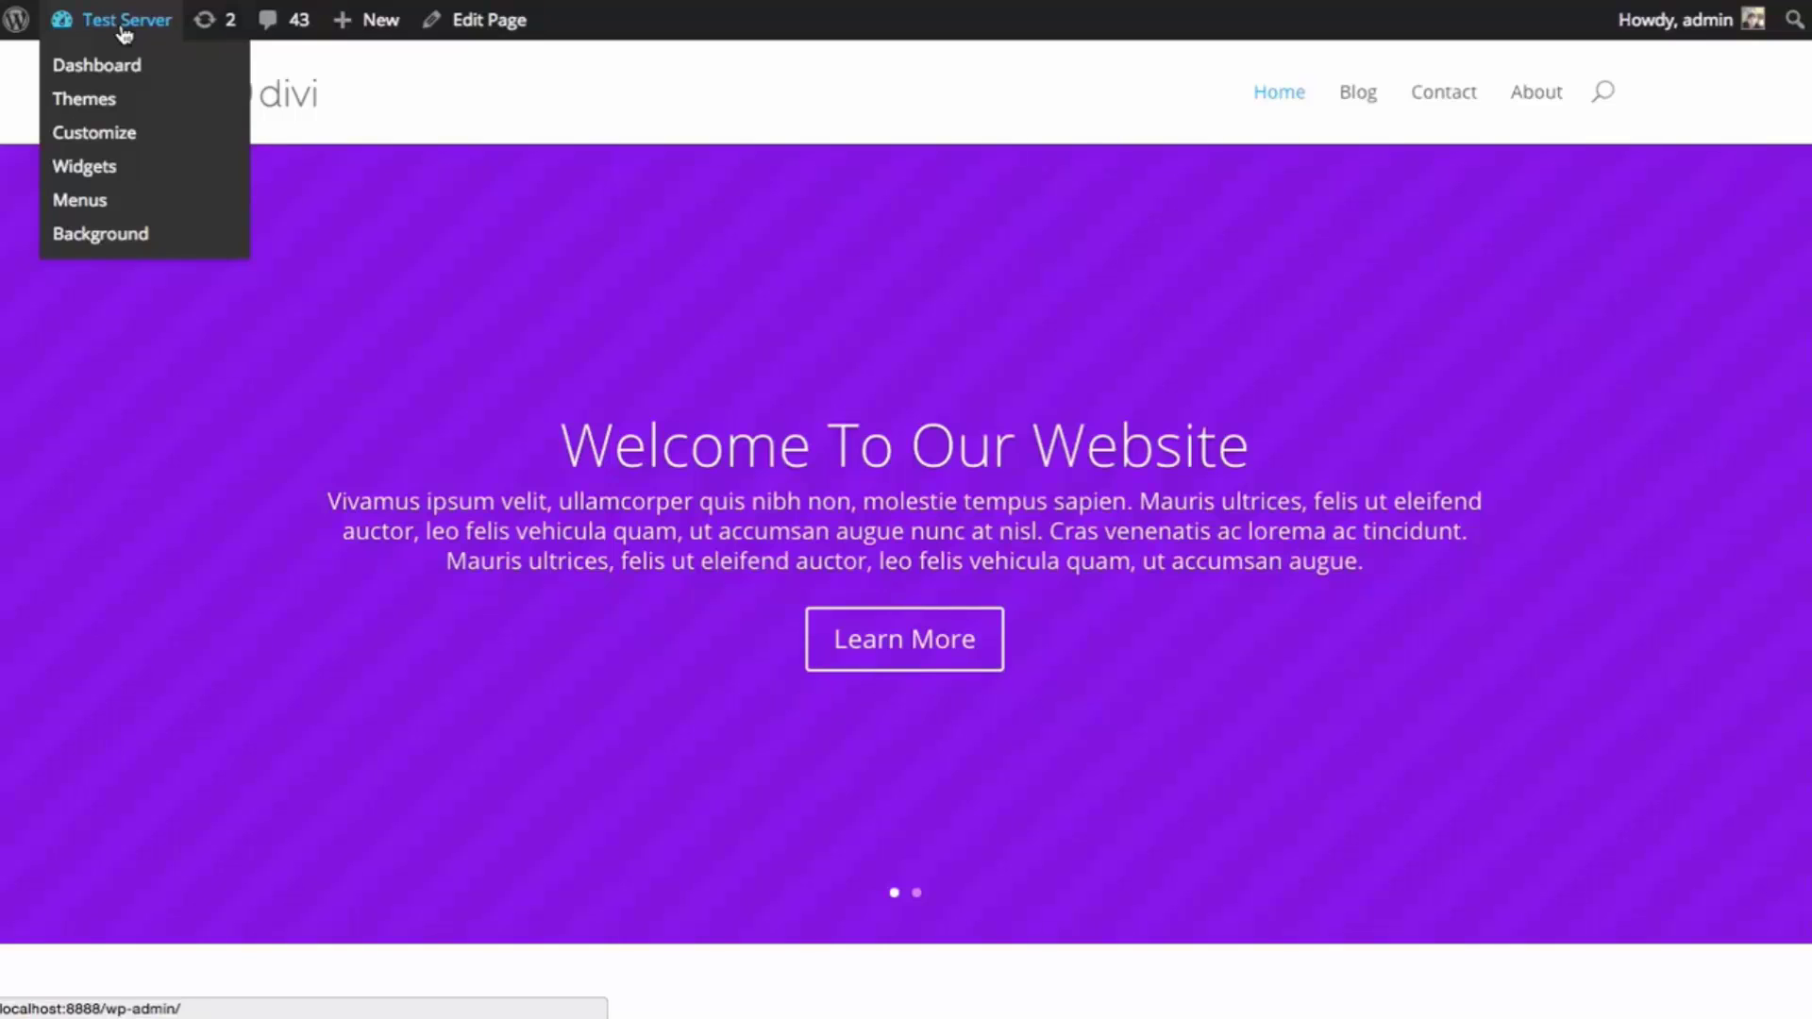
pyautogui.click(124, 33)
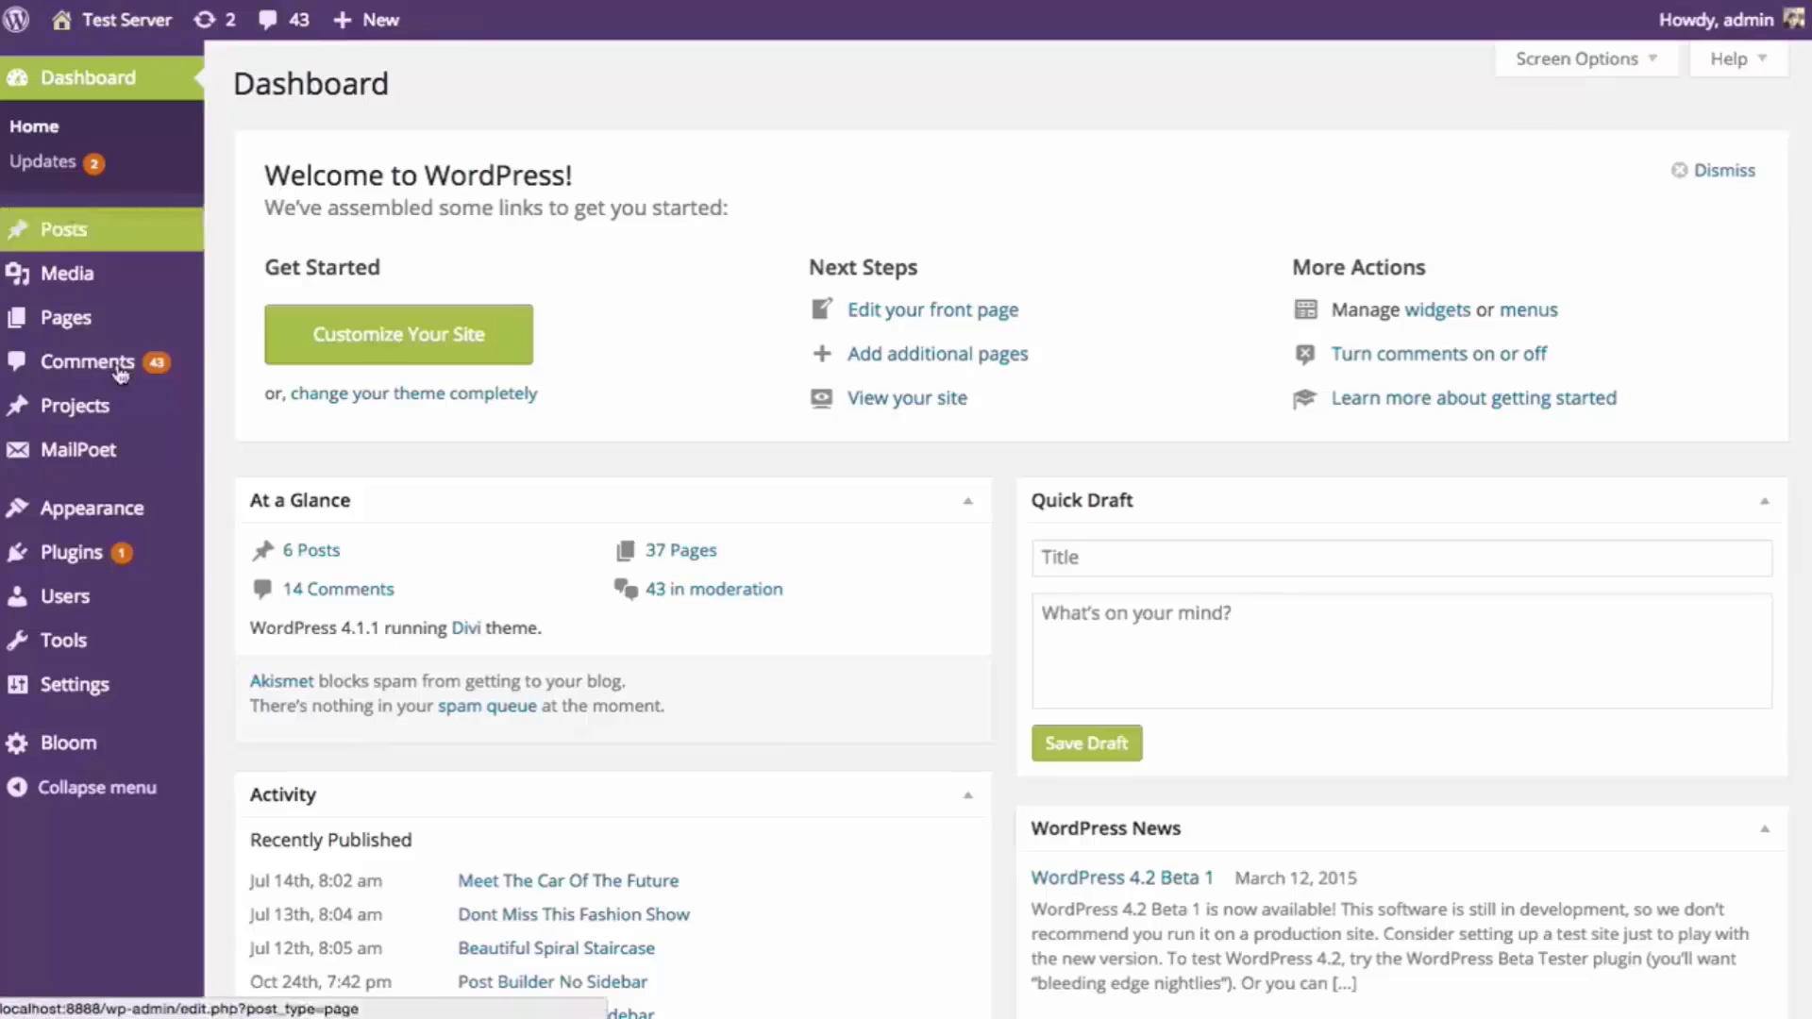
pyautogui.moveTo(64, 748)
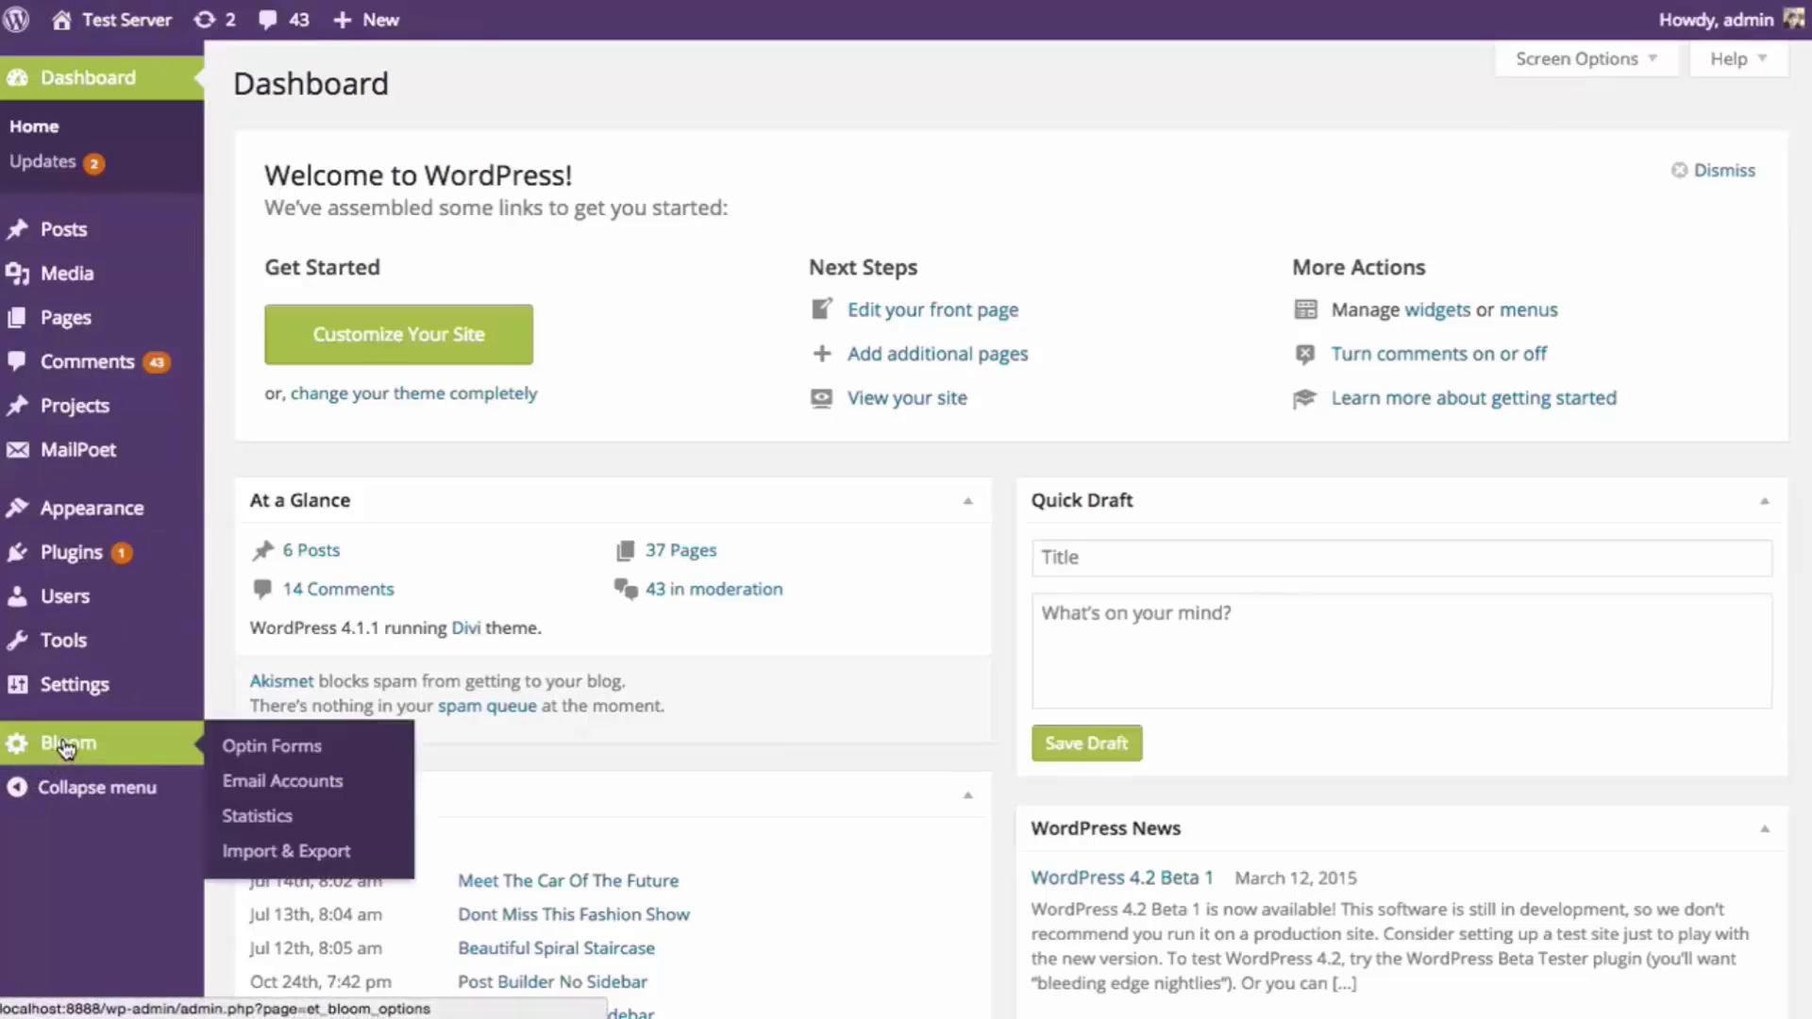
pyautogui.click(289, 753)
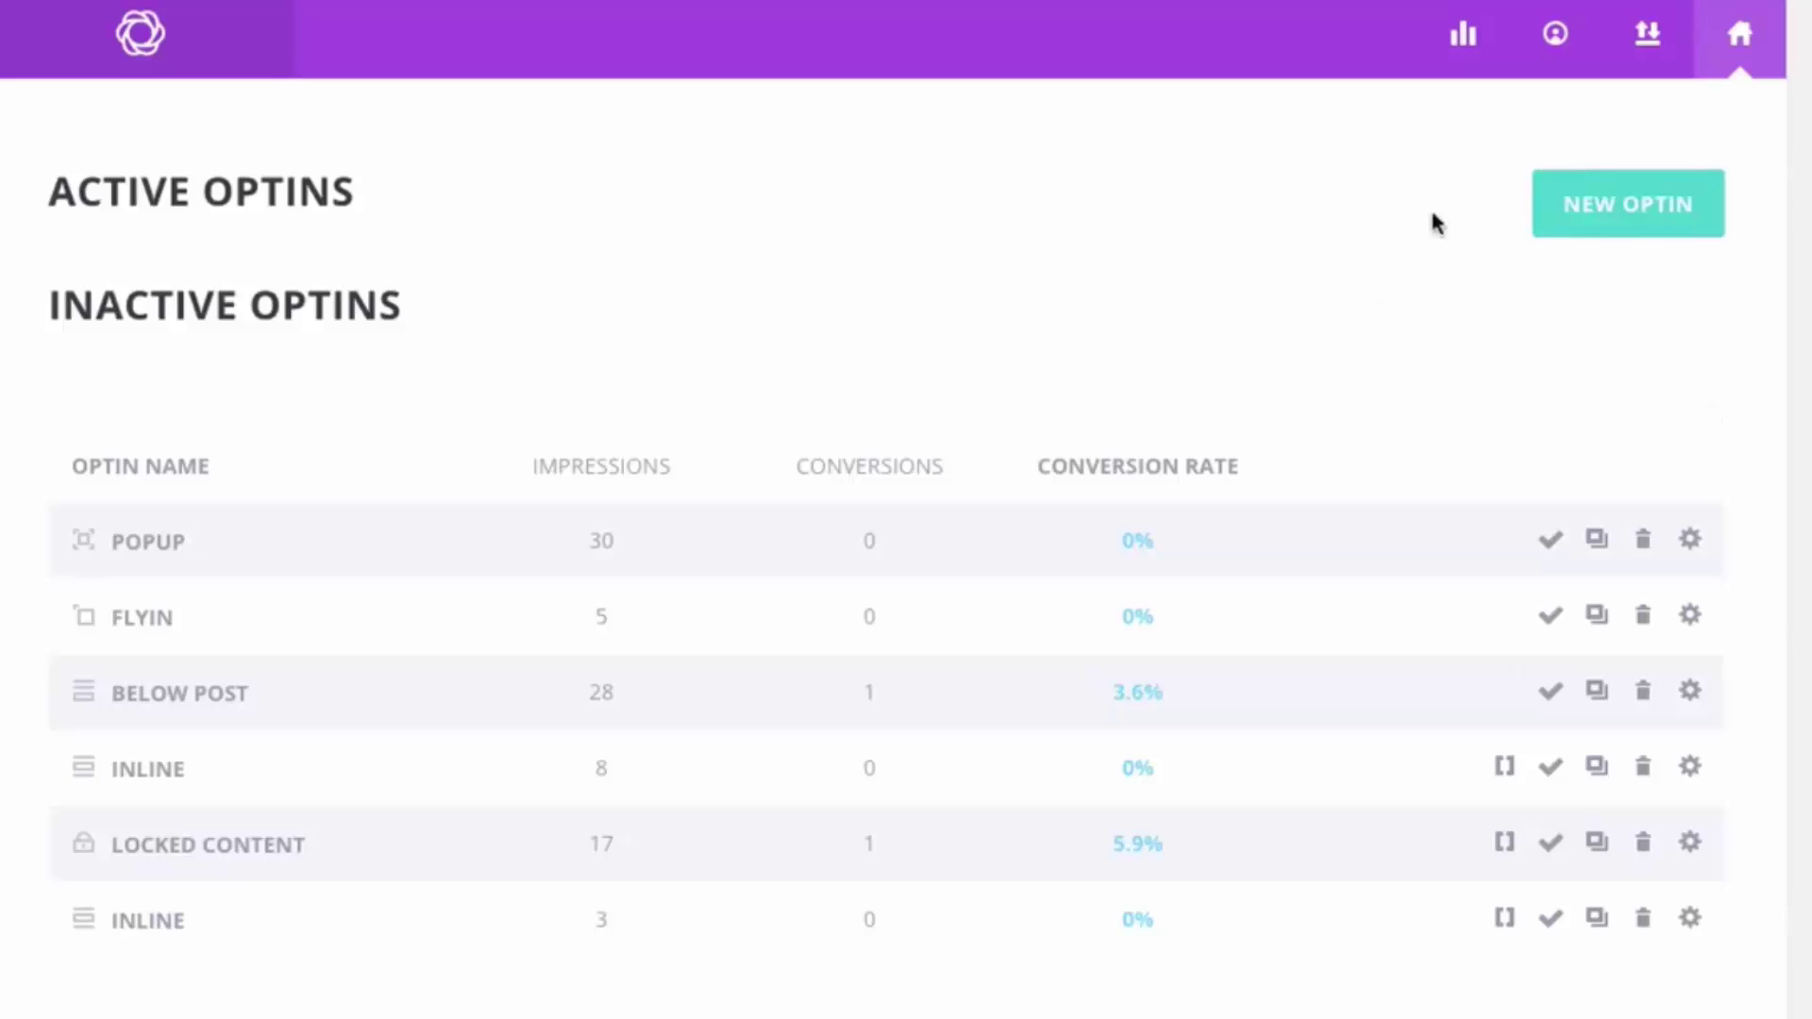
# Create a new Below Post optin and name it "Blog Optin"
pyautogui.click(1663, 225)
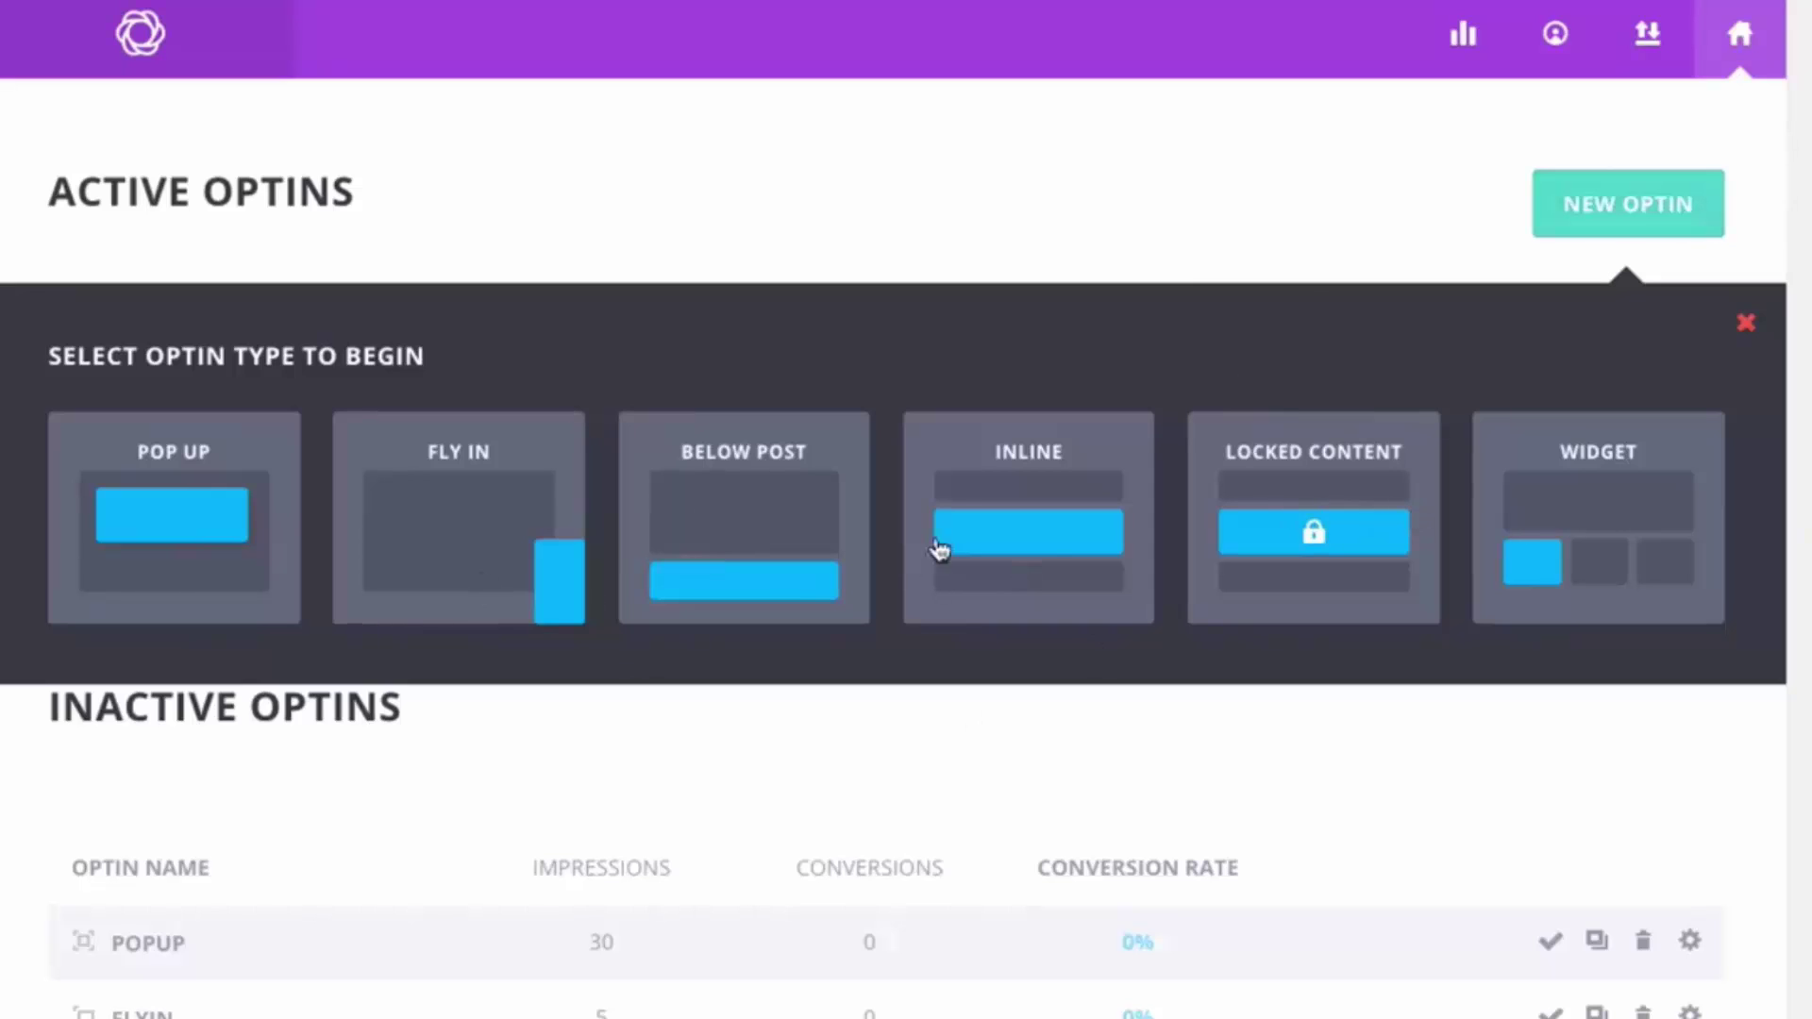
pyautogui.click(732, 525)
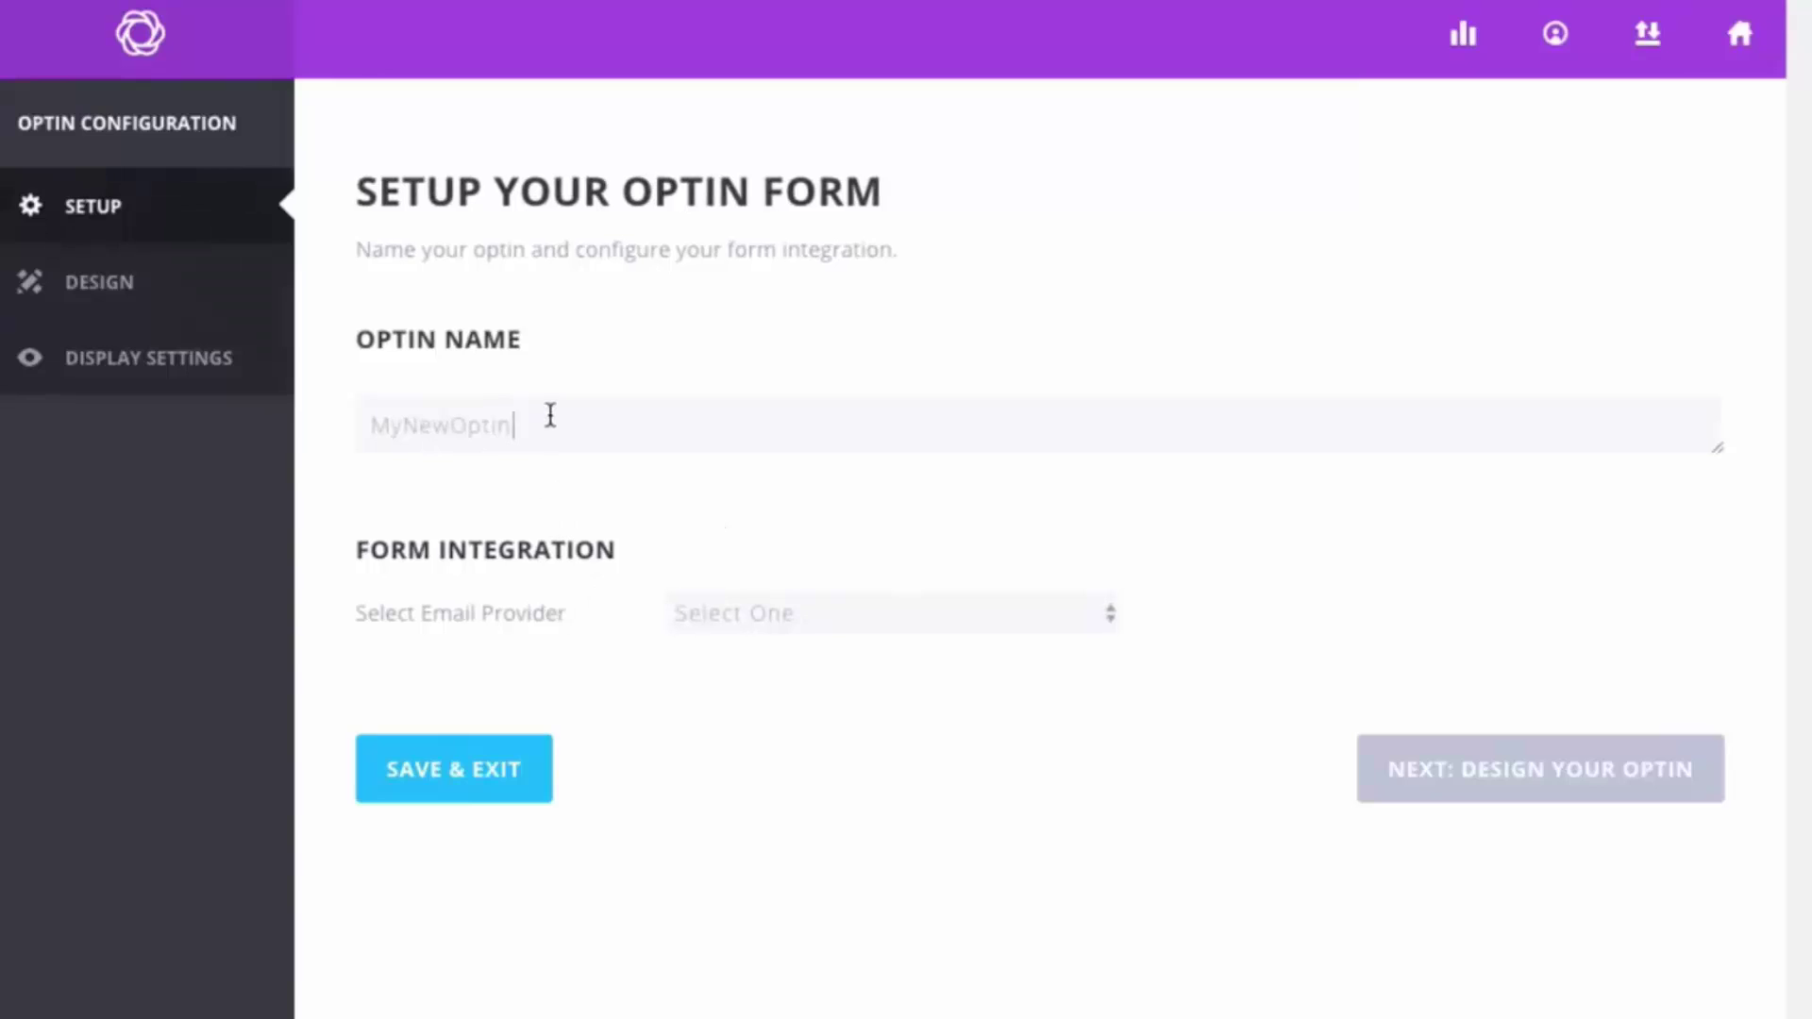
pyautogui.doubleClick(550, 415)
pyautogui.write('Bel')
pyautogui.press('BackSpace')
pyautogui.press('BackSpace')
pyautogui.write('elo')
pyautogui.press('BackSpace')
pyautogui.press('BackSpace')
pyautogui.press('BackSpace')
pyautogui.press('BackSpace')
pyautogui.write('Blog Optin')
# Set the form integration to the AWeber provider, the AWeber account and the awlist3423452 email list
pyautogui.click(980, 626)
pyautogui.click(861, 671)
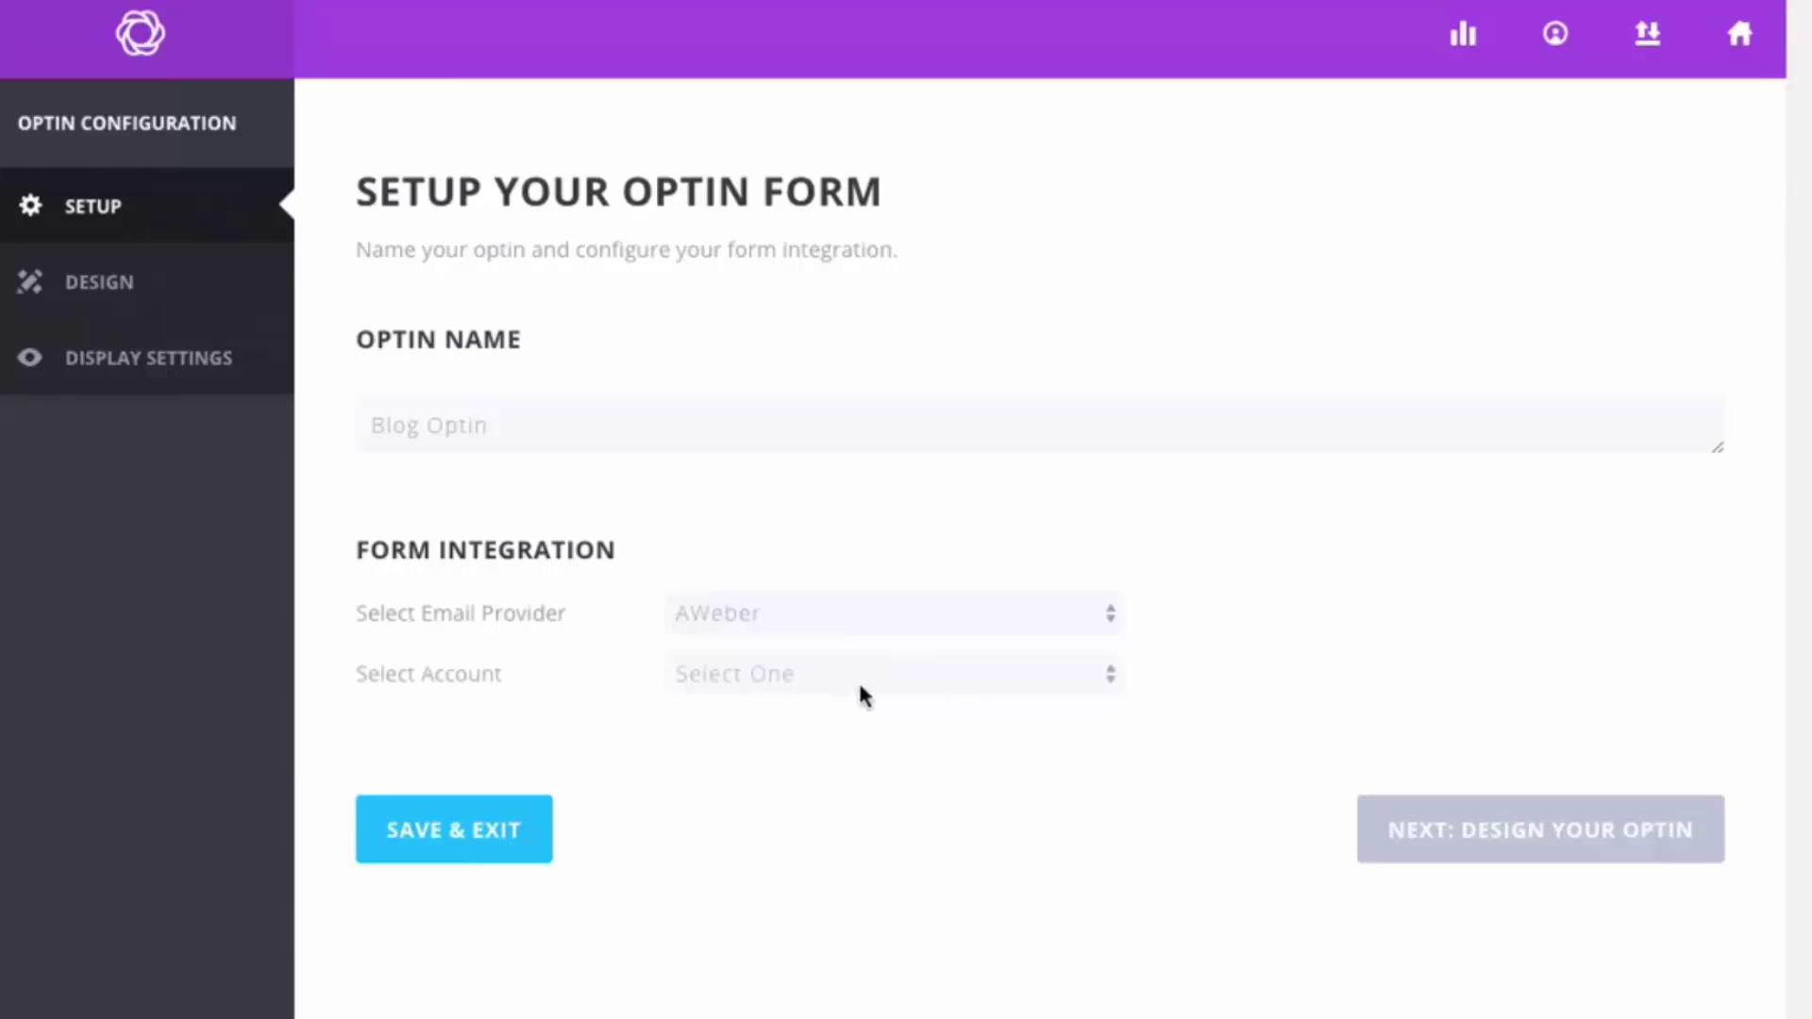
pyautogui.click(858, 680)
pyautogui.click(819, 734)
pyautogui.click(814, 737)
pyautogui.click(809, 761)
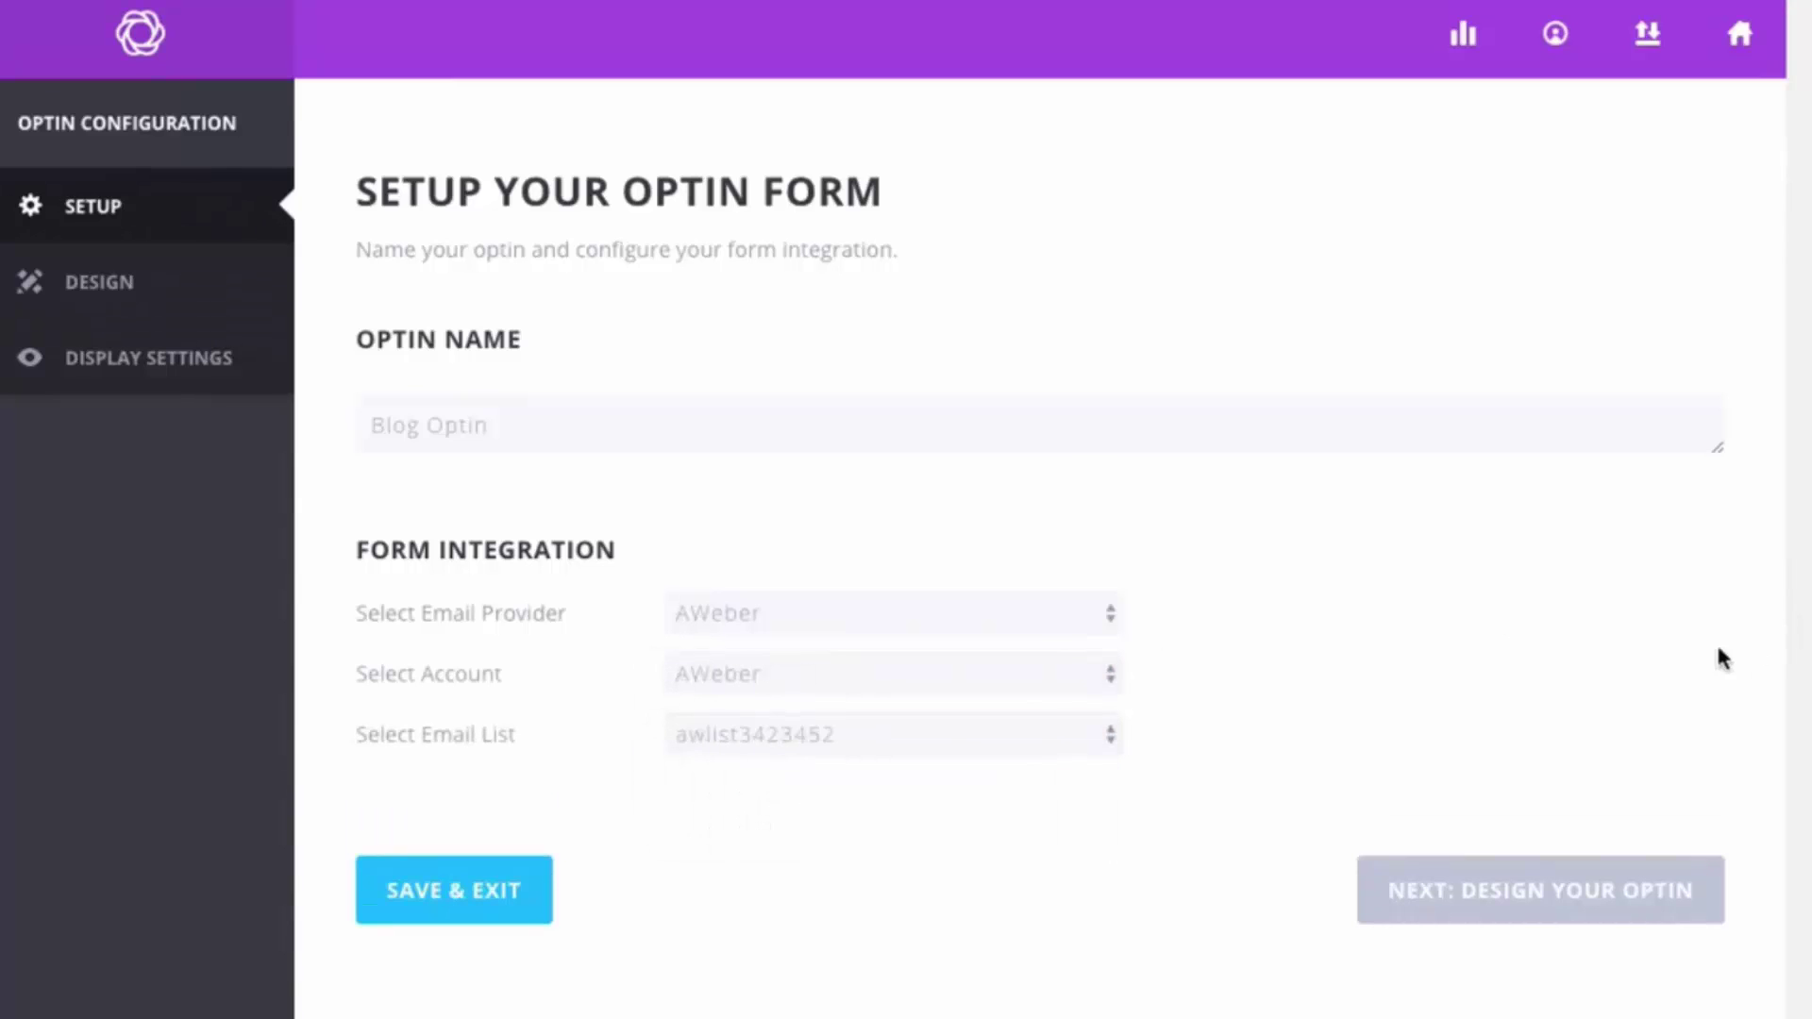
# Apply the red design template with a circular newspaper icon beside the text and a dark form footer, and continue to customization
pyautogui.click(1557, 892)
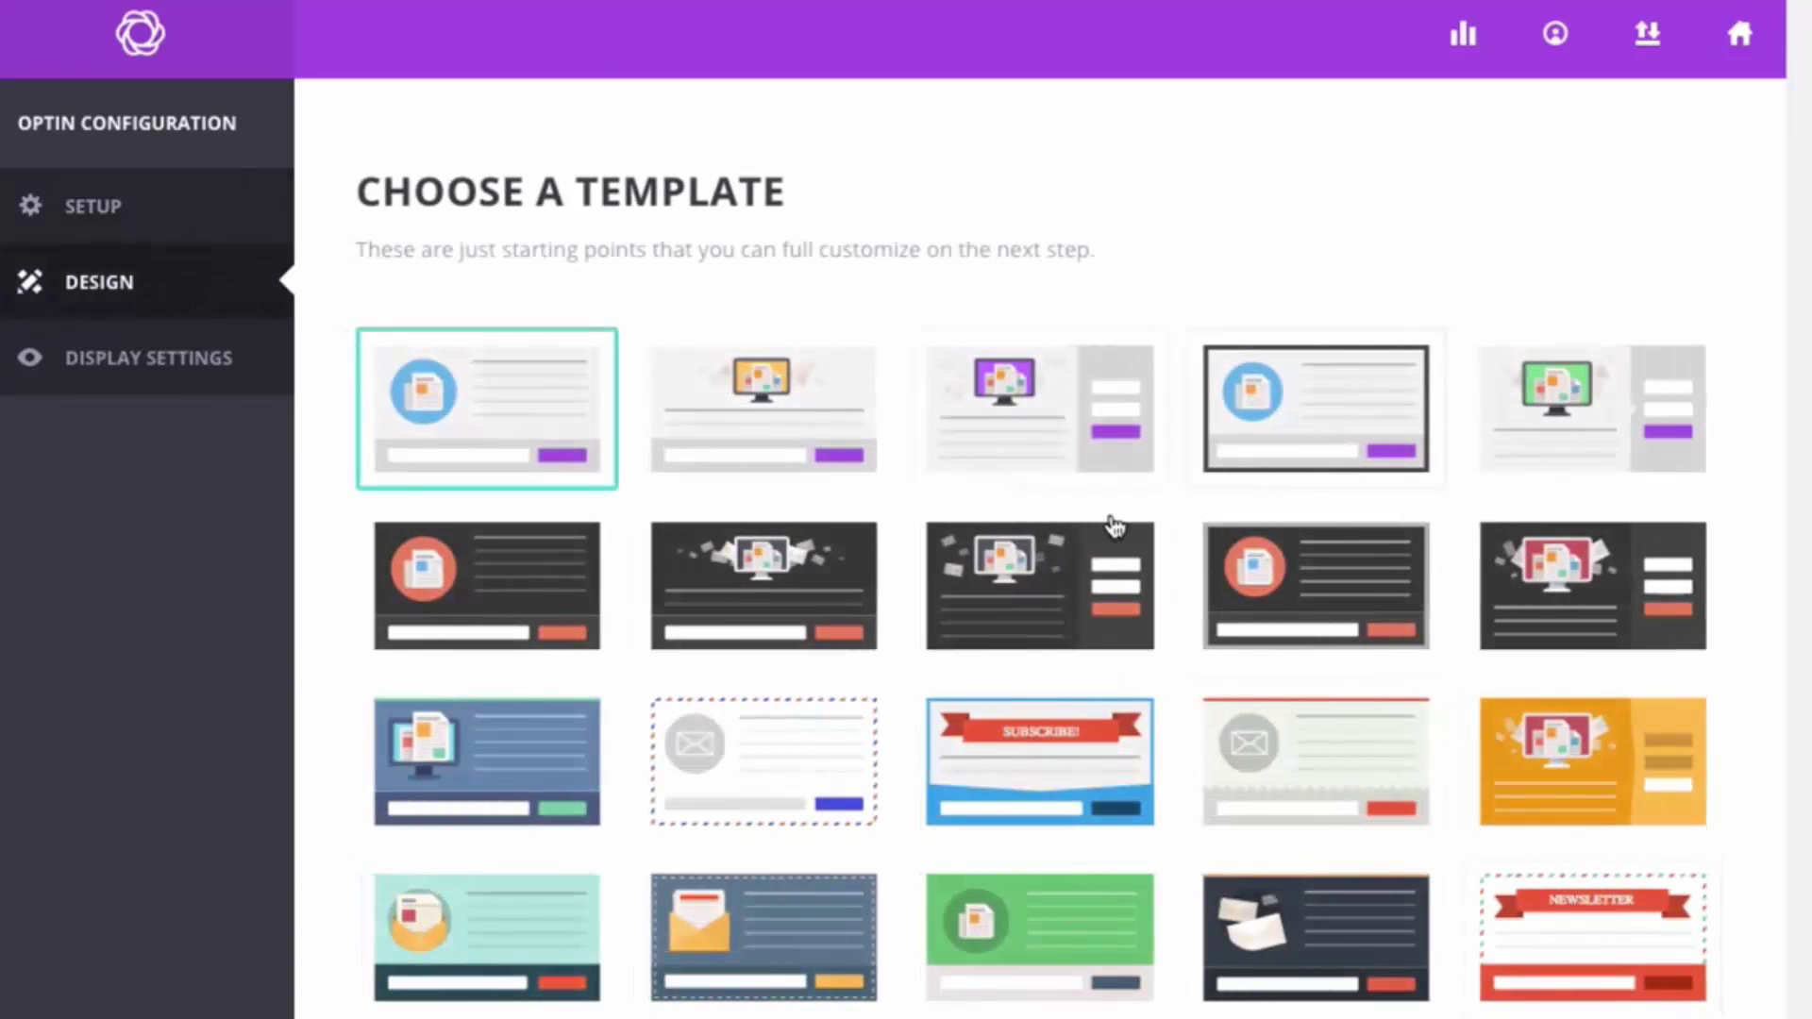
pyautogui.scroll(-1, 1221, 487)
pyautogui.scroll(-5, 1220, 487)
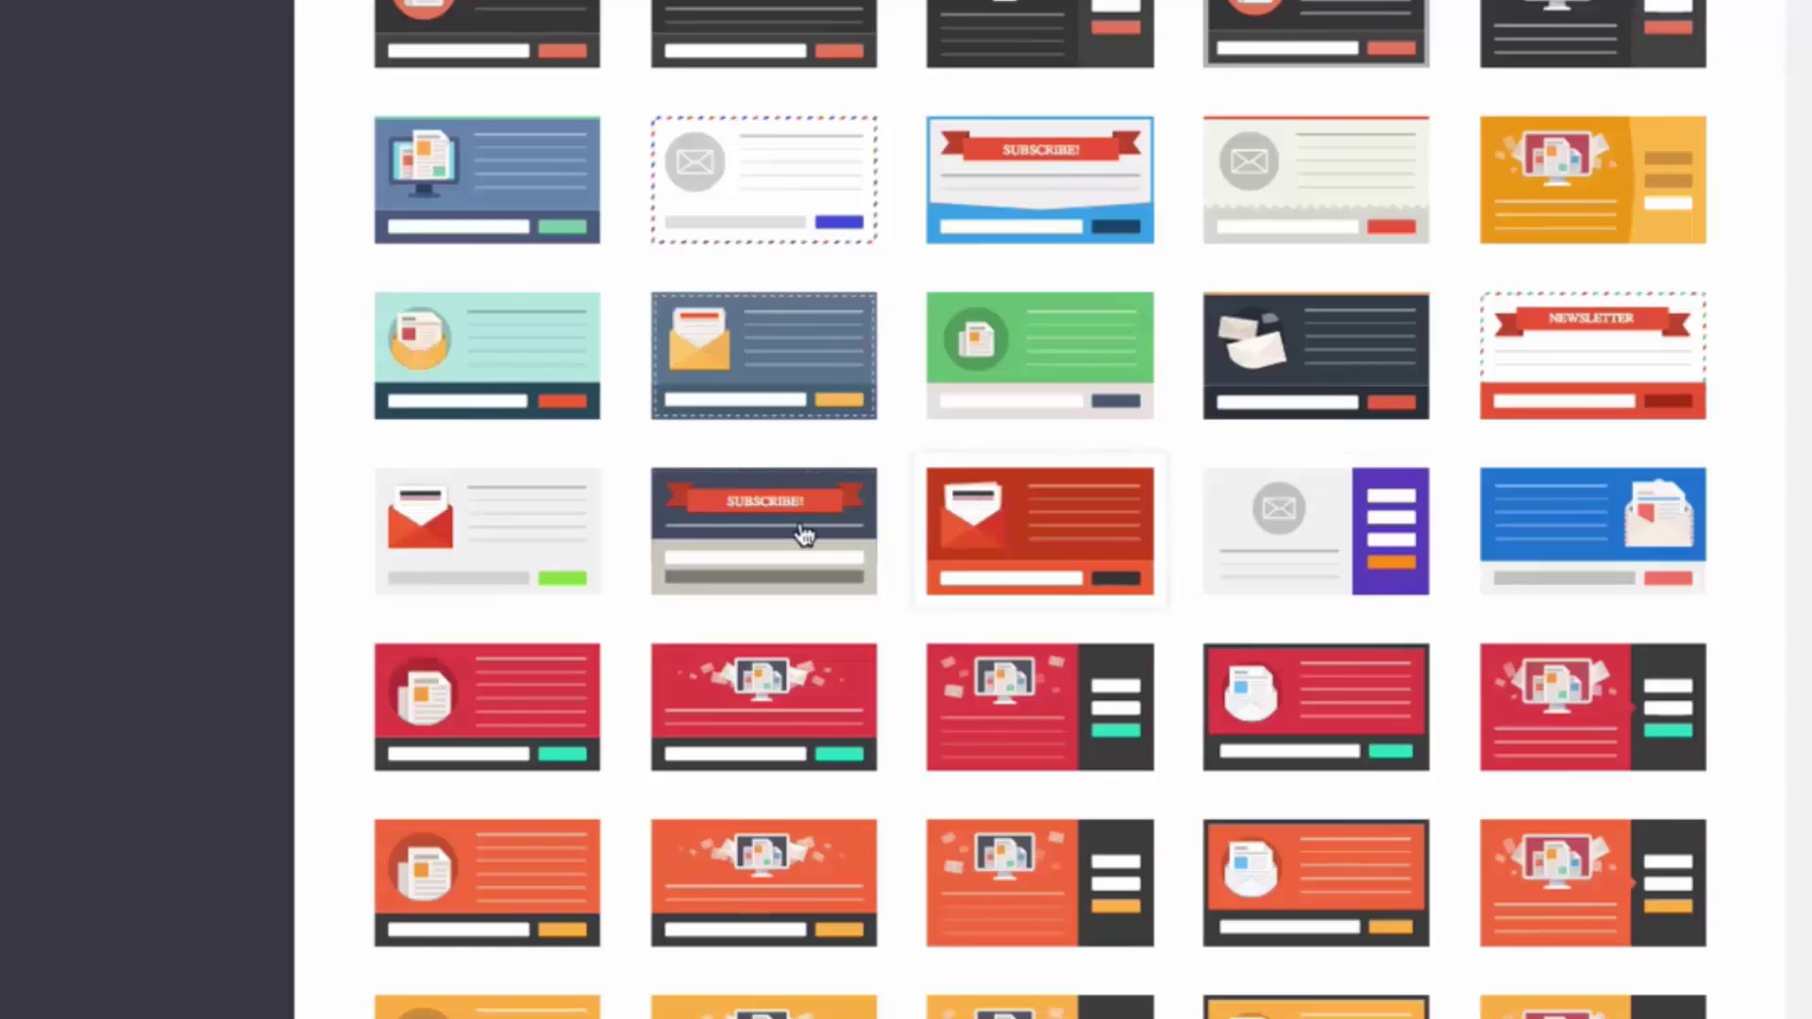
pyautogui.scroll(1, 1007, 485)
pyautogui.scroll(-2, 1028, 479)
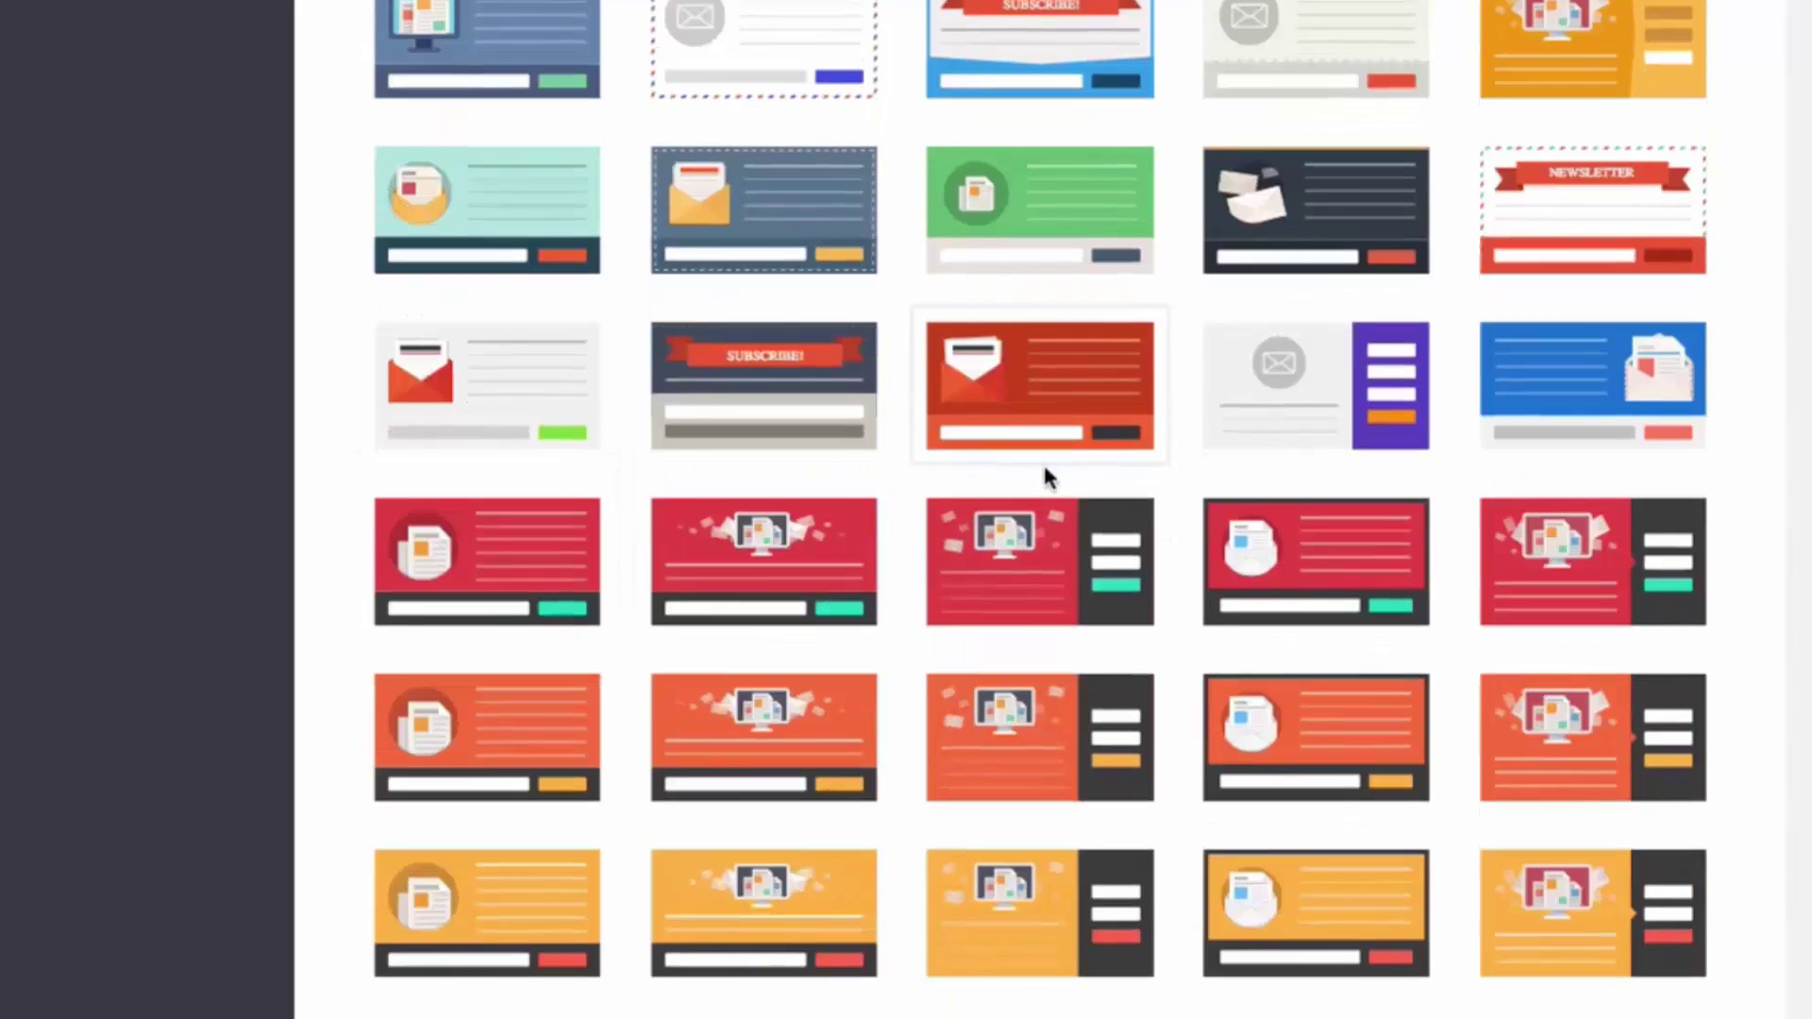
pyautogui.click(771, 554)
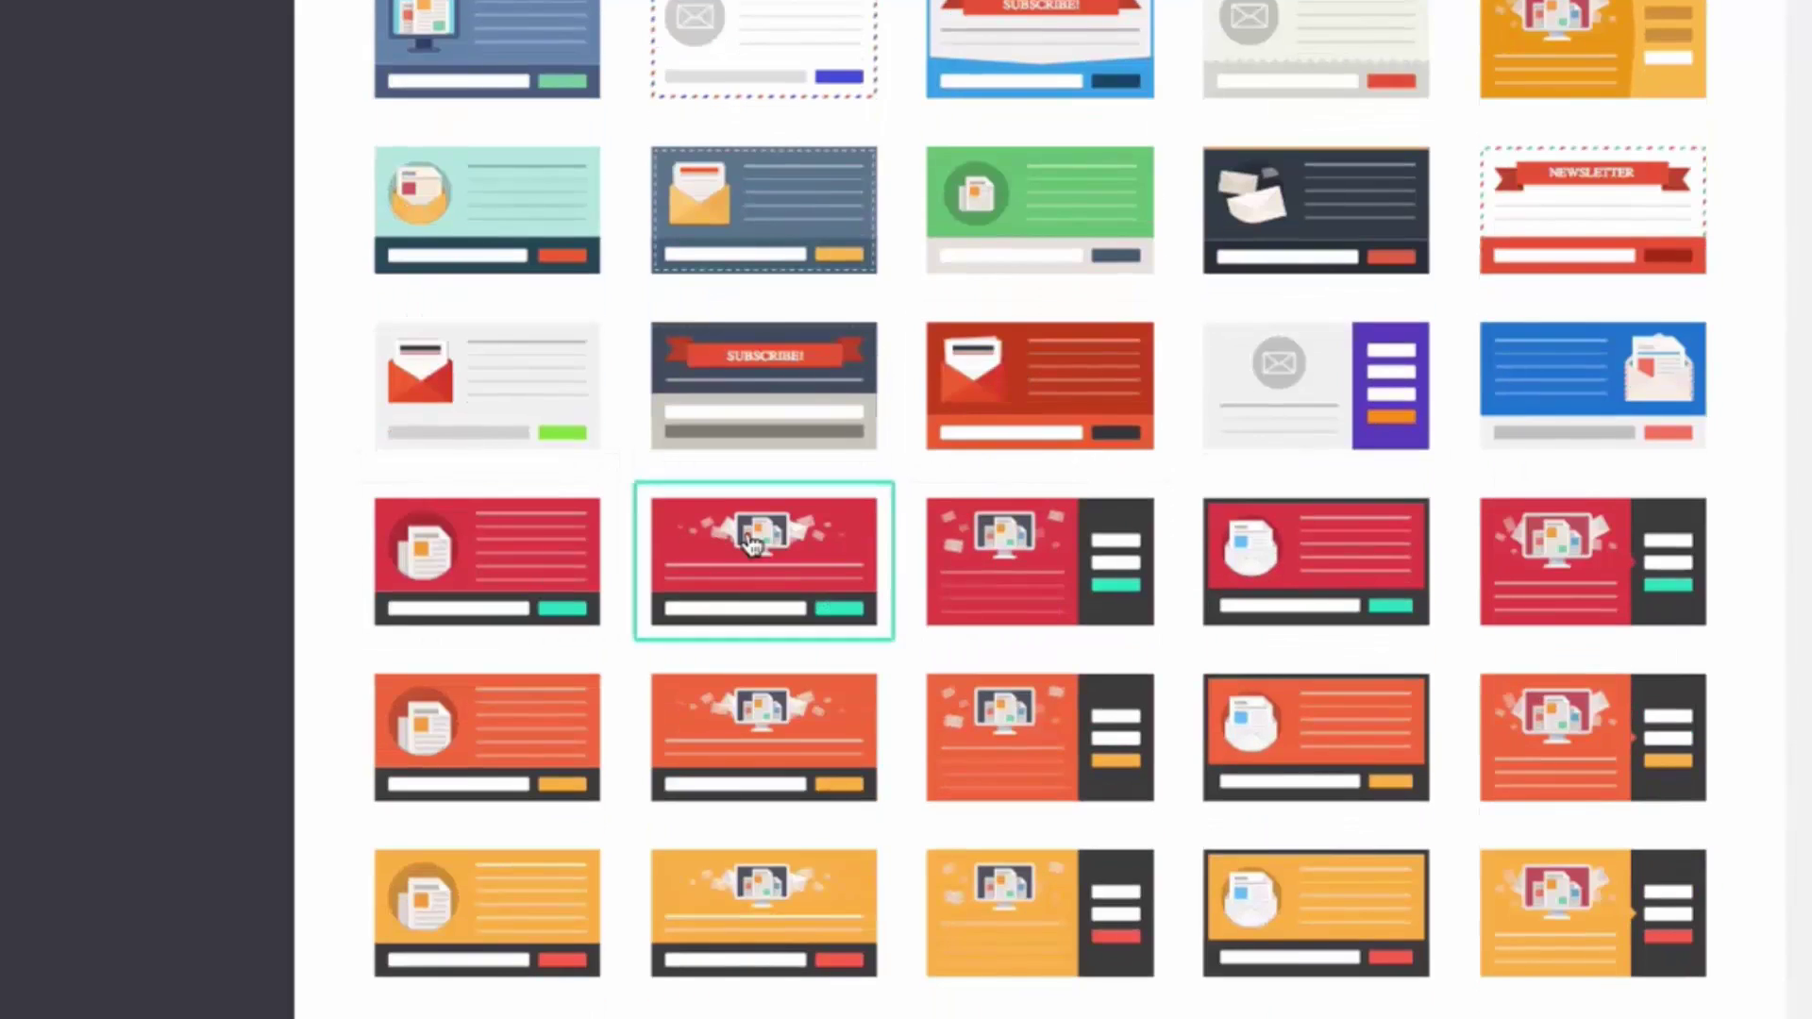
pyautogui.click(458, 555)
pyautogui.scroll(-15, 1051, 647)
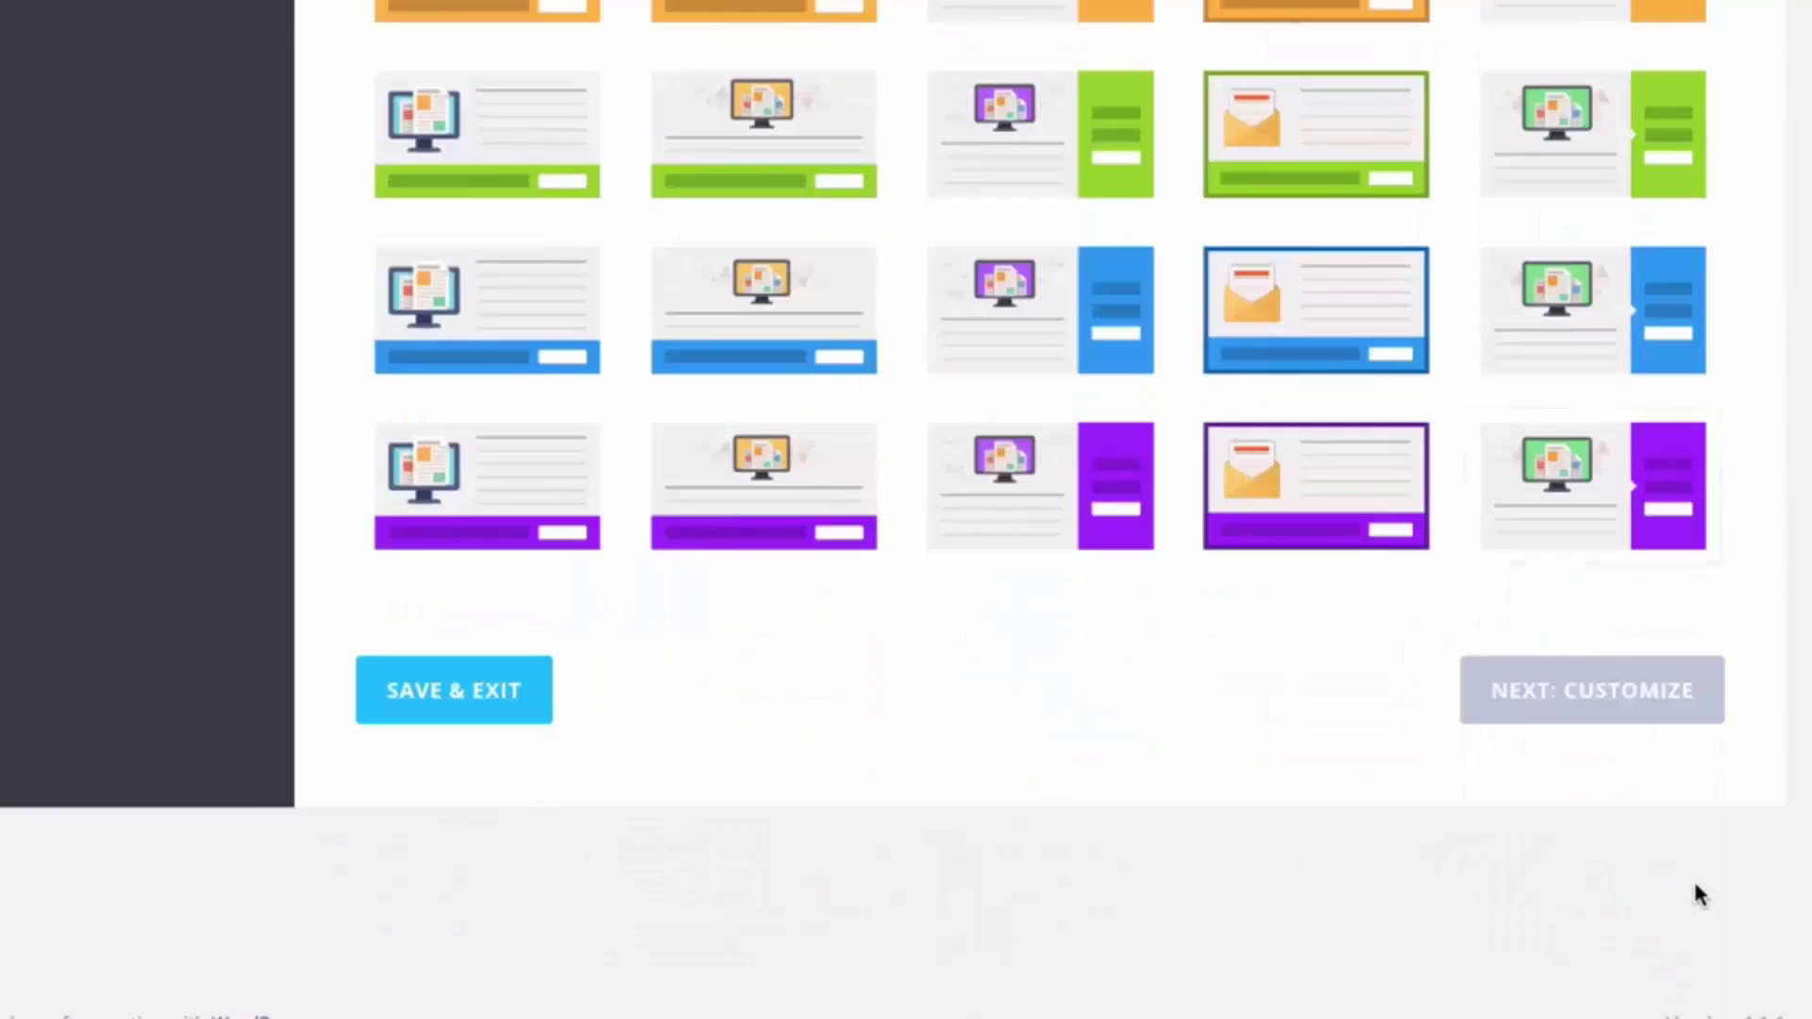
pyautogui.click(1598, 681)
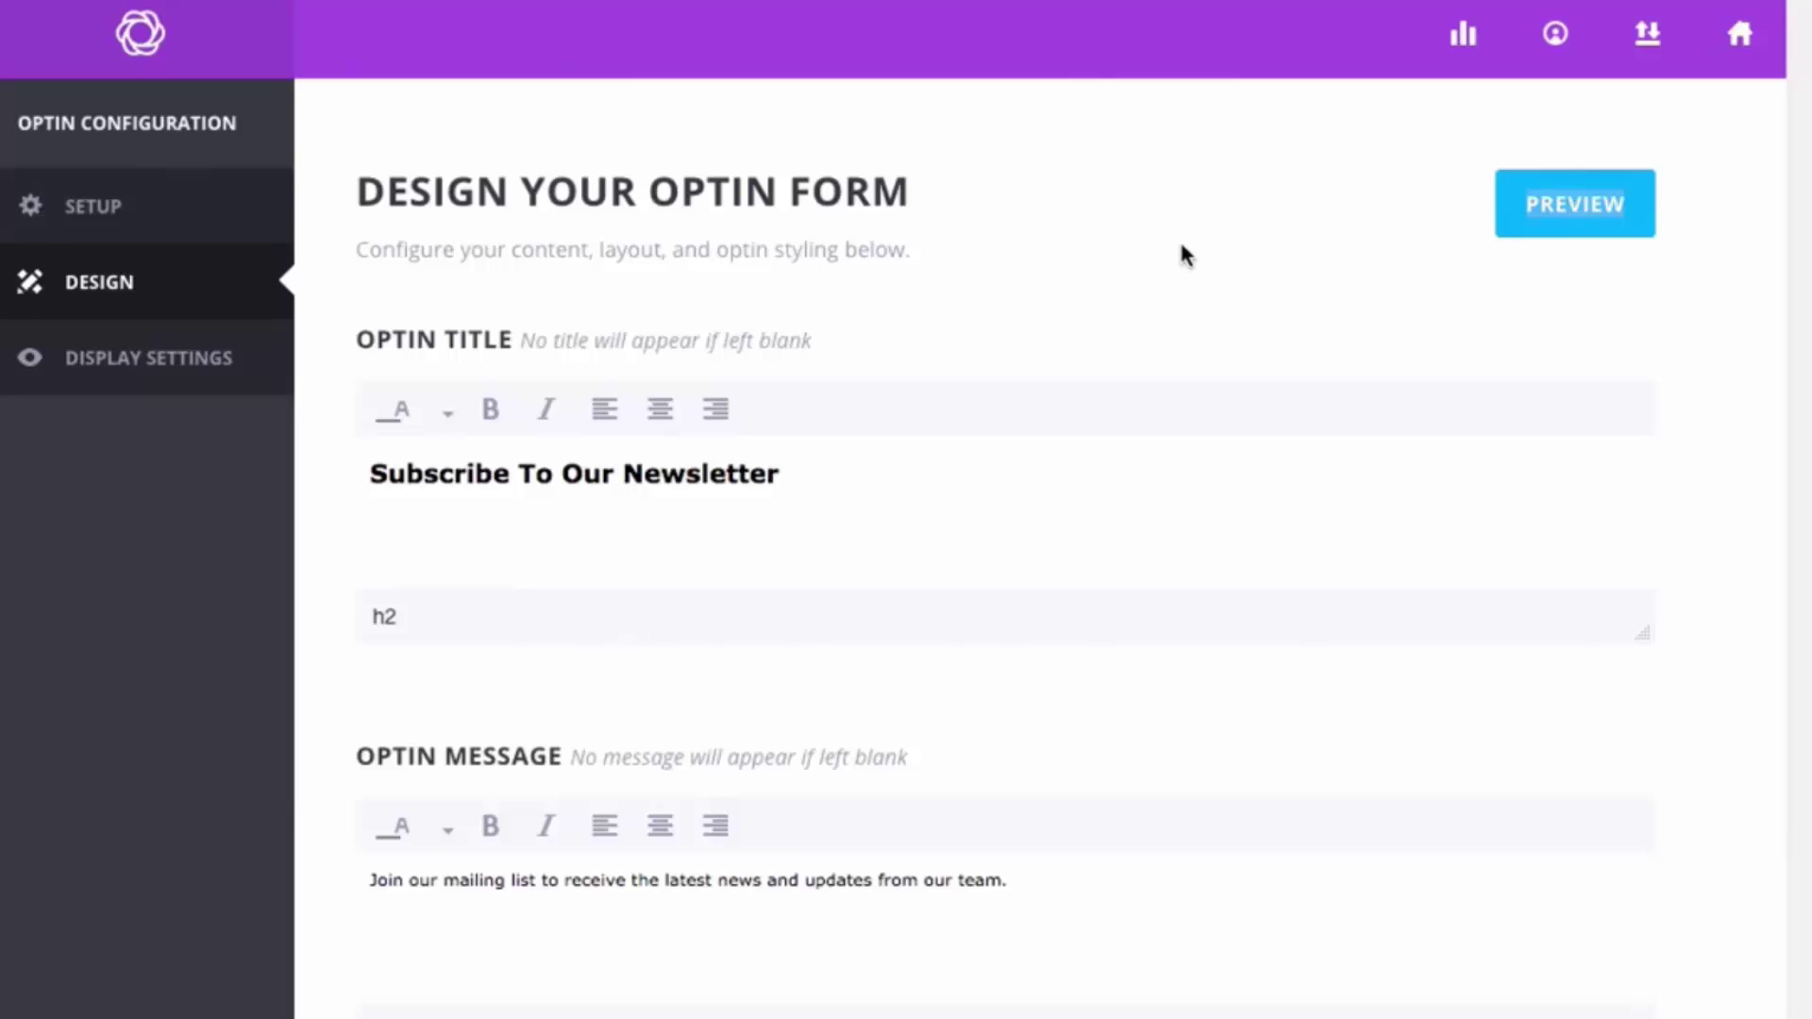
# Keep the default design and display settings for Blog Optin and save it
pyautogui.scroll(-10, 1273, 357)
pyautogui.scroll(-15, 1283, 368)
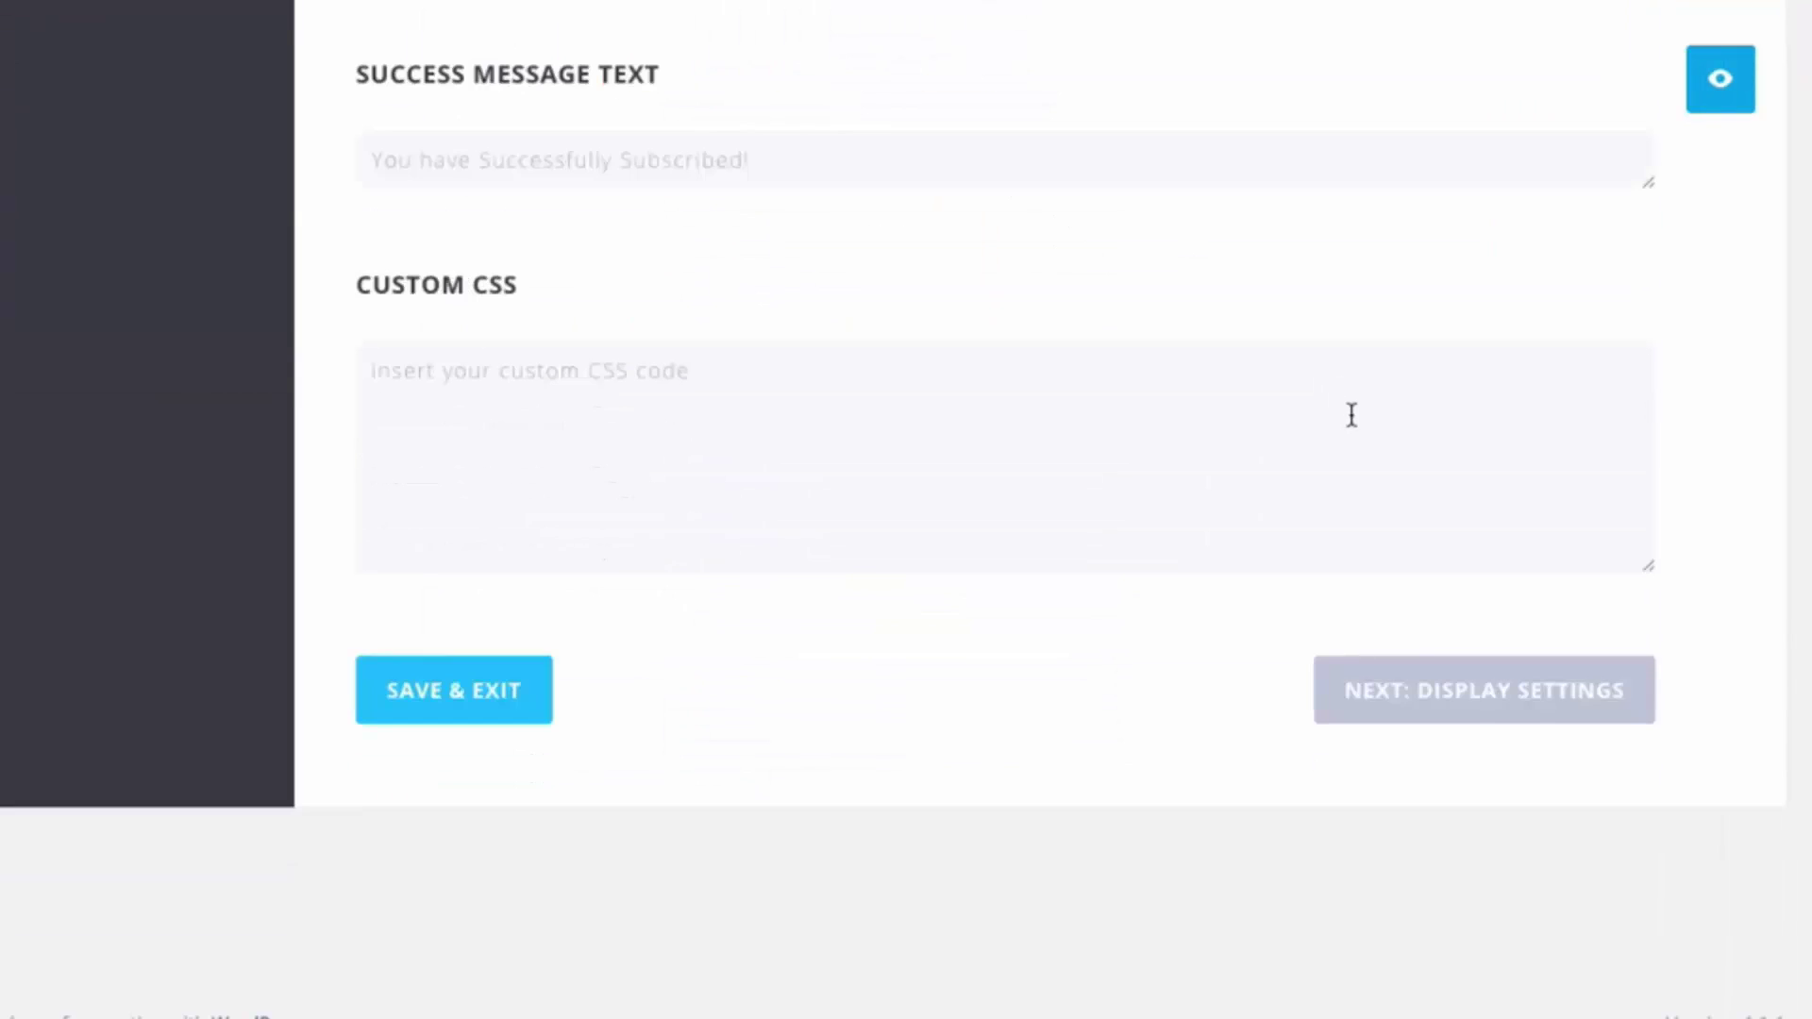
pyautogui.click(1469, 719)
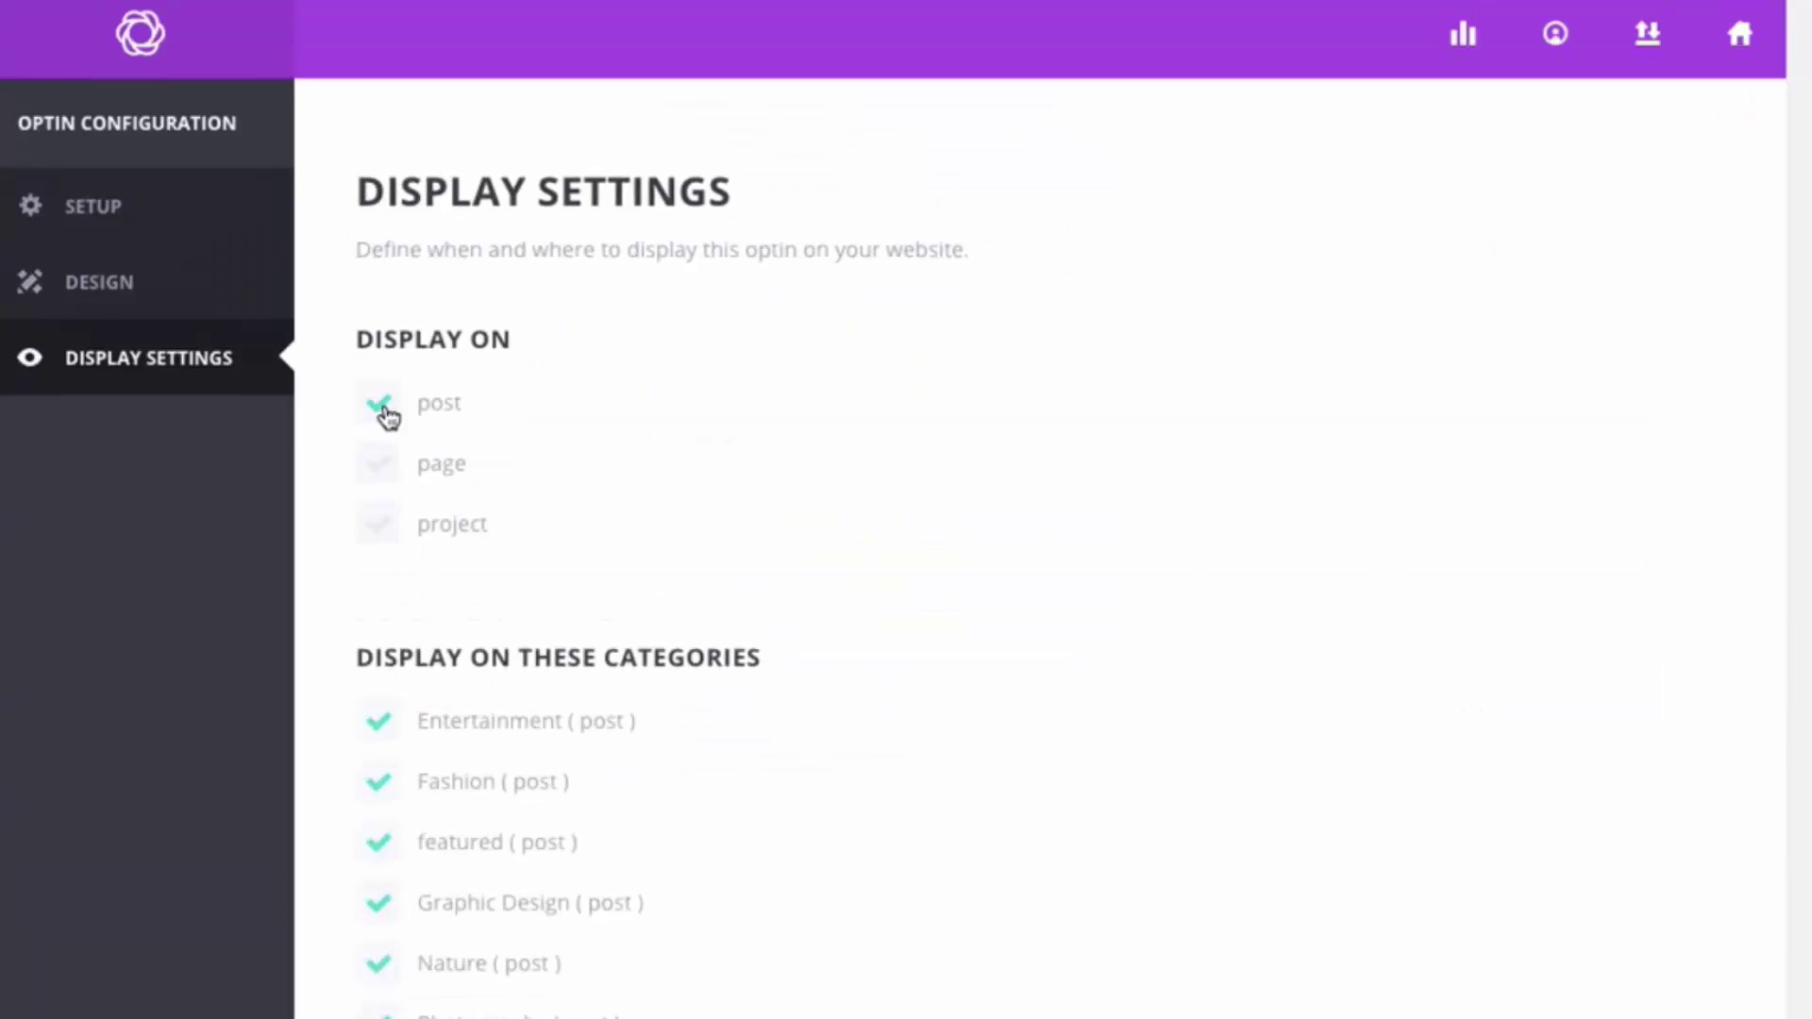
pyautogui.scroll(-10, 1193, 547)
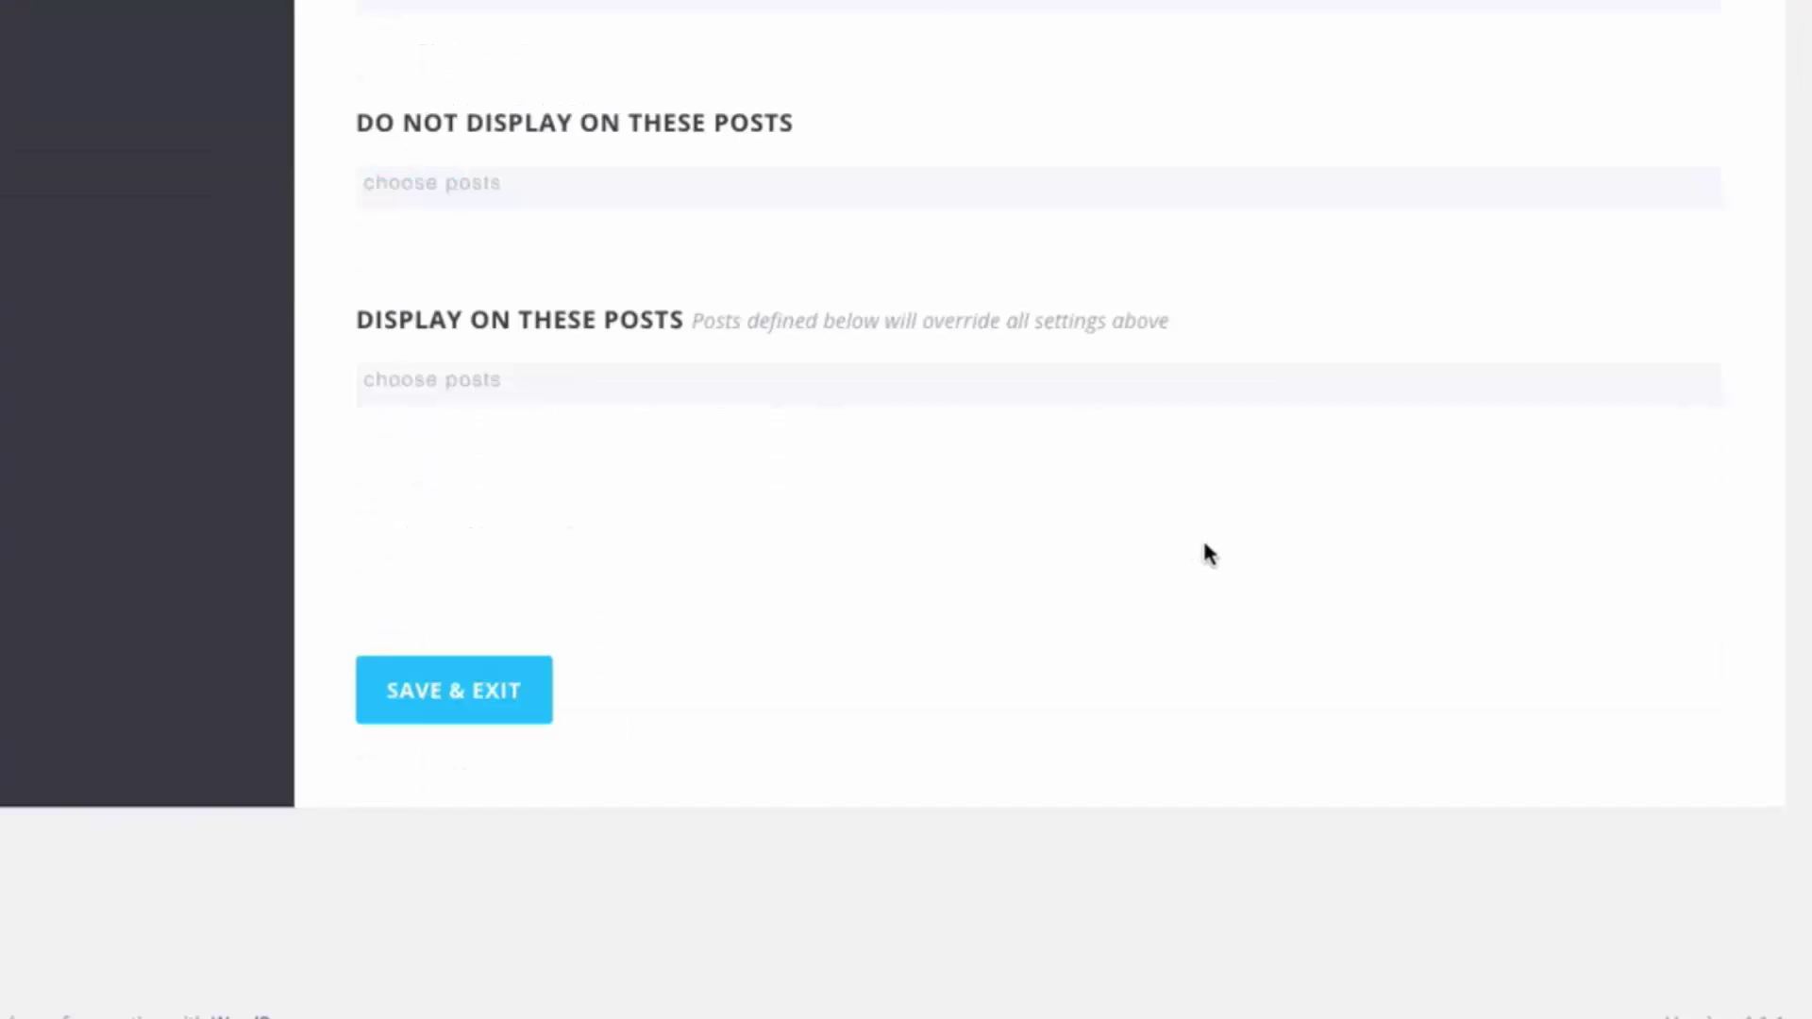
pyautogui.click(478, 715)
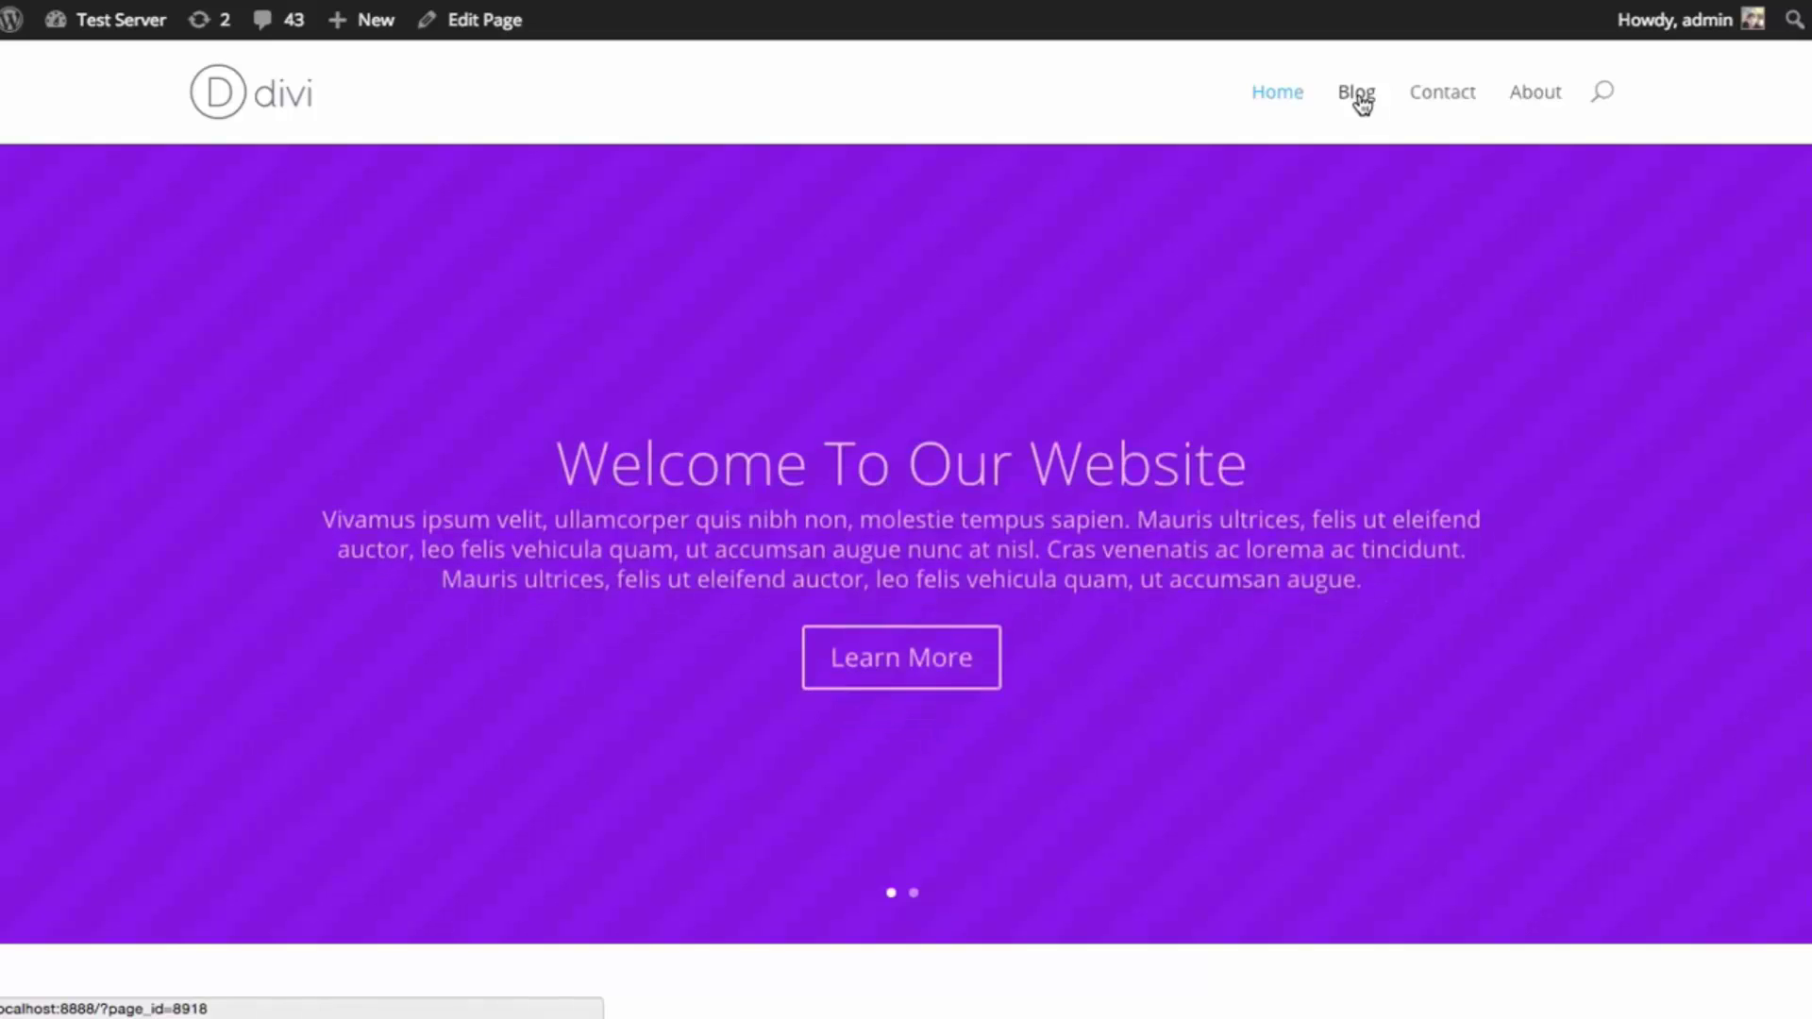
# Open the blog post "Meet The Car Of The Future" on the website and examine the area below its content
pyautogui.click(1359, 94)
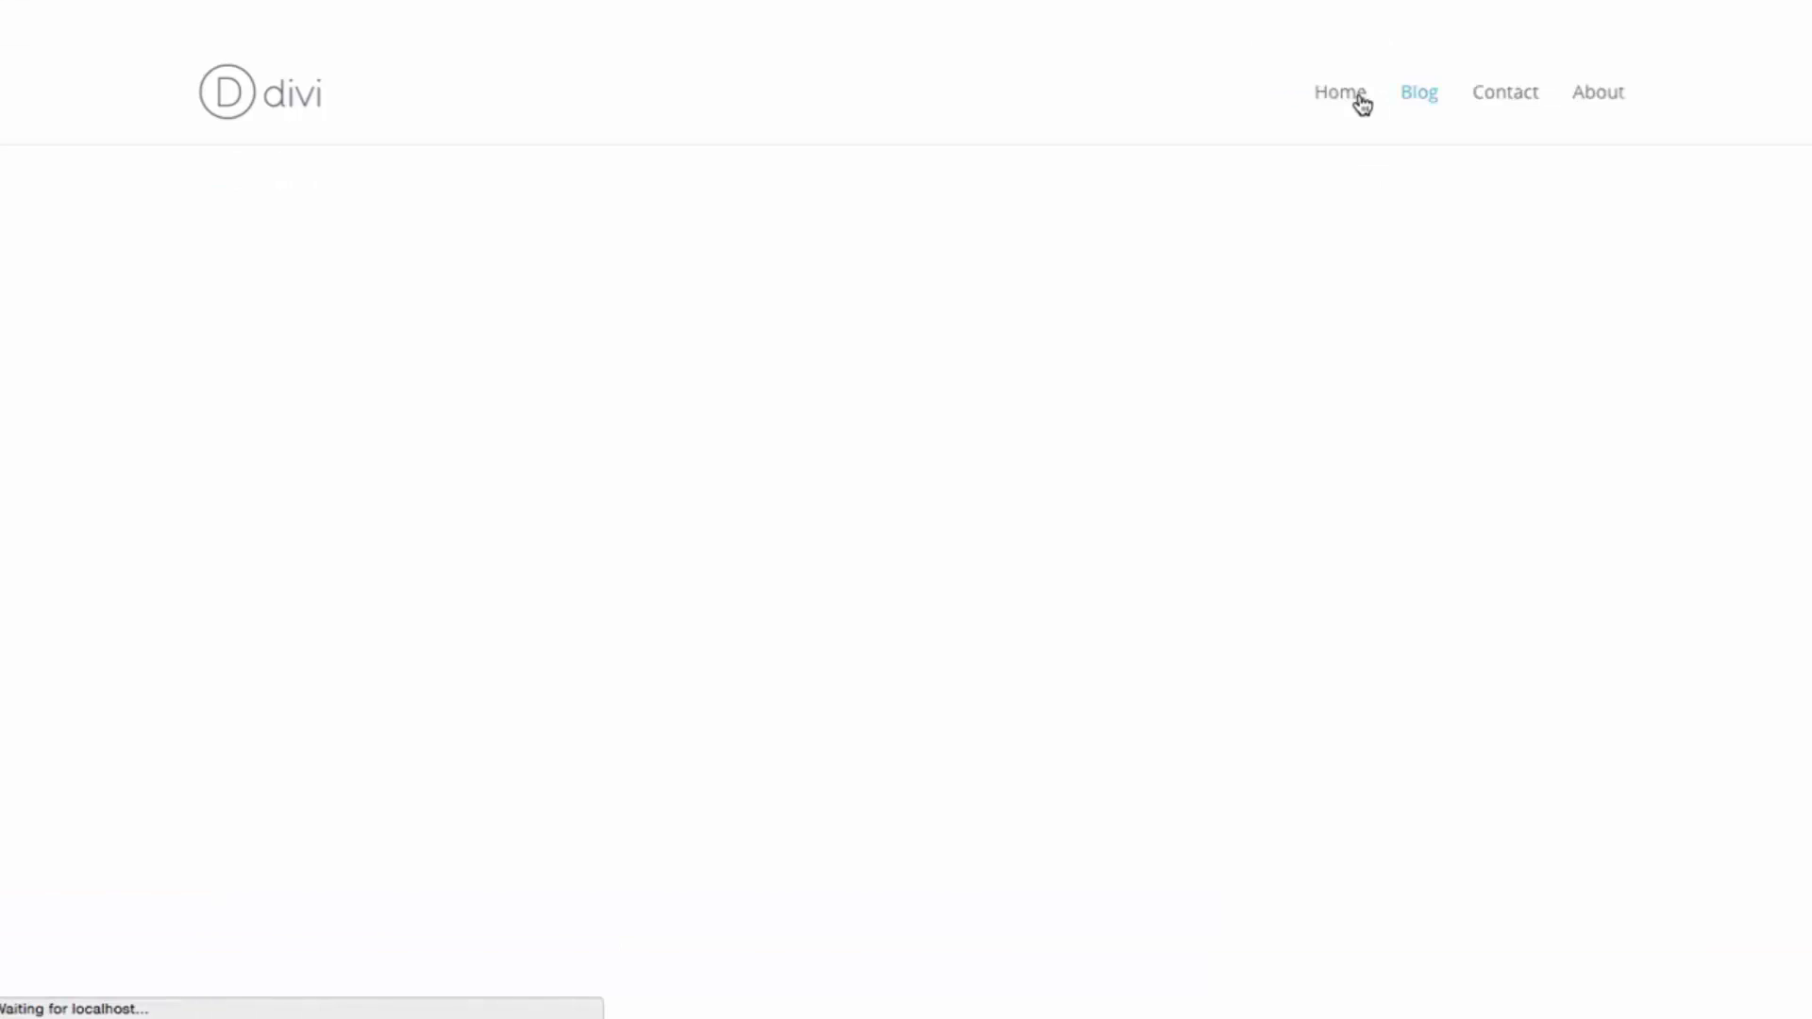
pyautogui.click(427, 752)
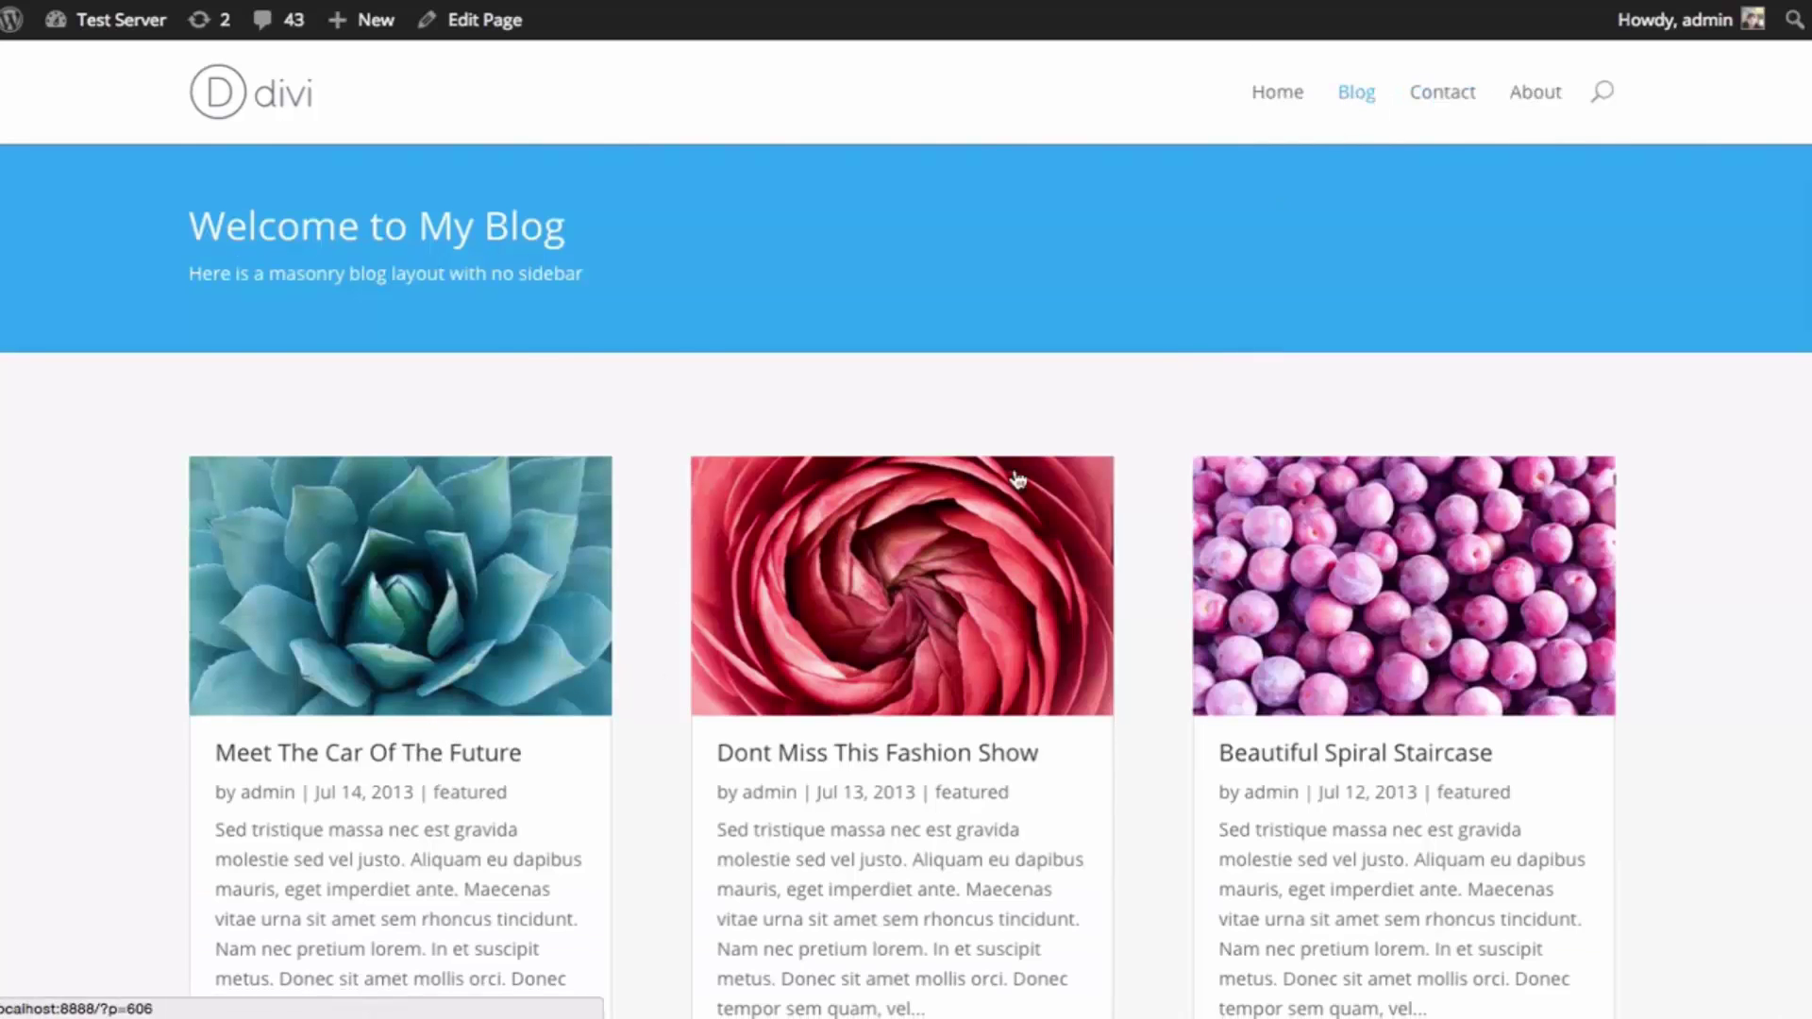
pyautogui.scroll(-10, 1298, 421)
pyautogui.scroll(-5, 1483, 449)
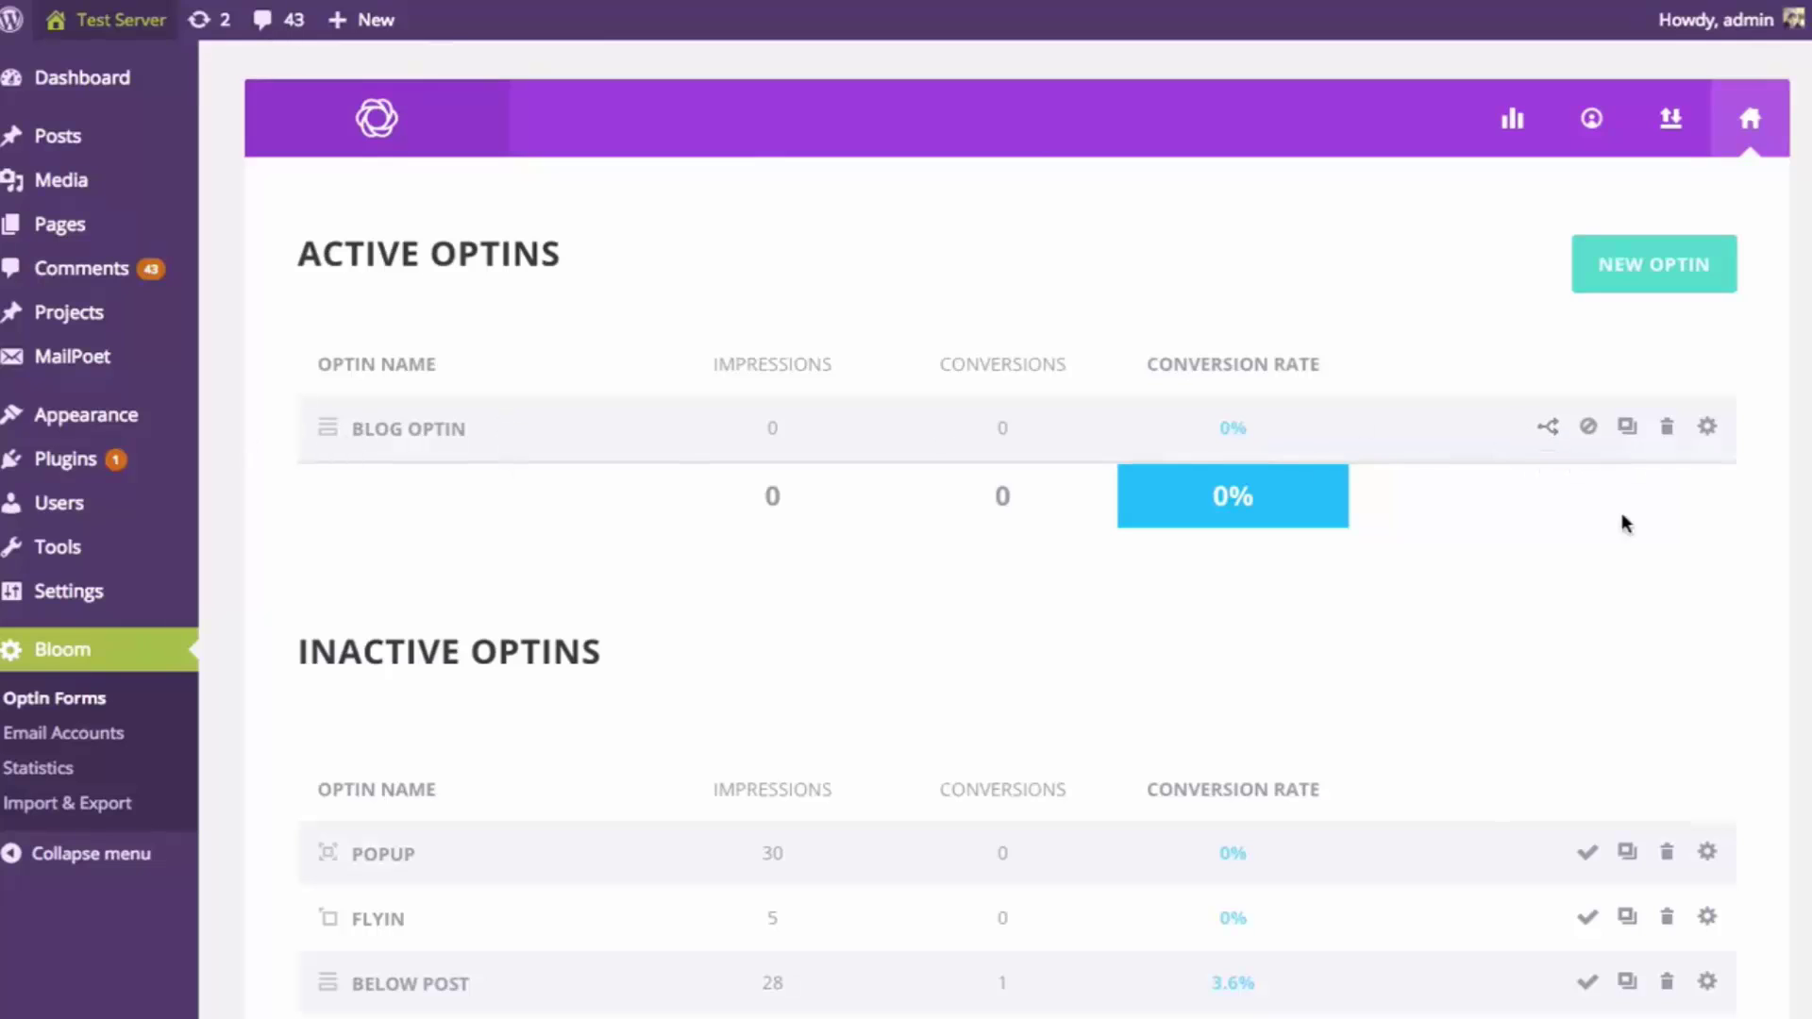
# Add an A/B test variant to Blog Optin, replace the child suffix in its name with 2, and continue to its design
pyautogui.click(1548, 430)
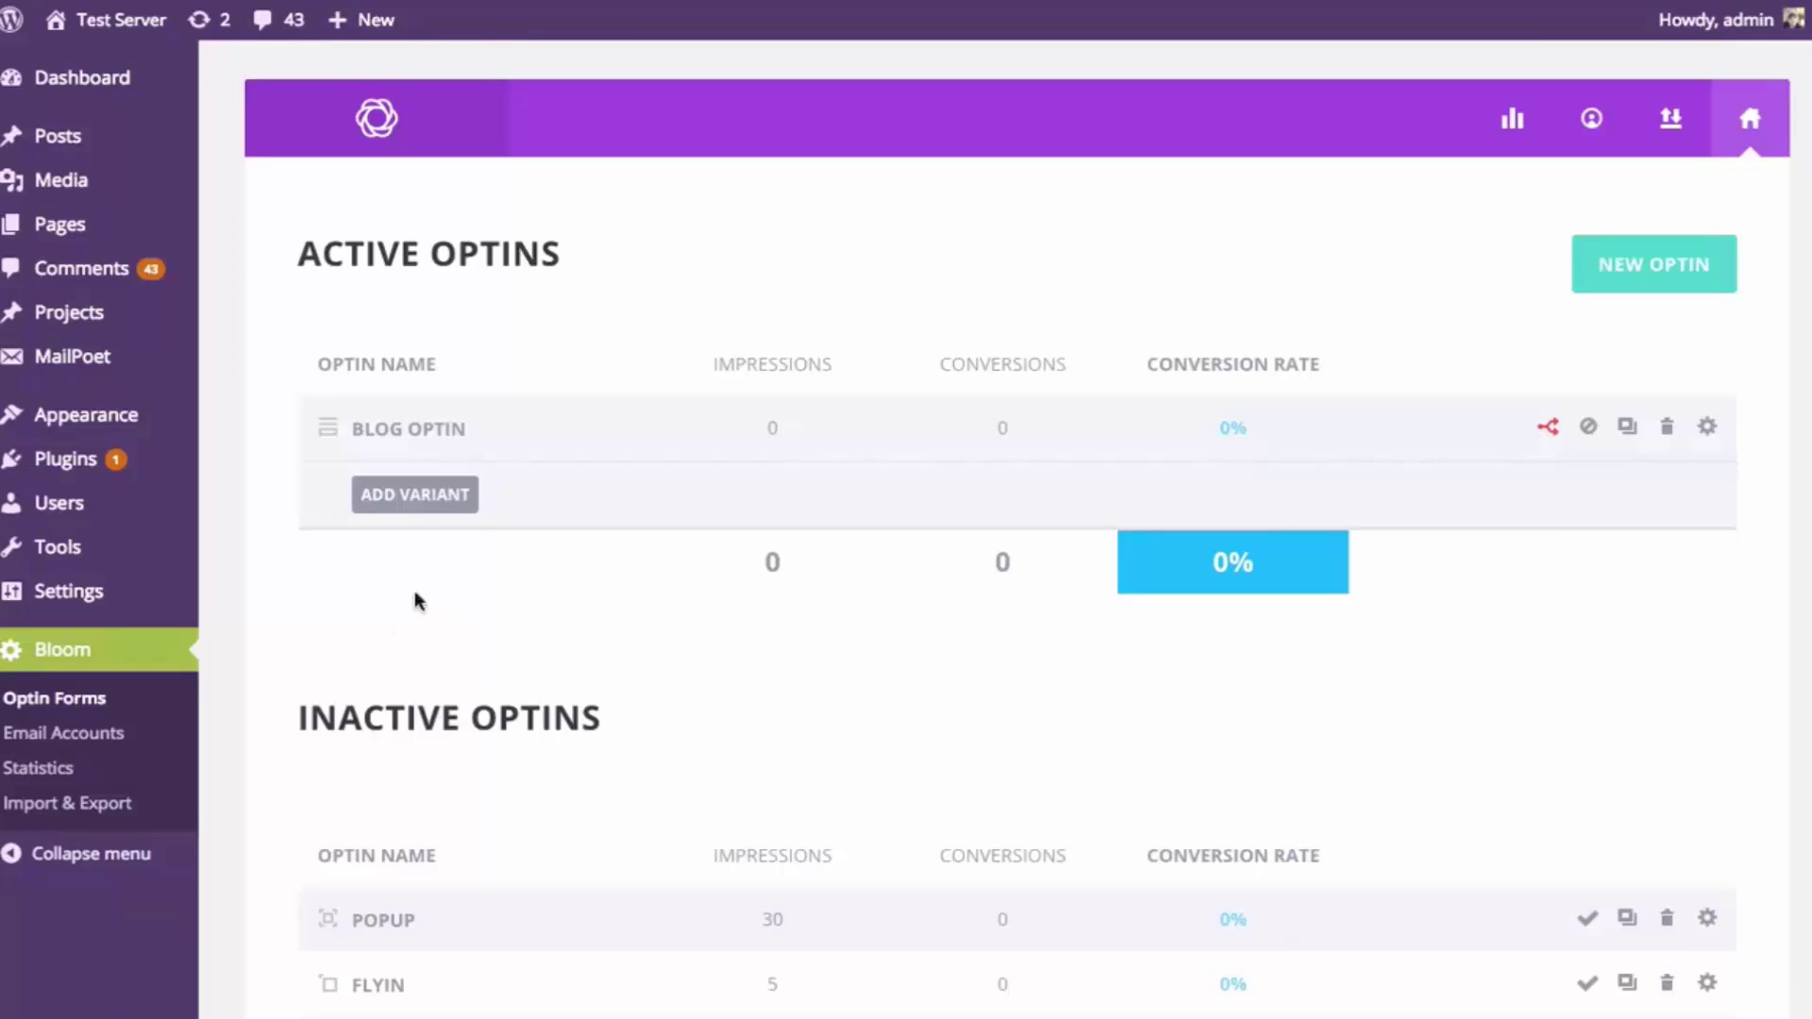
pyautogui.click(408, 498)
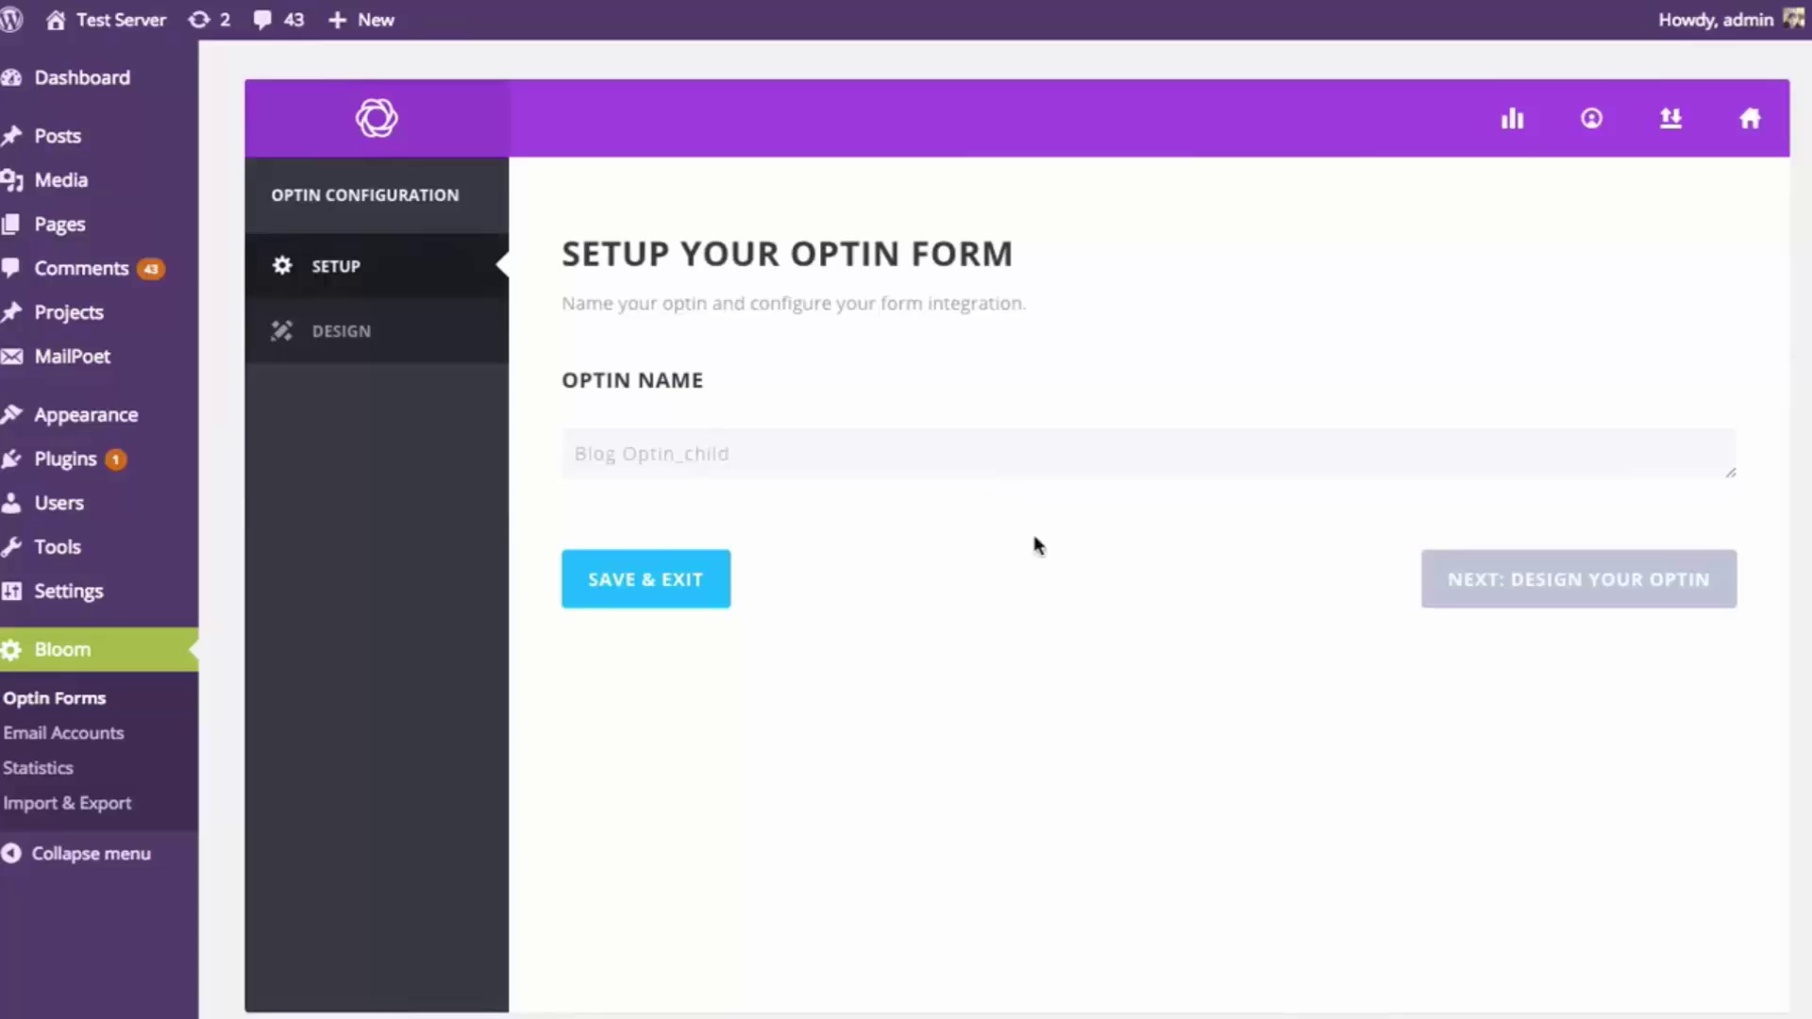
pyautogui.tripleClick(838, 450)
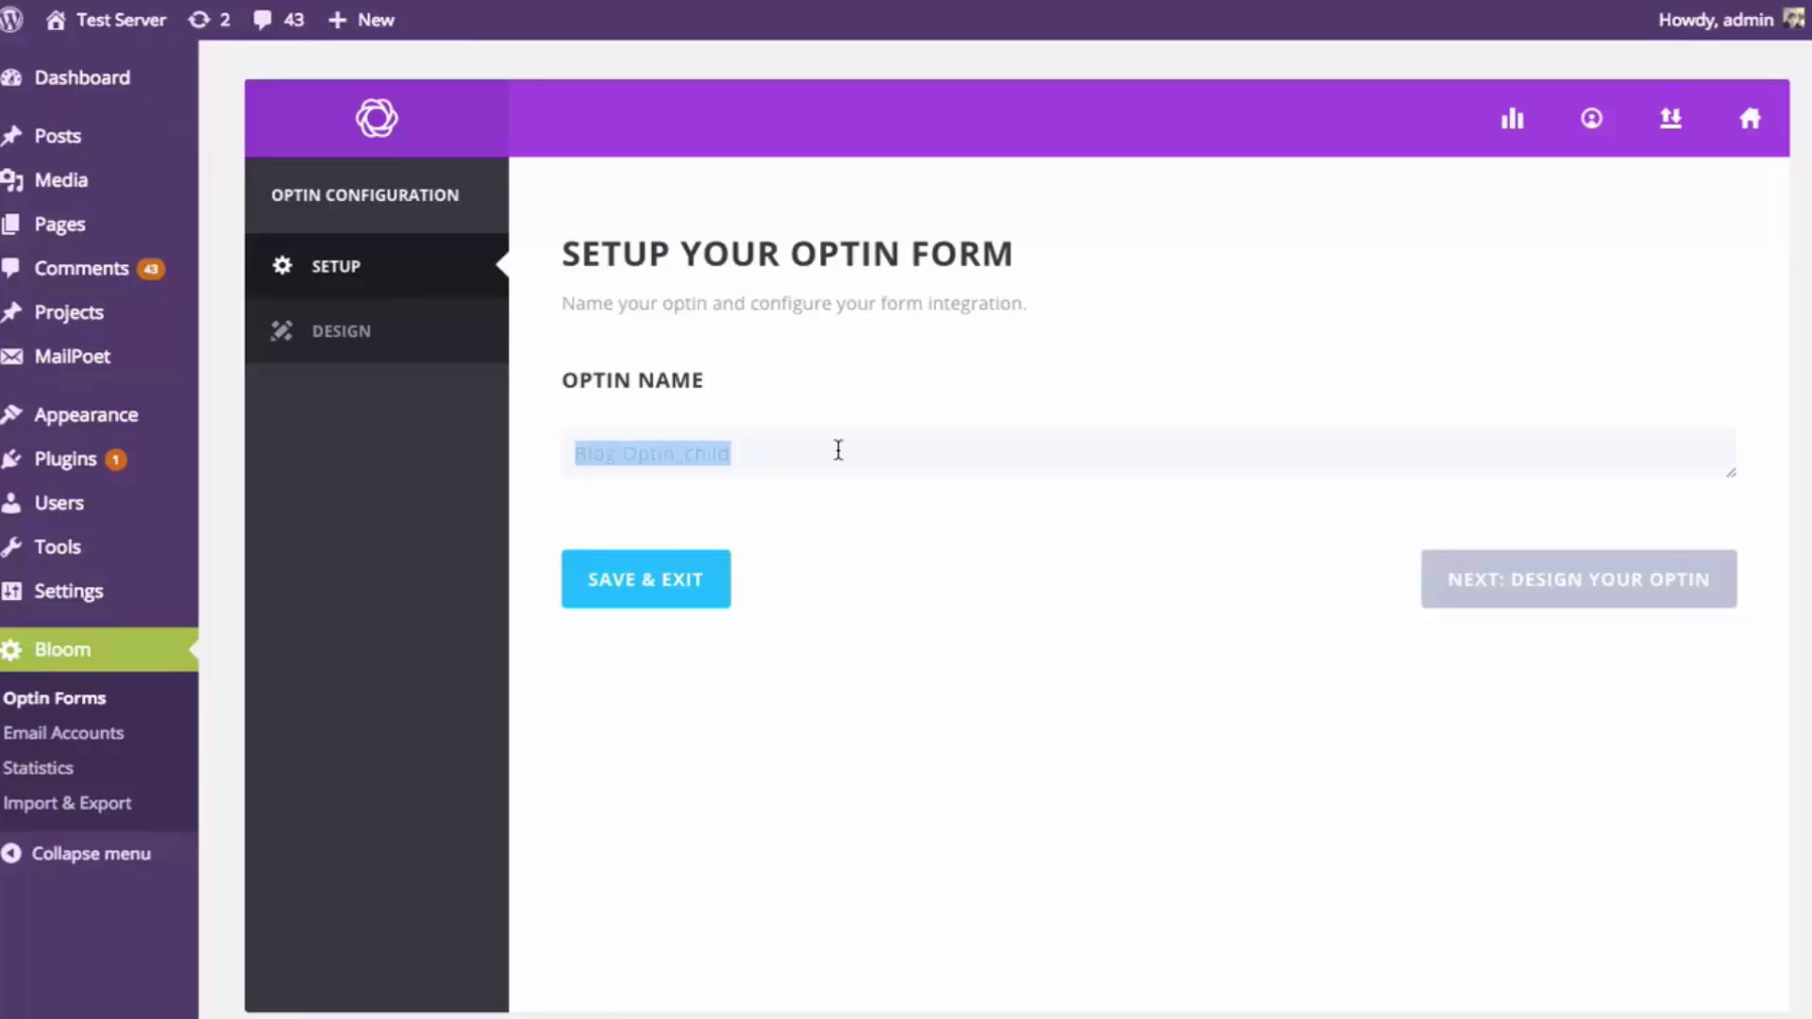
pyautogui.click(838, 450)
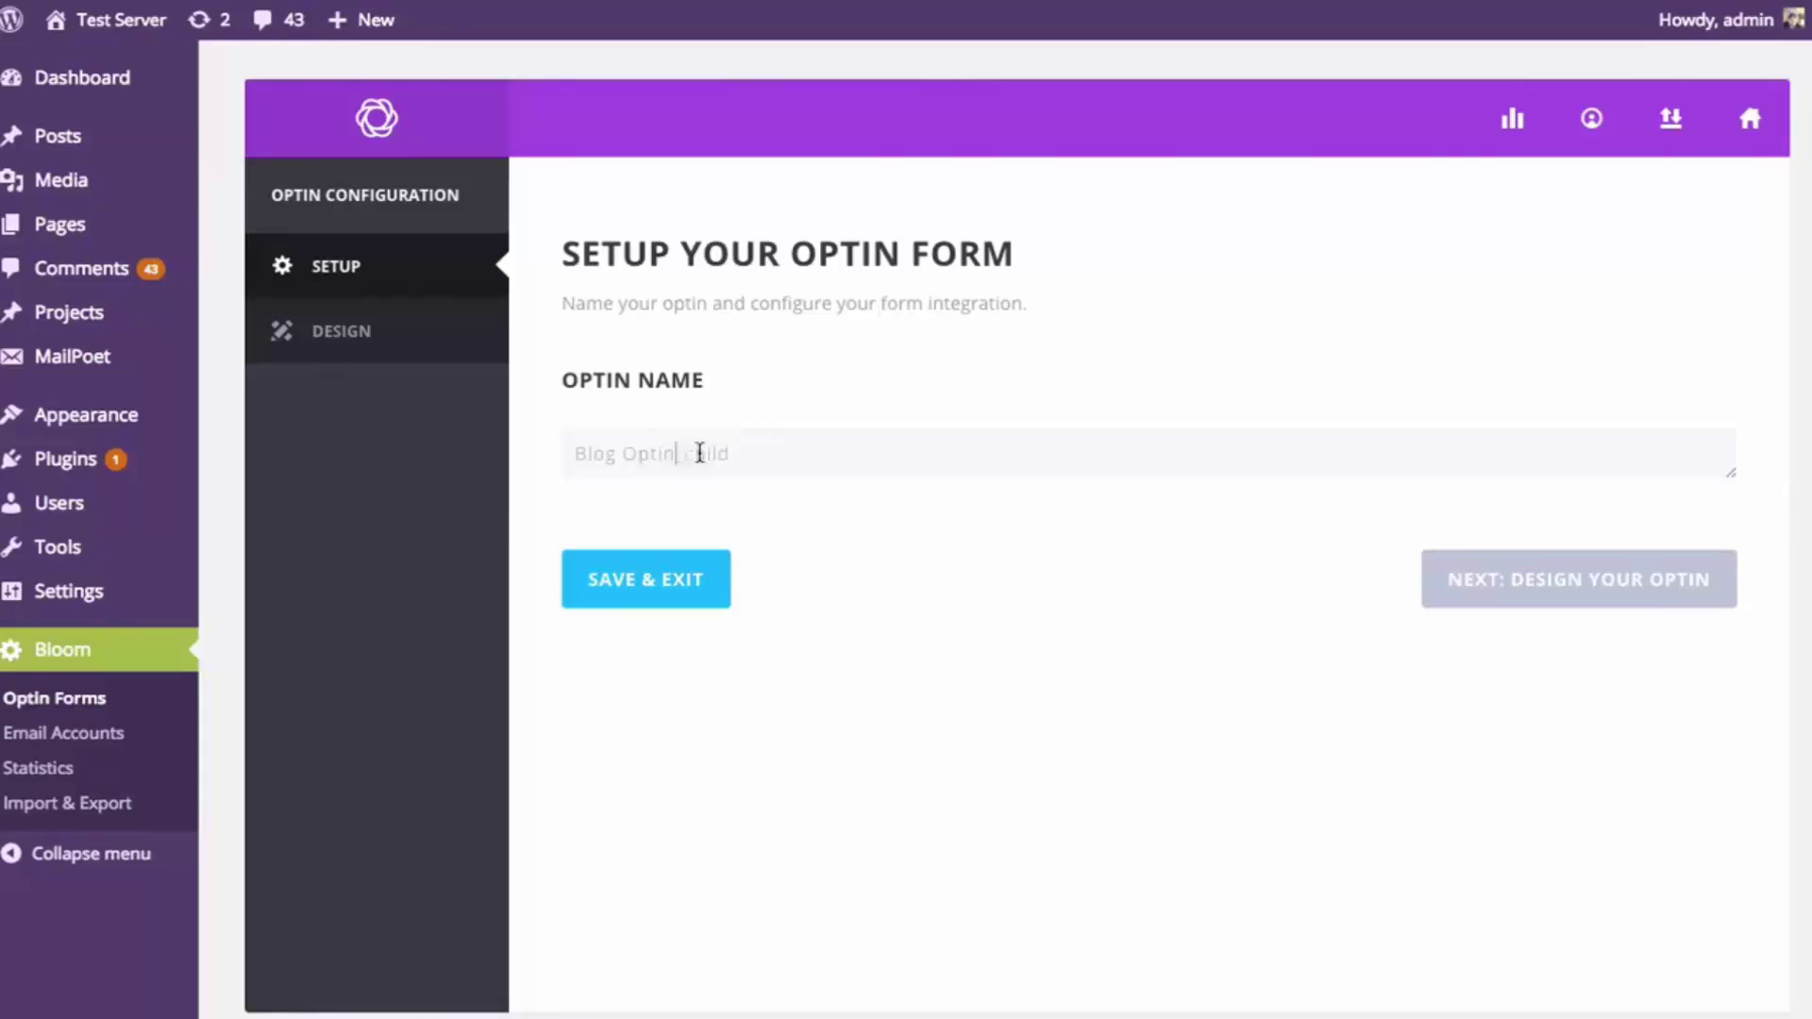
pyautogui.moveTo(675, 453); pyautogui.dragTo(875, 470)
pyautogui.write('2')
pyautogui.click(1517, 595)
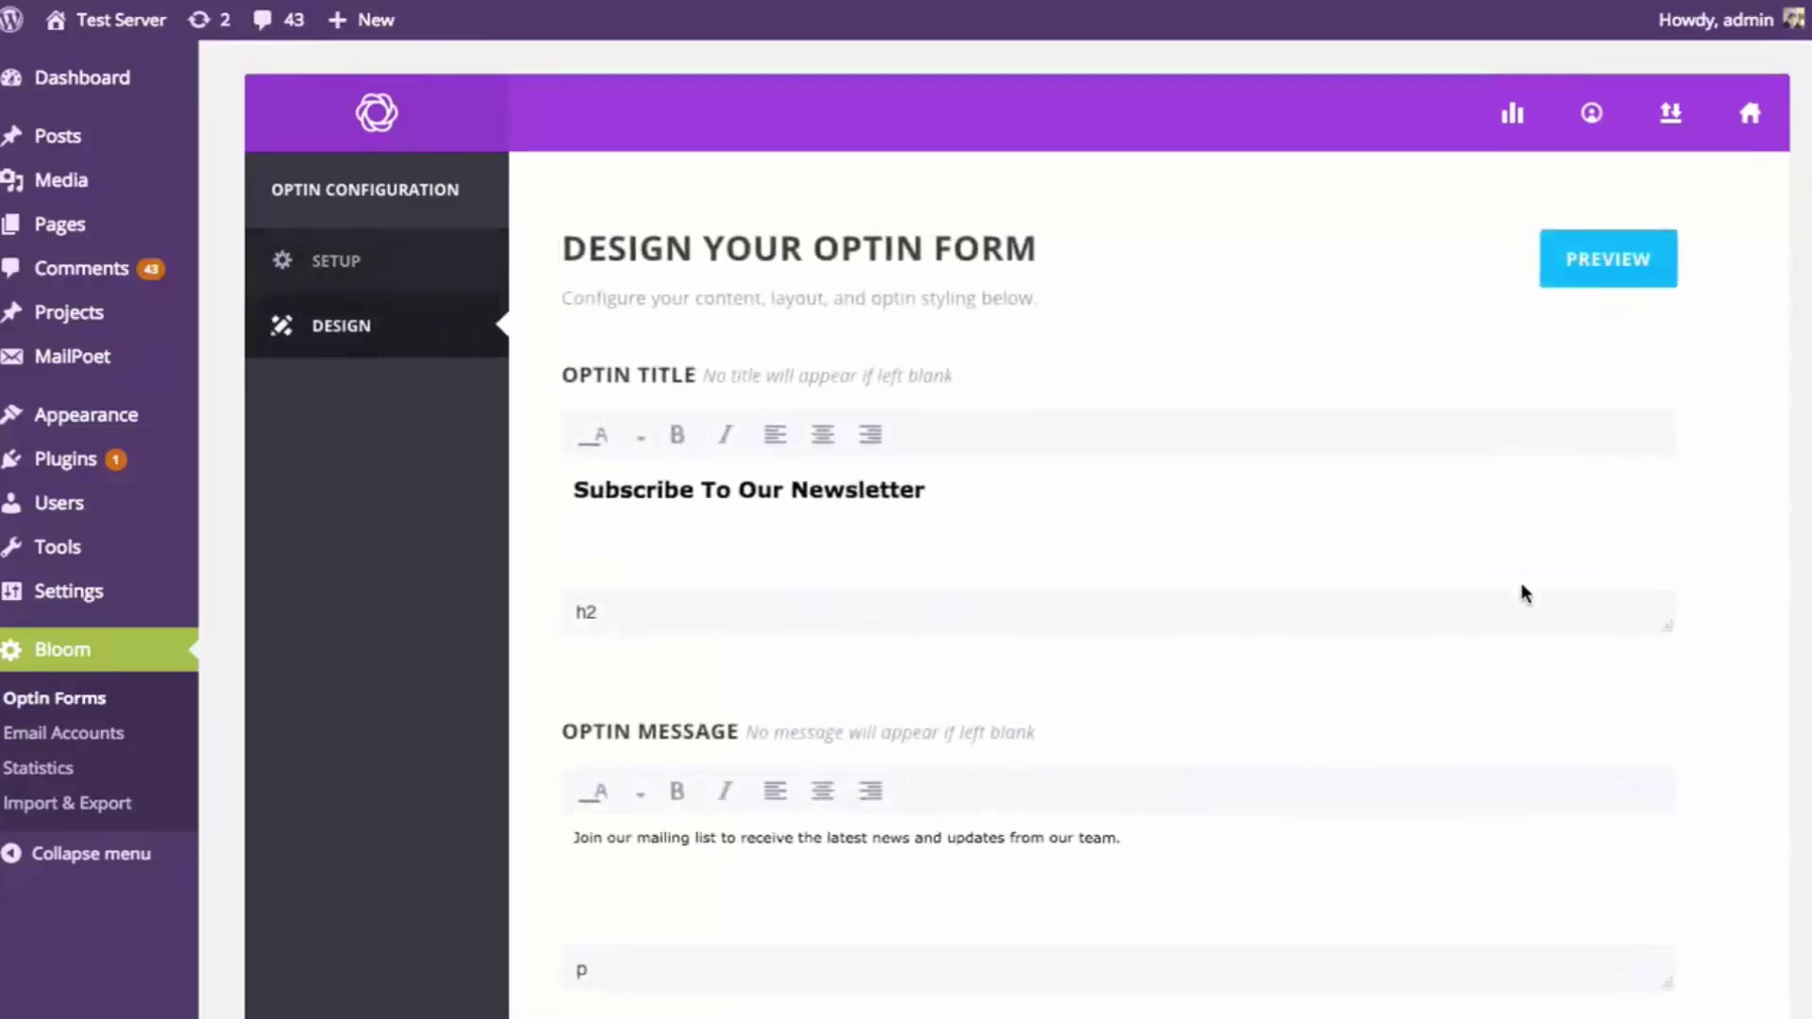
# Review the variant's design options, including image settings, form styling, edge style, footer text and custom CSS
pyautogui.scroll(-15, 1604, 604)
pyautogui.scroll(-15, 1717, 642)
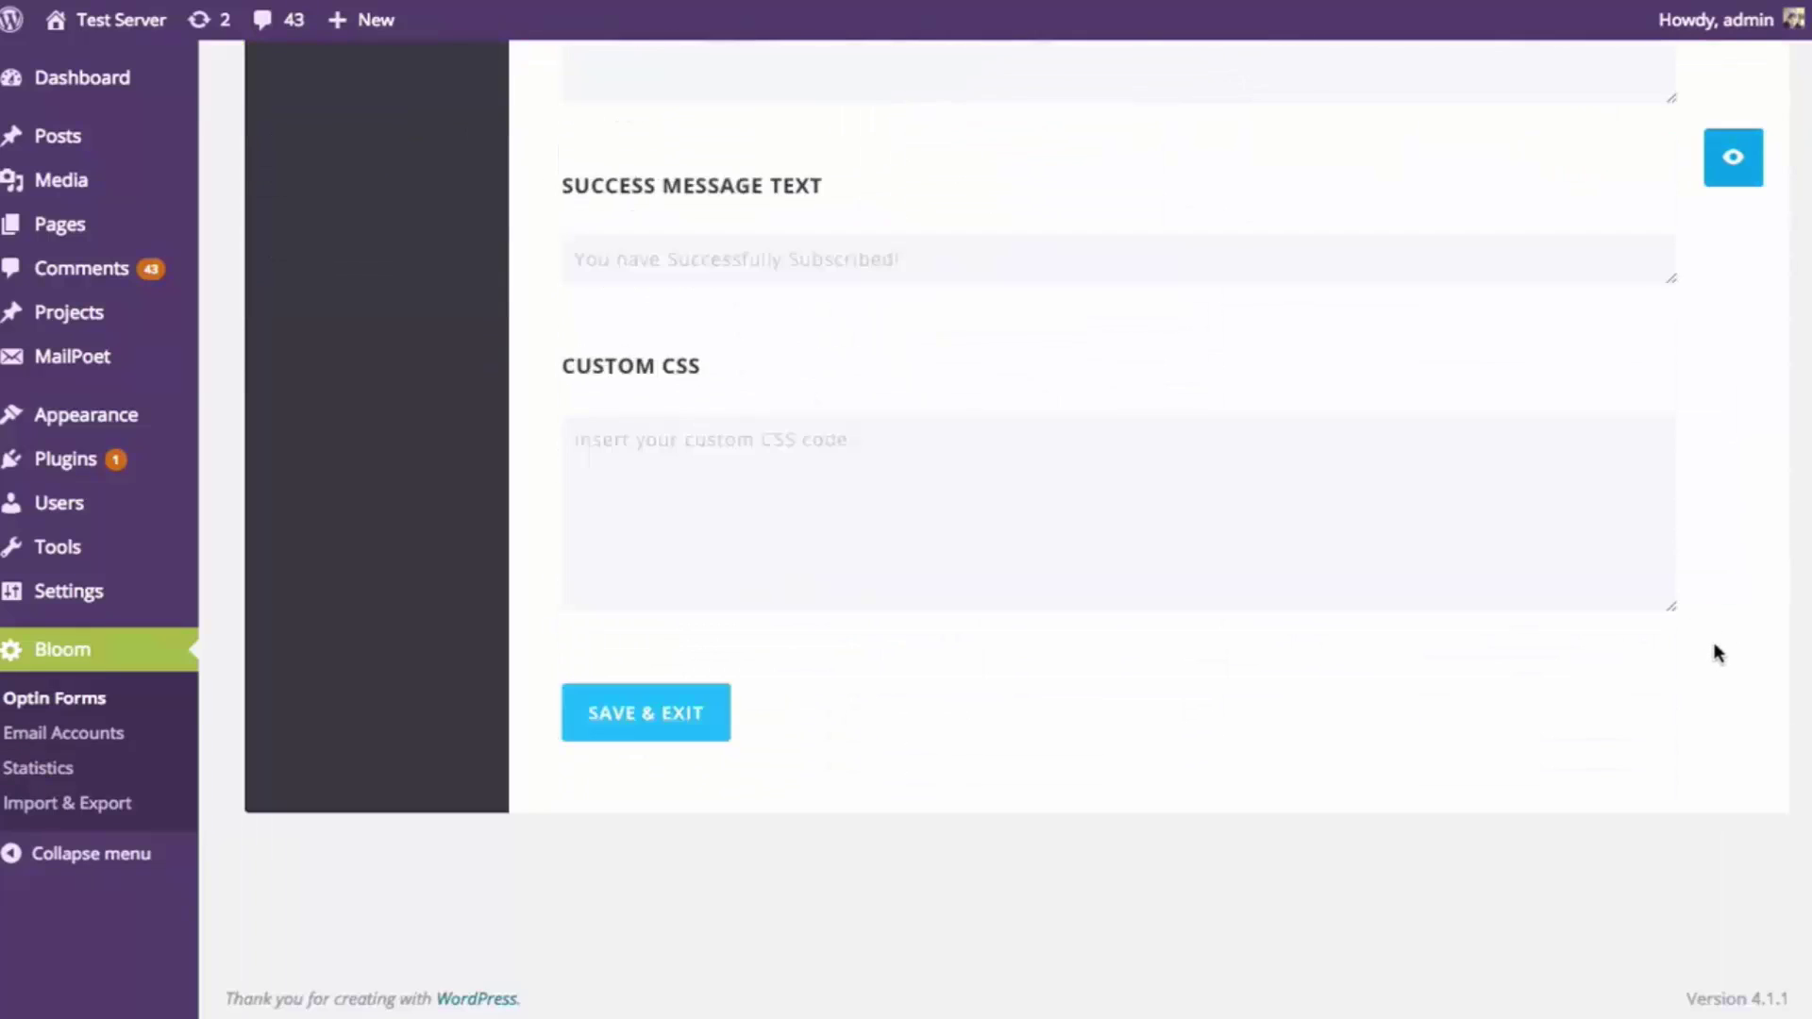
pyautogui.scroll(12, 1718, 651)
pyautogui.scroll(-7, 1727, 666)
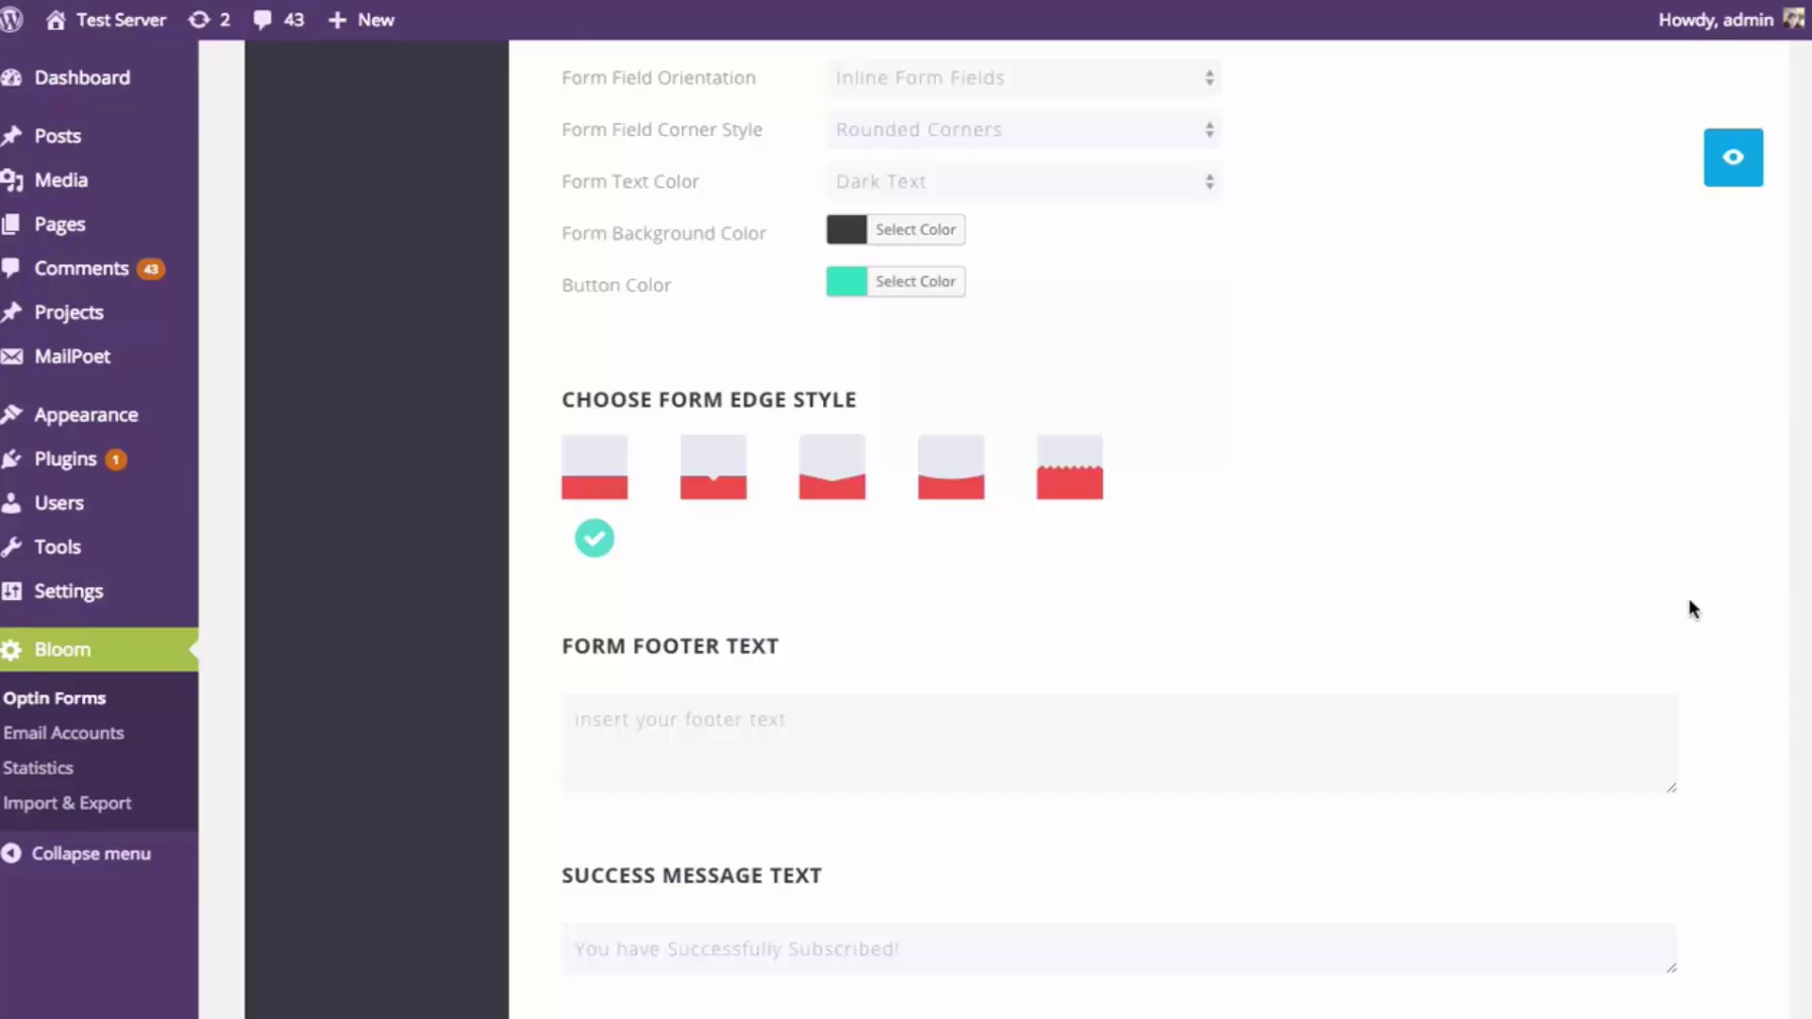
pyautogui.scroll(15, 1689, 597)
pyautogui.scroll(2, 1623, 611)
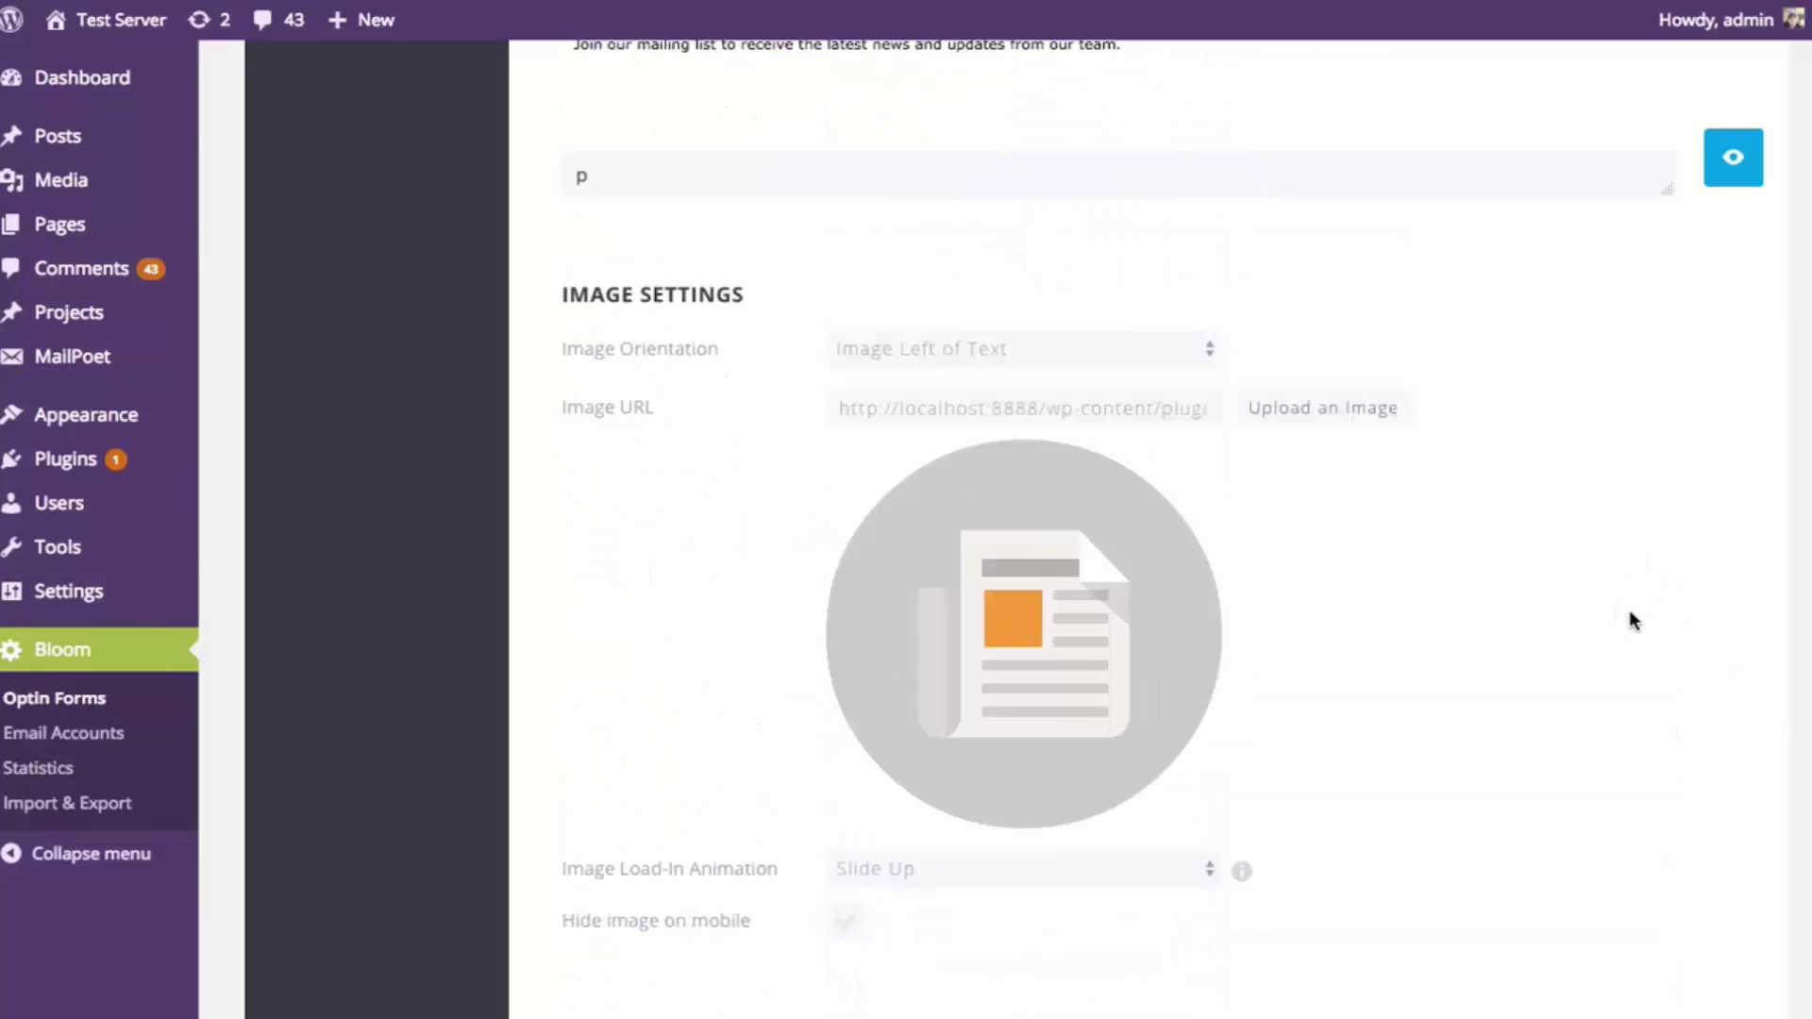
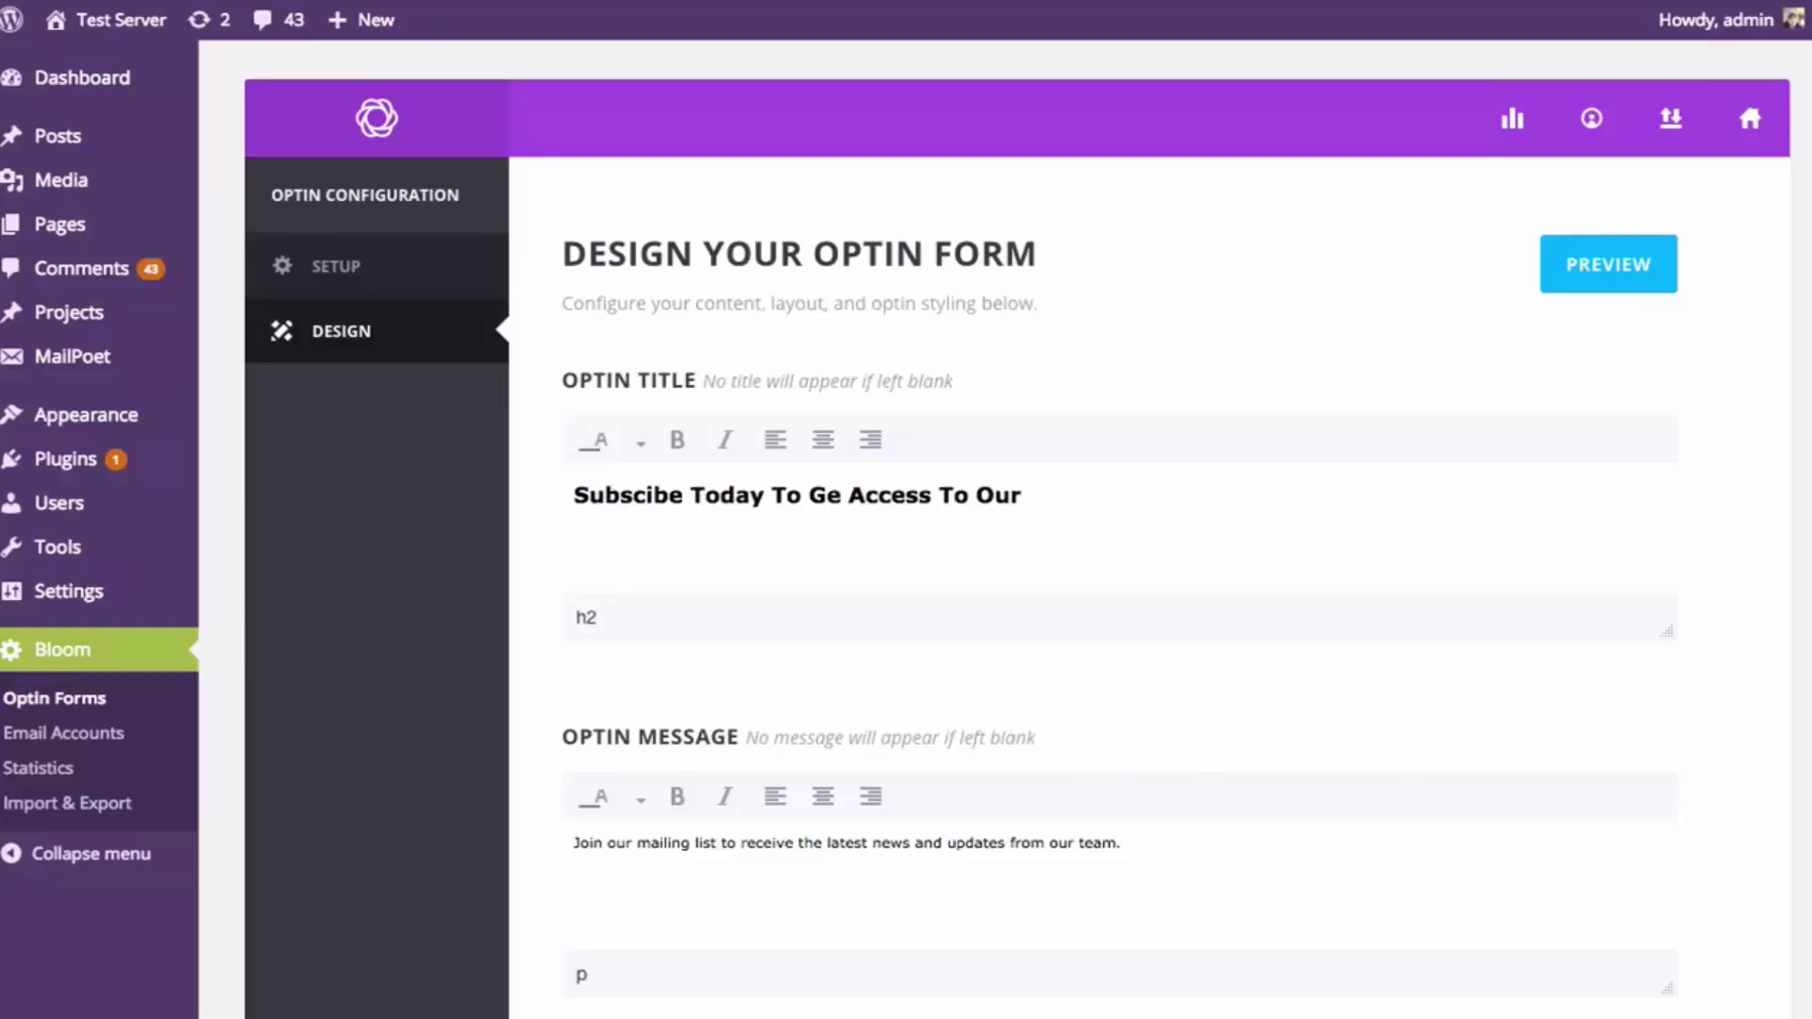
# Complete the variant's optin title with "Amazing Email Marketing Ebook"
pyautogui.write('Amazing Email ma')
pyautogui.press('BackSpace')
pyautogui.press('BackSpace')
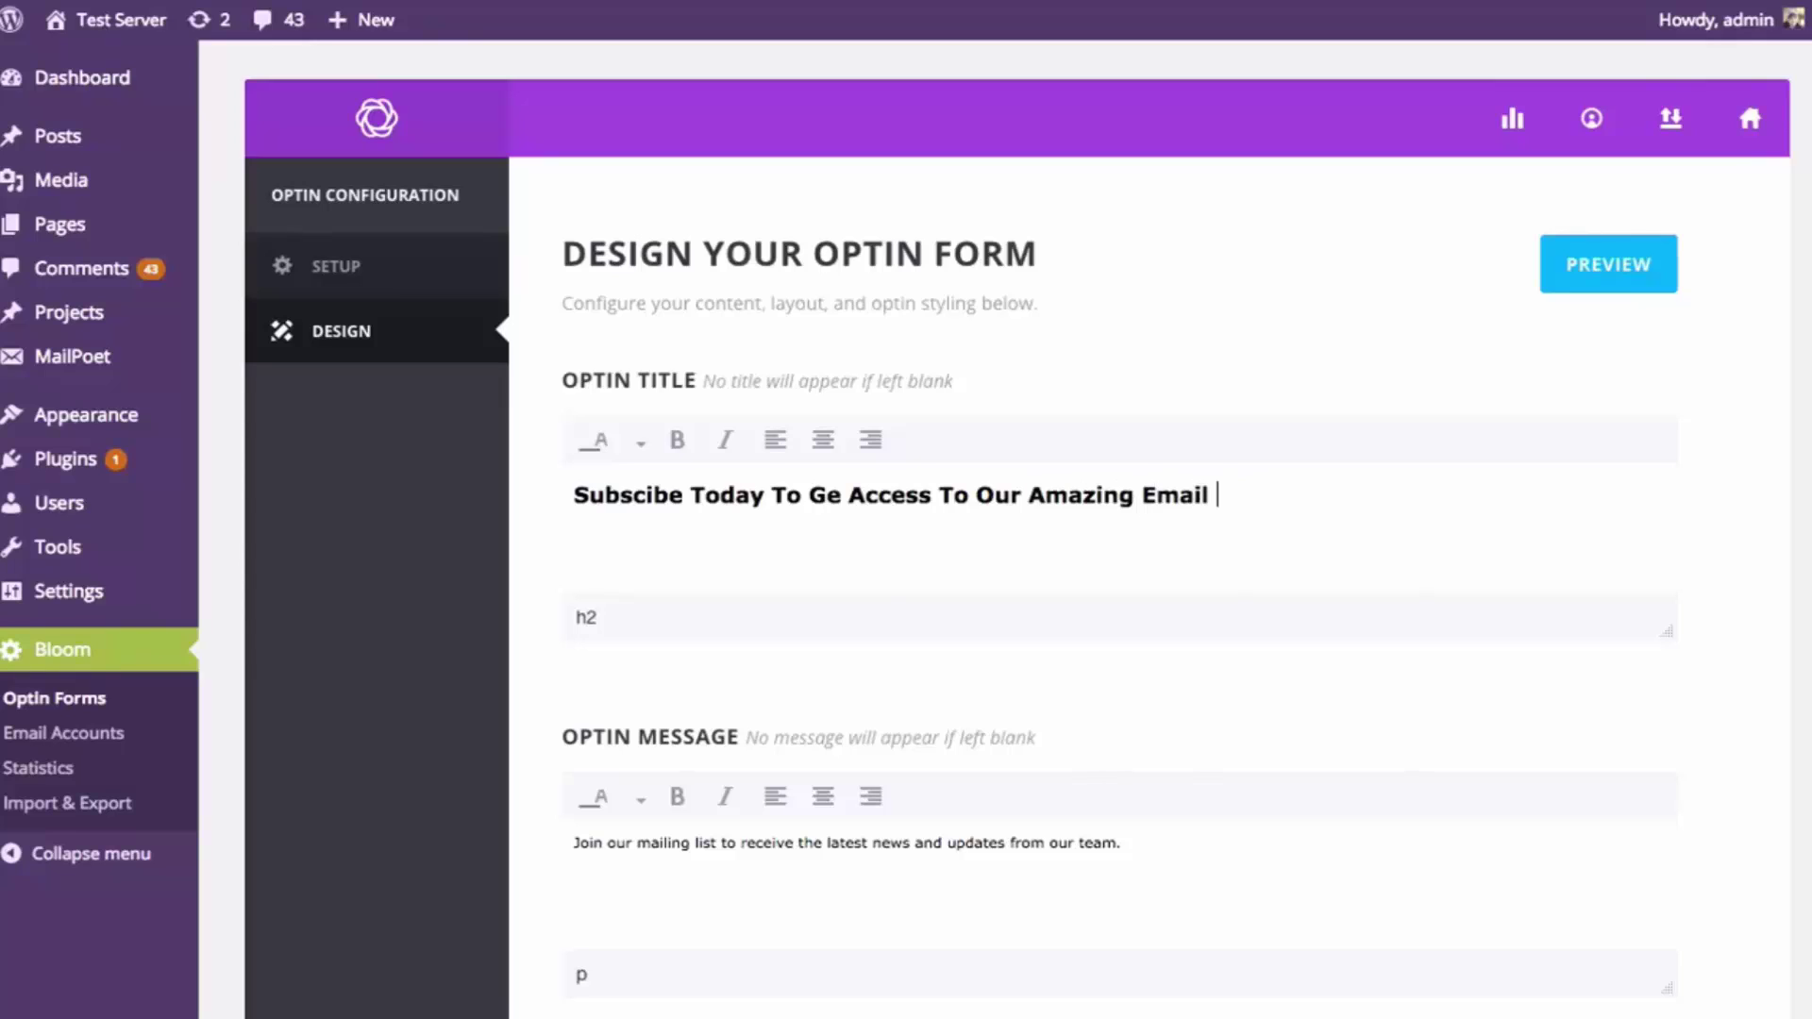
pyautogui.write('Marketing Ebook')
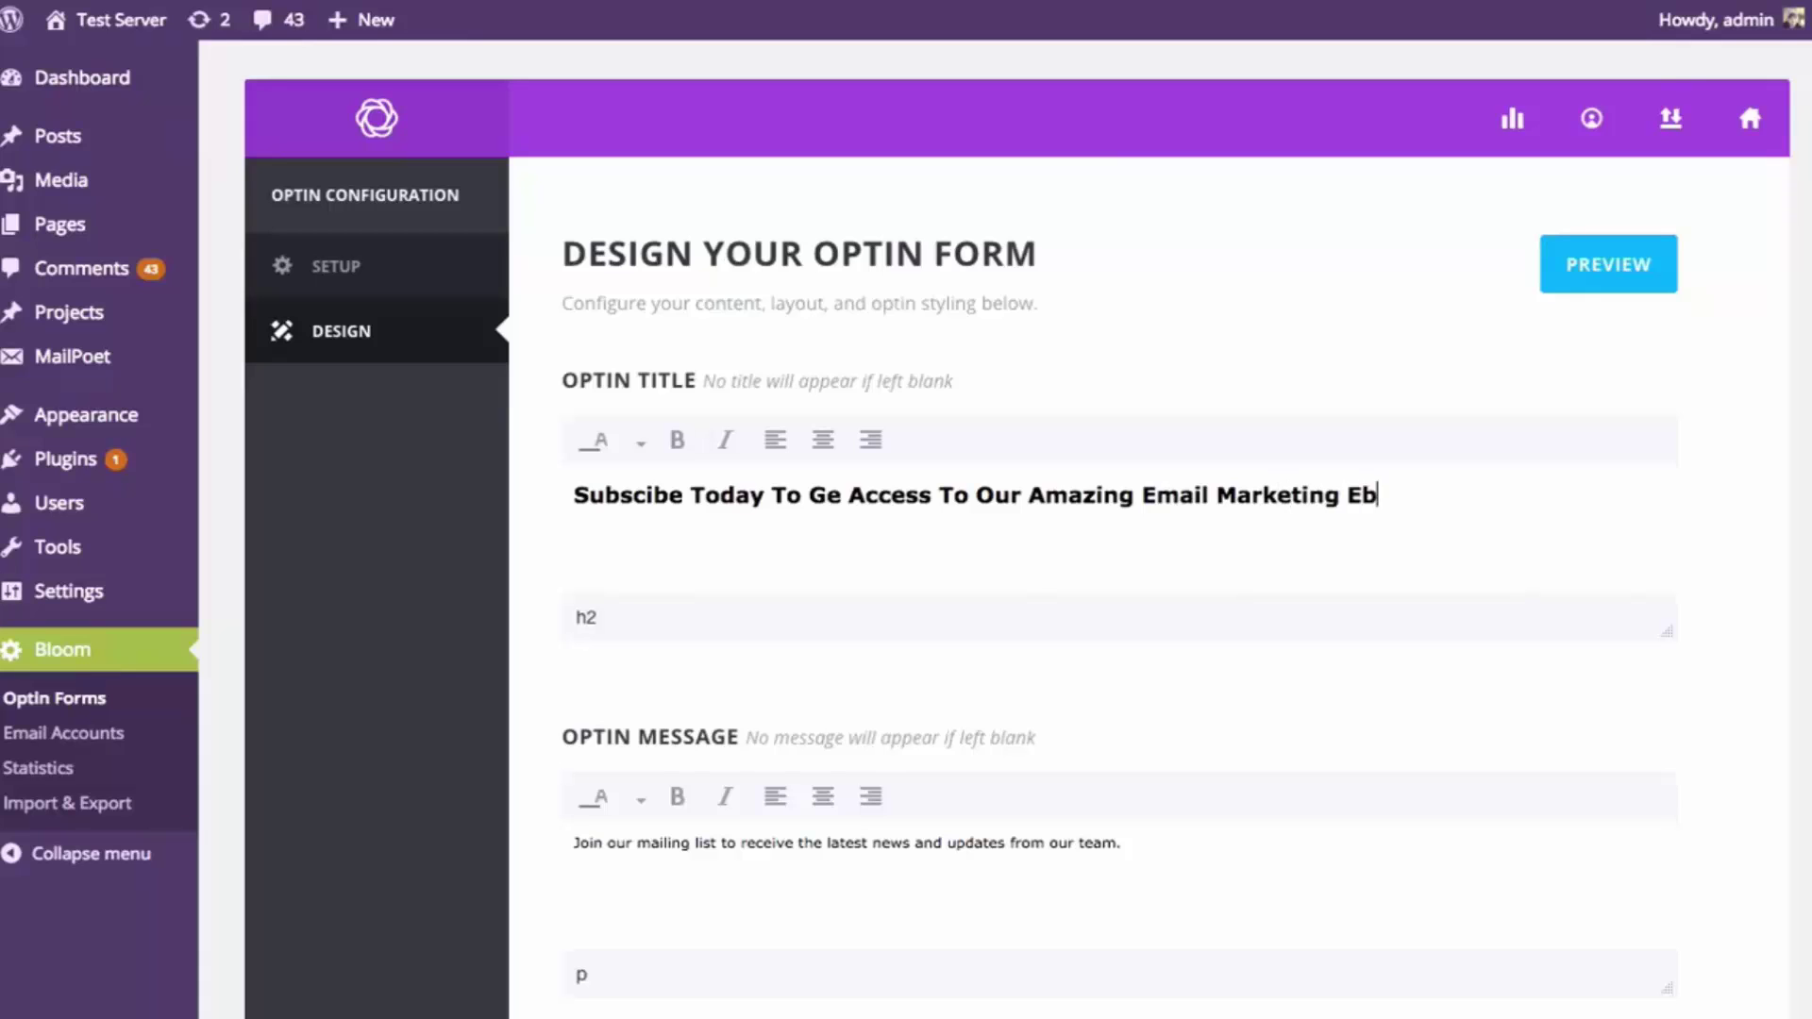
# Preview the variant's optin form, close the preview, and save the variant
pyautogui.click(1644, 285)
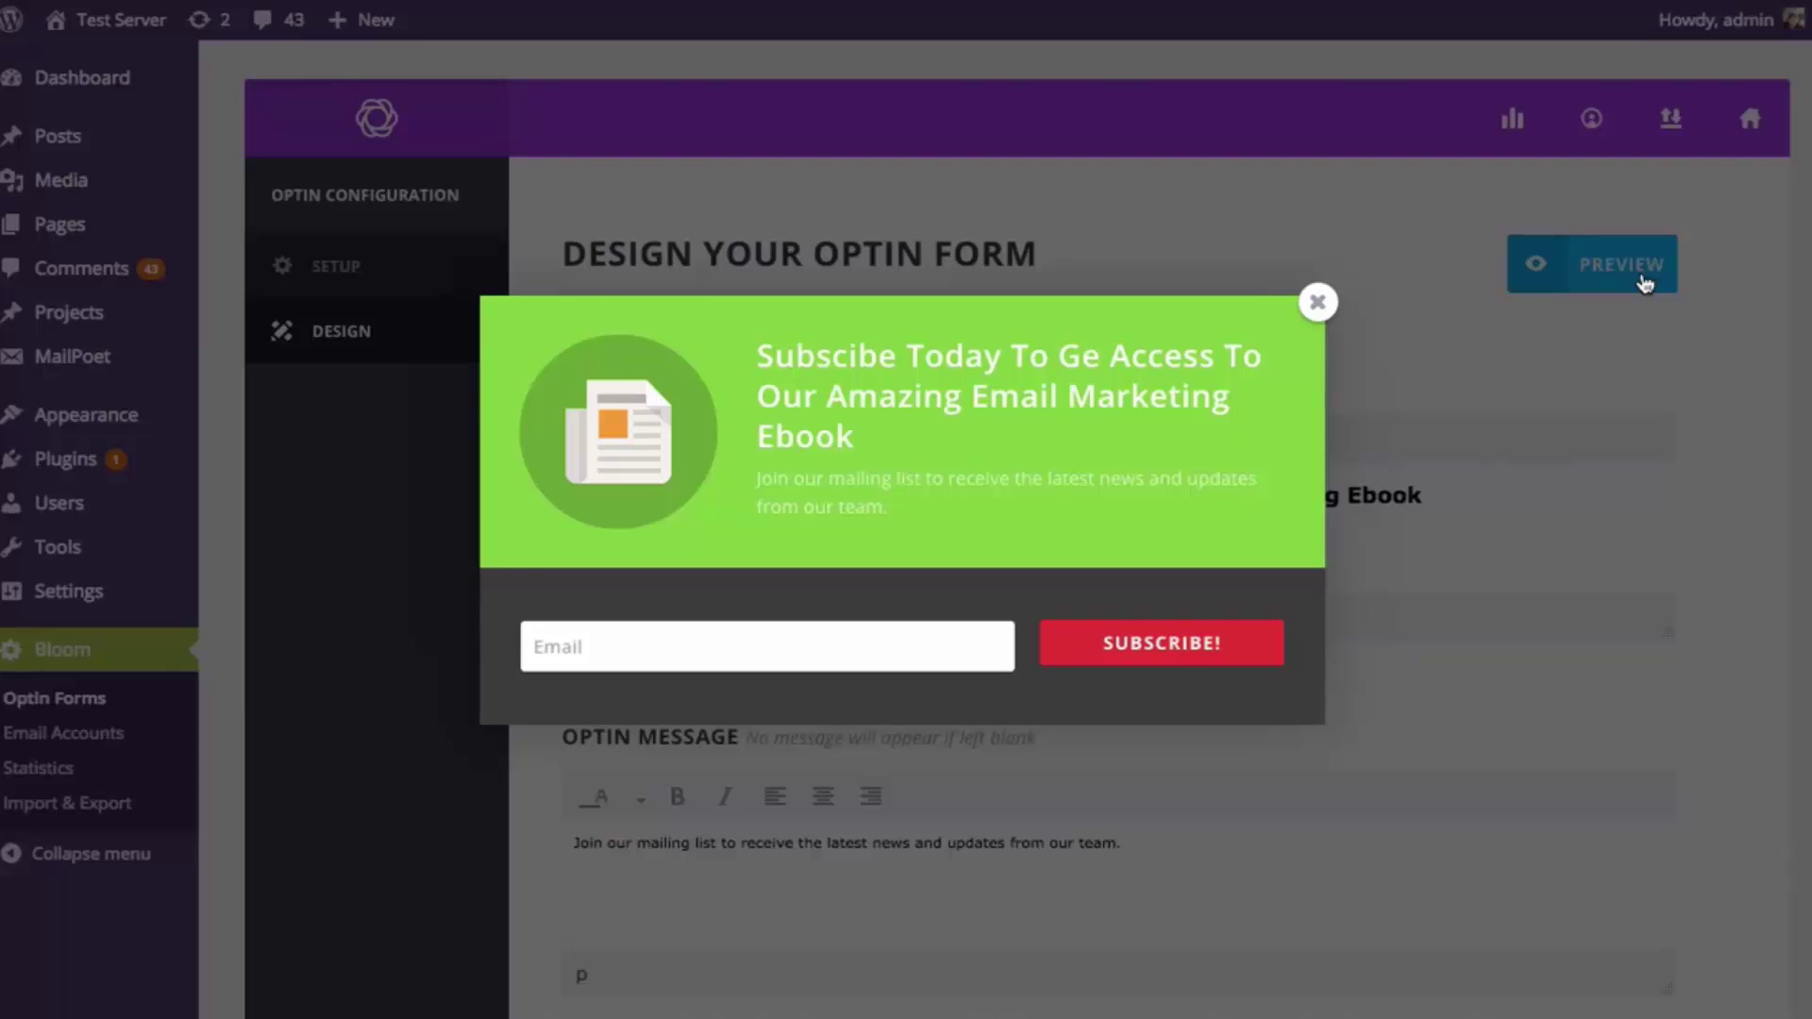
pyautogui.click(1317, 302)
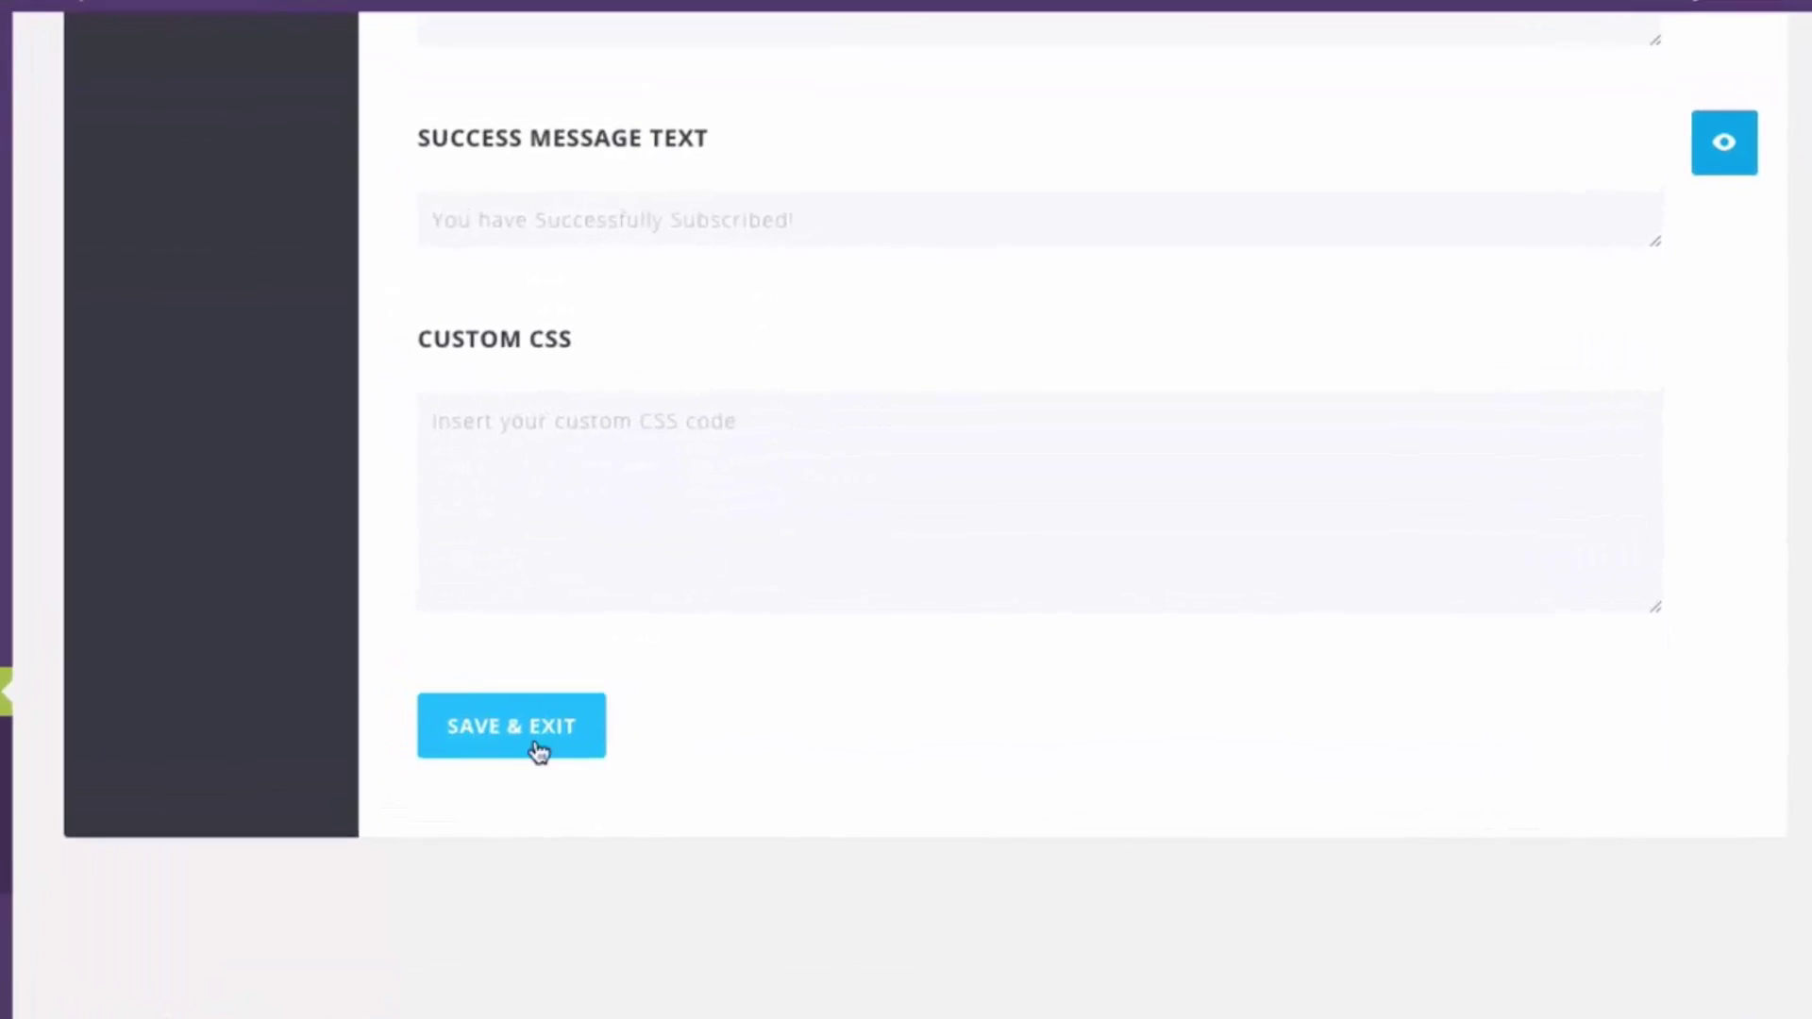
pyautogui.click(538, 750)
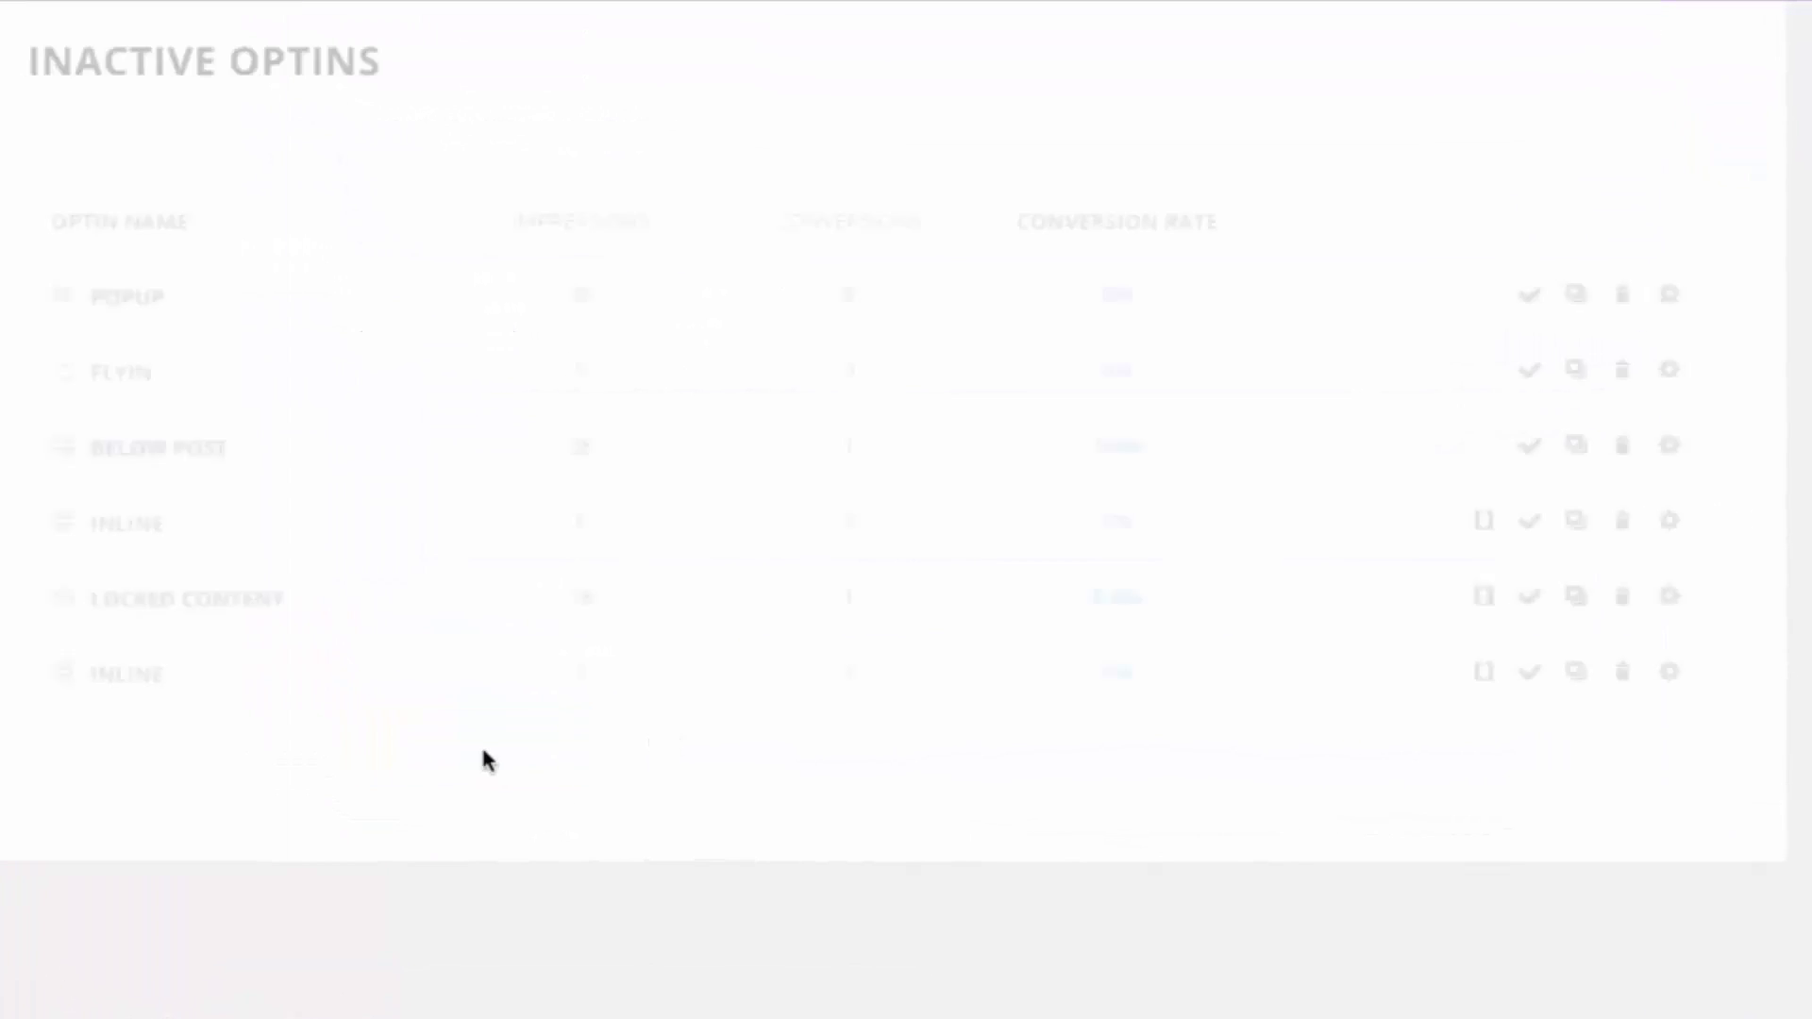
pyautogui.scroll(5, 483, 761)
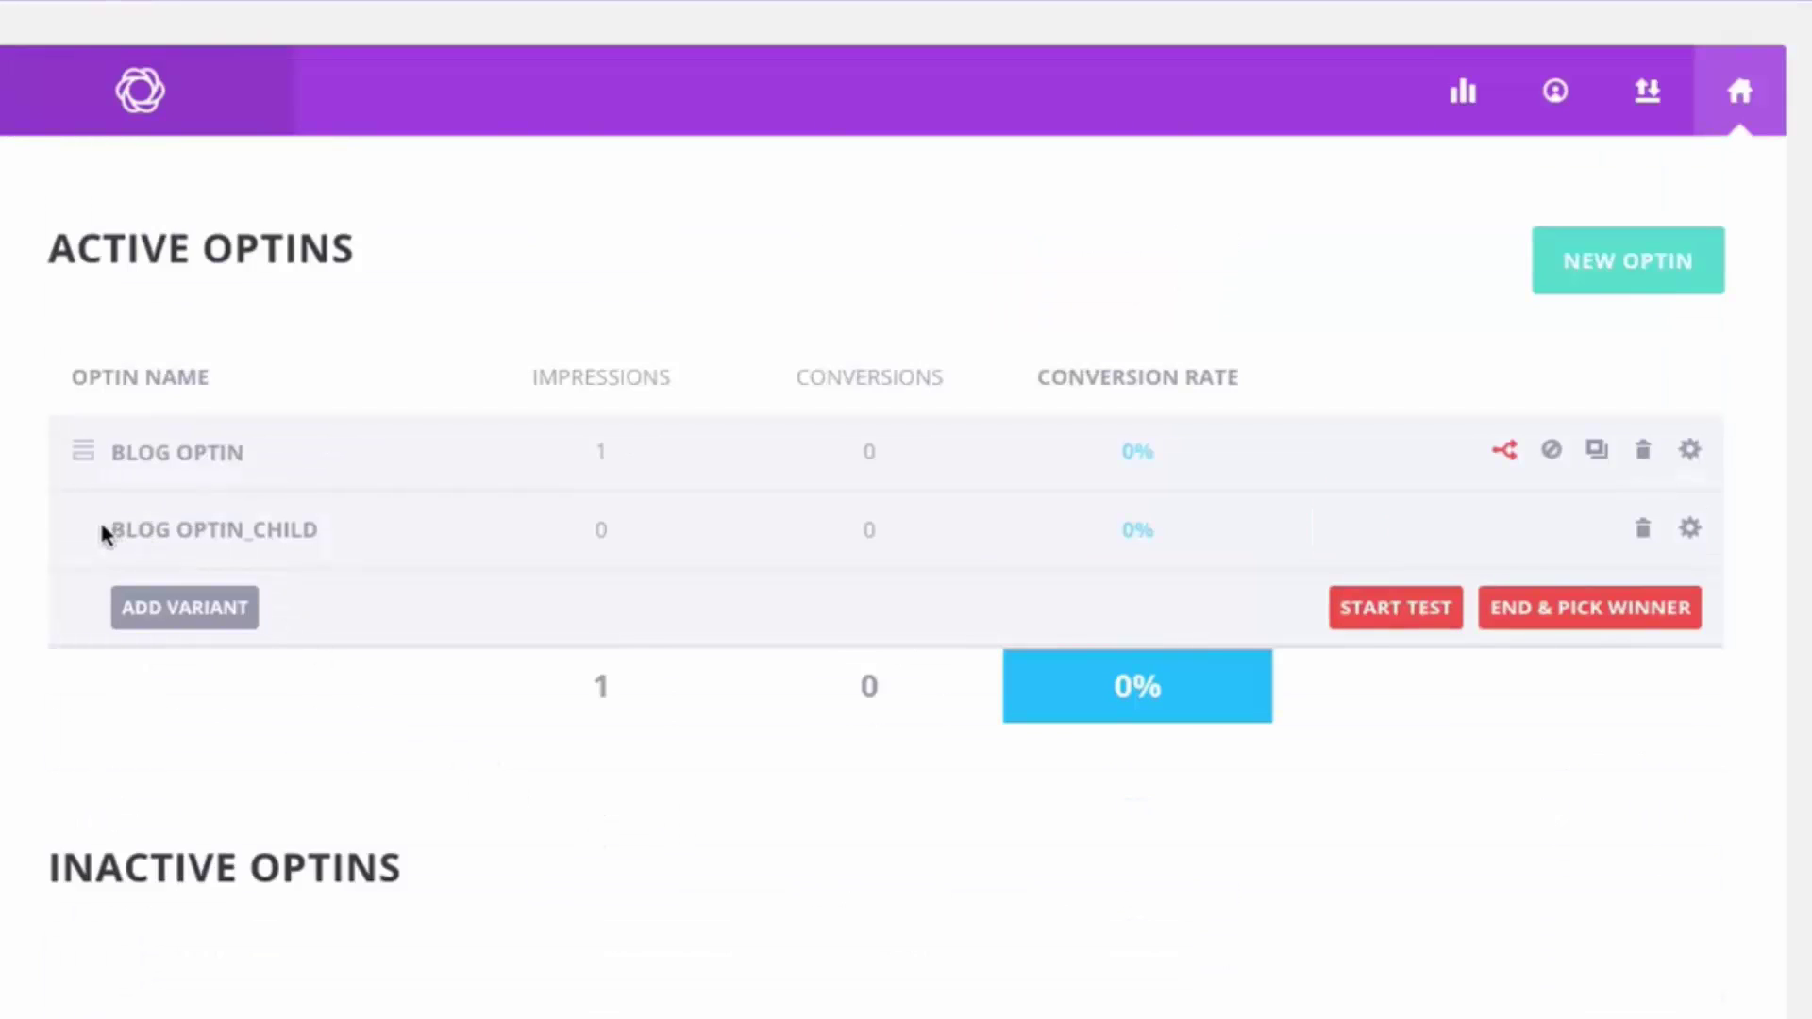
pyautogui.moveTo(101, 530); pyautogui.dragTo(330, 524)
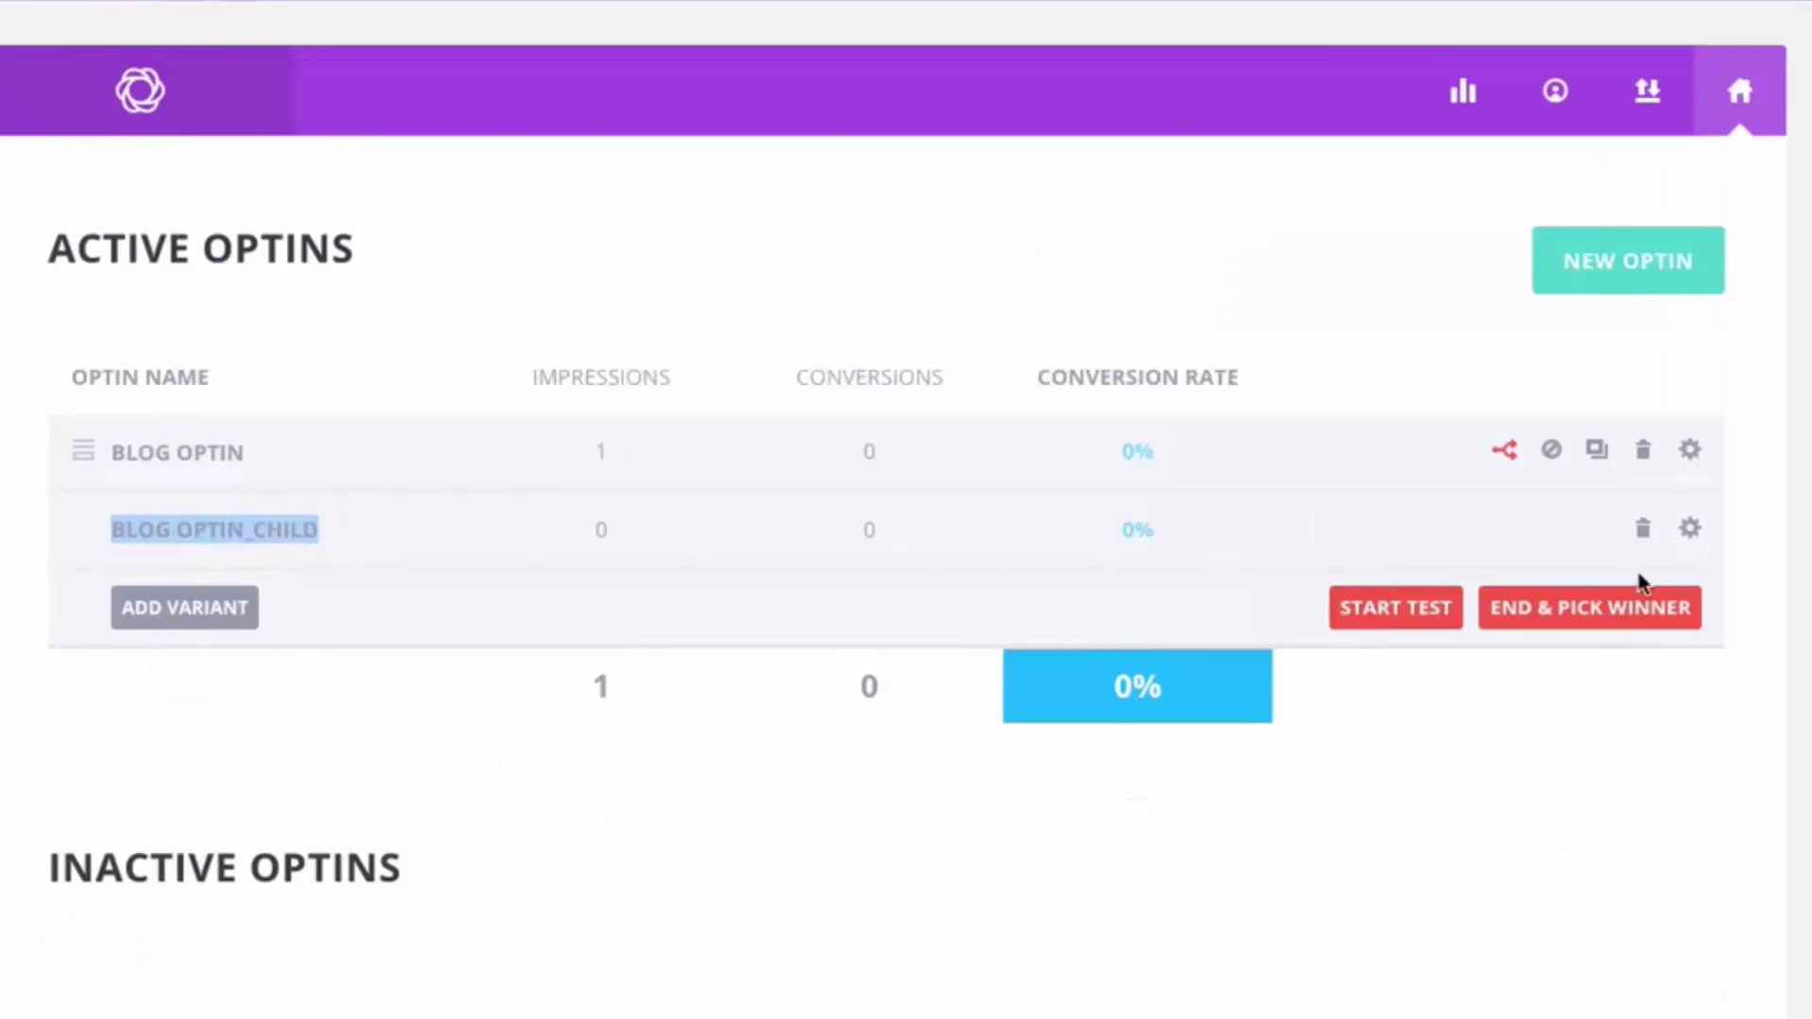
pyautogui.click(527, 729)
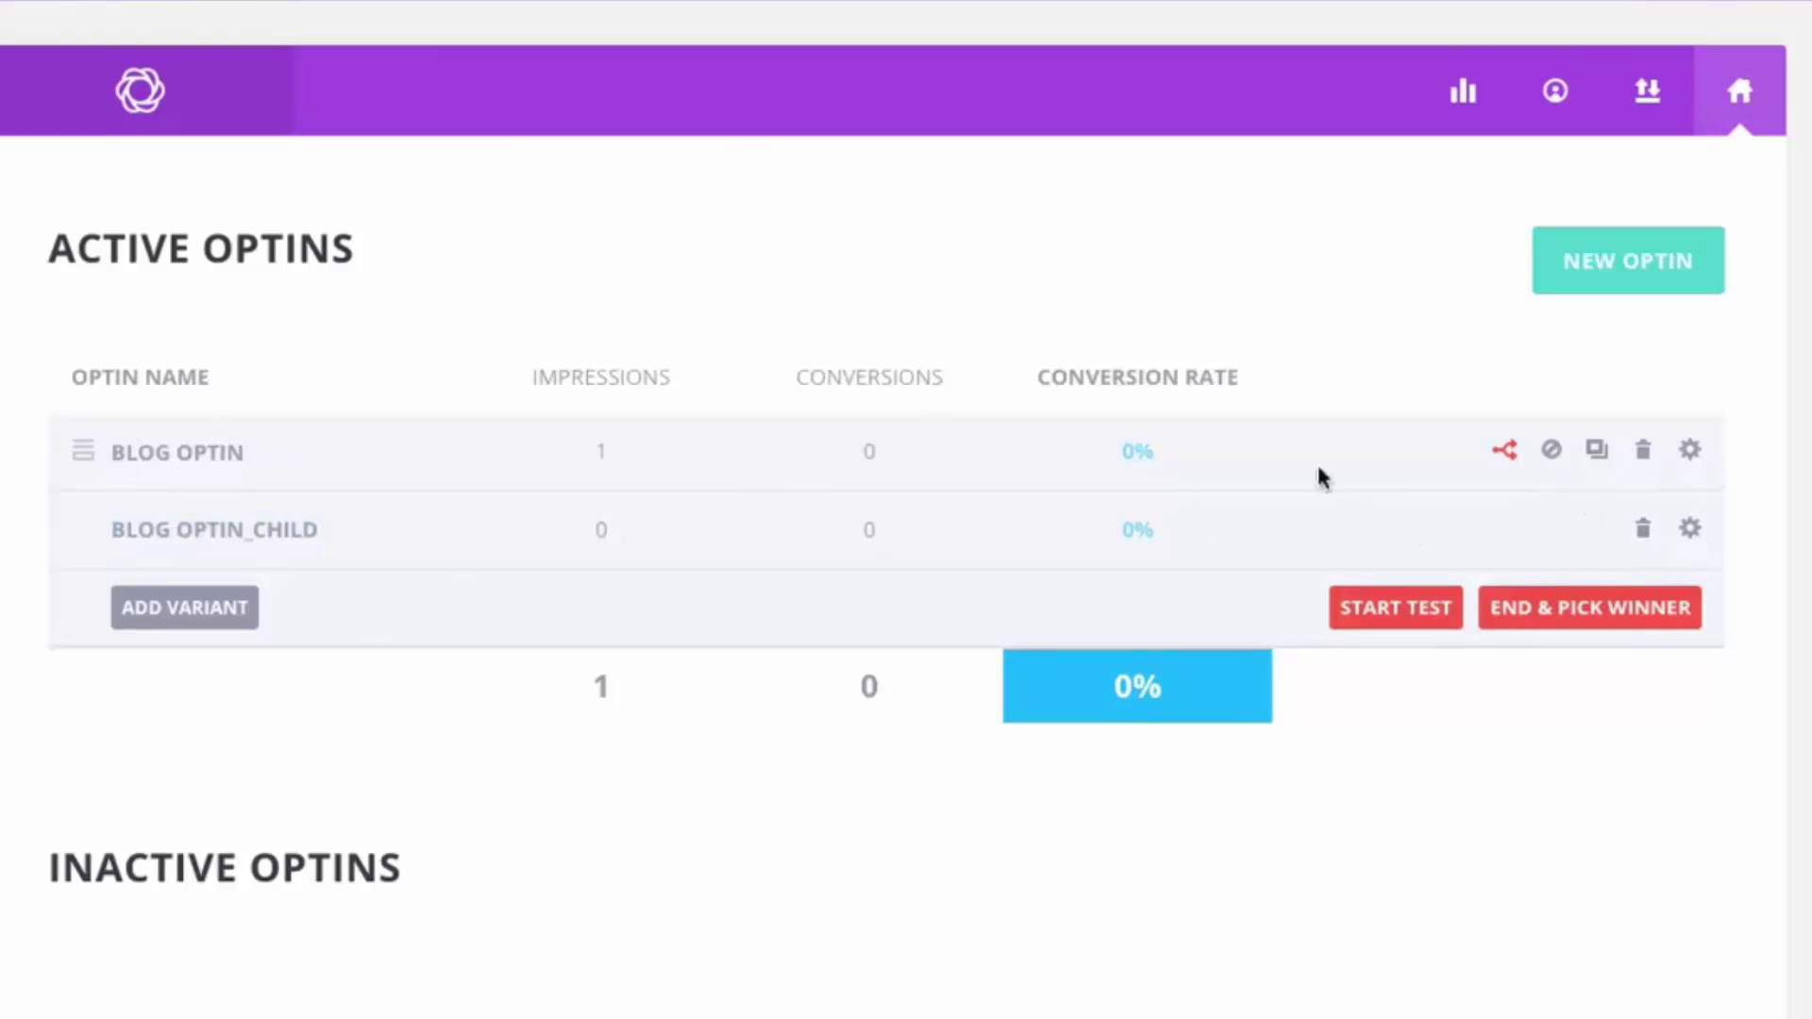
pyautogui.moveTo(131, 534); pyautogui.dragTo(720, 541)
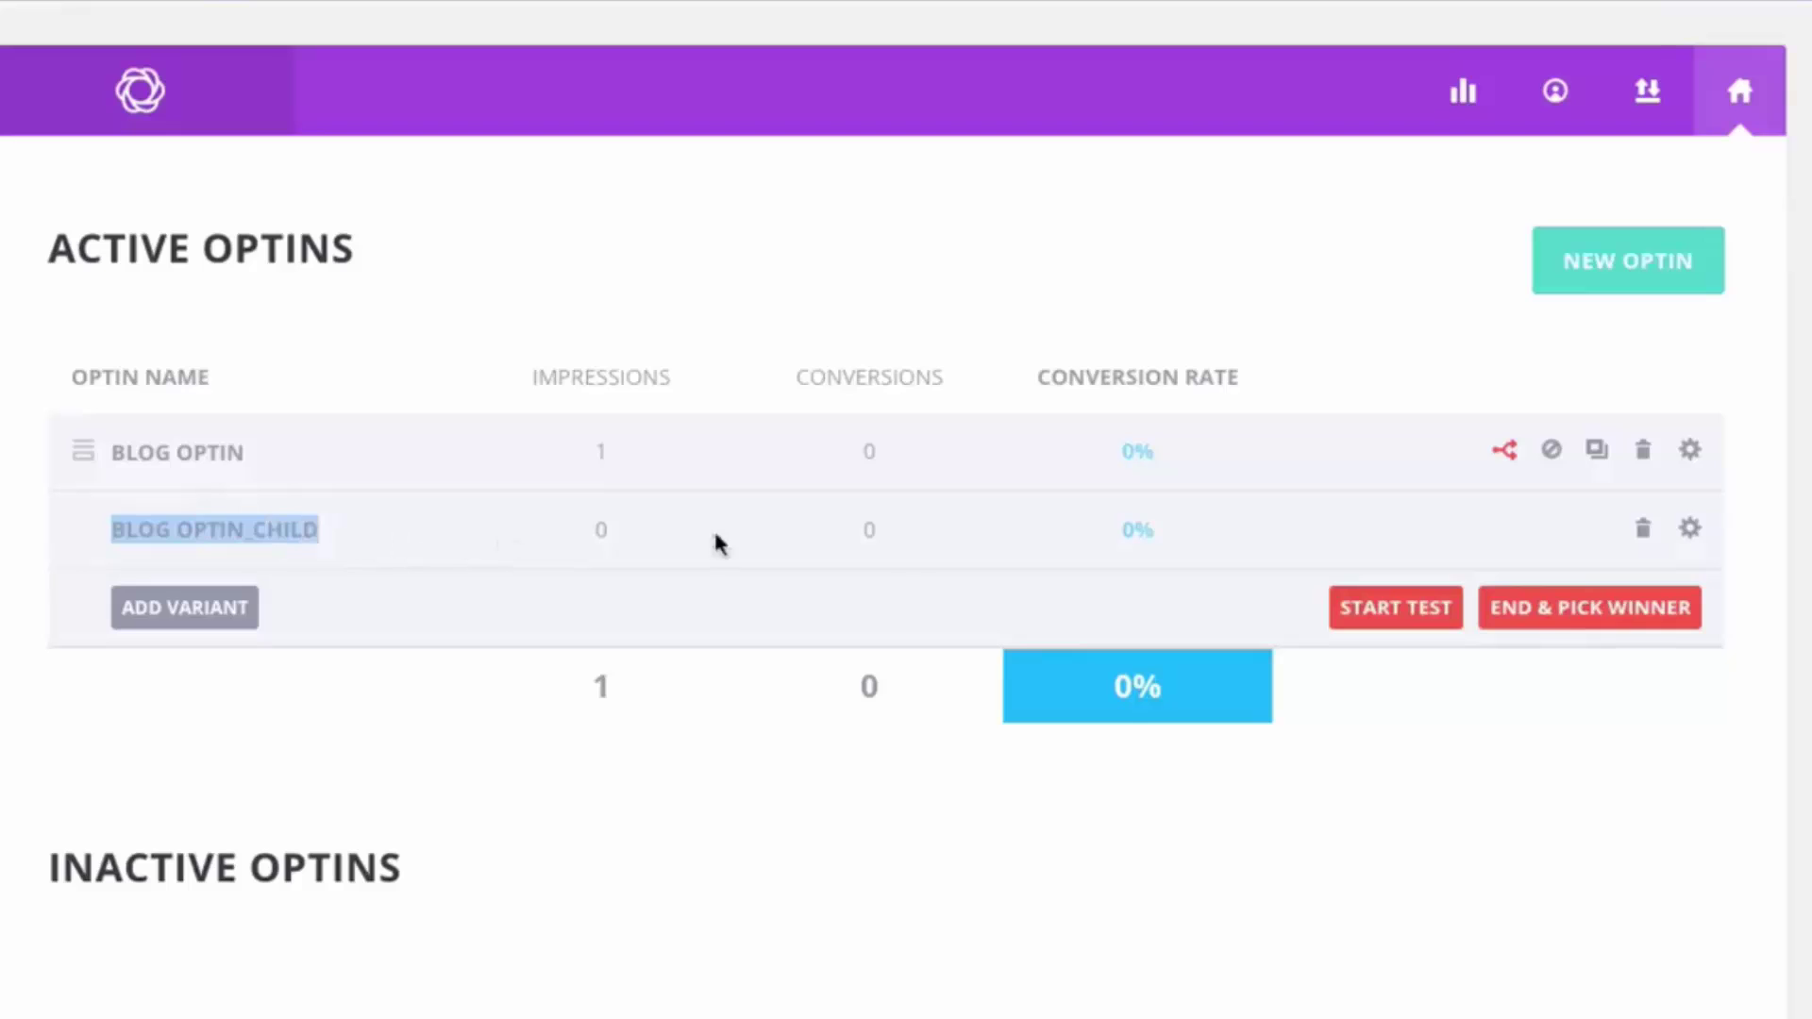
pyautogui.click(1638, 774)
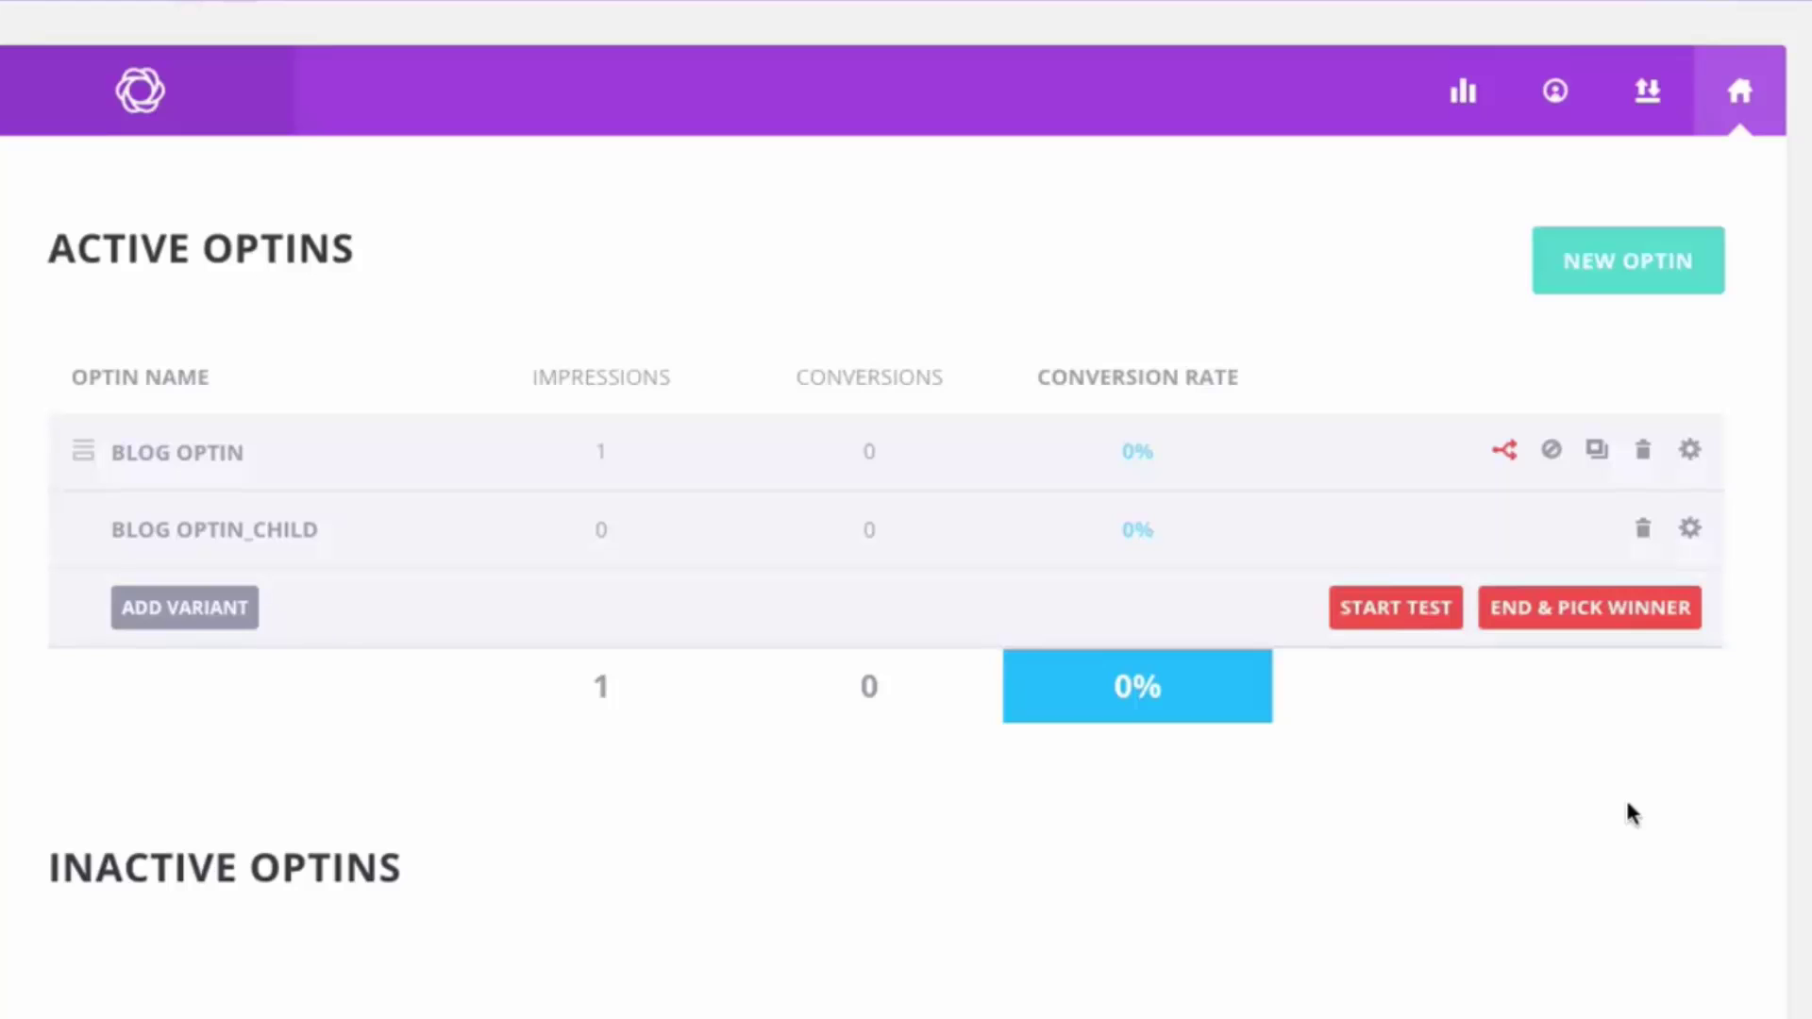
# Add another variant to Blog Optin, give its form the zigzag edge style, and save it
pyautogui.click(218, 621)
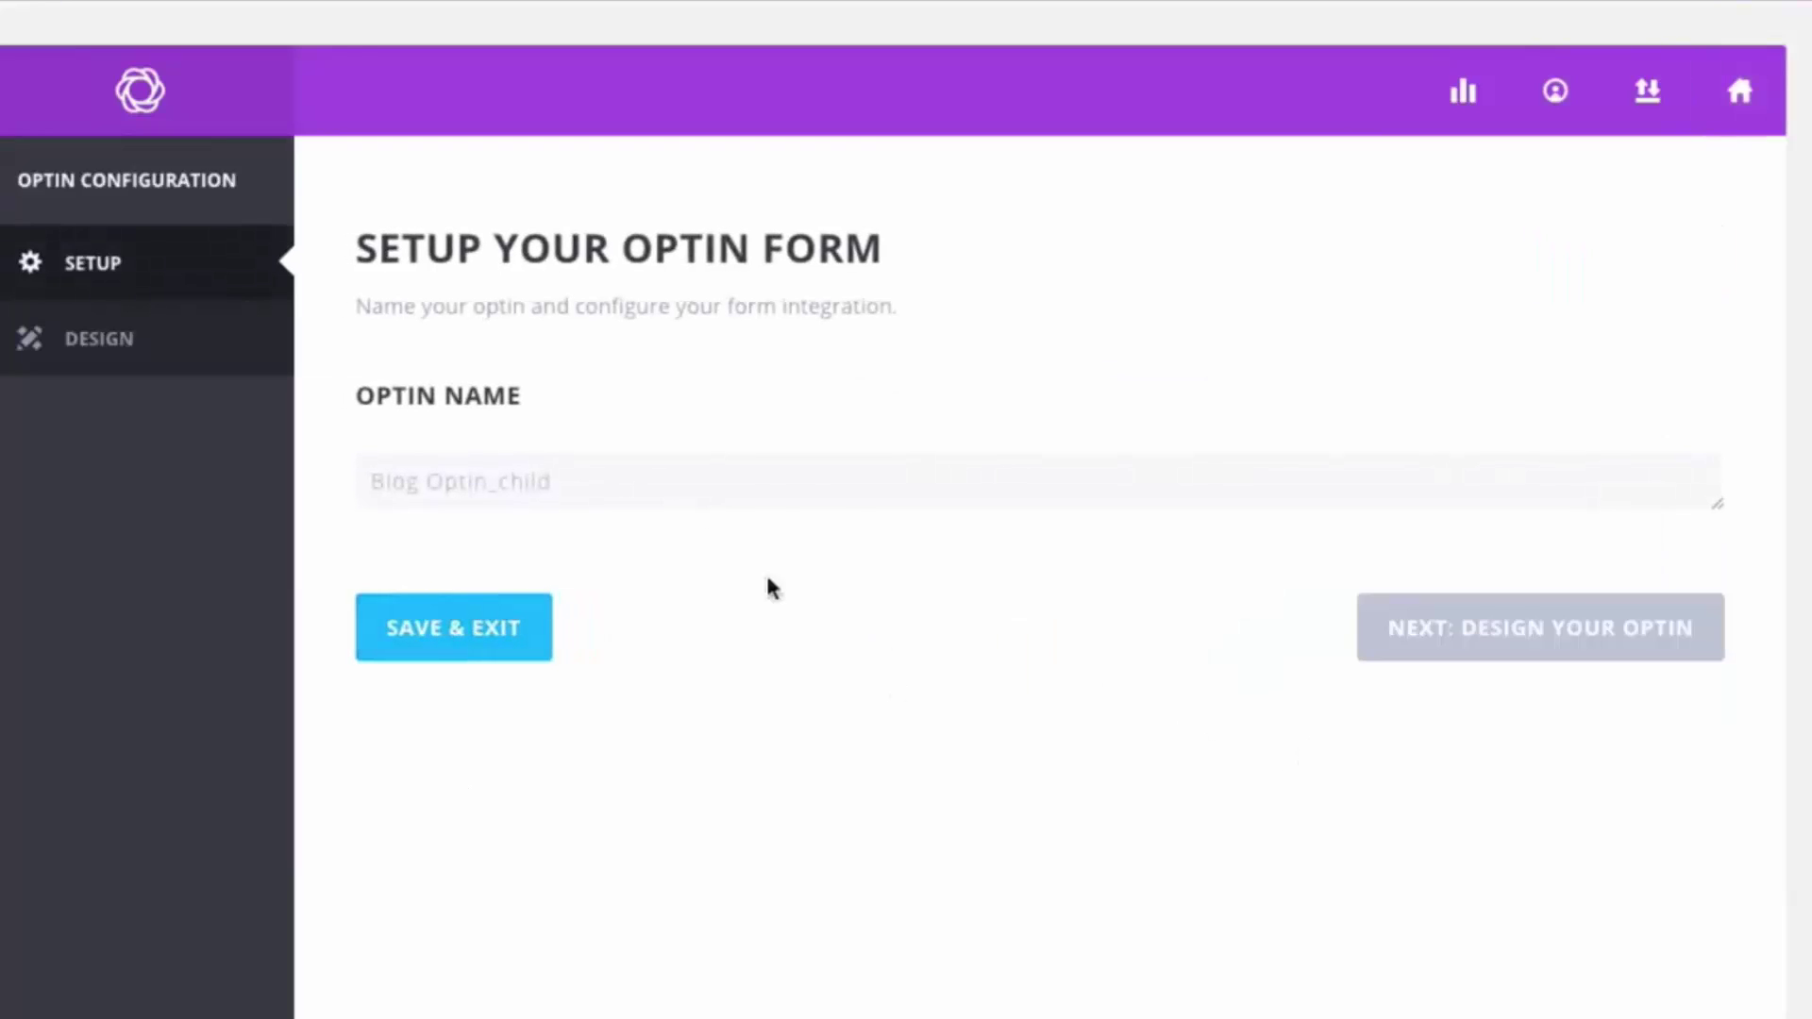
pyautogui.click(1464, 663)
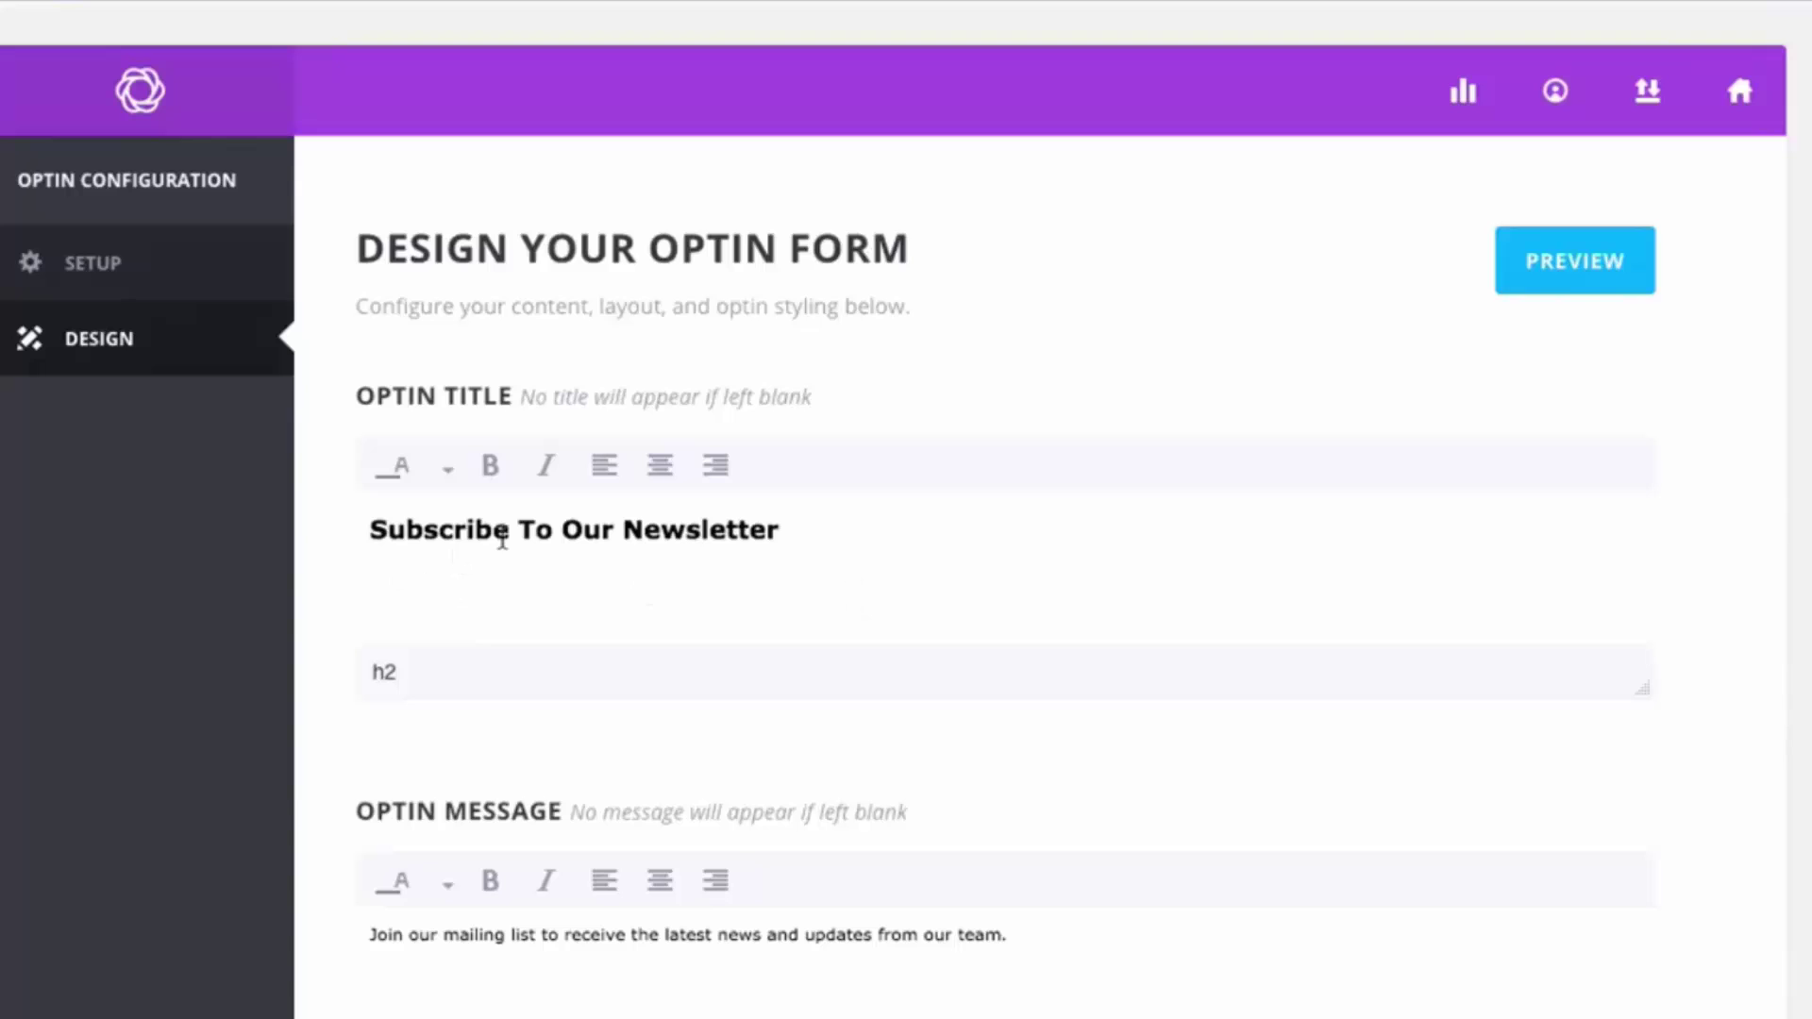
pyautogui.scroll(-10, 1346, 676)
pyautogui.scroll(-15, 1479, 693)
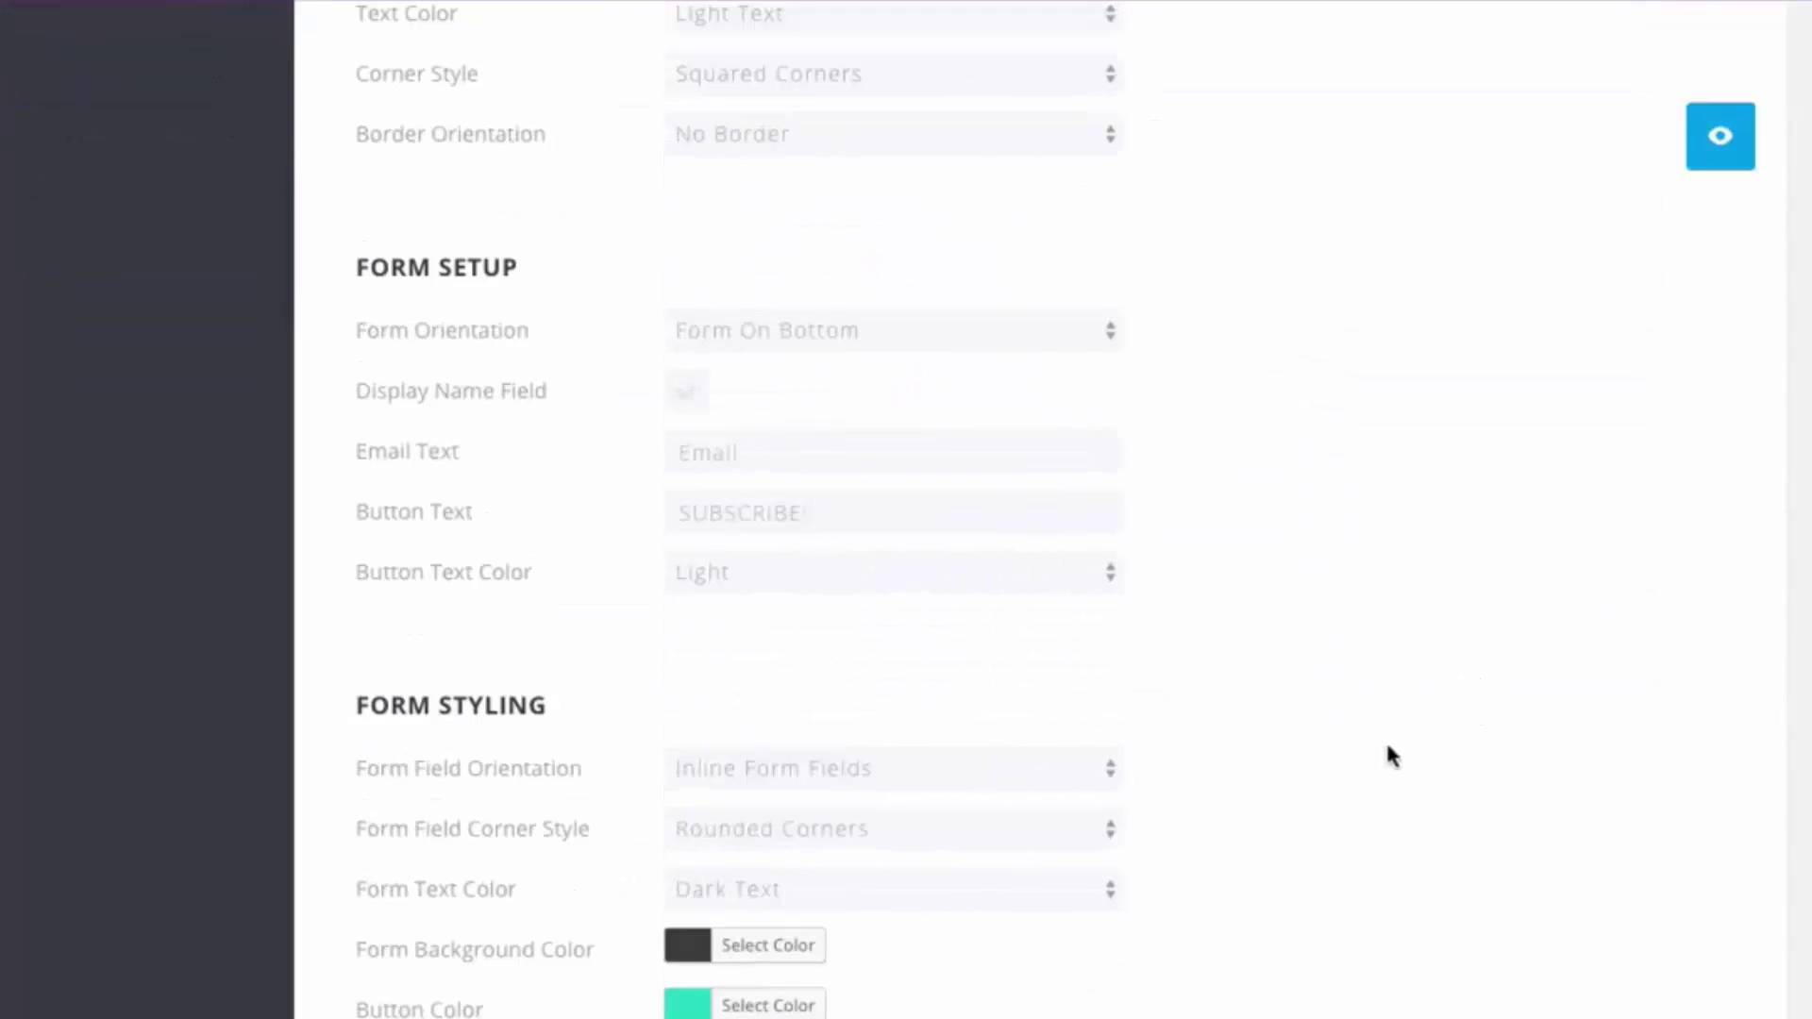
pyautogui.scroll(-7, 1274, 794)
pyautogui.click(961, 614)
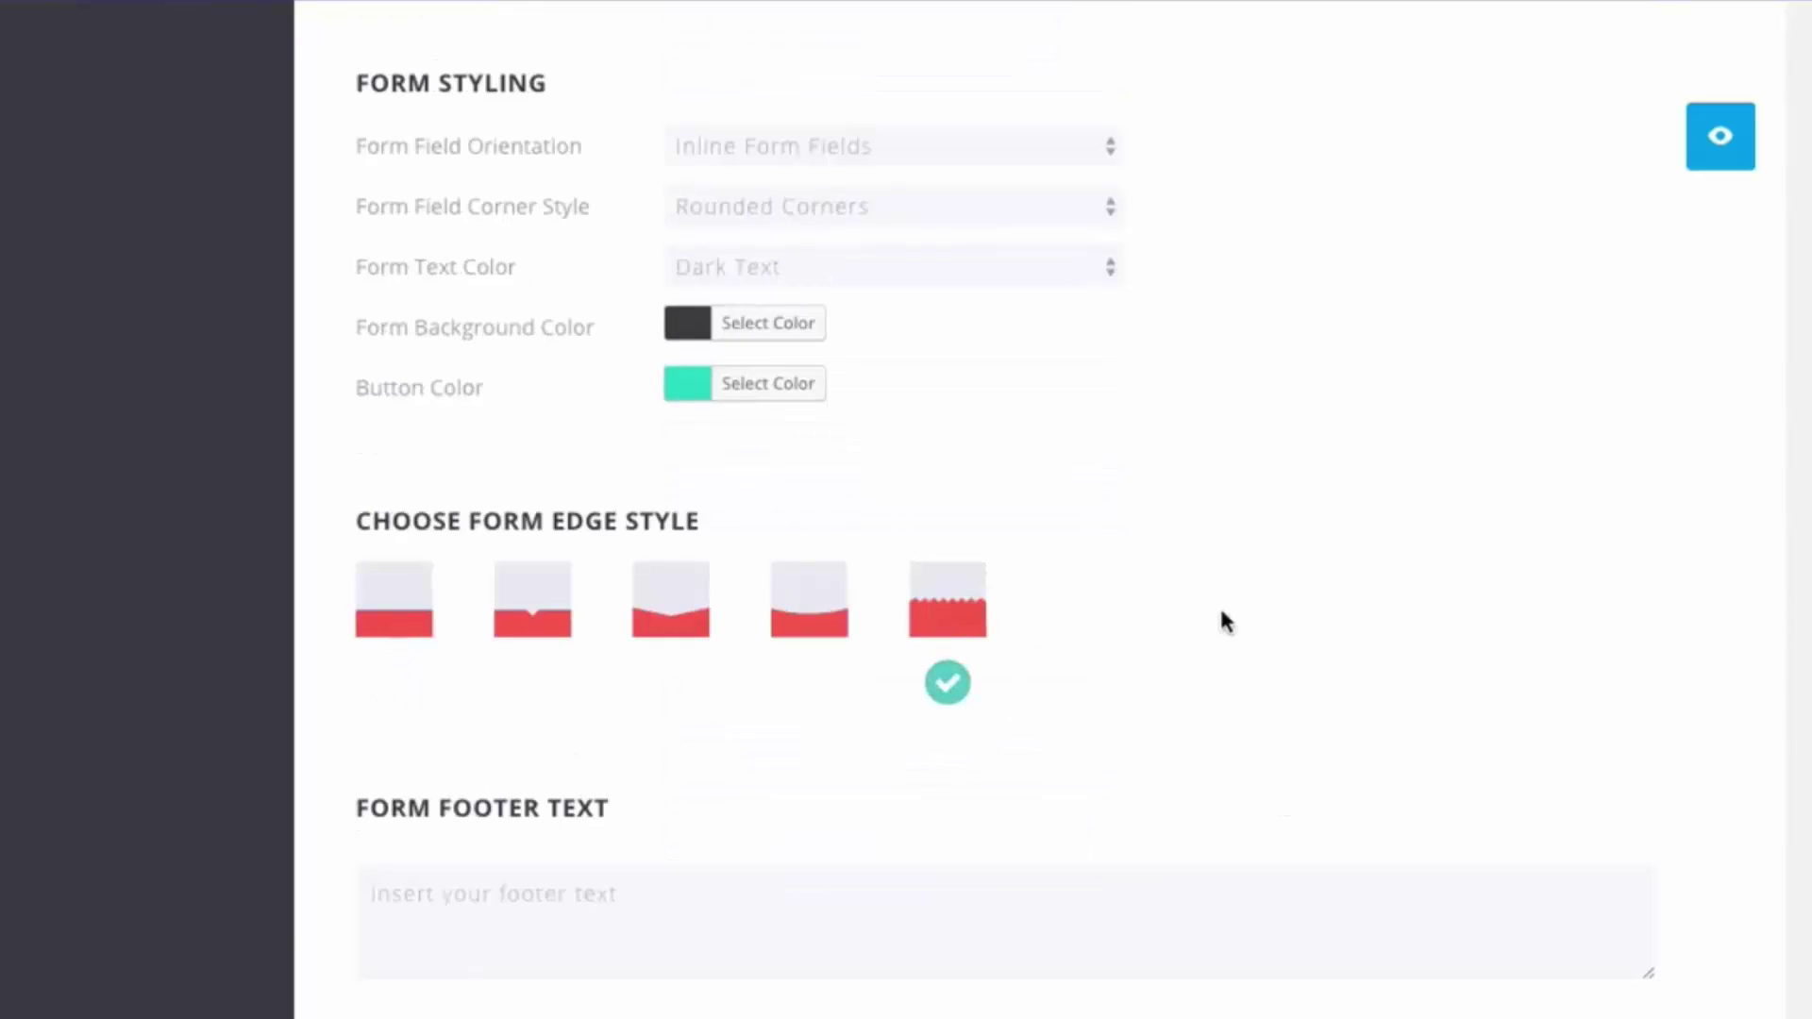
pyautogui.scroll(-10, 946, 691)
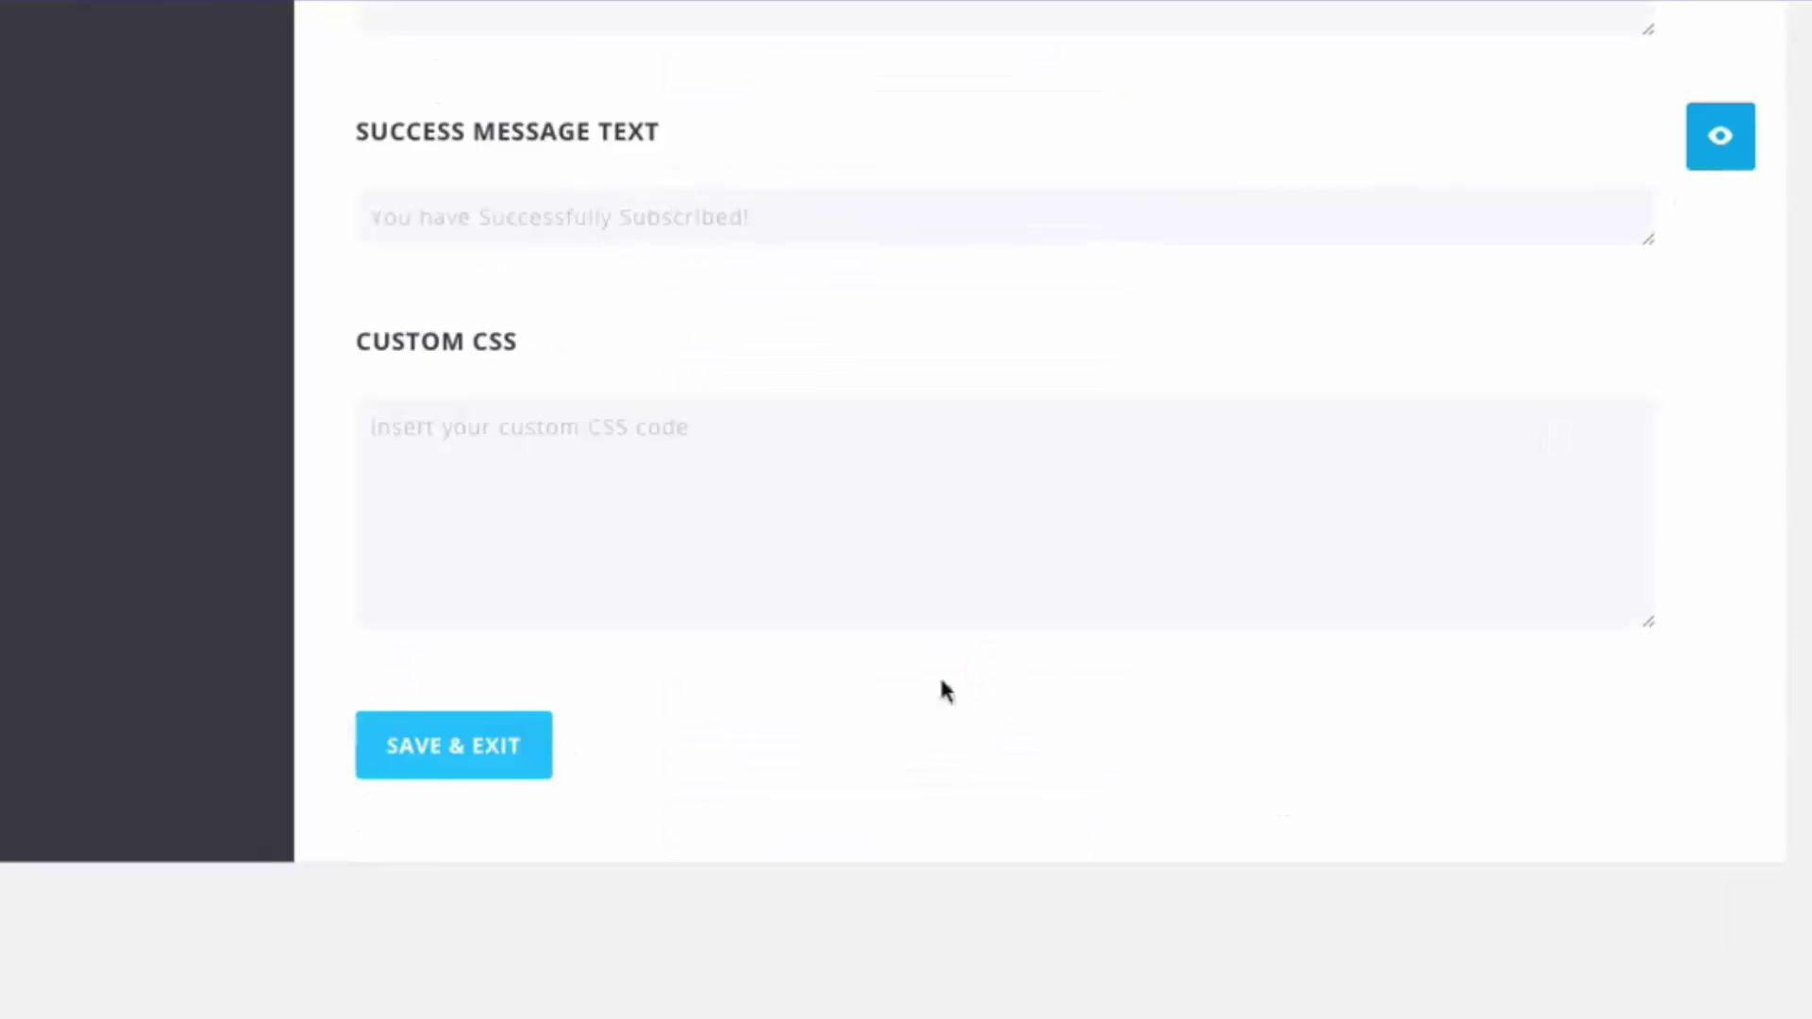
pyautogui.click(514, 745)
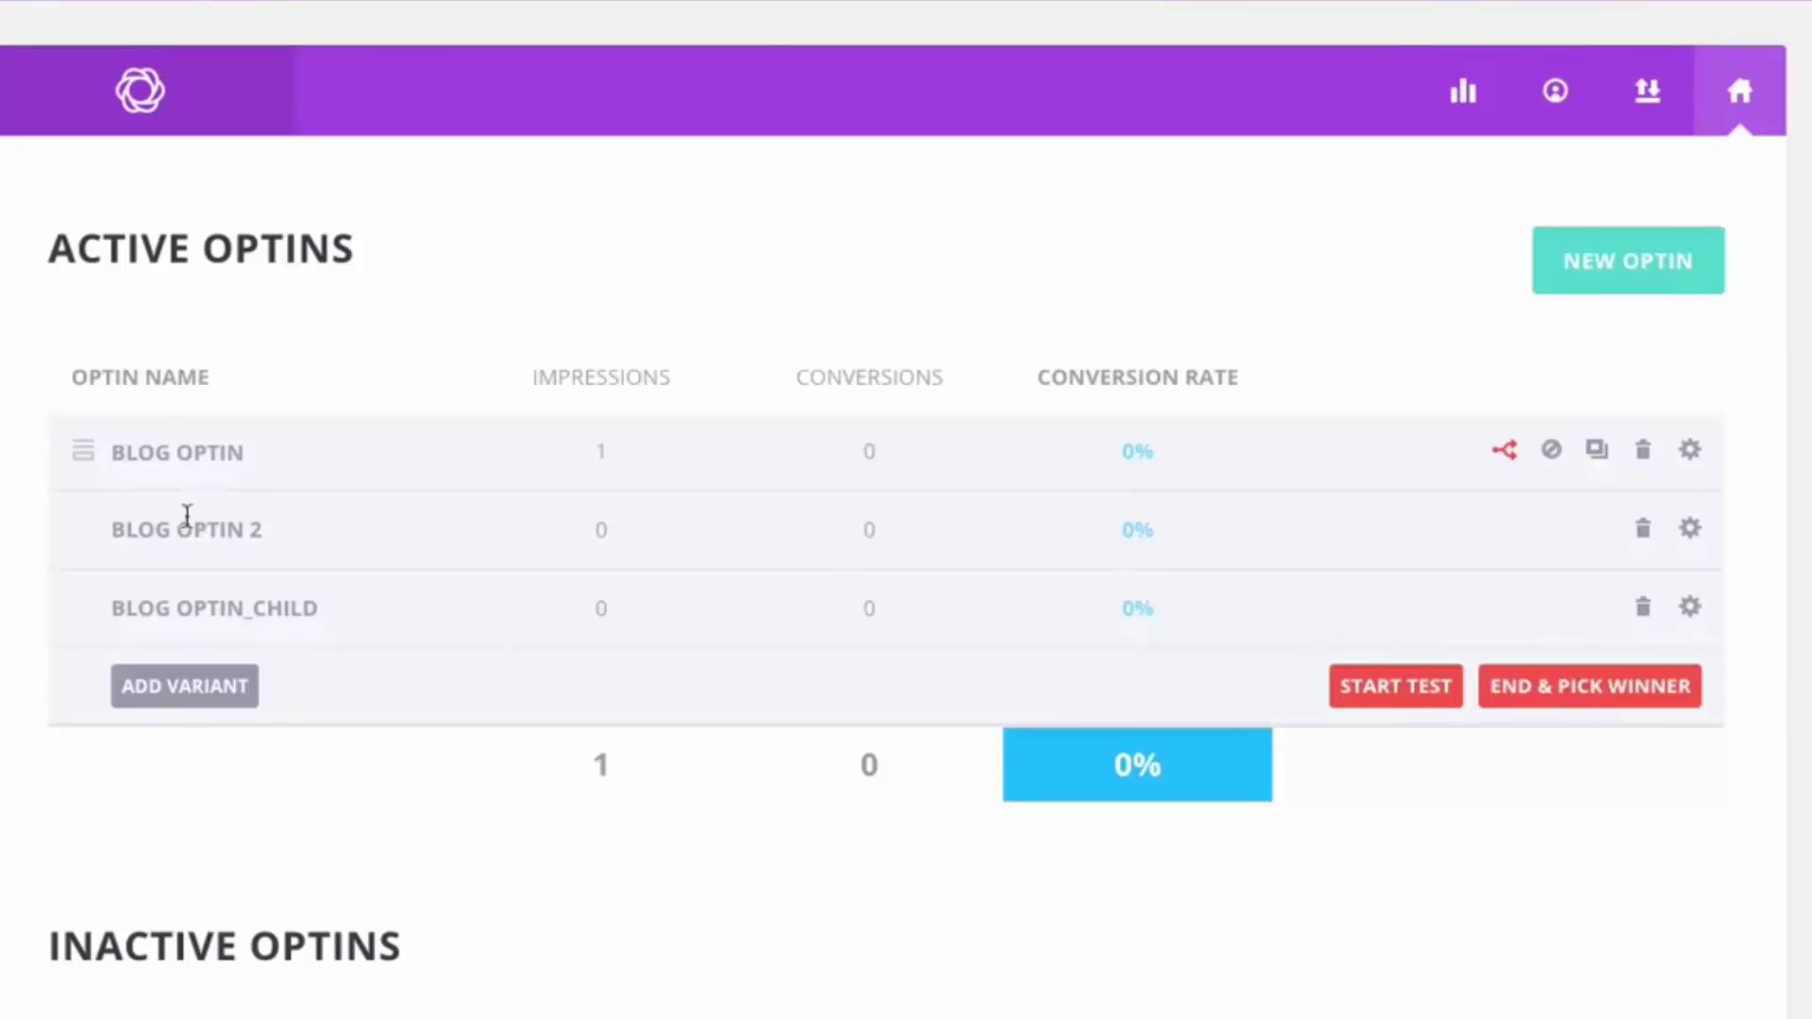
# Start the split test between Blog Optin and its two variants
pyautogui.moveTo(149, 526); pyautogui.dragTo(1707, 557)
pyautogui.click(746, 920)
pyautogui.click(1381, 697)
pyautogui.click(1378, 686)
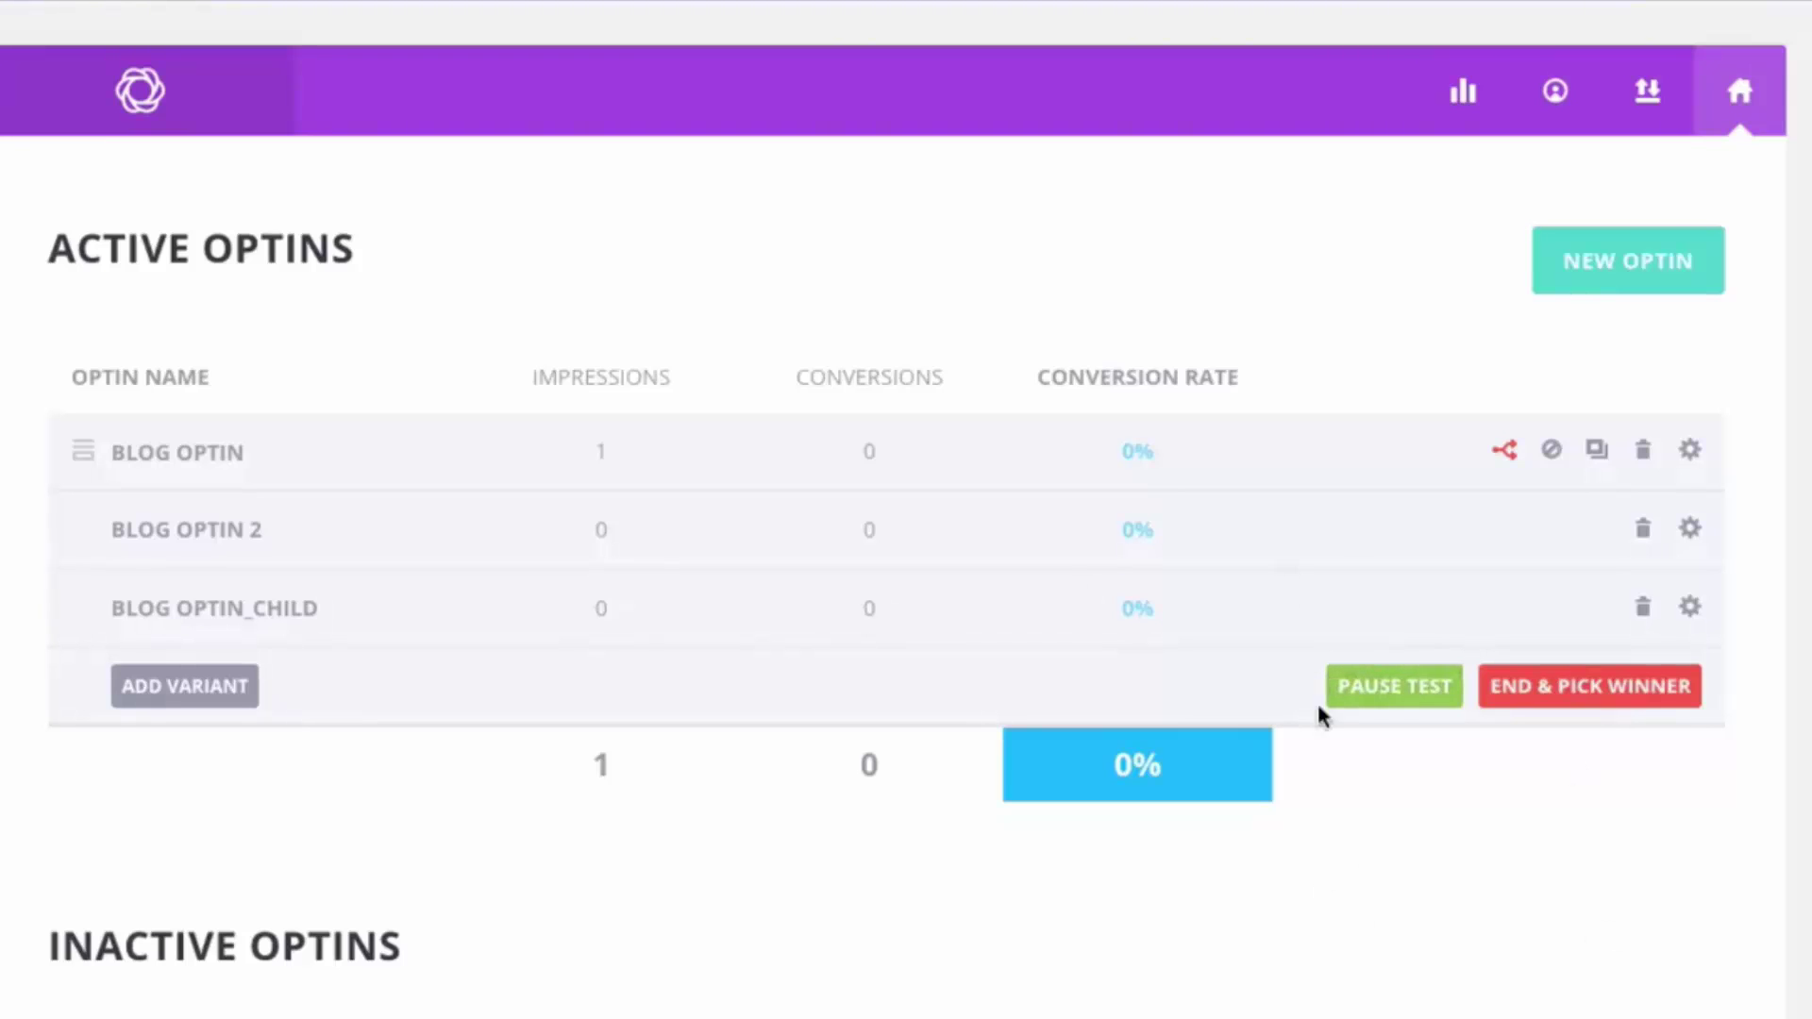
# End the split test with Blog Optin 2 as the winner and reload the blog post to view its optin
pyautogui.click(1613, 698)
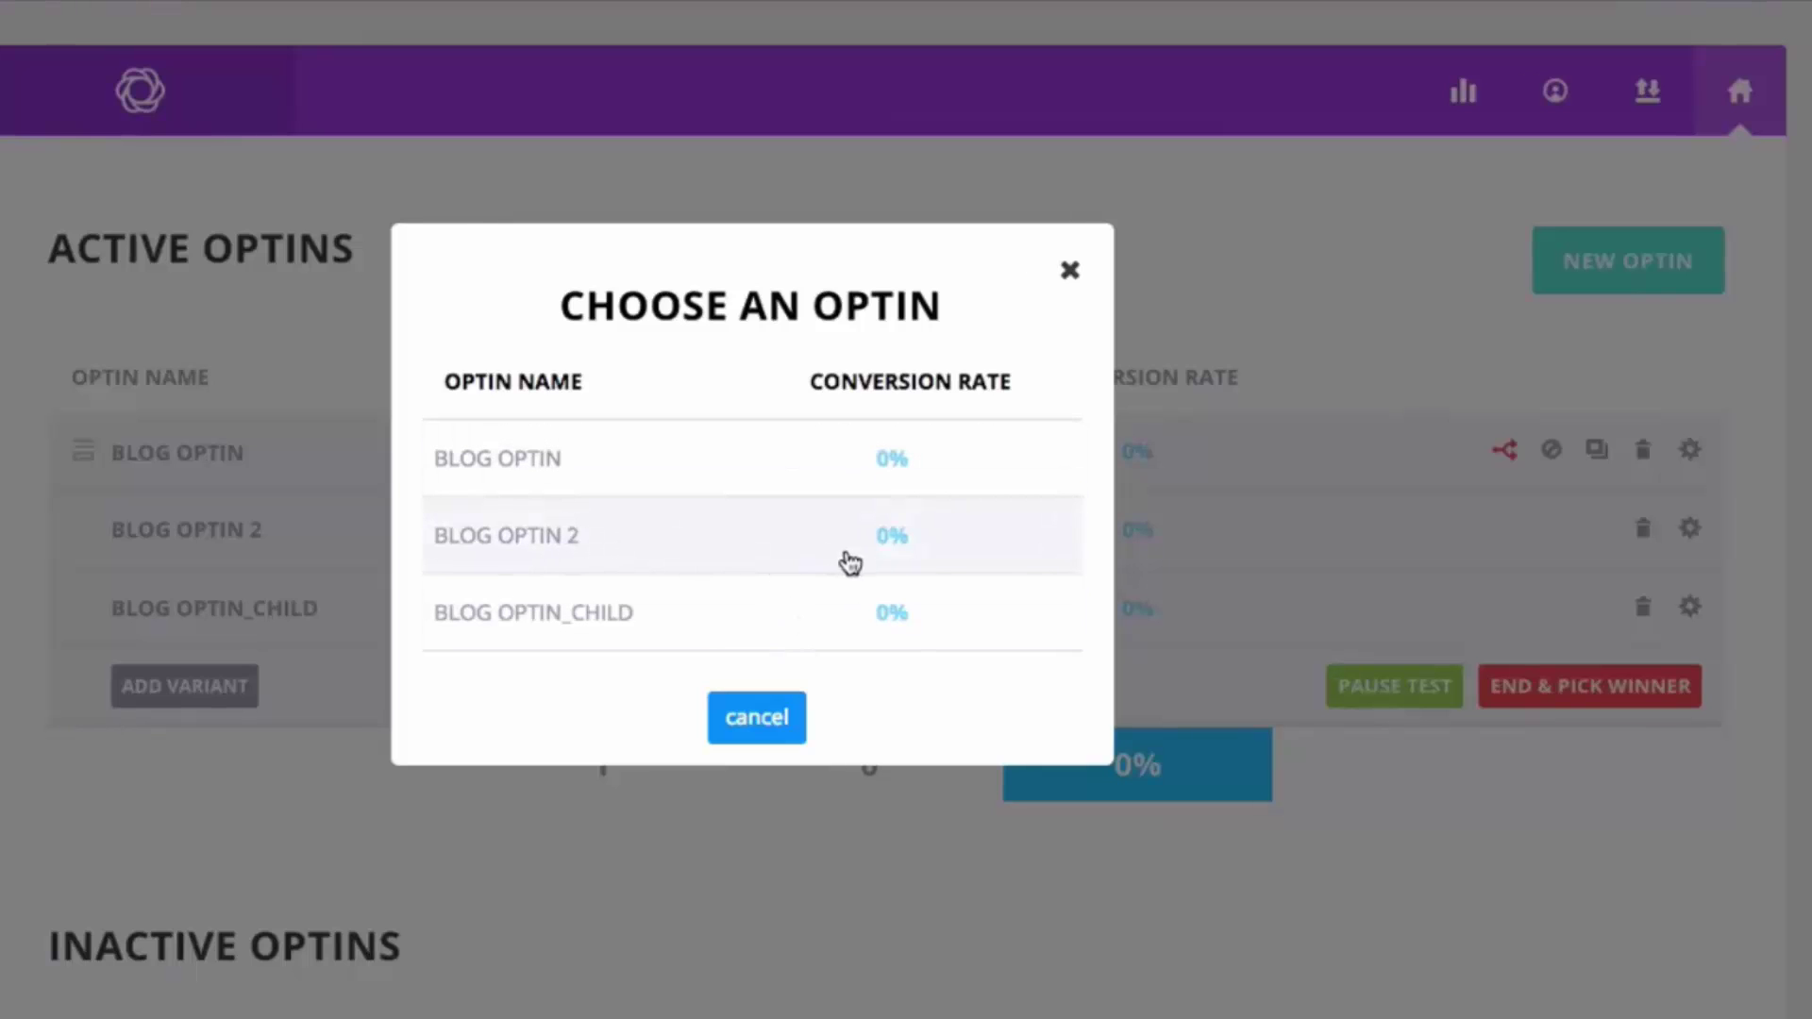
pyautogui.click(711, 553)
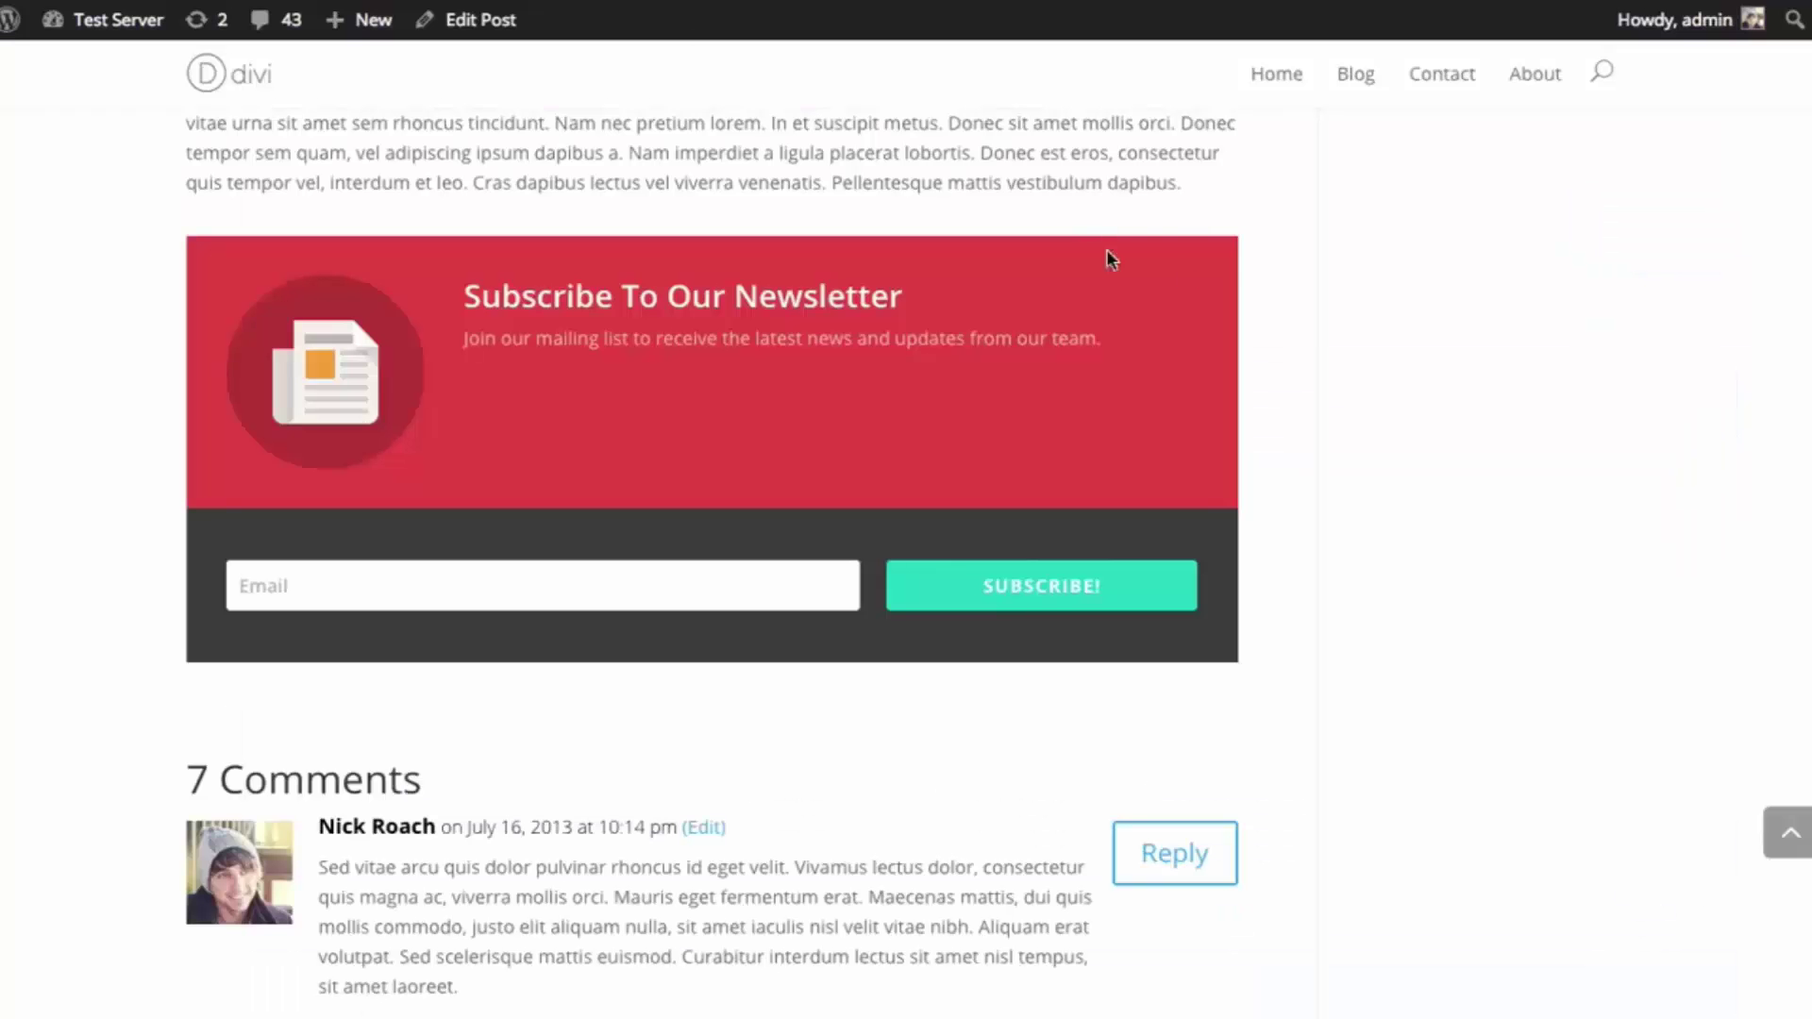
pyautogui.press('F5')
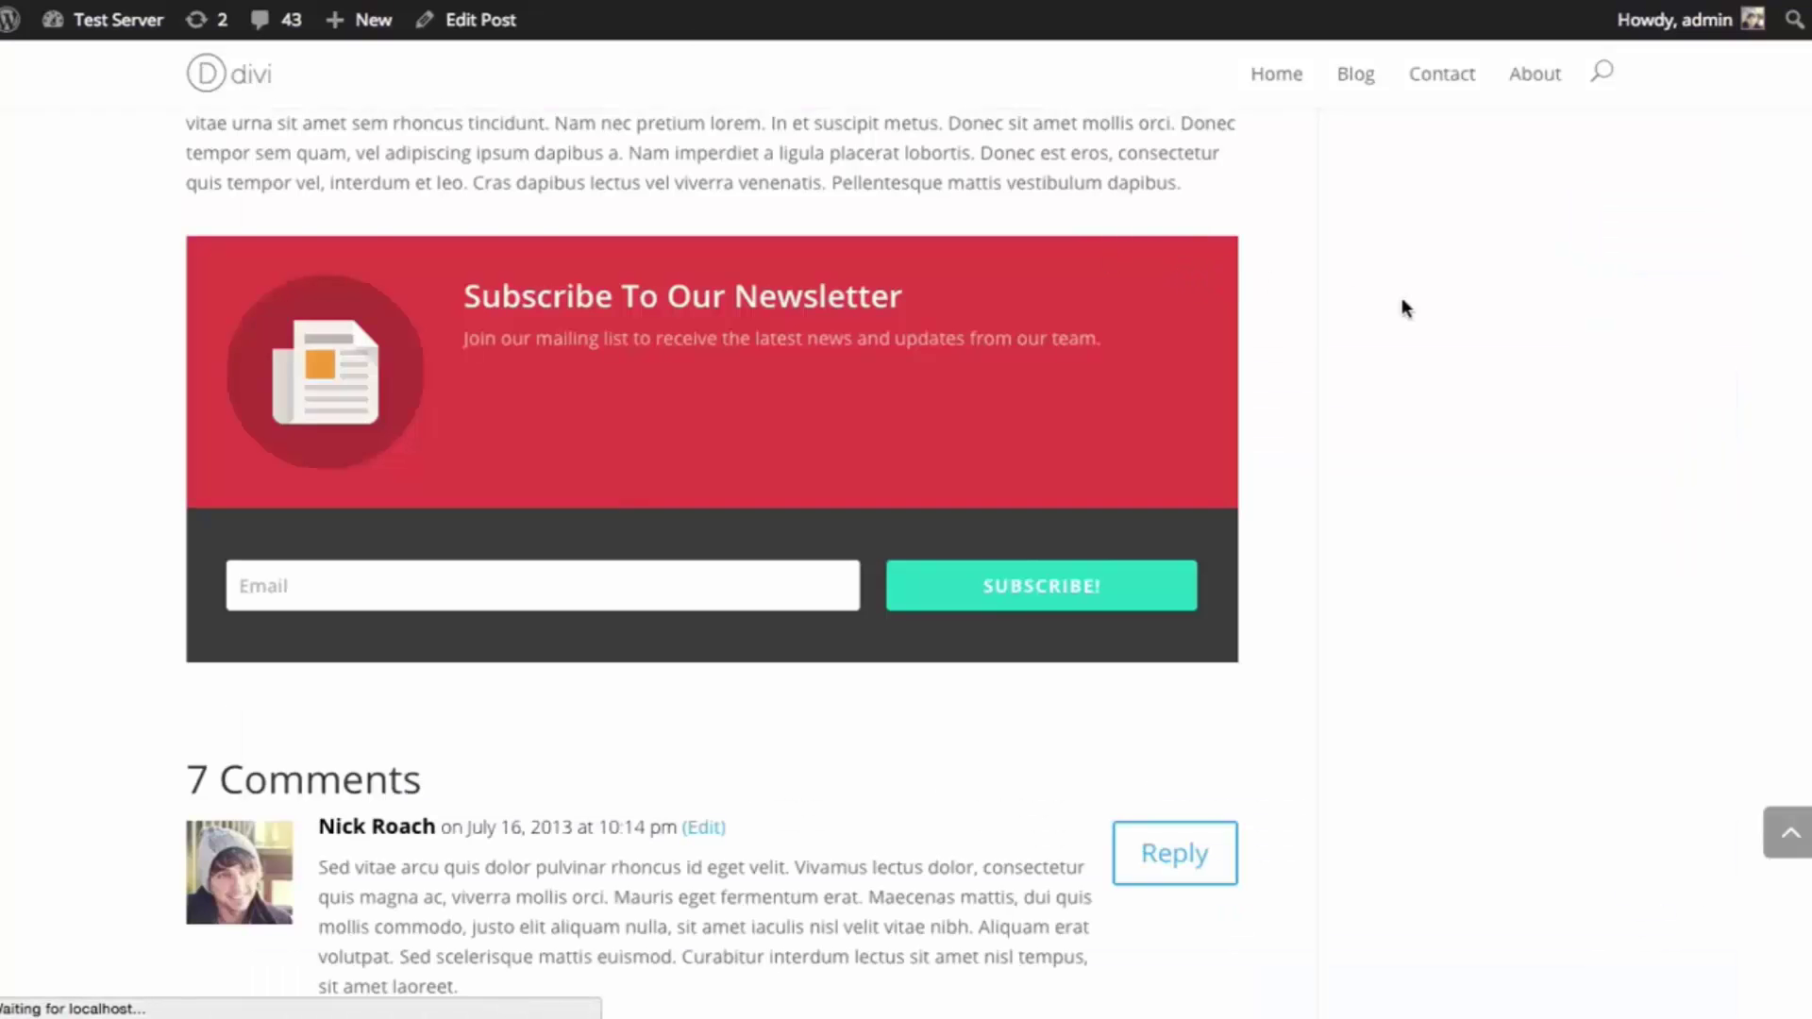
pyautogui.scroll(2, 821, 501)
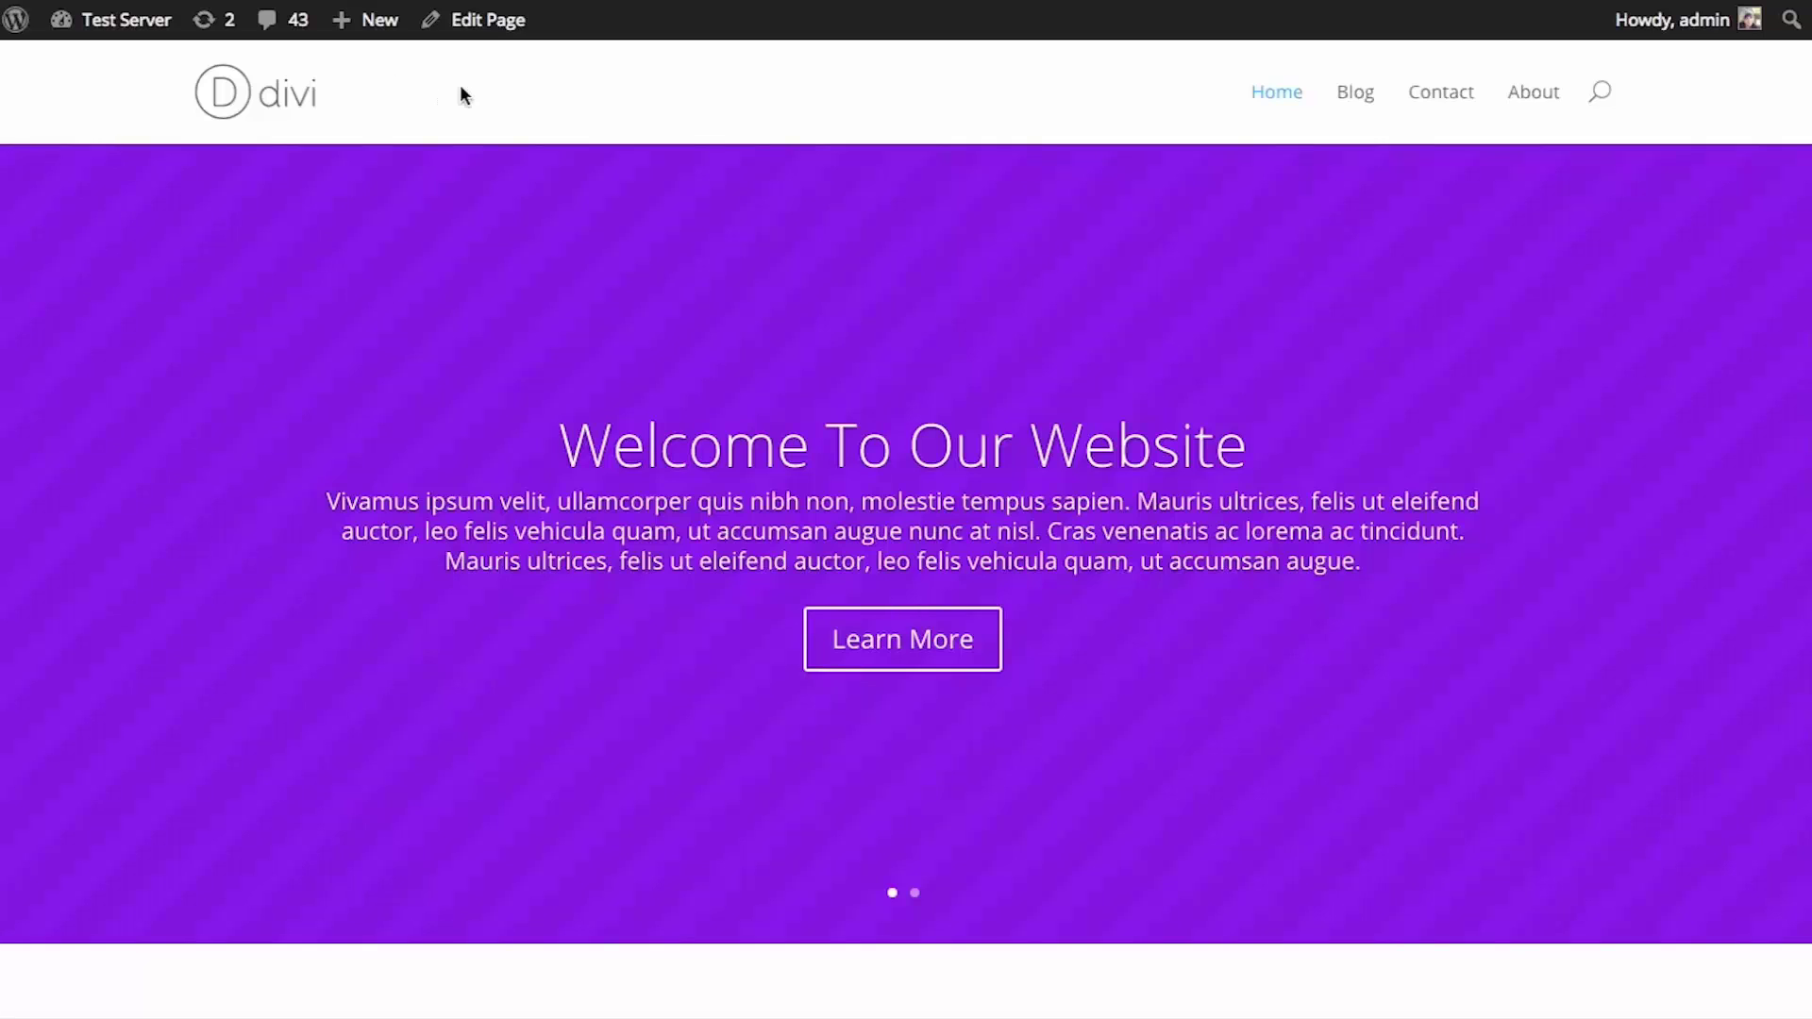
# Go from the website to Bloom's optin forms in the WordPress dashboard and begin a new Pop Up optin
pyautogui.click(149, 31)
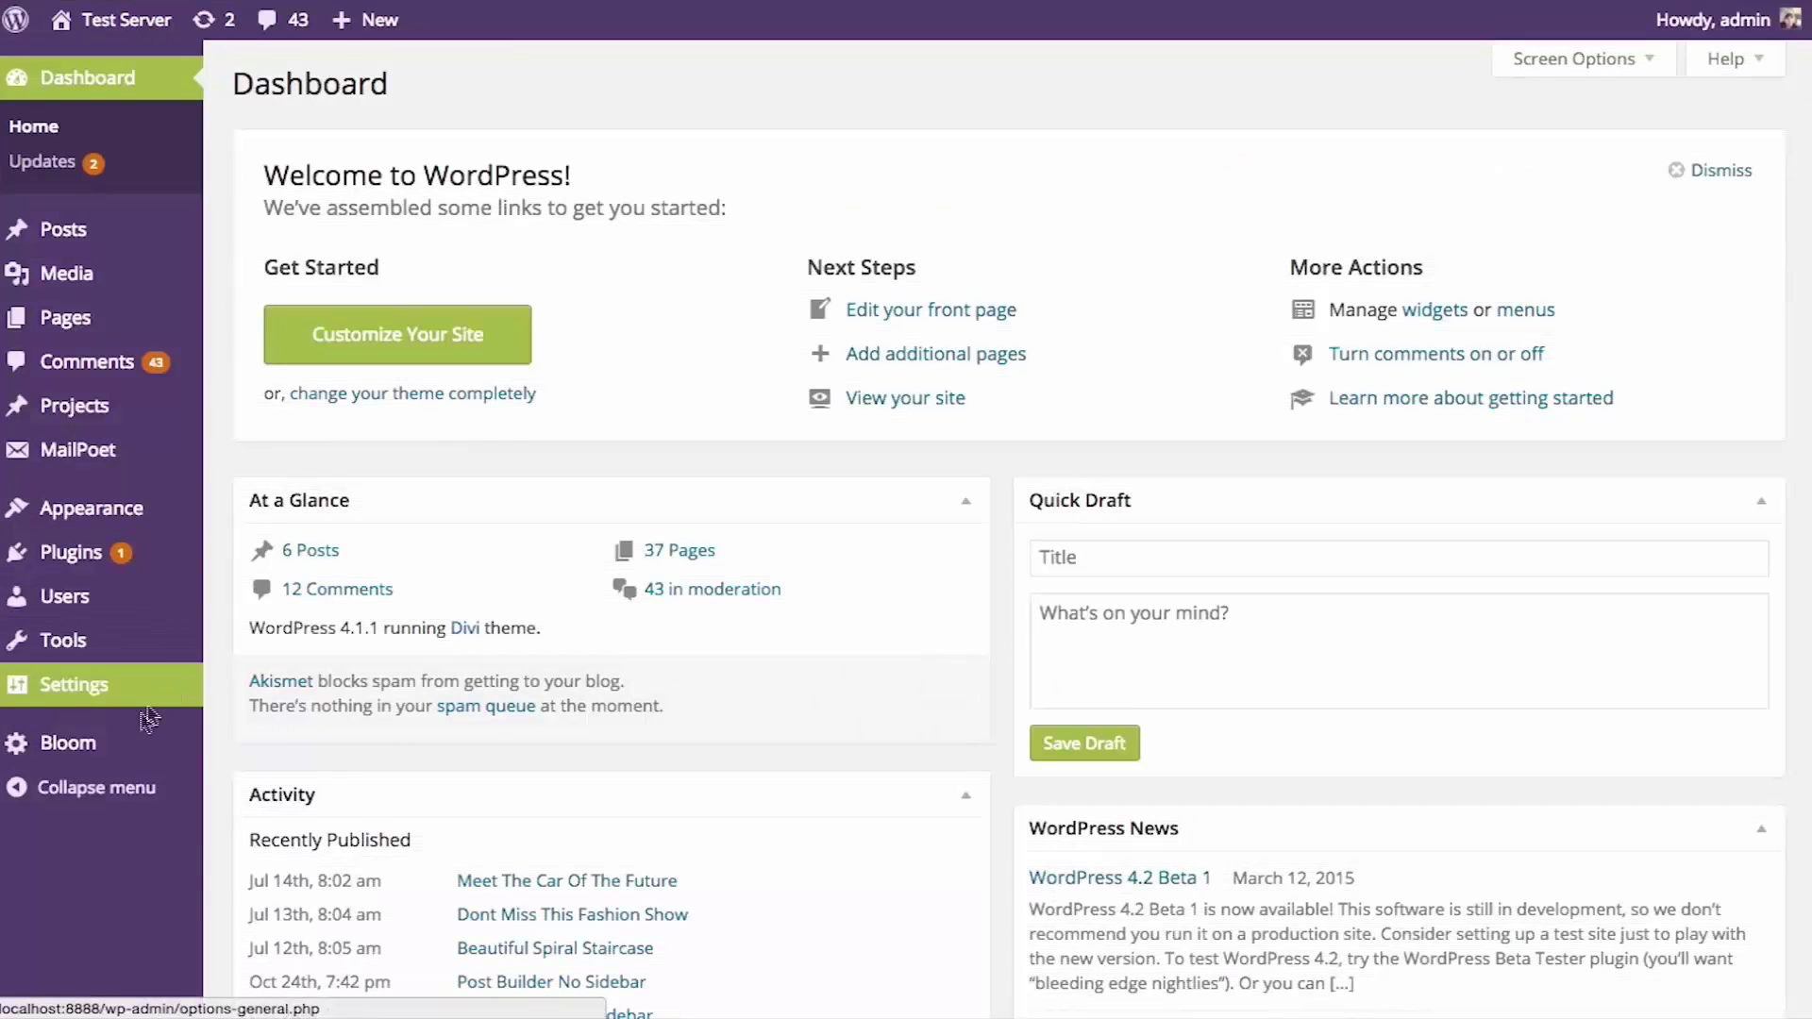
pyautogui.moveTo(97, 749)
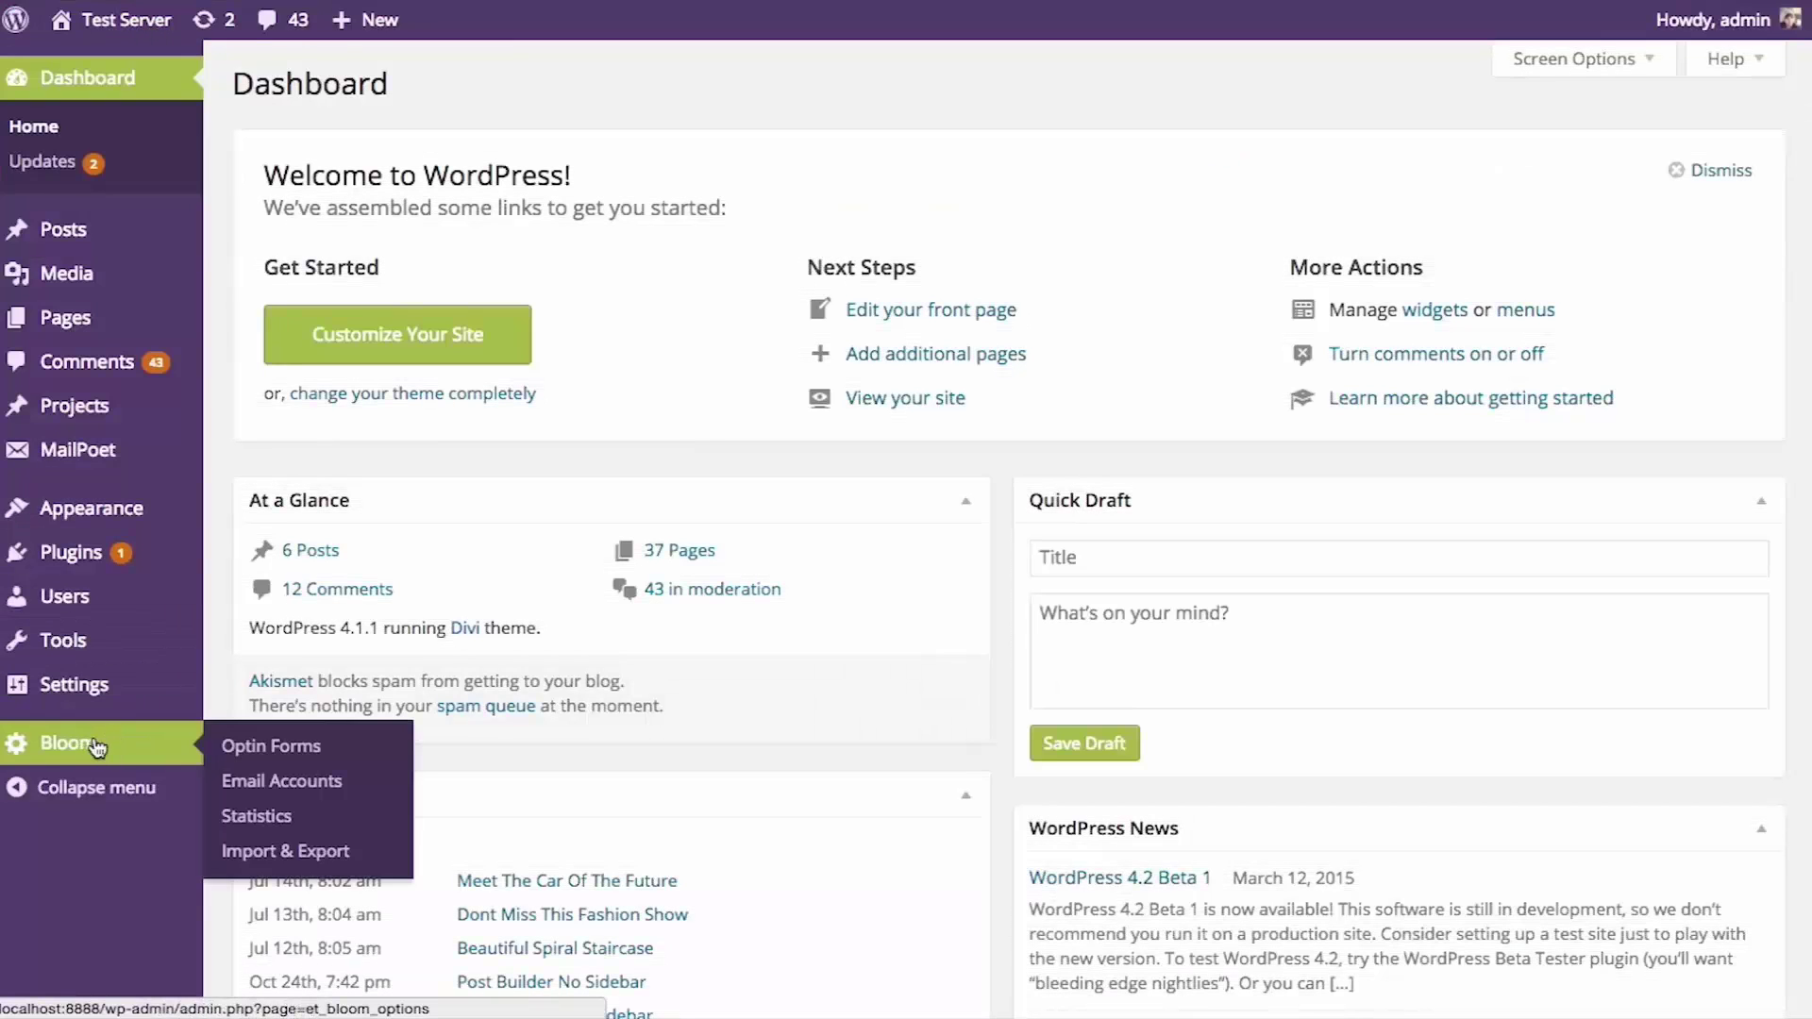
pyautogui.click(272, 755)
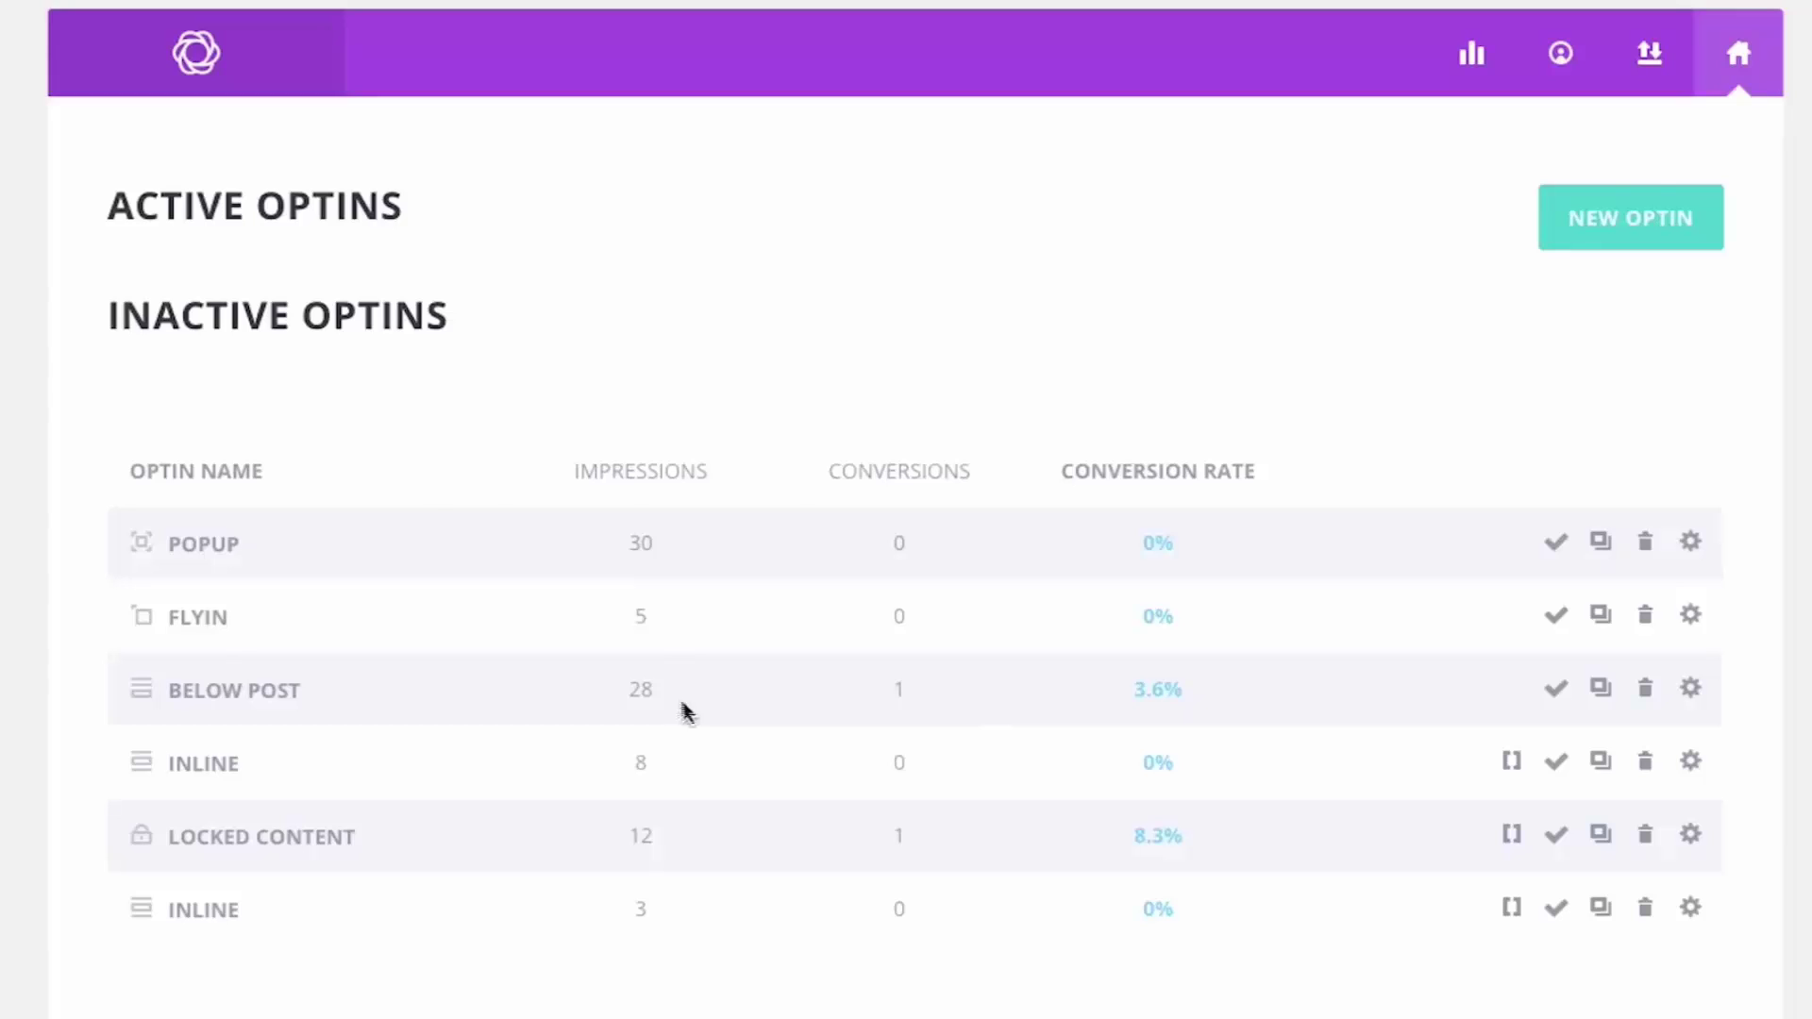
pyautogui.click(1634, 230)
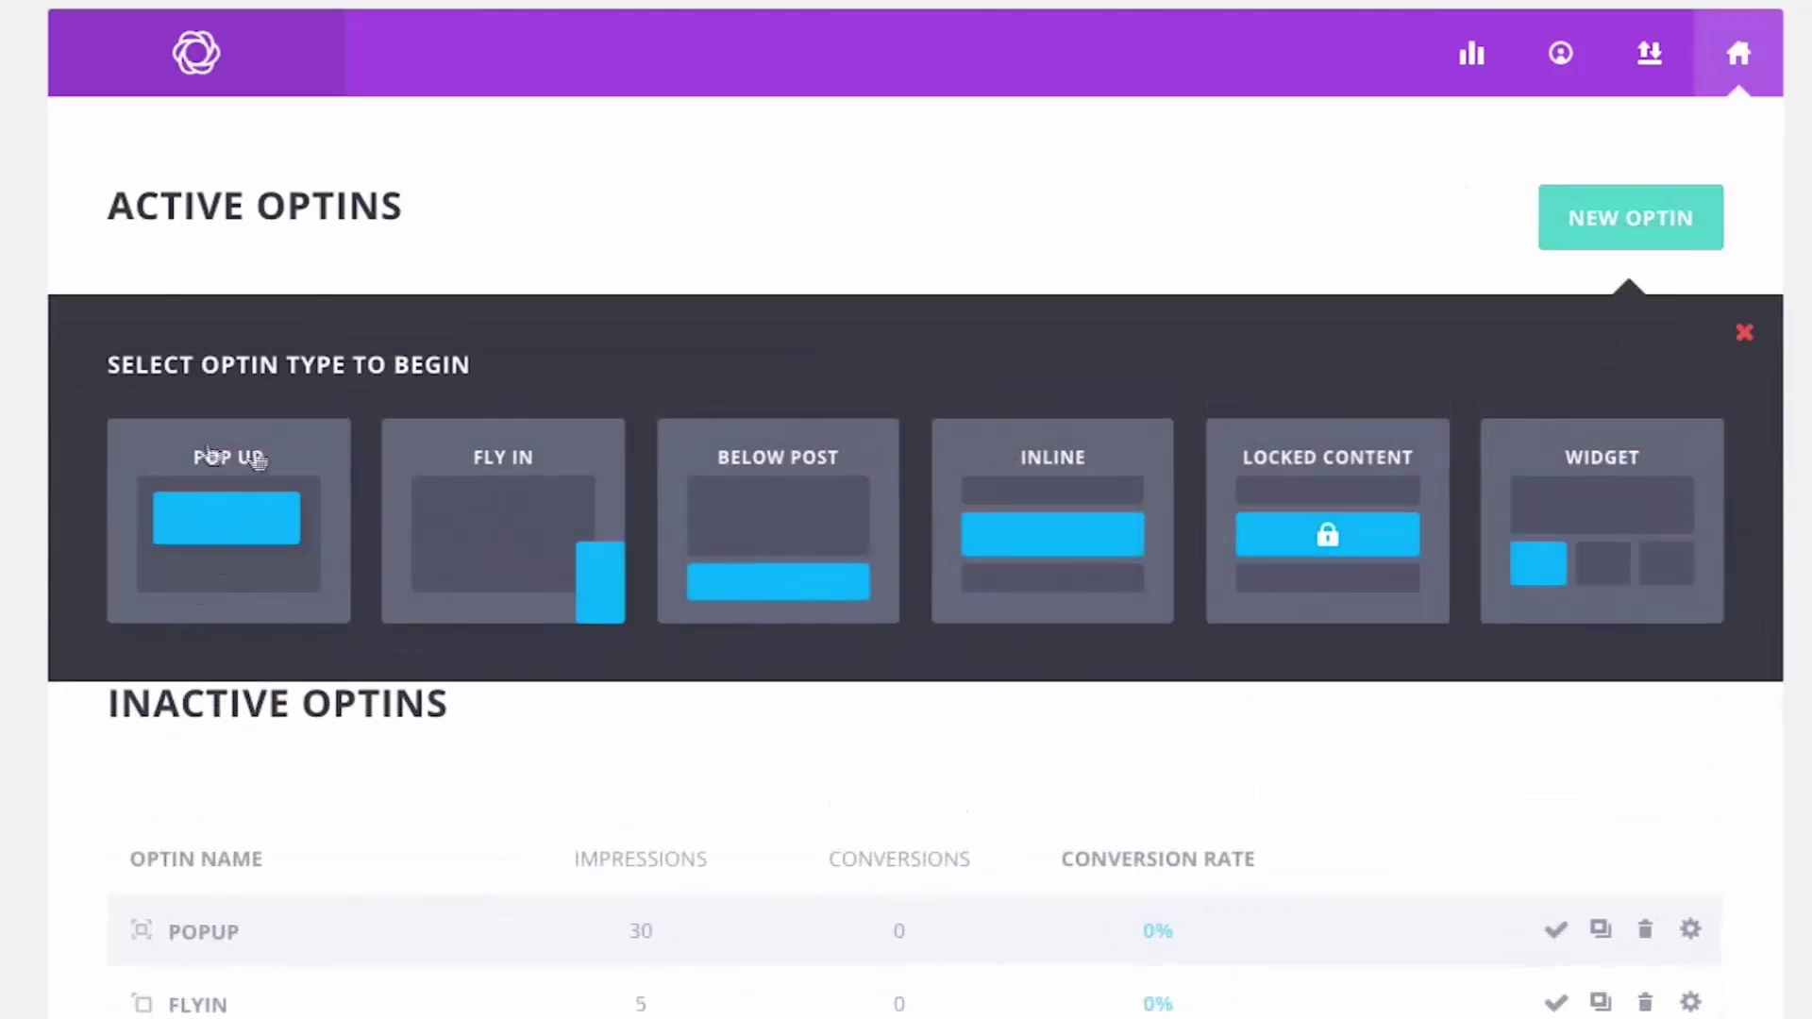
pyautogui.click(238, 534)
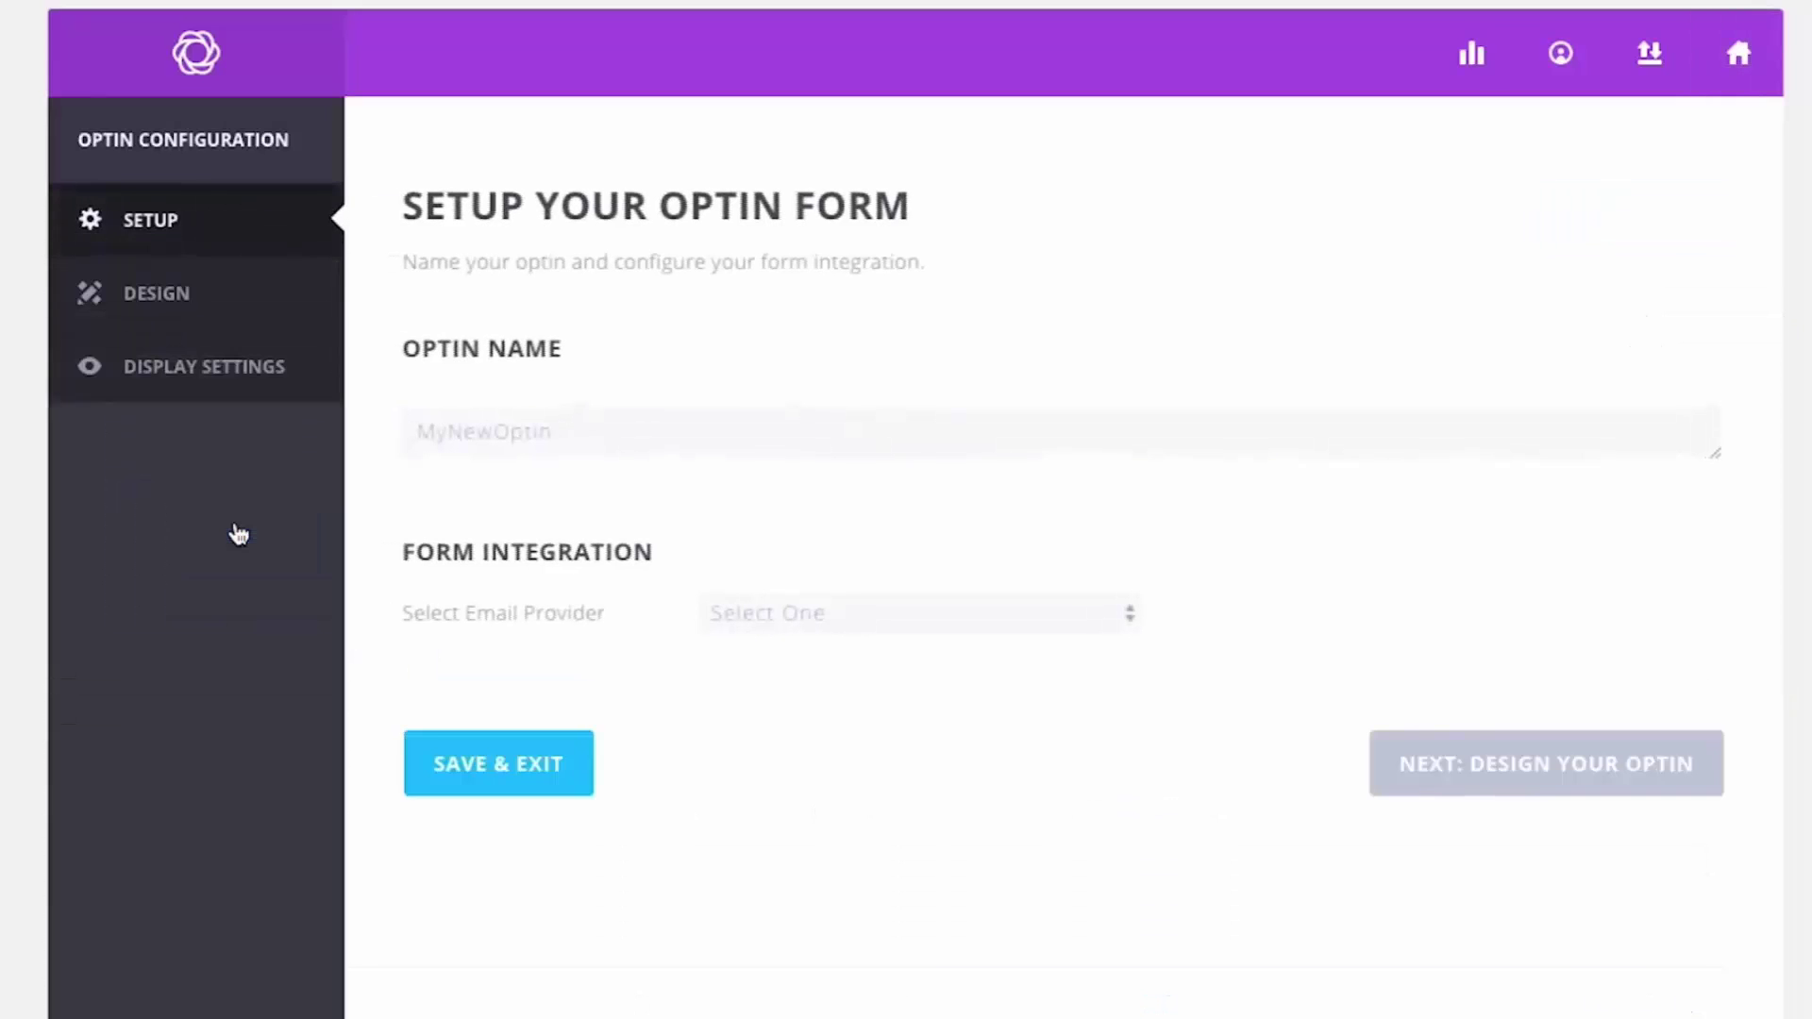
# Name the optin Popup, integrate it with the AWeber account and the email list awlist3423452, and continue to its design
pyautogui.doubleClick(517, 439)
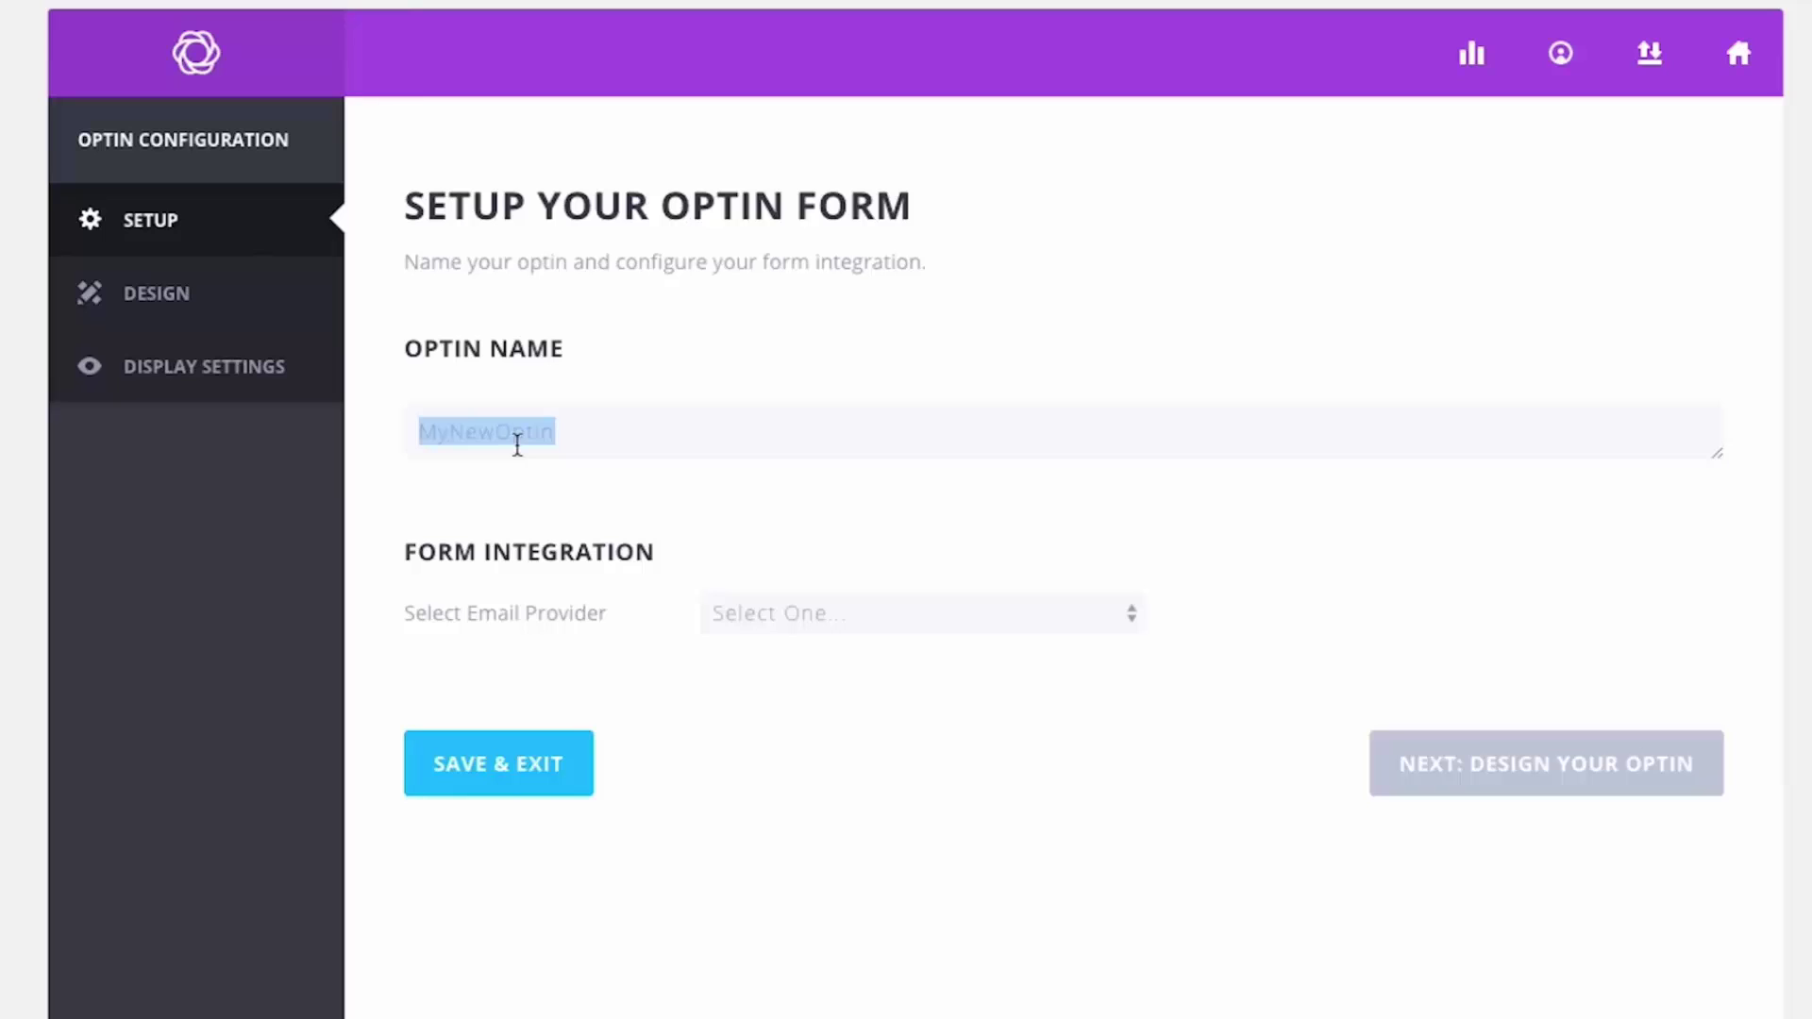
pyautogui.write('Popup')
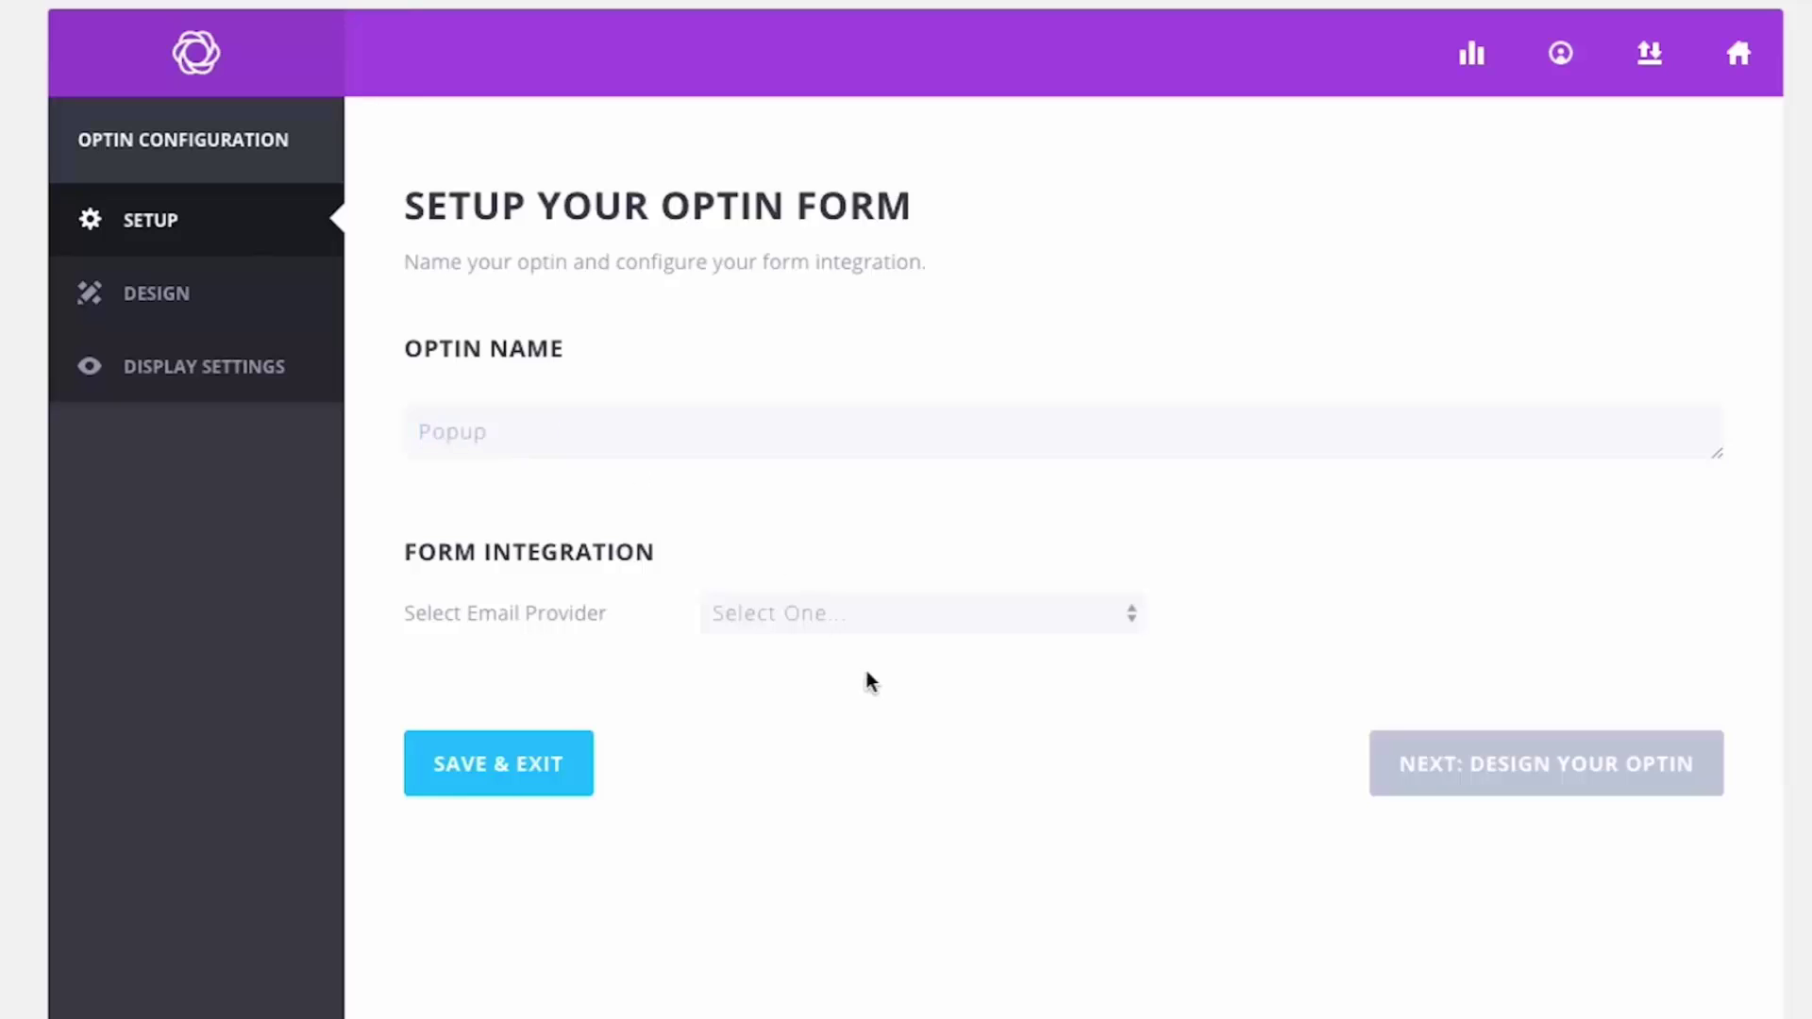
pyautogui.click(896, 615)
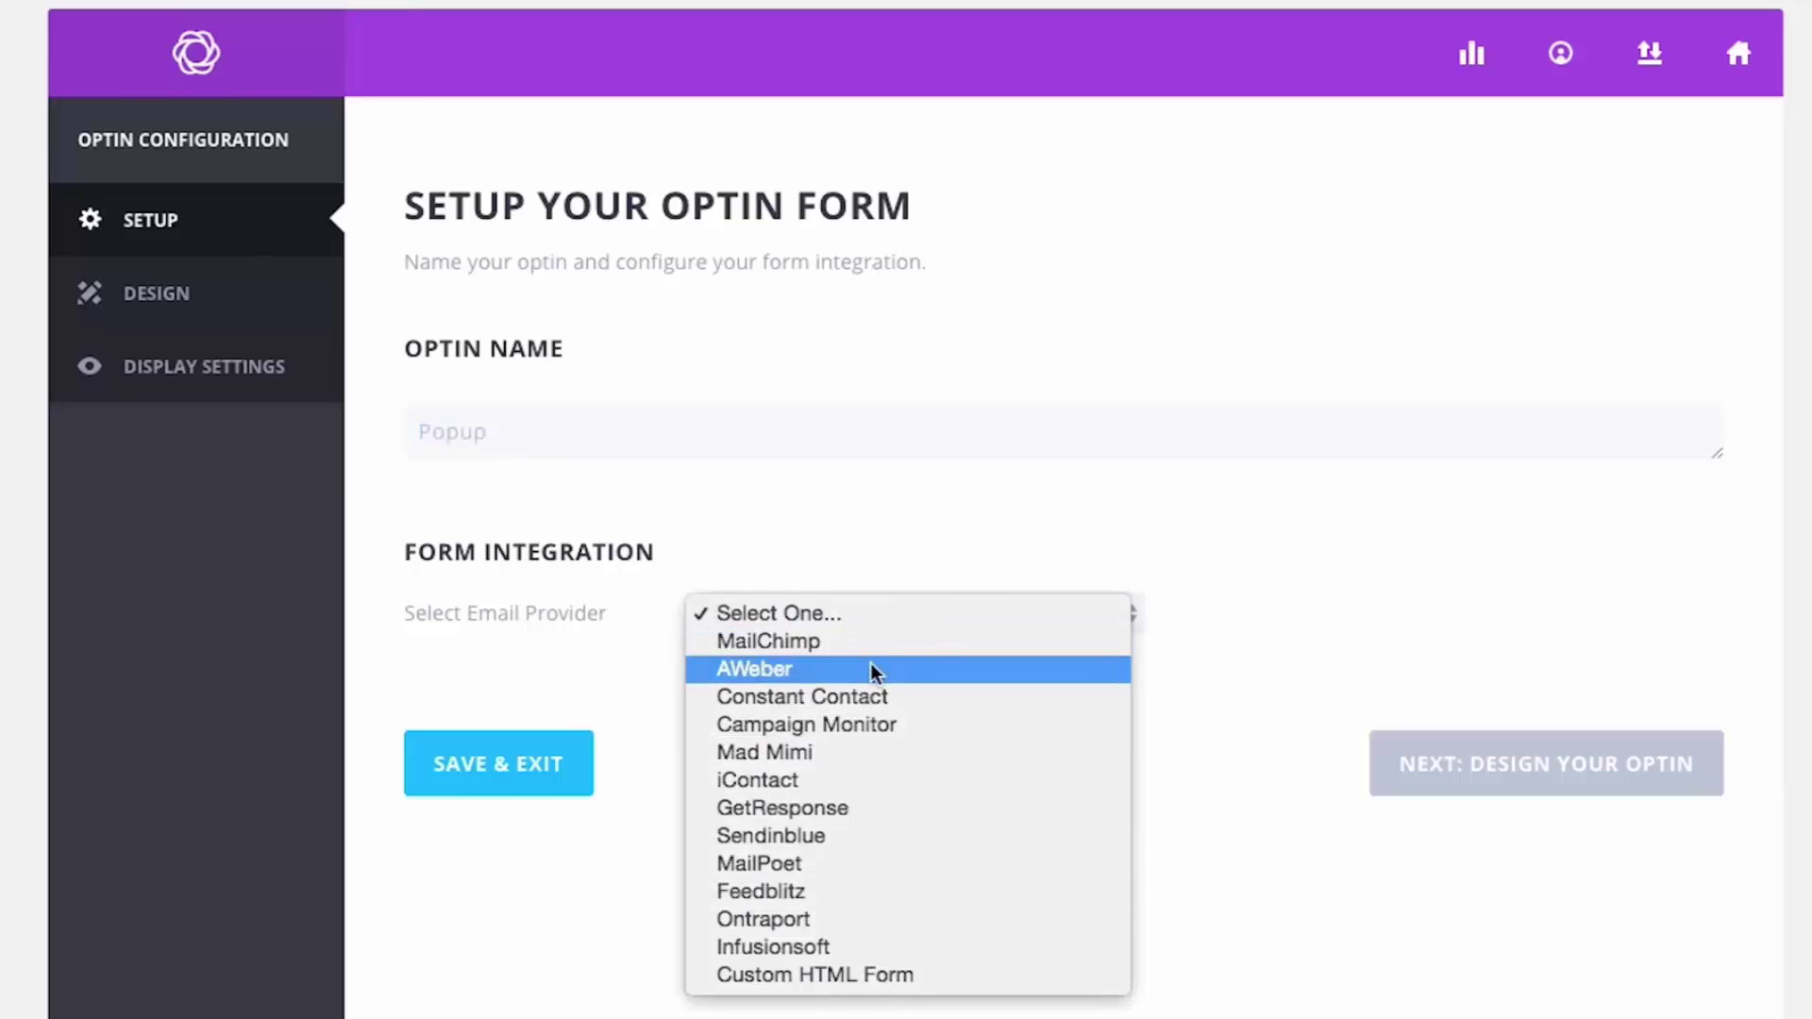
pyautogui.click(878, 669)
pyautogui.click(835, 690)
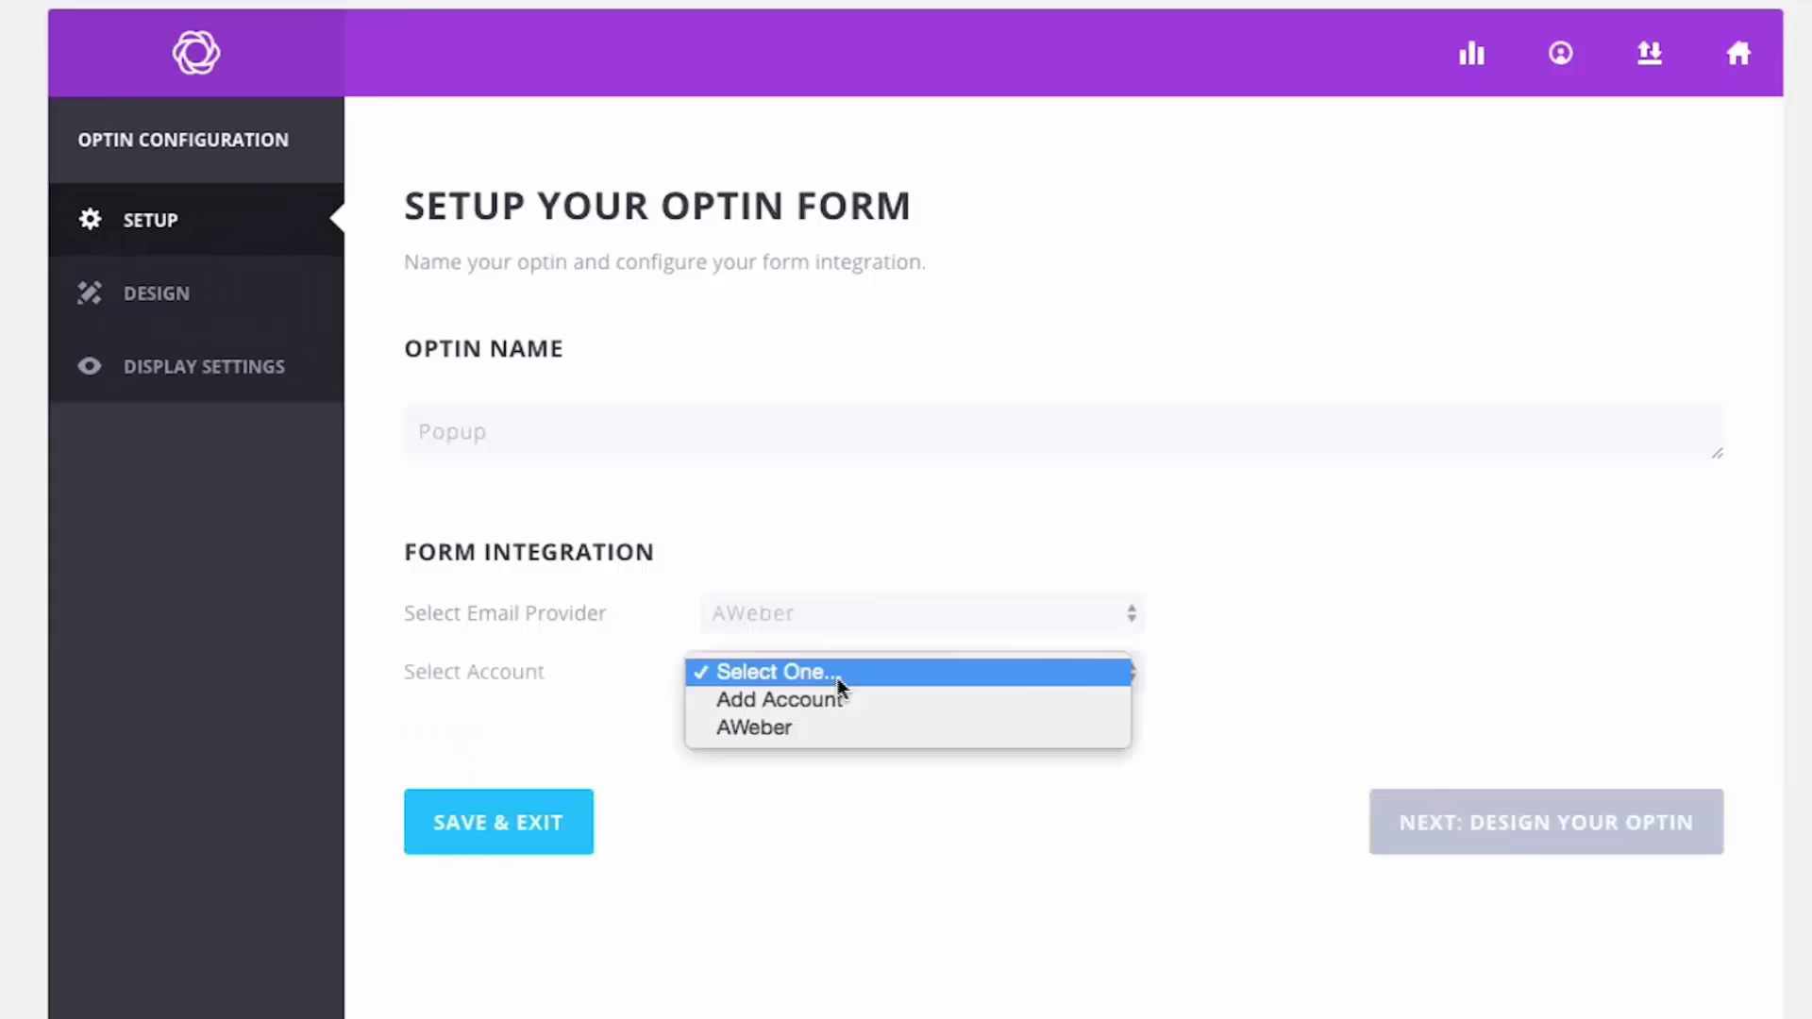
pyautogui.click(830, 732)
pyautogui.click(789, 744)
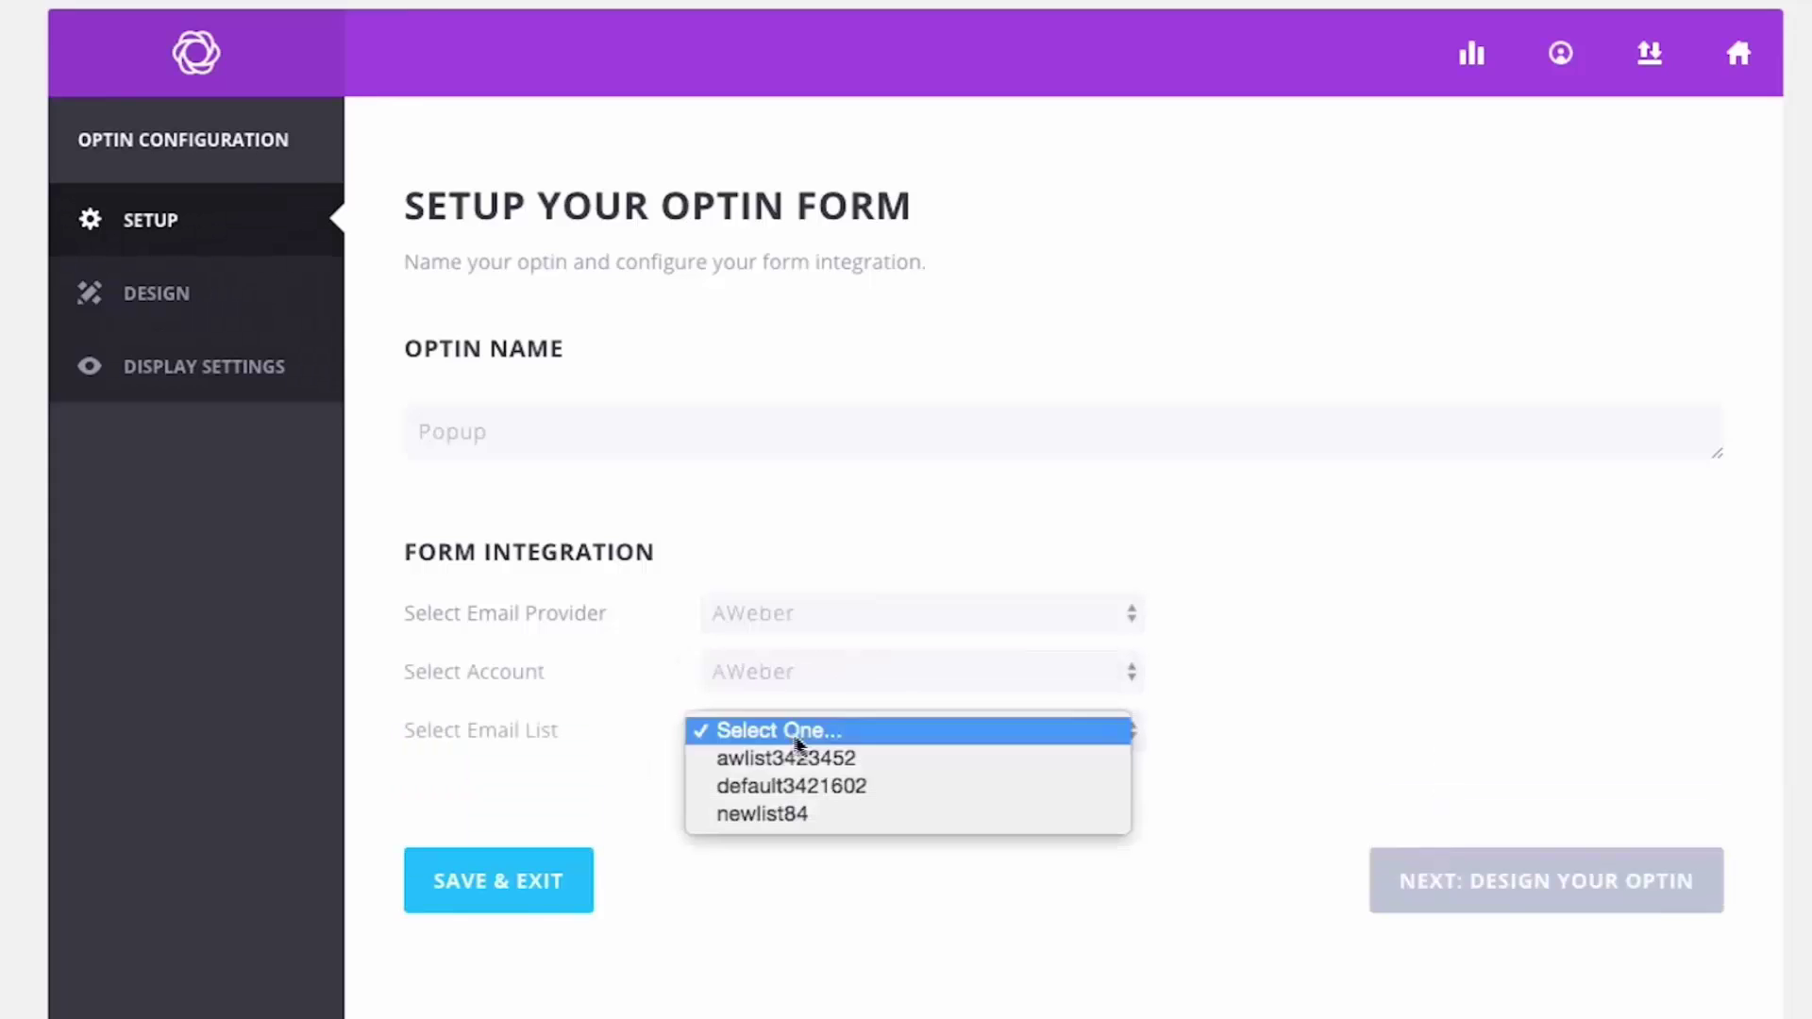
pyautogui.click(816, 752)
pyautogui.click(1556, 905)
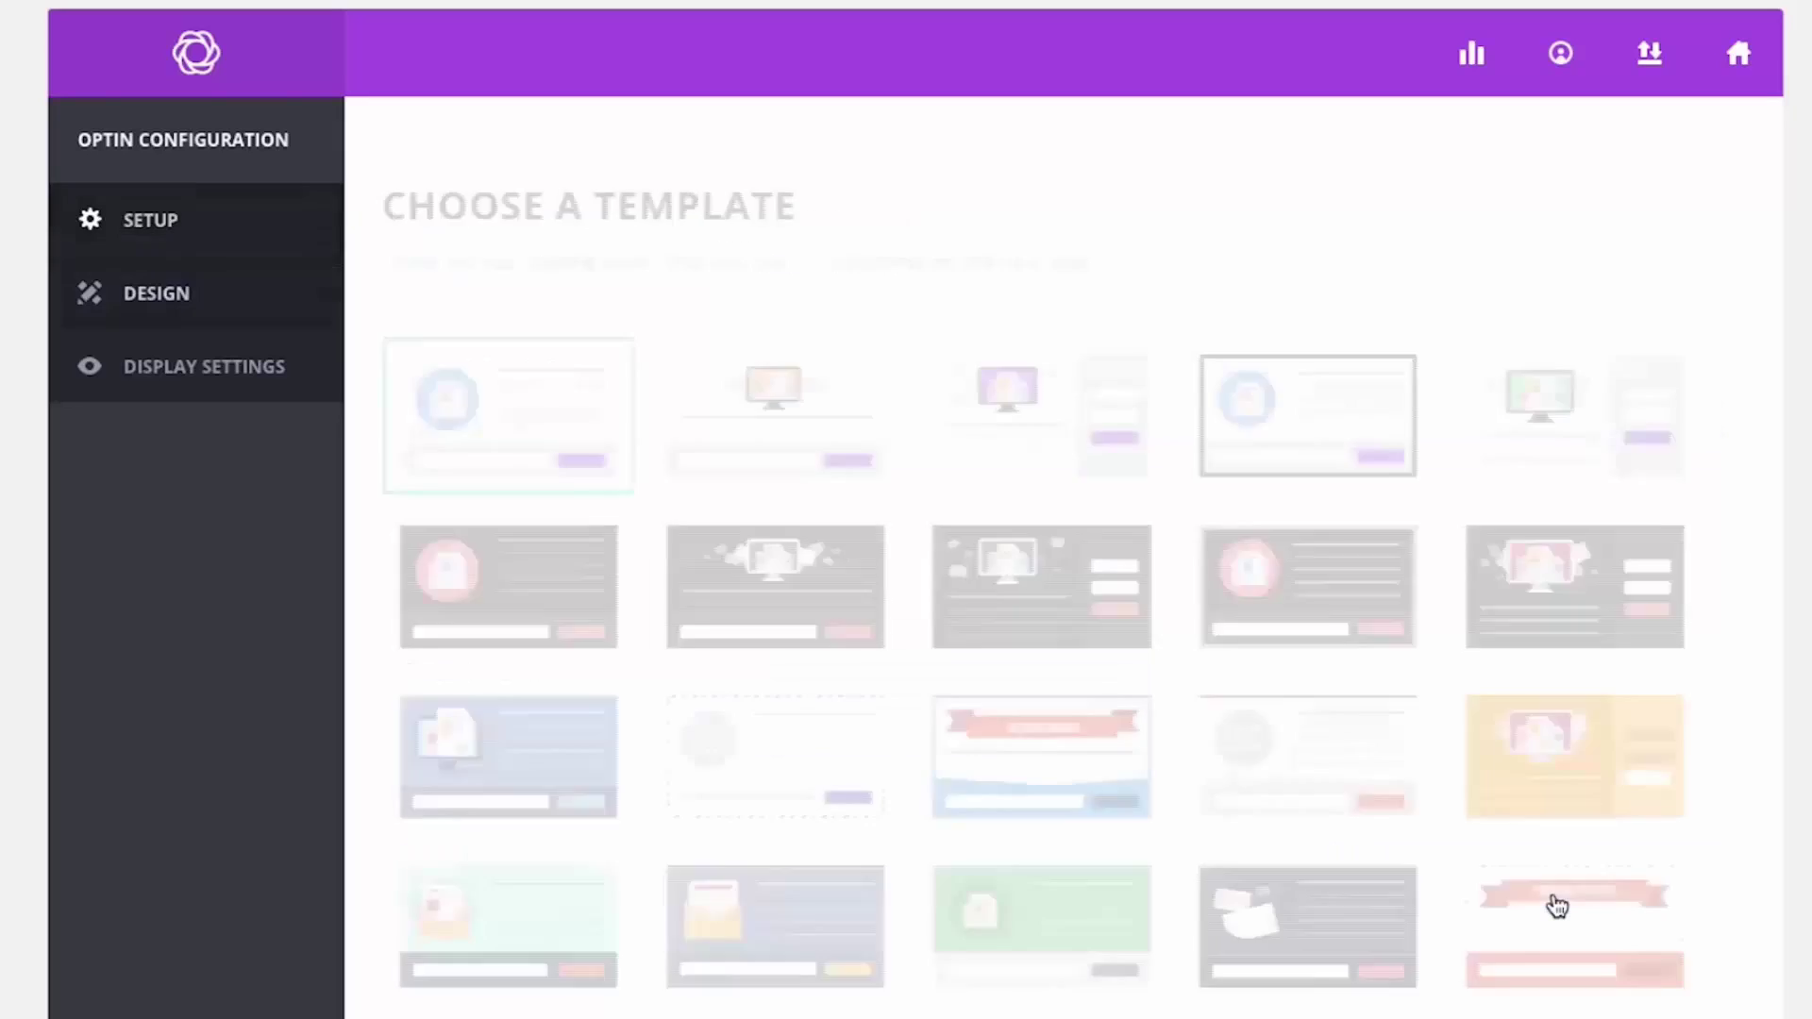
# Choose the dark blue template with the red Subscribe ribbon and beige form area, and continue to customization
pyautogui.scroll(-2, 1241, 710)
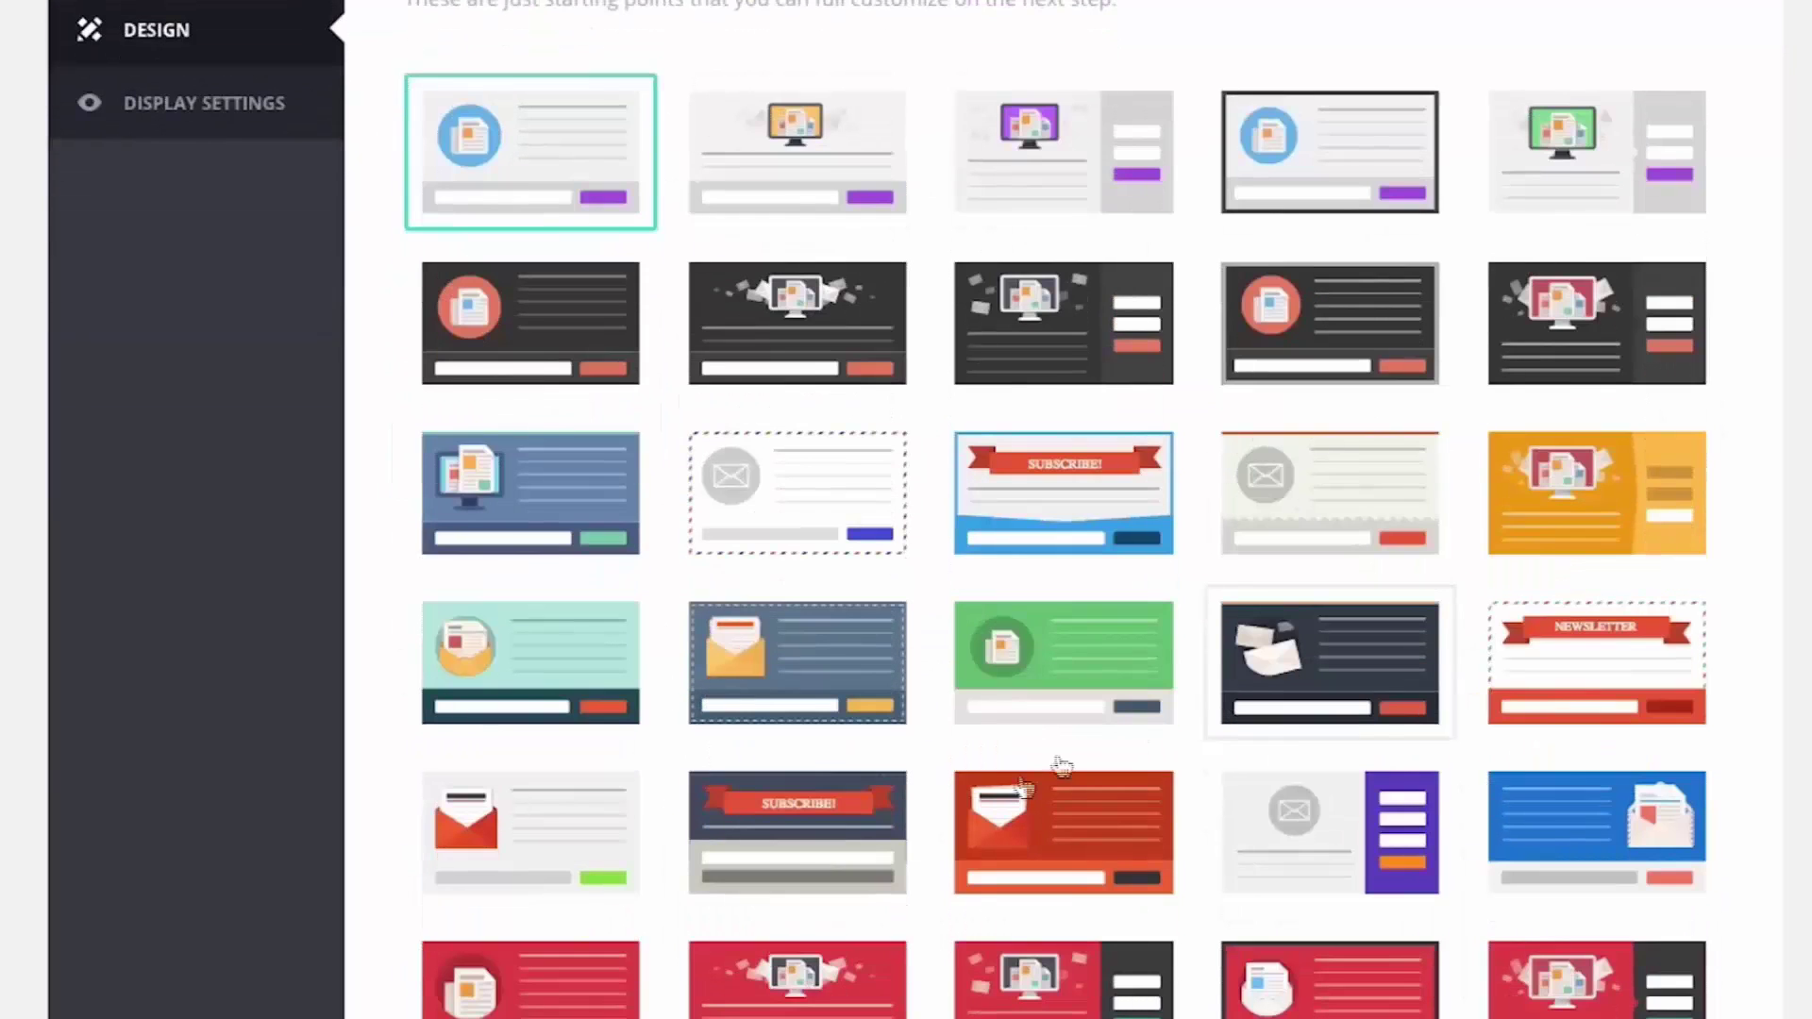
pyautogui.scroll(-10, 1480, 736)
pyautogui.scroll(-5, 1479, 736)
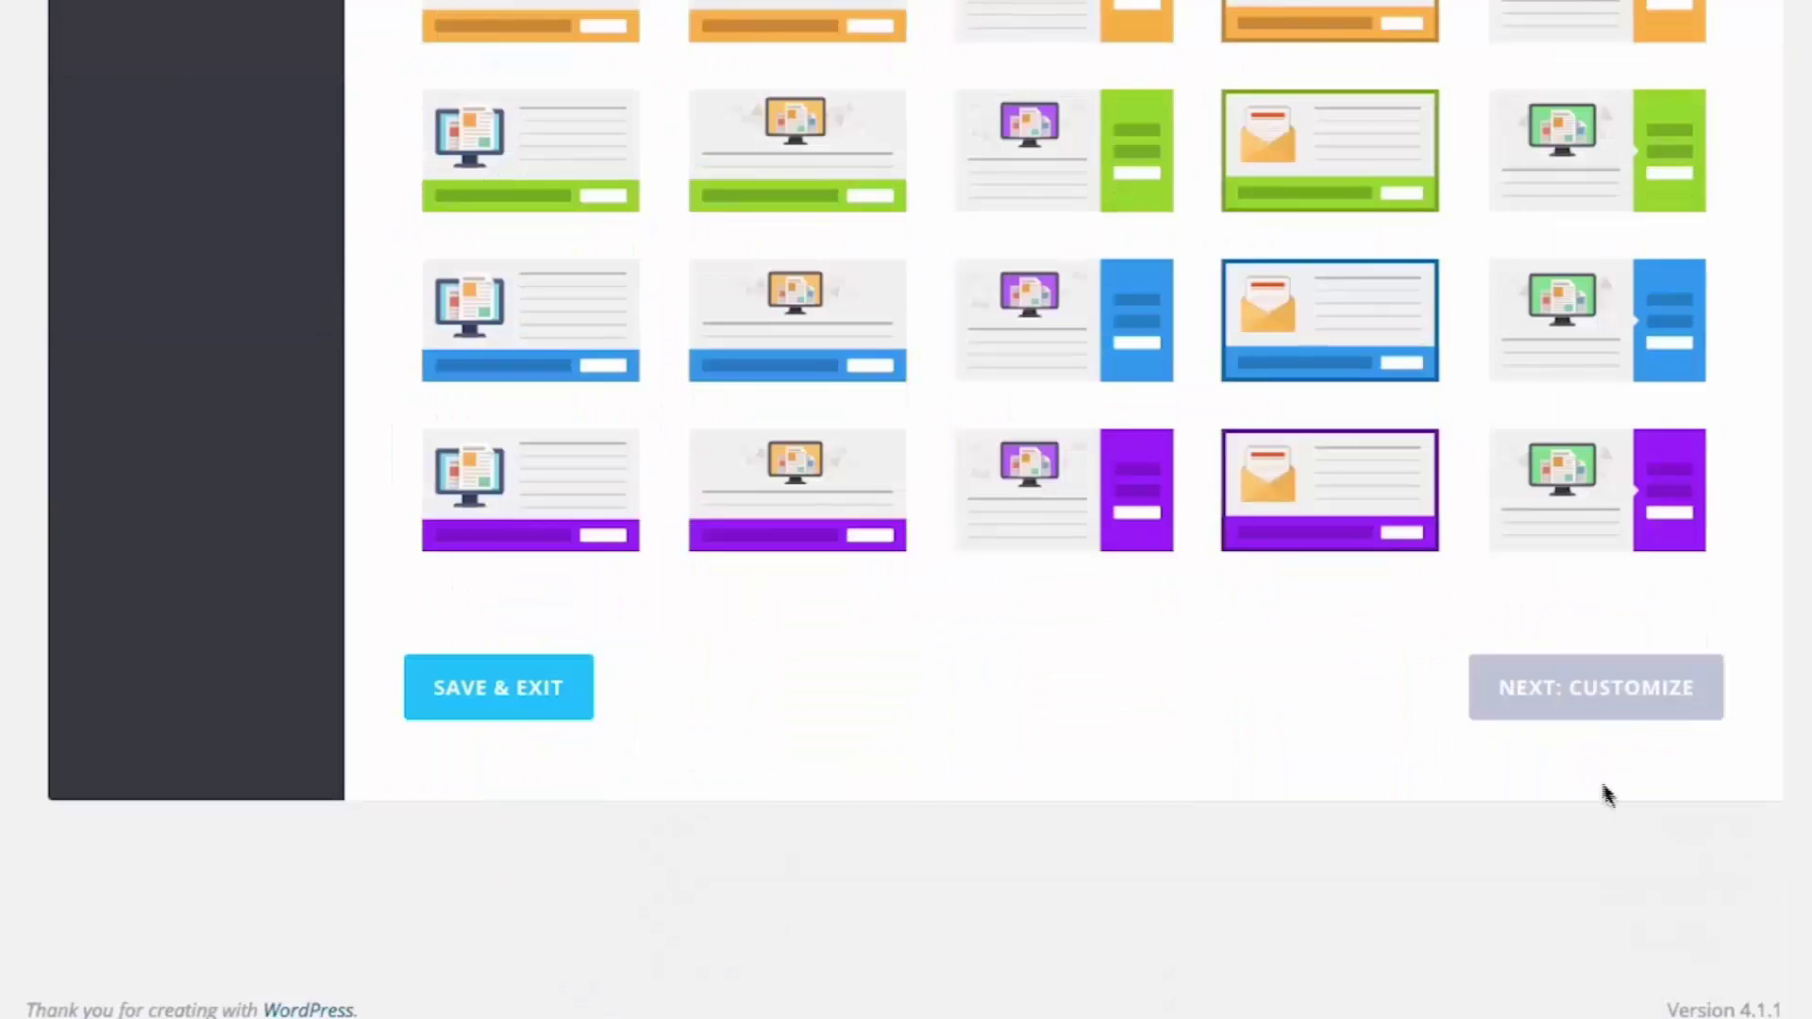
pyautogui.click(1594, 692)
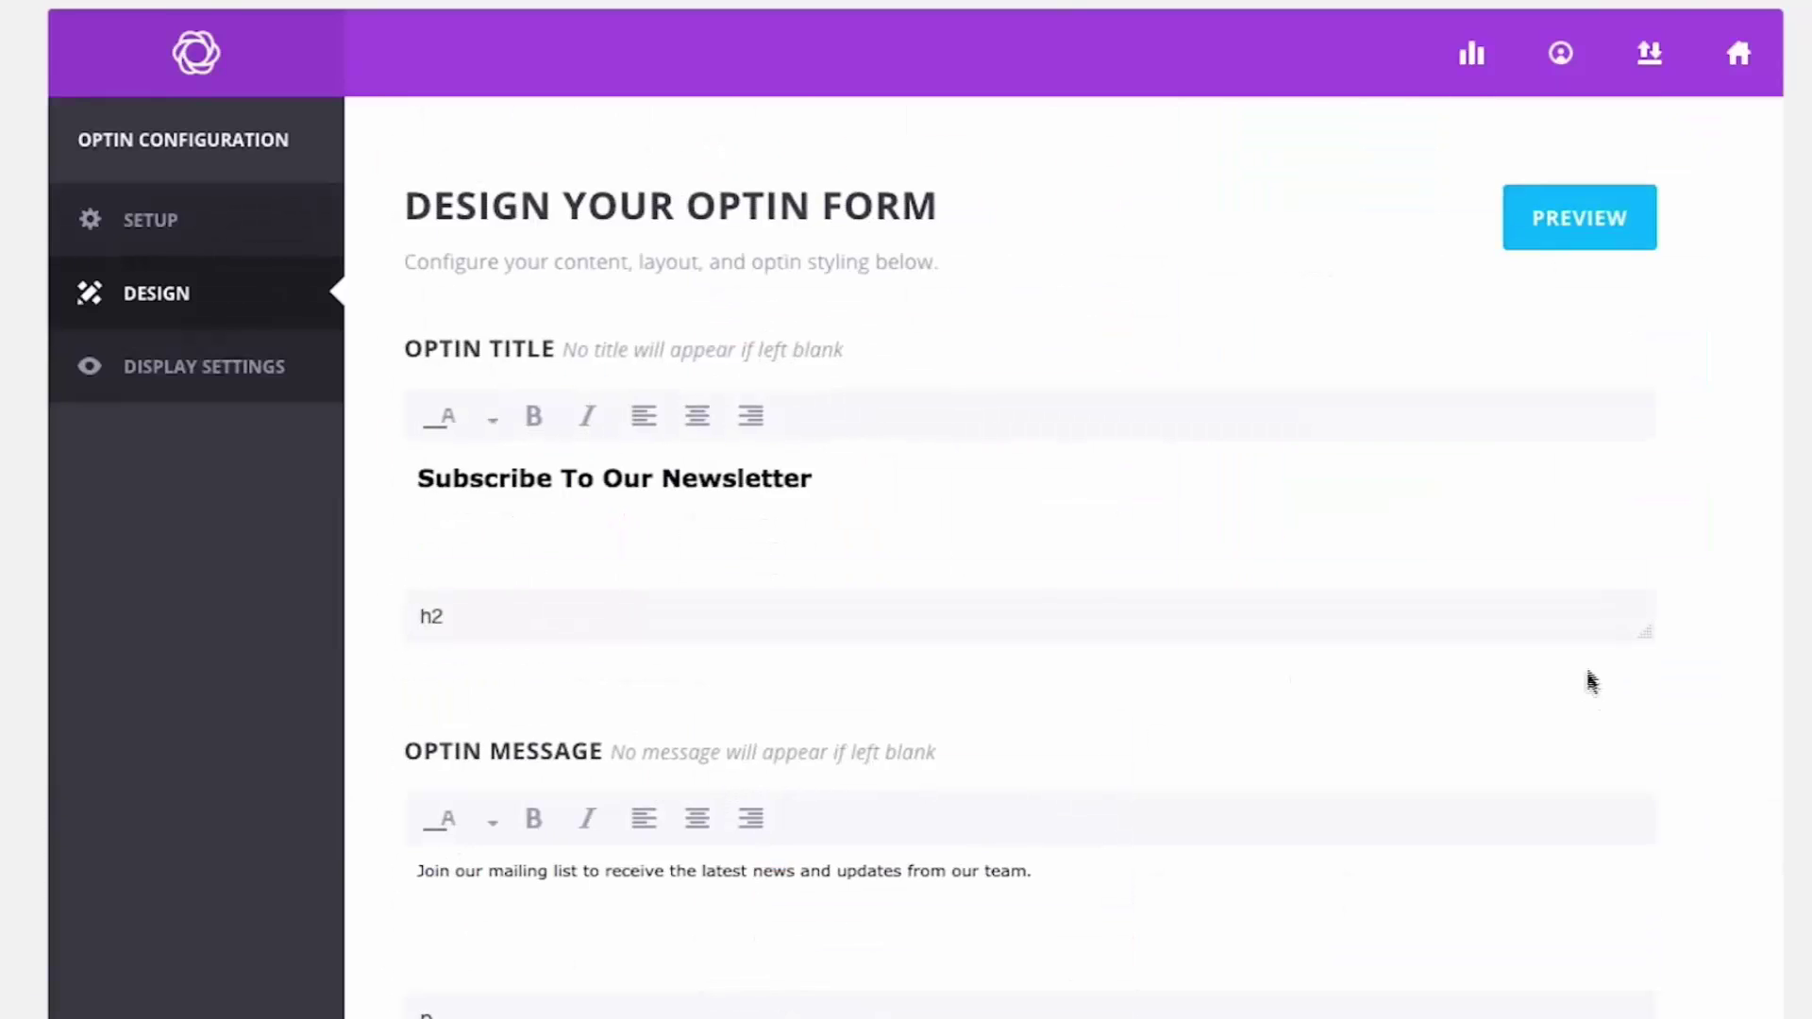
# Preview the popup design, close the preview, and continue to the optin's display settings
pyautogui.scroll(-15, 1651, 647)
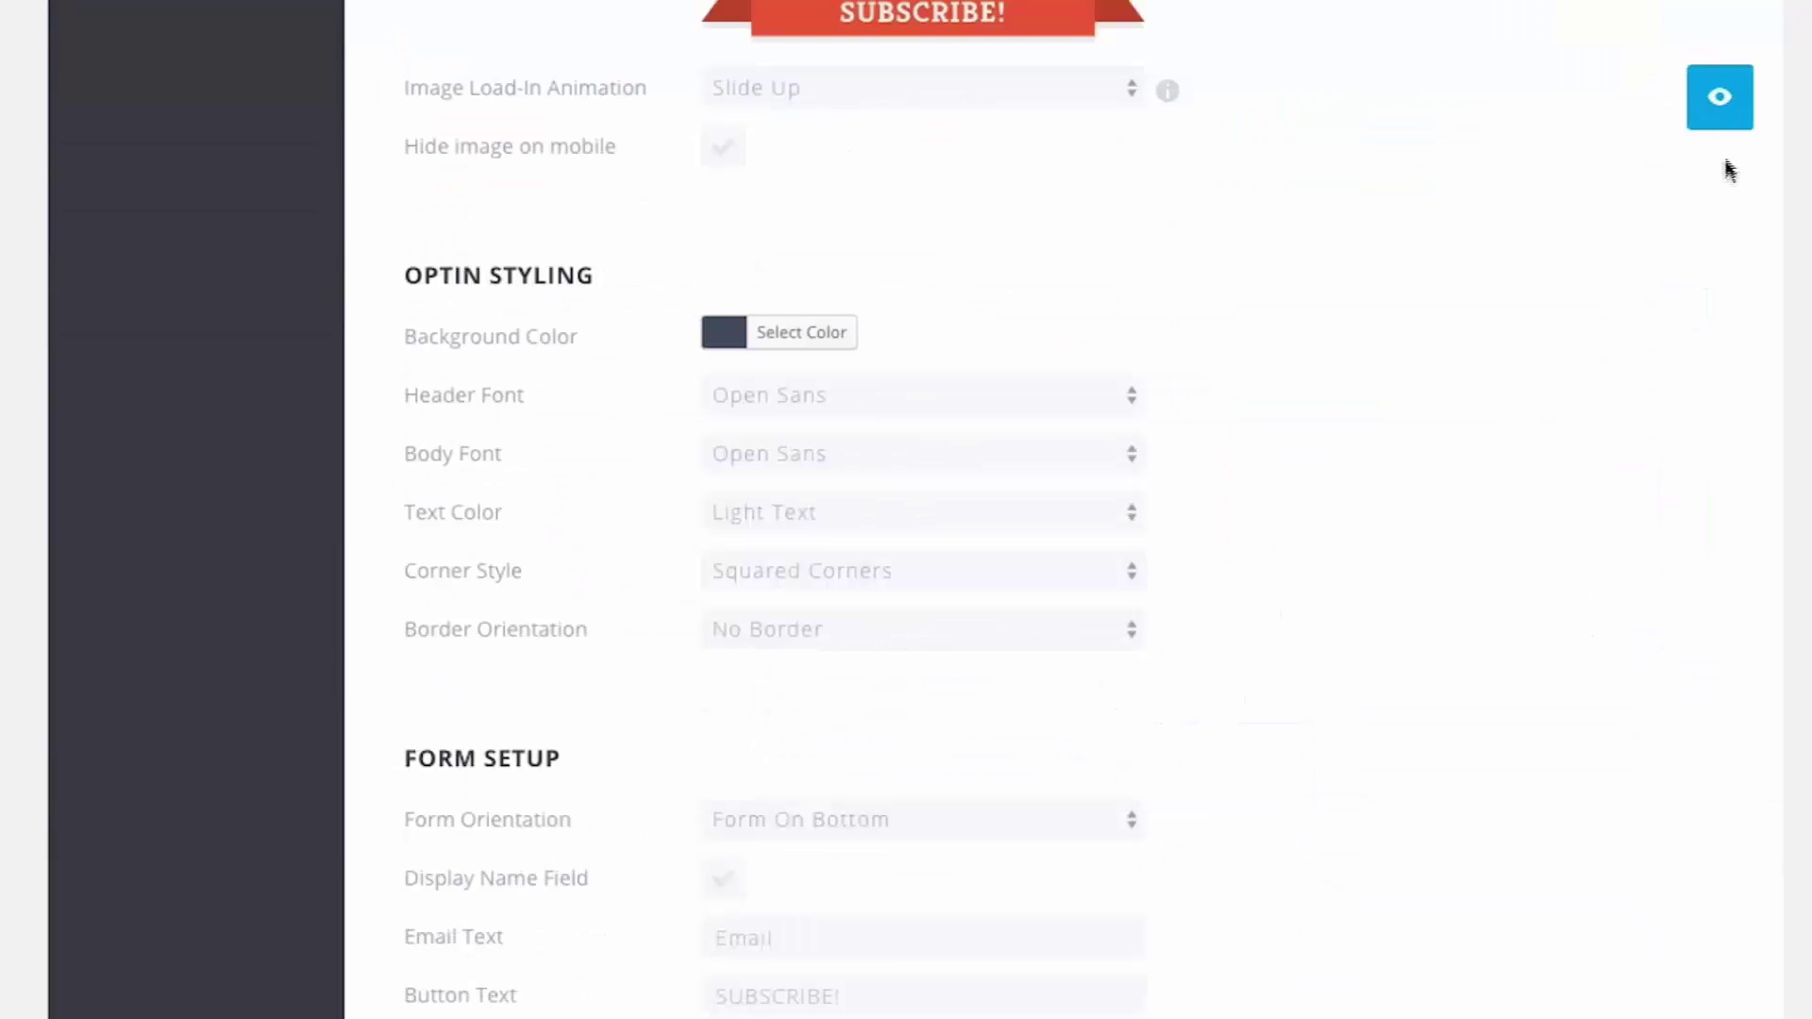
pyautogui.click(1718, 122)
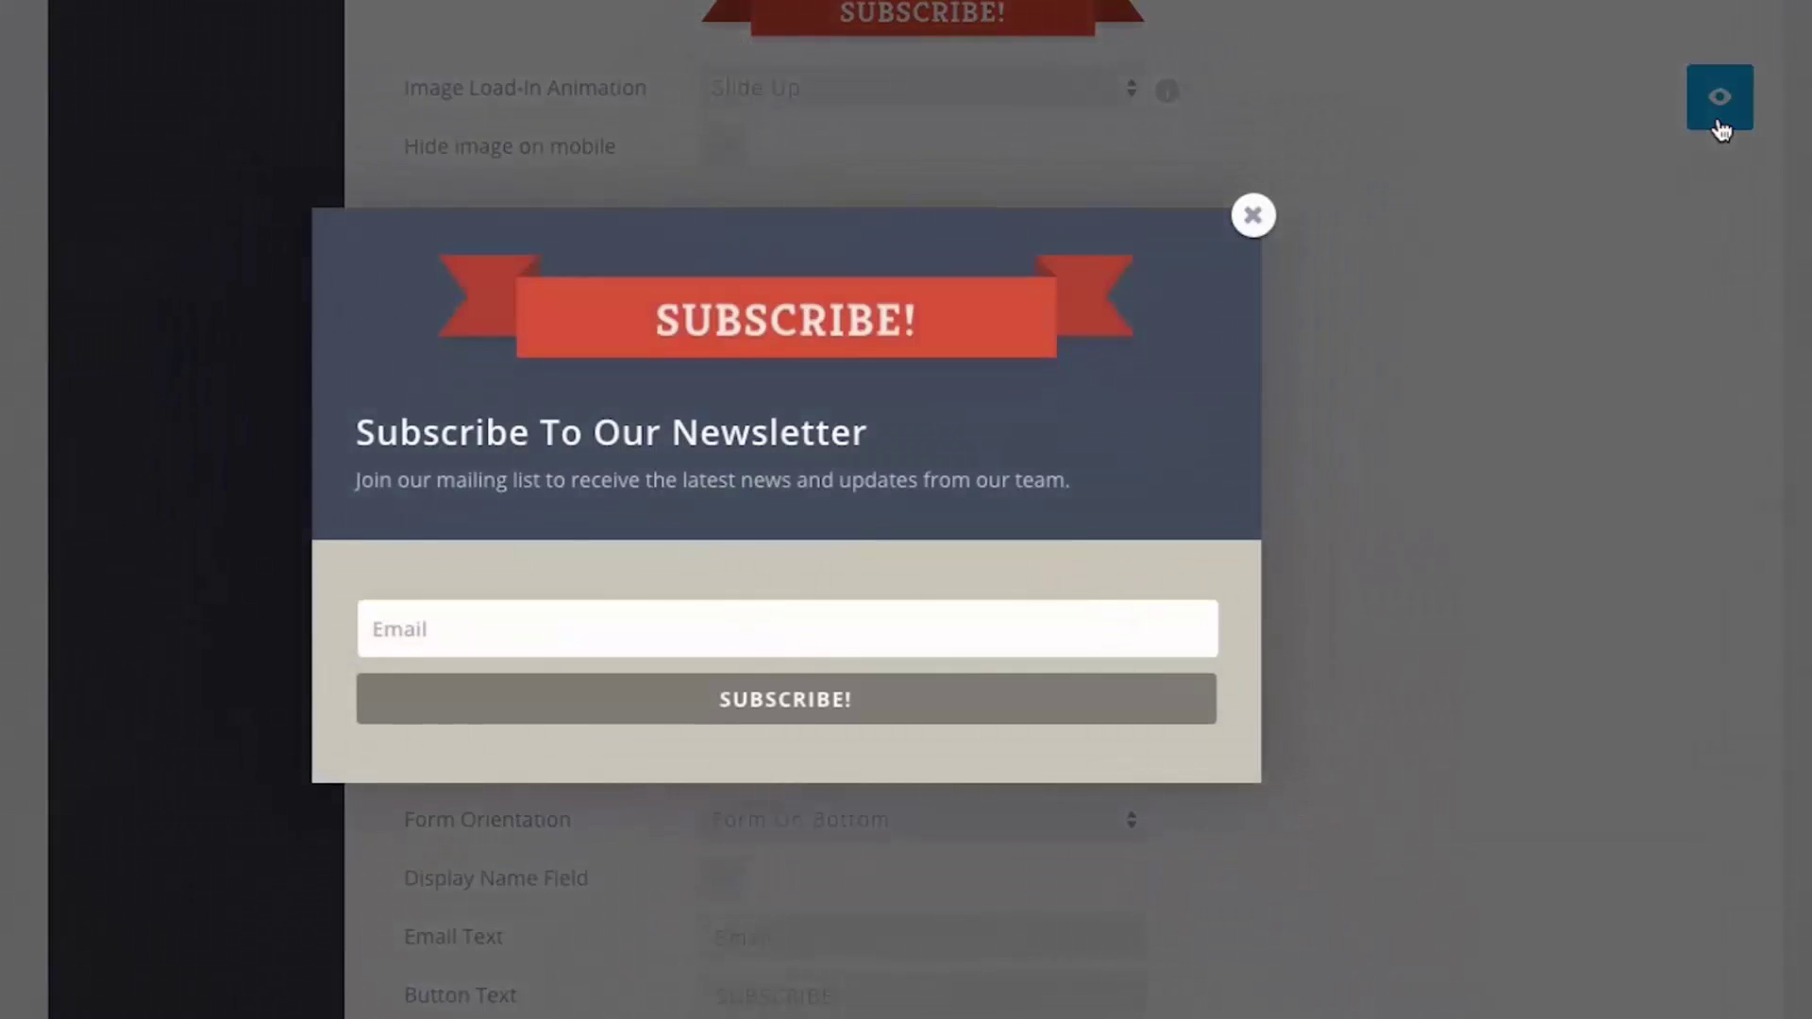
pyautogui.click(1253, 216)
pyautogui.scroll(-10, 1492, 582)
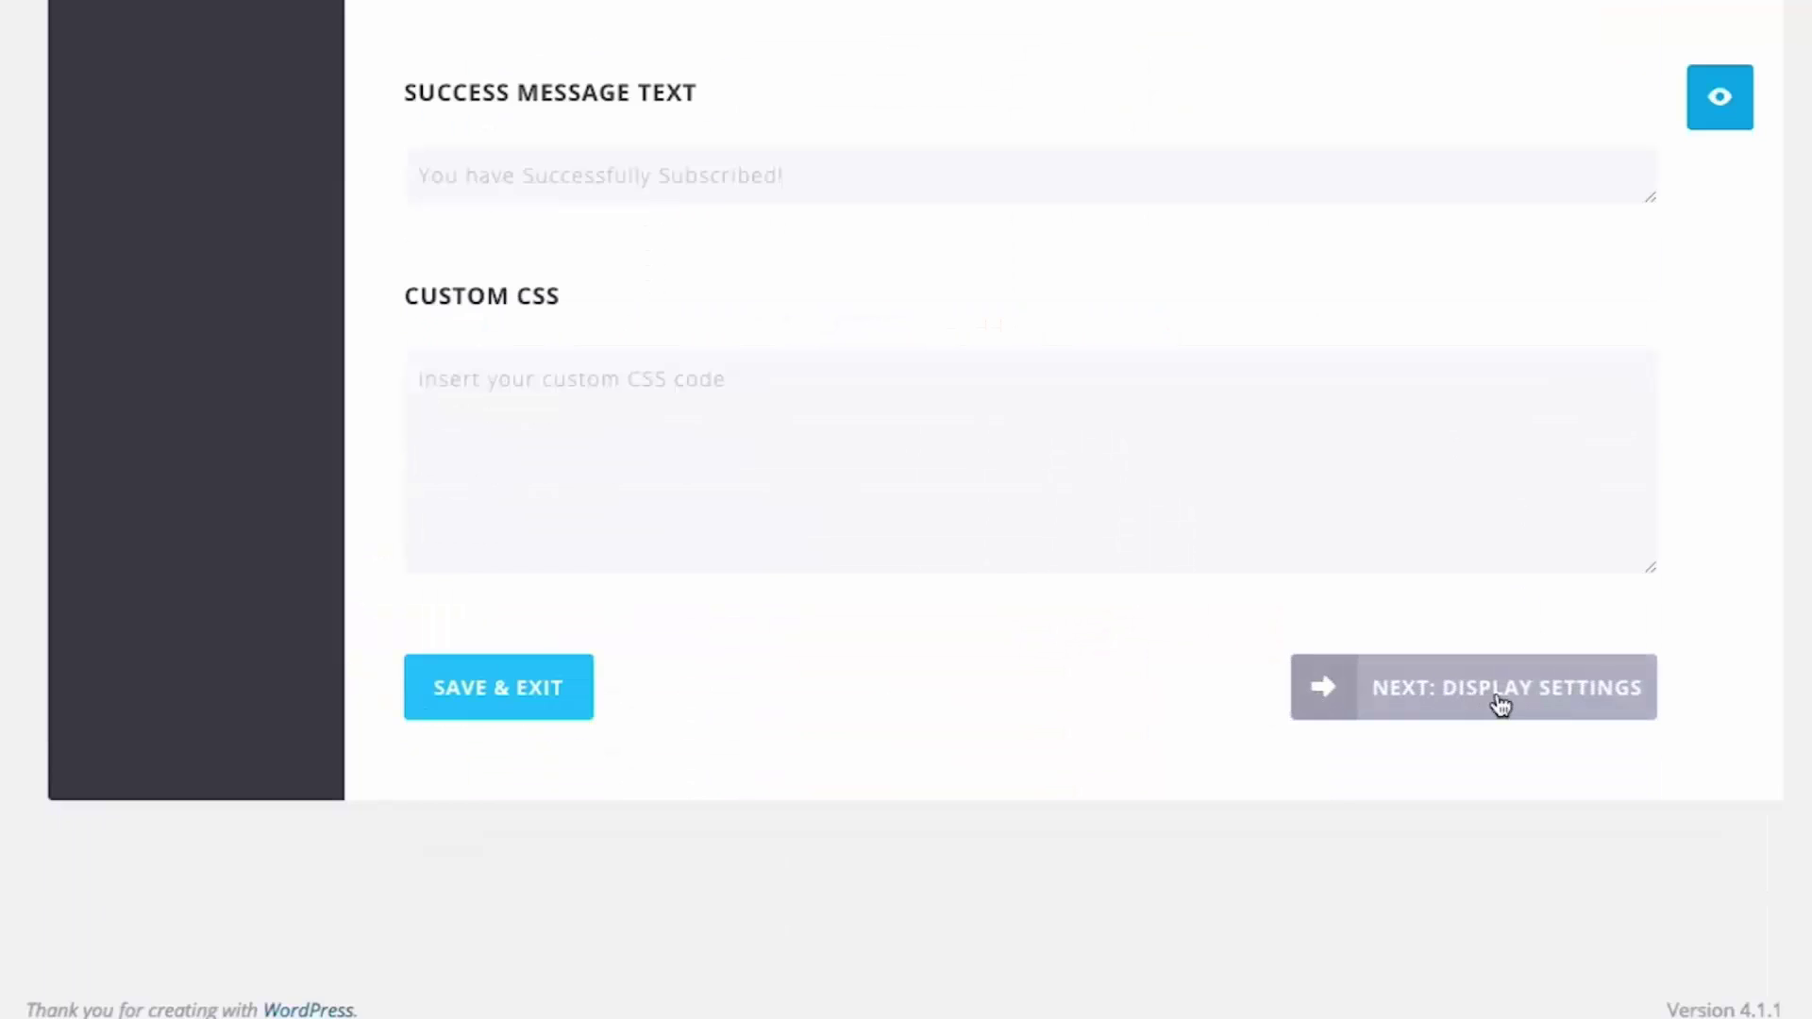
pyautogui.click(1494, 698)
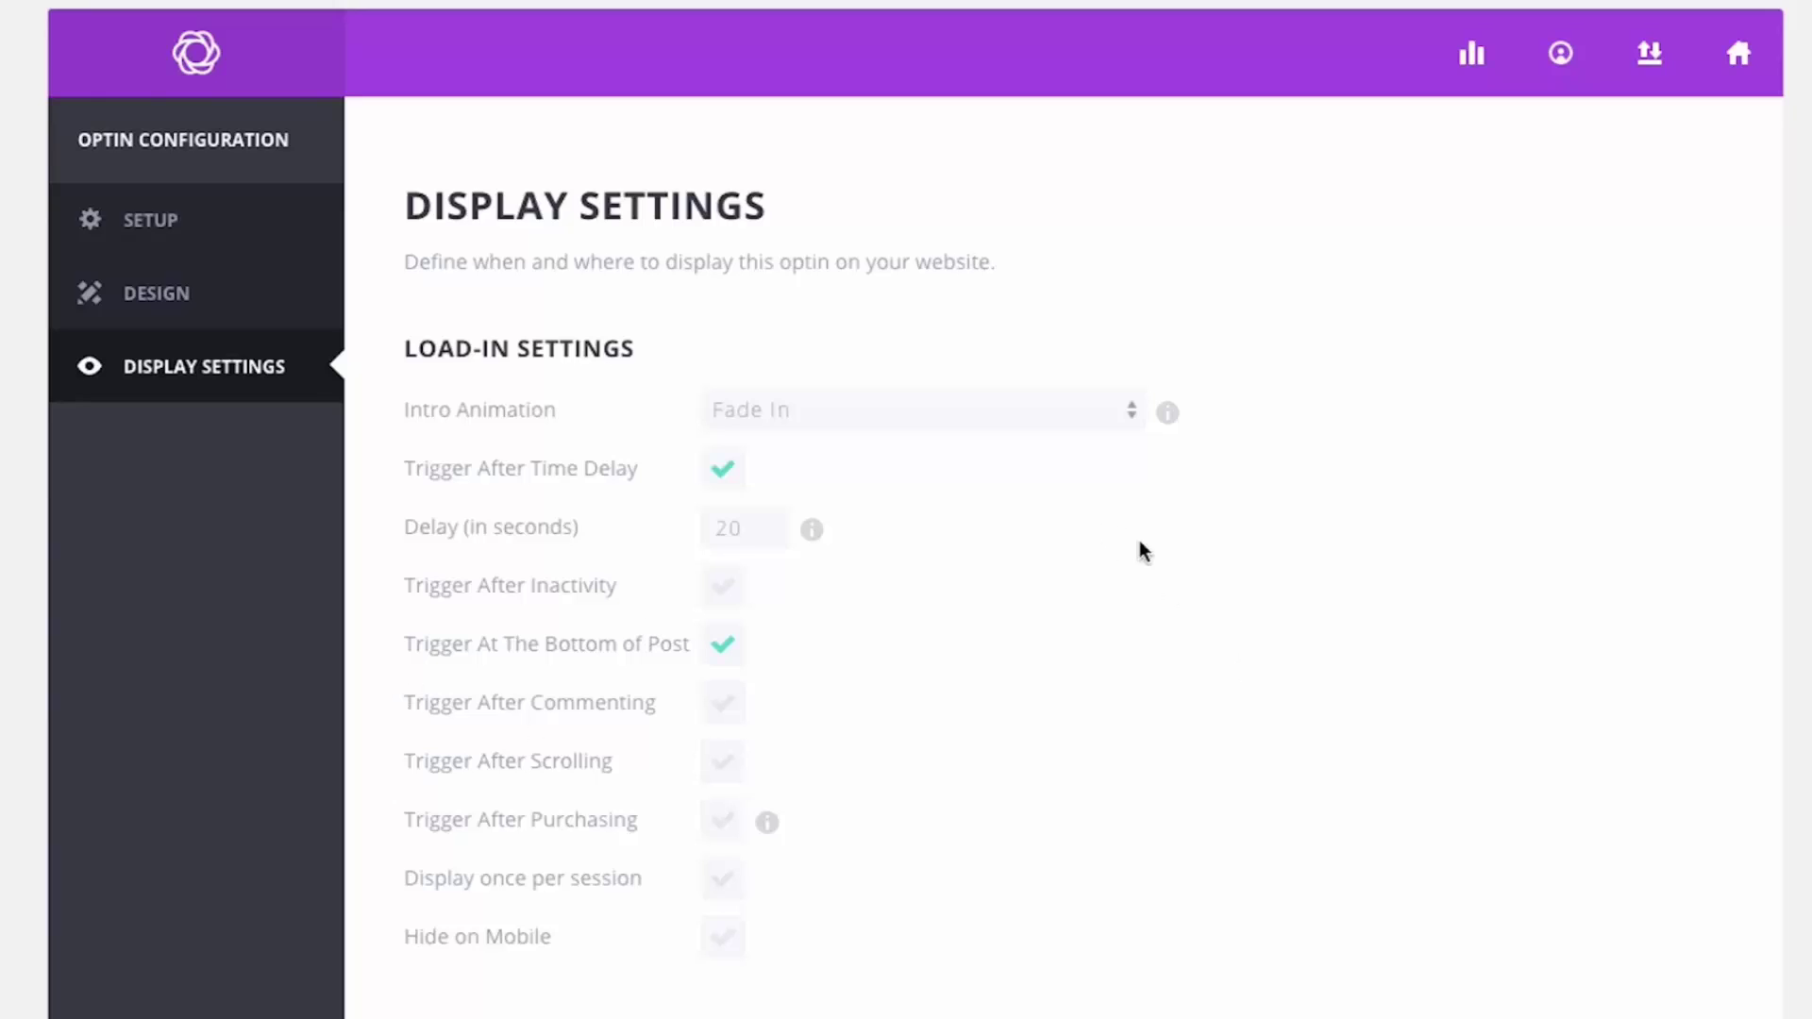
pyautogui.scroll(-1, 1144, 550)
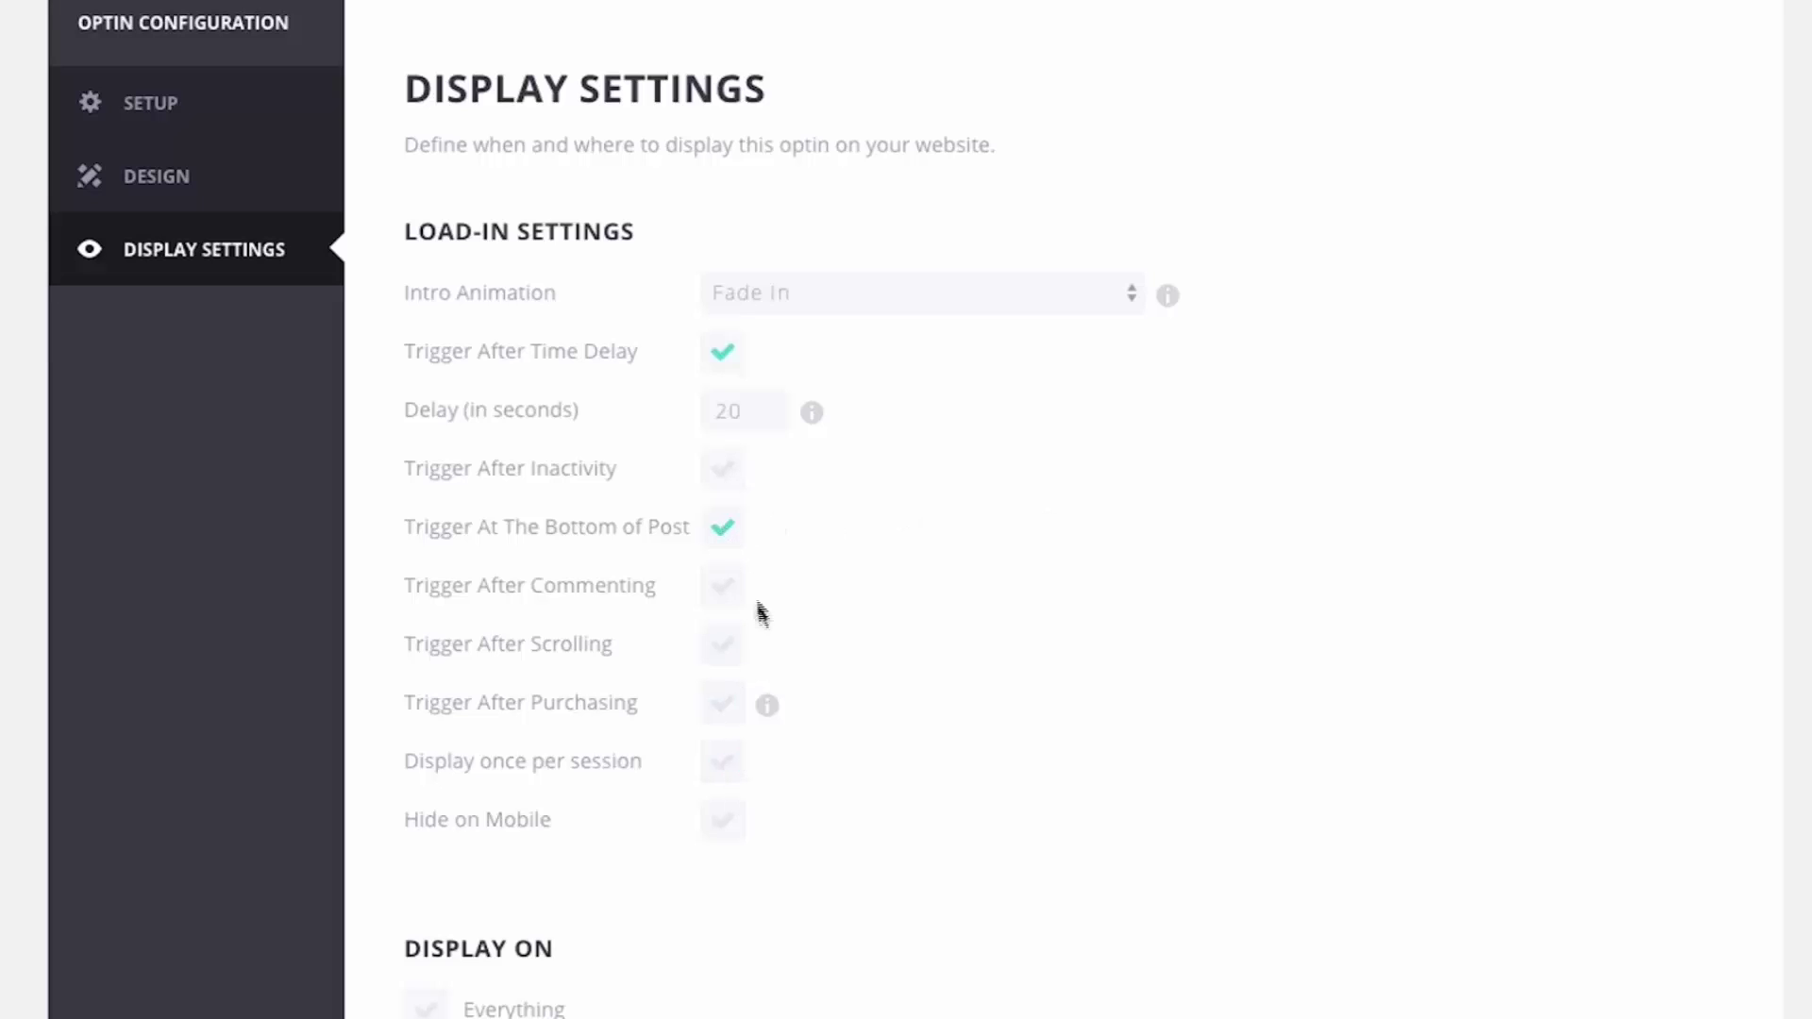
# Turn off the bottom-of-post trigger and leave Trigger After Time Delay as the popup's only enabled trigger
pyautogui.click(727, 534)
pyautogui.click(731, 356)
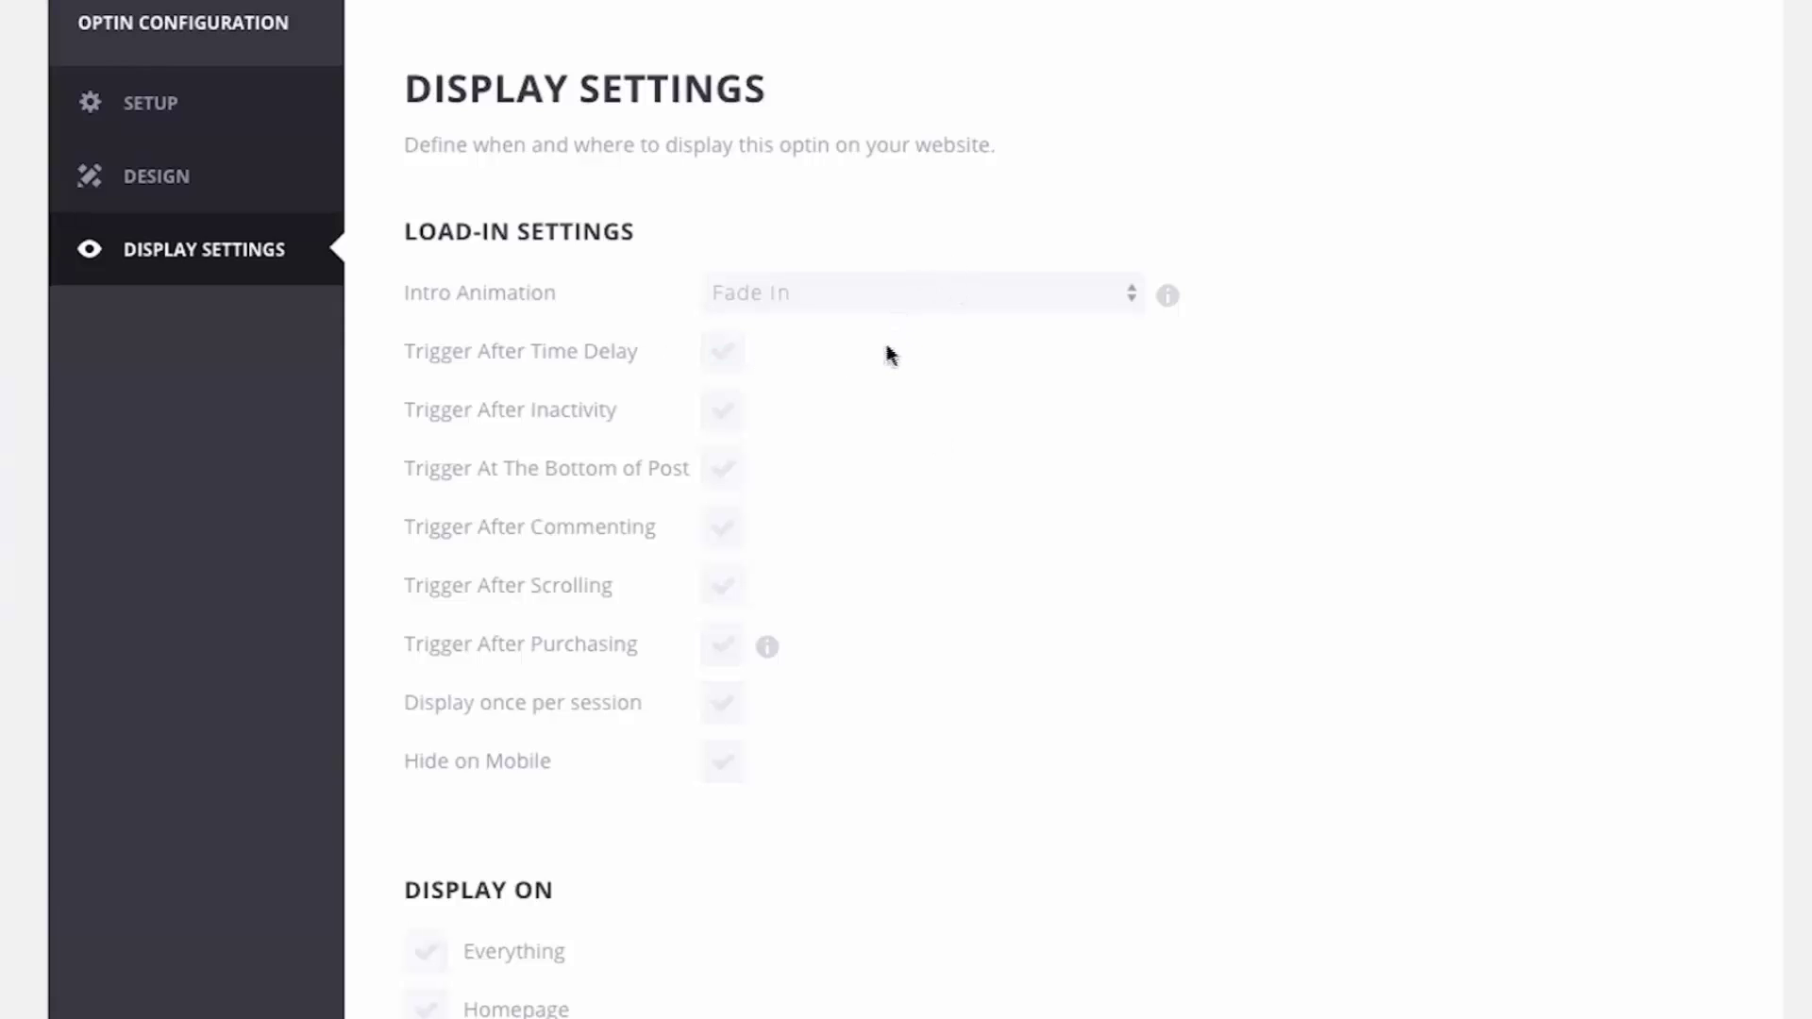
pyautogui.click(724, 358)
pyautogui.click(723, 359)
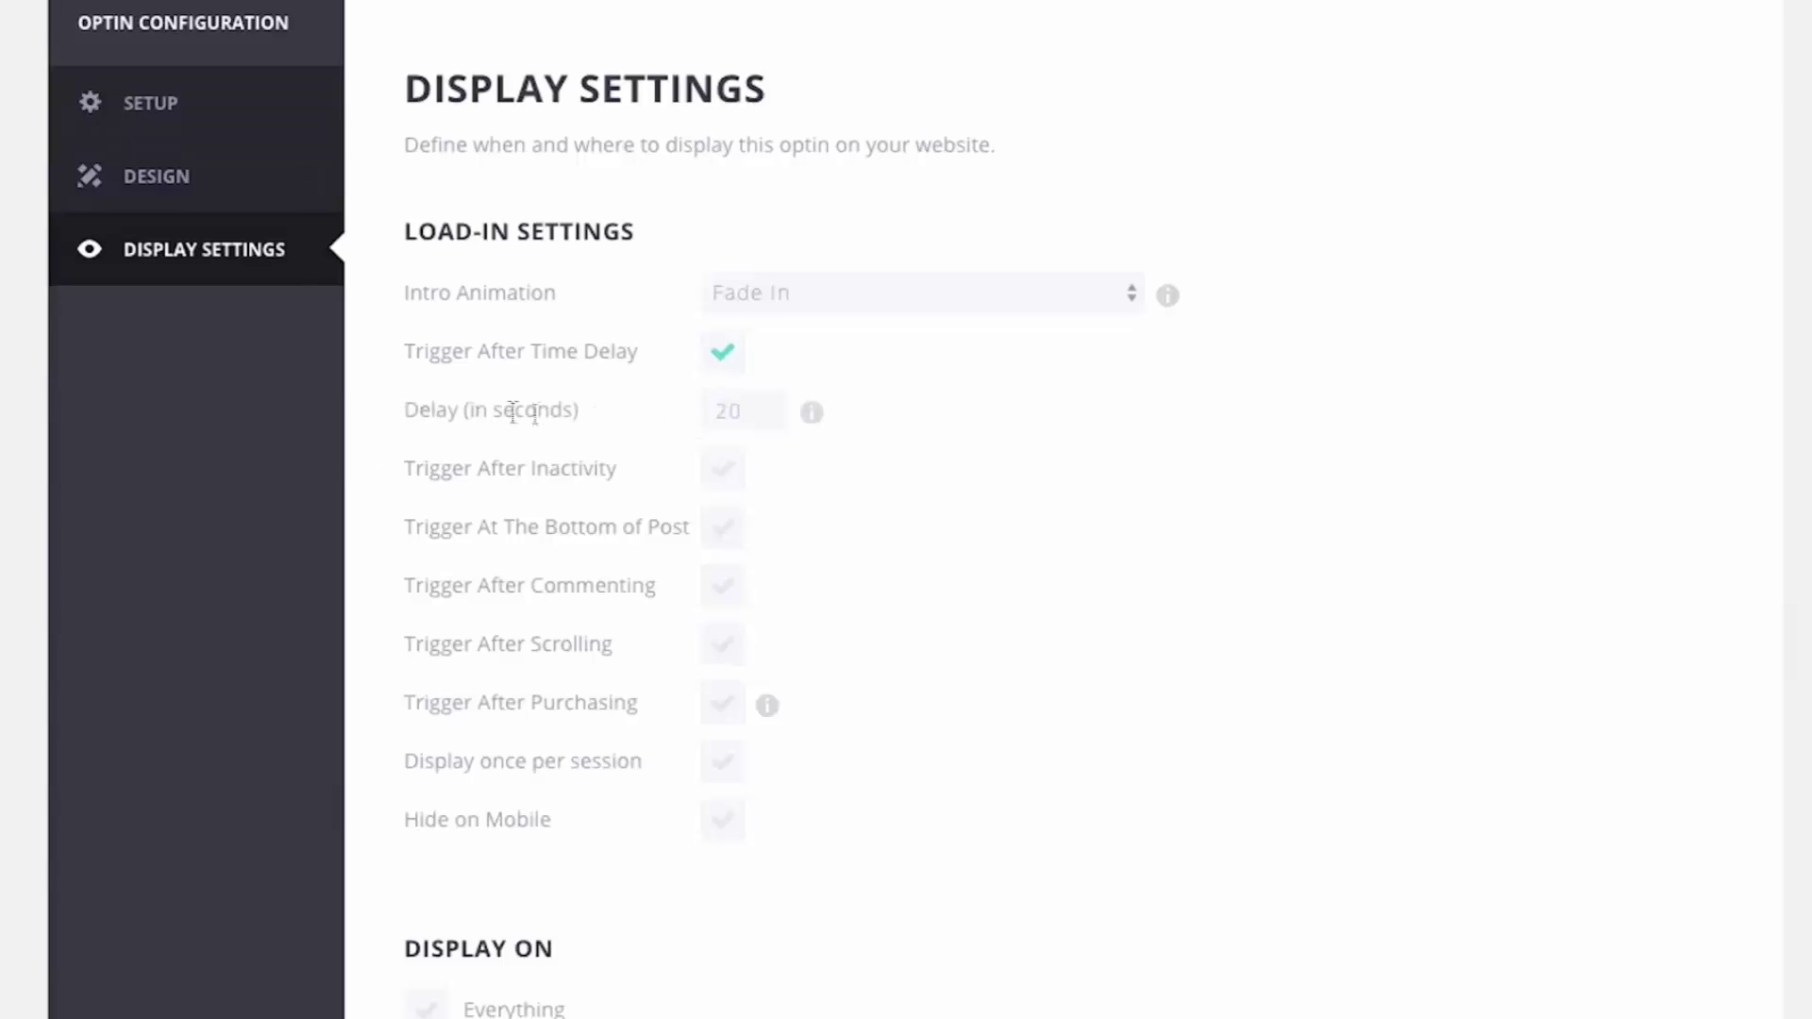
# Set the popup's time delay to 3 seconds, and save and exit the optin
pyautogui.doubleClick(752, 412)
pyautogui.click(1251, 377)
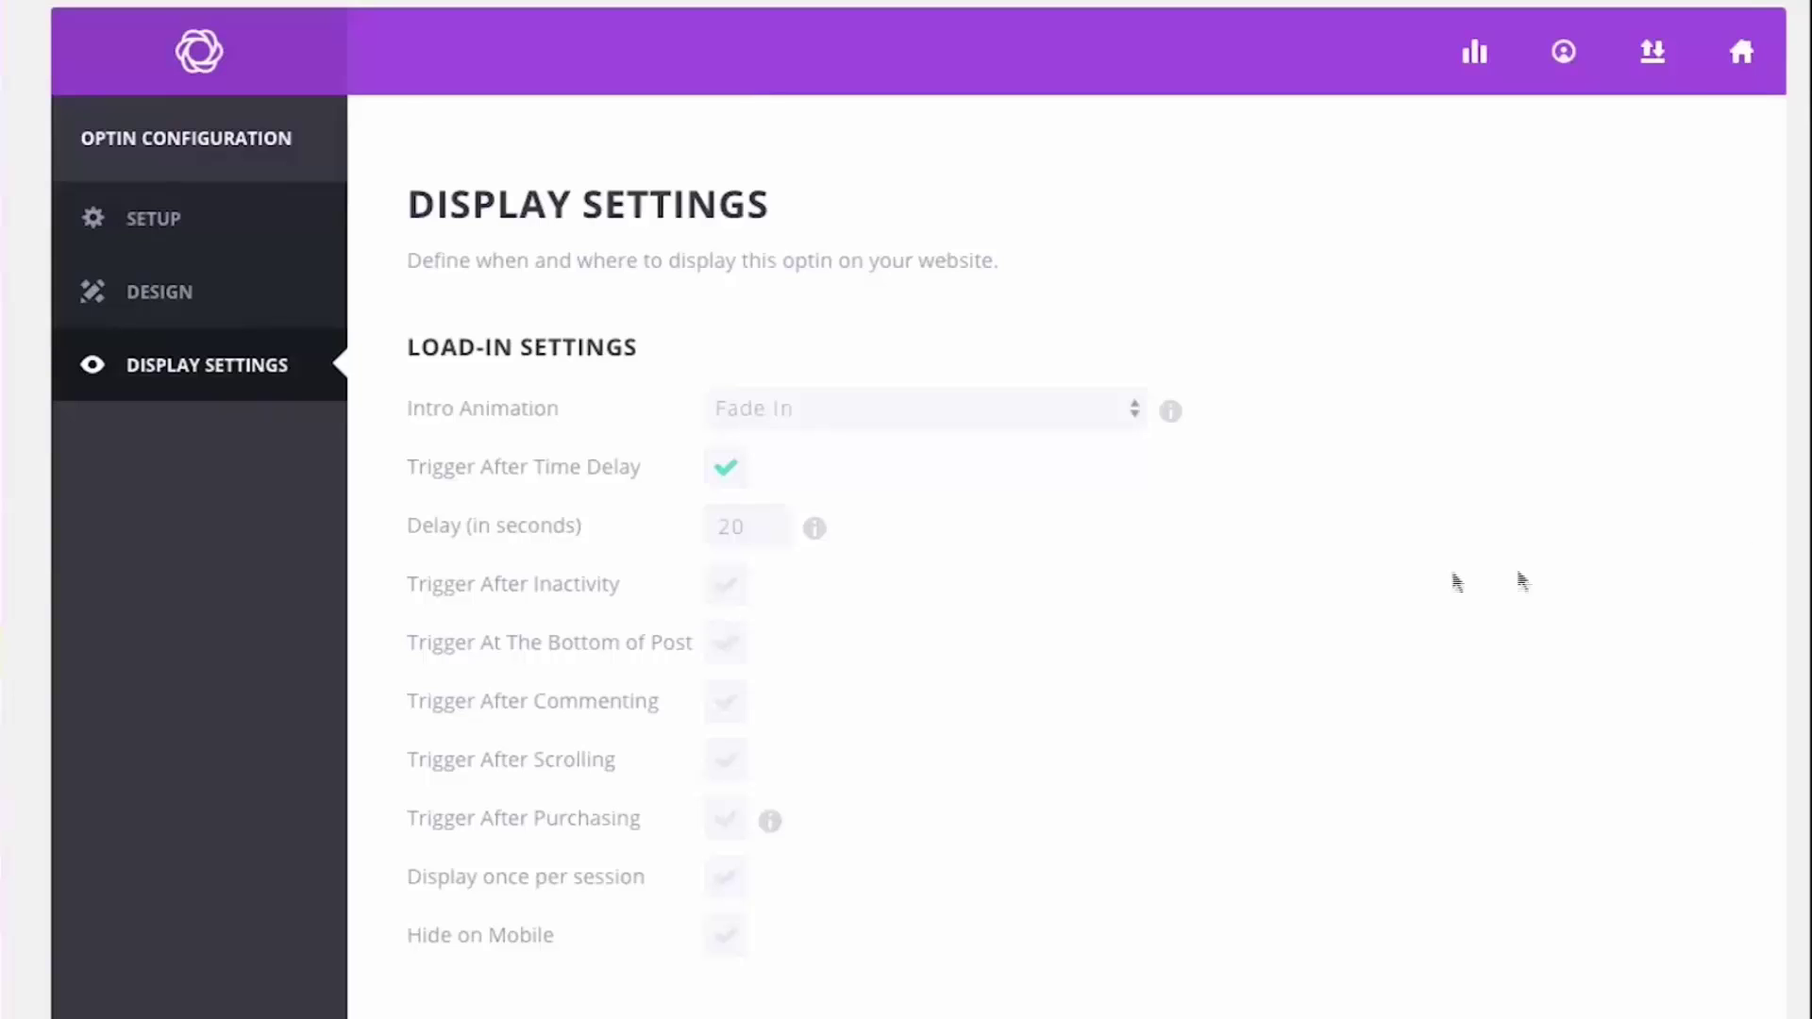
pyautogui.doubleClick(745, 521)
pyautogui.write('3')
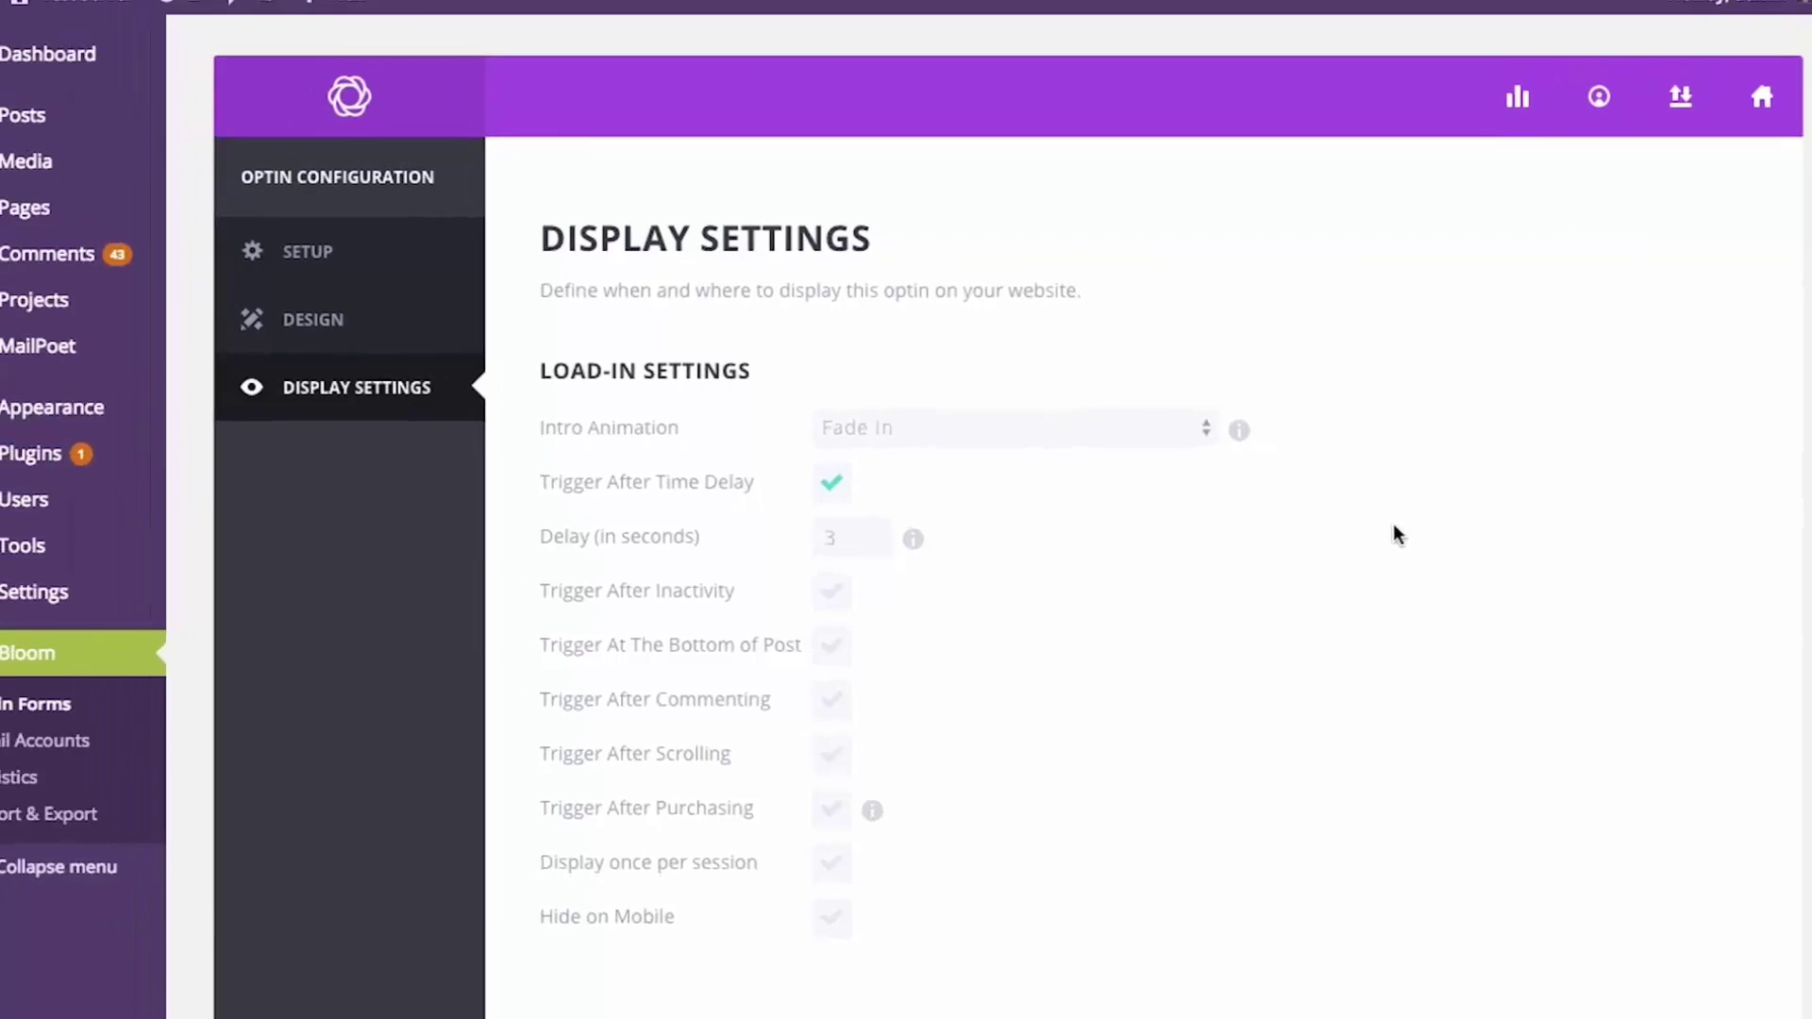
pyautogui.scroll(-15, 1406, 542)
pyautogui.click(708, 686)
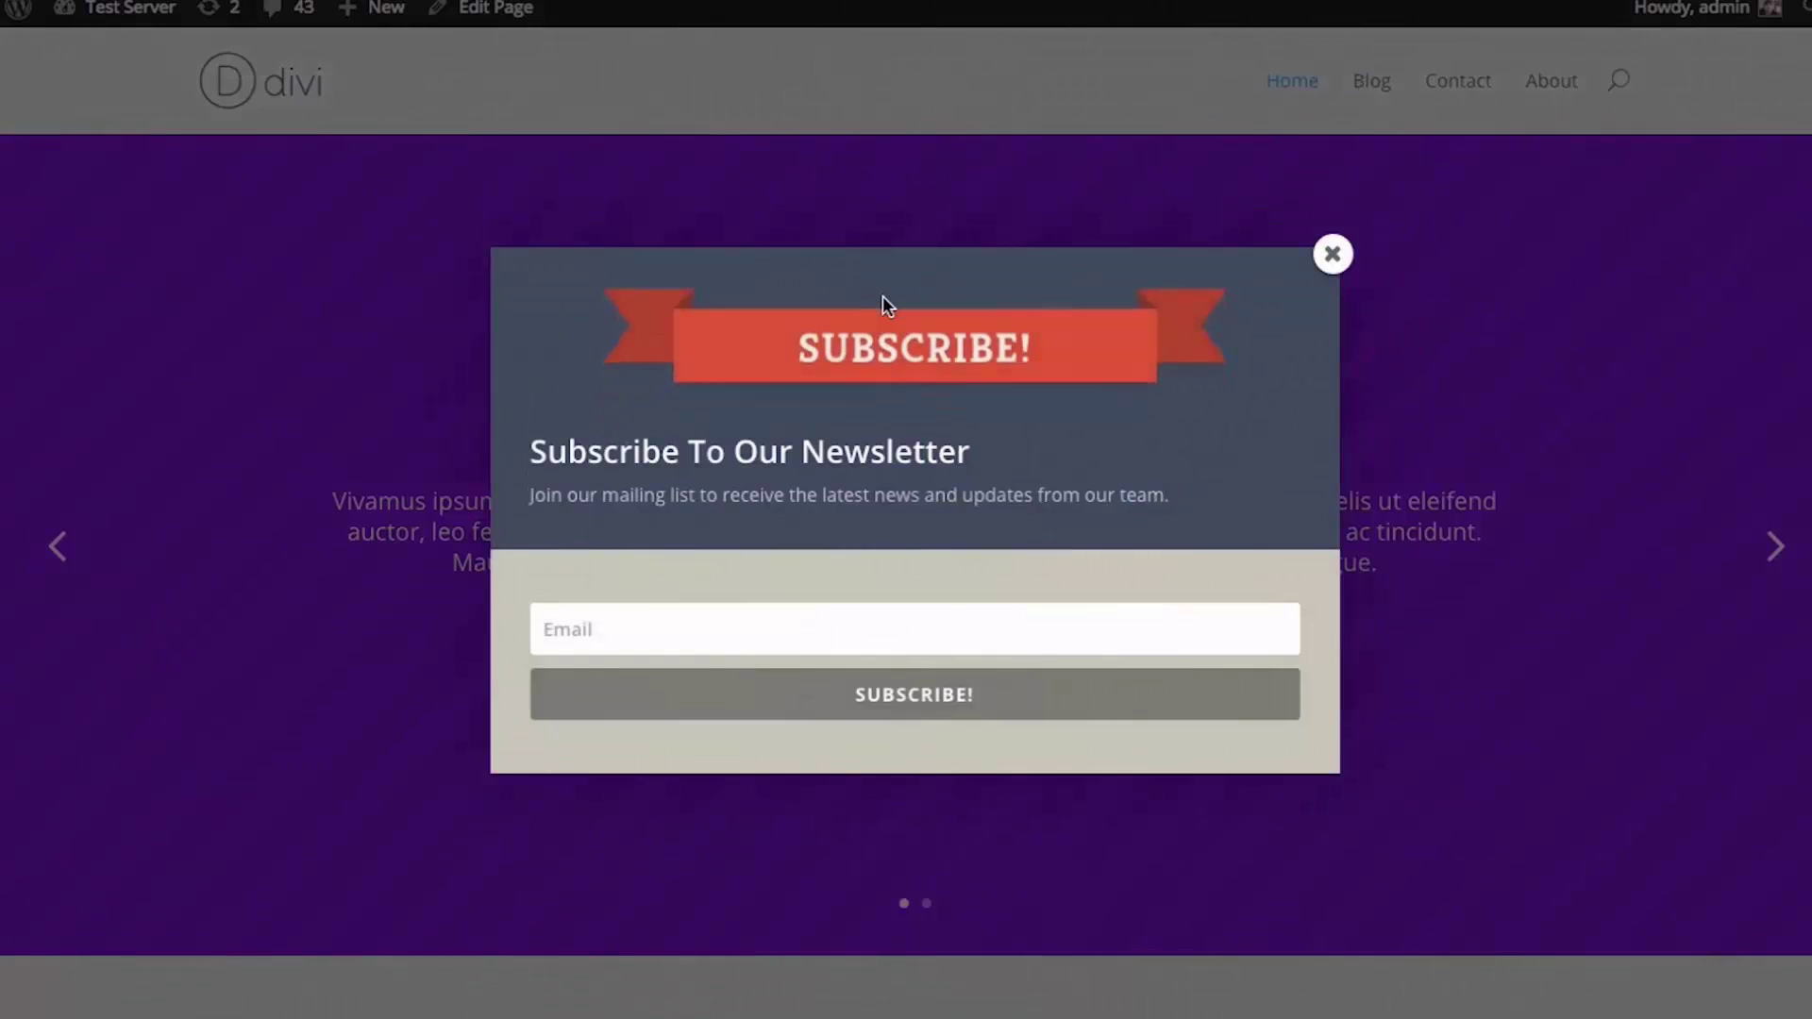
# Check the time-delayed popup on the website's homepage, looking at the page behind it, and close the popup
pyautogui.scroll(-15, 1153, 351)
pyautogui.scroll(13, 1203, 372)
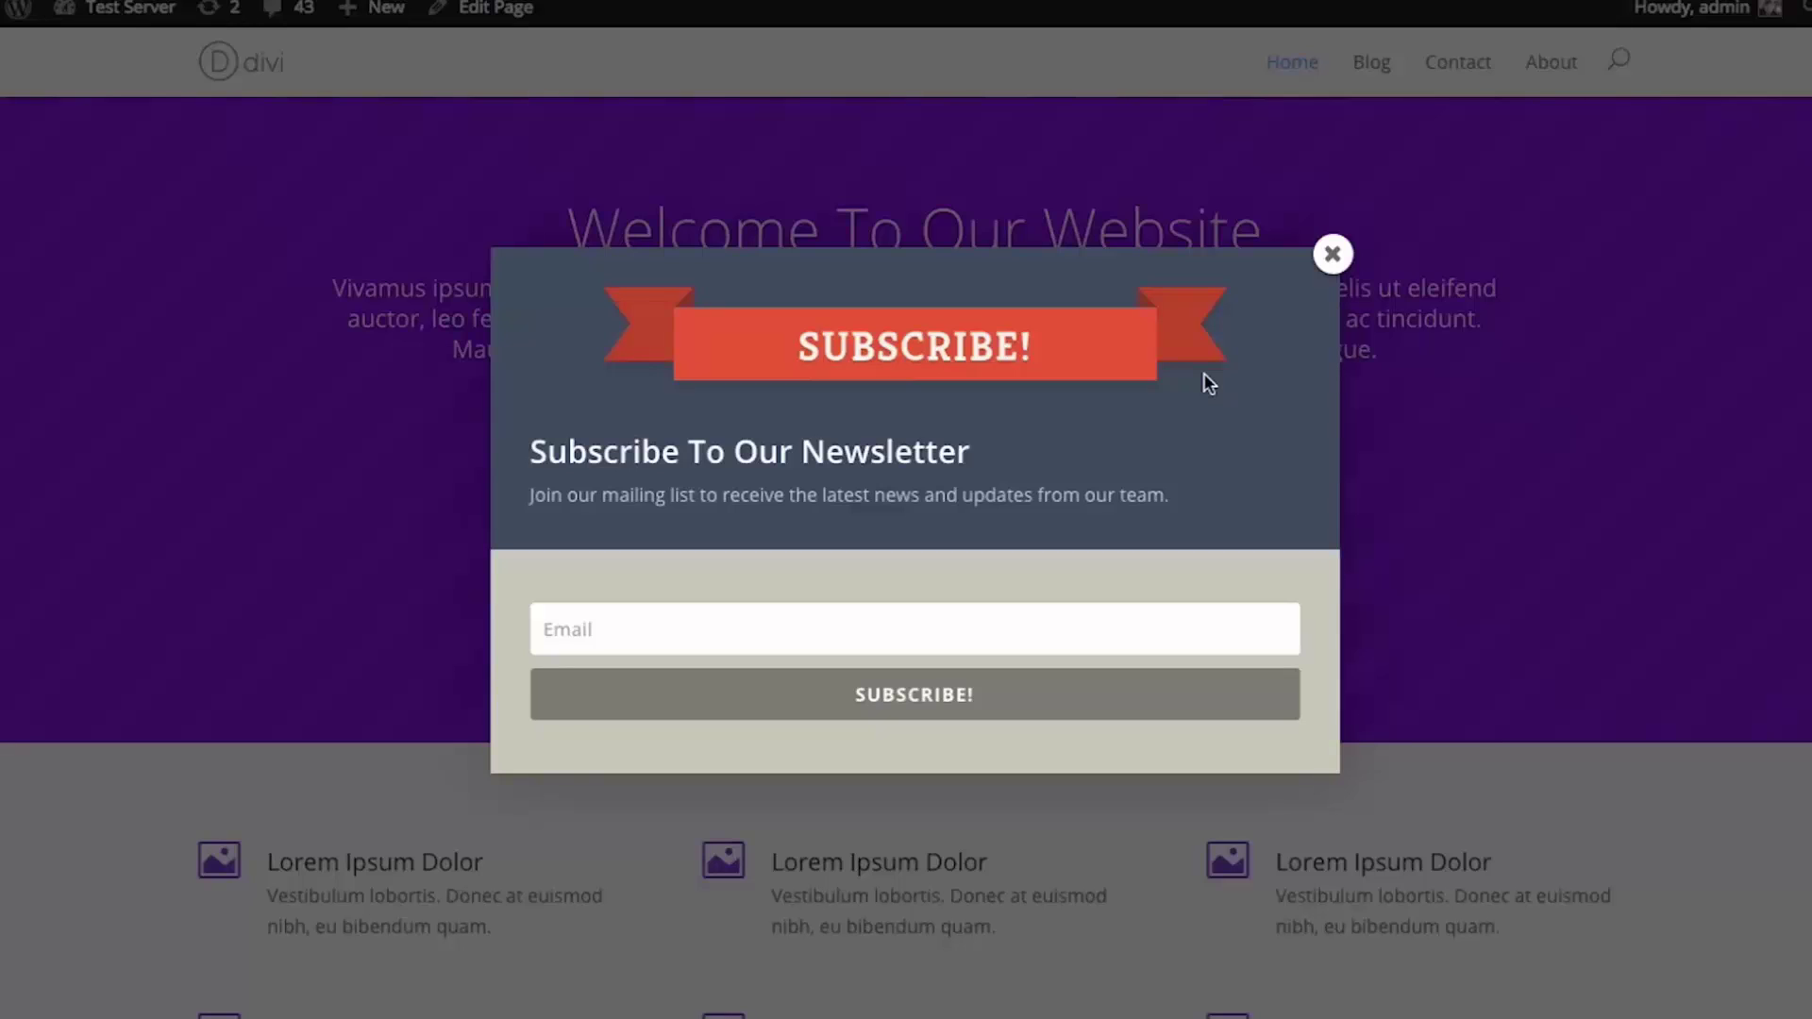
pyautogui.click(1332, 254)
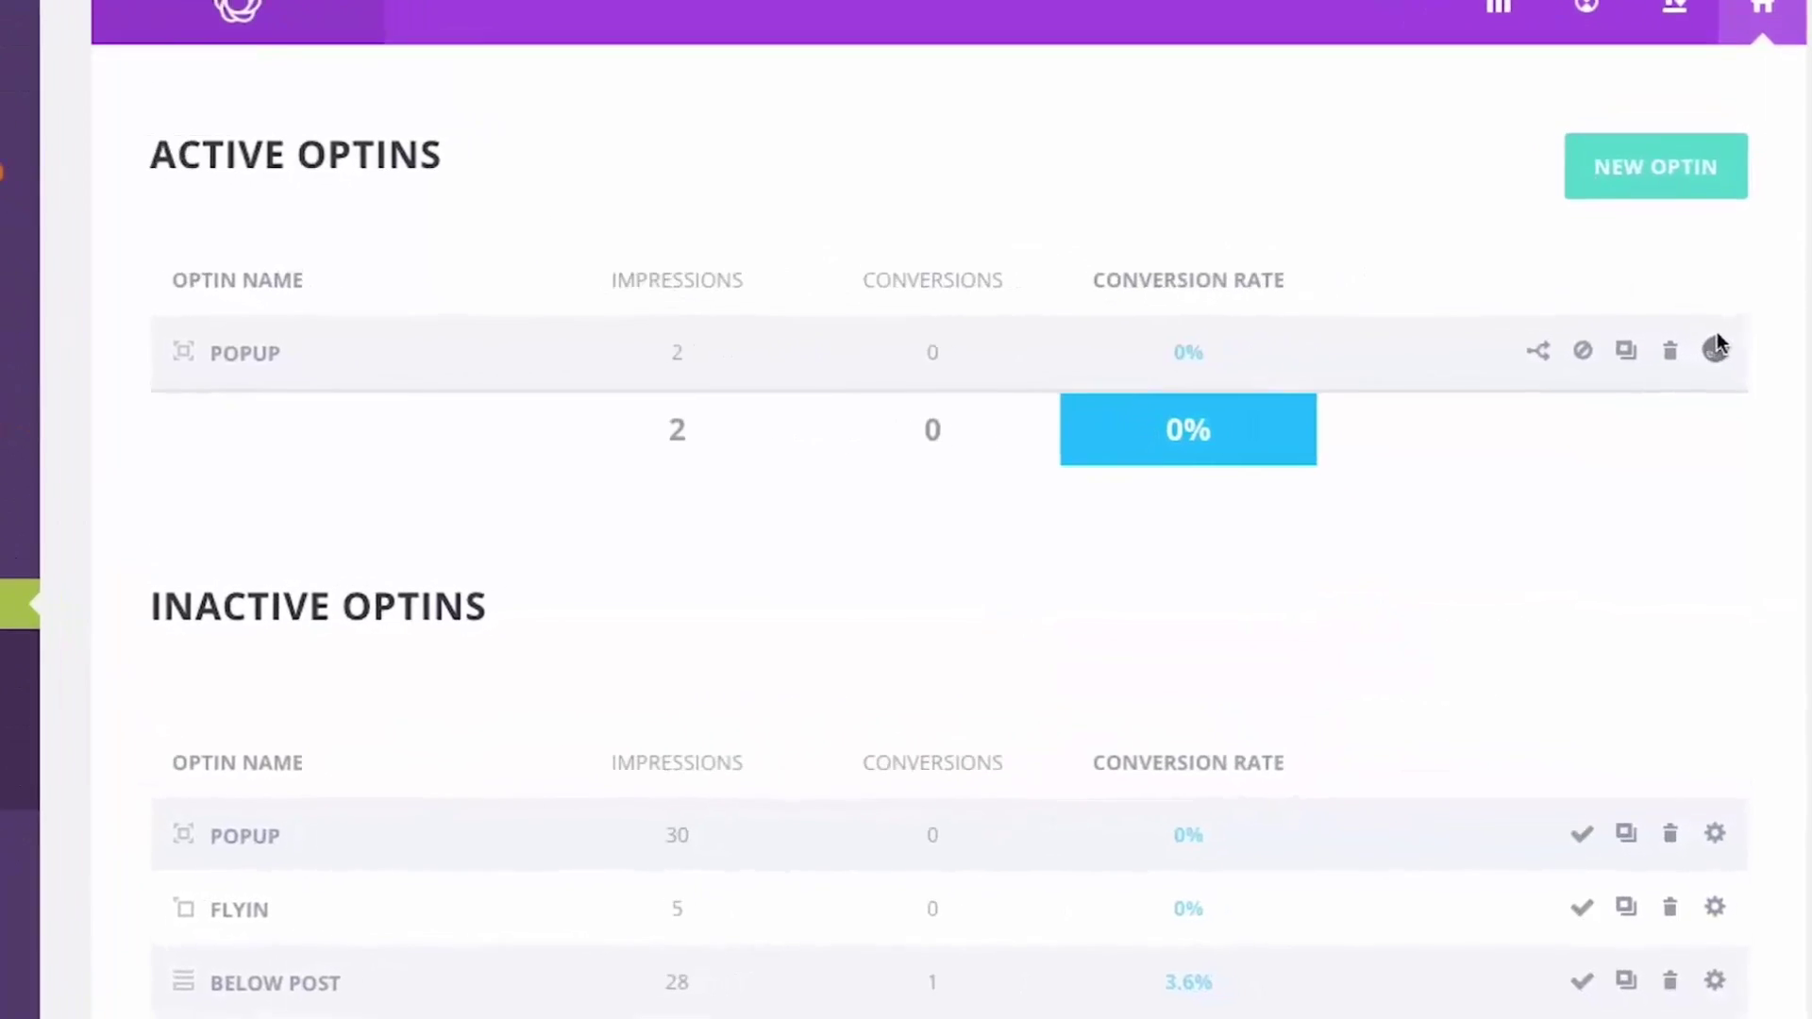
# Open the display settings of the active Popup optin and turn off Trigger After Time Delay
pyautogui.click(1730, 421)
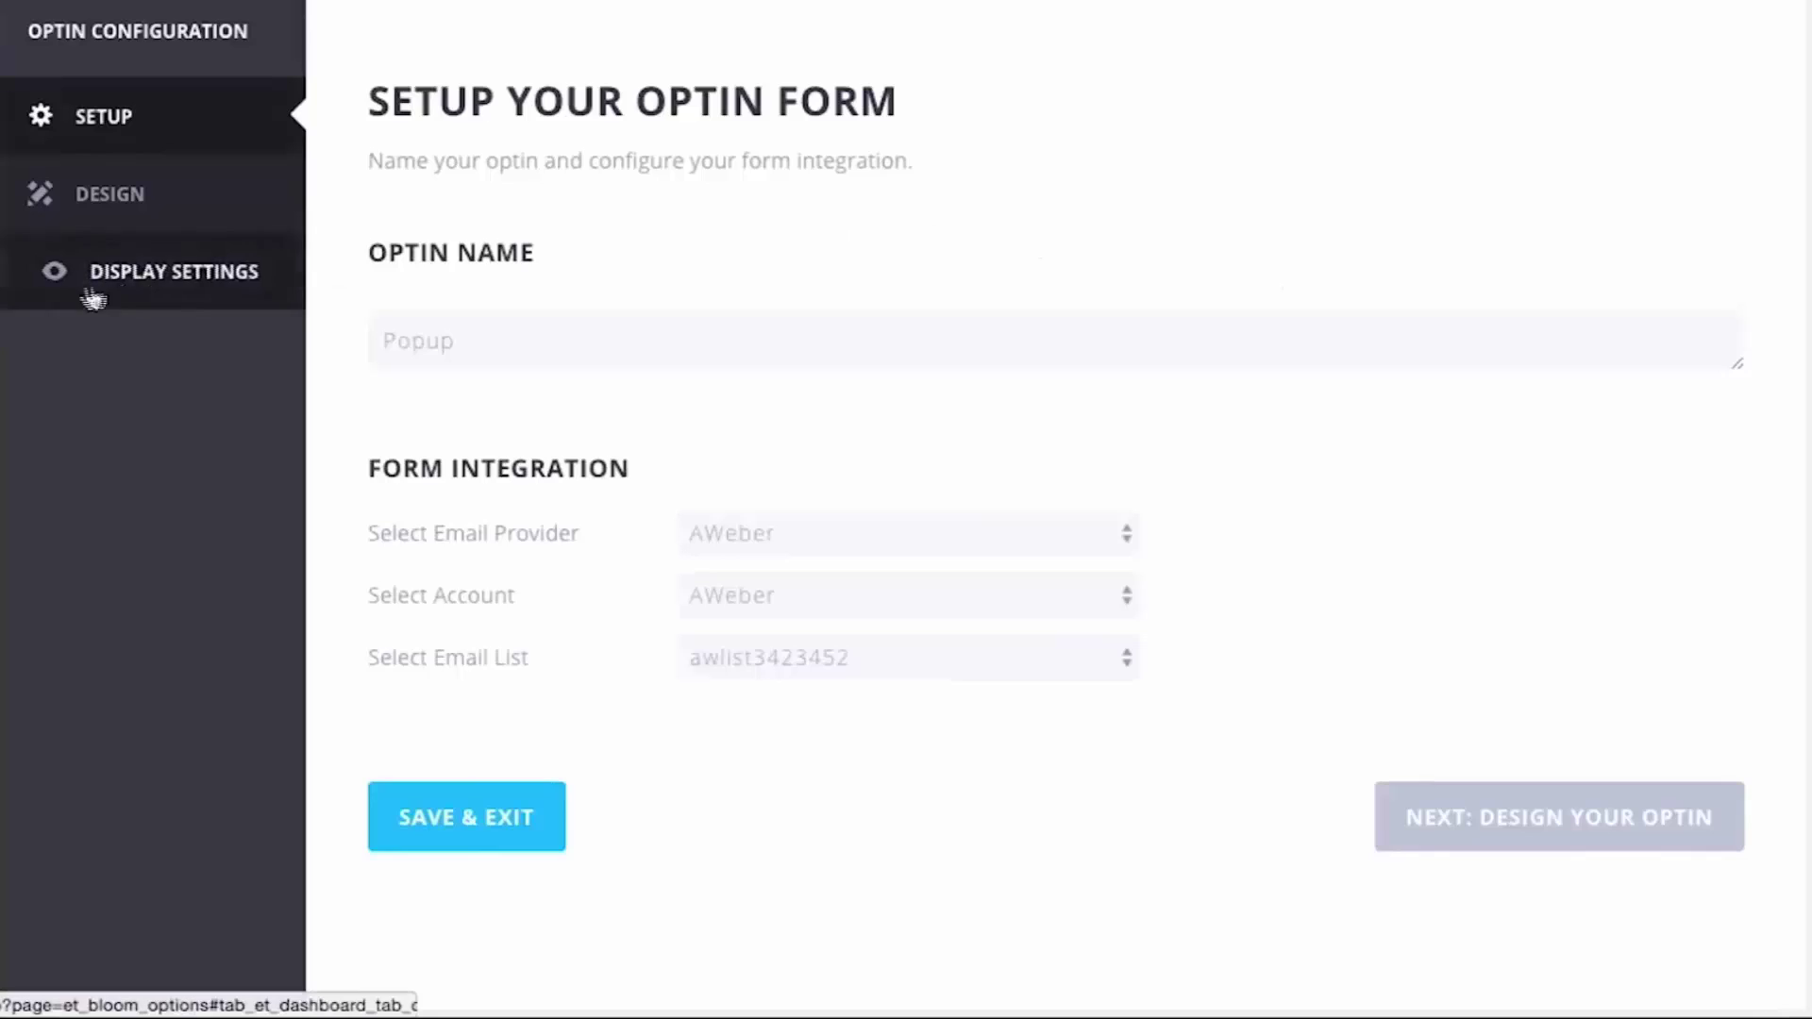
pyautogui.click(93, 298)
pyautogui.scroll(-2, 1326, 478)
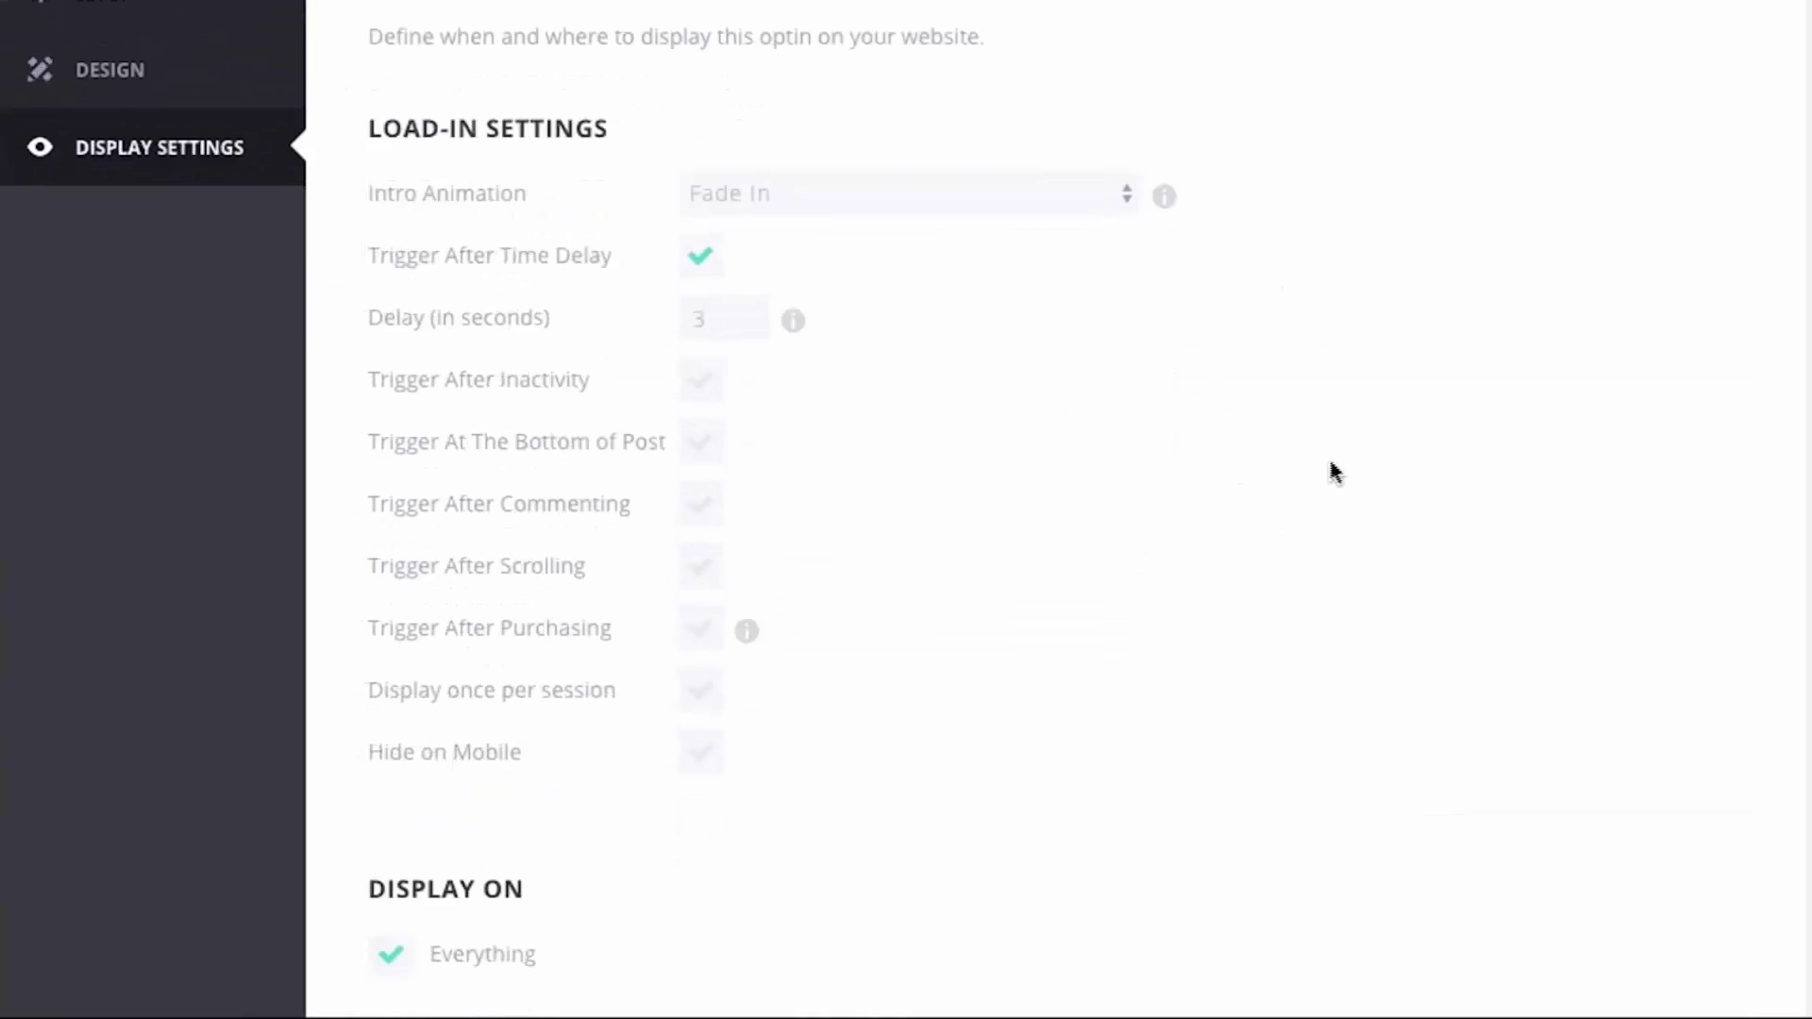
pyautogui.scroll(-1, 1350, 449)
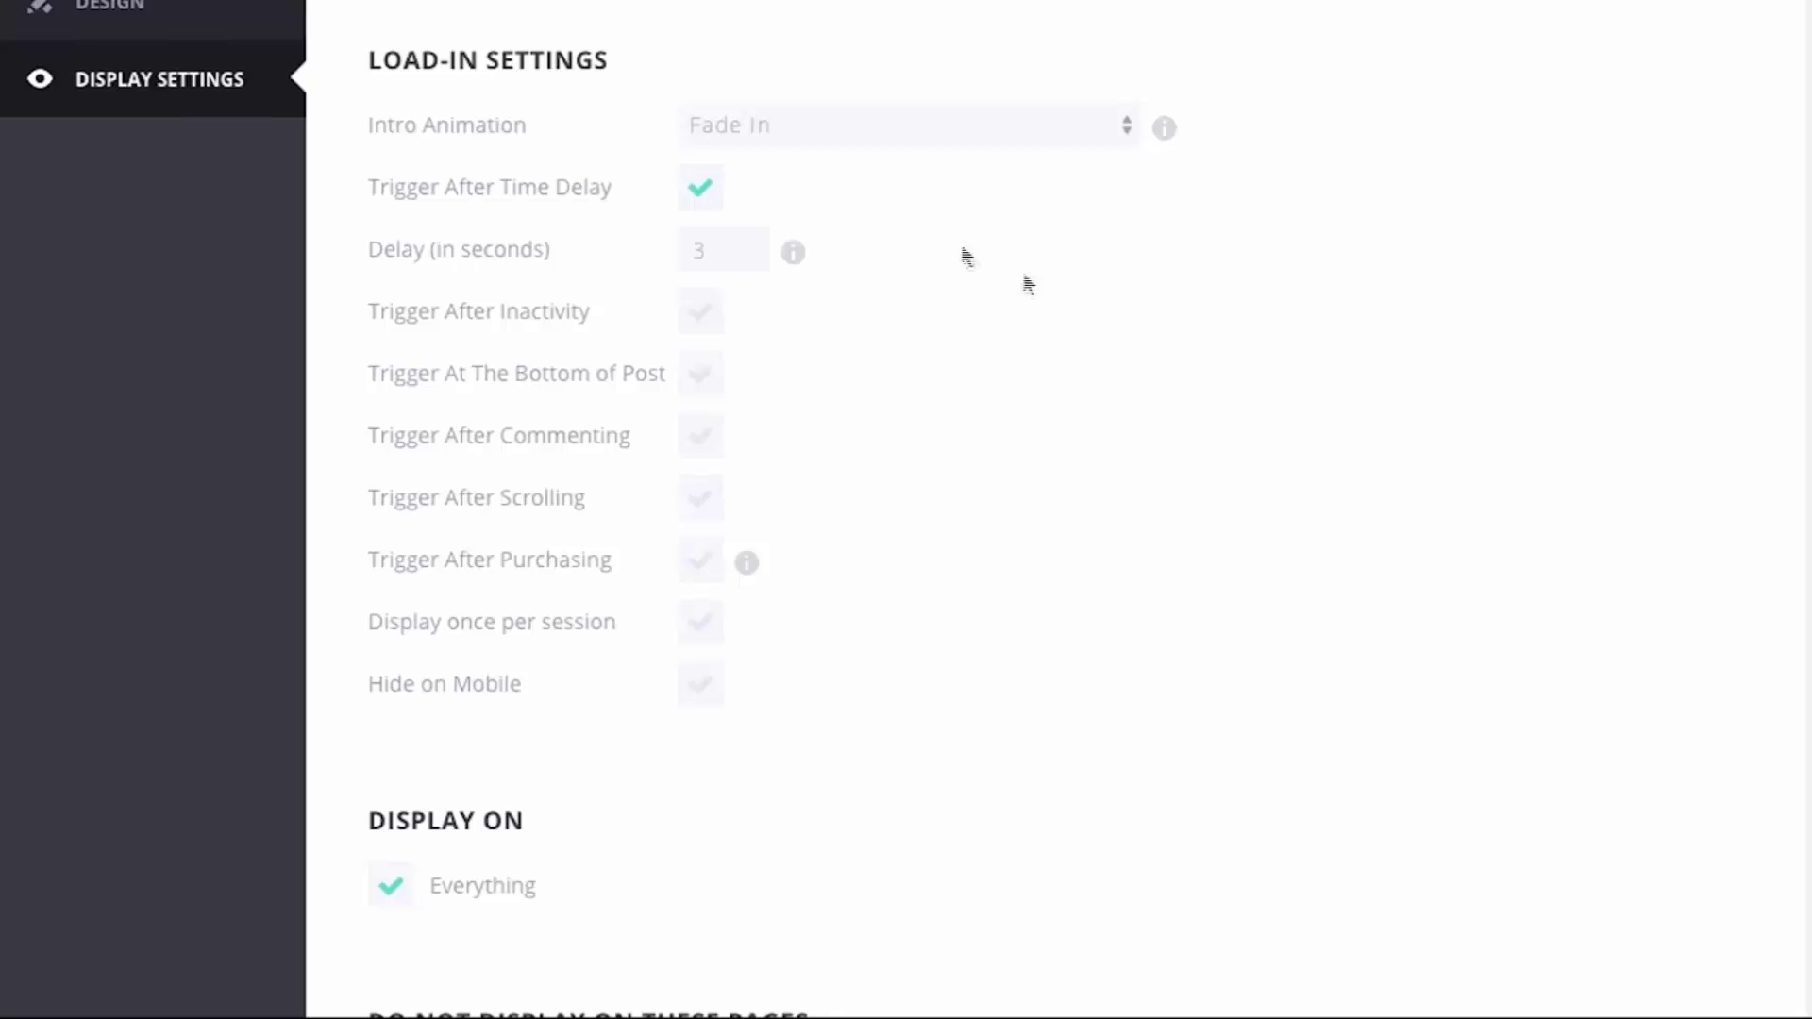
pyautogui.click(703, 189)
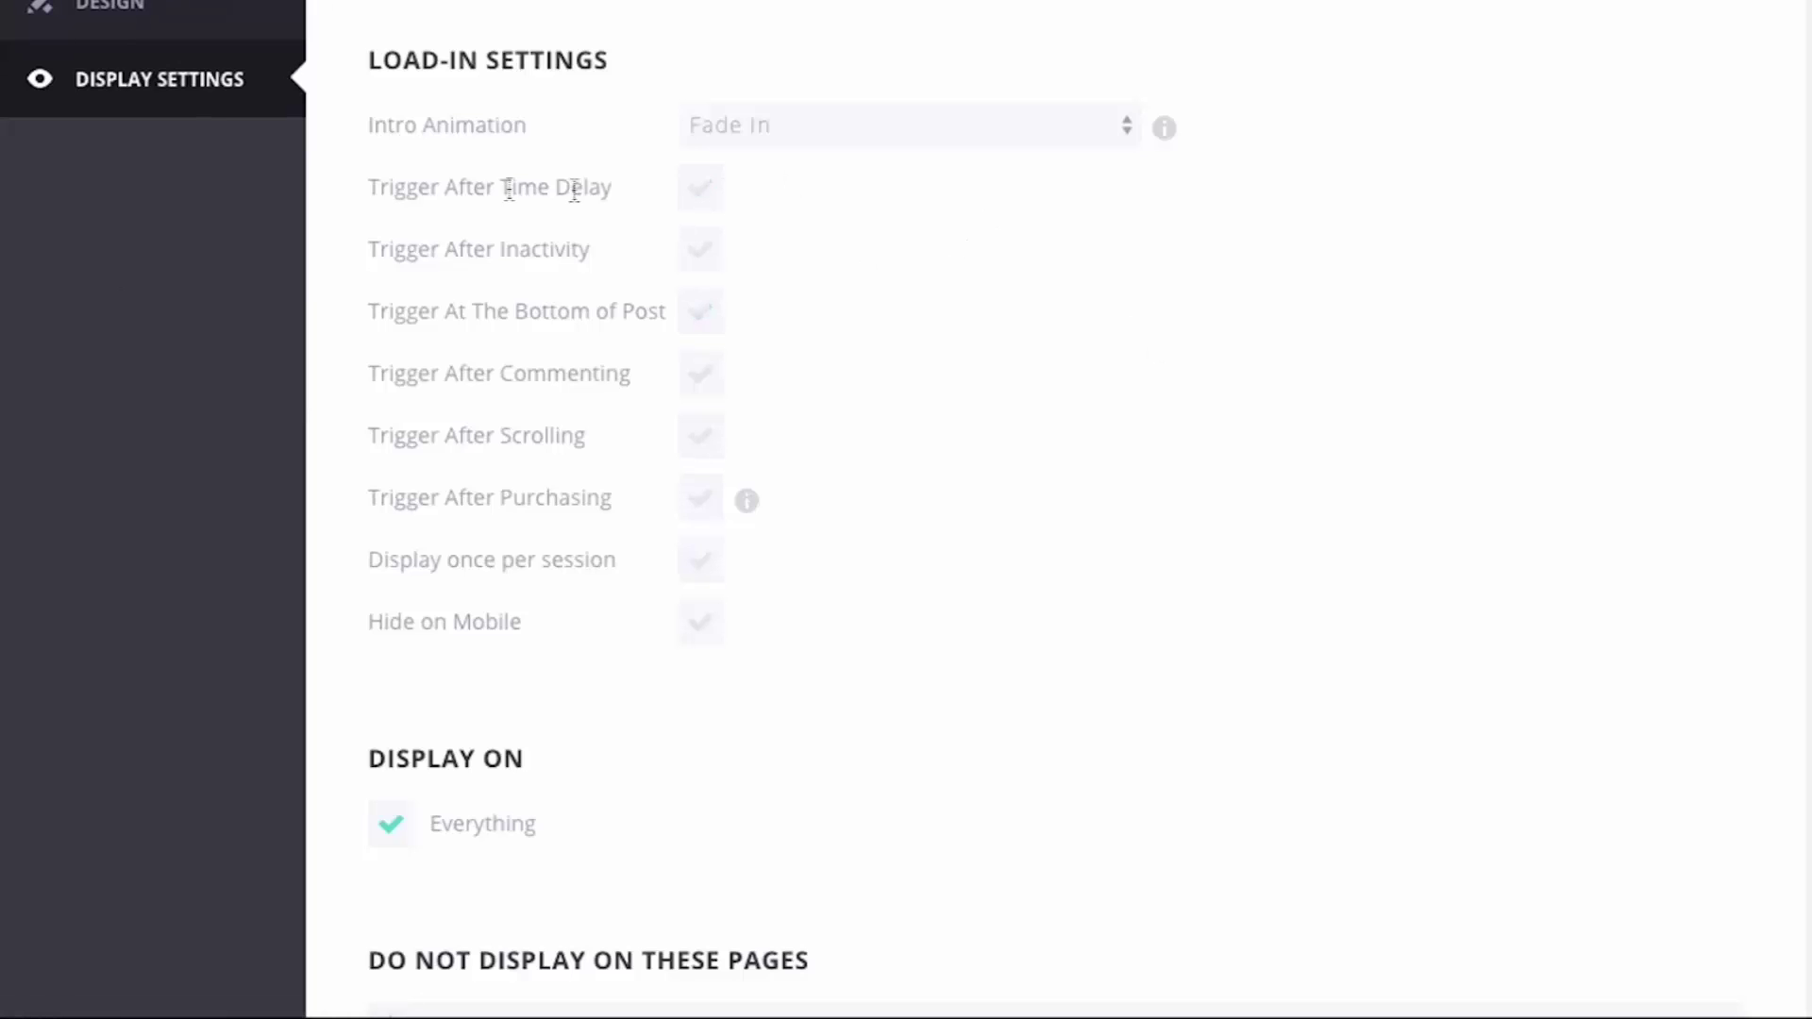
# Enable Trigger After Inactivity with an idle timeout of 5 seconds, and save and exit the optin
pyautogui.click(701, 300)
pyautogui.click(703, 269)
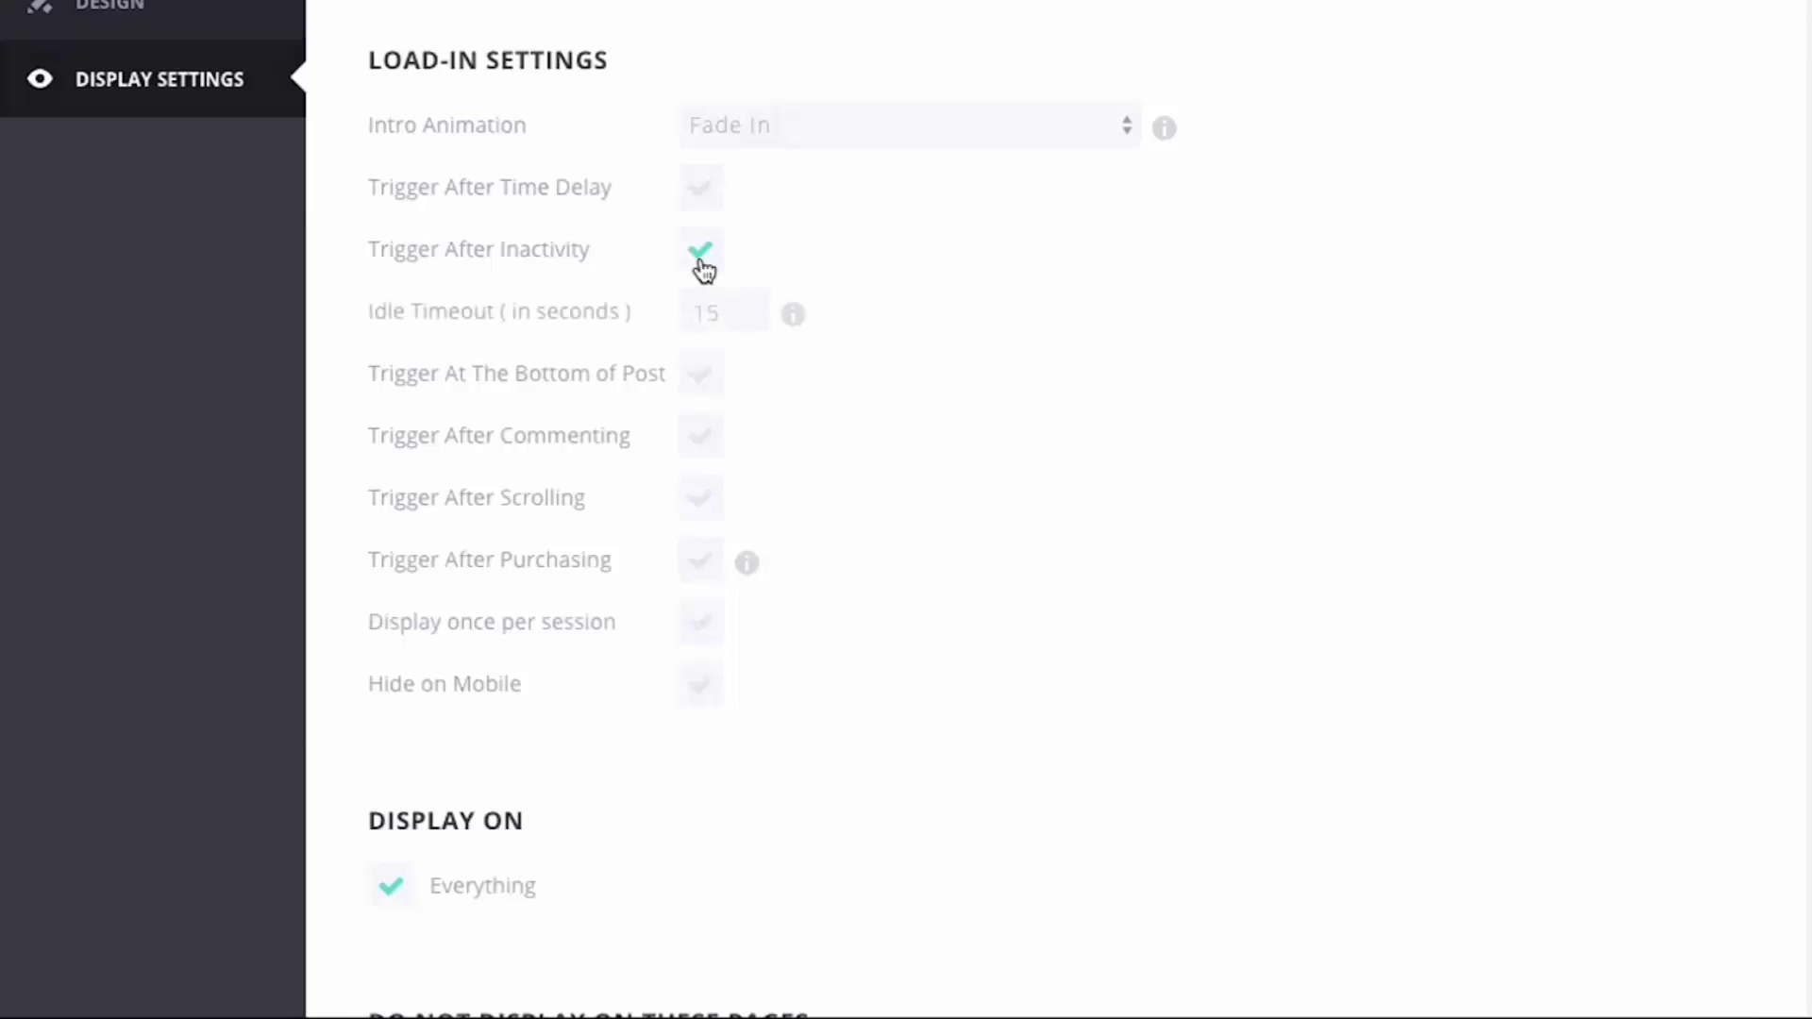
pyautogui.doubleClick(727, 313)
pyautogui.write('5')
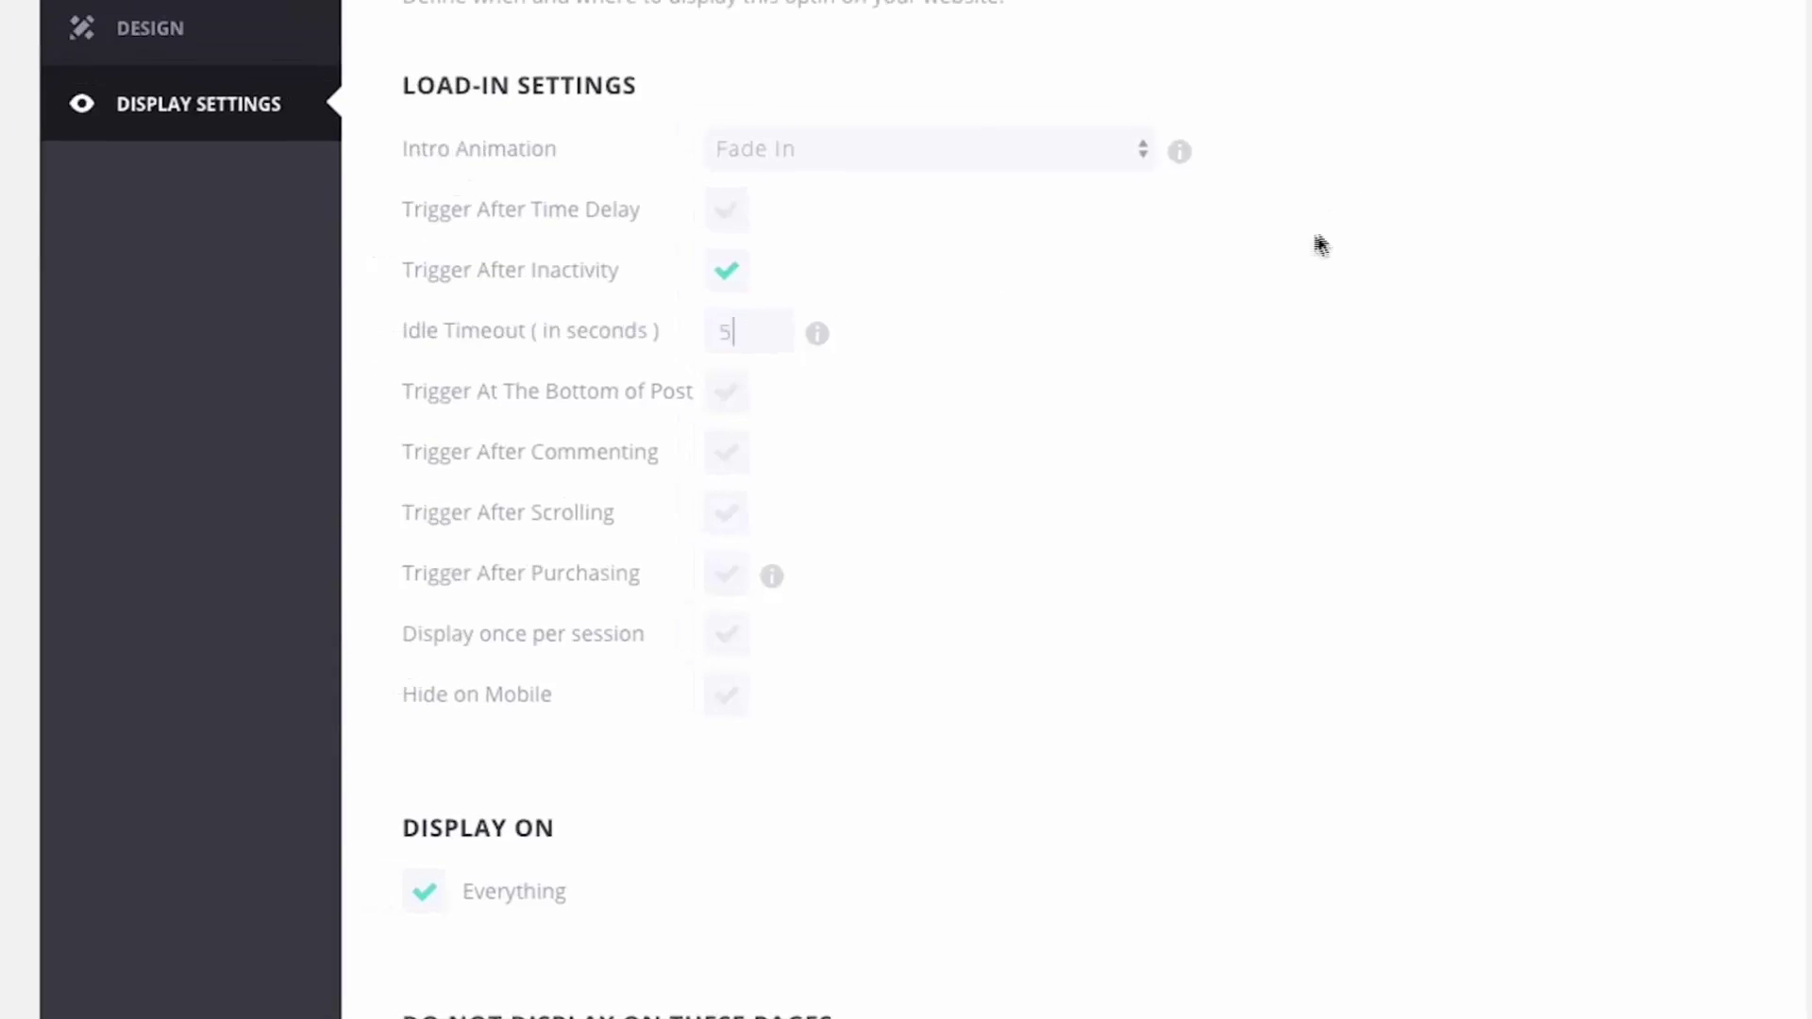
pyautogui.scroll(-10, 1311, 260)
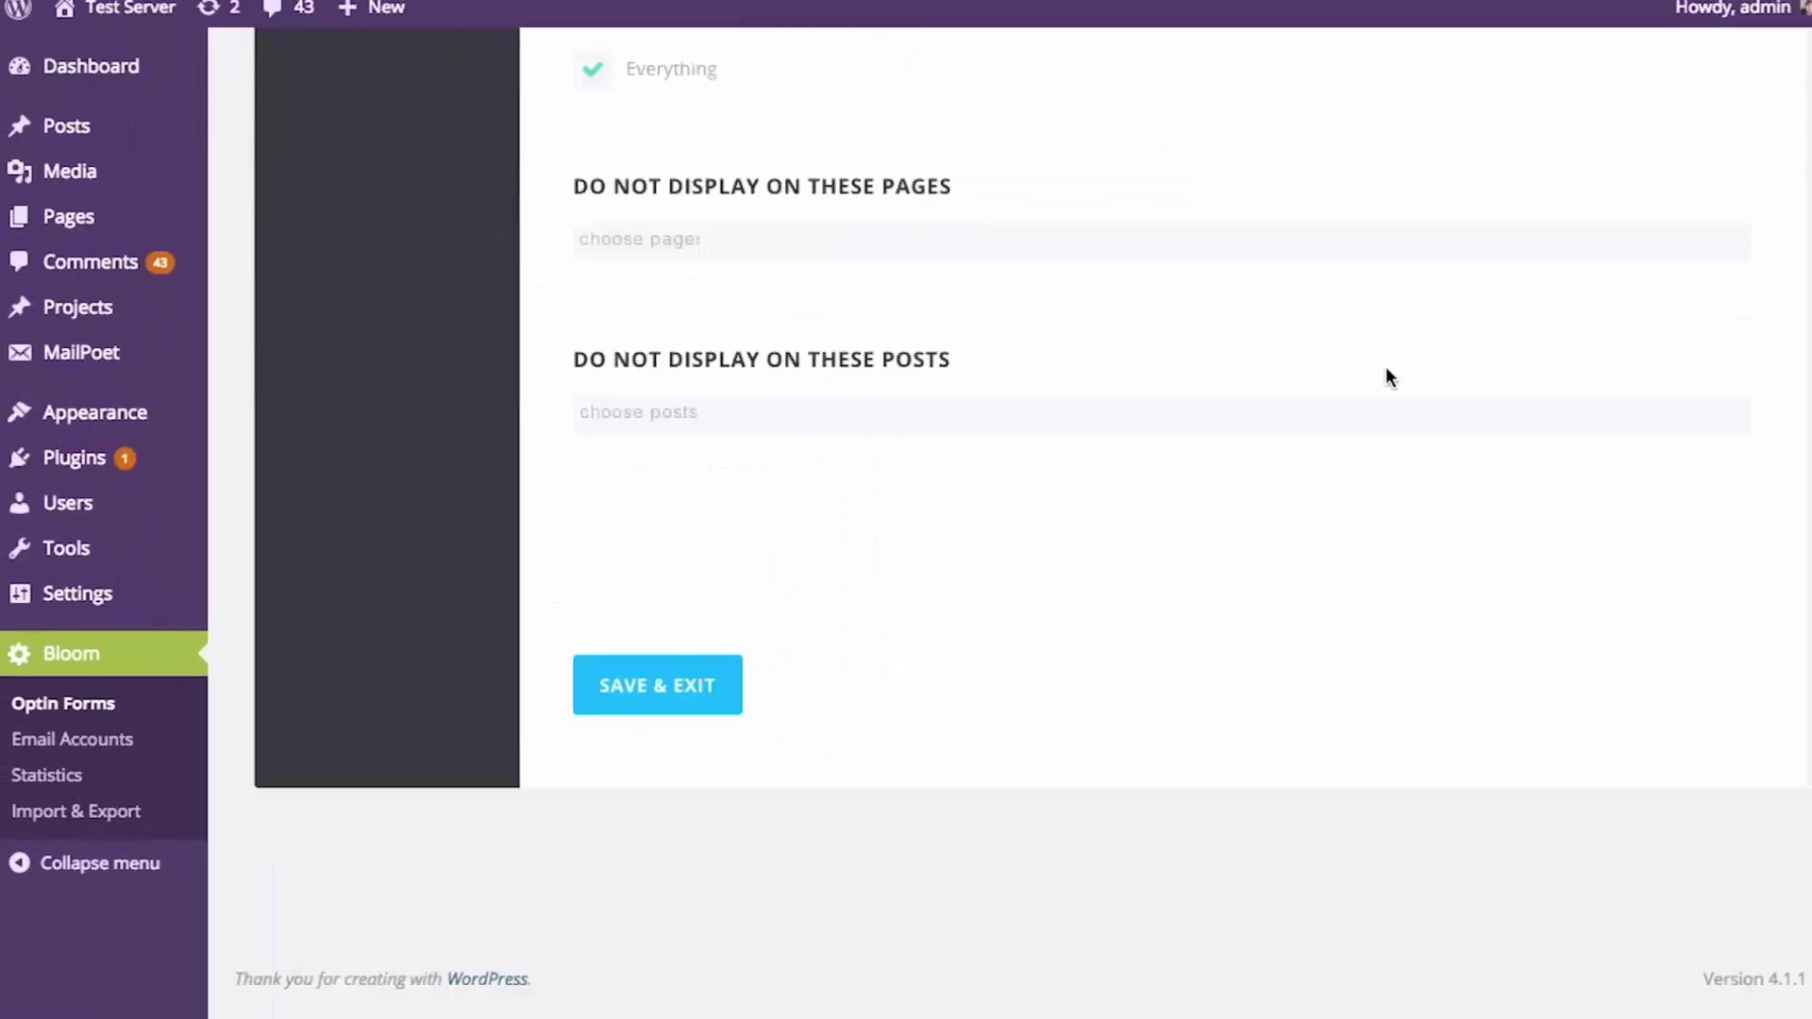
pyautogui.click(652, 686)
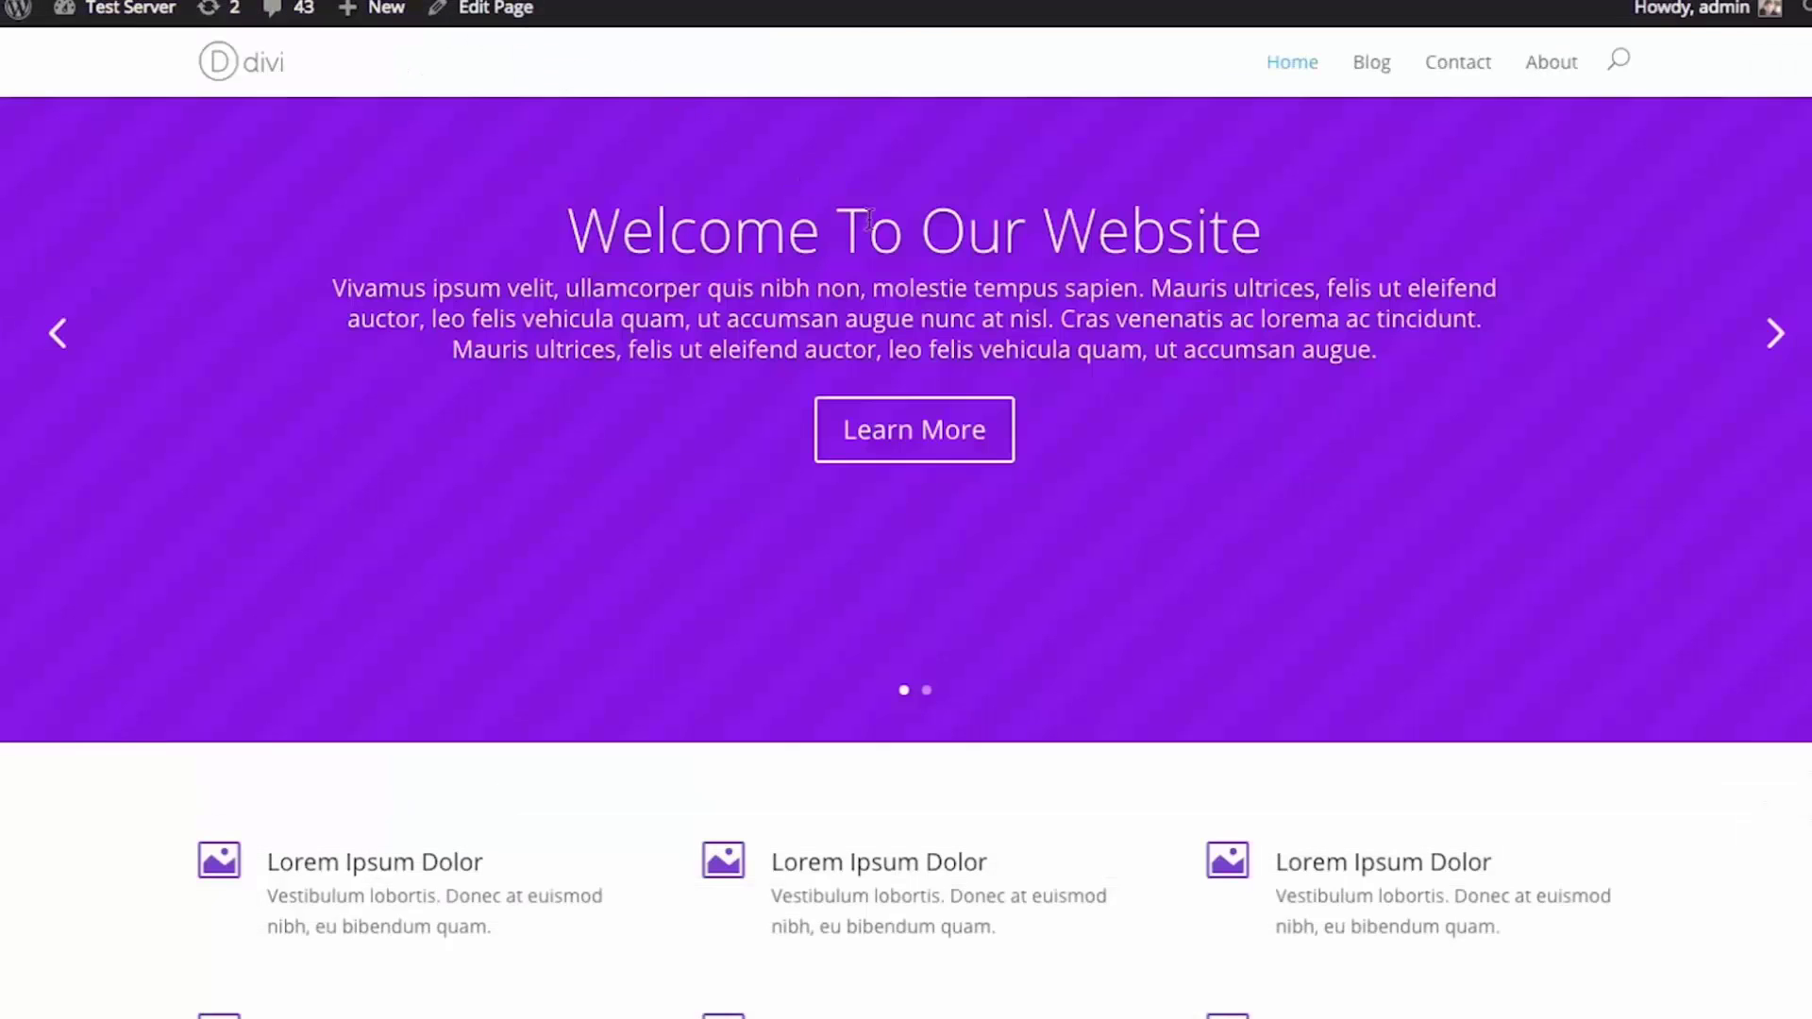
# Test the inactivity trigger by browsing through the homepage, staying idle until the popup loads, and closing it
pyautogui.scroll(-20, 1233, 315)
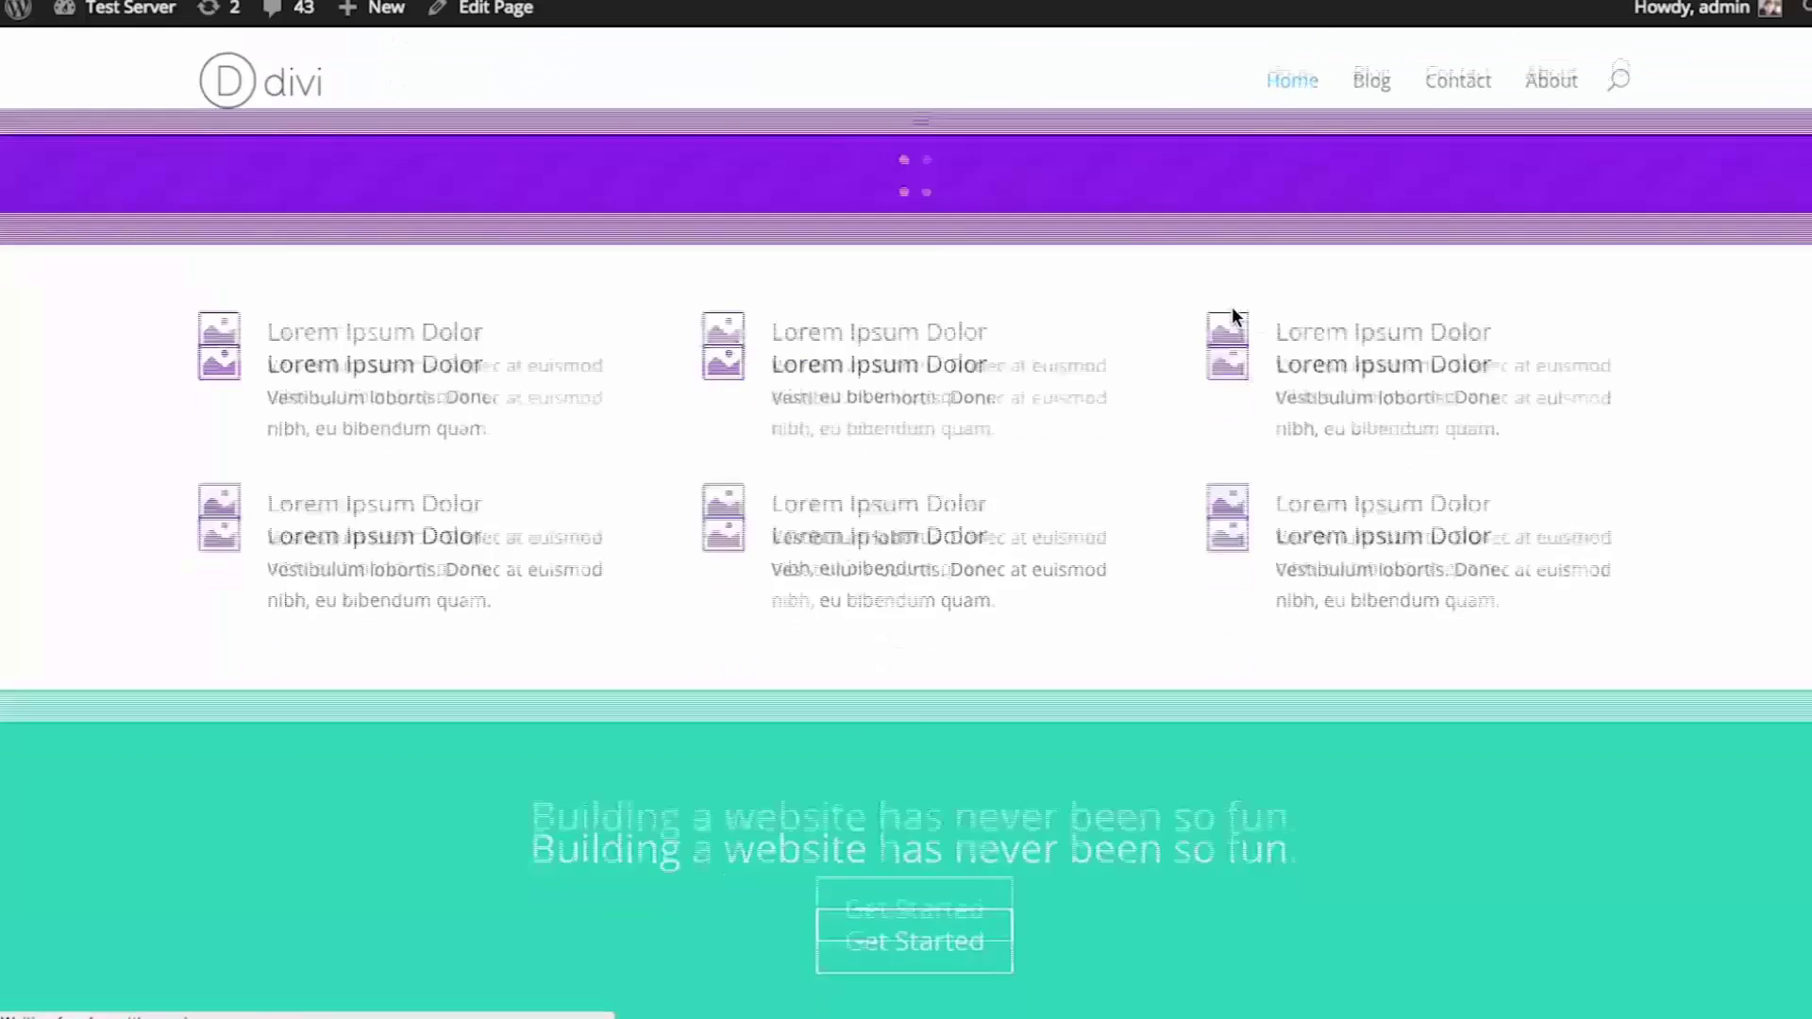
pyautogui.scroll(-20, 869, 401)
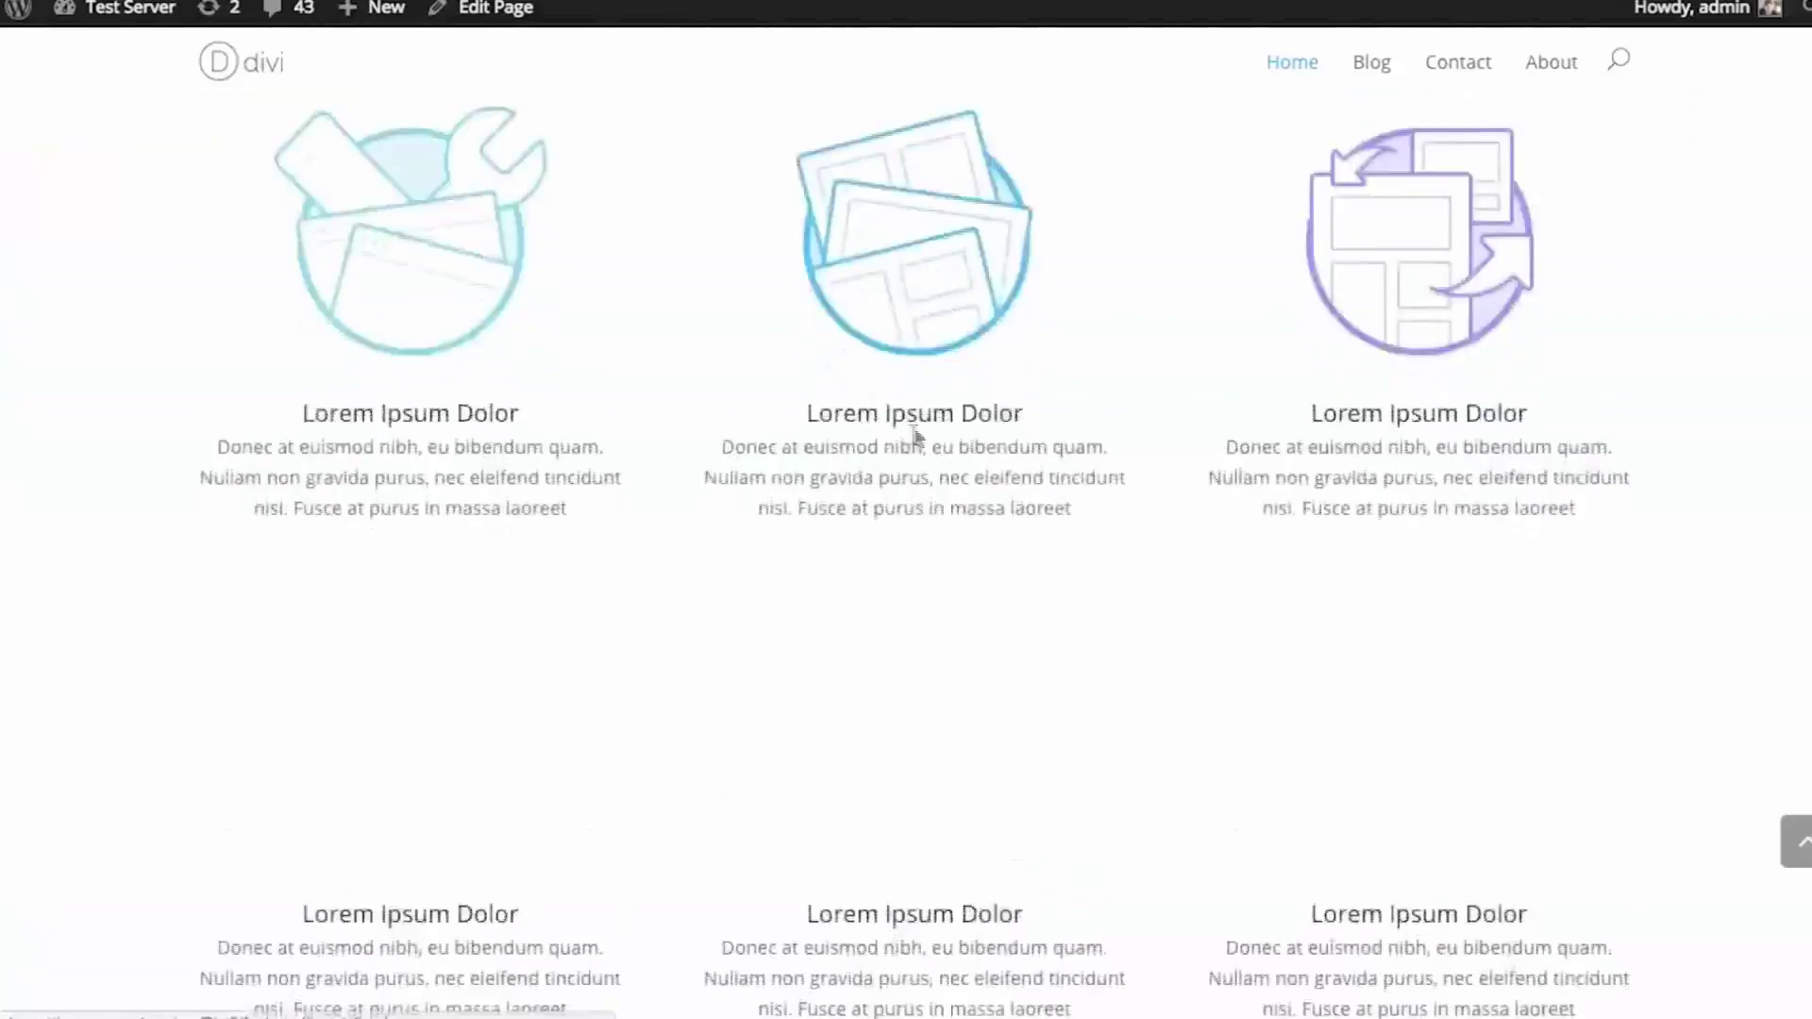
pyautogui.scroll(18, 982, 500)
pyautogui.scroll(15, 991, 505)
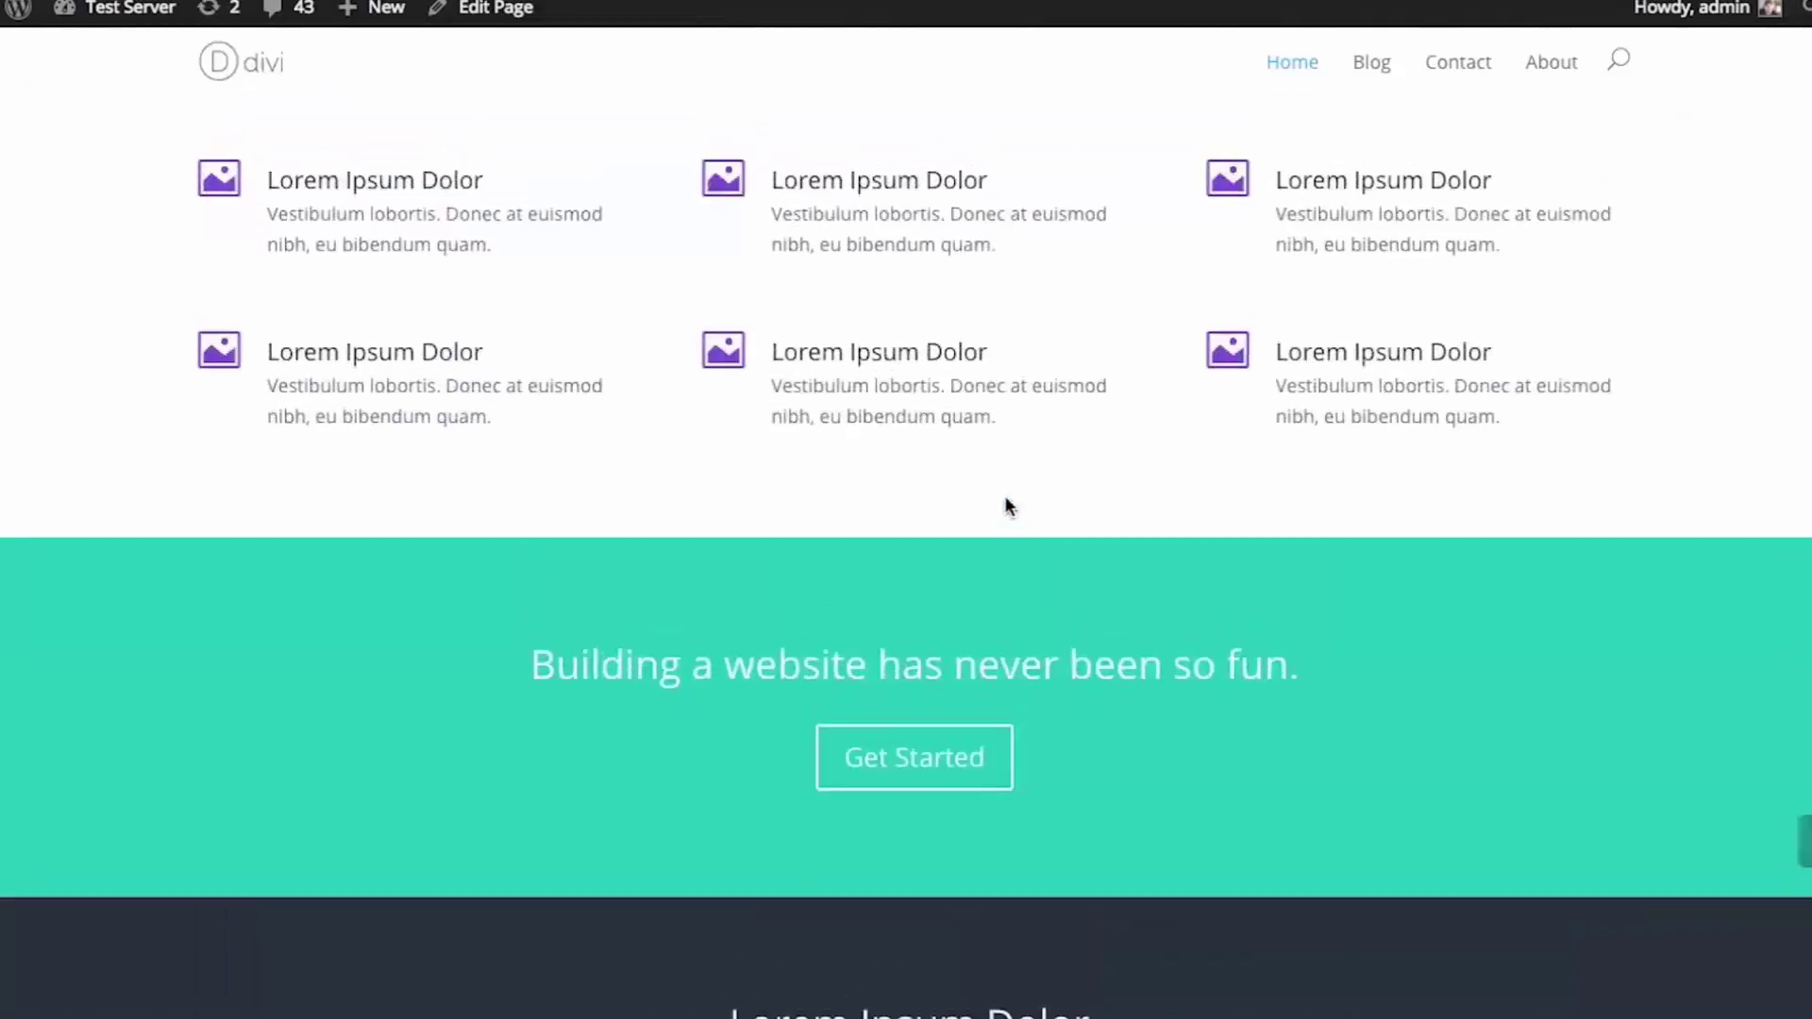
pyautogui.scroll(-5, 1047, 486)
pyautogui.scroll(-6, 1060, 477)
pyautogui.scroll(6, 1057, 478)
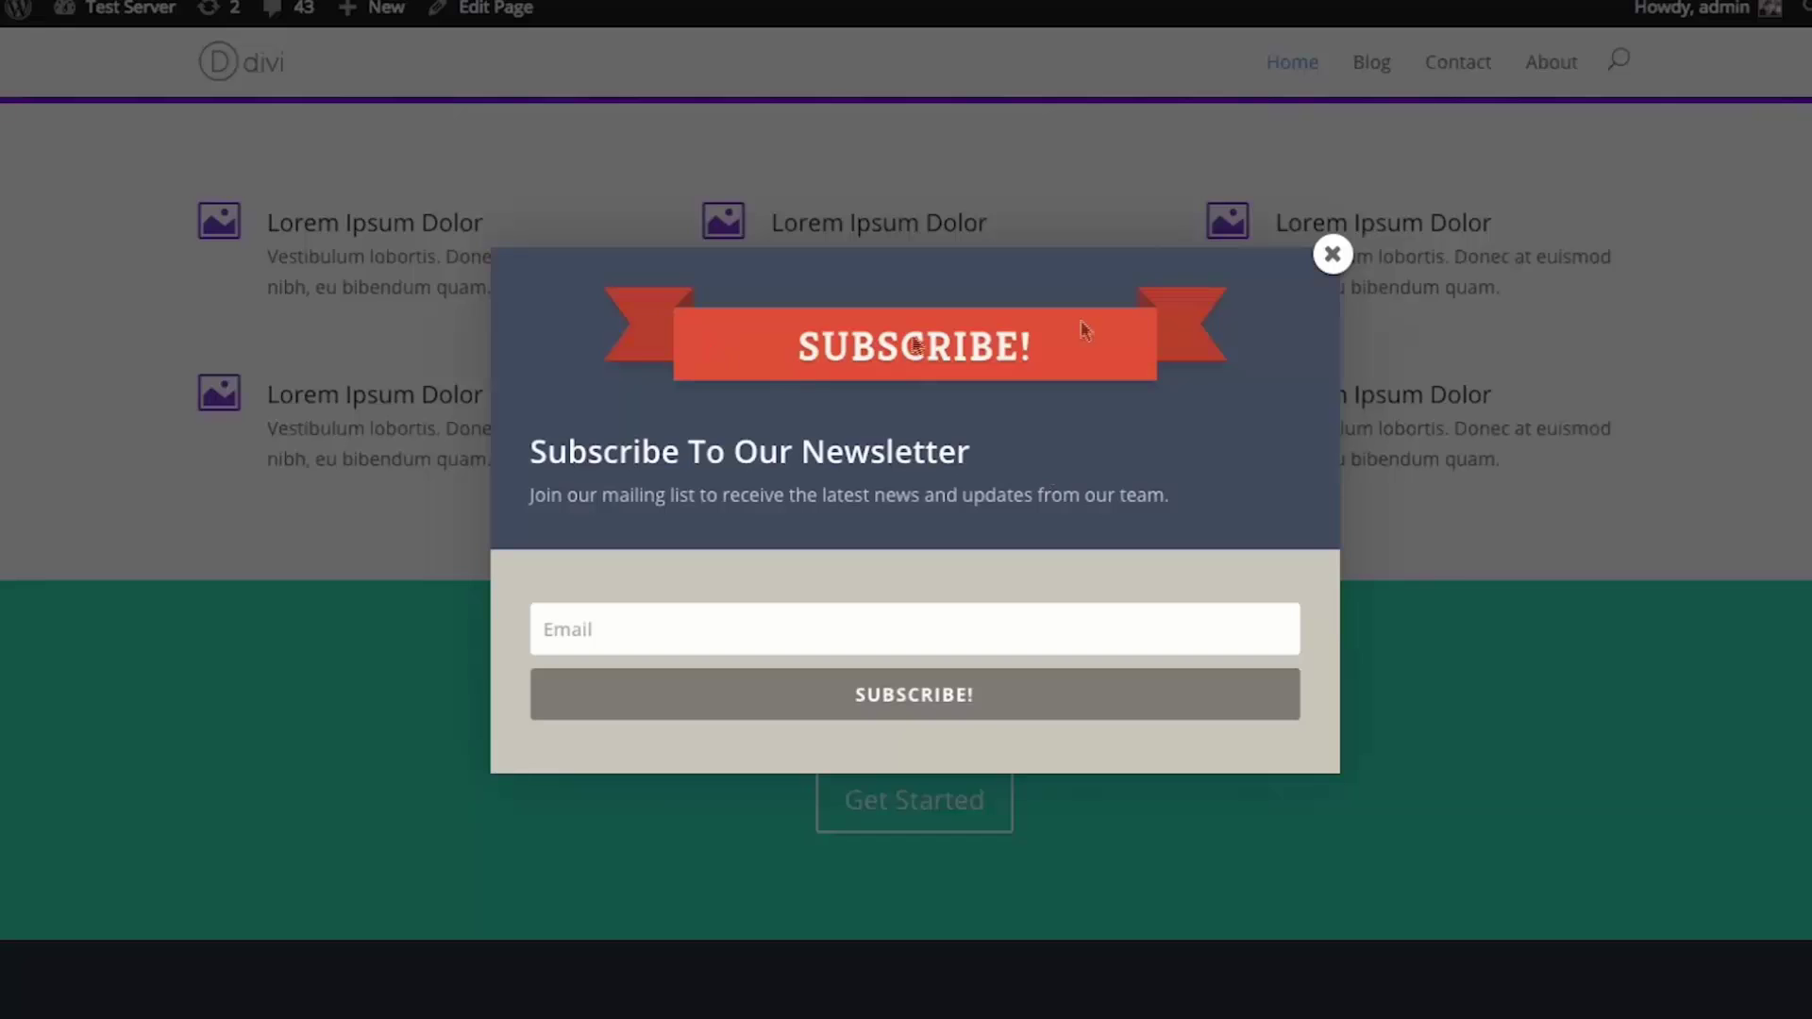
pyautogui.click(1332, 255)
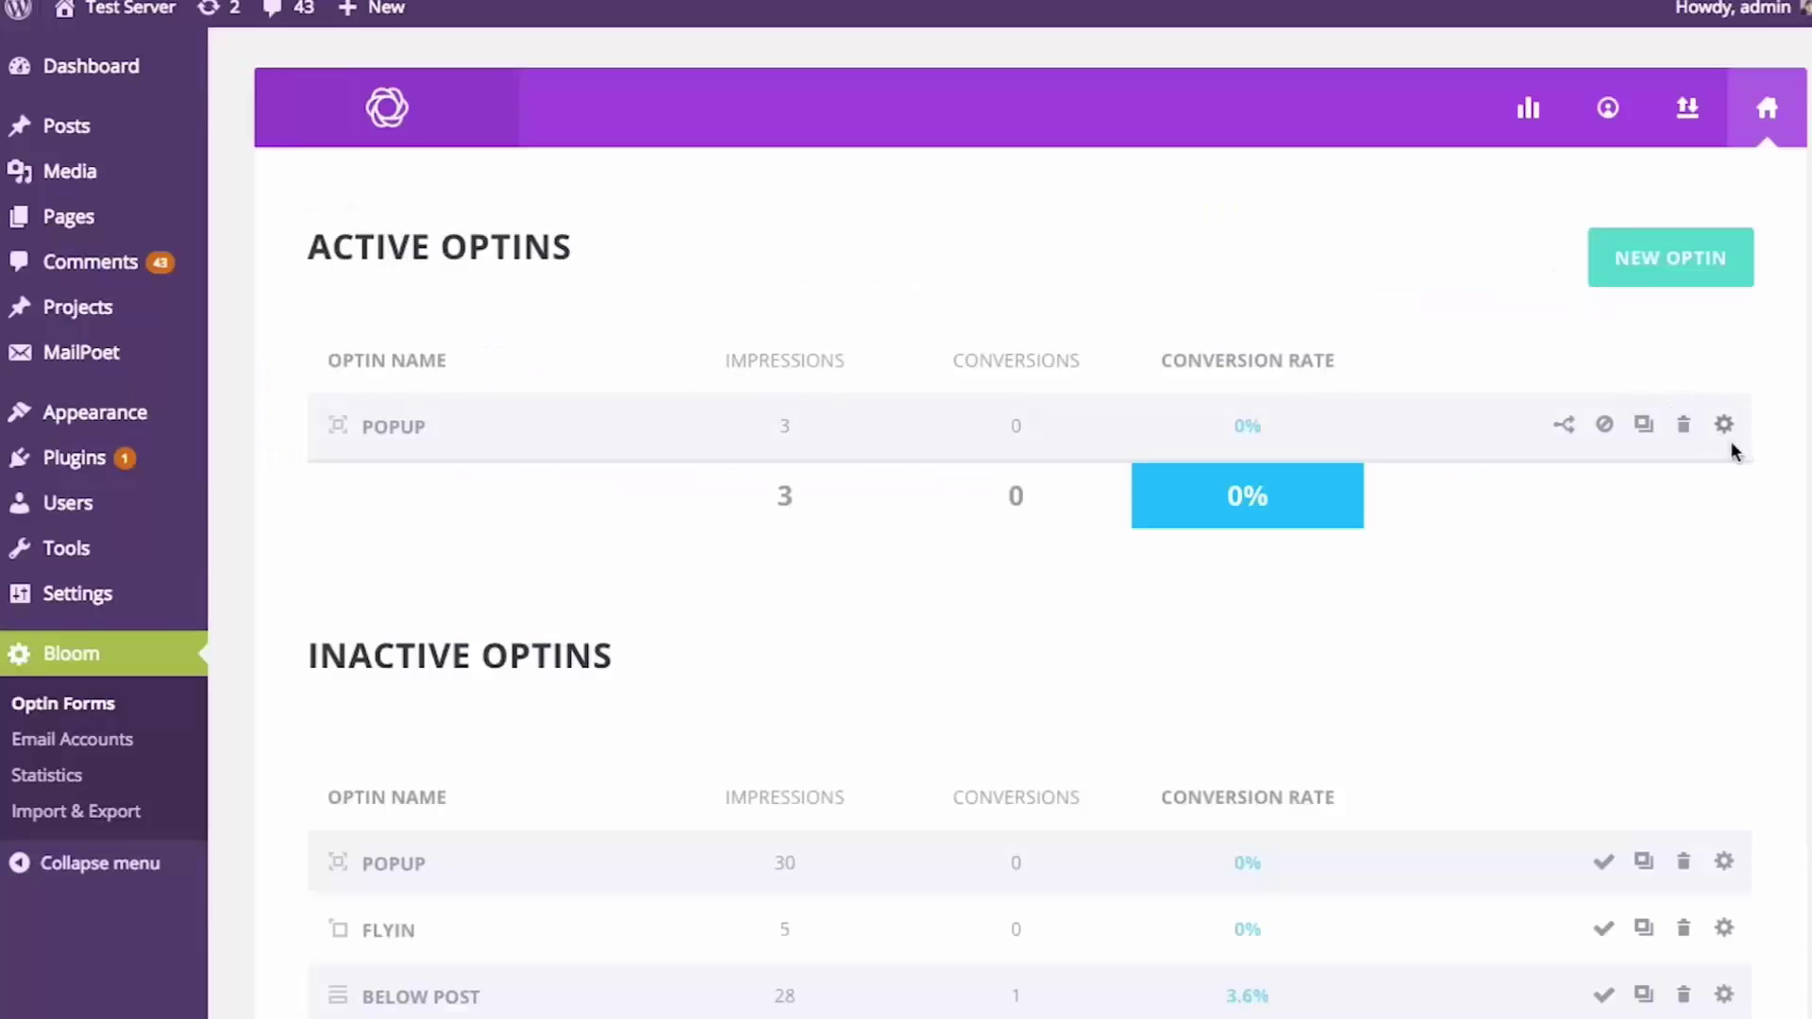
# Replace the active Popup optin's inactivity trigger with Trigger At The Bottom of Post, and save and exit
pyautogui.click(1724, 425)
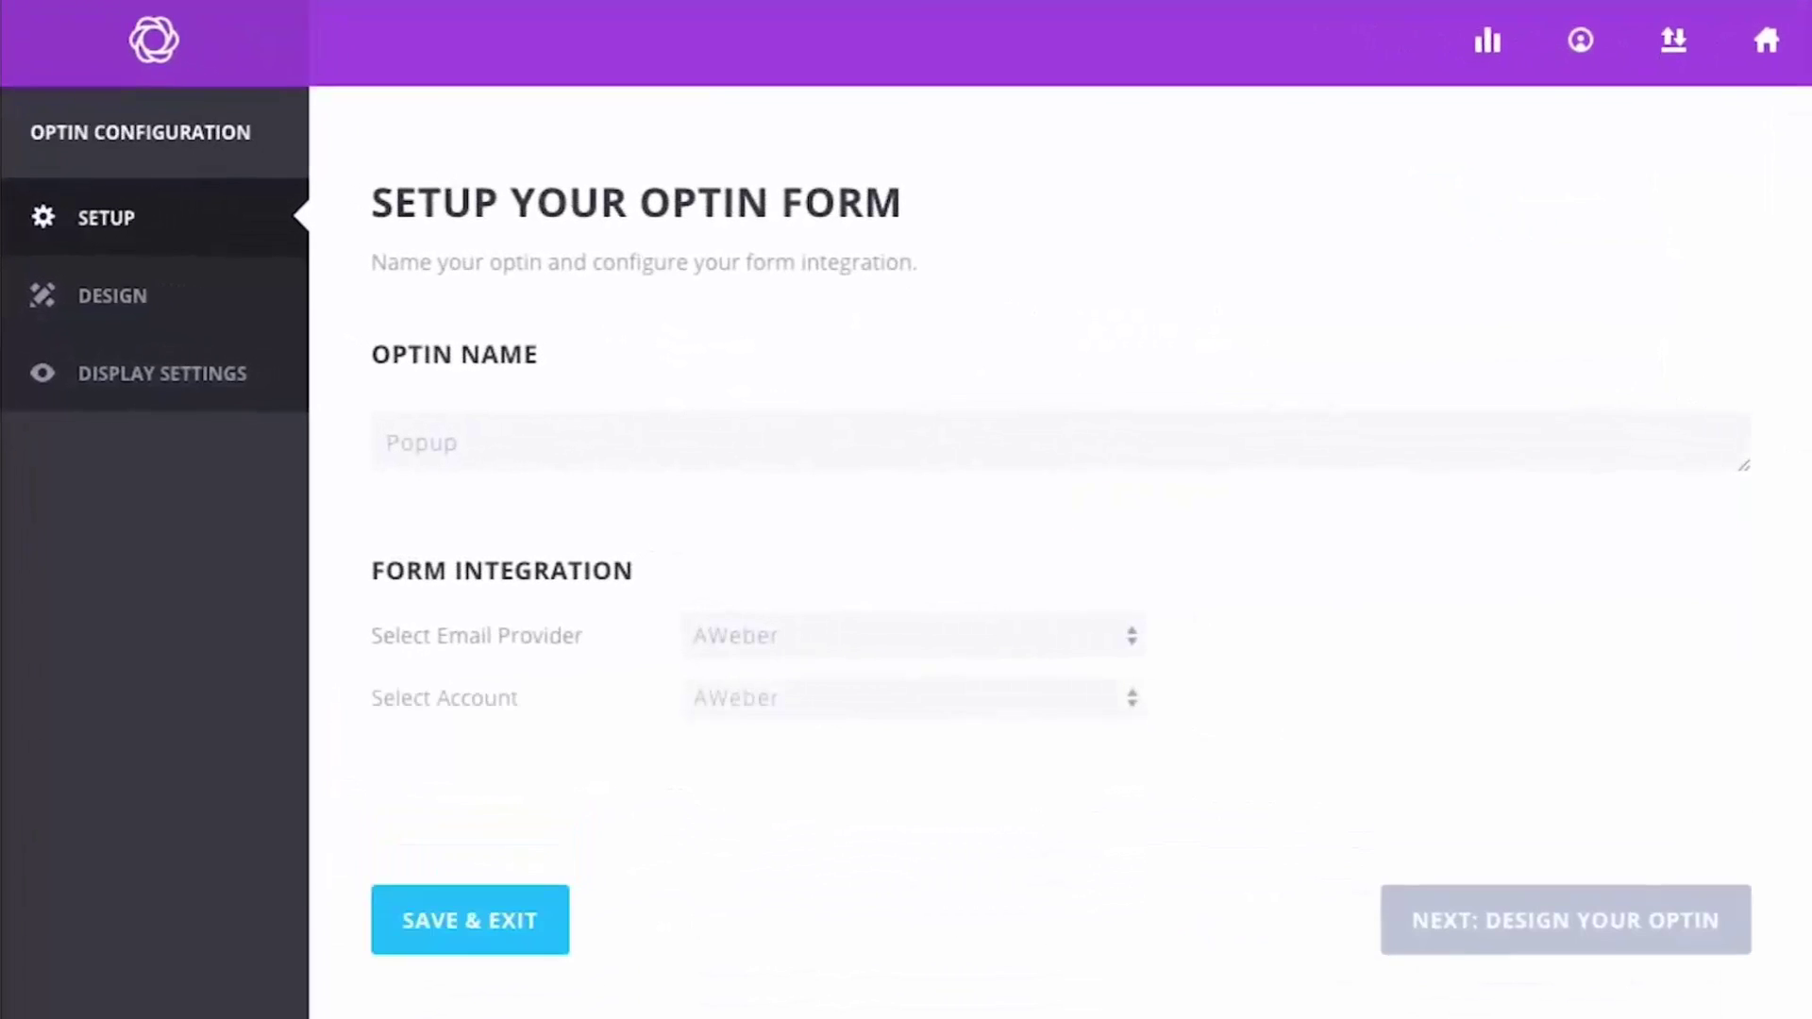
pyautogui.click(171, 391)
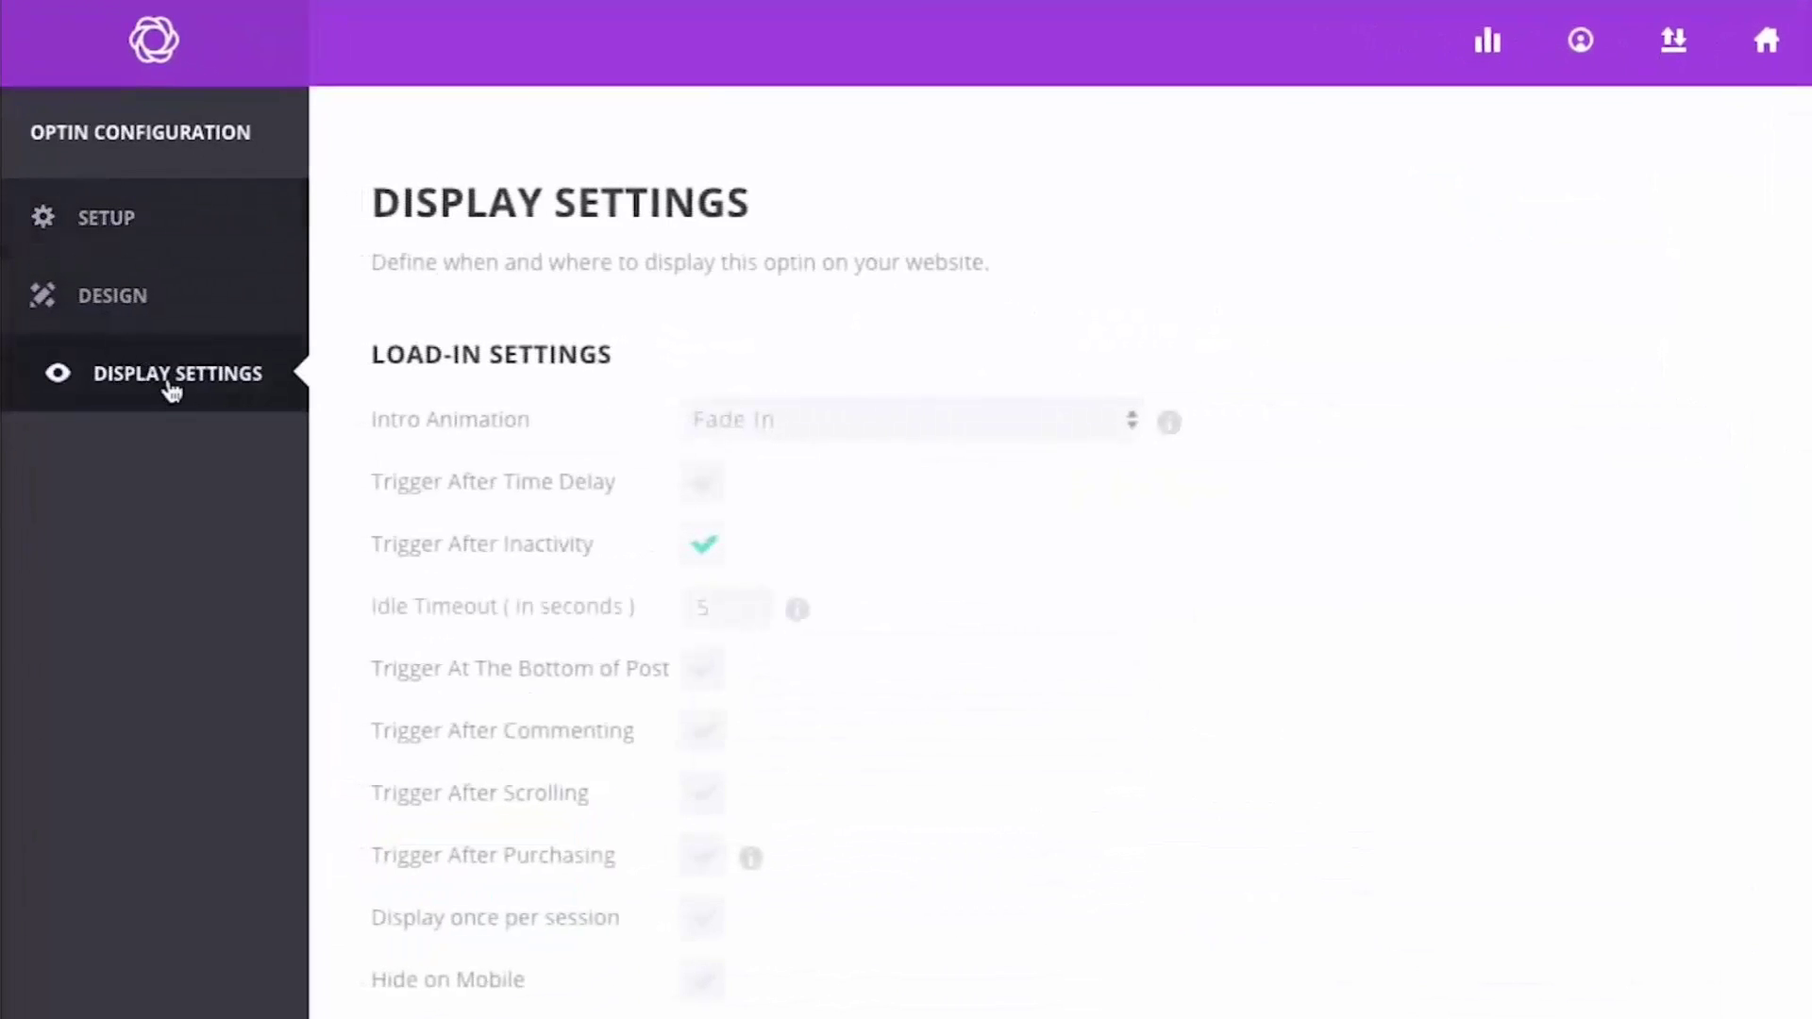
pyautogui.click(722, 552)
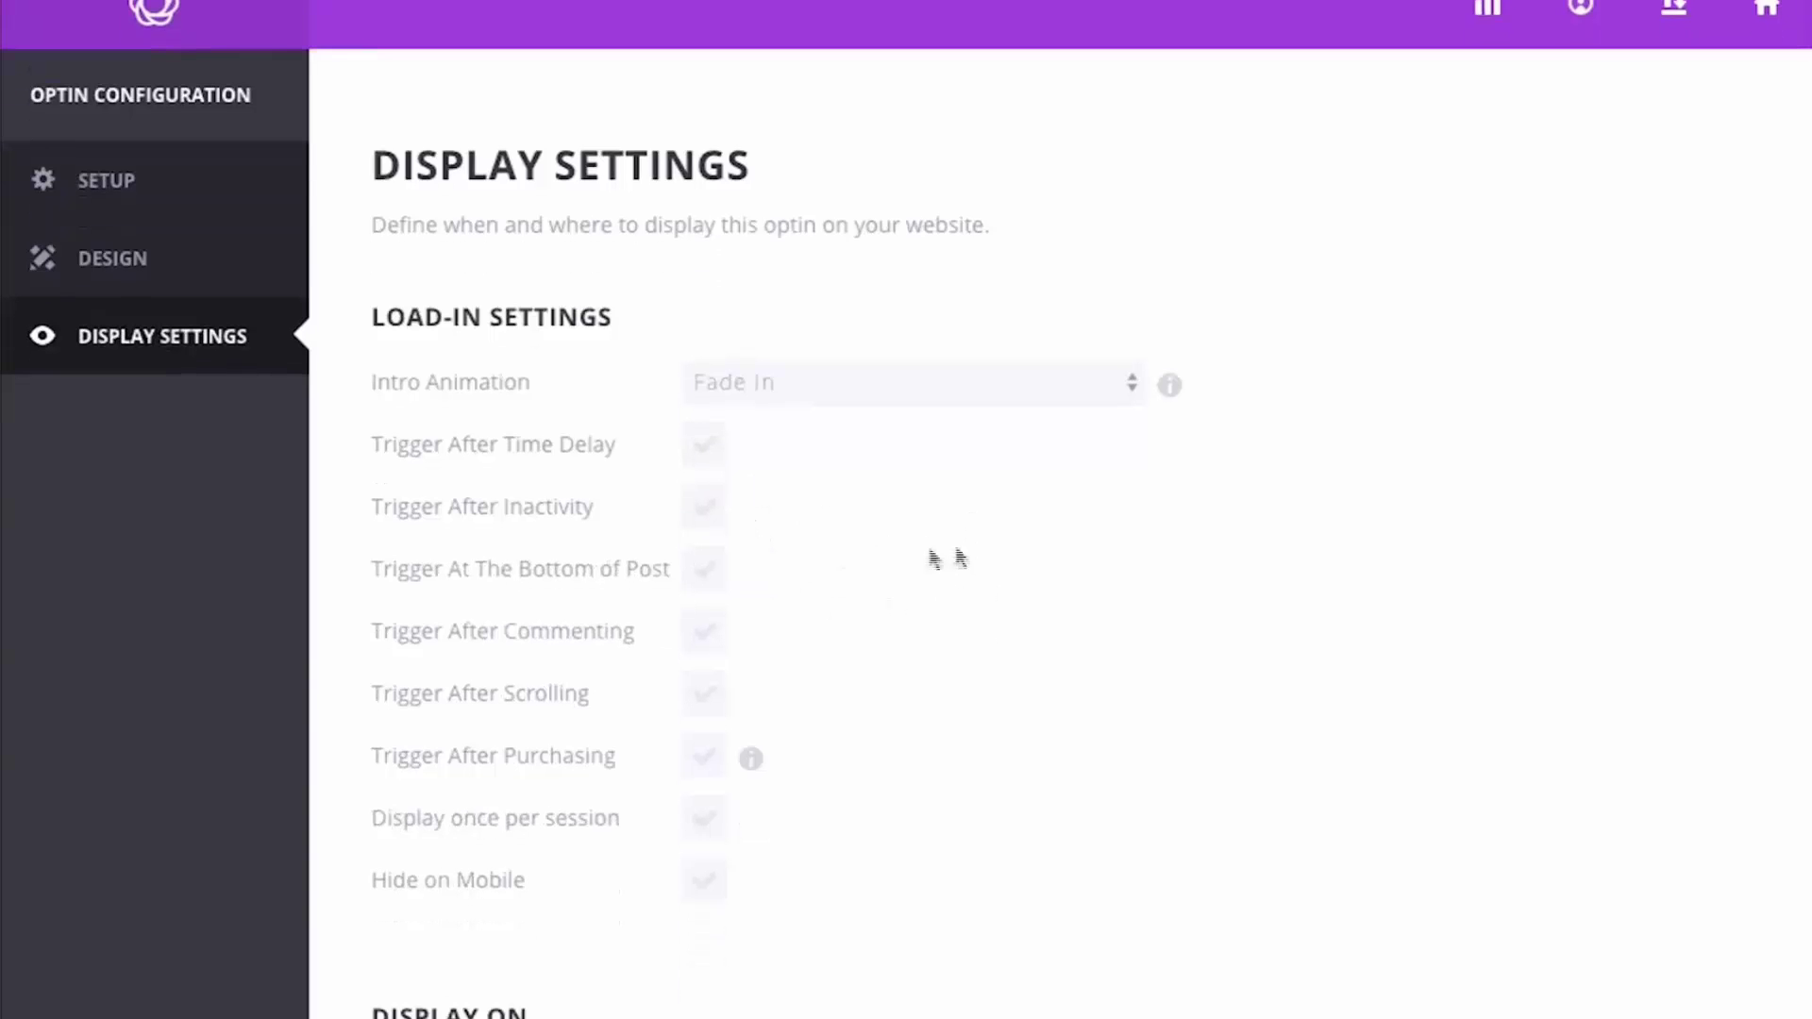
pyautogui.click(705, 573)
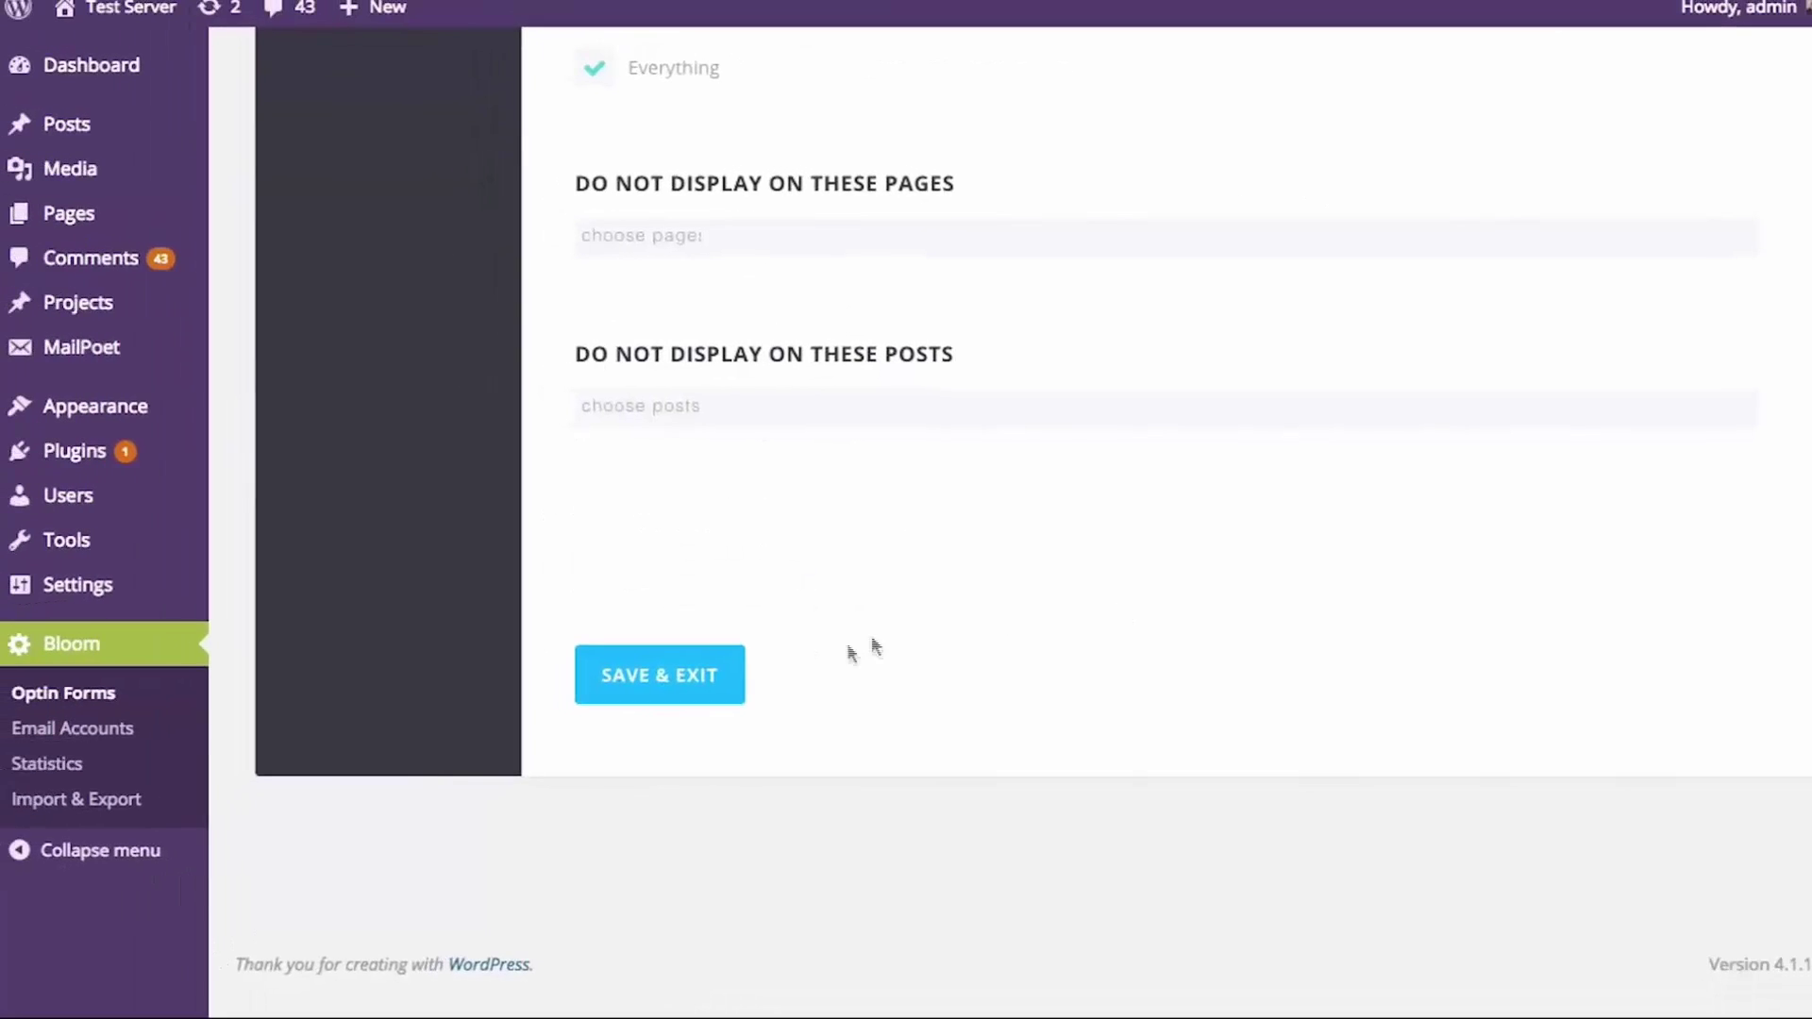
pyautogui.click(711, 681)
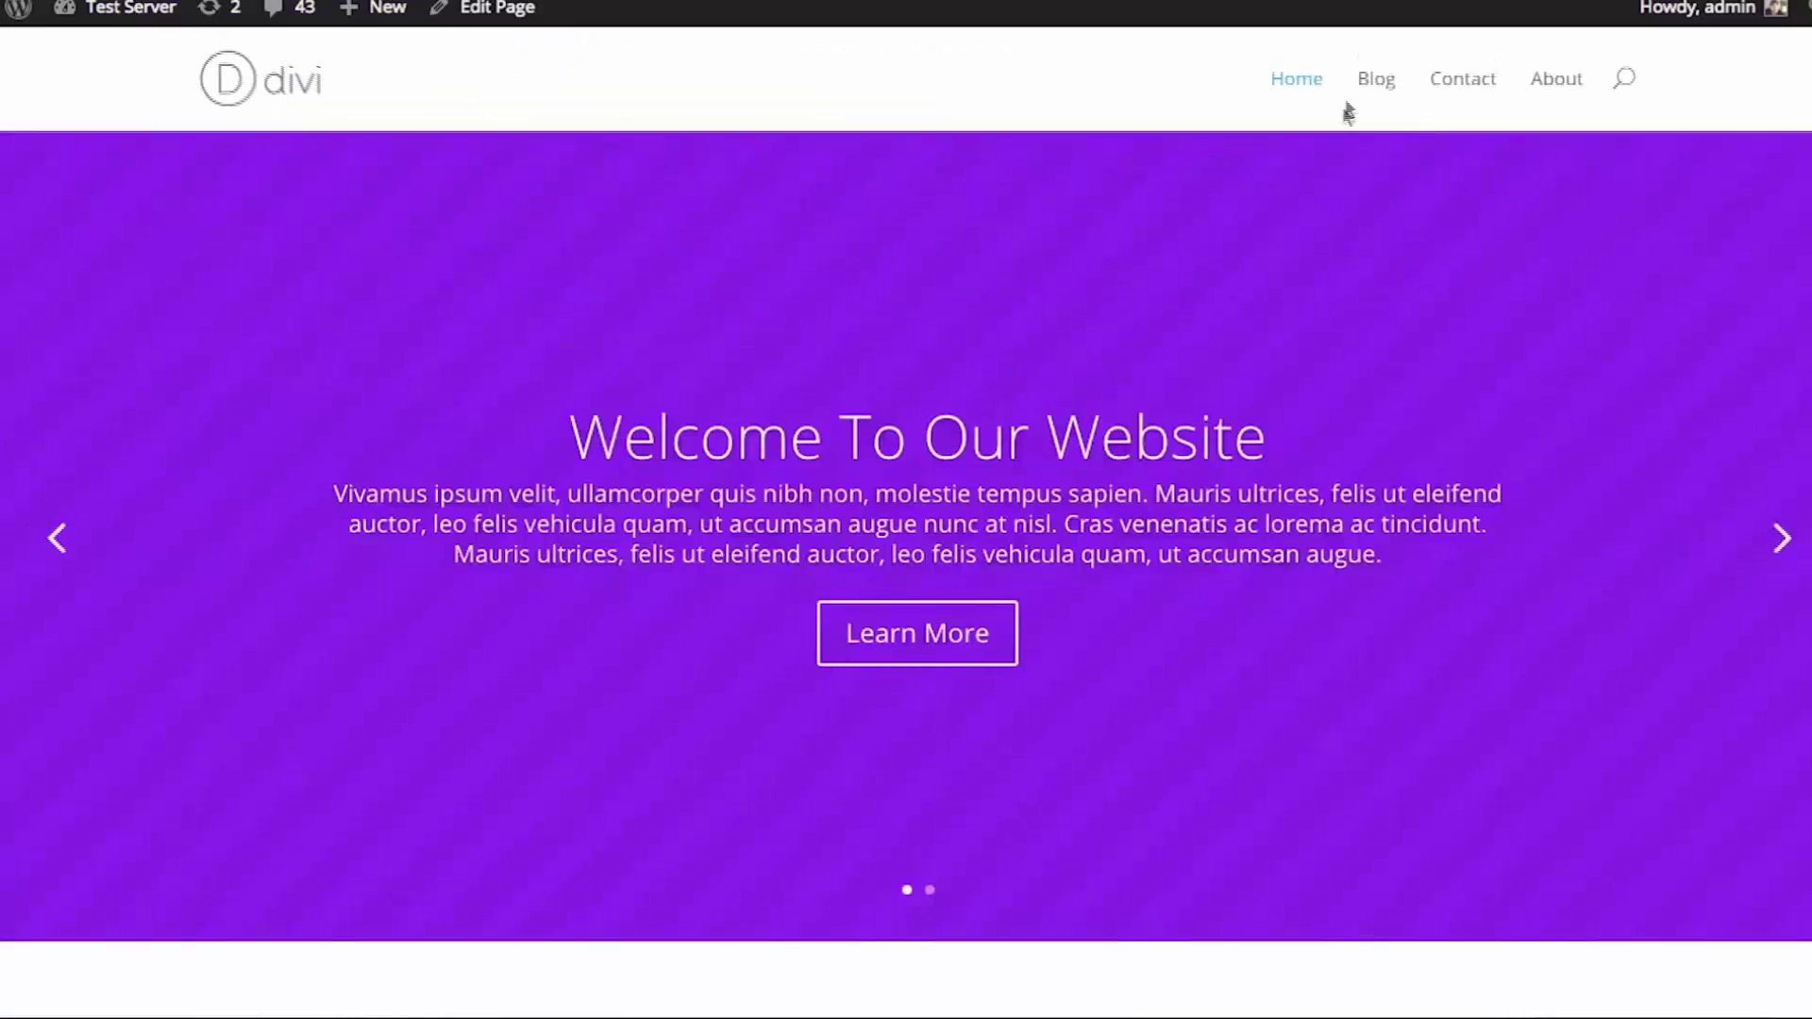
# Test the bottom-of-post trigger by reading a blog post to its end, and close the popup
pyautogui.click(1375, 80)
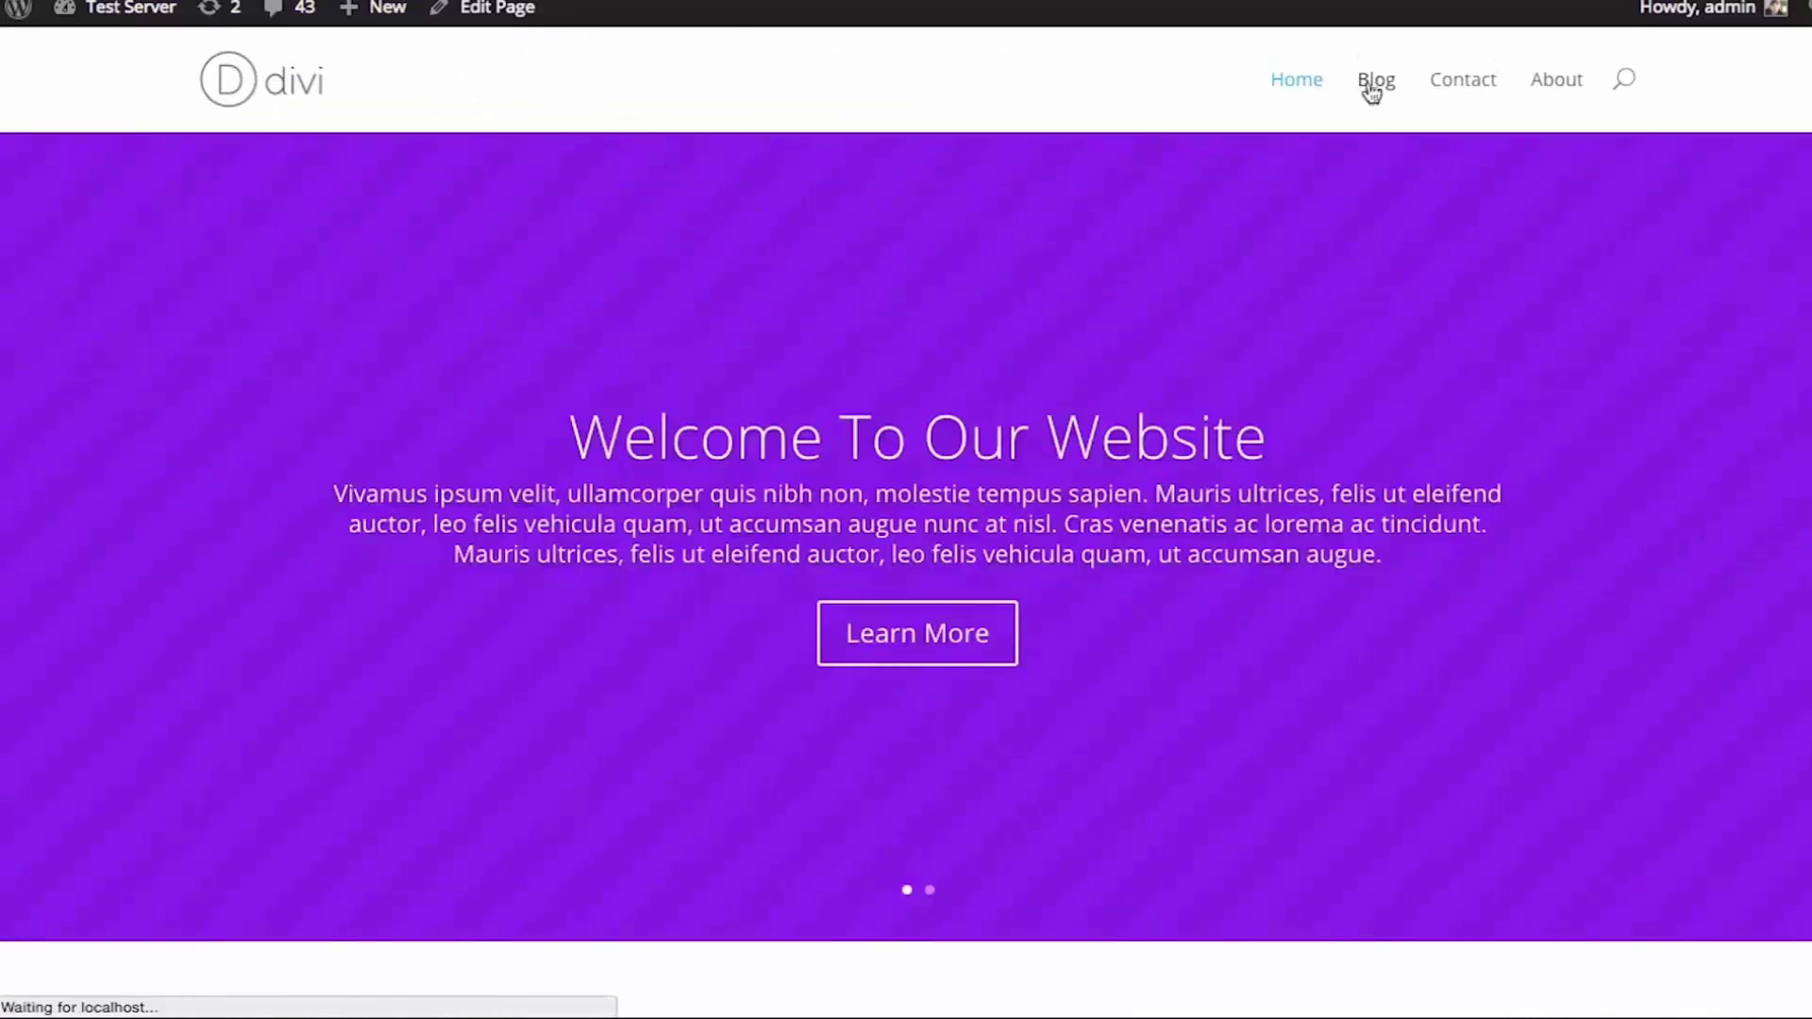
pyautogui.click(447, 748)
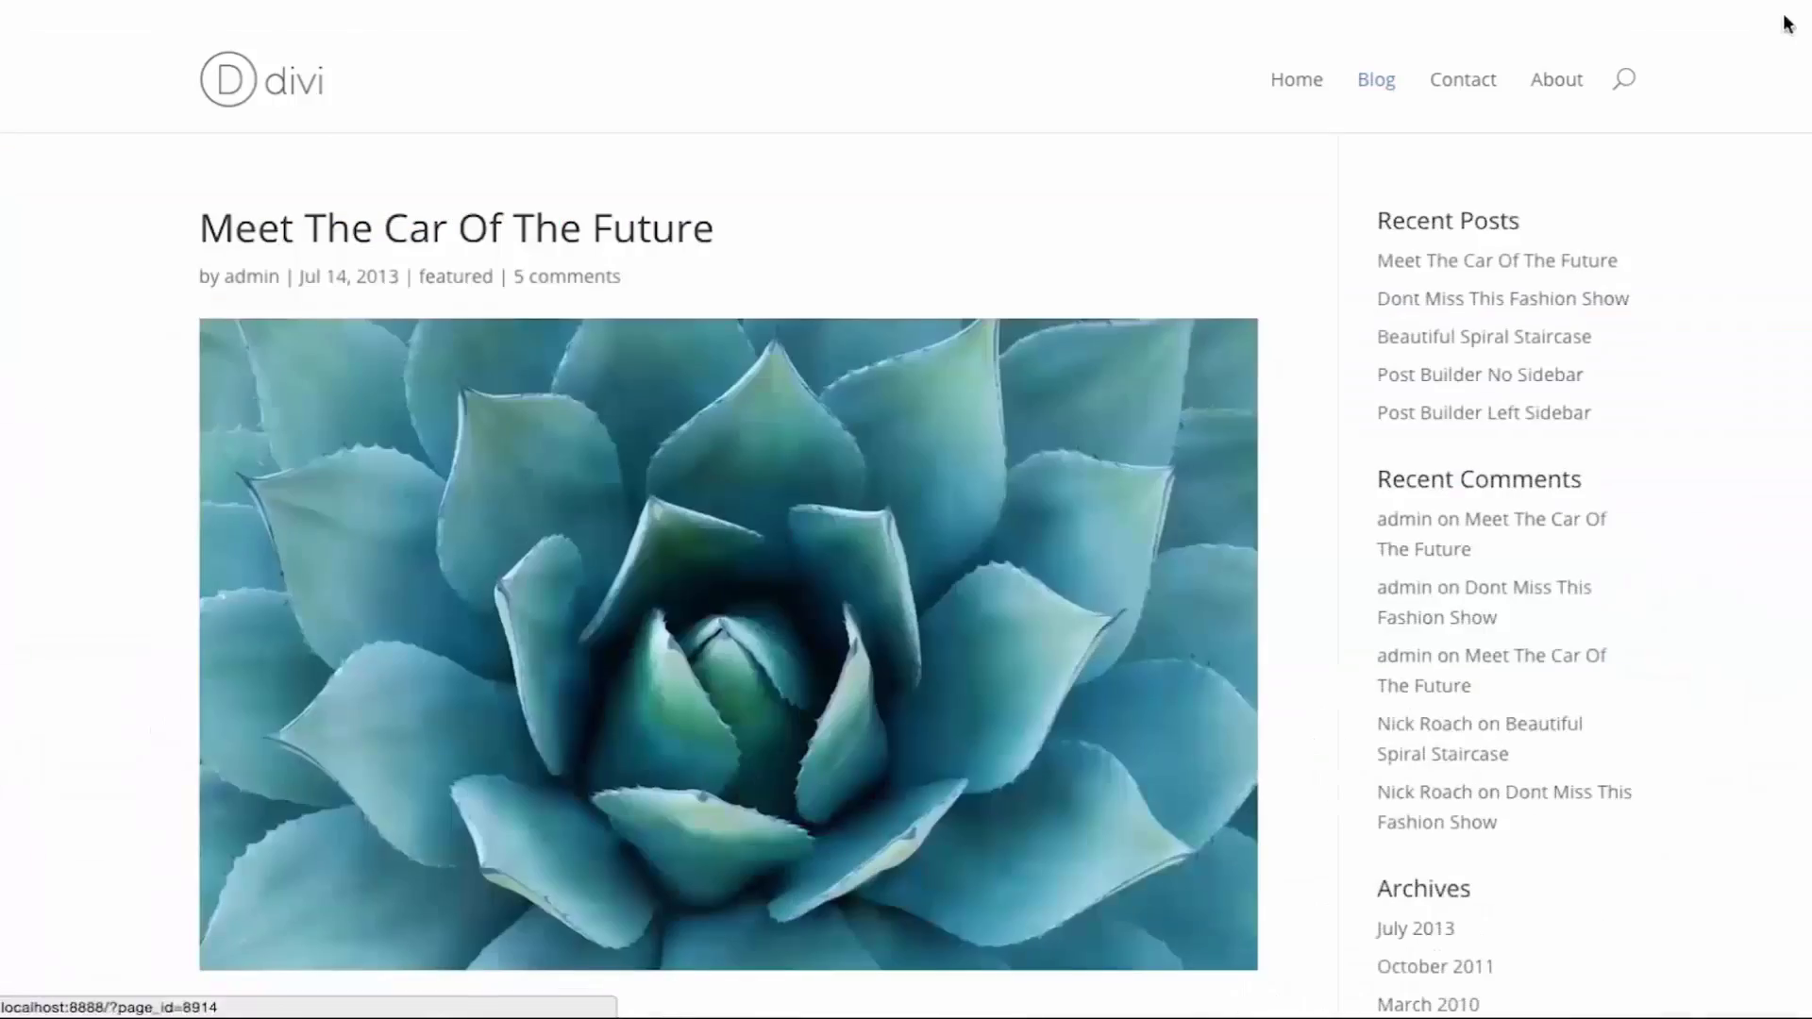
pyautogui.scroll(-15, 1265, 259)
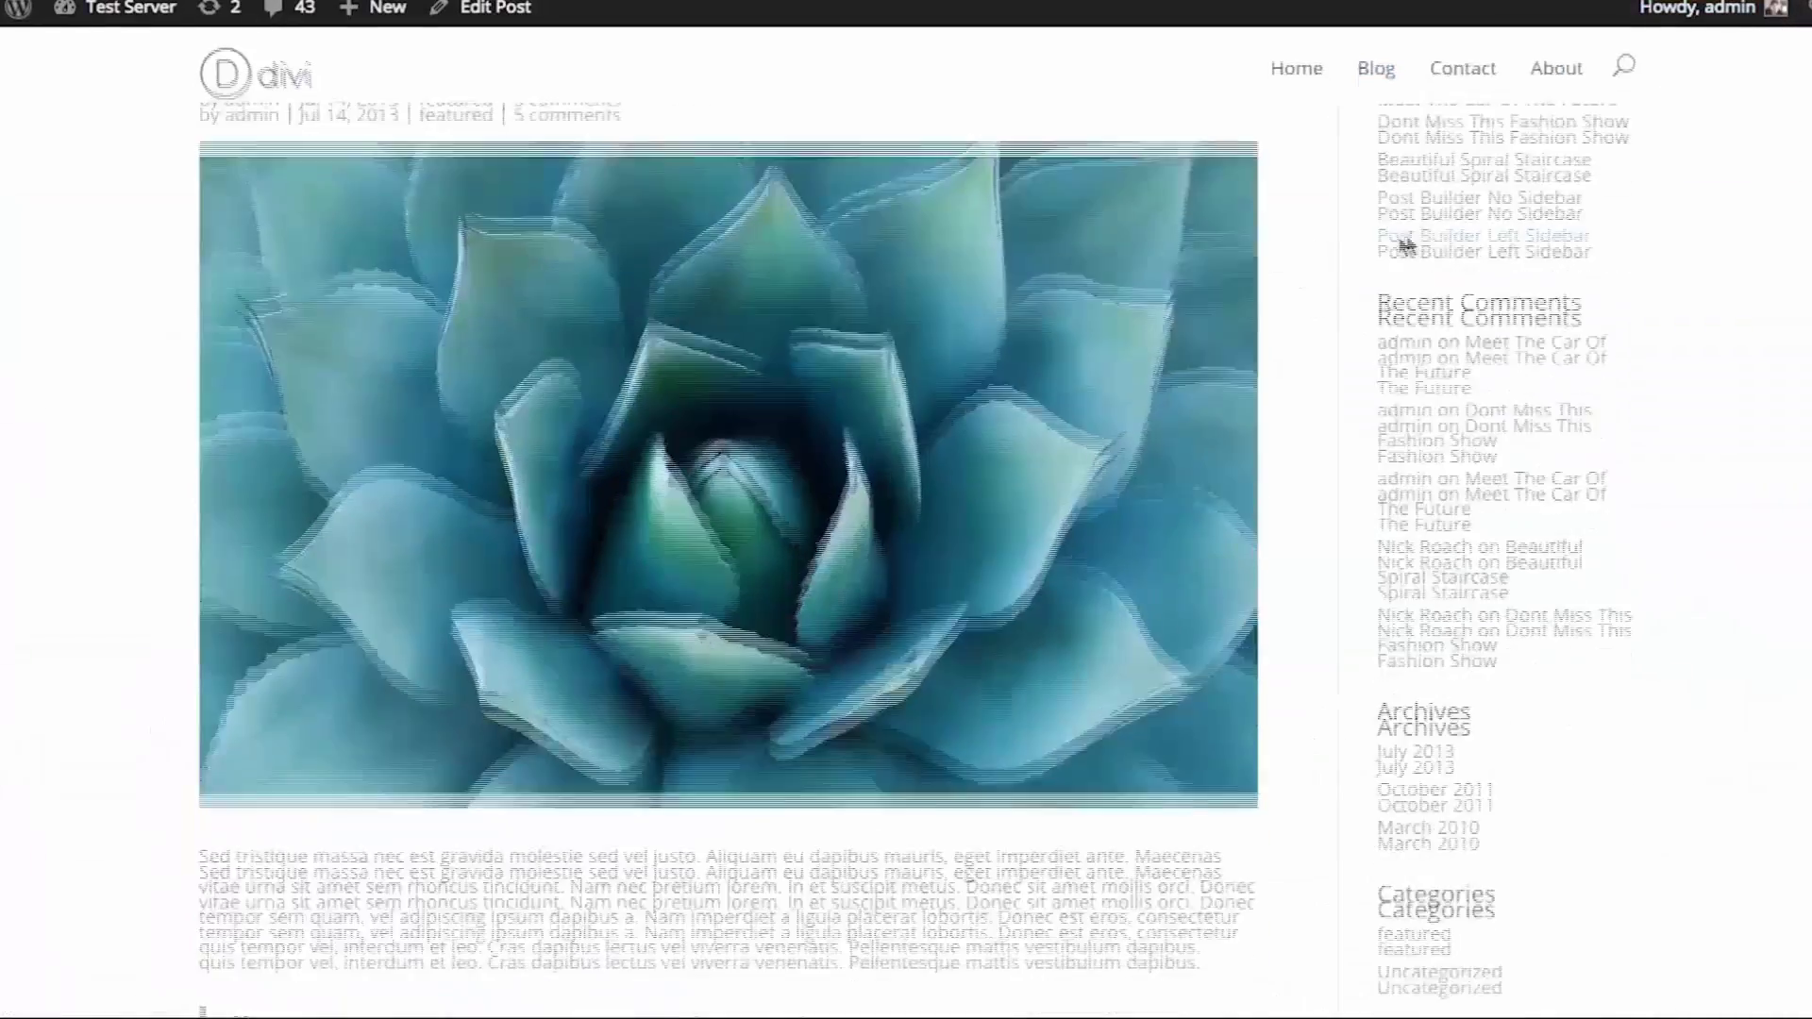
pyautogui.scroll(-3, 1427, 231)
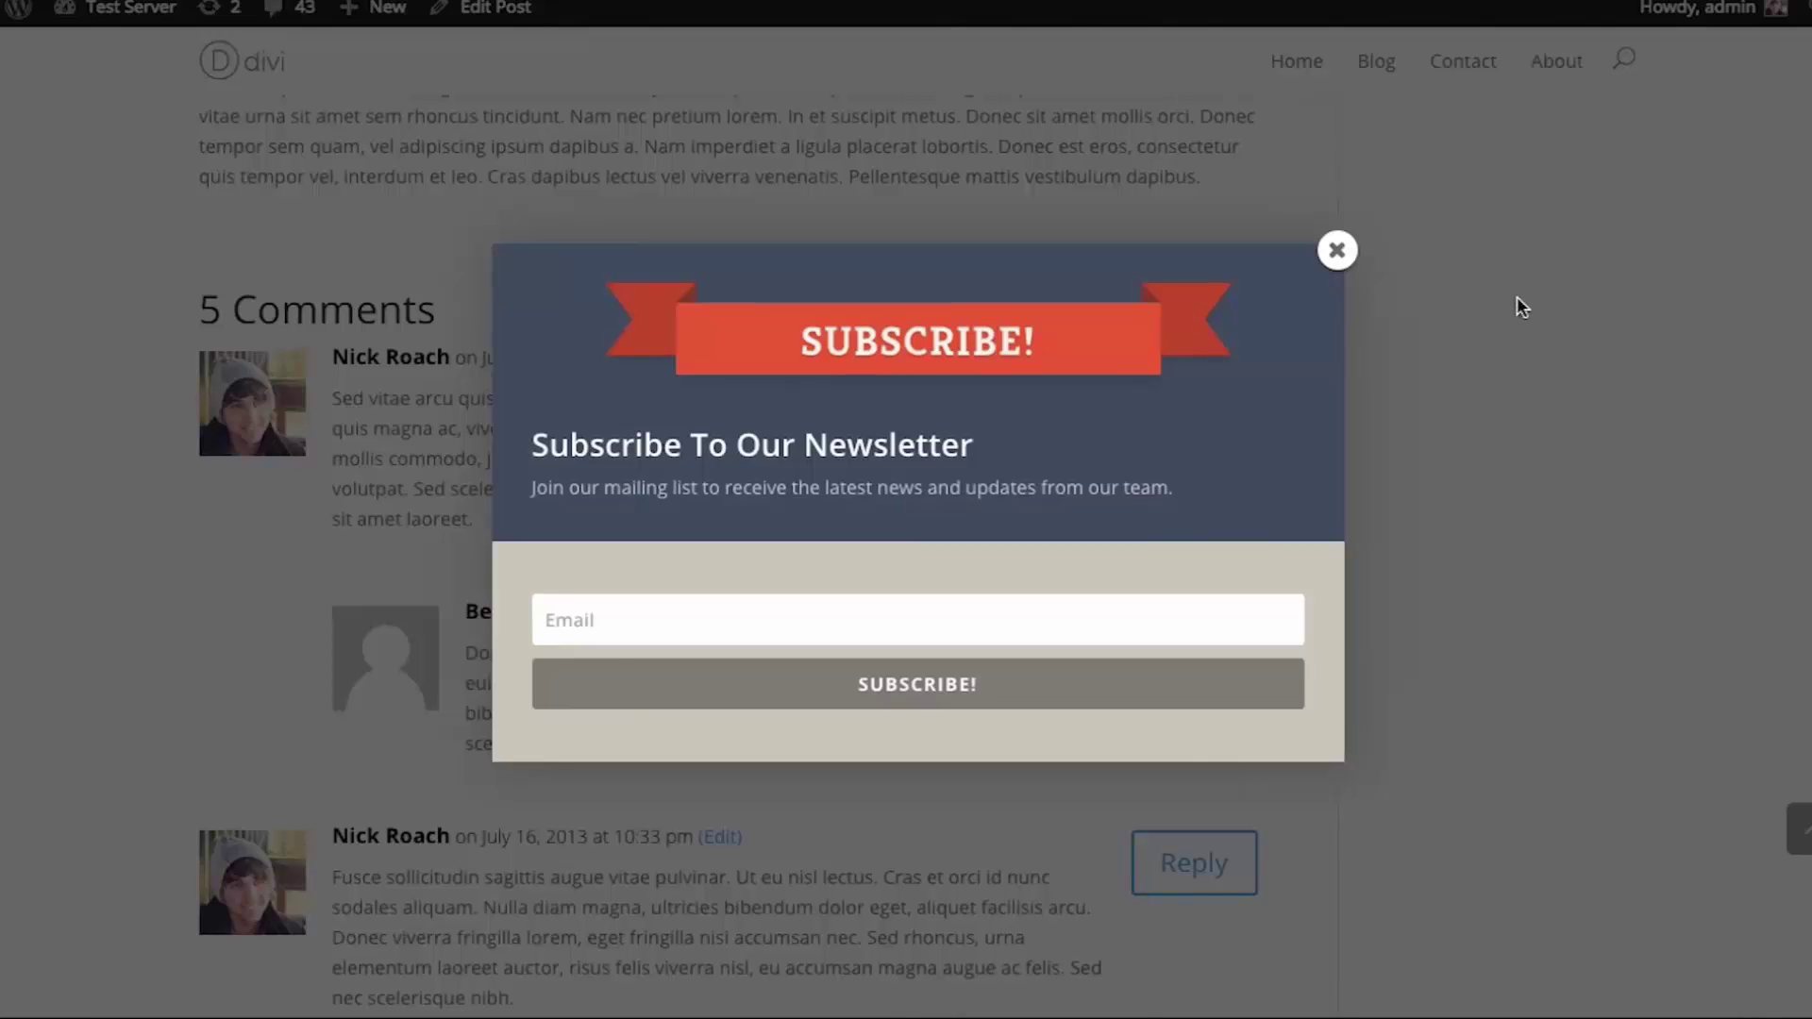
pyautogui.scroll(6, 1530, 358)
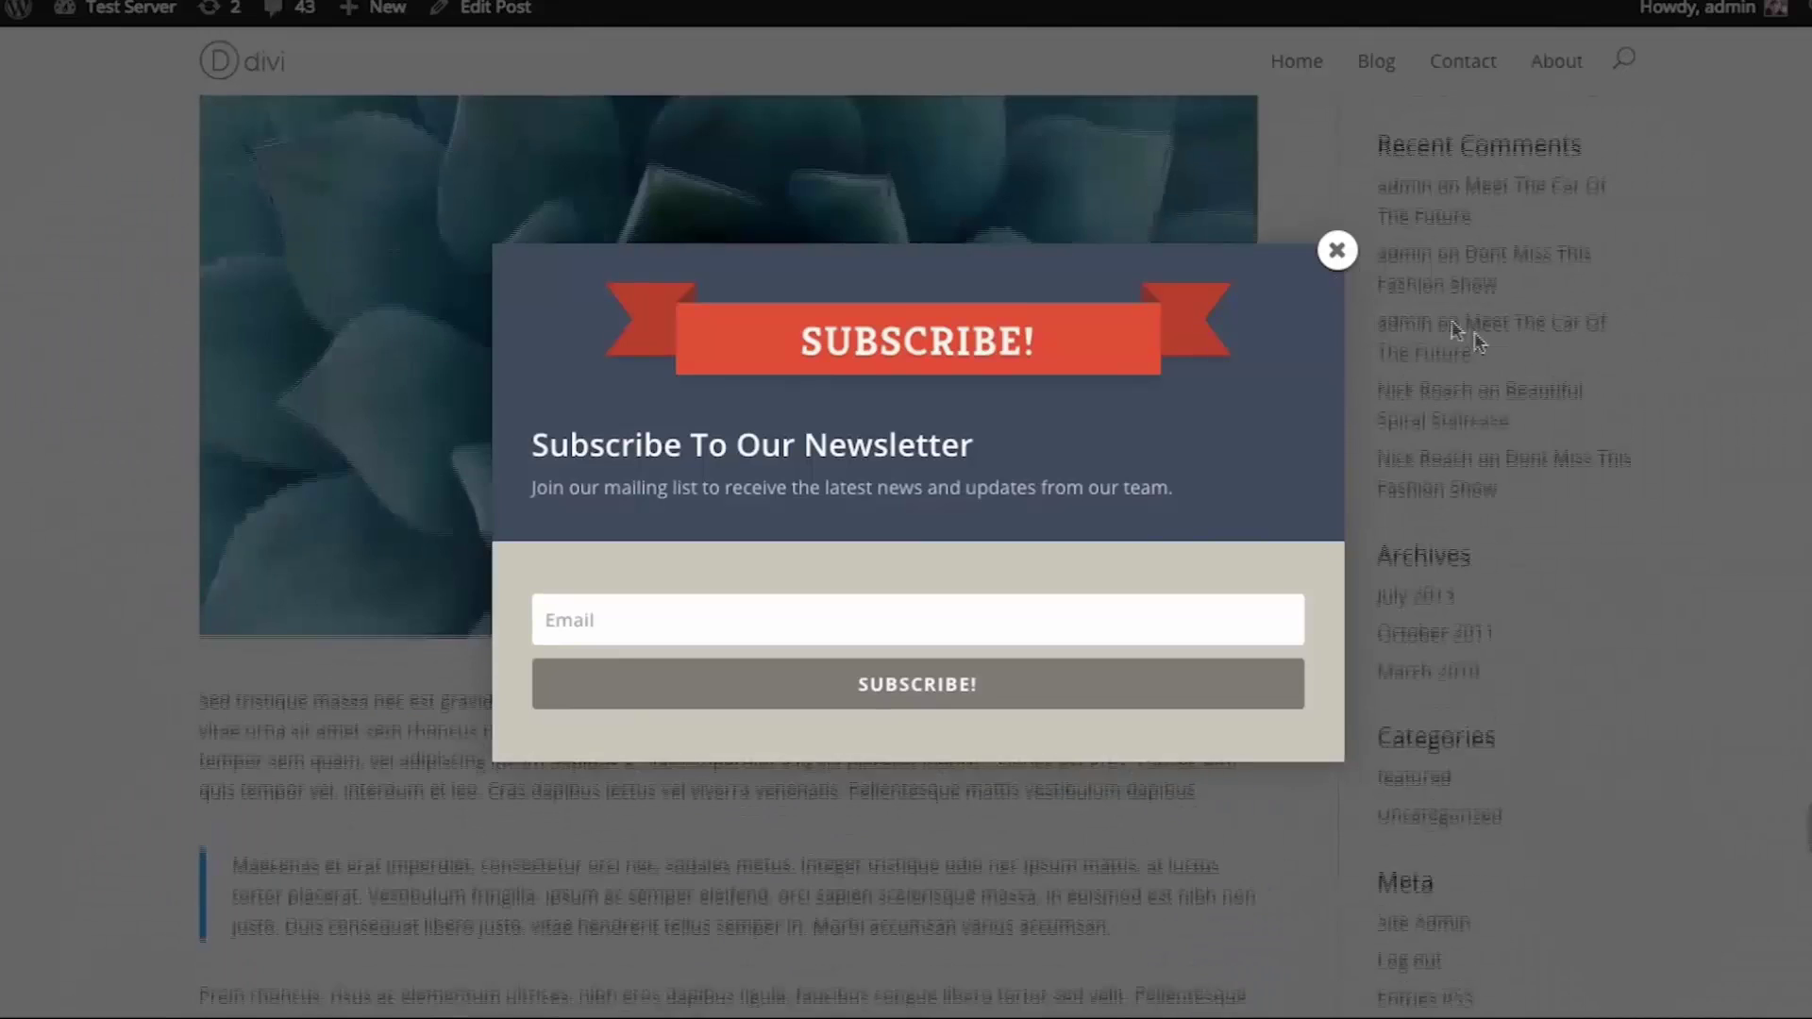
pyautogui.click(1340, 250)
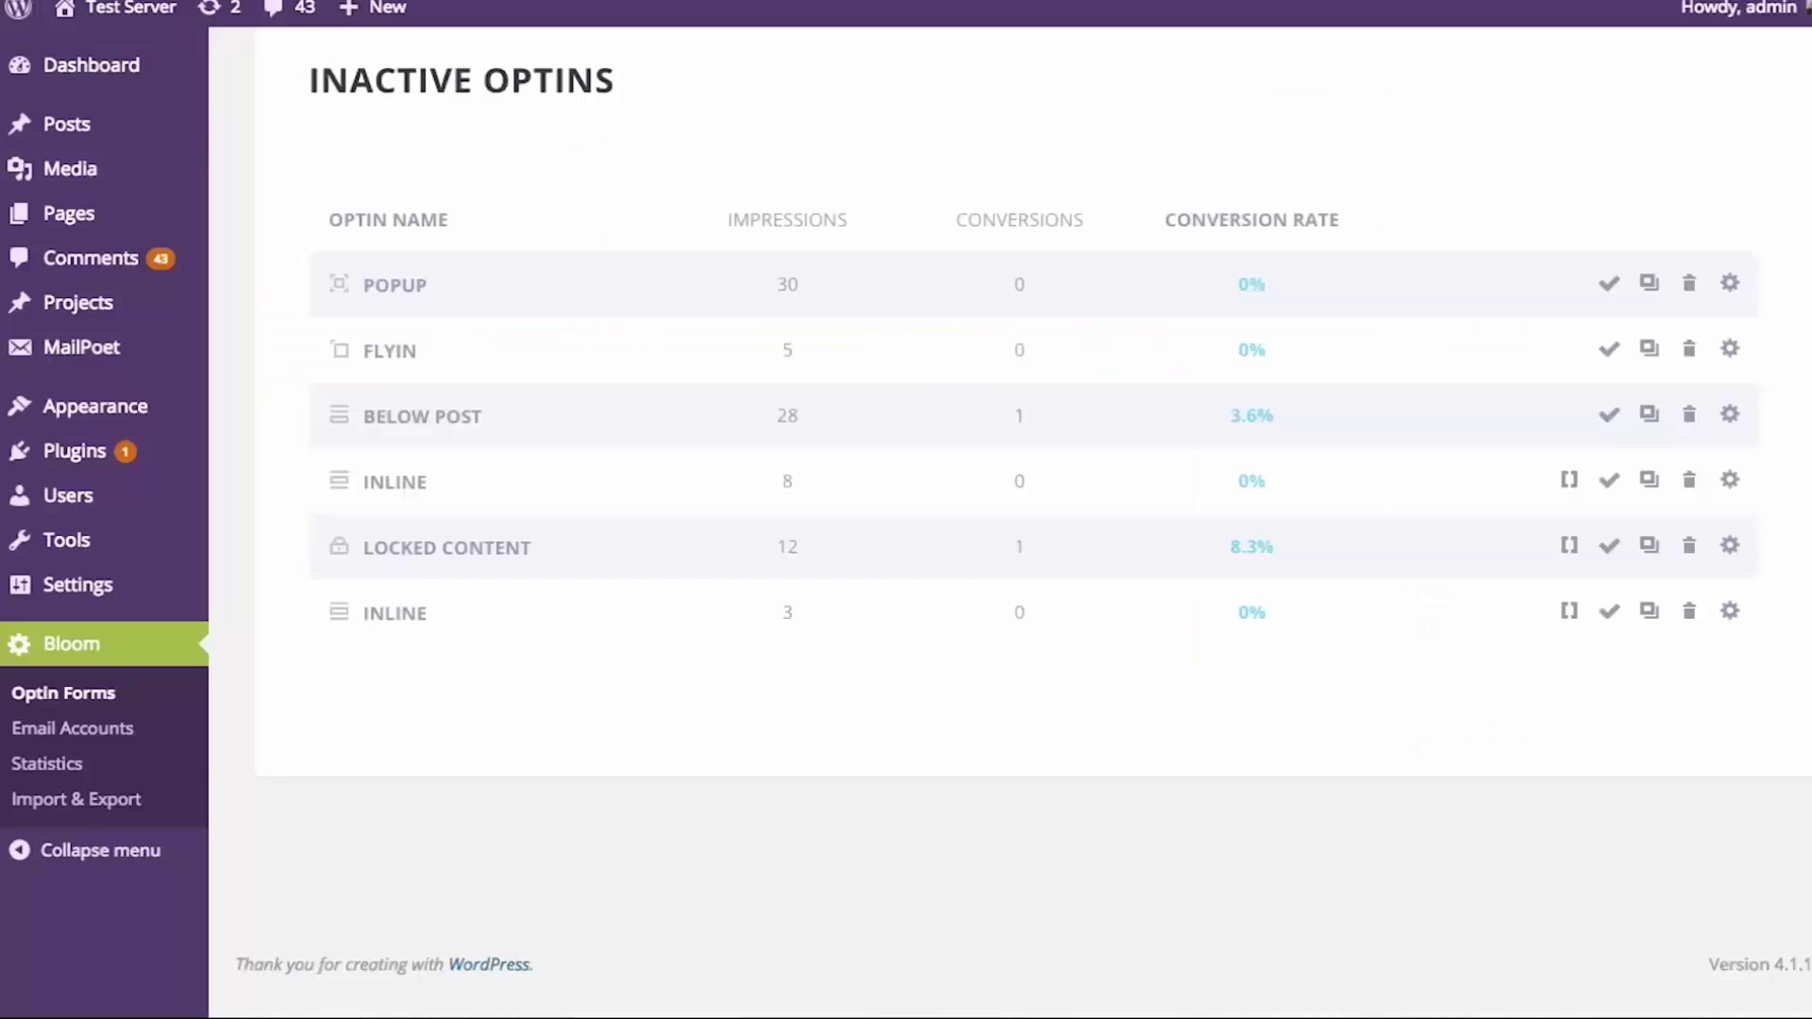
# Replace the active Popup optin's bottom-of-post trigger with Trigger After Commenting, and save and exit
pyautogui.scroll(5, 1264, 294)
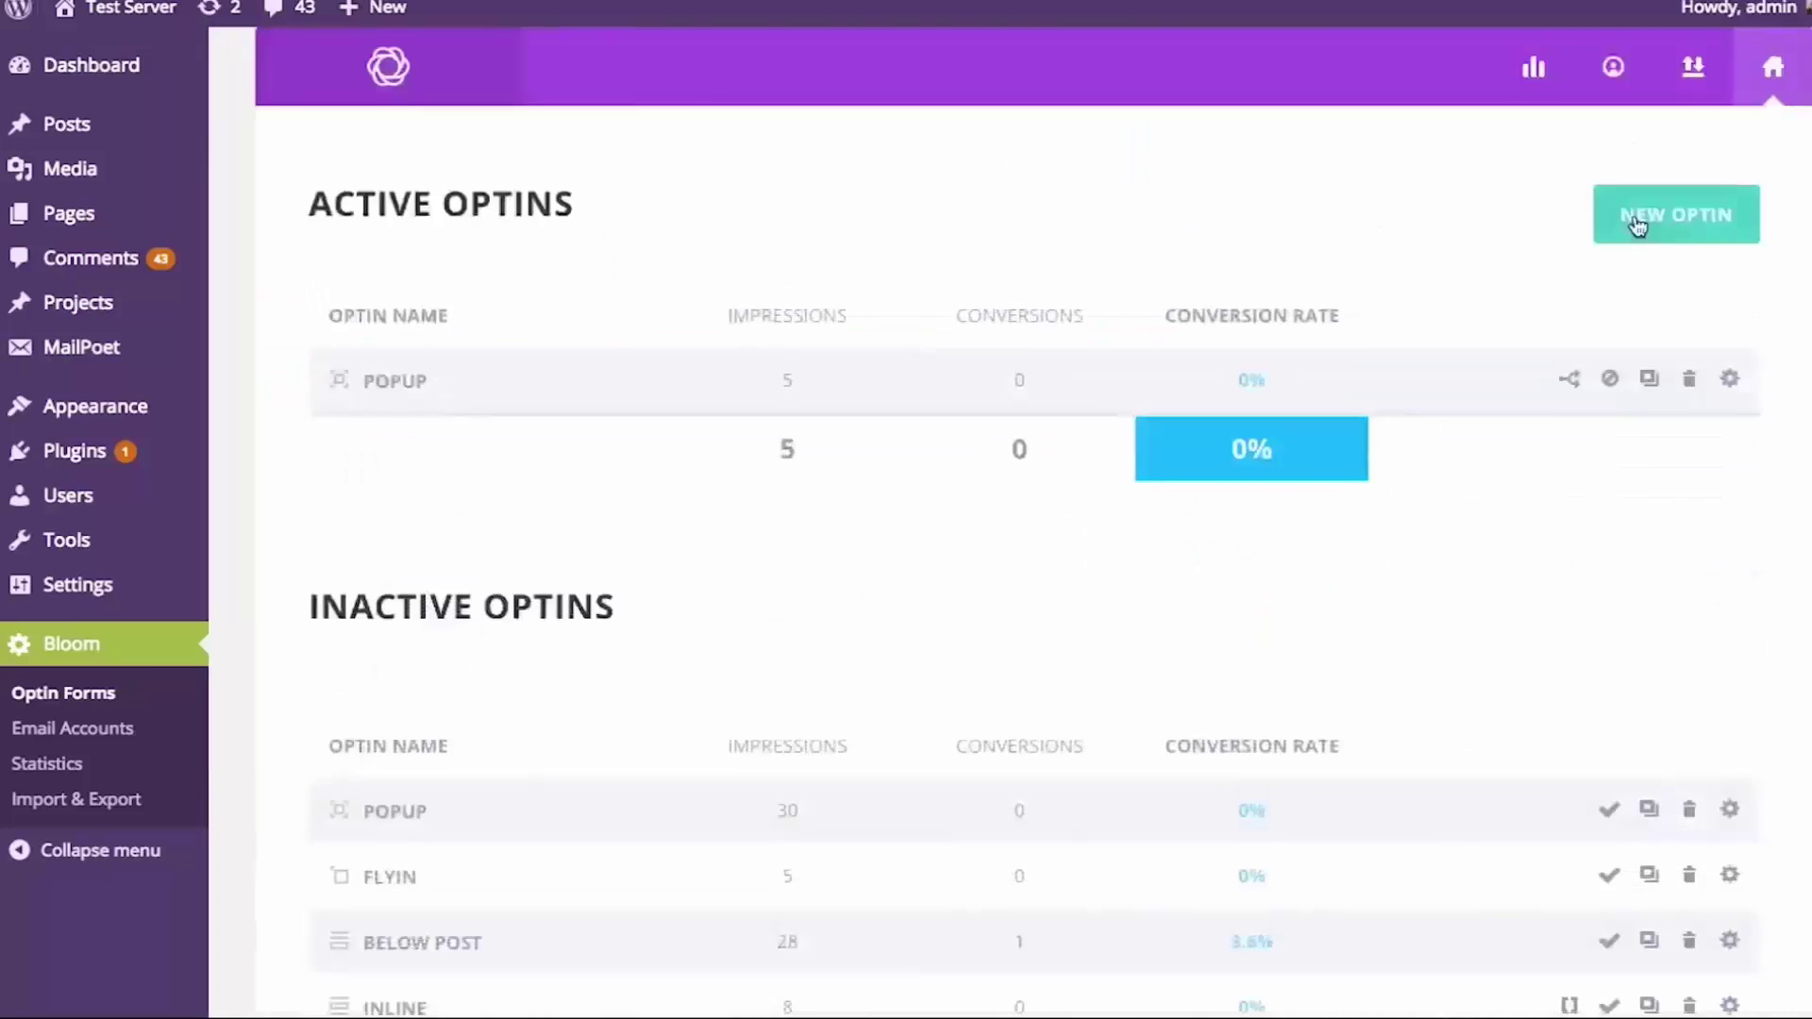
pyautogui.click(1730, 376)
pyautogui.click(409, 349)
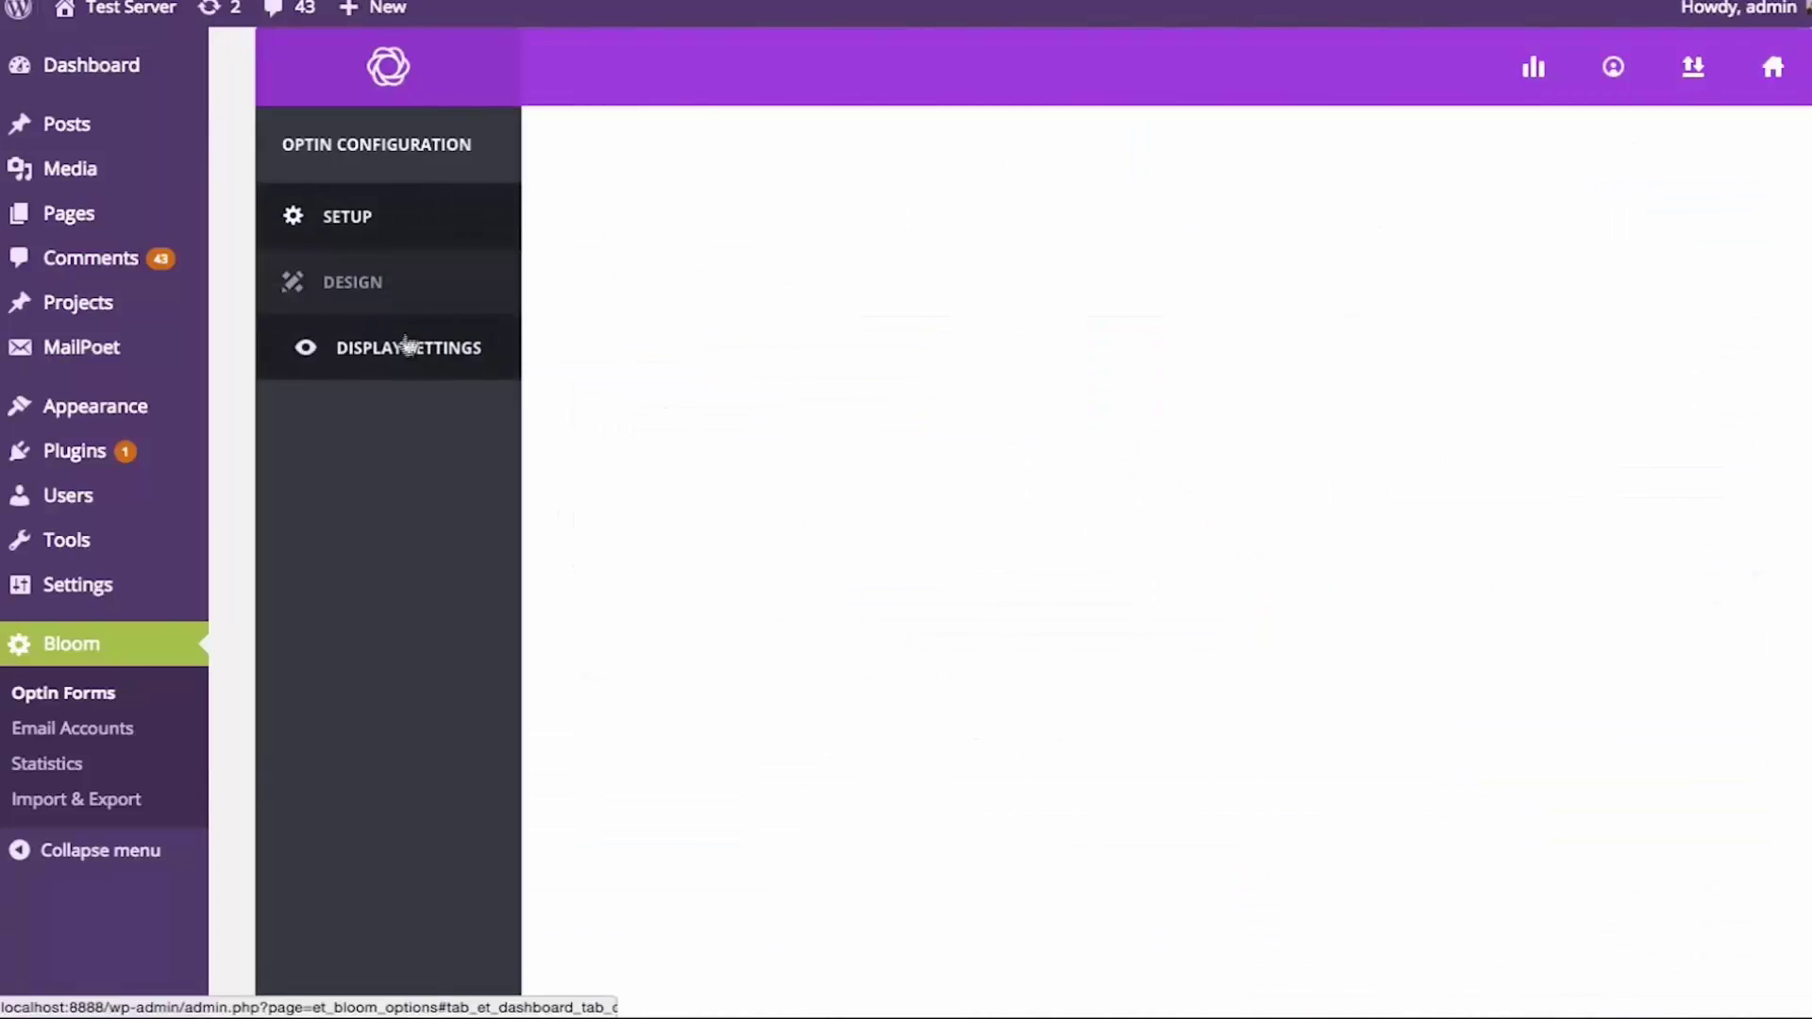
pyautogui.click(860, 544)
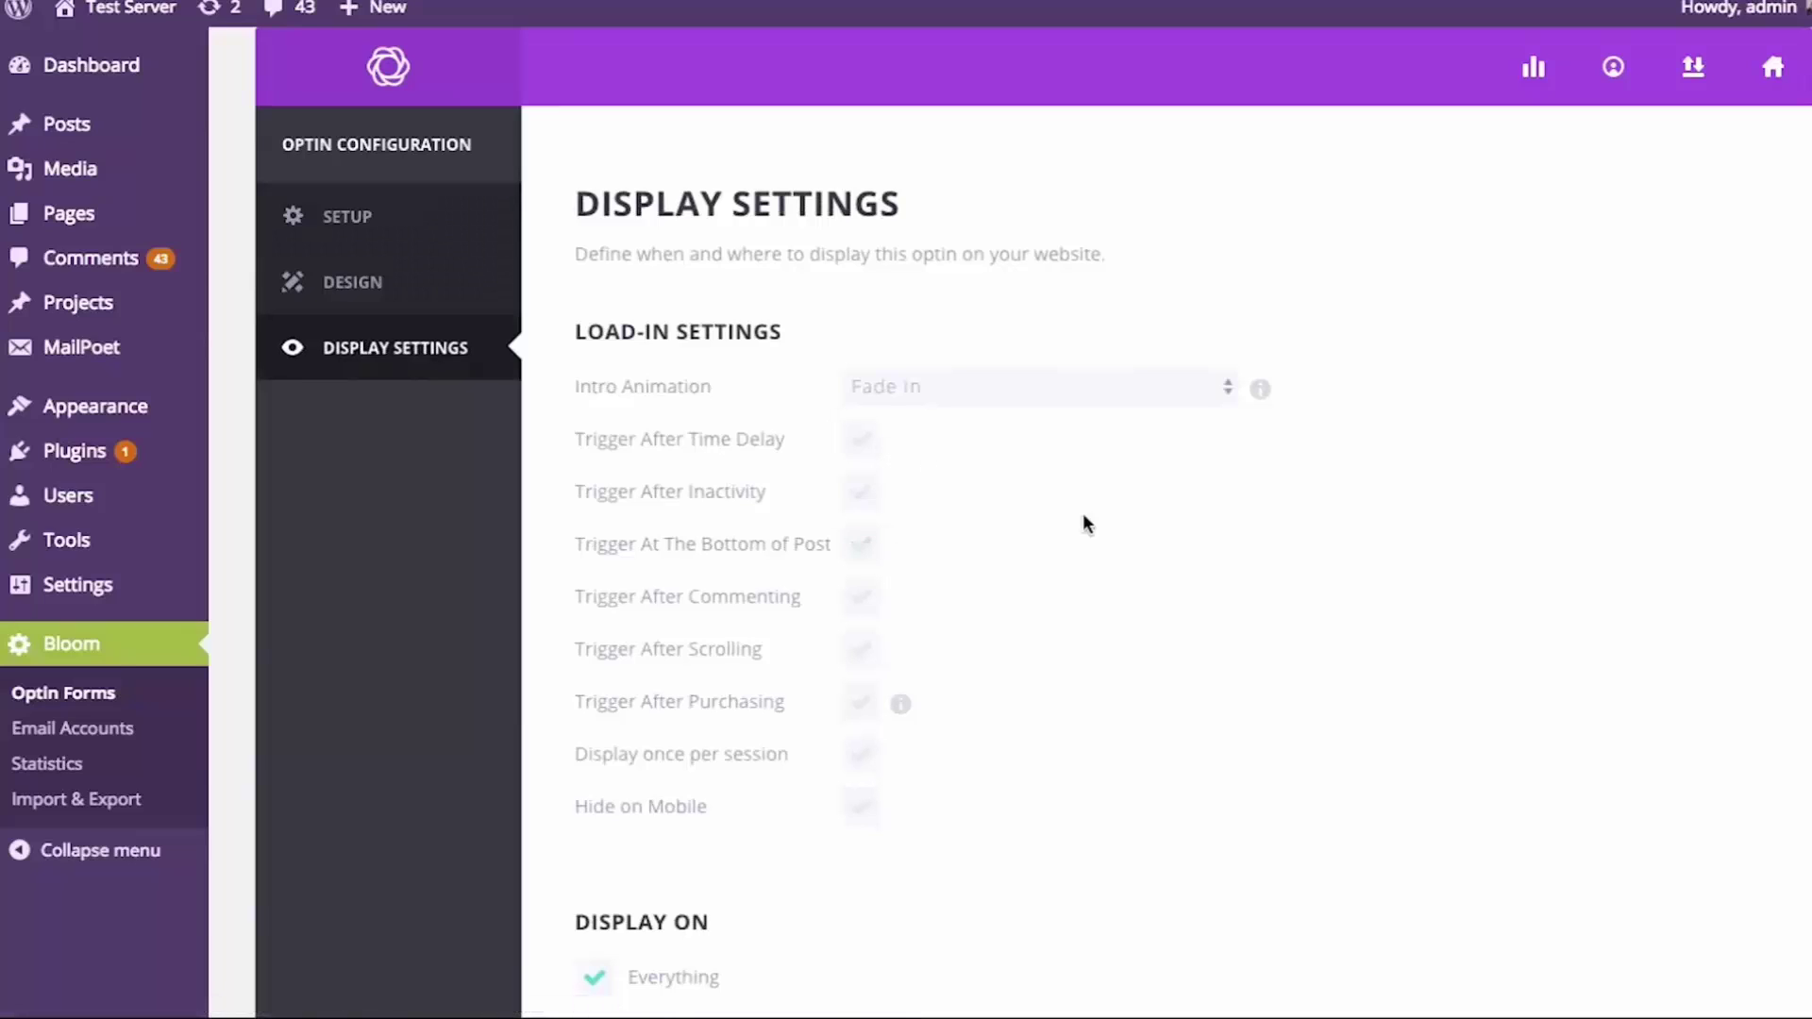
pyautogui.click(864, 594)
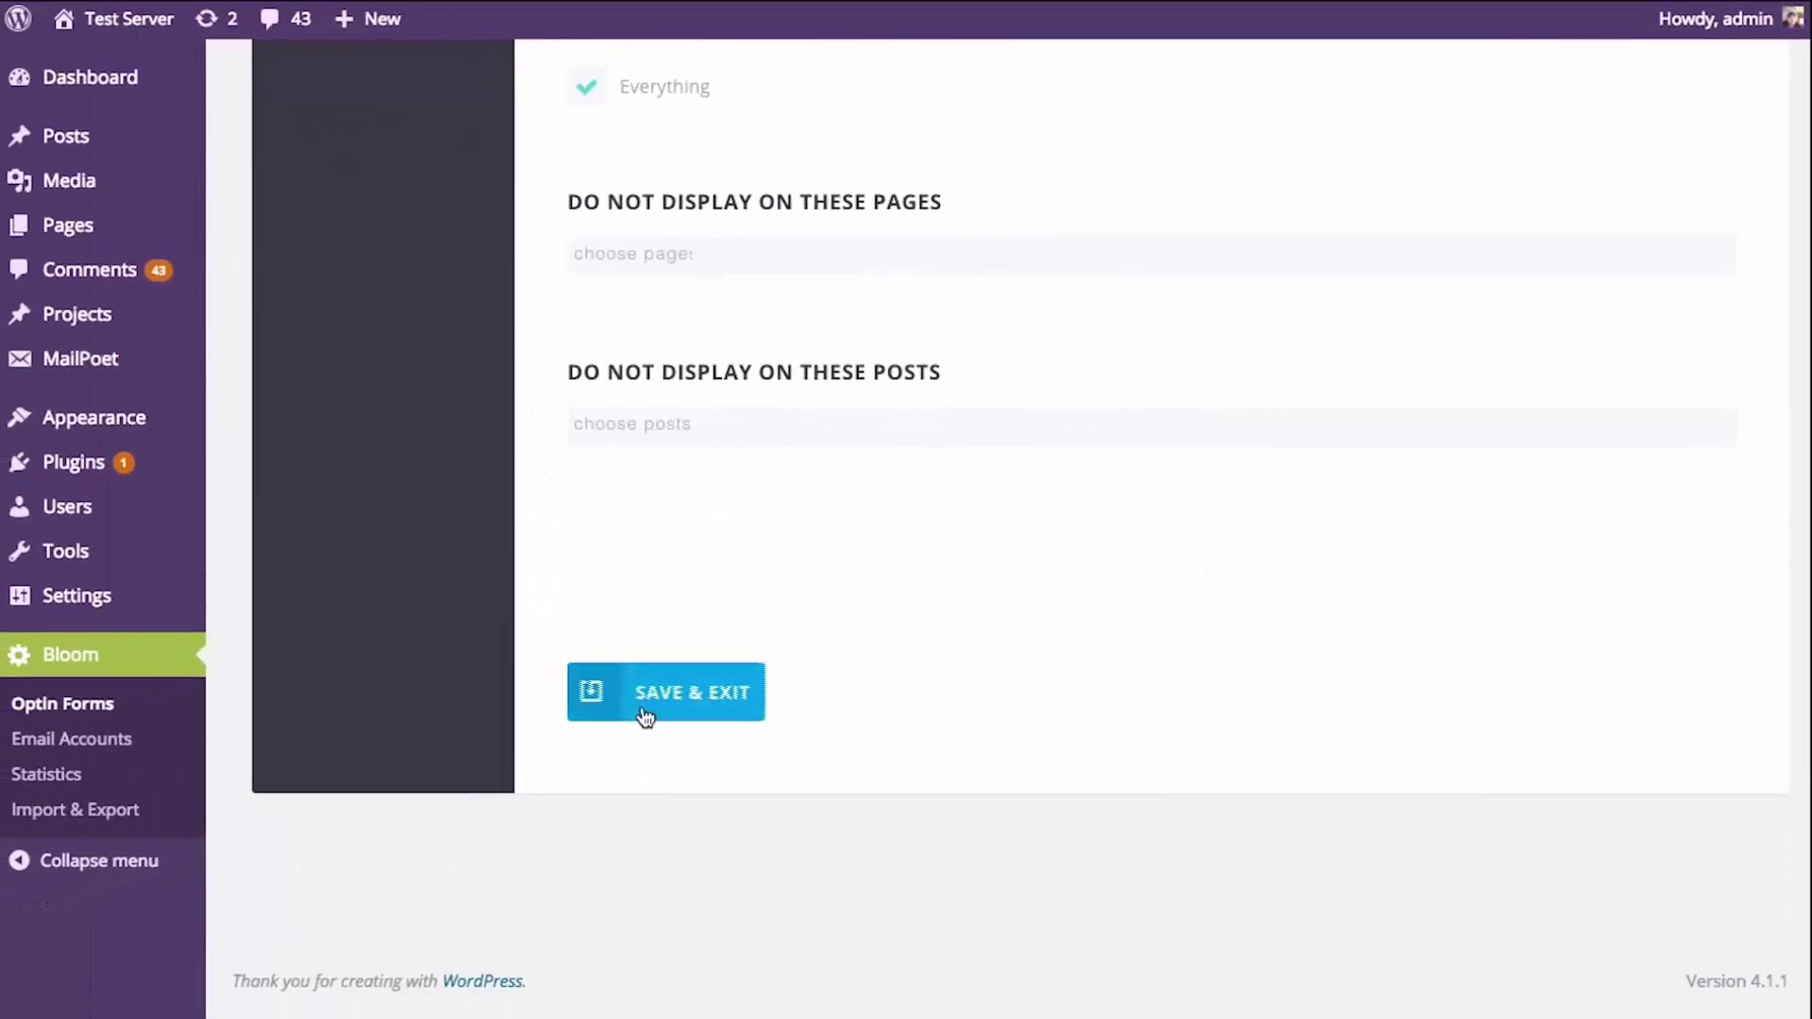
pyautogui.click(695, 703)
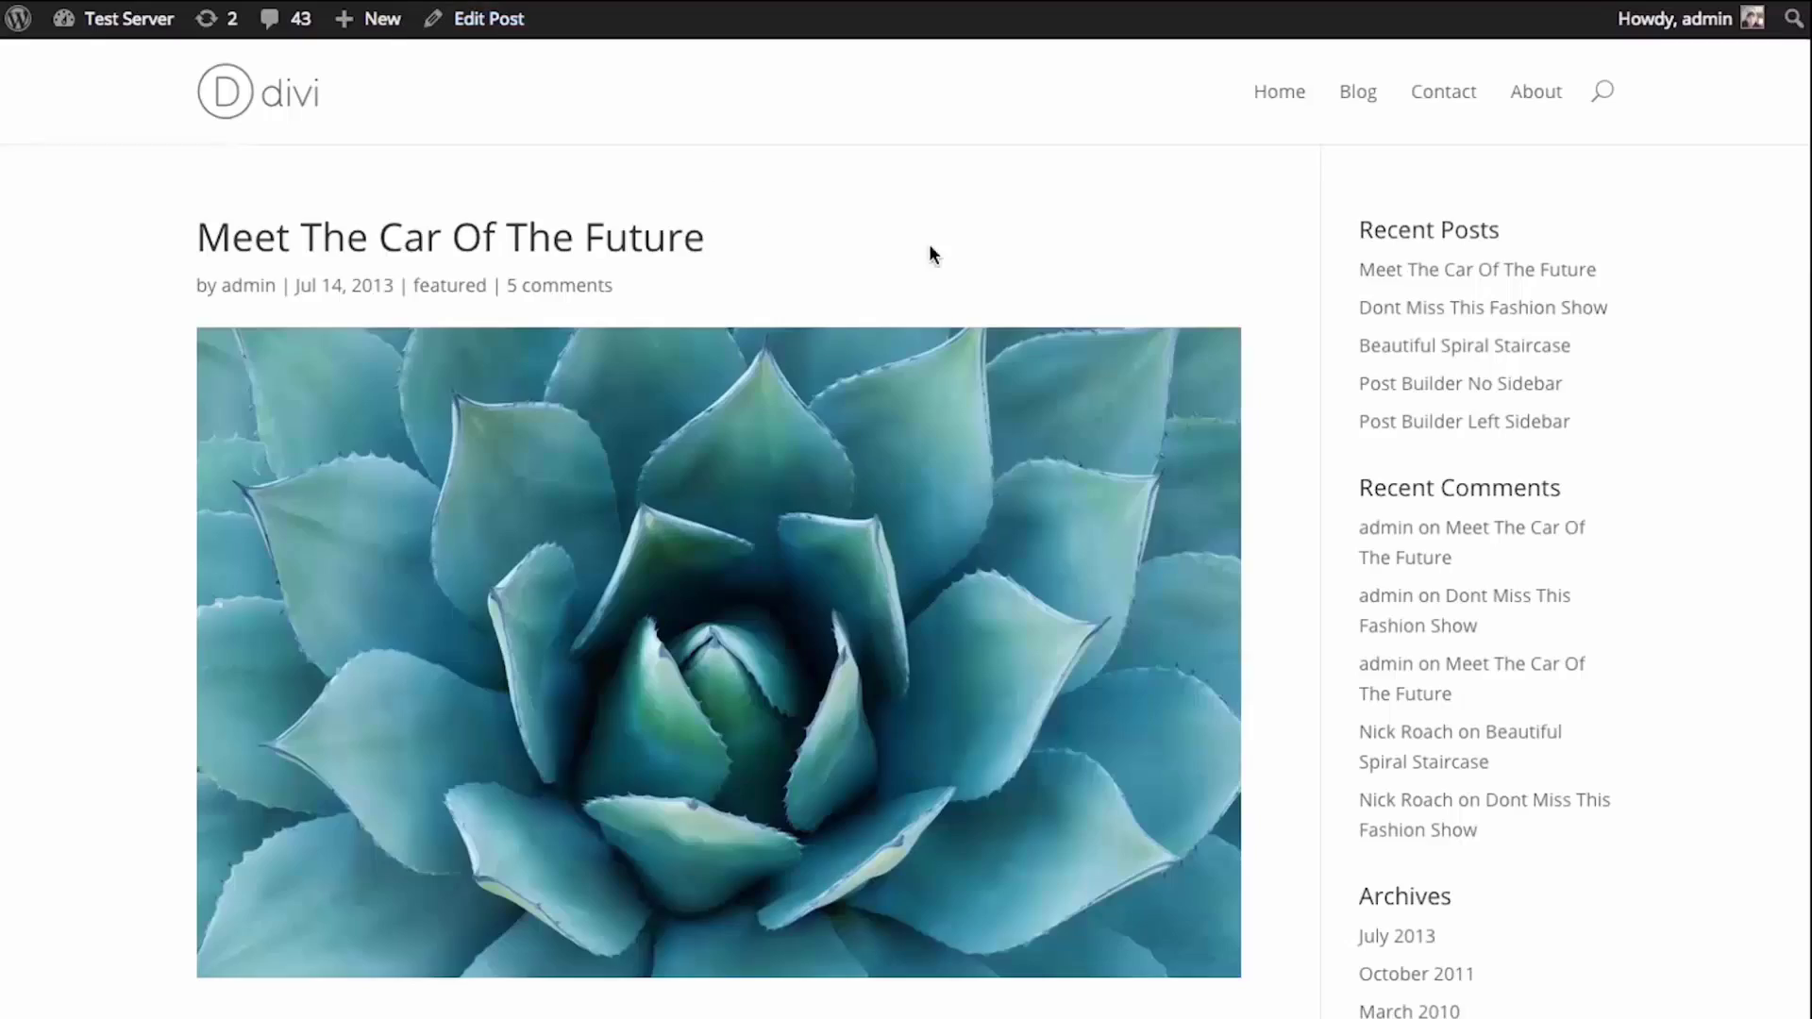
# Test the commenting trigger by submitting a placeholder comment on the Meet The Car Of The Future post, and close the popup
pyautogui.scroll(-15, 1192, 235)
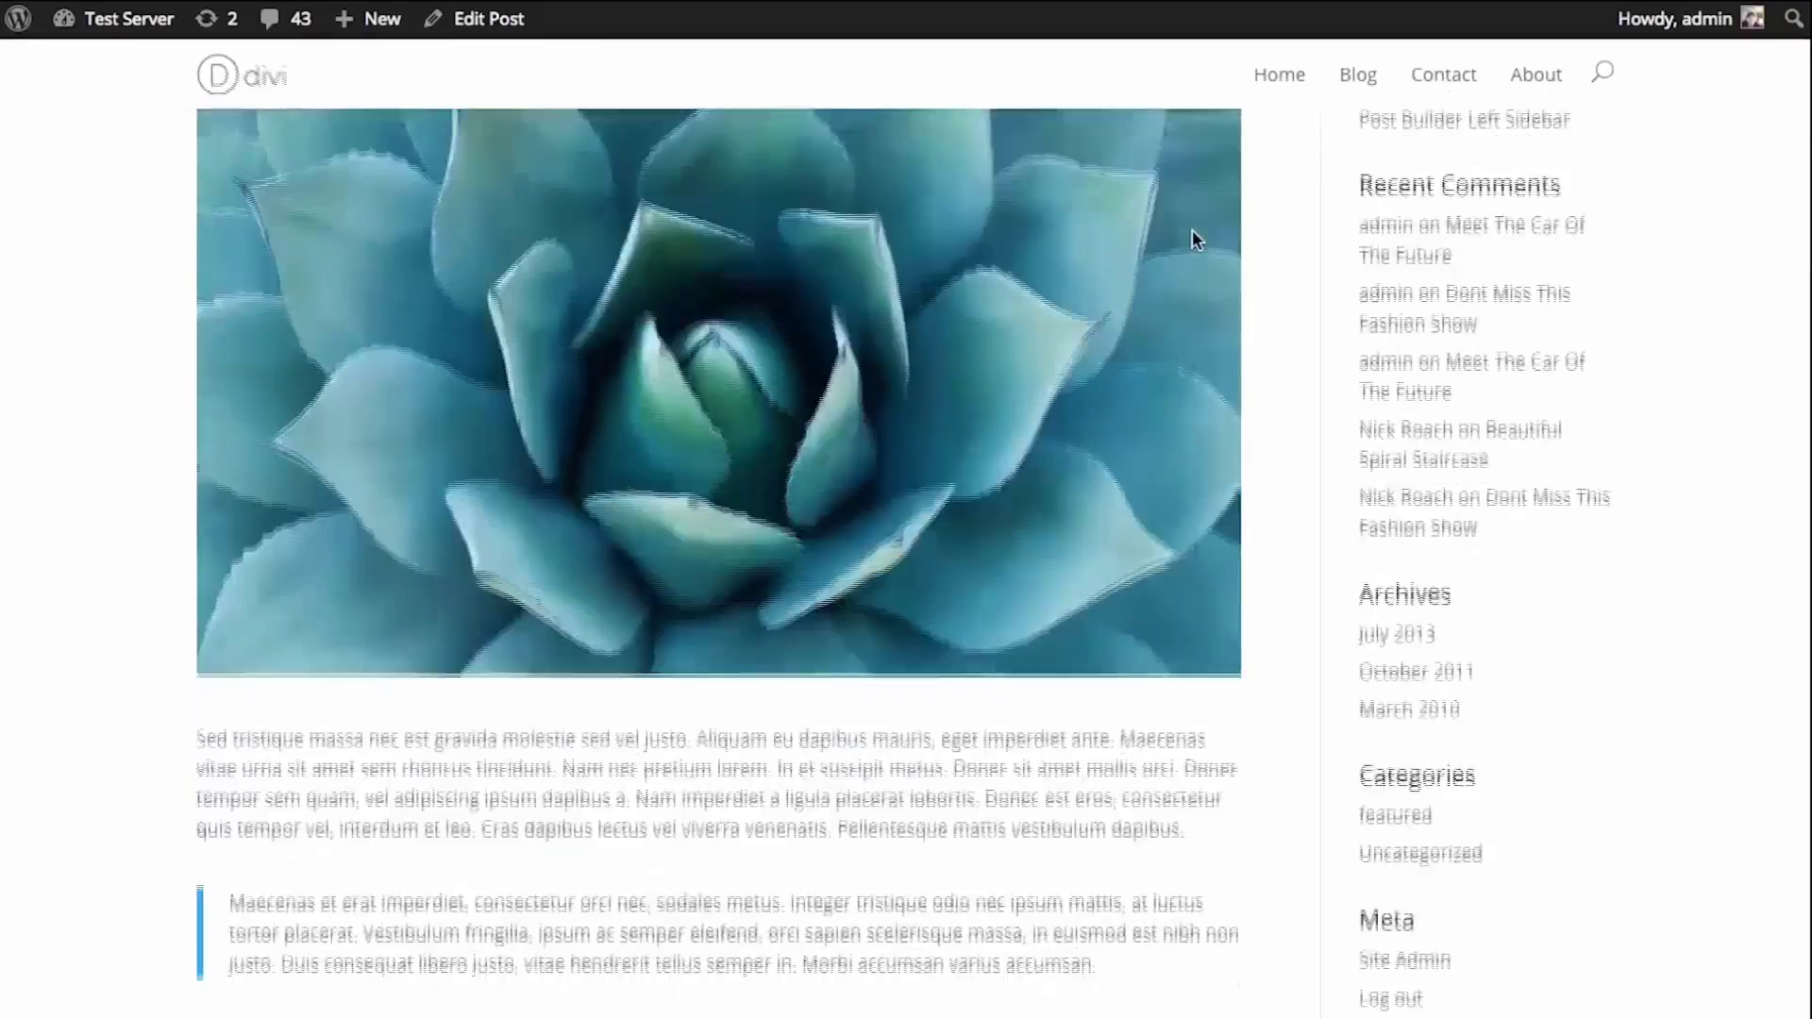
pyautogui.scroll(10, 1401, 368)
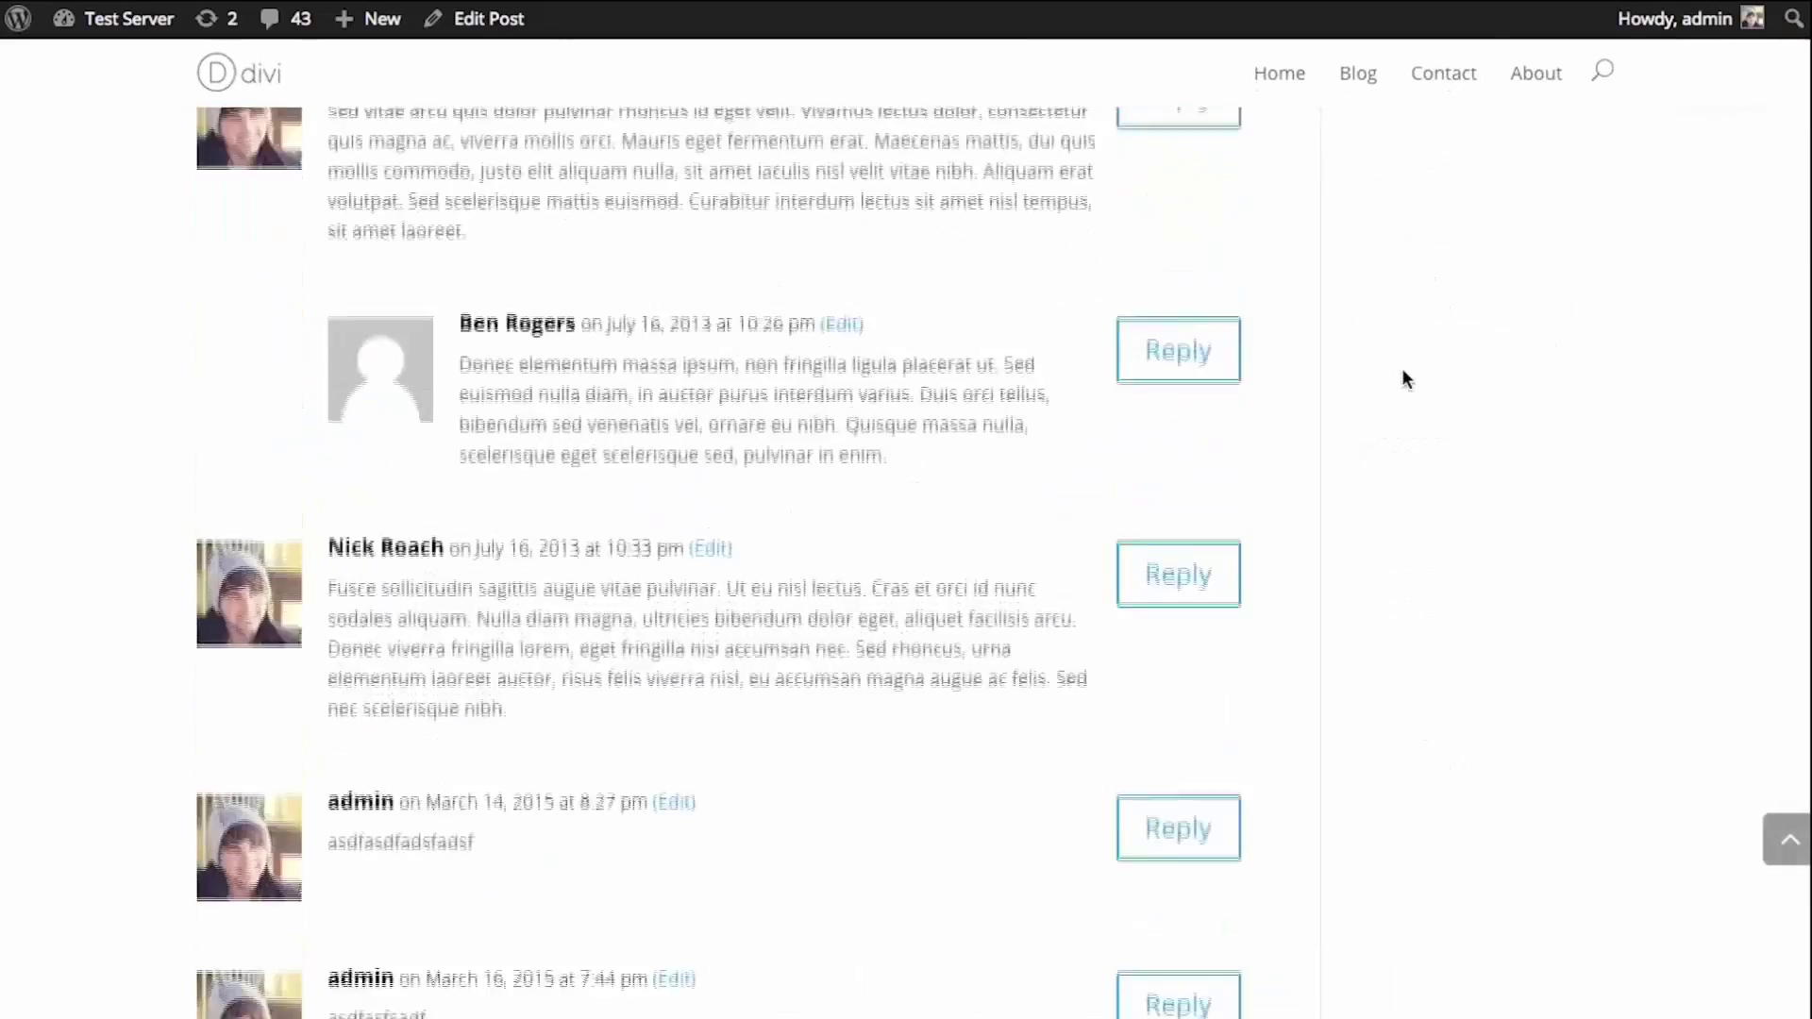
pyautogui.scroll(-5, 1387, 372)
pyautogui.scroll(-5, 1387, 373)
pyautogui.click(506, 558)
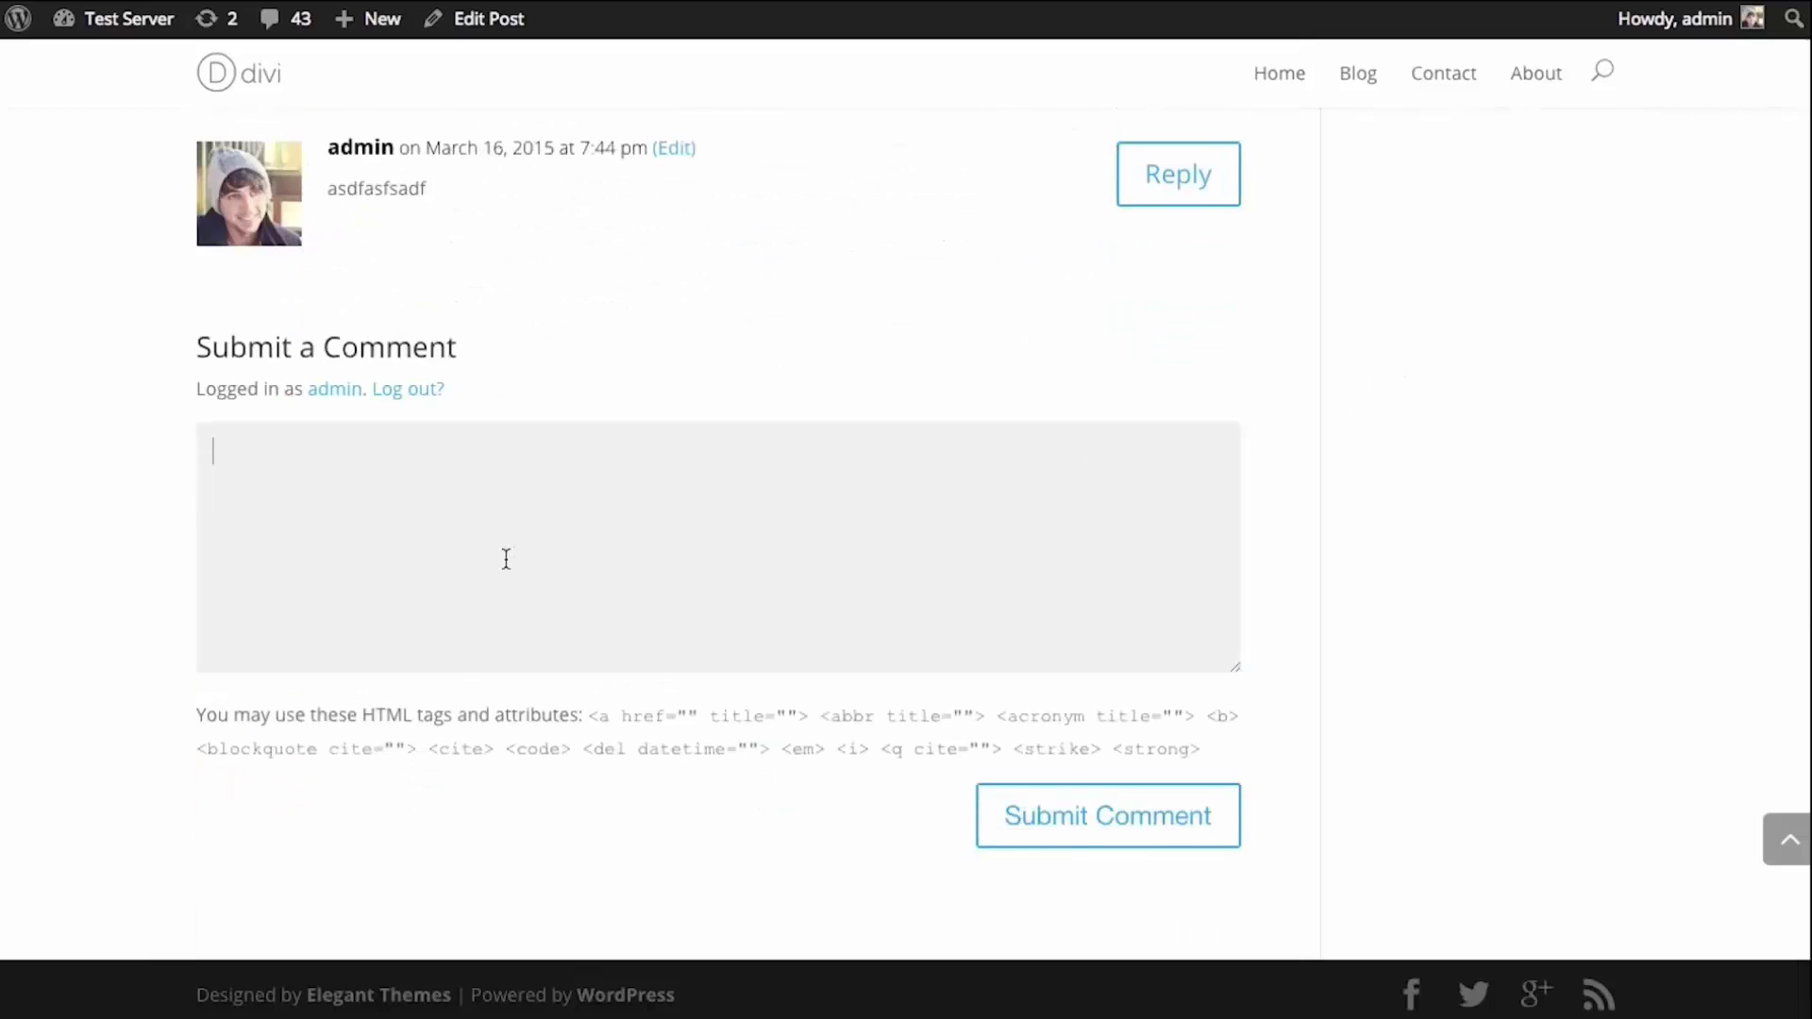
pyautogui.write('kjhasdlkjf aklsdfhadsfdsf')
pyautogui.click(1161, 815)
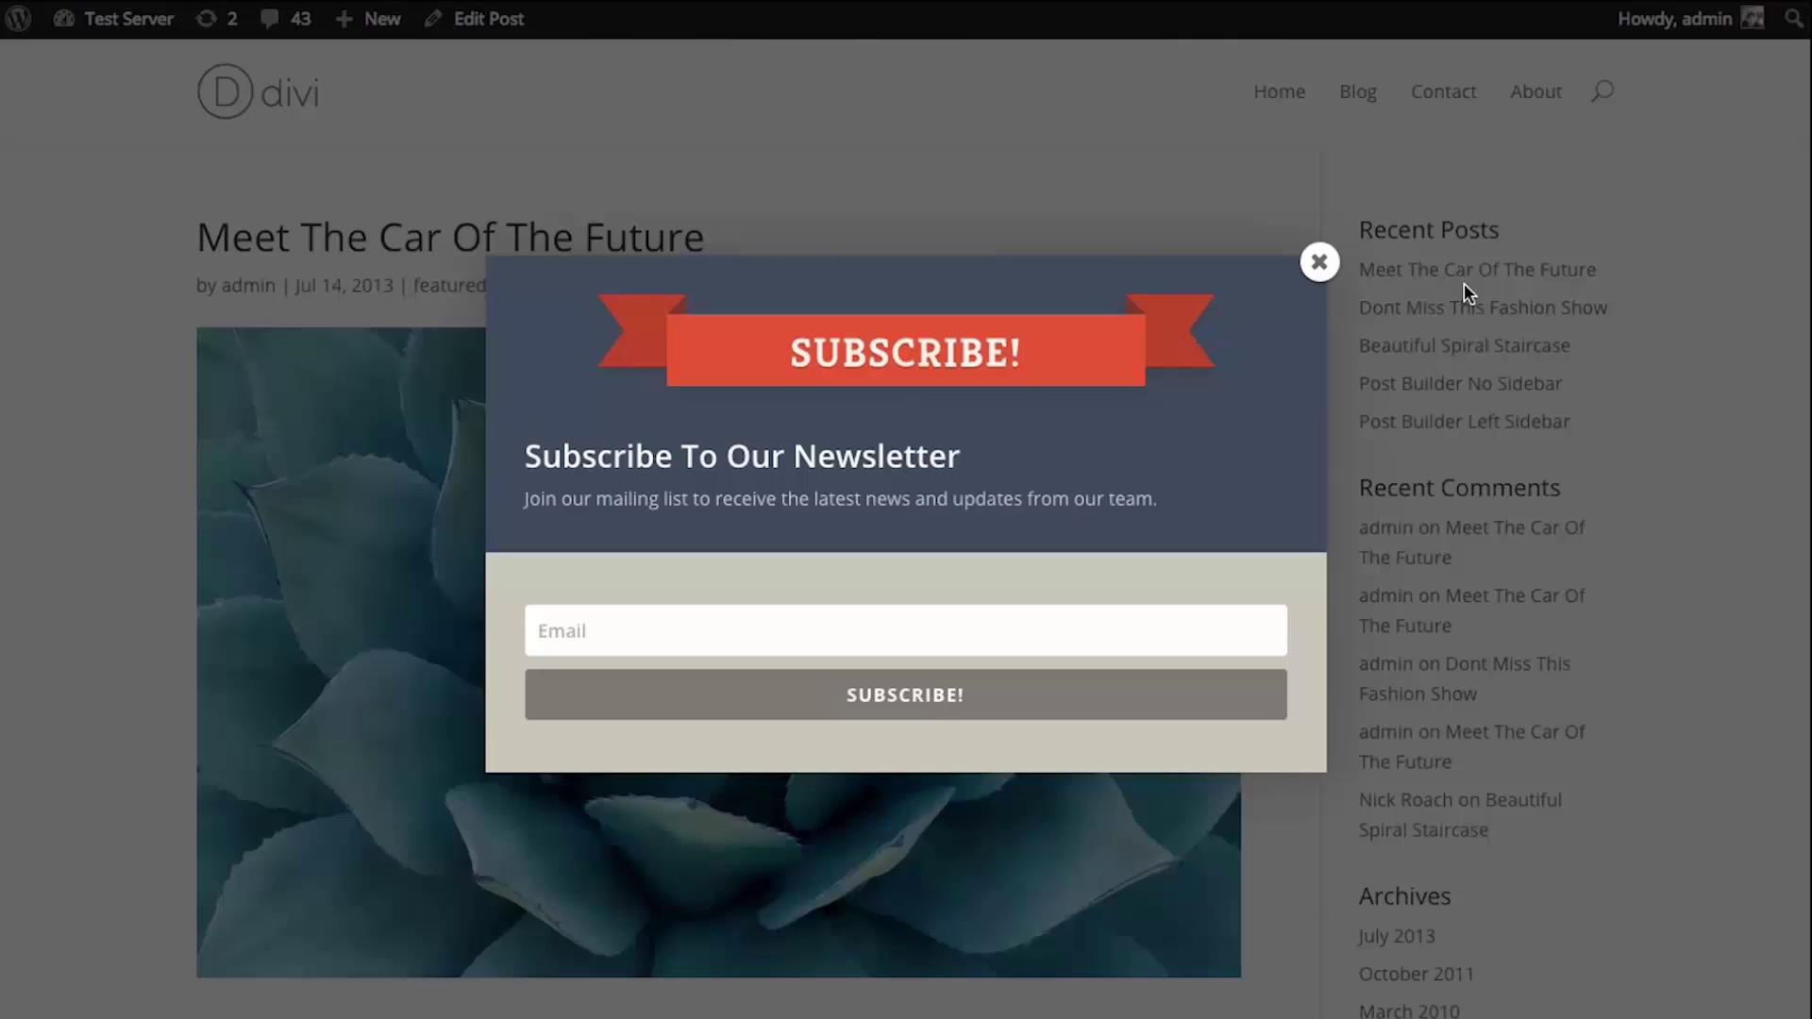
pyautogui.click(1319, 262)
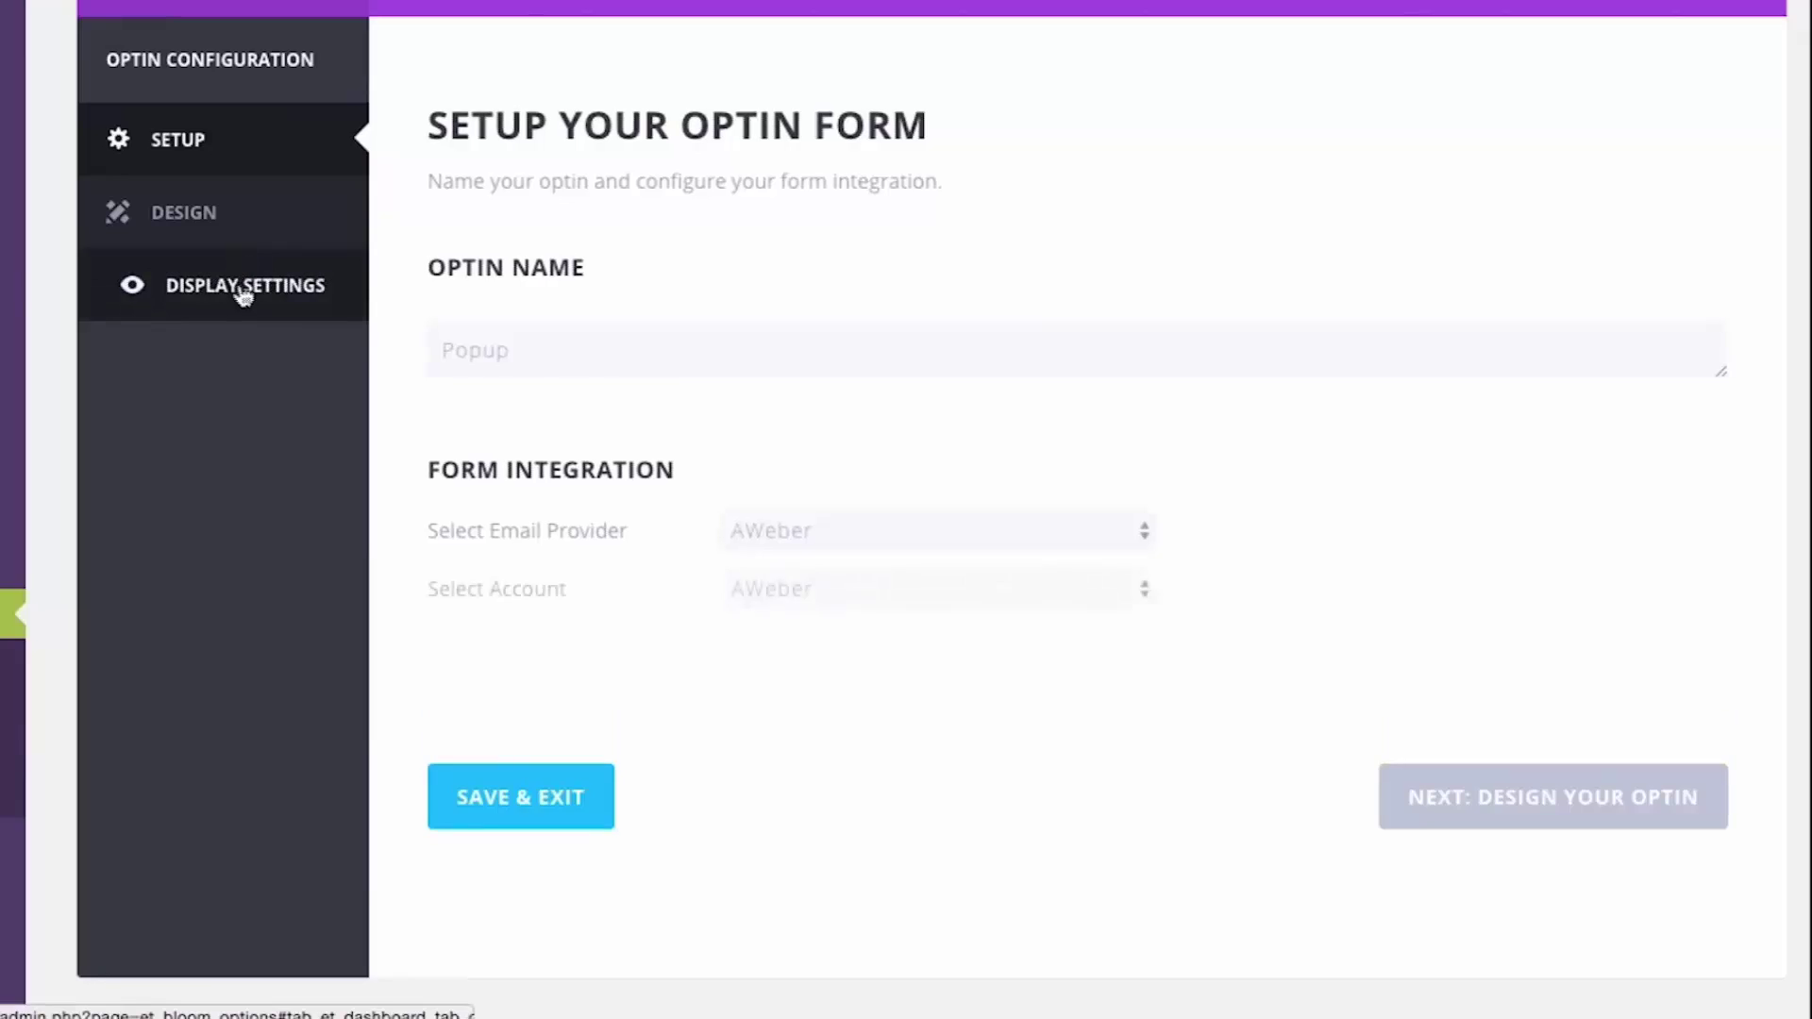
# Replace the Popup optin's commenting trigger with Trigger After Scrolling, and save and exit
pyautogui.click(248, 291)
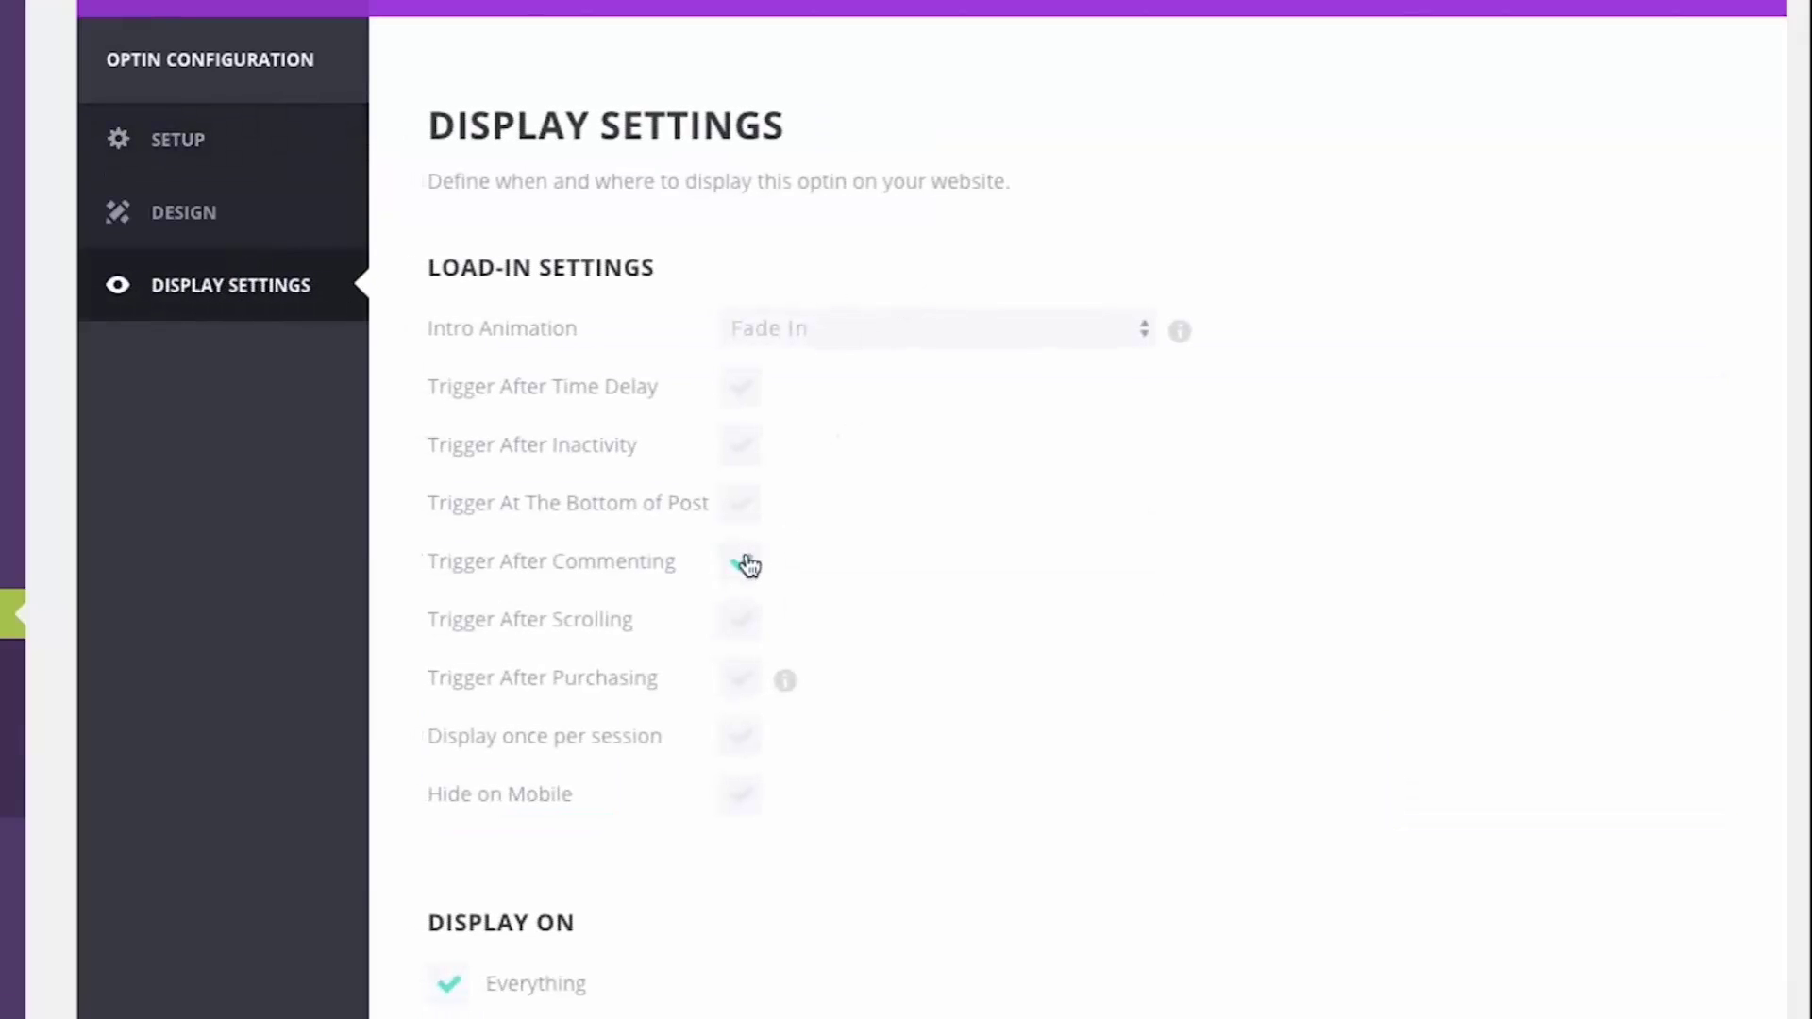
pyautogui.click(741, 619)
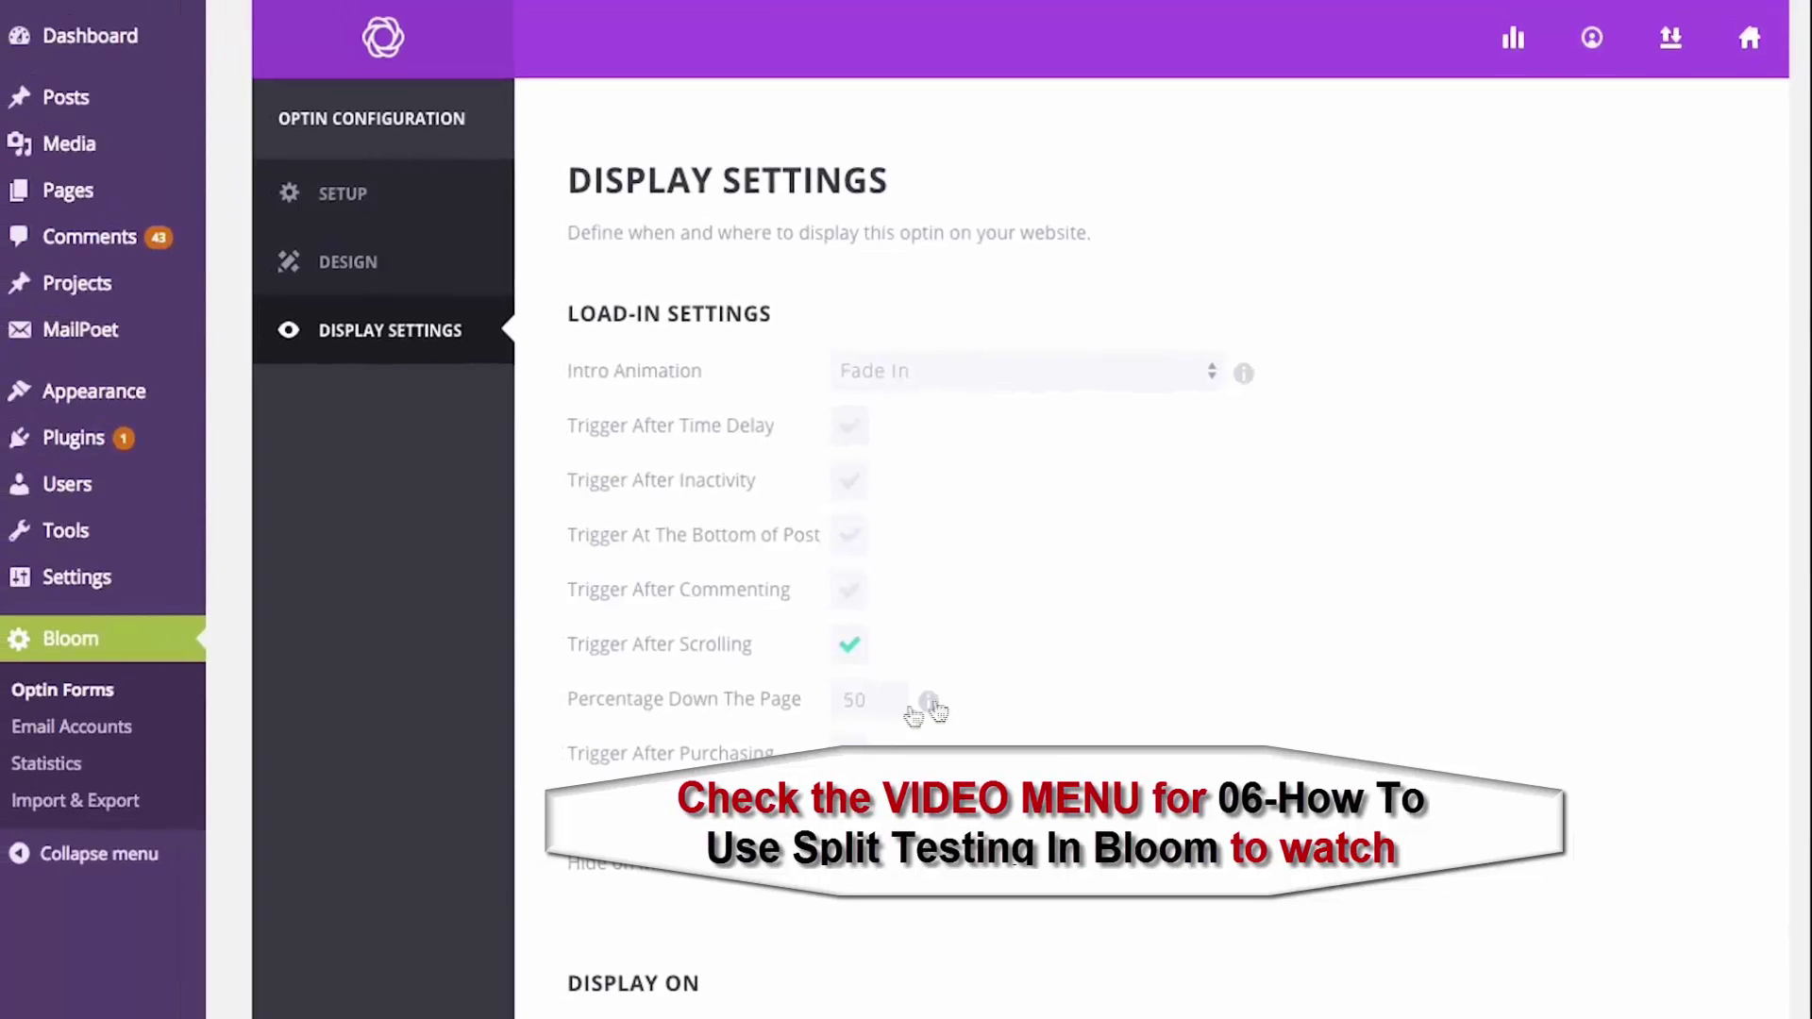
pyautogui.scroll(-3, 1160, 651)
pyautogui.scroll(-5, 1173, 663)
pyautogui.click(615, 695)
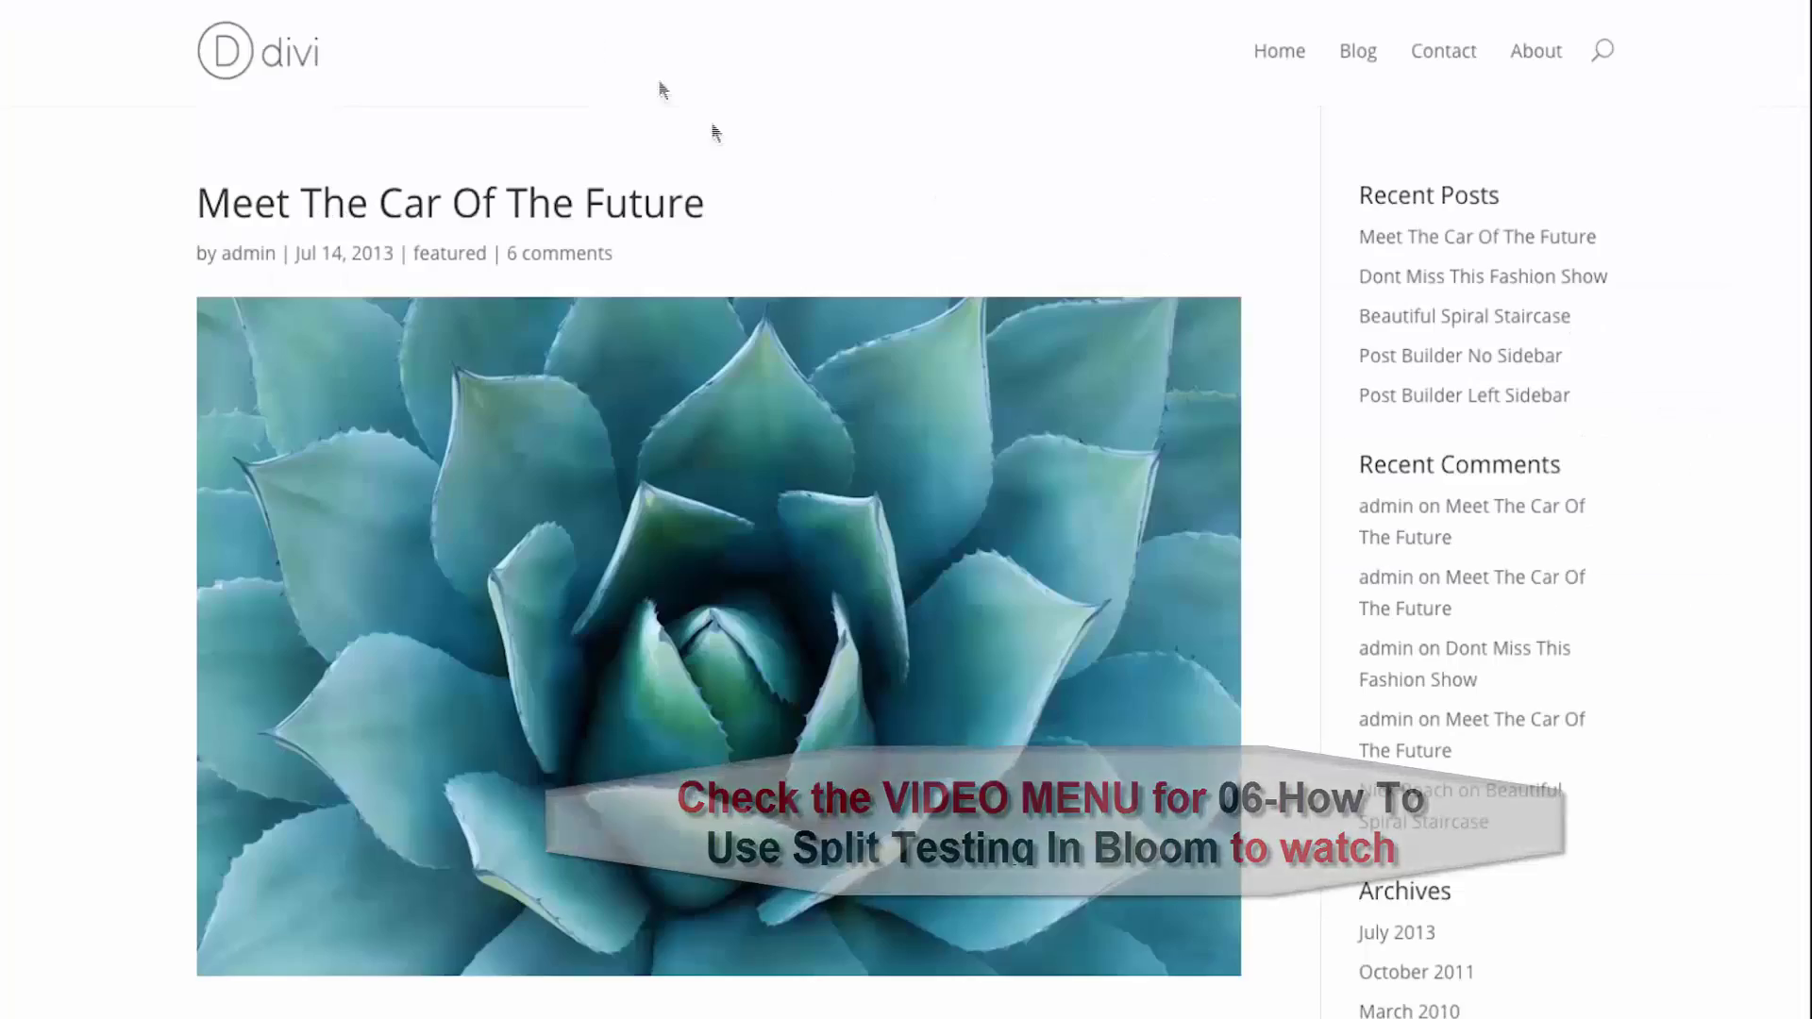
# Test the scrolling trigger by scrolling down the site's homepage until the popup loads, and close it
pyautogui.click(216, 59)
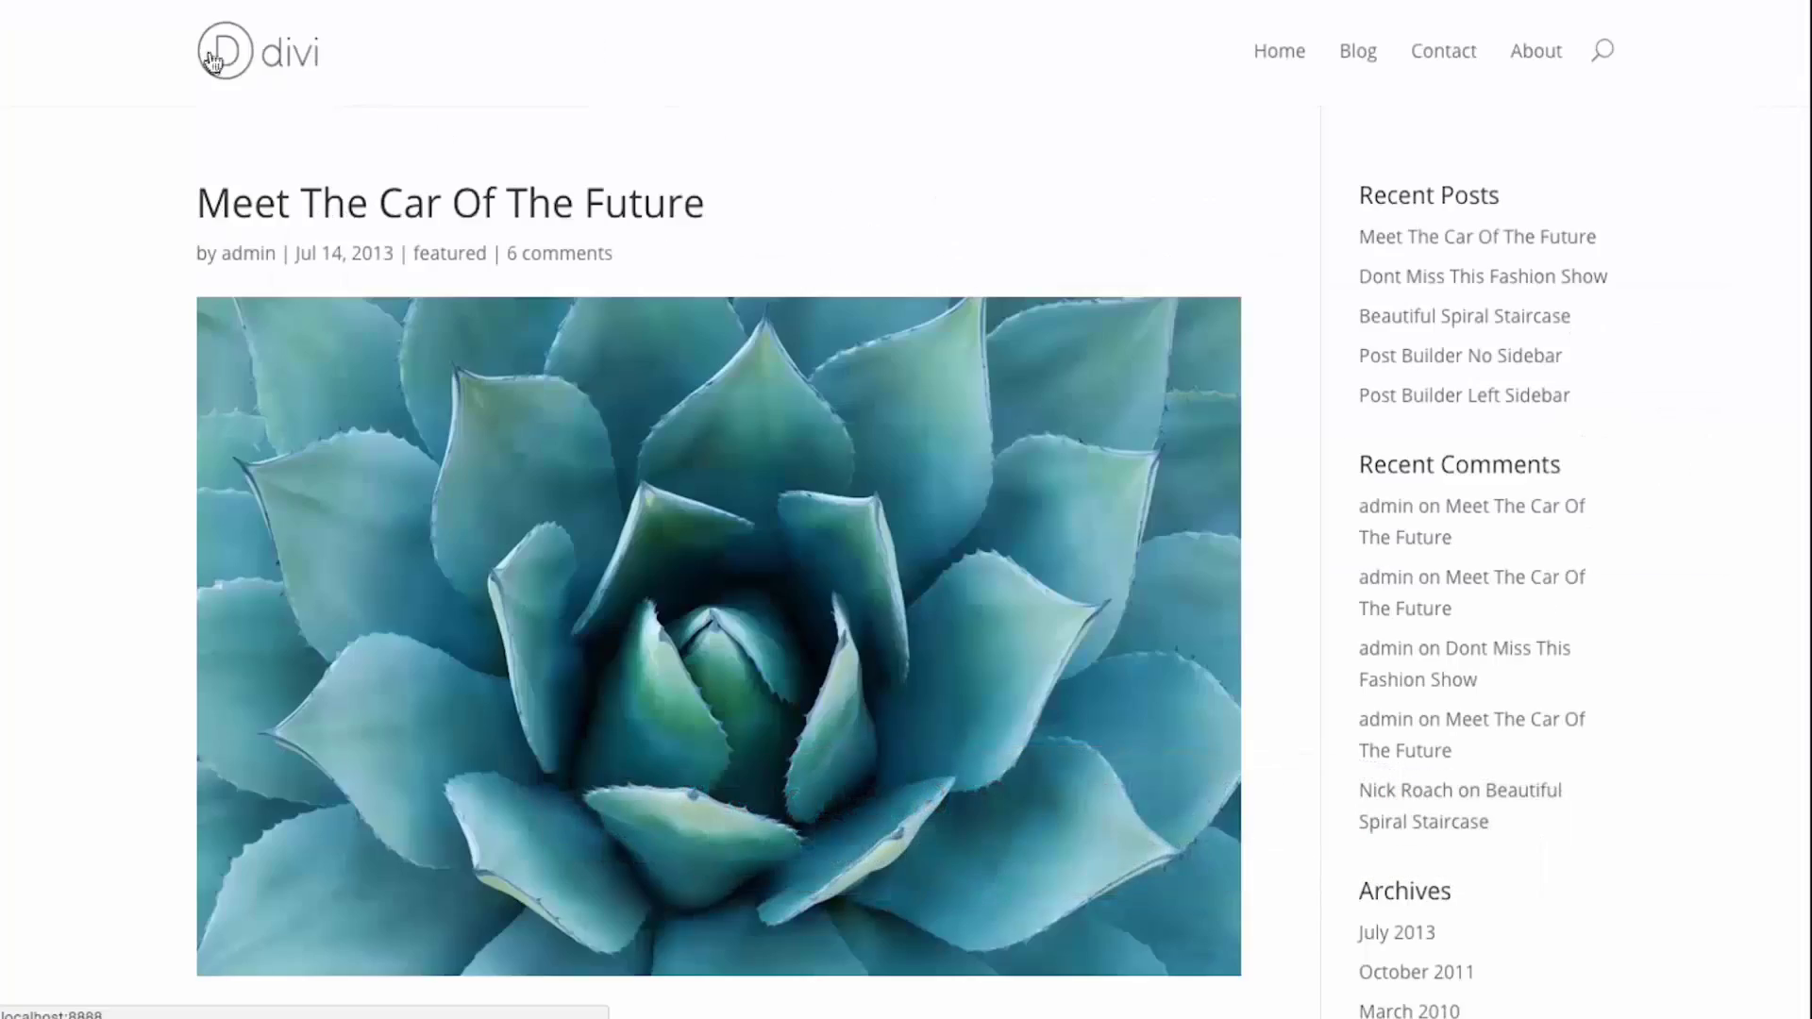
pyautogui.scroll(-15, 726, 245)
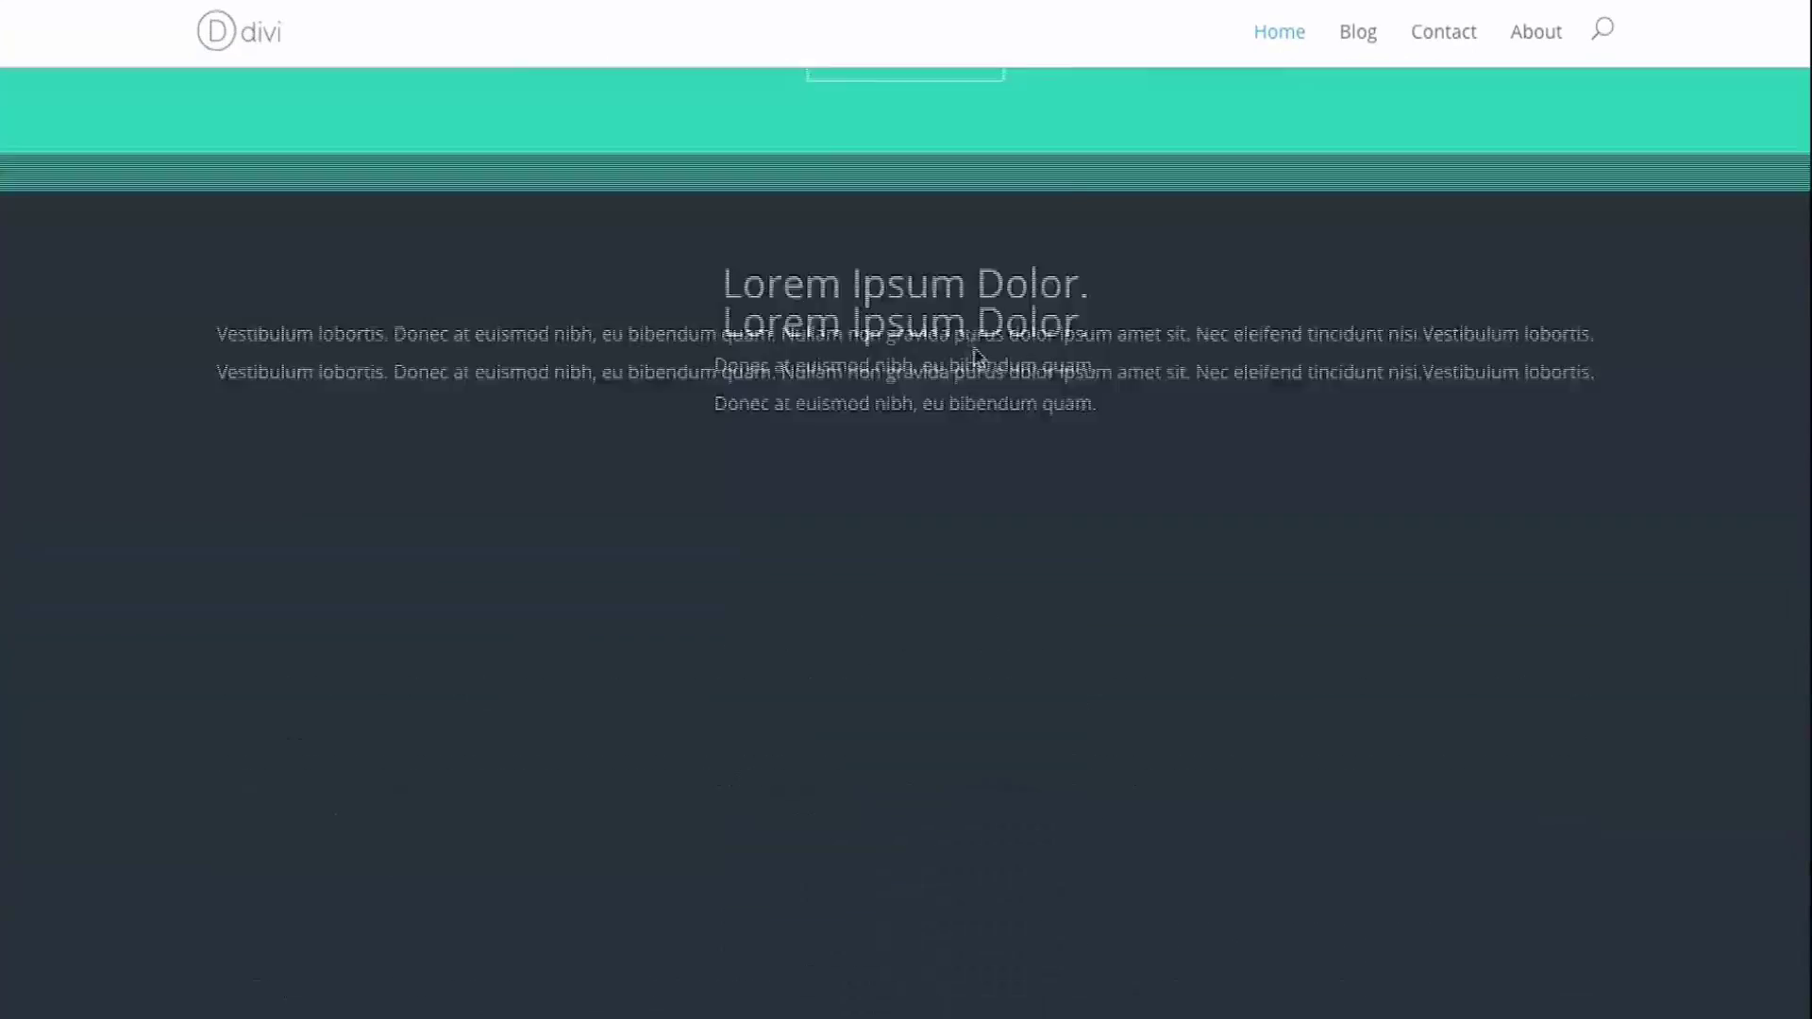
pyautogui.scroll(-9, 949, 328)
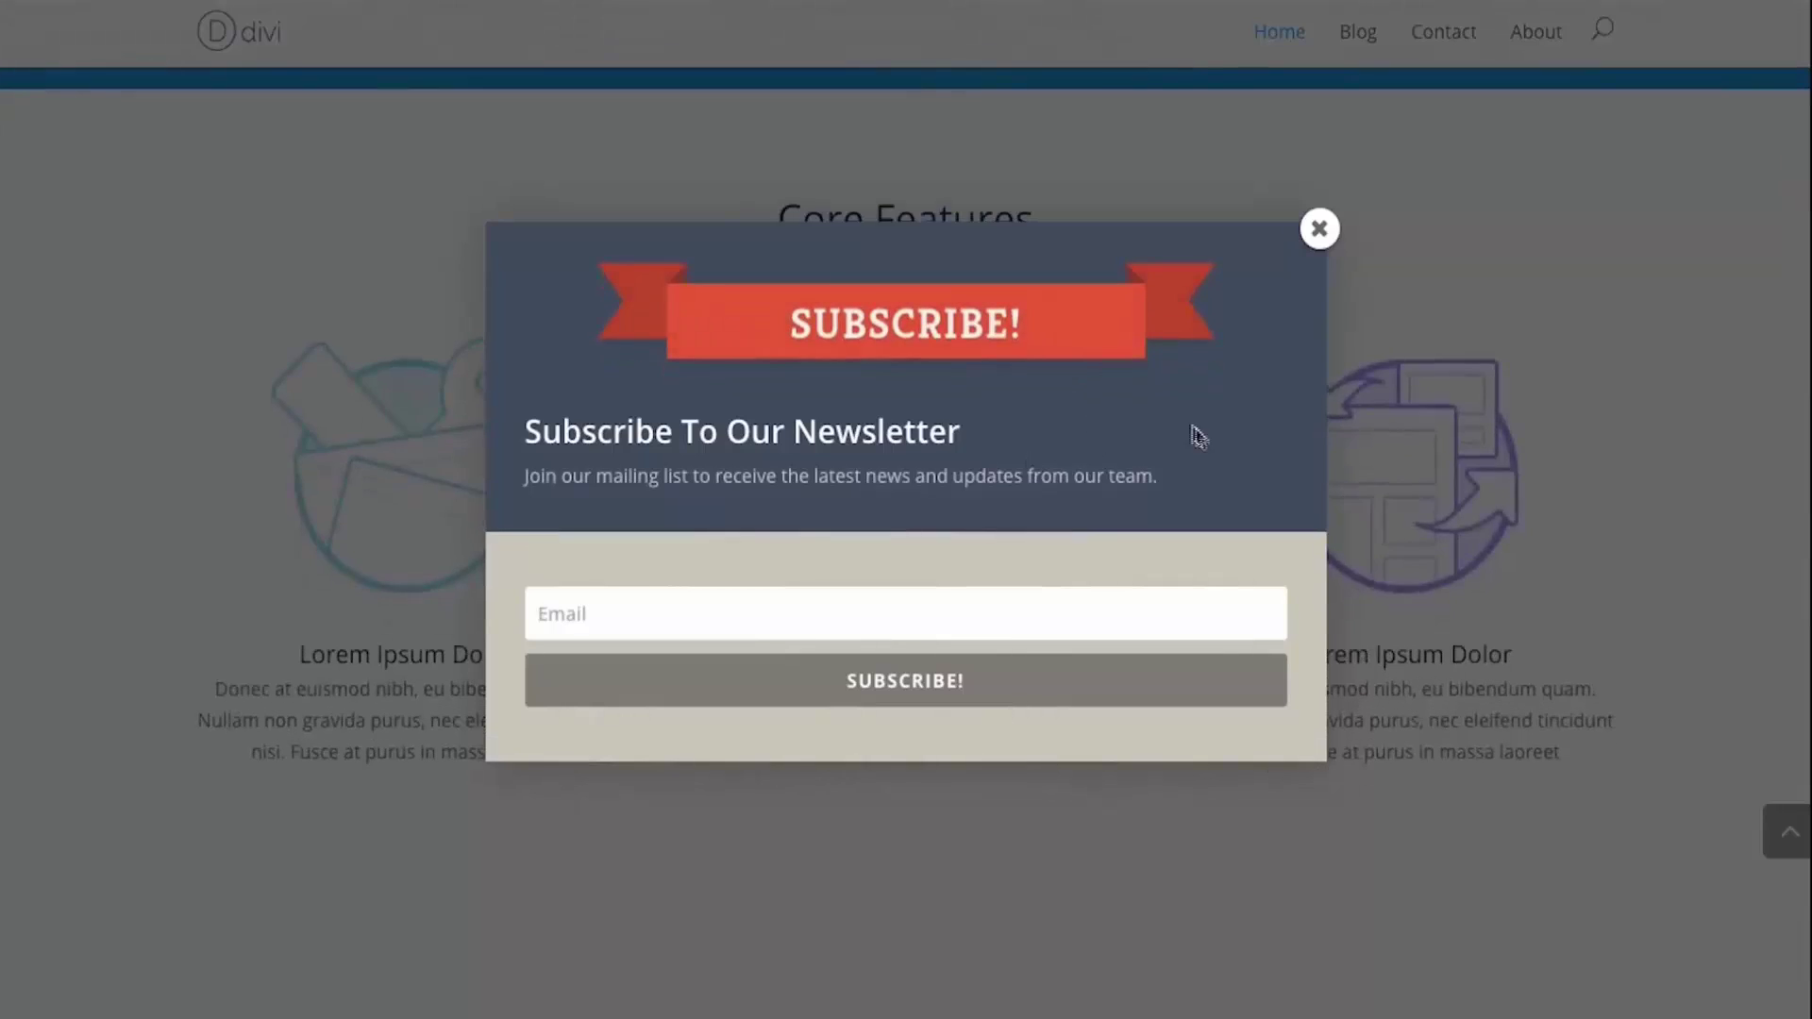
pyautogui.scroll(10, 1170, 423)
pyautogui.scroll(-5, 1000, 404)
pyautogui.scroll(3, 1132, 378)
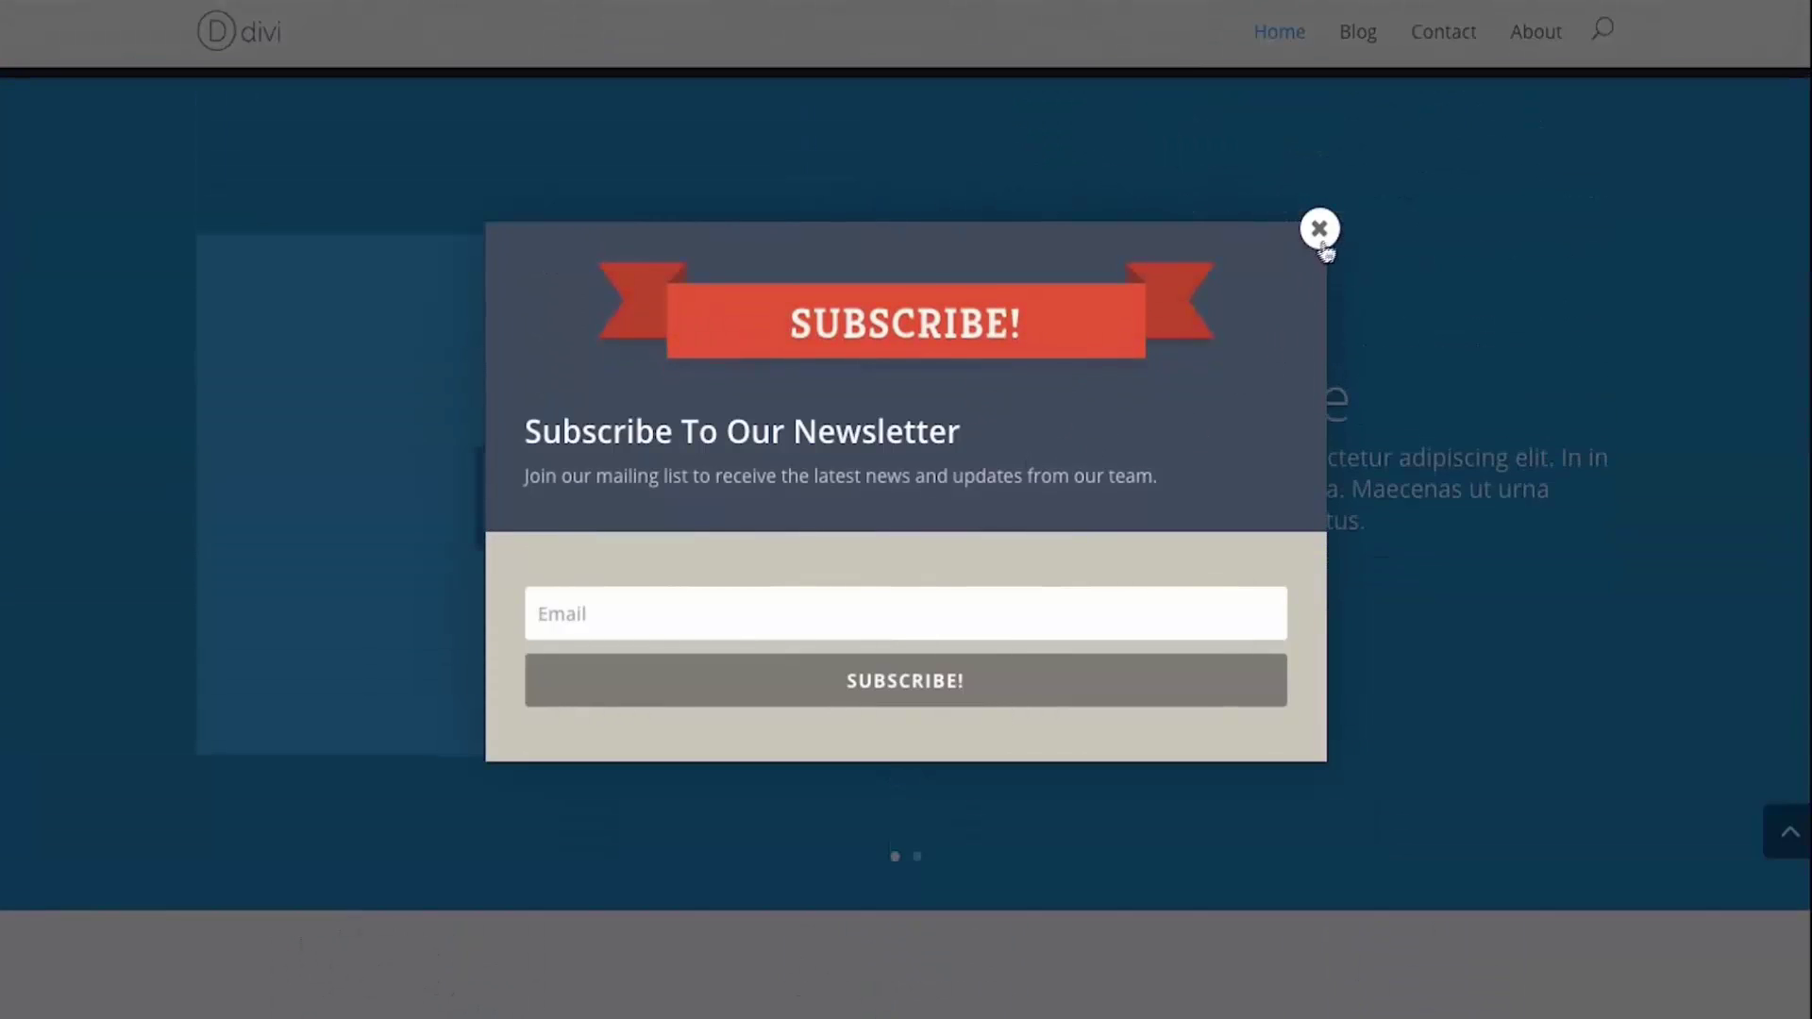
pyautogui.click(1319, 229)
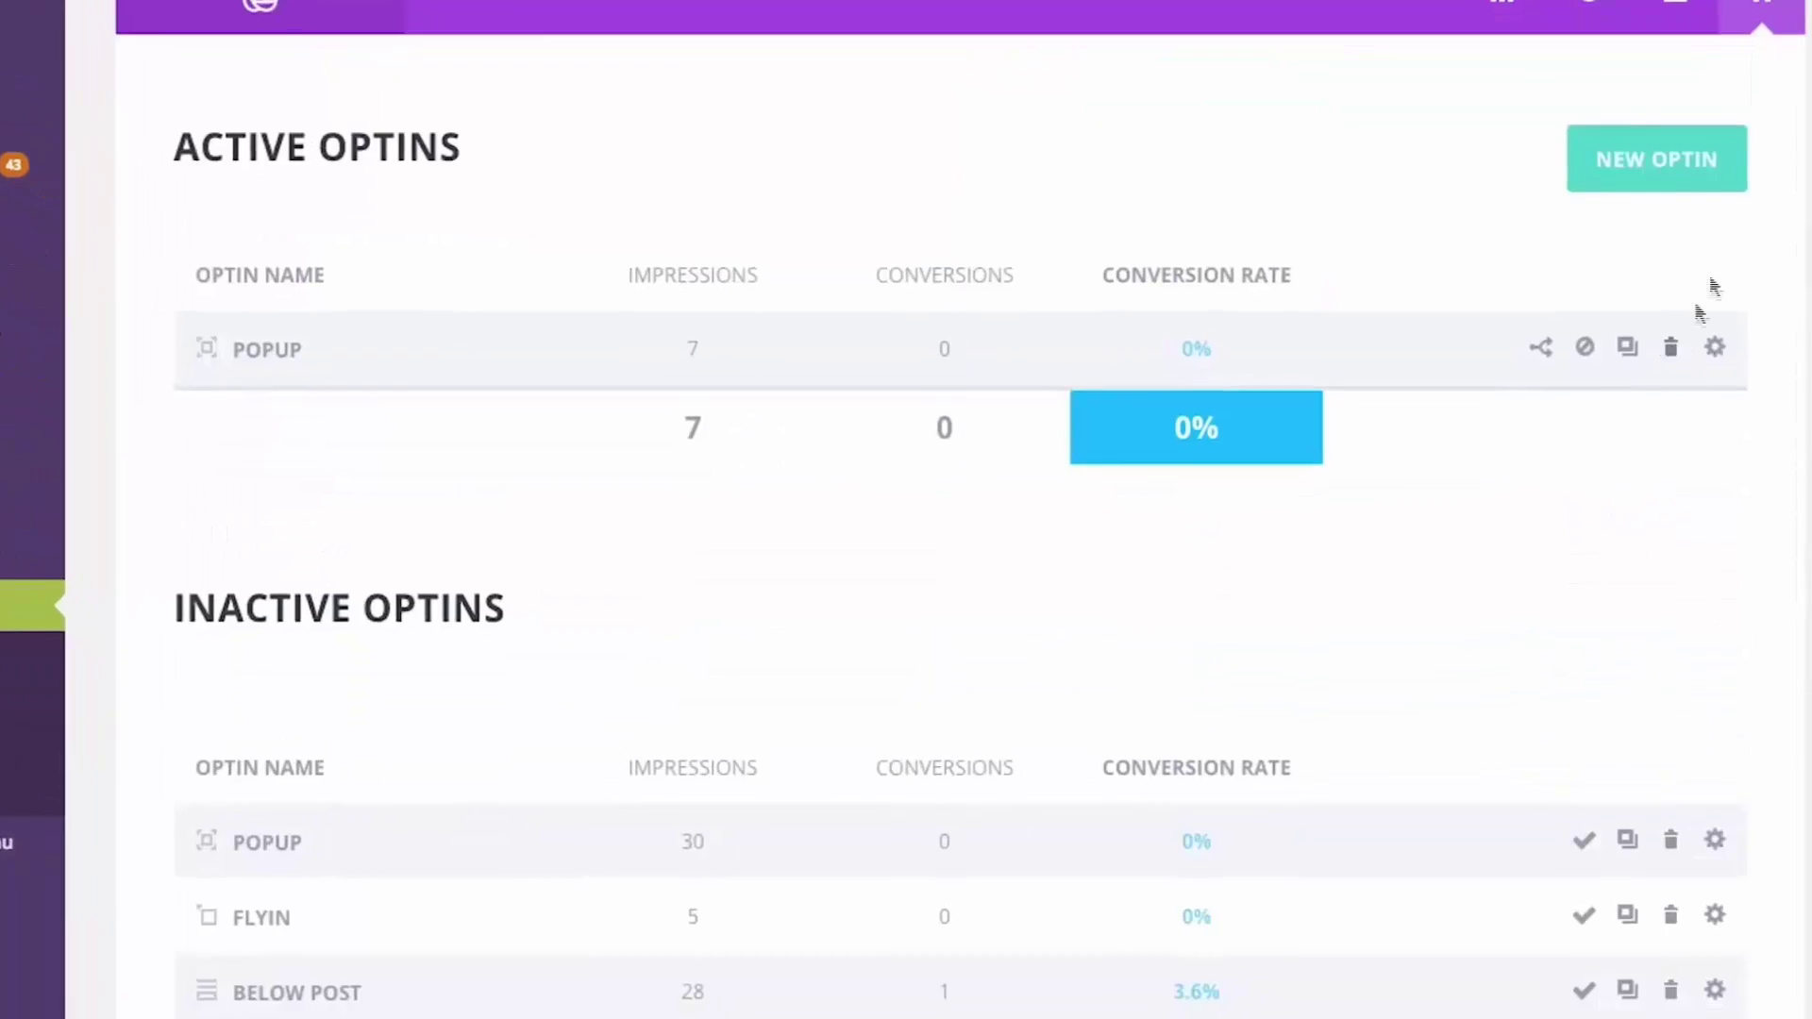
# Replace the active Popup optin's scrolling trigger with Trigger After Purchasing
pyautogui.click(1714, 346)
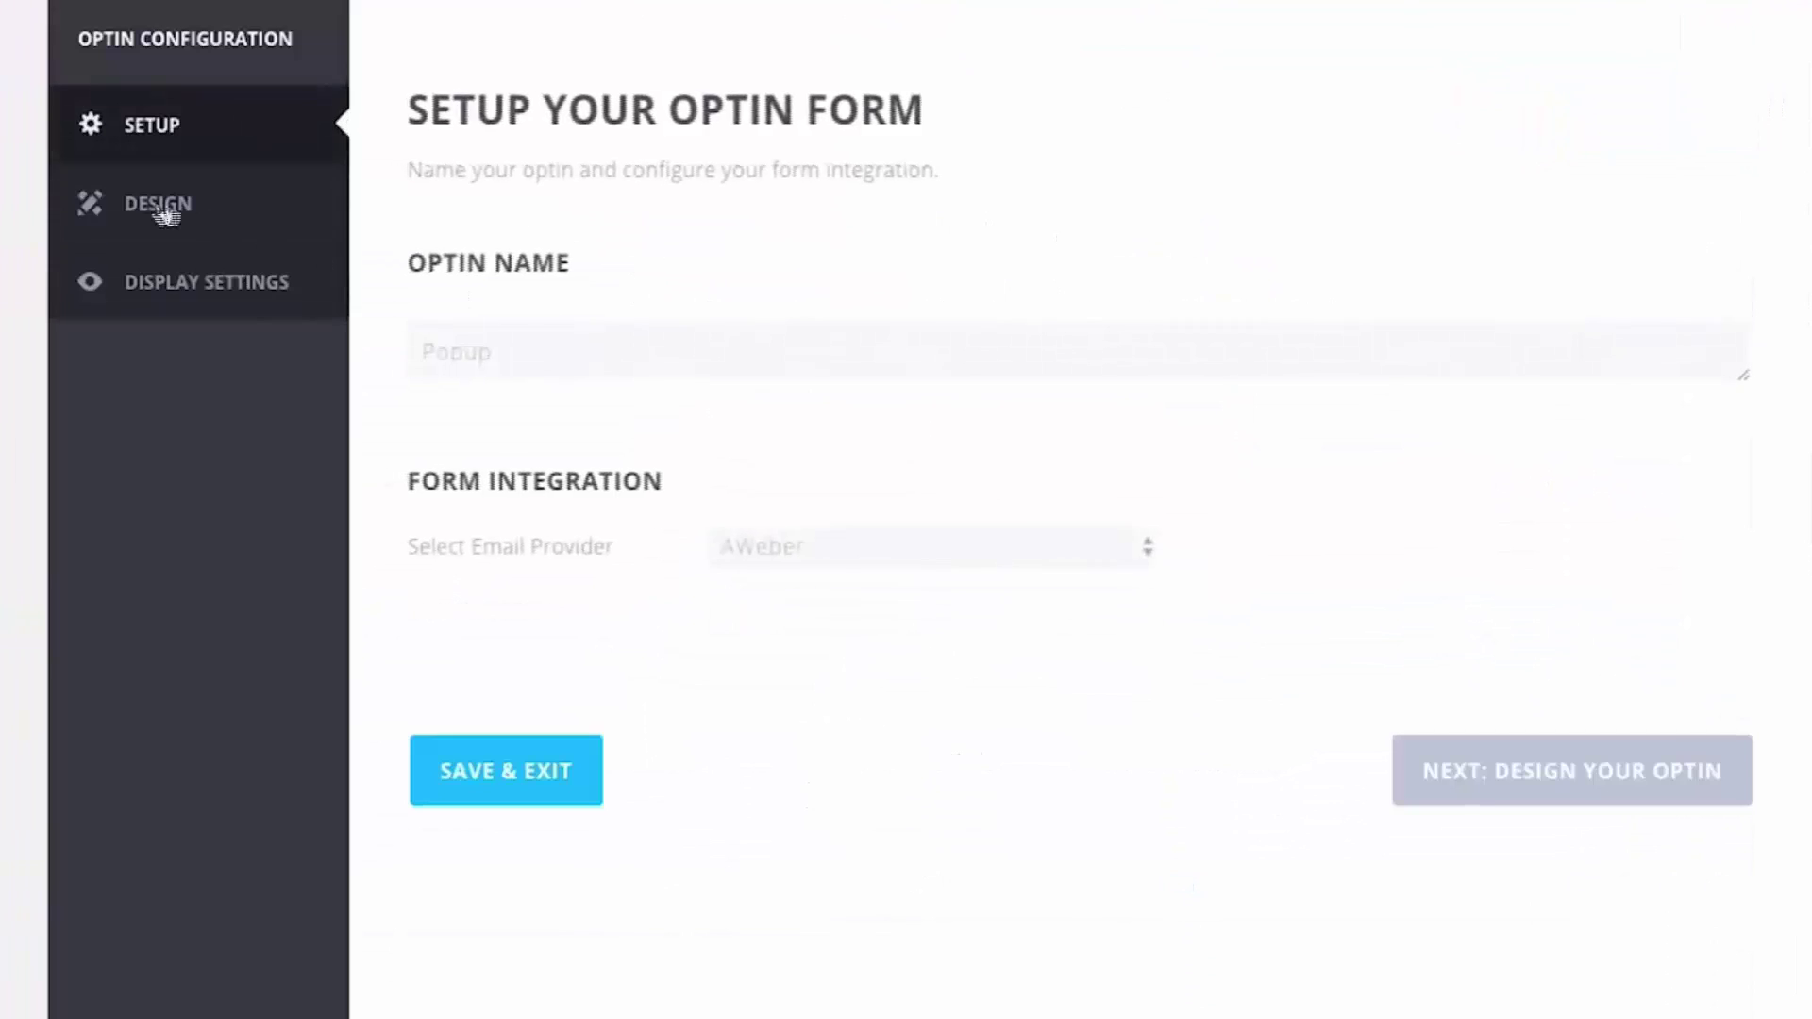
pyautogui.click(259, 277)
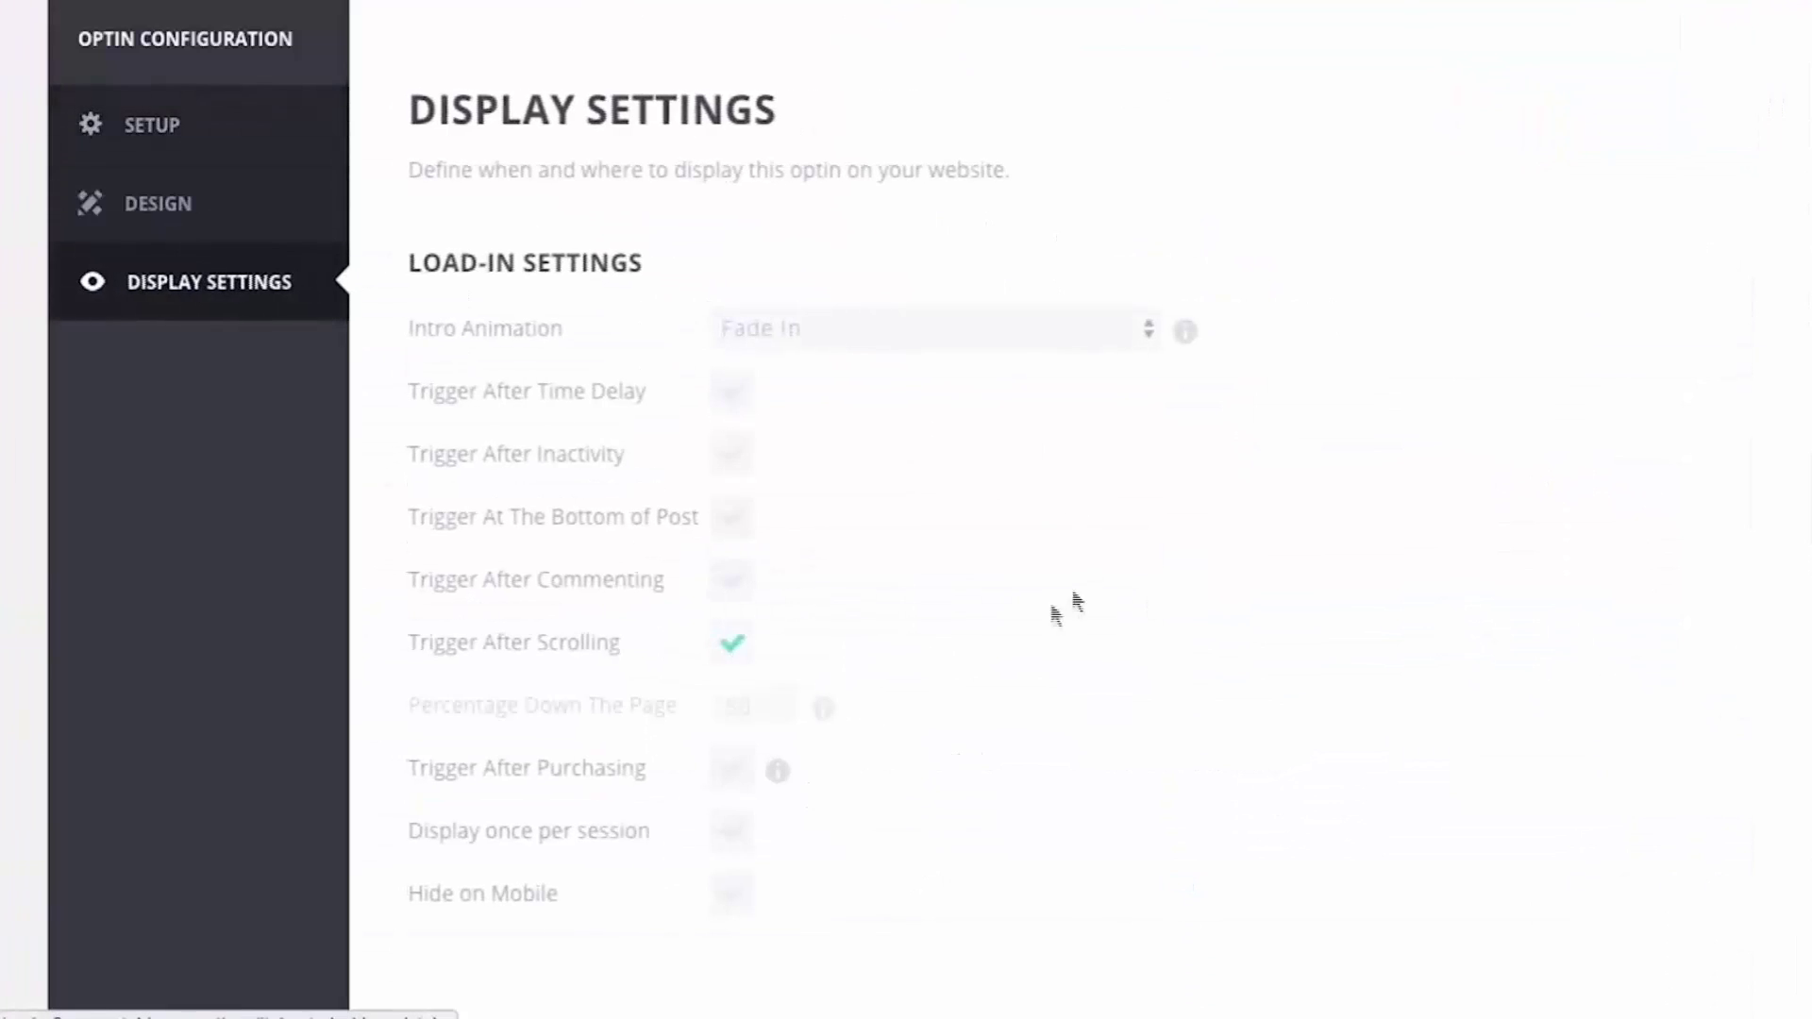
pyautogui.click(738, 643)
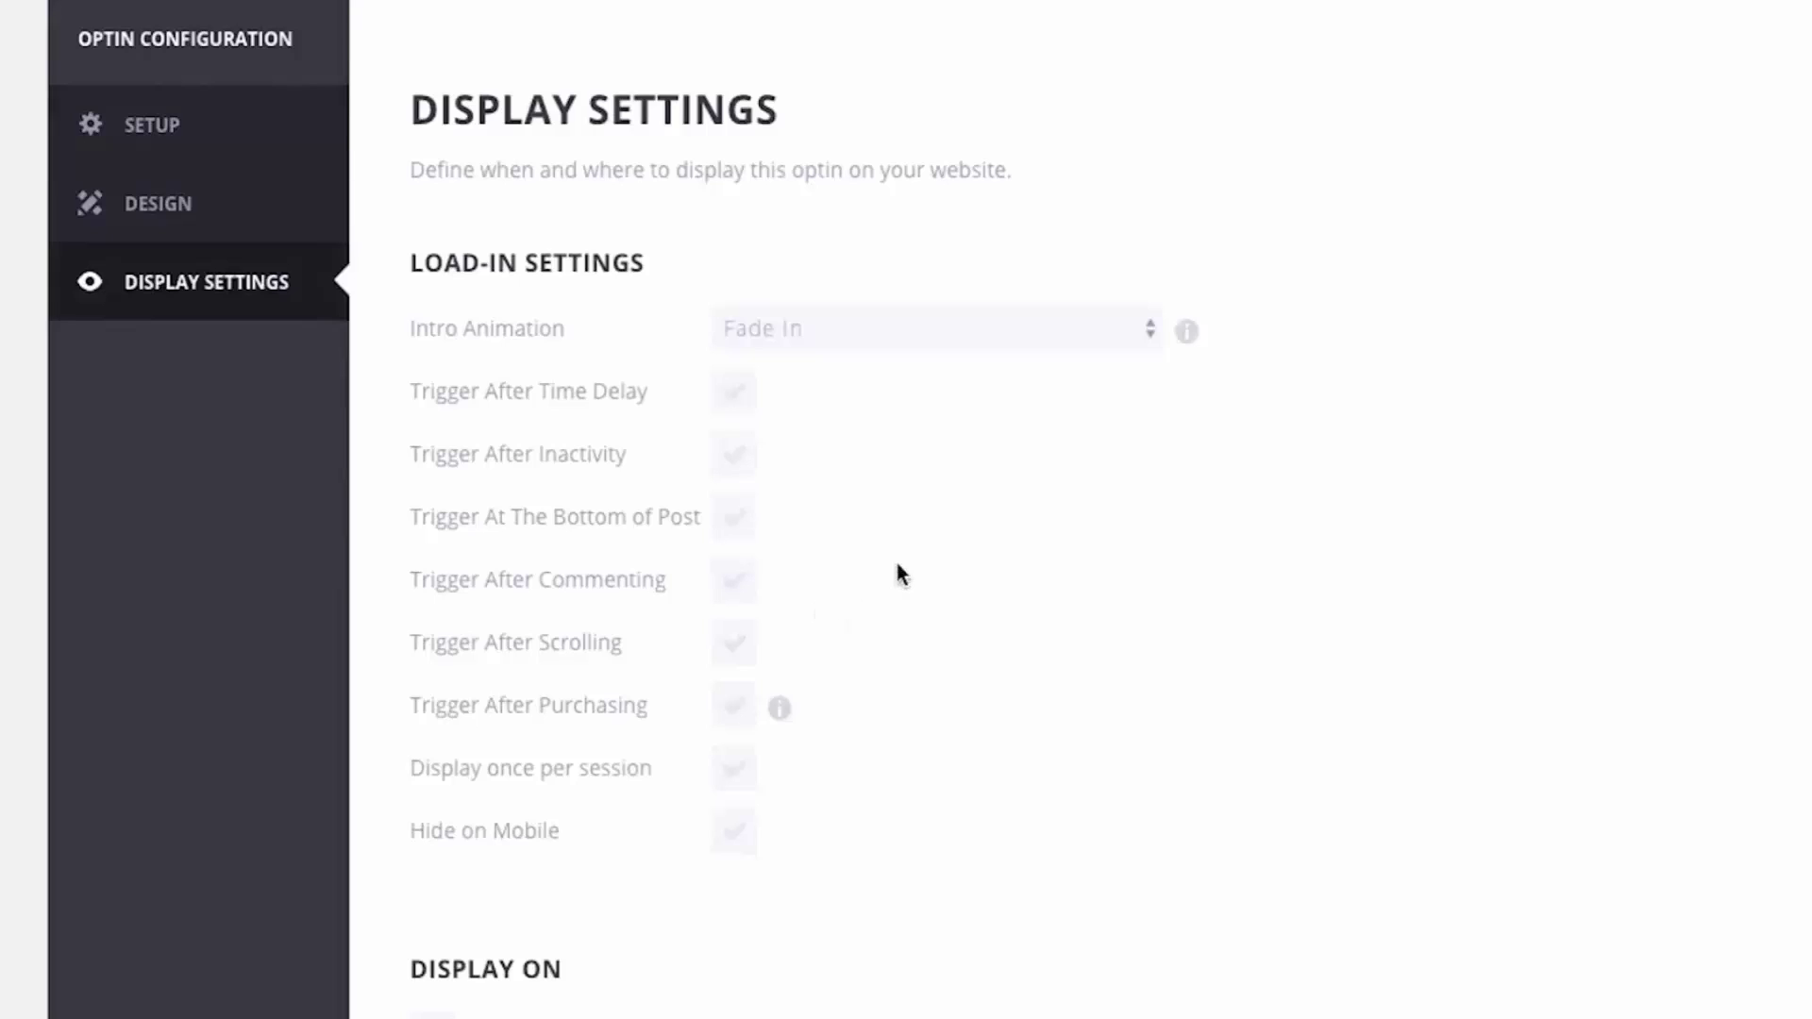
pyautogui.click(733, 713)
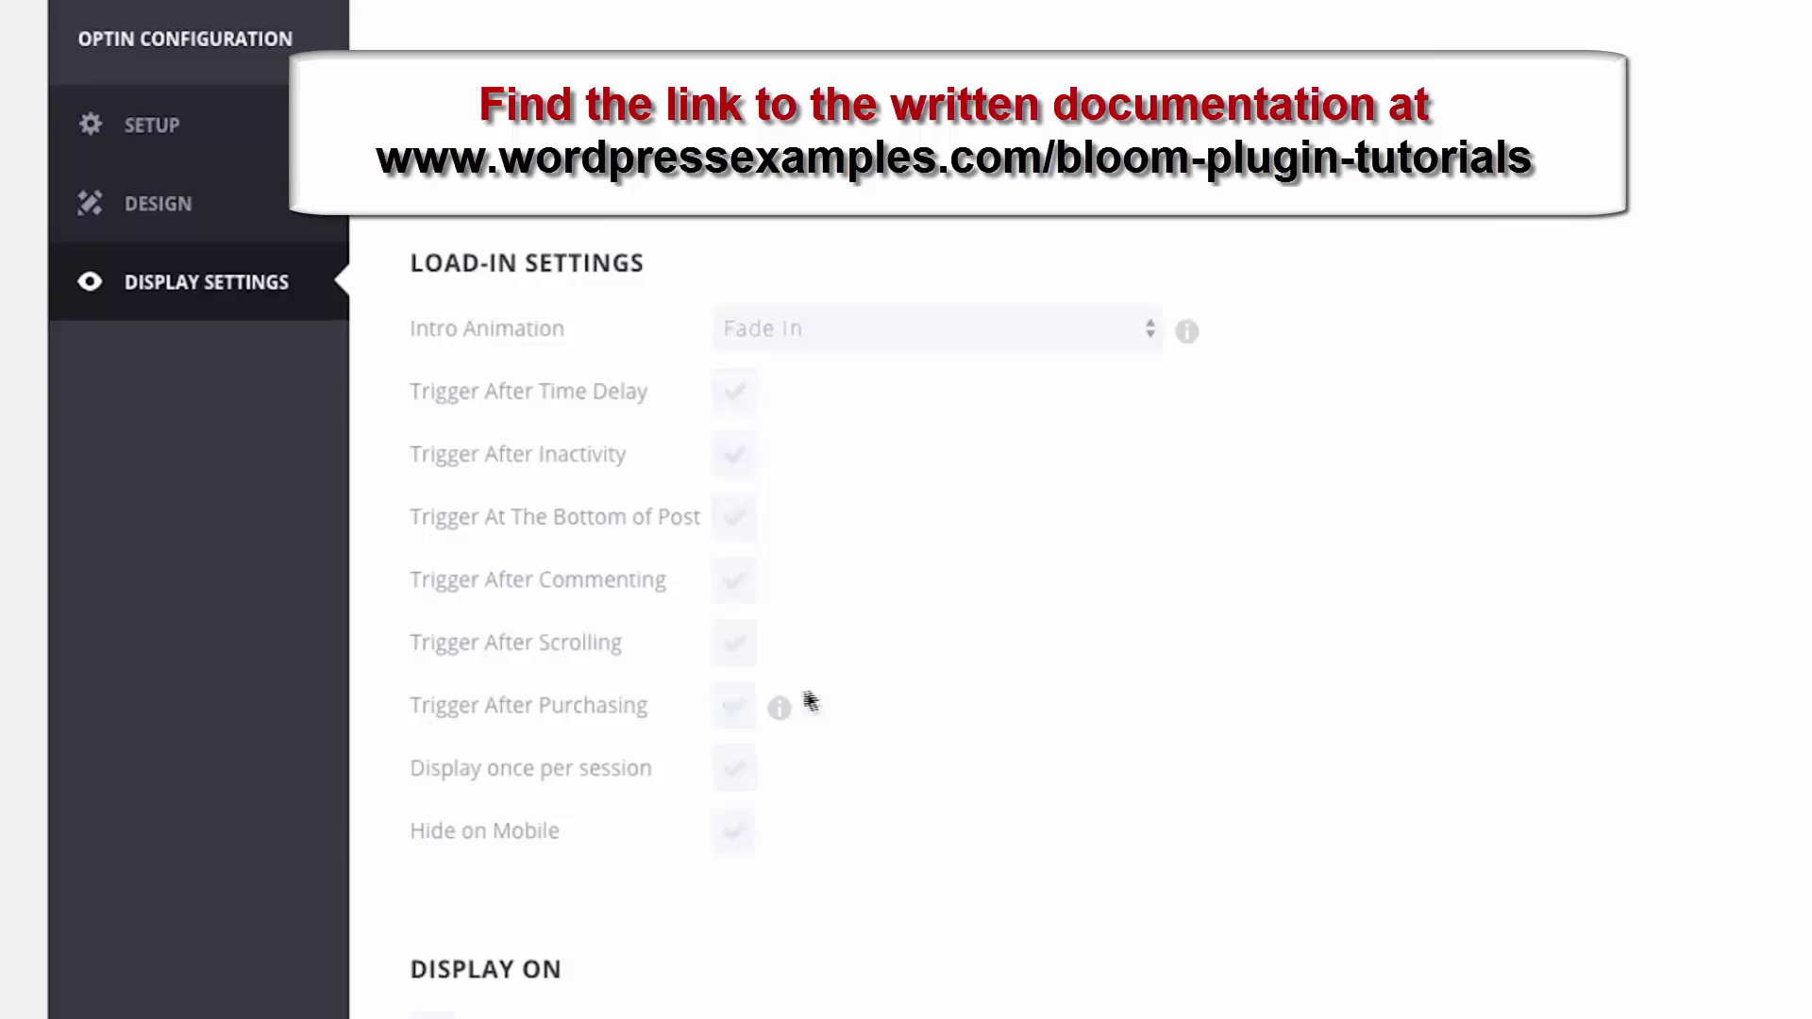
pyautogui.click(734, 708)
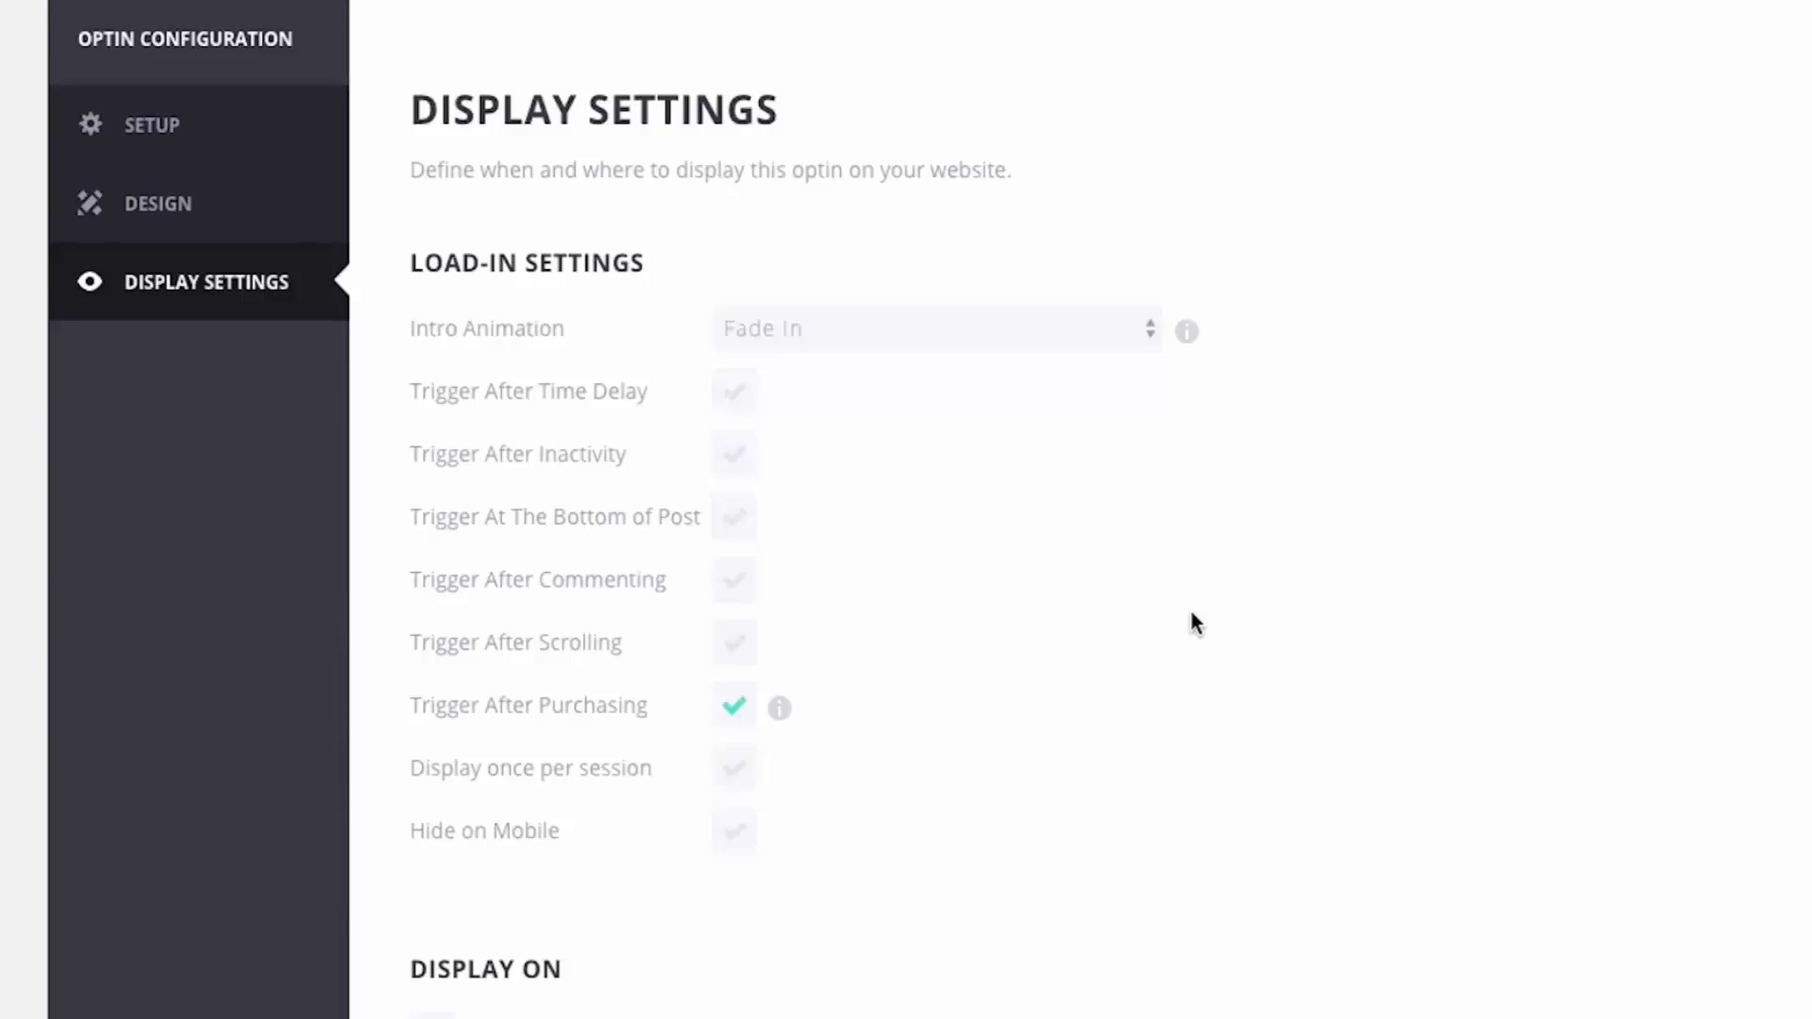
# Rename the optin as Popup Sales Pitch, look through the available email lists, and save and exit
pyautogui.click(194, 143)
pyautogui.click(563, 337)
pyautogui.doubleClick(562, 337)
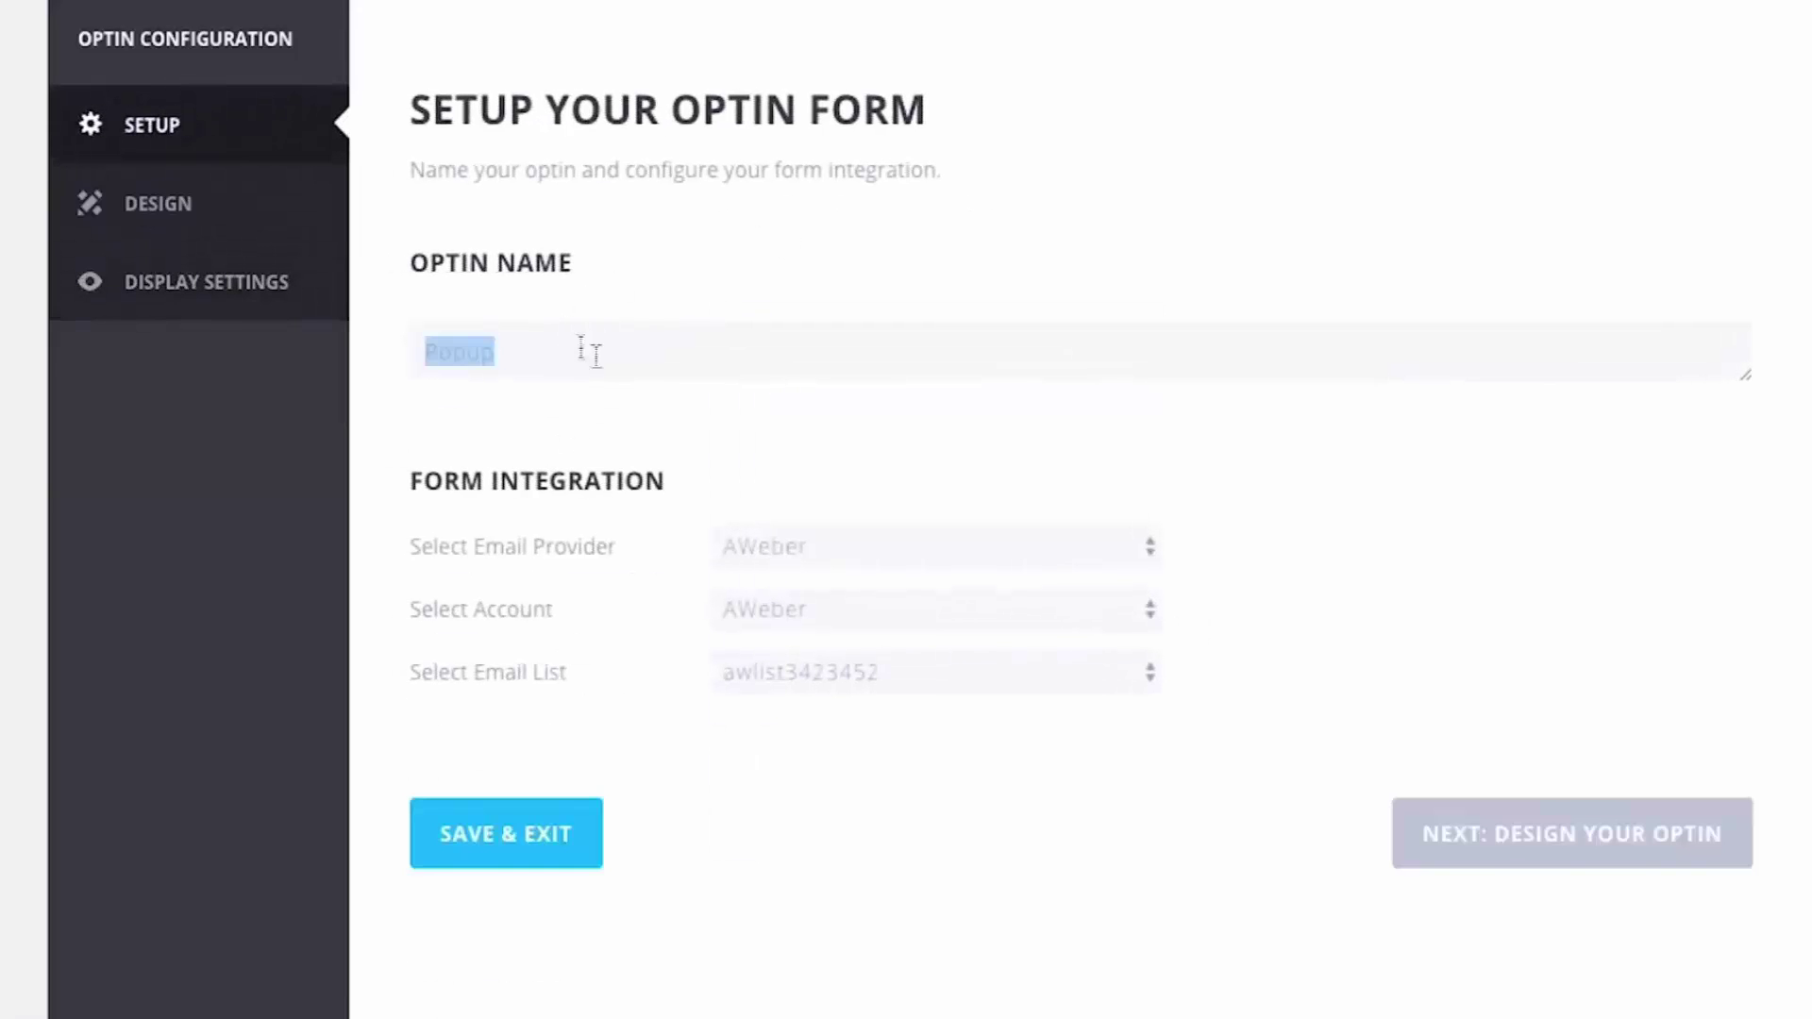
pyautogui.click(651, 377)
pyautogui.write('Sales Pitch')
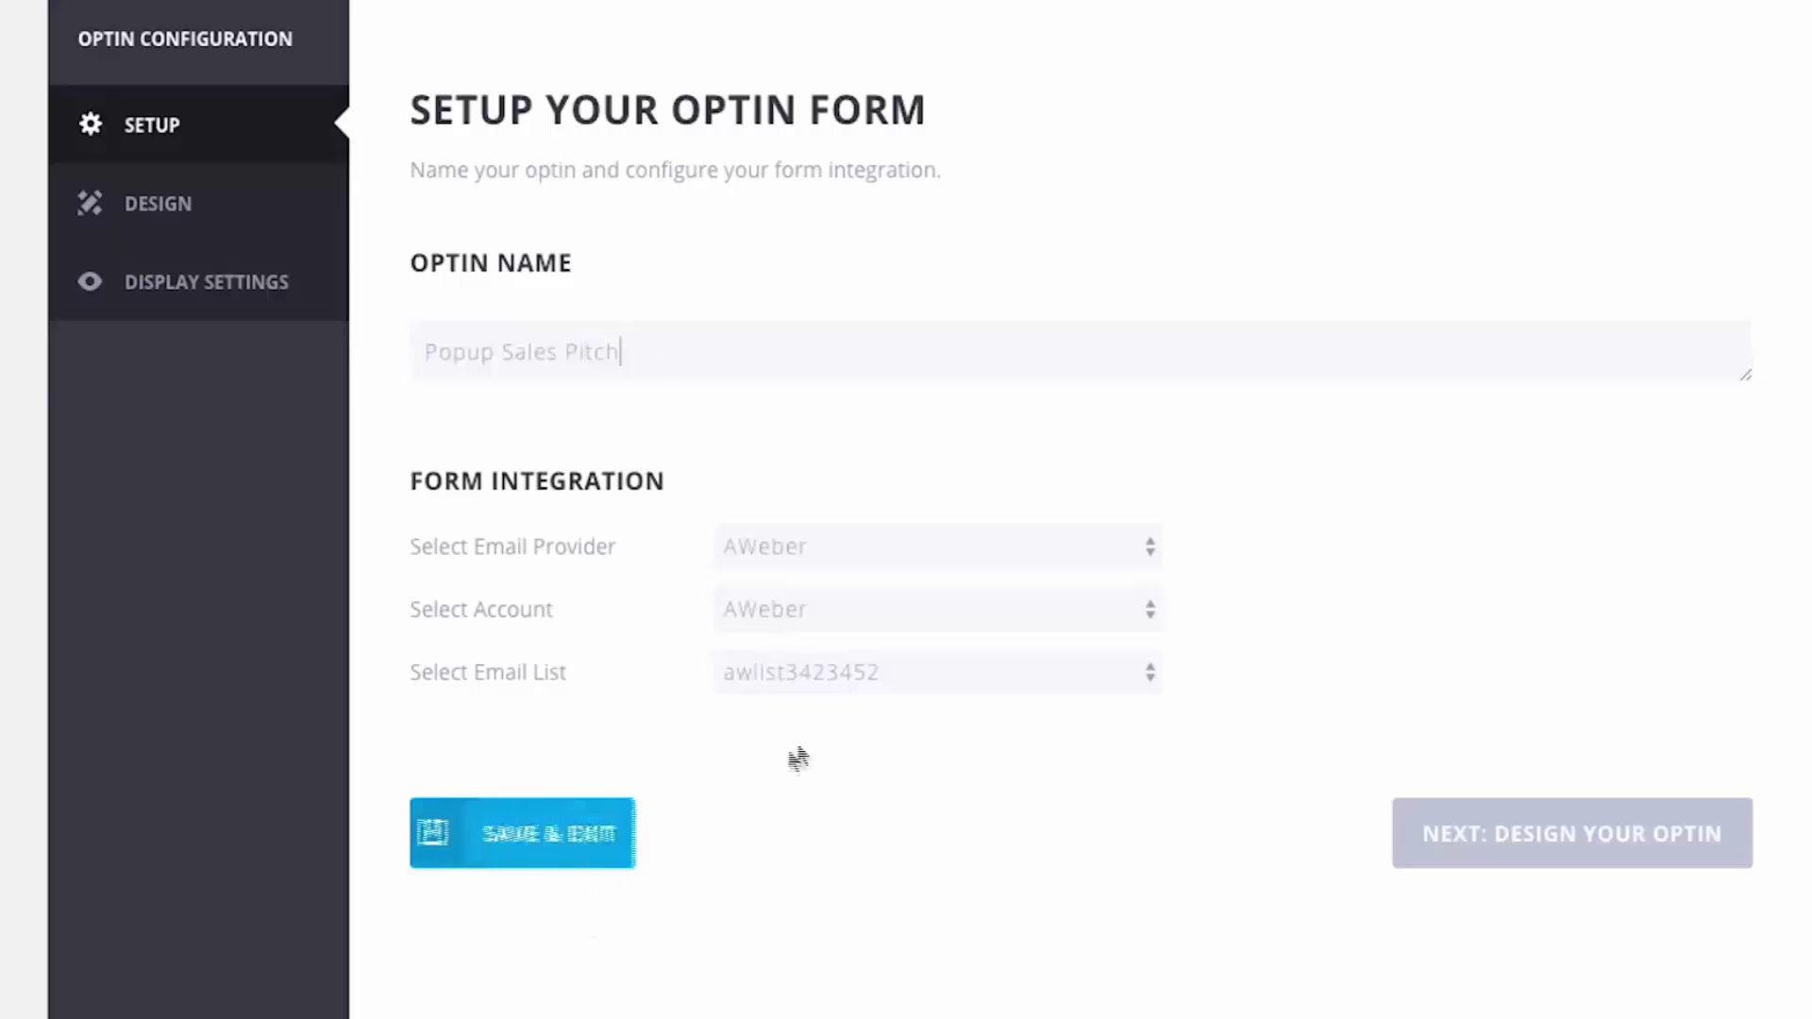
pyautogui.click(828, 676)
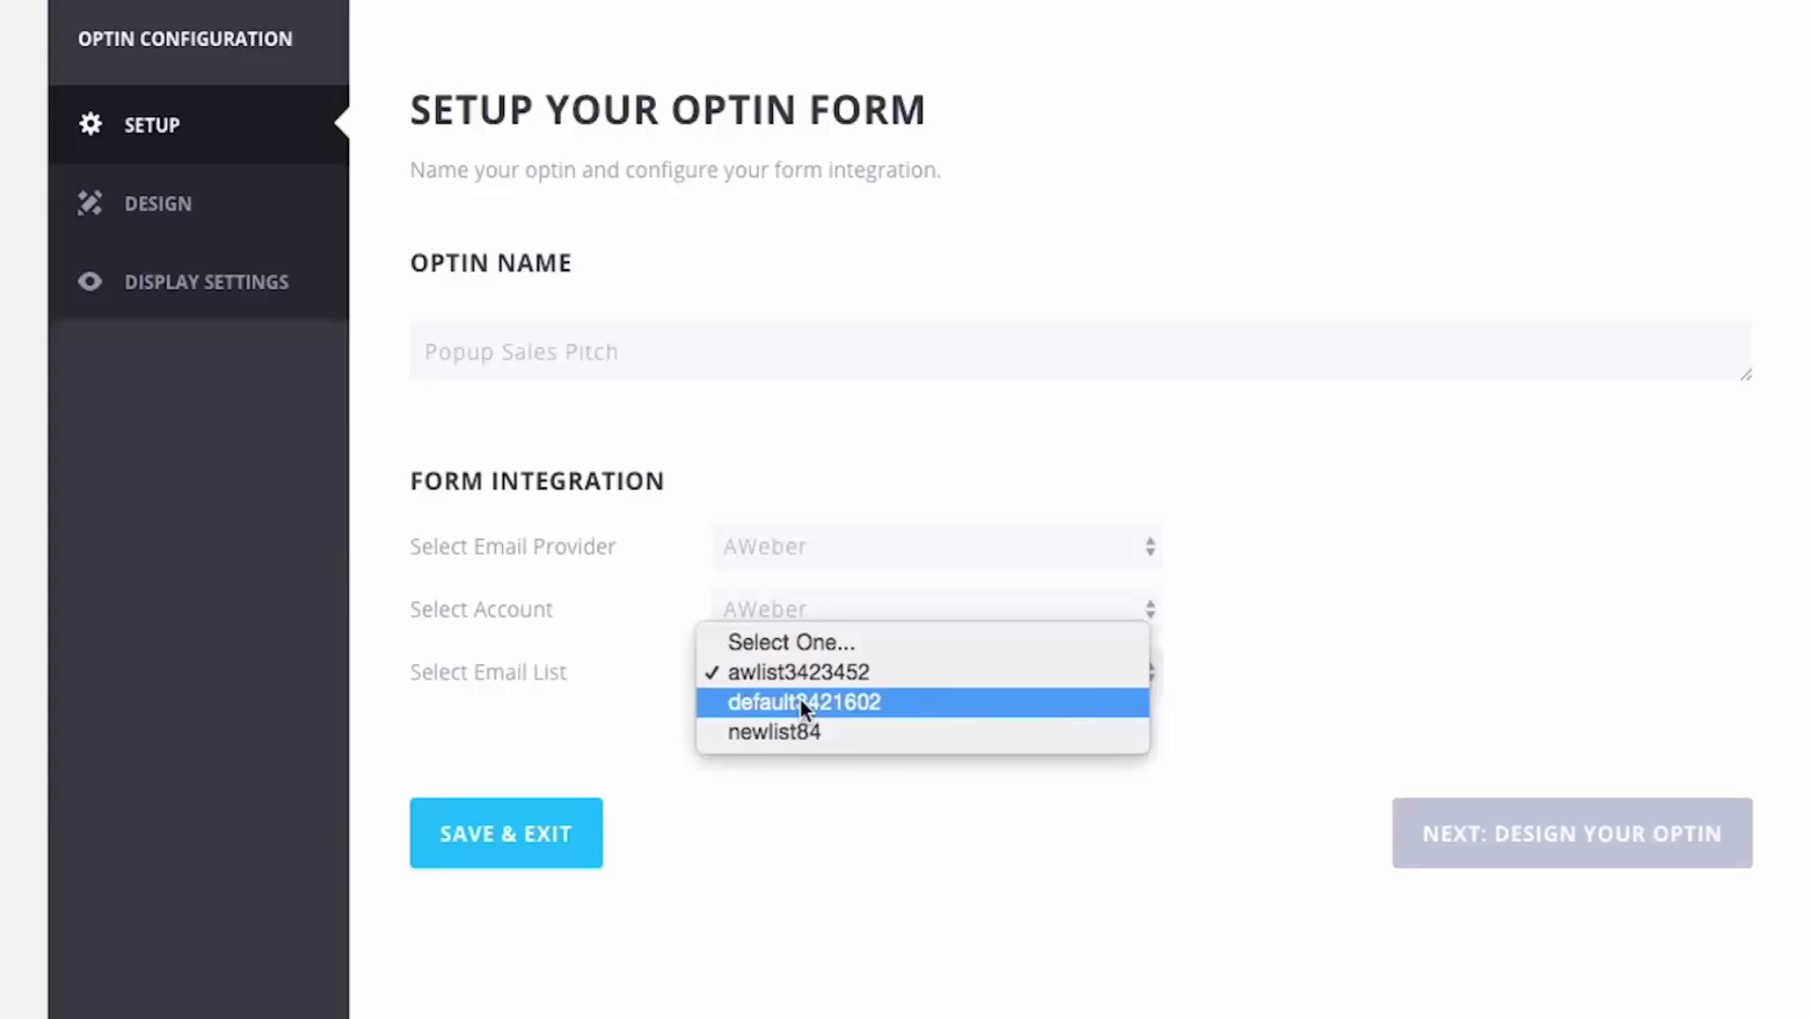
pyautogui.click(580, 857)
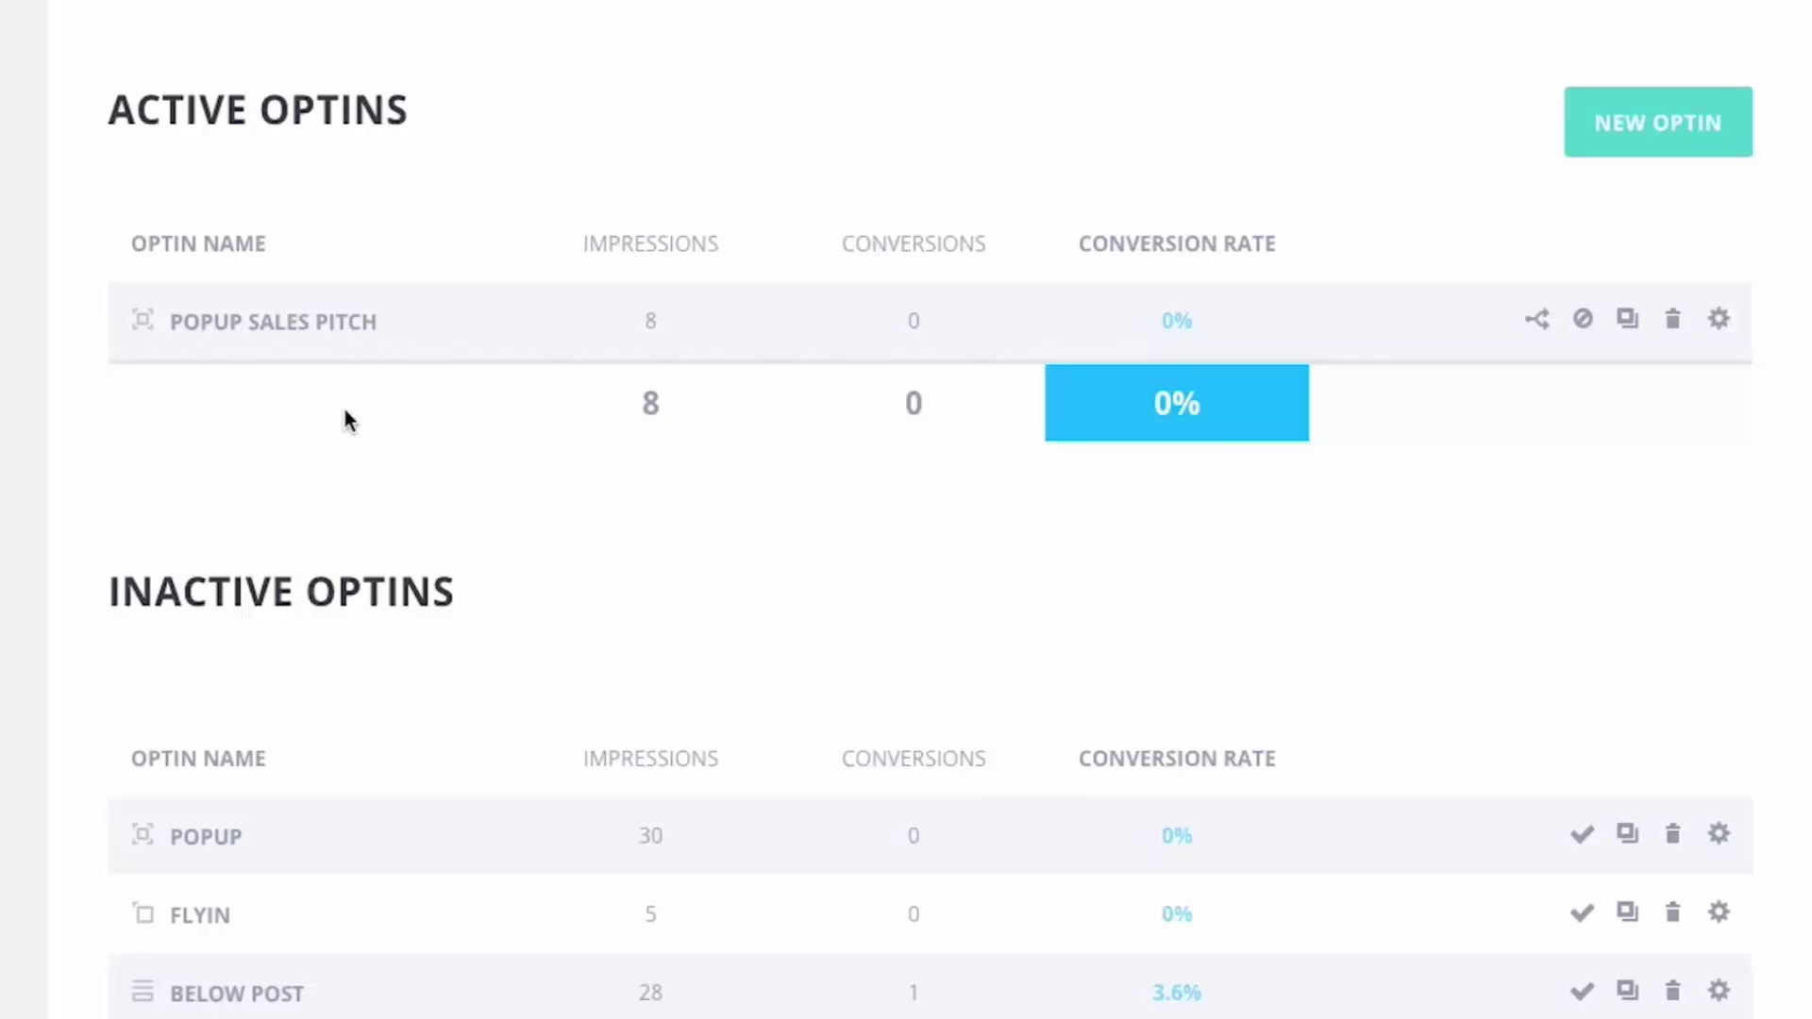
# Duplicate the Popup Sales Pitch optin as a pop up and rename the copy as Popup Comment Pitch
pyautogui.click(1629, 332)
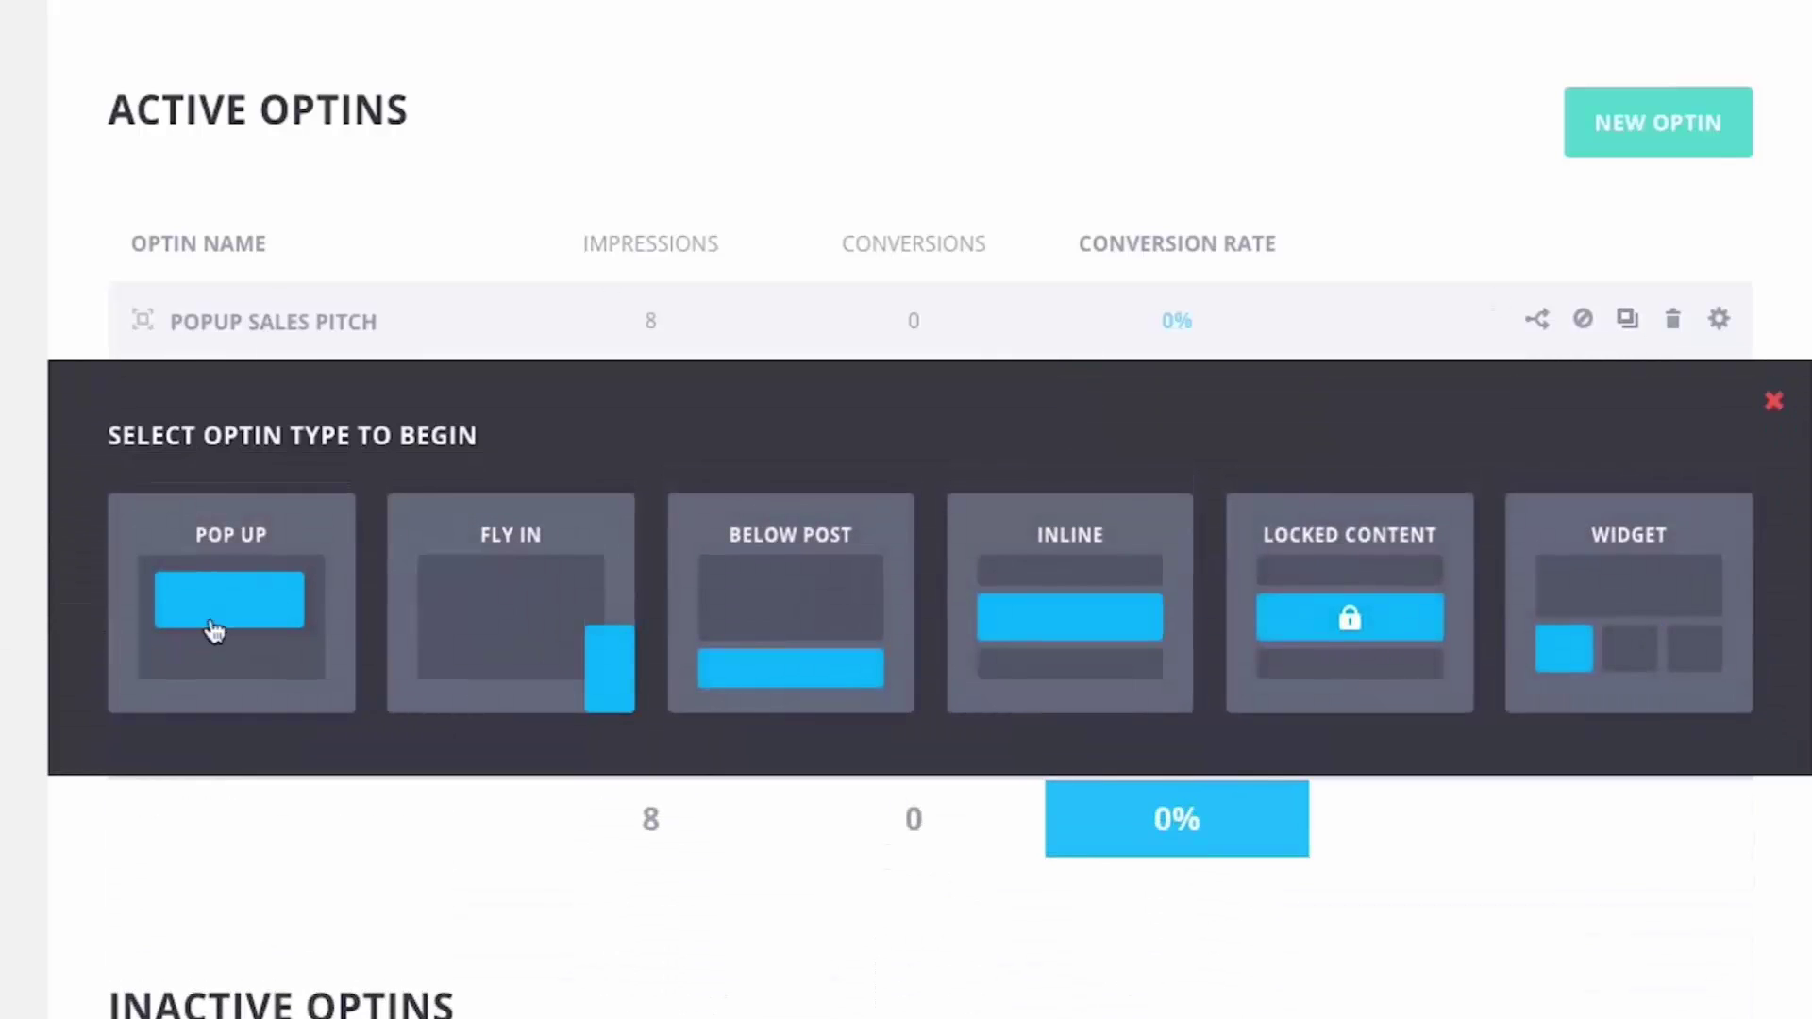
pyautogui.click(213, 629)
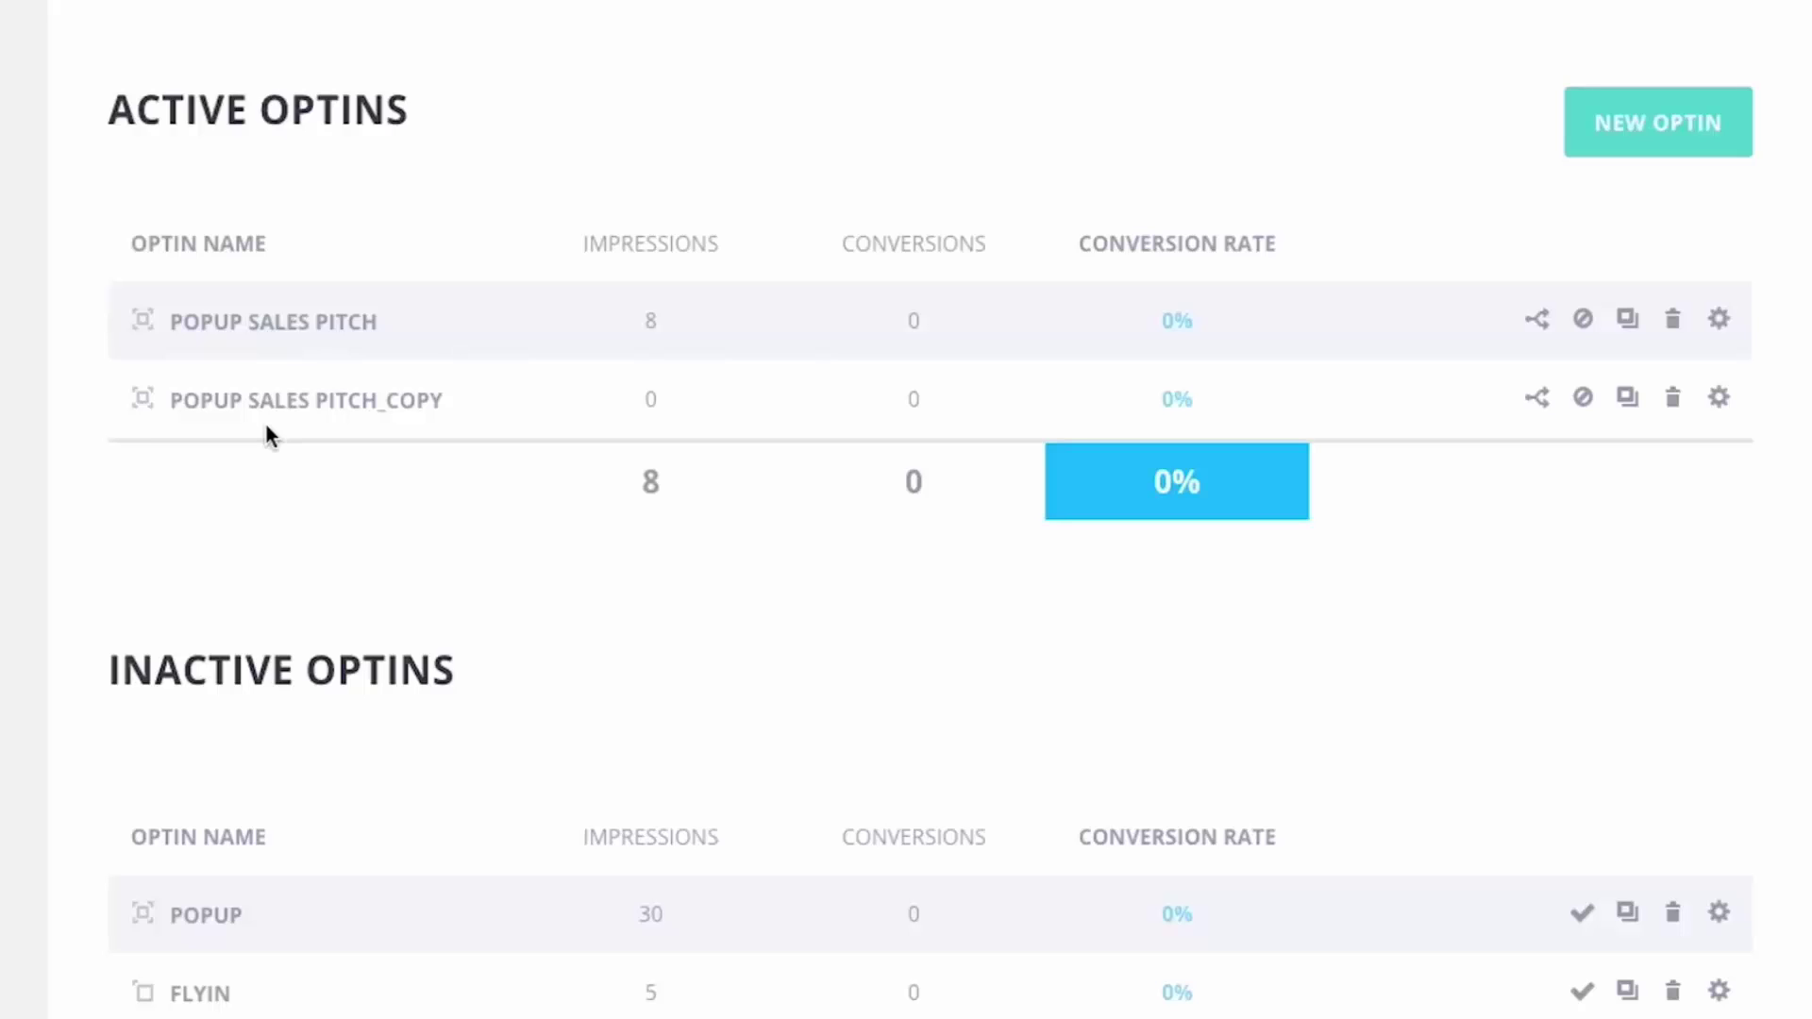
pyautogui.click(1719, 397)
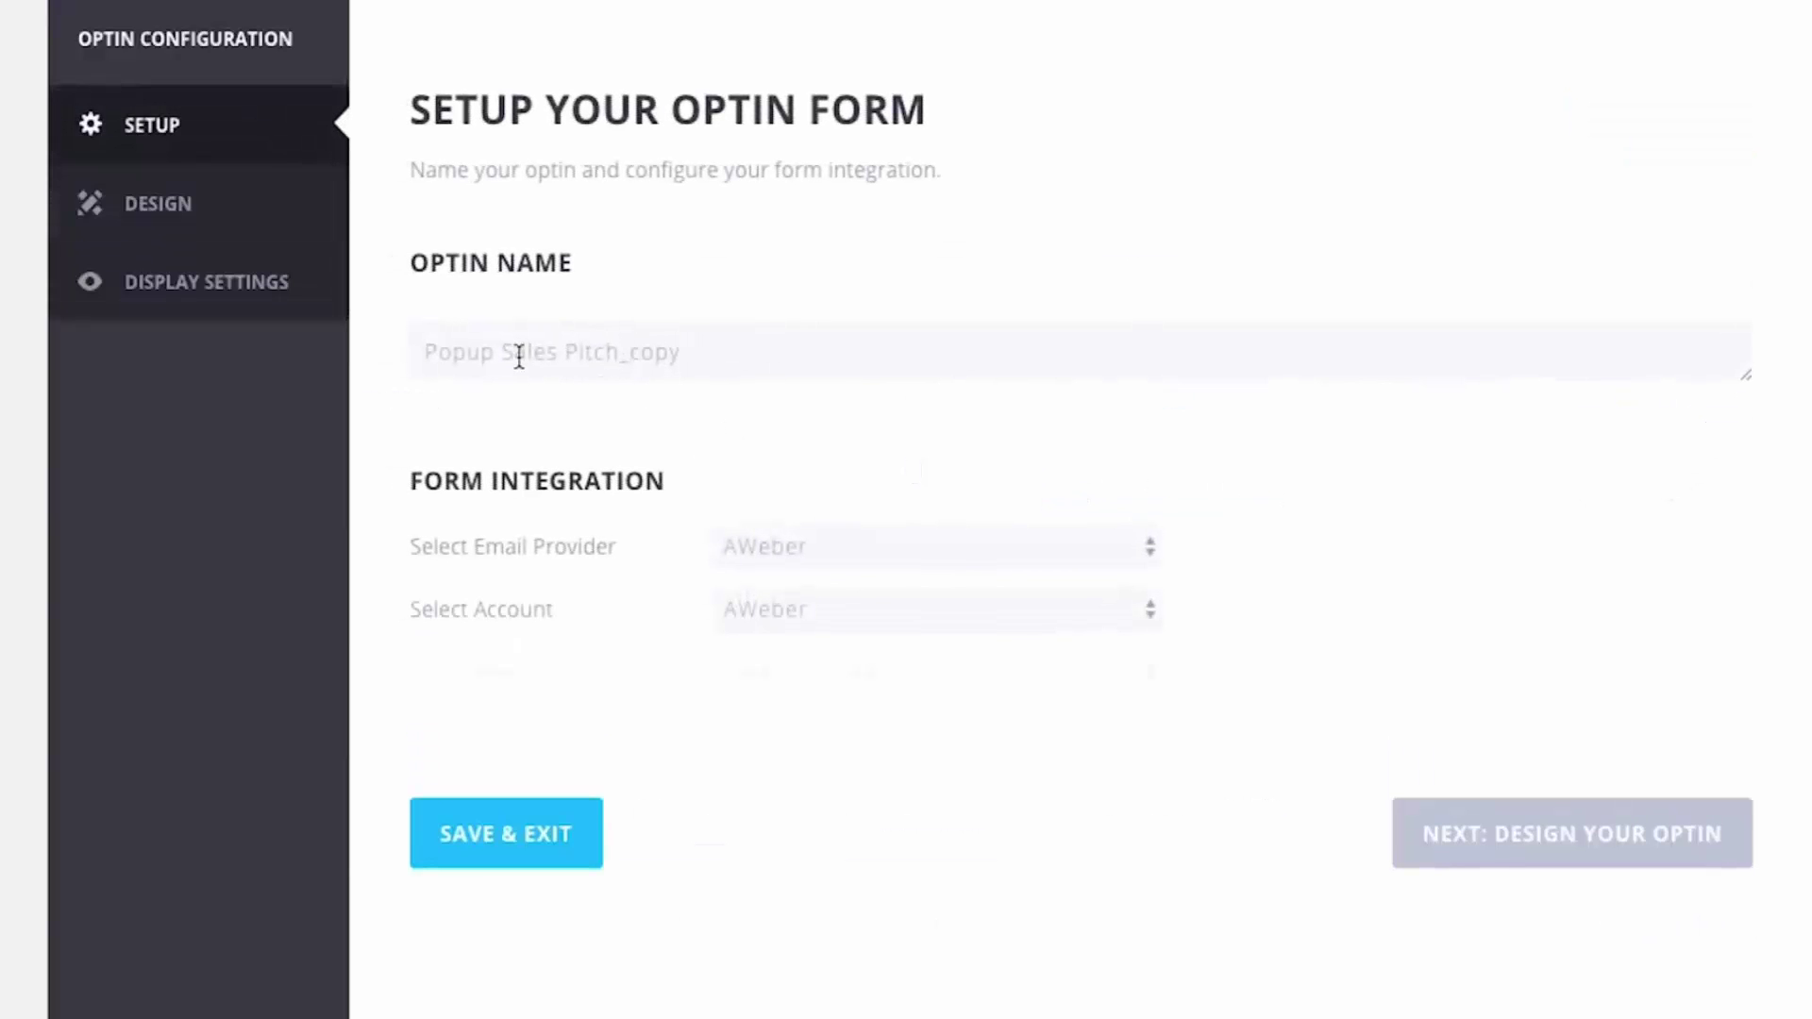
pyautogui.moveTo(503, 354); pyautogui.dragTo(775, 357)
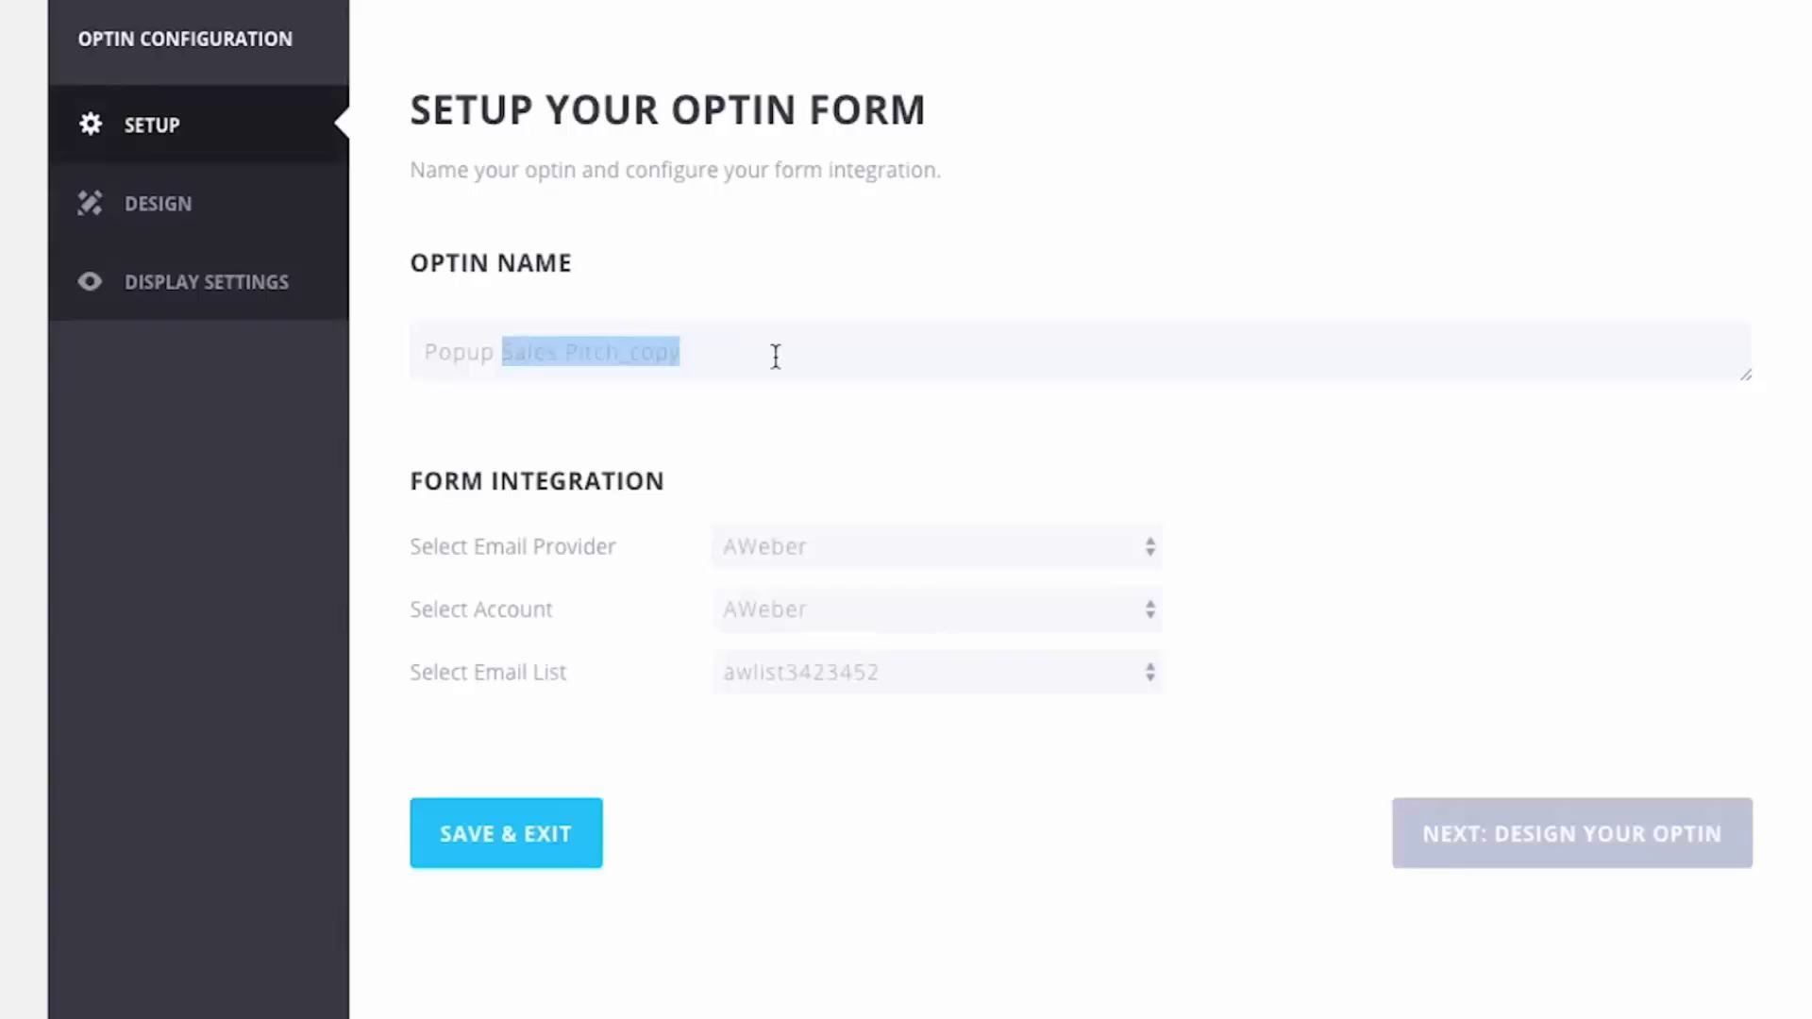
pyautogui.write('Comment Pitch')
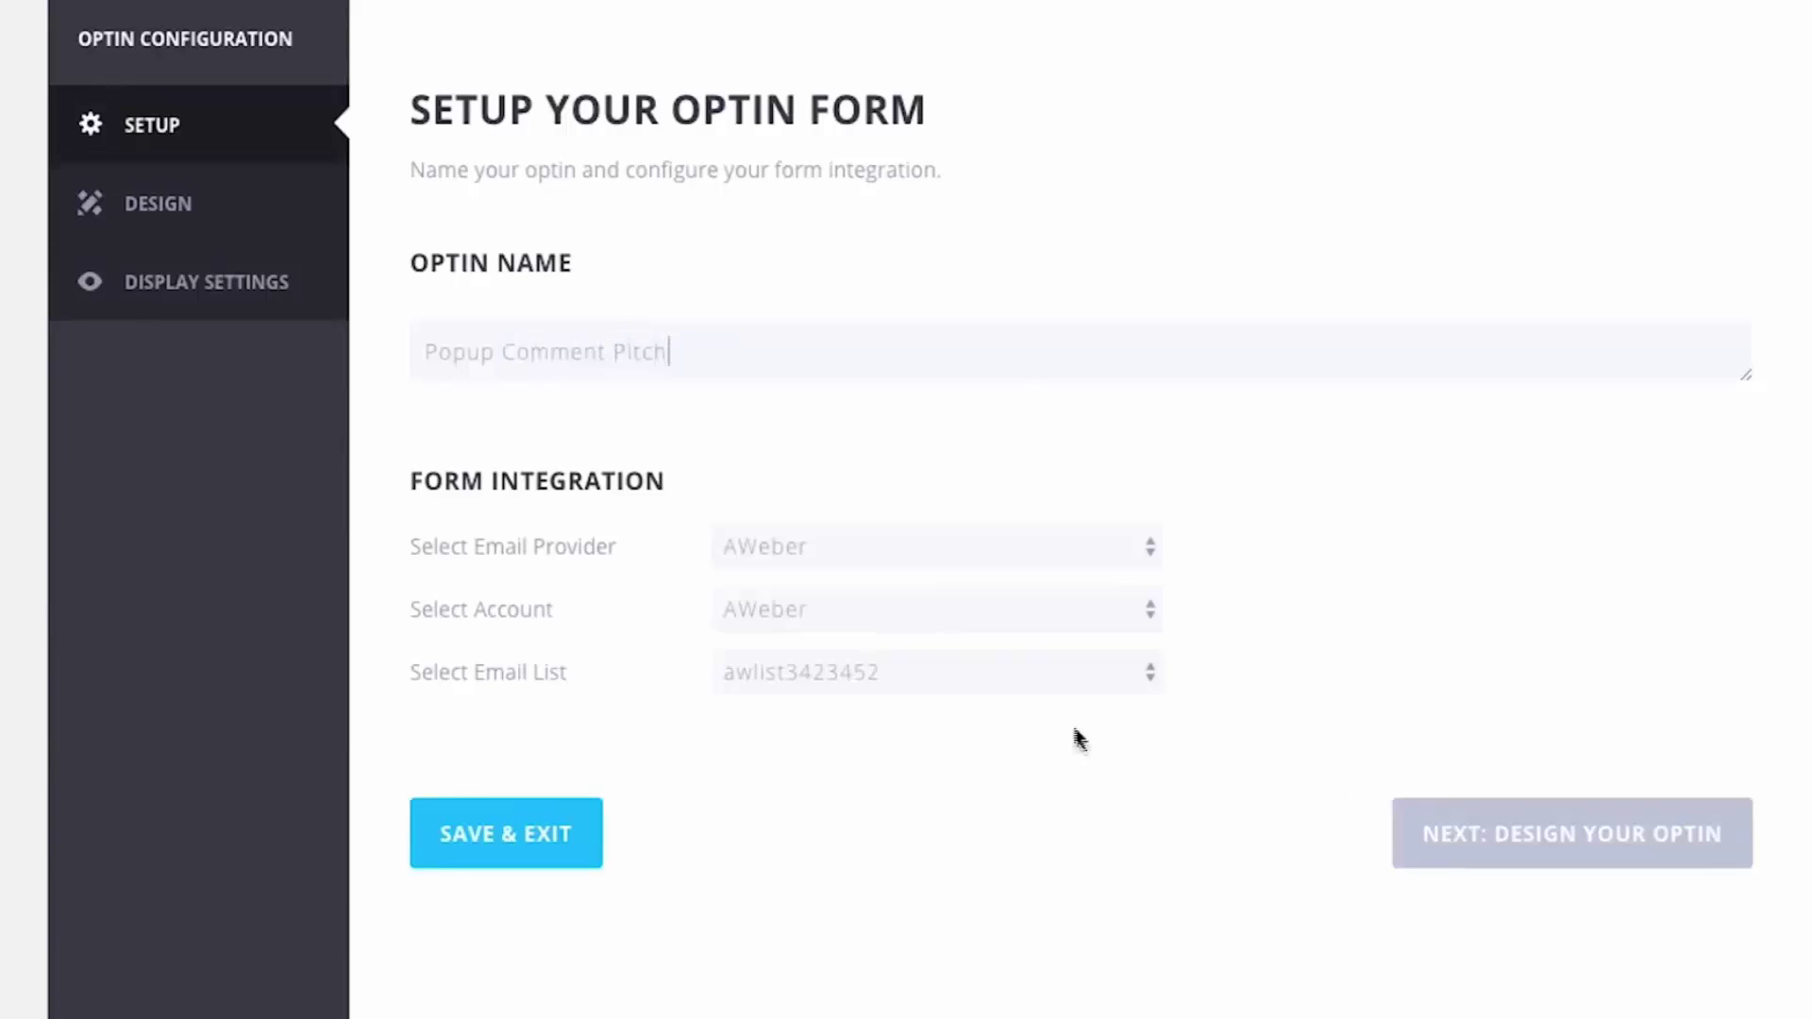
# Set the Popup Comment Pitch optin's email list to default3421602 and proceed to its design settings
pyautogui.click(1063, 691)
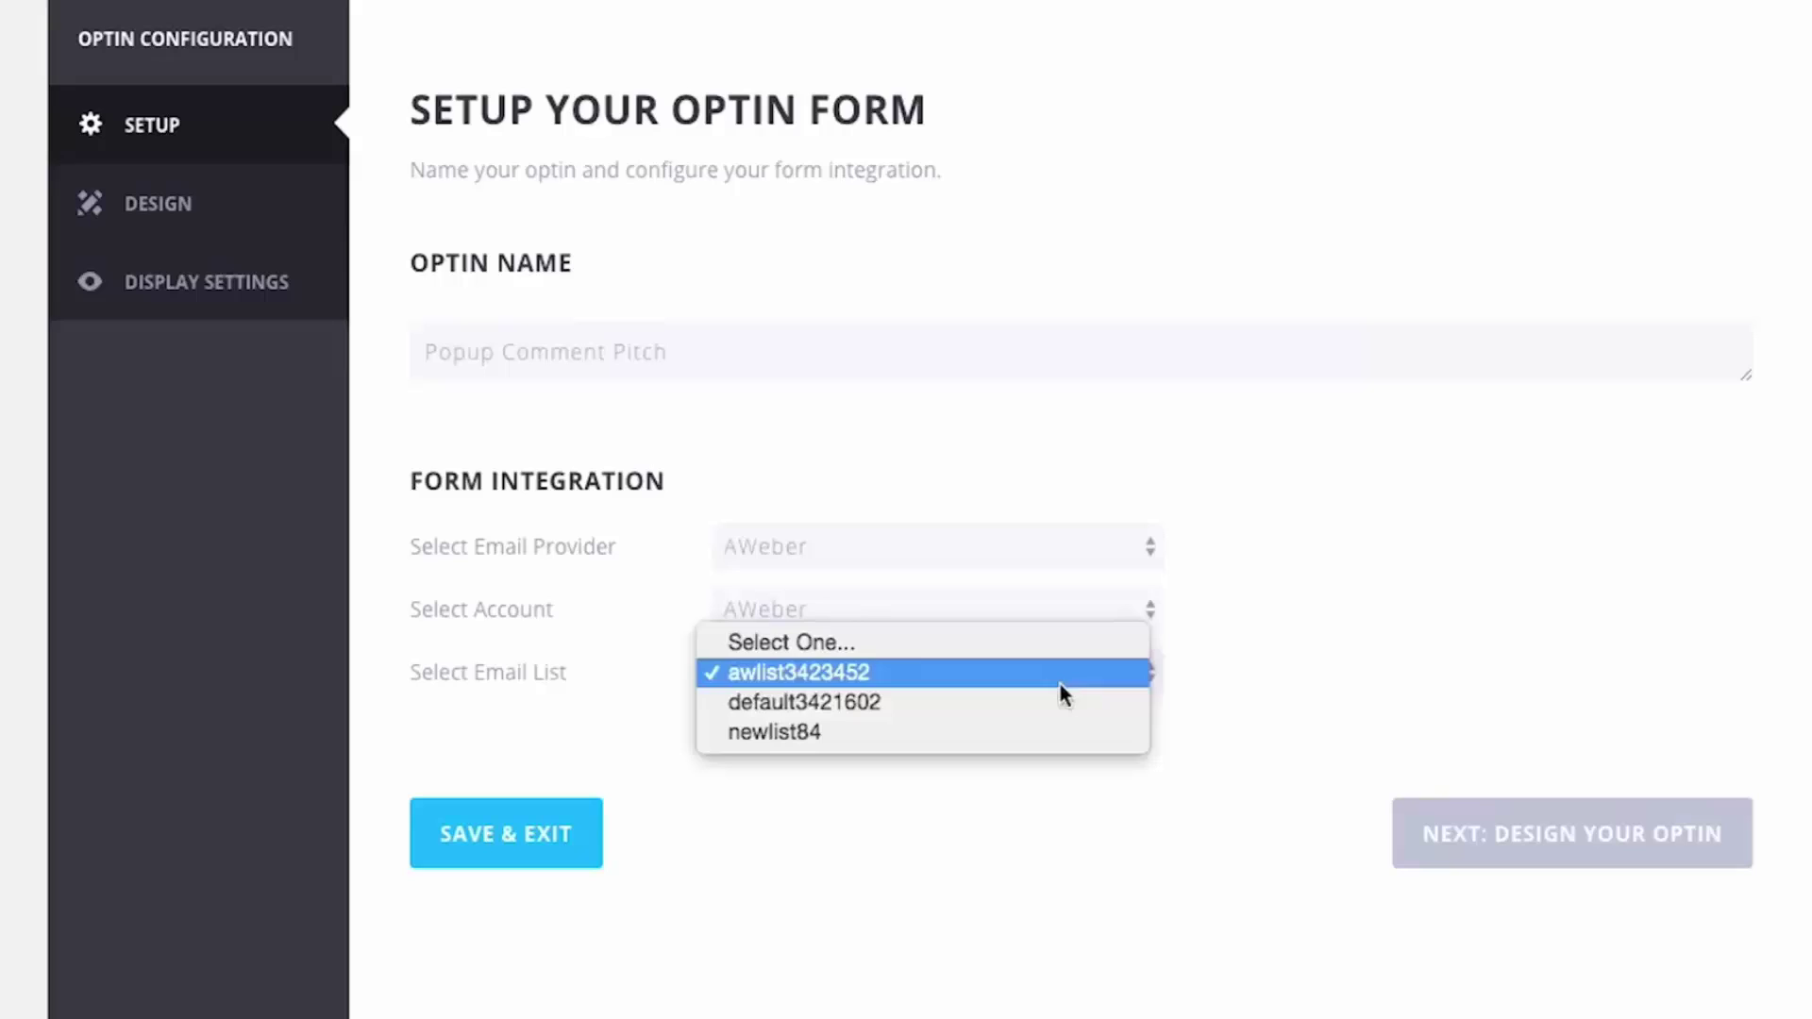
pyautogui.click(926, 702)
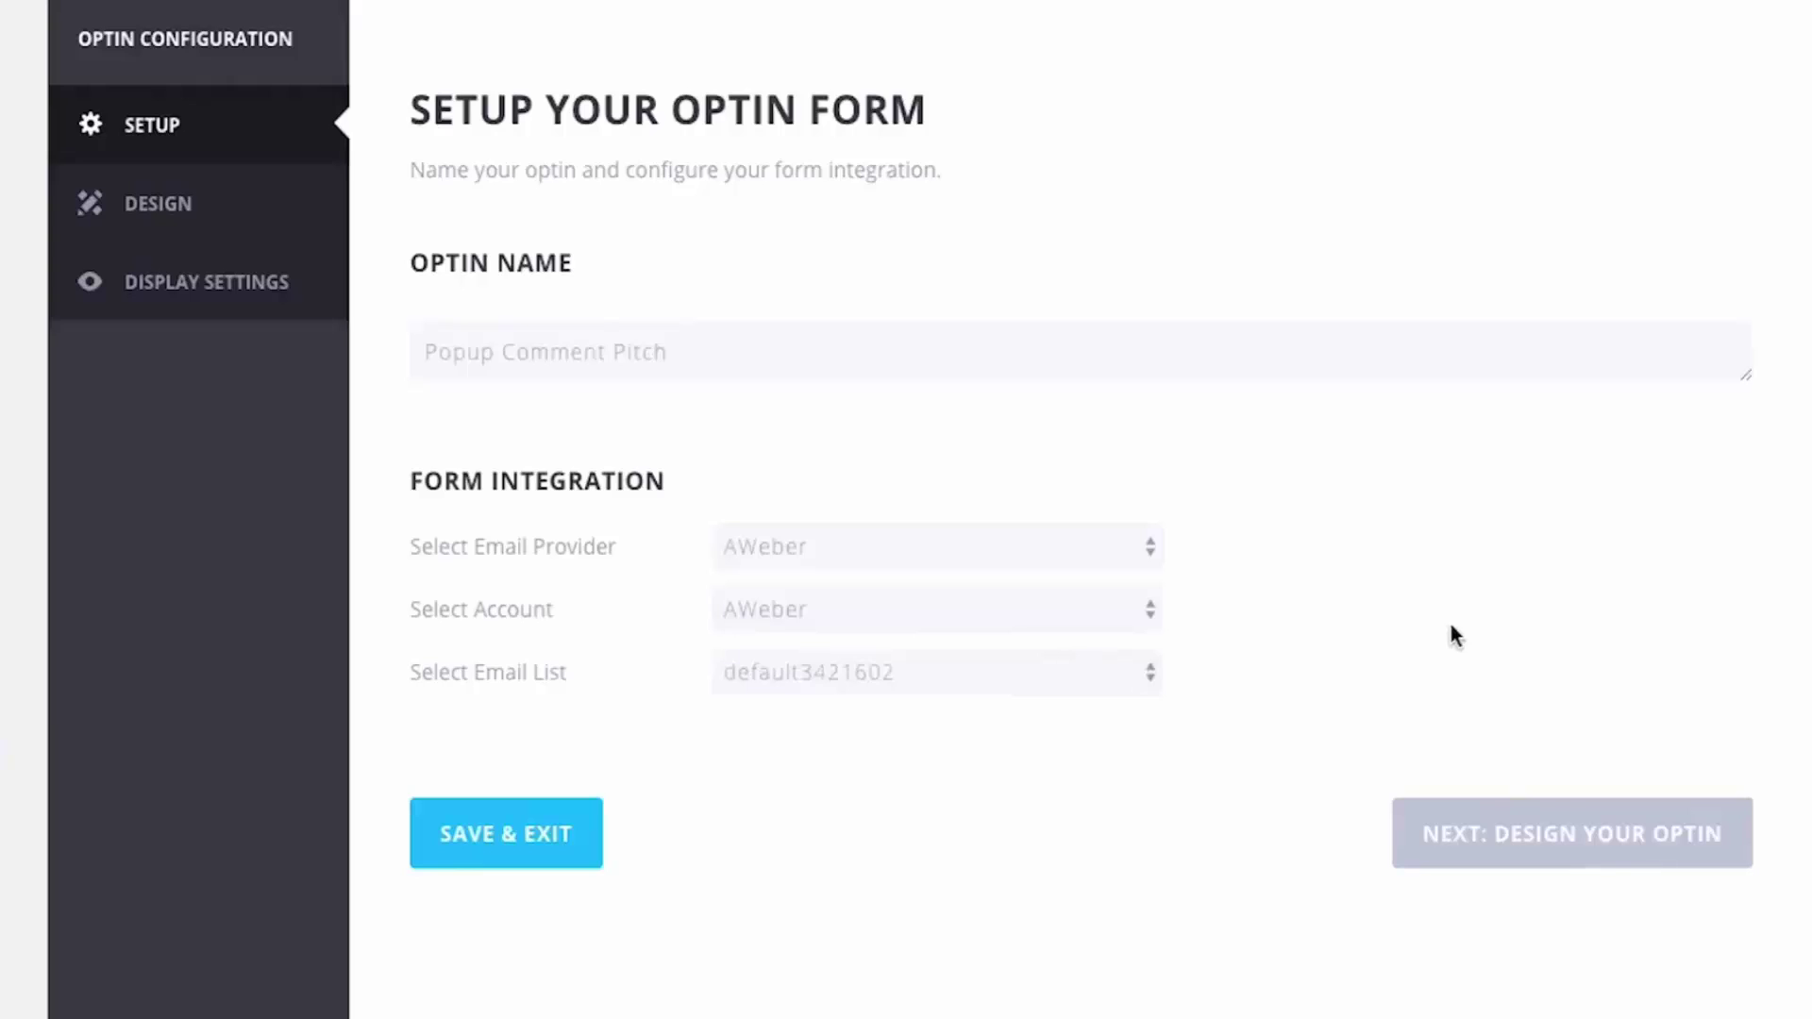
pyautogui.click(1526, 851)
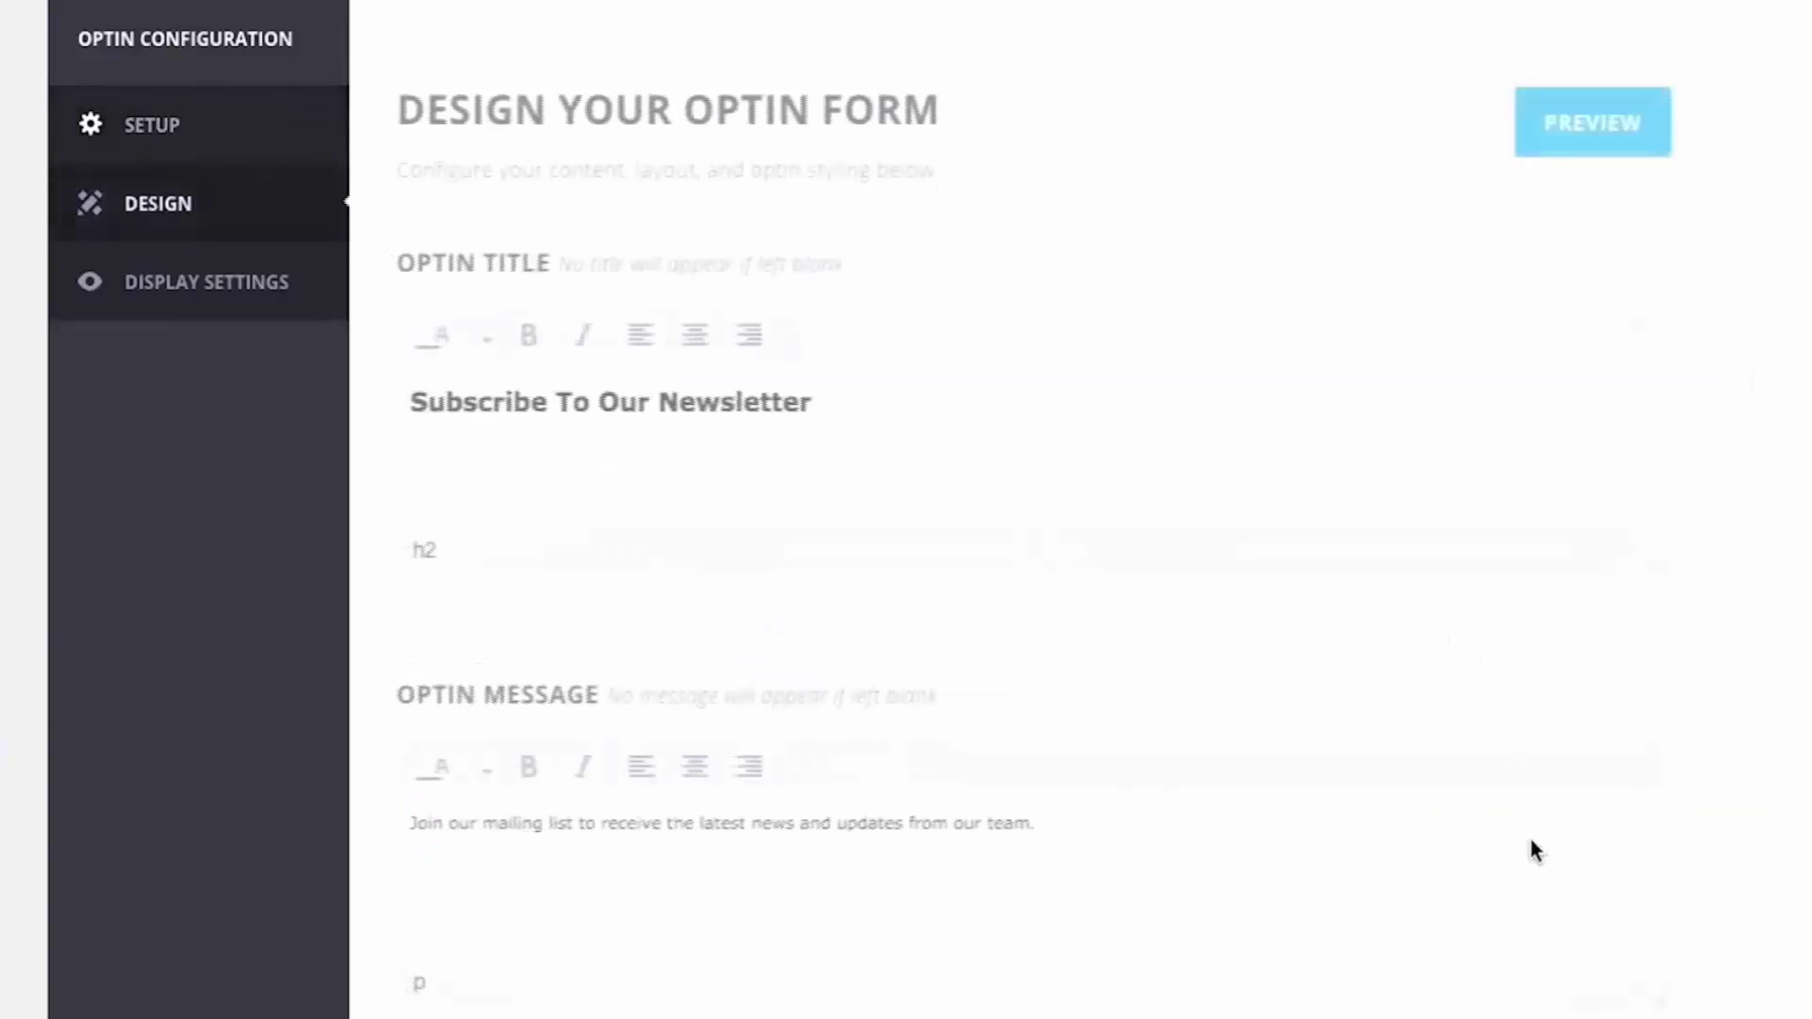
# Set the Popup Comment Pitch optin's title to "Subscribe To Our Blog To Get Daily Updates"
pyautogui.tripleClick(775, 411)
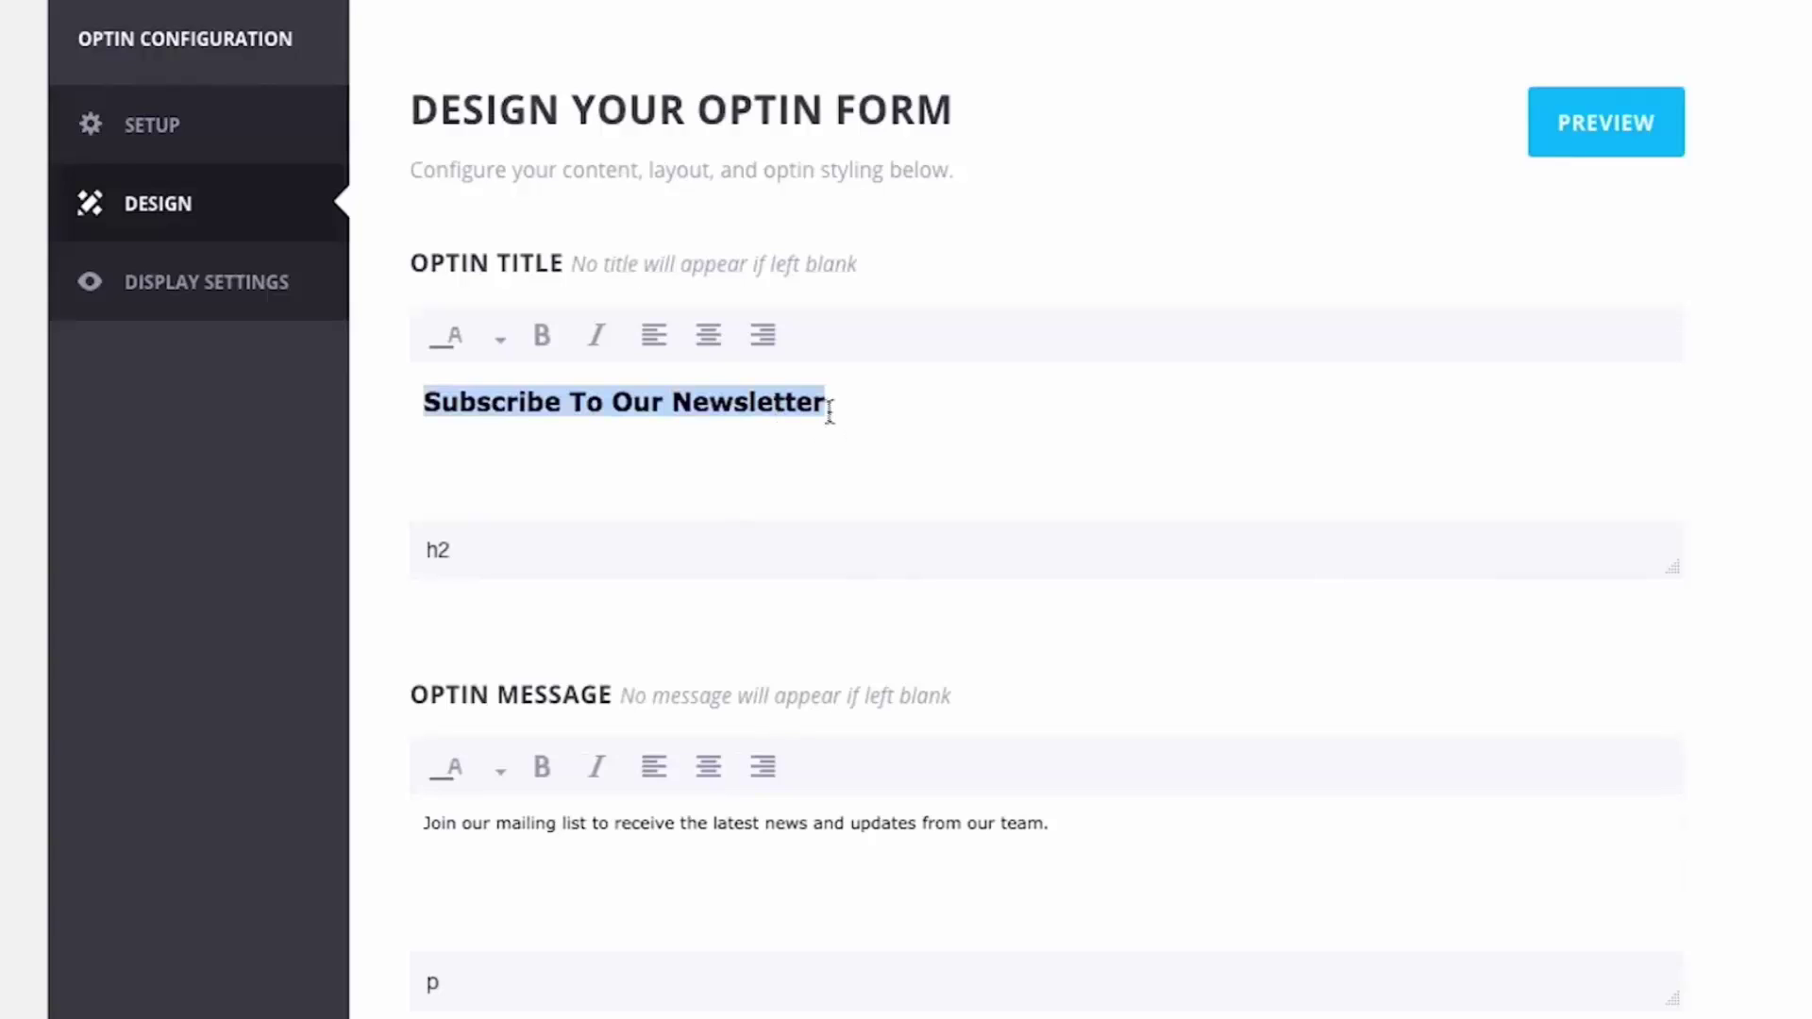
pyautogui.moveTo(829, 408); pyautogui.dragTo(672, 406)
pyautogui.write('BLog')
pyautogui.press('BackSpace')
pyautogui.press('BackSpace')
pyautogui.press('BackSpace')
pyautogui.press('BackSpace')
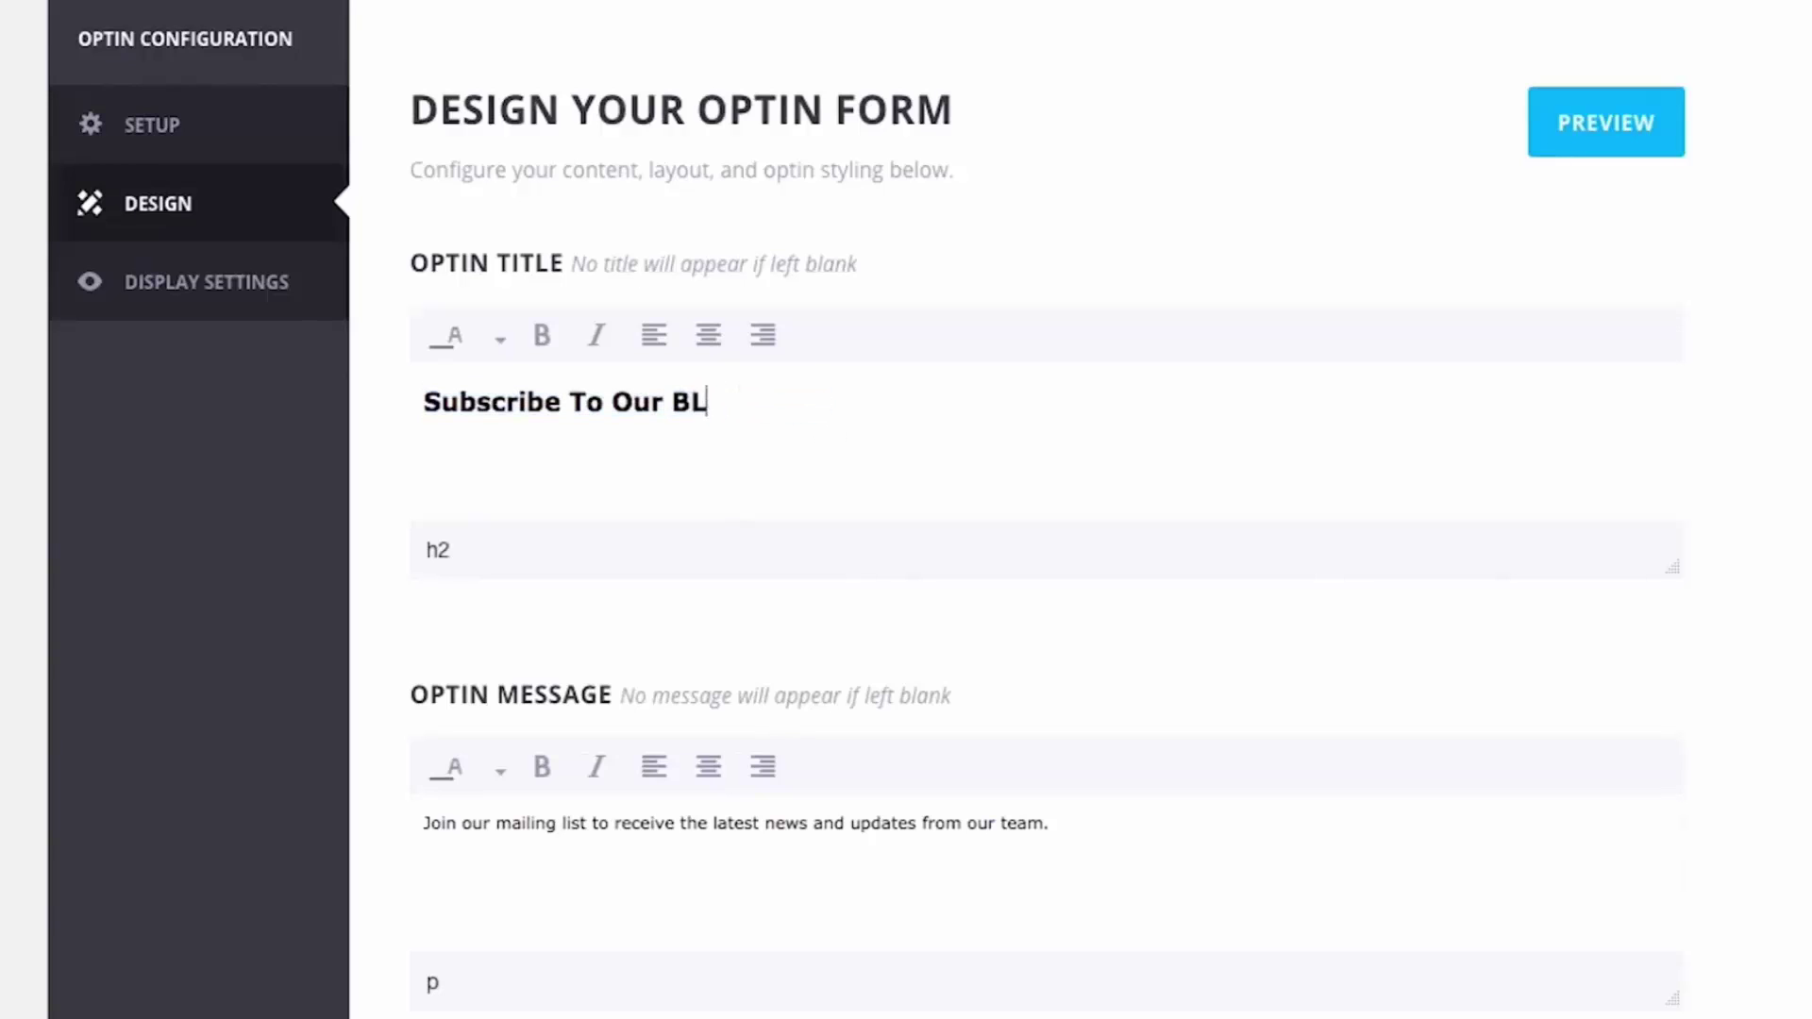
pyautogui.write('log To Ge')
pyautogui.write('t Daily Updates')
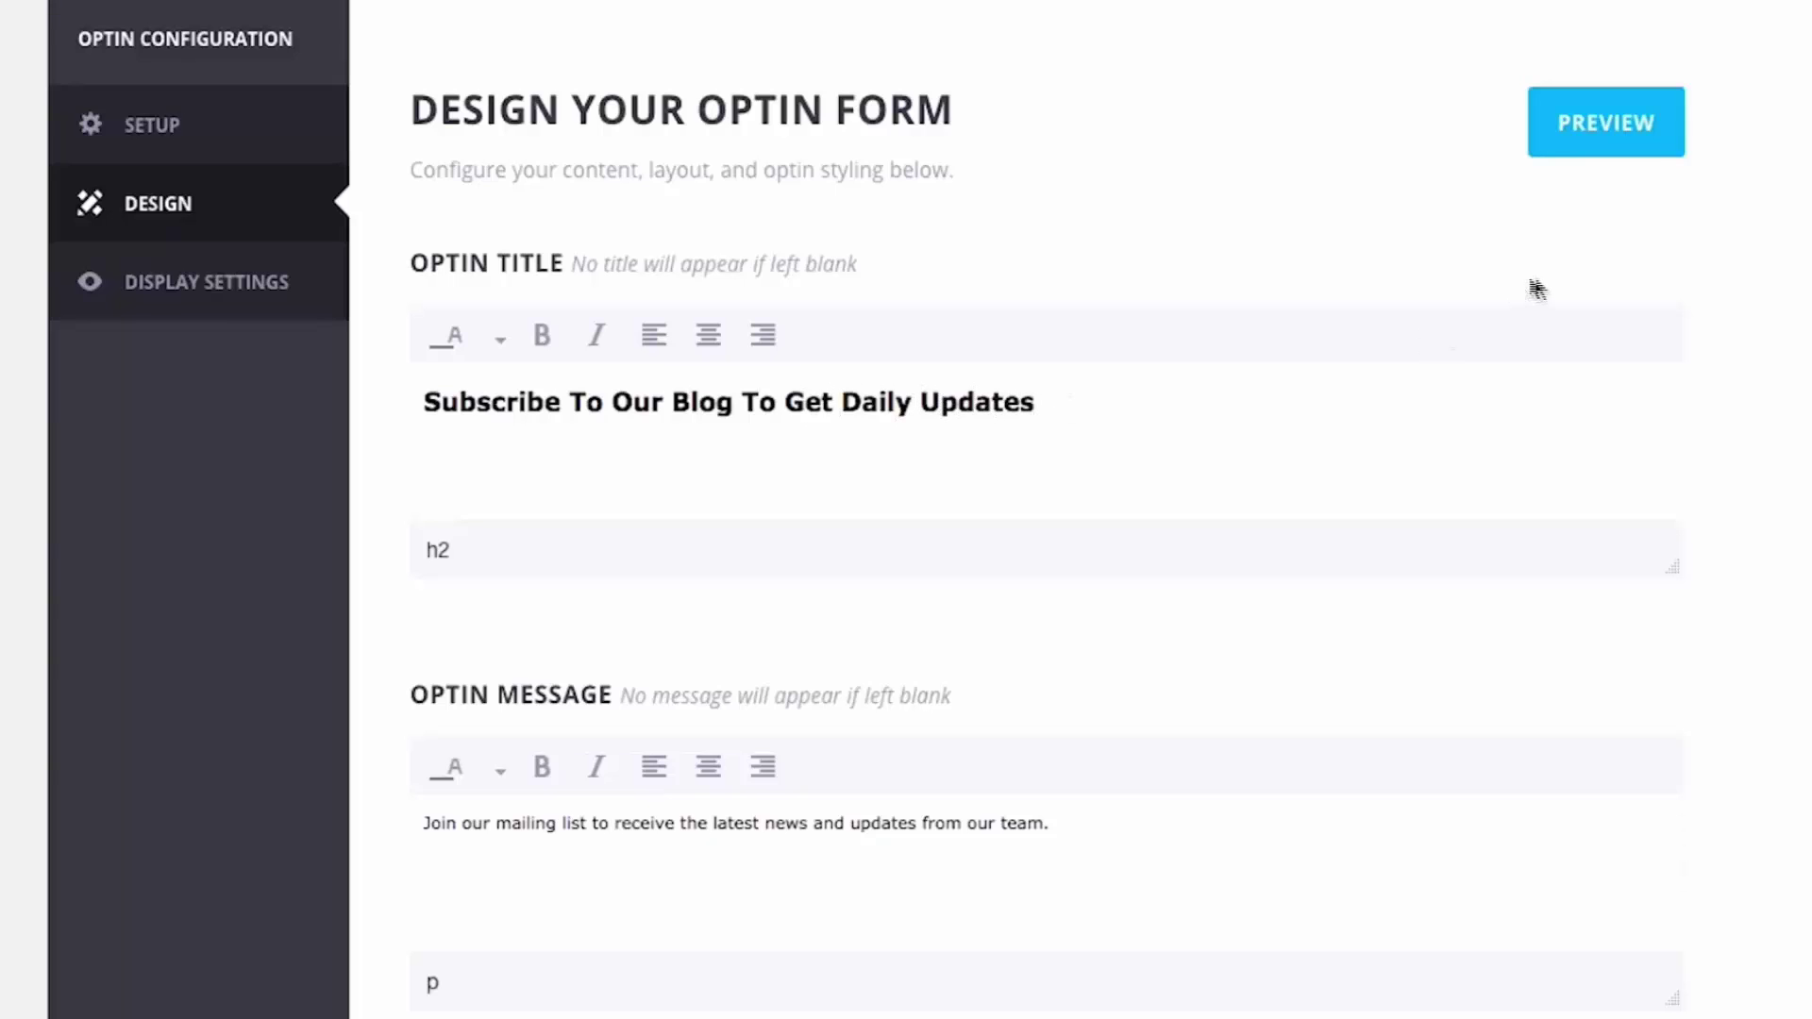
# In the Popup Comment Pitch optin's display settings, replace the purchasing trigger with Trigger After Commenting
pyautogui.scroll(-20, 1679, 397)
pyautogui.click(1555, 631)
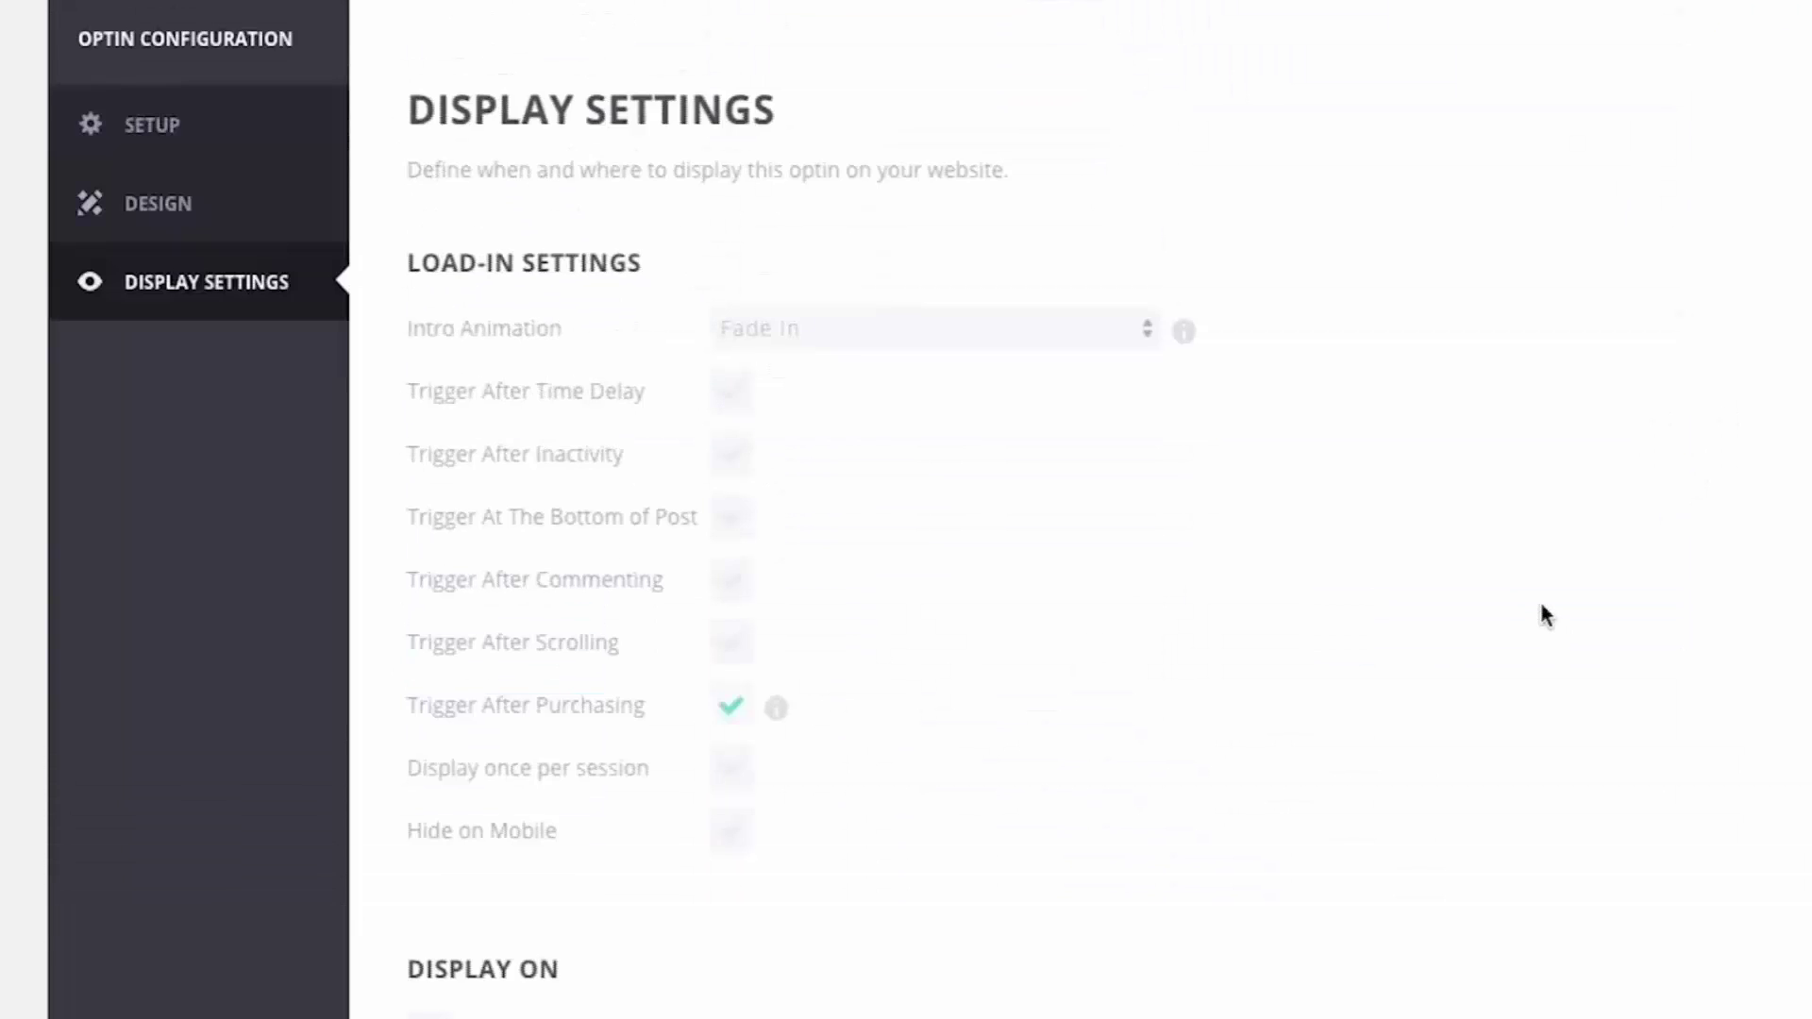
pyautogui.click(734, 581)
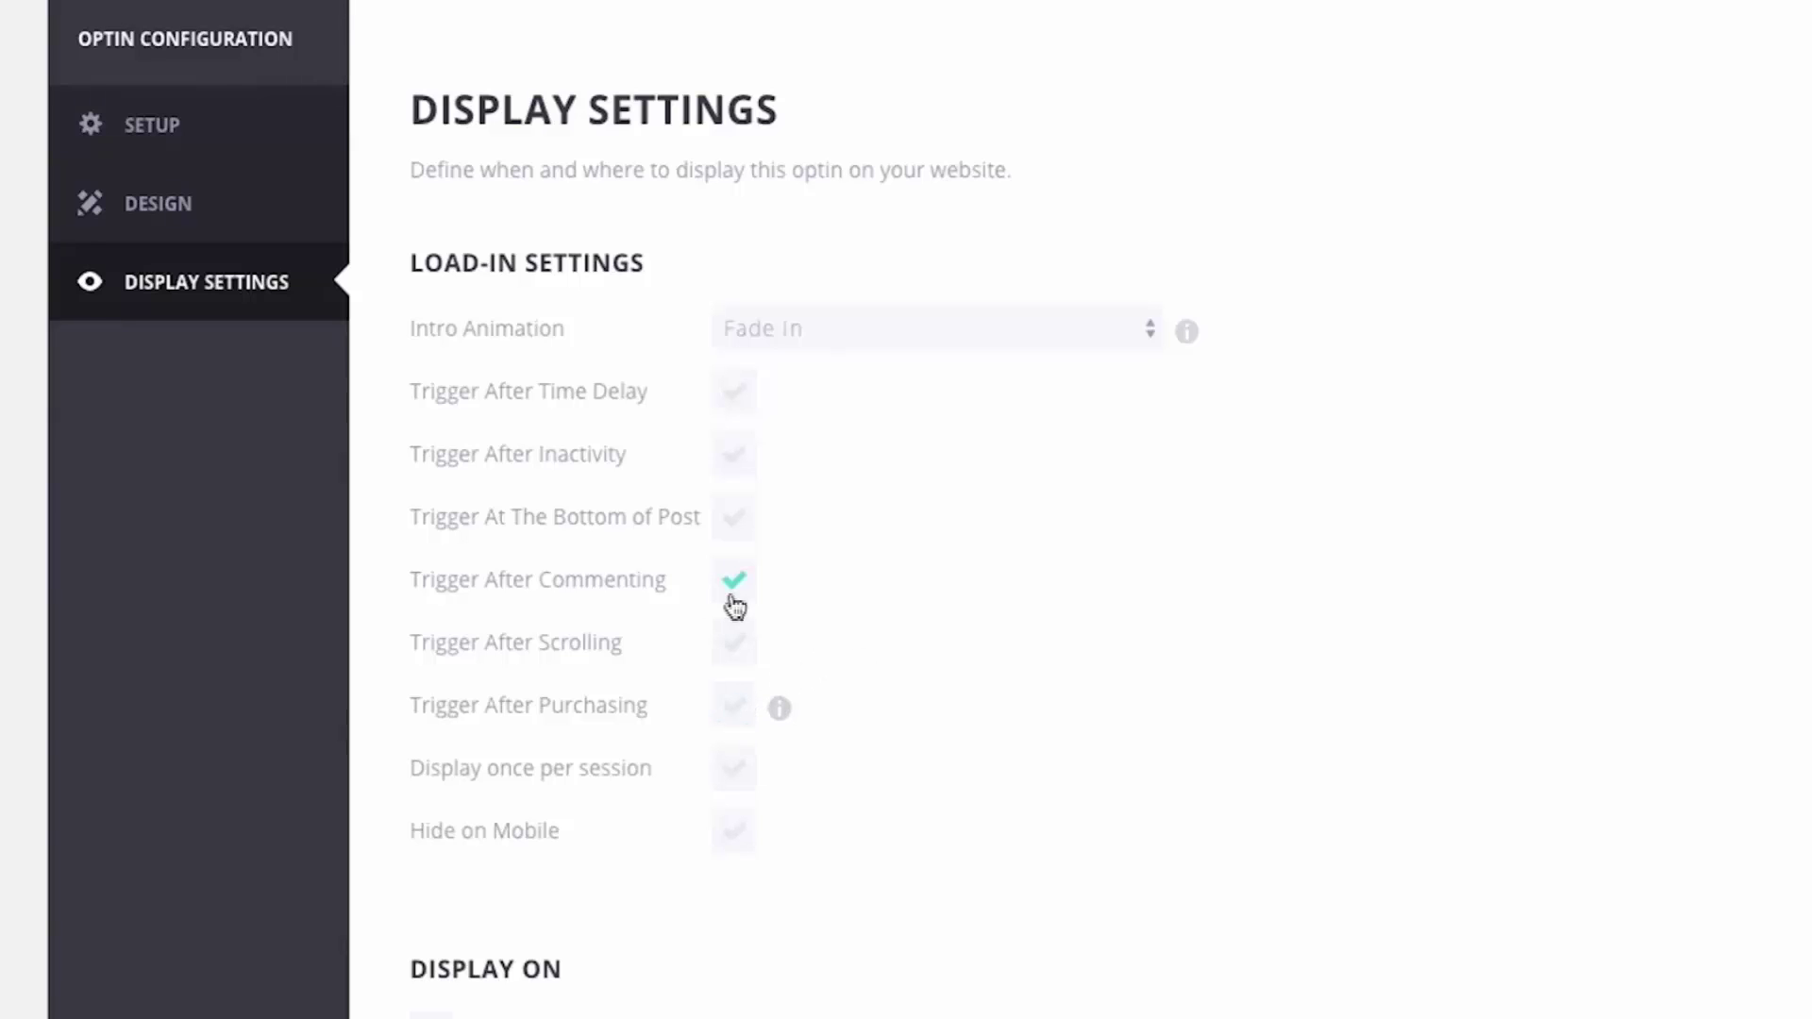
# Turn off displaying the Popup Comment Pitch optin on Everything so that only post is selected, and save and exit
pyautogui.scroll(-5, 1397, 594)
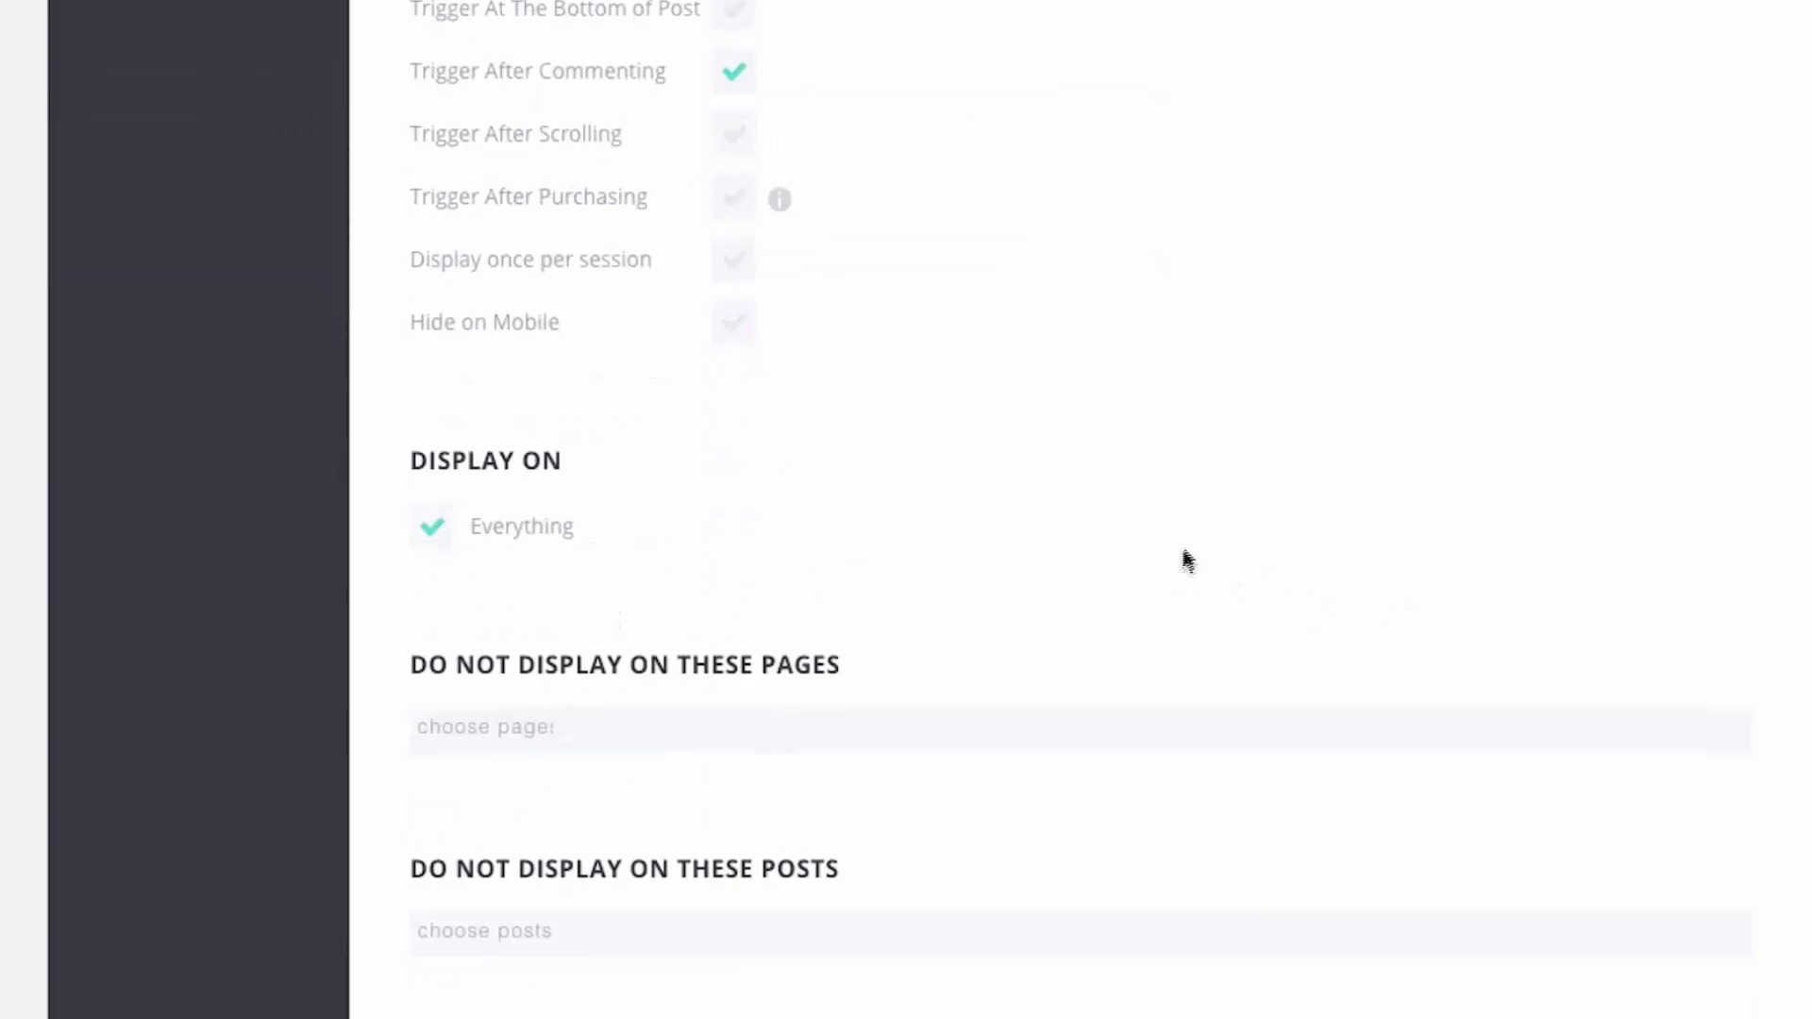
pyautogui.click(442, 535)
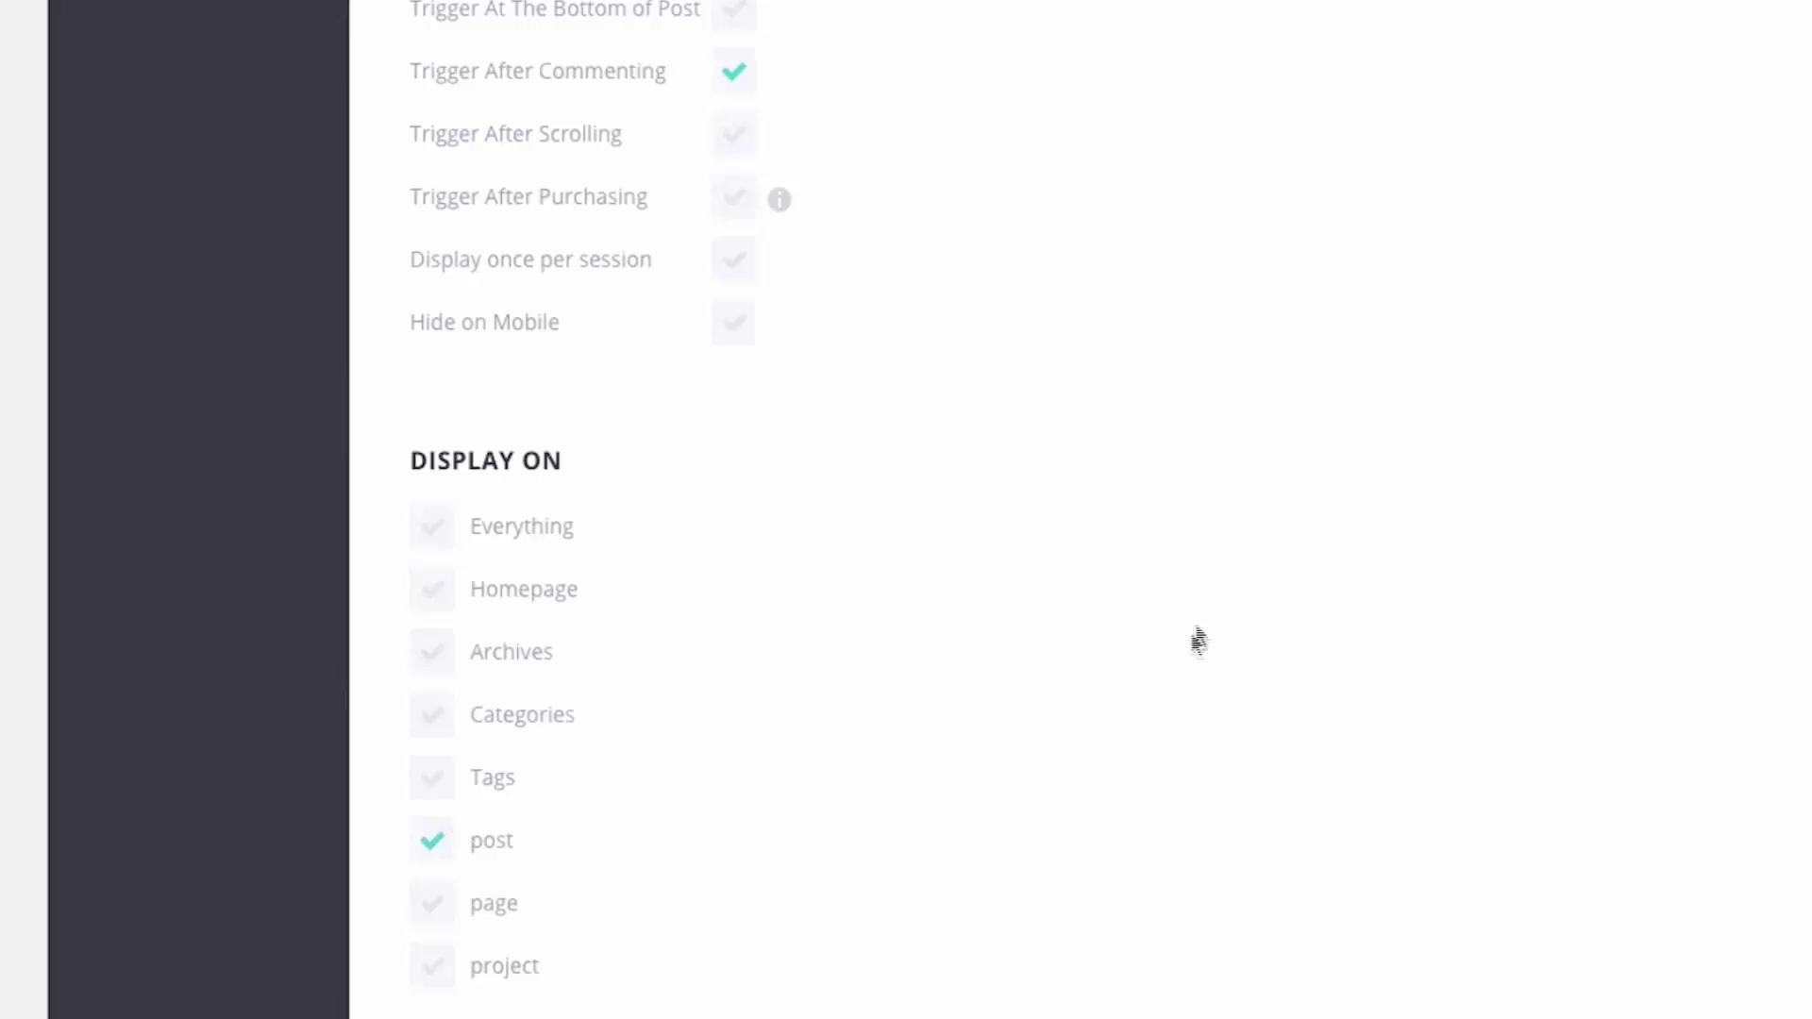
pyautogui.scroll(5, 1197, 628)
pyautogui.scroll(-11, 1238, 561)
pyautogui.scroll(-10, 1316, 549)
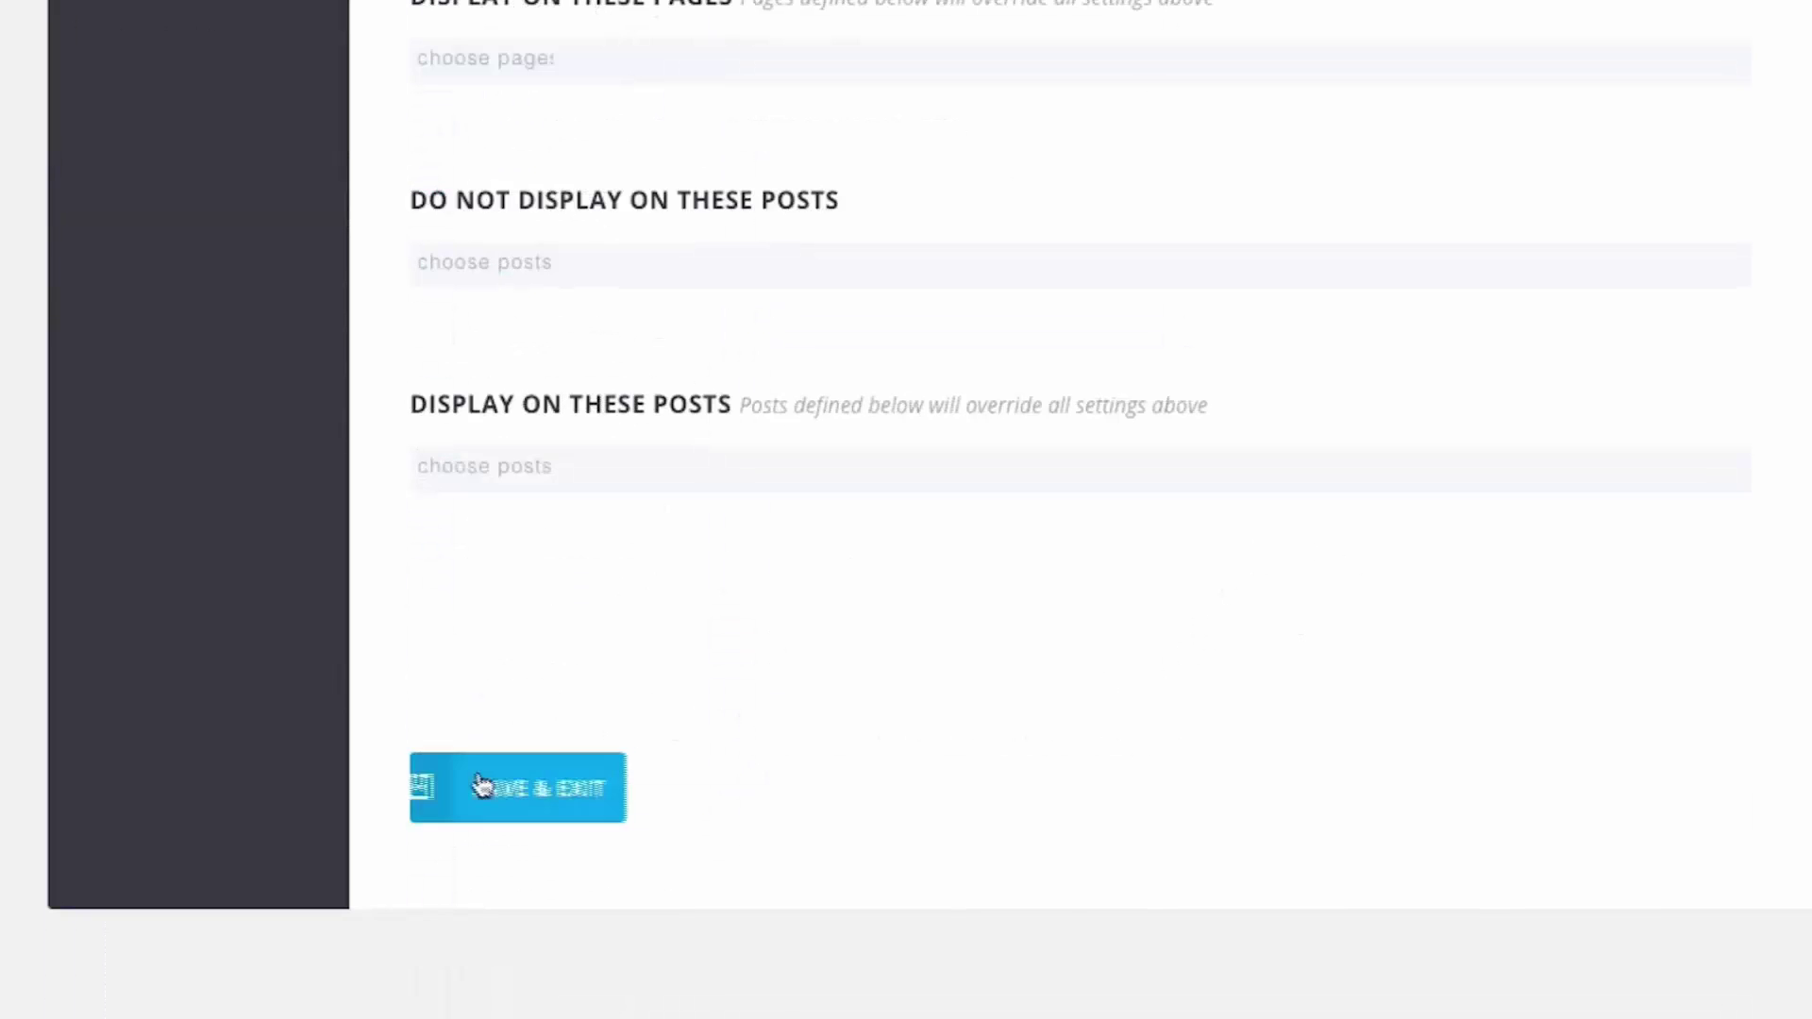
pyautogui.click(561, 785)
# Set the Popup Sales Pitch optin's title to "Thanks For Purchasing, Subscribe To Our Newsletter And Get 10% Off Your Next Purchase!"
pyautogui.scroll(8, 1030, 625)
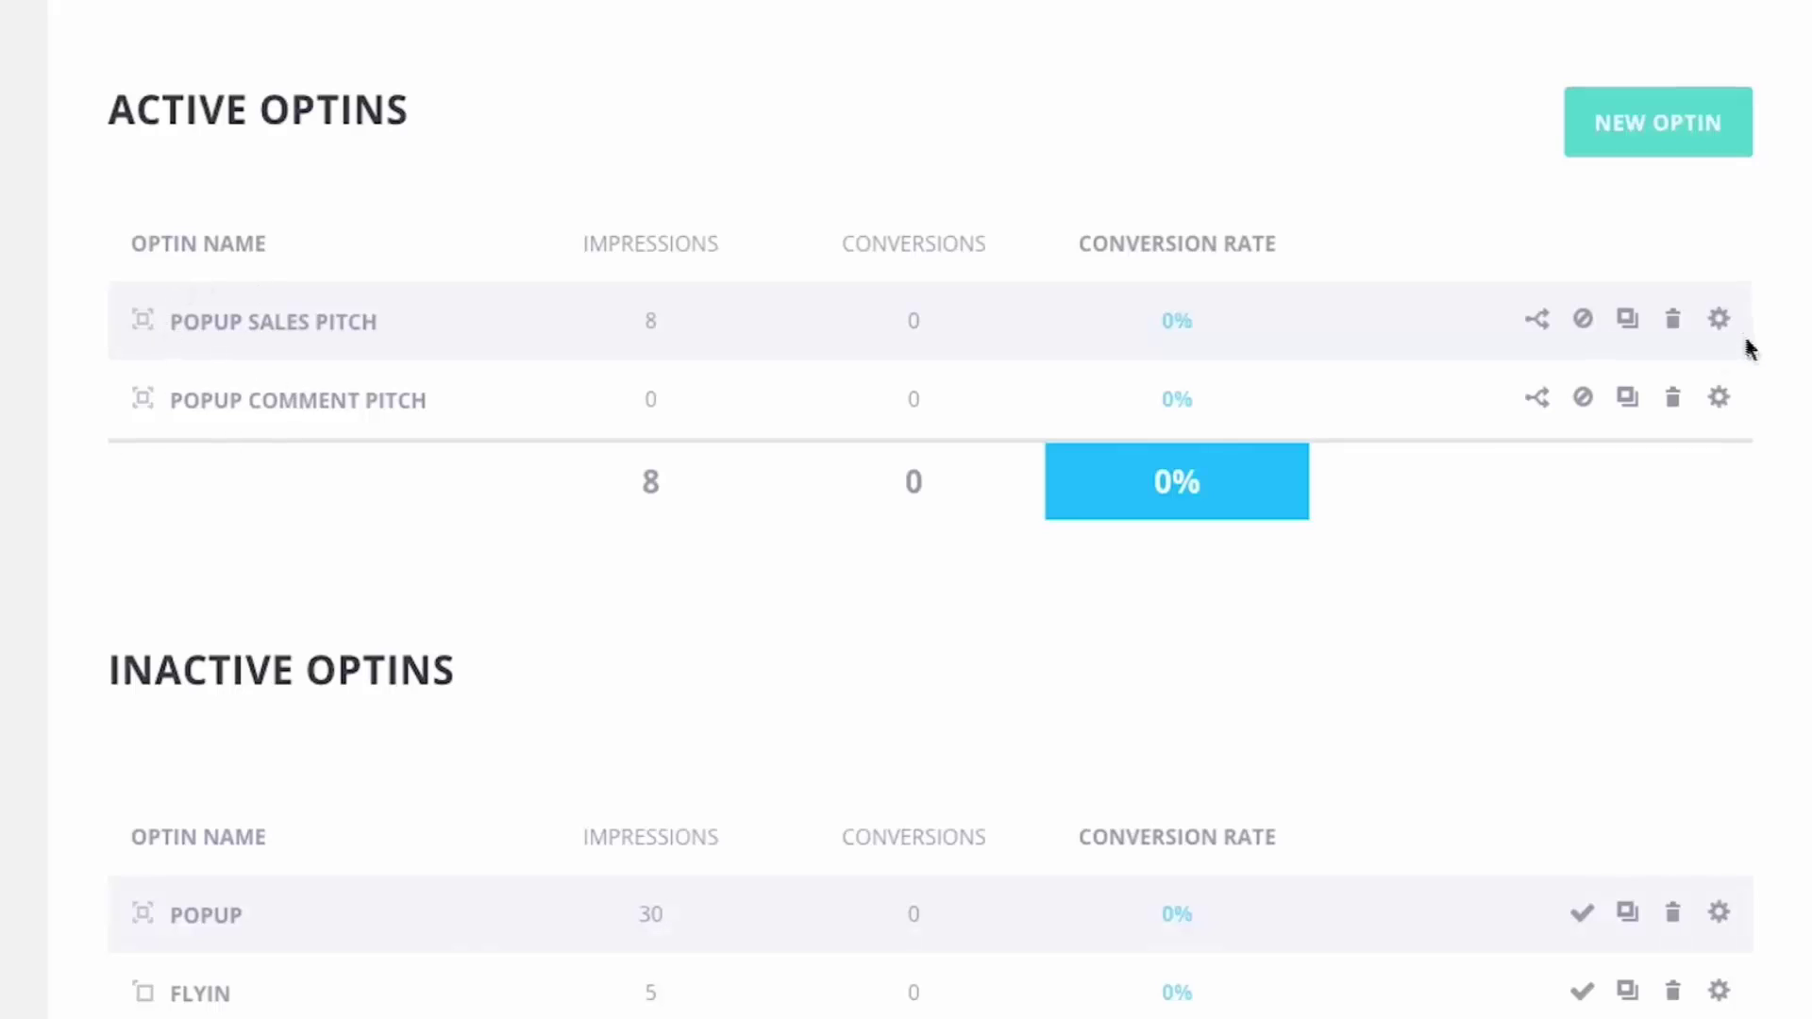
pyautogui.click(1720, 321)
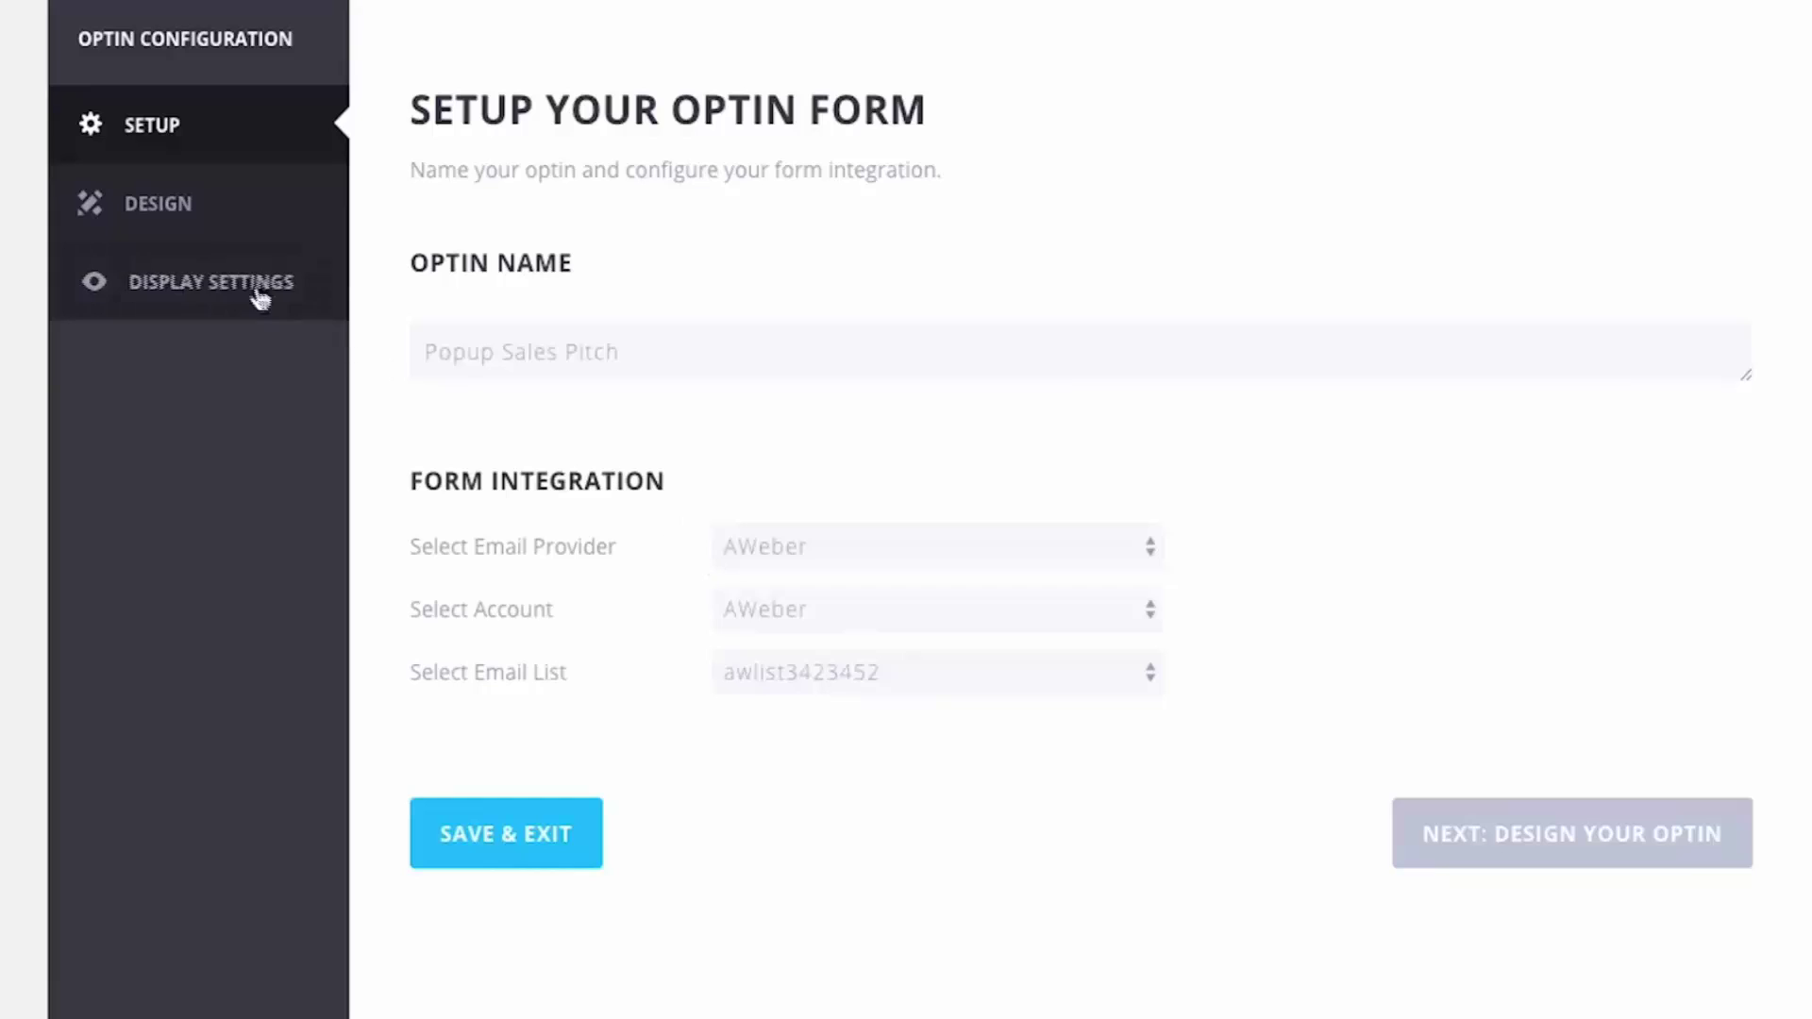
pyautogui.click(201, 210)
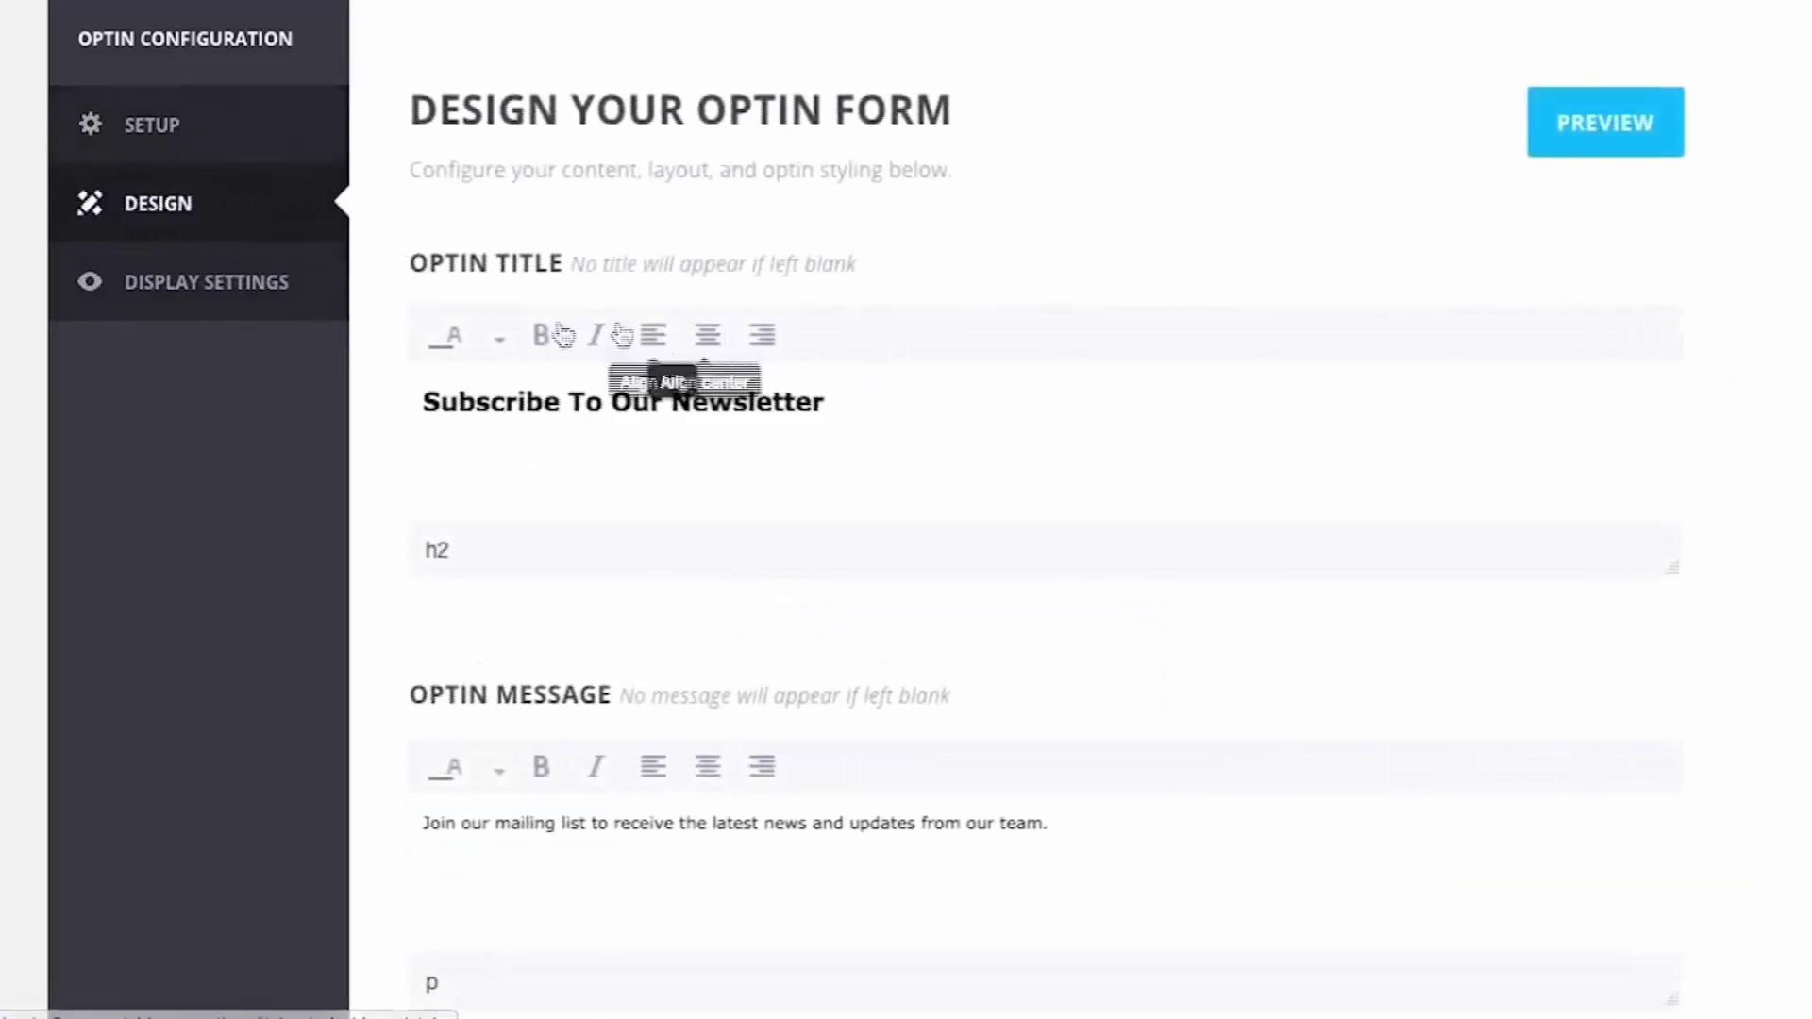
pyautogui.tripleClick(479, 396)
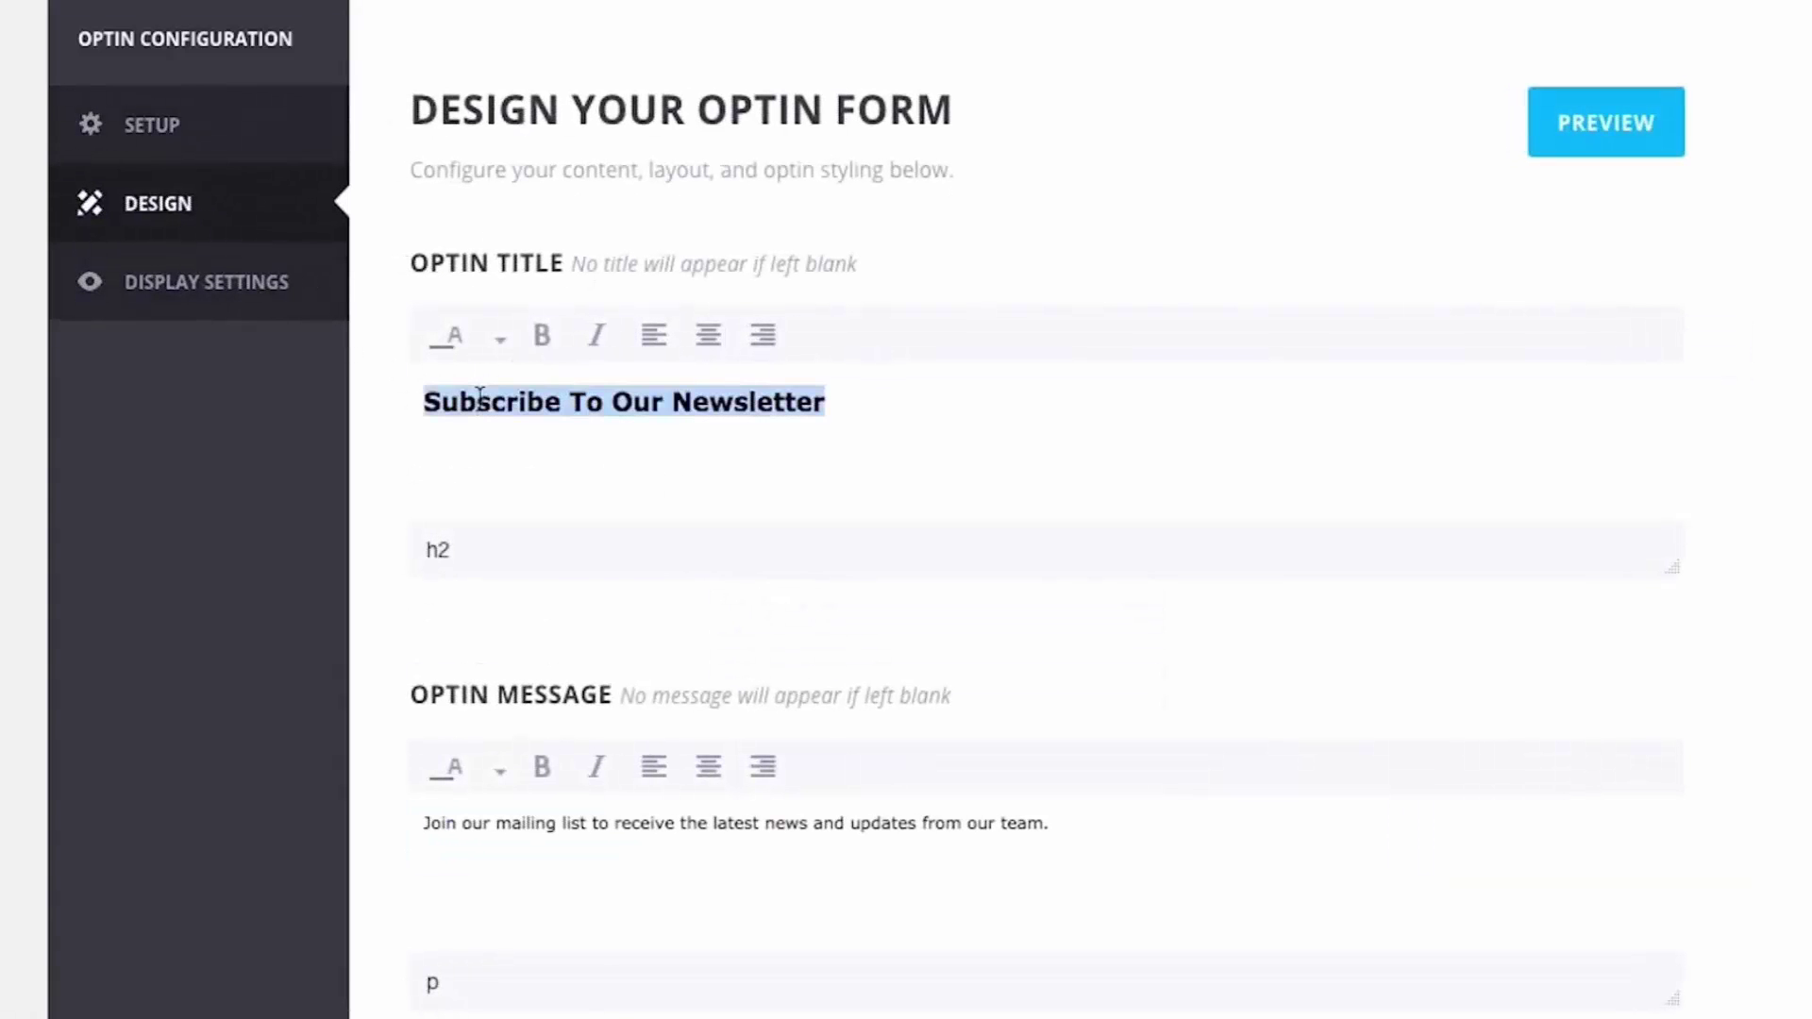
pyautogui.write('Thanks For Purch')
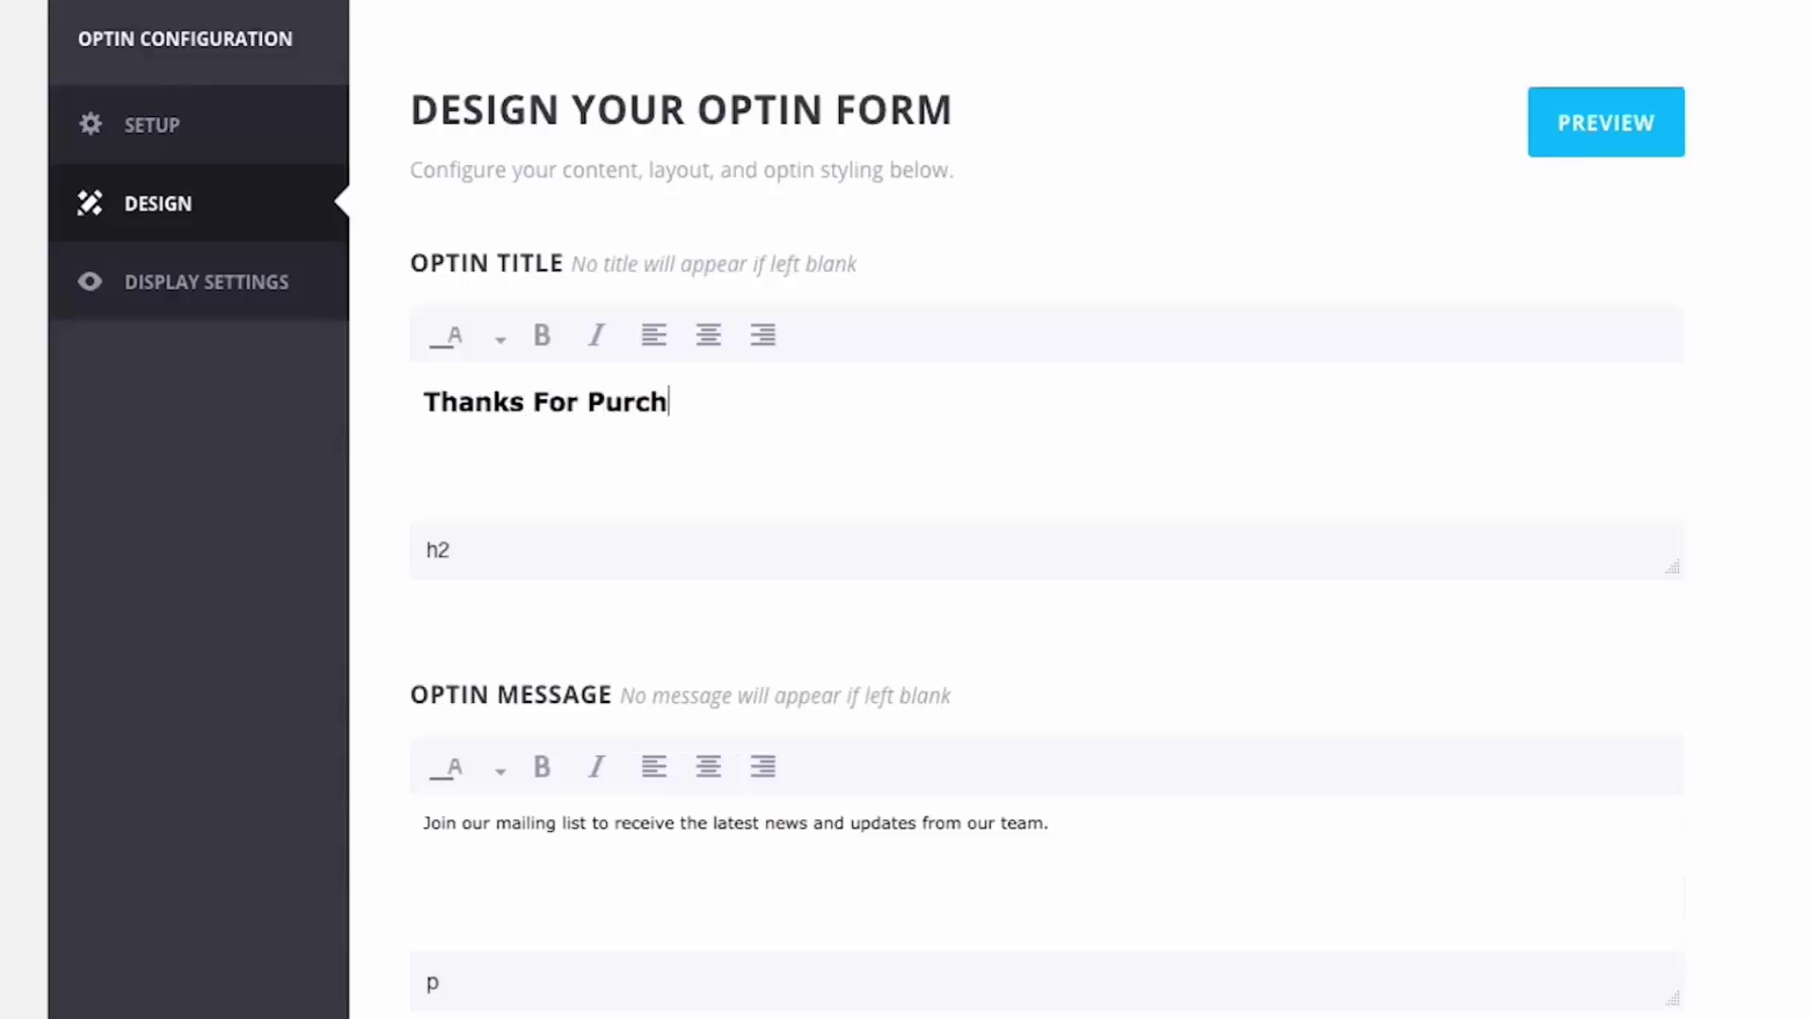
pyautogui.write('asing, Subscribe To ')
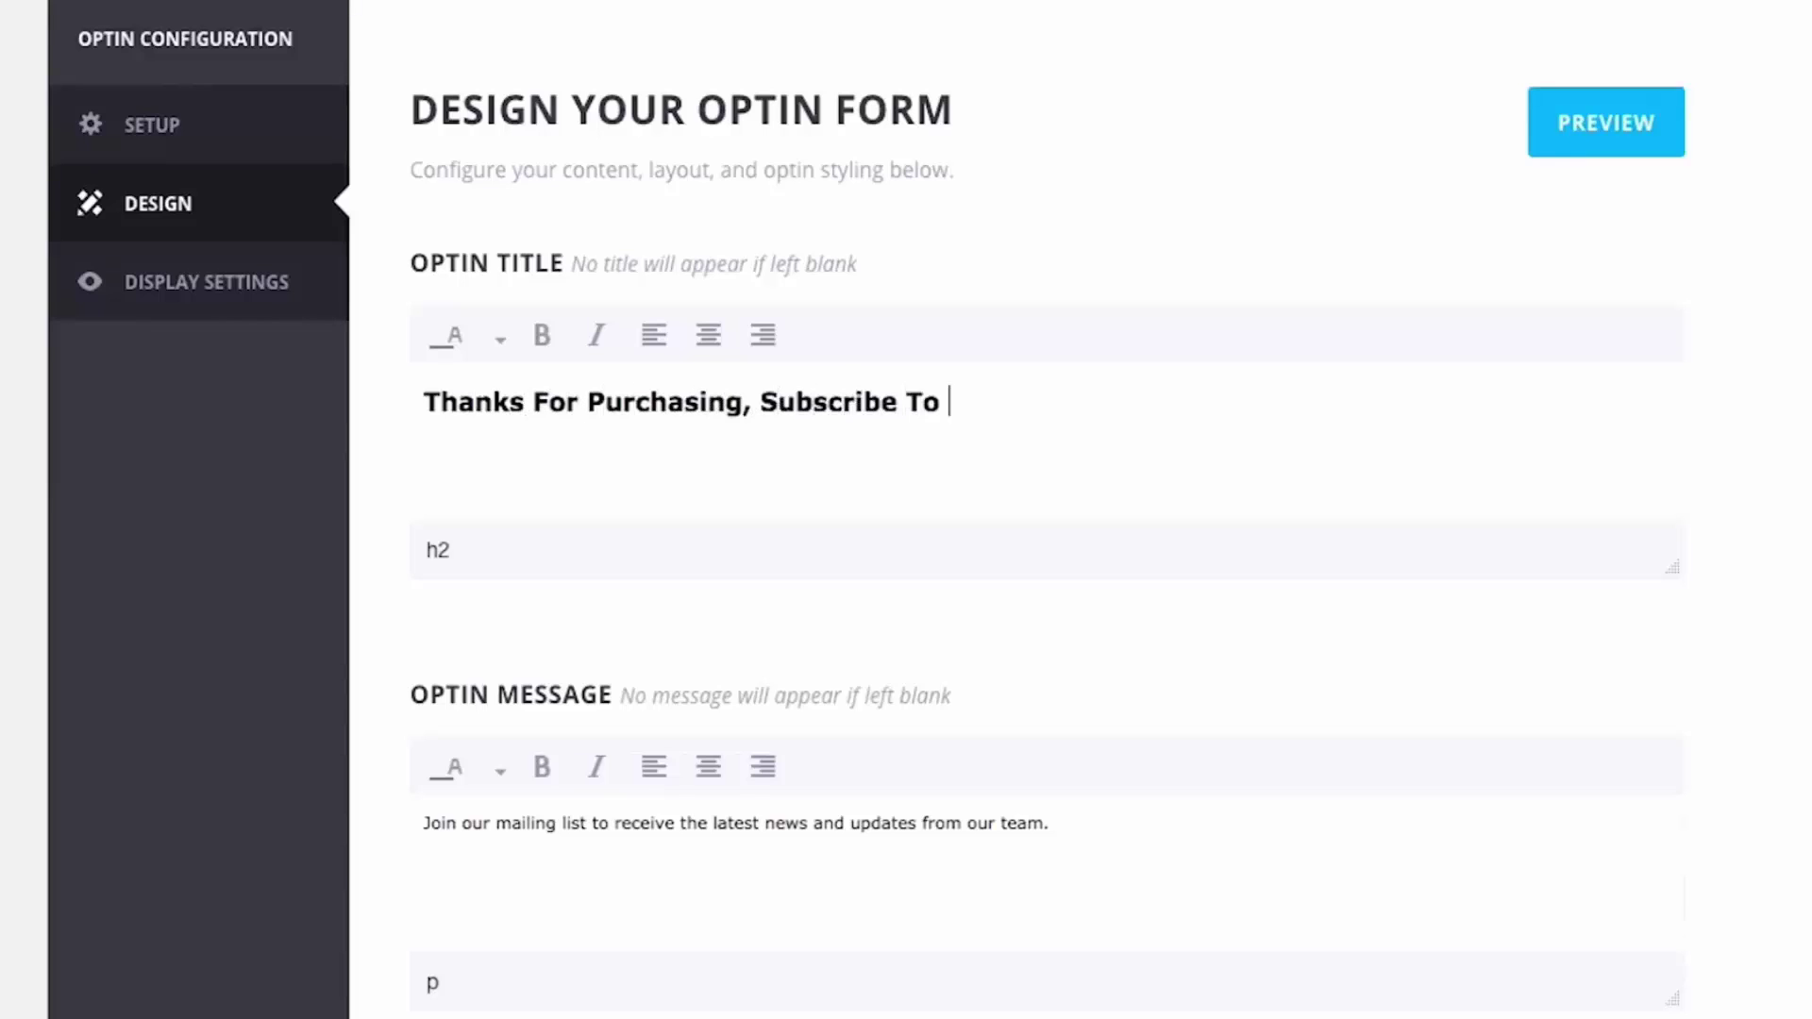
pyautogui.write('Our Newslett')
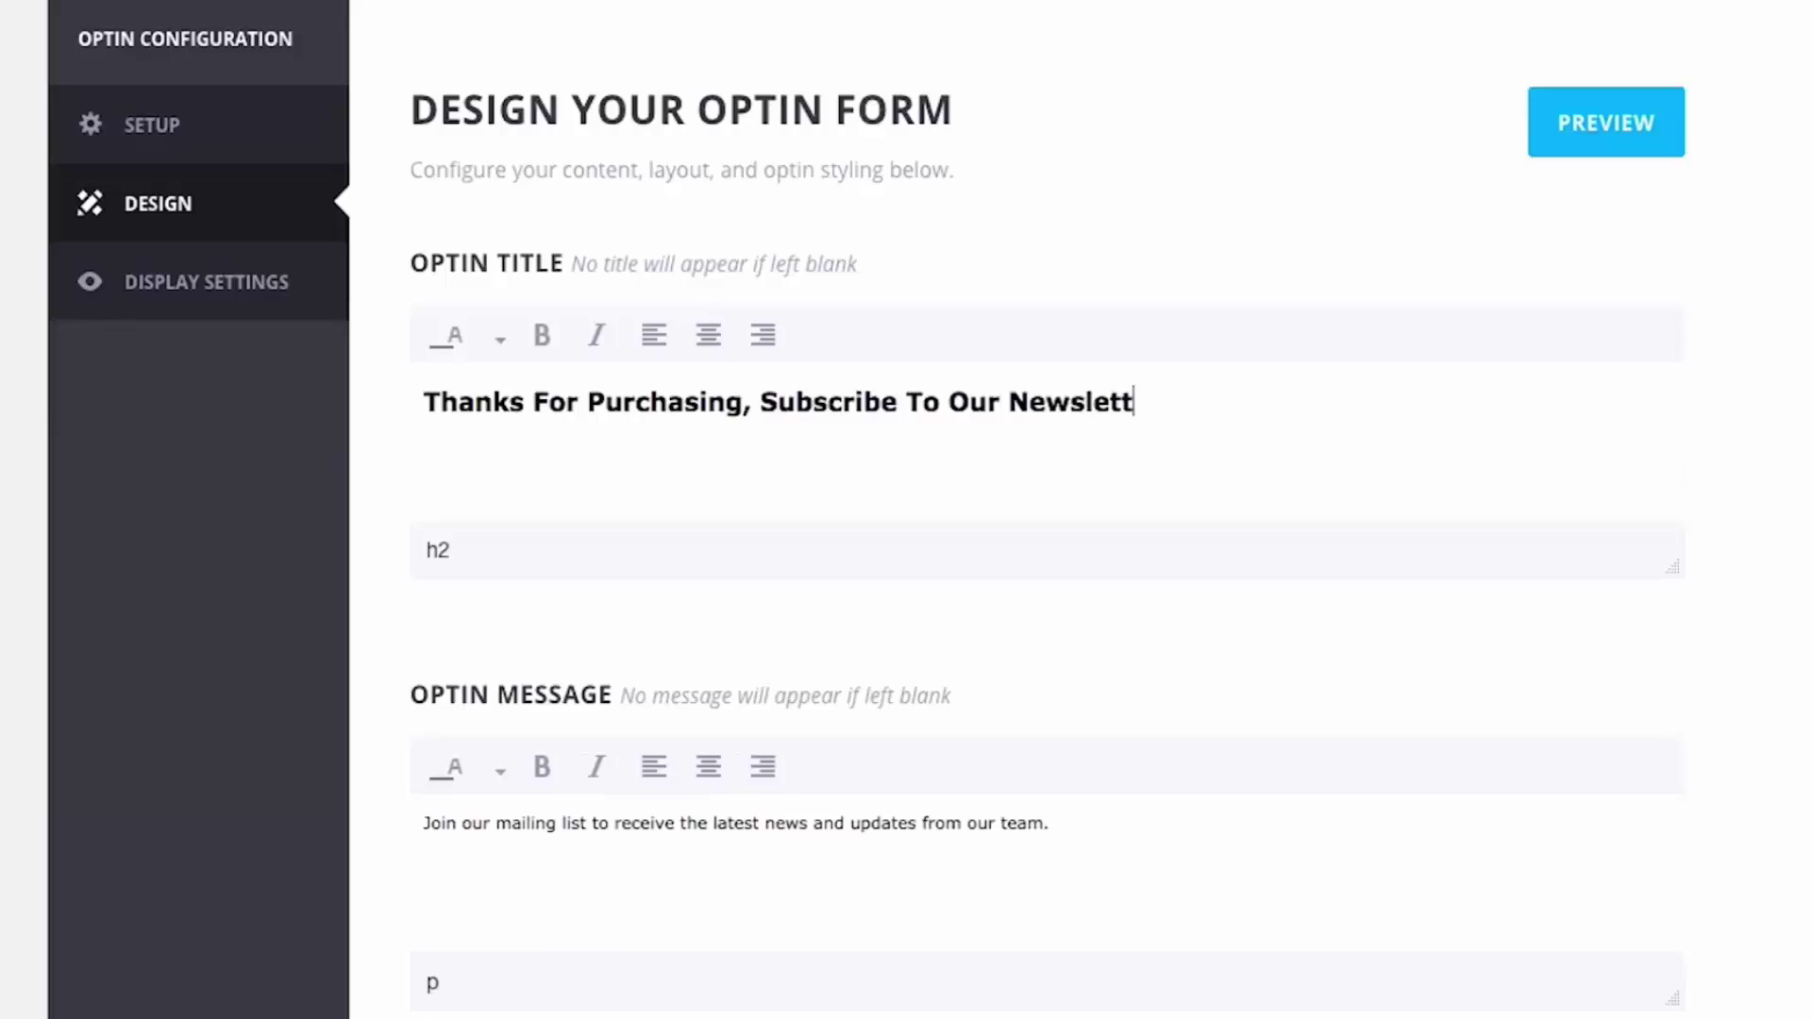
pyautogui.write('er And Get 10')
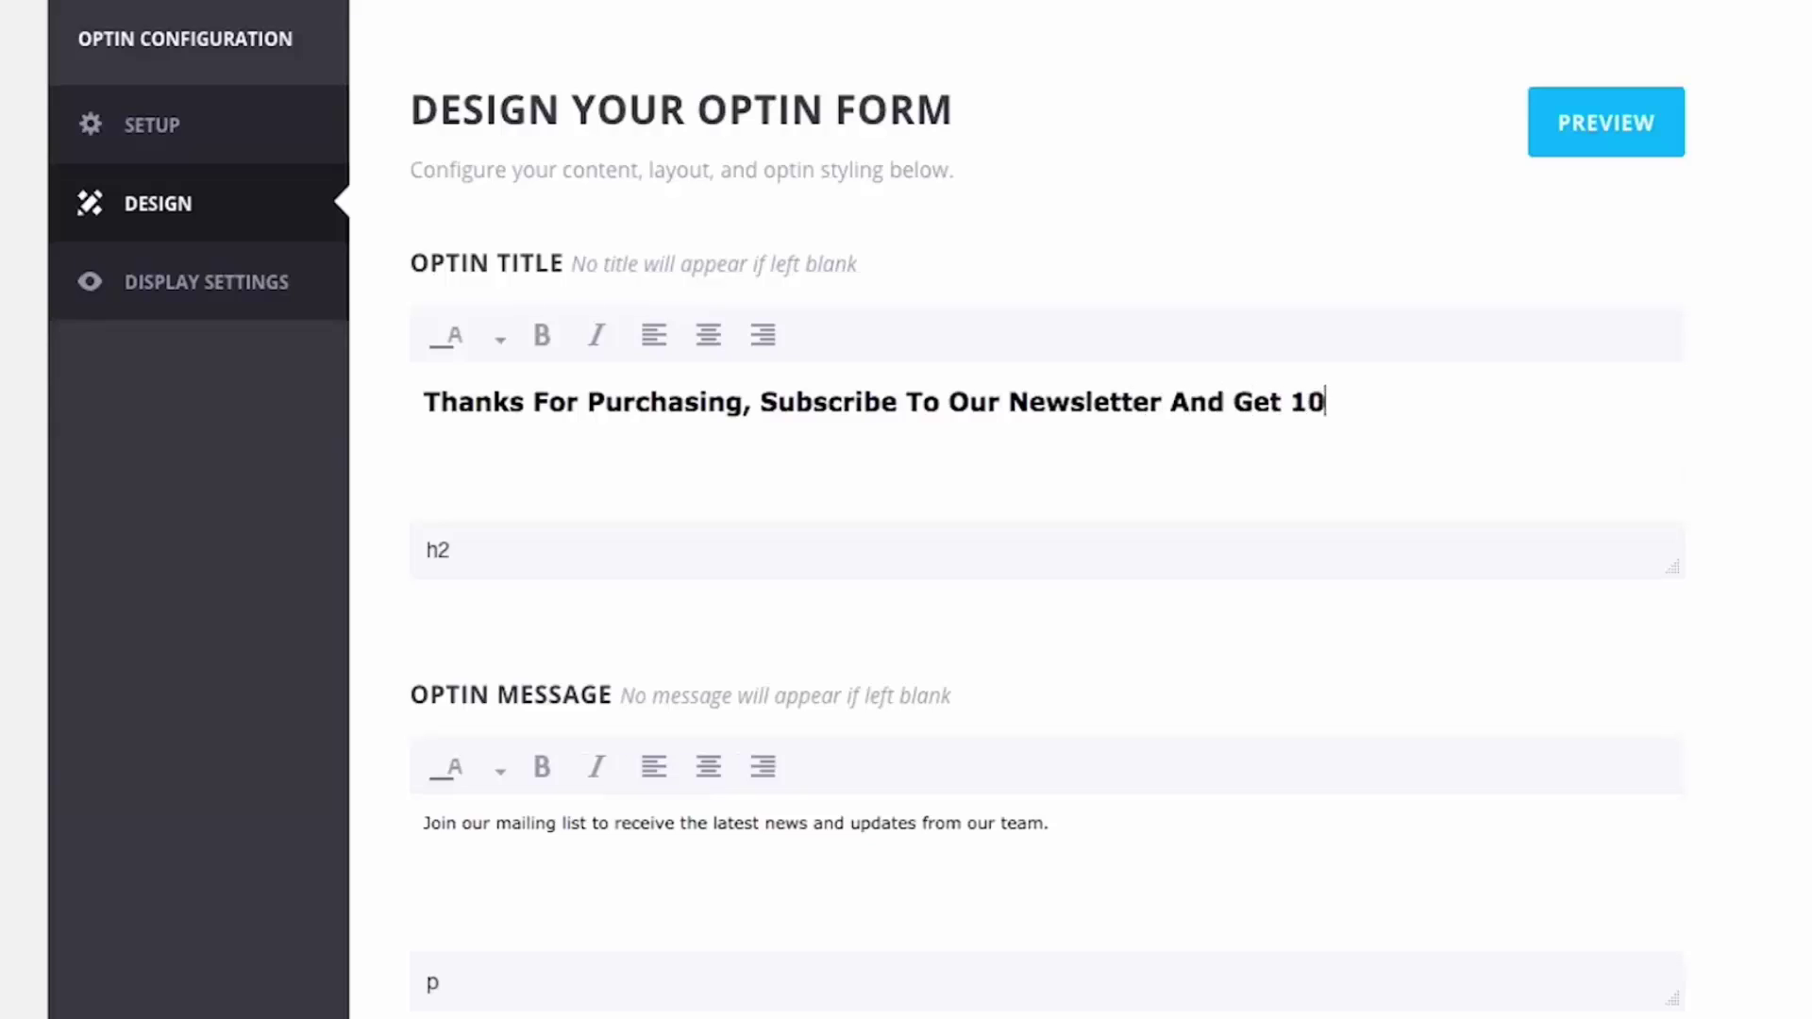
pyautogui.write('5 Off Your')
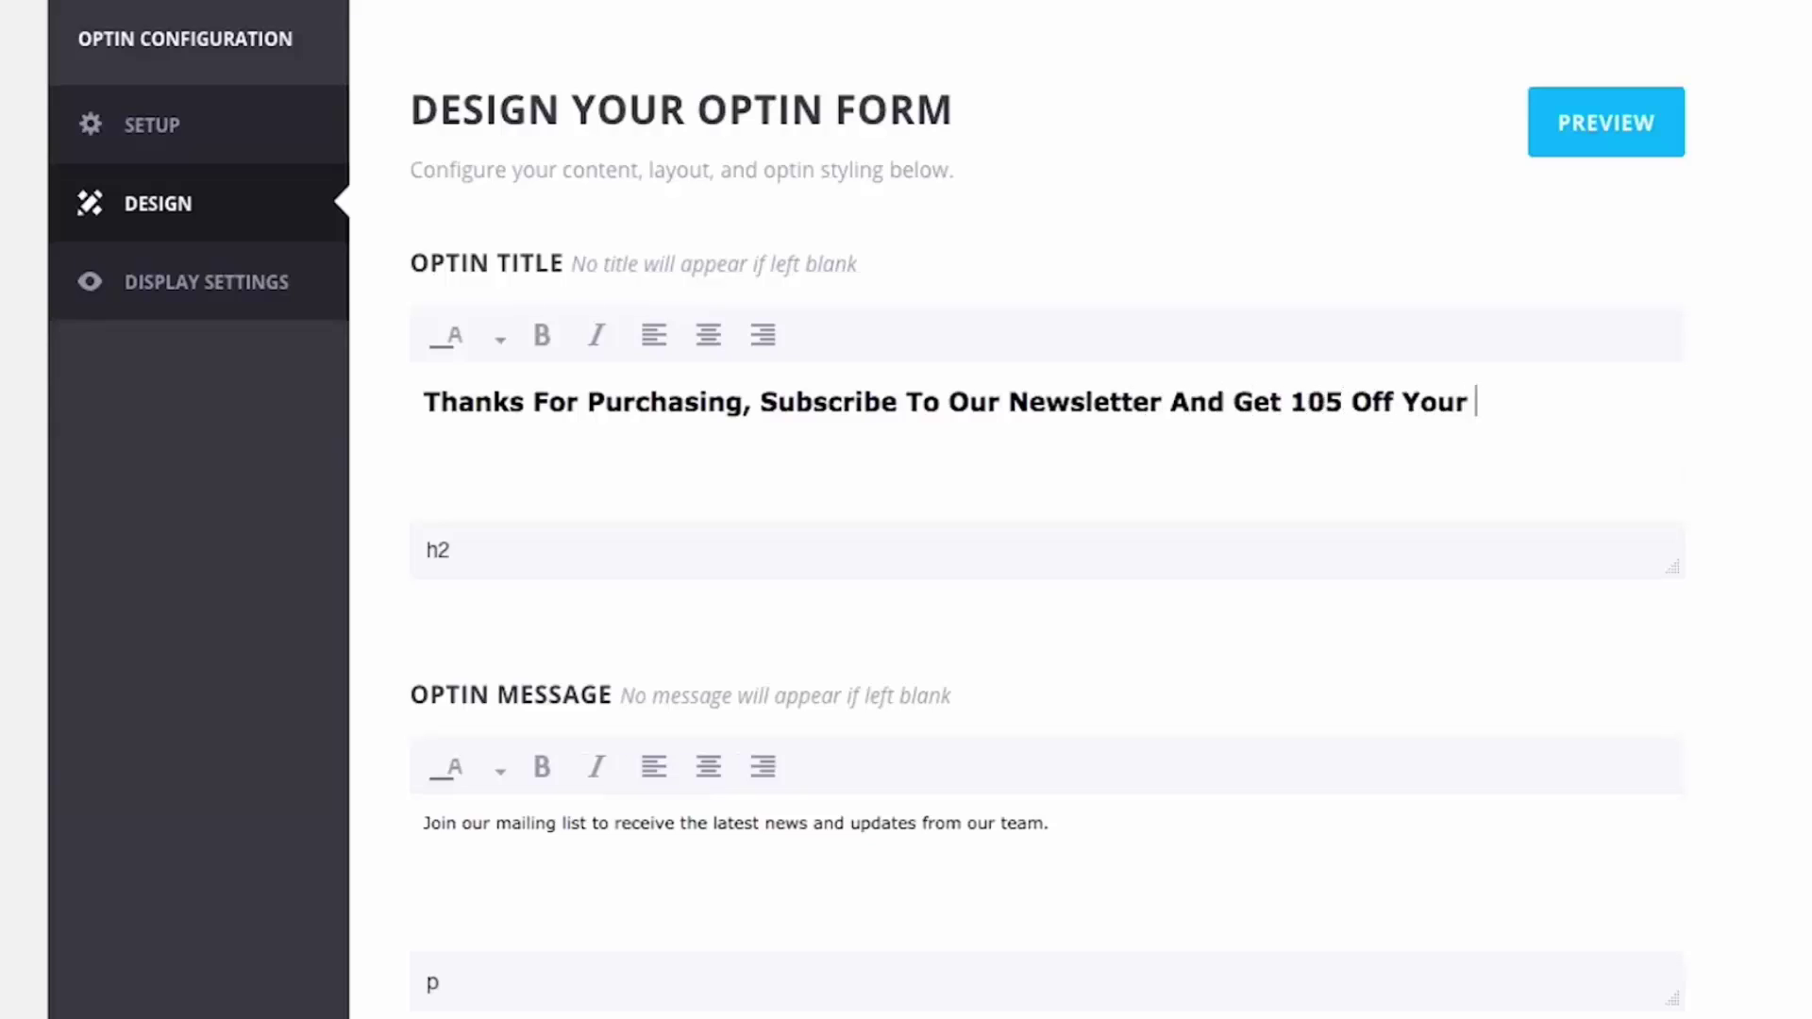
pyautogui.press('BackSpace')
pyautogui.press('BackSpace')
pyautogui.press('BackSpace')
pyautogui.press('BackSpace')
pyautogui.press('BackSpace')
pyautogui.press('BackSpace')
pyautogui.press('BackSpace')
pyautogui.press('BackSpace')
pyautogui.press('BackSpace')
pyautogui.press('BackSpace')
pyautogui.press('BackSpace')
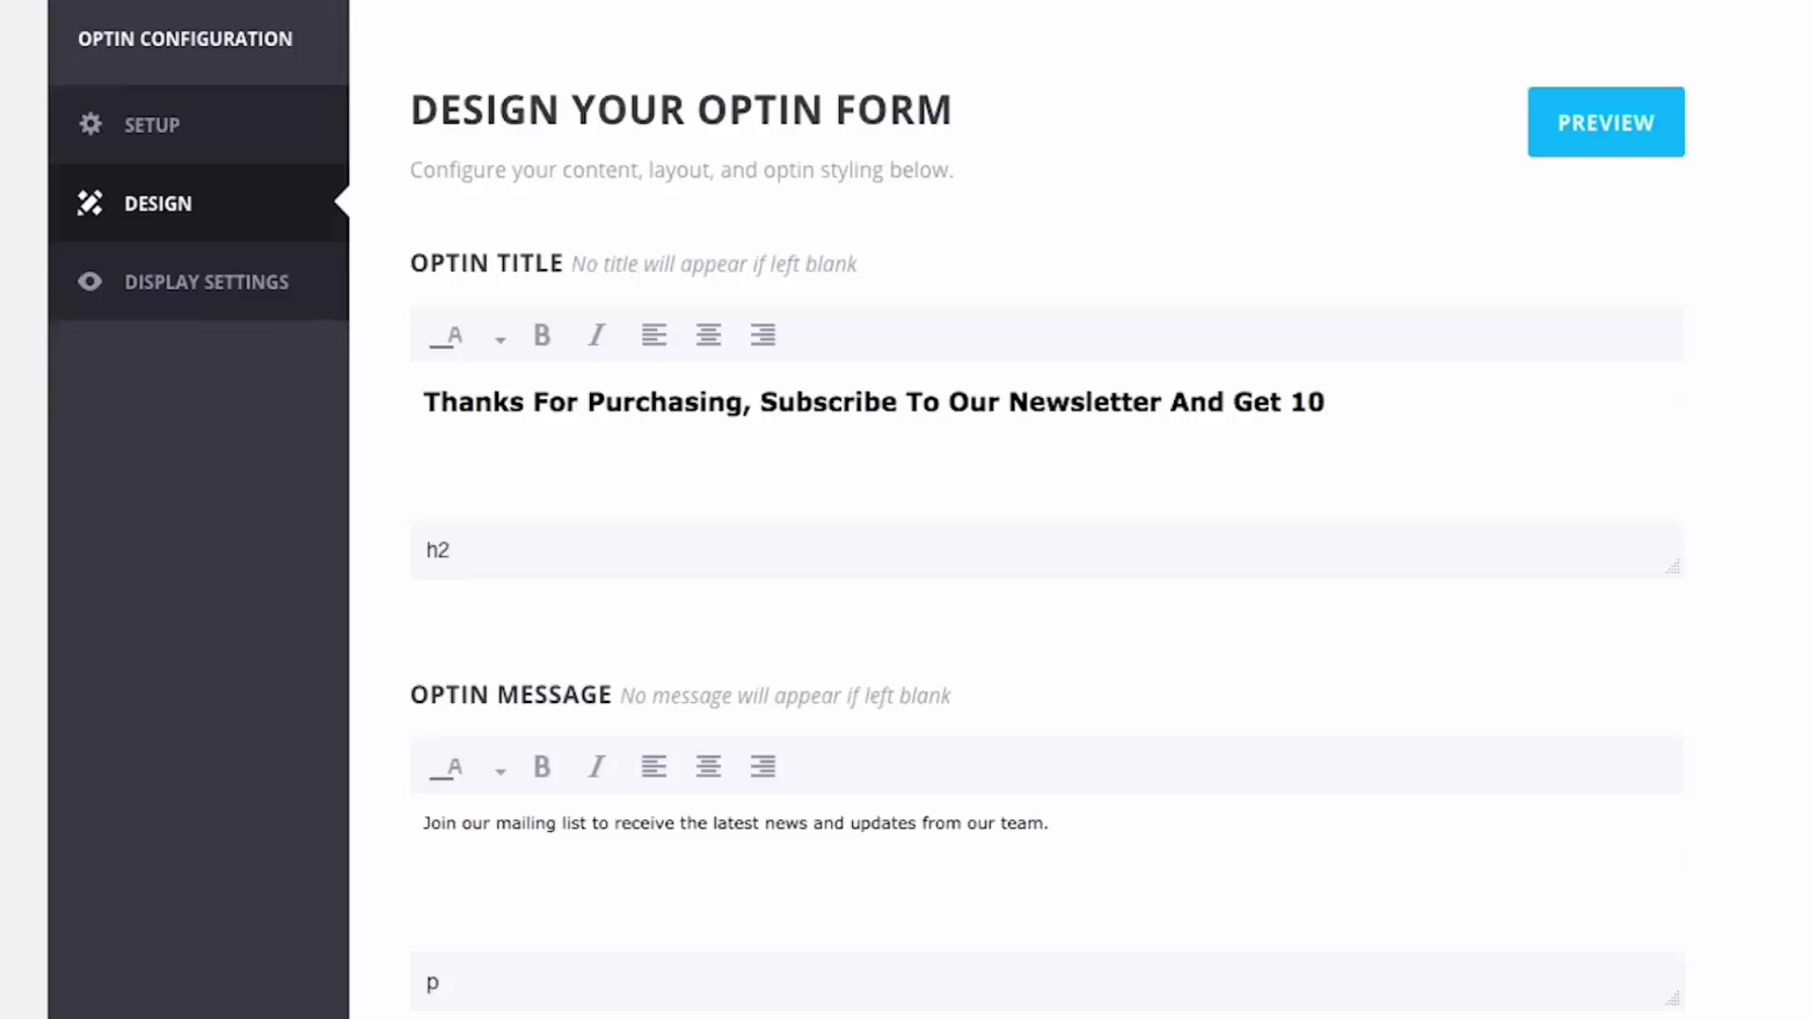
pyautogui.write('% Off Your P')
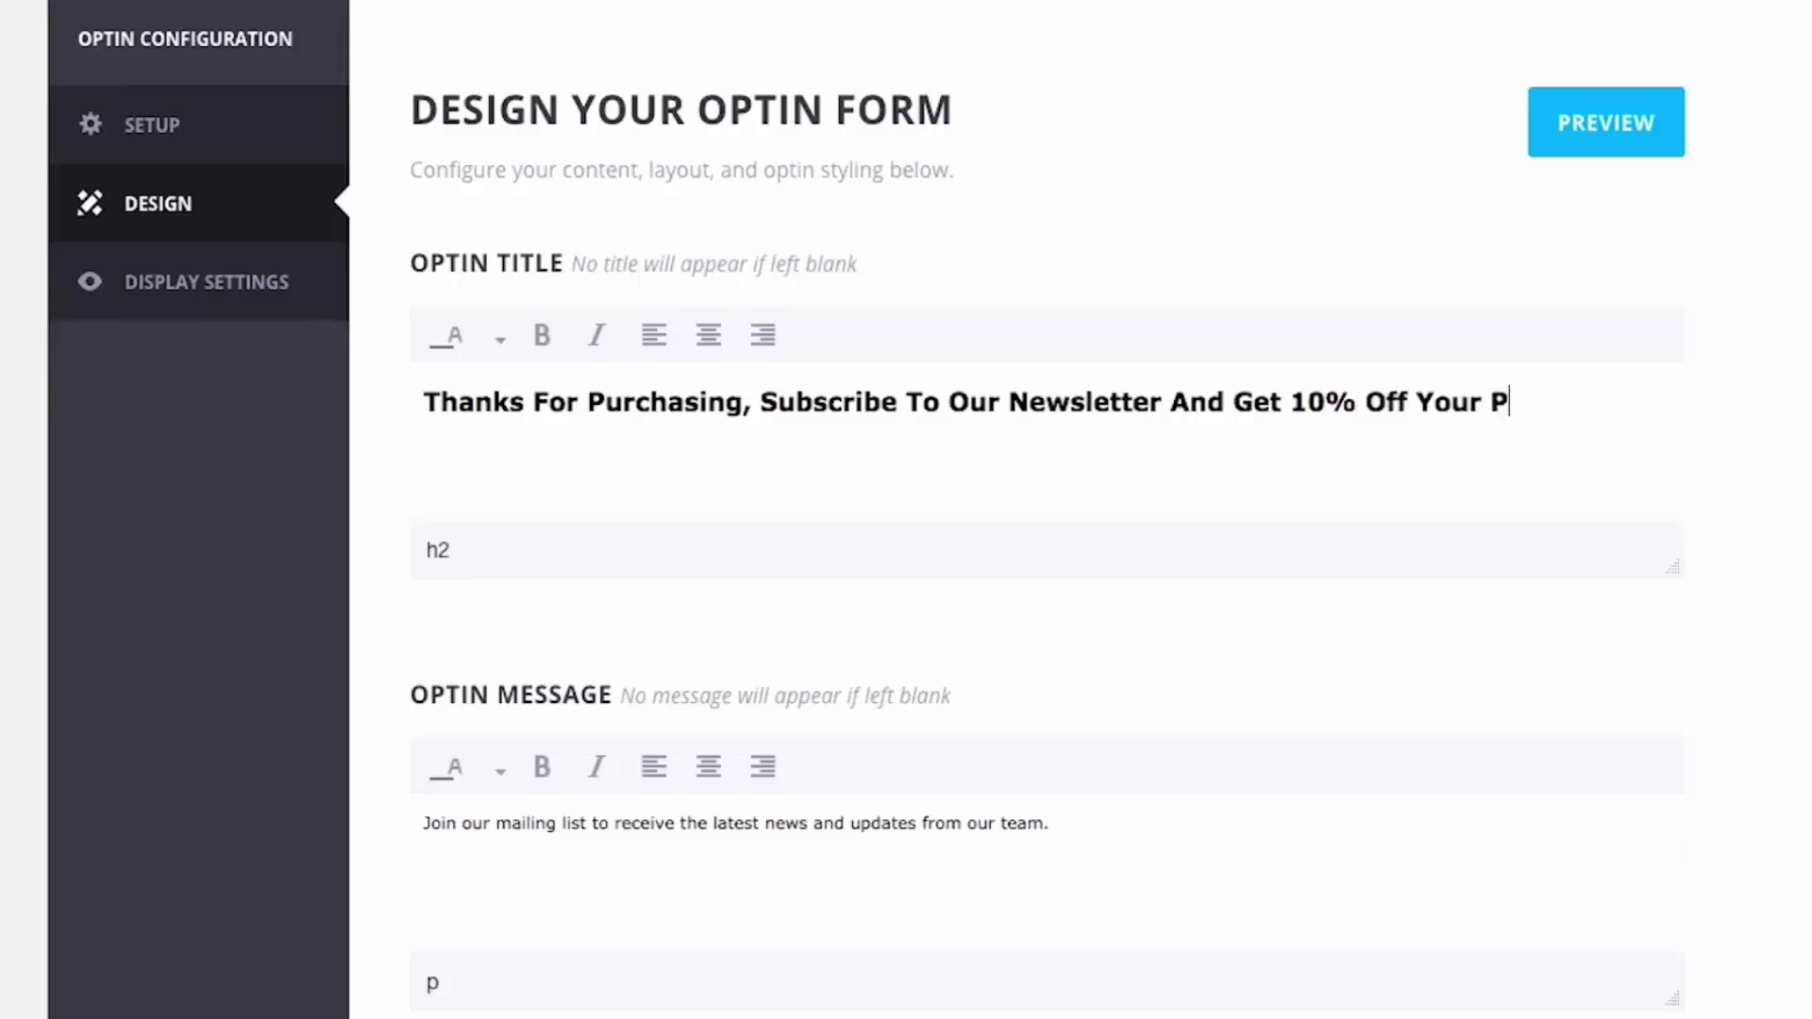
pyautogui.press('BackSpace')
pyautogui.write('Next')
pyautogui.press('BackSpace')
pyautogui.press('BackSpace')
pyautogui.press('BackSpace')
pyautogui.press('BackSpace')
pyautogui.write('Next Purch')
pyautogui.press('BackSpace')
pyautogui.write('chase')
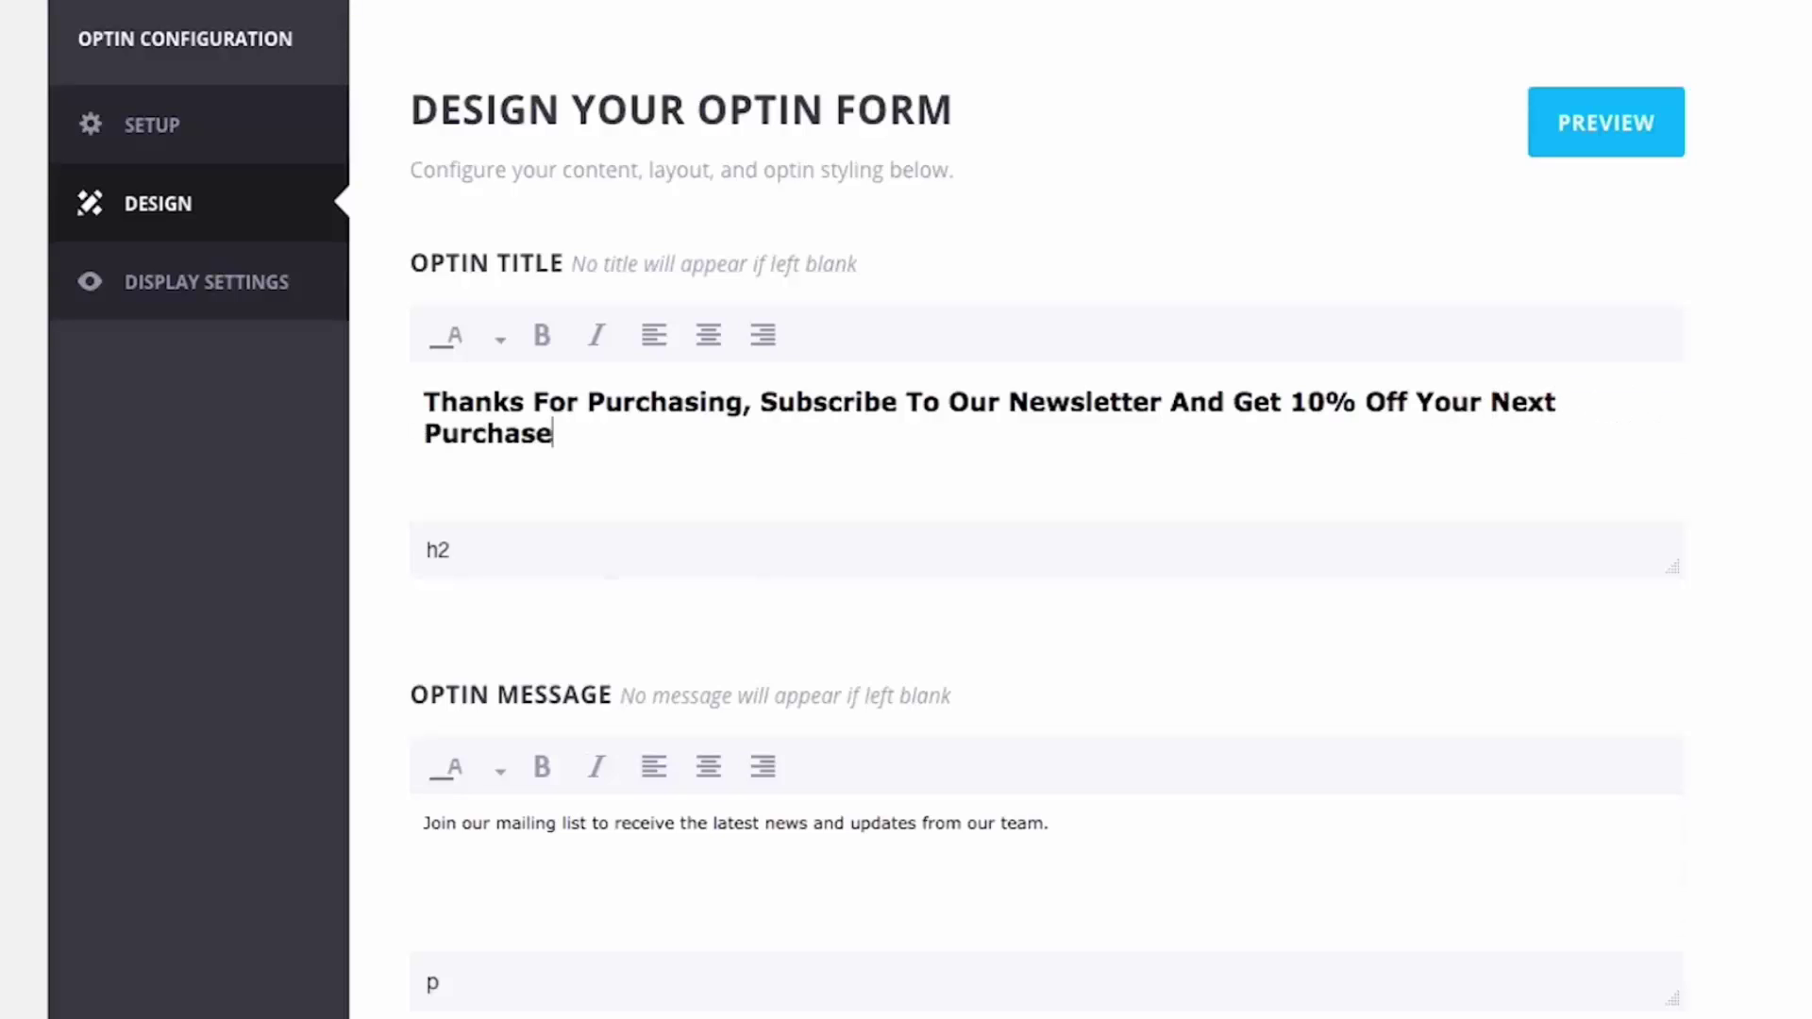
pyautogui.write('!')
# Preview the Popup Sales Pitch form, close the preview, and save and exit the optin
pyautogui.scroll(-5, 578, 424)
pyautogui.scroll(5, 1084, 485)
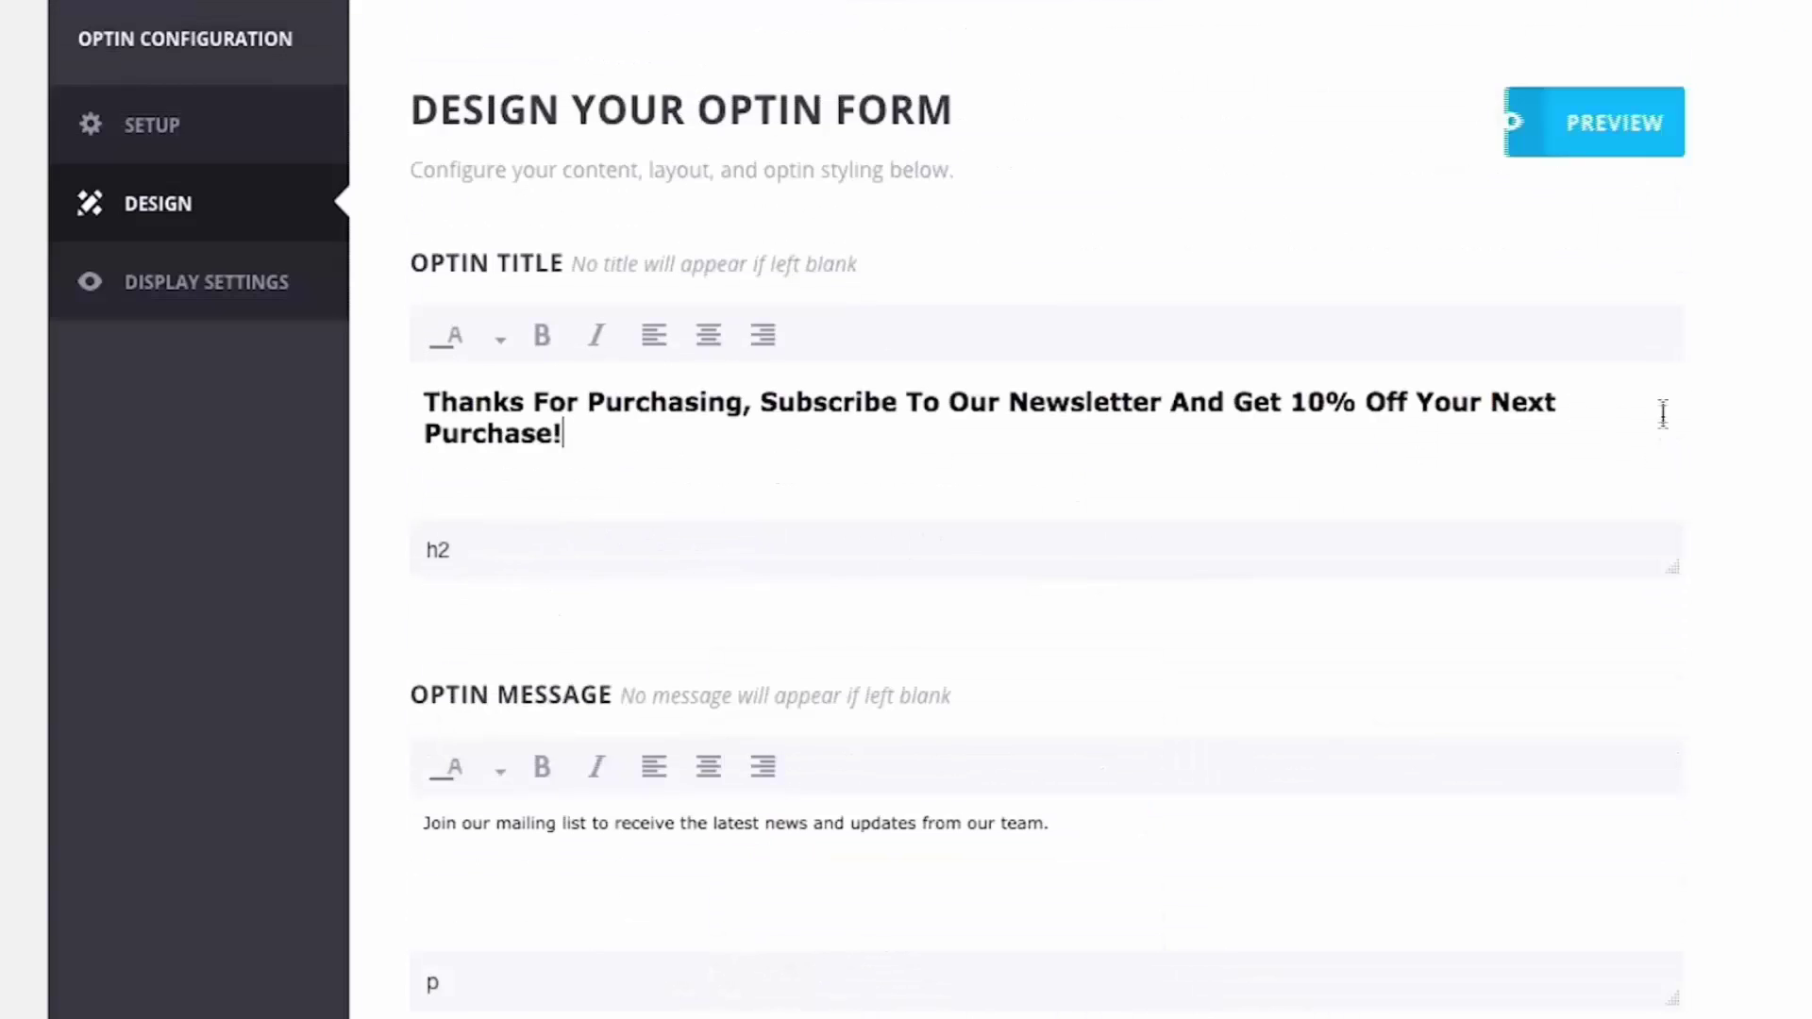
pyautogui.click(1638, 142)
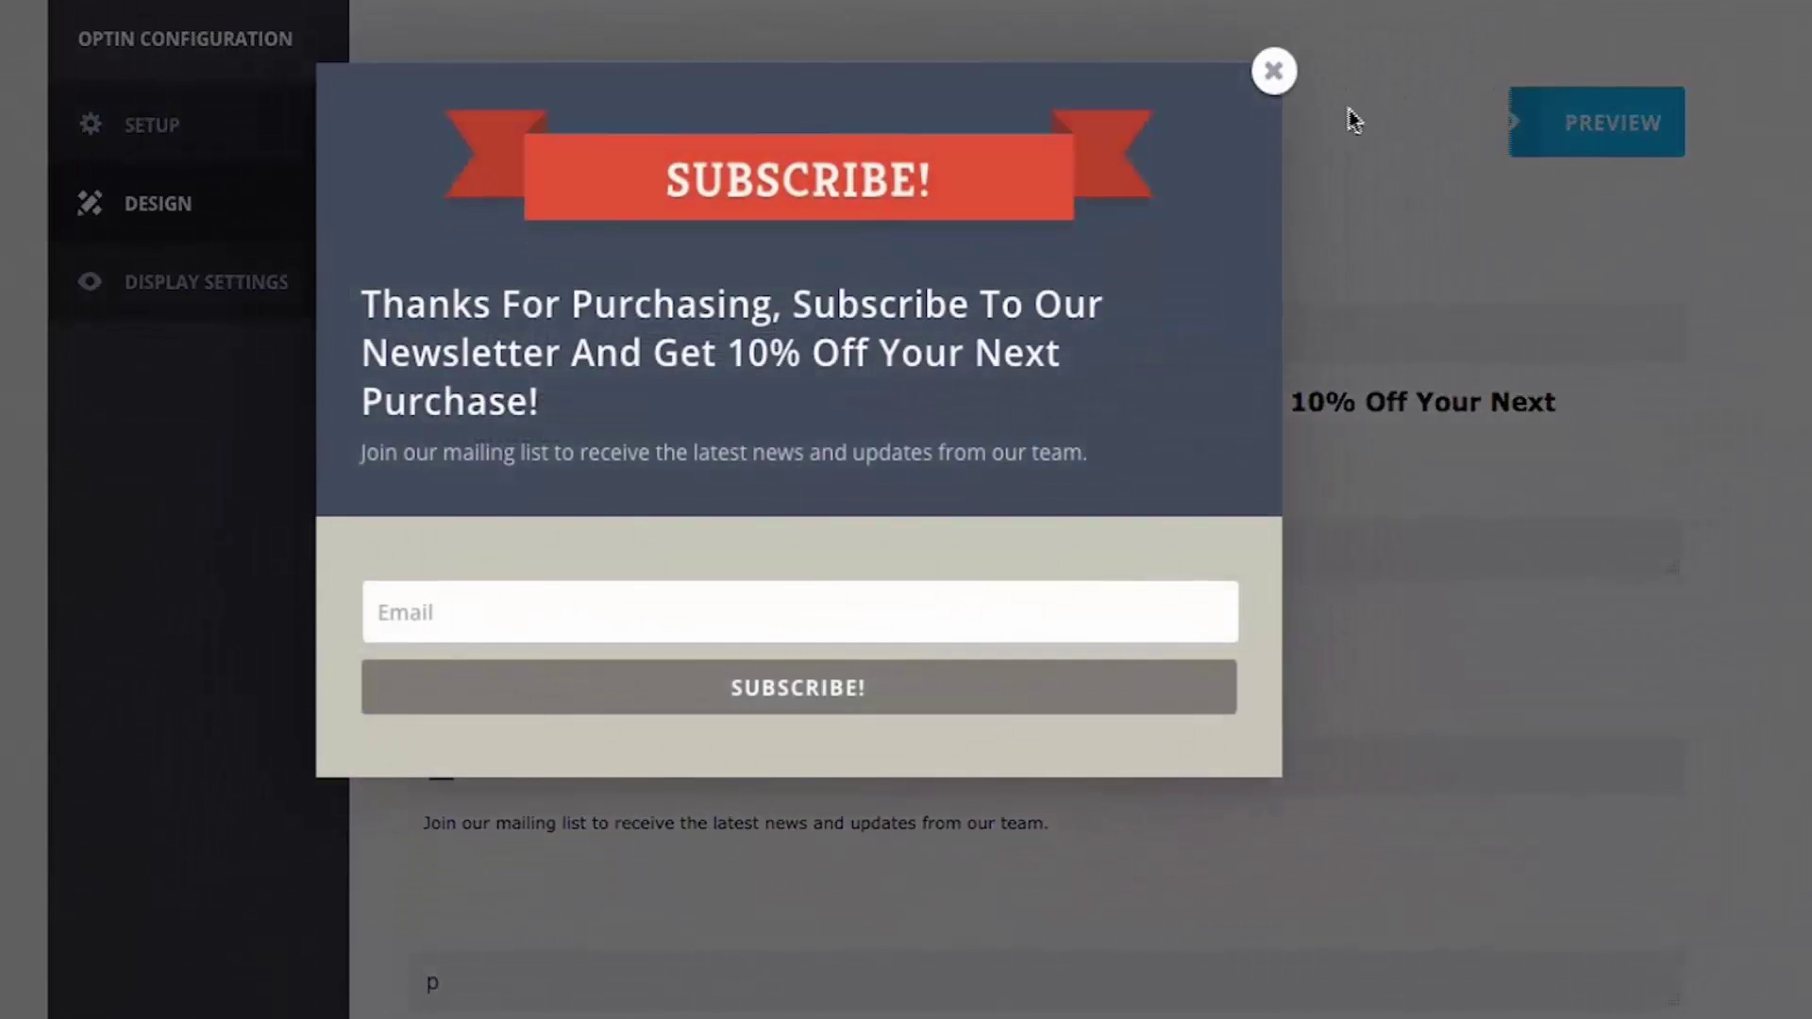
pyautogui.click(1273, 71)
pyautogui.scroll(-10, 1642, 320)
pyautogui.scroll(-10, 1642, 330)
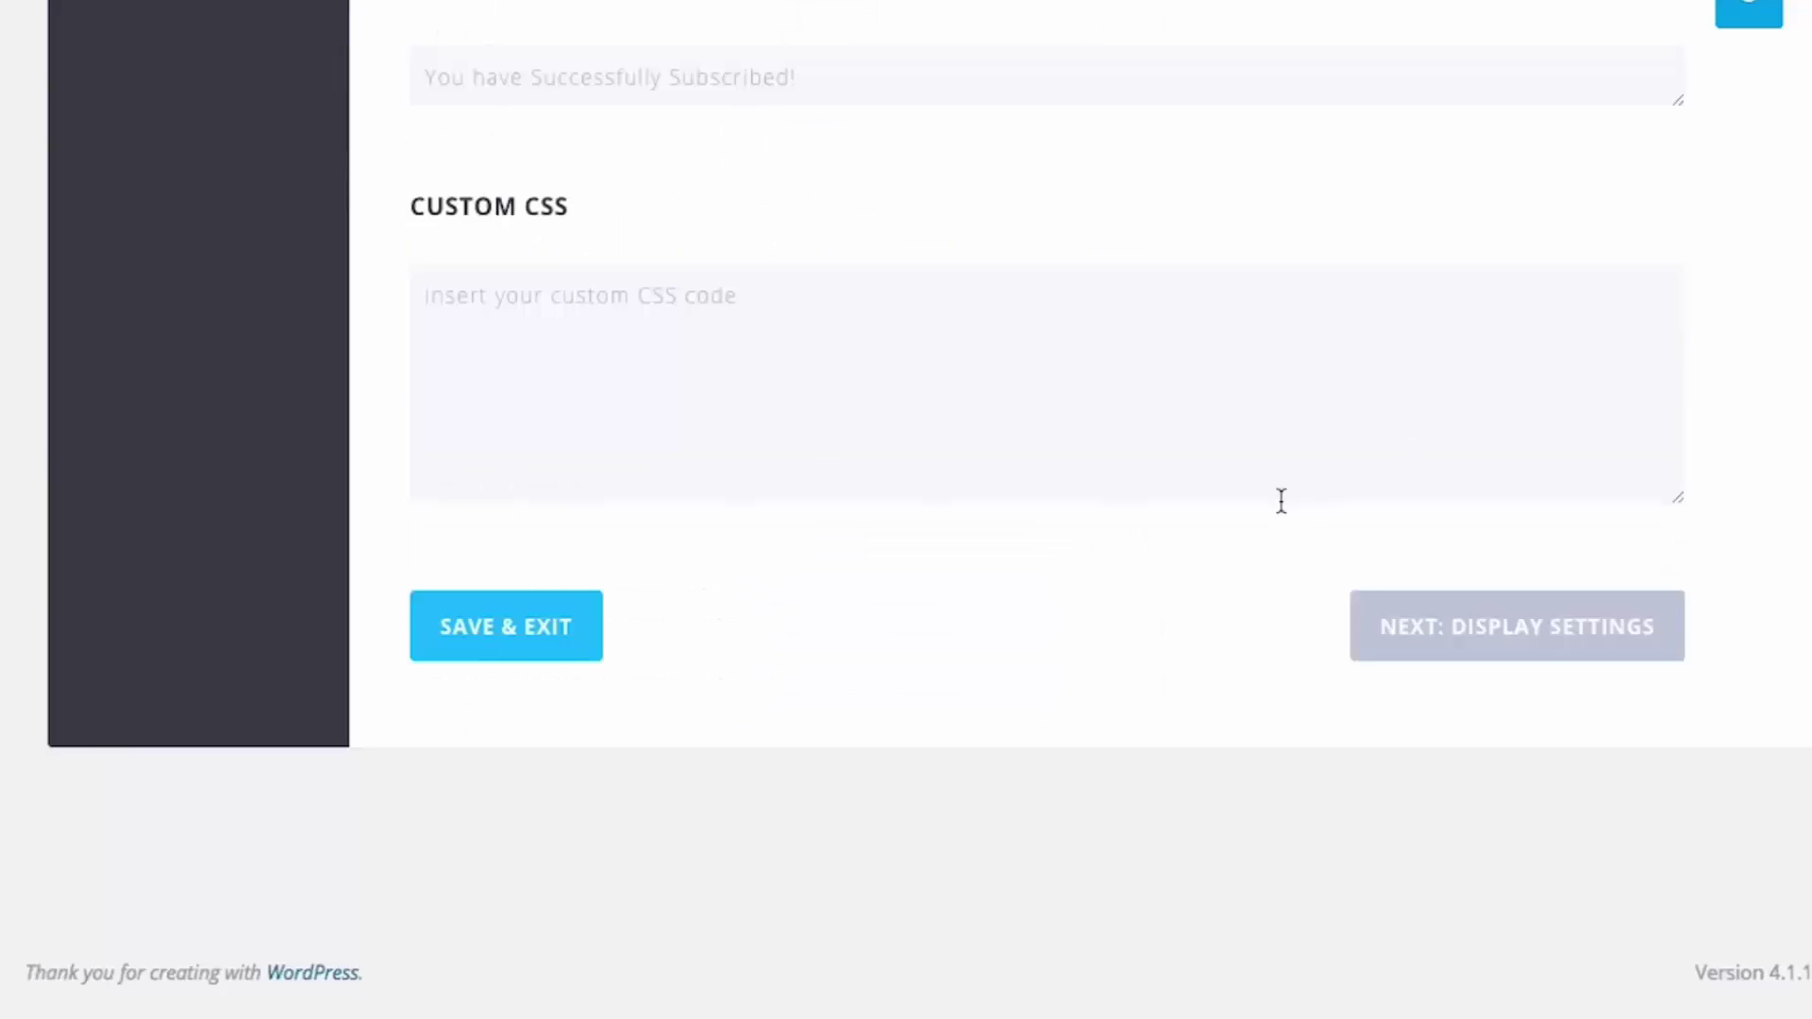
pyautogui.click(532, 632)
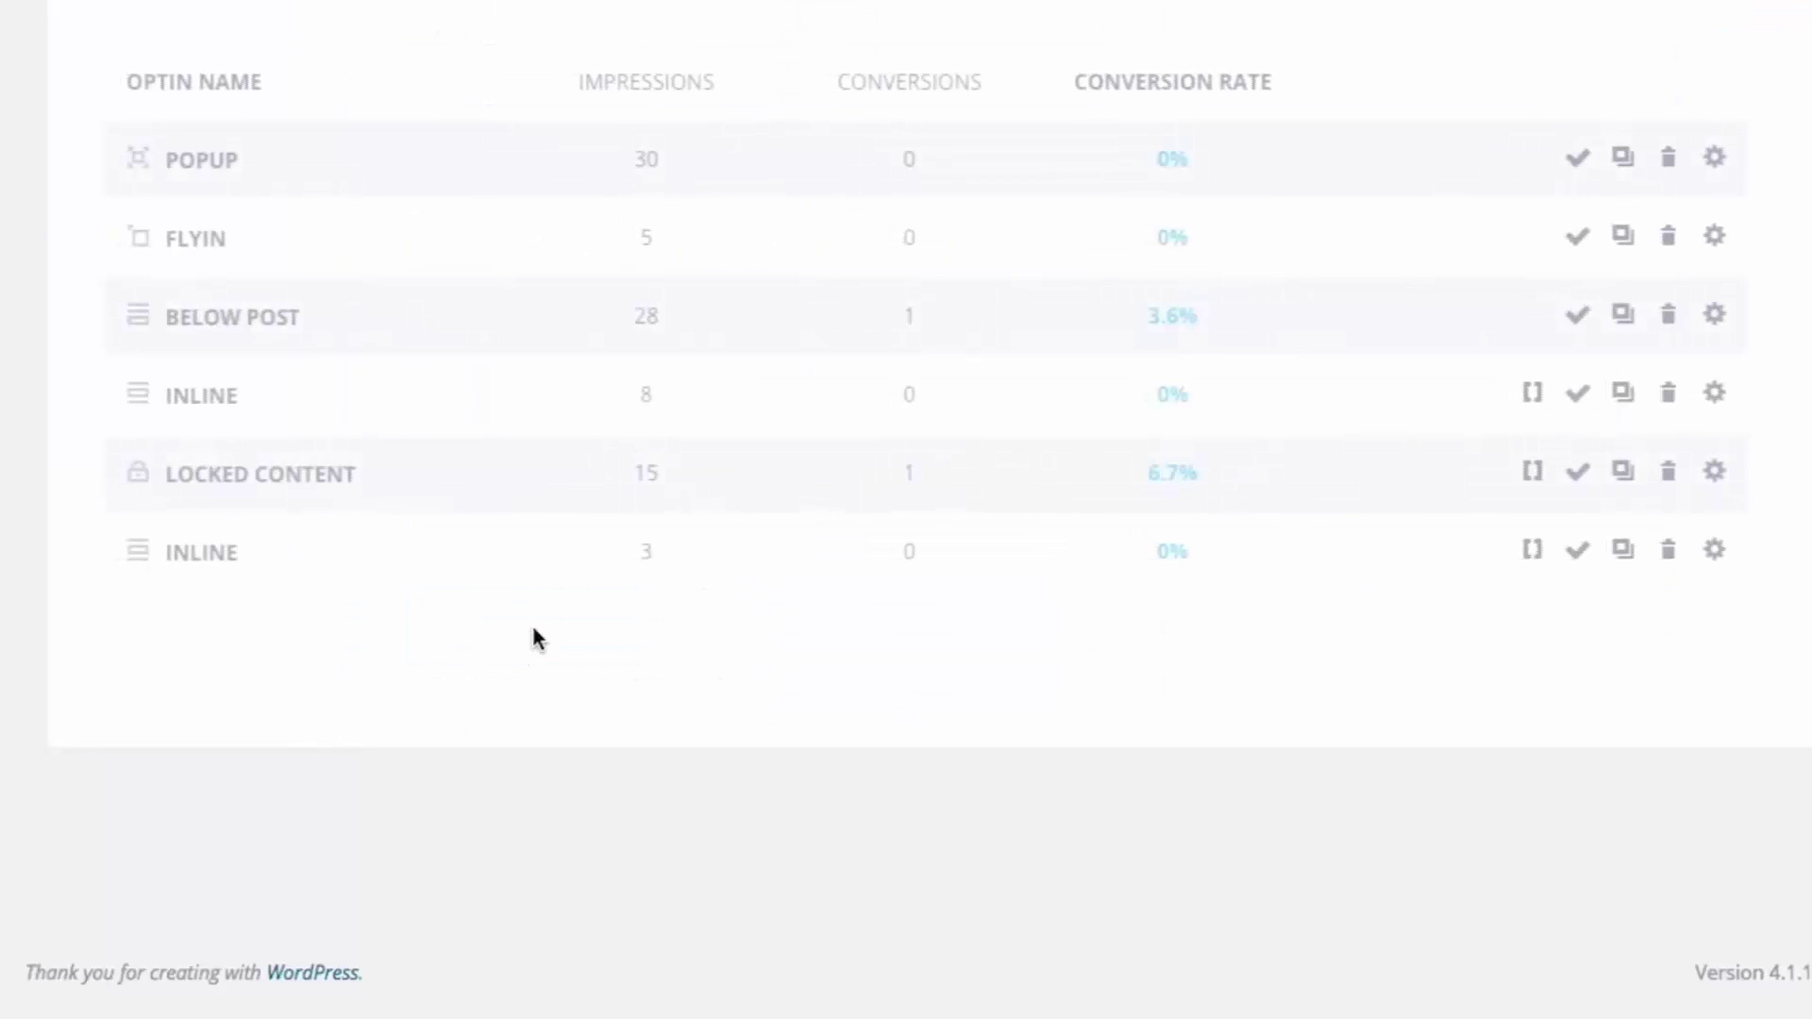
pyautogui.scroll(8, 531, 623)
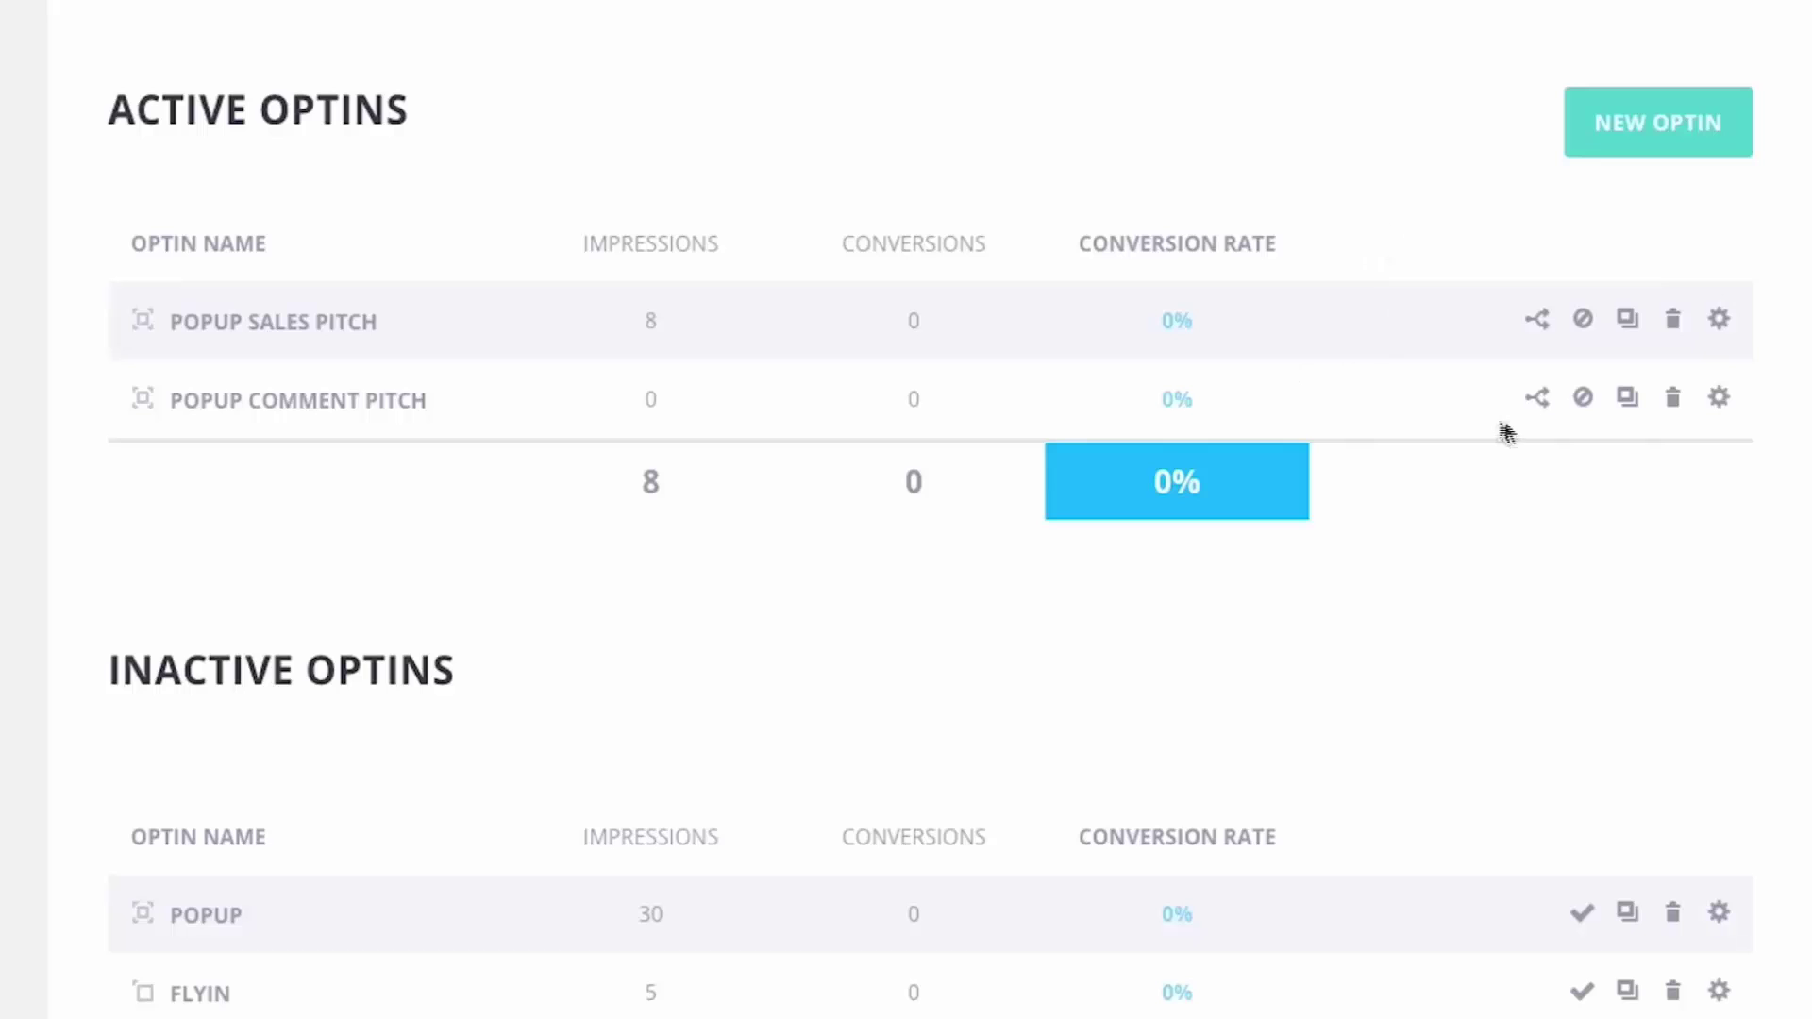
pyautogui.click(1629, 407)
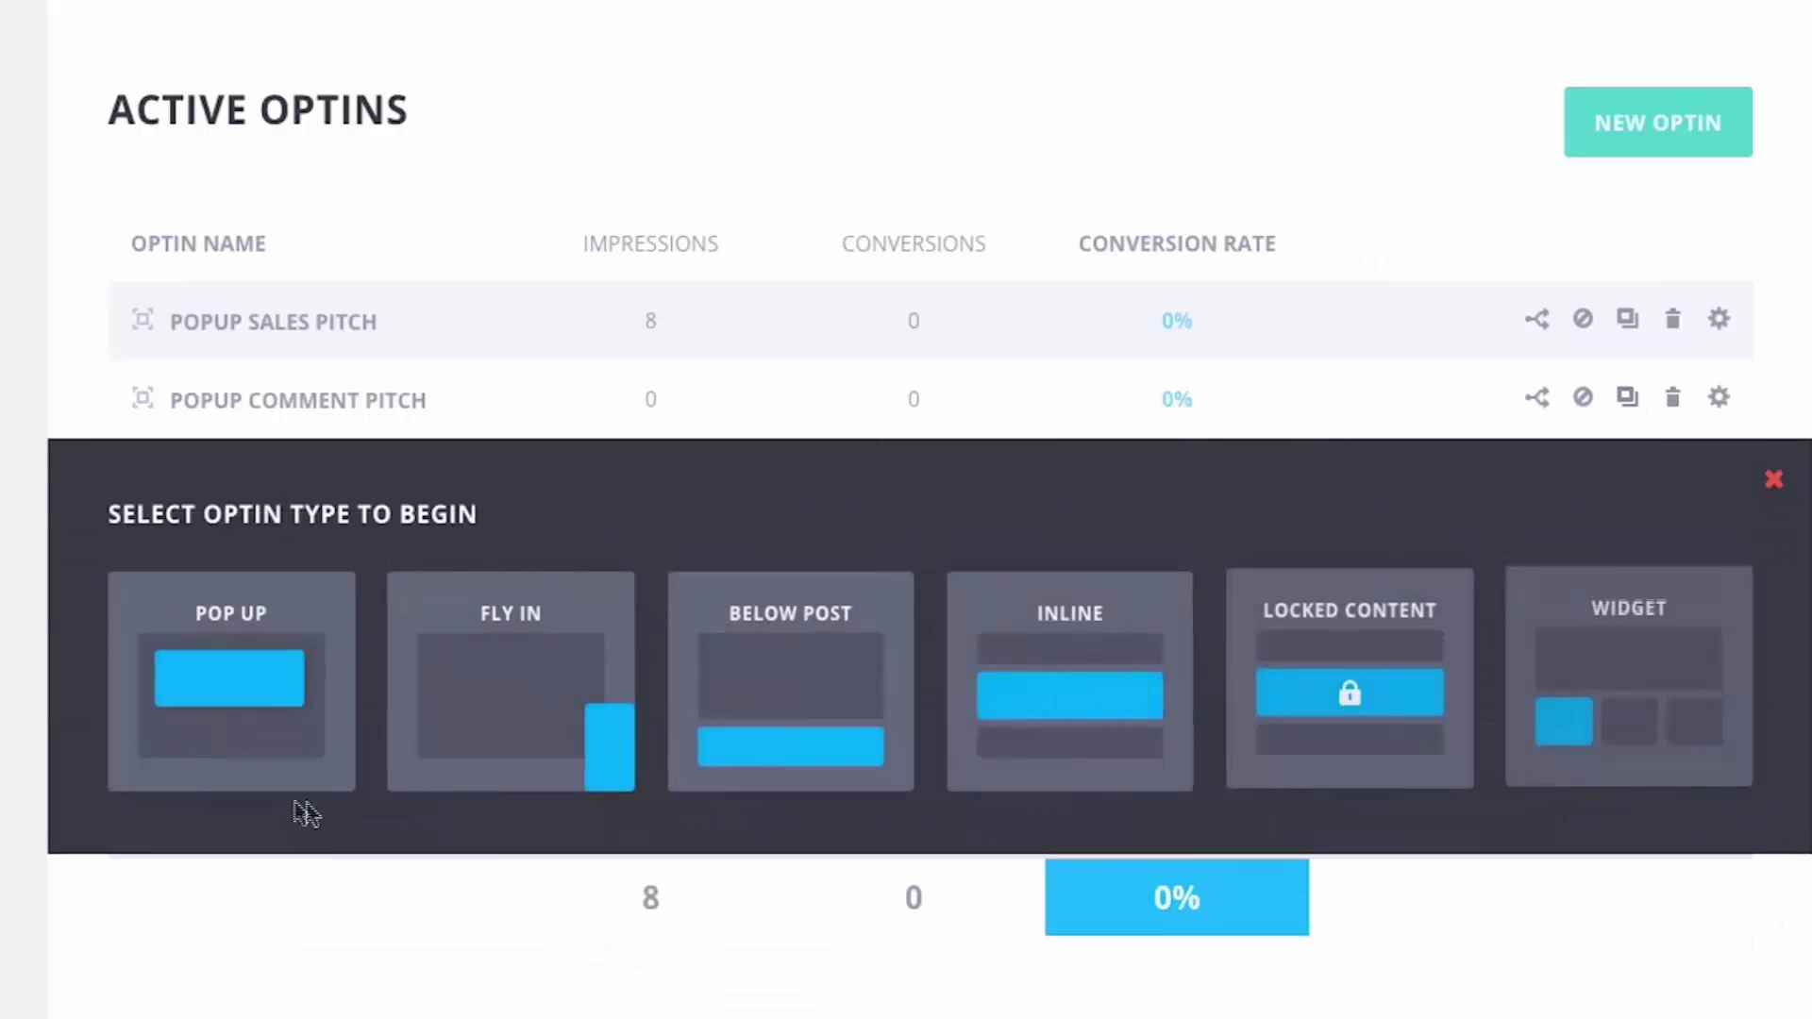
pyautogui.click(244, 680)
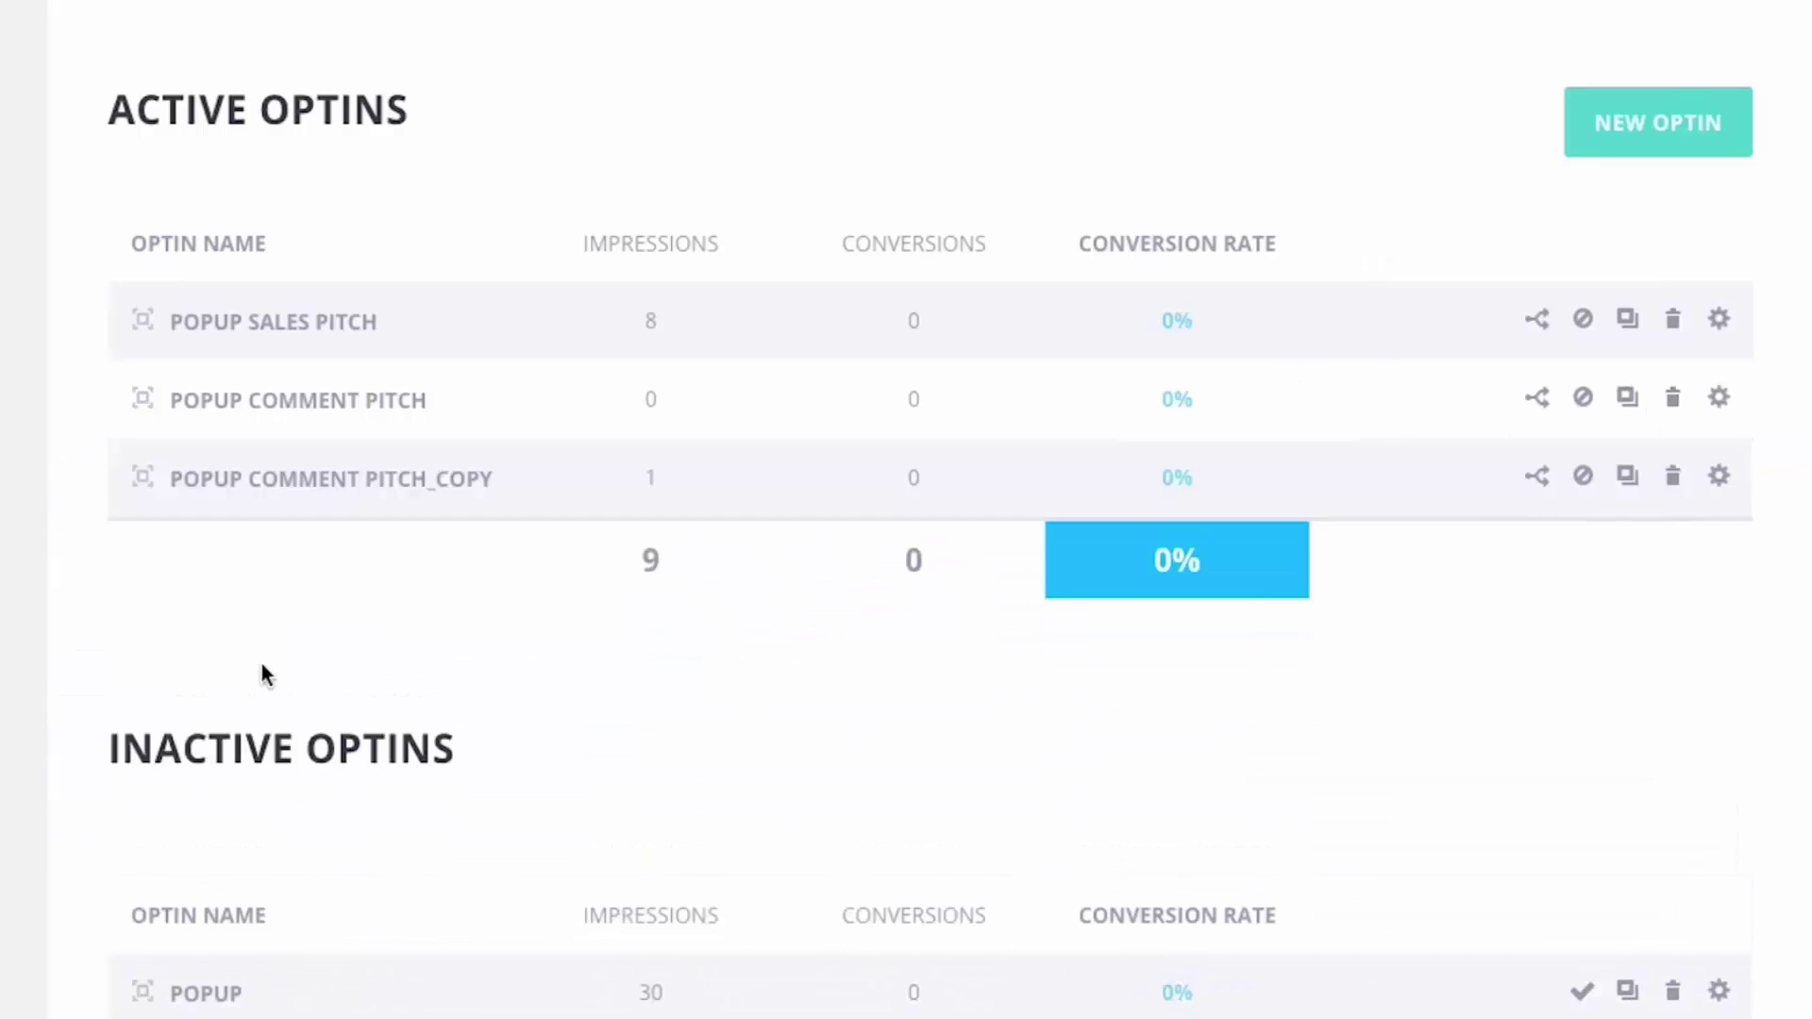
pyautogui.click(1673, 476)
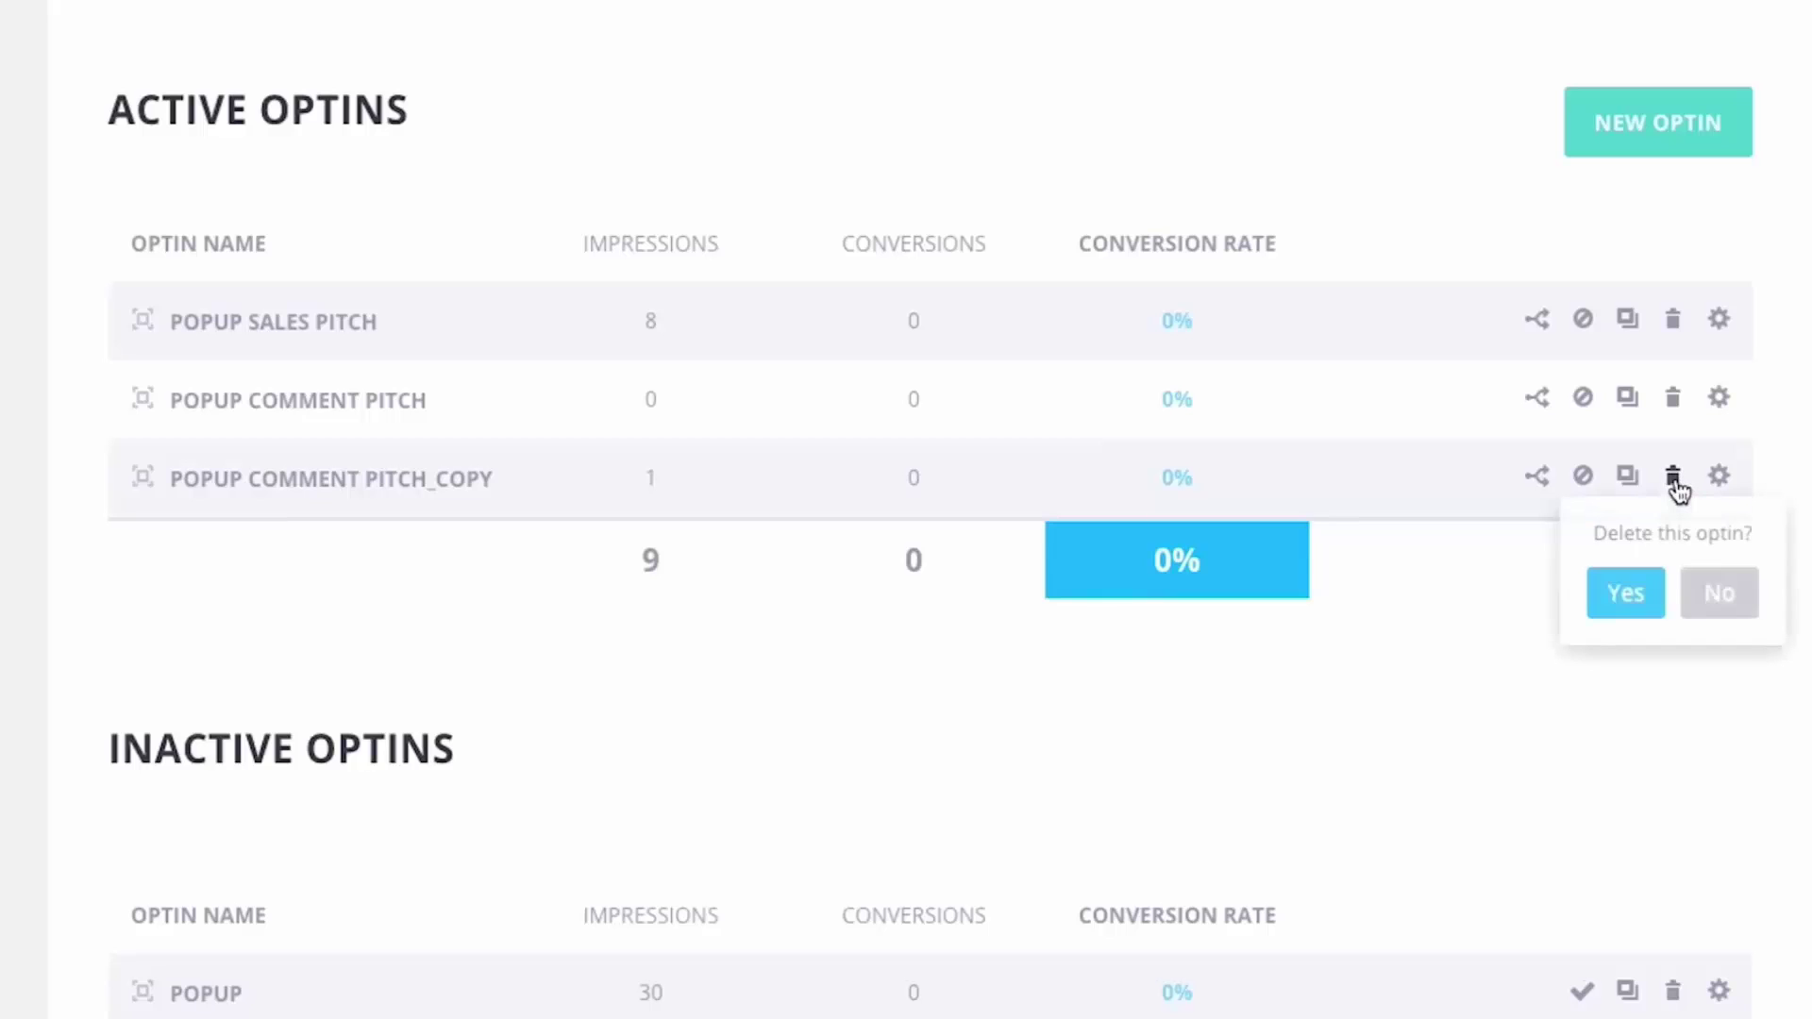
pyautogui.click(1628, 610)
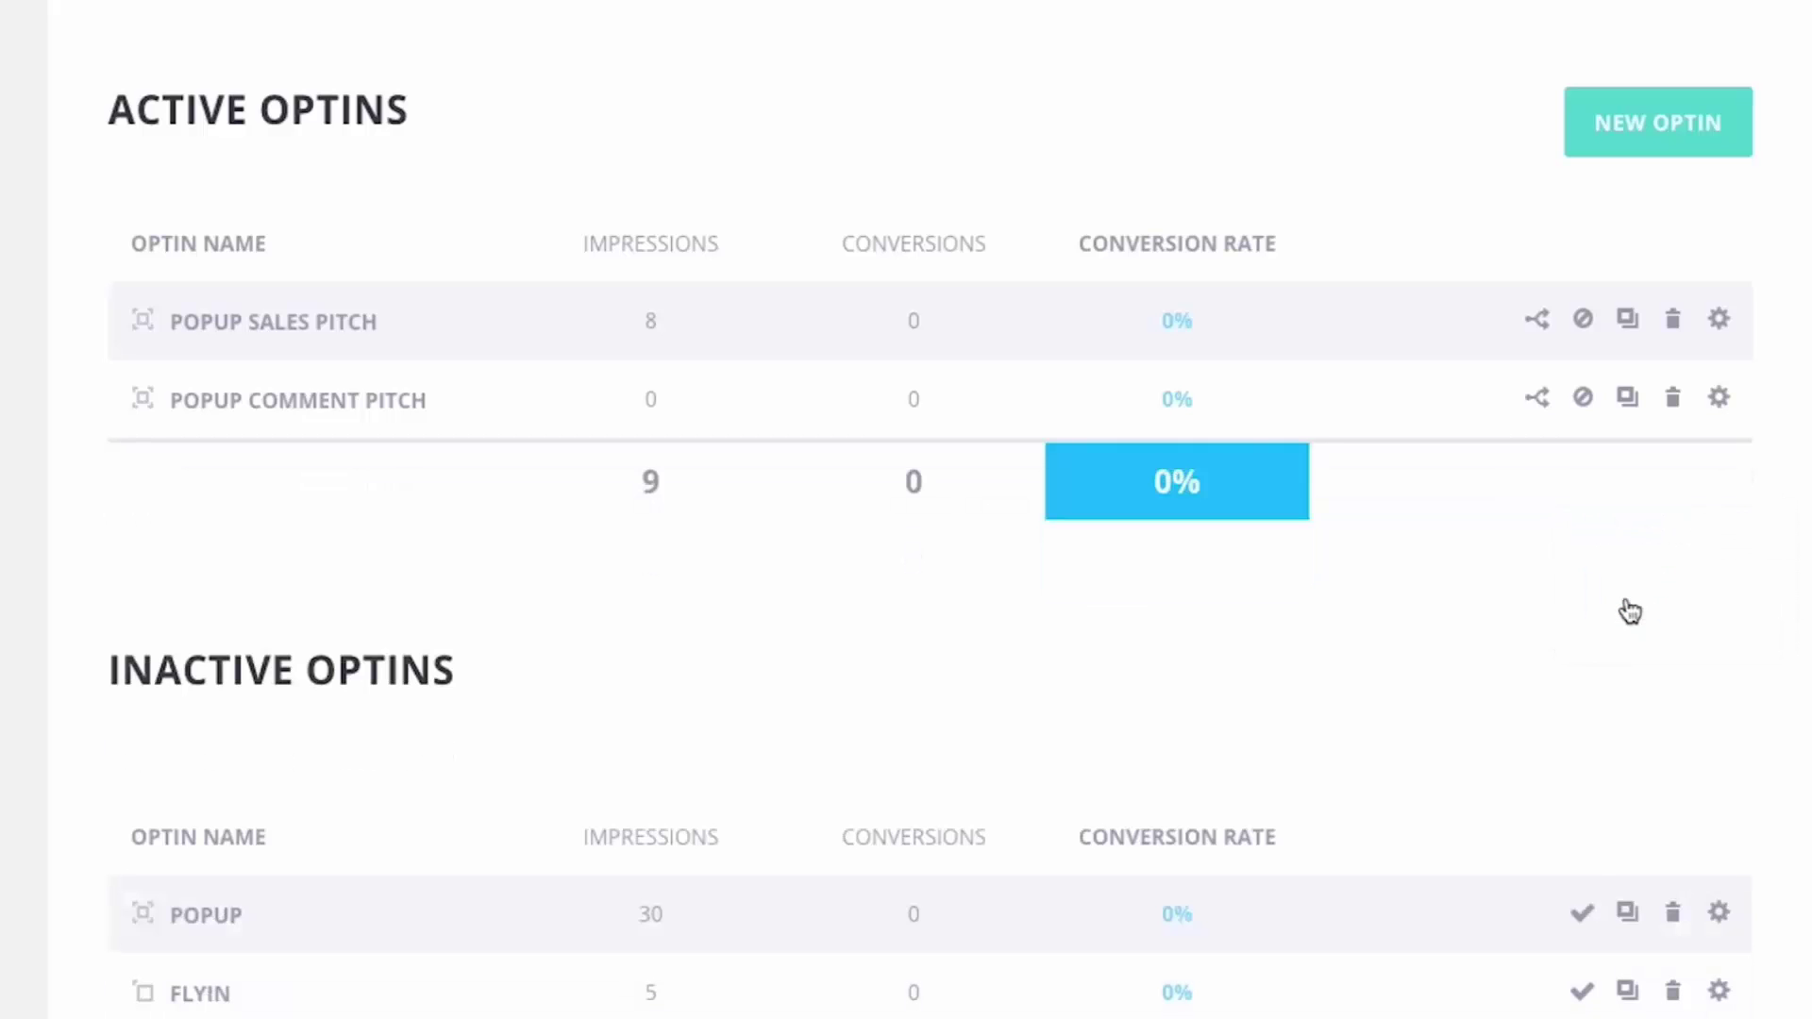
# Duplicate the Popup Comment Pitch optin as a fly in and rename the copy as Flyin Blog
pyautogui.click(1627, 397)
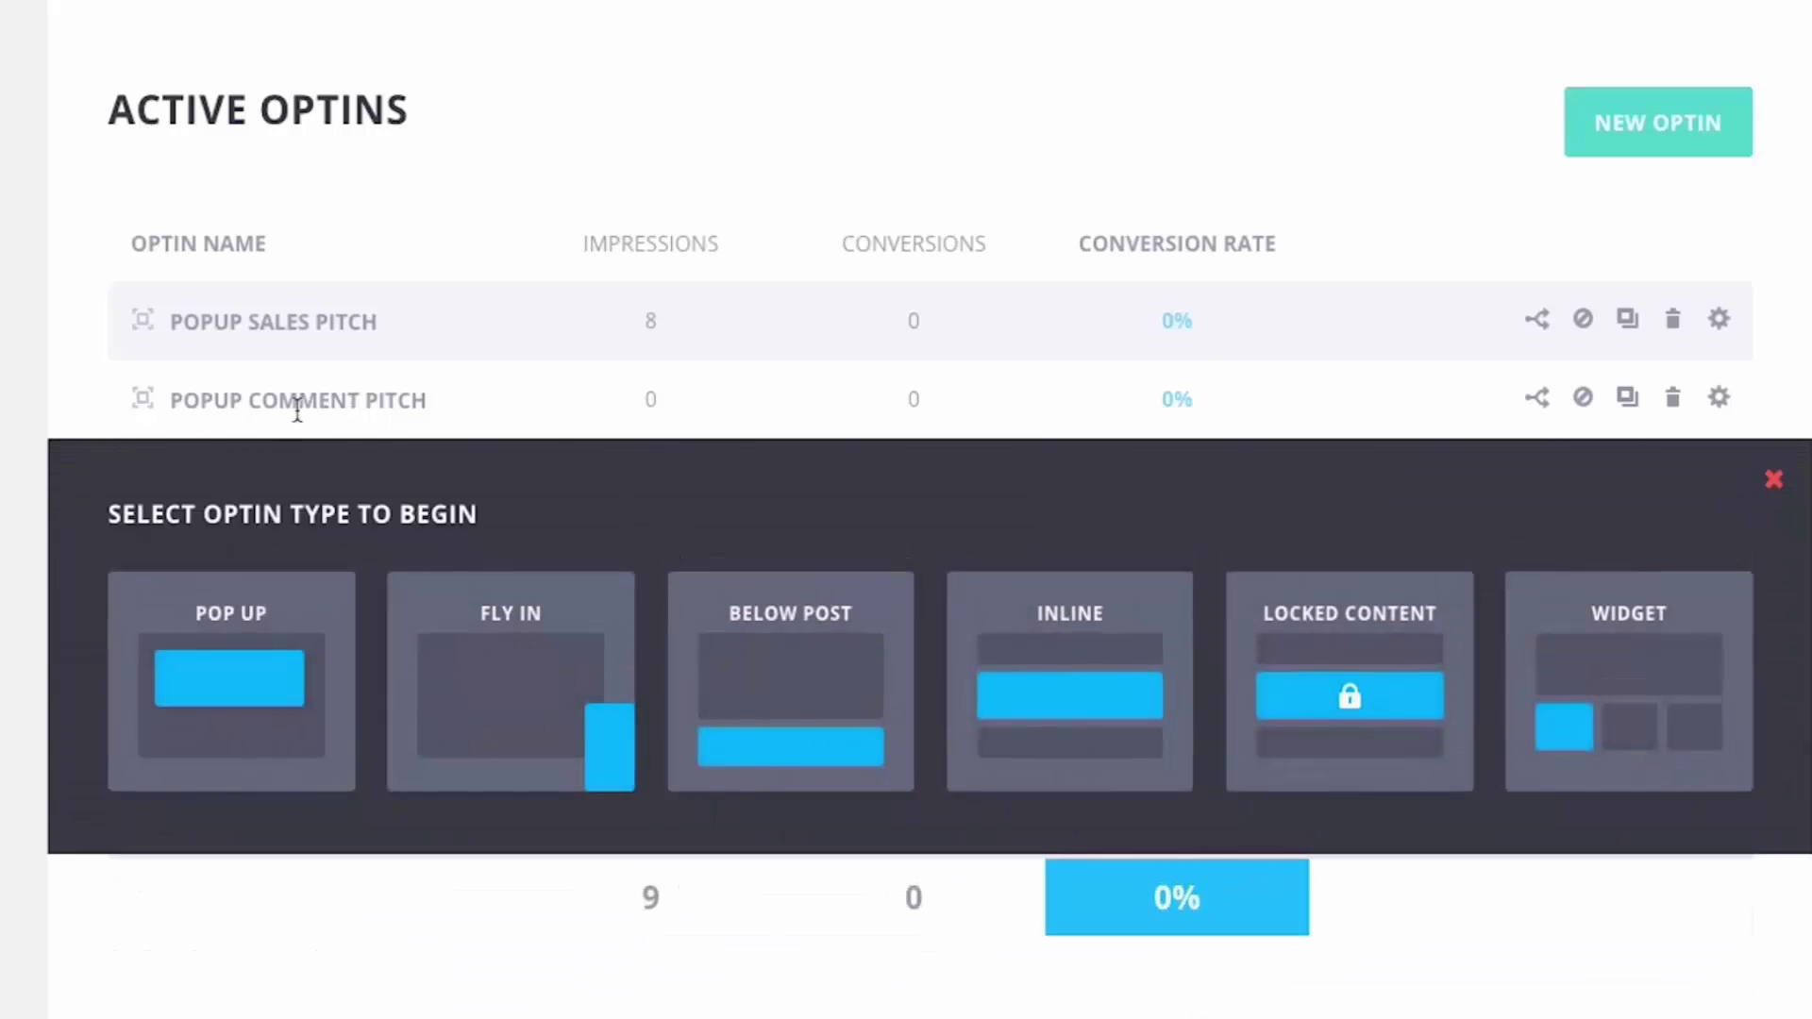
pyautogui.click(507, 668)
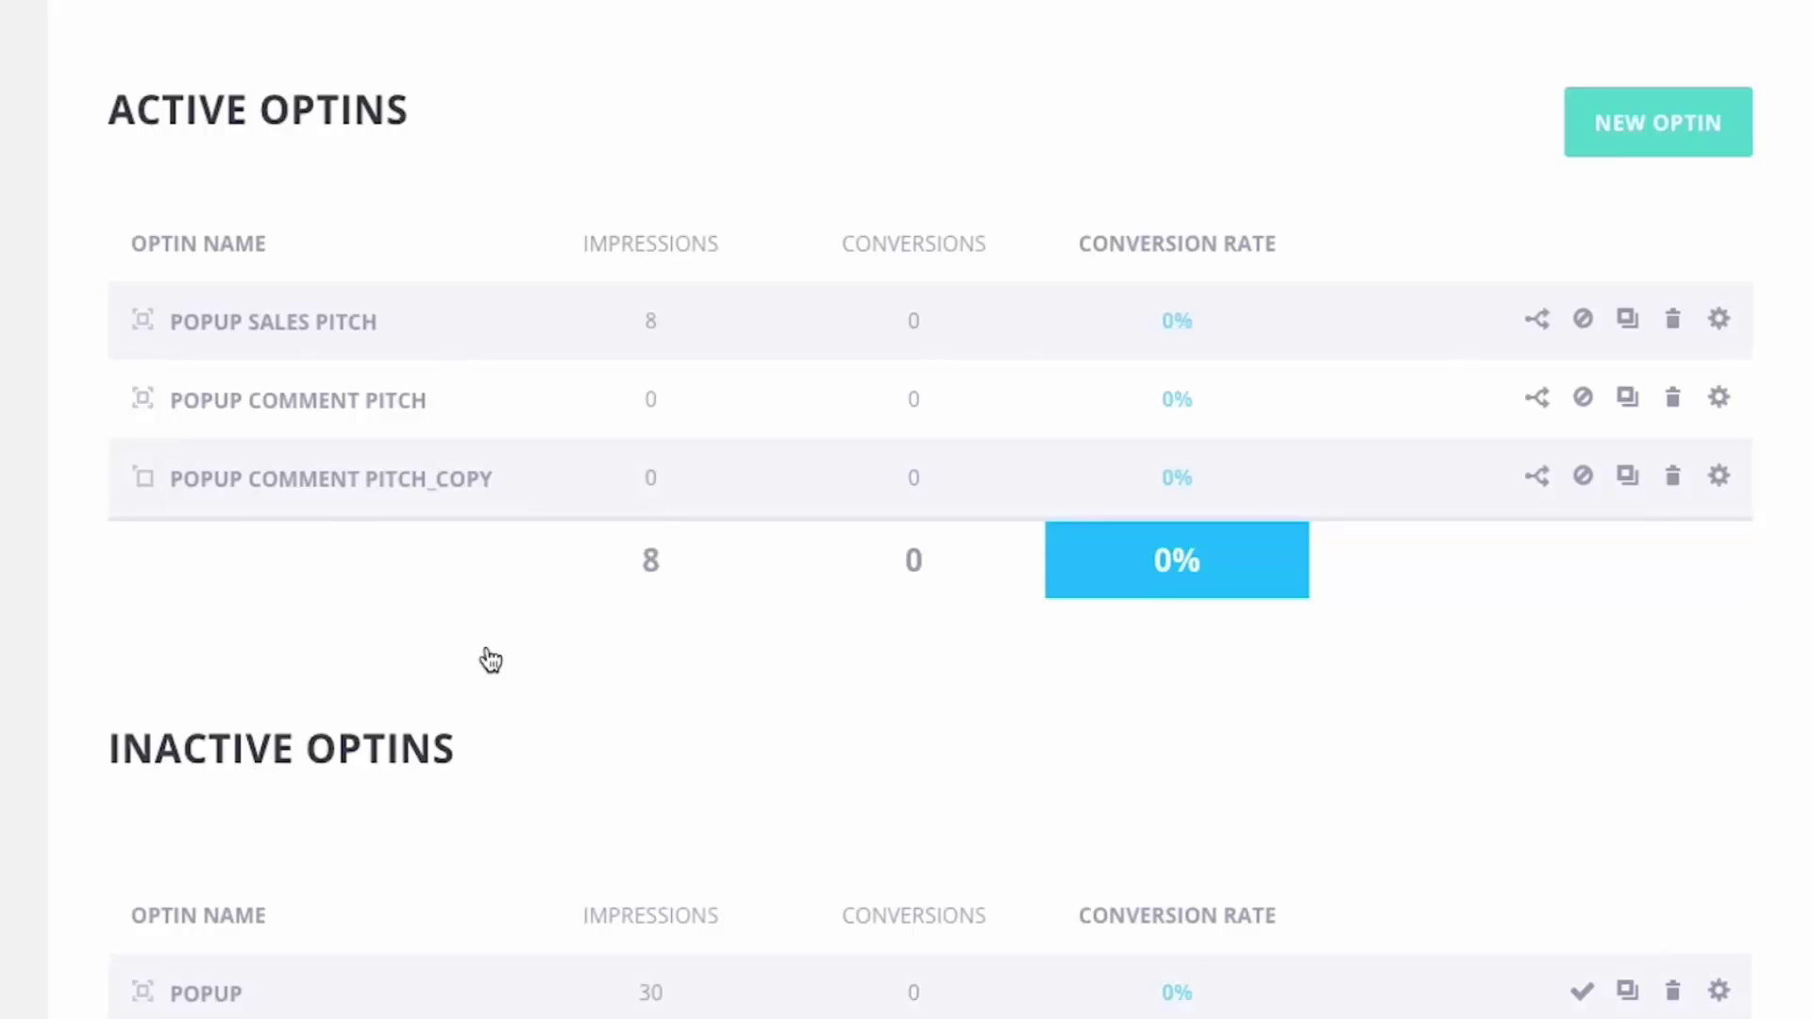
pyautogui.click(1716, 478)
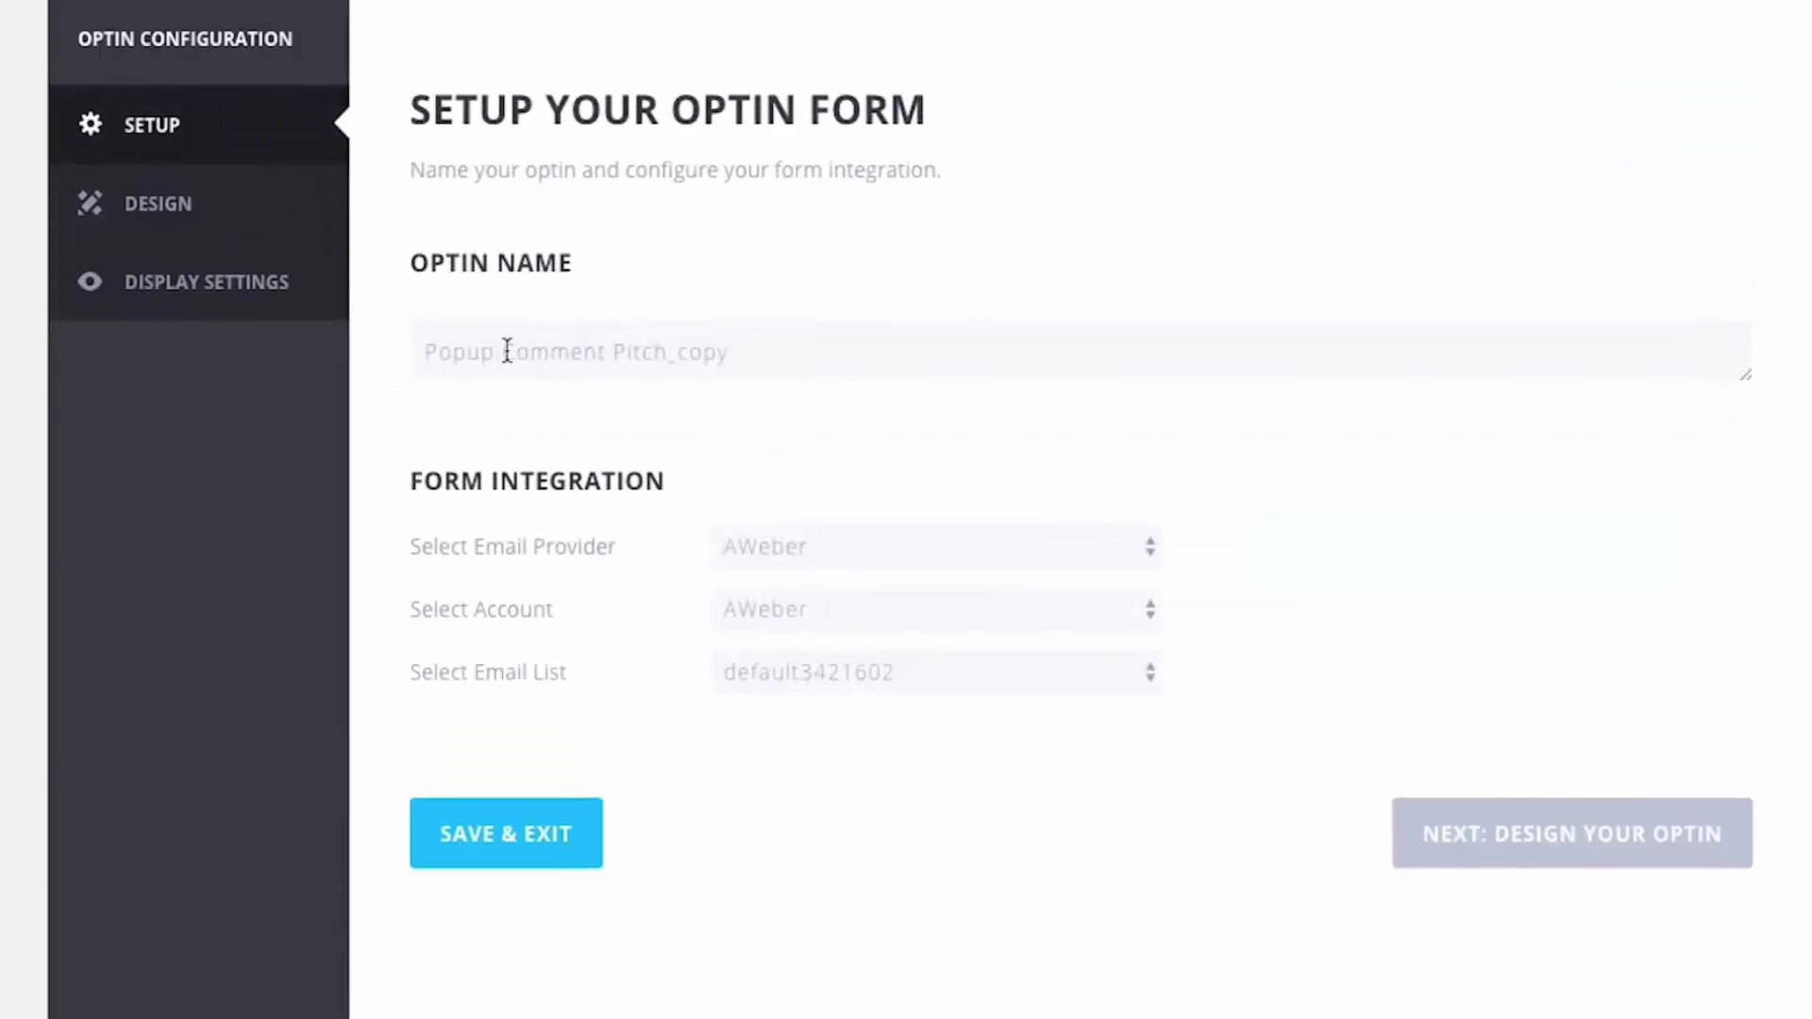
pyautogui.moveTo(507, 352); pyautogui.dragTo(776, 357)
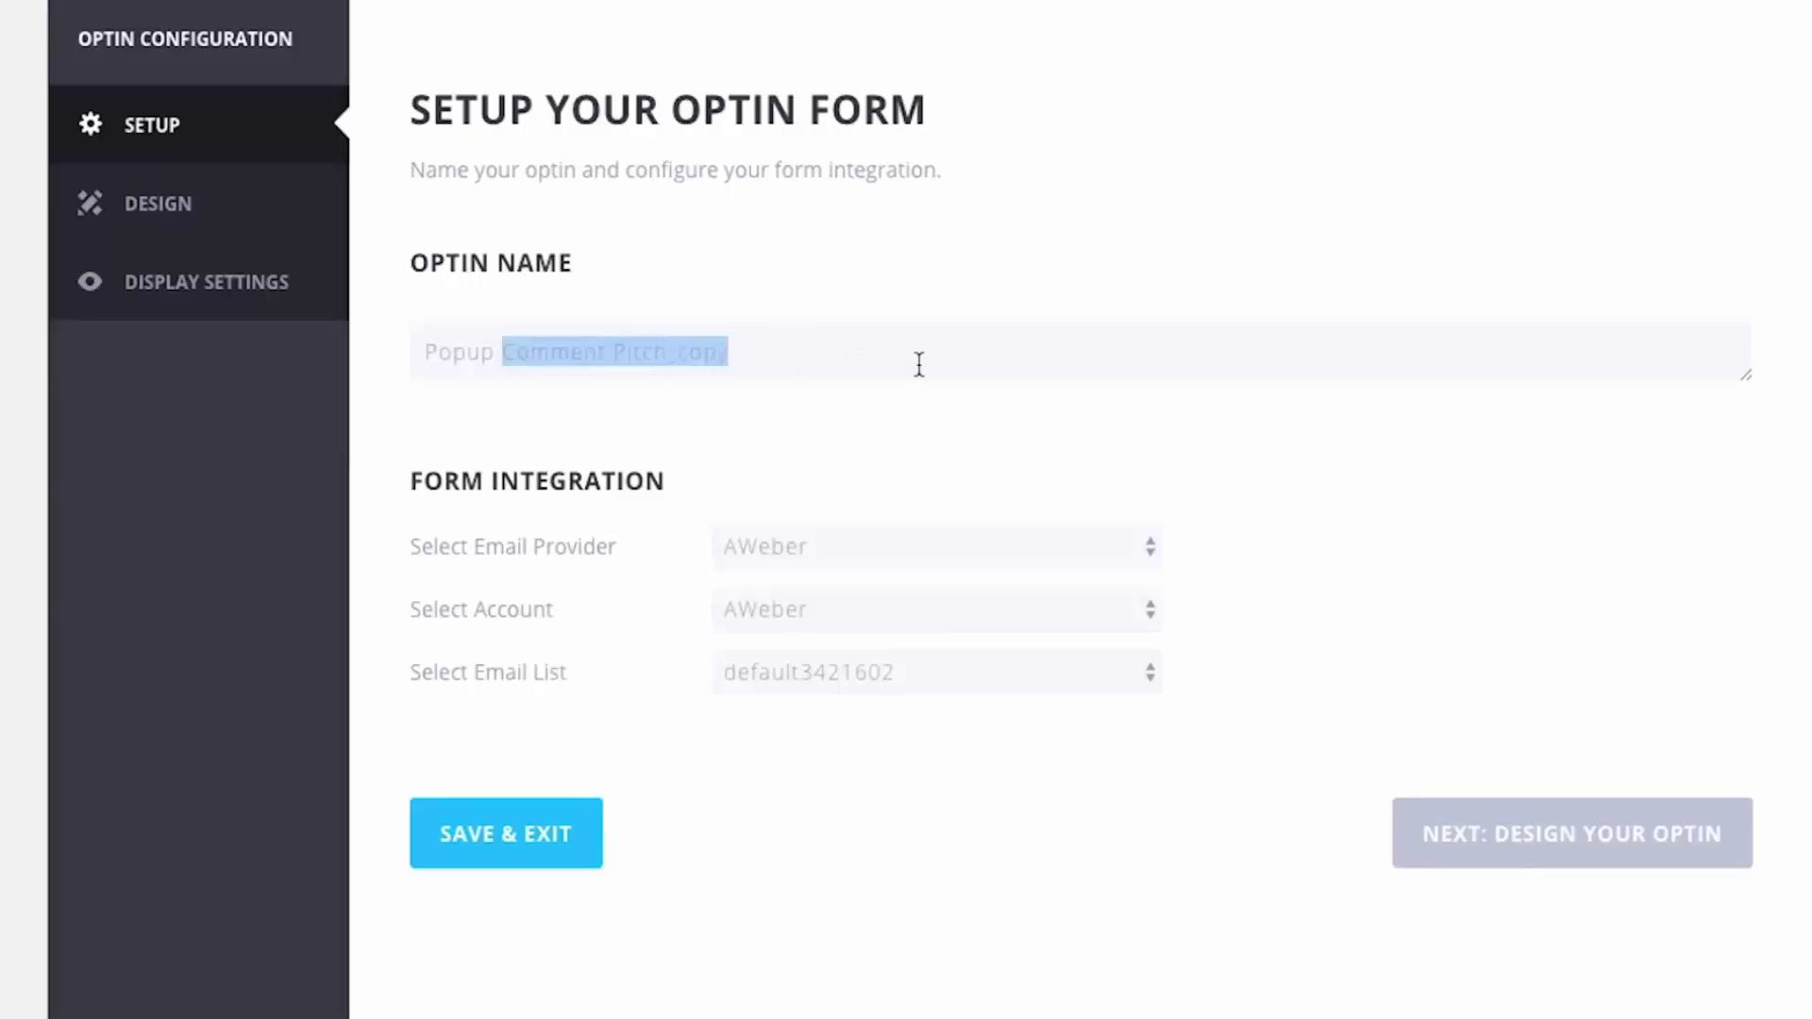
pyautogui.press('BackSpace')
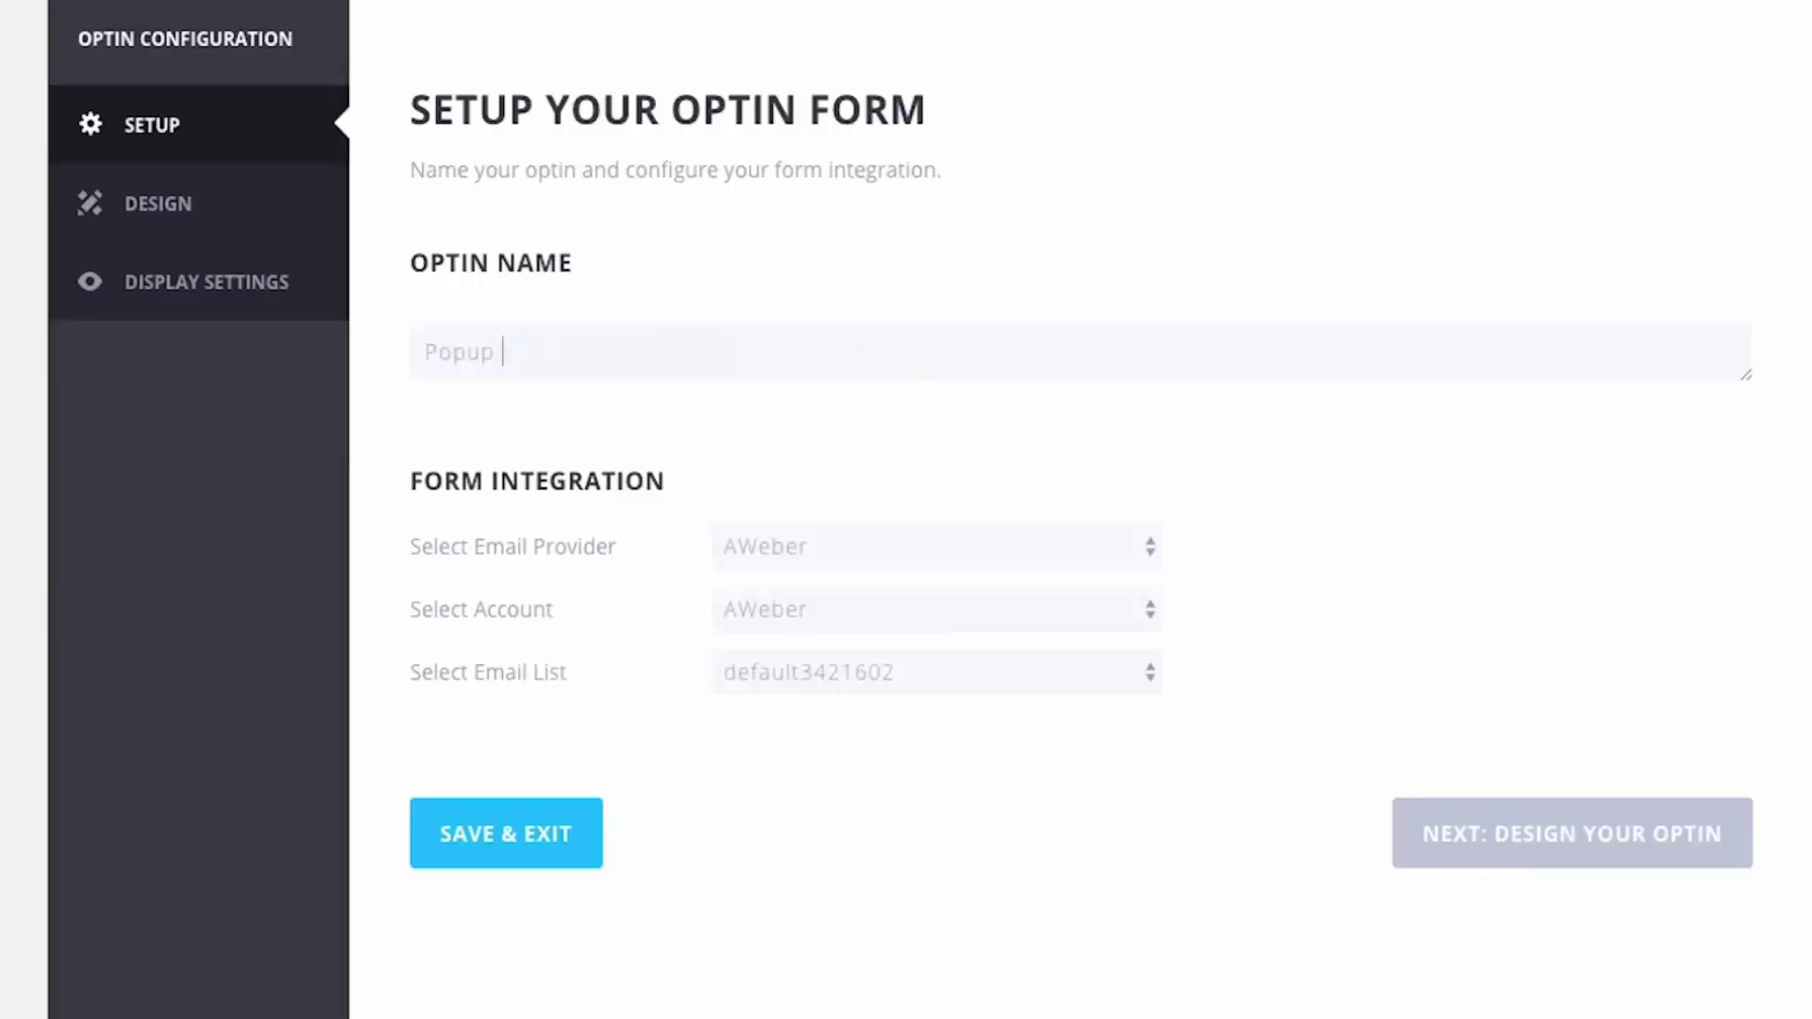
pyautogui.write('Blog')
pyautogui.doubleClick(466, 356)
pyautogui.write('Flyin')
# Keep default3421602 as the Flyin Blog optin's email list and continue through the design settings to the display settings
pyautogui.click(957, 682)
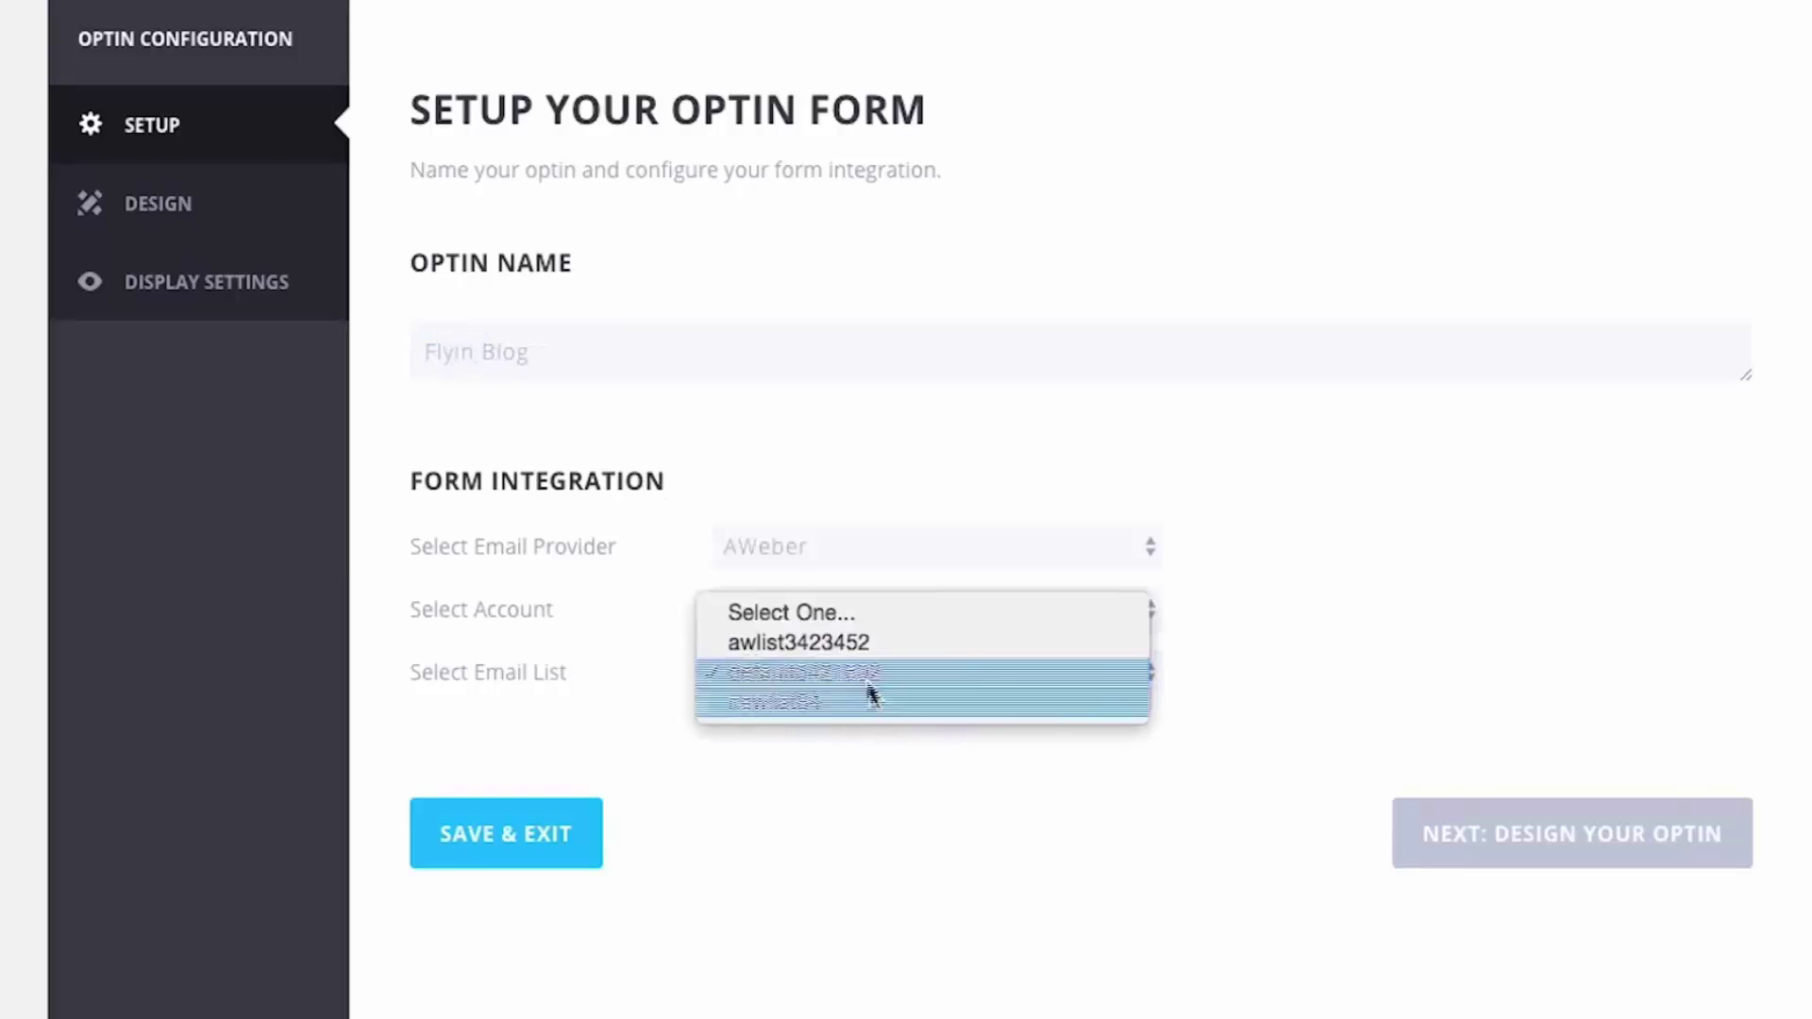
pyautogui.click(914, 683)
pyautogui.click(1565, 844)
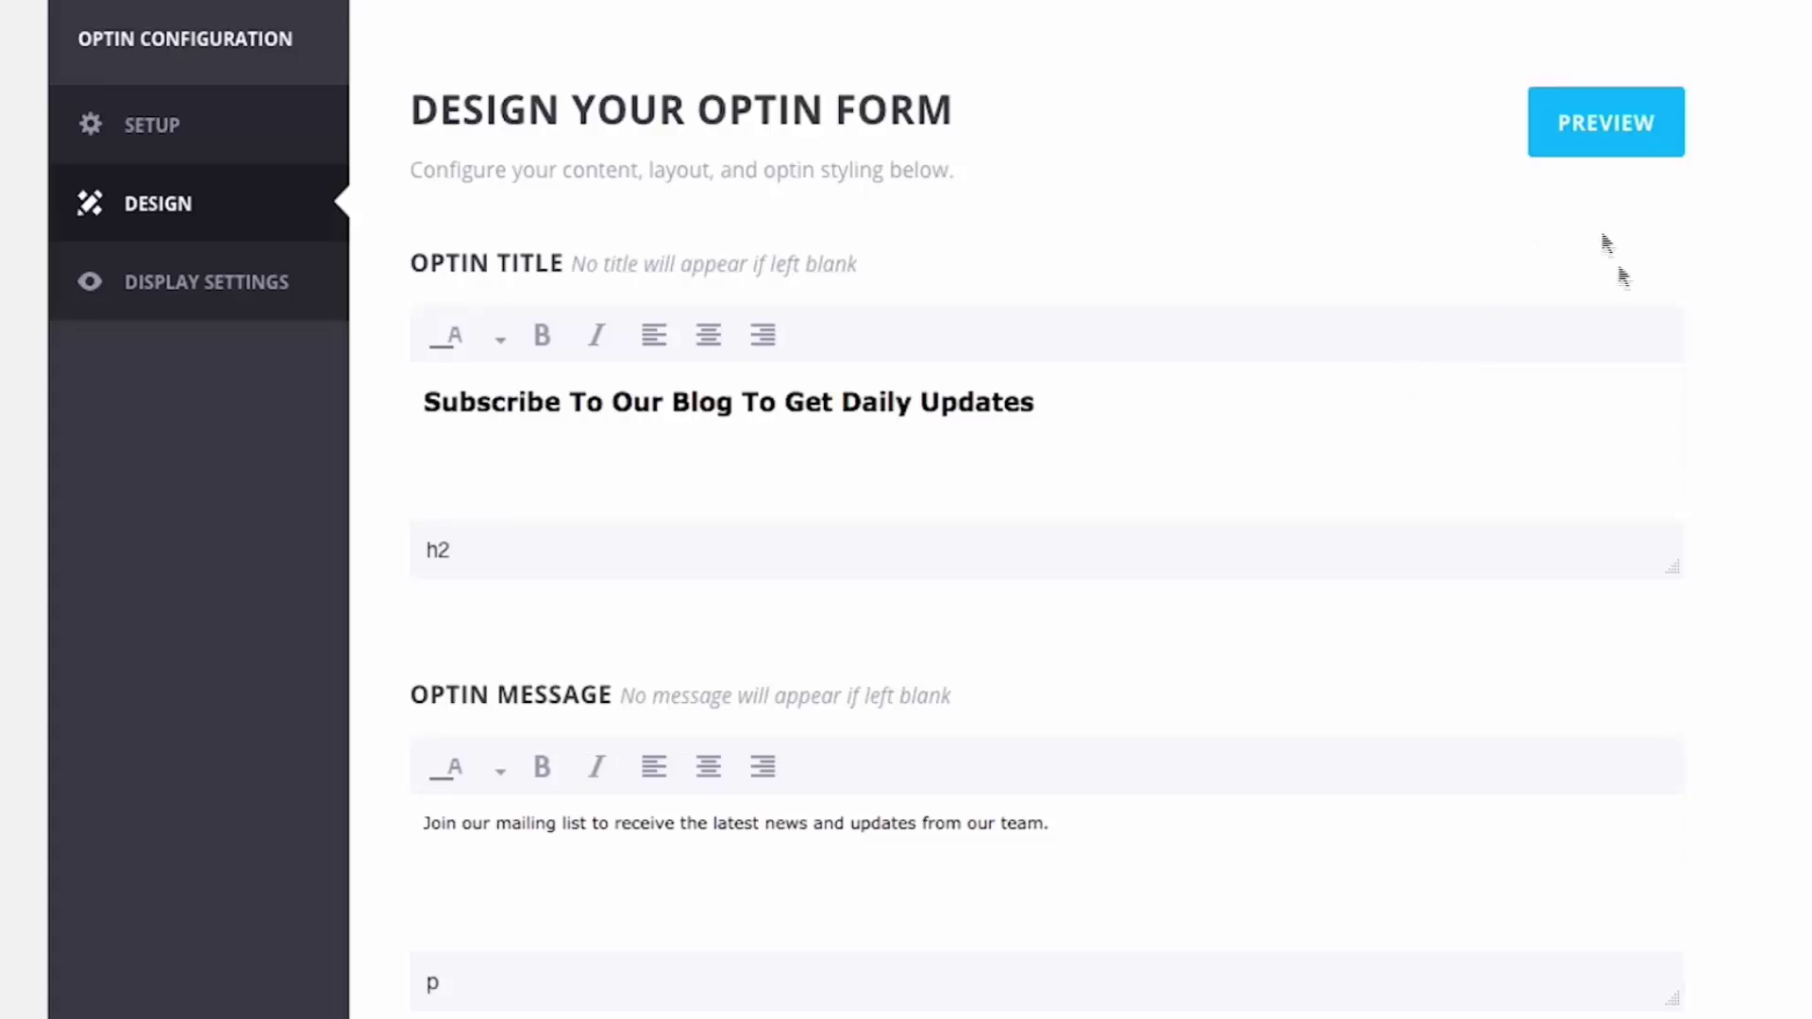
pyautogui.scroll(-20, 1614, 377)
pyautogui.click(1598, 627)
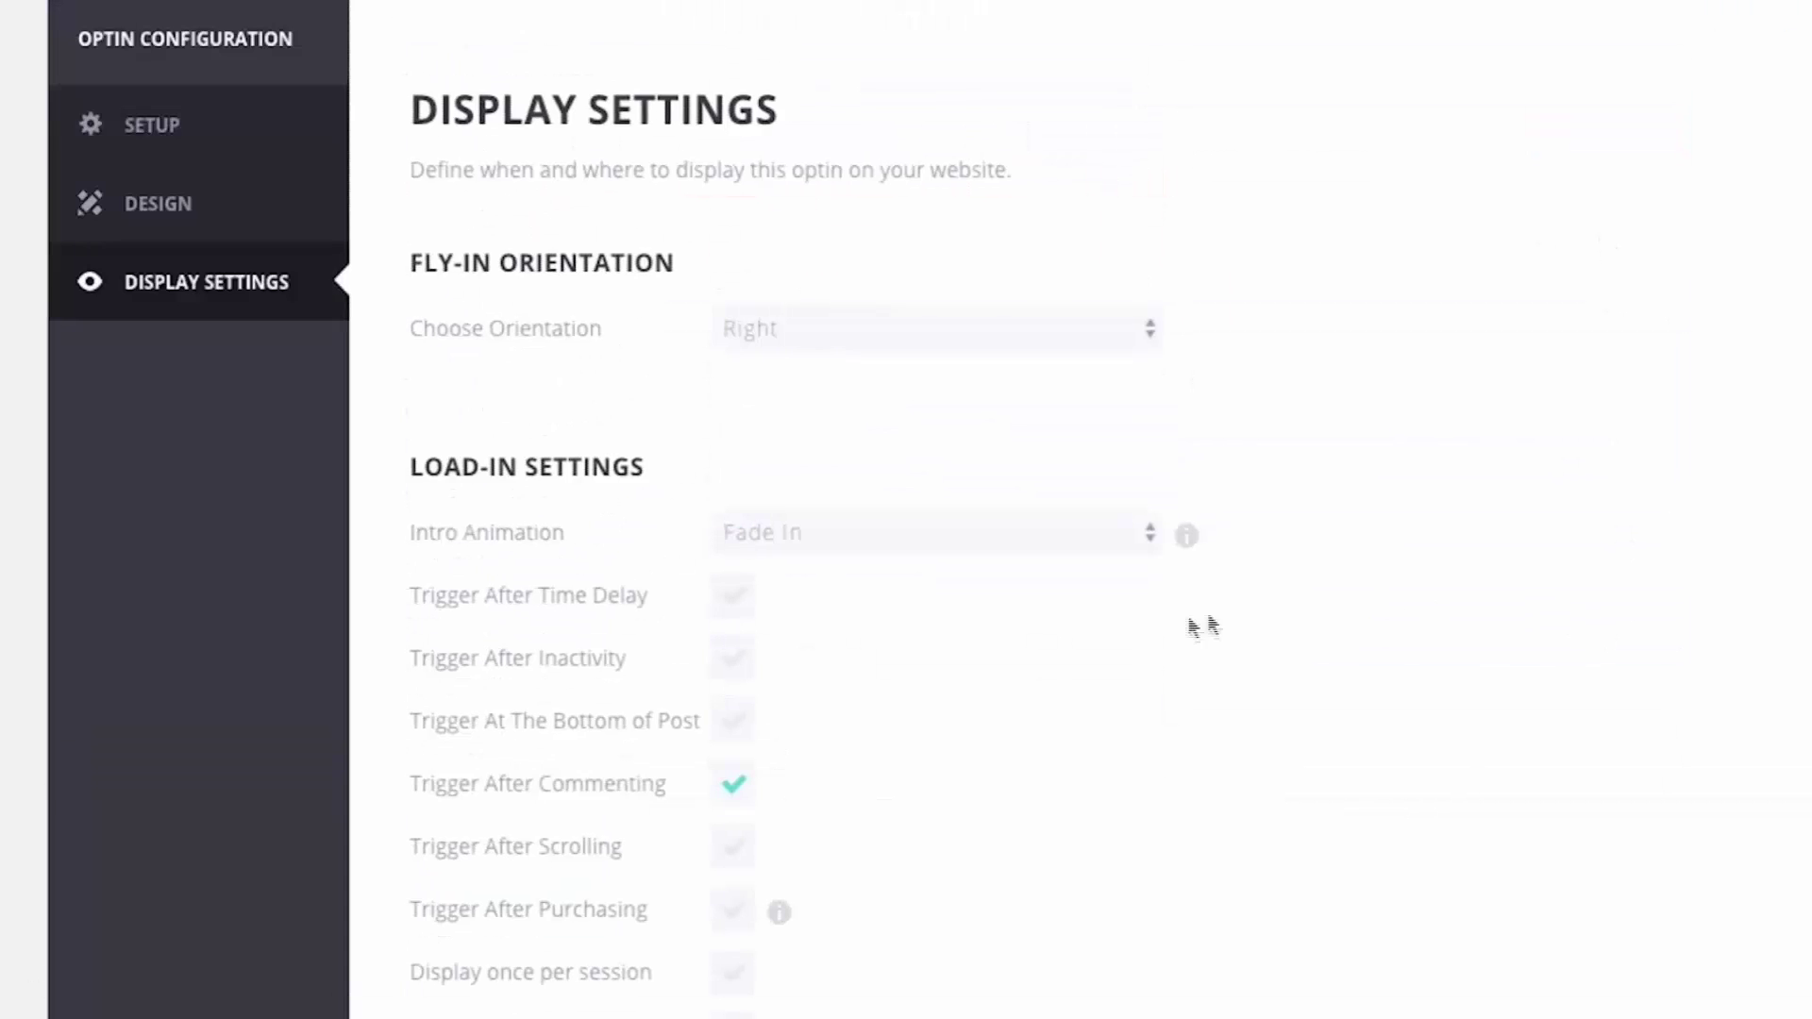
# Set the Flyin Blog optin to trigger at the bottom of post instead of after commenting, and save and exit
pyautogui.scroll(-3, 1198, 623)
pyautogui.click(732, 473)
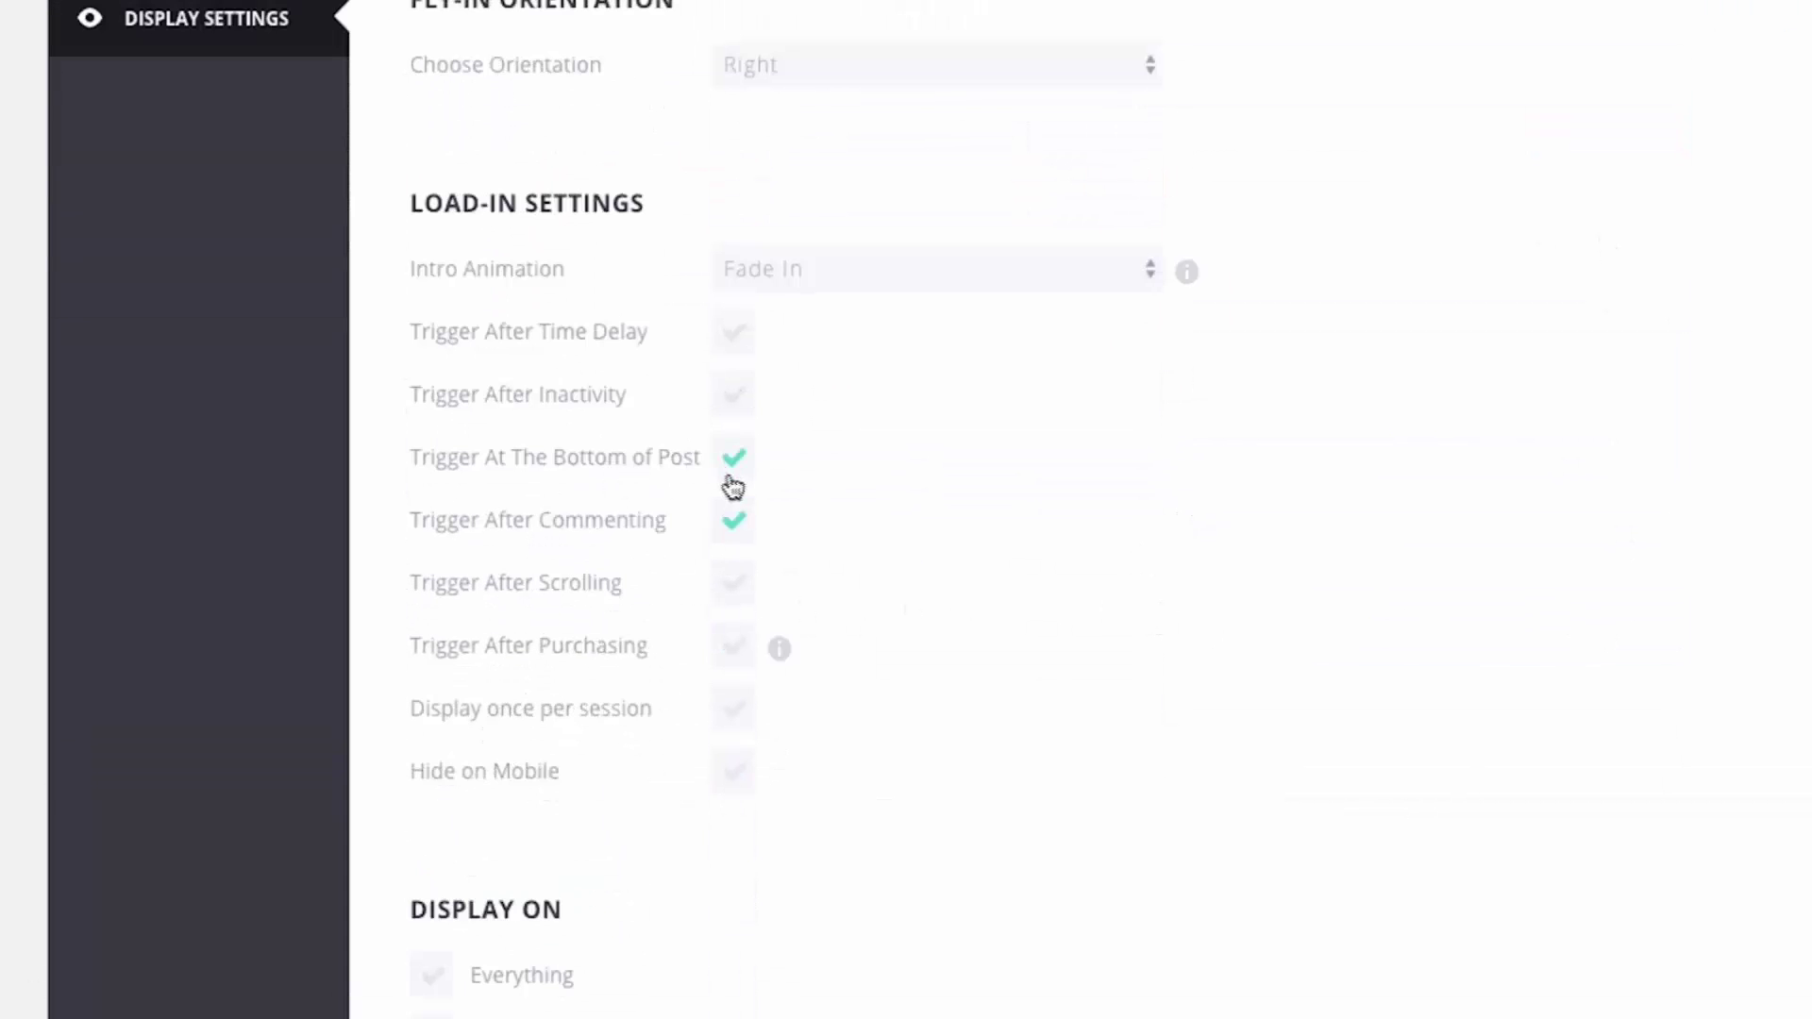
pyautogui.click(738, 521)
pyautogui.scroll(-3, 1184, 540)
pyautogui.scroll(2, 1434, 415)
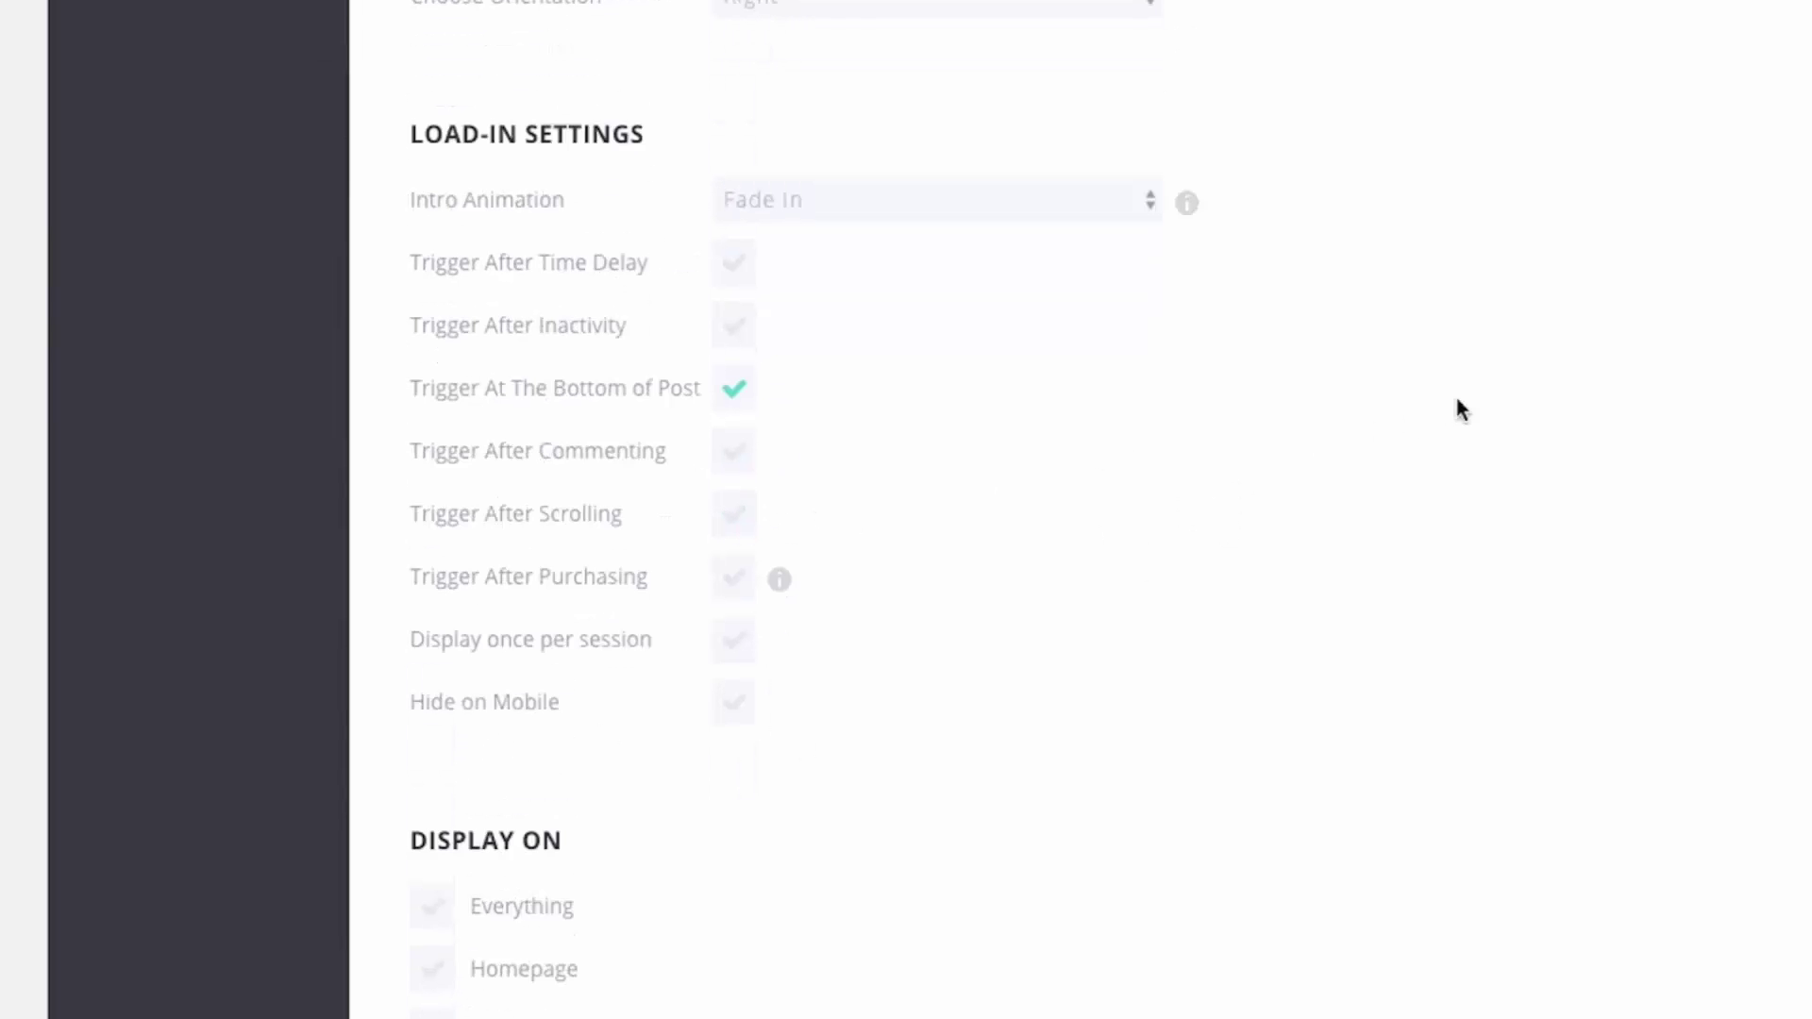
pyautogui.click(968, 196)
pyautogui.click(1307, 449)
pyautogui.scroll(-10, 1338, 457)
pyautogui.click(570, 972)
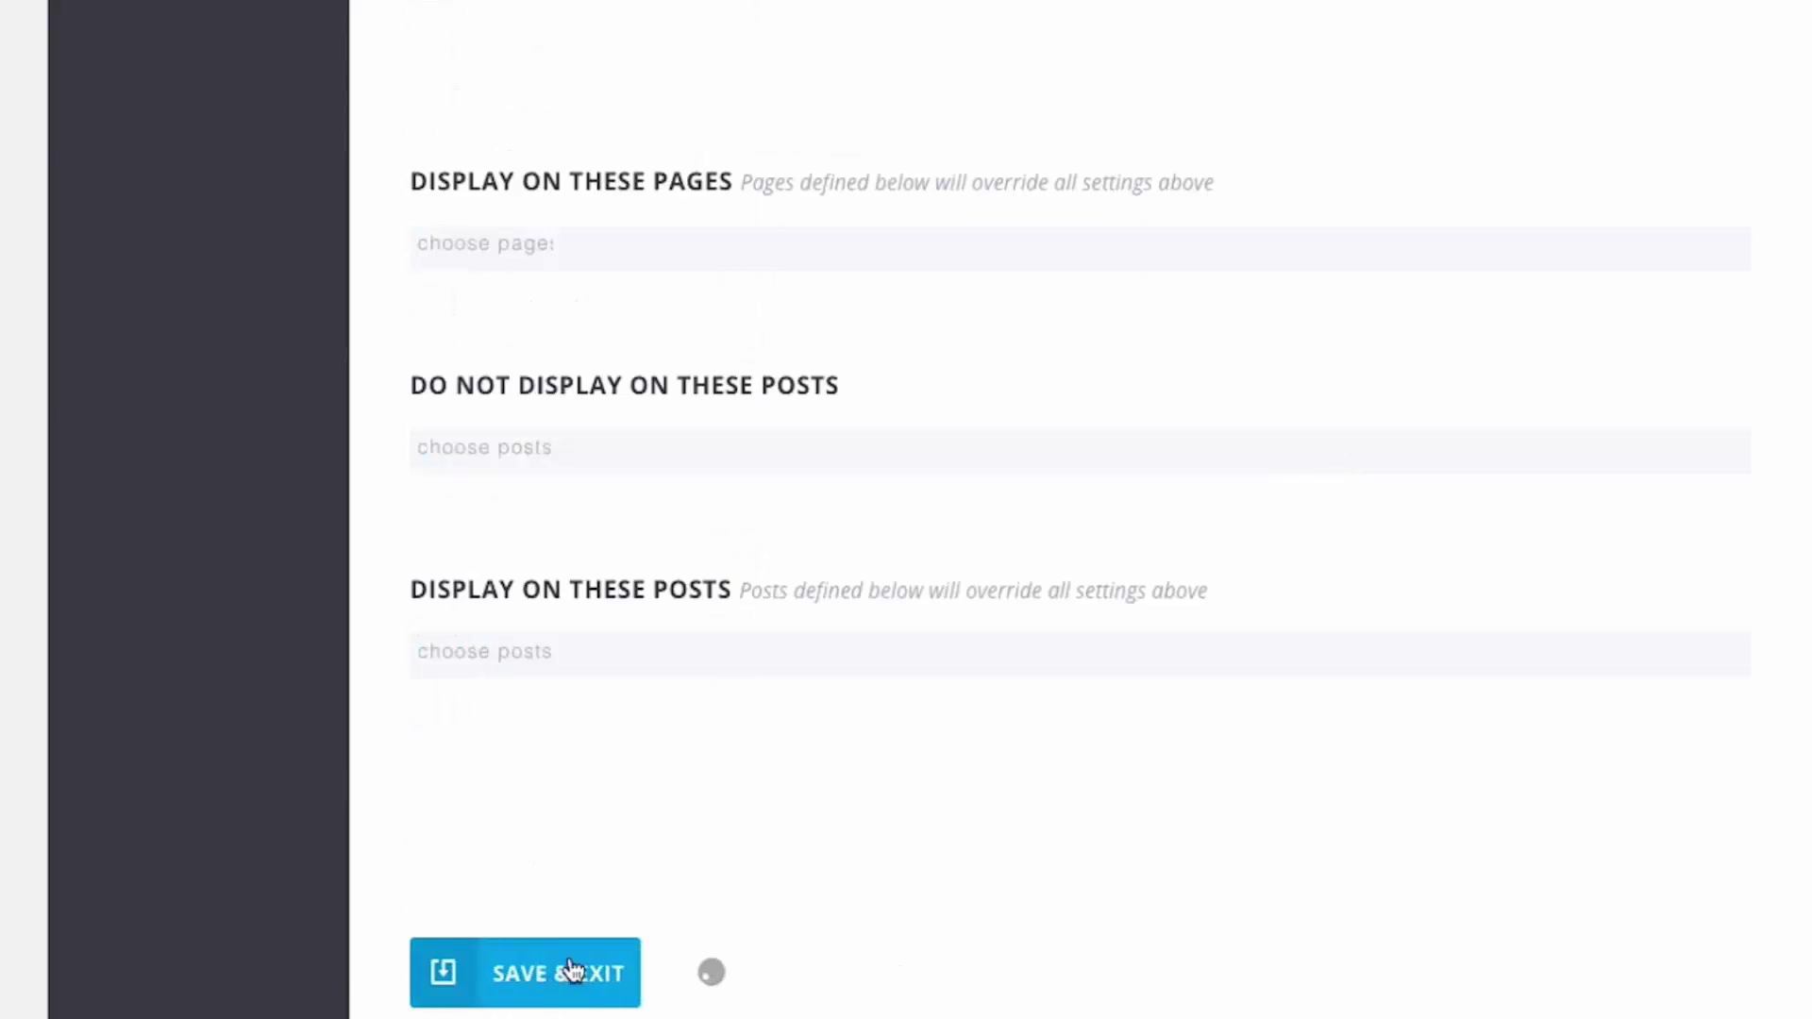
pyautogui.scroll(9, 746, 633)
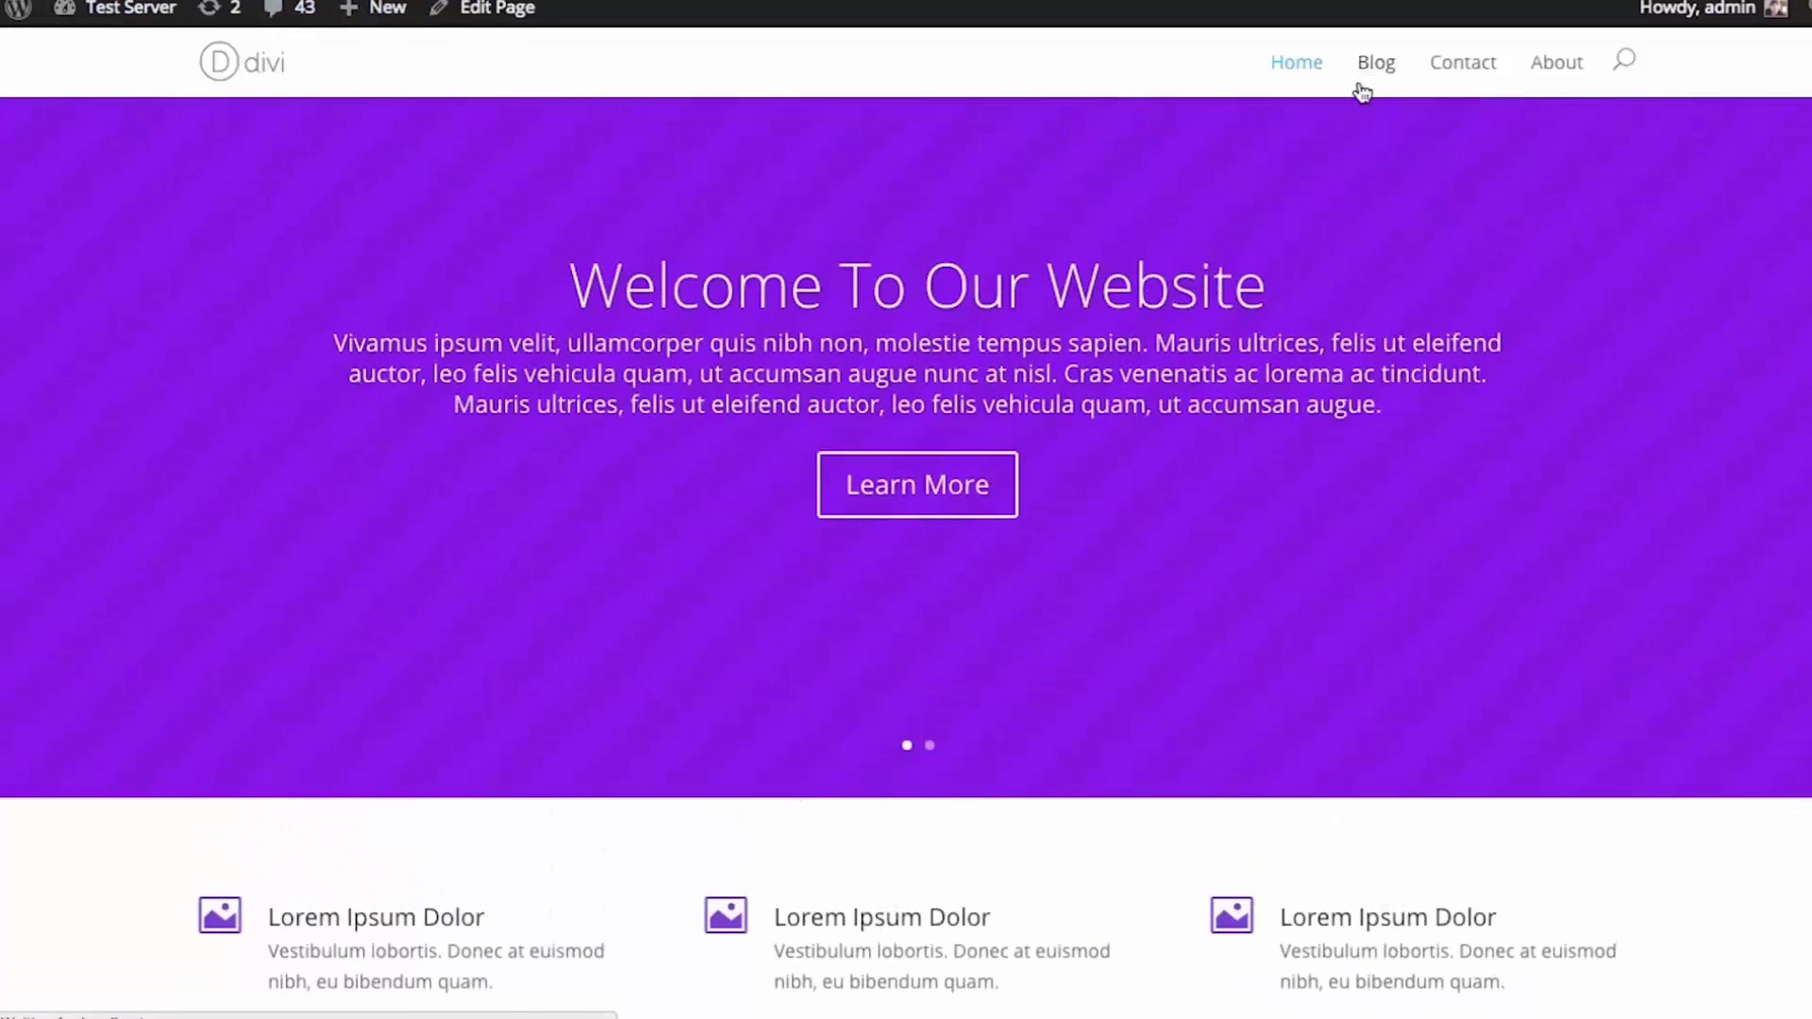
# Open the Meet The Car Of The Future blog post and check the fly-in at the end of the post
pyautogui.click(1364, 66)
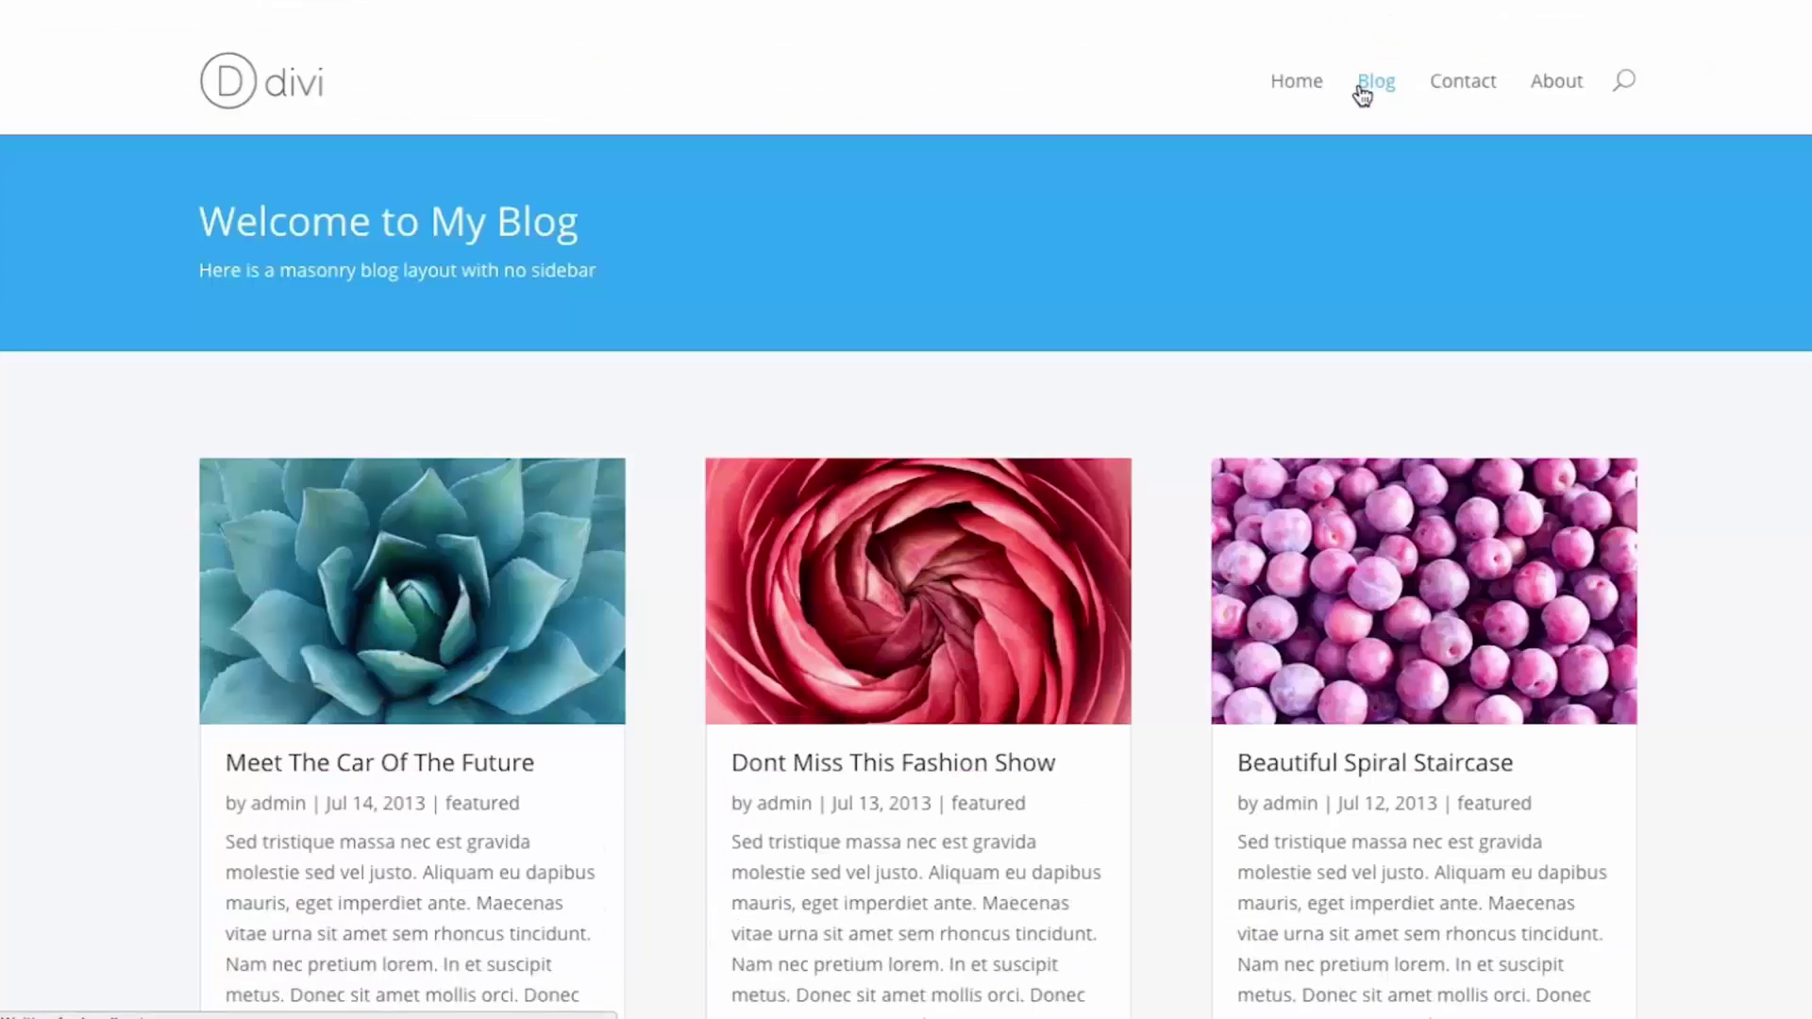
pyautogui.click(478, 755)
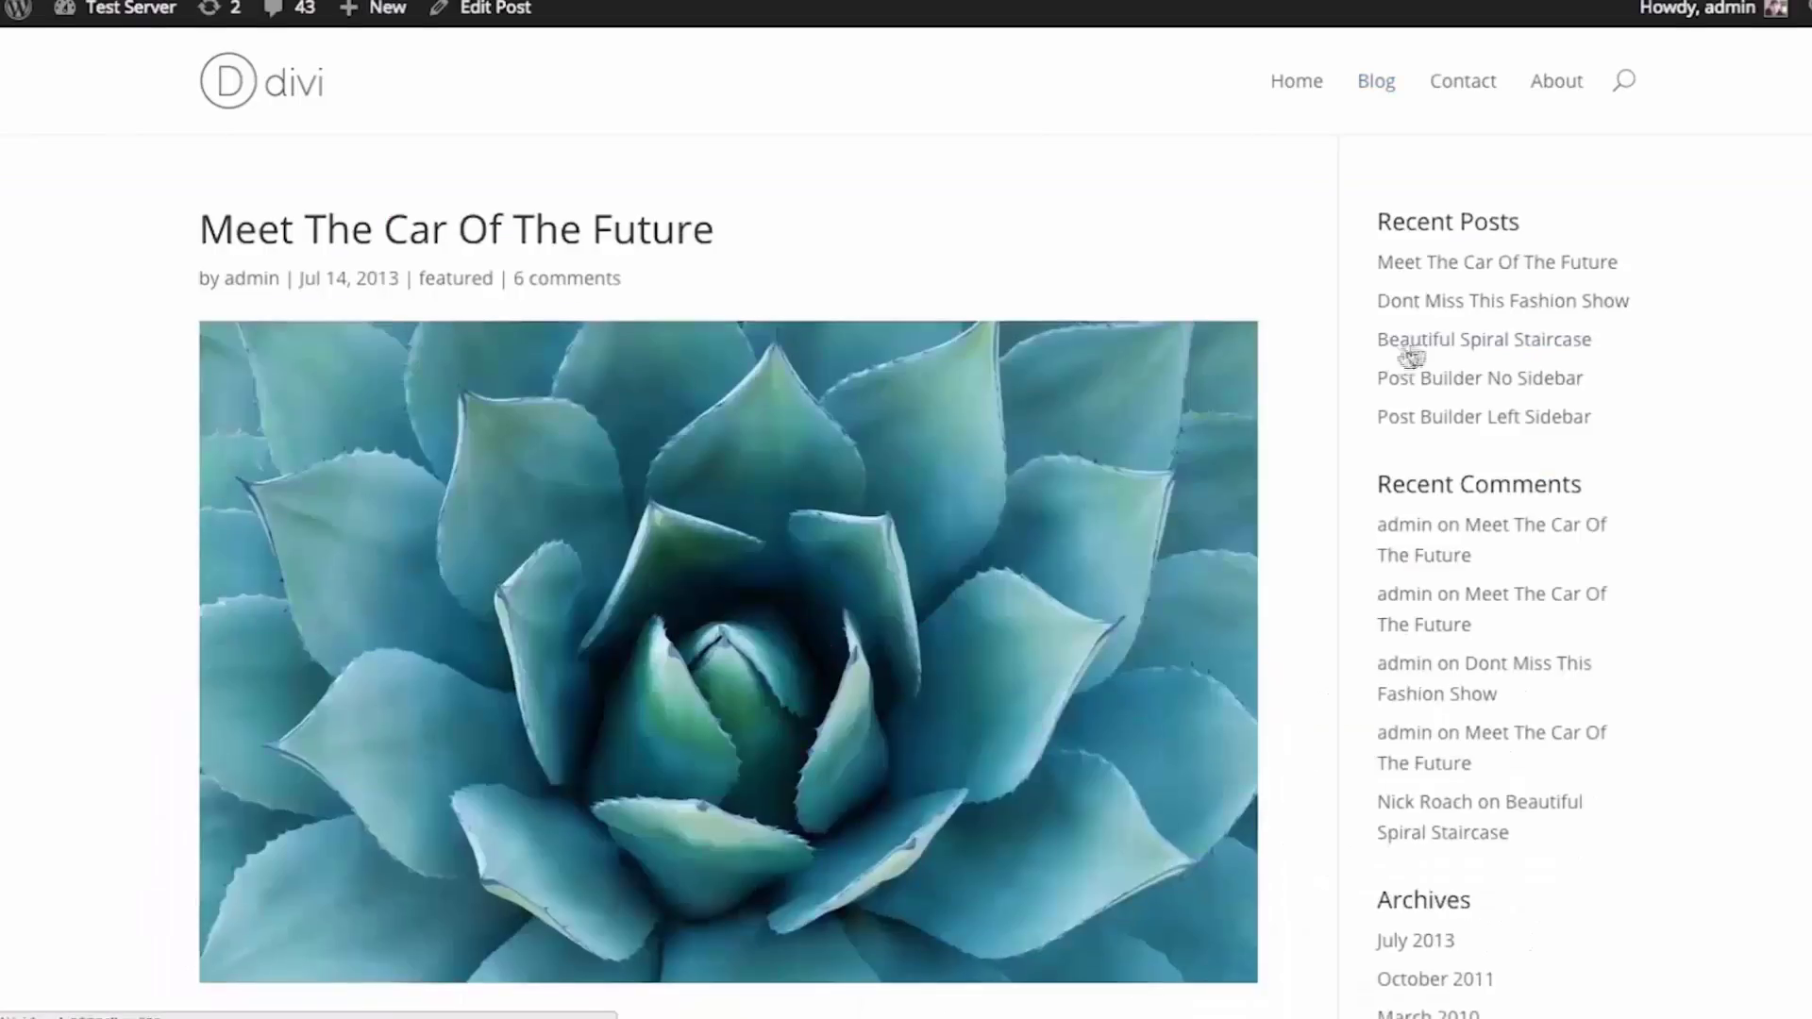
pyautogui.scroll(-9, 1416, 345)
pyautogui.scroll(-15, 1417, 351)
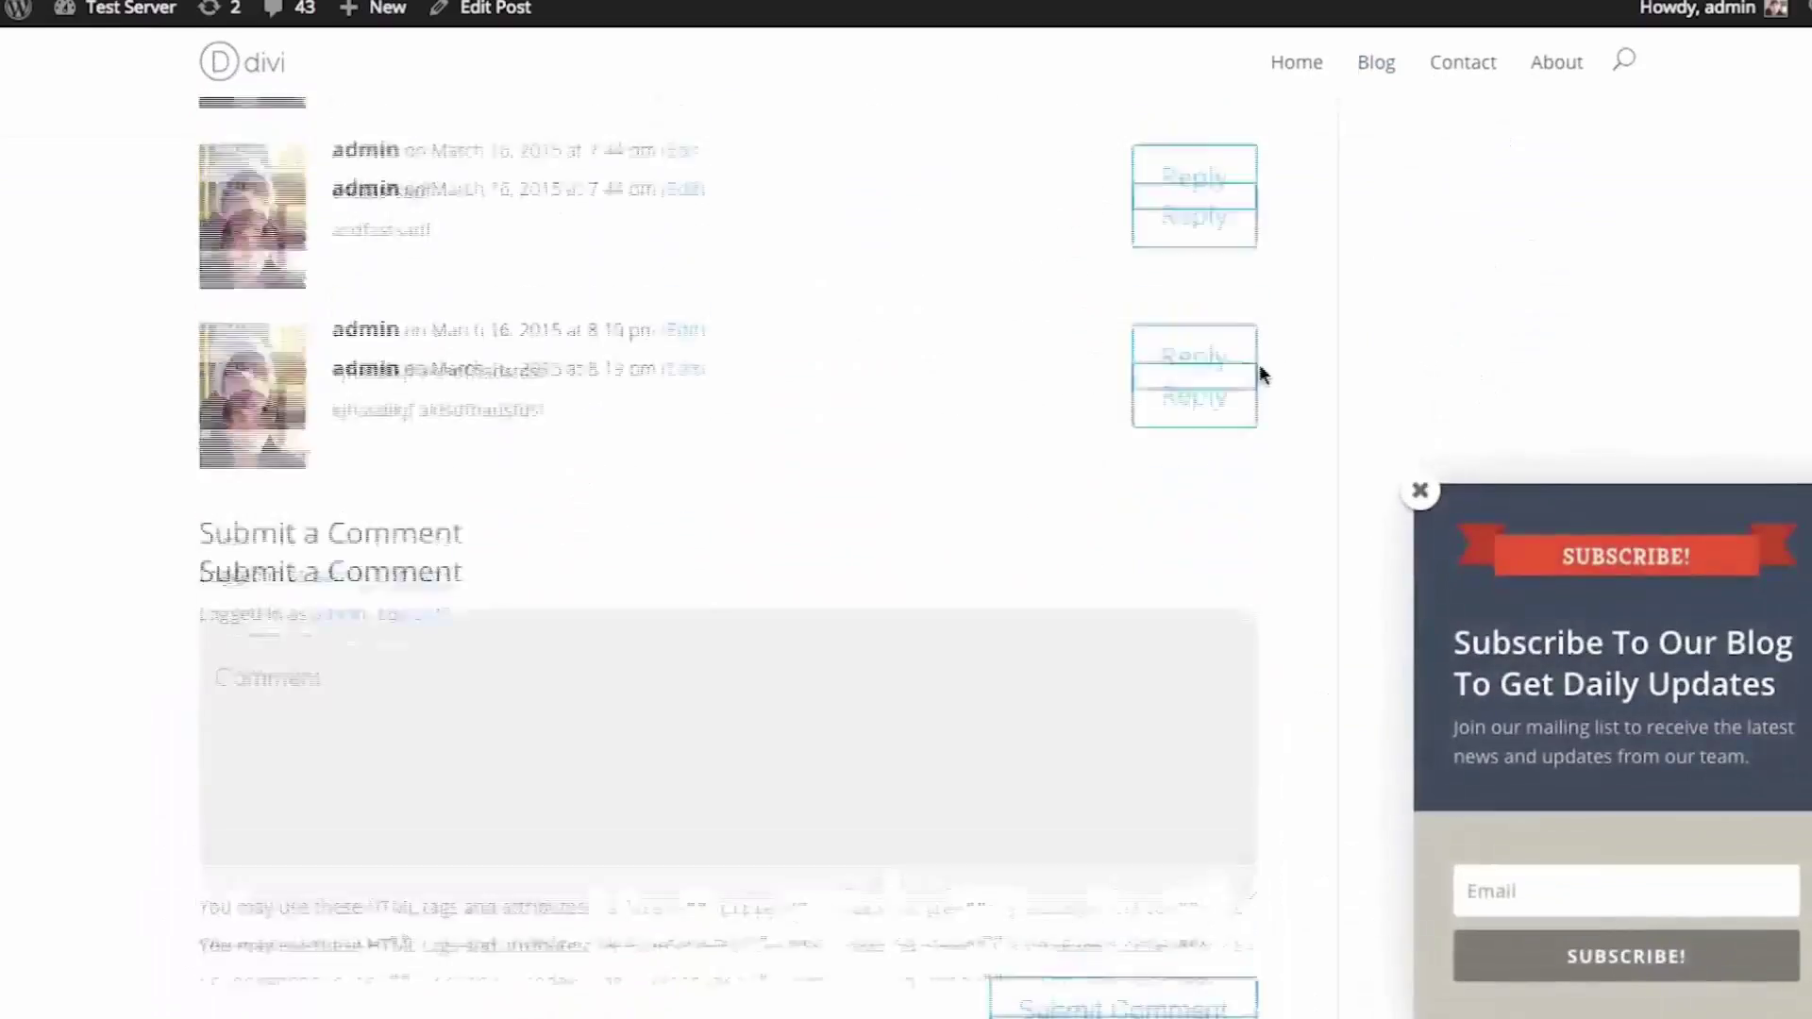
pyautogui.scroll(15, 1262, 371)
pyautogui.scroll(-8, 1264, 360)
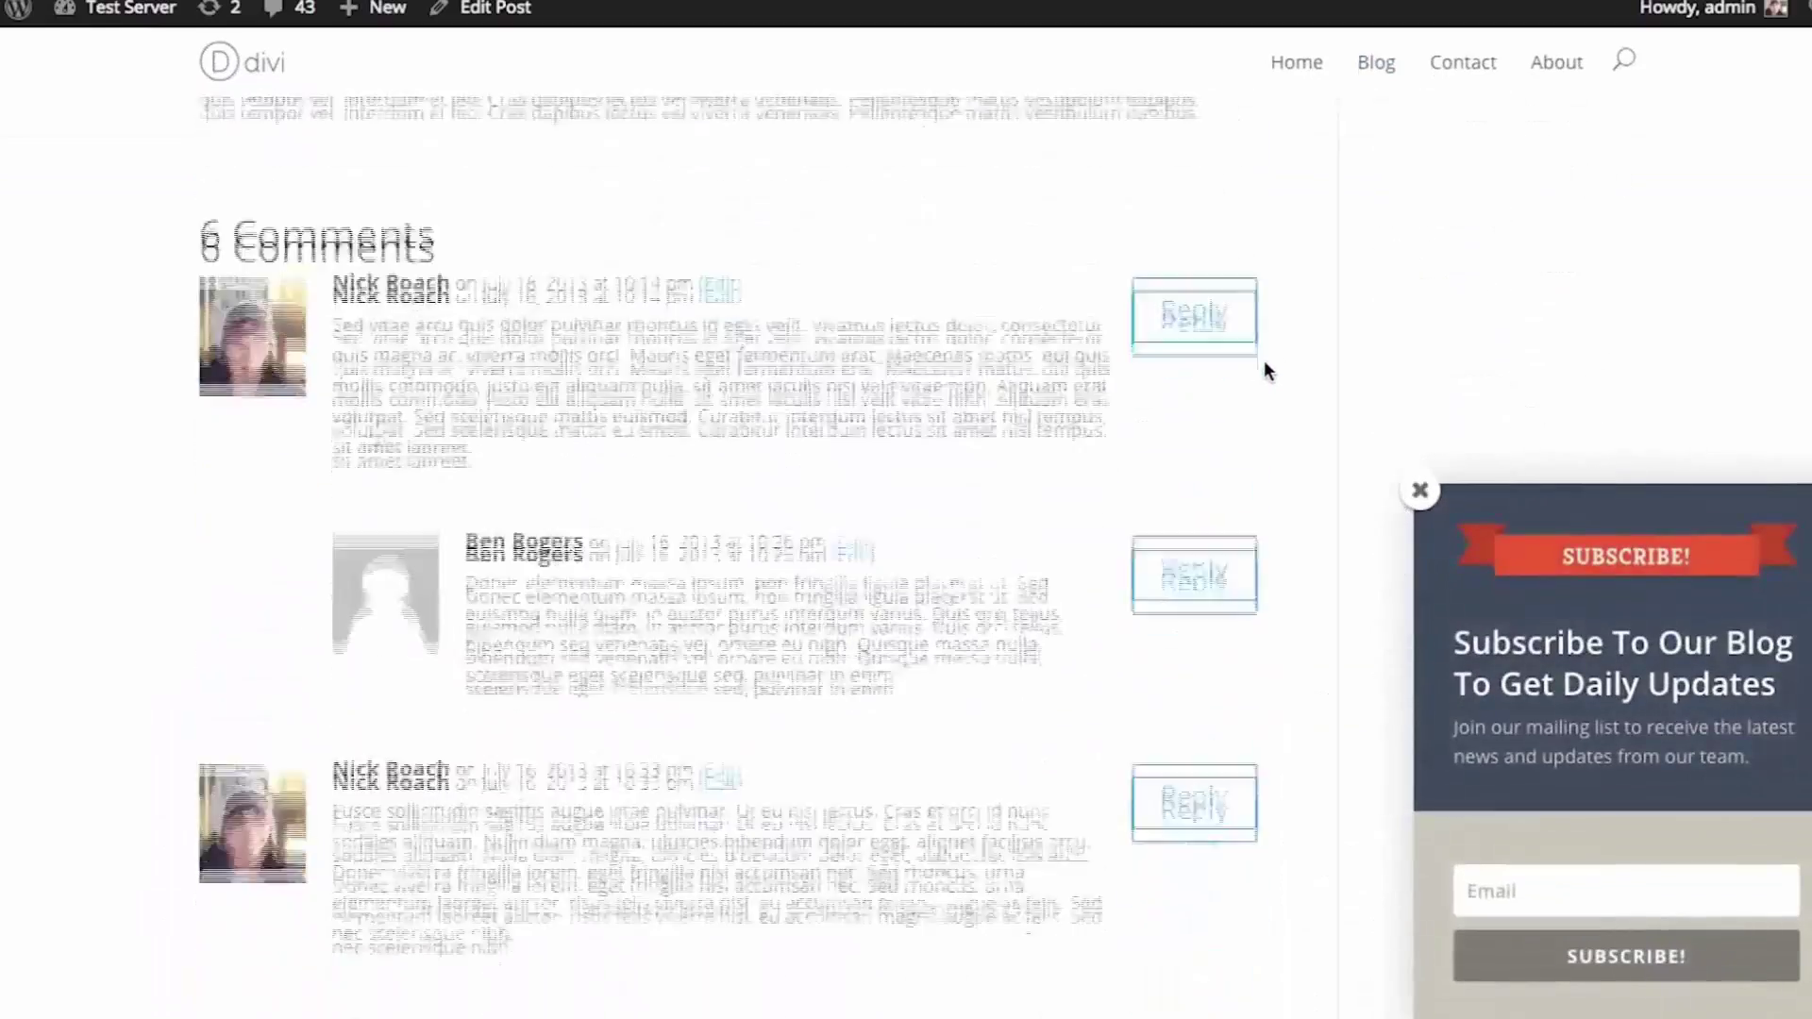
pyautogui.scroll(3, 1264, 359)
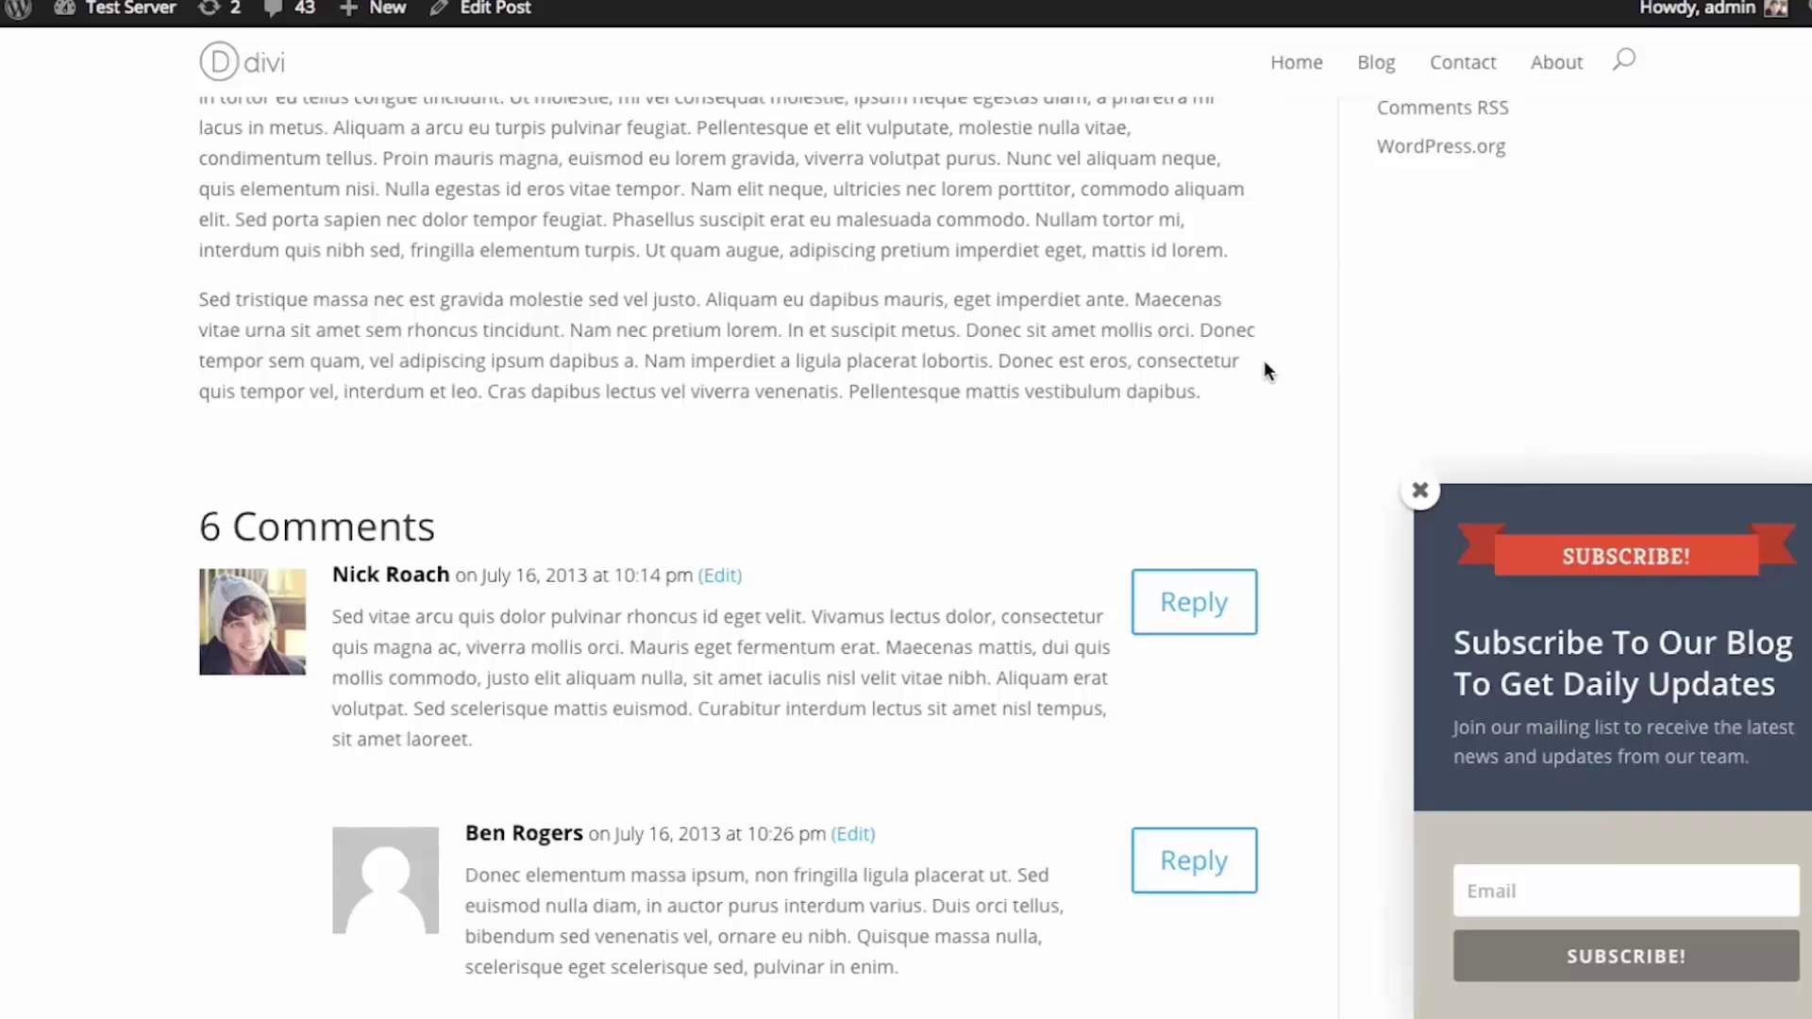
pyautogui.scroll(-5, 1264, 370)
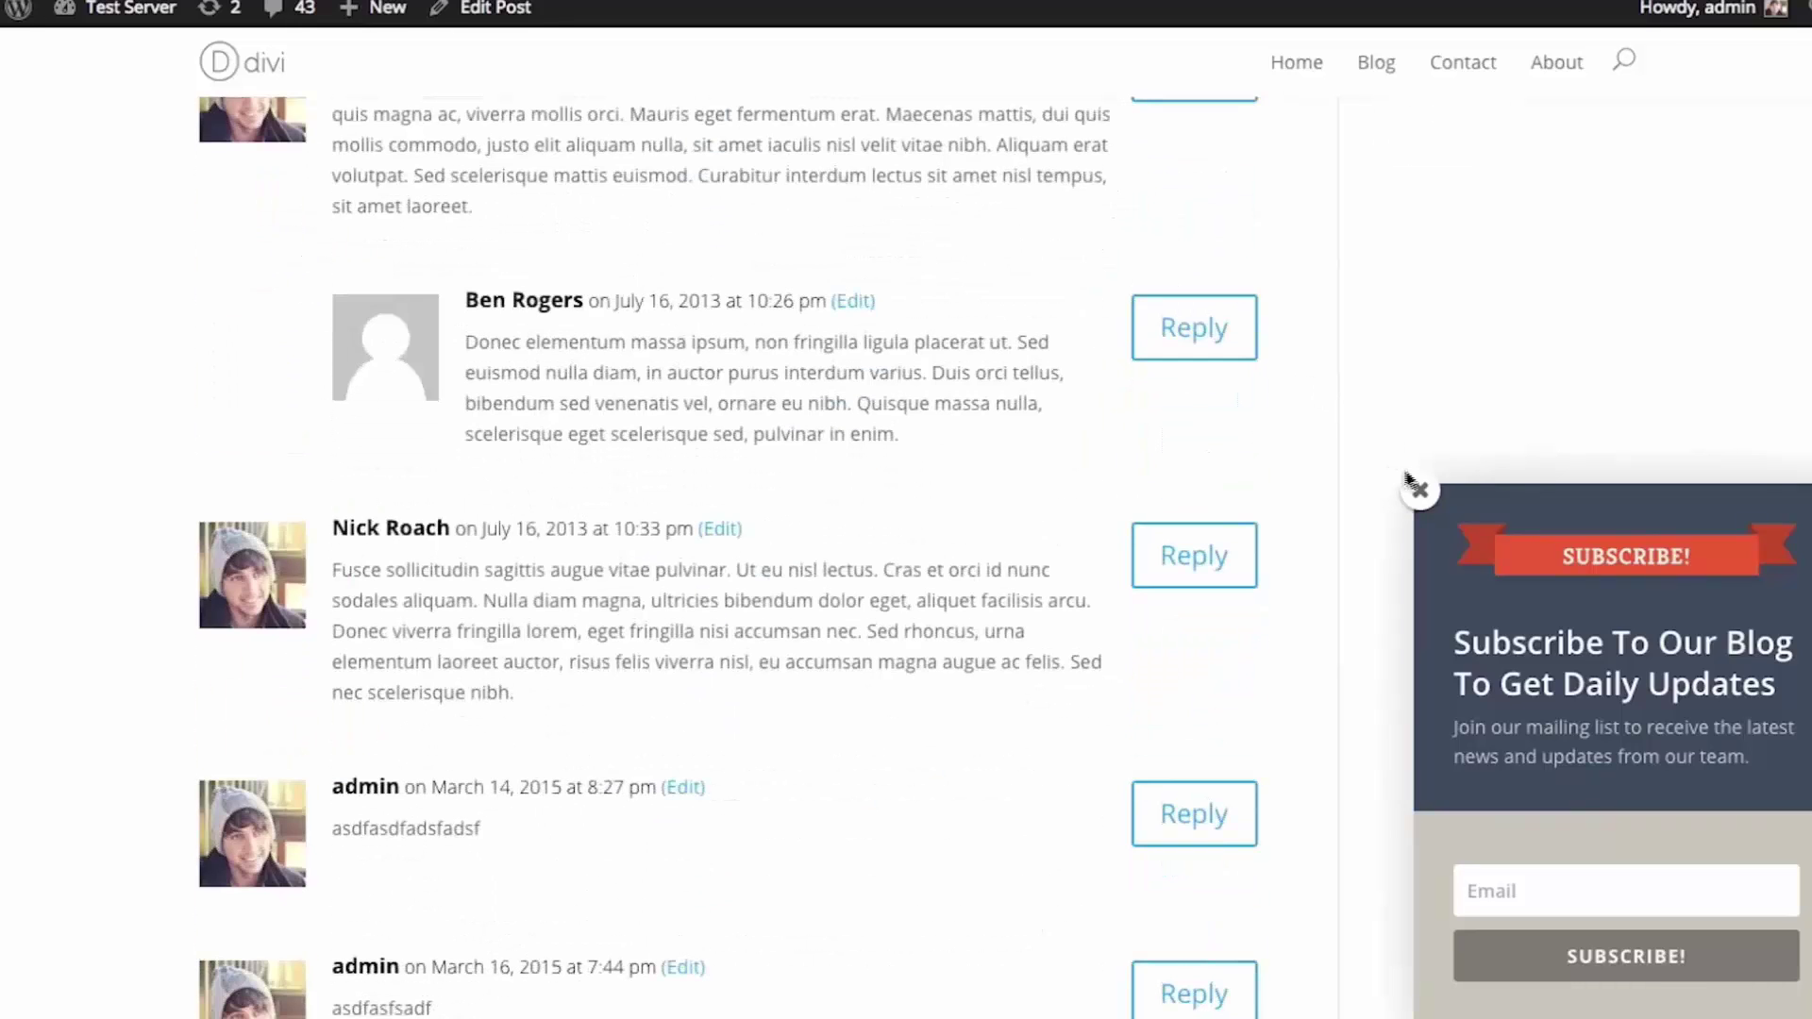
# Close the fly-in, submit a test comment on the post, and dismiss the subscription pop-up
pyautogui.click(1419, 489)
pyautogui.scroll(-8, 1079, 563)
pyautogui.click(983, 671)
pyautogui.write('sdfasdfasdfasf daf sd')
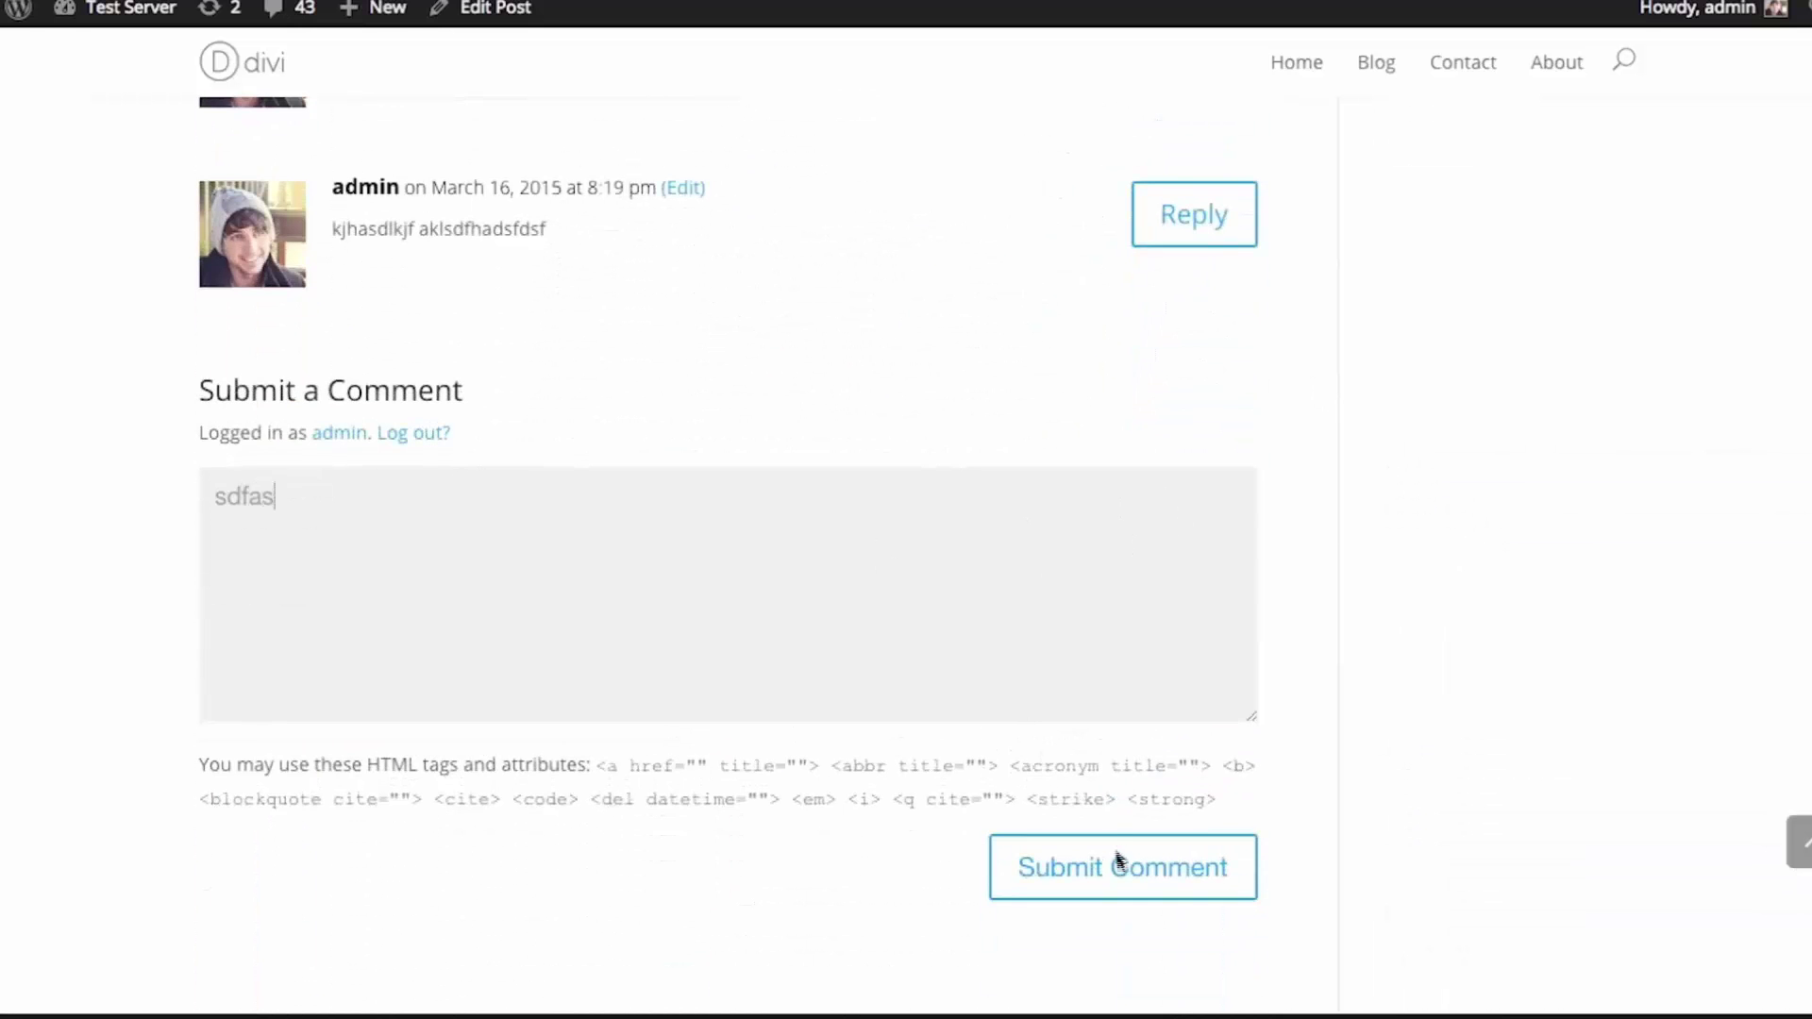
pyautogui.write('f')
pyautogui.click(1138, 870)
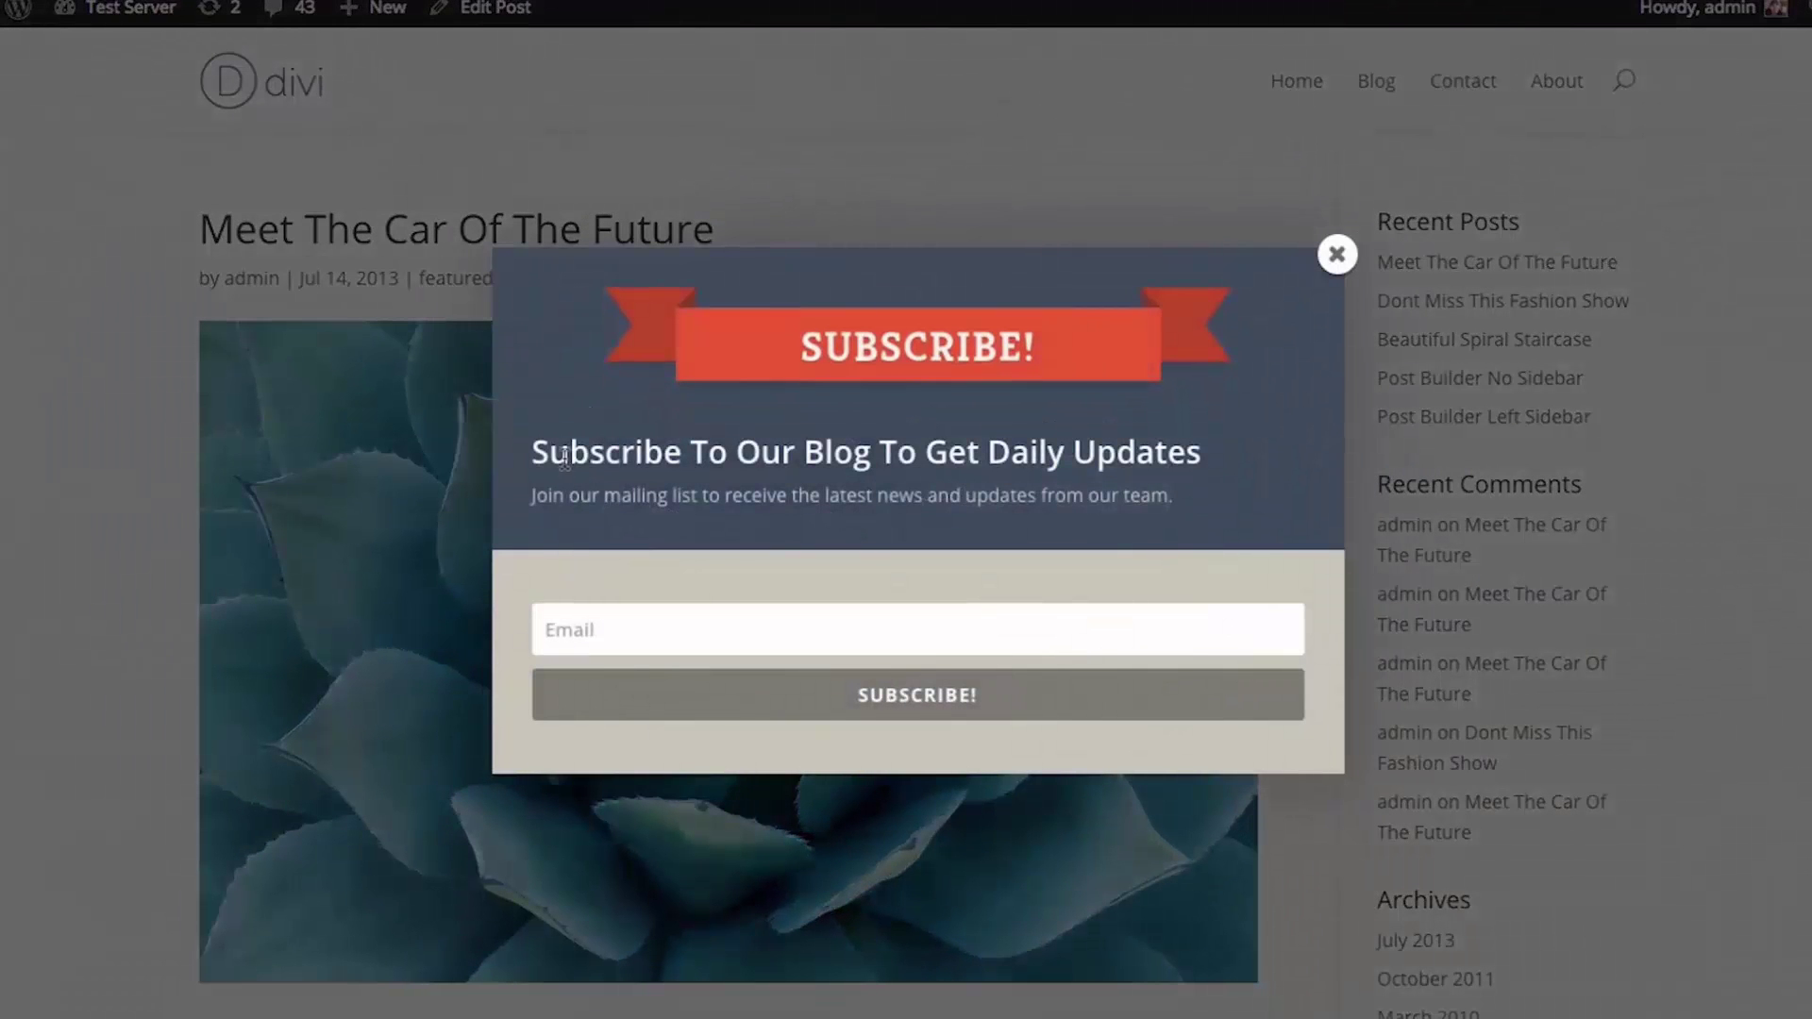
pyautogui.click(1336, 254)
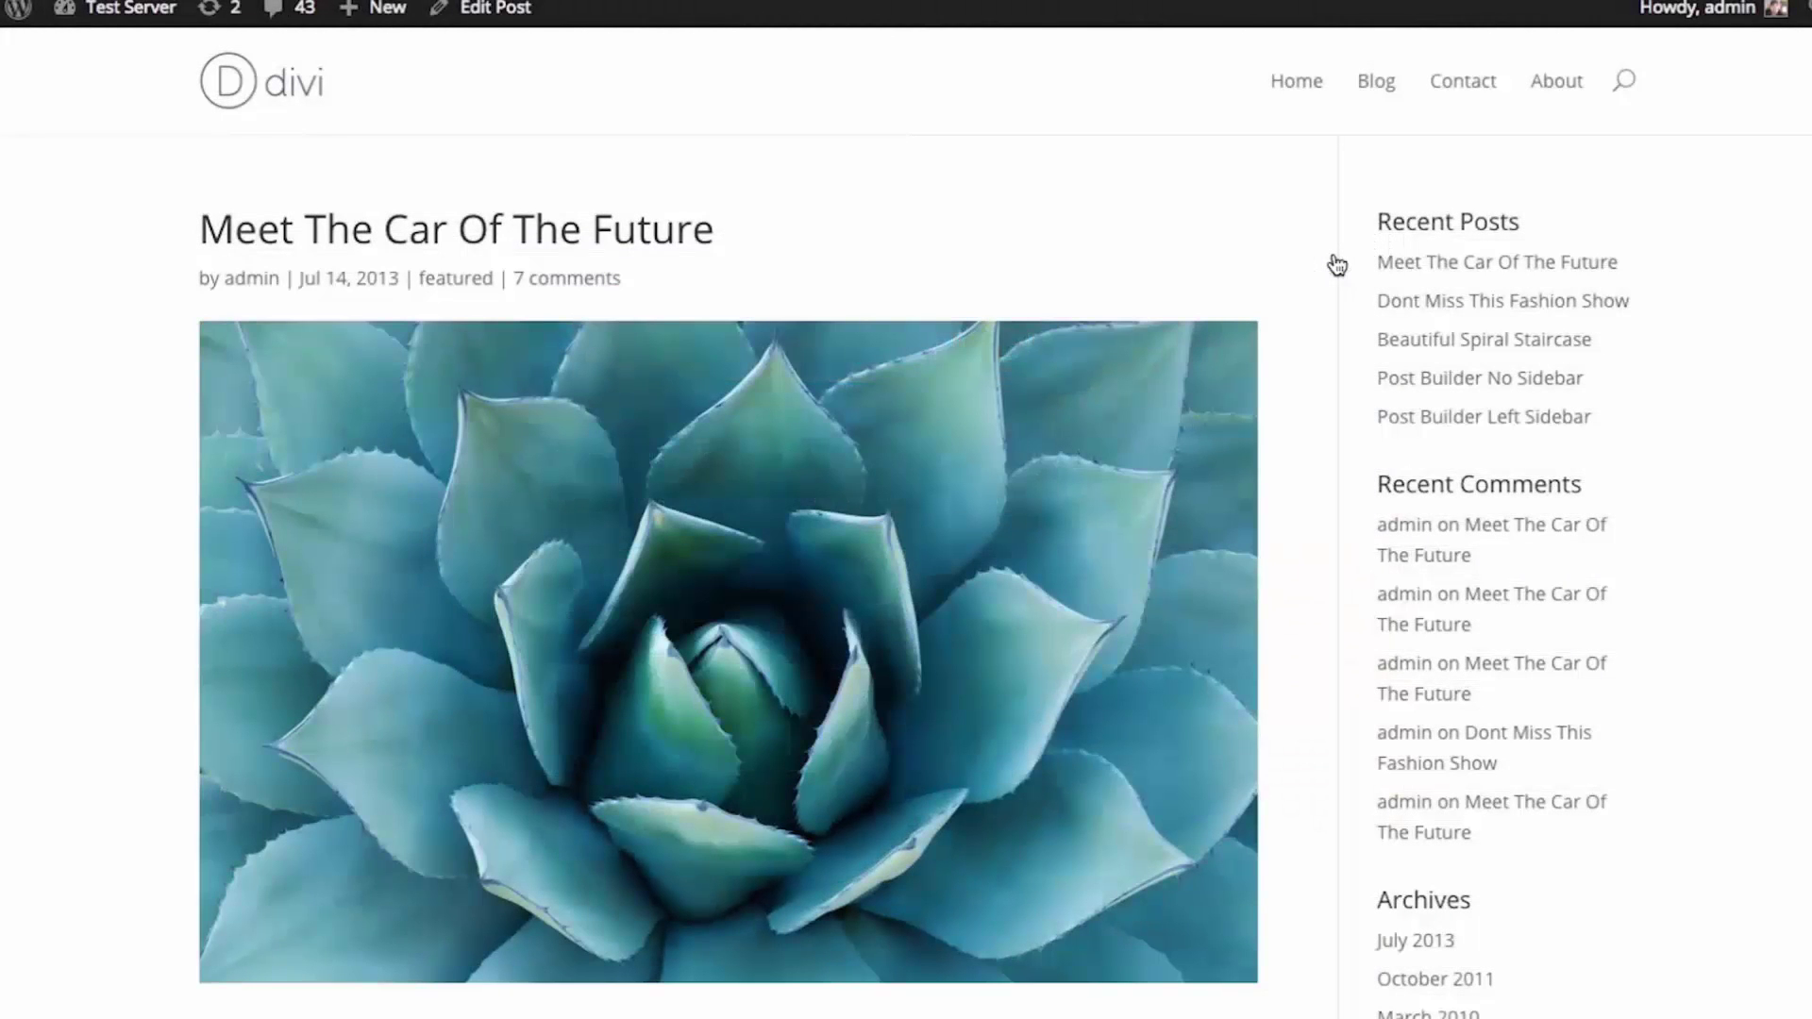
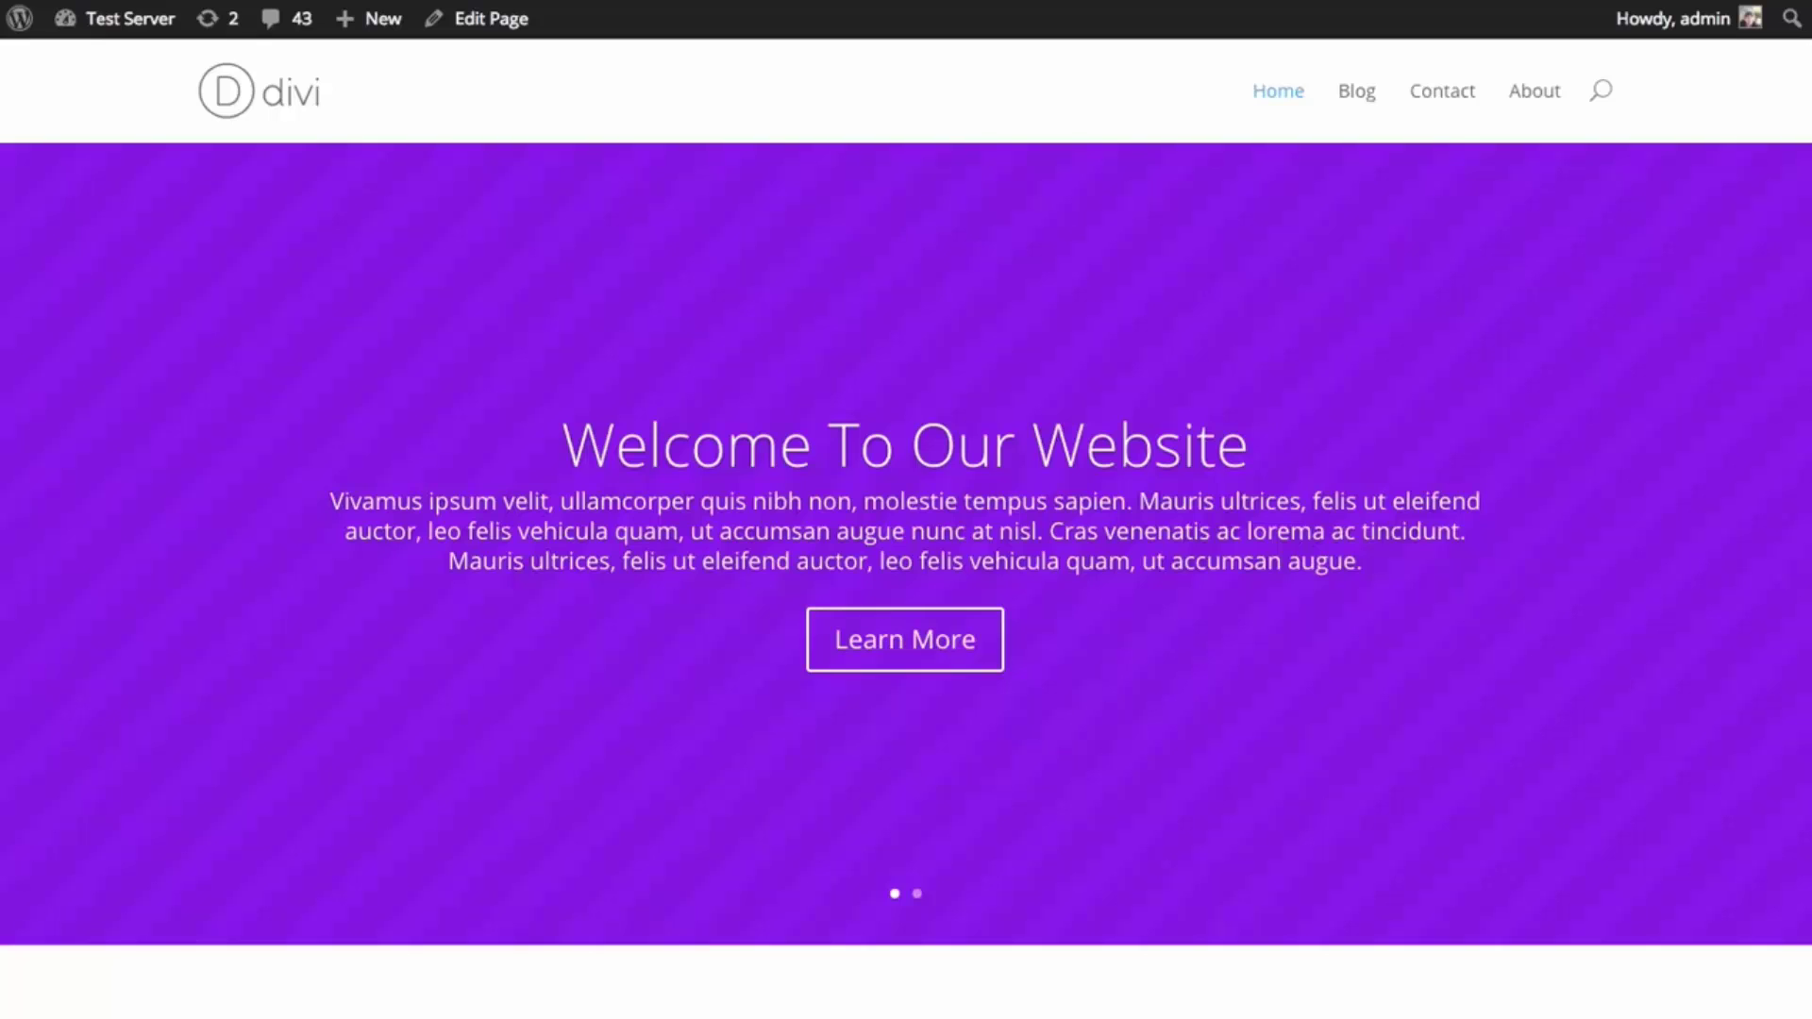
# Check the timing of the newsletter pop-up while browsing the homepage, and close the pop-up
pyautogui.scroll(-4, 906, 519)
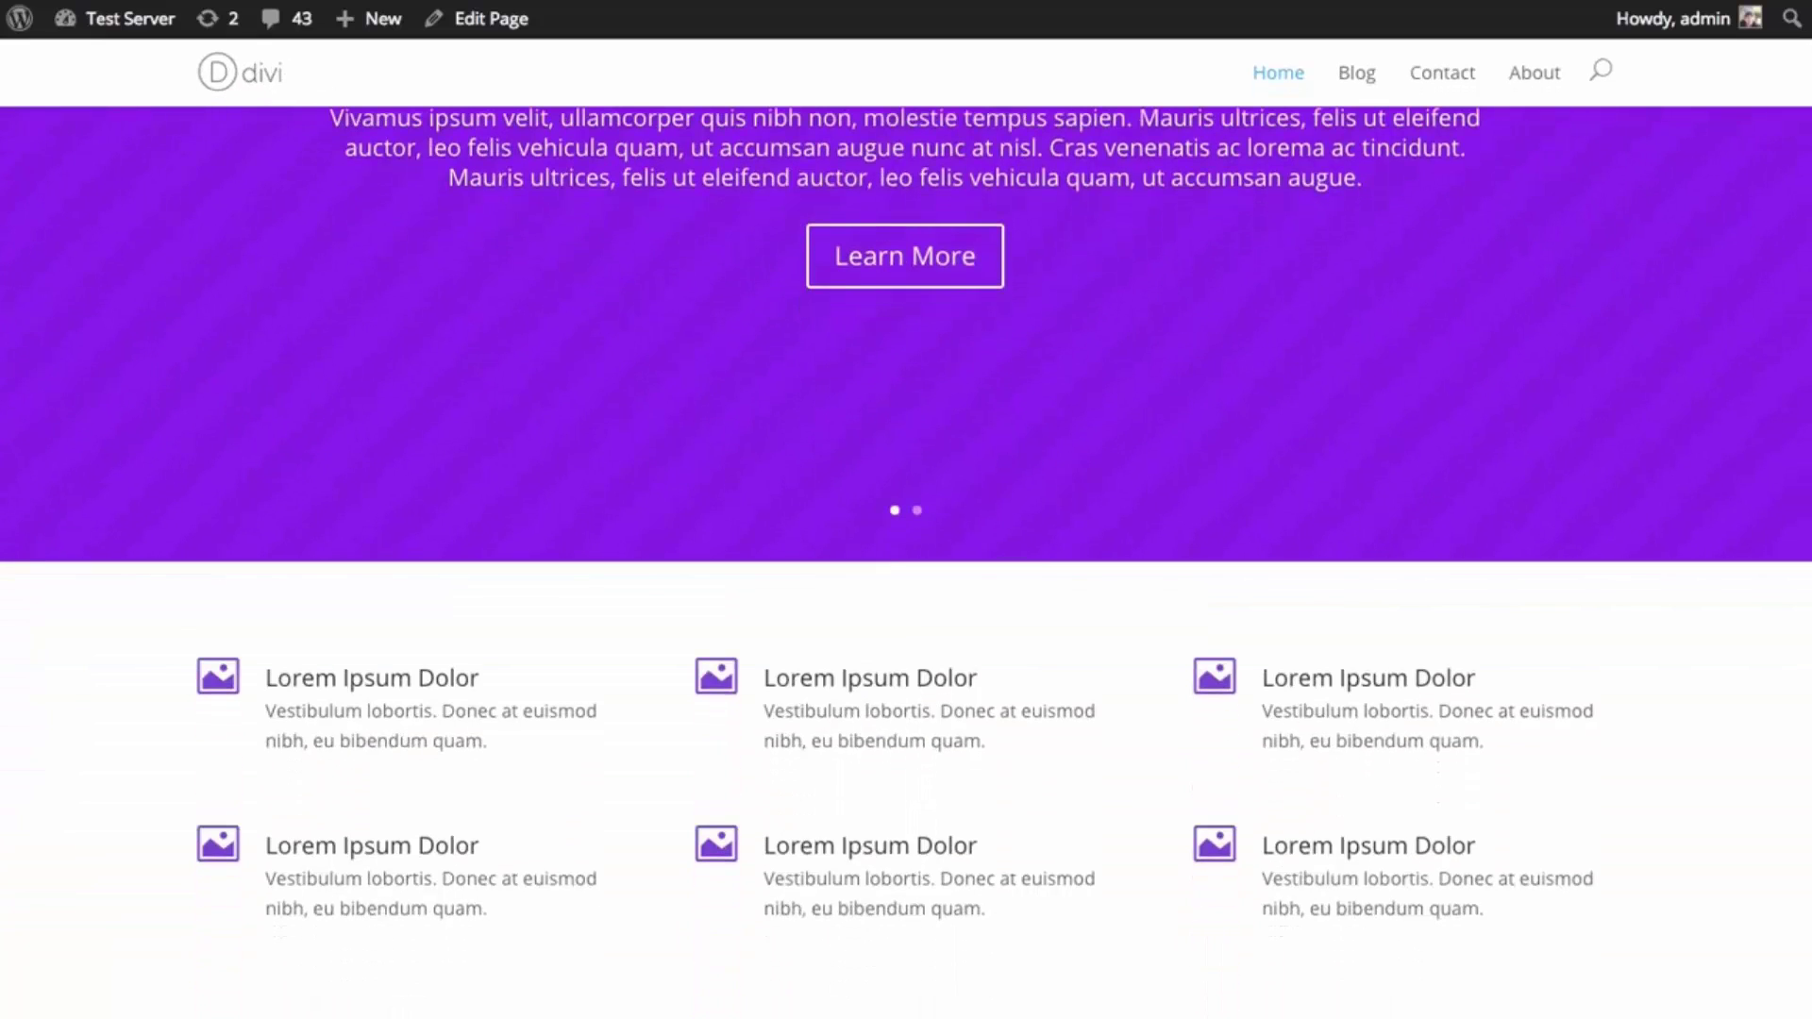
pyautogui.scroll(-15, 906, 566)
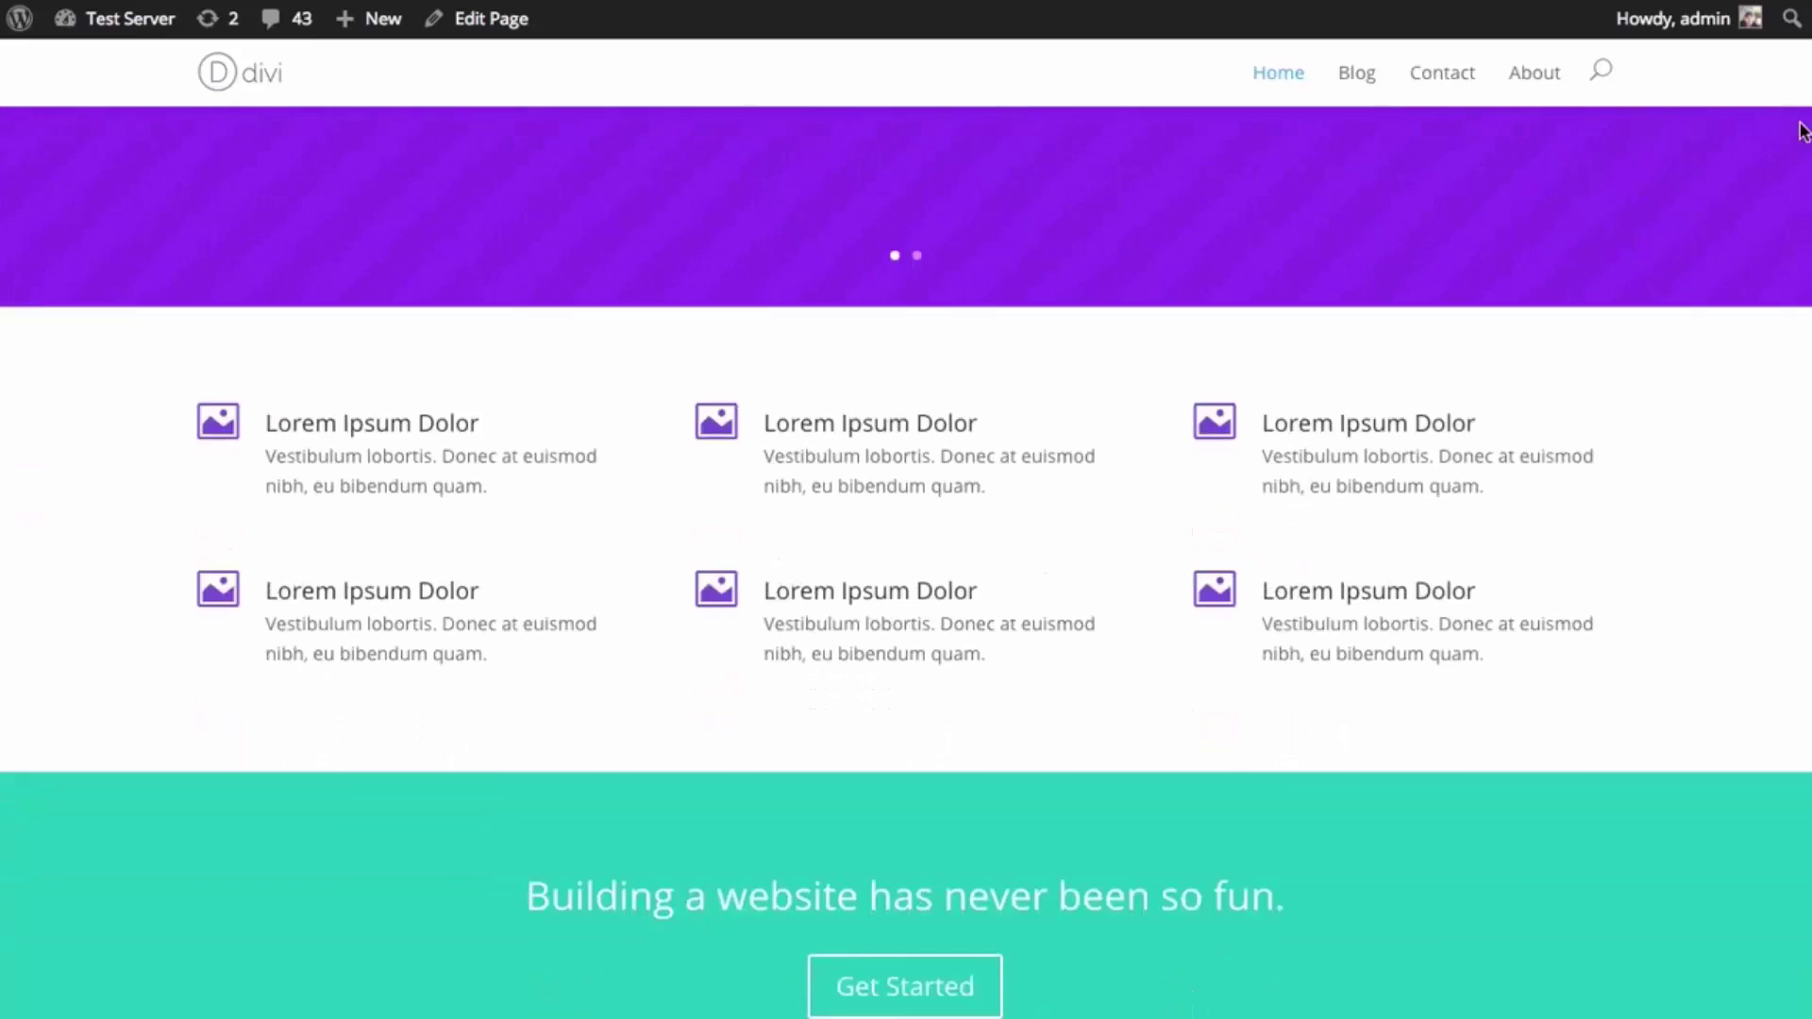
pyautogui.scroll(-15, 1784, 849)
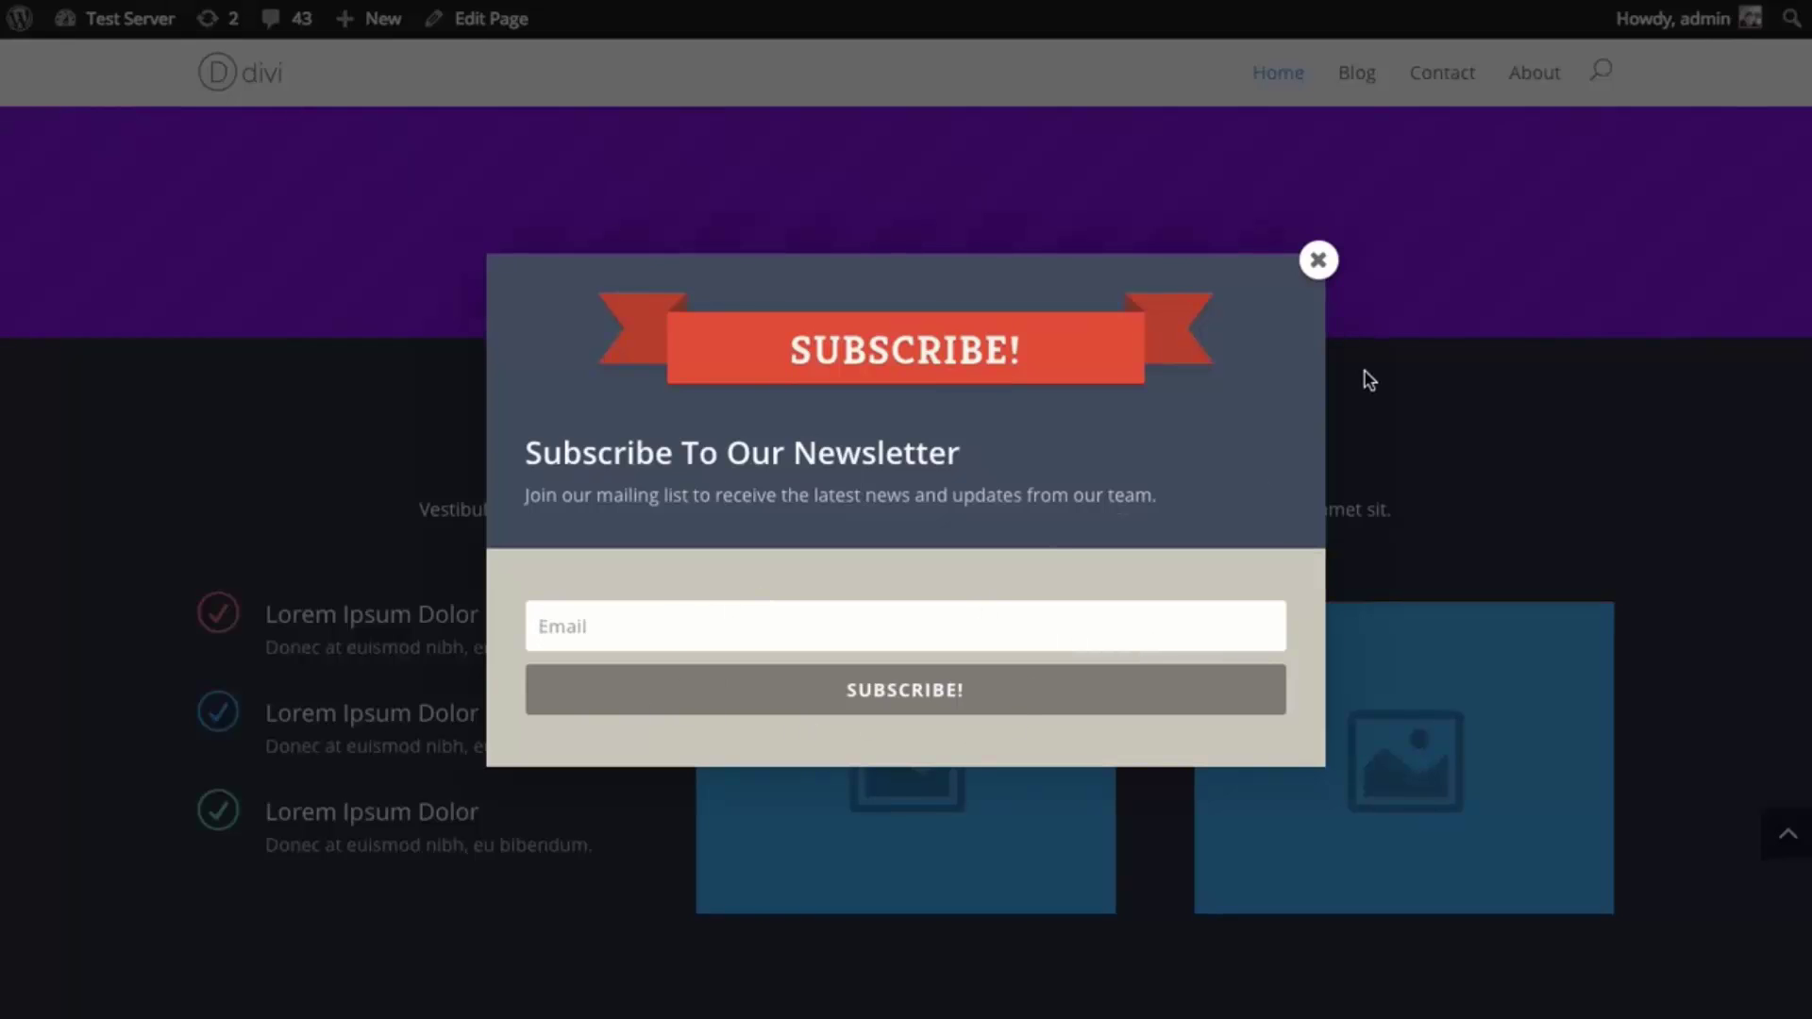
pyautogui.click(1317, 263)
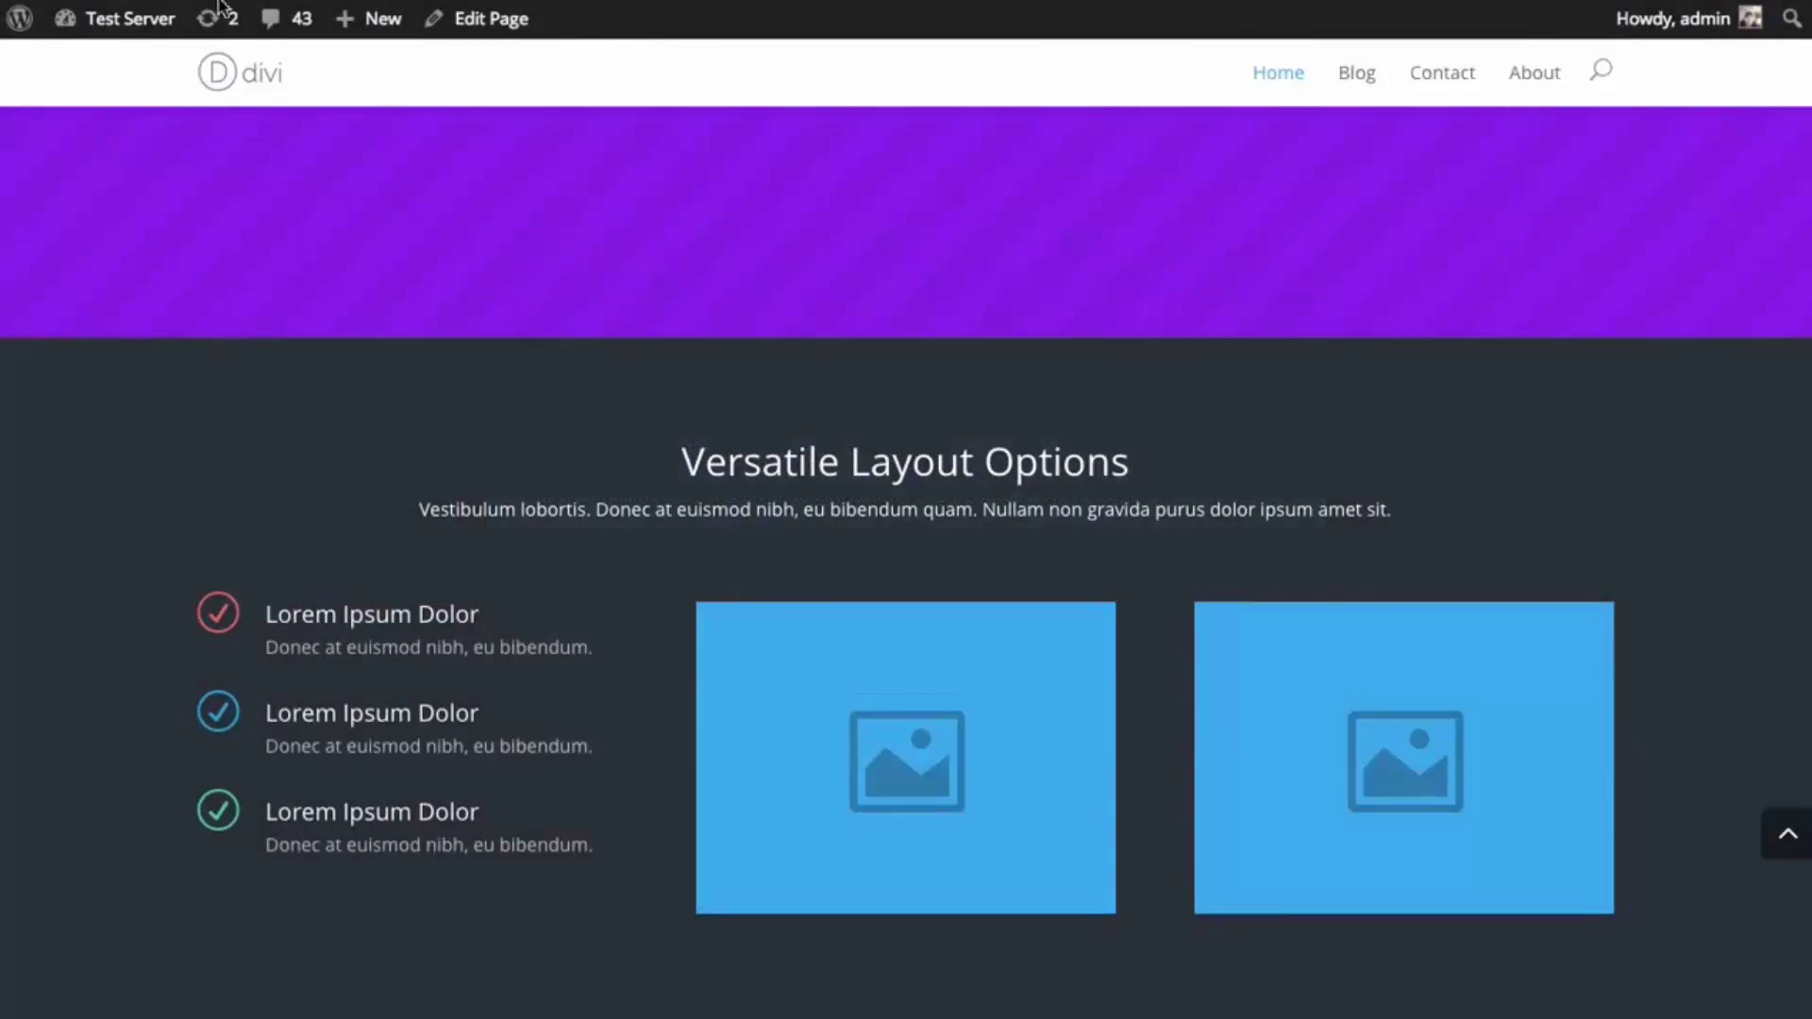
# Open Bloom's optin forms from the WordPress dashboard and delete the active Popup optin
pyautogui.click(129, 18)
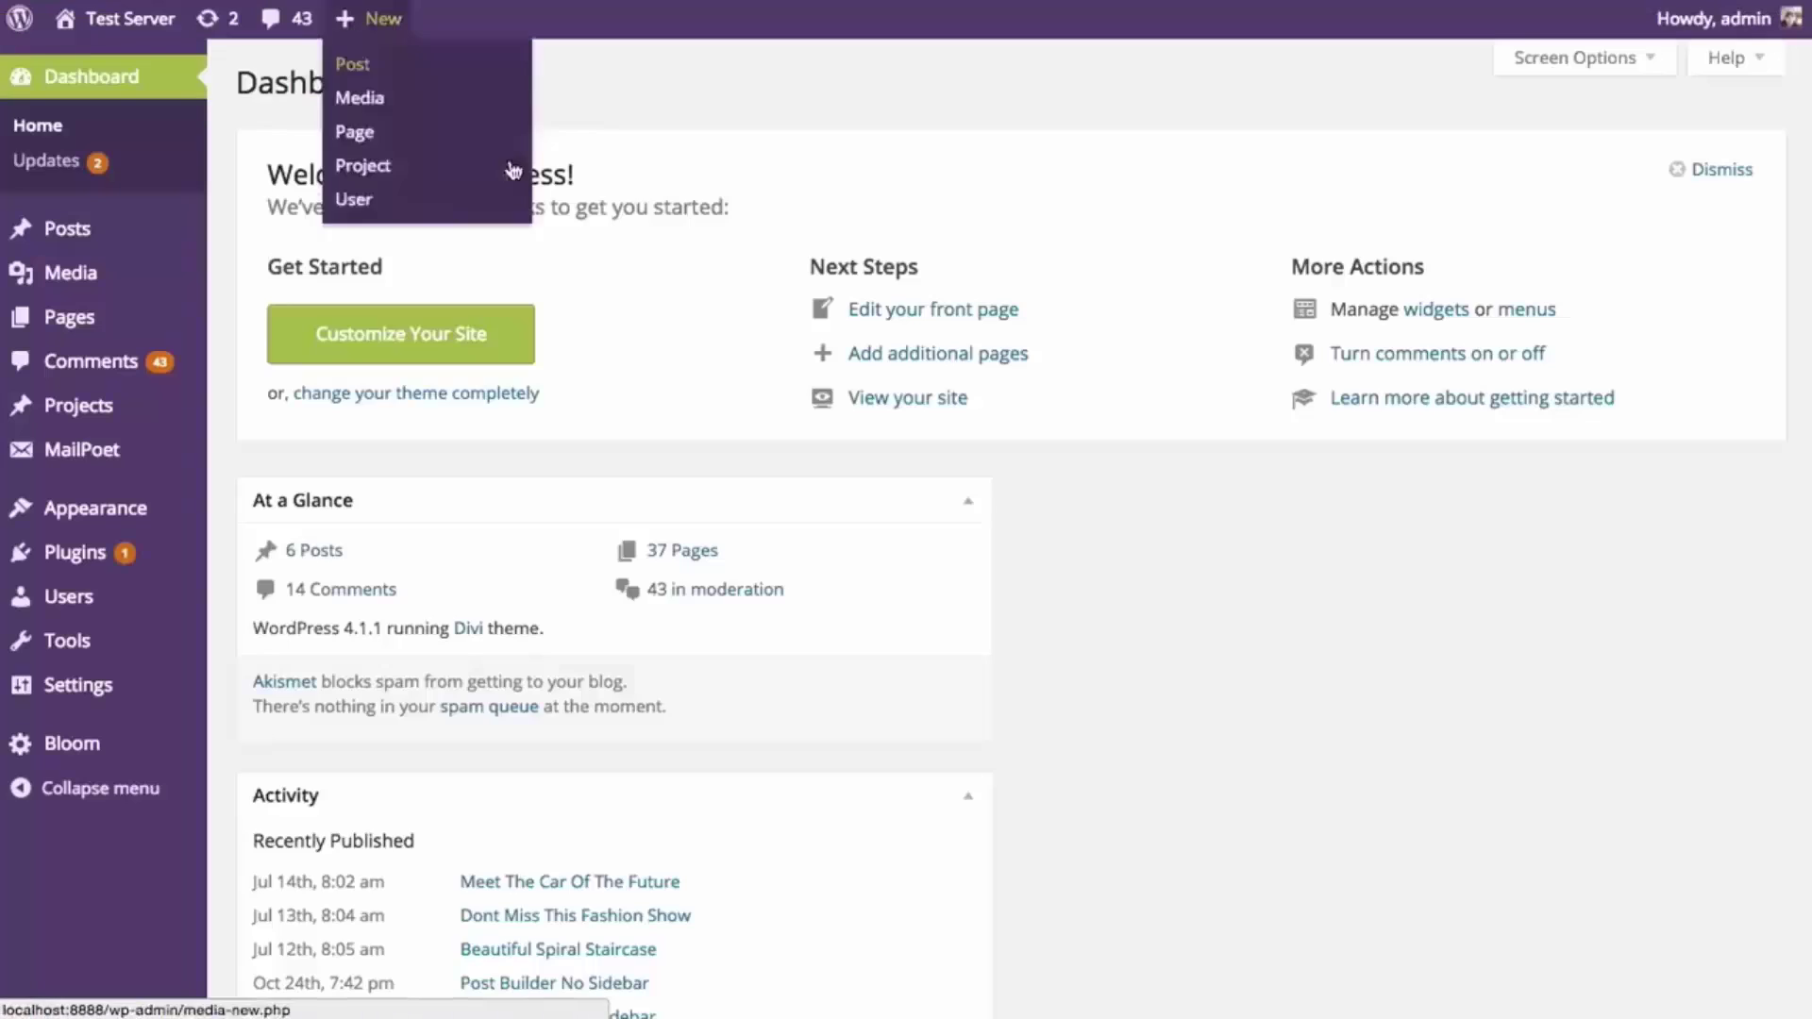
pyautogui.moveTo(99, 762)
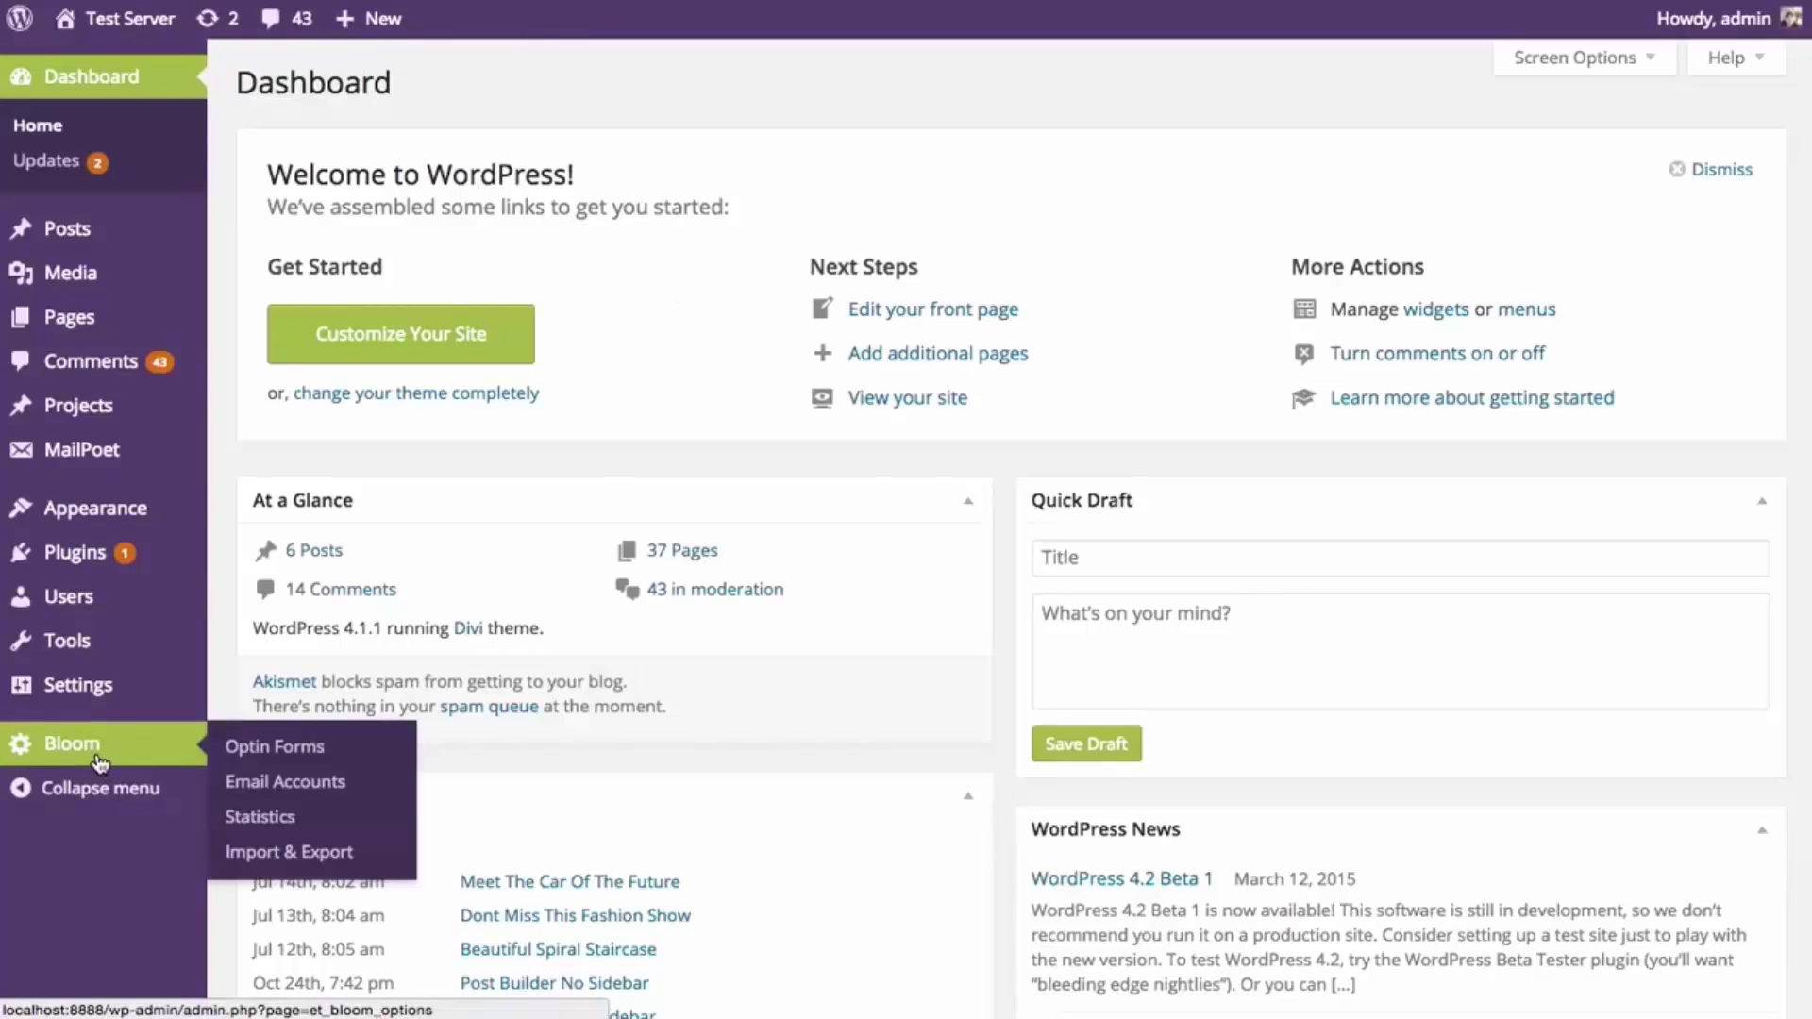
pyautogui.click(284, 758)
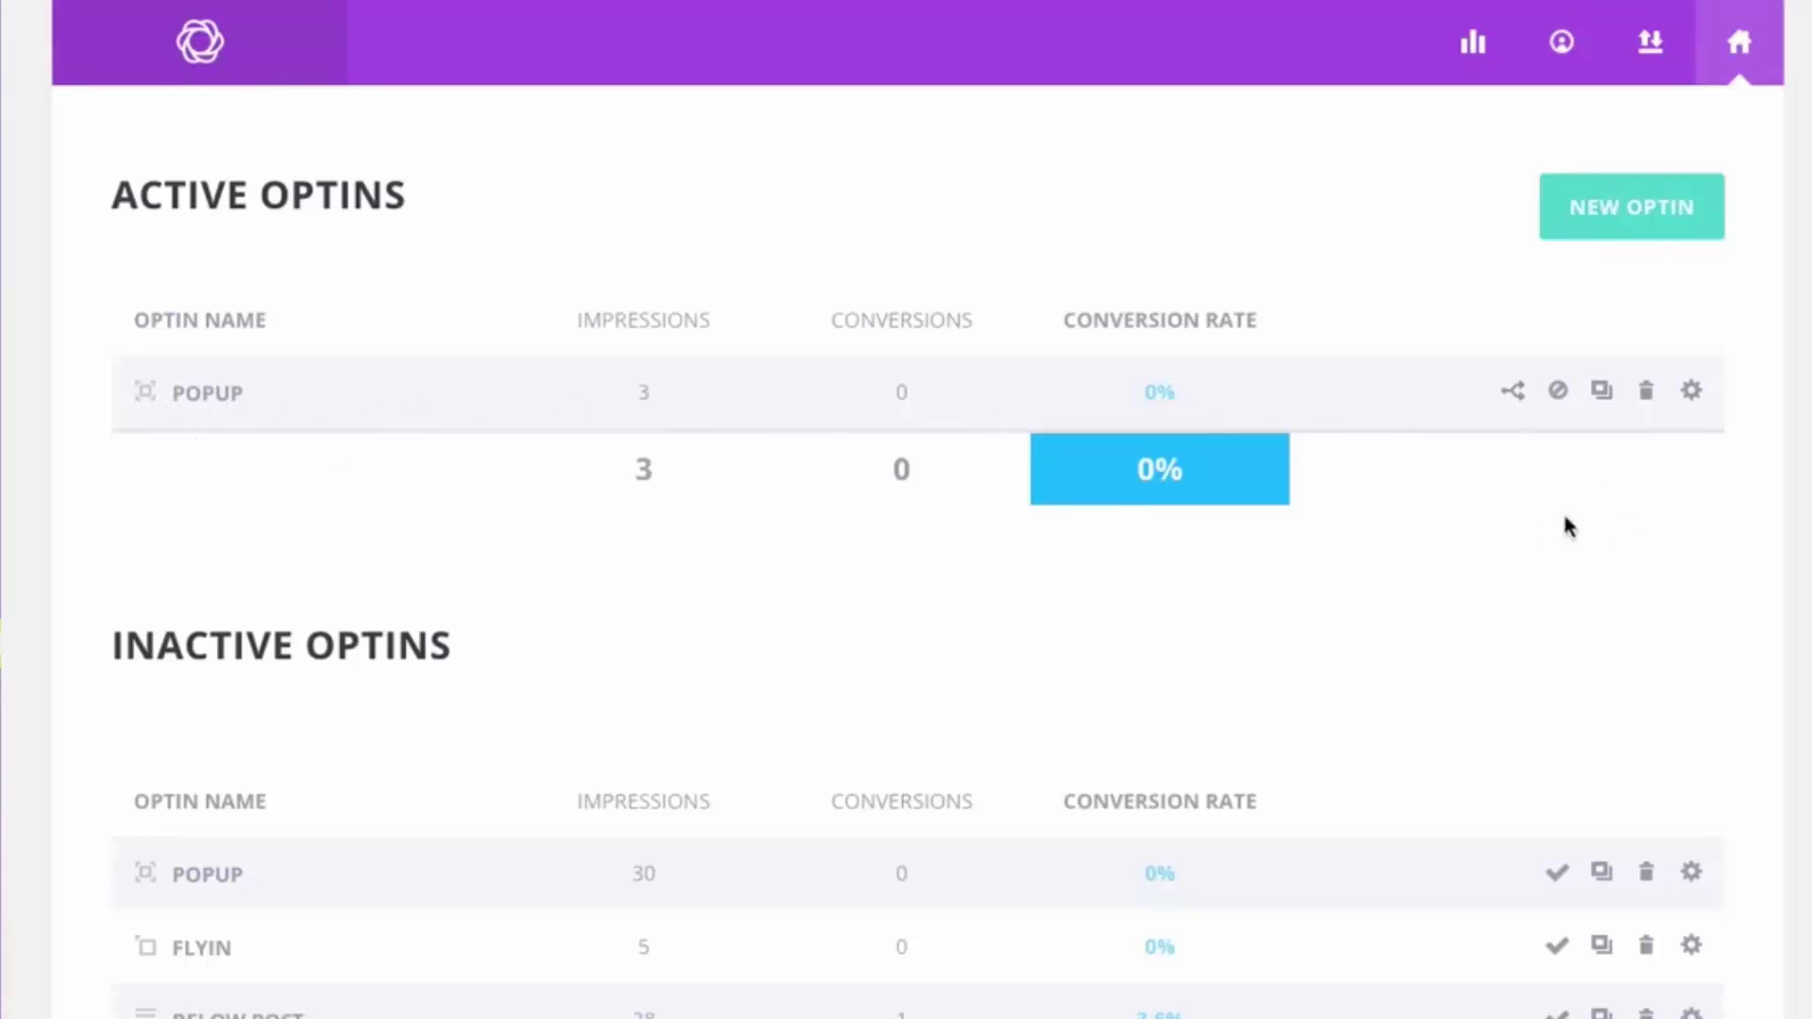
pyautogui.click(1646, 397)
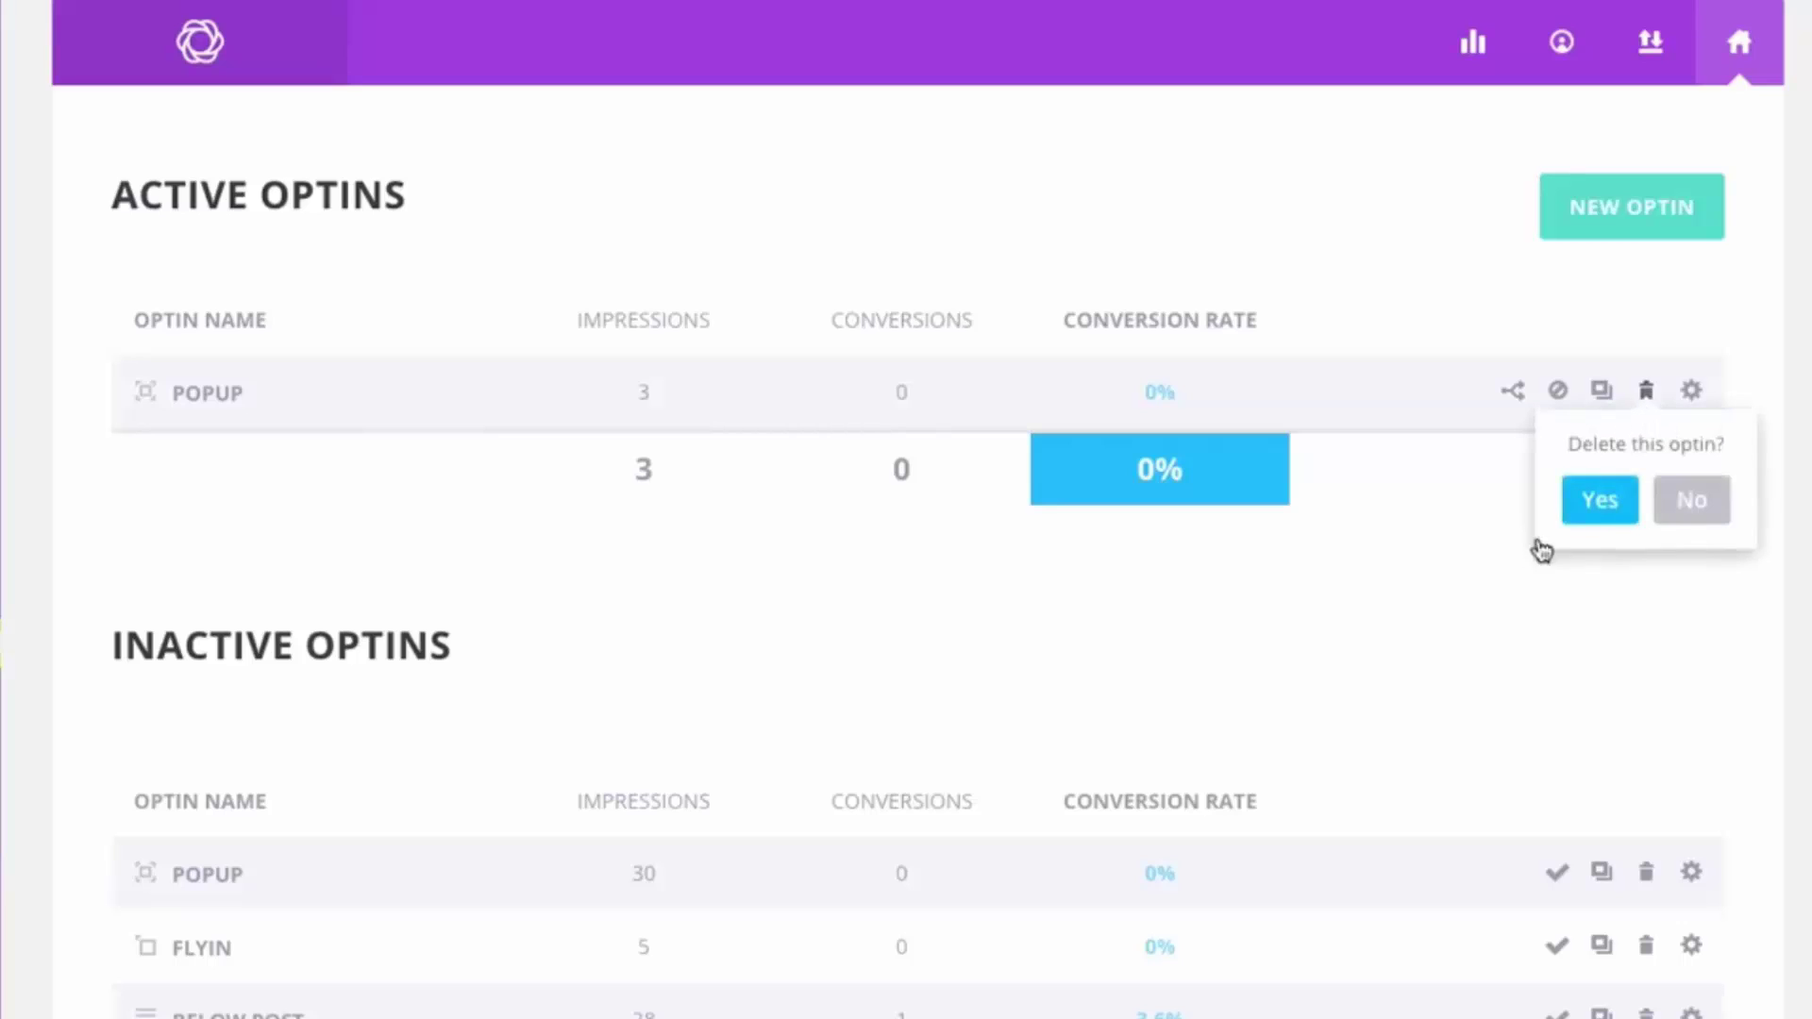
pyautogui.click(1603, 506)
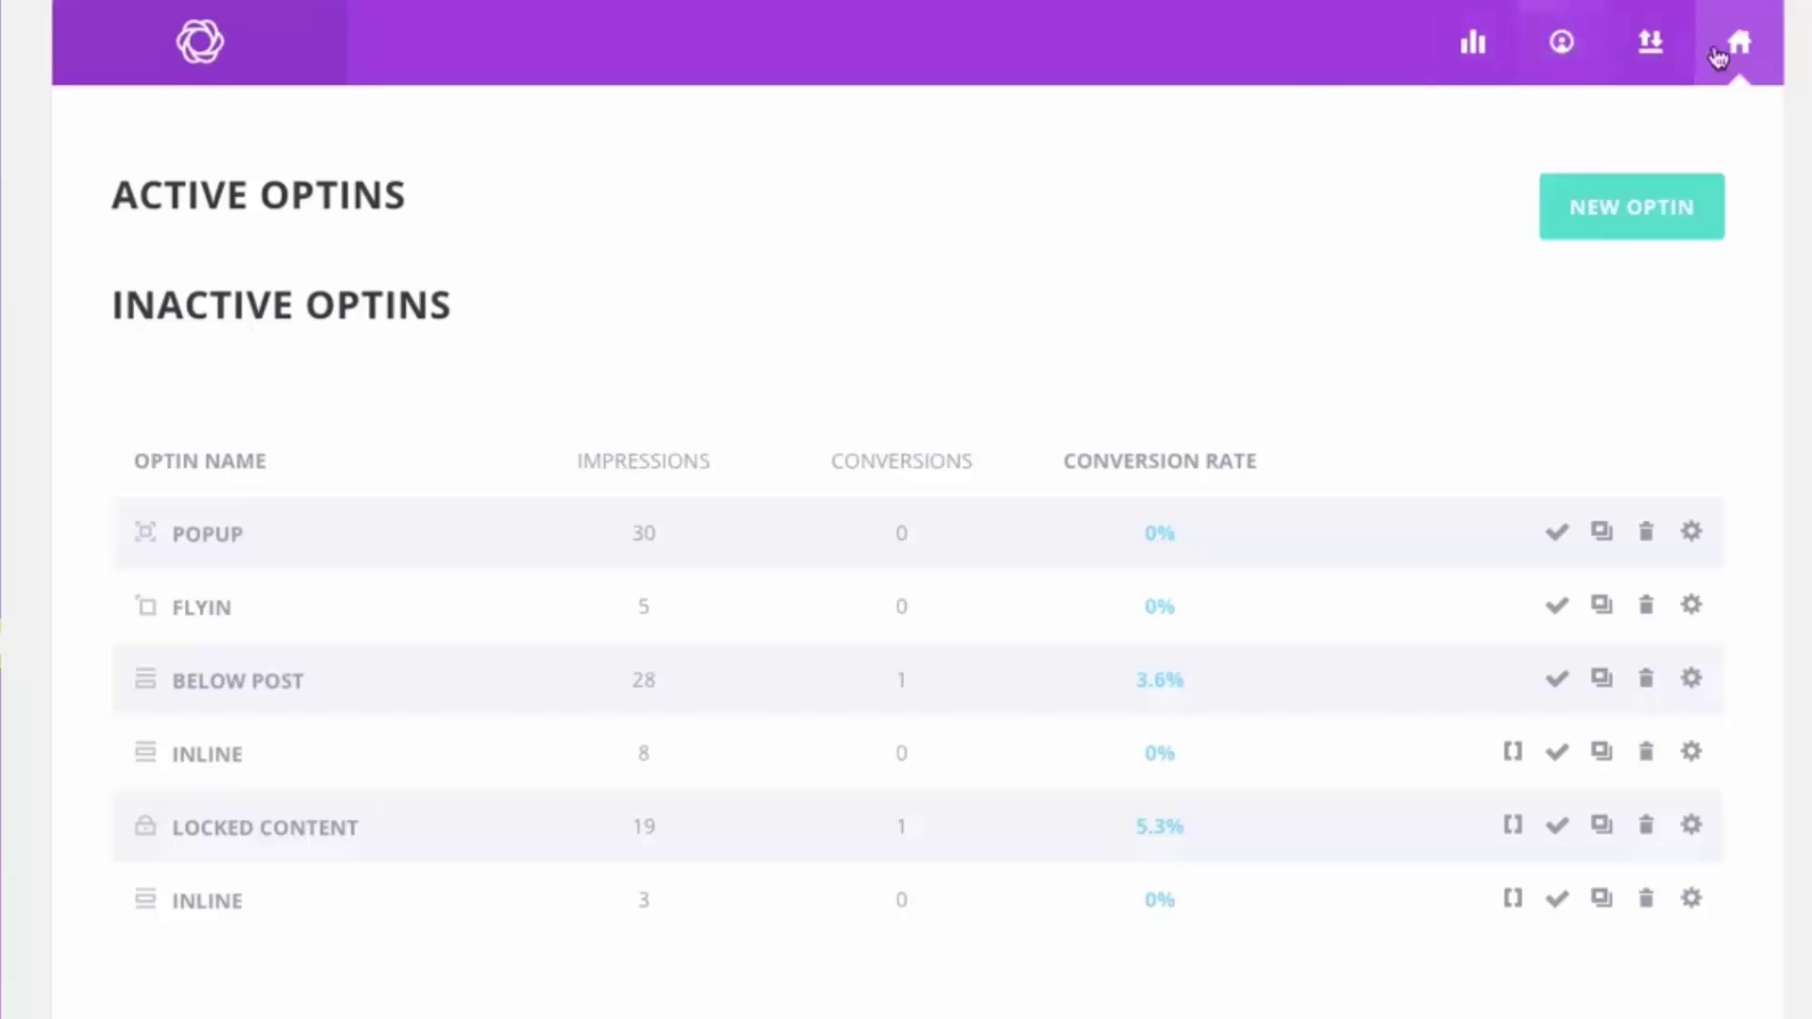
# Examine the connected email accounts and the email providers offered when setting up a new account, without choosing one
pyautogui.click(1562, 42)
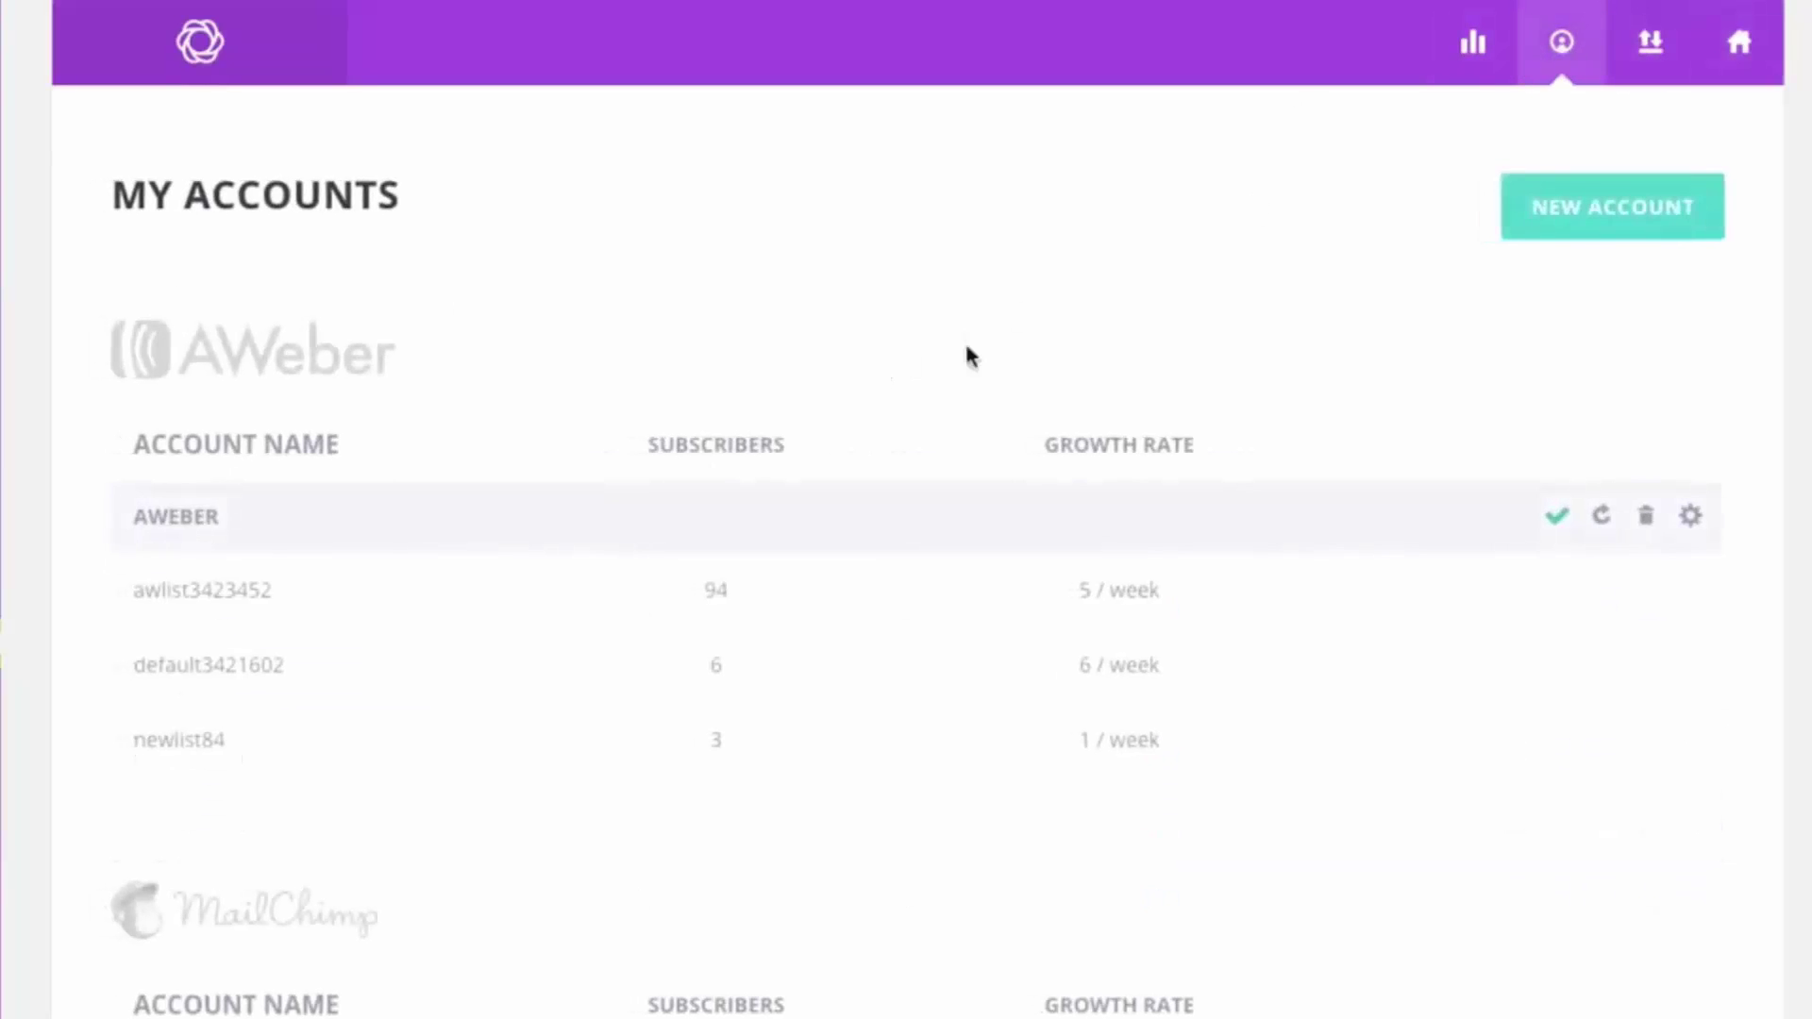
pyautogui.scroll(-15, 1059, 310)
pyautogui.scroll(15, 1058, 305)
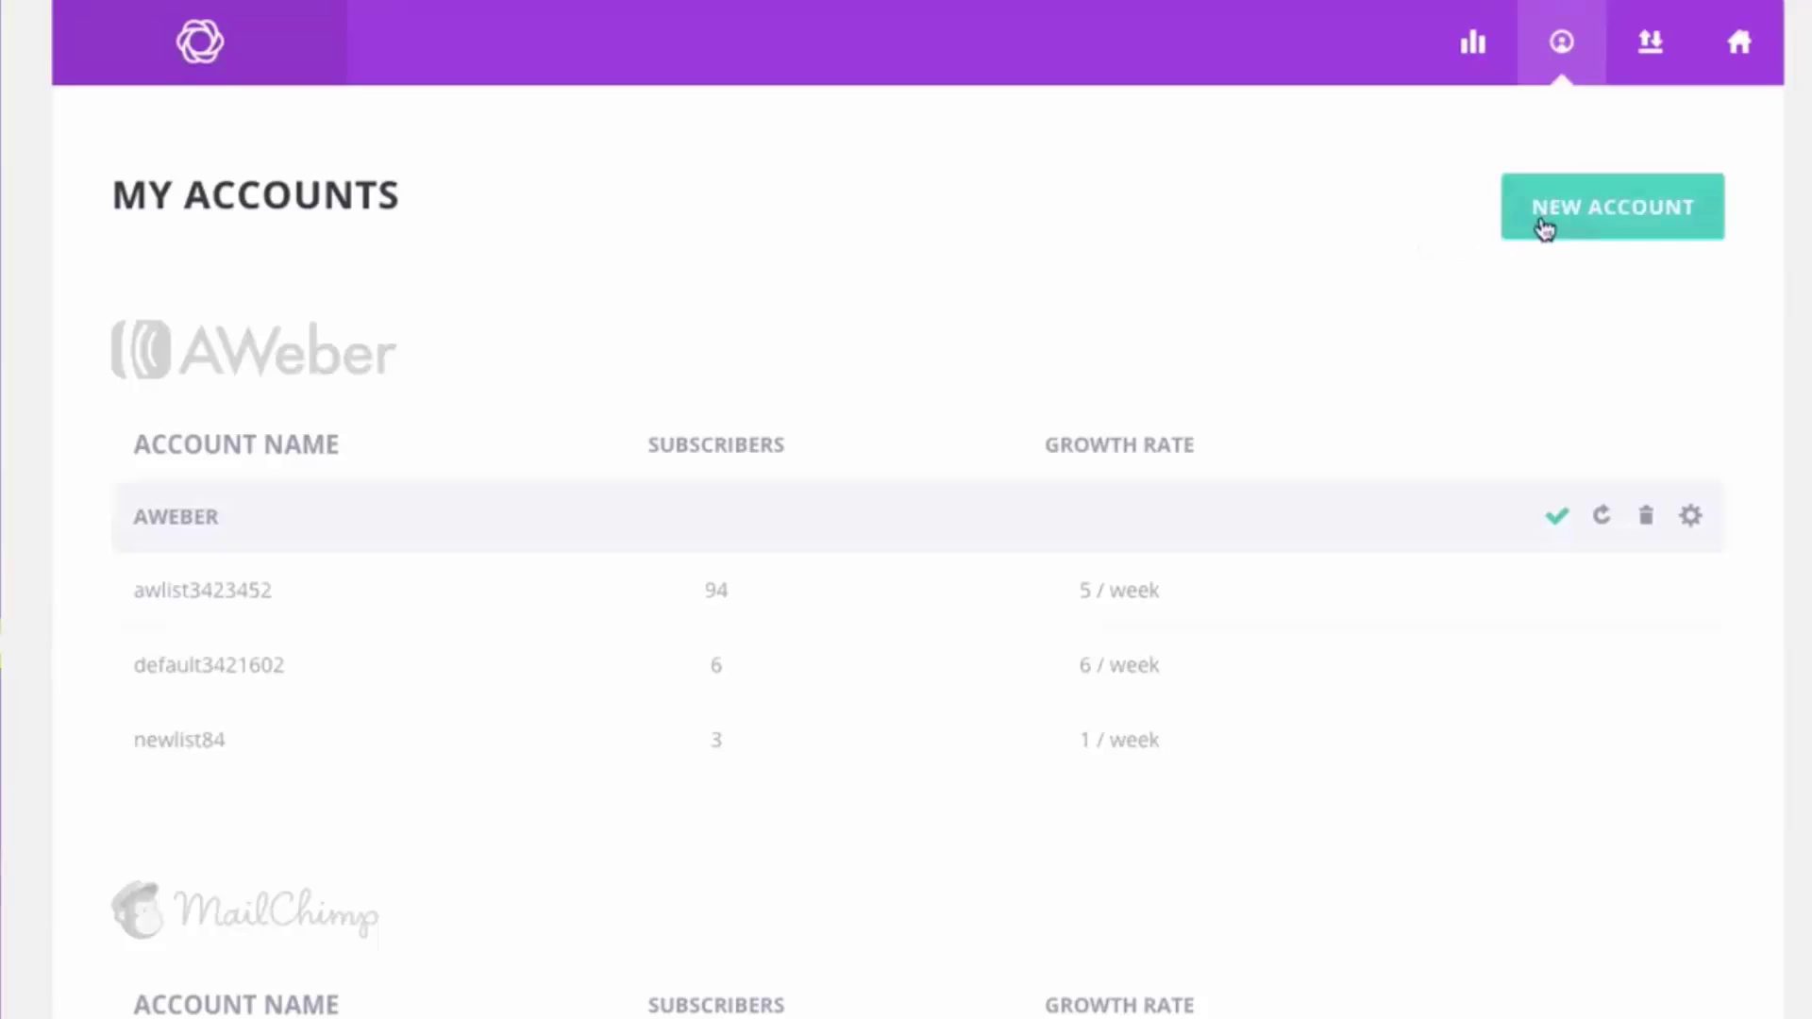
pyautogui.click(1595, 224)
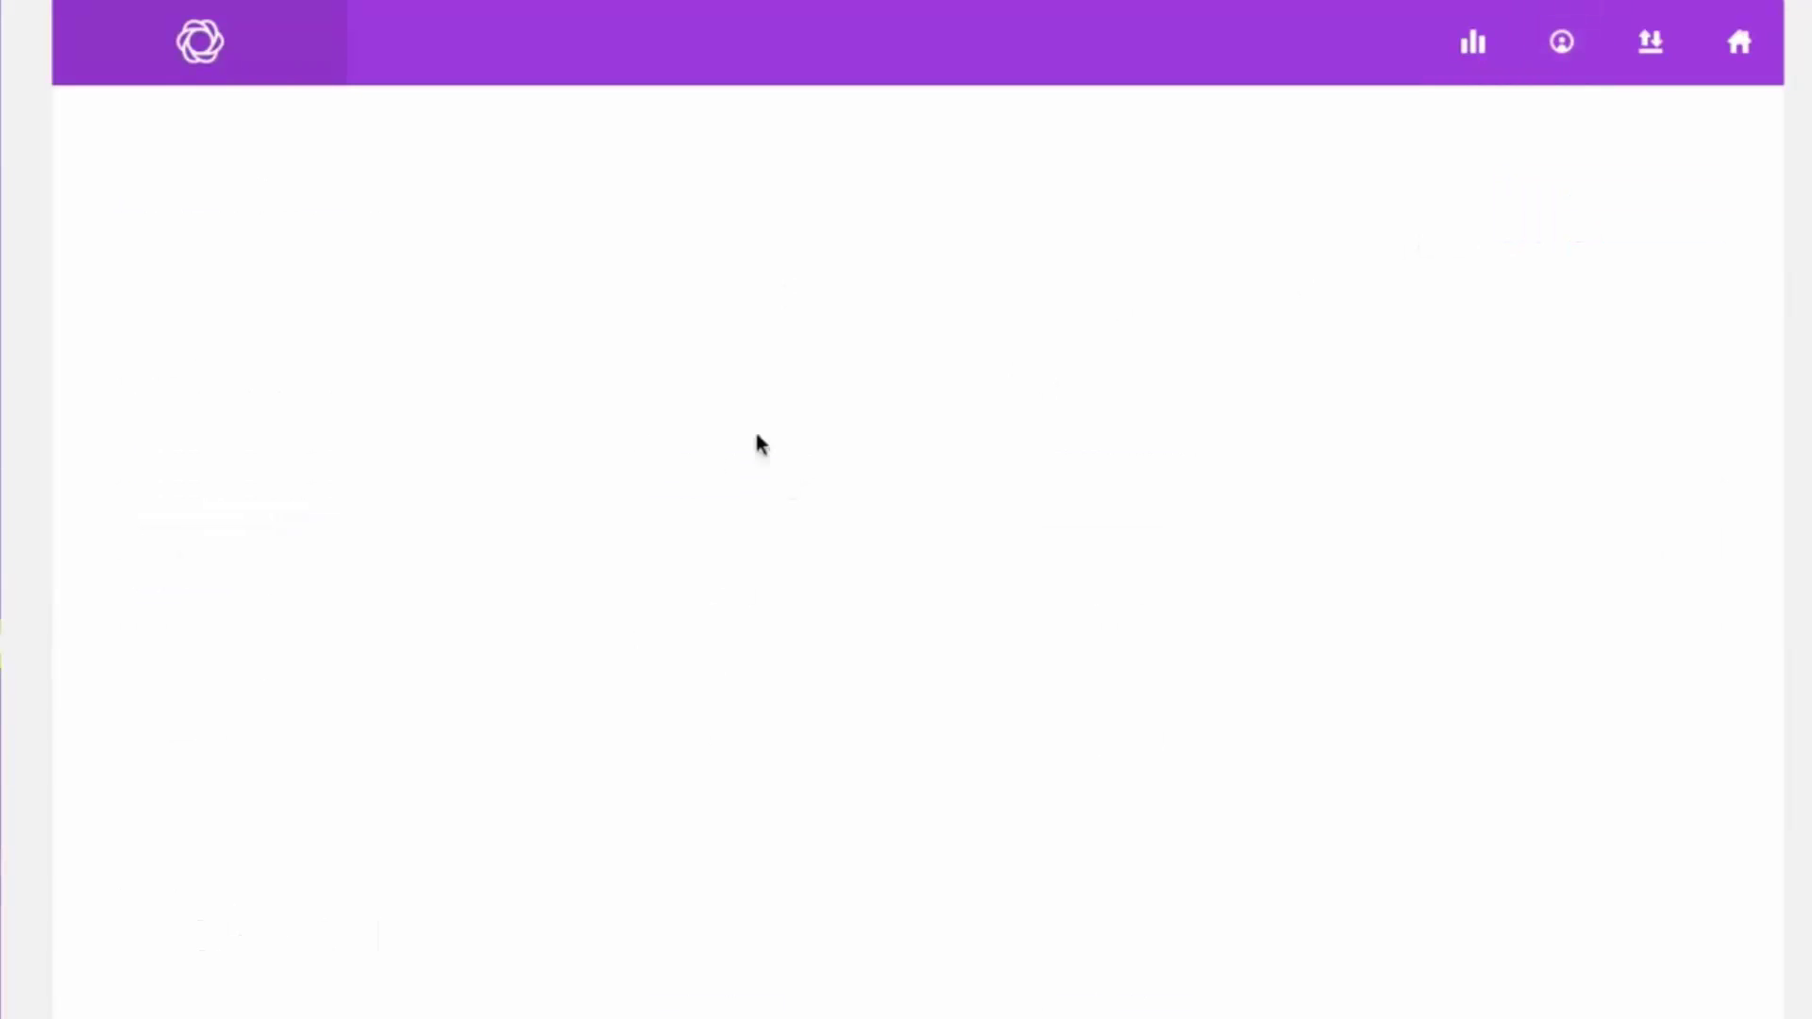
pyautogui.click(692, 422)
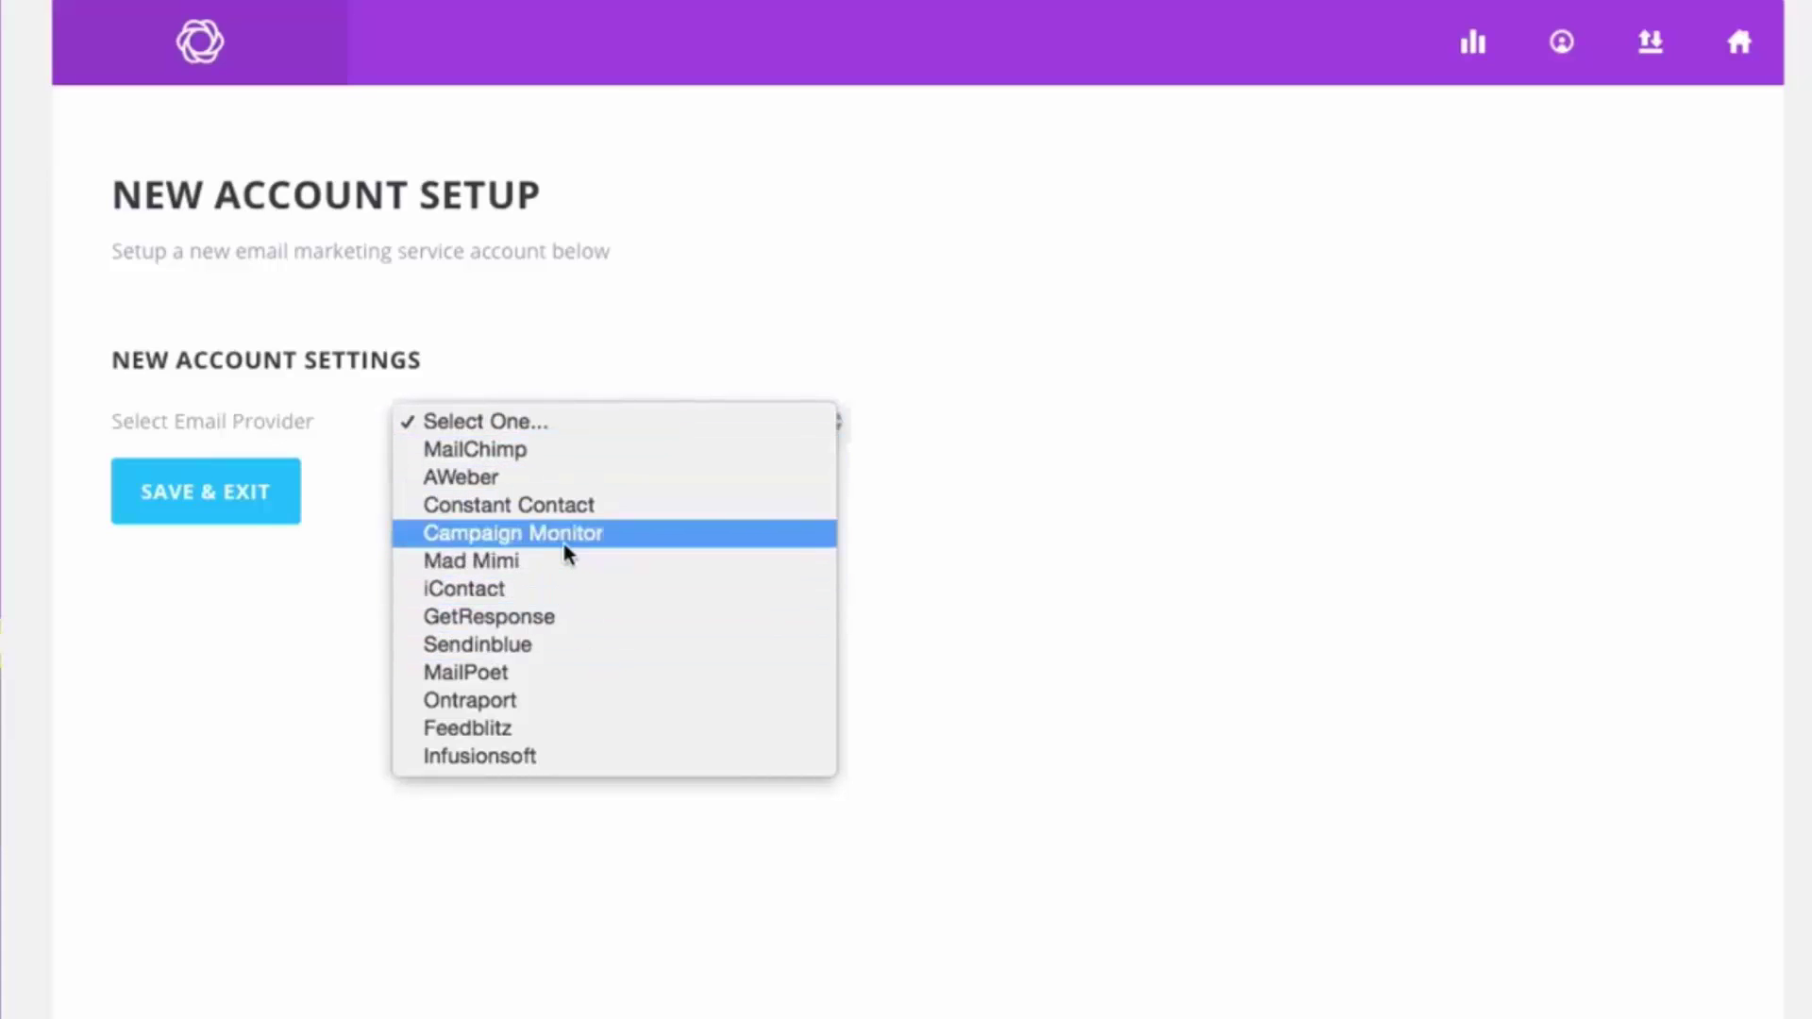
pyautogui.click(719, 415)
pyautogui.click(775, 427)
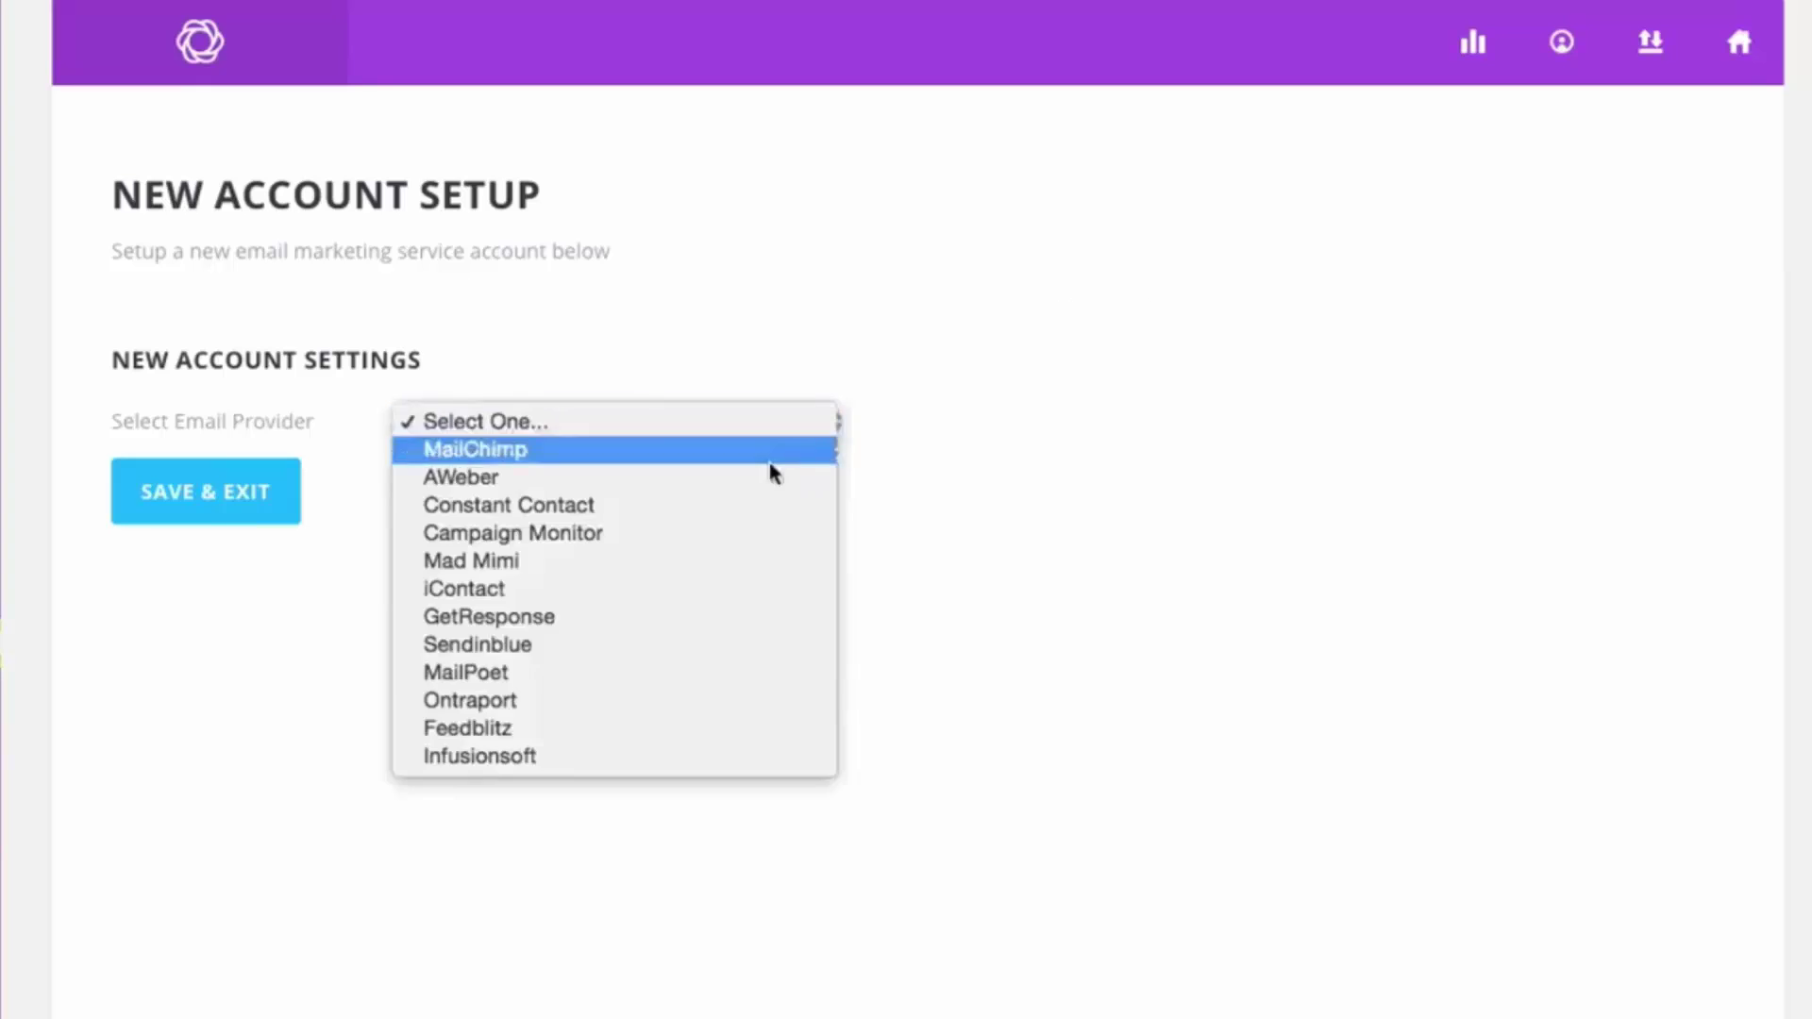
pyautogui.click(1260, 373)
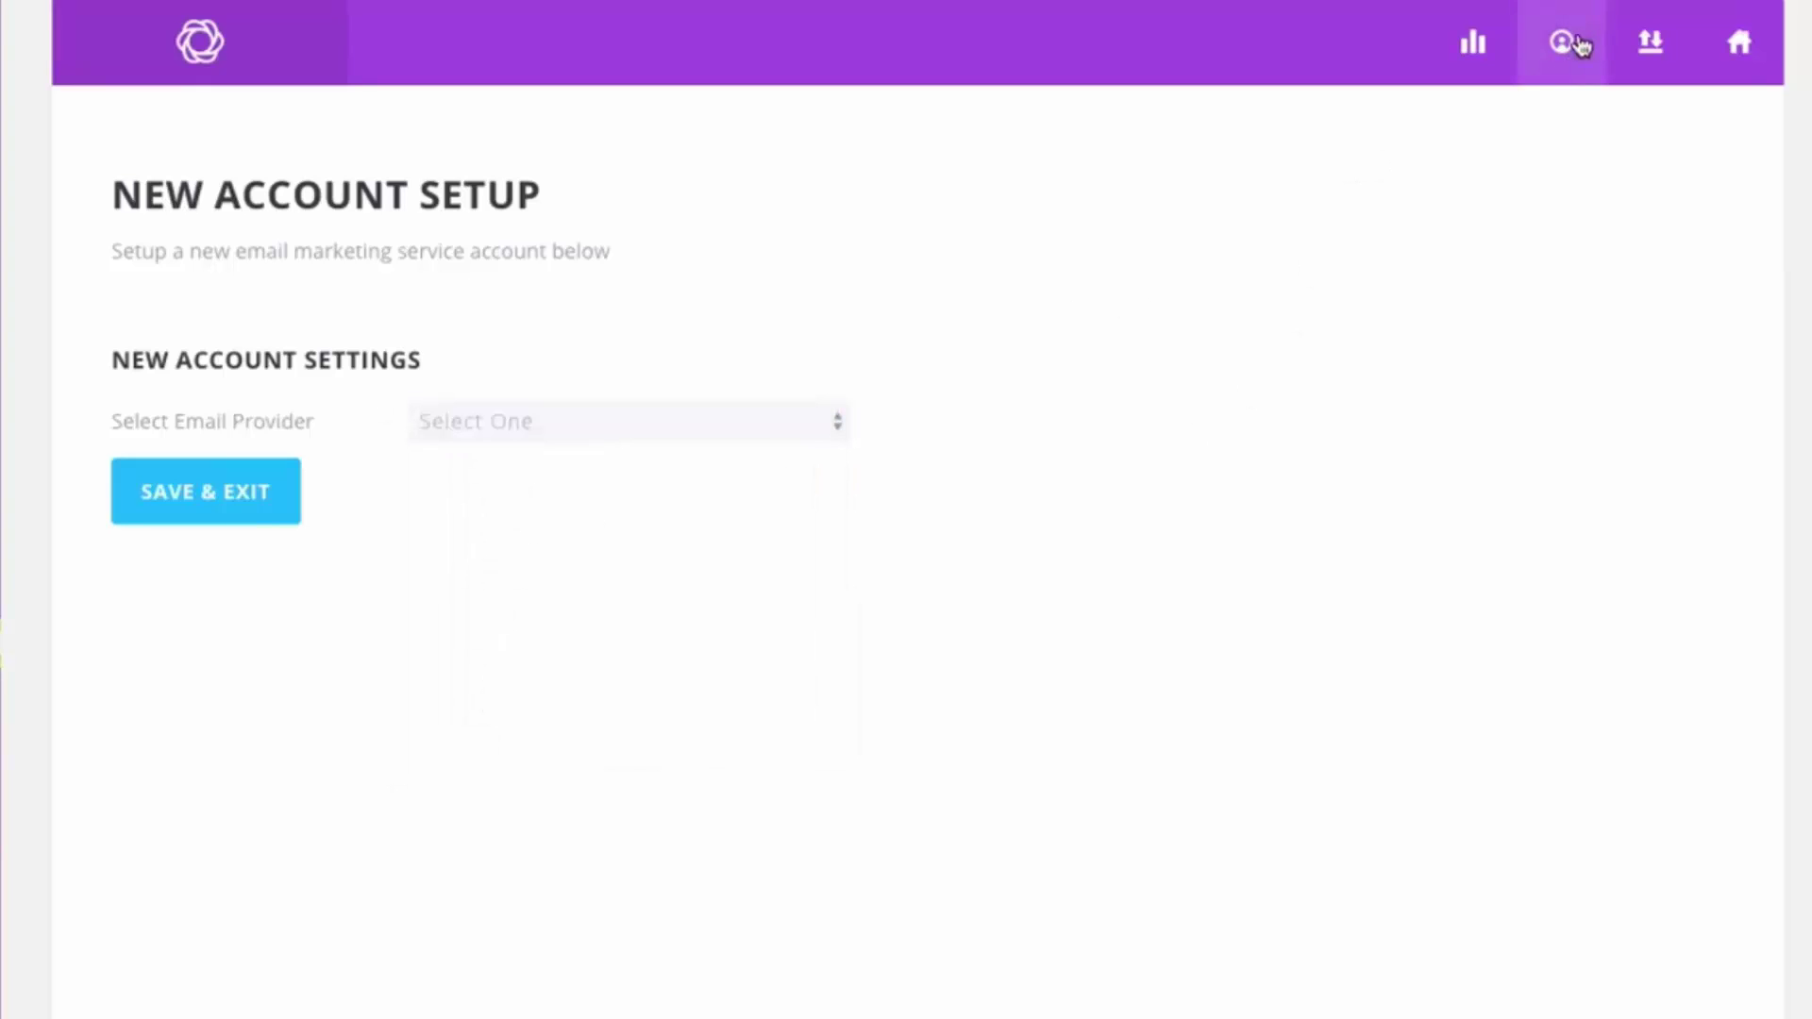
# Return to the optin overview, start a new pop-up optin, and name it Popup
pyautogui.click(1739, 44)
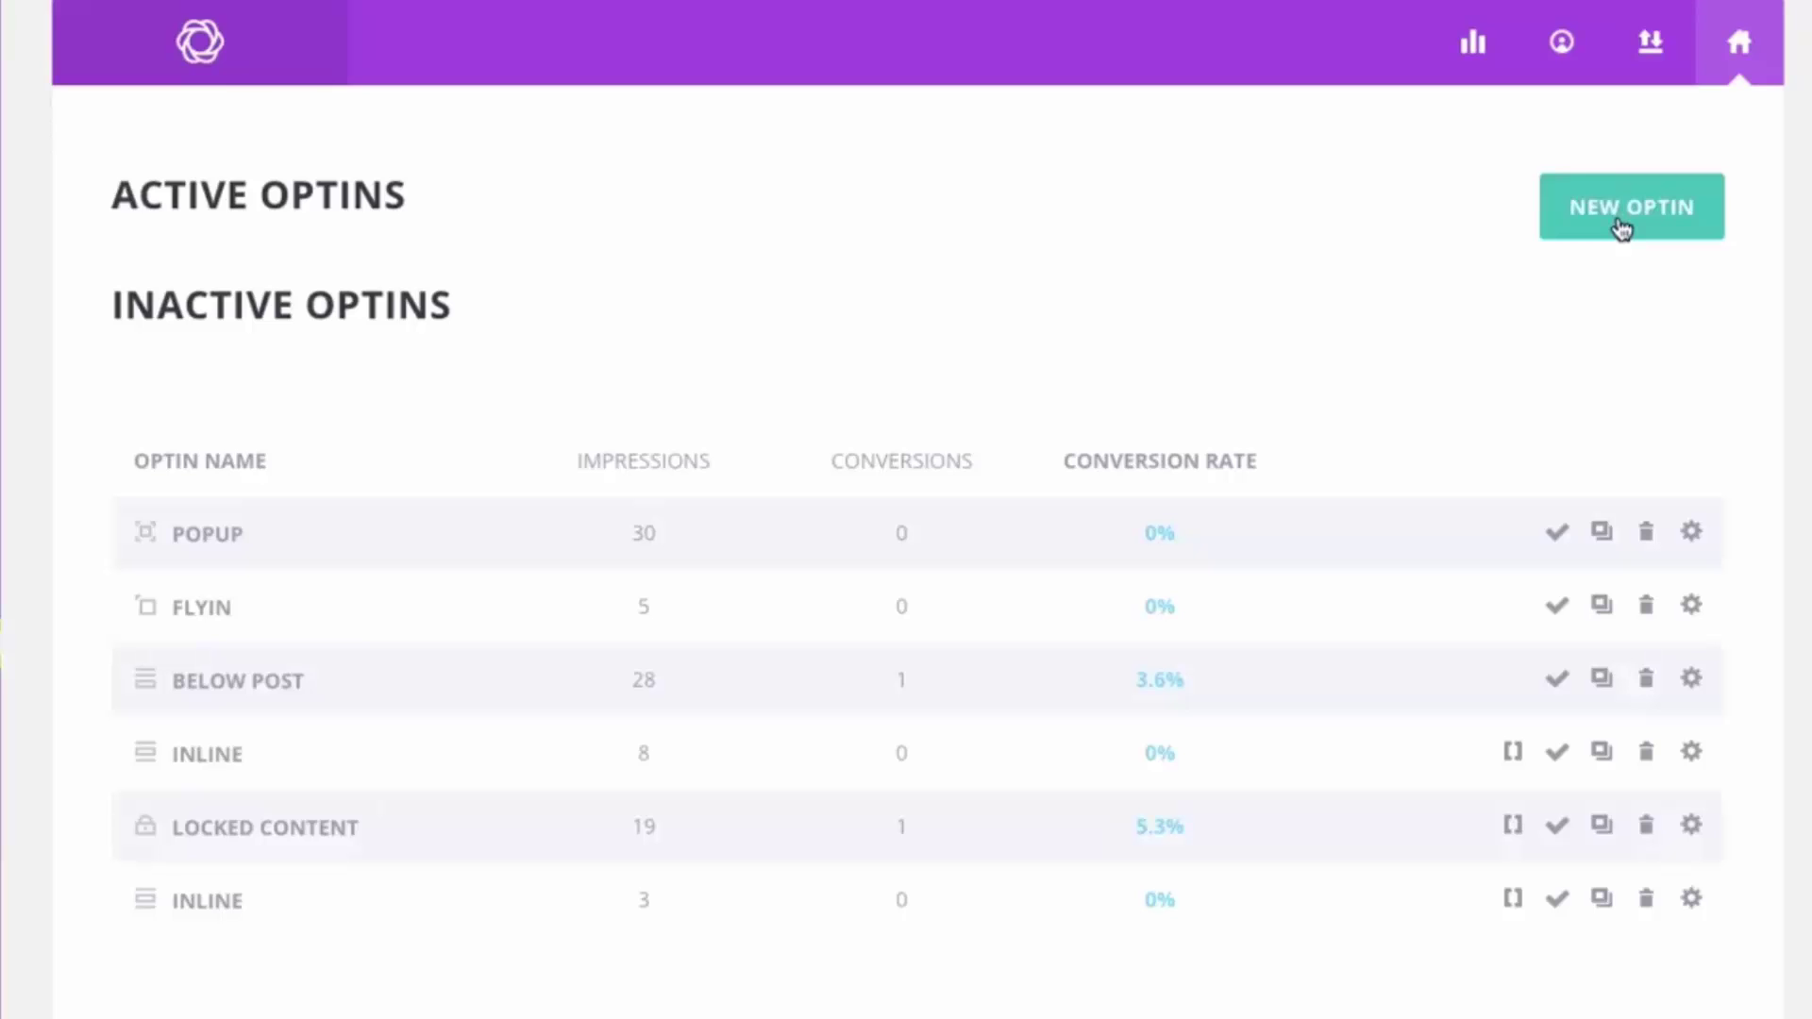
pyautogui.click(1601, 191)
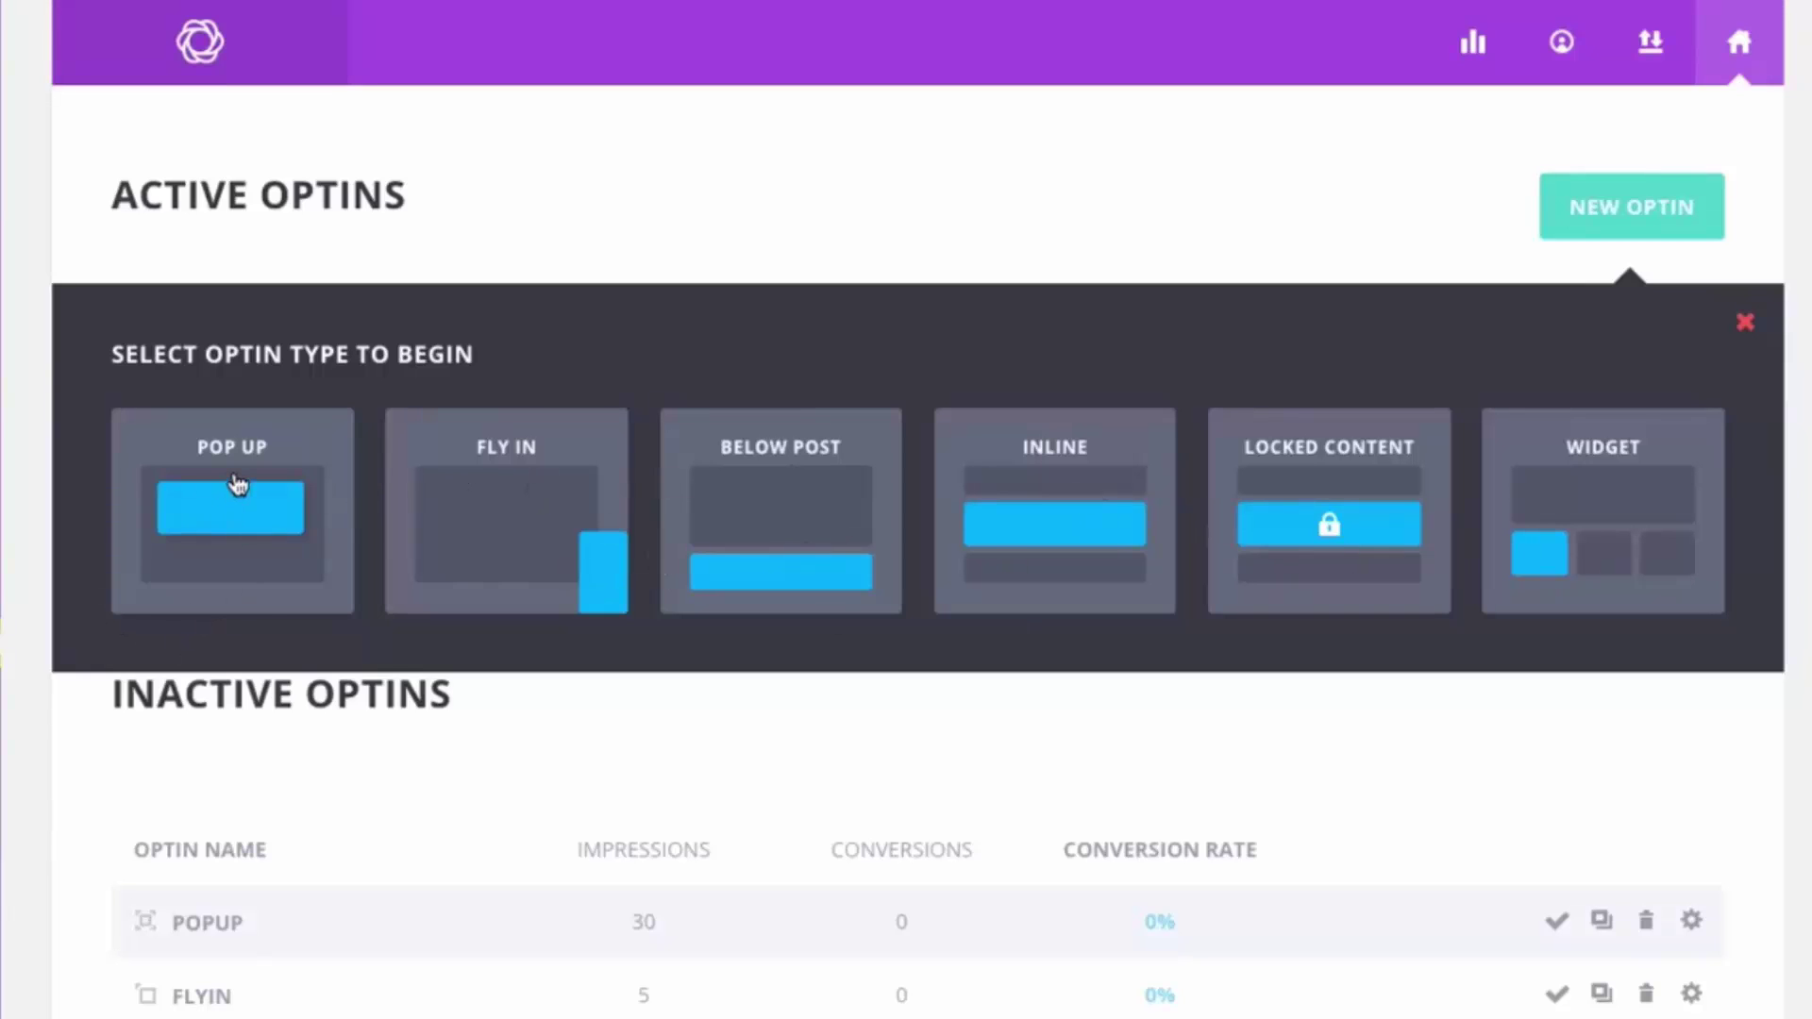
pyautogui.click(237, 484)
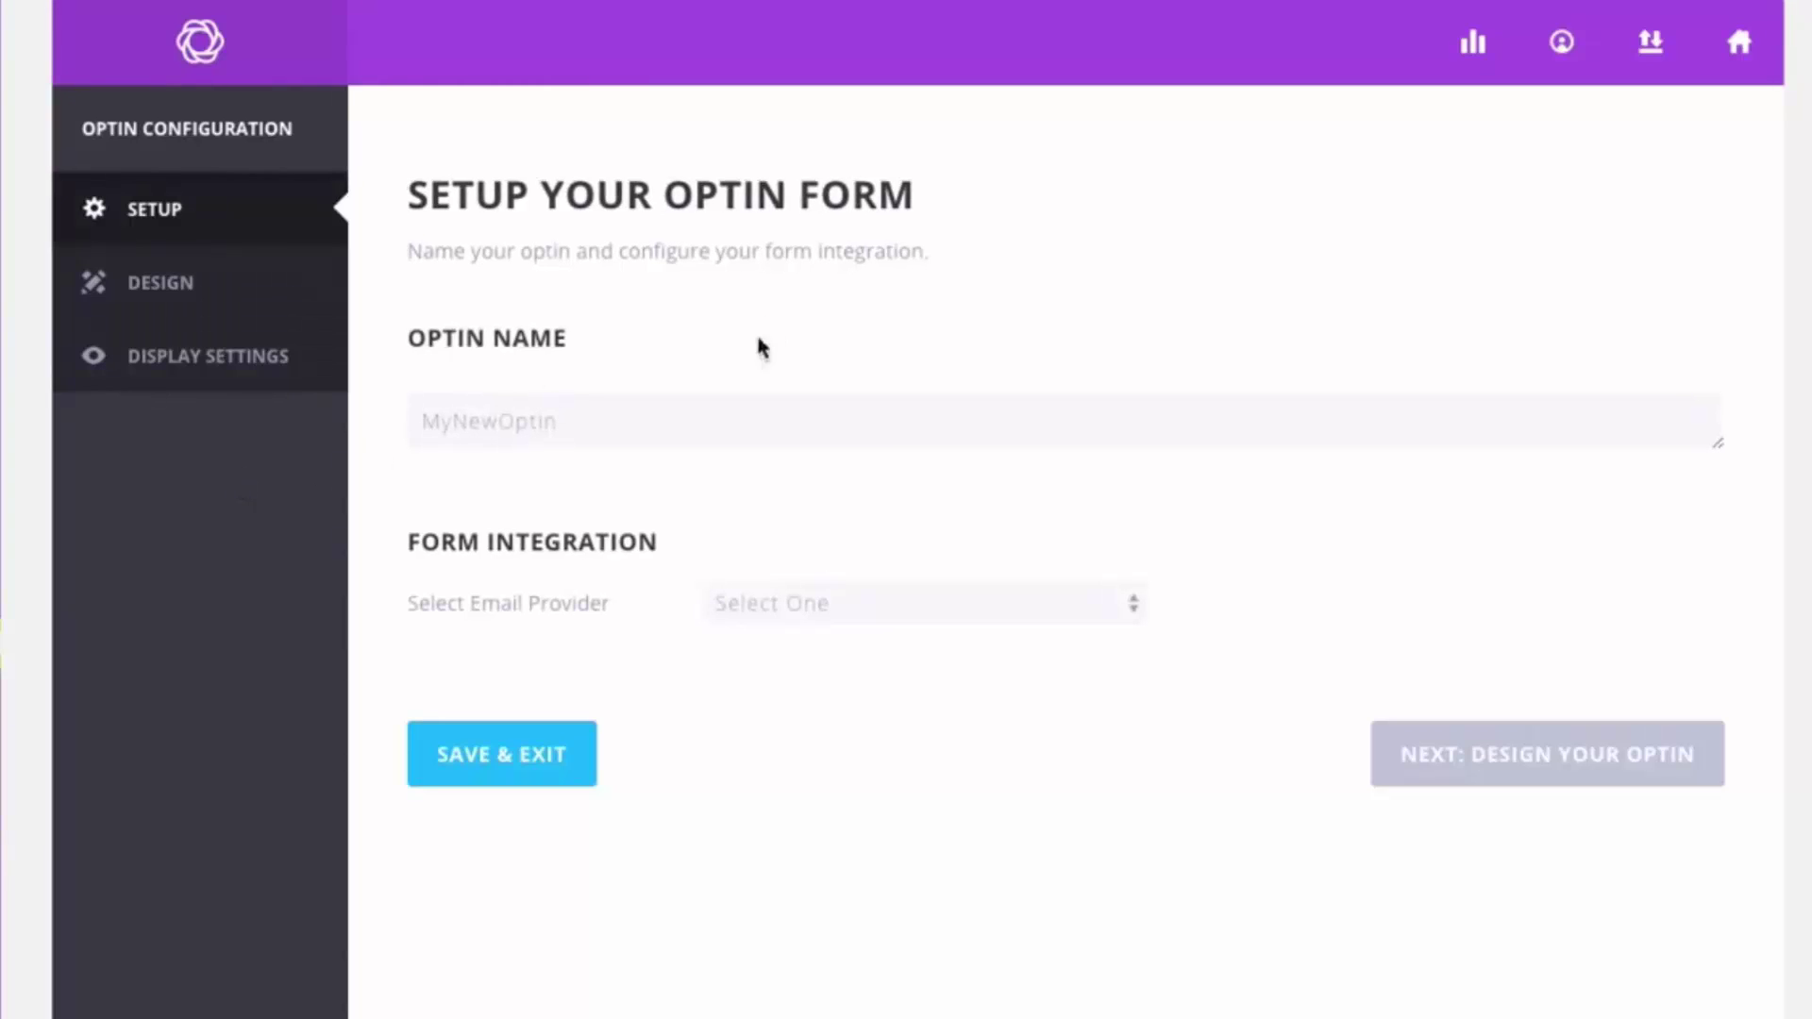
pyautogui.doubleClick(592, 431)
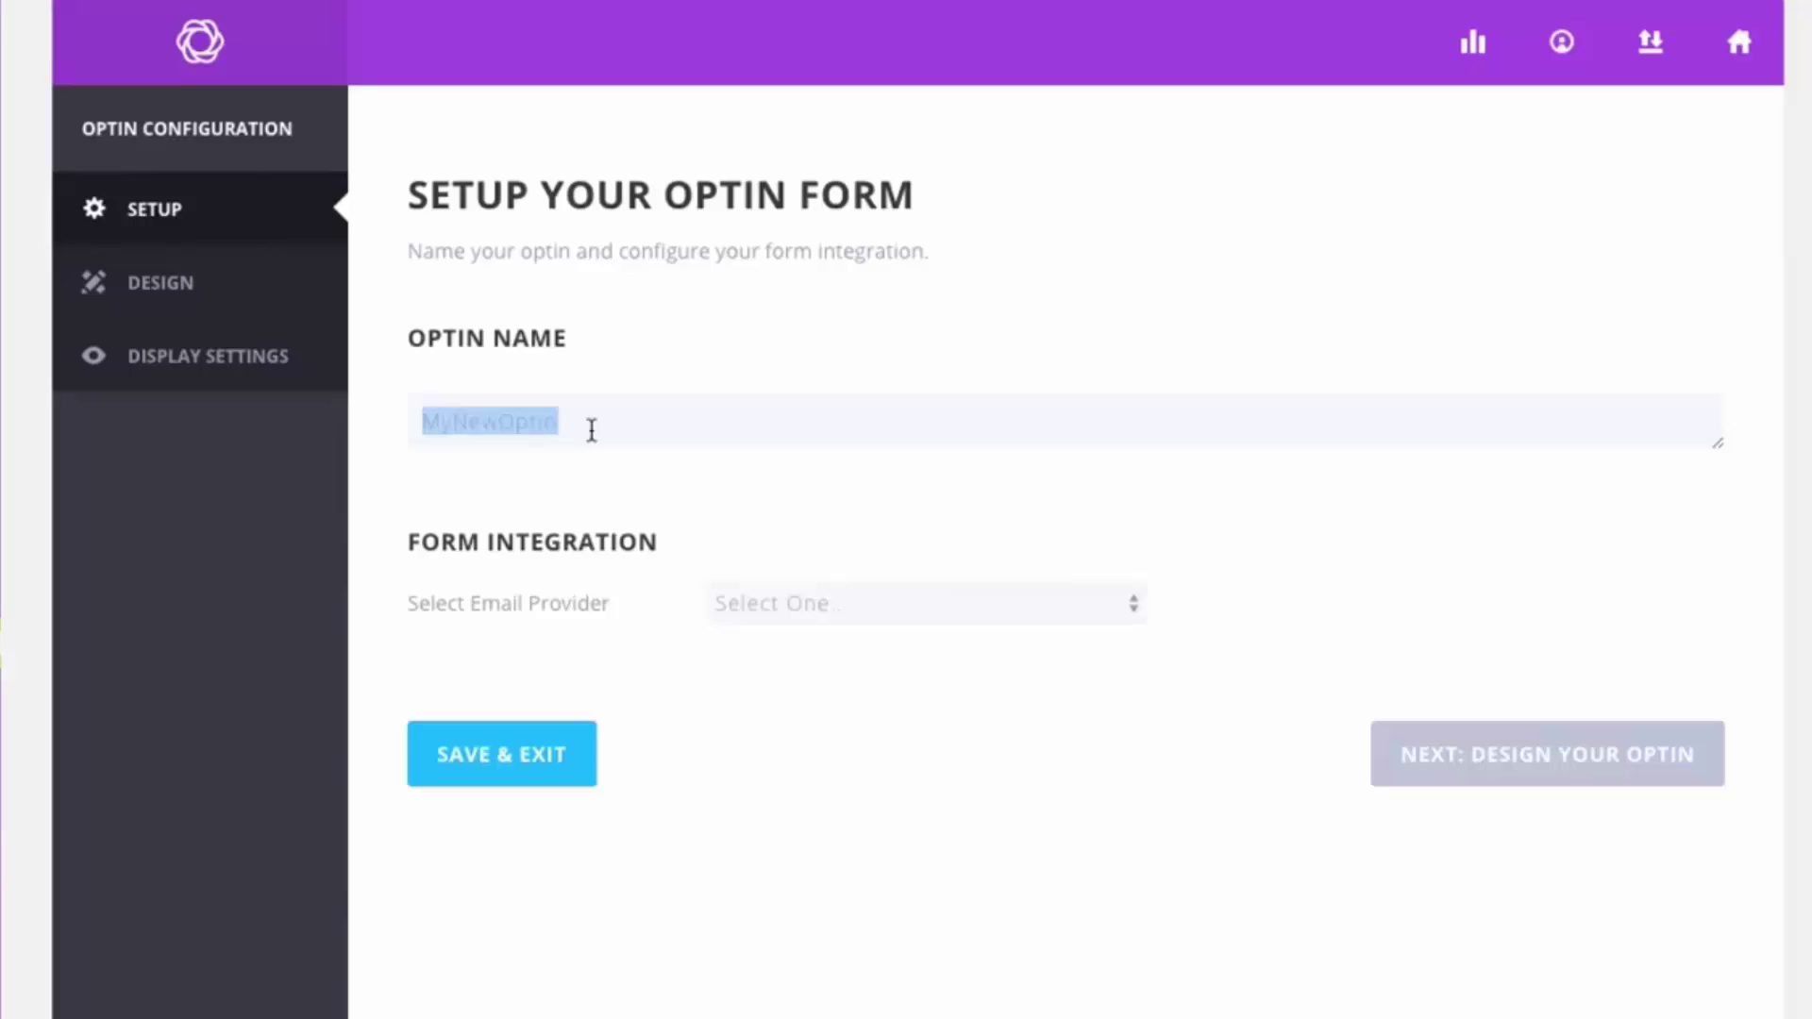
pyautogui.write('Popup')
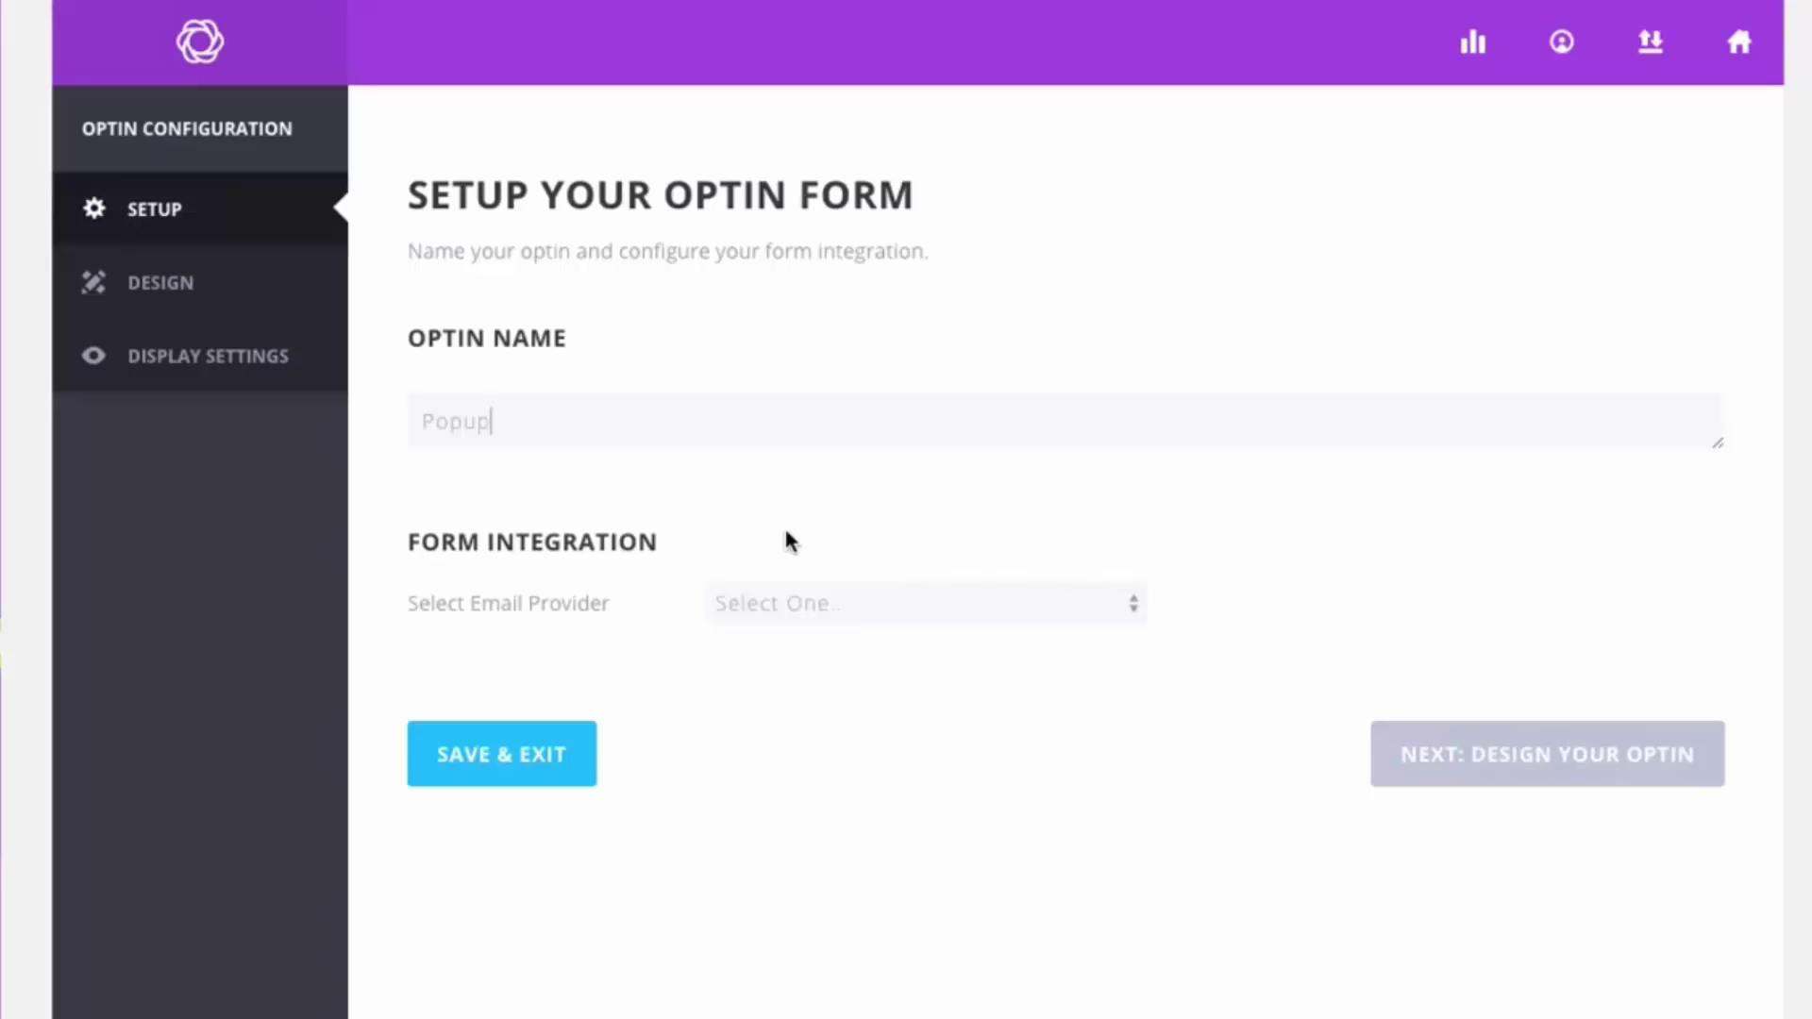
# Connect the optin to the AWeber provider, the AWeber account, and the email list awlist3423452
pyautogui.click(829, 602)
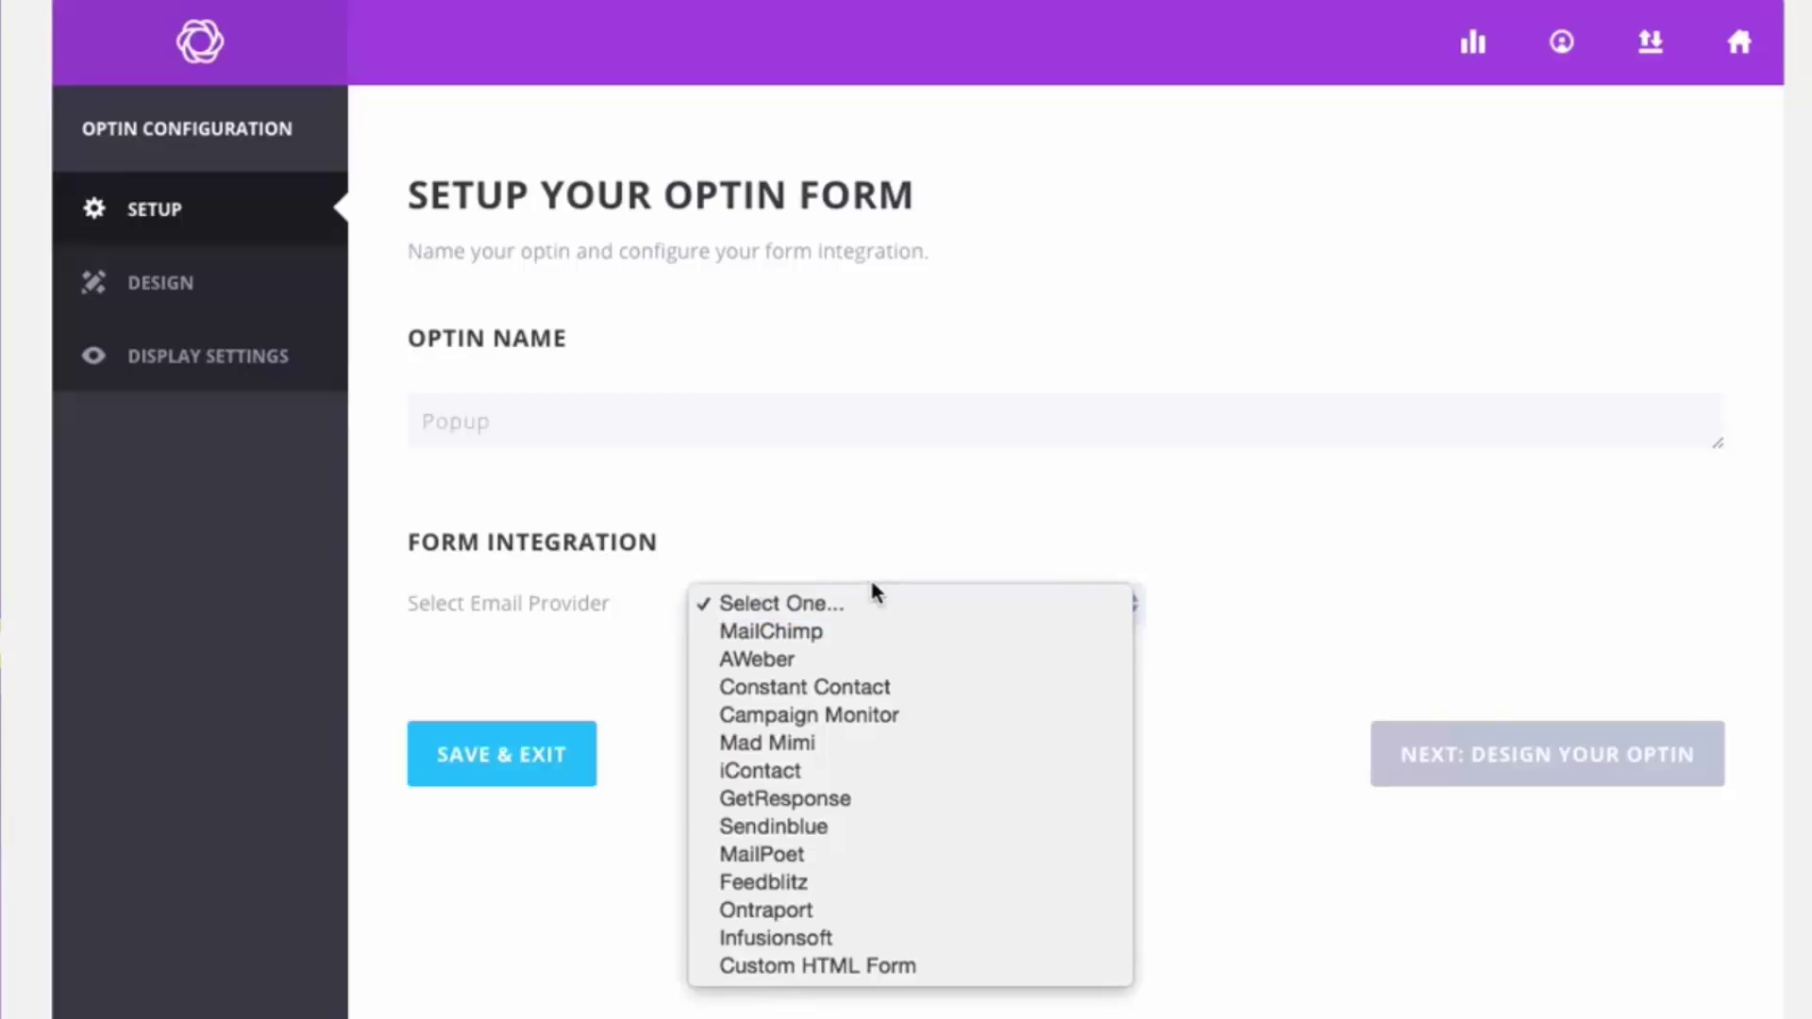
pyautogui.click(819, 661)
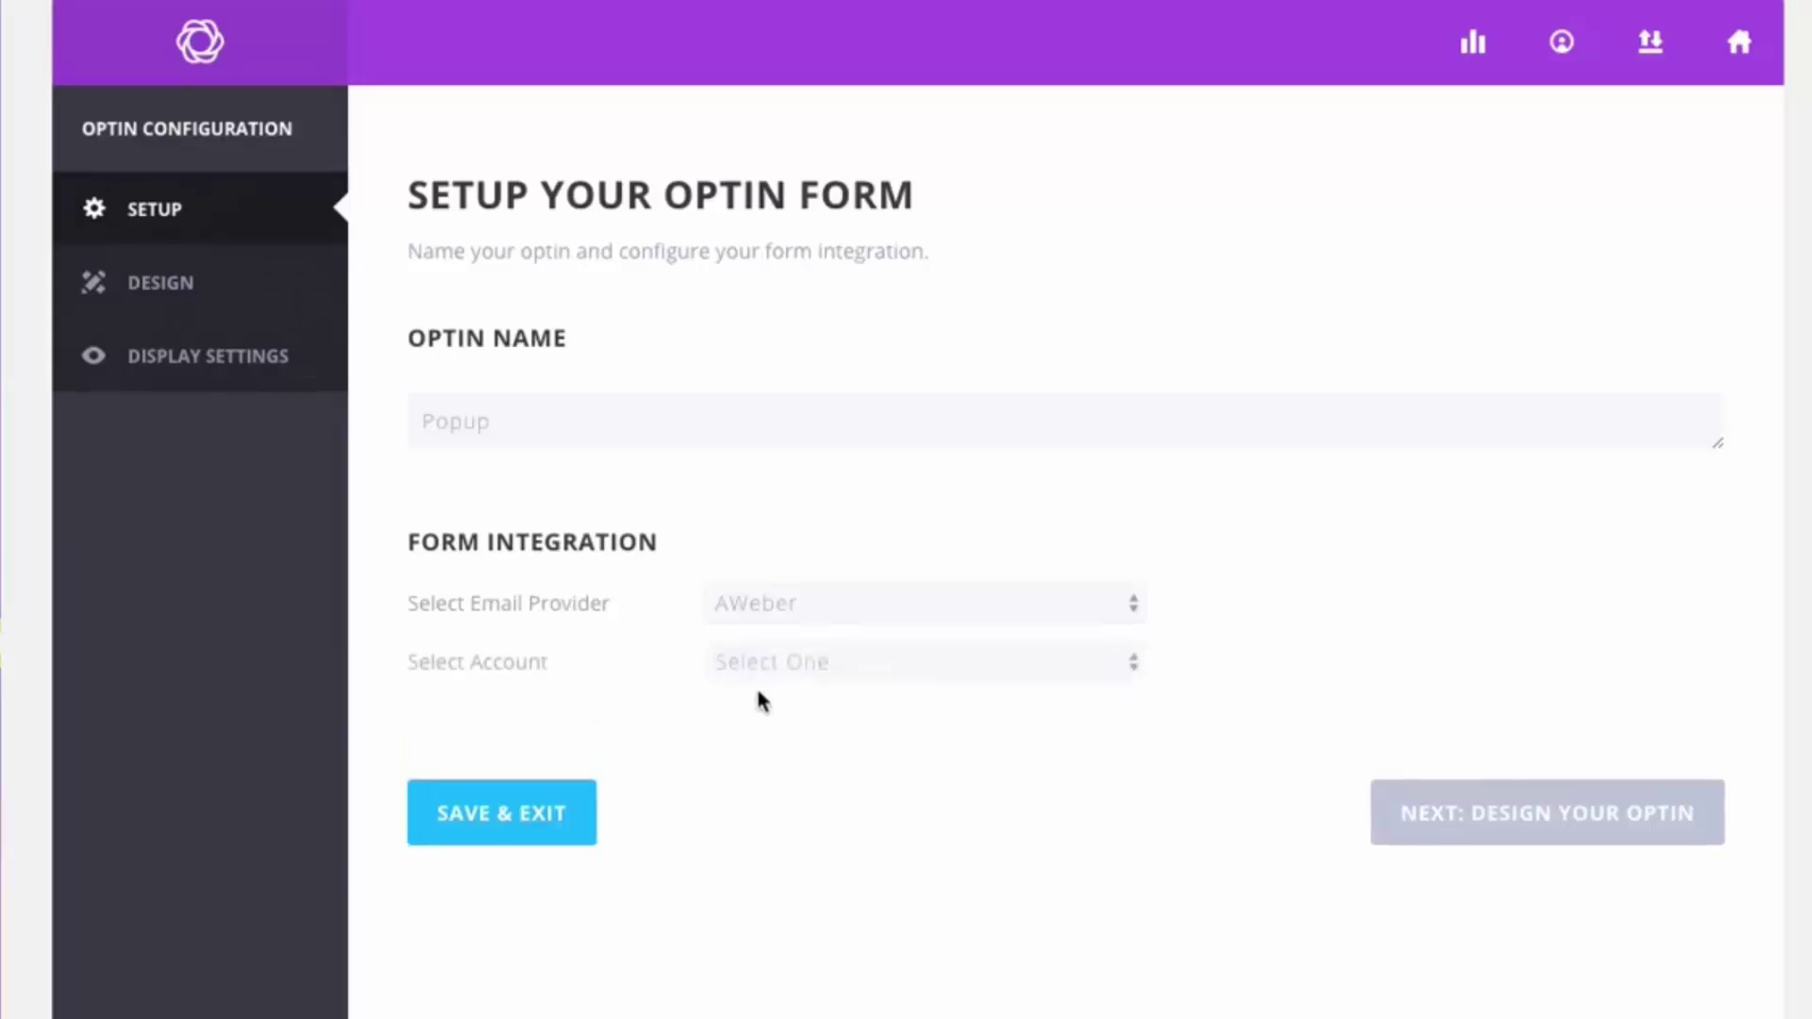
pyautogui.click(774, 663)
pyautogui.click(802, 717)
pyautogui.click(795, 719)
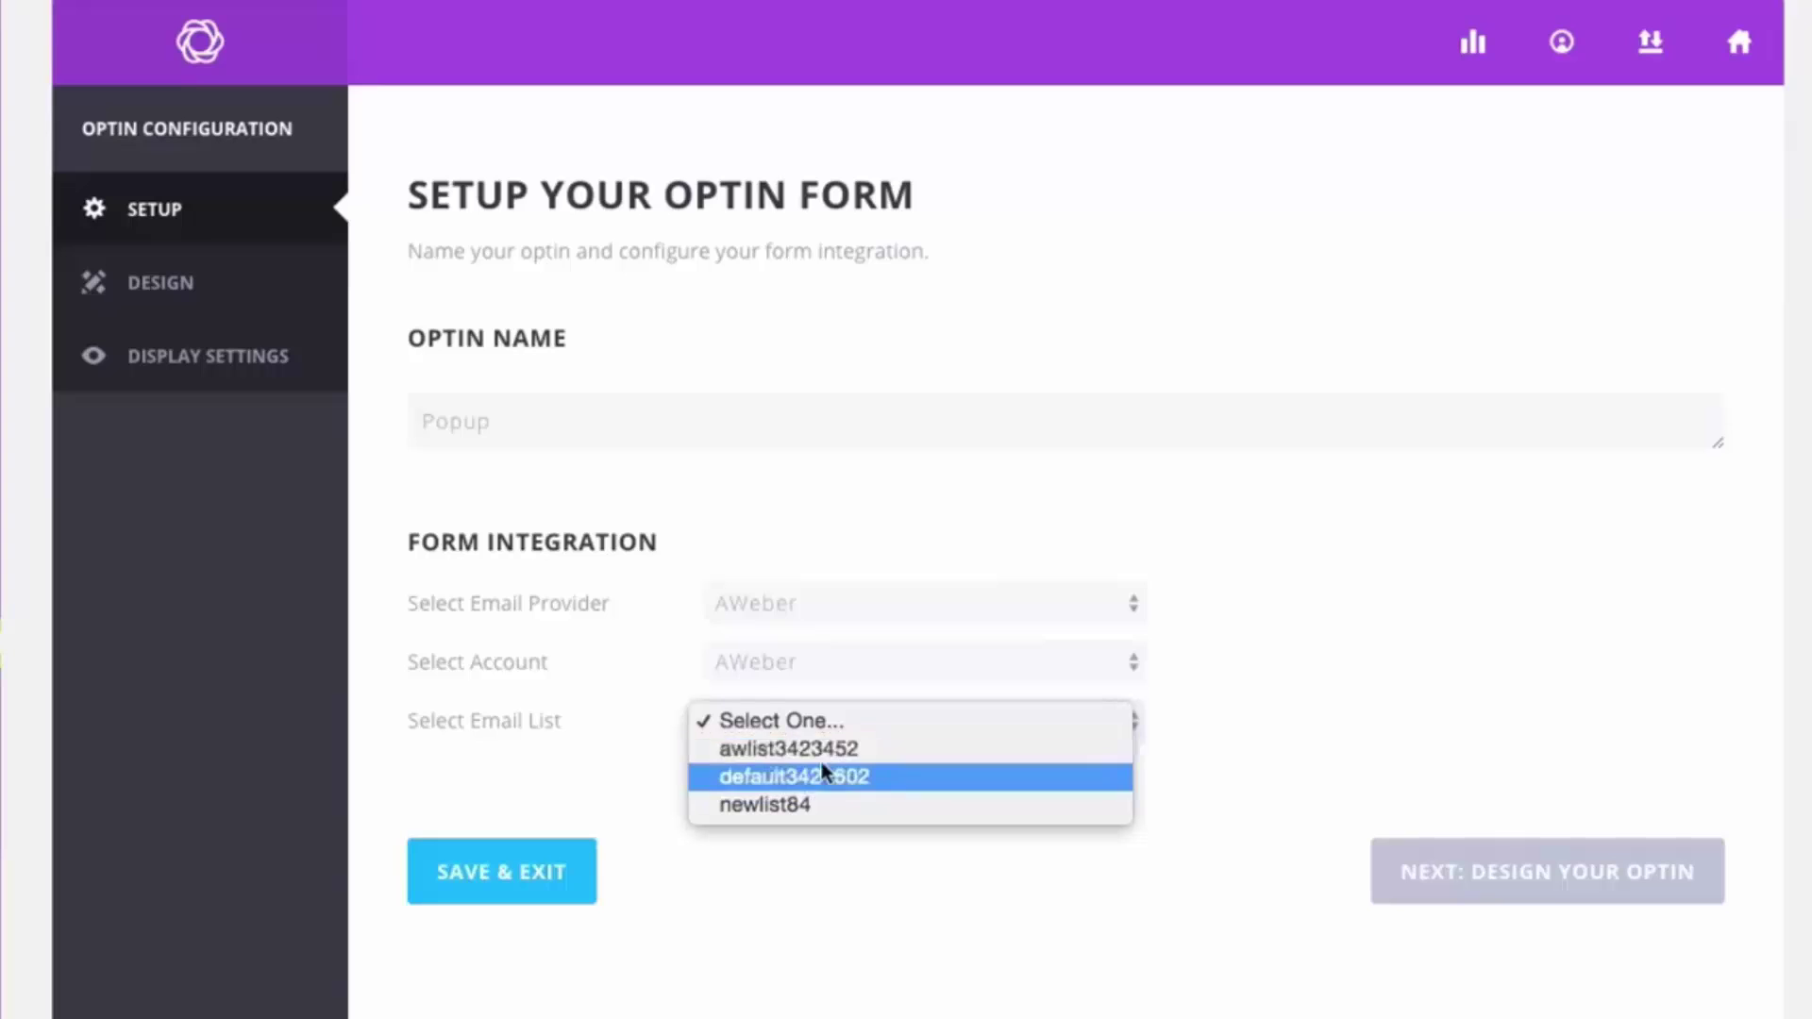
pyautogui.click(834, 755)
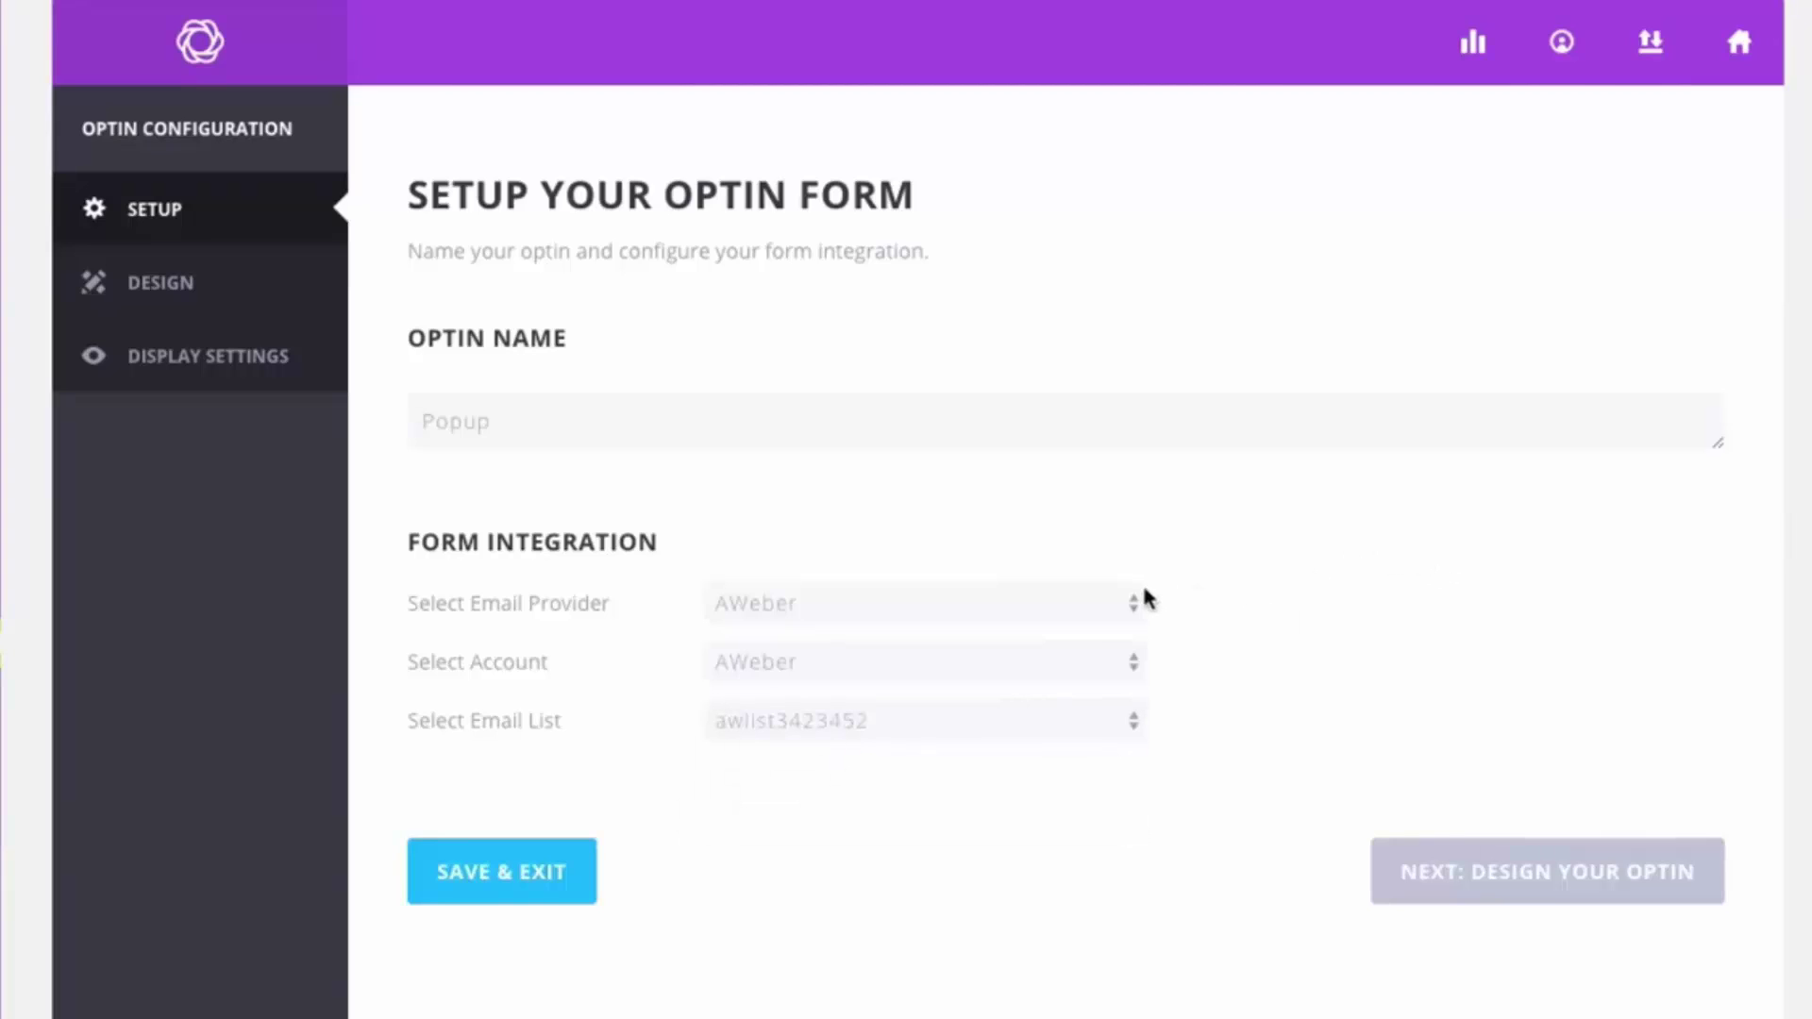
# Switch the form integration's email provider to MailChimp and choose Add Account for its account
pyautogui.click(1119, 605)
pyautogui.click(937, 546)
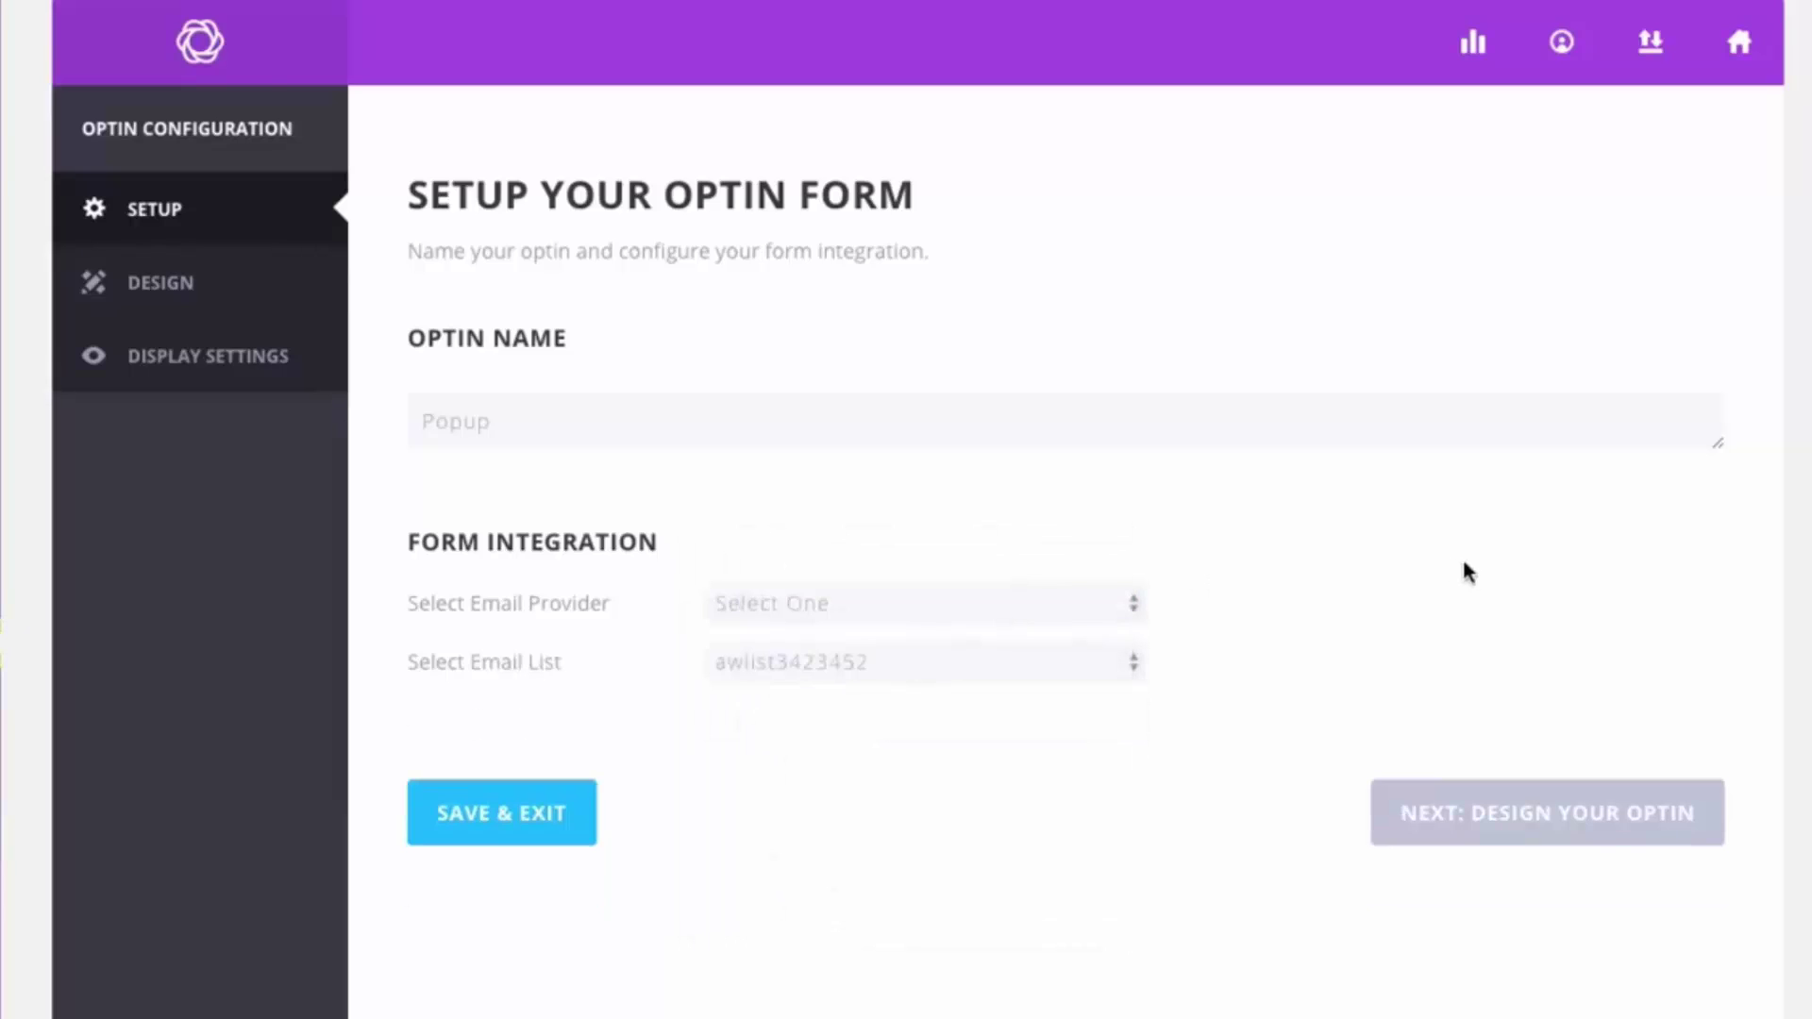
pyautogui.click(1076, 609)
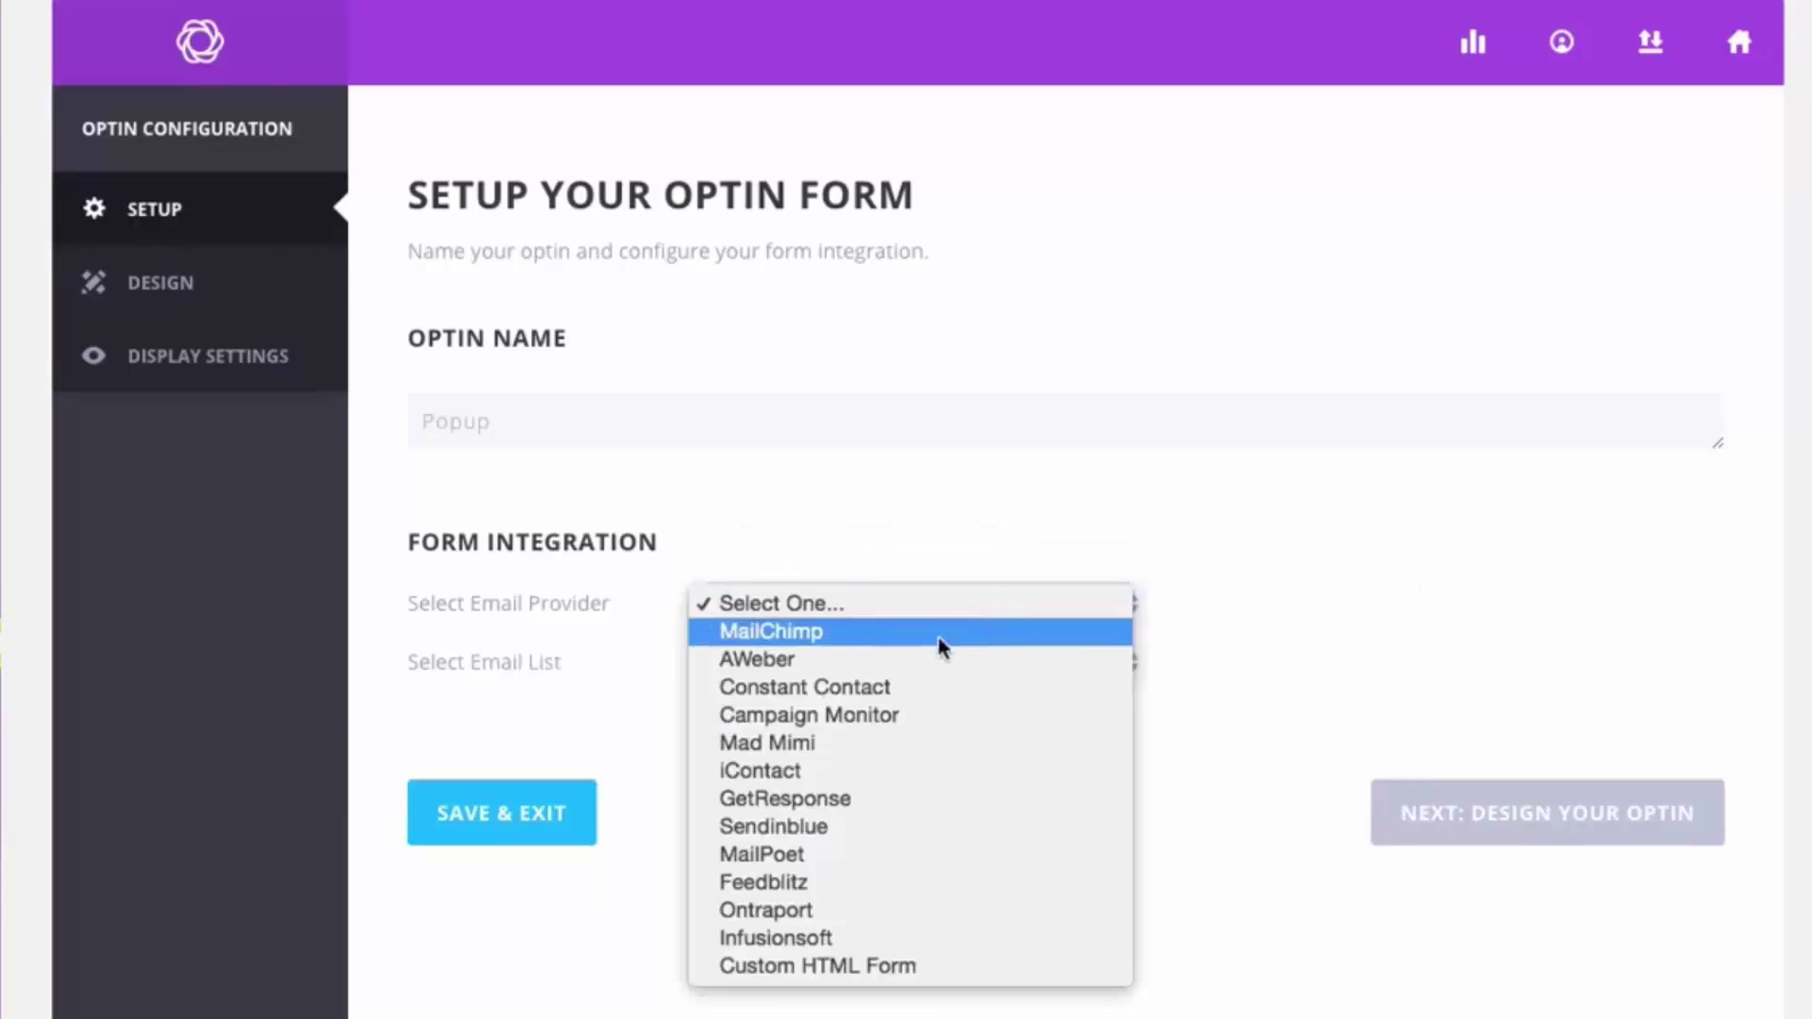
pyautogui.click(943, 638)
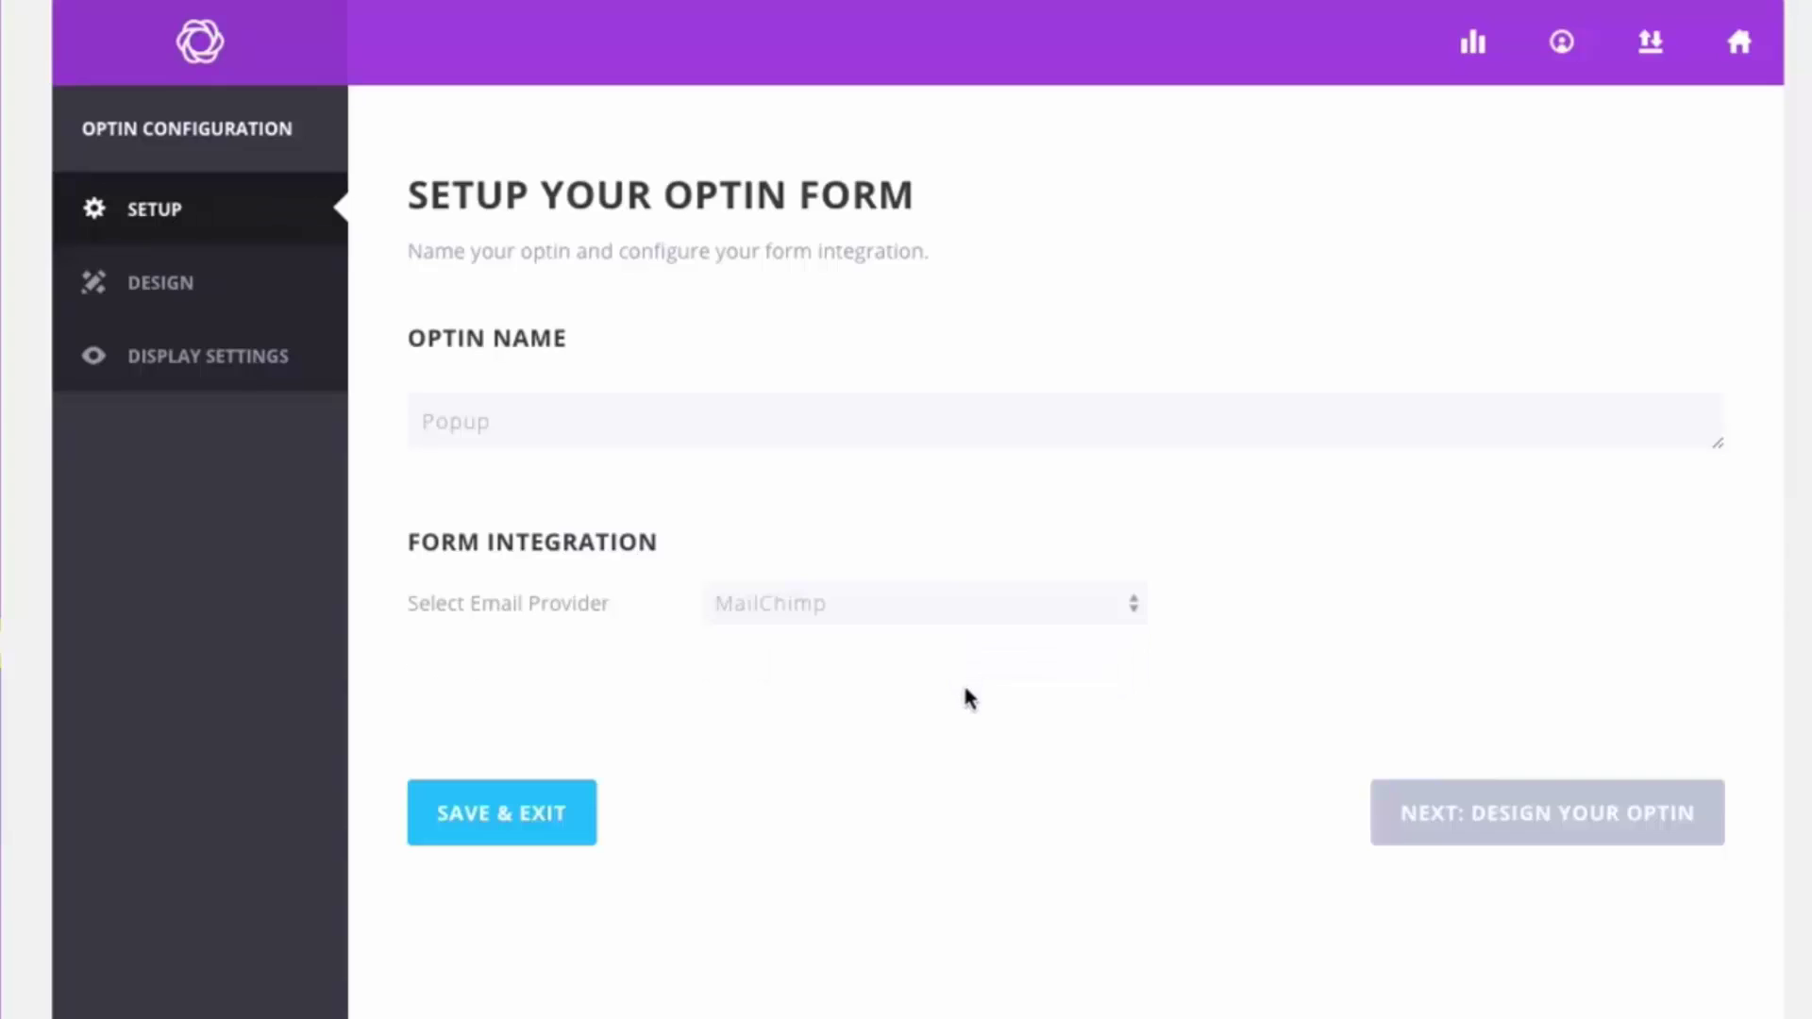
pyautogui.click(968, 671)
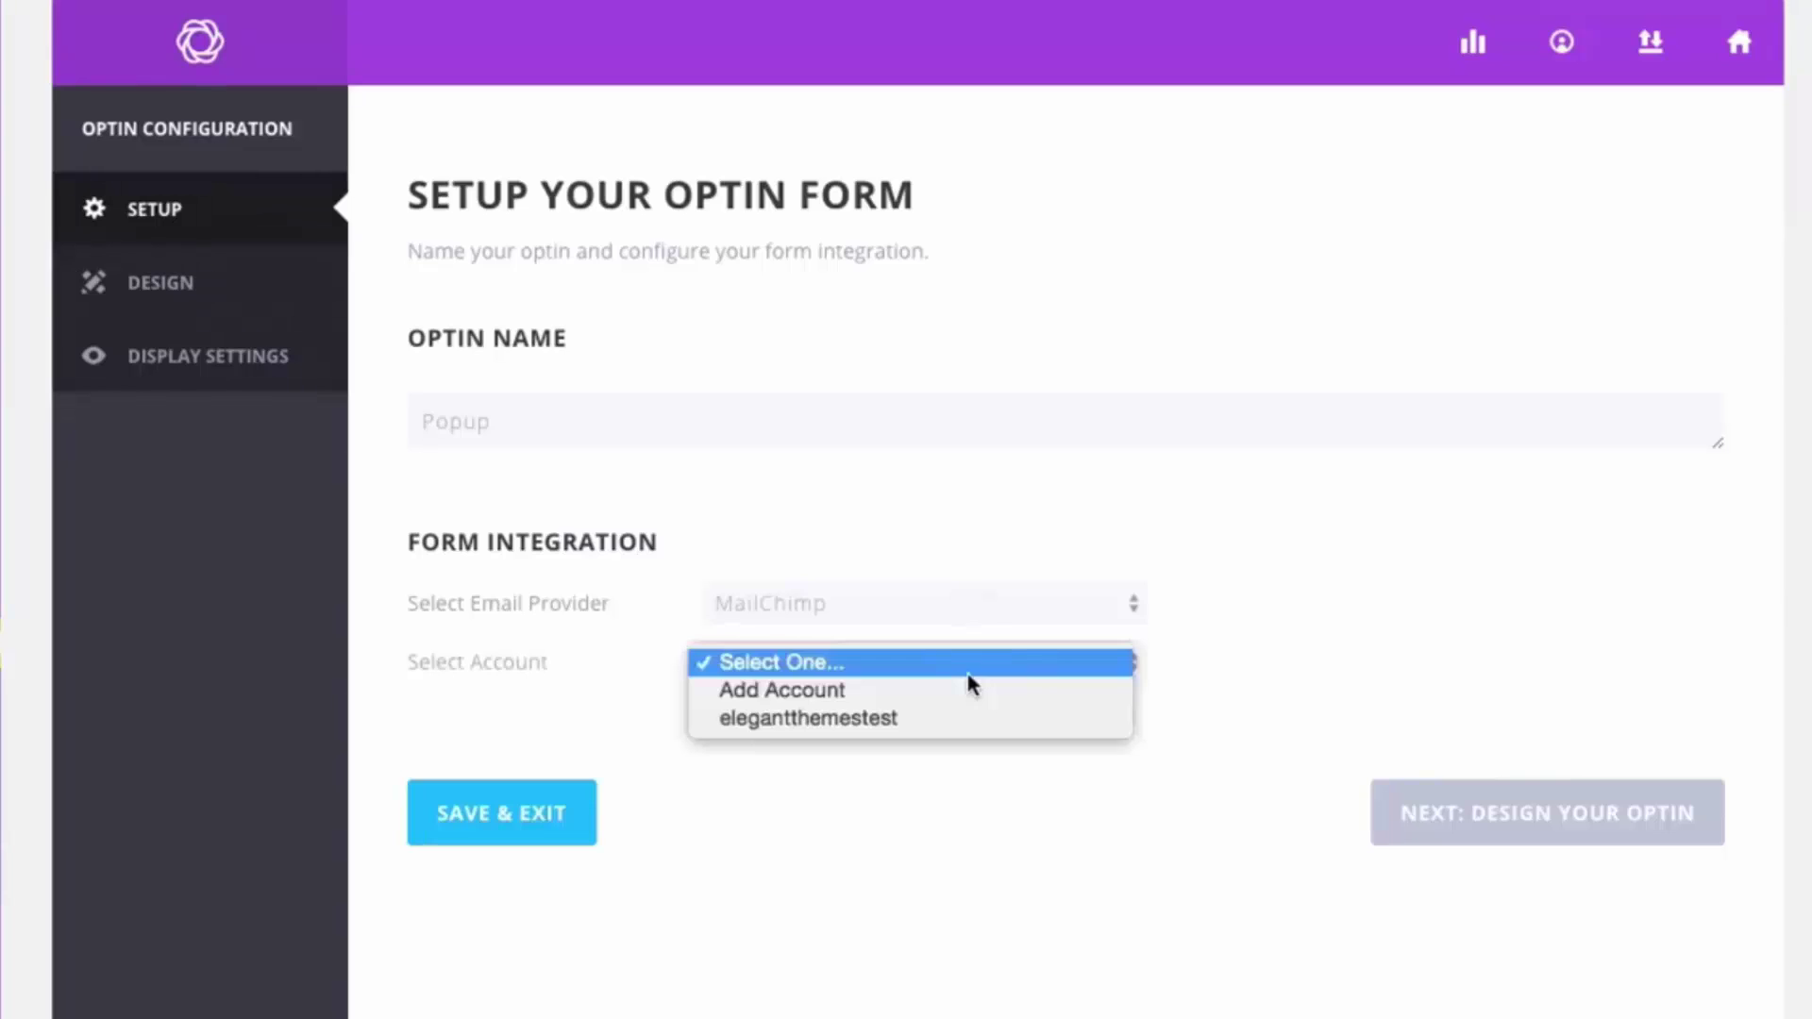
pyautogui.click(892, 699)
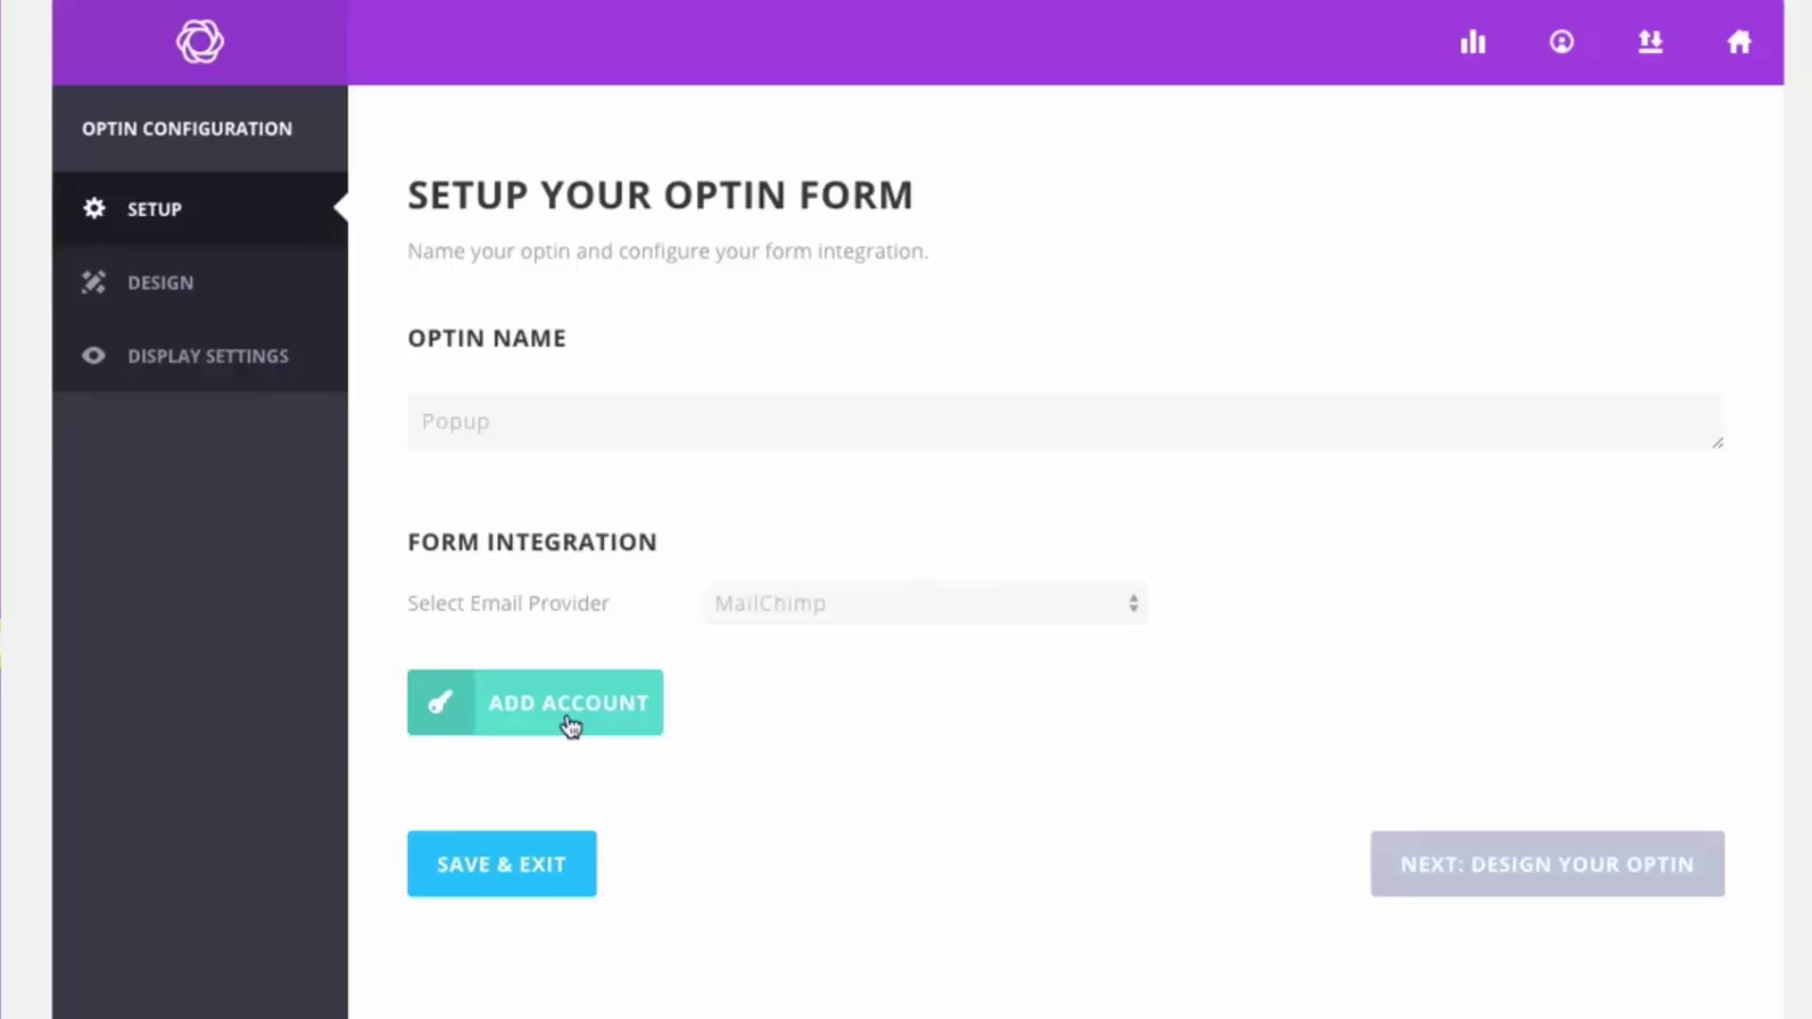
# Set the email provider and account back to AWeber with the list awlist3423452, and continue to the optin's design
pyautogui.click(904, 600)
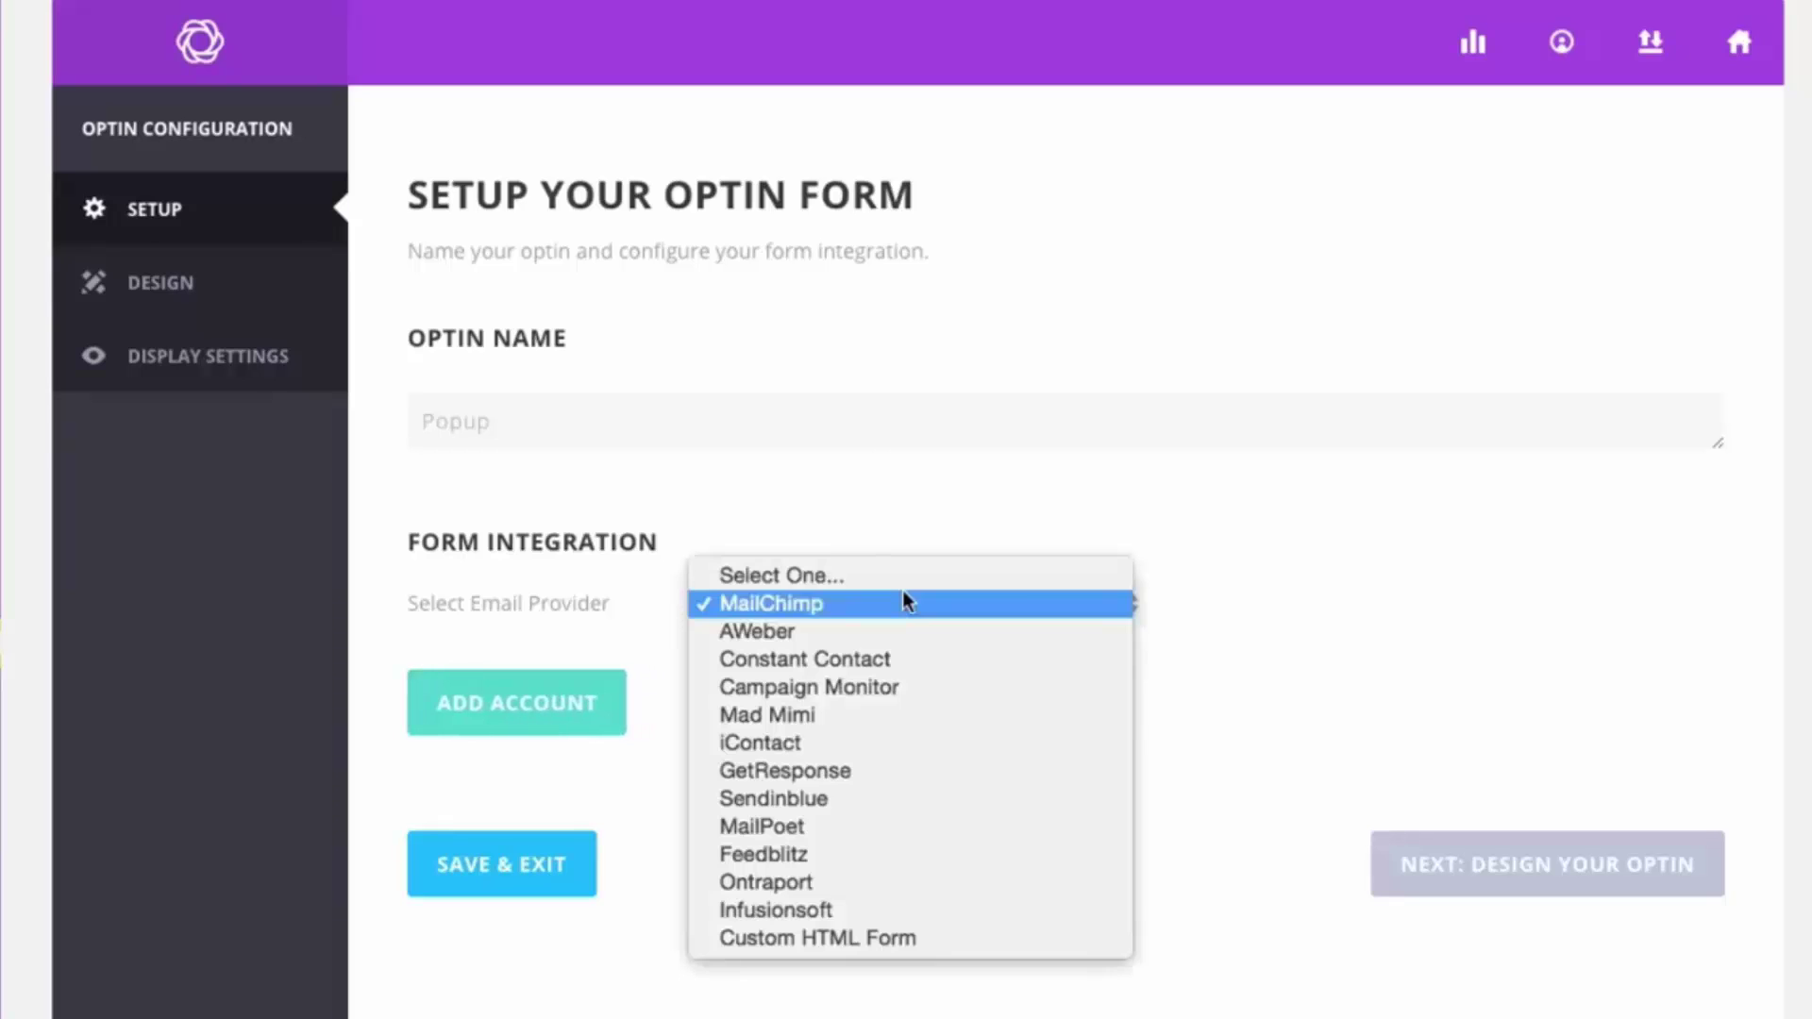
pyautogui.click(881, 623)
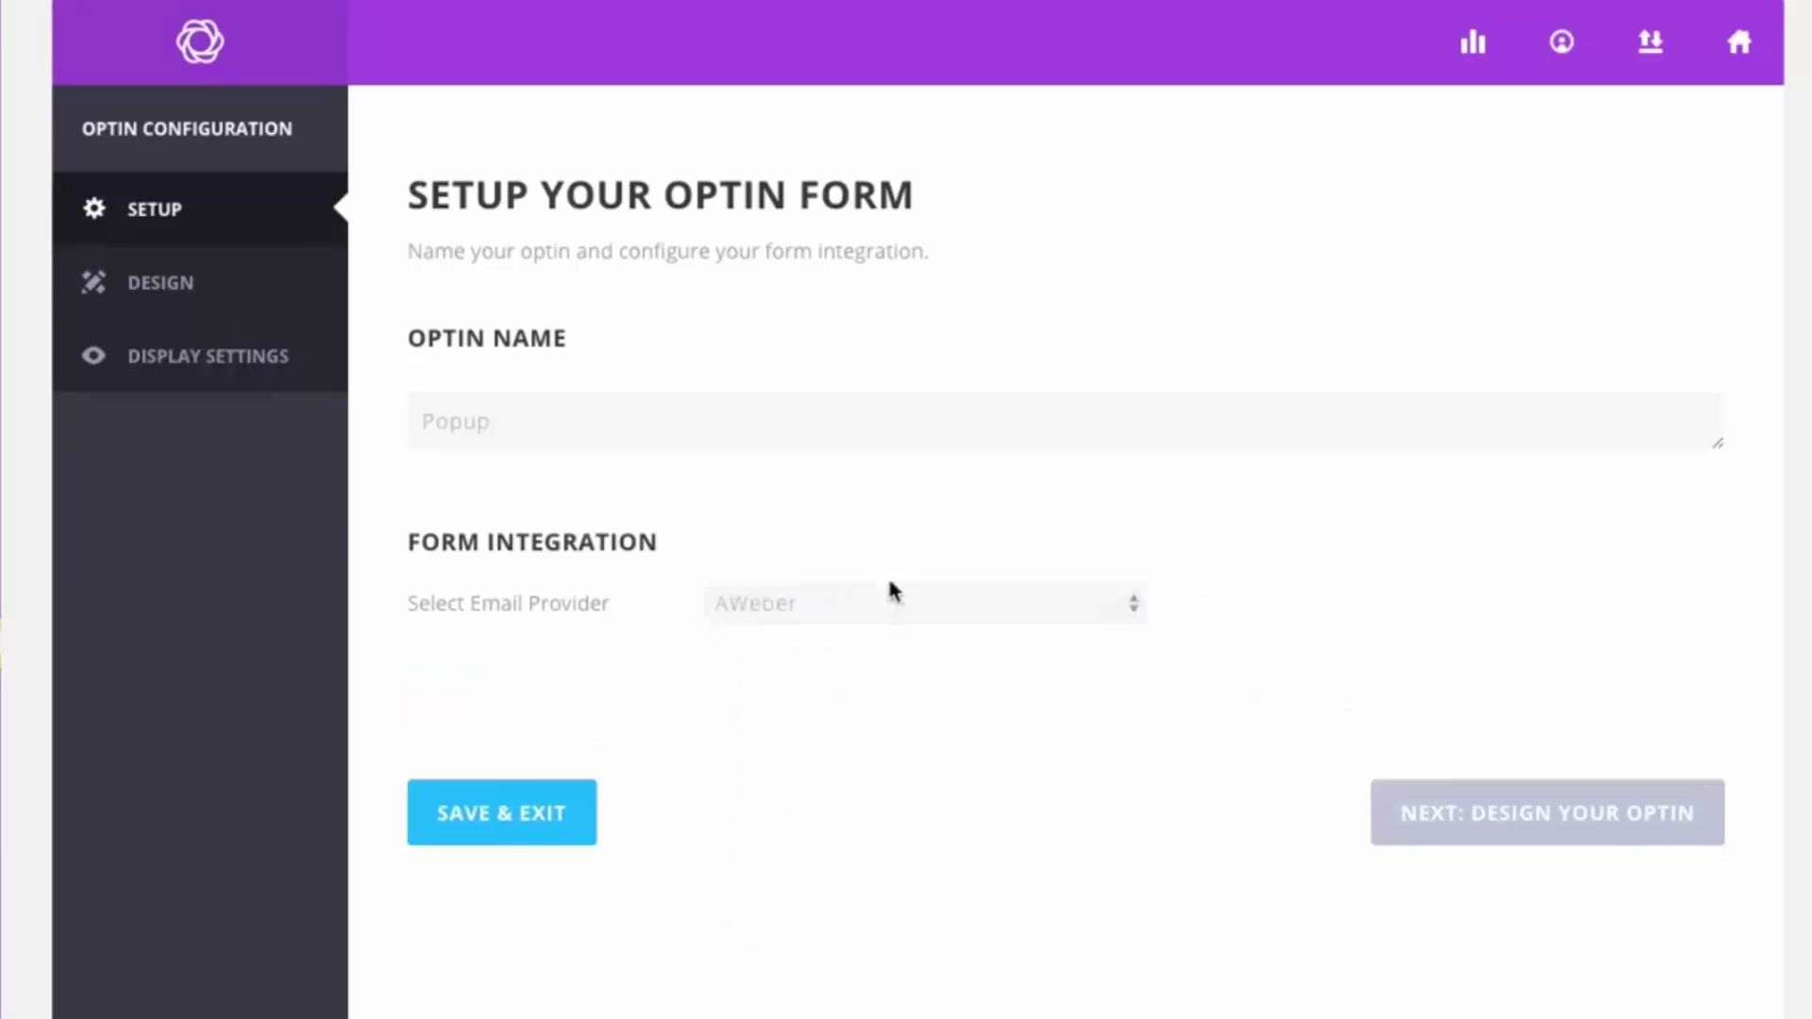
pyautogui.click(822, 661)
pyautogui.click(821, 717)
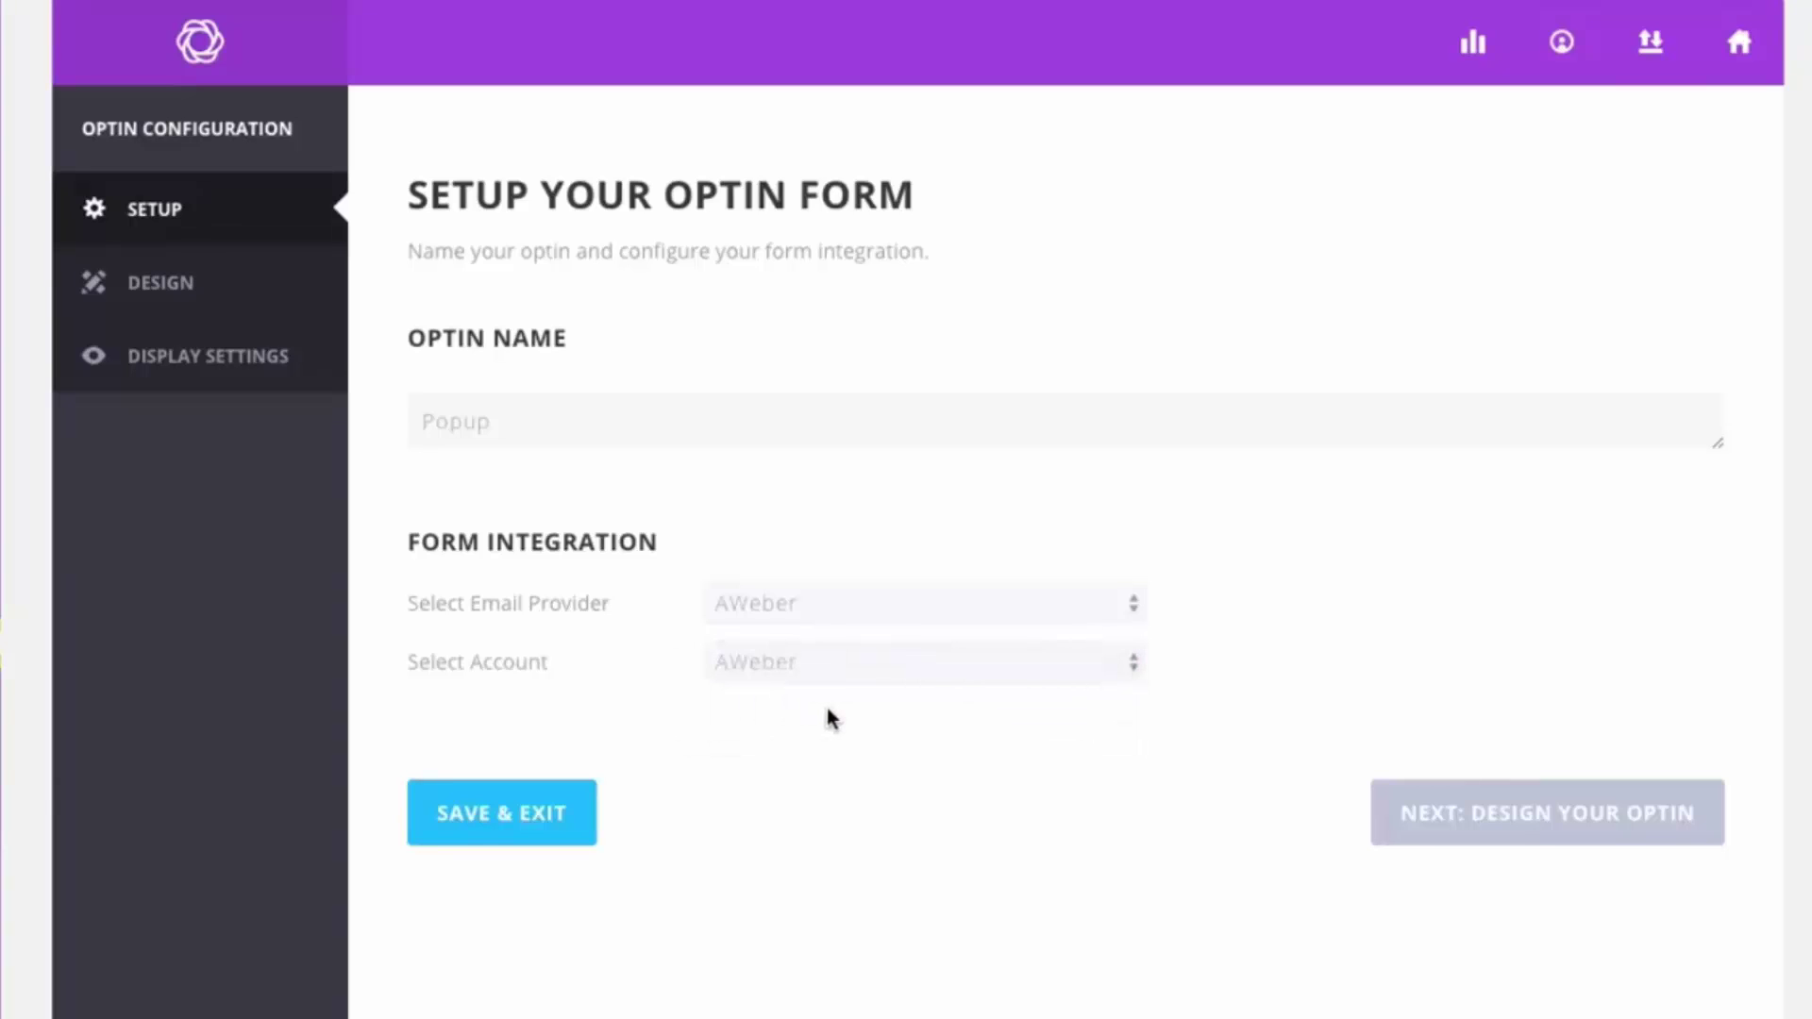
pyautogui.click(800, 727)
pyautogui.click(825, 748)
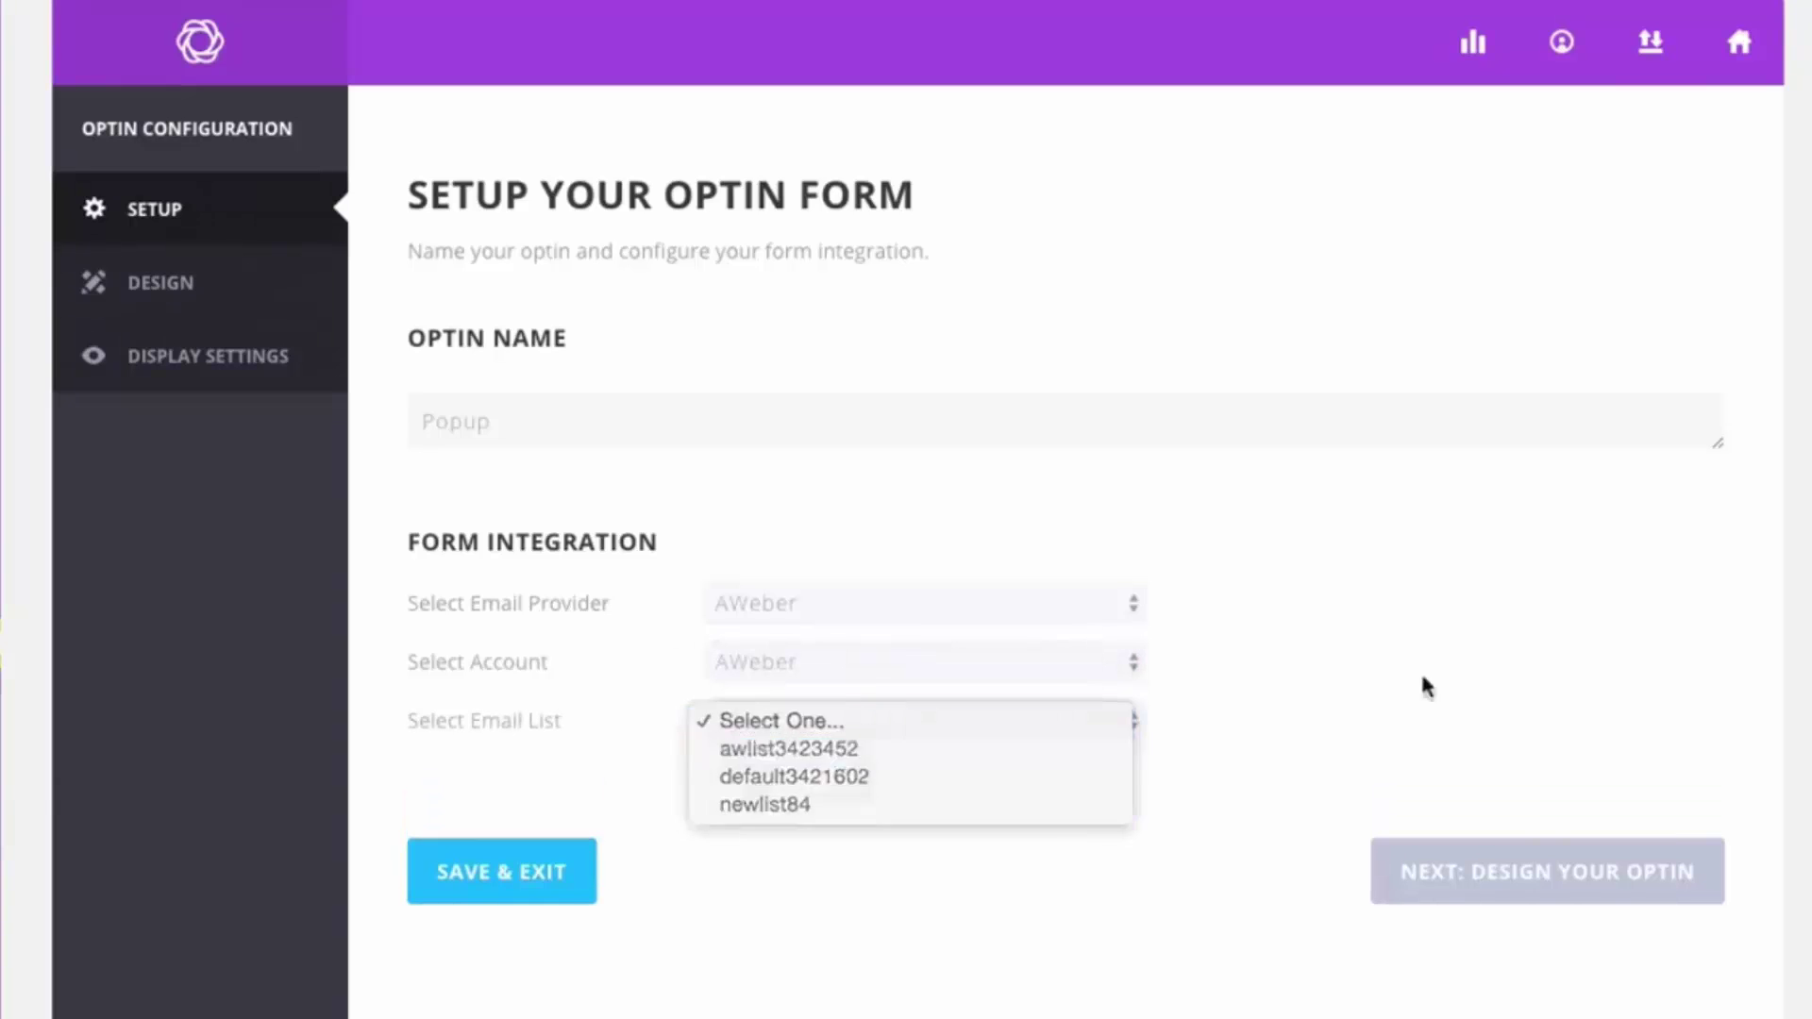
pyautogui.click(1550, 891)
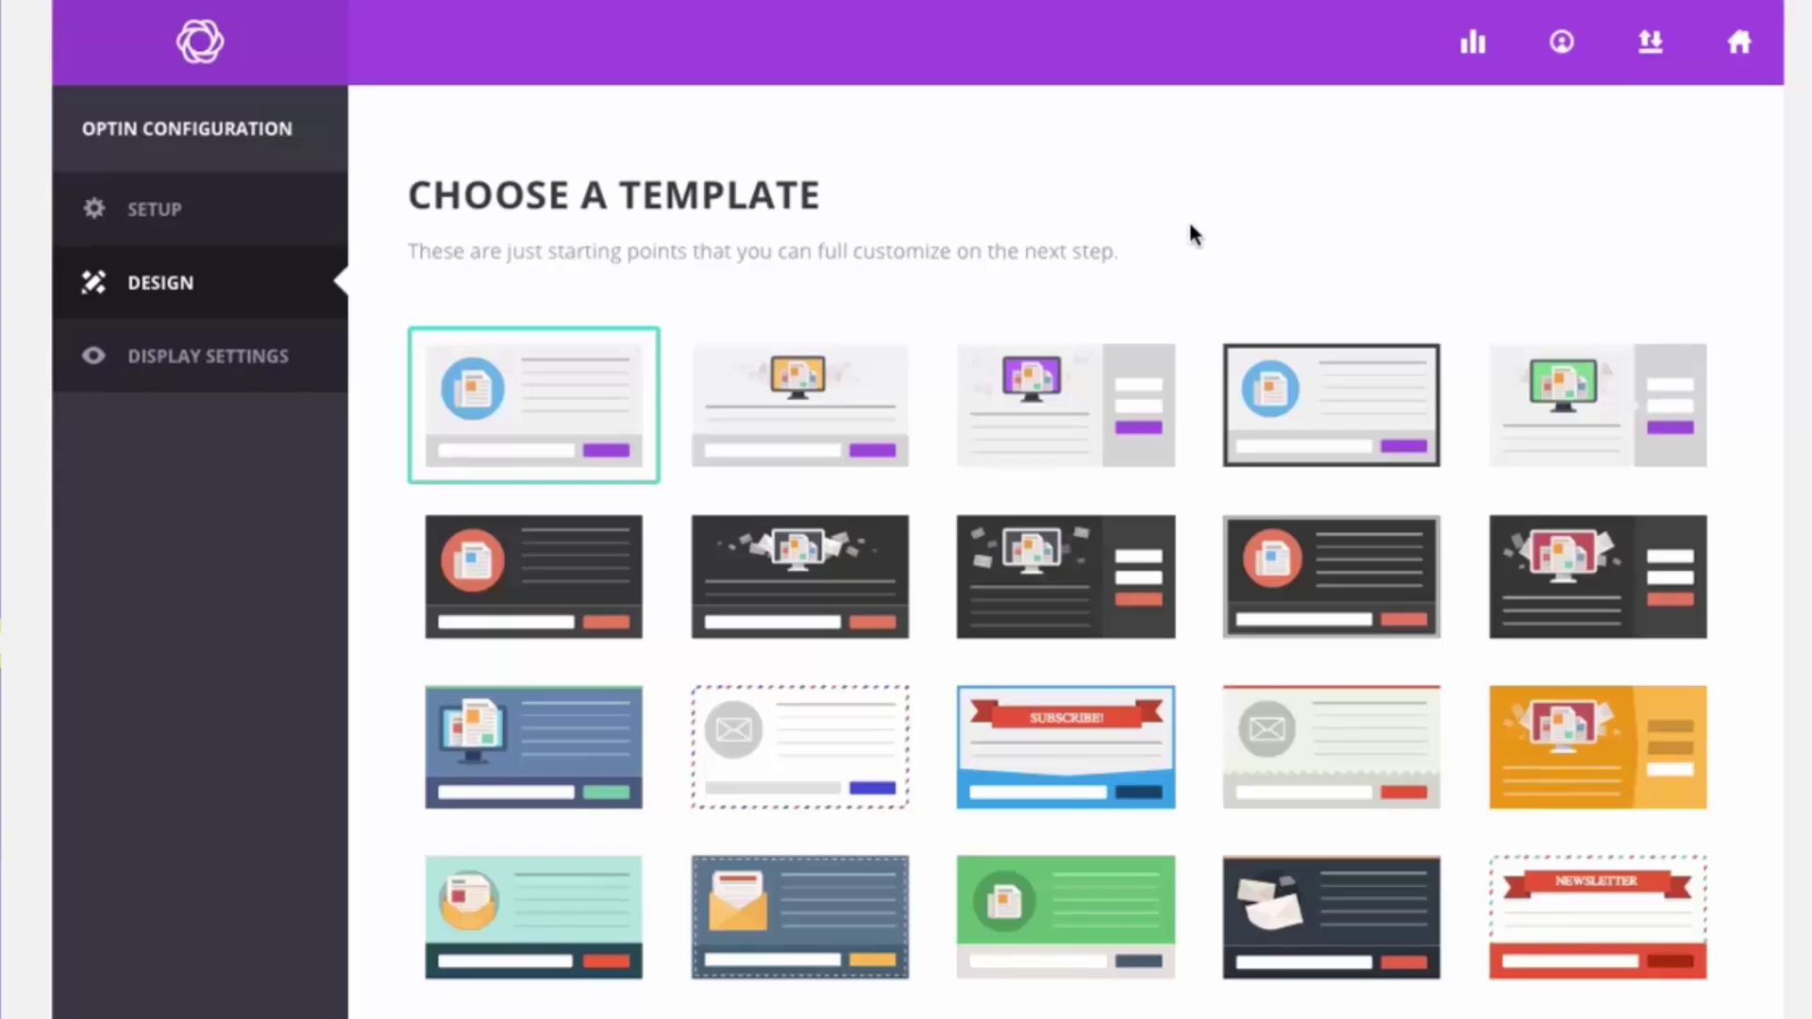
# Look through the full range of design templates offered for the pop-up
pyautogui.scroll(-2, 1066, 510)
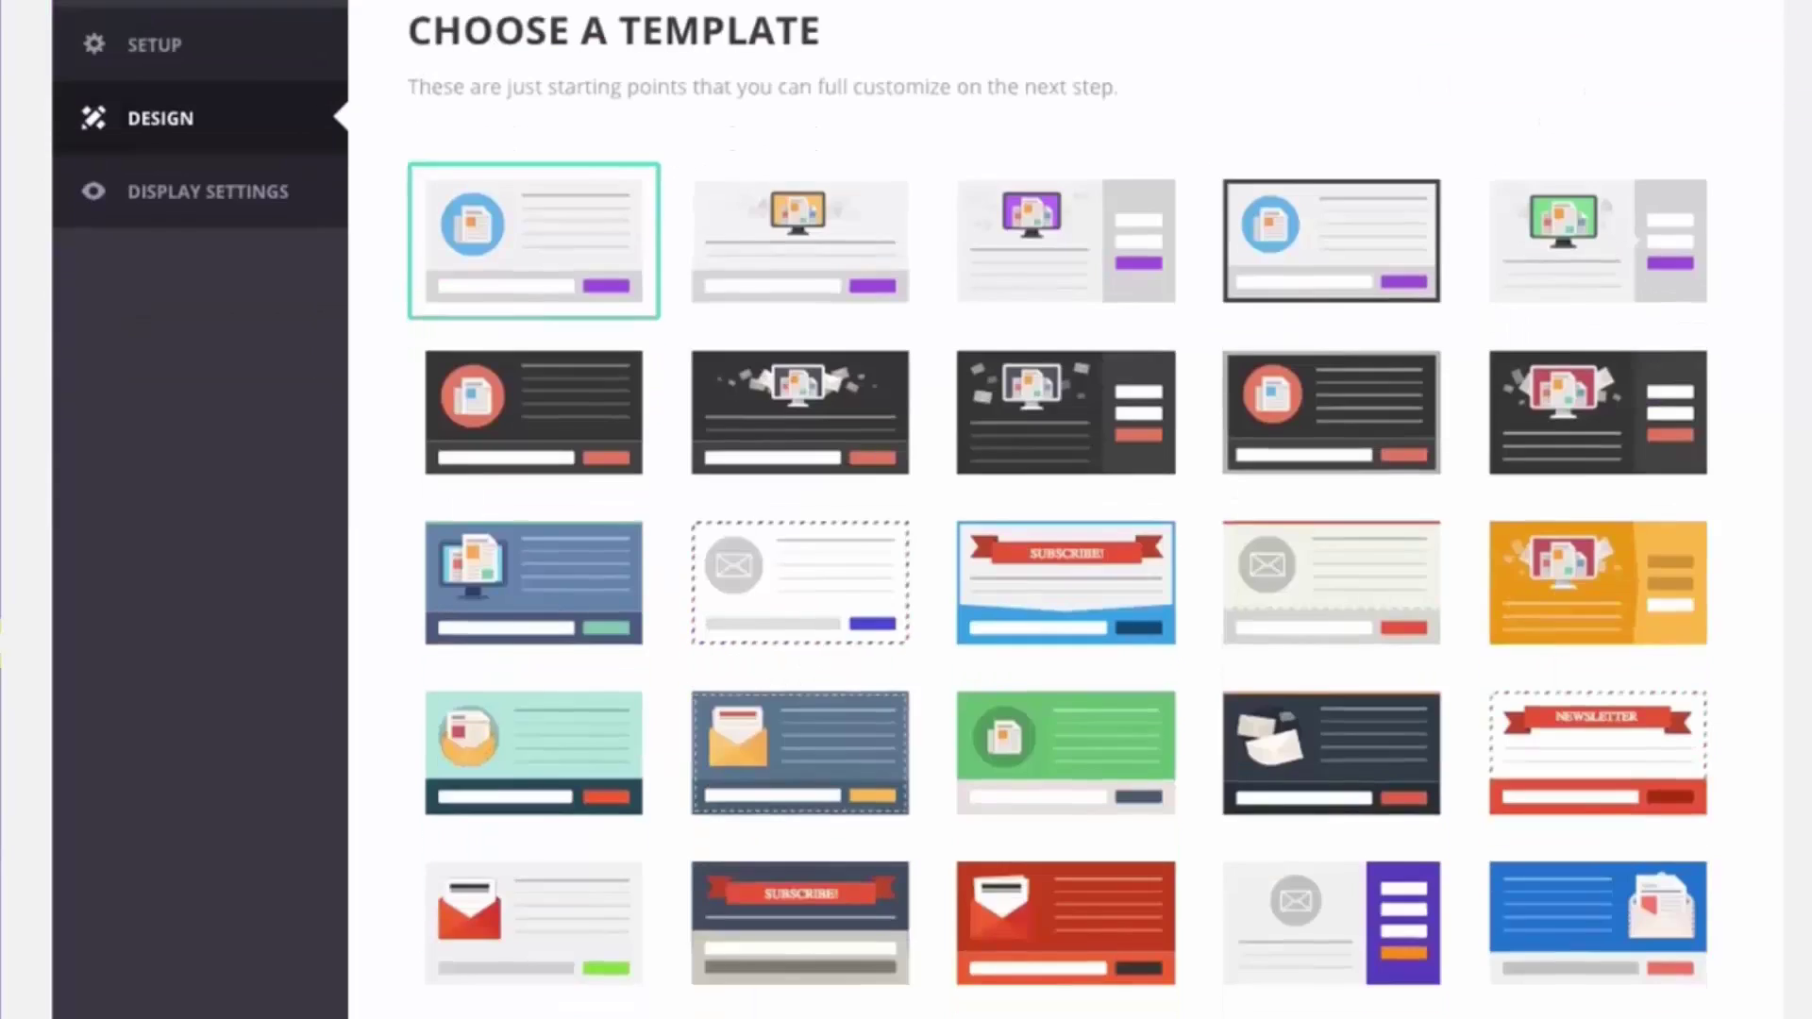
pyautogui.scroll(-15, 1783, 596)
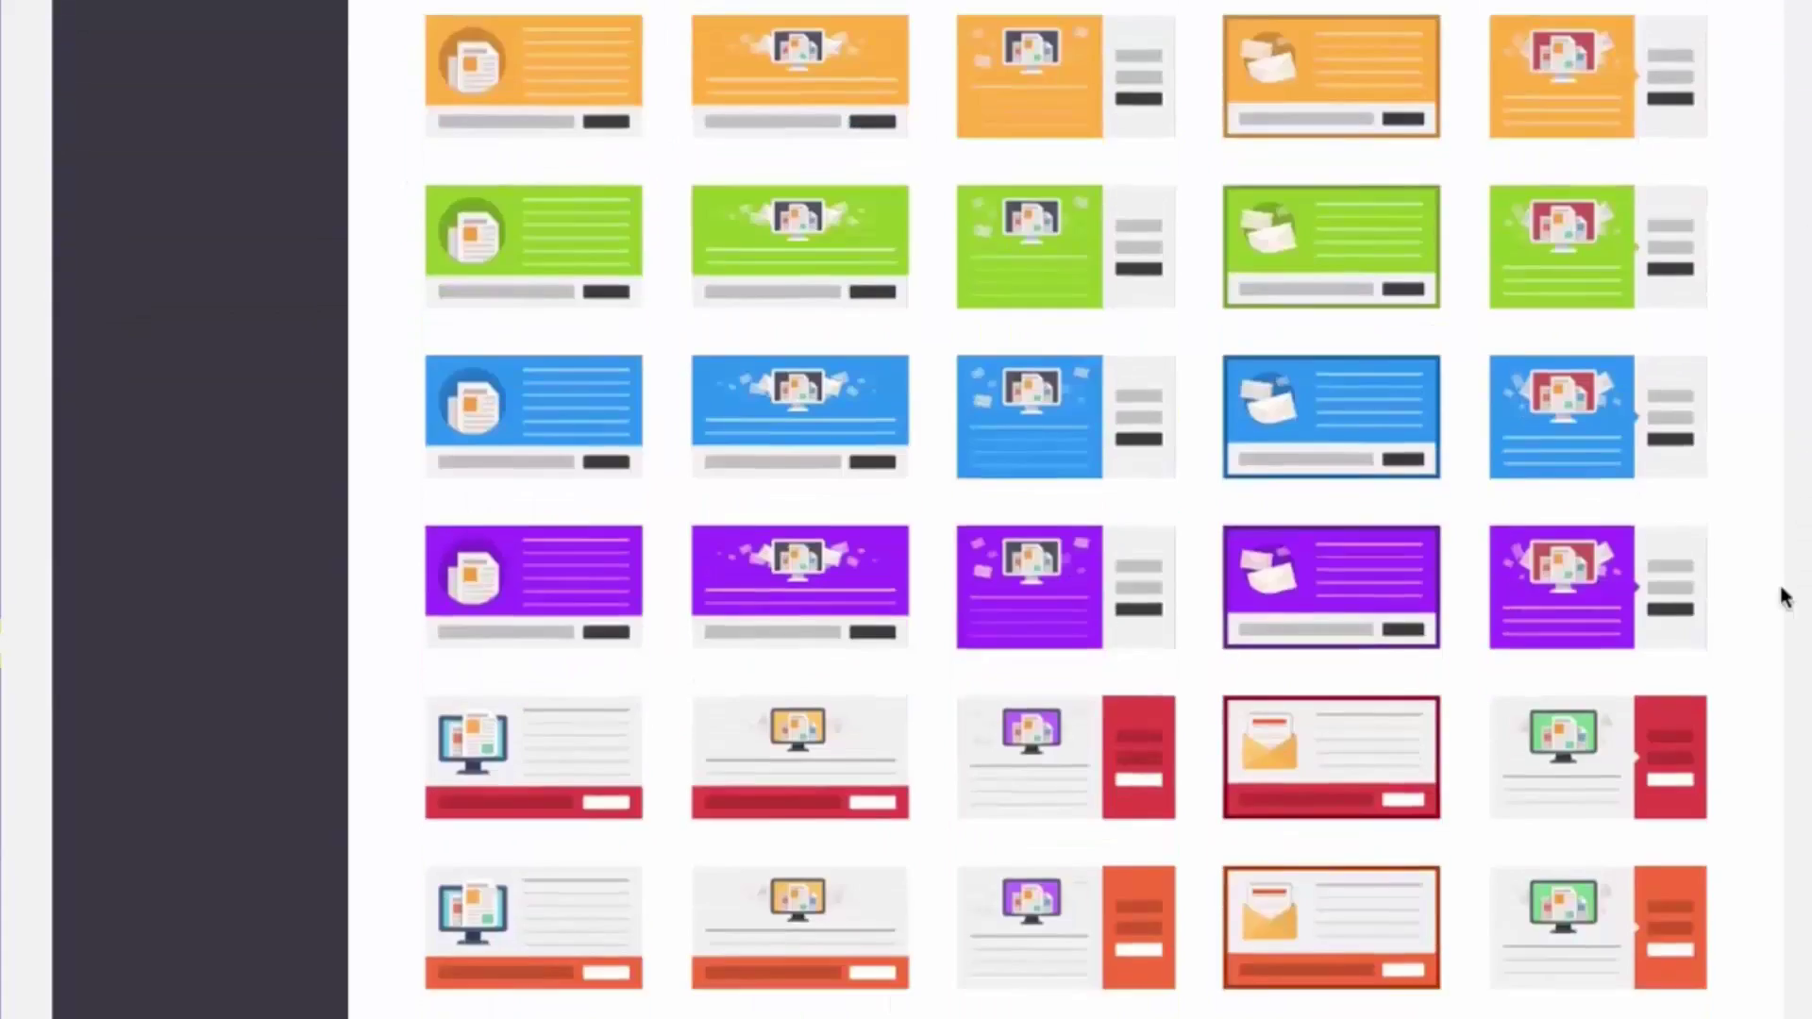
pyautogui.scroll(-11, 1779, 660)
pyautogui.scroll(8, 1767, 736)
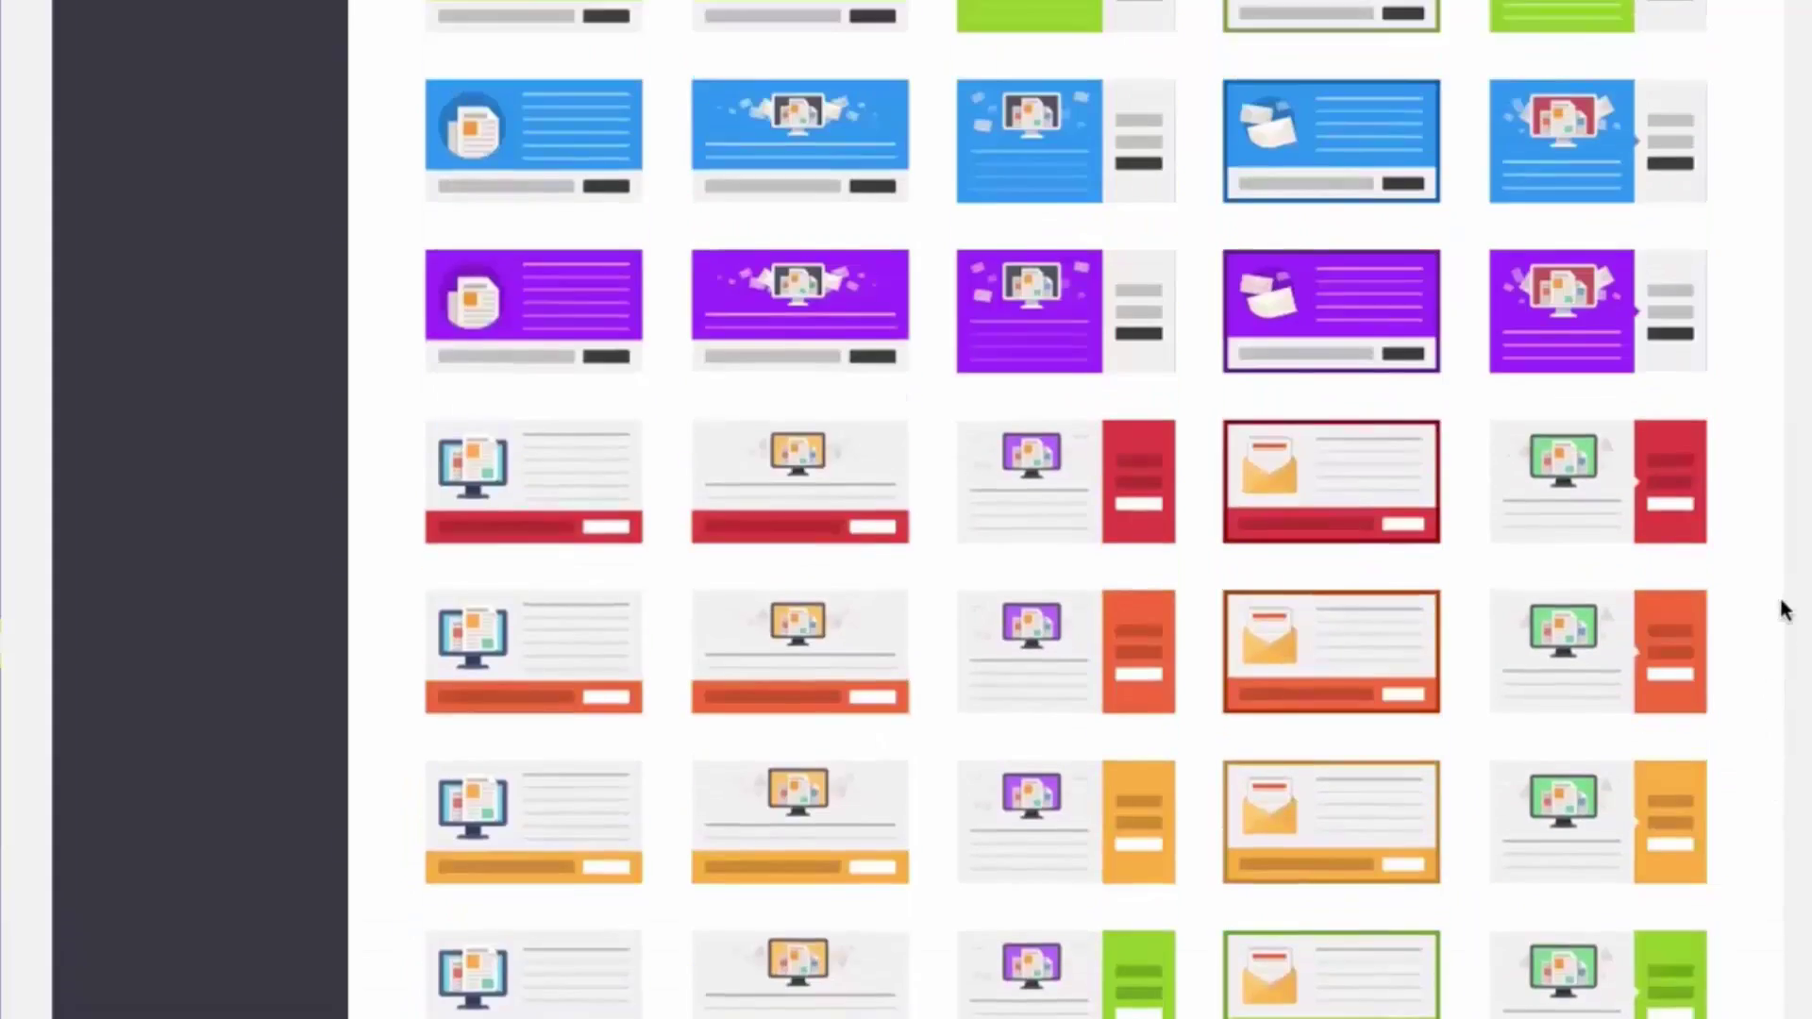
pyautogui.scroll(10, 1784, 612)
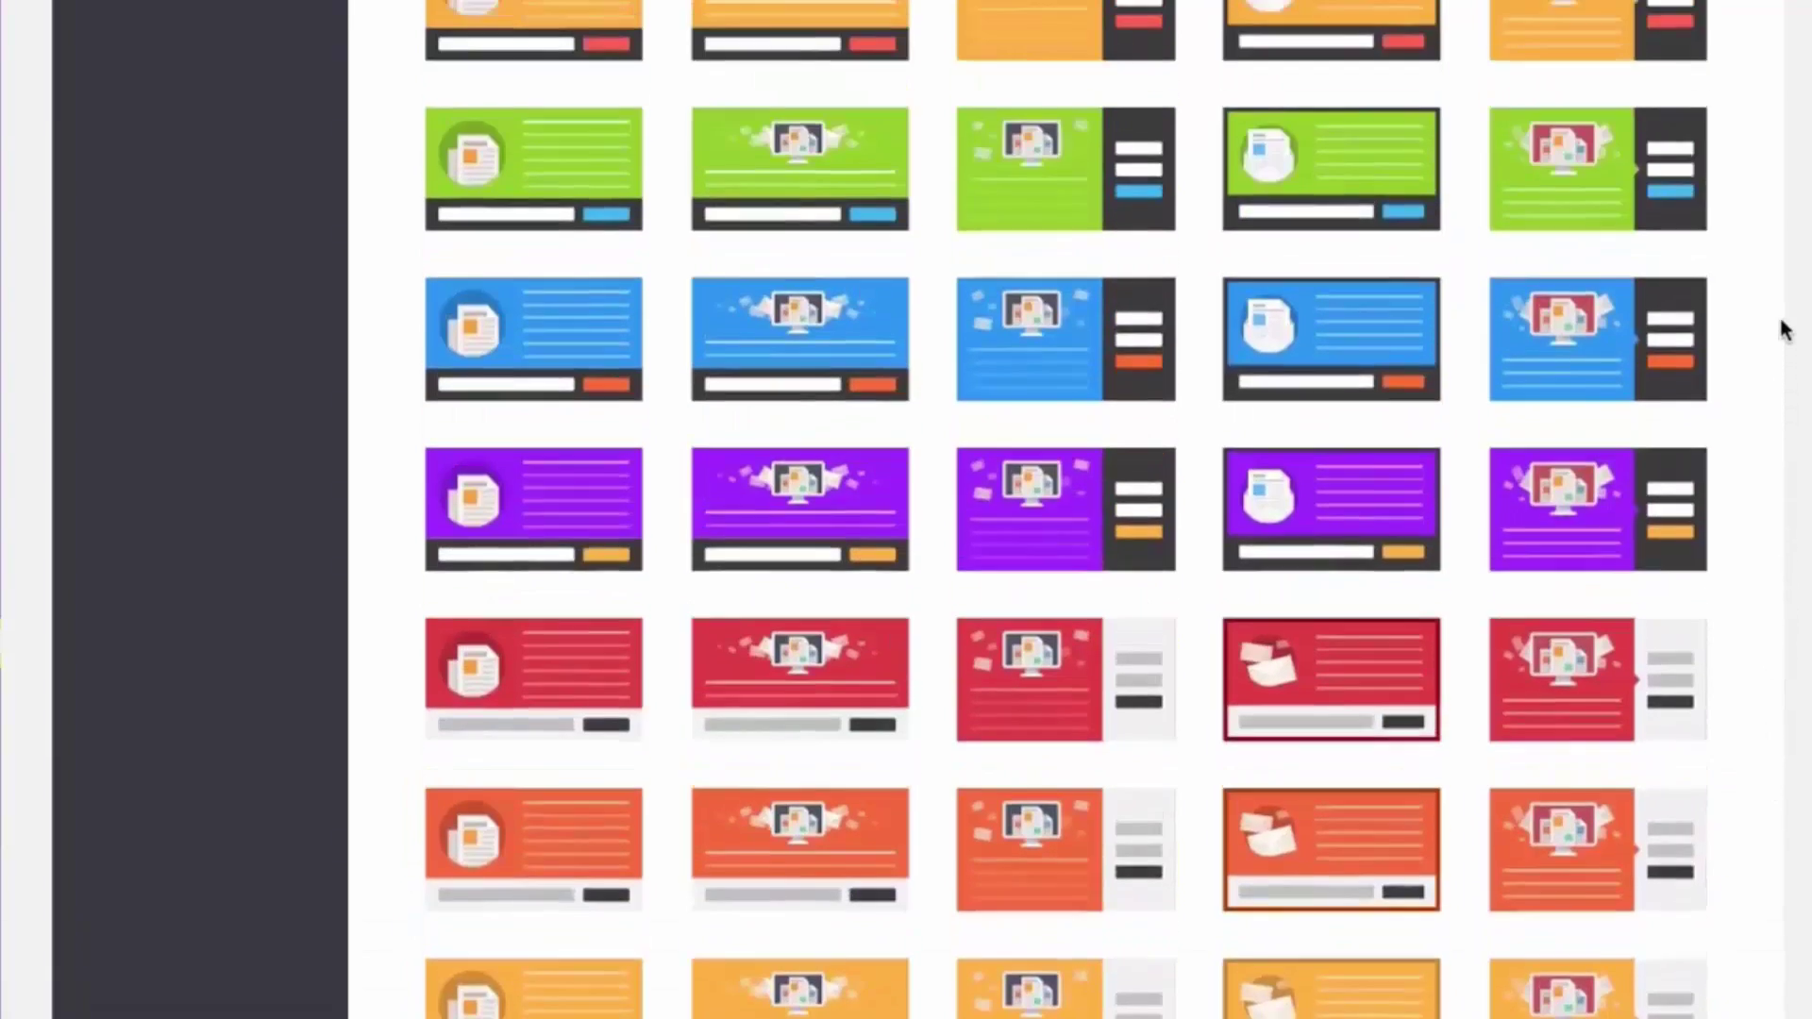
pyautogui.scroll(10, 1783, 283)
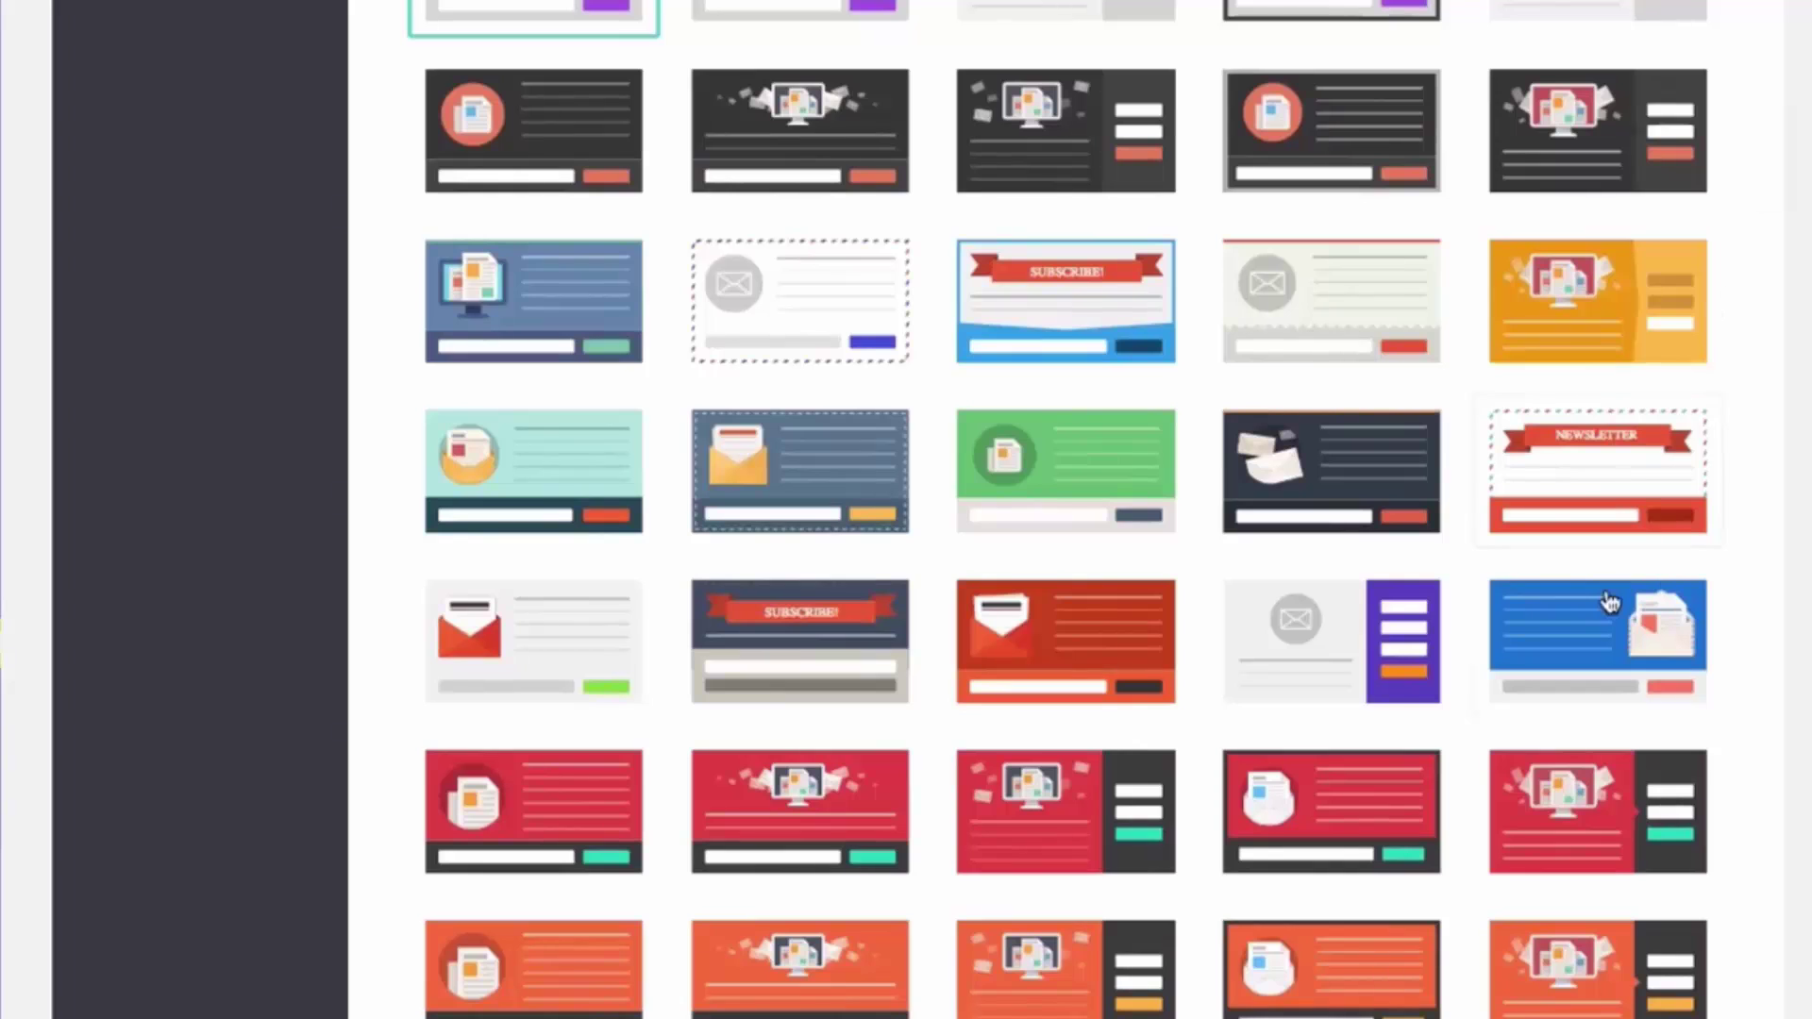
pyautogui.scroll(1, 1610, 602)
pyautogui.scroll(1, 688, 727)
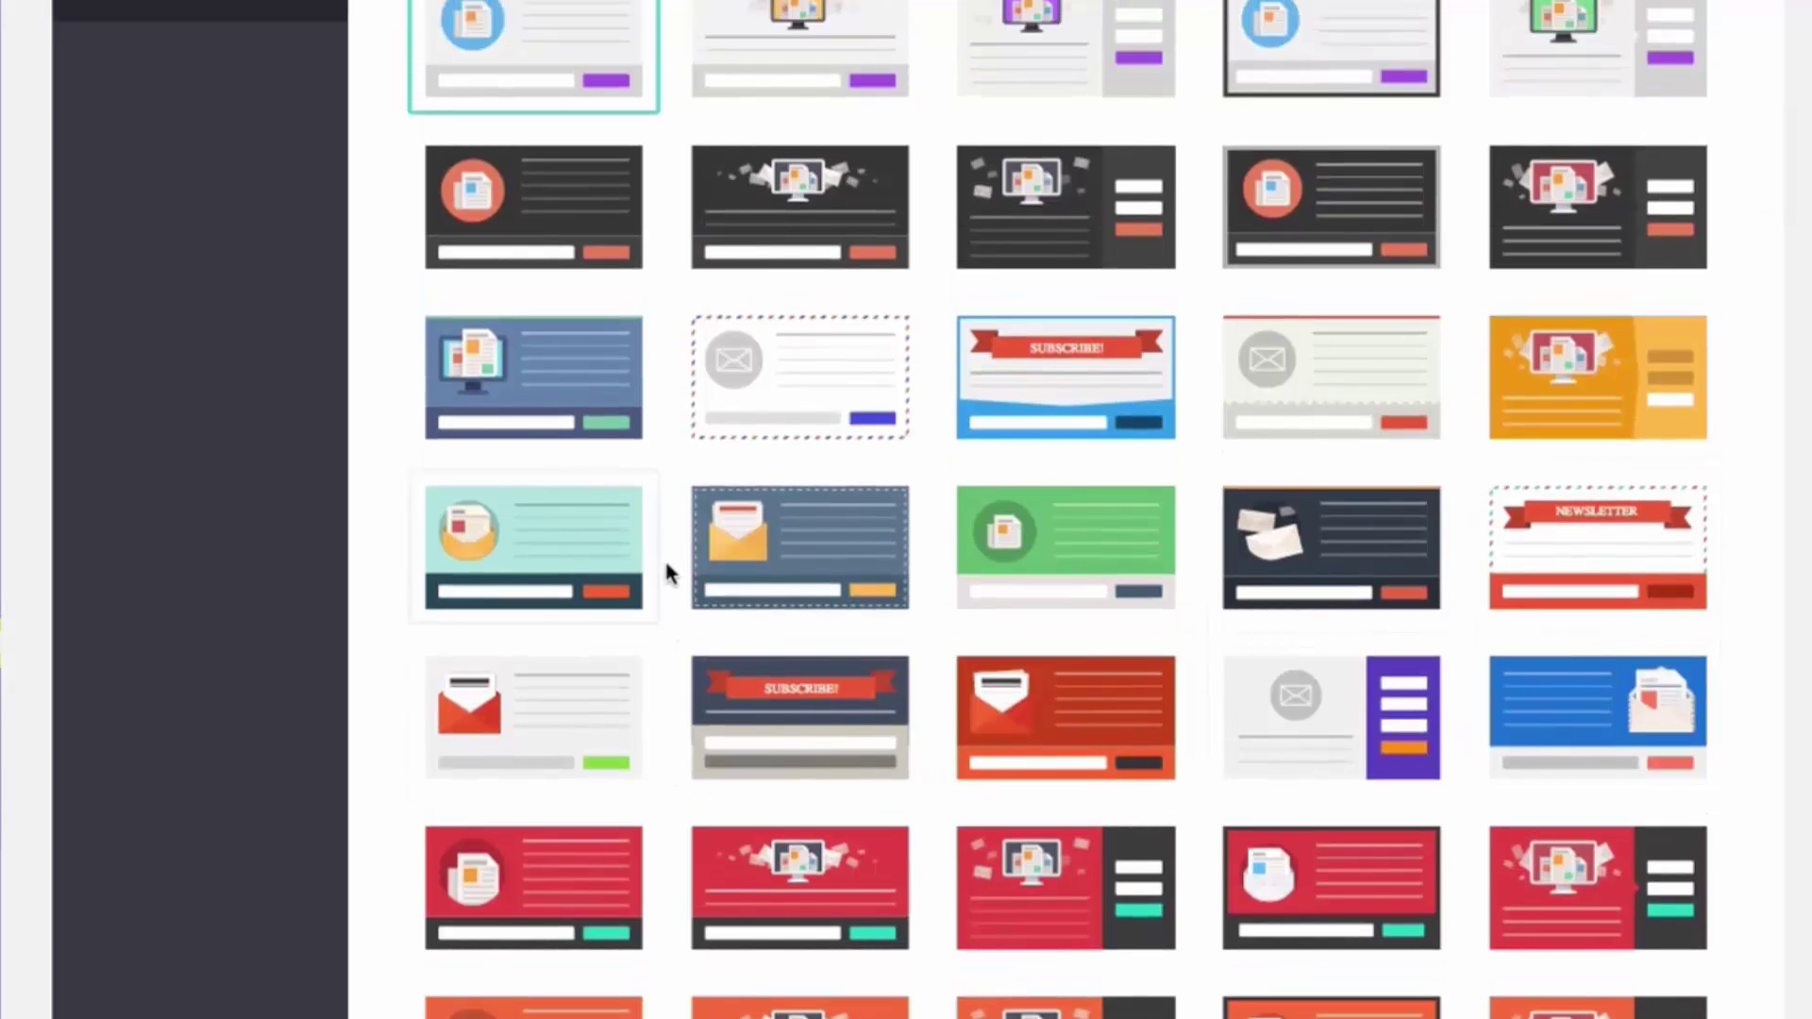
pyautogui.scroll(2, 1548, 406)
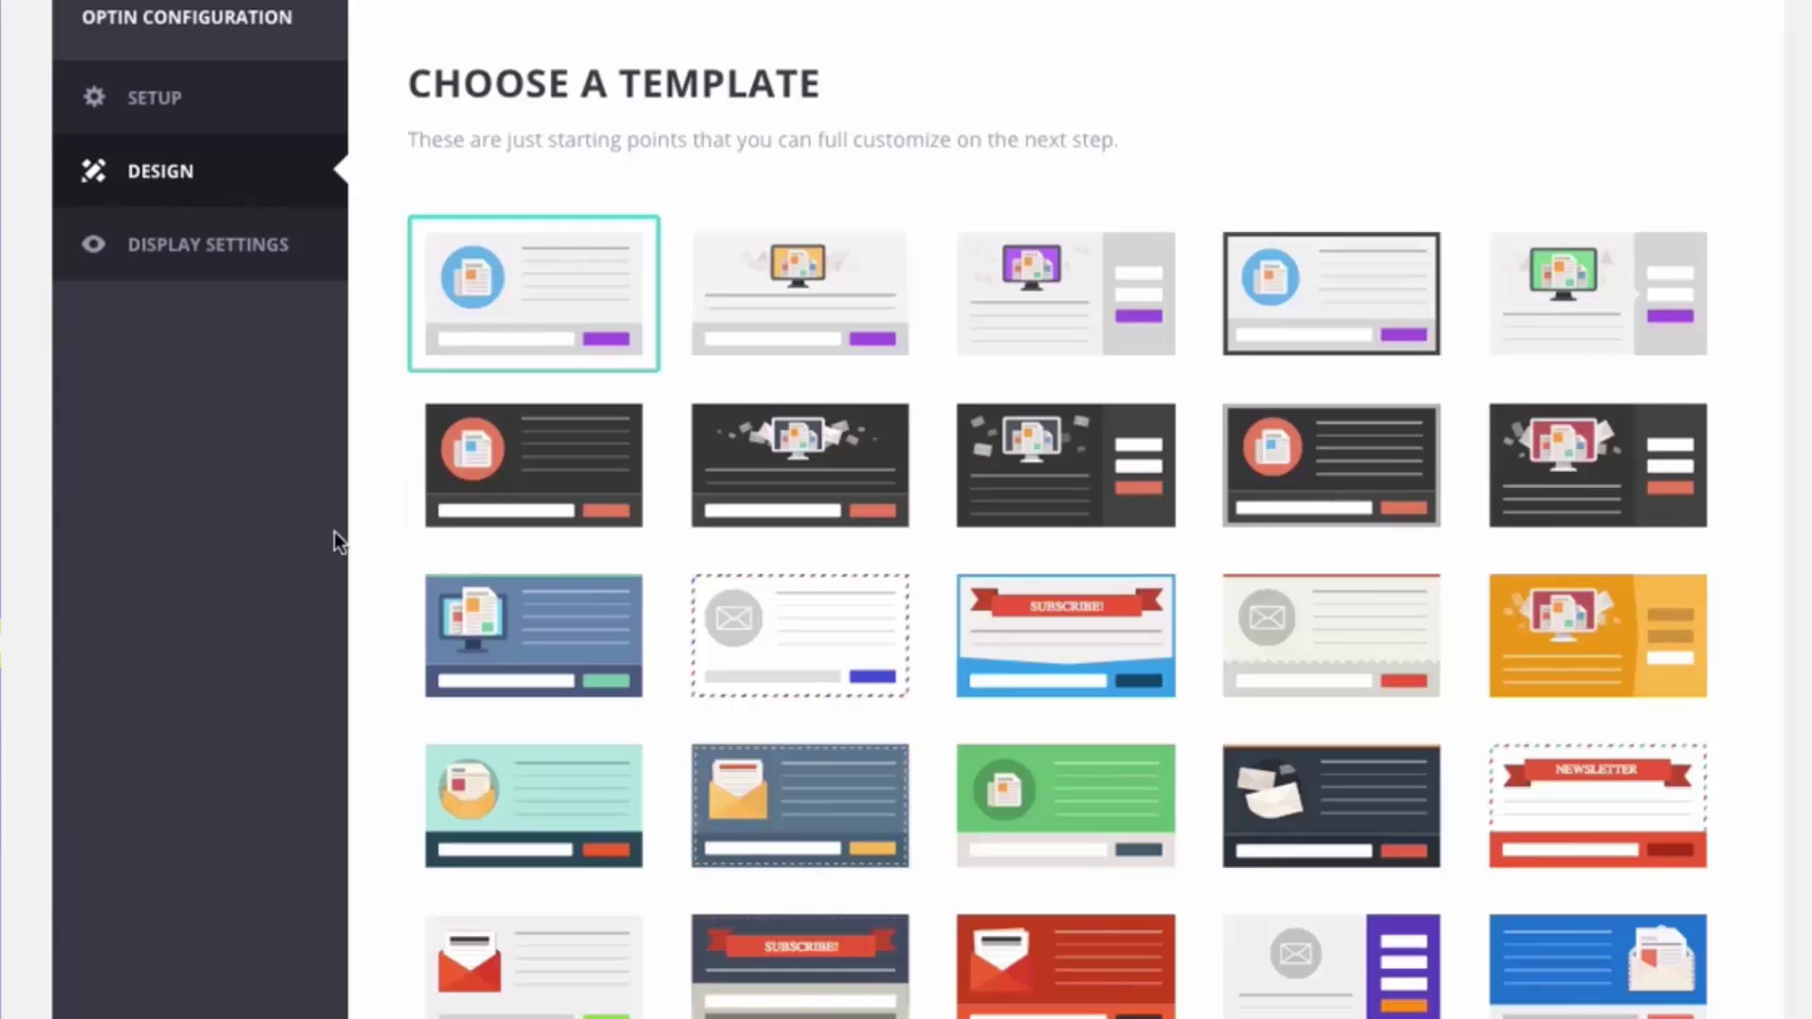
# Choose the dark blue template with the red SUBSCRIBE! ribbon and beige form area, and continue to customization
pyautogui.scroll(-3, 358, 501)
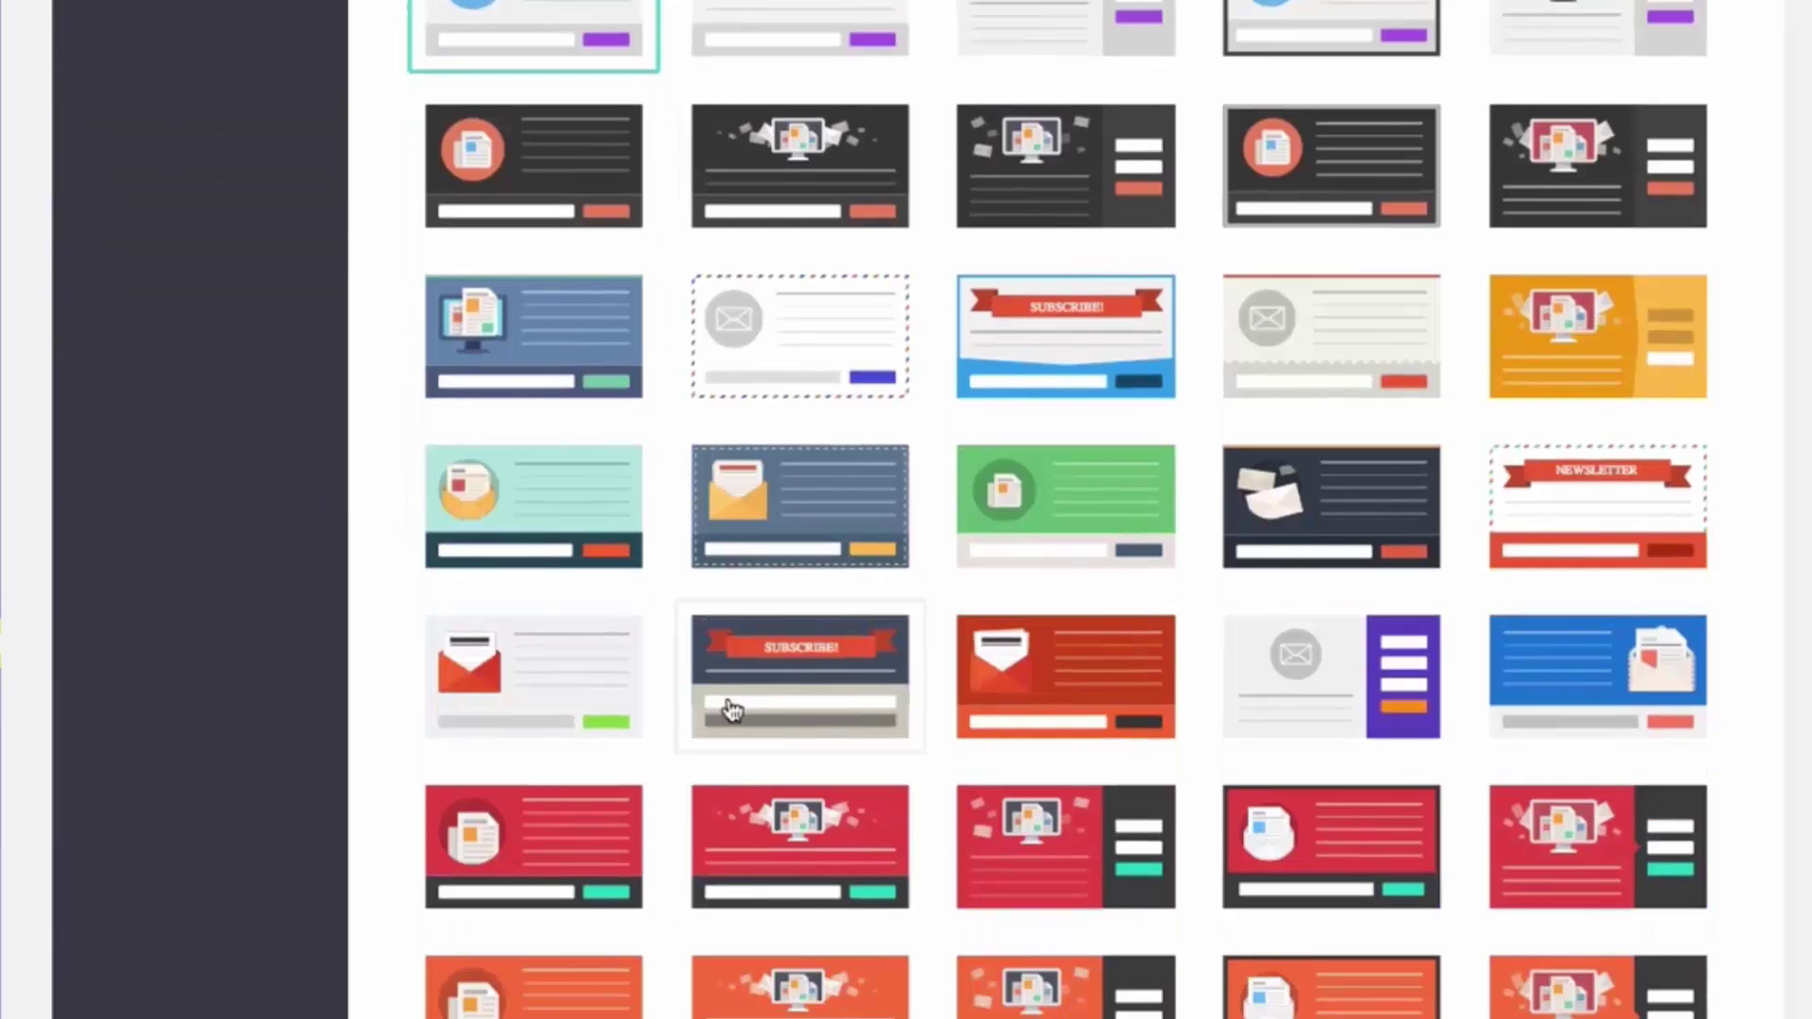
pyautogui.click(801, 696)
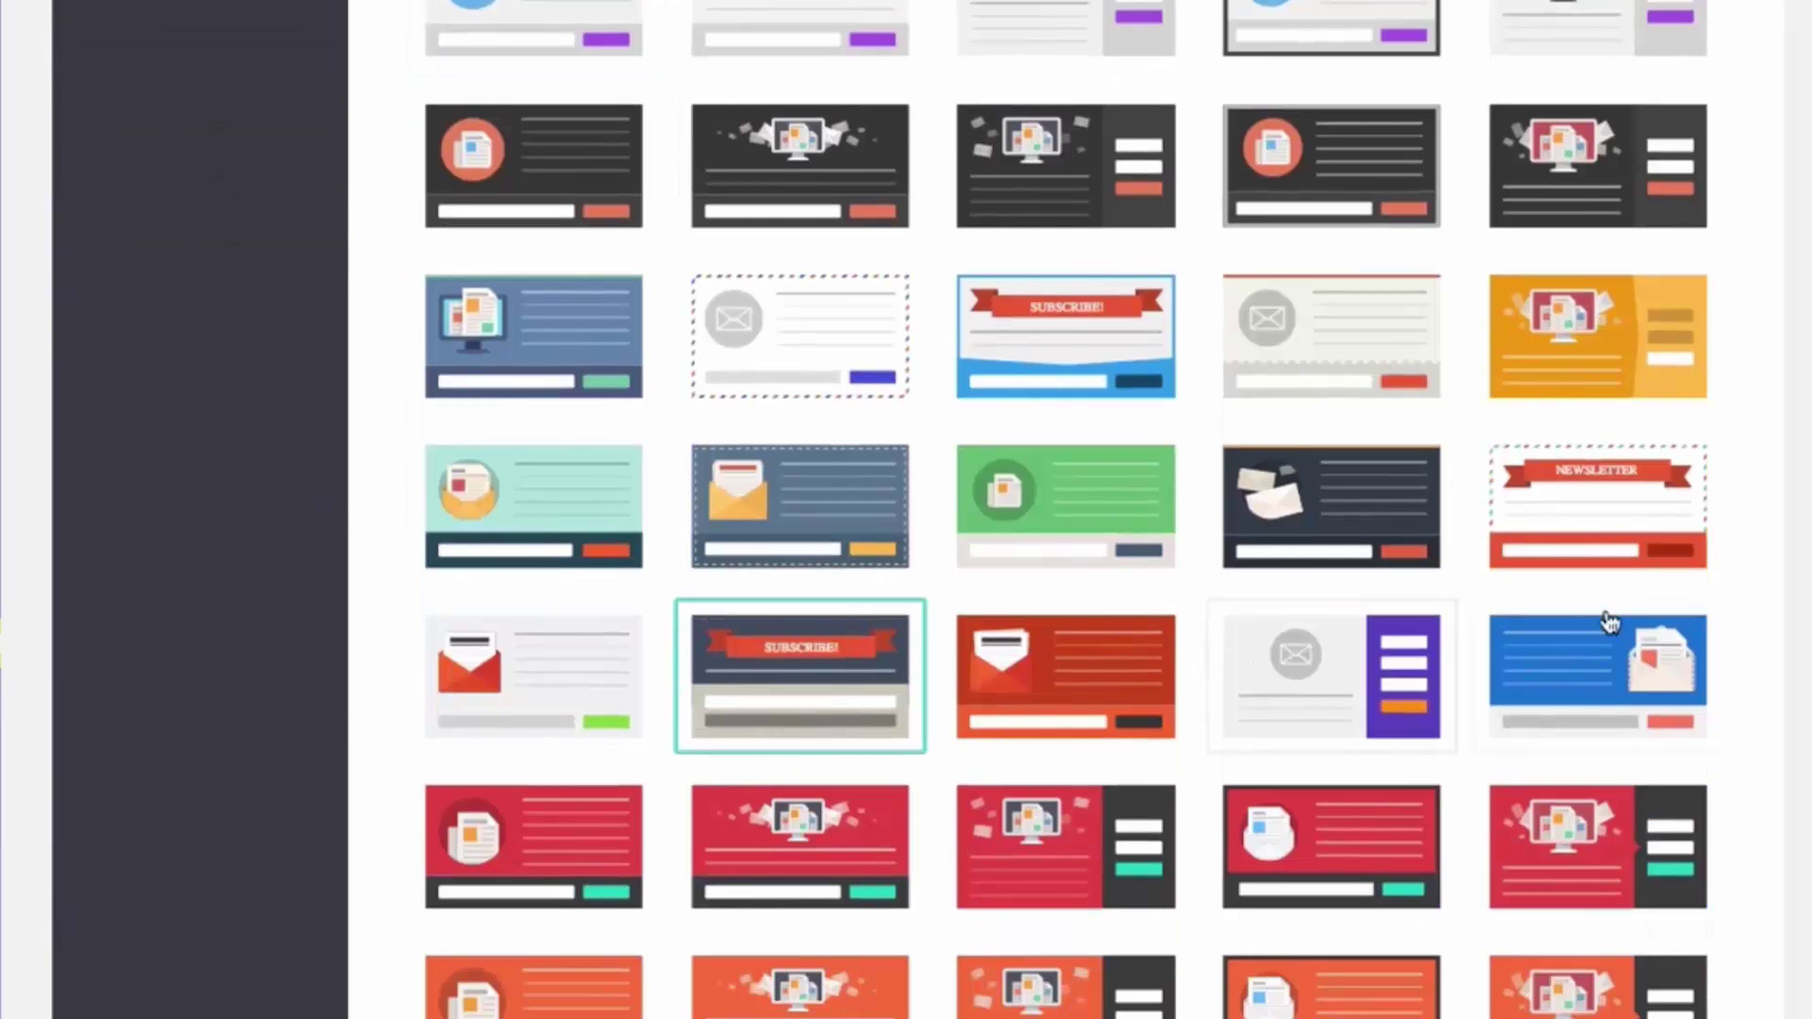
pyautogui.scroll(-15, 1605, 626)
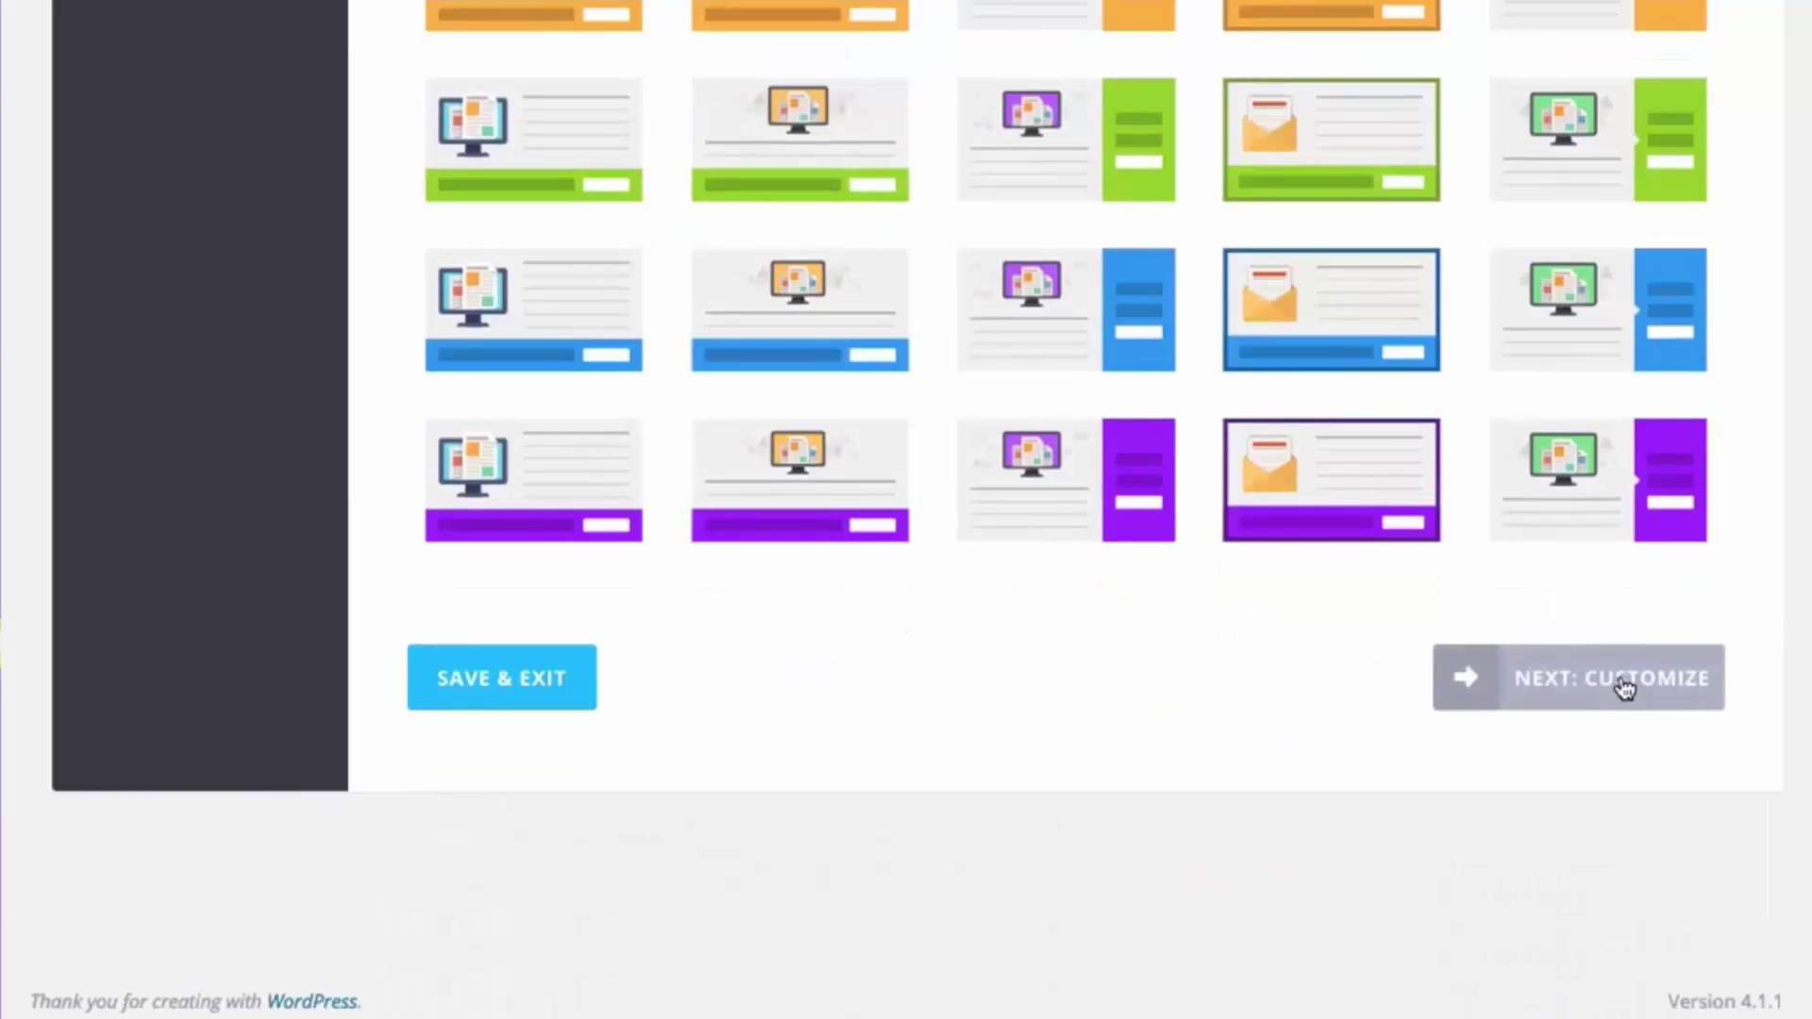
pyautogui.click(1623, 687)
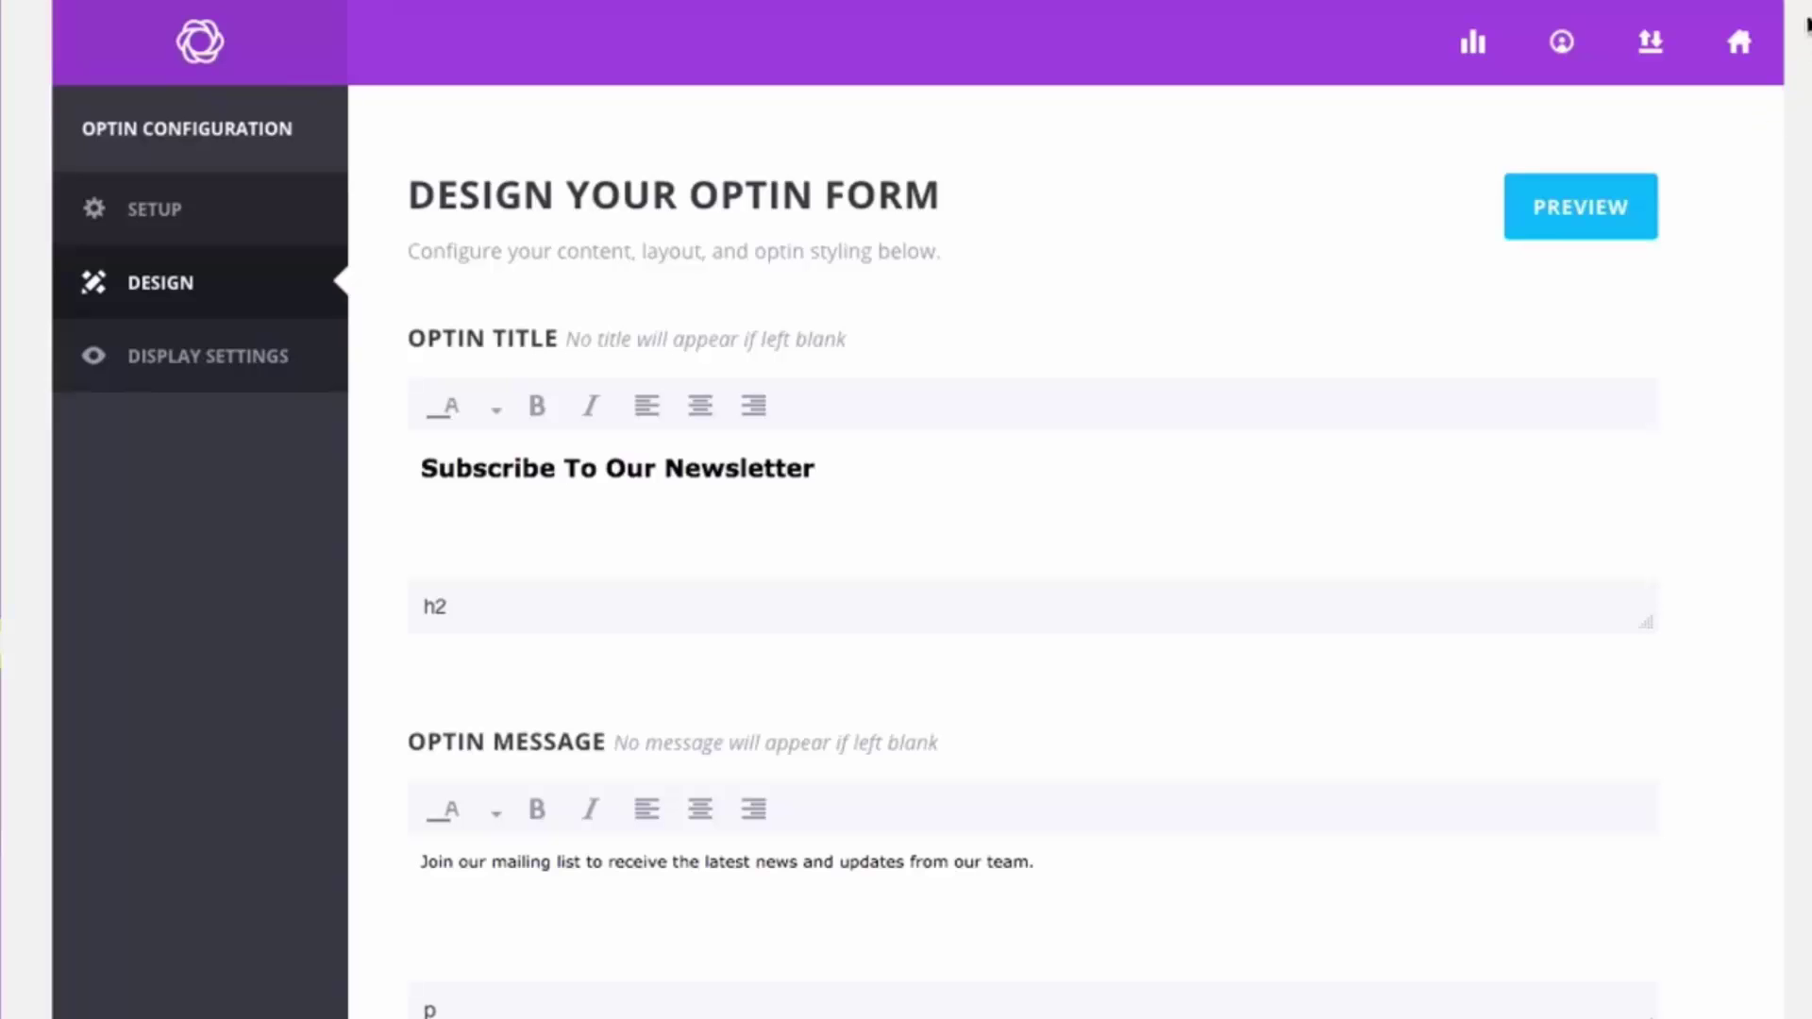
# Review the optin form's title, message, image and styling settings, and preview the pop-up design
pyautogui.scroll(-1, 917, 510)
pyautogui.scroll(1, 917, 510)
pyautogui.scroll(-20, 943, 509)
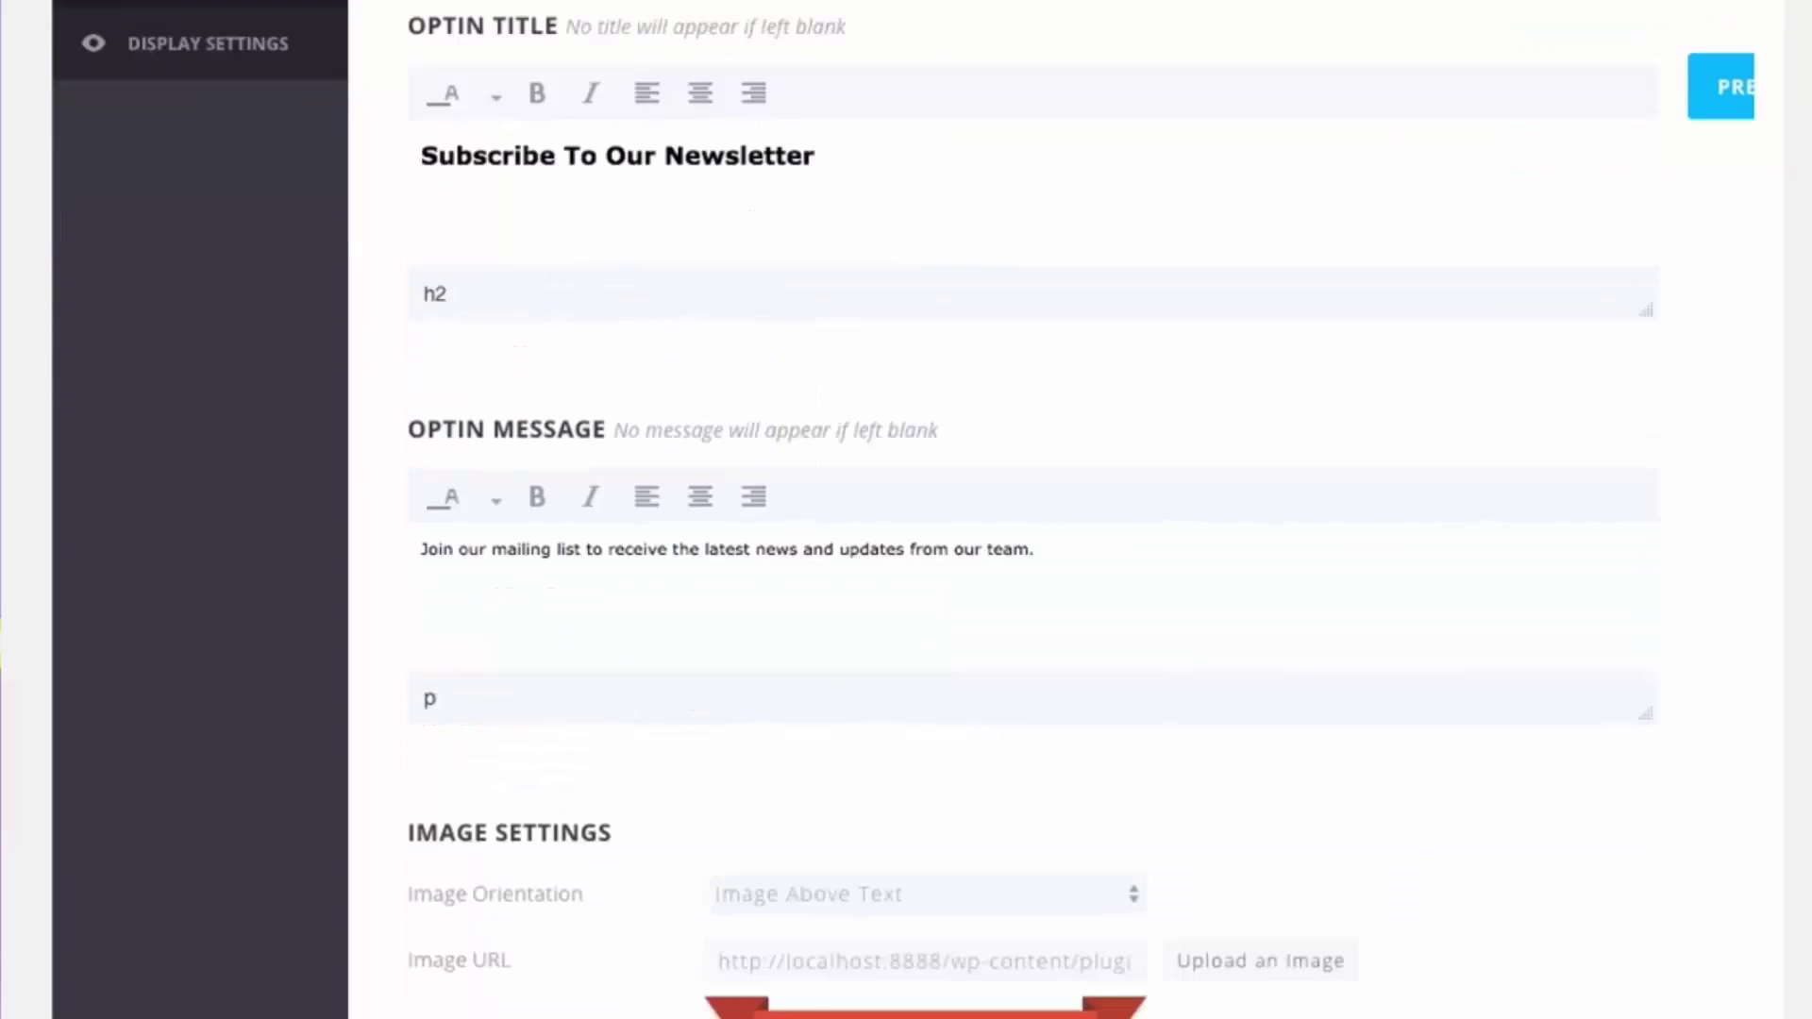
pyautogui.scroll(10, 943, 510)
pyautogui.scroll(10, 1564, 240)
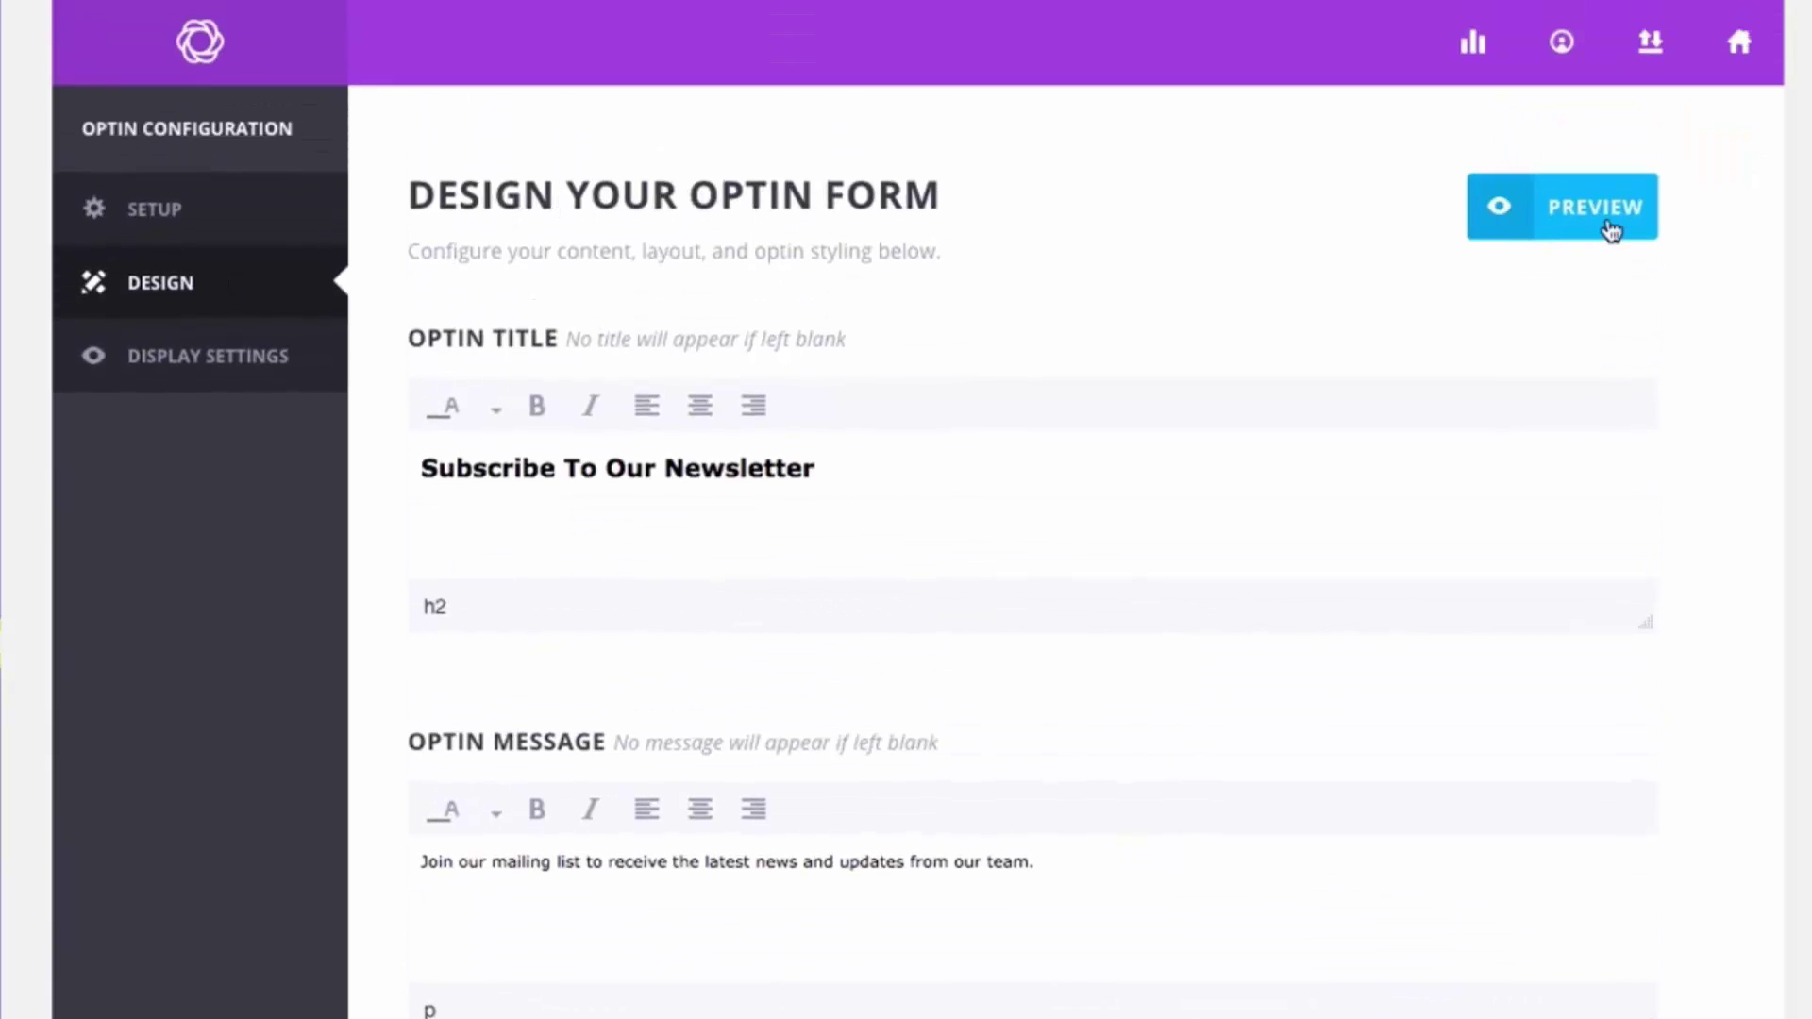
pyautogui.click(1611, 230)
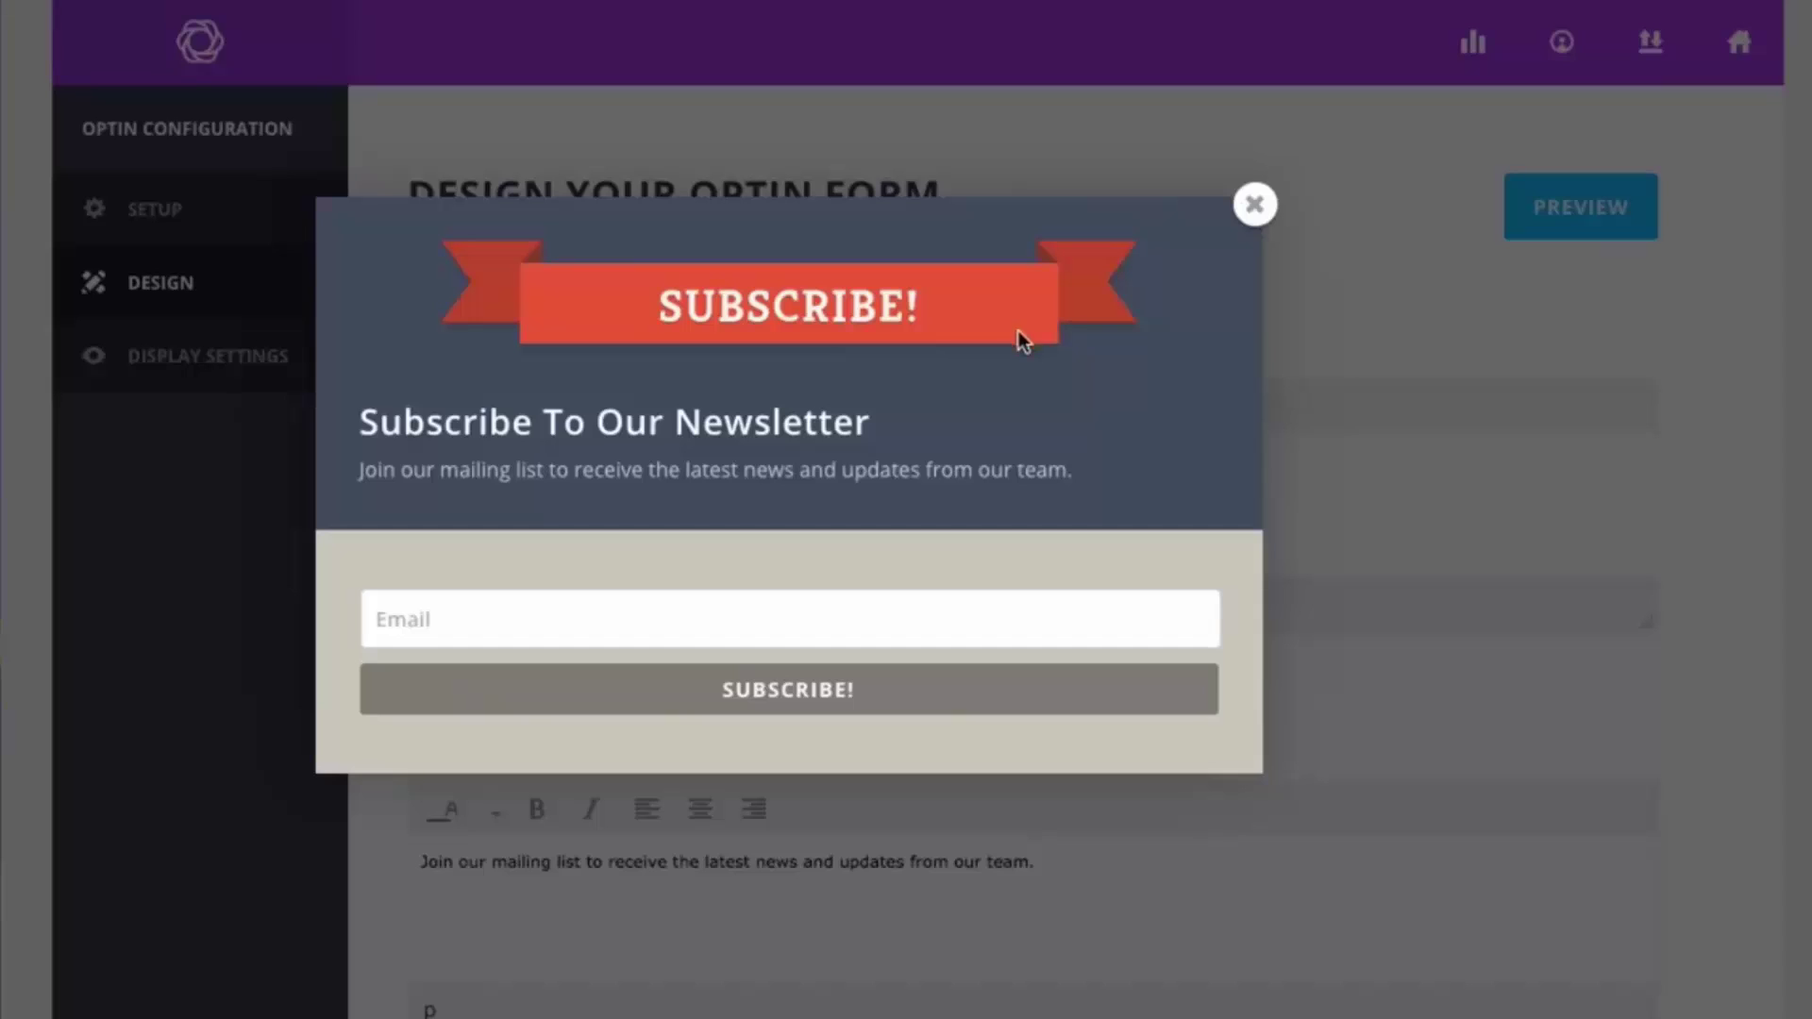
pyautogui.click(1252, 210)
pyautogui.scroll(-6, 1403, 283)
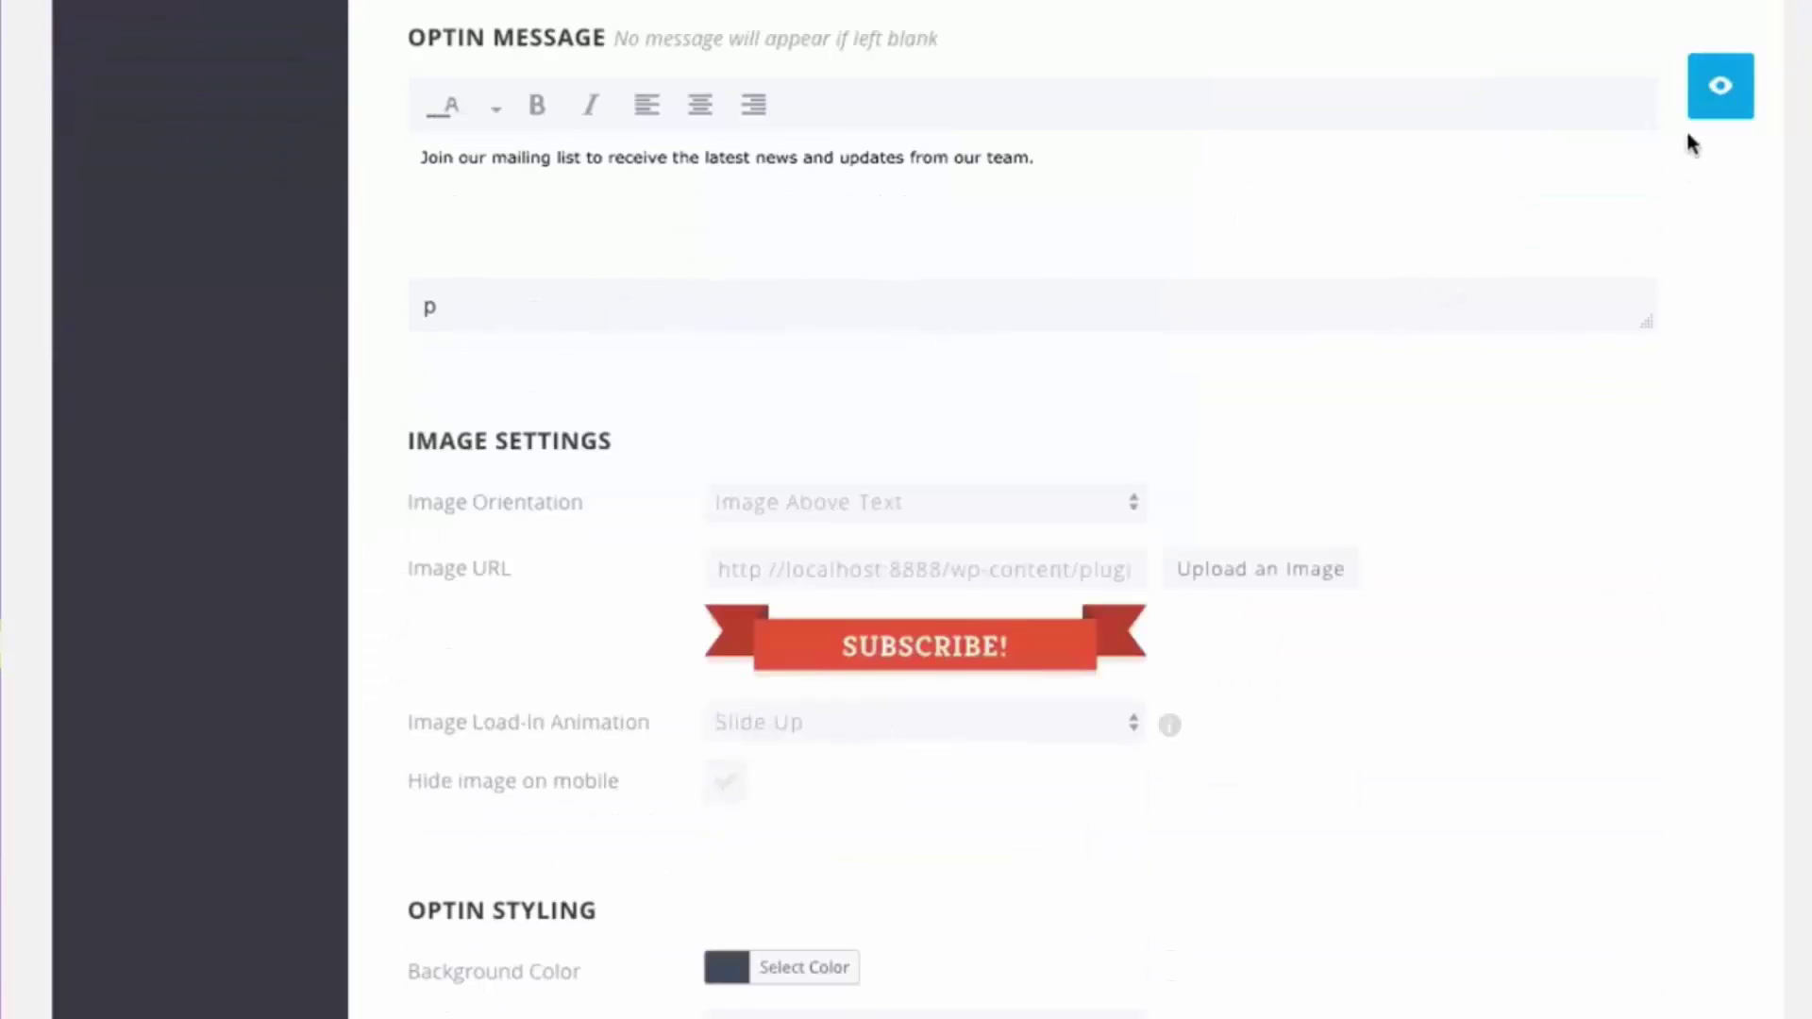
pyautogui.scroll(-6, 1699, 118)
pyautogui.scroll(5, 1718, 110)
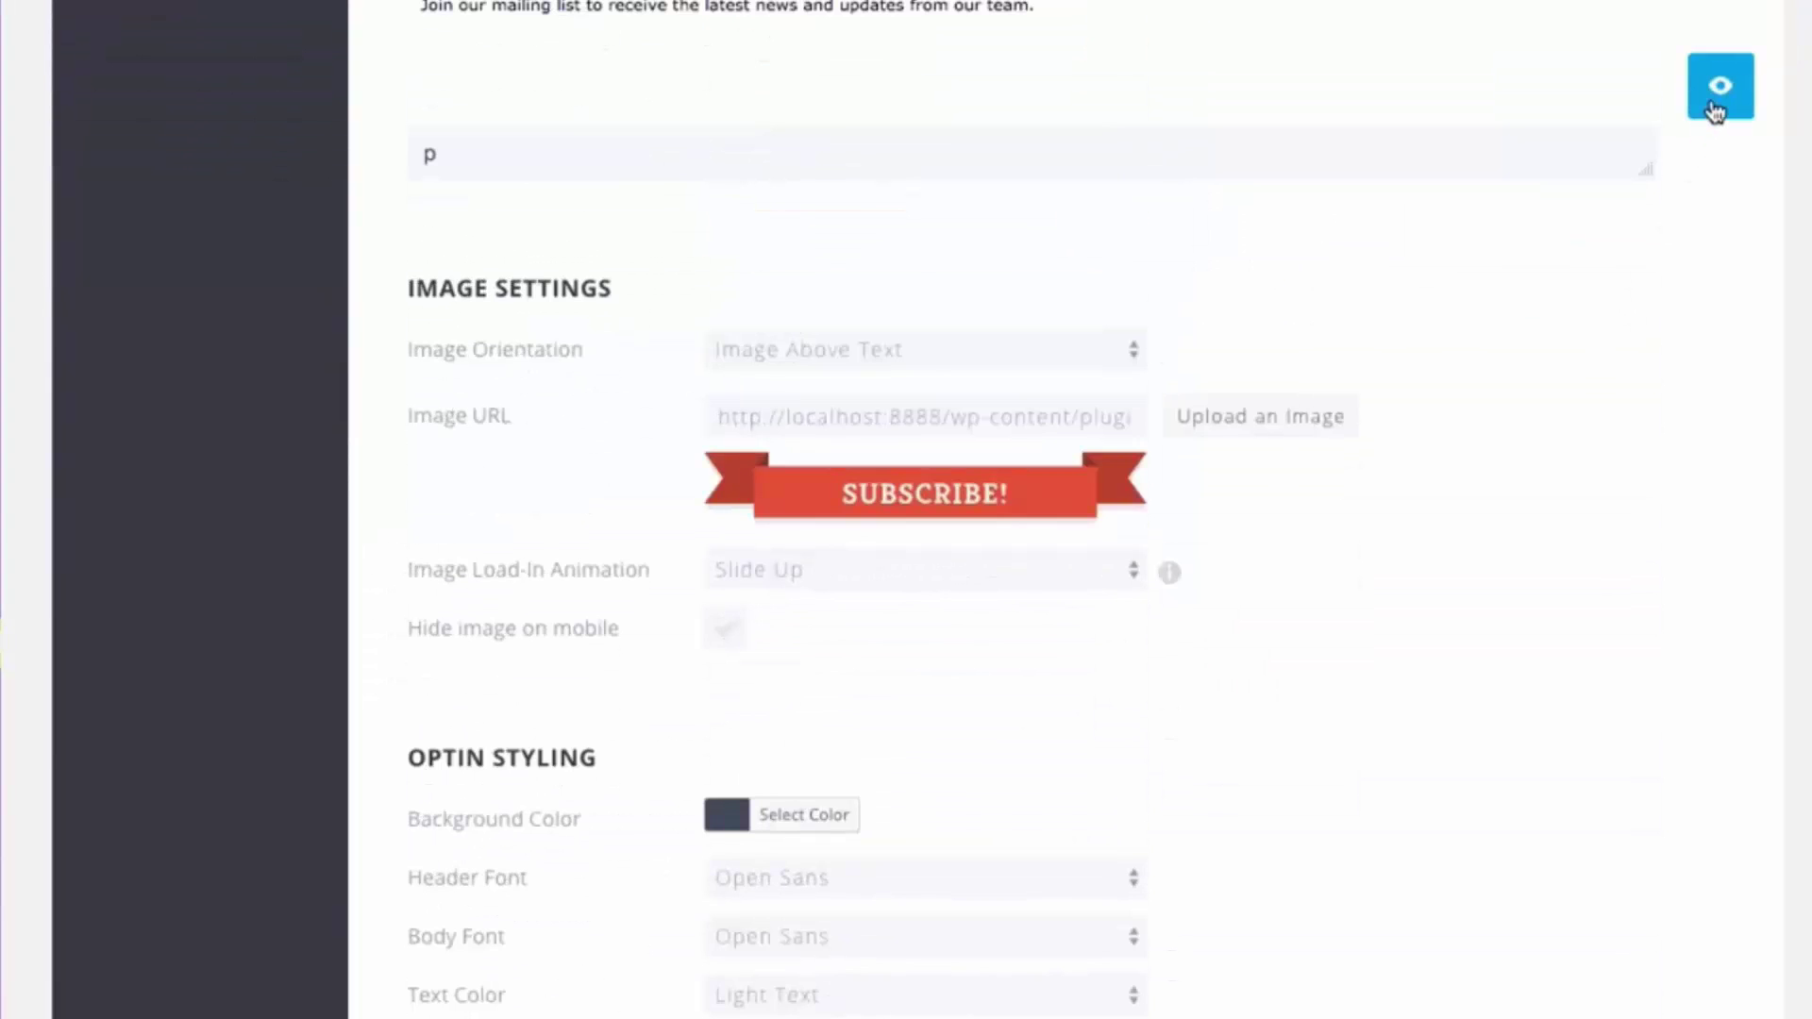
# Clear the default optin title and optin message, and preview the pop-up without any text
pyautogui.scroll(9, 1679, 366)
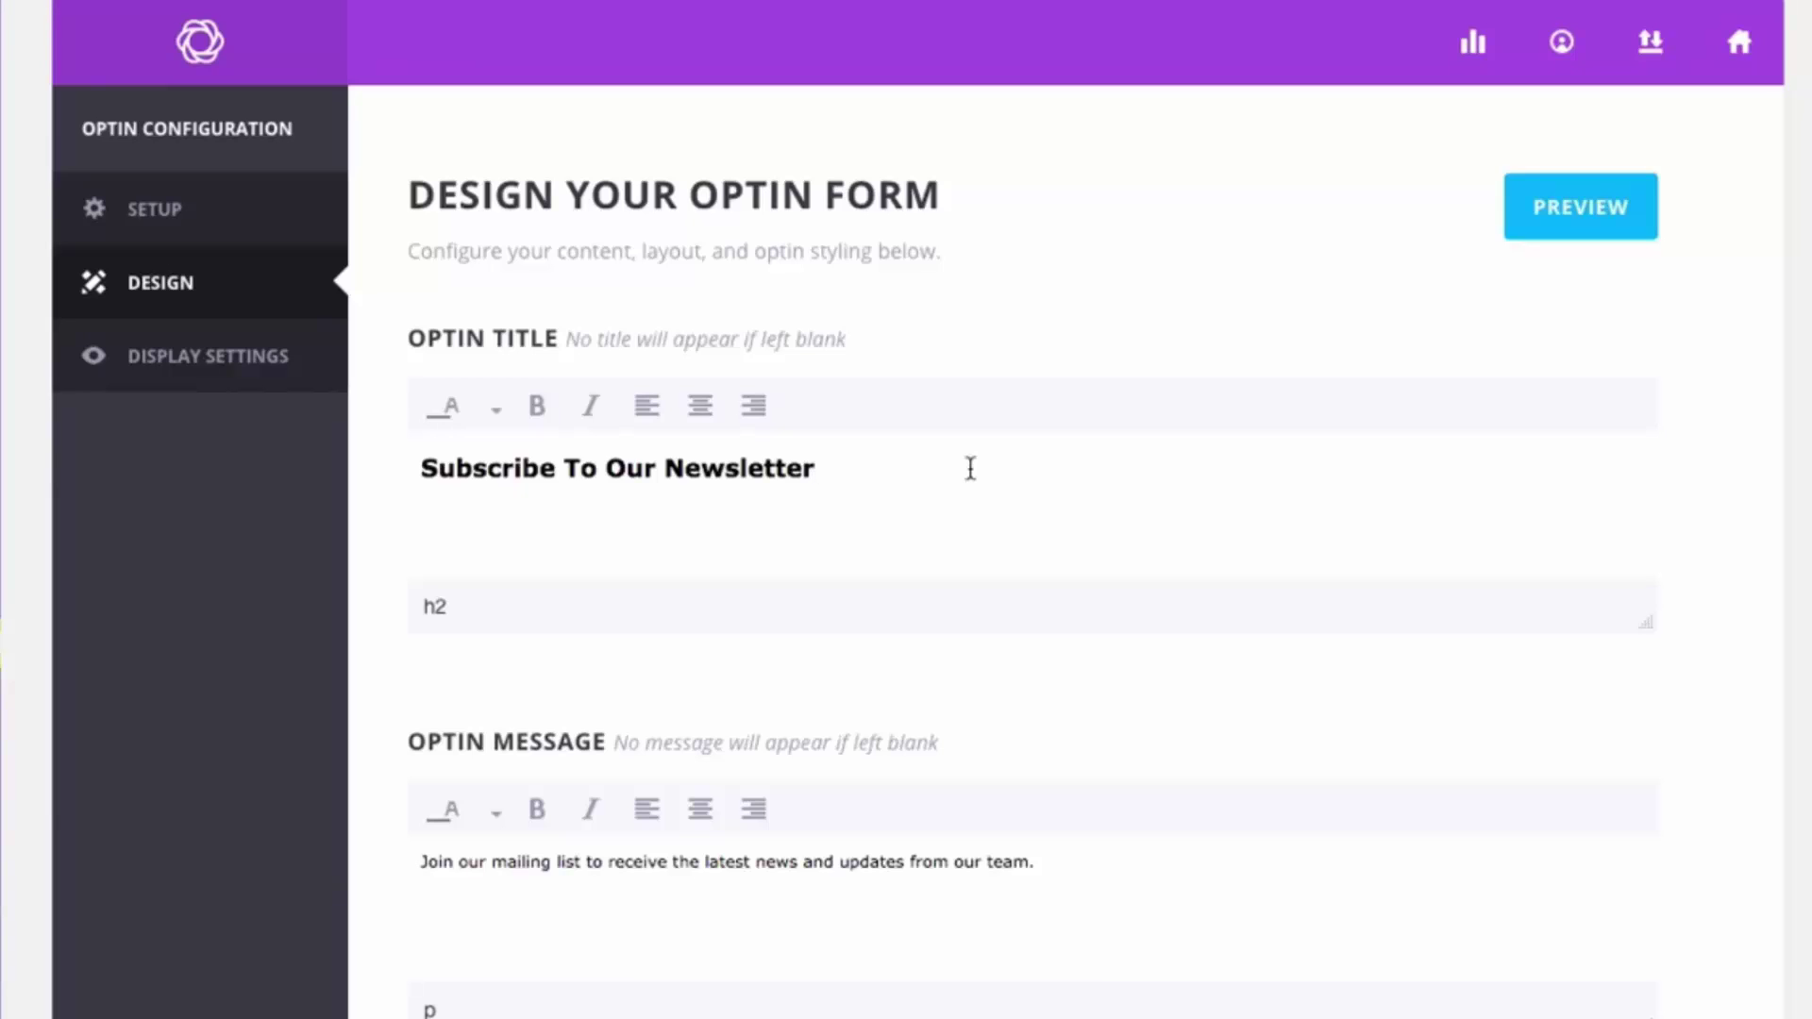
pyautogui.moveTo(903, 468); pyautogui.dragTo(405, 472)
pyautogui.press('BackSpace')
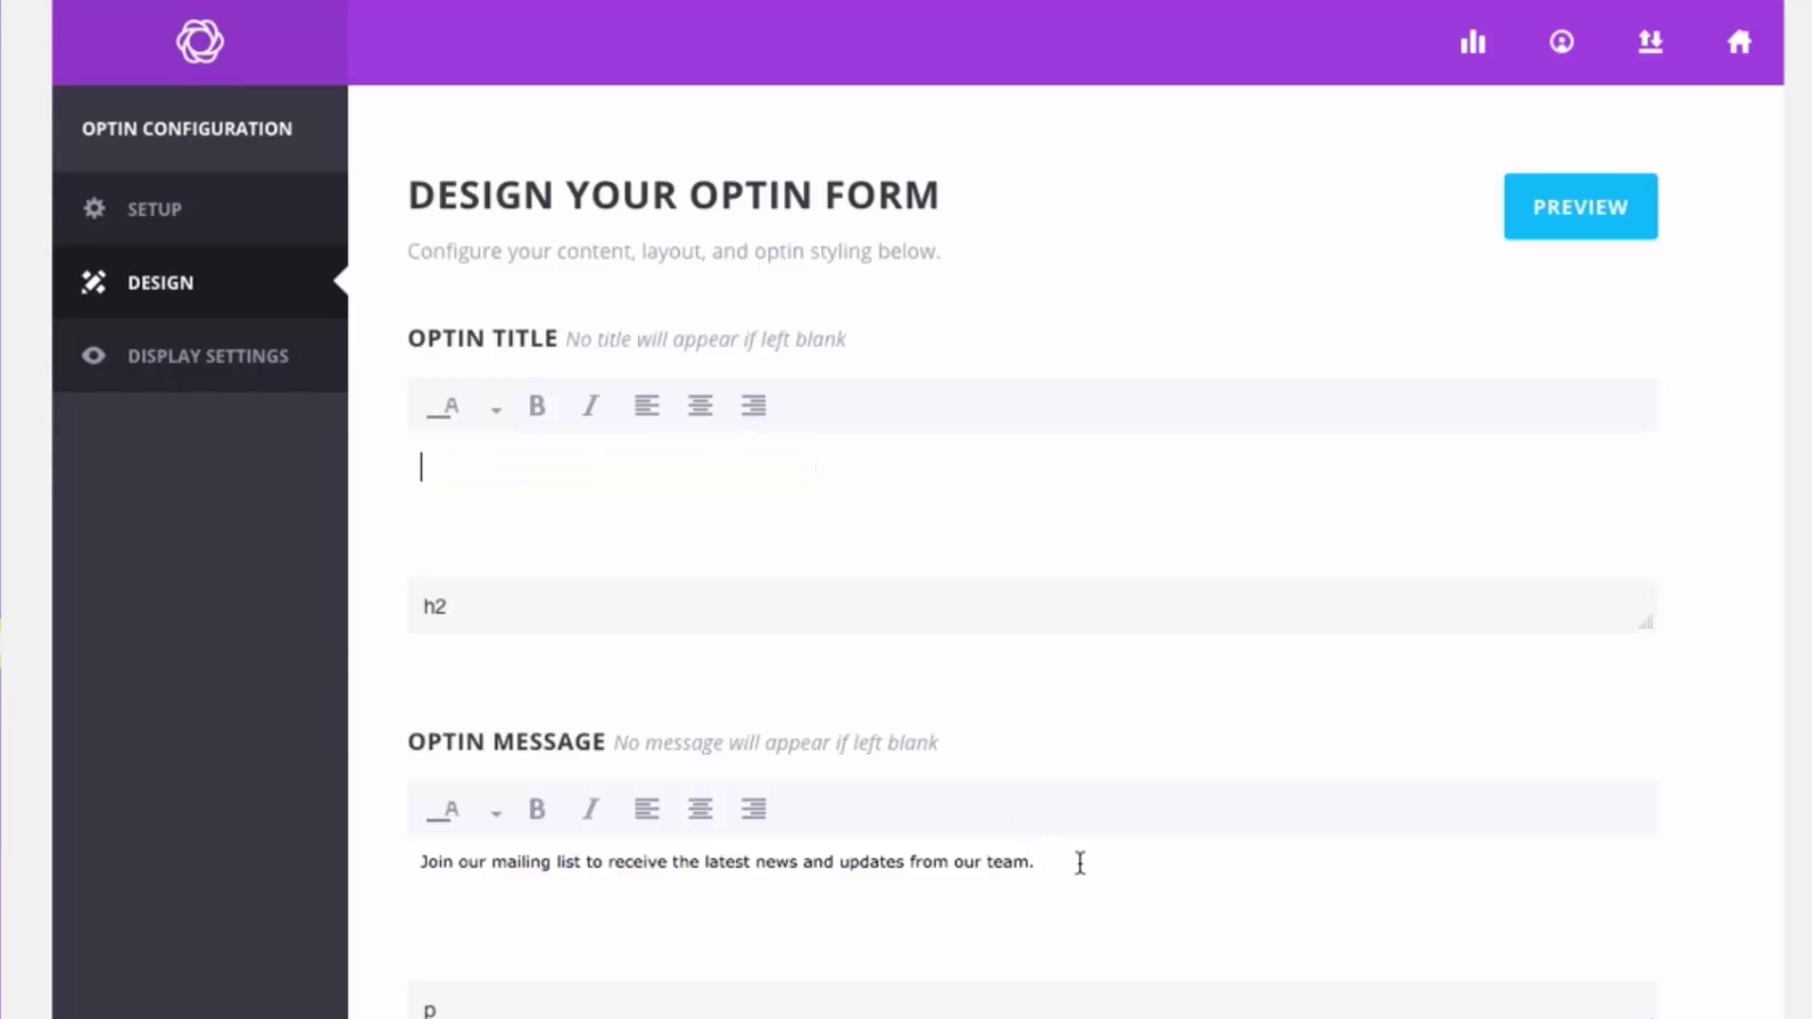
pyautogui.moveTo(1002, 862); pyautogui.dragTo(211, 861)
pyautogui.press('BackSpace')
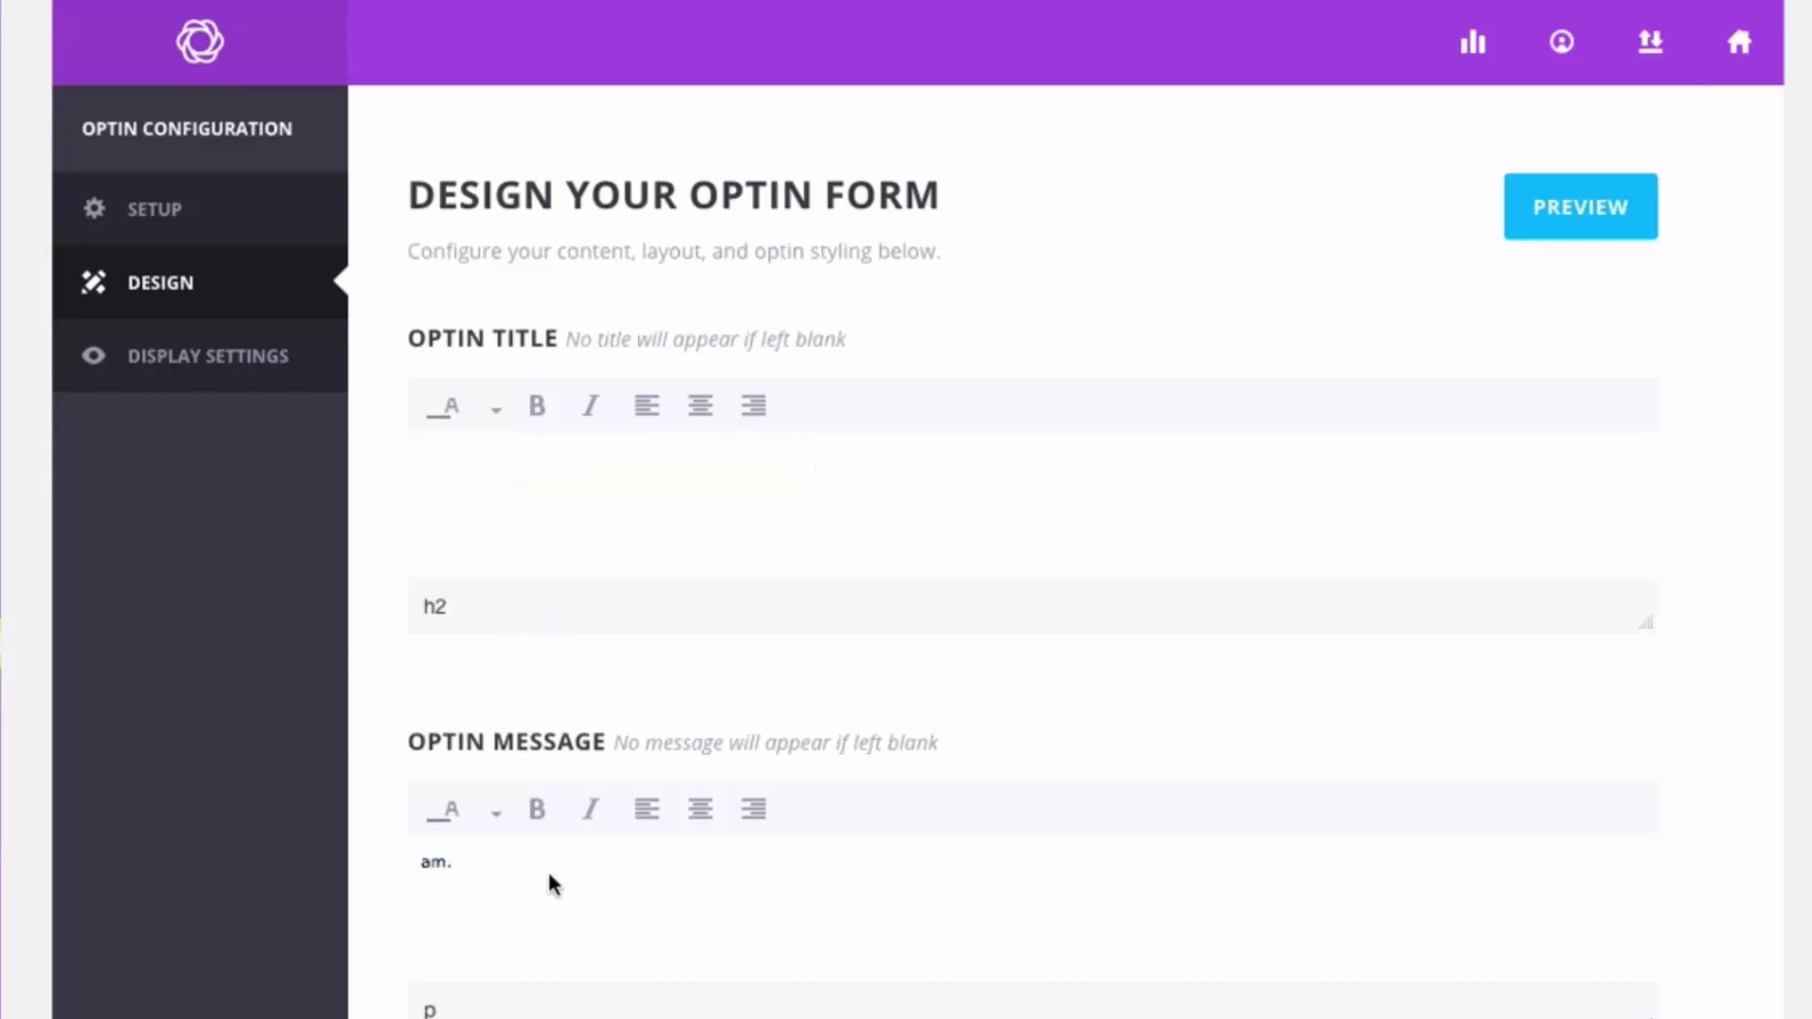
pyautogui.moveTo(549, 876); pyautogui.dragTo(405, 862)
pyautogui.press('BackSpace')
pyautogui.click(1555, 232)
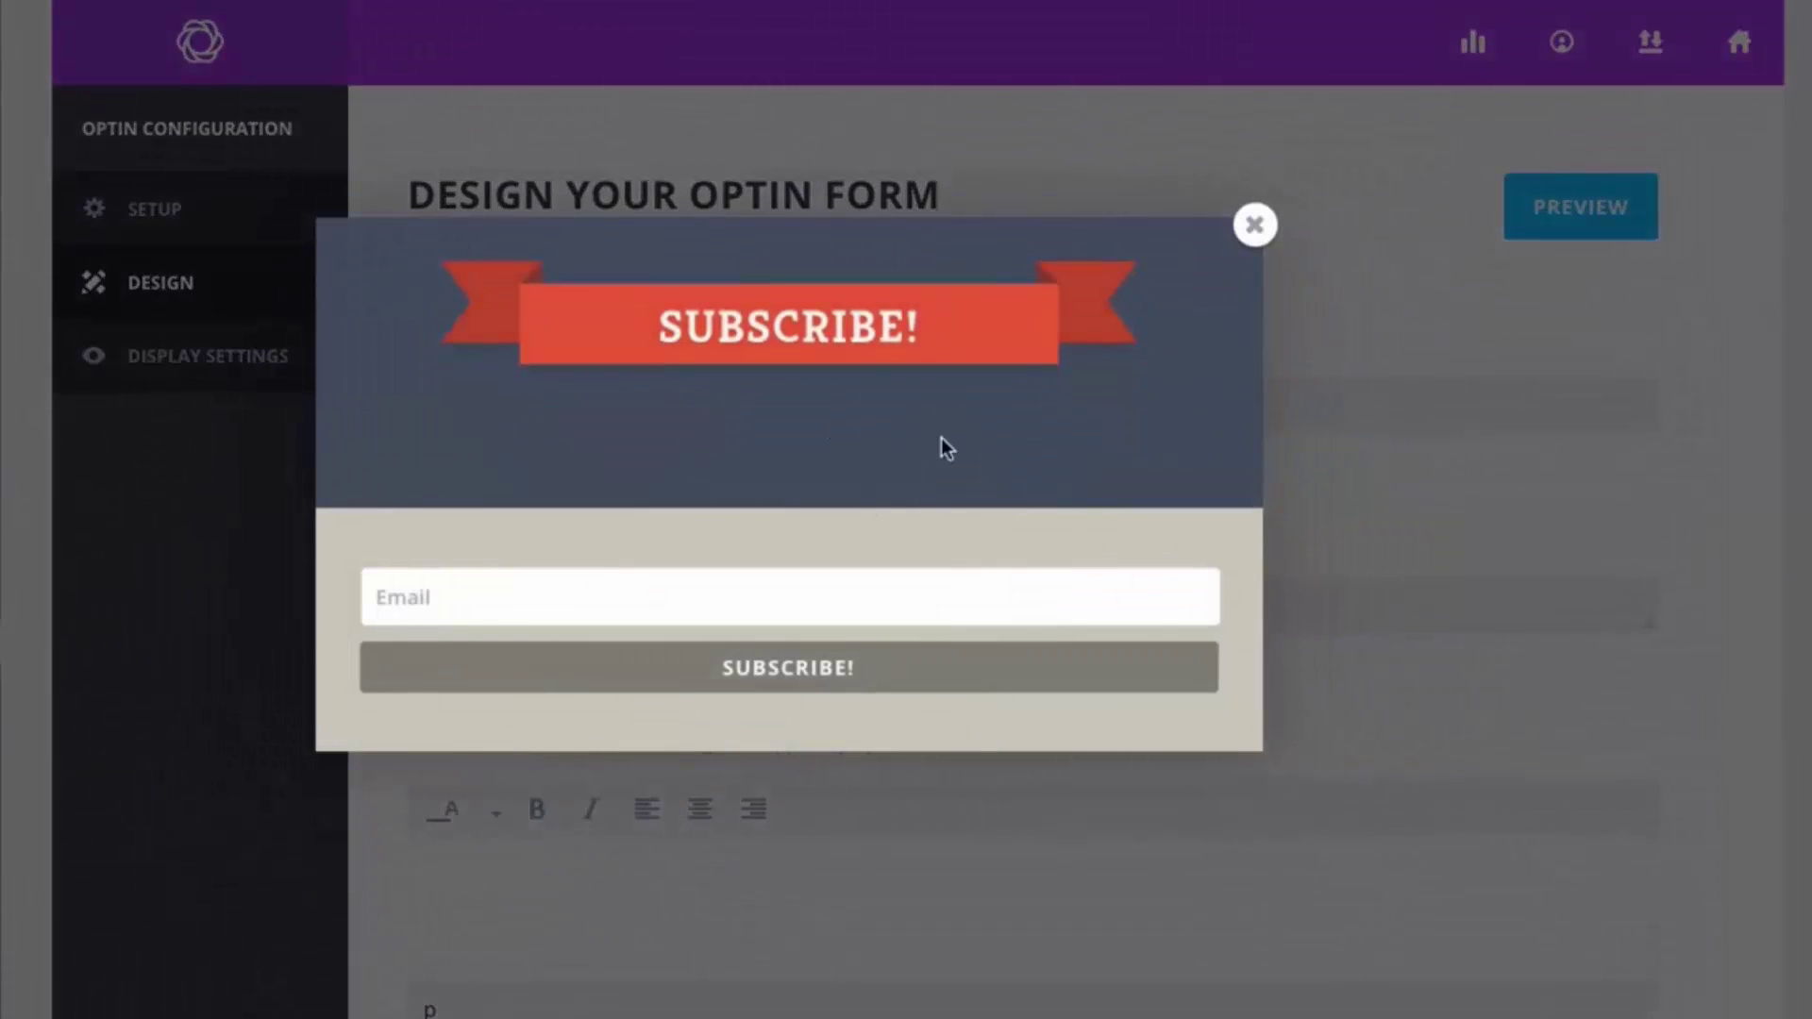
pyautogui.click(1256, 227)
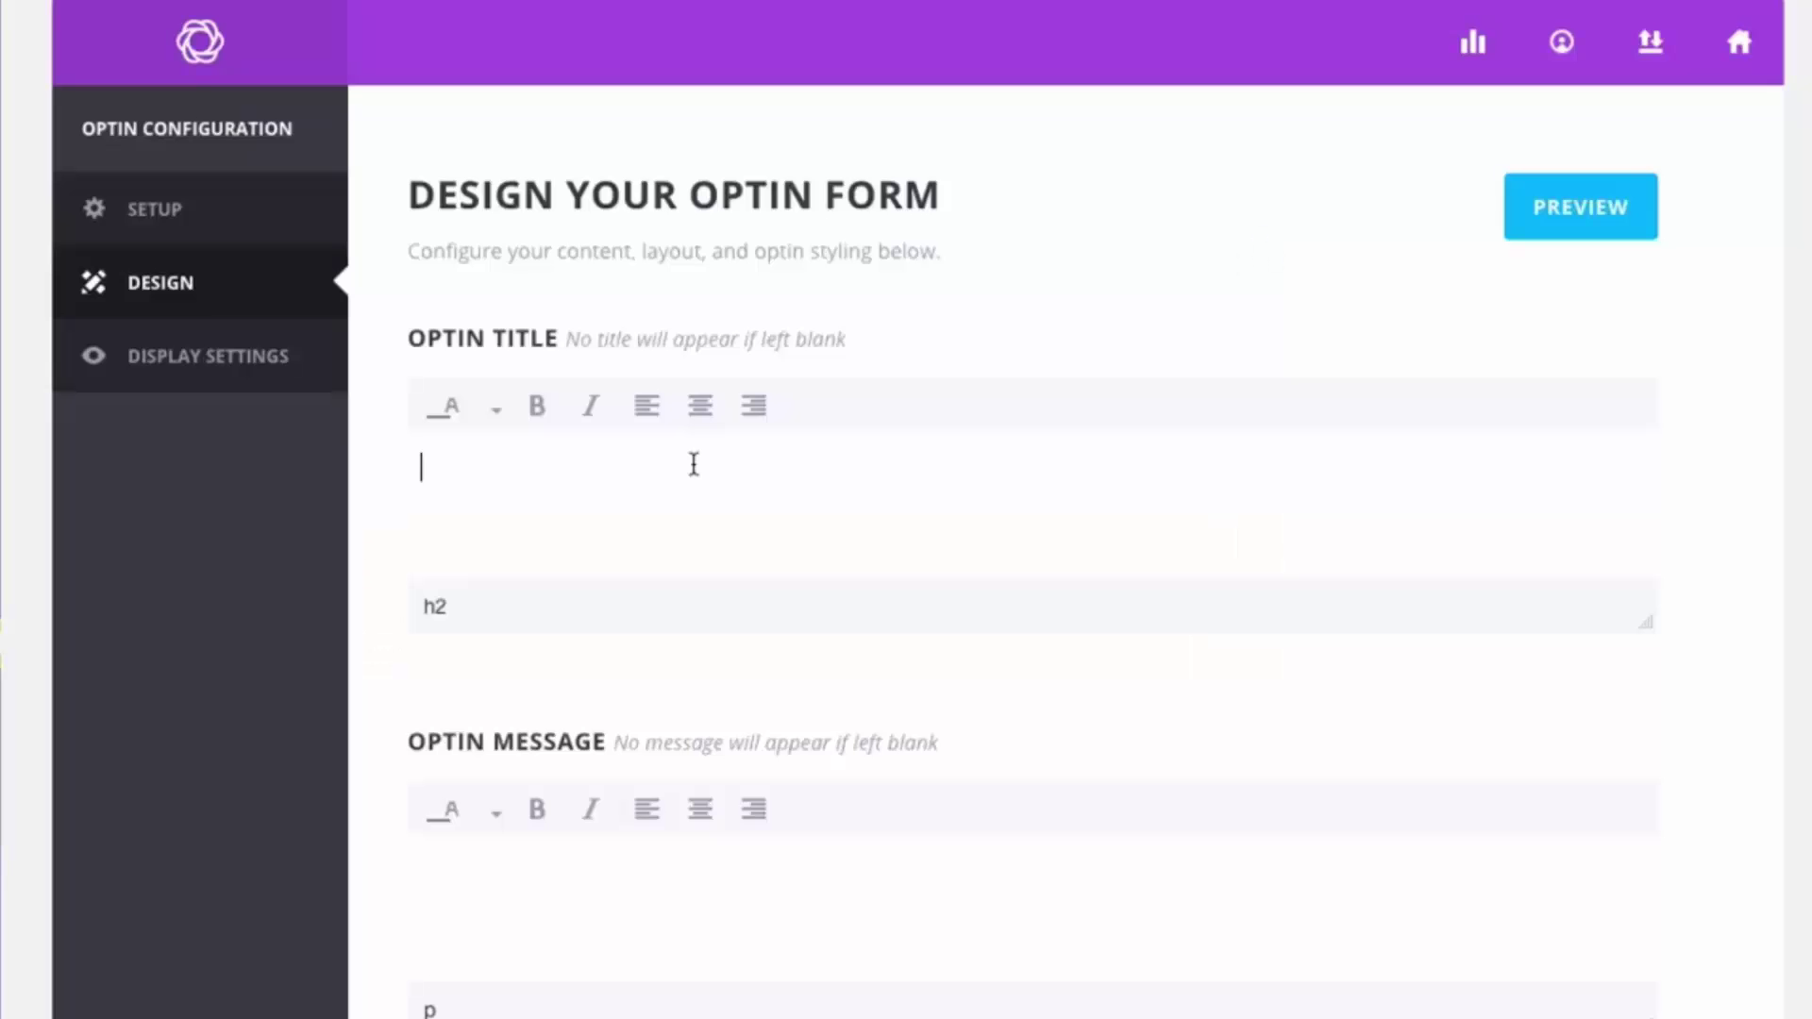
# Enter "Sbscribe To Our Newsletter To Get Access To All Of Or Free Resources" as the optin title
pyautogui.write('SUbscribe ')
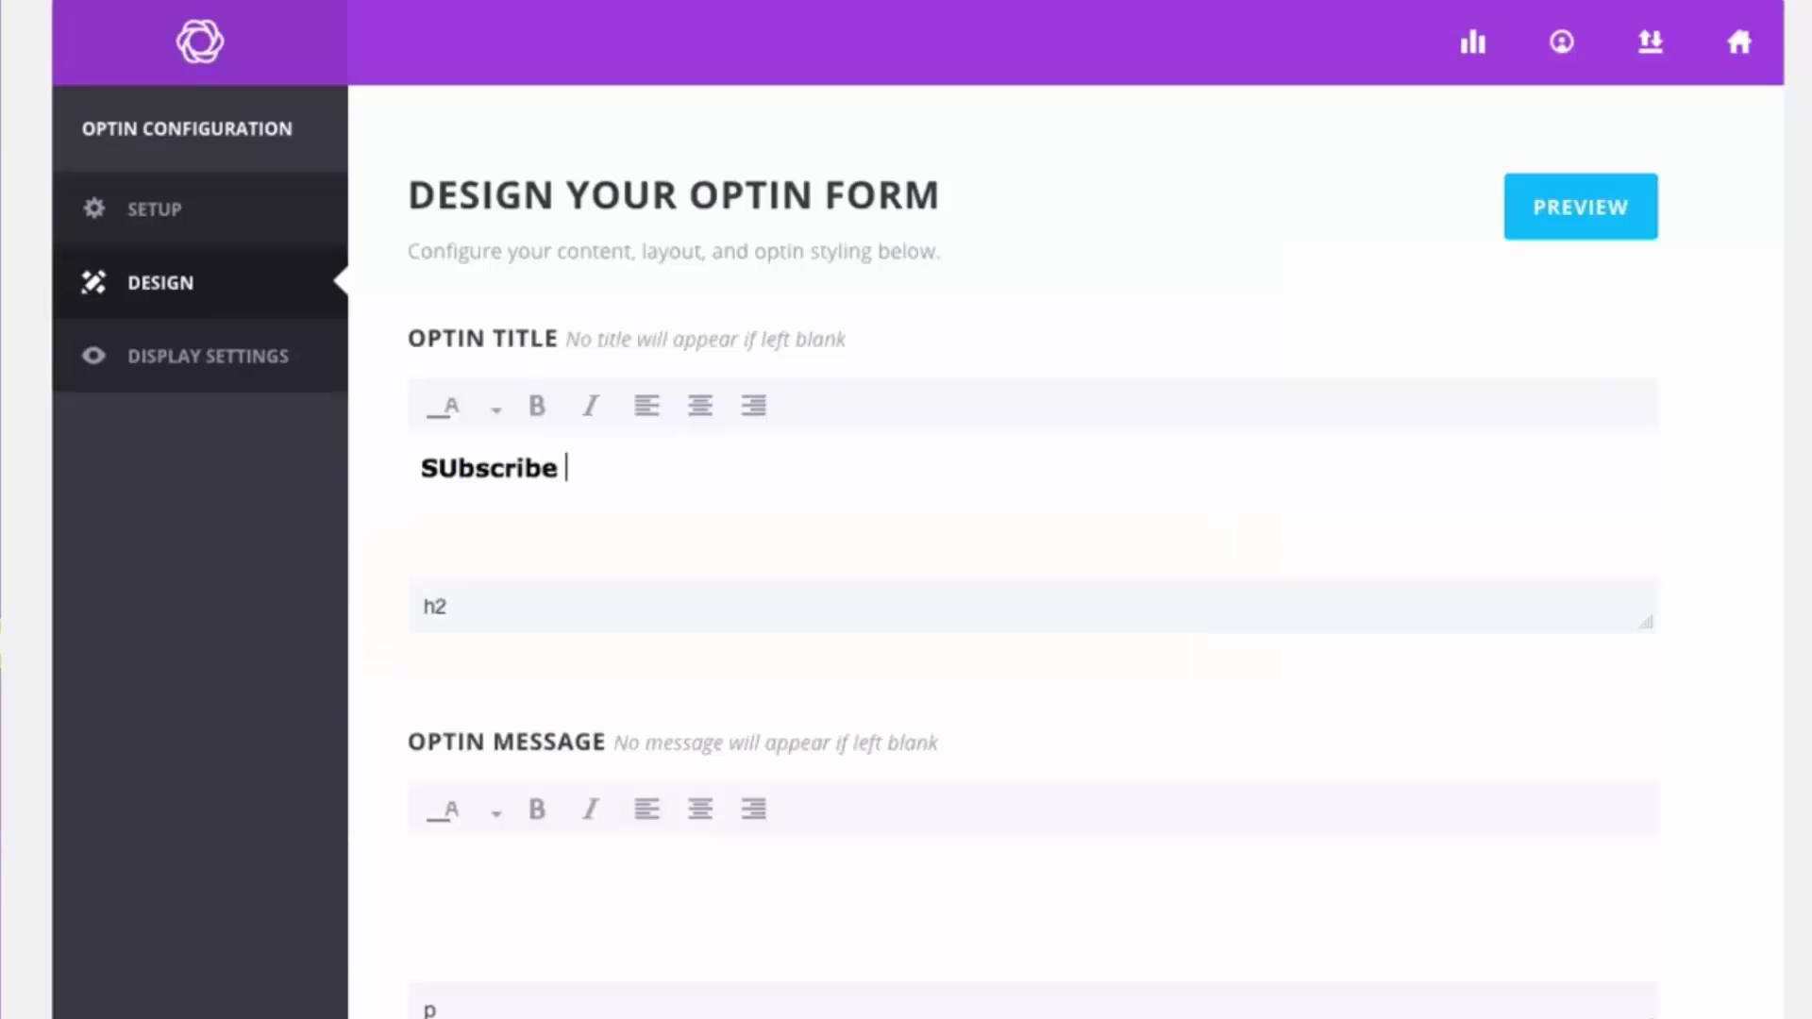
pyautogui.write('To Our Newsl')
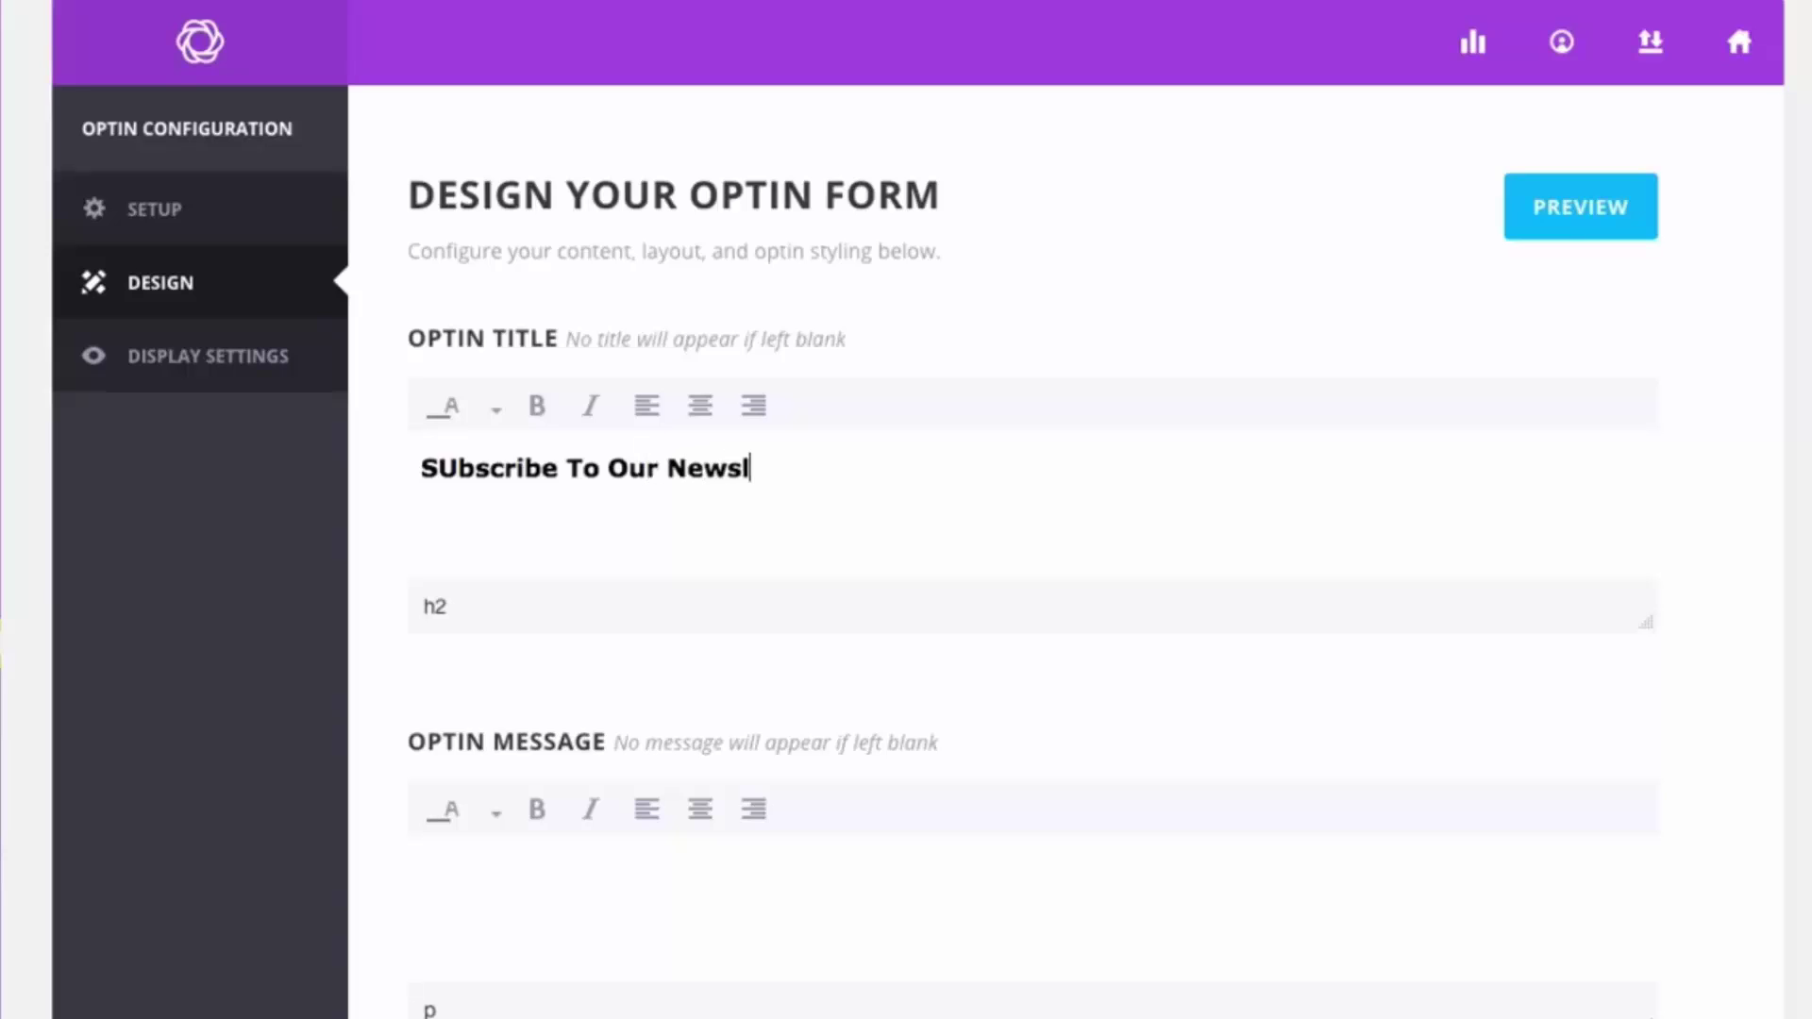
pyautogui.write('etter To Get')
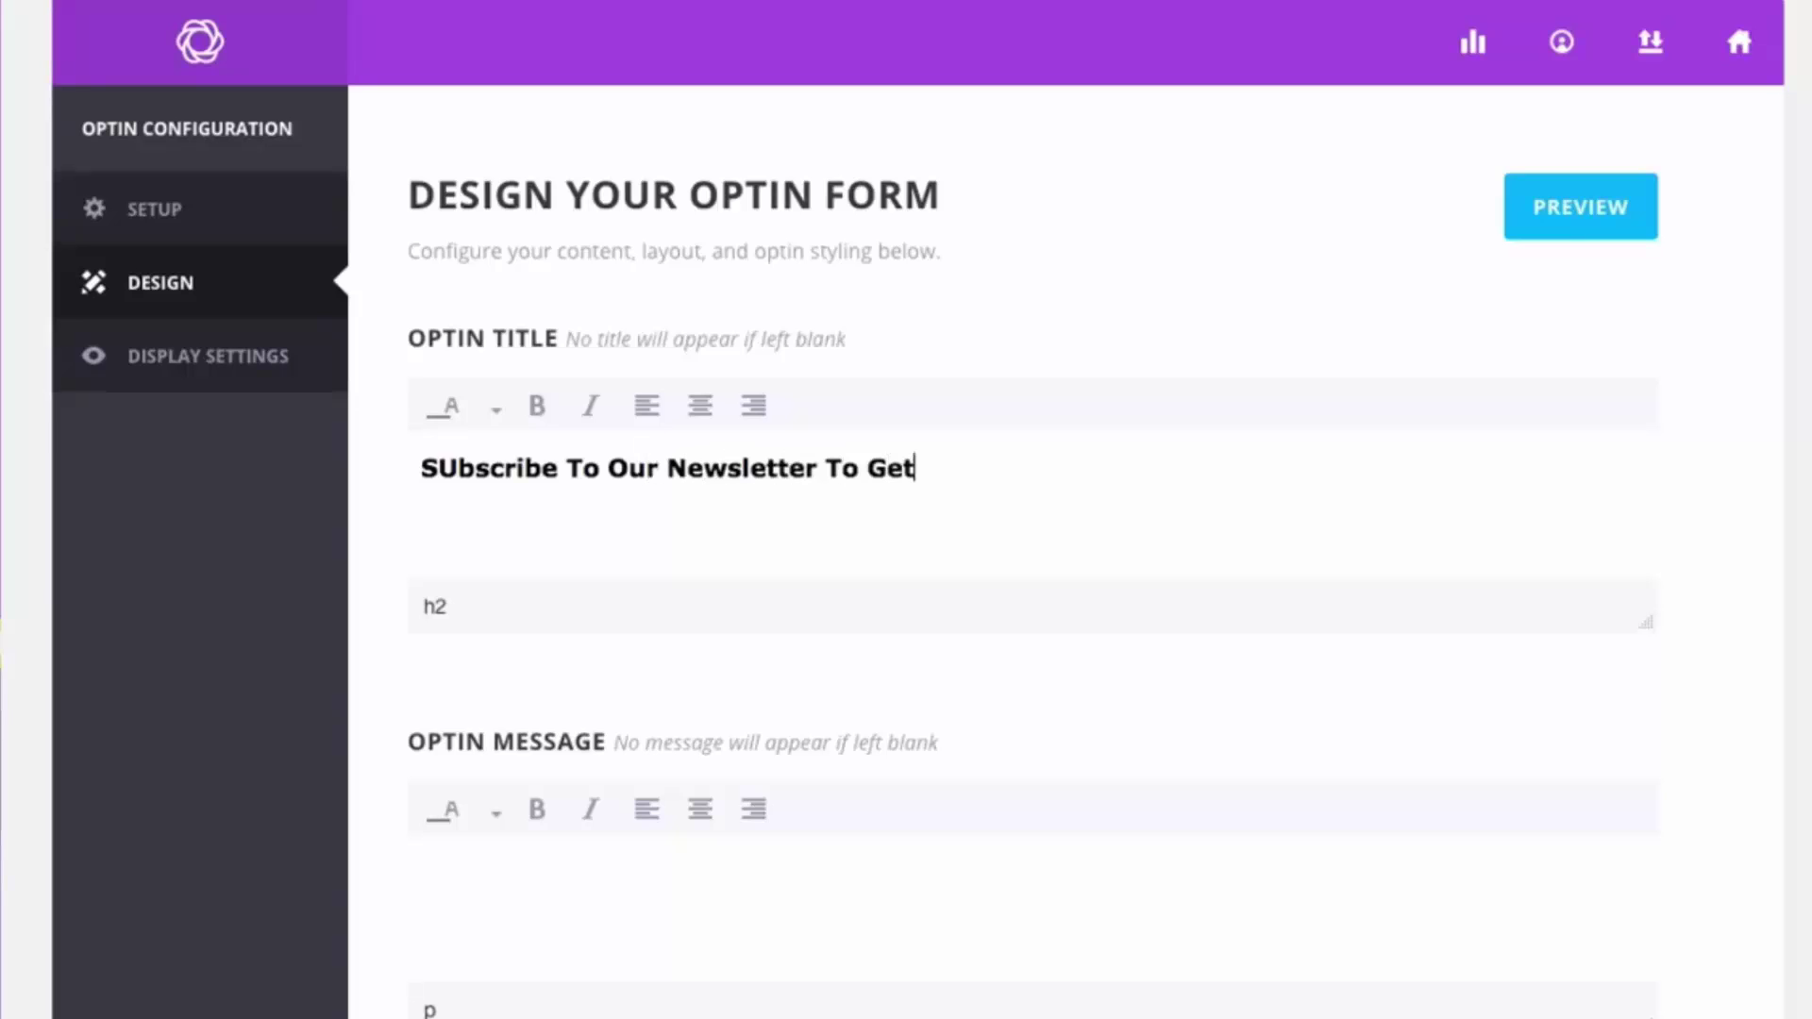
pyautogui.write(' Access ')
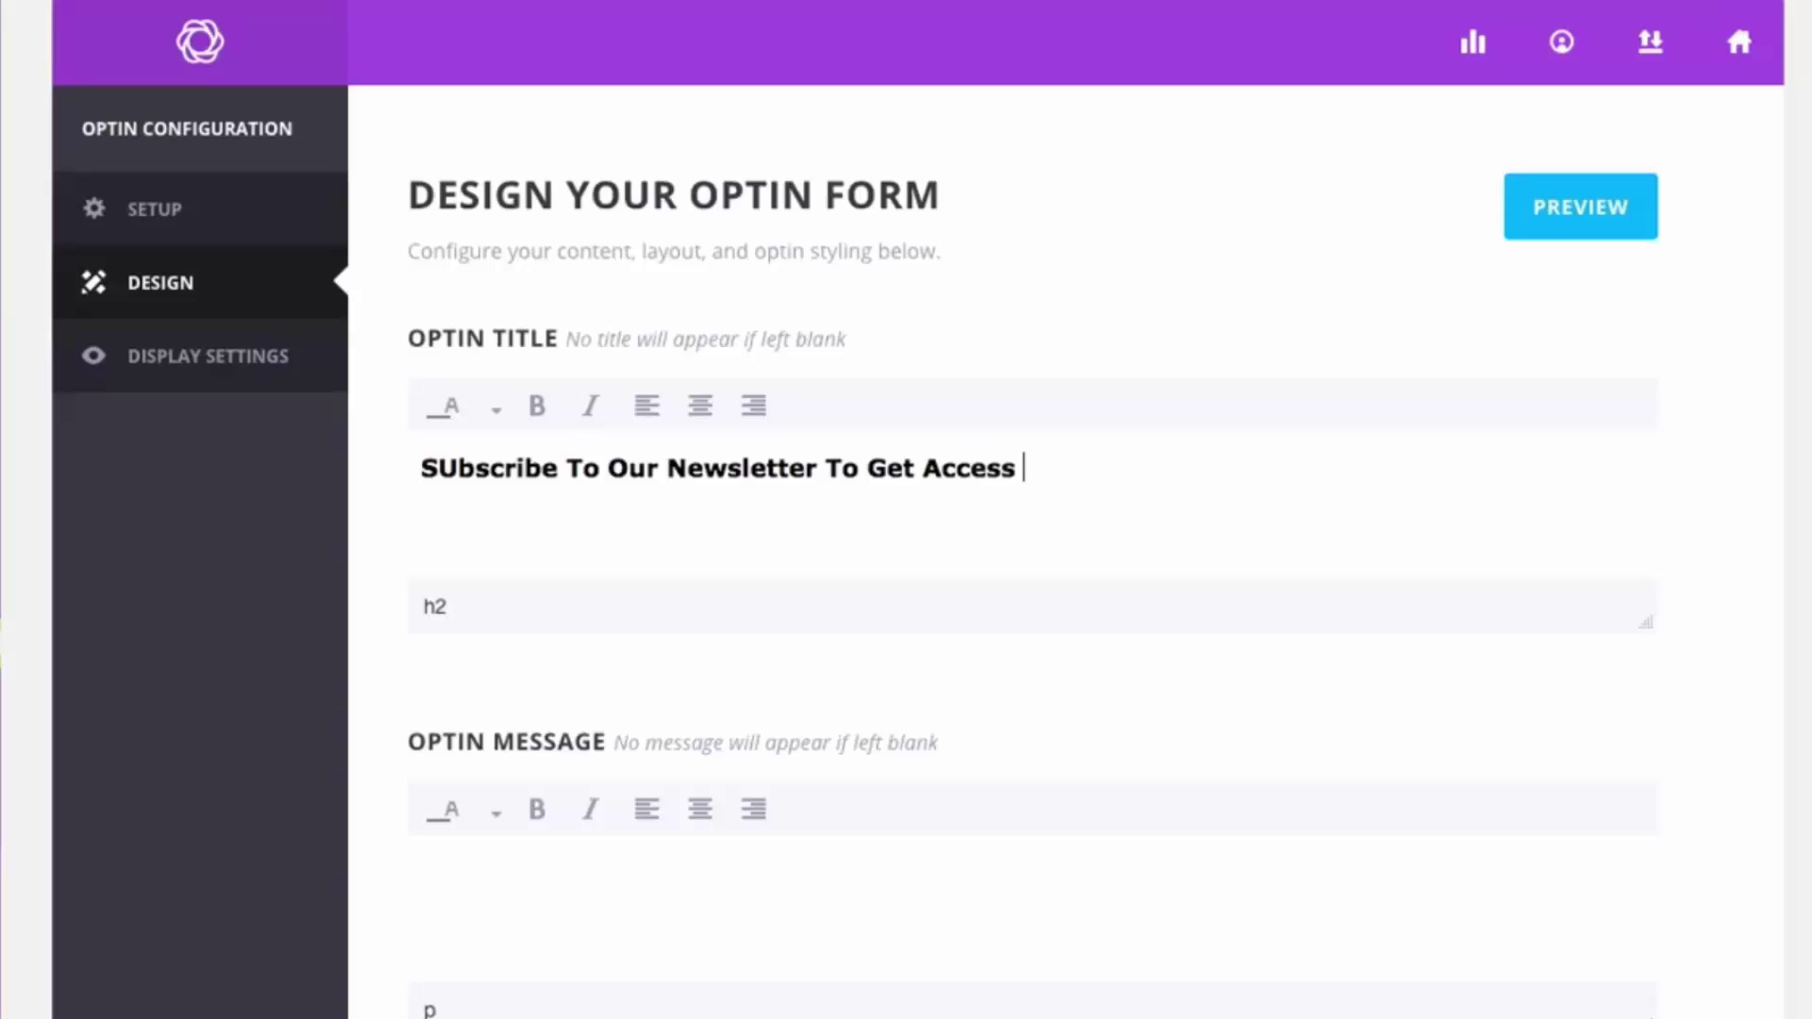
pyautogui.write('To All Of OUr Free')
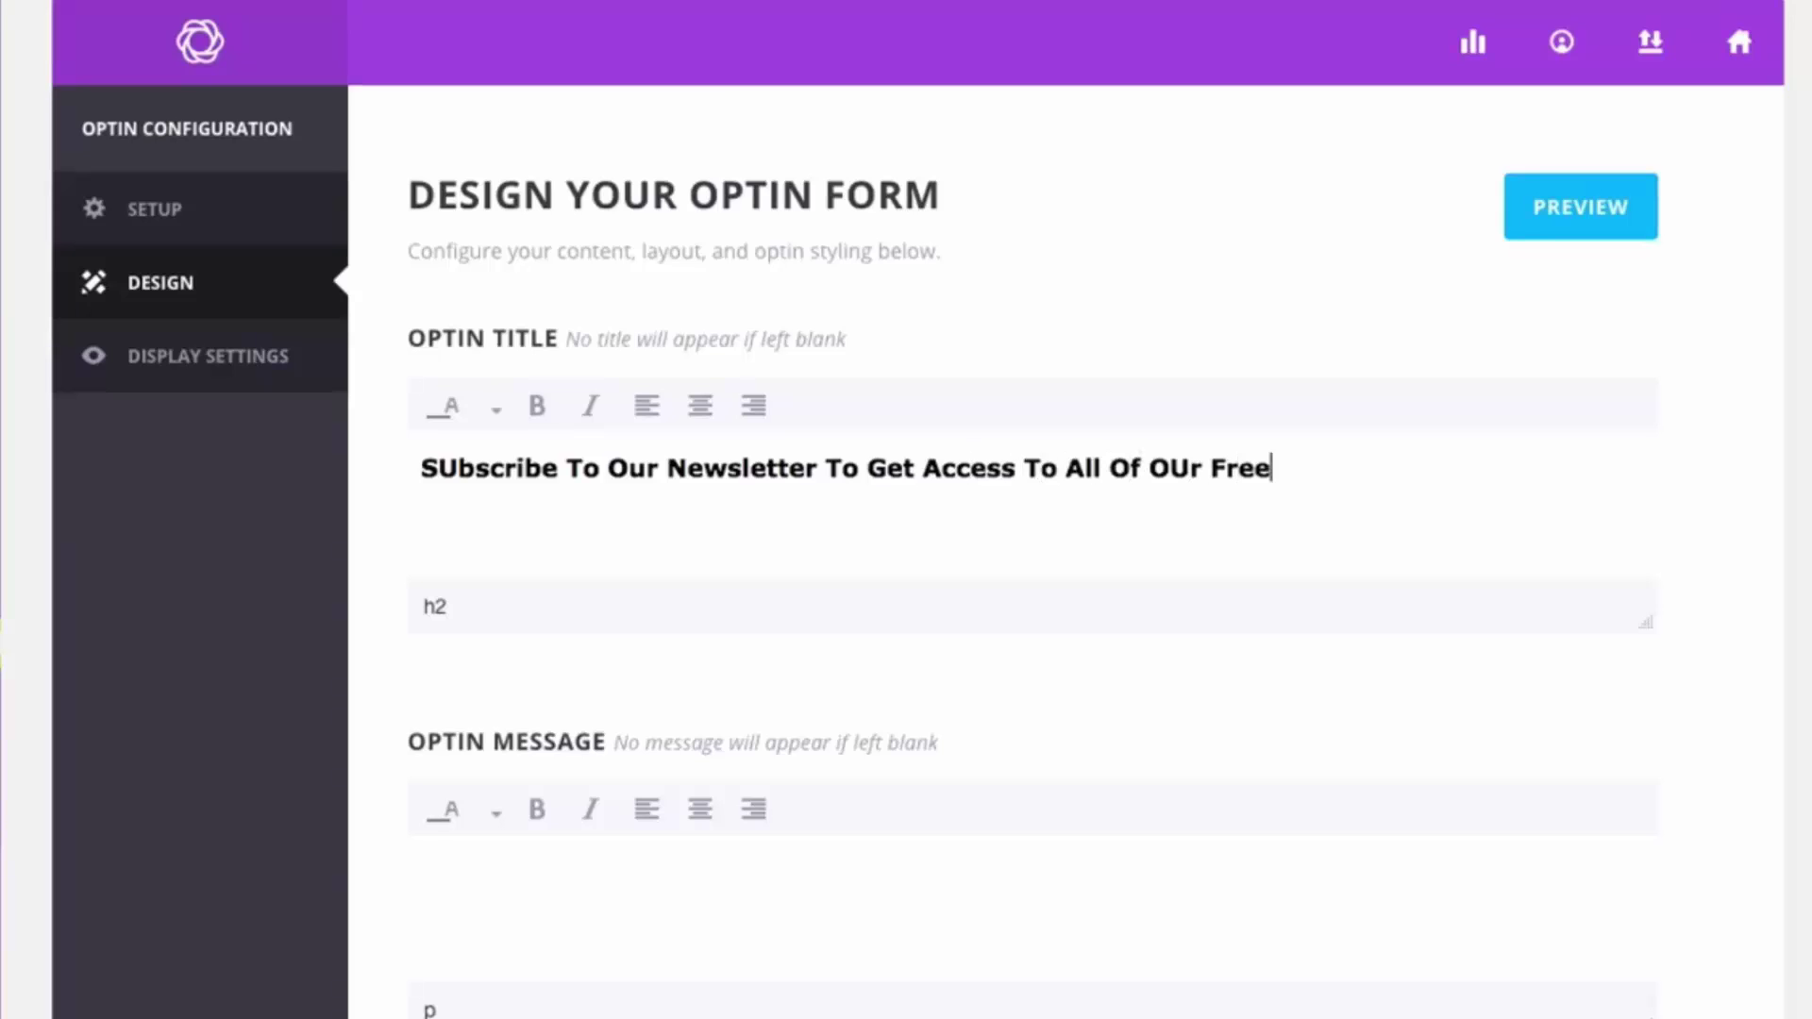
pyautogui.write(' Resources')
pyautogui.click(1188, 469)
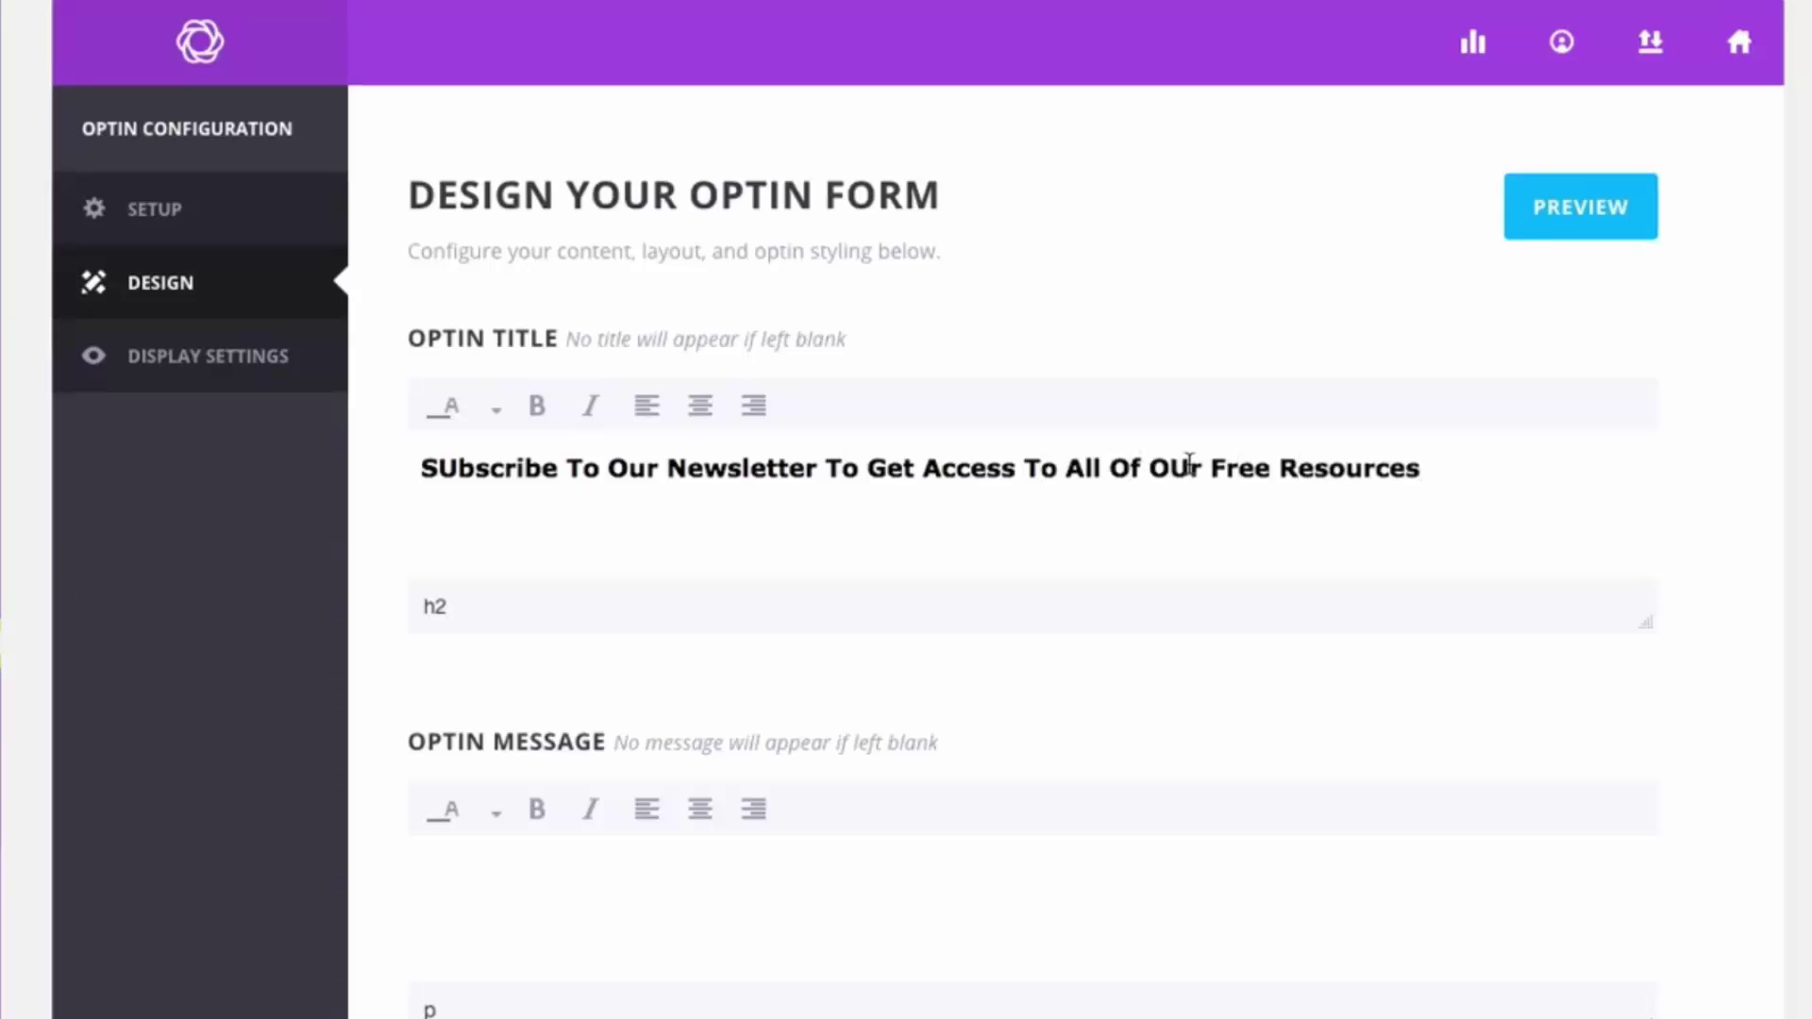
pyautogui.press('BackSpace')
pyautogui.click(452, 468)
pyautogui.press('BackSpace')
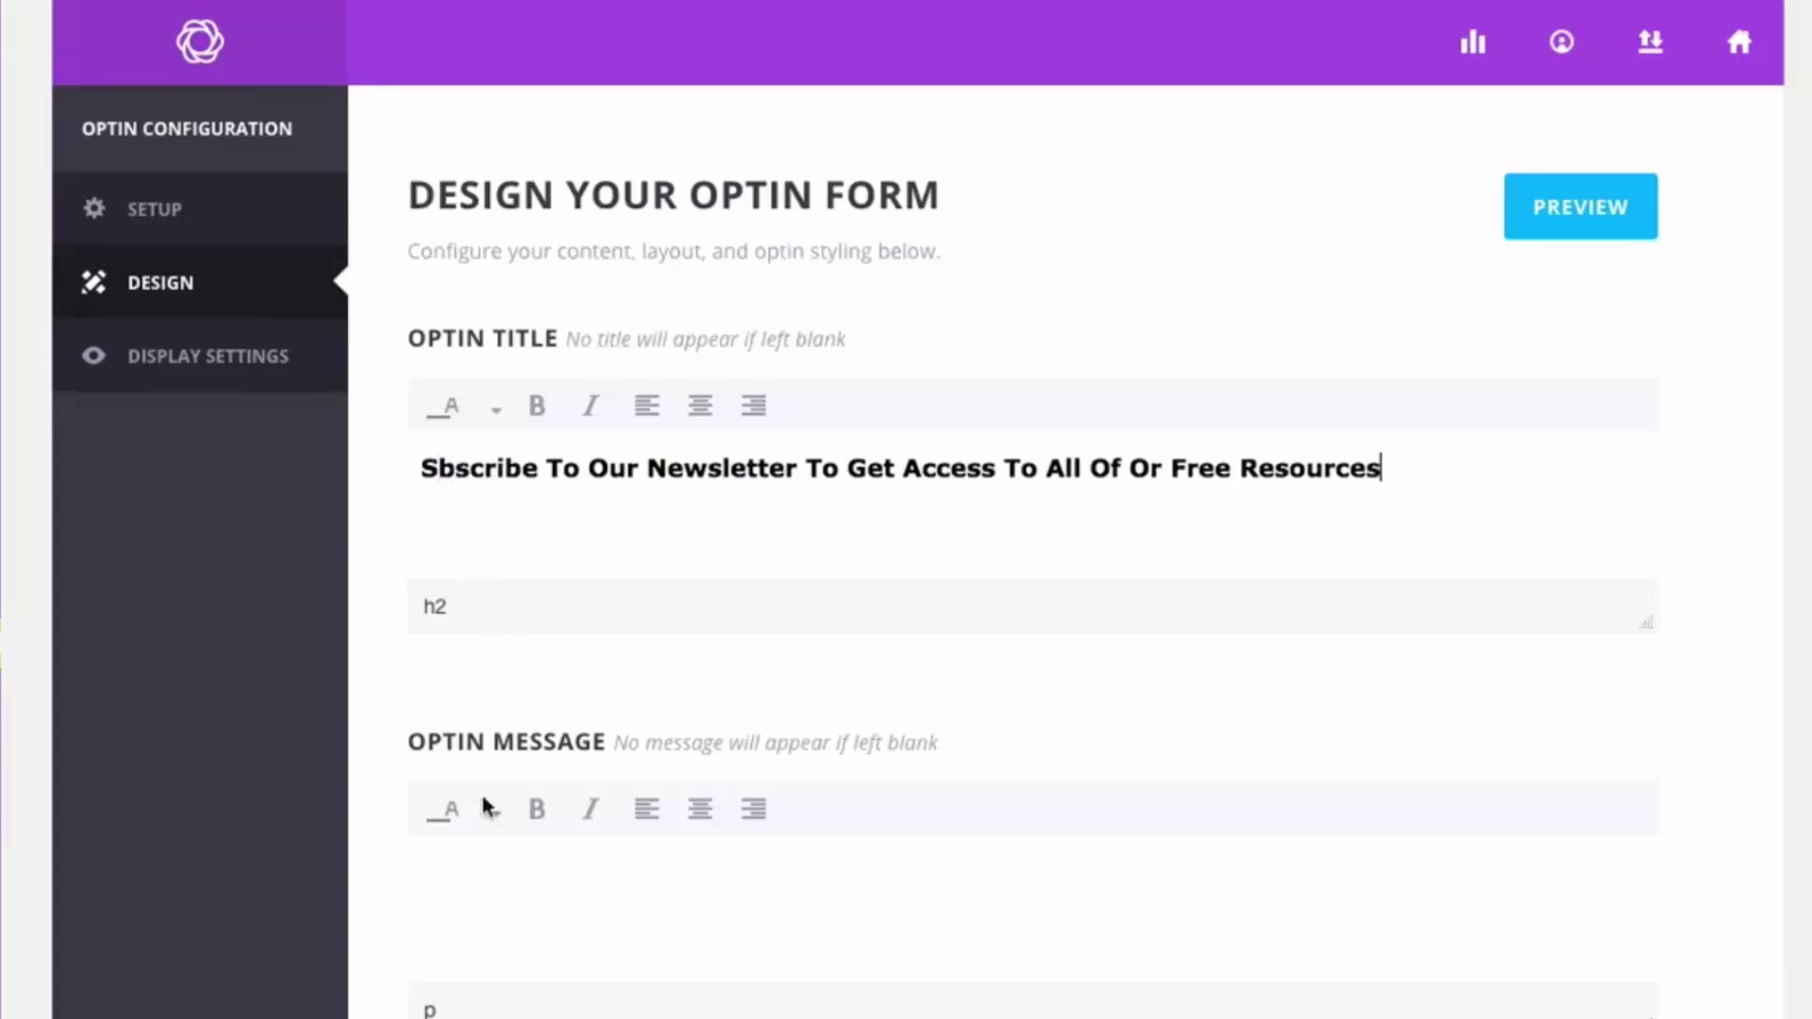
# Enter the optin message "Subscibe toay and never miss another update! Get our new posts right to your inbox." and preview the pop-up
pyautogui.click(489, 901)
pyautogui.write('Subscinbe toay and neber mis')
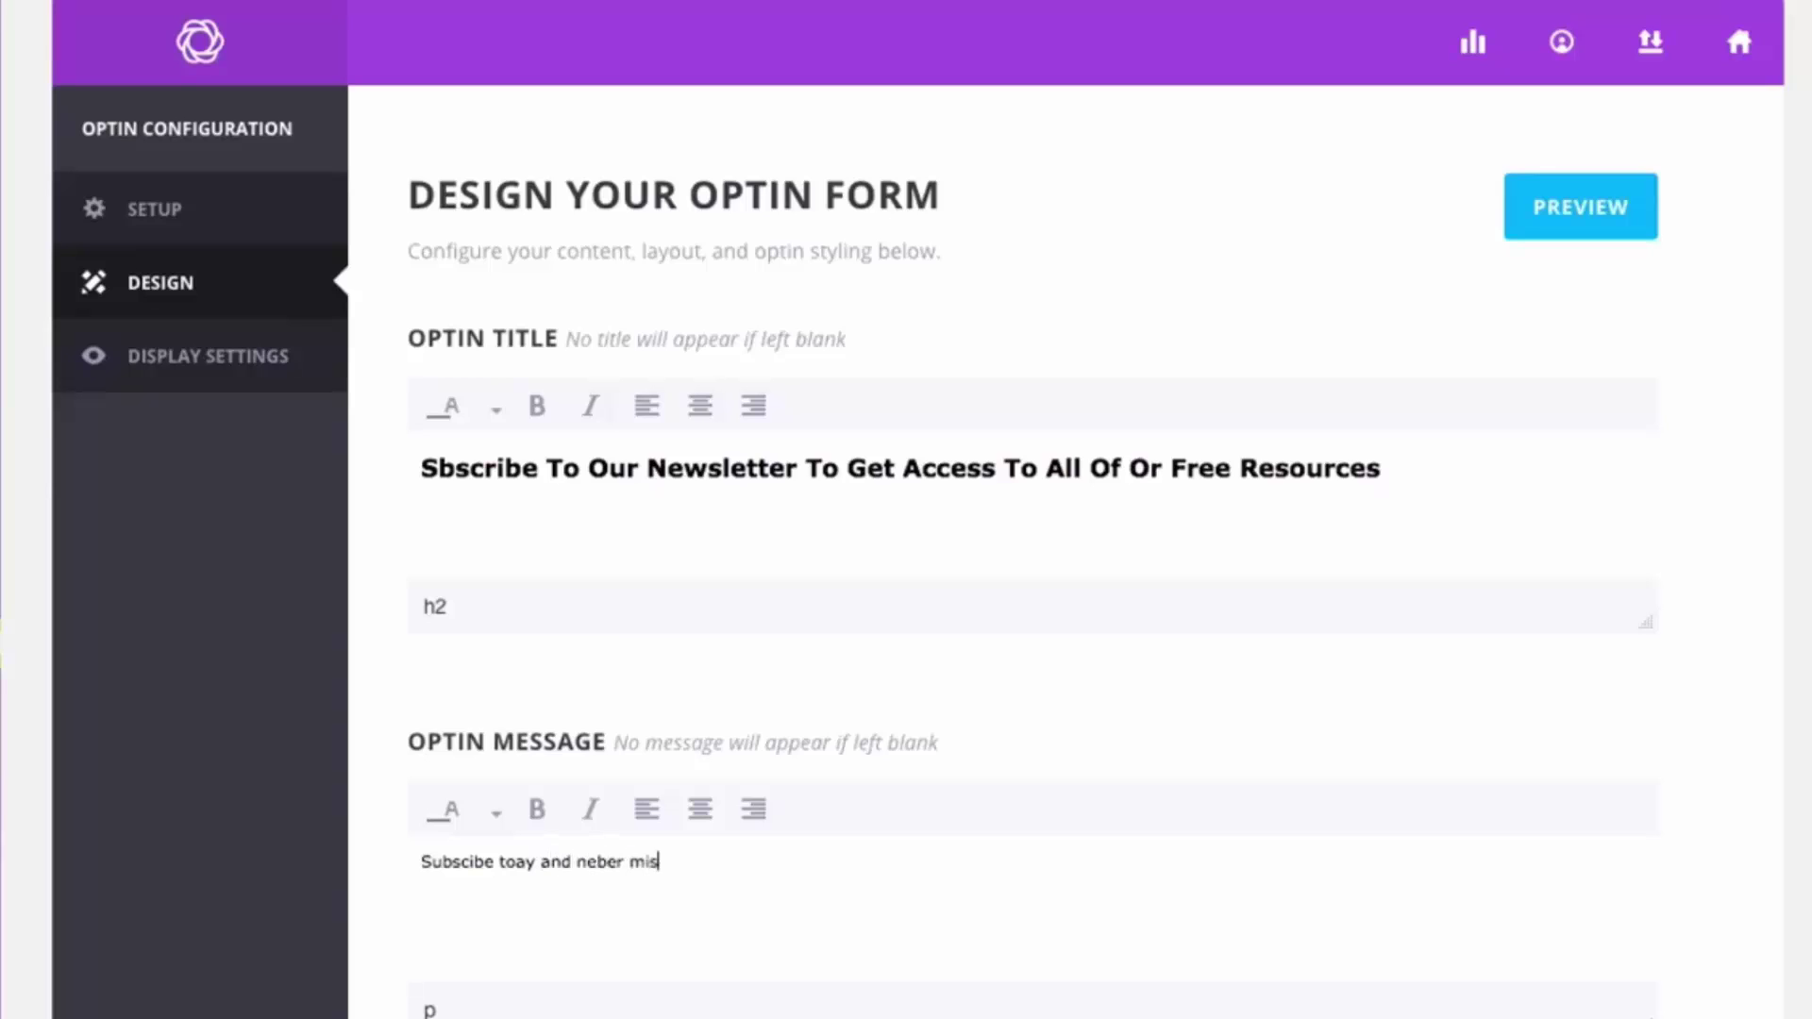
pyautogui.press('BackSpace')
pyautogui.press('BackSpace')
pyautogui.press('BackSpace')
pyautogui.press('BackSpace')
pyautogui.press('BackSpace')
pyautogui.press('BackSpace')
pyautogui.press('BackSpace')
pyautogui.write('ver miss another update! Ge')
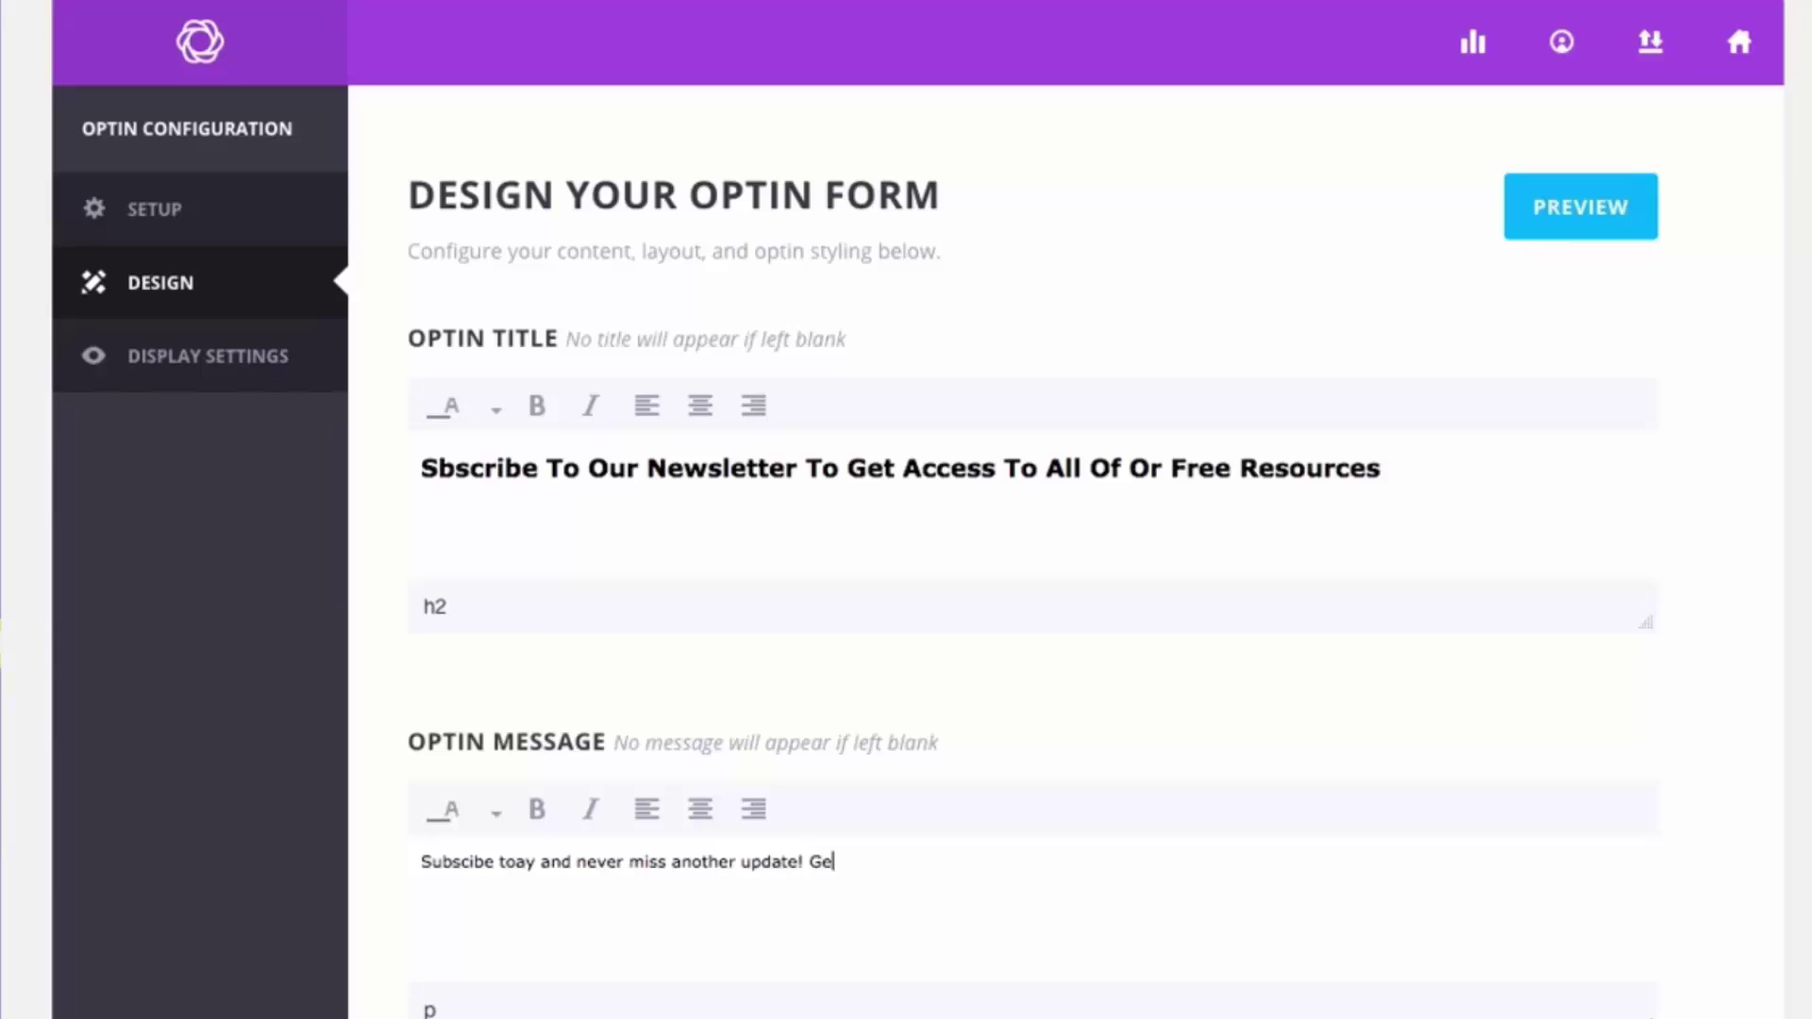
pyautogui.write('t our ema')
pyautogui.press('BackSpace')
pyautogui.press('BackSpace')
pyautogui.press('BackSpace')
pyautogui.press('BackSpace')
pyautogui.write('new posts right ')
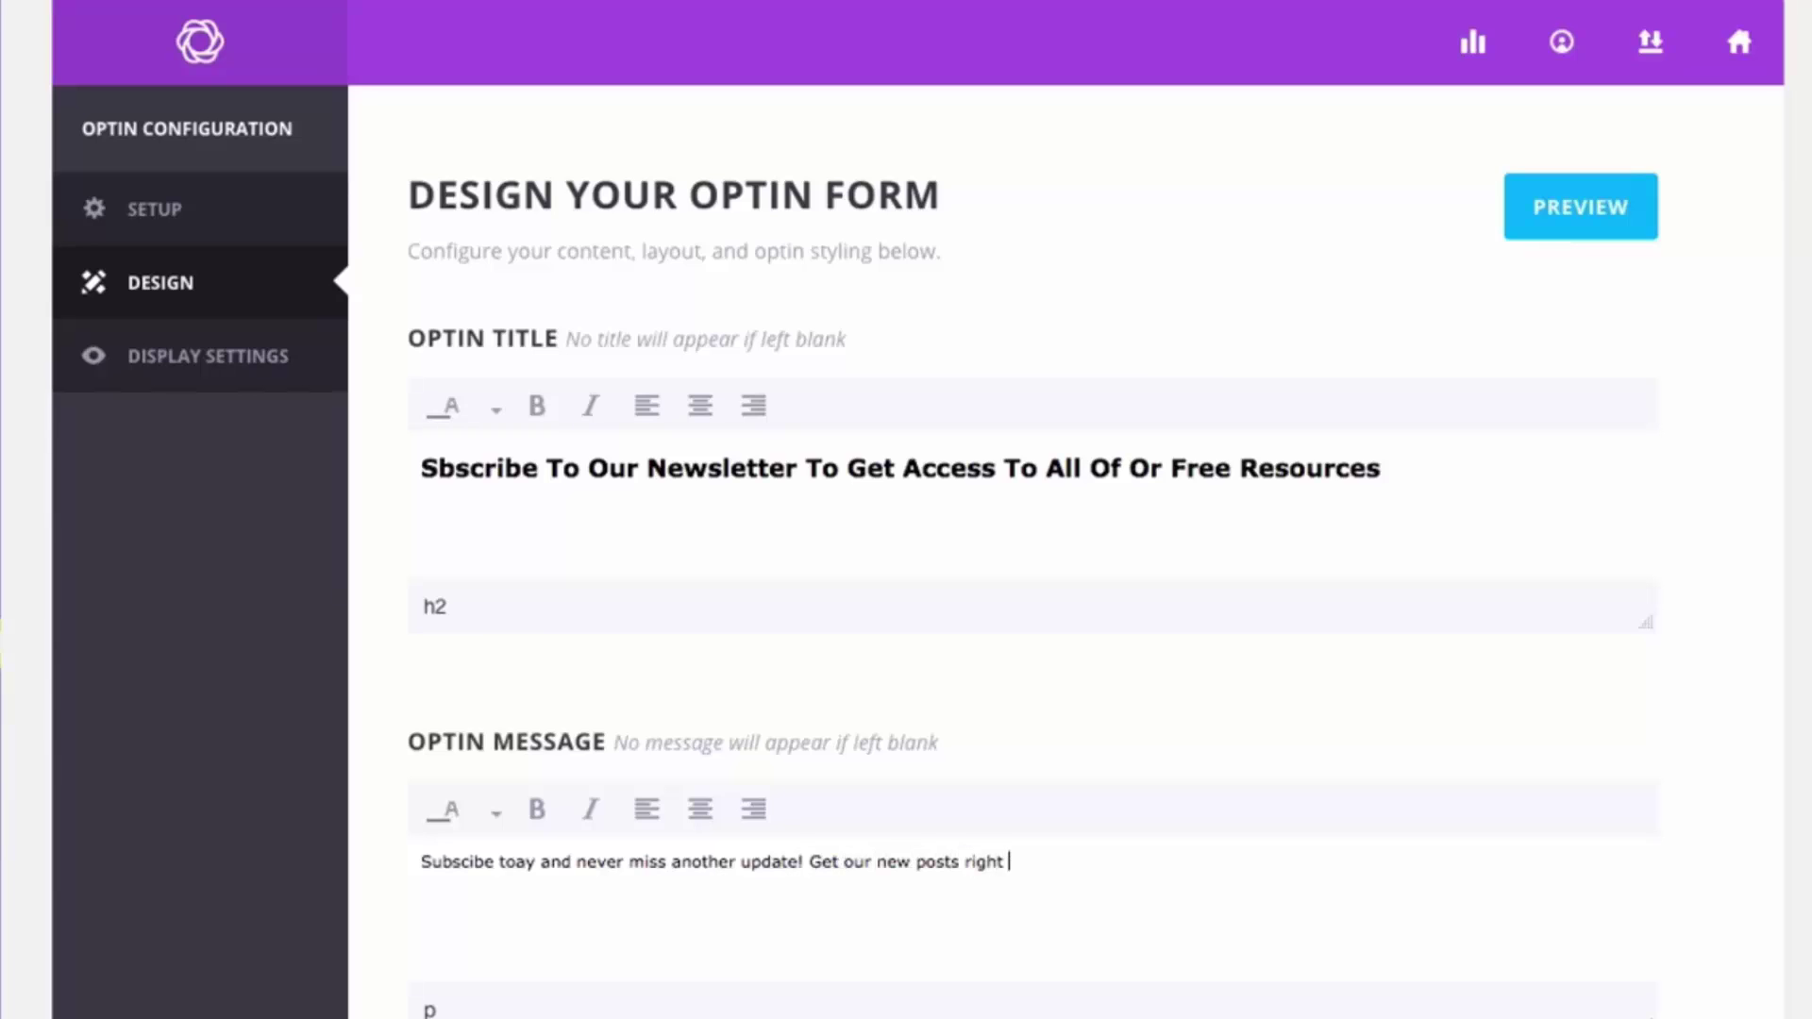
pyautogui.write('to your in')
pyautogui.press('BackSpace')
pyautogui.press('BackSpace')
pyautogui.press('BackSpace')
pyautogui.write('r inbox.')
pyautogui.click(1630, 207)
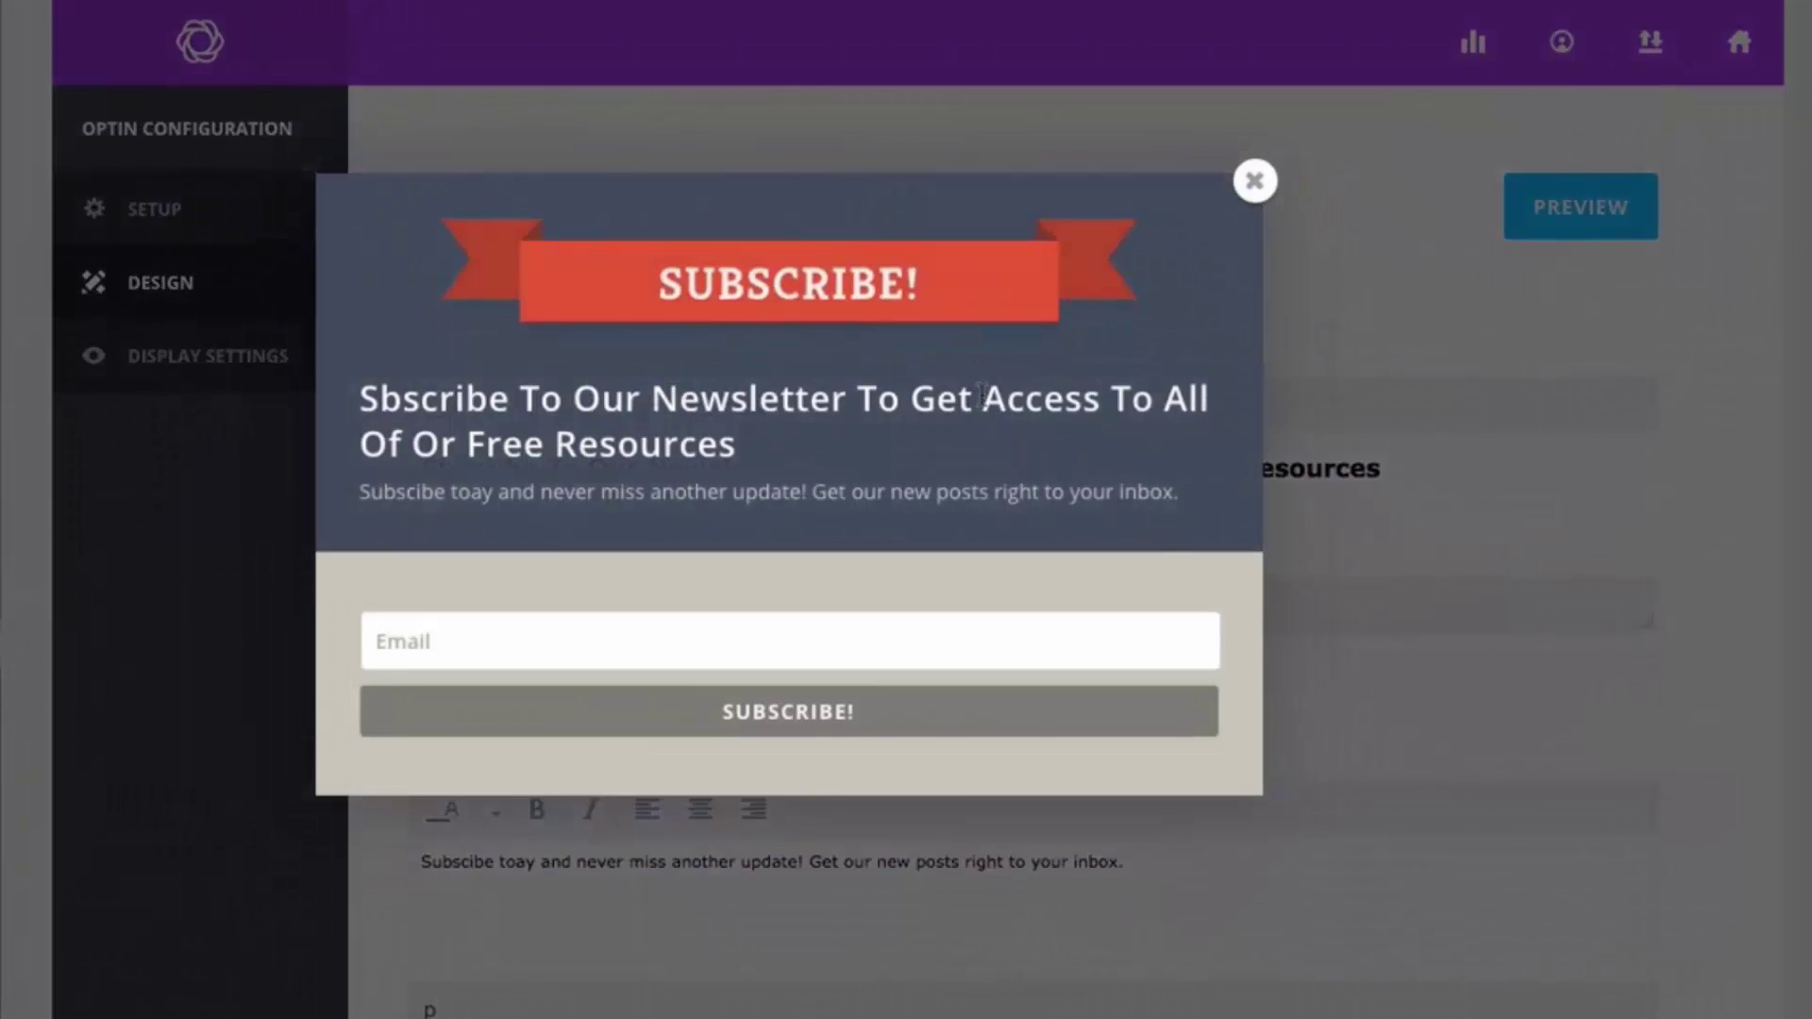
pyautogui.click(1254, 182)
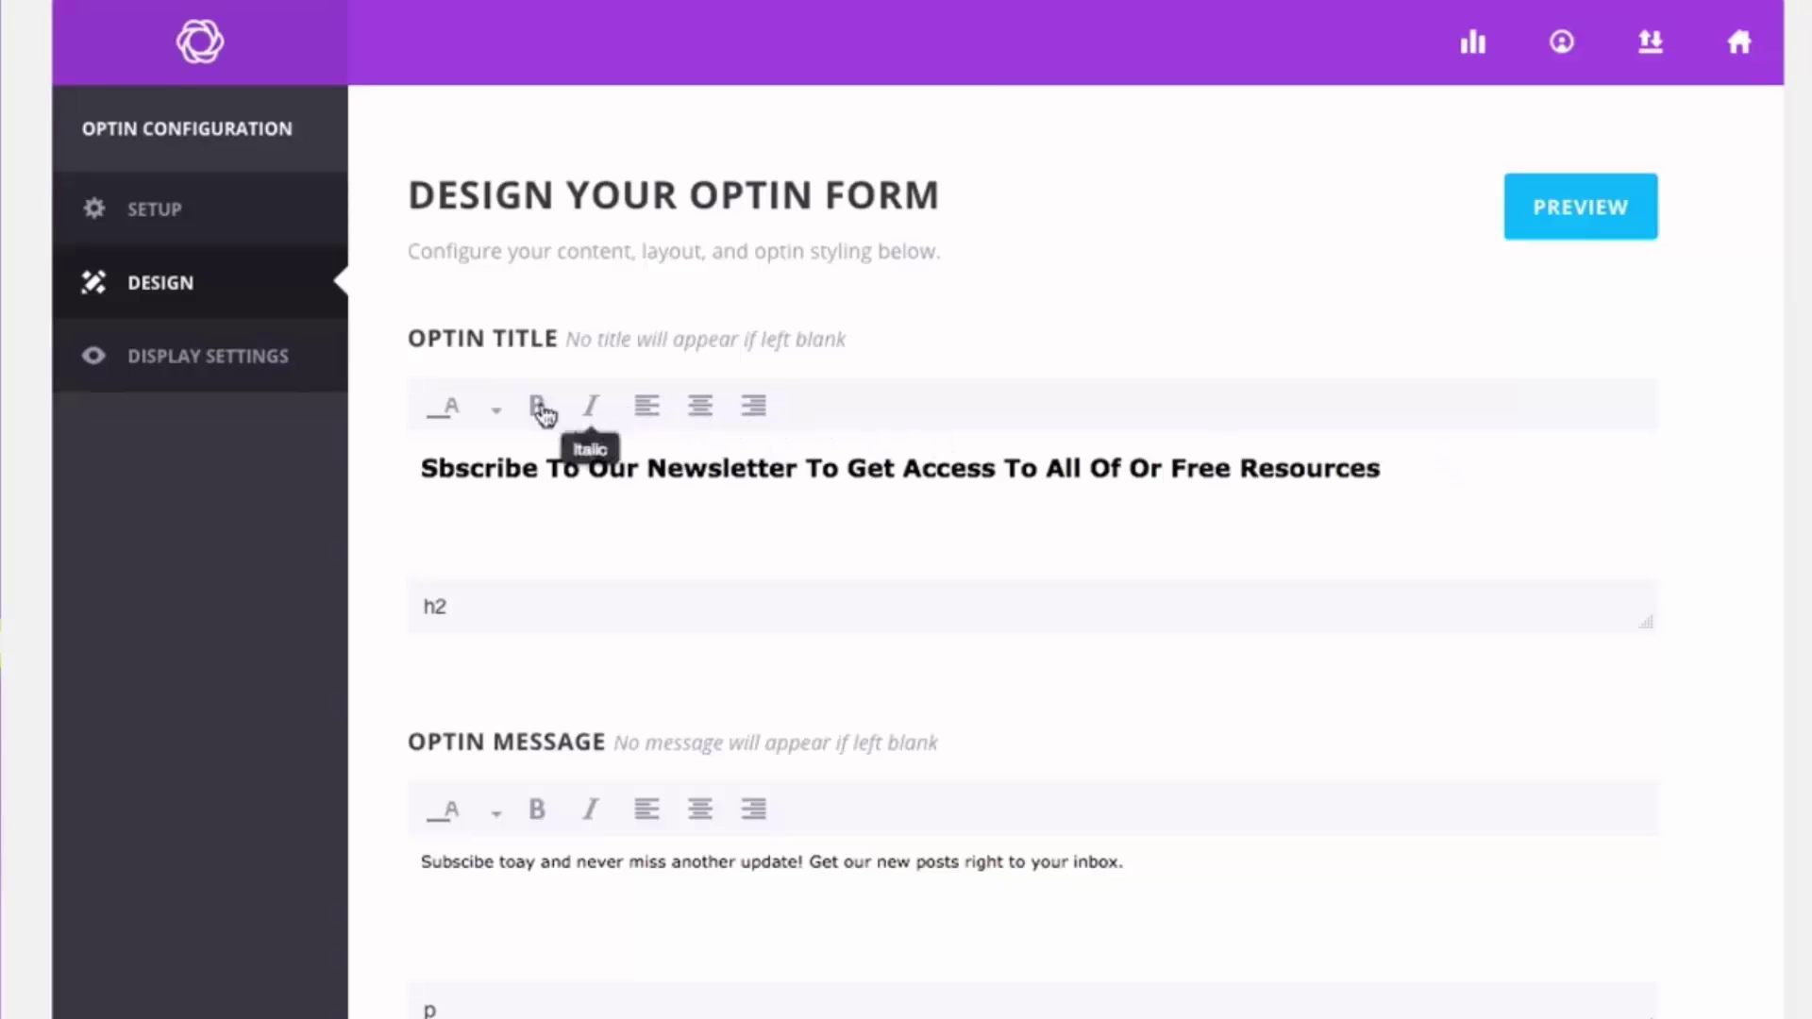
# Center-align both the optin title and the optin message, and preview the pop-up
pyautogui.moveTo(1376, 475); pyautogui.dragTo(355, 461)
pyautogui.click(700, 407)
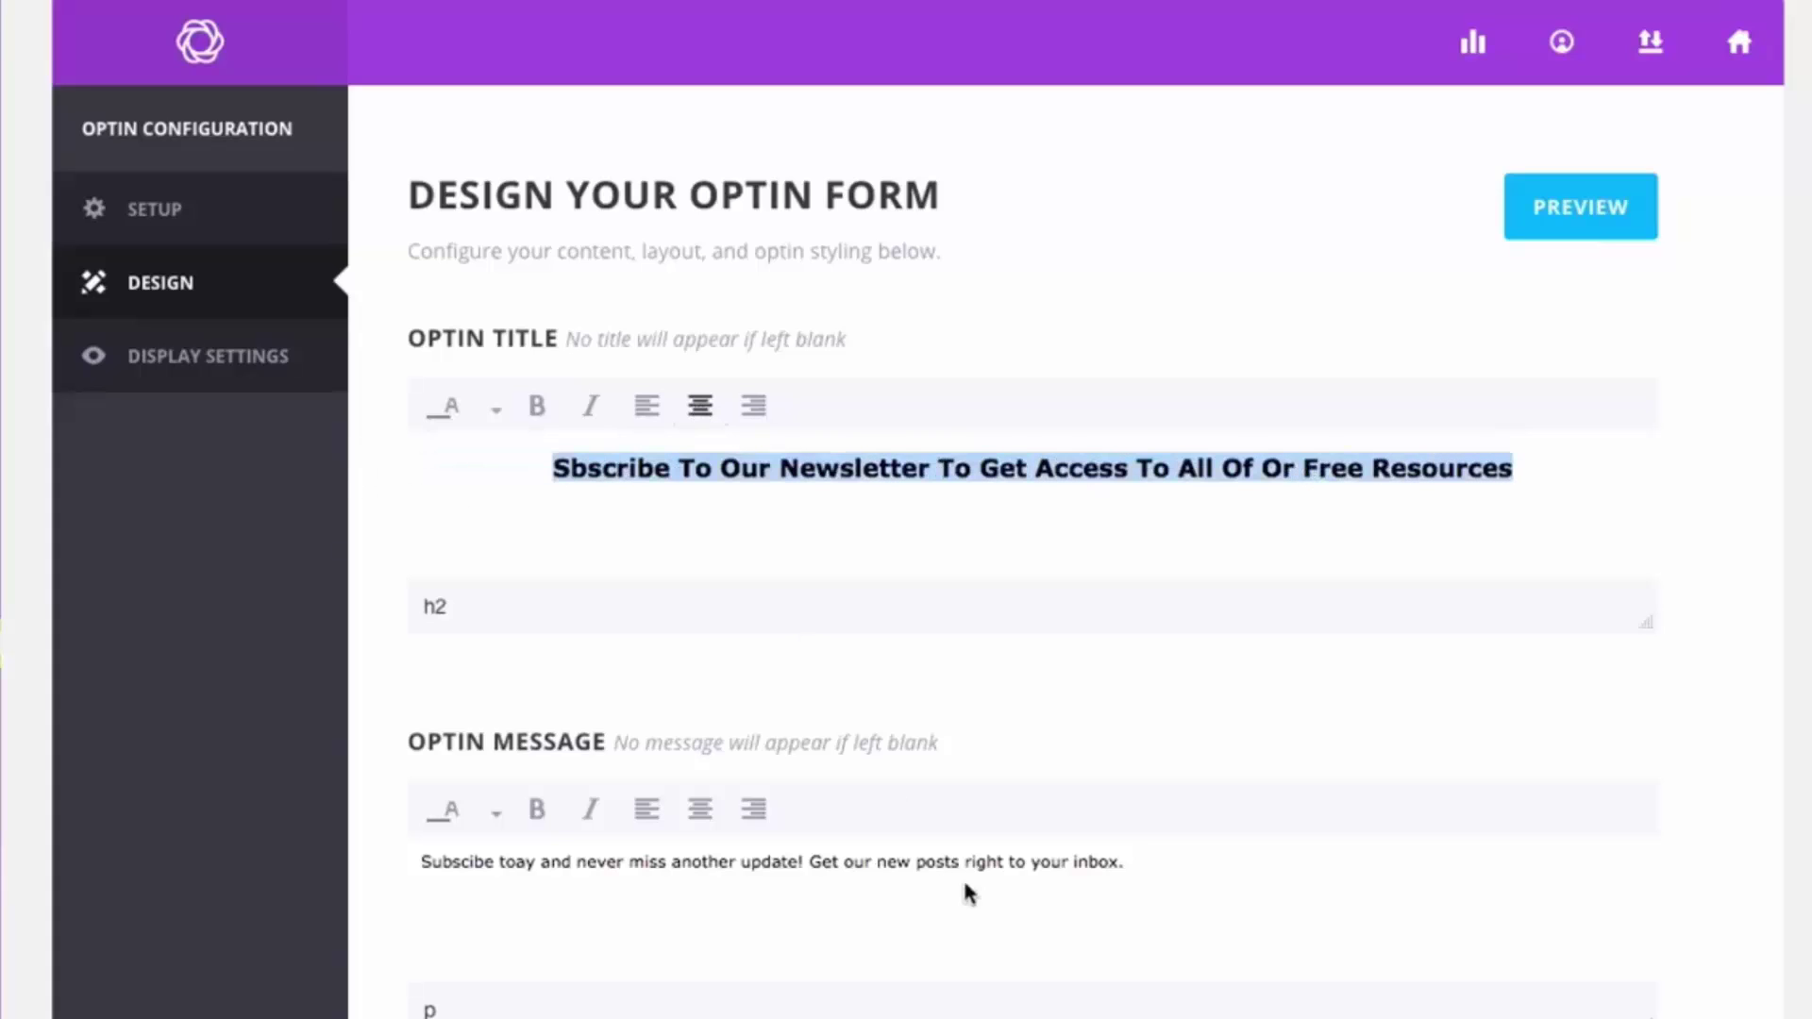
pyautogui.click(1187, 882)
pyautogui.moveTo(1087, 861); pyautogui.dragTo(409, 872)
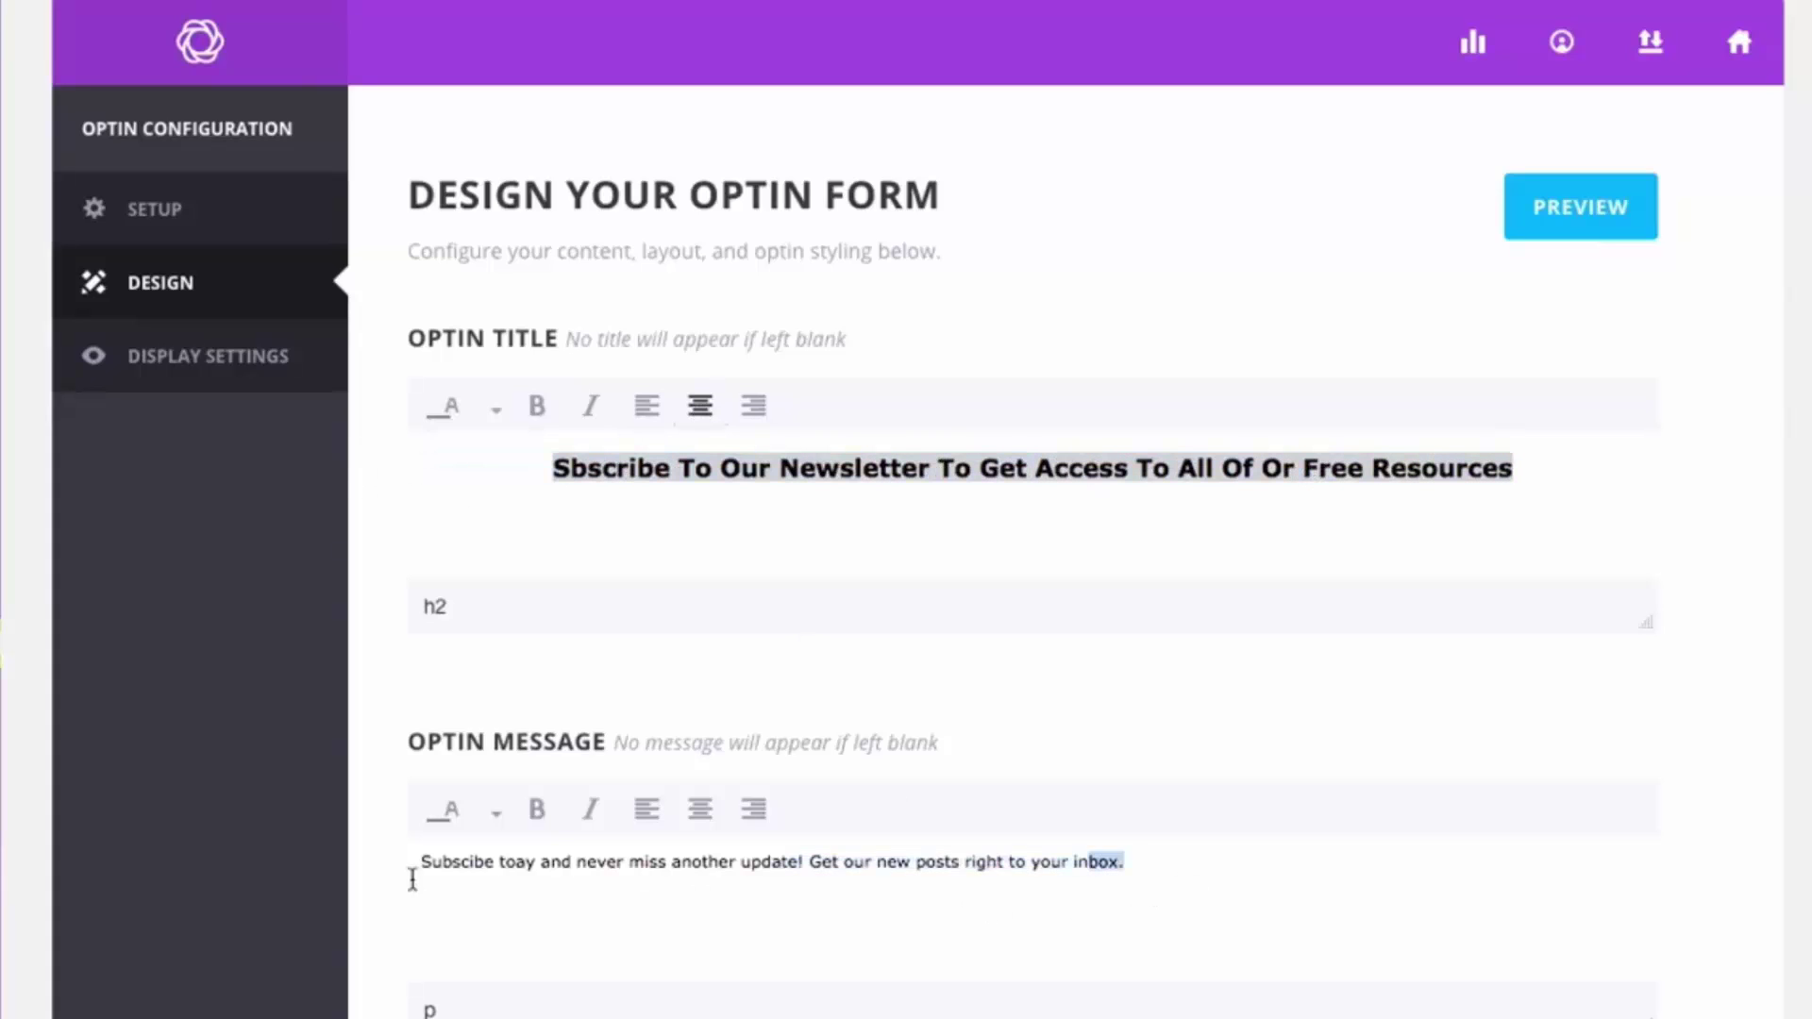
pyautogui.click(703, 809)
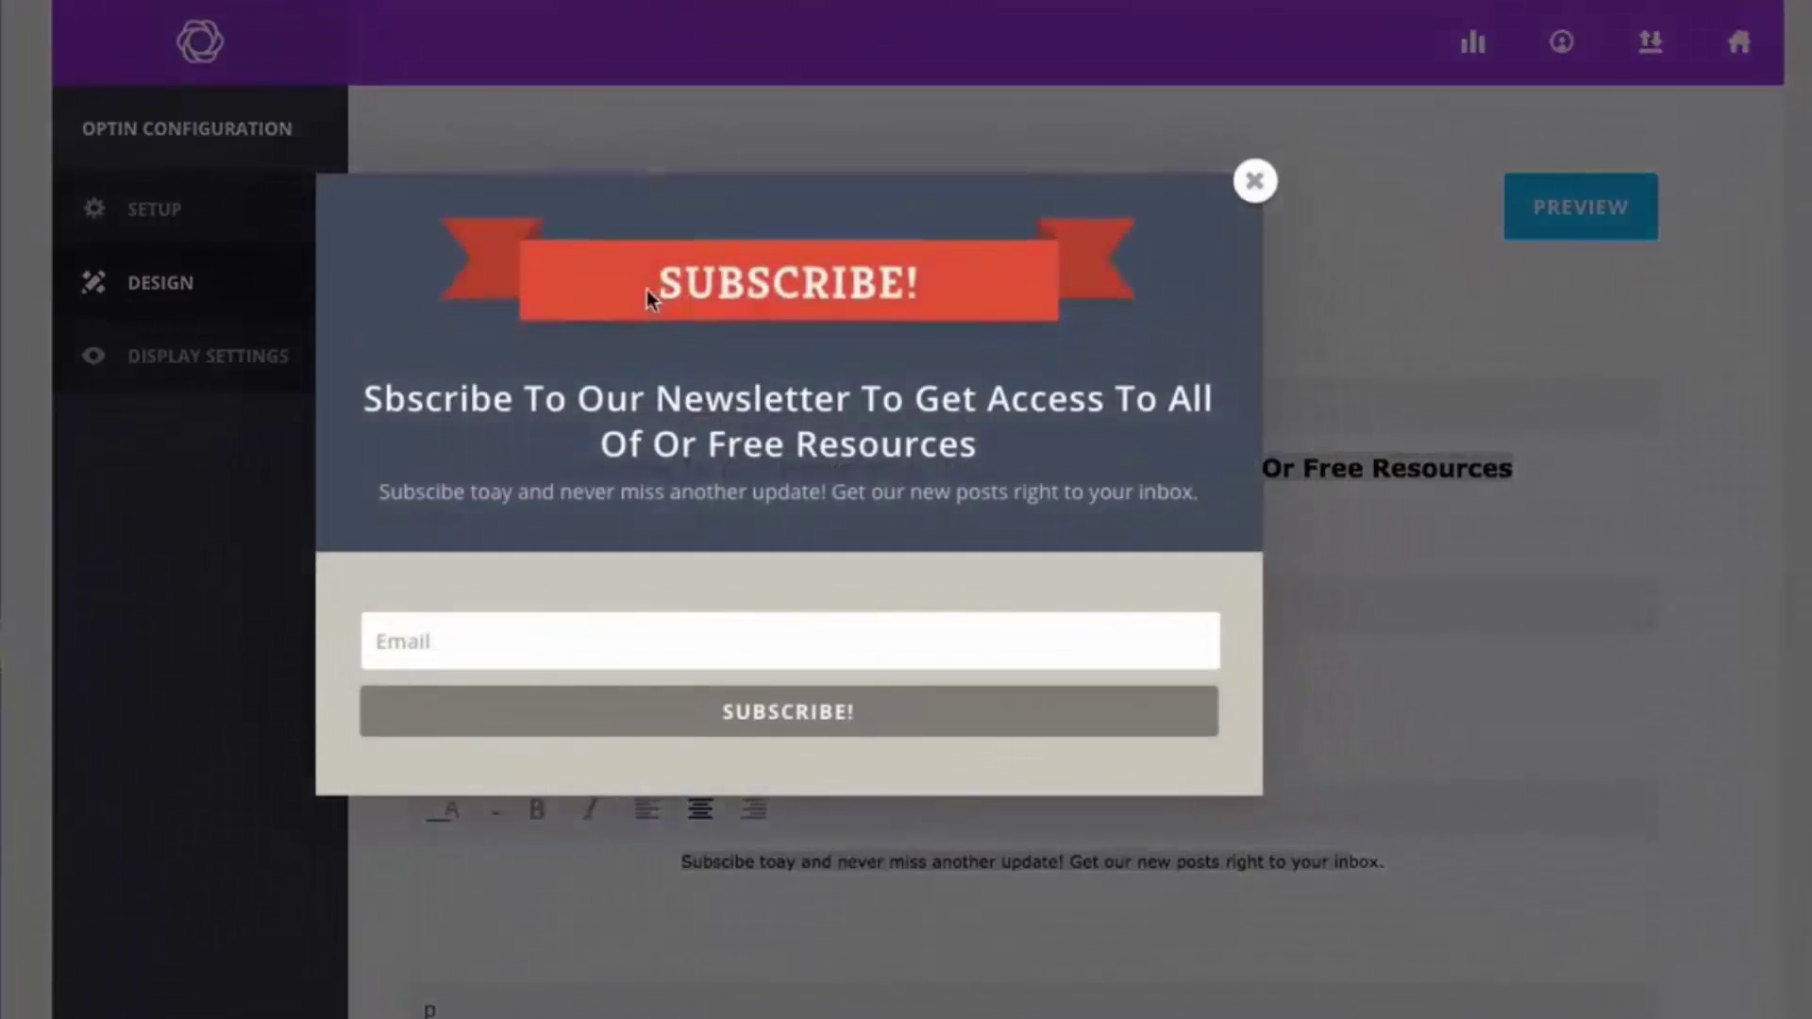
pyautogui.click(1254, 180)
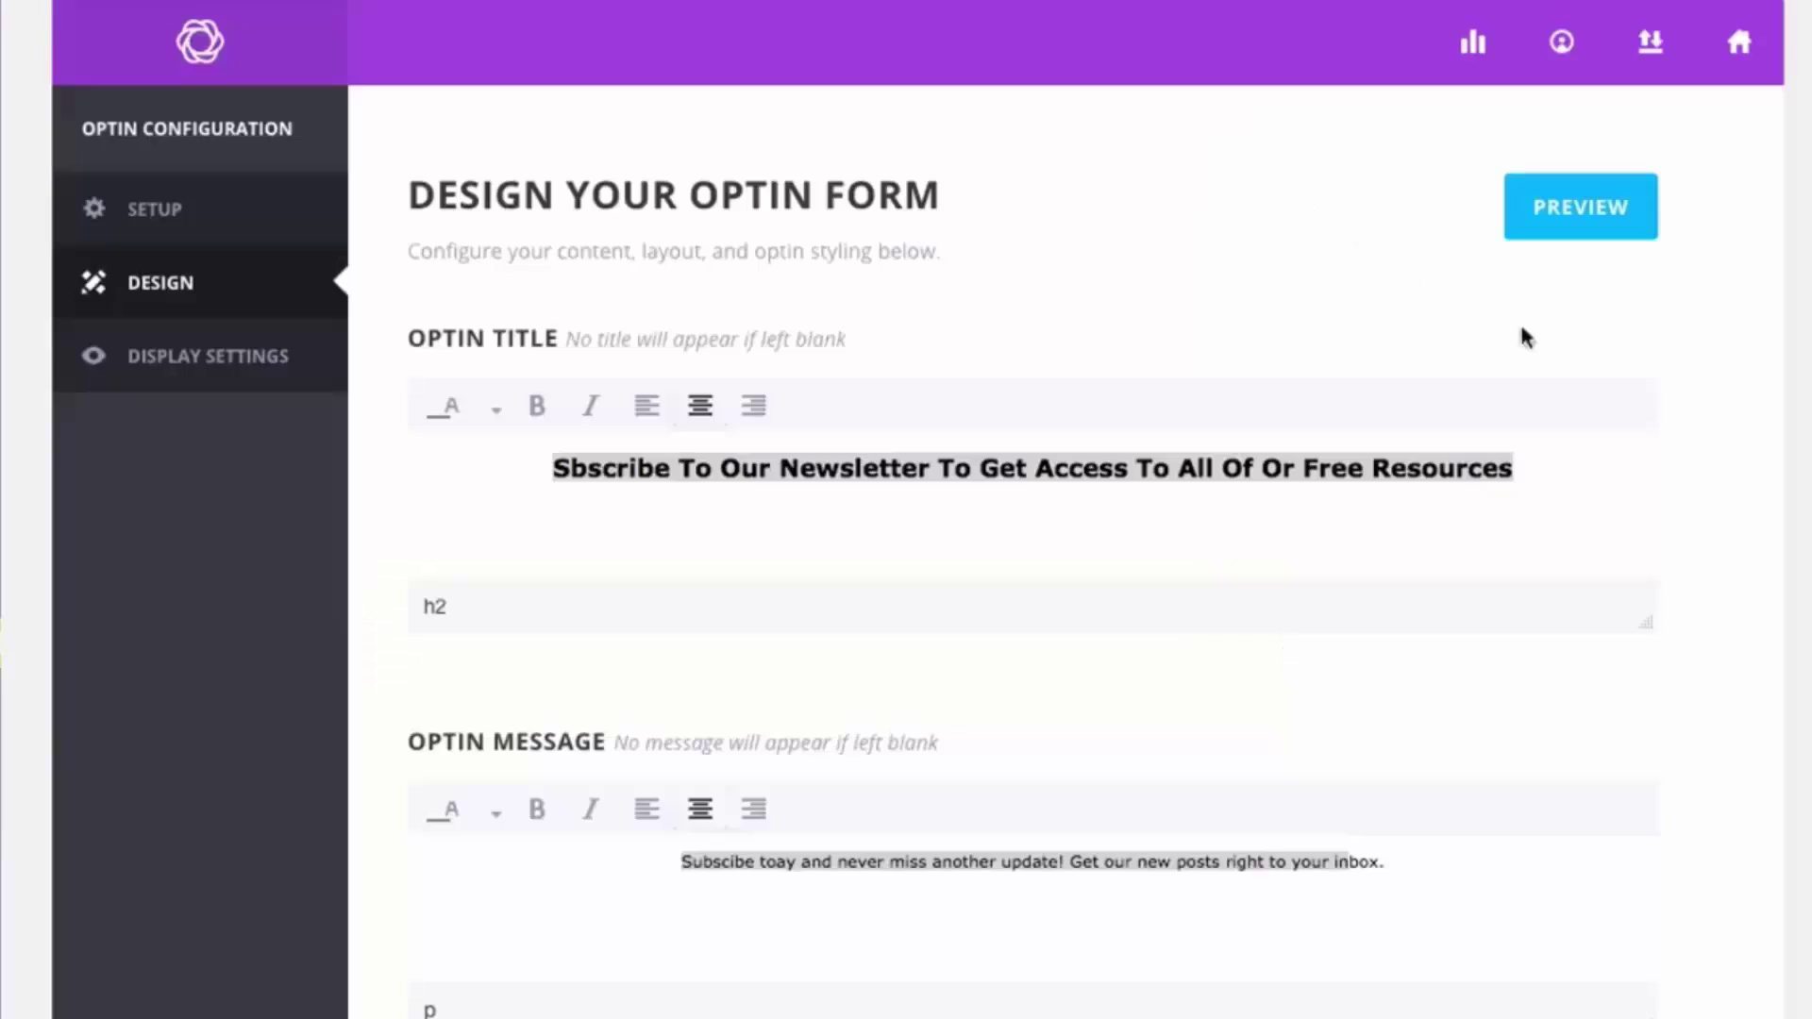
# View the media library for choosing an optin image, and close it without a selection
pyautogui.scroll(-5, 1736, 364)
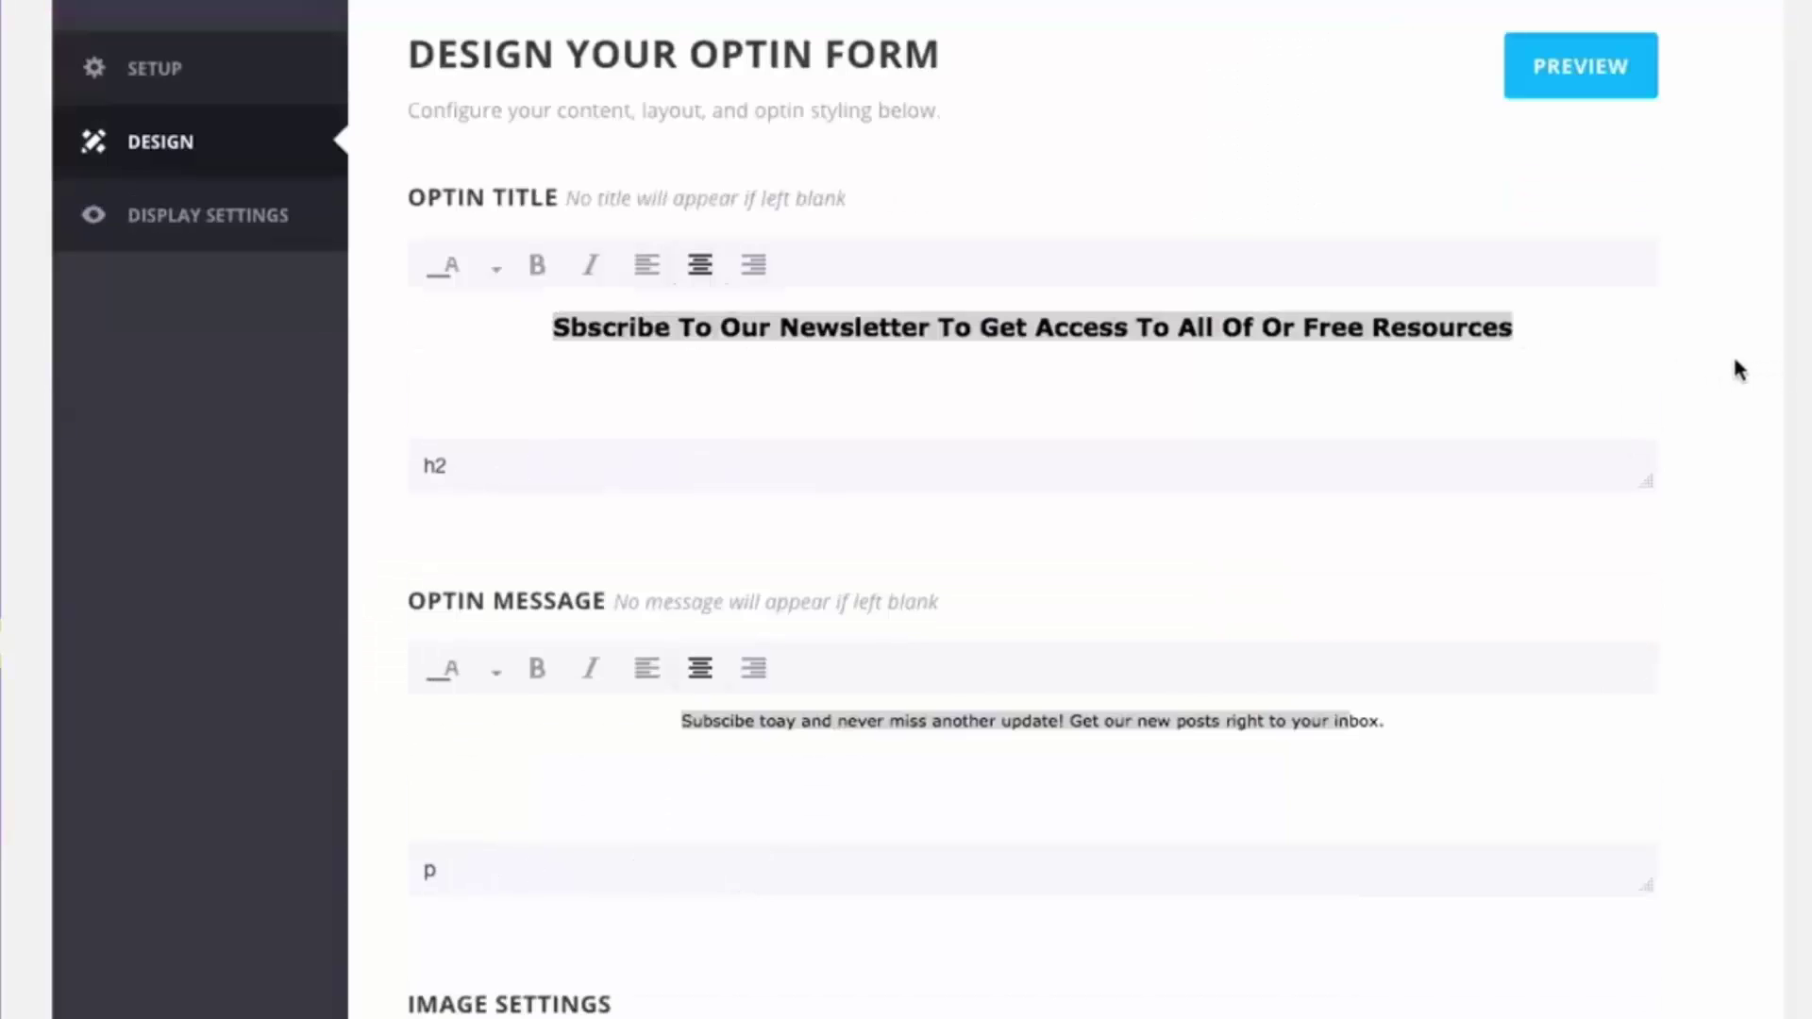
pyautogui.scroll(-4, 1734, 359)
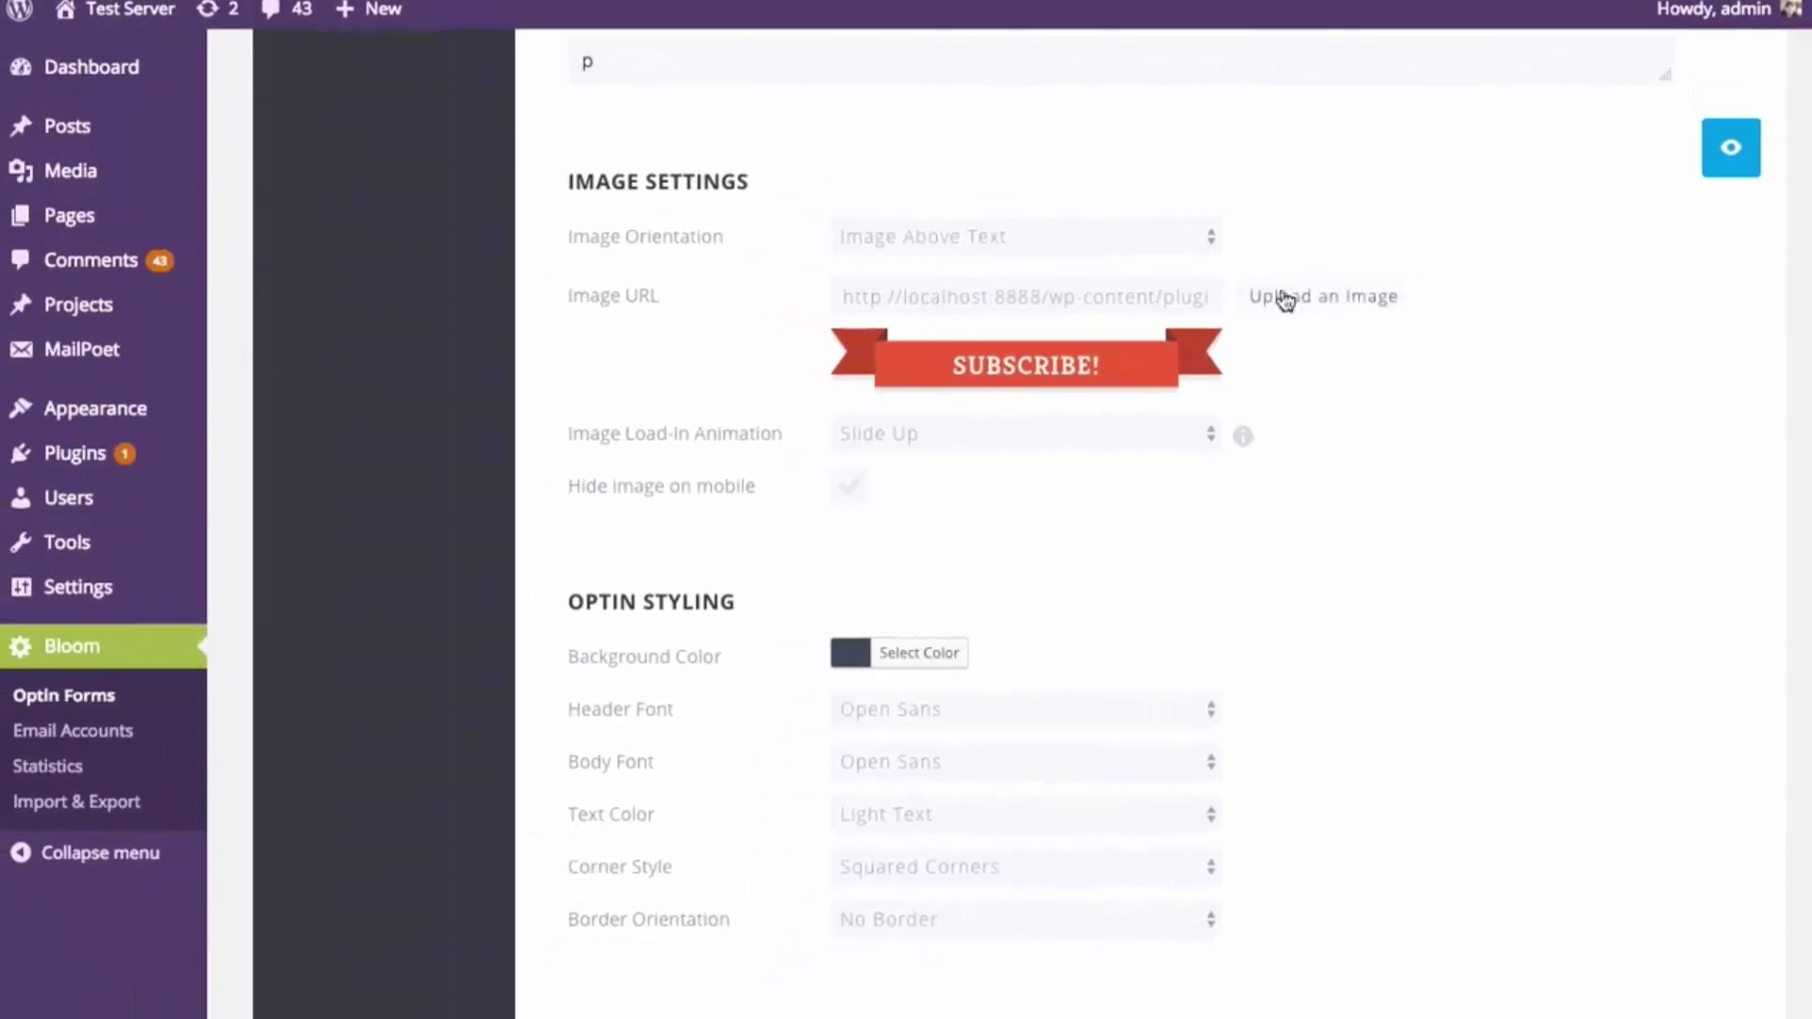
pyautogui.click(1285, 300)
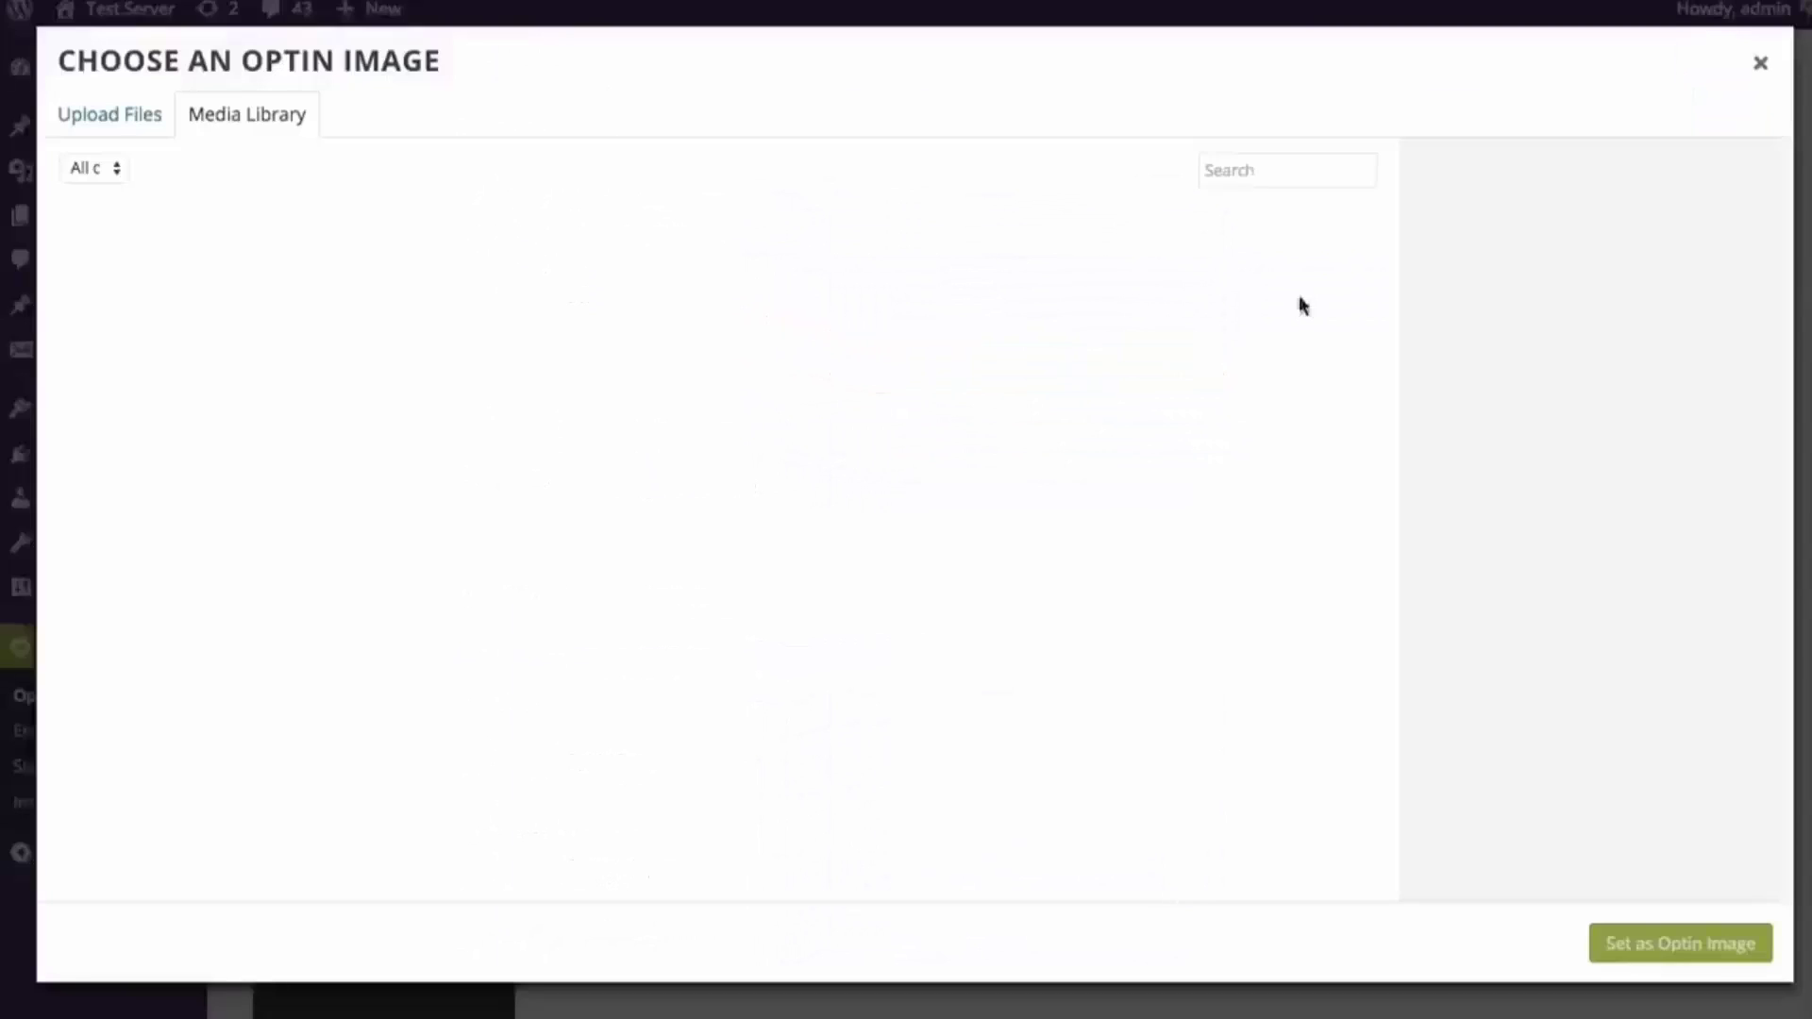
pyautogui.click(1762, 68)
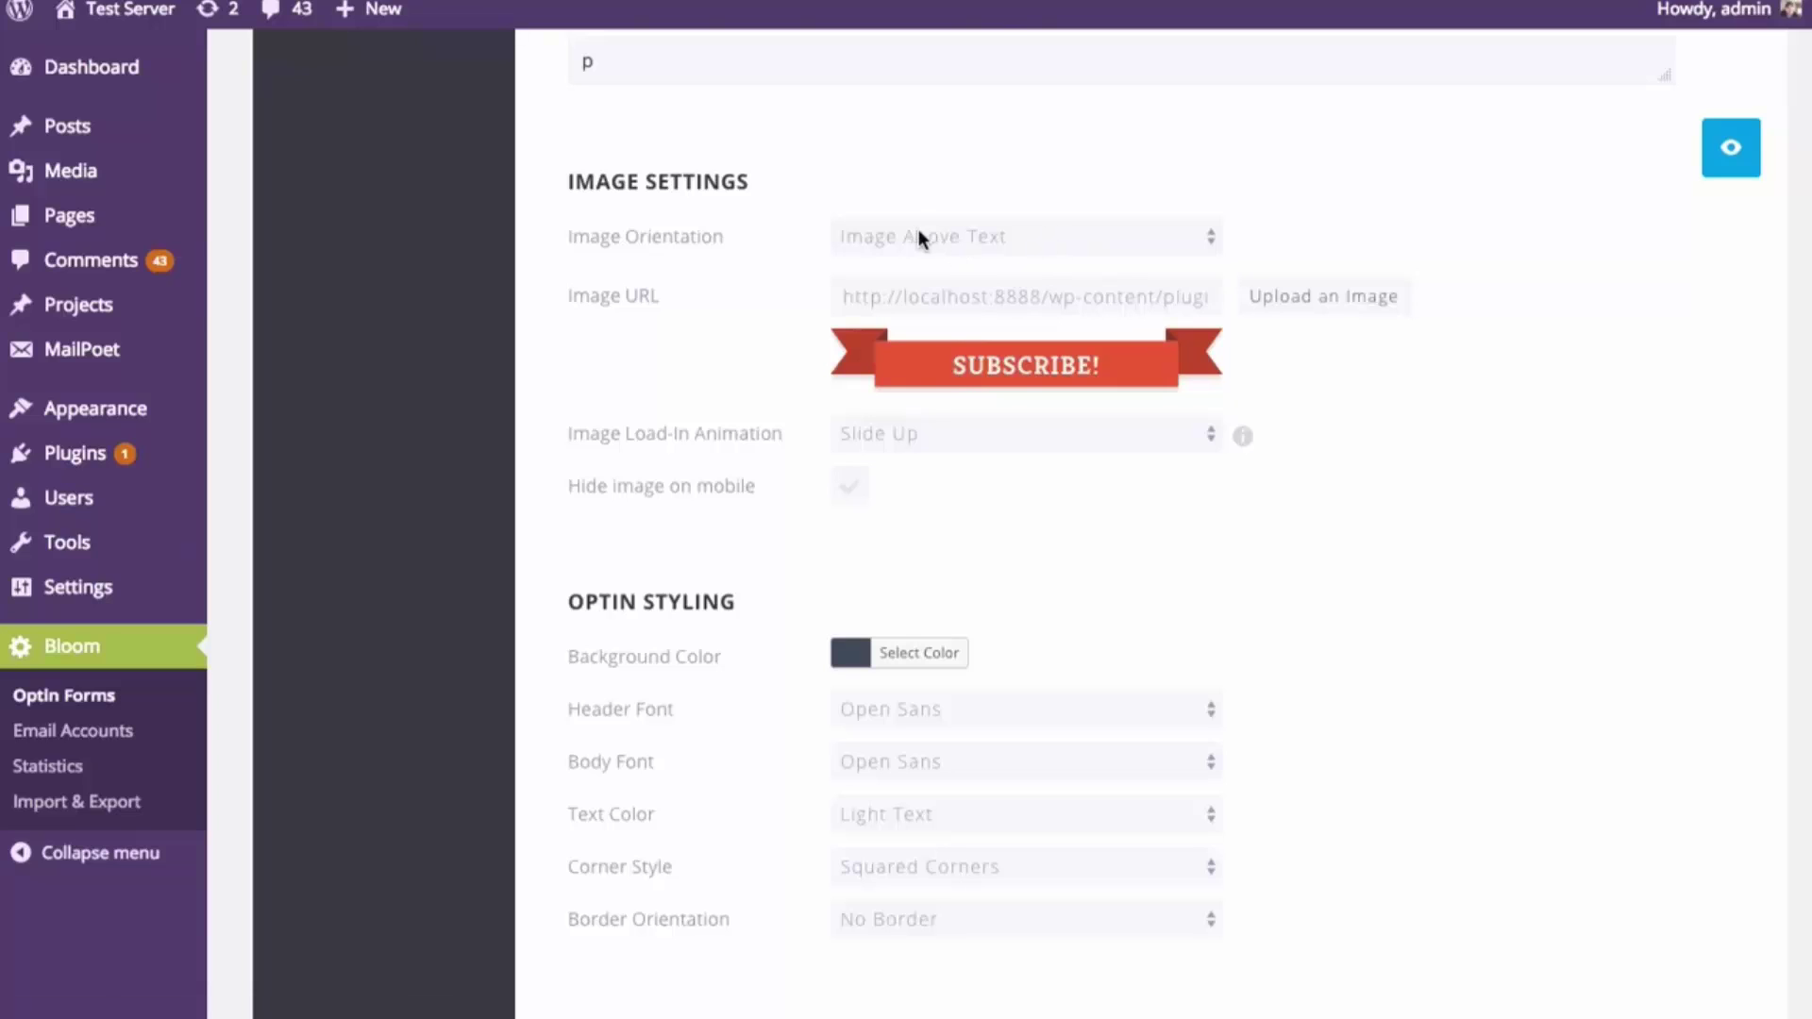
# Set the image orientation to Image Below Text and preview the pop-up
pyautogui.click(943, 236)
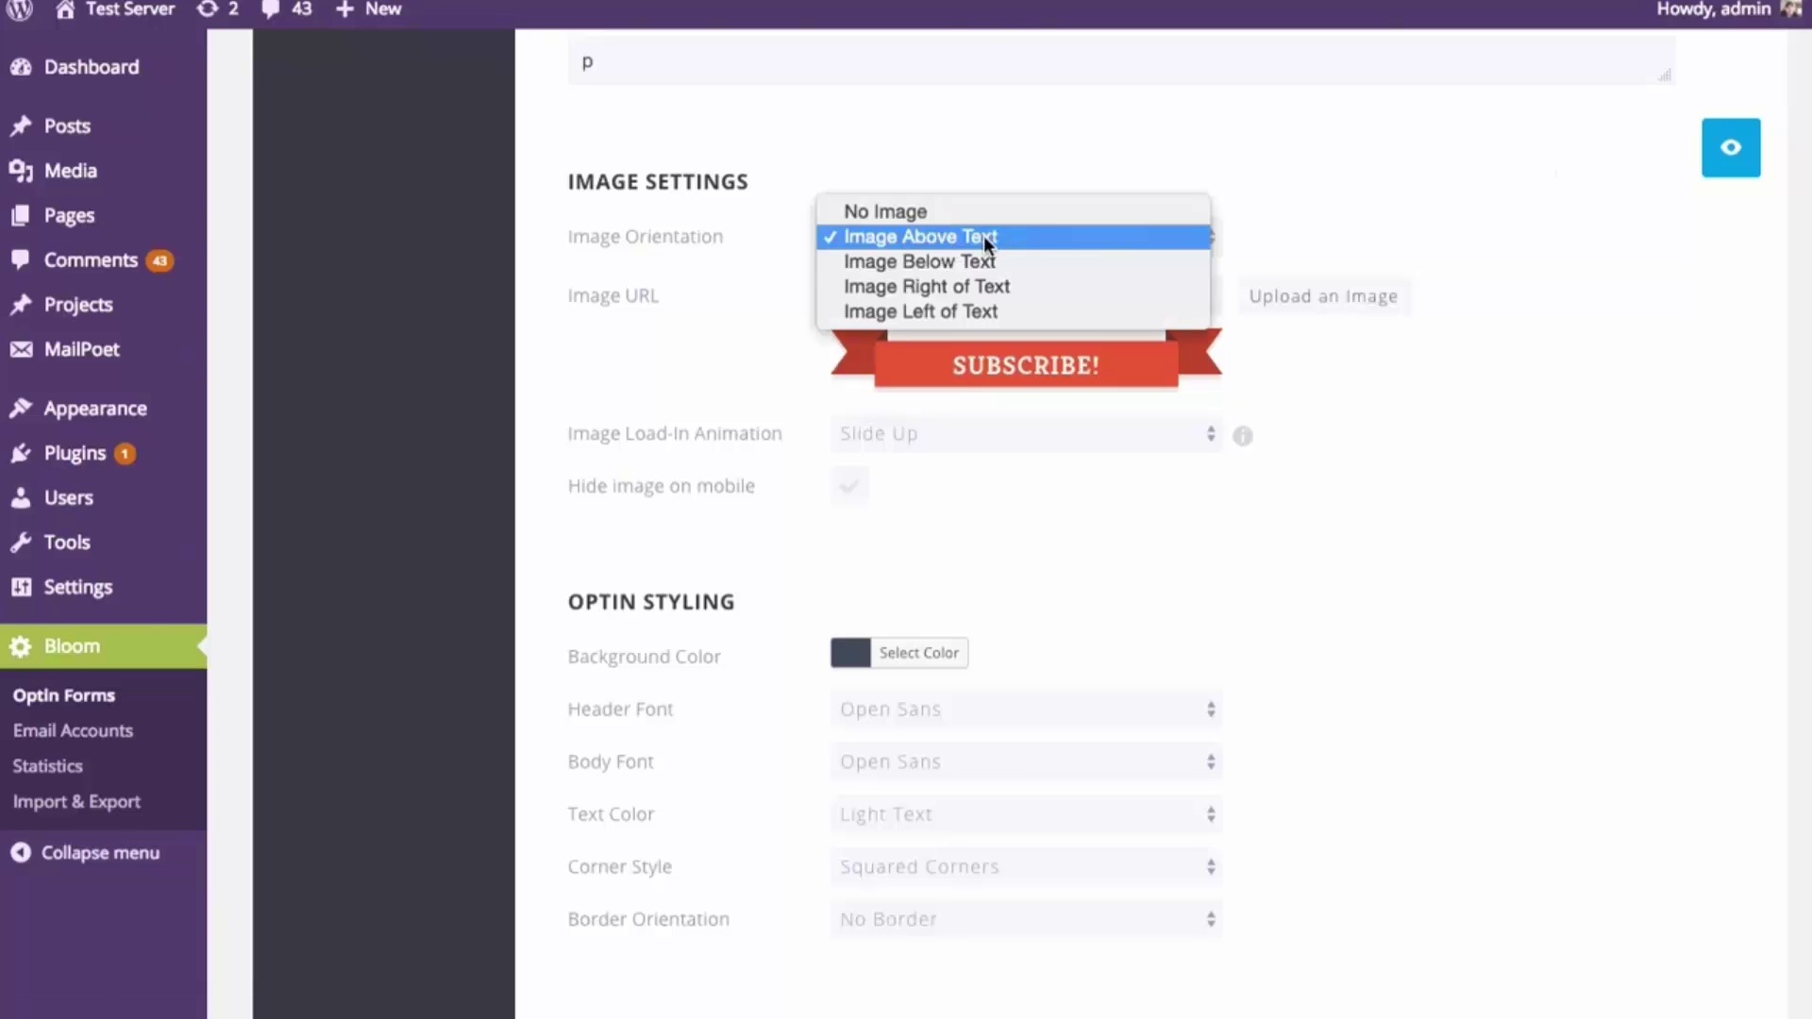
pyautogui.click(1005, 261)
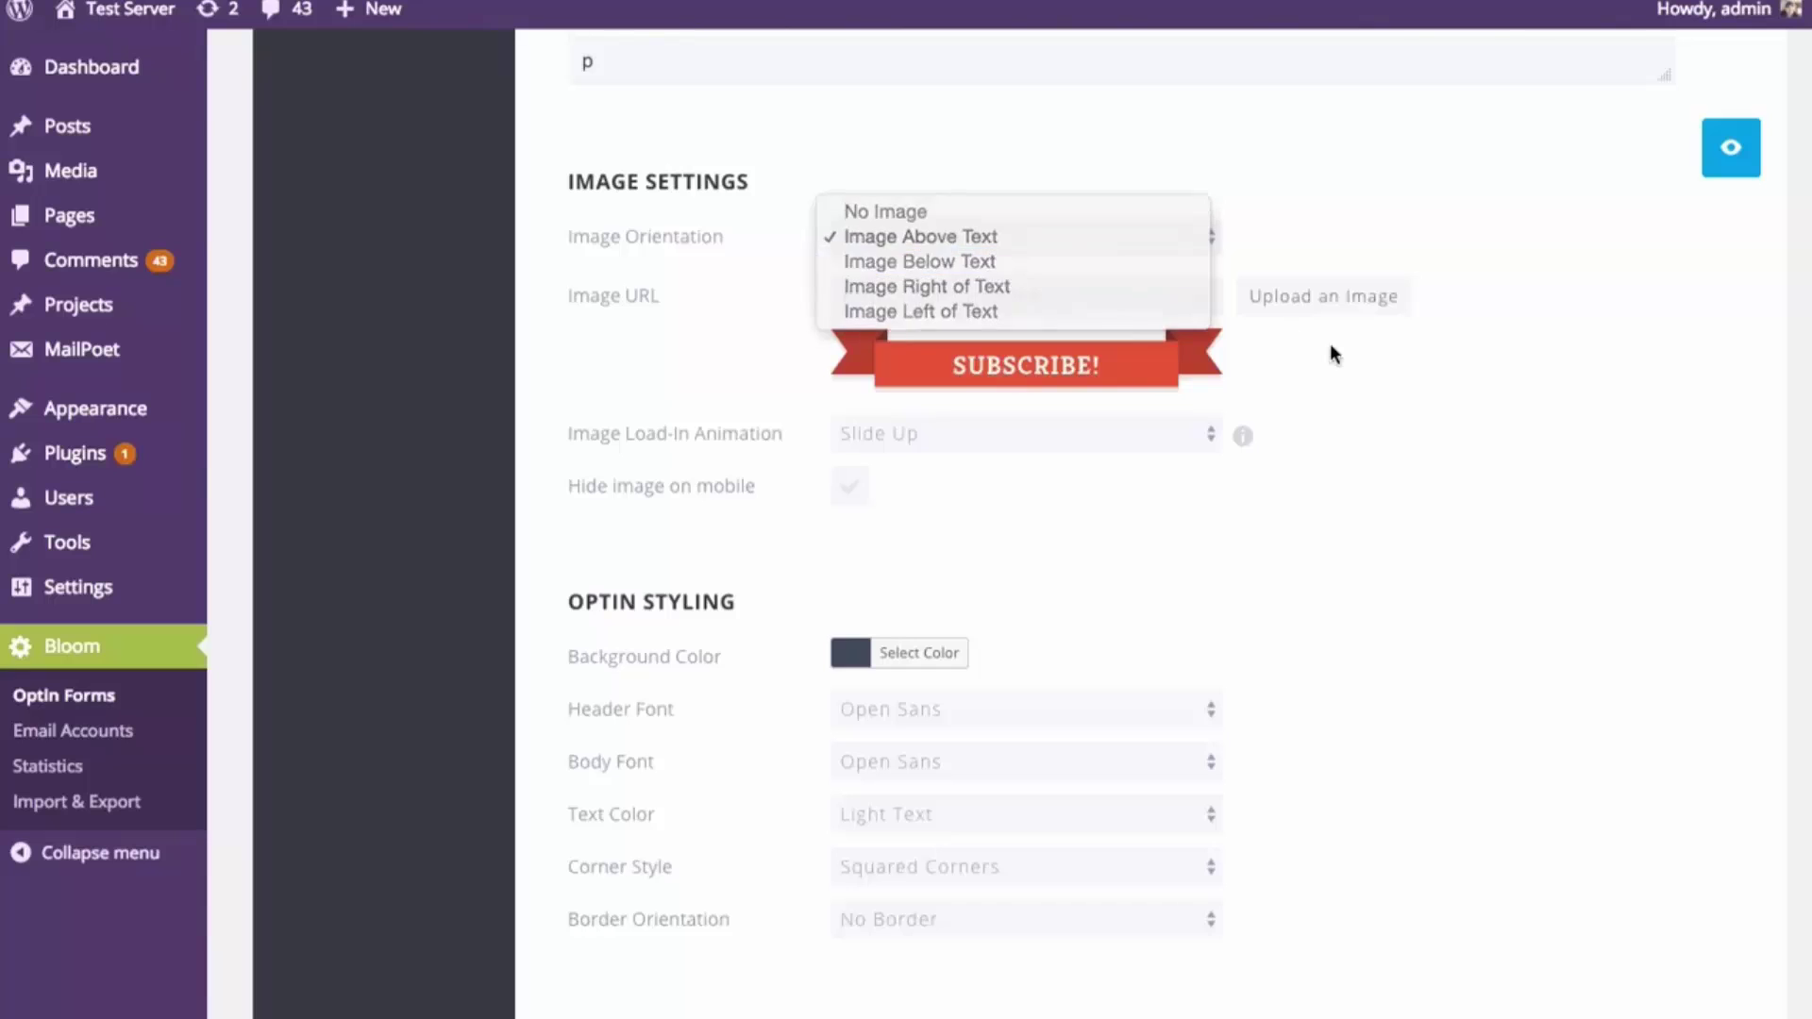
pyautogui.click(1719, 153)
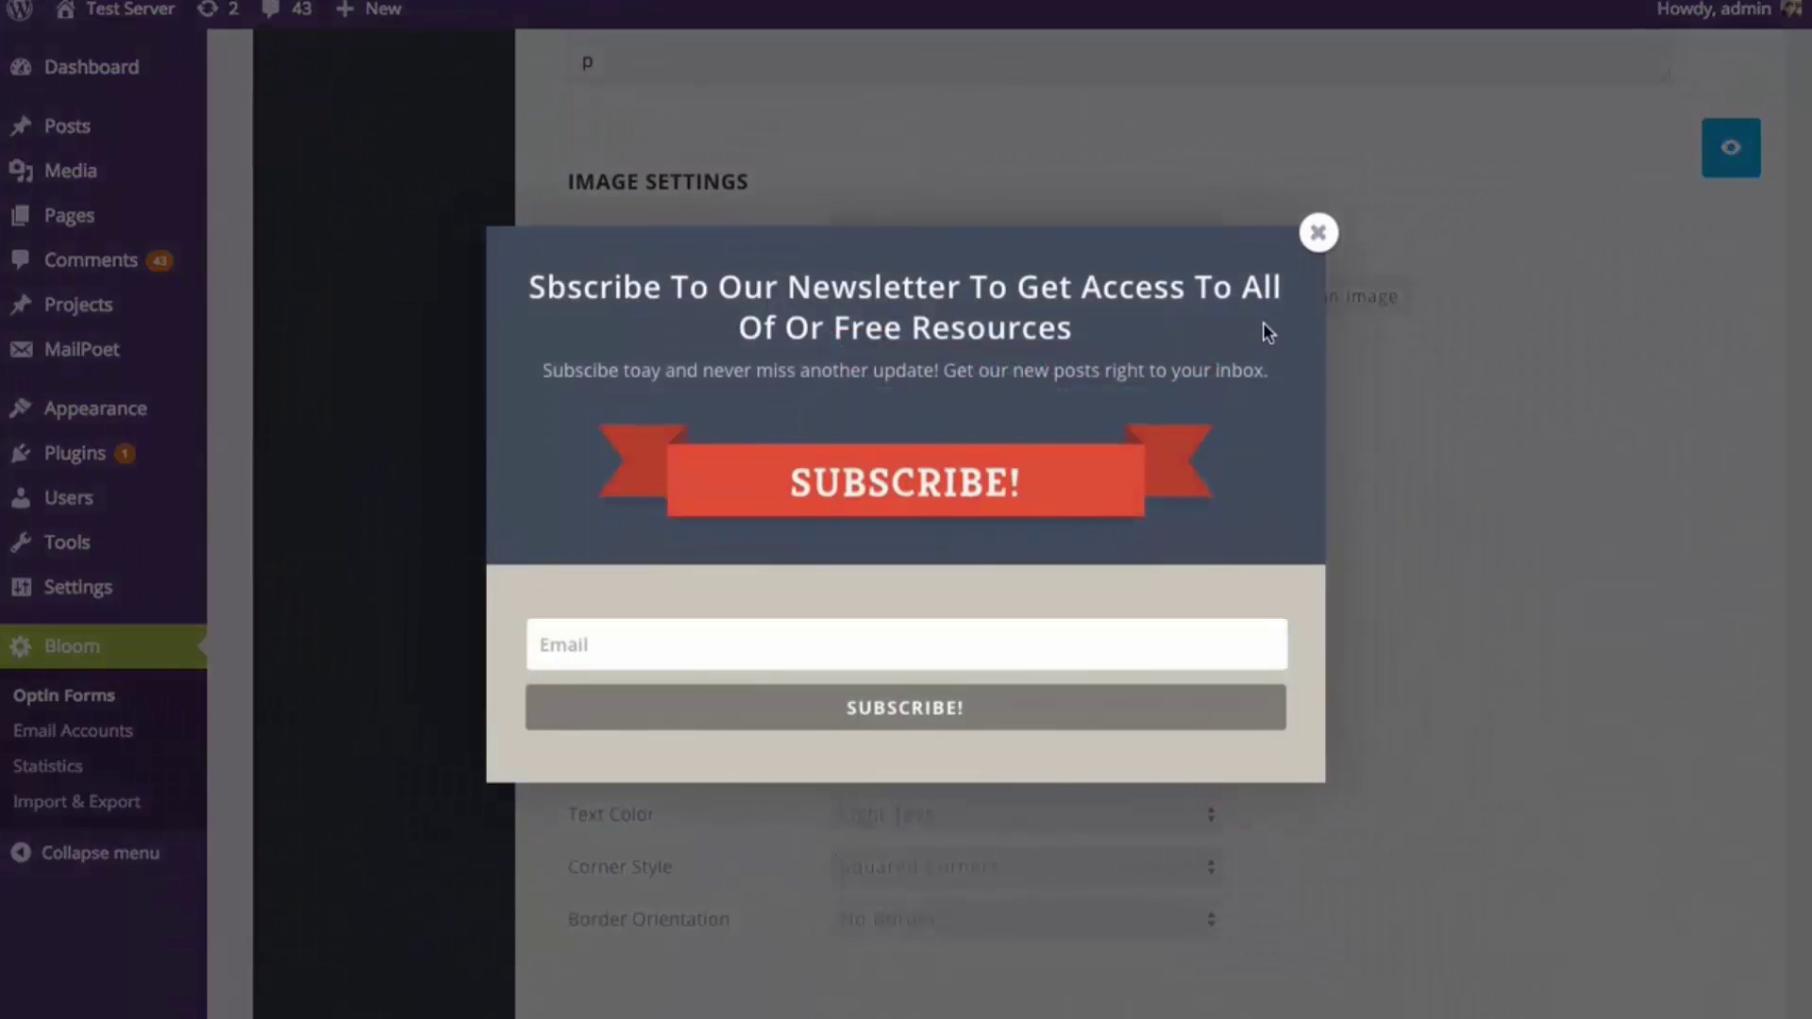
pyautogui.click(1318, 232)
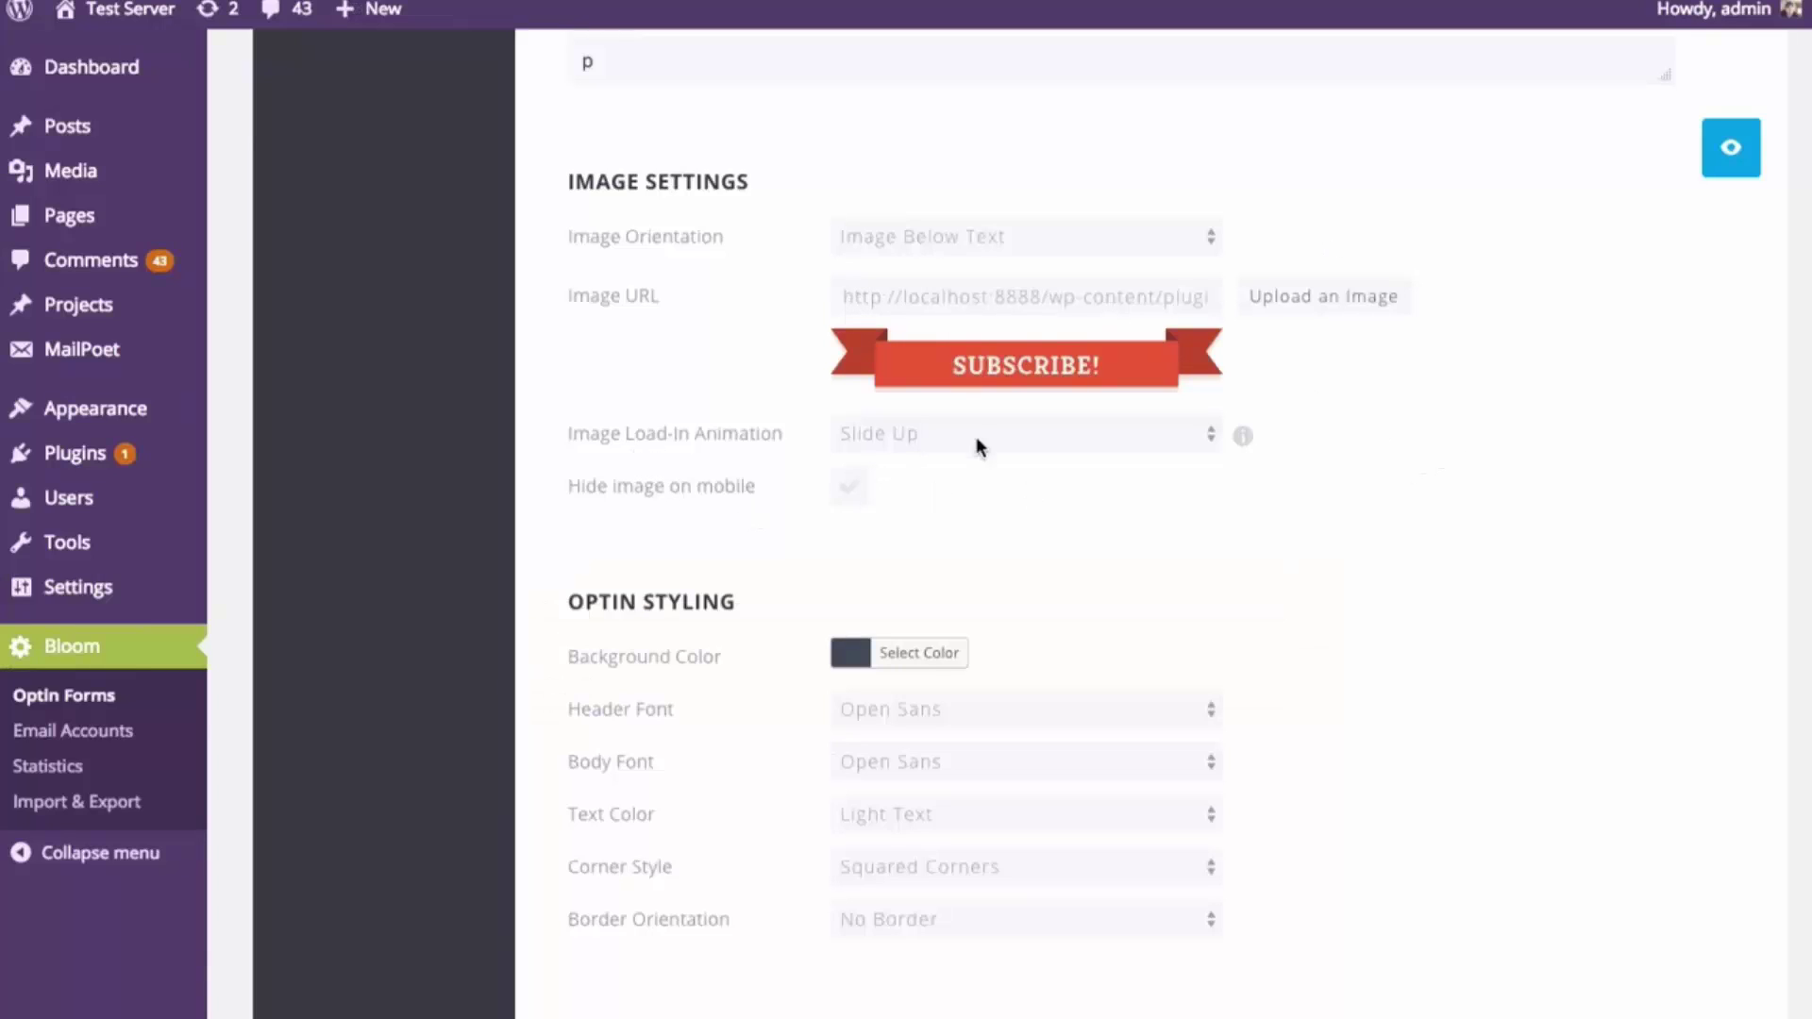
# Set the image load-in animation to Flip and preview how the ribbon image appears
pyautogui.click(1008, 443)
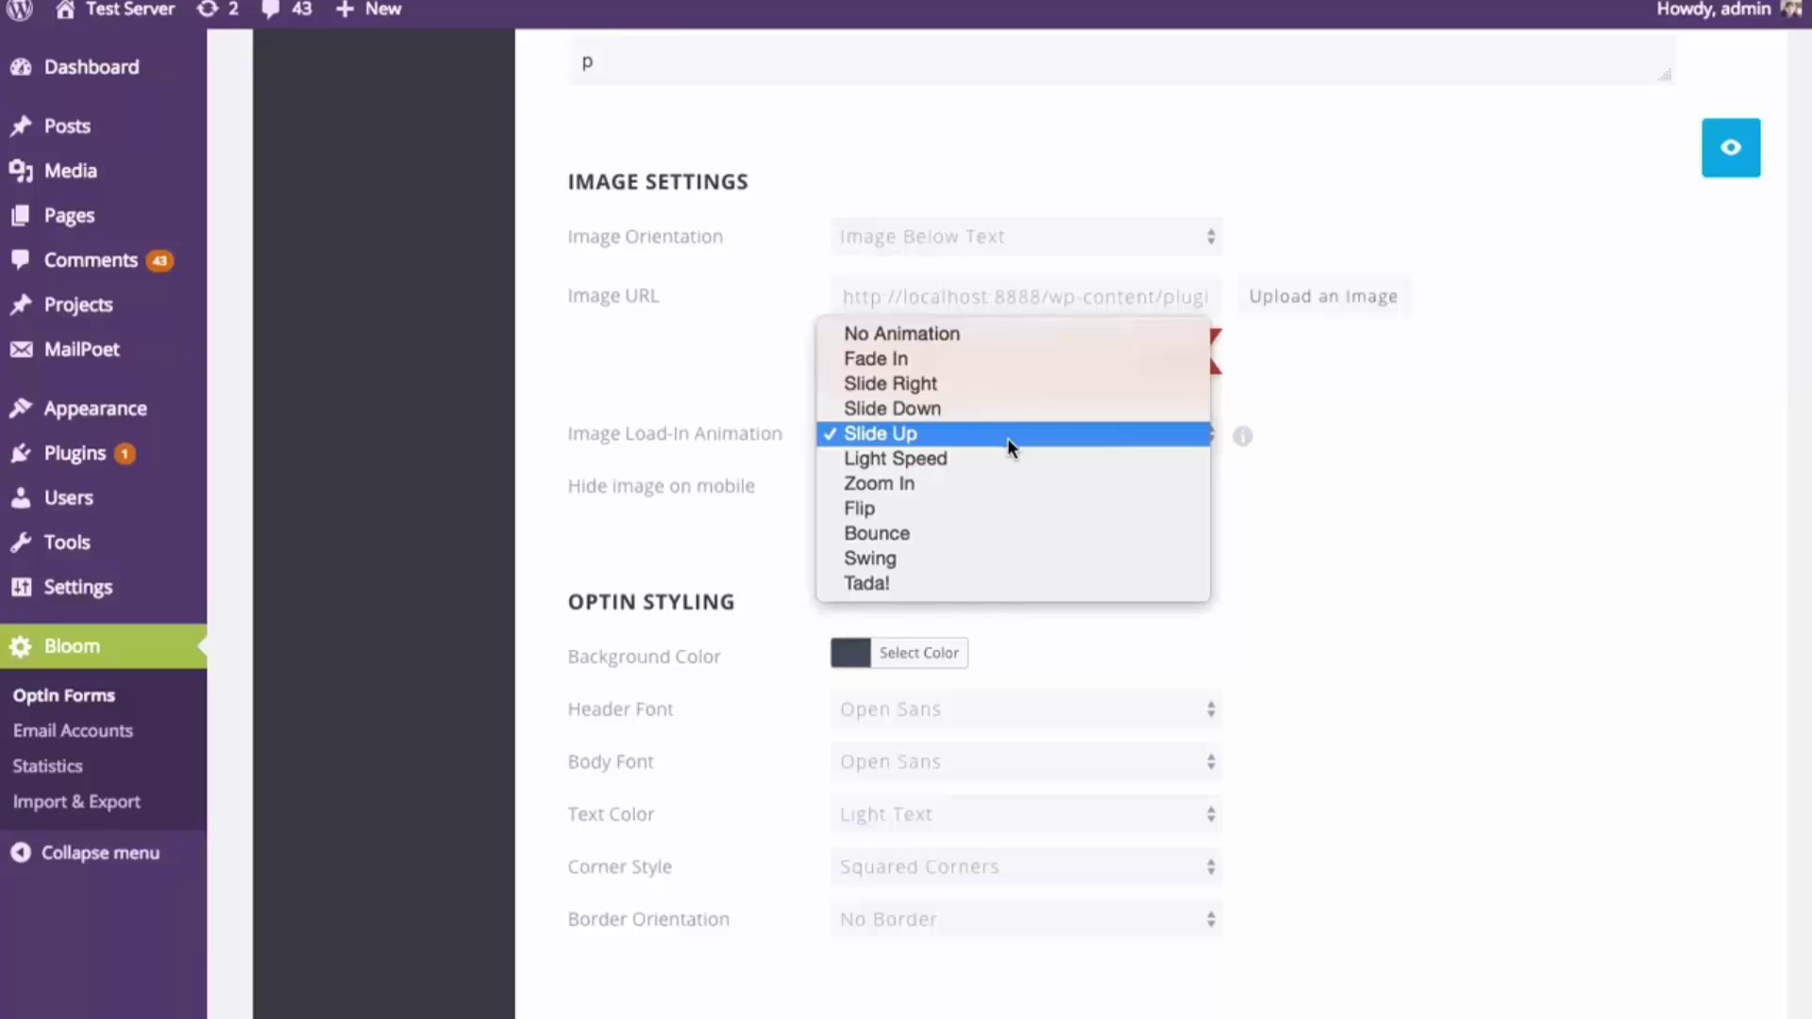
pyautogui.click(925, 511)
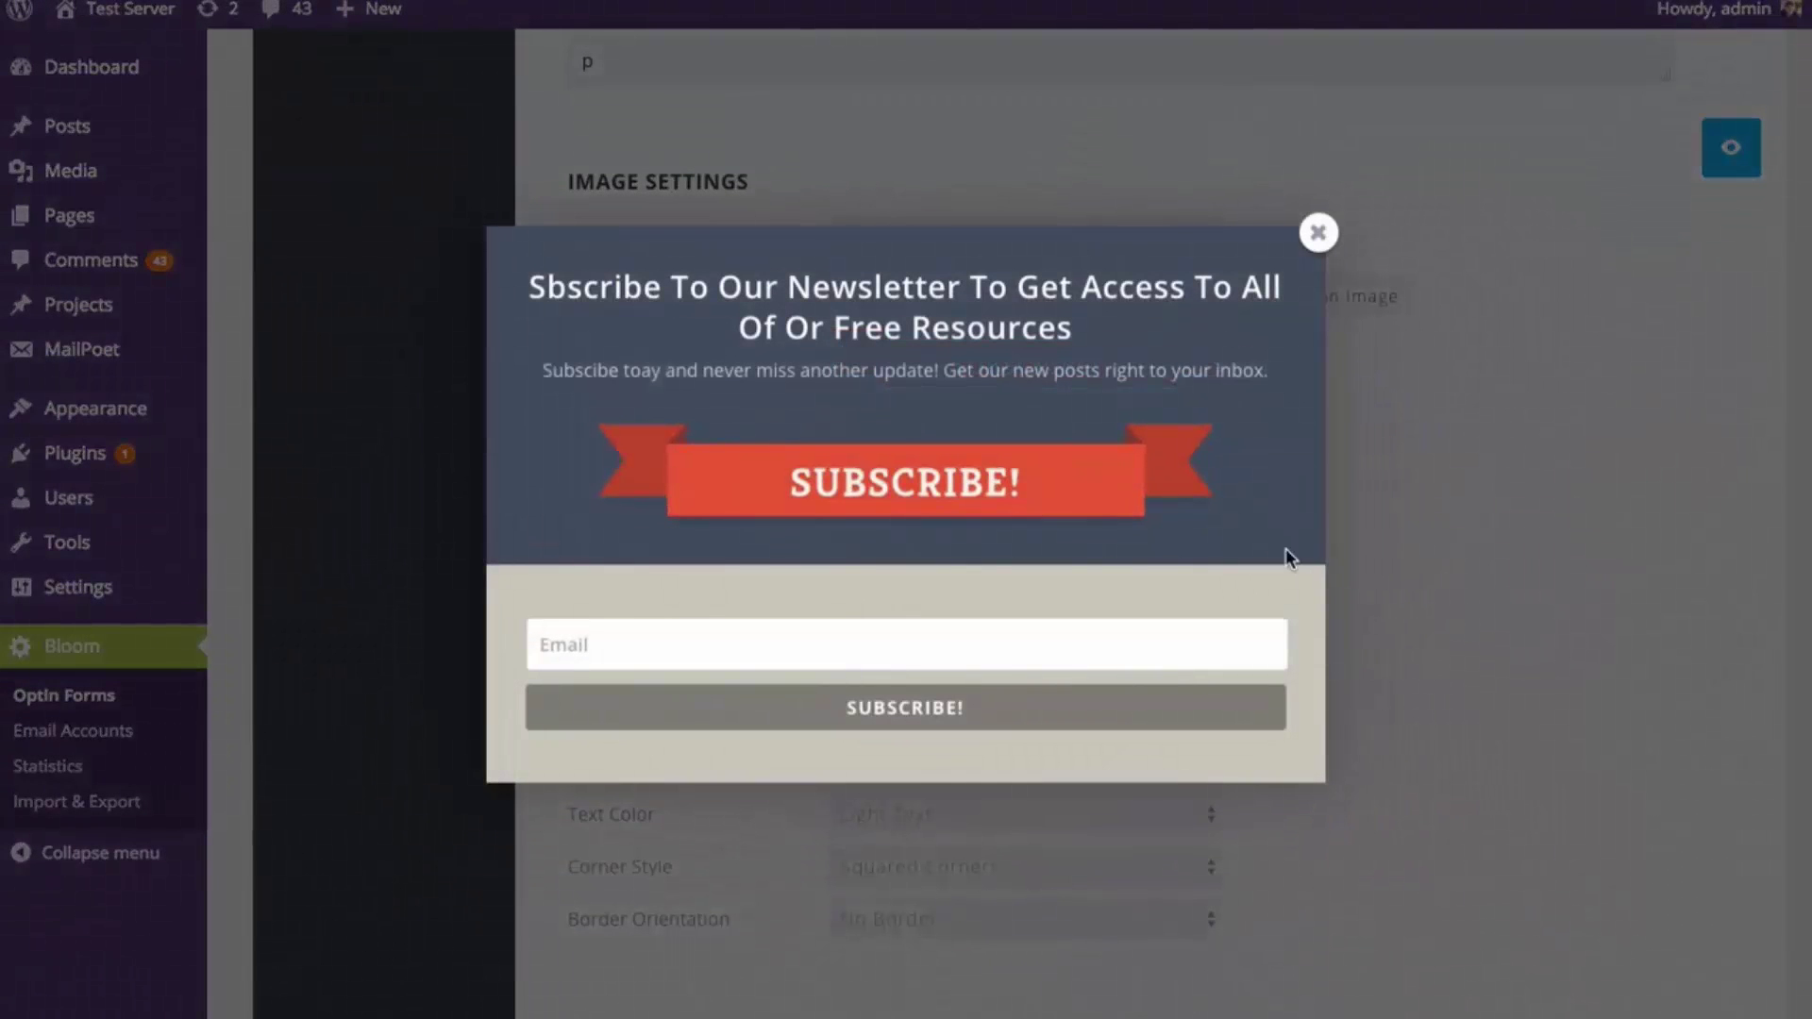
pyautogui.click(1319, 234)
# Look through the available header fonts and text color options in the optin styling settings without changing them
pyautogui.scroll(-2, 1538, 377)
pyautogui.scroll(-6, 1514, 362)
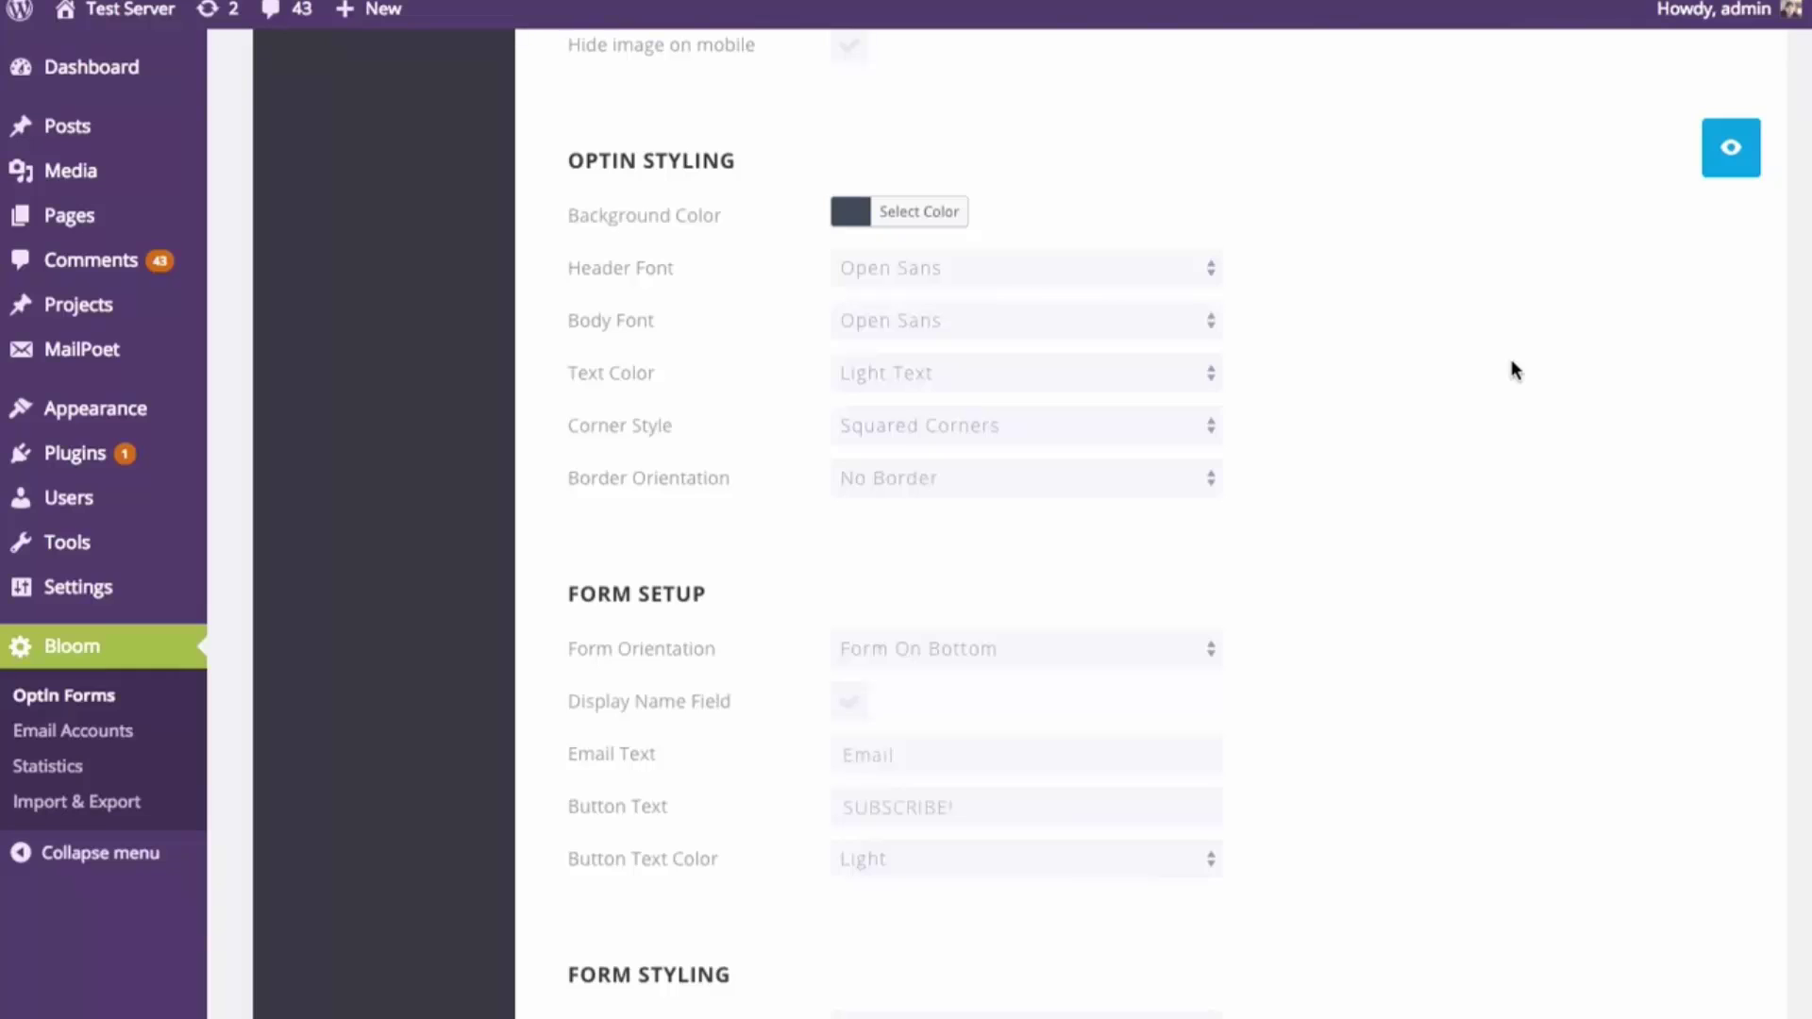
pyautogui.click(1193, 272)
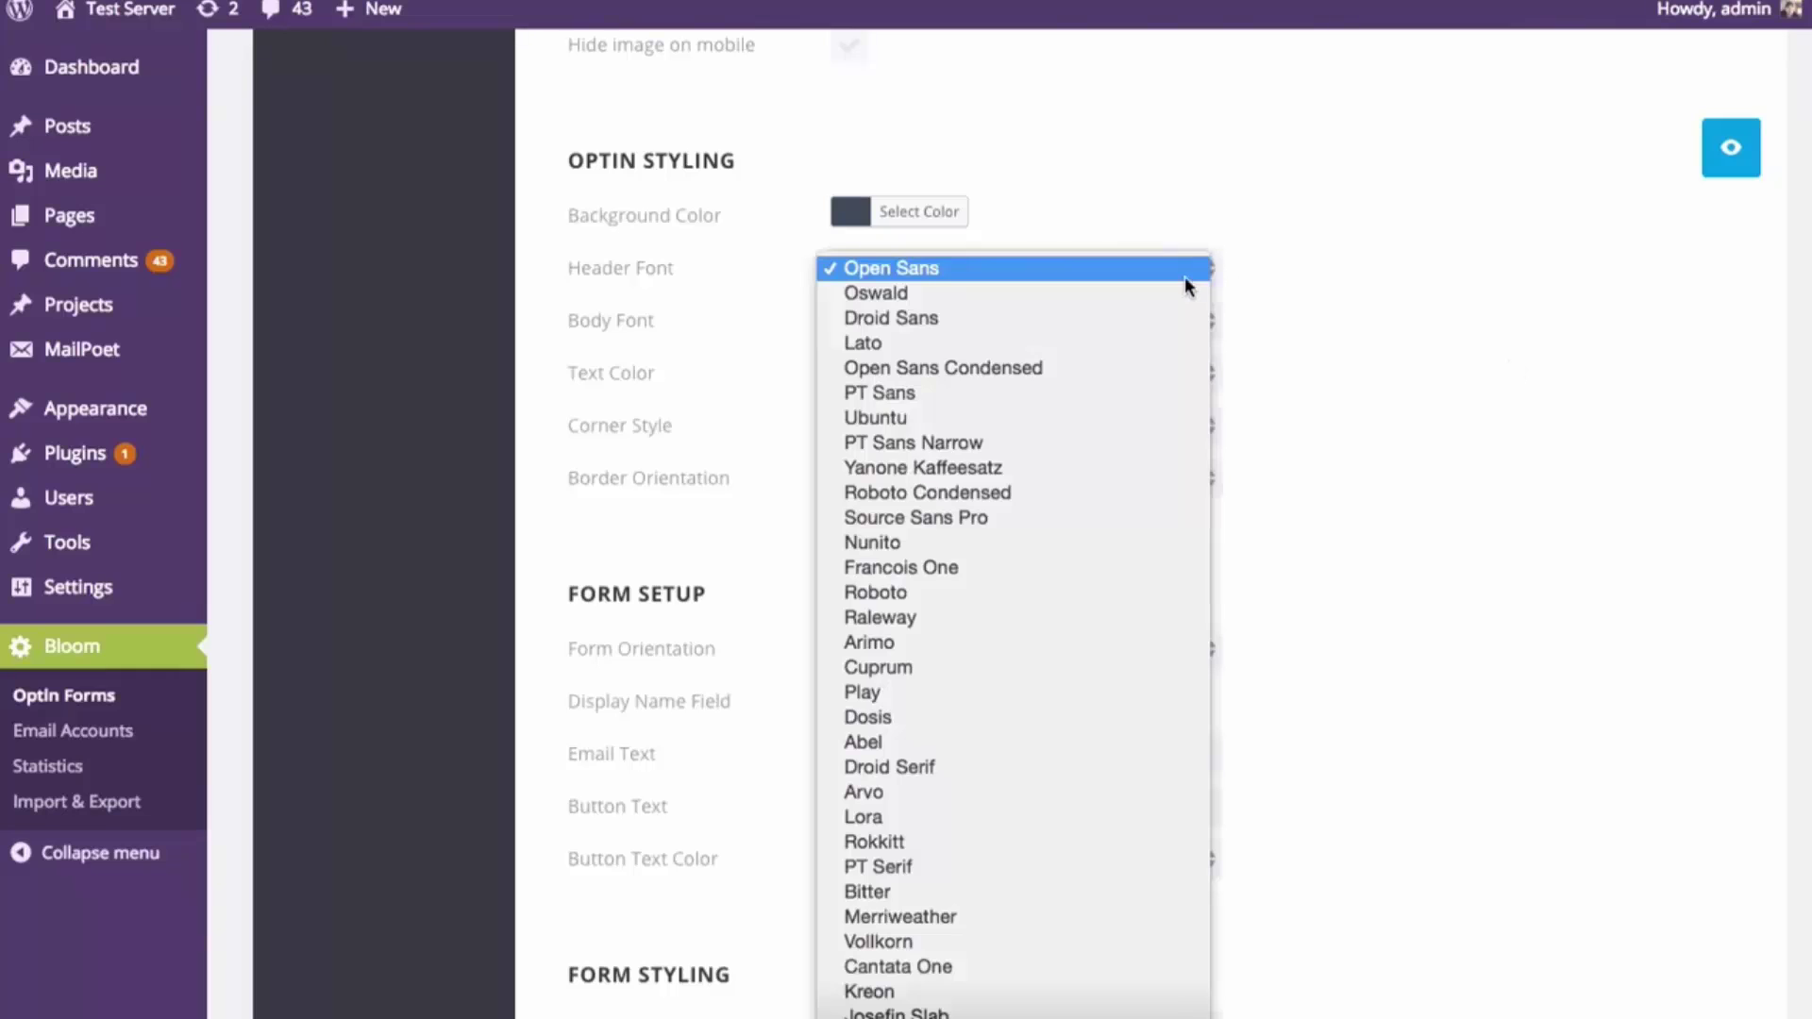
pyautogui.scroll(-5, 1114, 379)
pyautogui.click(1515, 389)
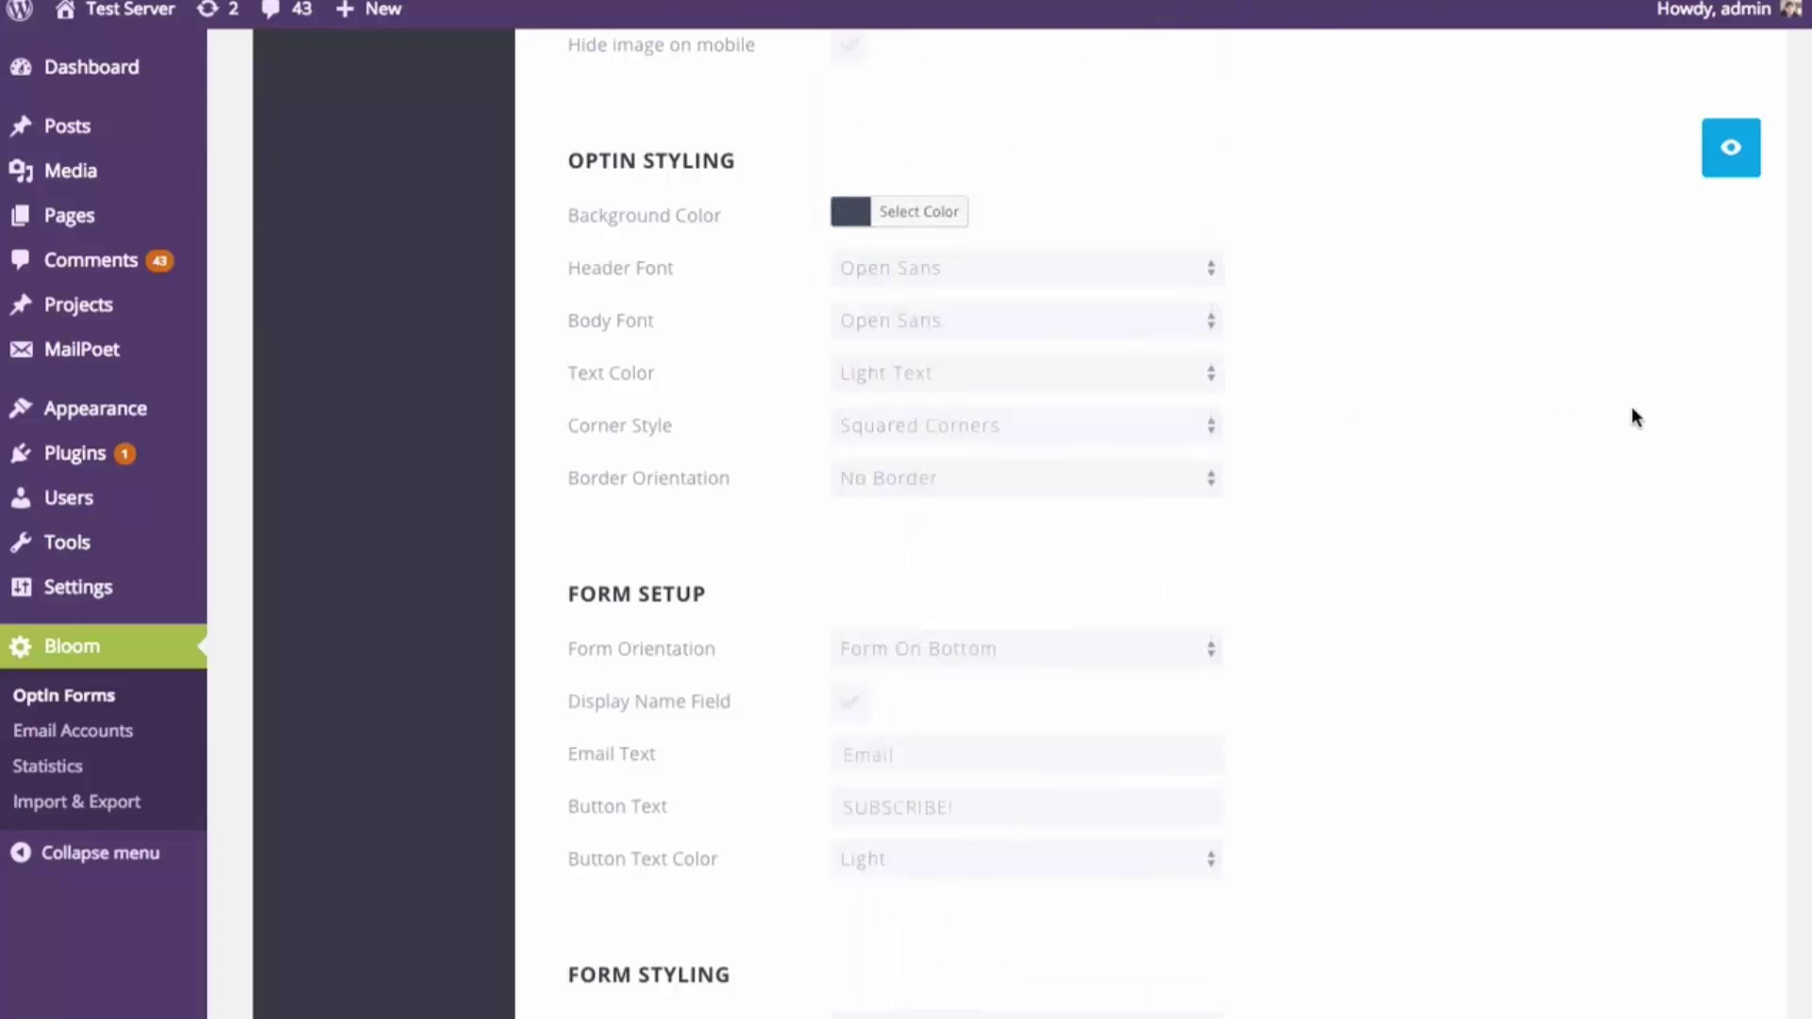
pyautogui.click(960, 375)
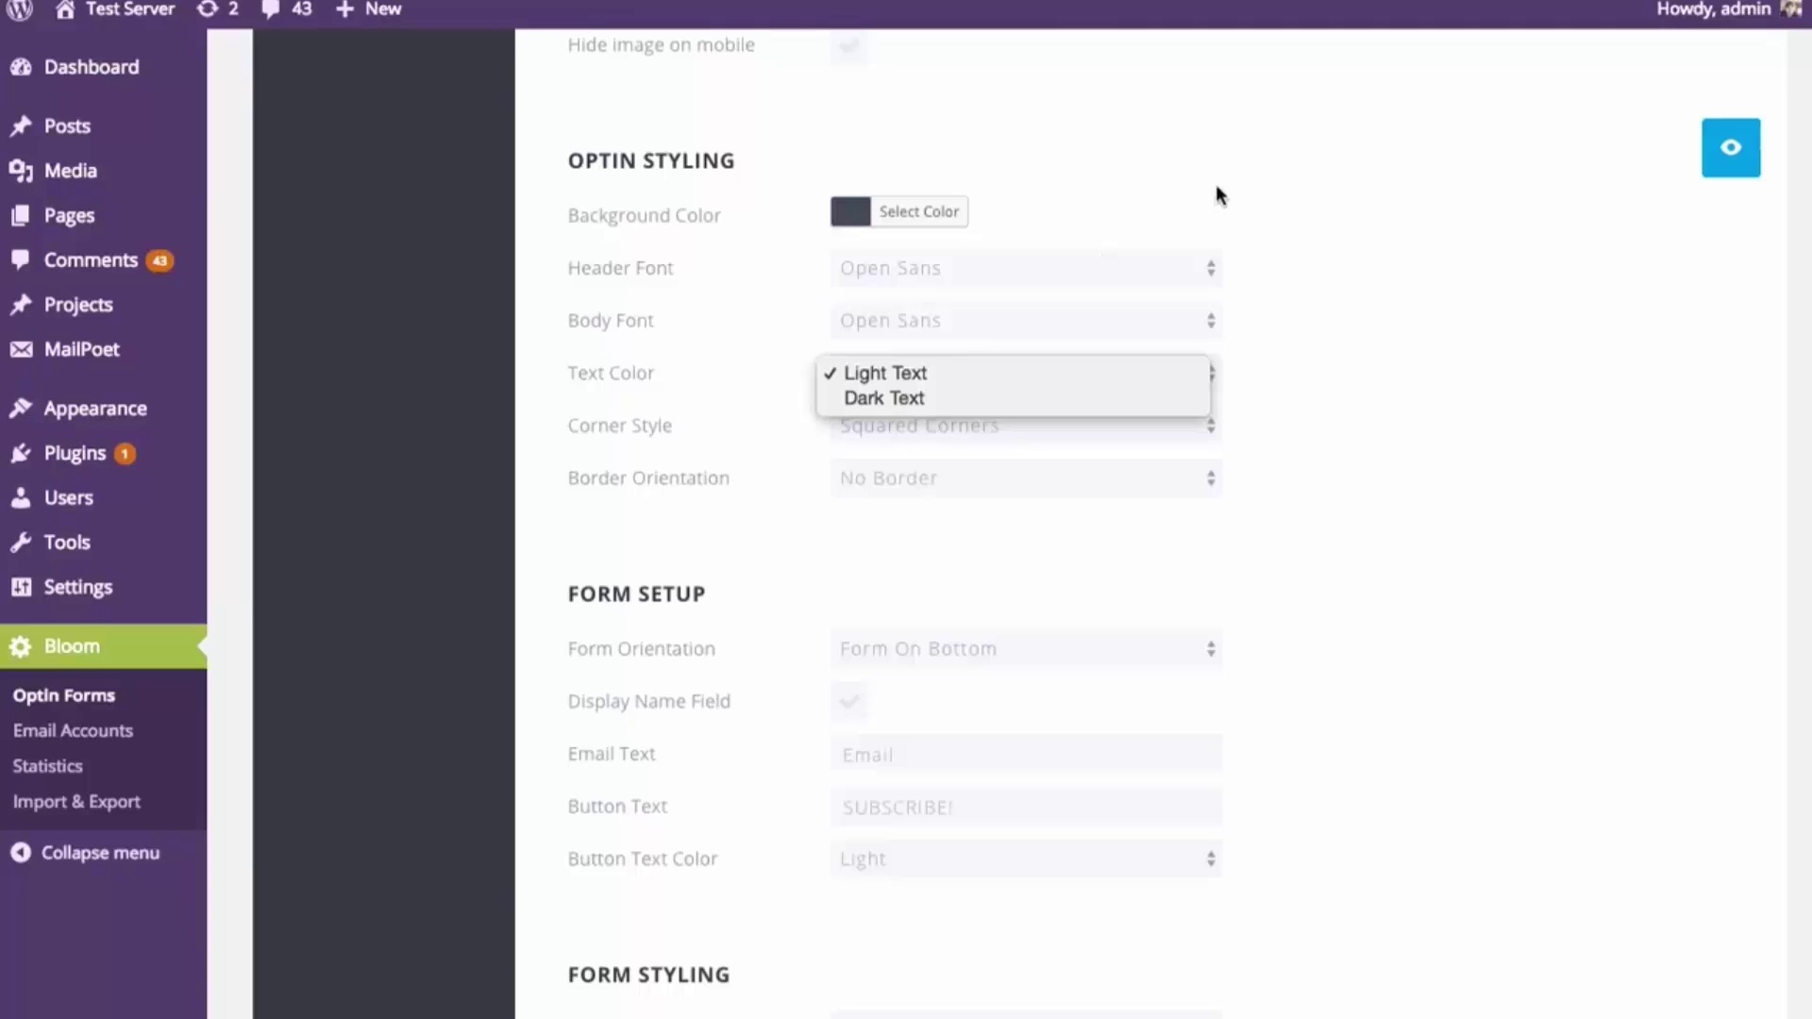
pyautogui.click(1248, 186)
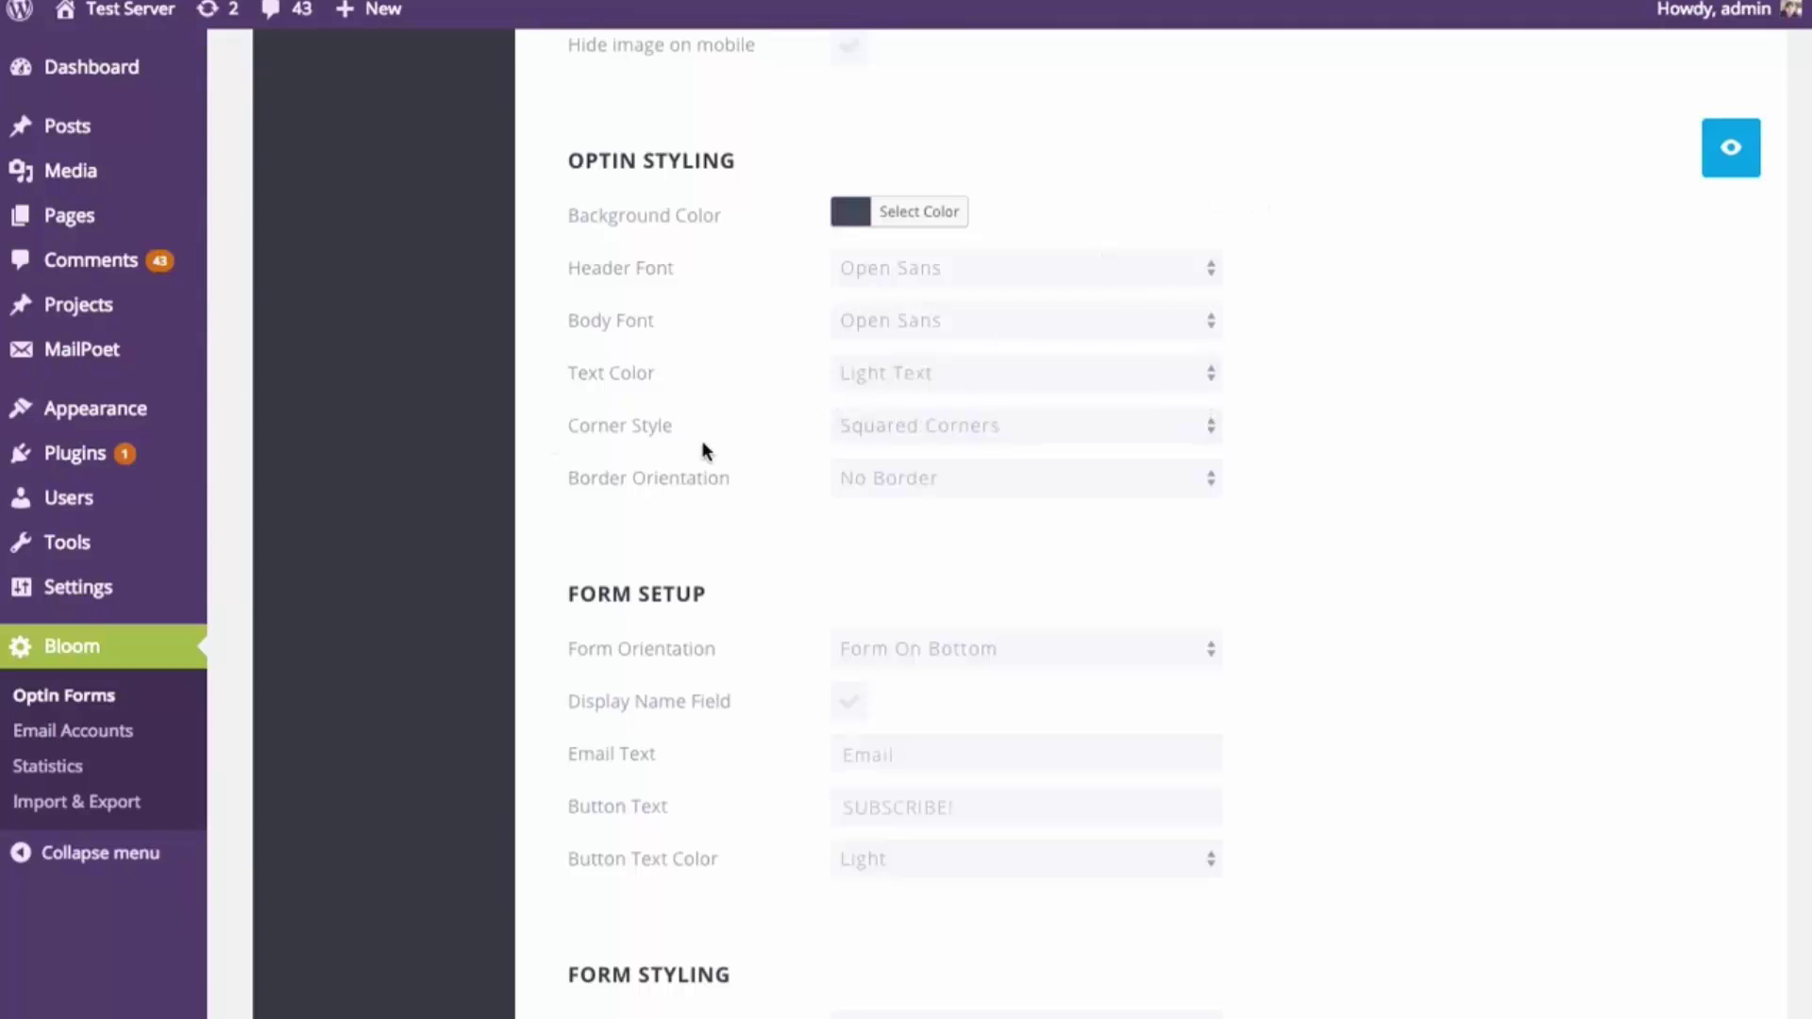
# Set the optin's corner style to Rounded Corners and preview the pop-up
pyautogui.click(929, 423)
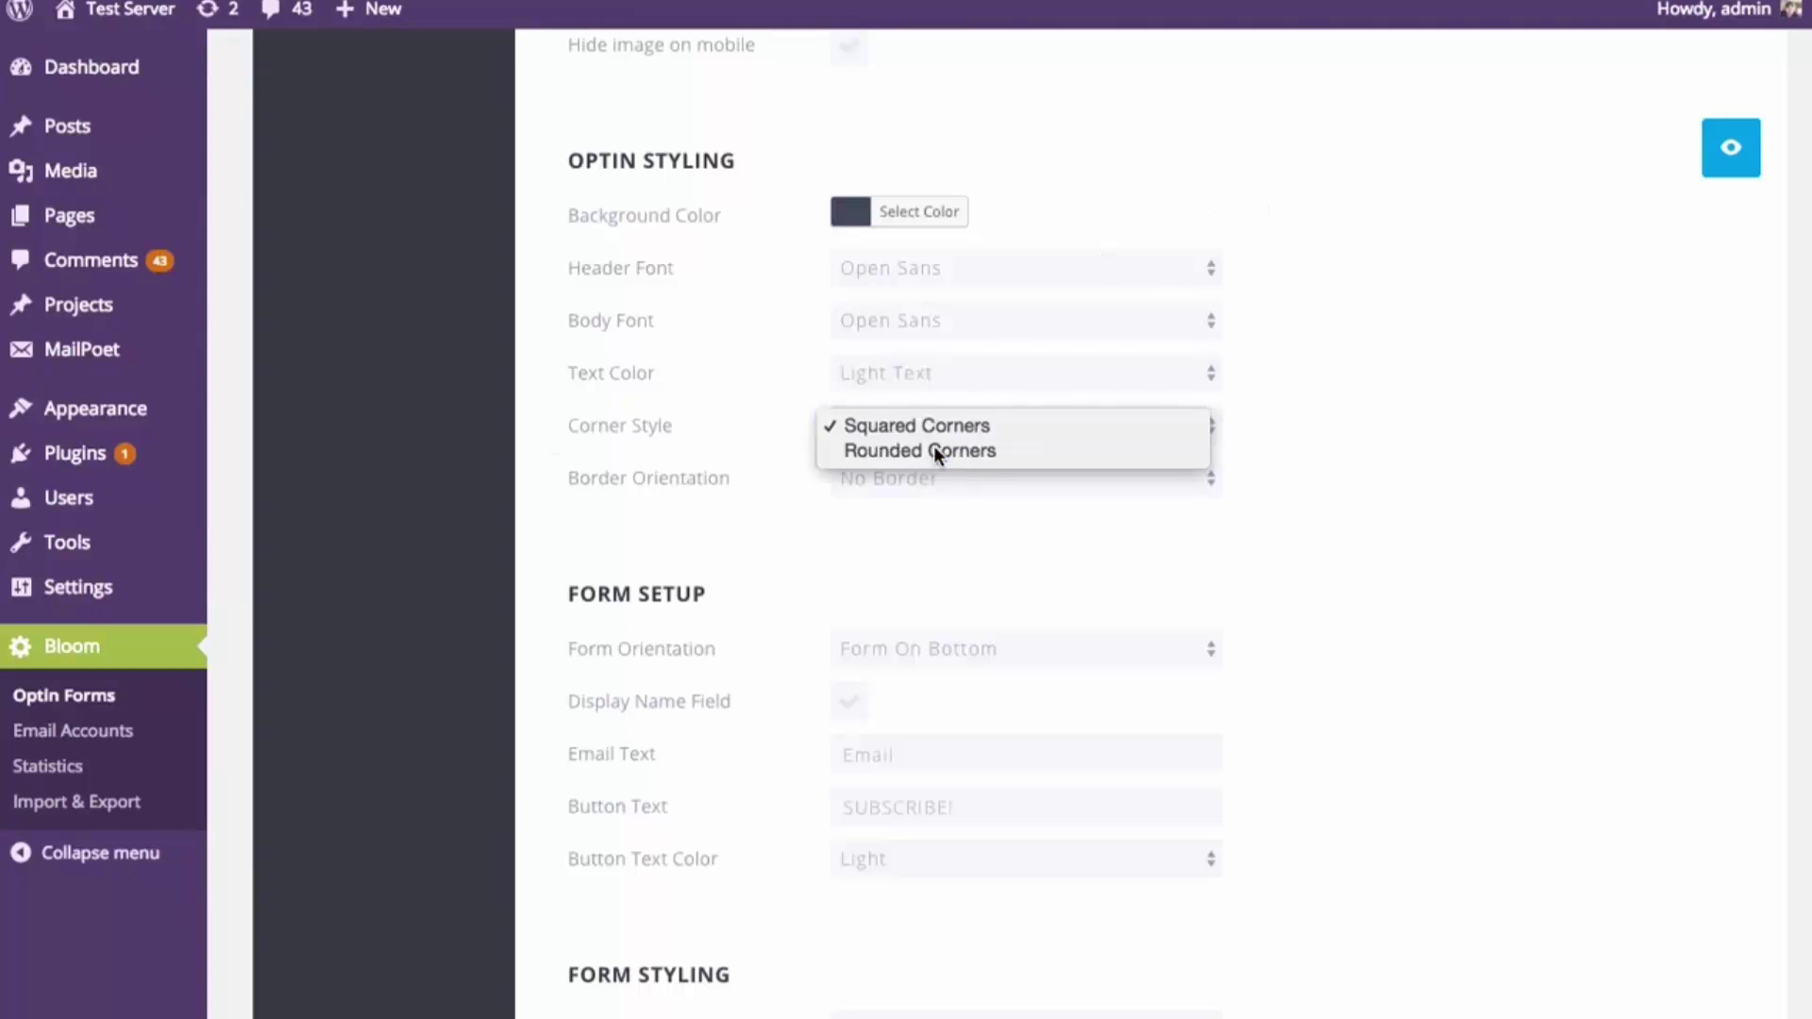
pyautogui.click(932, 451)
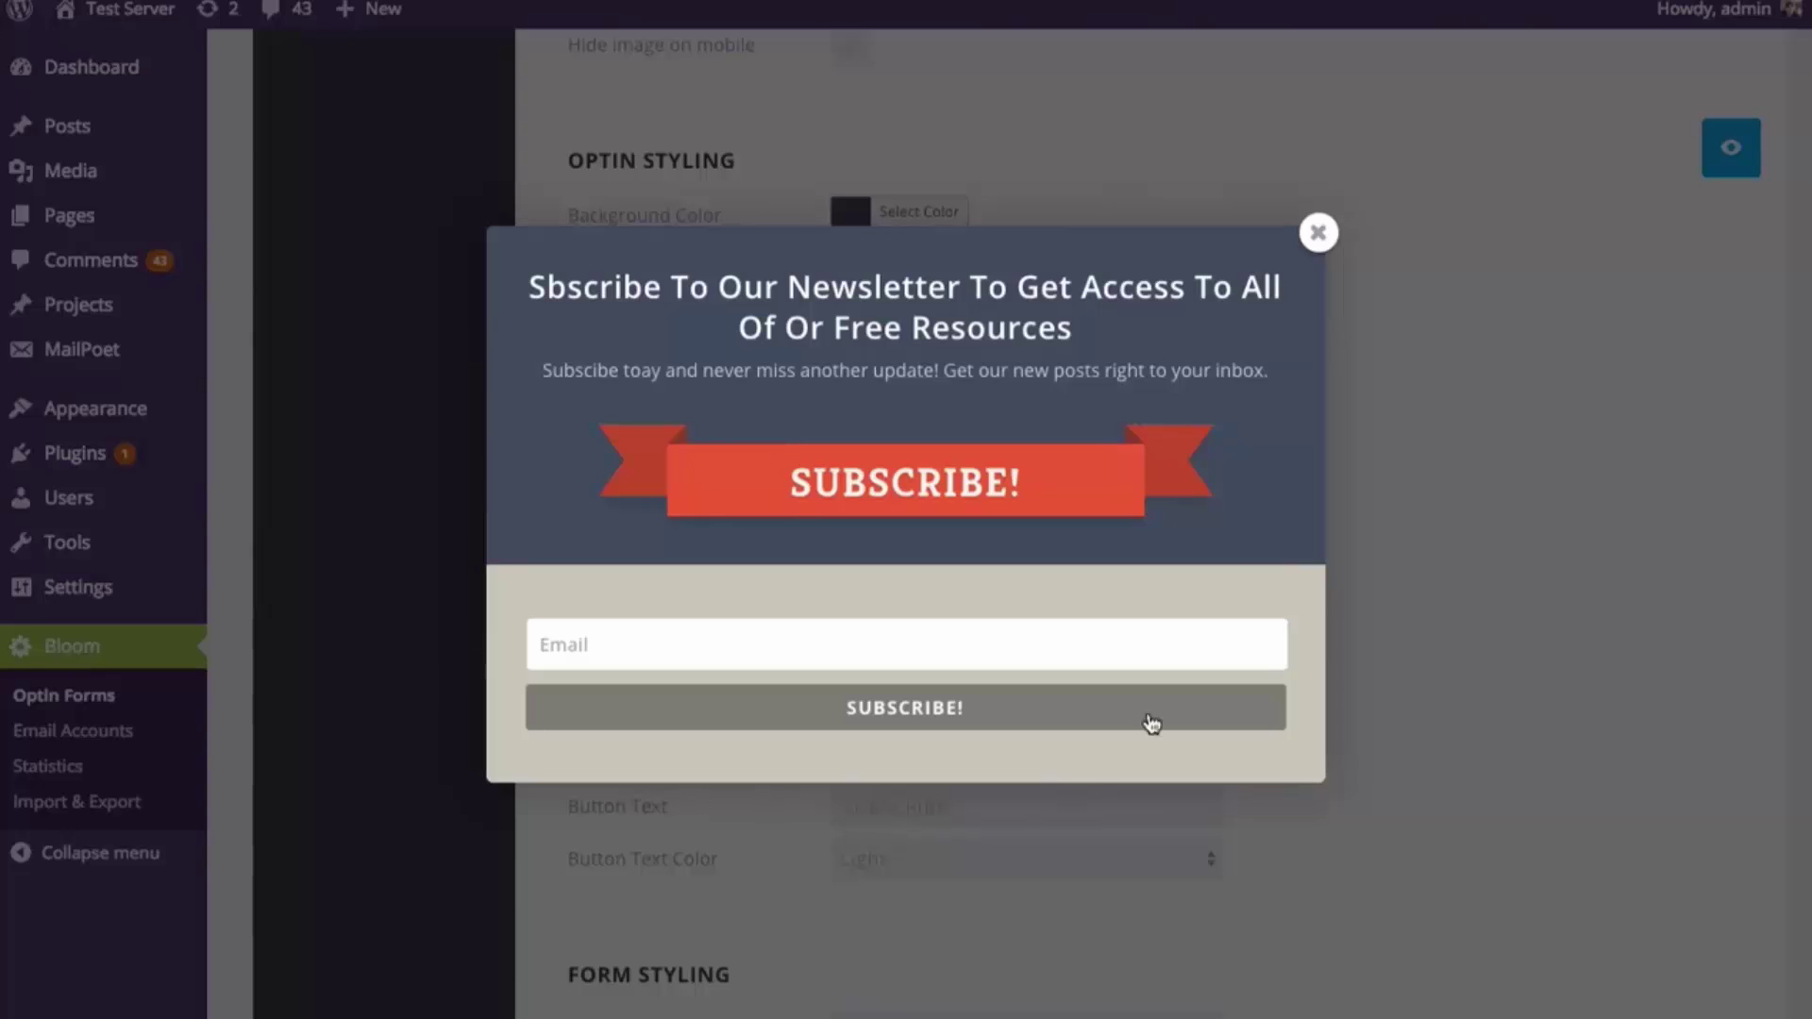
pyautogui.click(1317, 236)
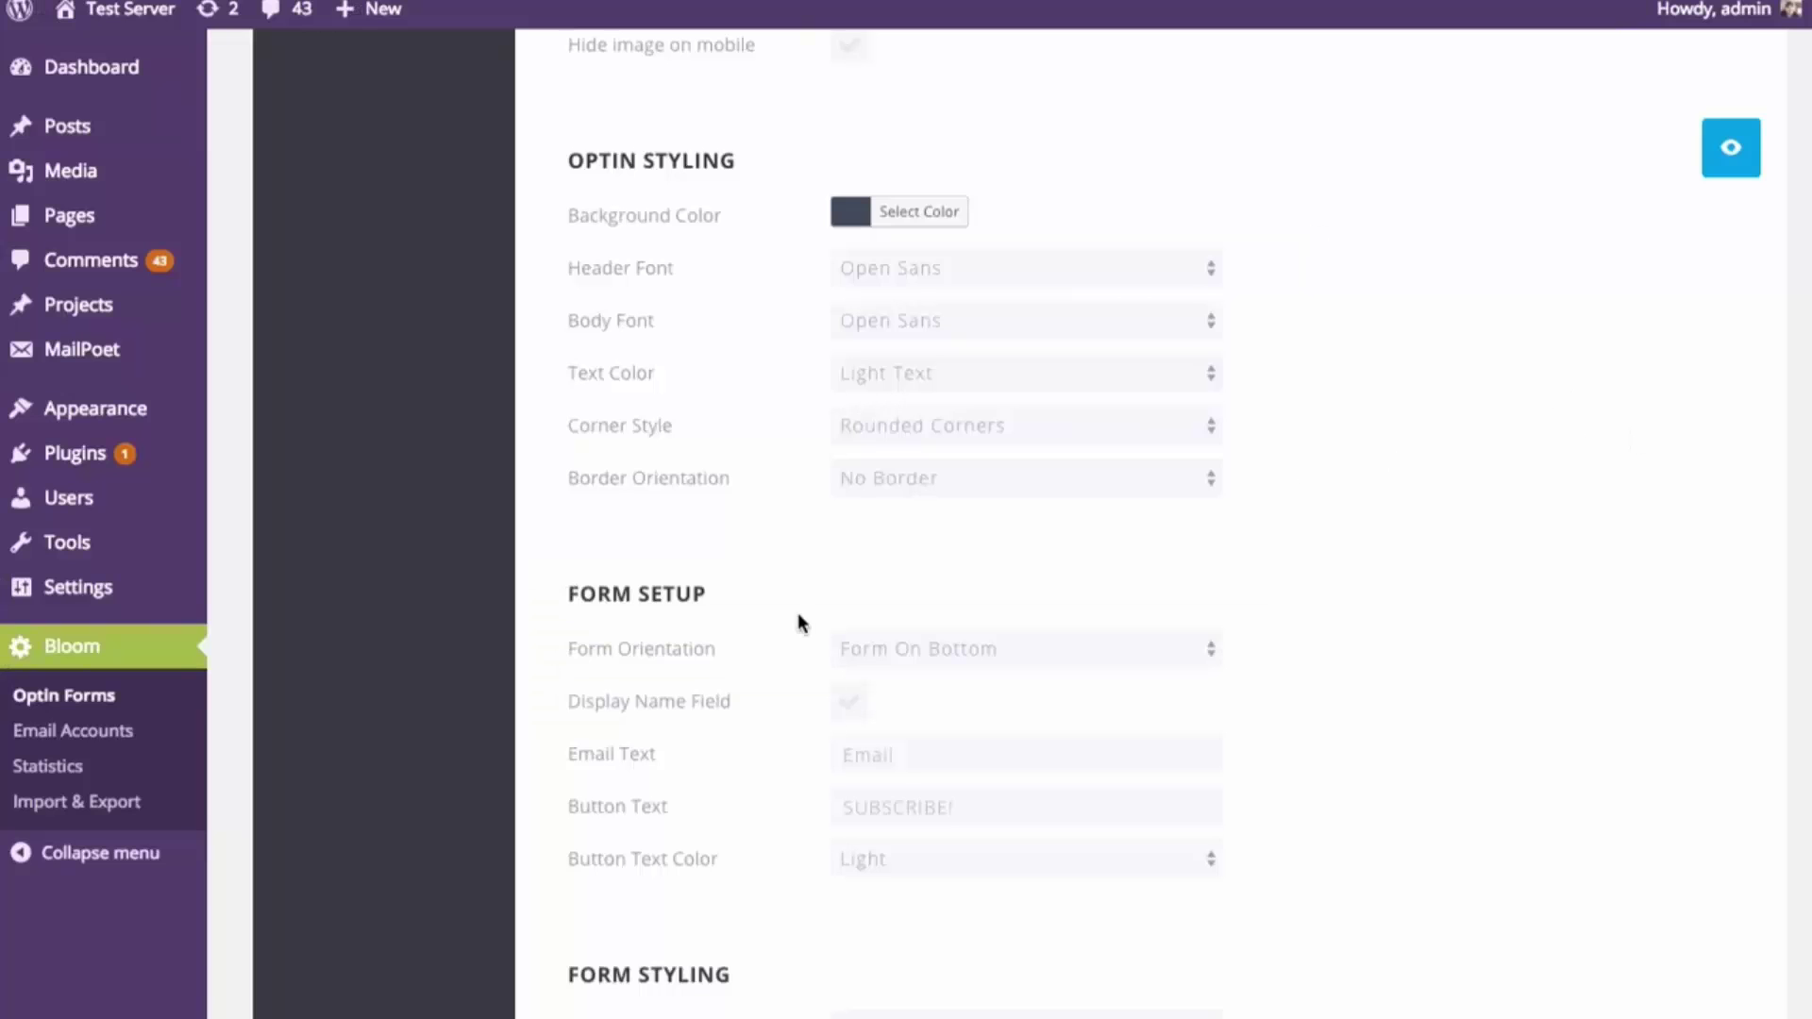
# Set the optin's border orientation to Full Border and look over the other orientation options
pyautogui.click(934, 481)
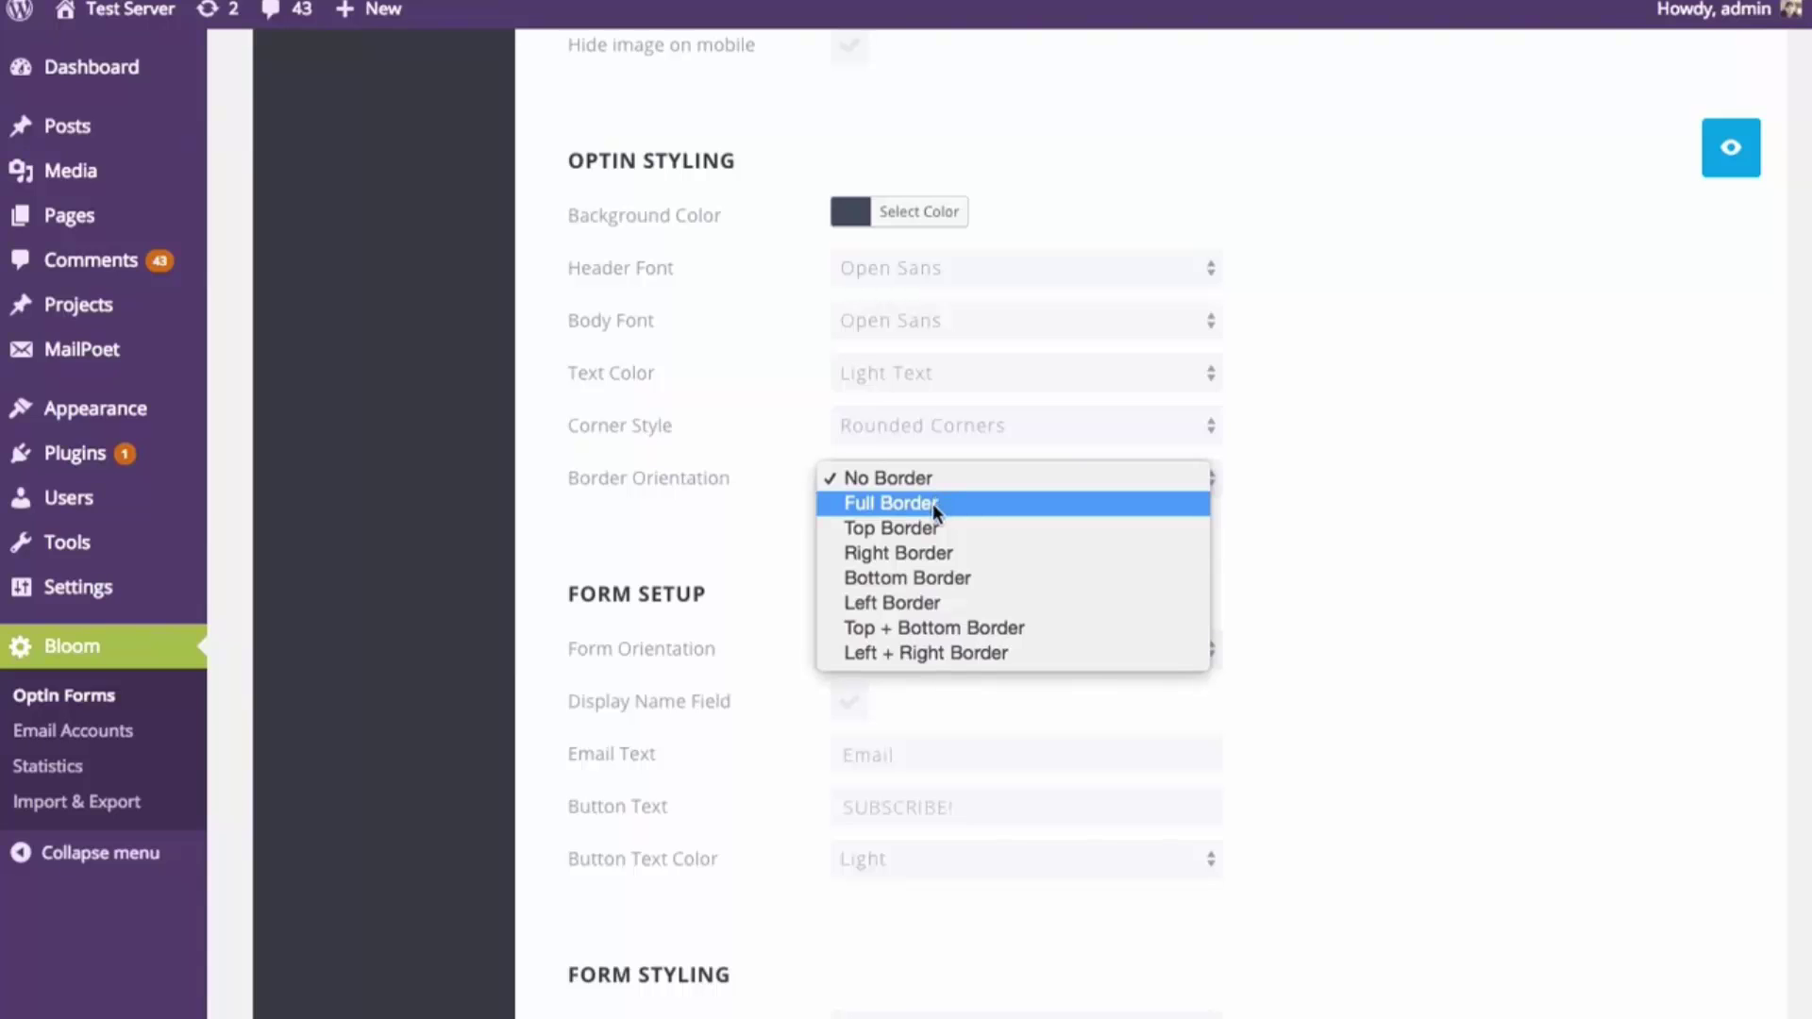
pyautogui.click(932, 502)
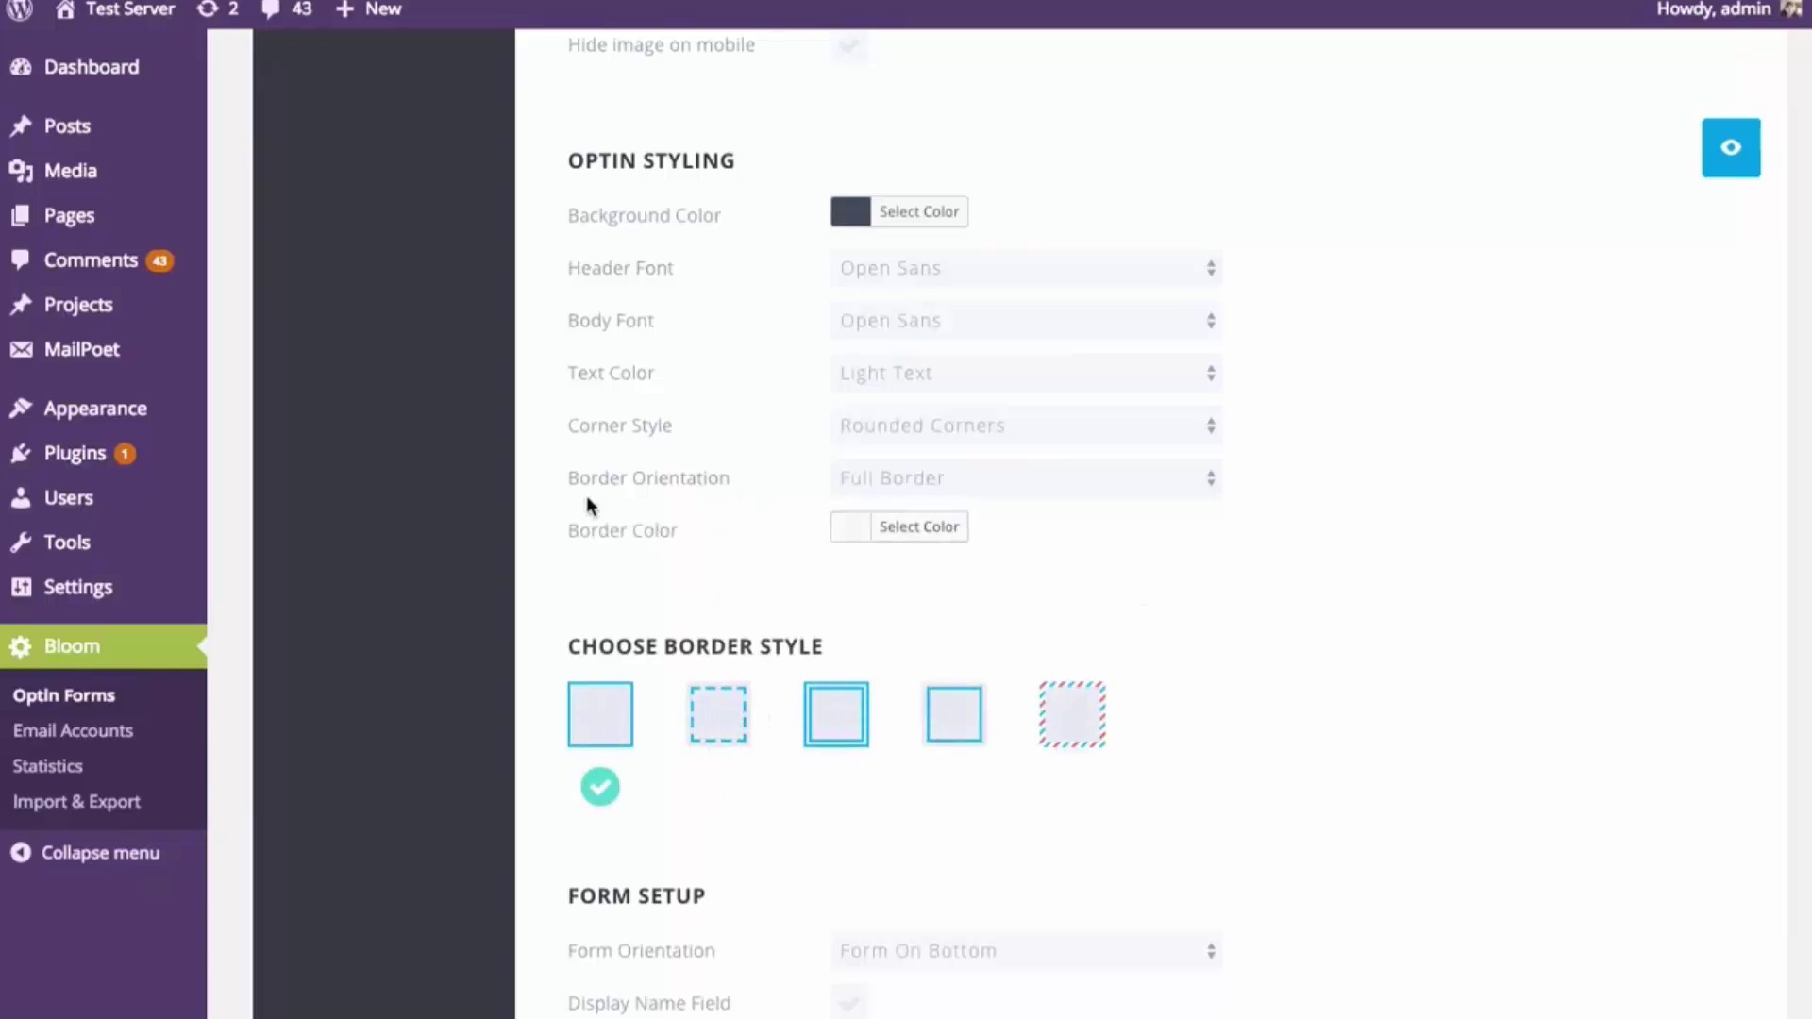
pyautogui.click(927, 483)
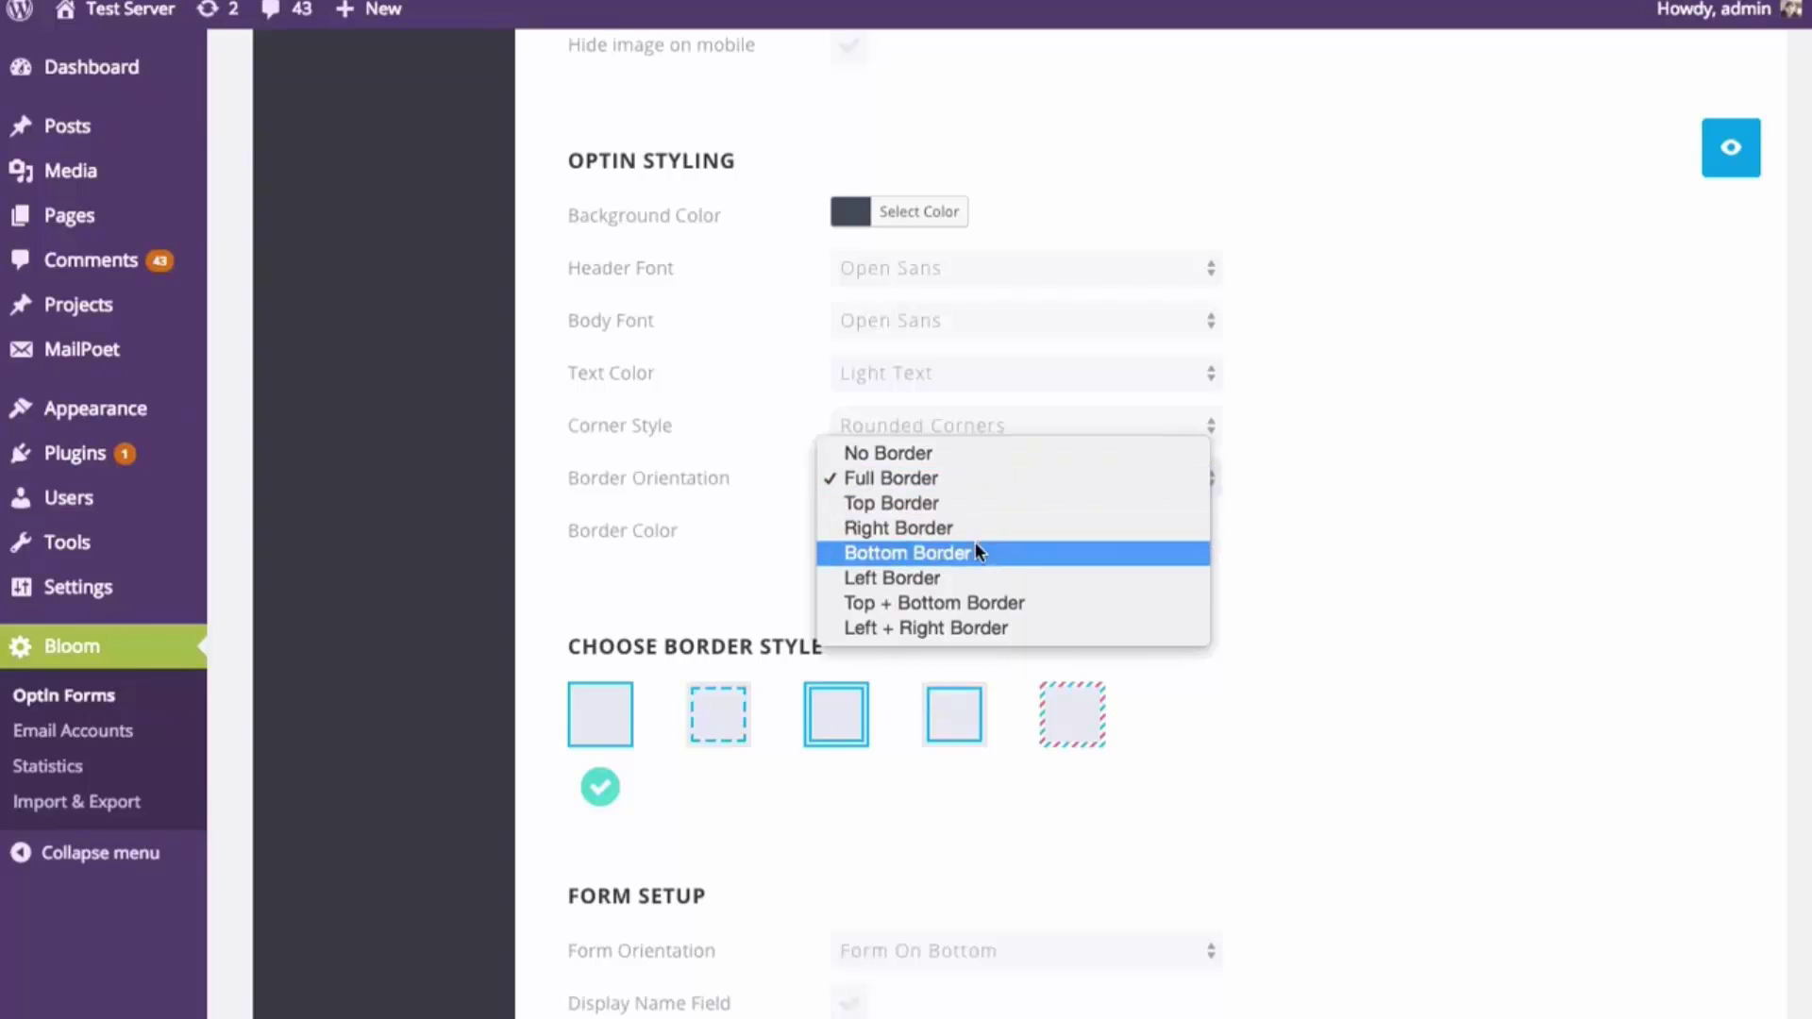
pyautogui.click(1289, 586)
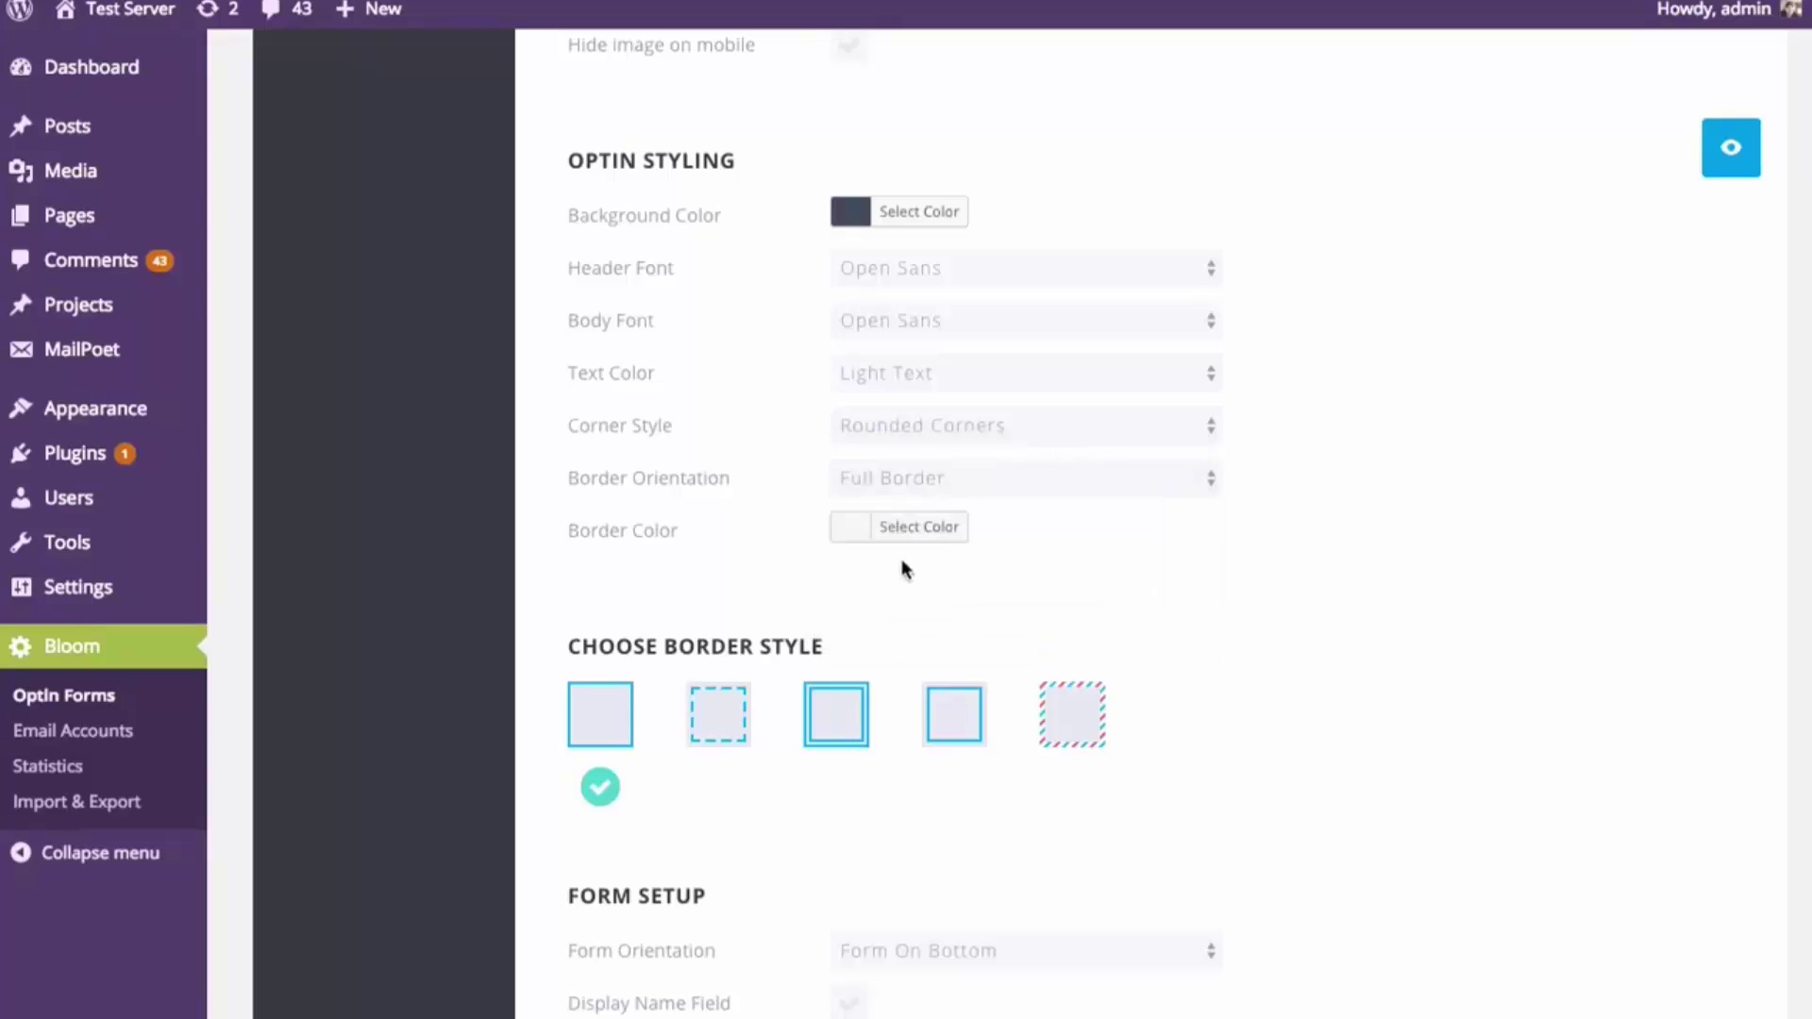
# Set the optin's border color to an orange-red shade and preview the bordered pop-up
pyautogui.click(841, 533)
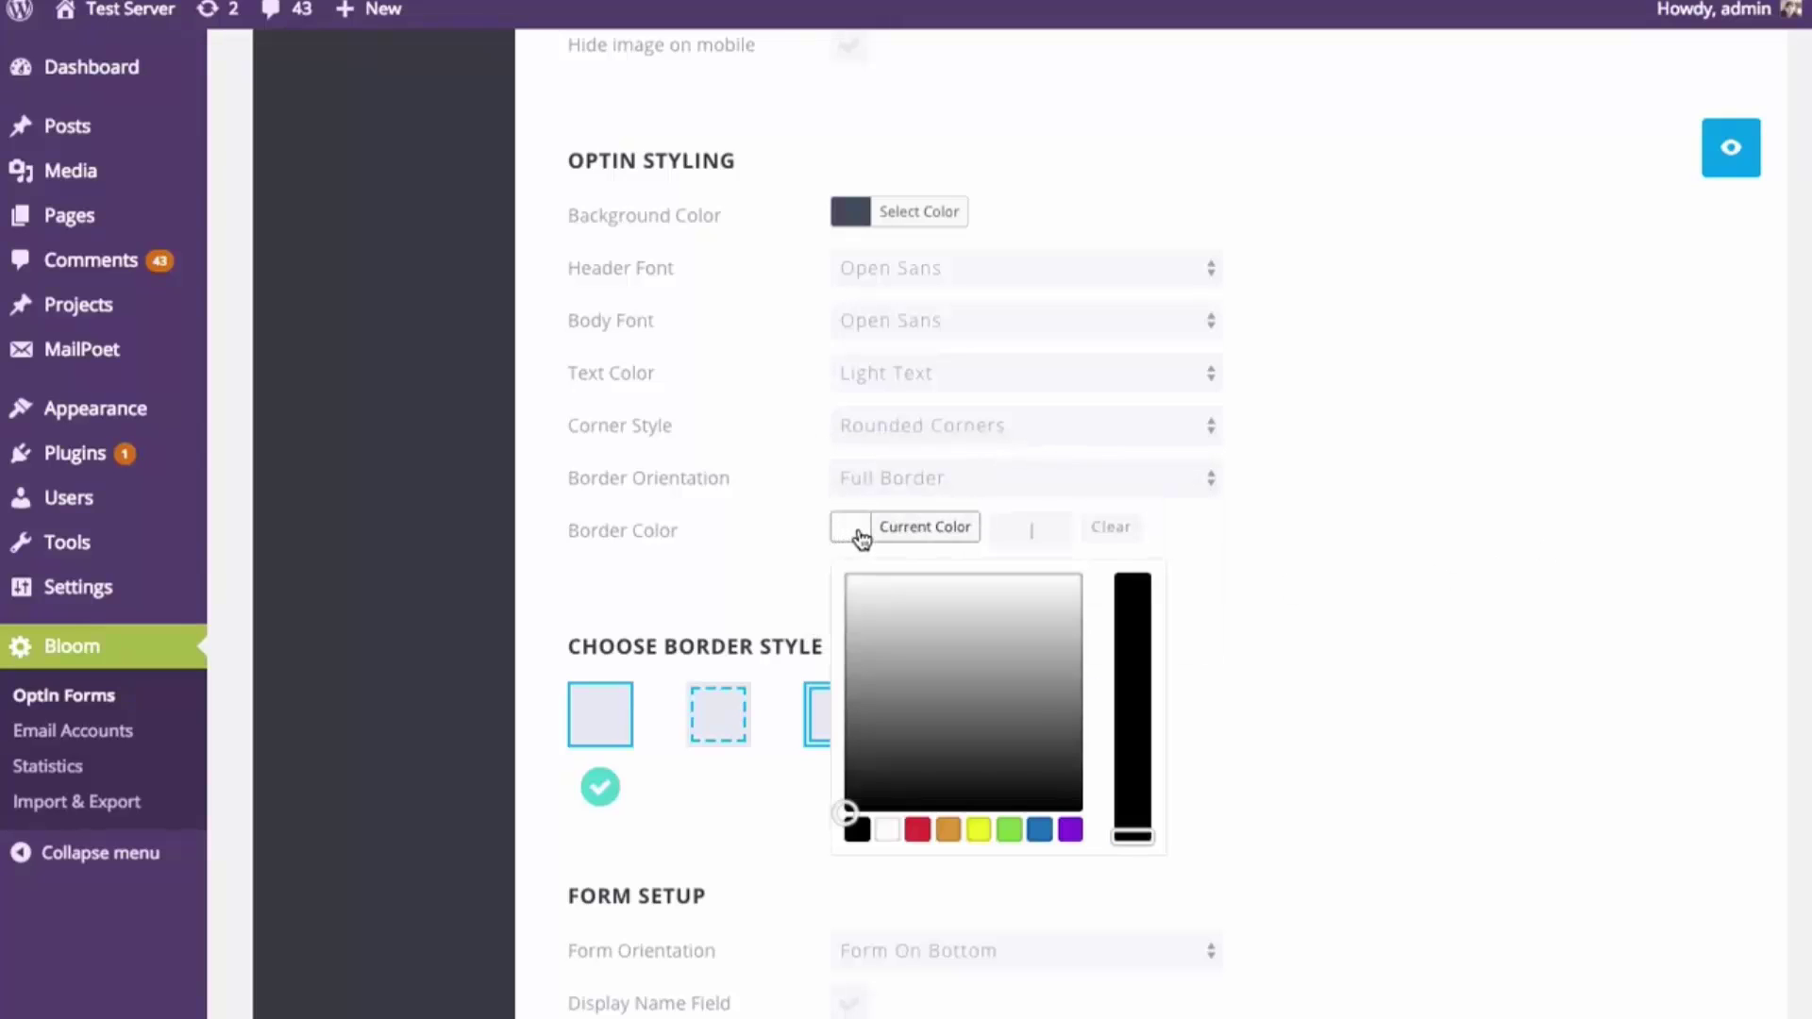
pyautogui.click(918, 830)
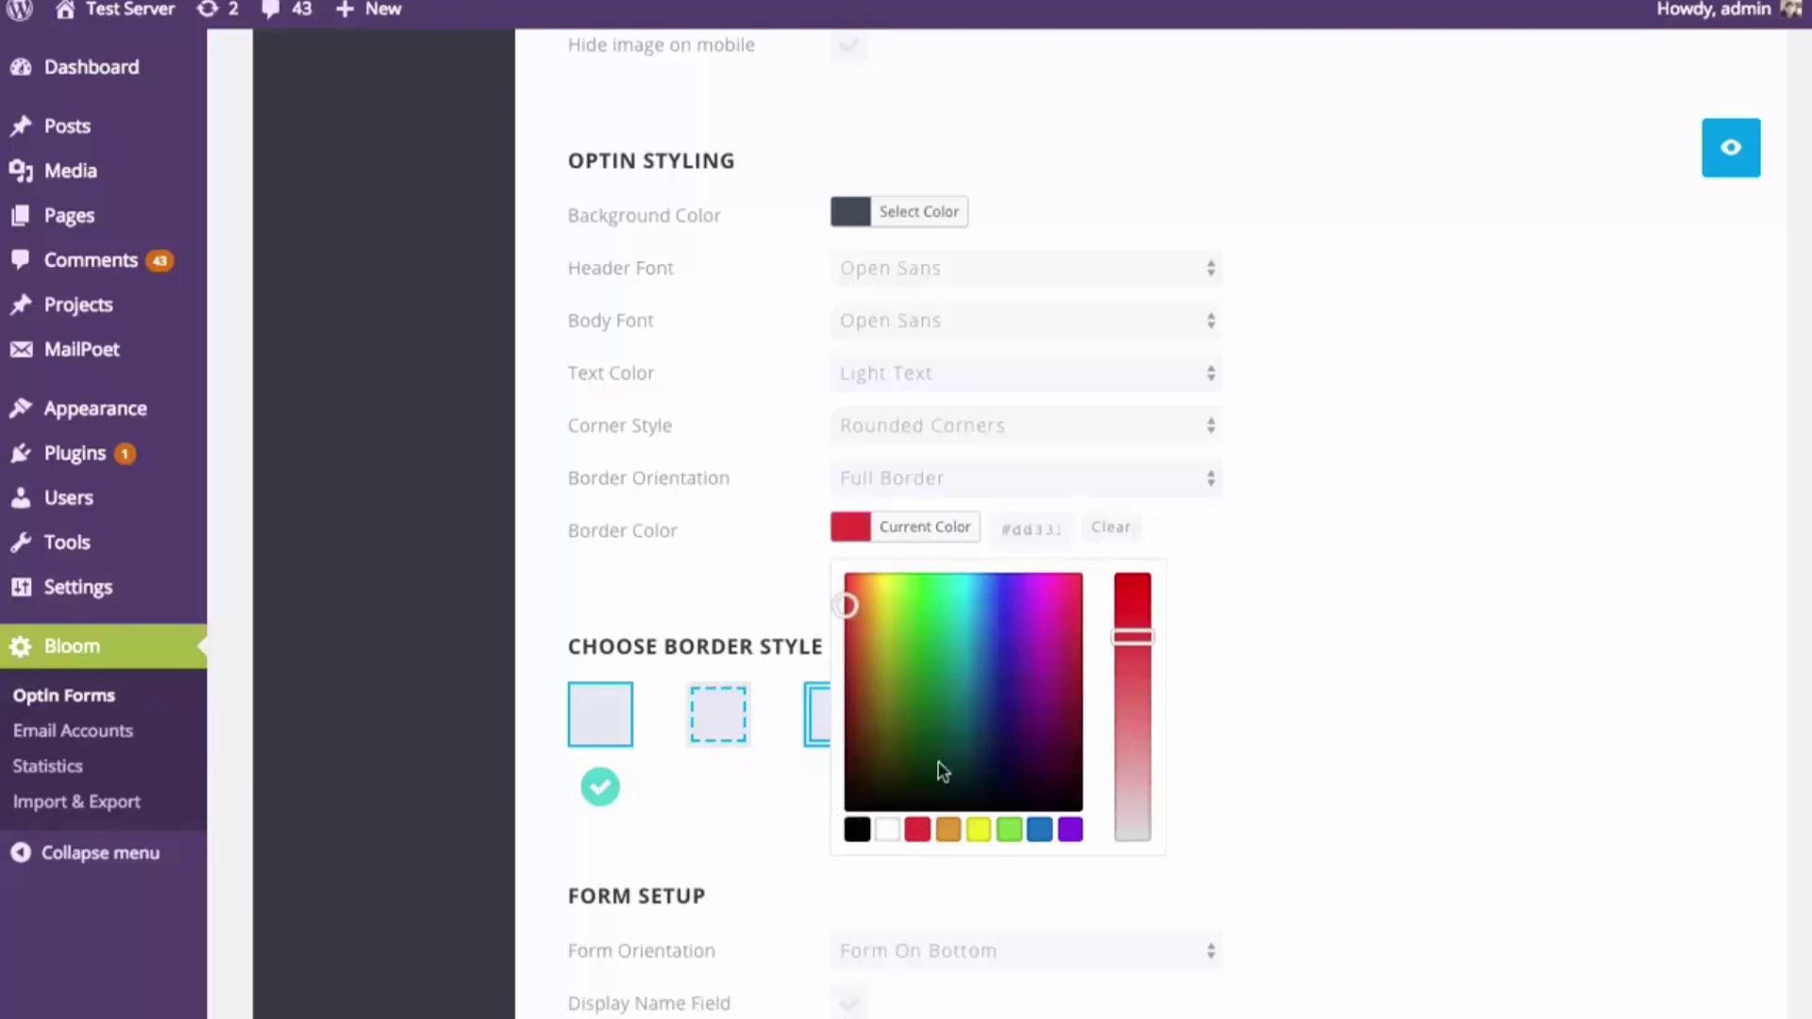
pyautogui.click(862, 612)
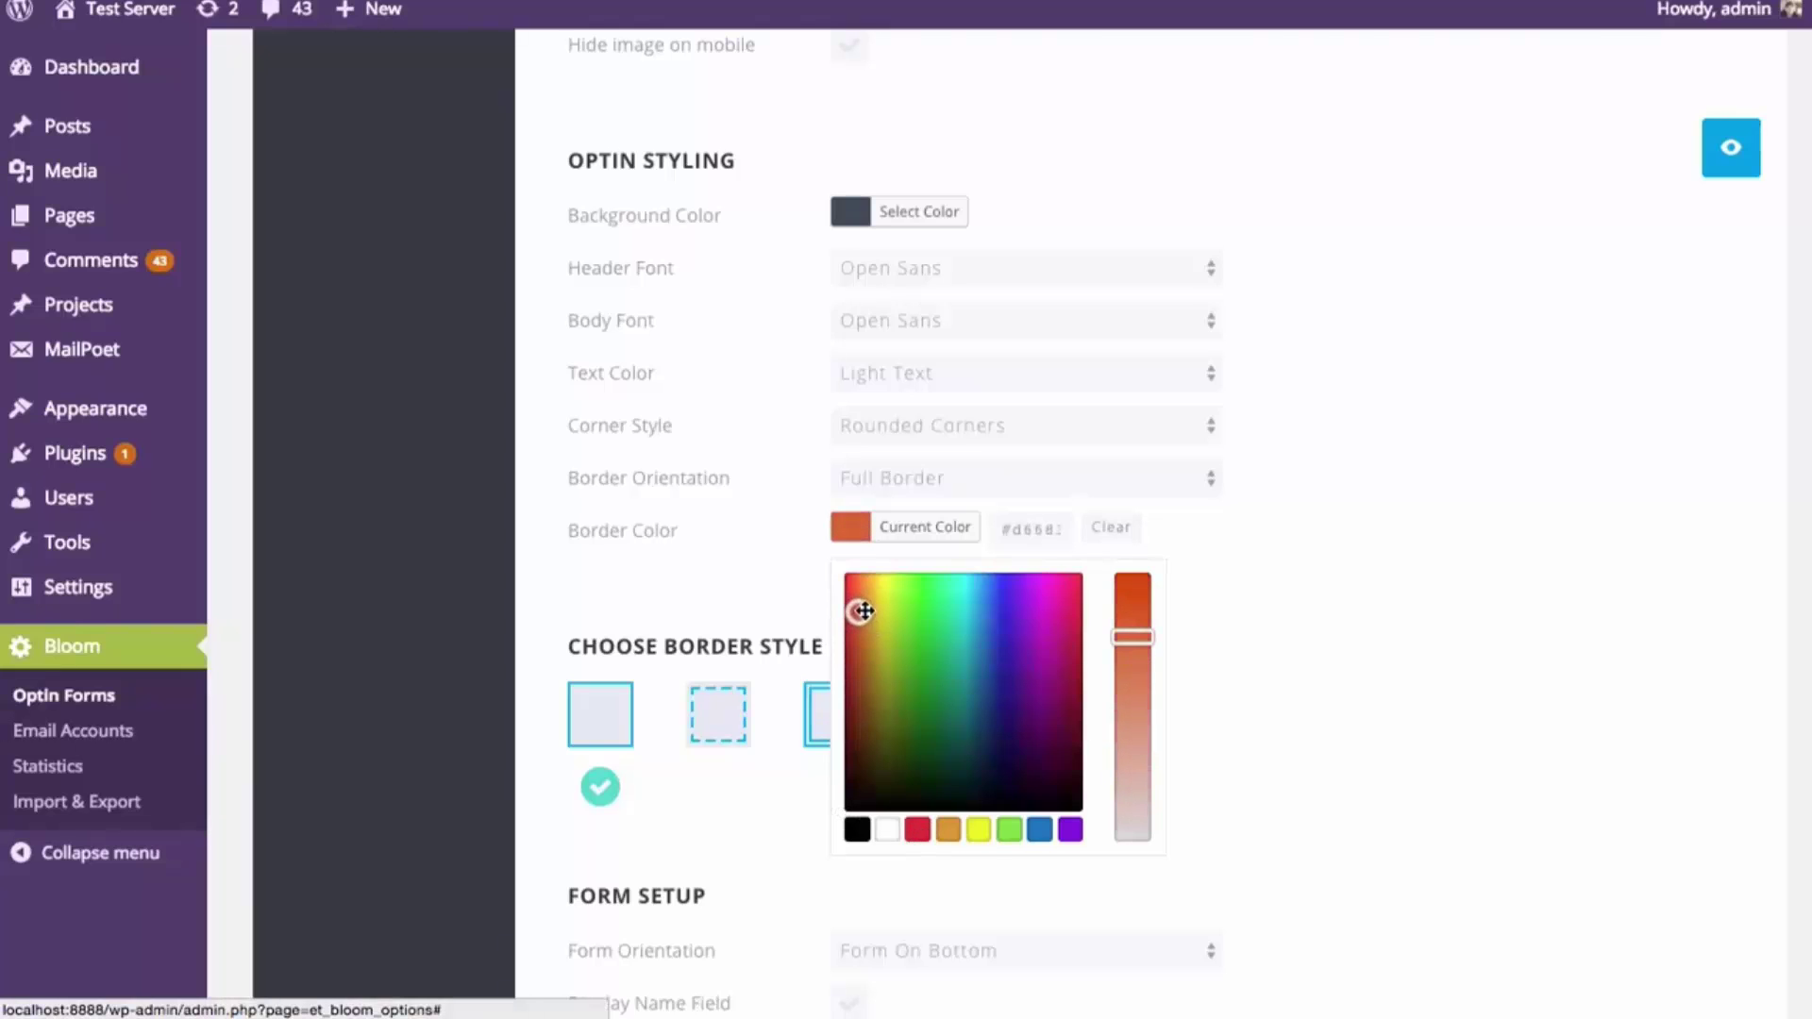
pyautogui.click(1387, 417)
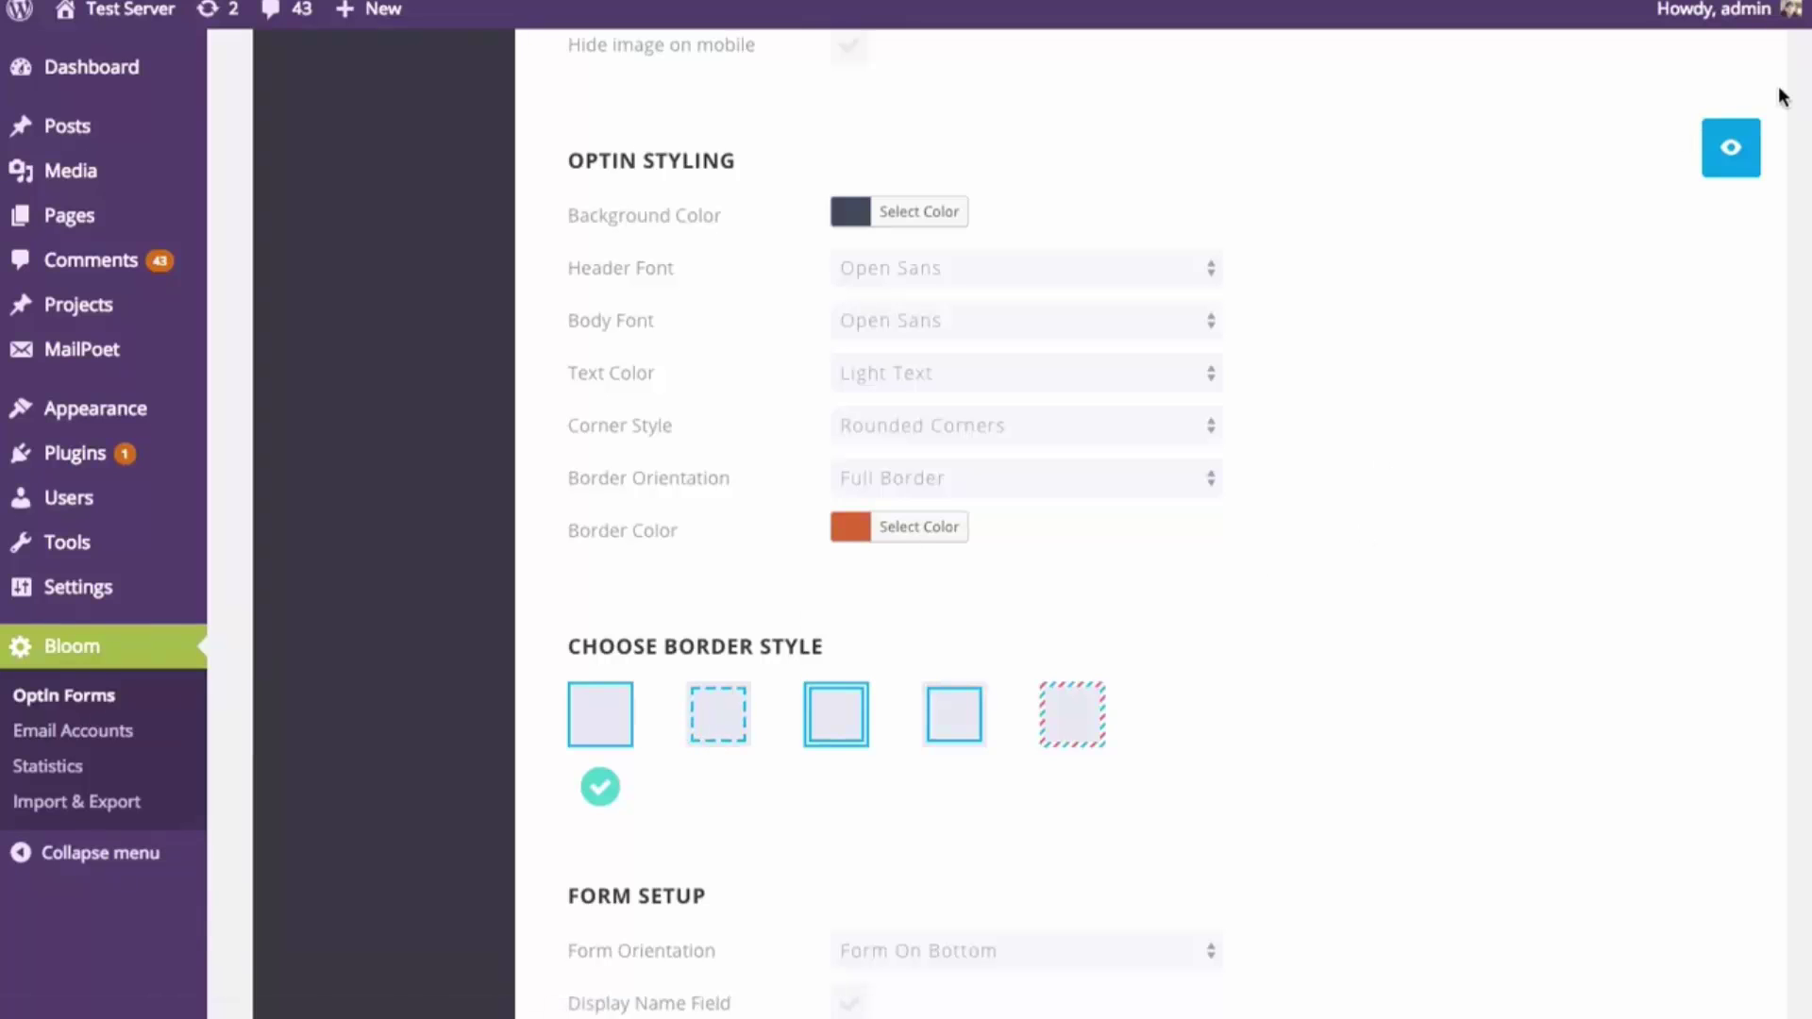
pyautogui.click(1734, 170)
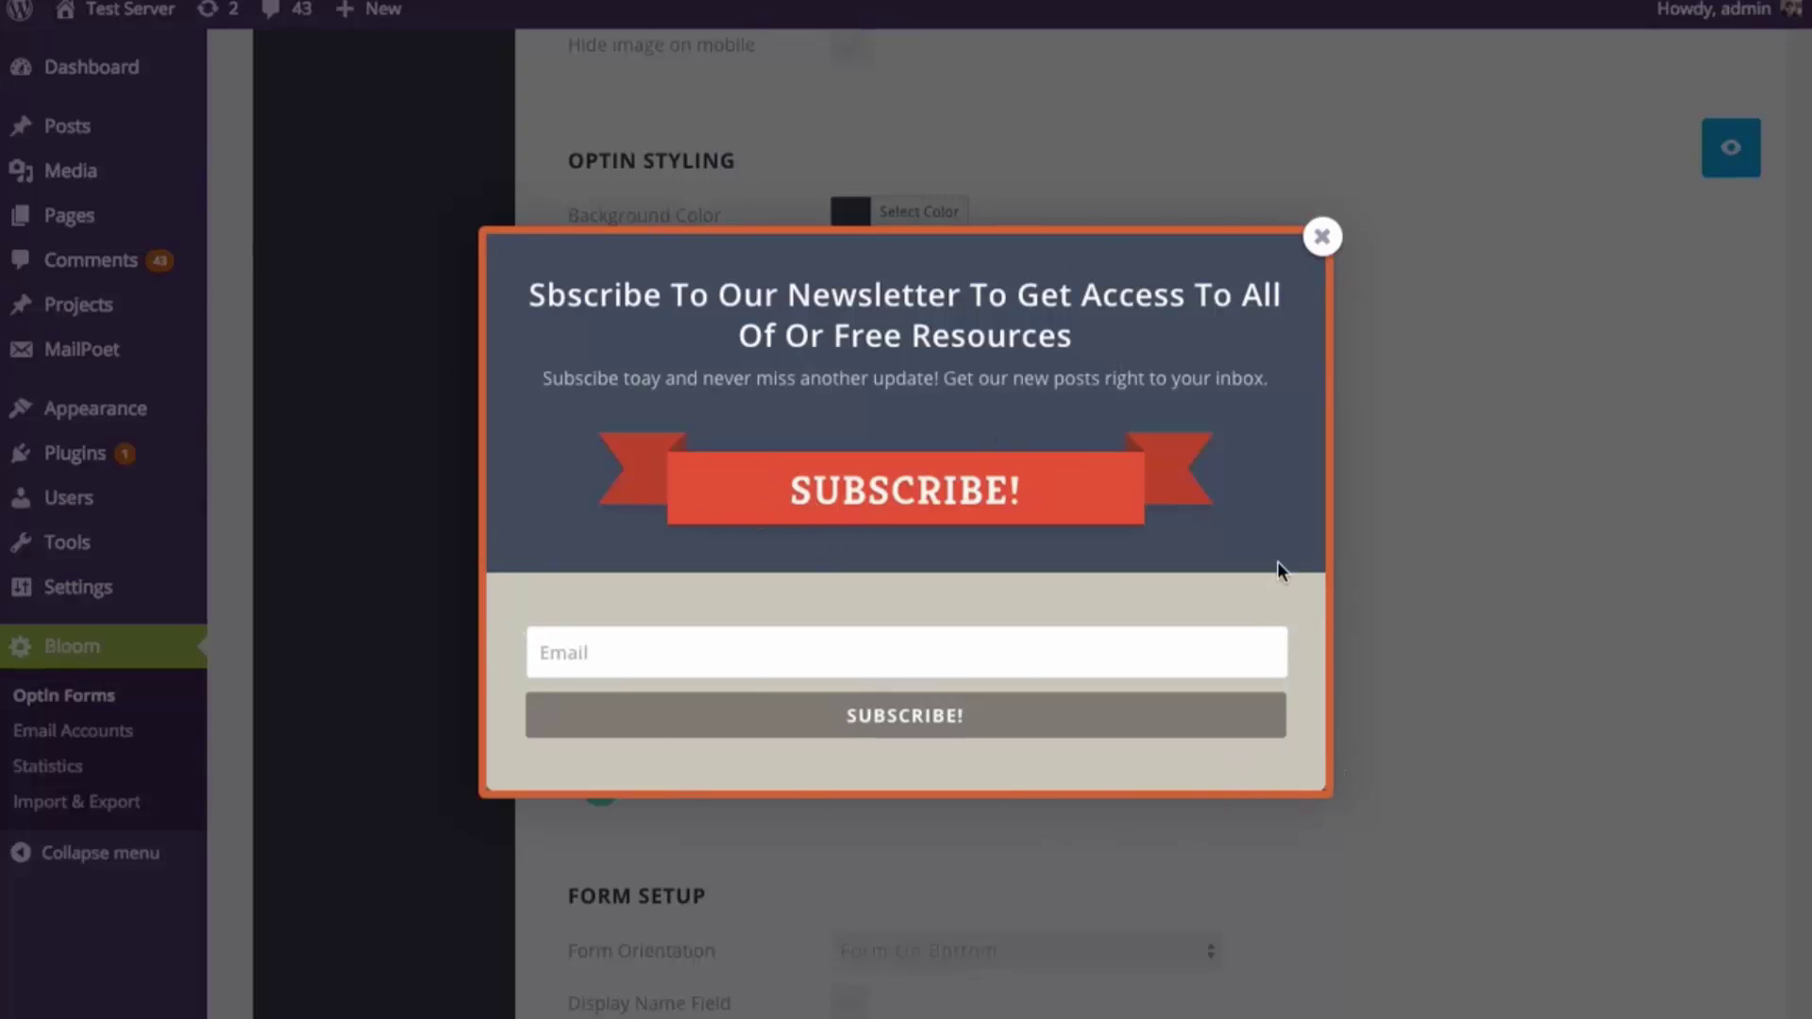
pyautogui.click(1322, 238)
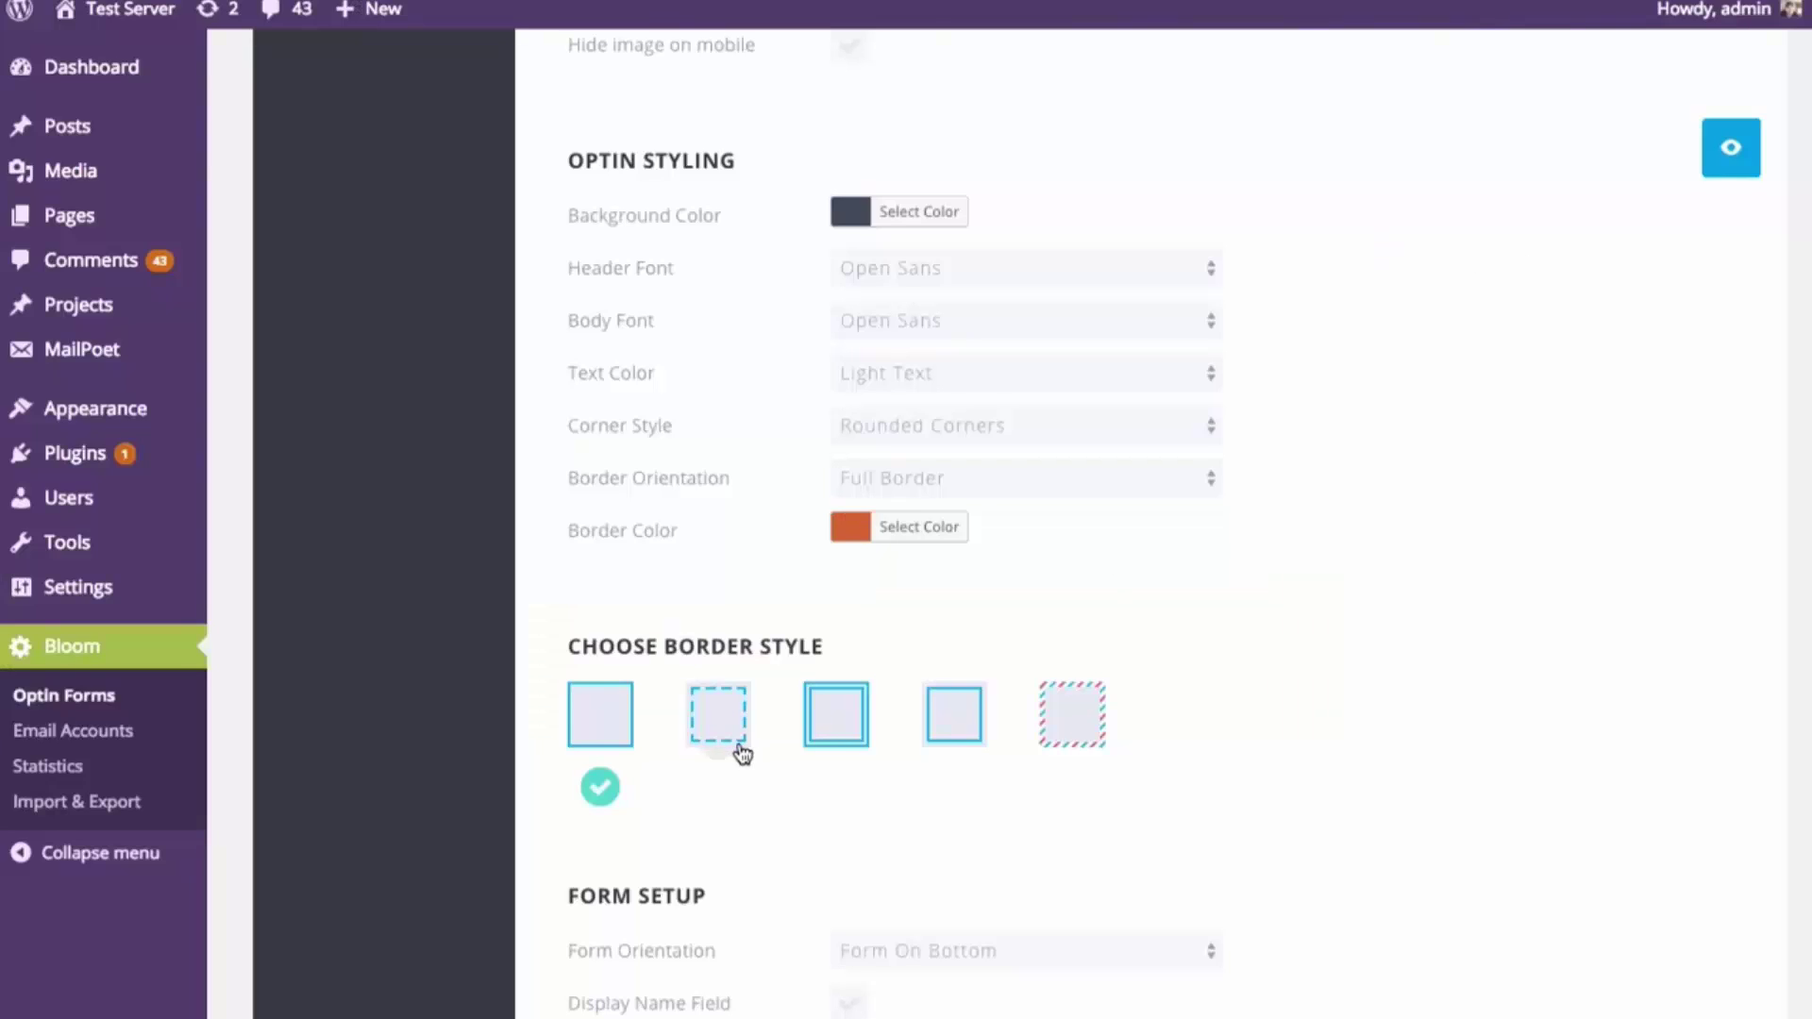
# Try the inset single-line border style and preview how it looks on the pop-up
pyautogui.click(944, 726)
pyautogui.click(1747, 153)
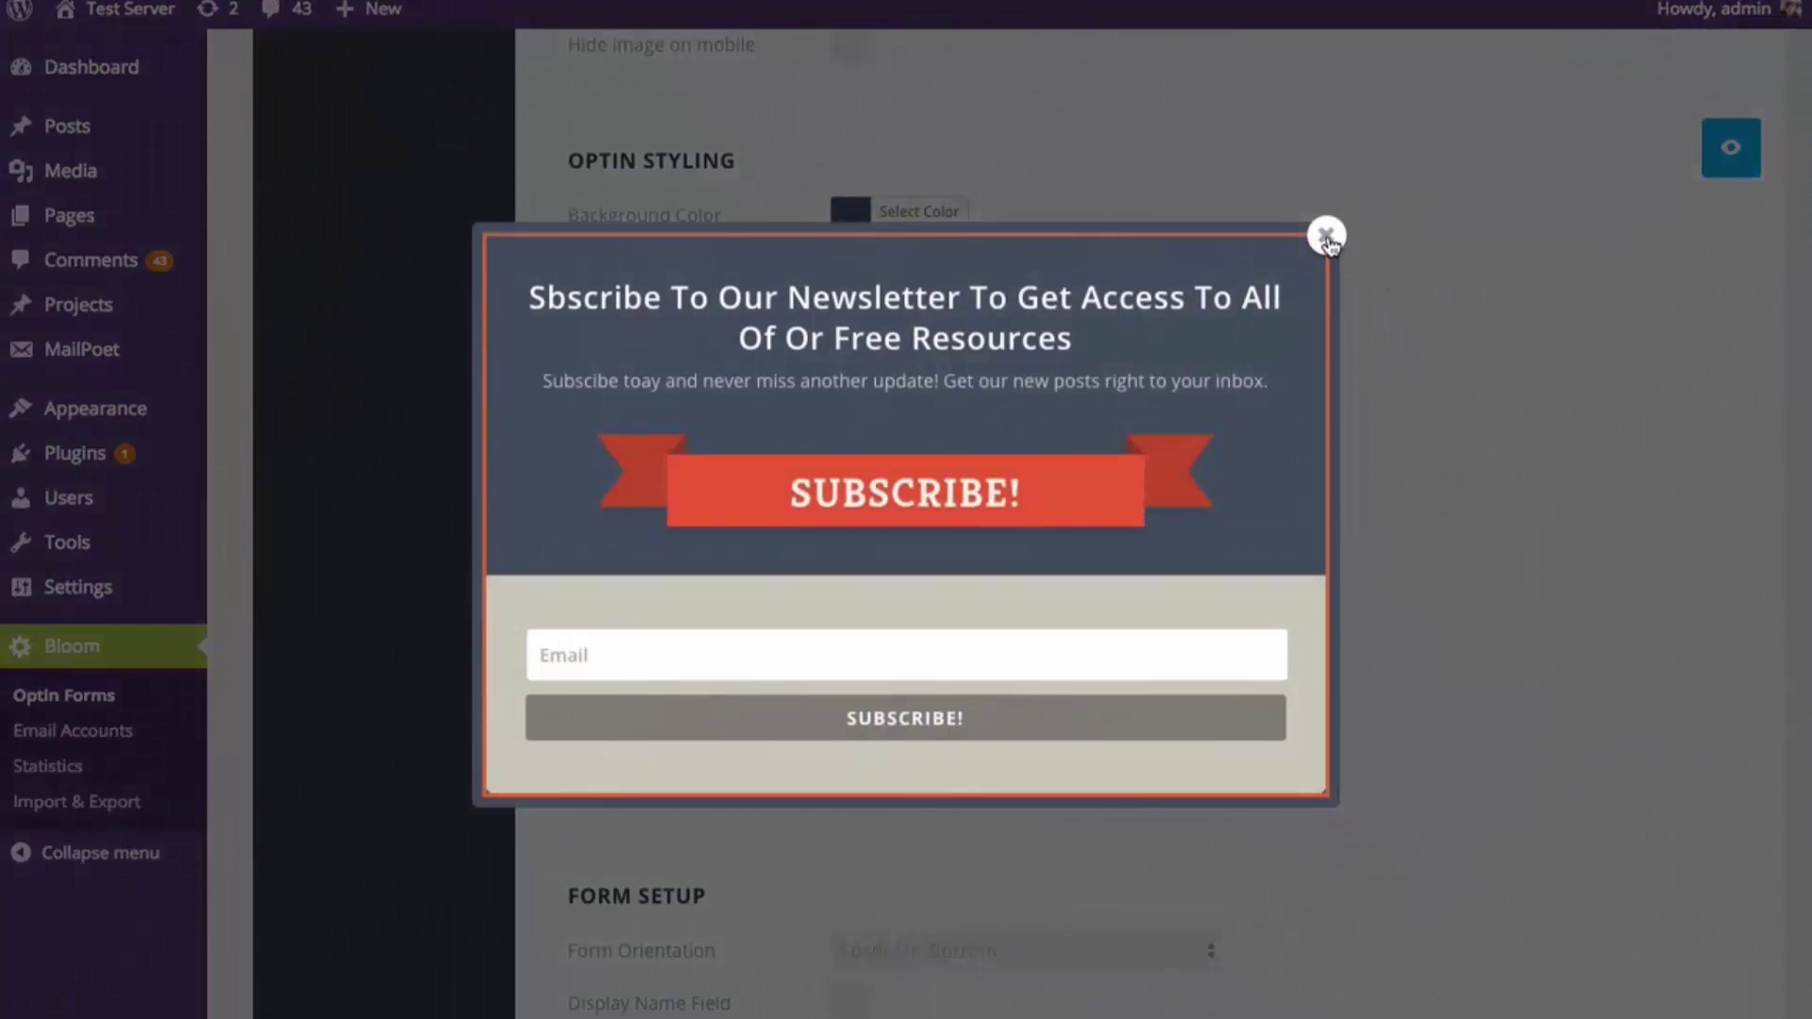
pyautogui.click(1326, 236)
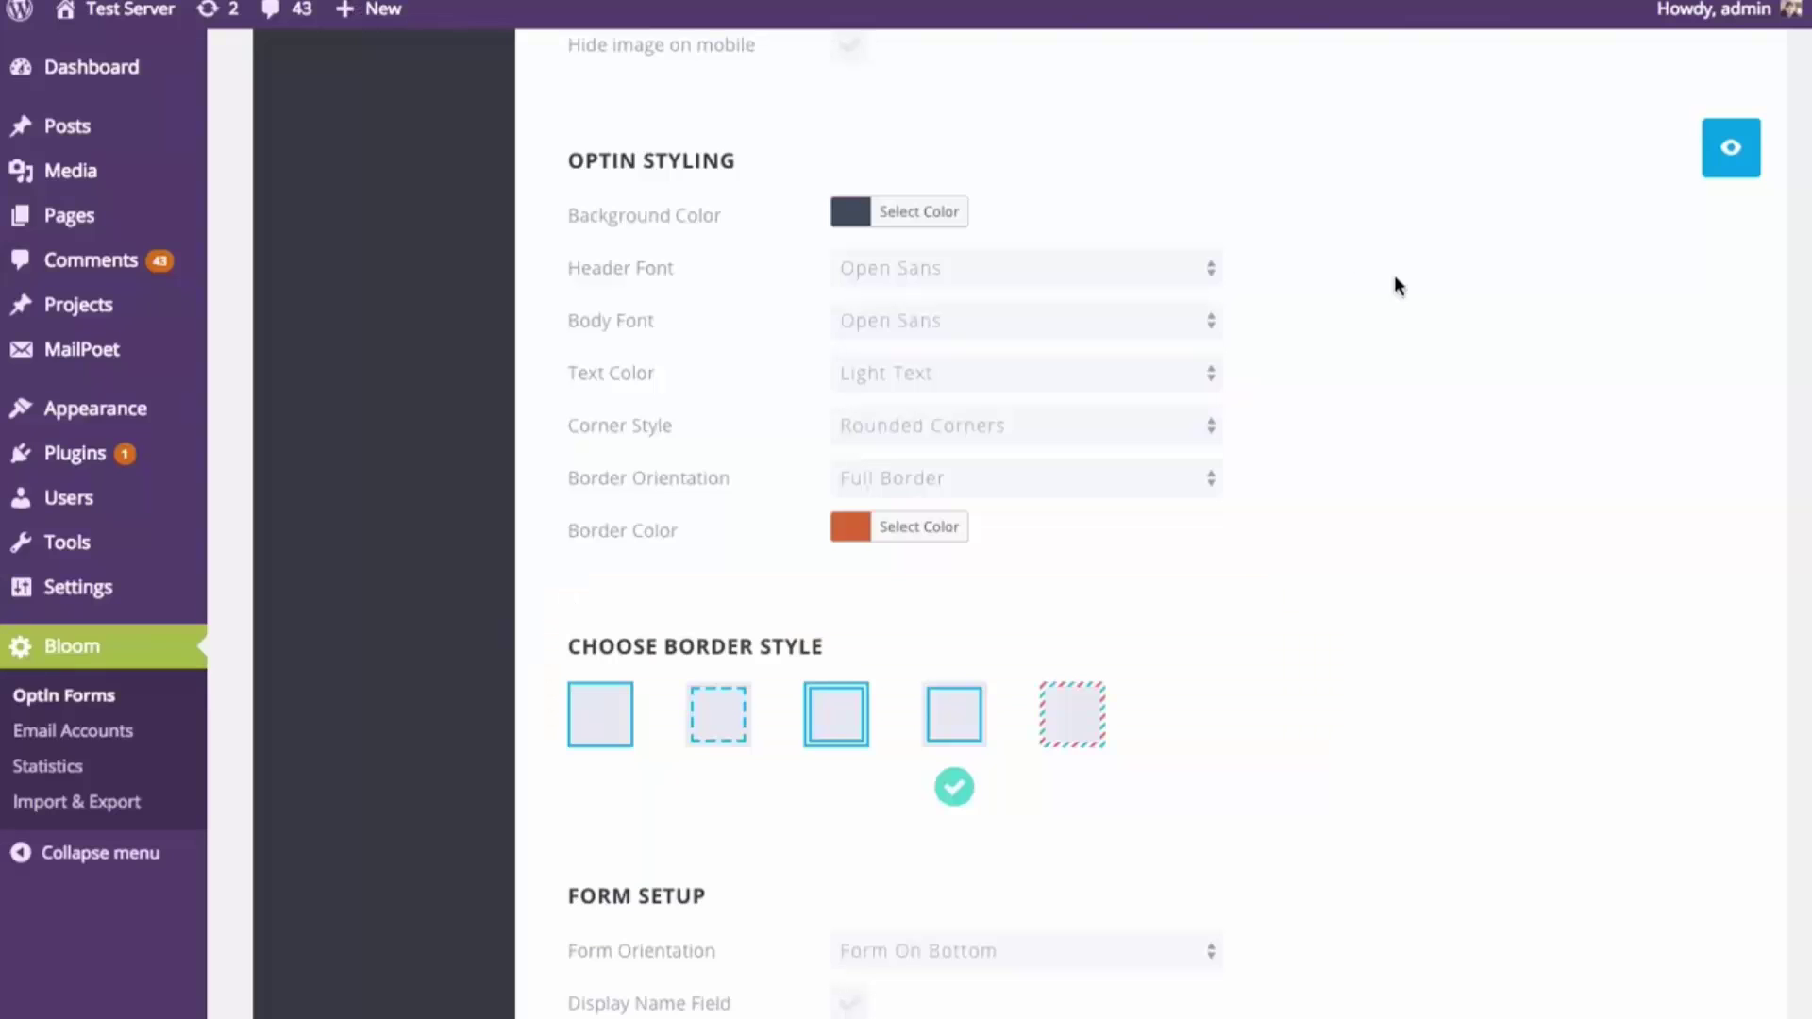
# Choose the diagonally striped, airmail-like border style and preview the pop-up
pyautogui.click(1088, 731)
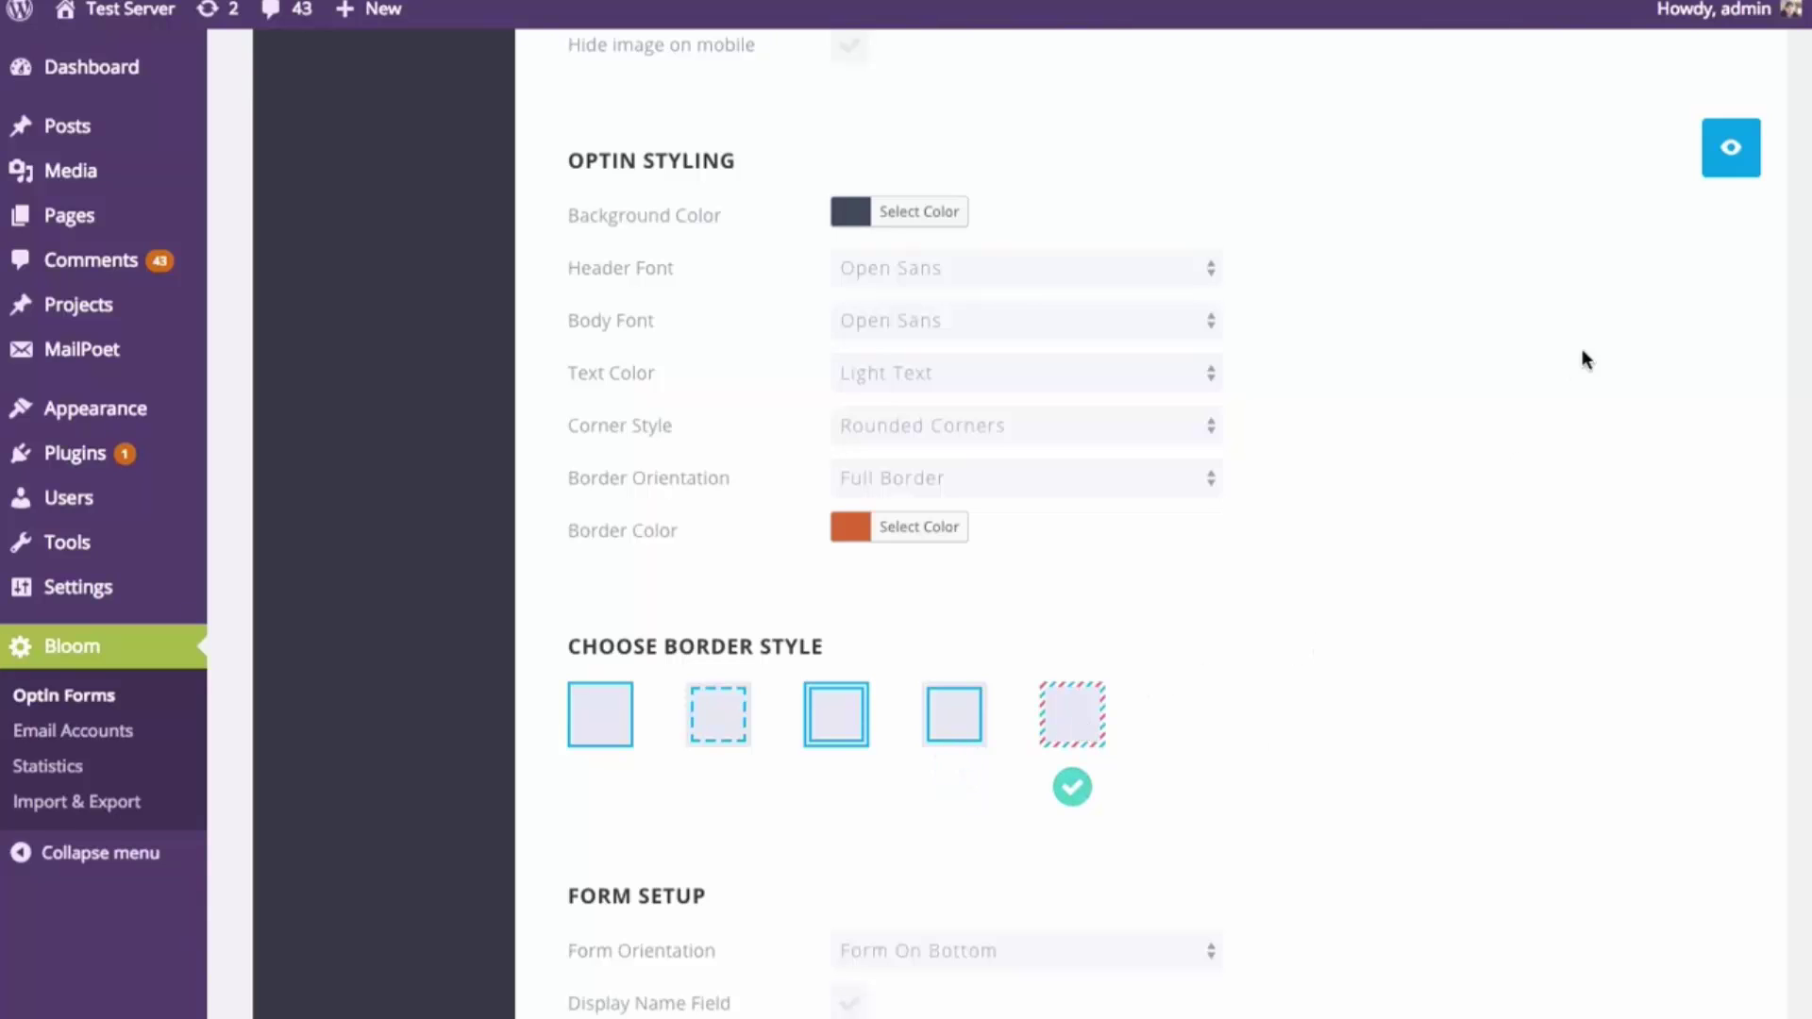
pyautogui.click(1715, 163)
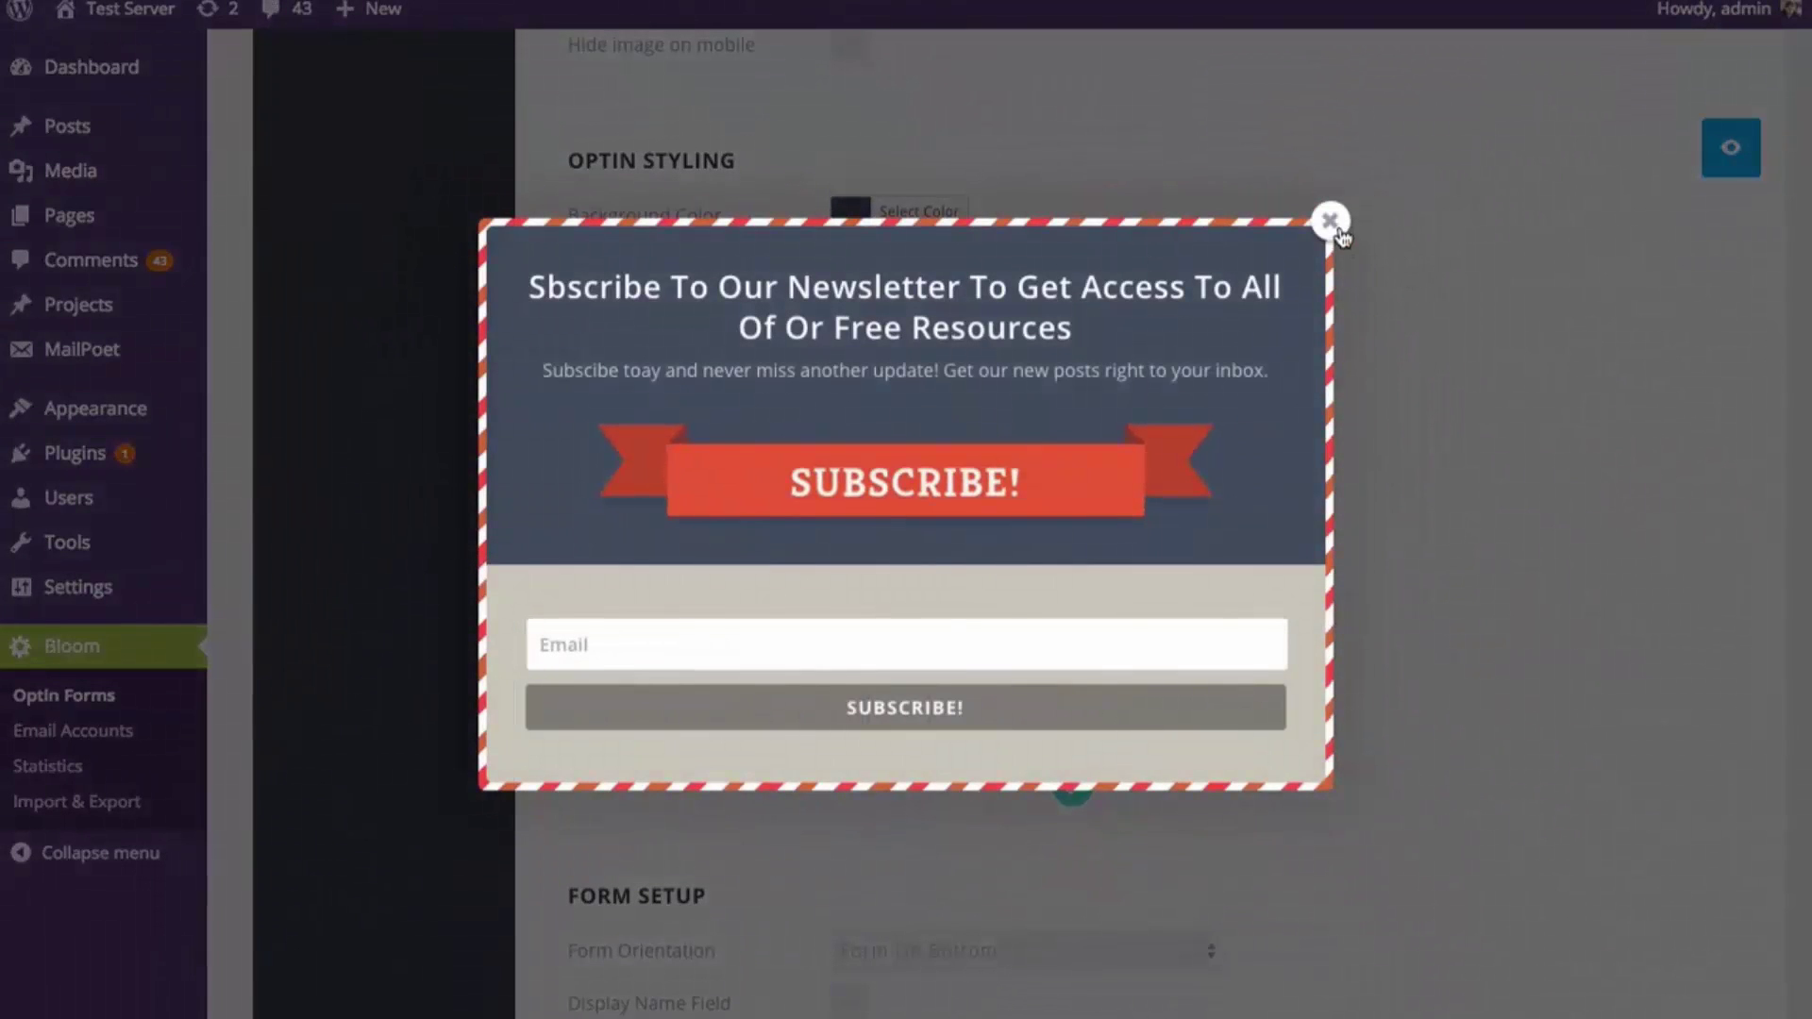
pyautogui.click(1417, 279)
# Set the border orientation to Top Border and preview the pop-up
pyautogui.click(1044, 479)
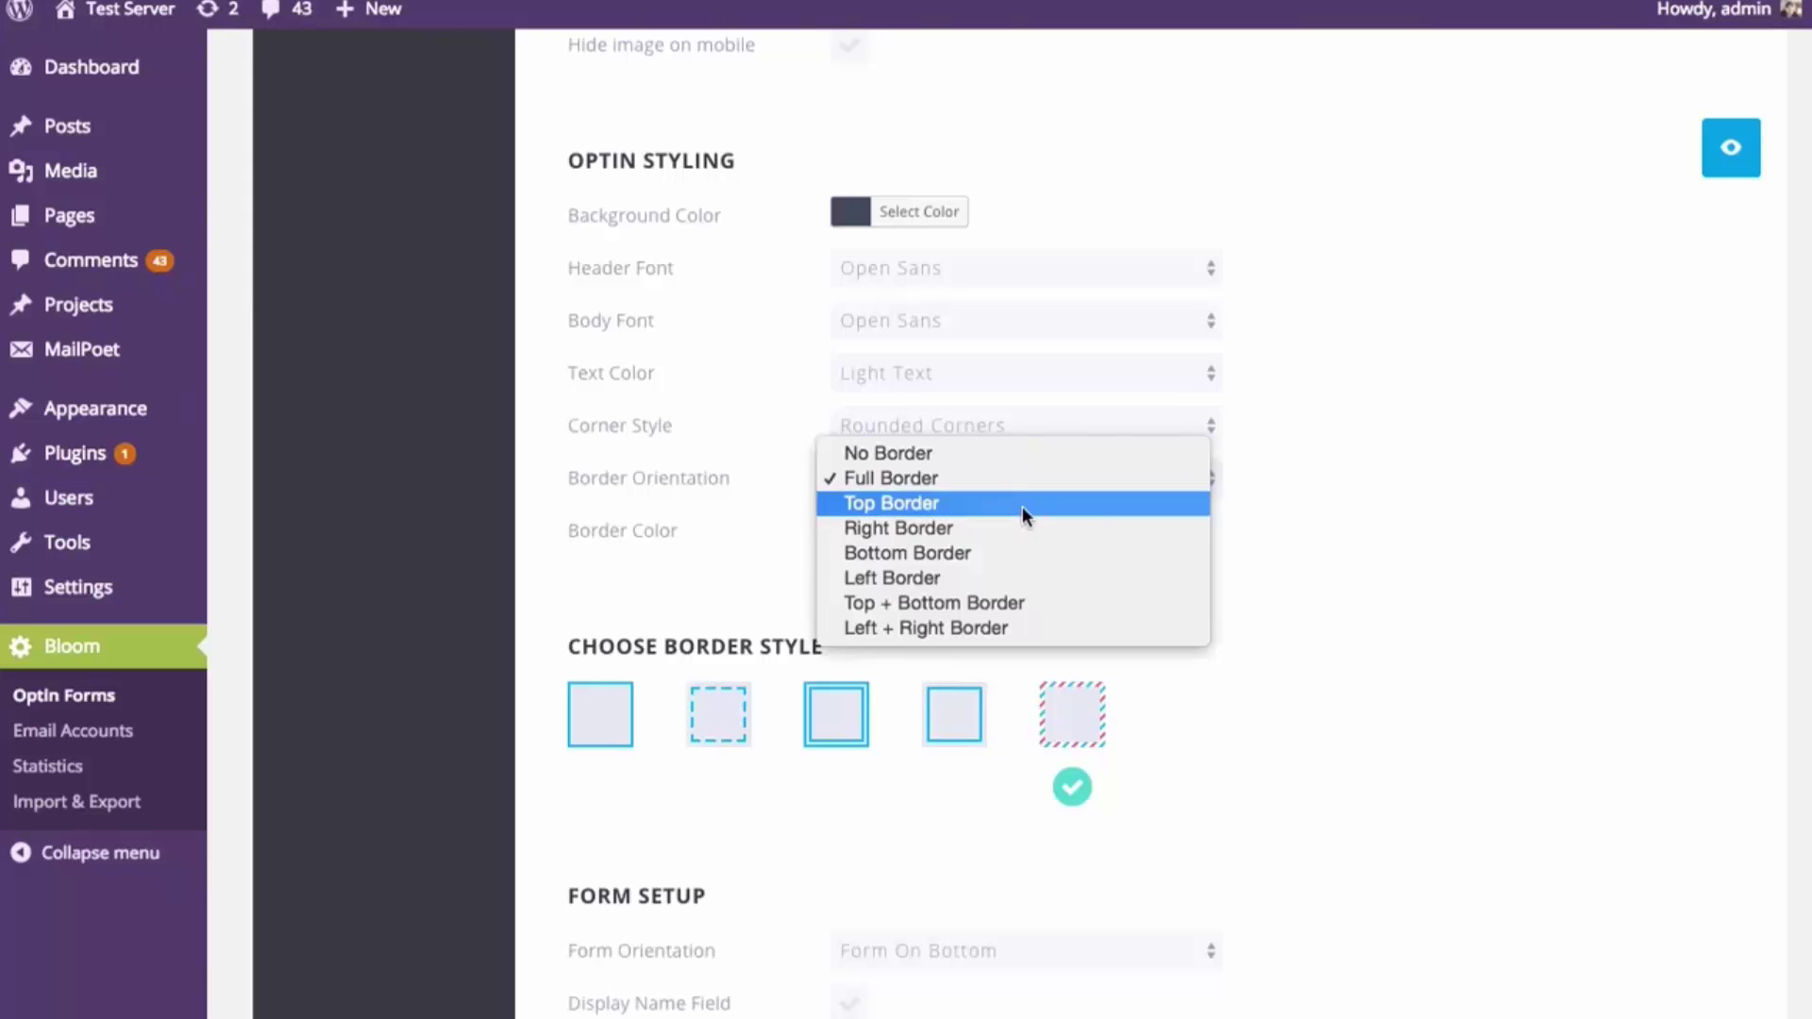
pyautogui.click(1022, 507)
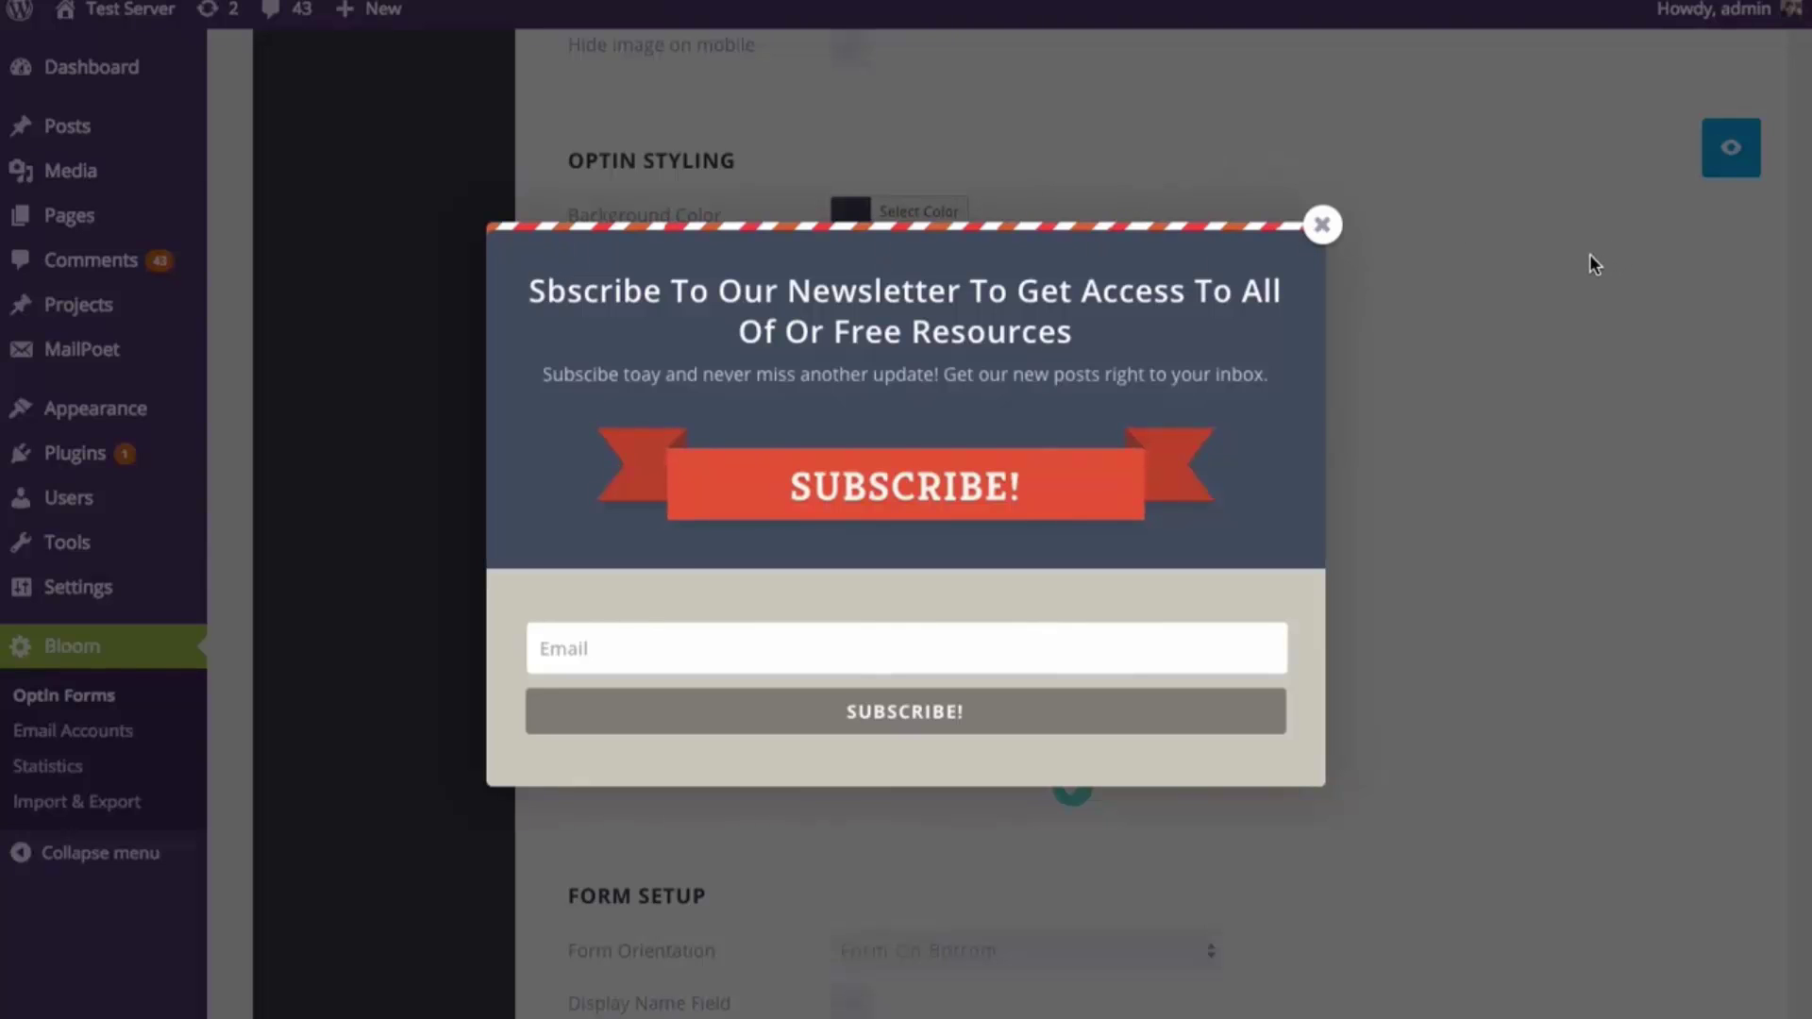
pyautogui.click(1334, 230)
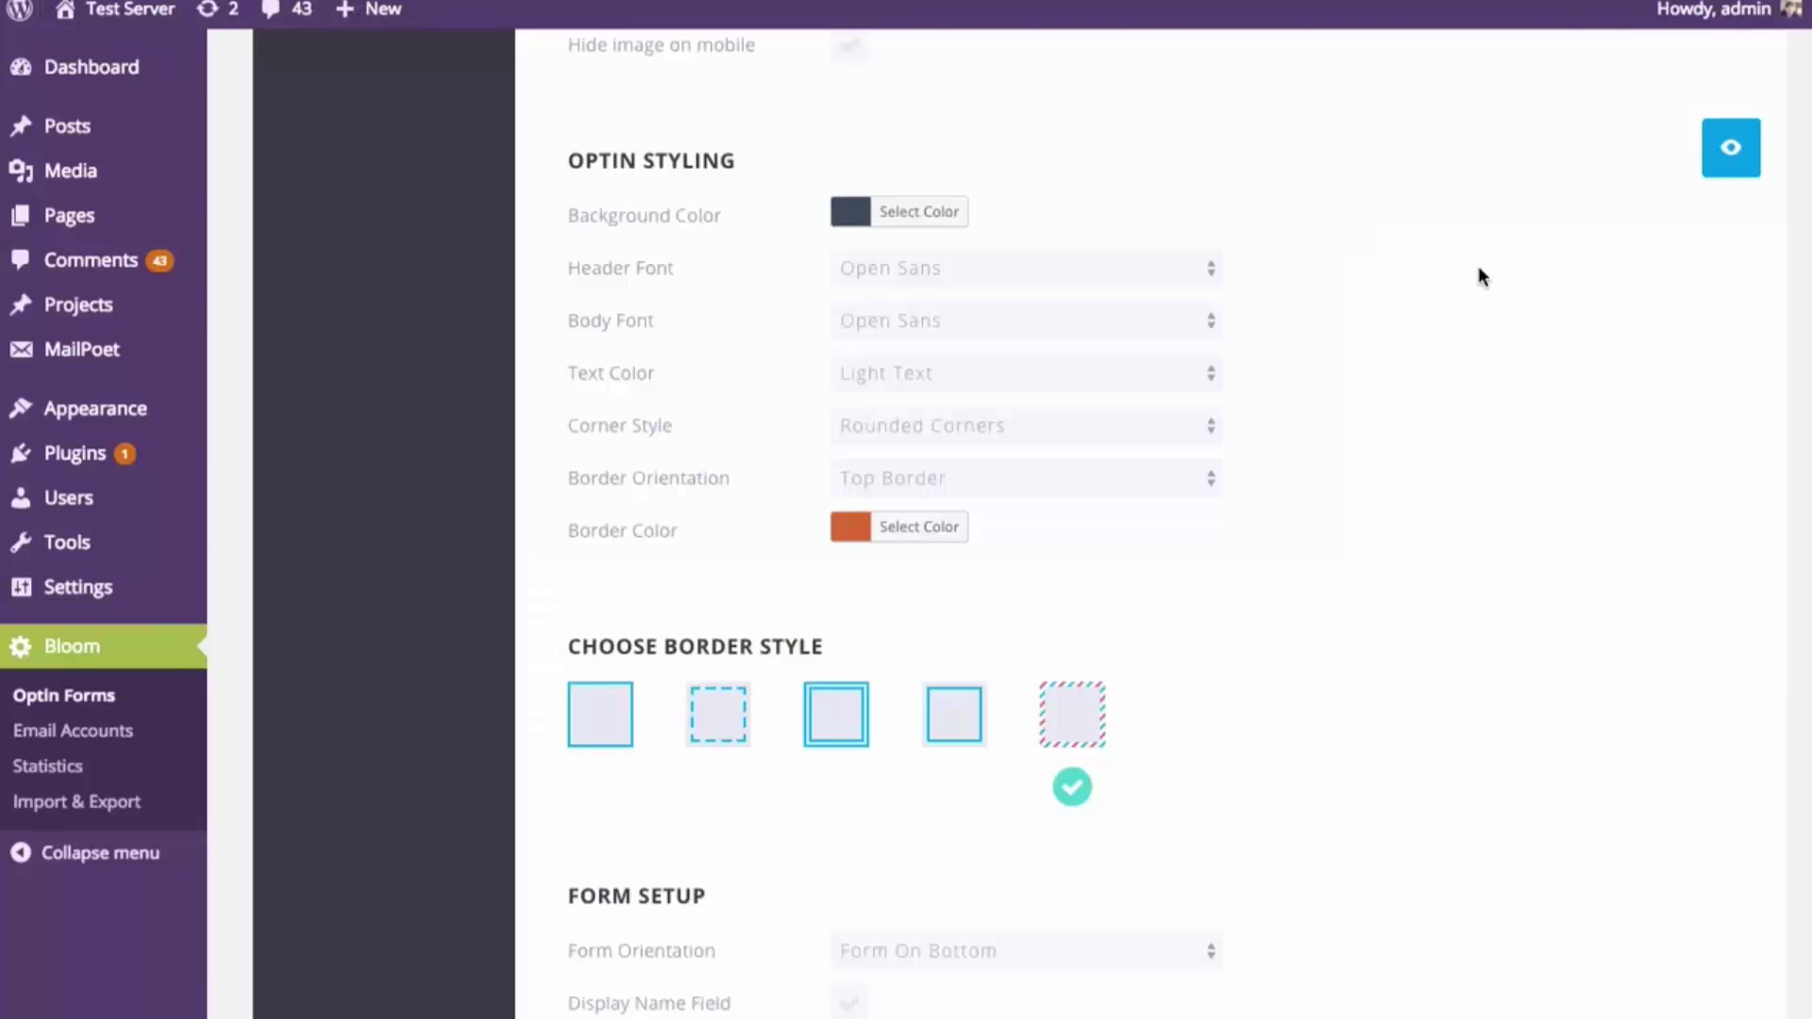
# Set the form orientation to Form On Right, previewing the pop-up before and after the change
pyautogui.scroll(-5, 1589, 326)
pyautogui.scroll(-3, 1568, 313)
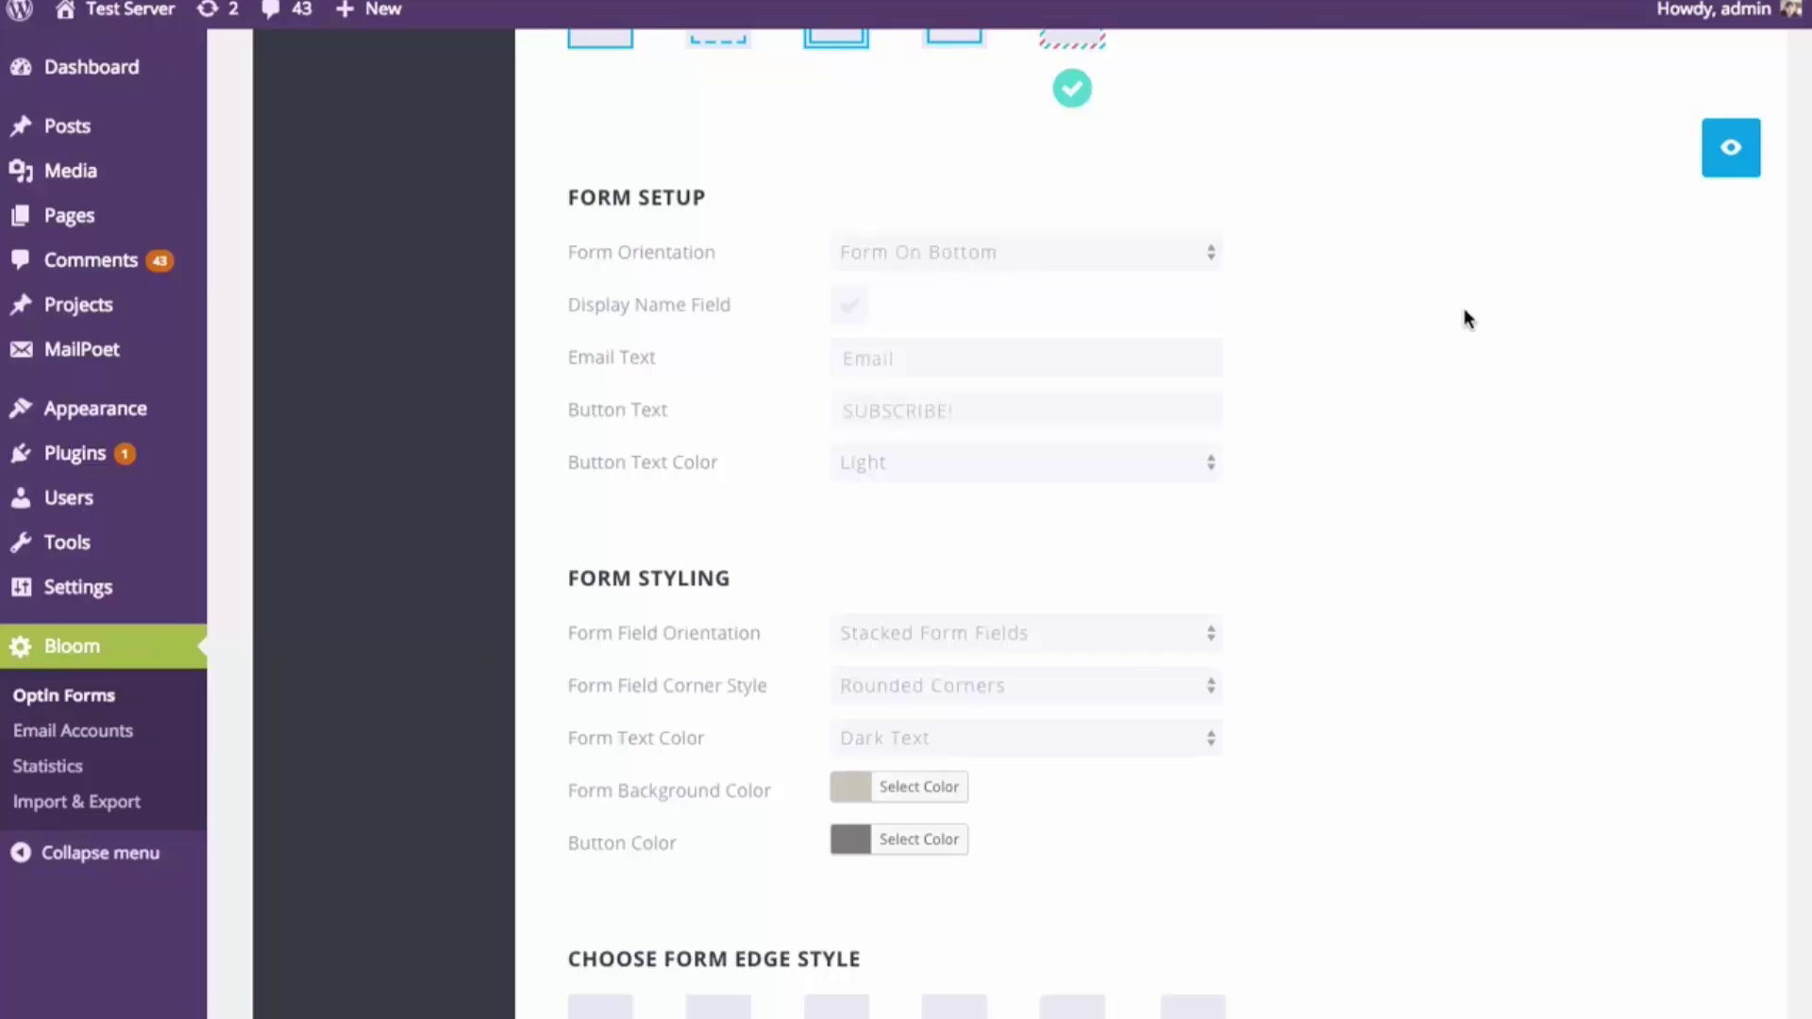
pyautogui.click(1730, 150)
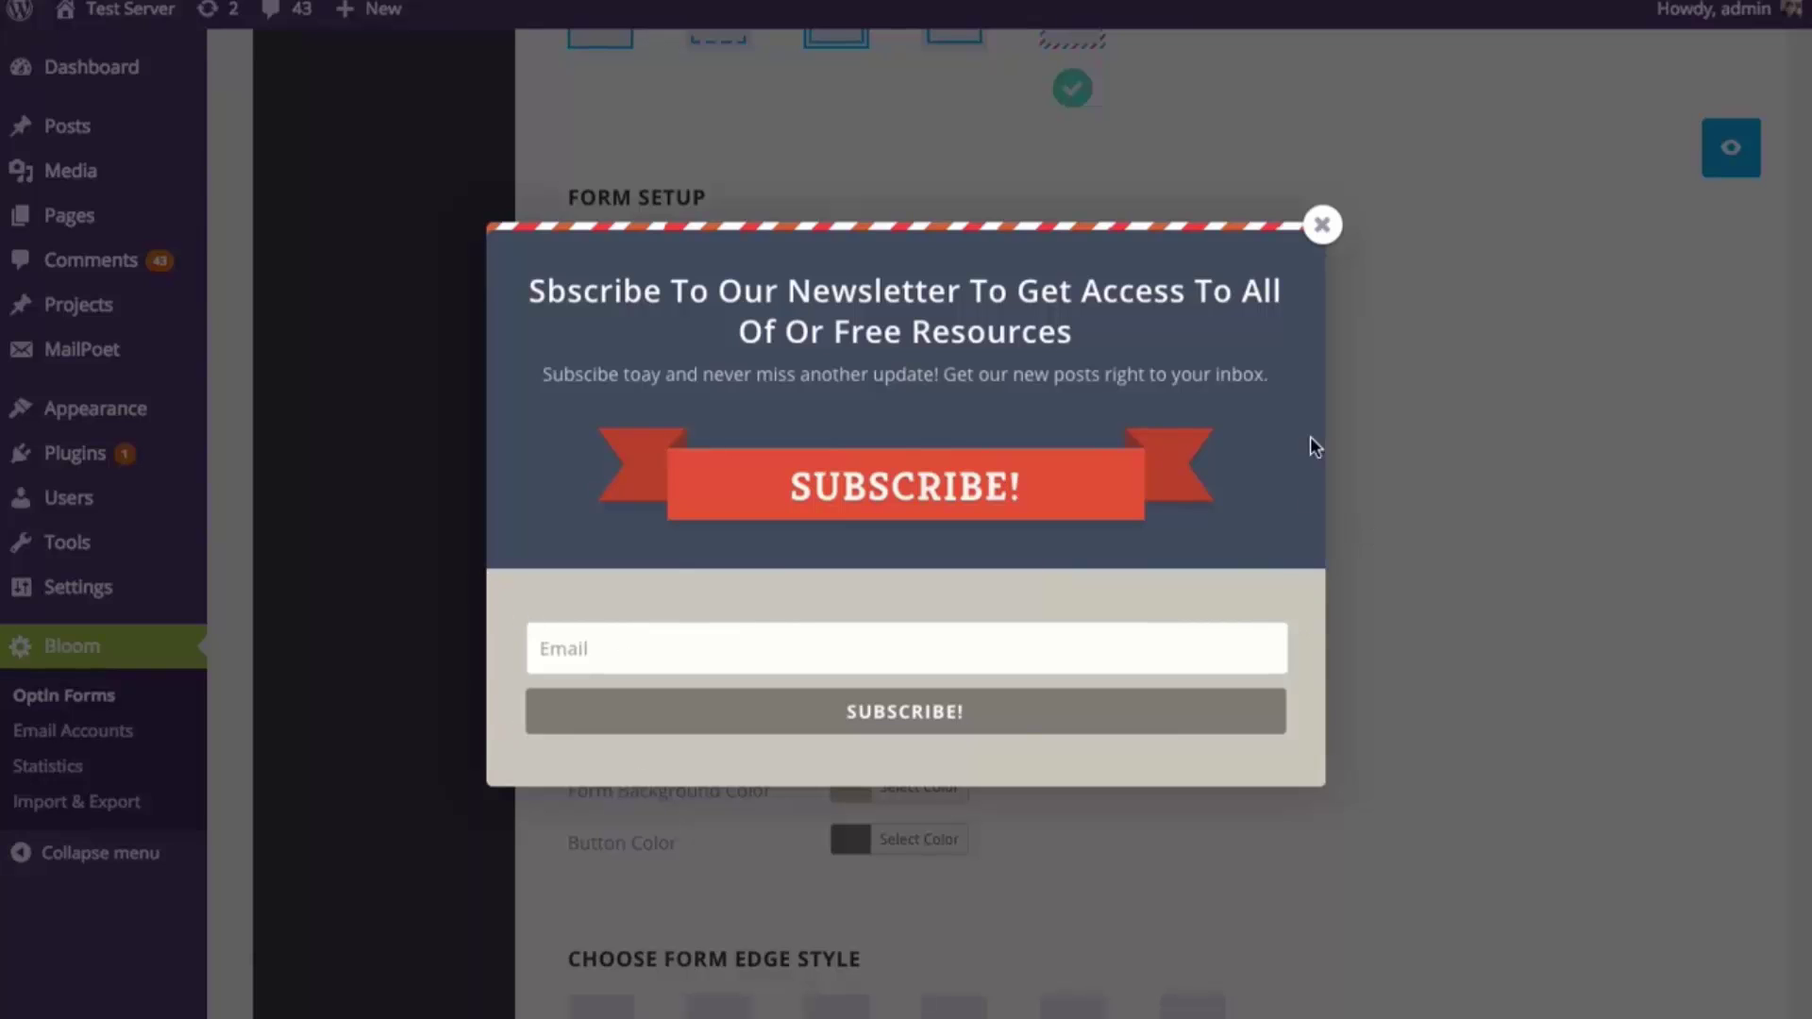
pyautogui.click(1321, 227)
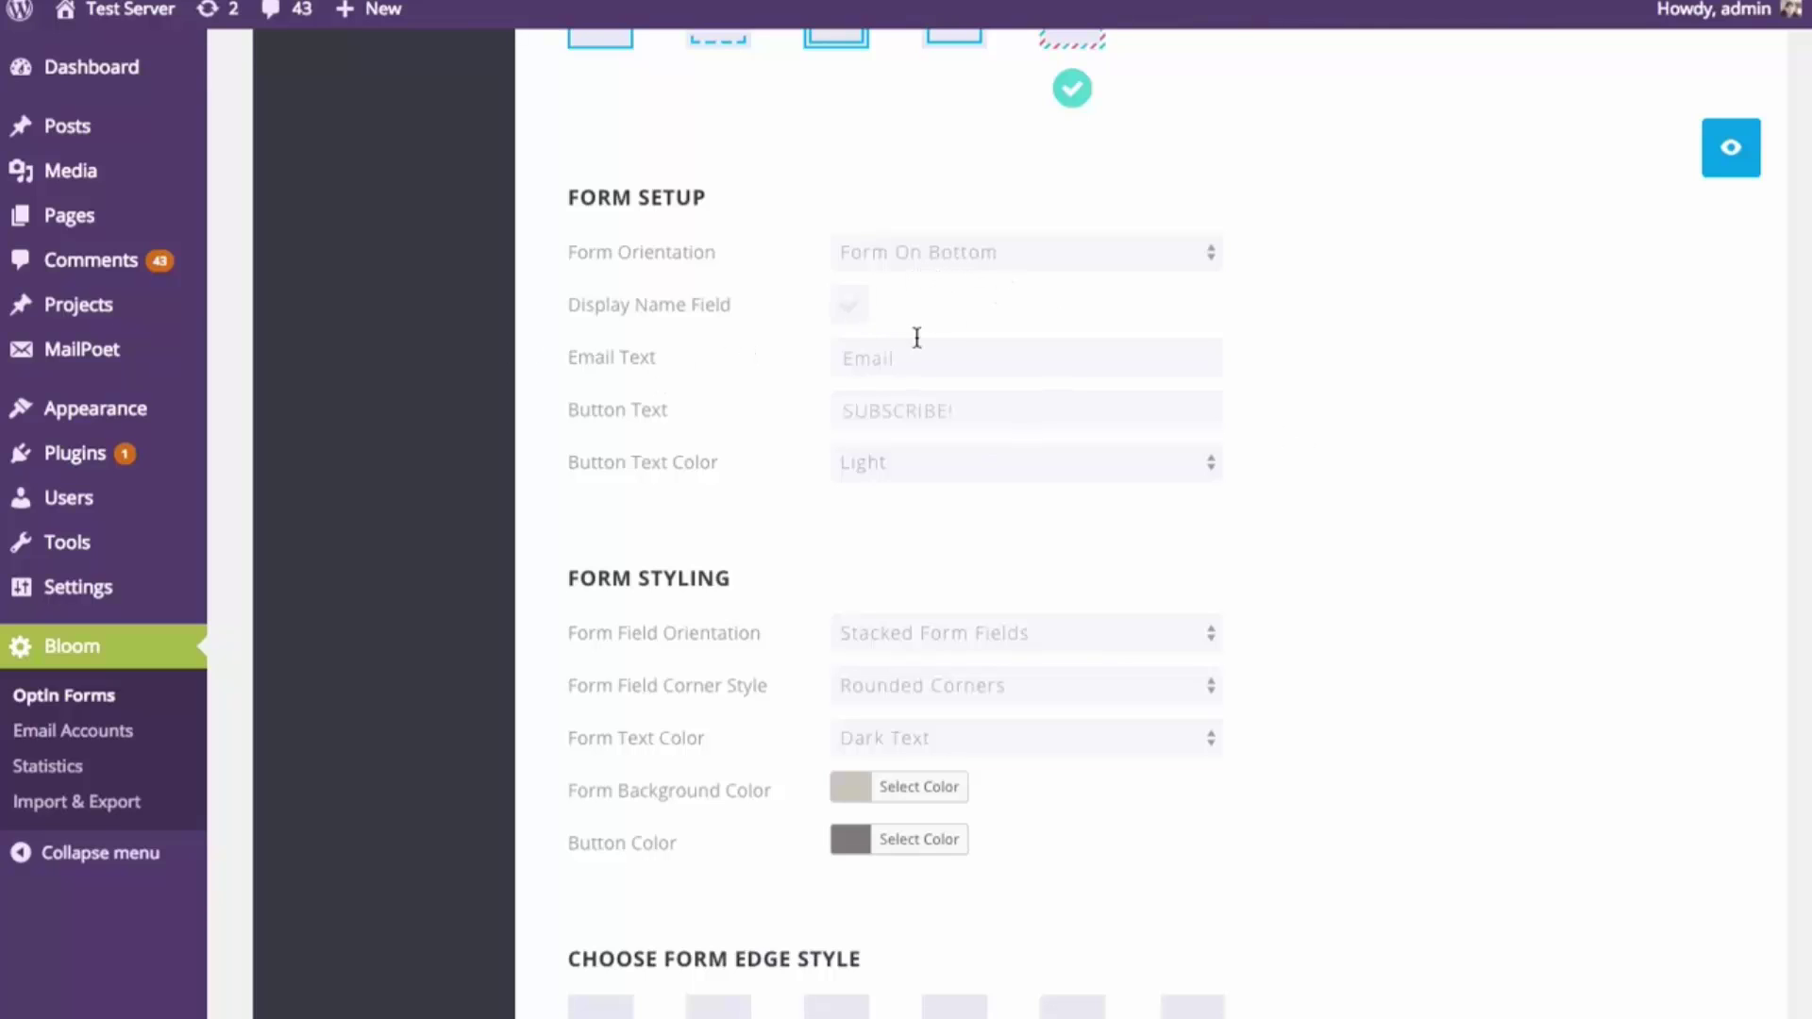
pyautogui.click(1050, 260)
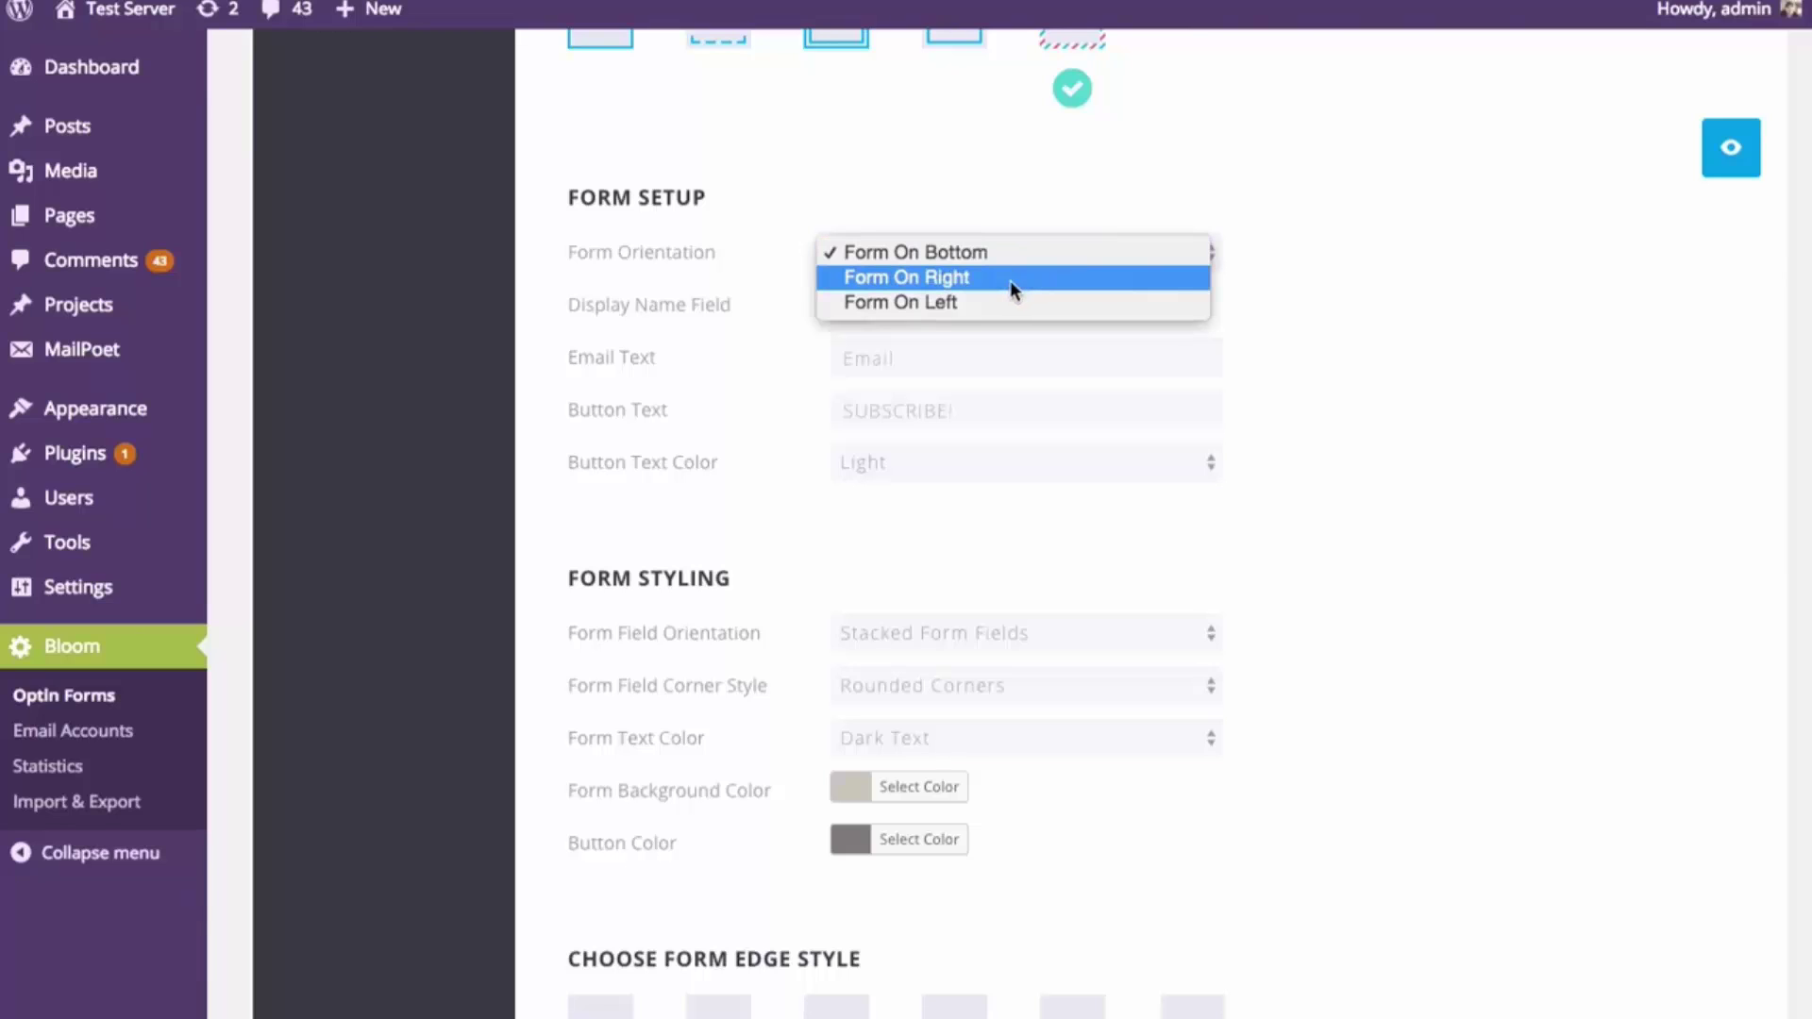
pyautogui.click(1010, 280)
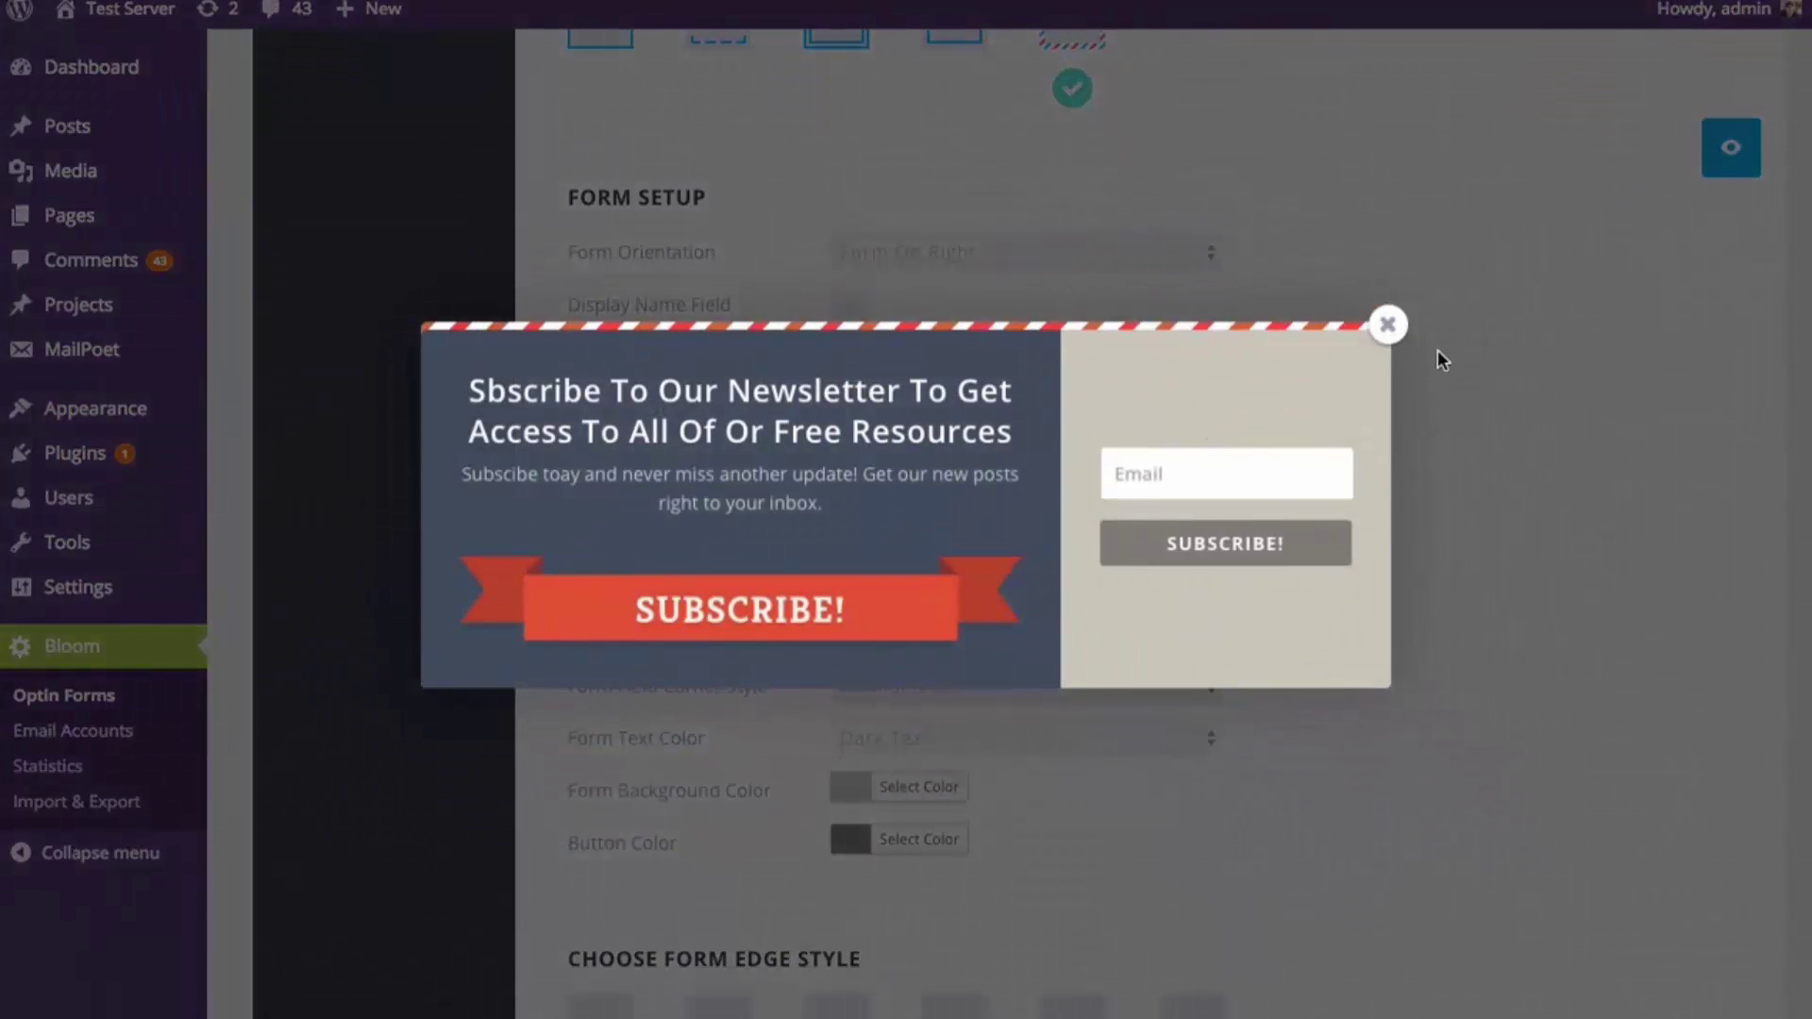
pyautogui.click(1387, 328)
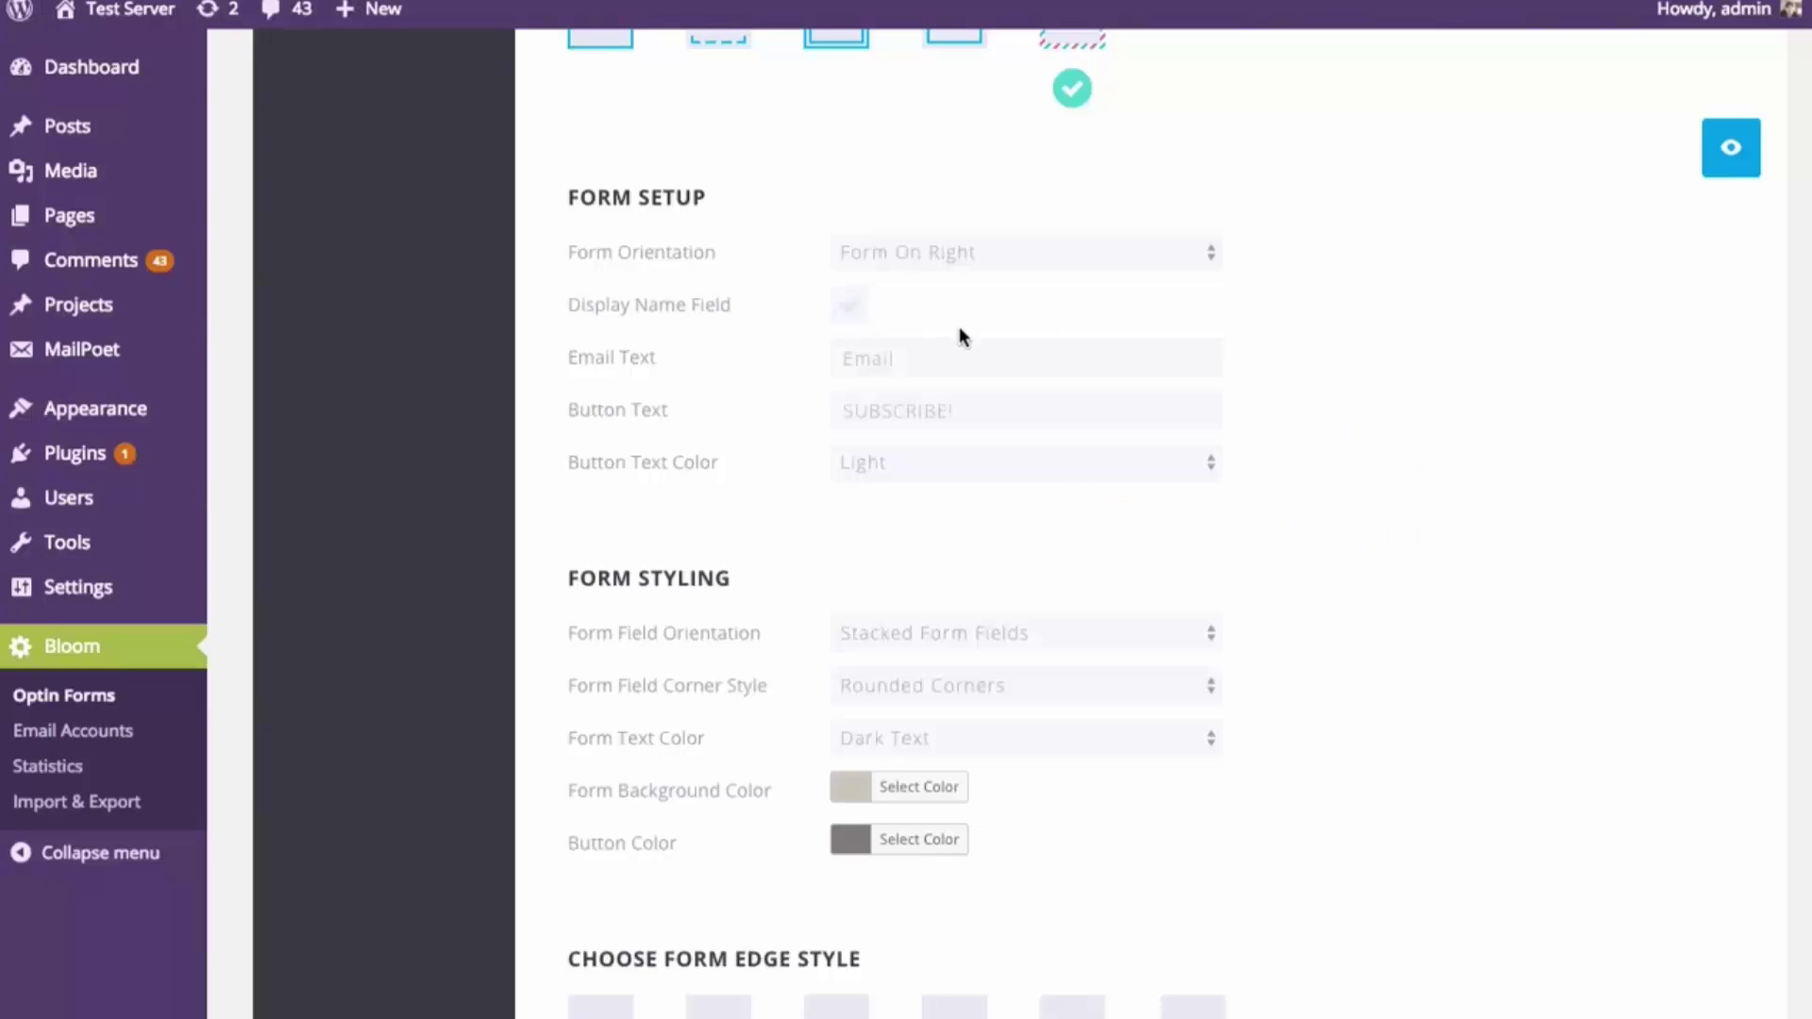
# Turn the Display Name Field option on and off again, and preview the pop-up's form
pyautogui.click(852, 306)
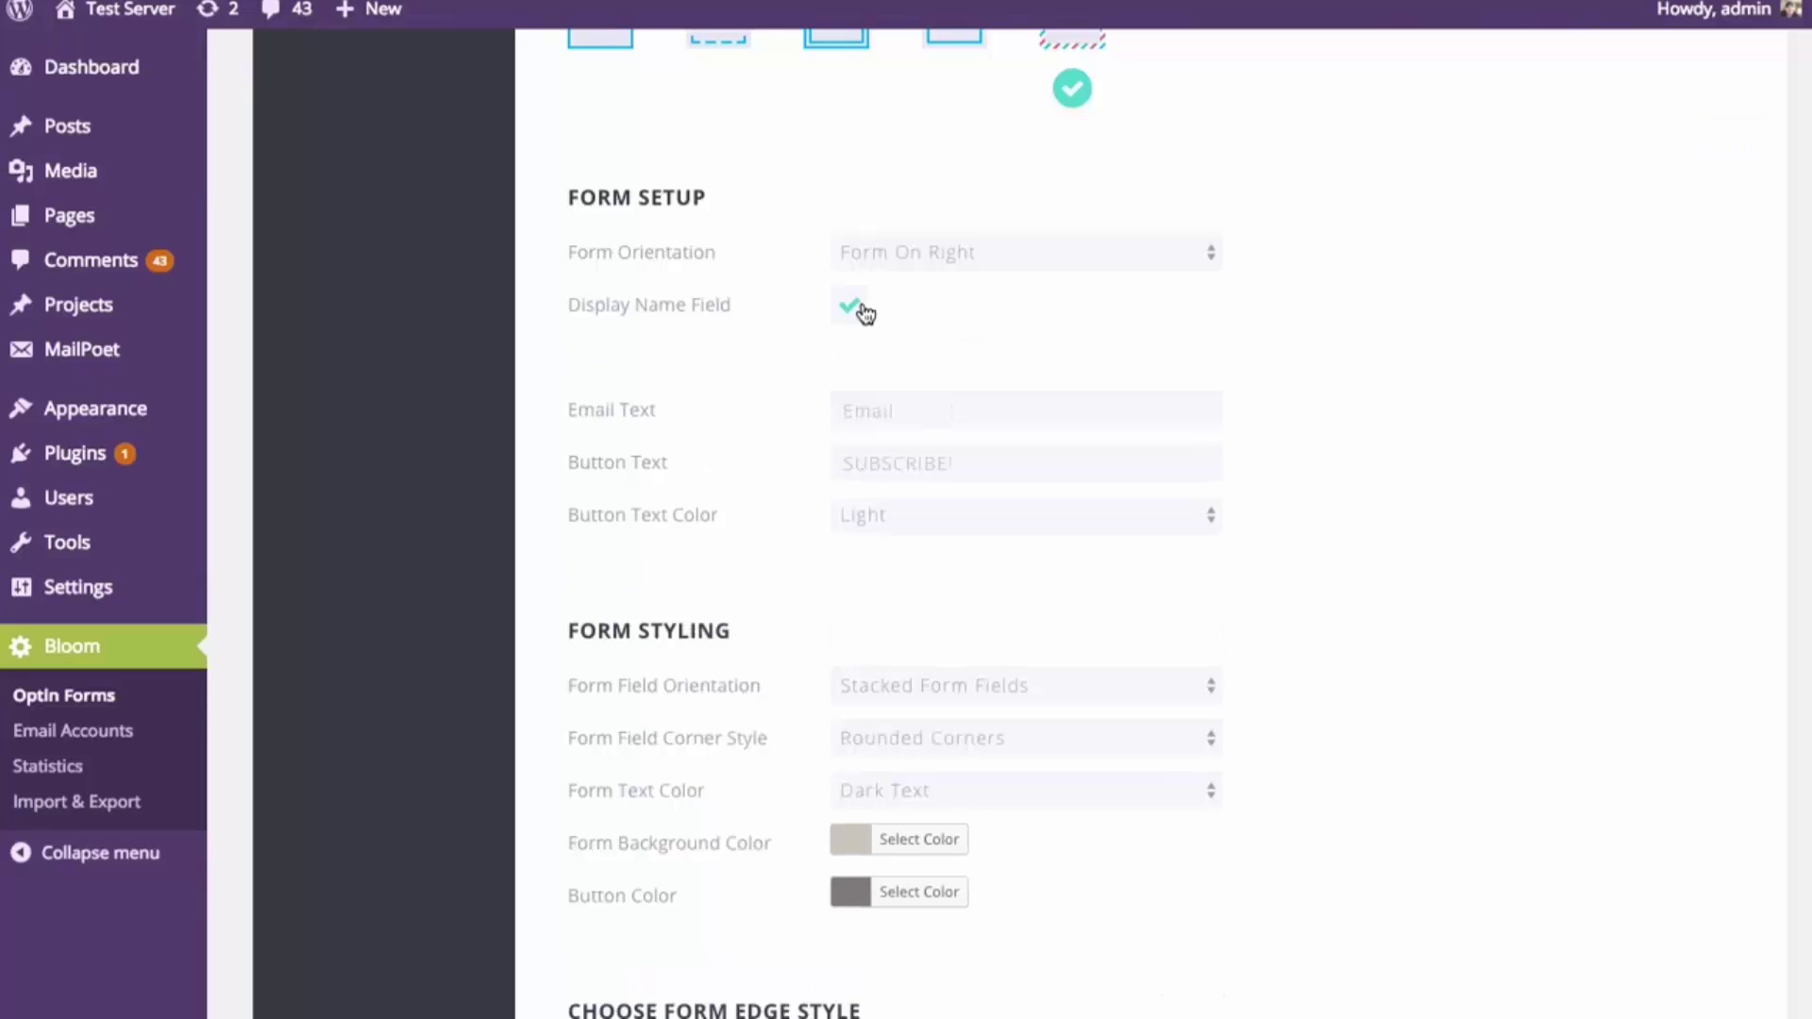
pyautogui.click(849, 306)
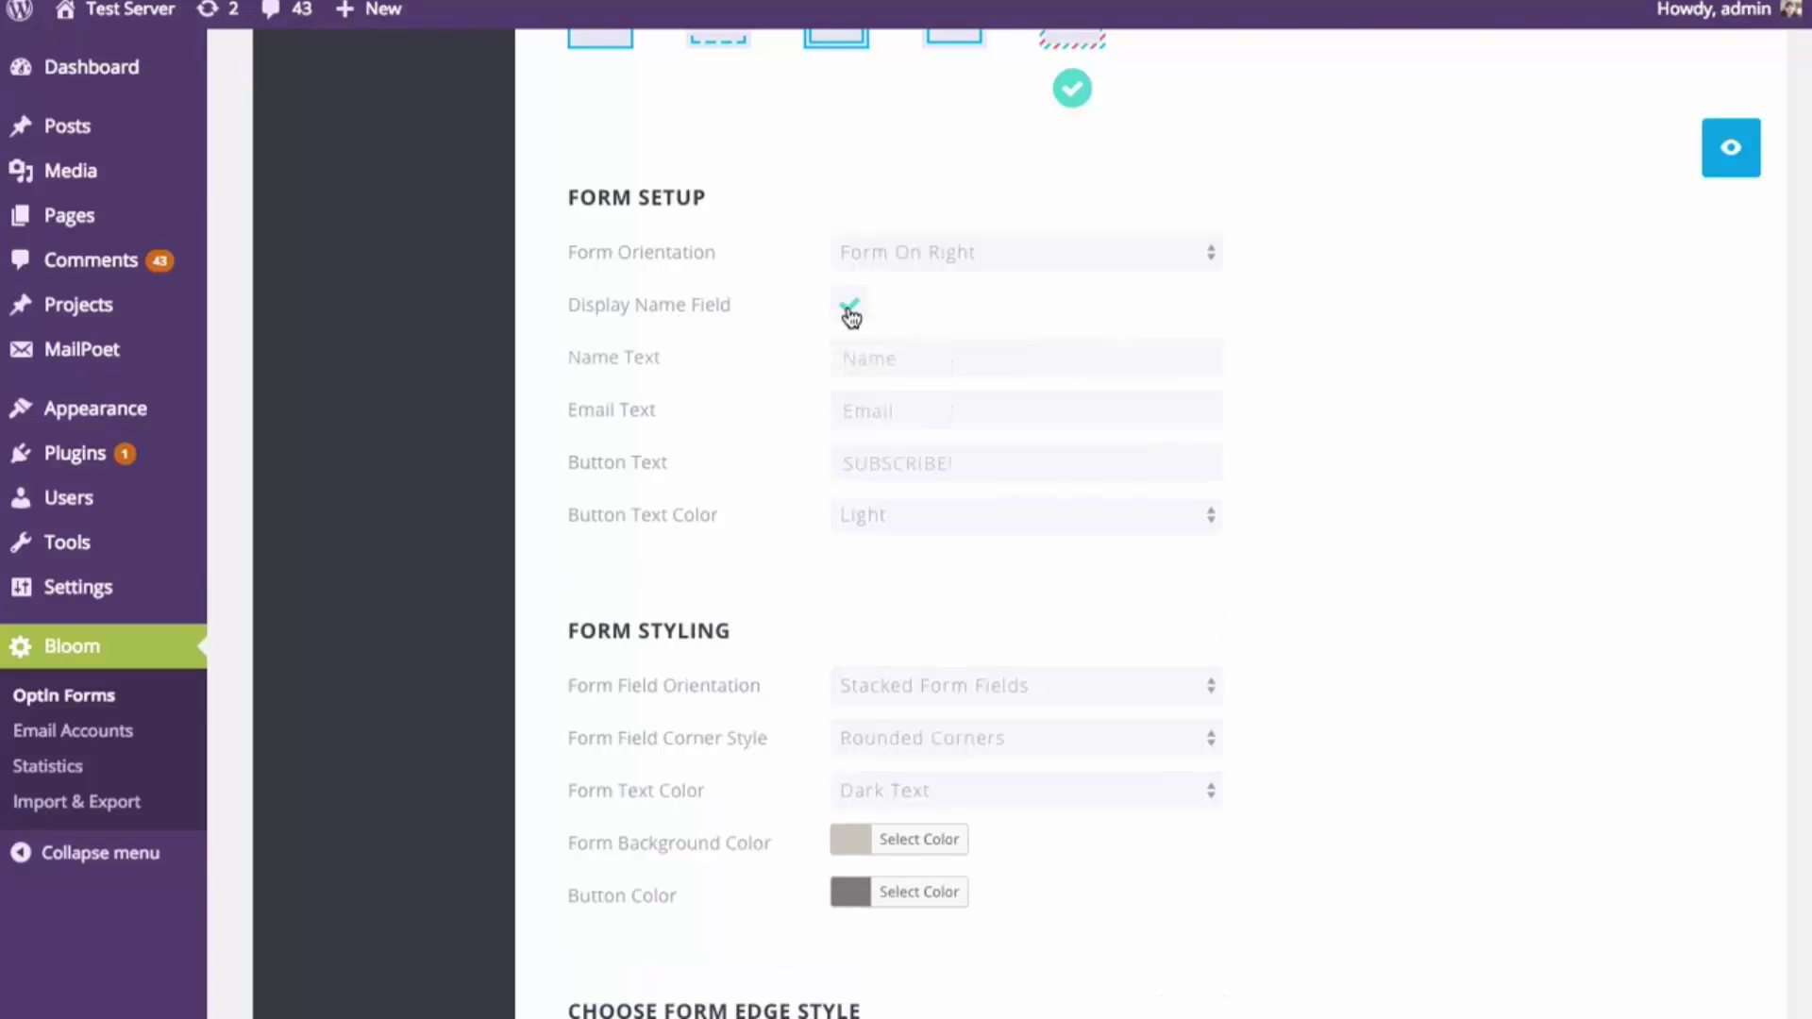
pyautogui.click(1734, 154)
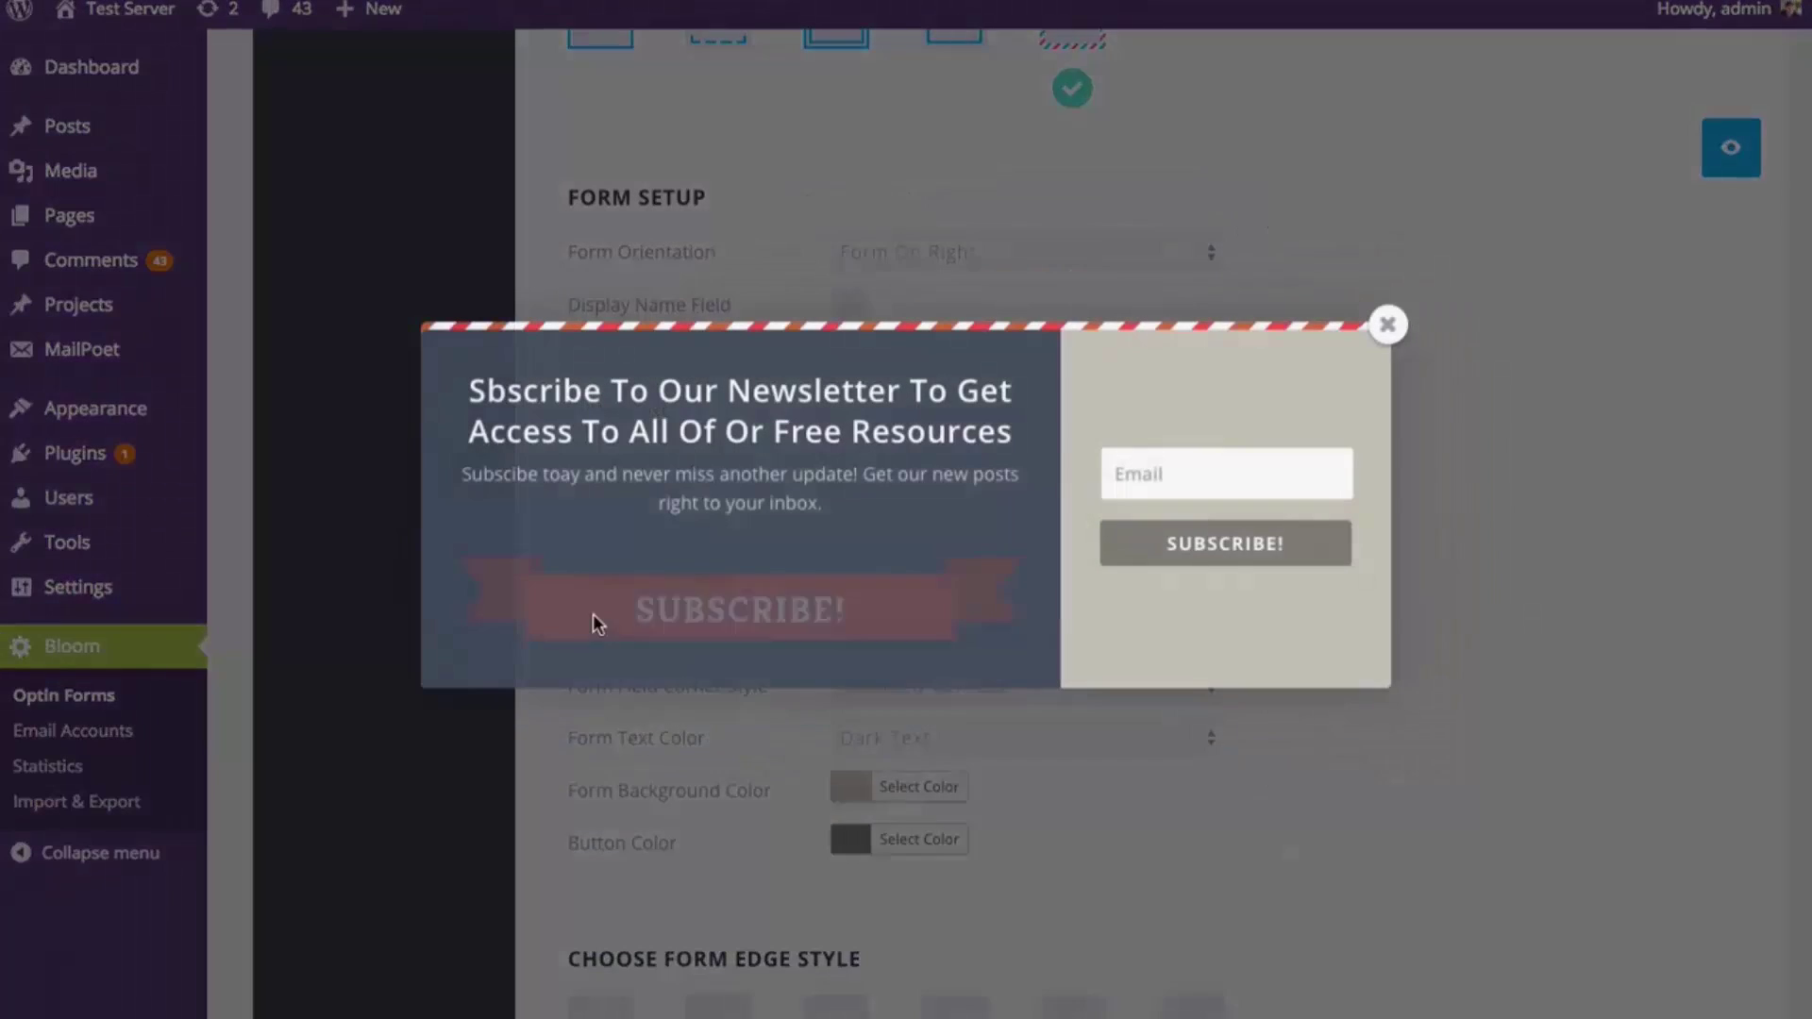
pyautogui.click(1385, 327)
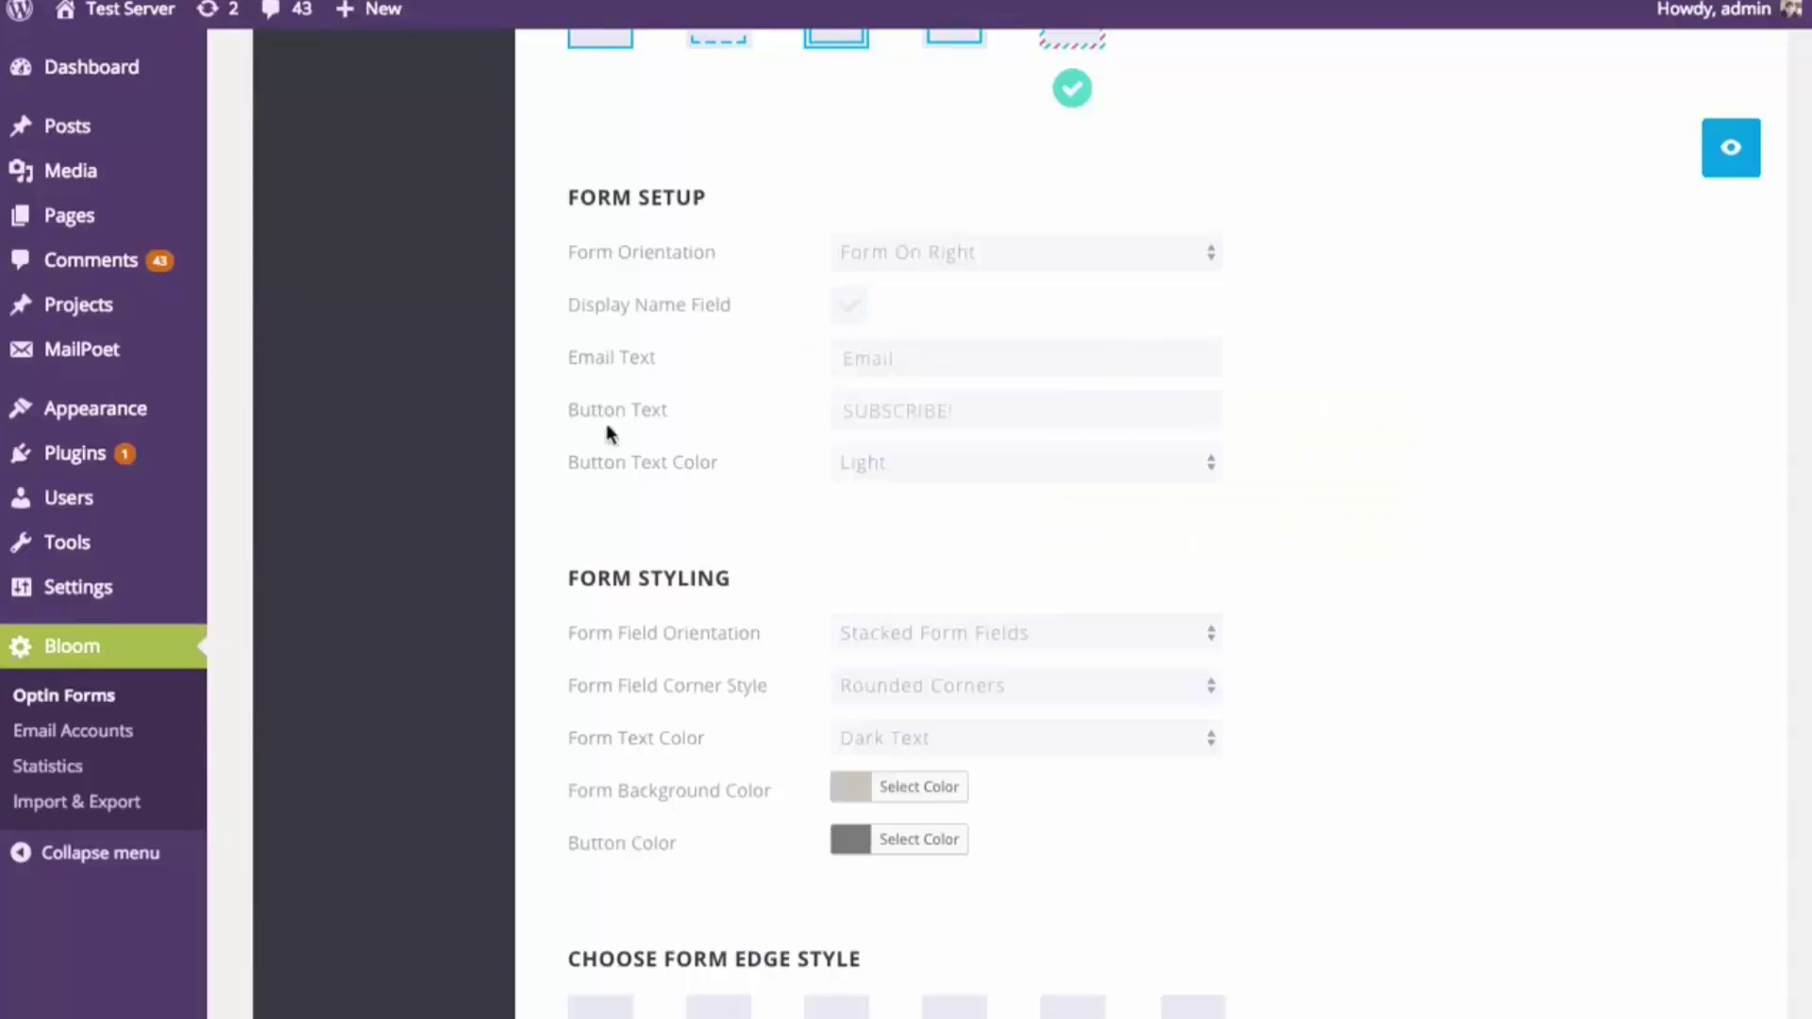
pyautogui.click(906, 408)
pyautogui.scroll(-3, 1360, 356)
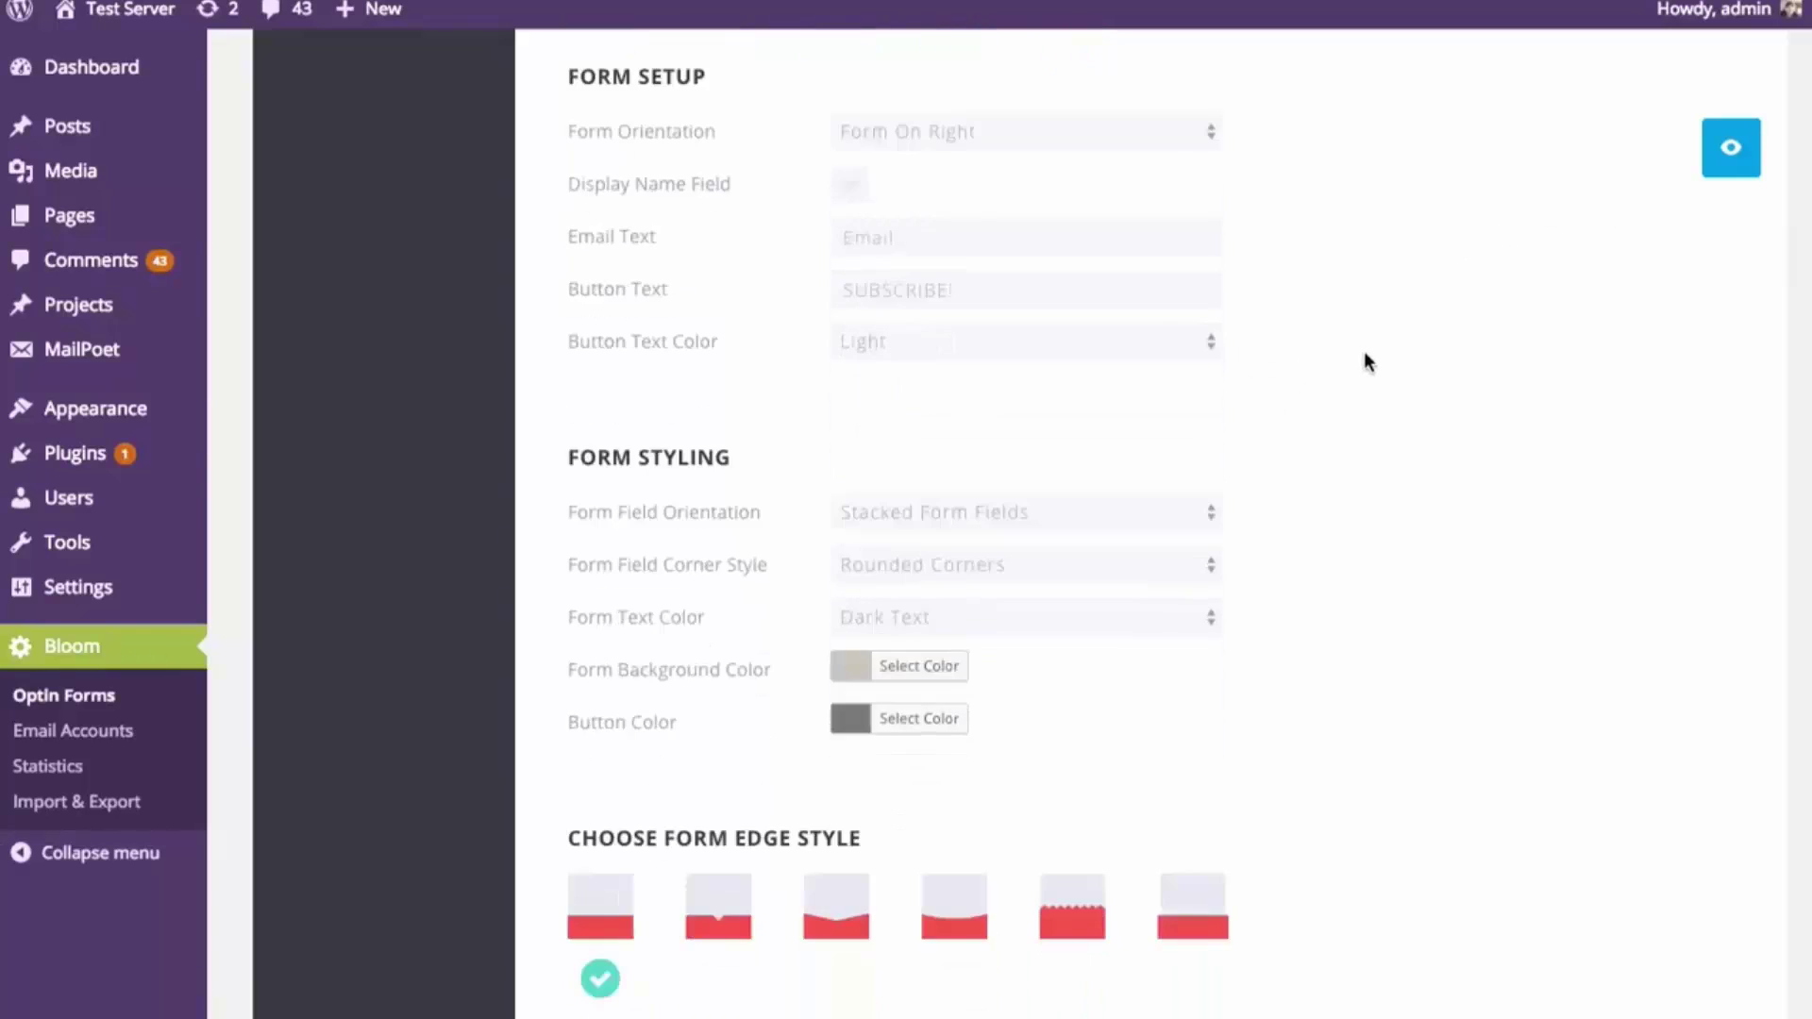
pyautogui.click(953, 347)
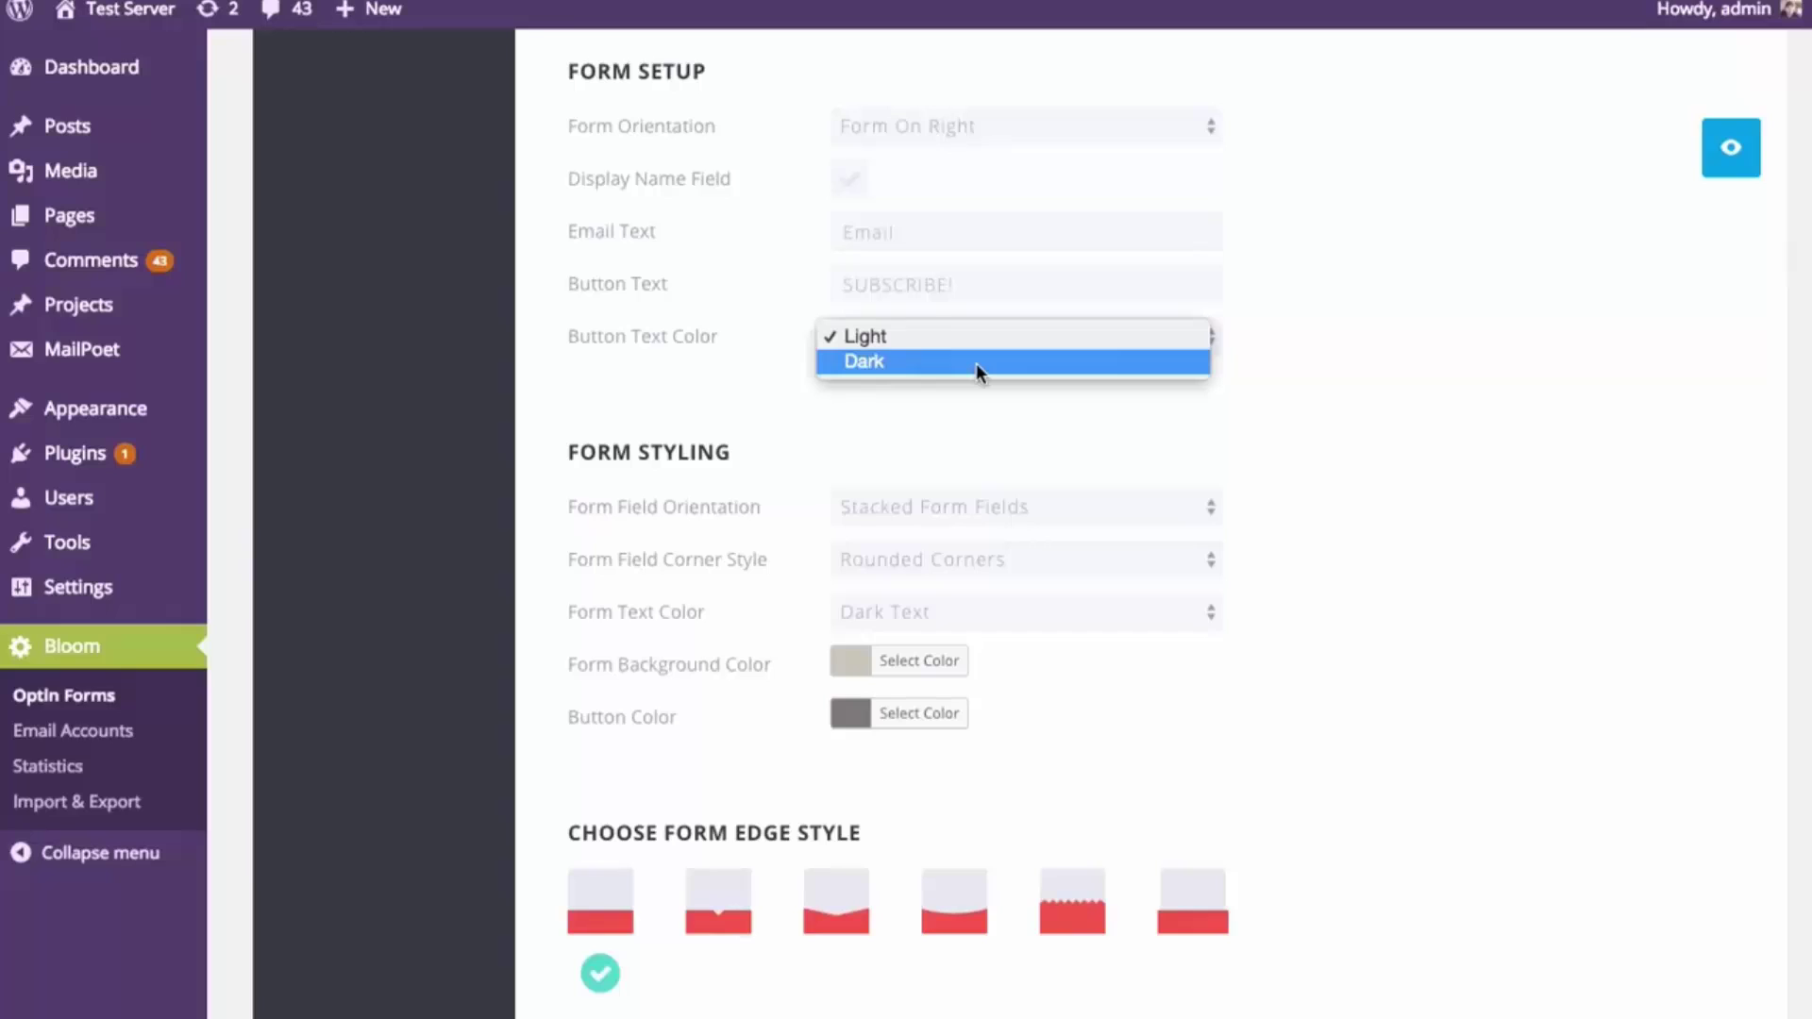
pyautogui.click(1353, 298)
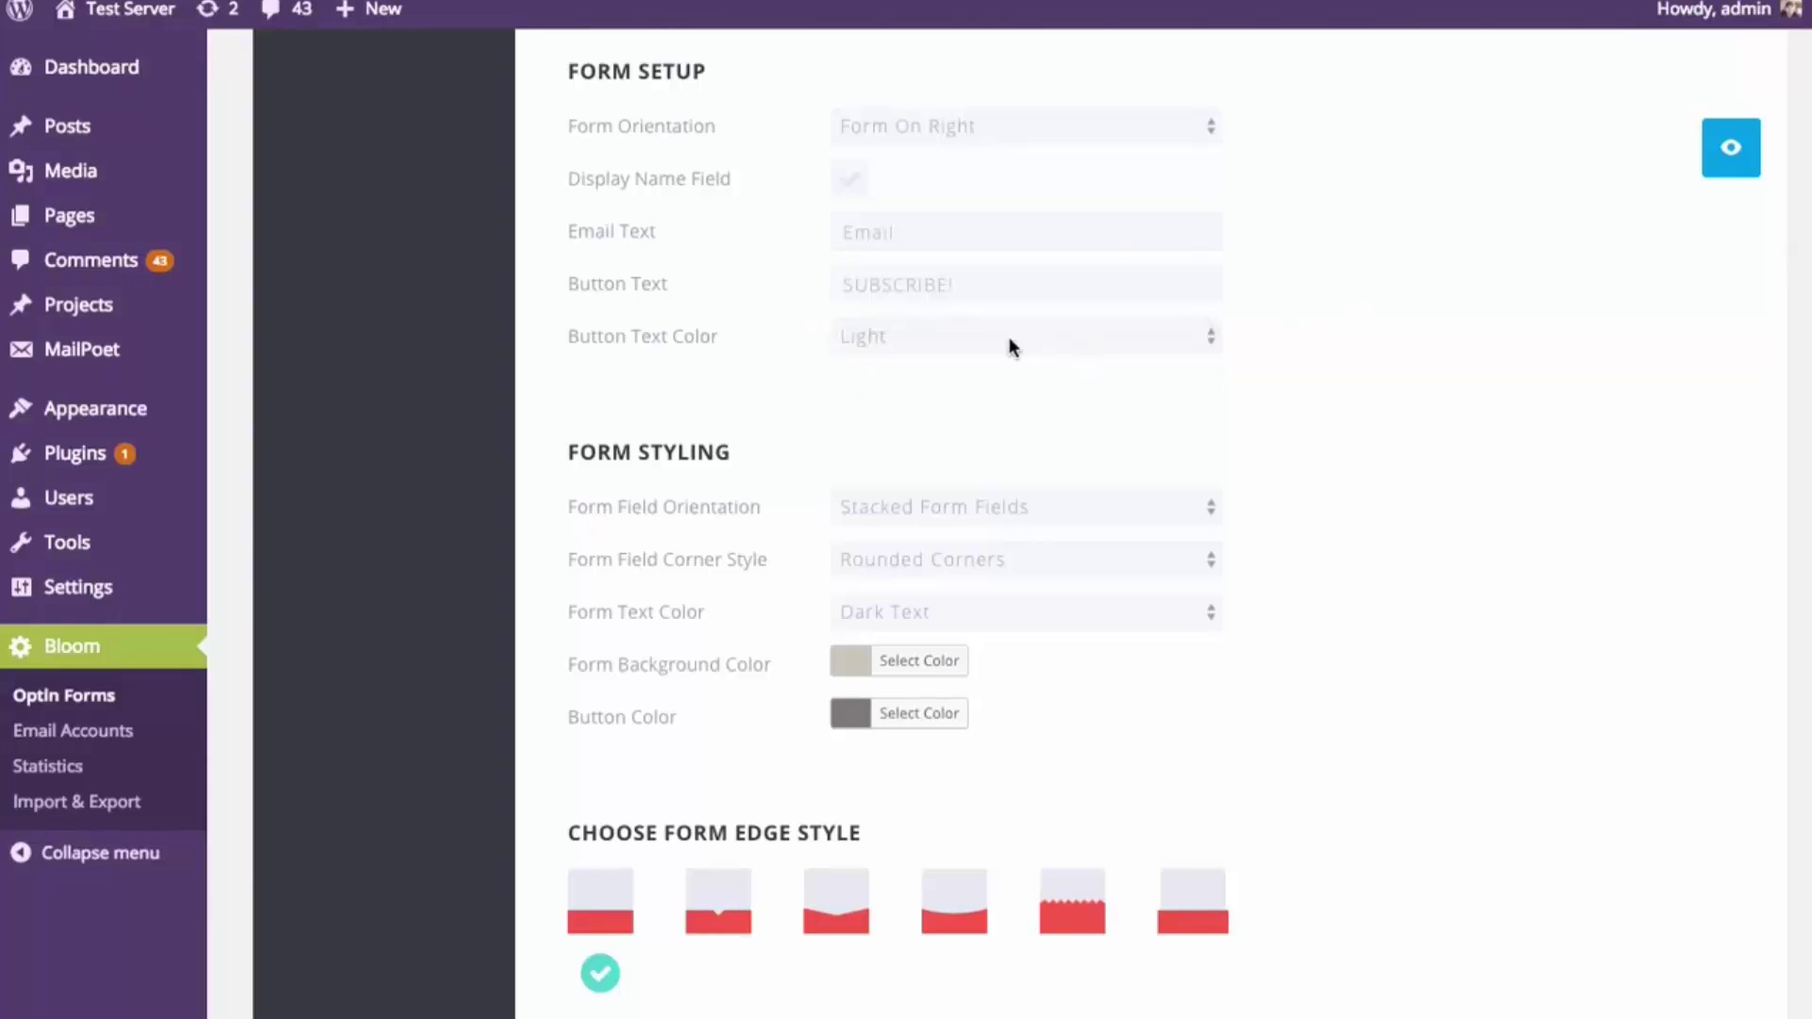
# Set the form field orientation to Inline Form Fields and preview the opt-in popup
pyautogui.scroll(-3, 1489, 388)
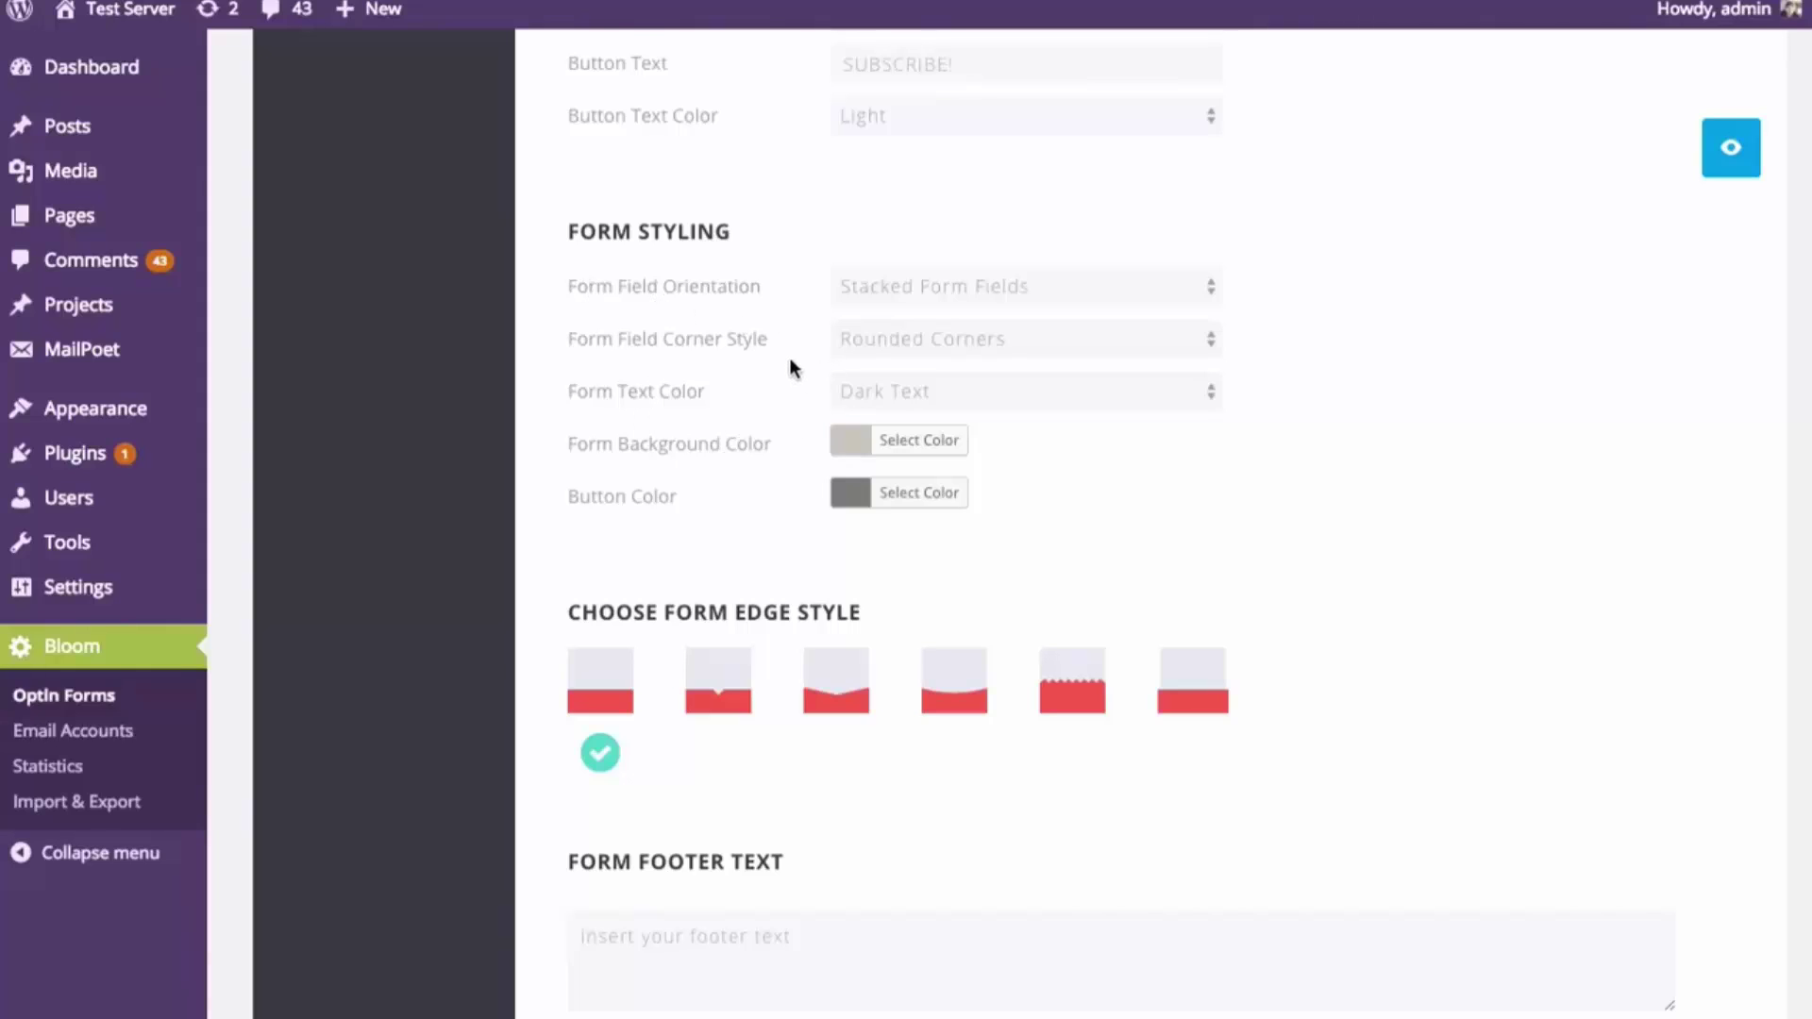
pyautogui.click(971, 286)
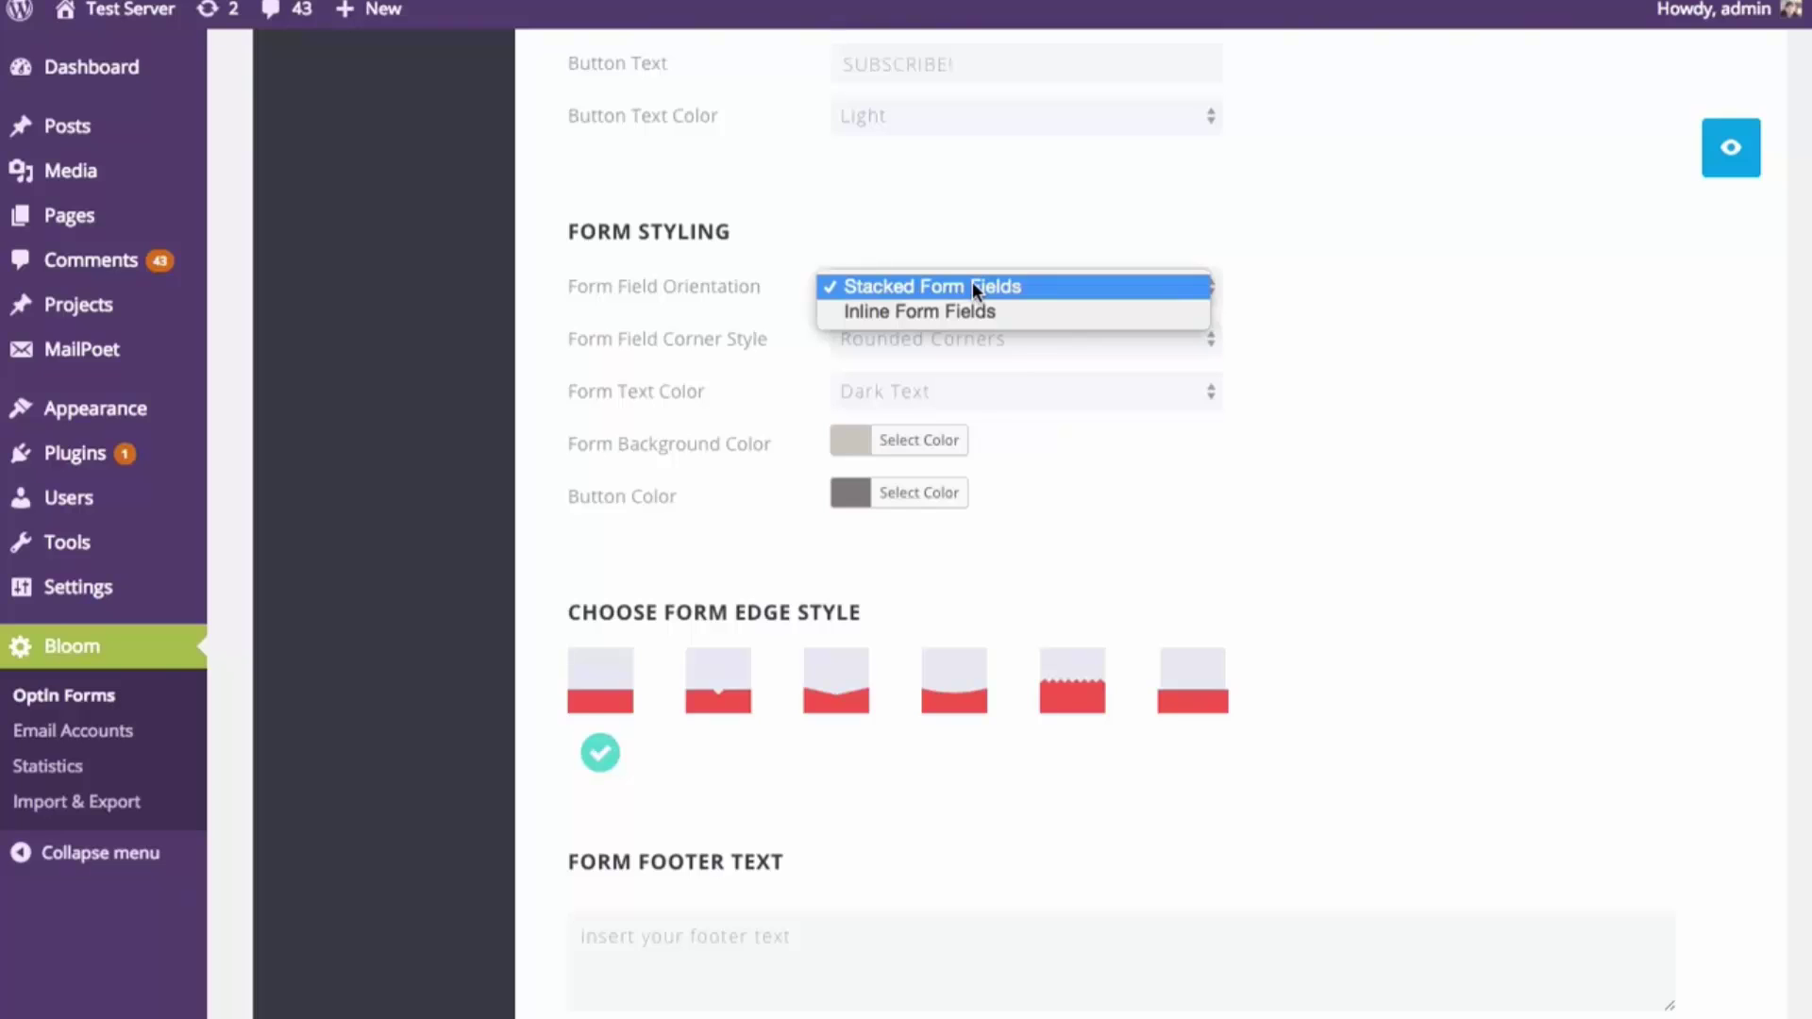
pyautogui.click(966, 286)
pyautogui.click(965, 286)
pyautogui.click(963, 311)
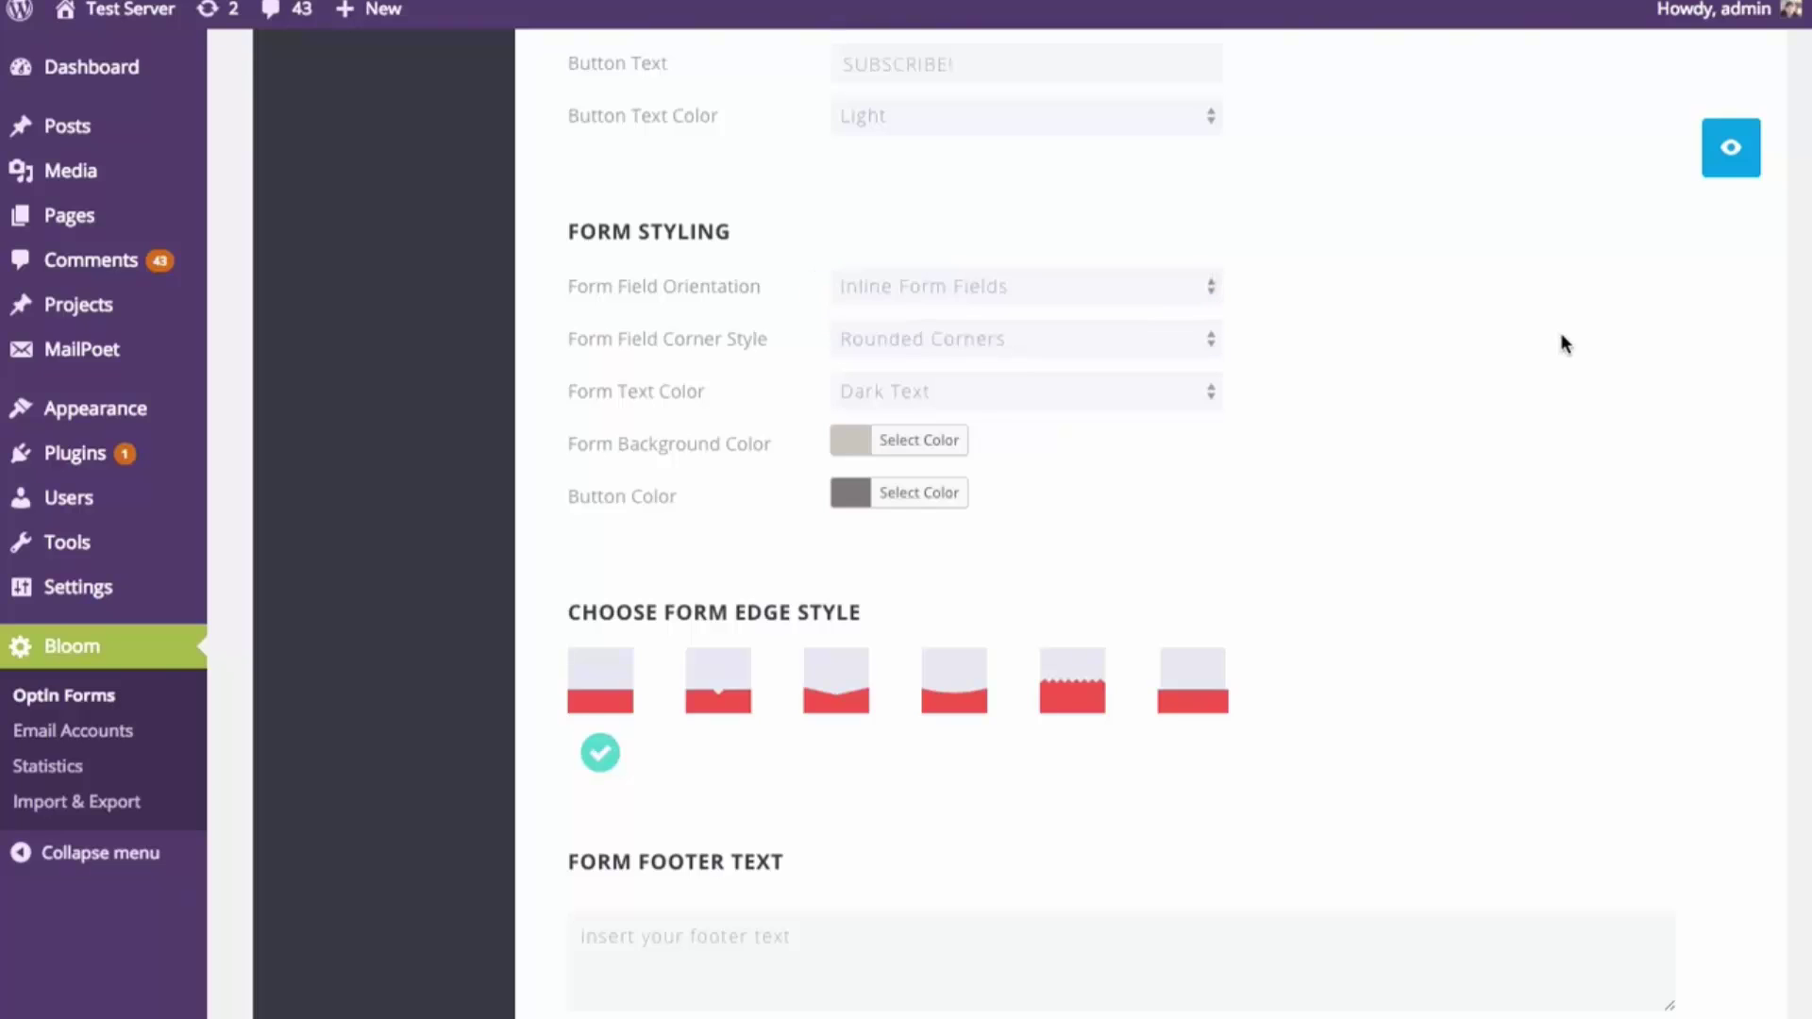
pyautogui.click(1731, 166)
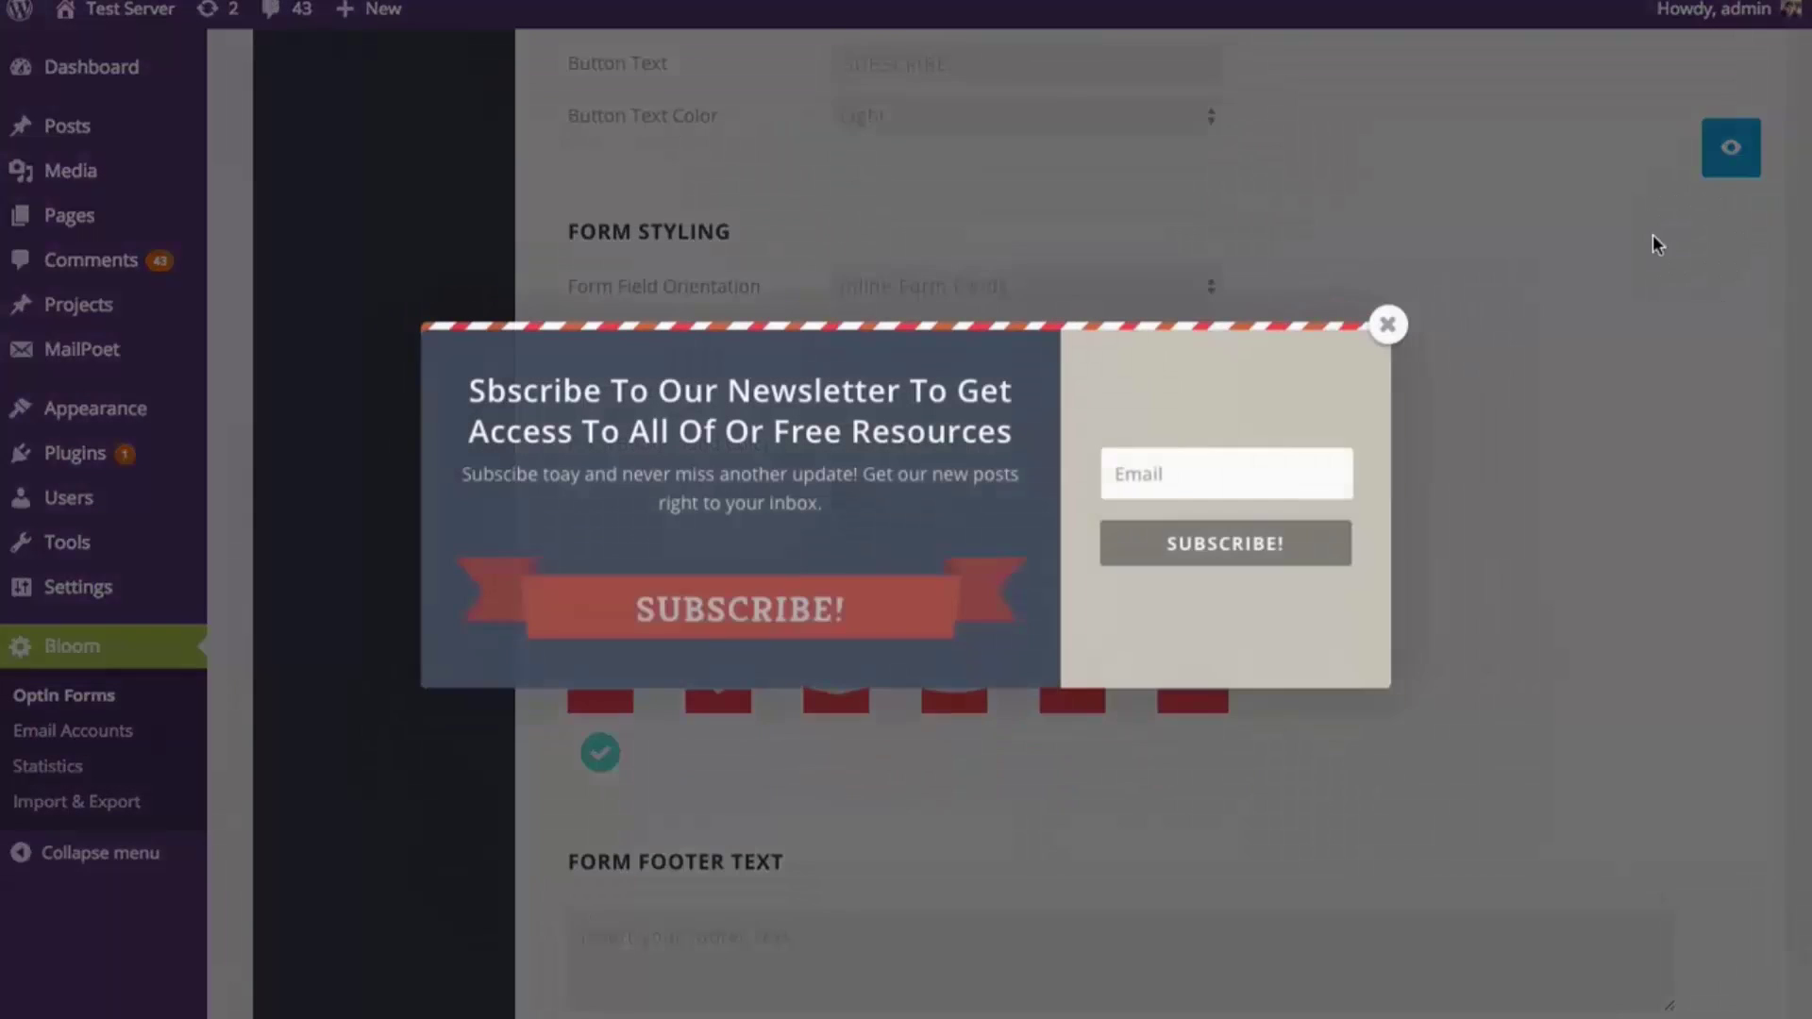
pyautogui.click(1384, 317)
# Set the form orientation to Form On Bottom and preview the opt-in popup
pyautogui.scroll(2, 1090, 329)
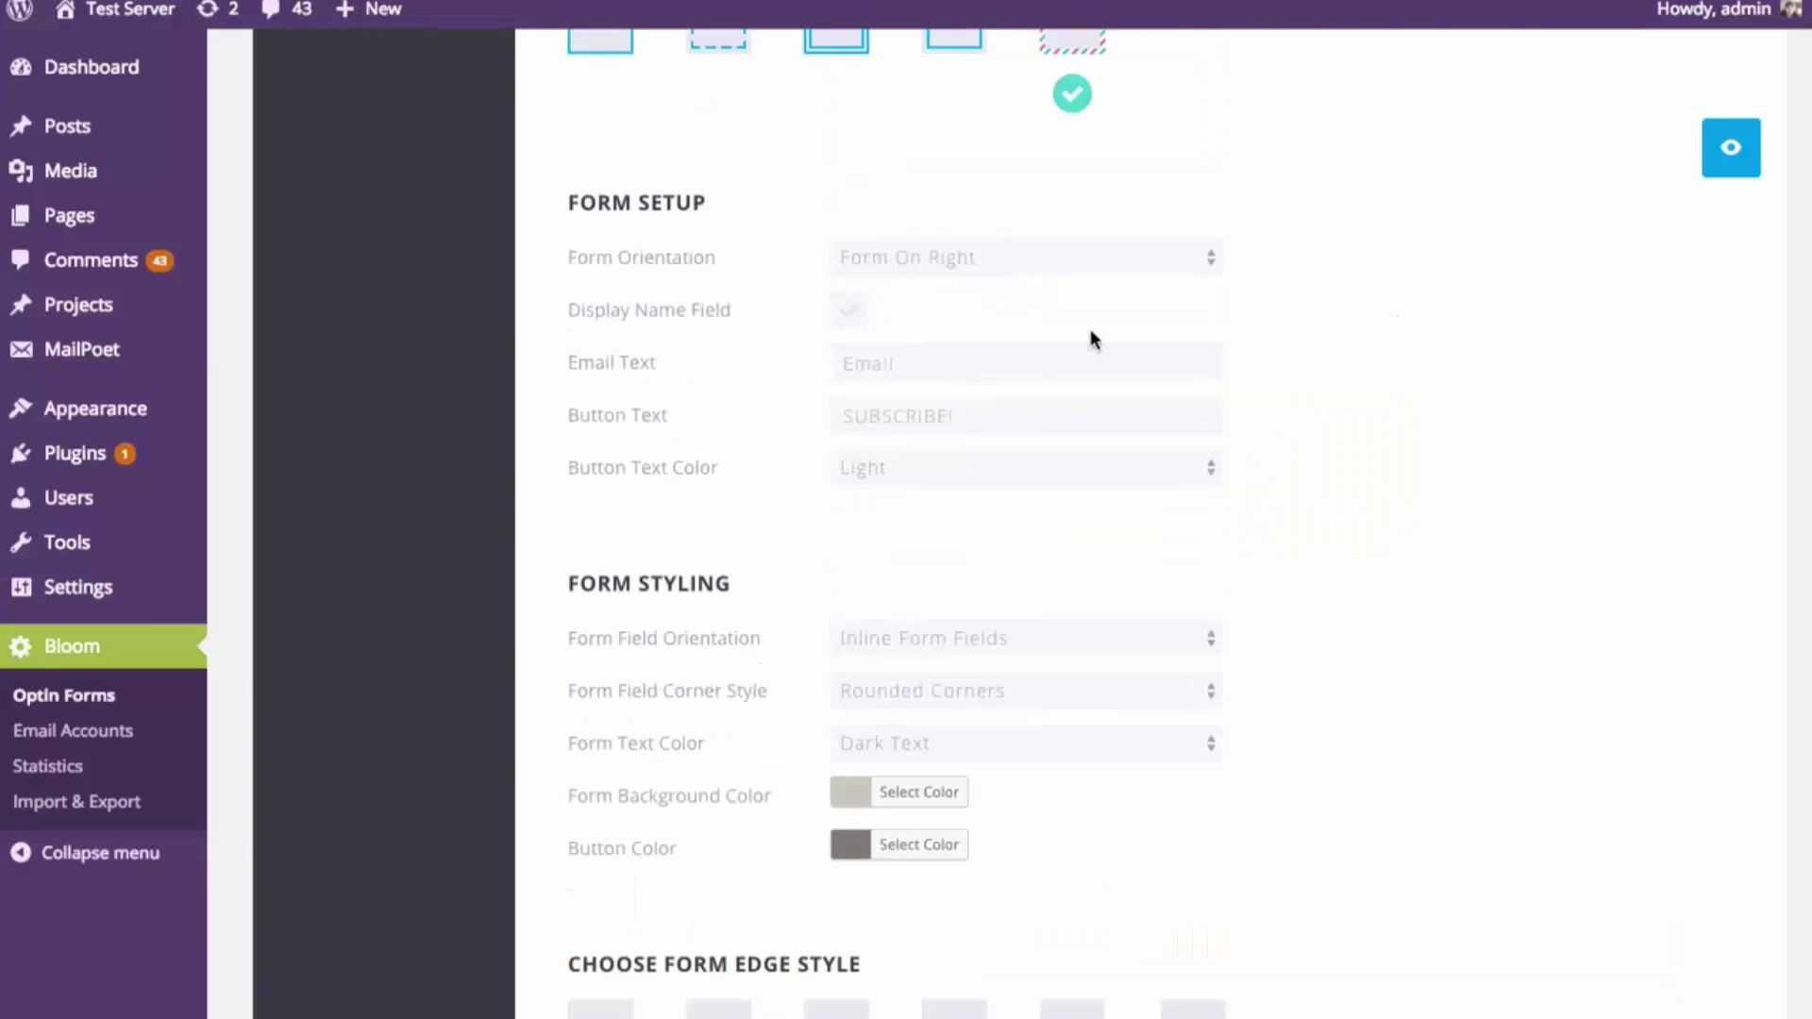
pyautogui.click(987, 251)
pyautogui.click(988, 232)
pyautogui.click(1737, 160)
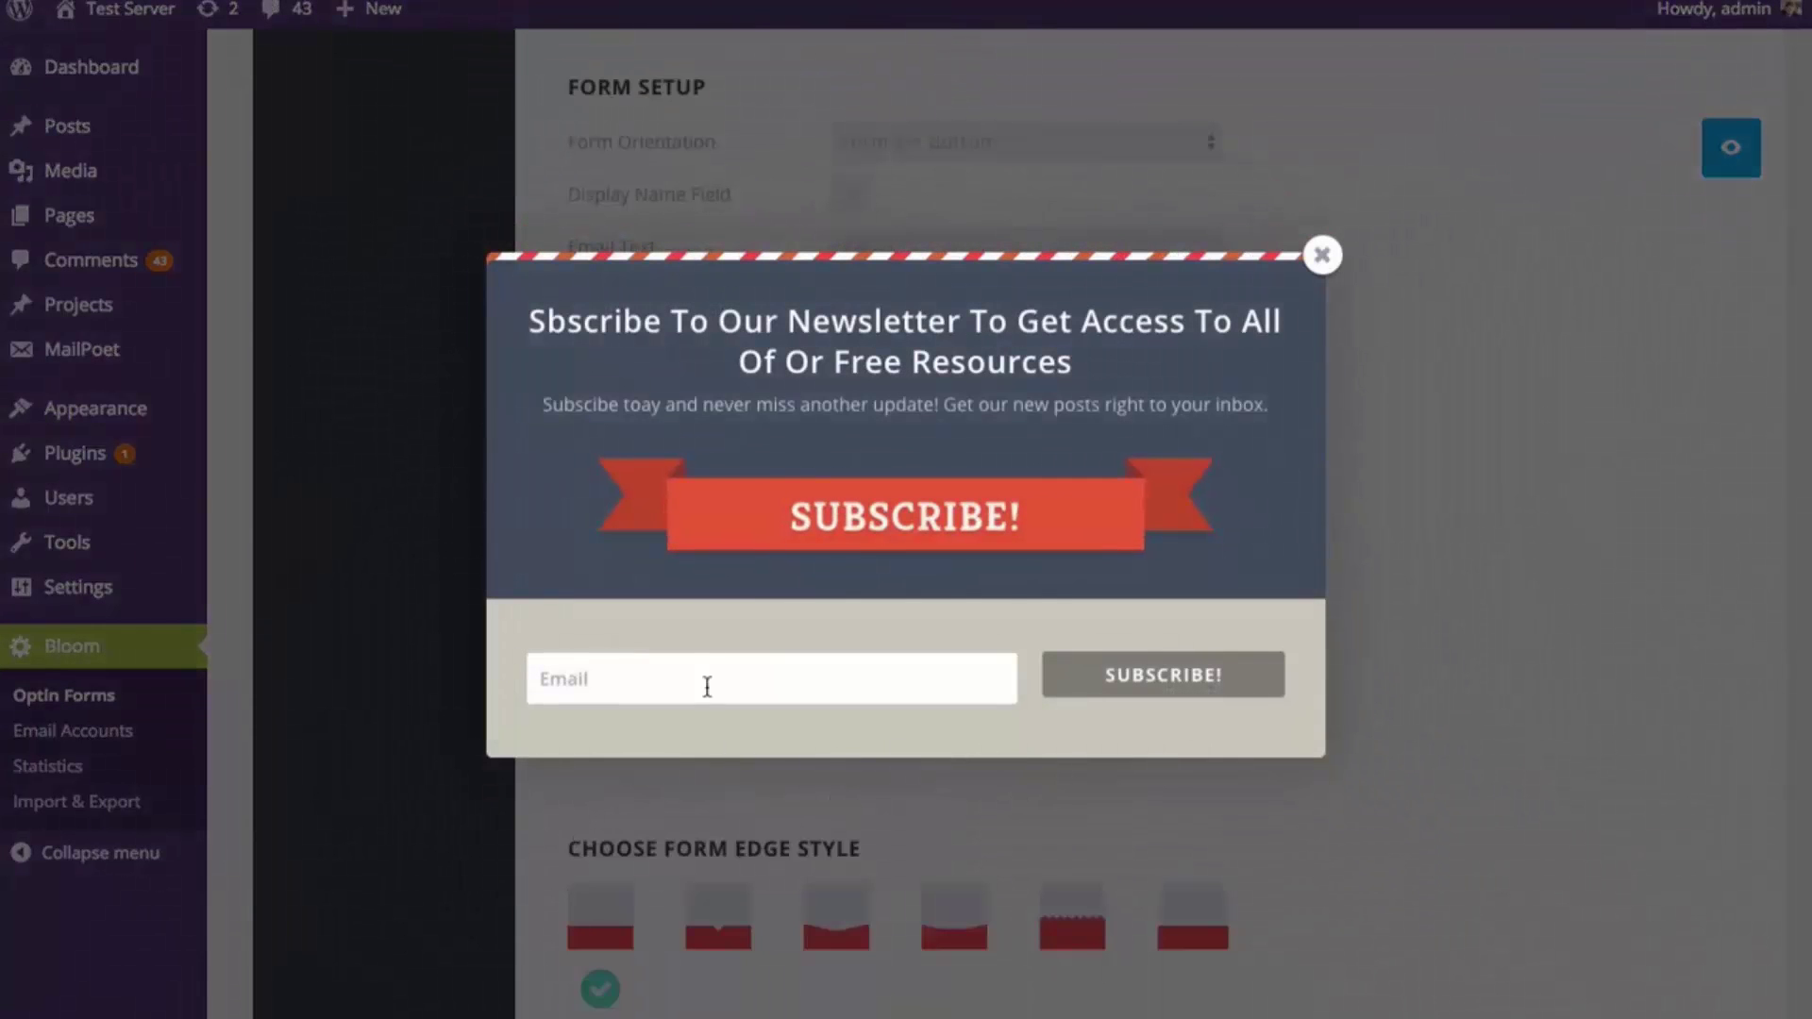
pyautogui.click(589, 678)
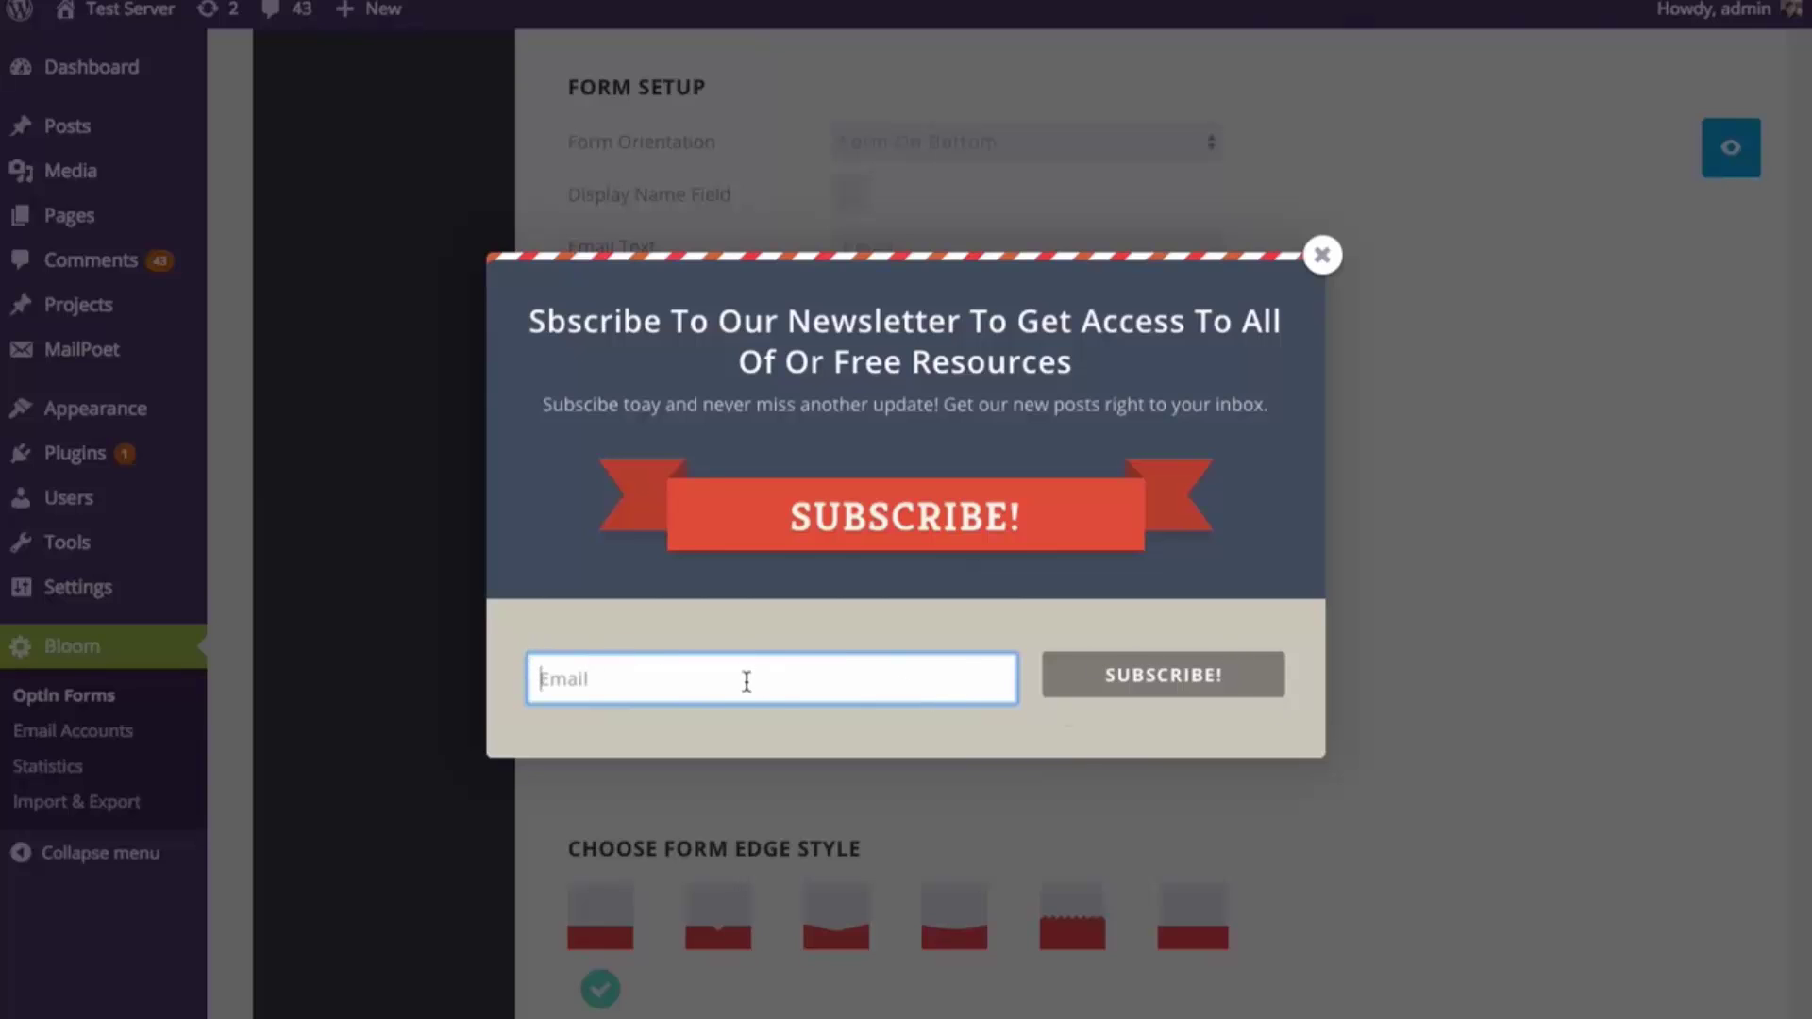
pyautogui.click(1292, 539)
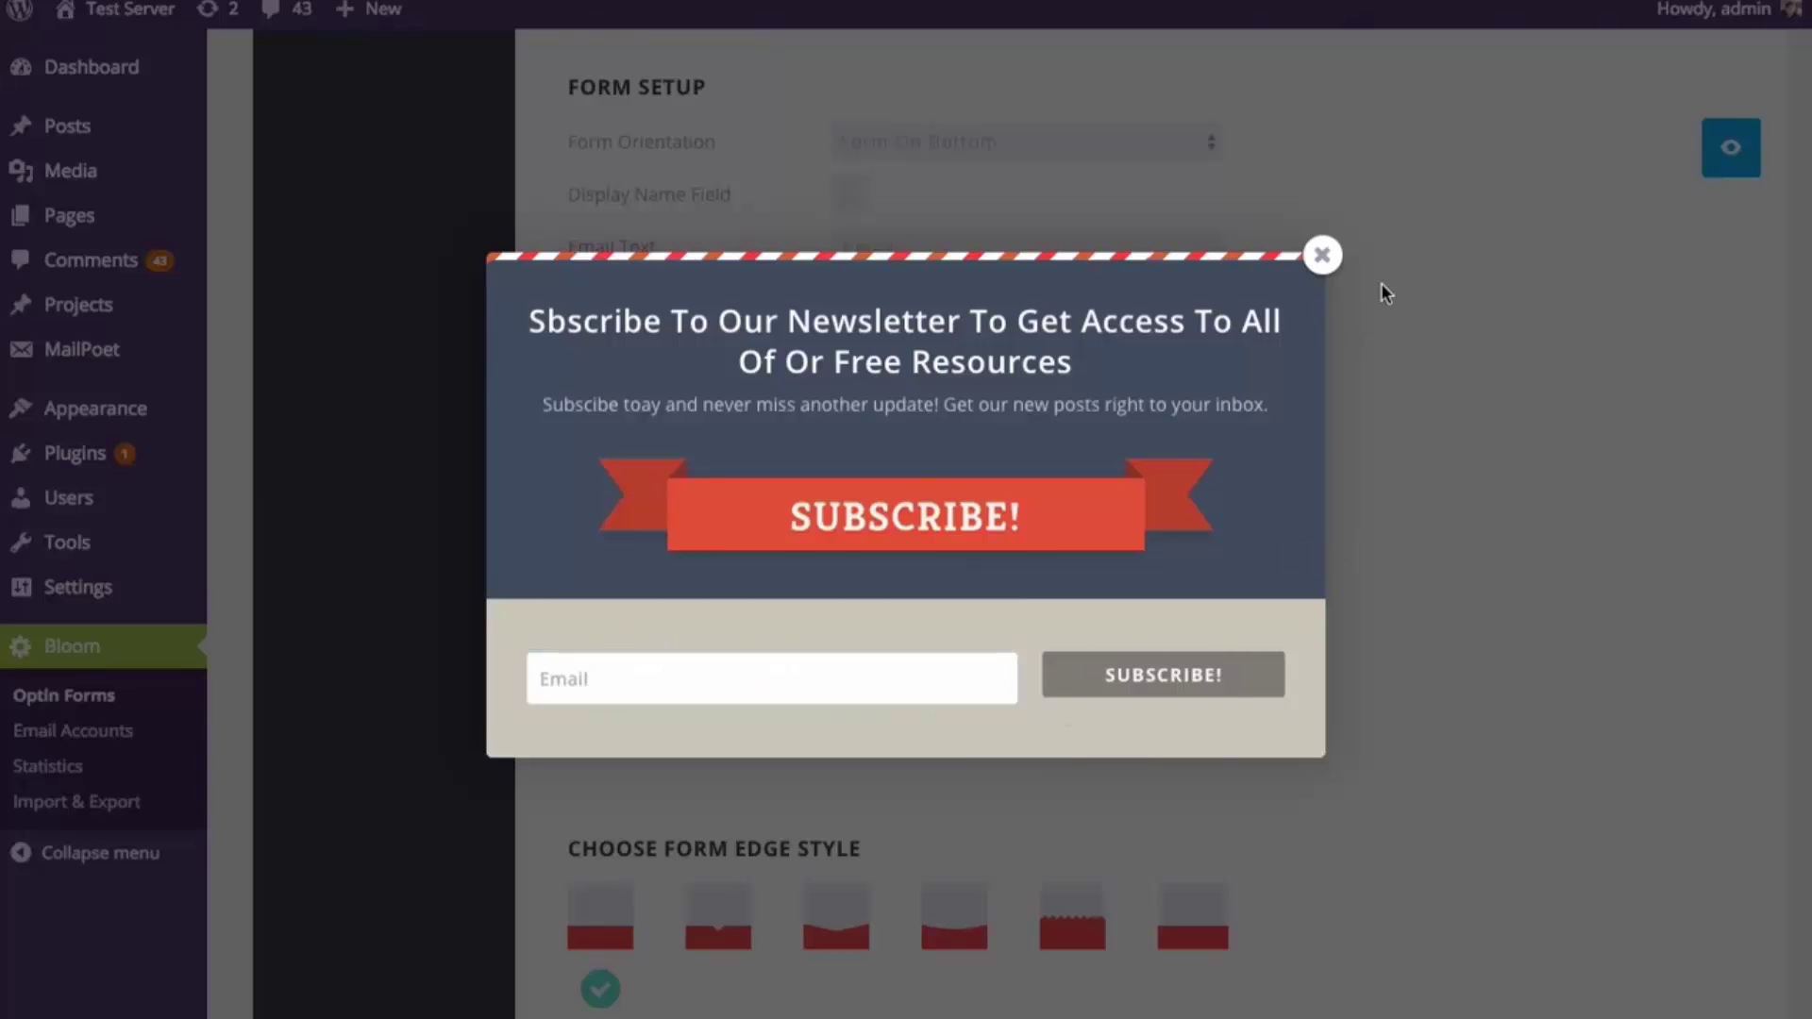
# Style the form with Stacked Form Fields and Squared Corners, and check the result in the popup preview
pyautogui.scroll(-2, 1002, 387)
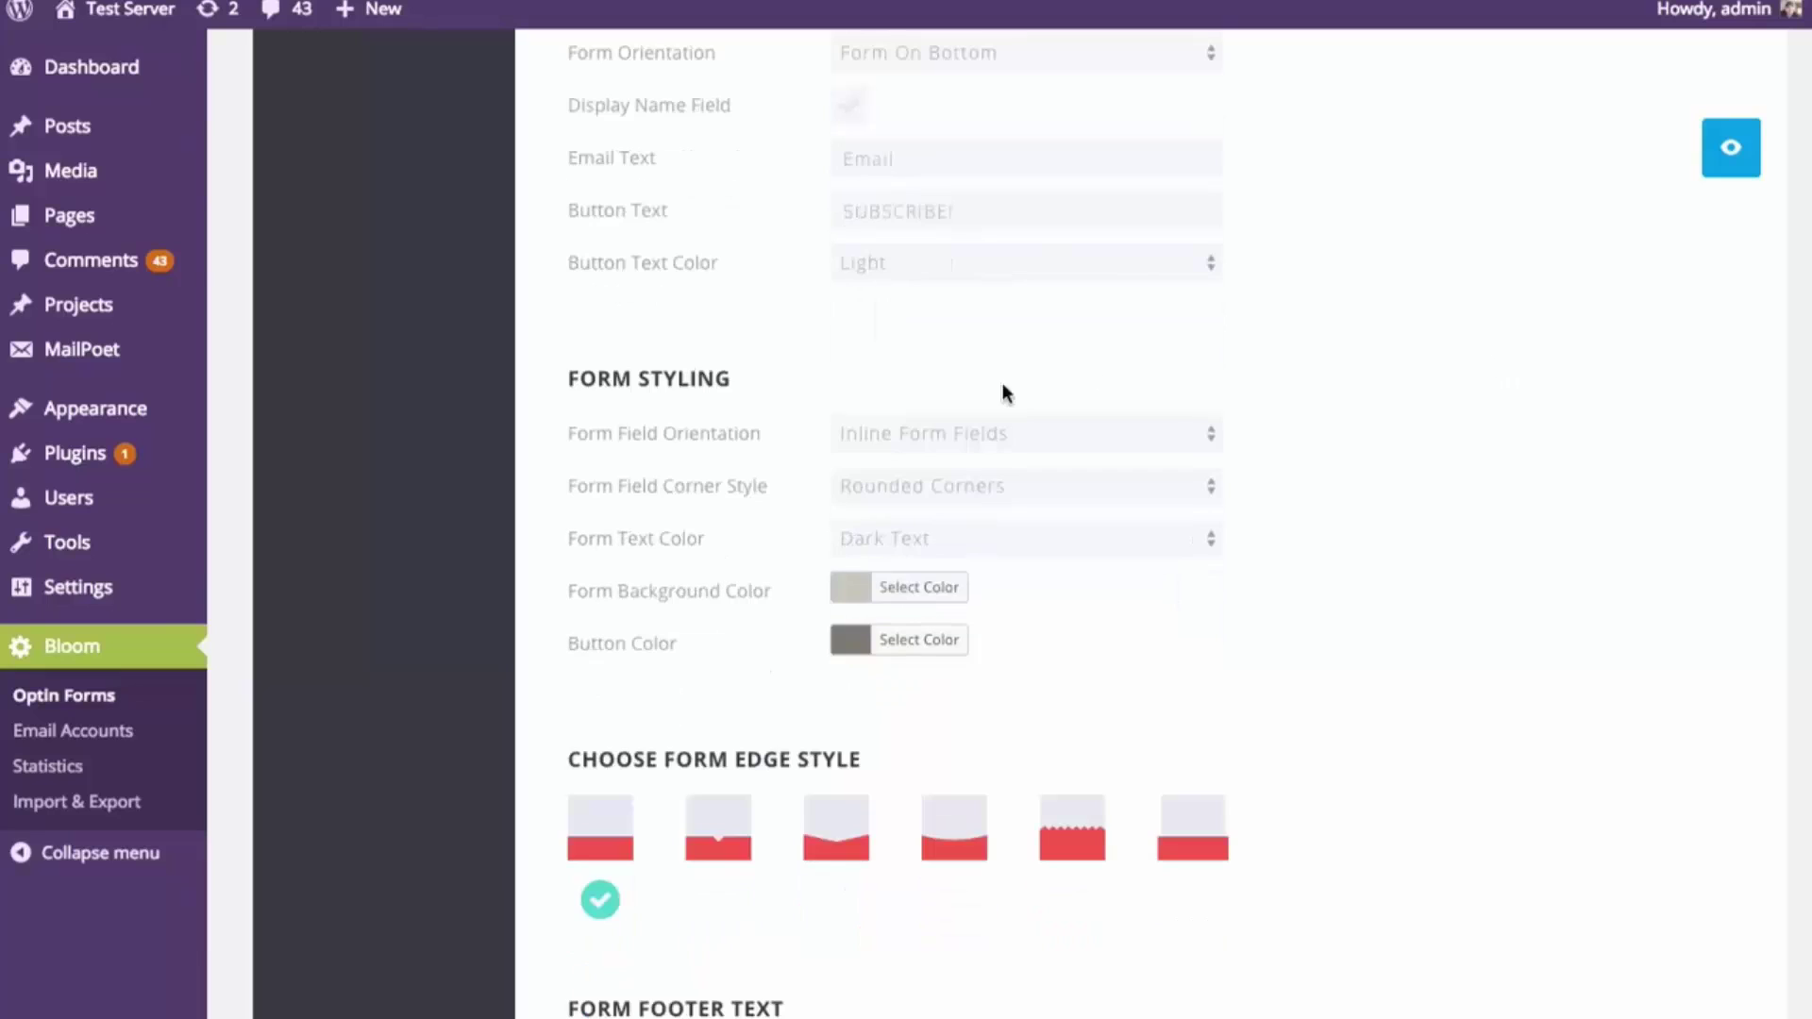
pyautogui.click(1000, 421)
pyautogui.click(997, 403)
pyautogui.click(932, 489)
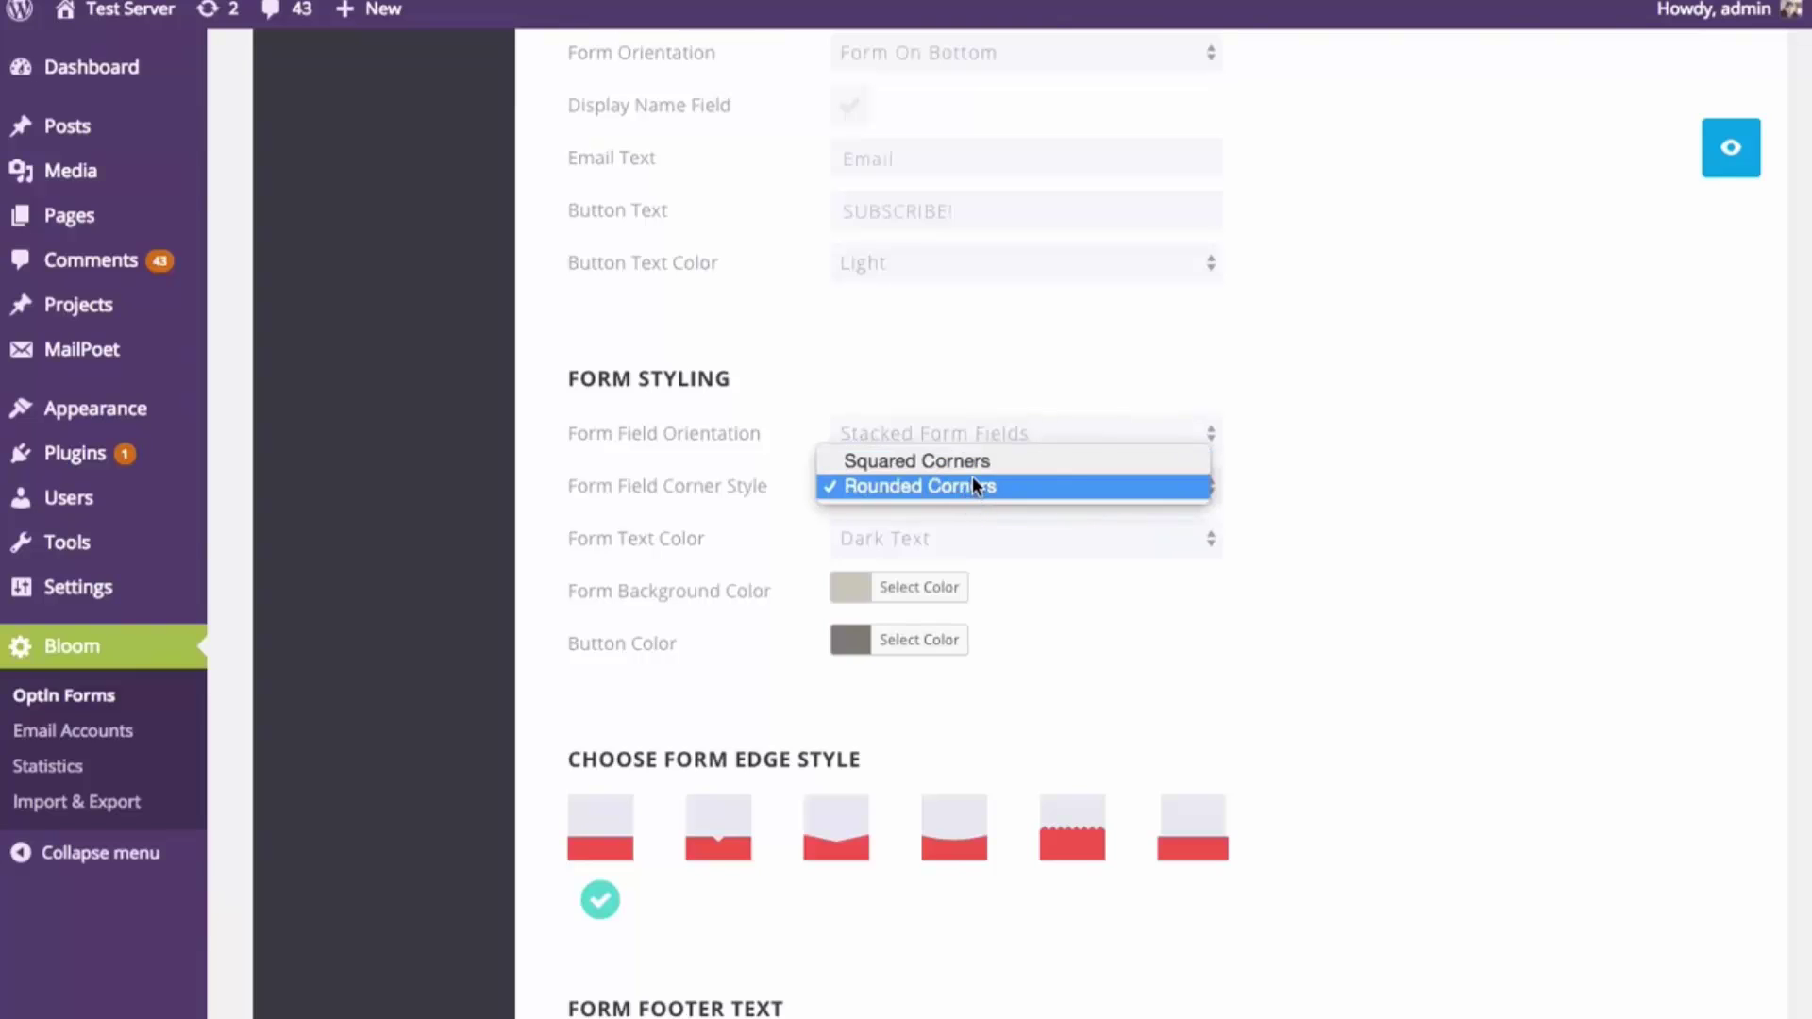
pyautogui.click(972, 485)
pyautogui.click(885, 486)
pyautogui.click(854, 462)
pyautogui.click(1719, 169)
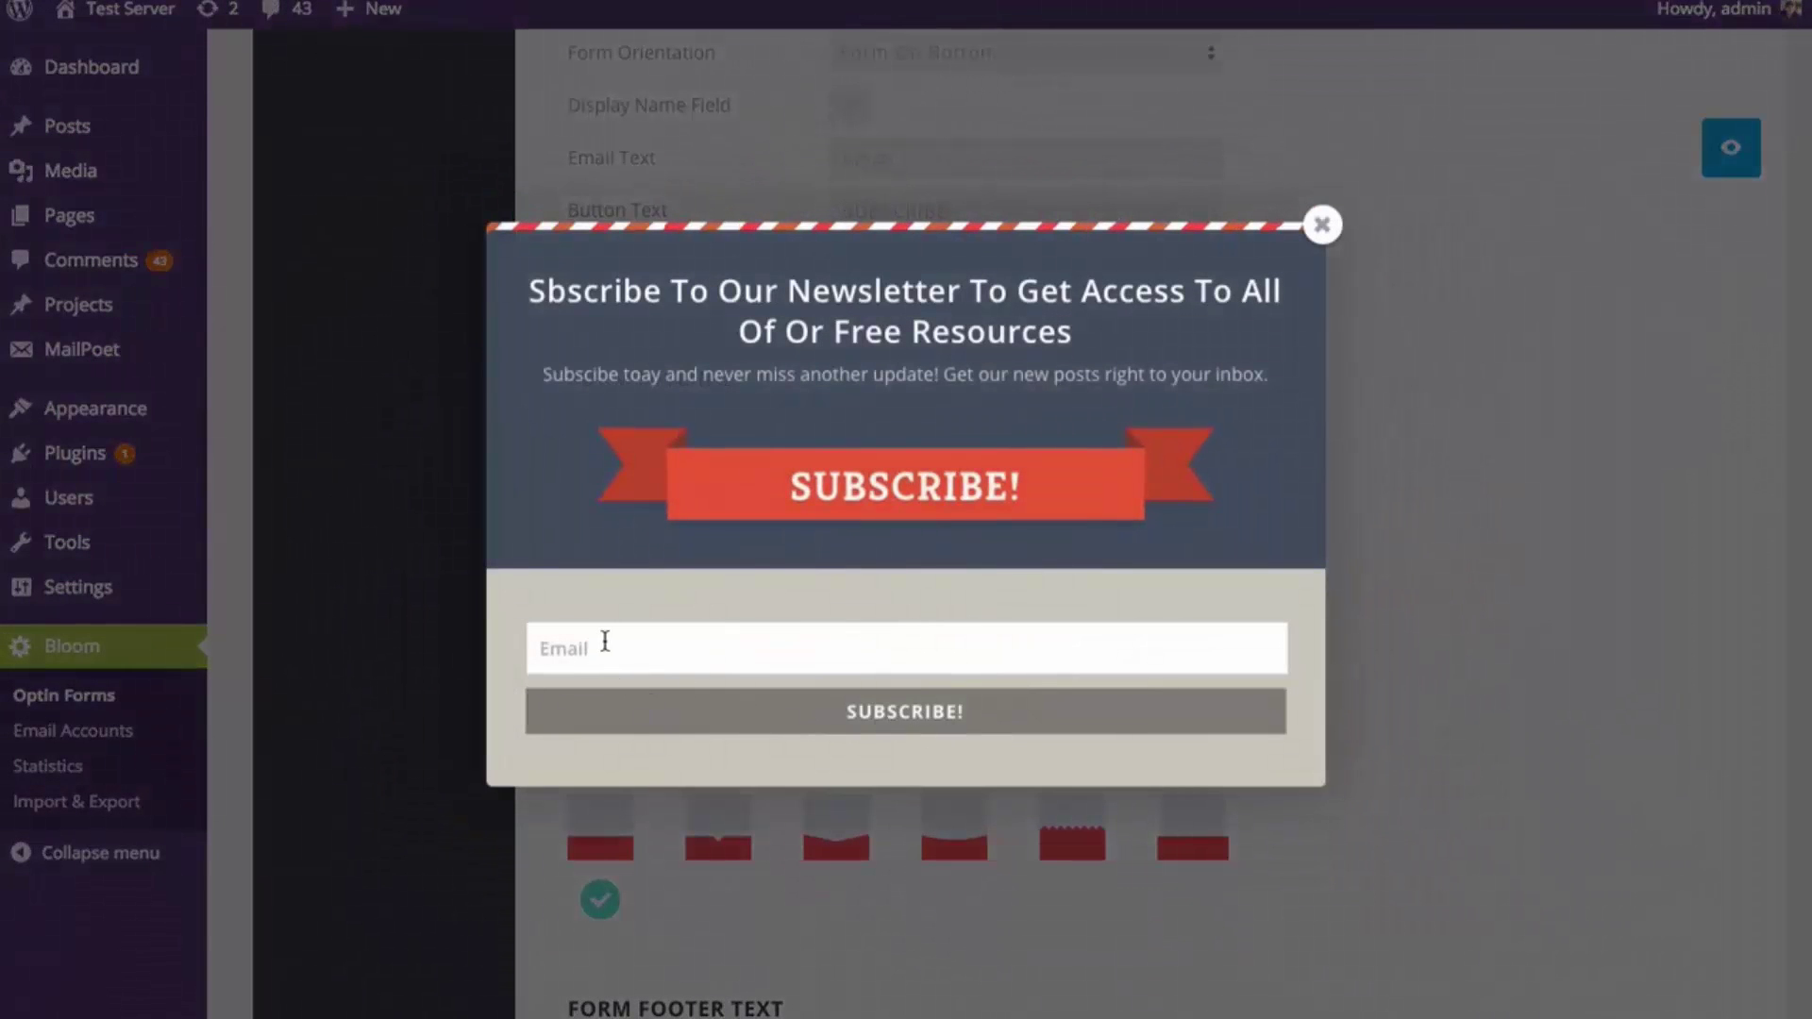
pyautogui.click(605, 643)
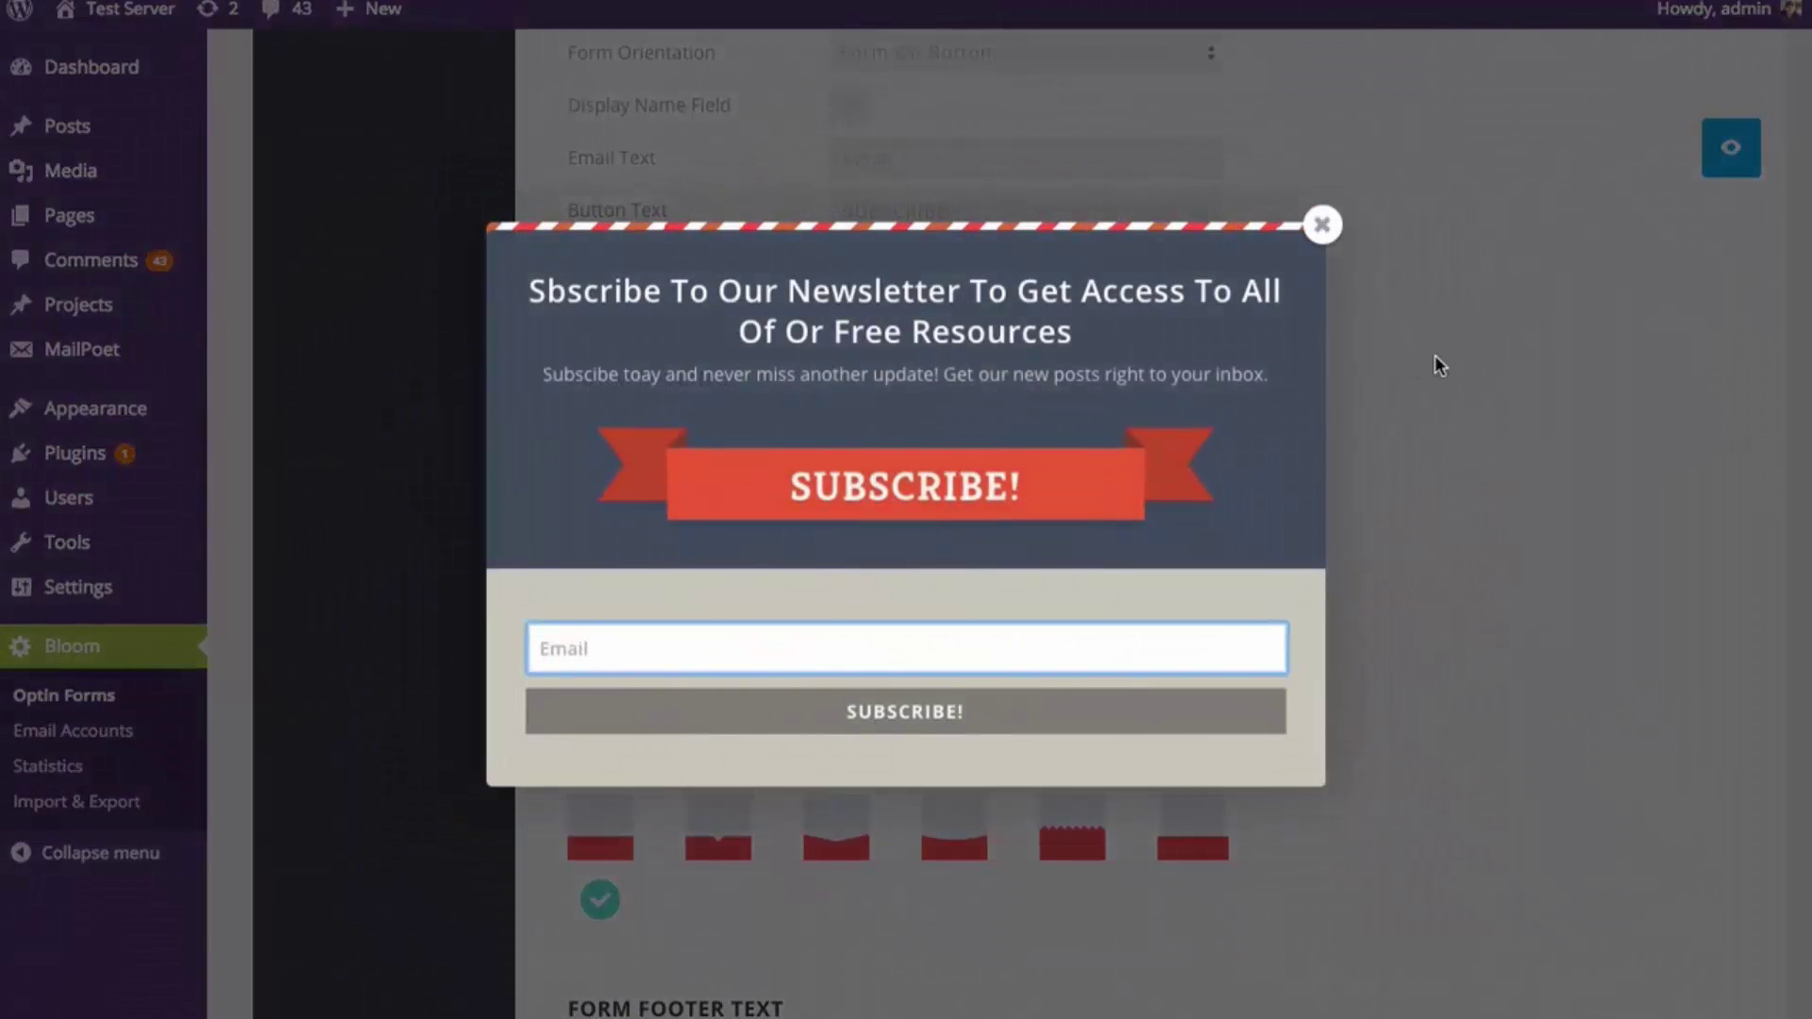
pyautogui.click(1322, 226)
# Choose the zigzag form edge style and check it in the popup preview
pyautogui.scroll(-2, 1528, 359)
pyautogui.scroll(-5, 1510, 391)
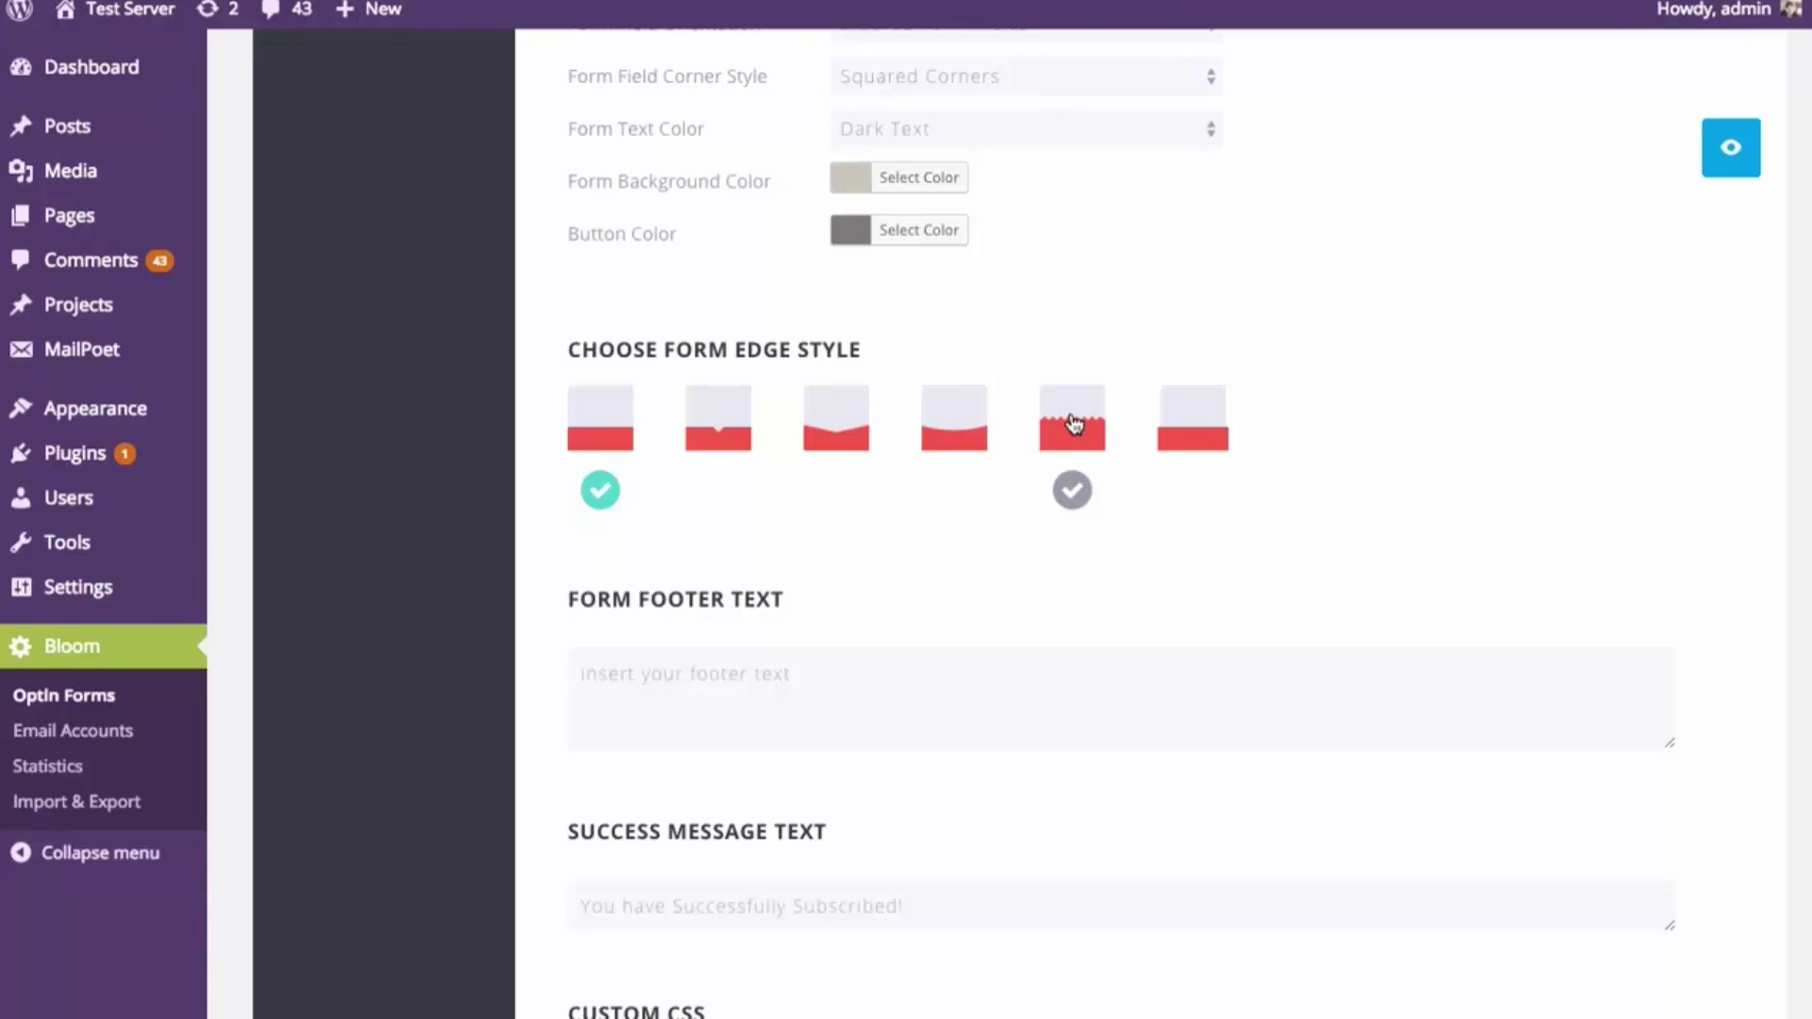
pyautogui.click(1074, 423)
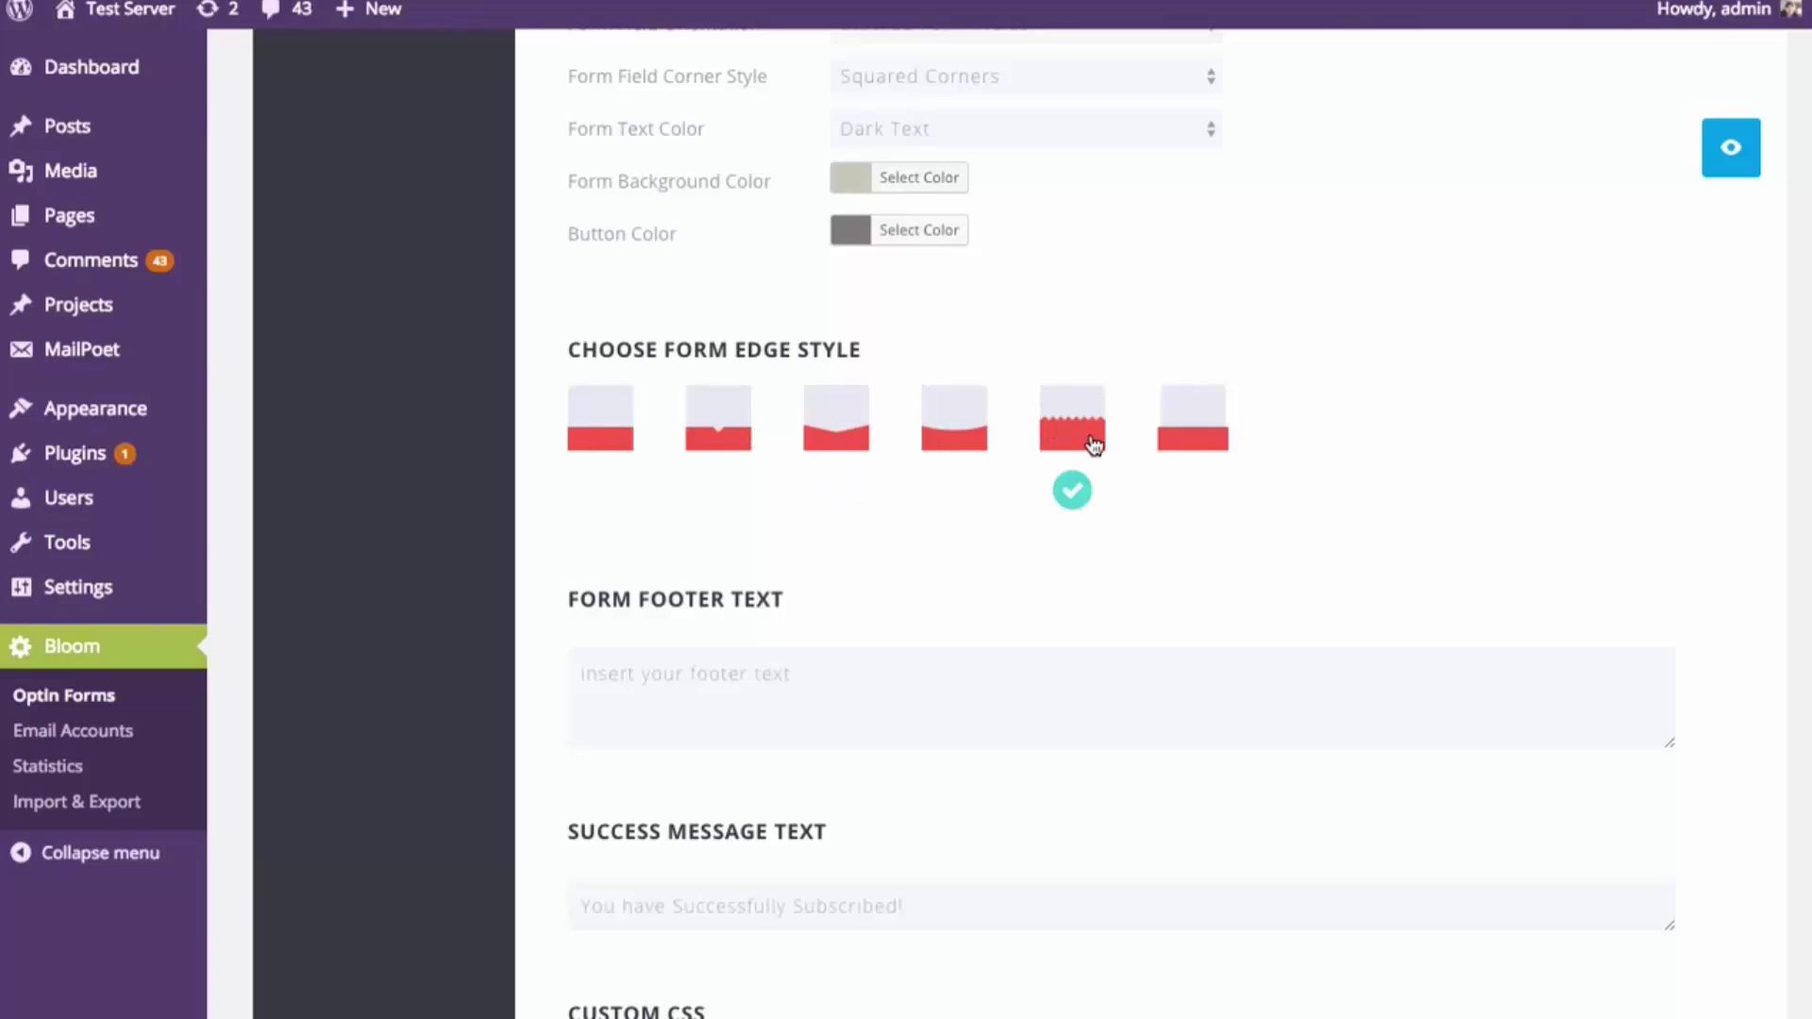
pyautogui.click(1727, 163)
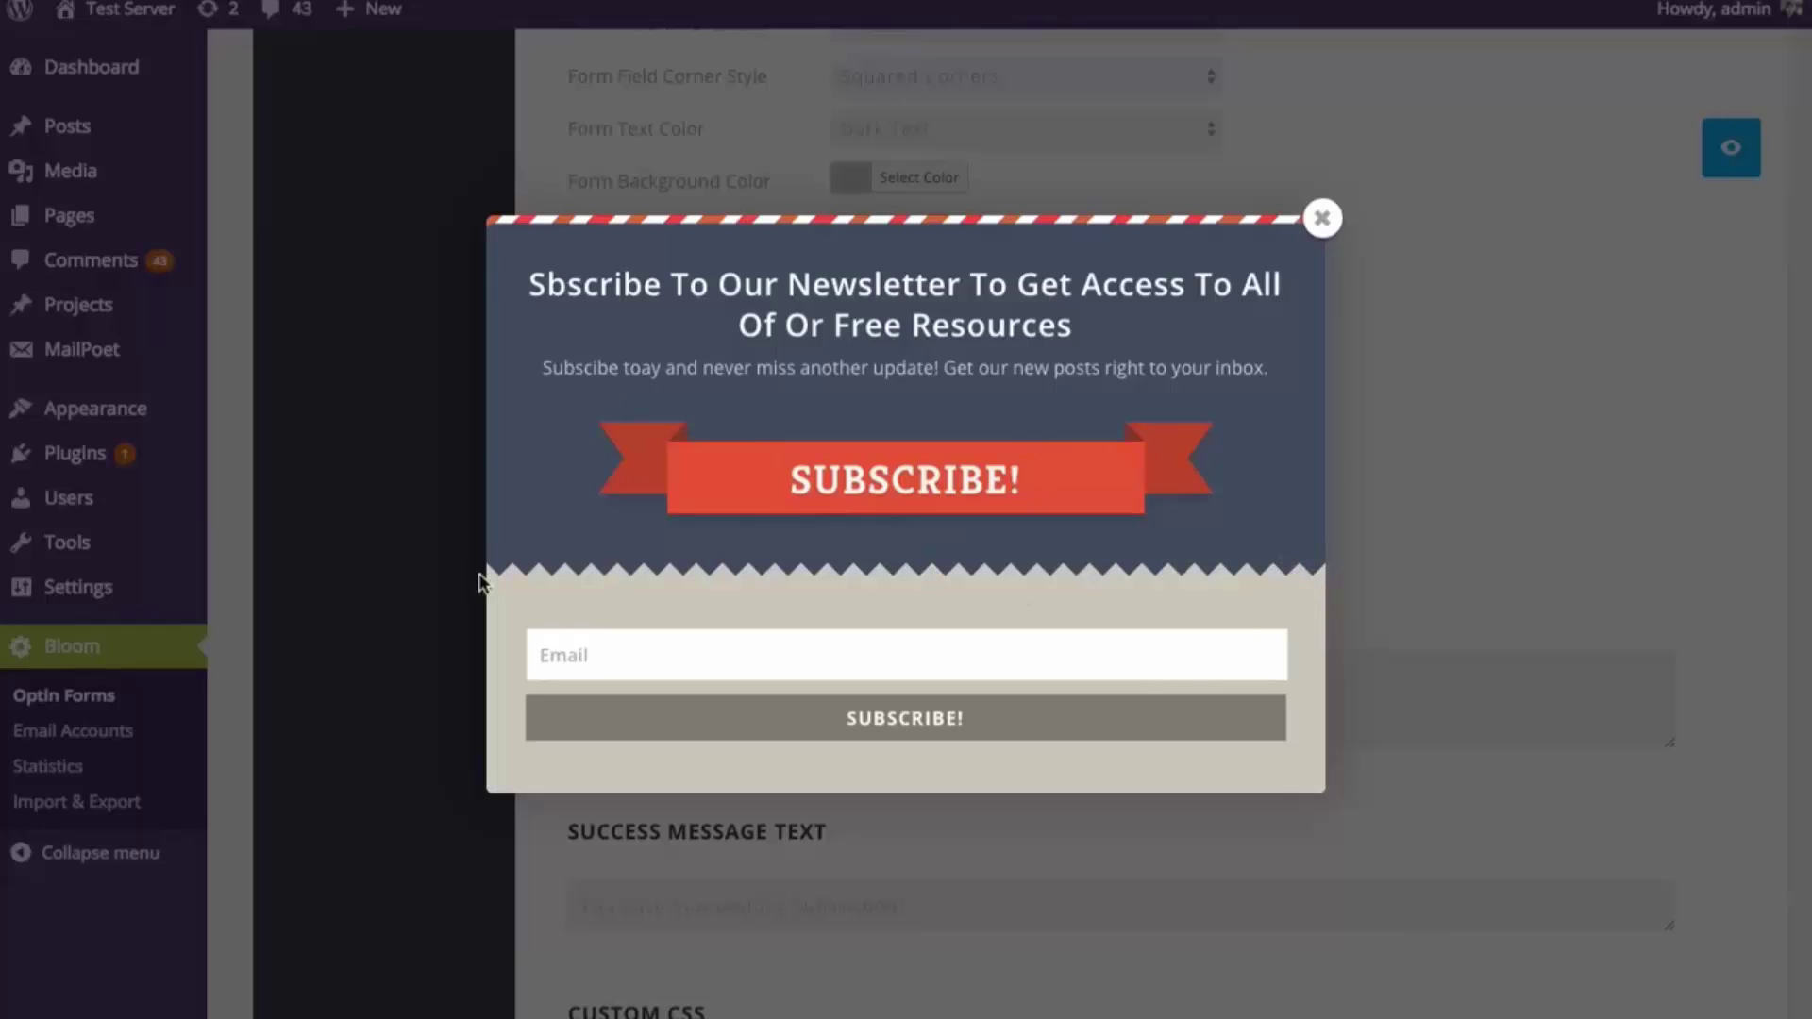
pyautogui.click(1324, 223)
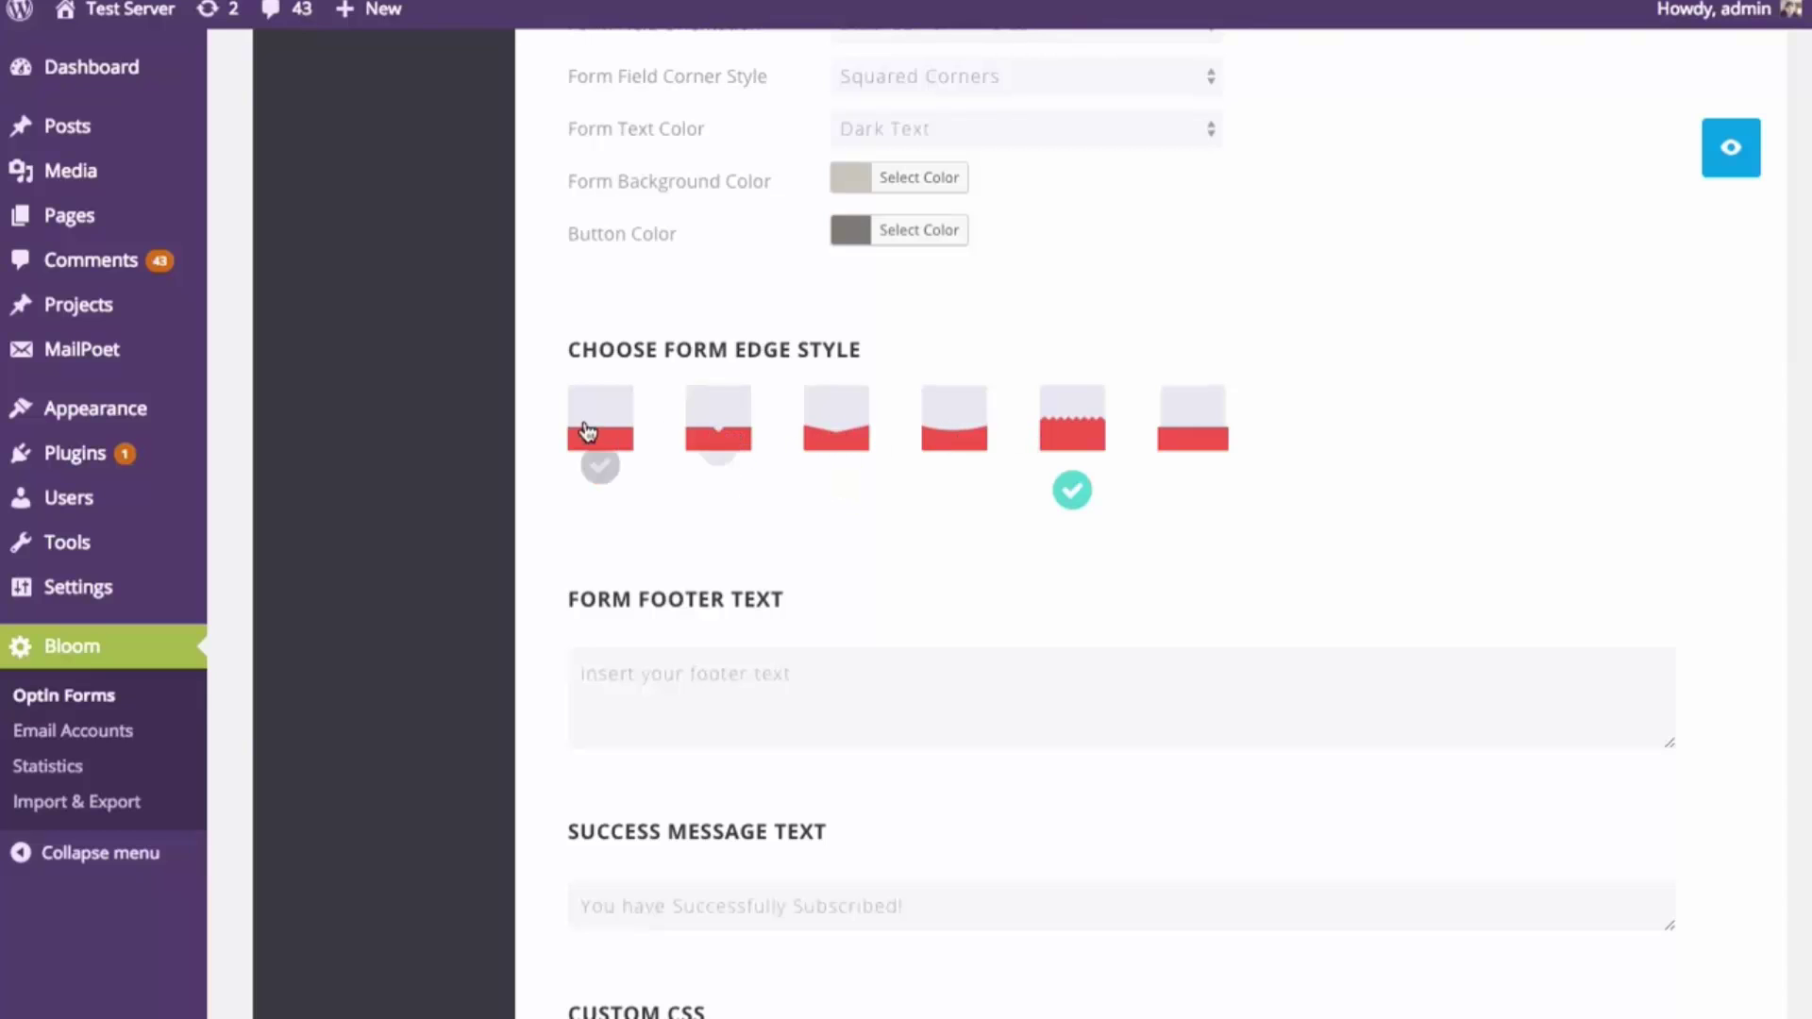
# Try the small centred triangle form edge style in the preview and switch back to the zigzag edge
pyautogui.click(719, 427)
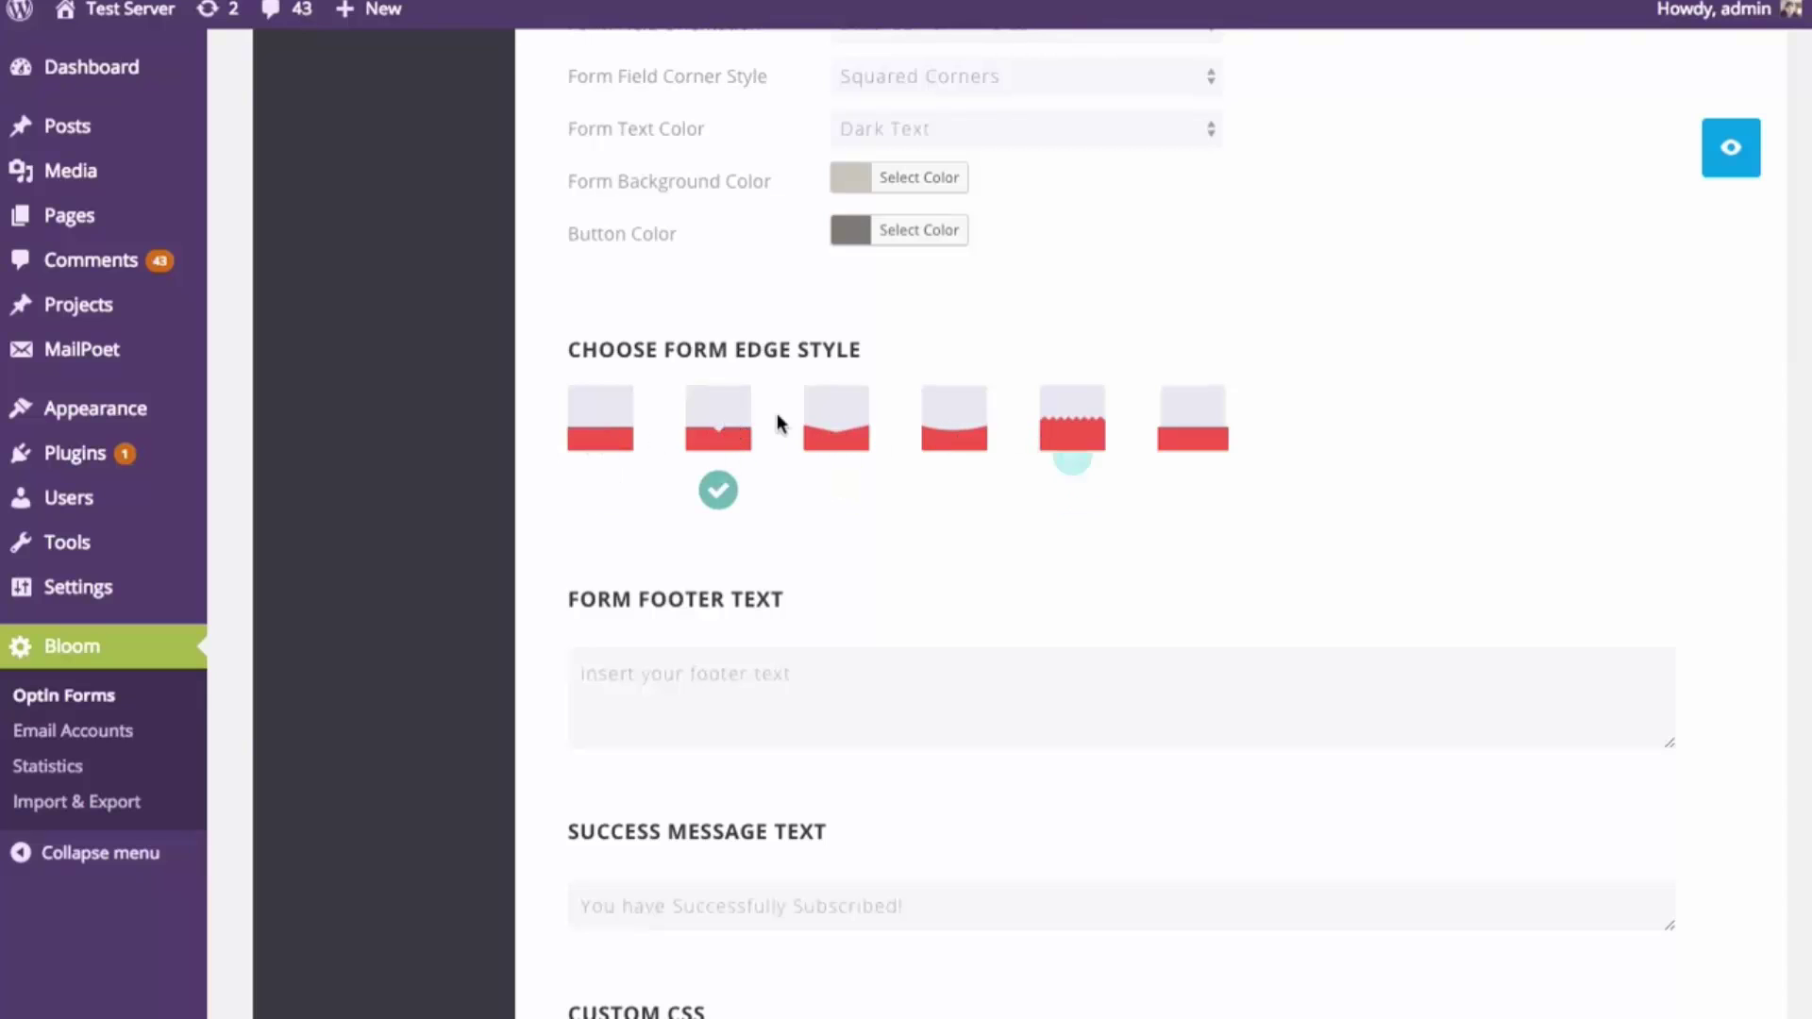
pyautogui.click(1731, 148)
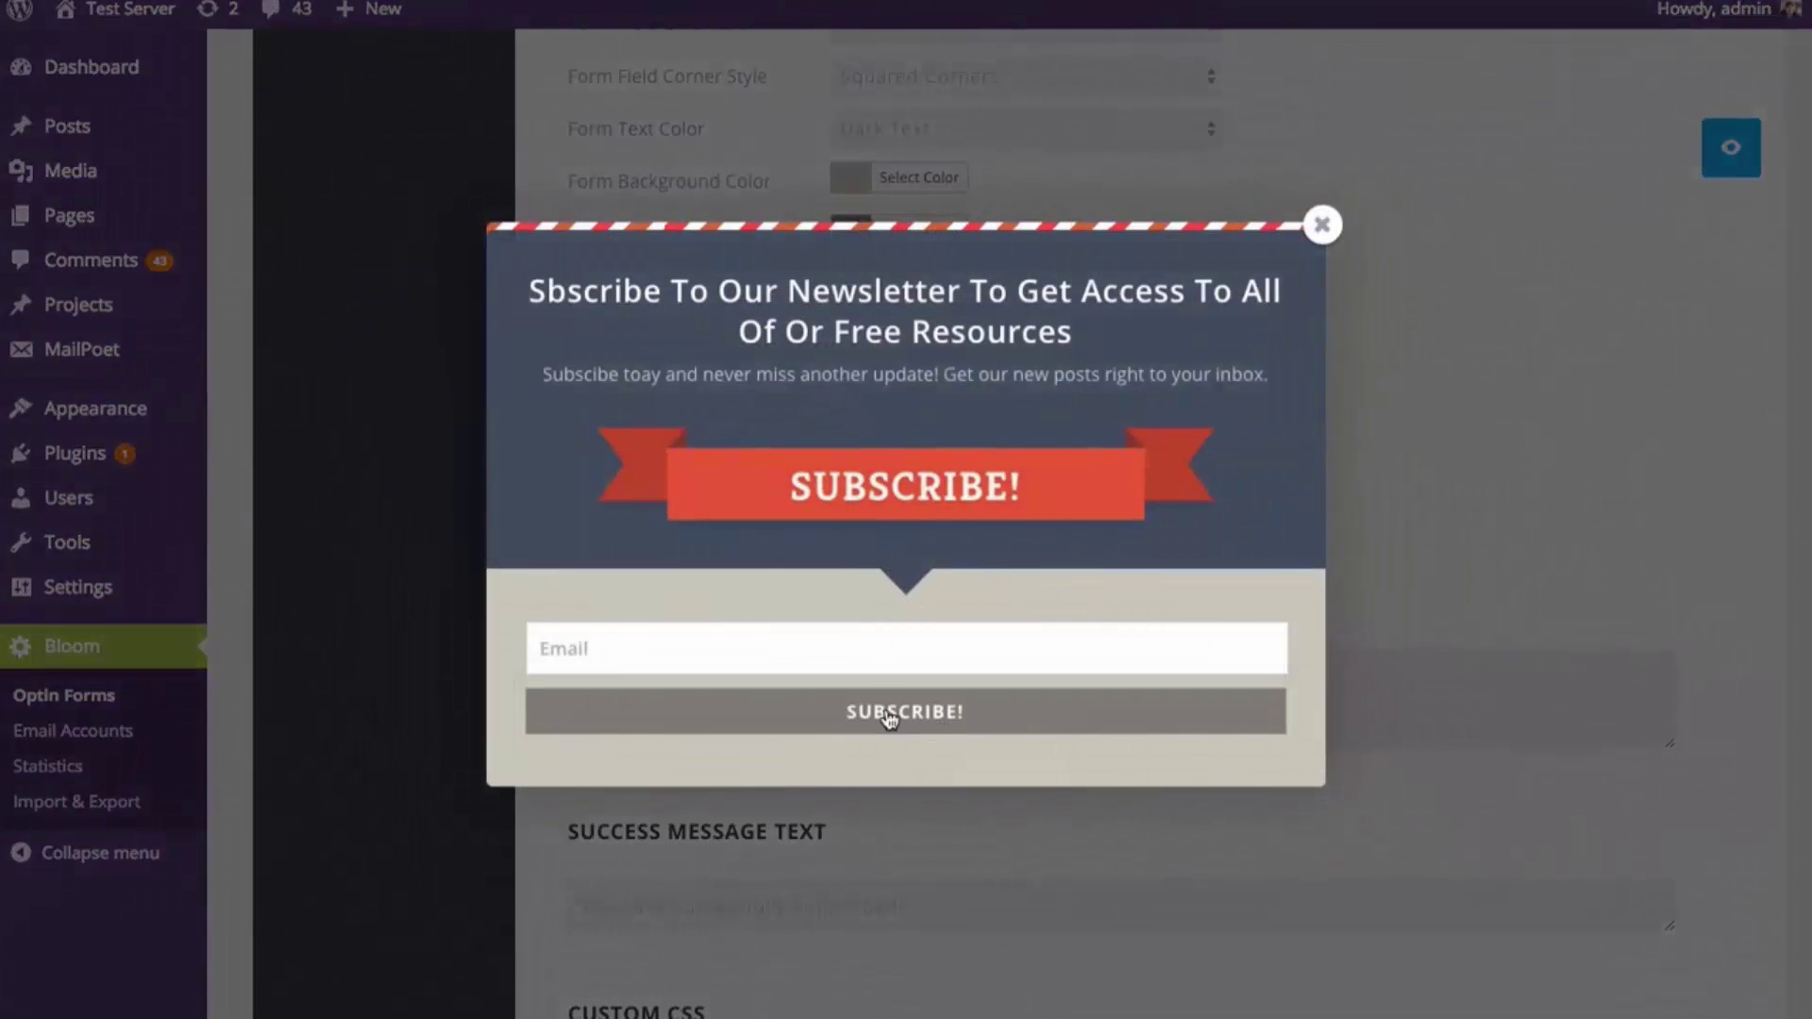
pyautogui.click(930, 649)
pyautogui.click(1589, 506)
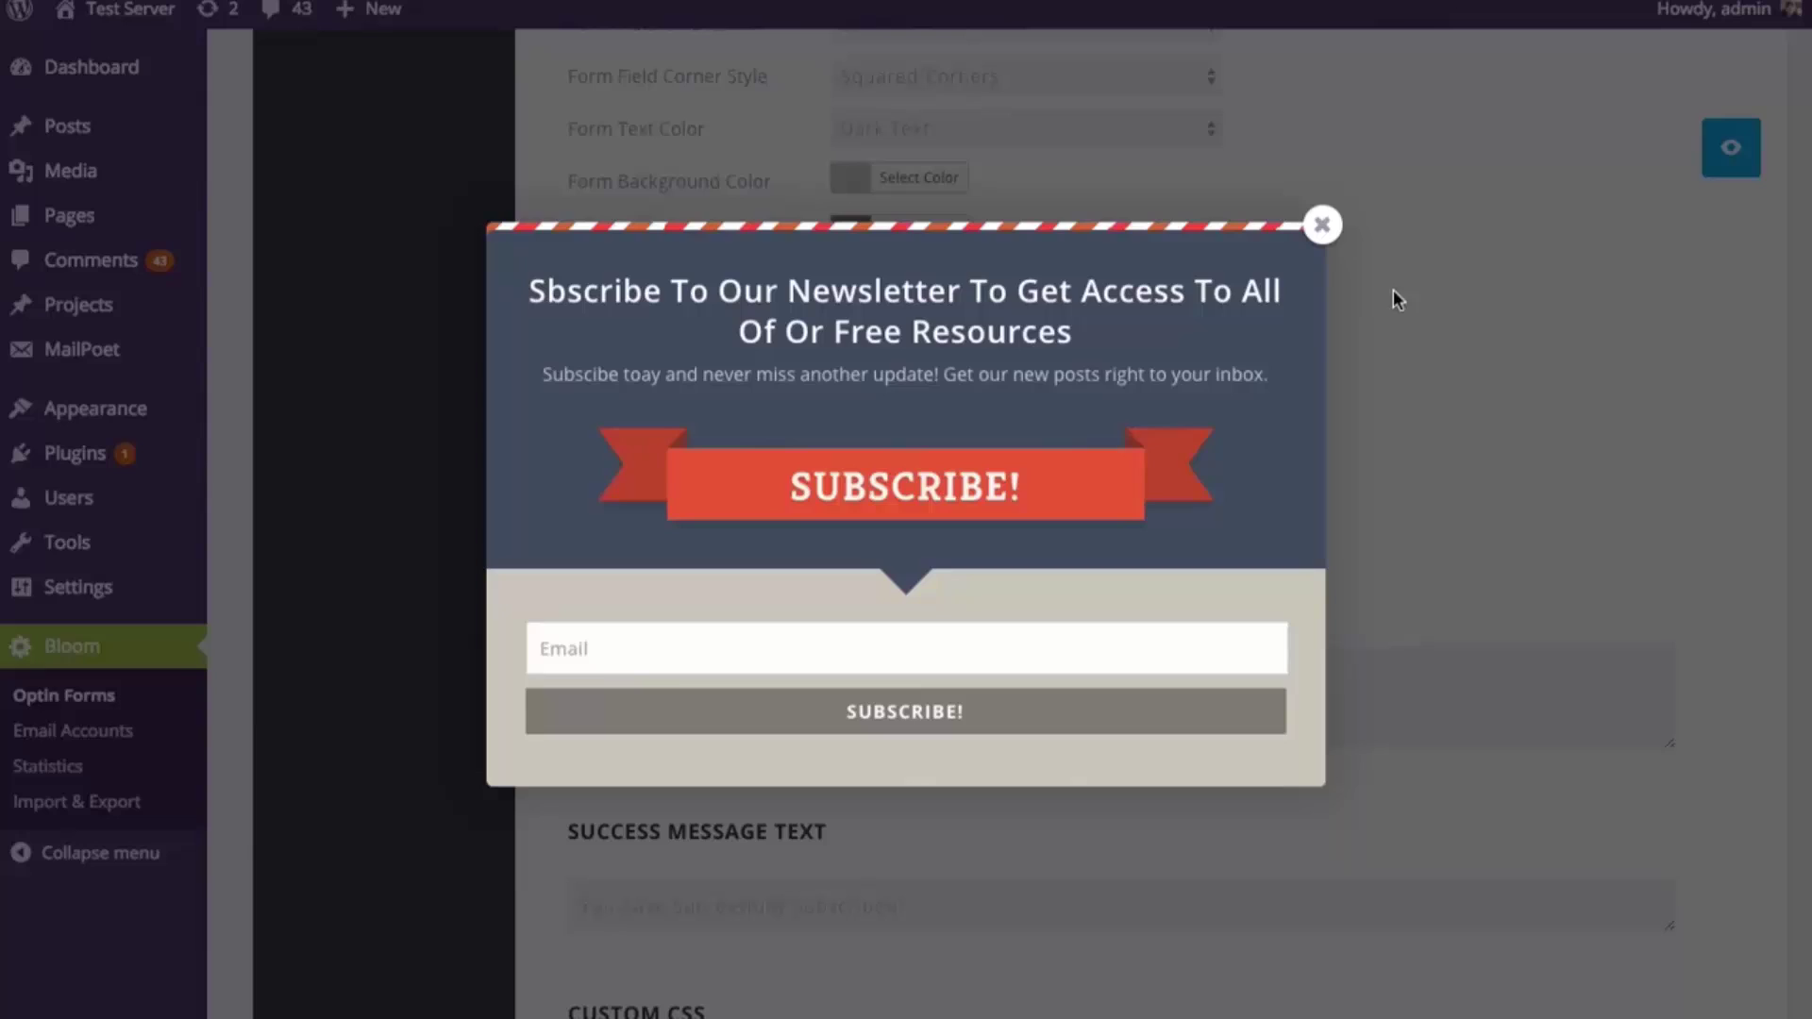
pyautogui.click(1322, 226)
pyautogui.click(1072, 418)
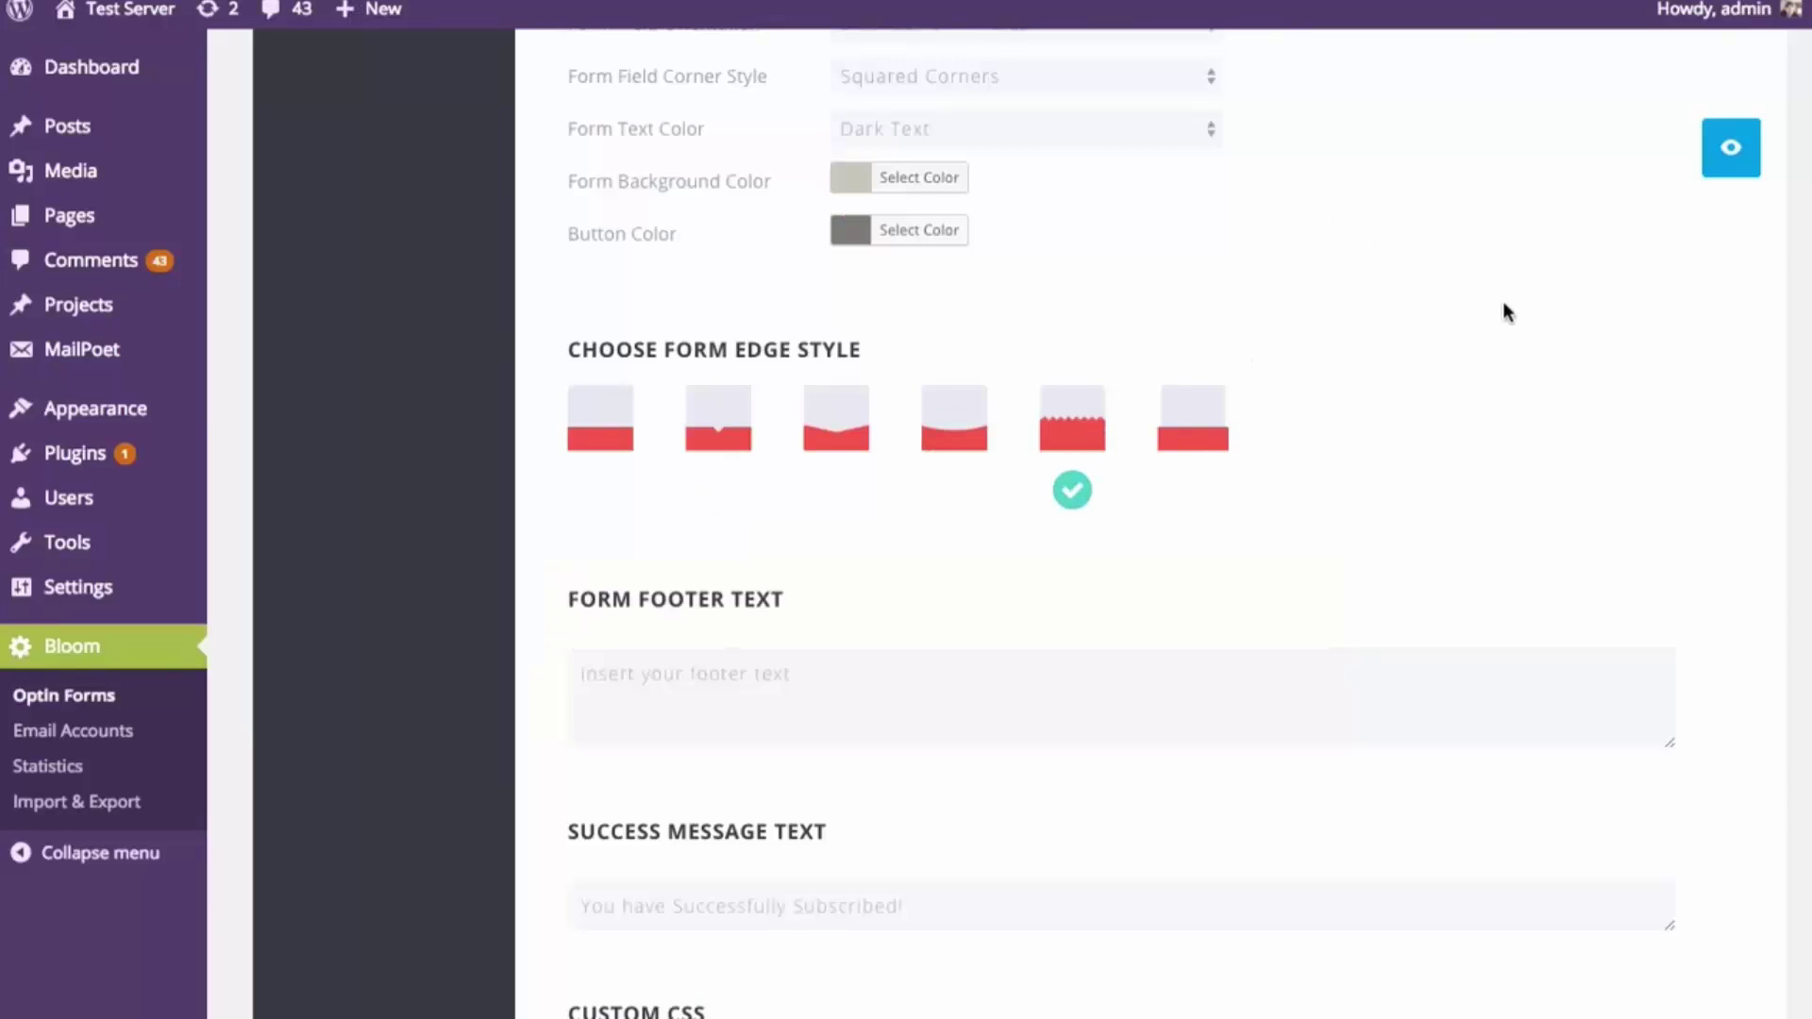
# Examine the form footer text, success message text and custom CSS options of the opt-in design
pyautogui.scroll(-3, 1714, 391)
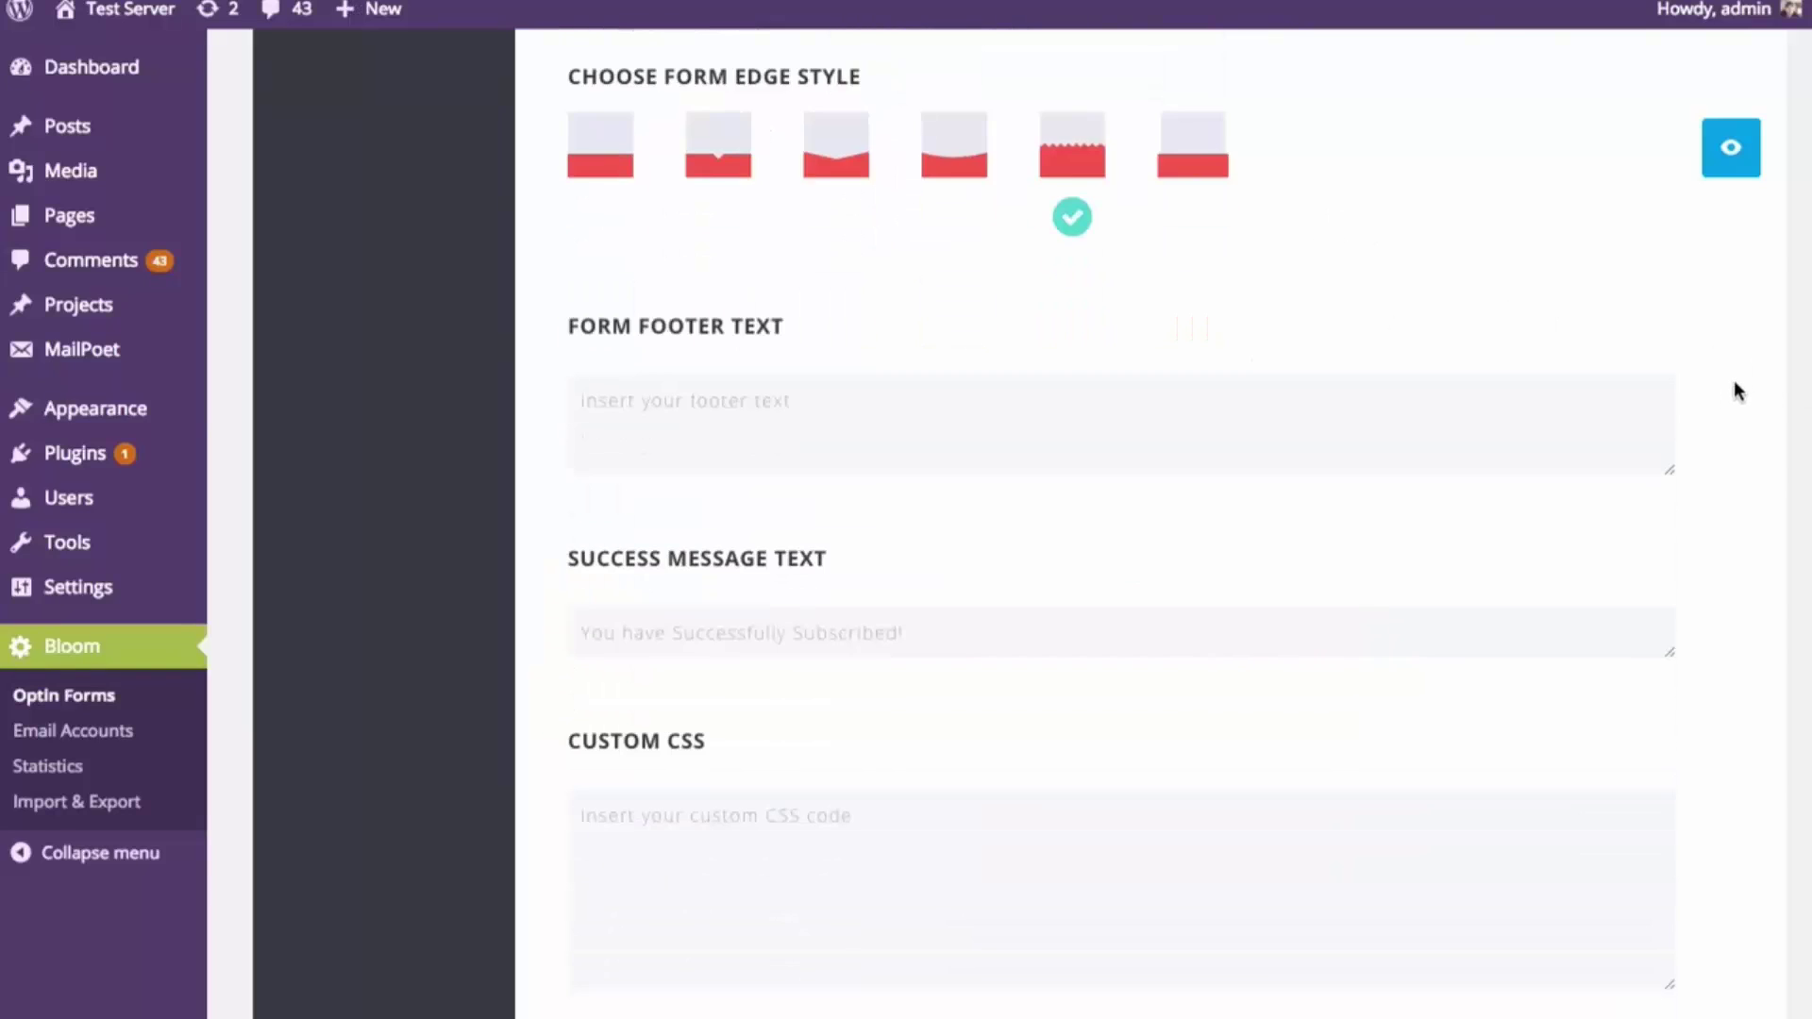
pyautogui.scroll(-1, 1735, 381)
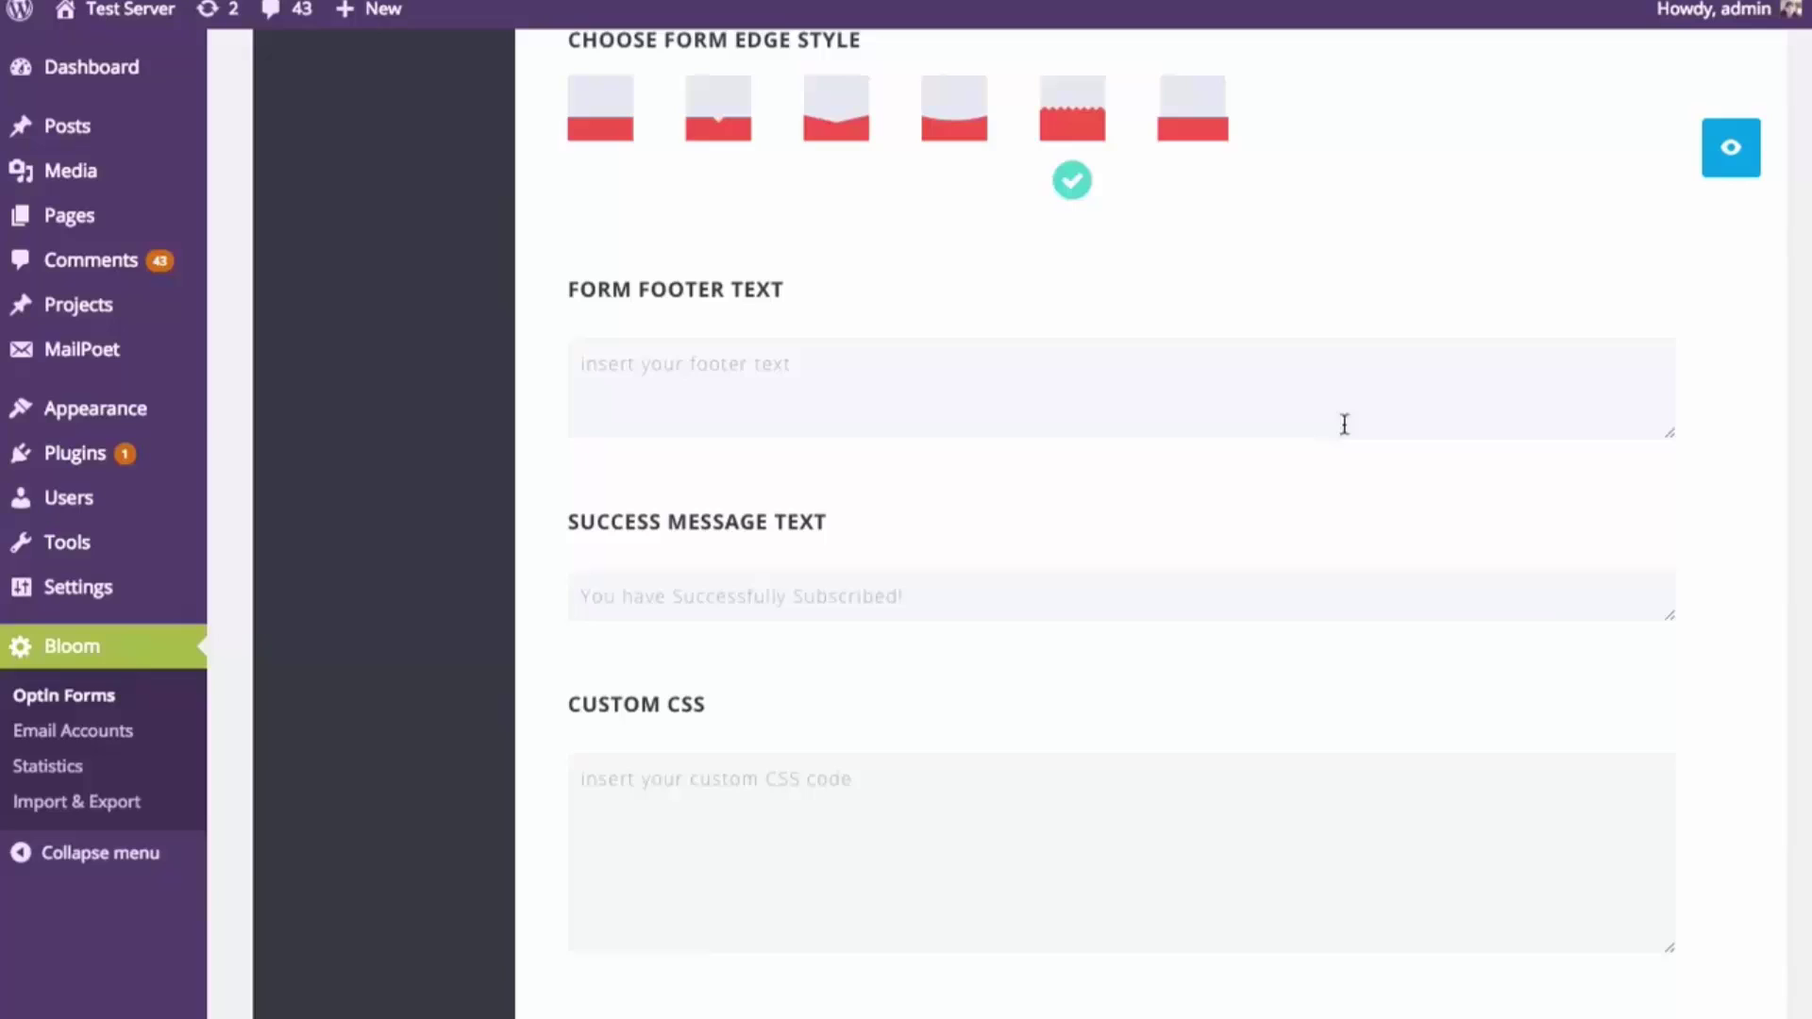
pyautogui.click(718, 370)
pyautogui.scroll(-3, 663, 595)
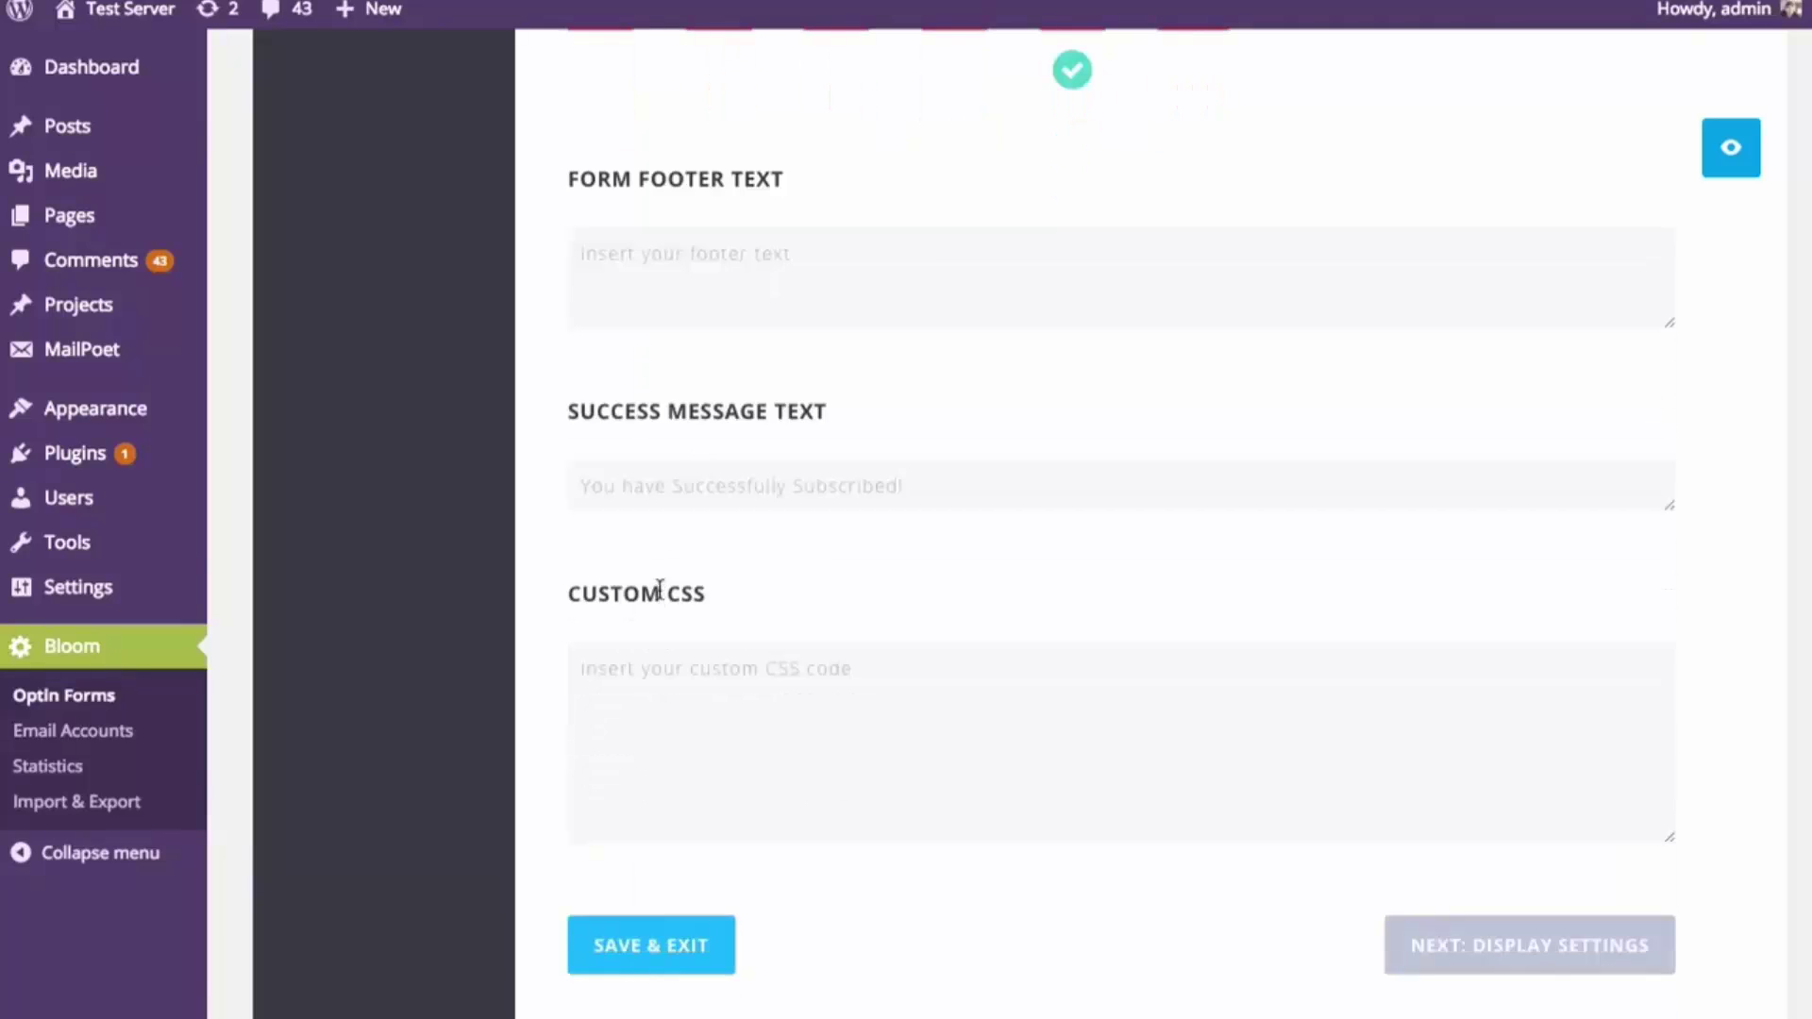
pyautogui.click(714, 641)
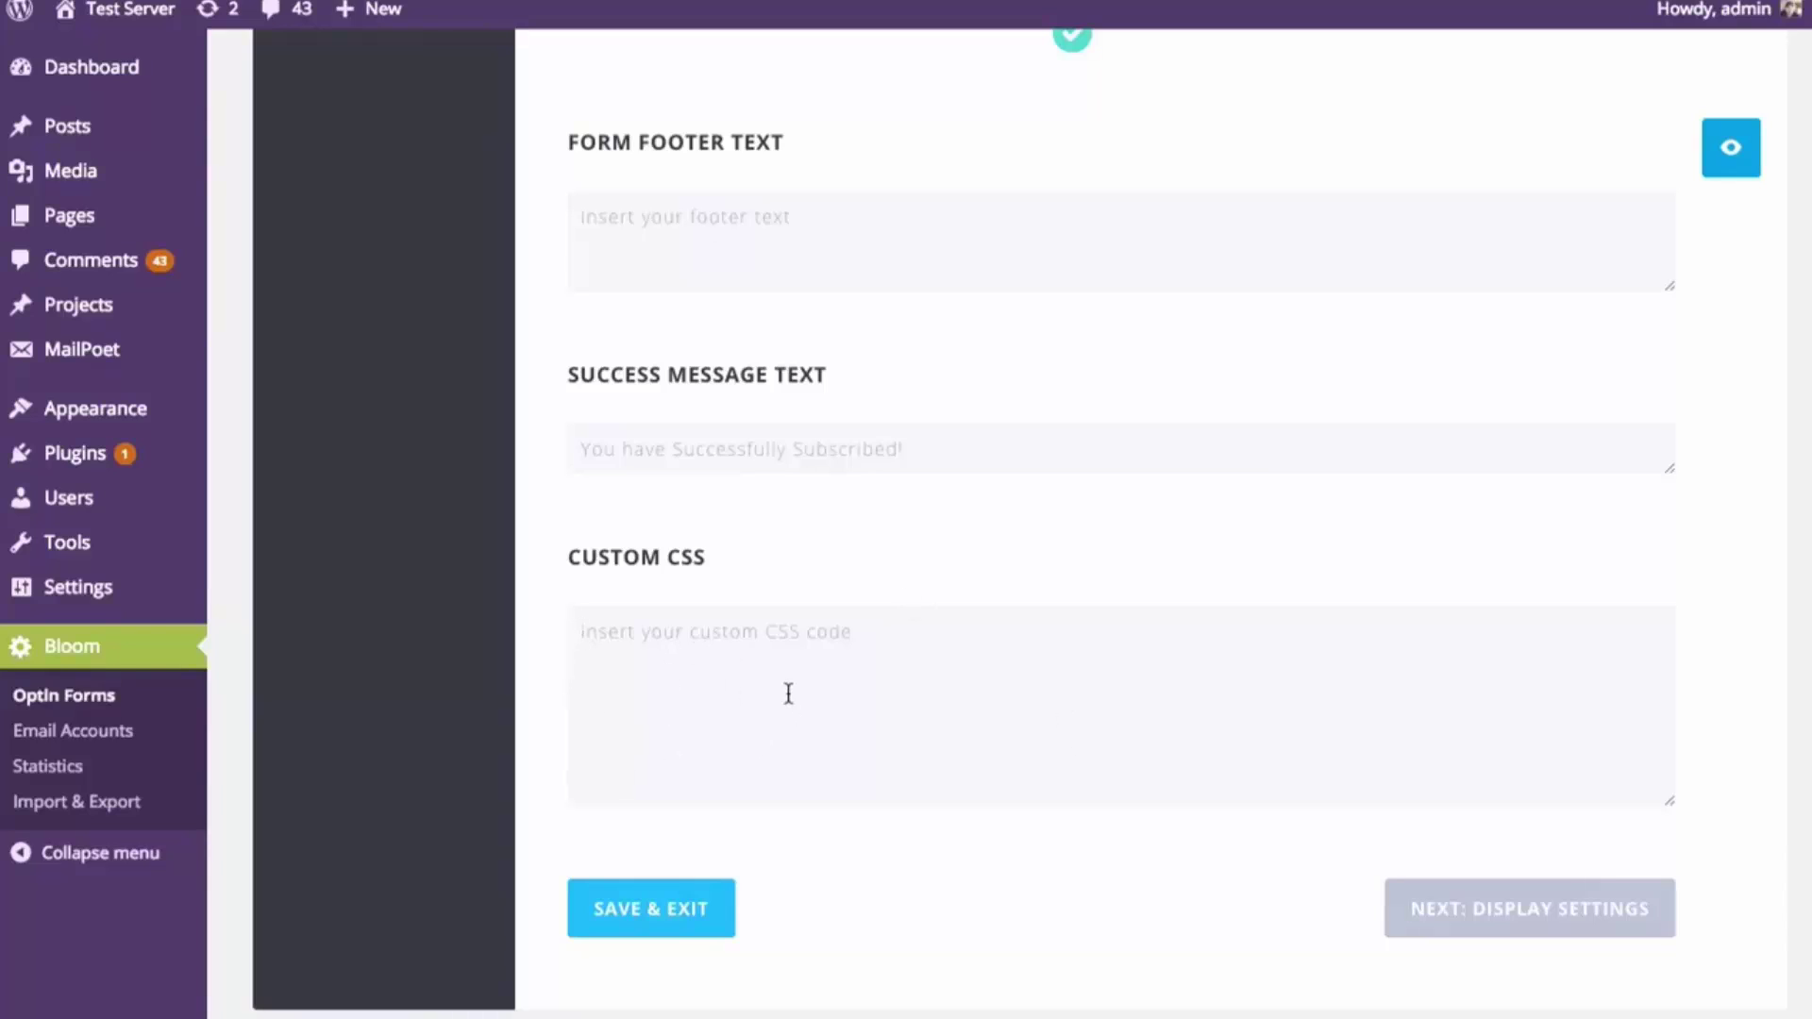
pyautogui.scroll(9, 781, 740)
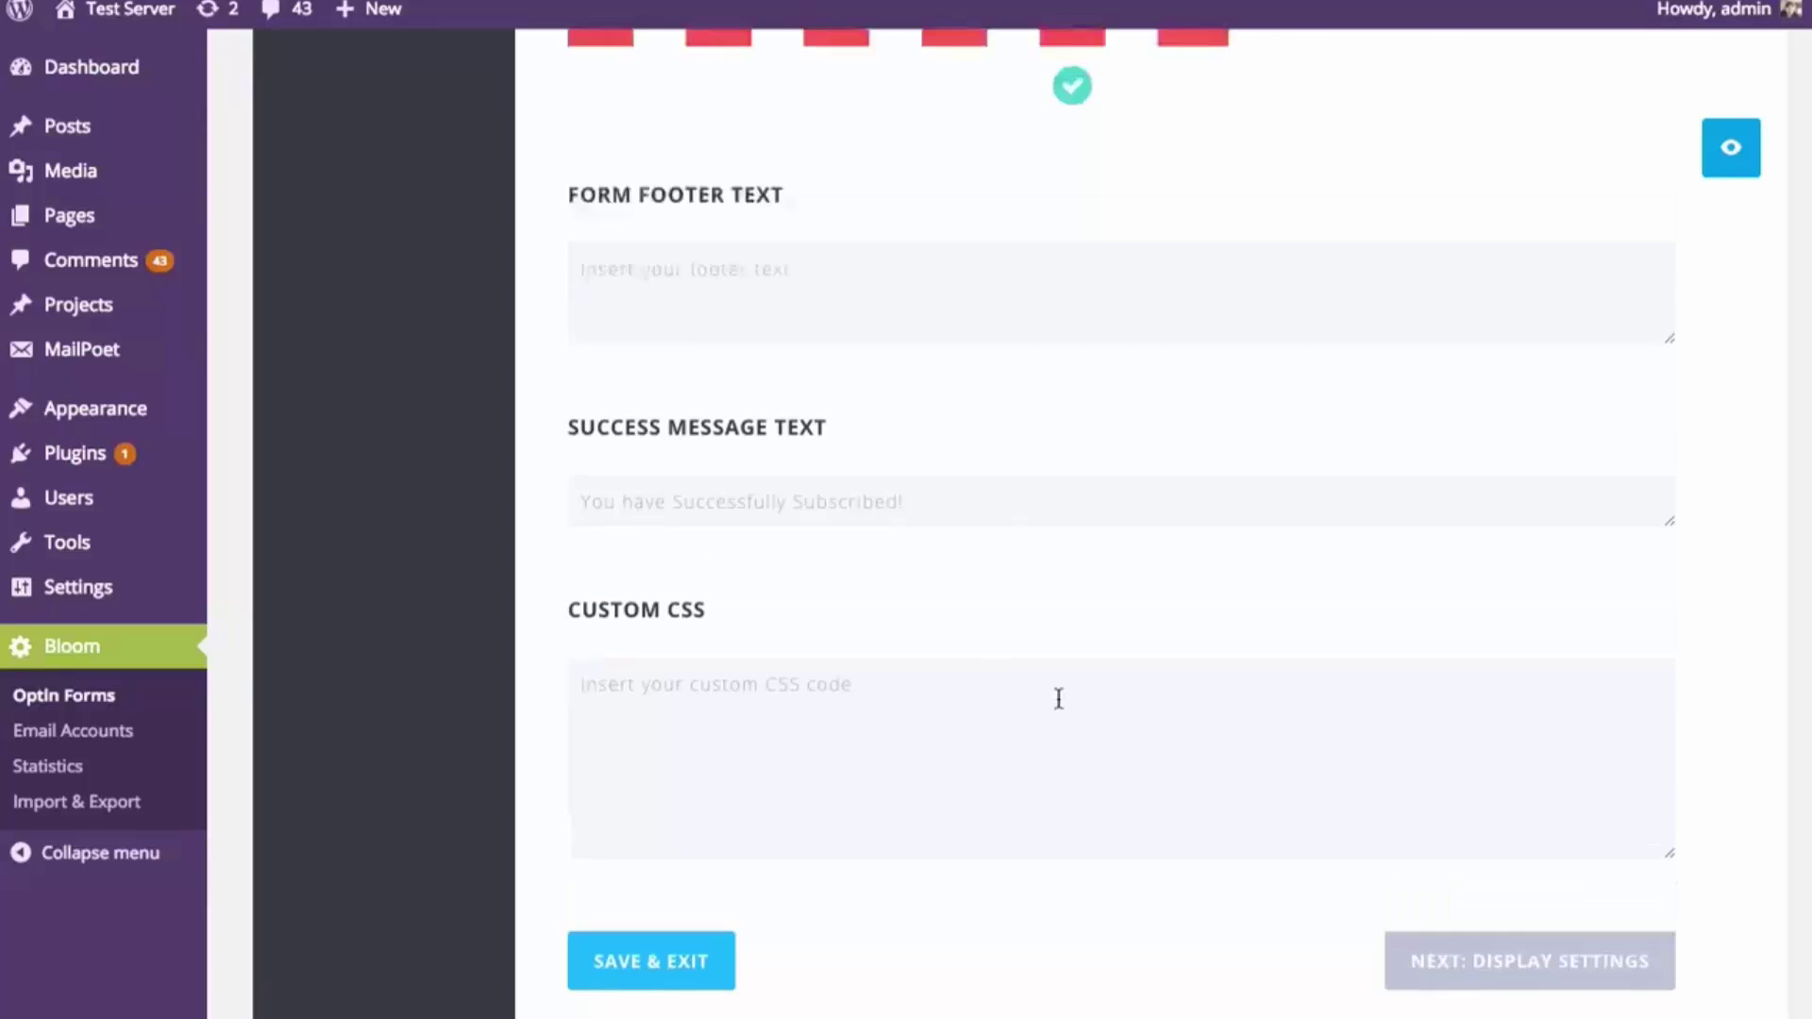
pyautogui.scroll(1, 1540, 542)
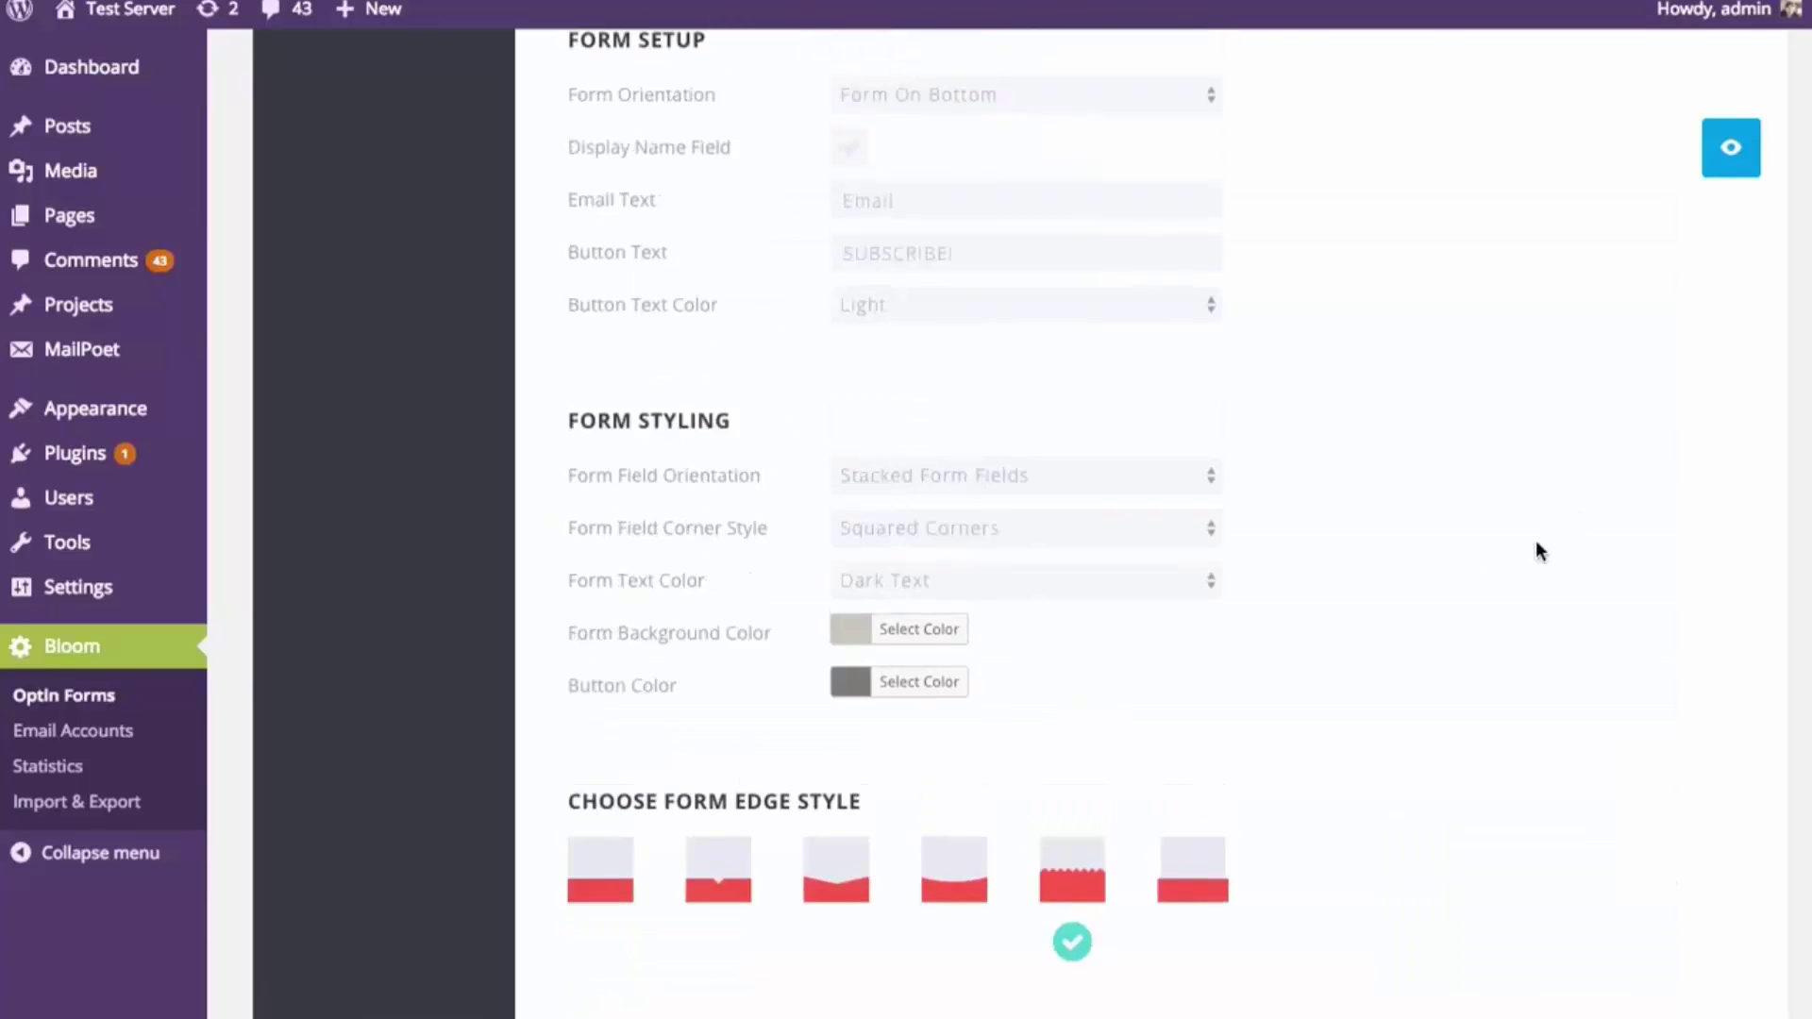
# Proceed to the opt-in's display settings and review the load-in triggers and the display locations
pyautogui.scroll(-11, 1536, 542)
pyautogui.click(1591, 684)
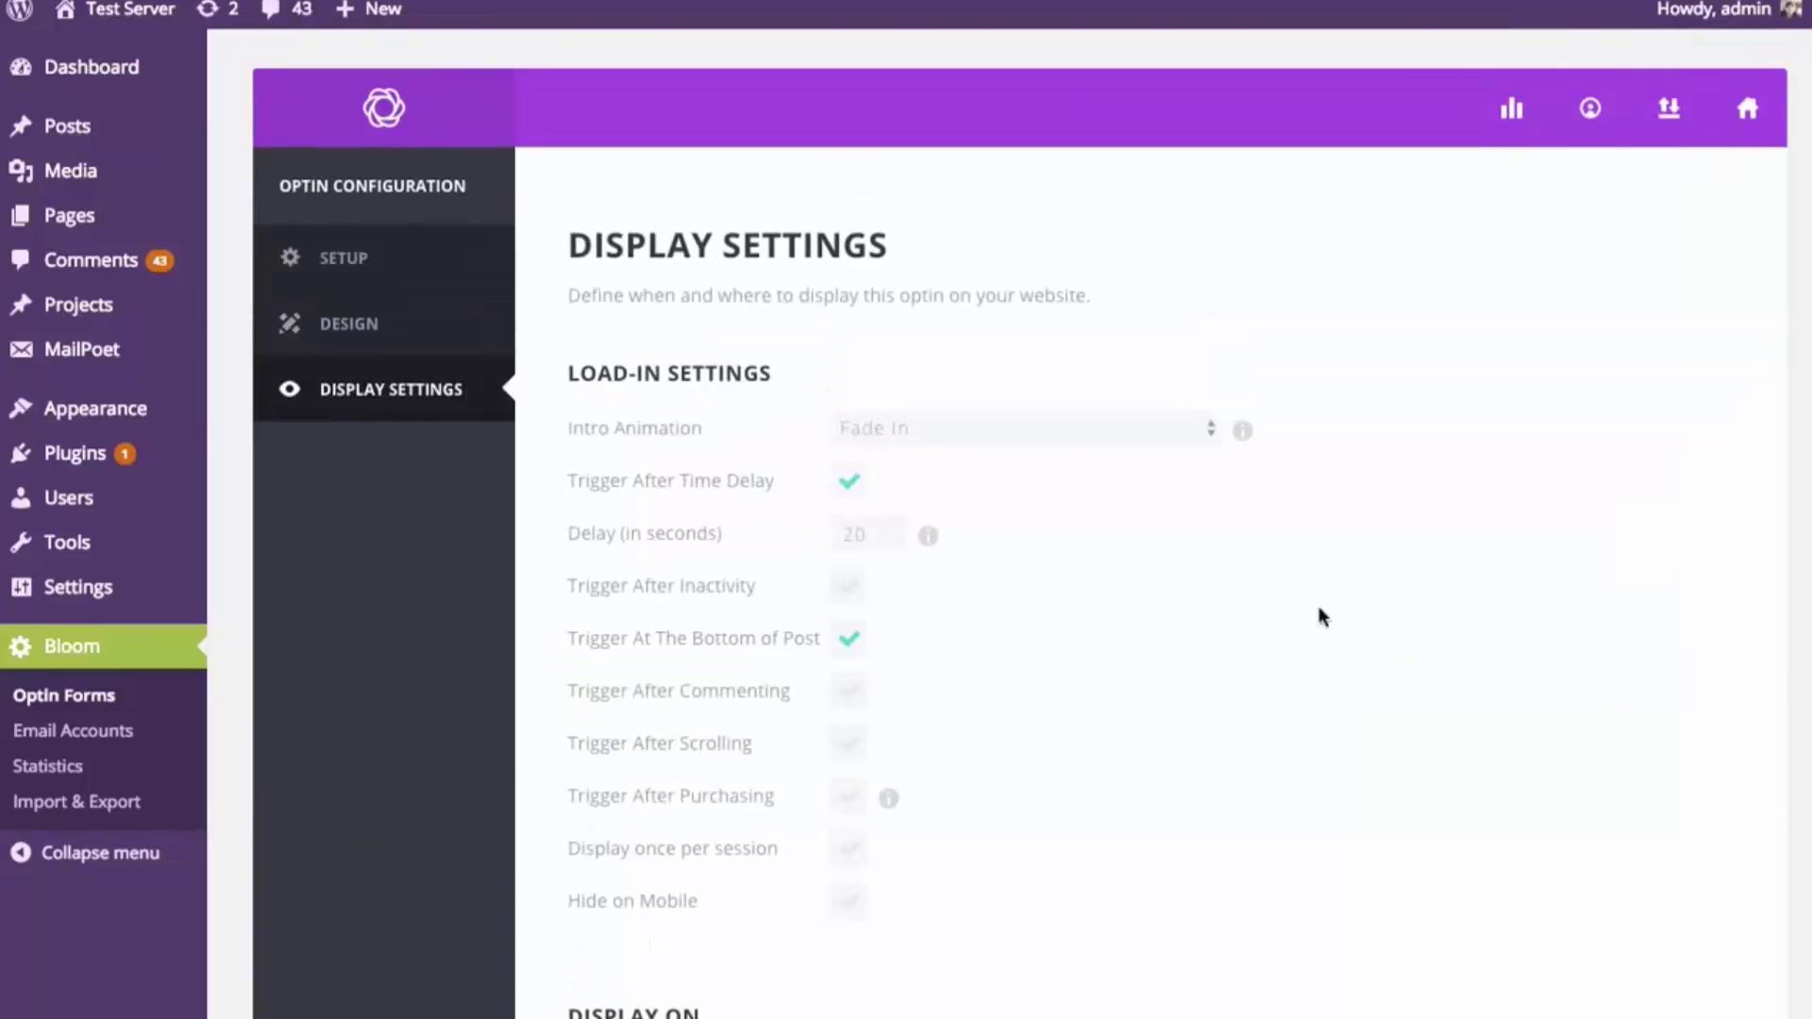
pyautogui.scroll(-2, 1284, 236)
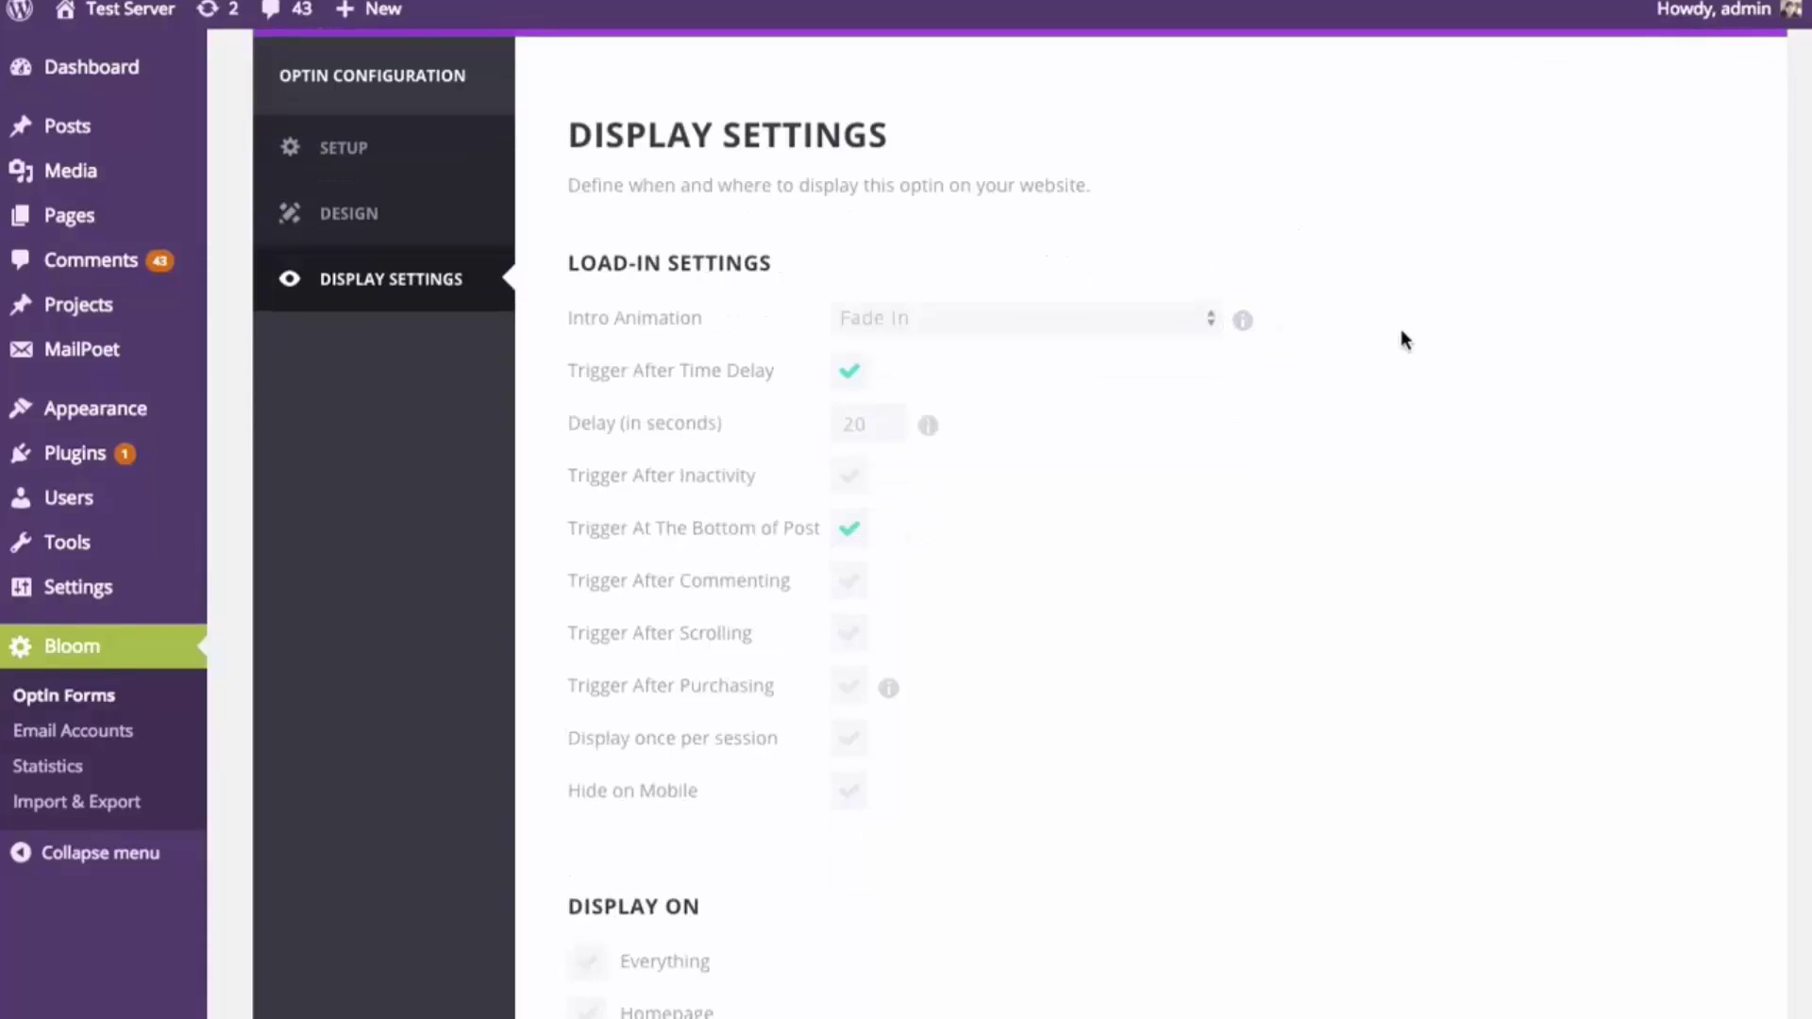
pyautogui.scroll(2, 1406, 337)
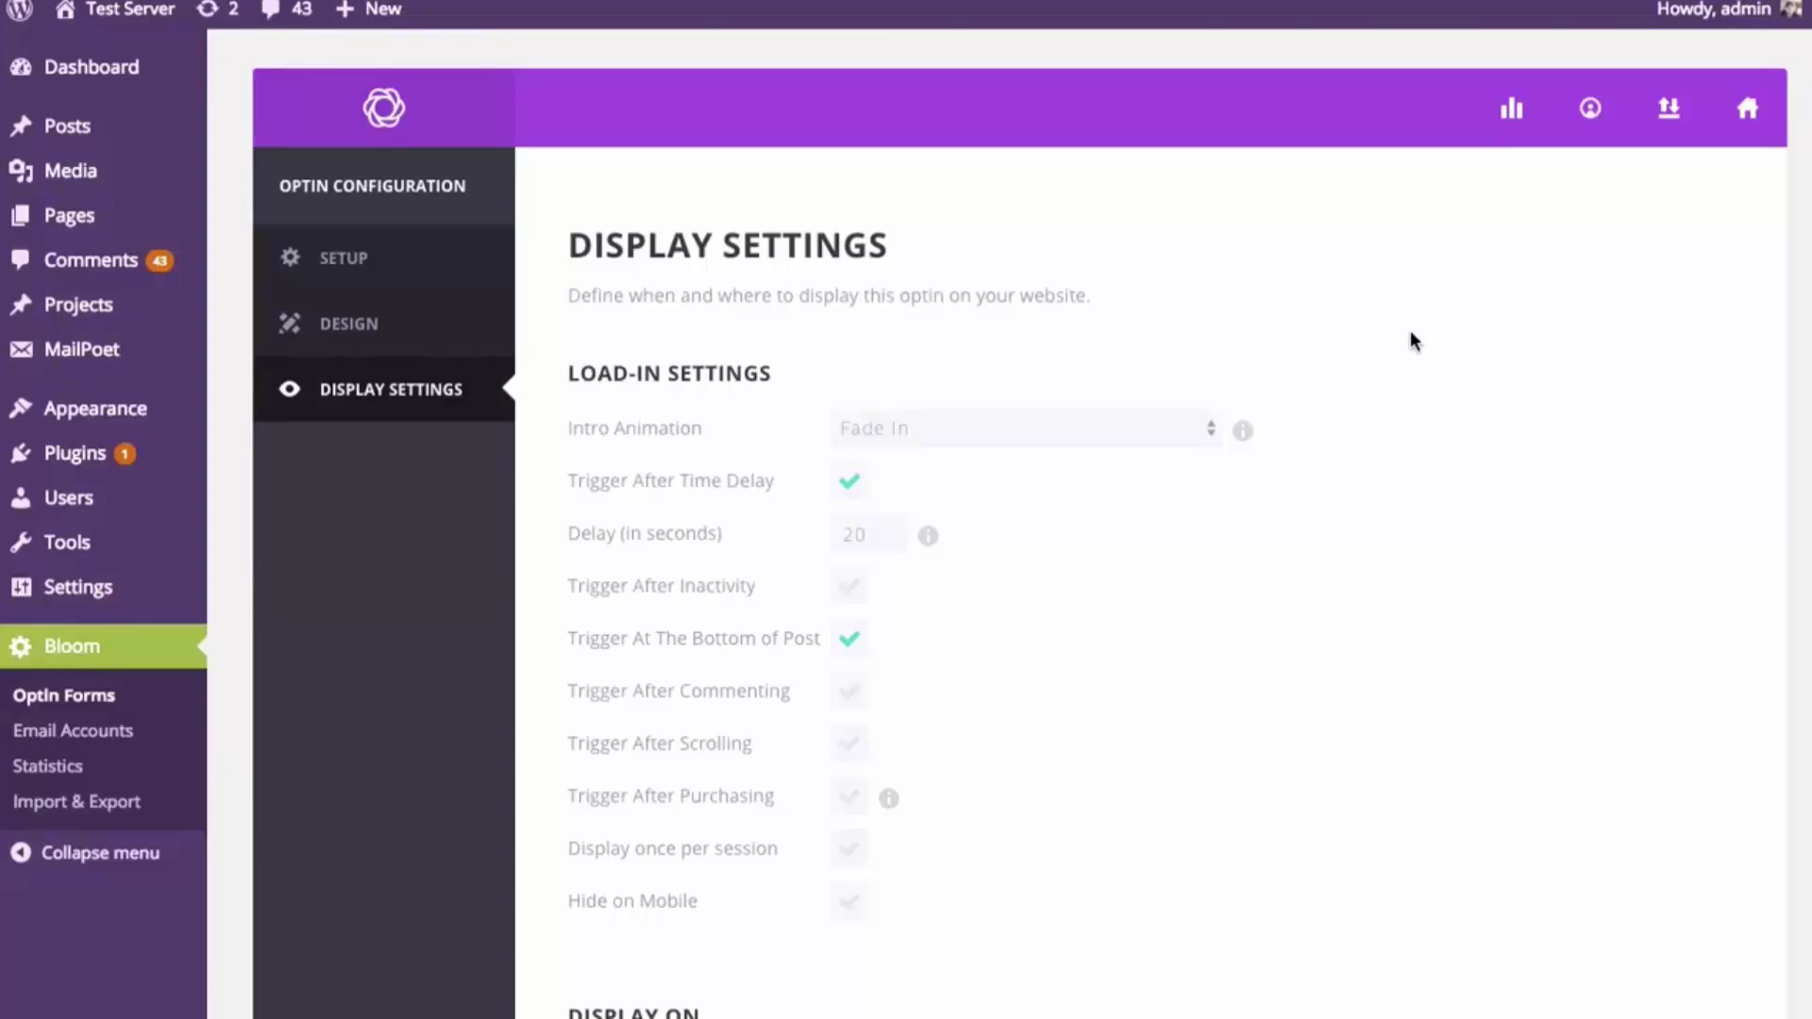
pyautogui.scroll(-4, 1409, 332)
pyautogui.scroll(-3, 1383, 315)
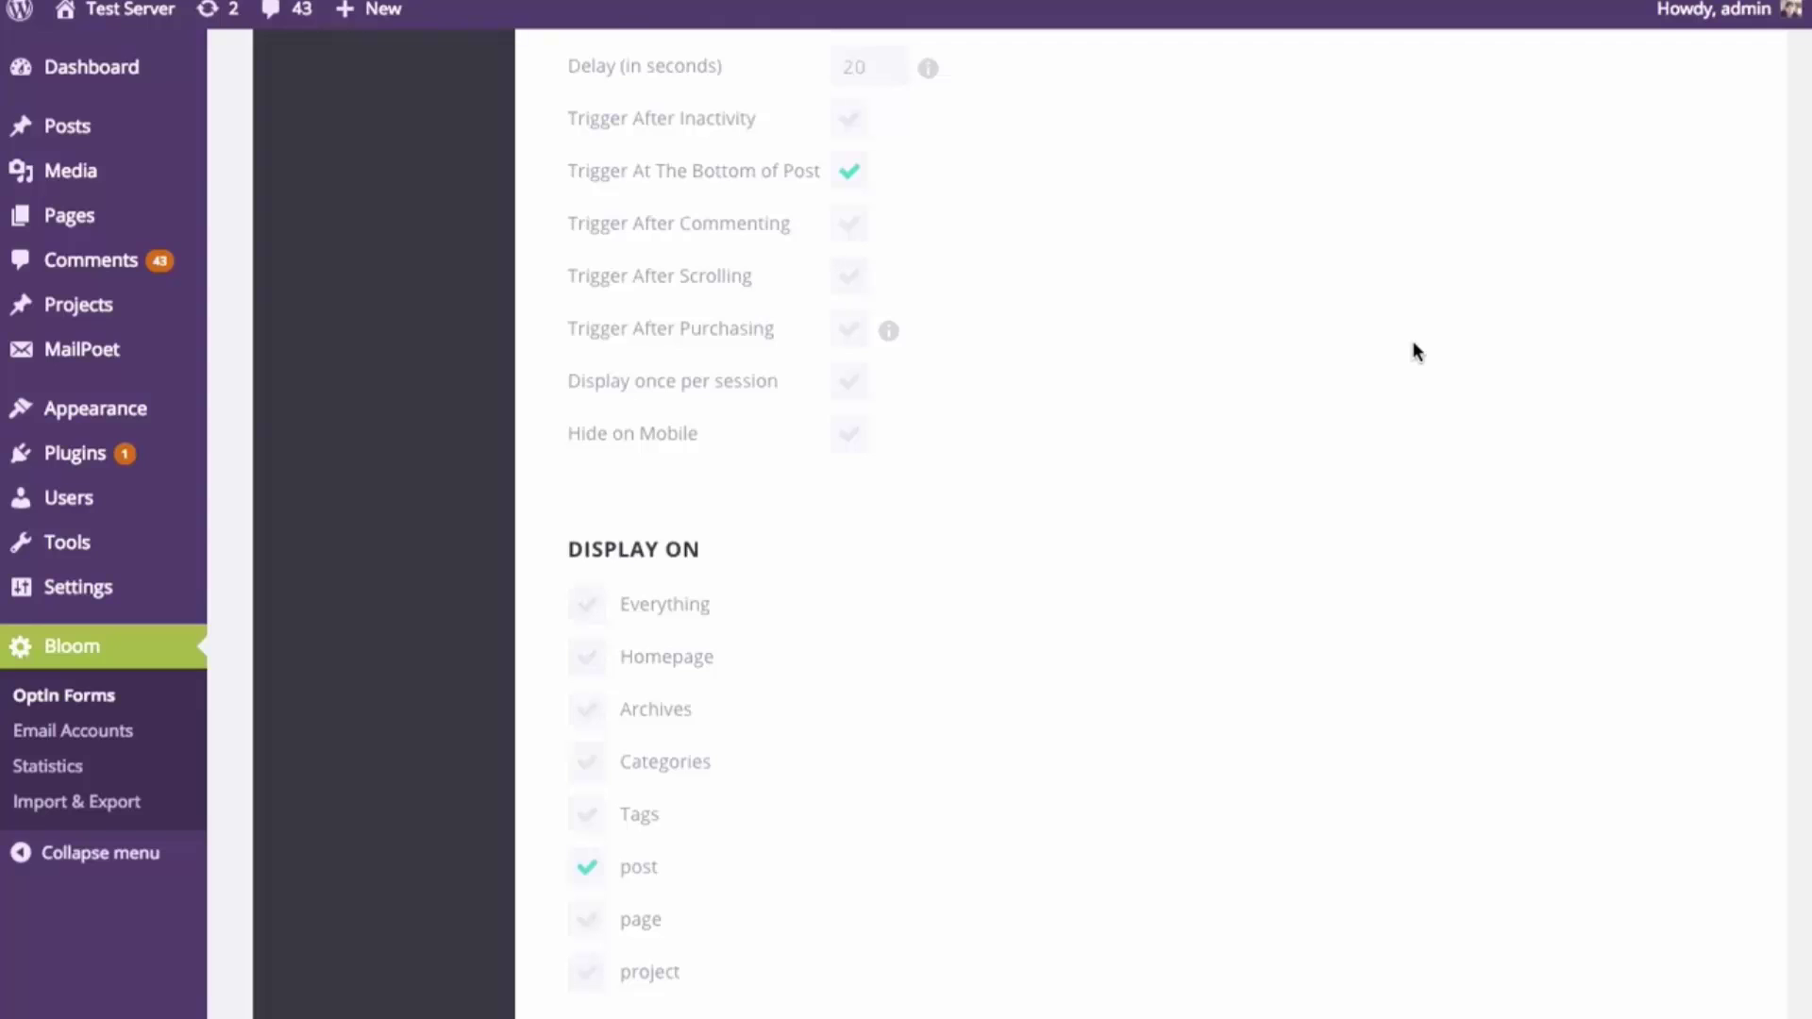
pyautogui.scroll(6, 1385, 340)
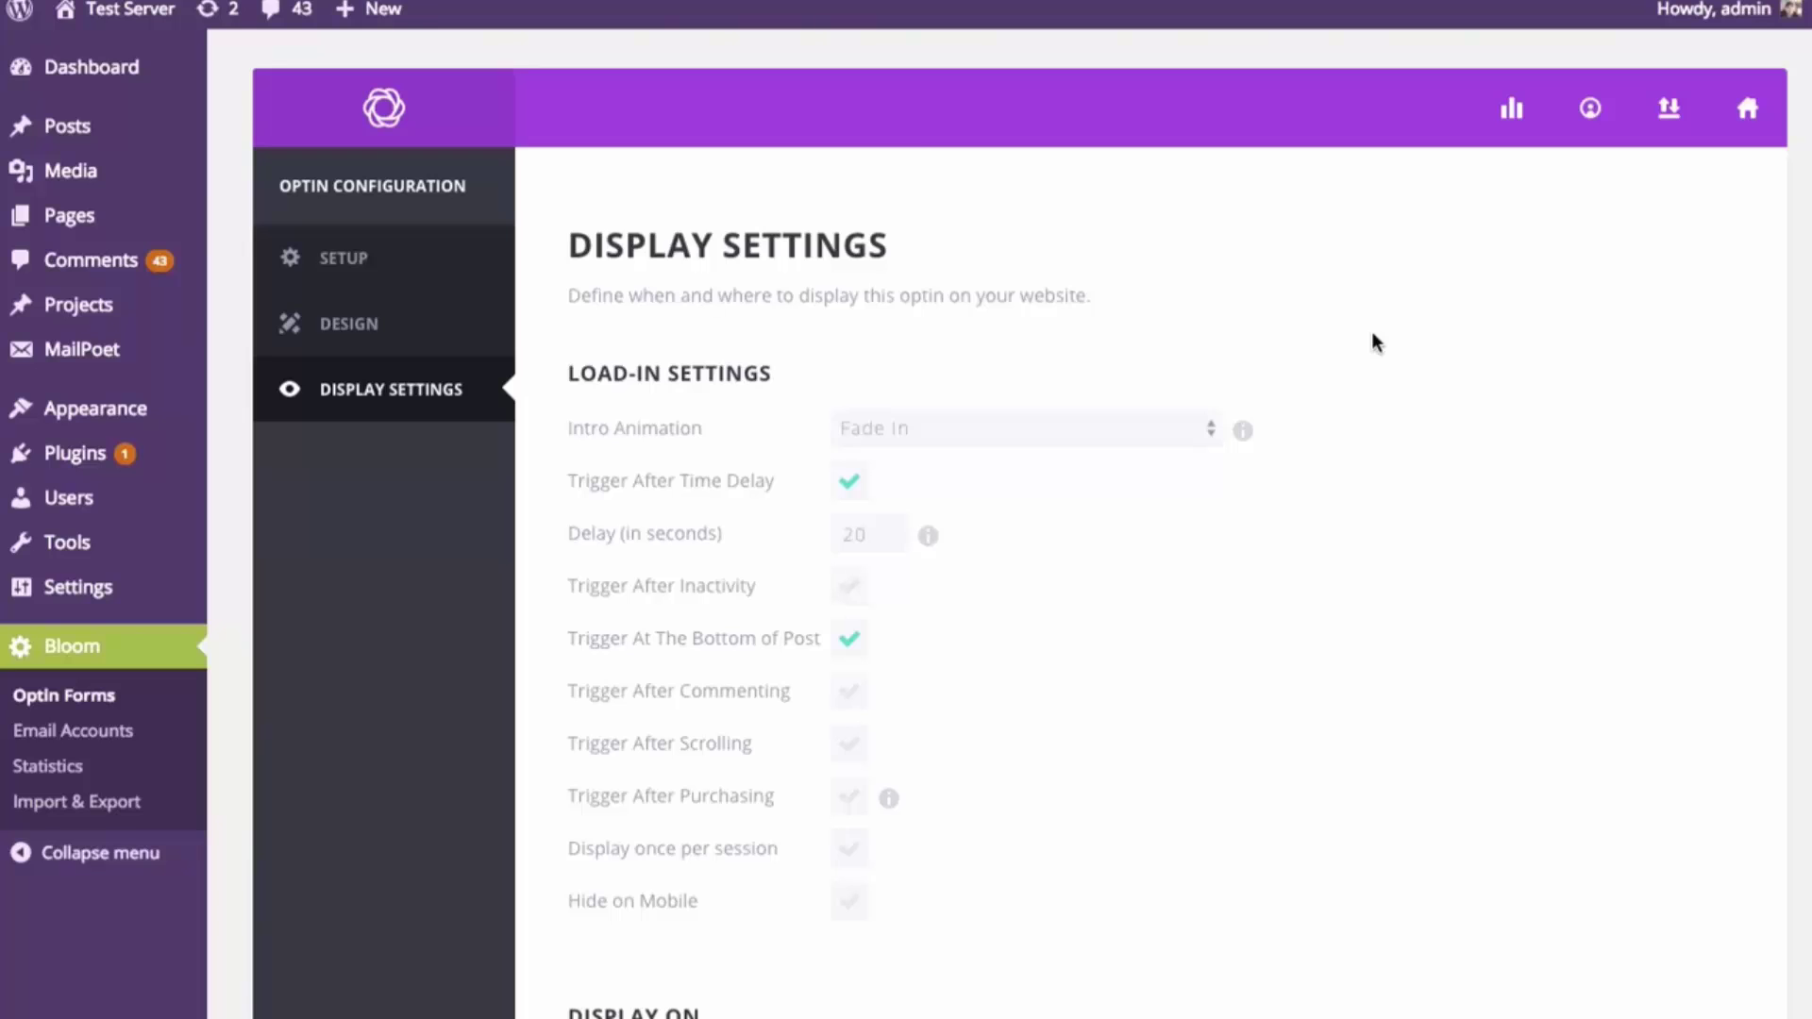
# Set the opt-in to display on Everything
pyautogui.scroll(-6, 1340, 359)
pyautogui.scroll(-2, 1255, 415)
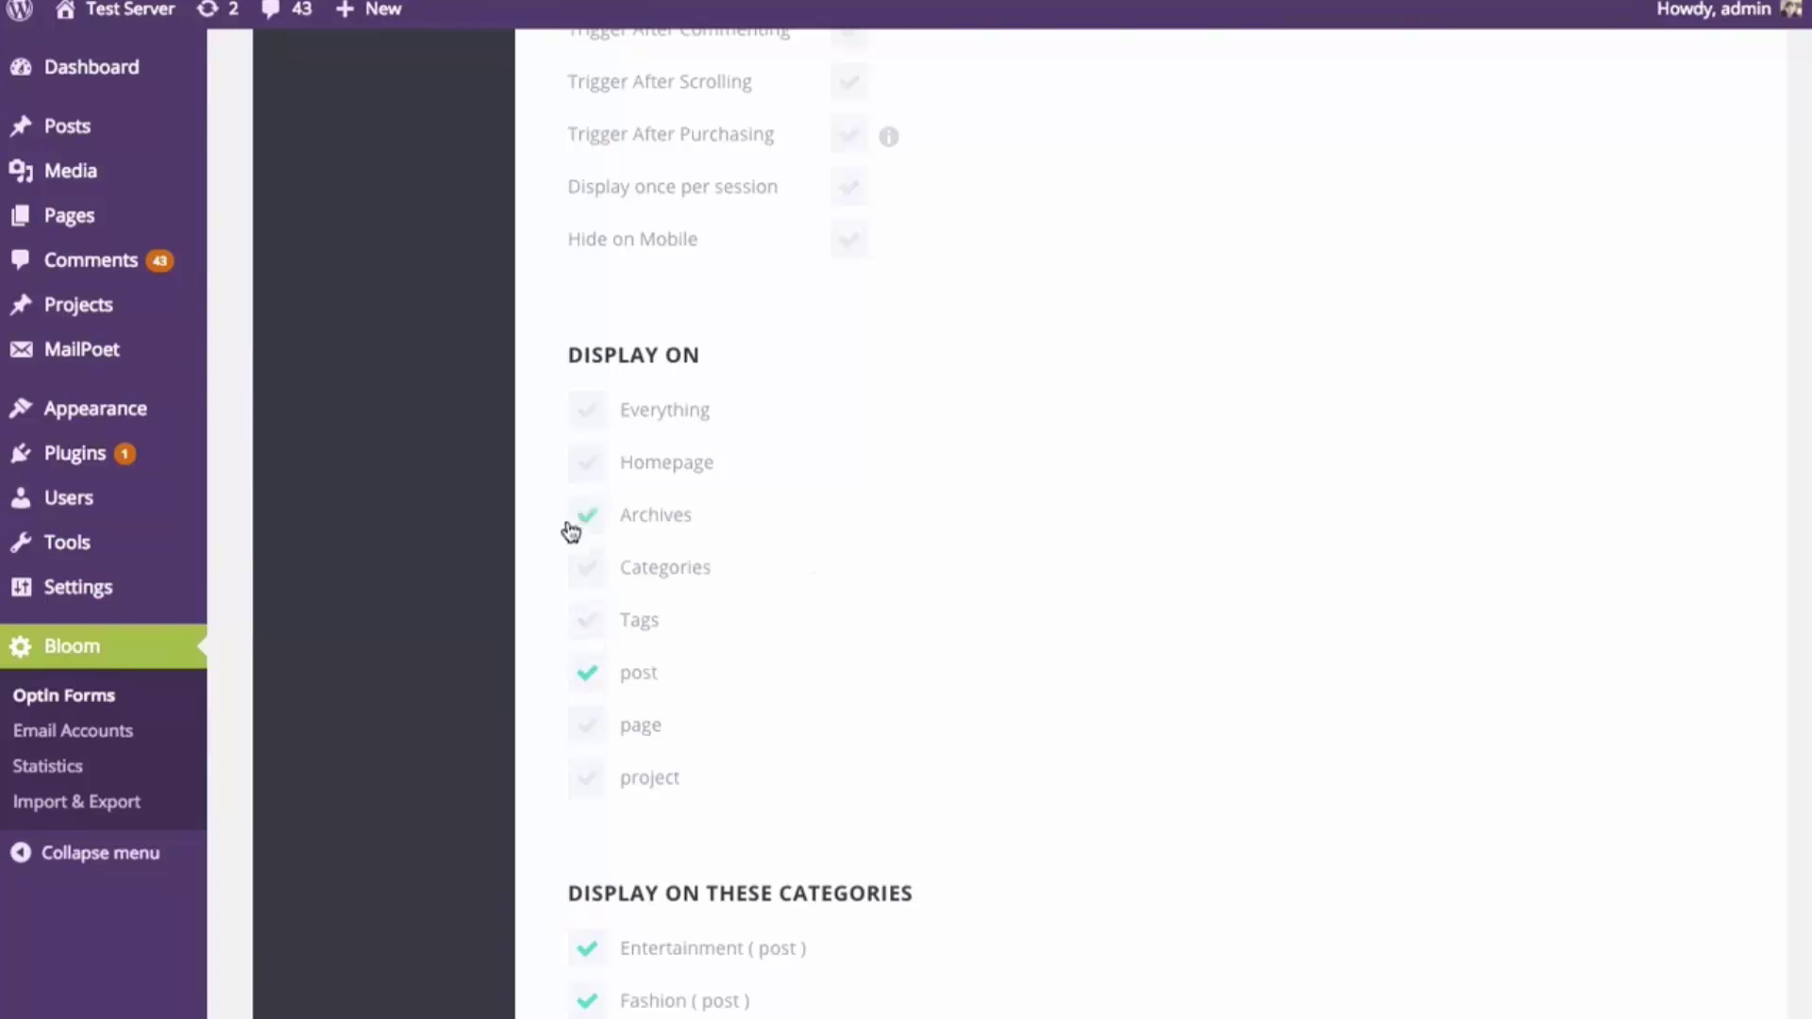
pyautogui.click(587, 411)
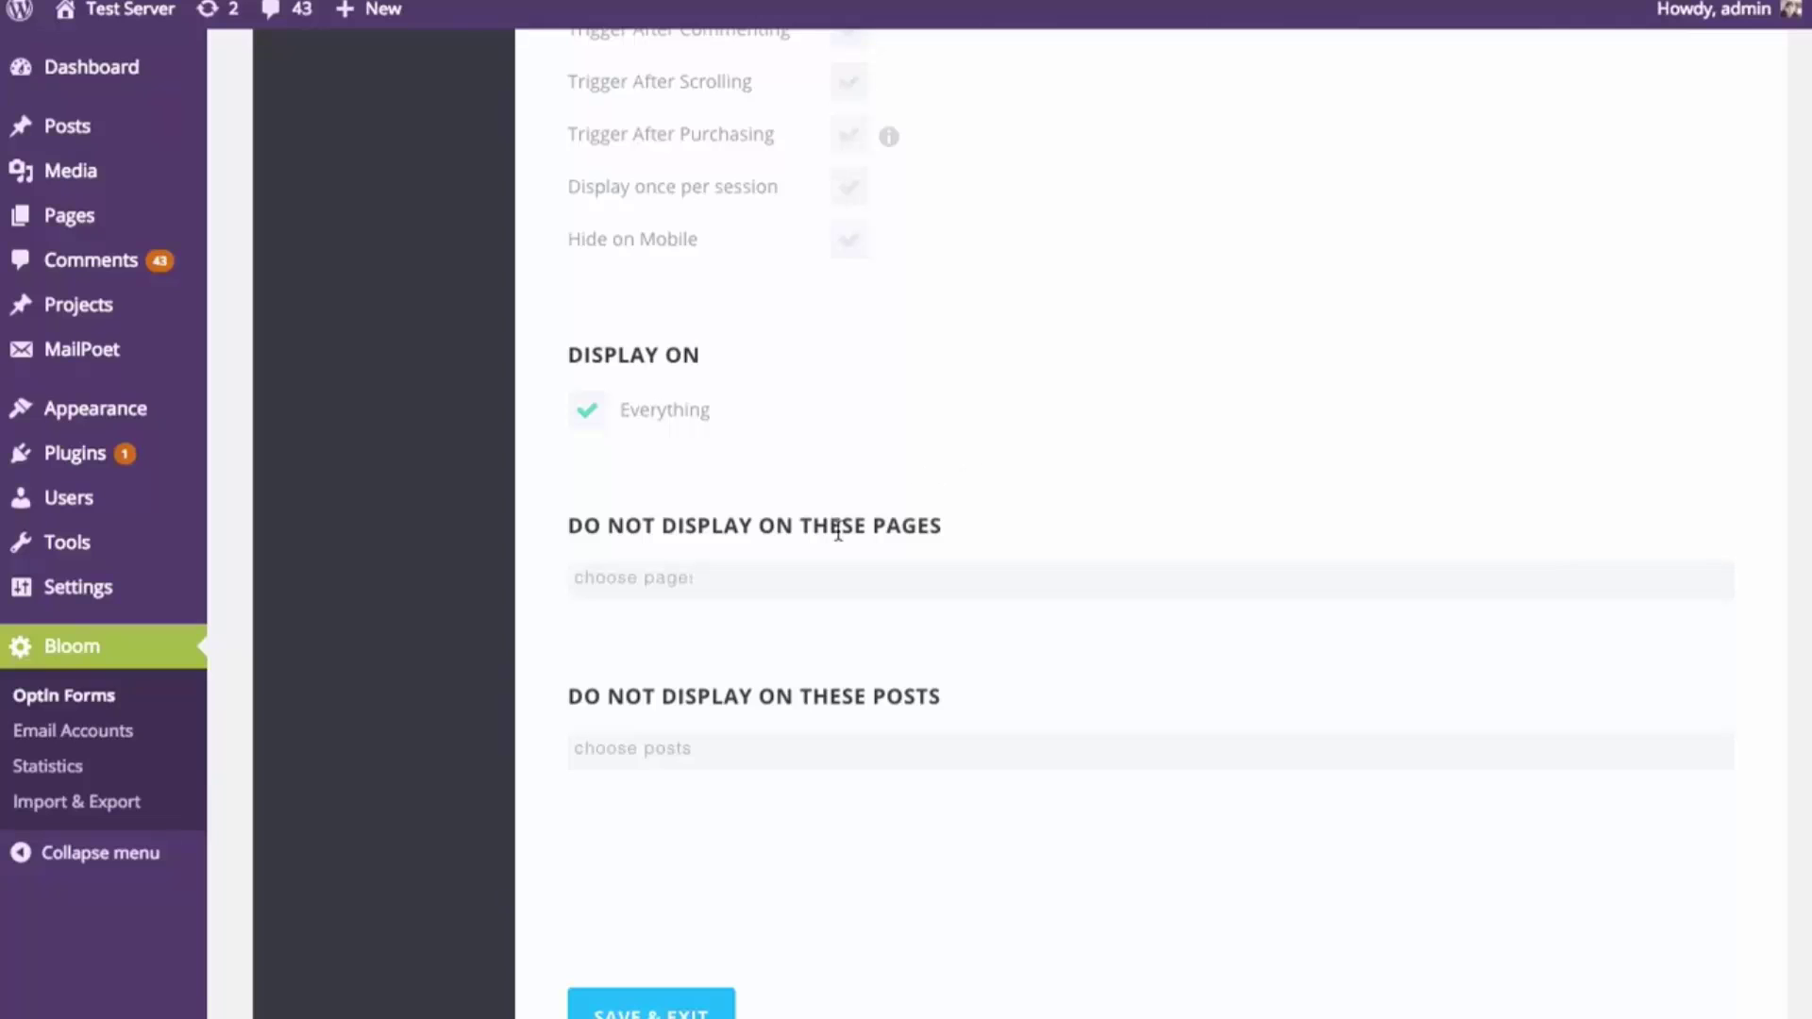
# Check which pages can be excluded from displaying the opt-in and review the load-in triggers and exclusion options
pyautogui.click(735, 583)
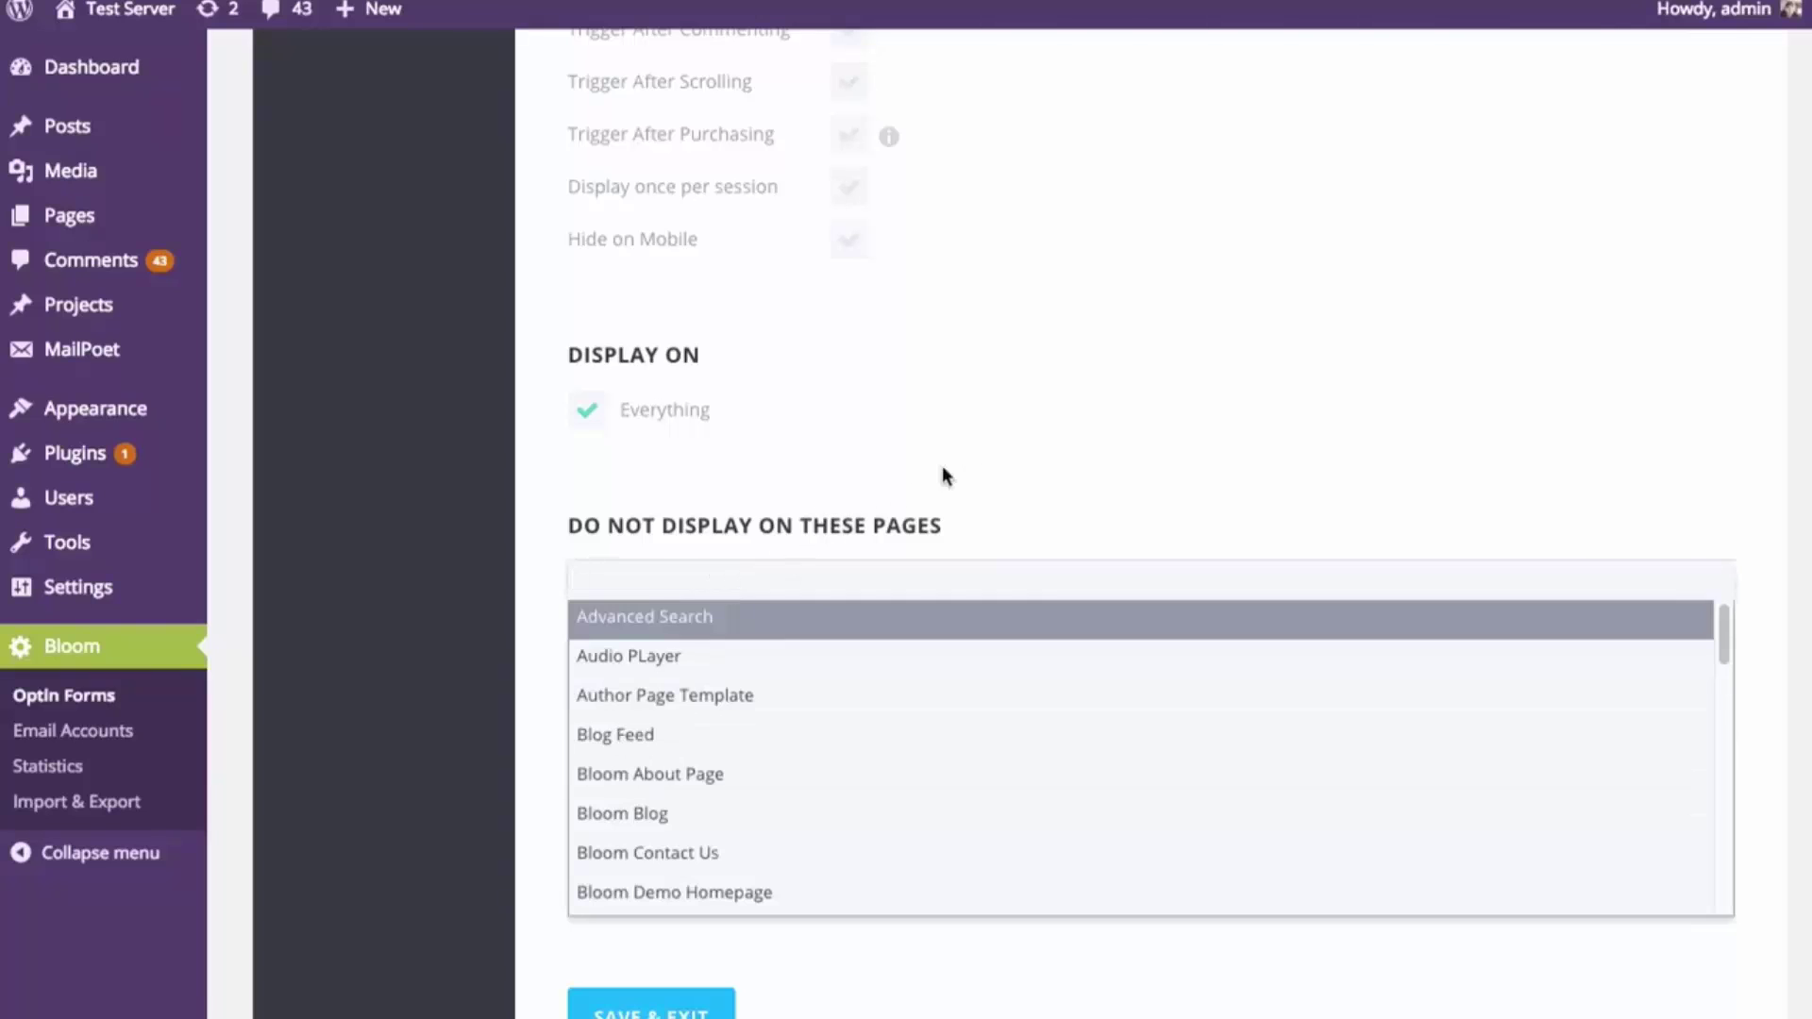
pyautogui.click(966, 449)
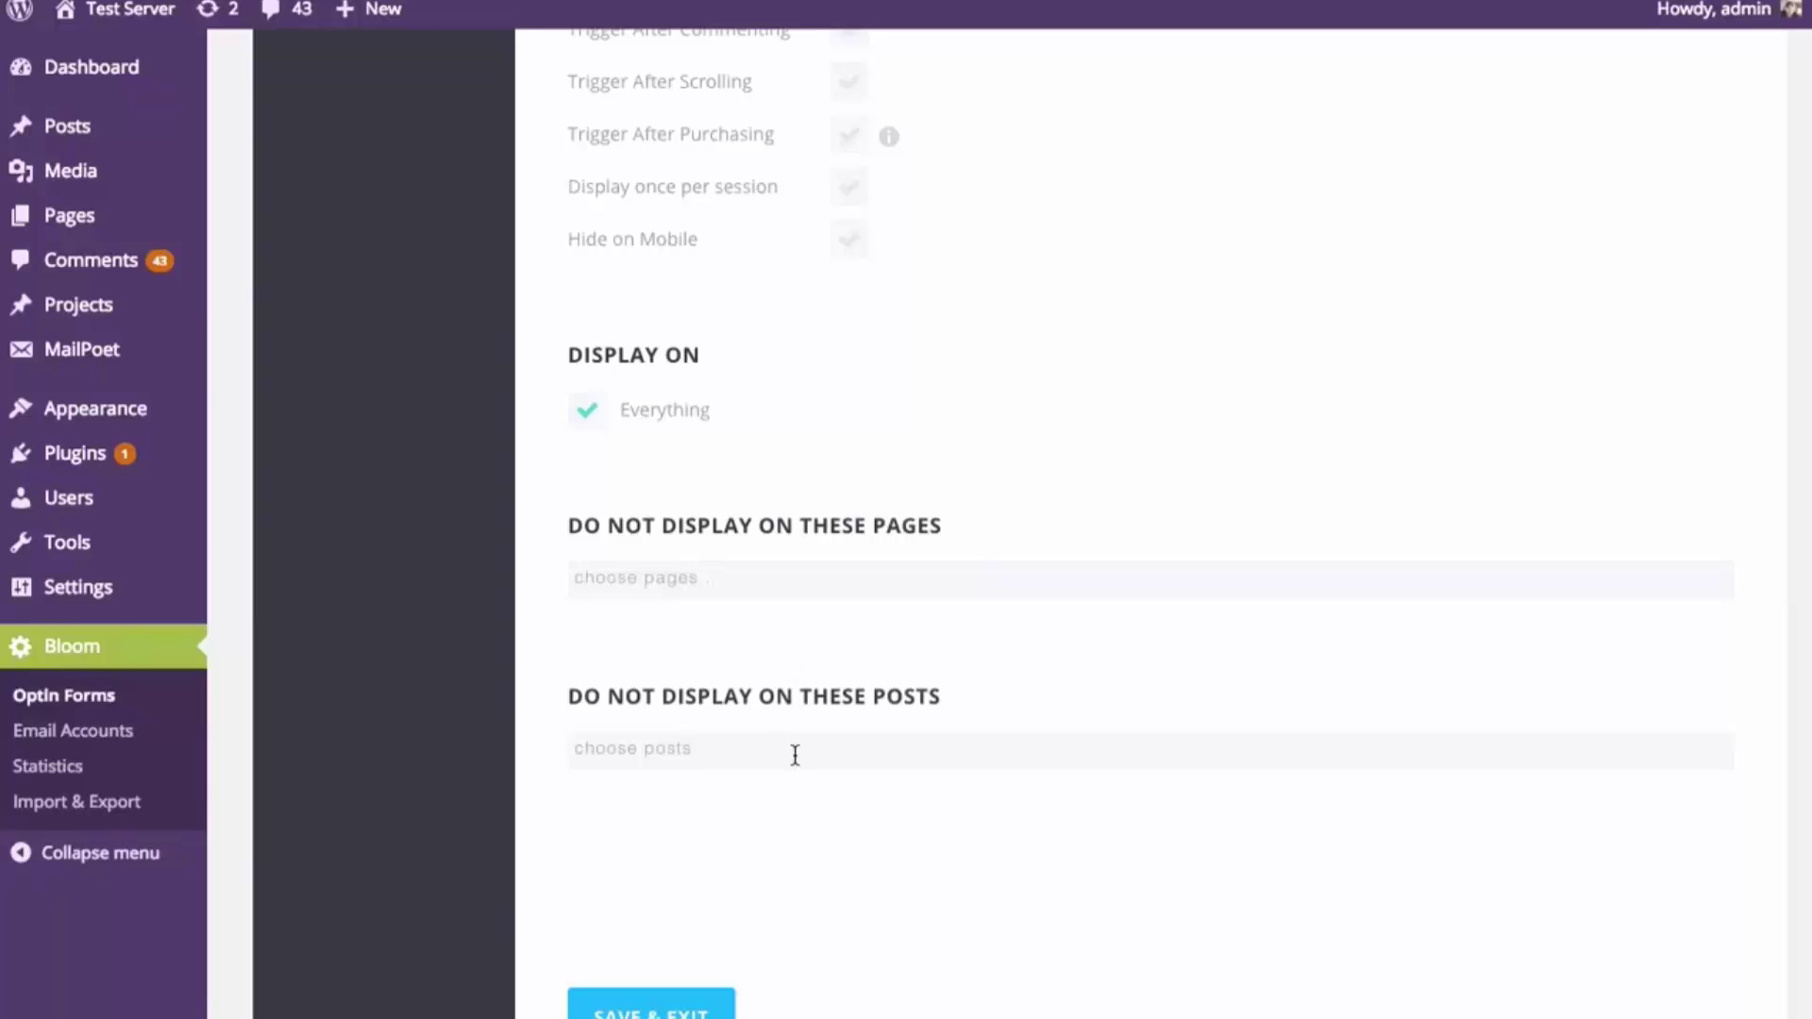
pyautogui.scroll(7, 1199, 364)
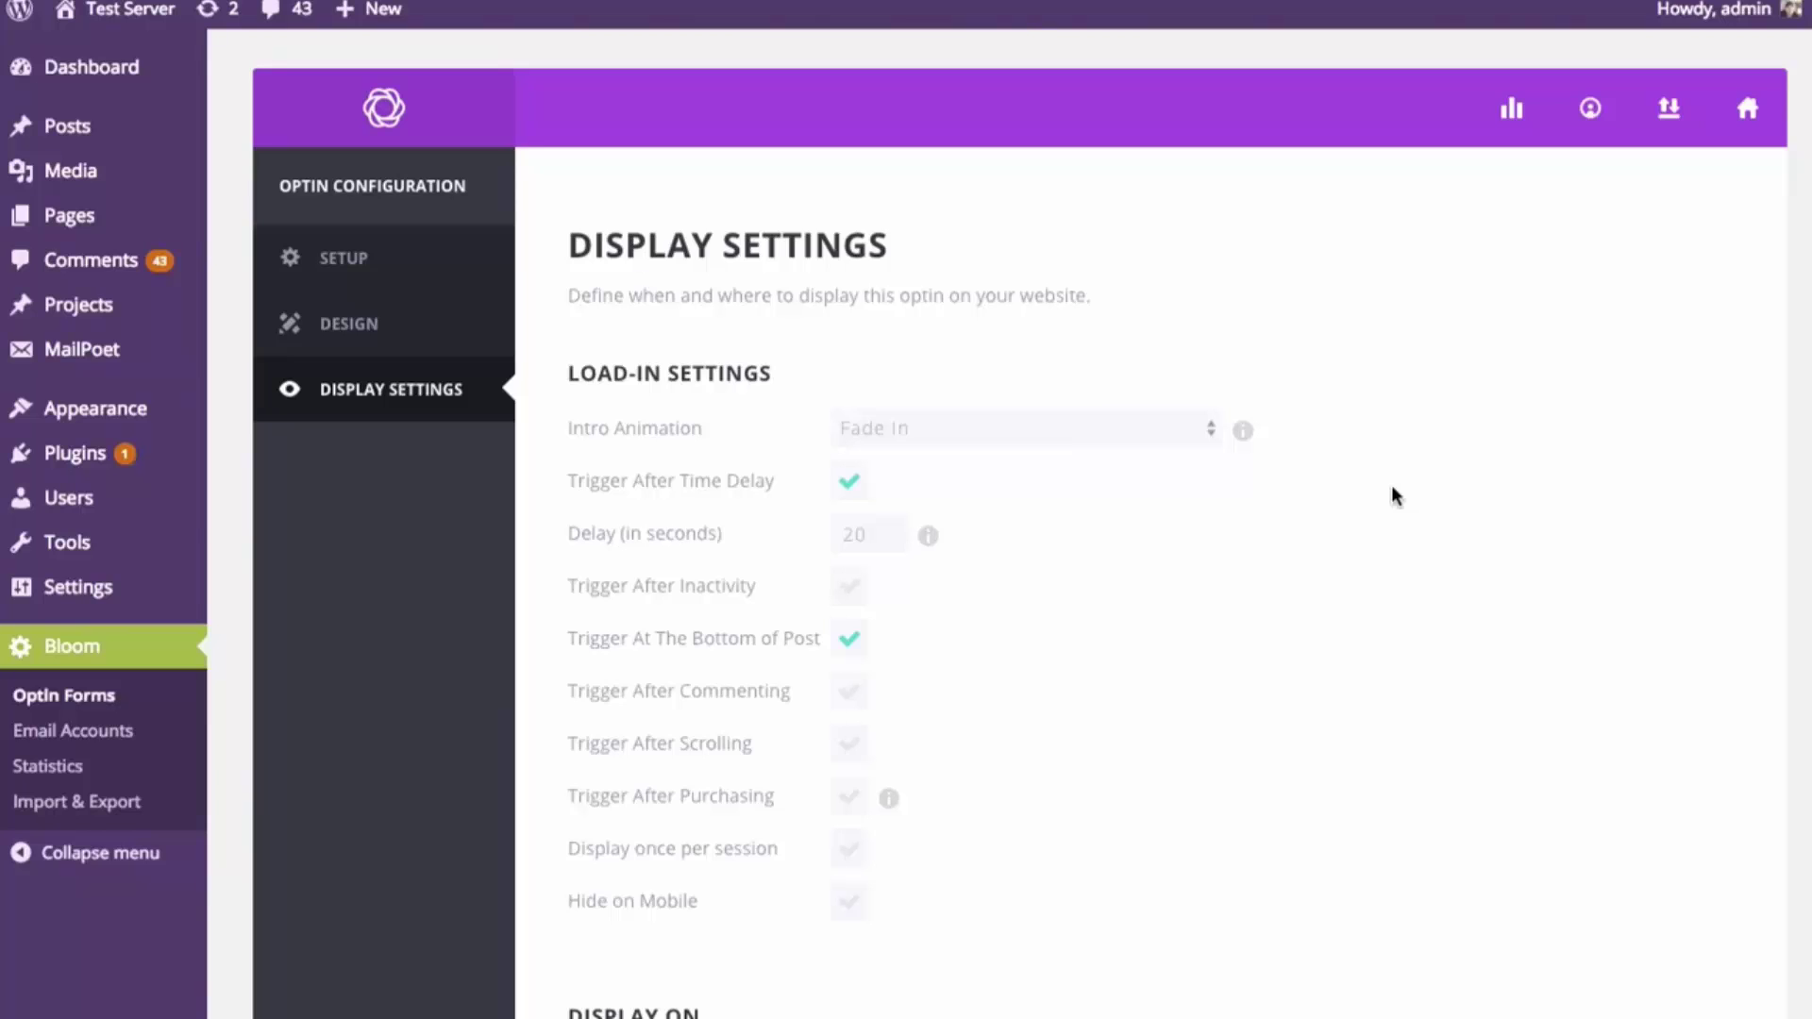
pyautogui.scroll(-3, 1379, 538)
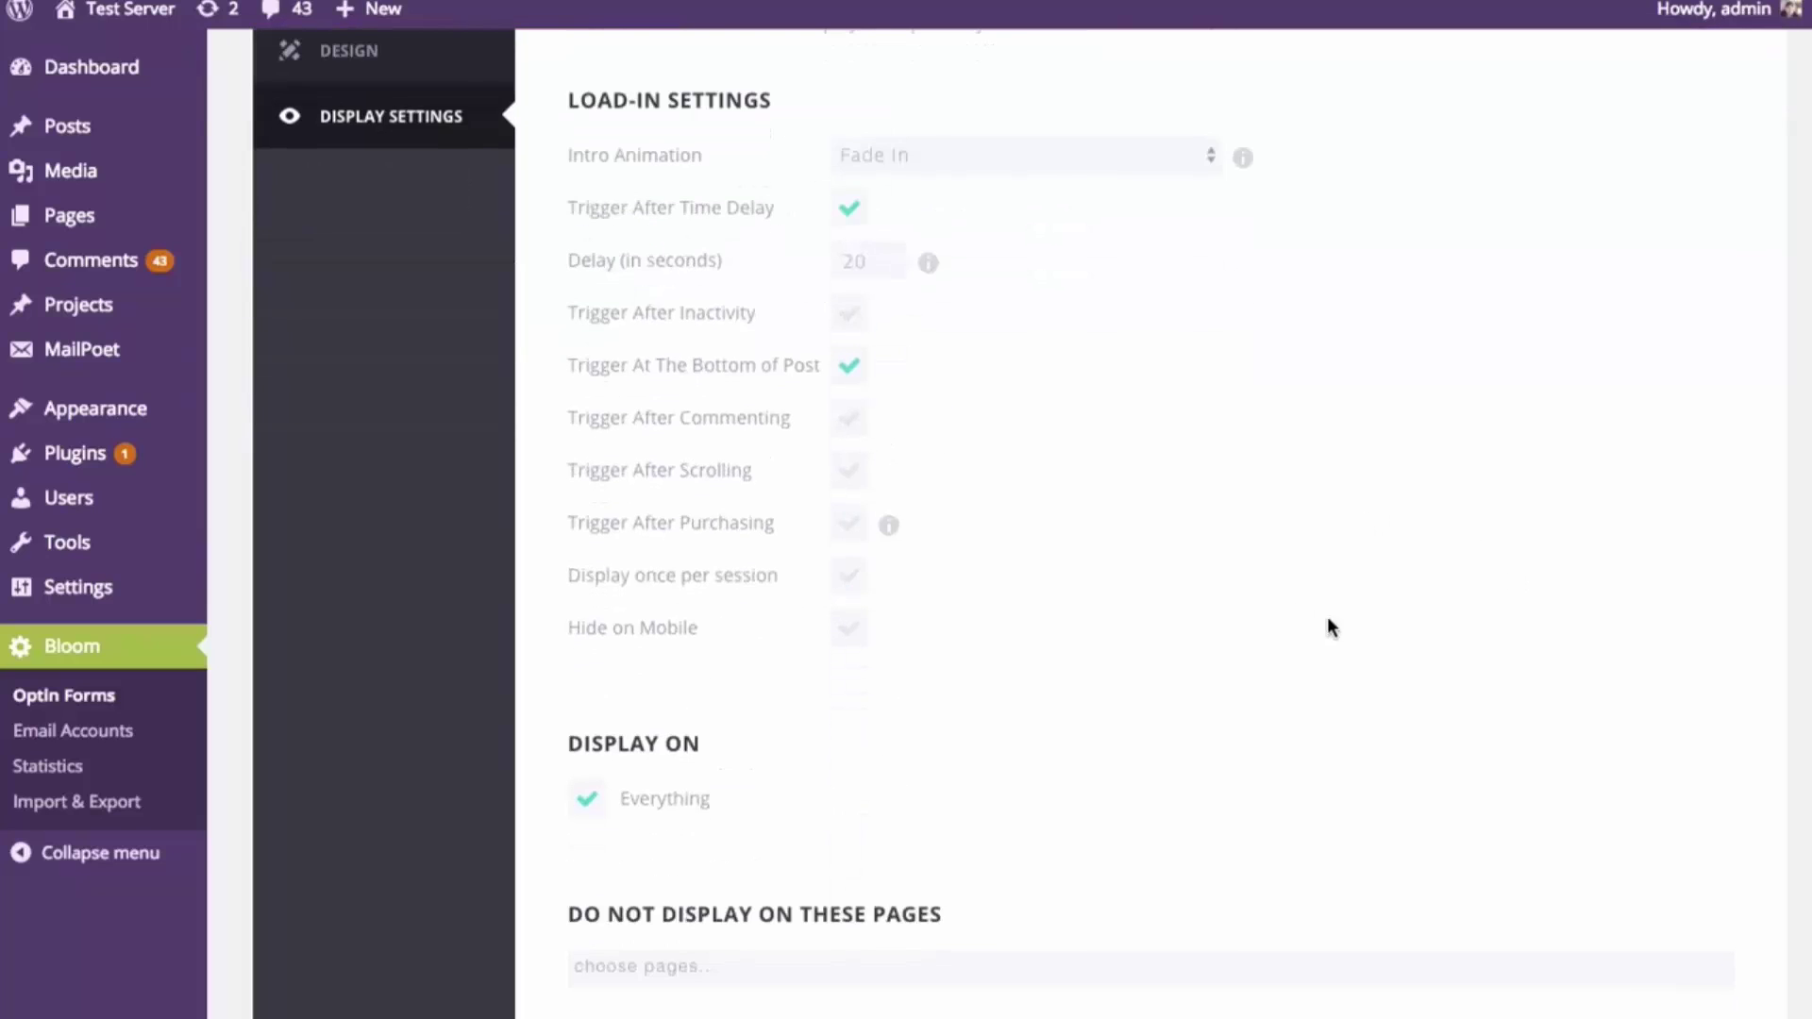
pyautogui.scroll(-6, 1327, 604)
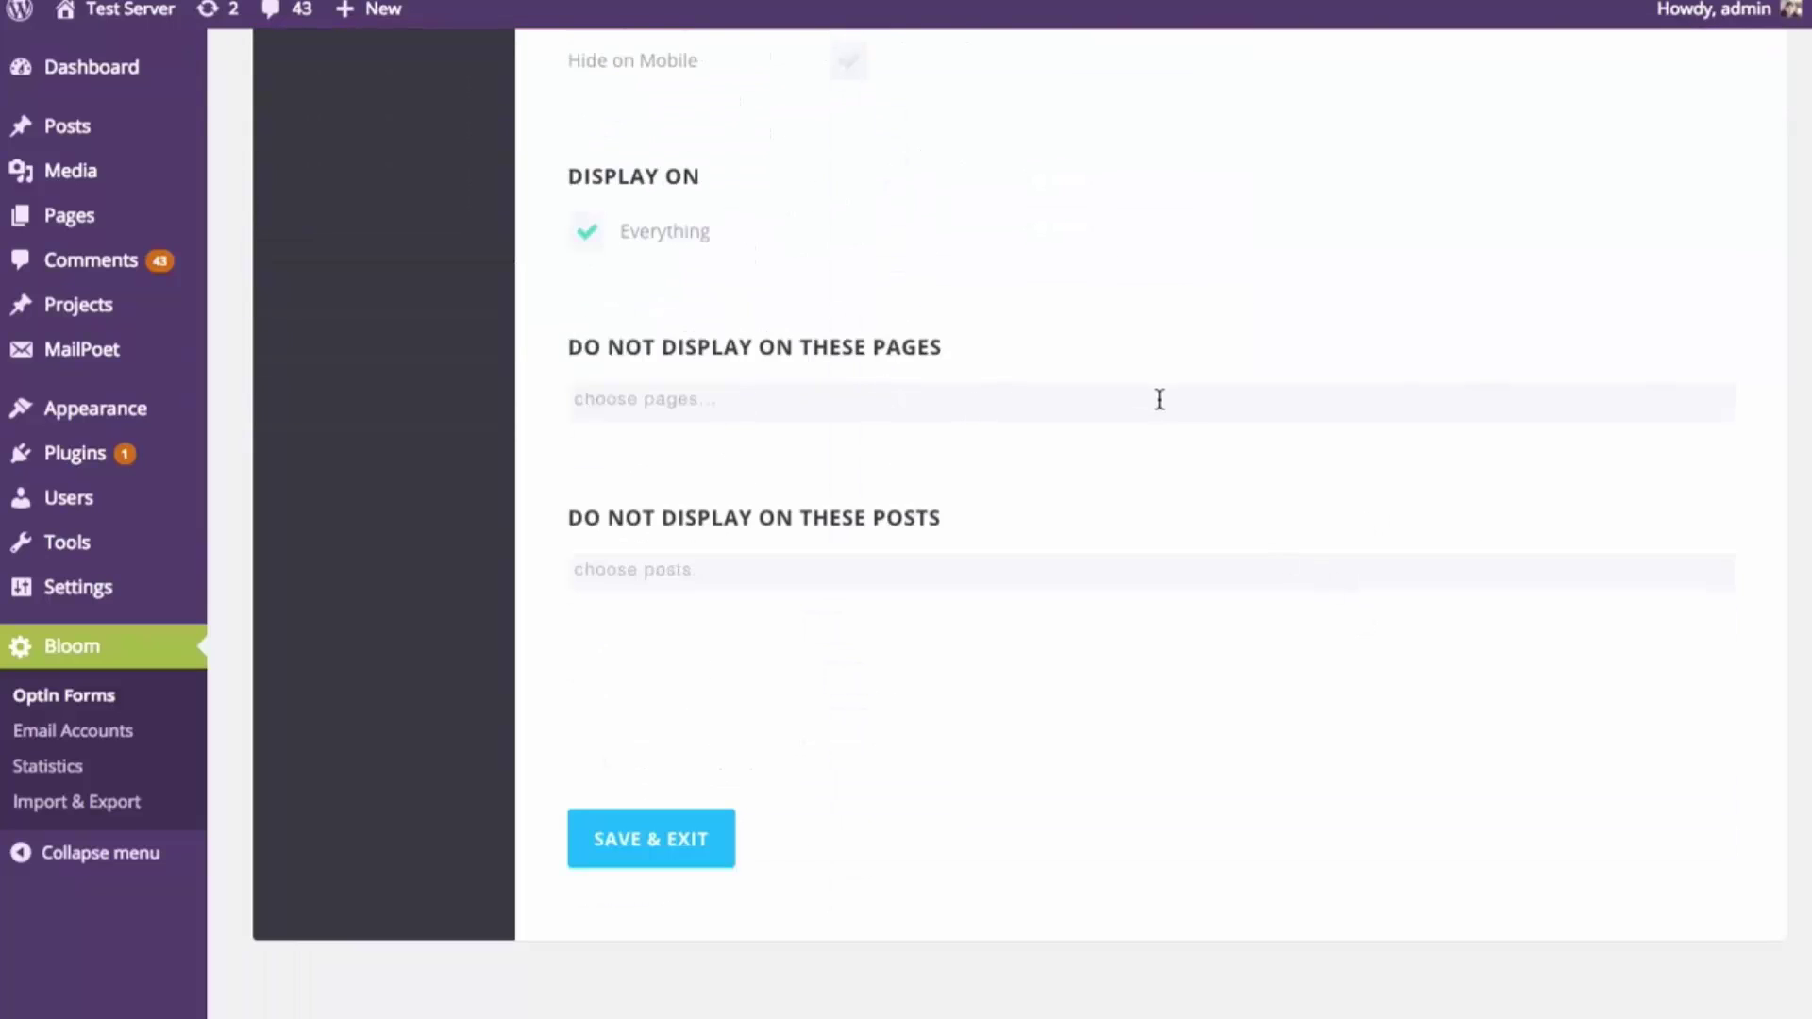
pyautogui.scroll(9, 1157, 397)
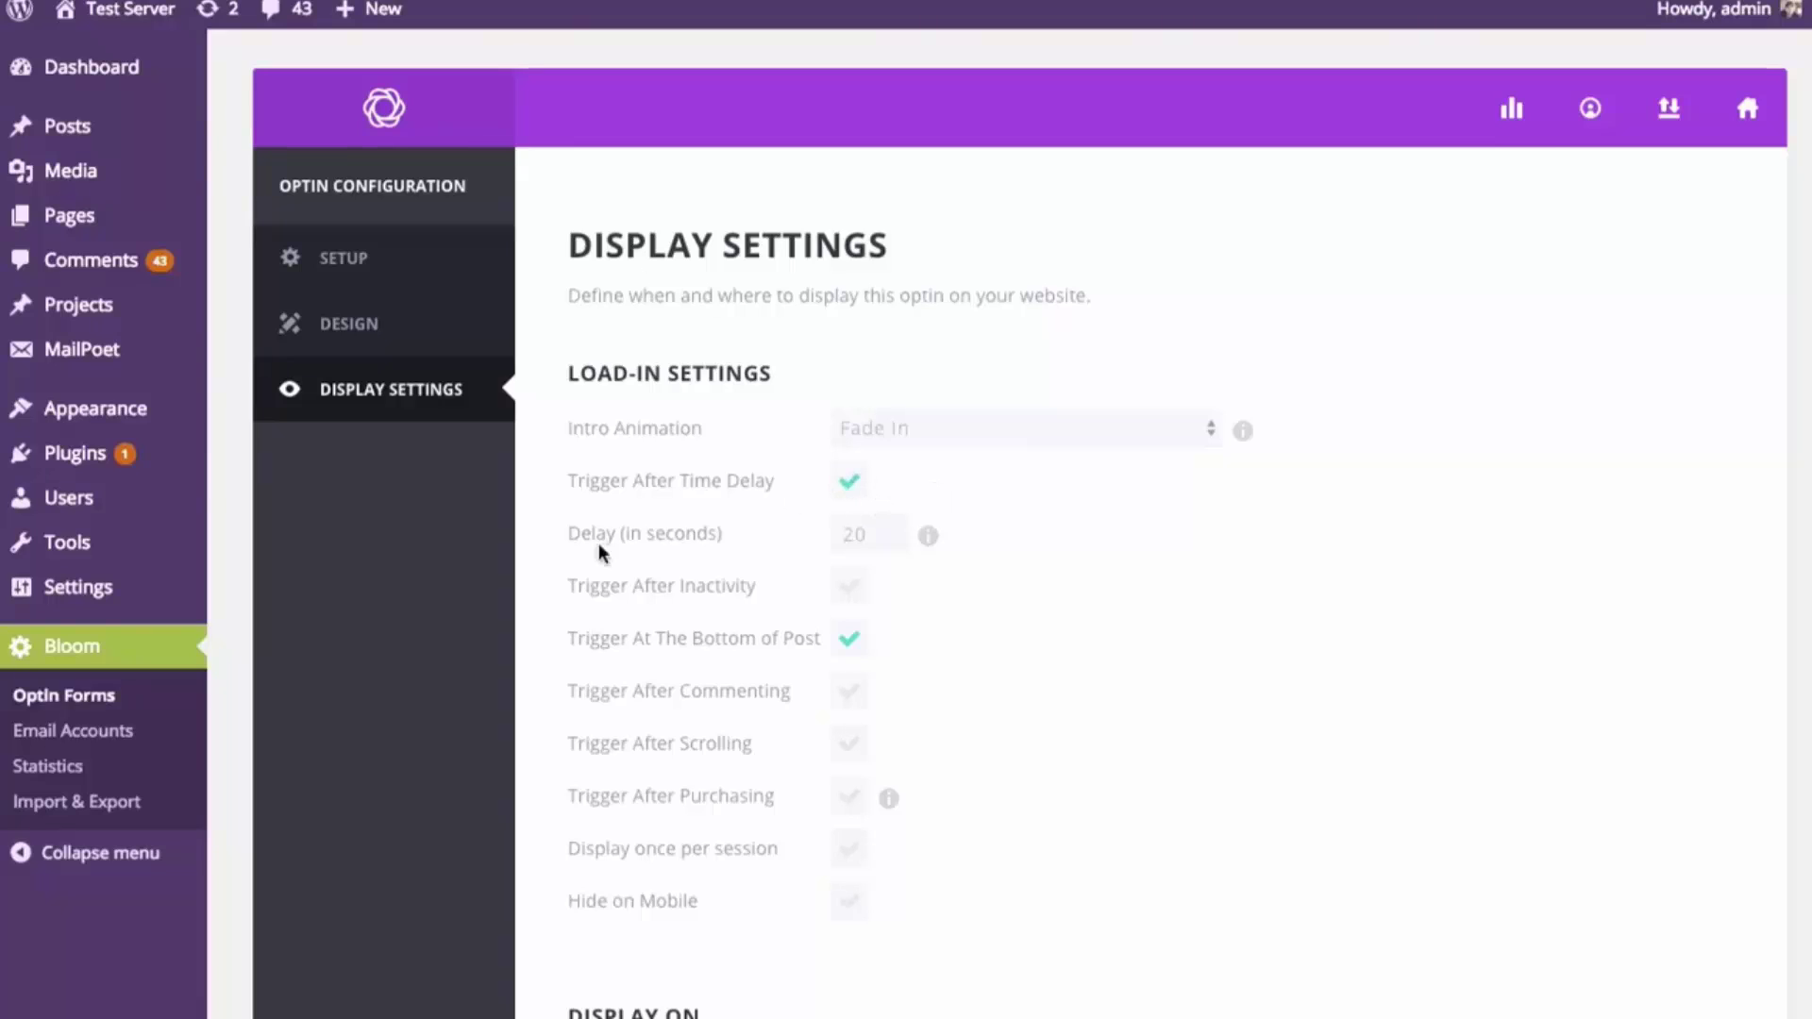
# Disable the time delay trigger and the bottom-of-post trigger in the opt-in's load-in settings
pyautogui.click(882, 534)
pyautogui.click(849, 641)
pyautogui.click(849, 482)
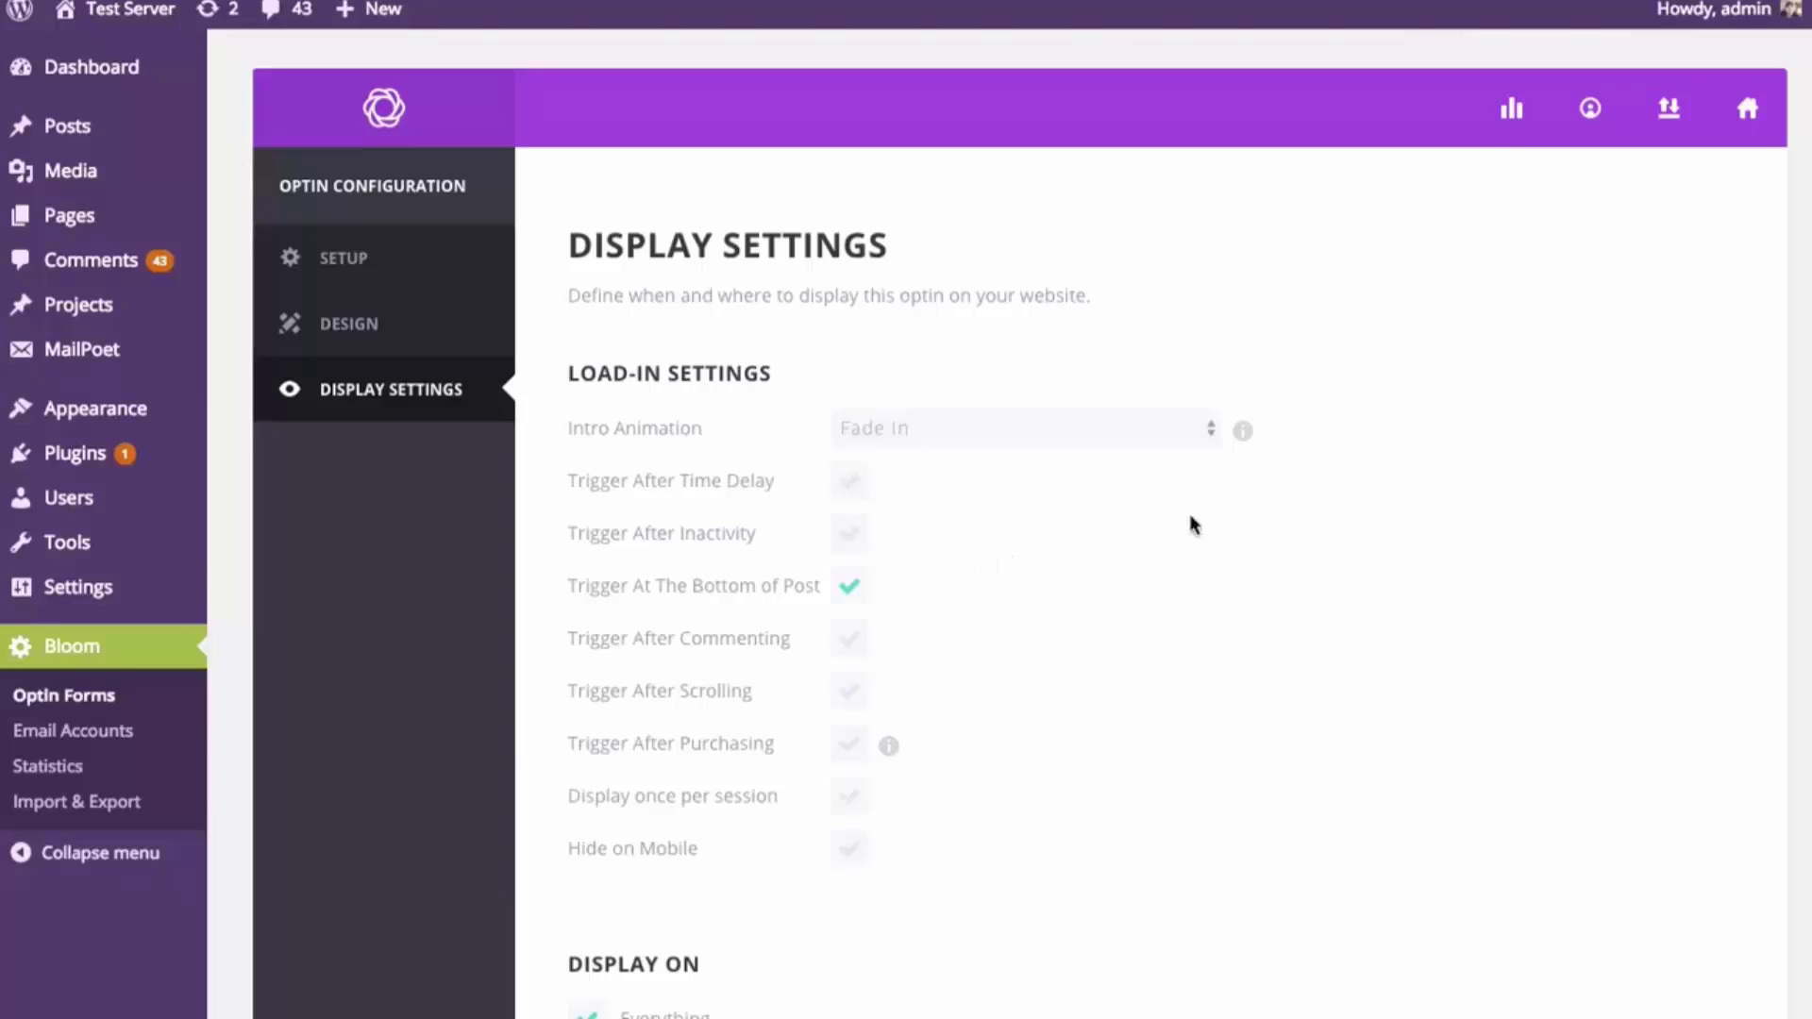
pyautogui.click(849, 587)
# Try the time delay trigger with a delay of 5 seconds, and disable it again
pyautogui.click(849, 483)
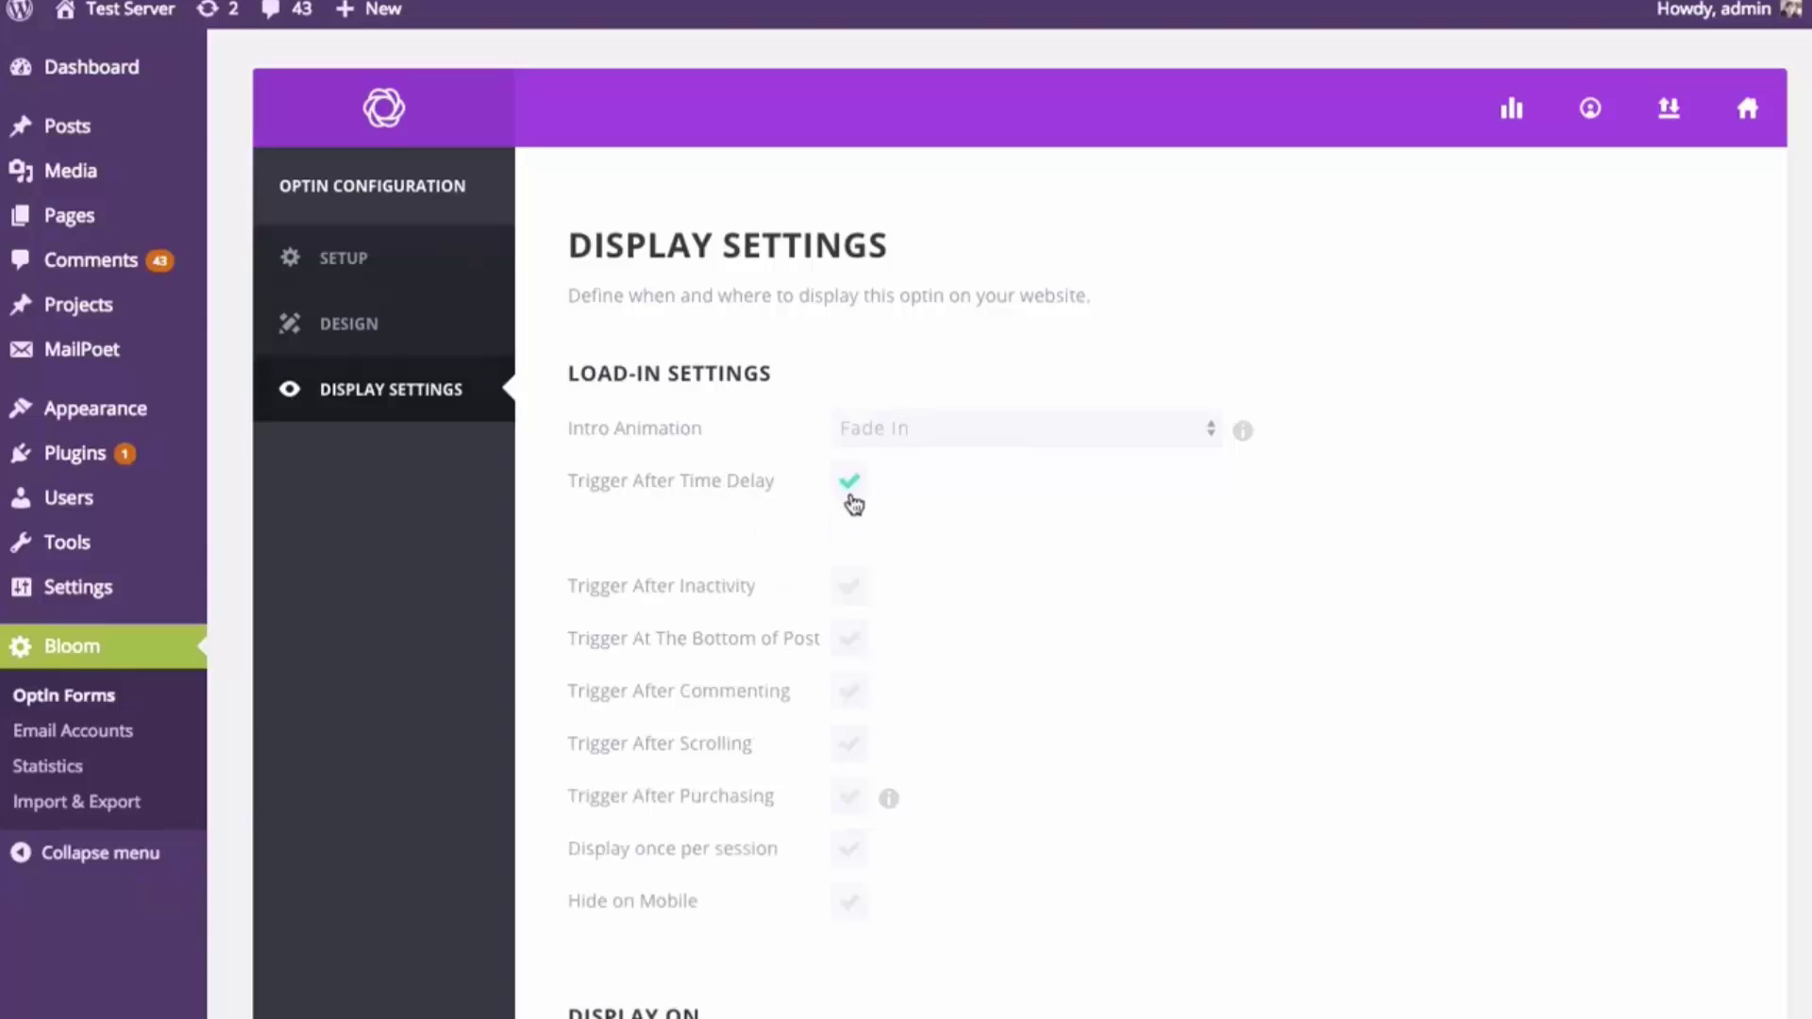
pyautogui.click(887, 534)
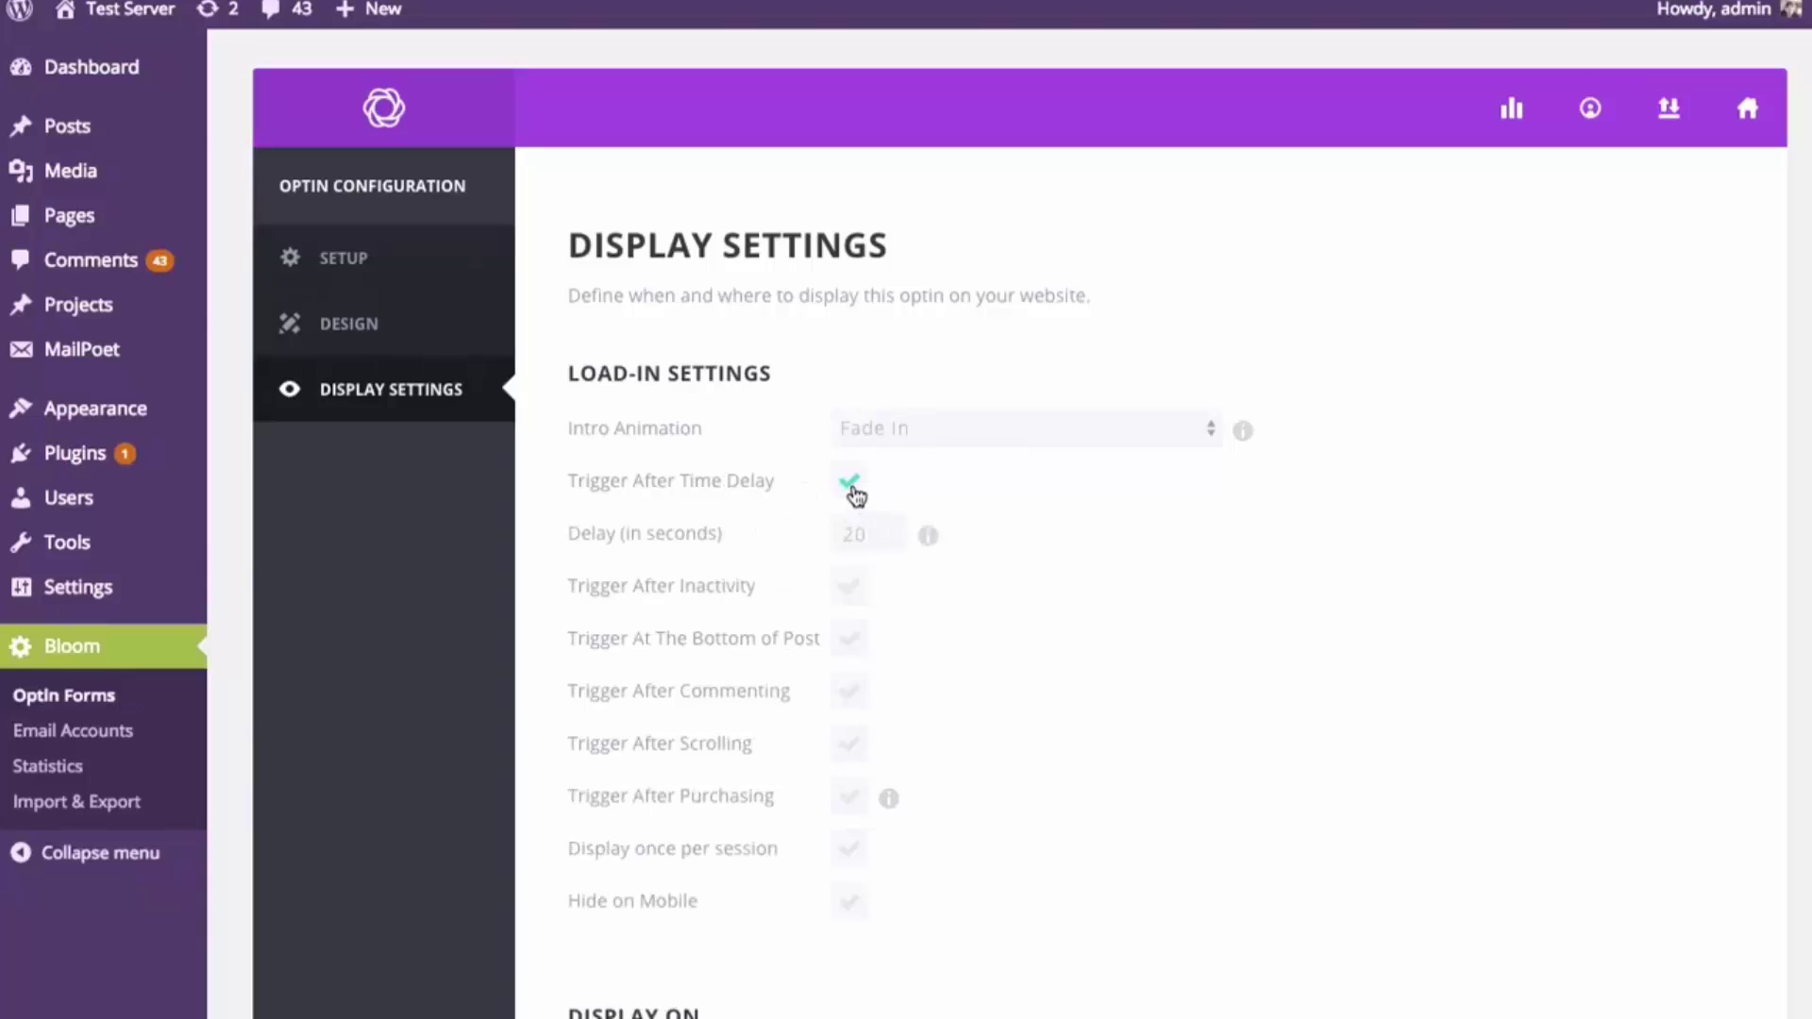
pyautogui.moveTo(868, 534); pyautogui.dragTo(824, 531)
pyautogui.write('4')
pyautogui.moveTo(832, 544); pyautogui.dragTo(862, 534)
pyautogui.write('5')
pyautogui.click(854, 485)
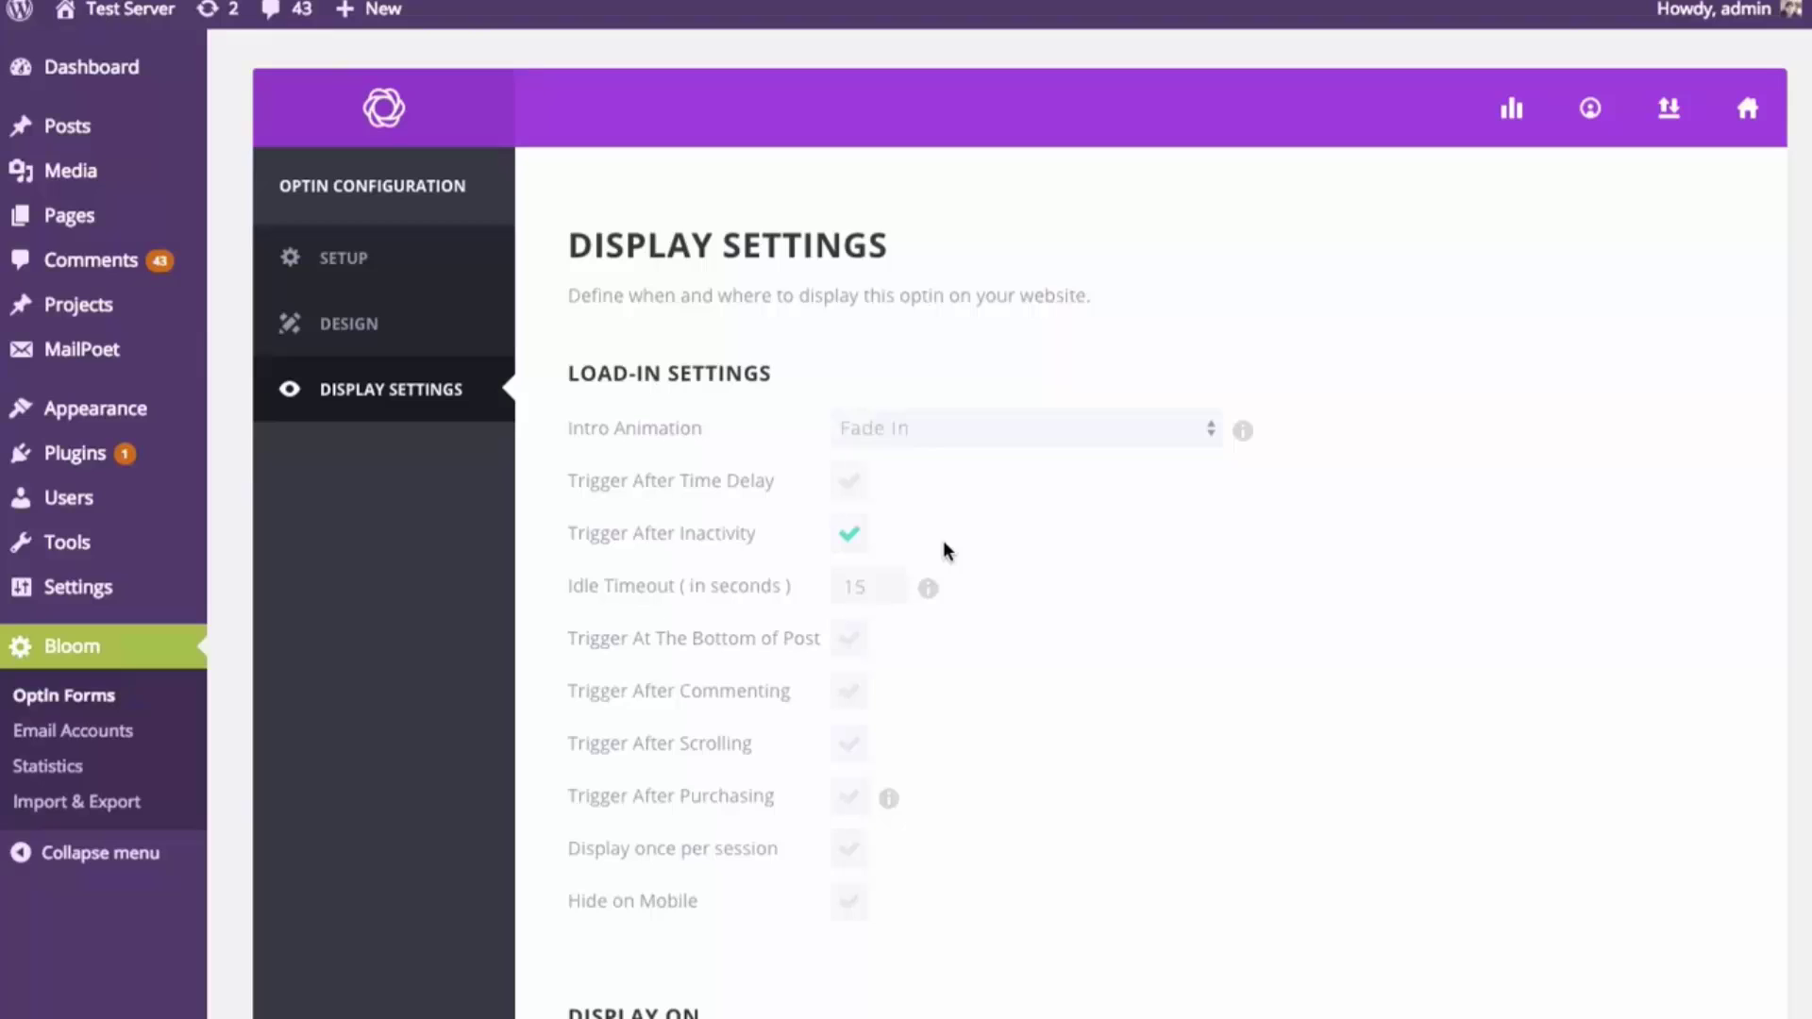
# Check the idle timeout of the inactivity trigger and disable that trigger again
pyautogui.doubleClick(878, 588)
pyautogui.click(1072, 569)
pyautogui.click(851, 533)
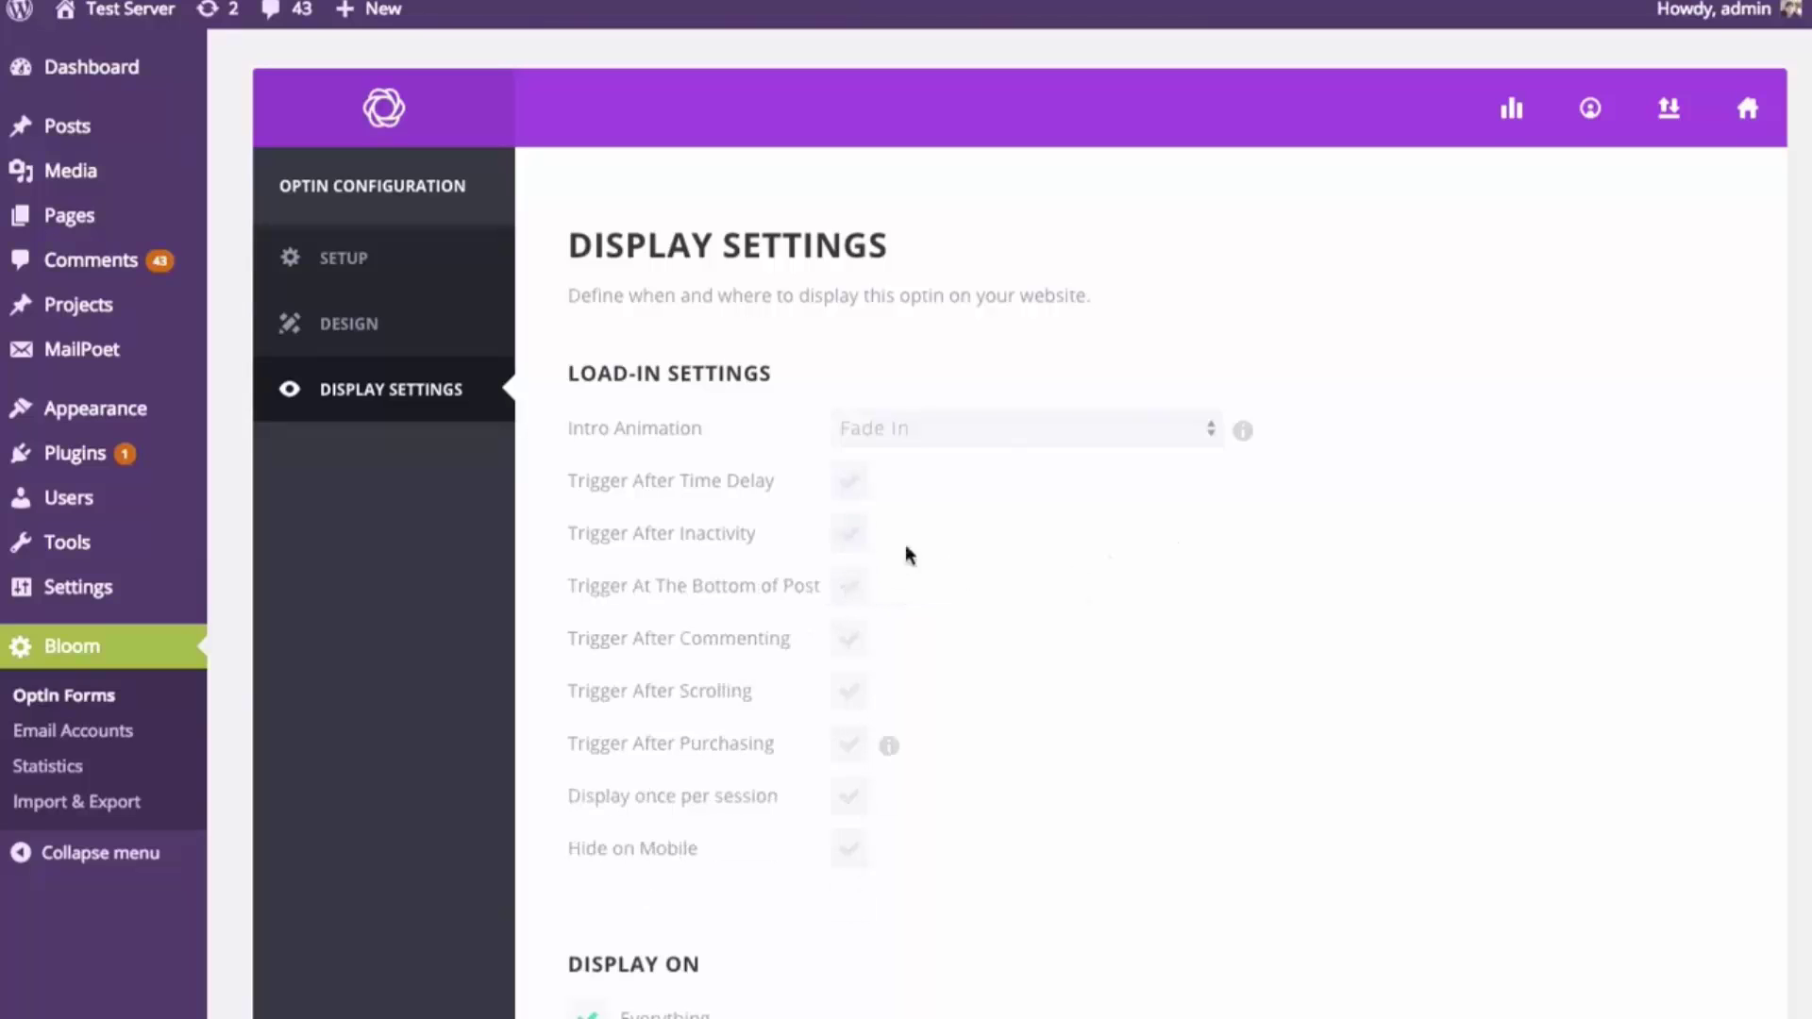
# Try the bottom-of-post, commenting, scrolling and purchasing triggers one after another, disabling each one again
pyautogui.click(857, 590)
pyautogui.click(852, 649)
pyautogui.click(848, 639)
pyautogui.click(848, 691)
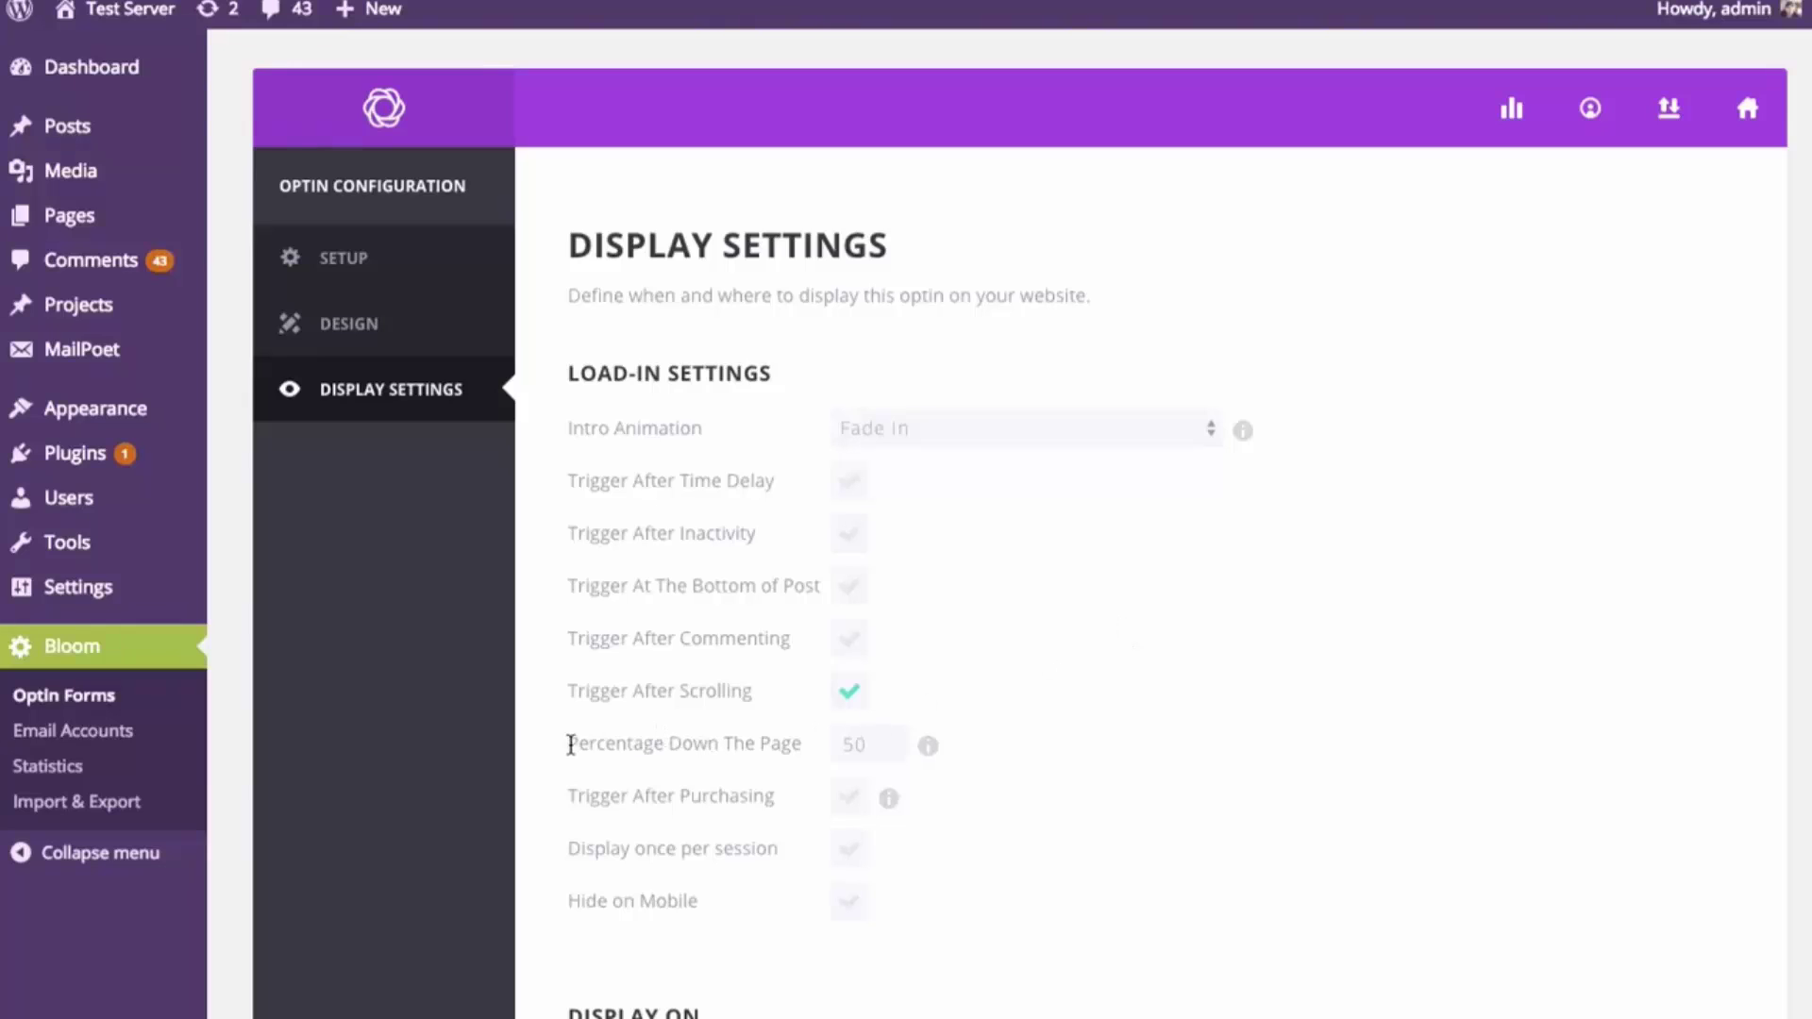
pyautogui.click(888, 753)
pyautogui.click(851, 694)
pyautogui.click(849, 748)
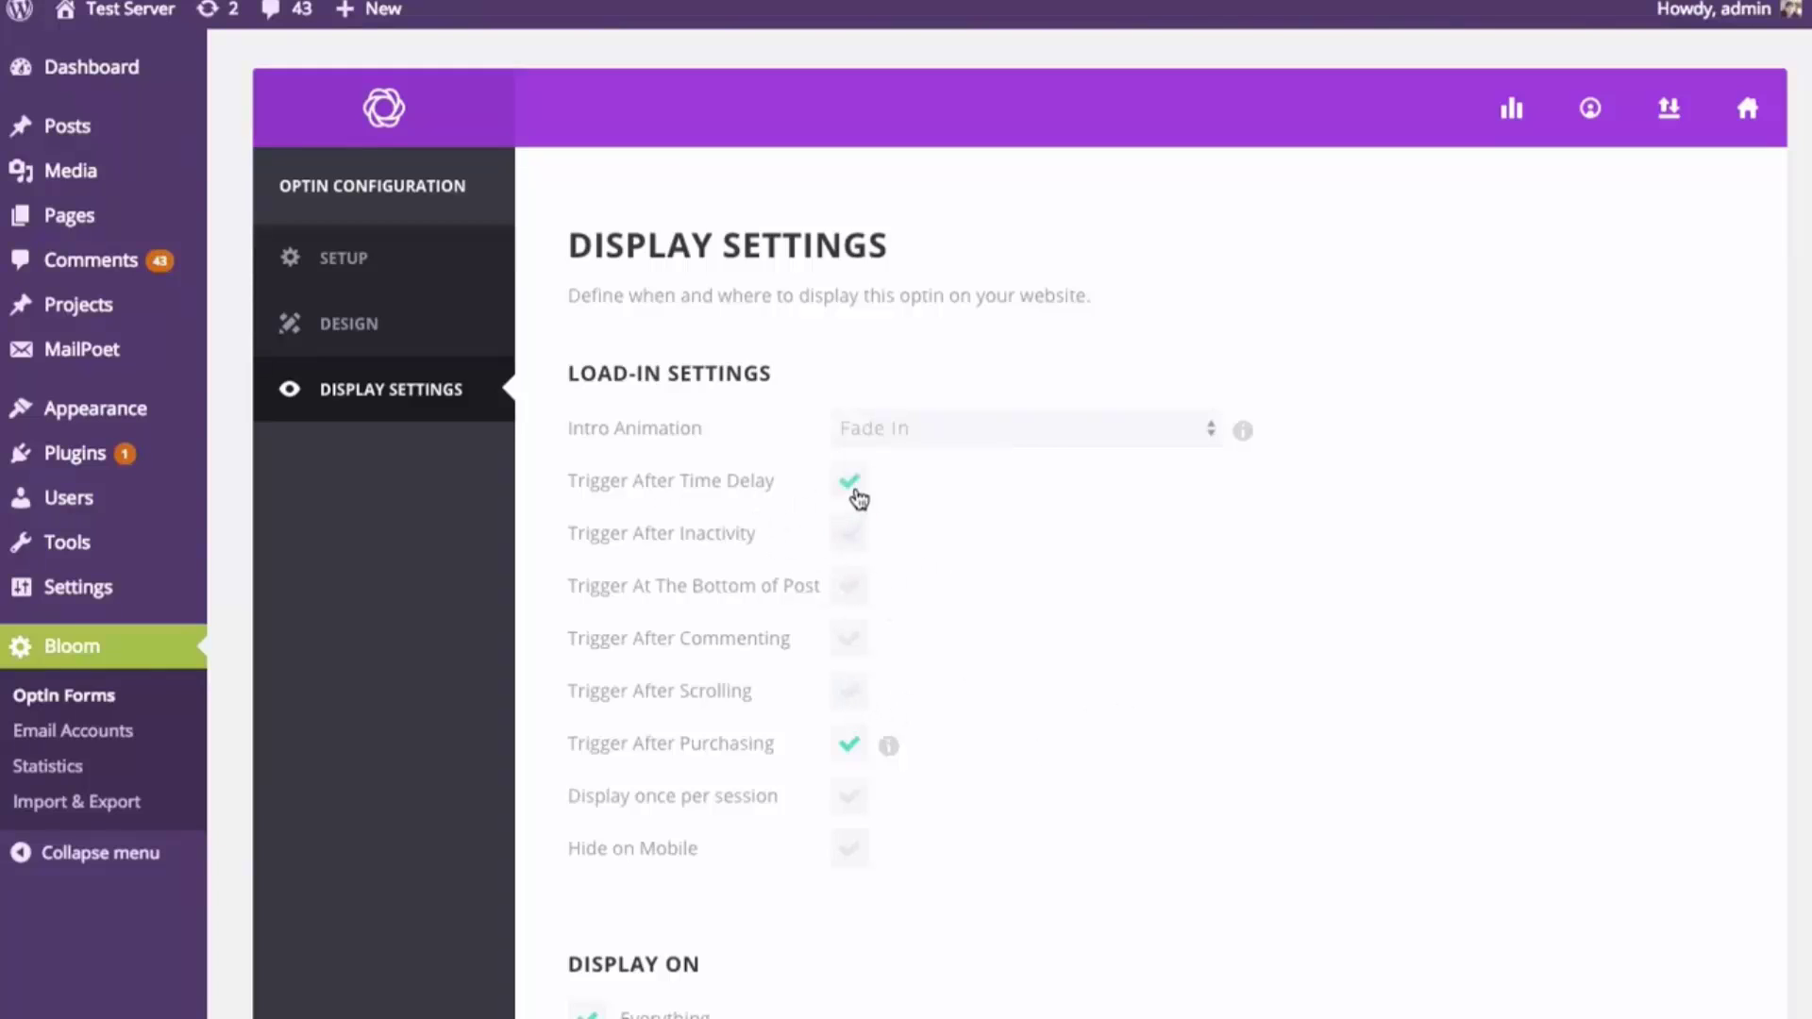
pyautogui.click(854, 743)
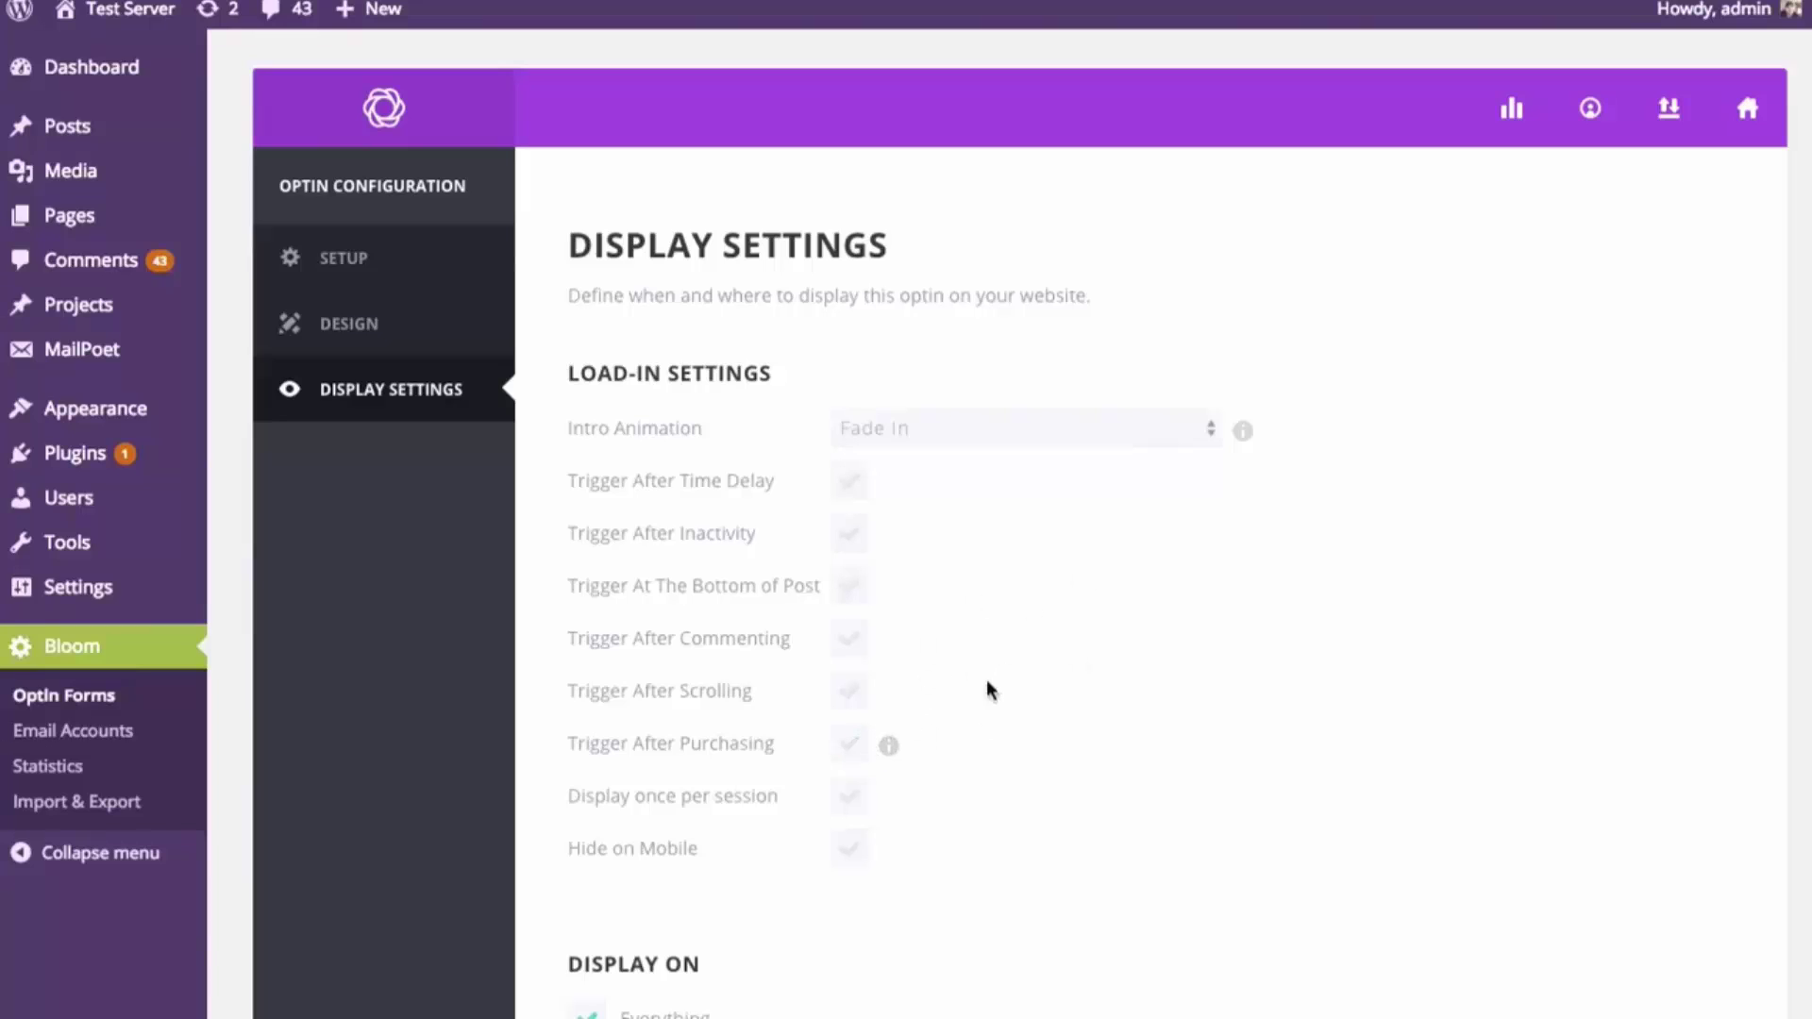
# Try combining the bottom-of-post trigger with other triggers, and leave only the bottom-of-post trigger enabled
pyautogui.click(849, 483)
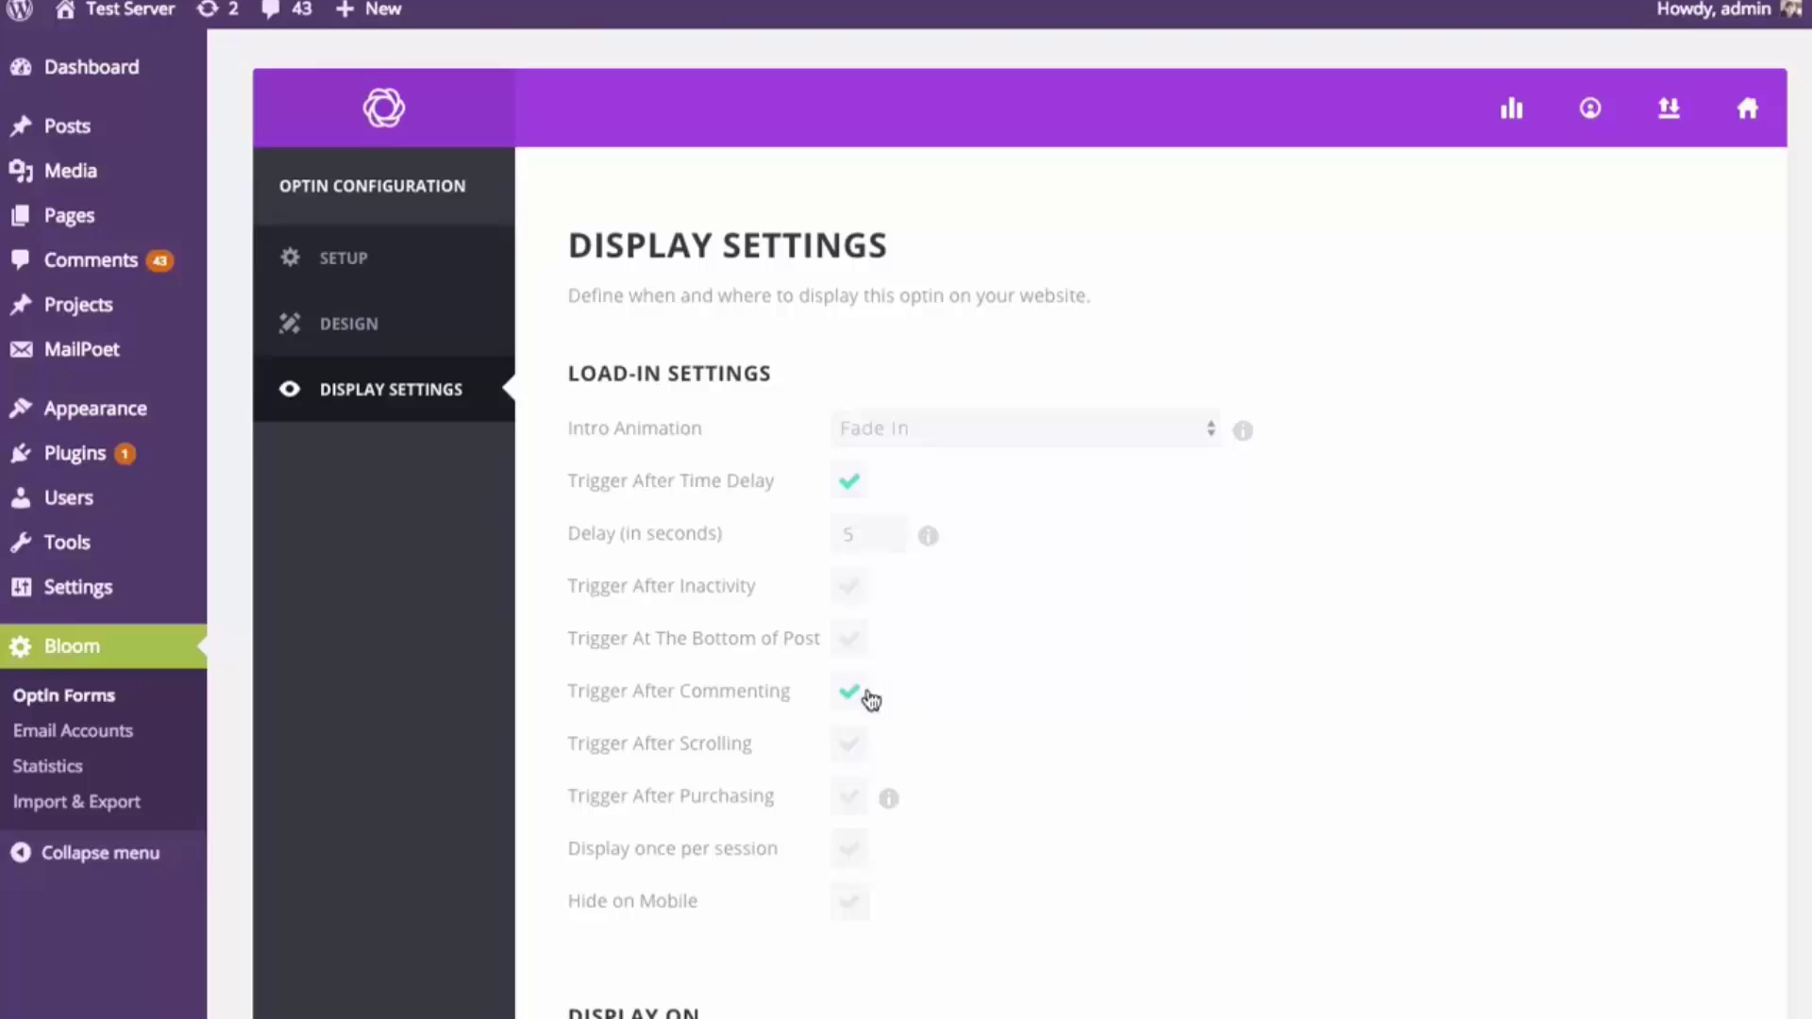
pyautogui.click(849, 639)
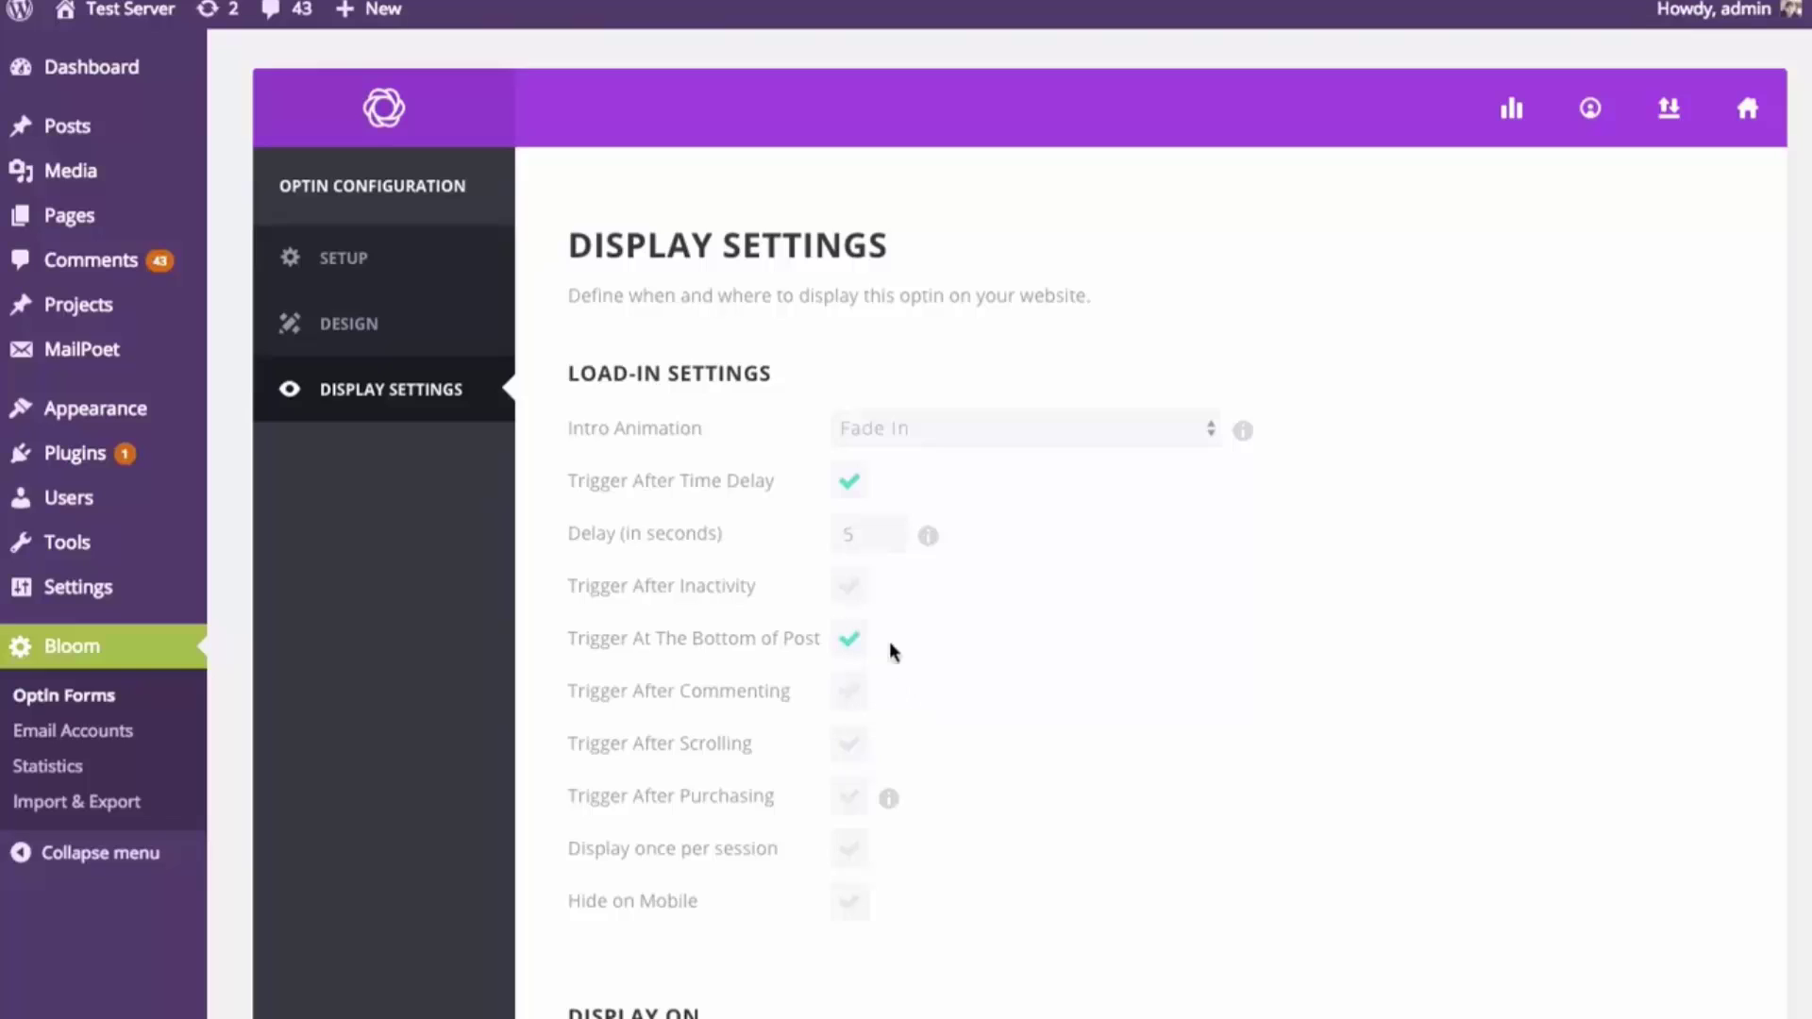
pyautogui.click(852, 484)
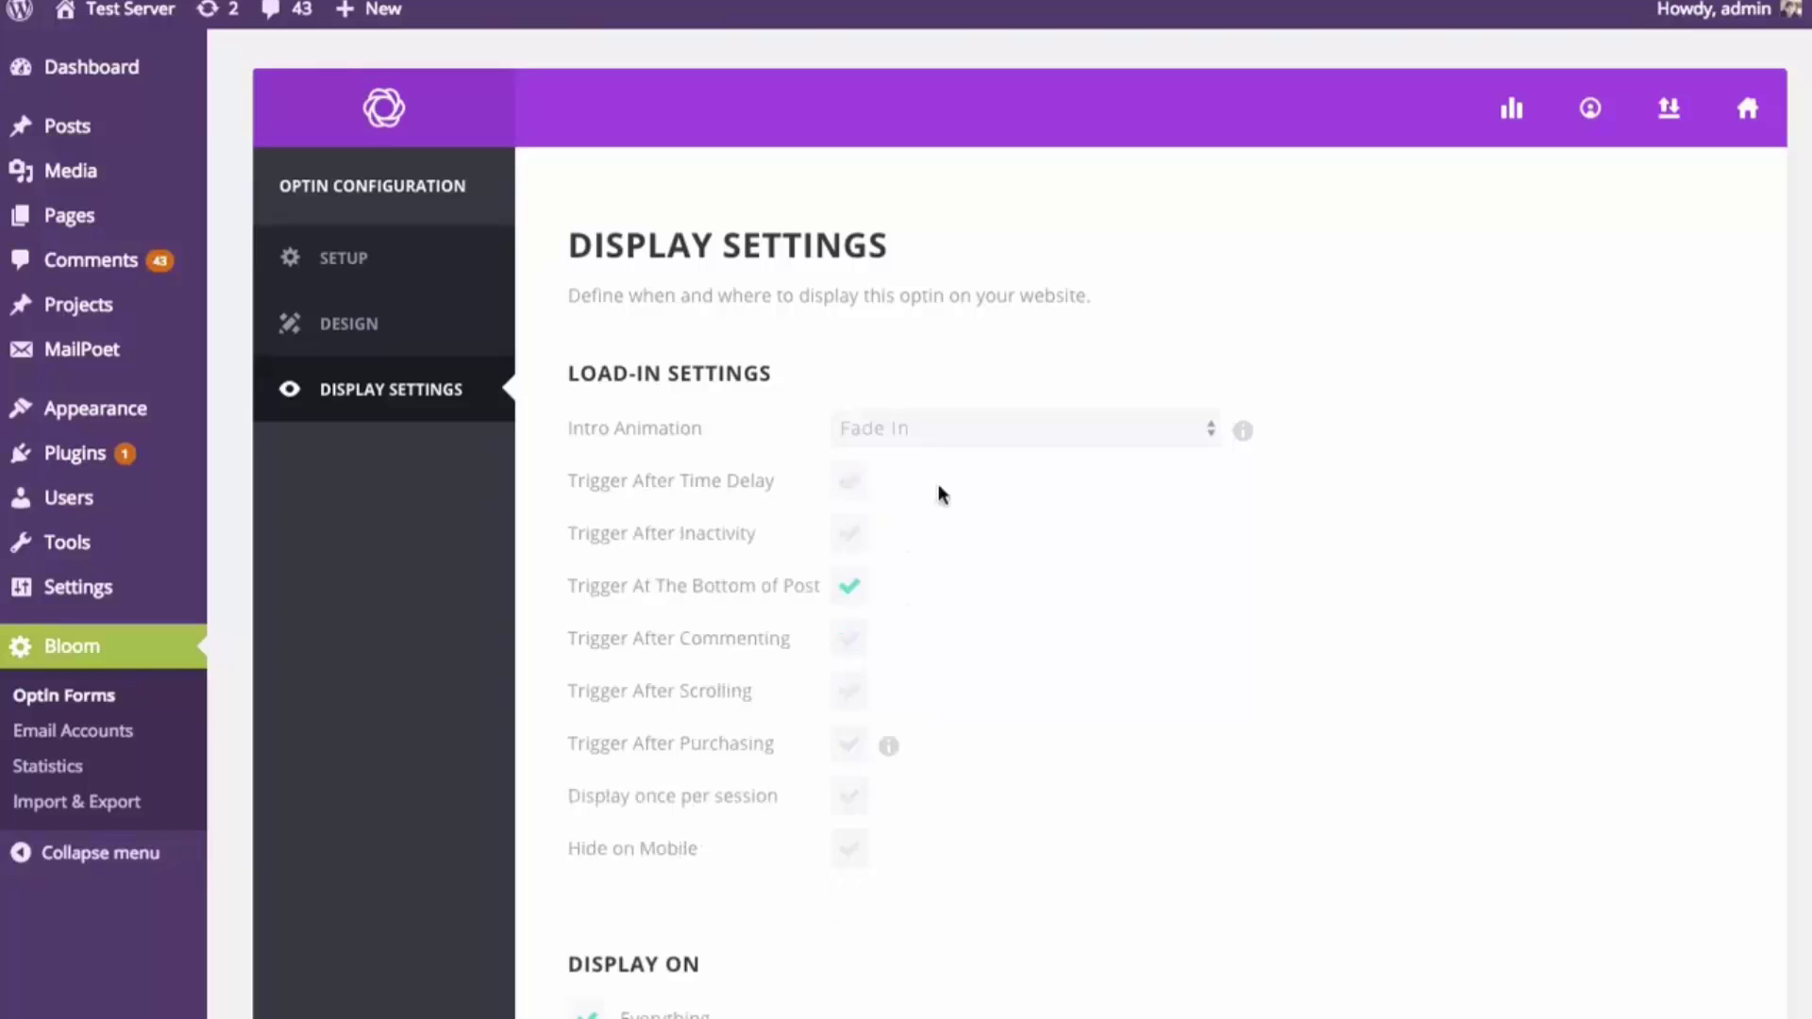
pyautogui.click(852, 589)
pyautogui.click(851, 643)
pyautogui.click(850, 586)
# Try displaying the opt-in once per session with a session duration of 7 days, and disable that option again
pyautogui.scroll(-5, 1306, 693)
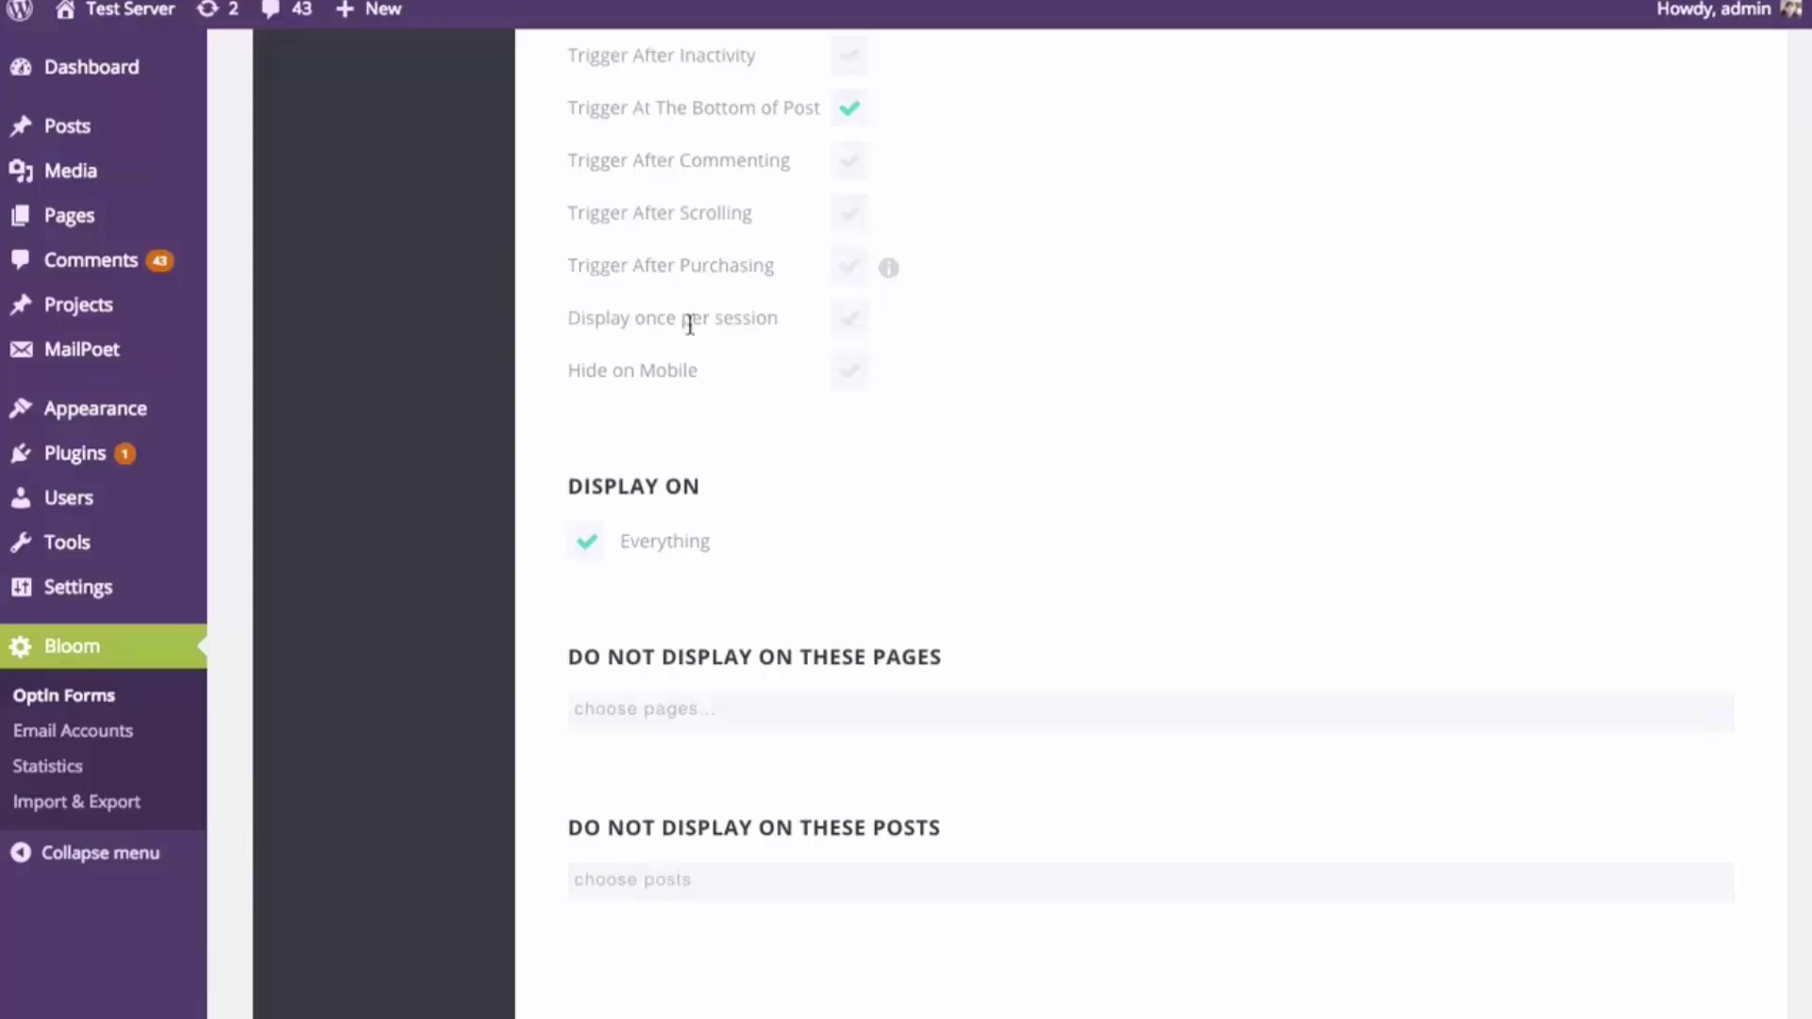
pyautogui.click(857, 327)
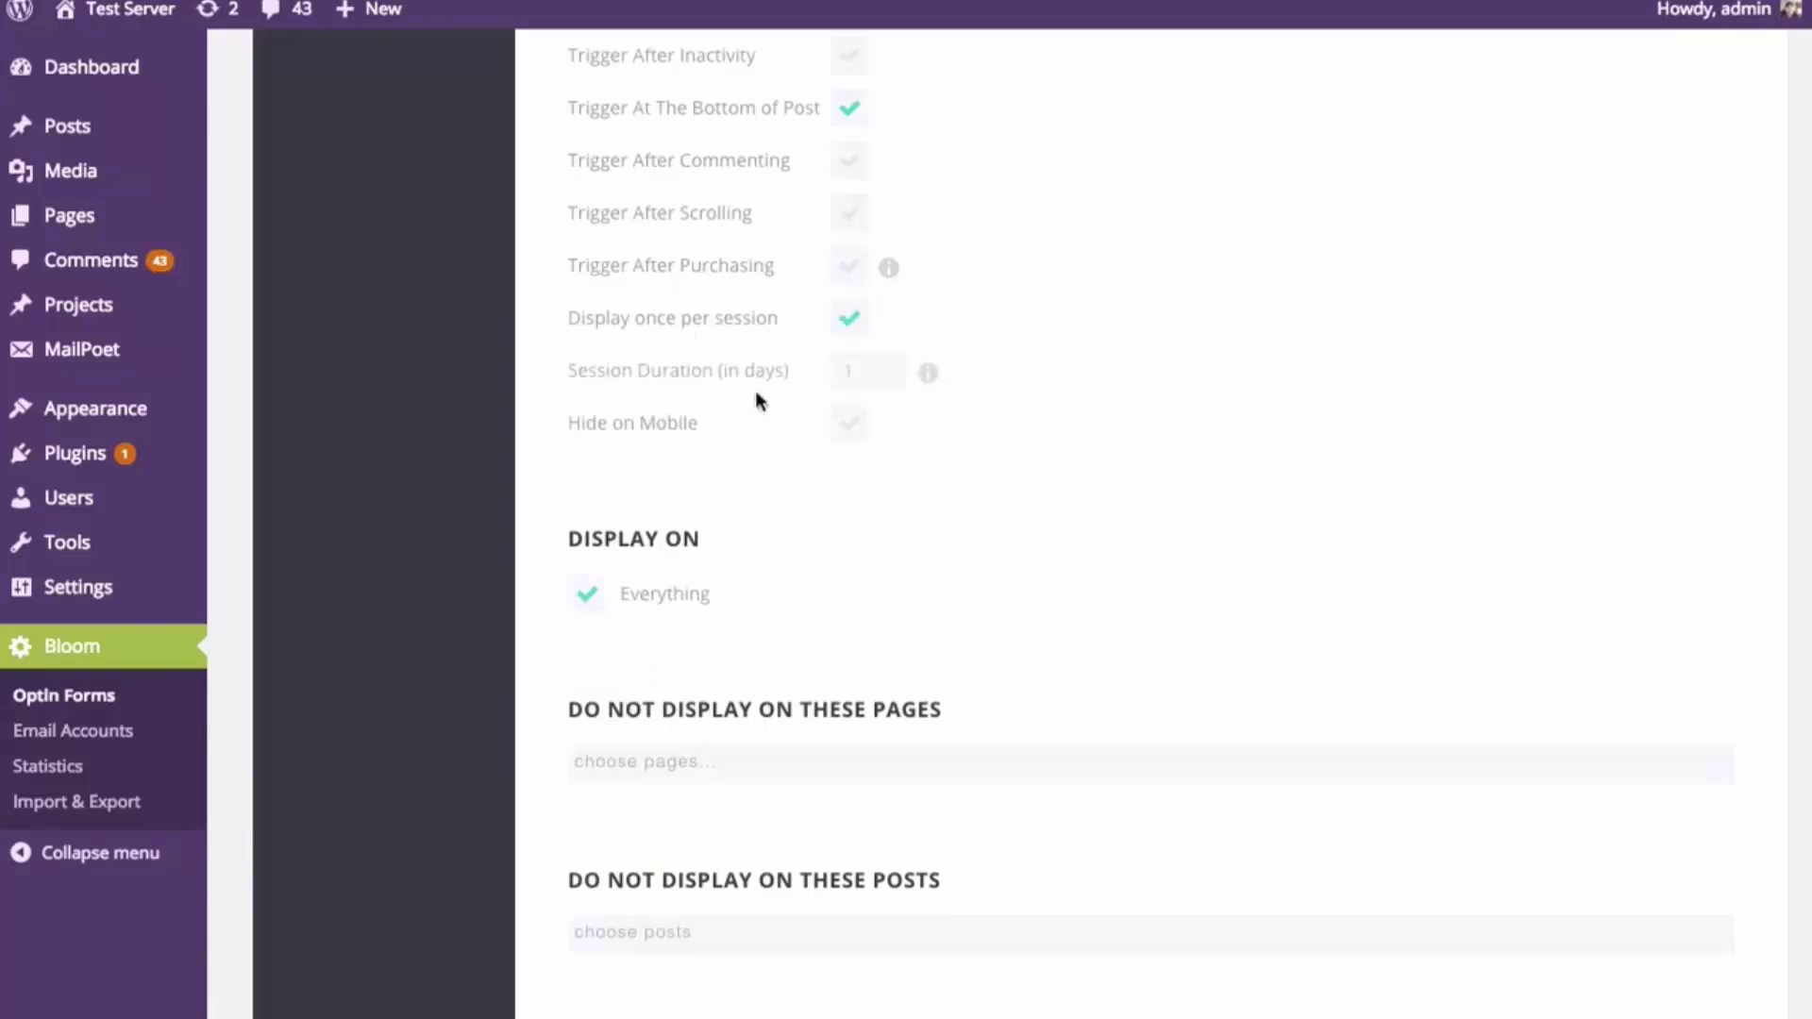
pyautogui.click(866, 372)
pyautogui.write('7')
pyautogui.click(850, 318)
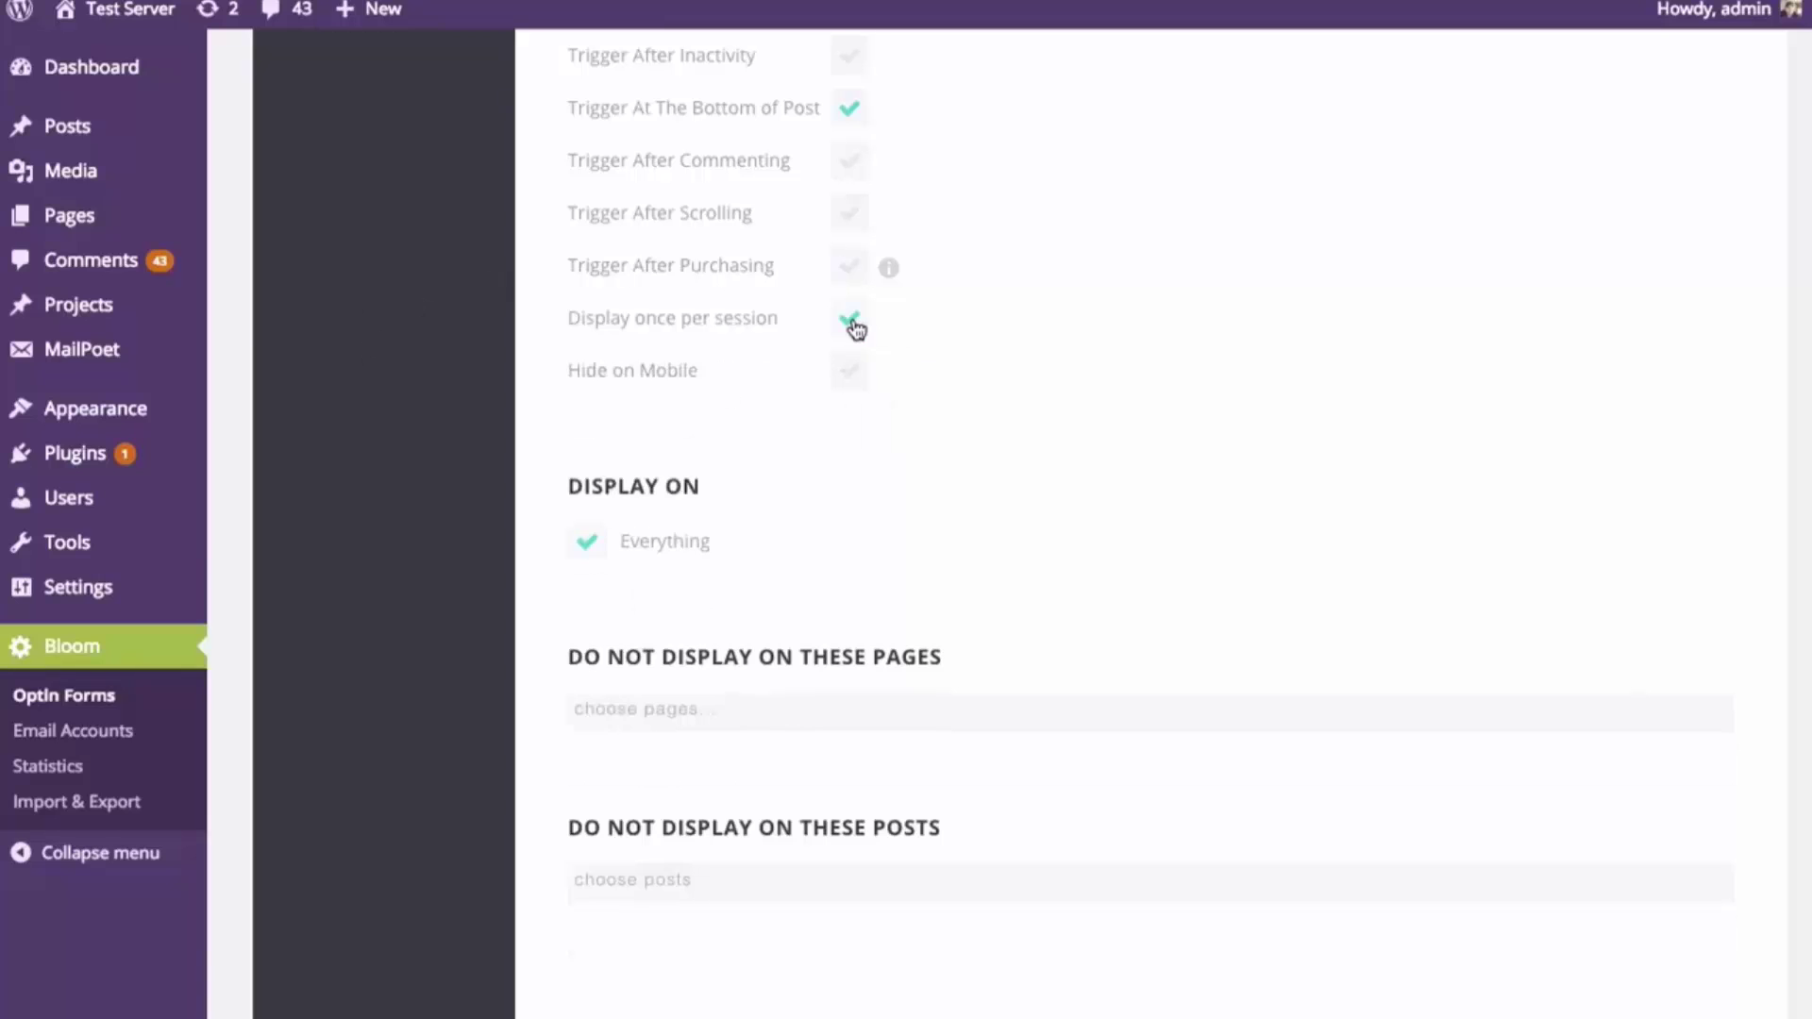
# Look over the display settings once more and save and exit the opt-in
pyautogui.scroll(-5, 1110, 360)
pyautogui.scroll(10, 1102, 458)
pyautogui.scroll(-10, 1100, 466)
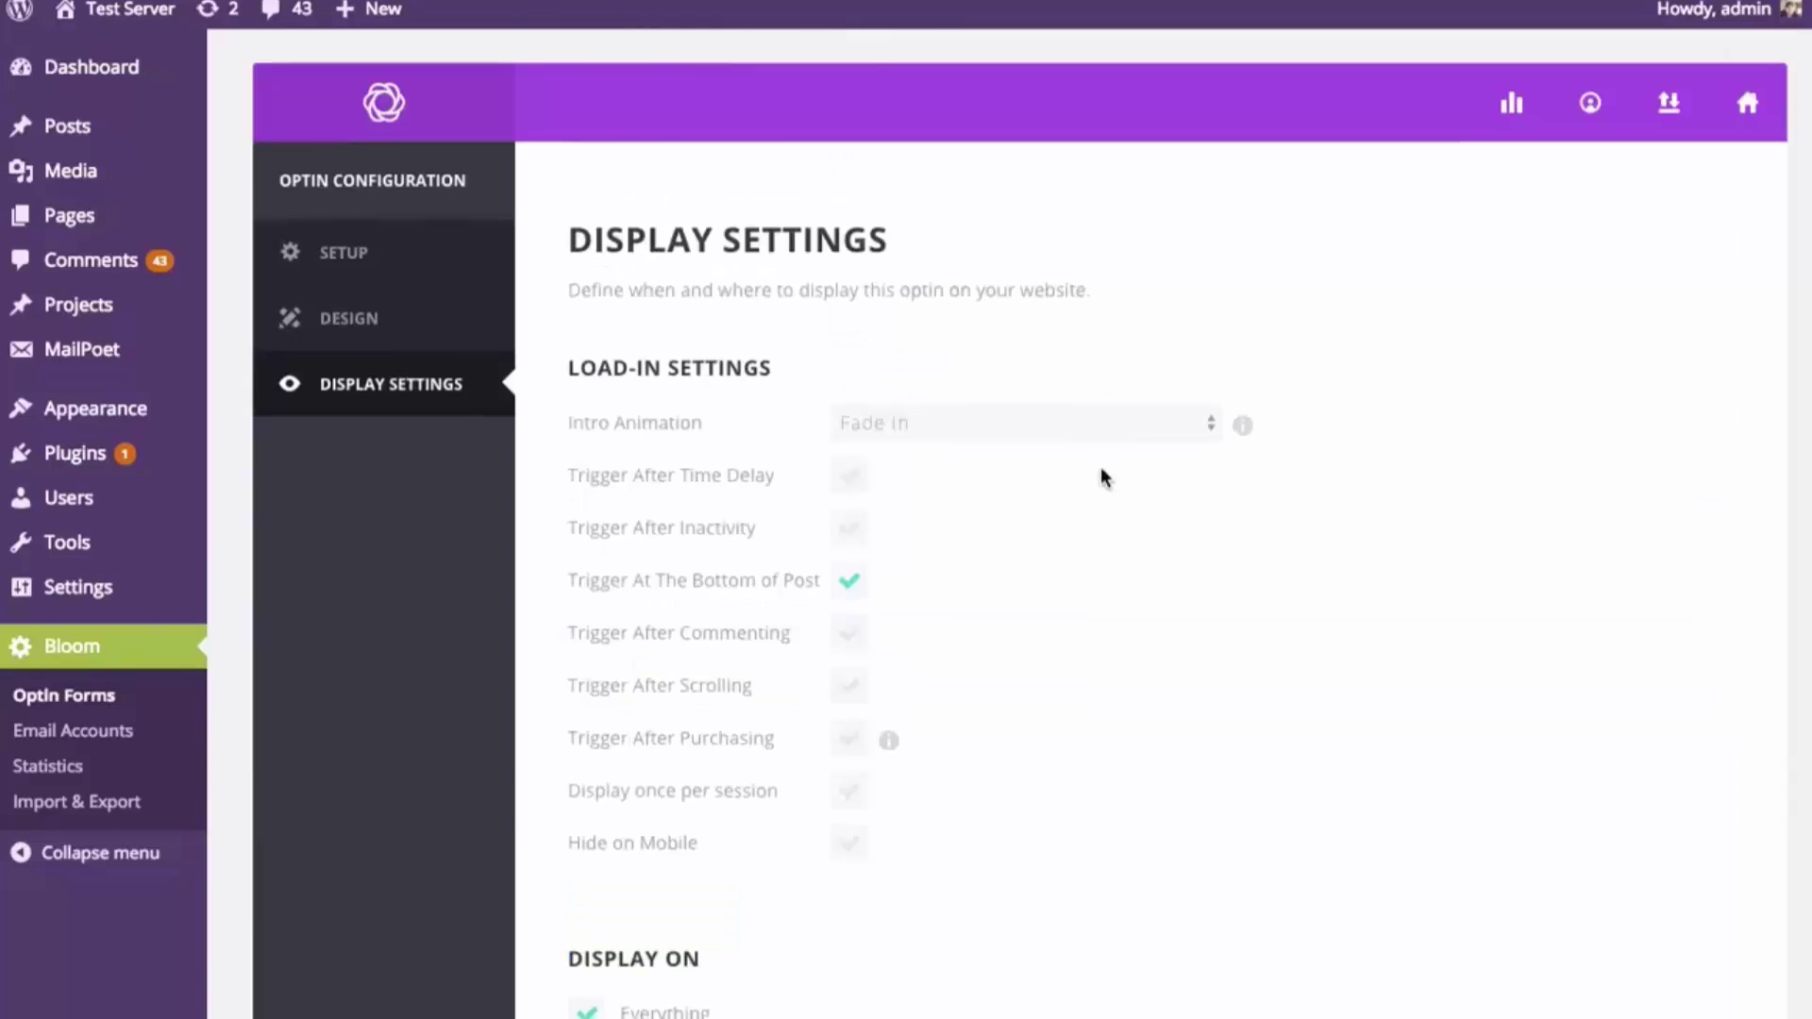
pyautogui.scroll(10, 1111, 467)
pyautogui.scroll(-10, 1111, 468)
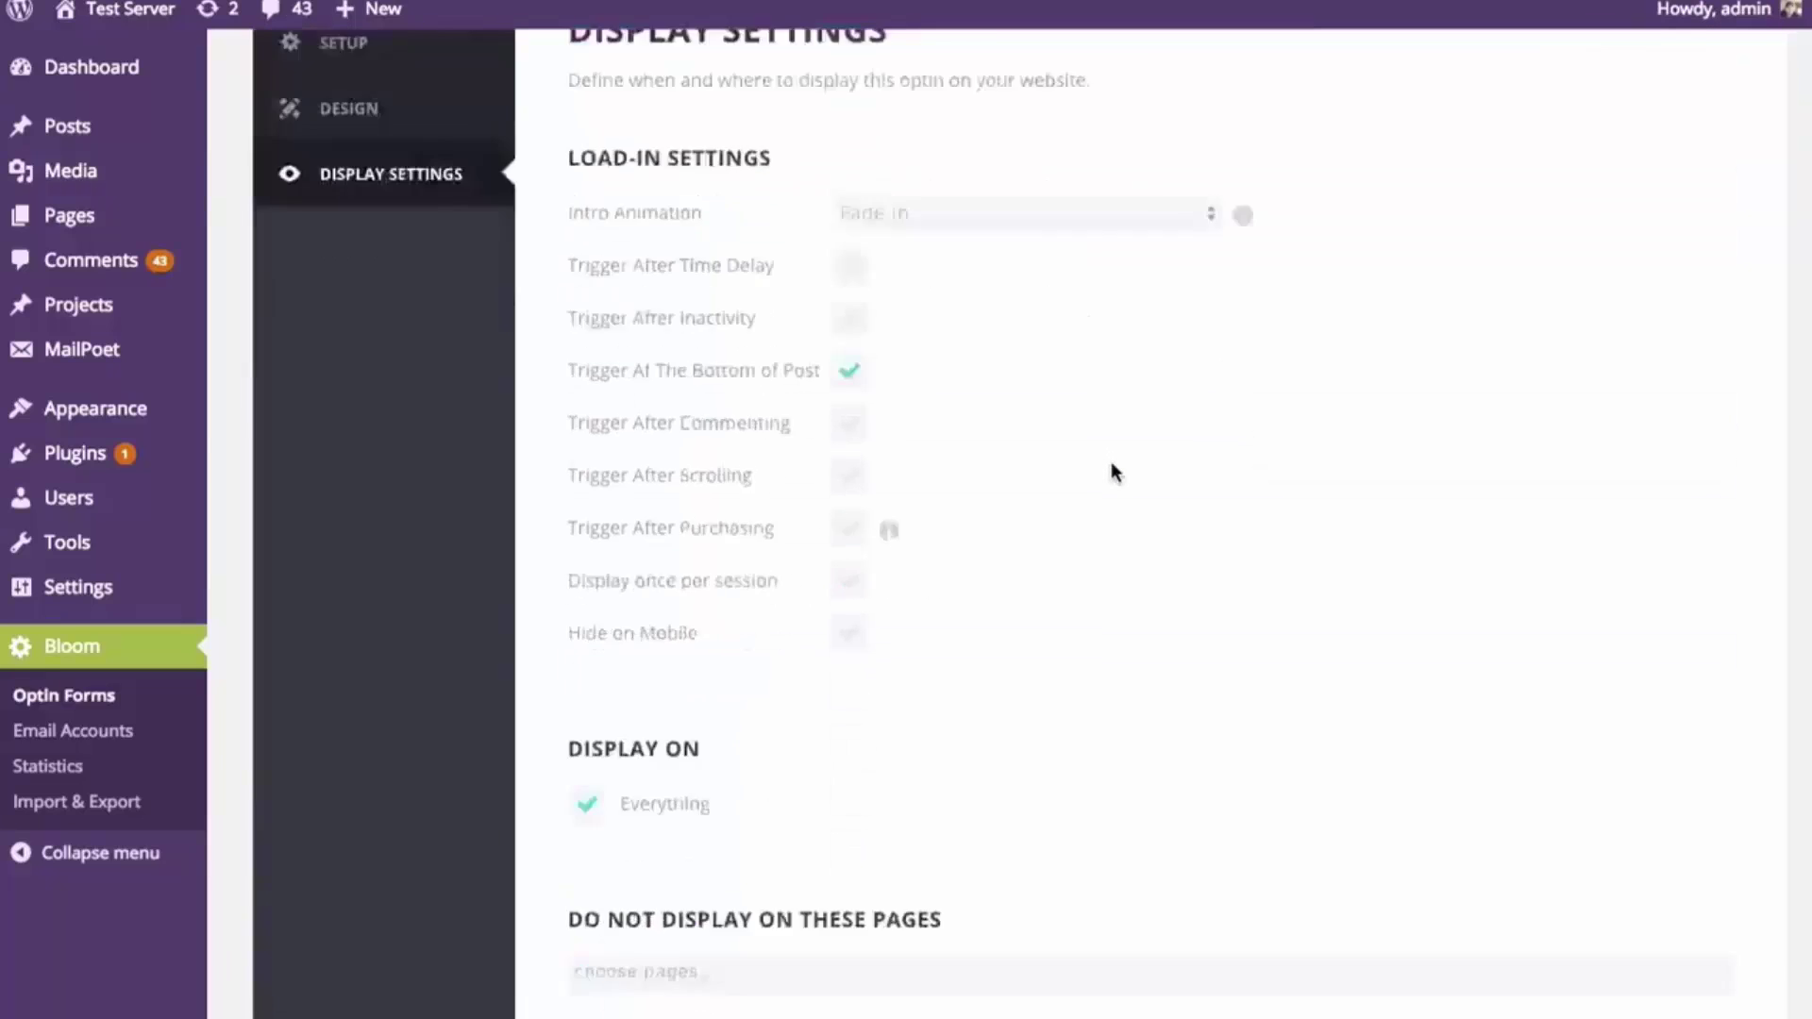
pyautogui.scroll(10, 977, 600)
pyautogui.scroll(-10, 976, 600)
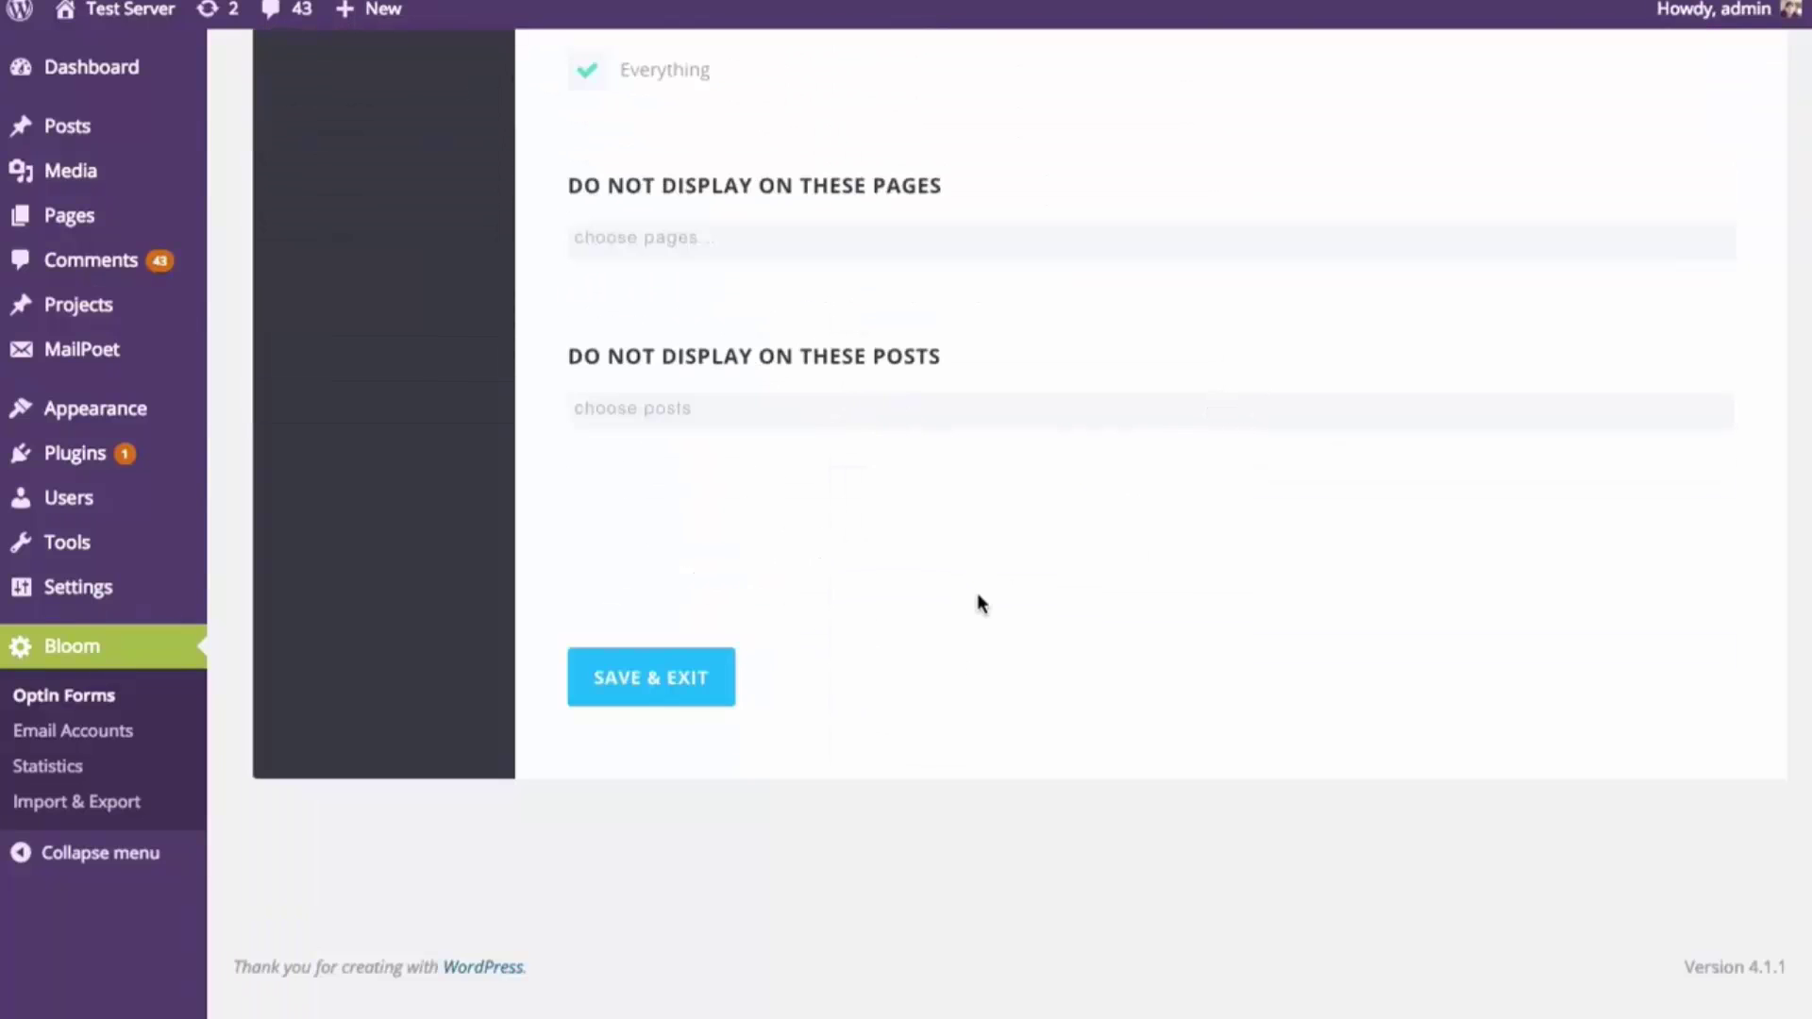
pyautogui.click(700, 672)
# Read down to the end of the Meet The Car Of The Future post to trigger the popup, and close it
pyautogui.scroll(7, 862, 590)
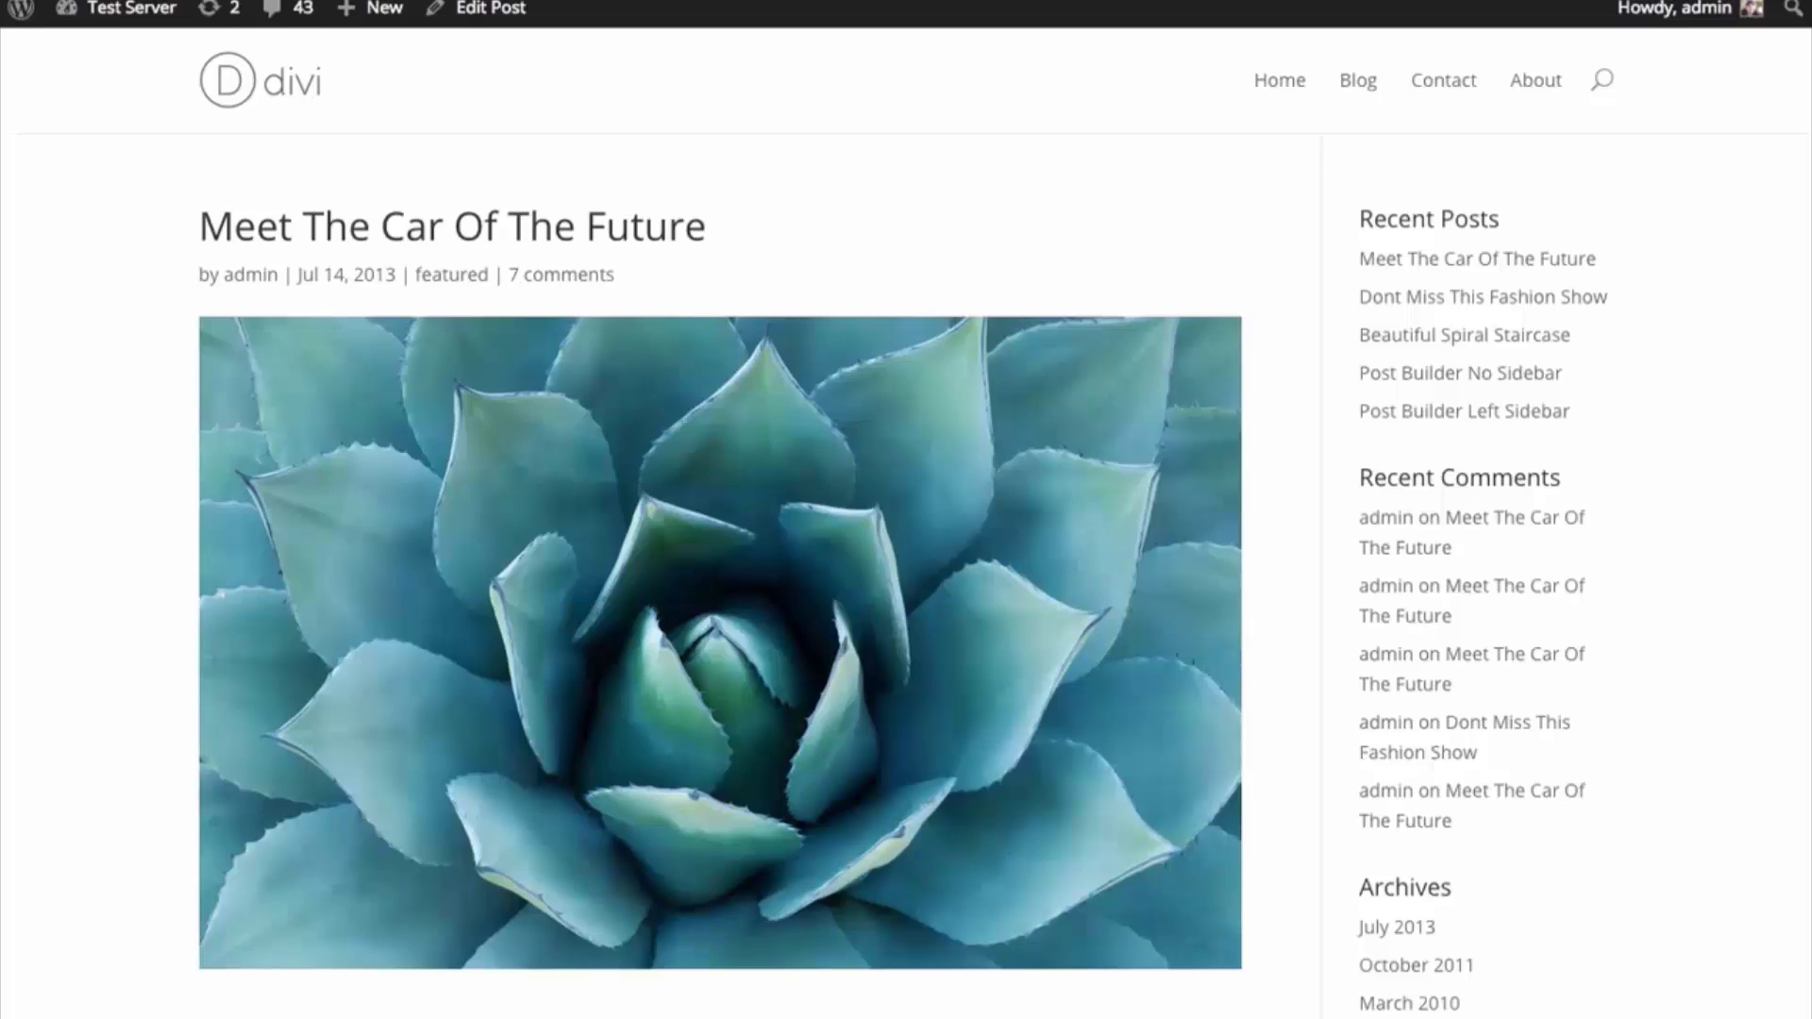
pyautogui.scroll(-8, 1307, 255)
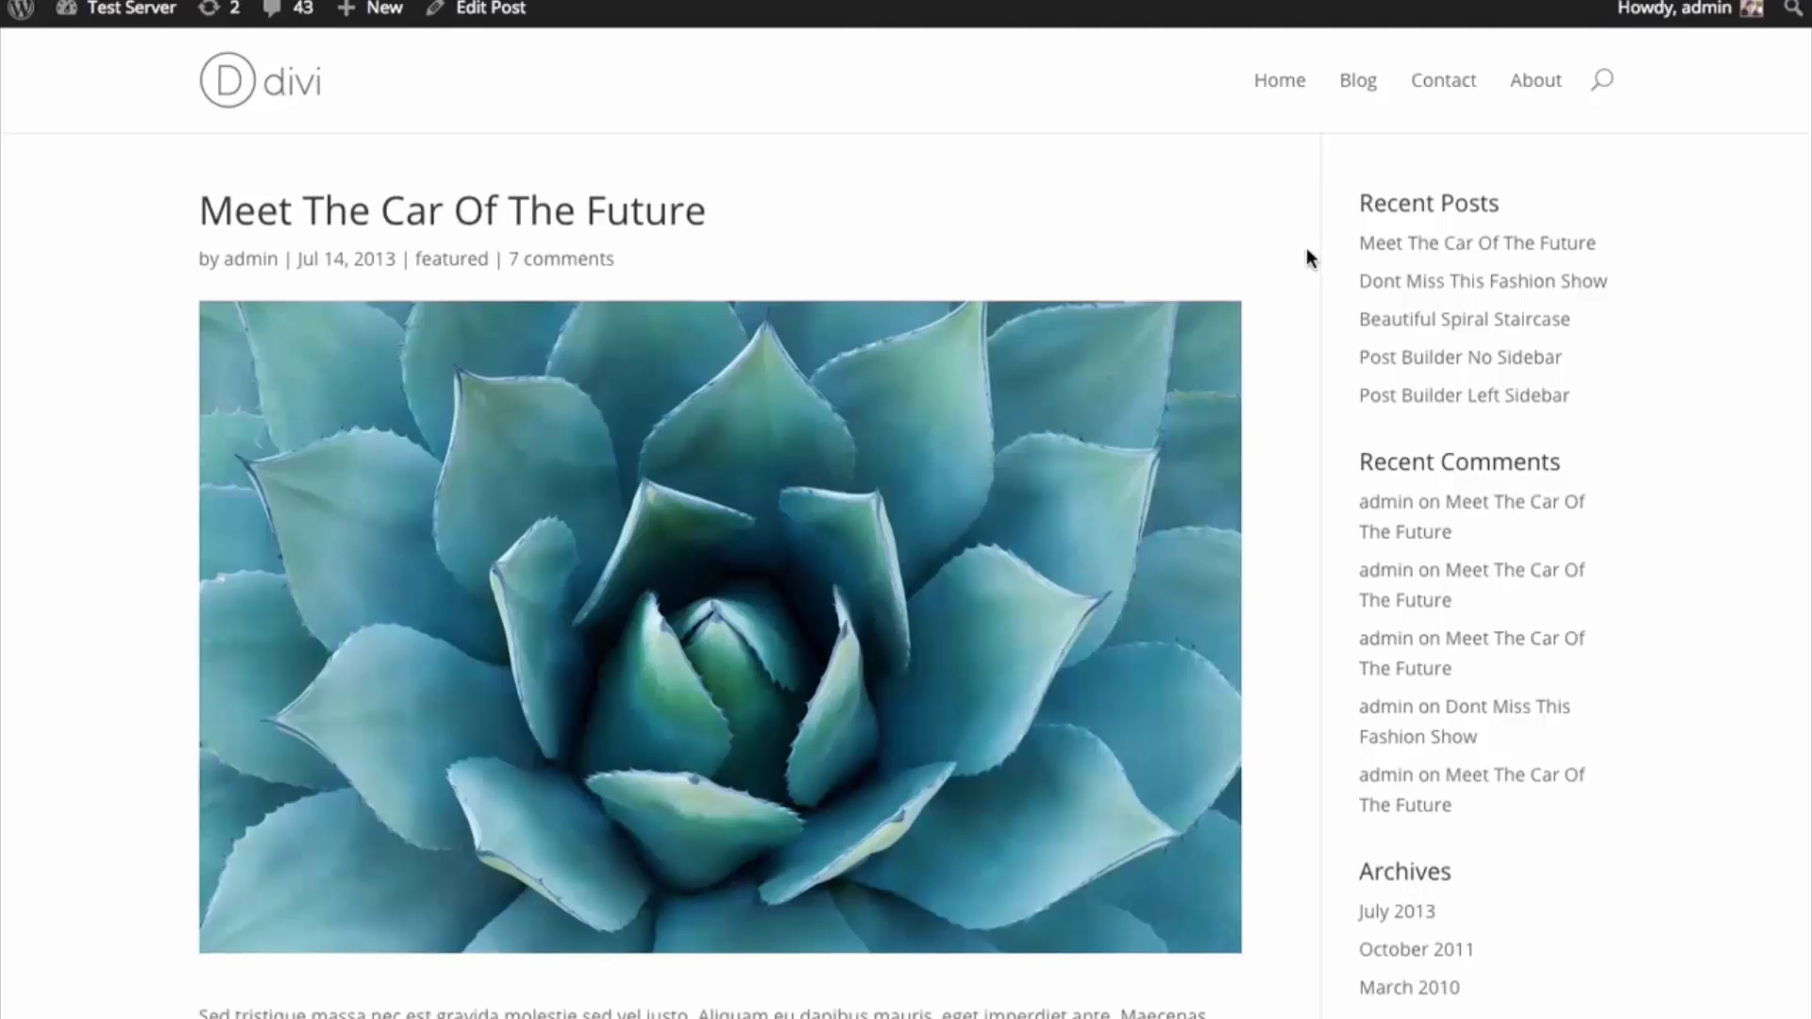
pyautogui.scroll(-5, 1314, 269)
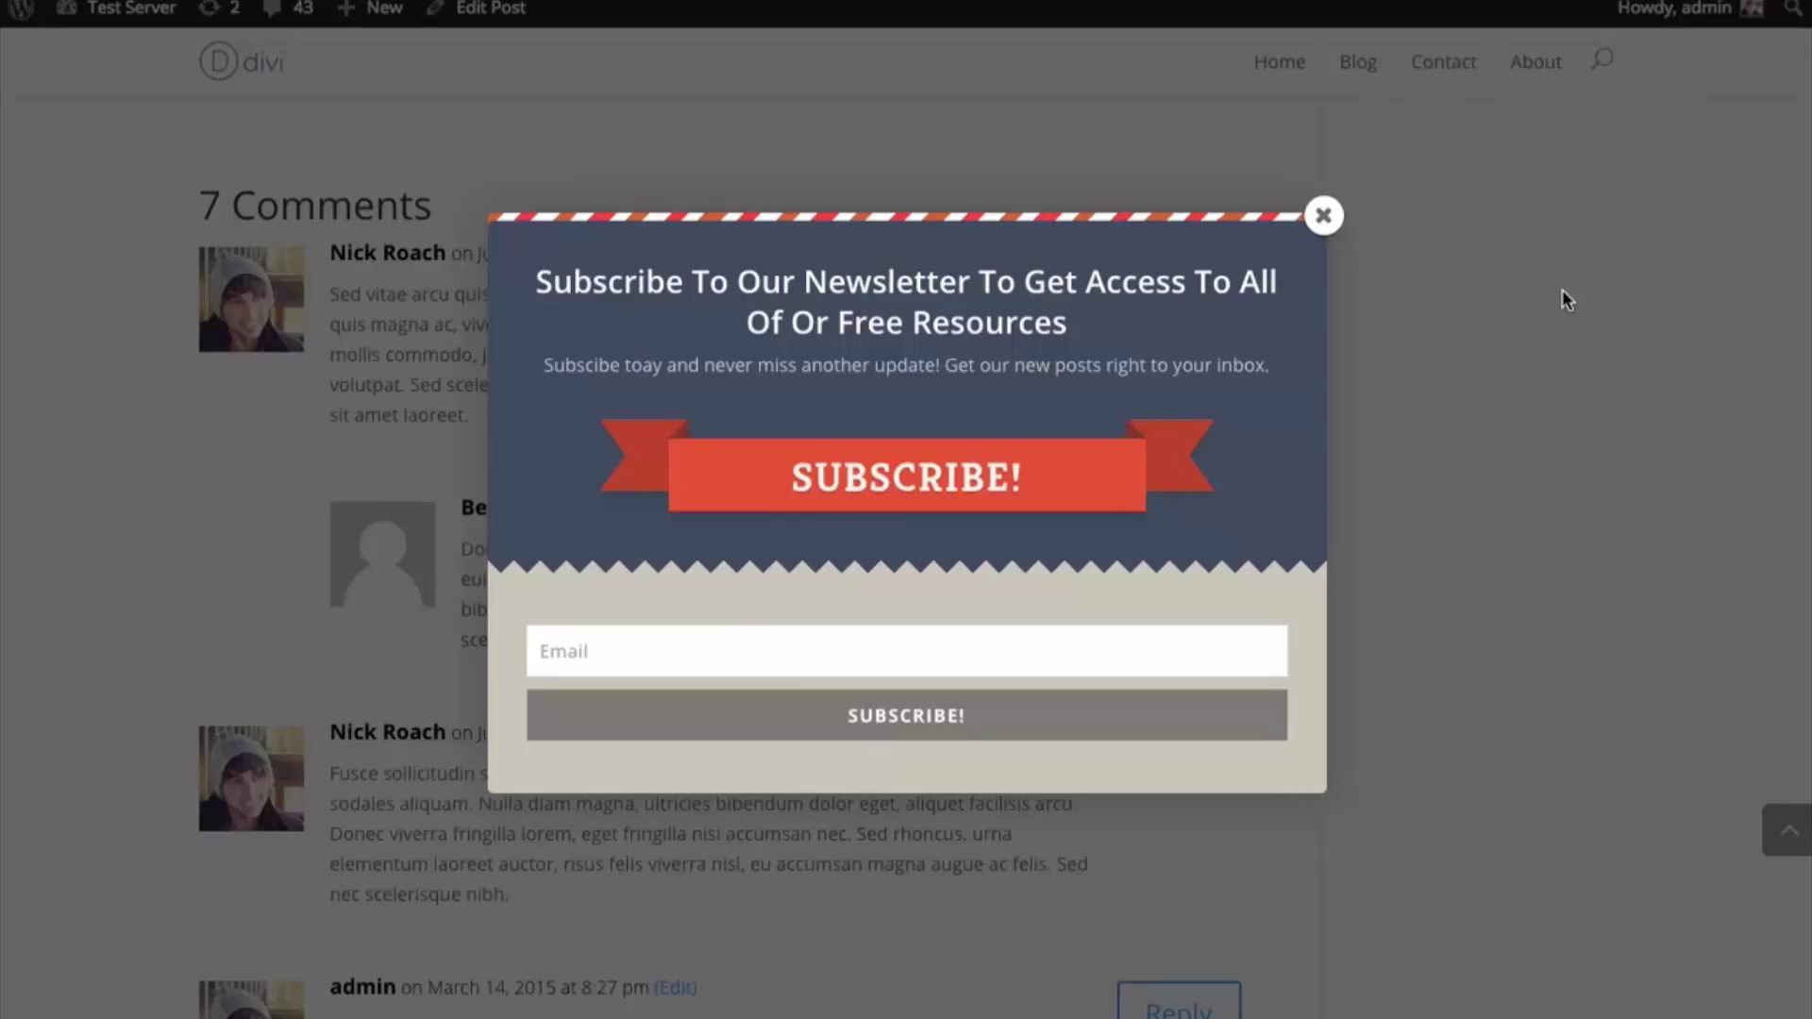
pyautogui.scroll(8, 1539, 368)
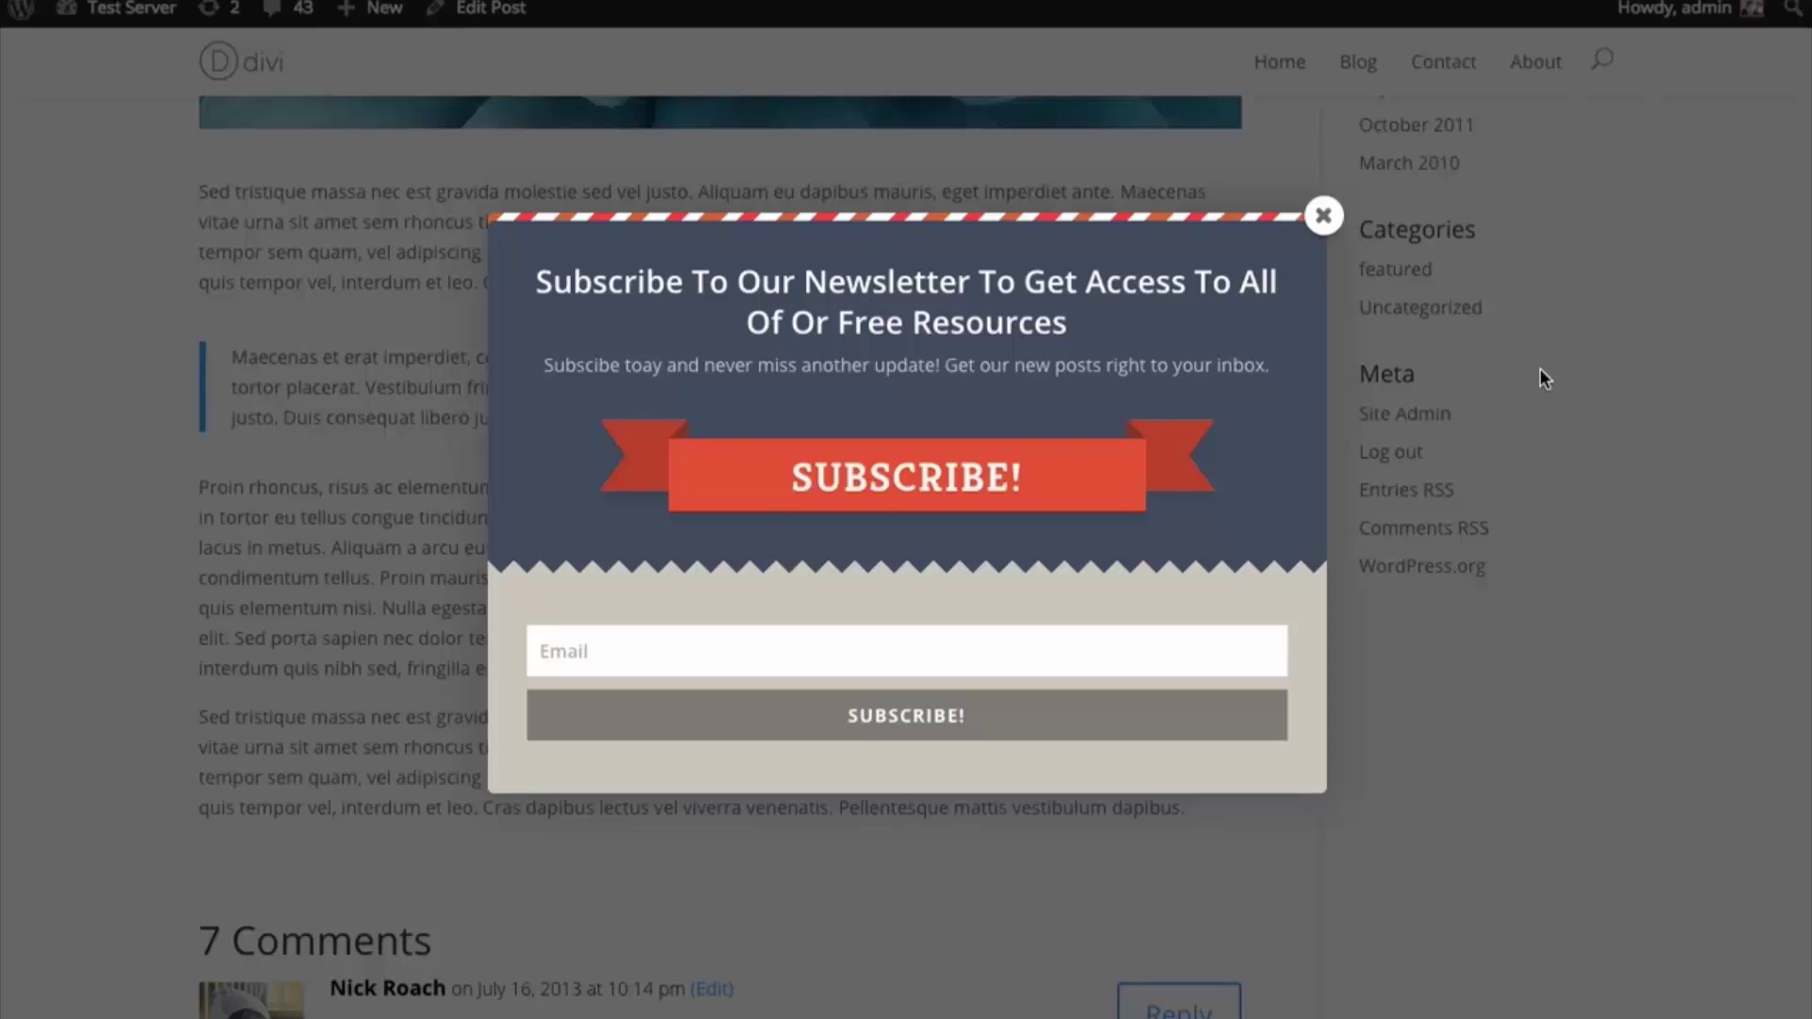
pyautogui.click(1323, 215)
# Return to Bloom's opt-in forms in the WordPress admin and duplicate the active popup as a Pop Up opt-in
pyautogui.moveTo(141, 19)
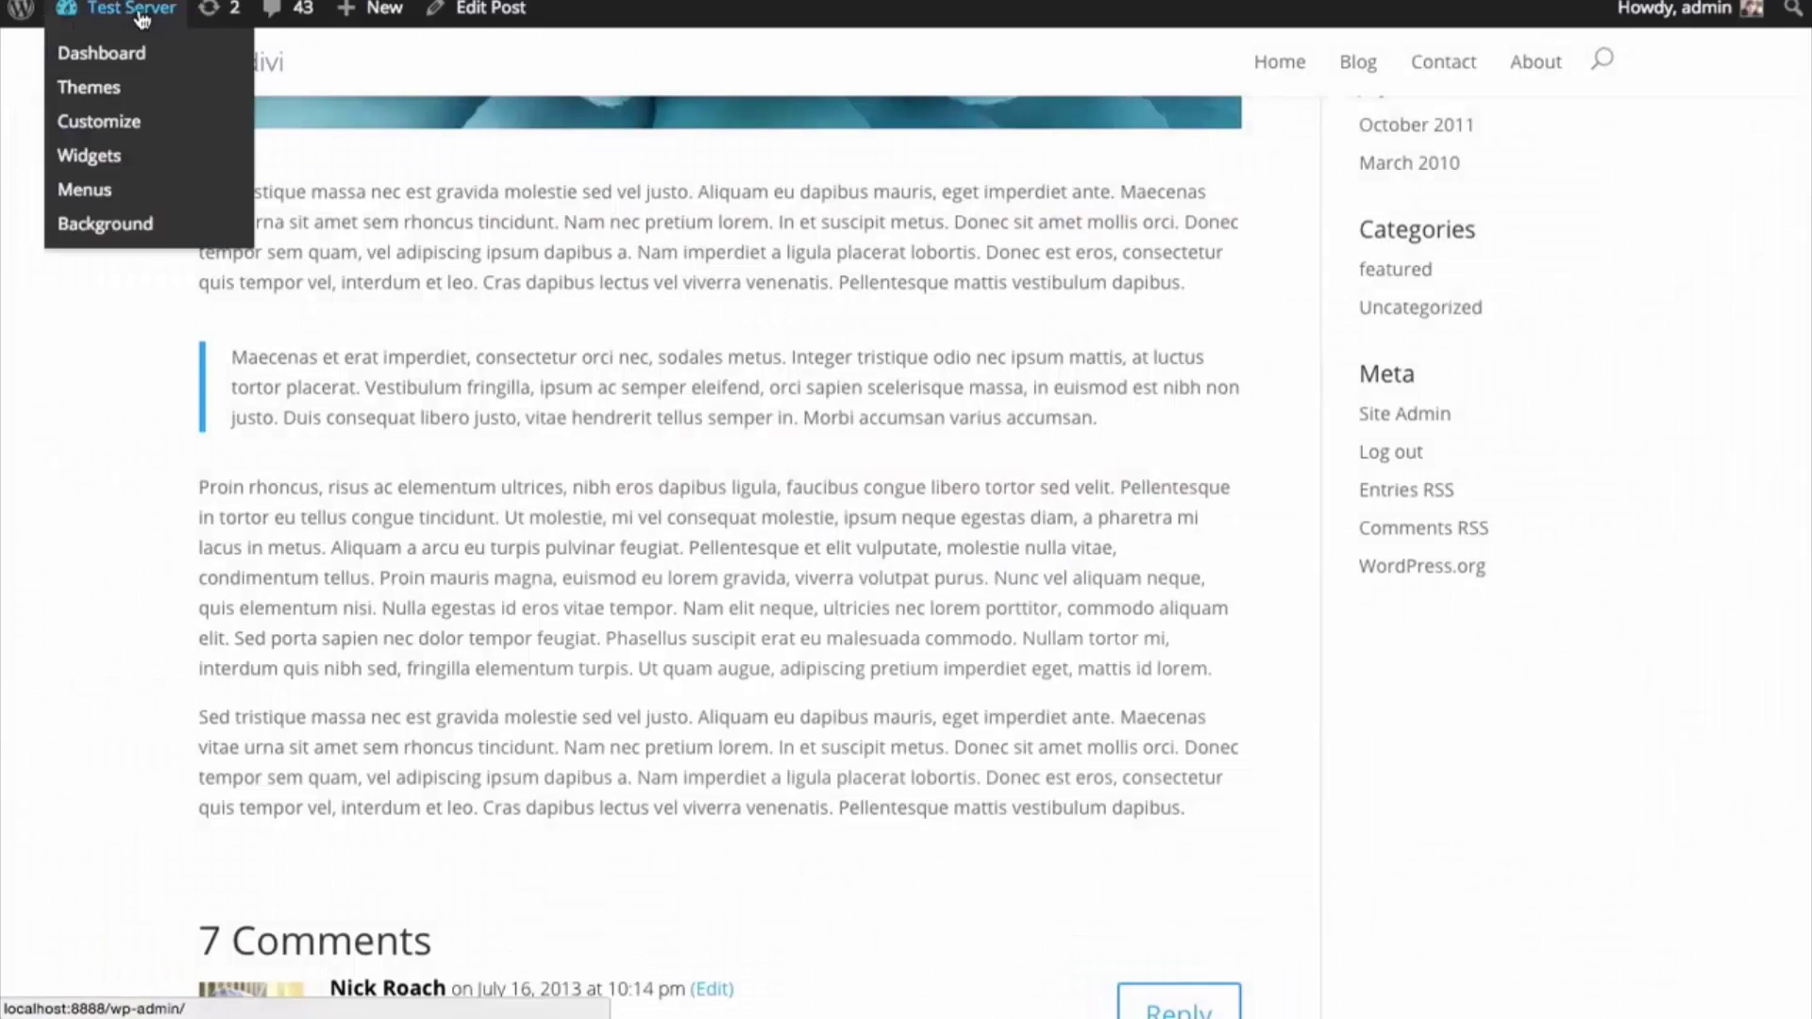
pyautogui.click(131, 53)
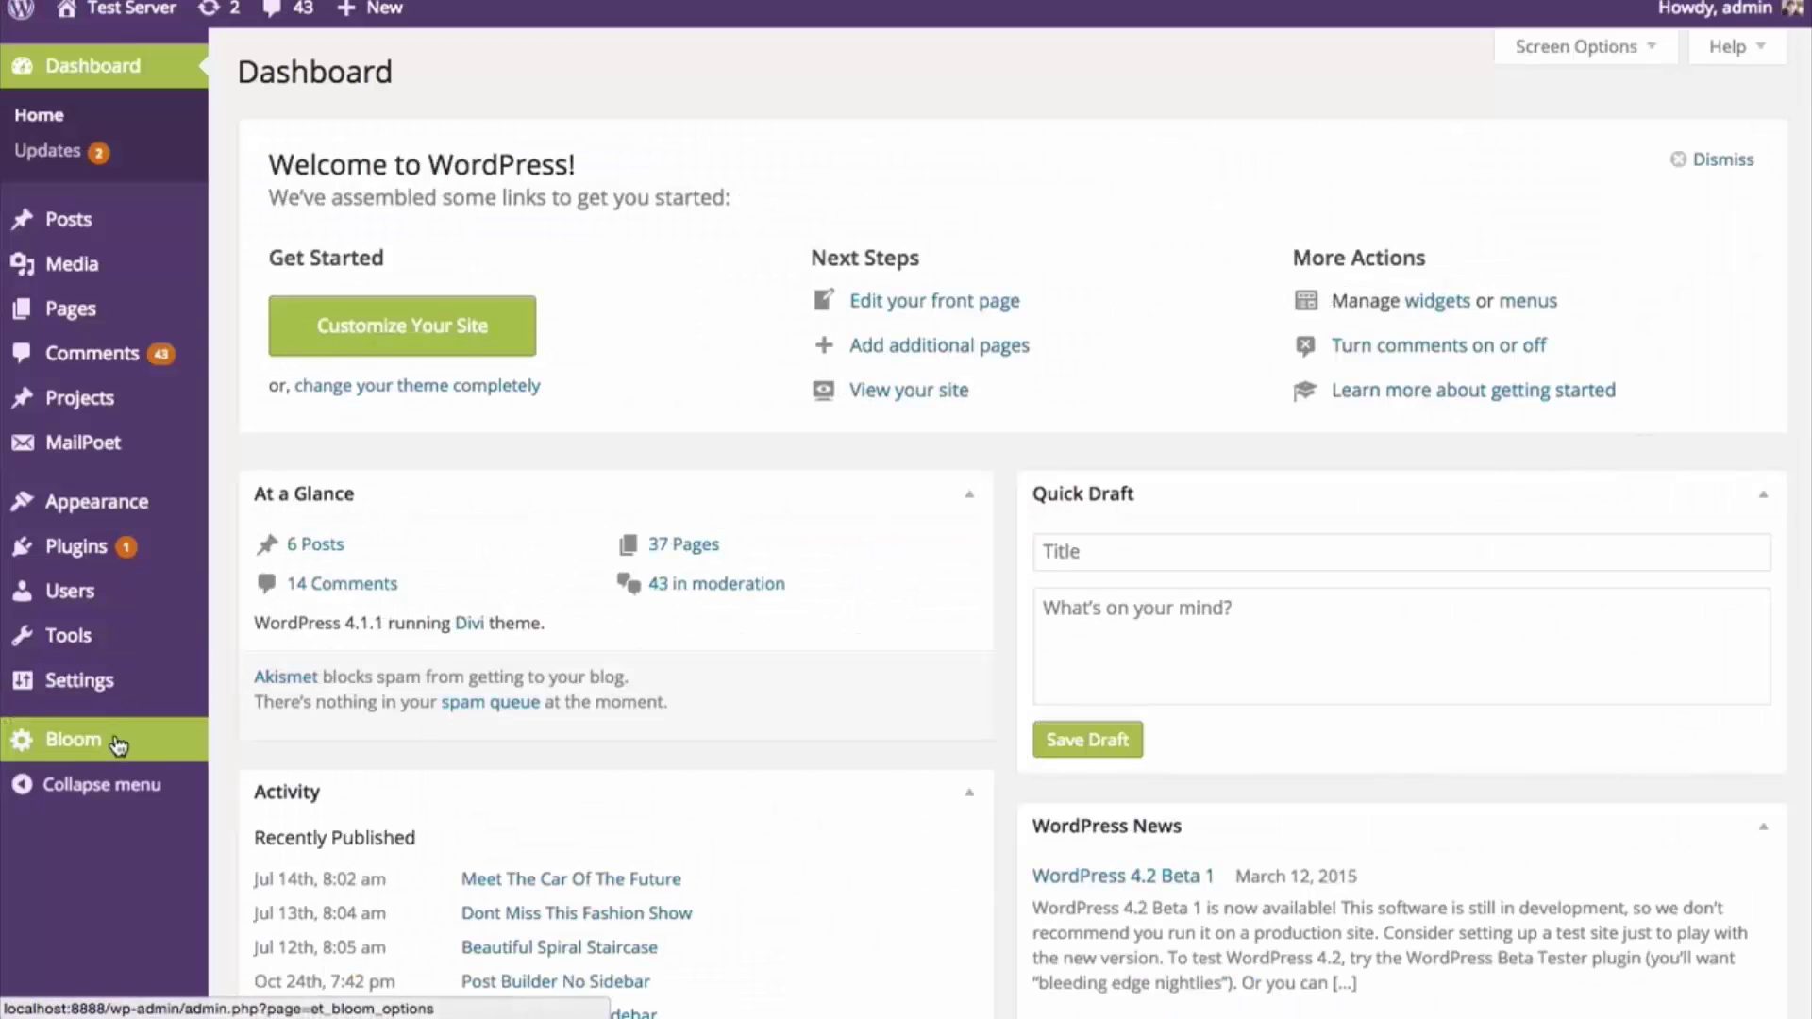
pyautogui.moveTo(118, 745)
pyautogui.click(272, 751)
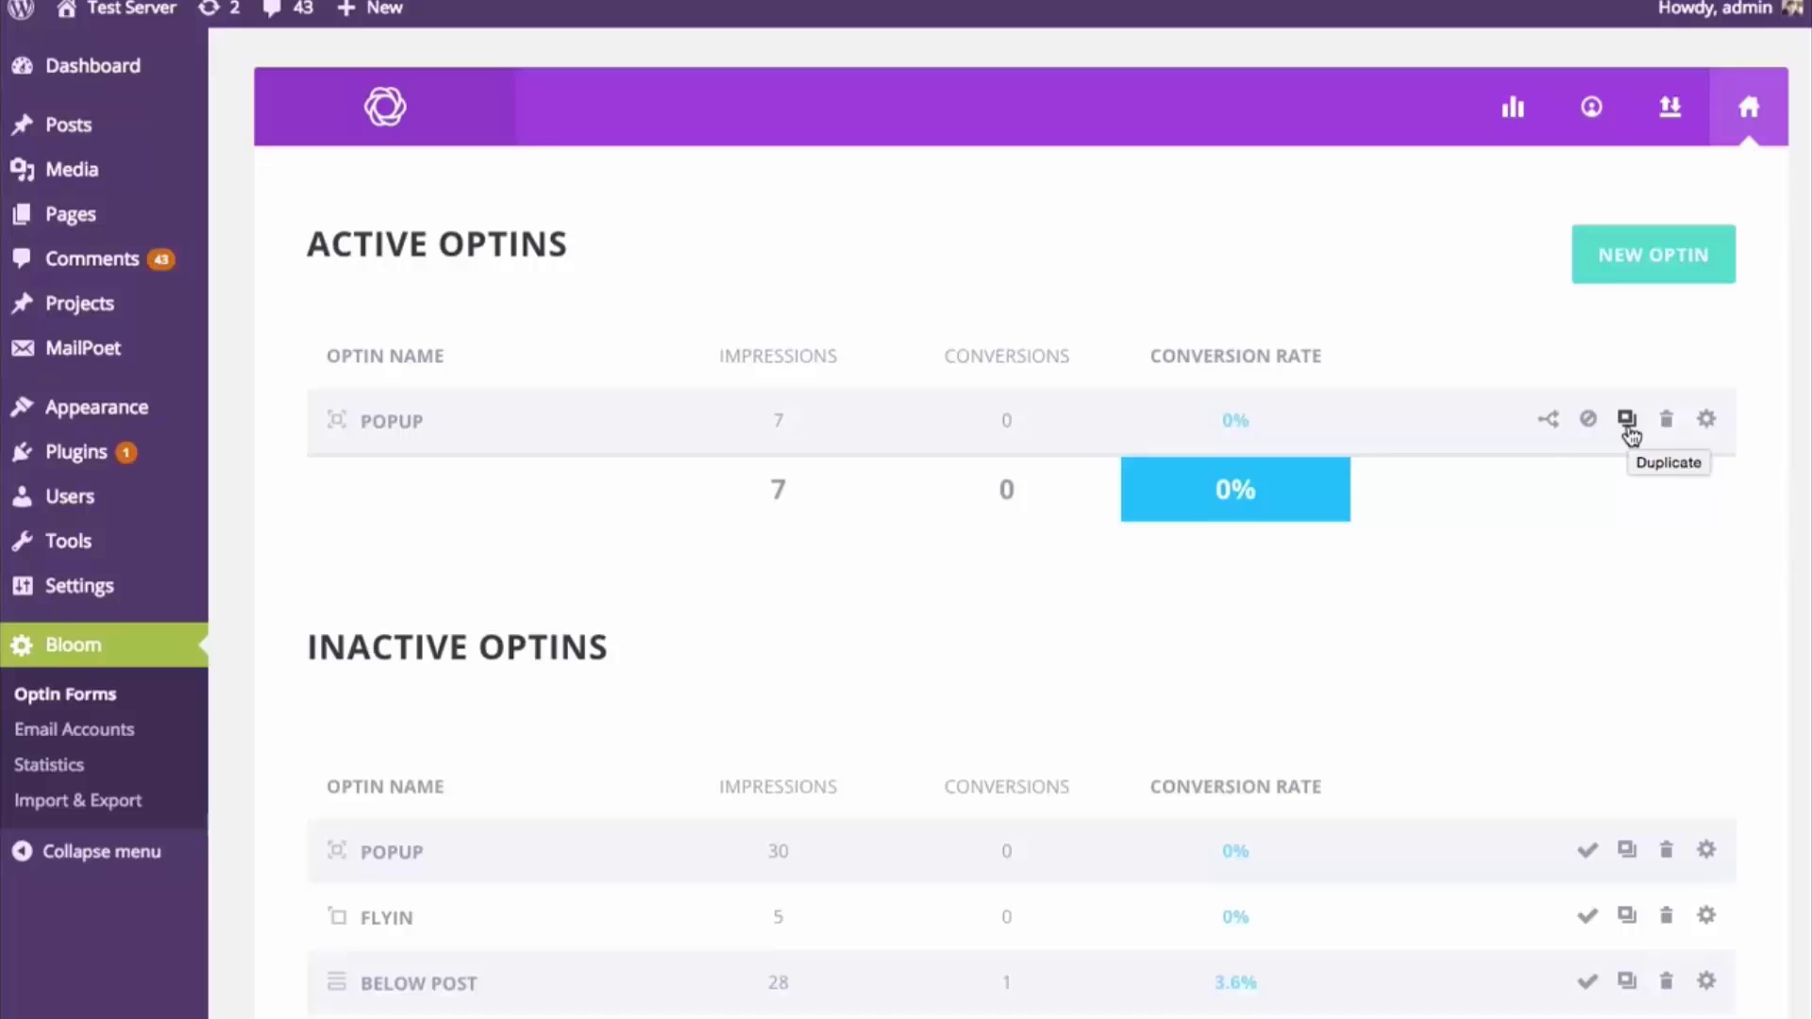
pyautogui.click(1628, 426)
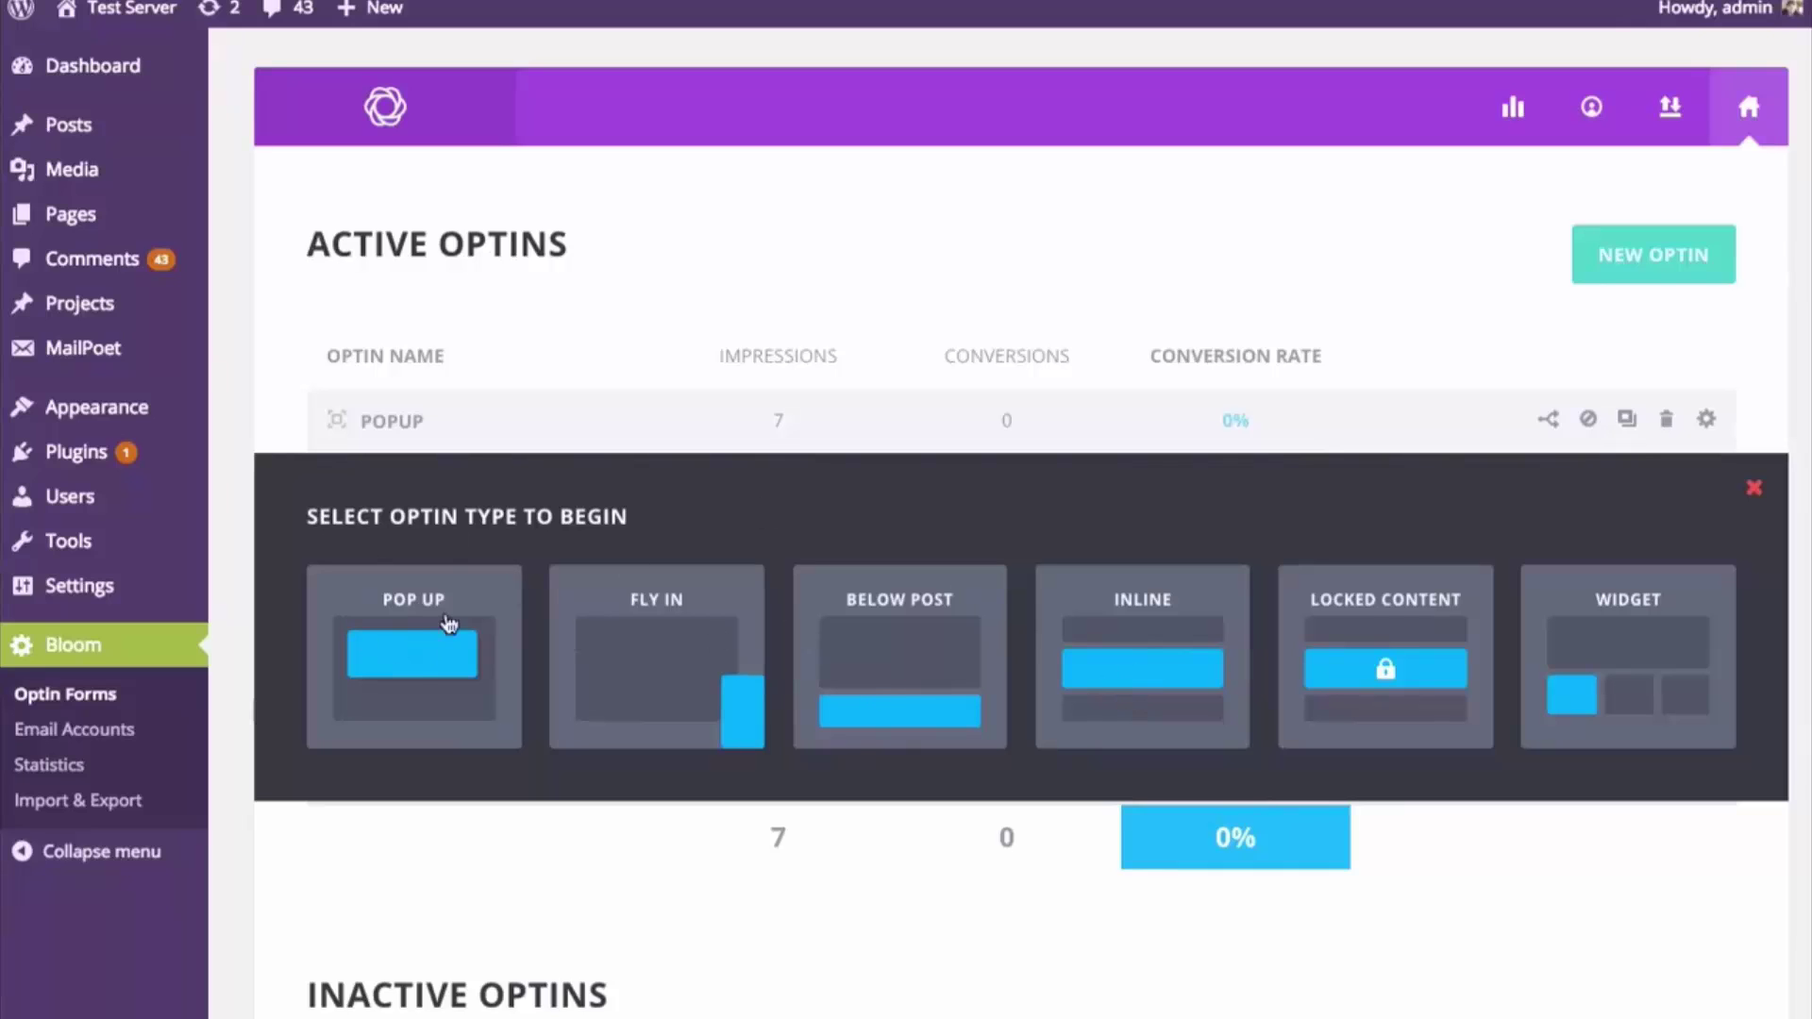
pyautogui.click(411, 670)
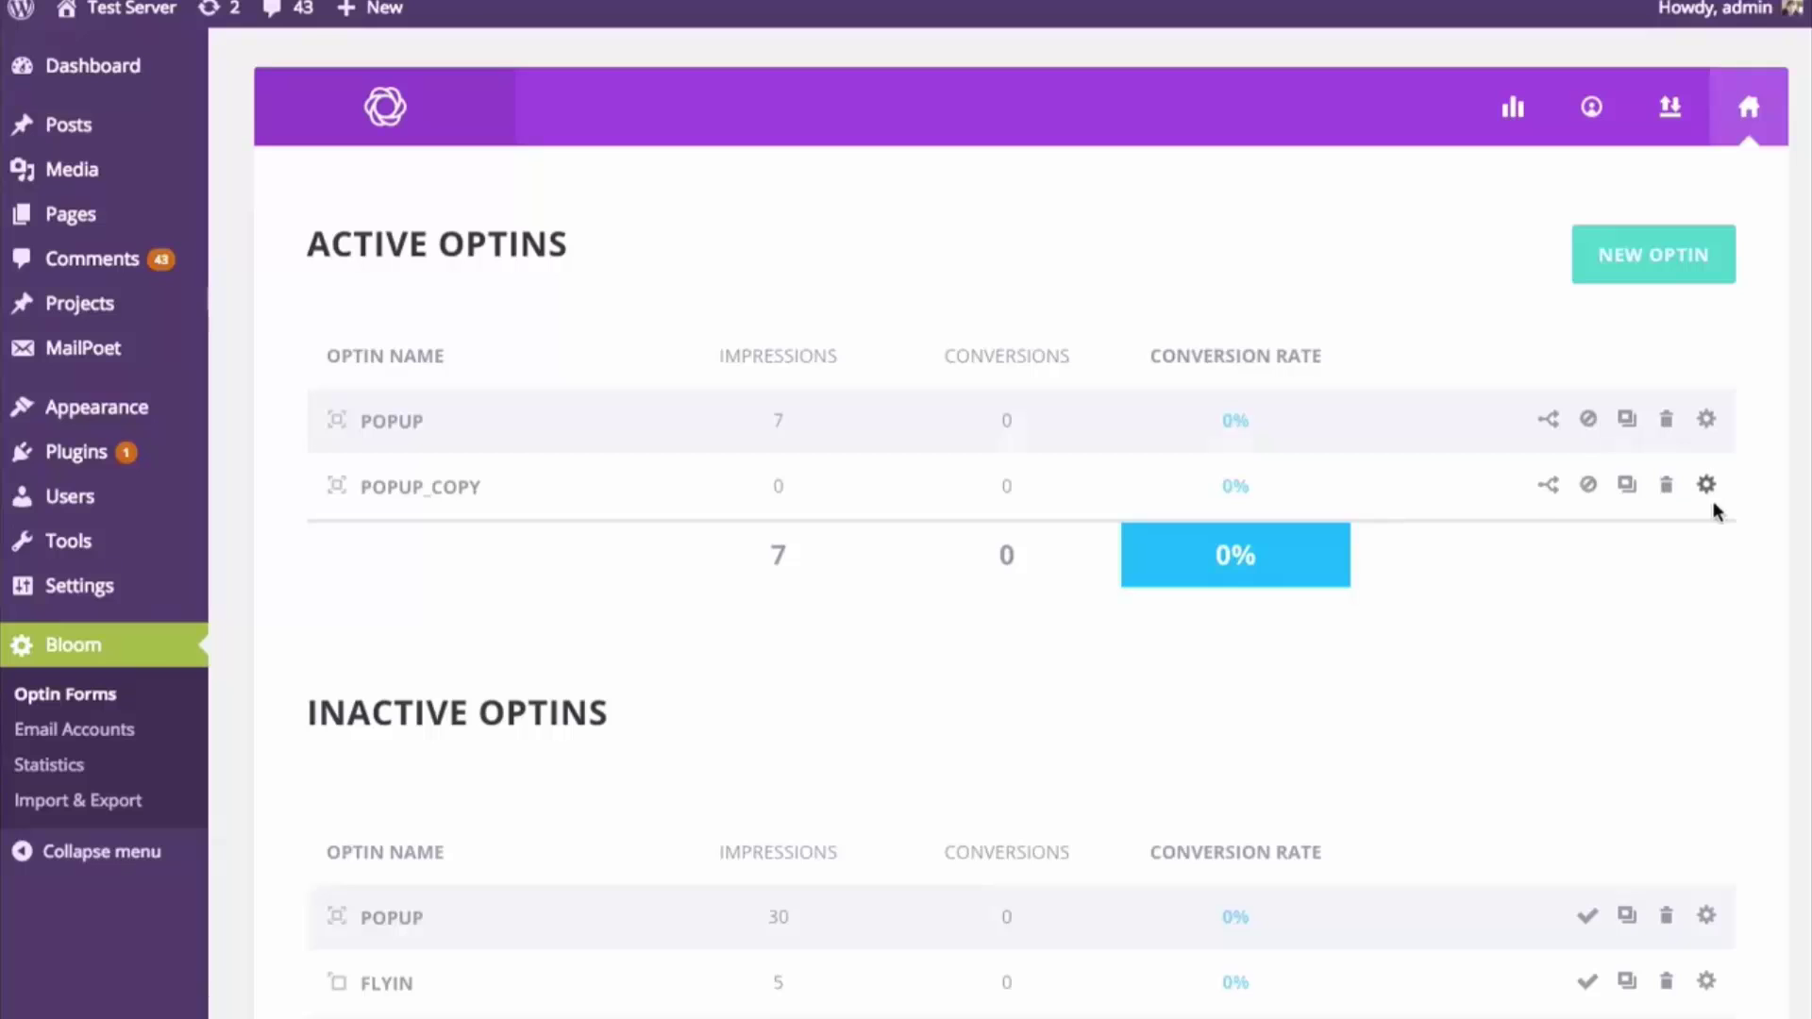
# Open the settings of the duplicated popup and set its email list to default3421602
pyautogui.click(1707, 487)
pyautogui.scroll(-3, 1544, 552)
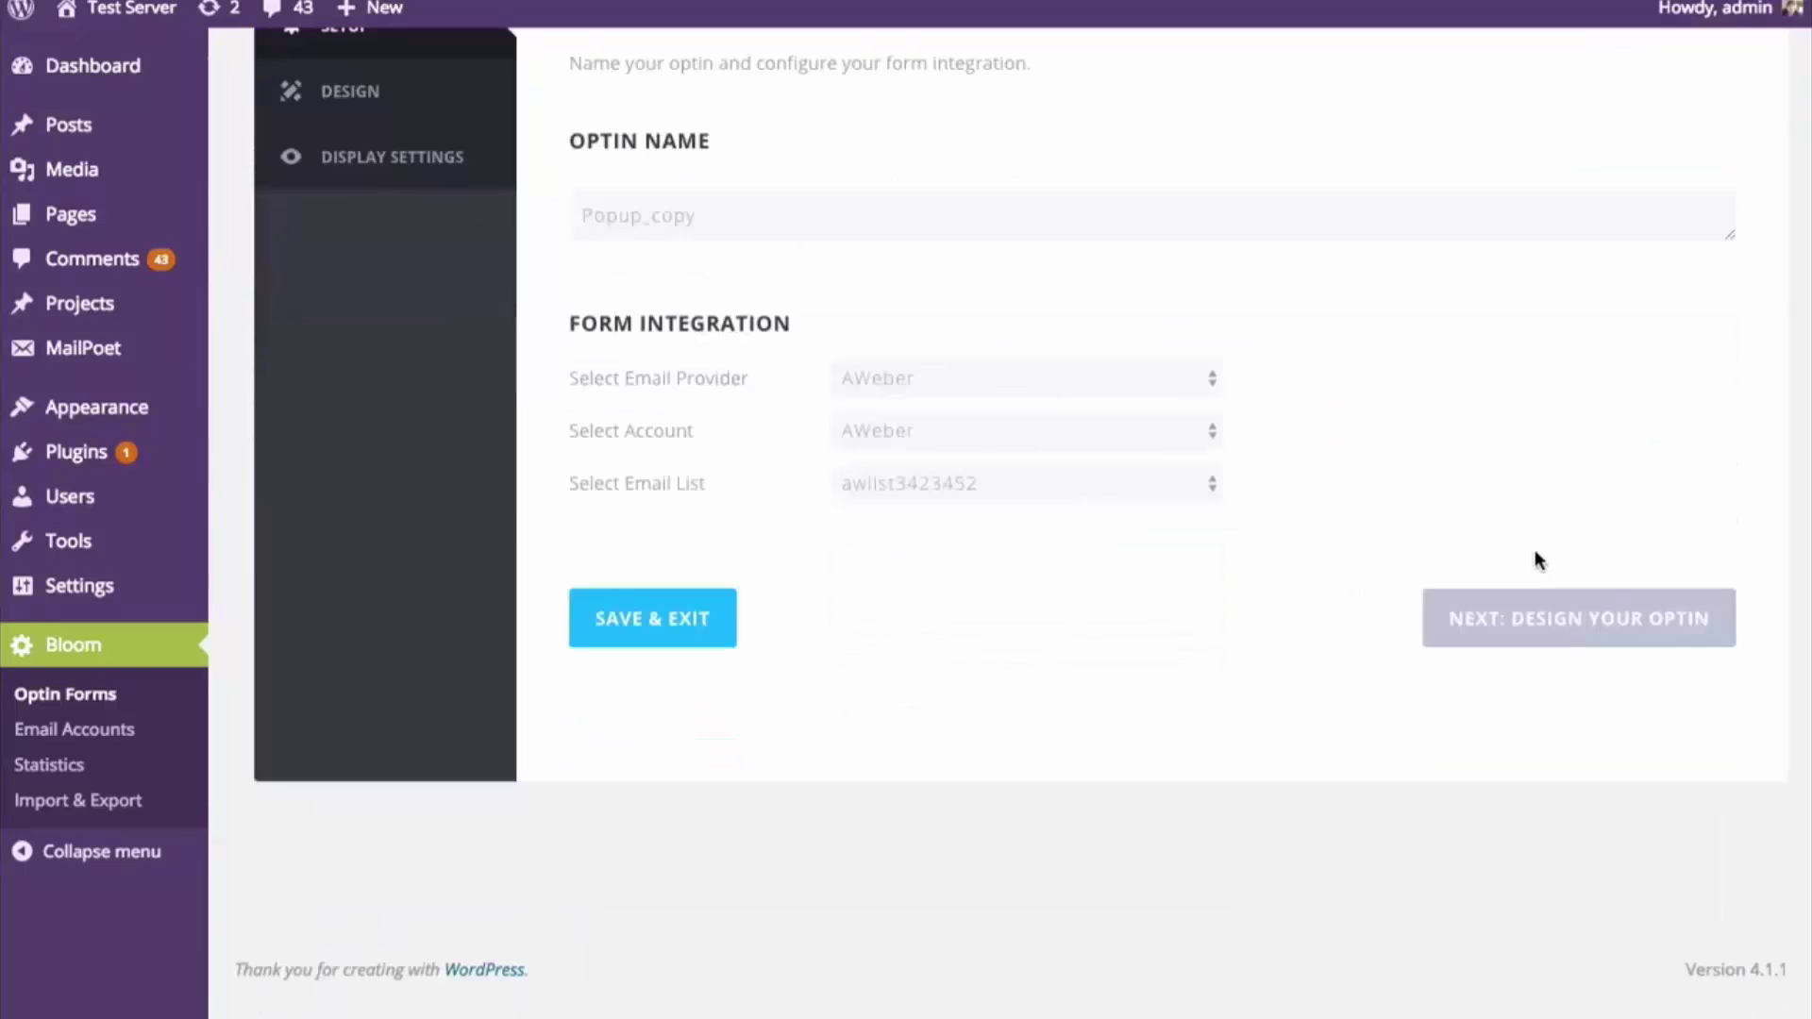
pyautogui.click(1043, 485)
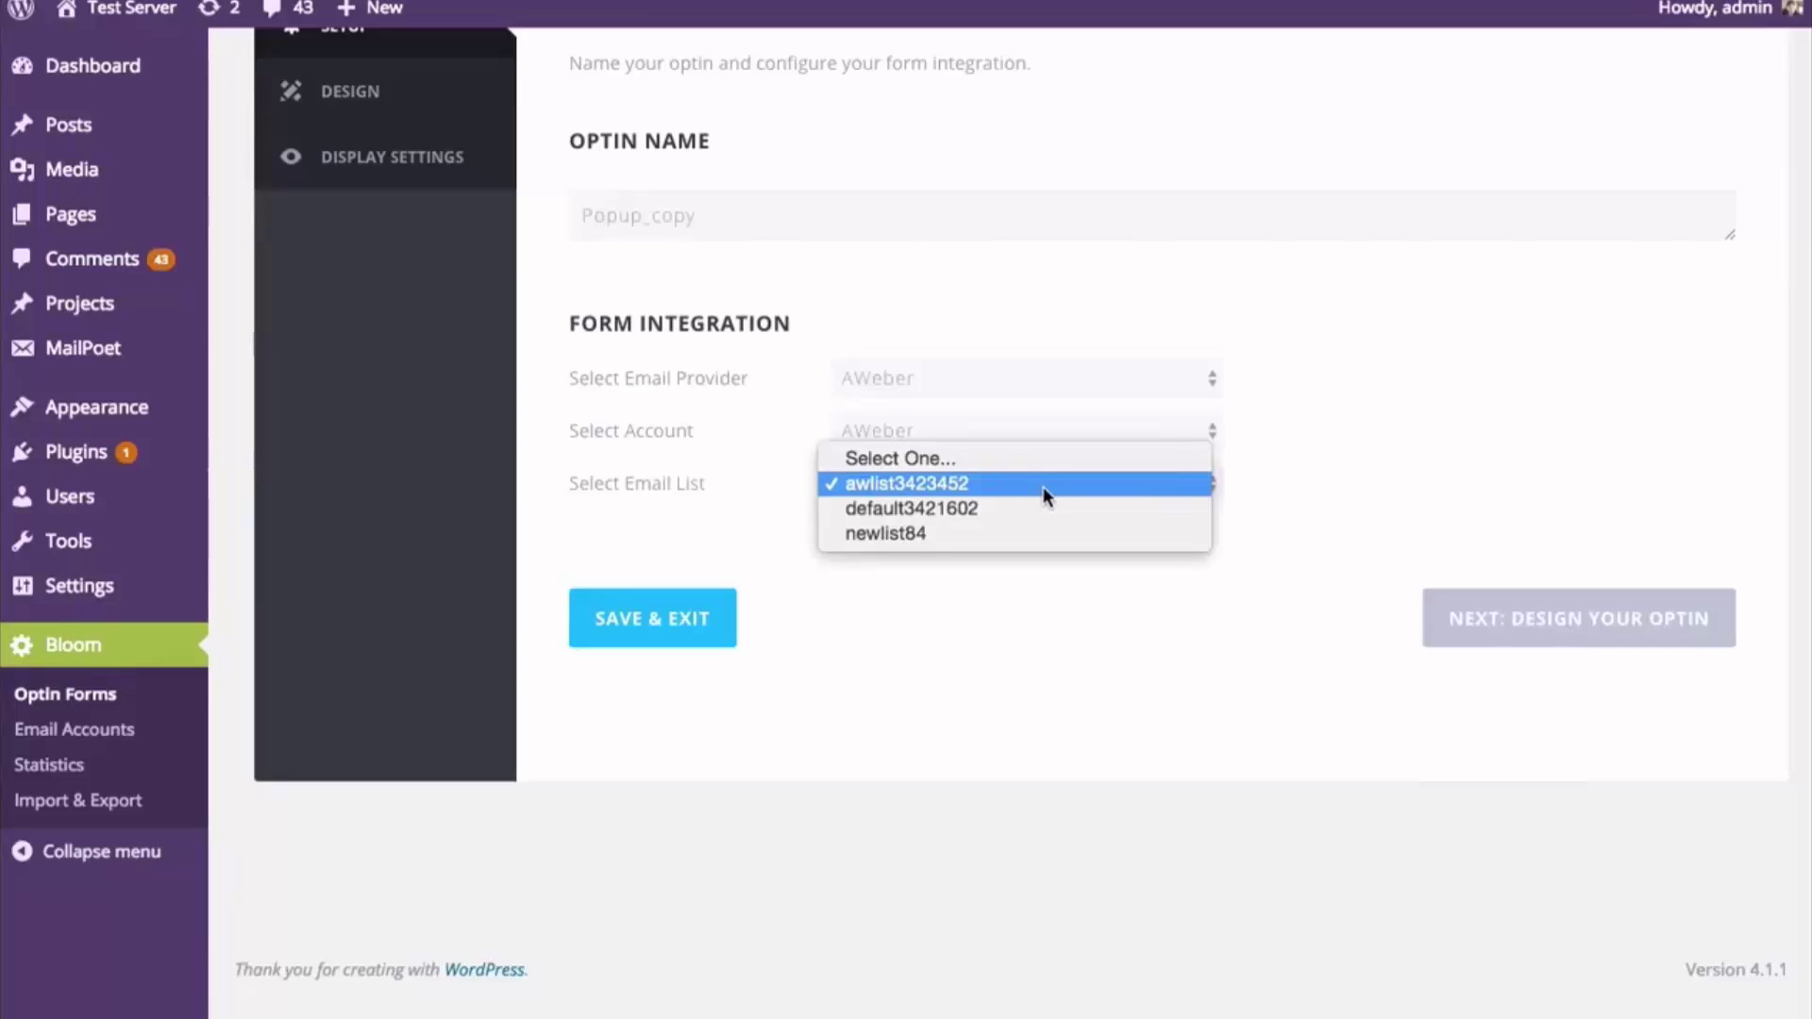
pyautogui.click(903, 509)
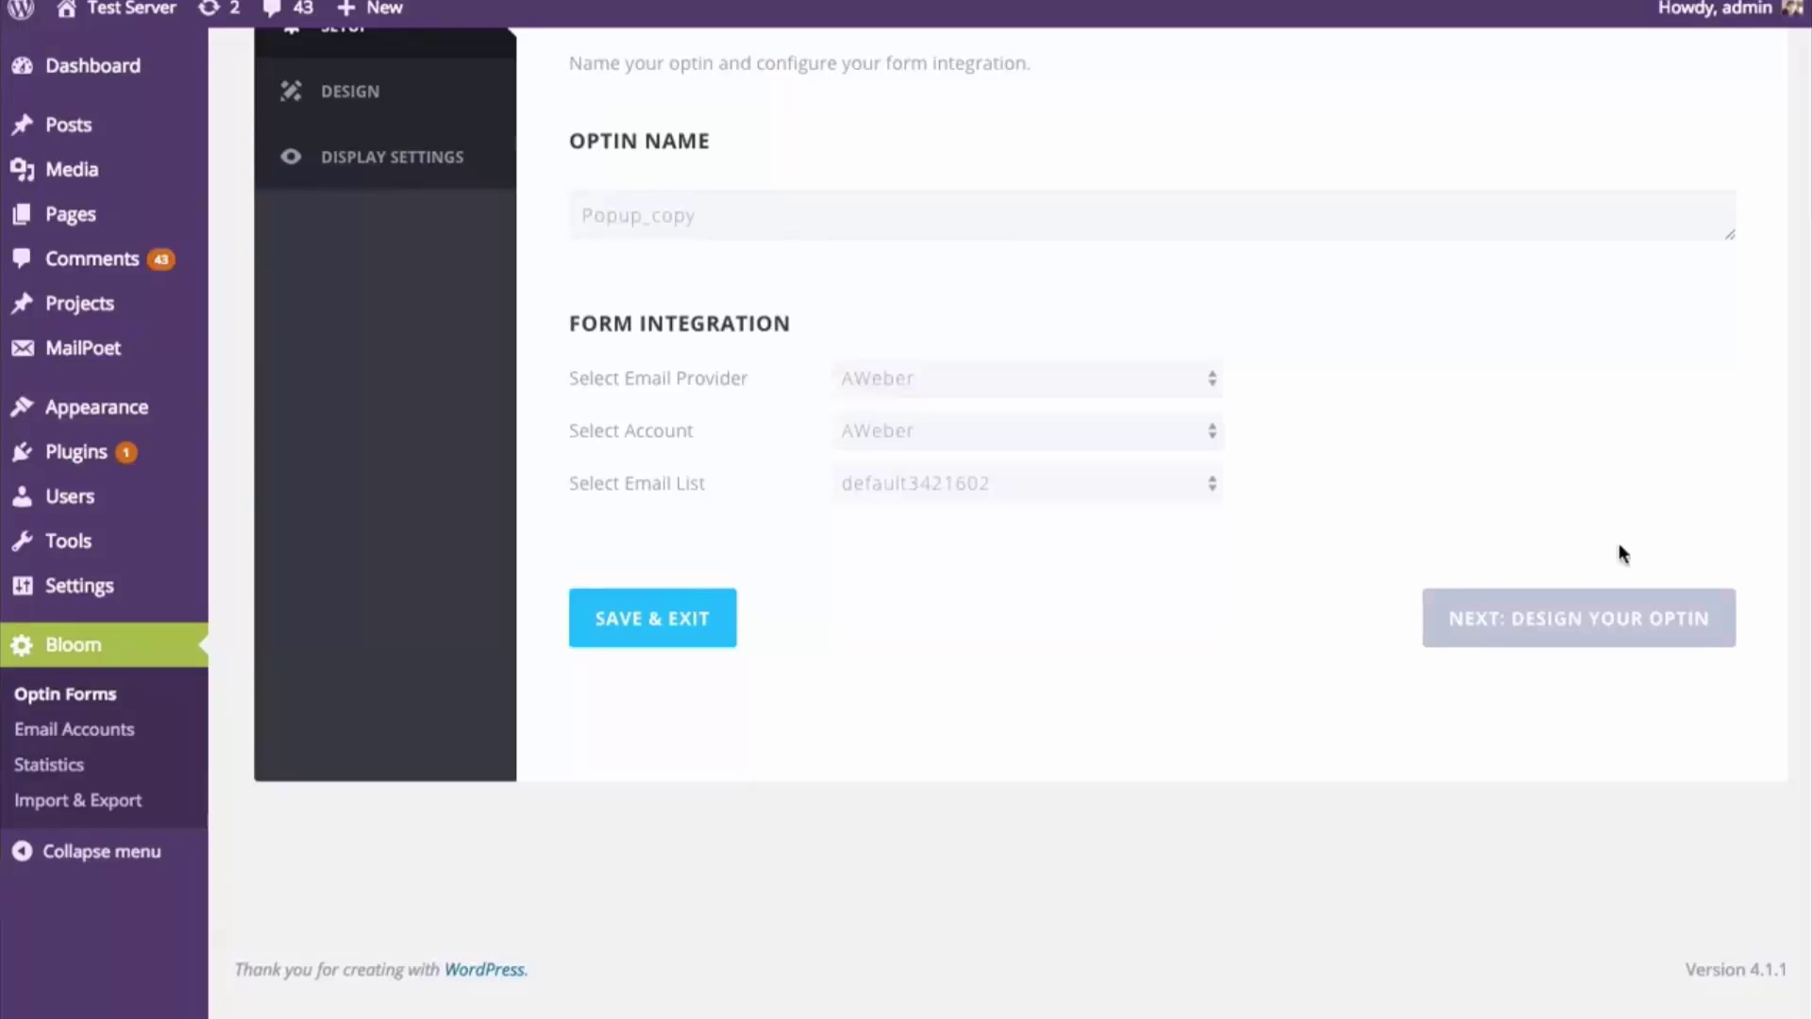
# Continue to the popup's design settings and replace the opt-in title with "Subscribe And Learn More About Our Company"
pyautogui.click(1568, 618)
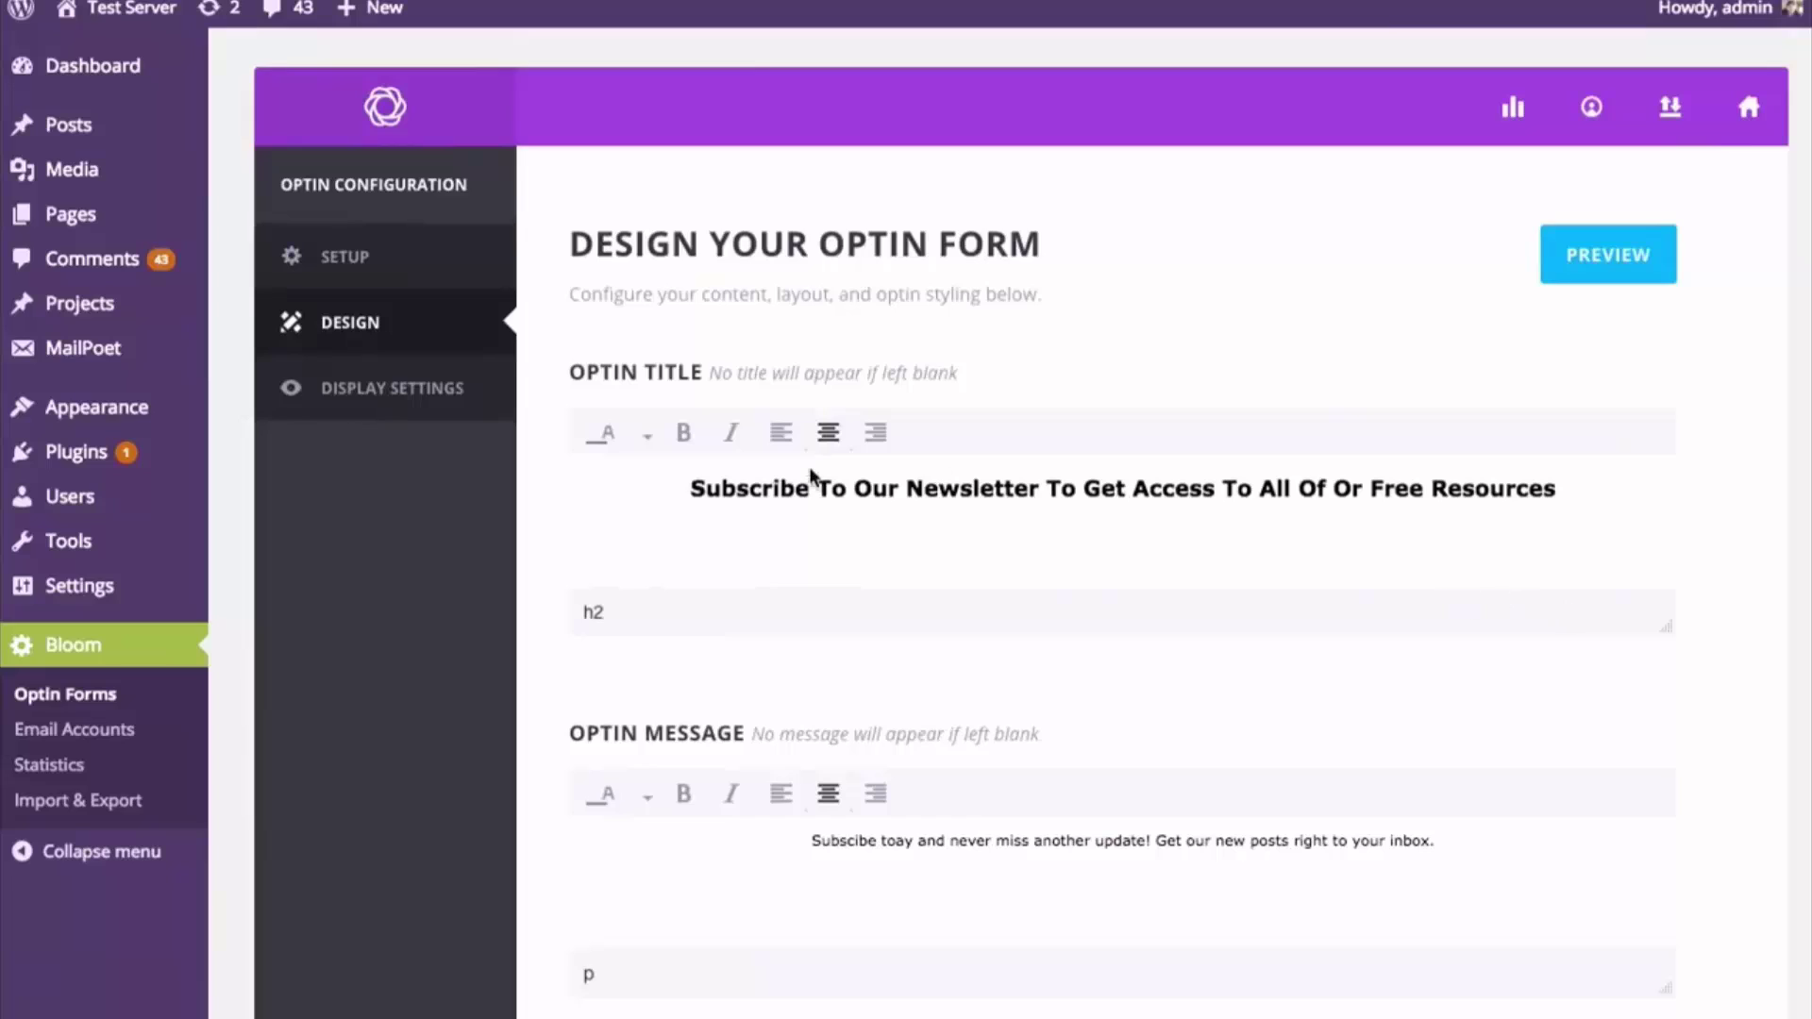
pyautogui.moveTo(690, 489); pyautogui.dragTo(1554, 492)
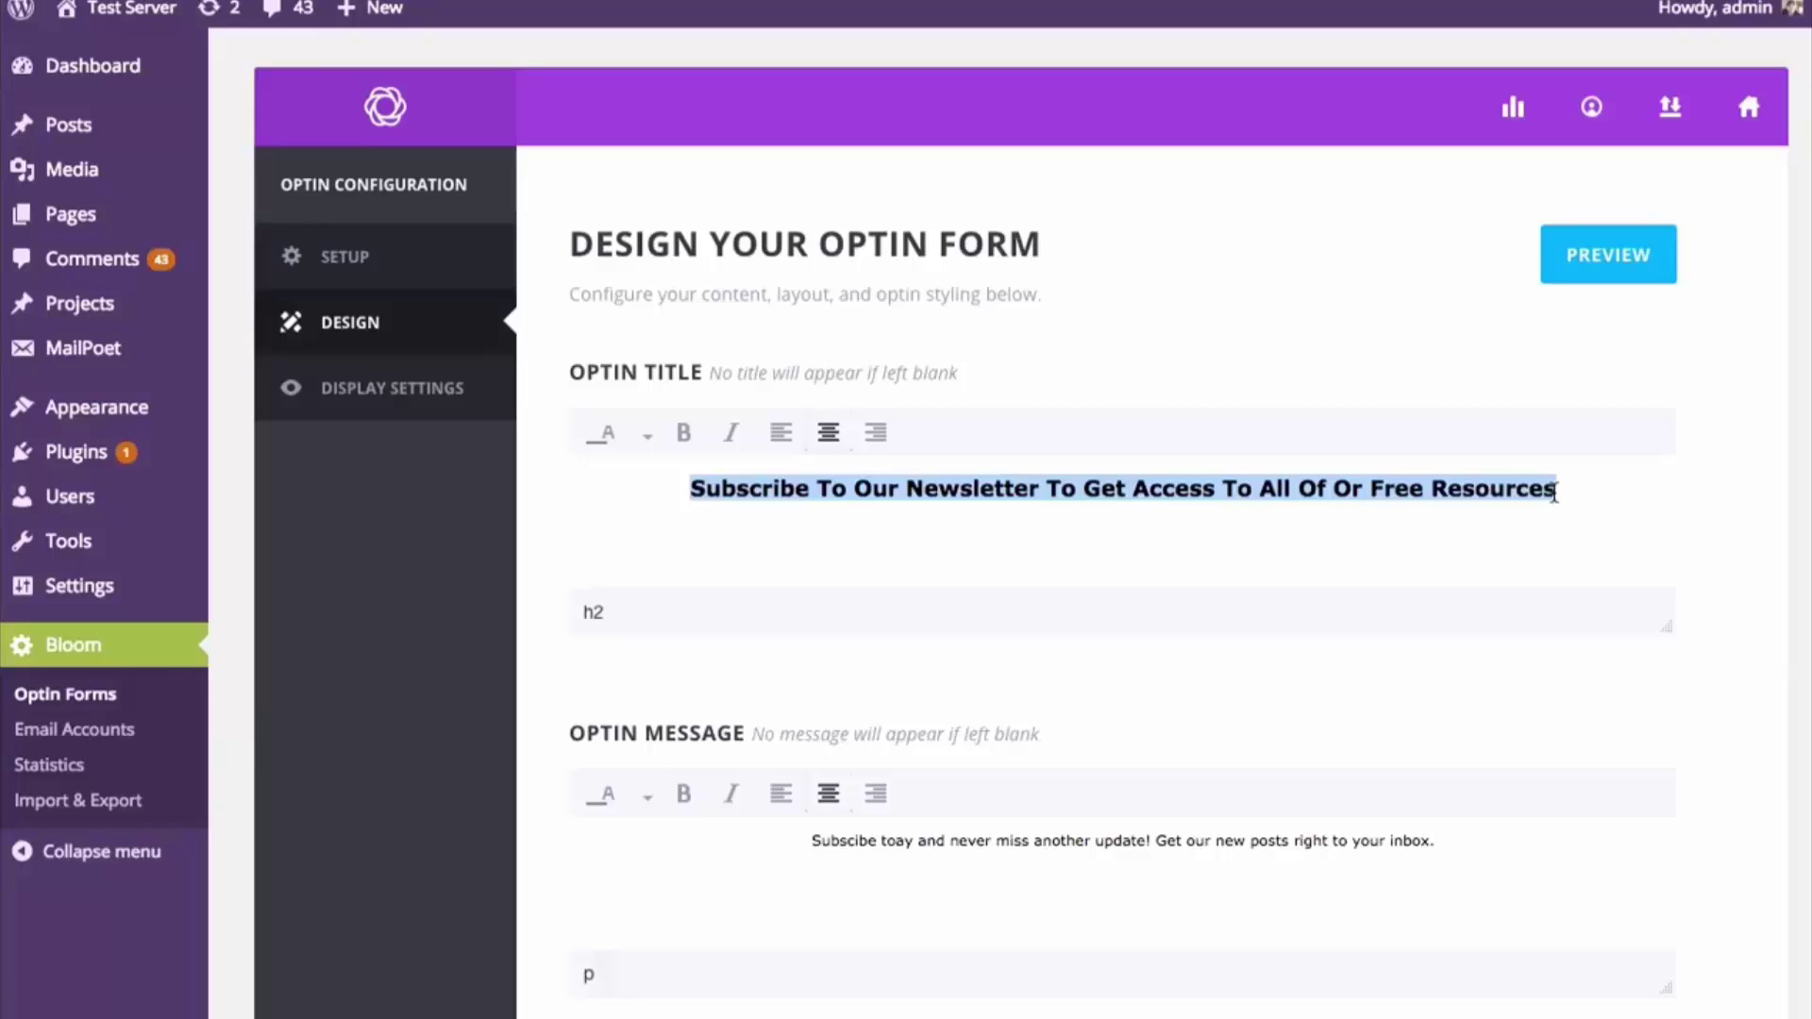
pyautogui.write('Subscribe TO')
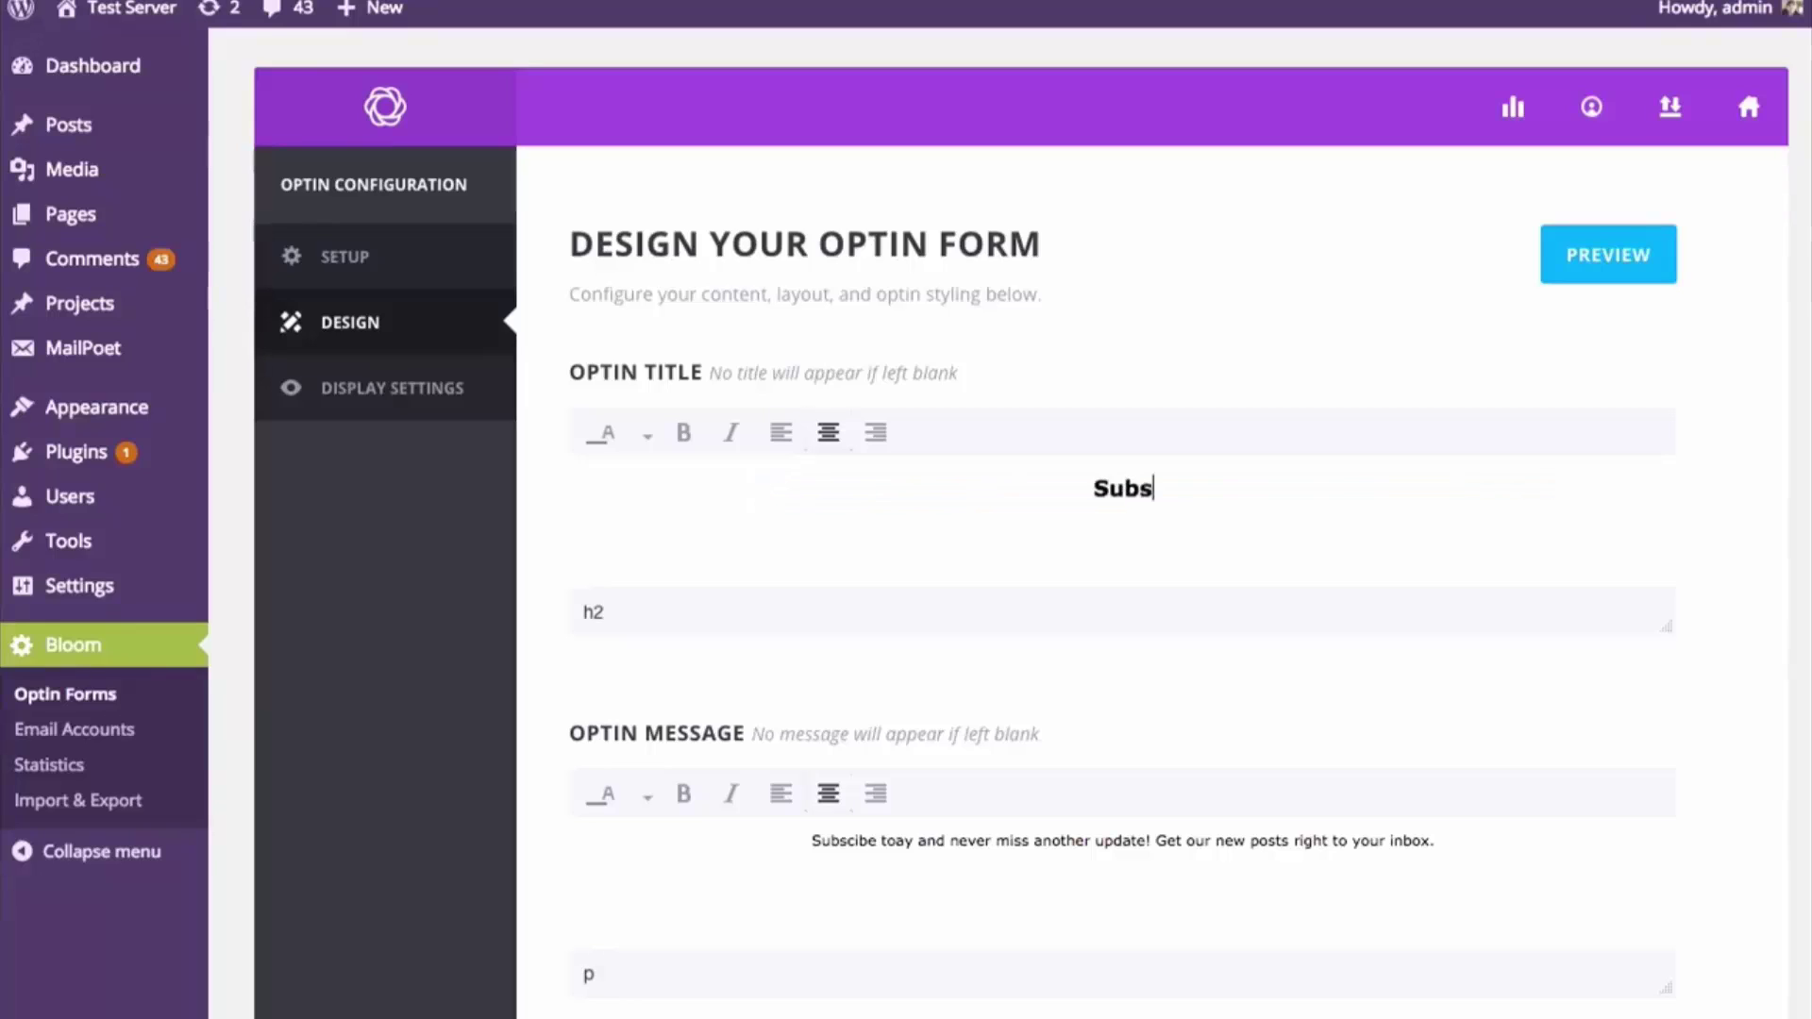
pyautogui.press('BackSpace')
pyautogui.press('BackSpace')
pyautogui.press('BackSpace')
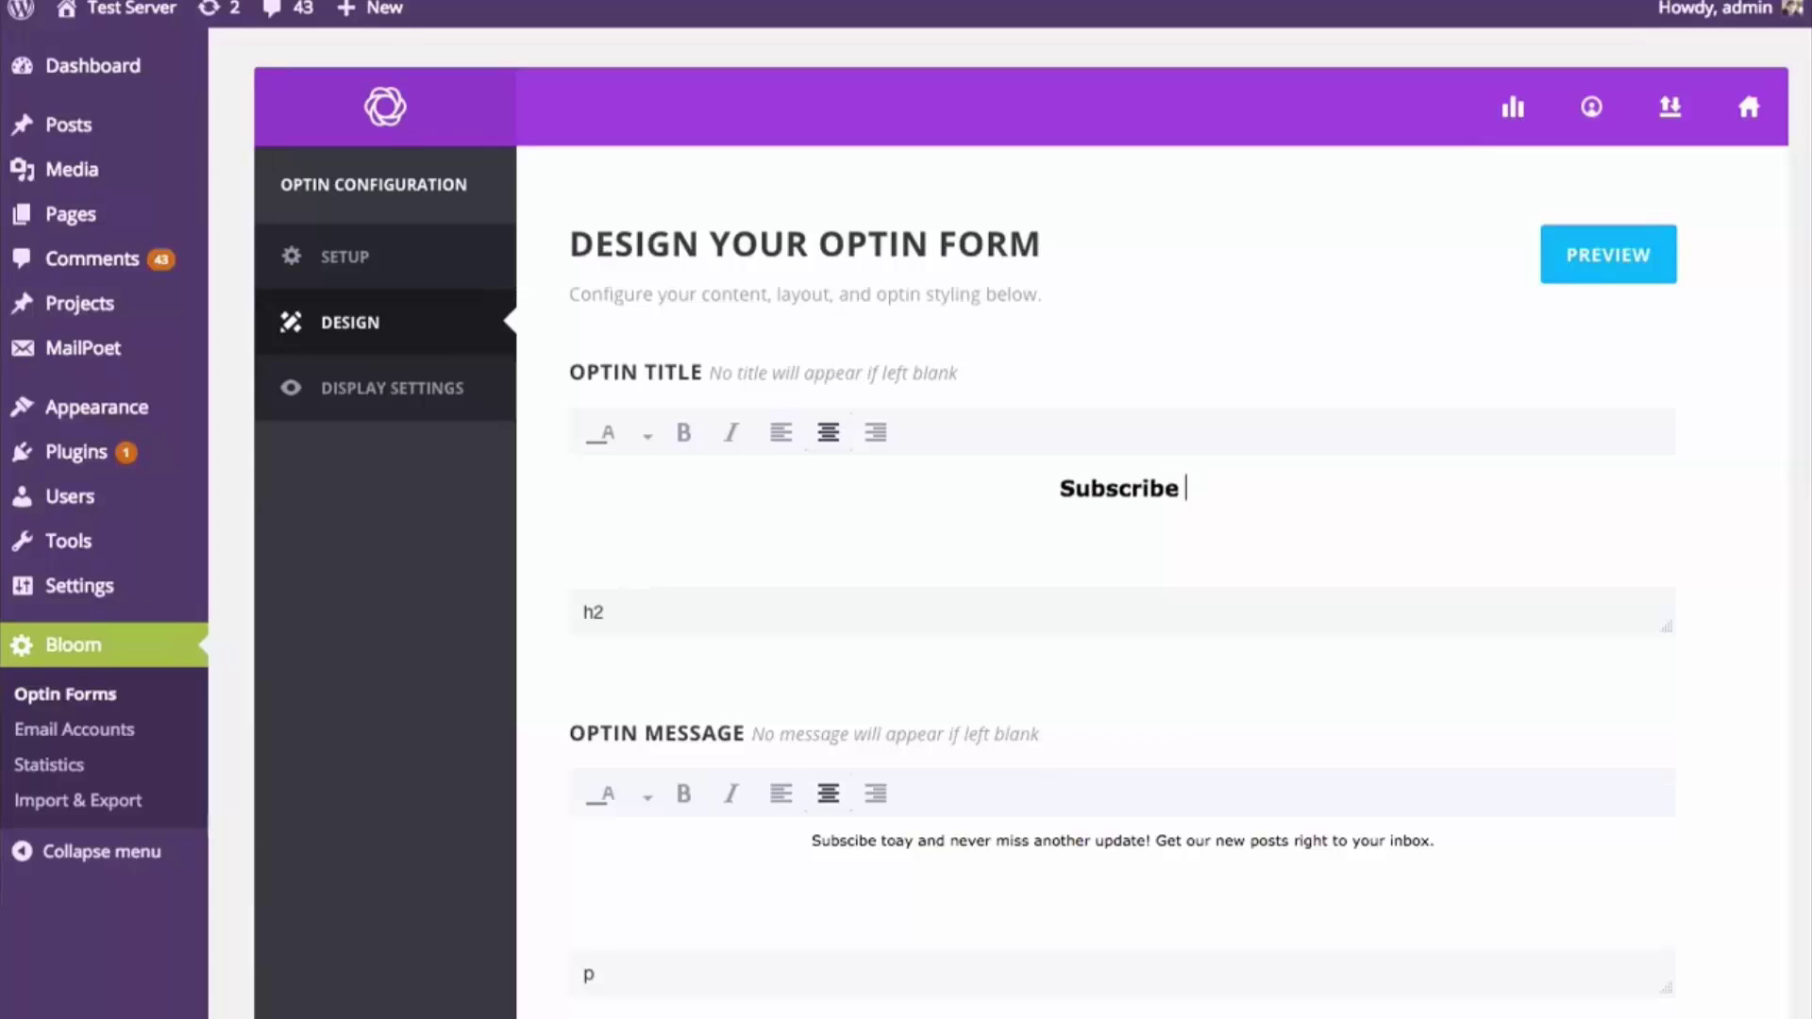
pyautogui.write('And ')
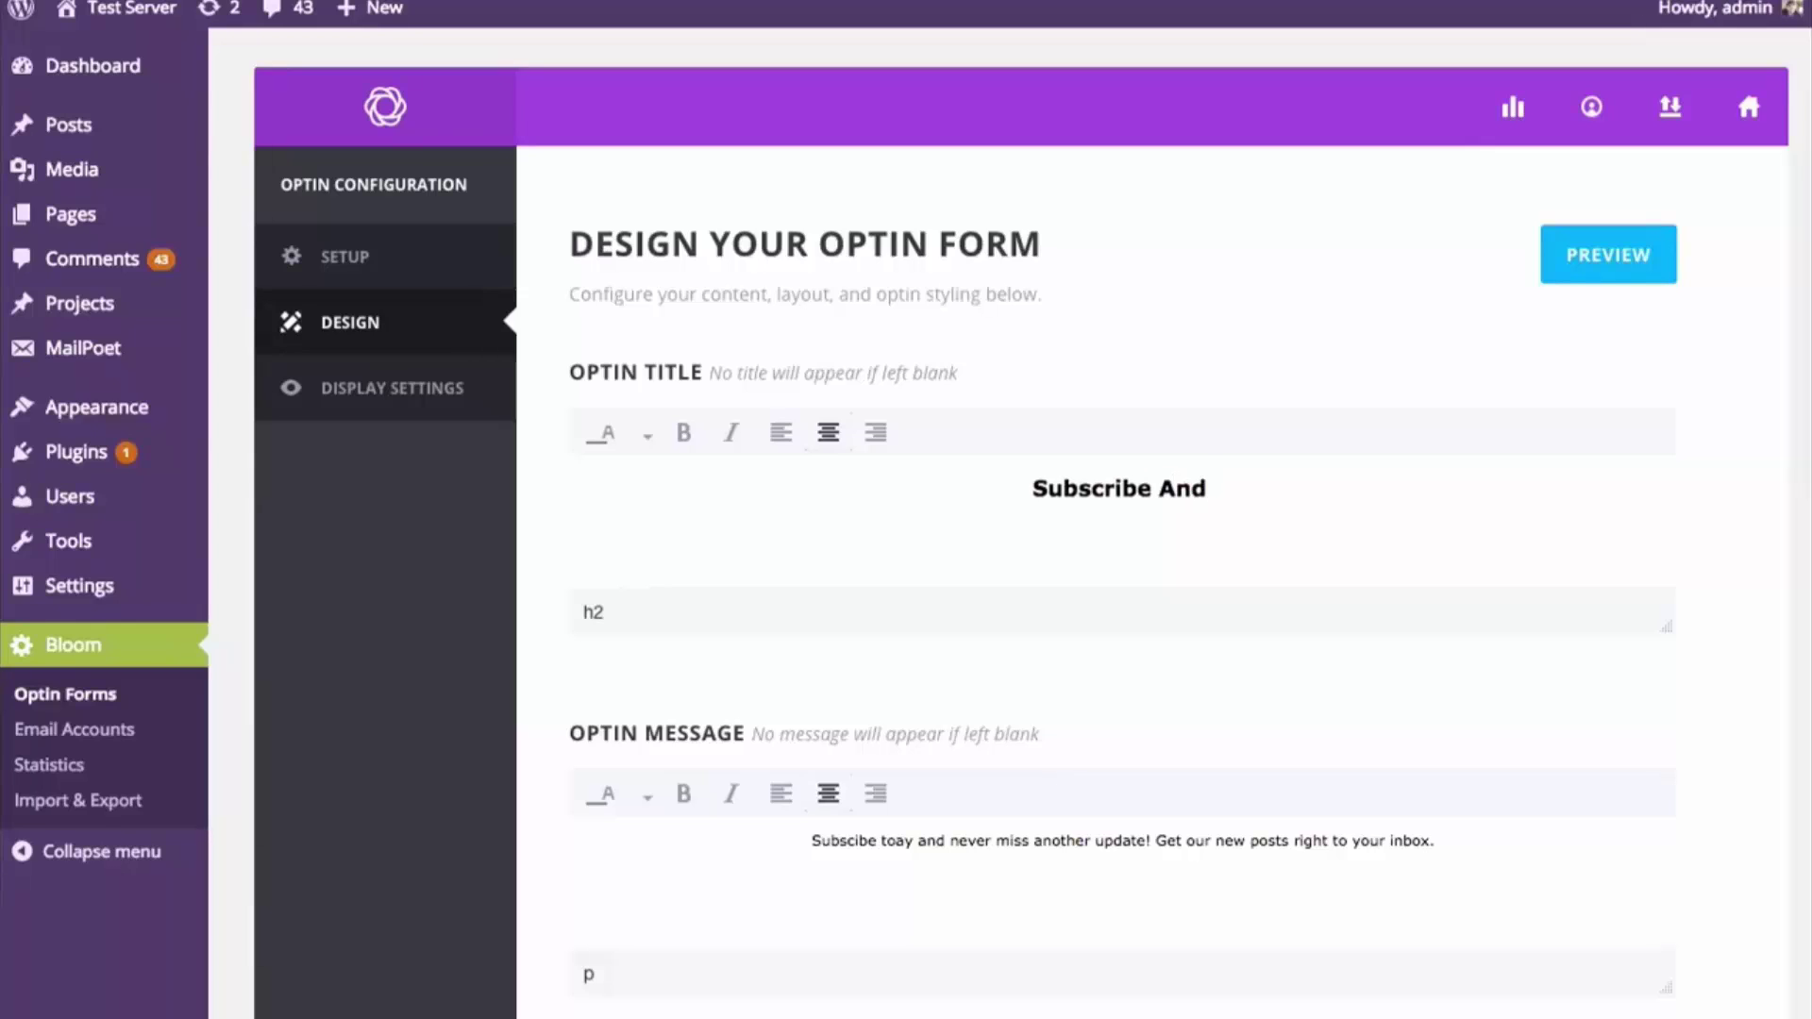
pyautogui.write('Learn More ')
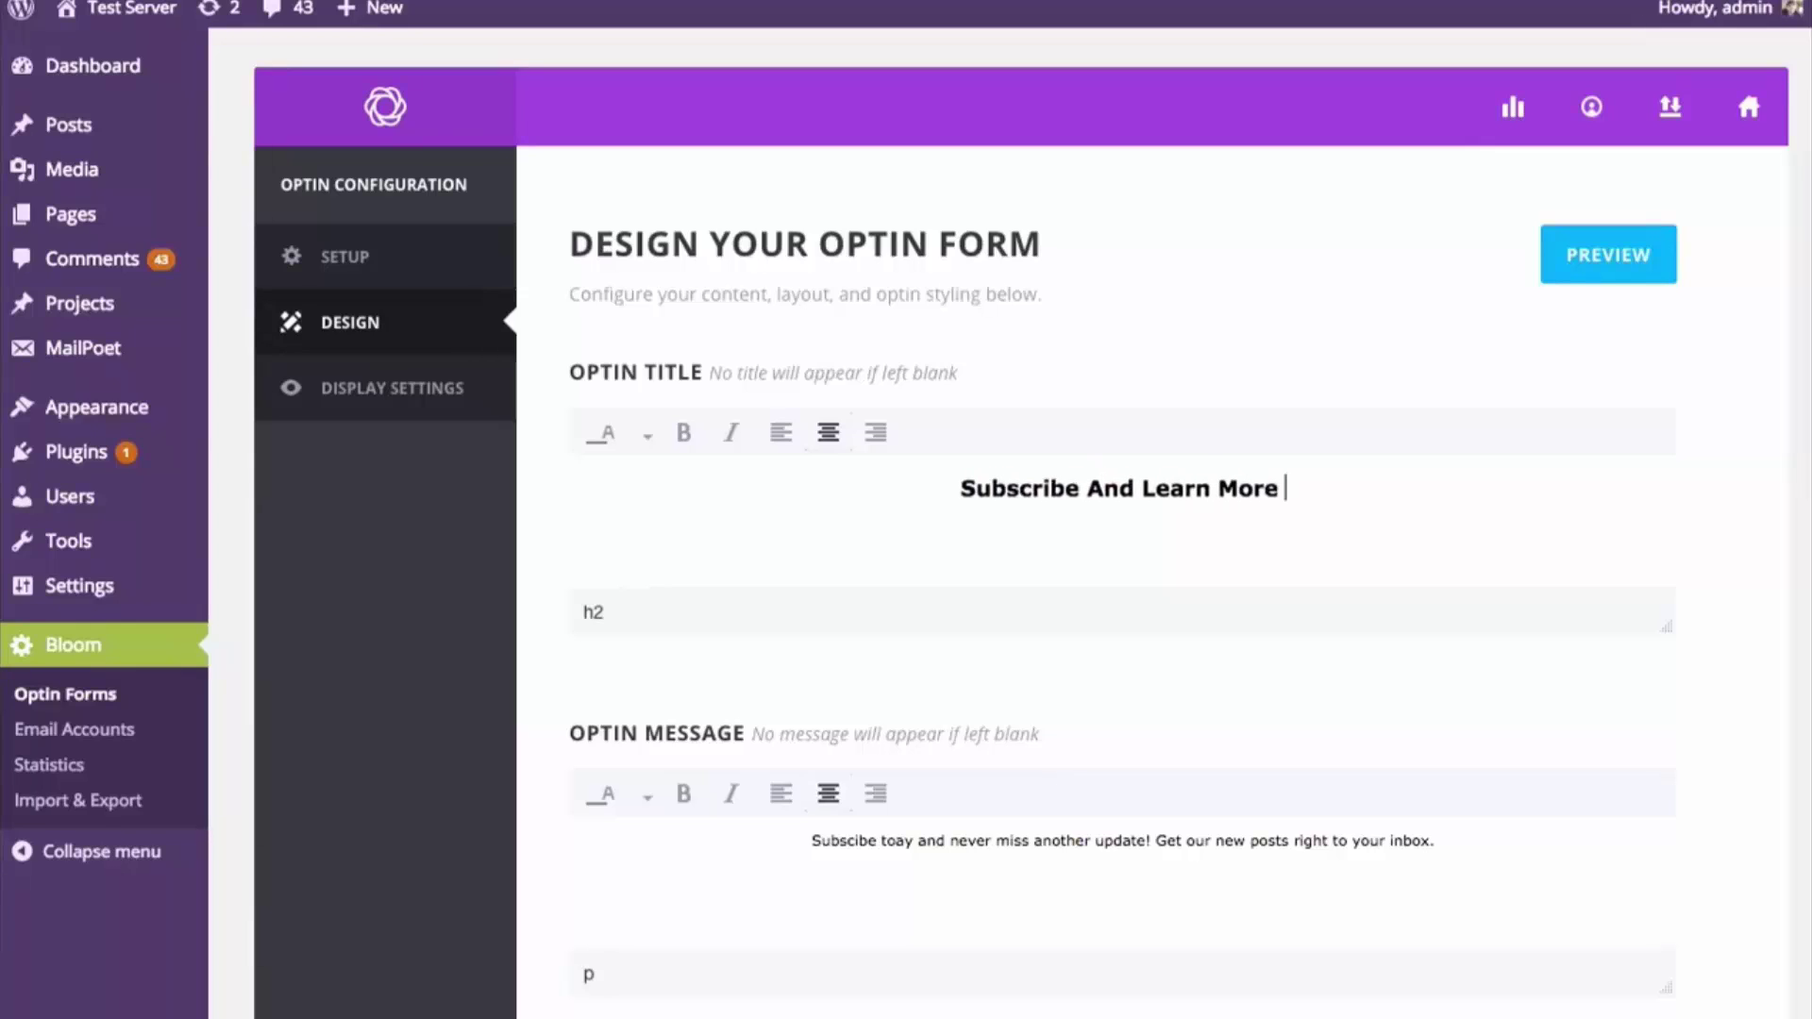
pyautogui.write('About Ou')
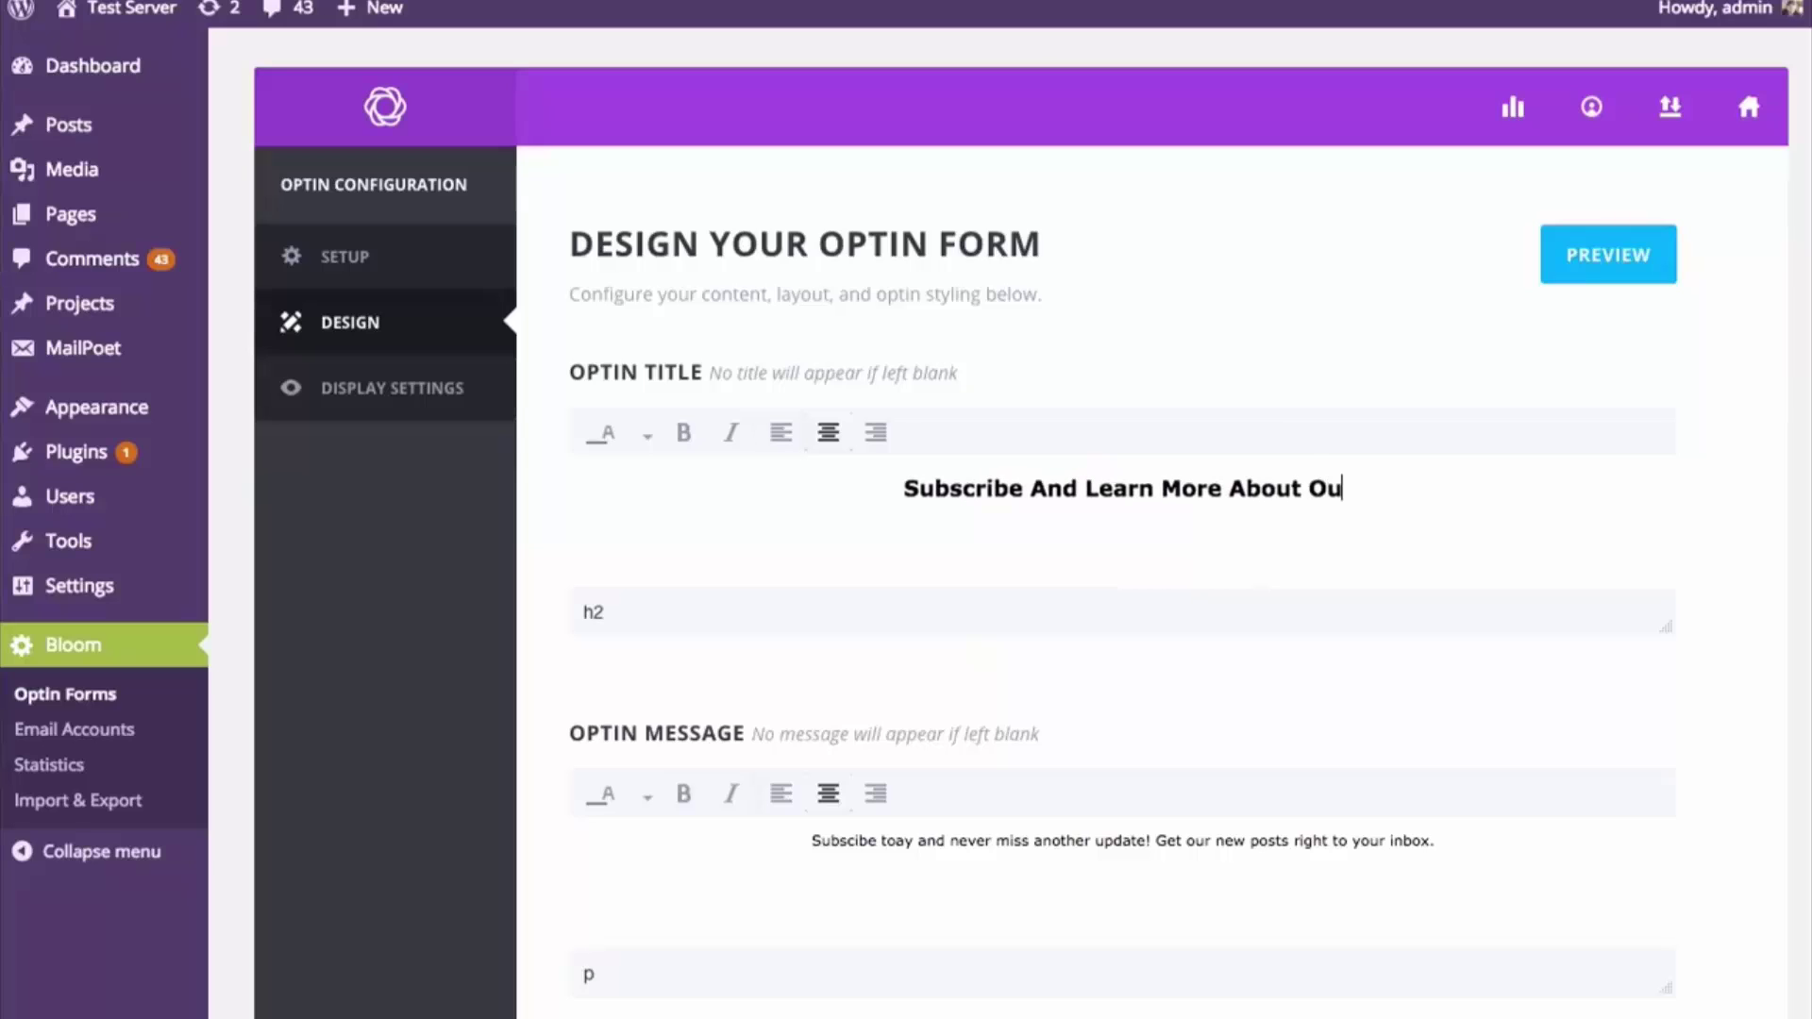
pyautogui.write('r Company')
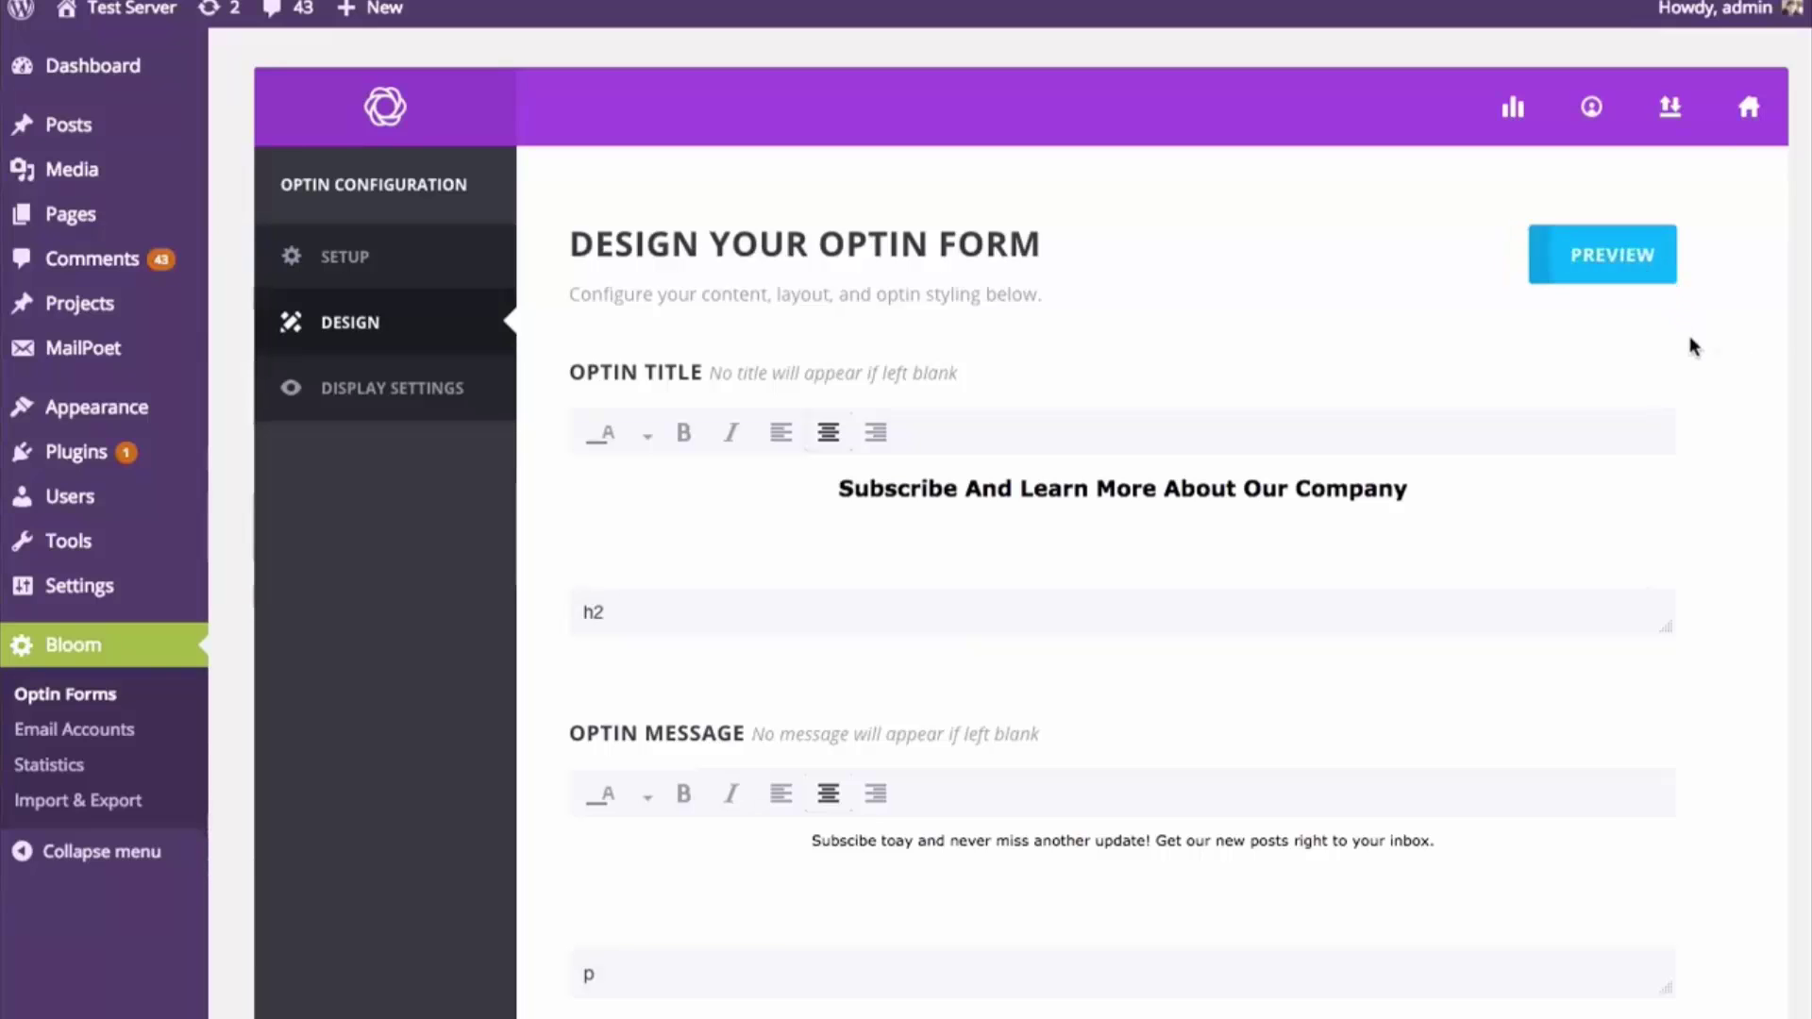
# Replace the opt-in image with the envelope graphic premade-image-05.svg from the media library
pyautogui.scroll(-7, 1690, 343)
pyautogui.scroll(-10, 1689, 344)
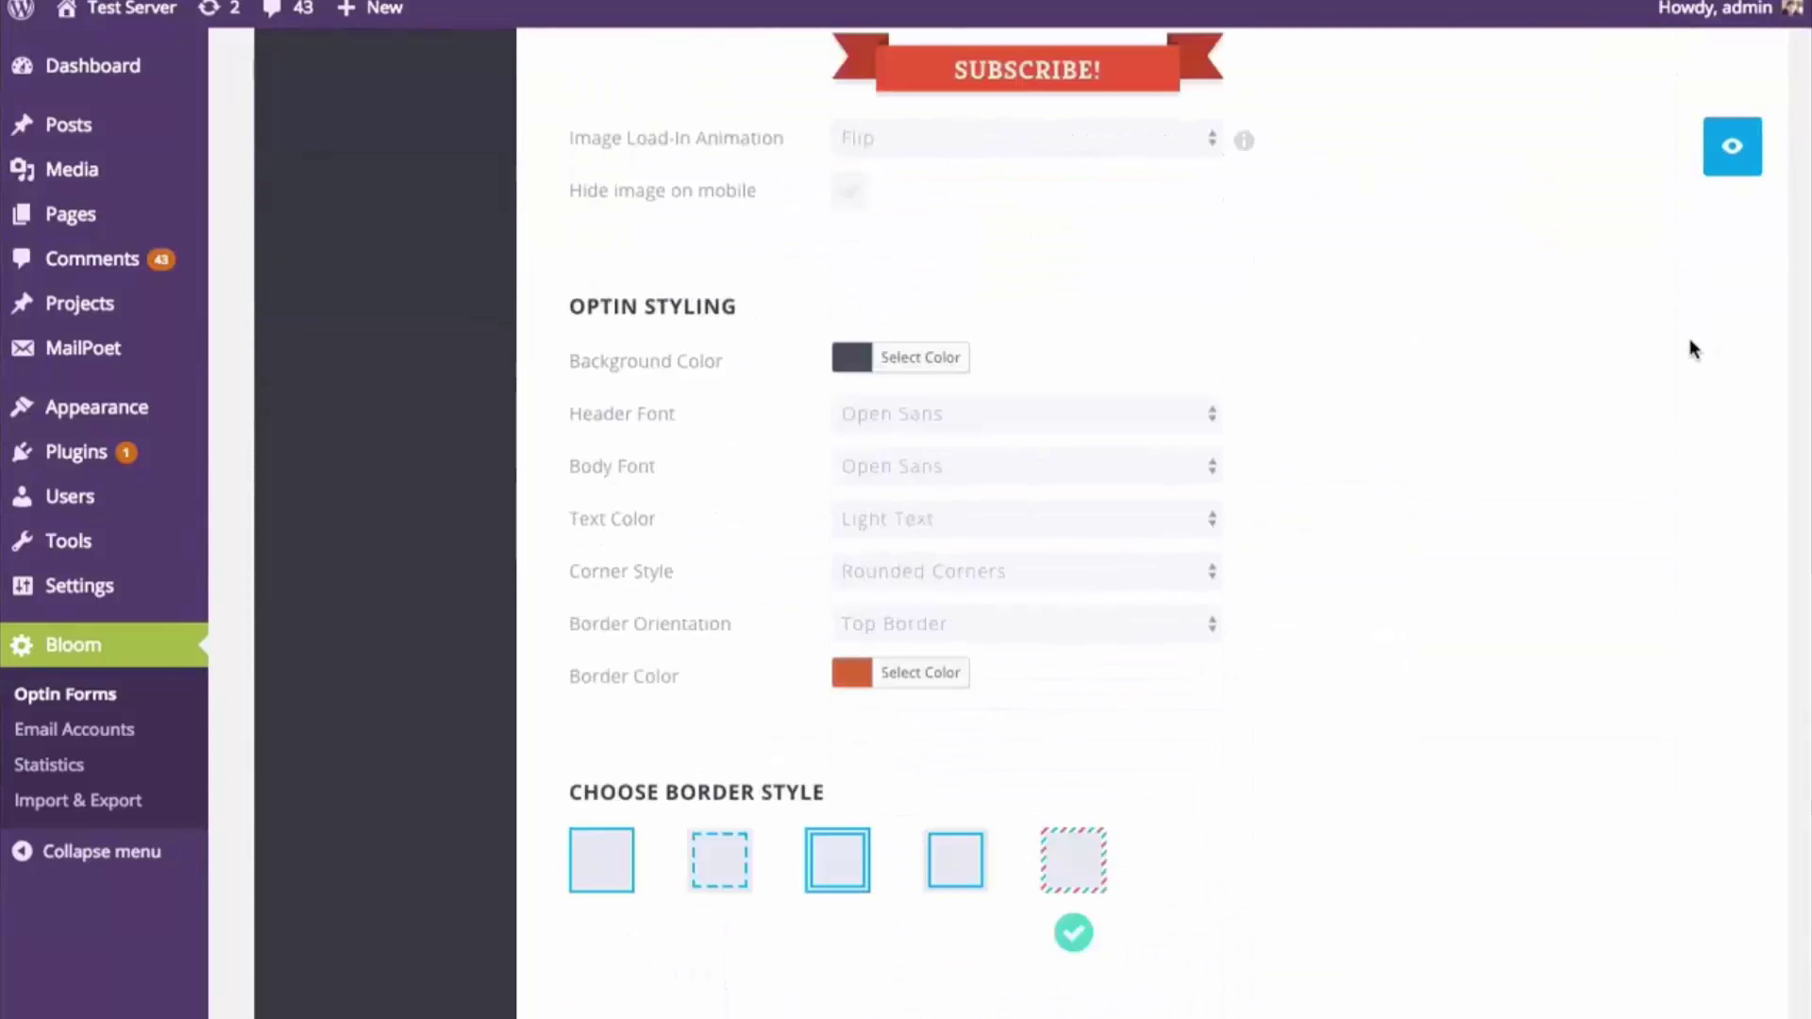
pyautogui.scroll(5, 1689, 343)
pyautogui.scroll(5, 1689, 356)
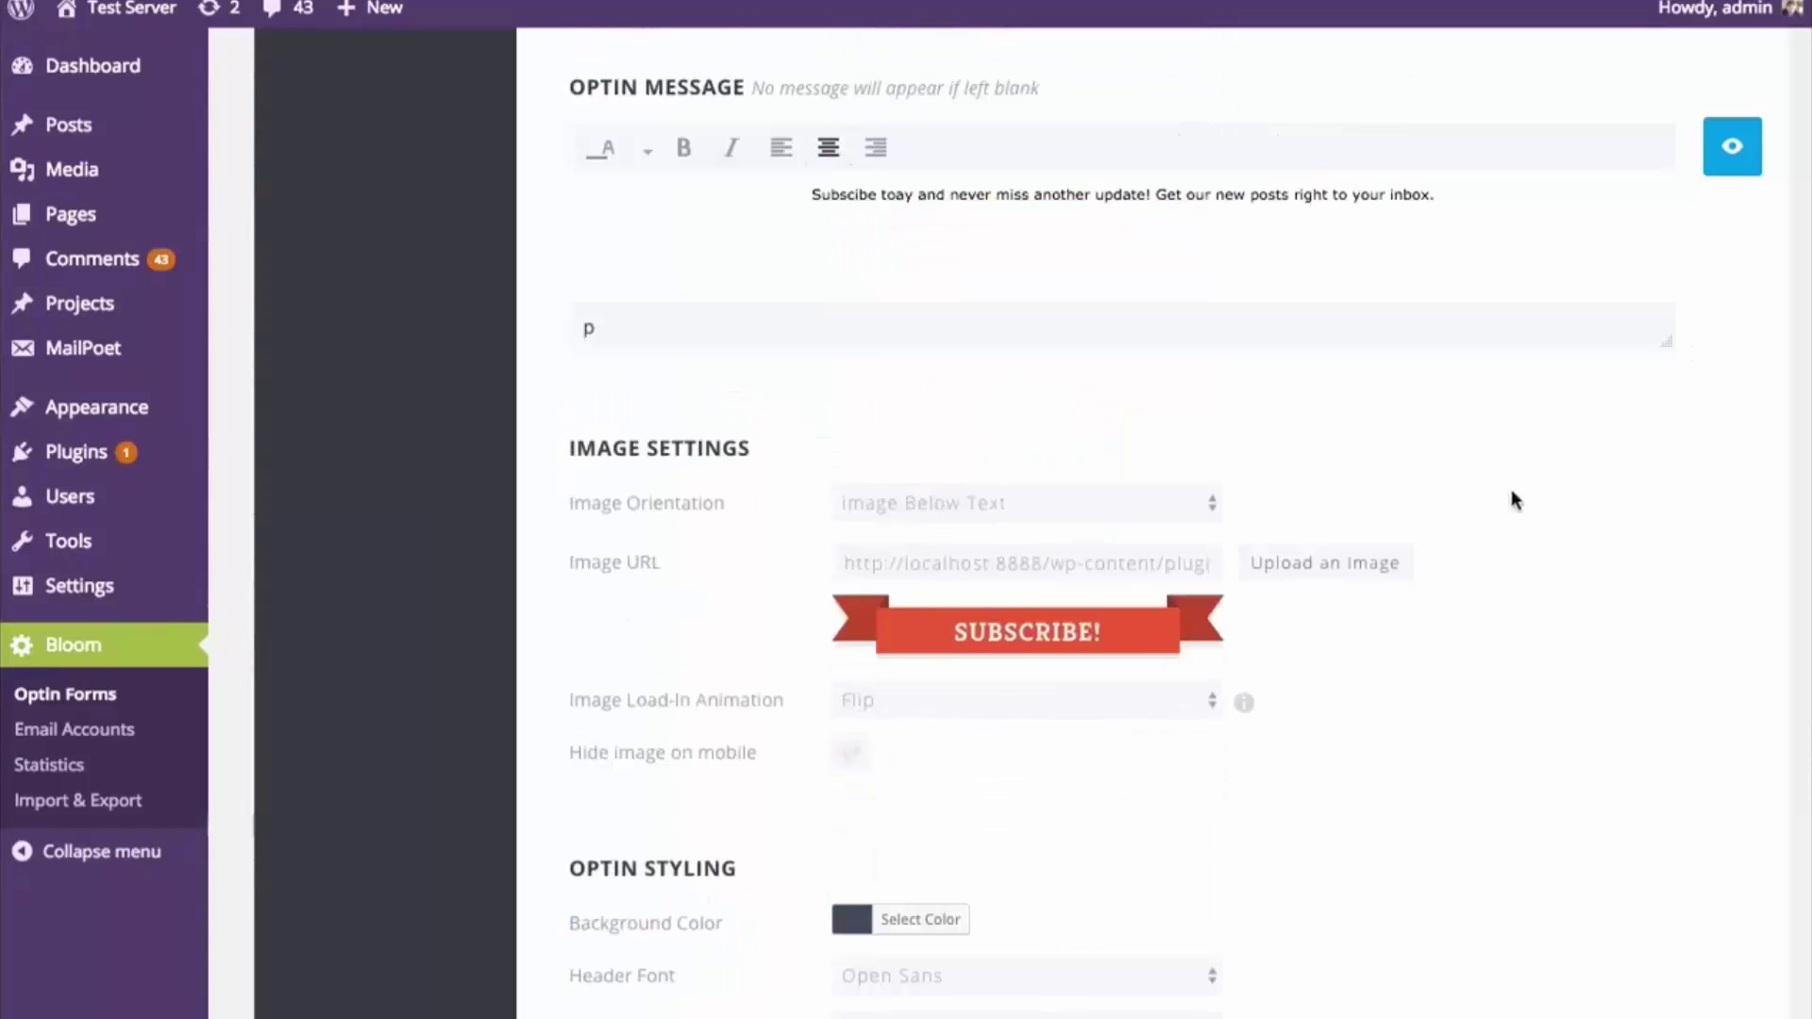
pyautogui.click(1377, 564)
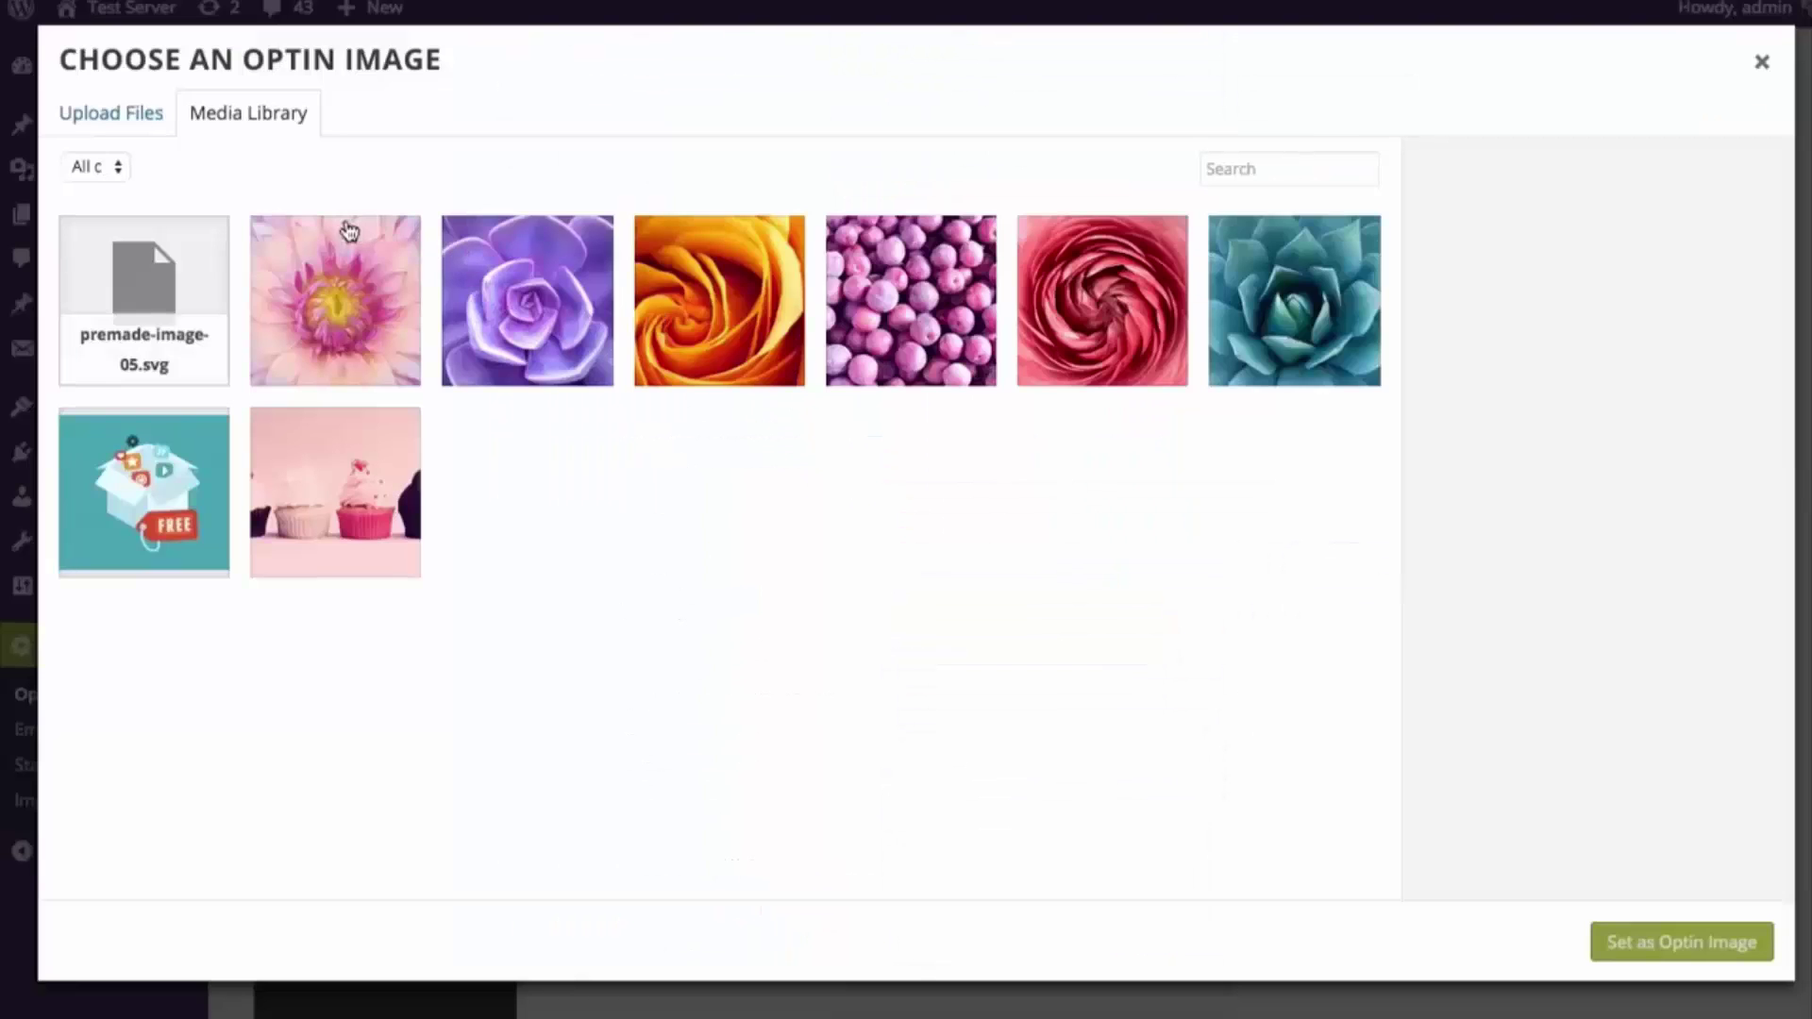
pyautogui.click(142, 283)
pyautogui.click(1737, 942)
pyautogui.scroll(-2, 1698, 734)
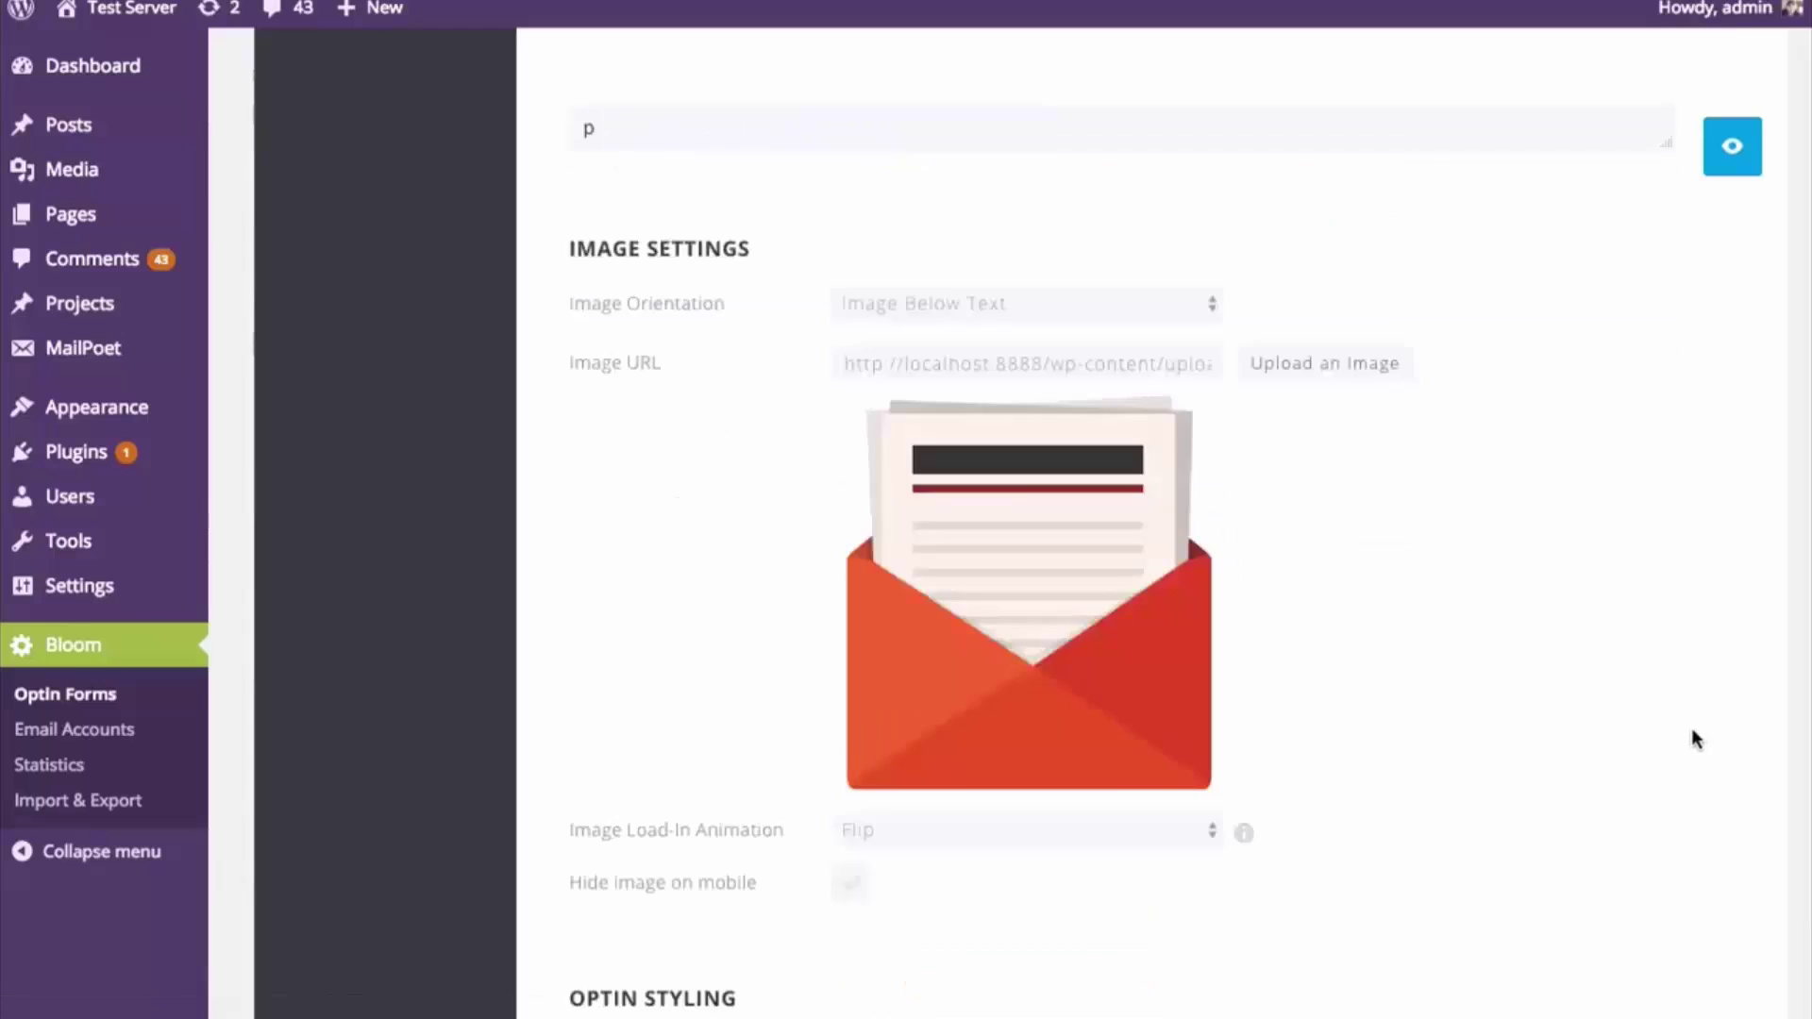
# Change the opt-in's border color to dark blue, and preview the popup
pyautogui.scroll(-6, 1691, 738)
pyautogui.click(843, 798)
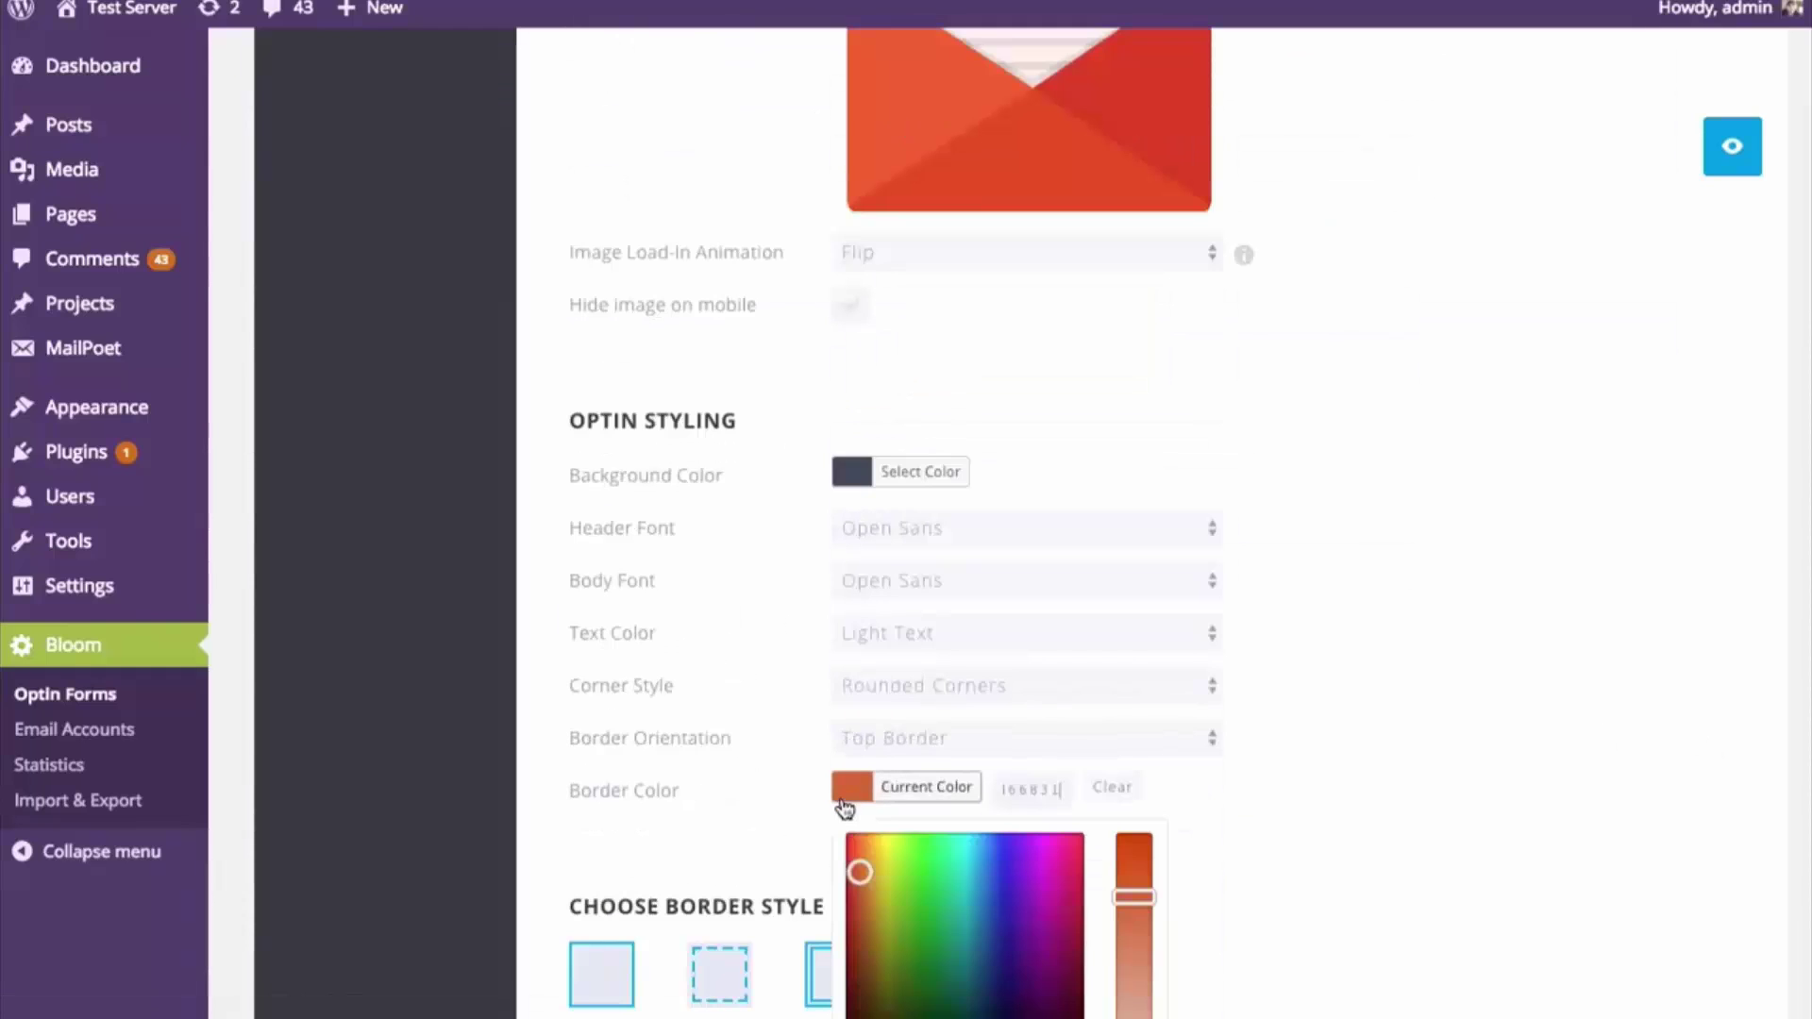
pyautogui.scroll(-1, 942, 849)
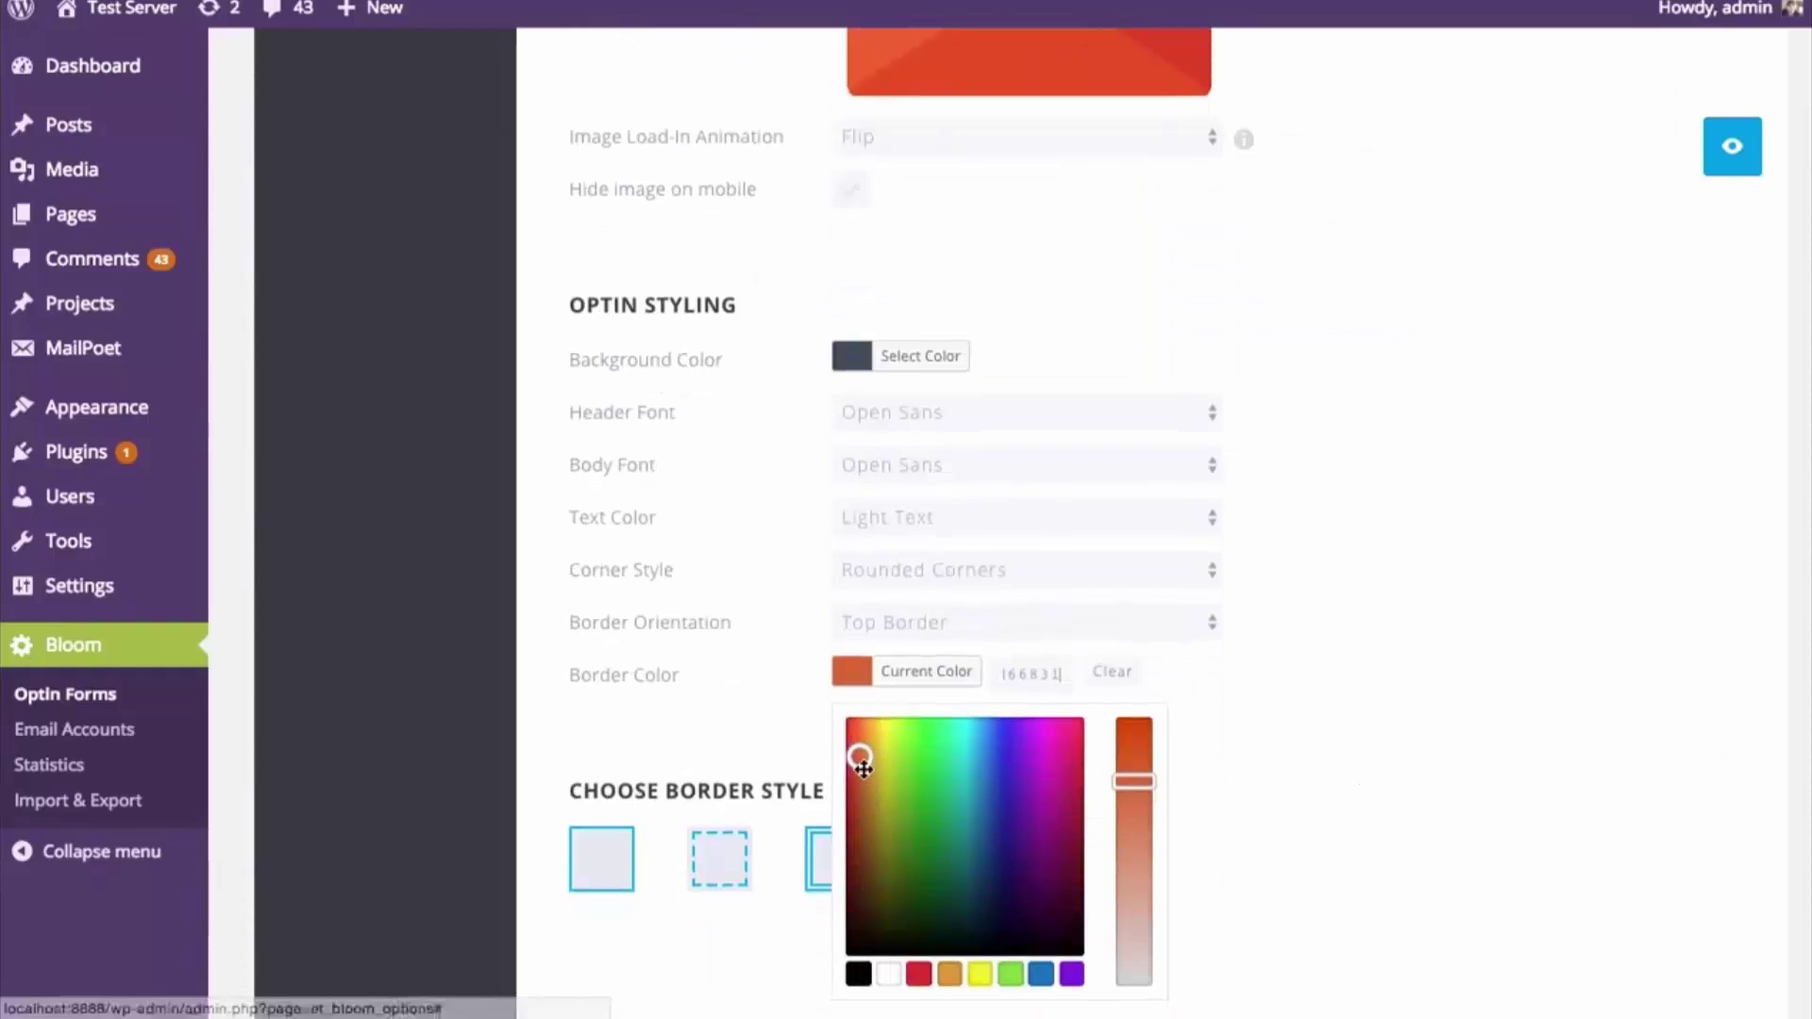
pyautogui.moveTo(864, 769); pyautogui.dragTo(991, 839)
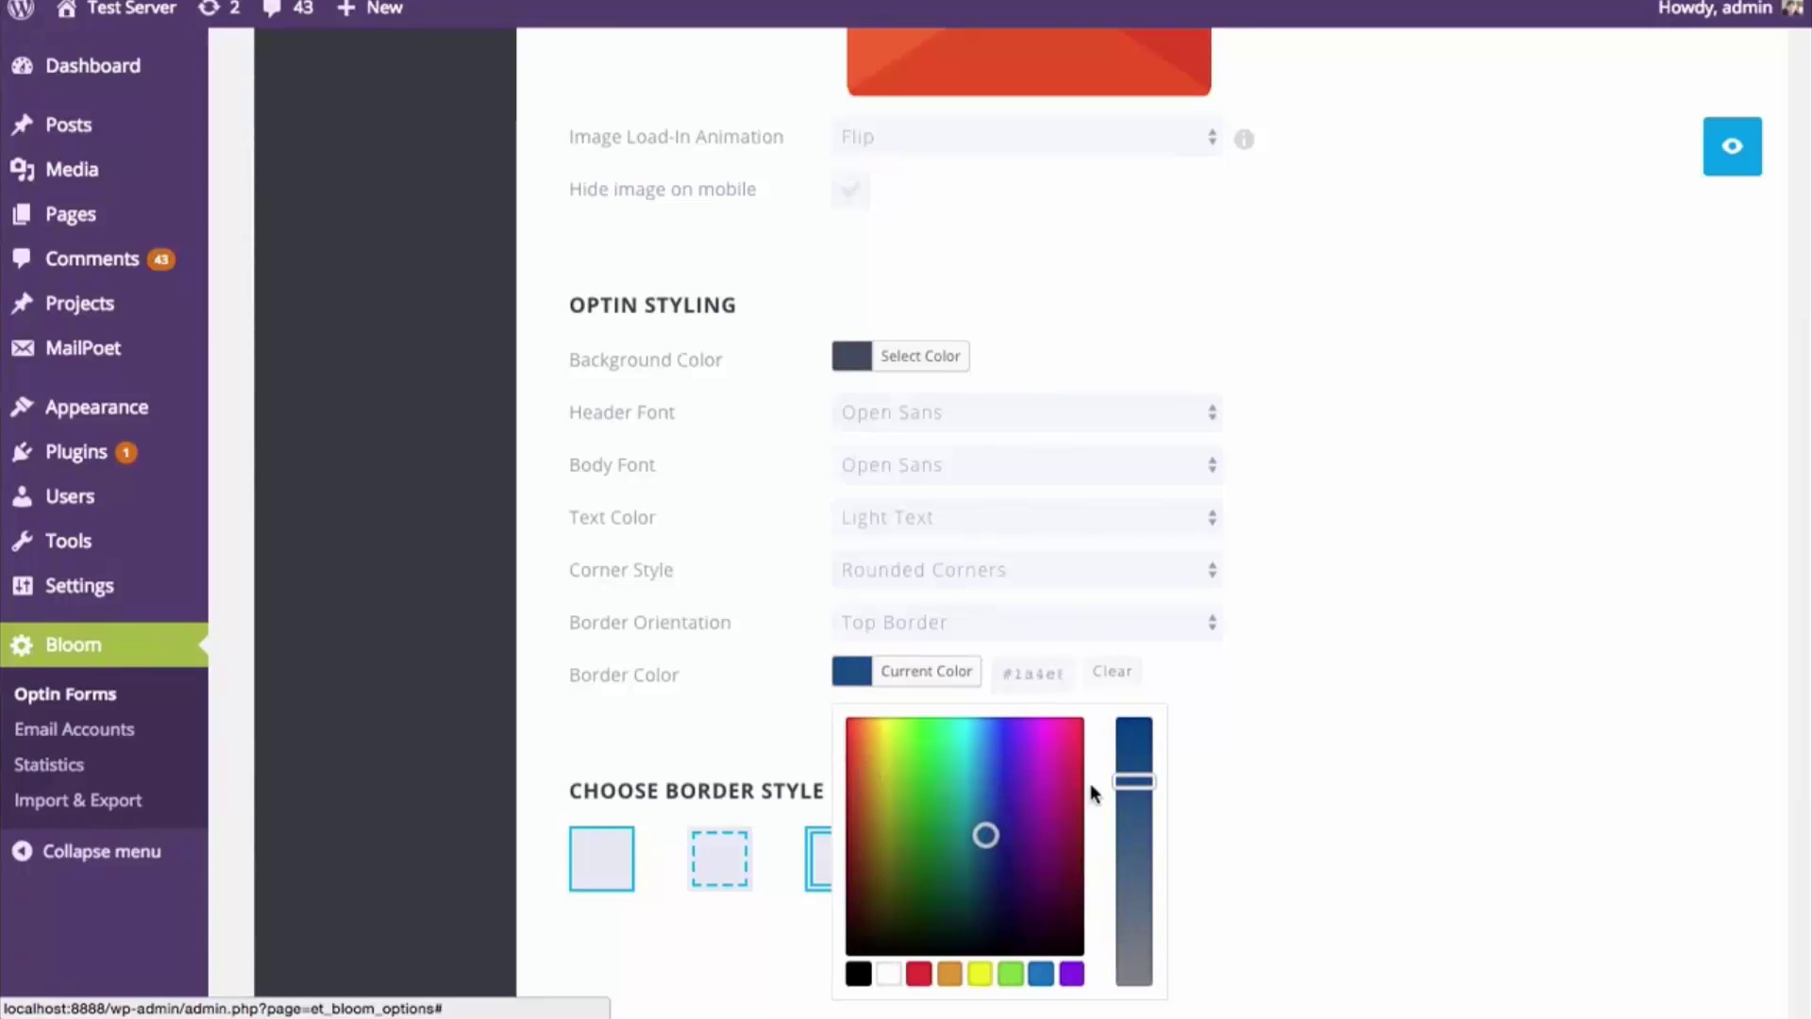
pyautogui.click(1509, 368)
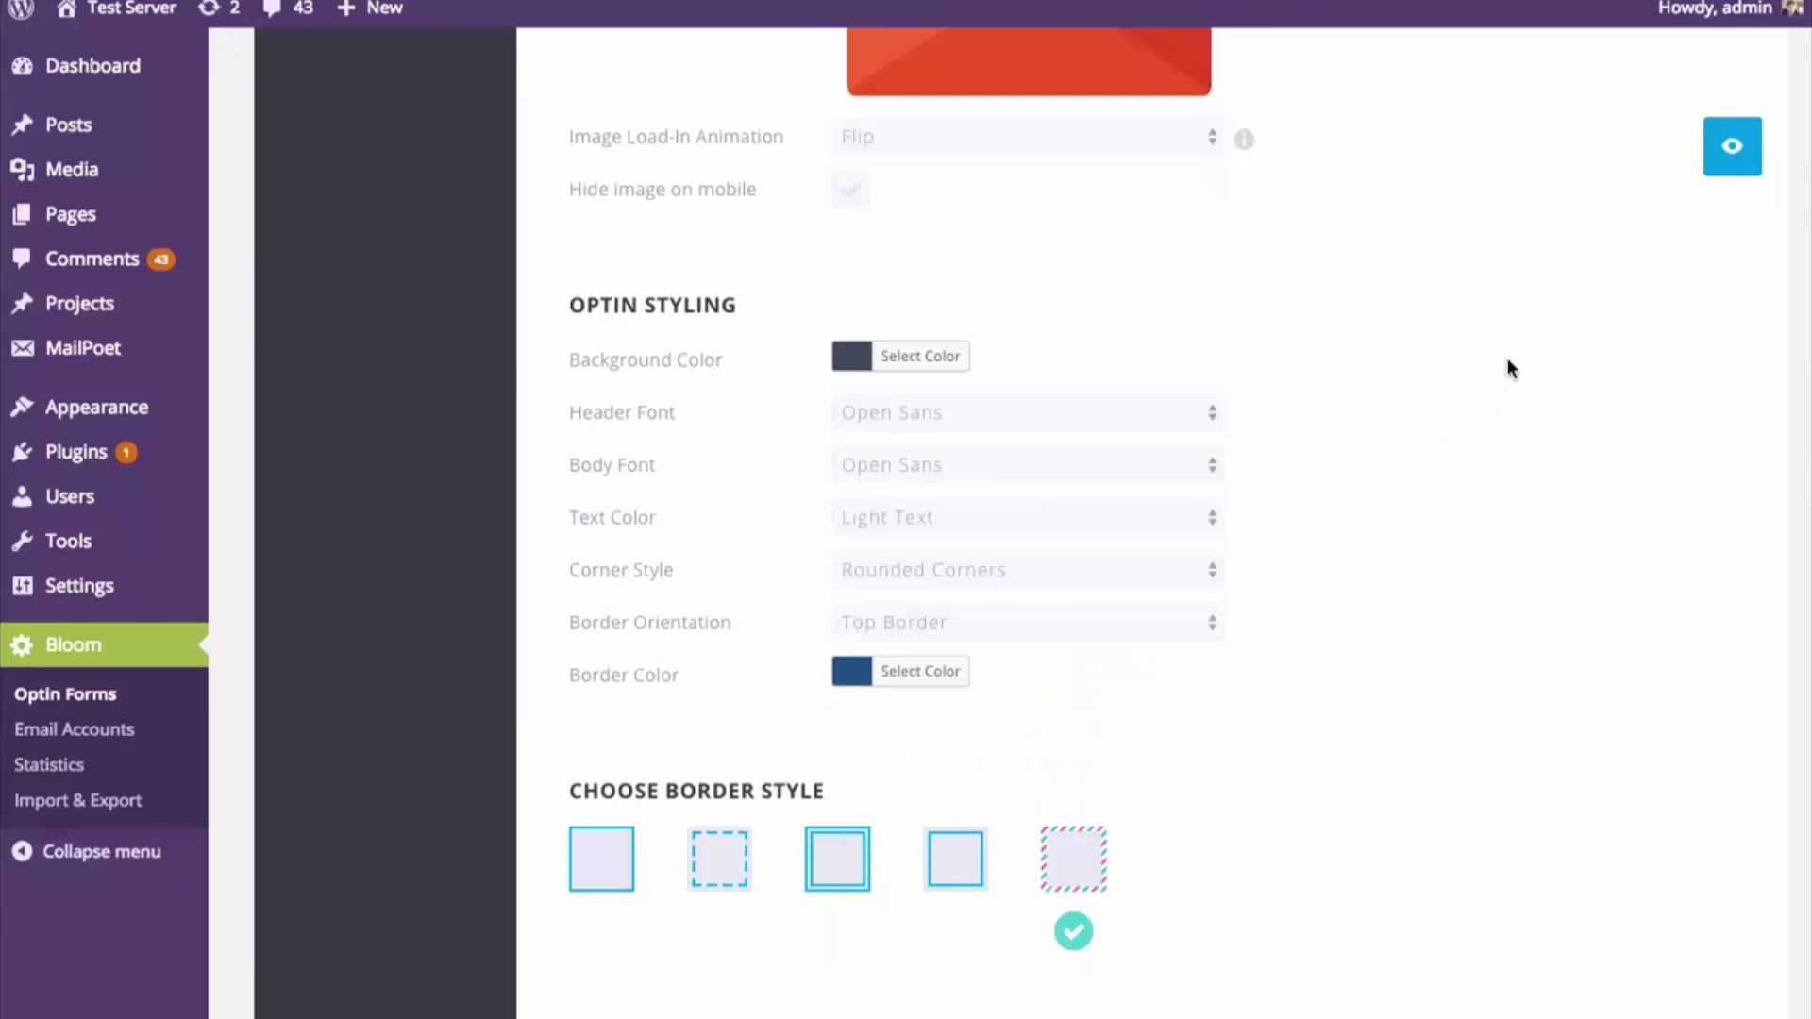
pyautogui.click(1733, 146)
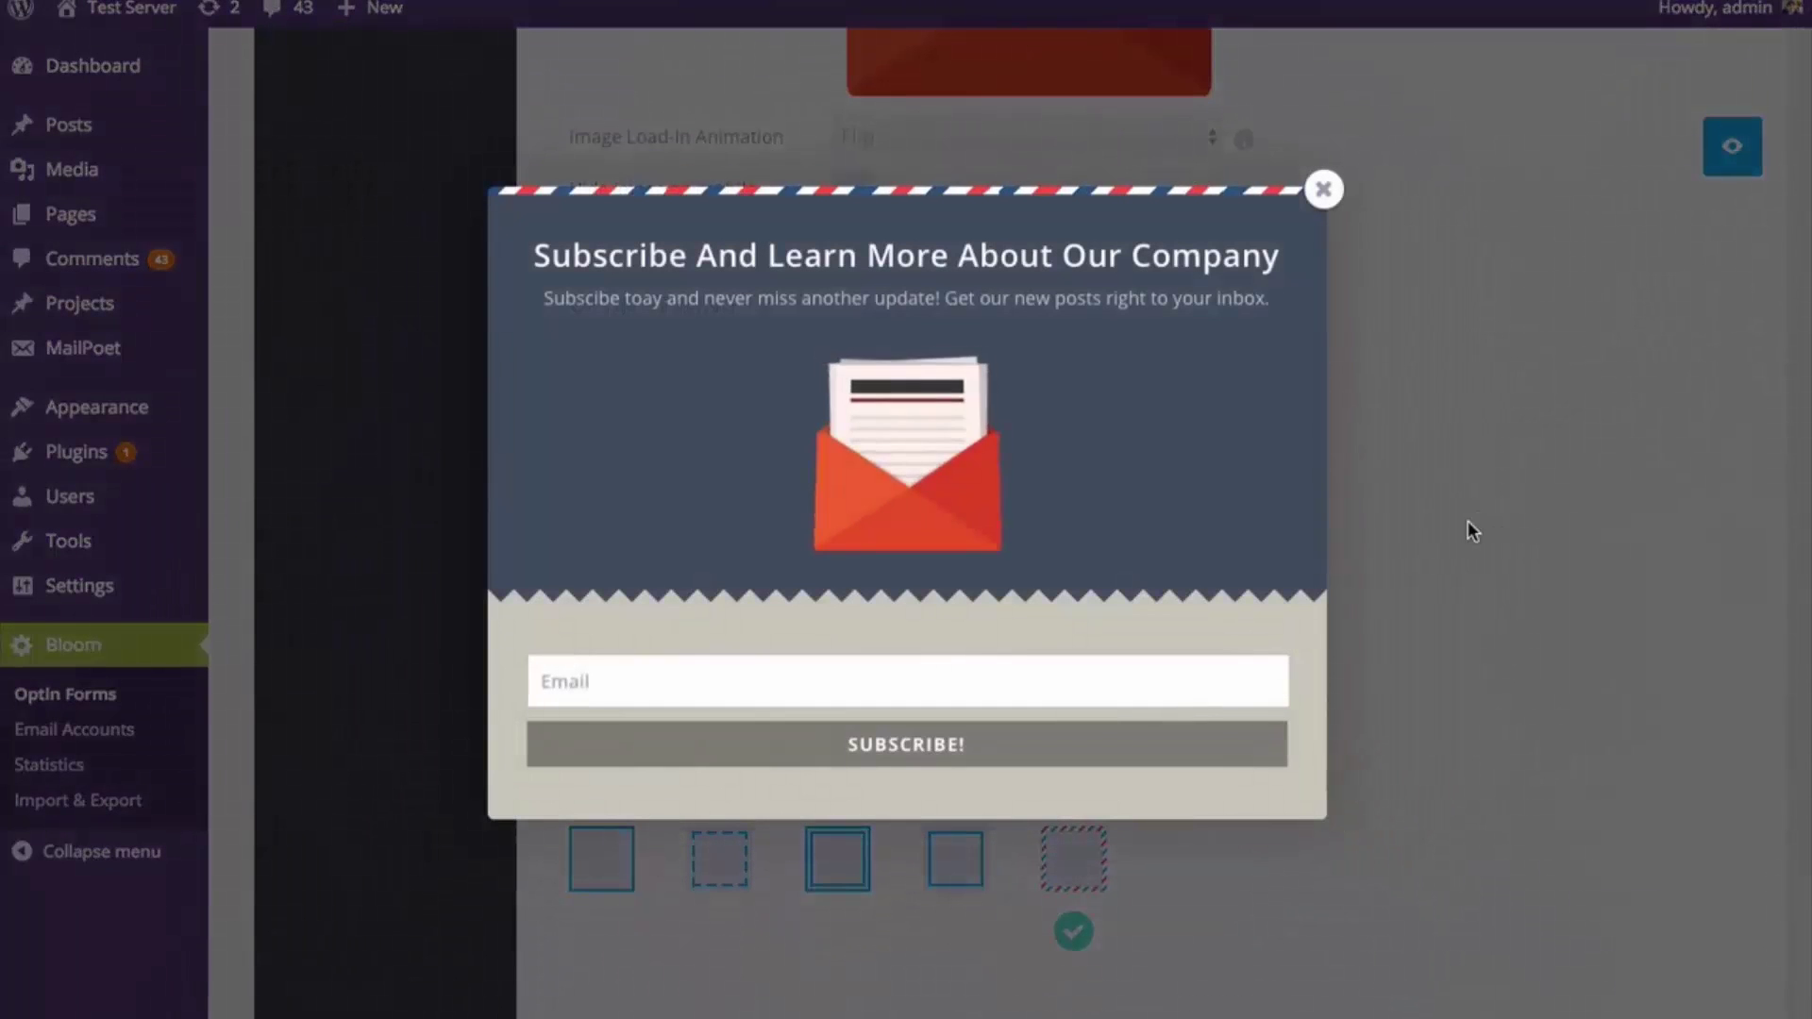
pyautogui.click(1326, 194)
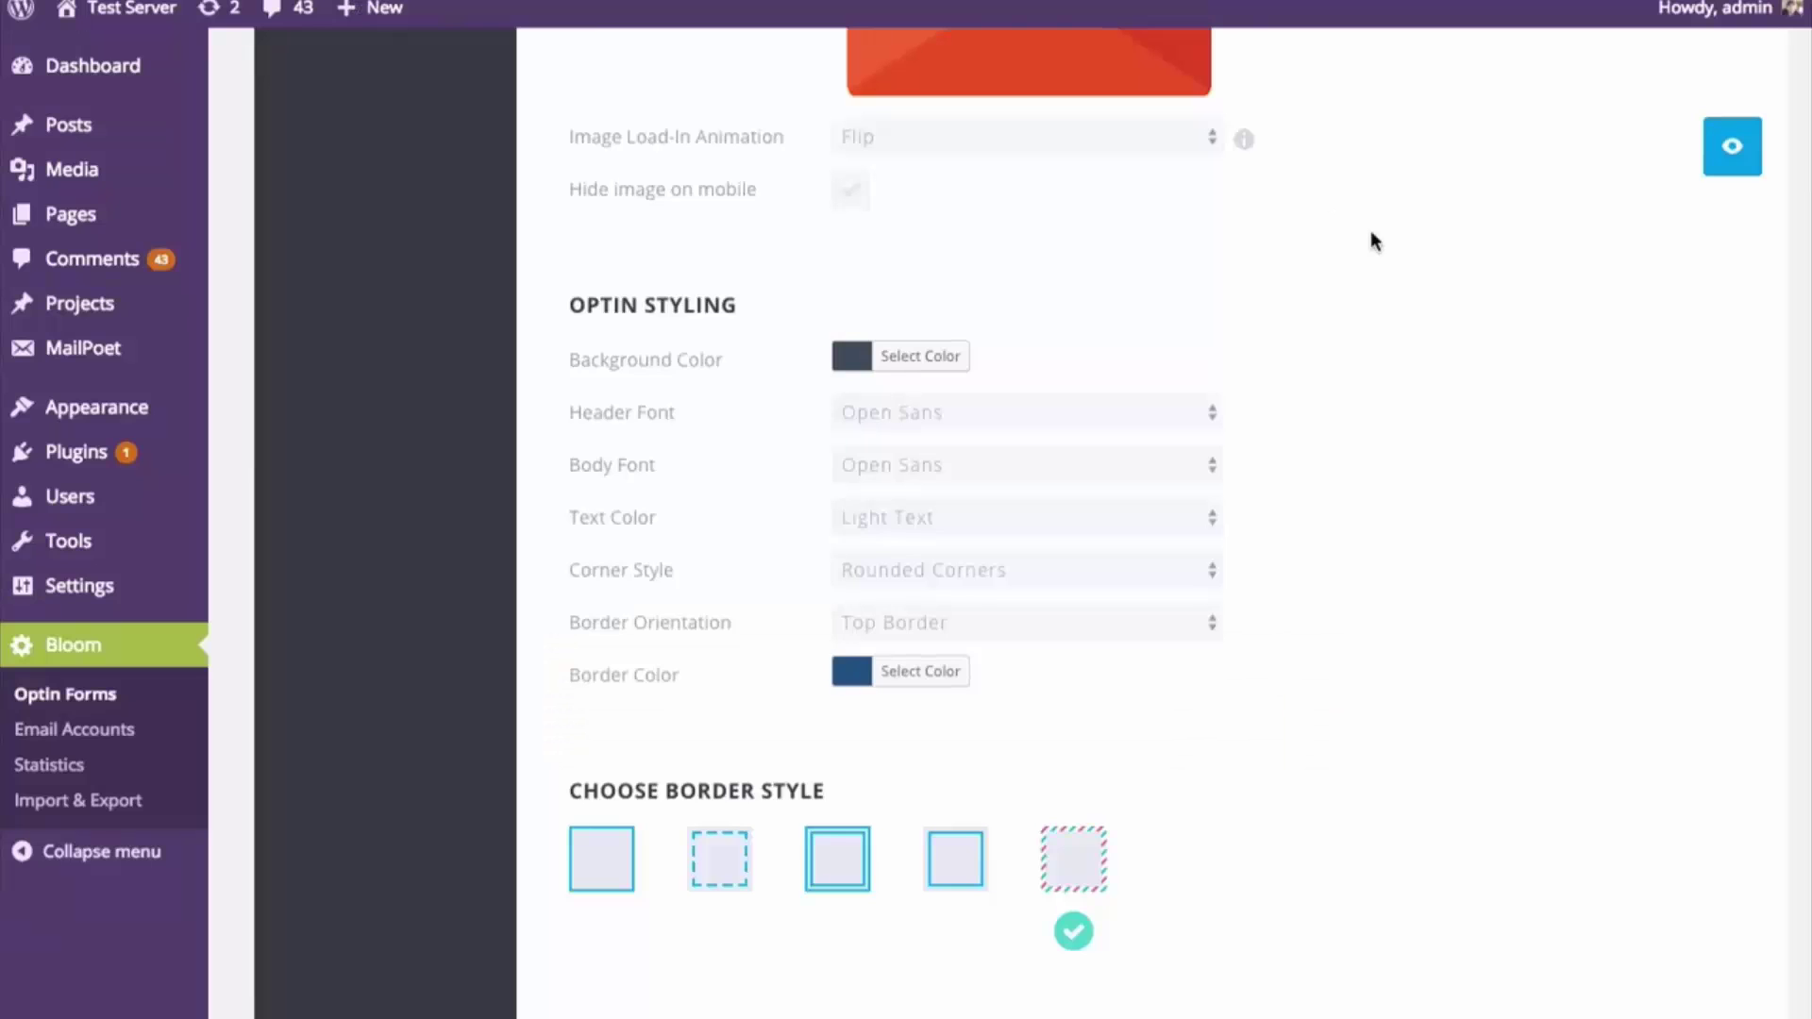
# Continue to the display settings and have the popup display on pages instead of posts
pyautogui.scroll(-10, 1370, 235)
pyautogui.click(1481, 681)
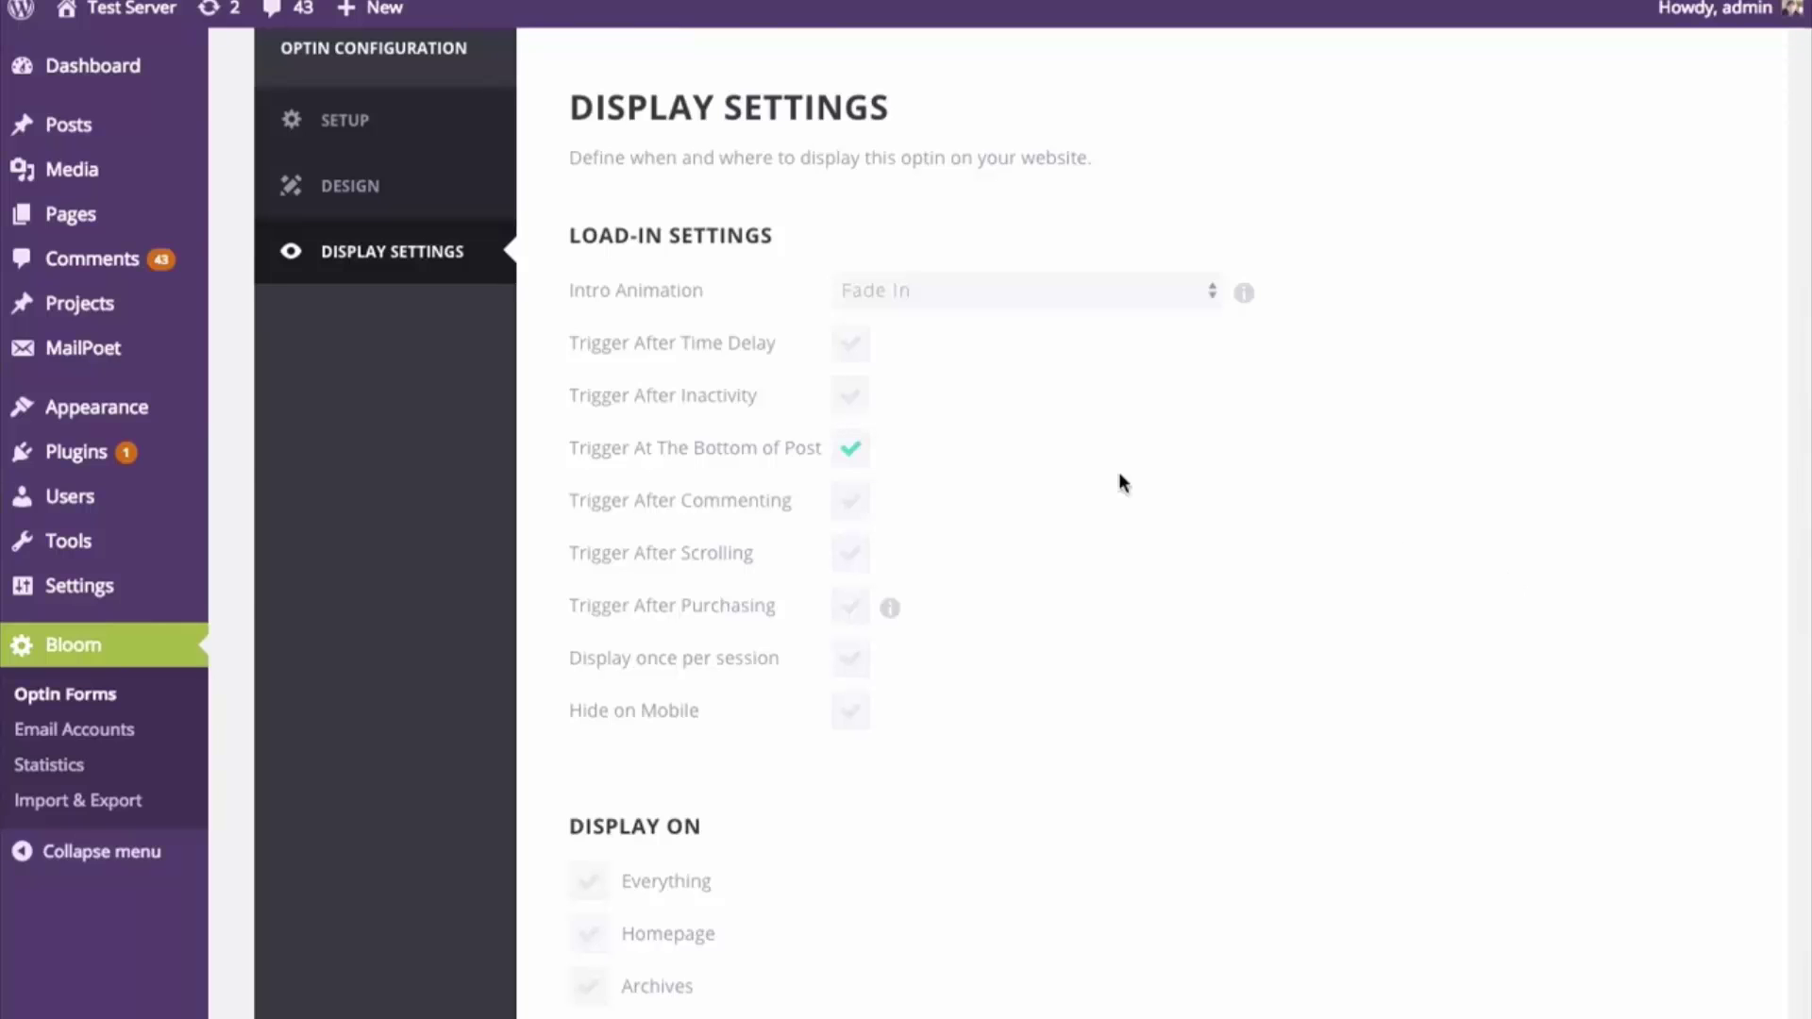
pyautogui.scroll(-3, 1033, 494)
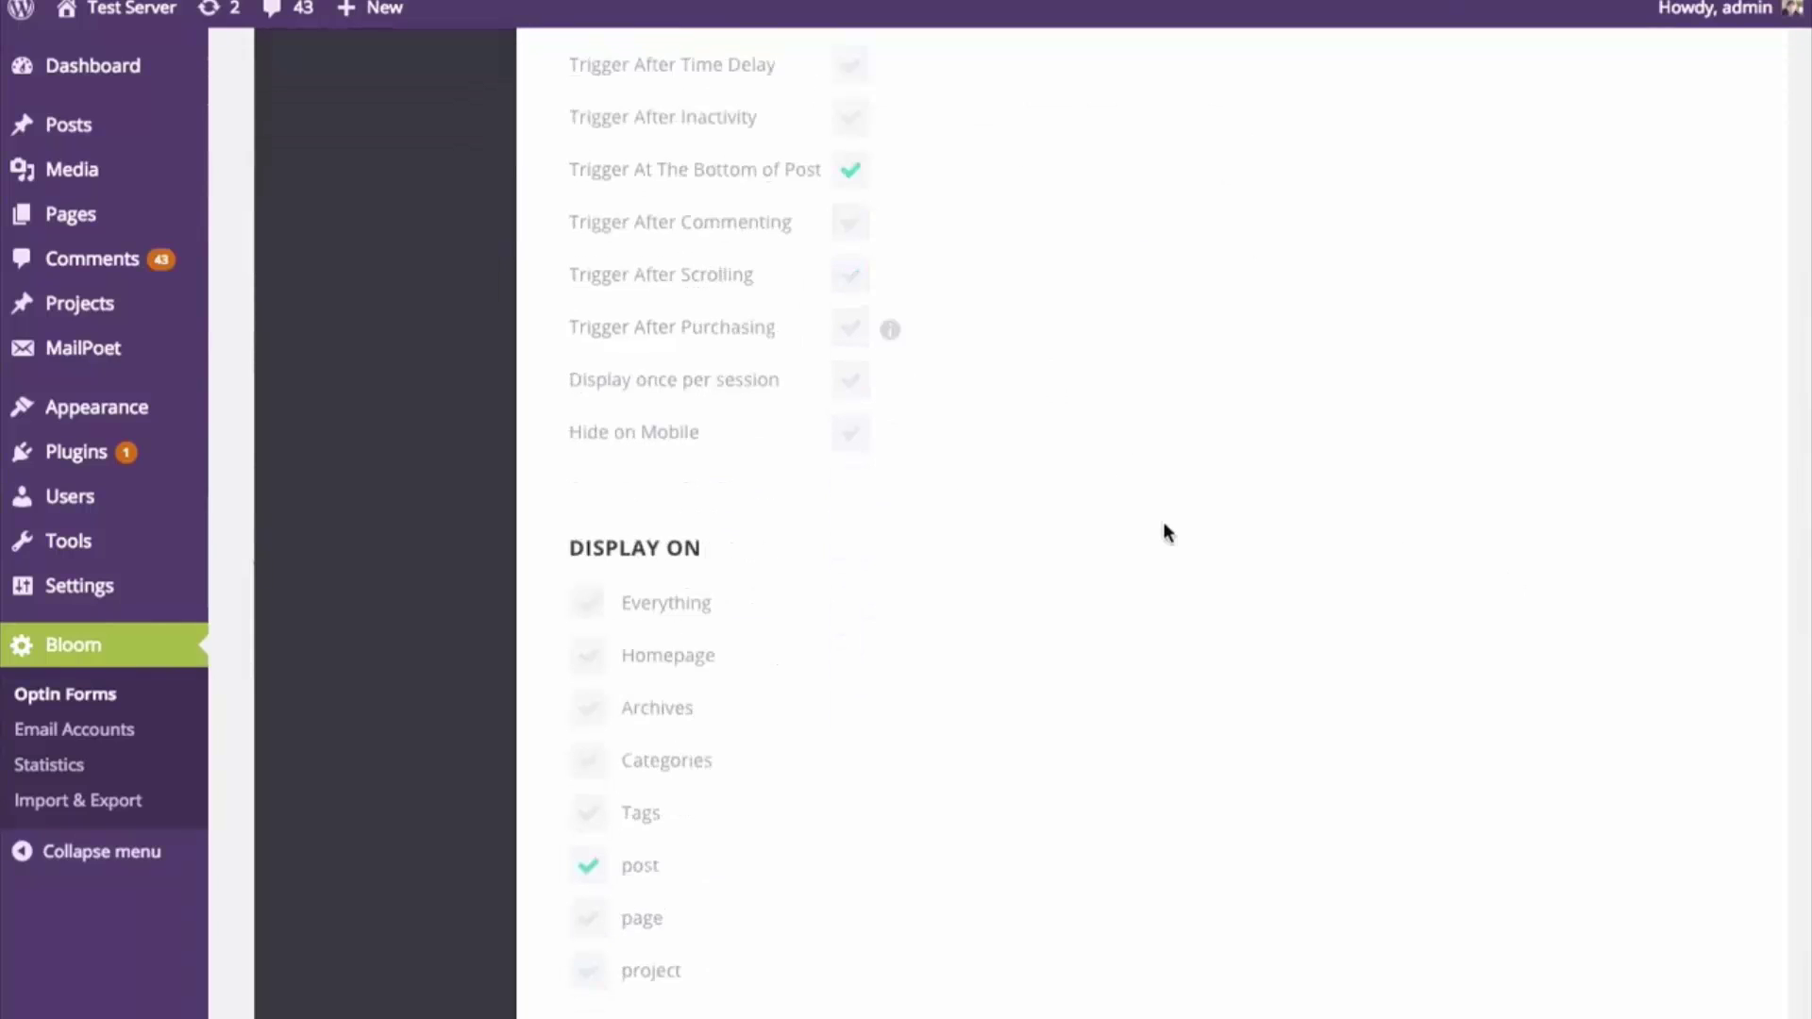
pyautogui.click(588, 911)
pyautogui.click(588, 861)
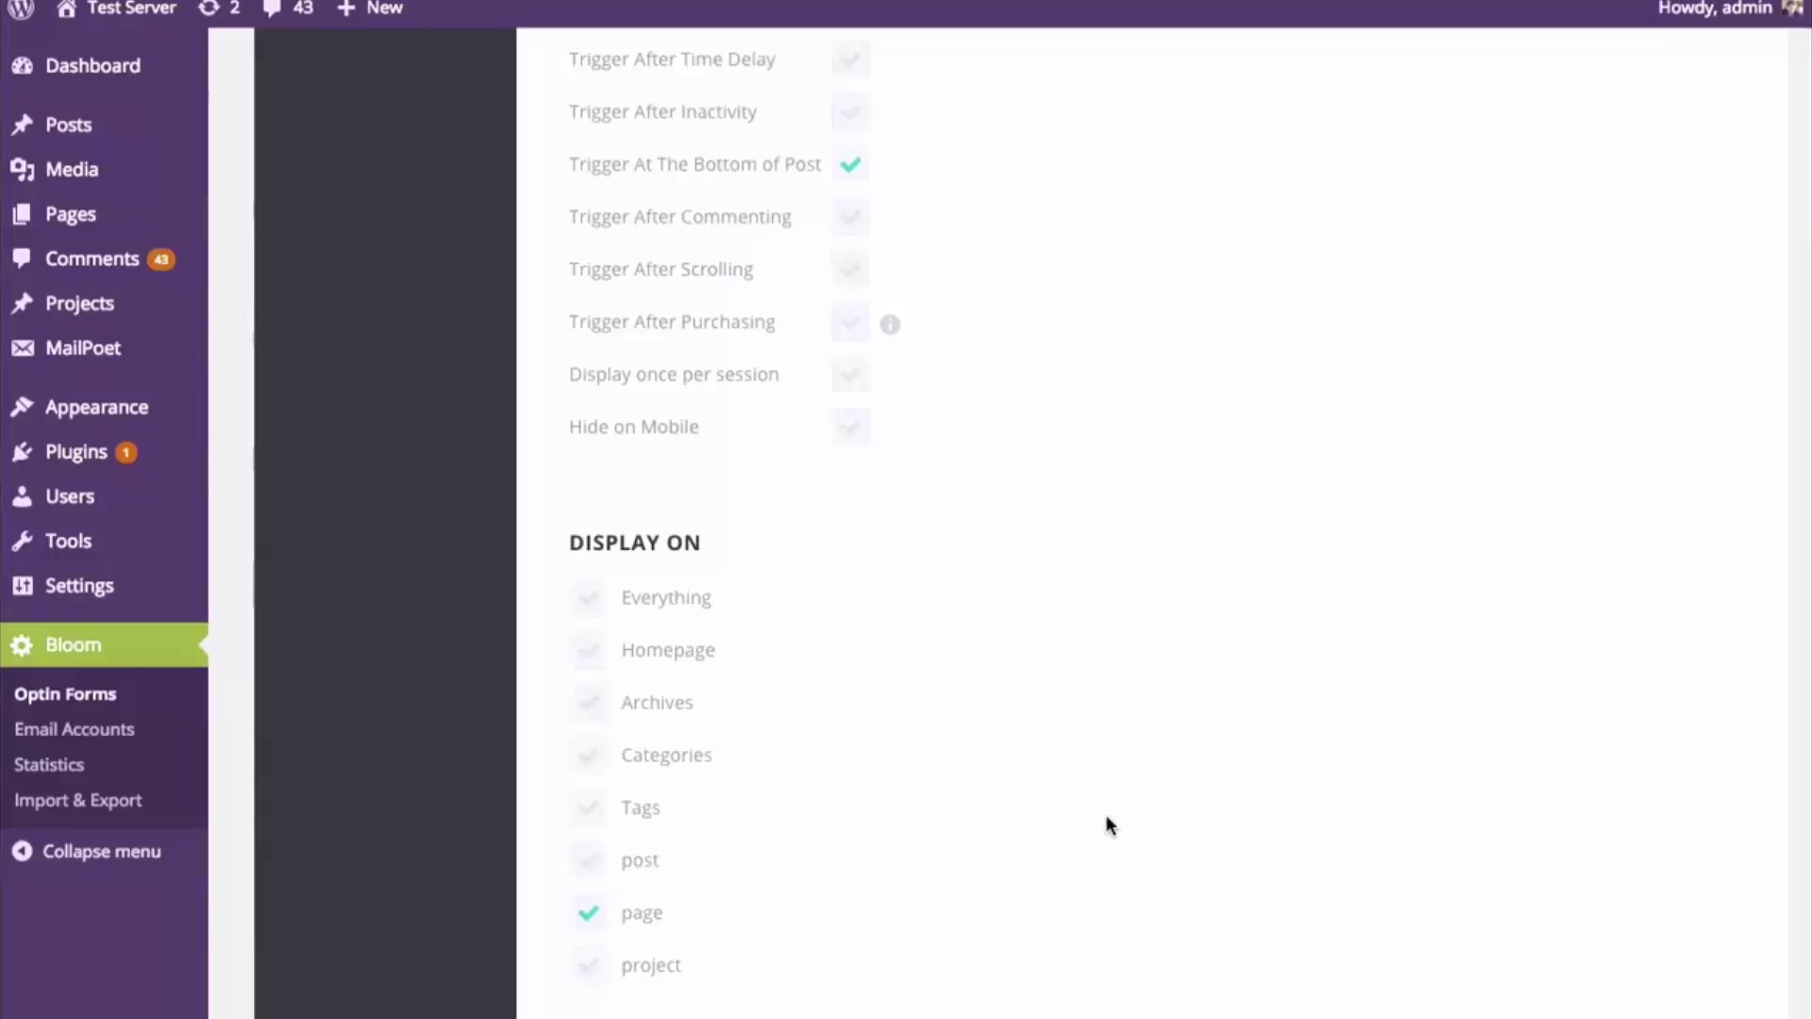
# Replace the bottom-of-post trigger with Trigger After Time Delay, and save and exit the opt-in
pyautogui.scroll(3, 1246, 604)
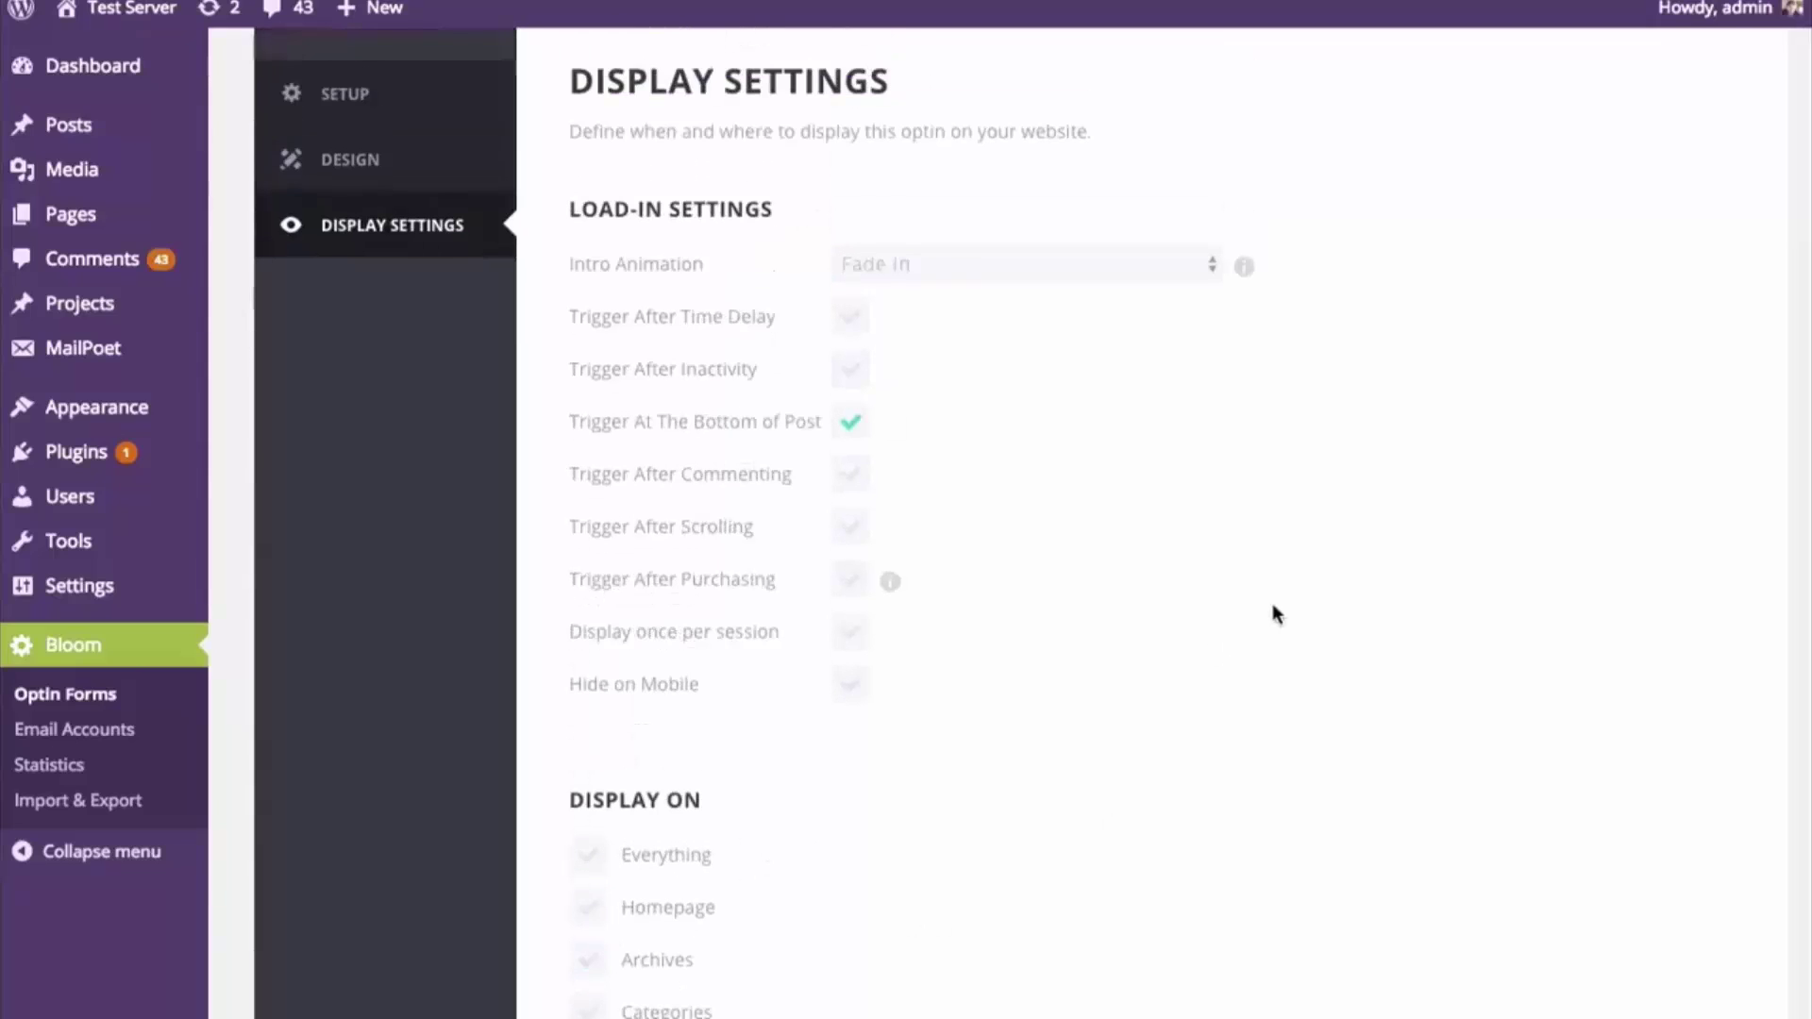
pyautogui.click(849, 369)
pyautogui.click(849, 369)
pyautogui.click(849, 422)
pyautogui.click(852, 319)
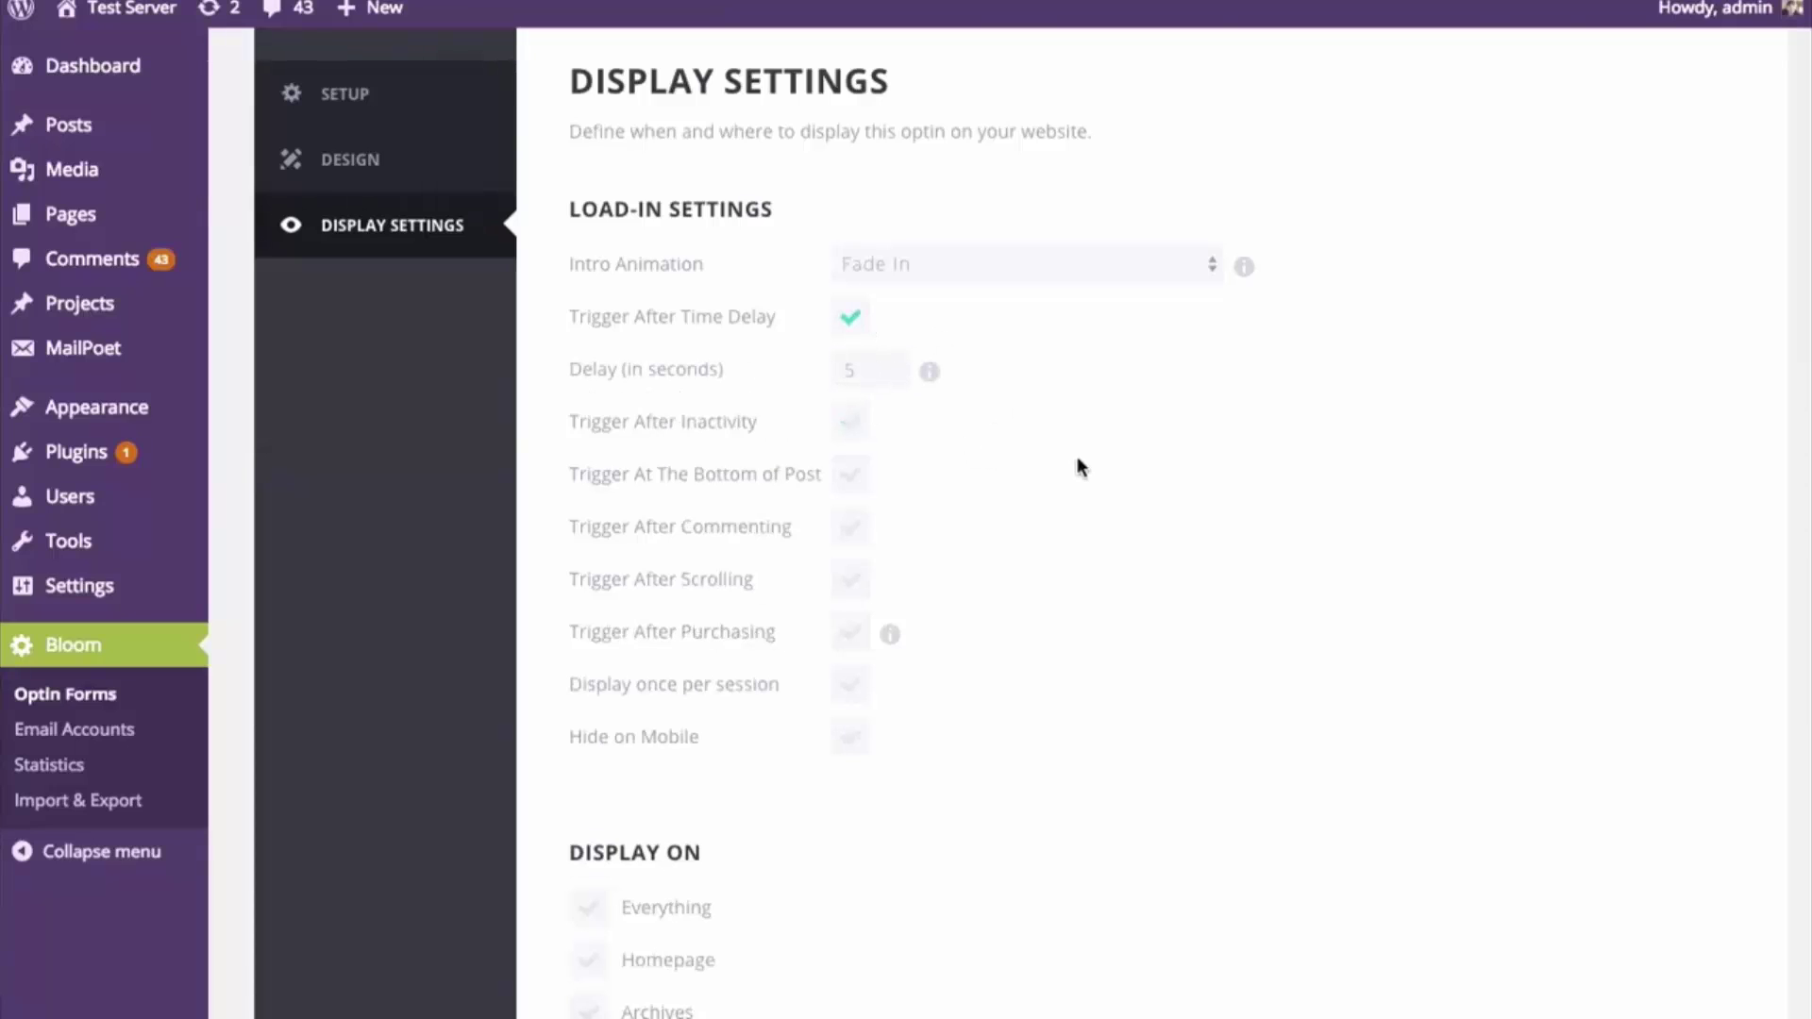
pyautogui.scroll(-10, 1227, 472)
pyautogui.scroll(-6, 1294, 474)
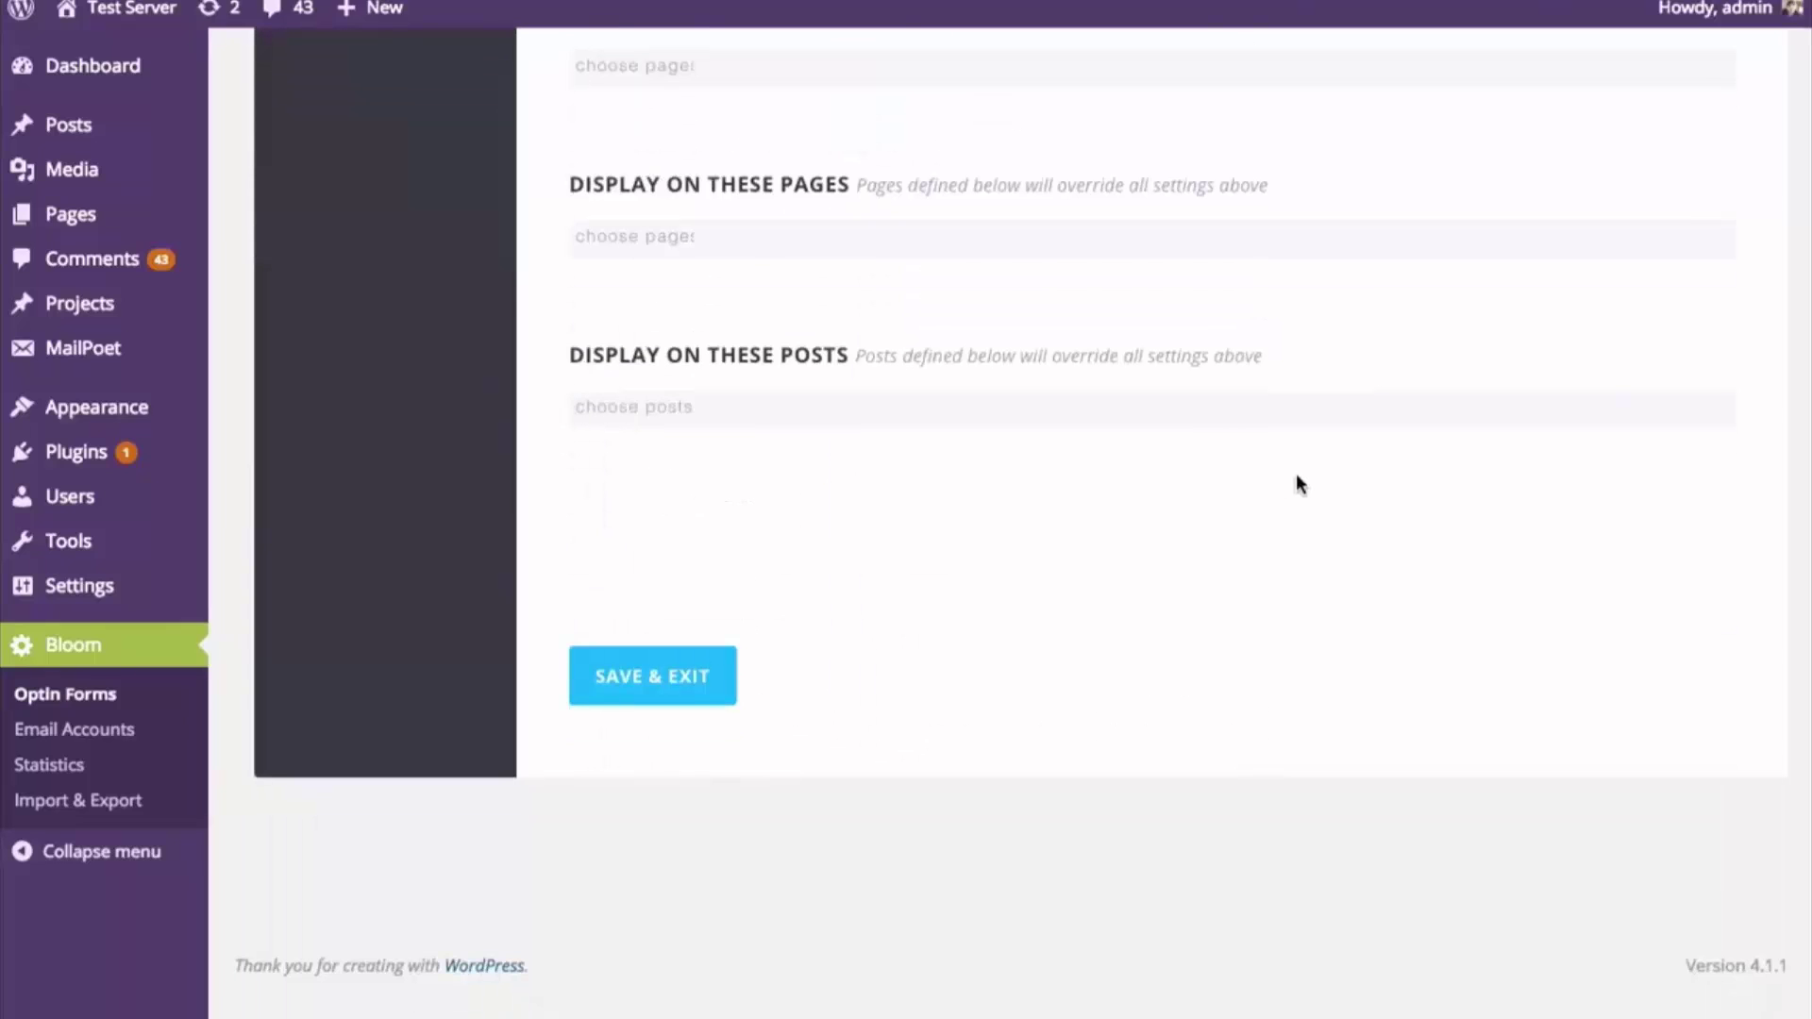
pyautogui.click(727, 677)
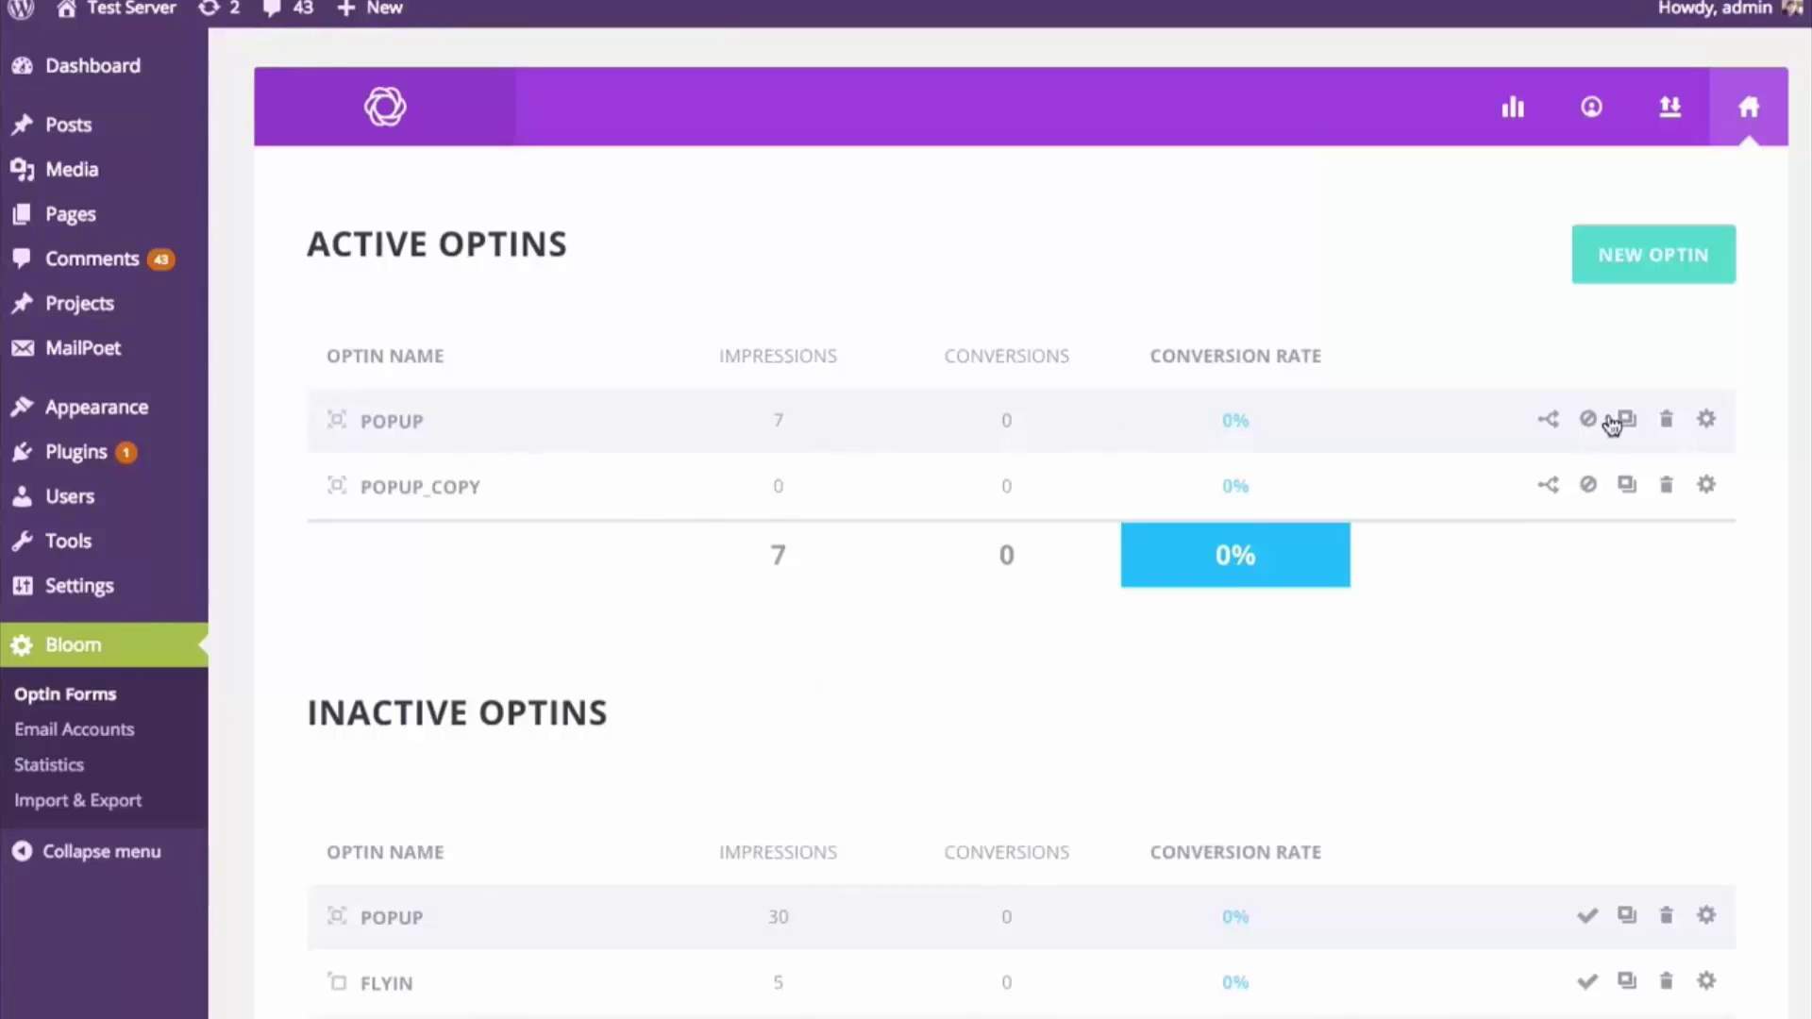
# Review the original popup's display settings, including its post types and categories, and save and exit
pyautogui.click(1706, 419)
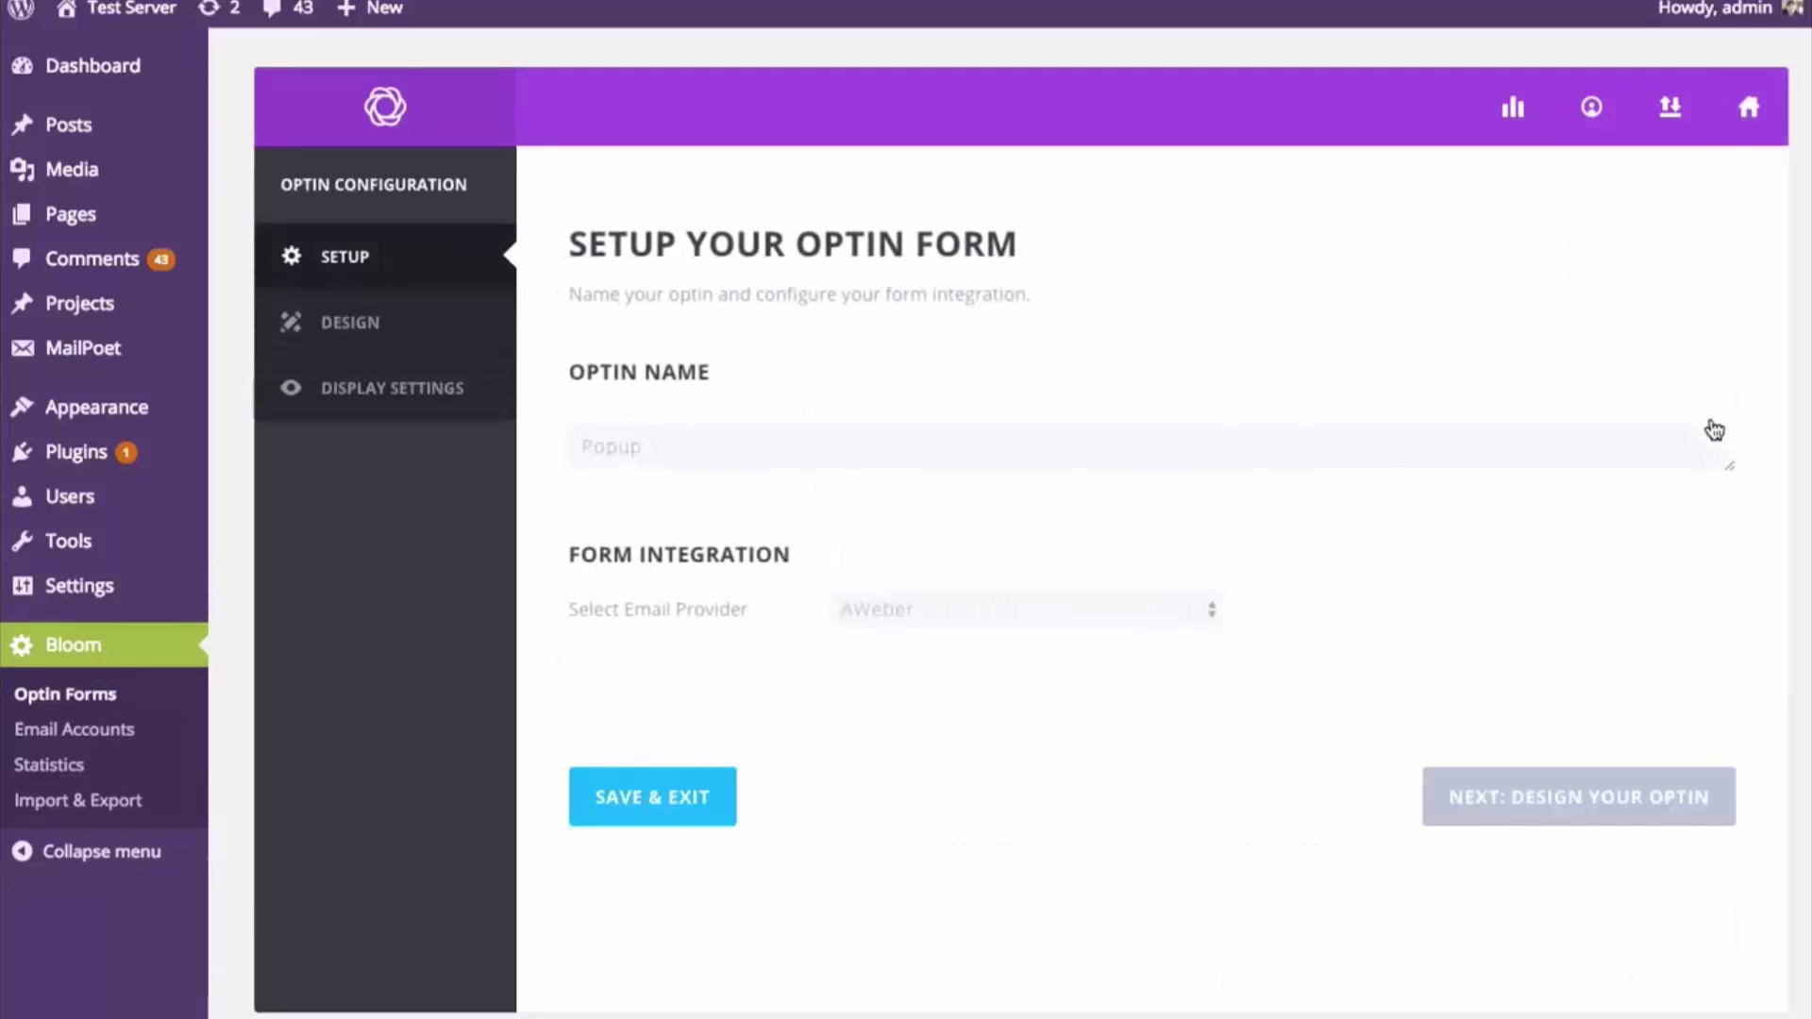
pyautogui.click(472, 388)
pyautogui.scroll(-7, 1078, 559)
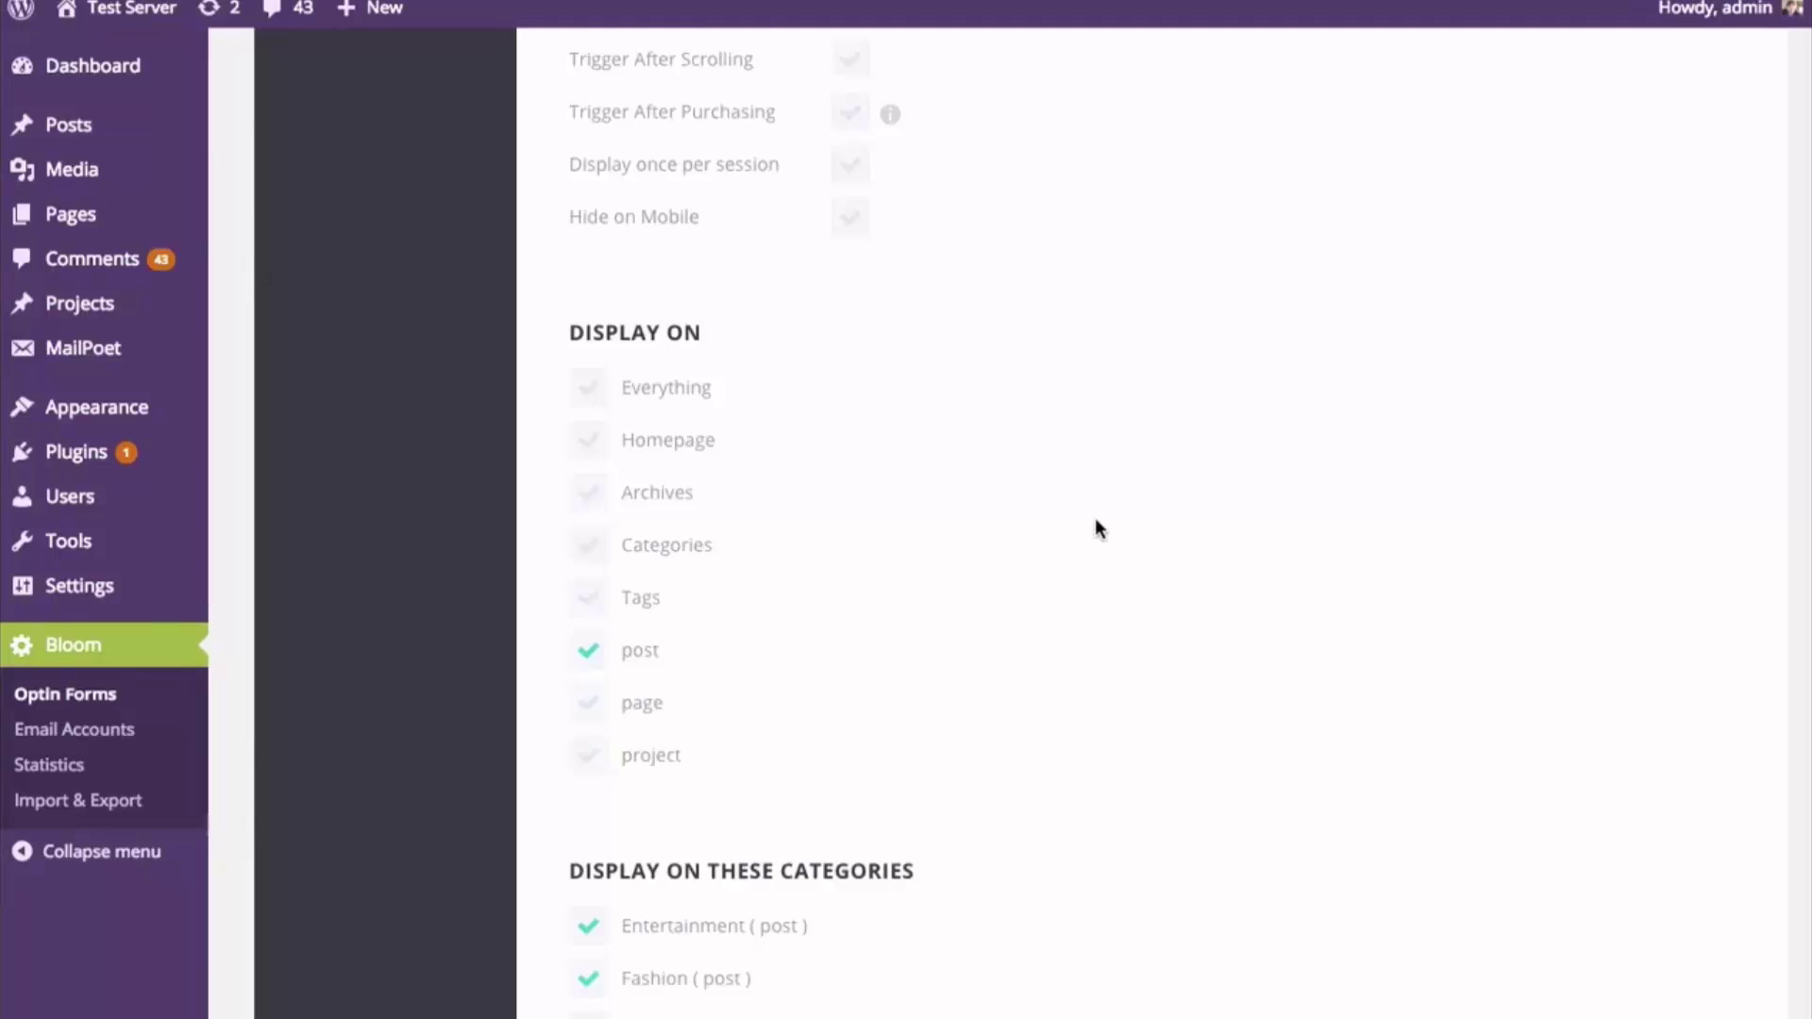
pyautogui.scroll(-10, 1095, 529)
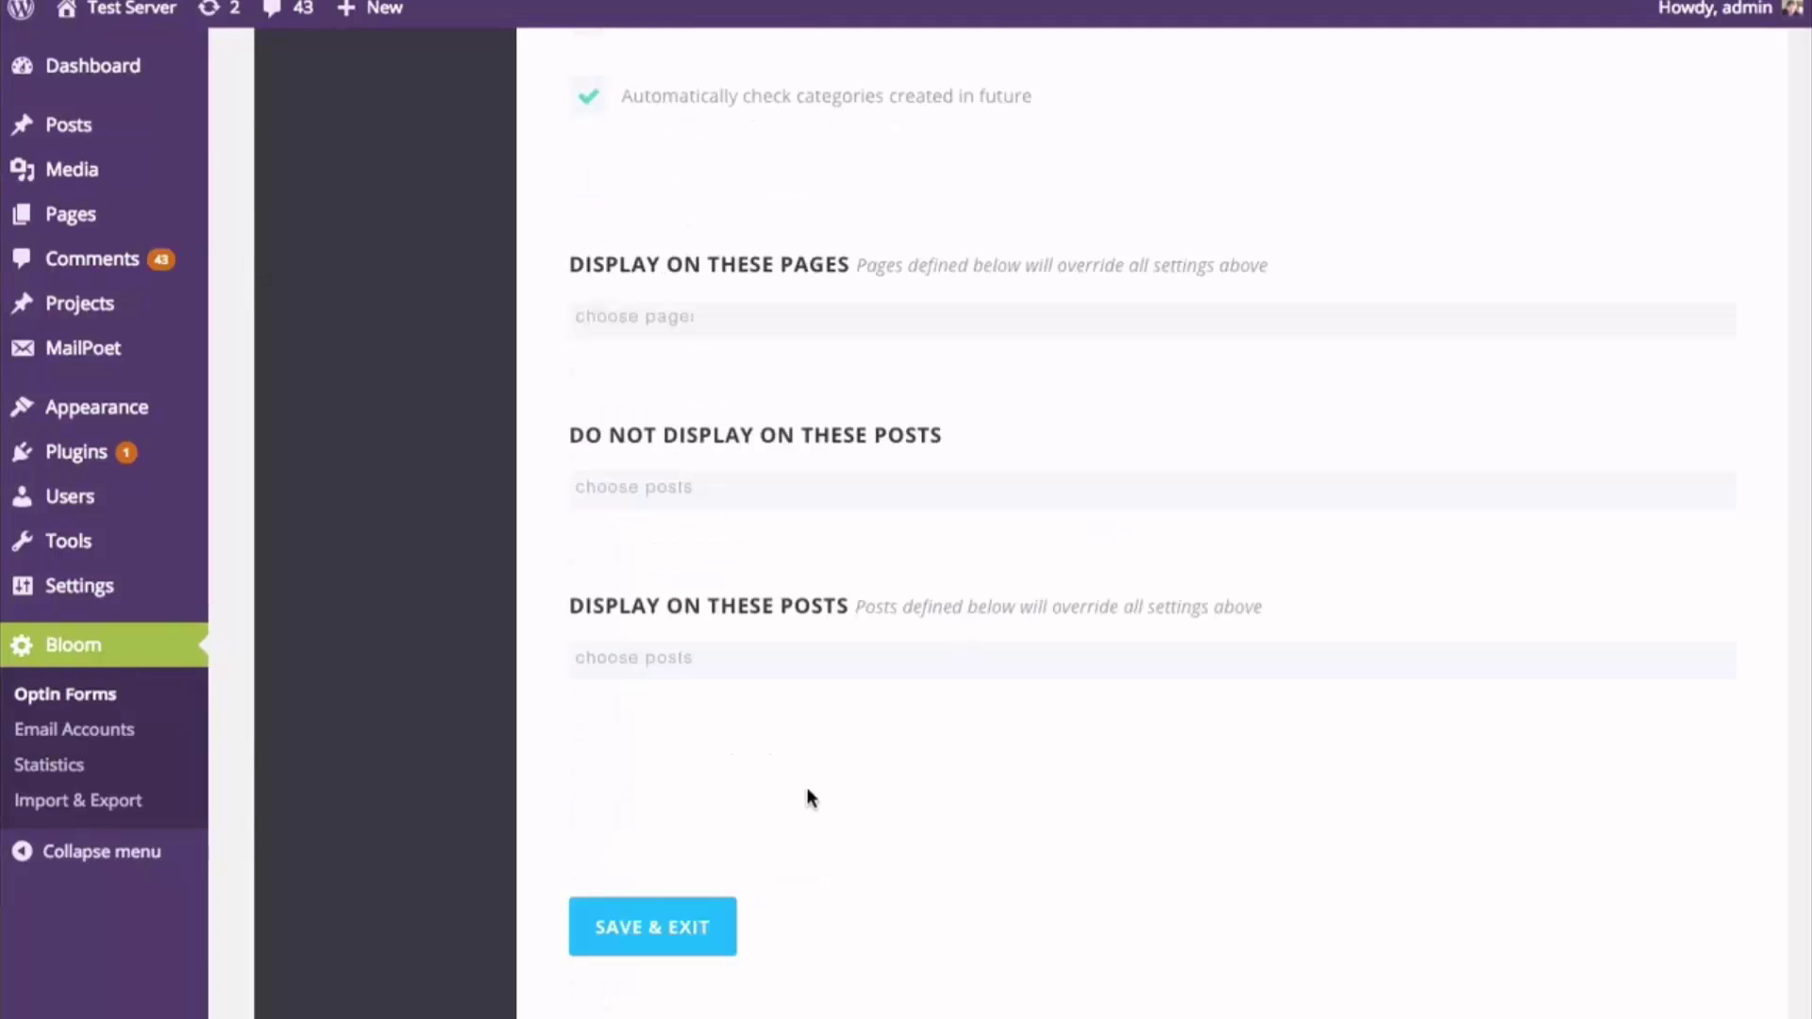
pyautogui.click(726, 927)
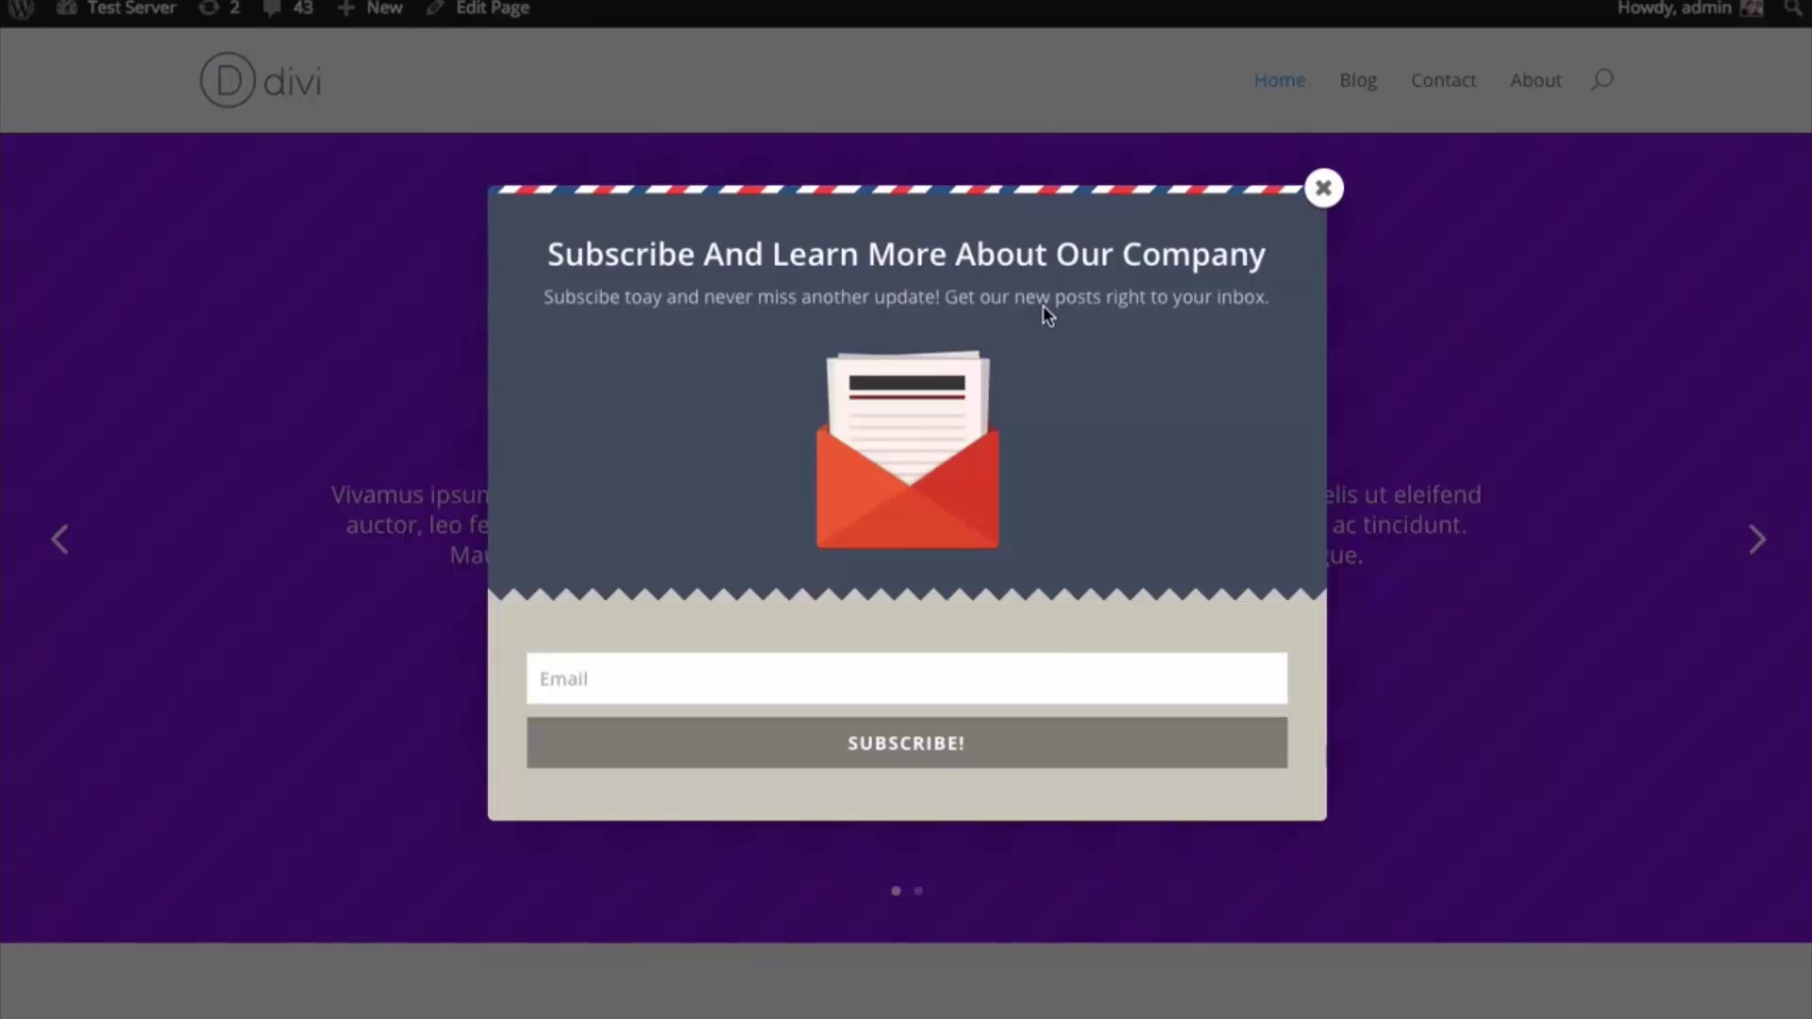
# Close the homepage popup, and read down to the end of the blog post Meet The Car Of The Future to trigger its popup
pyautogui.click(1323, 188)
pyautogui.click(1352, 95)
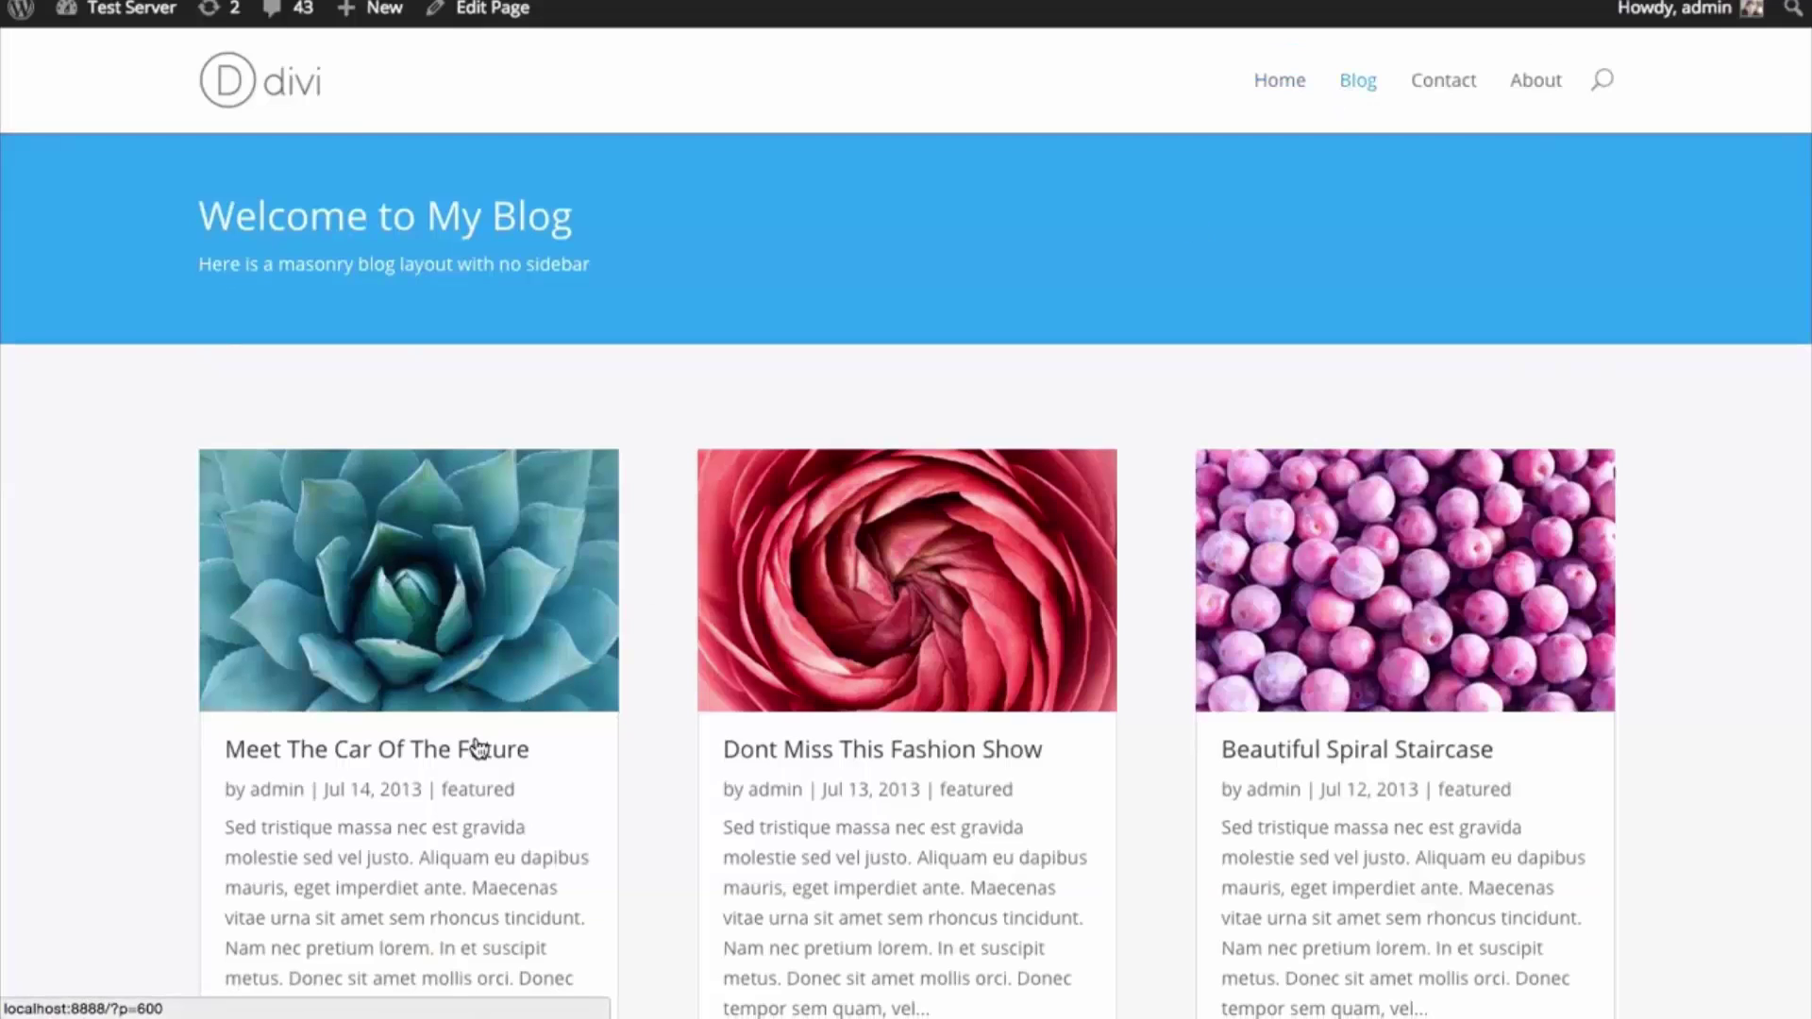
pyautogui.click(474, 745)
pyautogui.scroll(-15, 1528, 451)
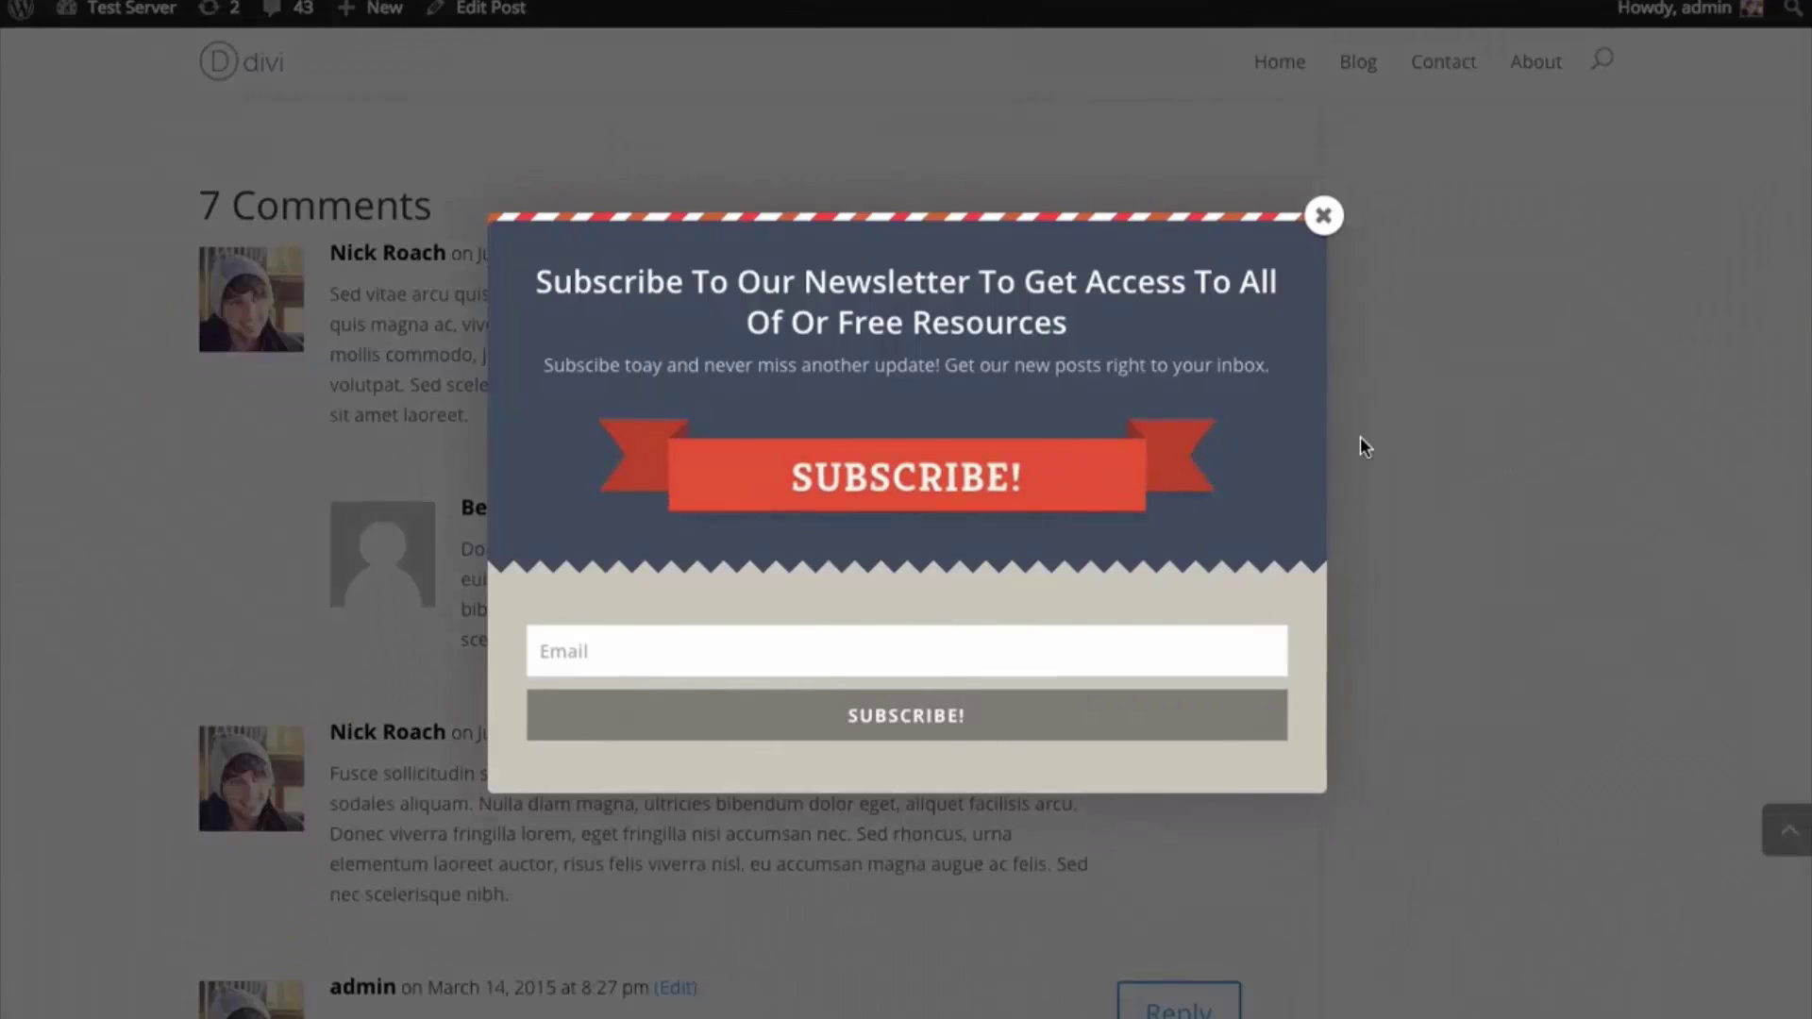
pyautogui.scroll(2, 1350, 440)
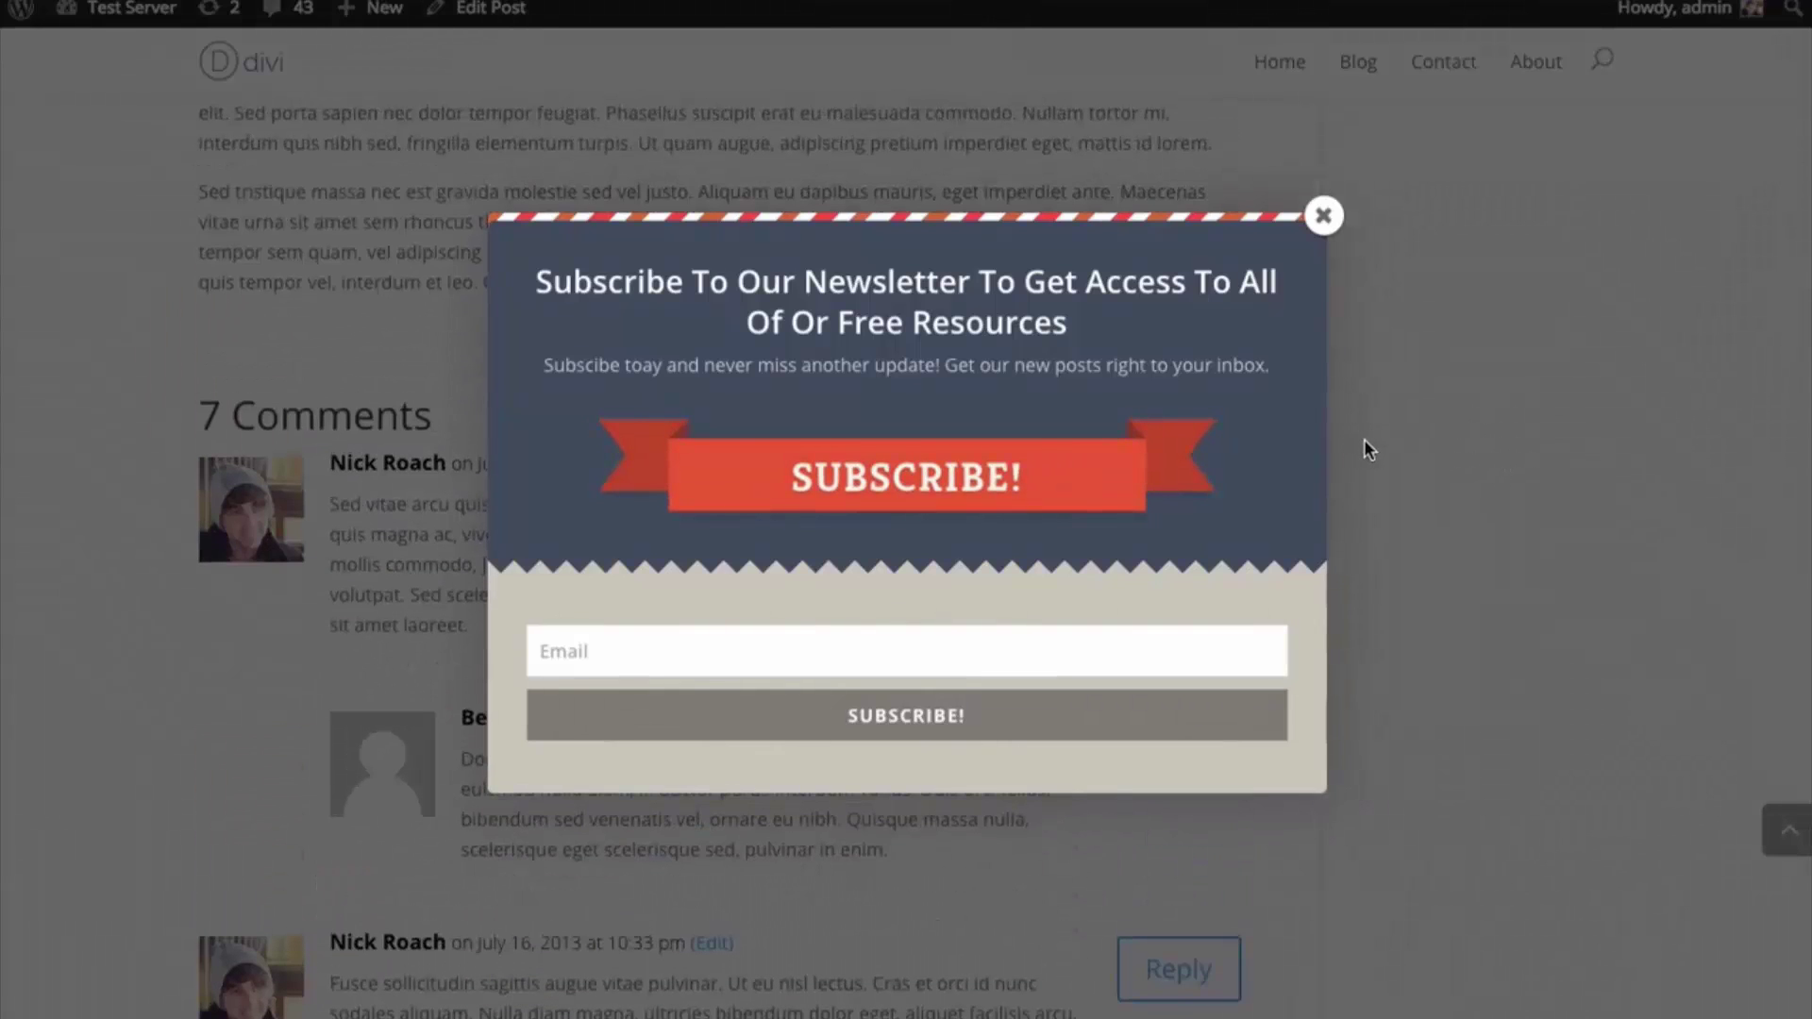
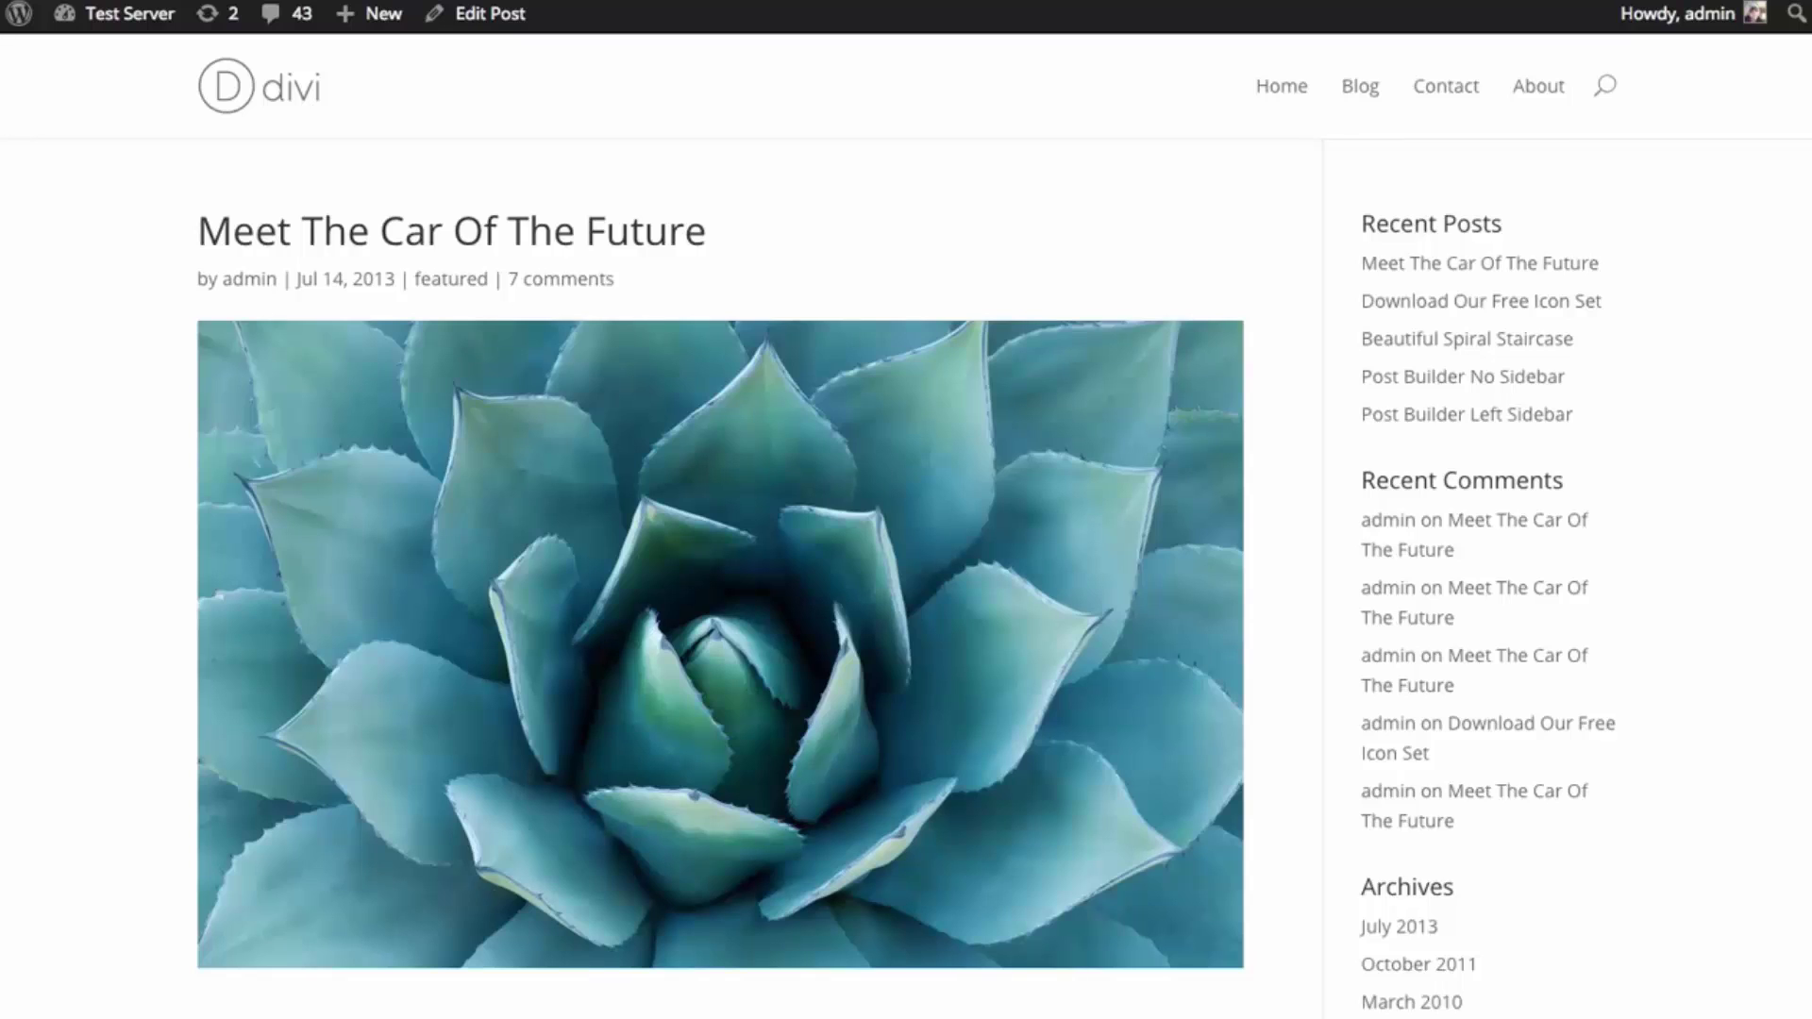
# Look at the opt-in form below the content of the Meet The Car Of The Future post
pyautogui.scroll(-8, 1321, 283)
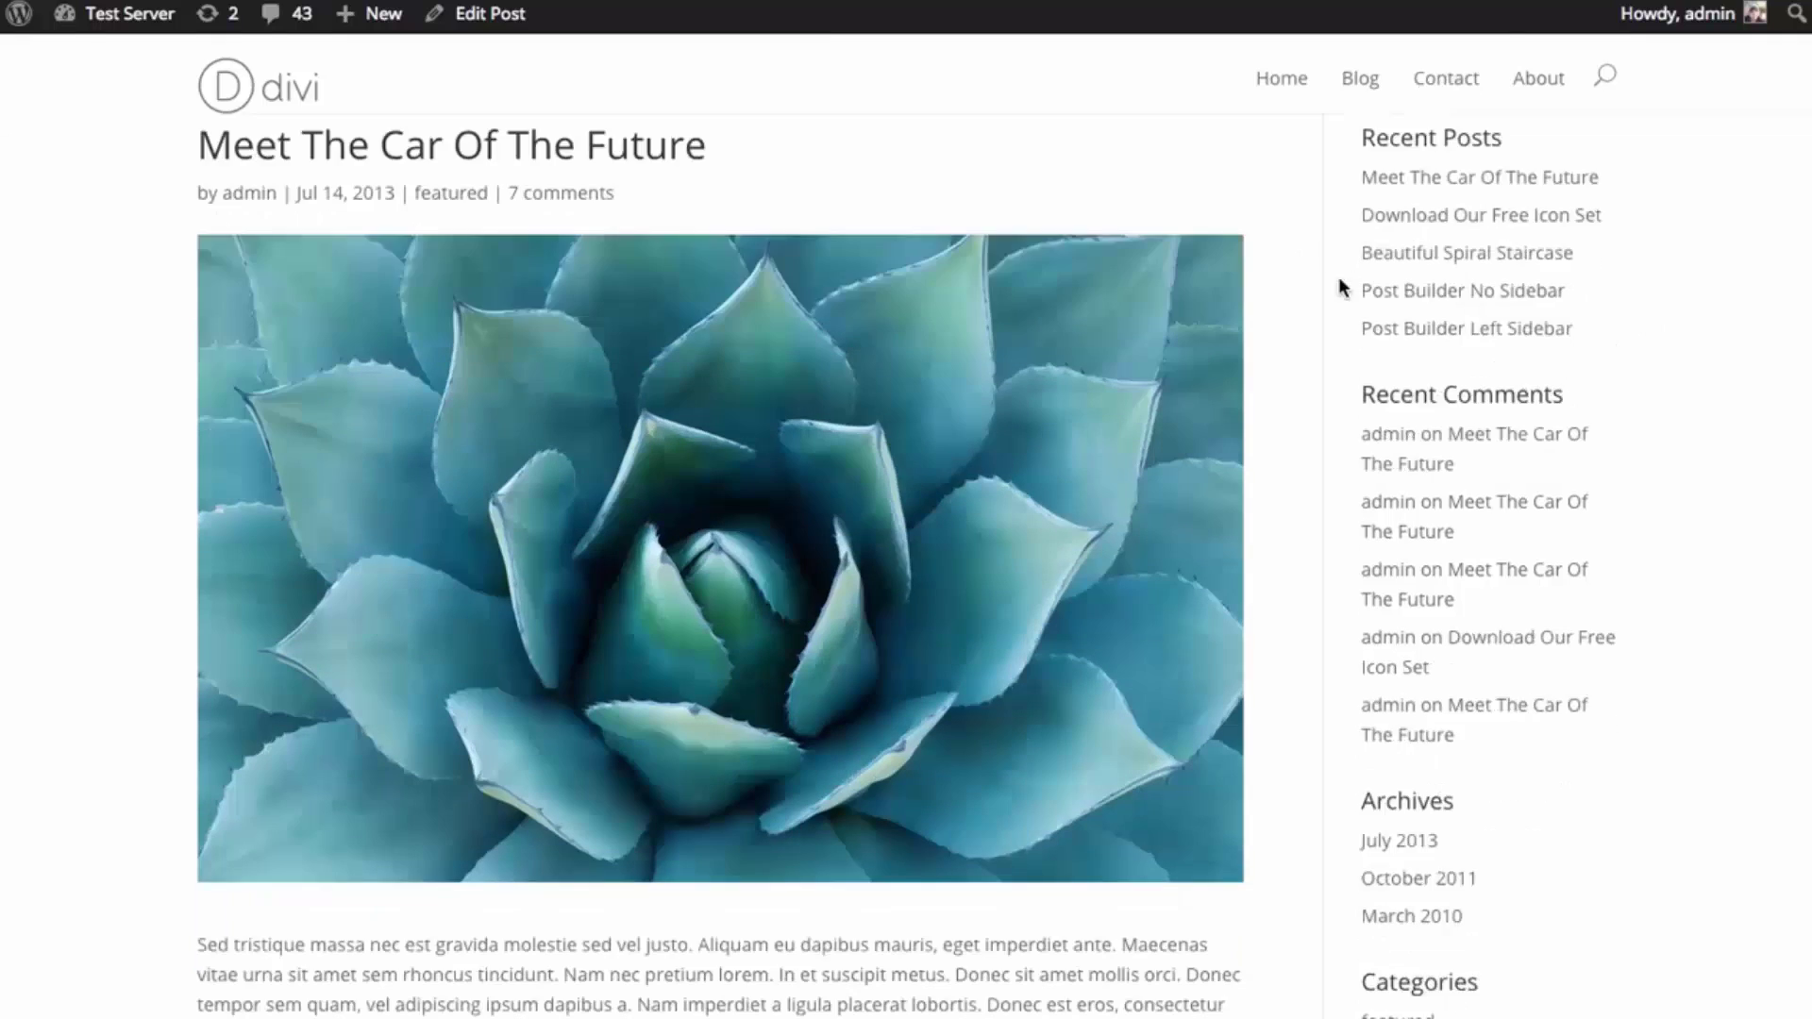
pyautogui.scroll(-6, 1330, 312)
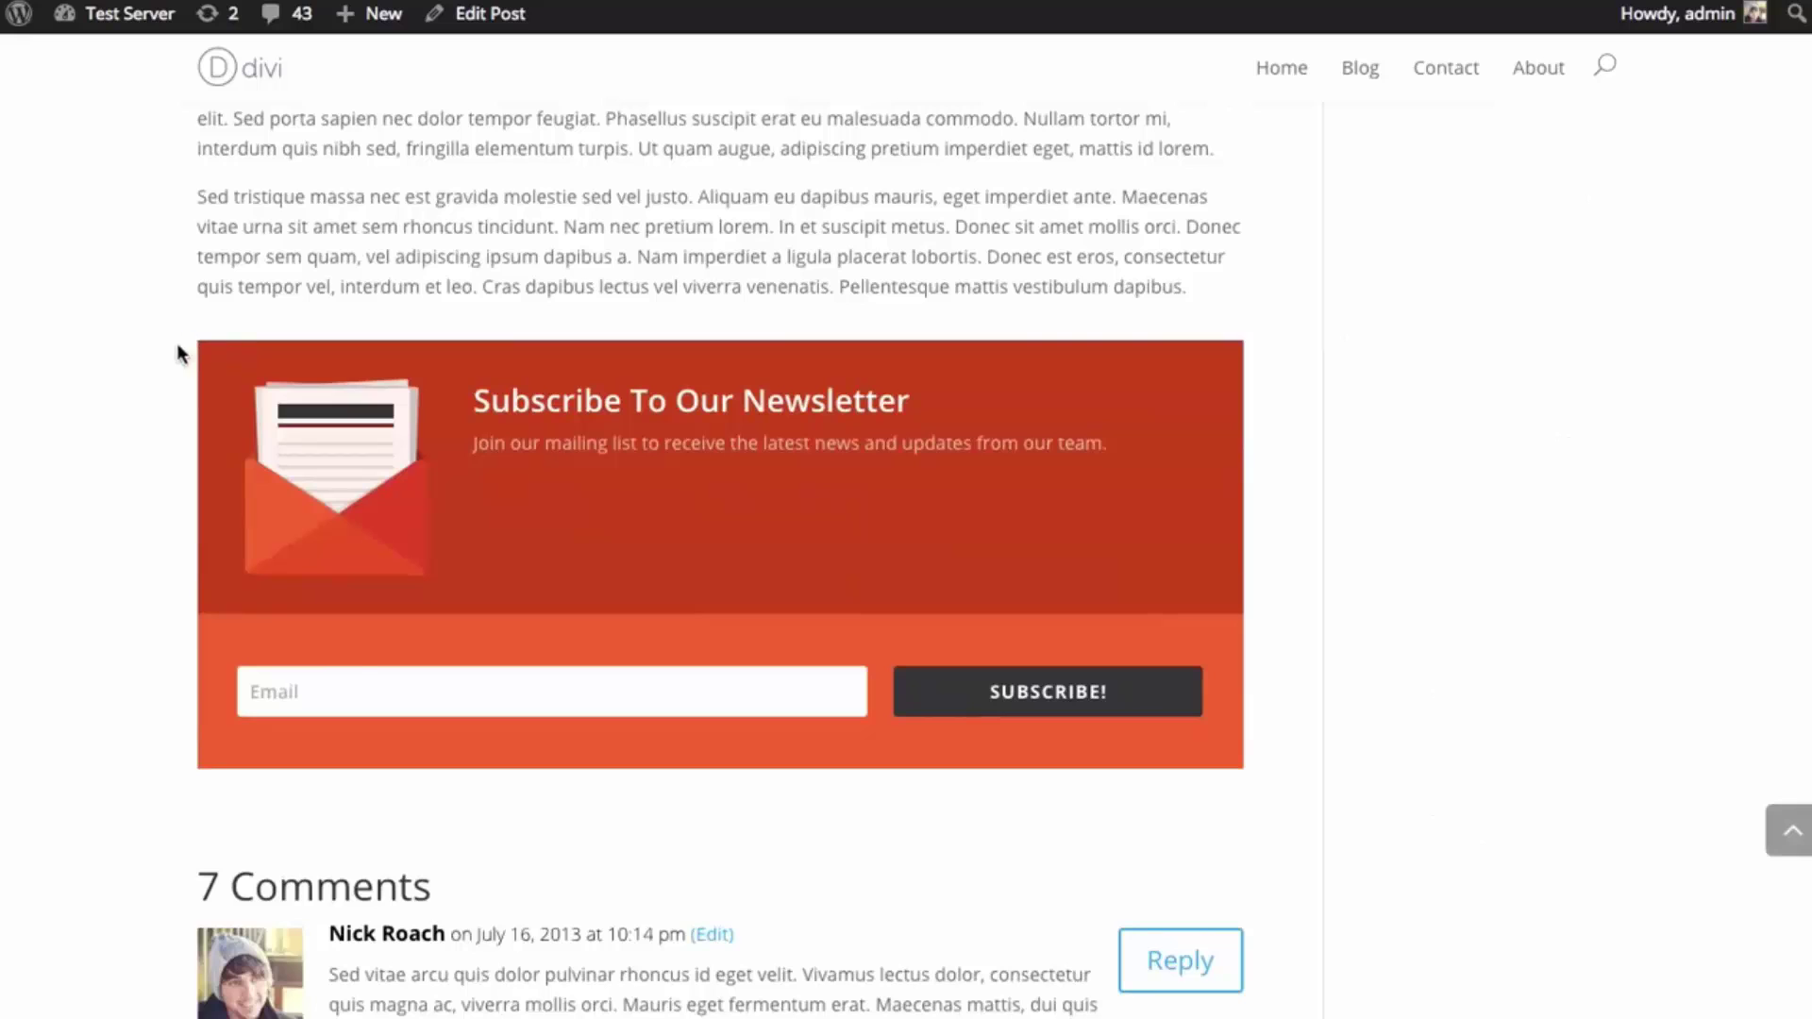
# Leave the blog post for the WordPress dashboard and open Bloom's Optin Forms
pyautogui.scroll(-8, 1535, 415)
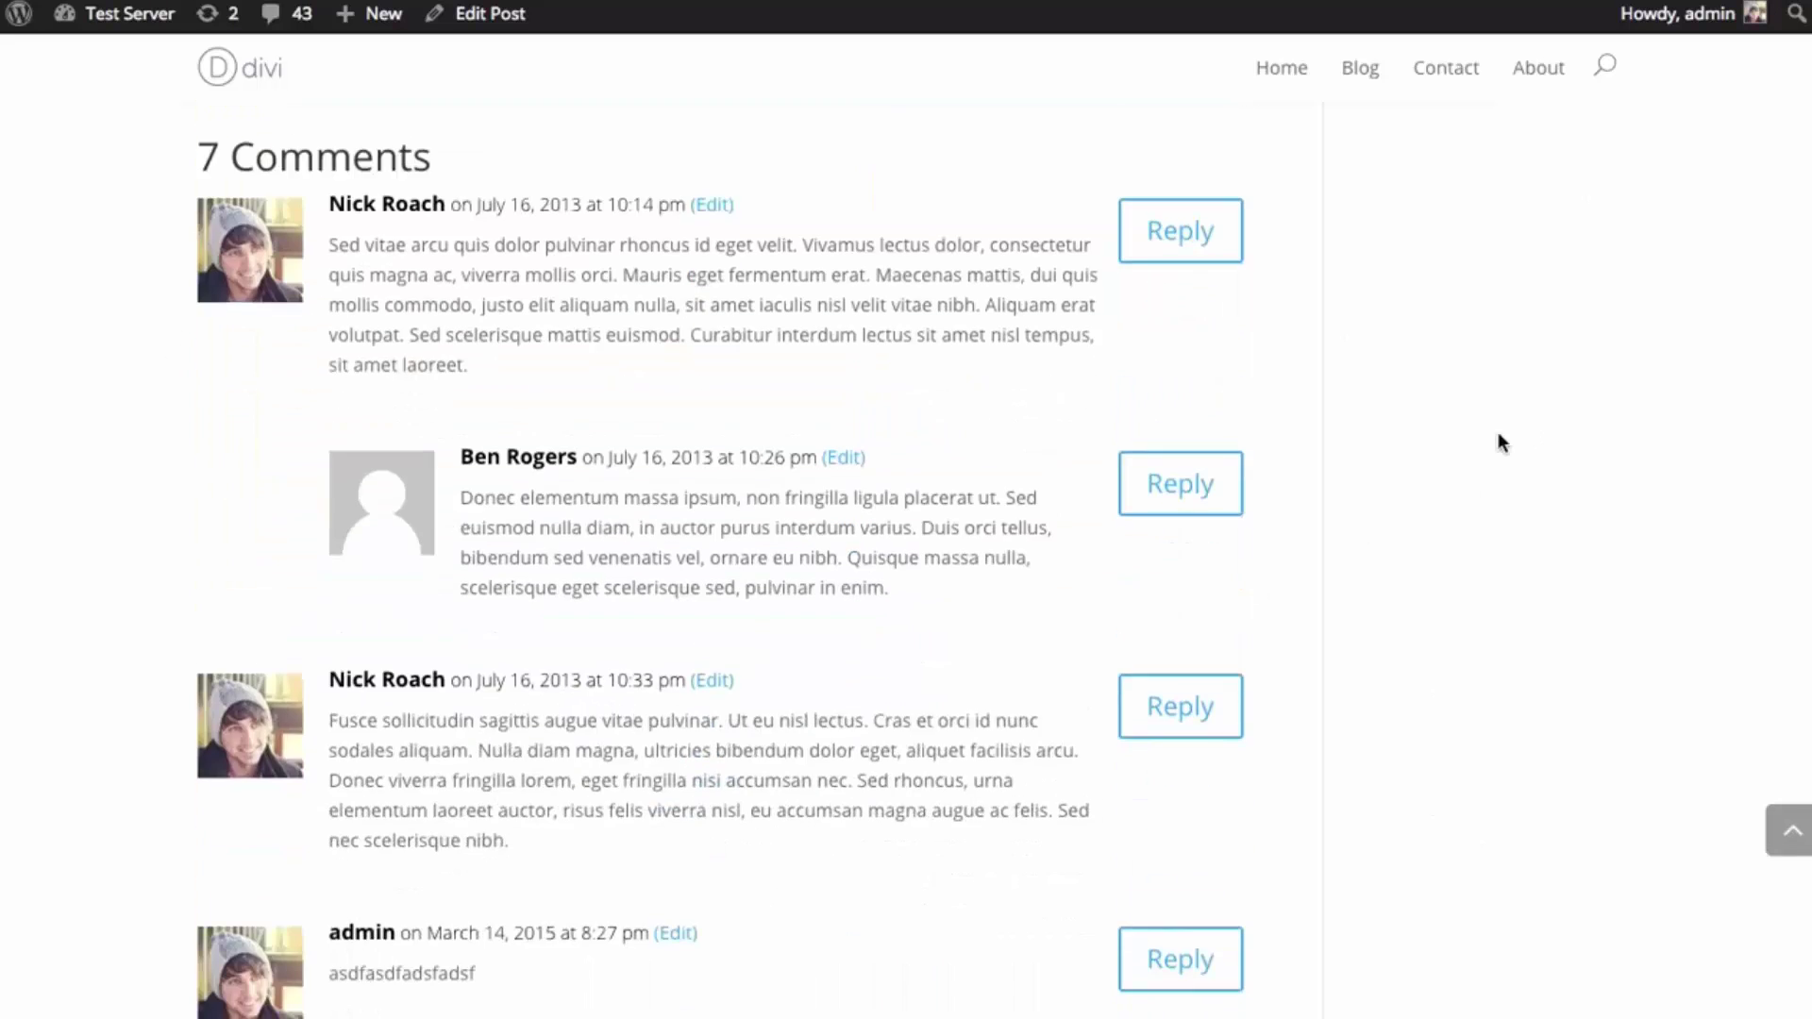
pyautogui.scroll(10, 1497, 433)
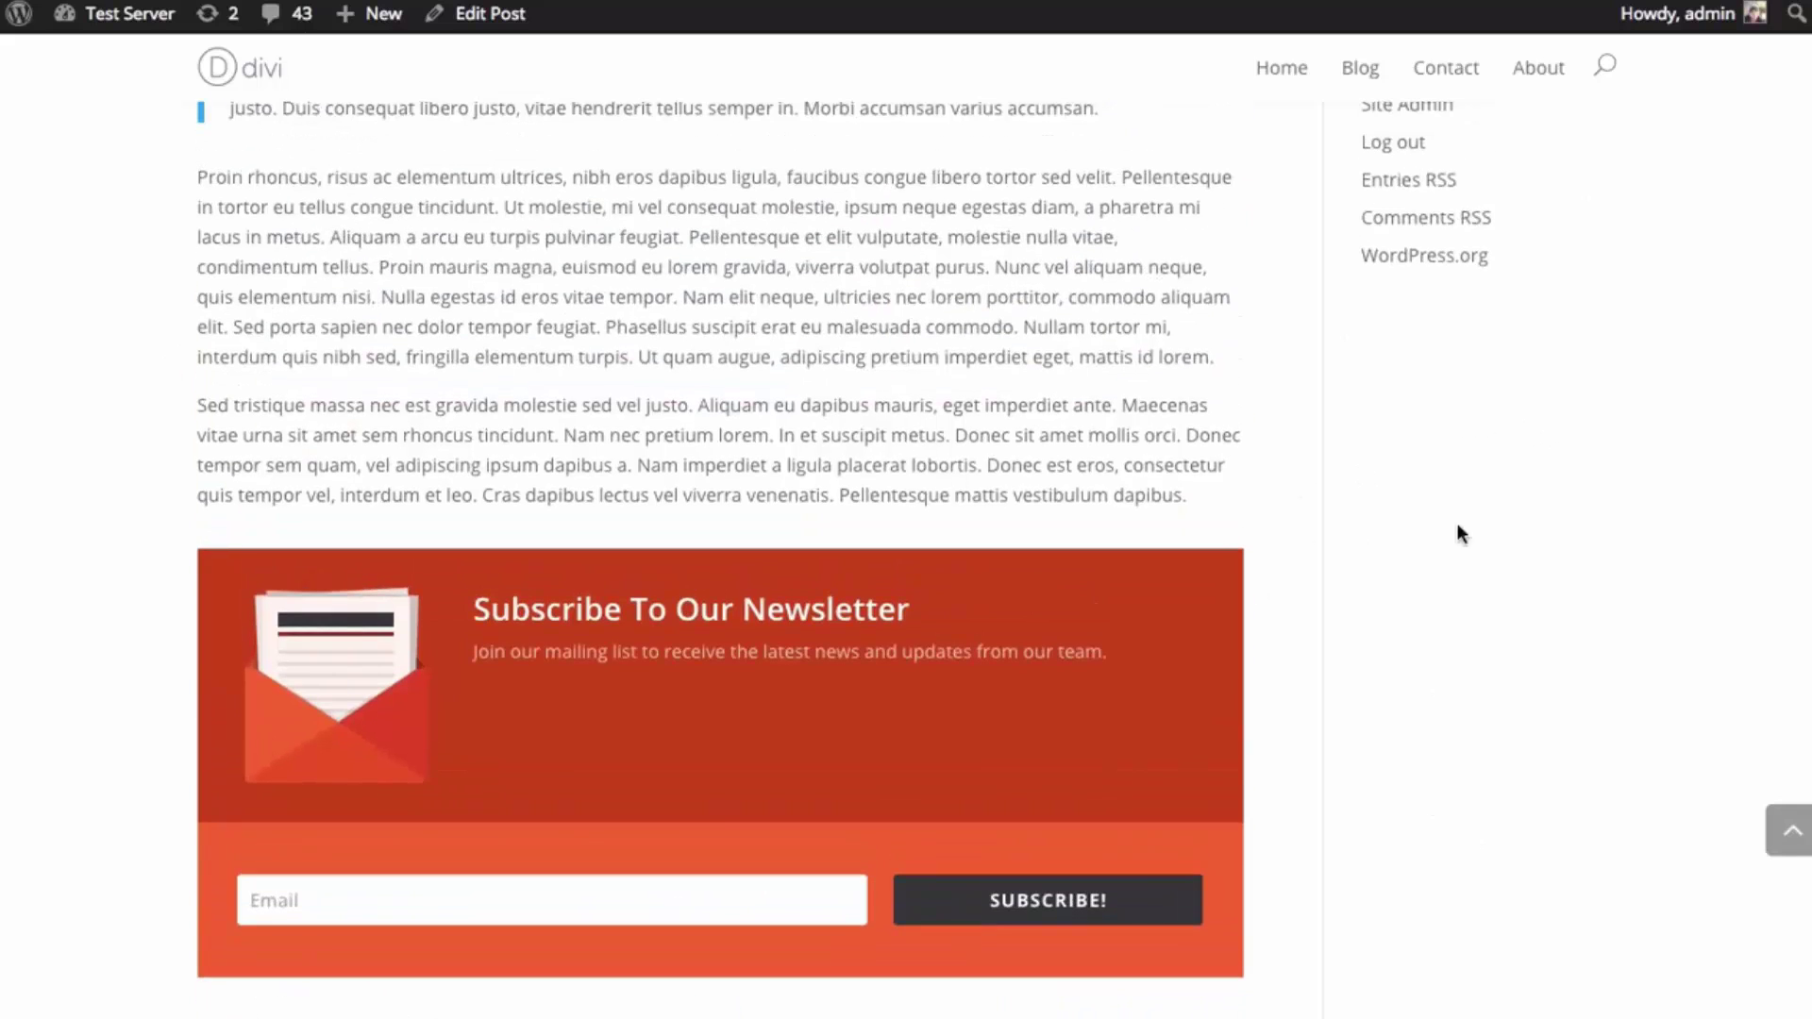
pyautogui.scroll(15, 1387, 595)
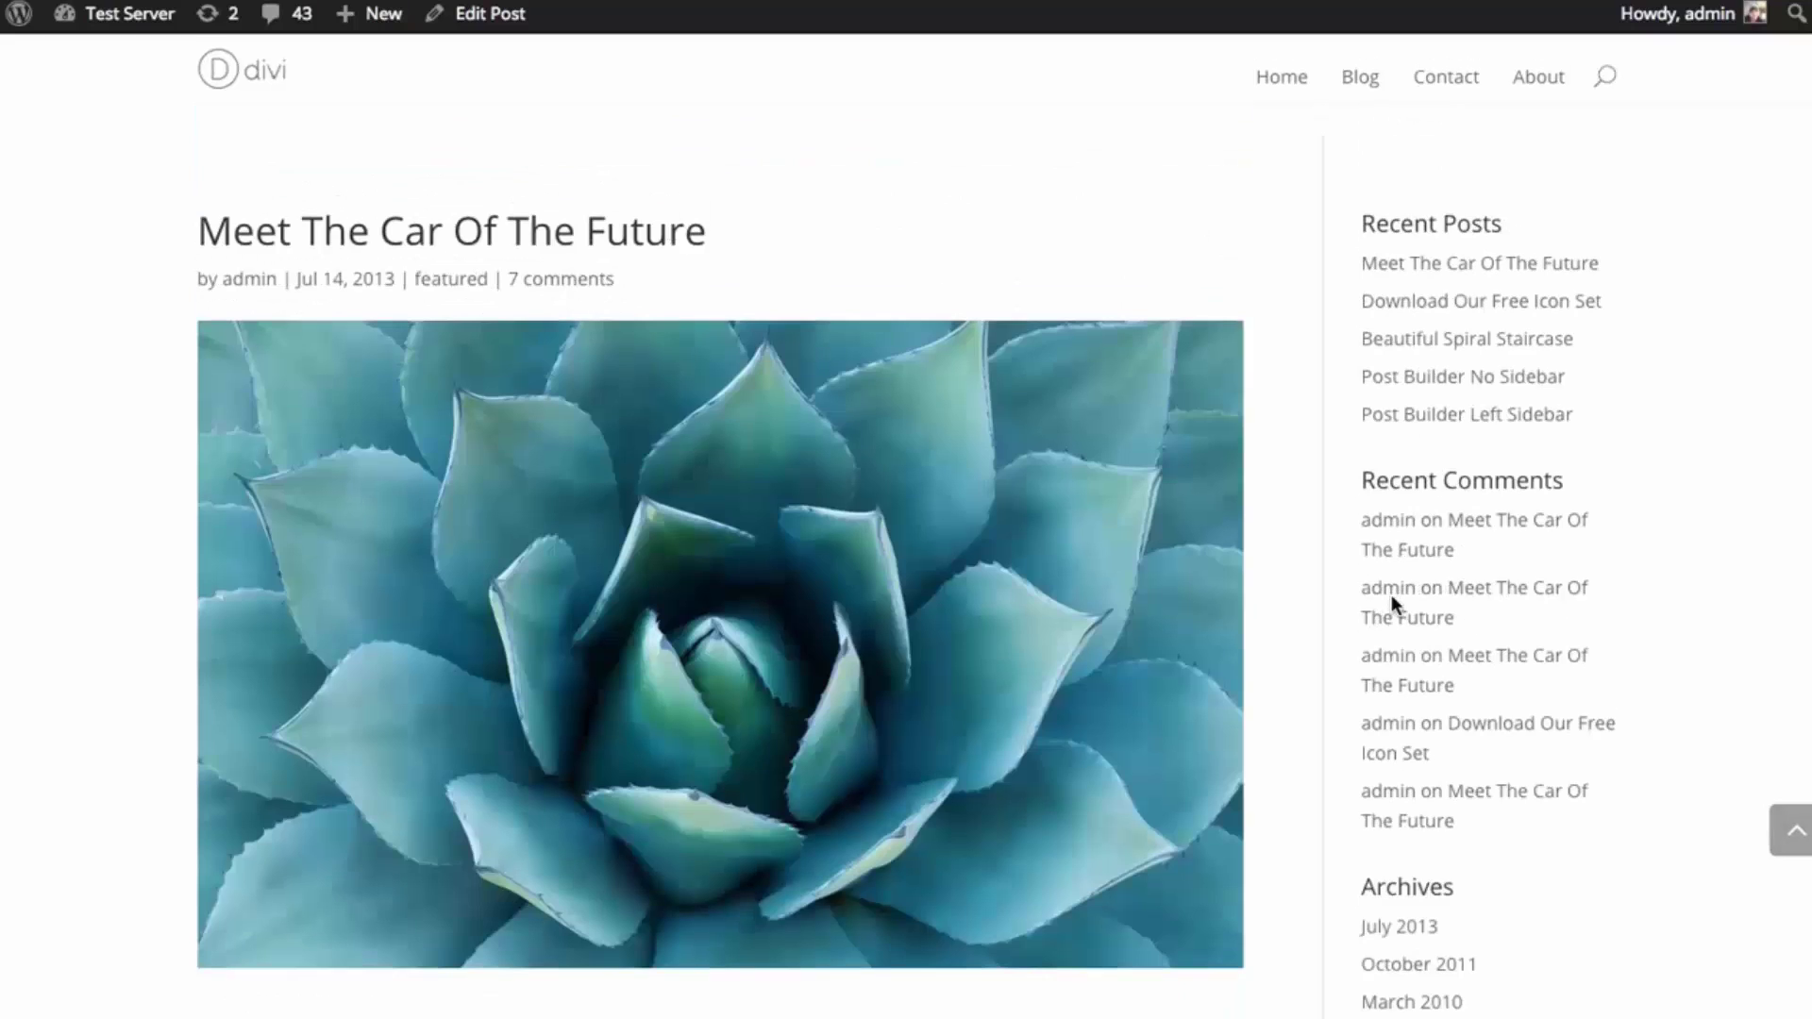
pyautogui.click(126, 24)
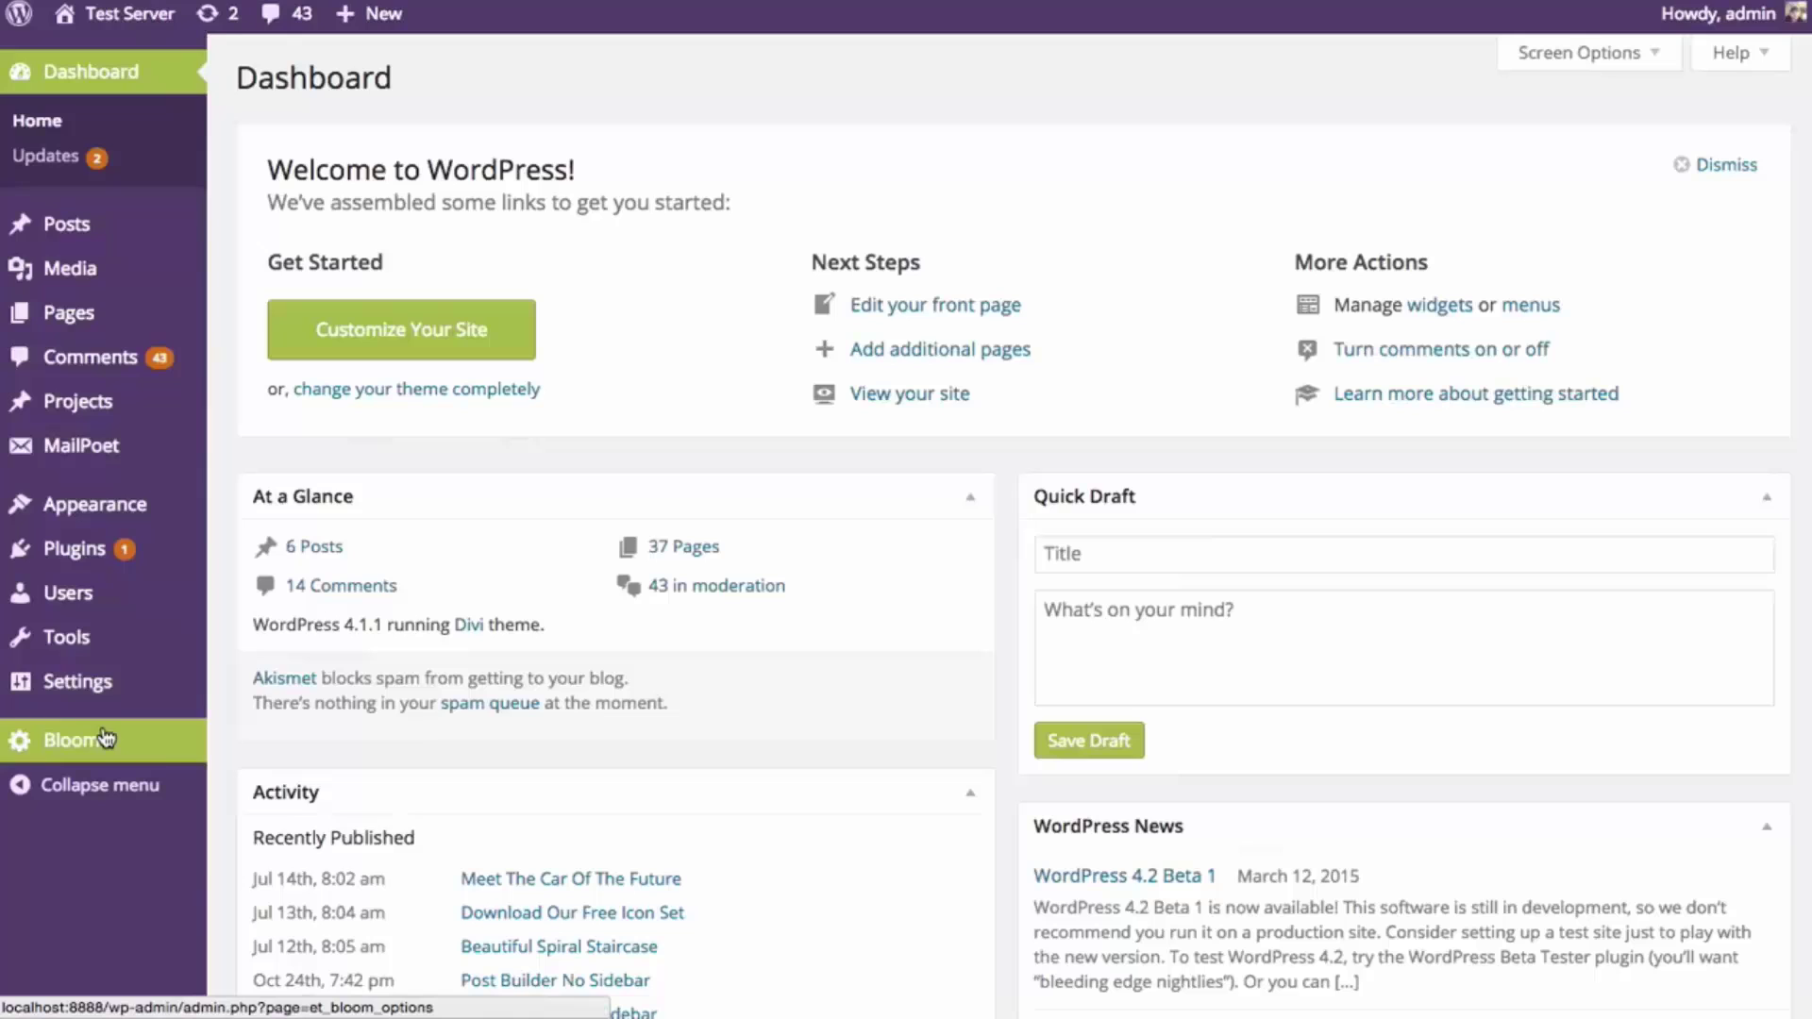
pyautogui.moveTo(103, 739)
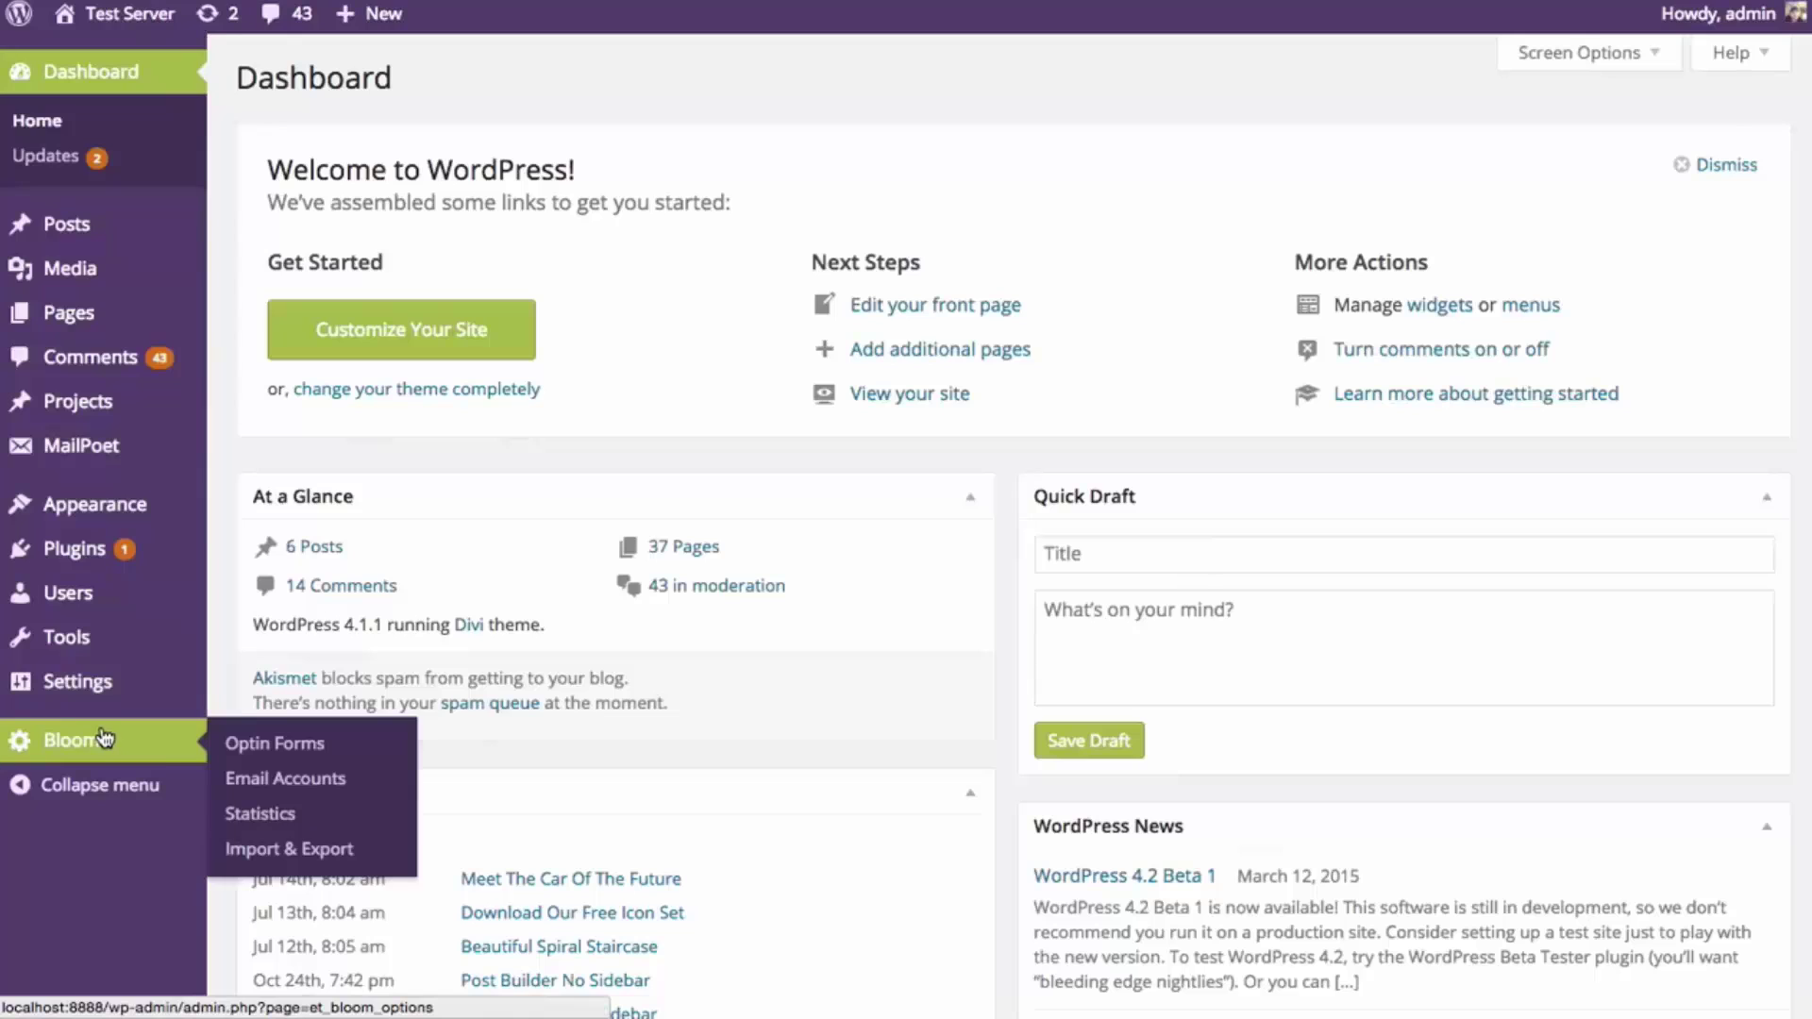
pyautogui.click(298, 750)
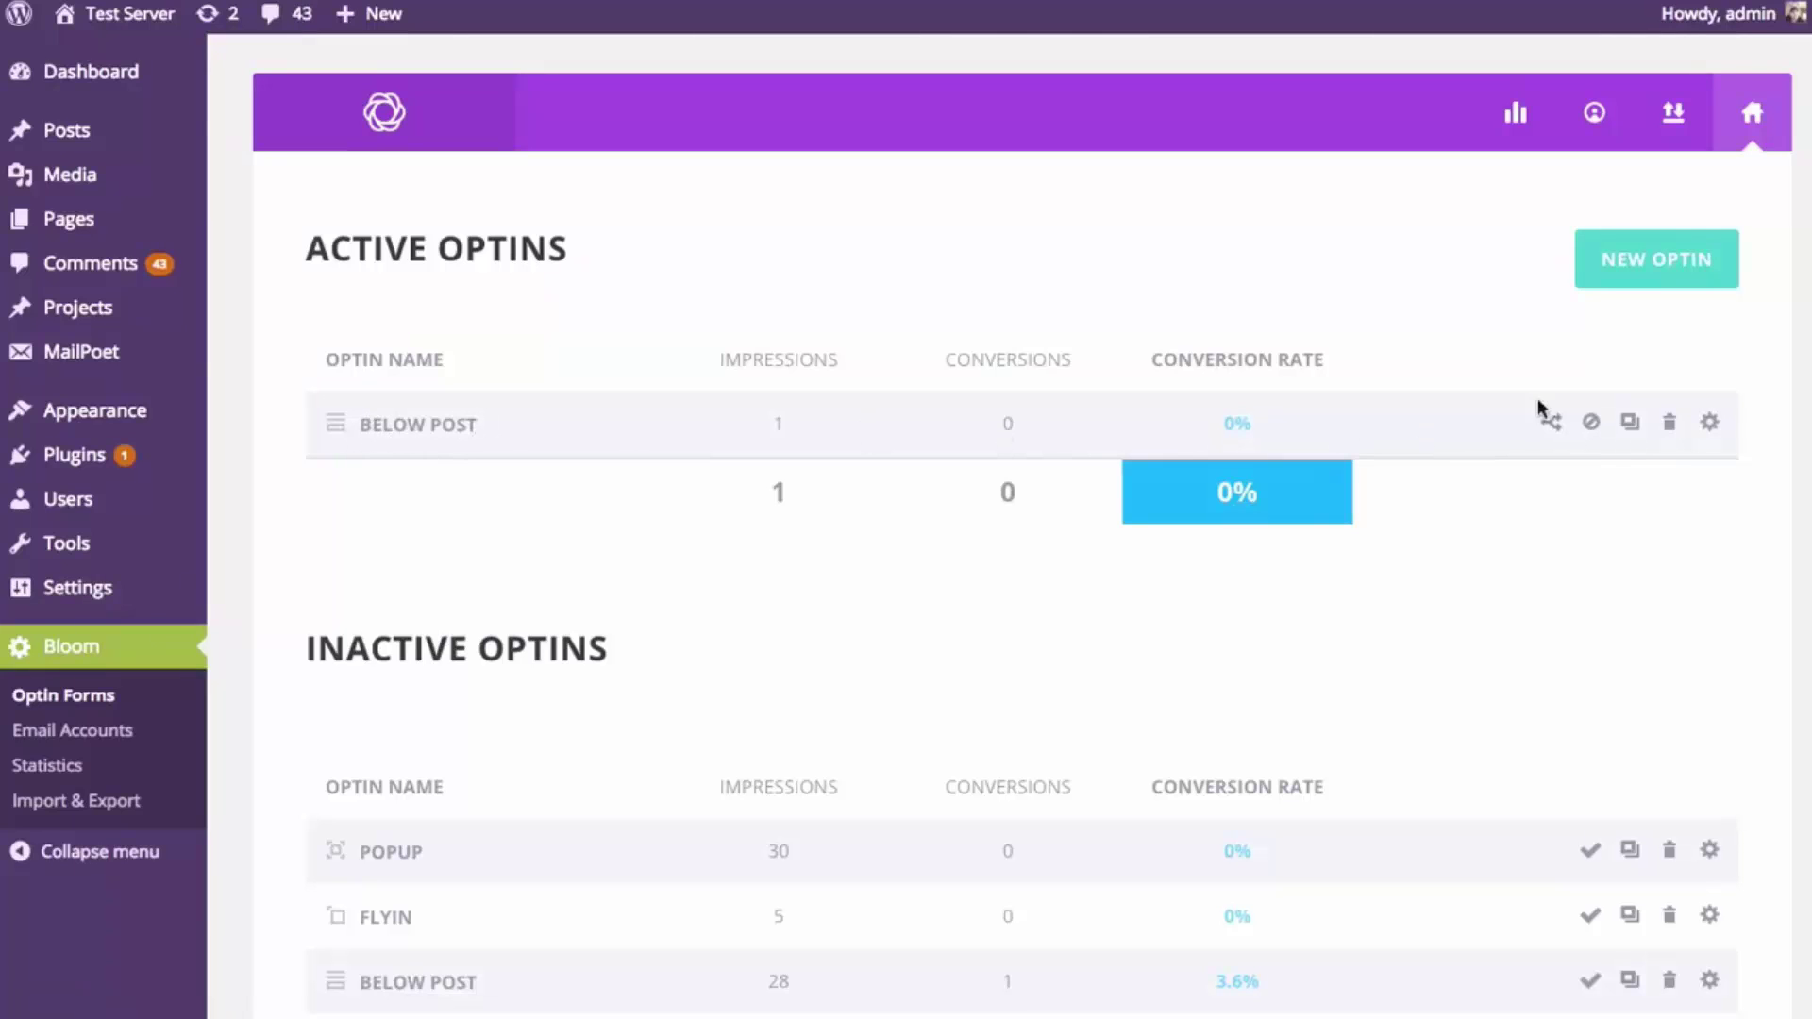
# Delete the Below Post opt-in from the active opt-ins and confirm the deletion
pyautogui.scroll(-4, 614, 566)
pyautogui.scroll(4, 797, 490)
pyautogui.click(1670, 432)
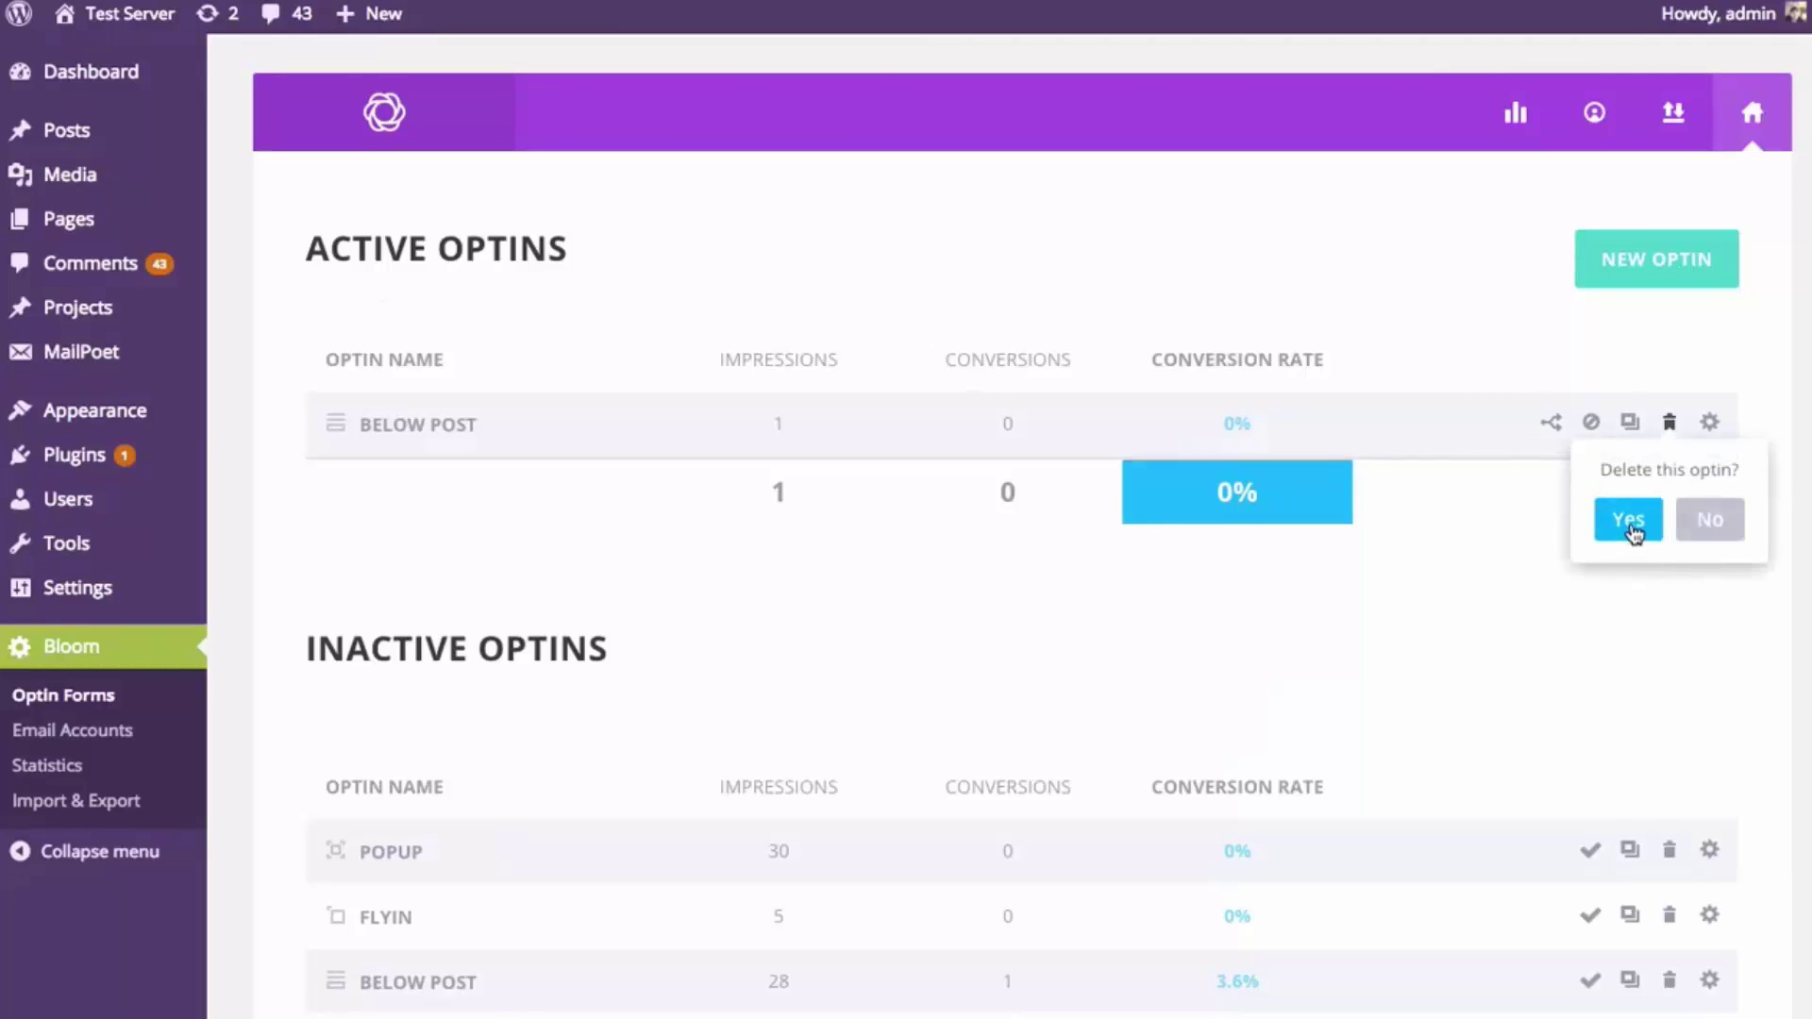
pyautogui.click(1630, 520)
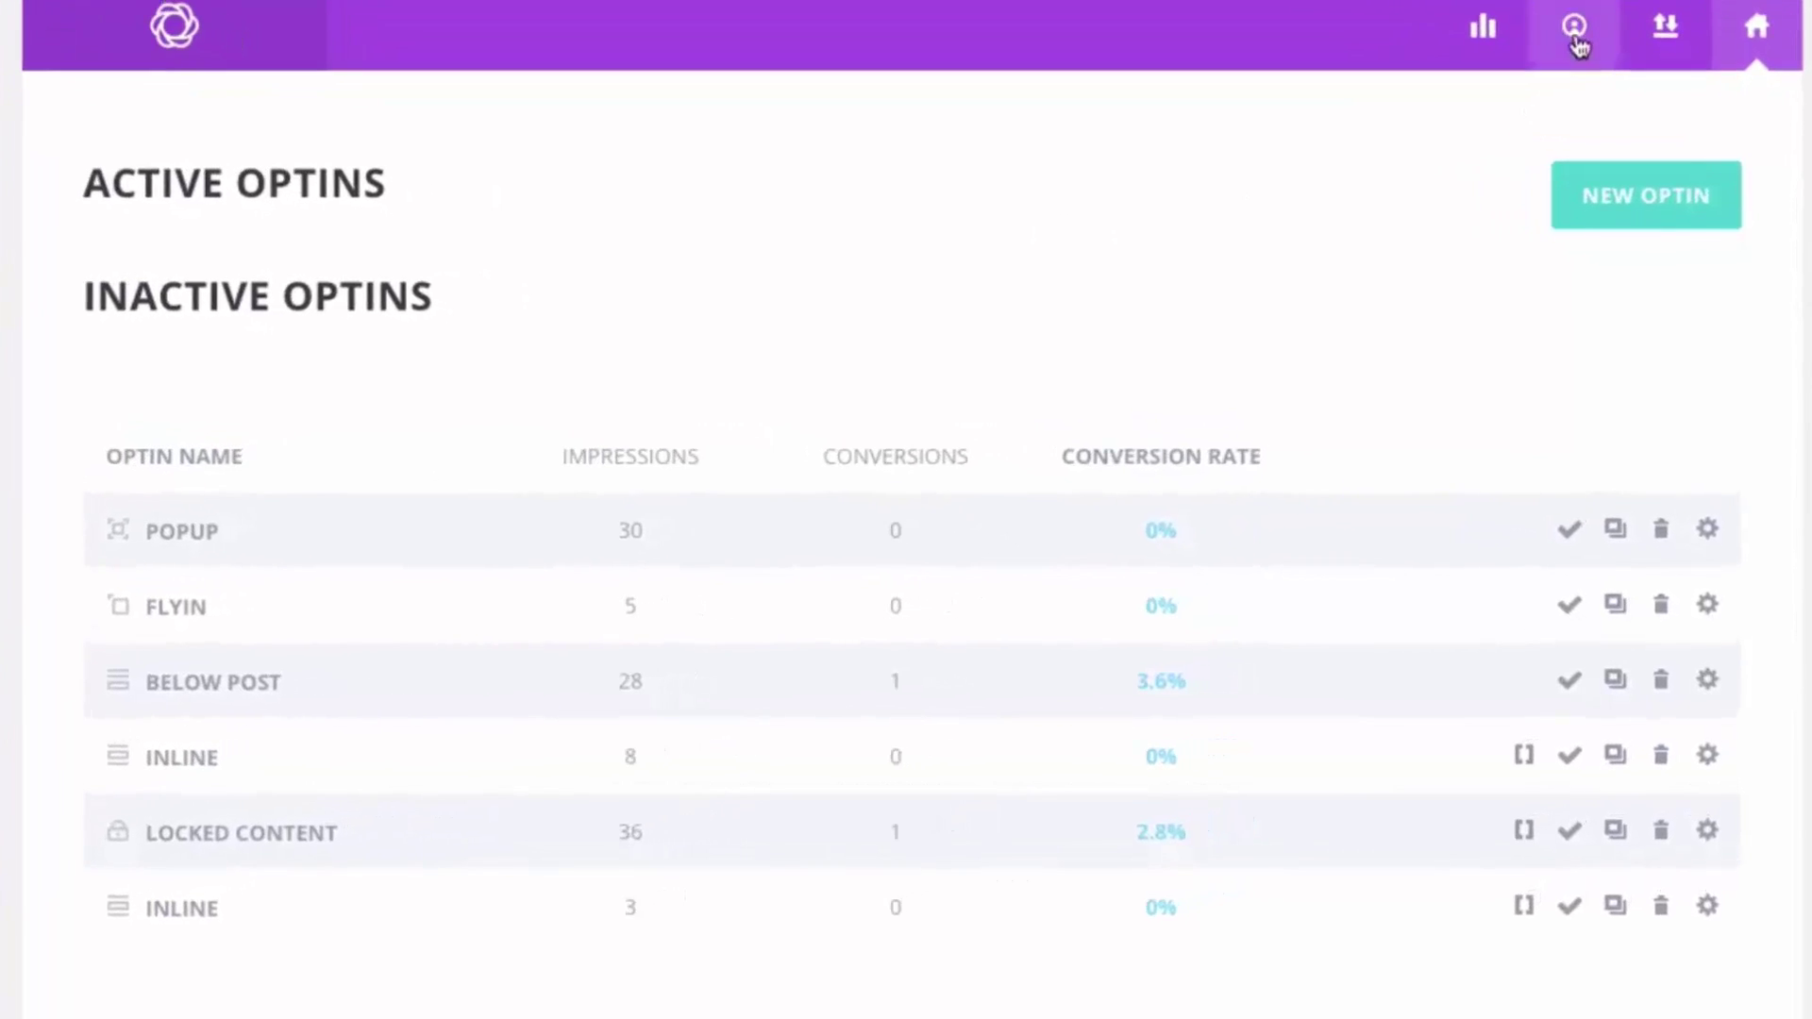
# Review the email accounts and lists connected to Bloom, and return to the opt-in overview
pyautogui.click(1575, 40)
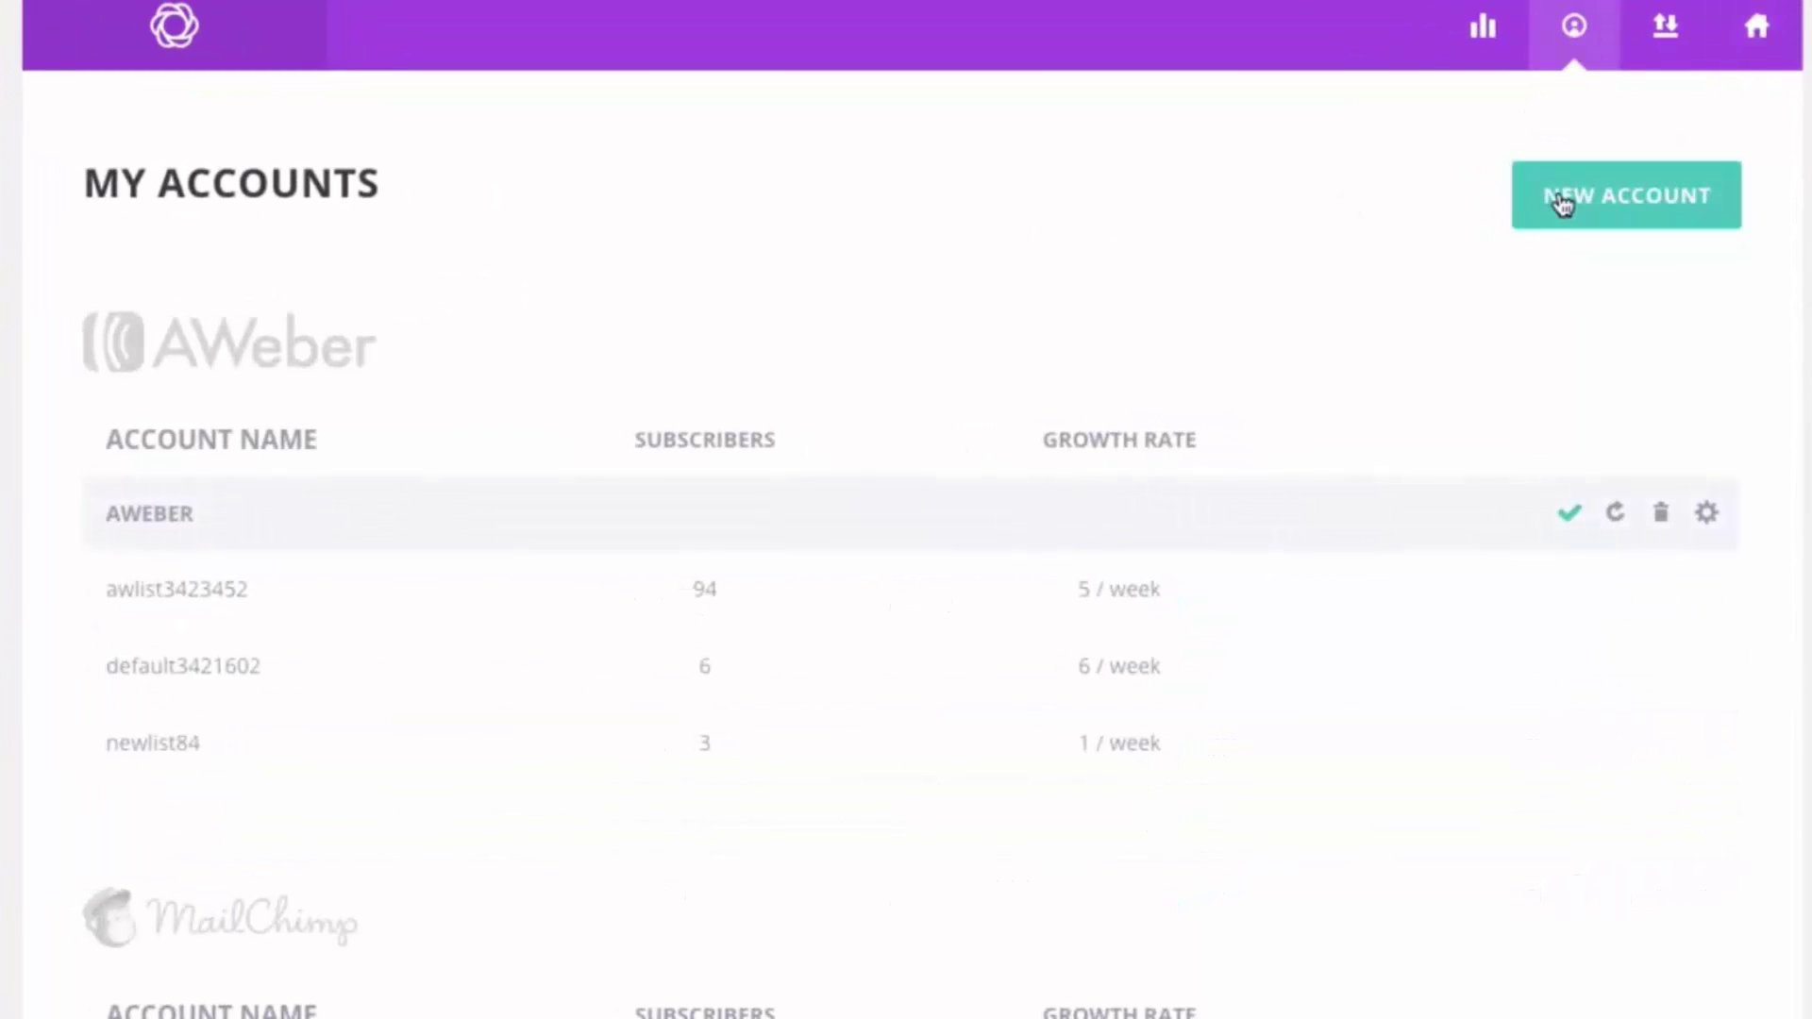
pyautogui.scroll(-3, 1301, 248)
pyautogui.scroll(-12, 1285, 247)
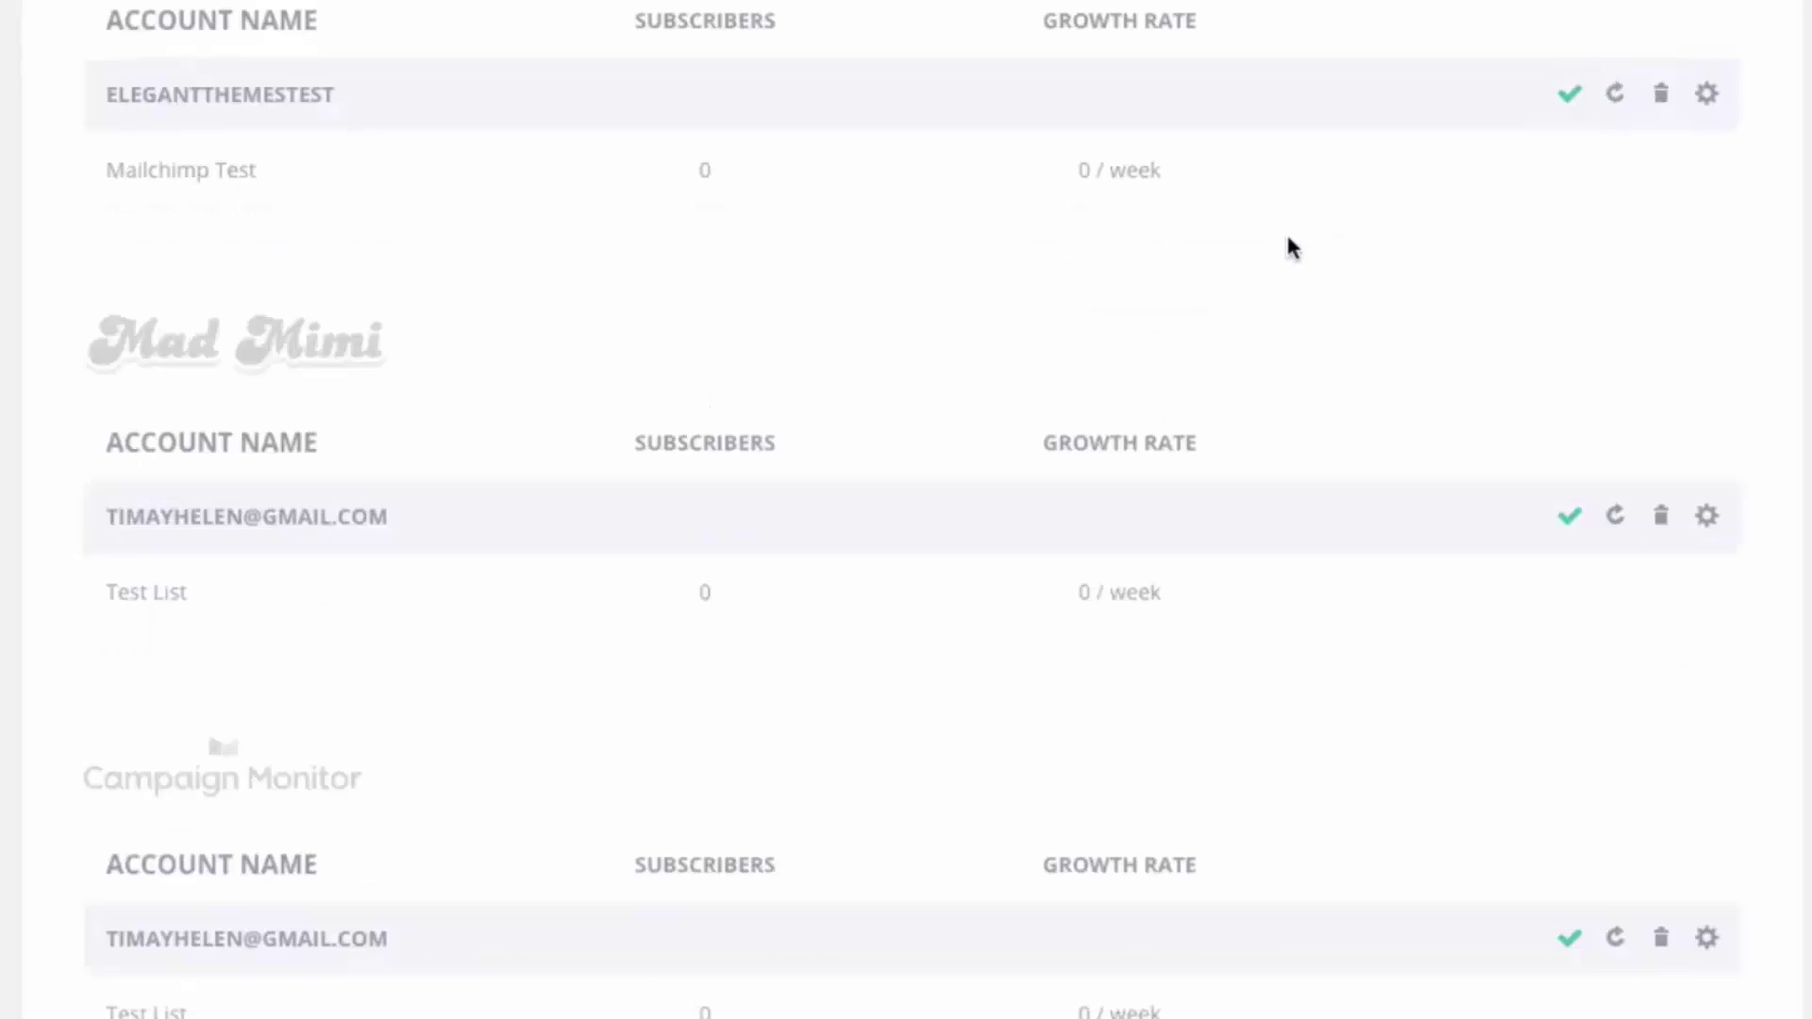
pyautogui.scroll(15, 1284, 251)
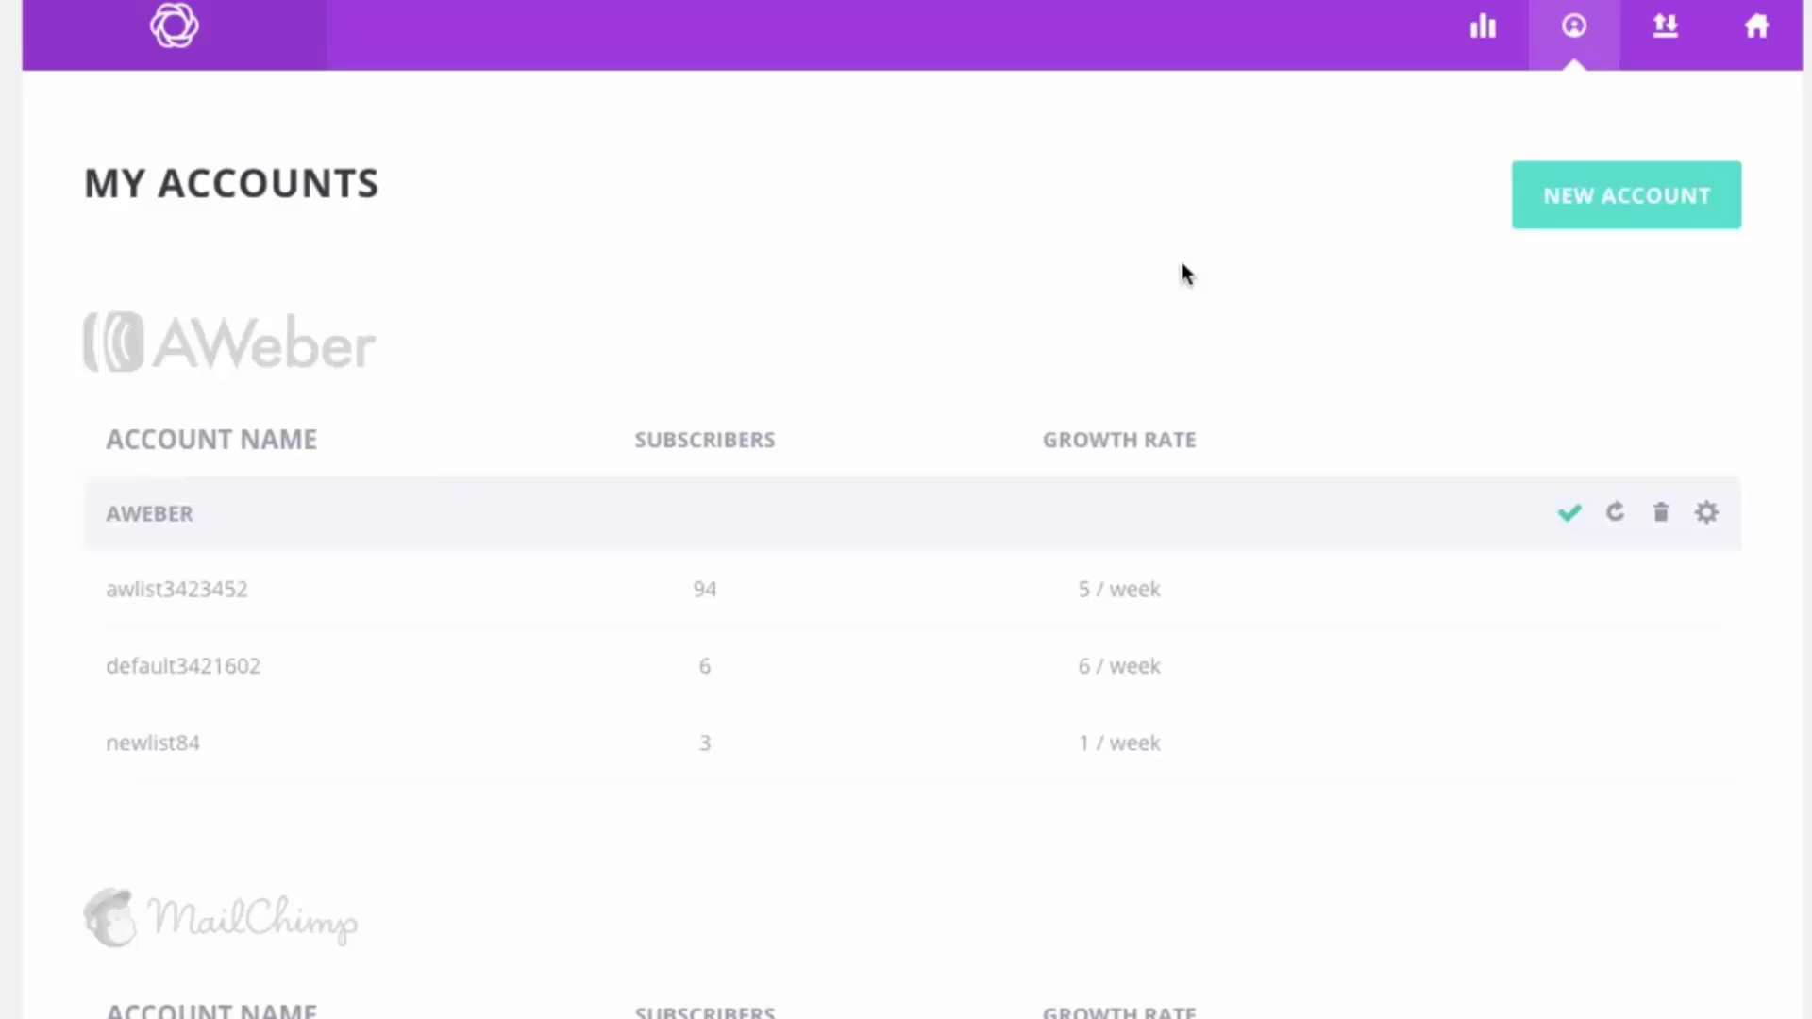
pyautogui.click(1756, 33)
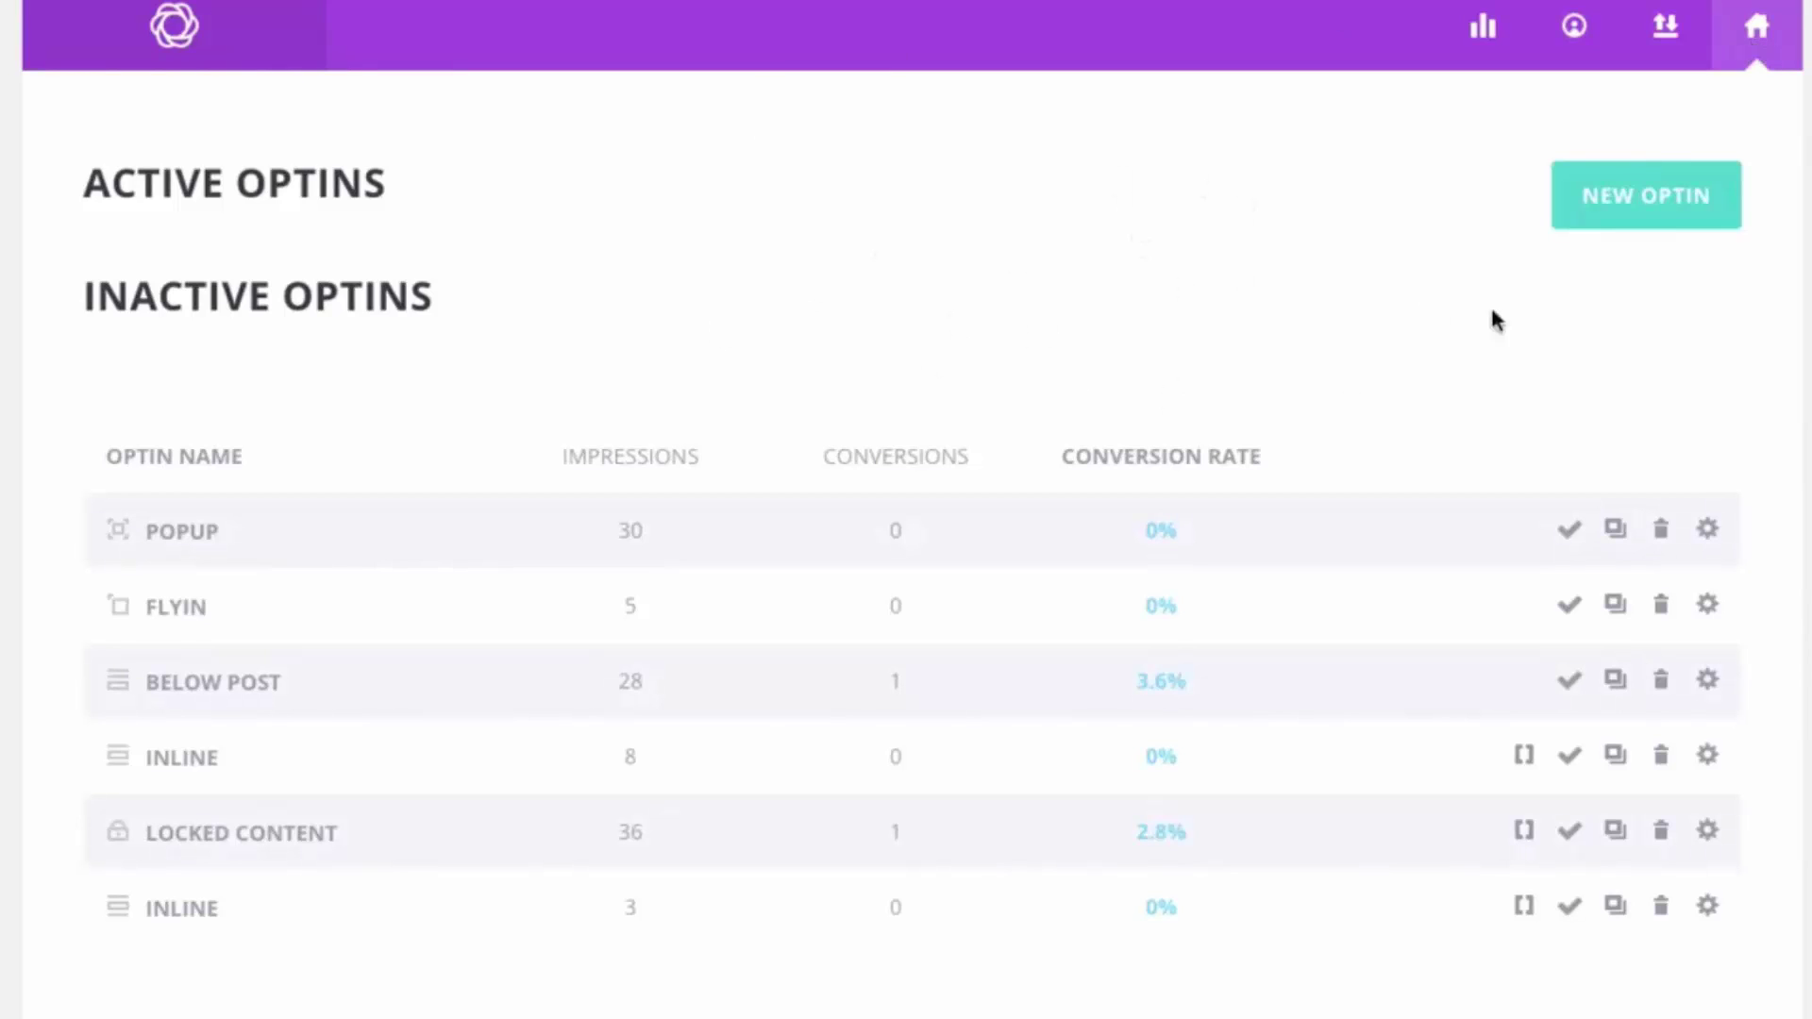
# Create a new Below Post opt-in named Below The Post Blog
pyautogui.click(1612, 230)
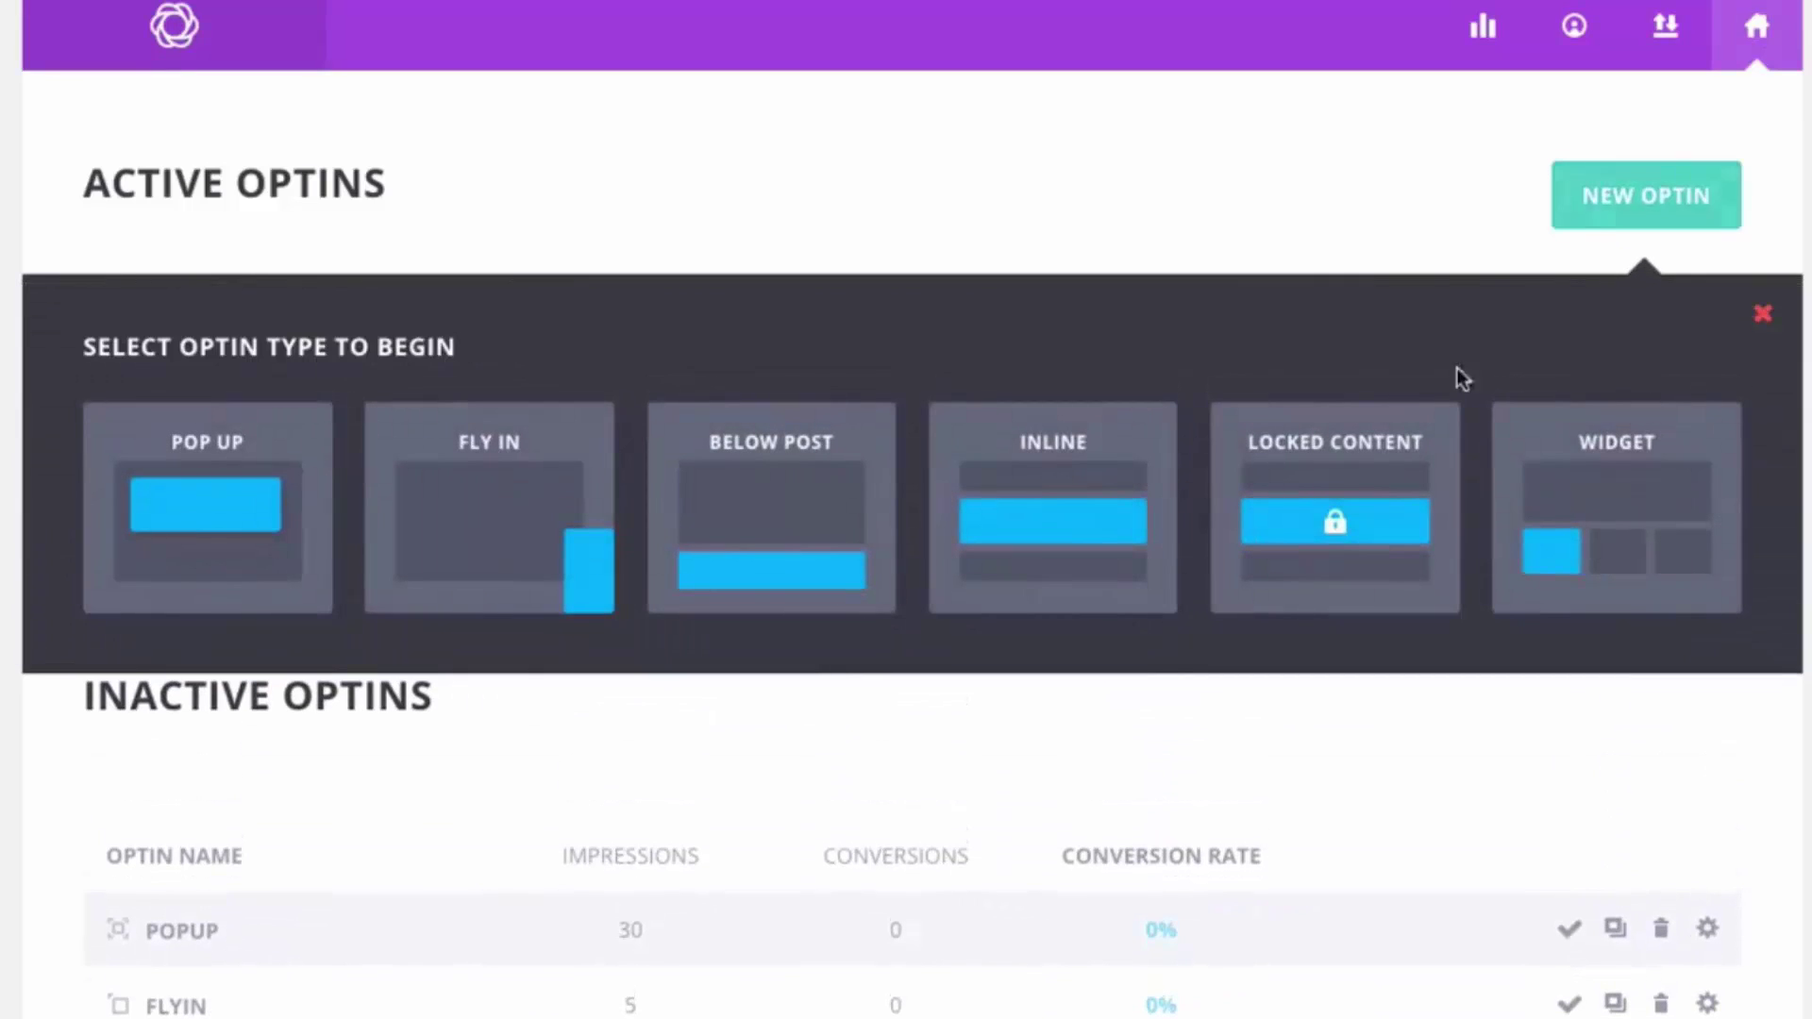
pyautogui.click(788, 502)
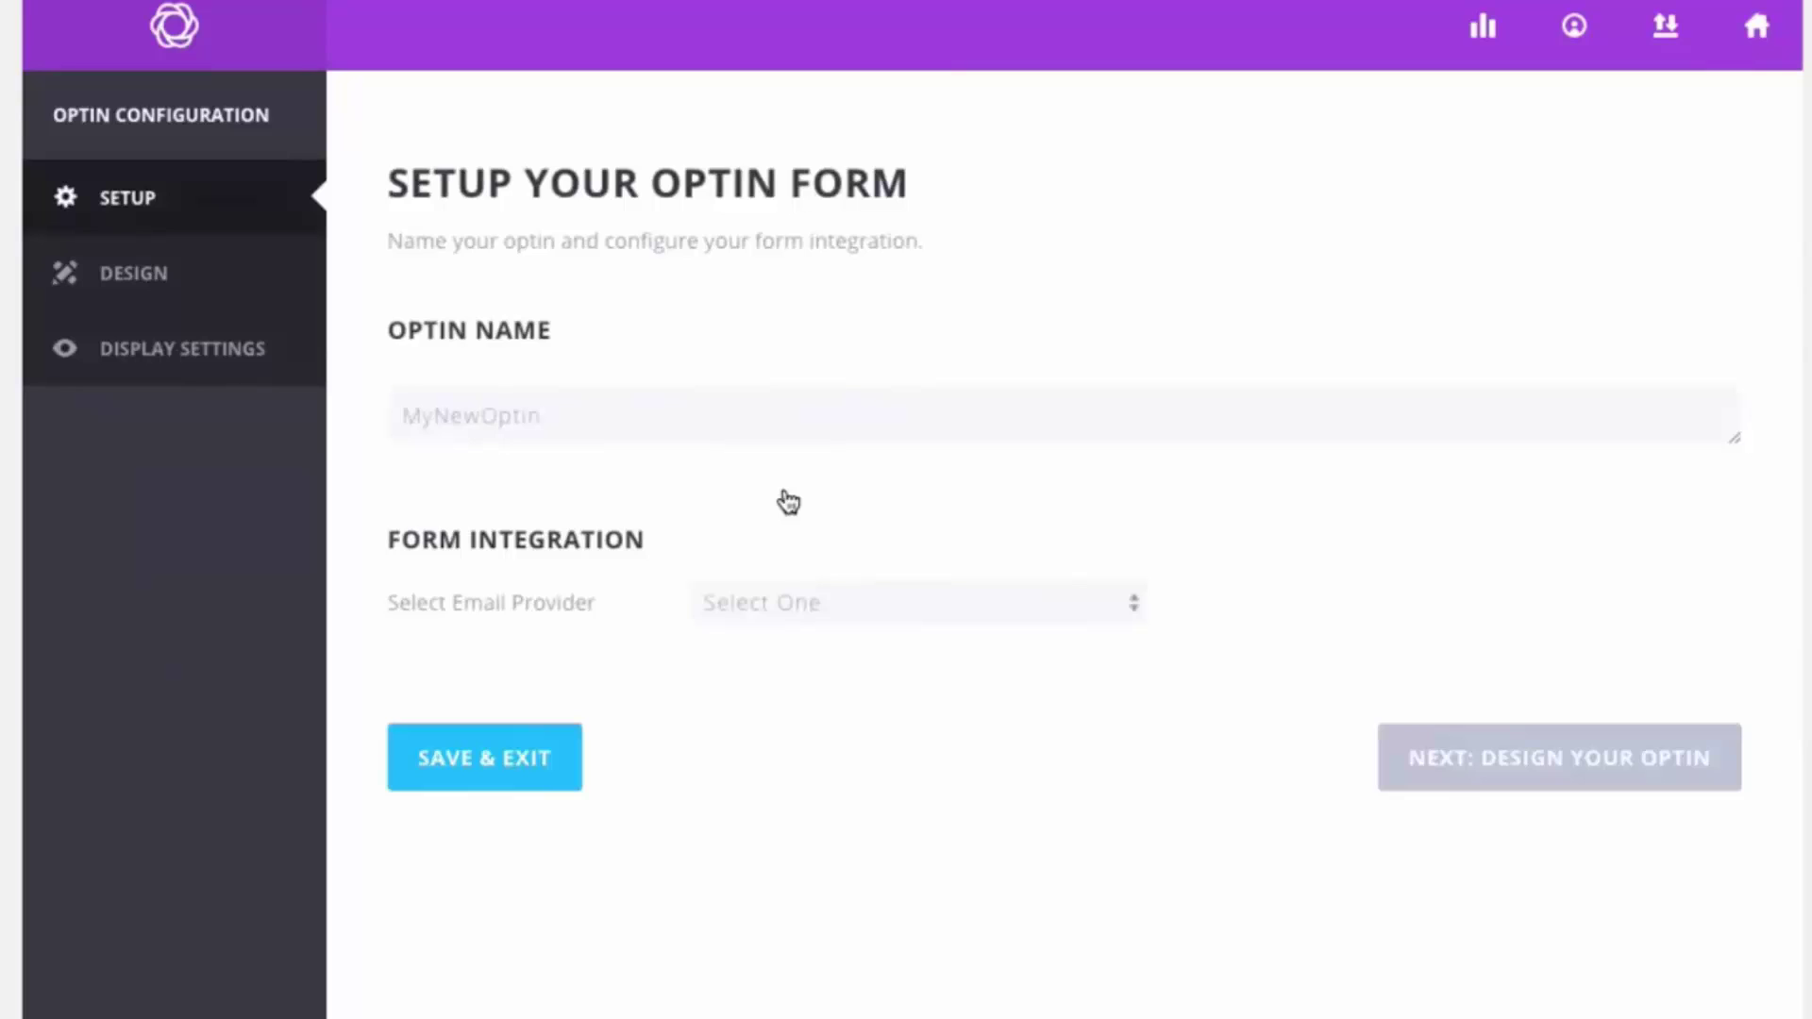
pyautogui.doubleClick(561, 417)
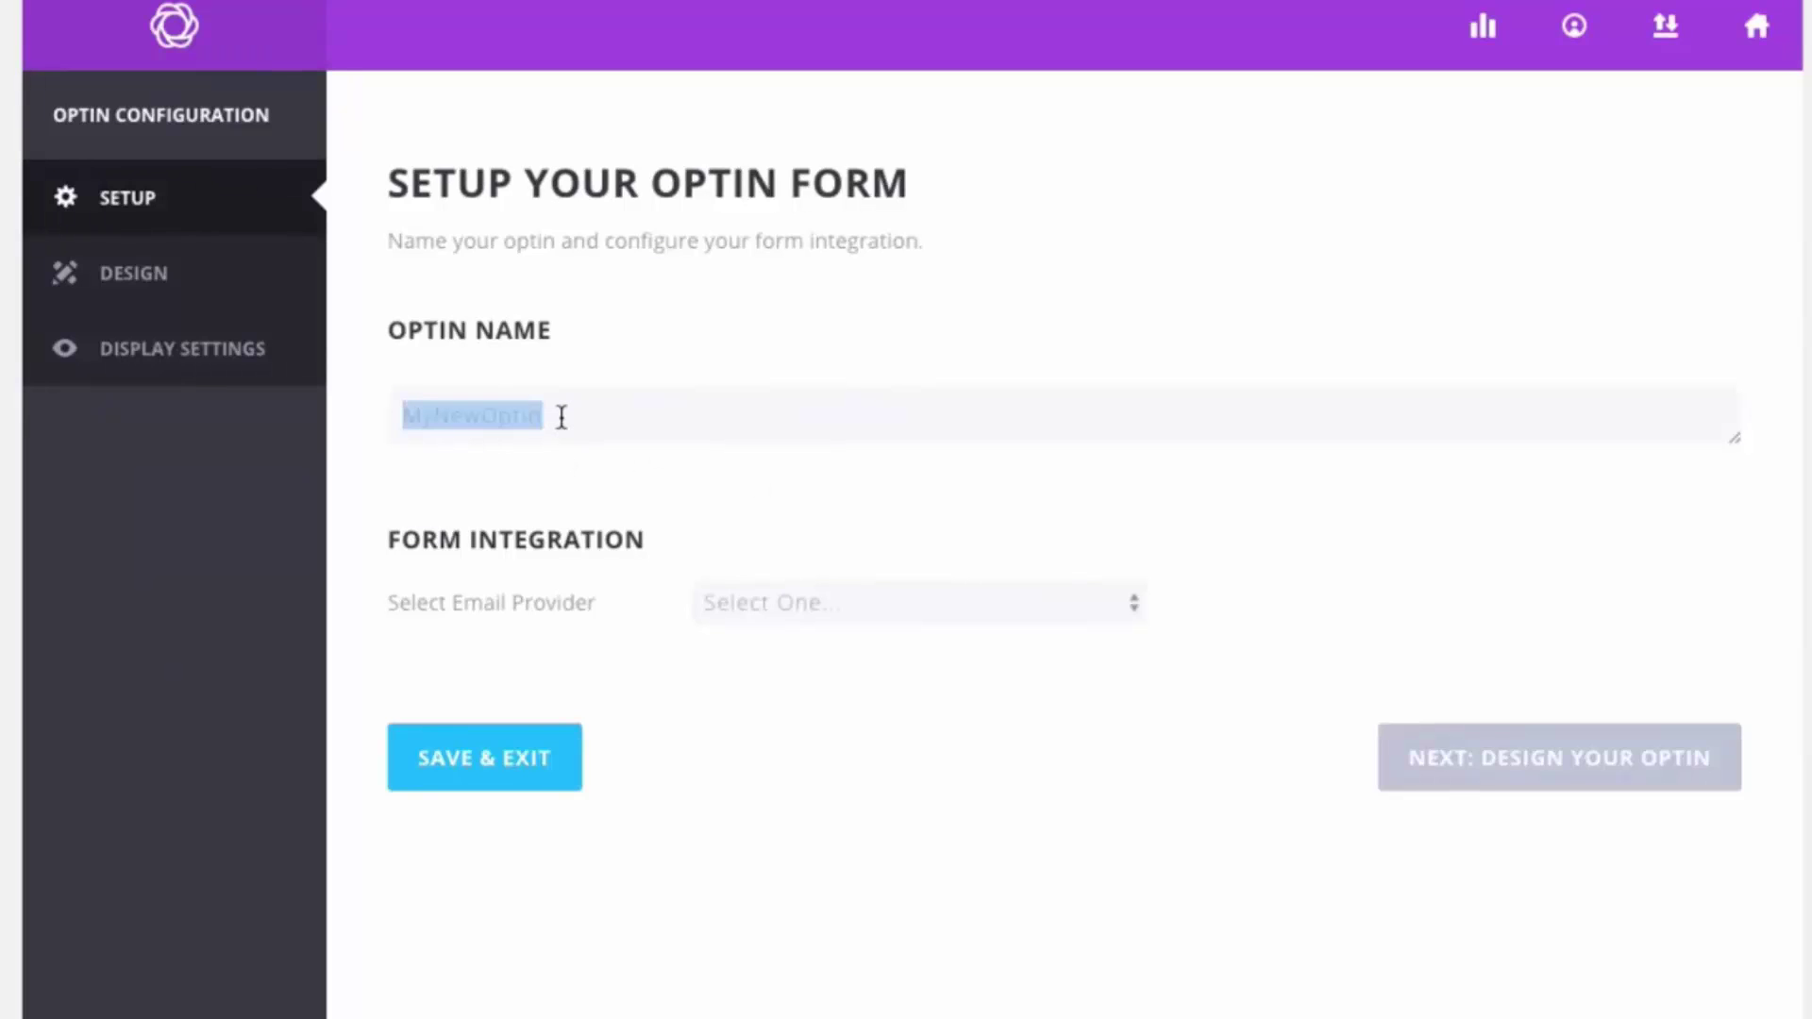
pyautogui.write('Below')
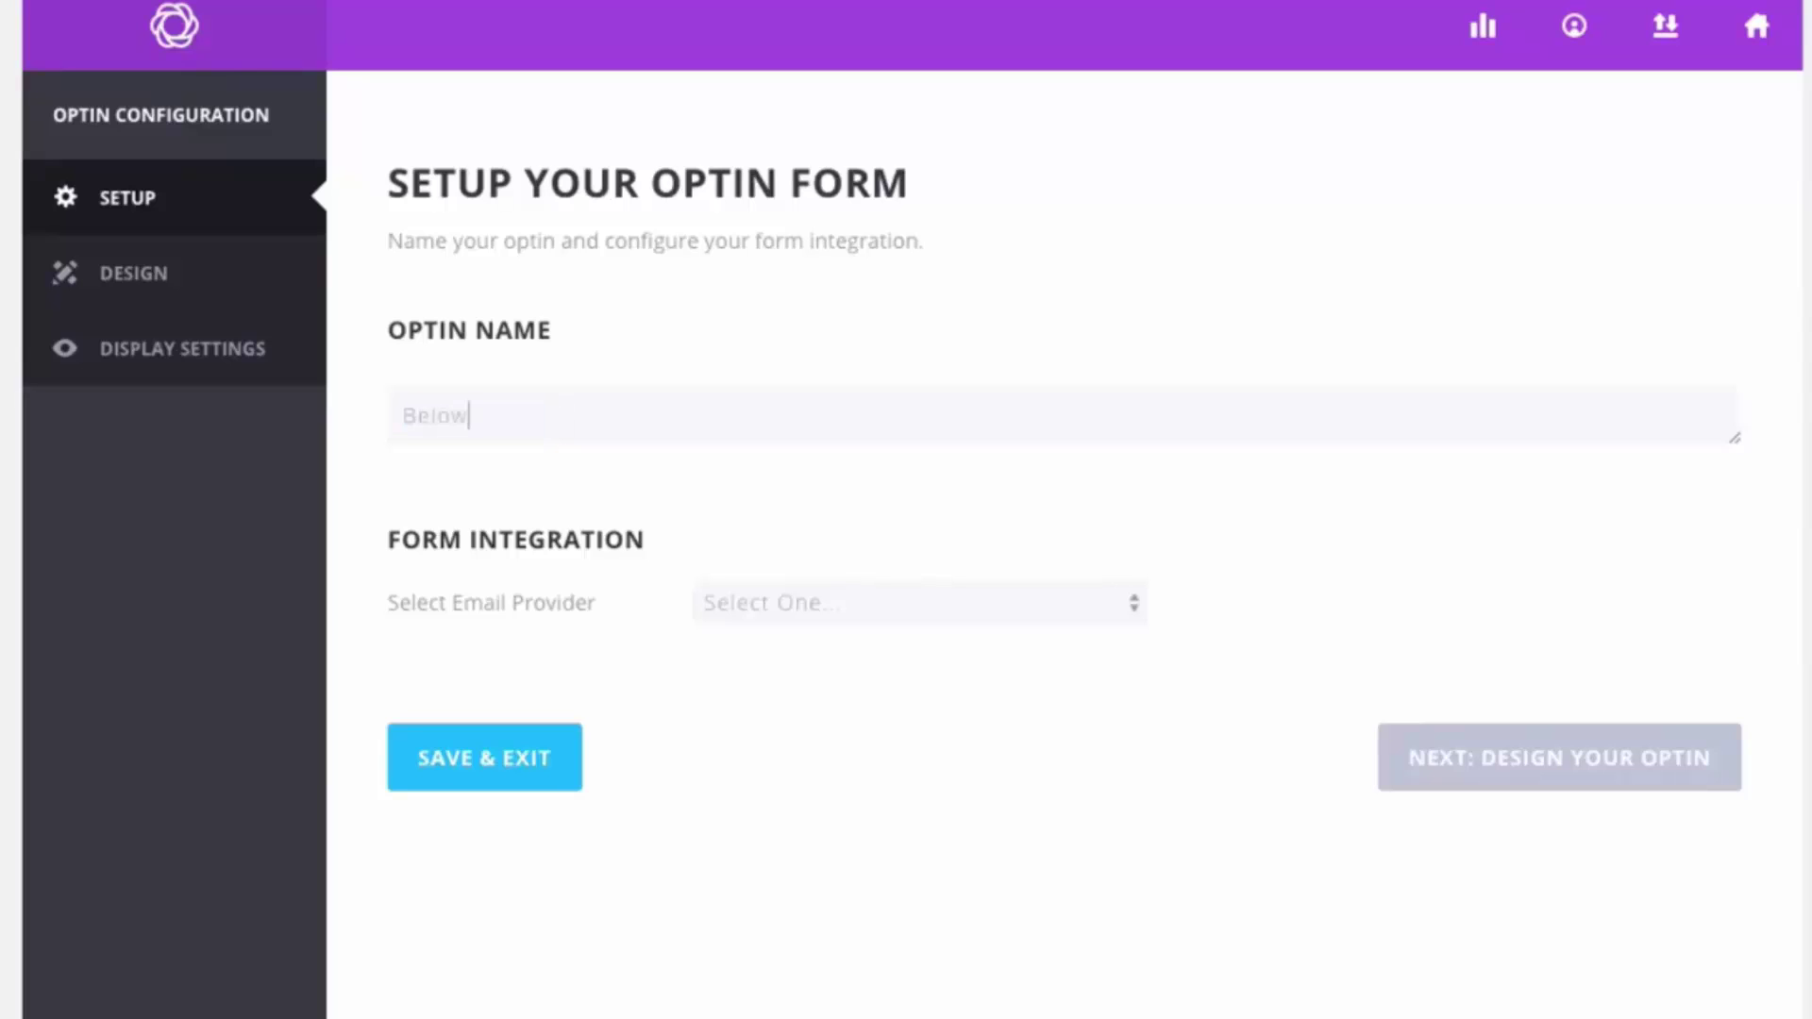
pyautogui.write(' The Post Blog')
# Integrate the form with the AWeber provider and AWeber account, using the email list awlist3423452
pyautogui.click(988, 608)
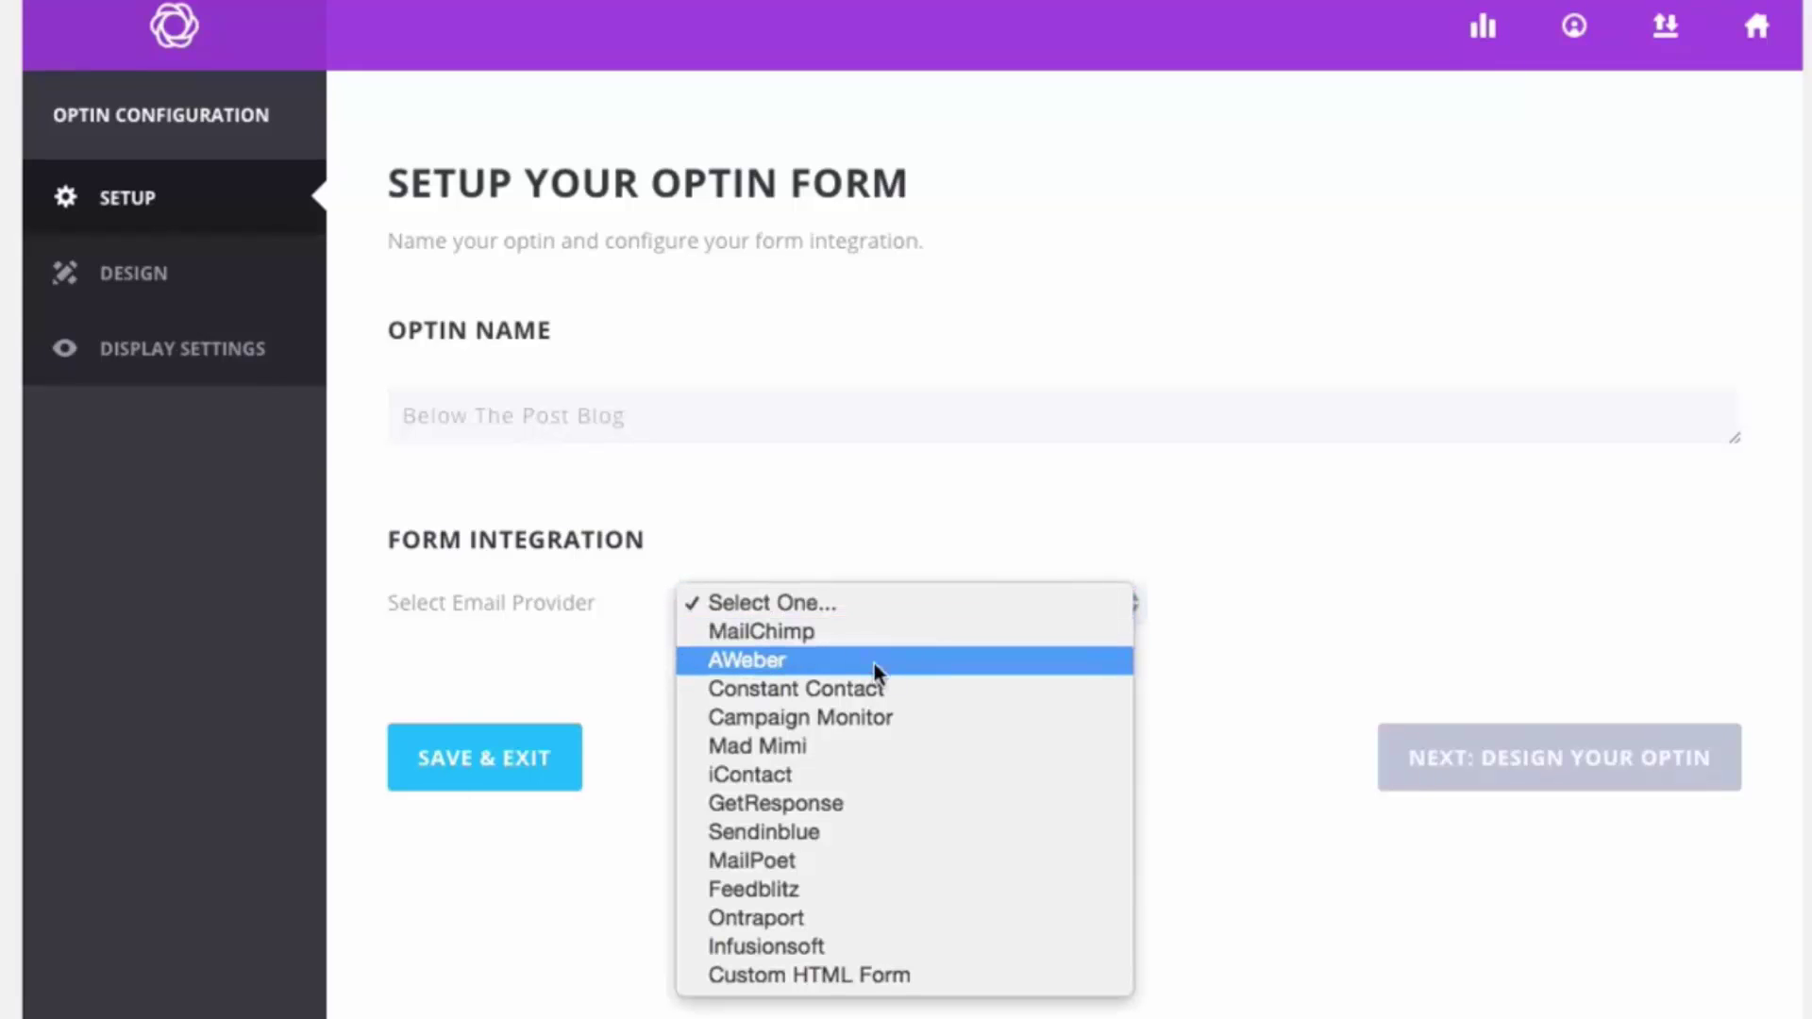
pyautogui.click(822, 664)
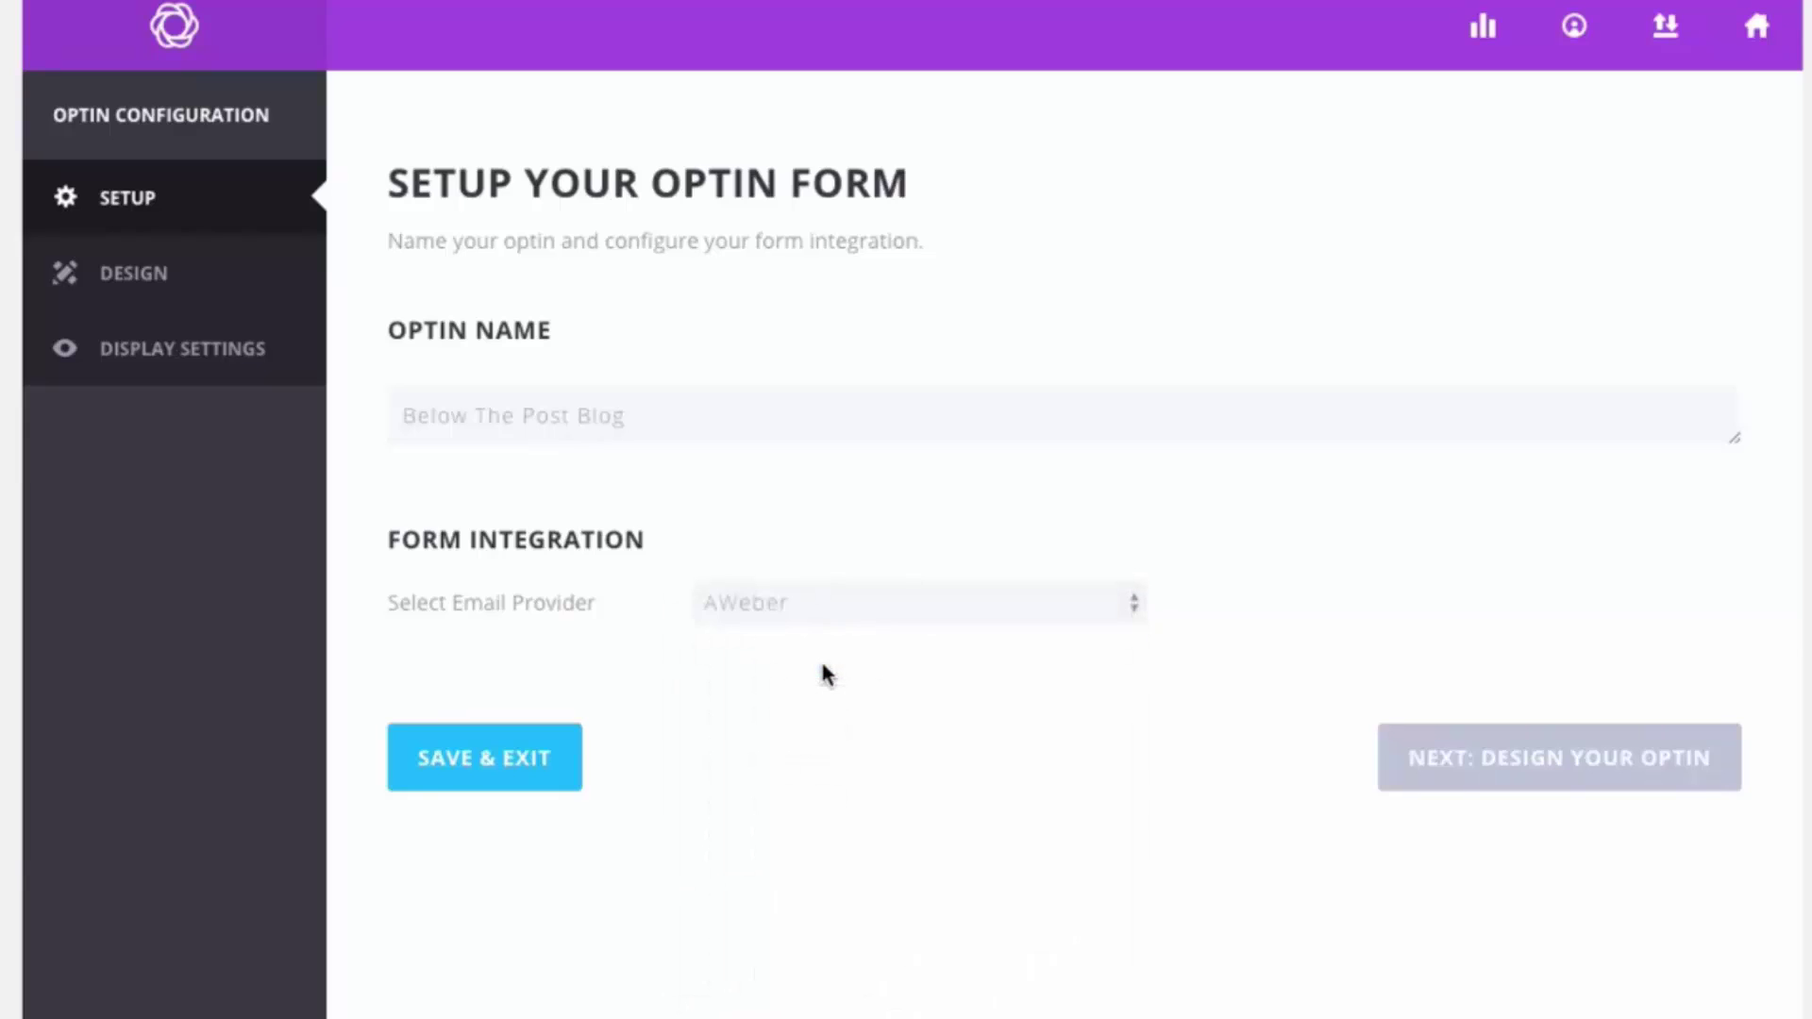
pyautogui.click(780, 672)
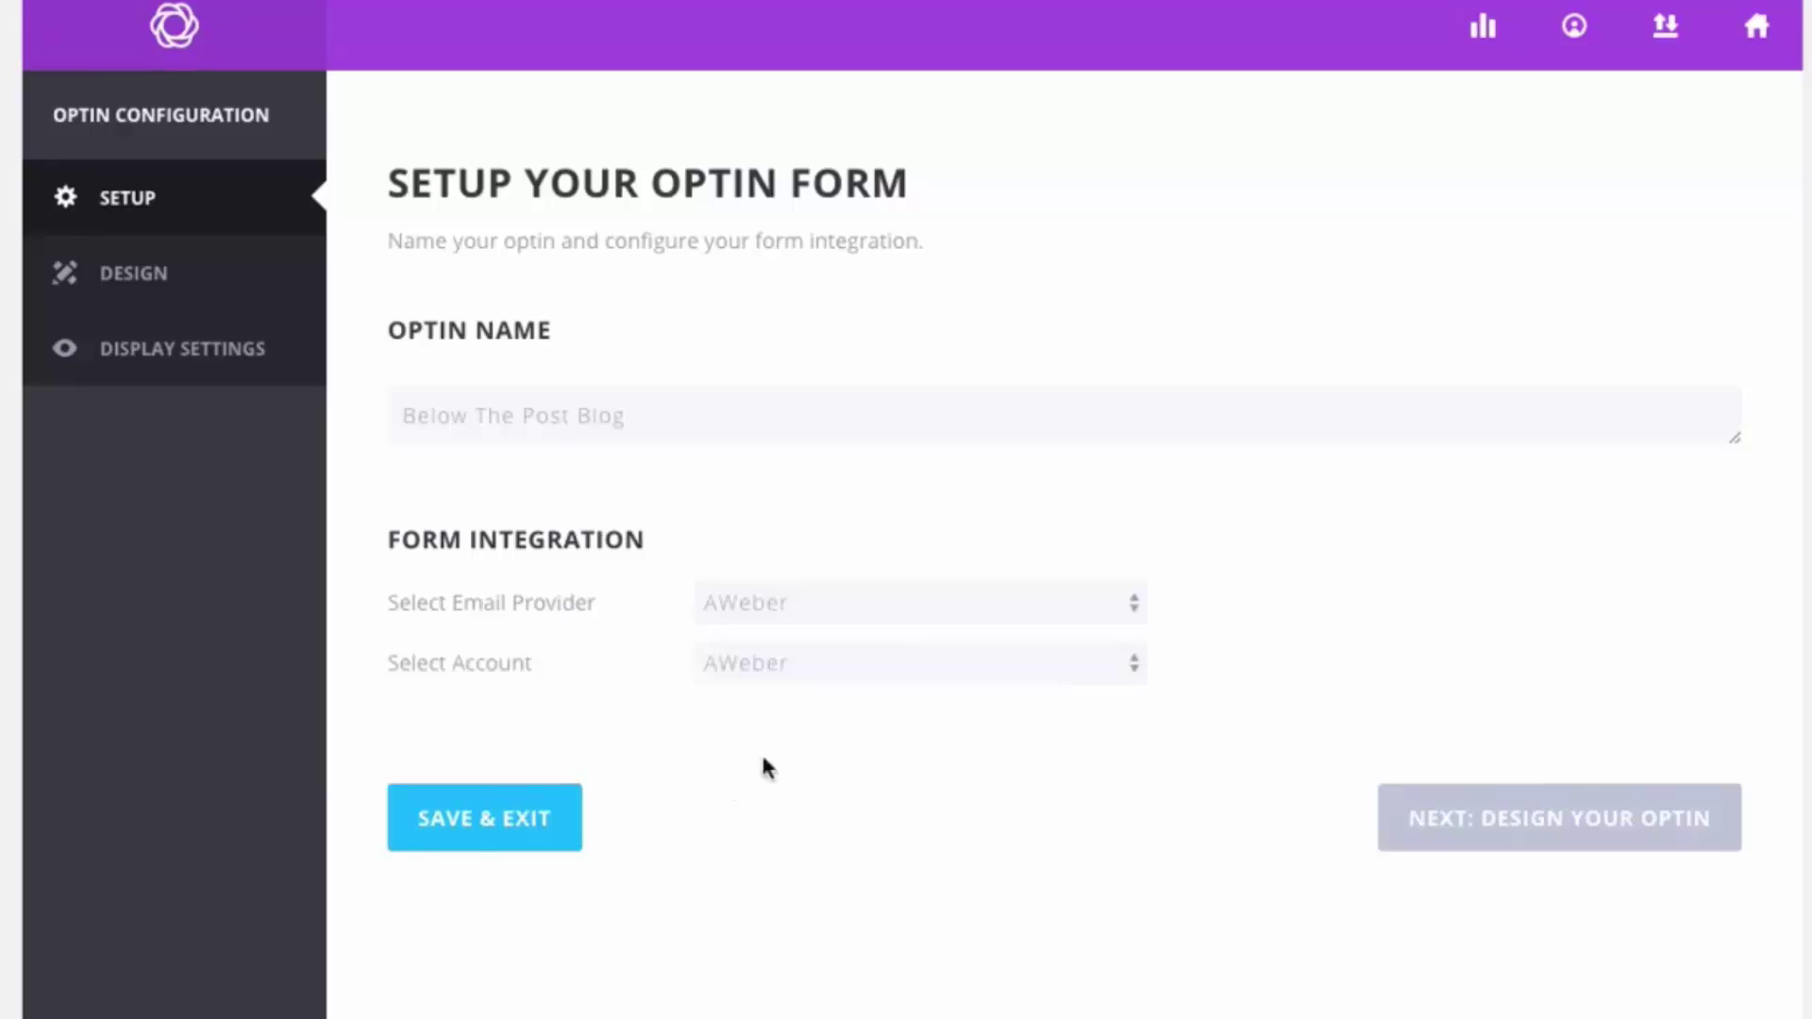
pyautogui.click(829, 725)
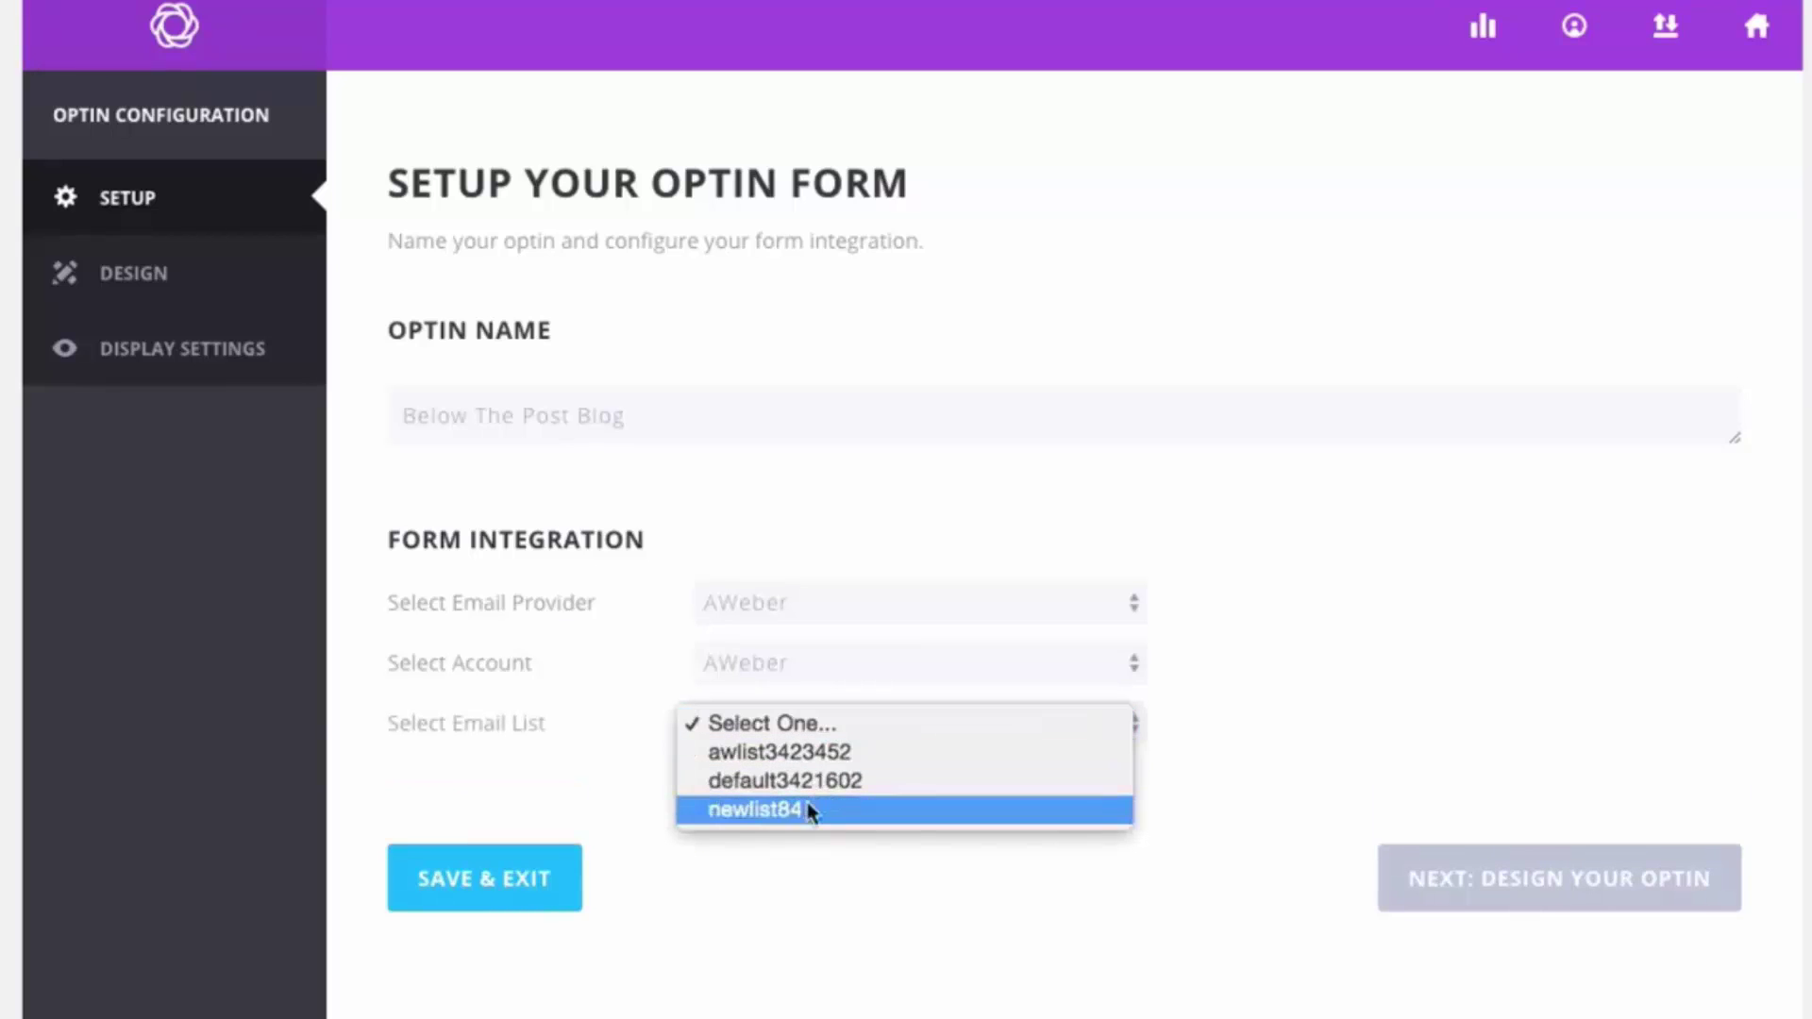
pyautogui.click(819, 755)
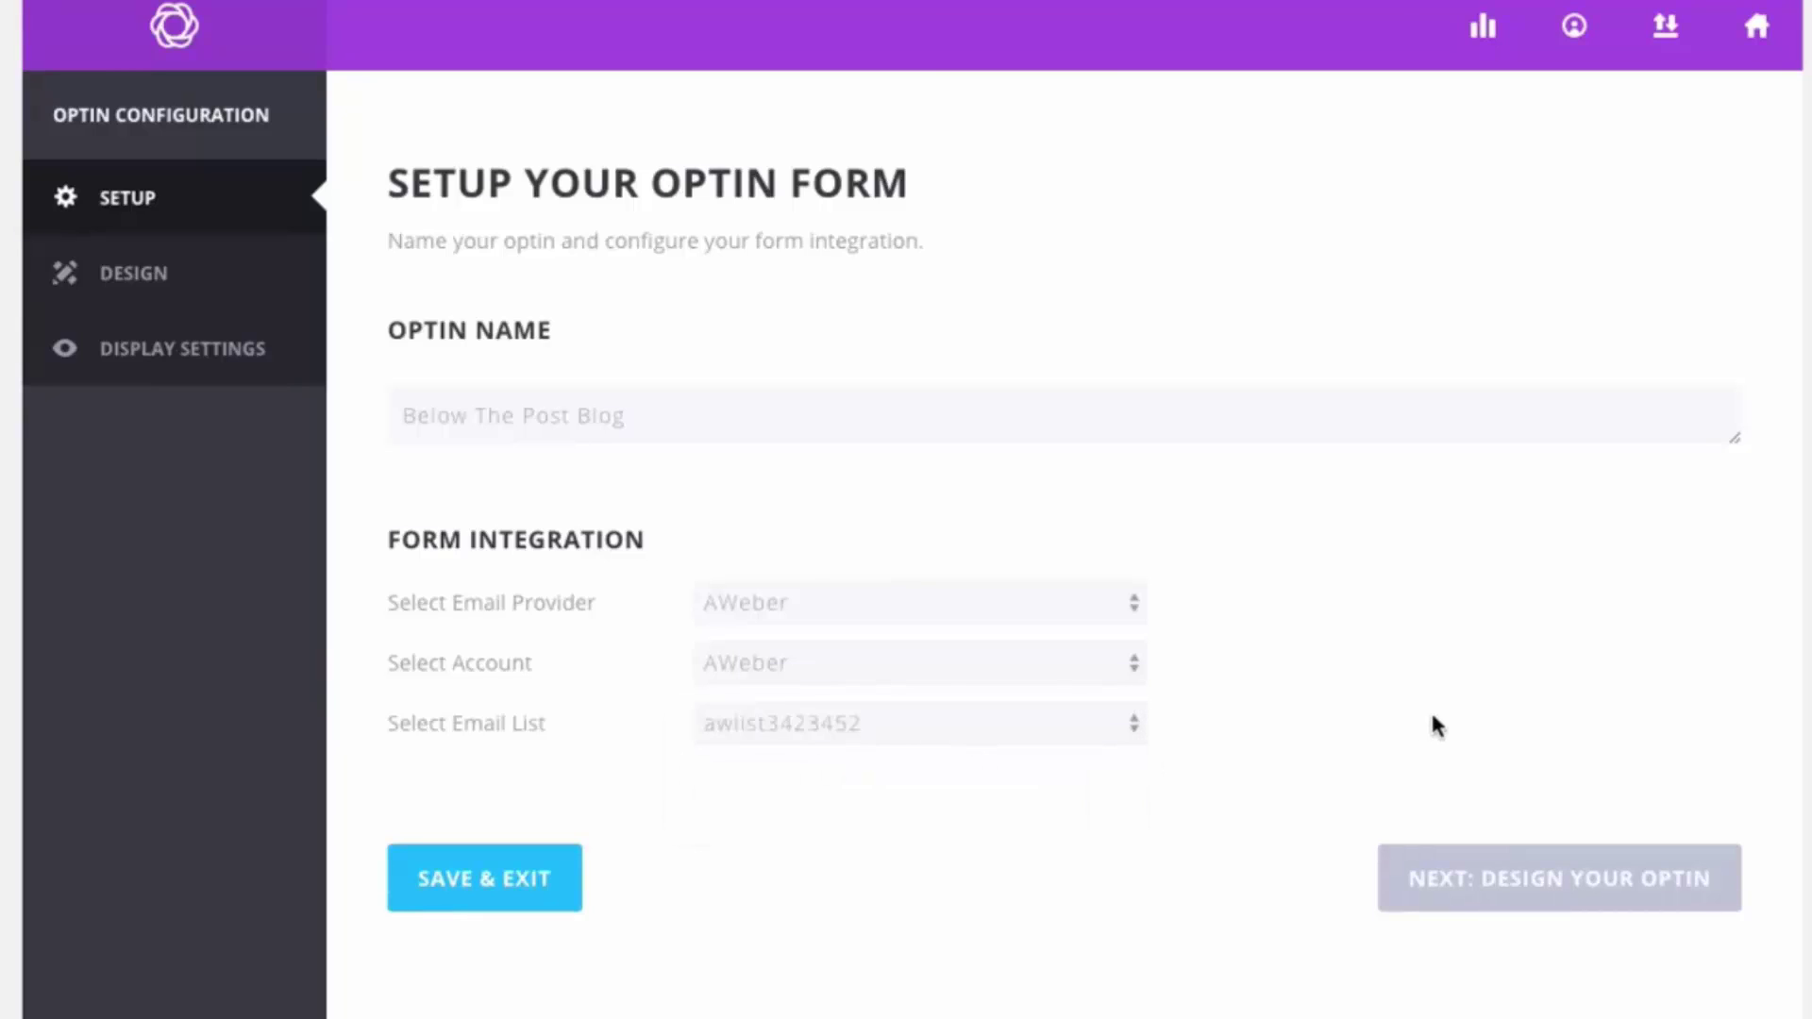
# Choose the red template with the open envelope for the opt-in's design and continue to its customization
pyautogui.click(1606, 880)
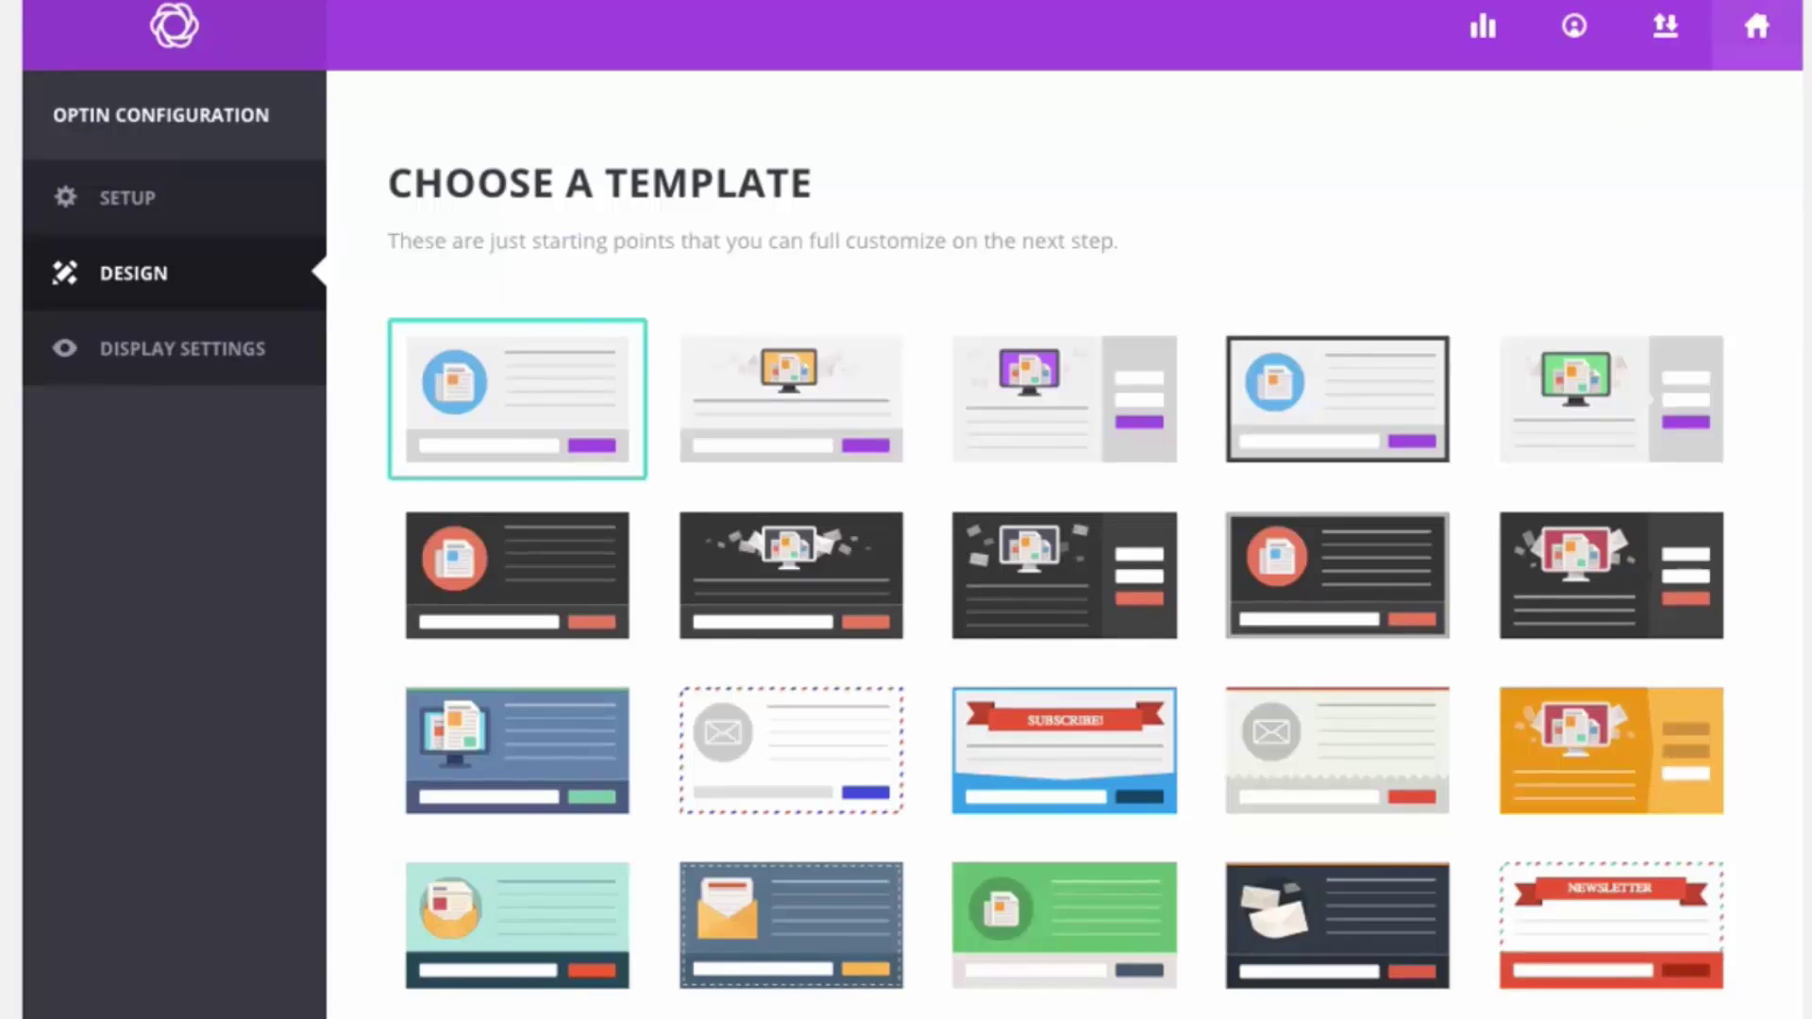
pyautogui.scroll(-10, 1794, 215)
pyautogui.scroll(-15, 1795, 215)
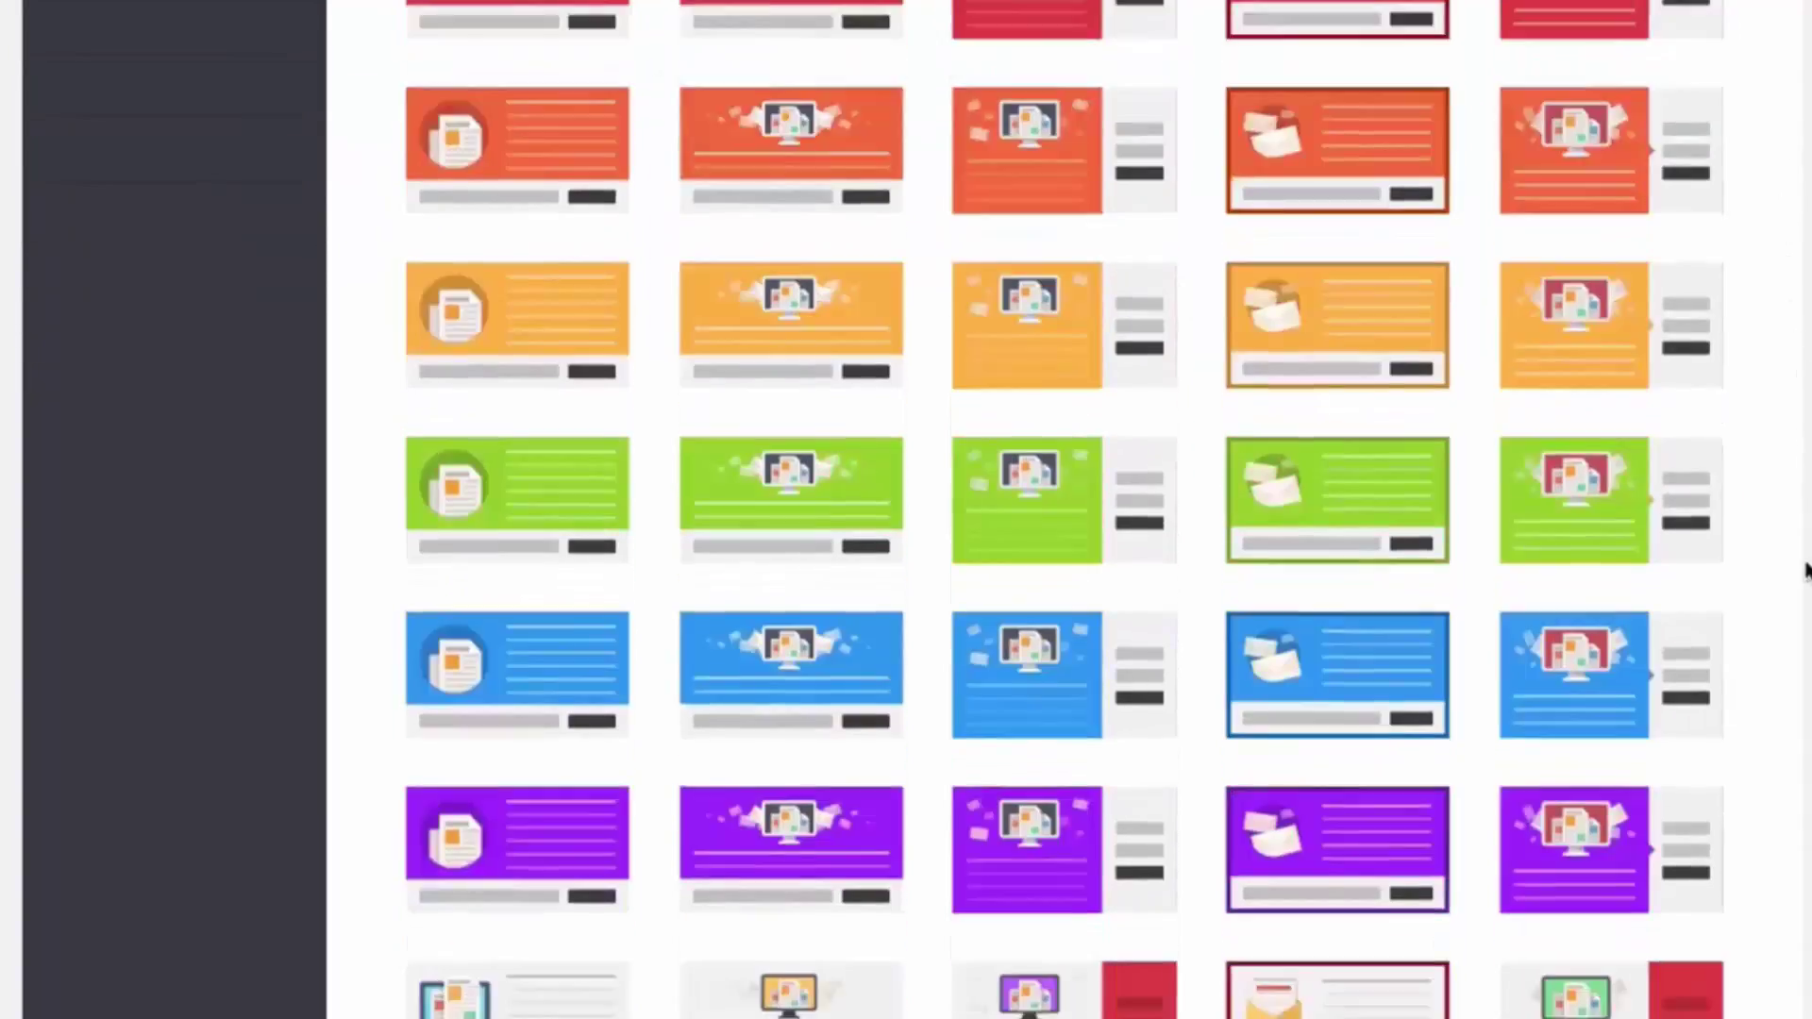
pyautogui.moveTo(1805, 570); pyautogui.dragTo(1807, 71)
pyautogui.scroll(-1, 1101, 554)
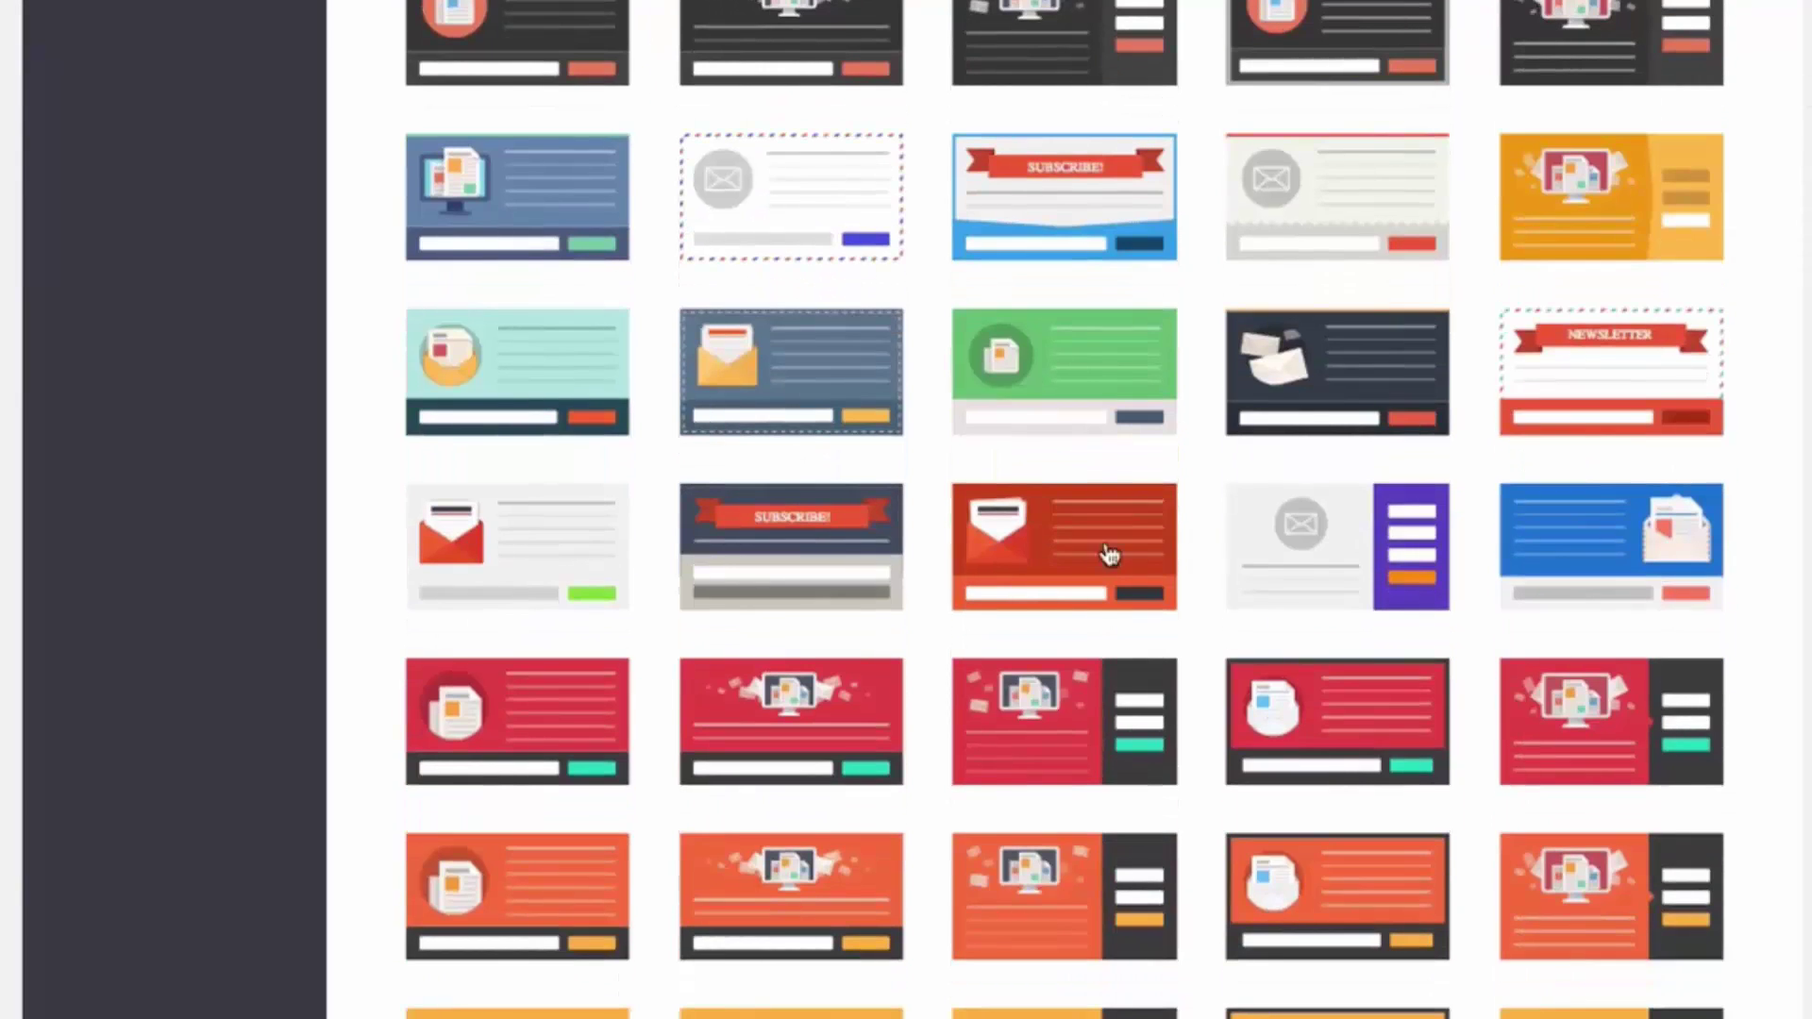
pyautogui.click(1100, 554)
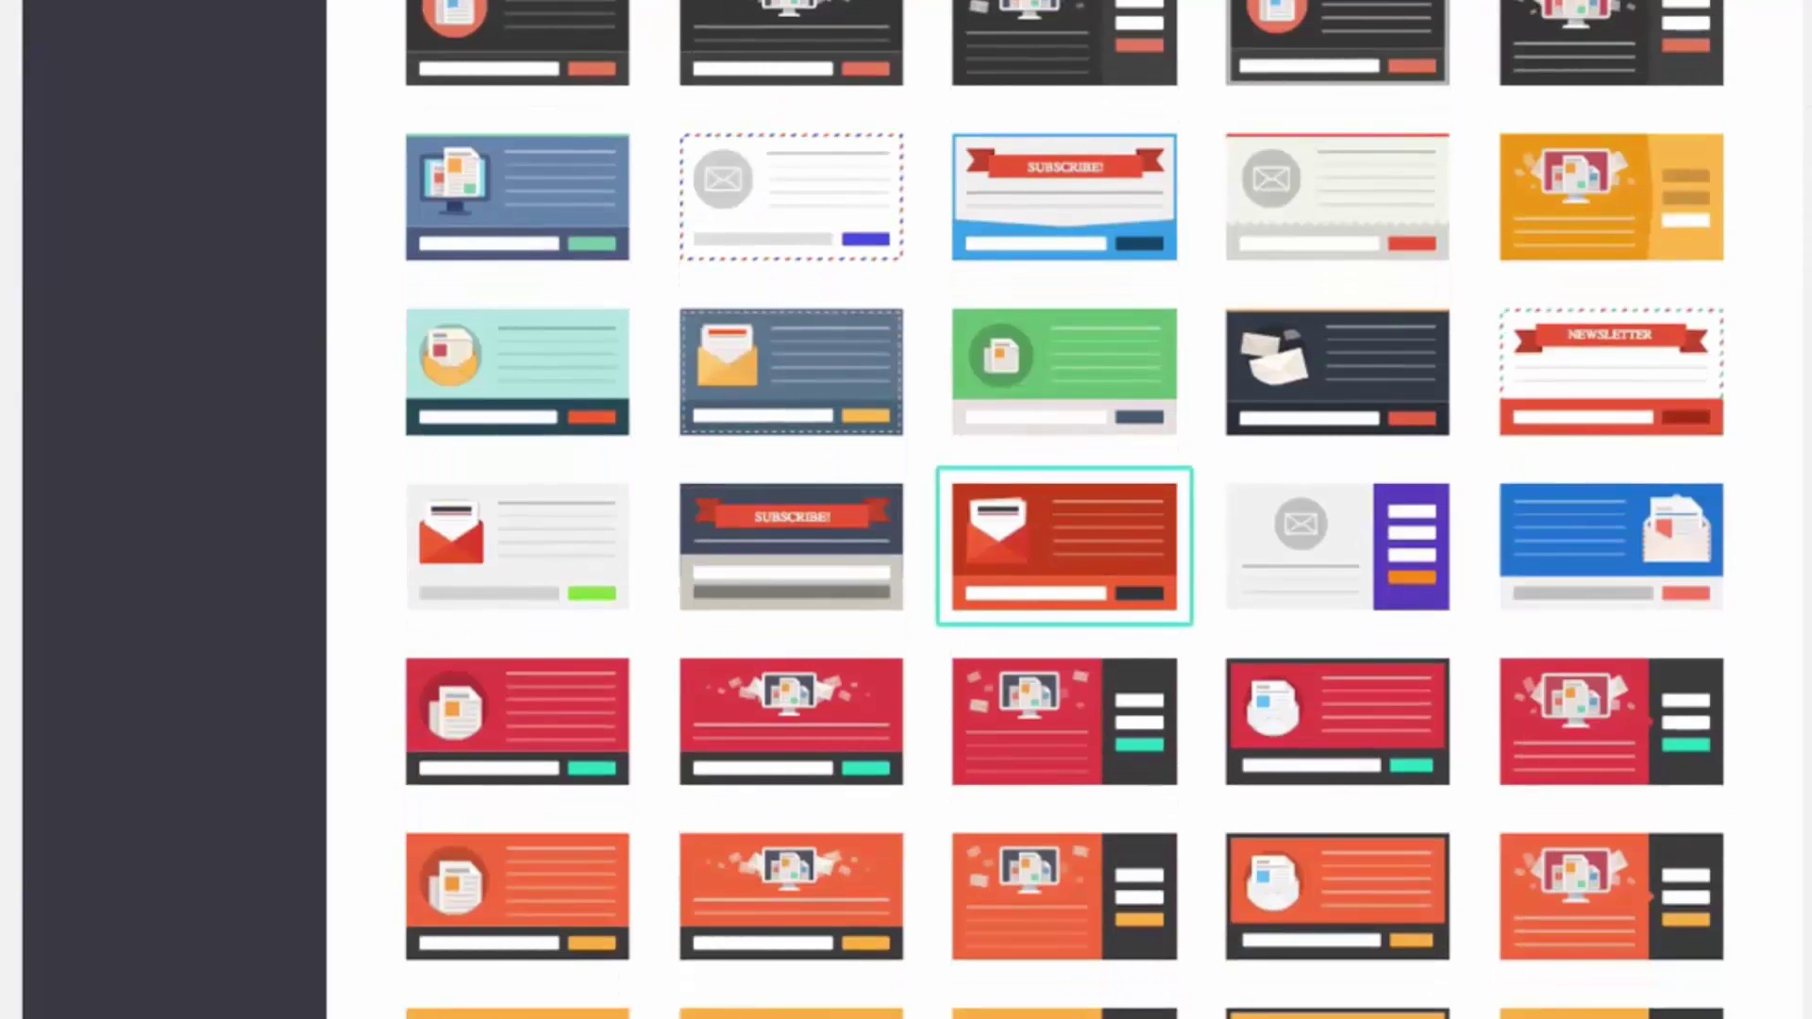
pyautogui.scroll(-17, 1100, 554)
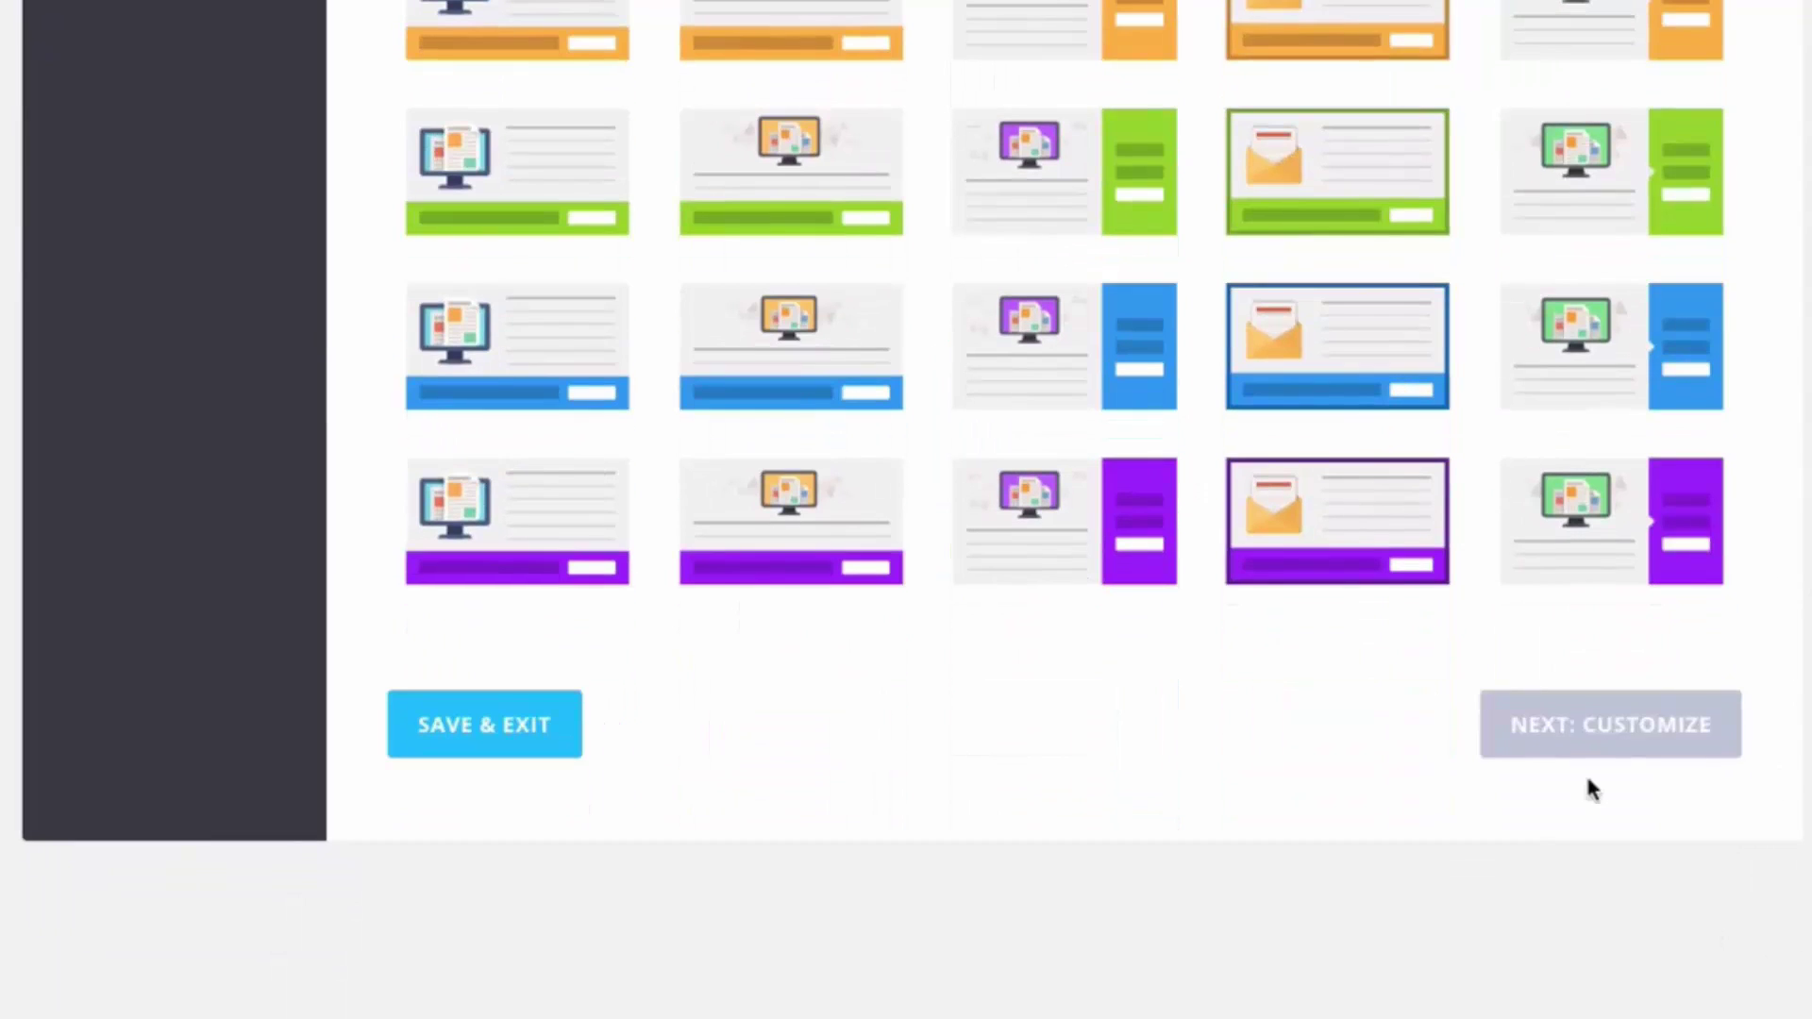
pyautogui.click(1642, 736)
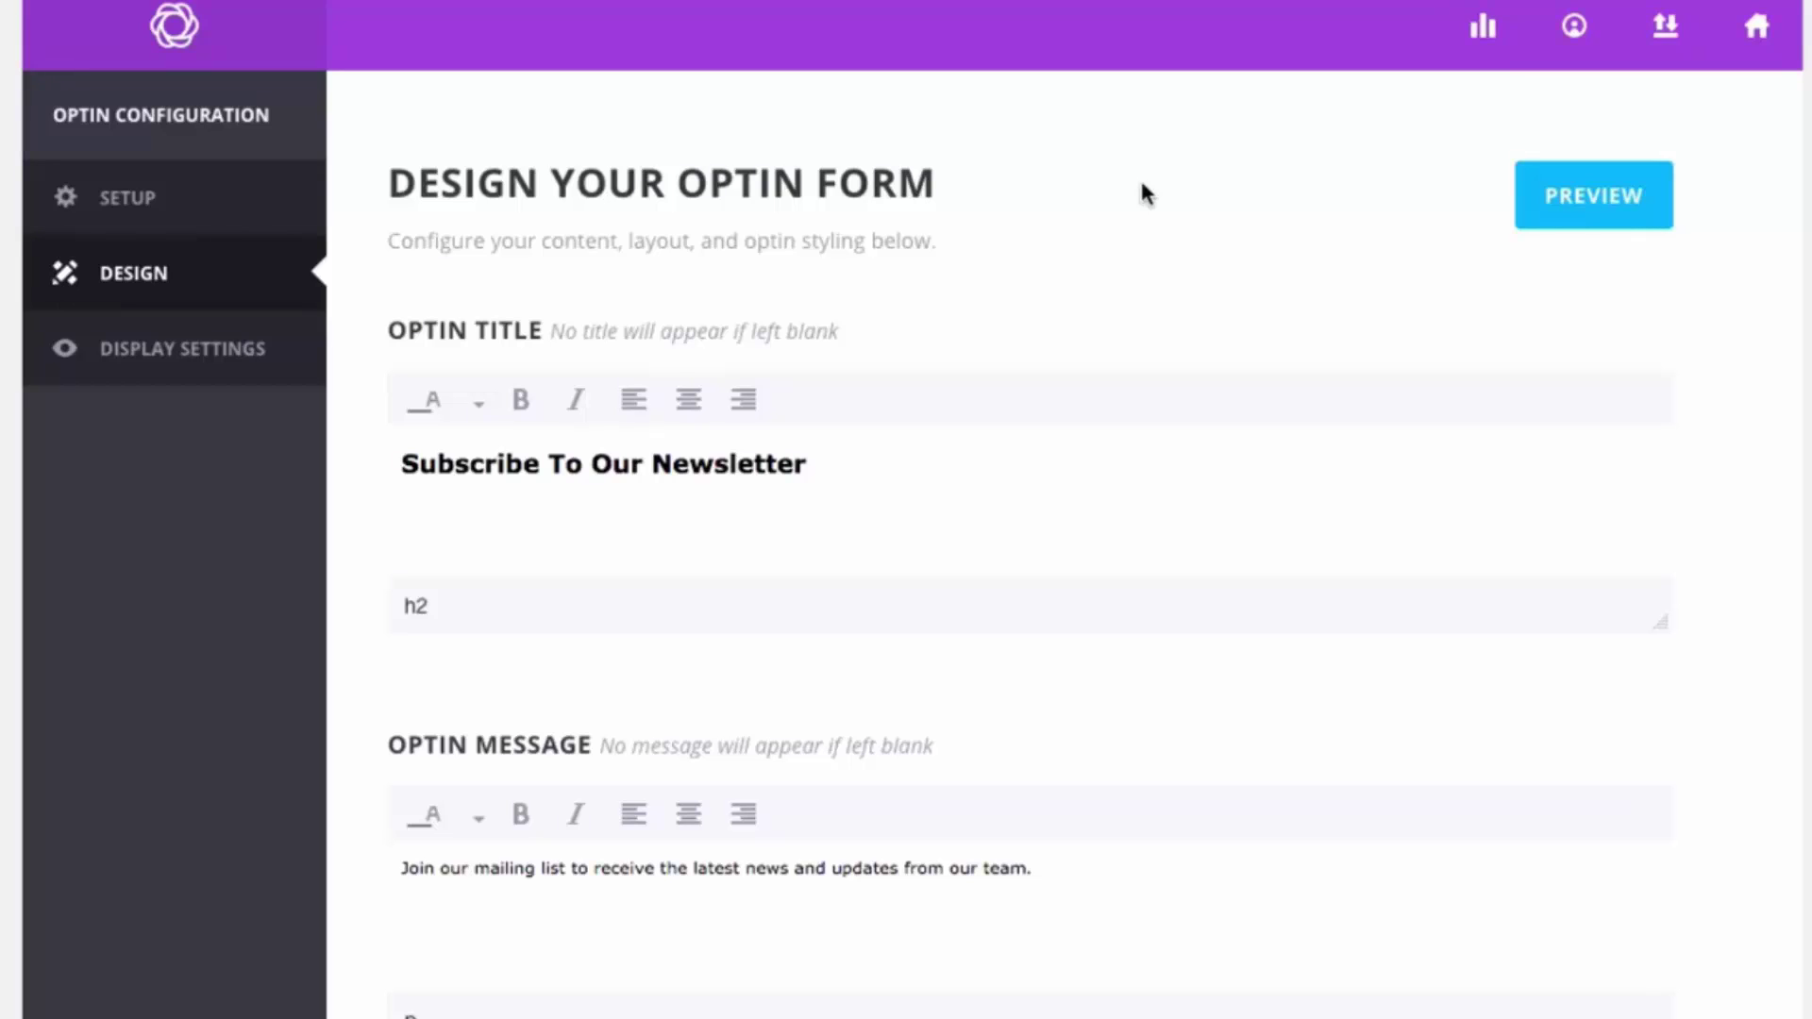
# Preview the opt-in form to check its title and message, and close the preview
pyautogui.scroll(-1, 1196, 180)
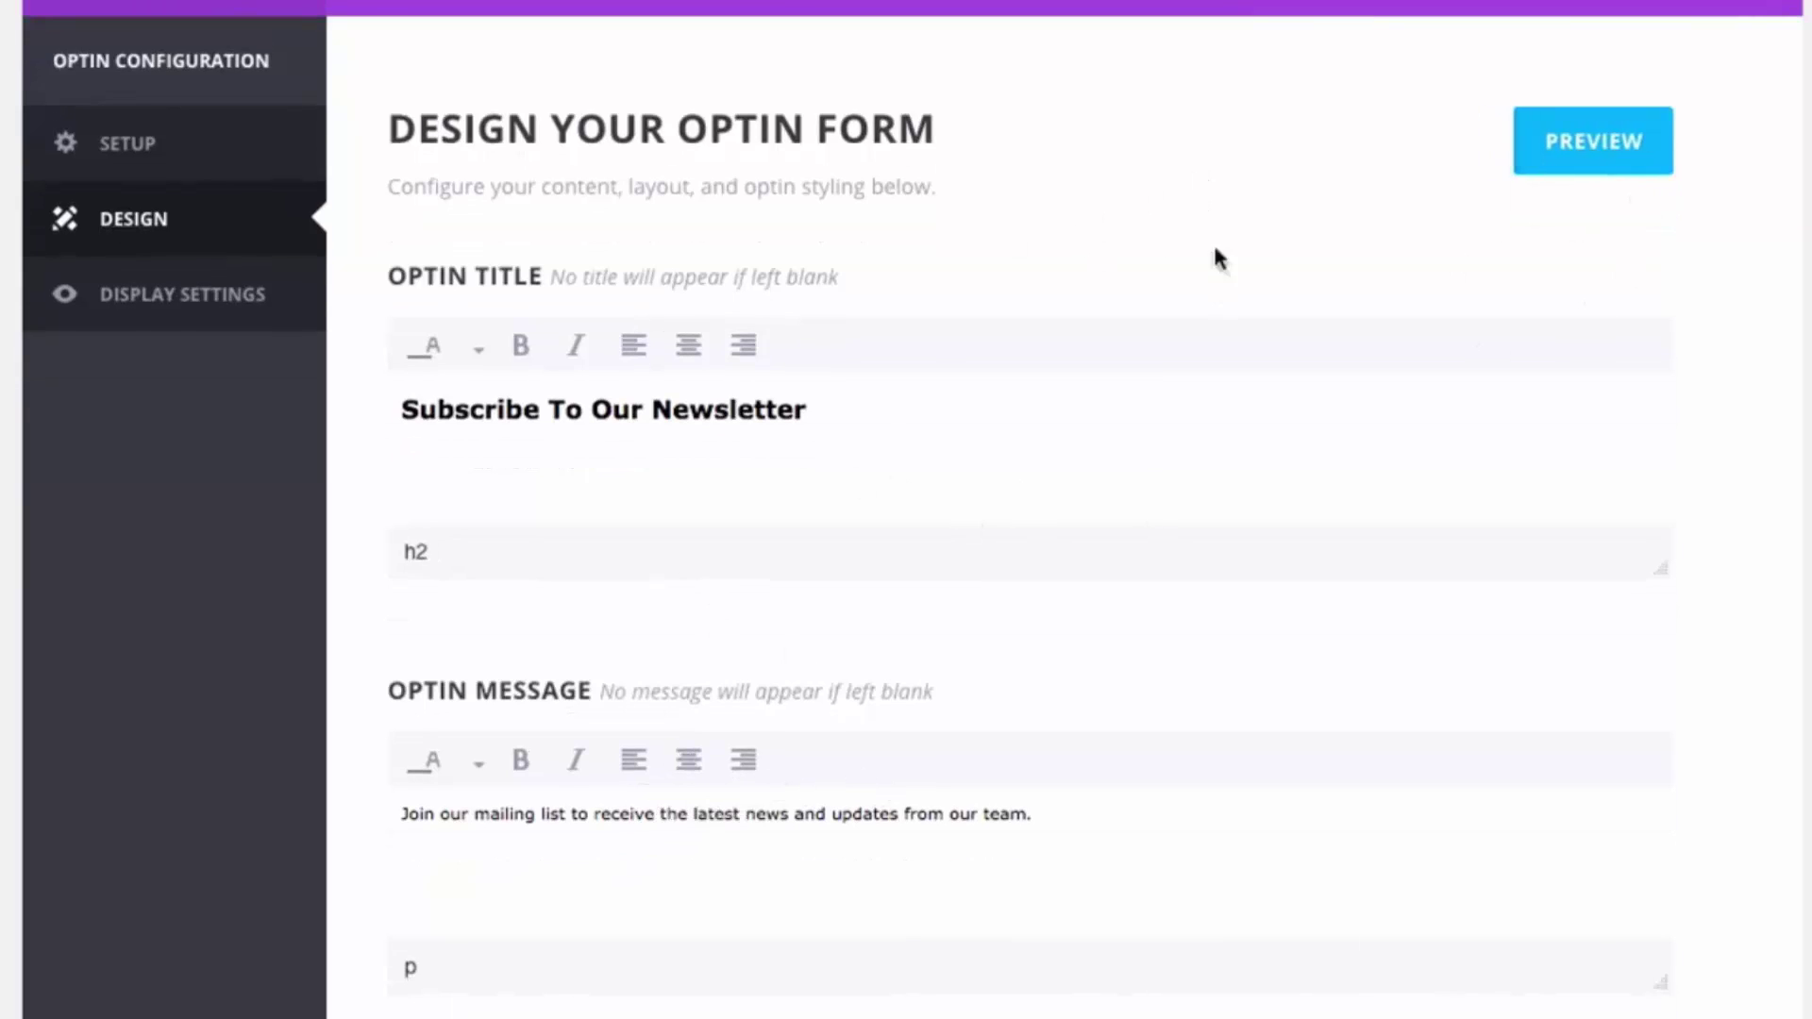
pyautogui.click(969, 400)
pyautogui.click(1604, 160)
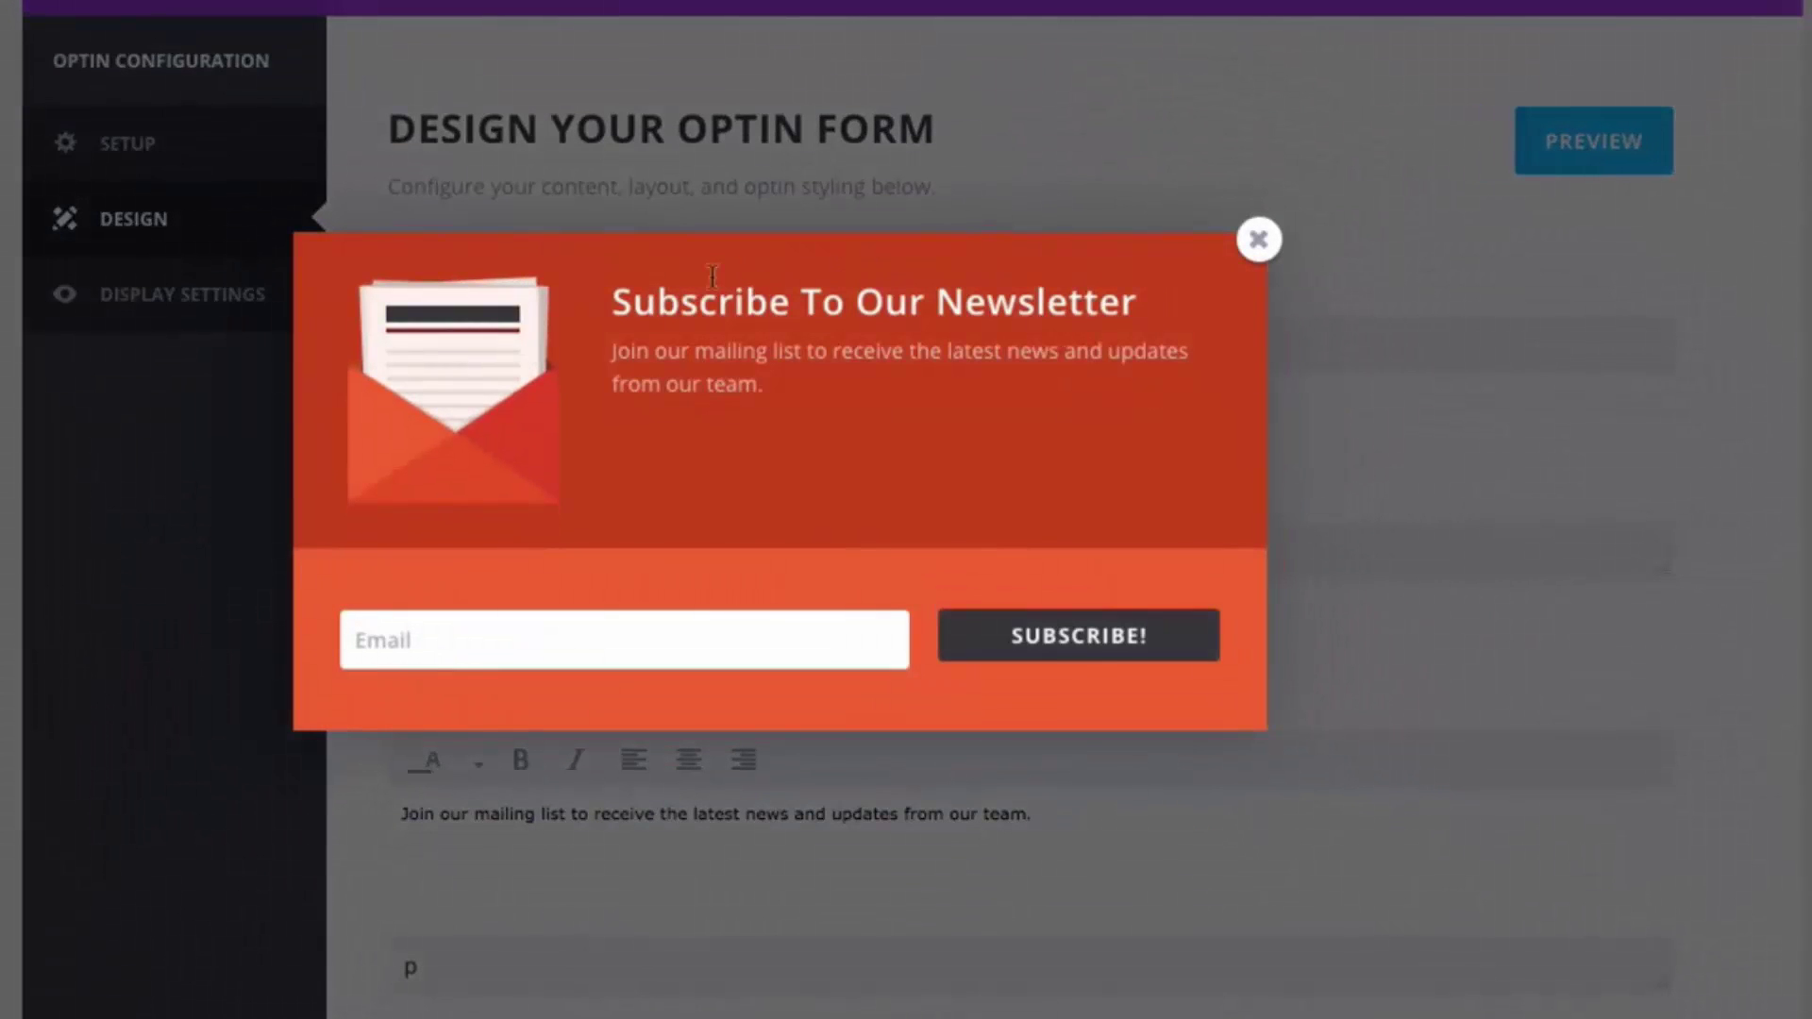
pyautogui.moveTo(632, 297); pyautogui.dragTo(824, 404)
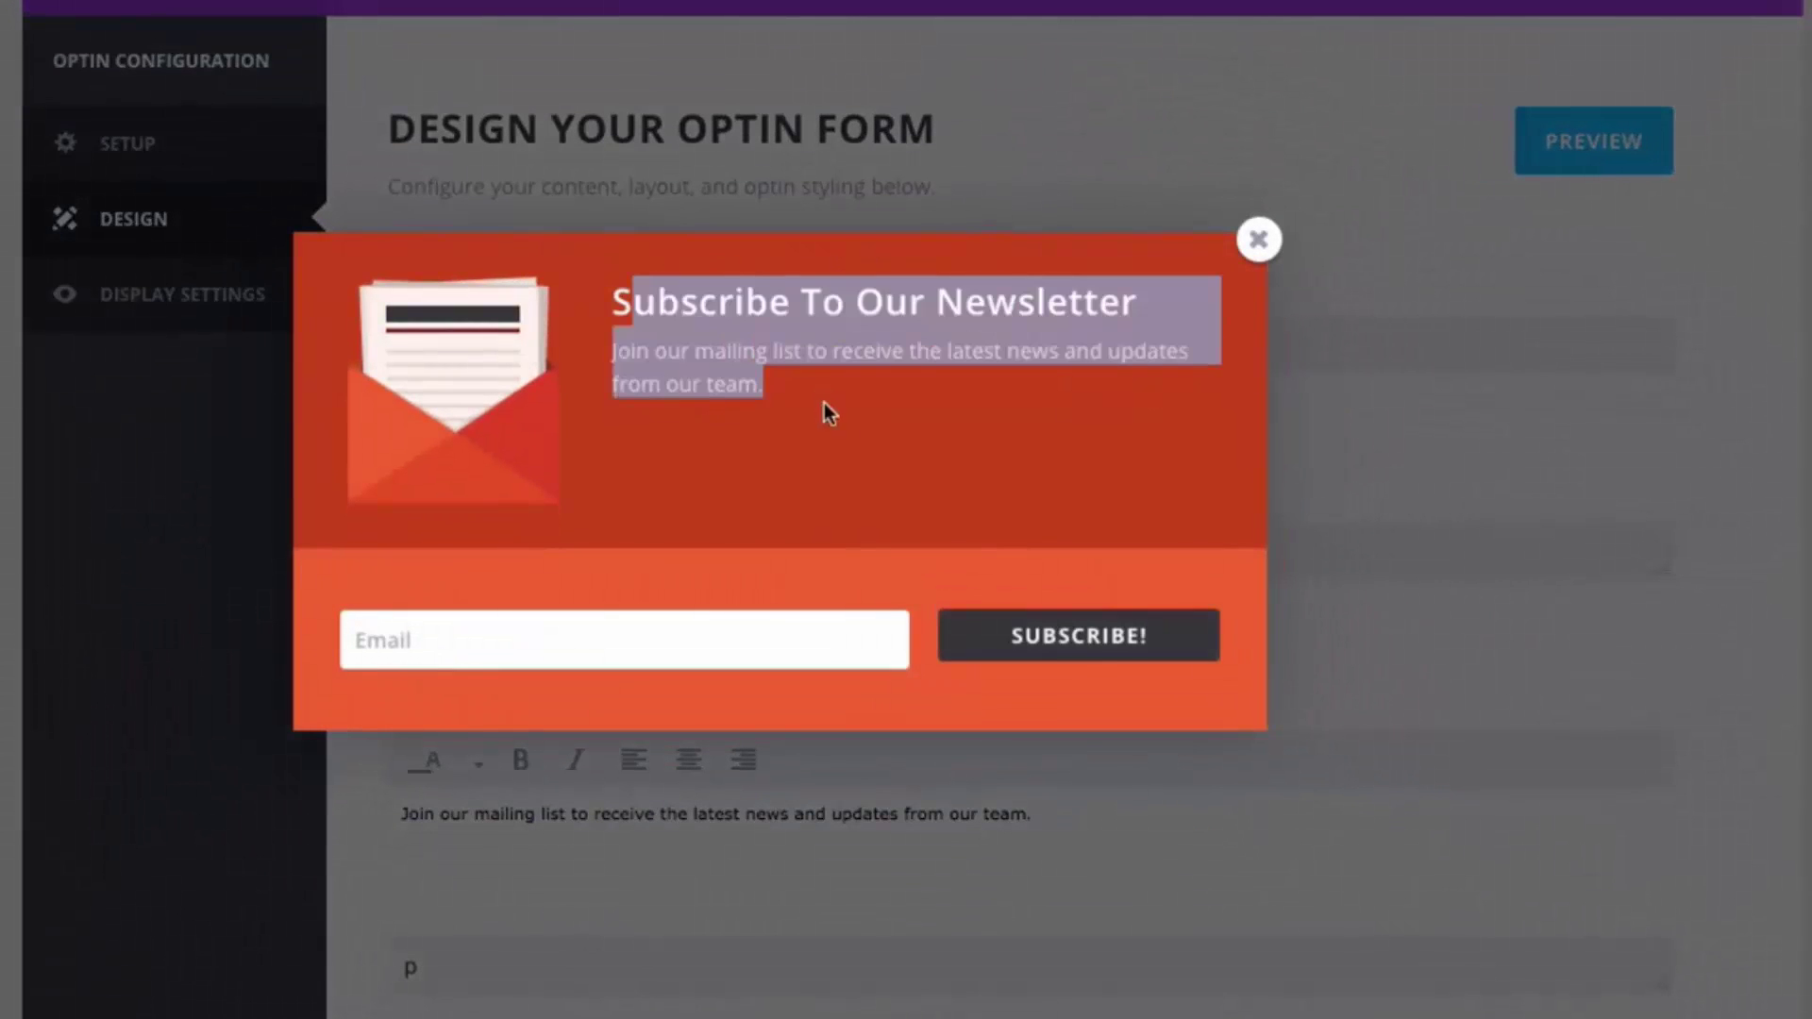
pyautogui.click(1258, 239)
# Extend the opt-in title to read Subscribe To Our Newsletter To Receive Daily Blog Updates
pyautogui.click(925, 457)
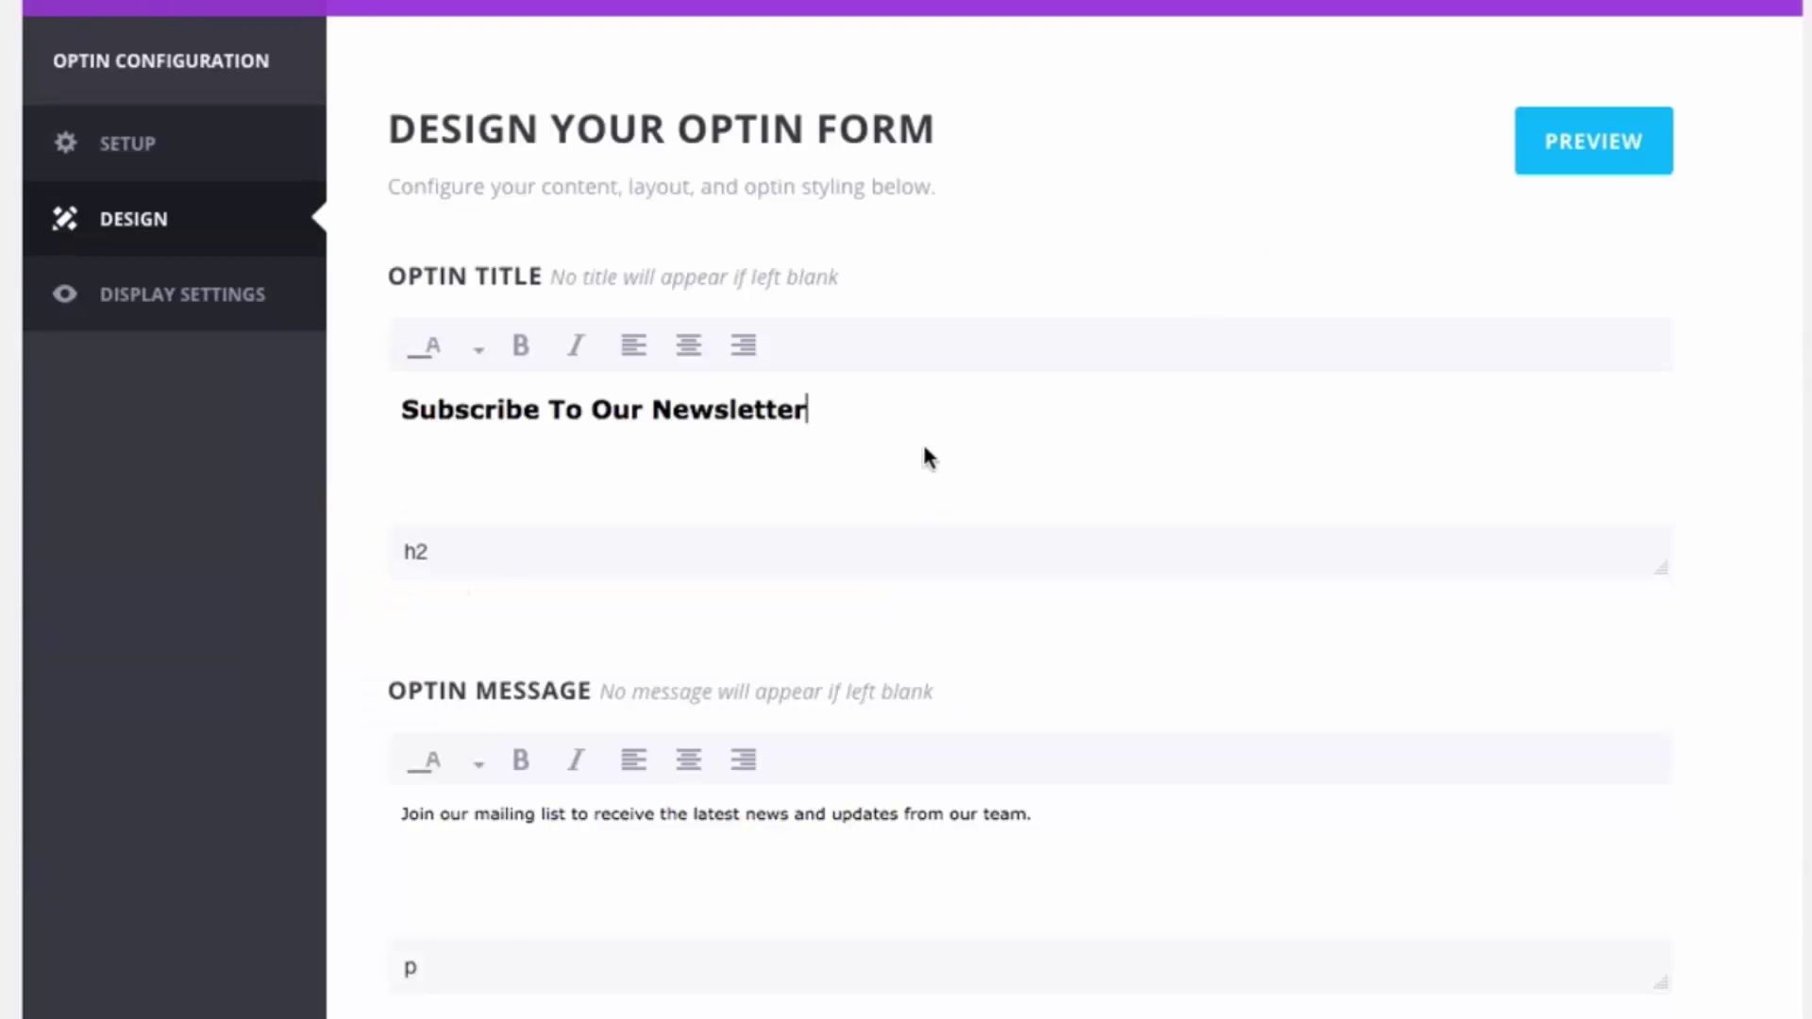
pyautogui.write('To Recei')
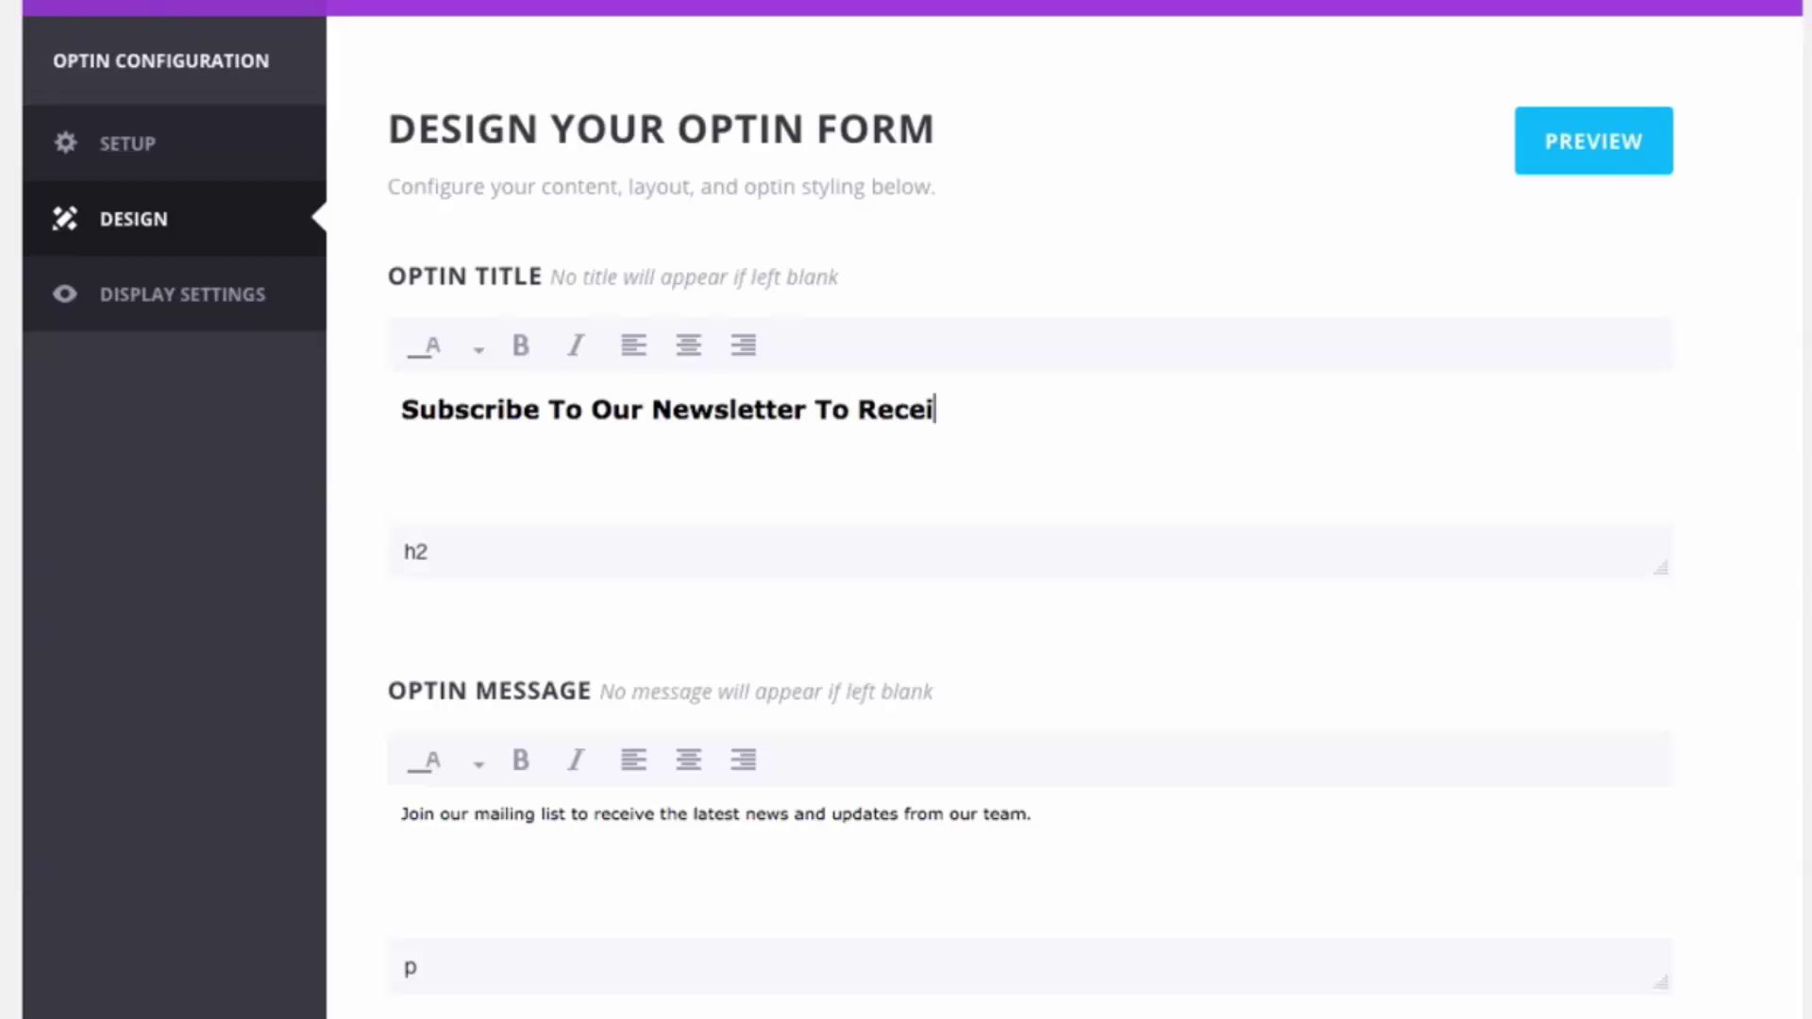
pyautogui.write('ve Daily BLog')
pyautogui.press('BackSpace')
pyautogui.press('BackSpace')
pyautogui.press('BackSpace')
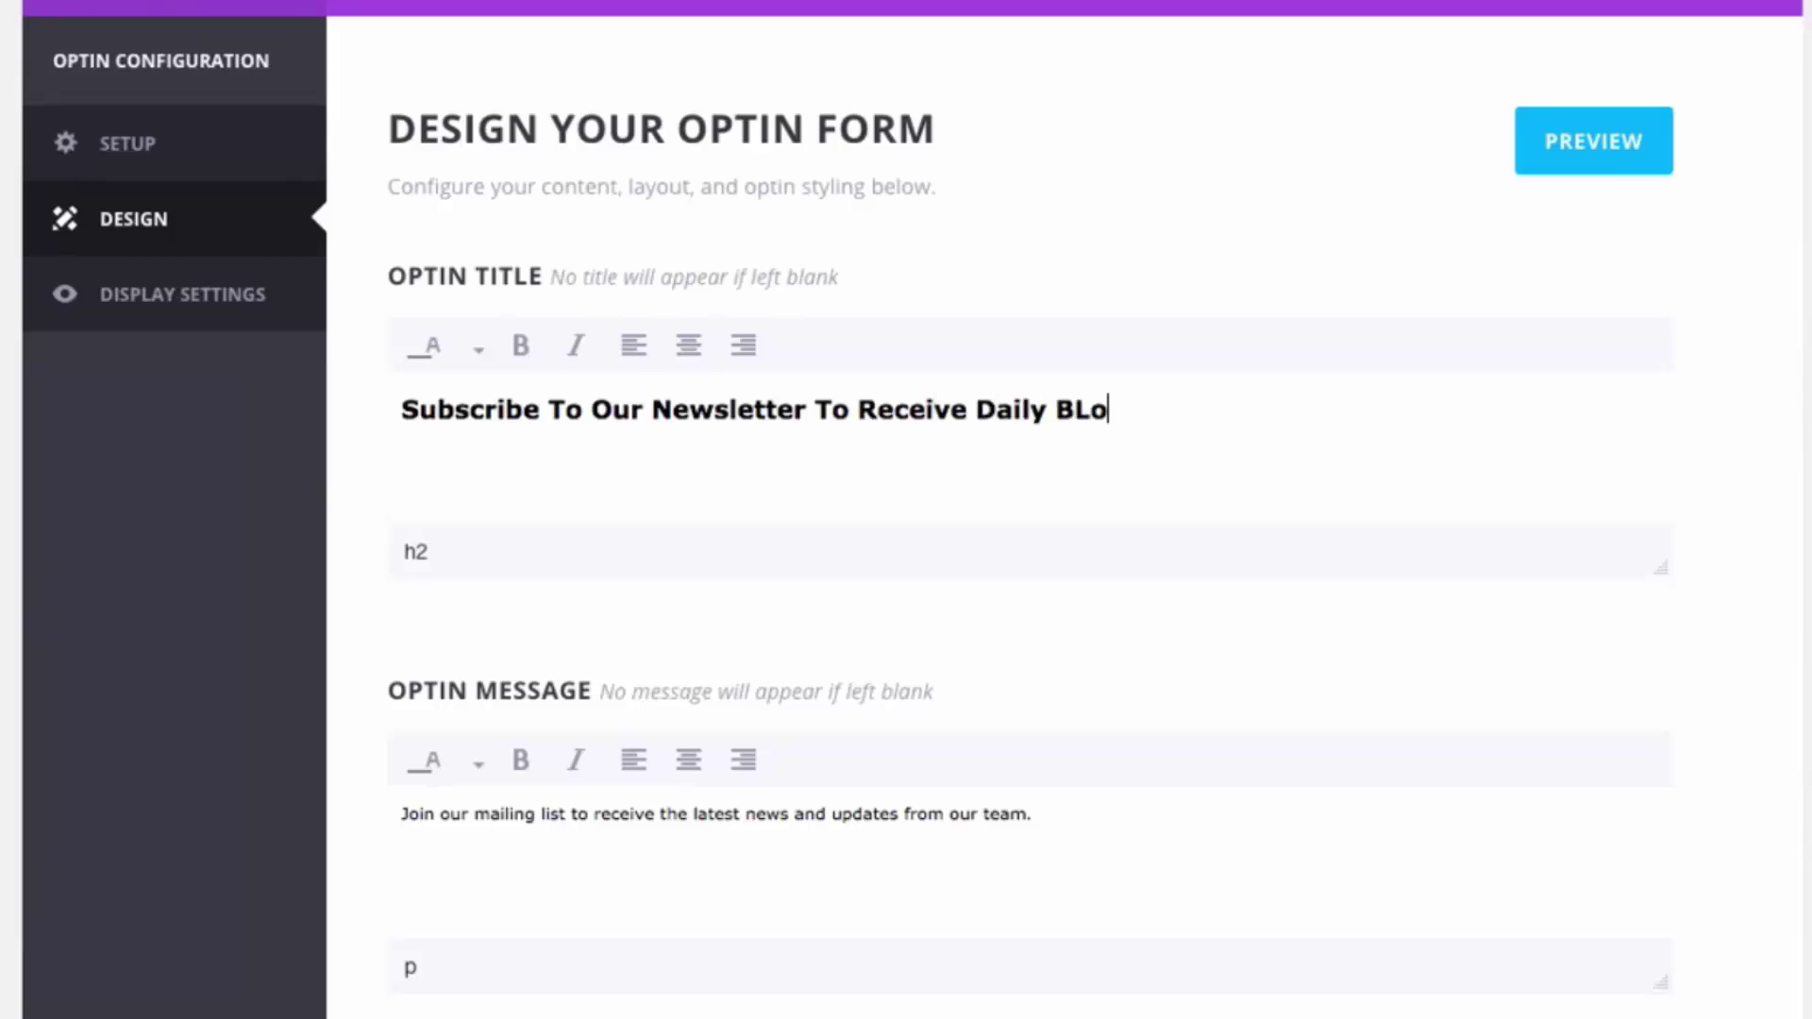
pyautogui.write('log Updates')
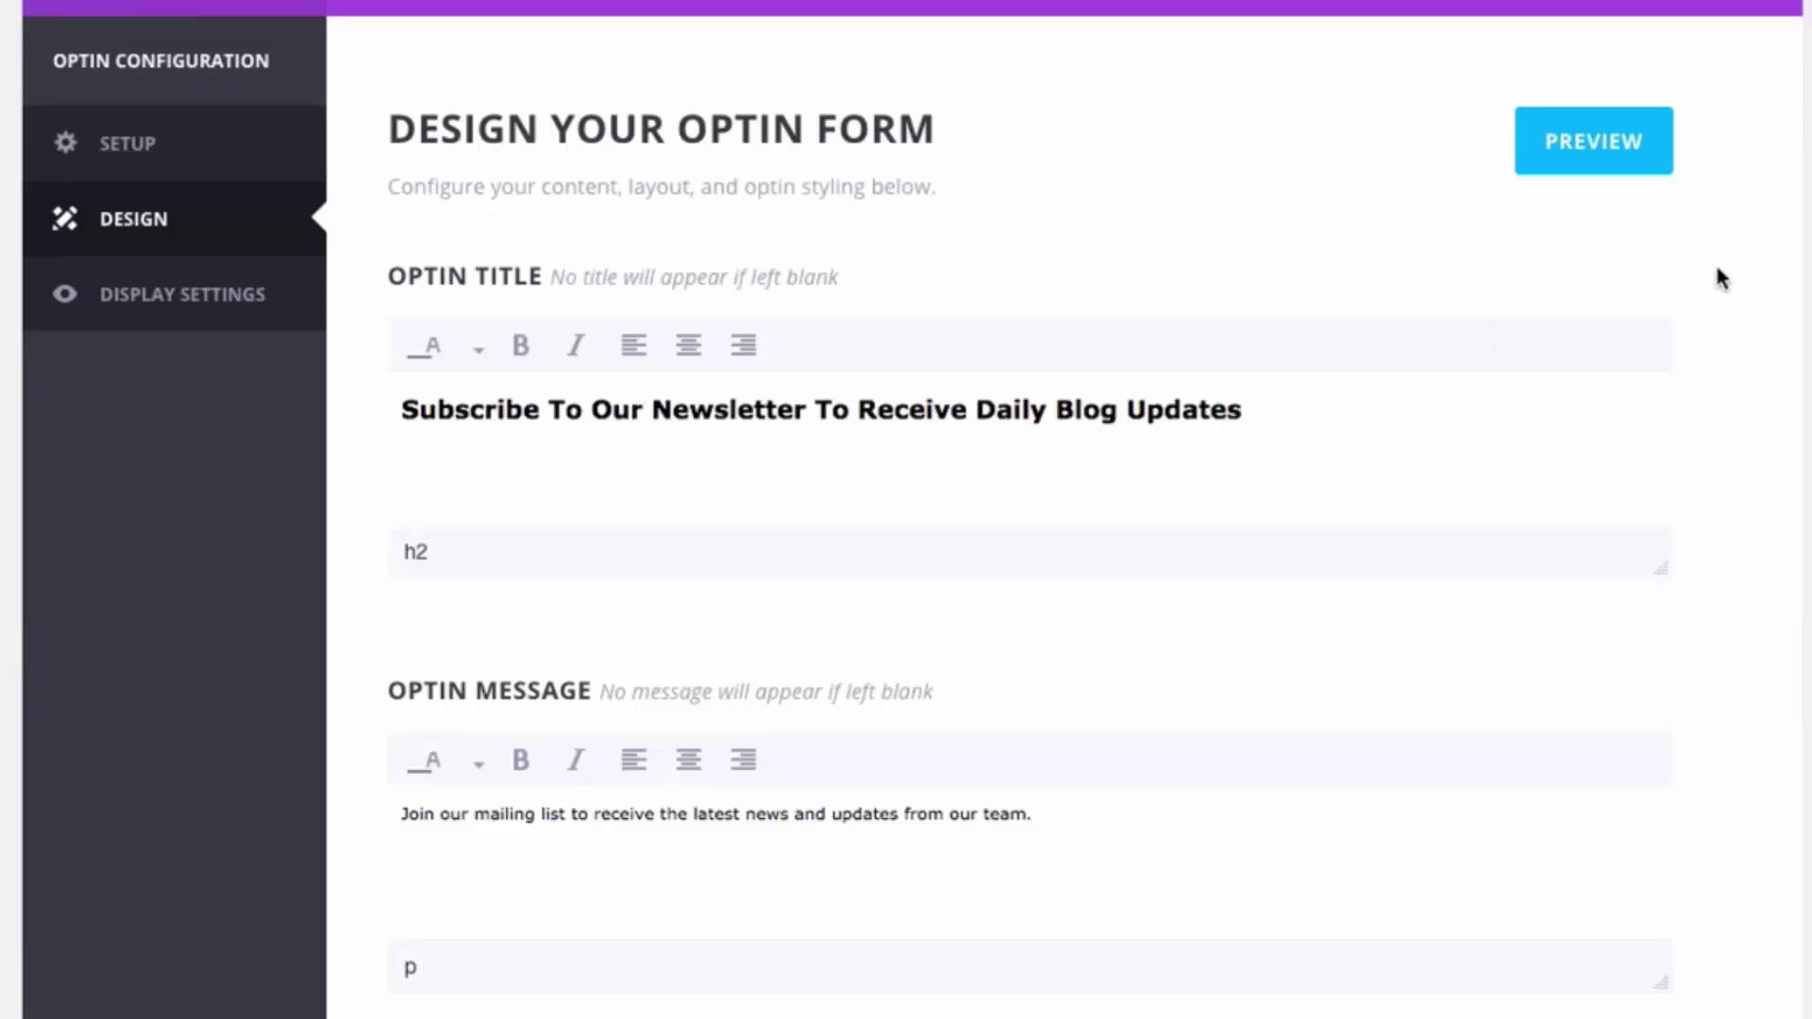
pyautogui.scroll(-12, 1730, 210)
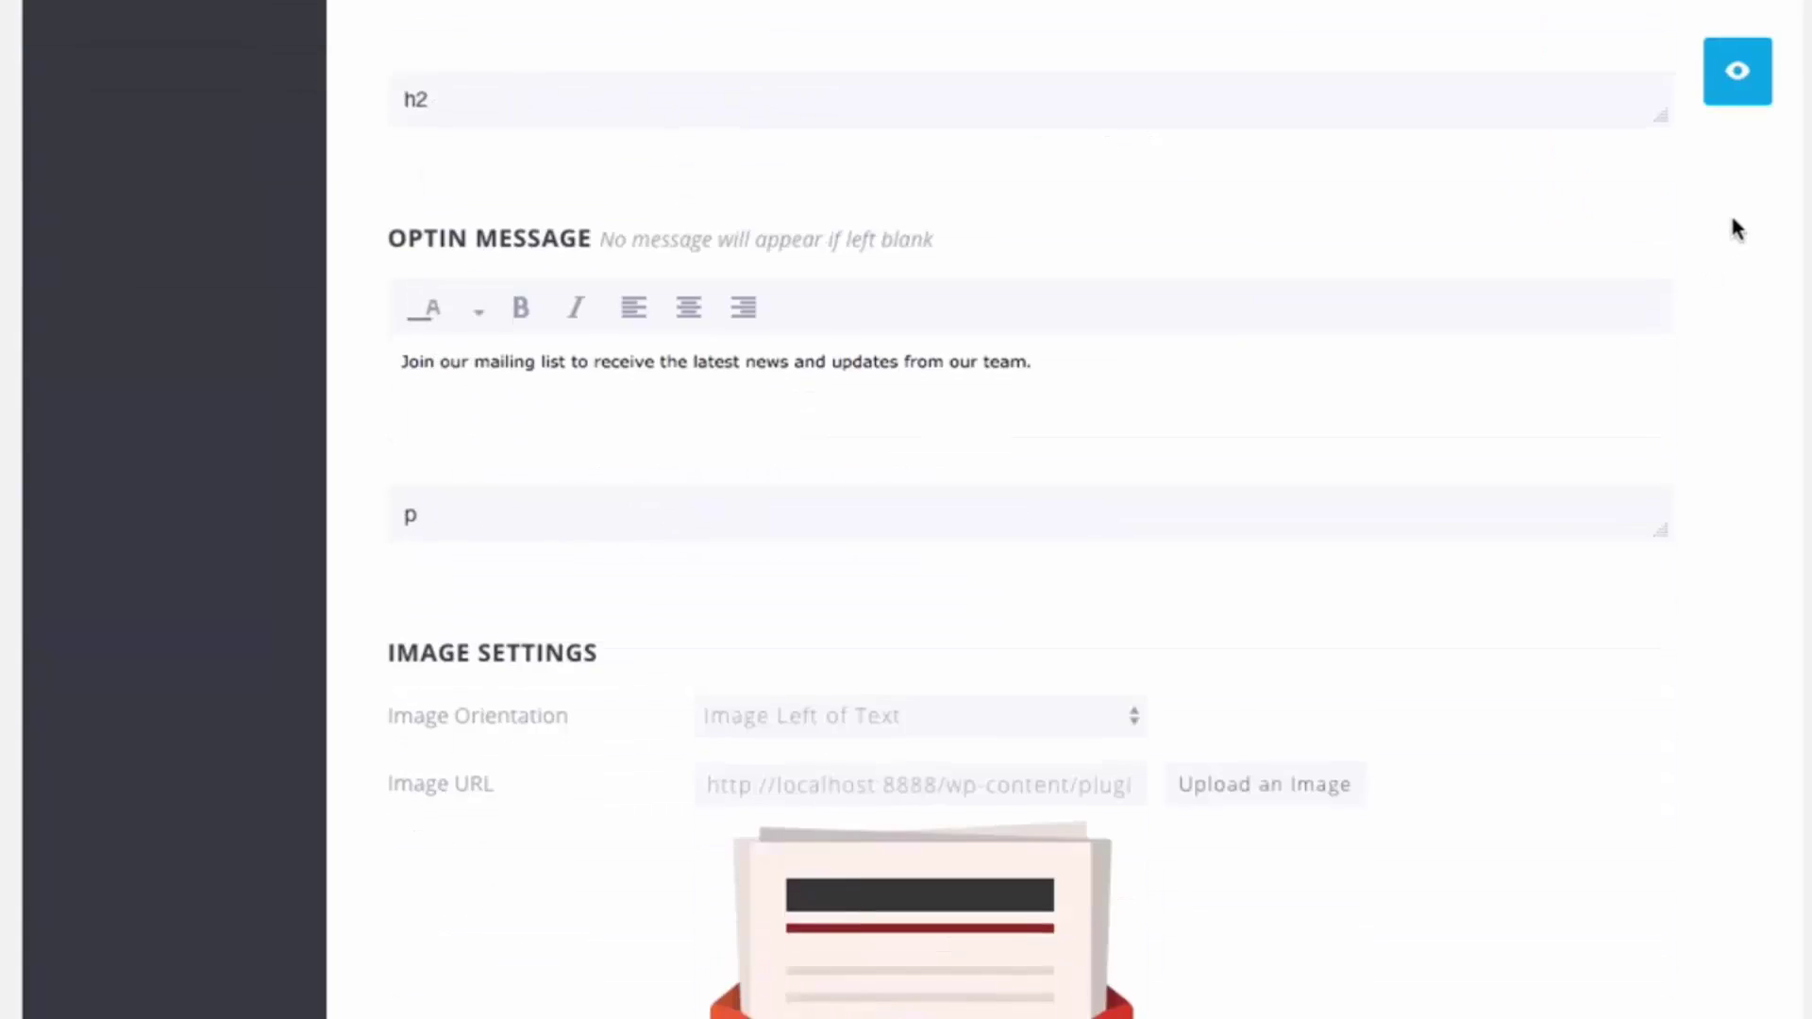
# Set the opt-in's image orientation to Image Above Text and check the layout in a preview
pyautogui.scroll(3, 1732, 236)
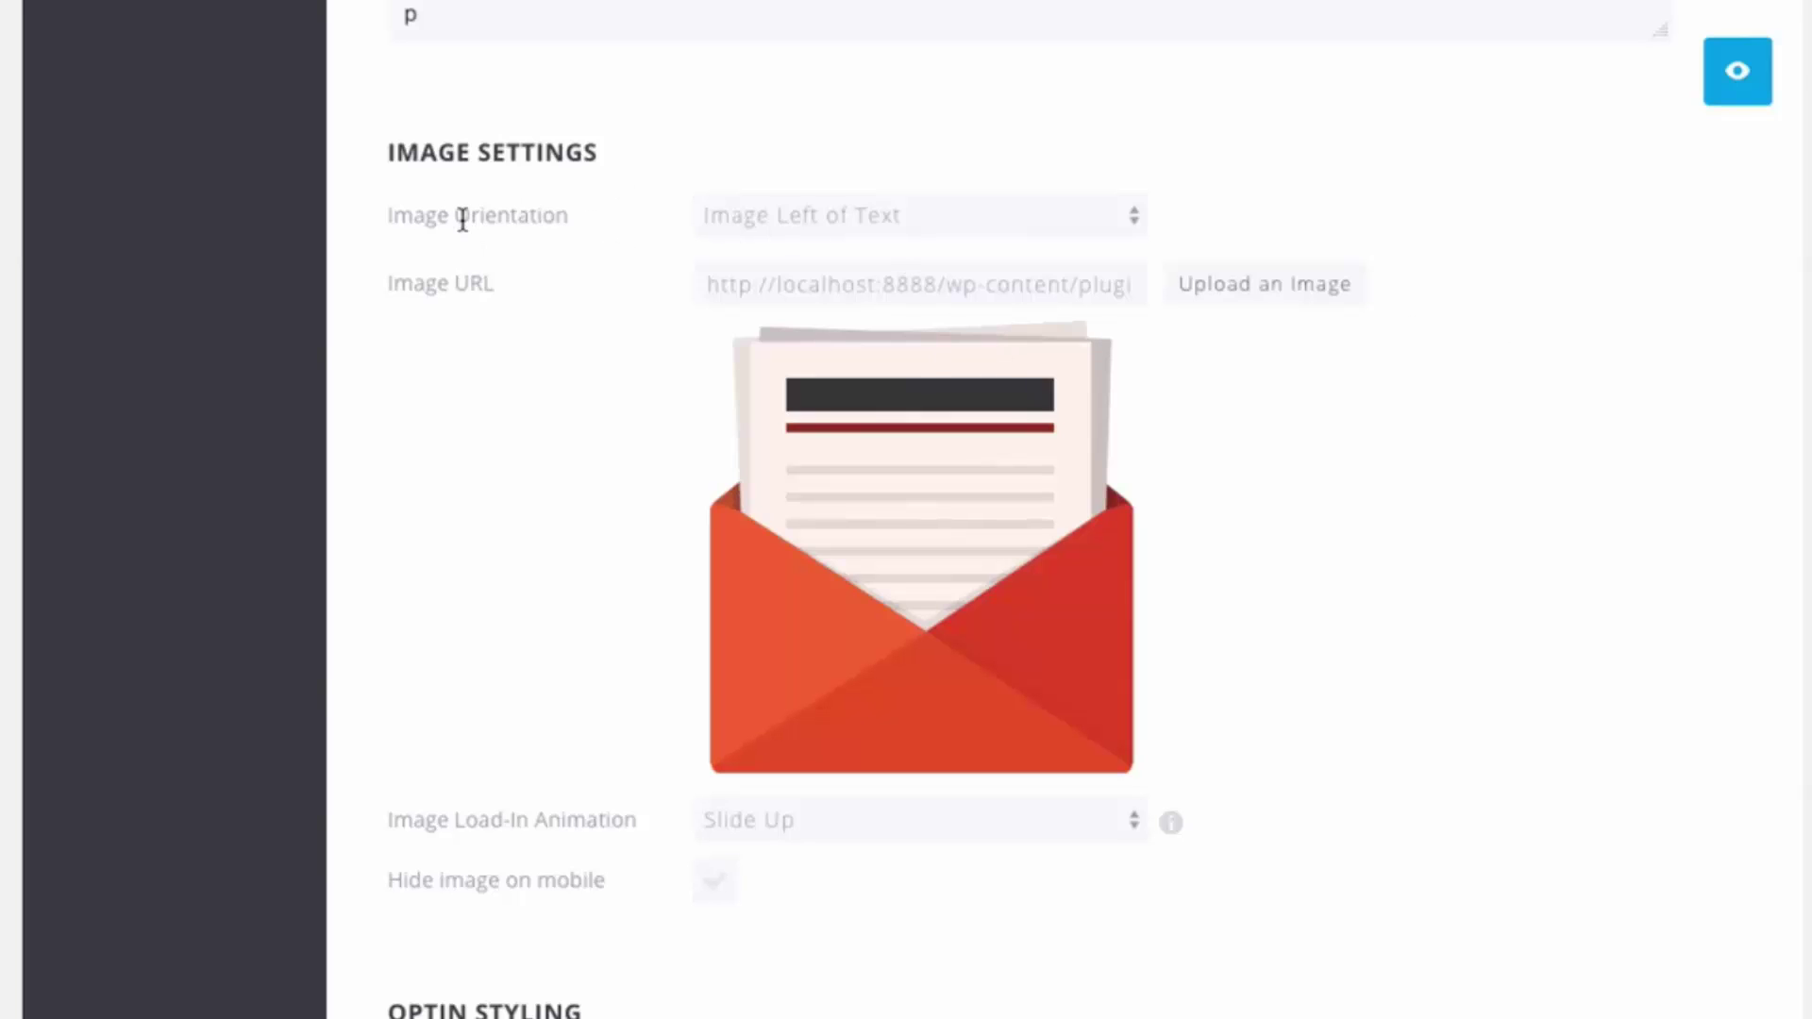
pyautogui.click(883, 213)
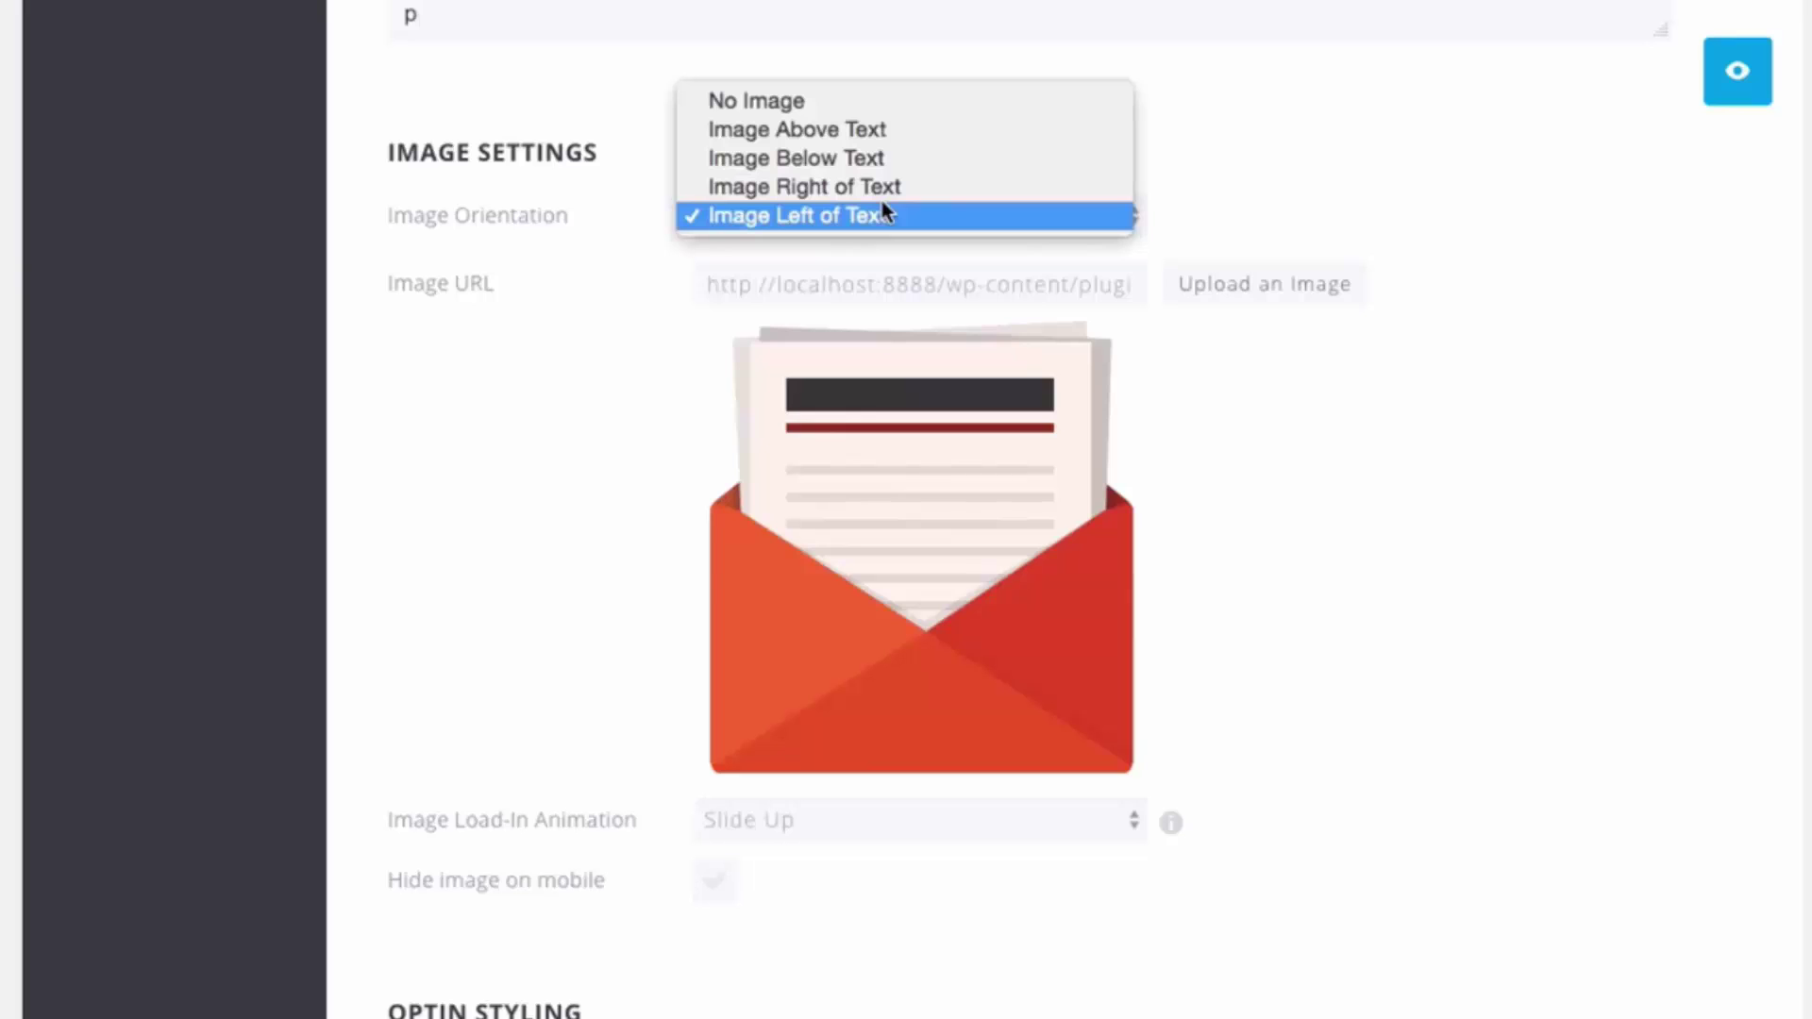
pyautogui.click(1417, 134)
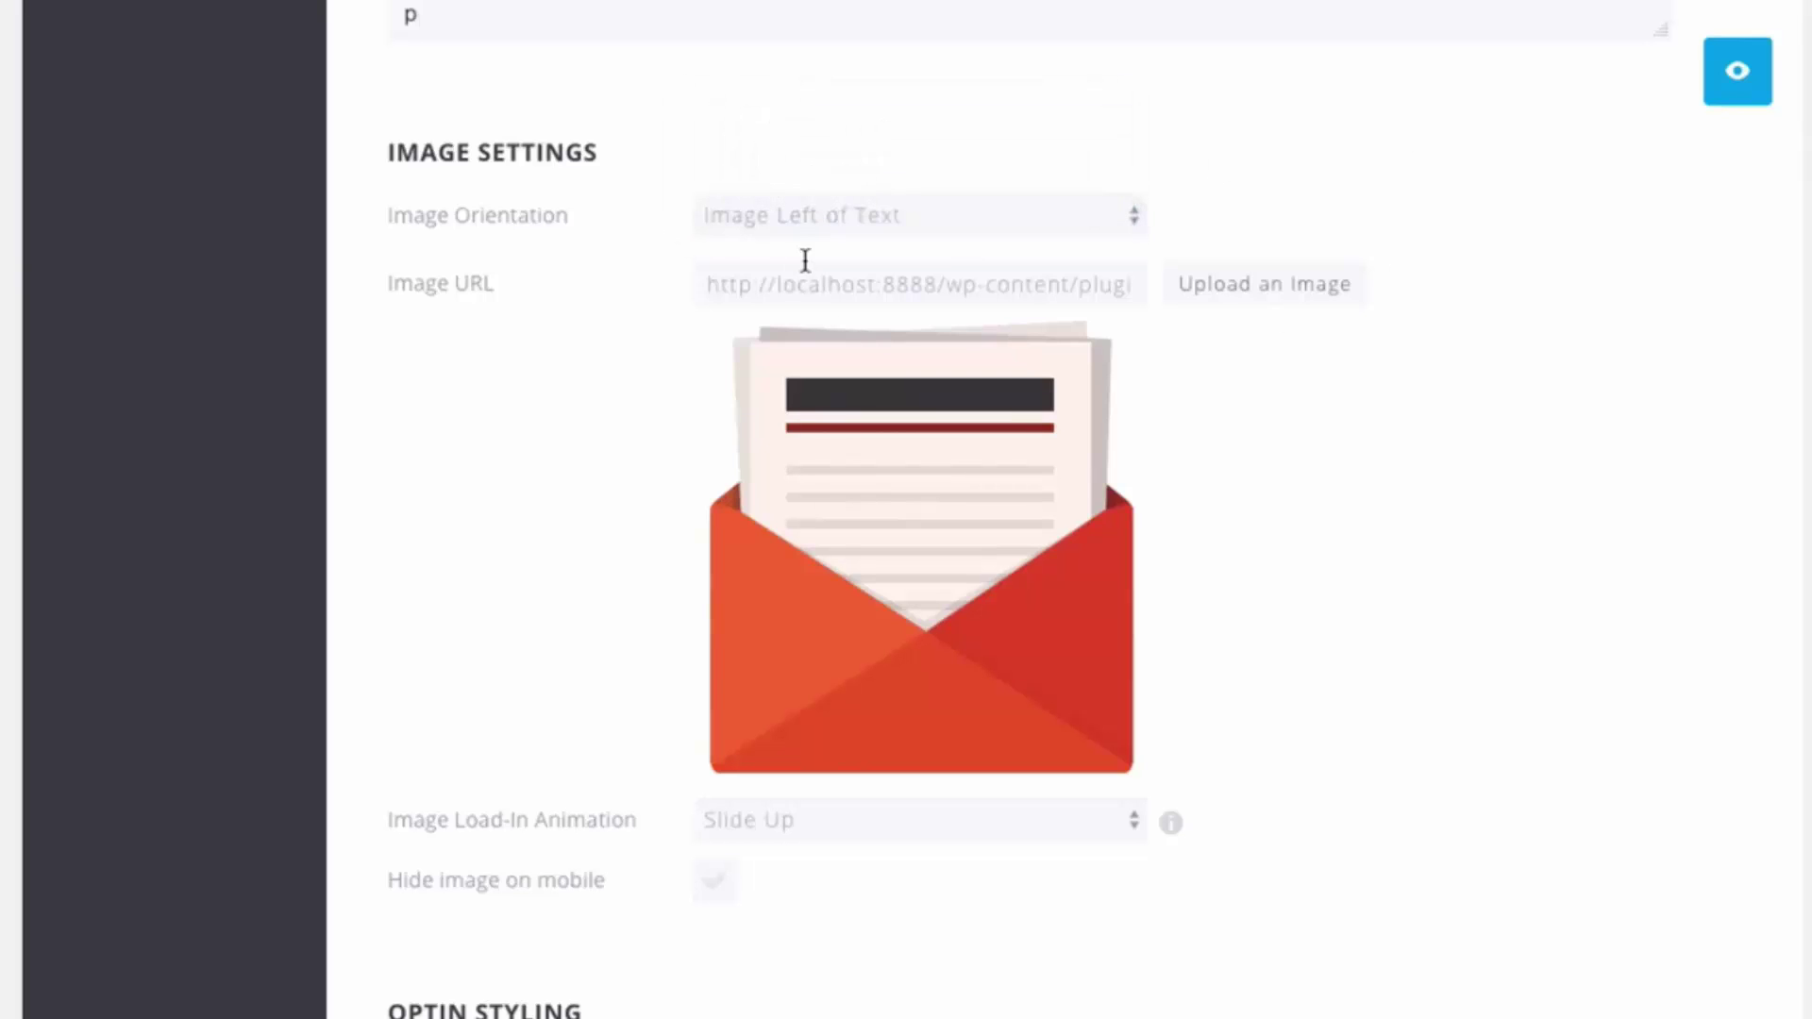
pyautogui.click(856, 213)
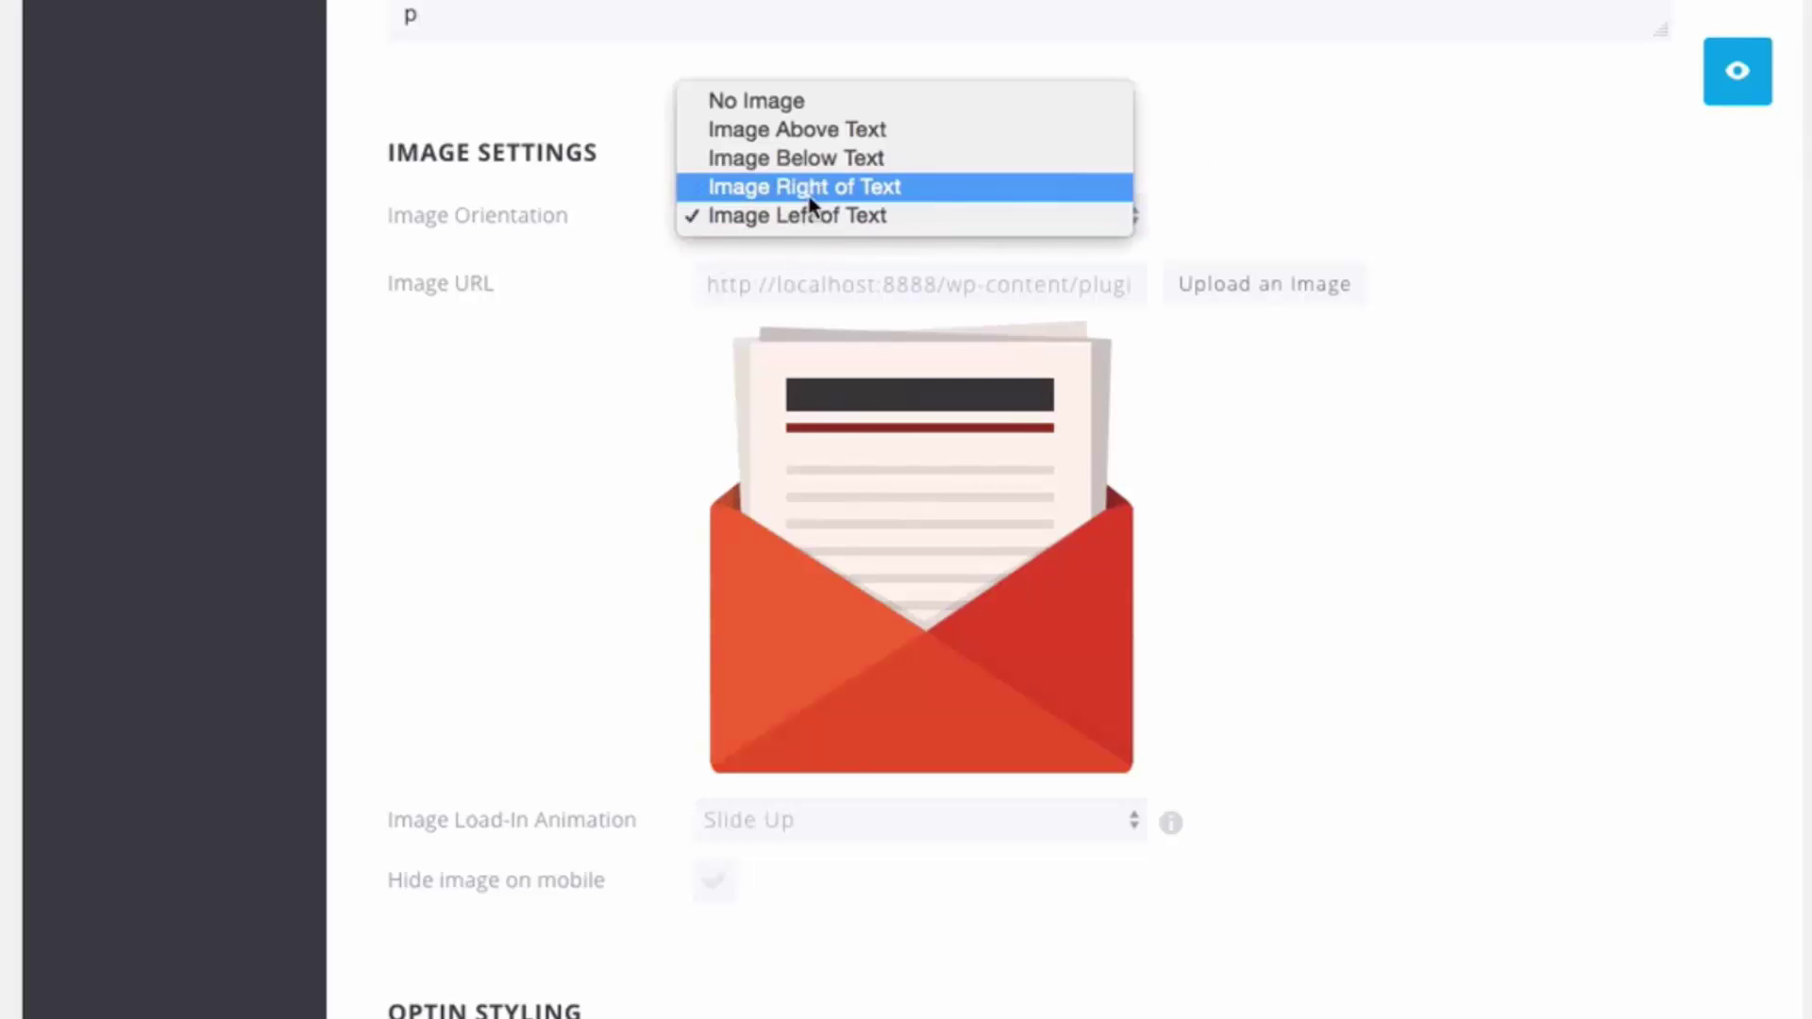
pyautogui.click(987, 135)
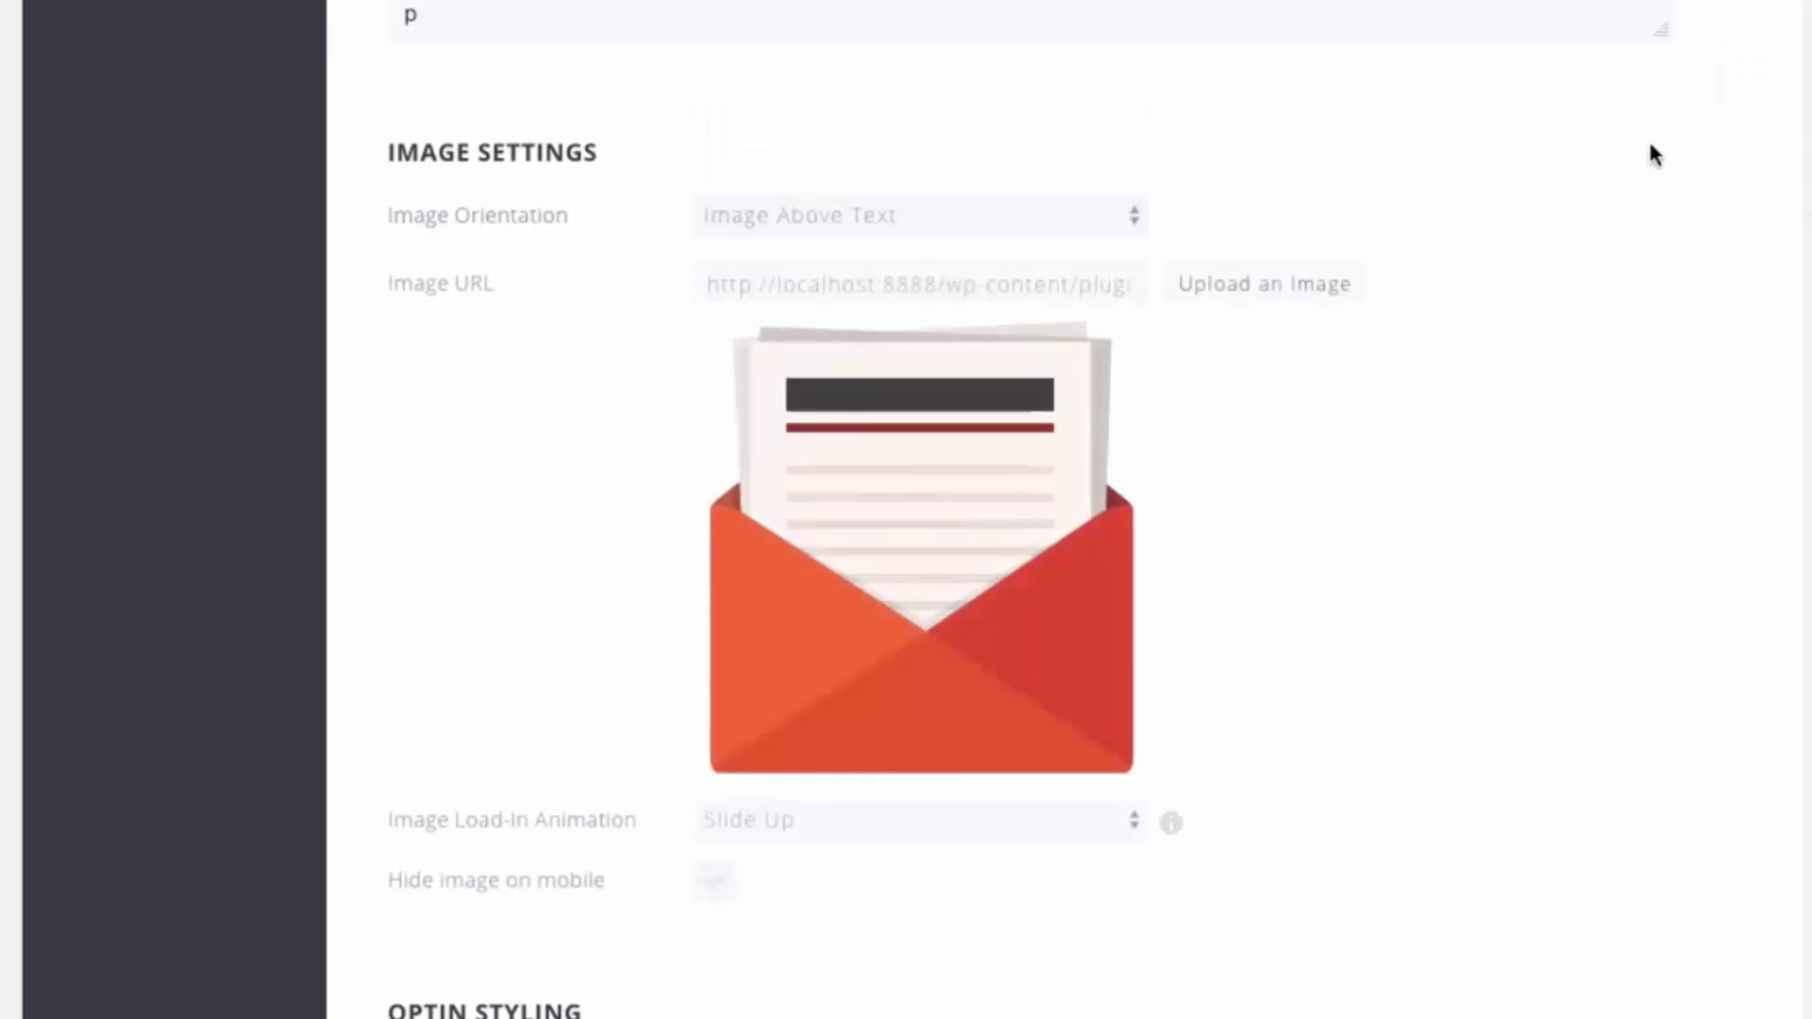
pyautogui.click(1735, 93)
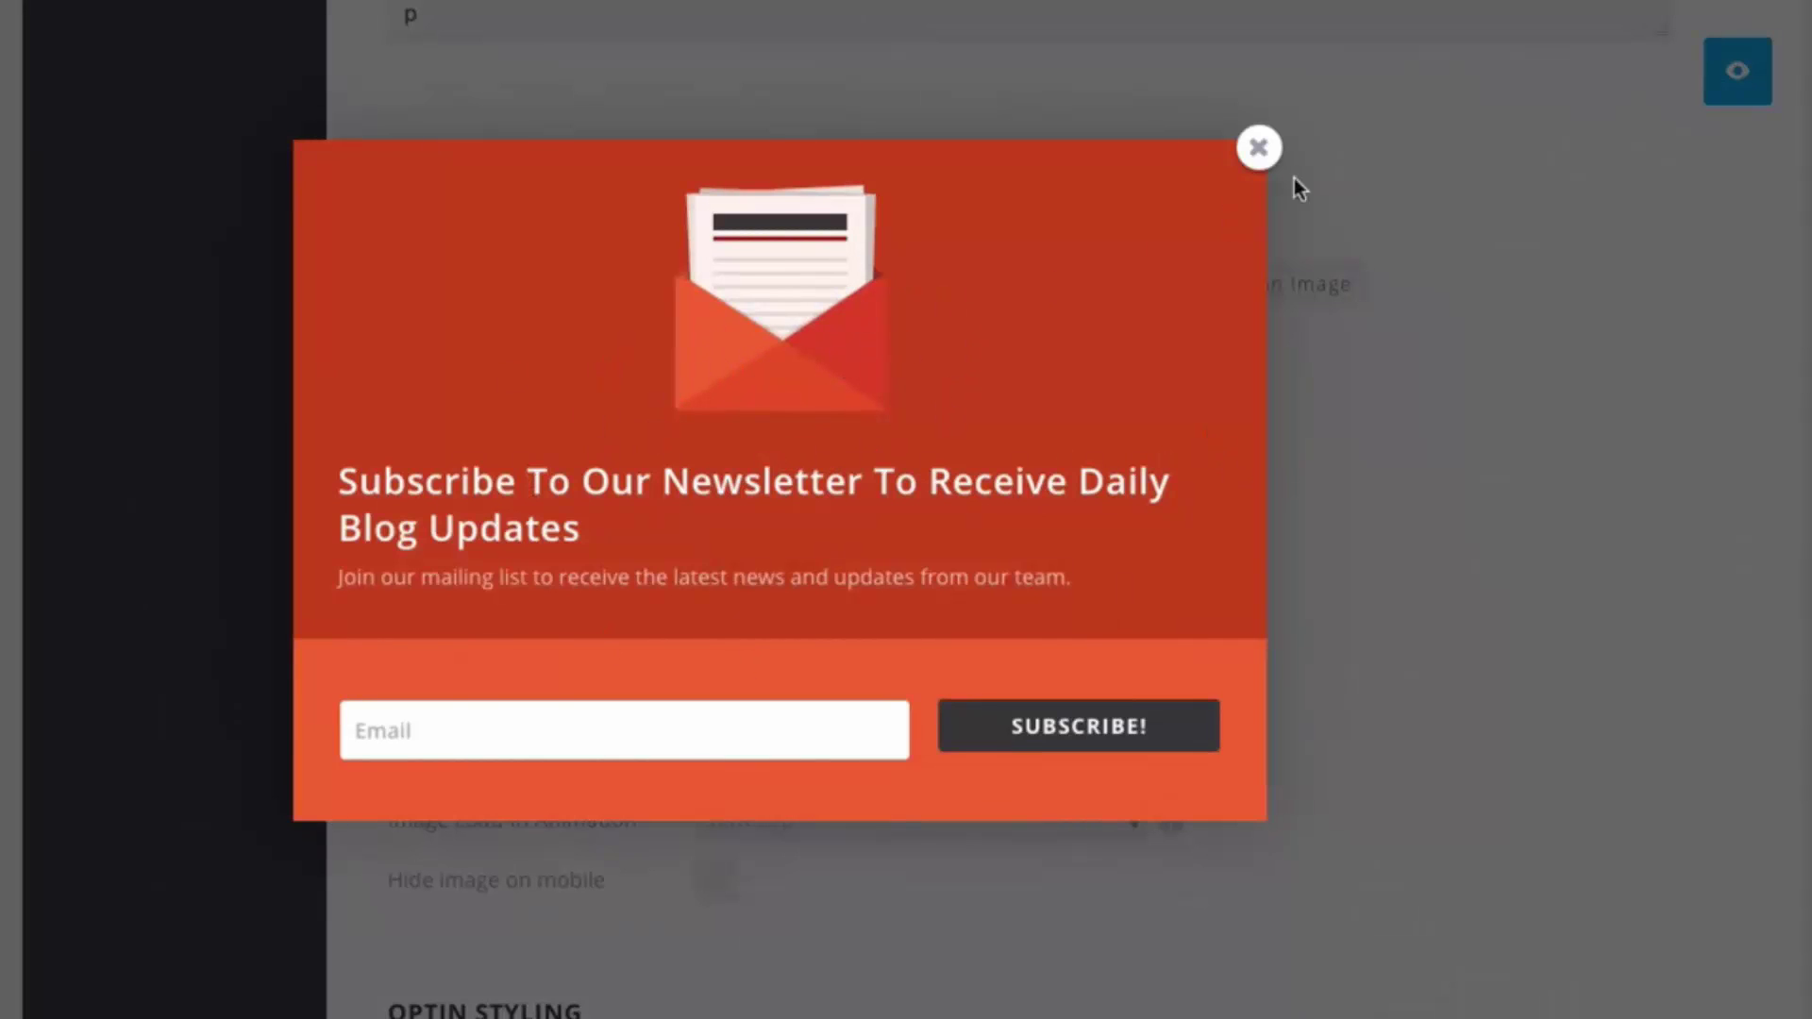
pyautogui.click(1260, 149)
# Center both the opt-in title and the opt-in message, and check their alignment in a preview
pyautogui.scroll(8, 1537, 421)
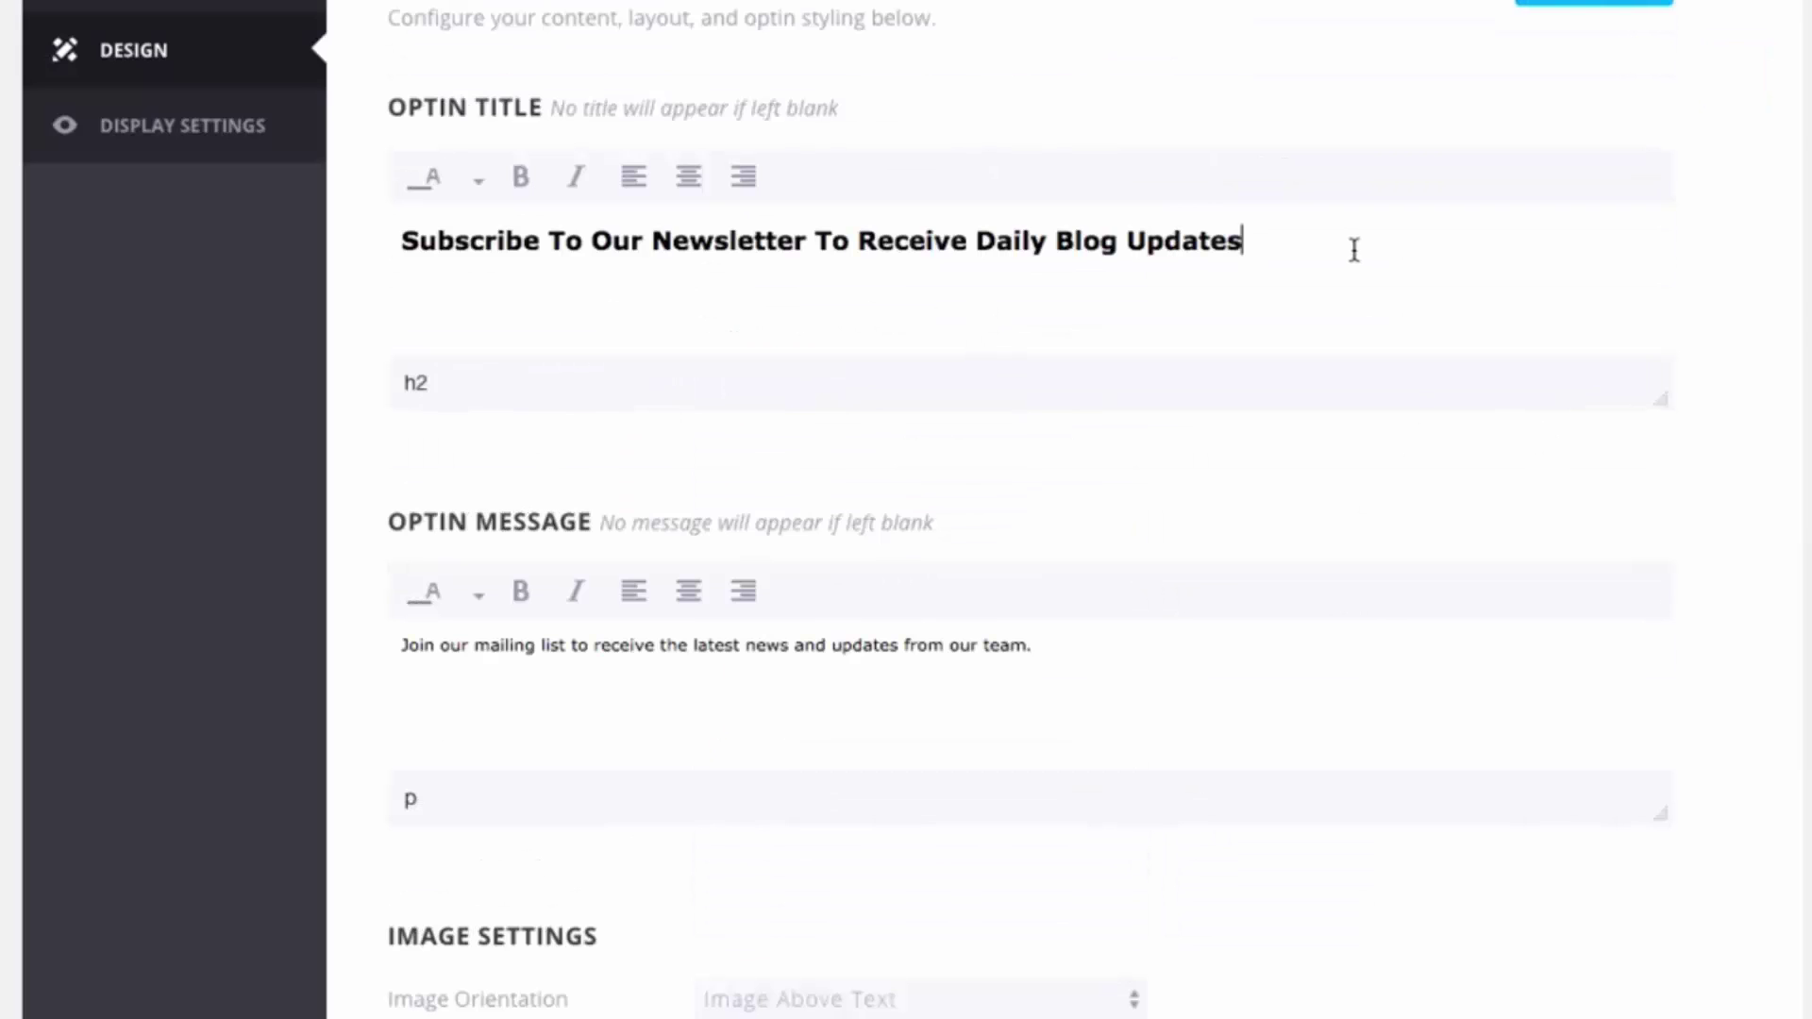
pyautogui.moveTo(1354, 250); pyautogui.dragTo(375, 239)
pyautogui.click(695, 179)
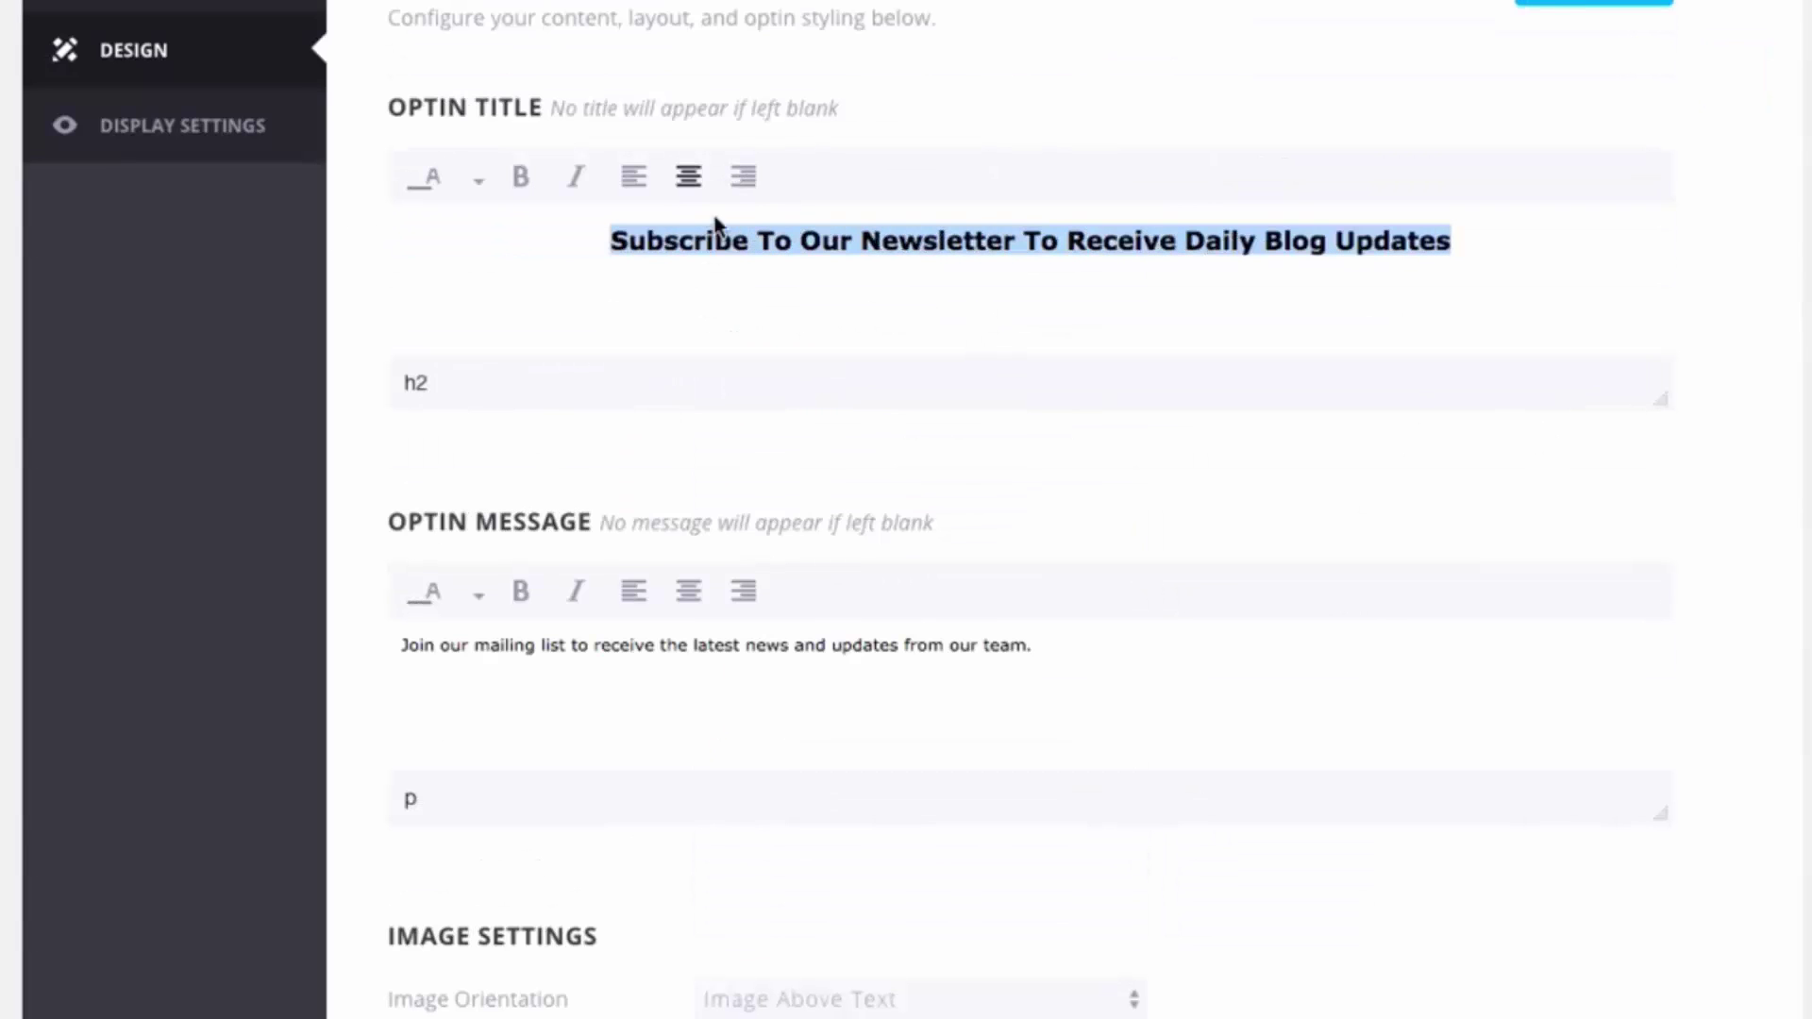
pyautogui.moveTo(1124, 643); pyautogui.dragTo(379, 647)
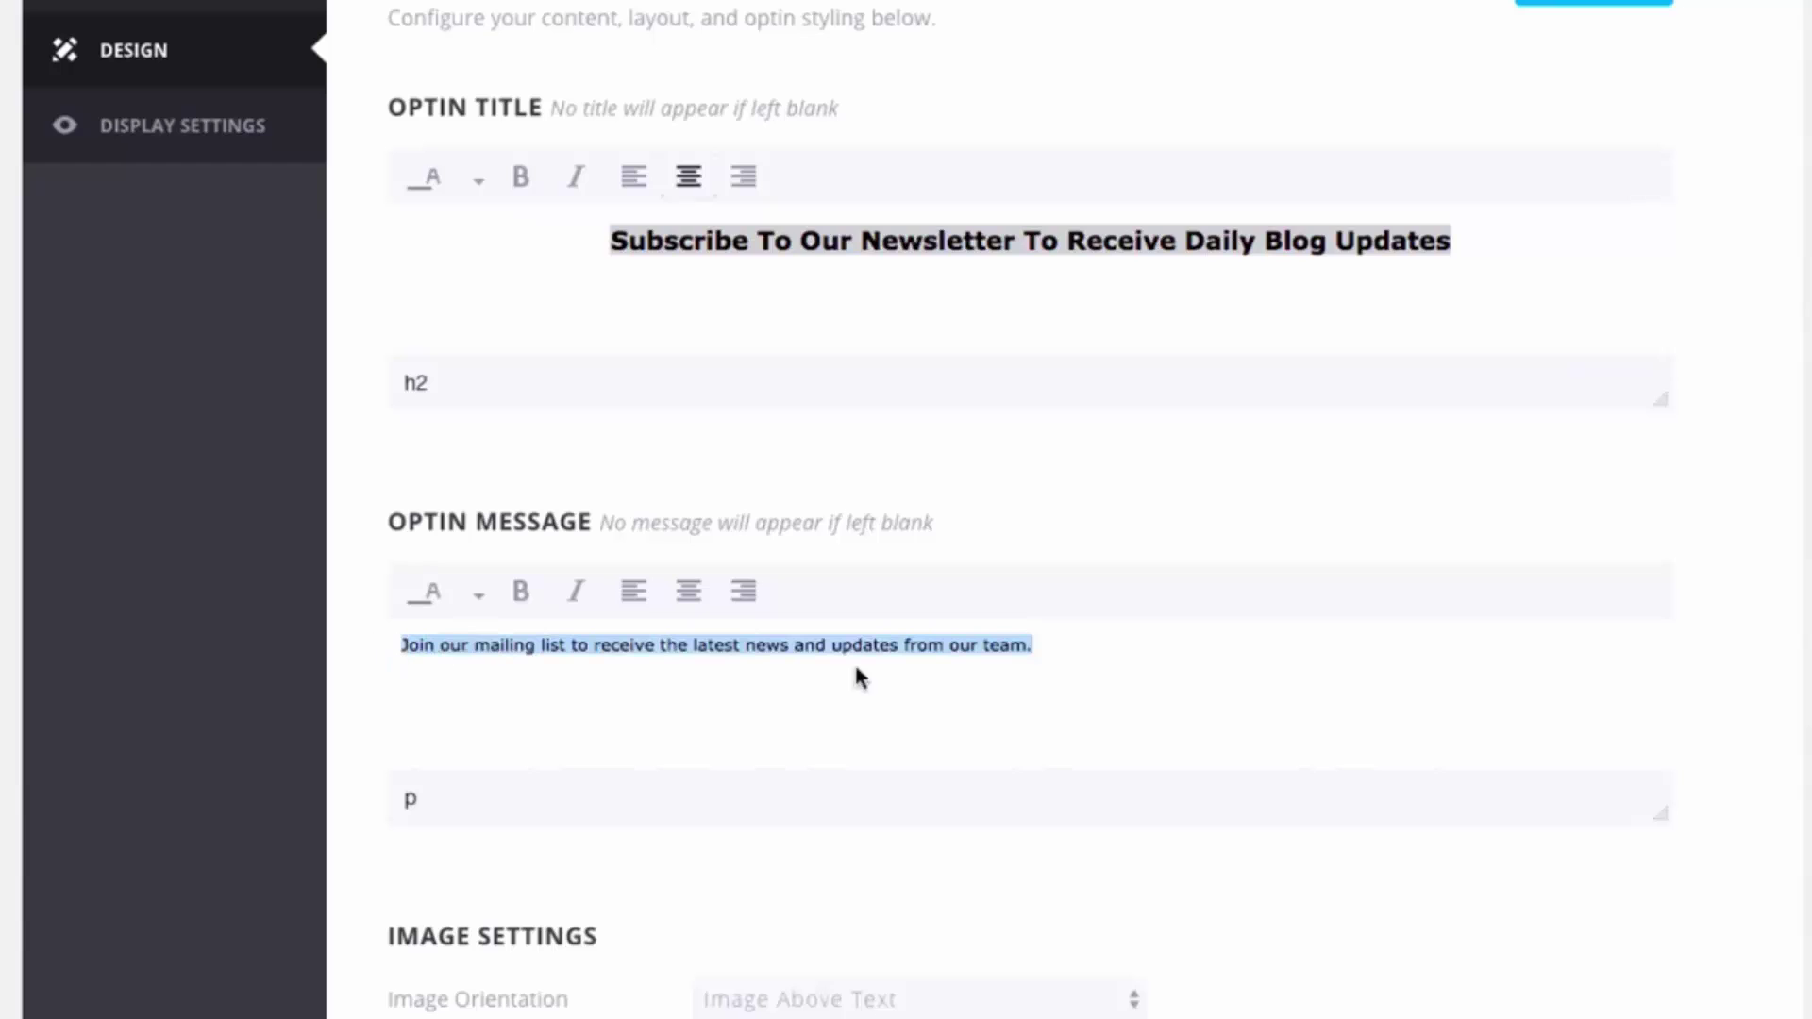
pyautogui.click(689, 590)
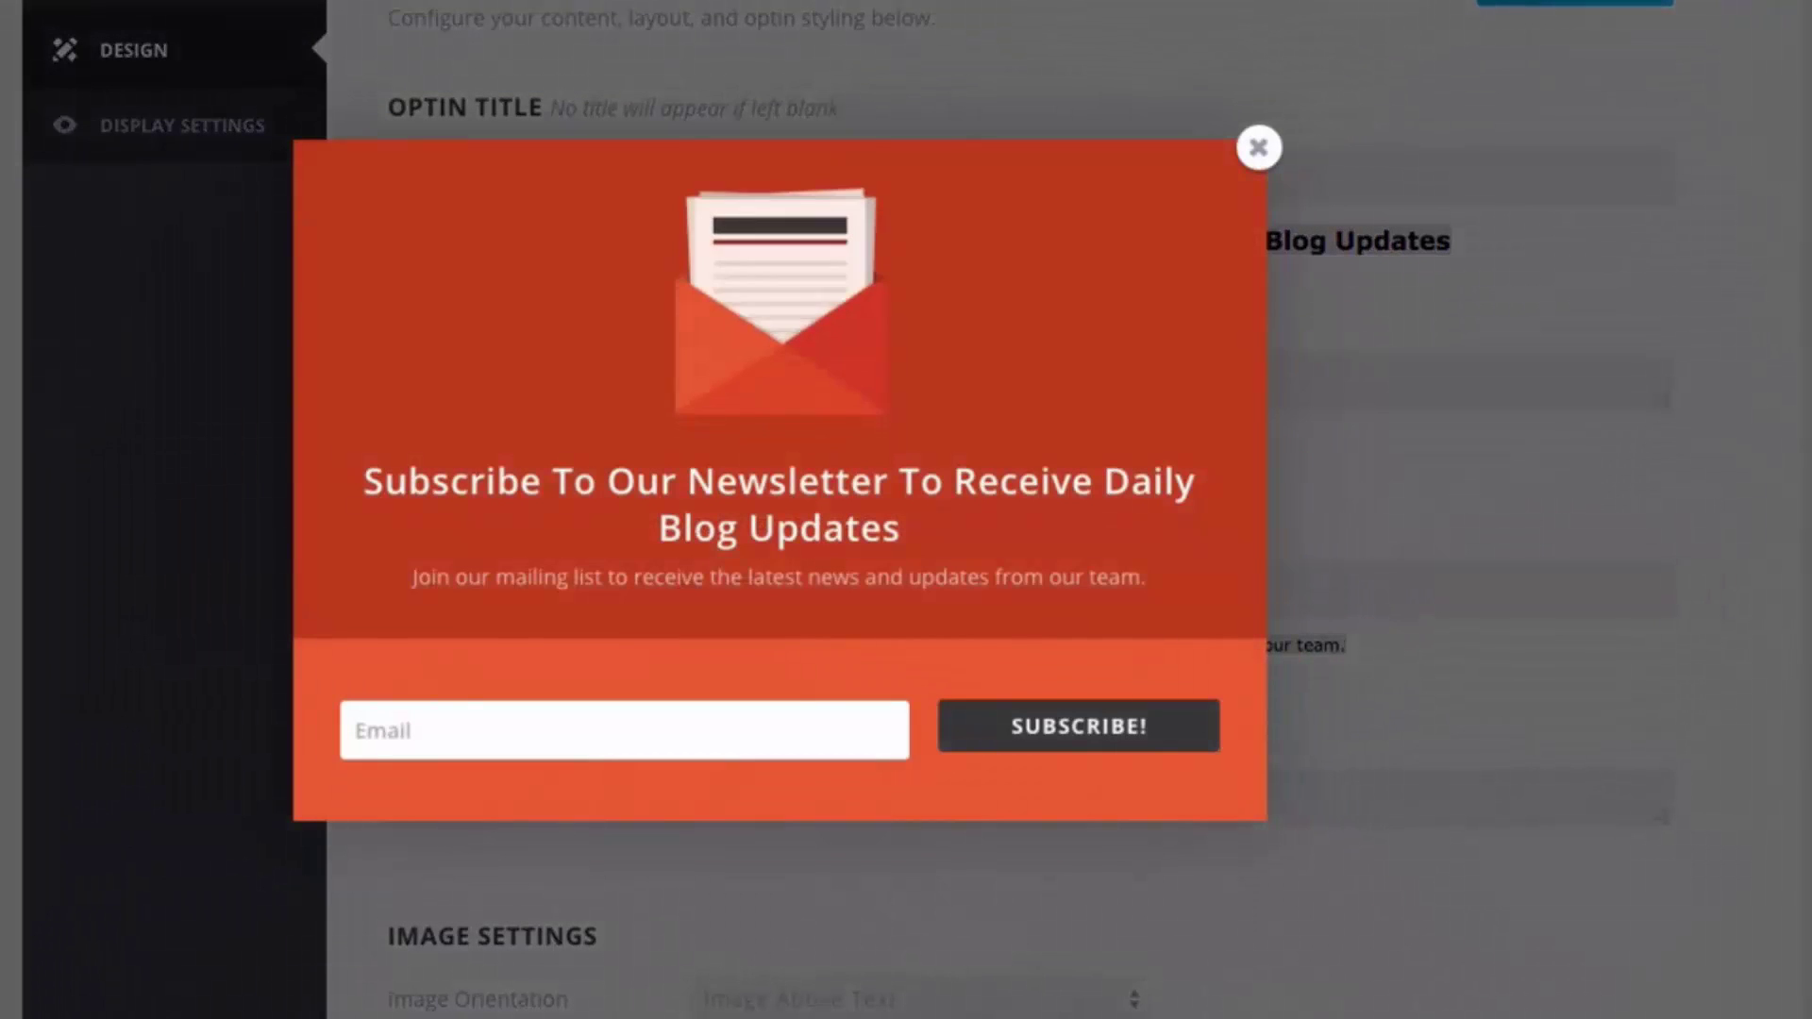
pyautogui.scroll(-1, 1008, 416)
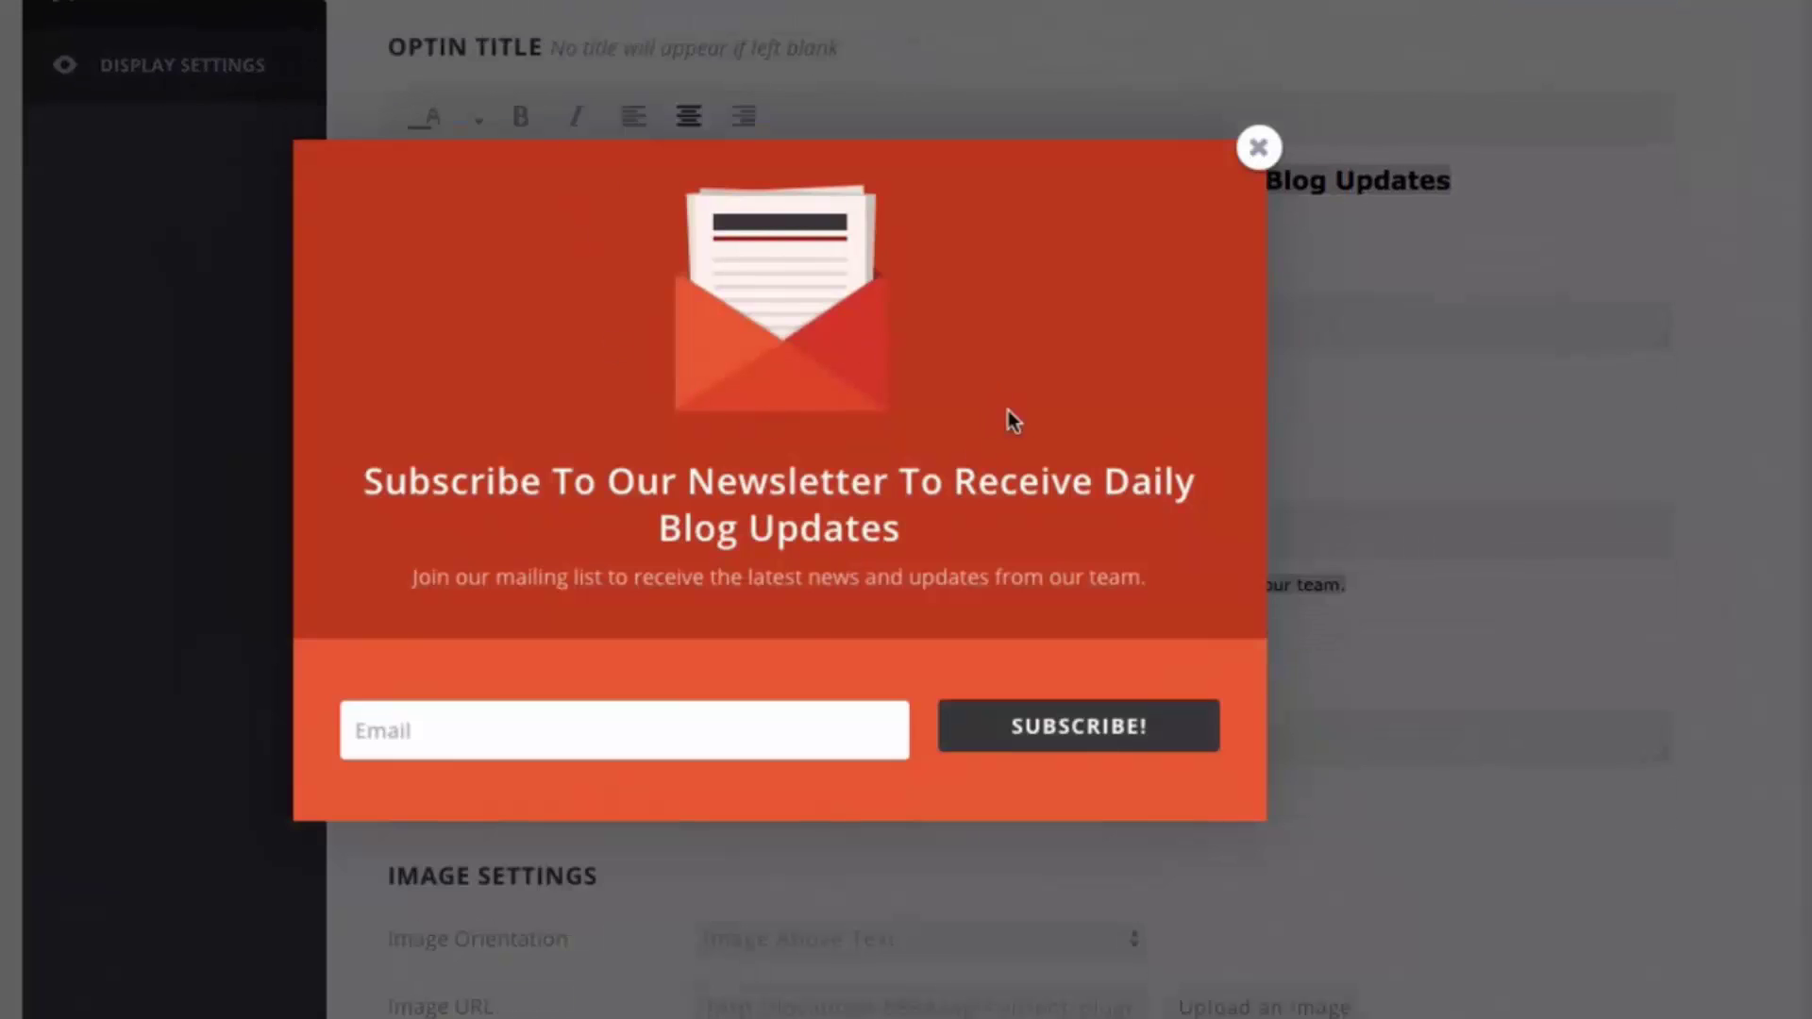
pyautogui.click(1258, 148)
# Set the image load-in animation to Flip and preview the effect on the opt-in
pyautogui.scroll(-10, 1656, 372)
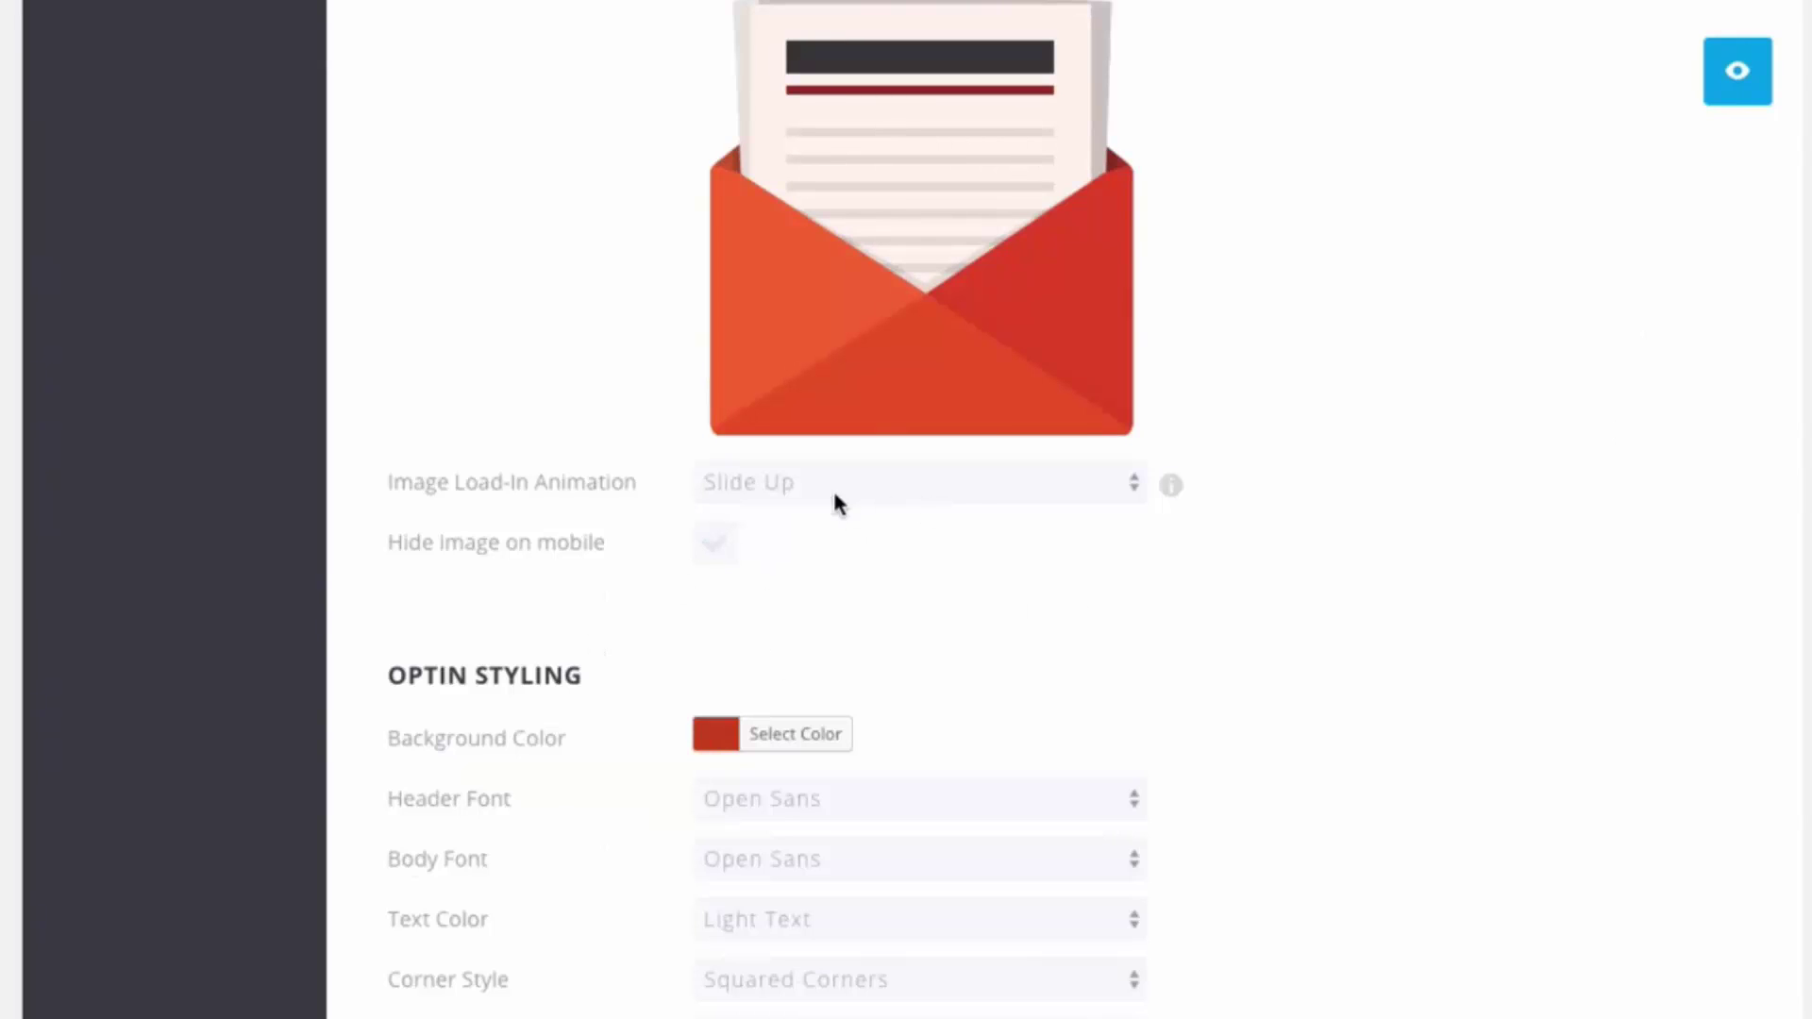
pyautogui.click(936, 491)
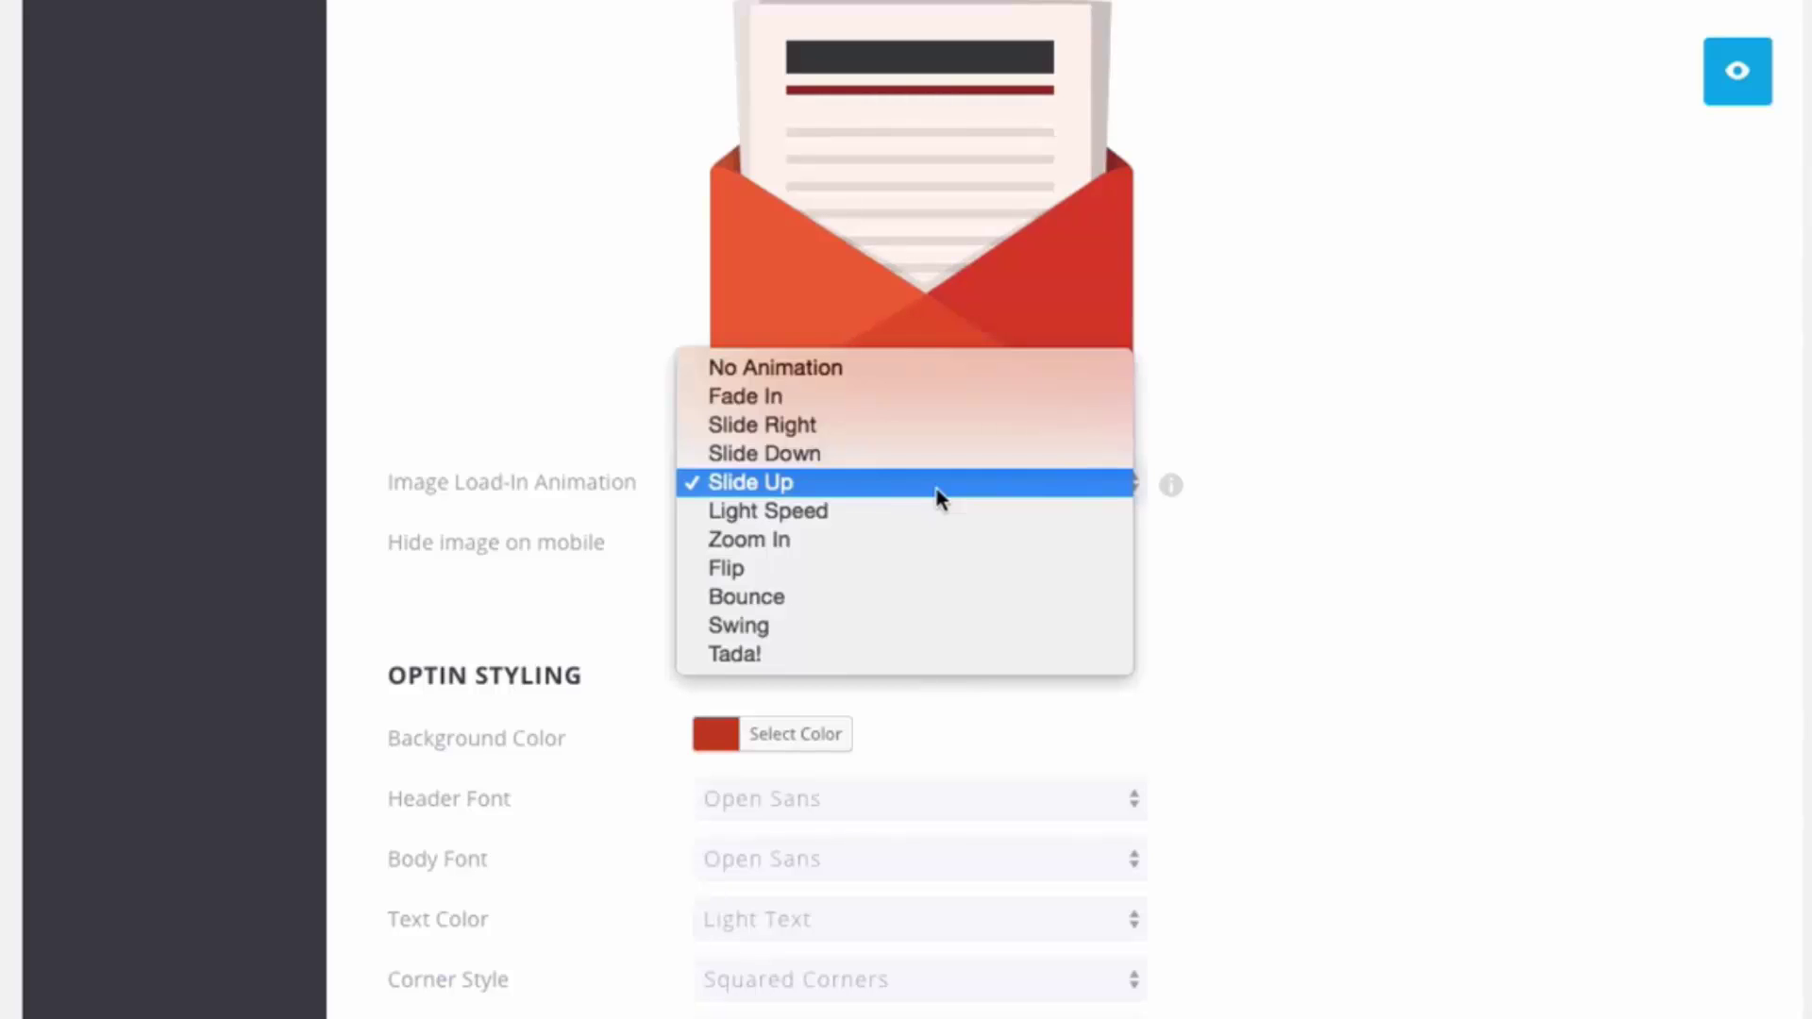
pyautogui.click(776, 574)
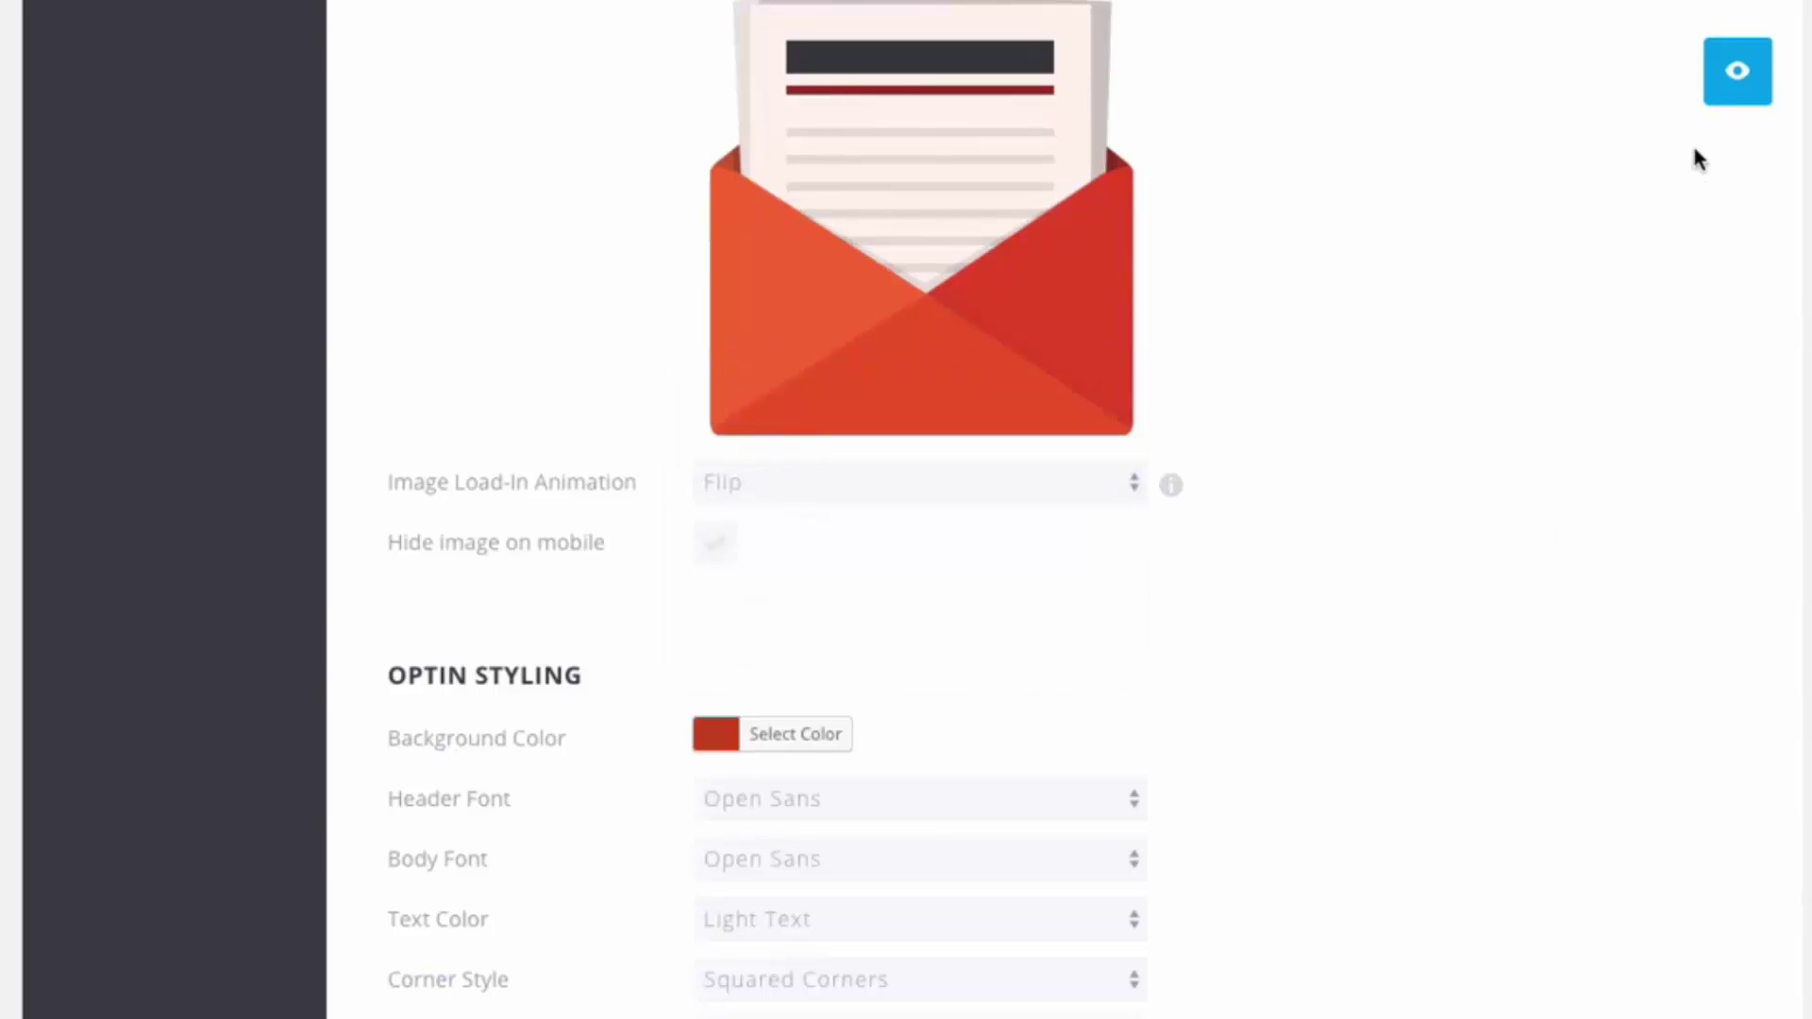
pyautogui.click(1713, 93)
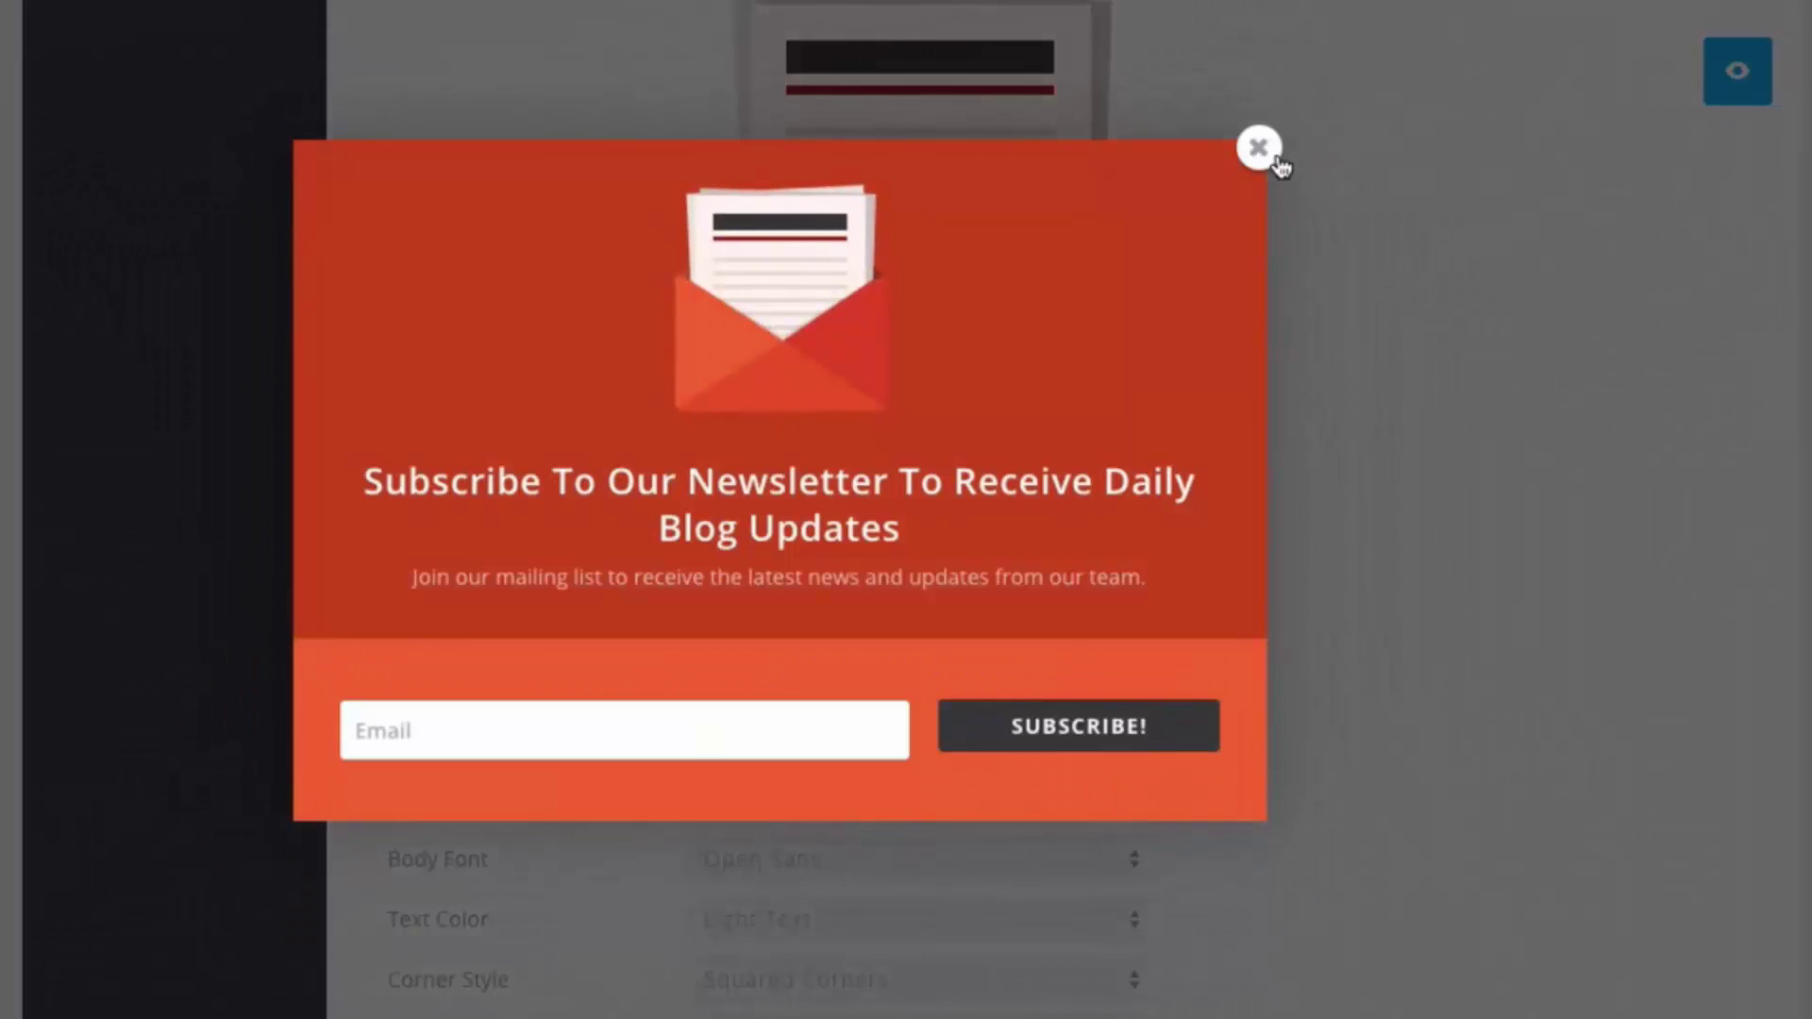
pyautogui.click(1260, 150)
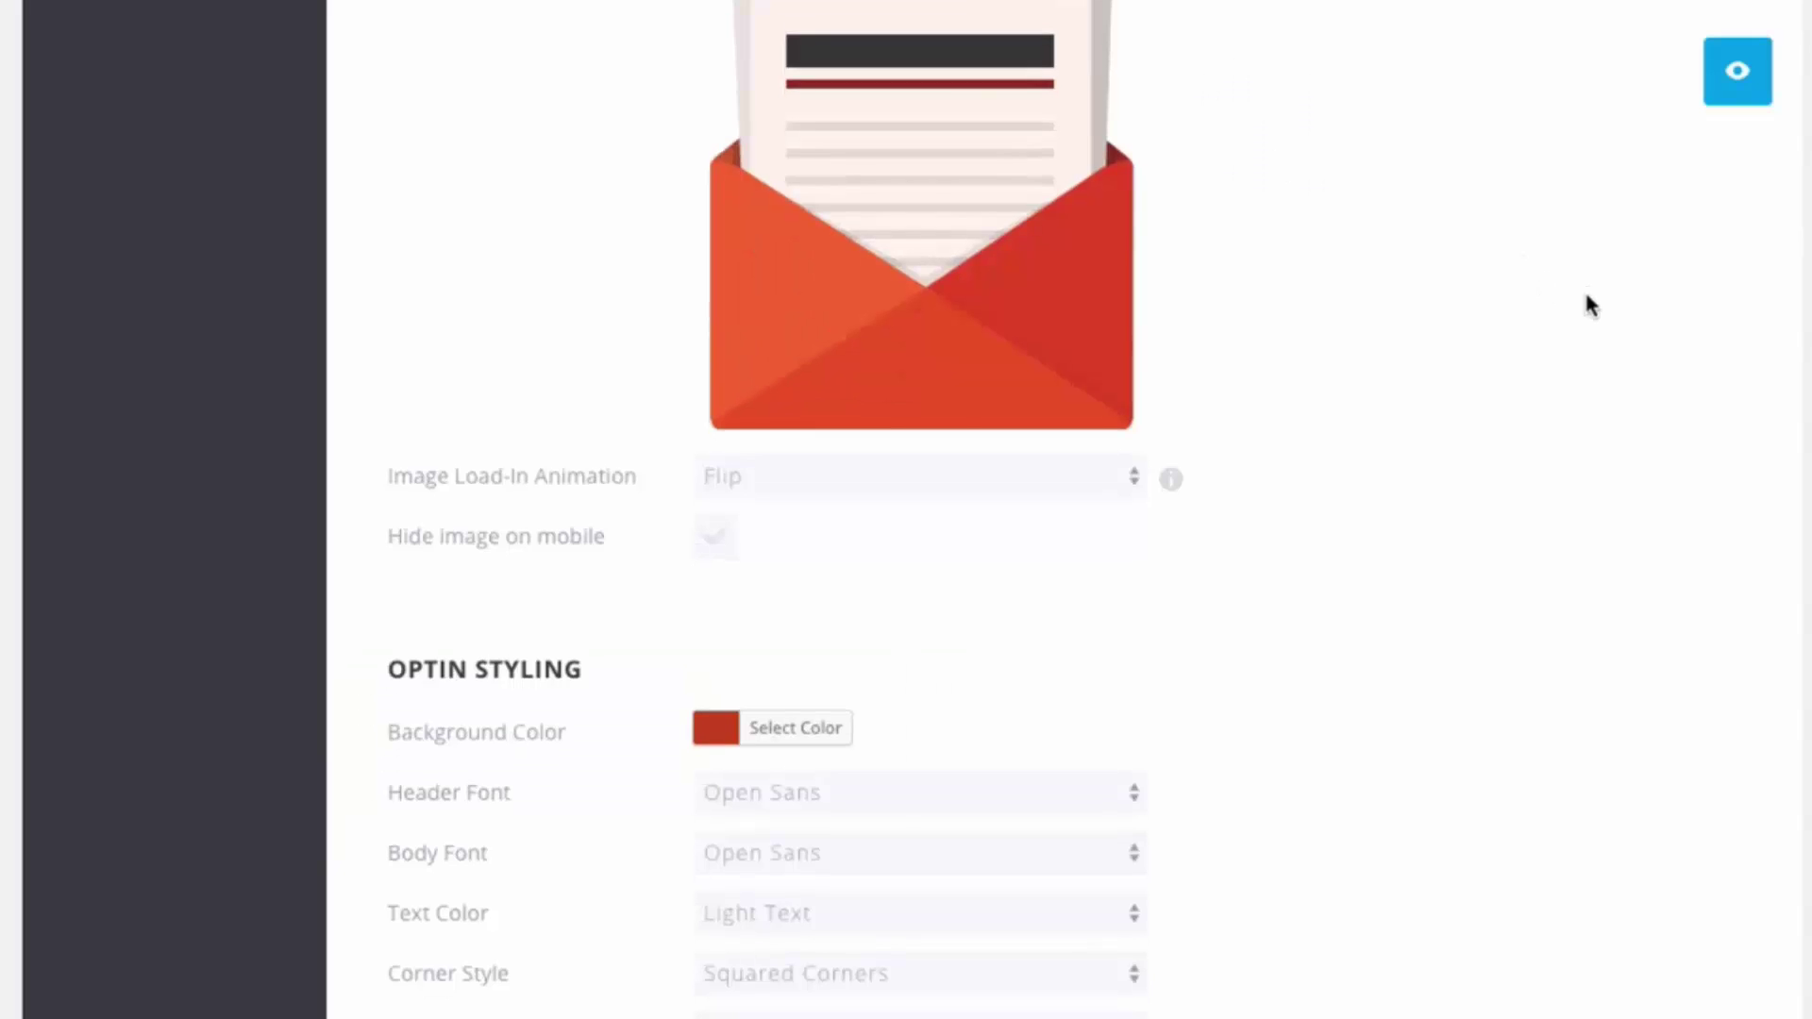
# Look through the fonts offered for the opt-in's header without choosing another one
pyautogui.scroll(-1, 1586, 303)
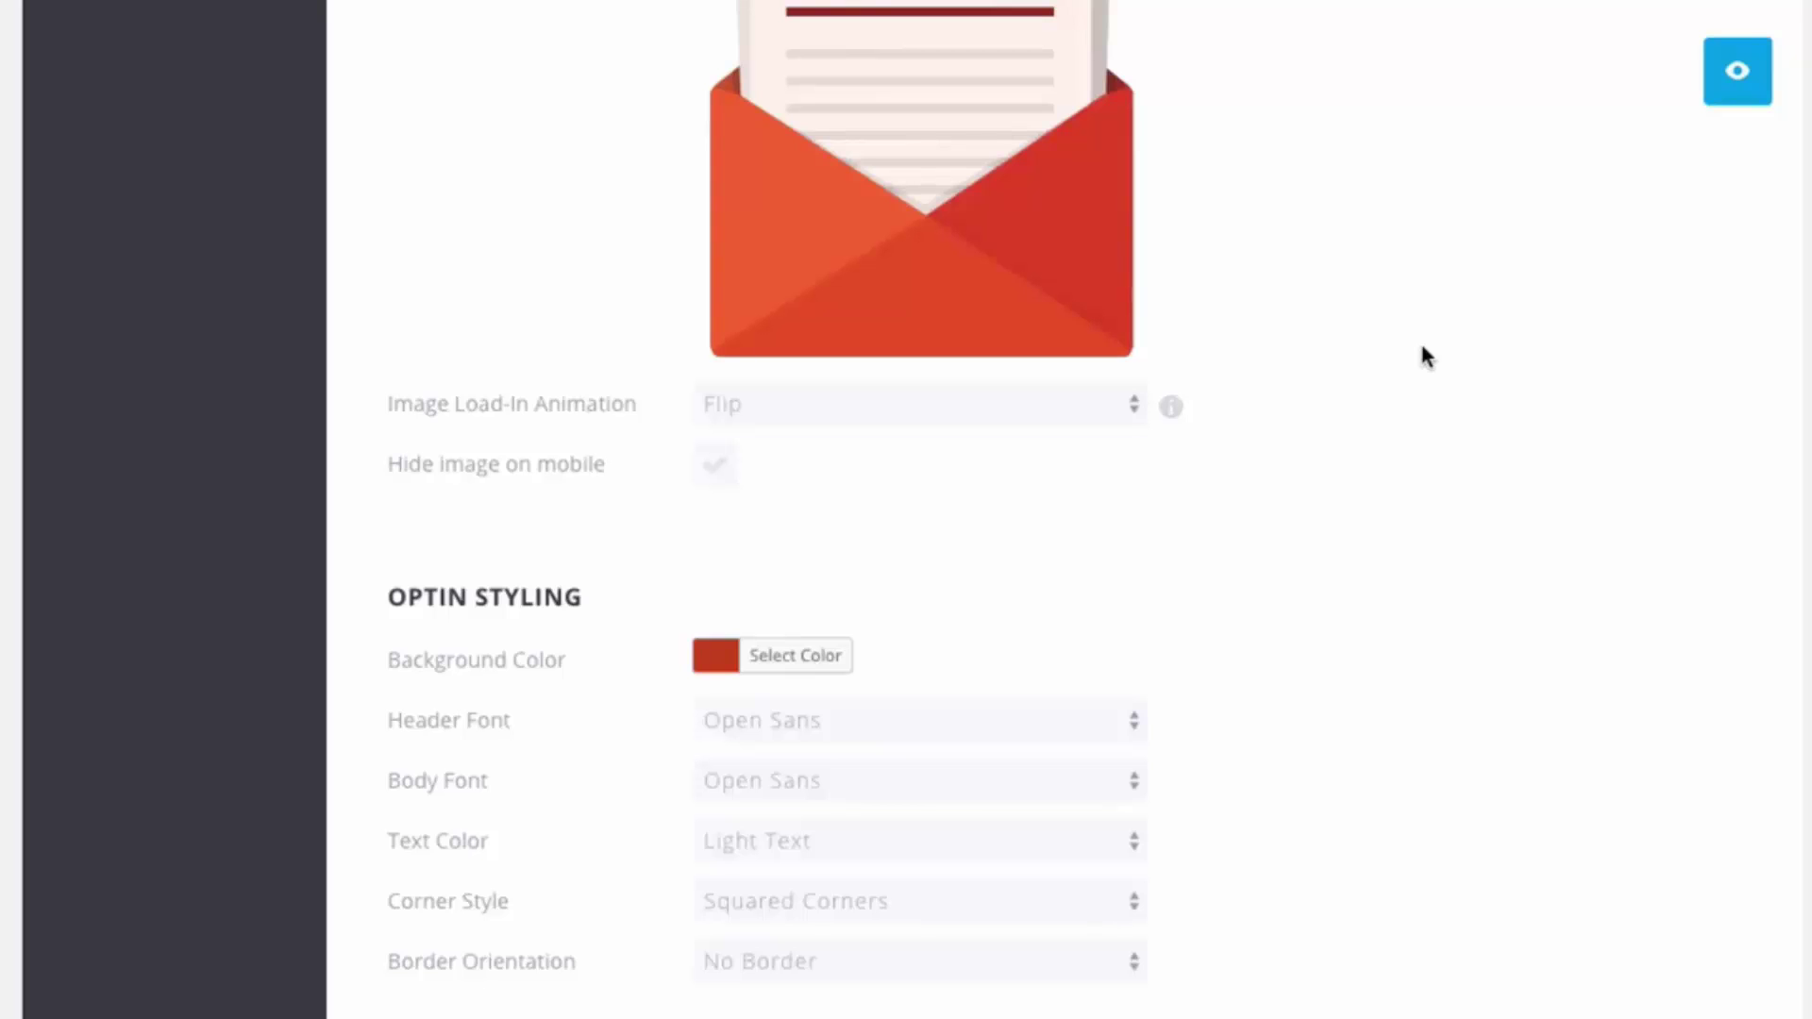
pyautogui.scroll(-1, 972, 557)
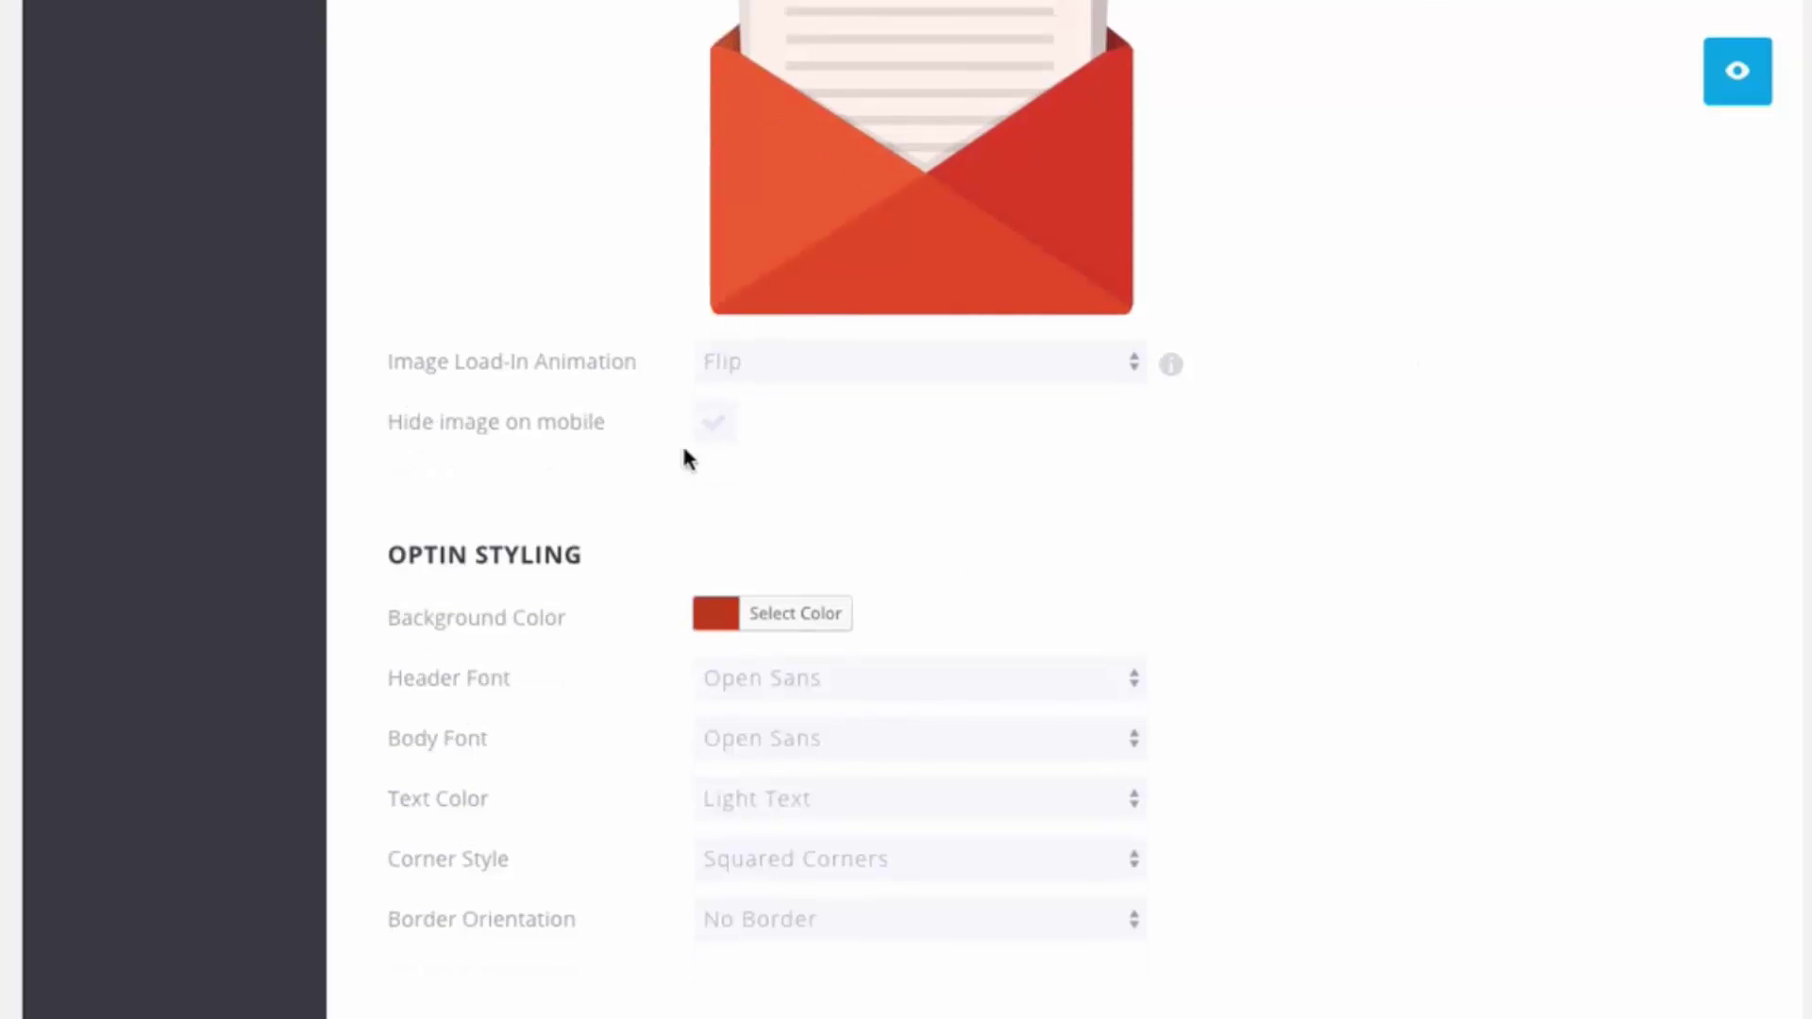
pyautogui.scroll(-3, 1427, 433)
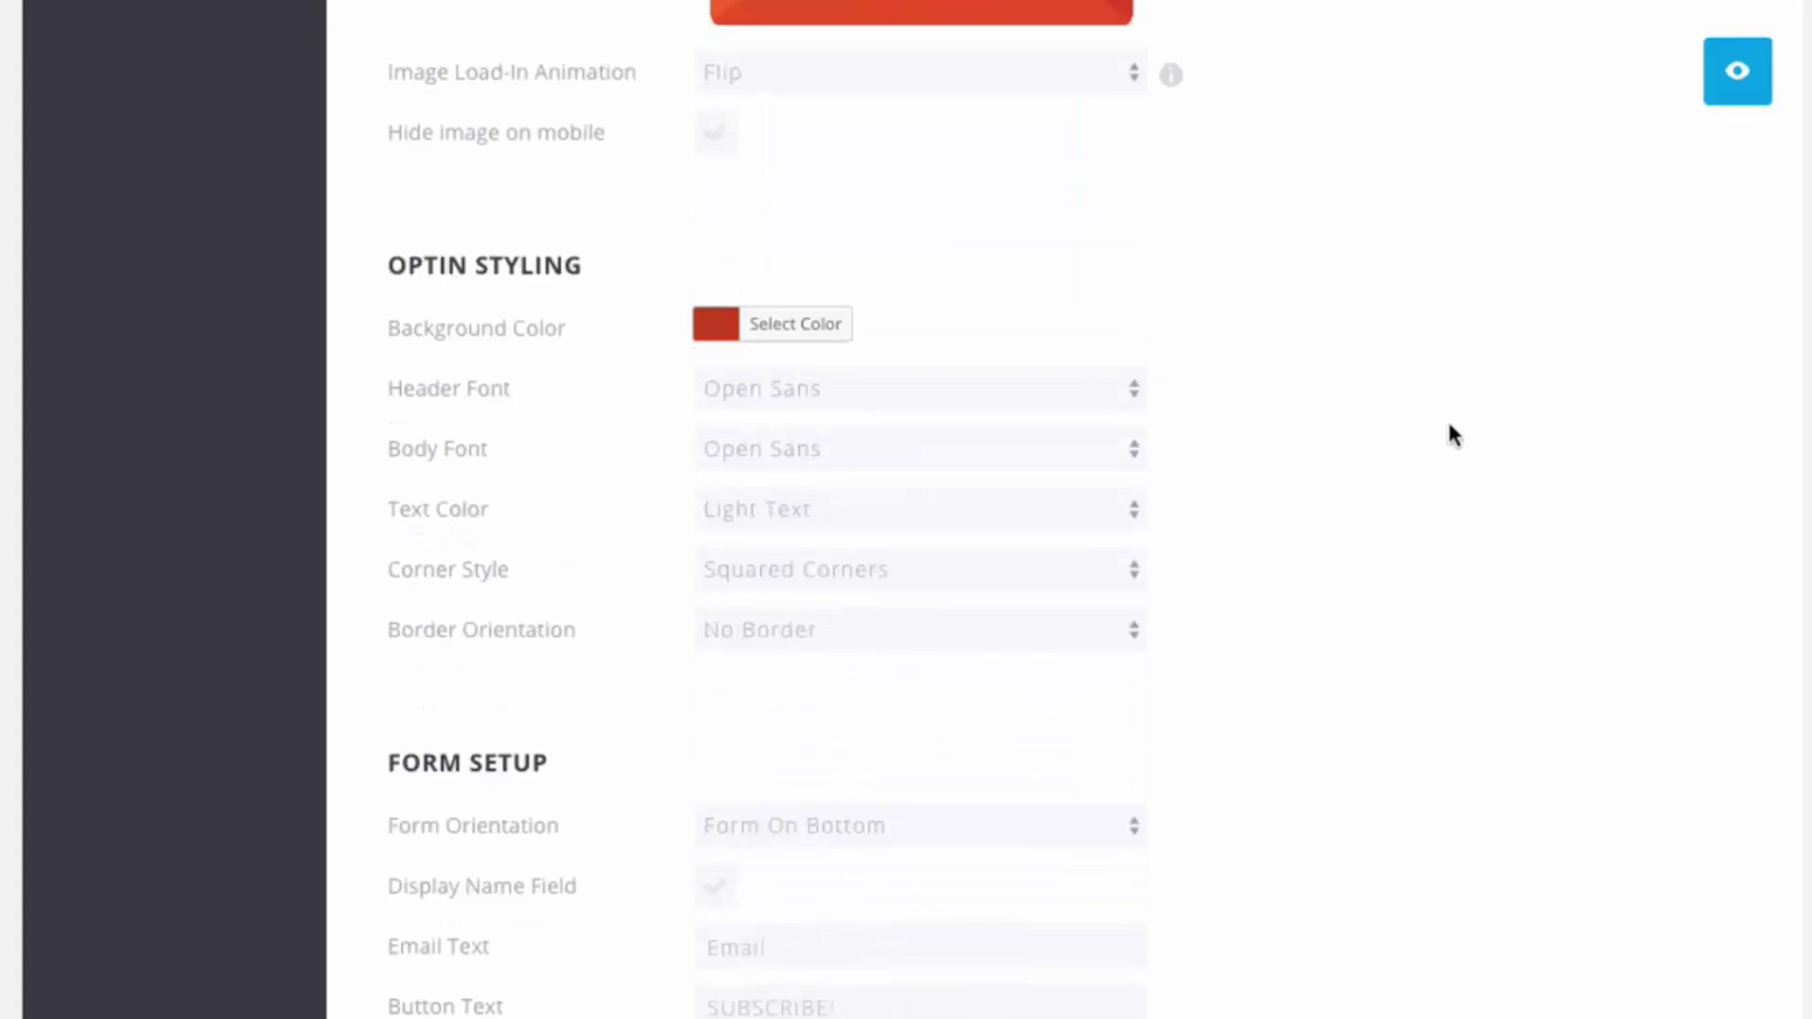
pyautogui.scroll(-2, 1450, 427)
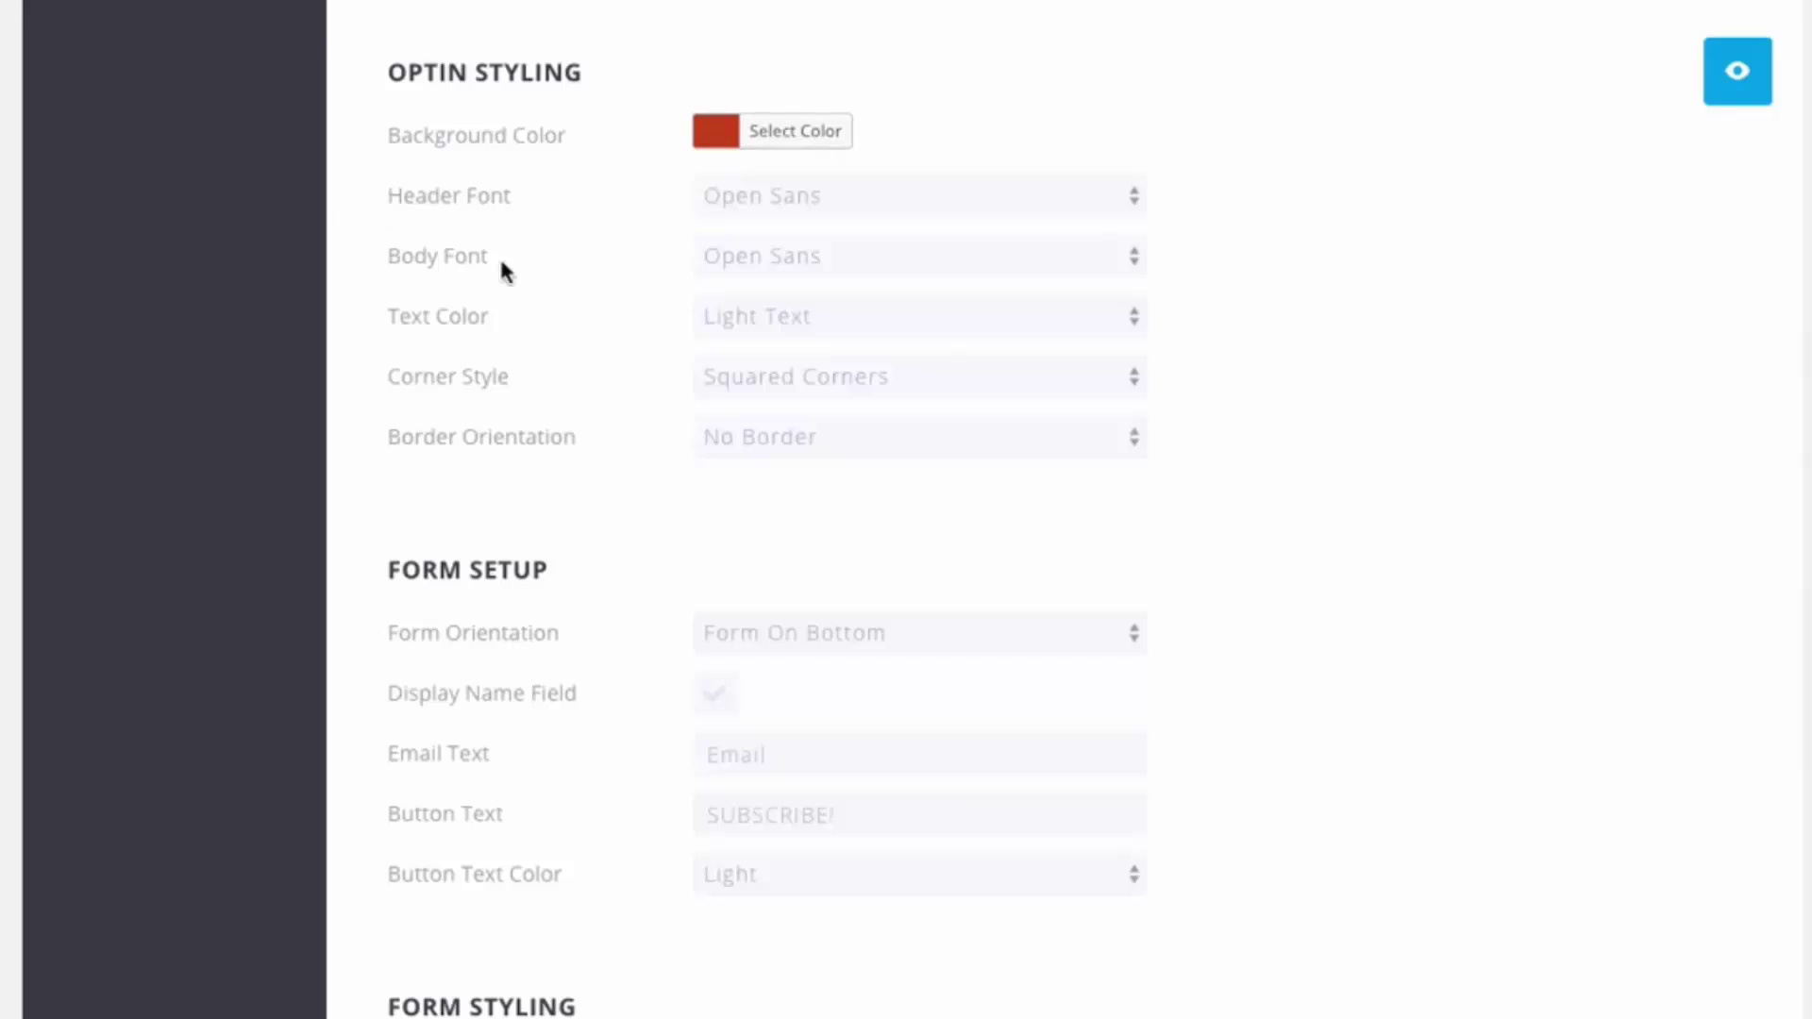
pyautogui.click(831, 195)
pyautogui.scroll(-10, 862, 323)
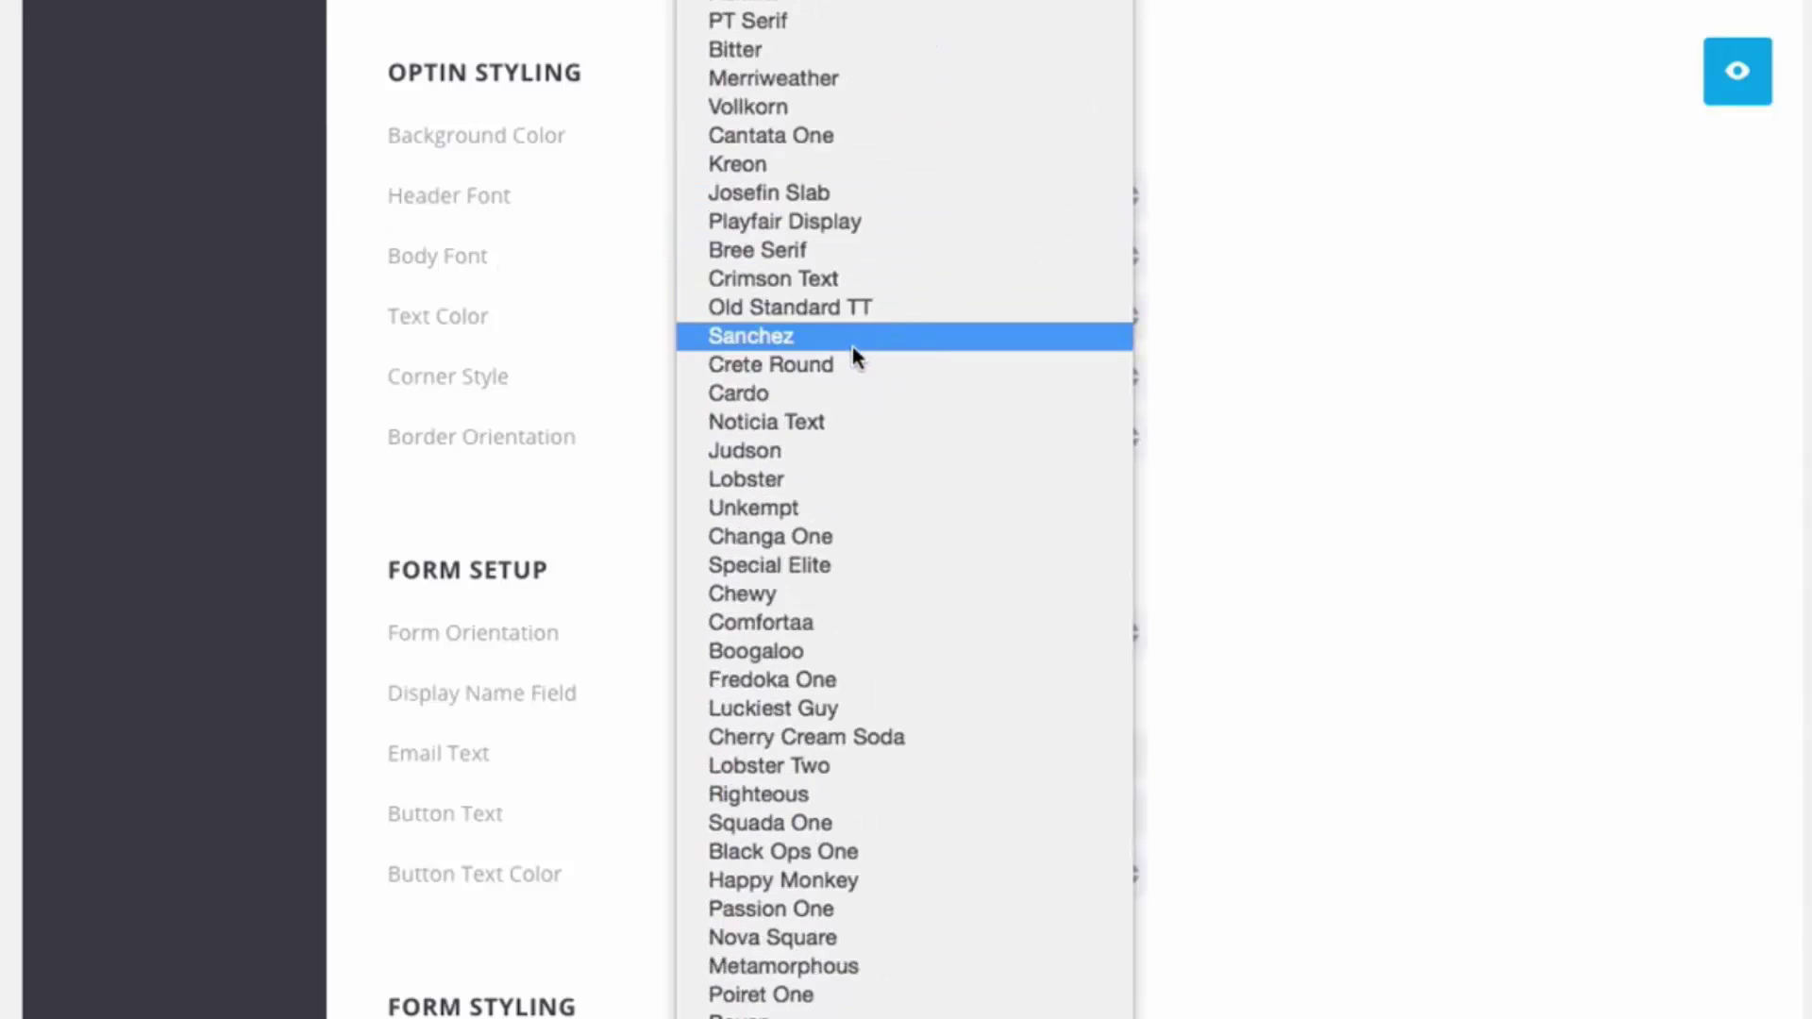
pyautogui.click(1771, 472)
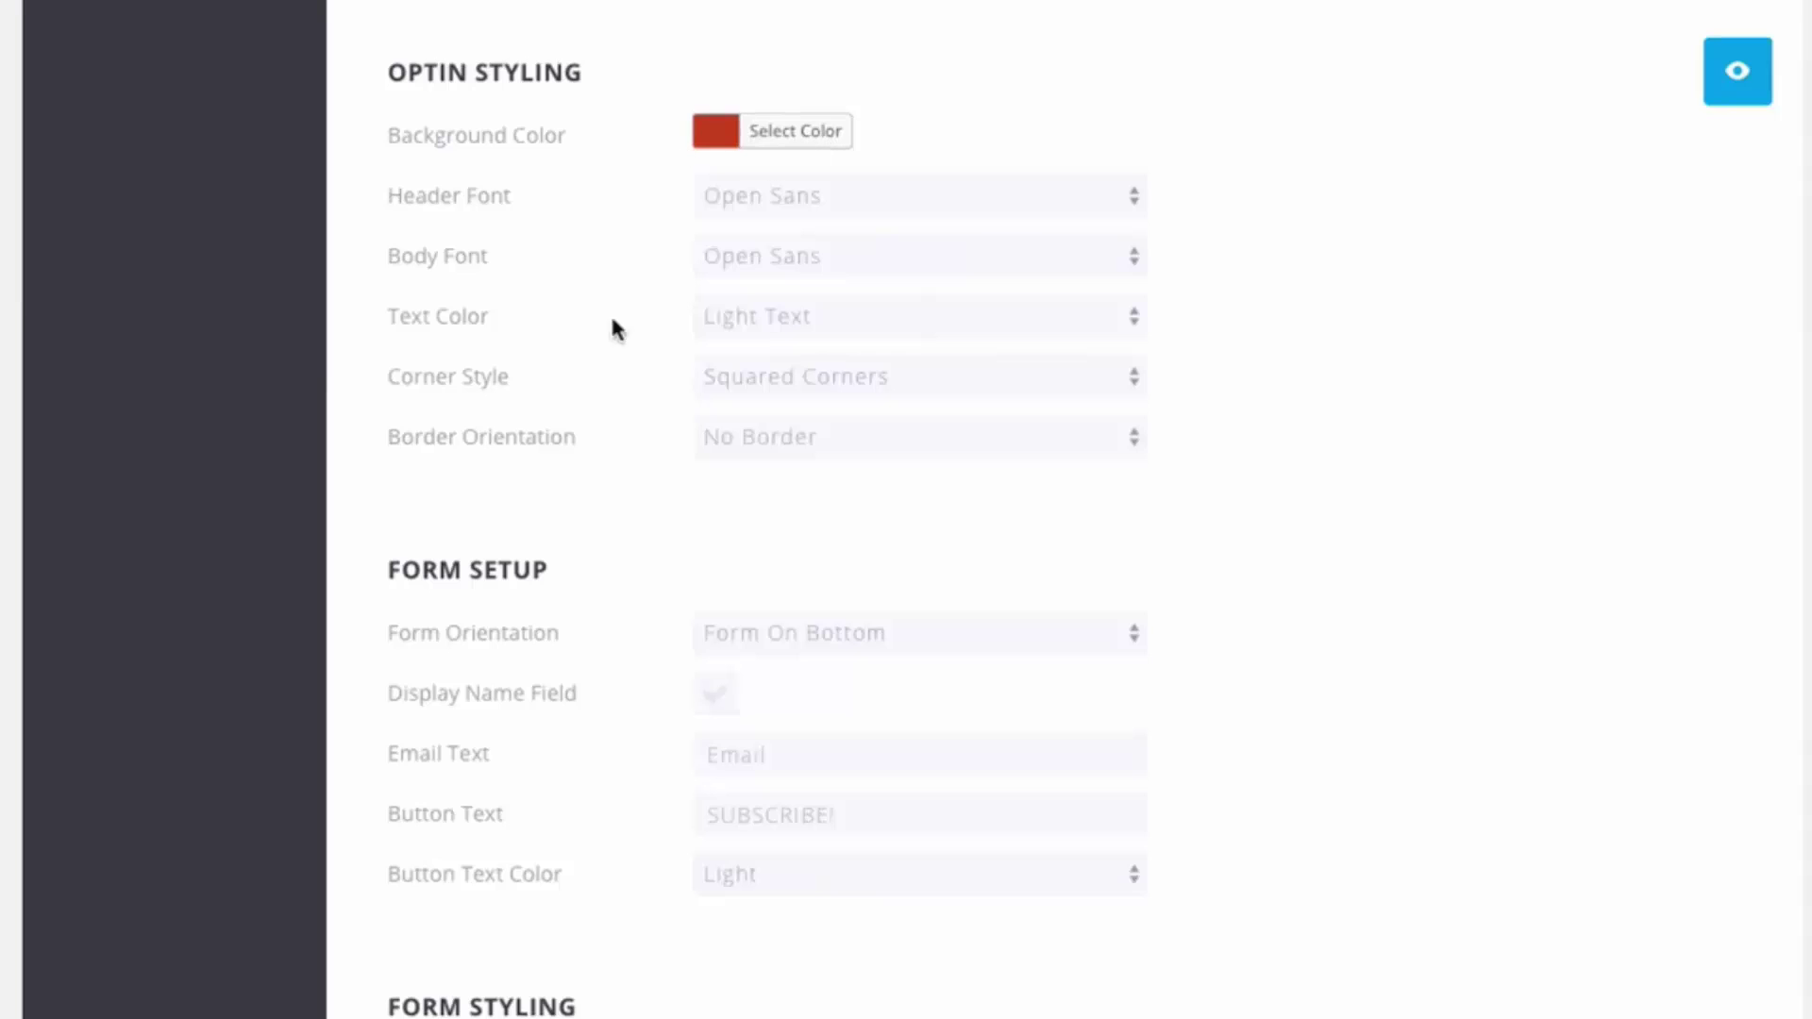
# Change the opt-in's background color to white, keeping a copy of its current color code, and preview the form
pyautogui.click(722, 137)
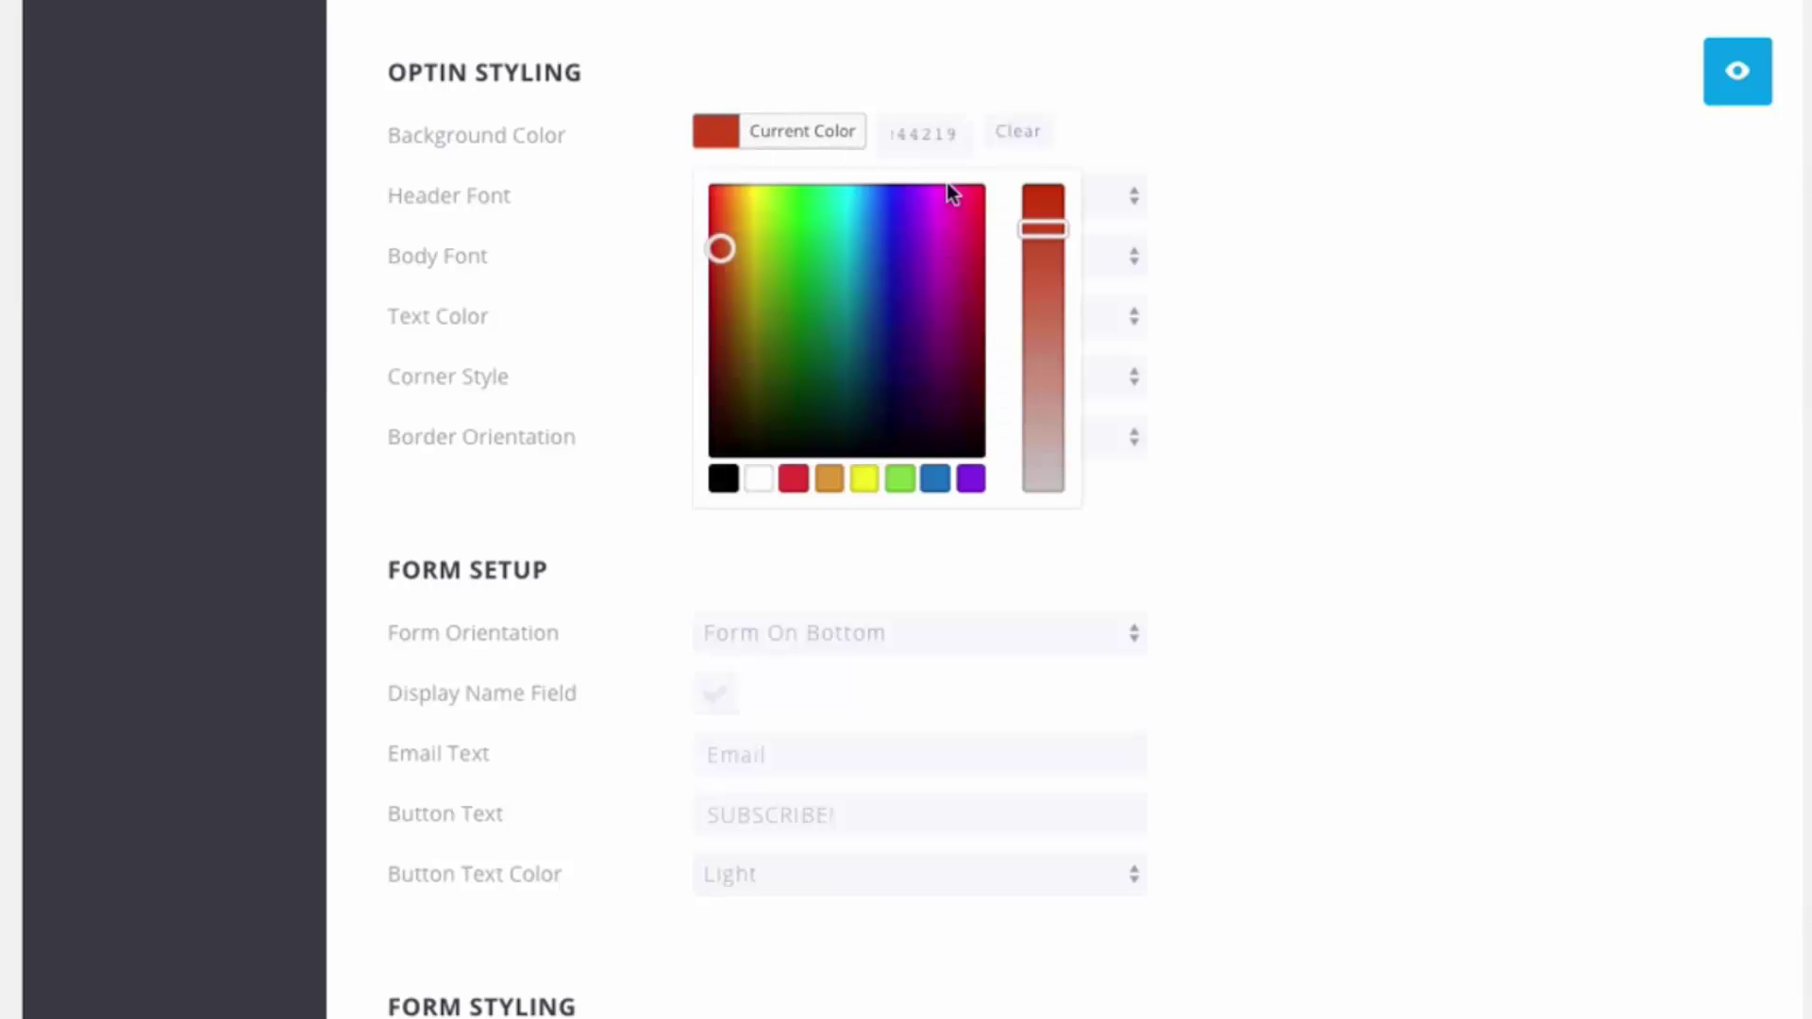
pyautogui.doubleClick(938, 135)
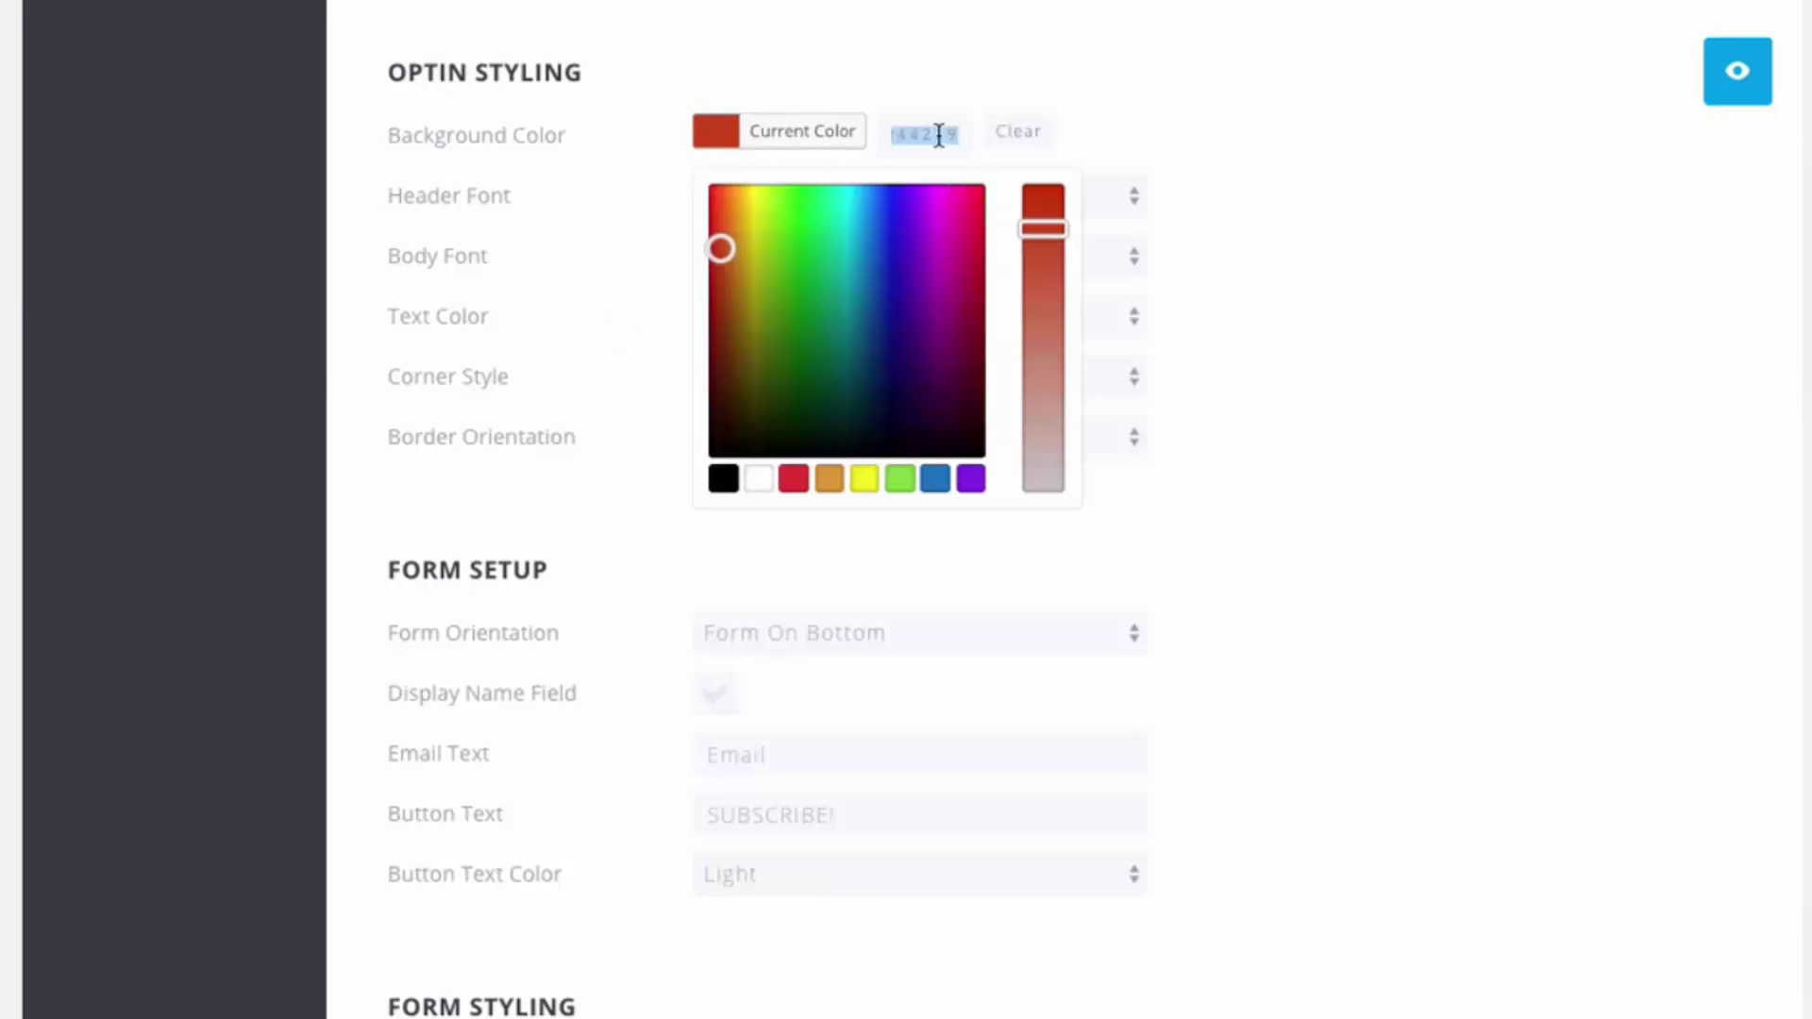
pyautogui.click(760, 480)
pyautogui.click(1475, 188)
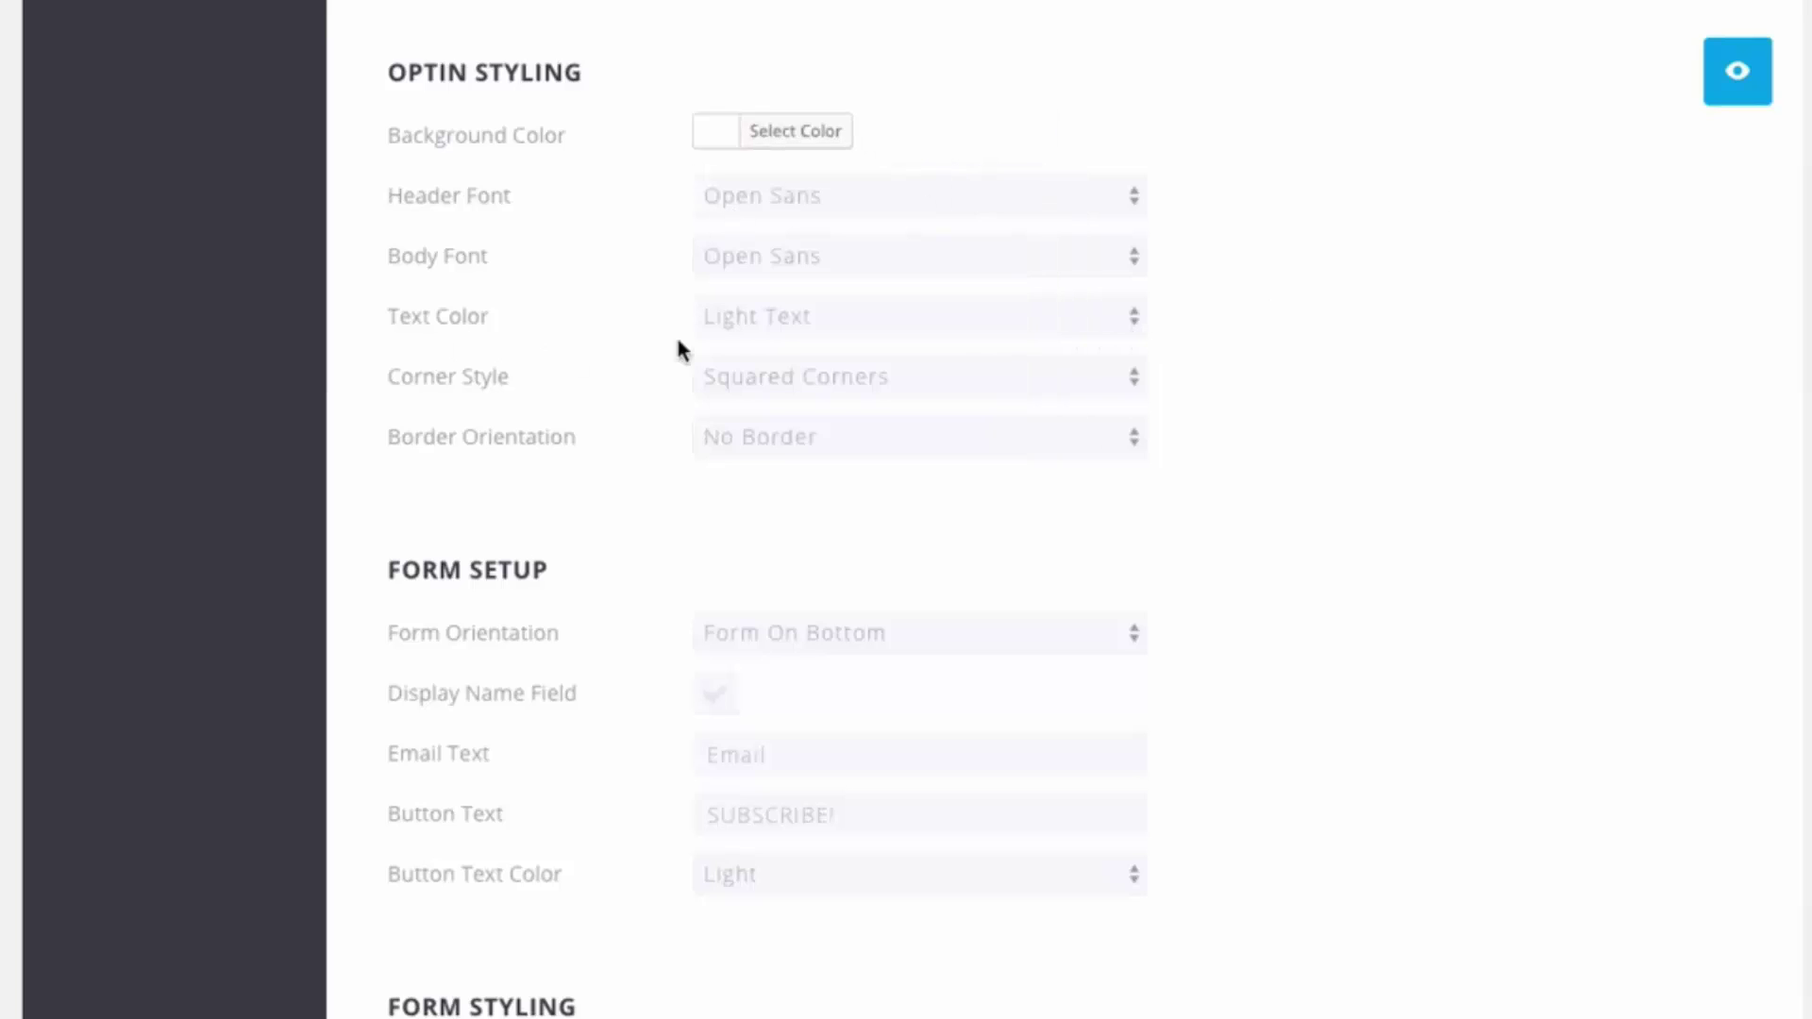
pyautogui.click(1770, 97)
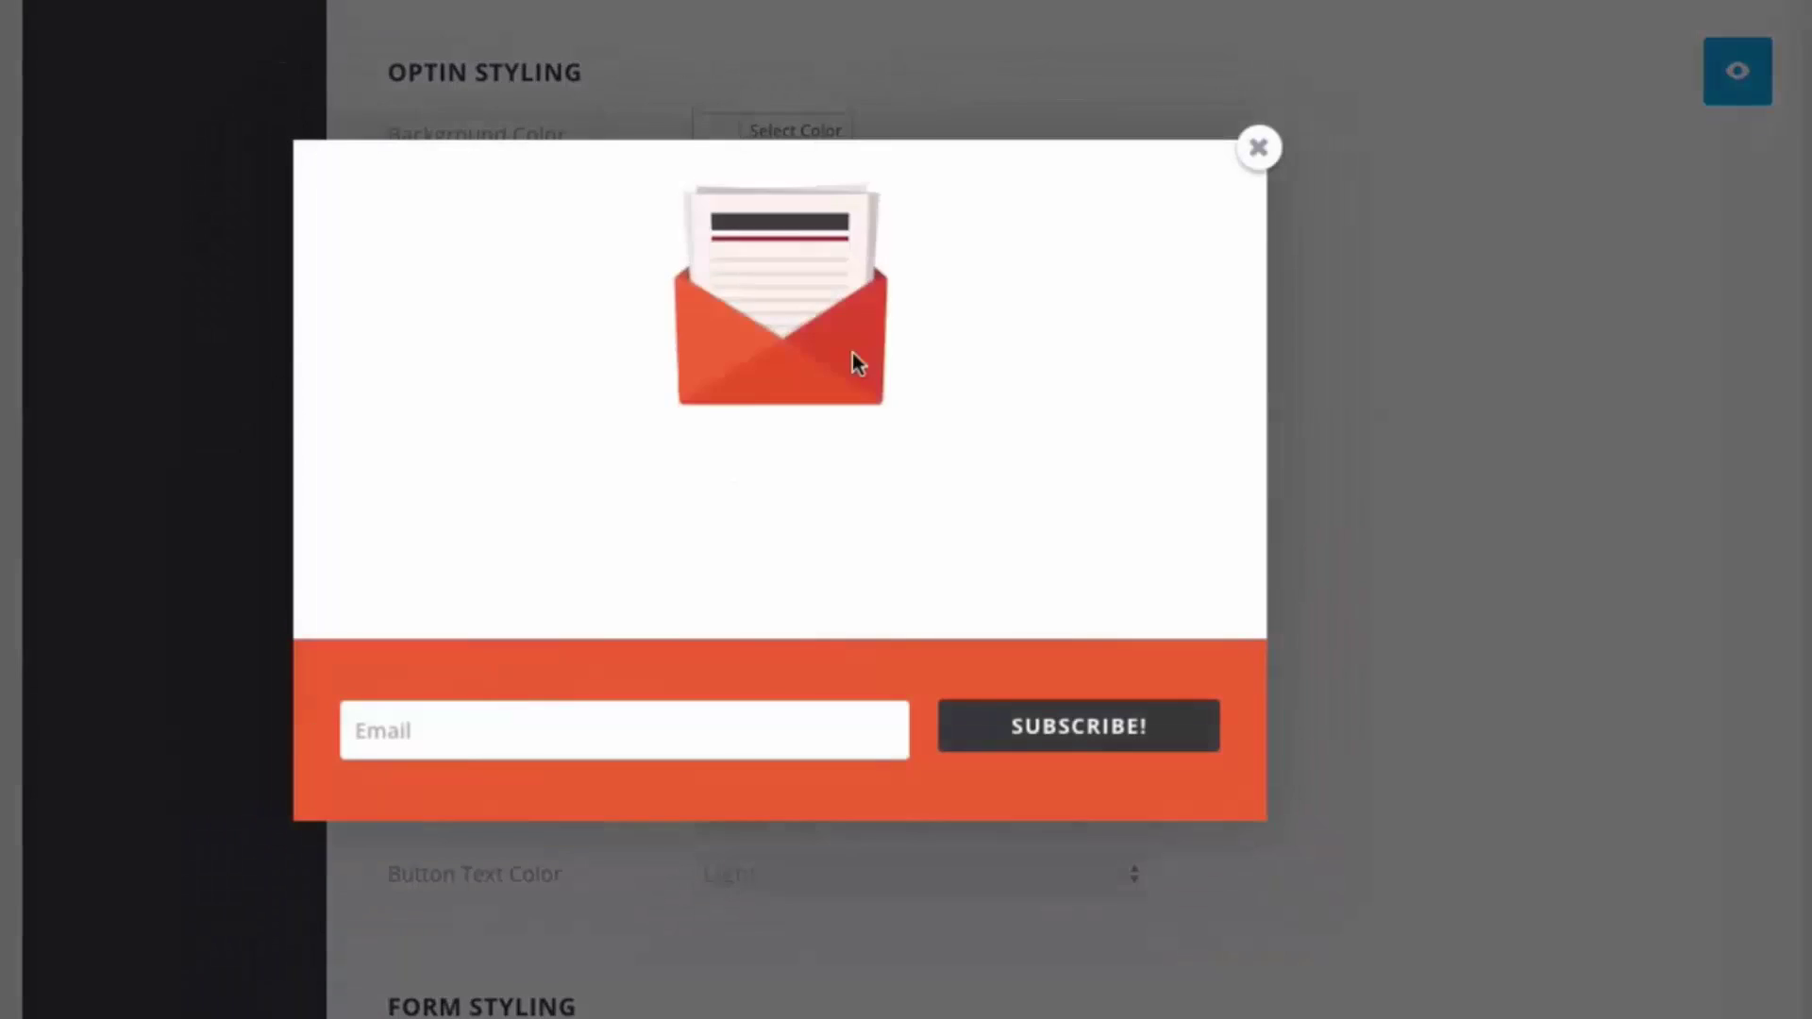
pyautogui.doubleClick(651, 509)
pyautogui.click(754, 512)
pyautogui.click(1261, 147)
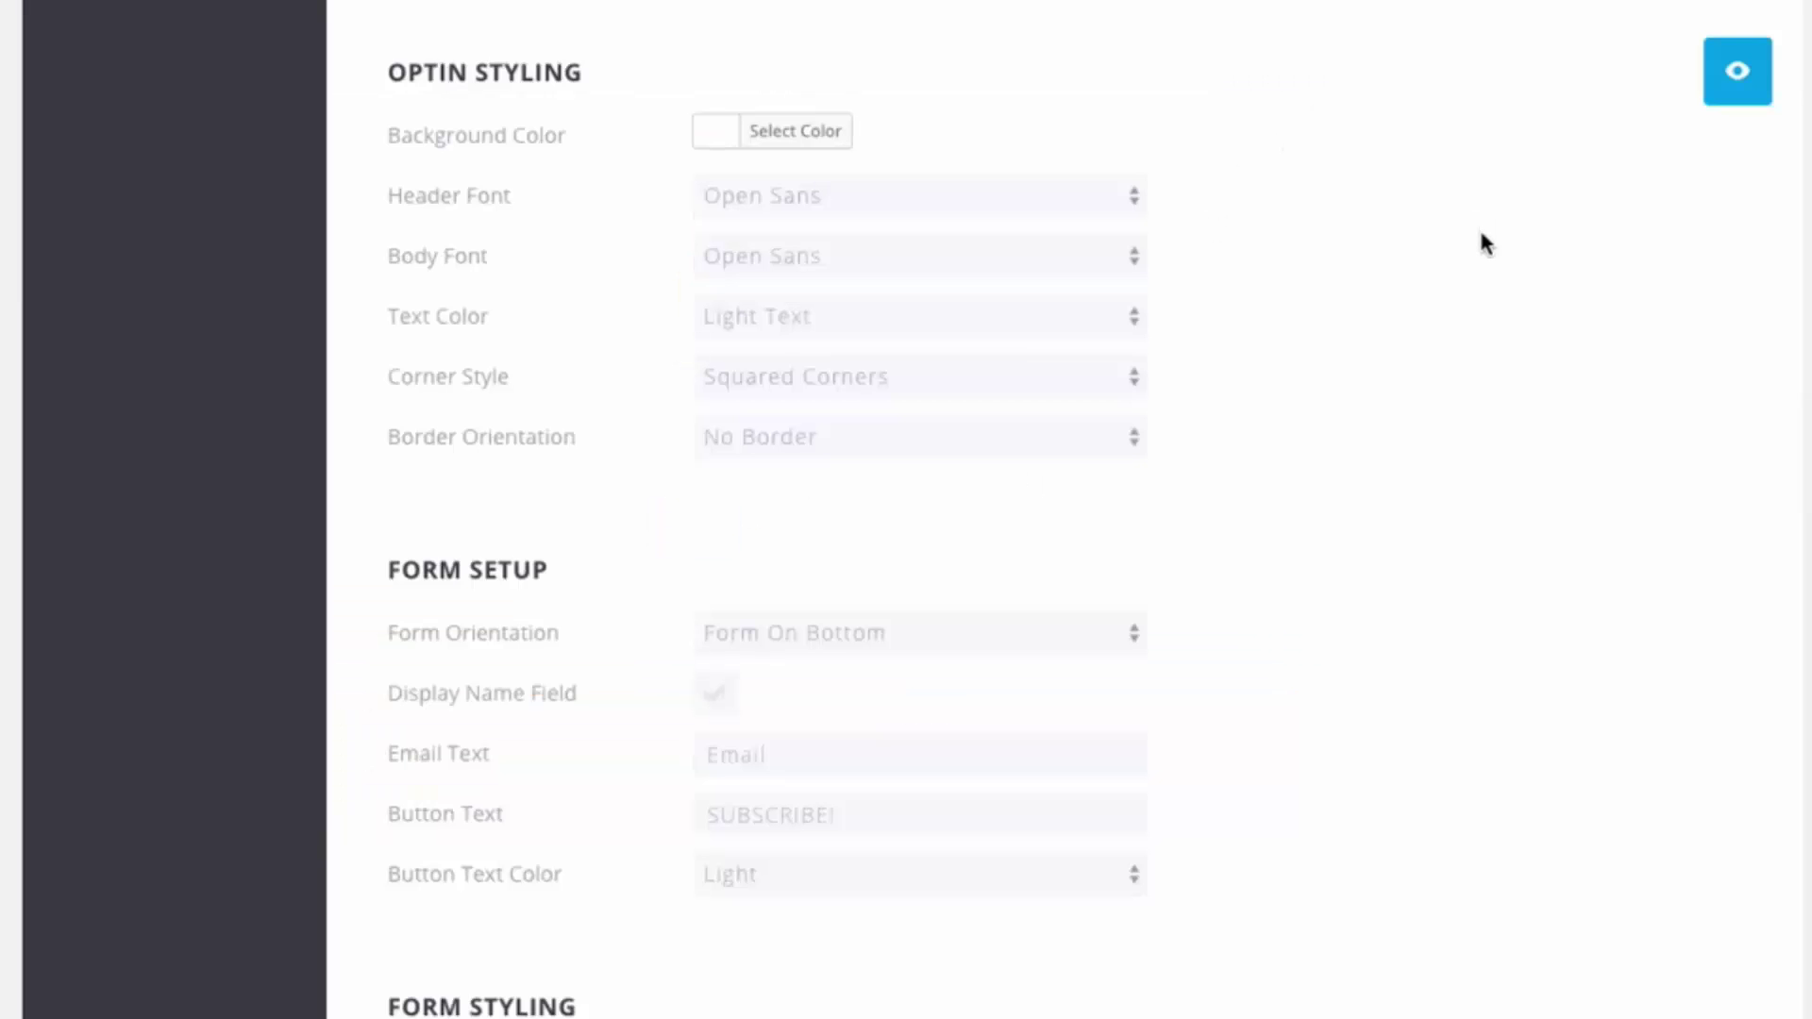
# Set the opt-in's text color to Dark Text and preview it against the white background
pyautogui.click(777, 316)
pyautogui.click(786, 347)
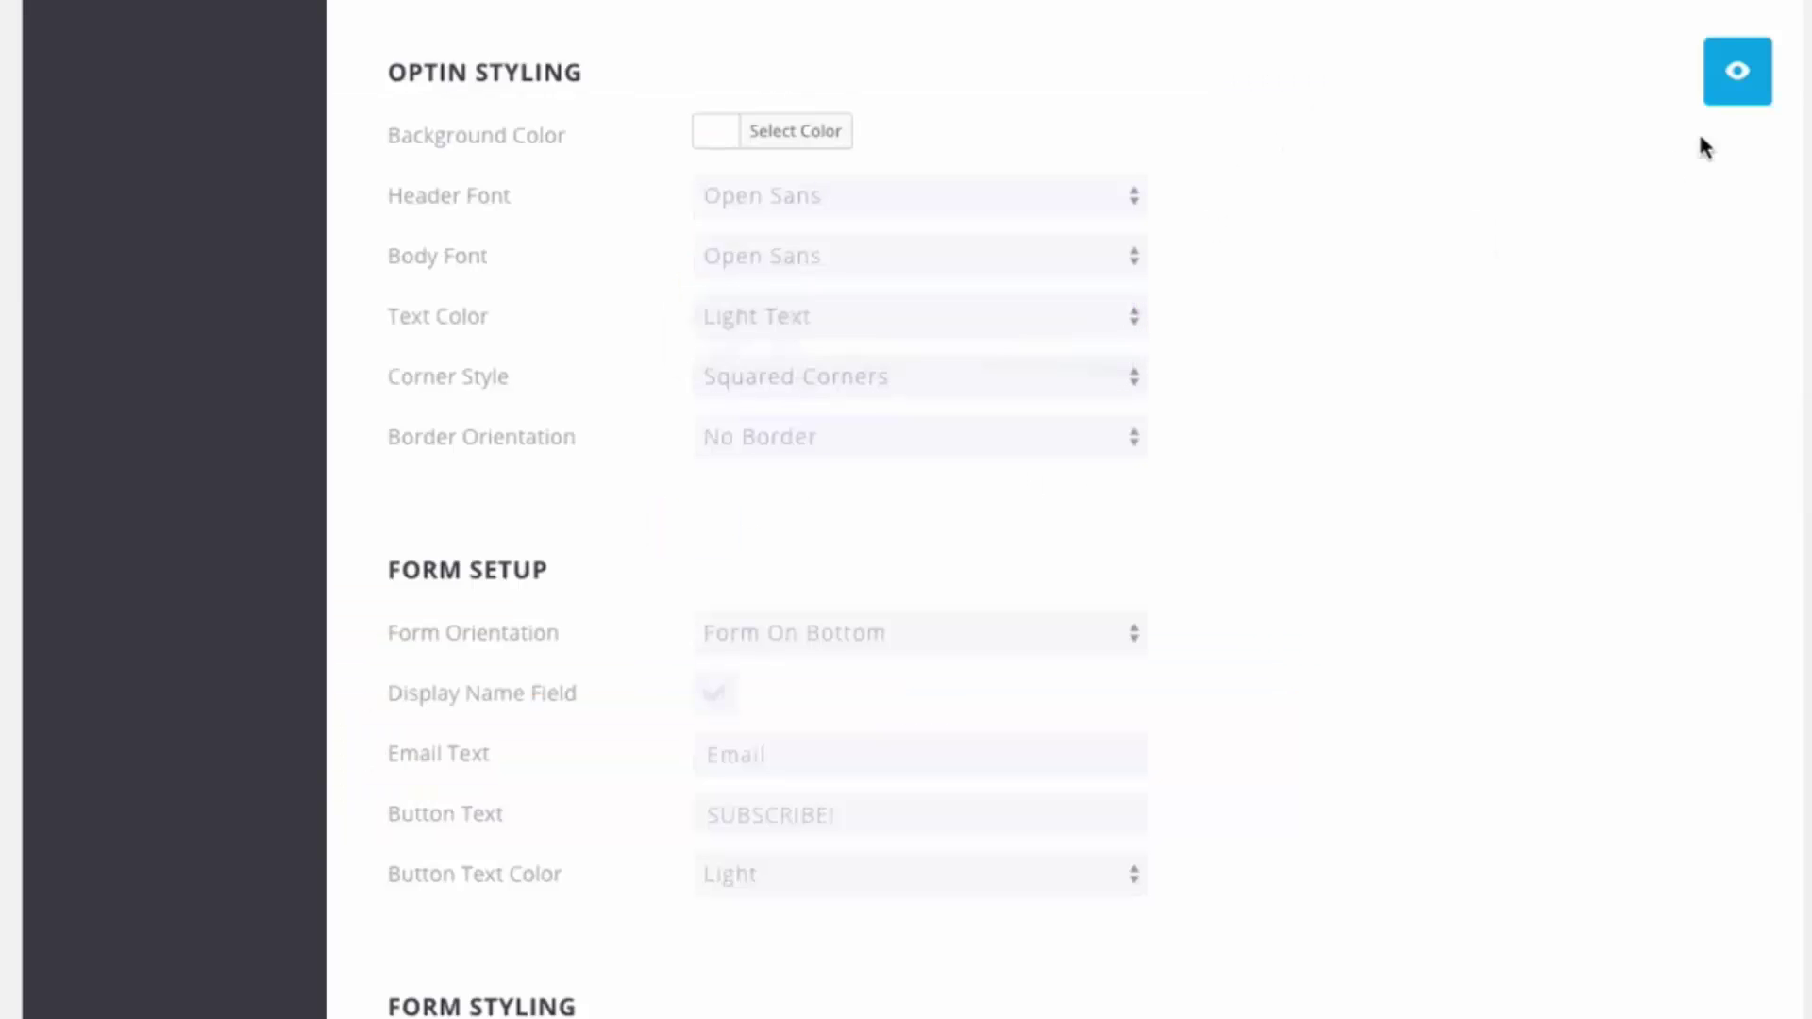
pyautogui.click(1745, 83)
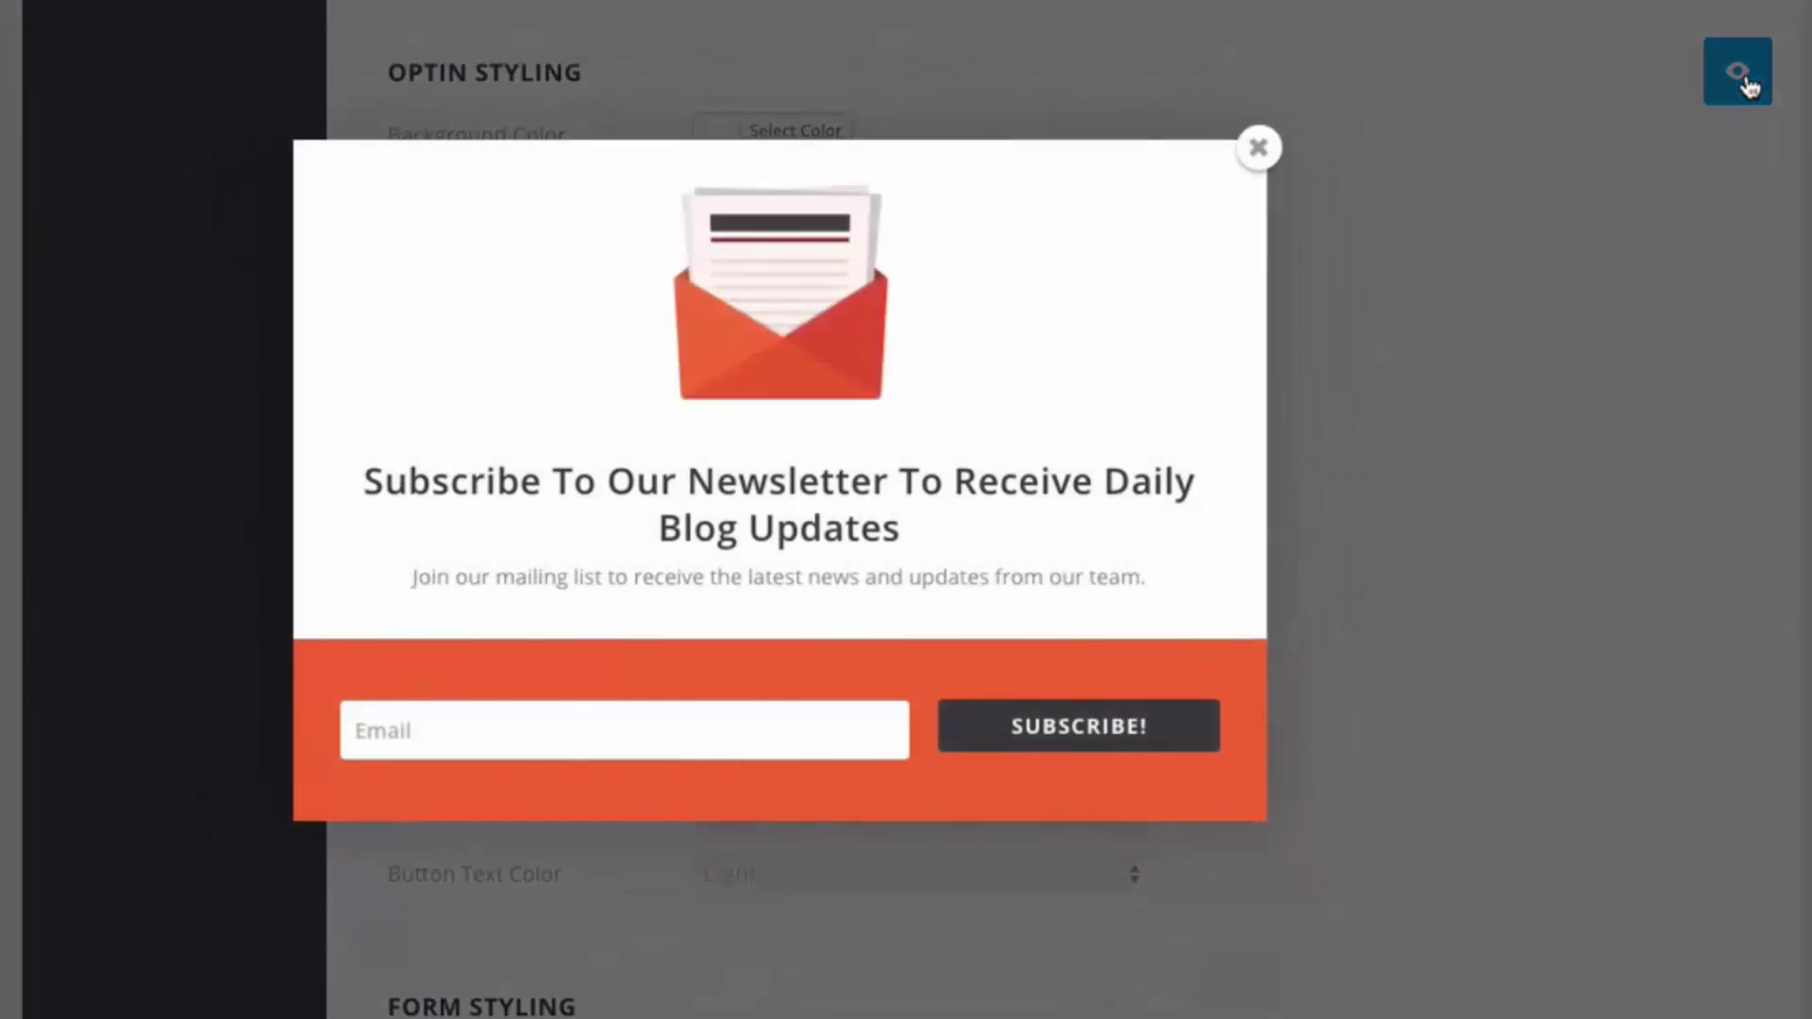
pyautogui.click(1260, 149)
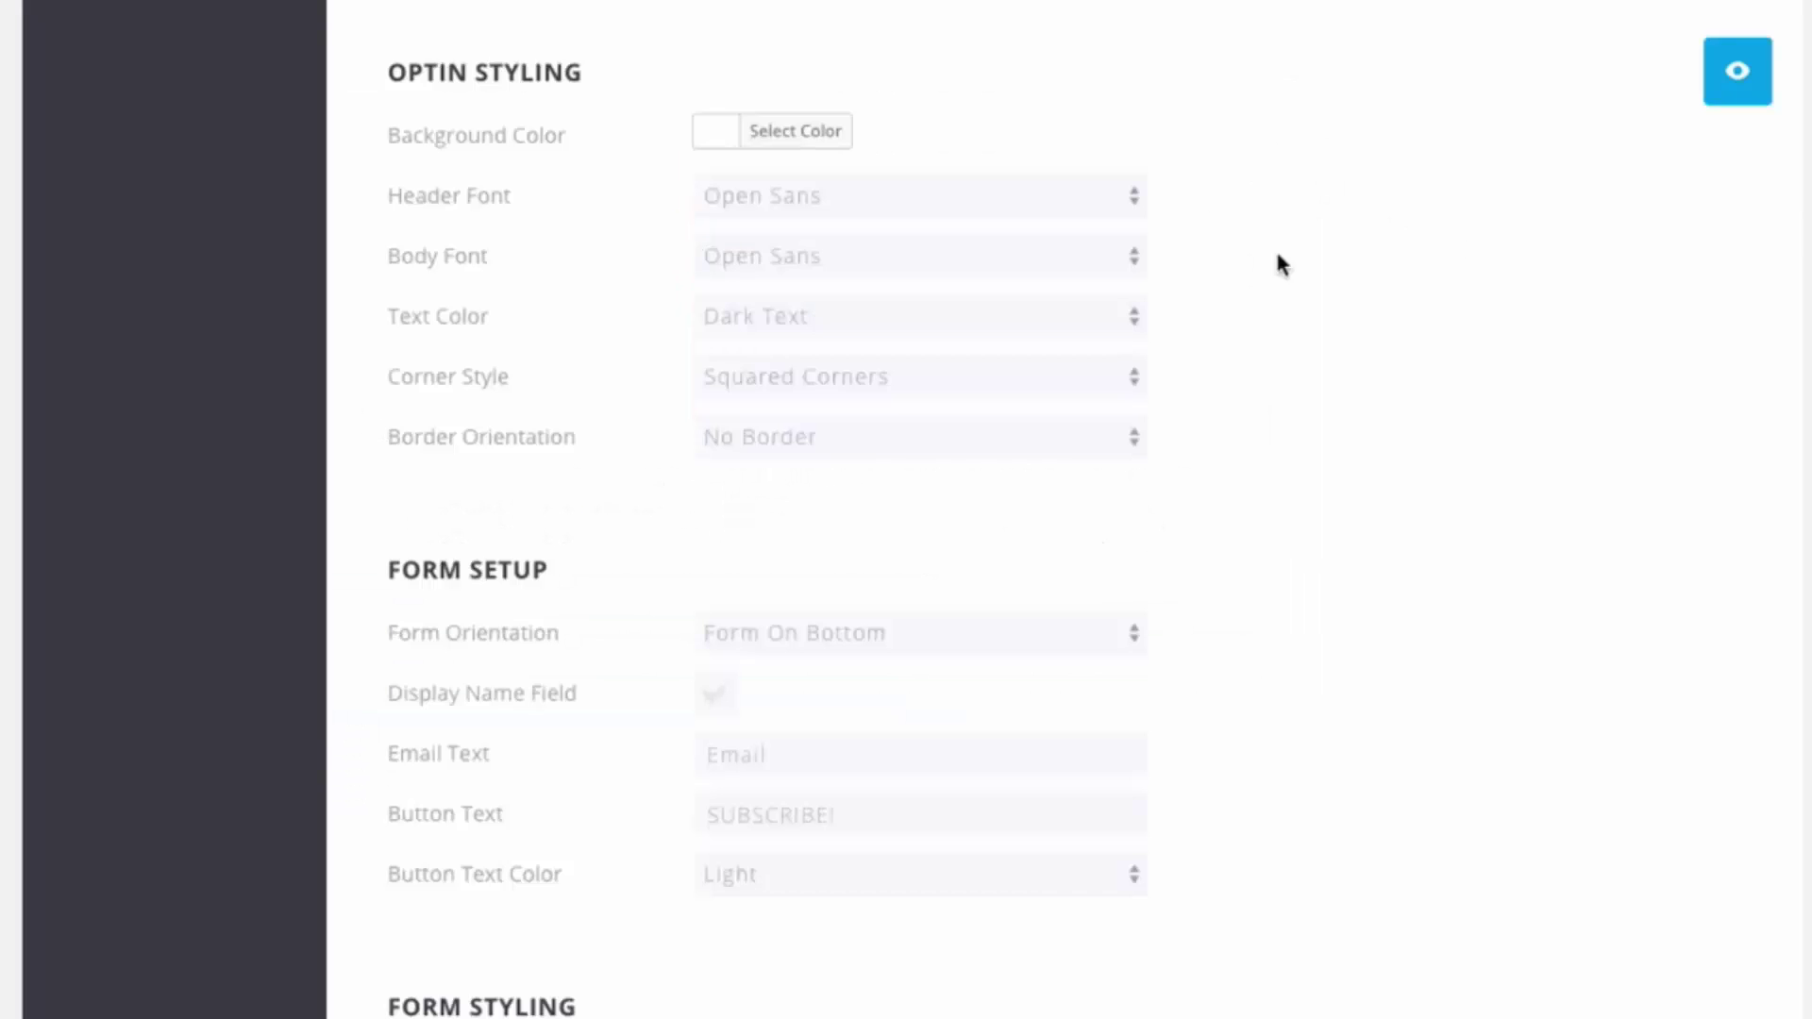
# Return the opt-in's text color to Light Text and restore the red background from the copied color code
pyautogui.click(780, 340)
pyautogui.click(760, 283)
pyautogui.click(717, 141)
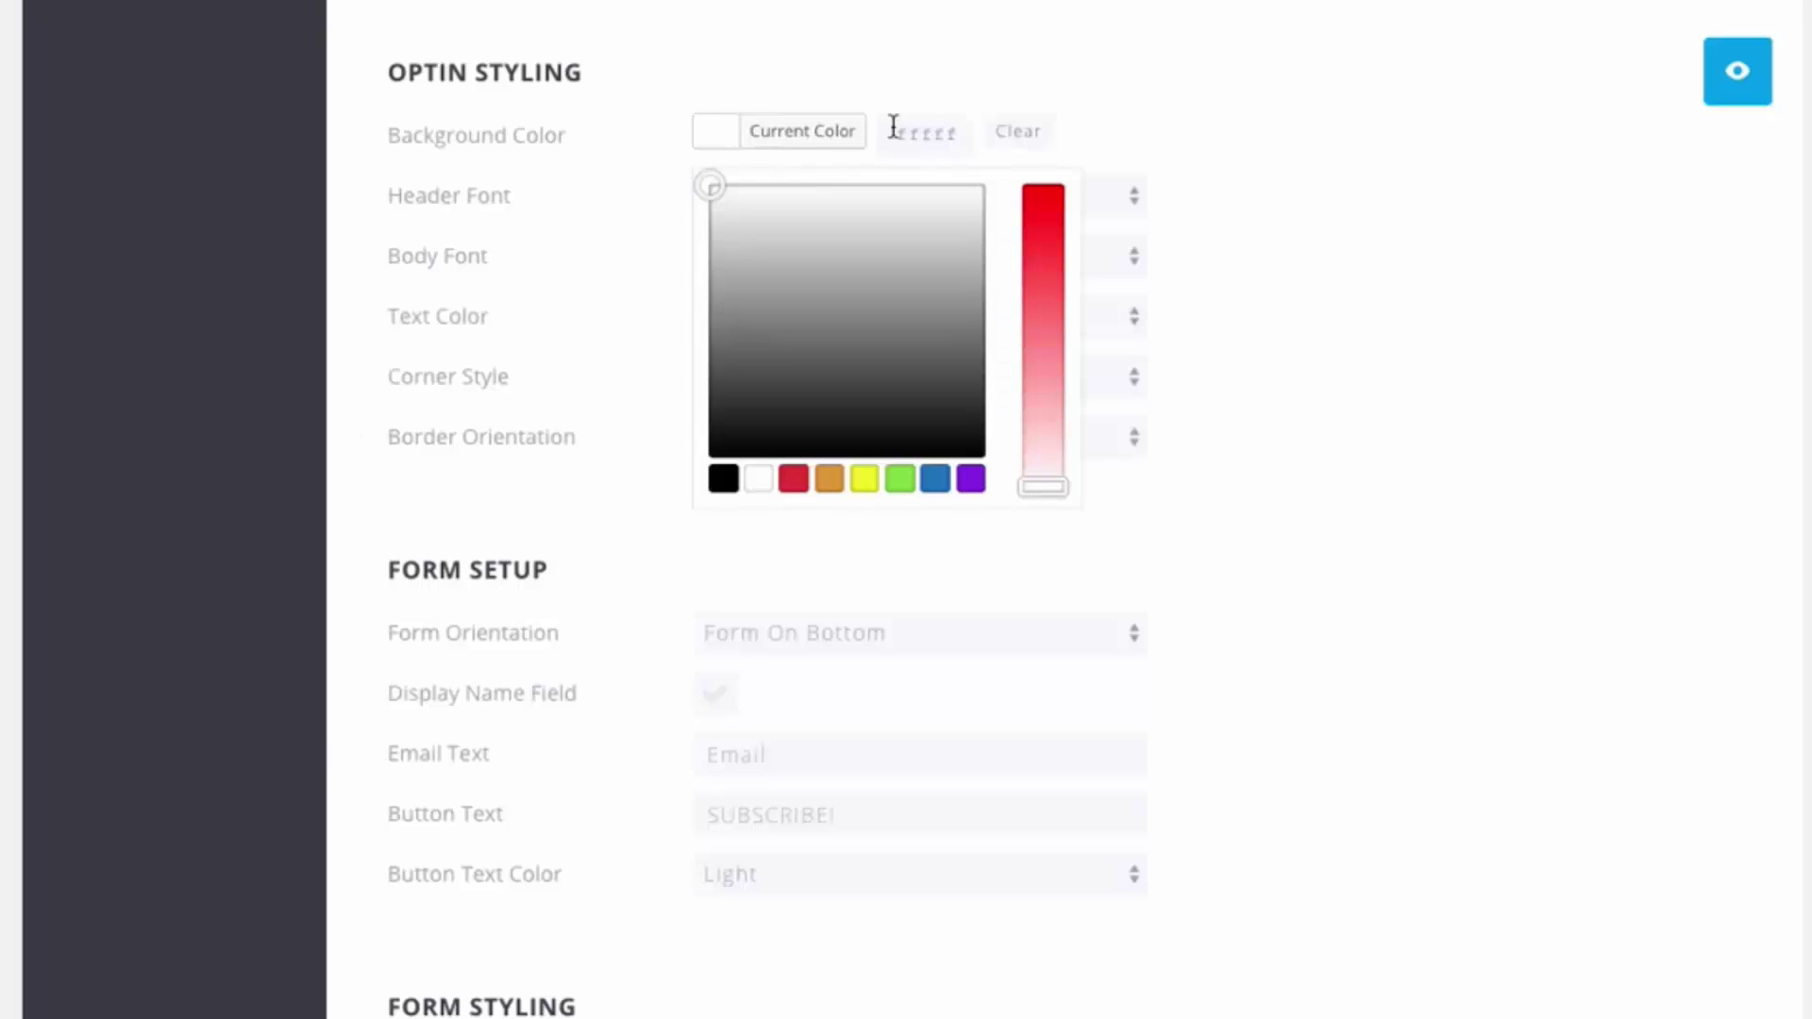
pyautogui.doubleClick(906, 128)
pyautogui.press('super+v')
pyautogui.click(1397, 238)
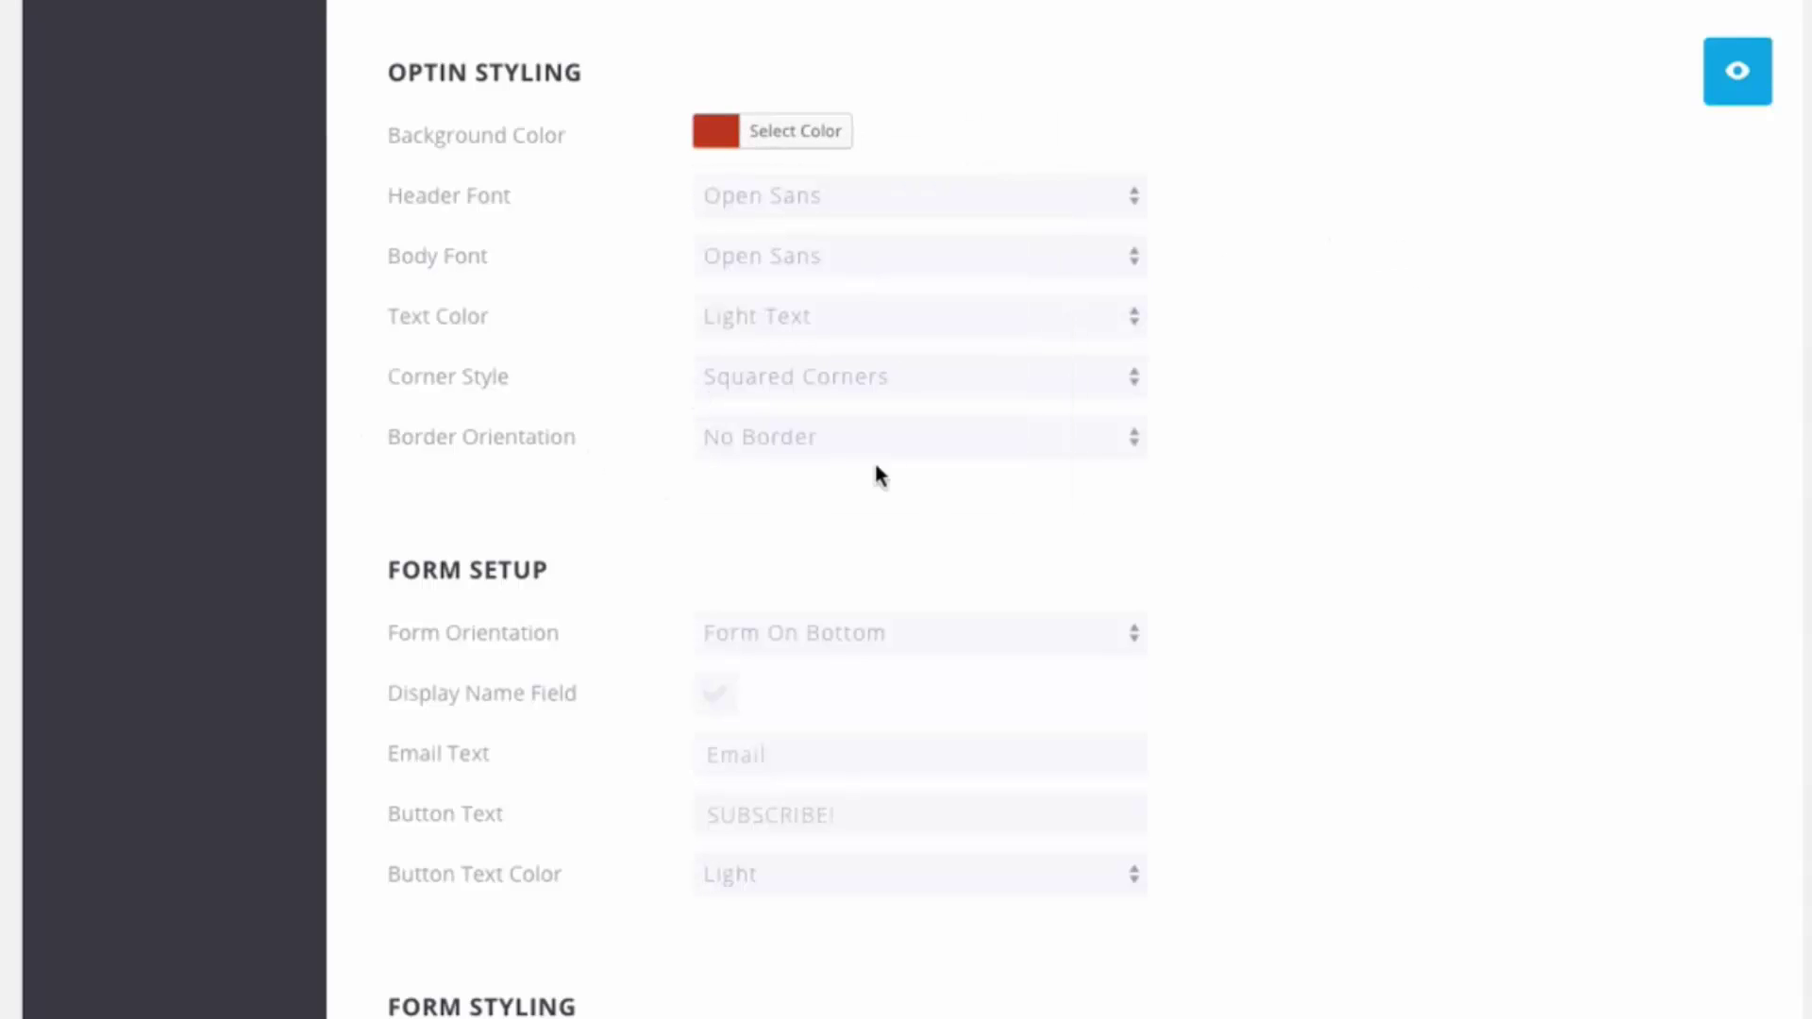
# Set the opt-in's corner style to Rounded Corners and check the corners in a preview
pyautogui.click(785, 382)
pyautogui.click(845, 407)
pyautogui.click(1739, 94)
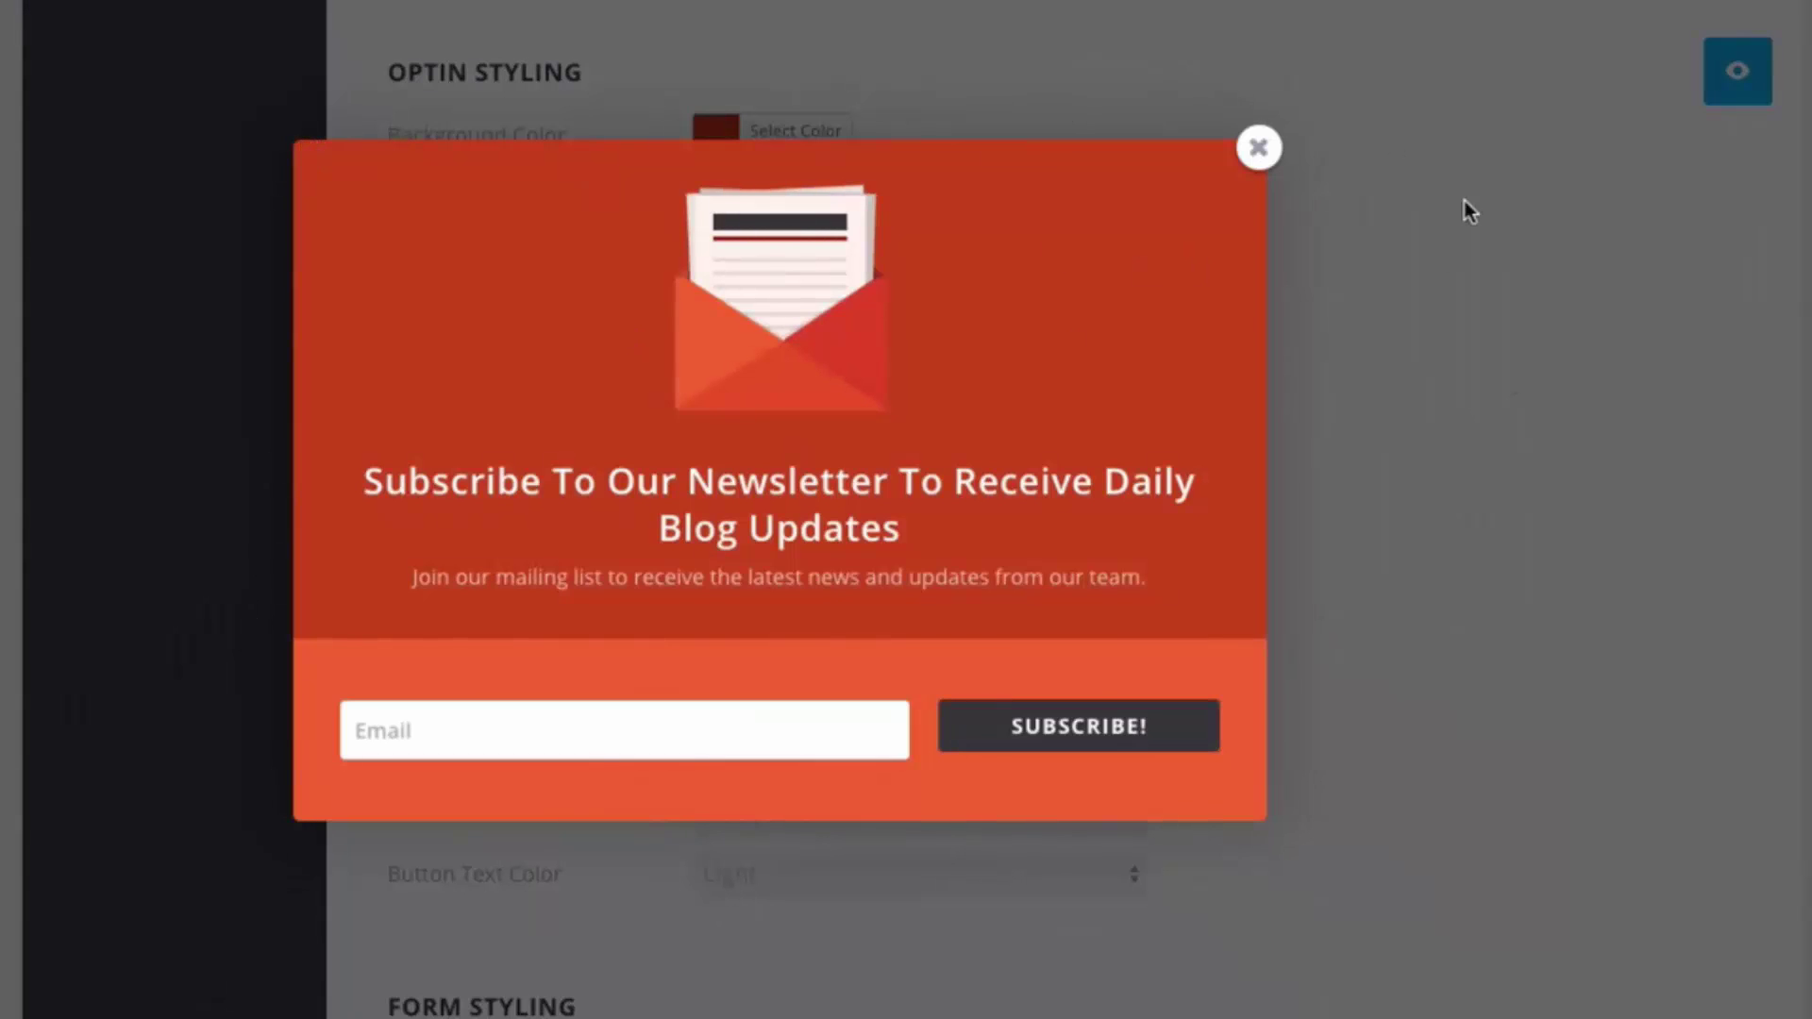
pyautogui.click(1258, 148)
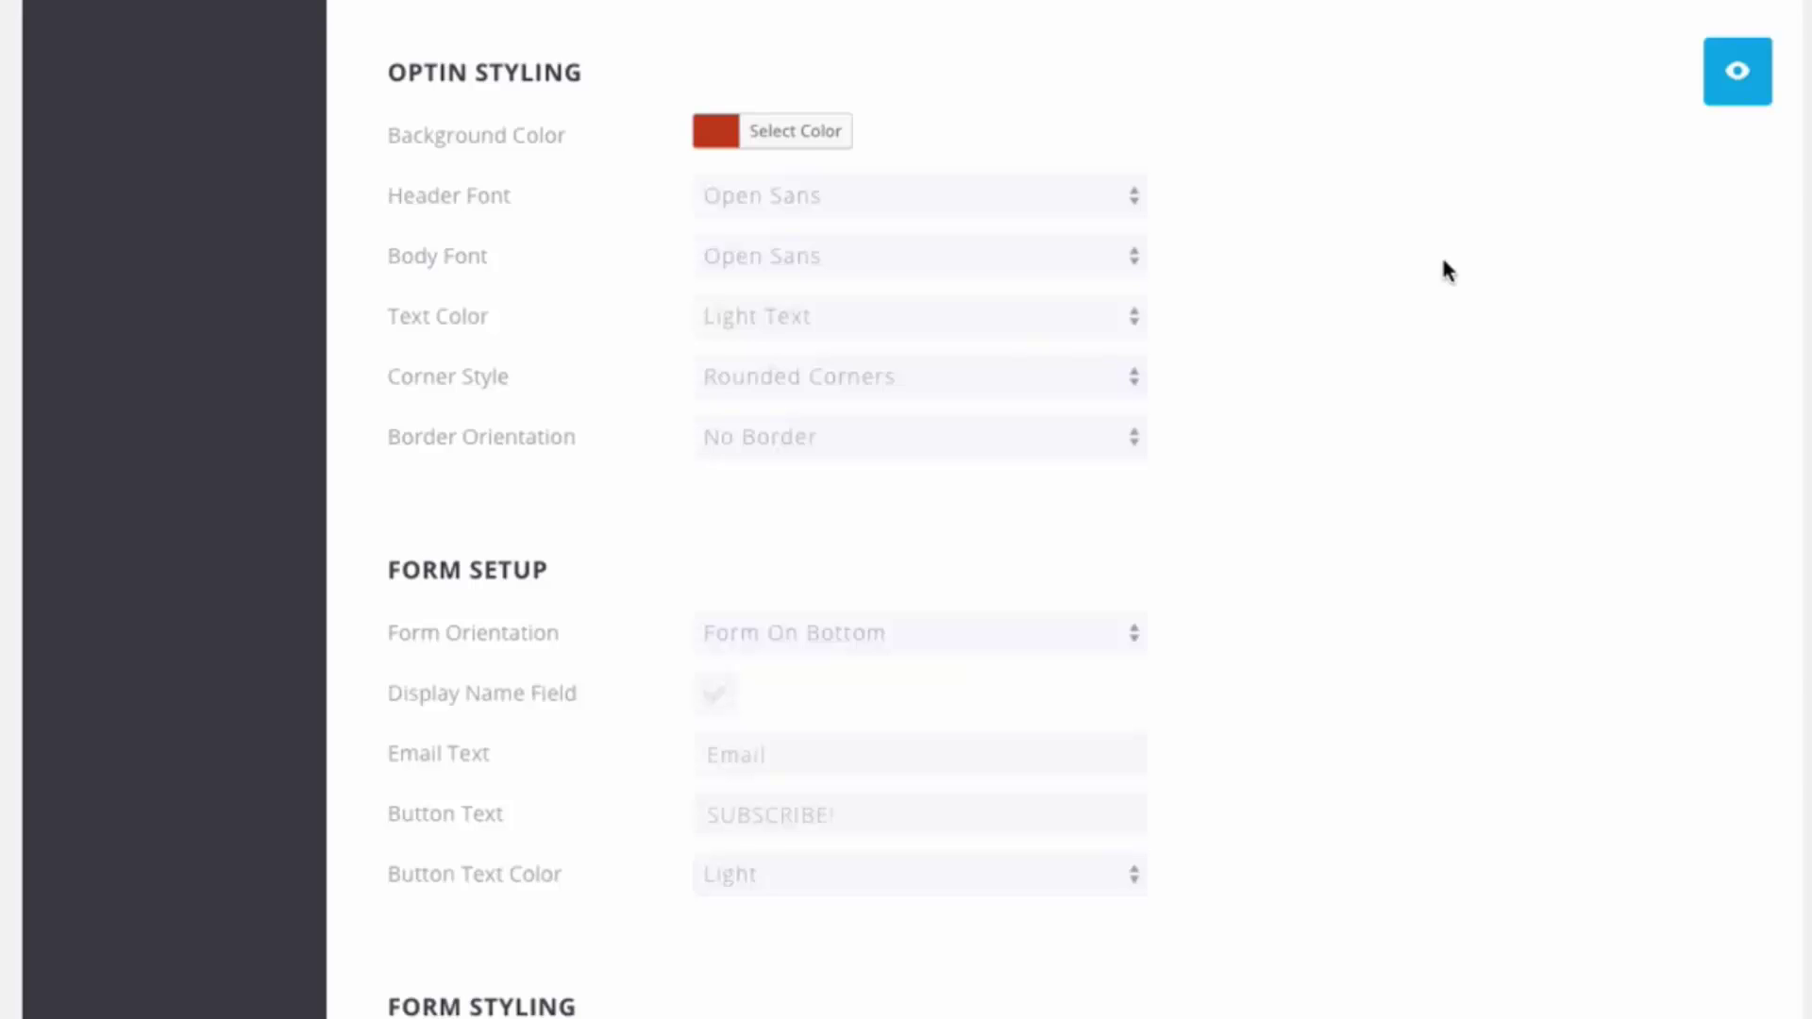
# Set the opt-in's border orientation to Full Border with a black border color, and preview the form
pyautogui.click(841, 451)
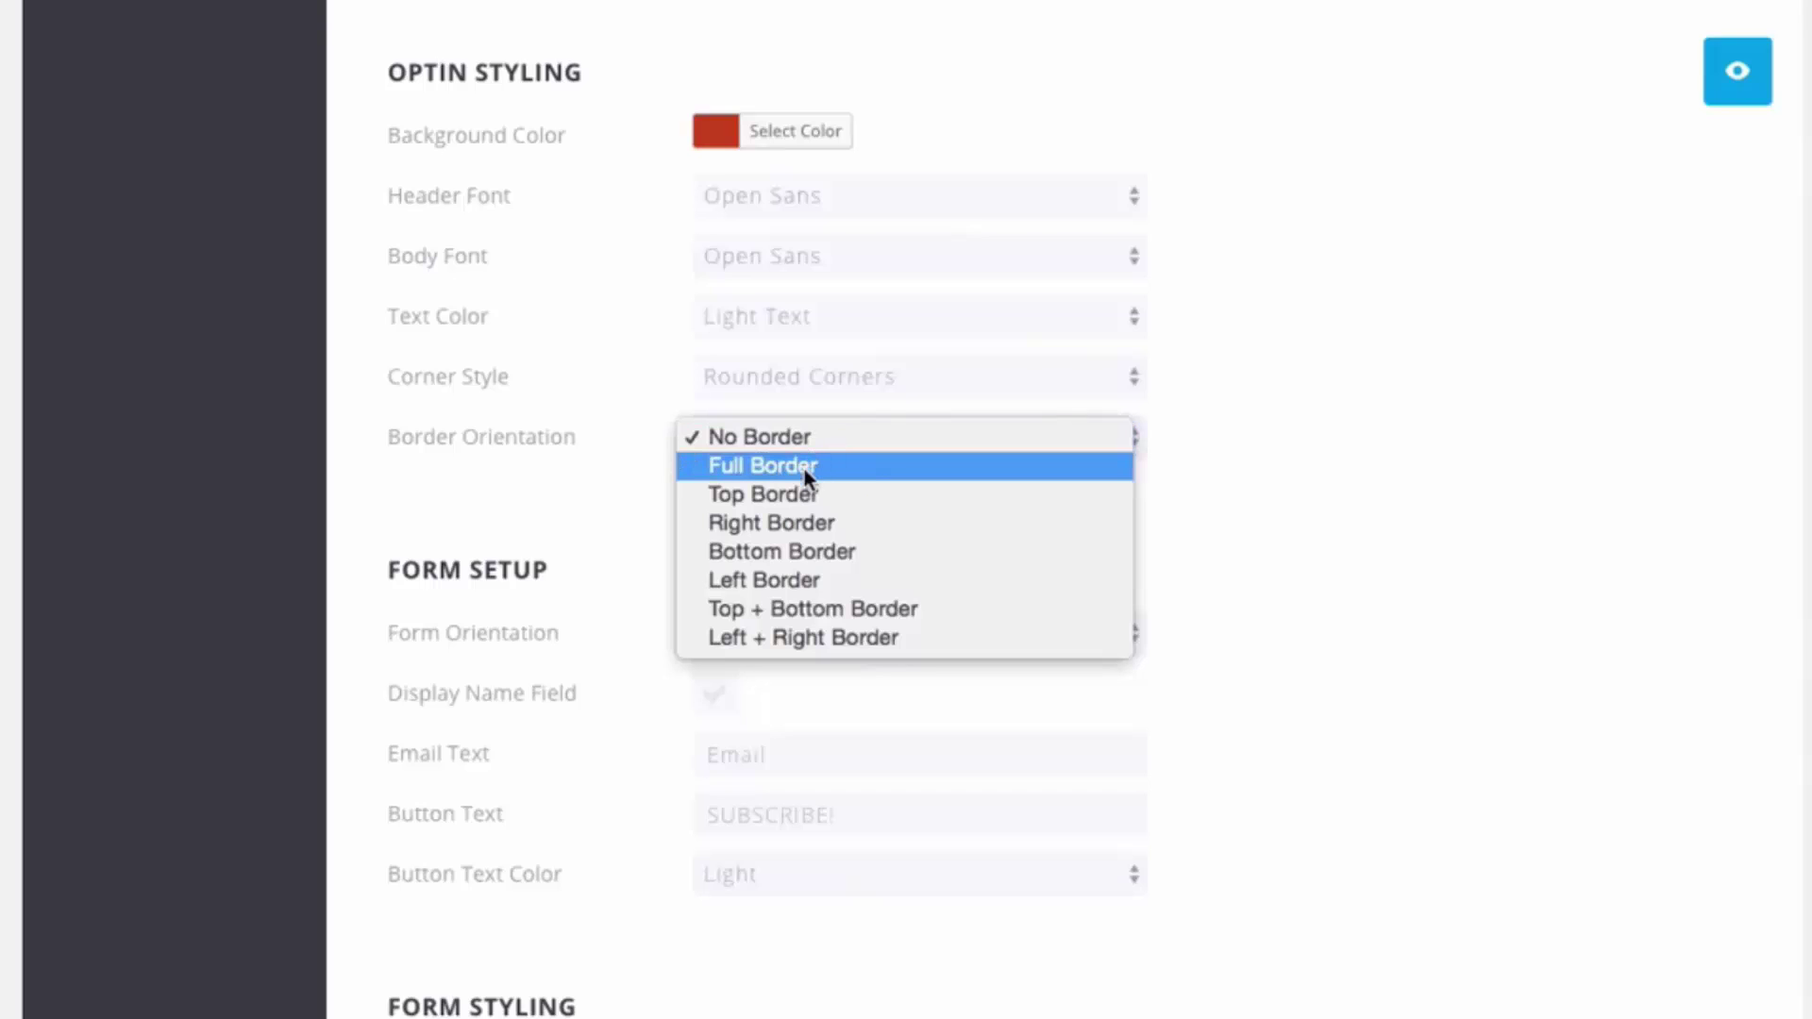
pyautogui.click(804, 467)
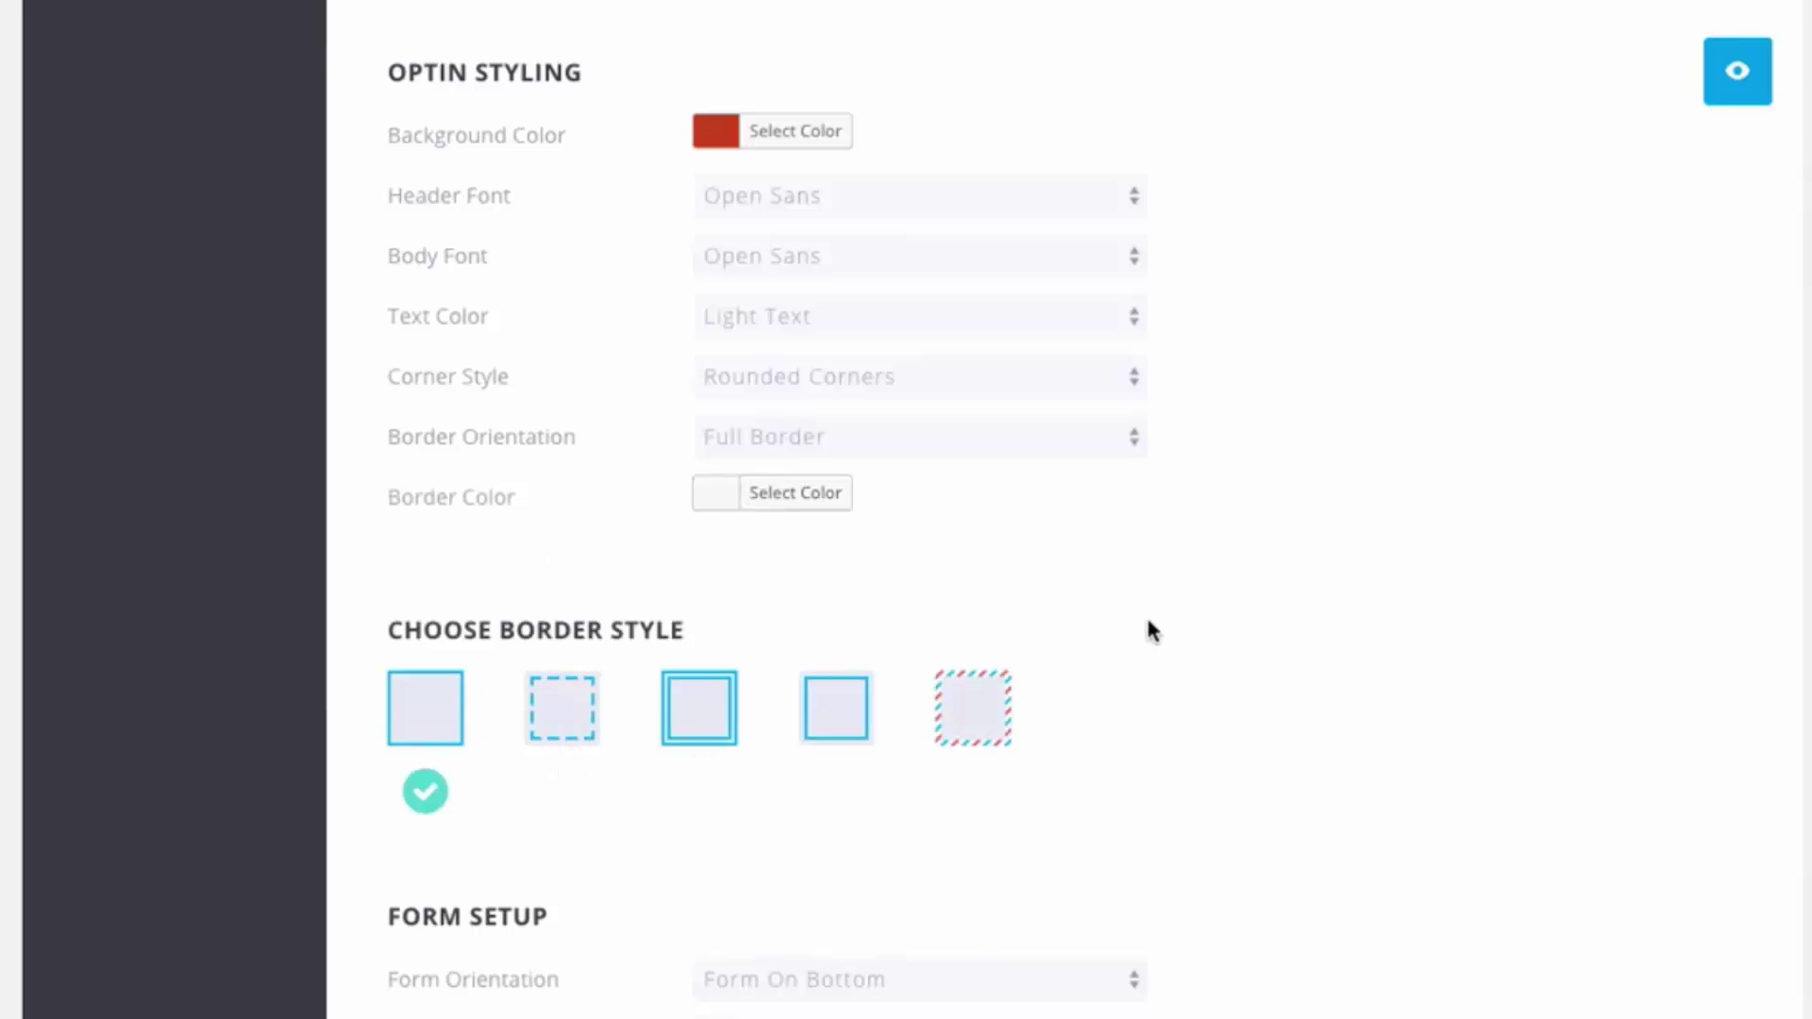
pyautogui.click(708, 513)
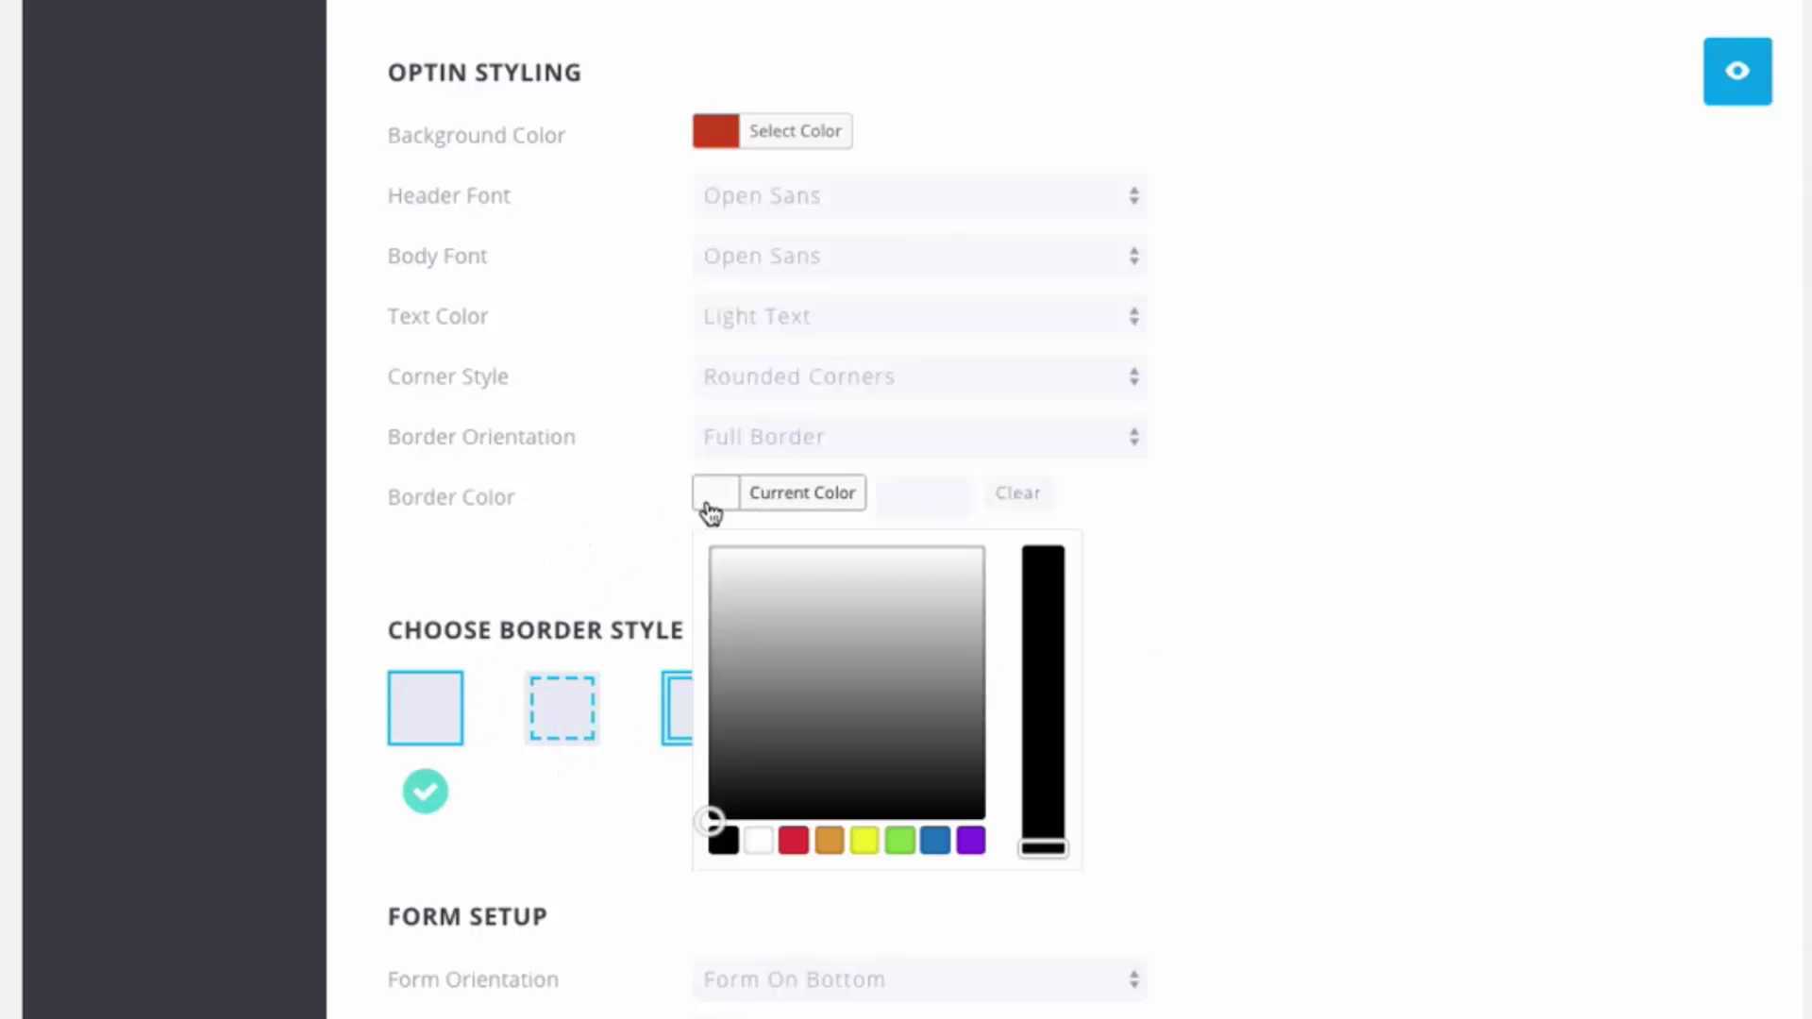
pyautogui.click(726, 841)
pyautogui.click(1383, 571)
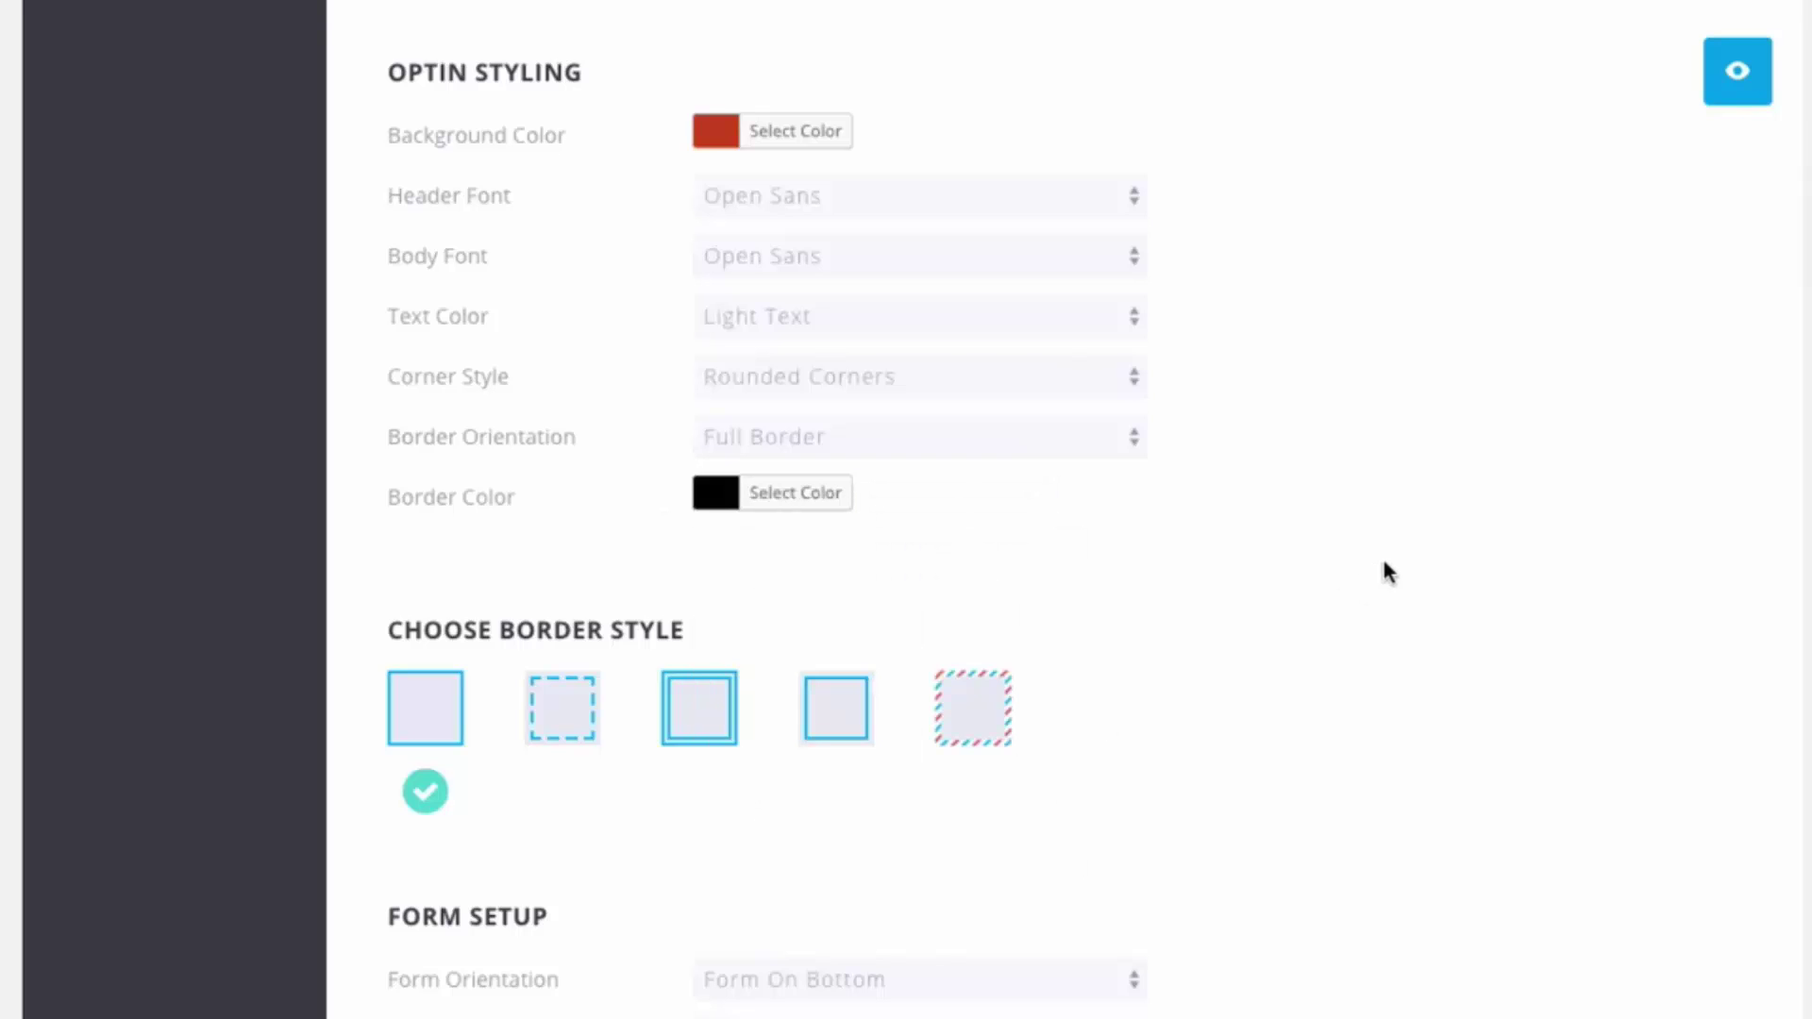
pyautogui.click(1736, 76)
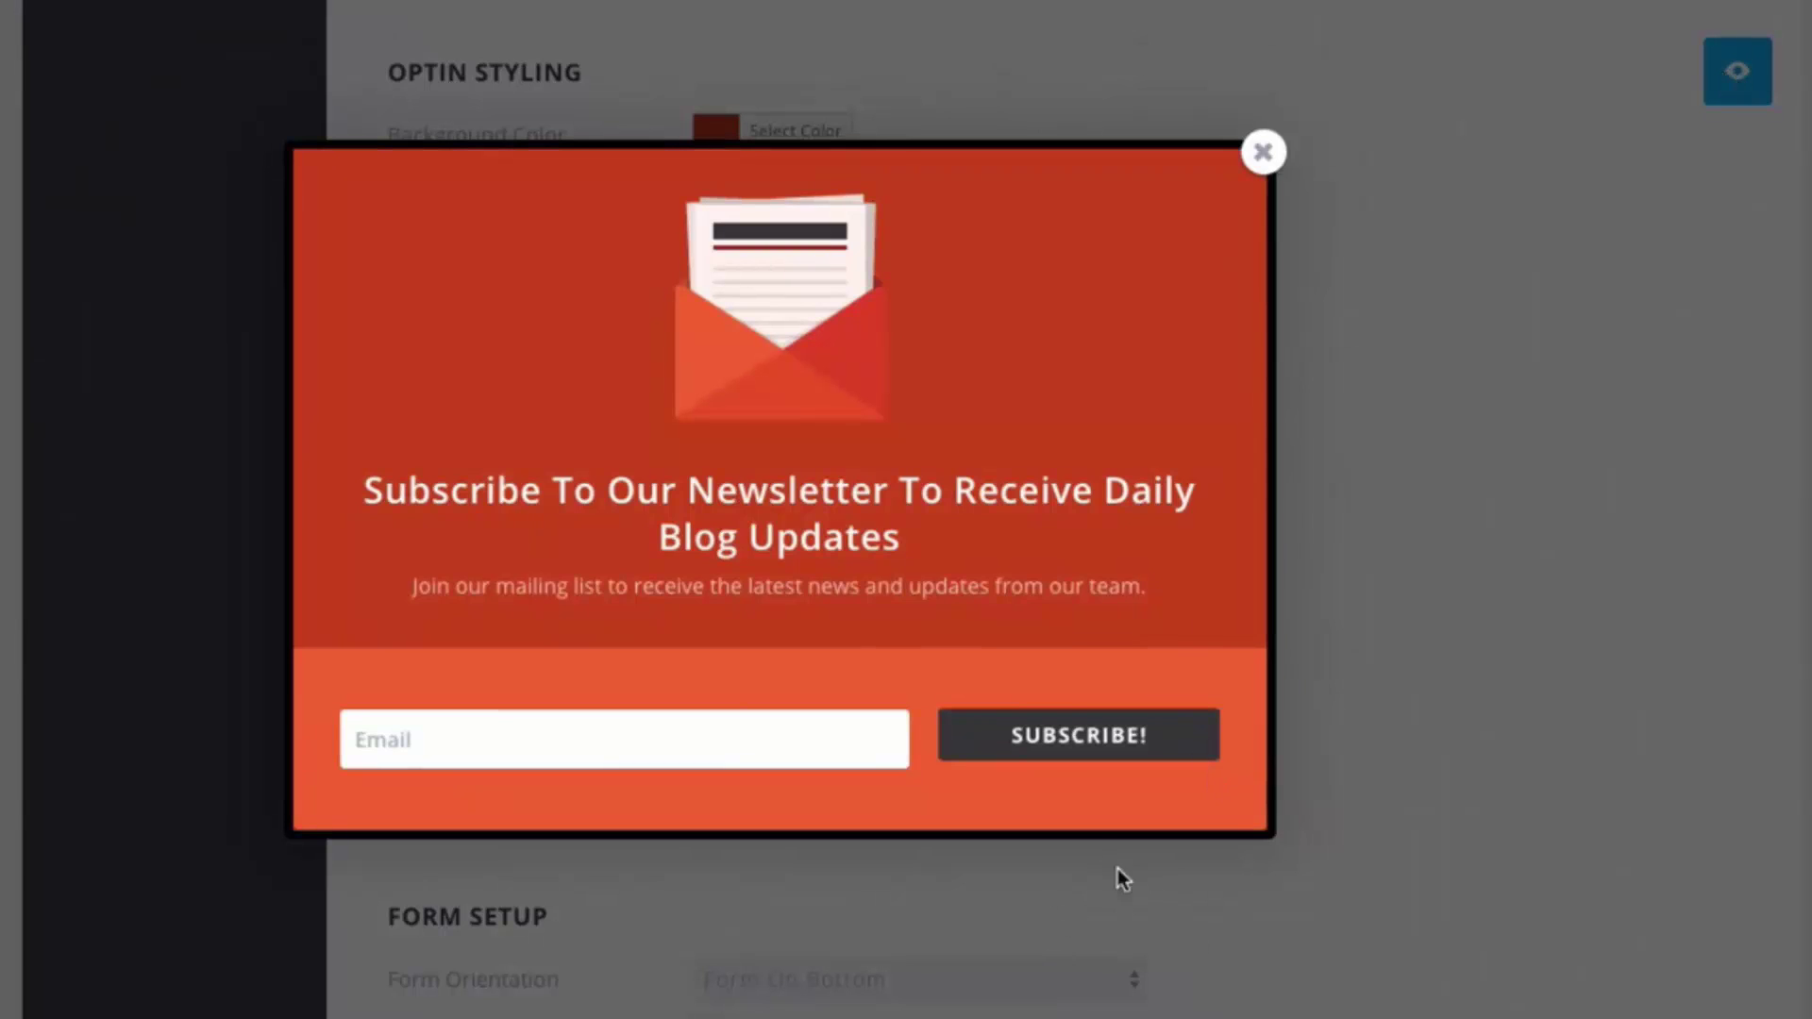
pyautogui.click(1262, 152)
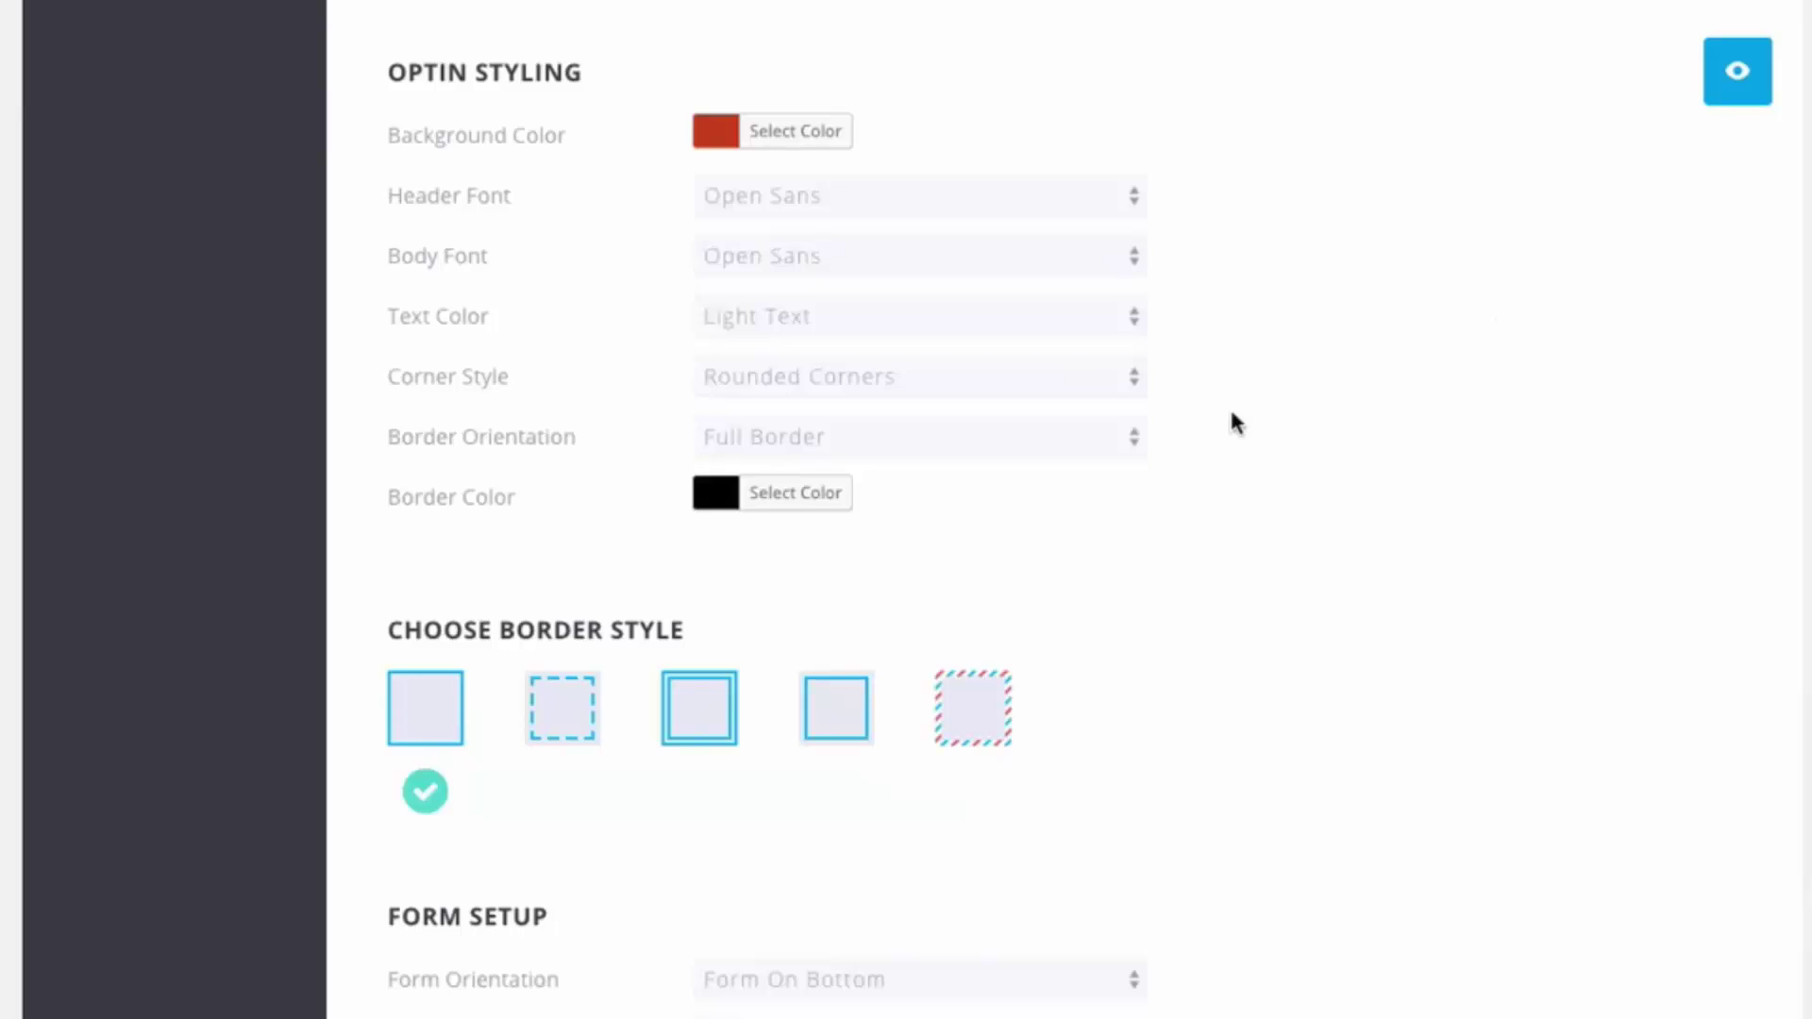
# Change the border orientation to Top + Bottom Border with the inset single-line border style, and check it in a preview
pyautogui.click(859, 437)
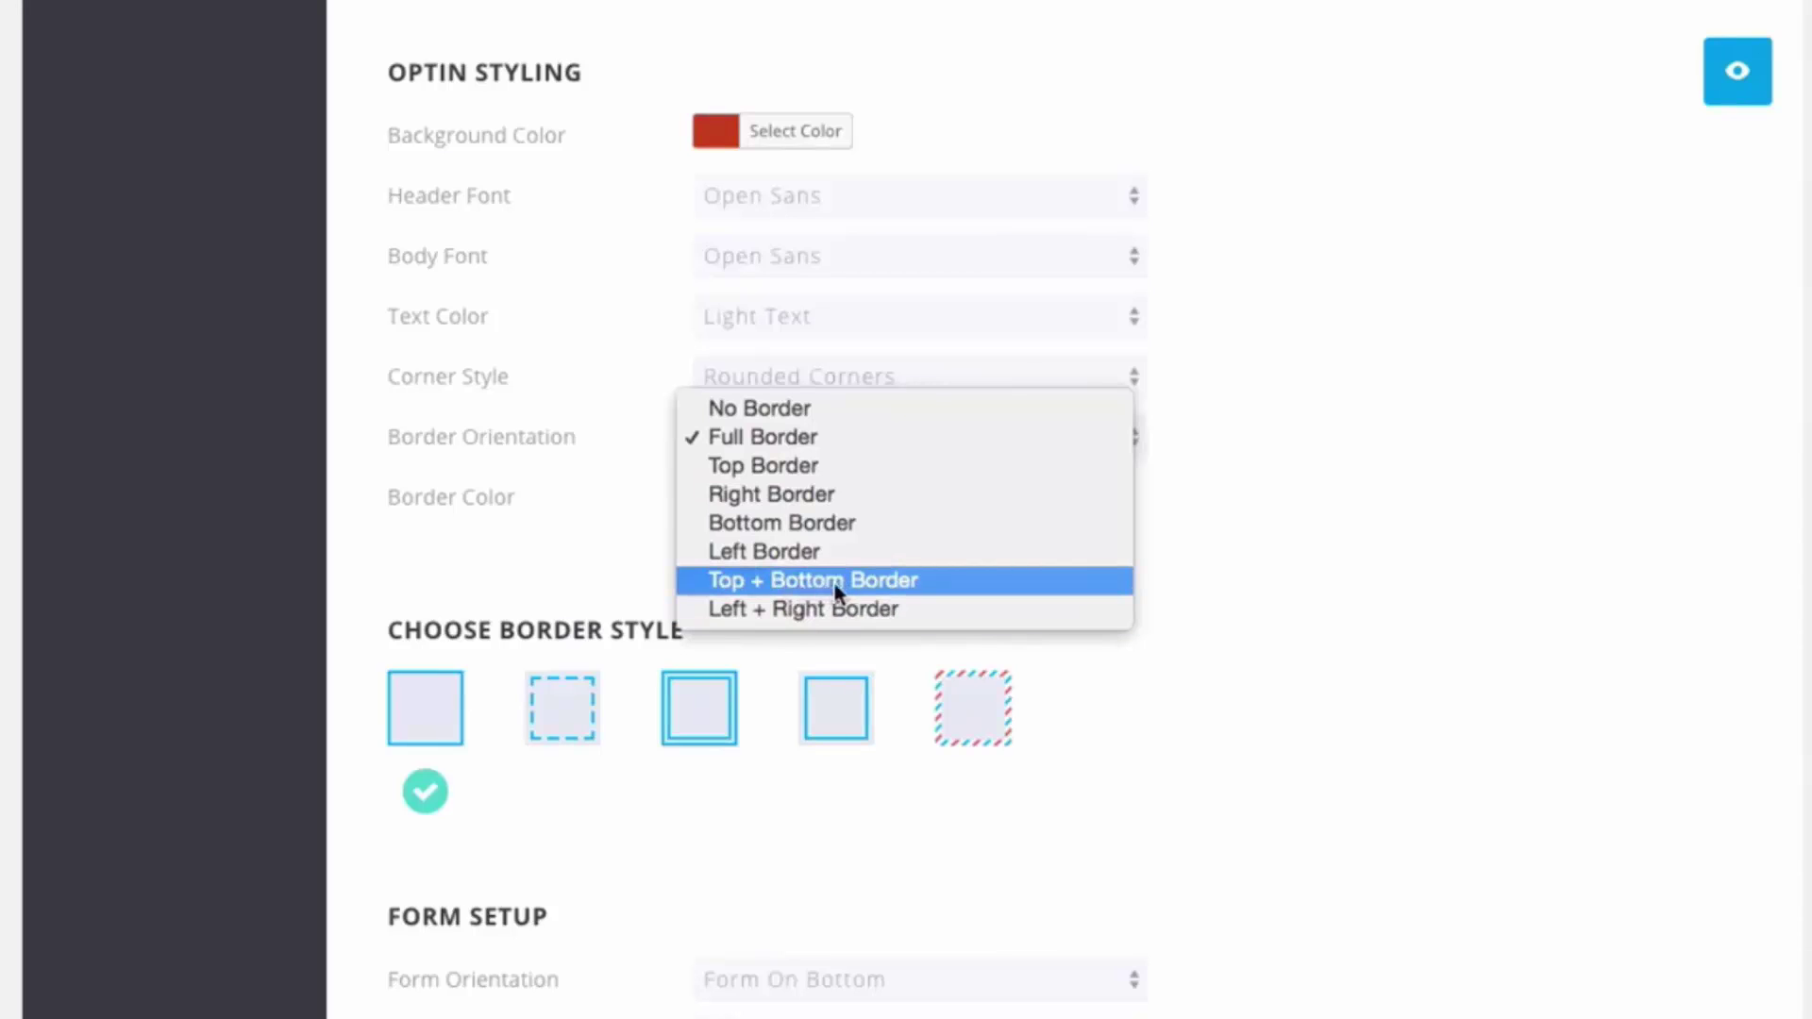
pyautogui.click(887, 582)
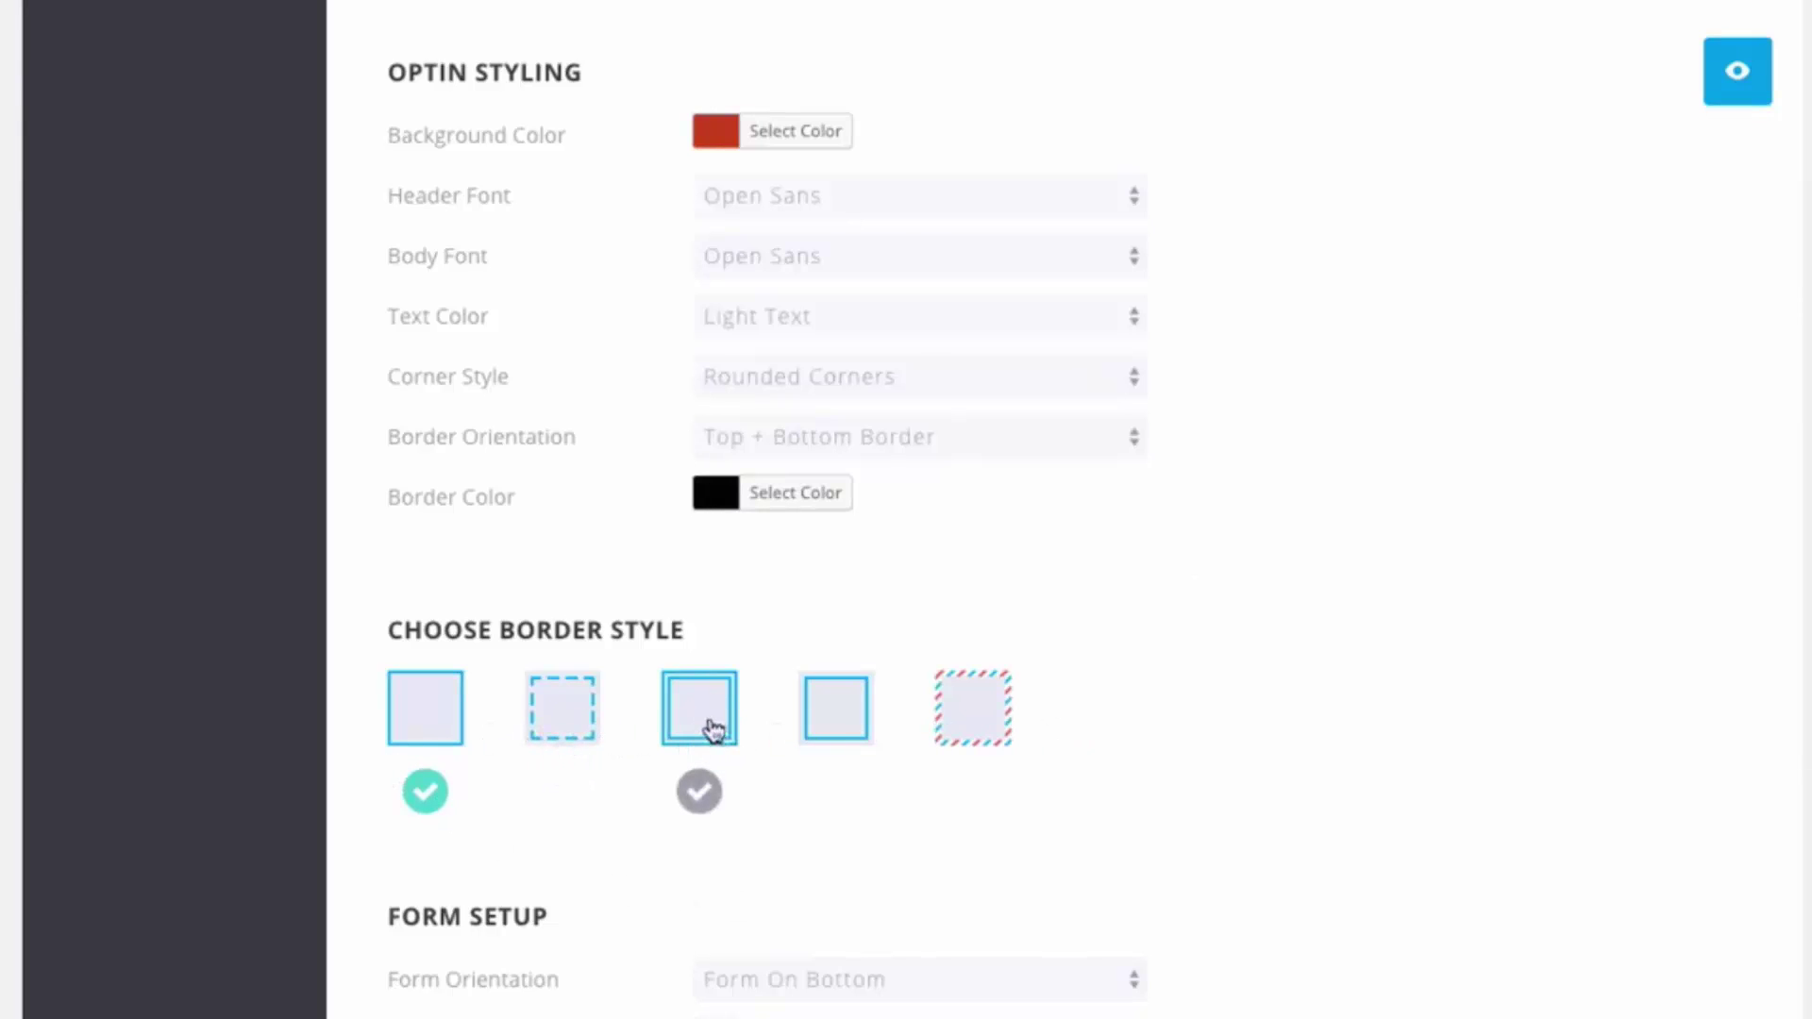
pyautogui.click(828, 731)
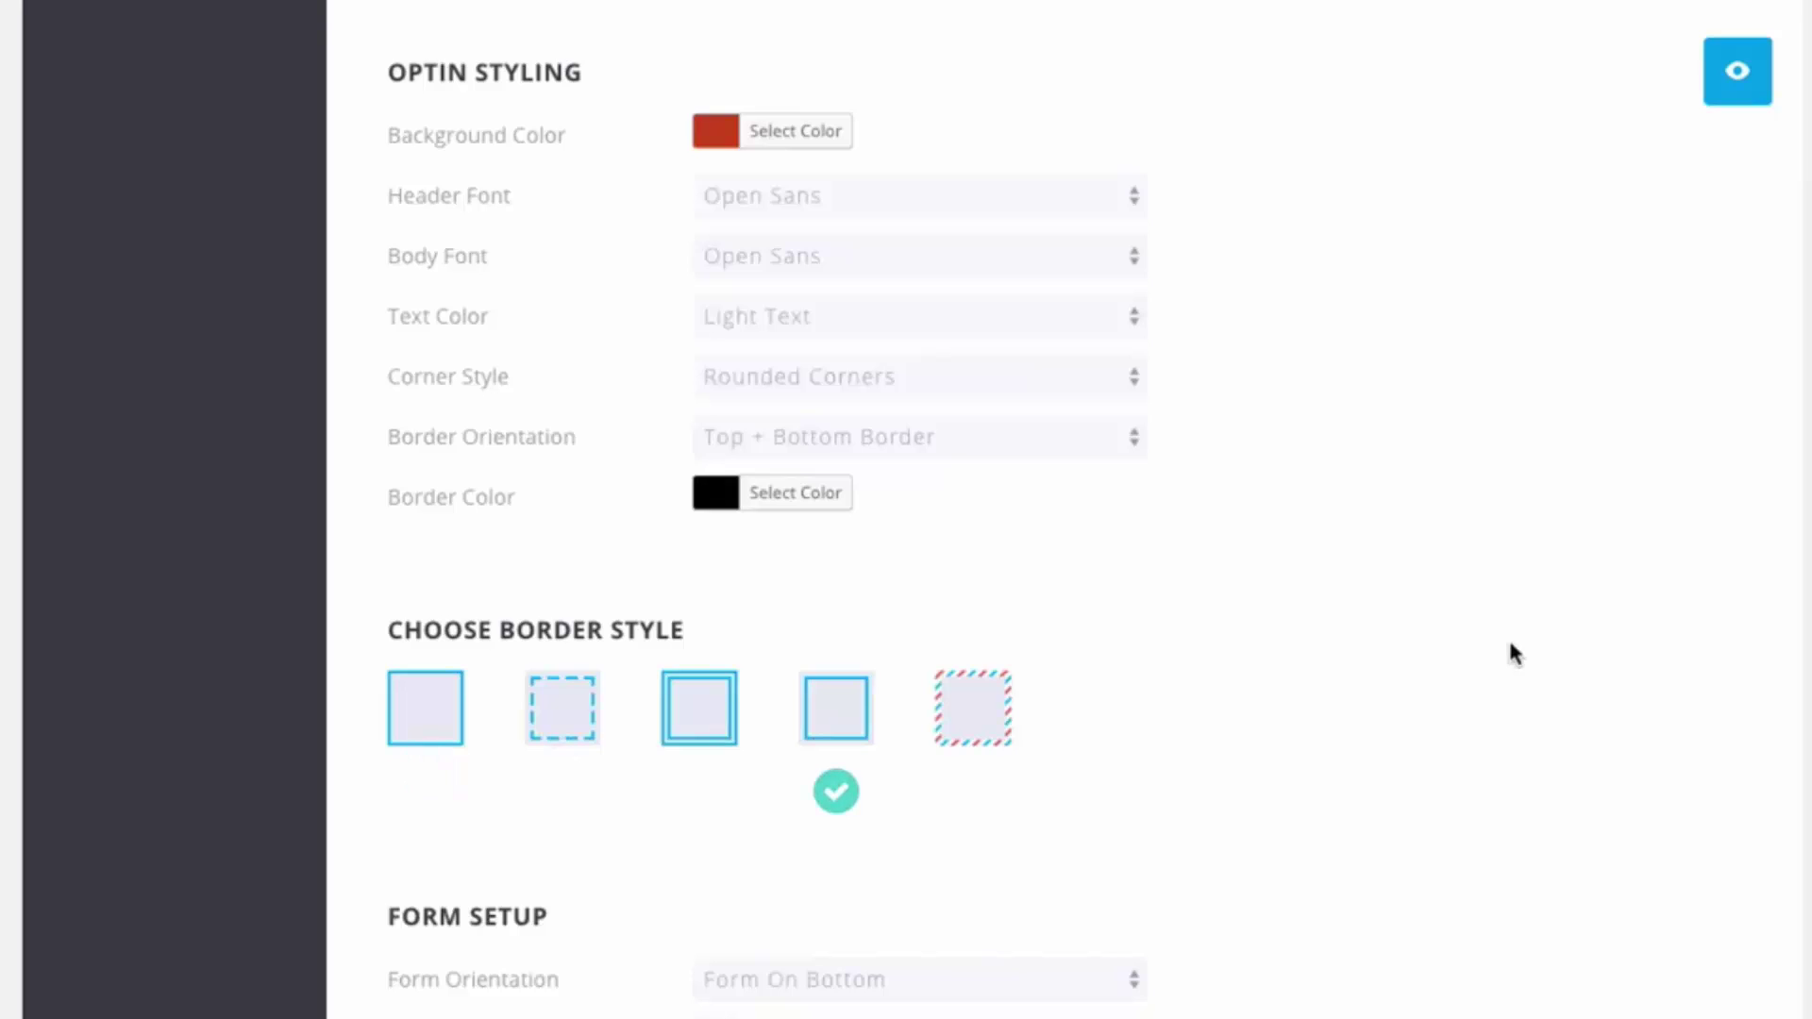
pyautogui.click(1734, 83)
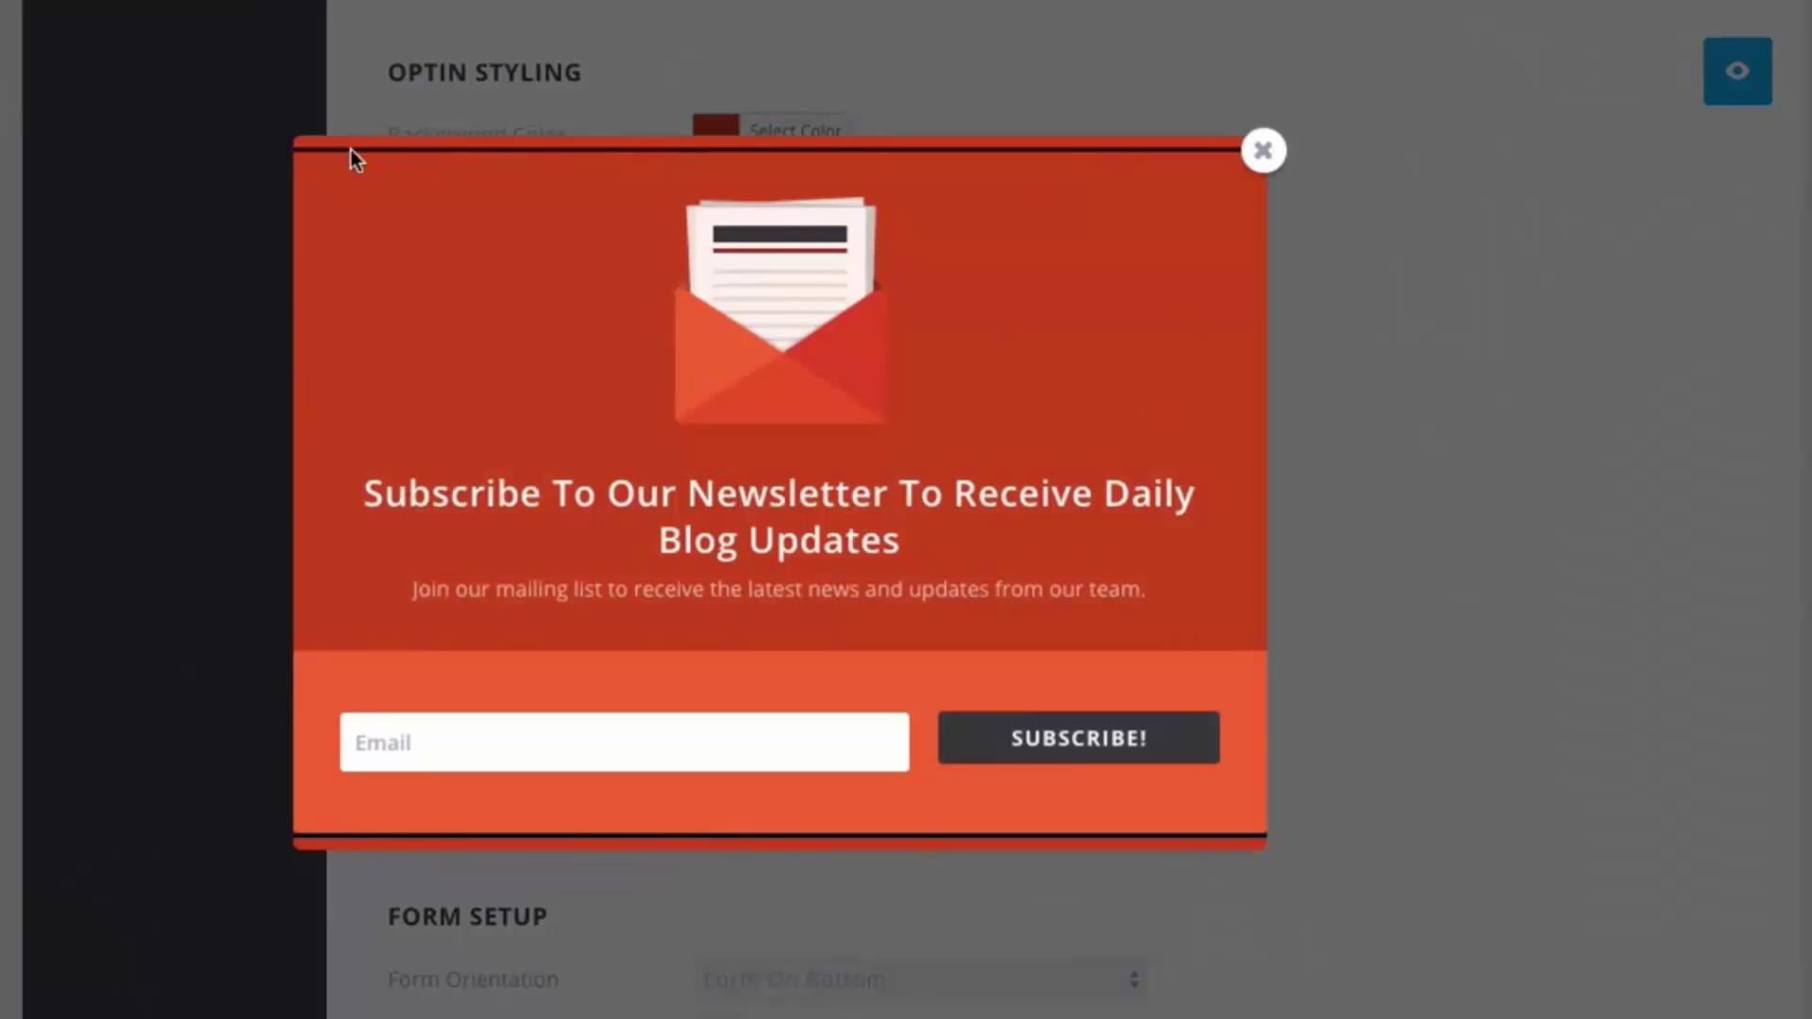
pyautogui.click(1263, 151)
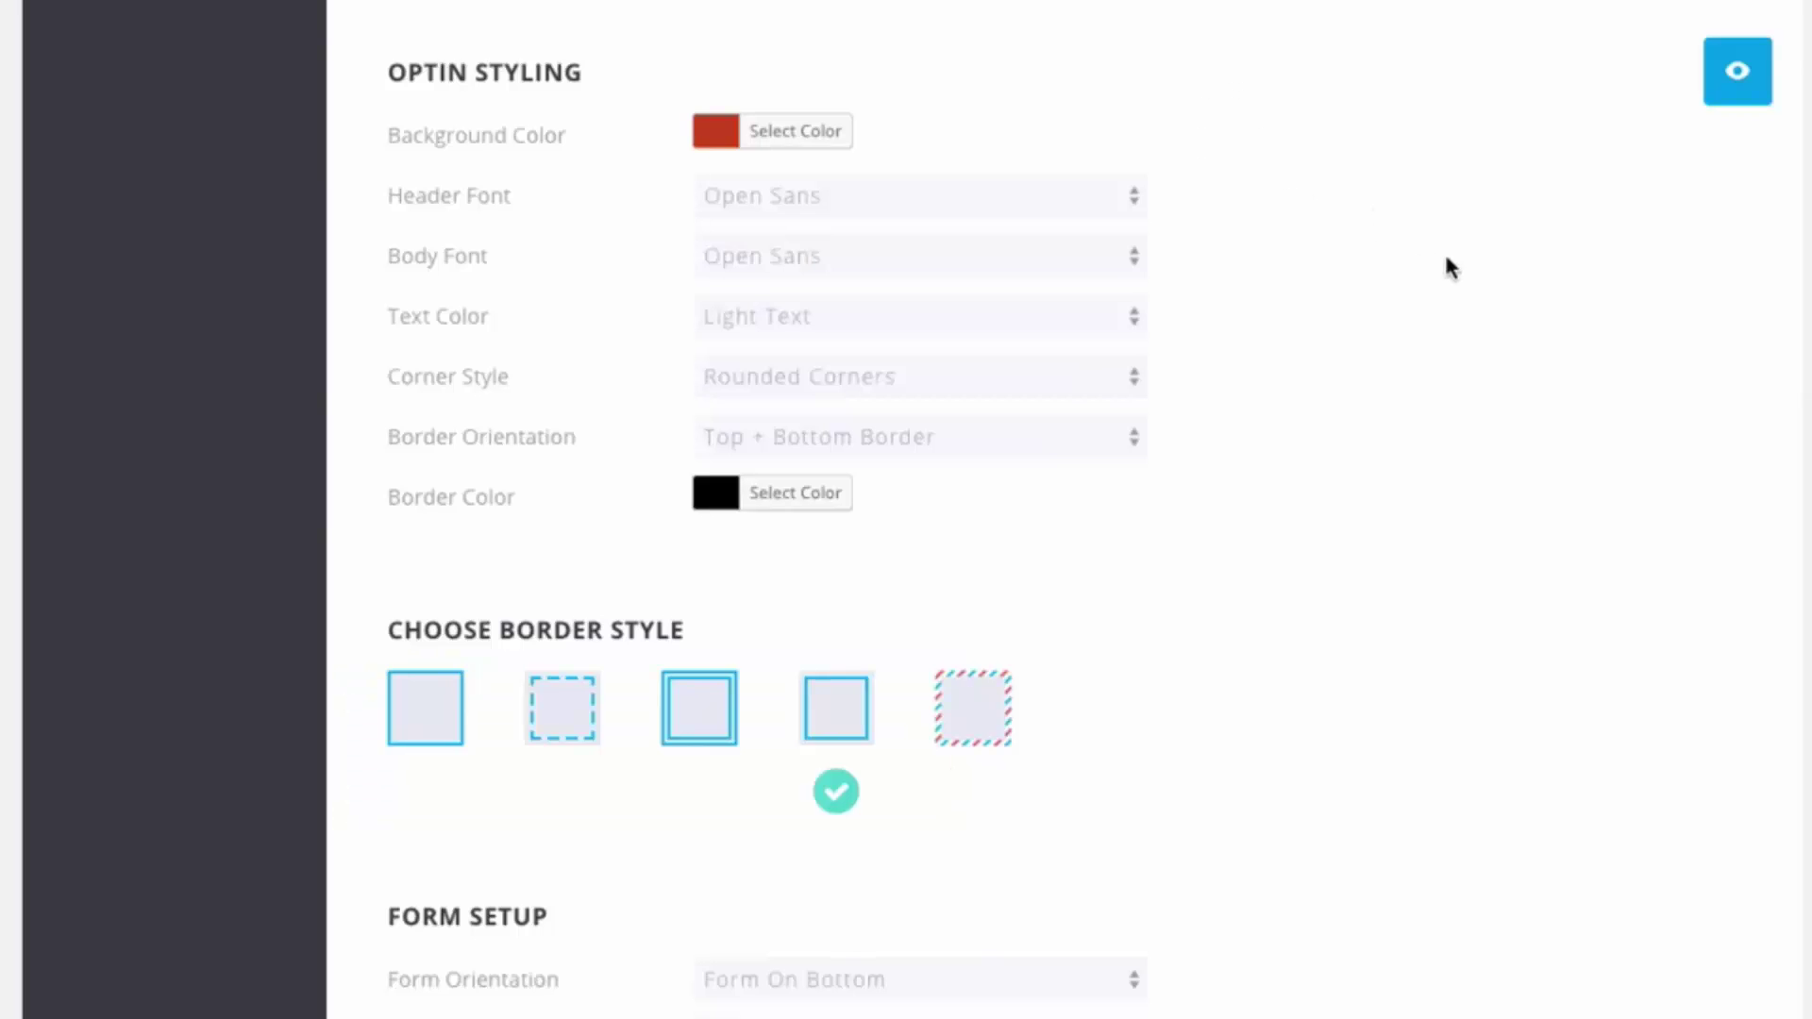
# Switch the border style to the diagonally striped airmail pattern and preview the opt-in
pyautogui.click(971, 727)
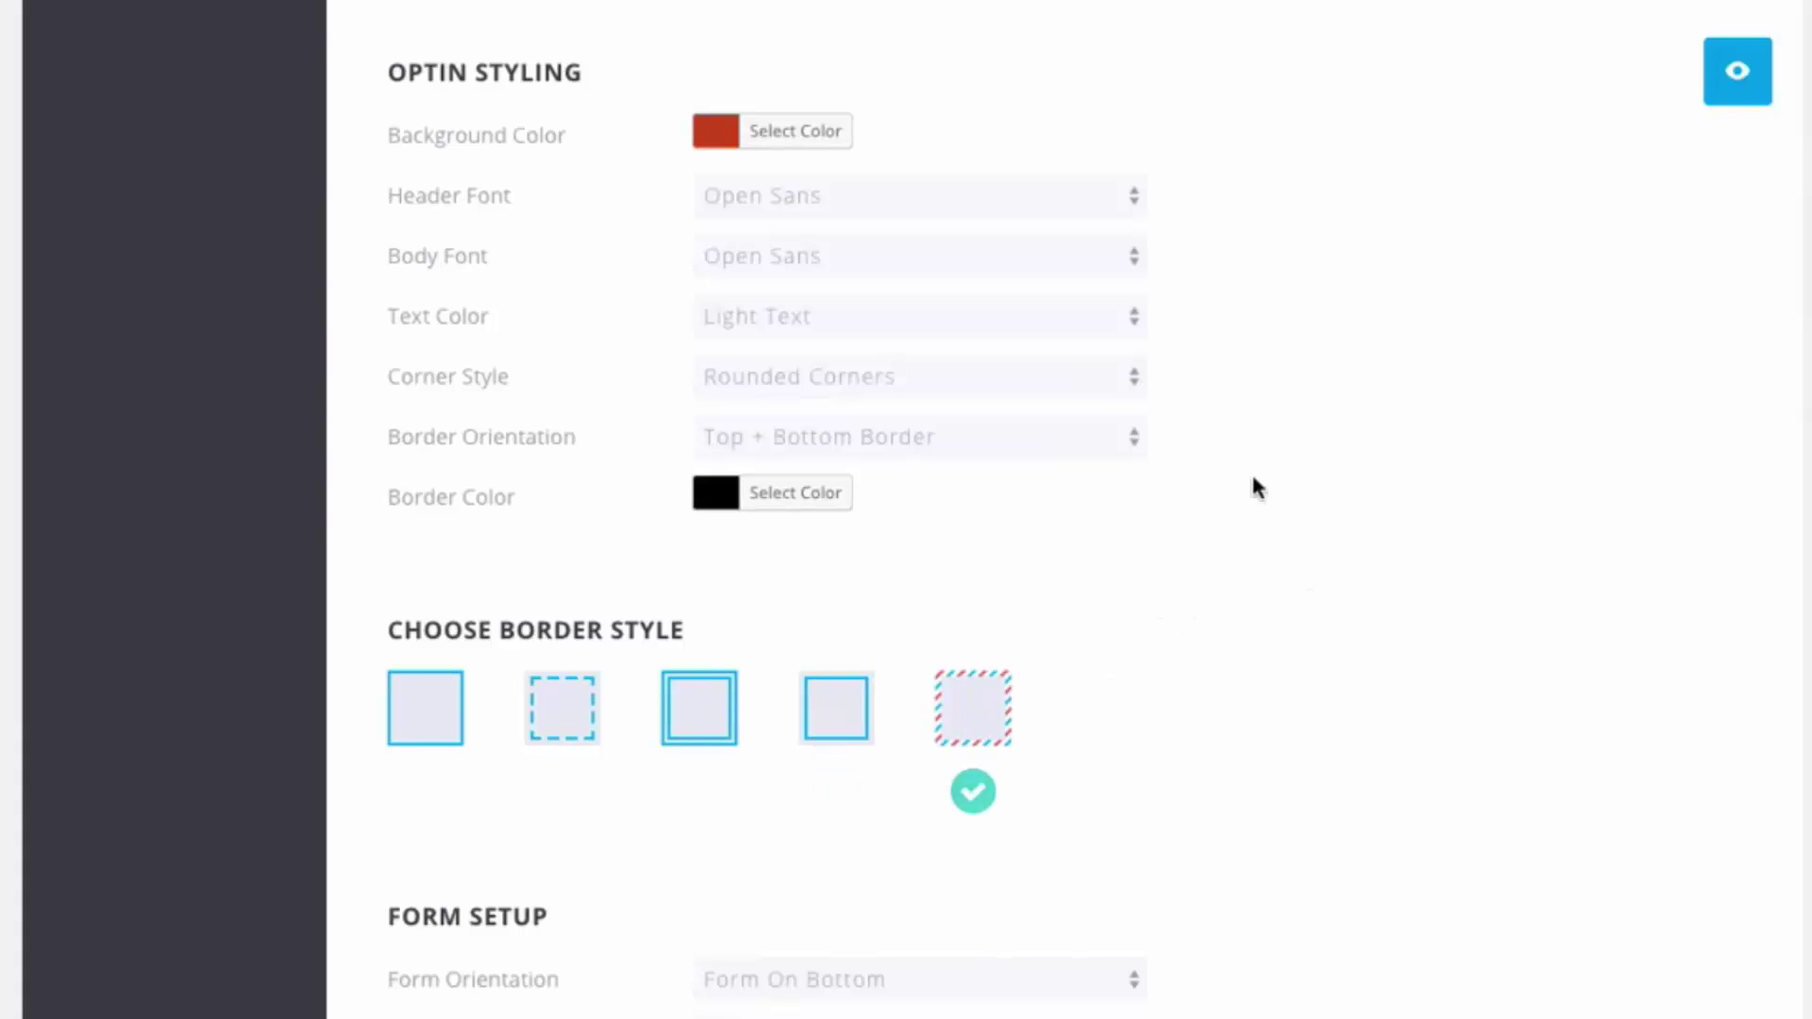
pyautogui.click(1738, 94)
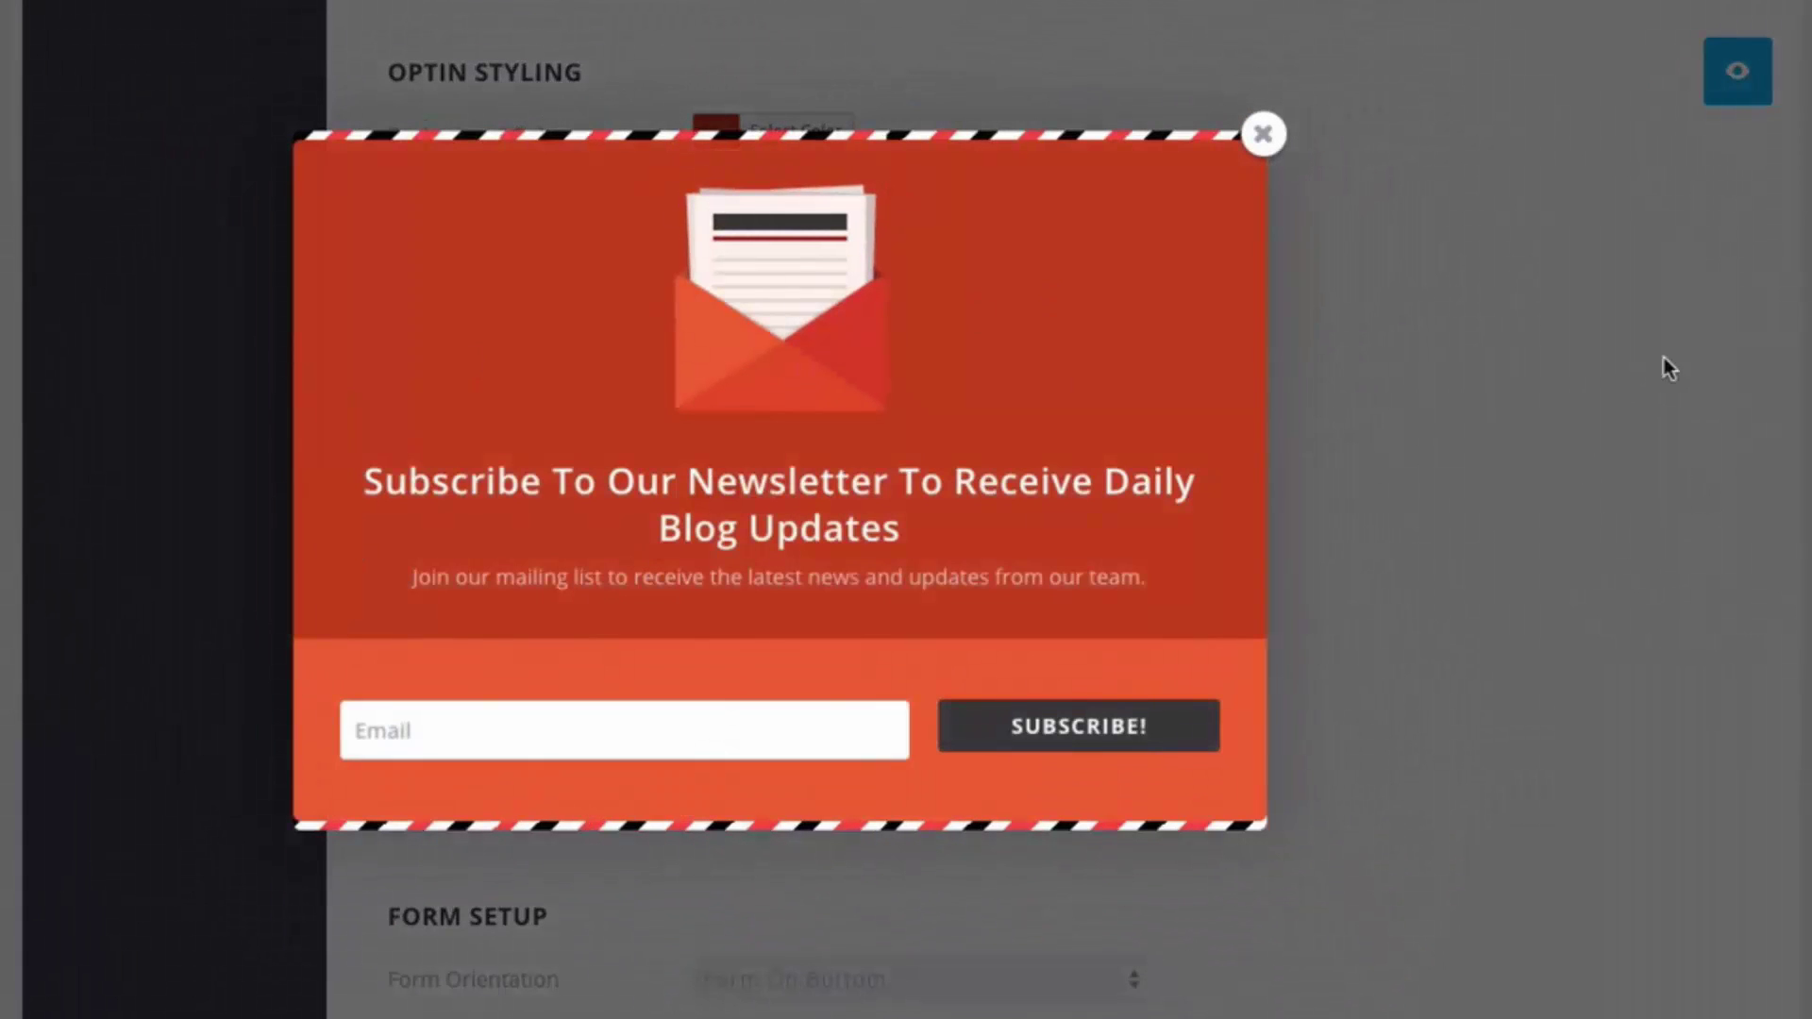
pyautogui.click(1265, 135)
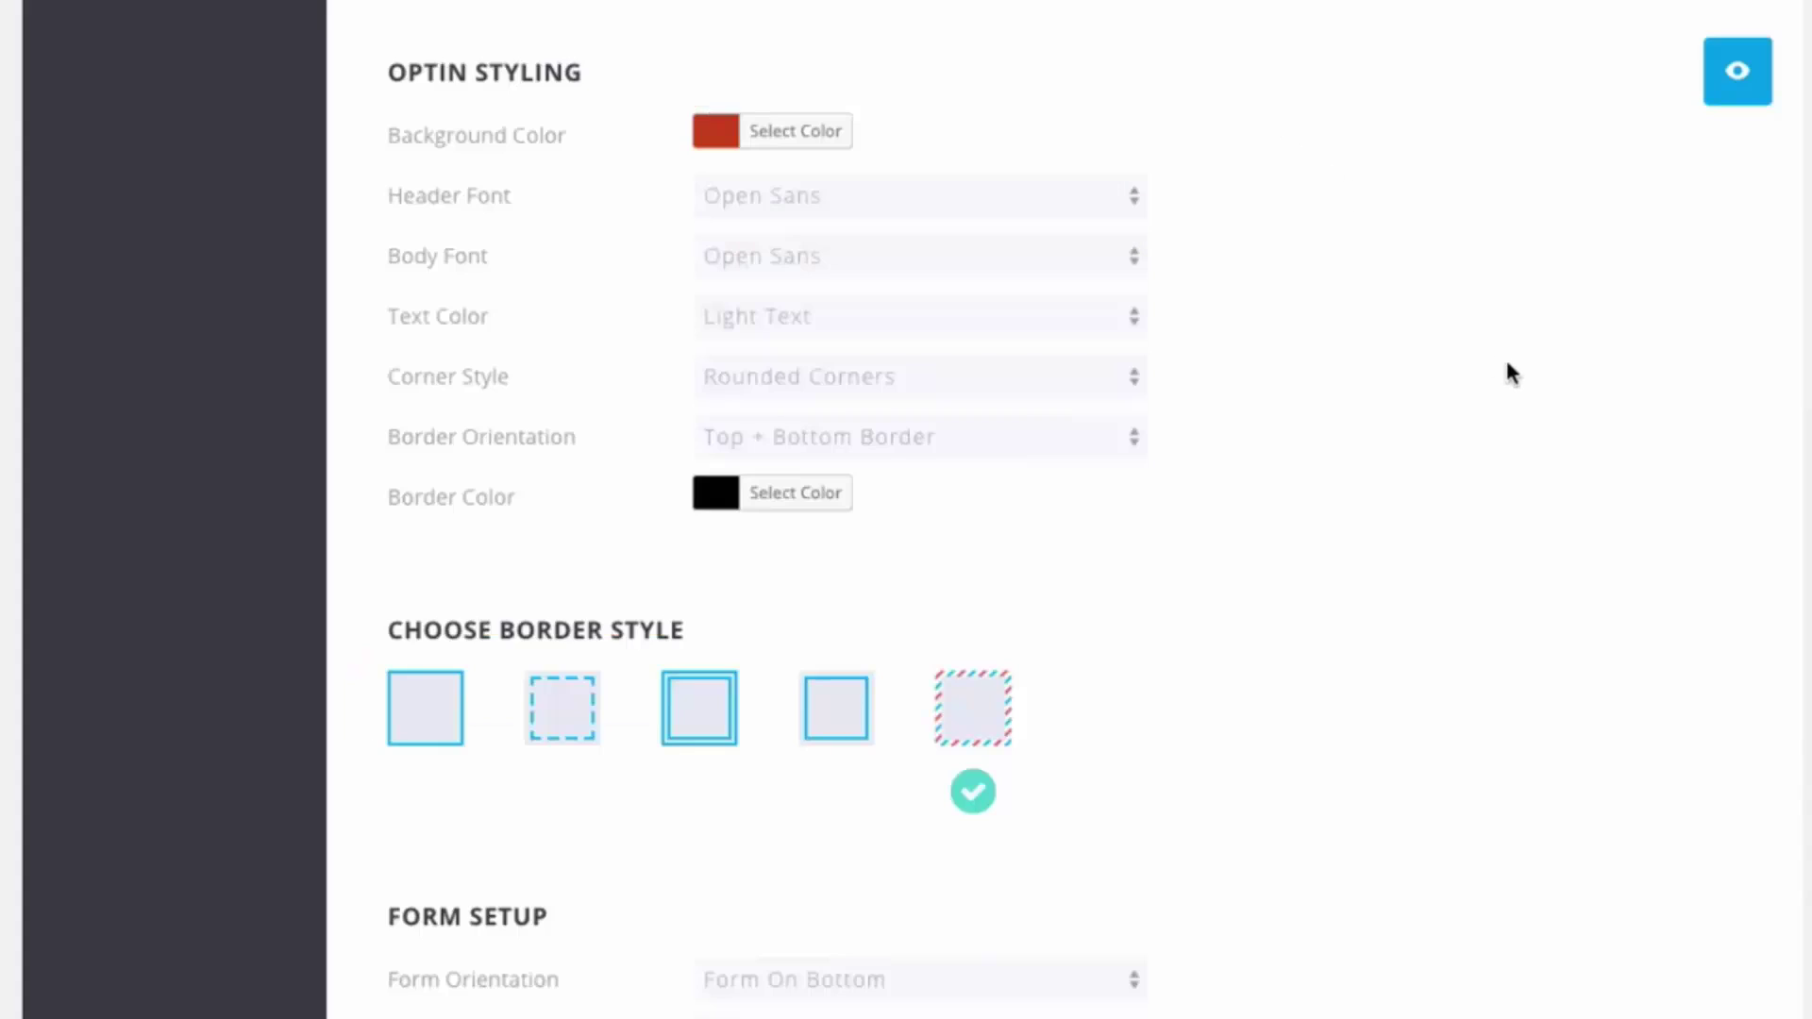
# Set the form orientation to Form On Right and examine the layout in a preview
pyautogui.scroll(-3, 1504, 358)
pyautogui.scroll(-6, 1503, 364)
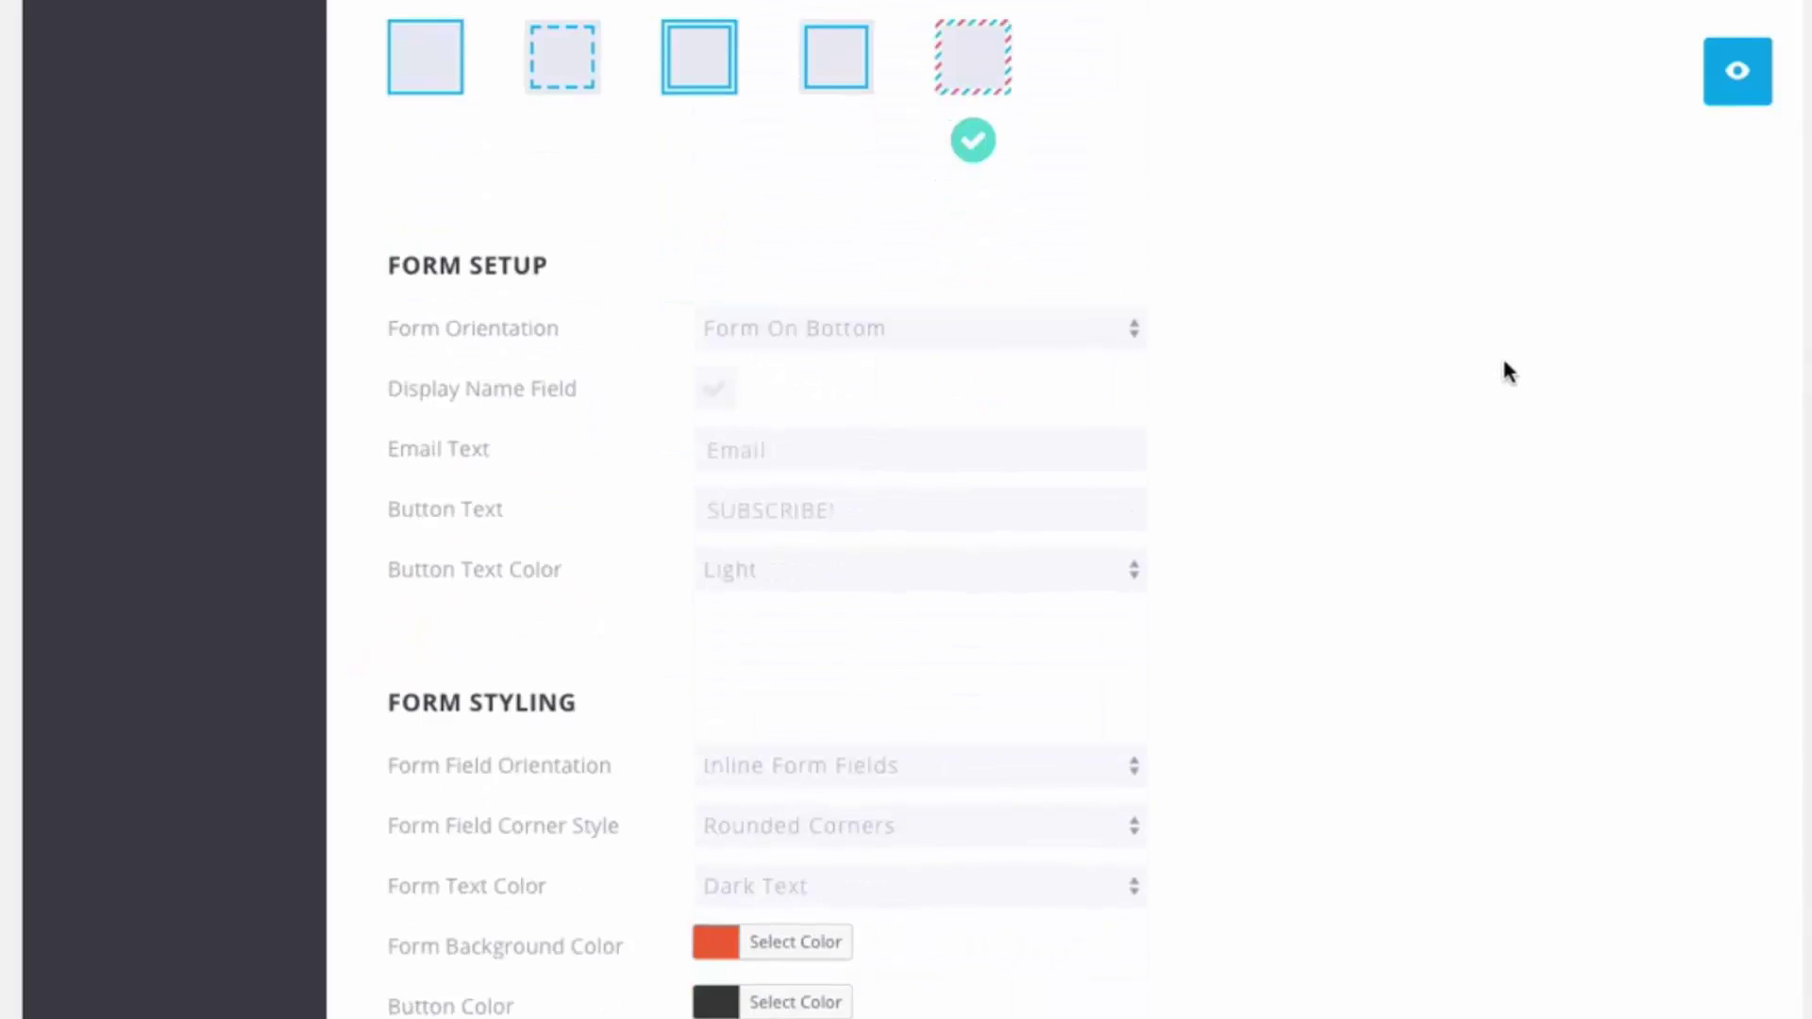
pyautogui.scroll(-1, 1514, 342)
pyautogui.scroll(2, 1506, 353)
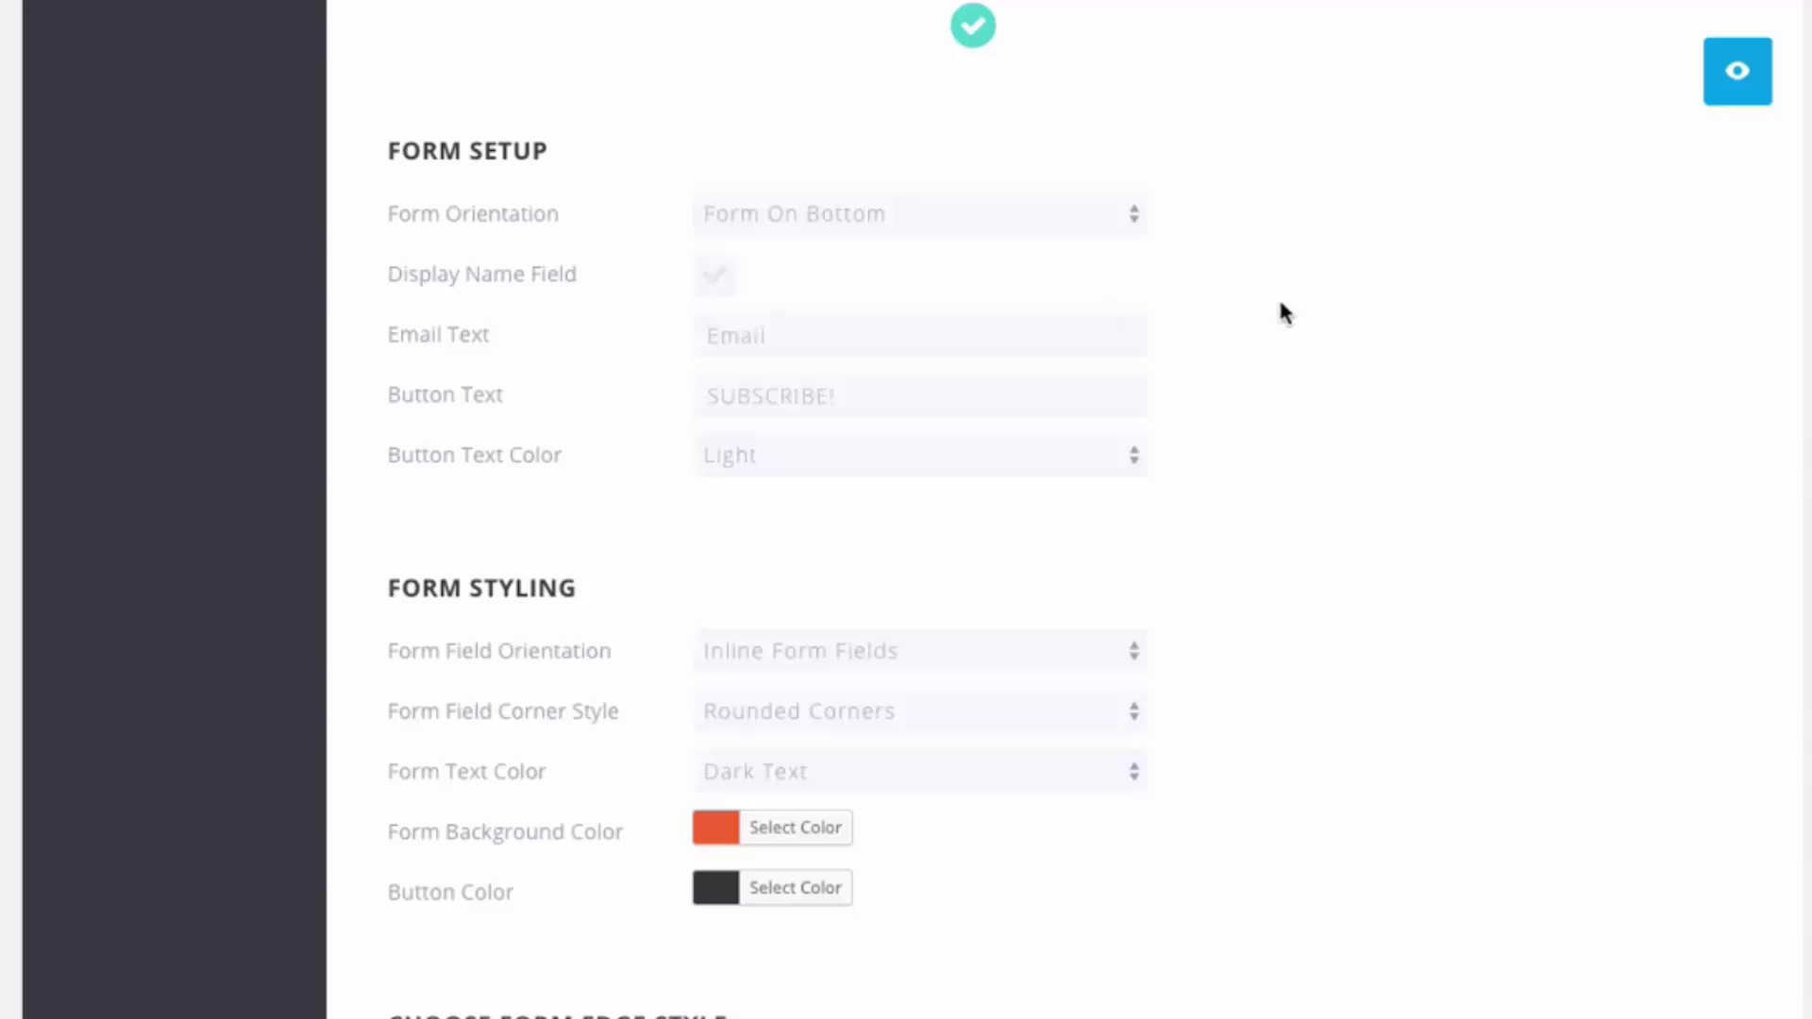
pyautogui.click(950, 215)
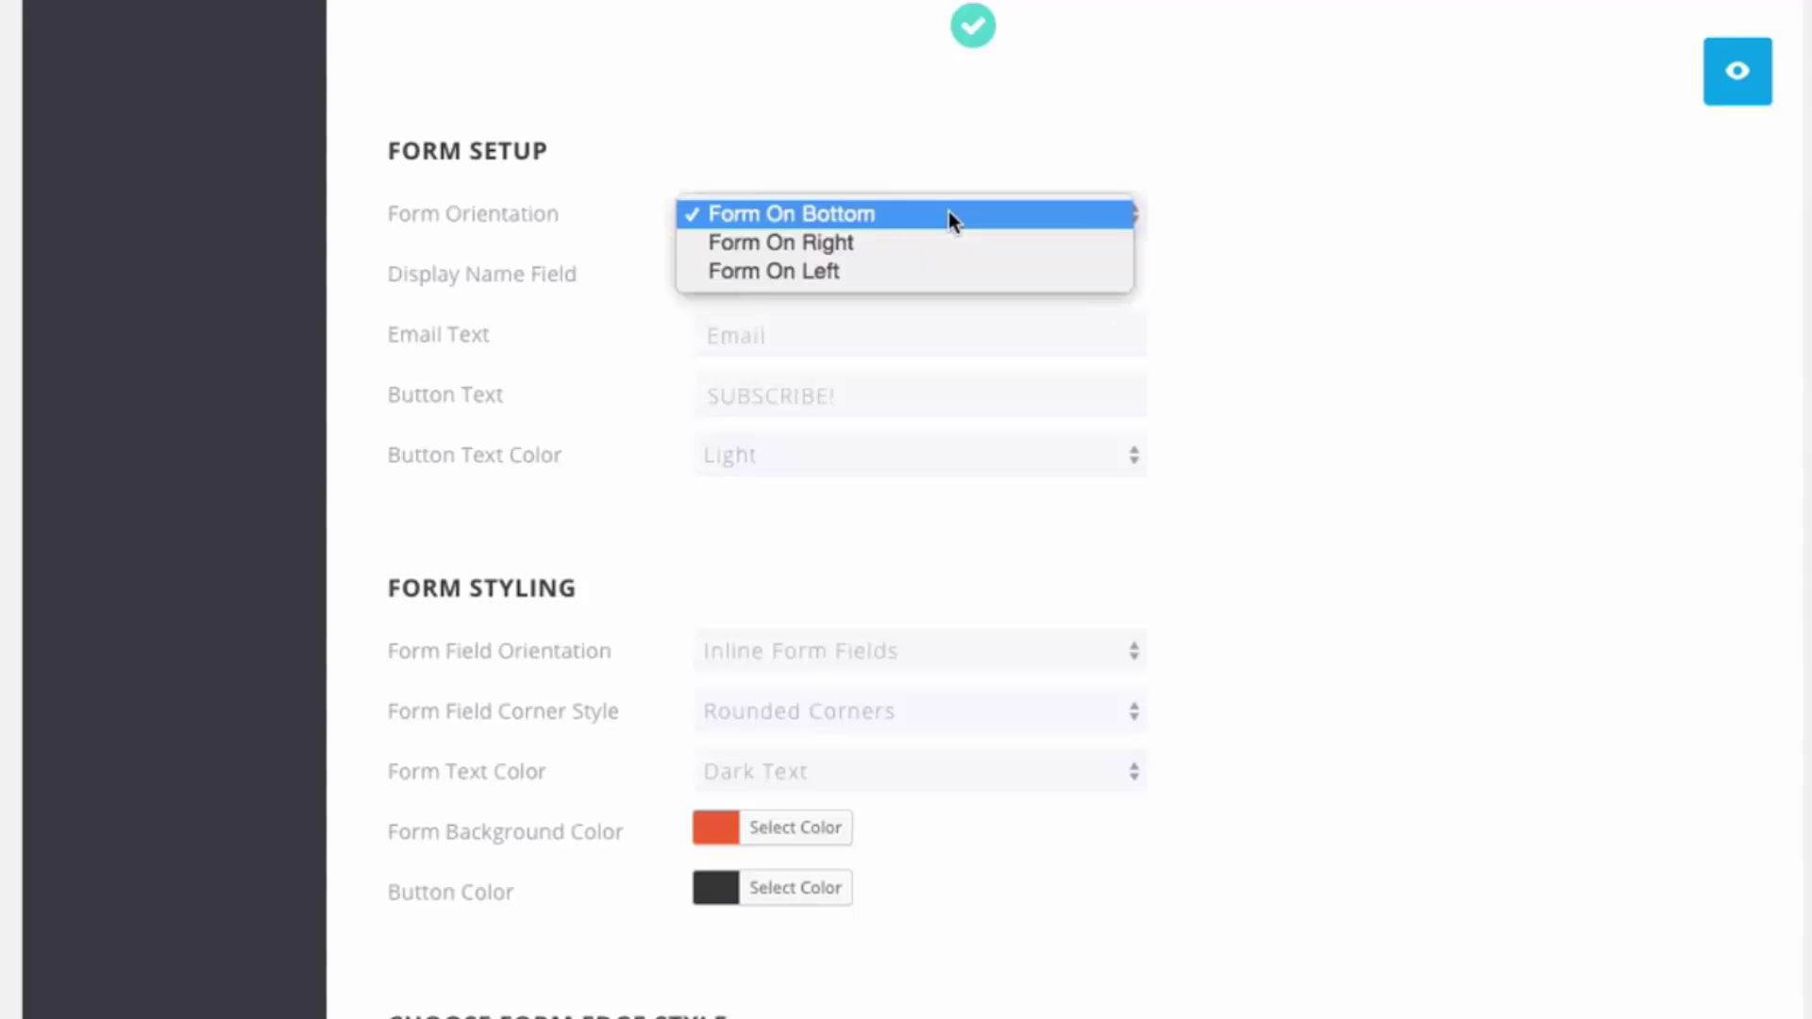
pyautogui.click(914, 241)
pyautogui.click(1710, 91)
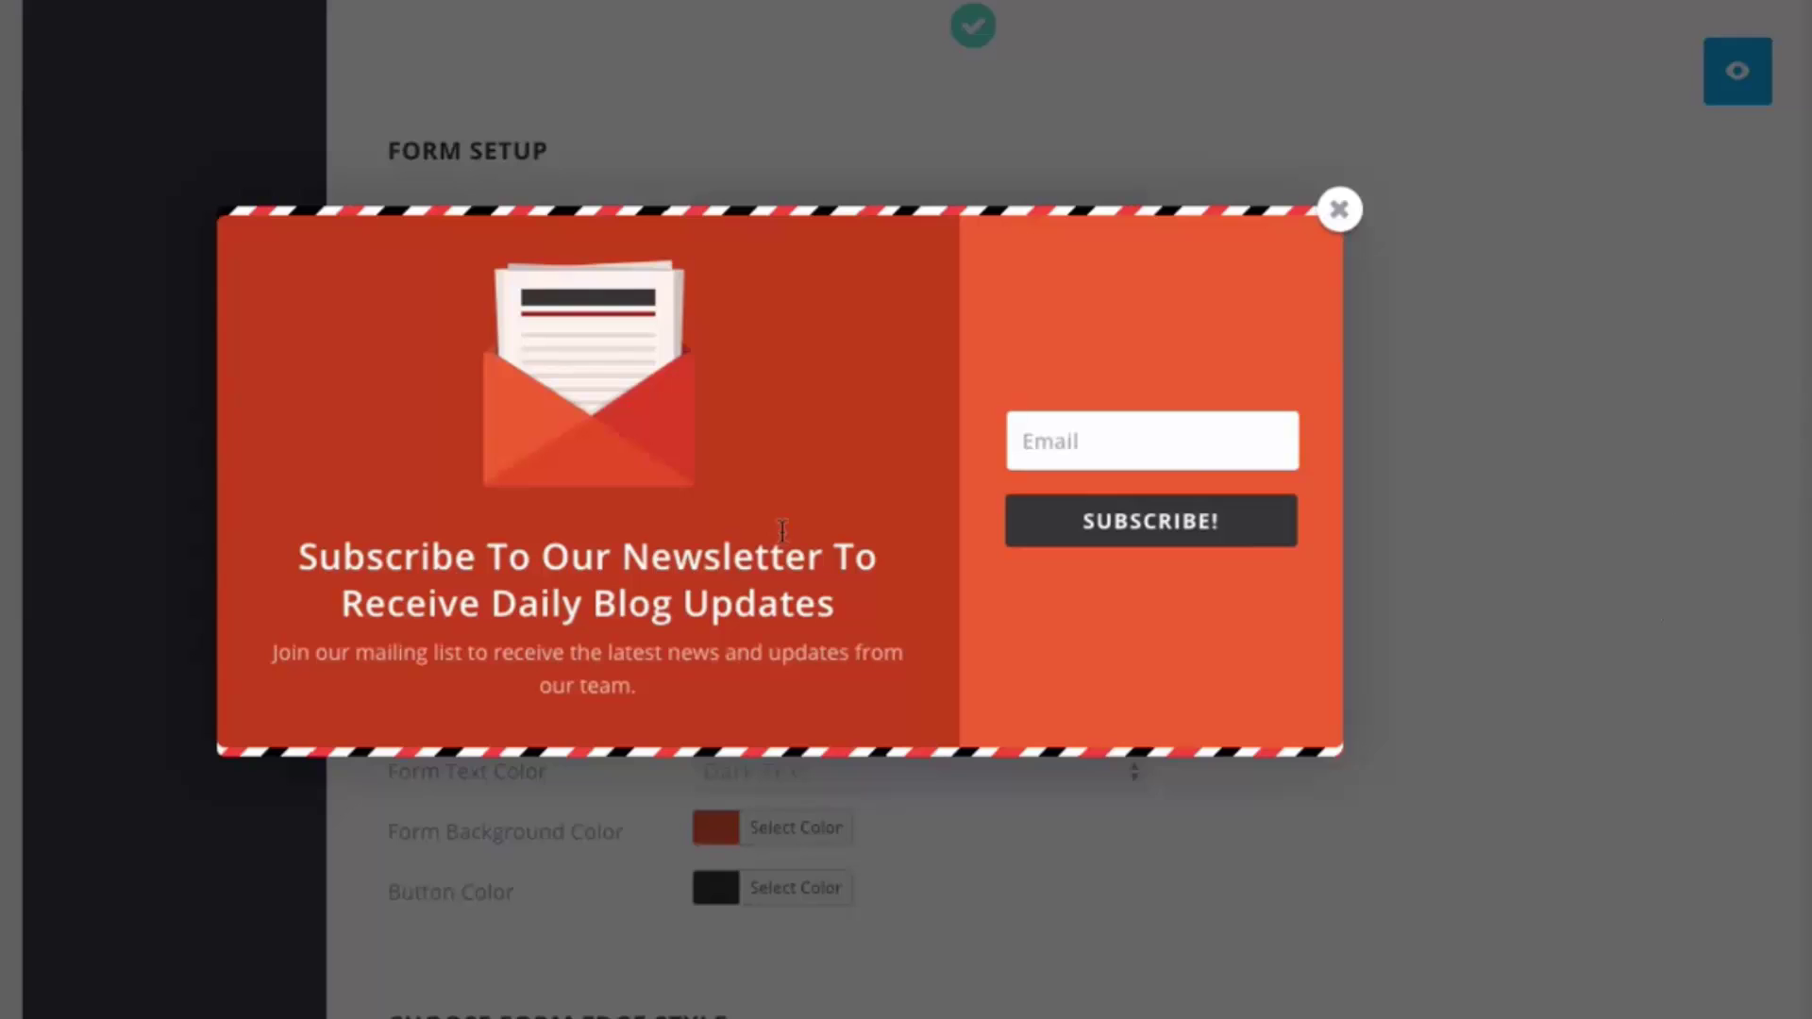
pyautogui.click(1176, 445)
pyautogui.click(1092, 648)
pyautogui.click(1339, 211)
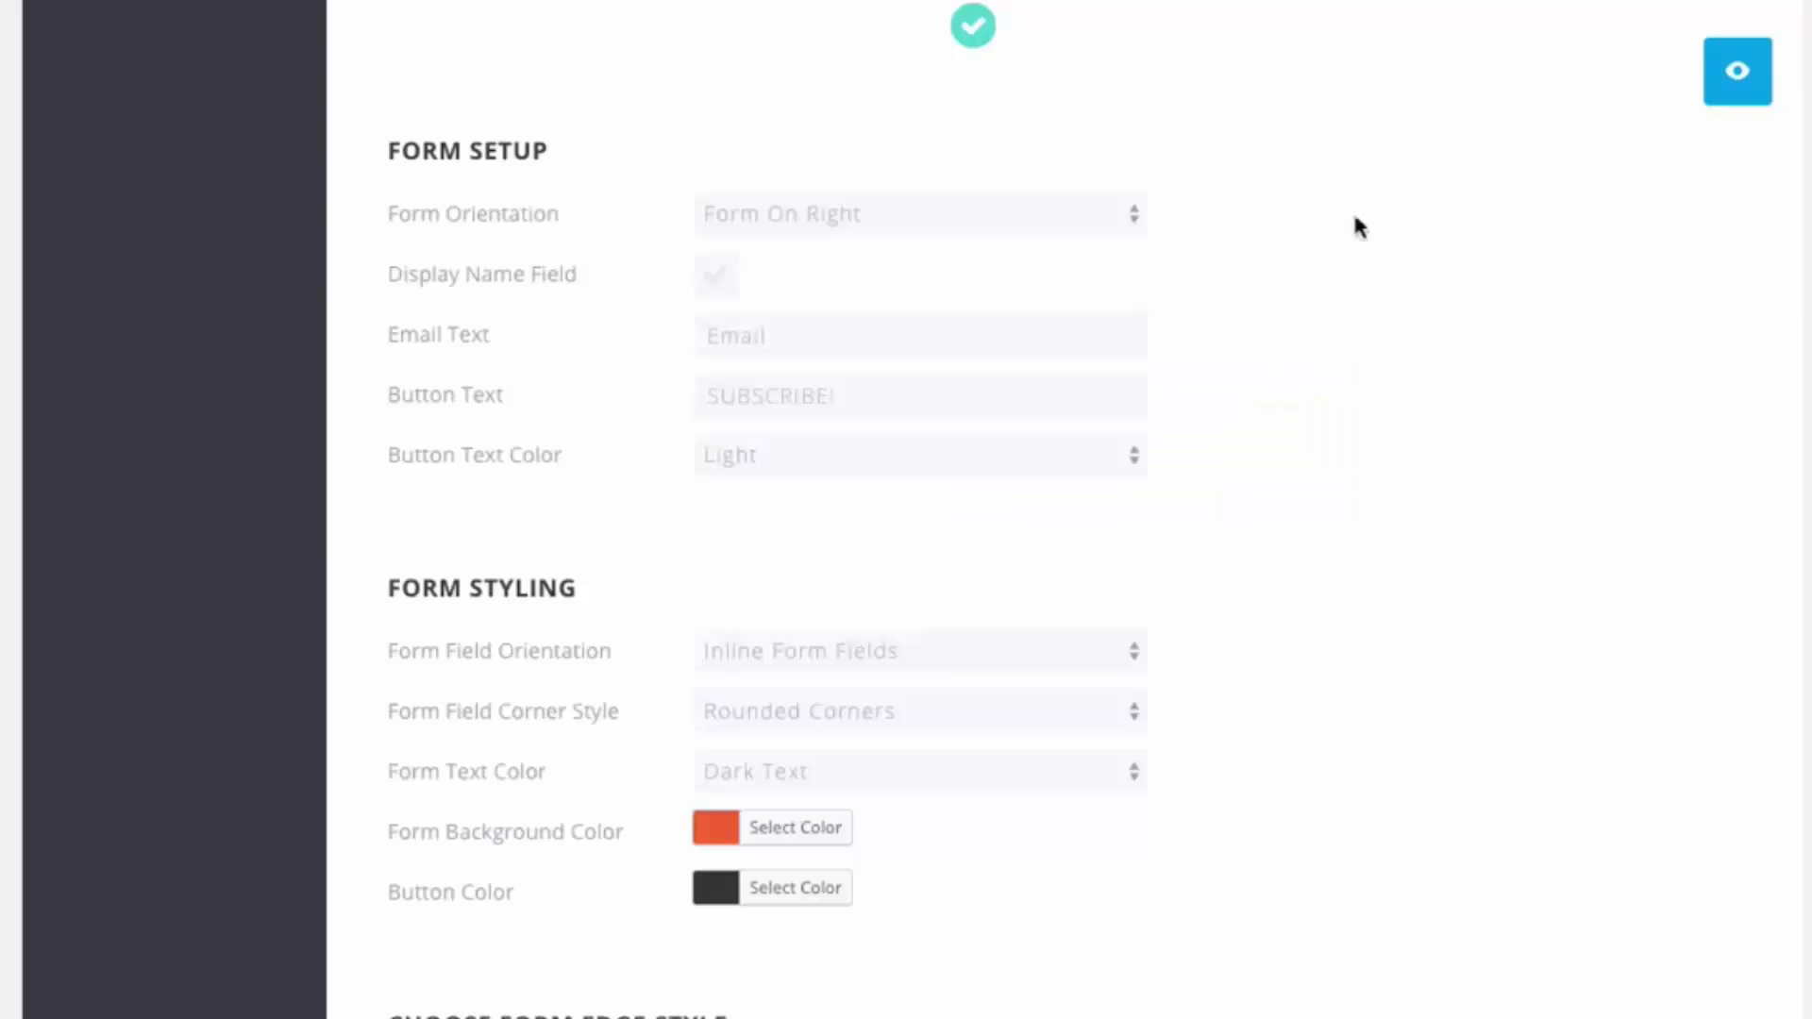
# Return the form orientation to Form On Bottom, and try the Display Name Field option on and off
pyautogui.click(975, 228)
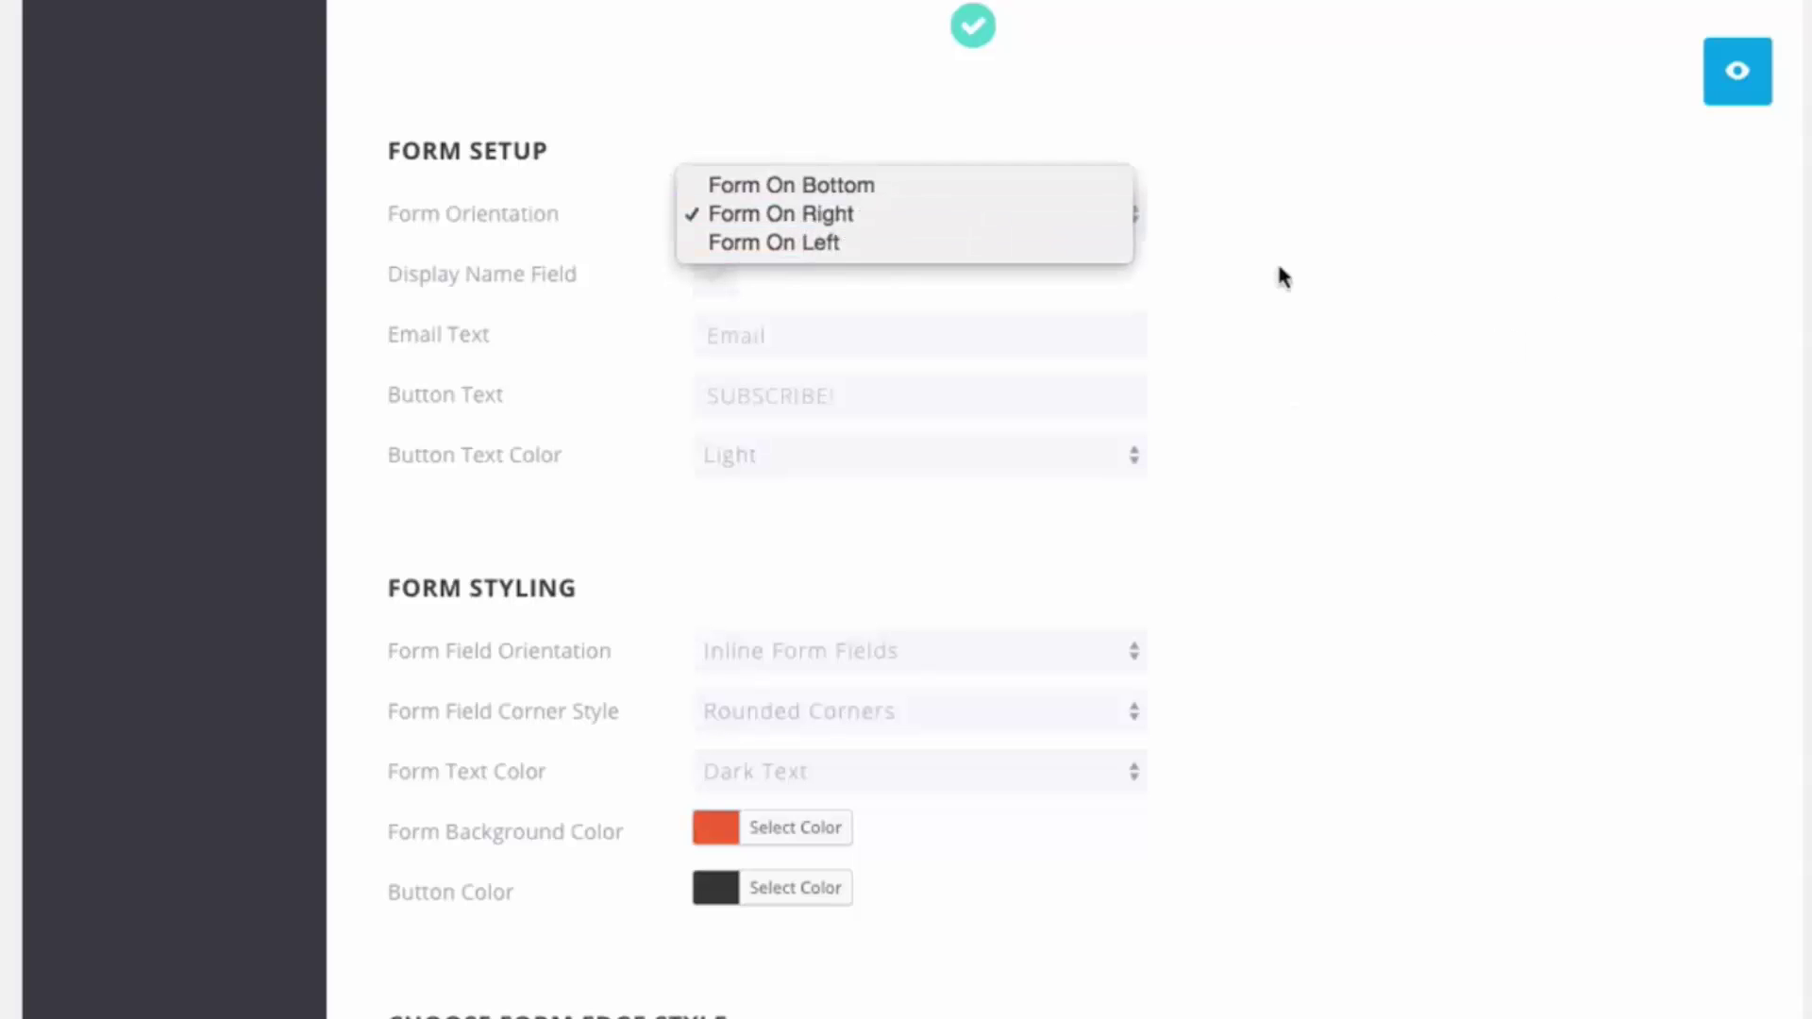
pyautogui.click(941, 182)
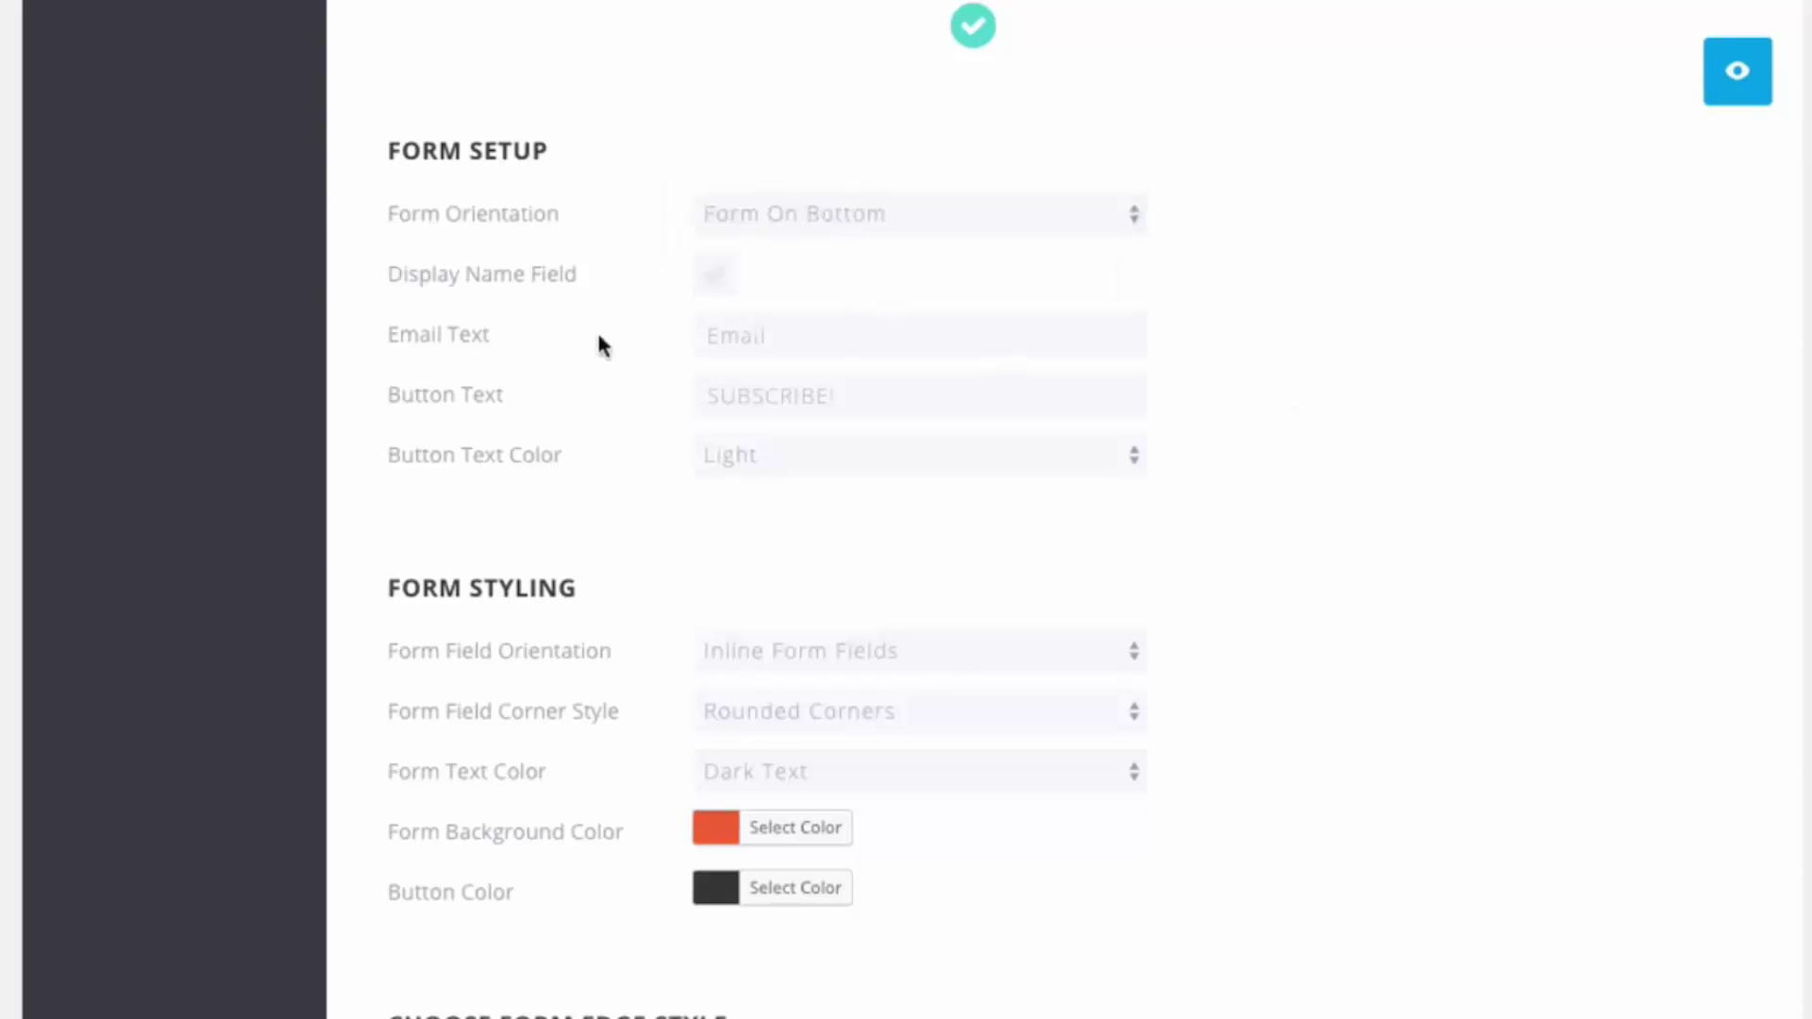
pyautogui.click(715, 277)
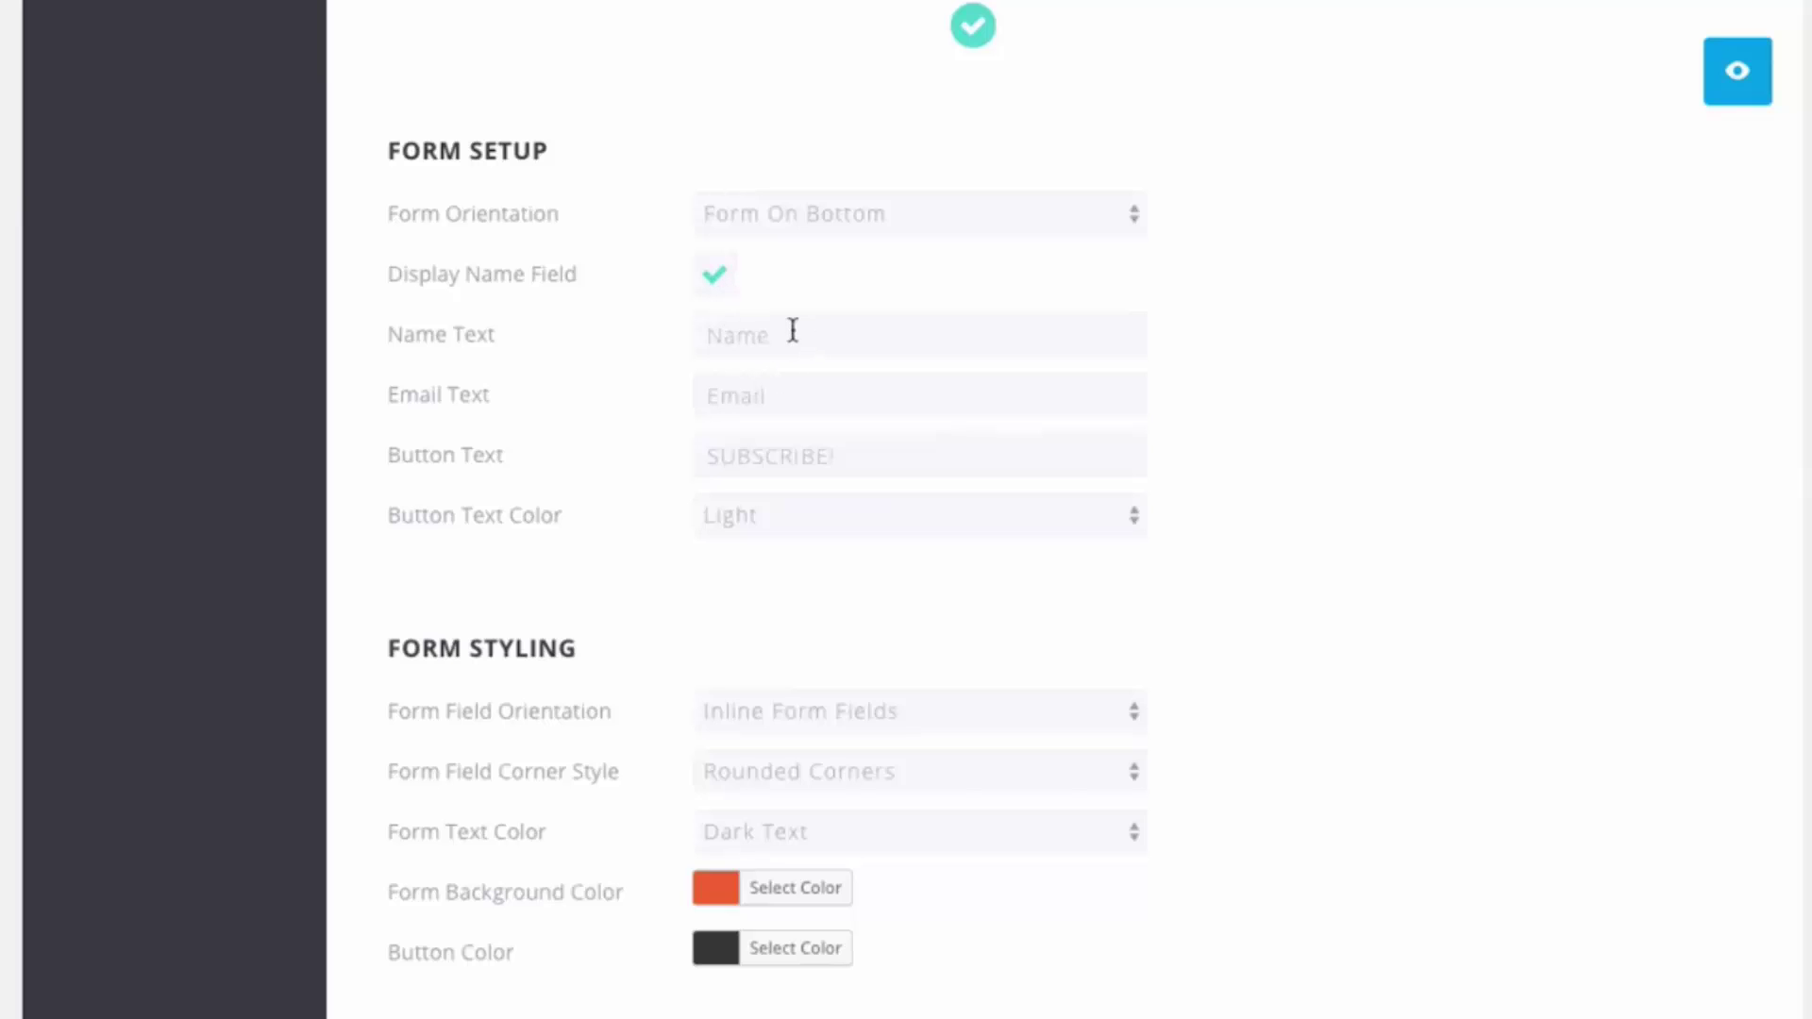
pyautogui.click(715, 283)
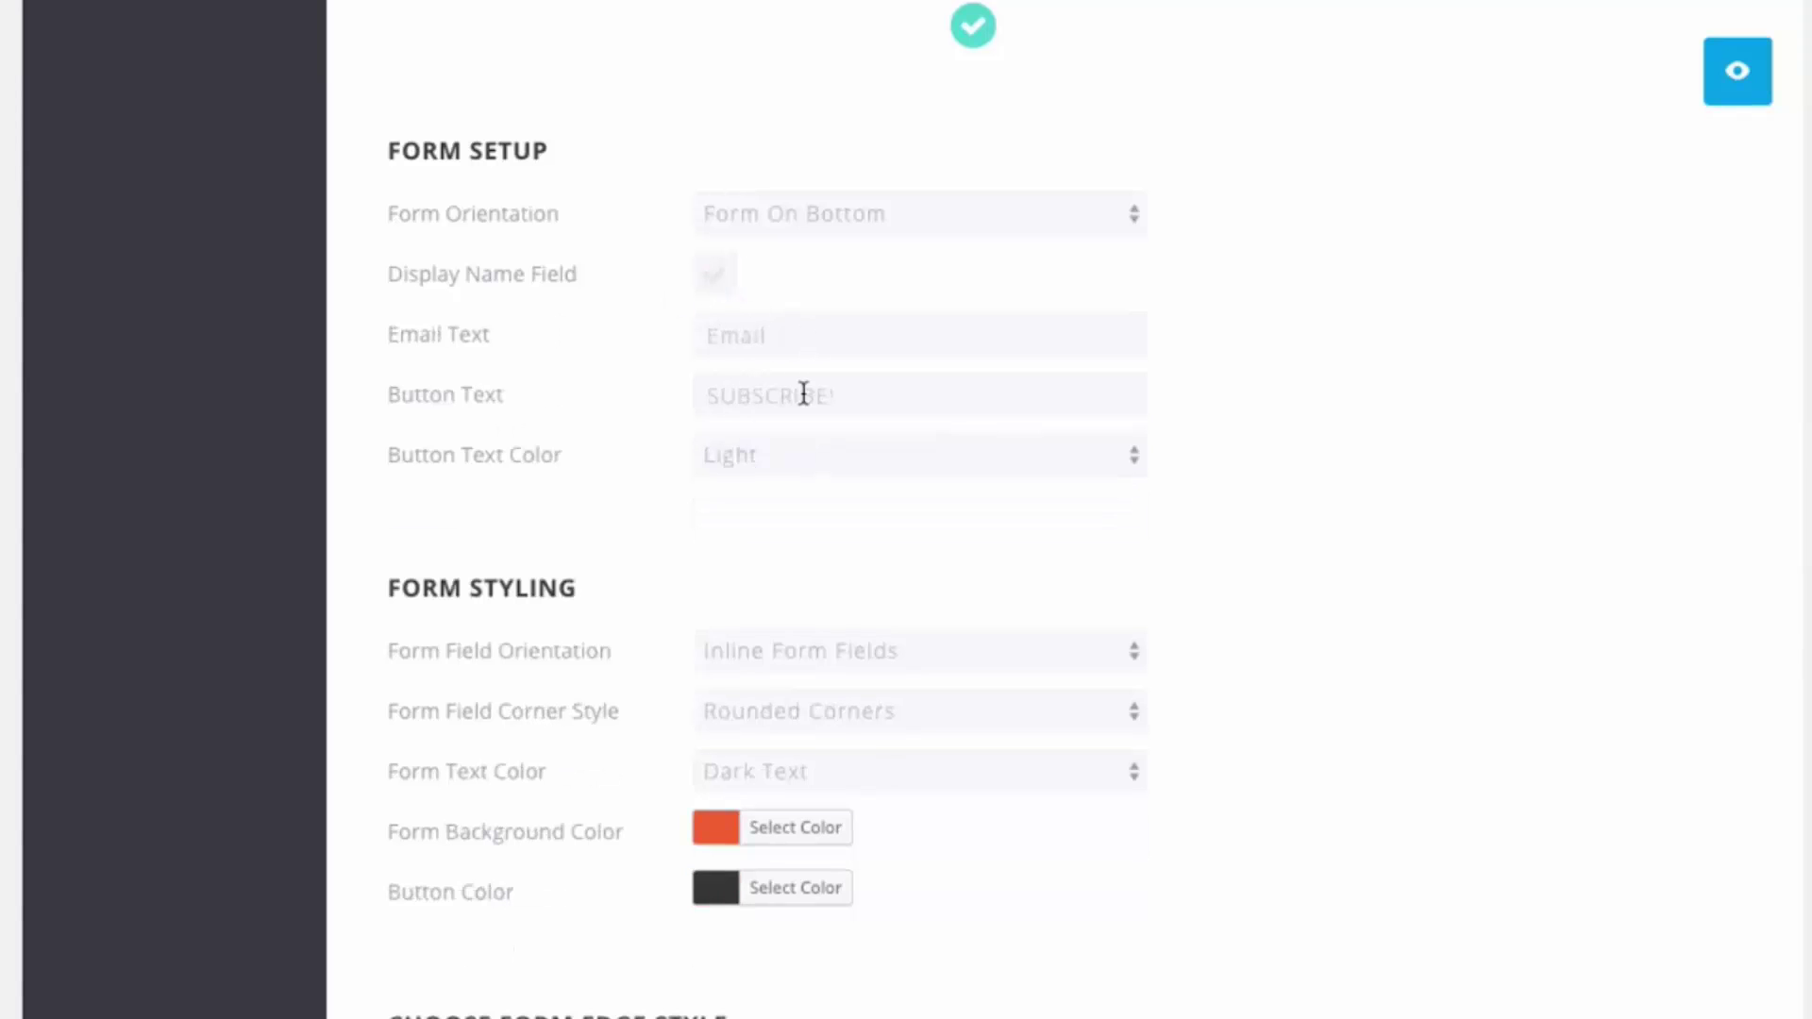
# Replace the form's button text with JOIN TODAY and check the button in a preview
pyautogui.click(753, 396)
pyautogui.press('BackSpace')
pyautogui.press('BackSpace')
pyautogui.press('BackSpace')
pyautogui.press('BackSpace')
pyautogui.press('BackSpace')
pyautogui.press('BackSpace')
pyautogui.press('BackSpace')
pyautogui.press('BackSpace')
pyautogui.press('BackSpace')
pyautogui.press('BackSpace')
pyautogui.write('JOIN TODAY')
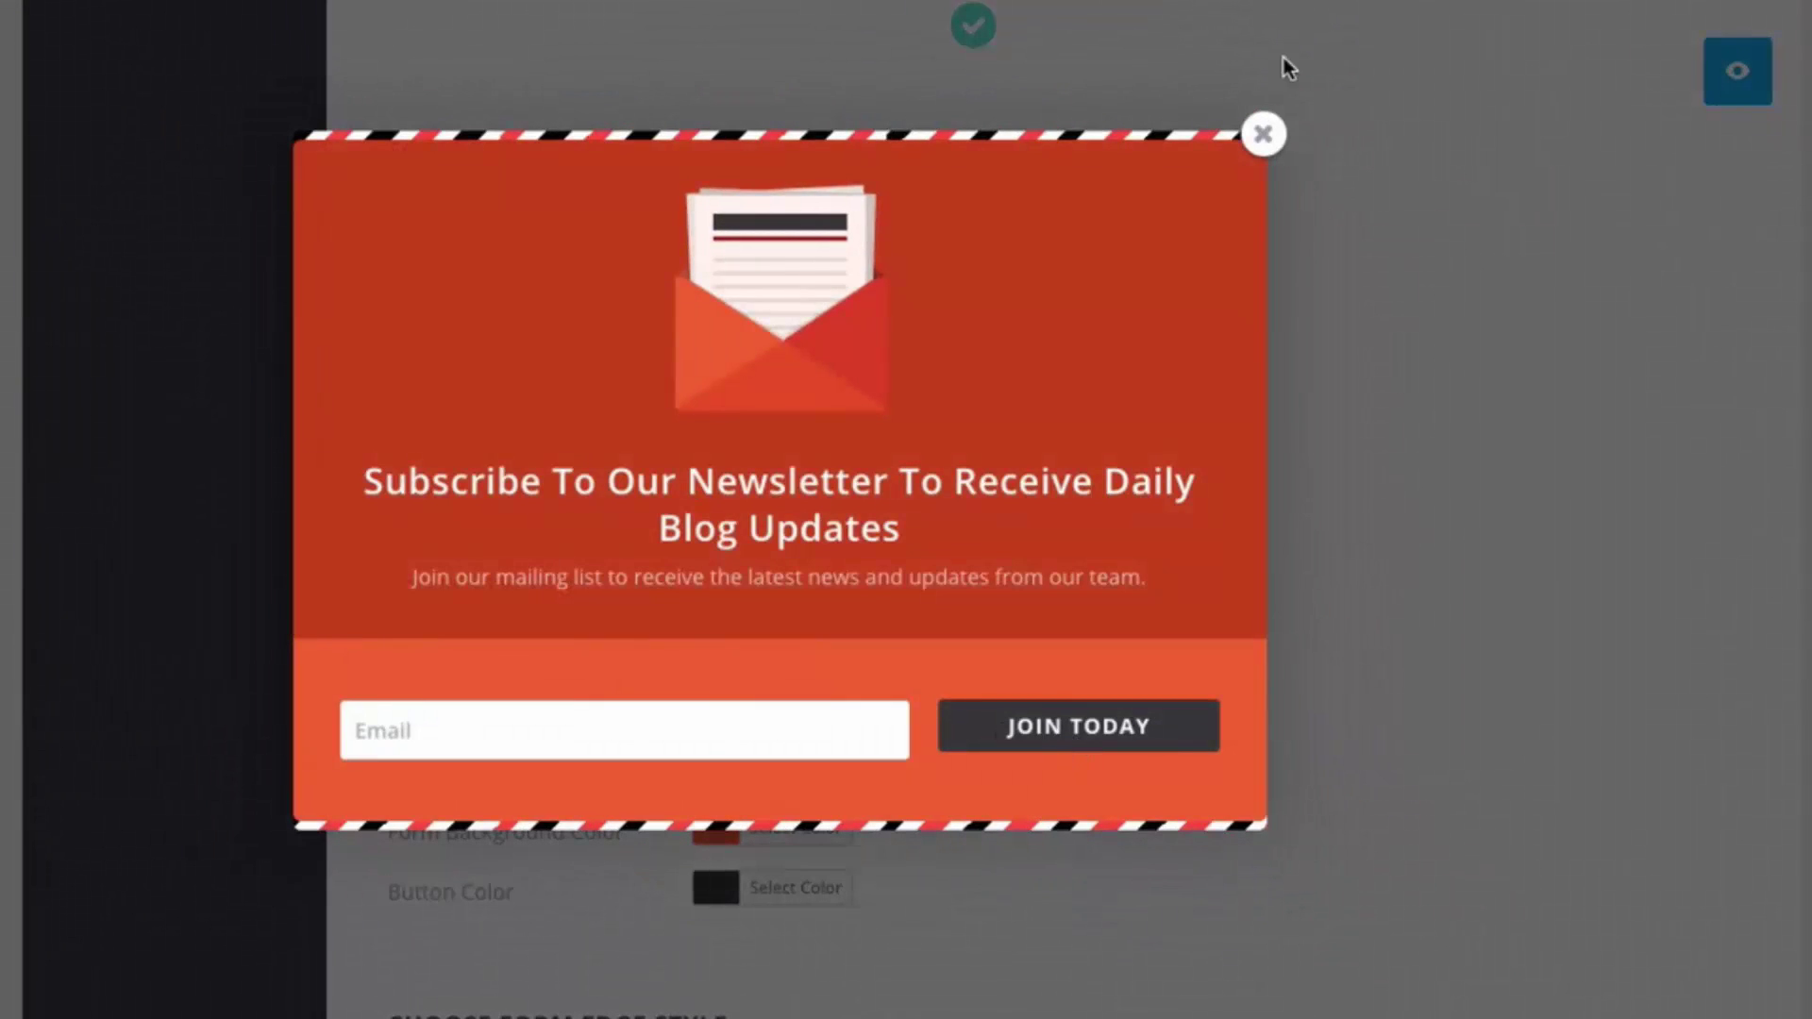
pyautogui.click(1262, 134)
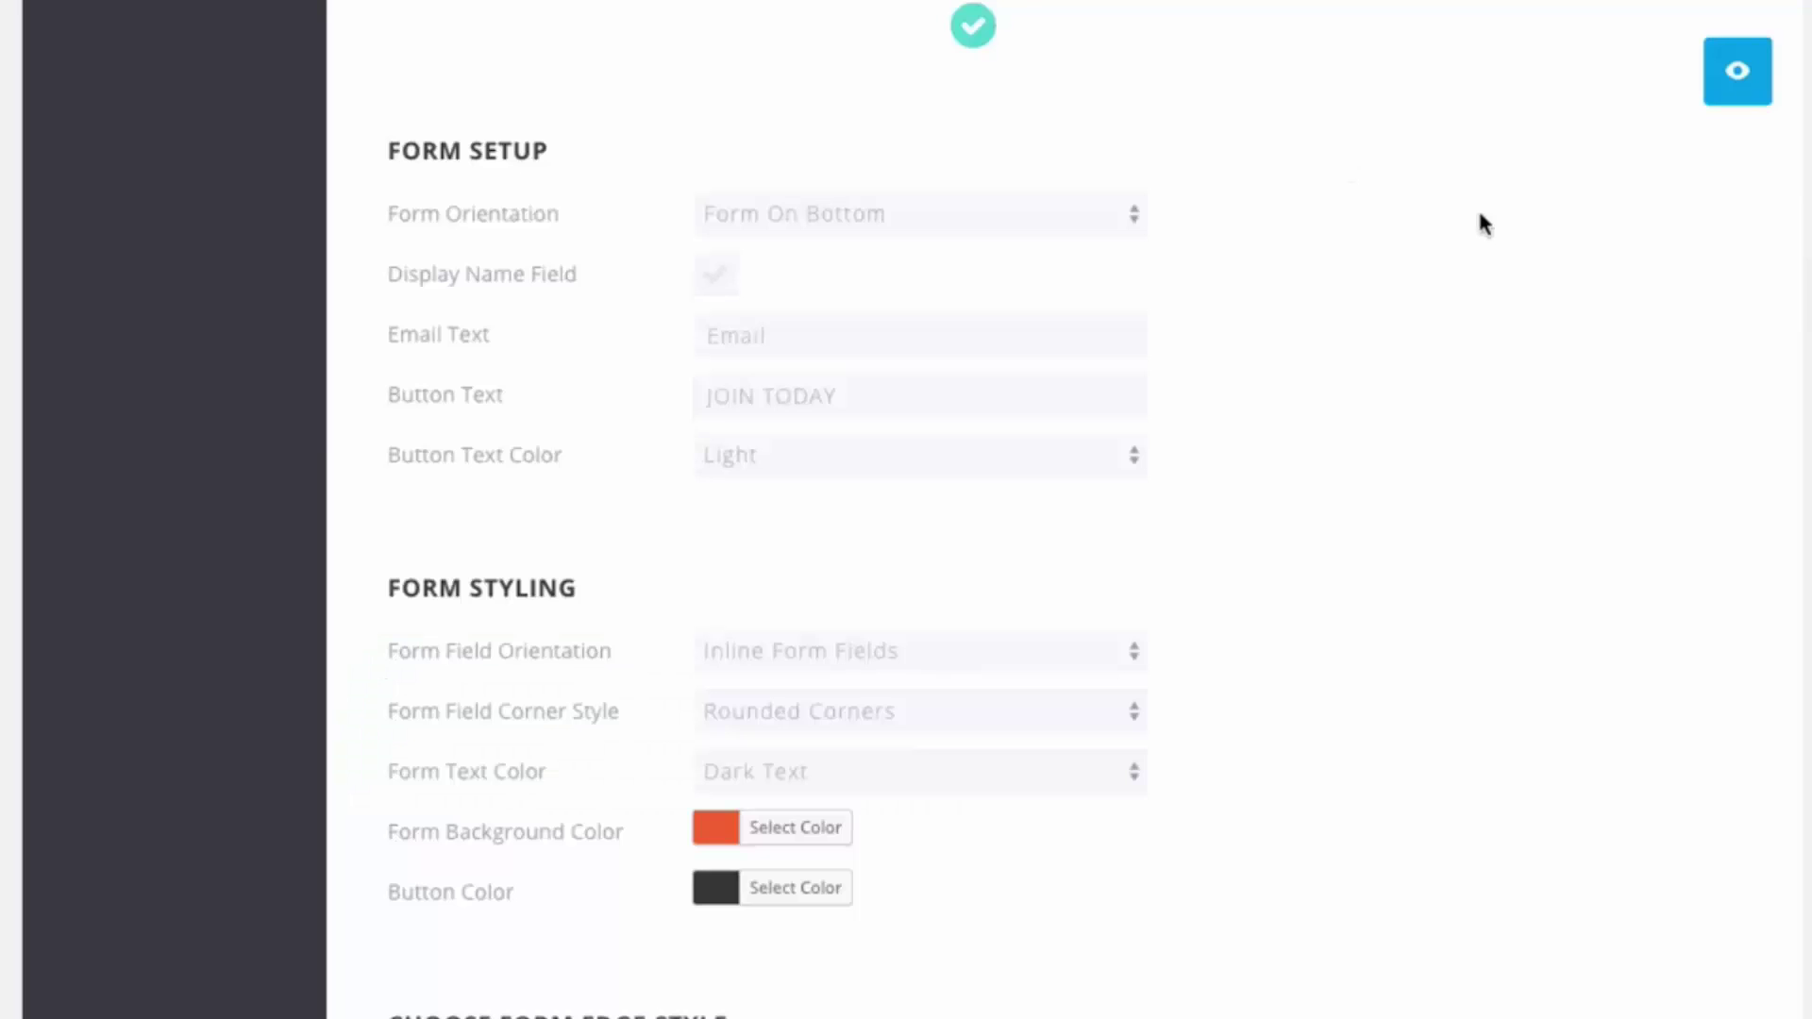
pyautogui.scroll(-3, 1478, 244)
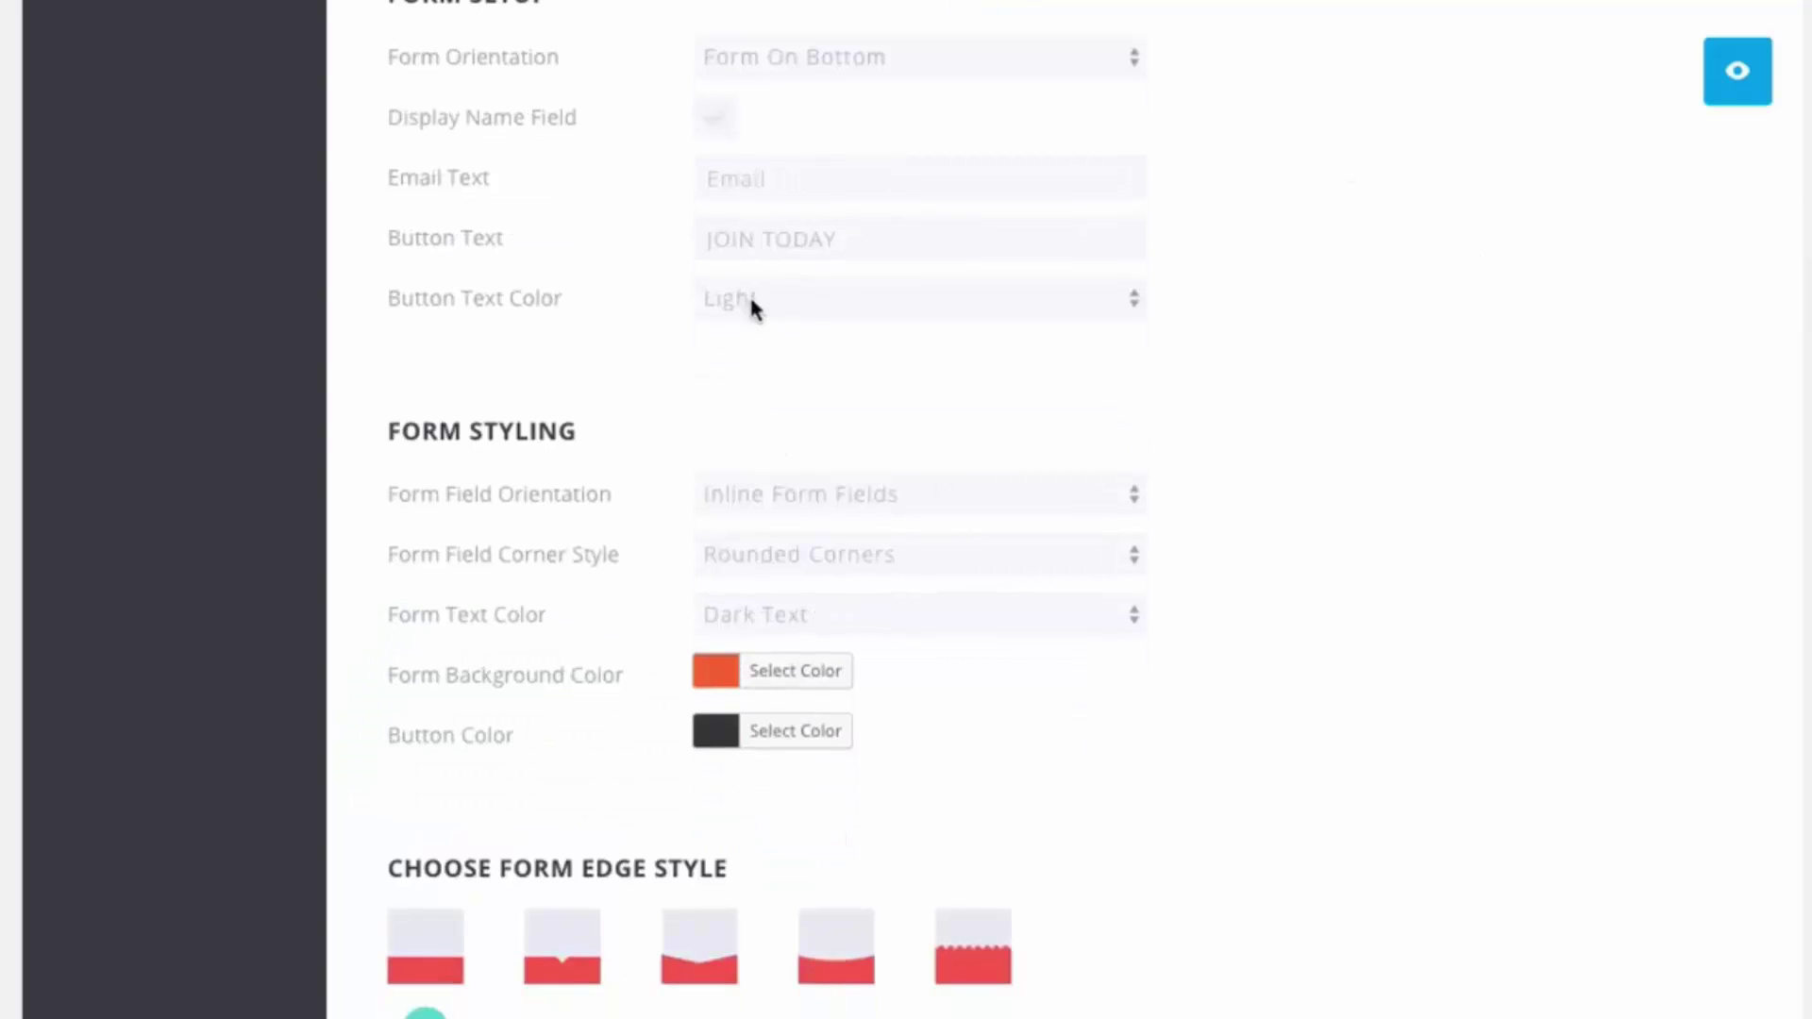
pyautogui.click(809, 310)
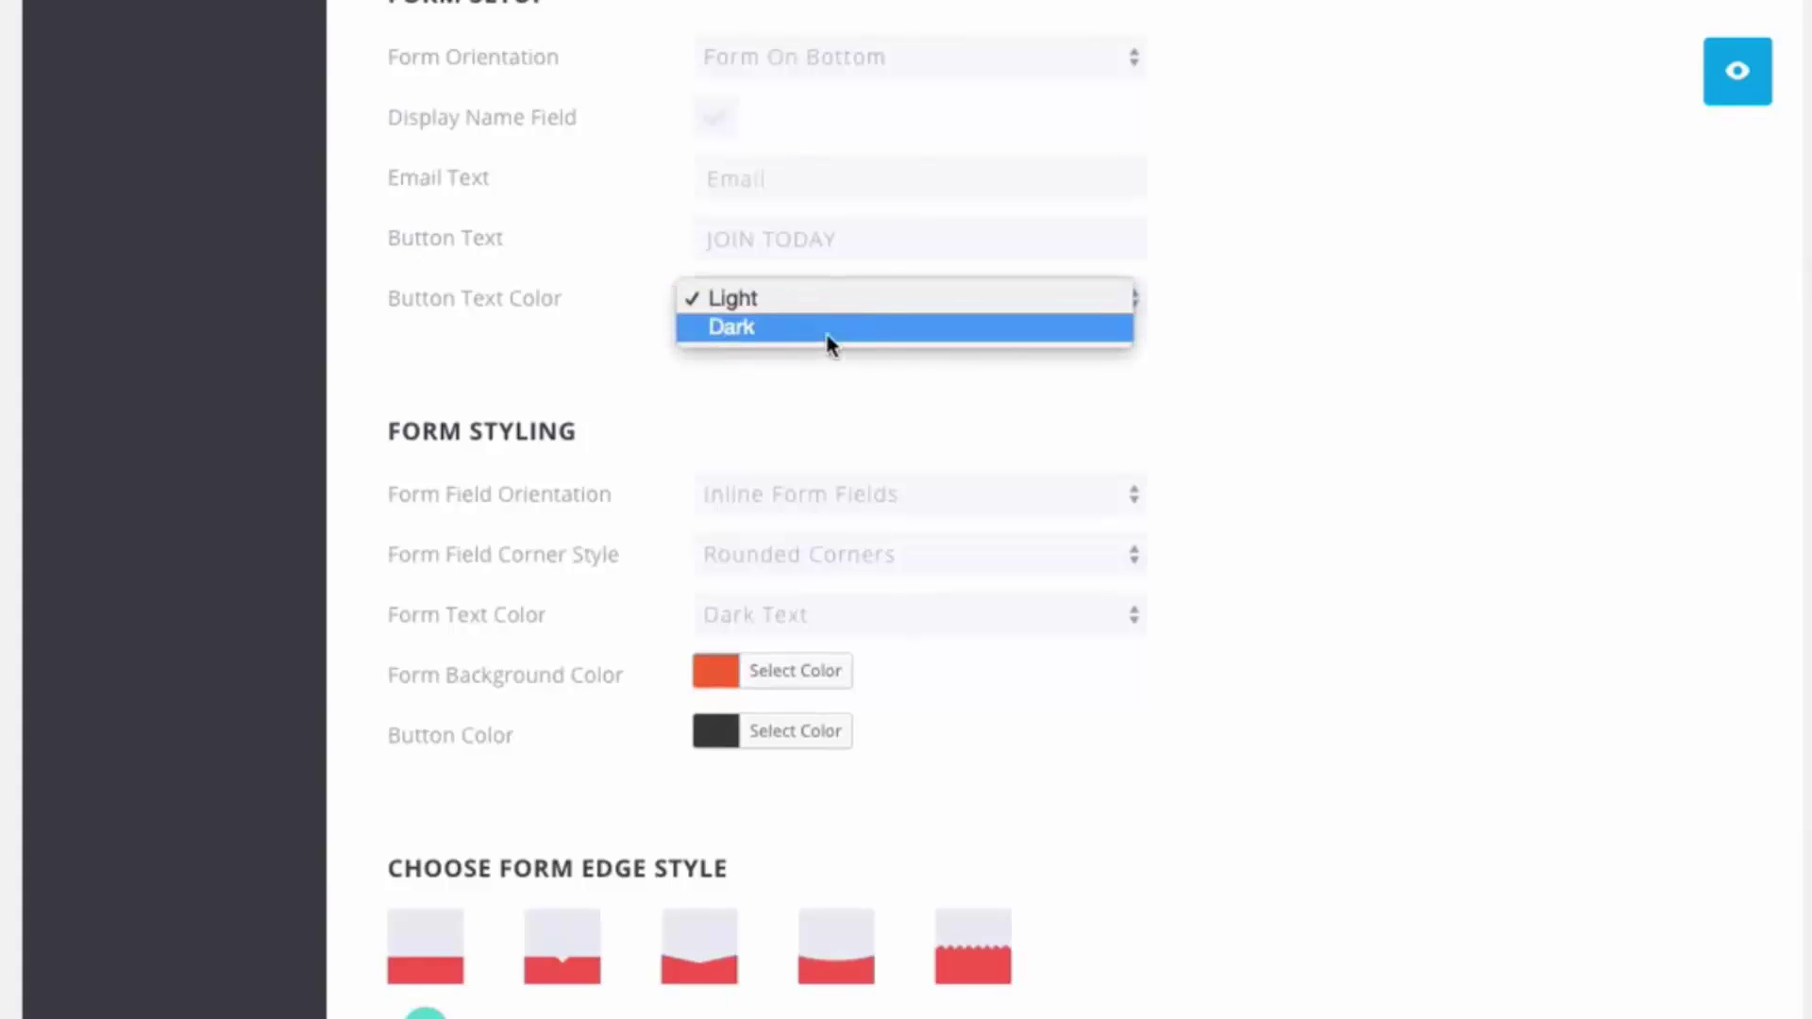
pyautogui.click(1470, 244)
# Keep the form field orientation on Inline Form Fields and preview how the email field and button are arranged
pyautogui.scroll(-3, 1392, 364)
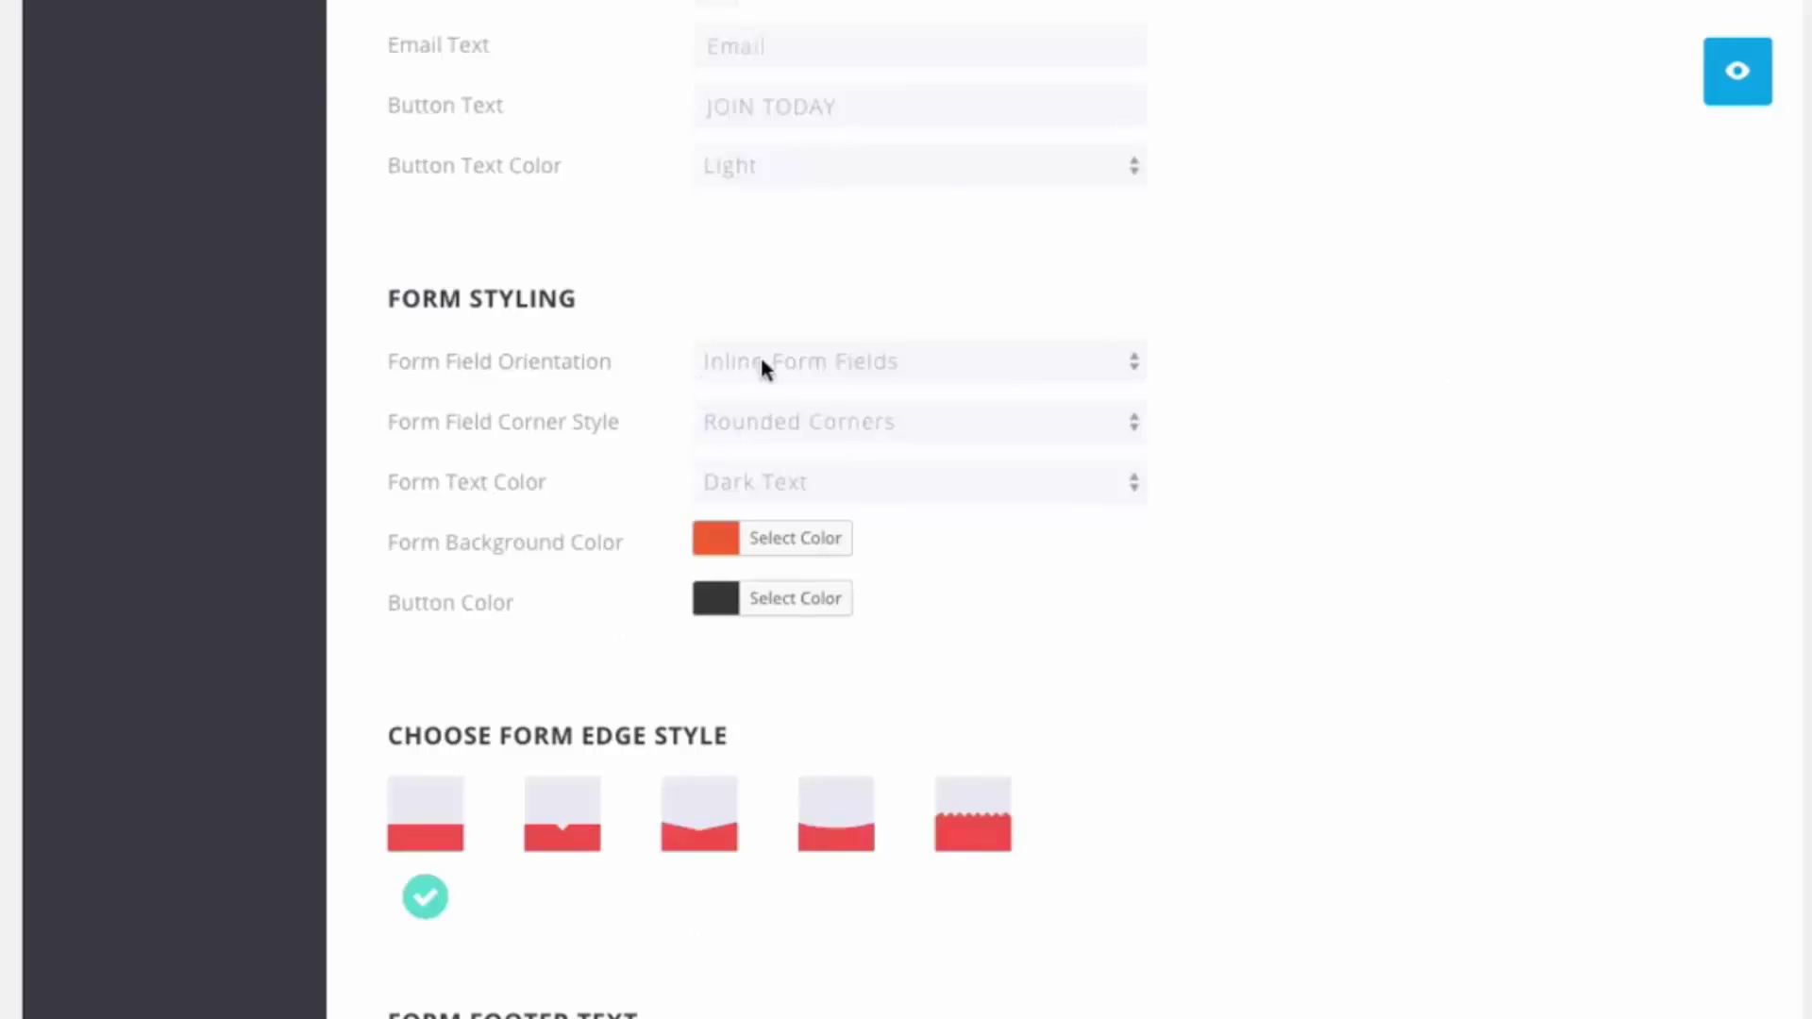
pyautogui.click(856, 368)
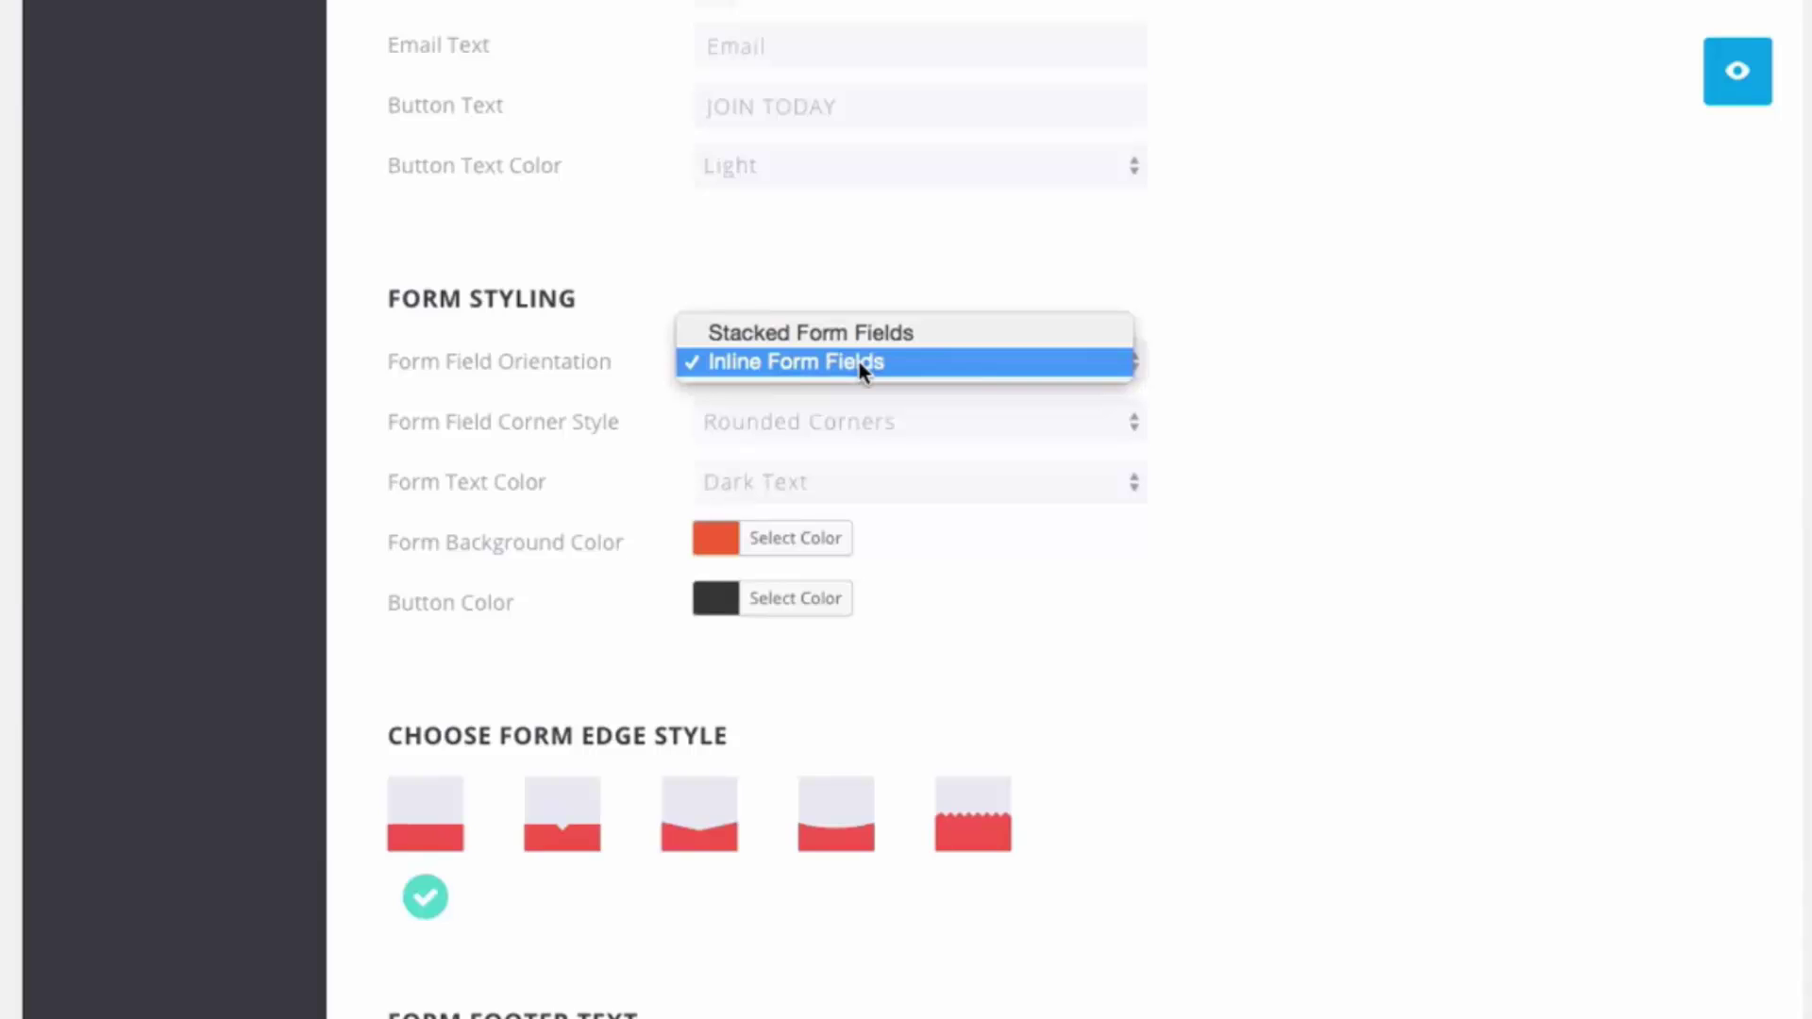
pyautogui.click(858, 361)
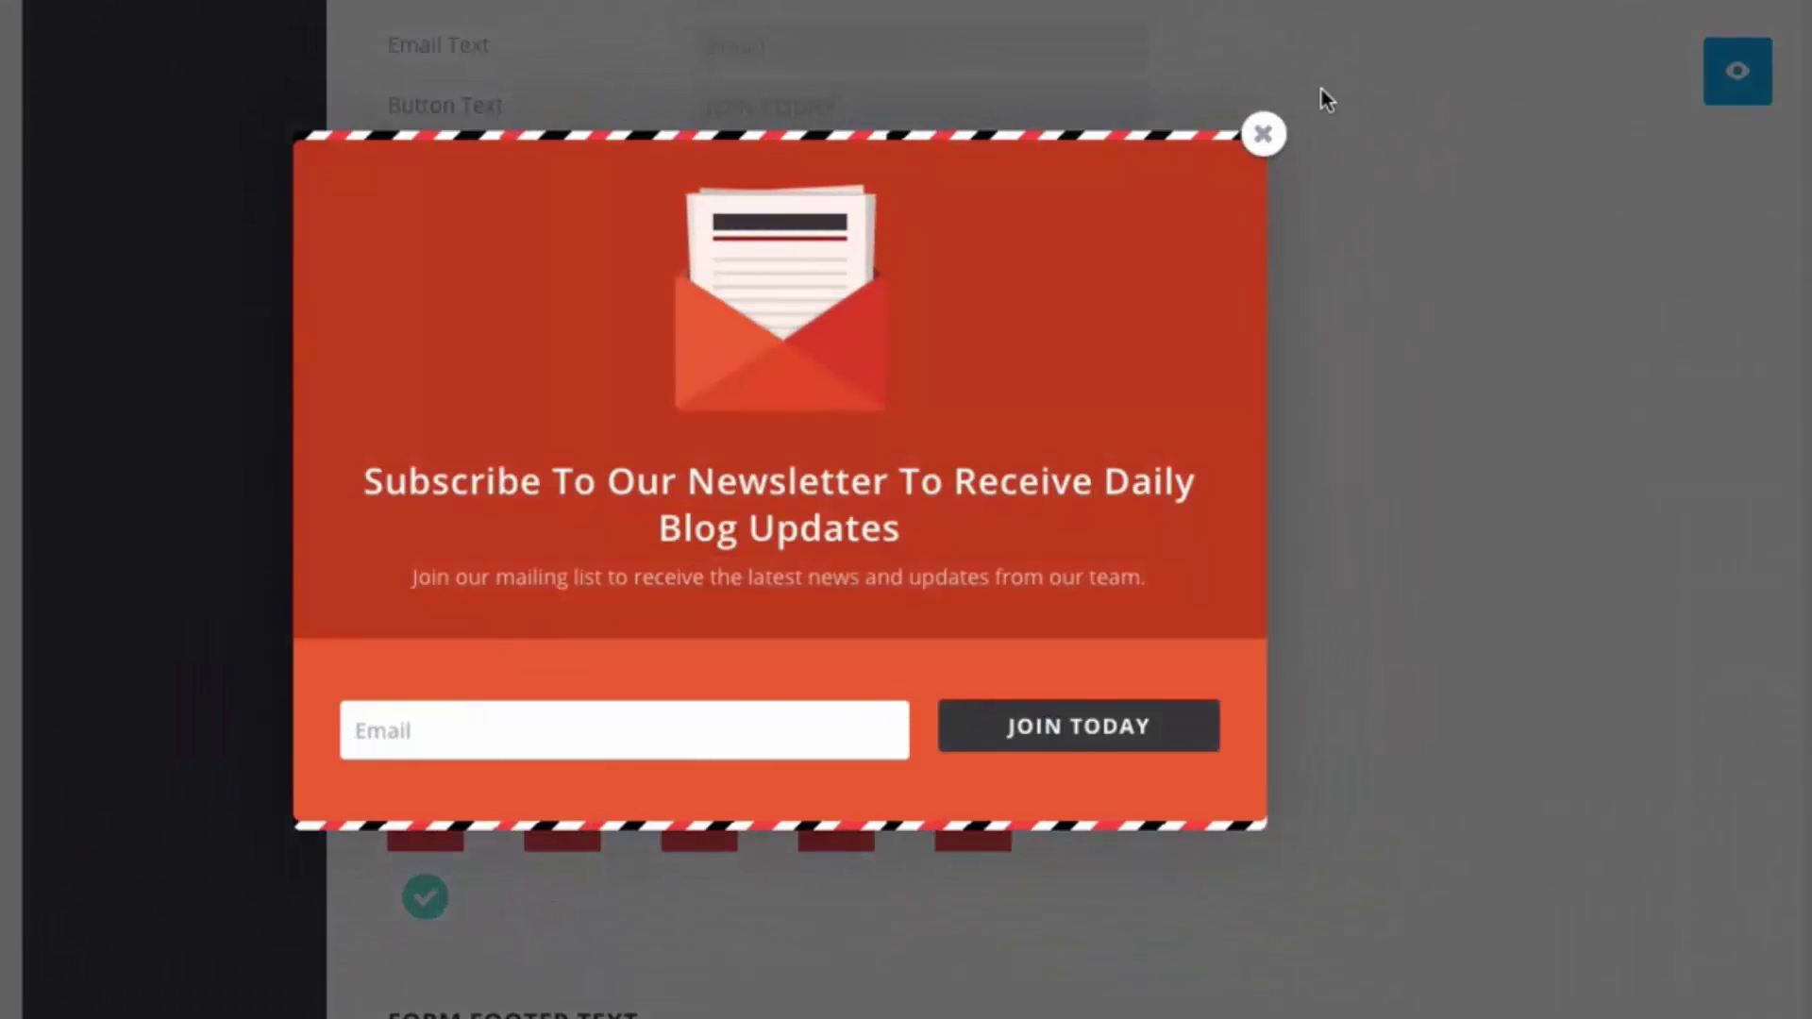
pyautogui.click(1263, 134)
# Set the form field orientation to Stacked Form Fields and preview the stacked email field and button
pyautogui.click(863, 372)
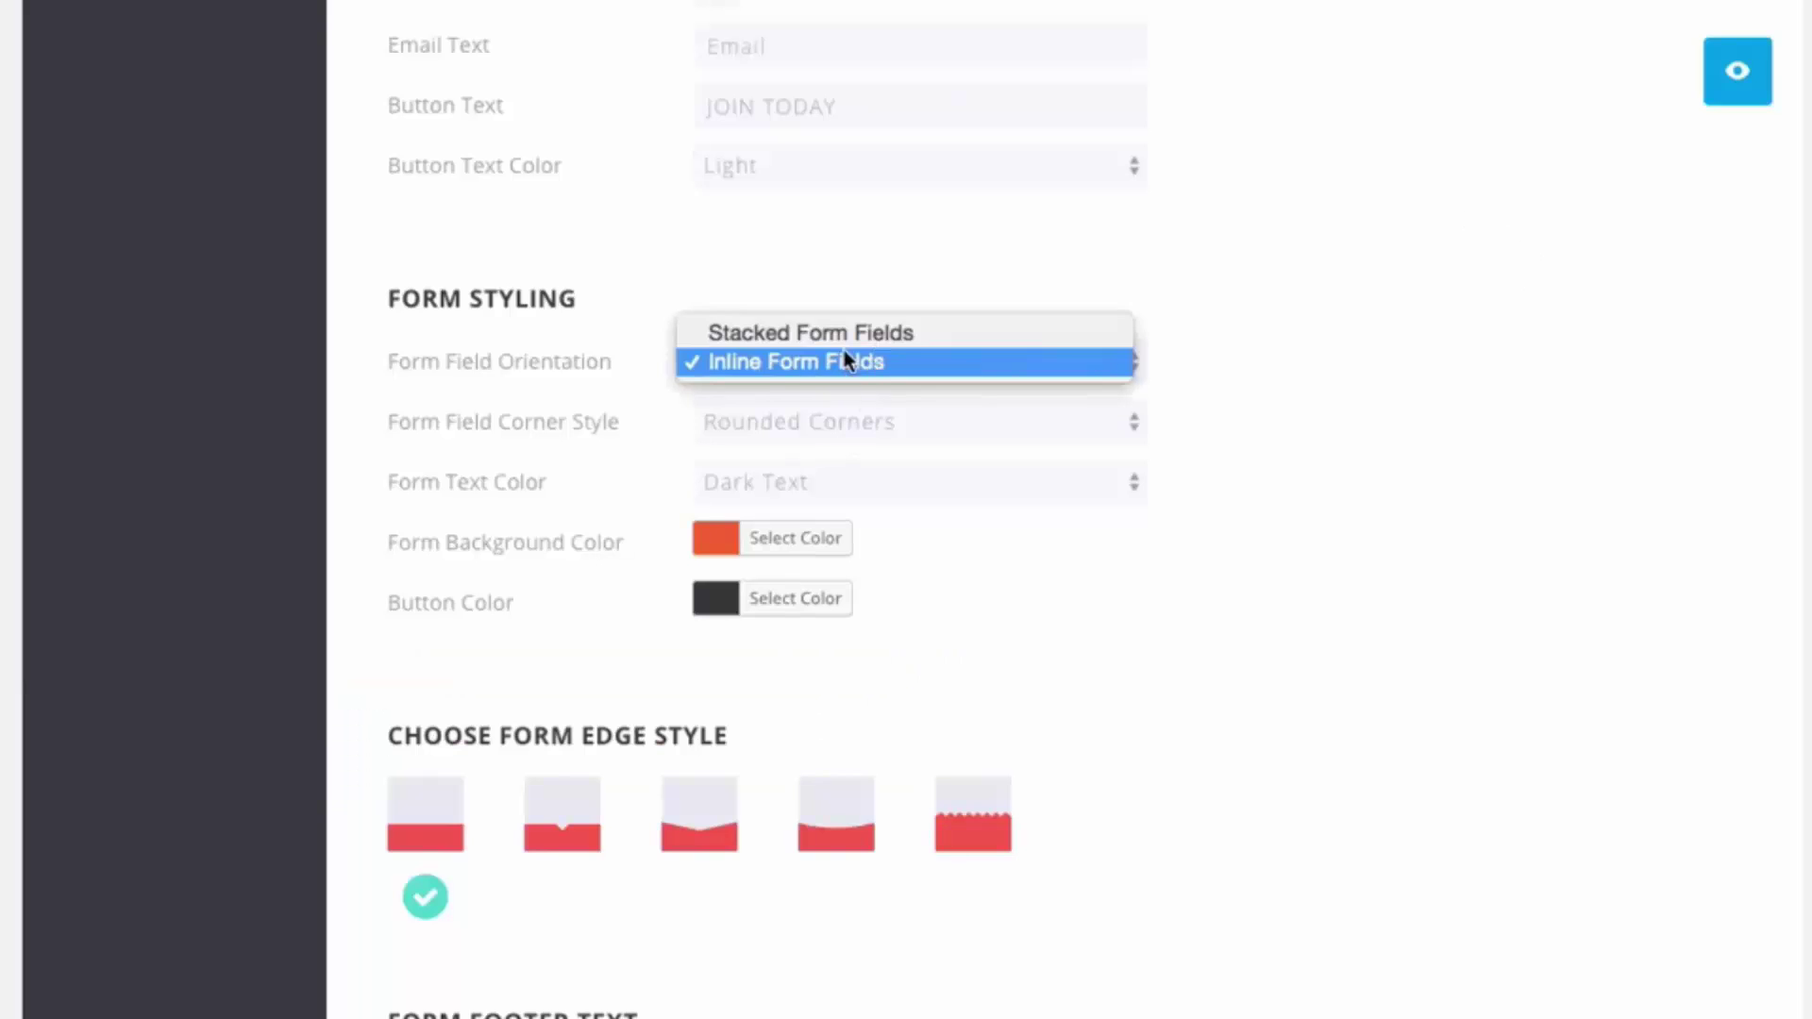
pyautogui.press('Up')
pyautogui.press('Return')
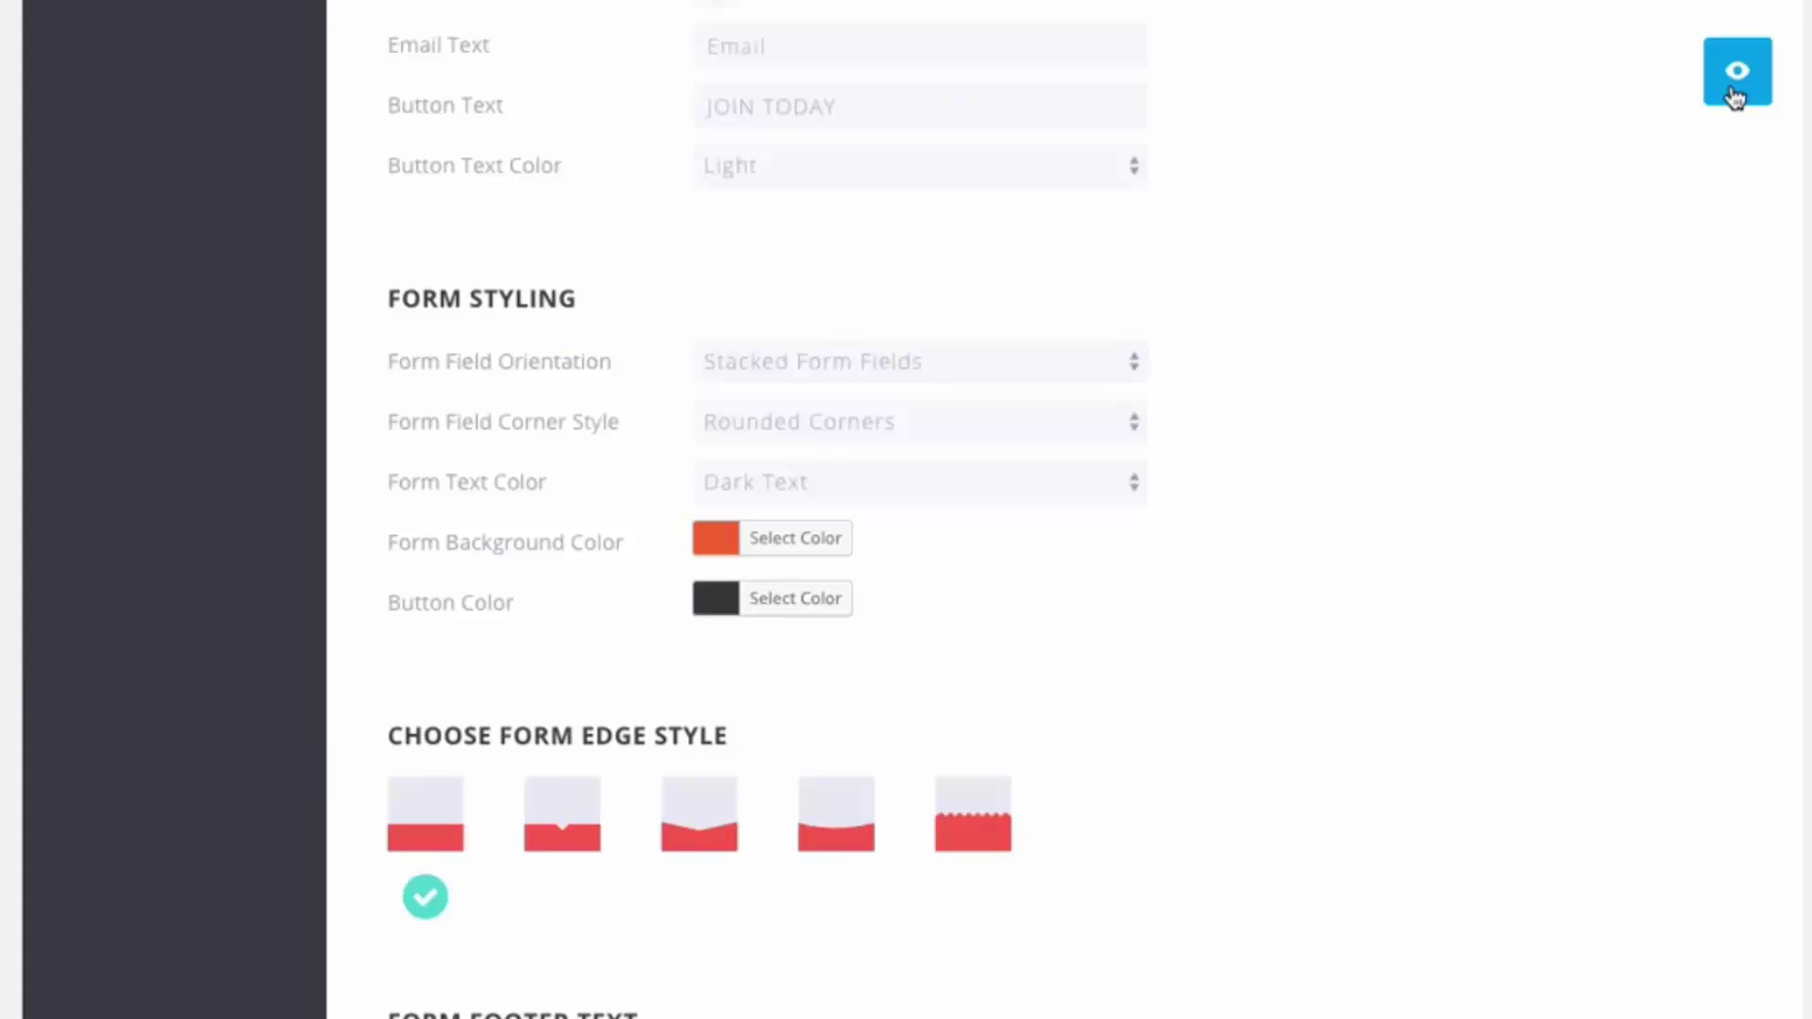
pyautogui.click(1734, 94)
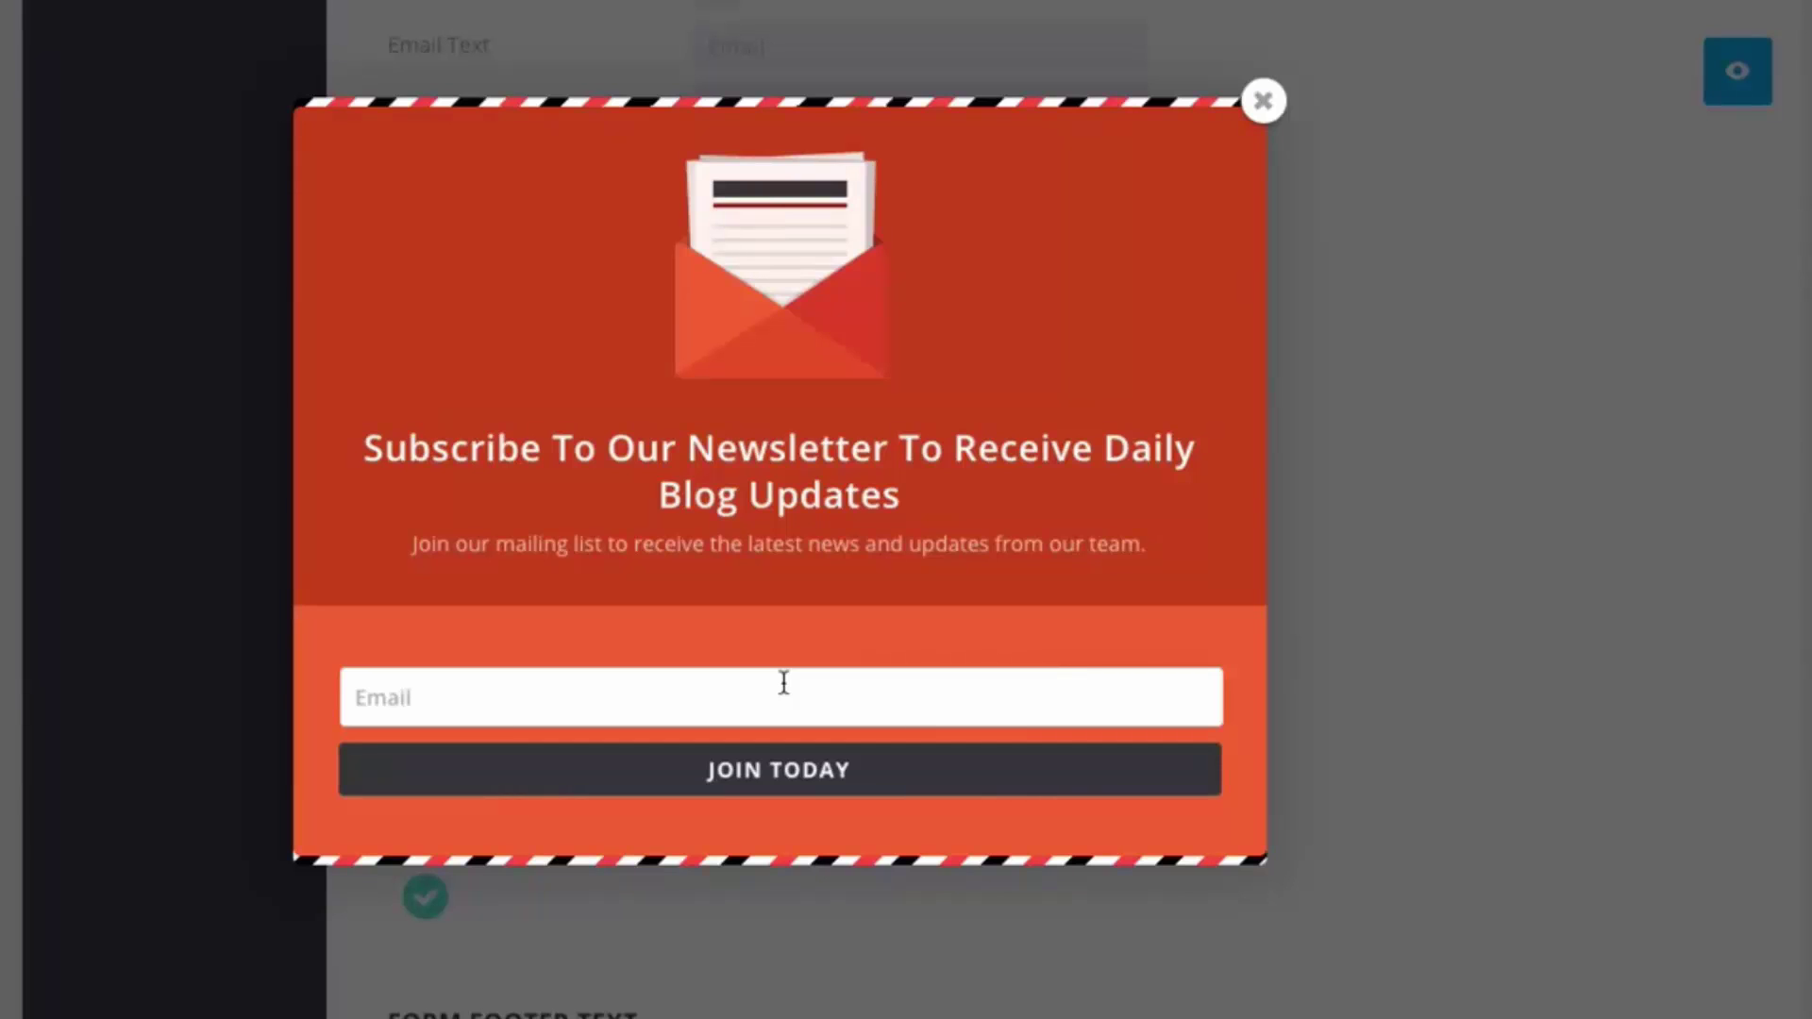
pyautogui.click(1265, 100)
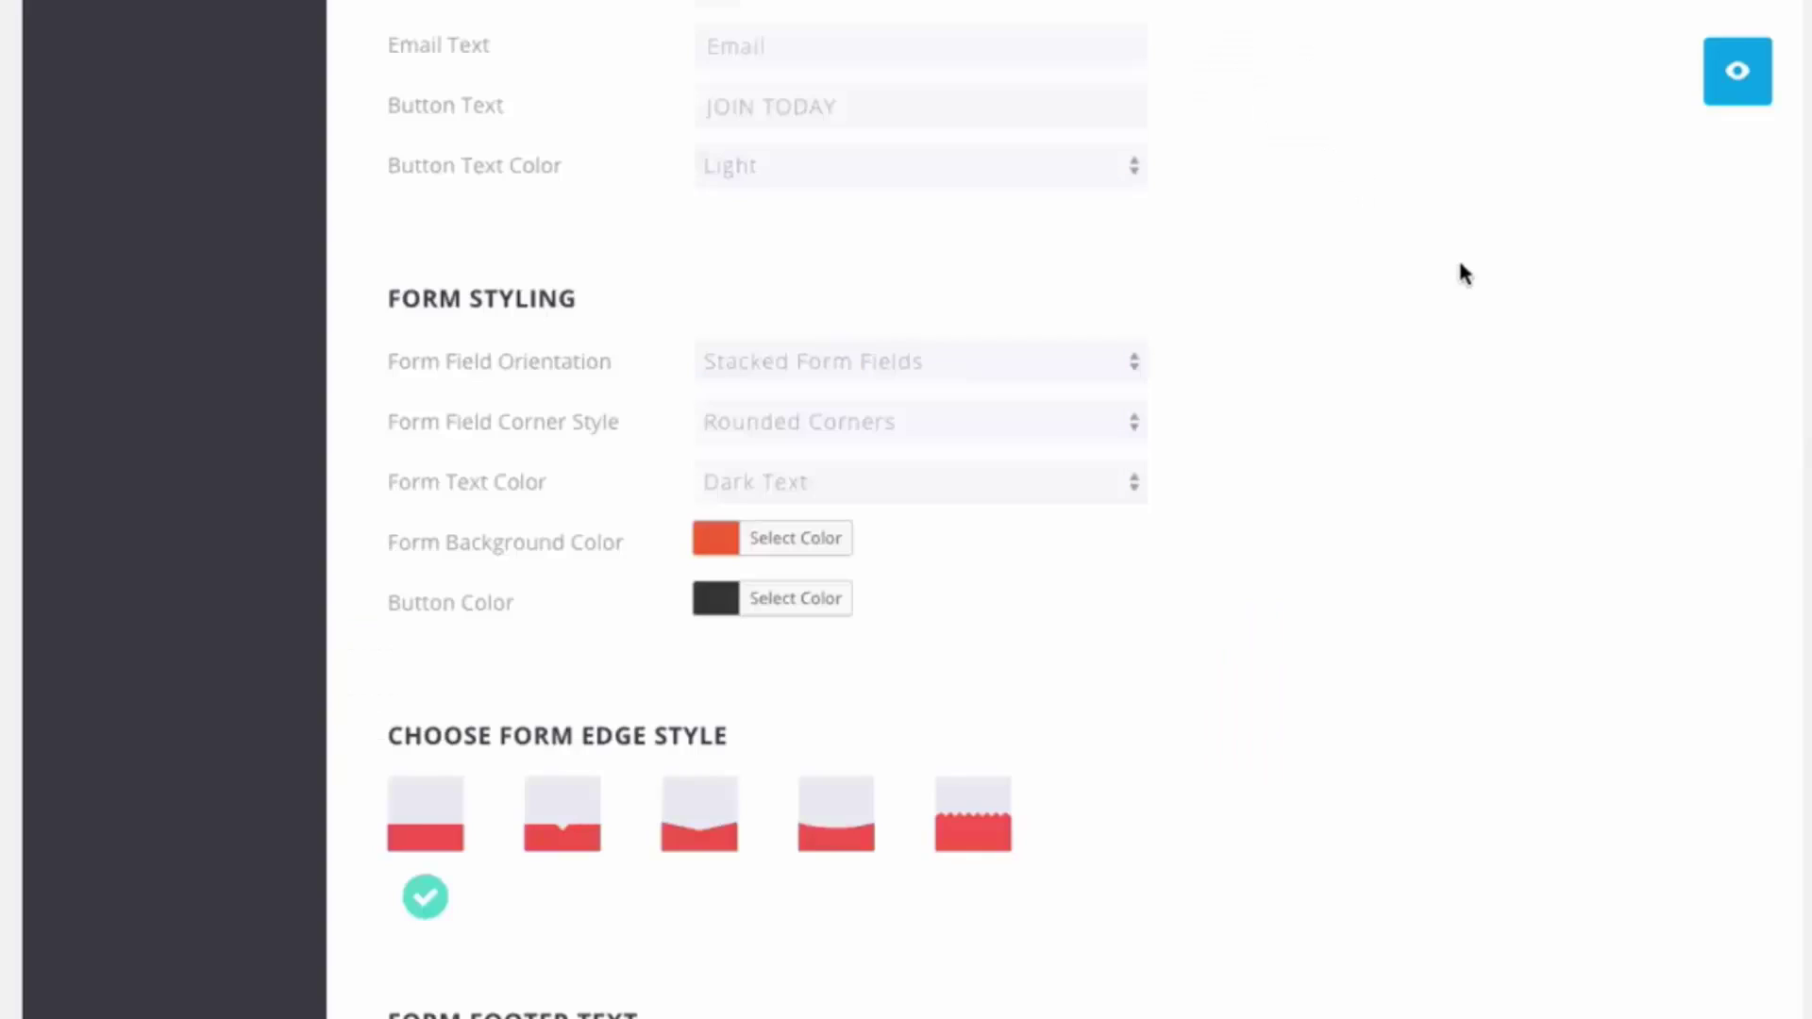
pyautogui.scroll(-3, 1463, 274)
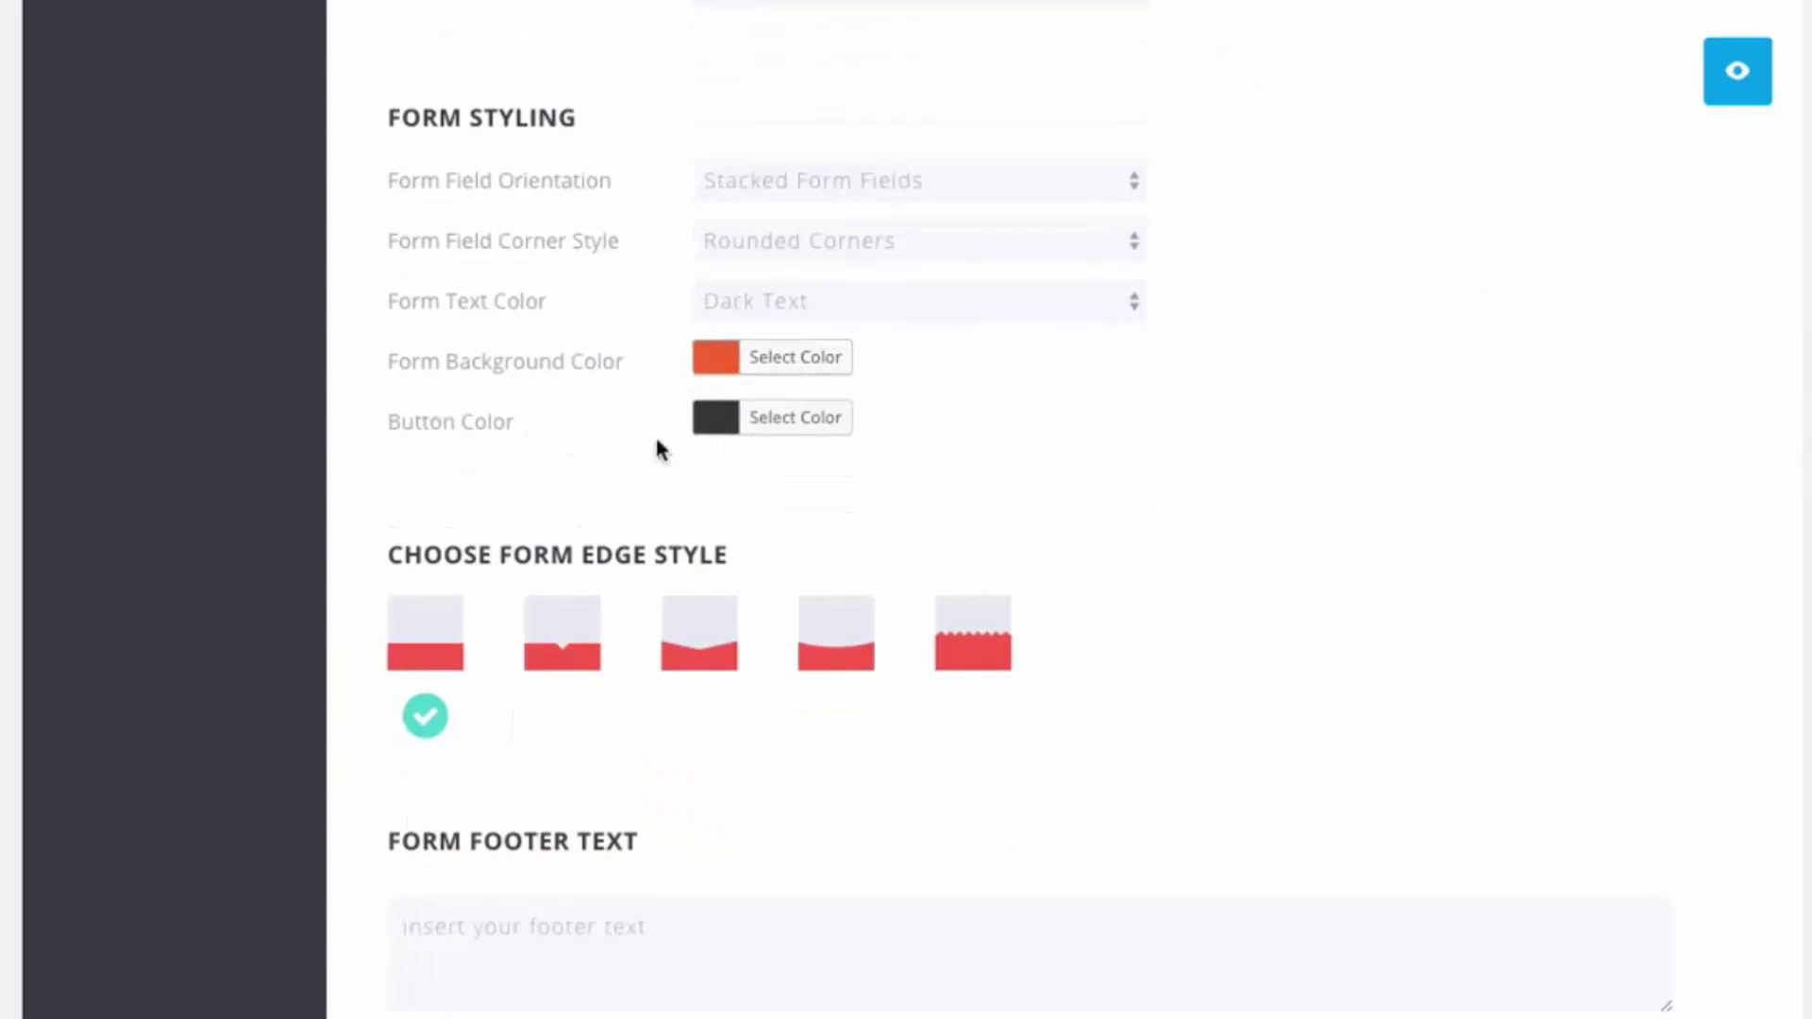
# Change the form's button color to green and check the JOIN TODAY button in a preview
pyautogui.click(715, 436)
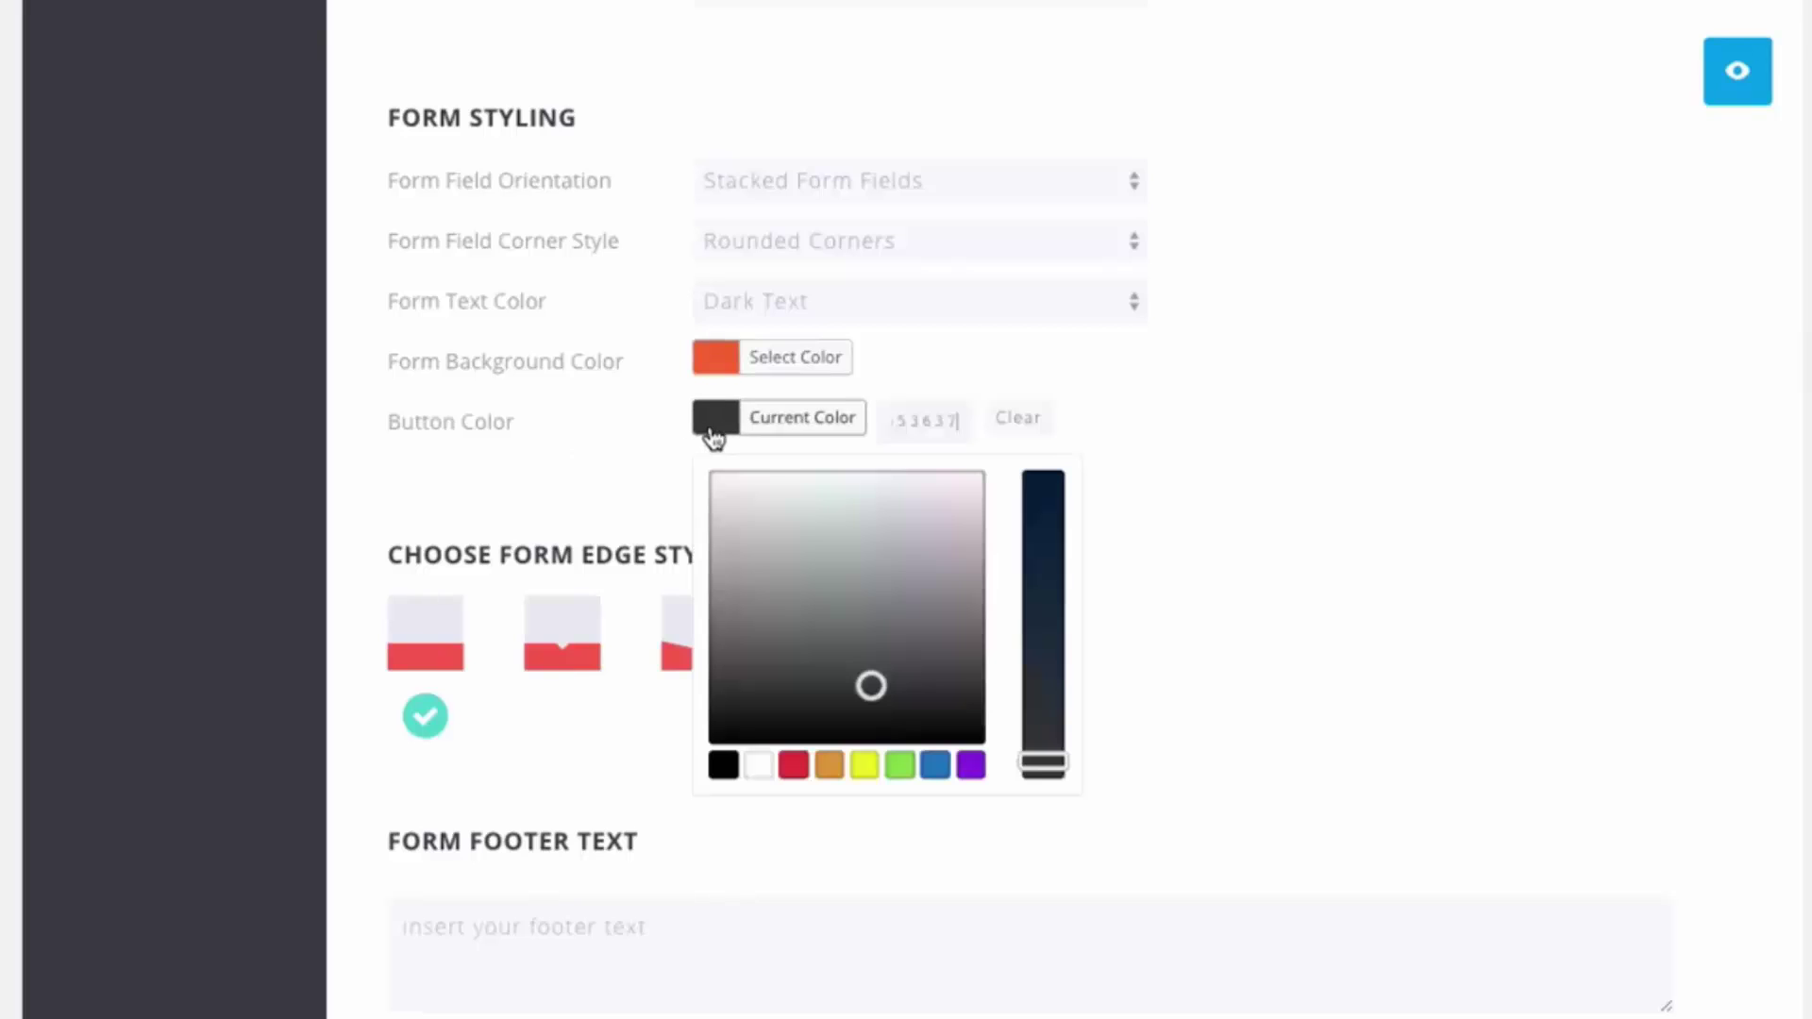
pyautogui.doubleClick(924, 423)
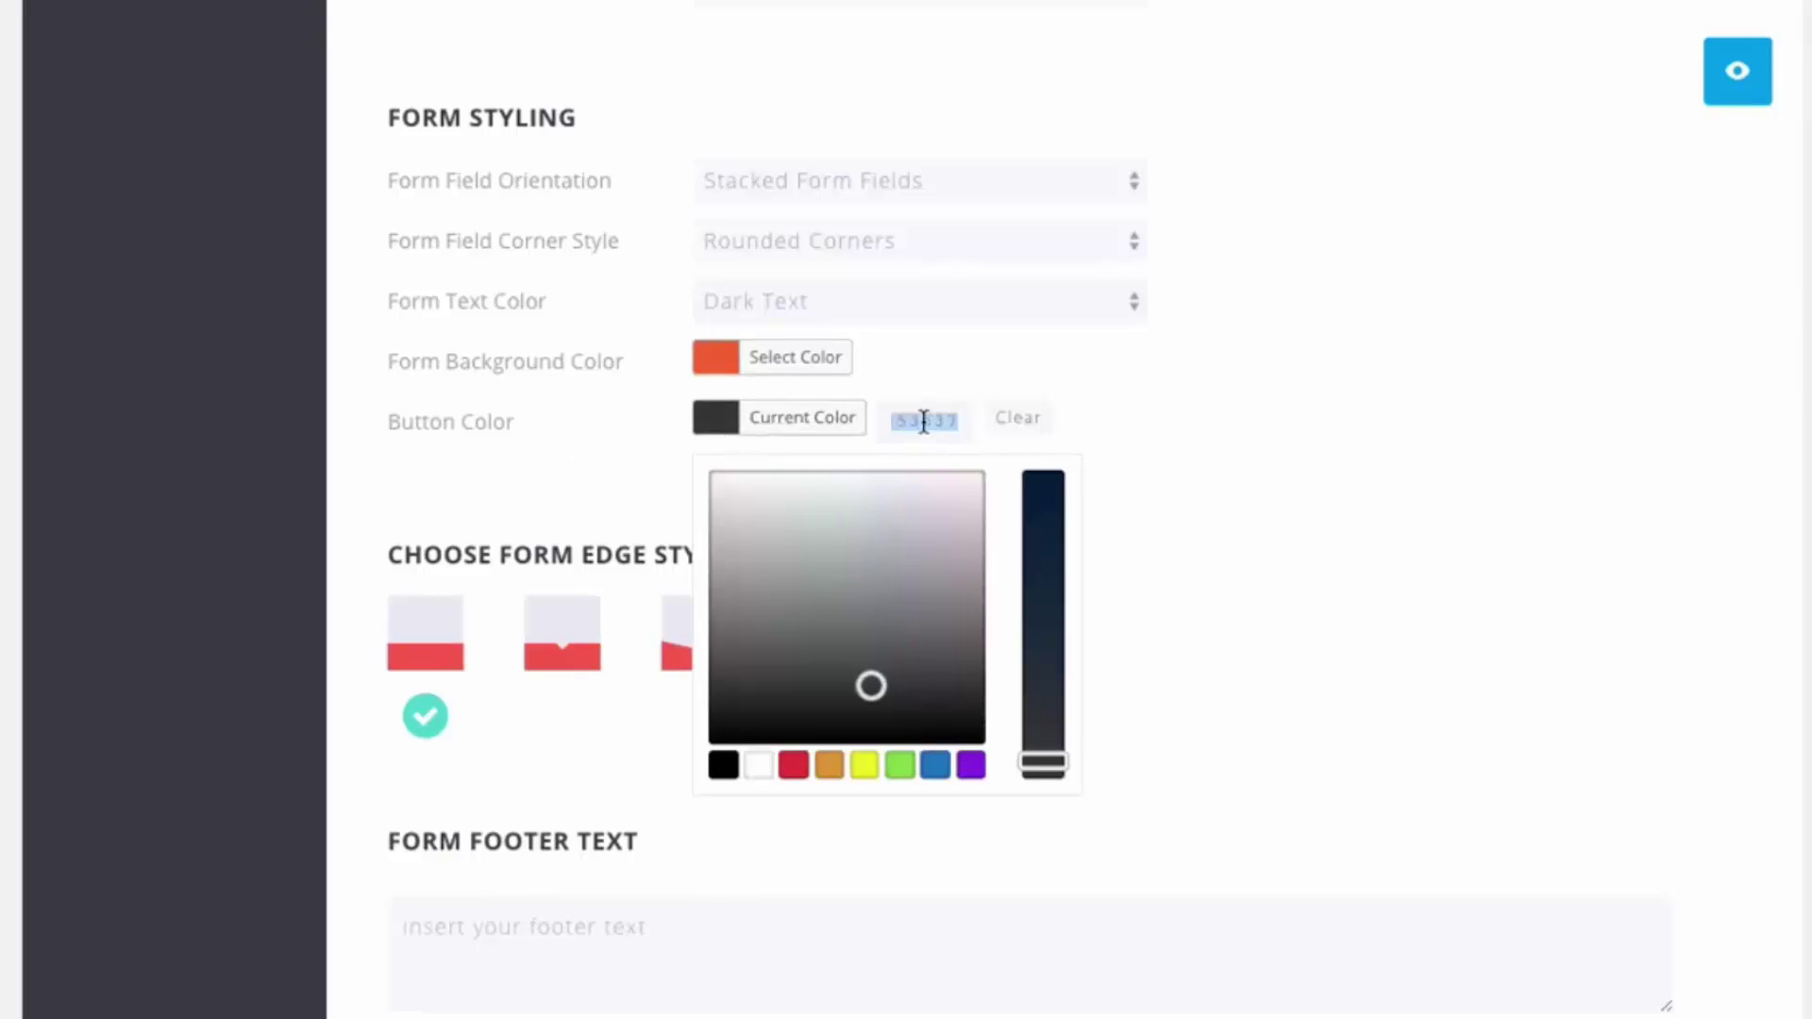
pyautogui.click(899, 765)
pyautogui.moveTo(784, 517); pyautogui.dragTo(790, 539)
pyautogui.click(1462, 356)
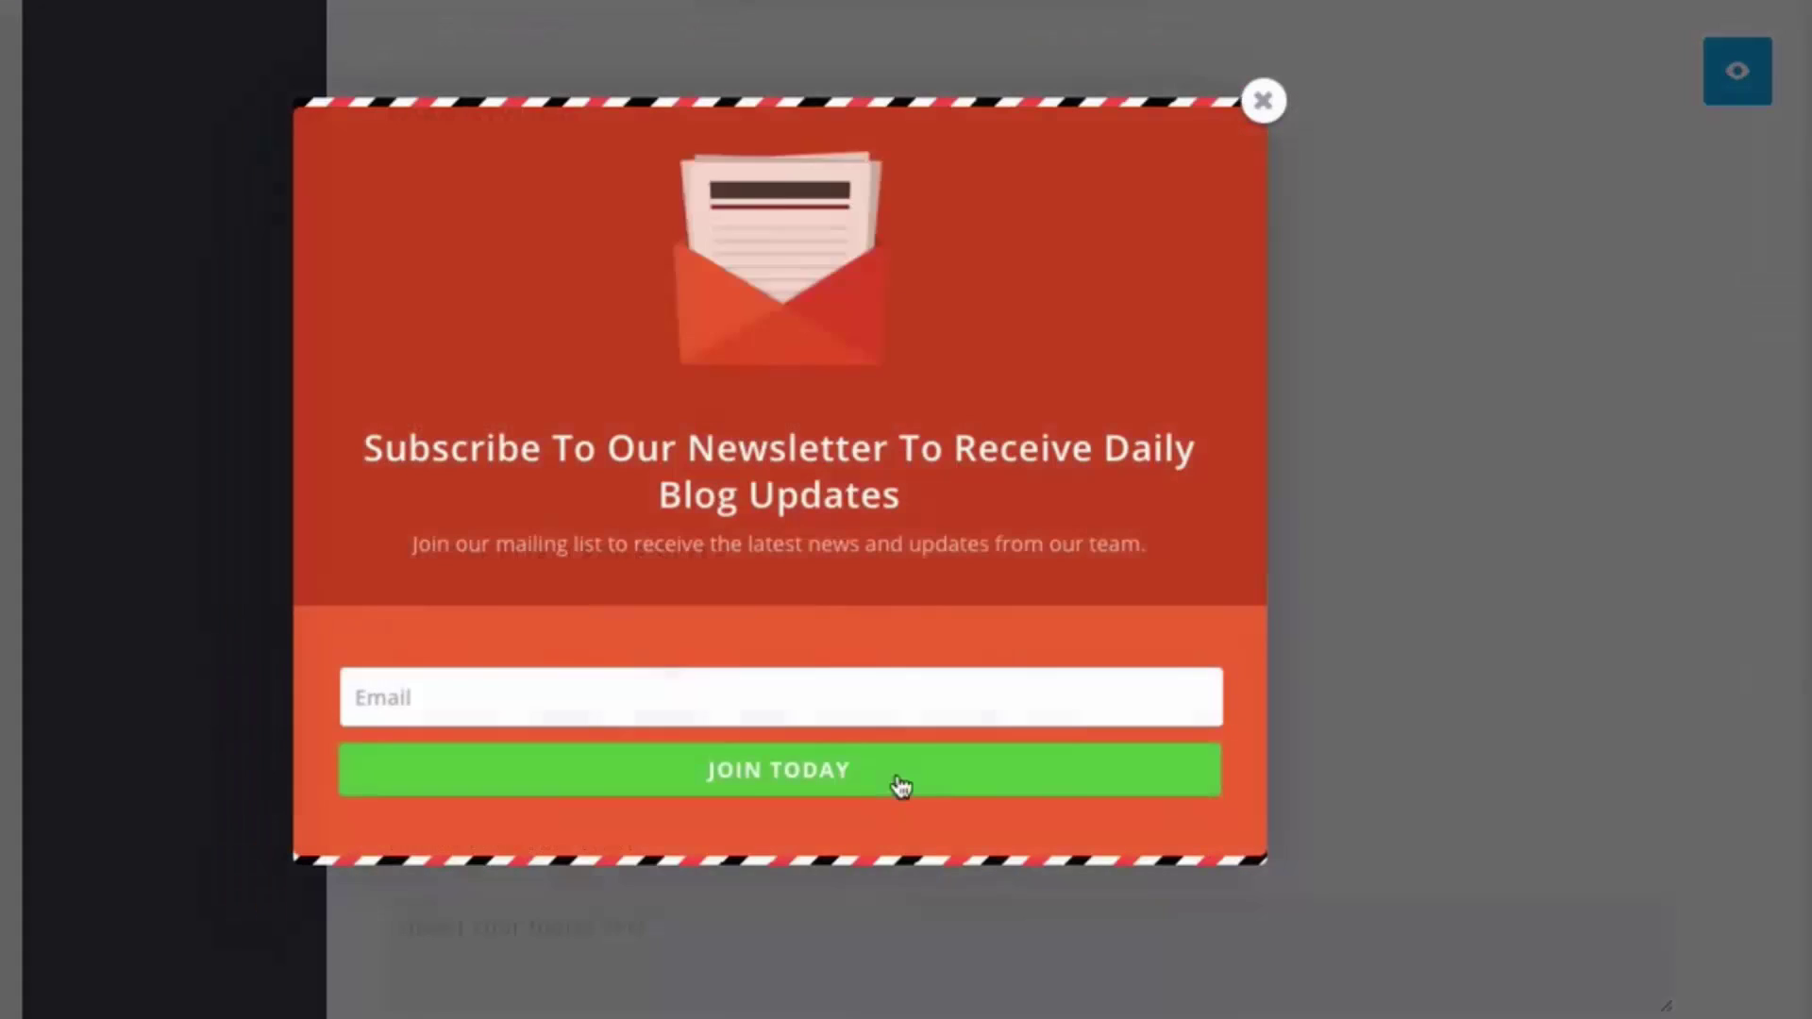
pyautogui.click(1266, 102)
# Set the form edge style to the zigzag edge and preview the opt-in
pyautogui.scroll(-3, 1458, 274)
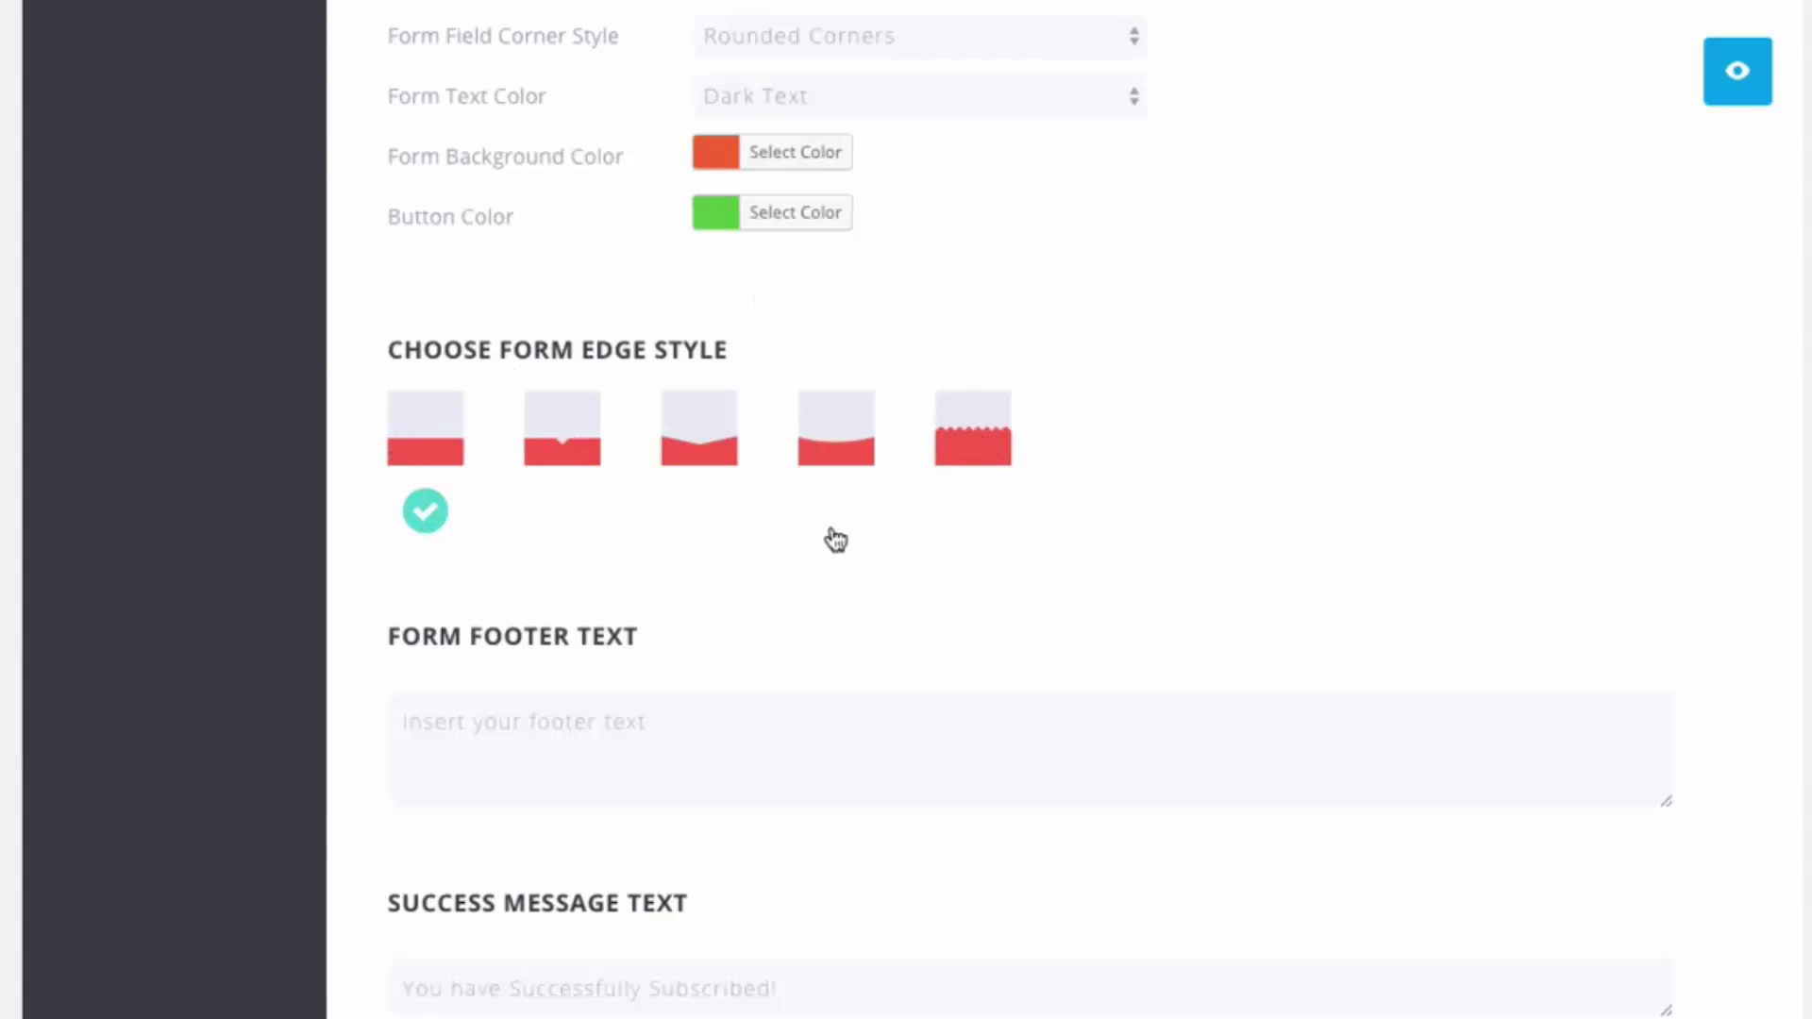
pyautogui.click(836, 448)
pyautogui.click(978, 449)
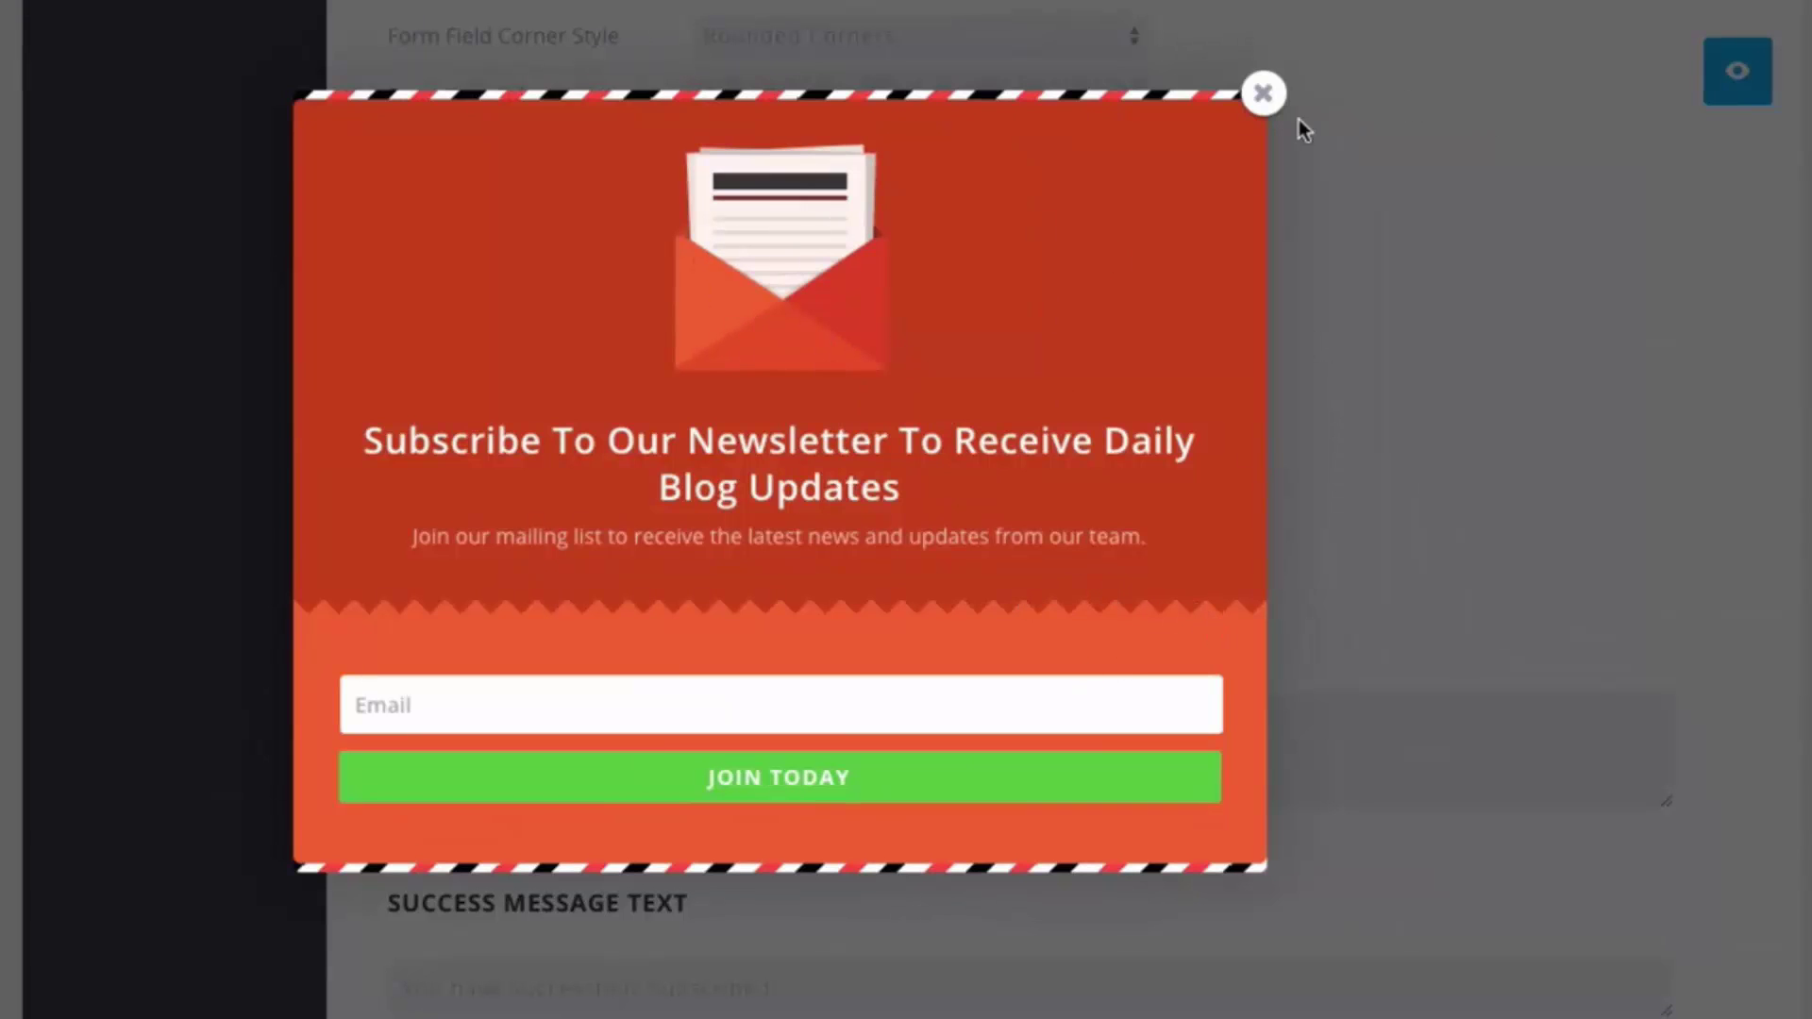
pyautogui.click(1263, 92)
# Review the form footer, success message and custom CSS fields, and continue to the opt-in's Display Settings
pyautogui.scroll(-2, 1463, 244)
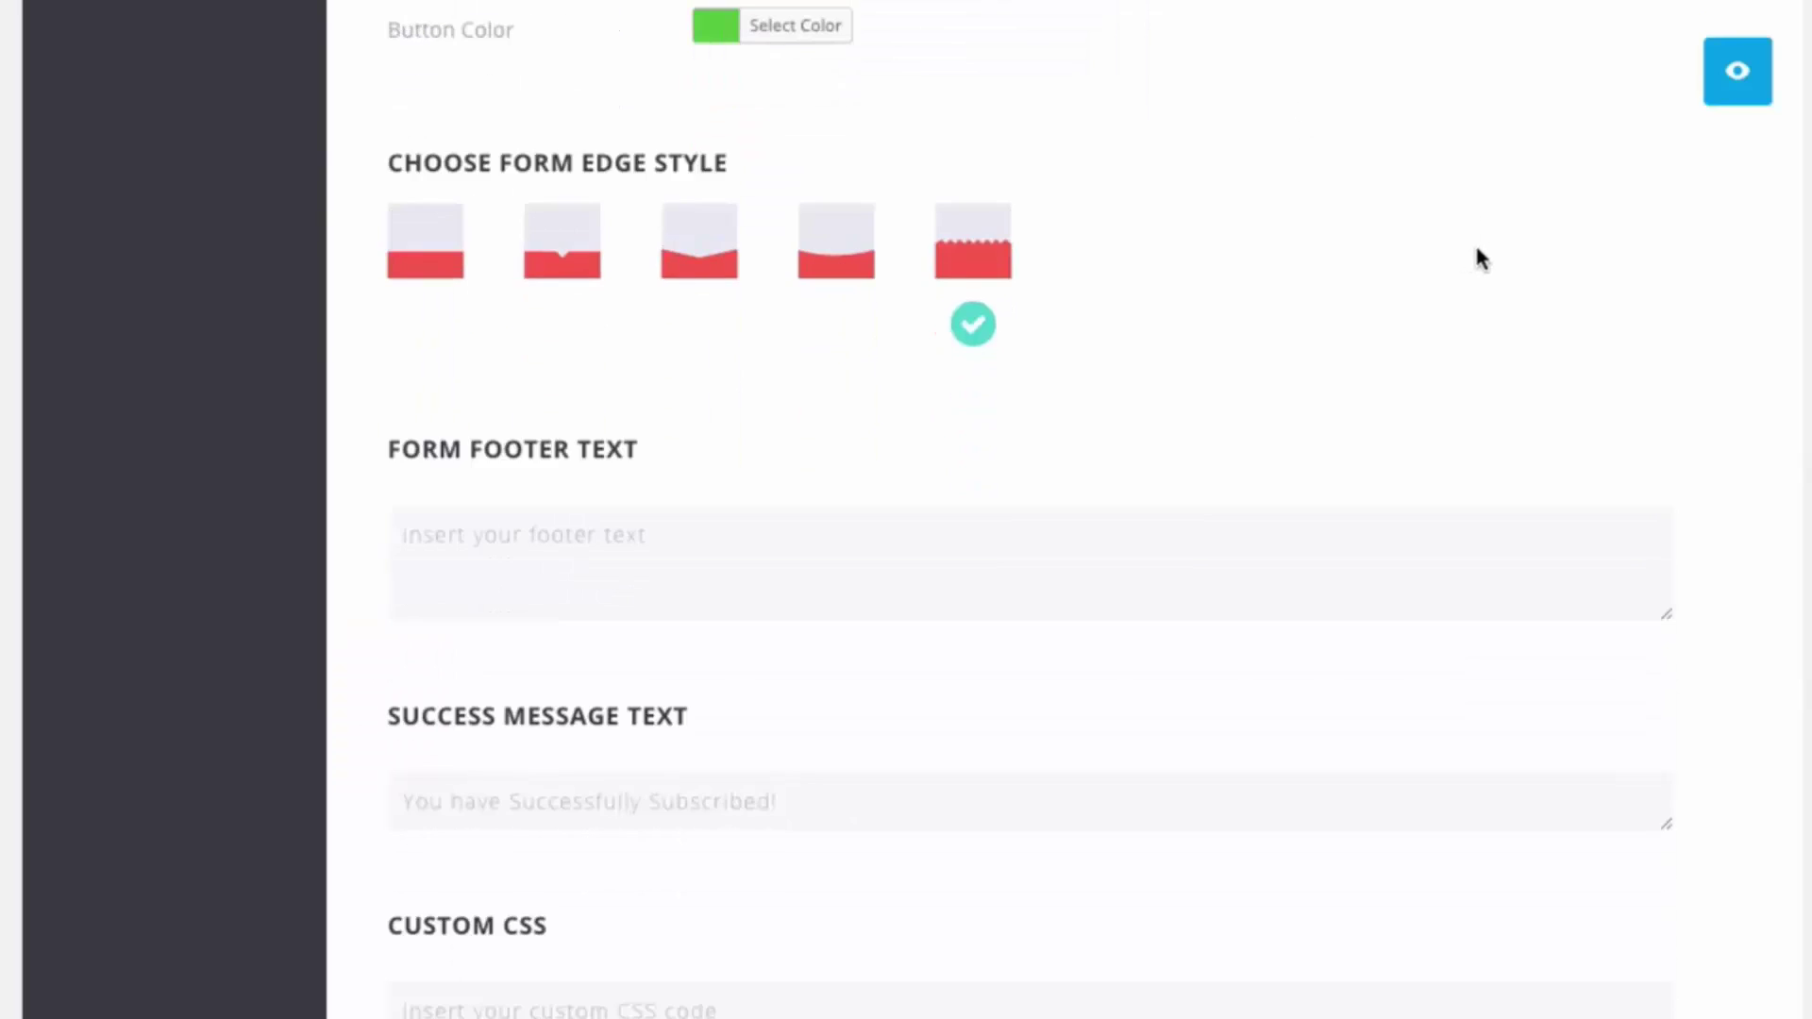
pyautogui.scroll(-3, 1478, 255)
pyautogui.click(518, 357)
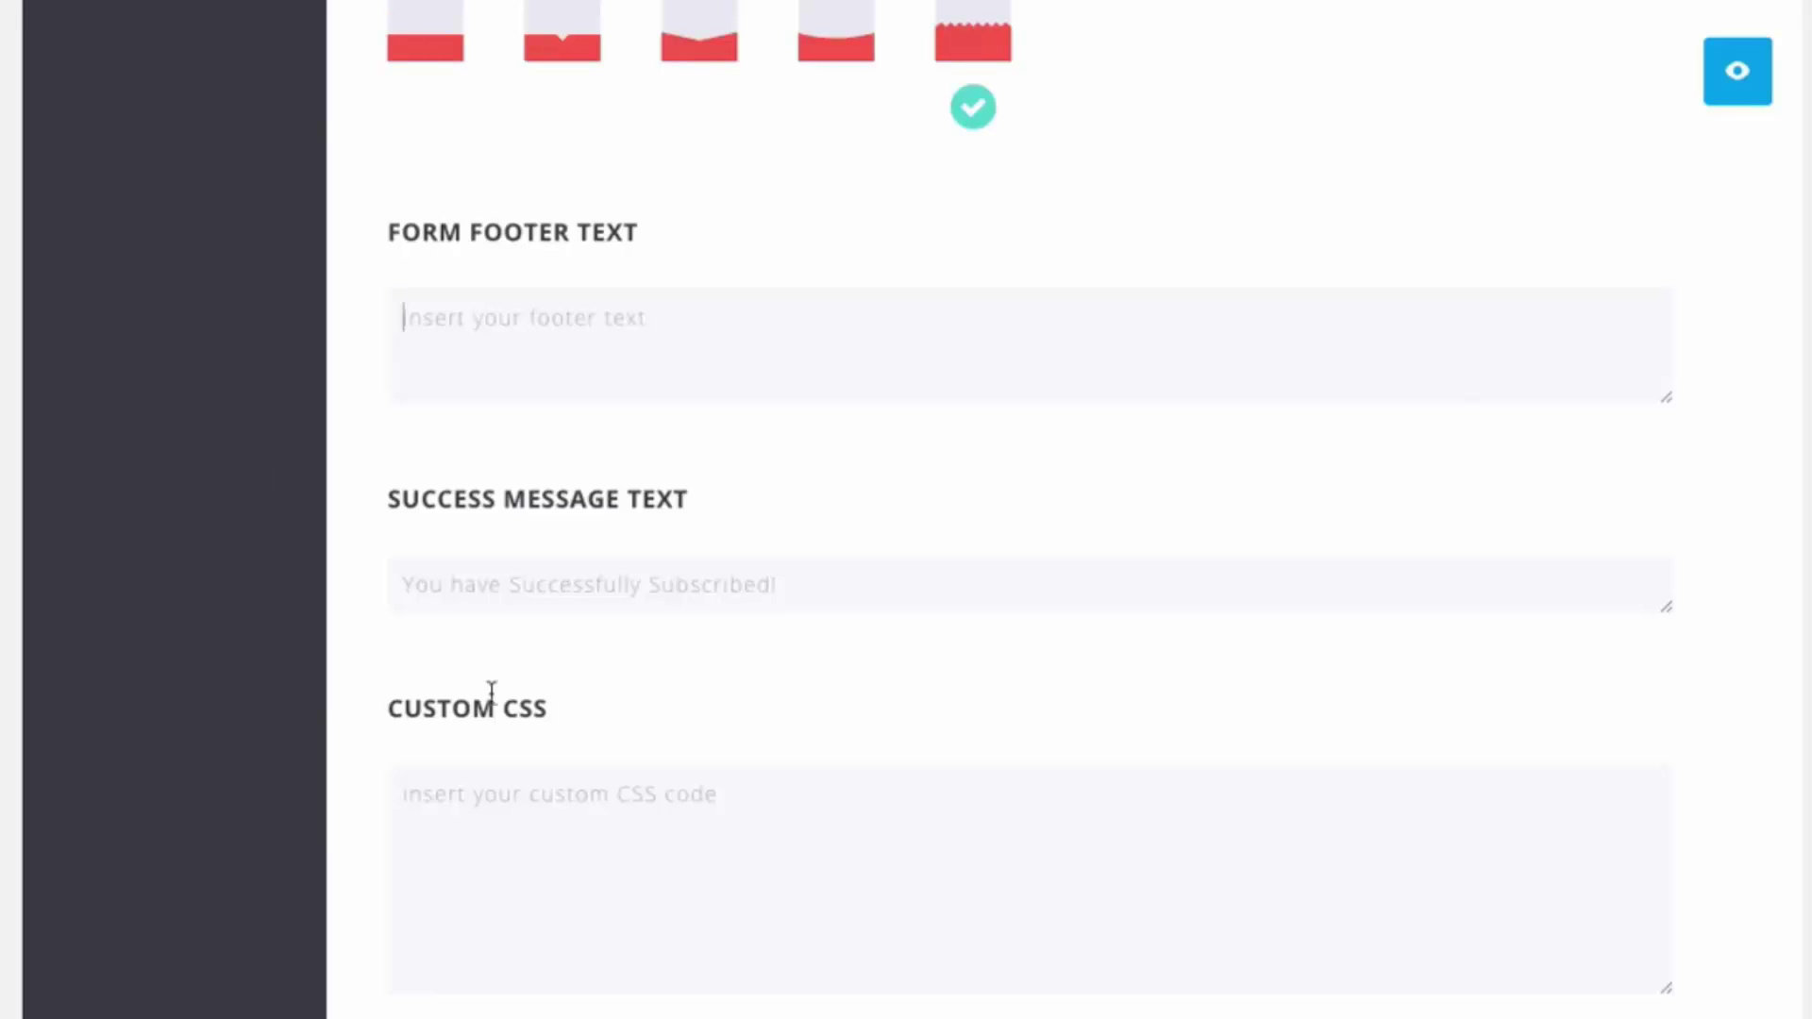
pyautogui.click(656, 563)
pyautogui.click(704, 821)
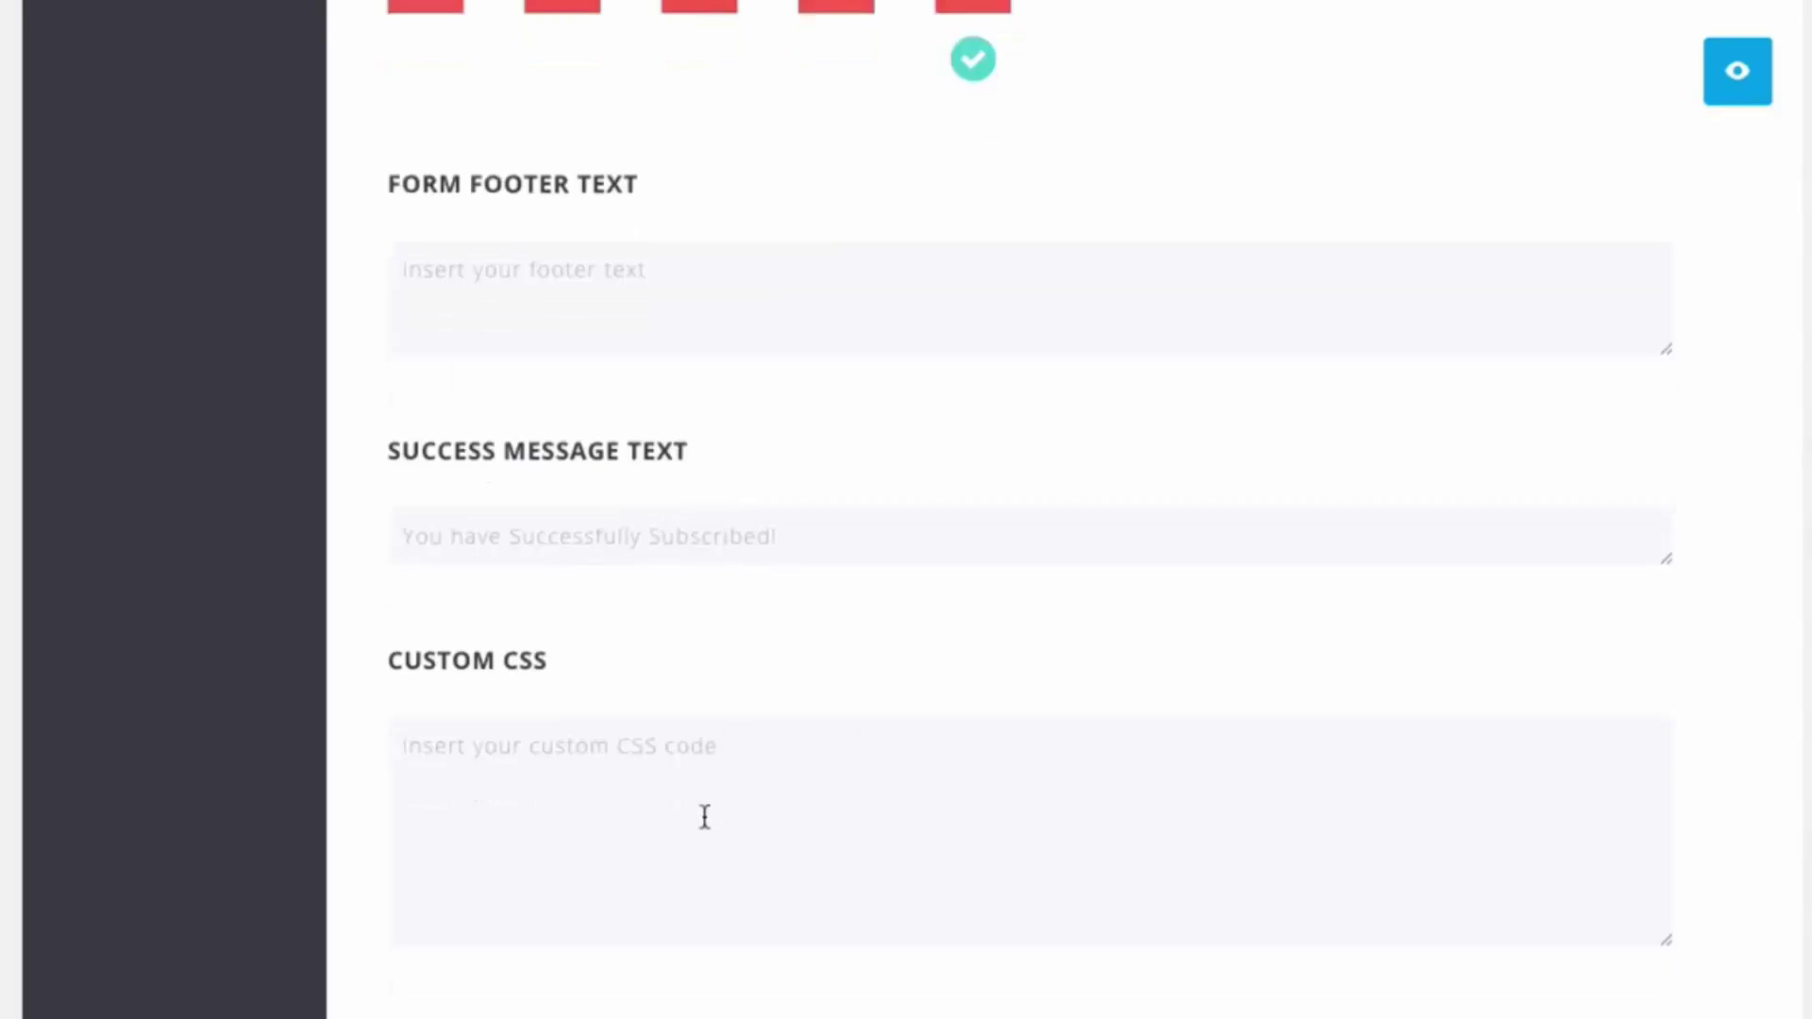
pyautogui.scroll(-5, 736, 817)
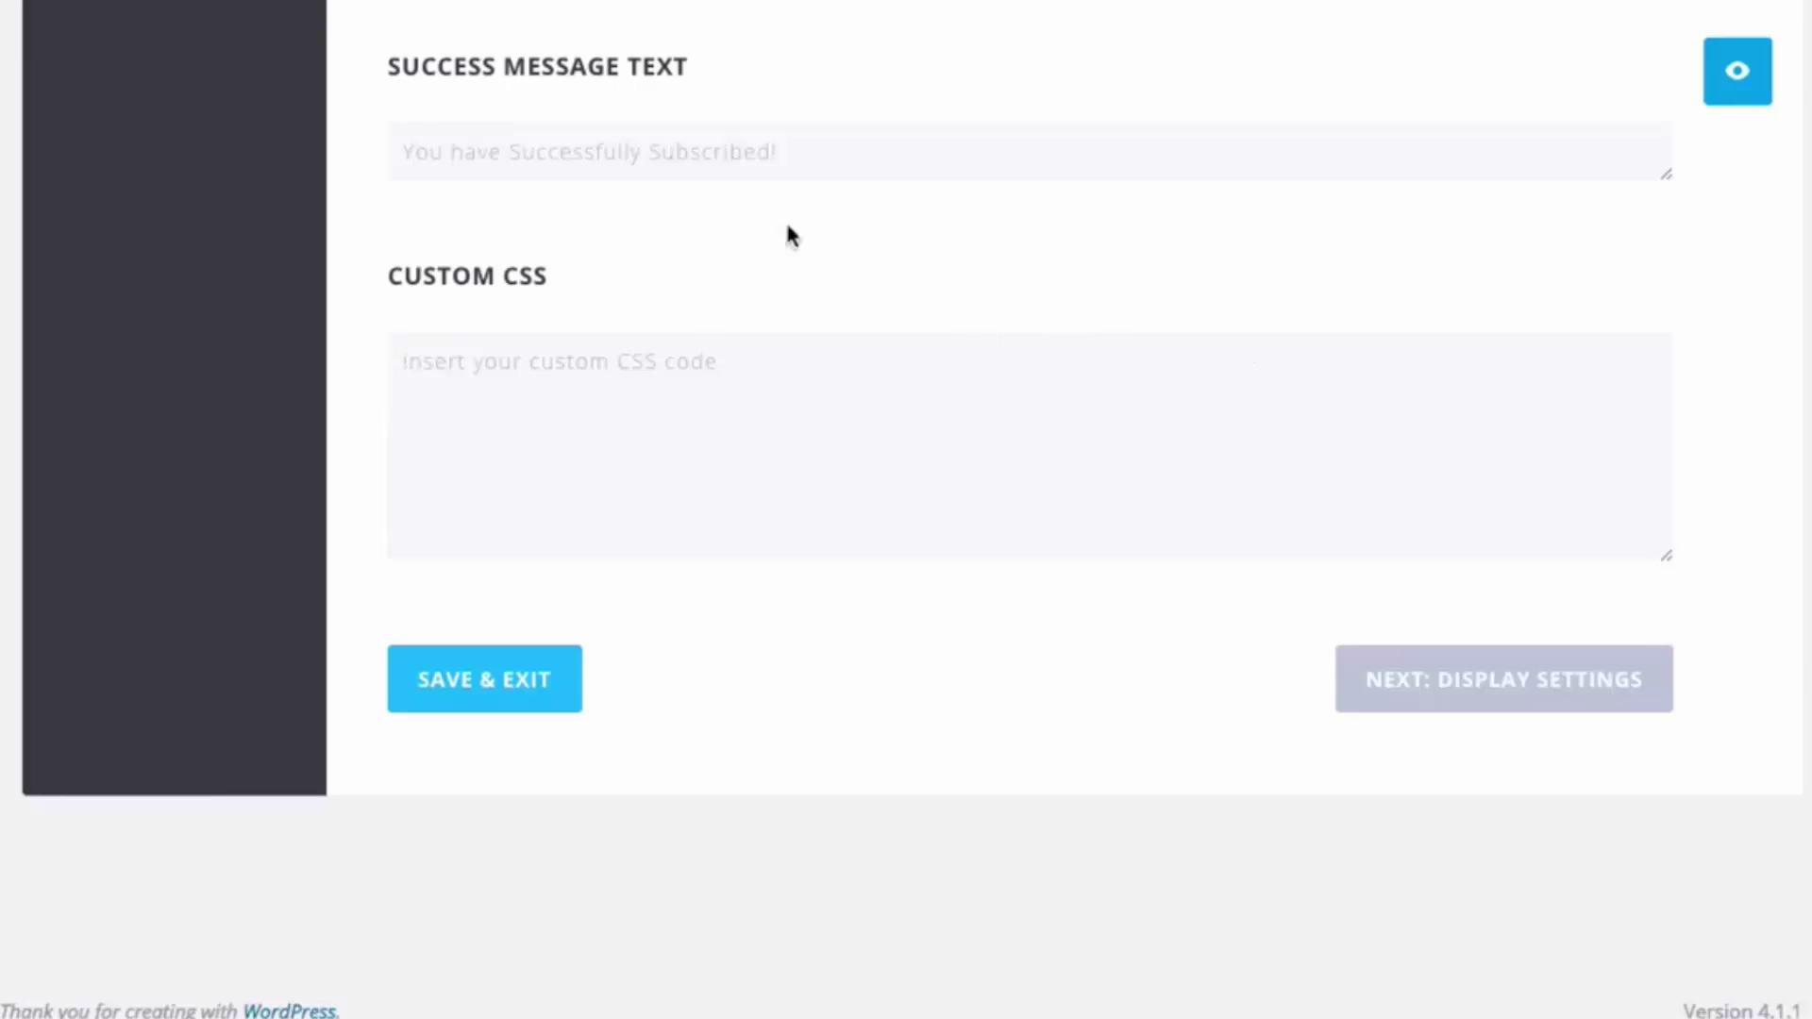
pyautogui.scroll(2, 849, 255)
pyautogui.scroll(-2, 913, 280)
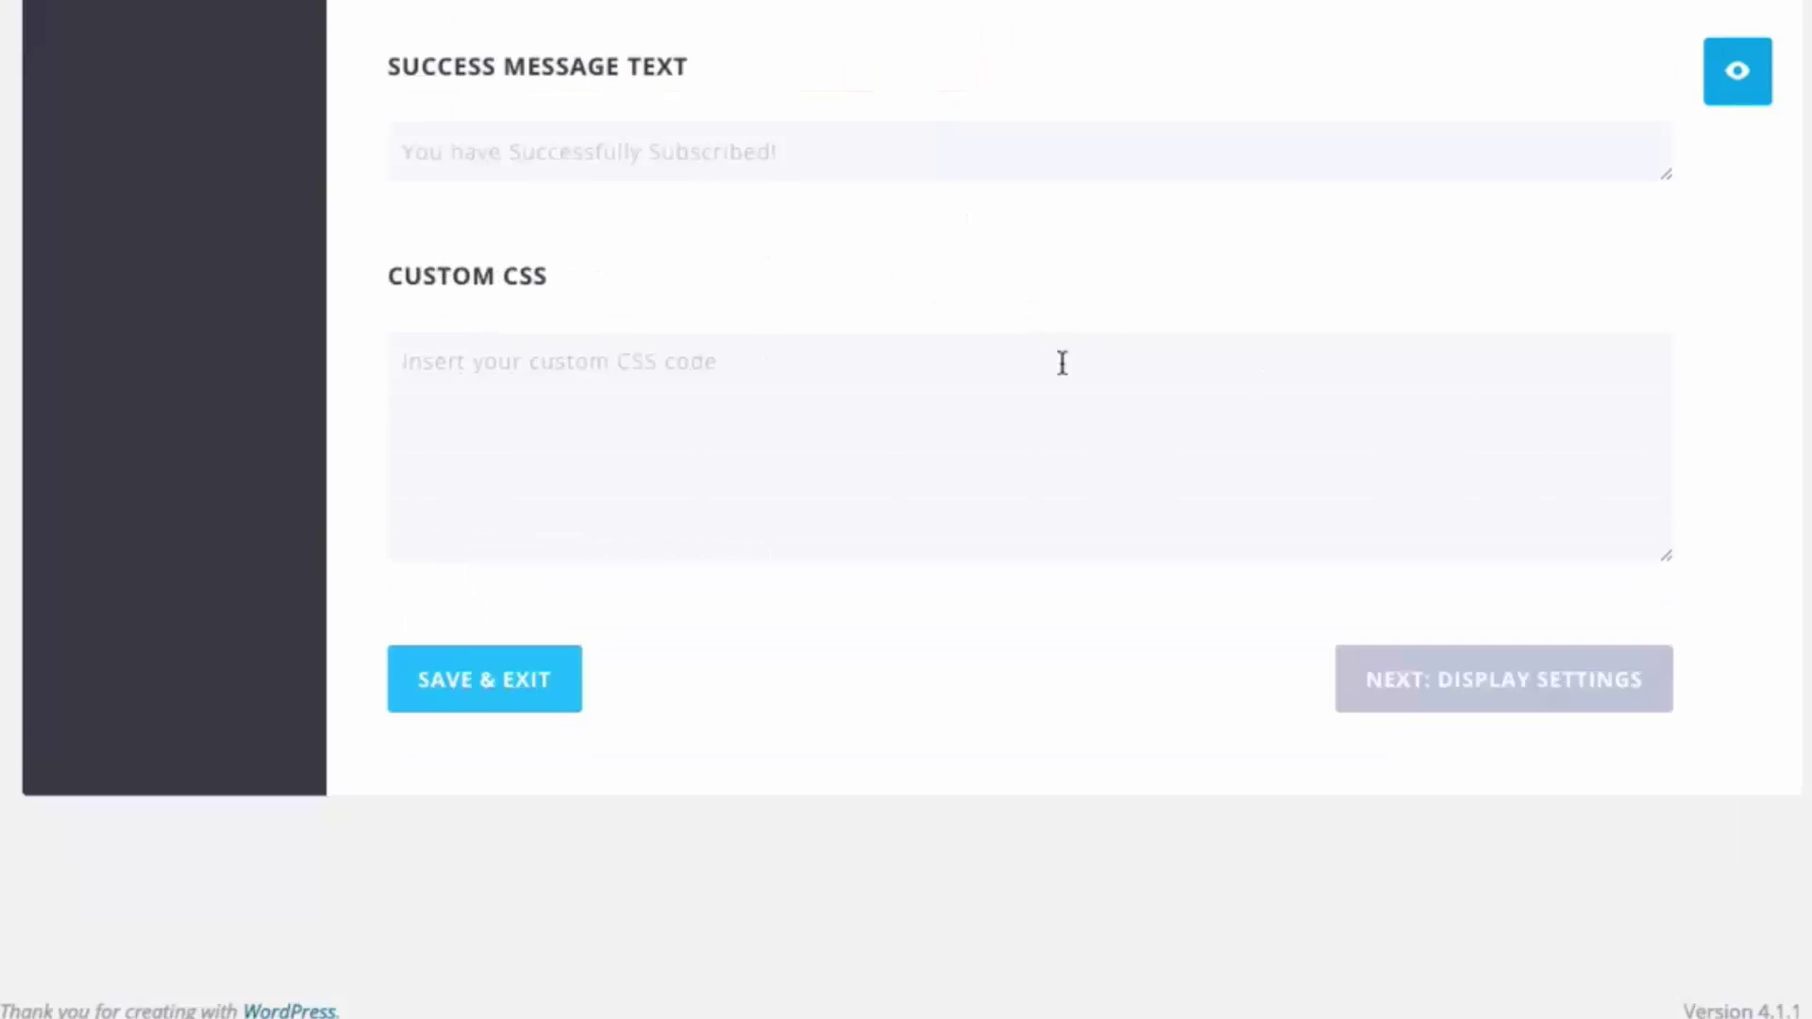
pyautogui.click(1506, 701)
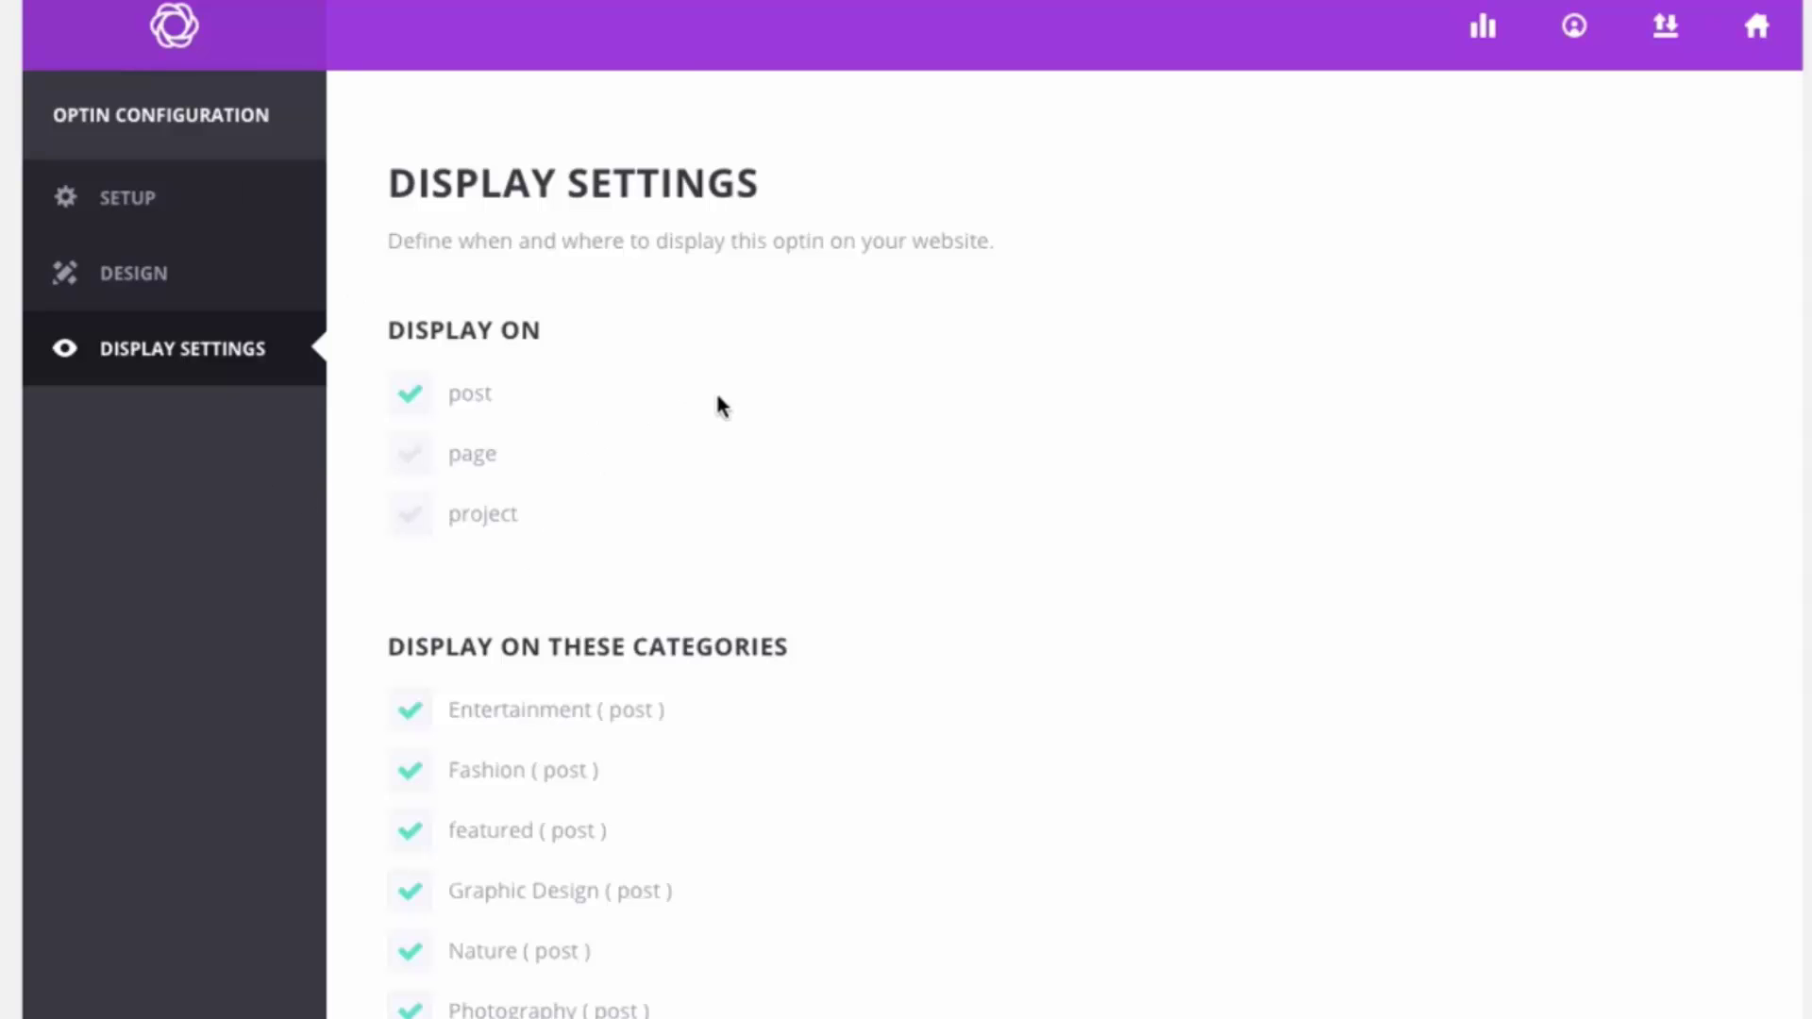
# Try the page and project options under Display On, and switch both off again
pyautogui.click(405, 443)
pyautogui.click(404, 439)
pyautogui.click(418, 460)
pyautogui.click(413, 518)
pyautogui.click(411, 461)
# Try excluding the Entertainment, Fashion, featured and Graphic Design post categories, and re-enable all four
pyautogui.scroll(-1, 1093, 417)
pyautogui.scroll(-8, 746, 344)
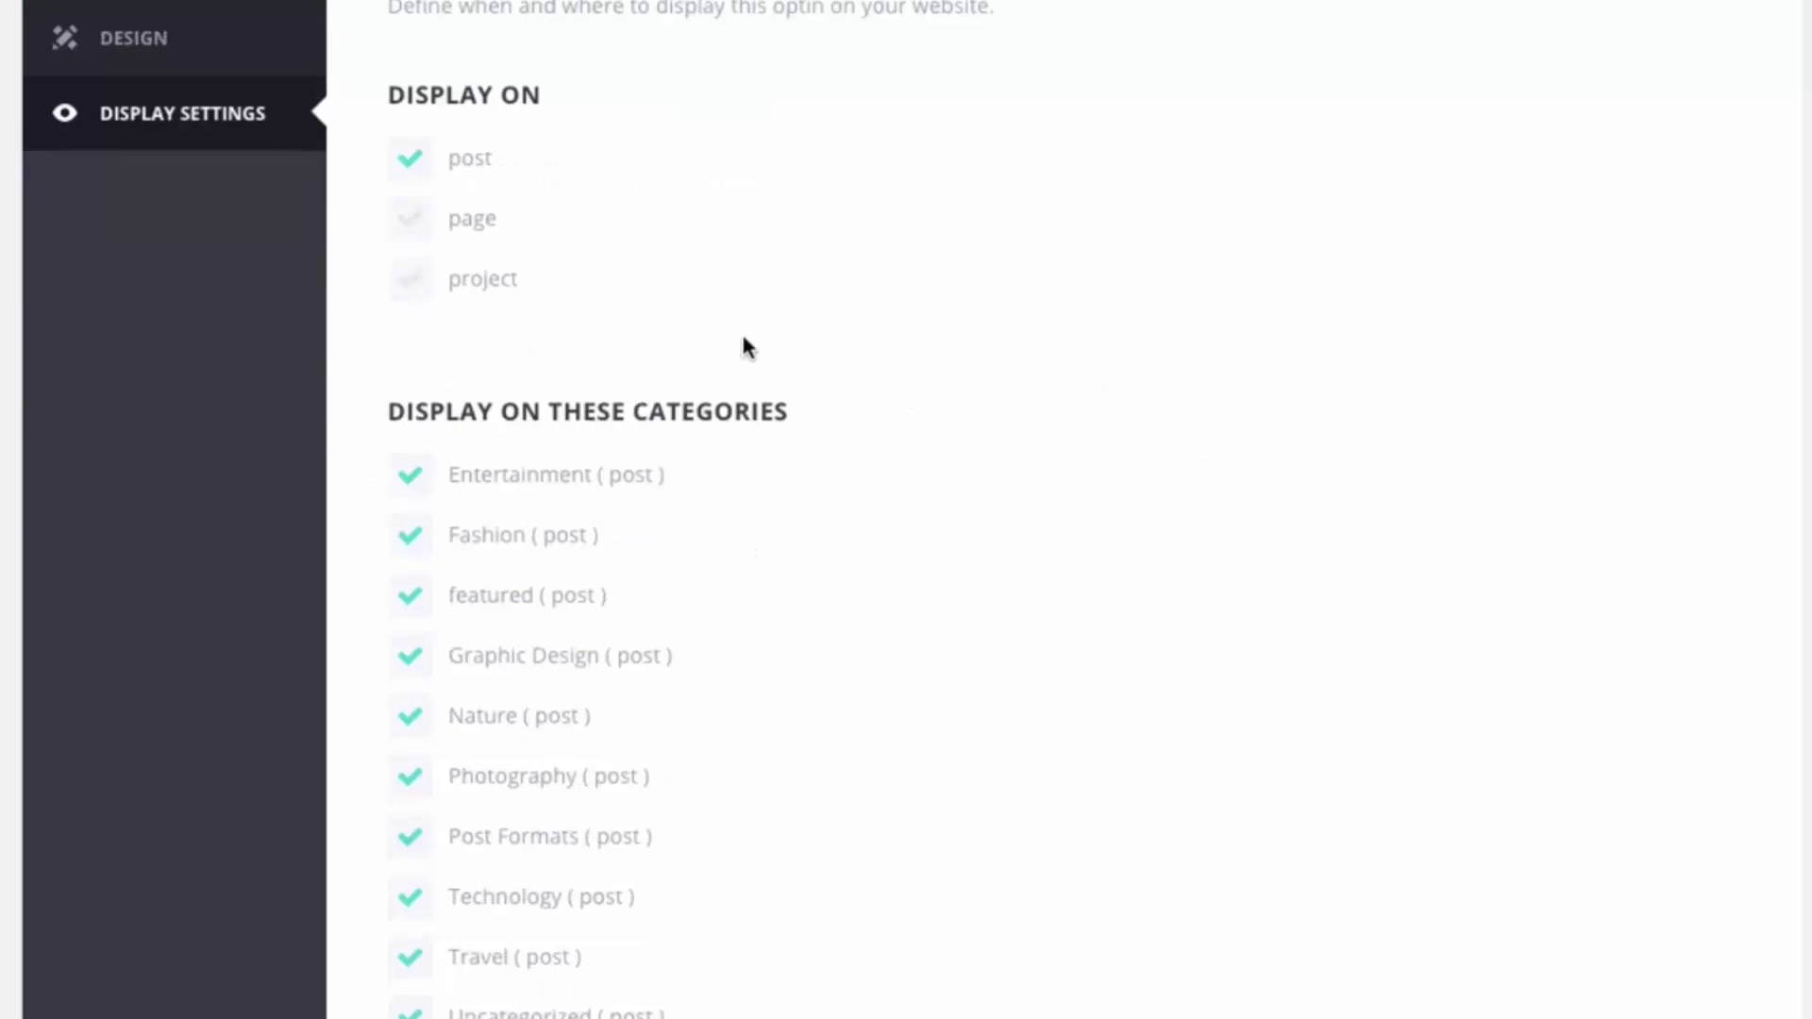
pyautogui.scroll(-4, 485, 320)
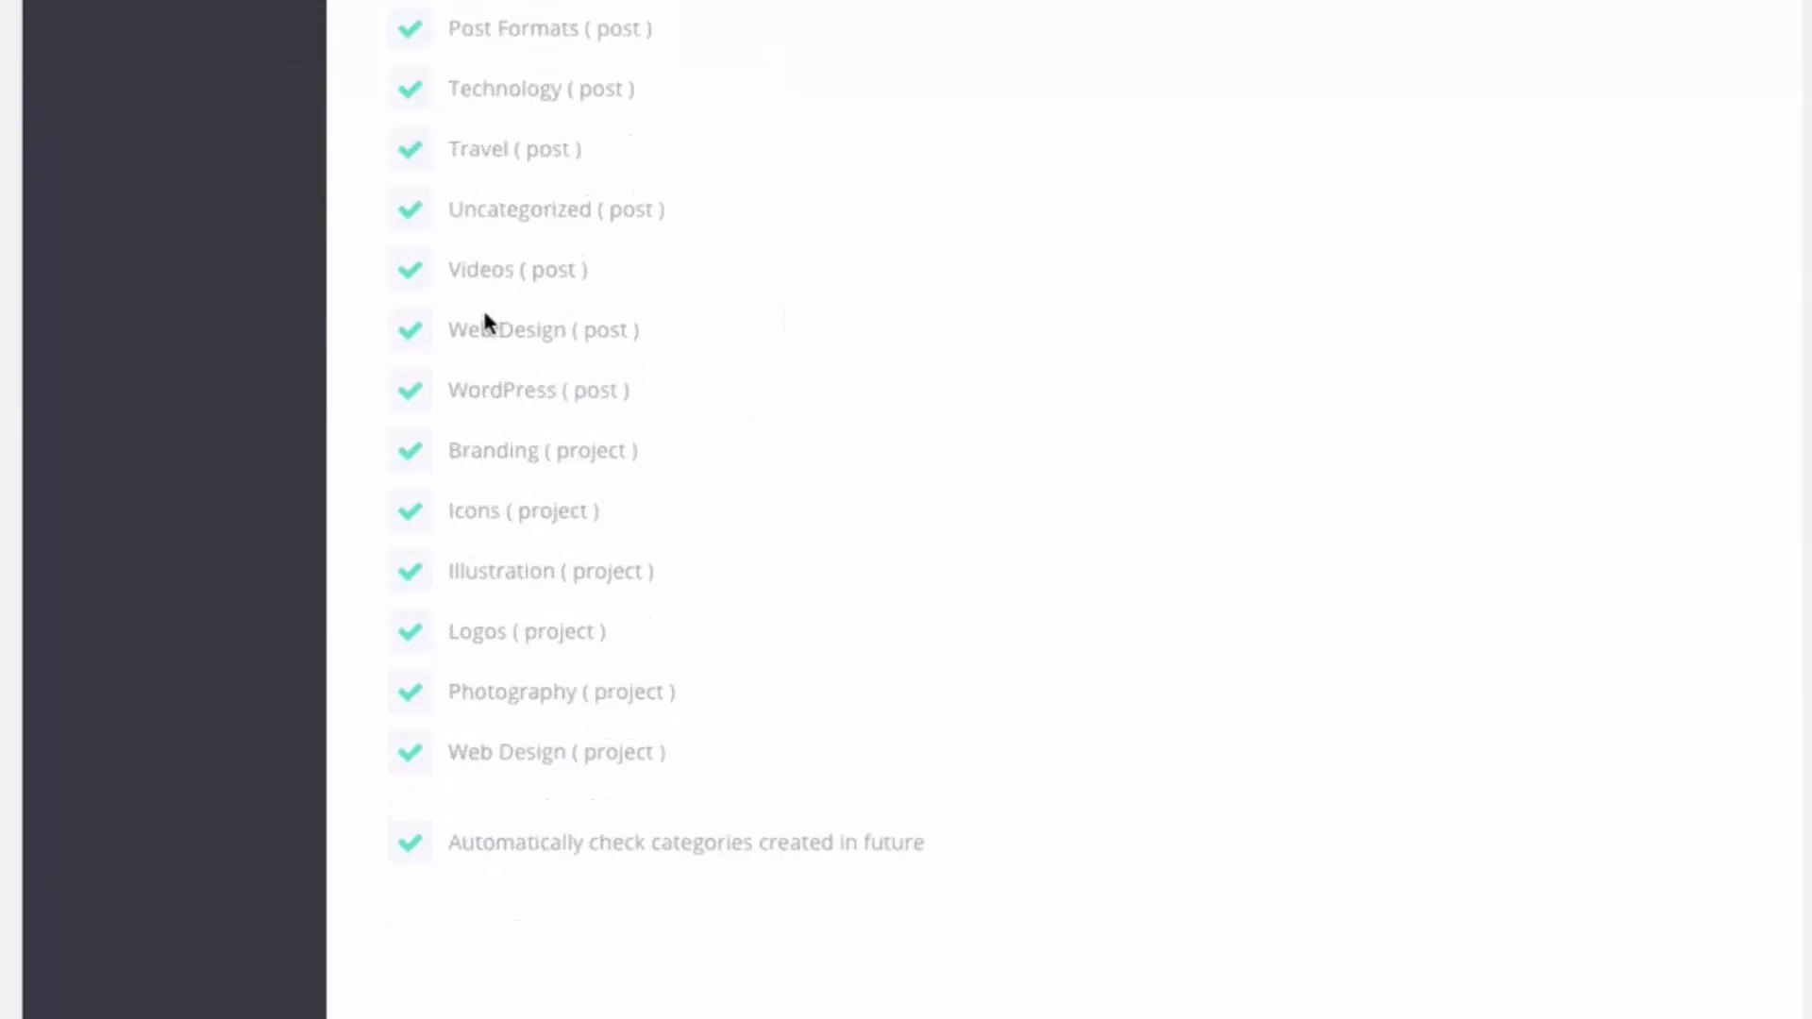
pyautogui.scroll(9, 491, 326)
pyautogui.click(413, 295)
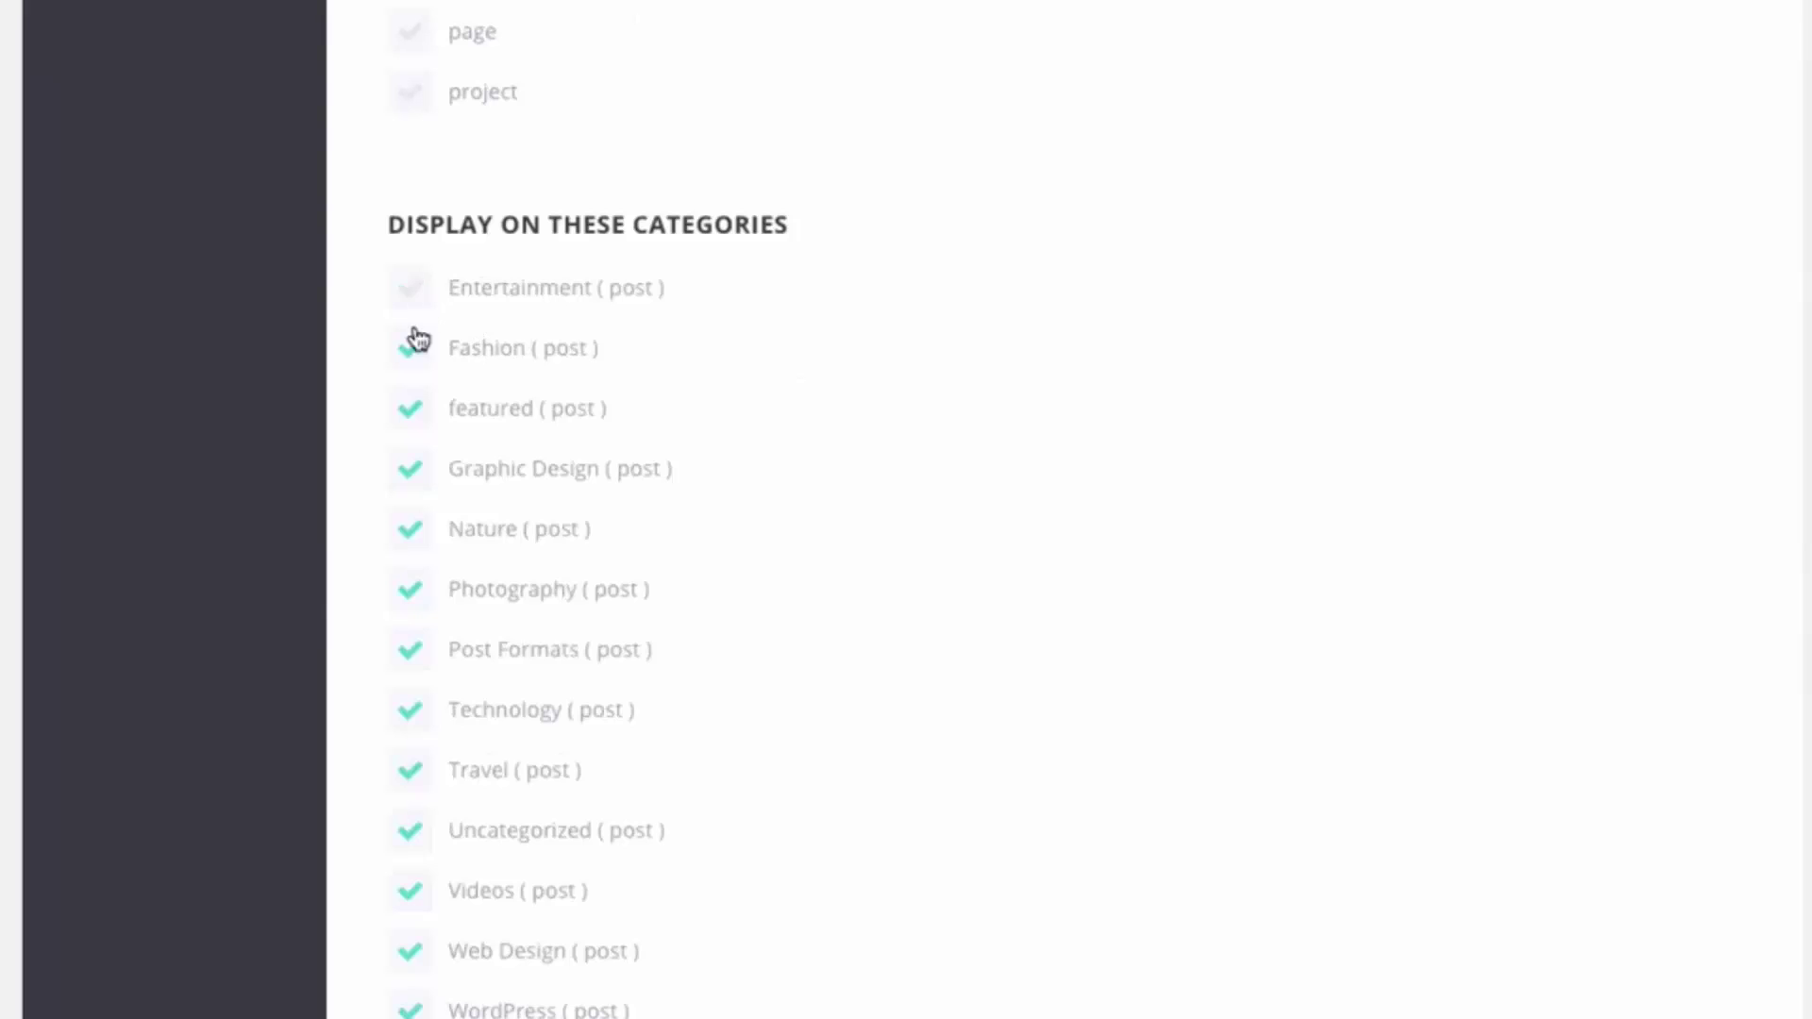
pyautogui.click(412, 349)
pyautogui.click(411, 409)
pyautogui.click(413, 470)
pyautogui.click(415, 481)
pyautogui.click(412, 409)
pyautogui.click(413, 349)
pyautogui.click(412, 288)
# Add Blog Feed and Bloom About Page to the specific pages for display, and remove both again
pyautogui.scroll(-2, 1001, 335)
pyautogui.scroll(-3, 1003, 340)
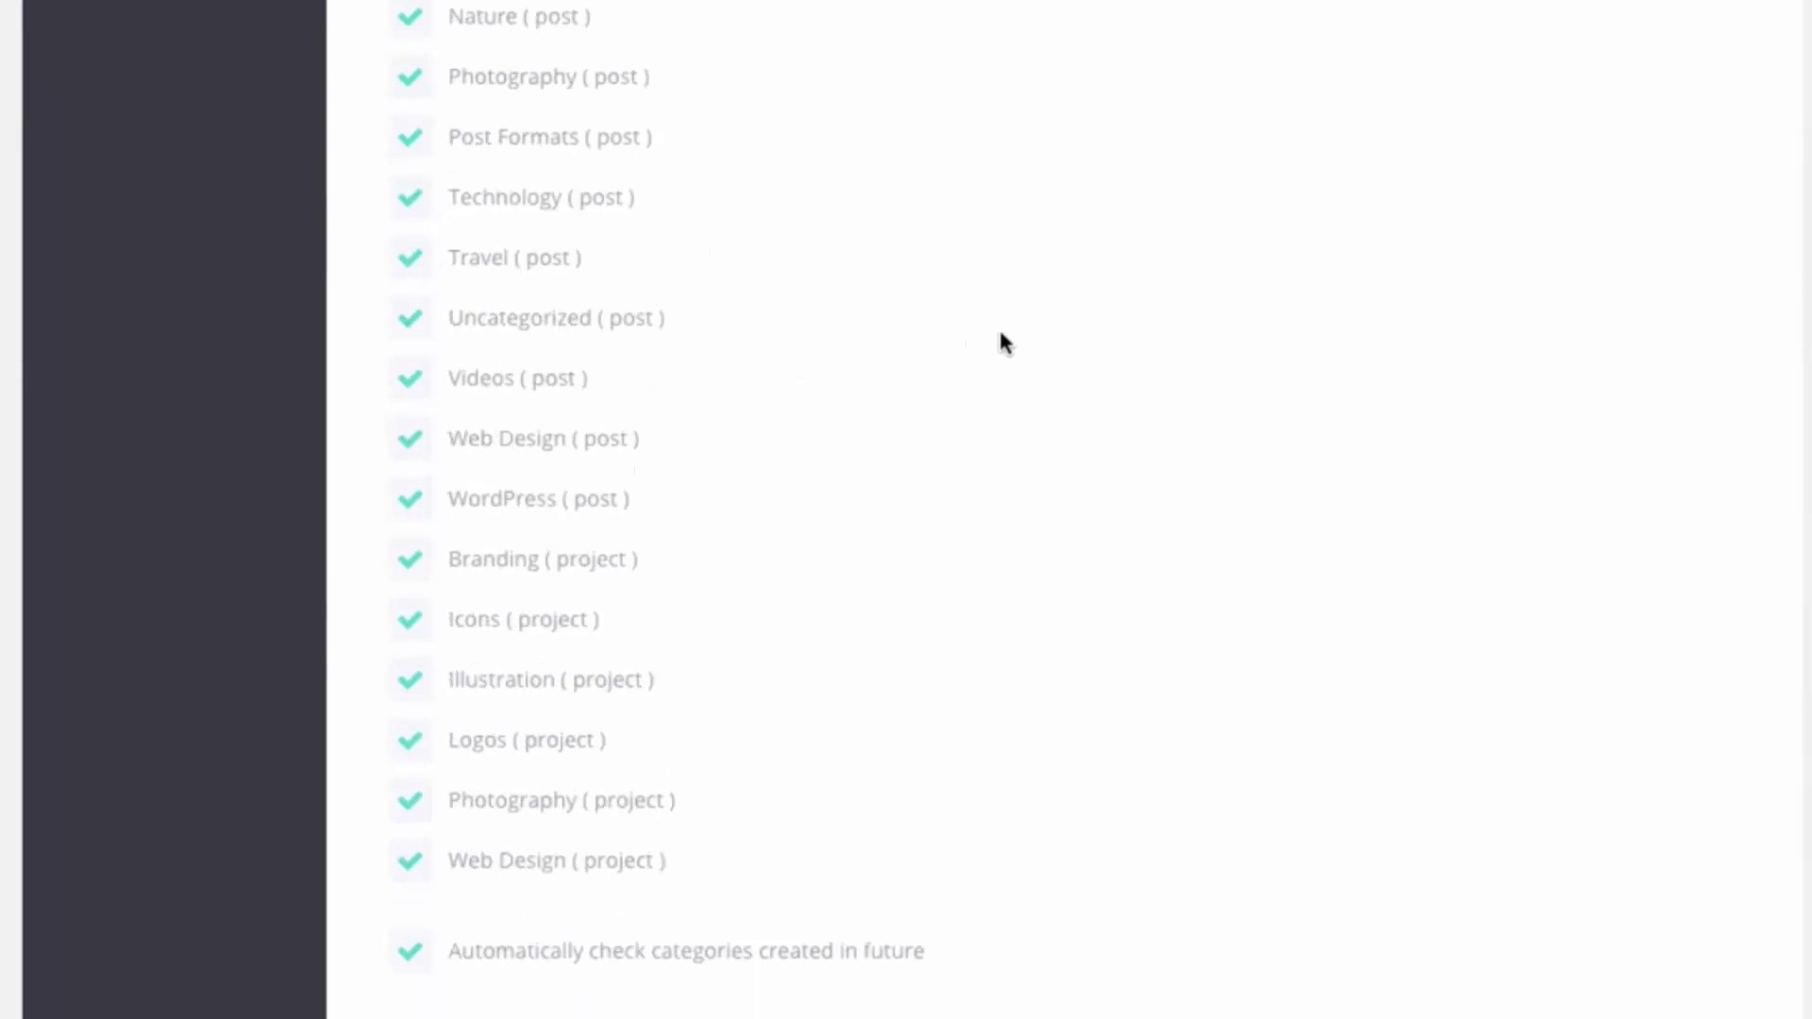
pyautogui.scroll(-9, 990, 342)
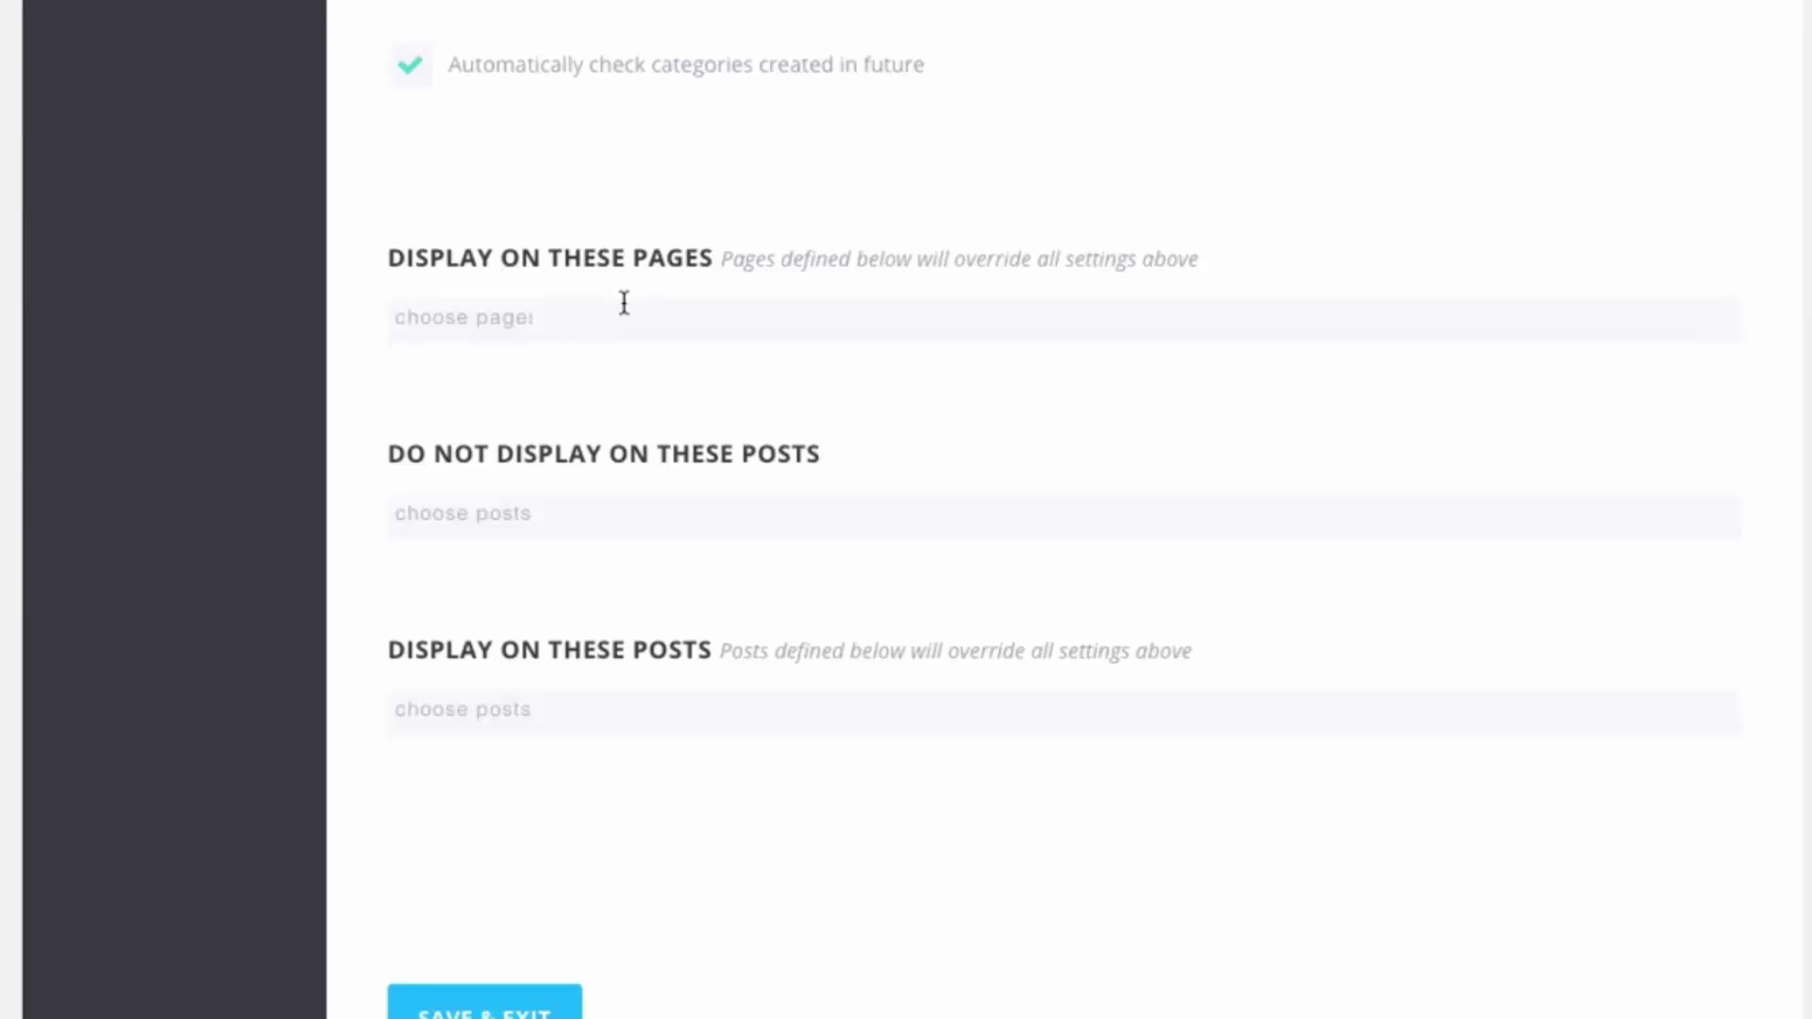
pyautogui.click(623, 302)
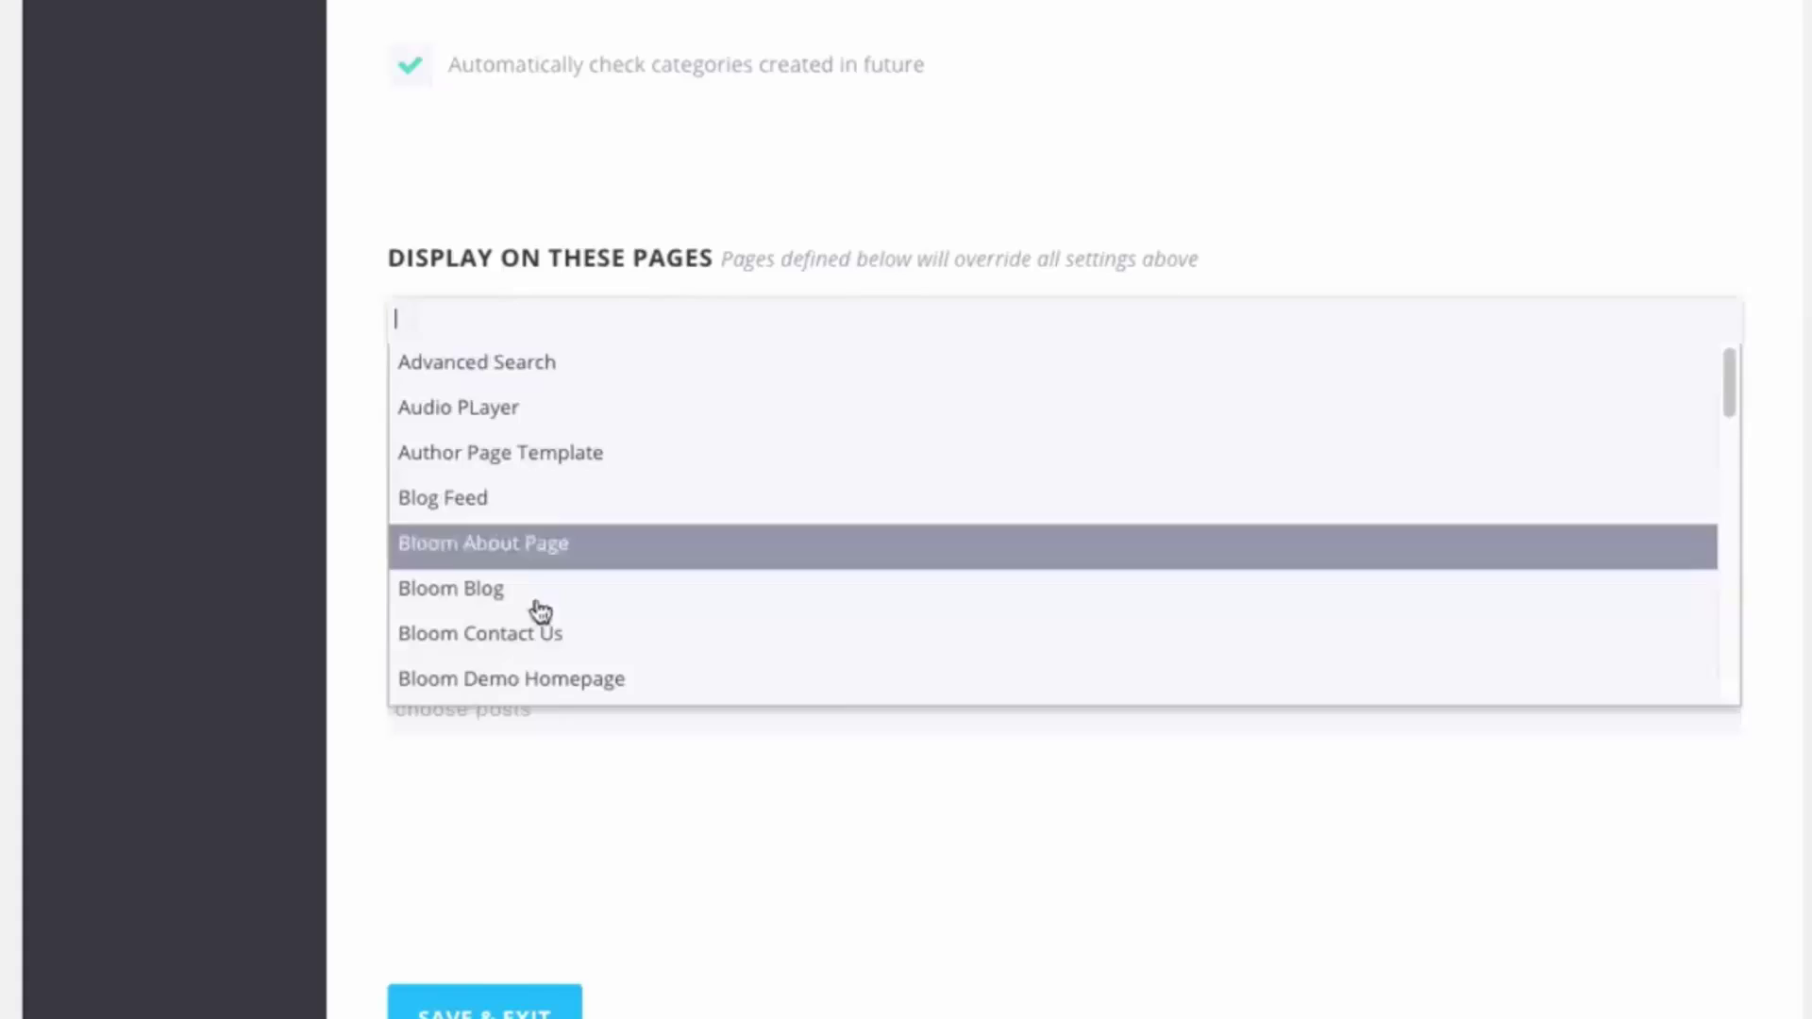
pyautogui.click(526, 518)
pyautogui.click(723, 331)
pyautogui.click(590, 545)
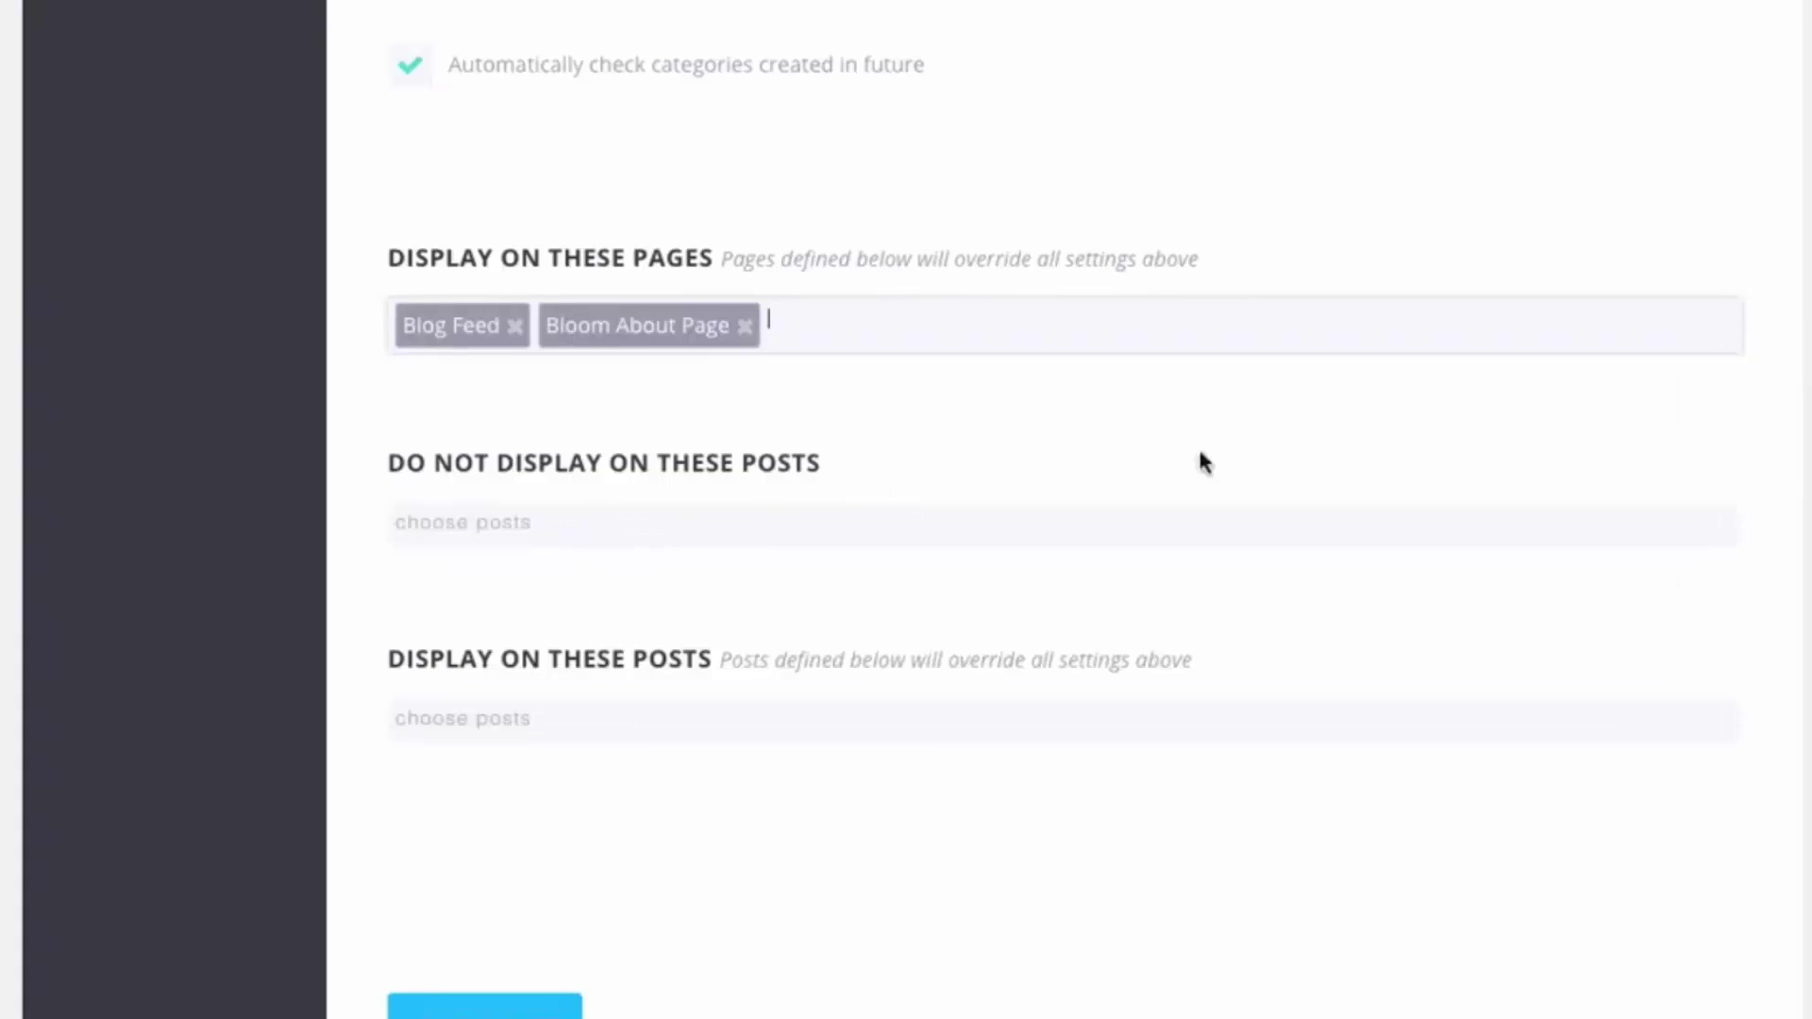
pyautogui.click(744, 331)
pyautogui.click(514, 325)
# Look through the posts available for excluding the opt-in and for displaying it on specific posts
pyautogui.click(509, 511)
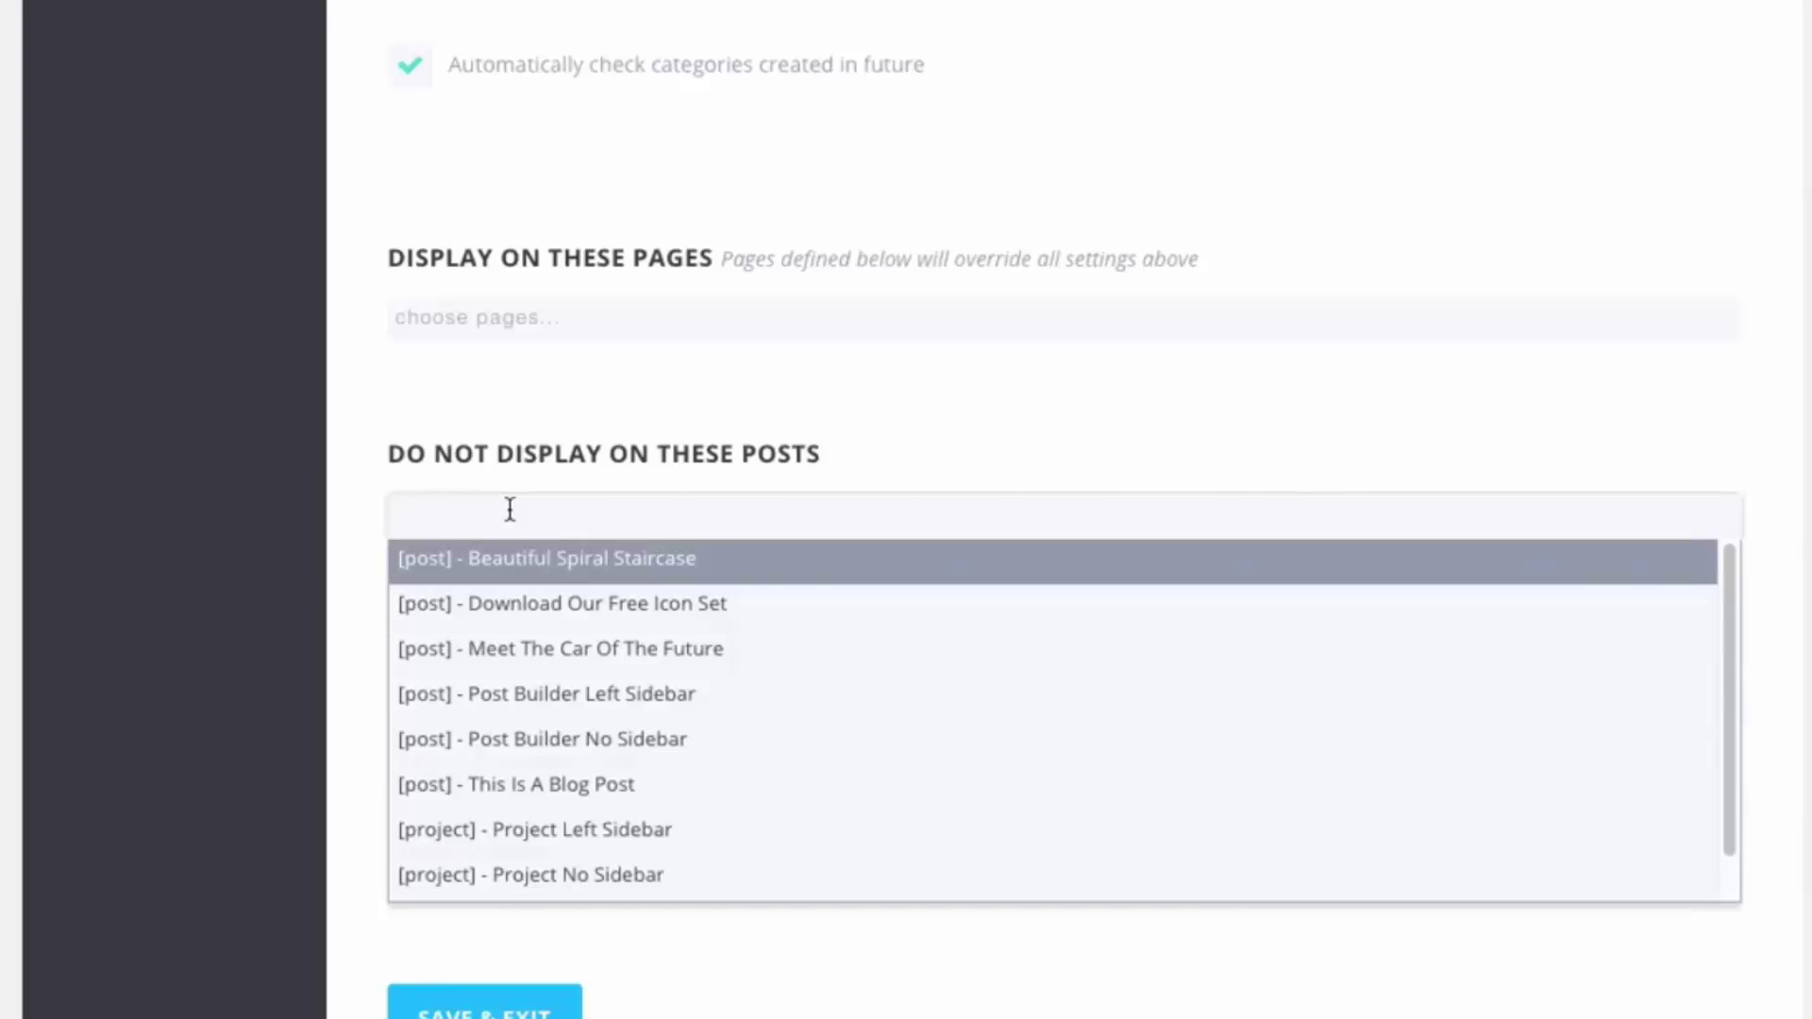
pyautogui.click(797, 401)
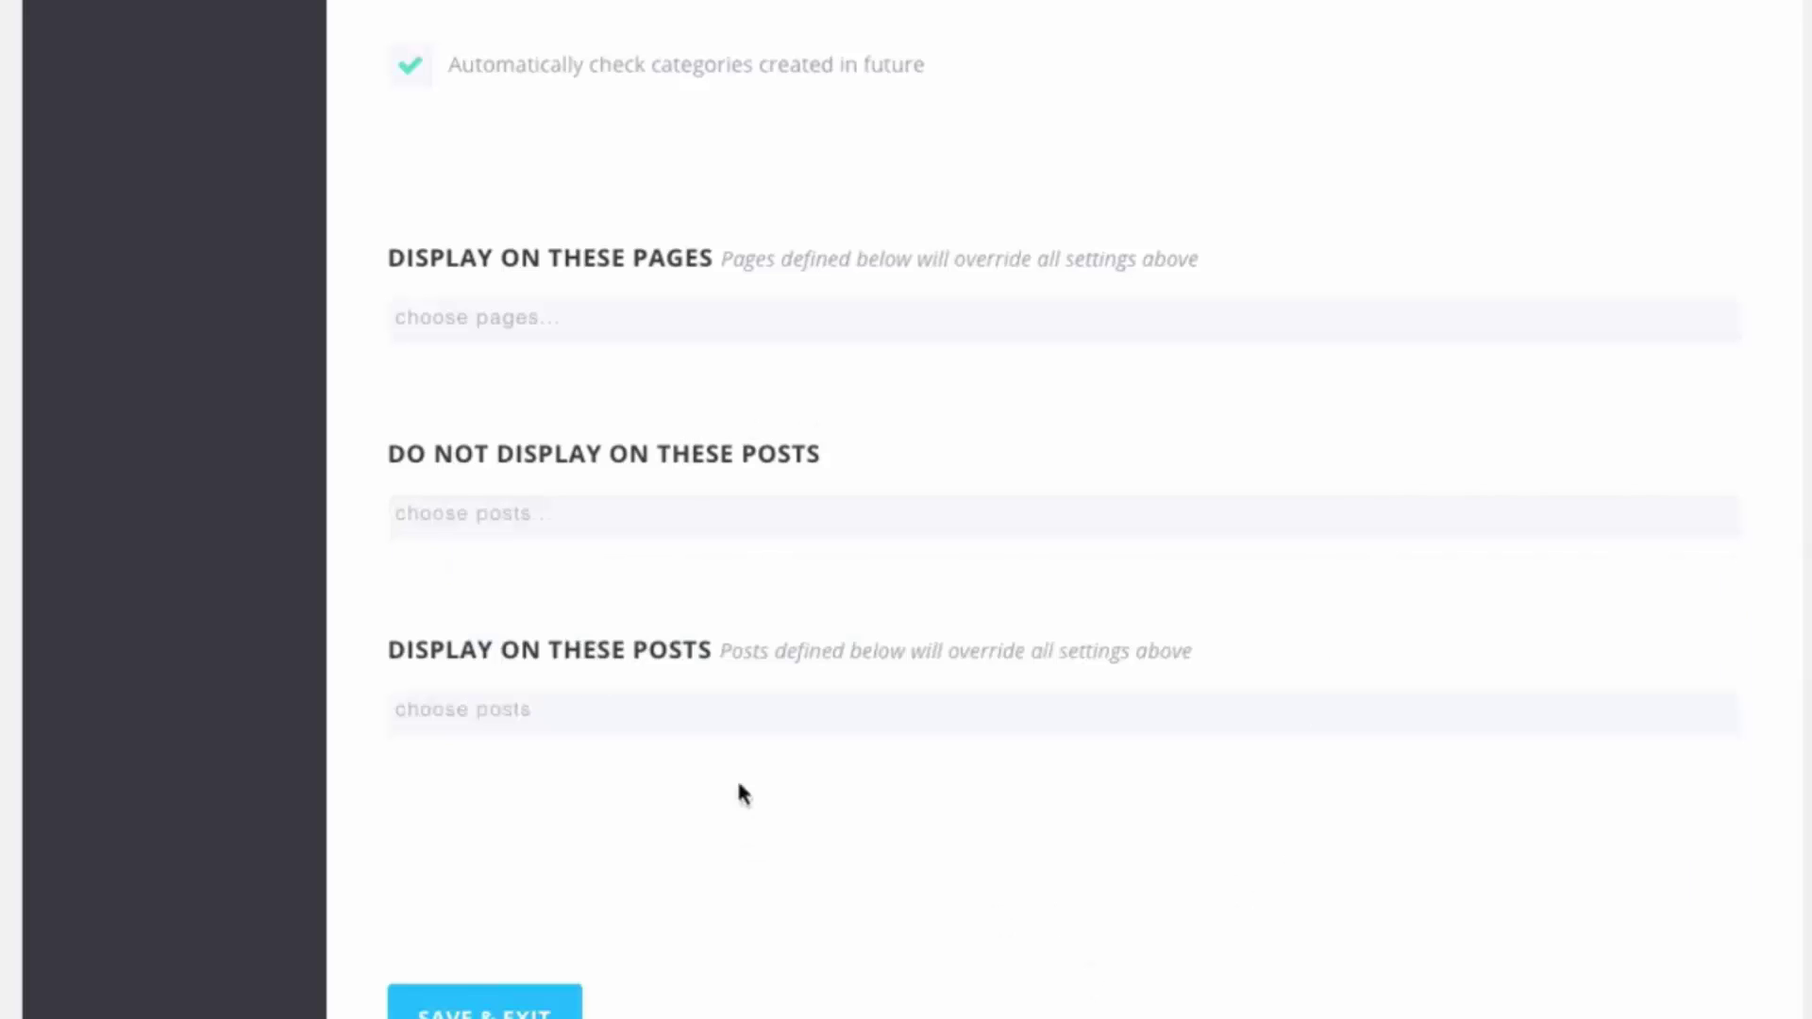
pyautogui.click(582, 706)
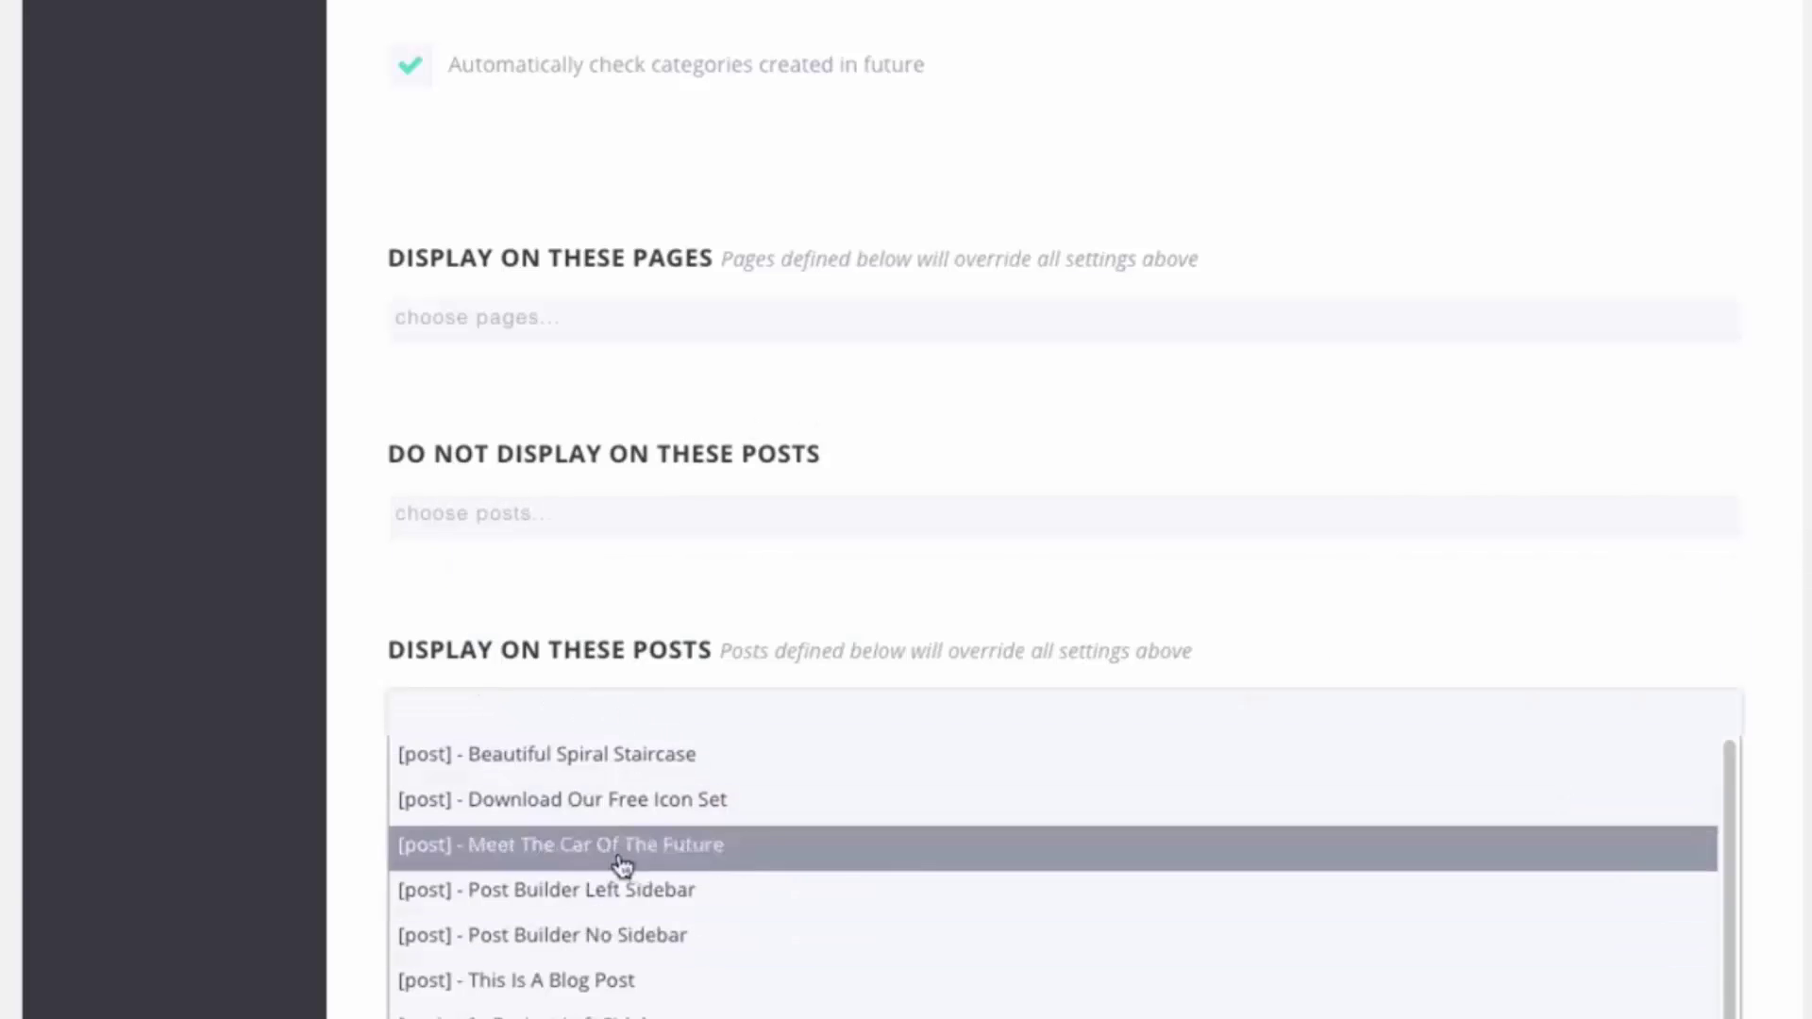
pyautogui.click(1314, 610)
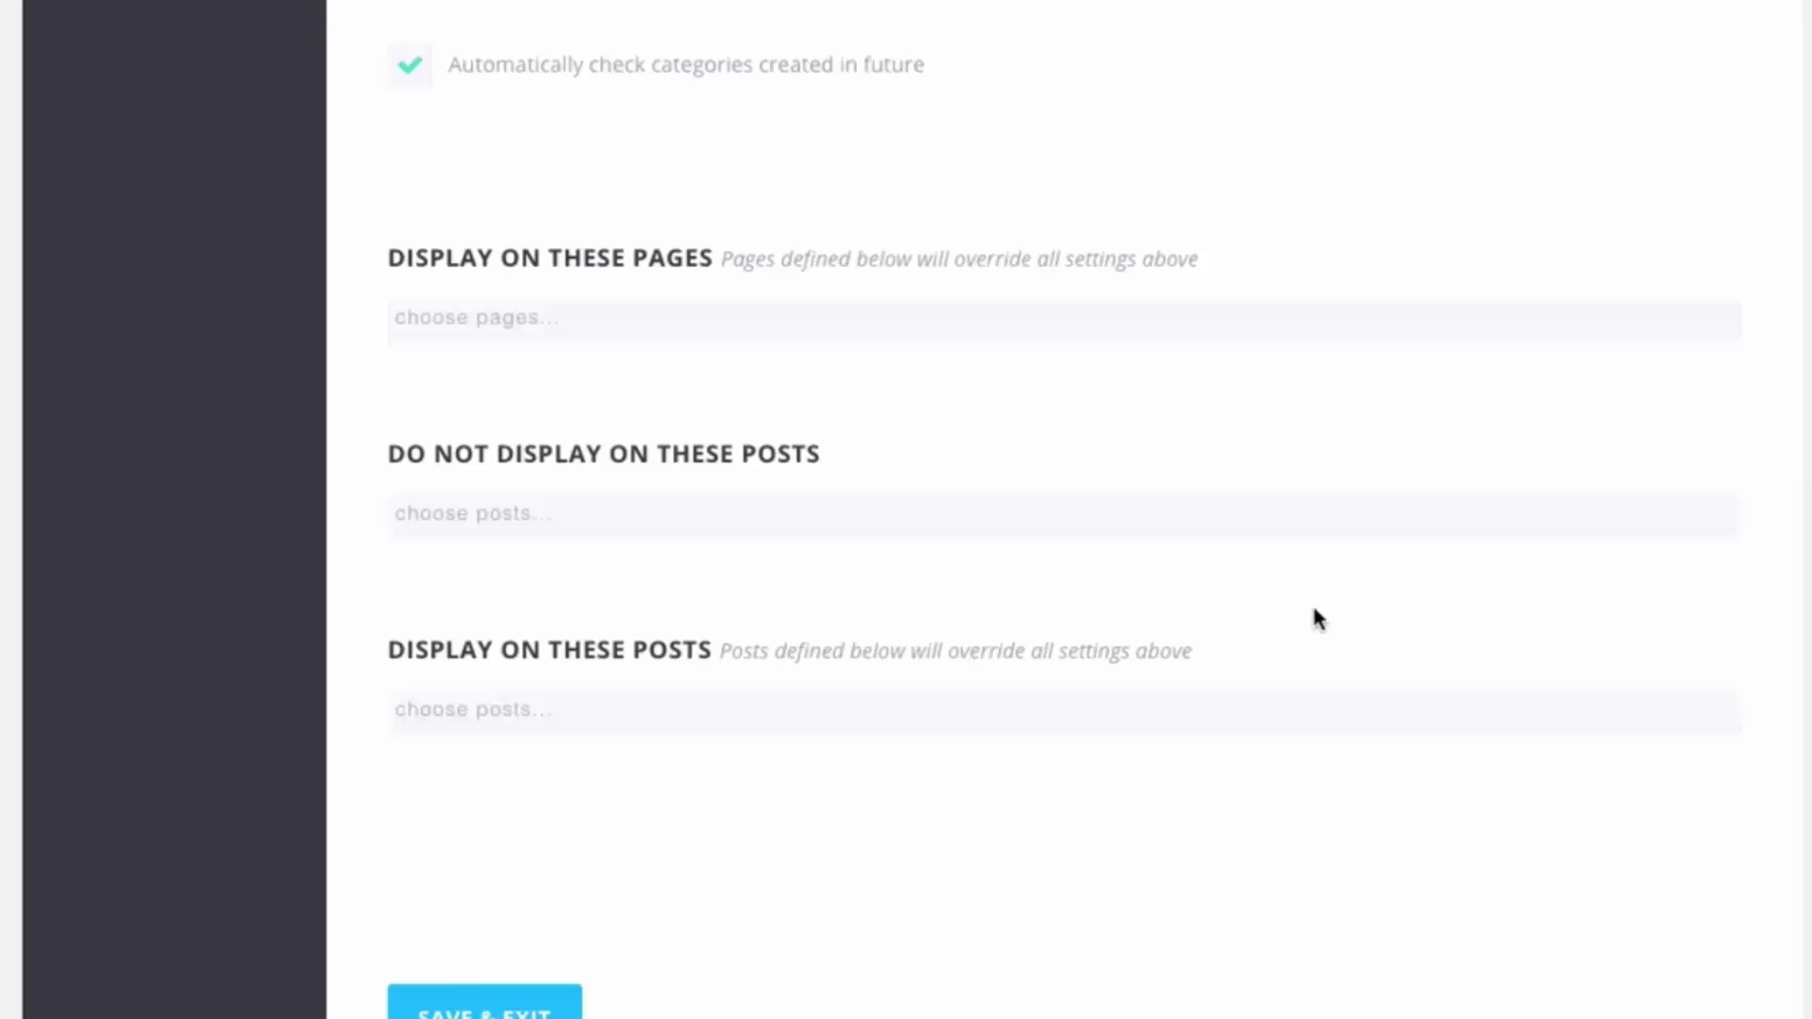
pyautogui.click(529, 722)
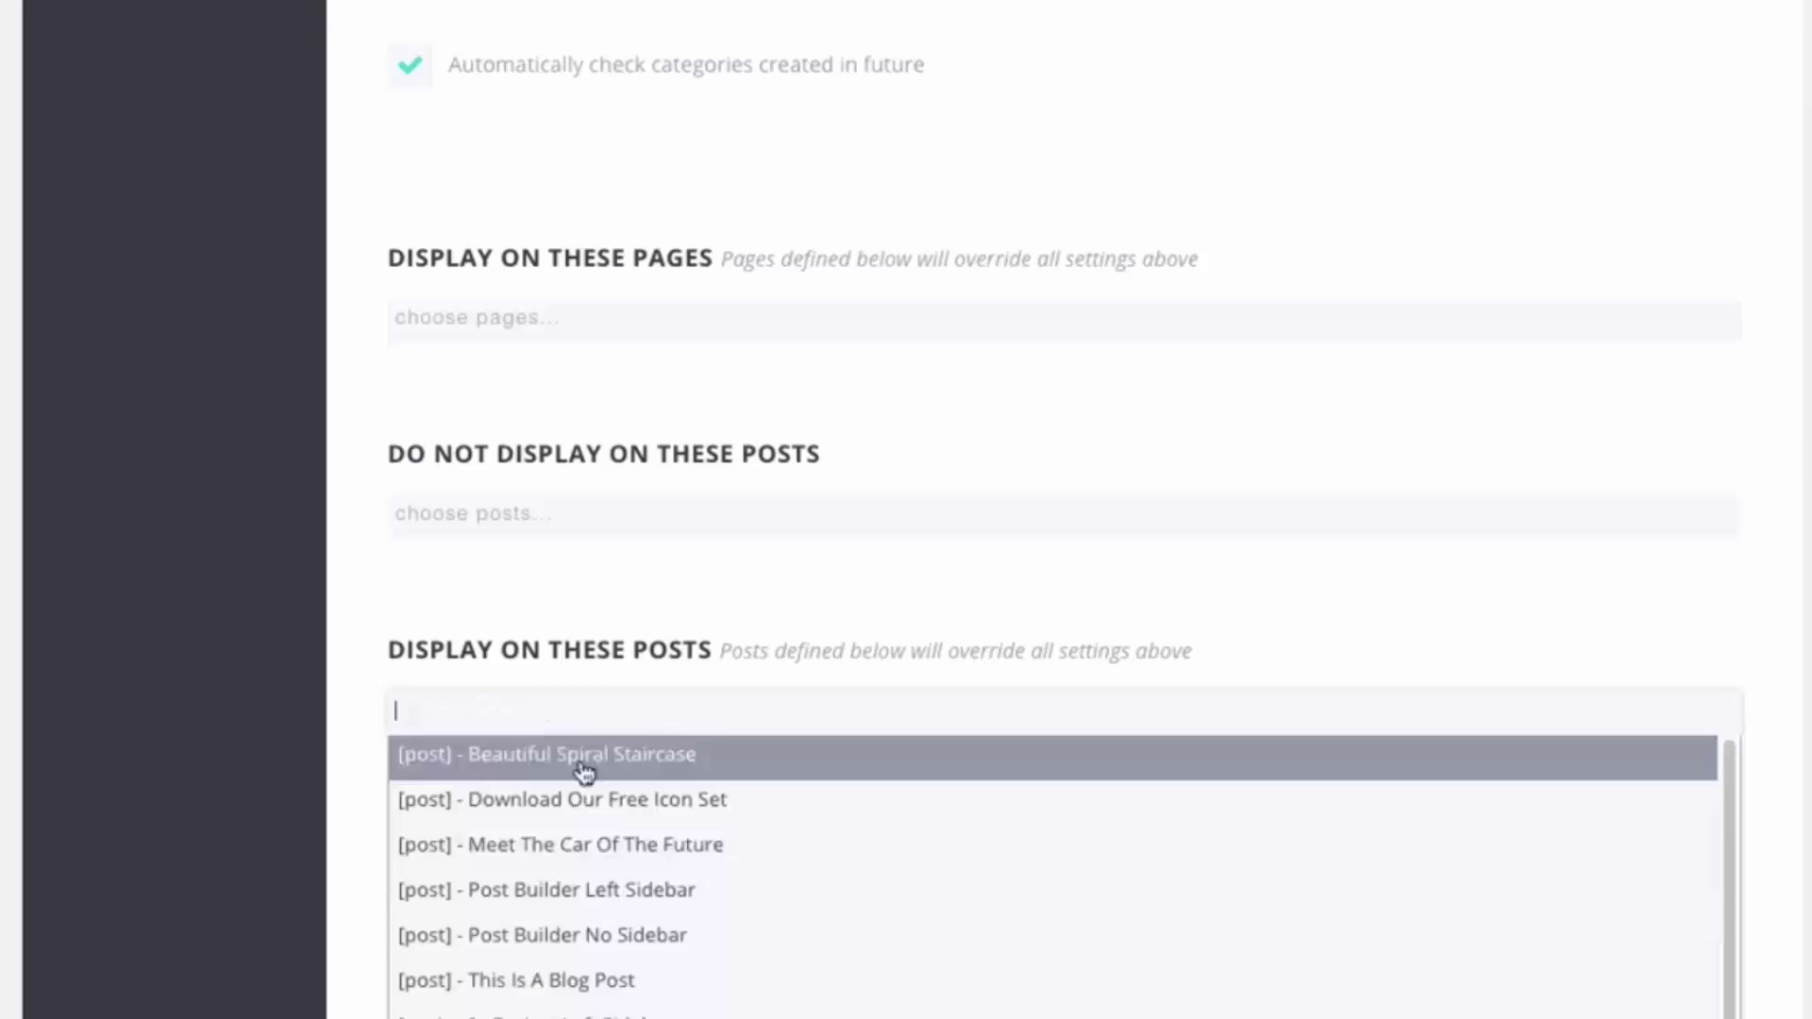
pyautogui.click(1721, 557)
# Save the below-post opt-in with its display settings and exit to the list of opt-ins
pyautogui.scroll(-4, 1713, 566)
pyautogui.scroll(20, 1174, 716)
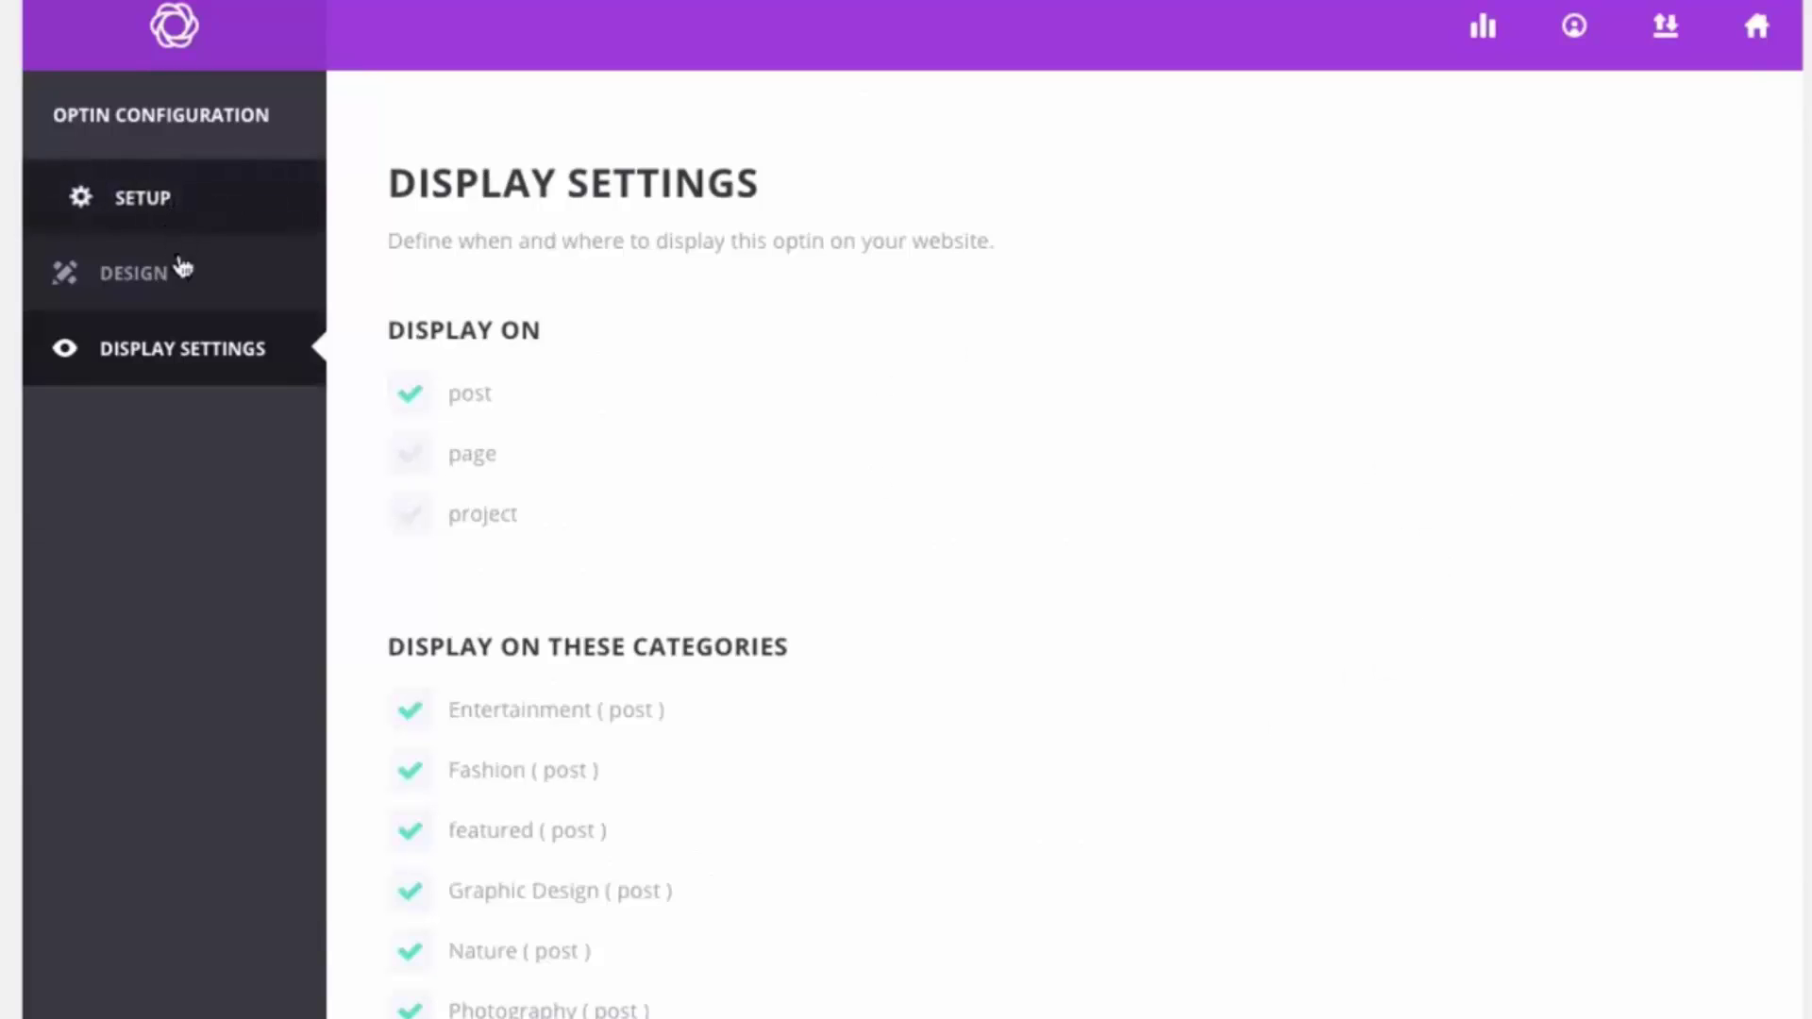
pyautogui.scroll(-10, 1387, 472)
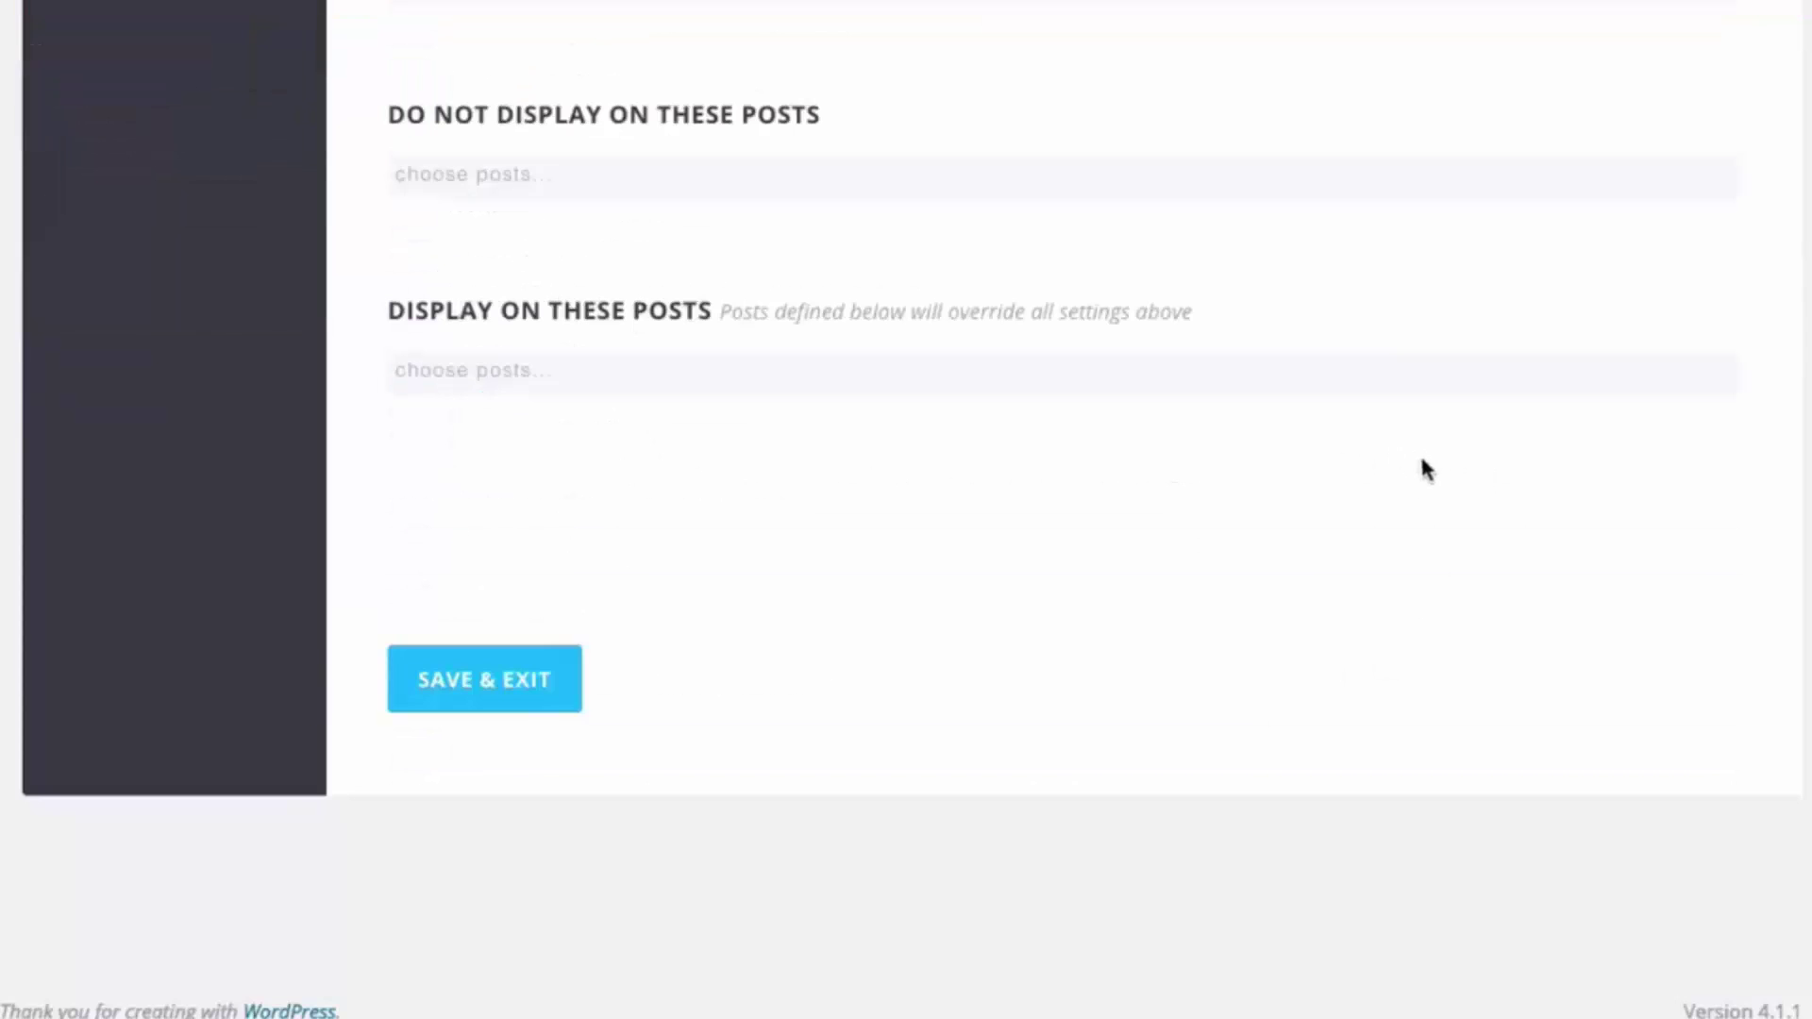
pyautogui.click(501, 685)
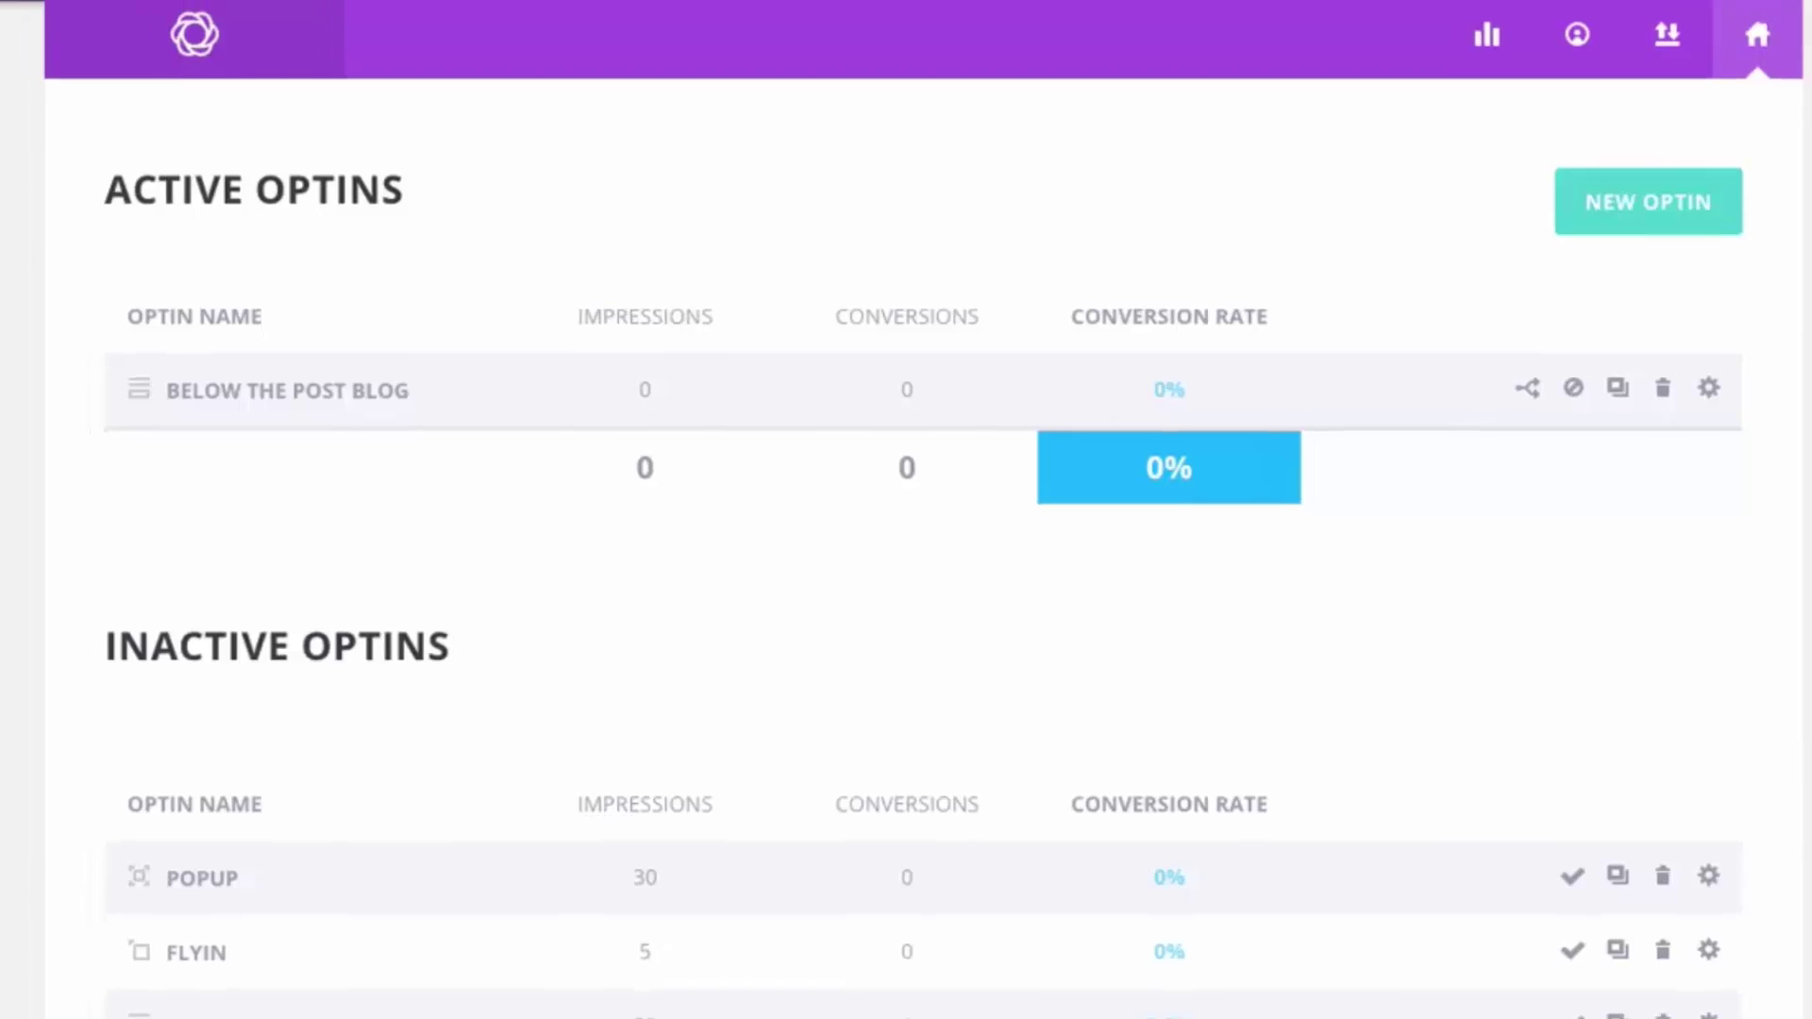
# Open the live site's homepage and check whether the opt-in is displayed there
pyautogui.click(137, 36)
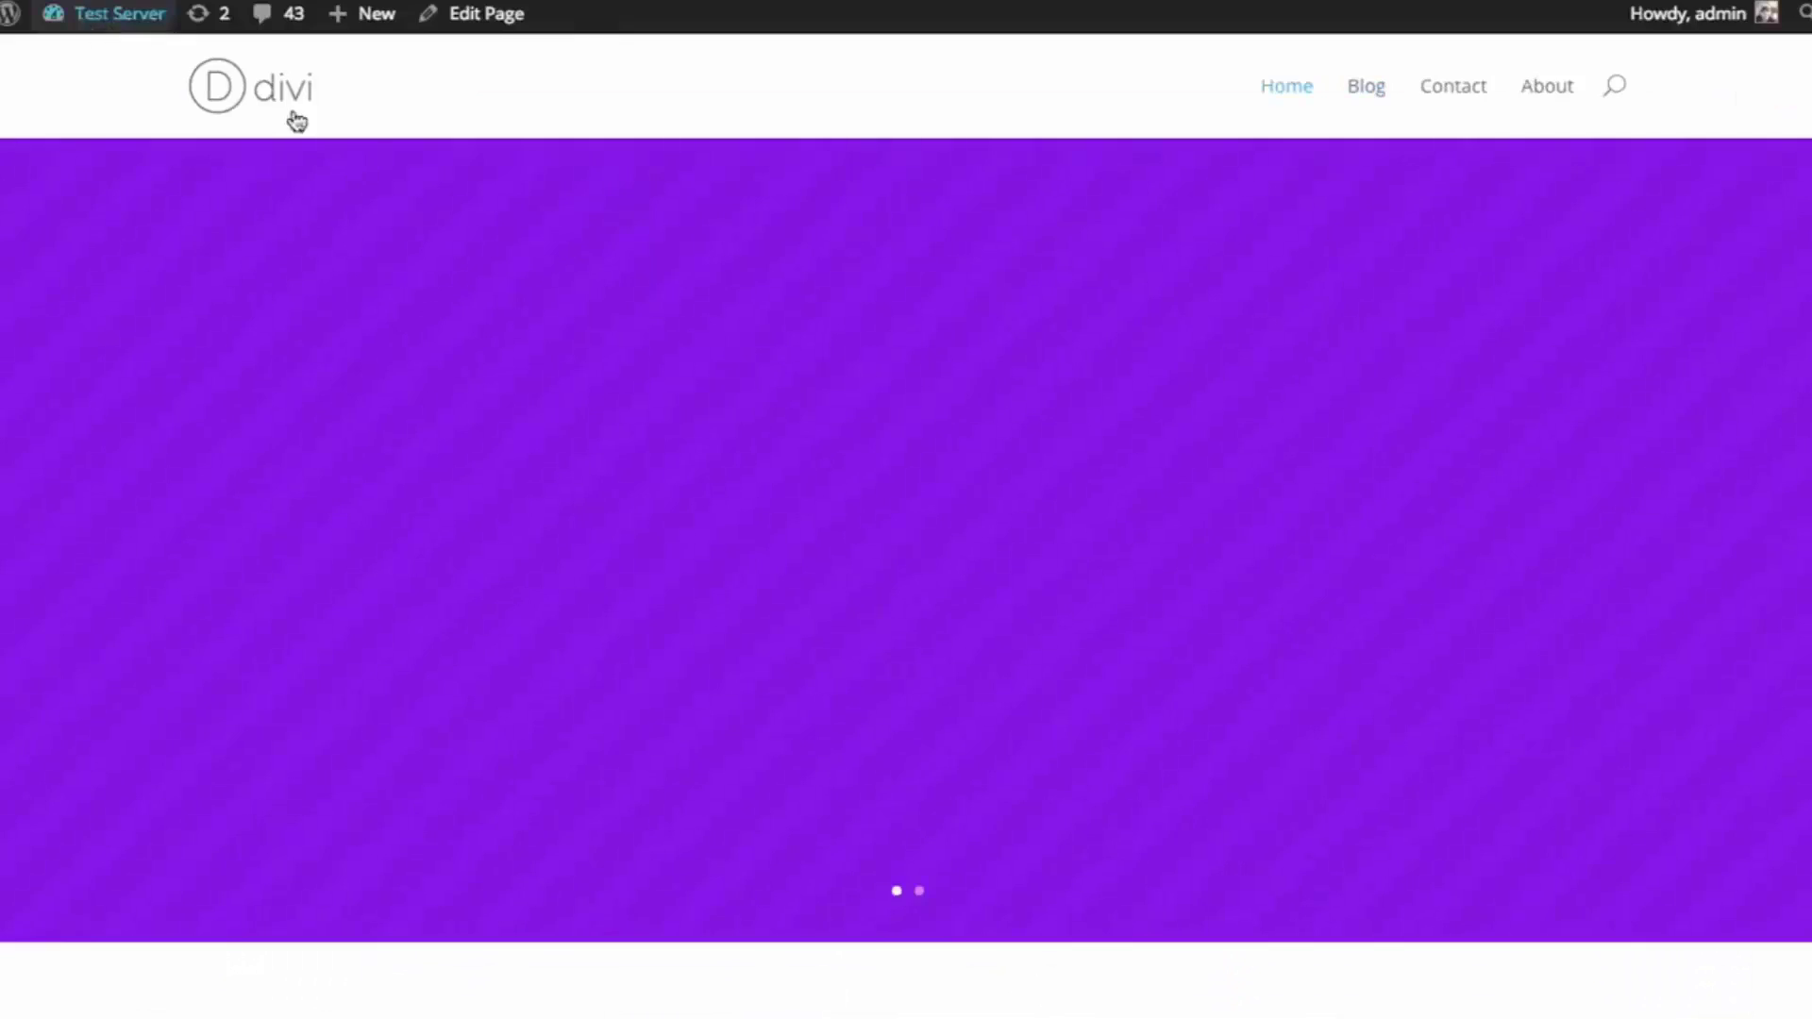
pyautogui.scroll(-10, 1116, 396)
pyautogui.scroll(-15, 1110, 372)
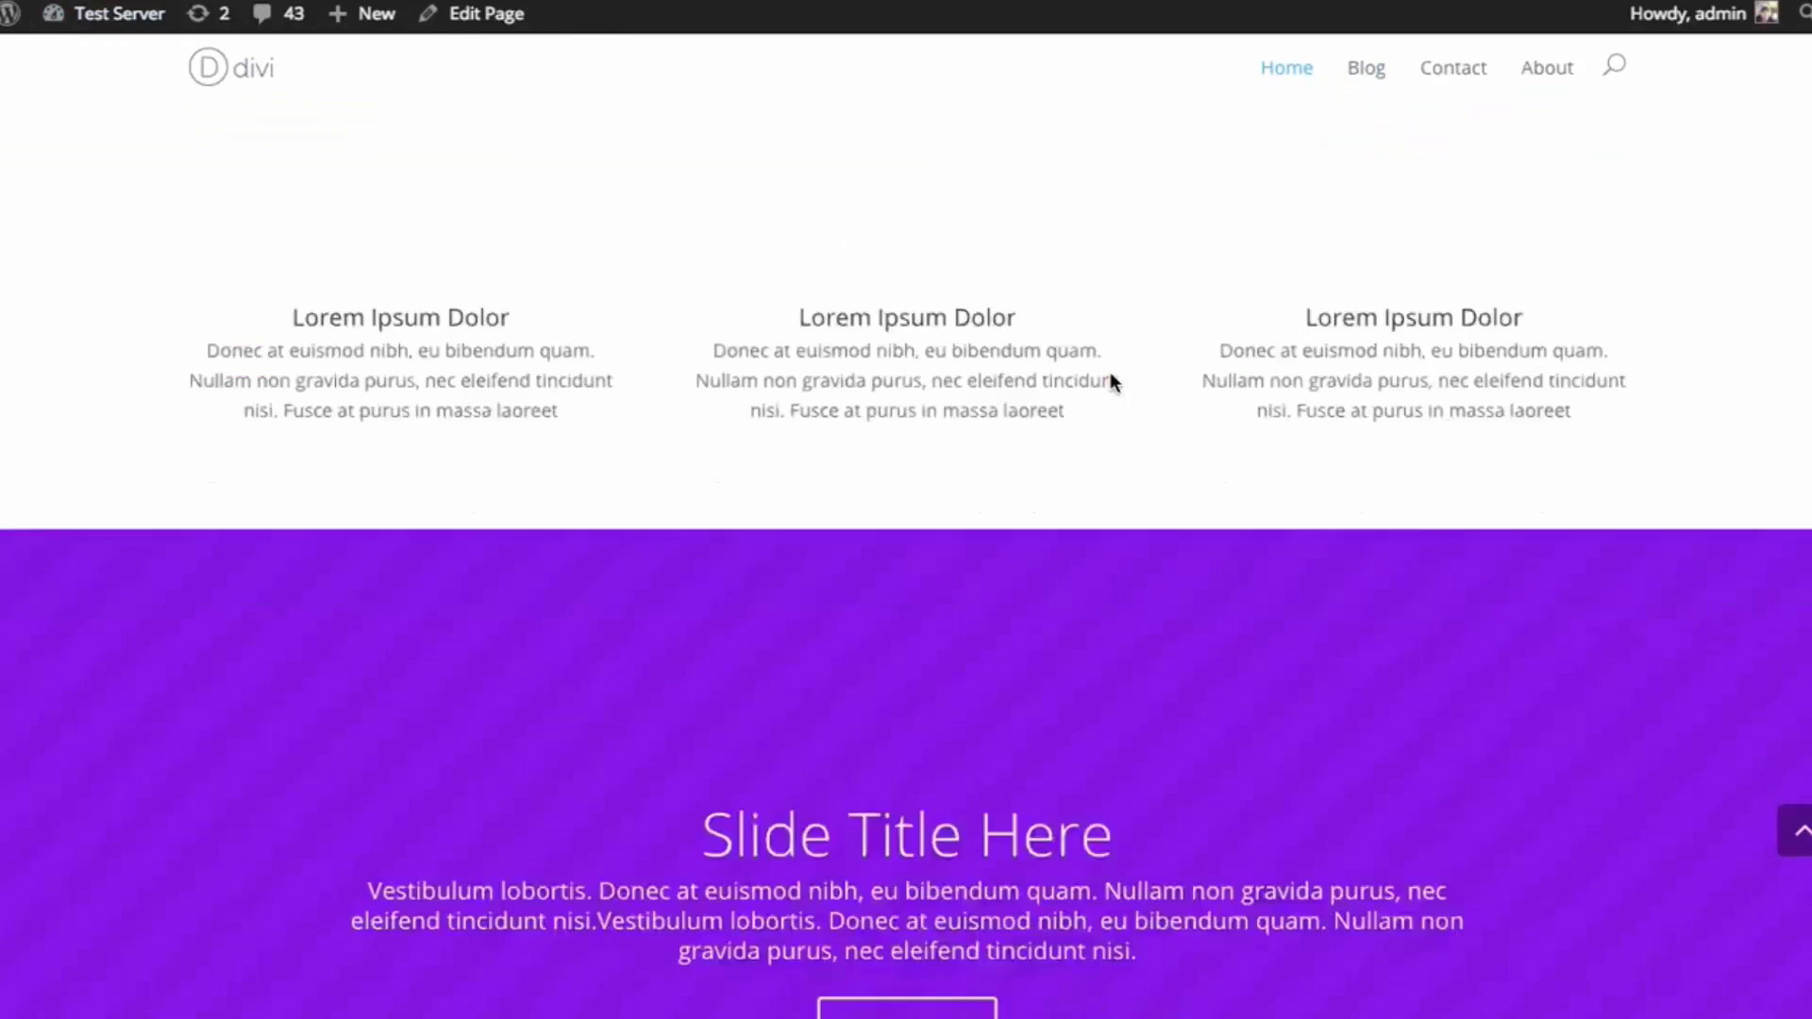
pyautogui.scroll(20, 1126, 394)
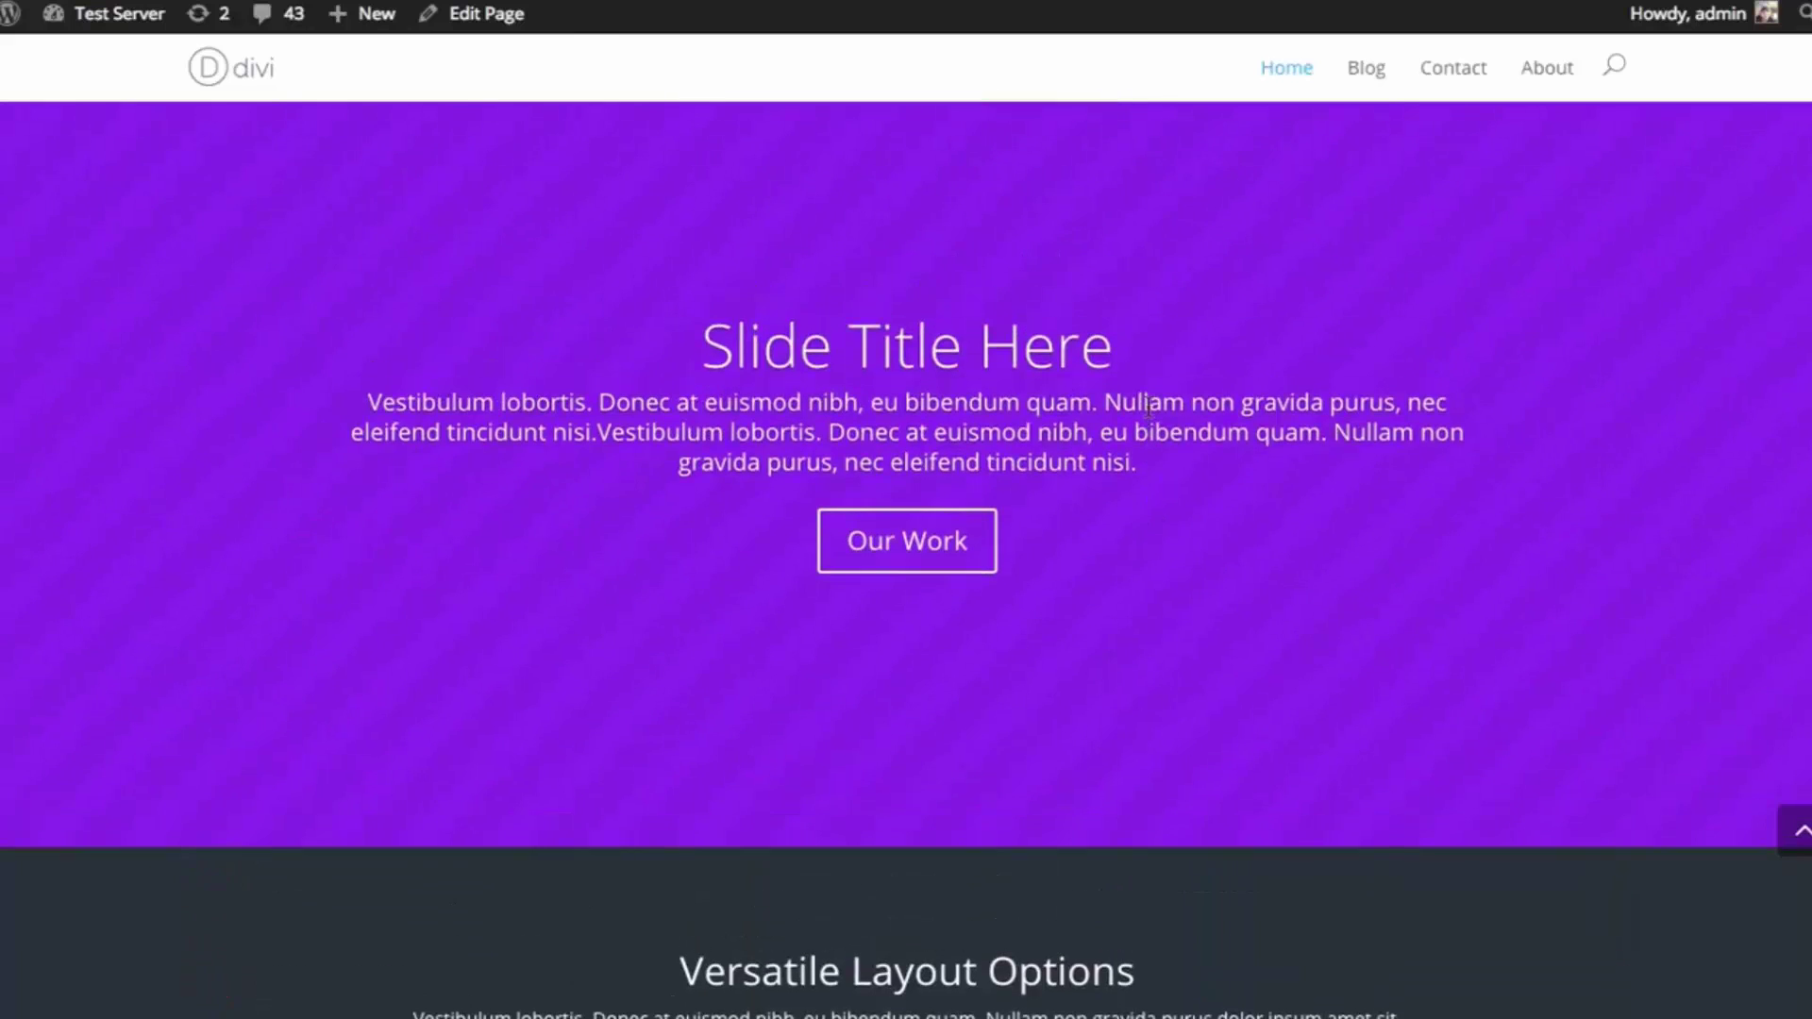
pyautogui.scroll(-15, 1147, 404)
pyautogui.scroll(5, 1145, 408)
# Open the blog post Meet The Car Of The Future and examine the opt-in below its content
pyautogui.click(1370, 74)
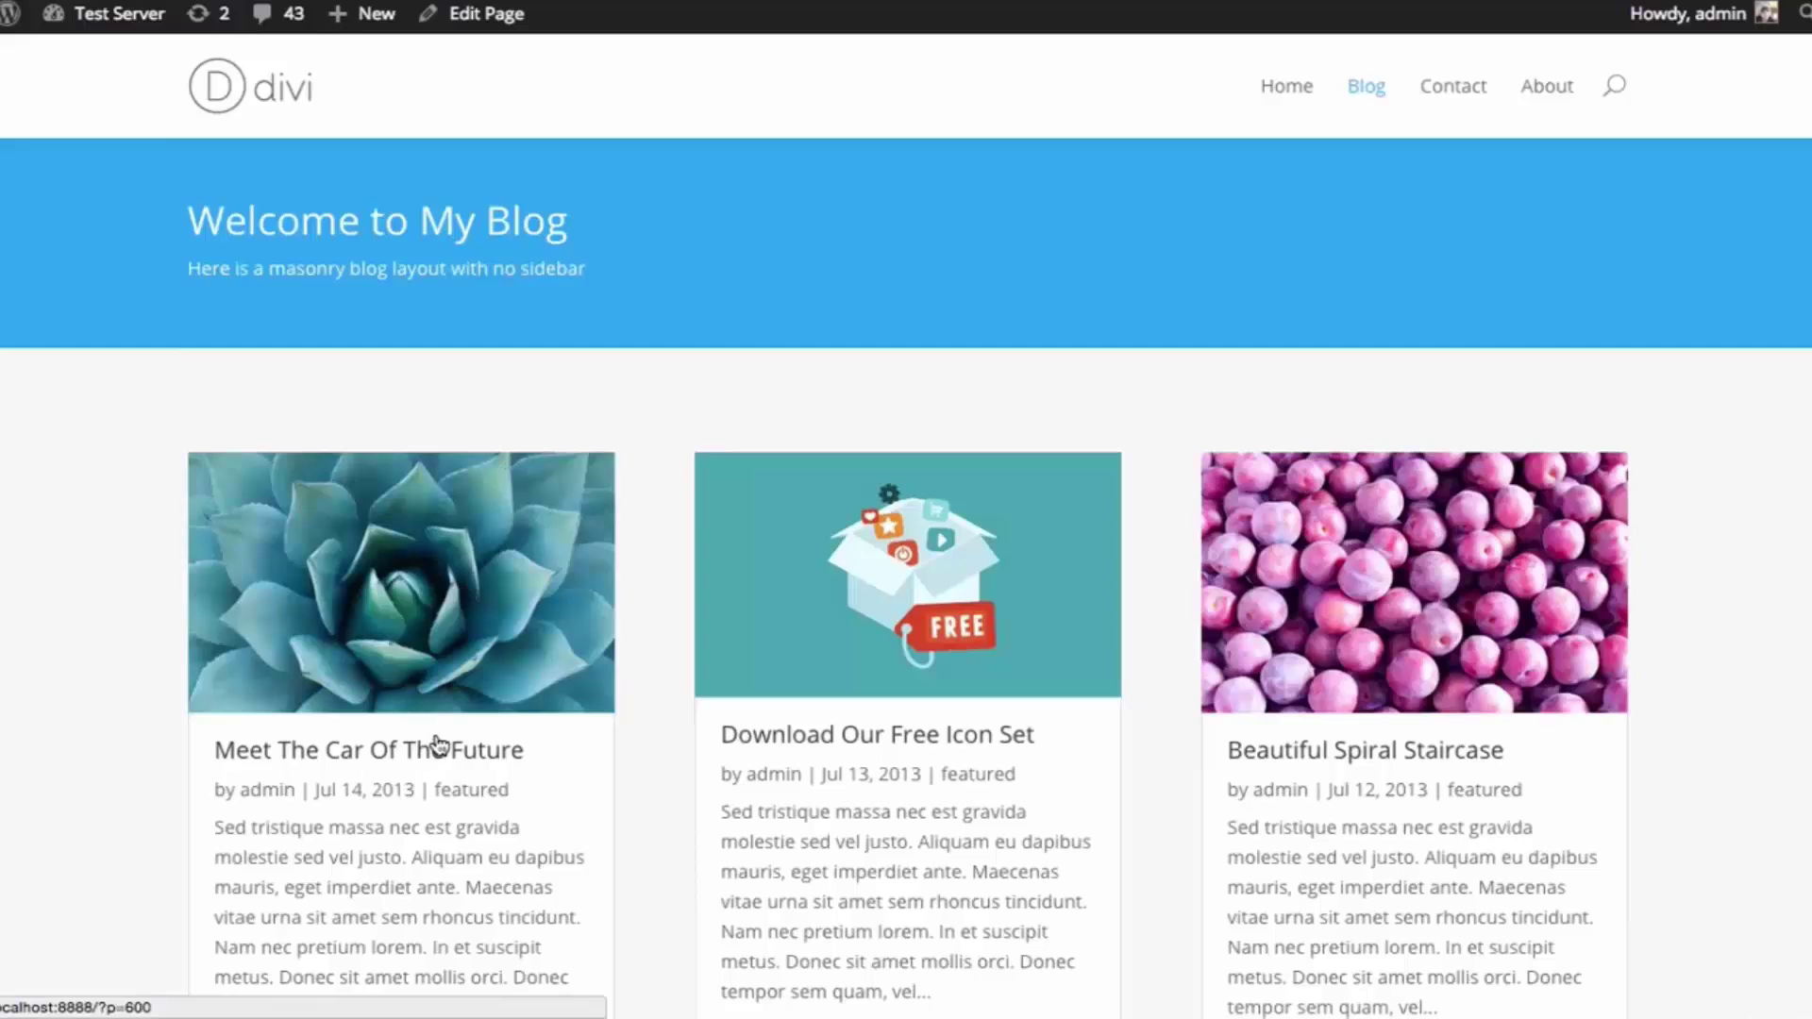
pyautogui.click(427, 745)
pyautogui.scroll(-10, 1259, 465)
pyautogui.scroll(-8, 1272, 457)
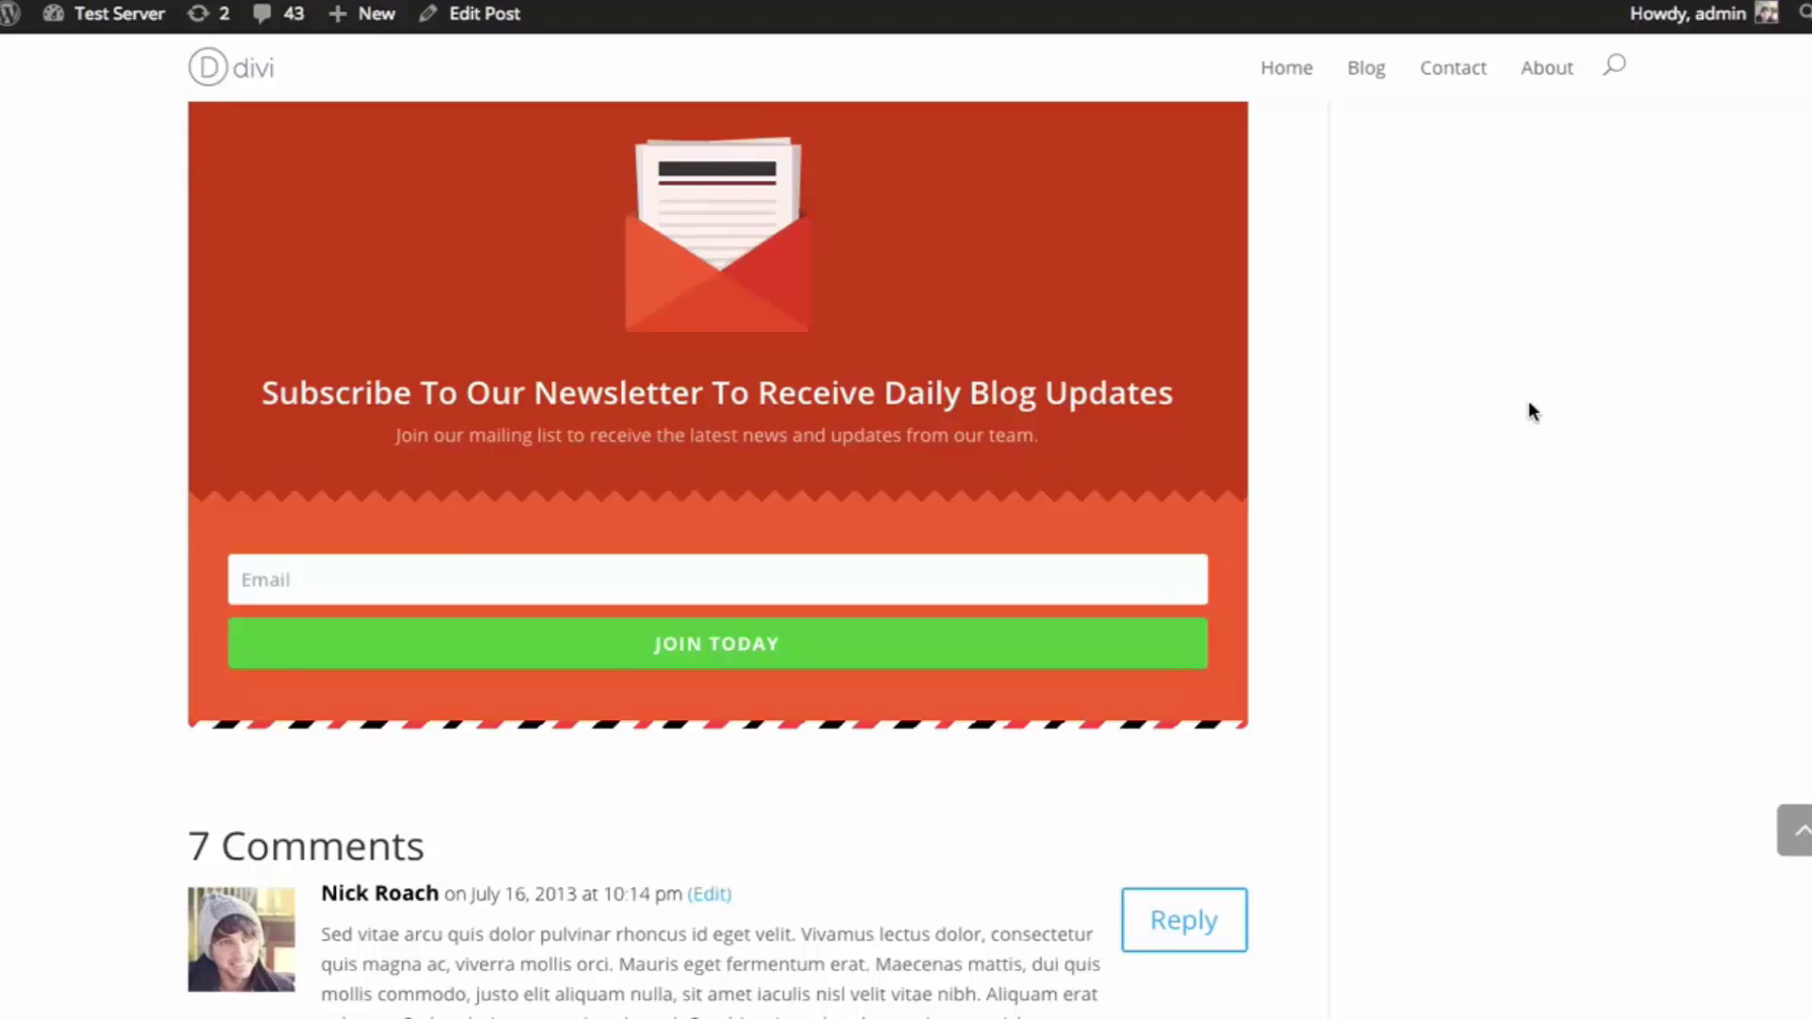
pyautogui.scroll(3, 1531, 412)
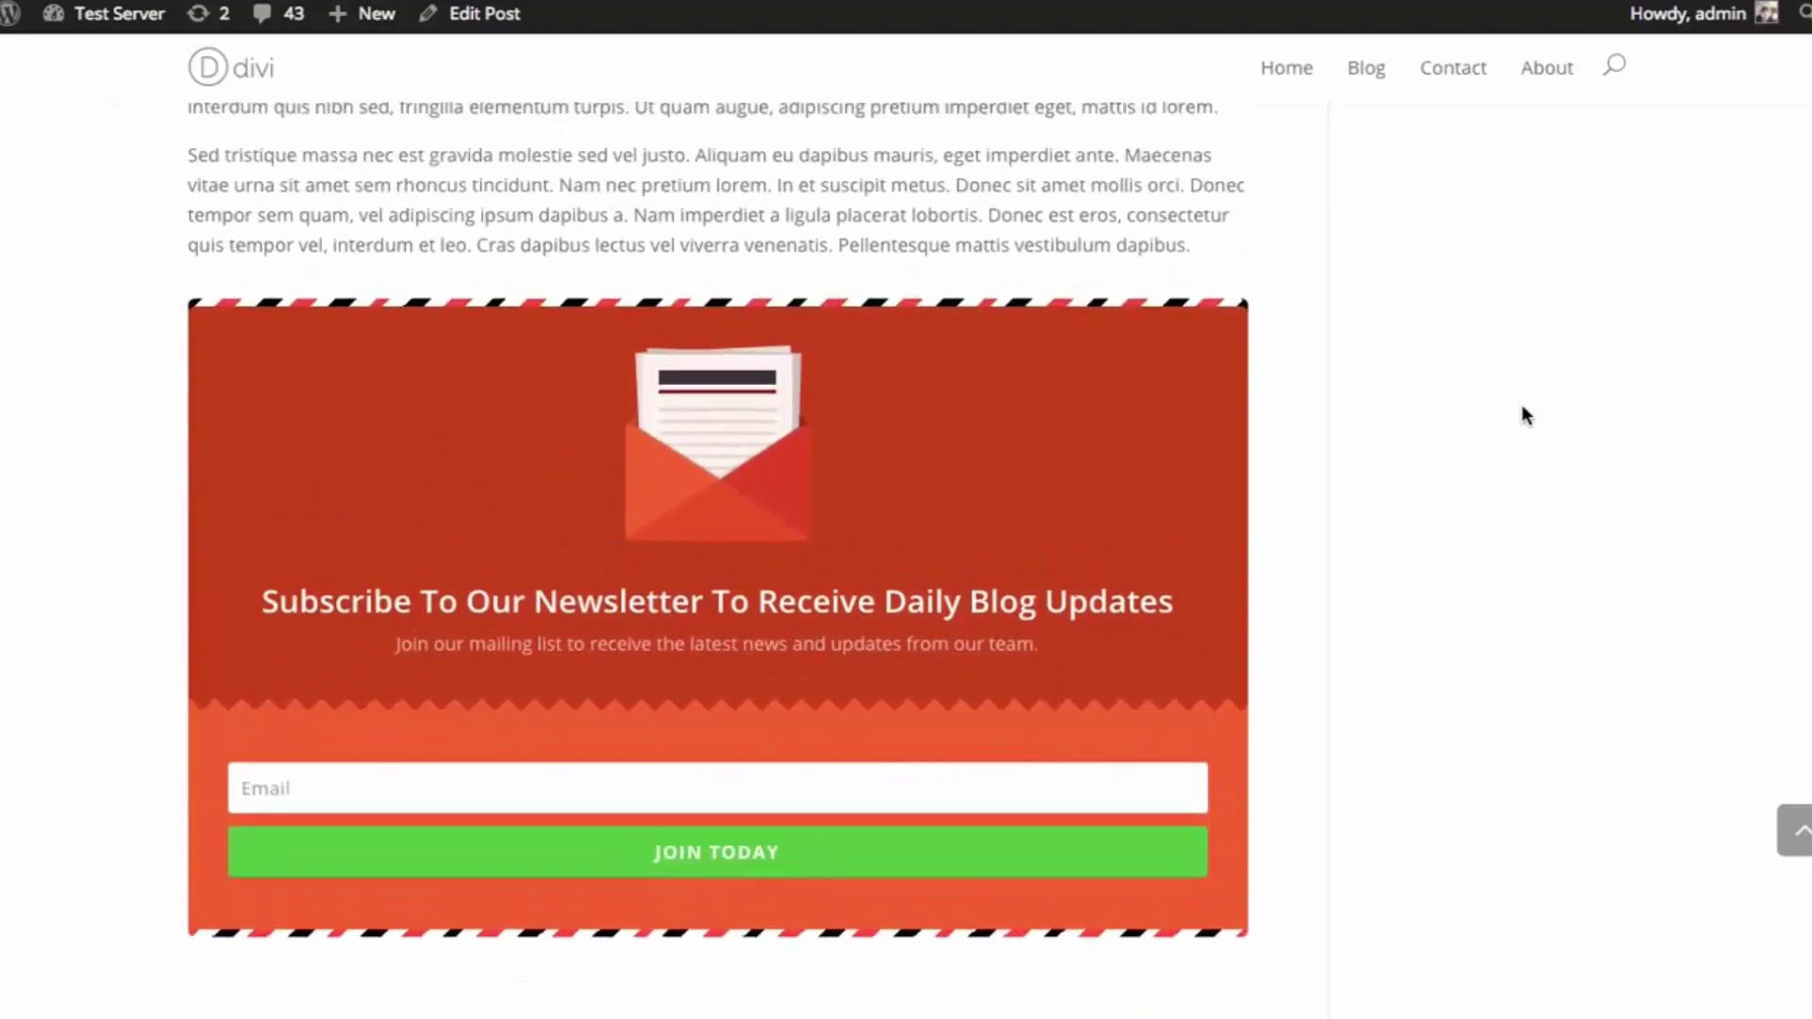
pyautogui.scroll(2, 1522, 408)
pyautogui.scroll(-2, 1522, 408)
# Open the blog post Download Our Free Icon Set and examine its download button and below-post opt-in
pyautogui.click(1381, 83)
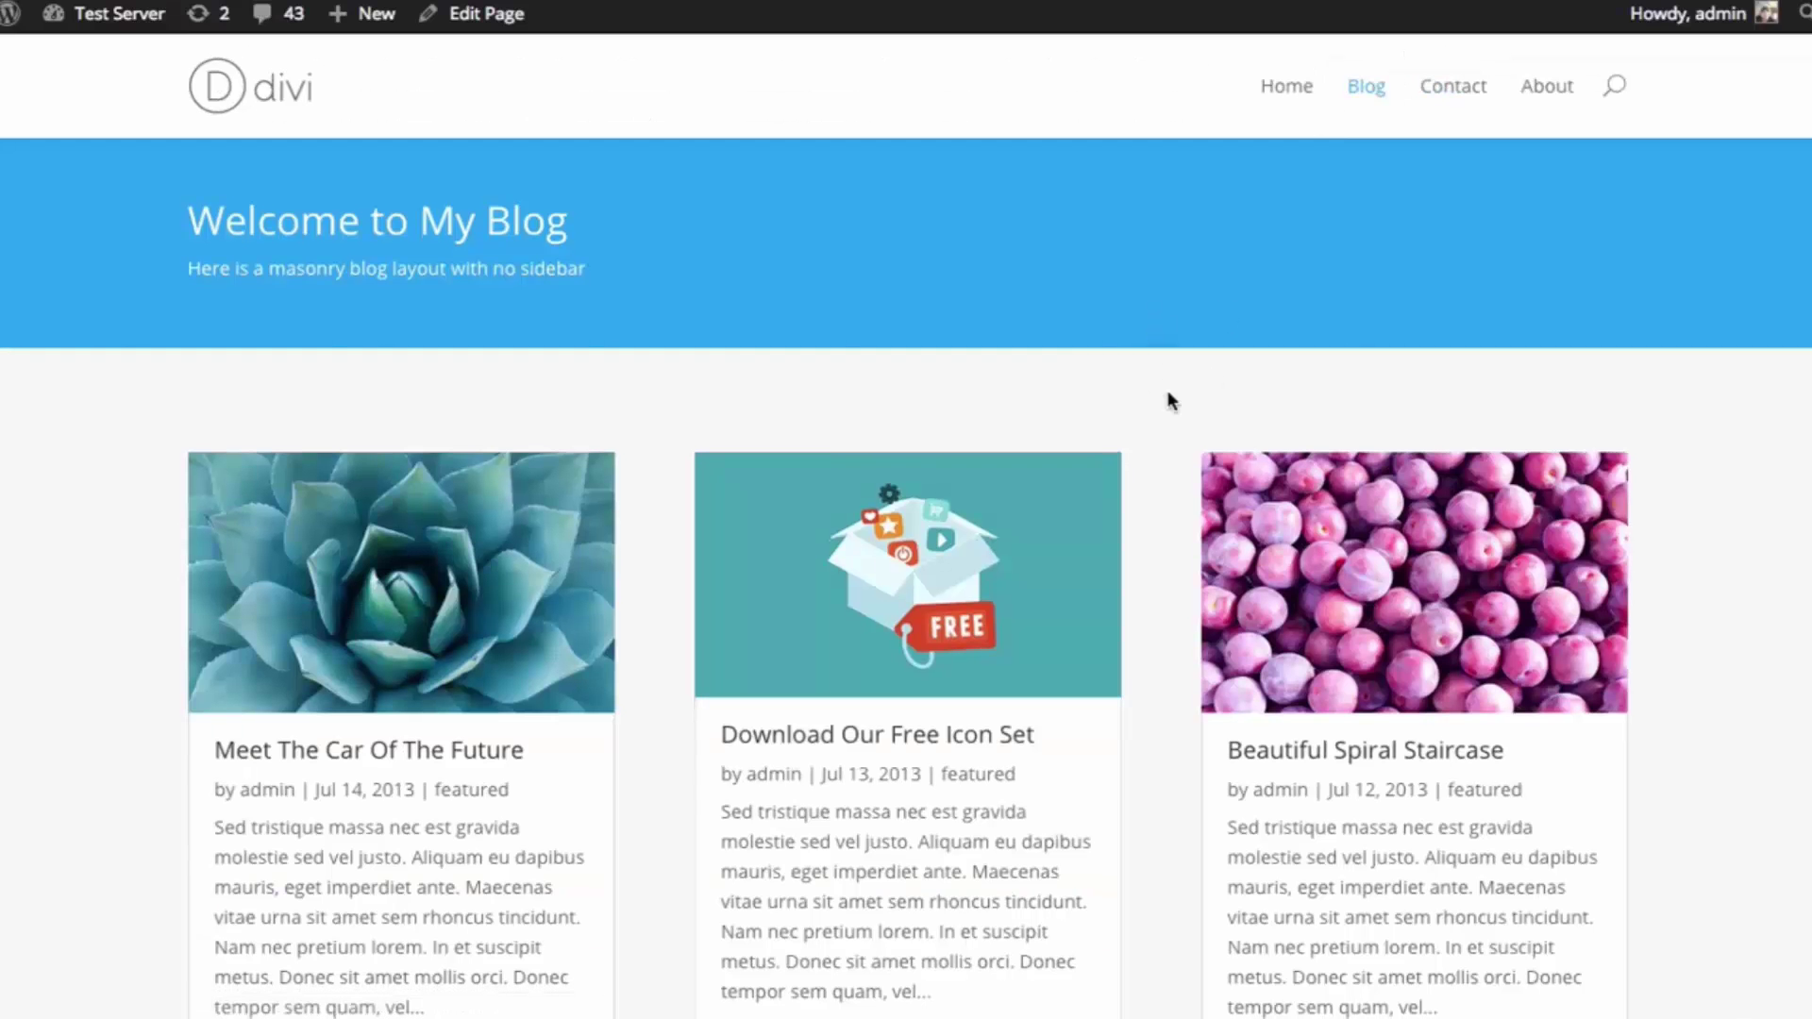
pyautogui.scroll(-3, 1166, 381)
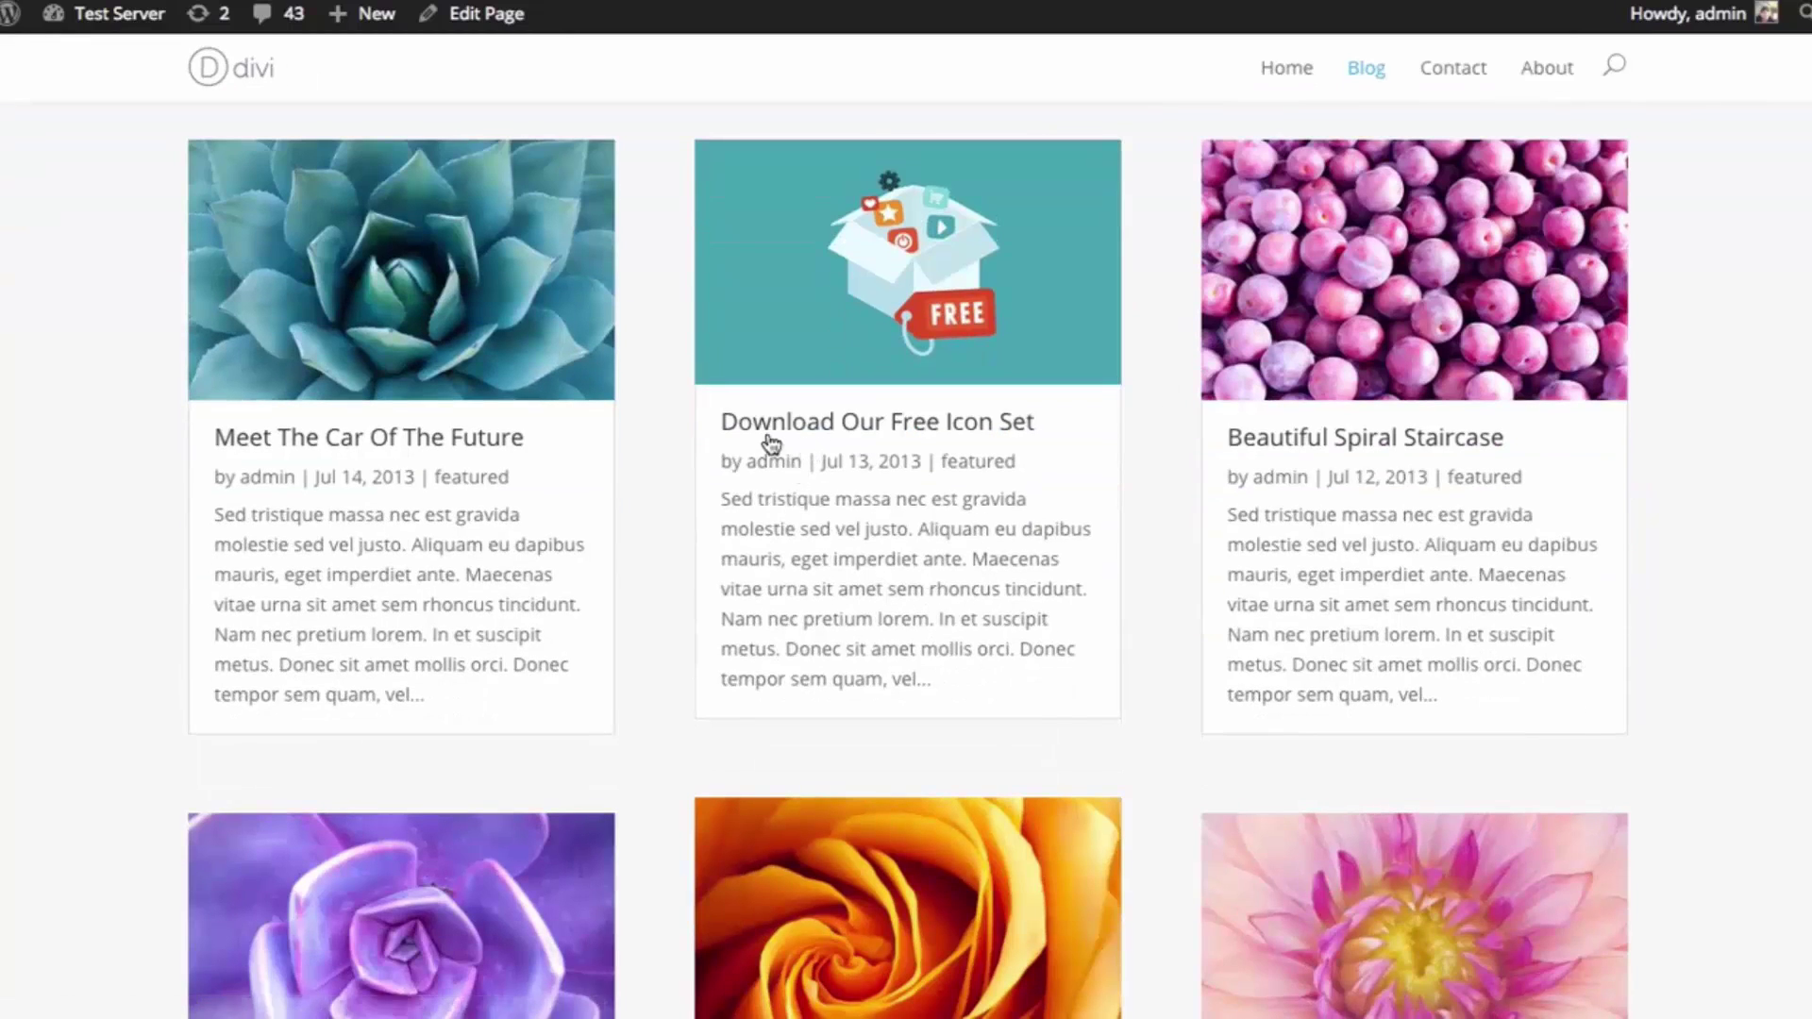
pyautogui.click(944, 430)
pyautogui.scroll(-6, 941, 428)
pyautogui.scroll(-3, 942, 428)
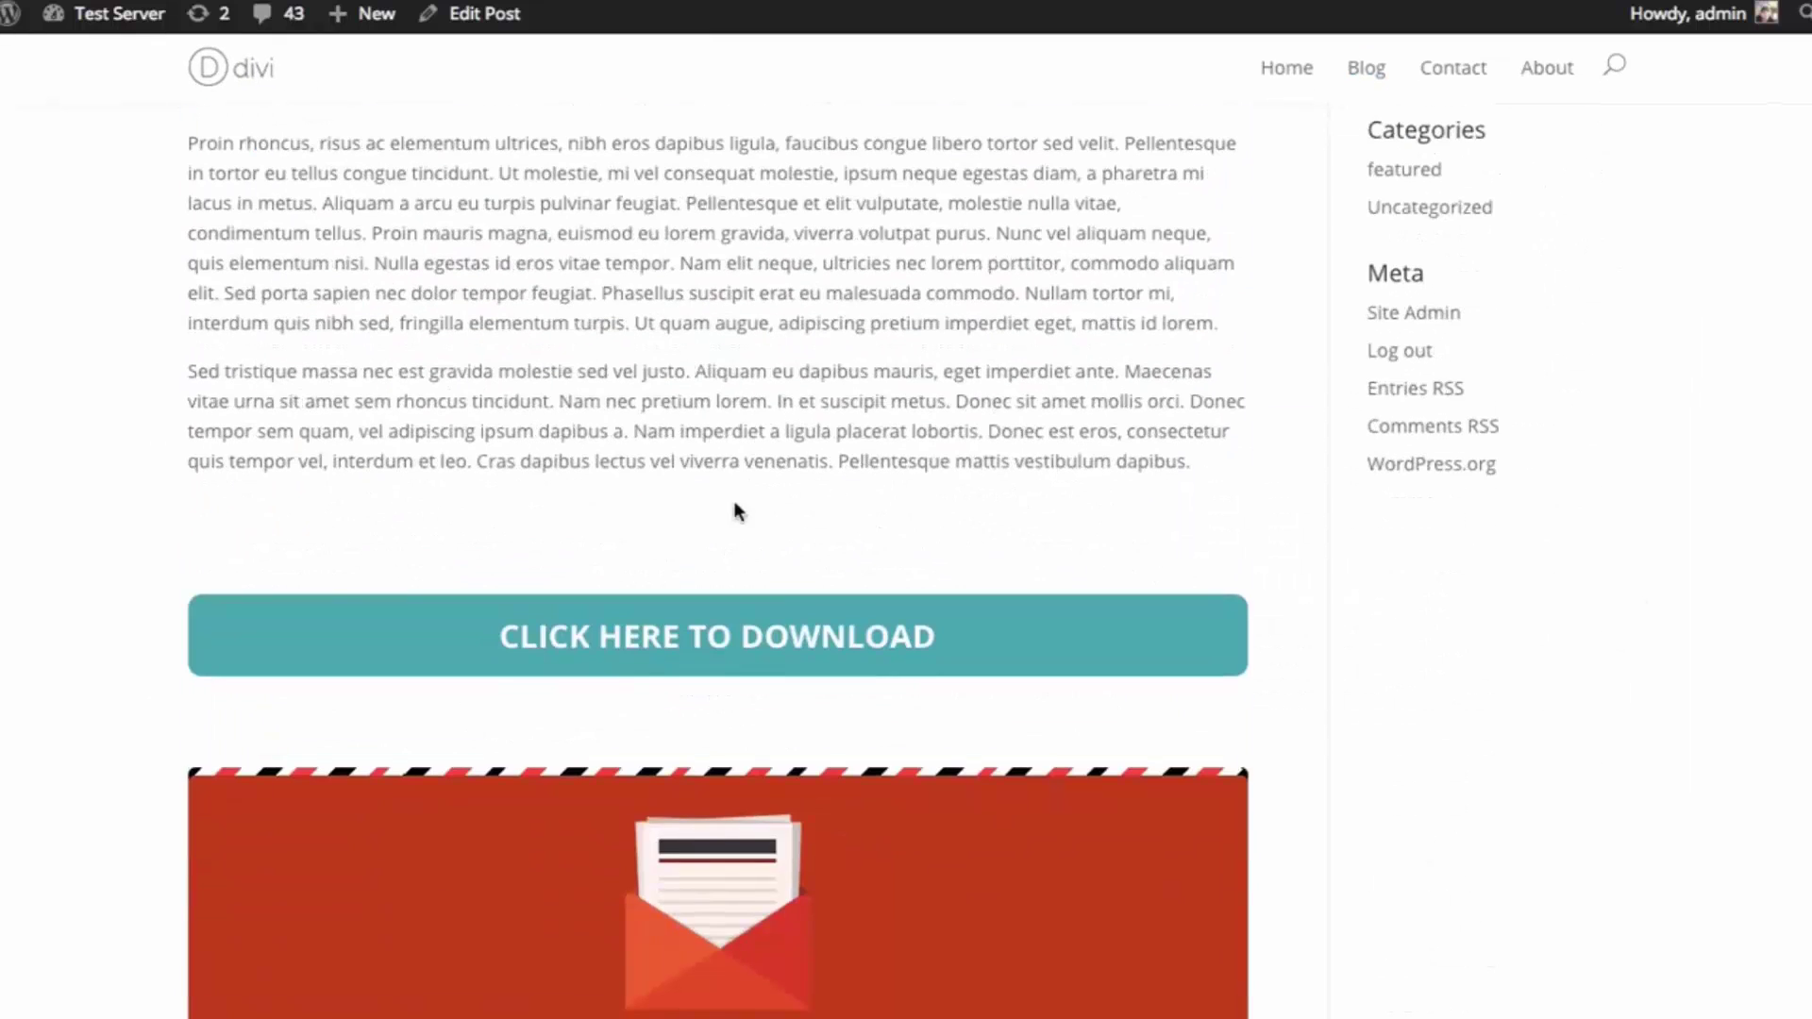
# Review the Download Our Free Icon Set post from its header image down to the download button and opt-in
pyautogui.scroll(10, 914, 534)
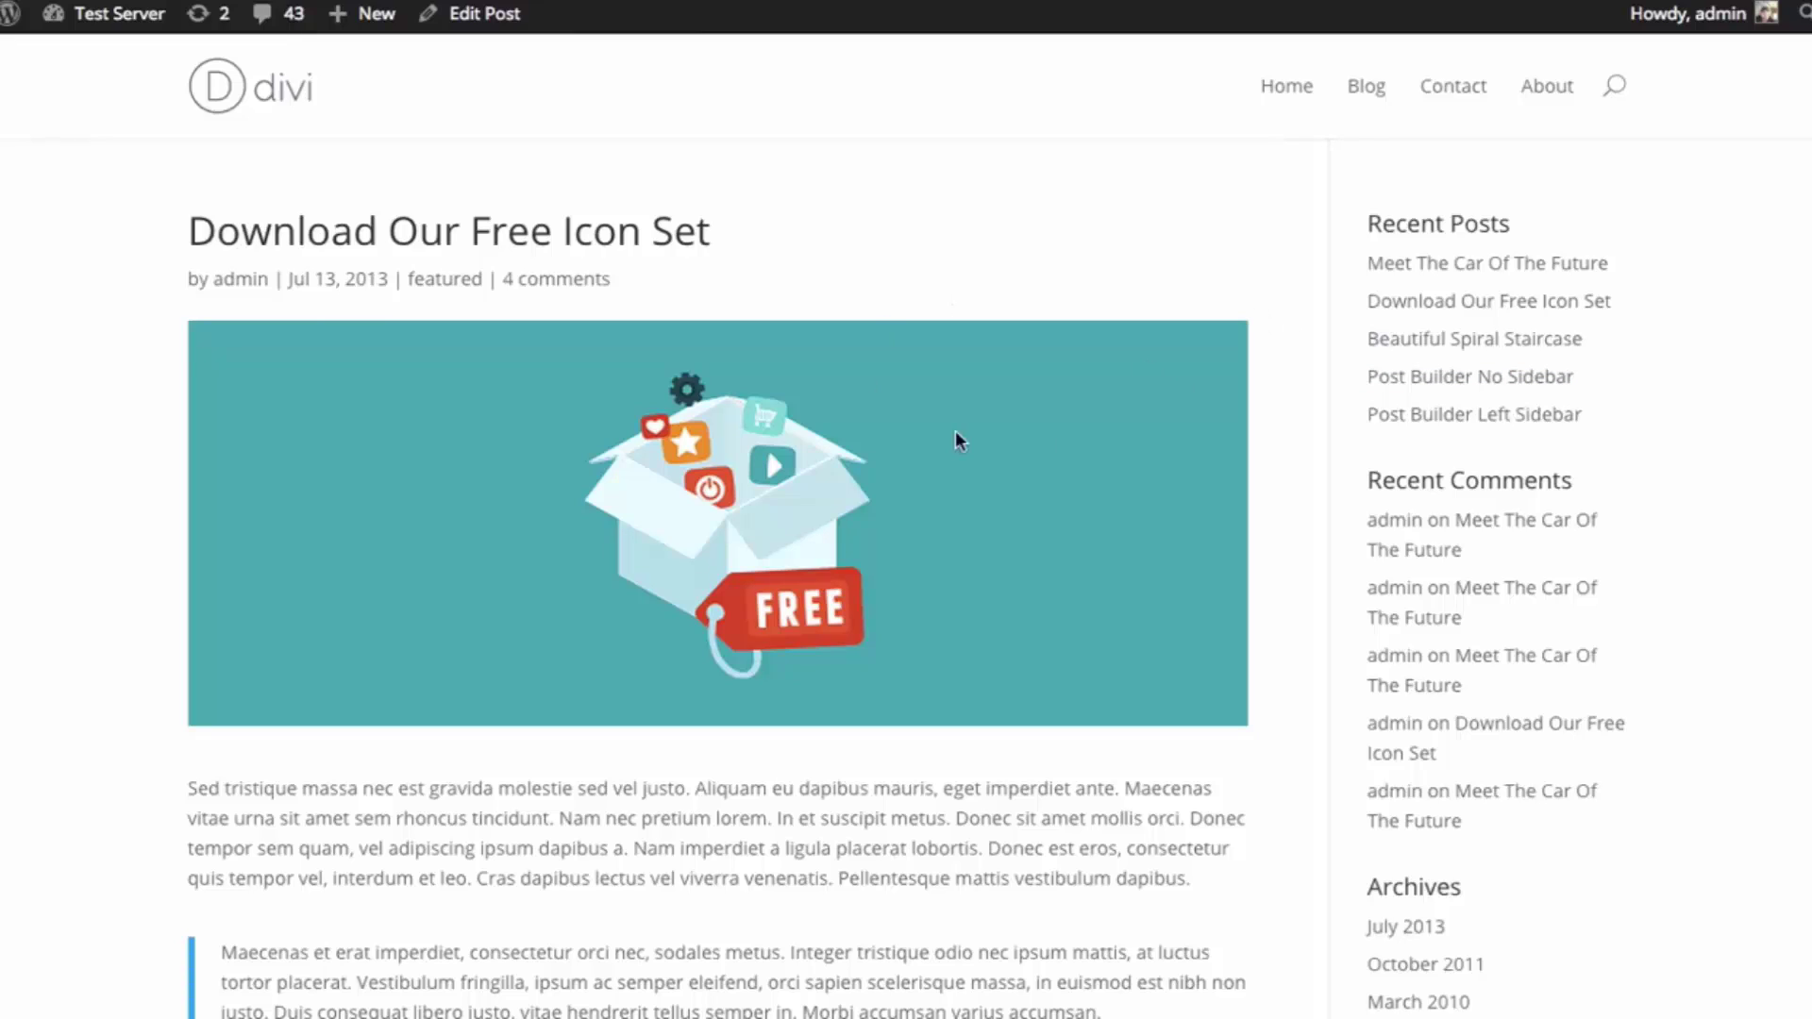
pyautogui.scroll(-15, 287, 145)
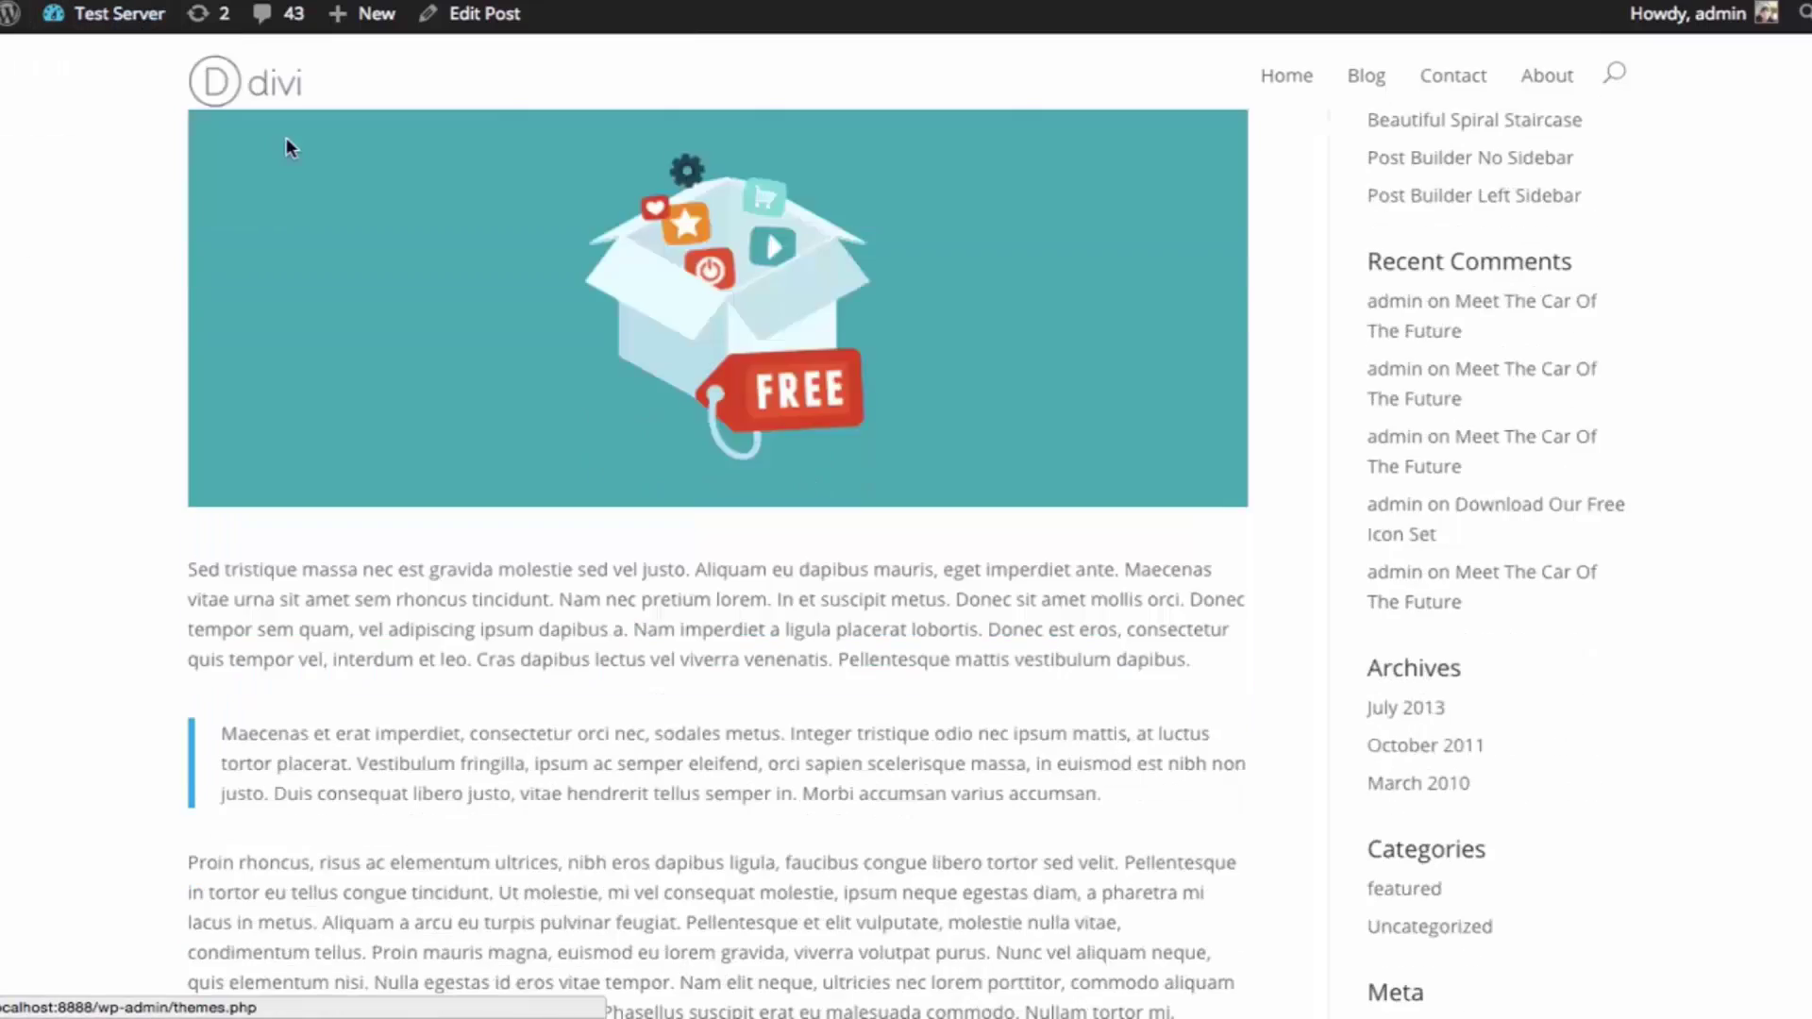
pyautogui.scroll(15, 638, 755)
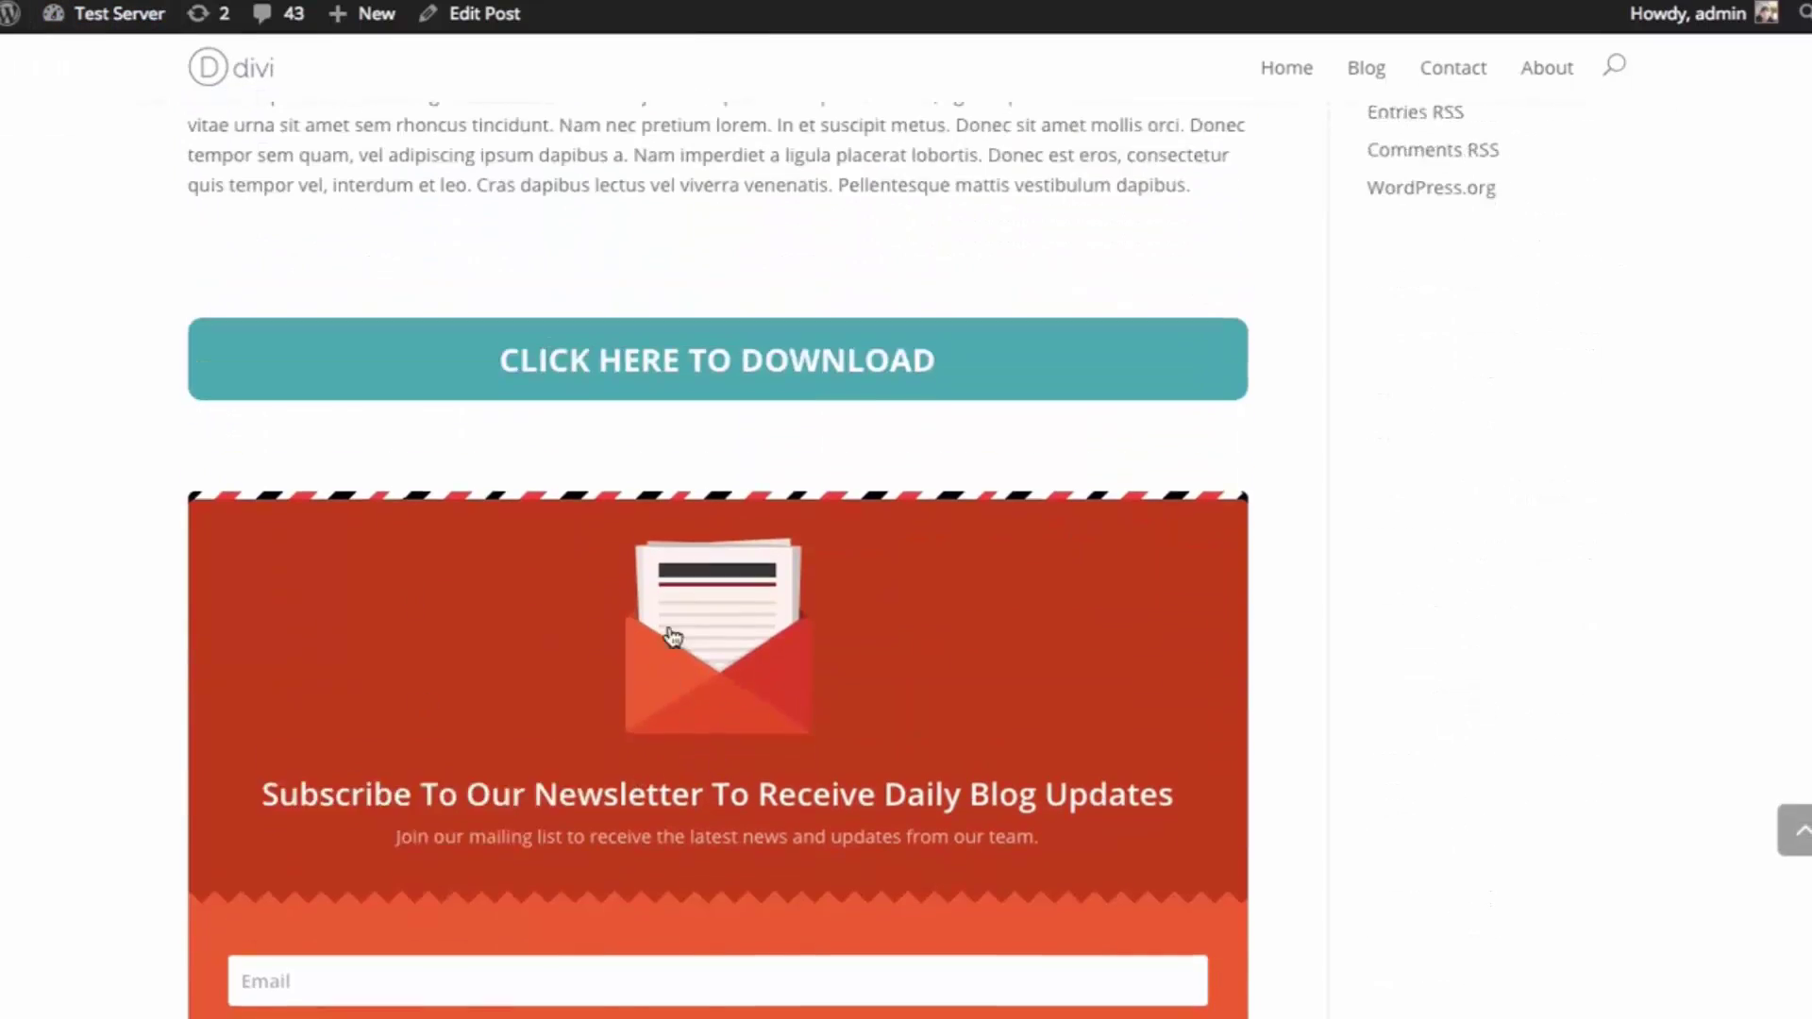
# Return to the site's admin dashboard and open Bloom's list of opt-in forms
pyautogui.click(102, 21)
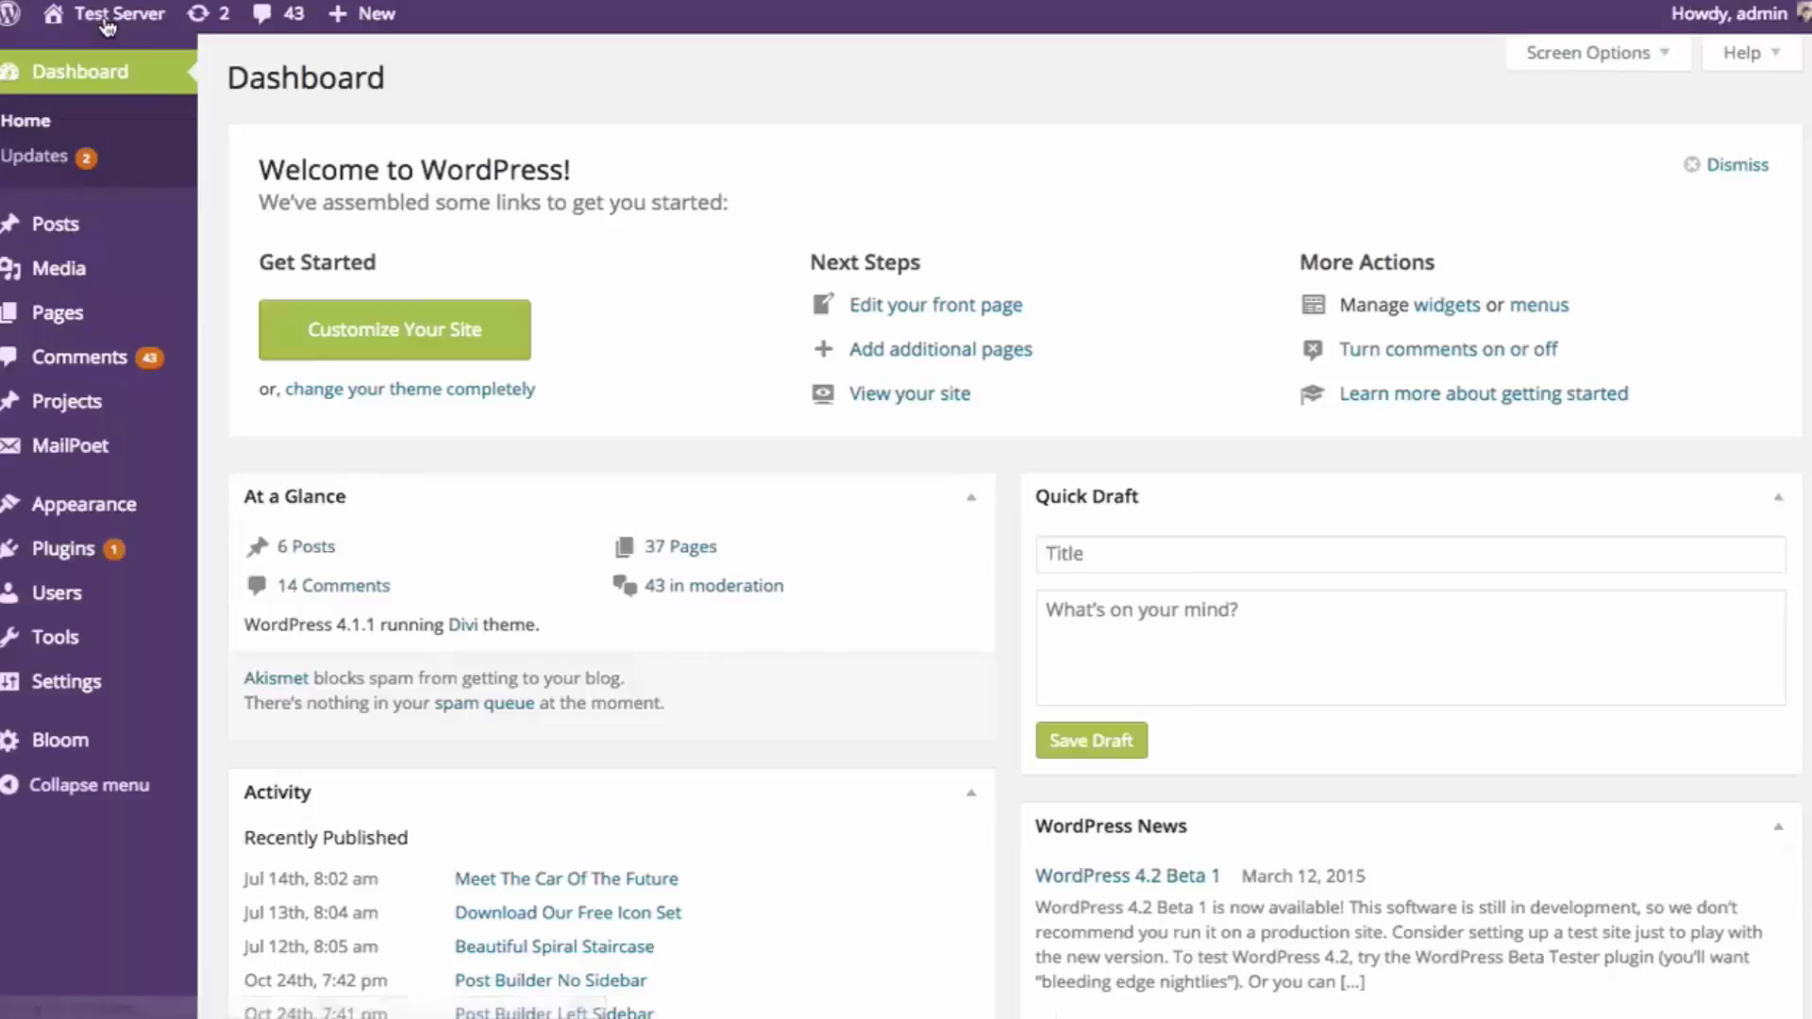
pyautogui.moveTo(113, 738)
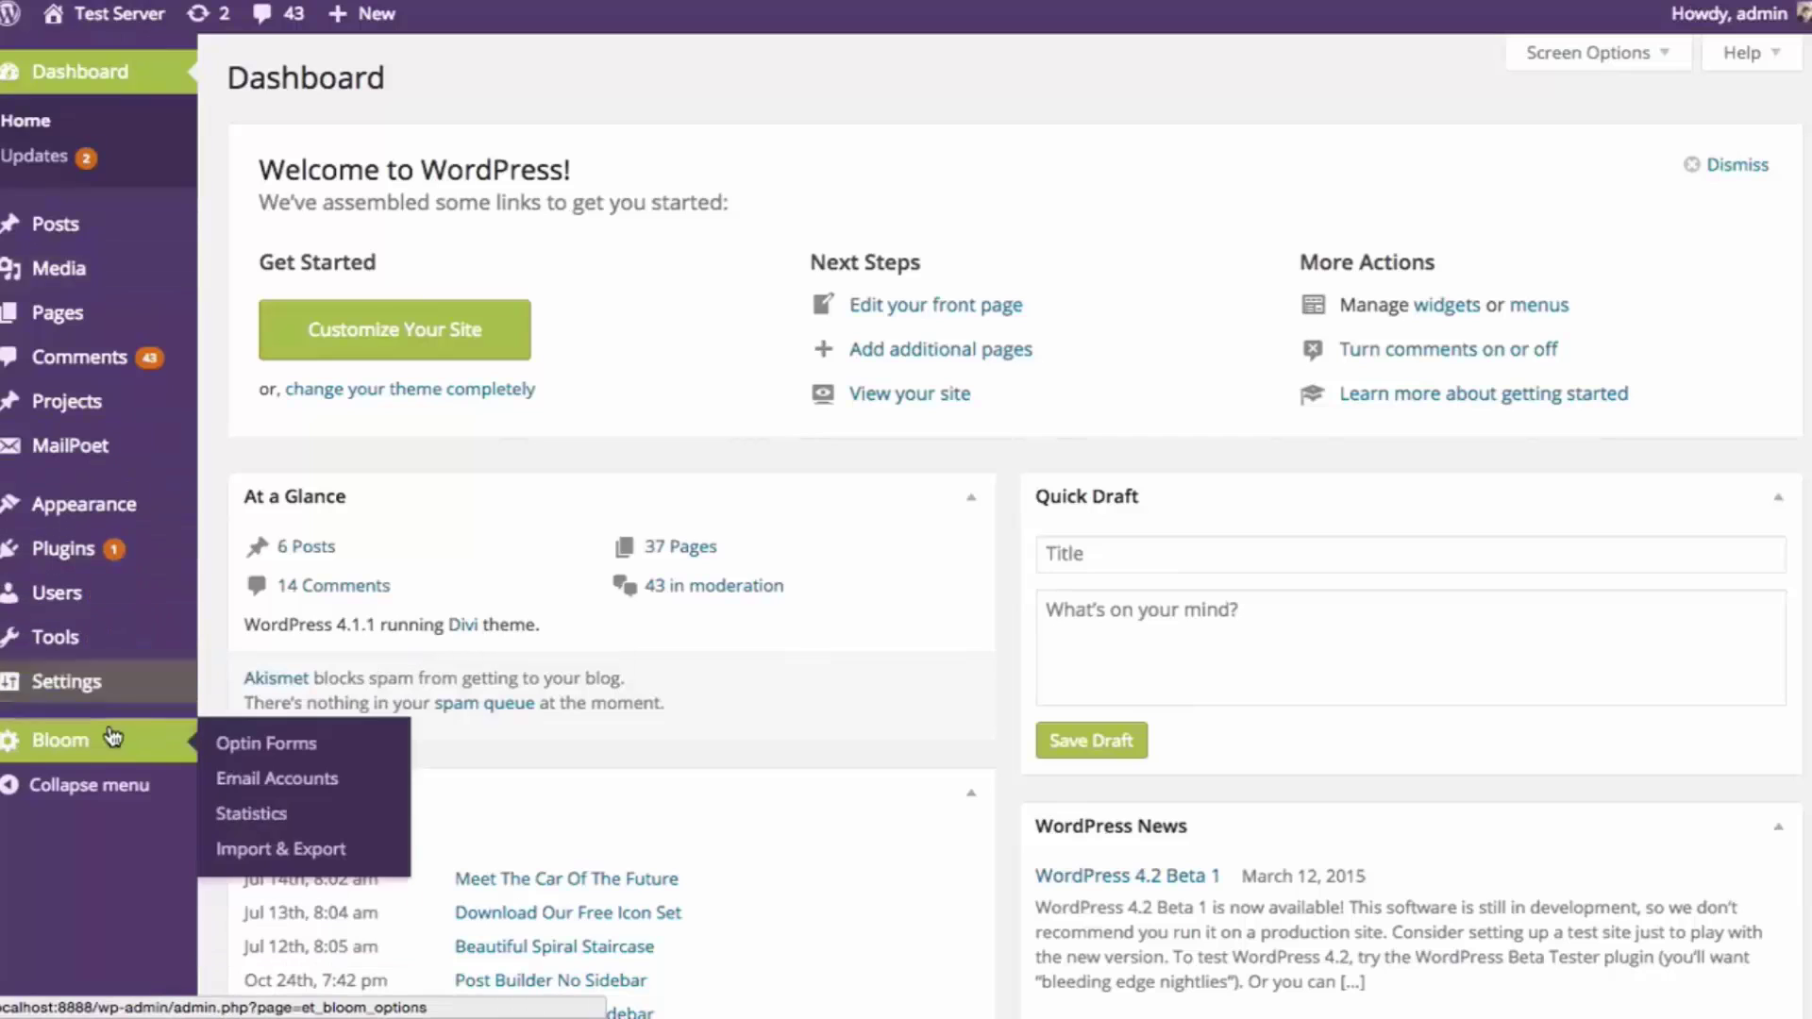
pyautogui.click(313, 748)
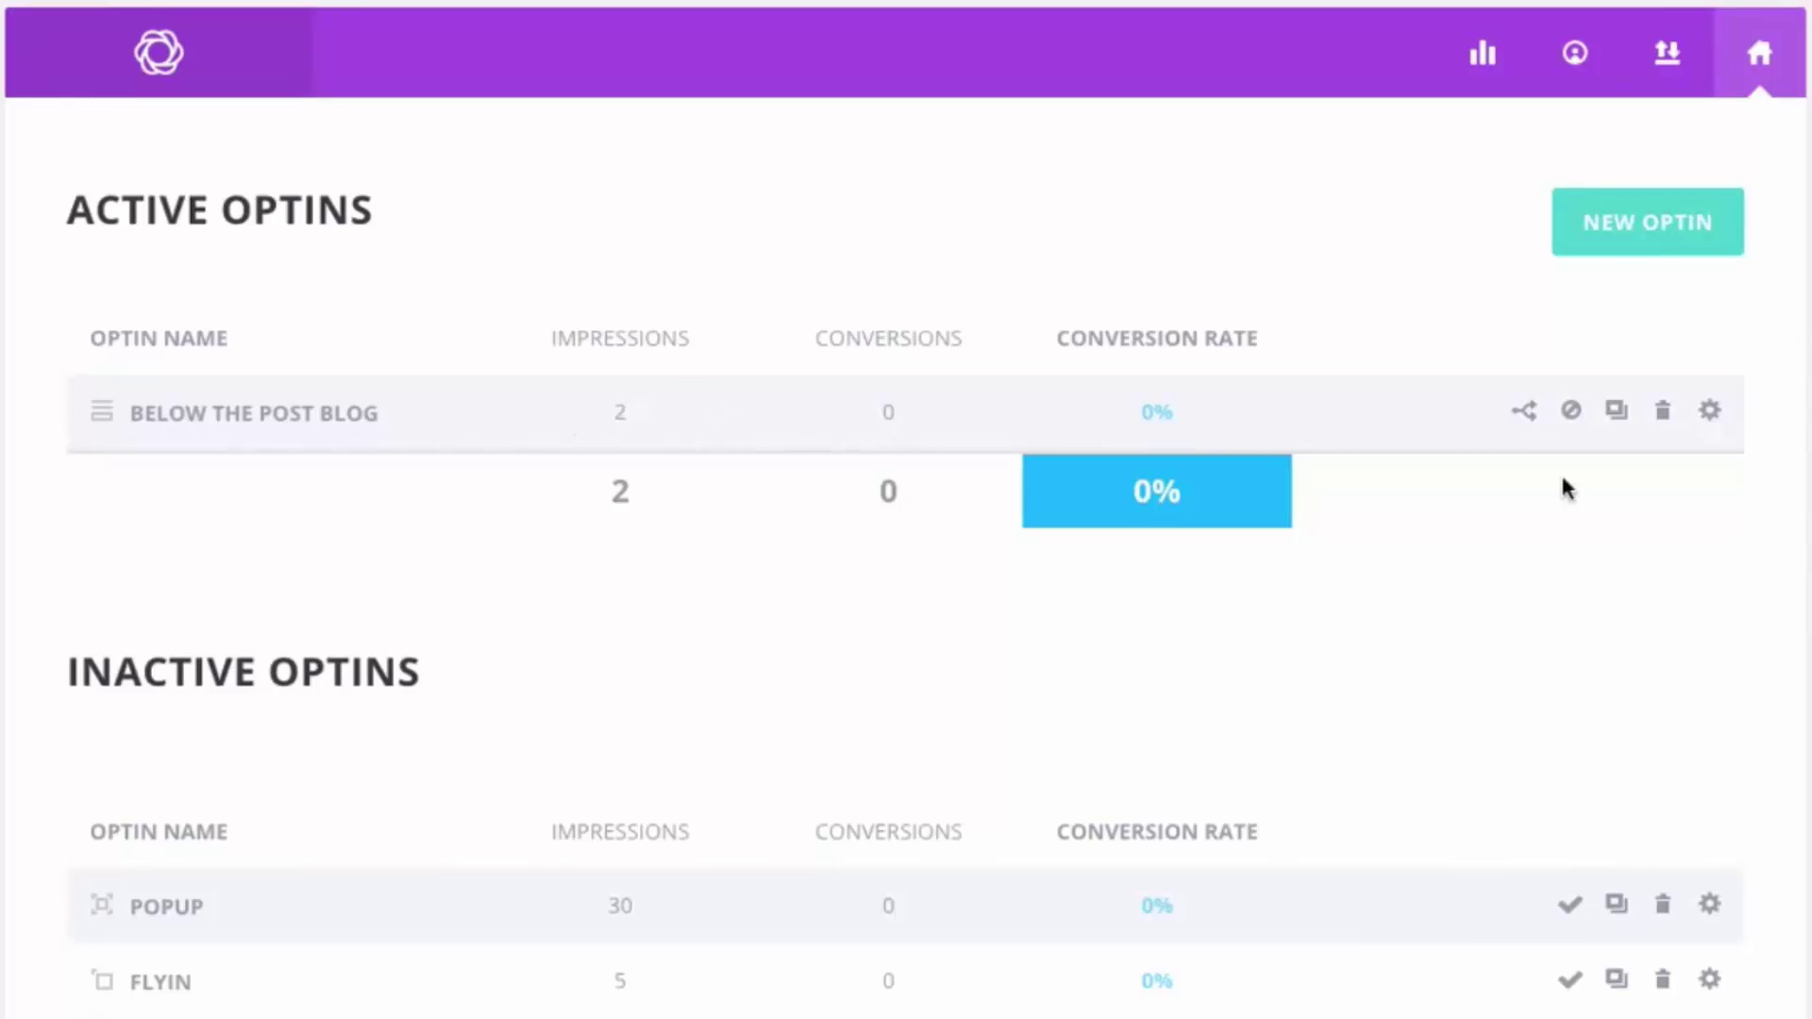
# Duplicate the Below The Post Blog opt-in as a Below Post type and proceed to the copy's design settings
pyautogui.click(1616, 412)
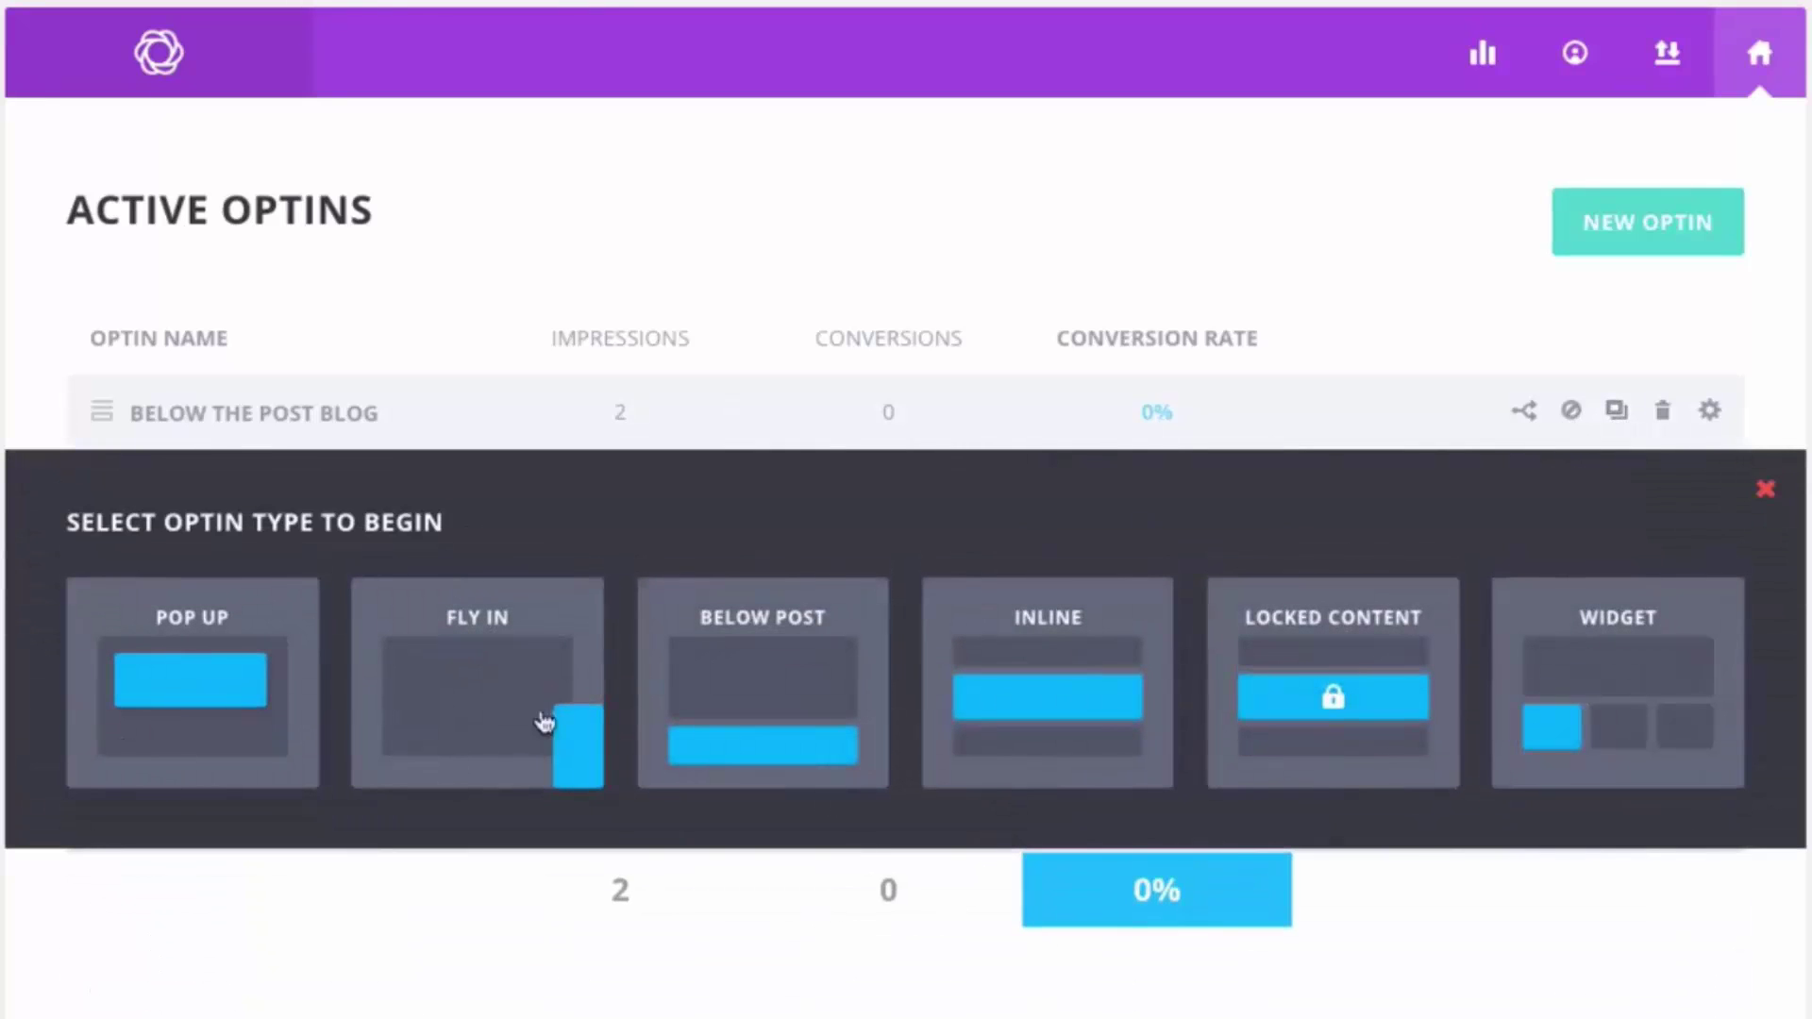
pyautogui.click(806, 685)
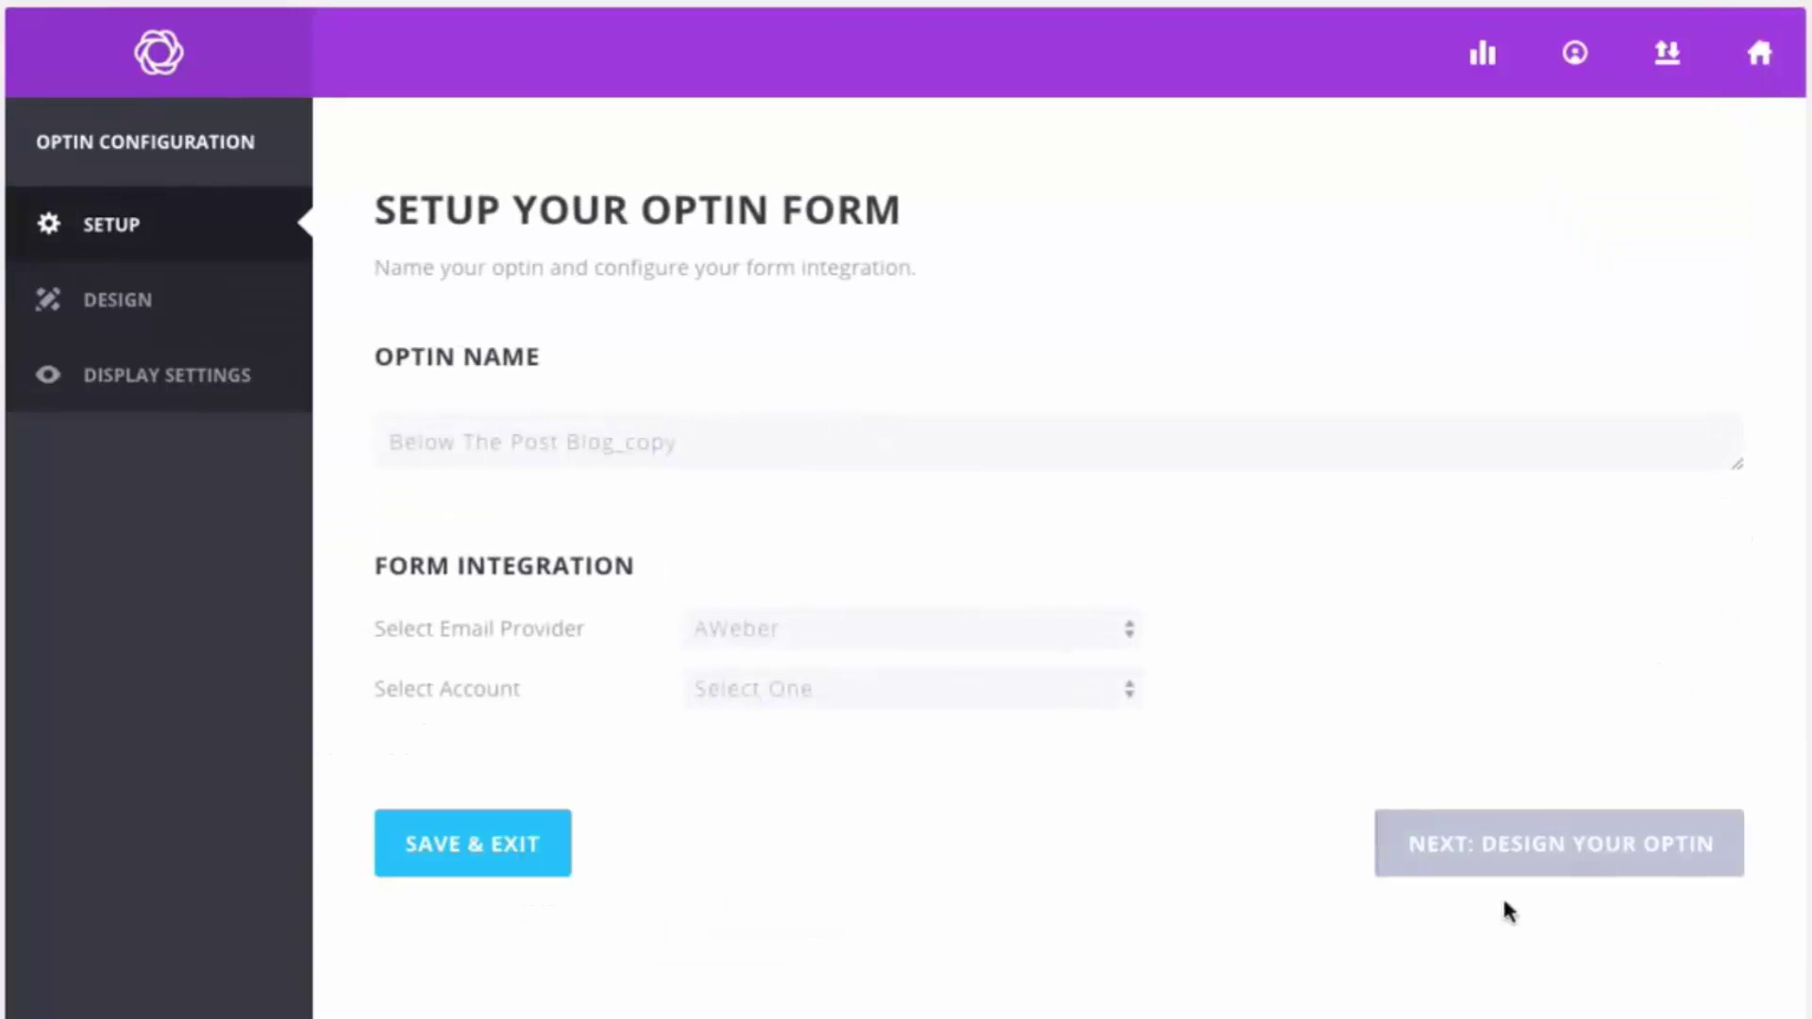
pyautogui.click(1557, 844)
# Change the copied opt-in's title to "Subscribe To Our Newsletter To Download All Of Our Free Resources"
pyautogui.tripleClick(836, 489)
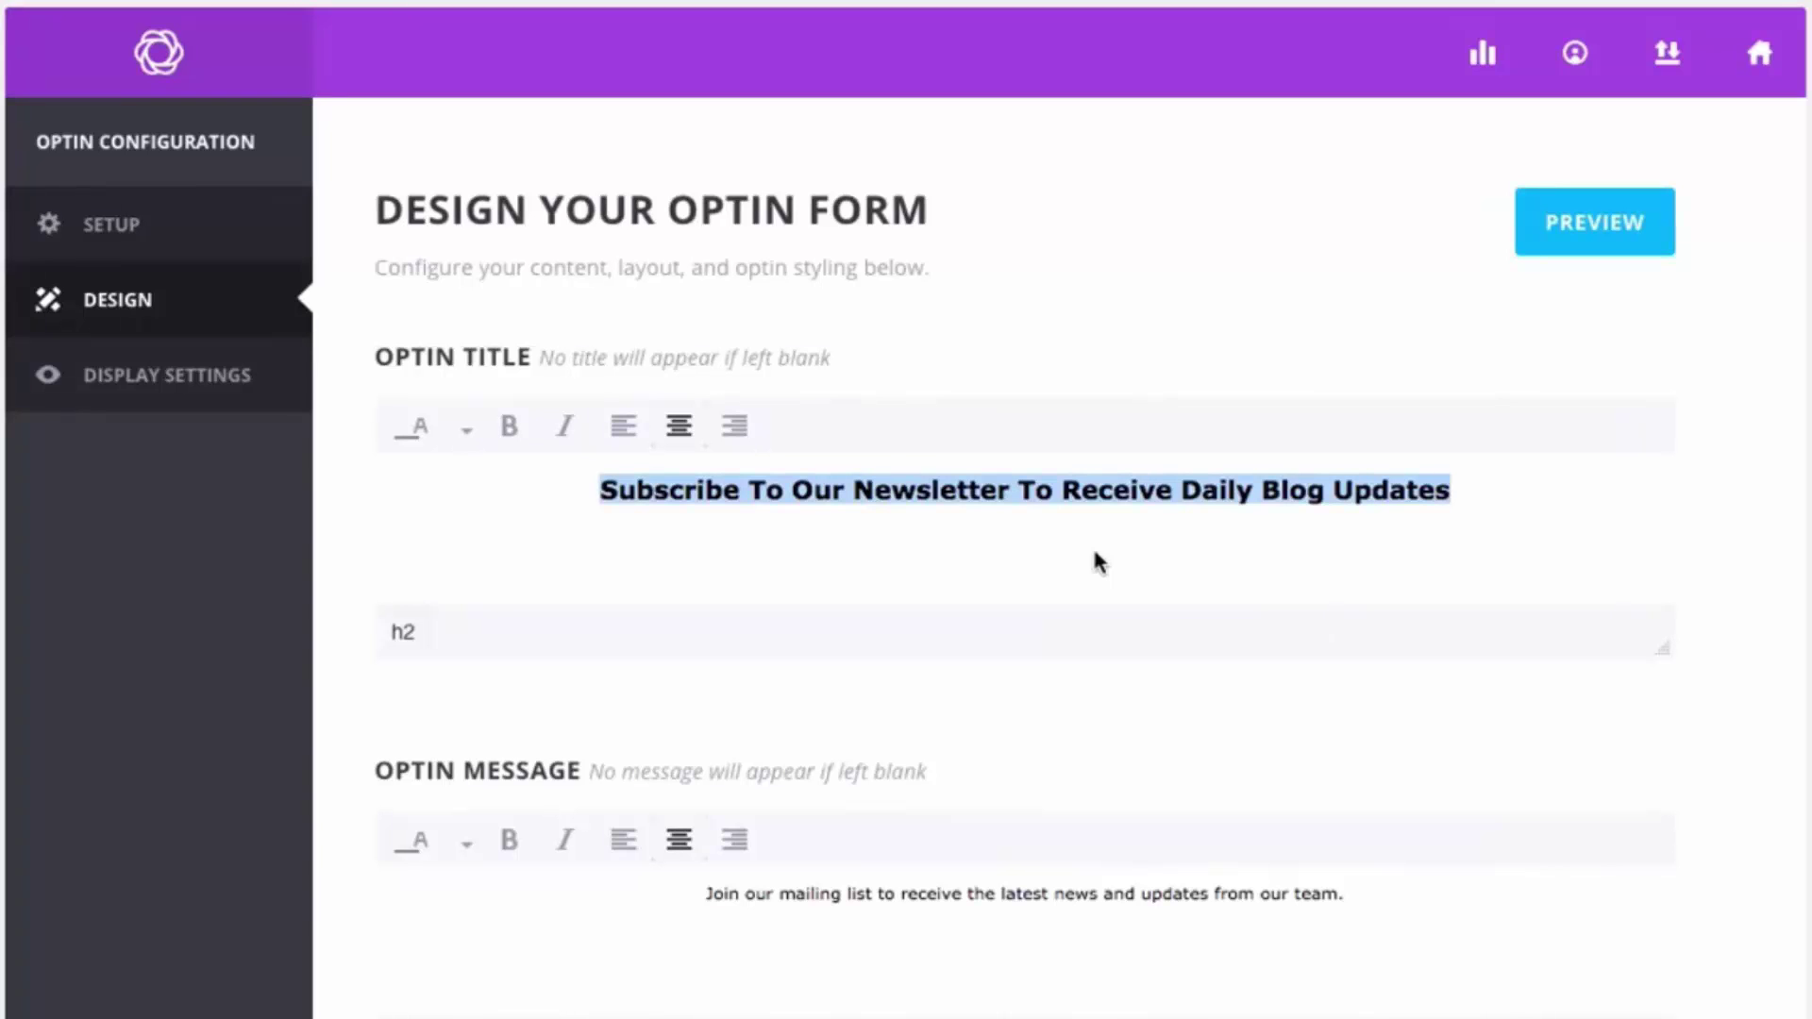
pyautogui.moveTo(1064, 490); pyautogui.dragTo(1493, 492)
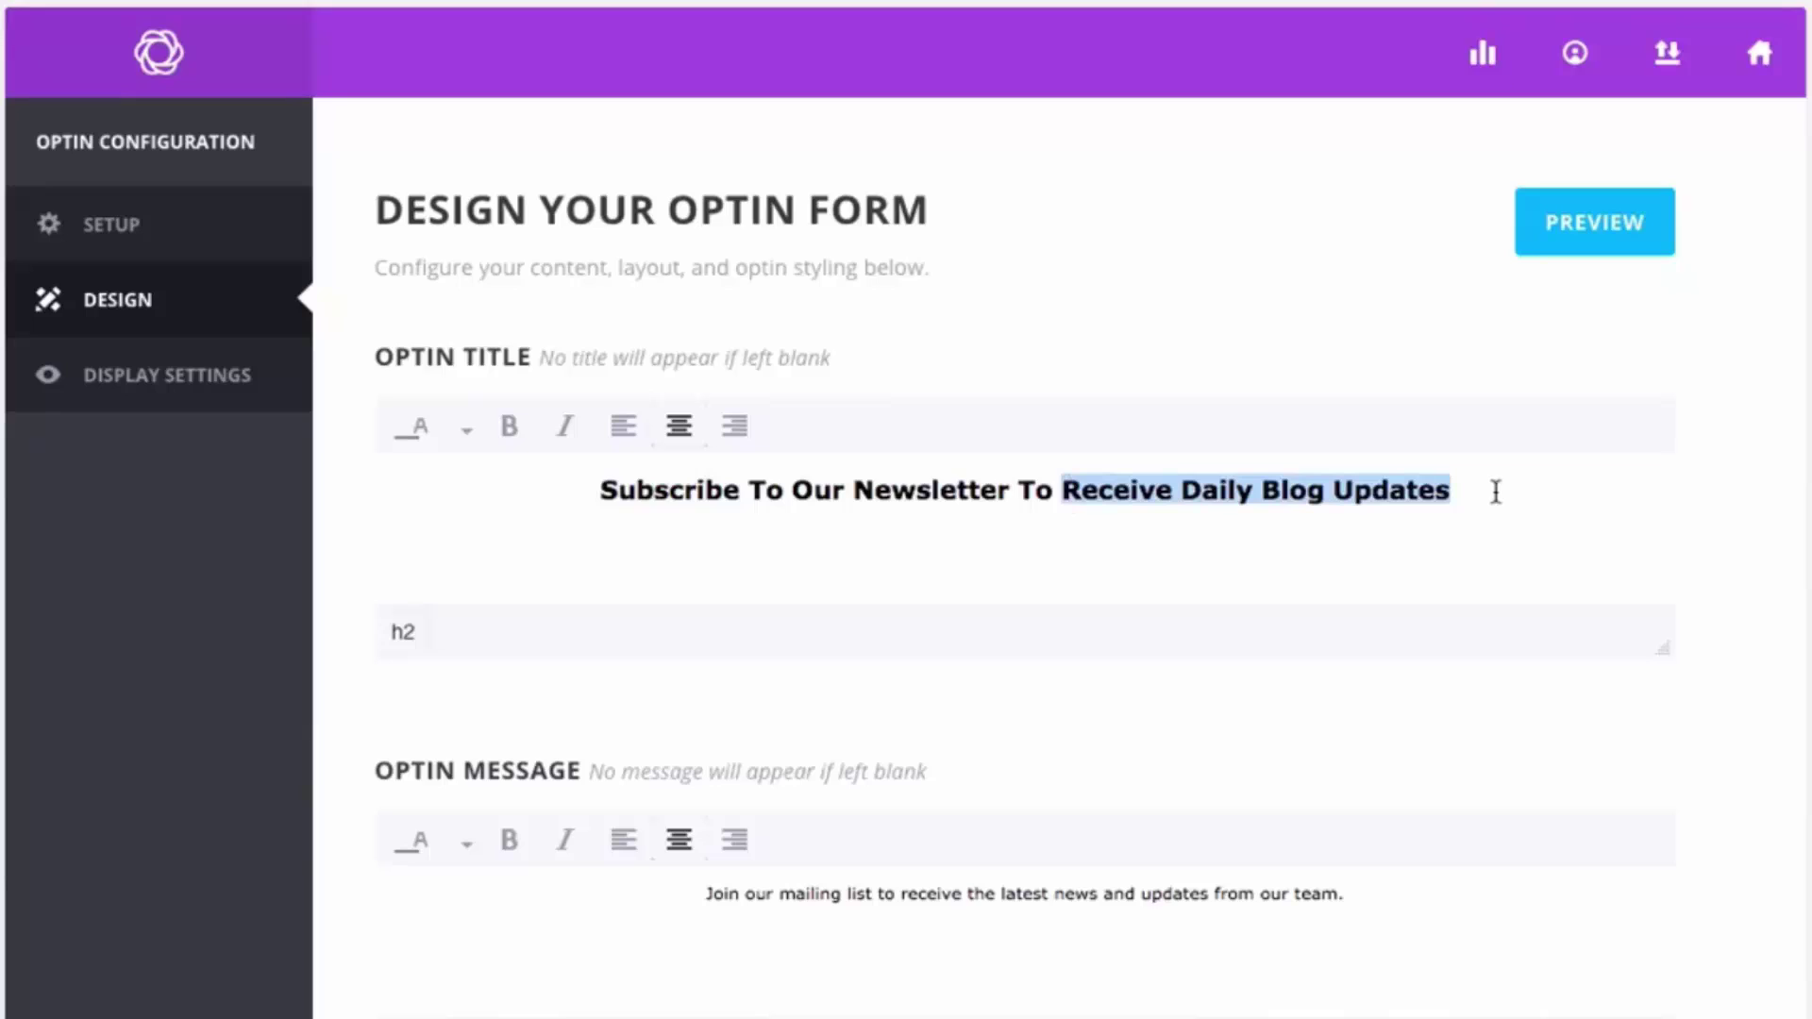
pyautogui.press('BackSpace')
pyautogui.write('DOwnl')
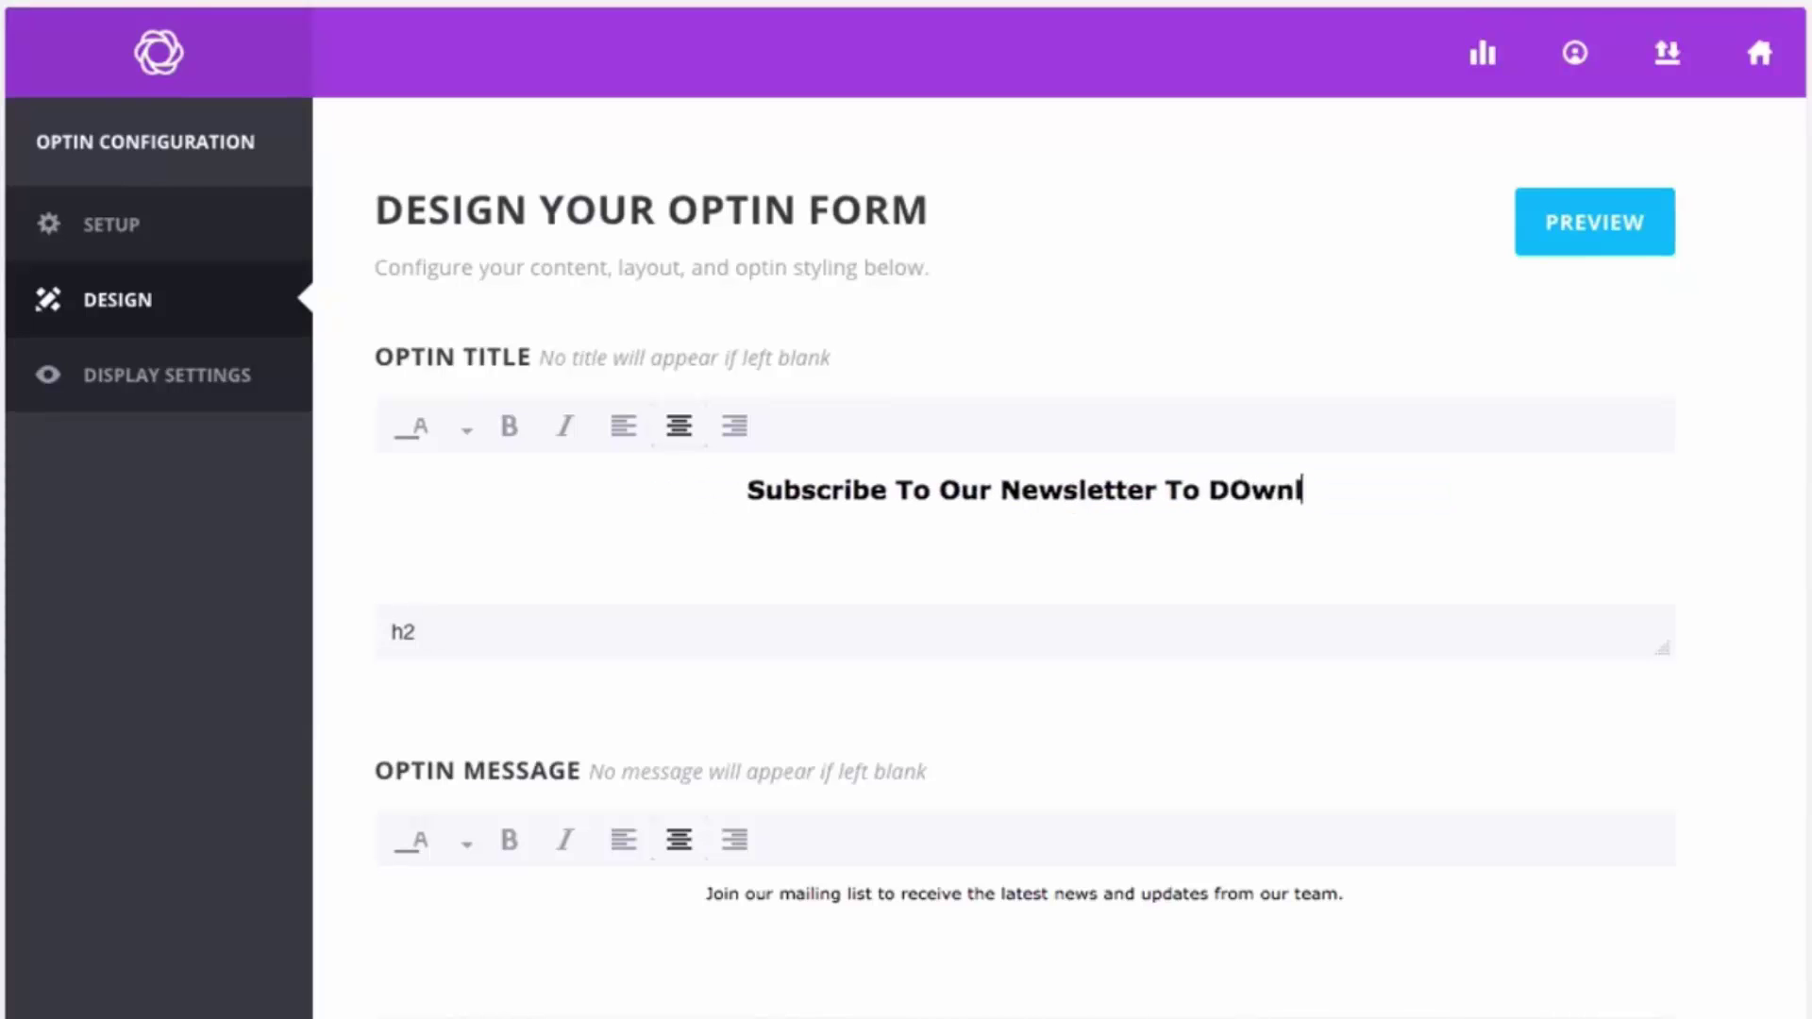
pyautogui.press('BackSpace')
pyautogui.press('BackSpace')
pyautogui.press('BackSpace')
pyautogui.press('BackSpace')
pyautogui.write('ownlao')
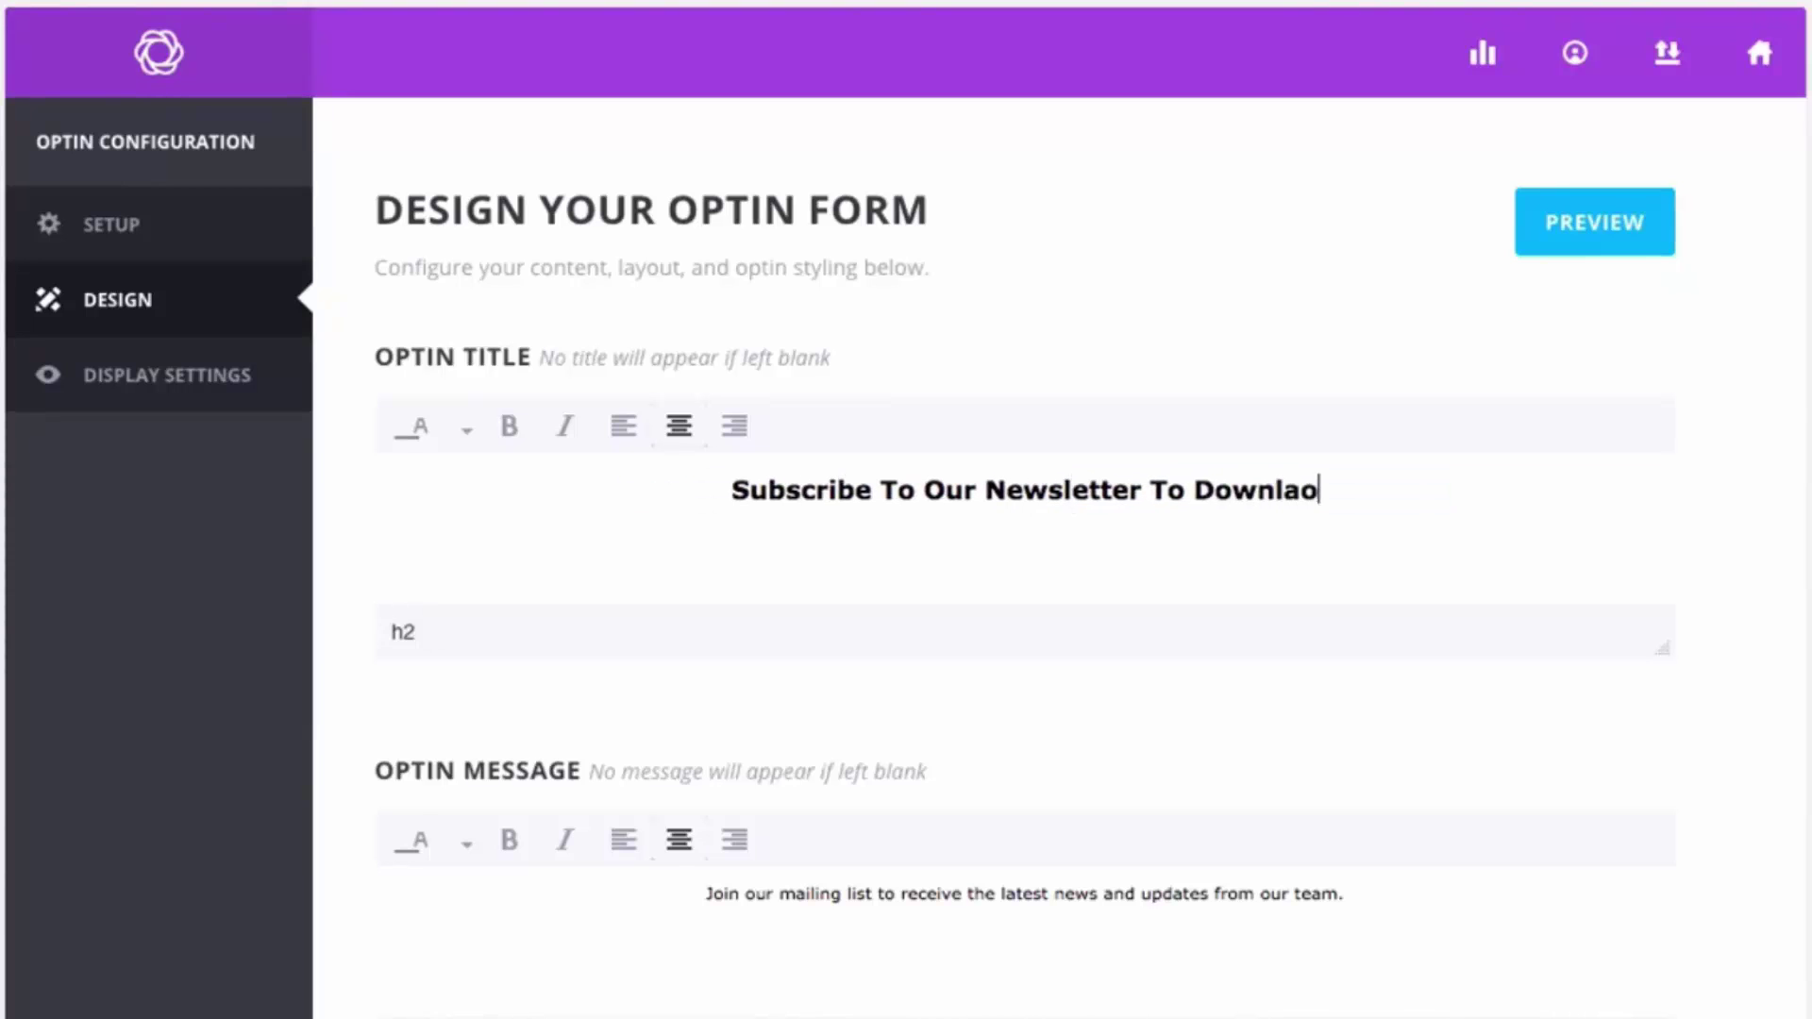
pyautogui.press('BackSpace')
pyautogui.press('BackSpace')
pyautogui.write('oad ALl')
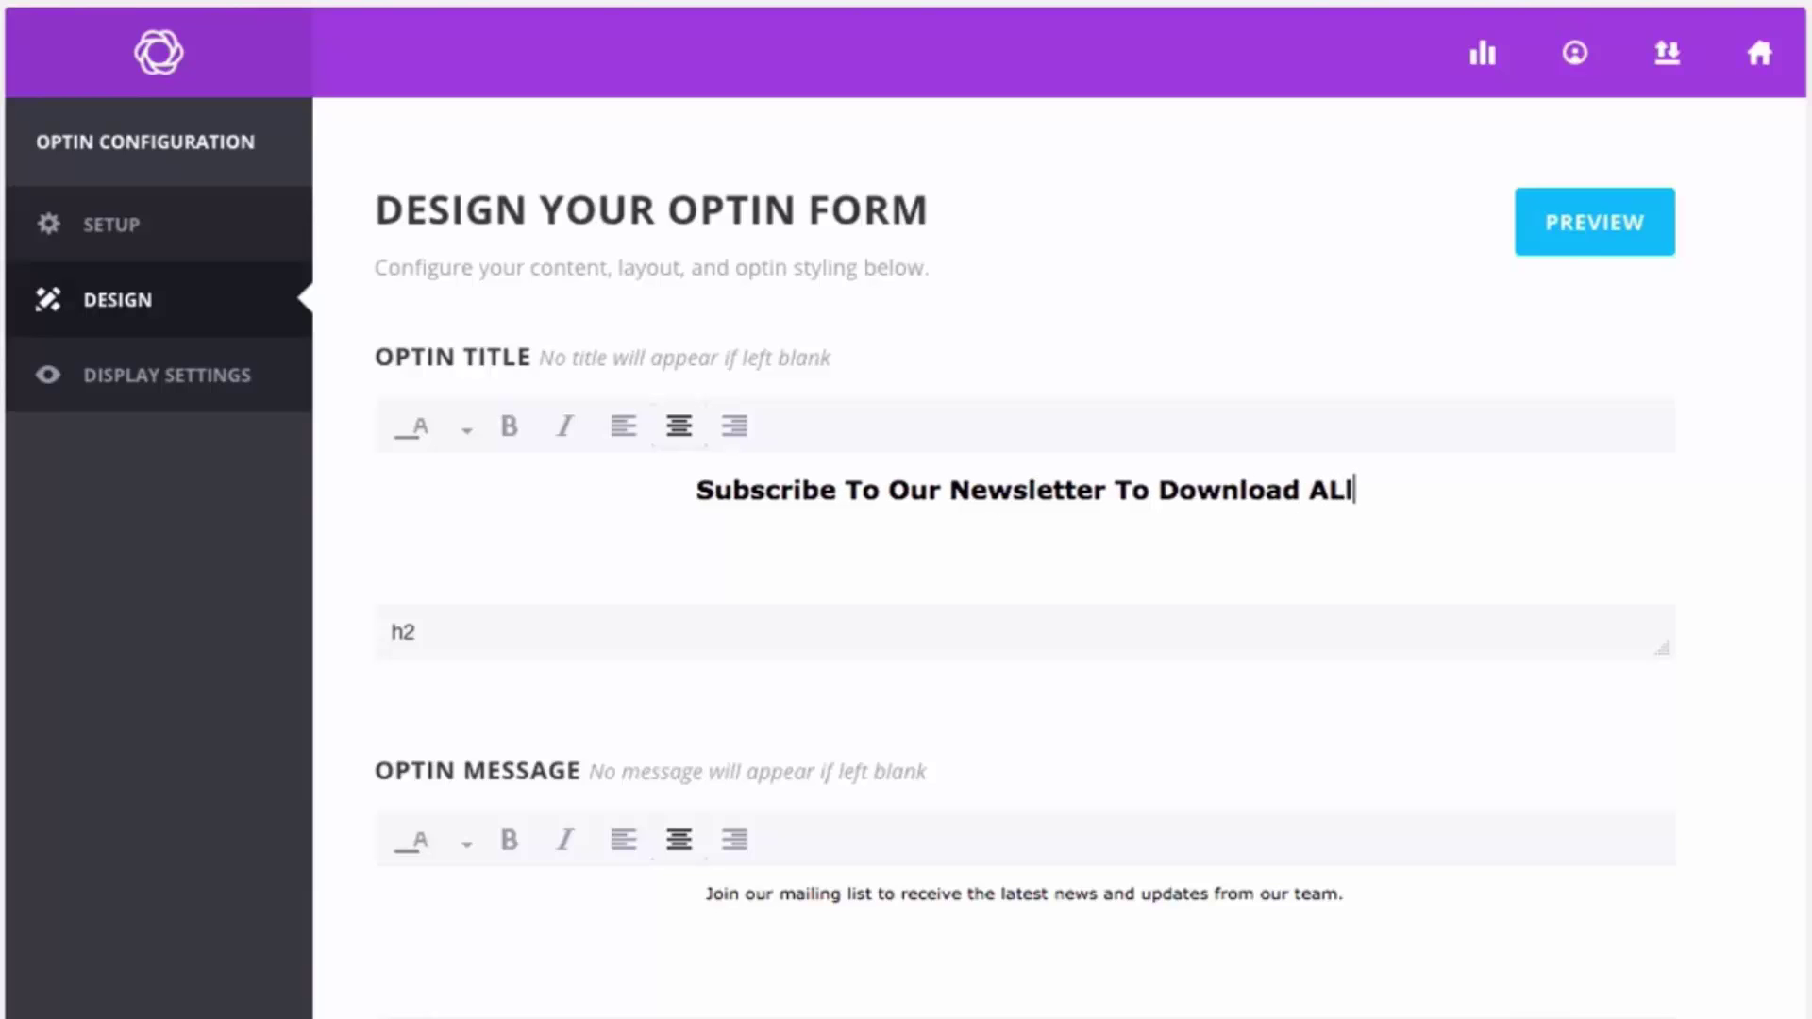
pyautogui.press('BackSpace')
pyautogui.press('BackSpace')
pyautogui.write('ll Of Our Free')
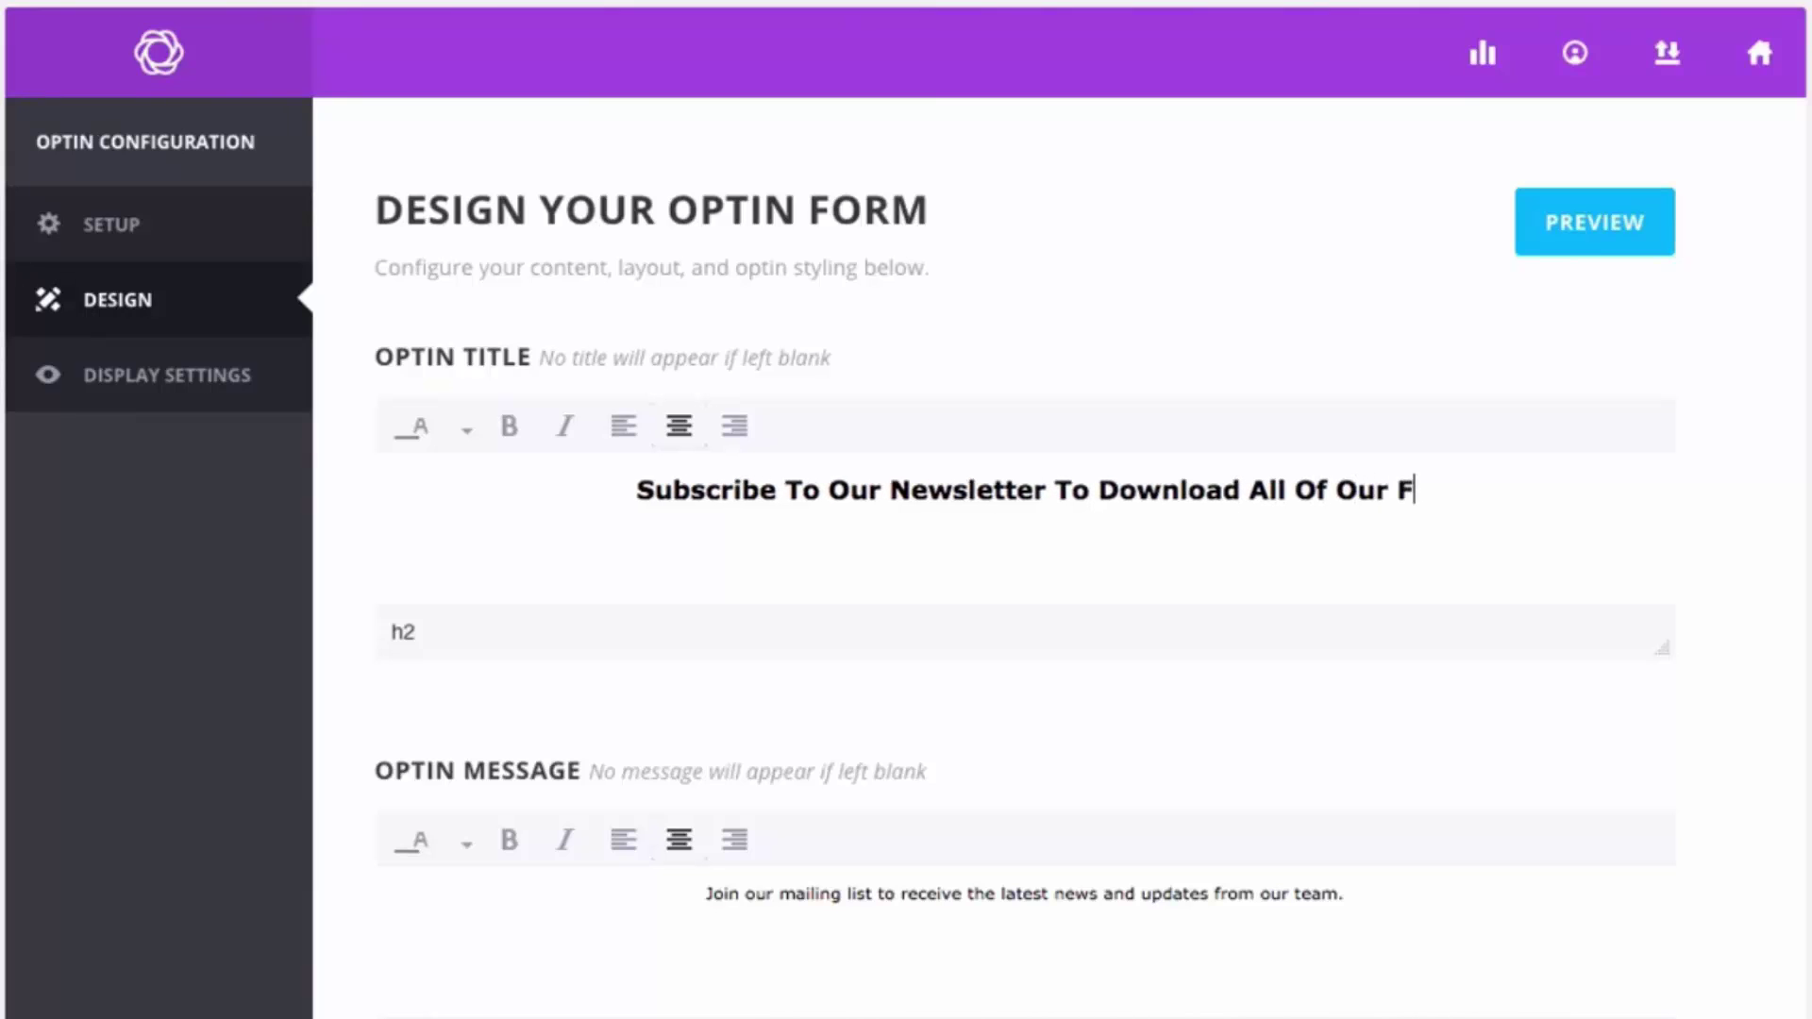
pyautogui.press('BackSpace')
pyautogui.press('BackSpace')
pyautogui.write('ree Resour')
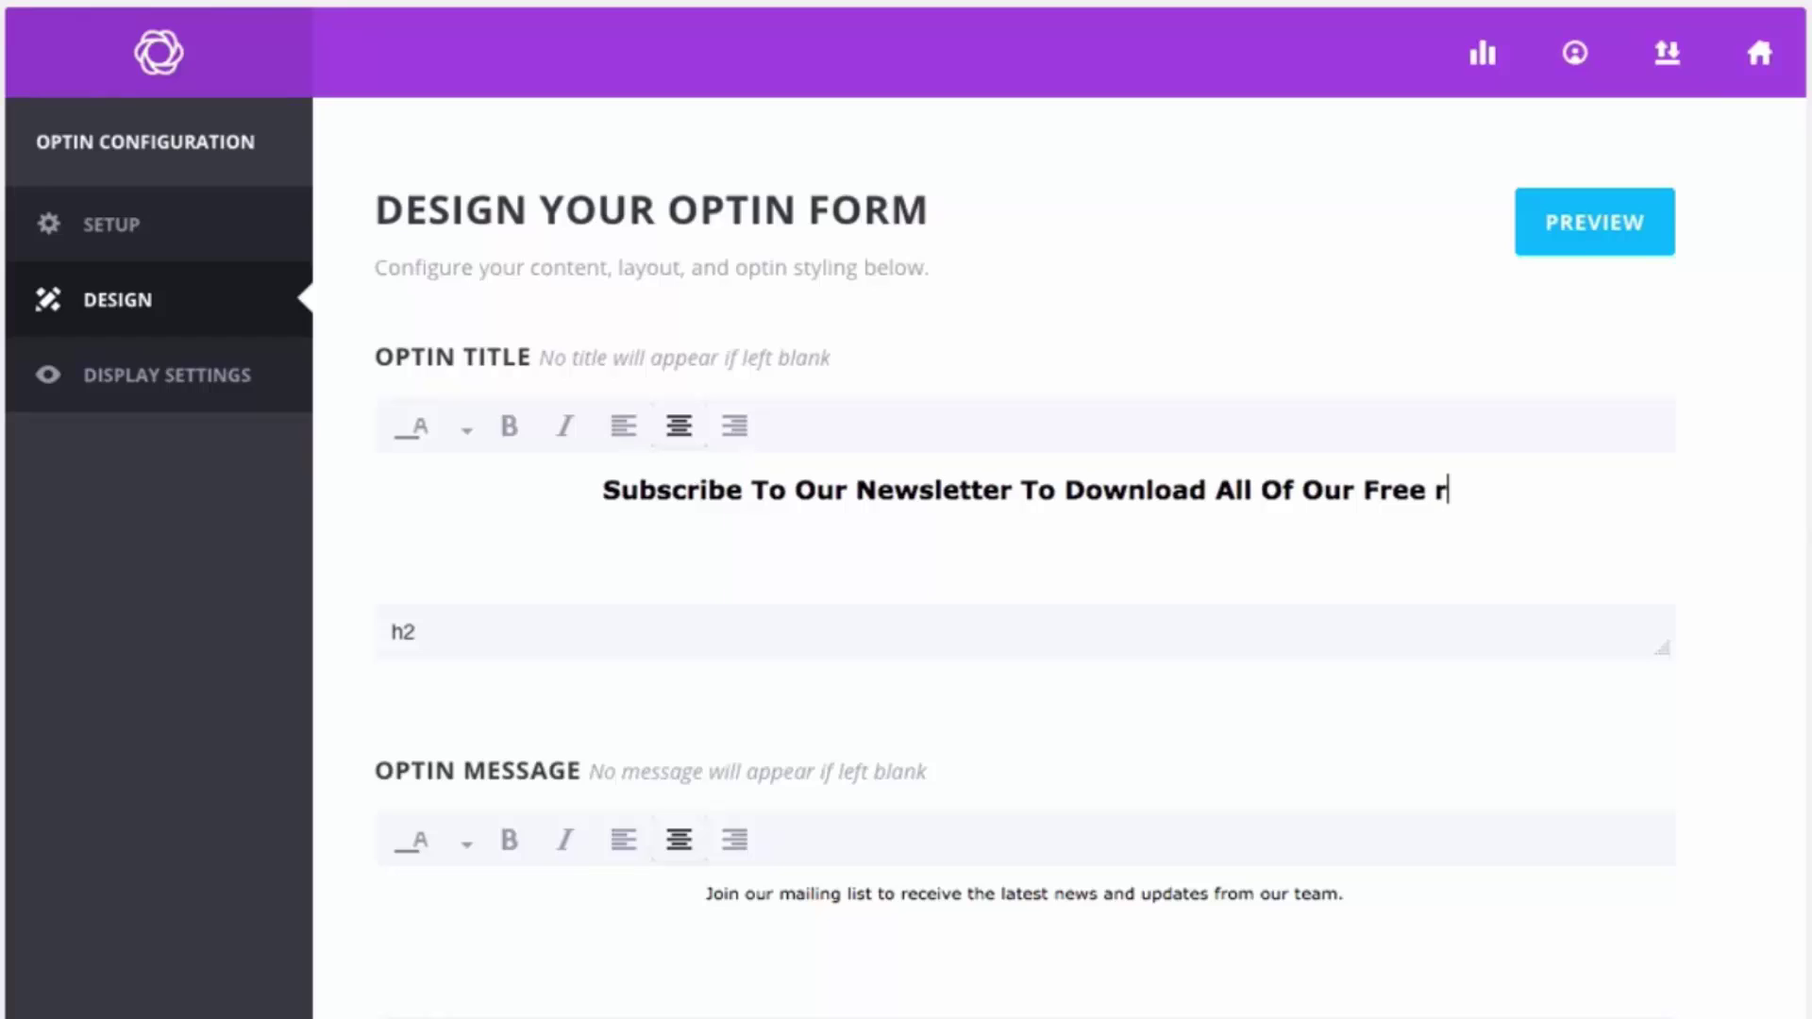
pyautogui.press('BackSpace')
pyautogui.write('Resources')
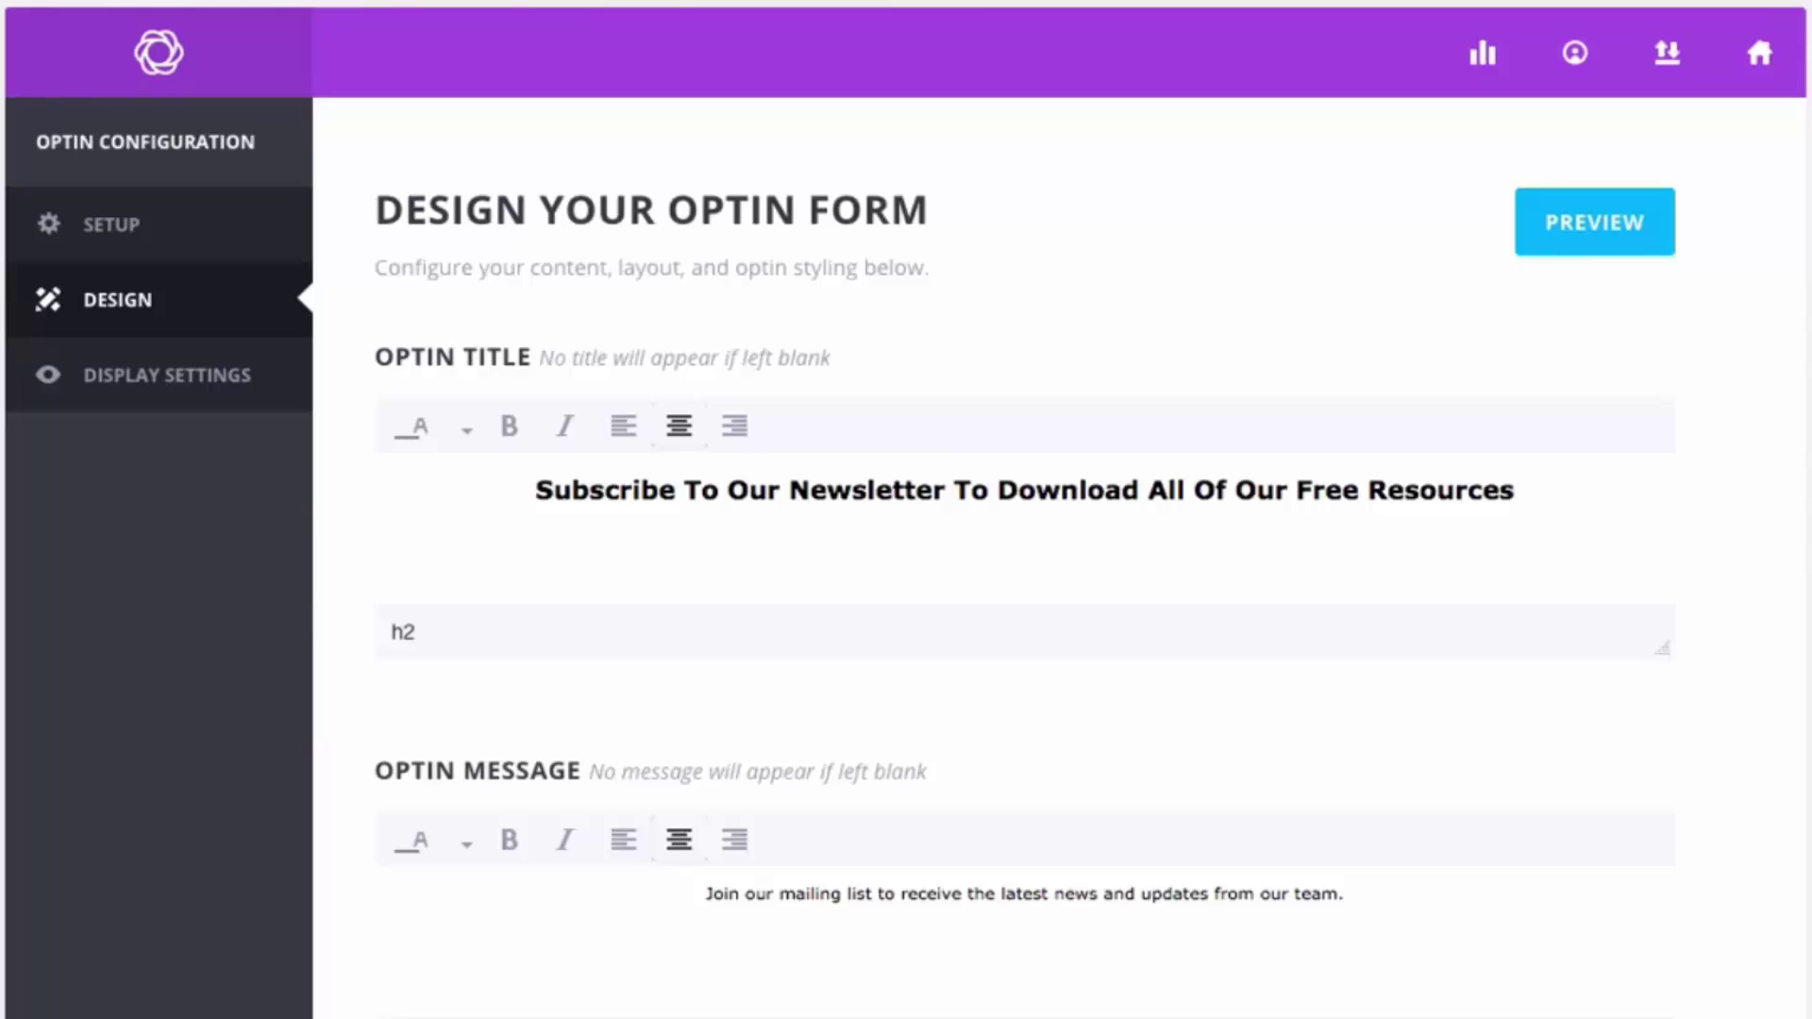
# Proceed to the copied opt-in's display settings and disable its general display on posts
pyautogui.scroll(-20, 1780, 444)
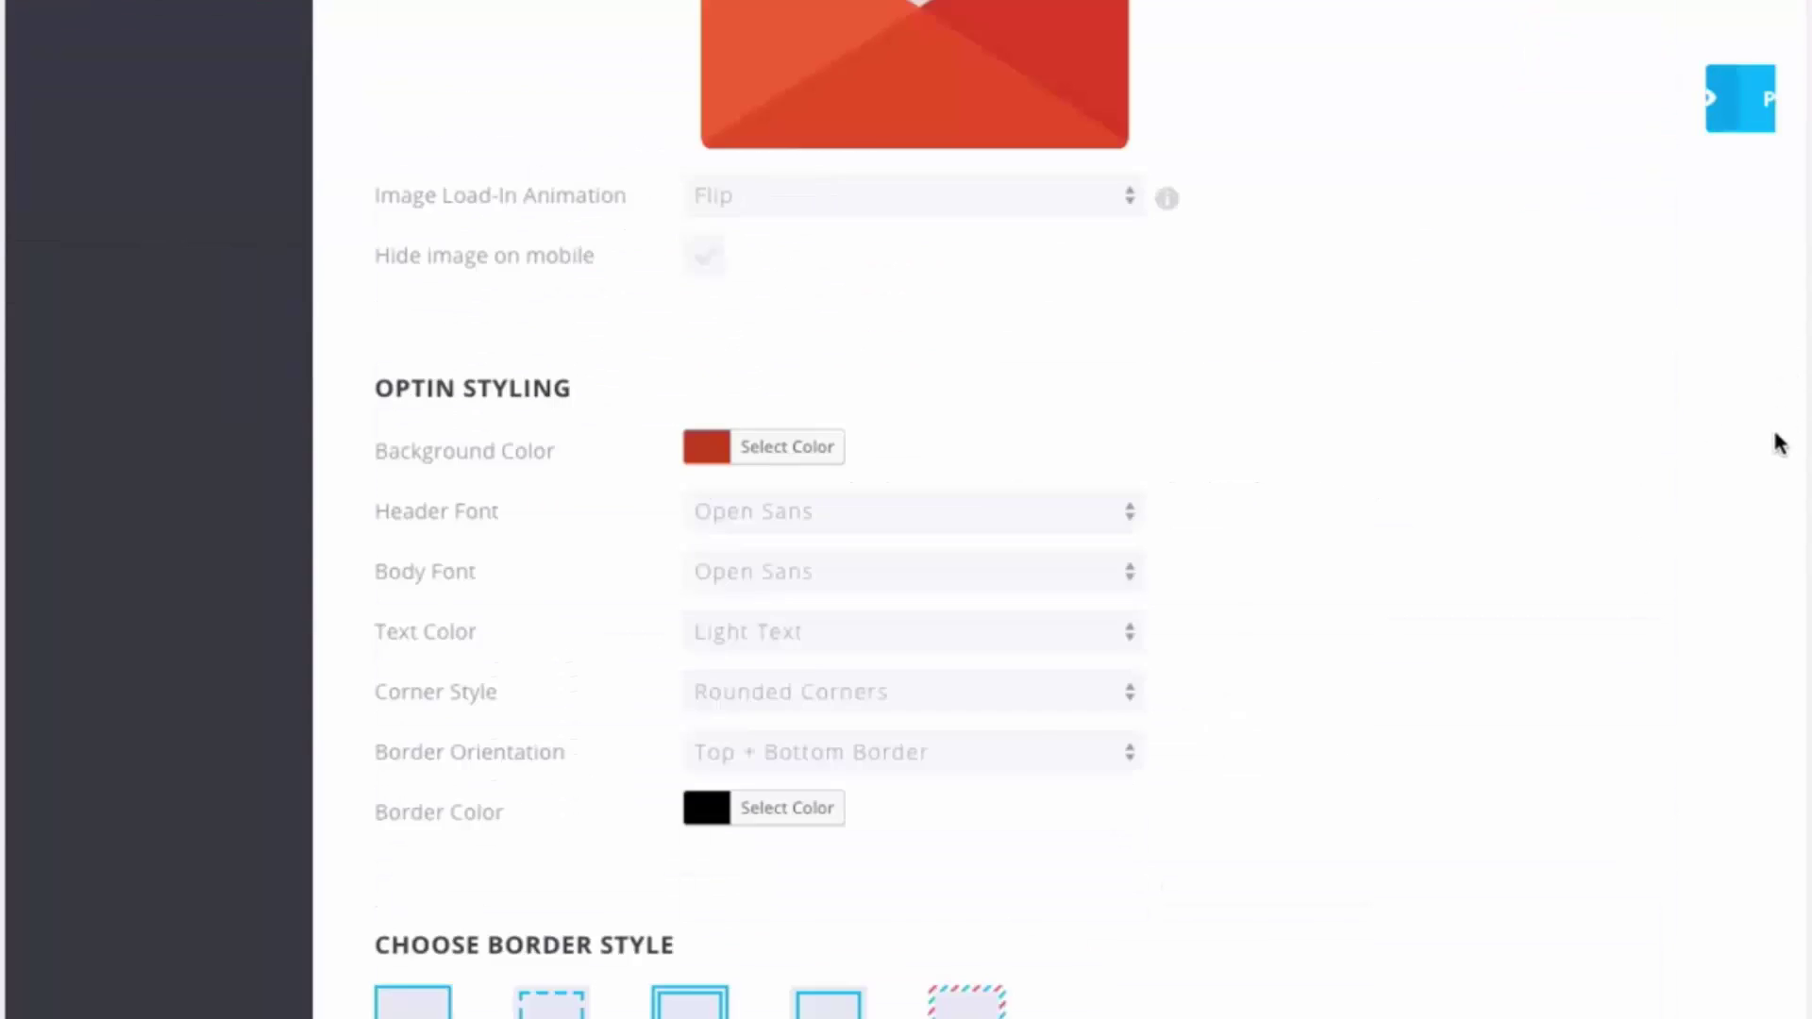
pyautogui.click(1514, 724)
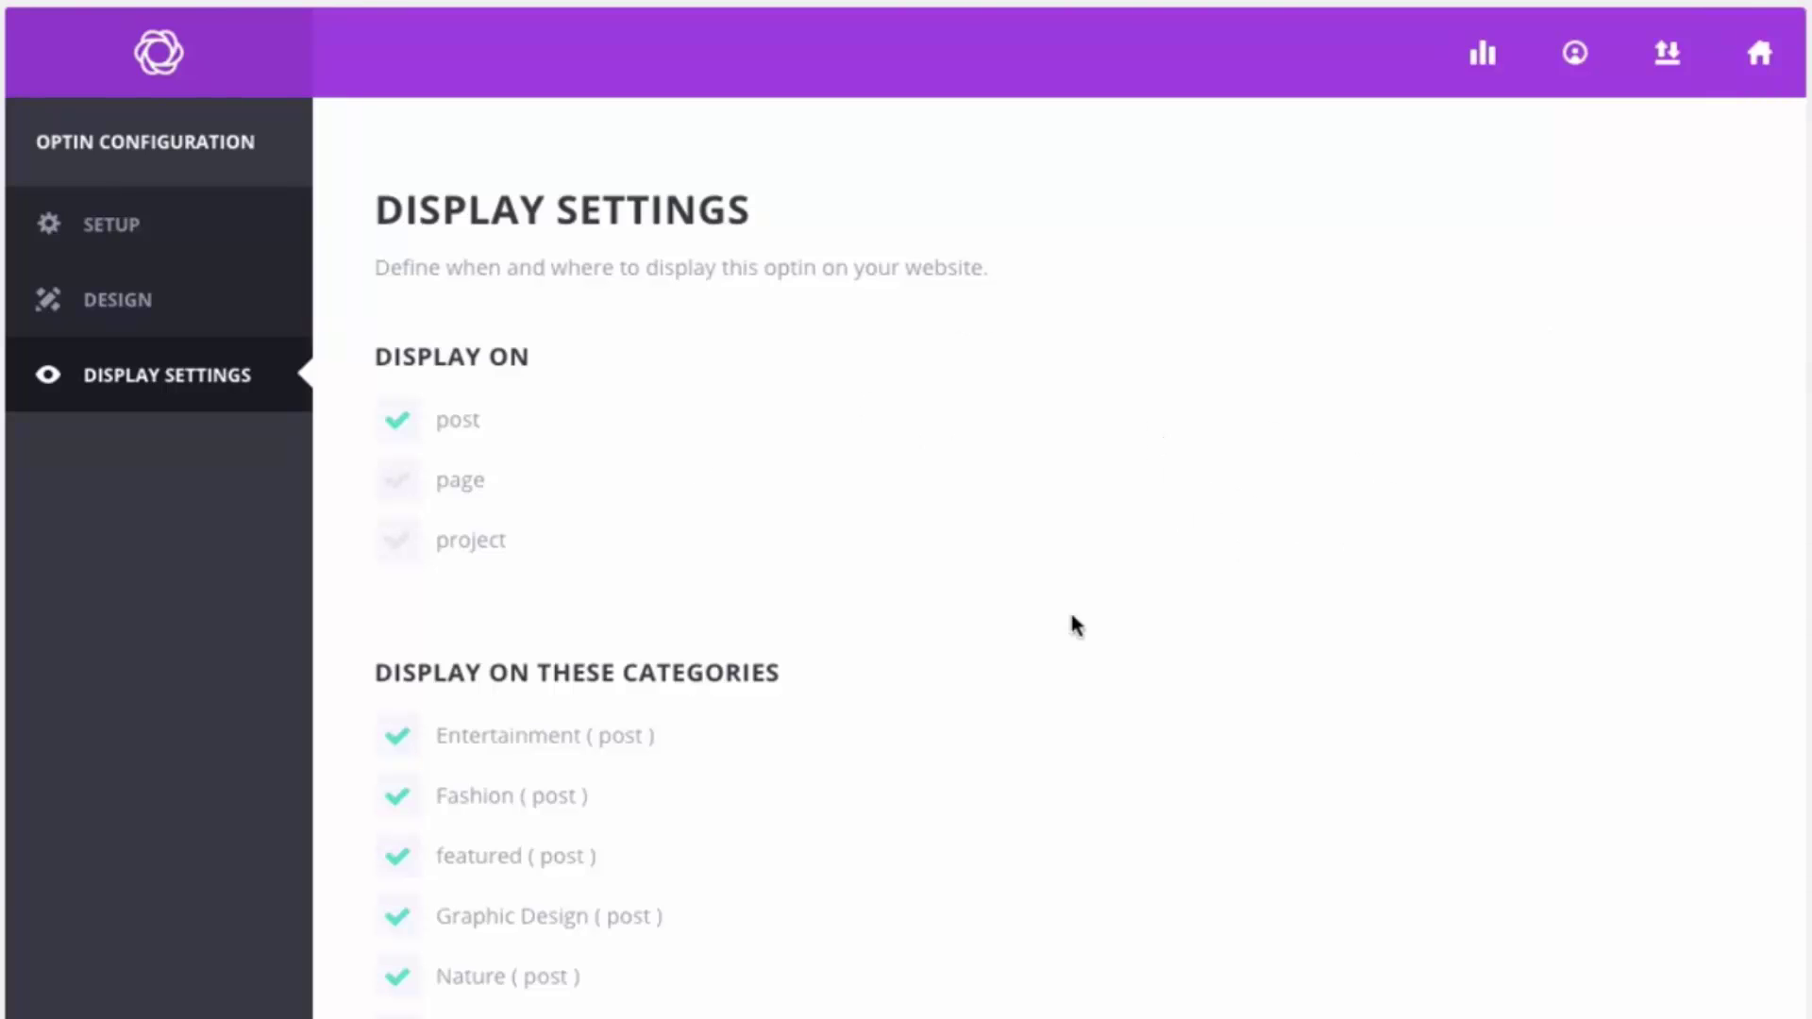
pyautogui.click(402, 423)
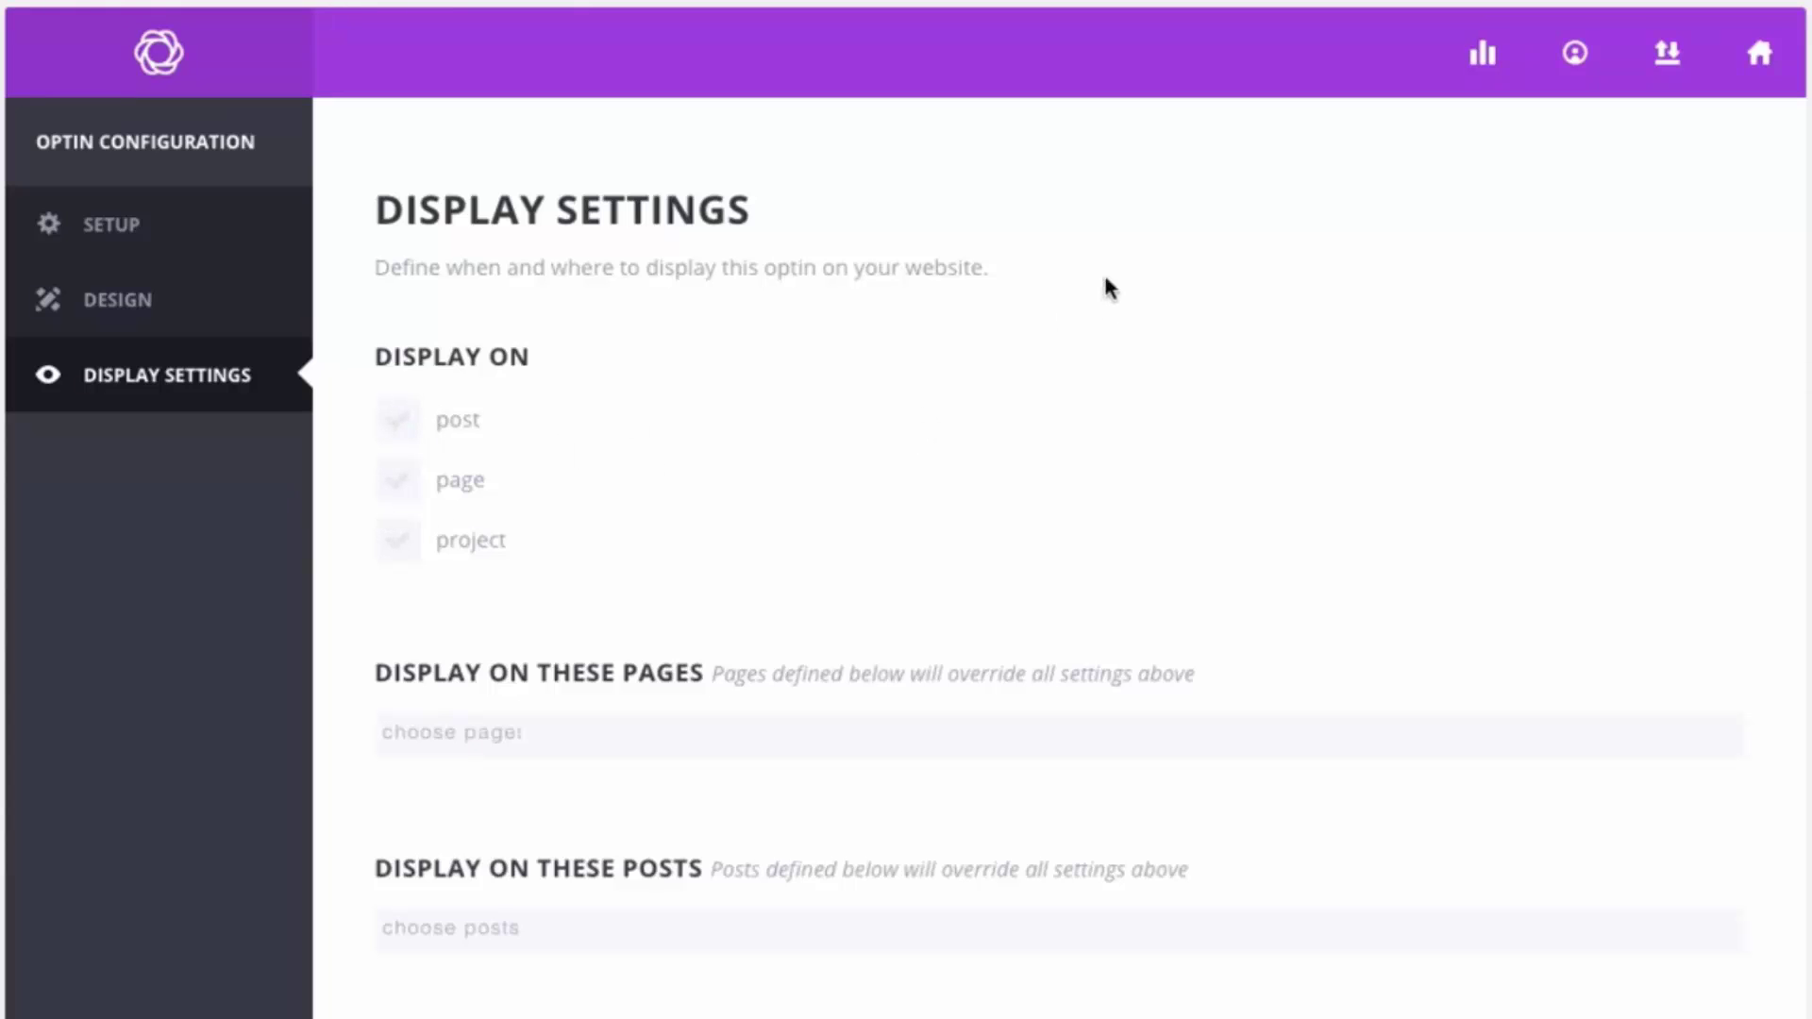
pyautogui.click(400, 497)
# Set the copied opt-in to display specifically on the post Download Our Free Icon Set, and save and exit
pyautogui.scroll(-3, 1085, 320)
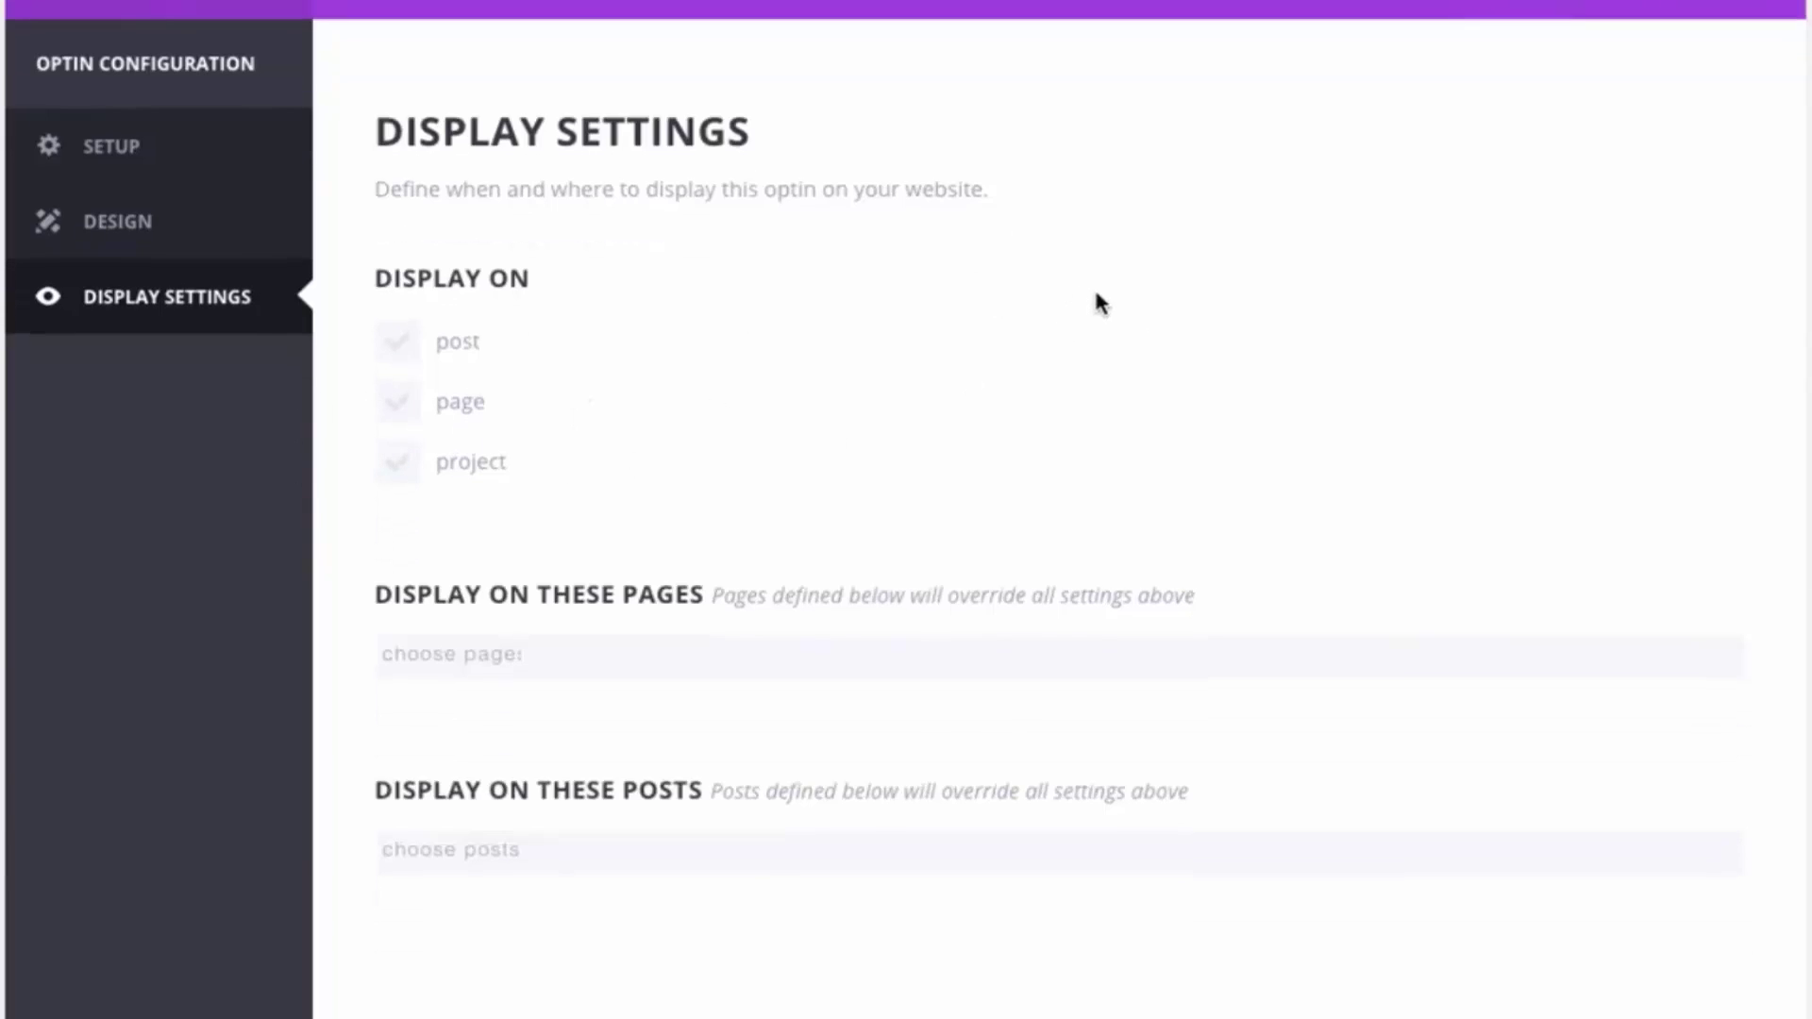
pyautogui.click(572, 813)
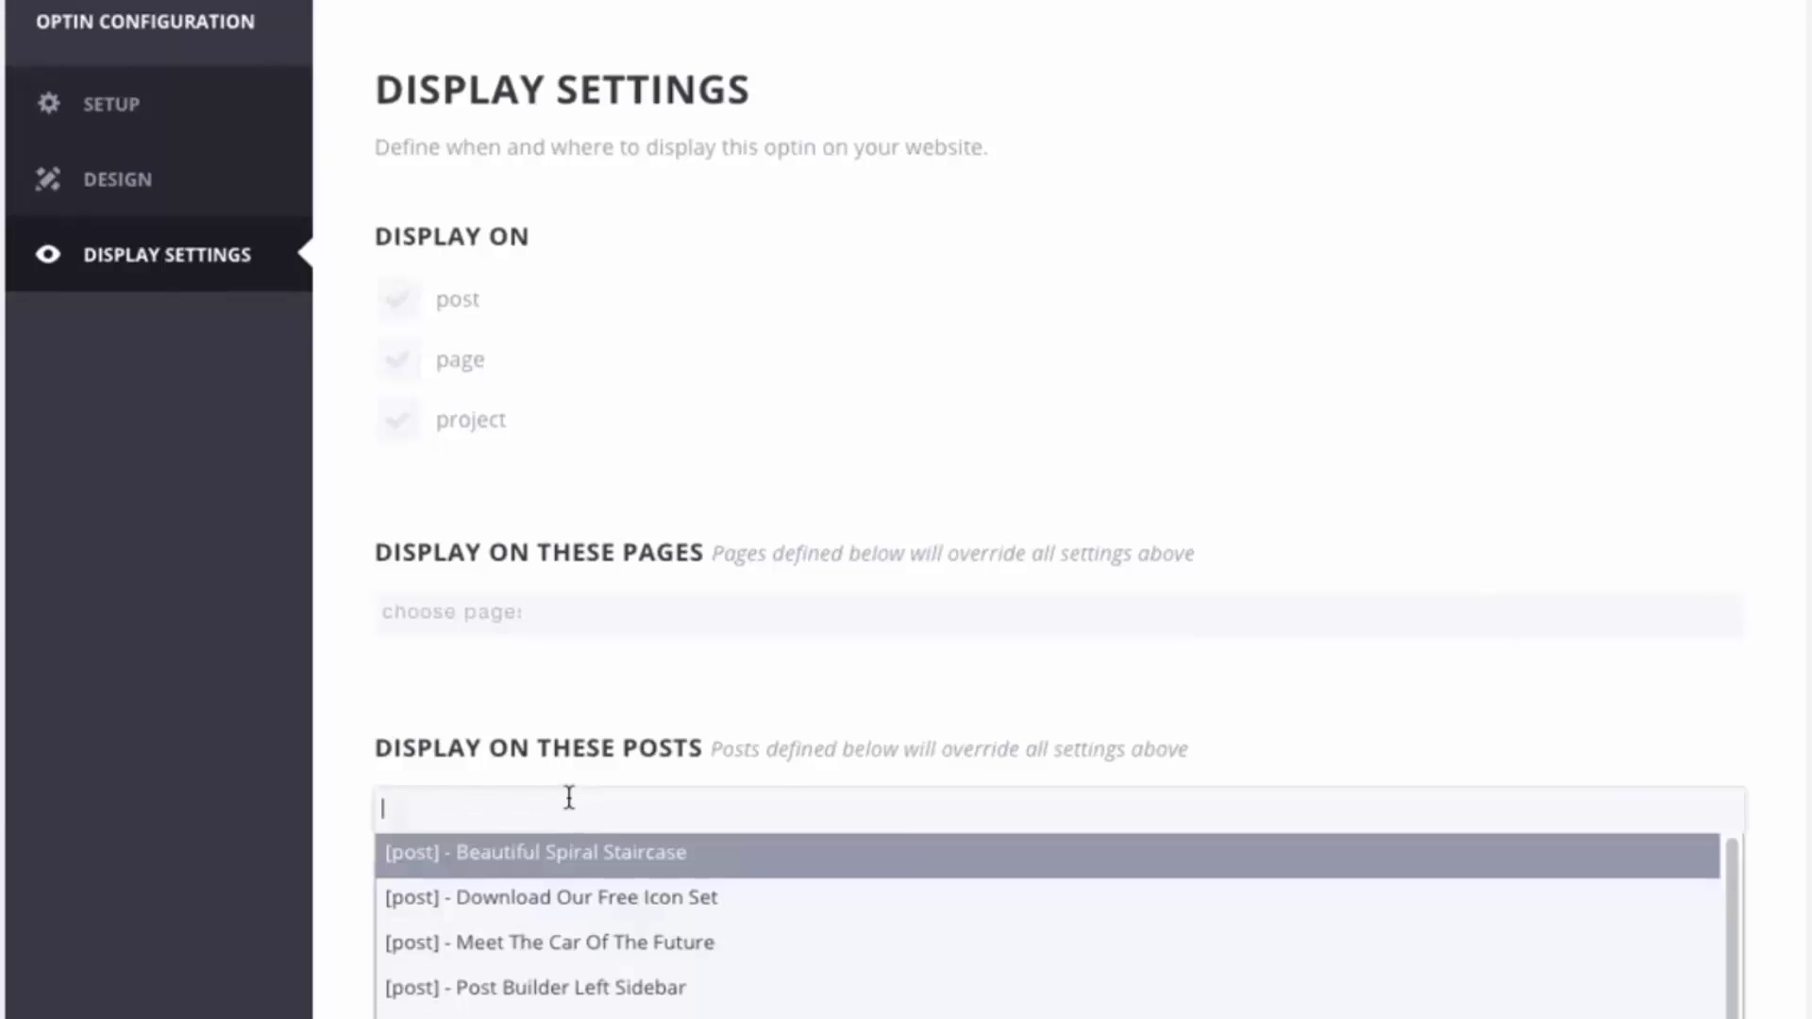
pyautogui.click(607, 908)
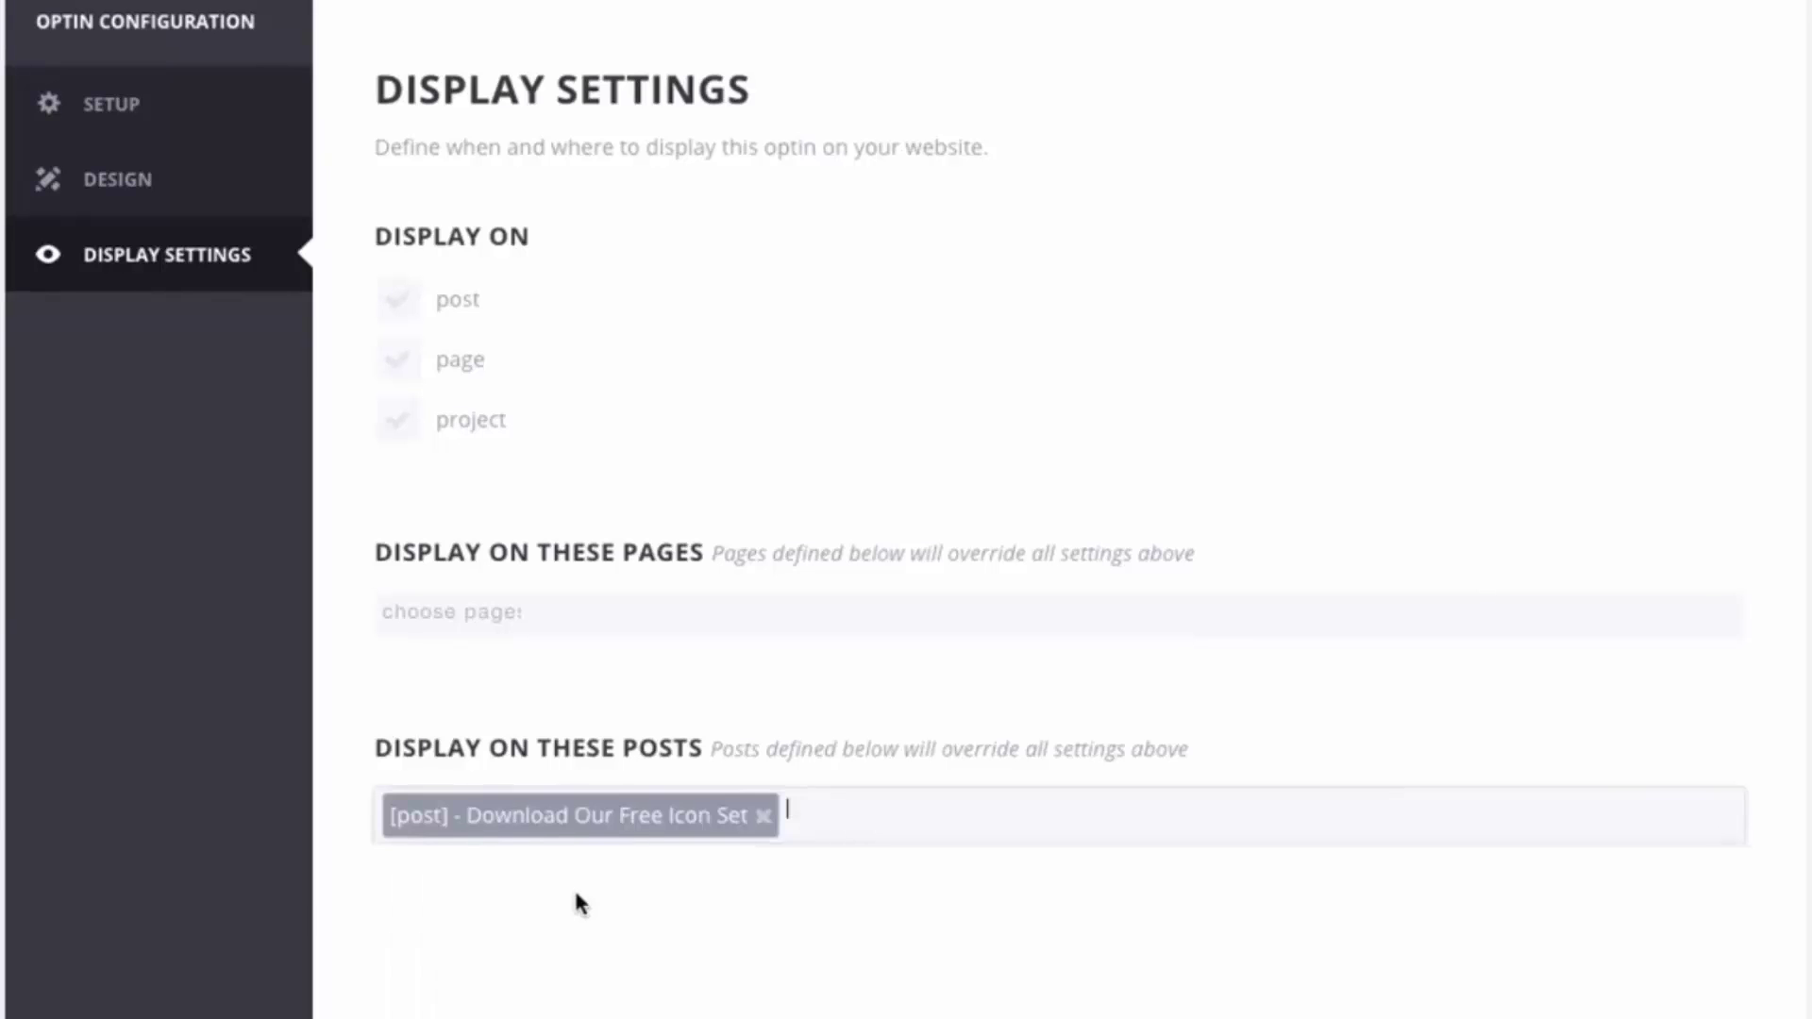
pyautogui.scroll(-3, 613, 914)
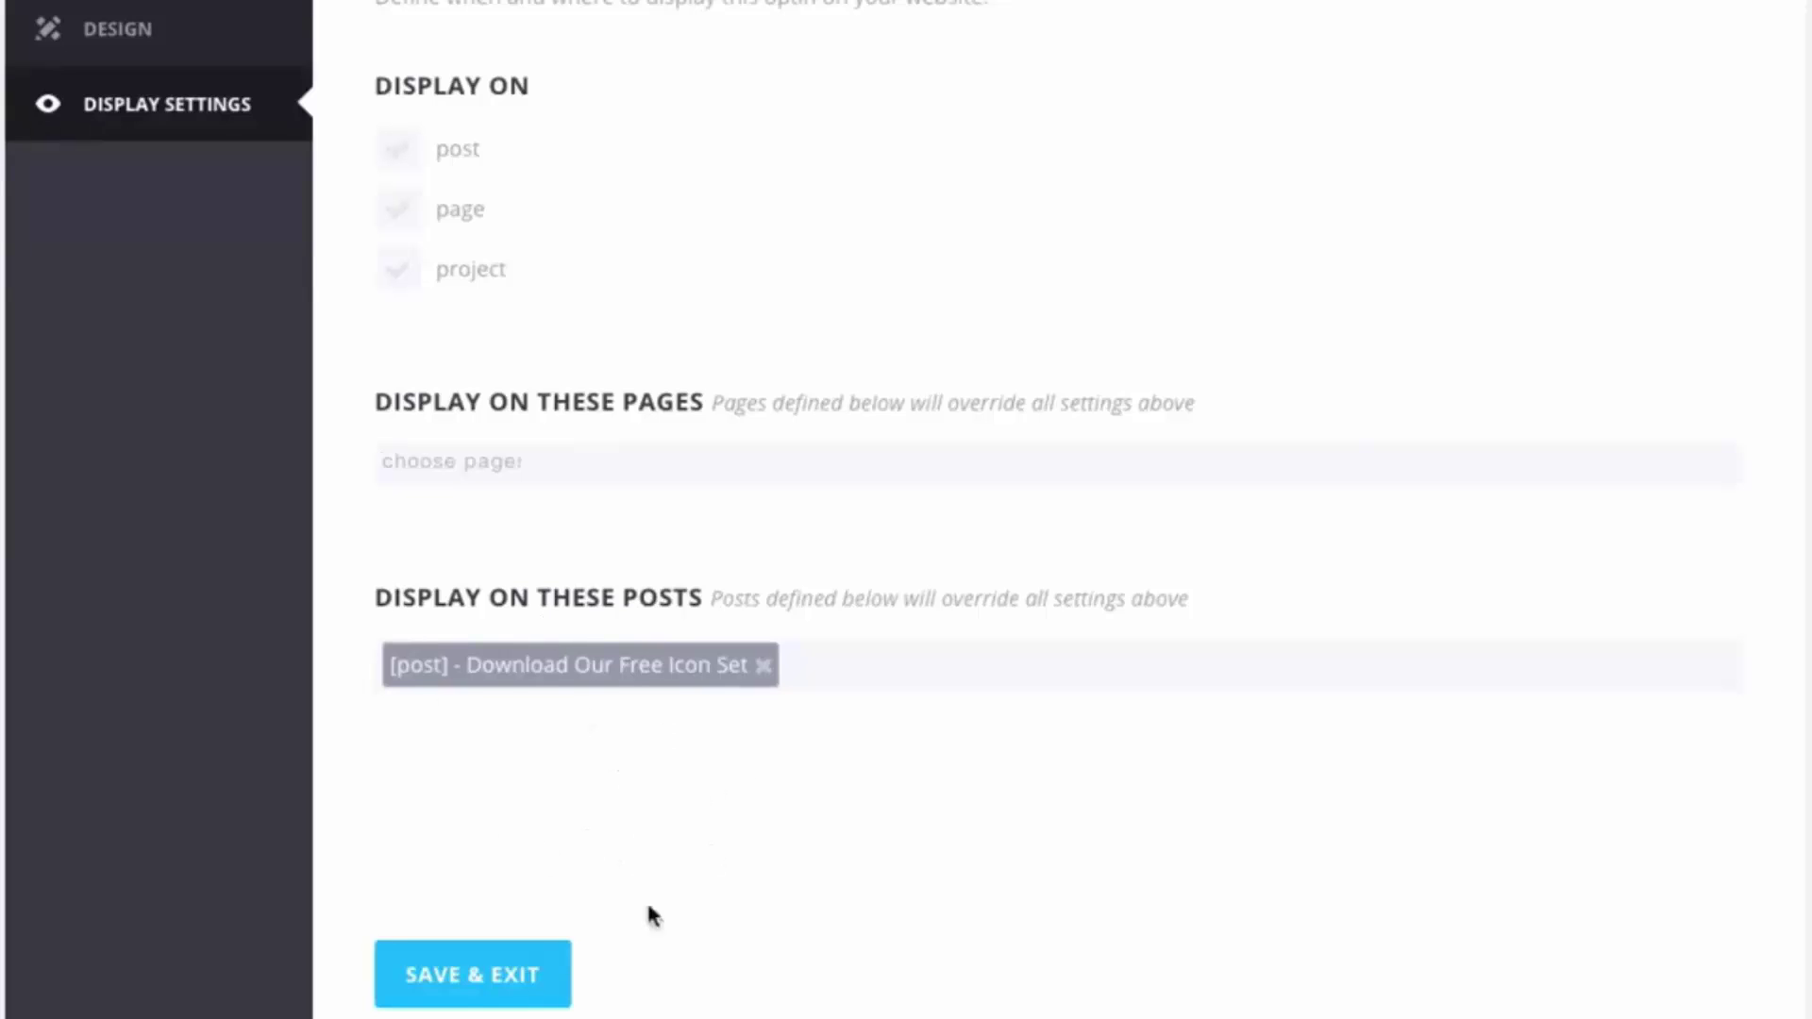
pyautogui.click(521, 975)
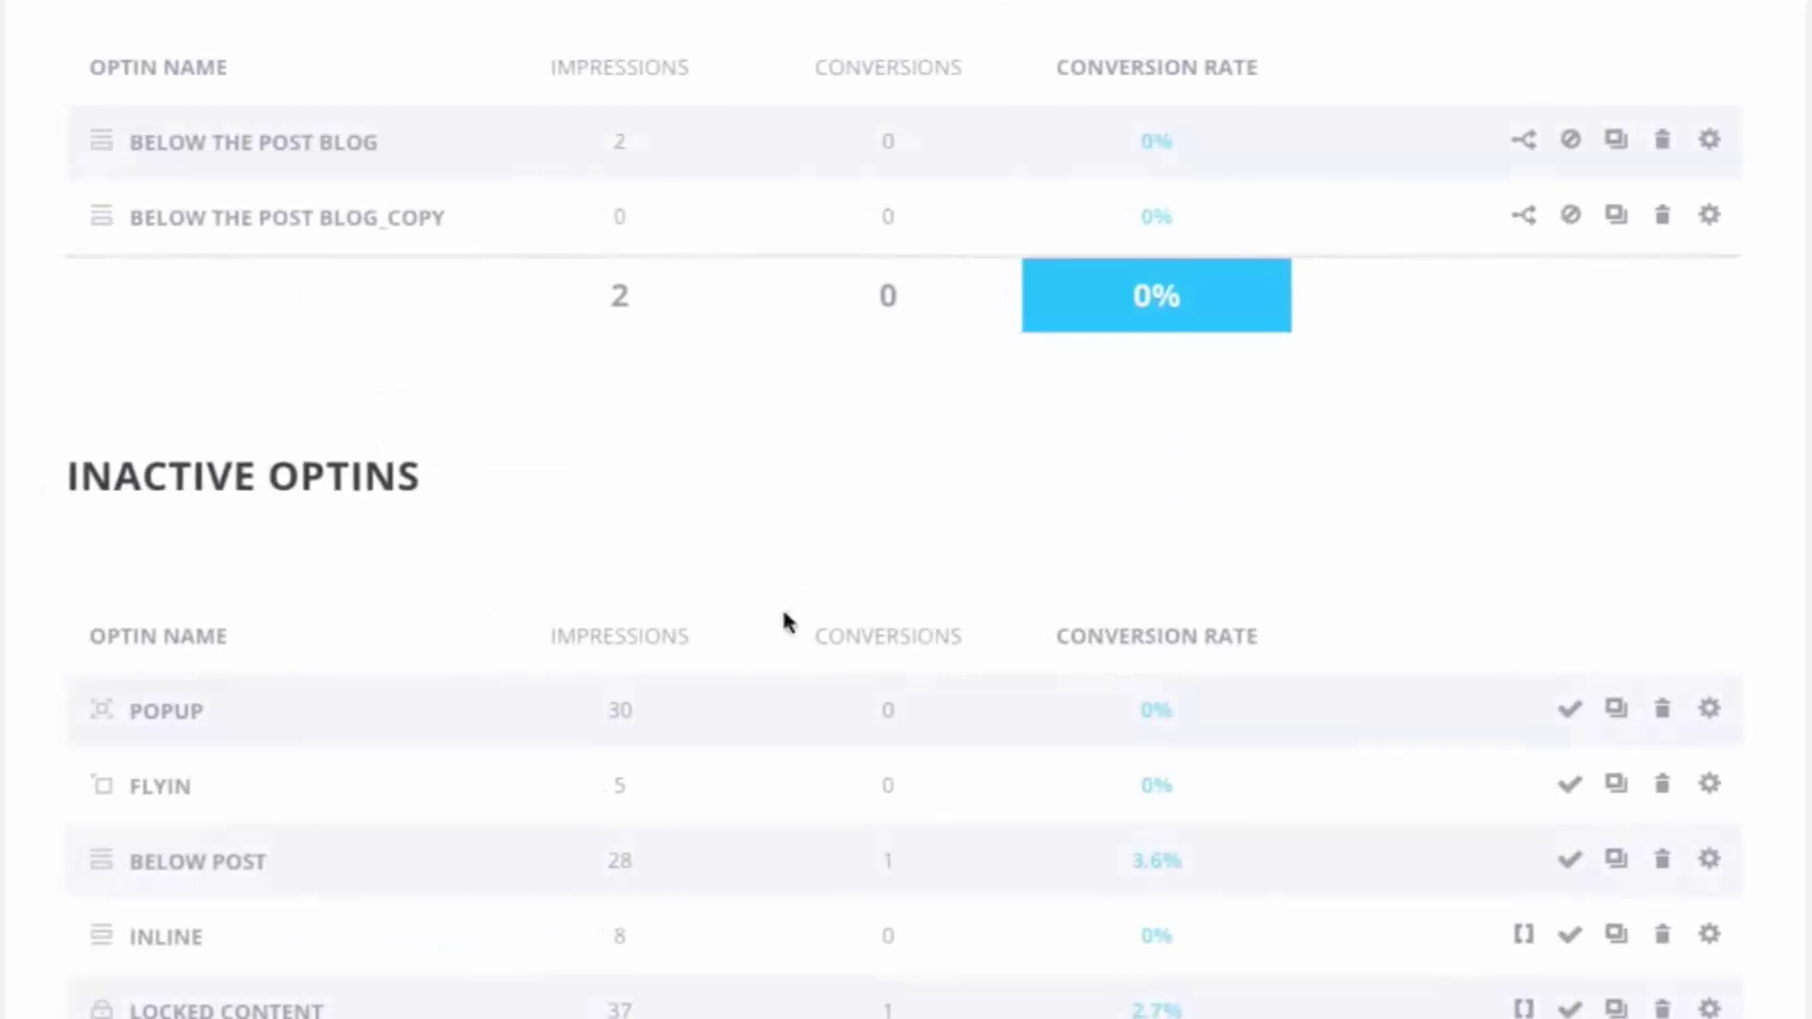
pyautogui.scroll(2, 877, 619)
pyautogui.scroll(2, 972, 607)
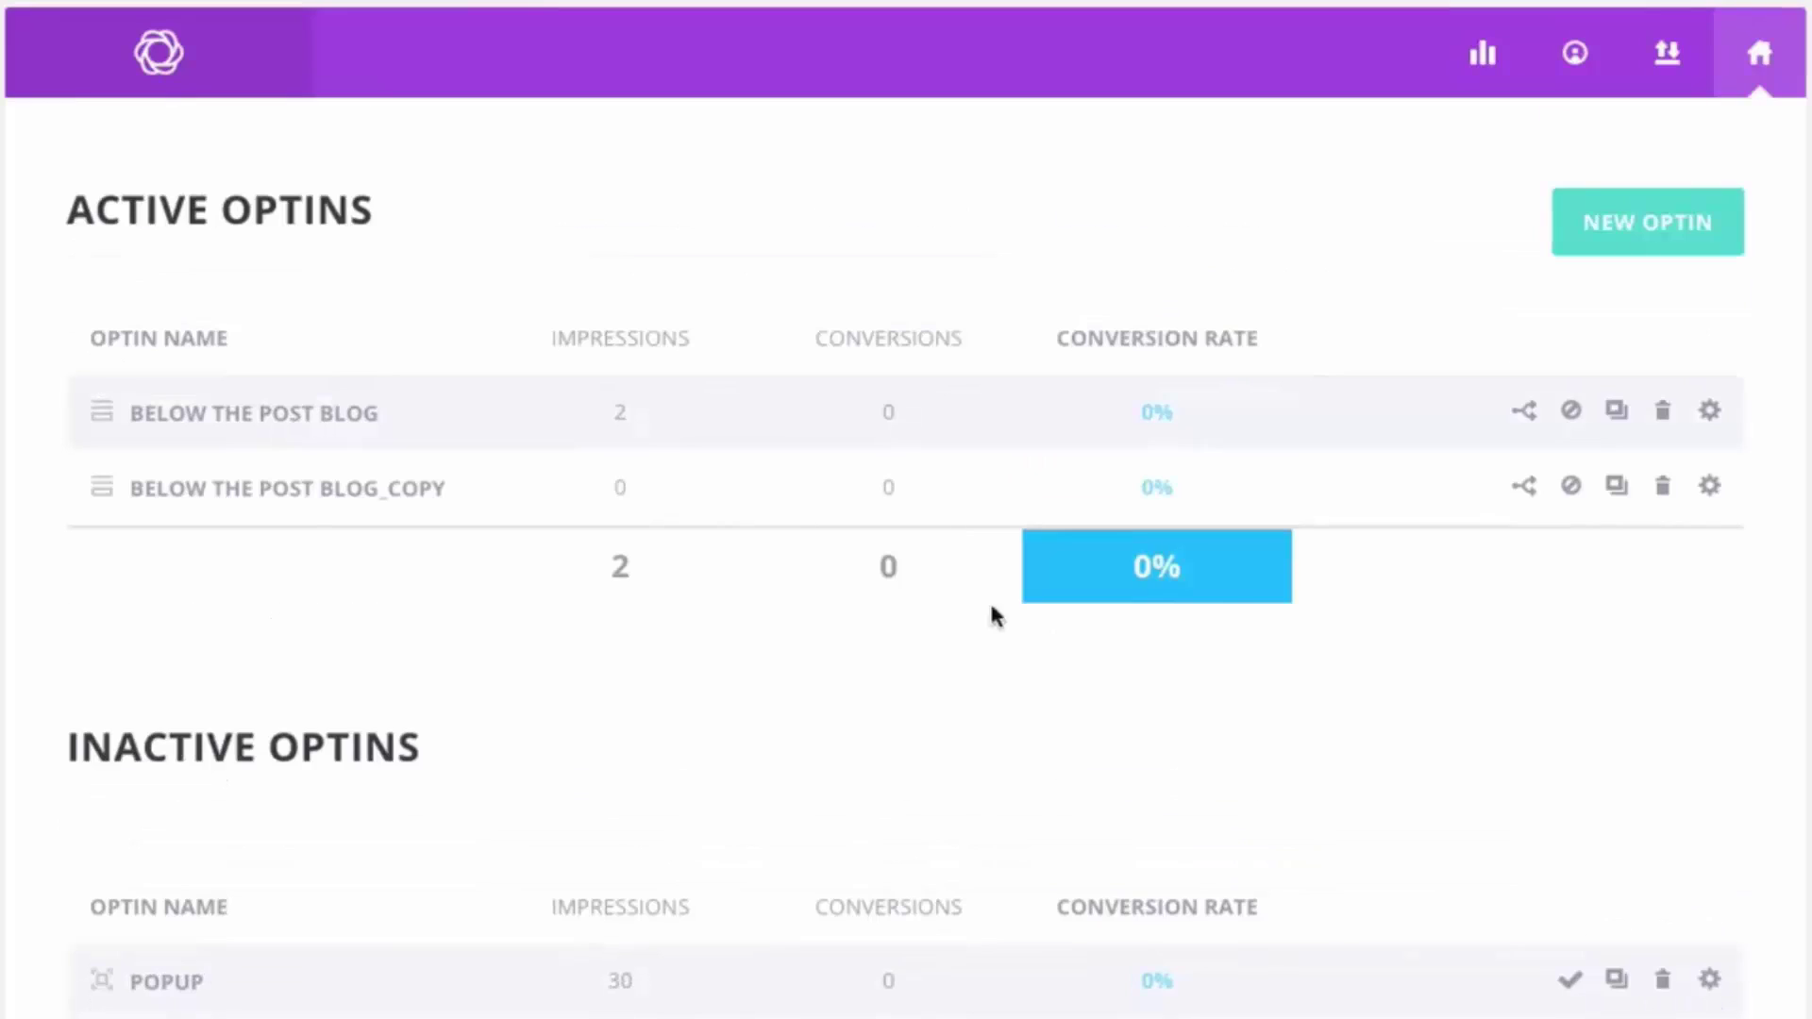
# Exclude the post Download Our Free Icon Set from the original Below The Post Blog opt-in's display settings, and save and exit
pyautogui.click(1710, 413)
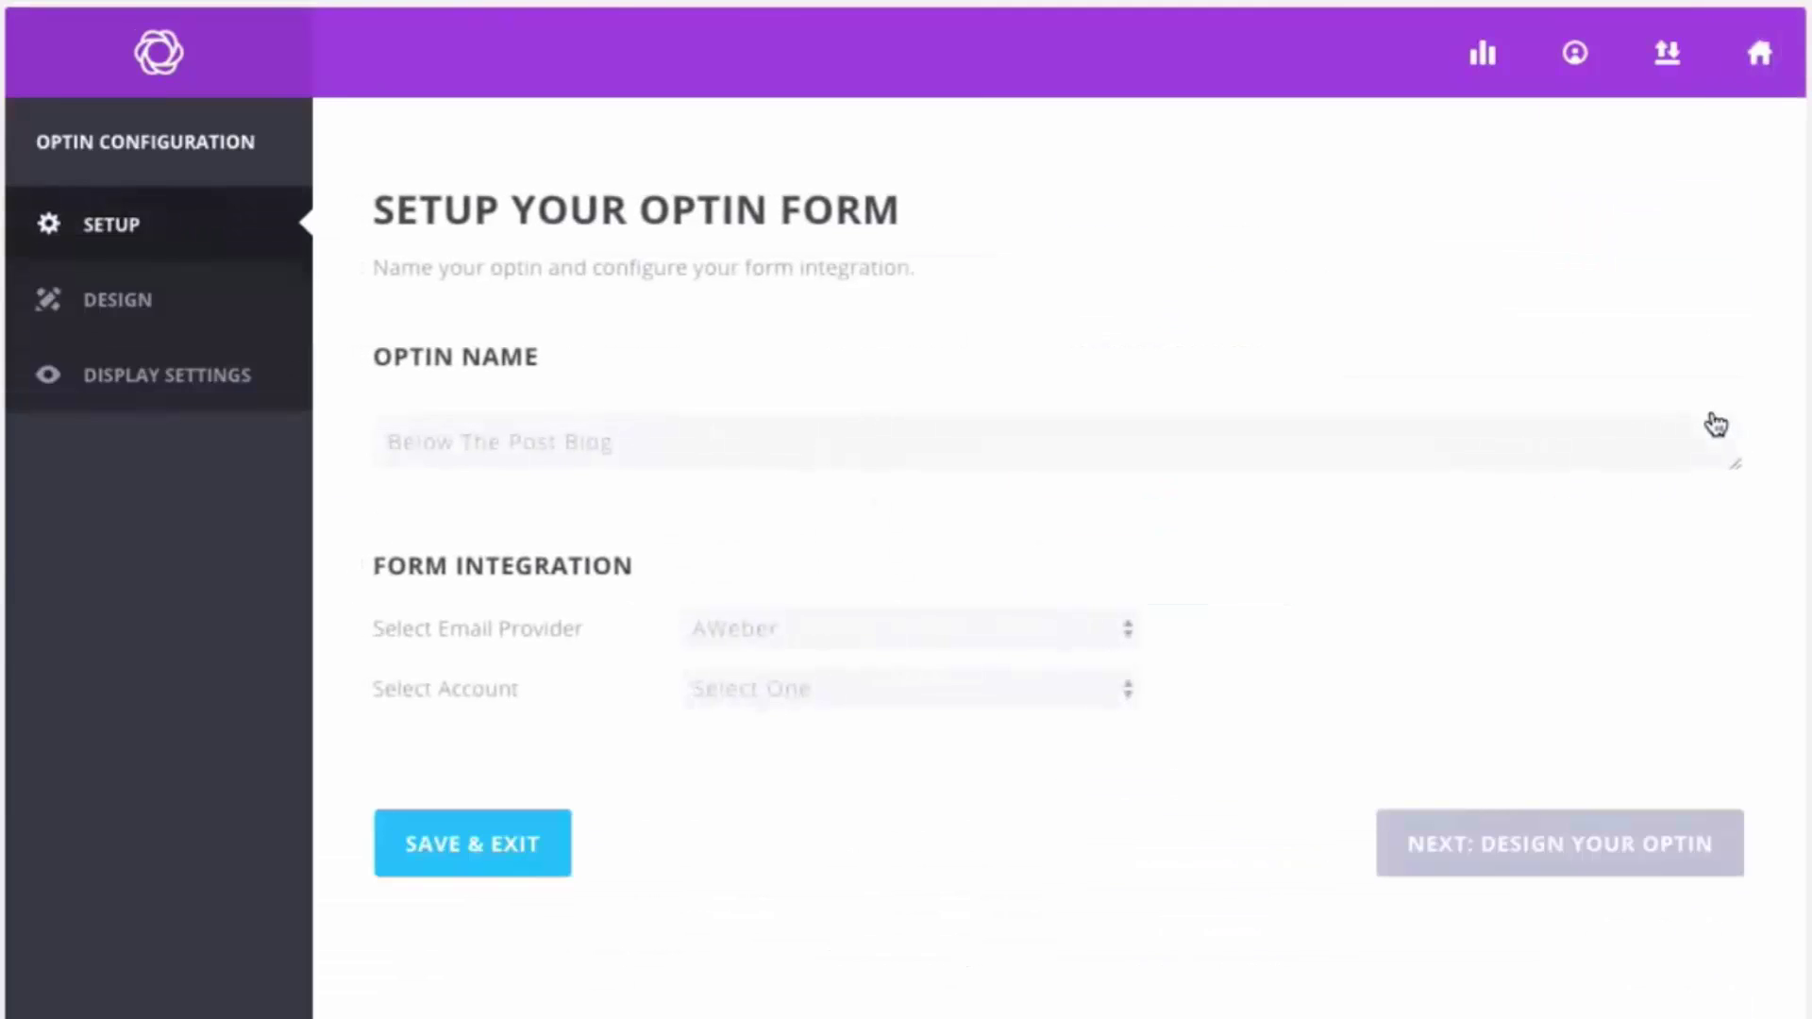
pyautogui.click(170, 375)
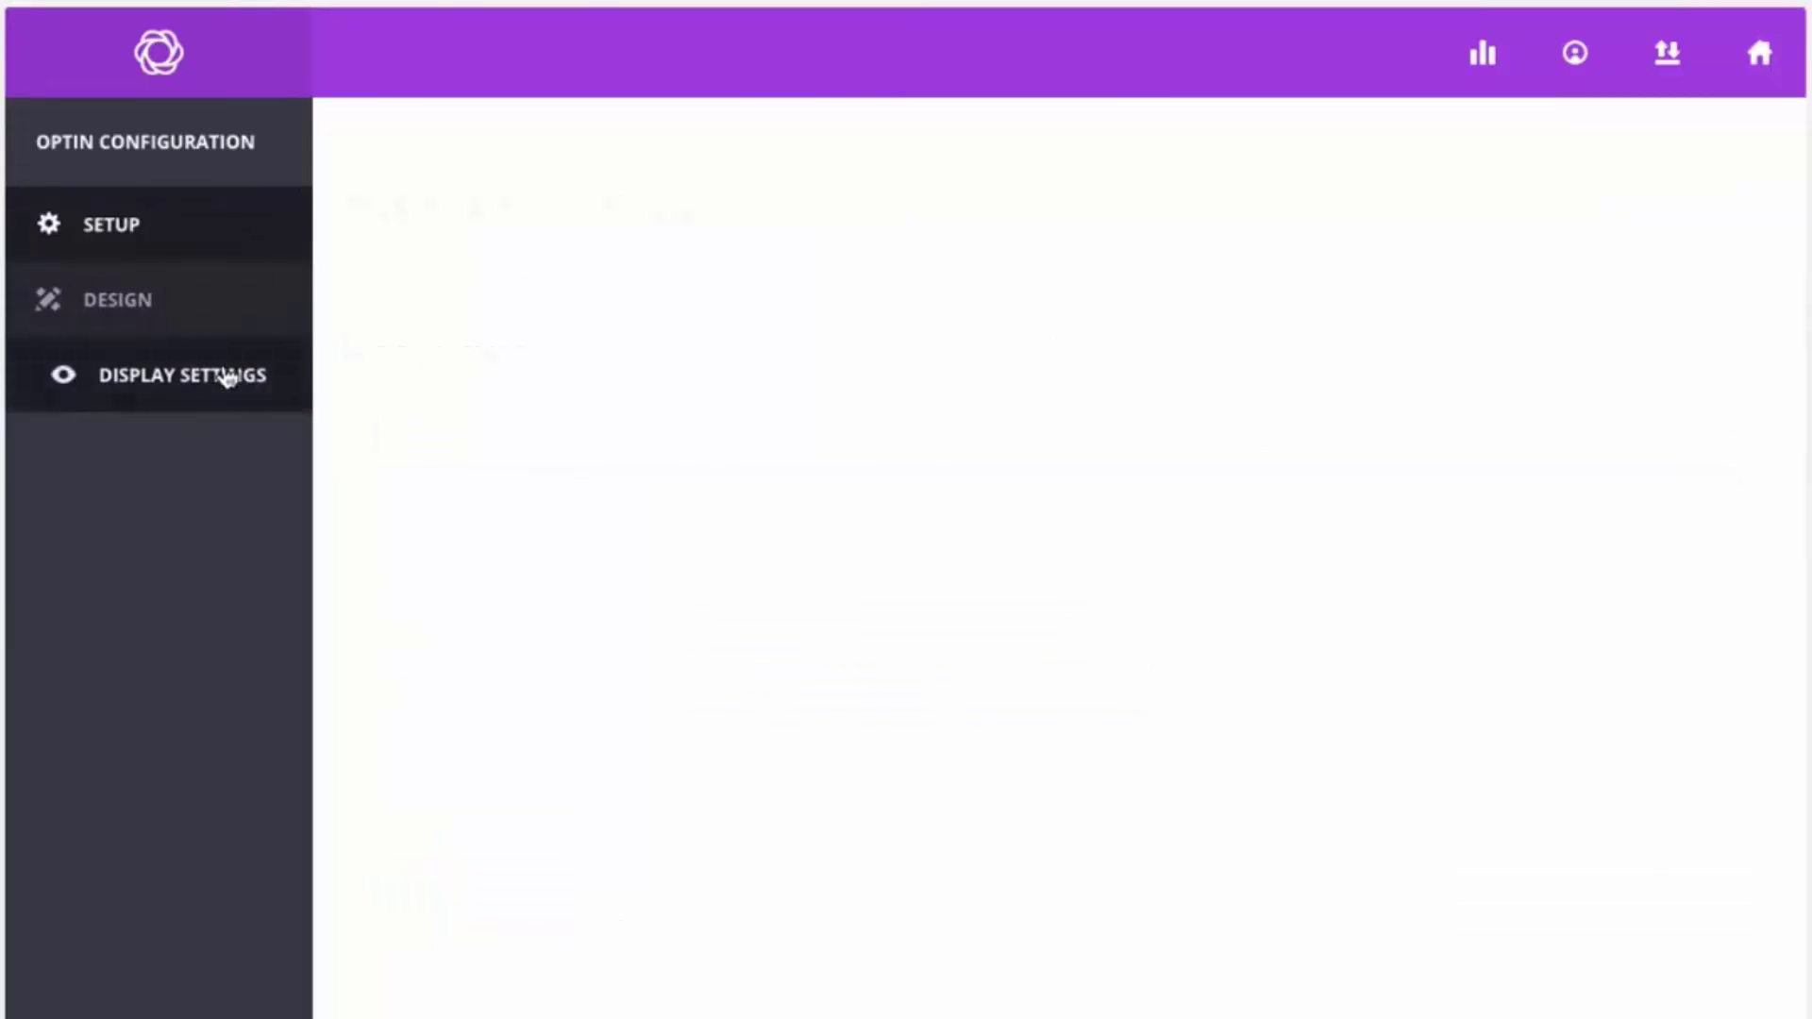
pyautogui.scroll(-10, 1321, 661)
pyautogui.scroll(-8, 1469, 667)
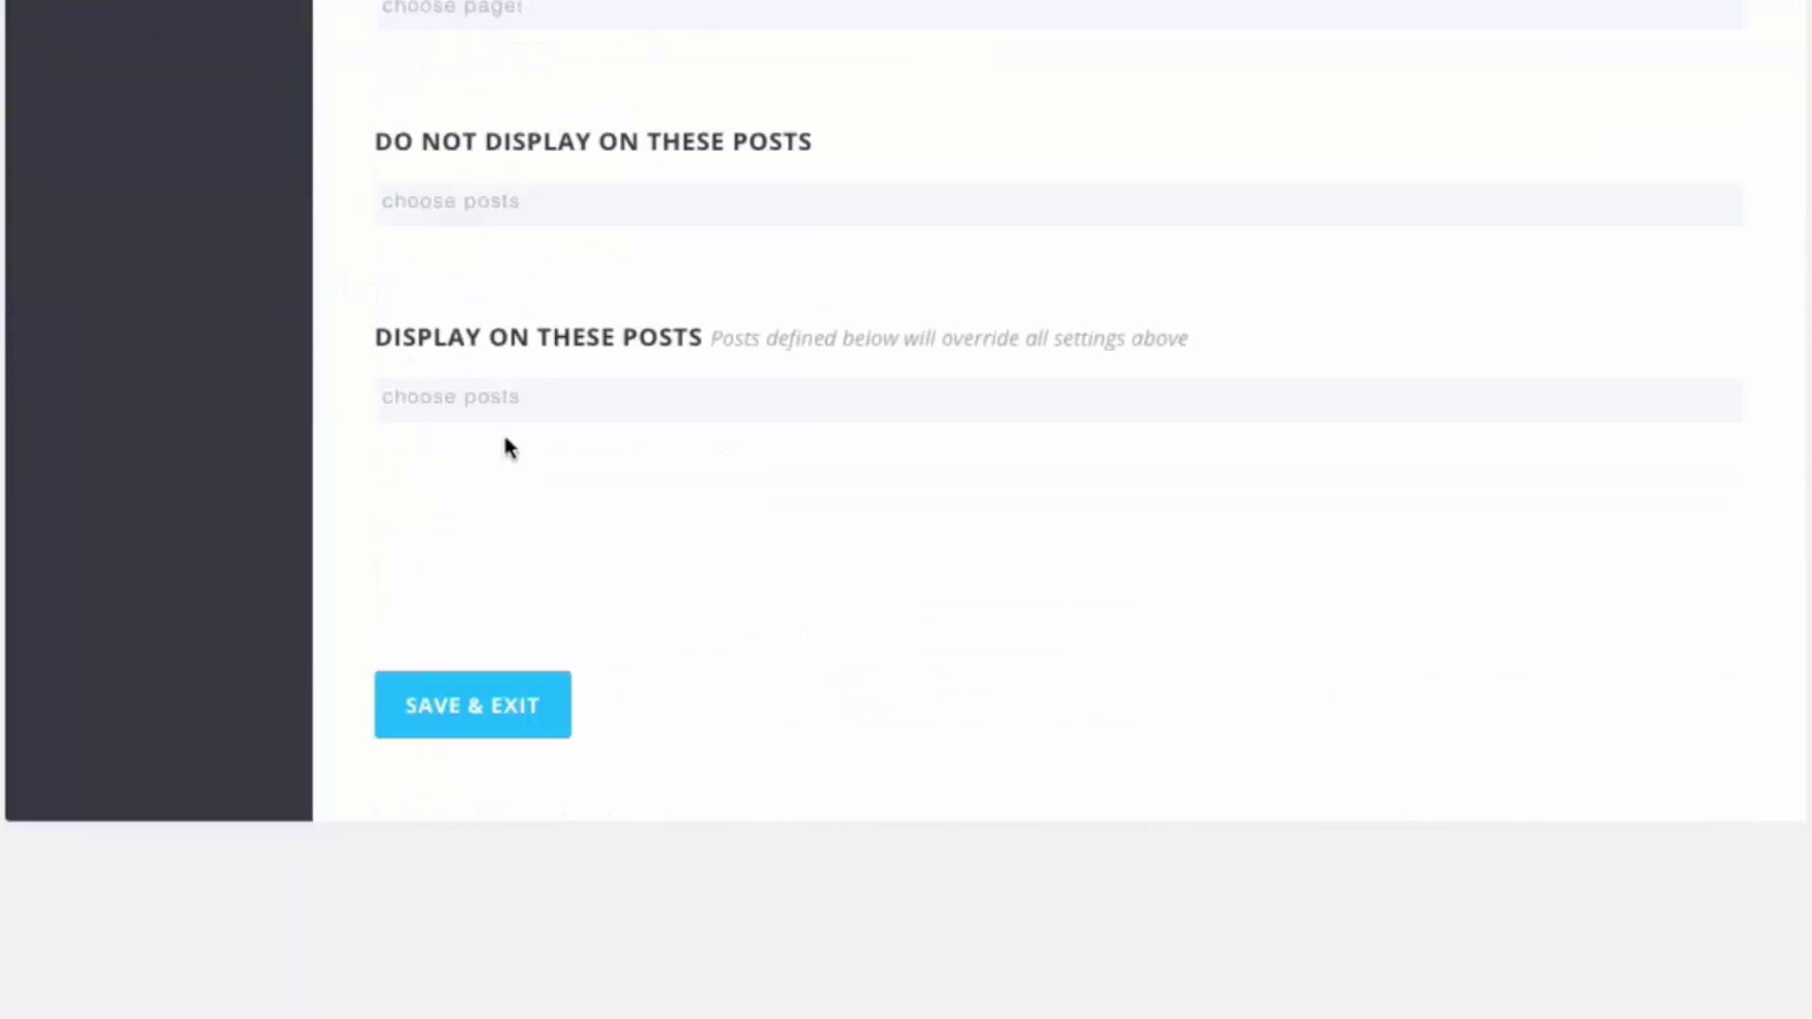
pyautogui.click(586, 236)
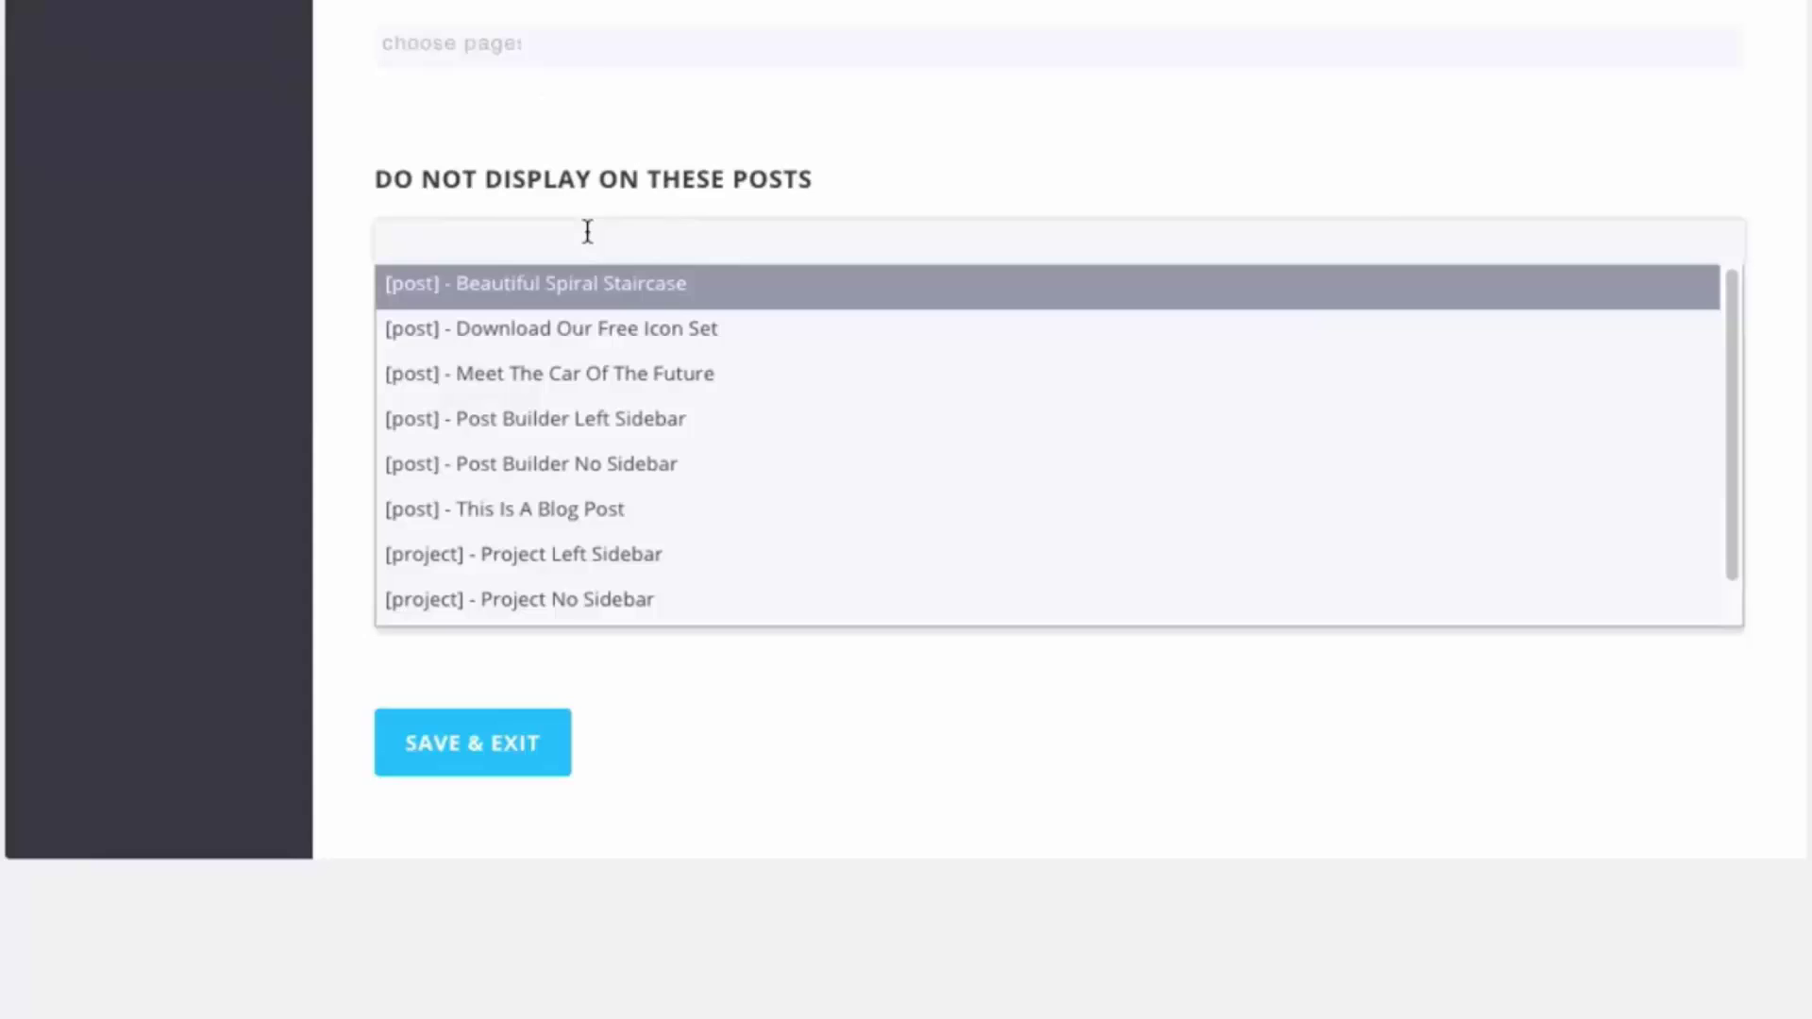
pyautogui.click(665, 331)
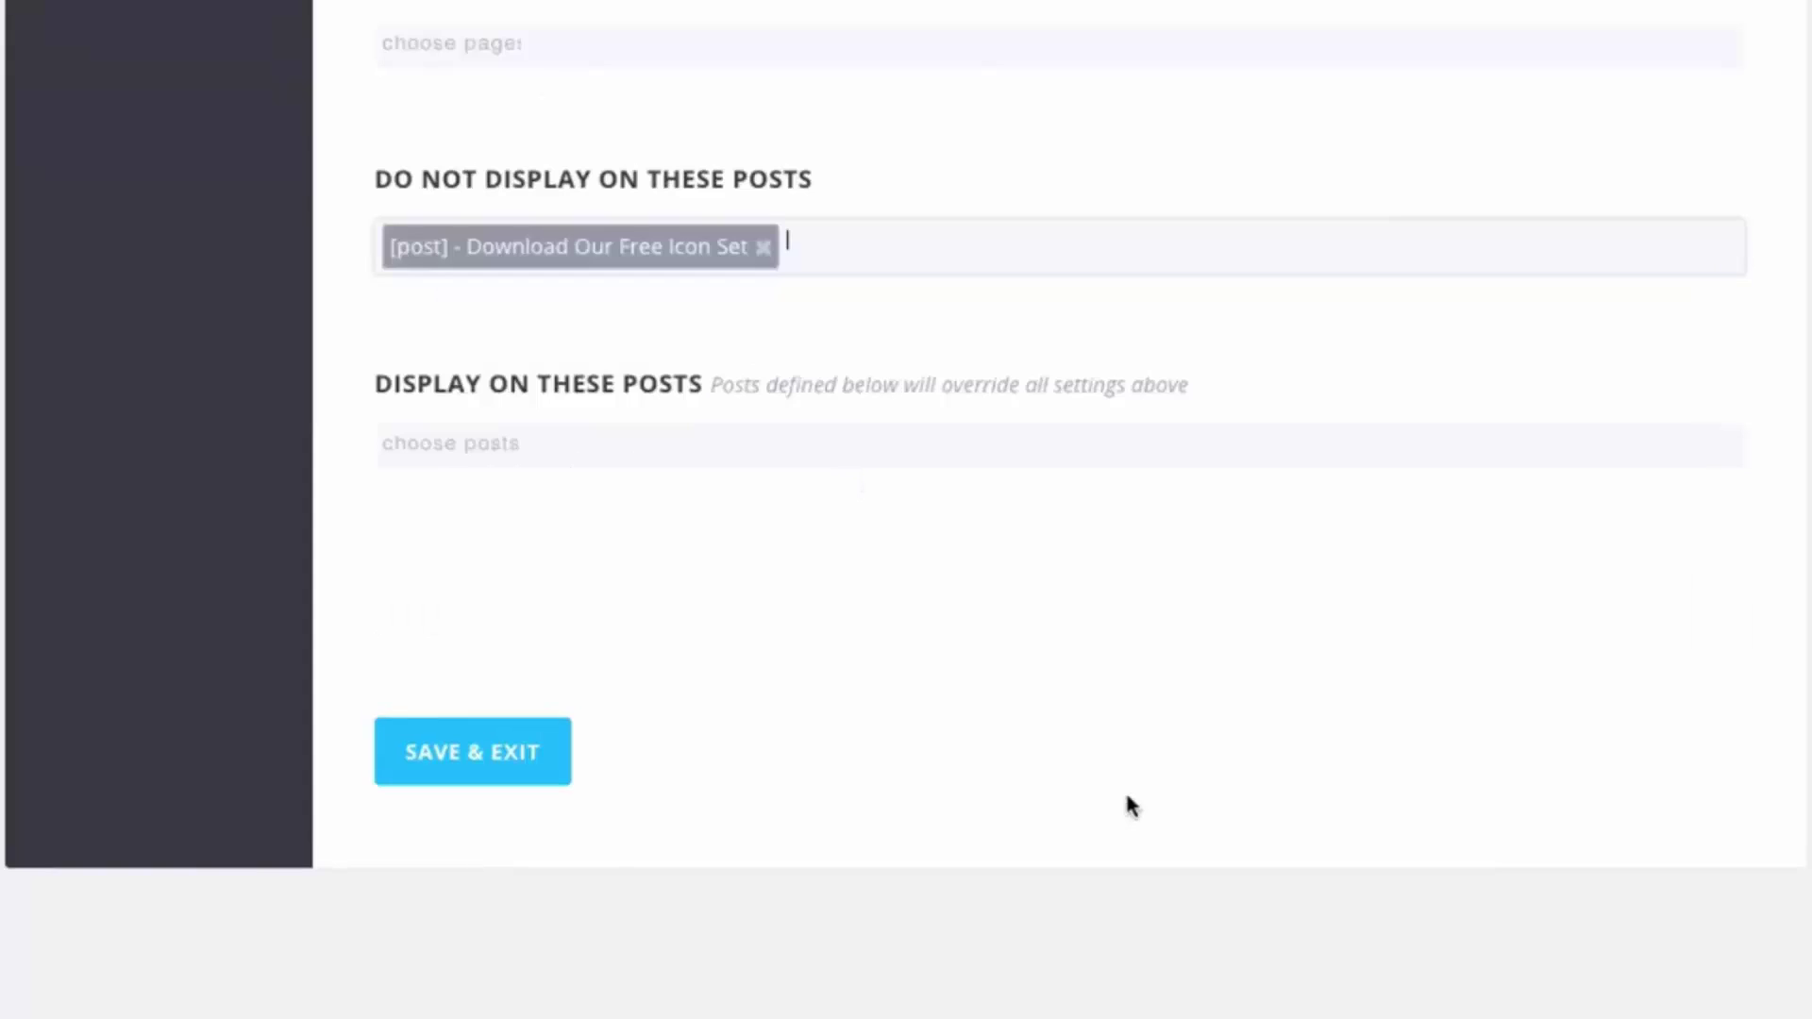
pyautogui.click(526, 755)
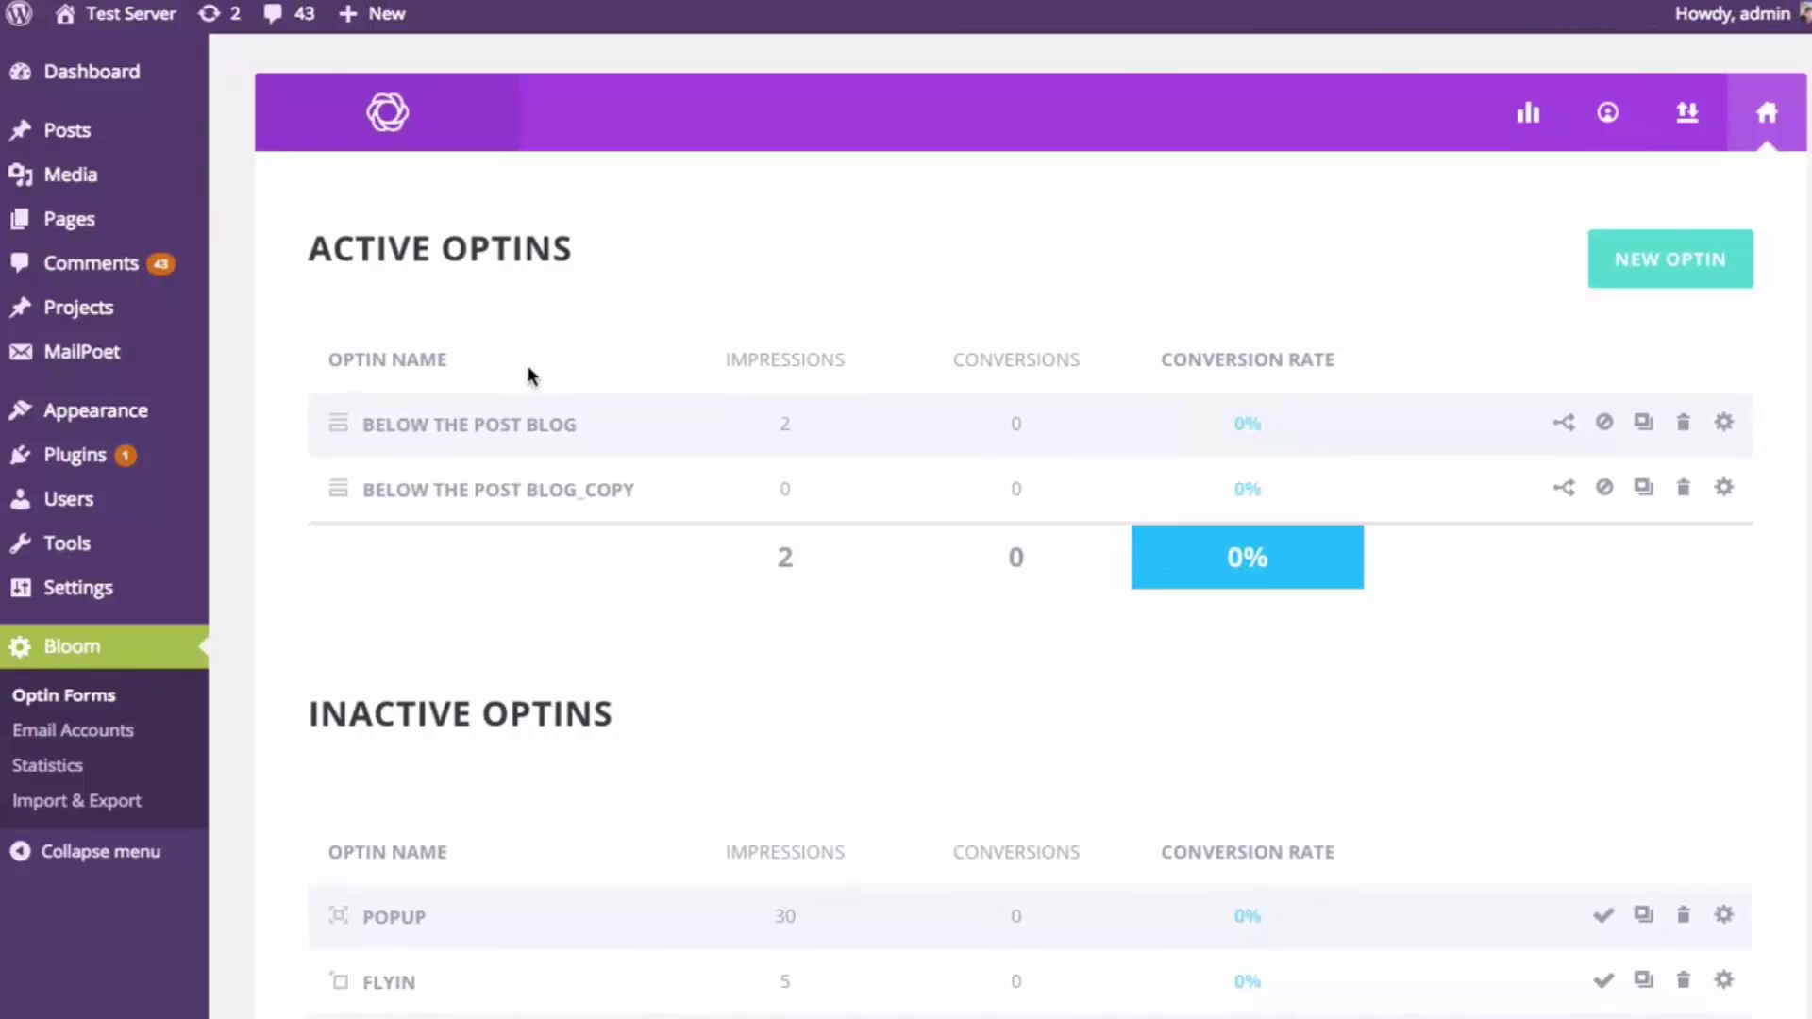
# Open the live blog's post Meet The Car Of The Future and check which opt-in is displayed below its content
pyautogui.click(113, 19)
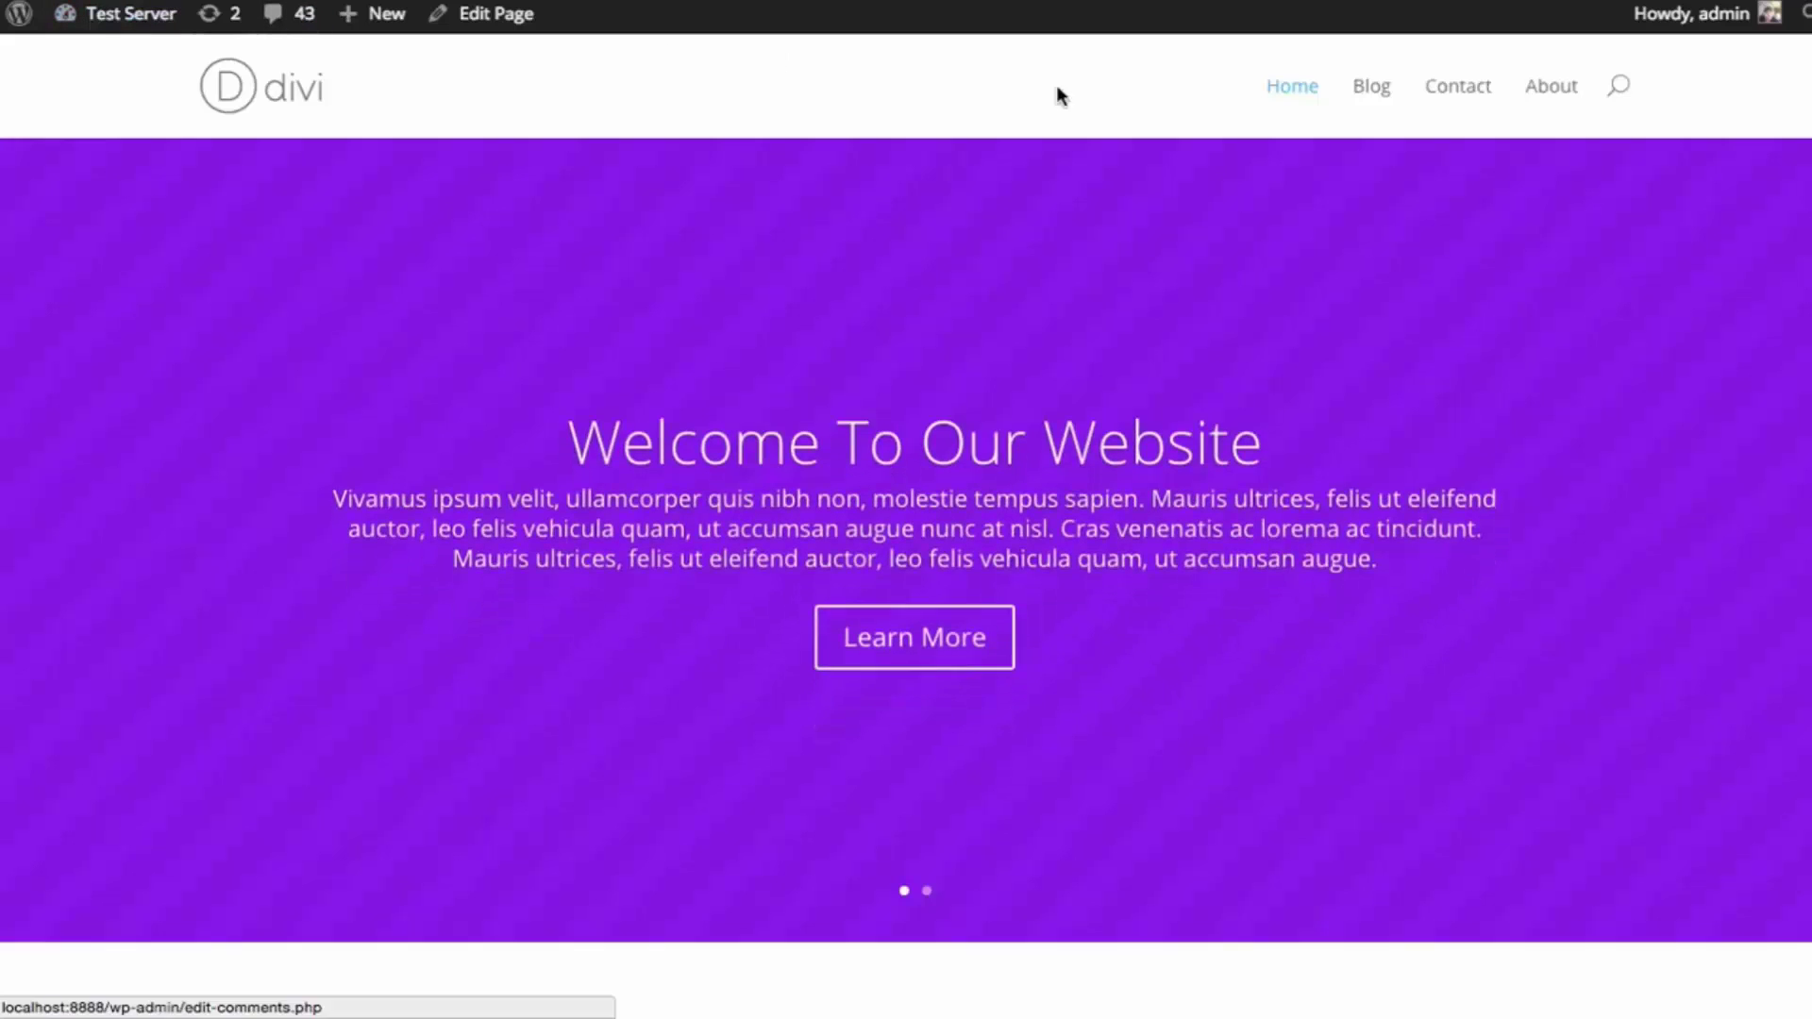
pyautogui.click(1371, 87)
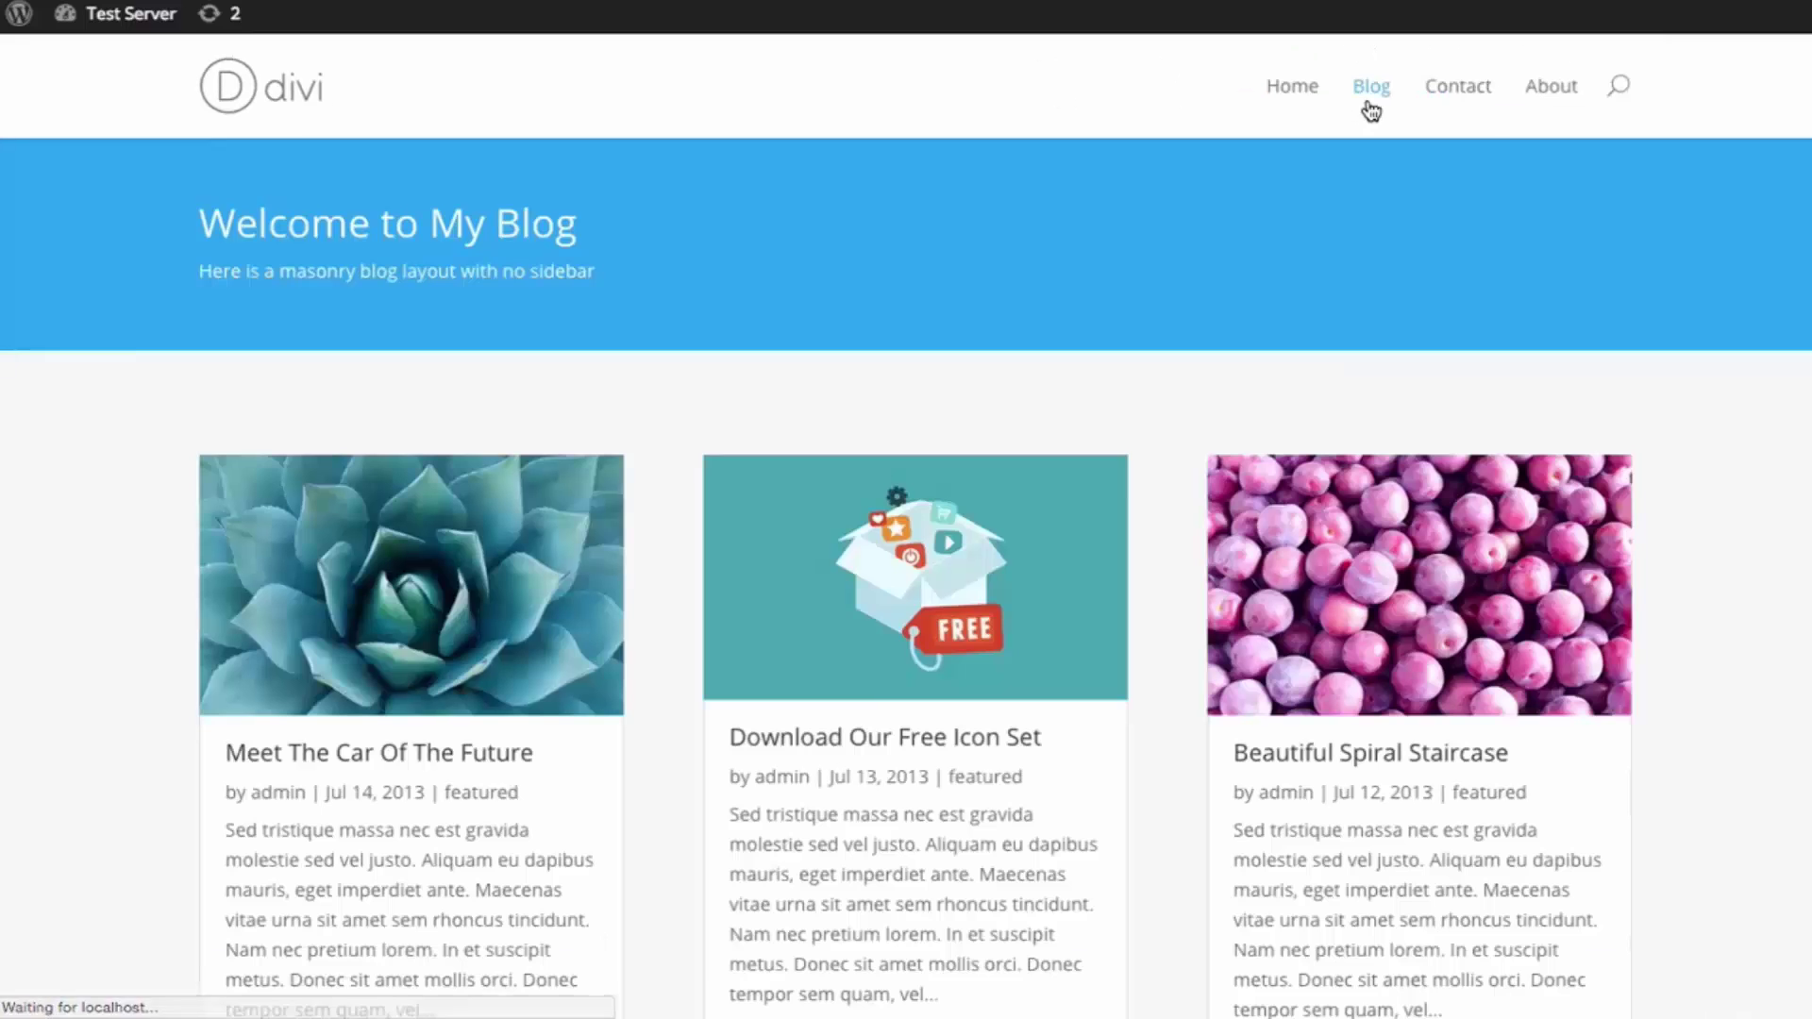
pyautogui.click(368, 761)
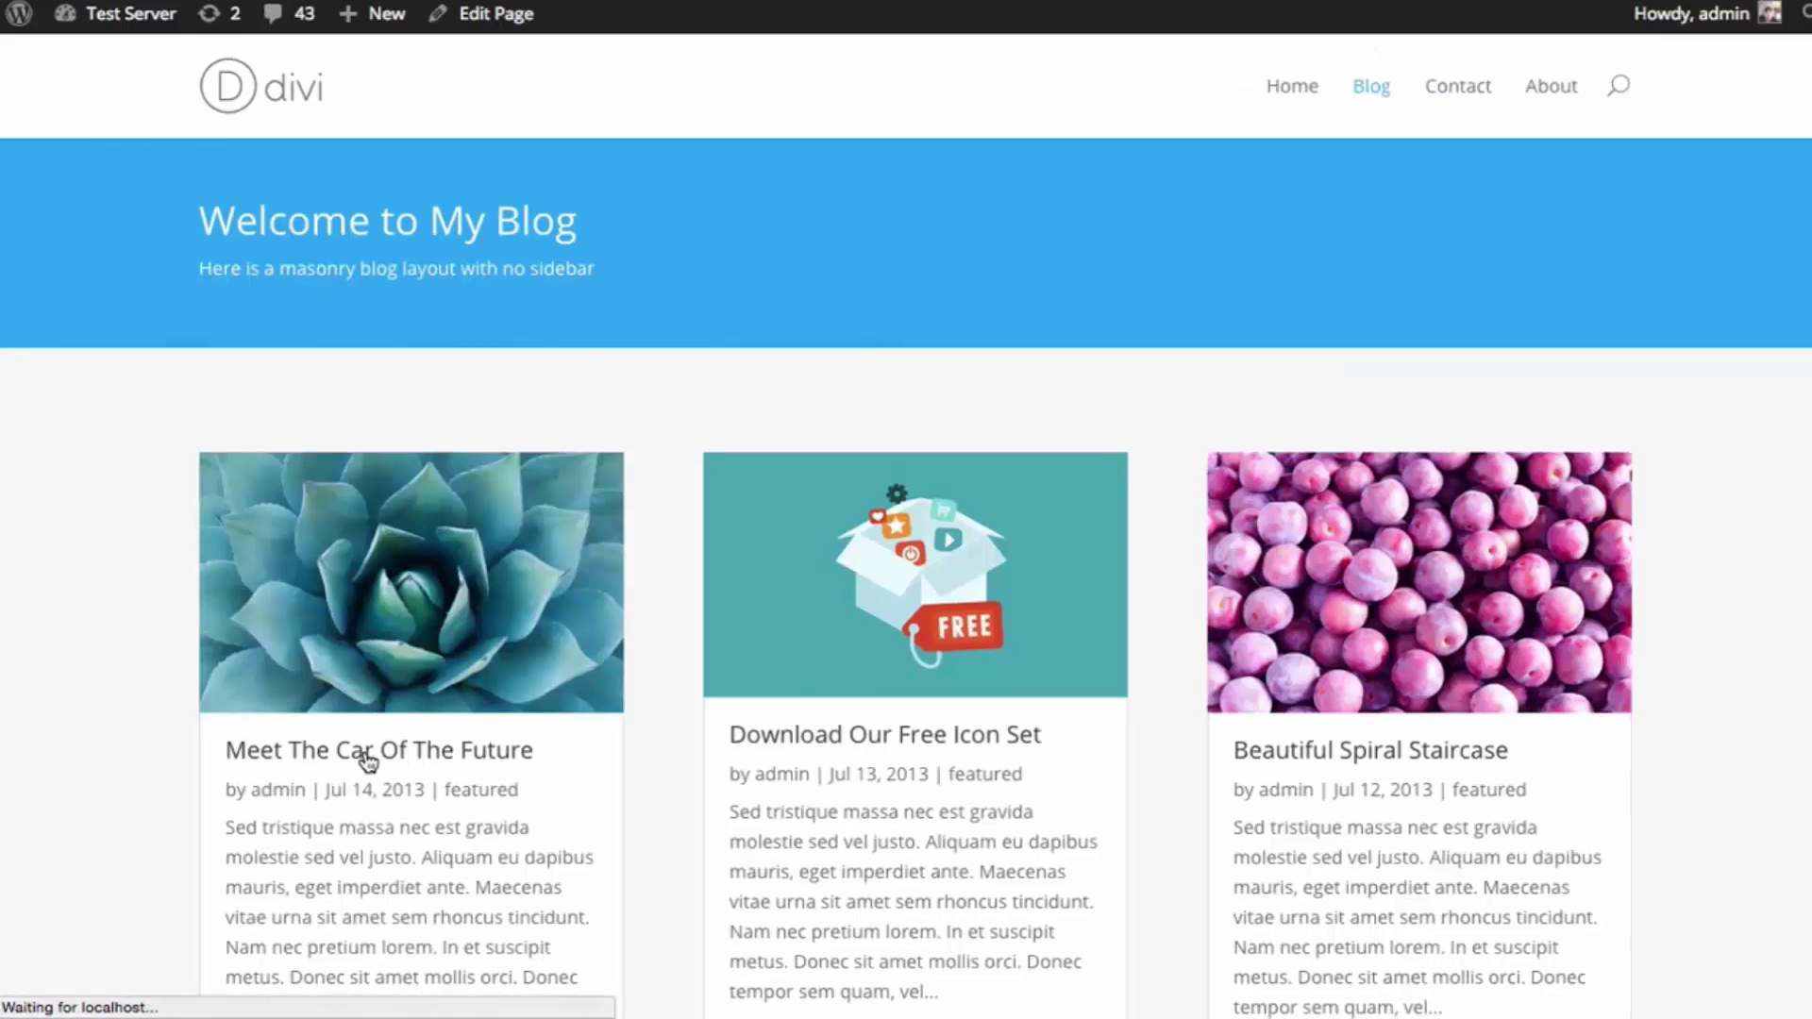
pyautogui.scroll(-9, 1052, 603)
pyautogui.scroll(-7, 1089, 605)
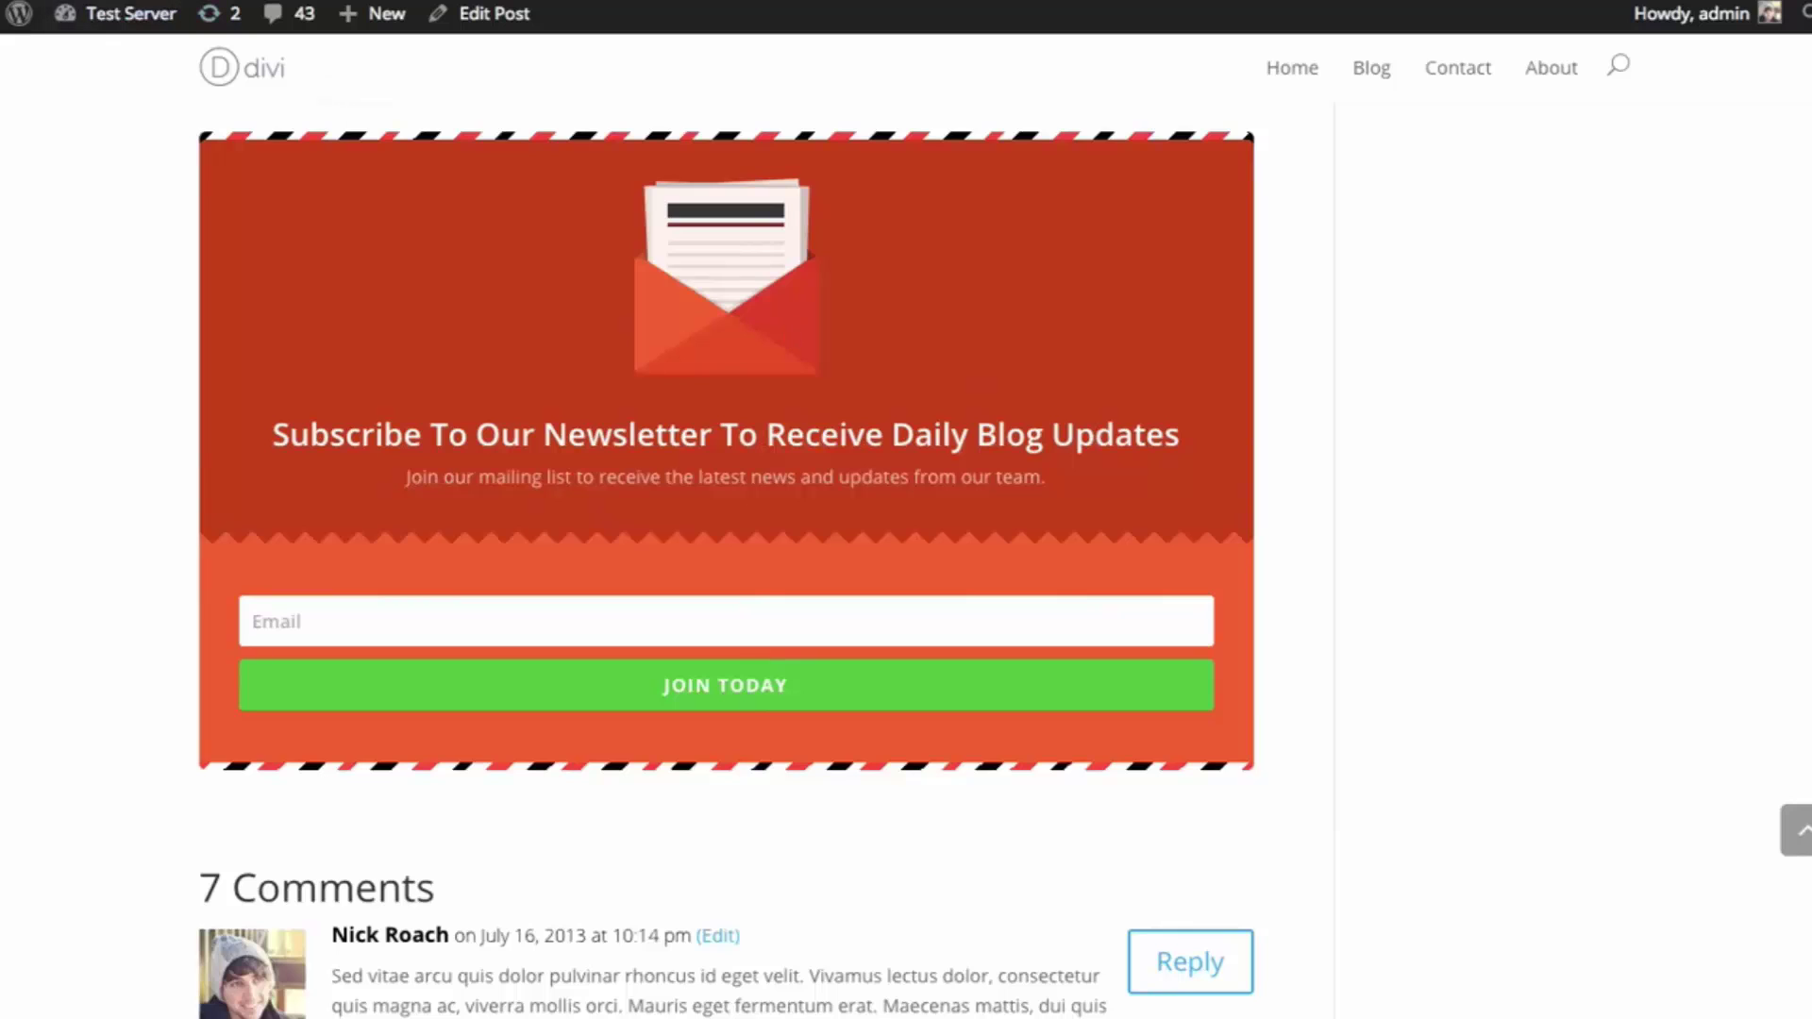
# Return to the blog and open the post Download Our Free Icon Set to check the opt-in below its content
pyautogui.hotkey('alt', 'Left')
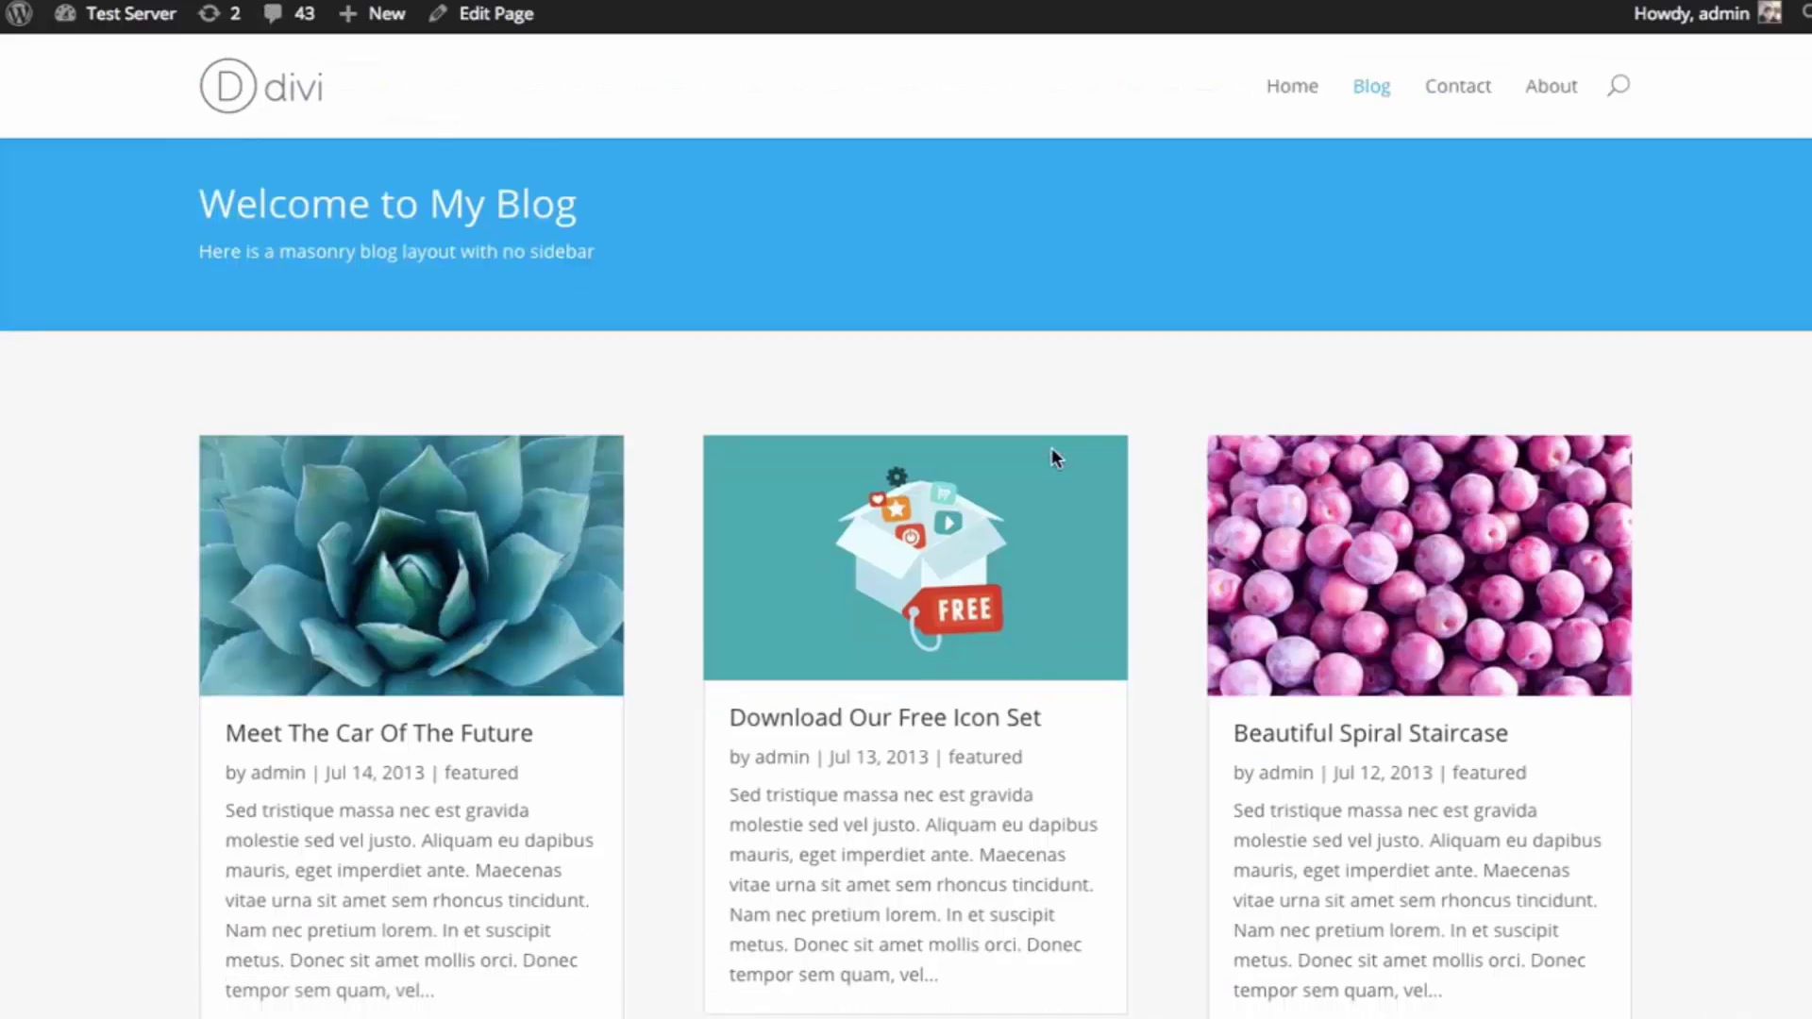
pyautogui.scroll(-2, 1051, 448)
pyautogui.click(978, 526)
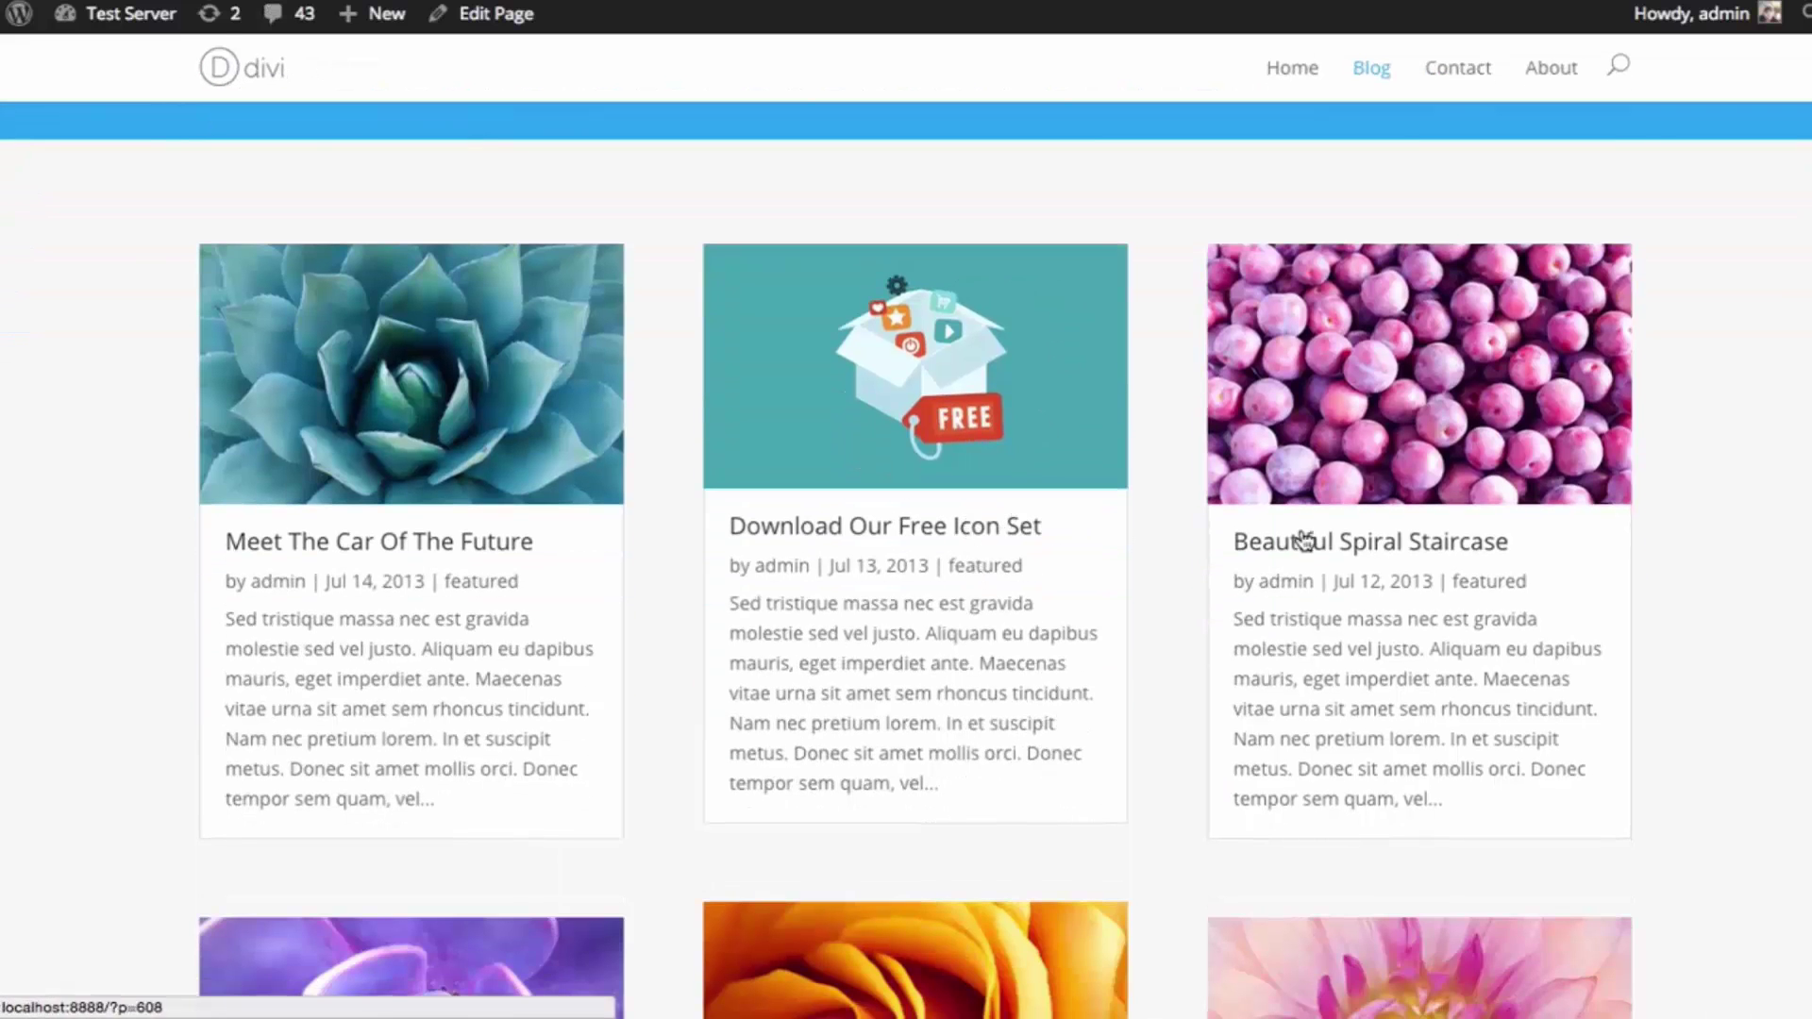
pyautogui.scroll(-15, 1699, 486)
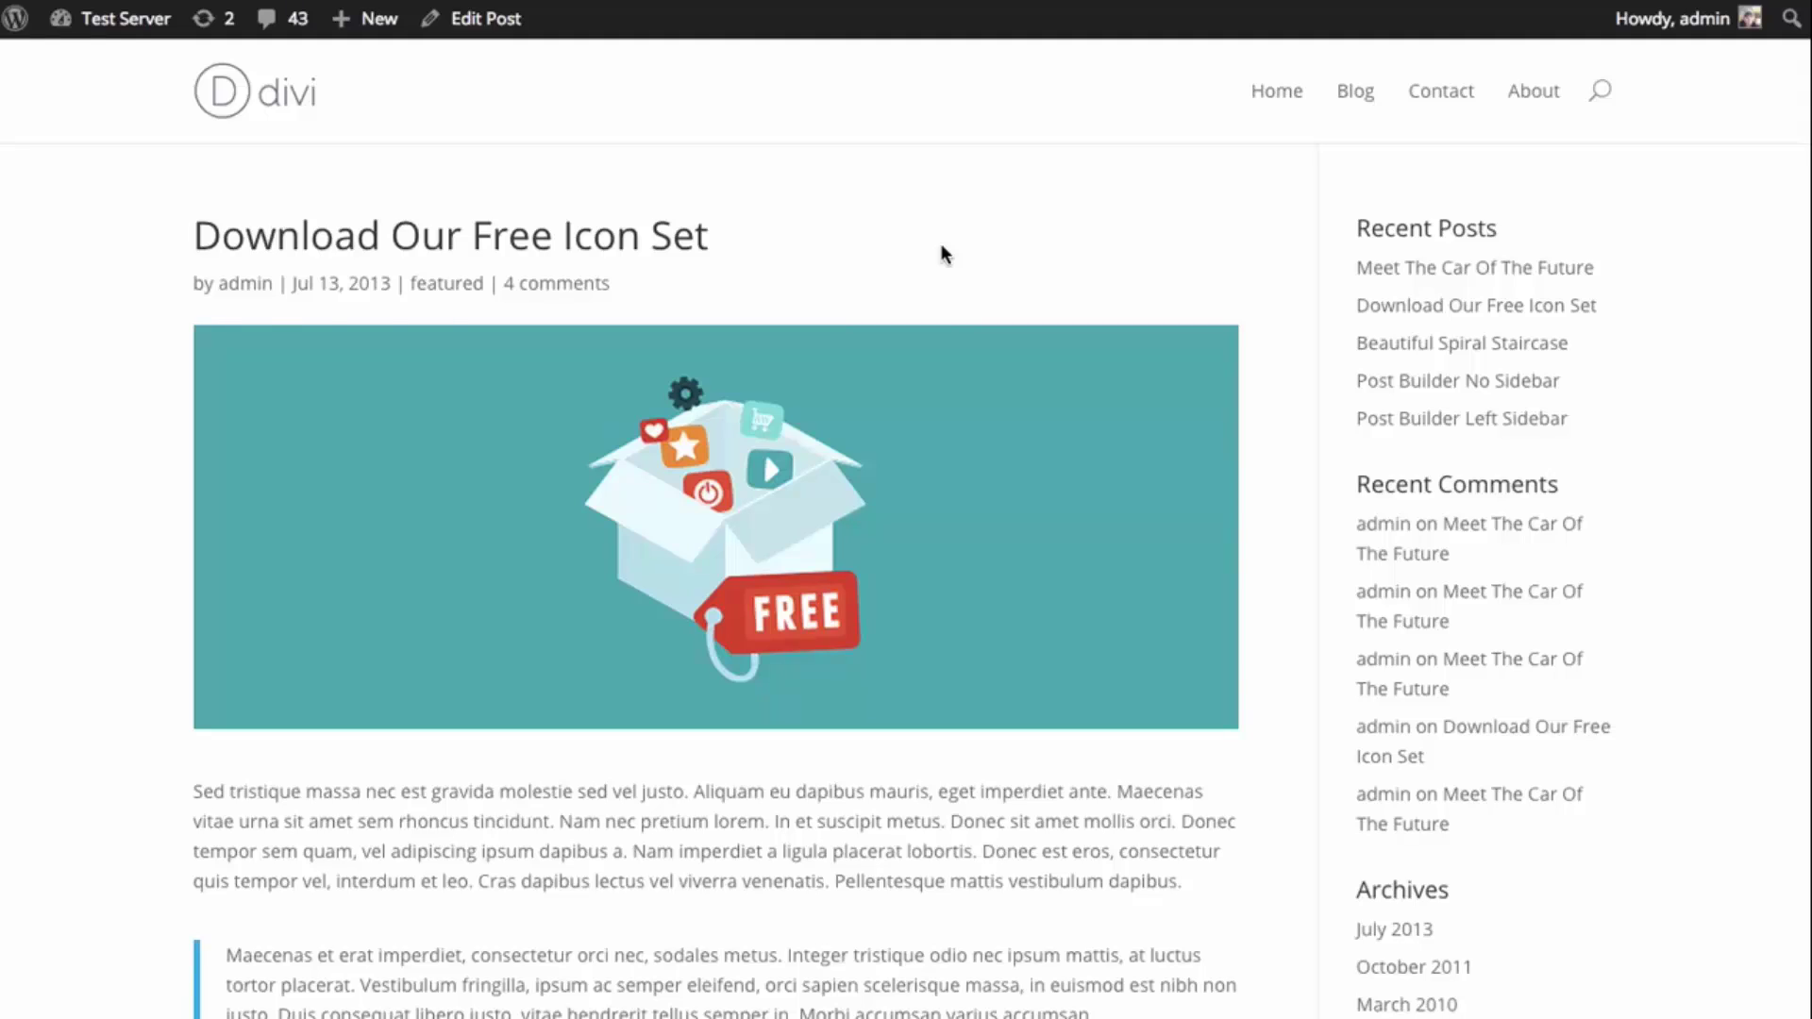
# Examine the Download Our Free Icon Set post and the download button below its text
pyautogui.scroll(-10, 1290, 283)
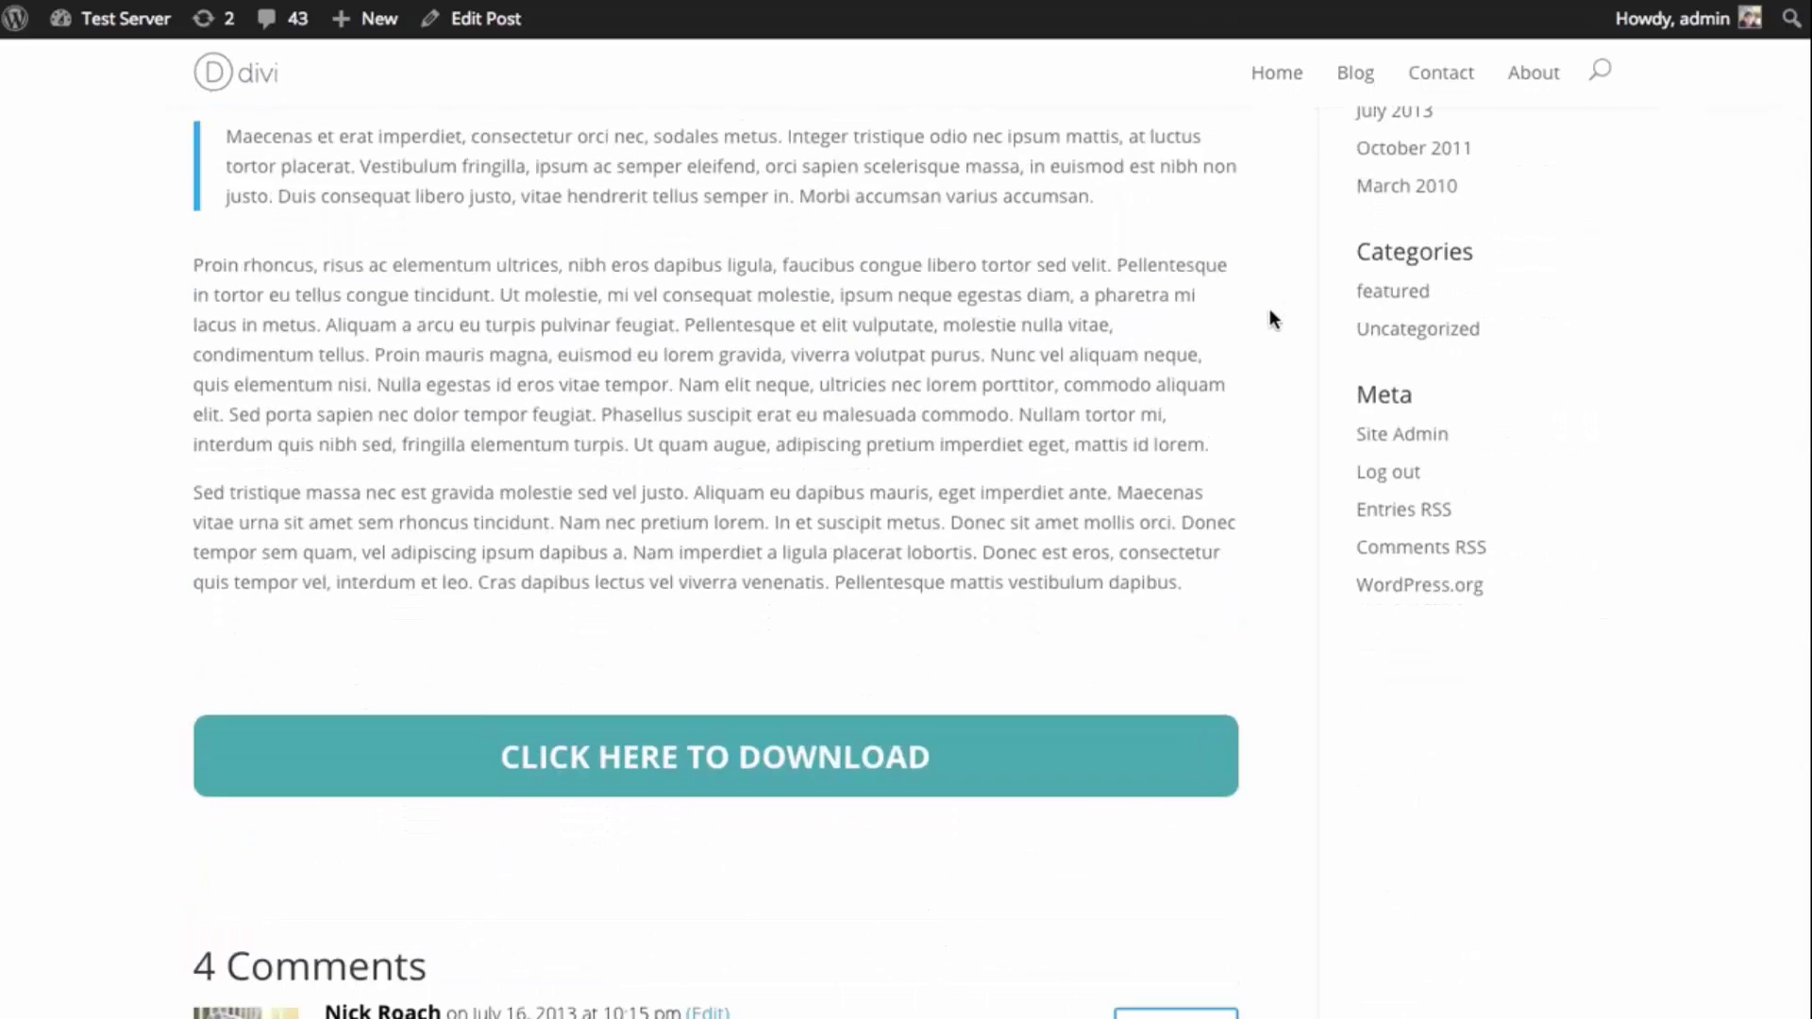
pyautogui.scroll(-2, 1274, 332)
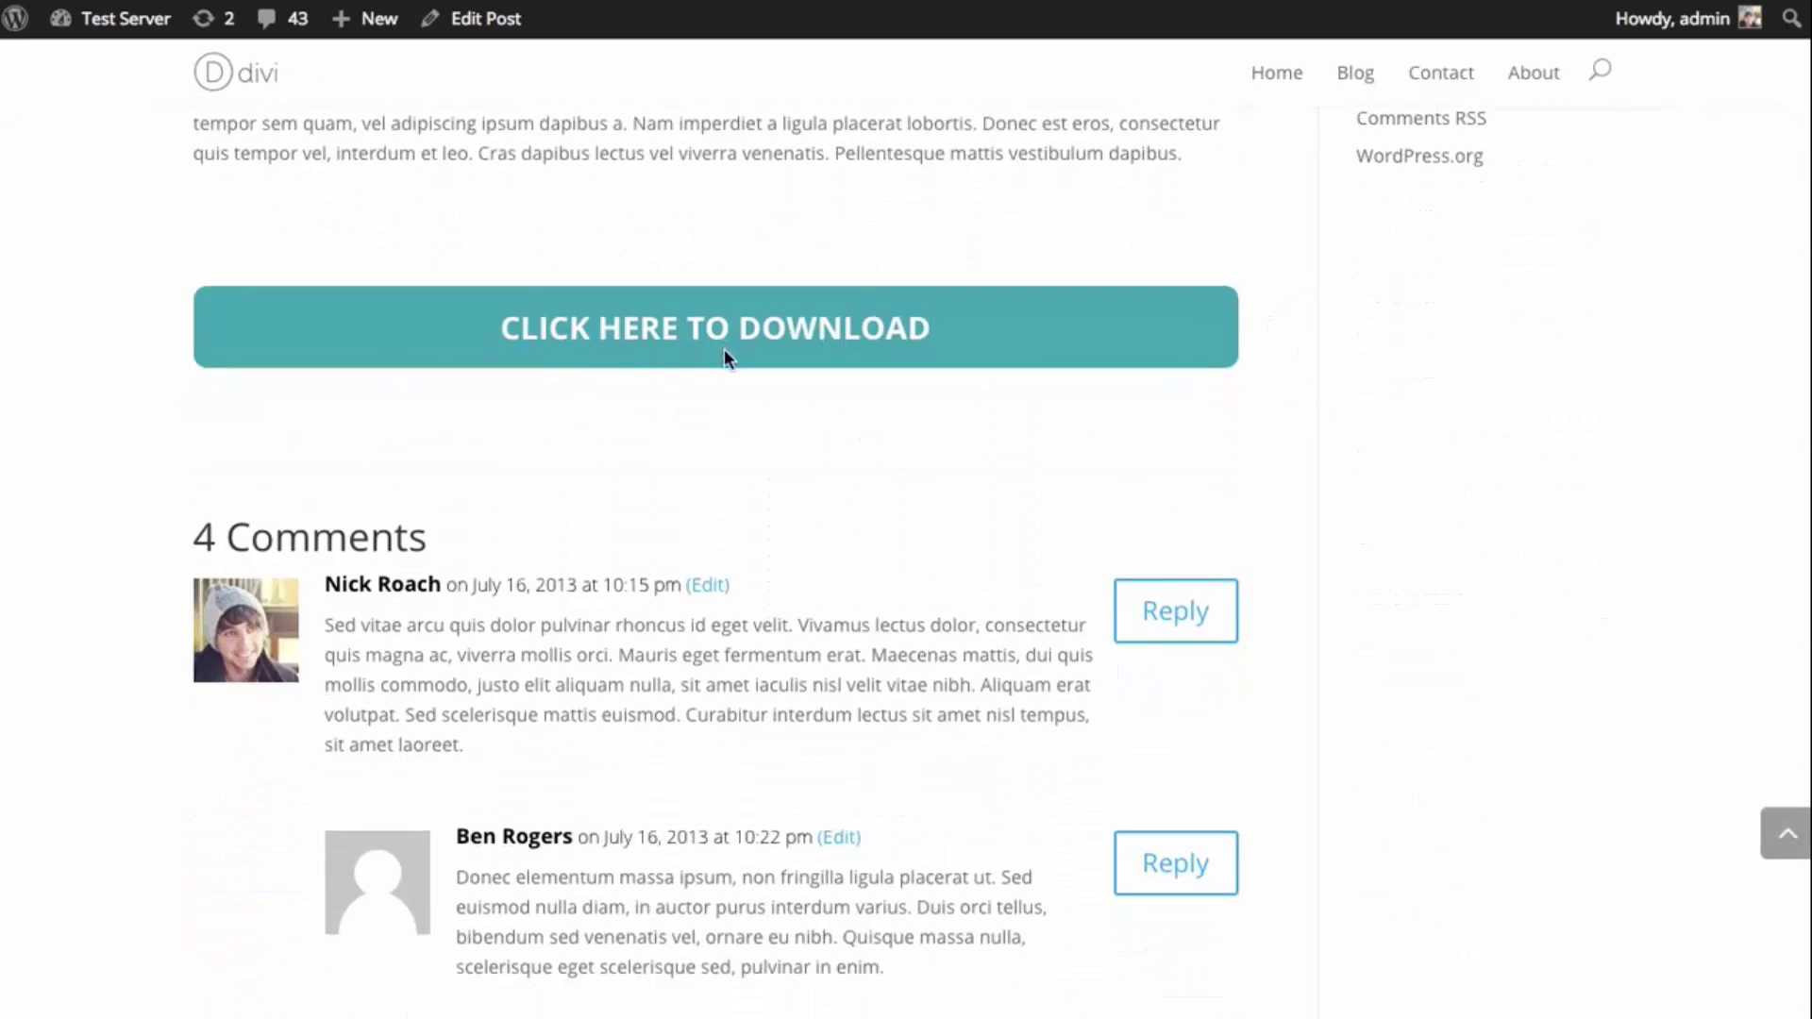
pyautogui.scroll(2, 735, 469)
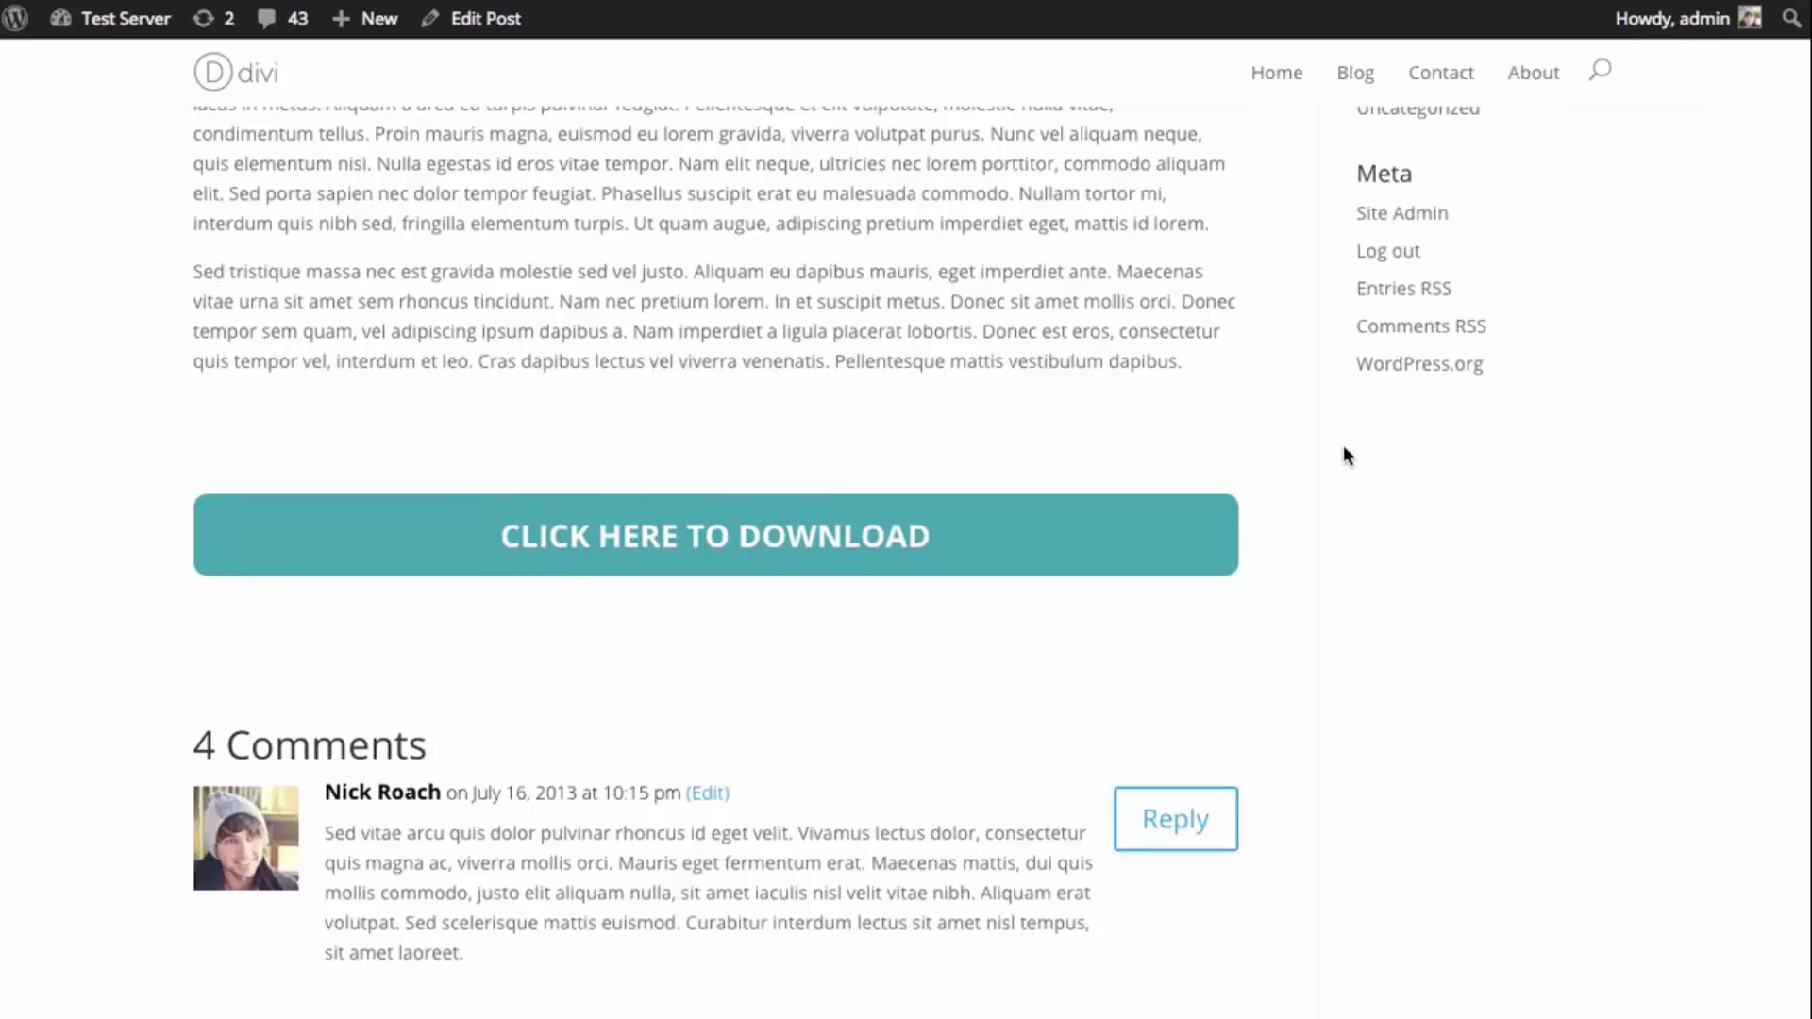
pyautogui.scroll(5, 578, 396)
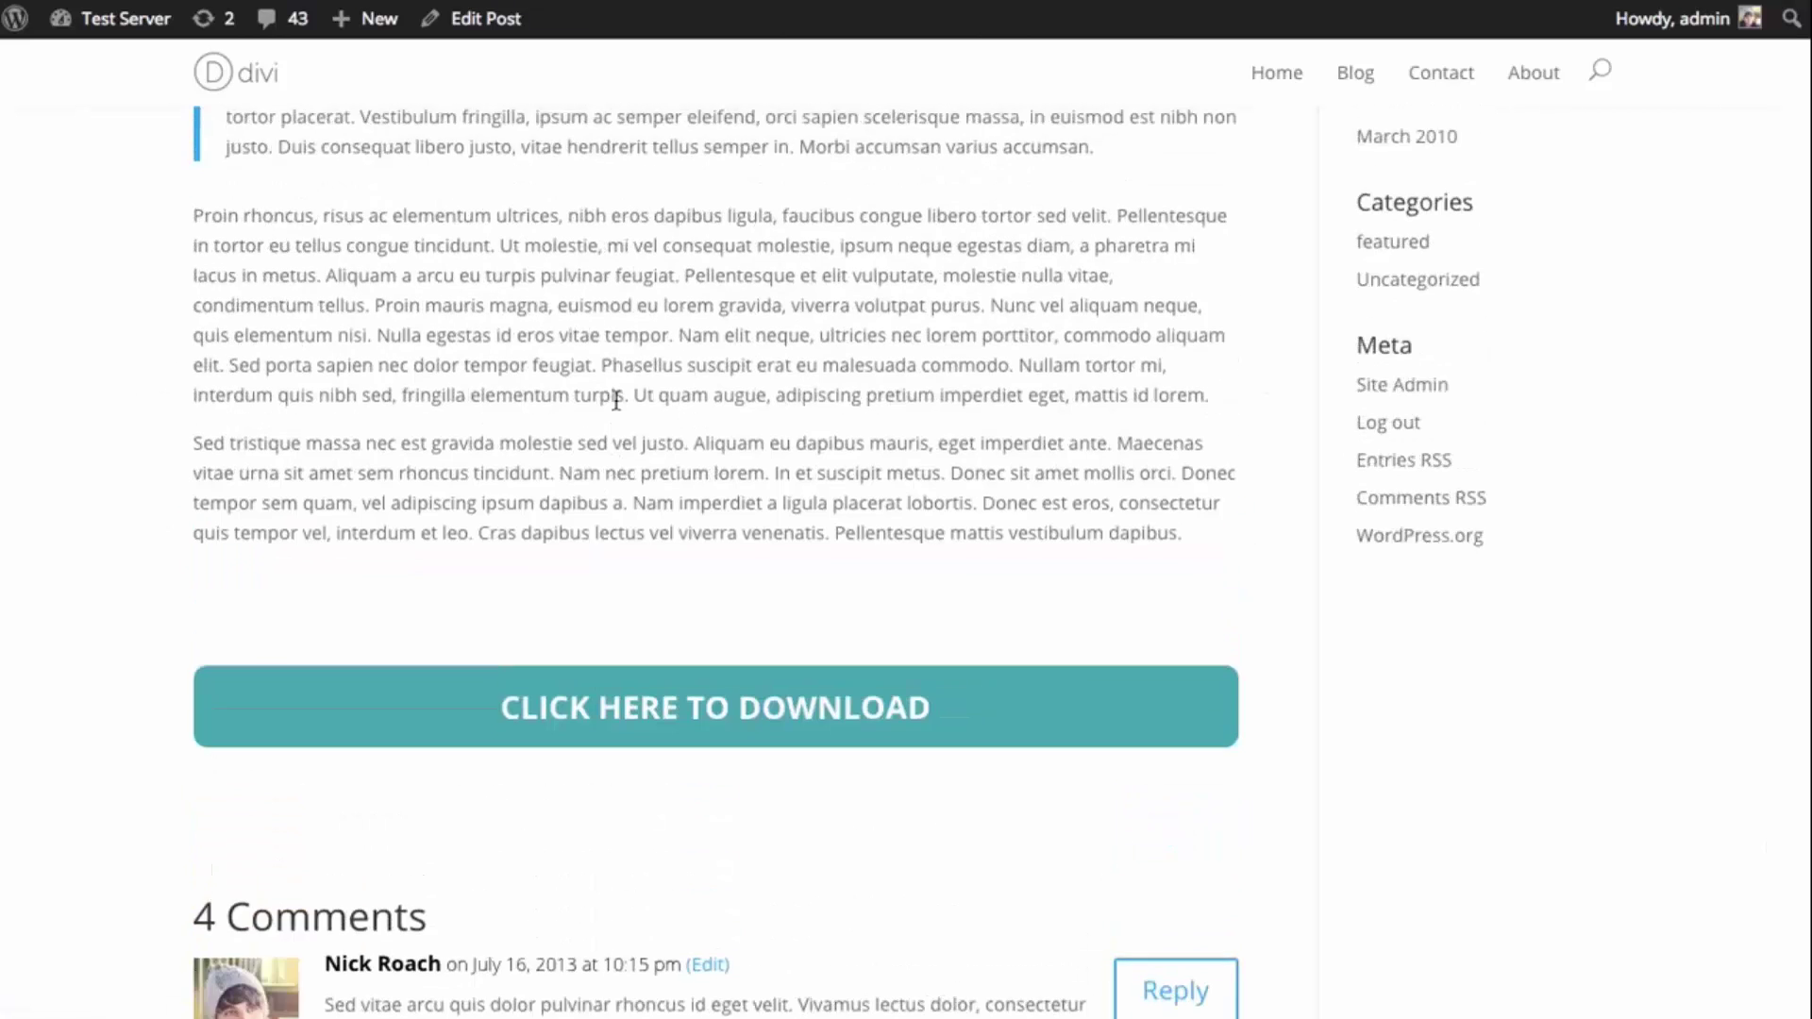
pyautogui.scroll(6, 630, 439)
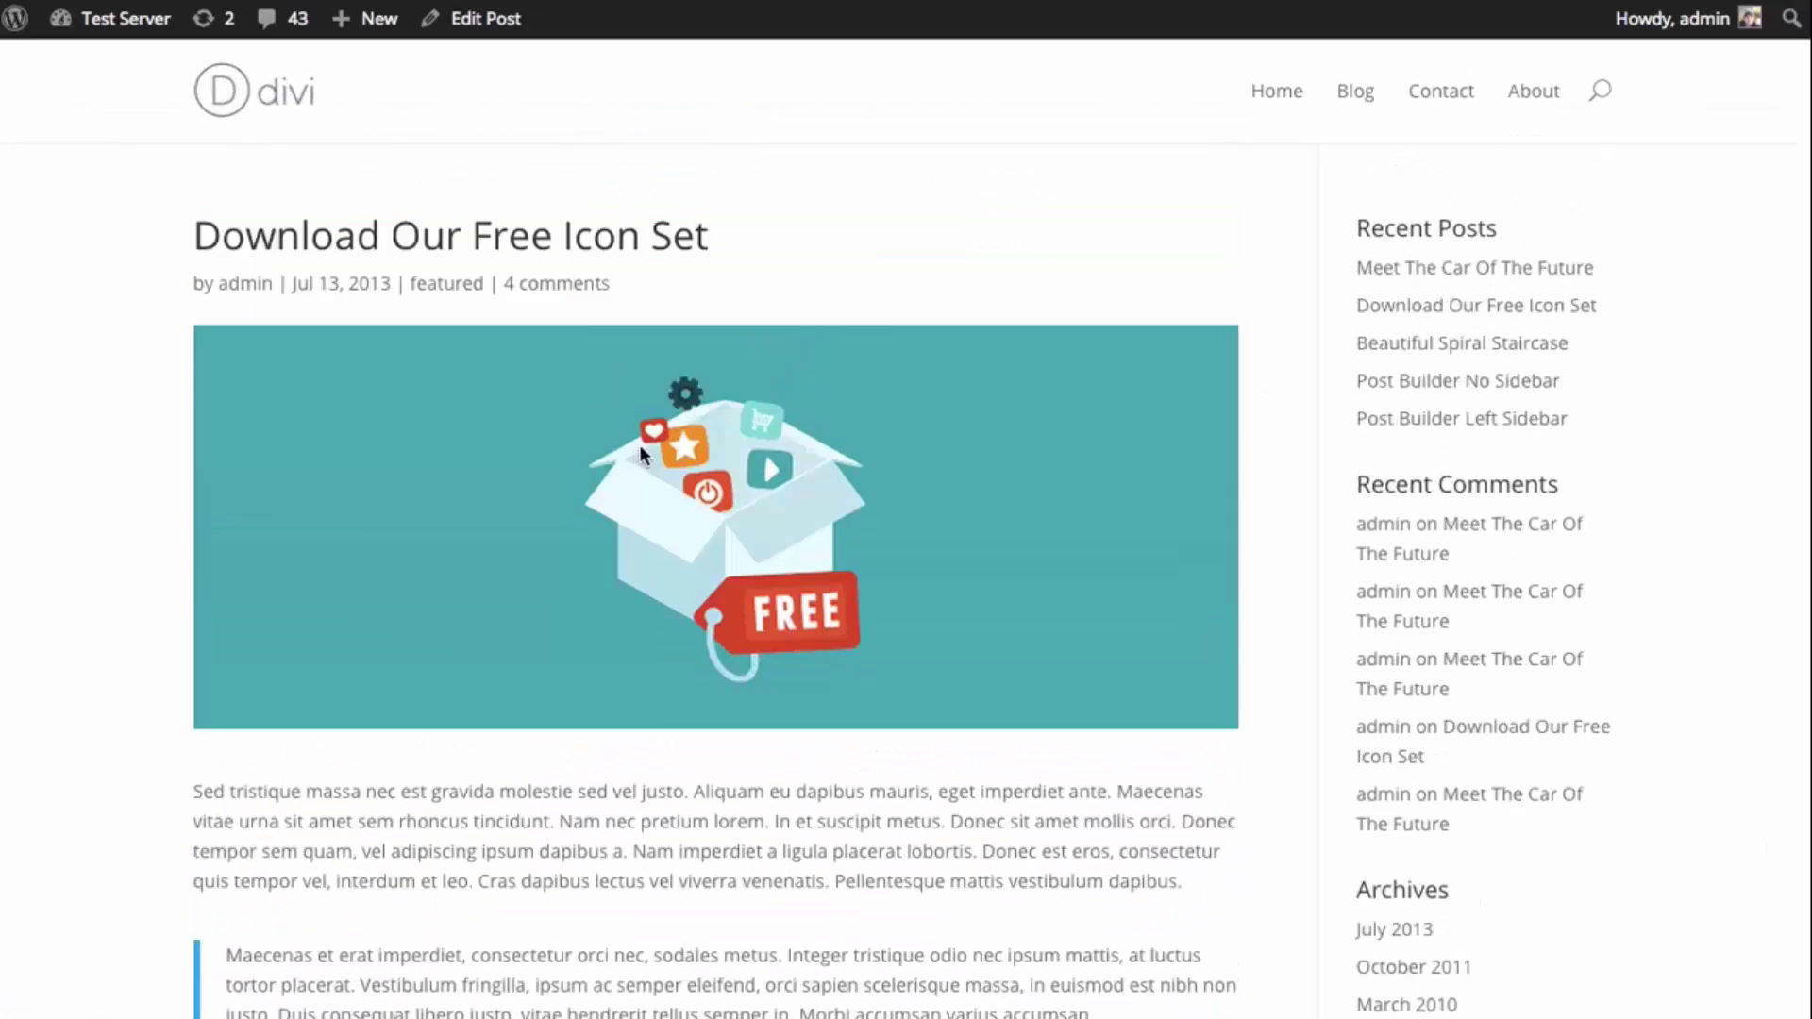
# Go to the site's admin dashboard and open Bloom's Optin Forms page
pyautogui.click(115, 28)
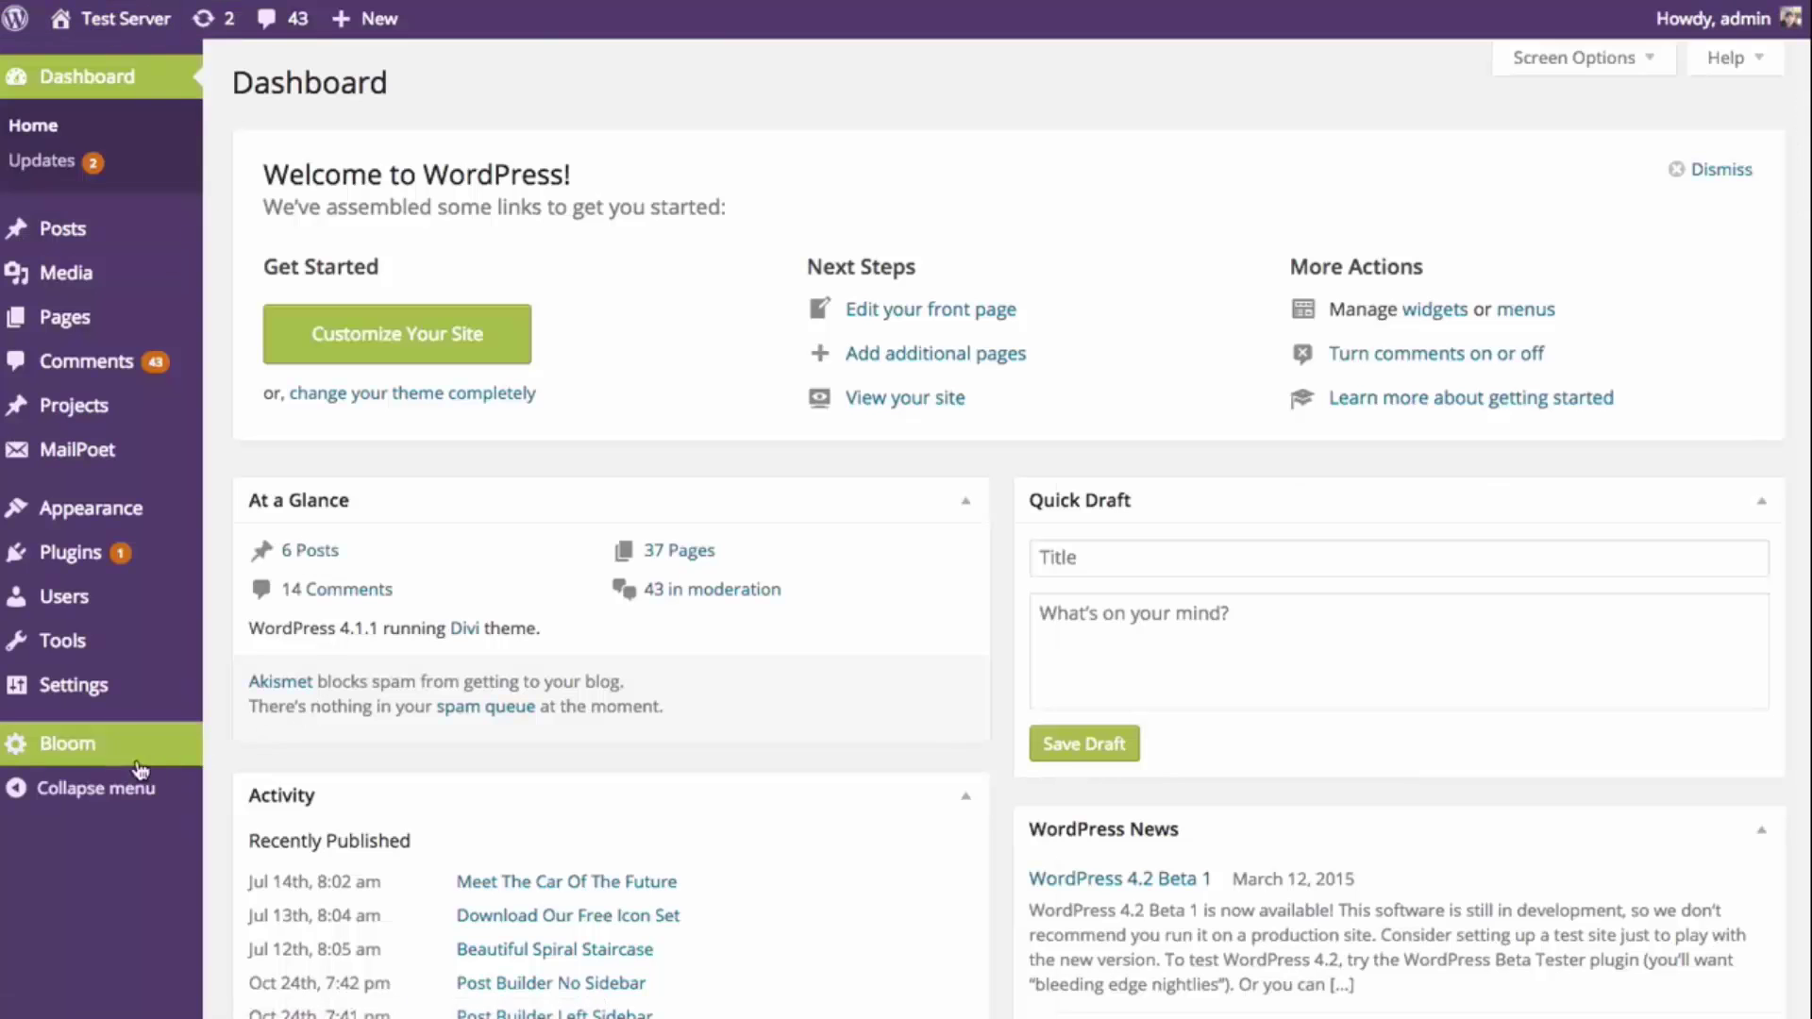
pyautogui.moveTo(139, 769)
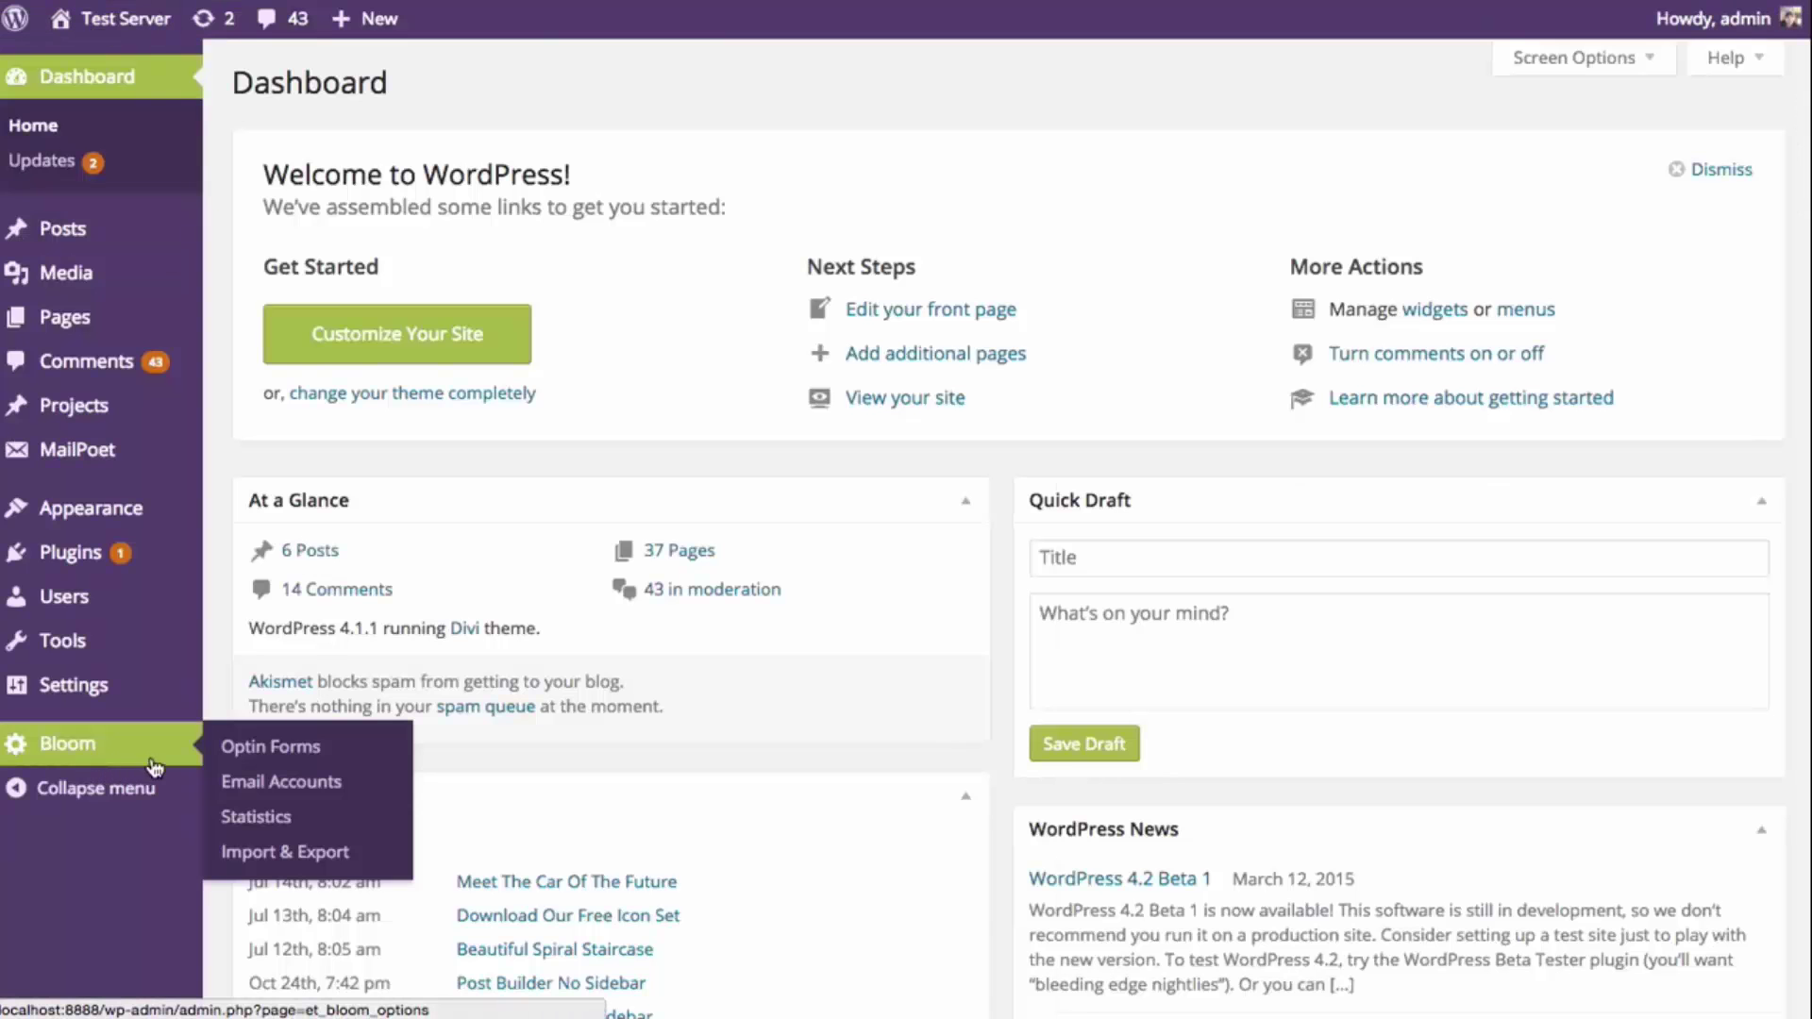
pyautogui.click(269, 746)
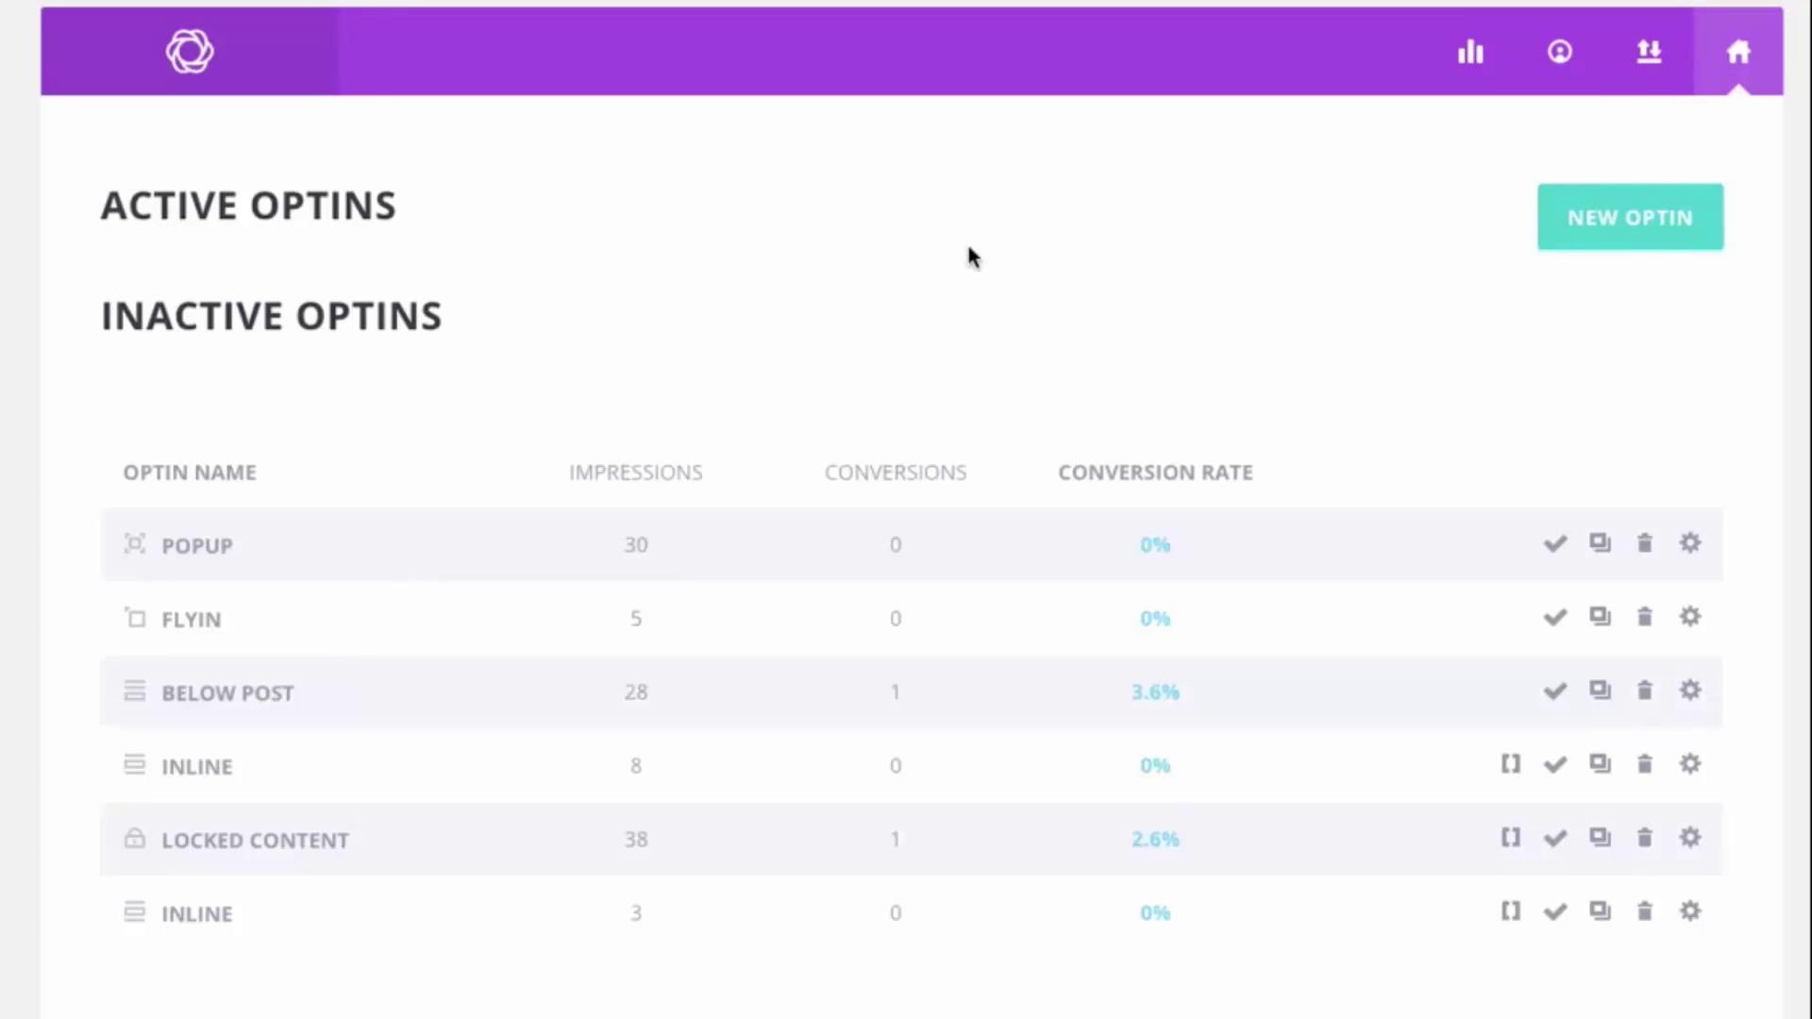
pyautogui.click(1559, 53)
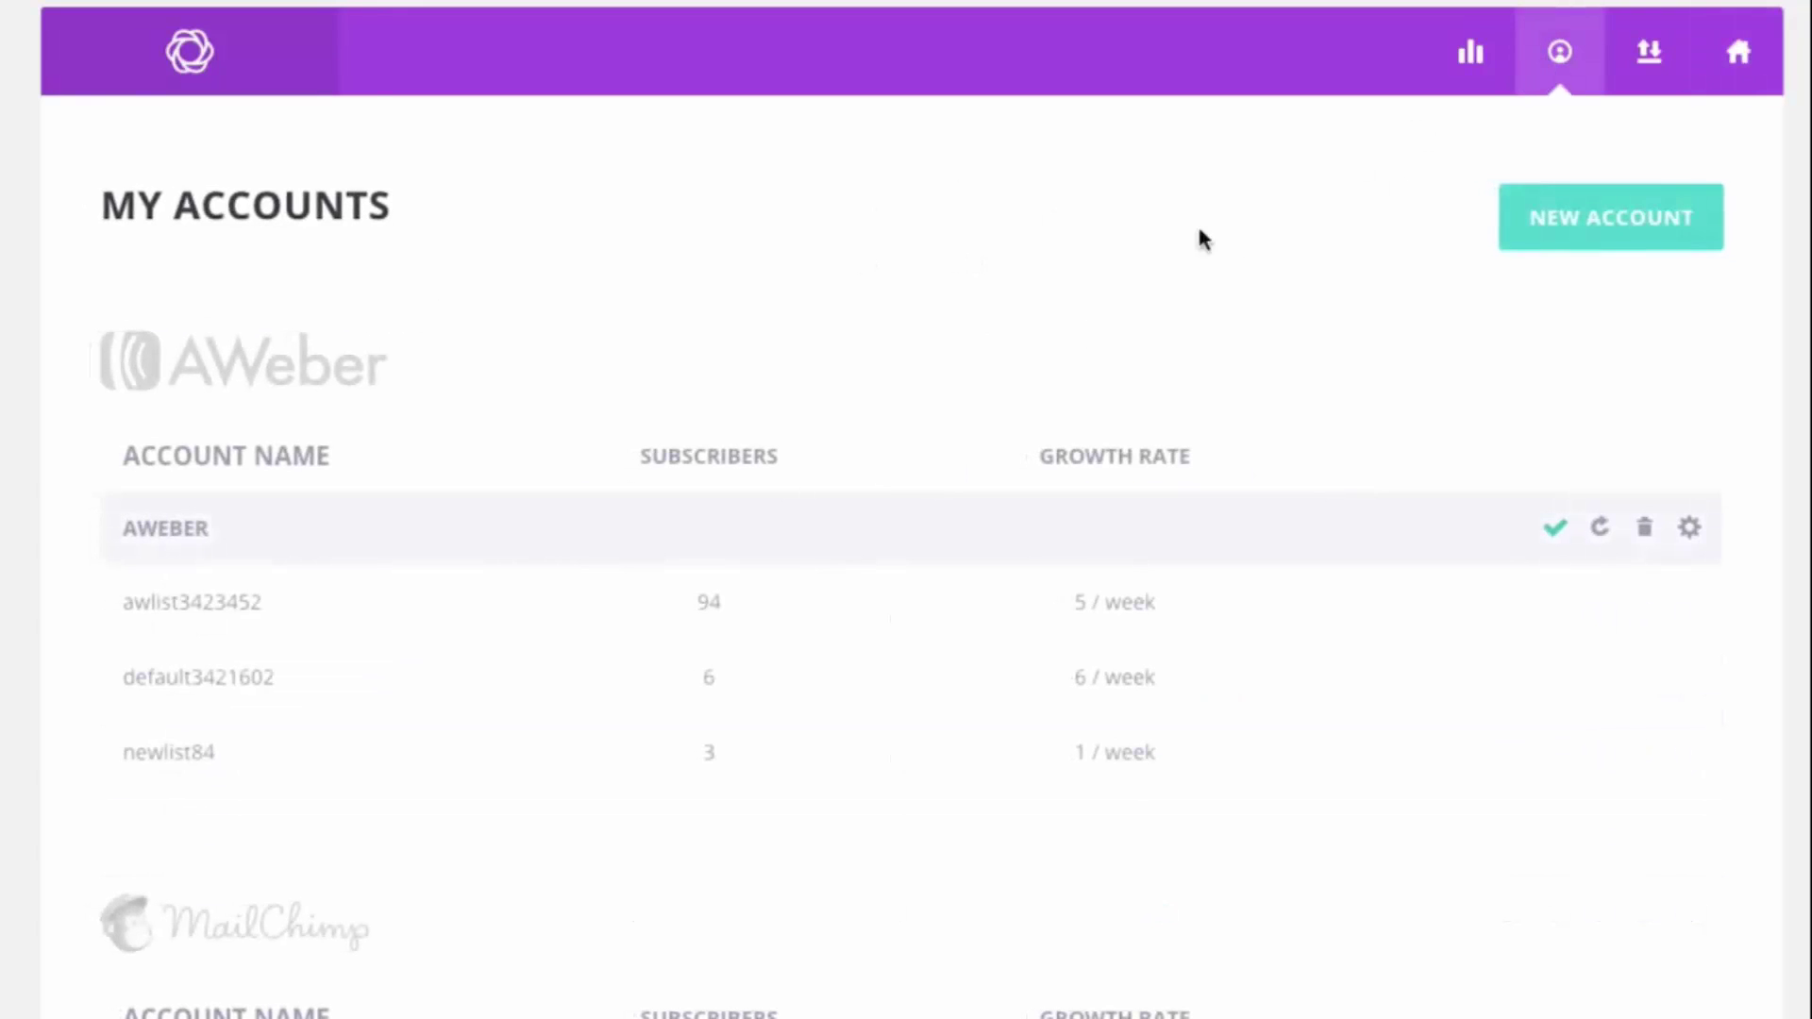
pyautogui.scroll(-7, 1160, 303)
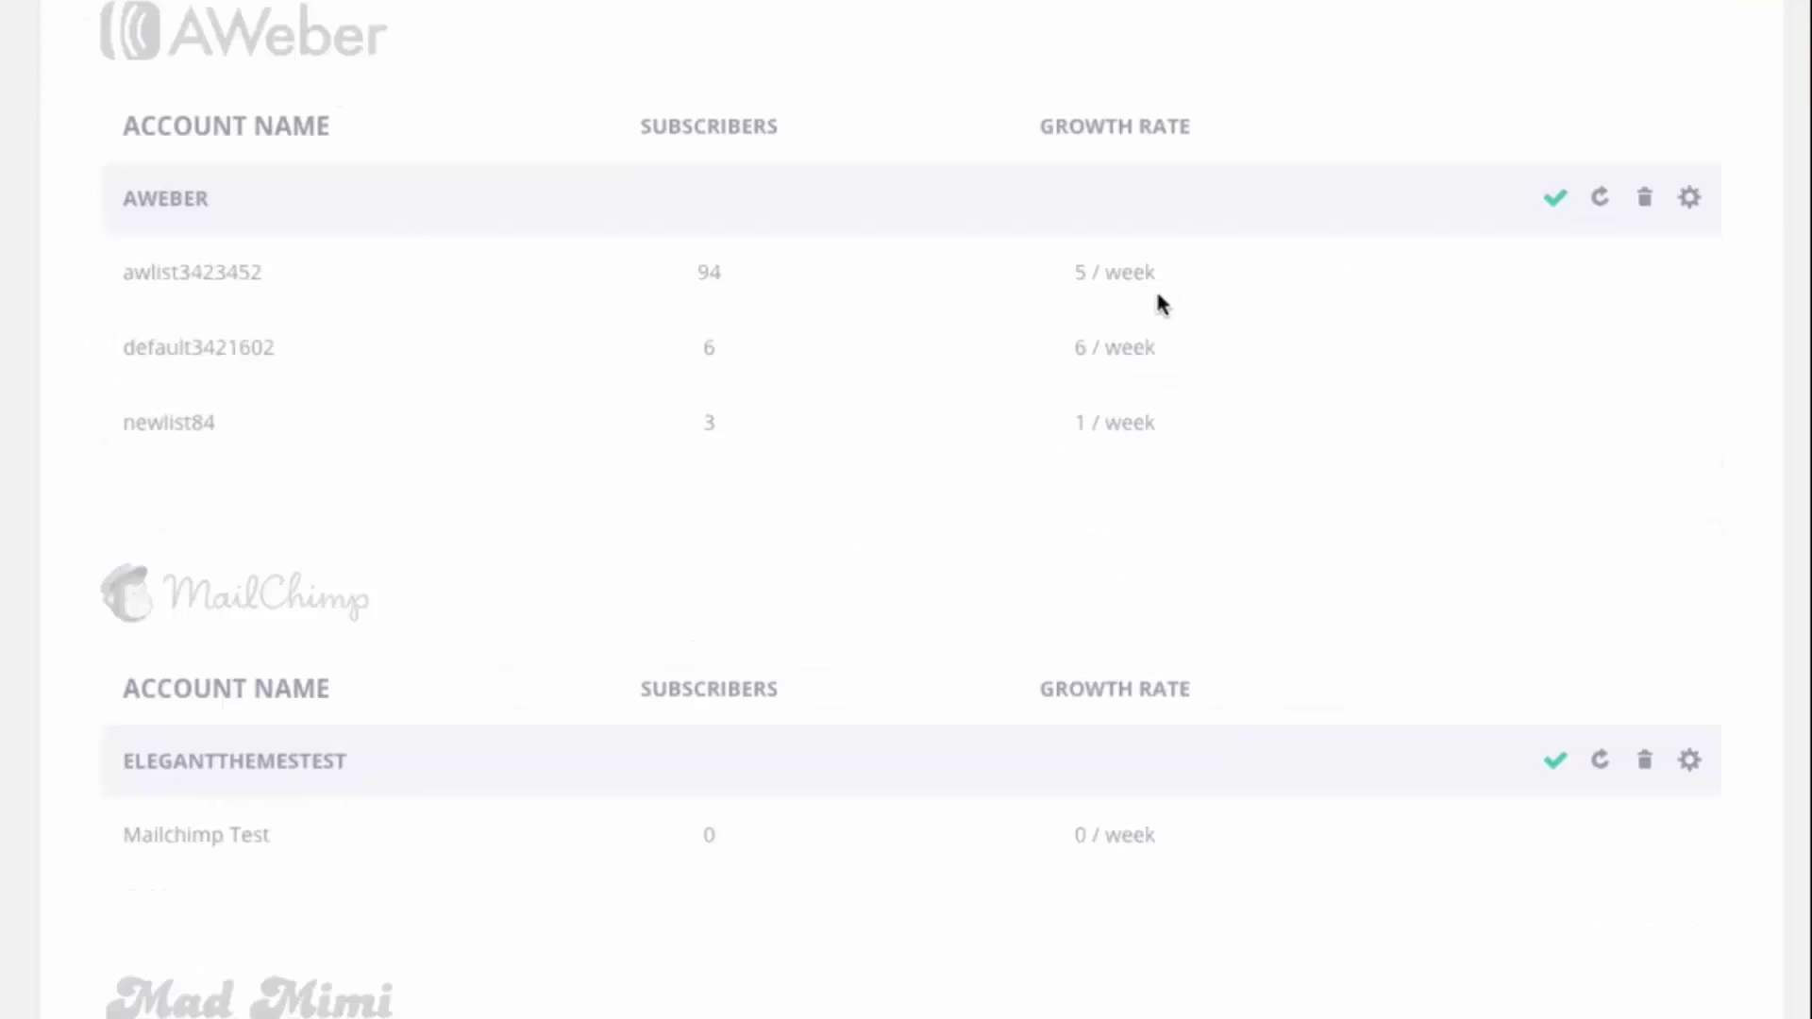
pyautogui.scroll(-20, 1116, 251)
pyautogui.scroll(6, 177, 483)
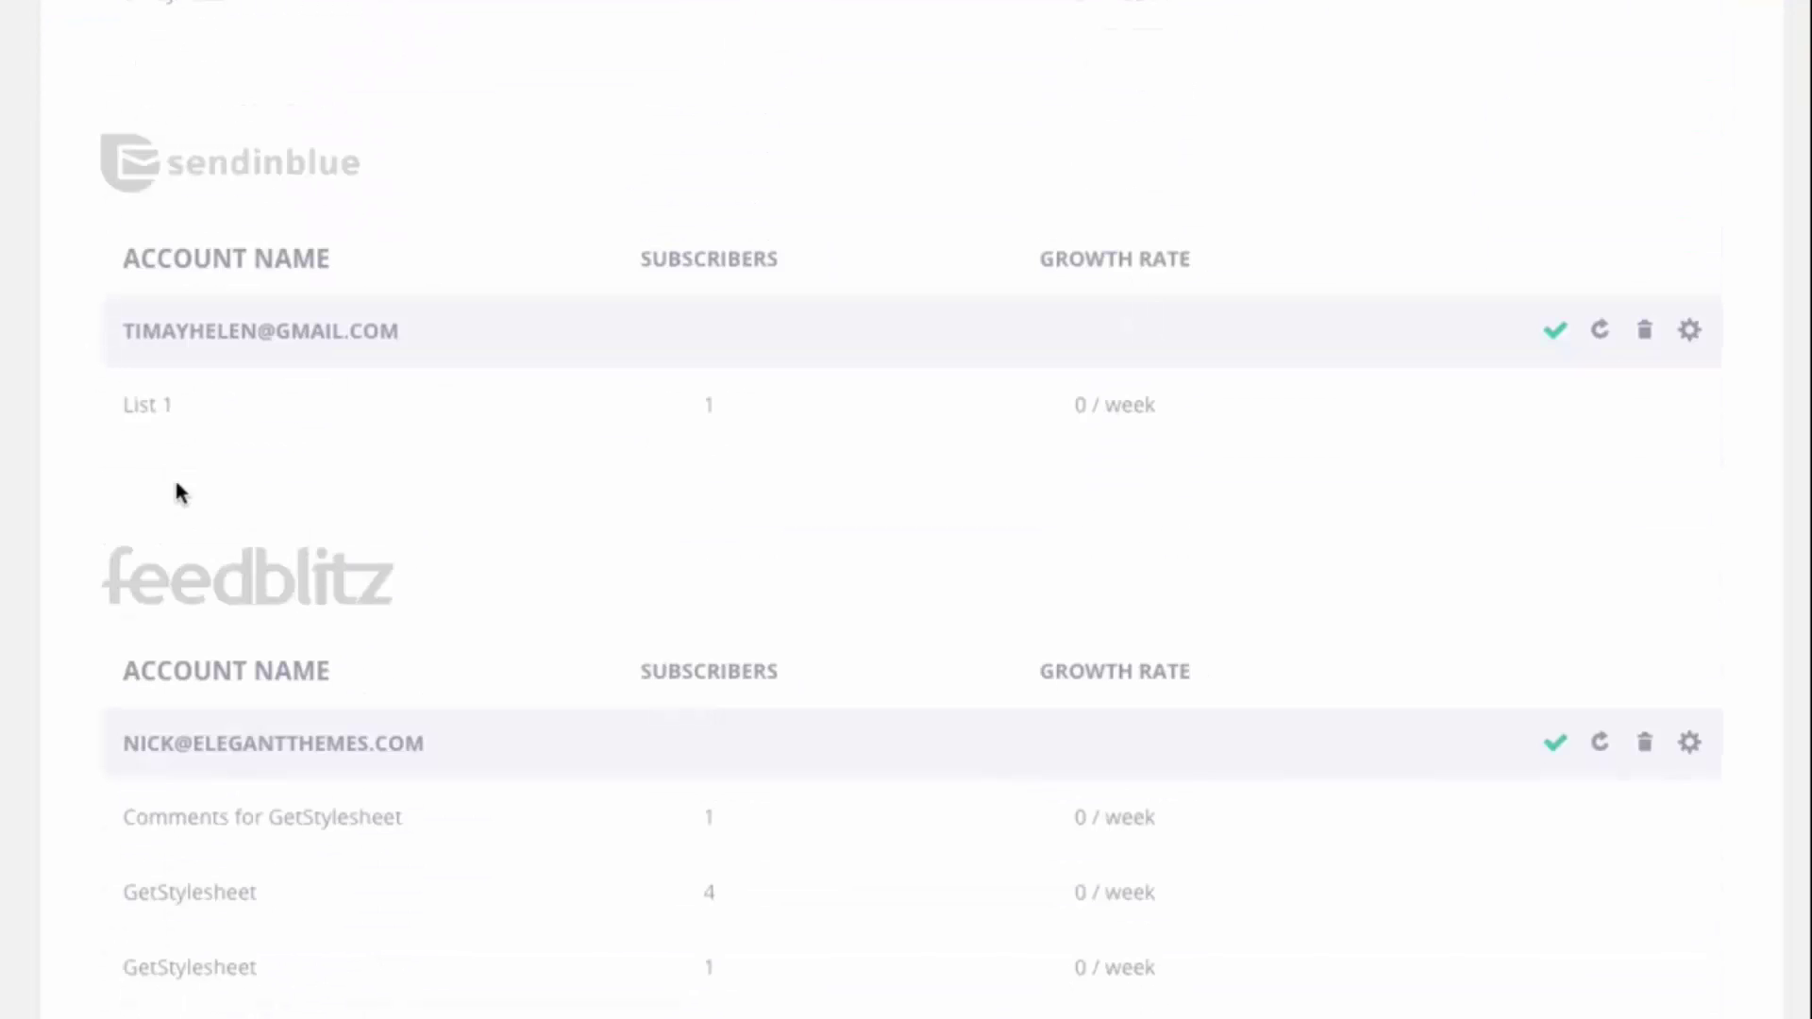
pyautogui.scroll(1, 352, 536)
pyautogui.scroll(17, 342, 533)
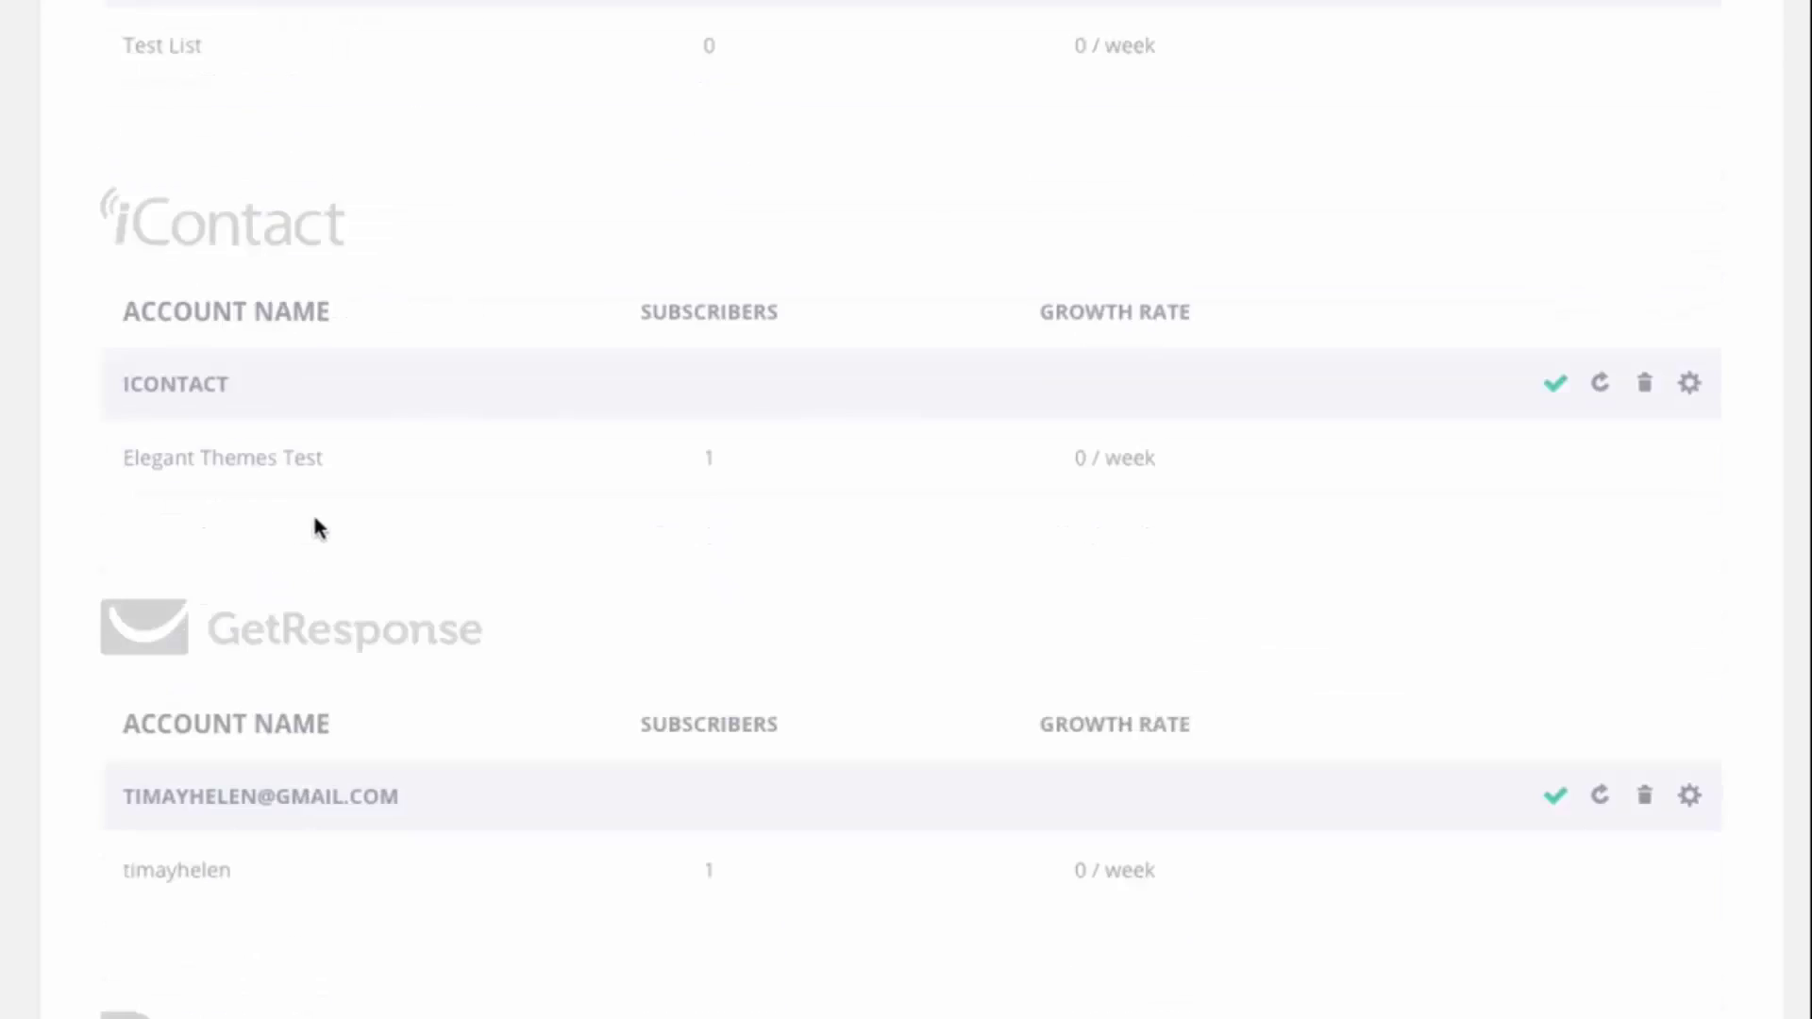
pyautogui.scroll(5, 451, 533)
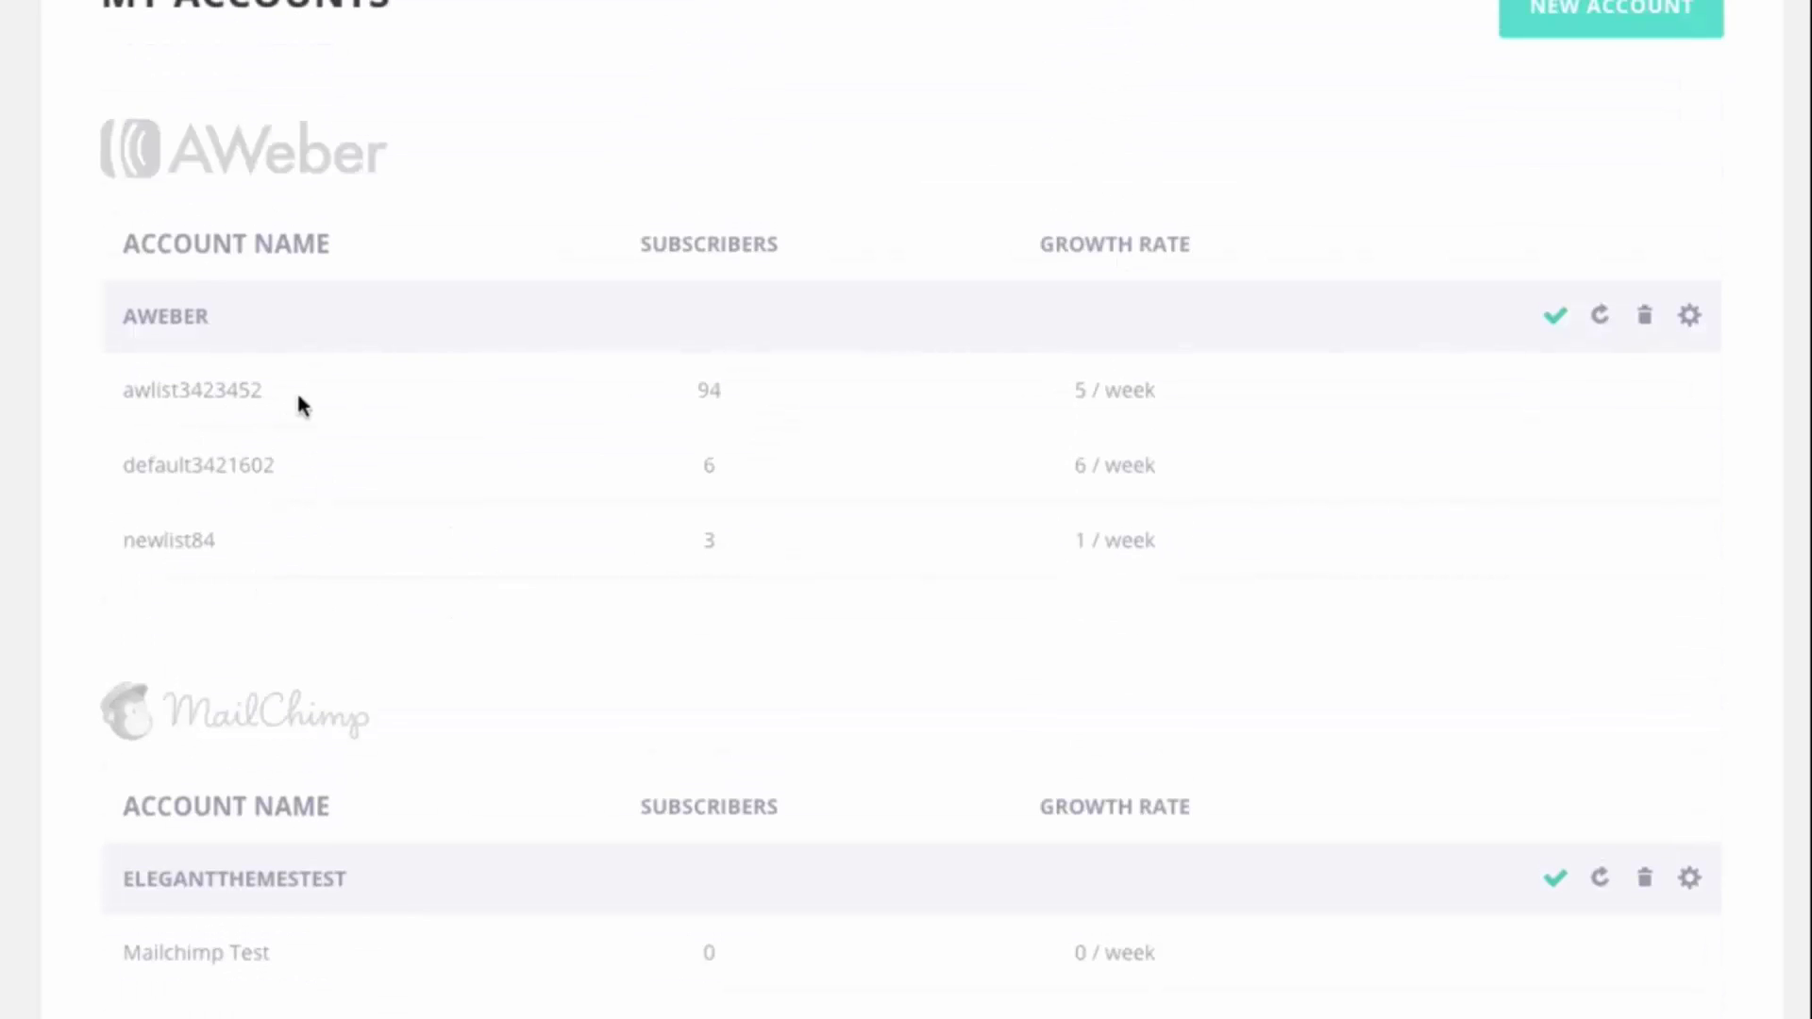
pyautogui.scroll(3, 491, 391)
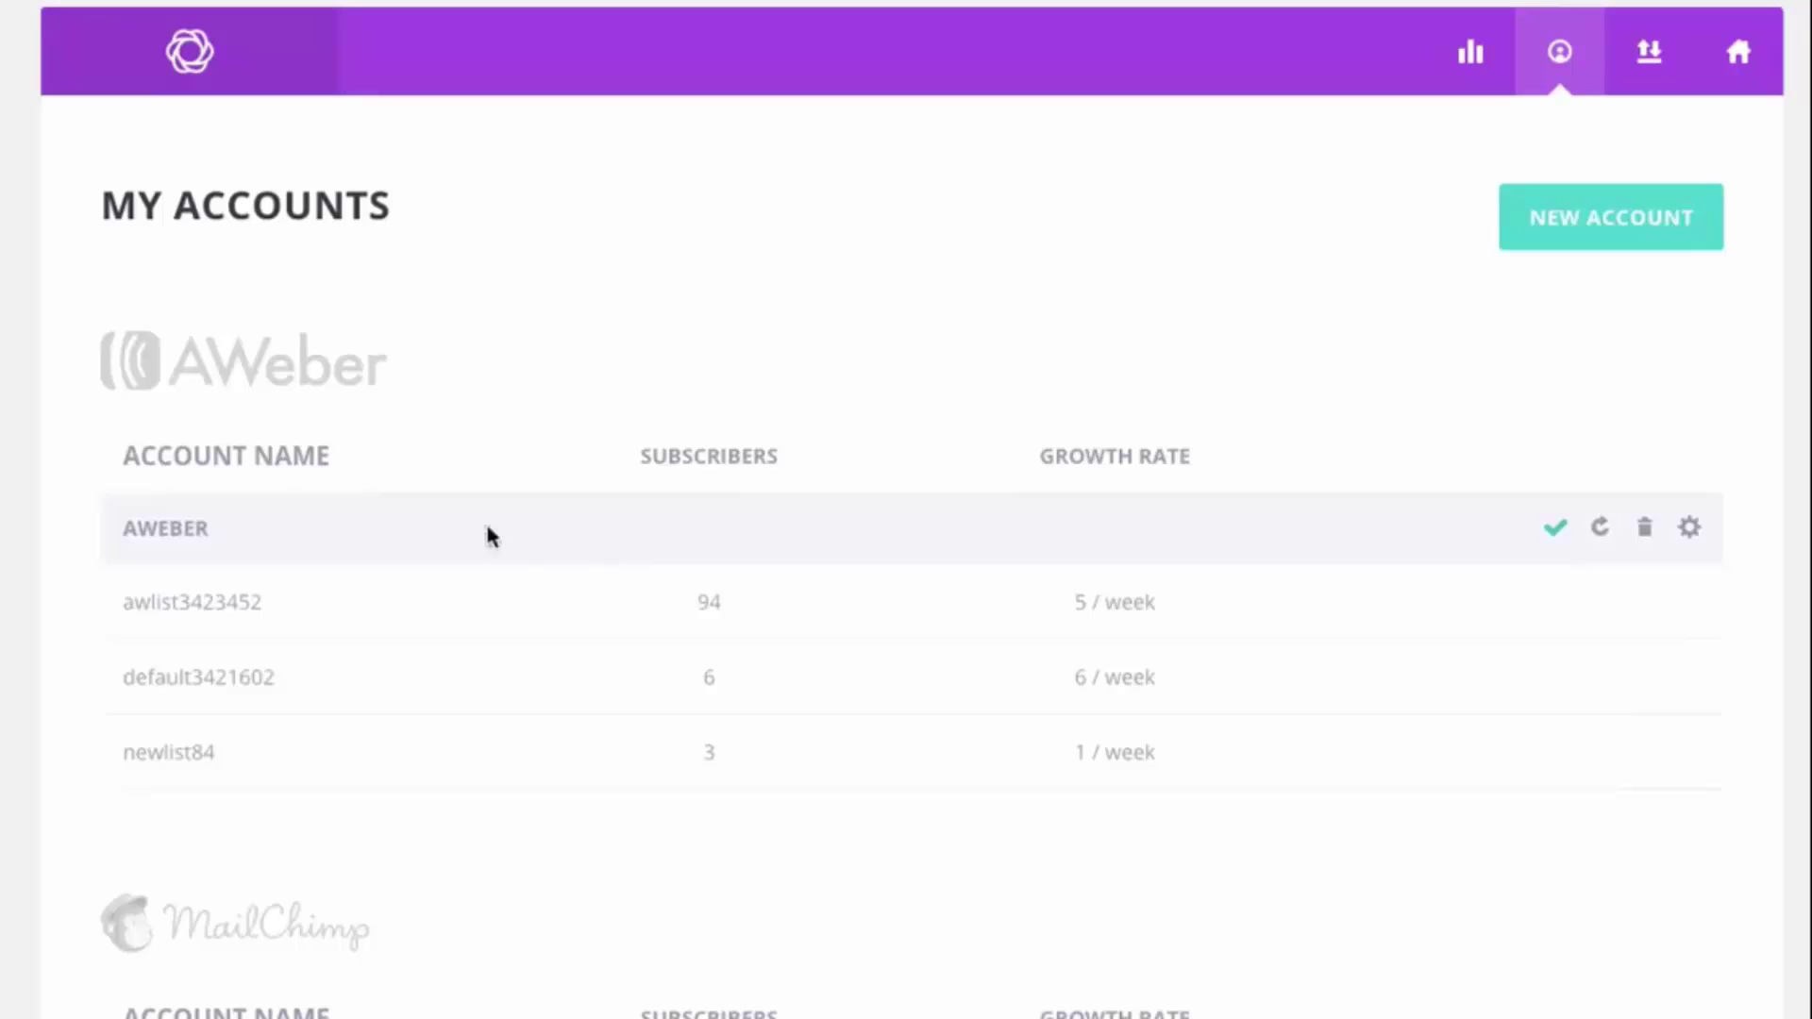
# Return to the opt-in overview, create a new opt-in of the Locked Content type, and name it Locked Content
pyautogui.click(1746, 58)
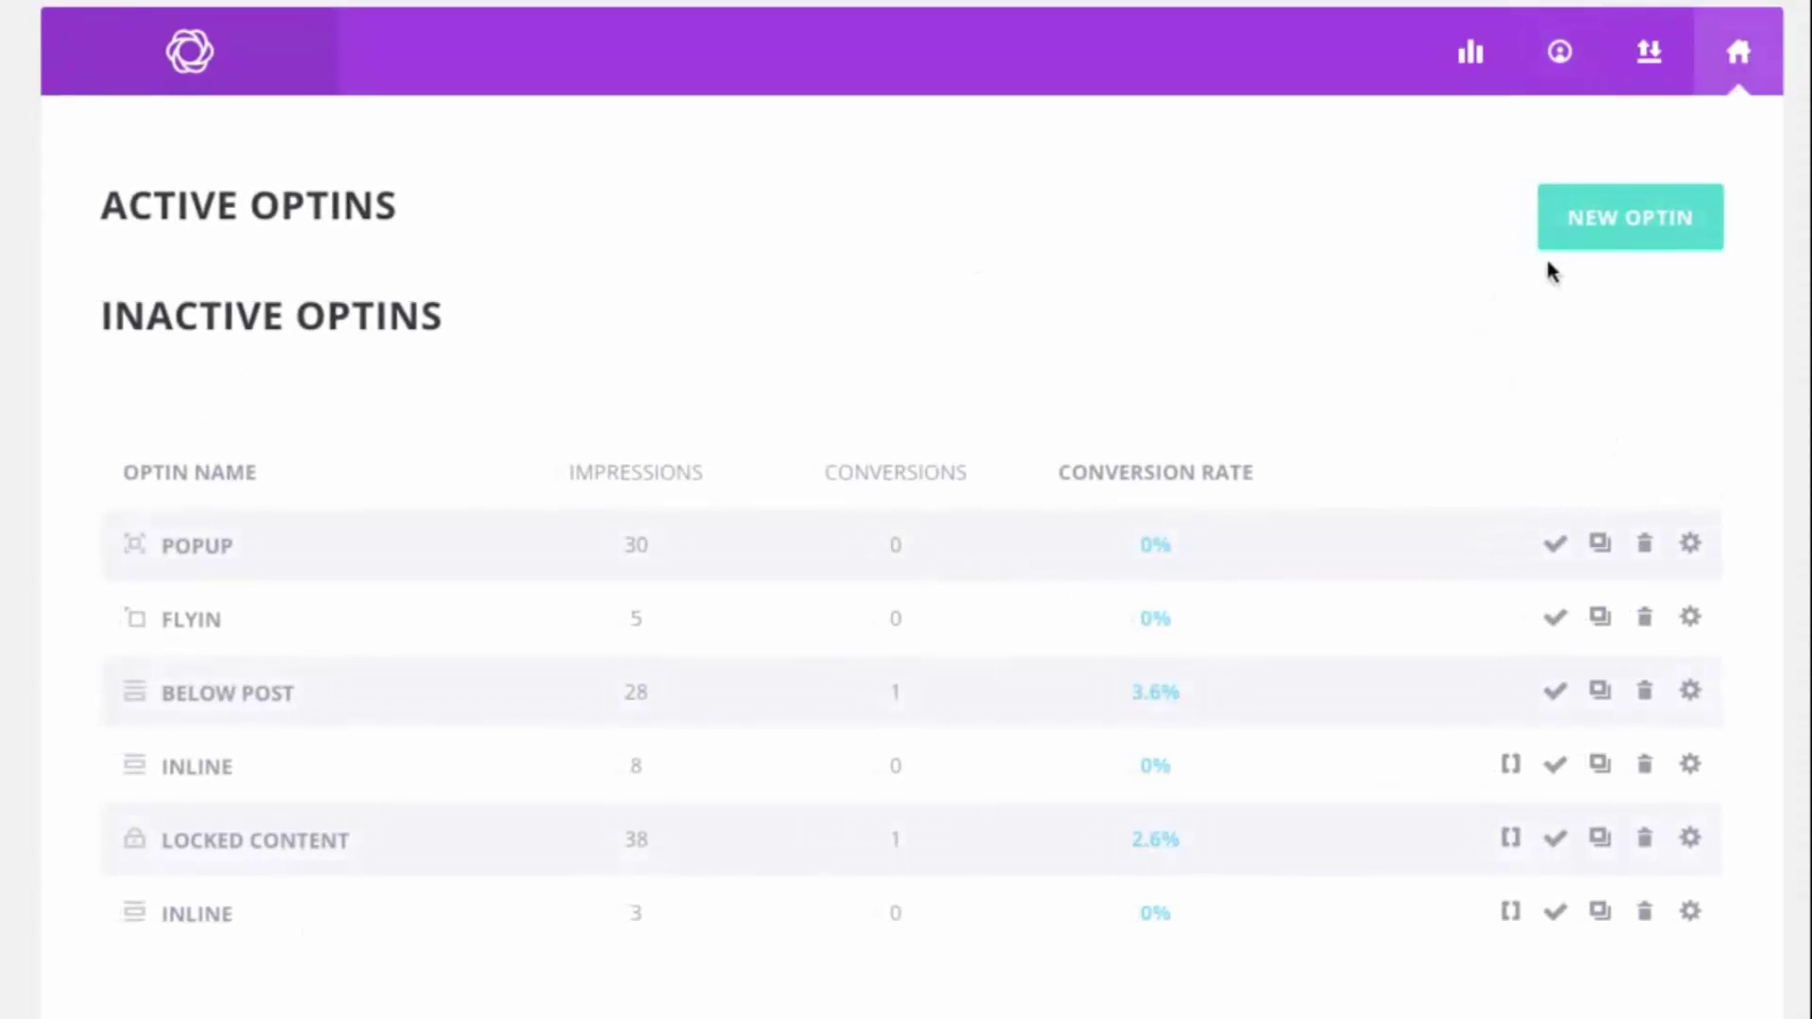
pyautogui.click(1574, 241)
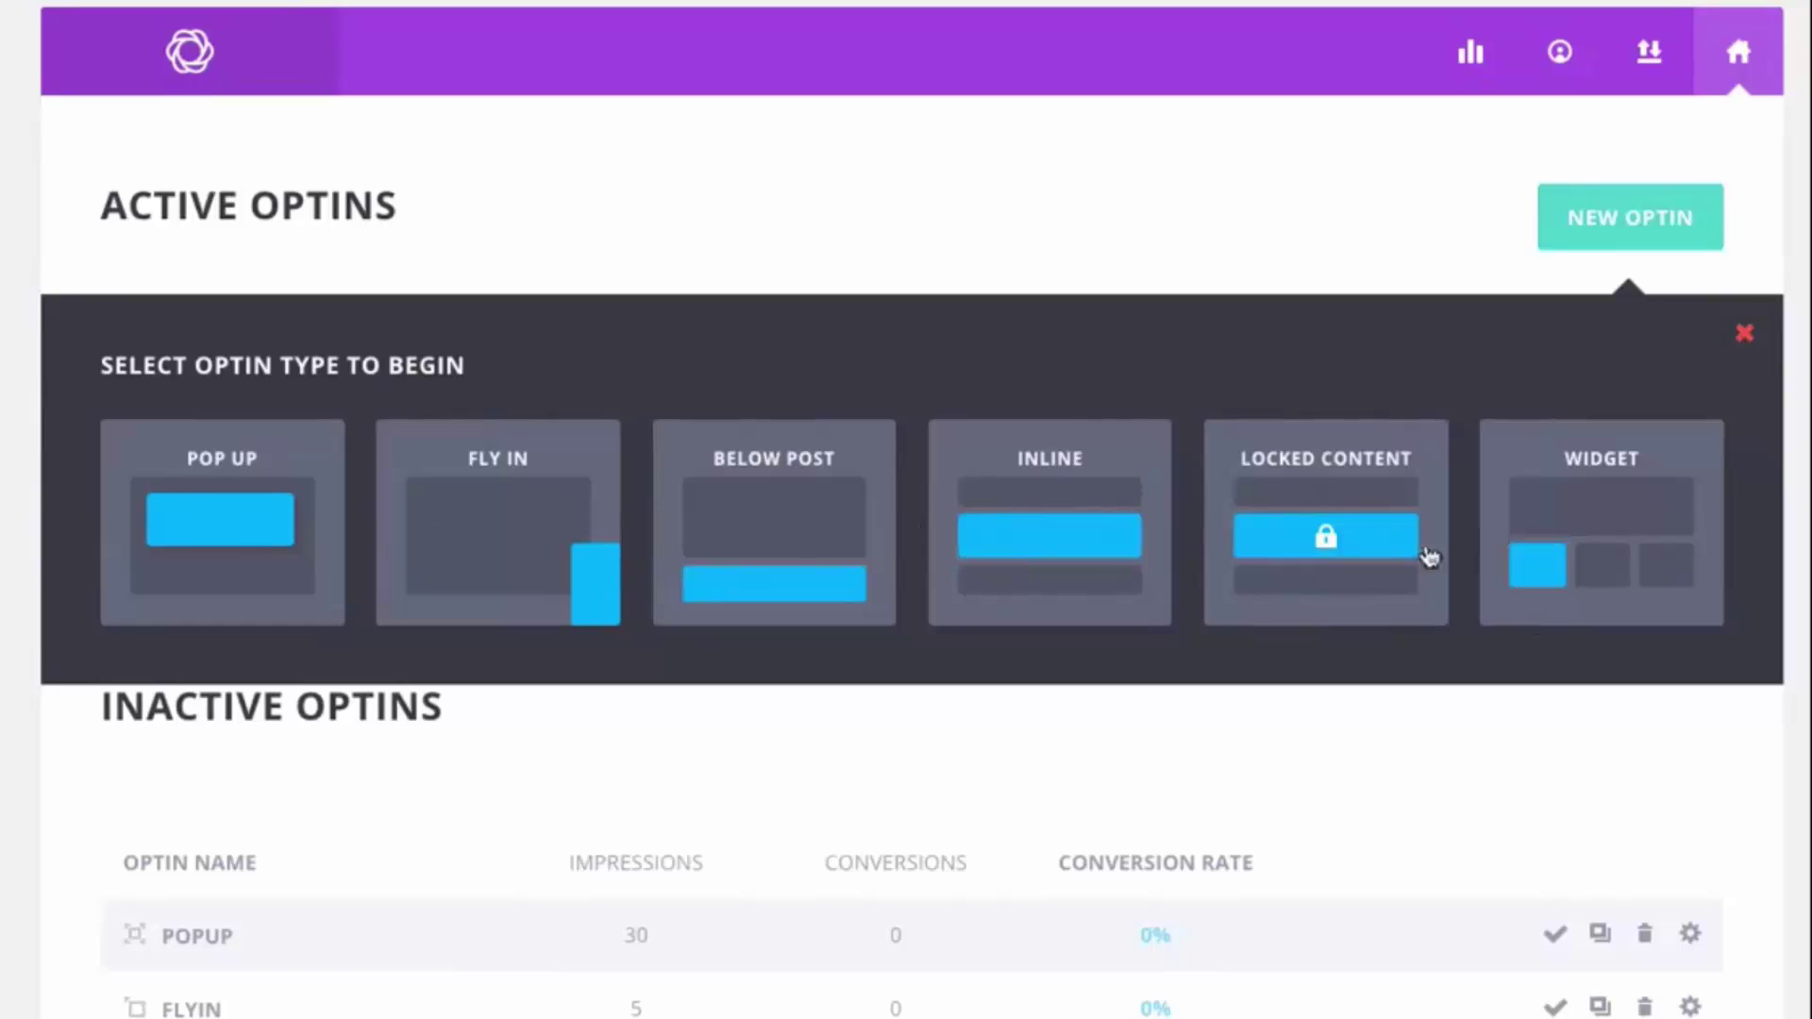
pyautogui.click(1338, 507)
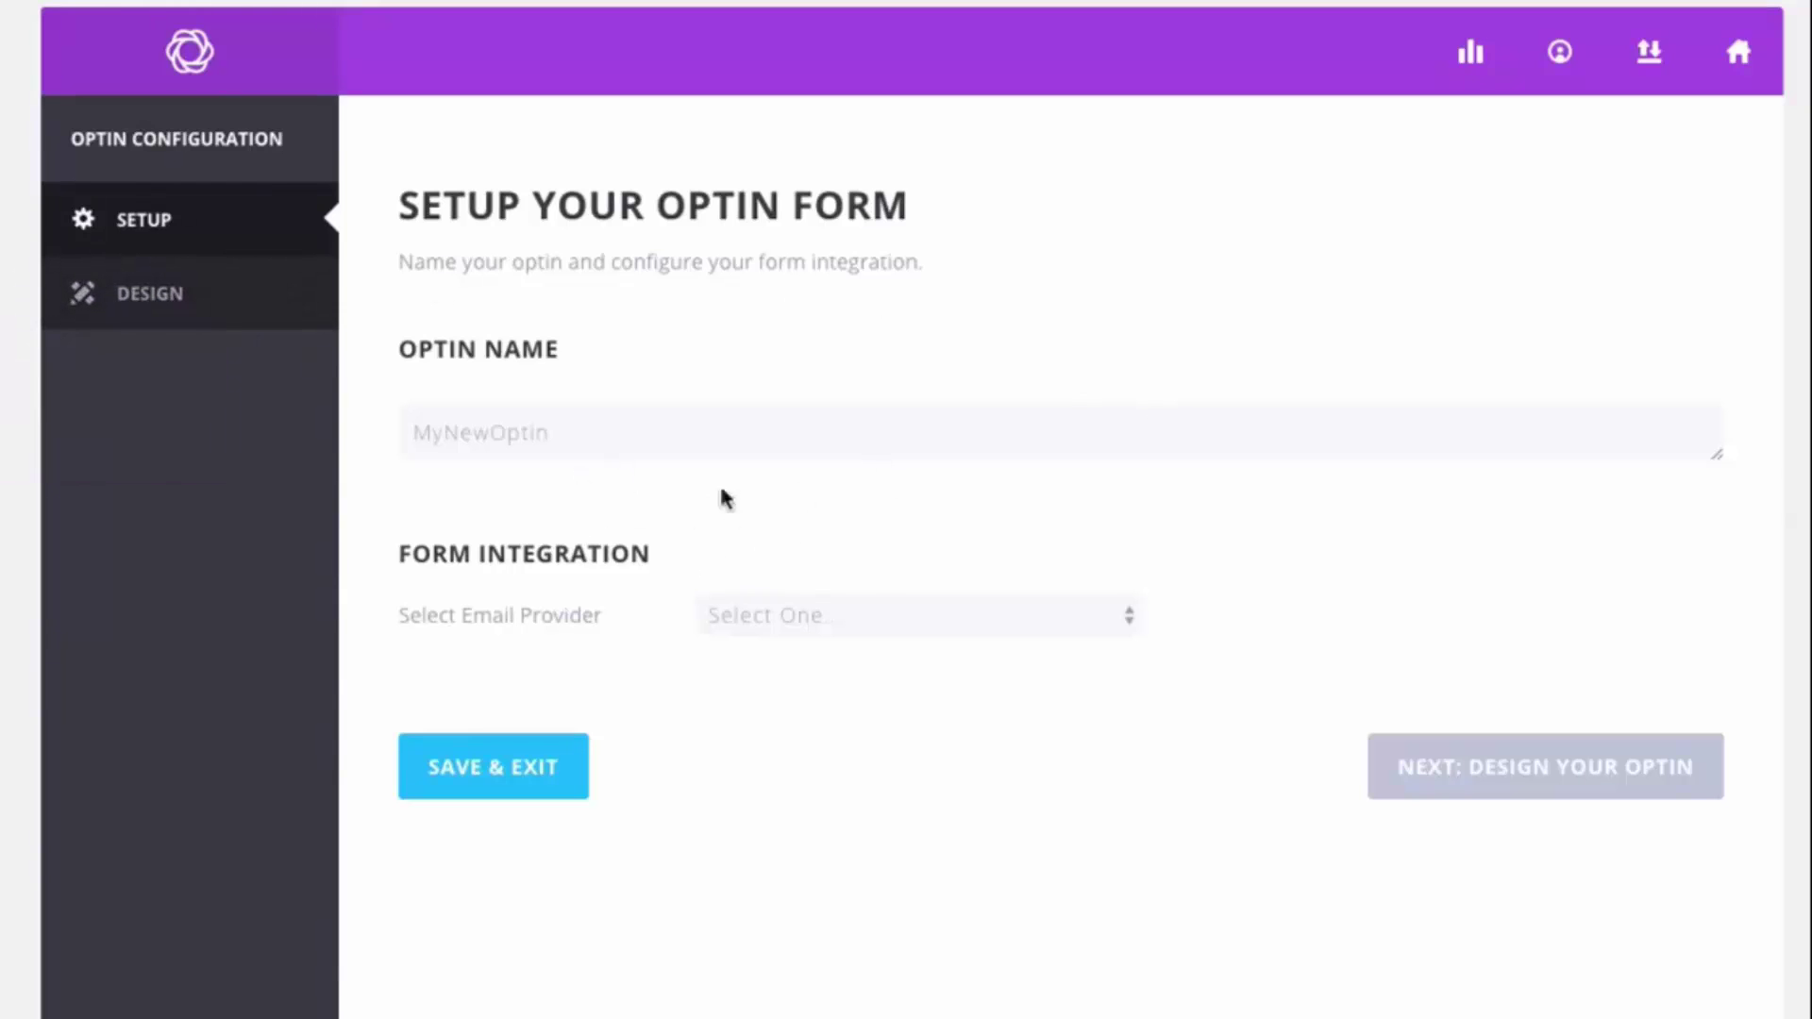
pyautogui.doubleClick(663, 442)
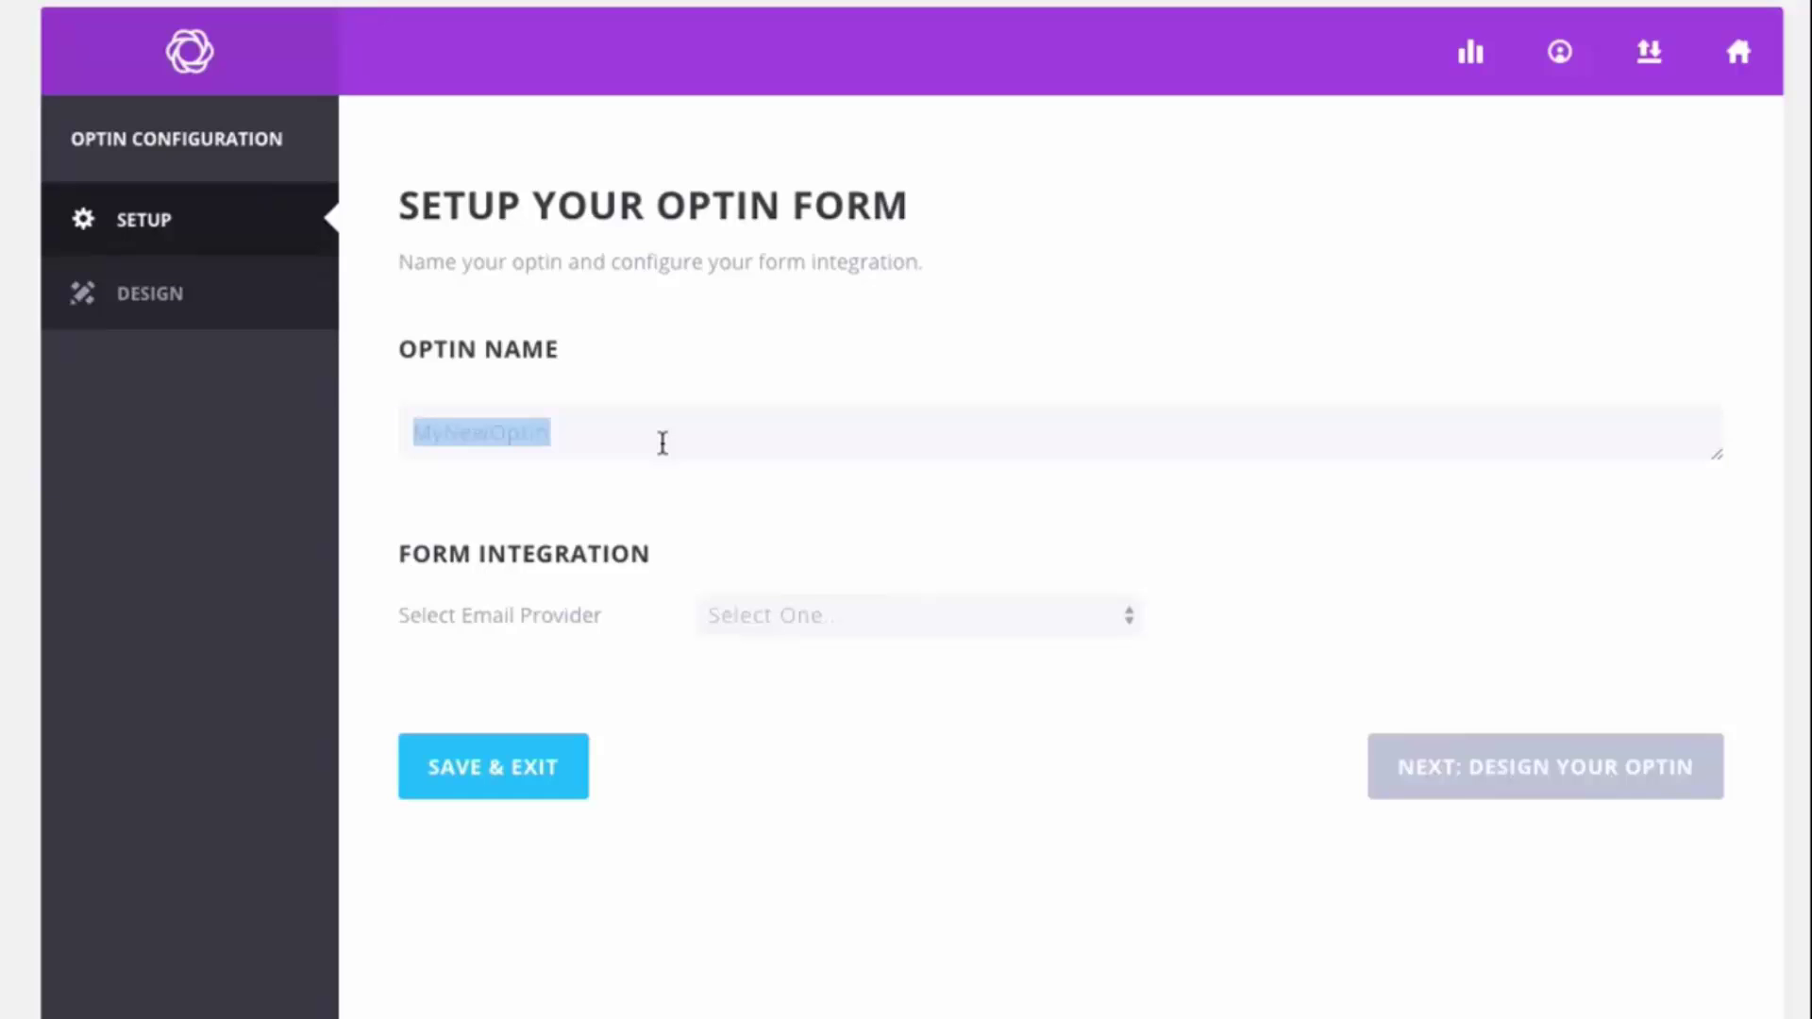
pyautogui.write('Locked C')
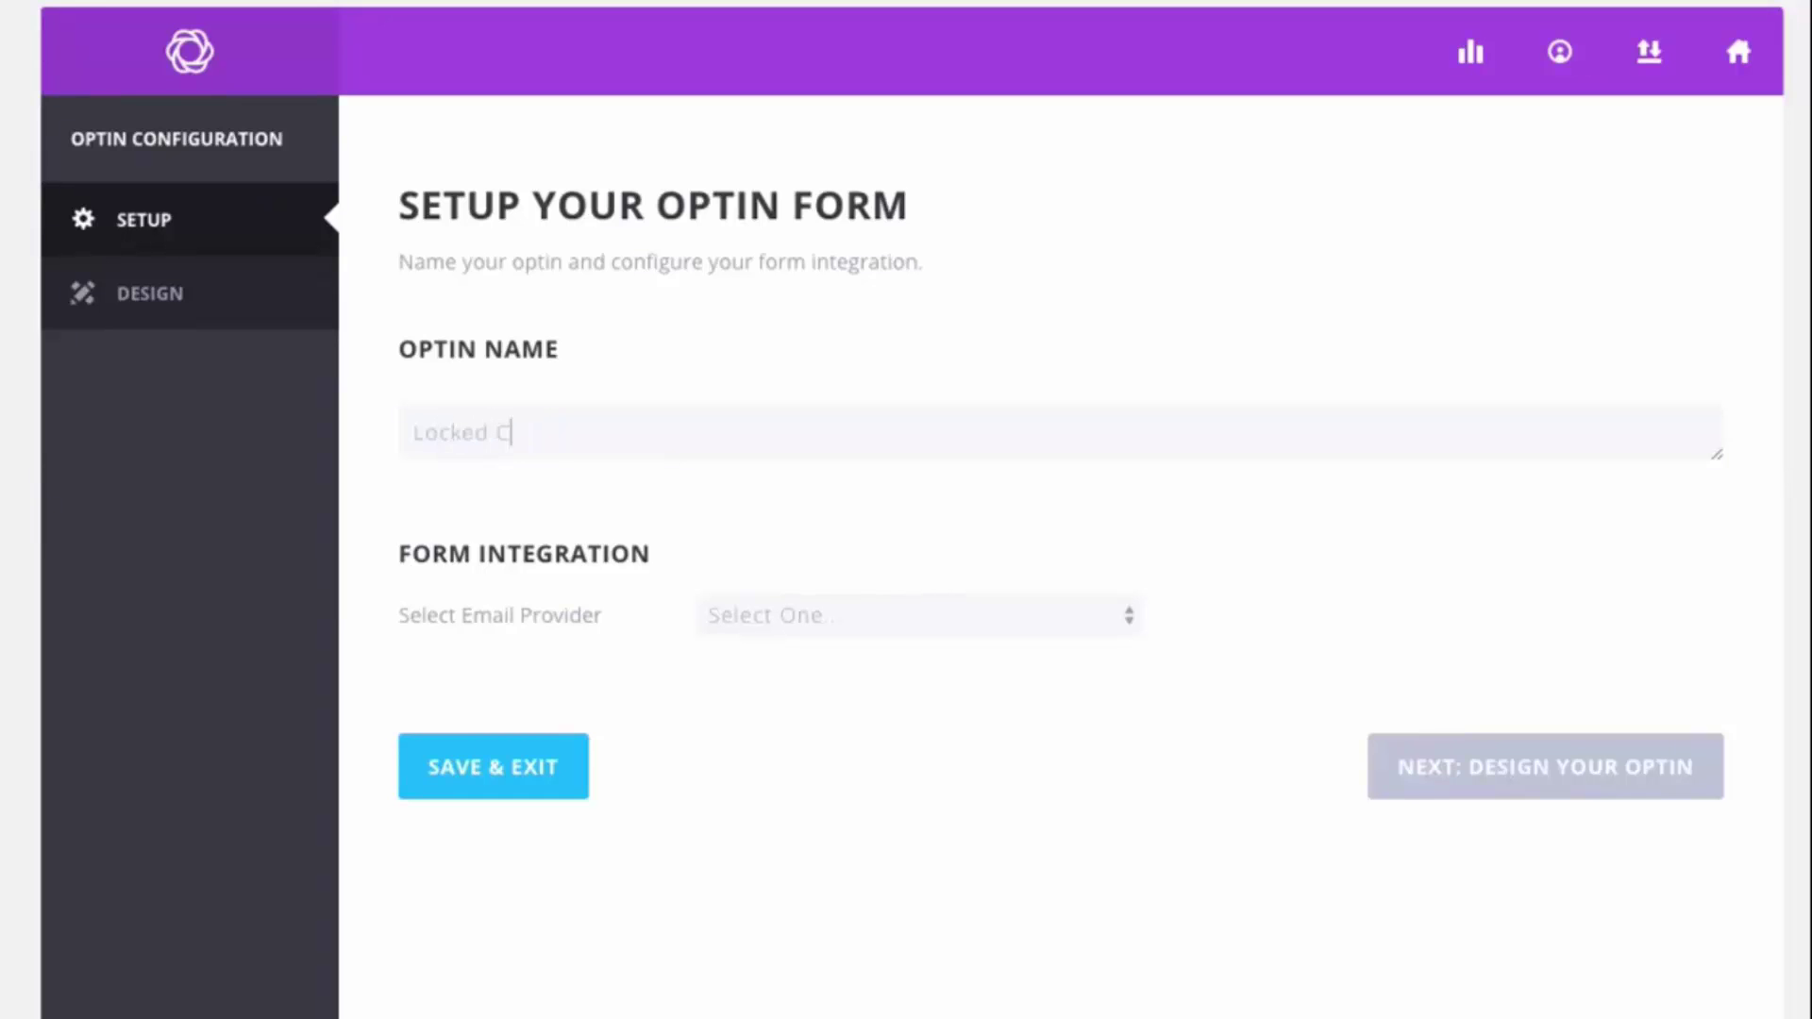
pyautogui.write('ontent')
# Set the email provider to AWeber and open the list of accounts for the opt-in
pyautogui.click(855, 625)
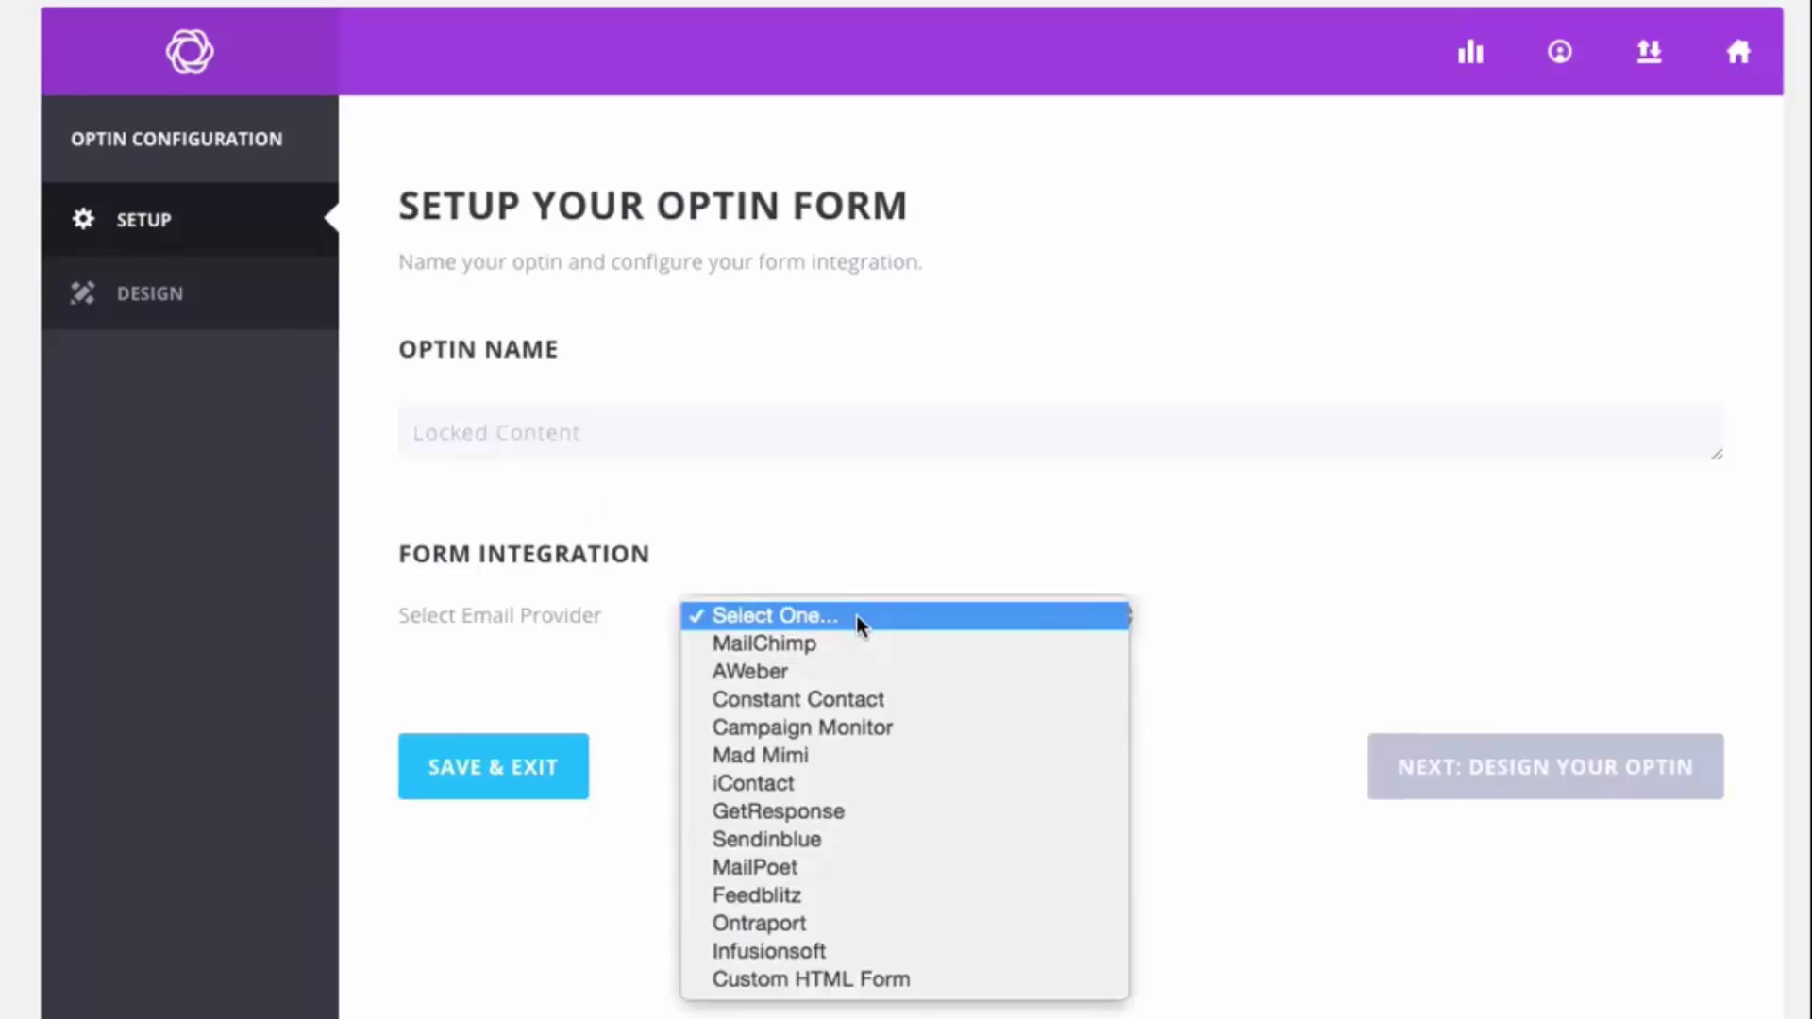
pyautogui.click(819, 673)
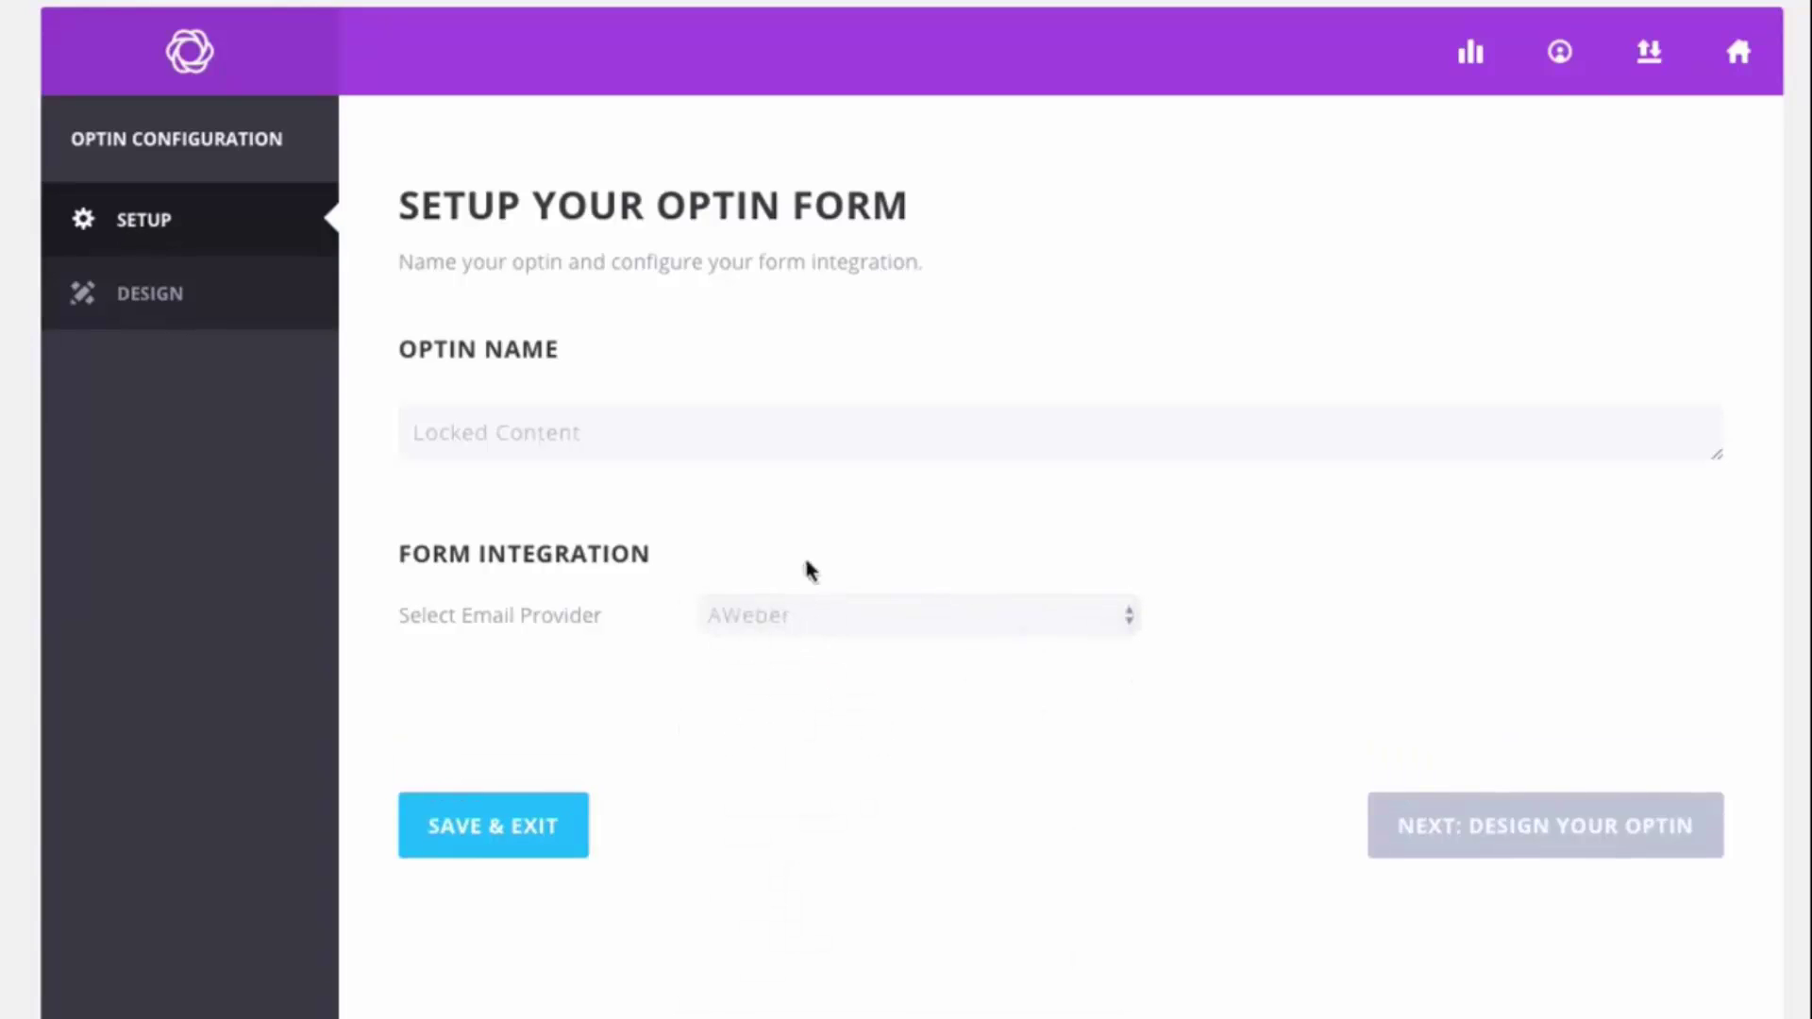
pyautogui.click(812, 675)
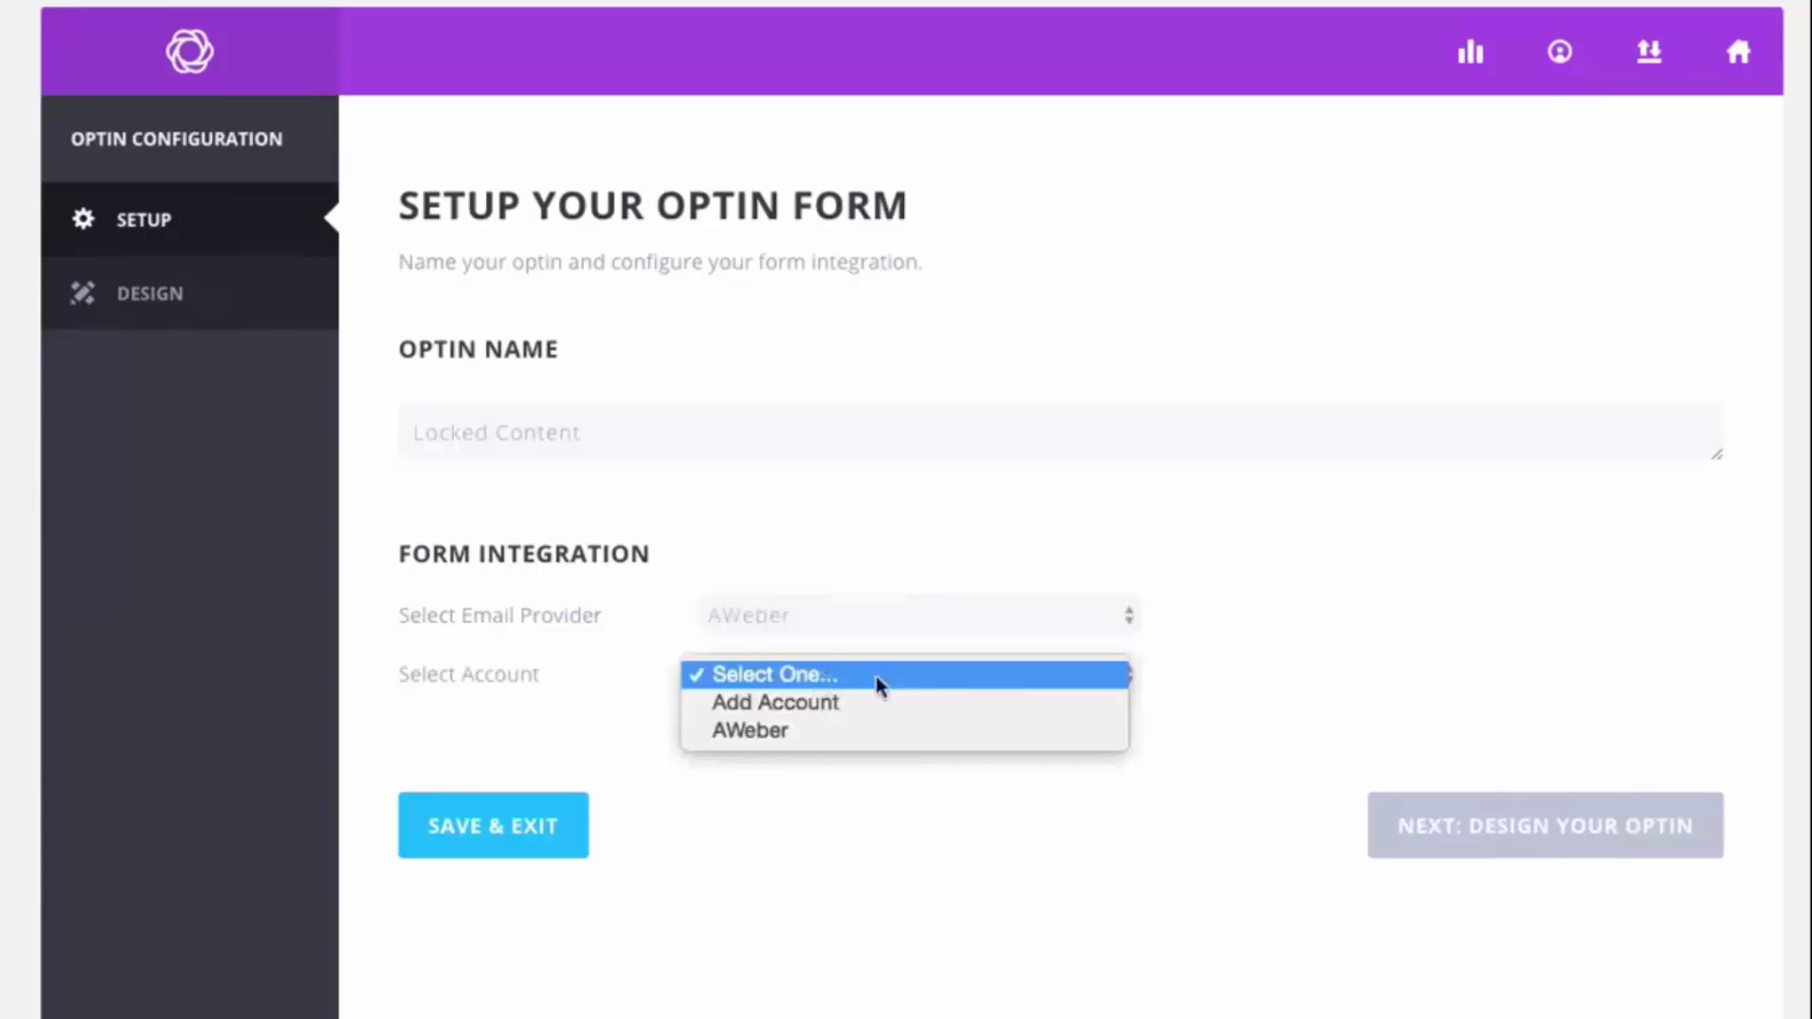
# Connect the optin form to the AWeber account and the awlist3423452 email list, and continue to the design stage
pyautogui.click(830, 732)
pyautogui.click(815, 746)
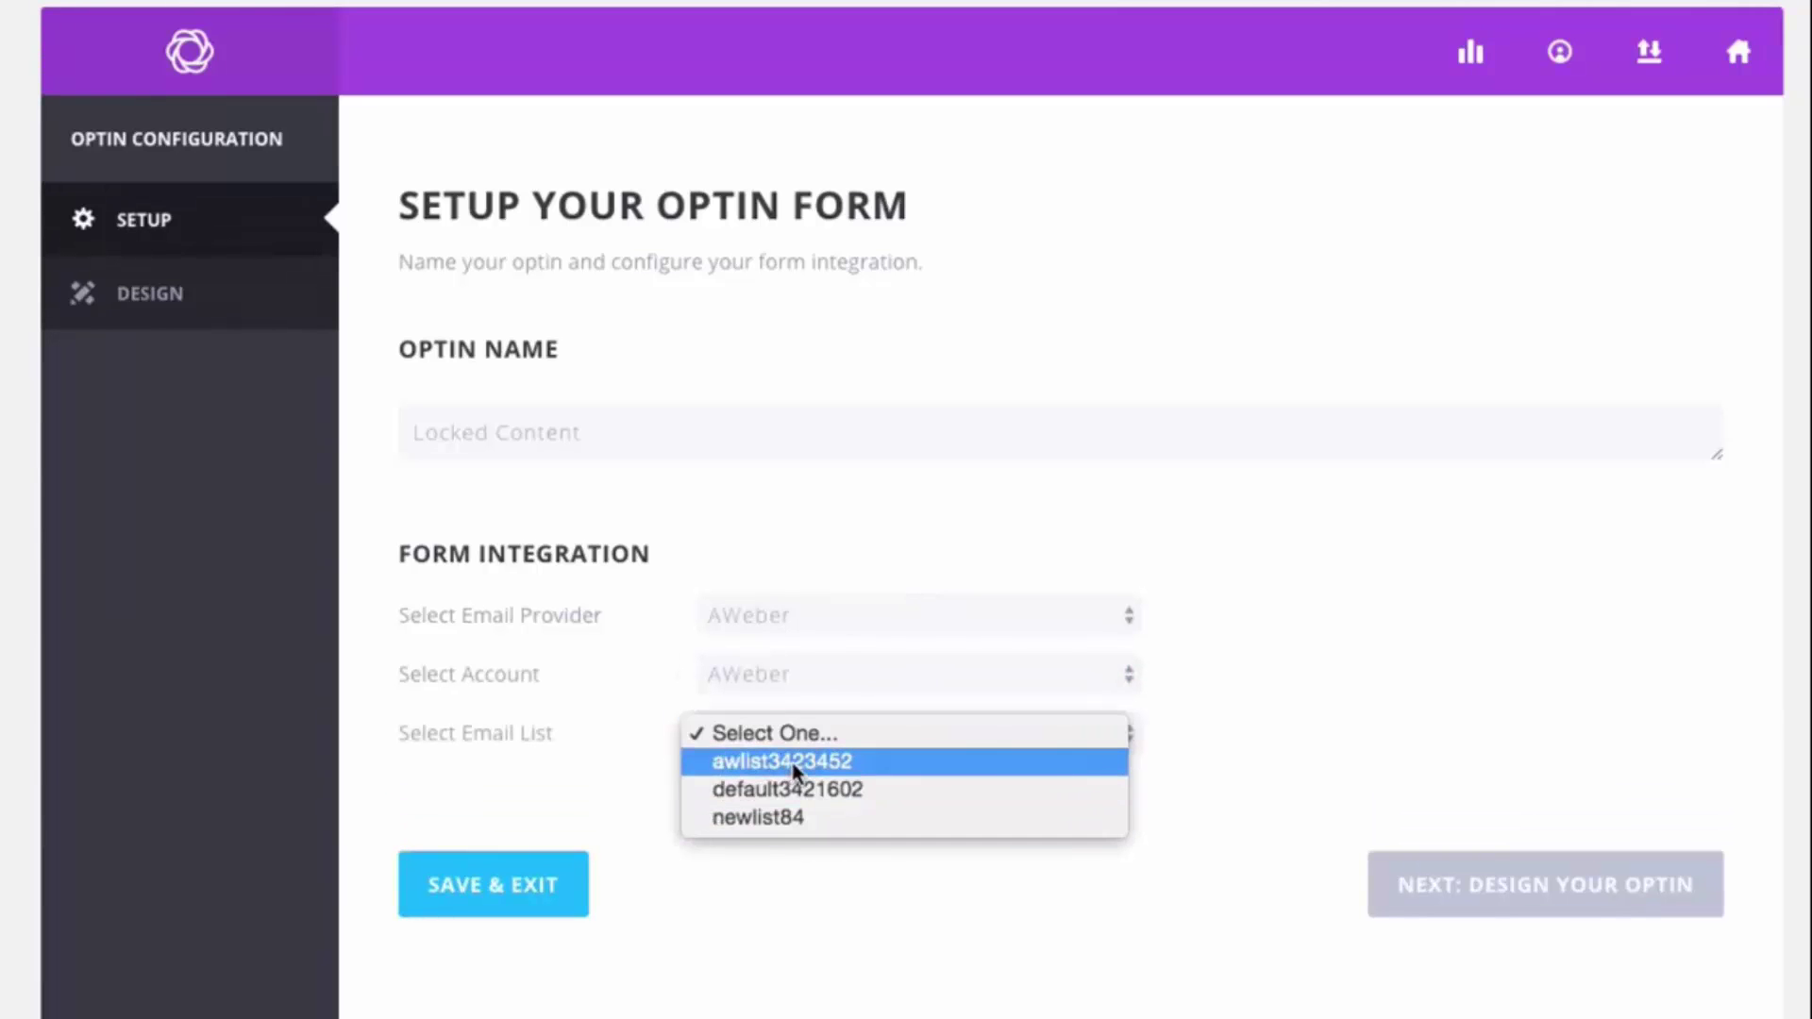
pyautogui.click(795, 764)
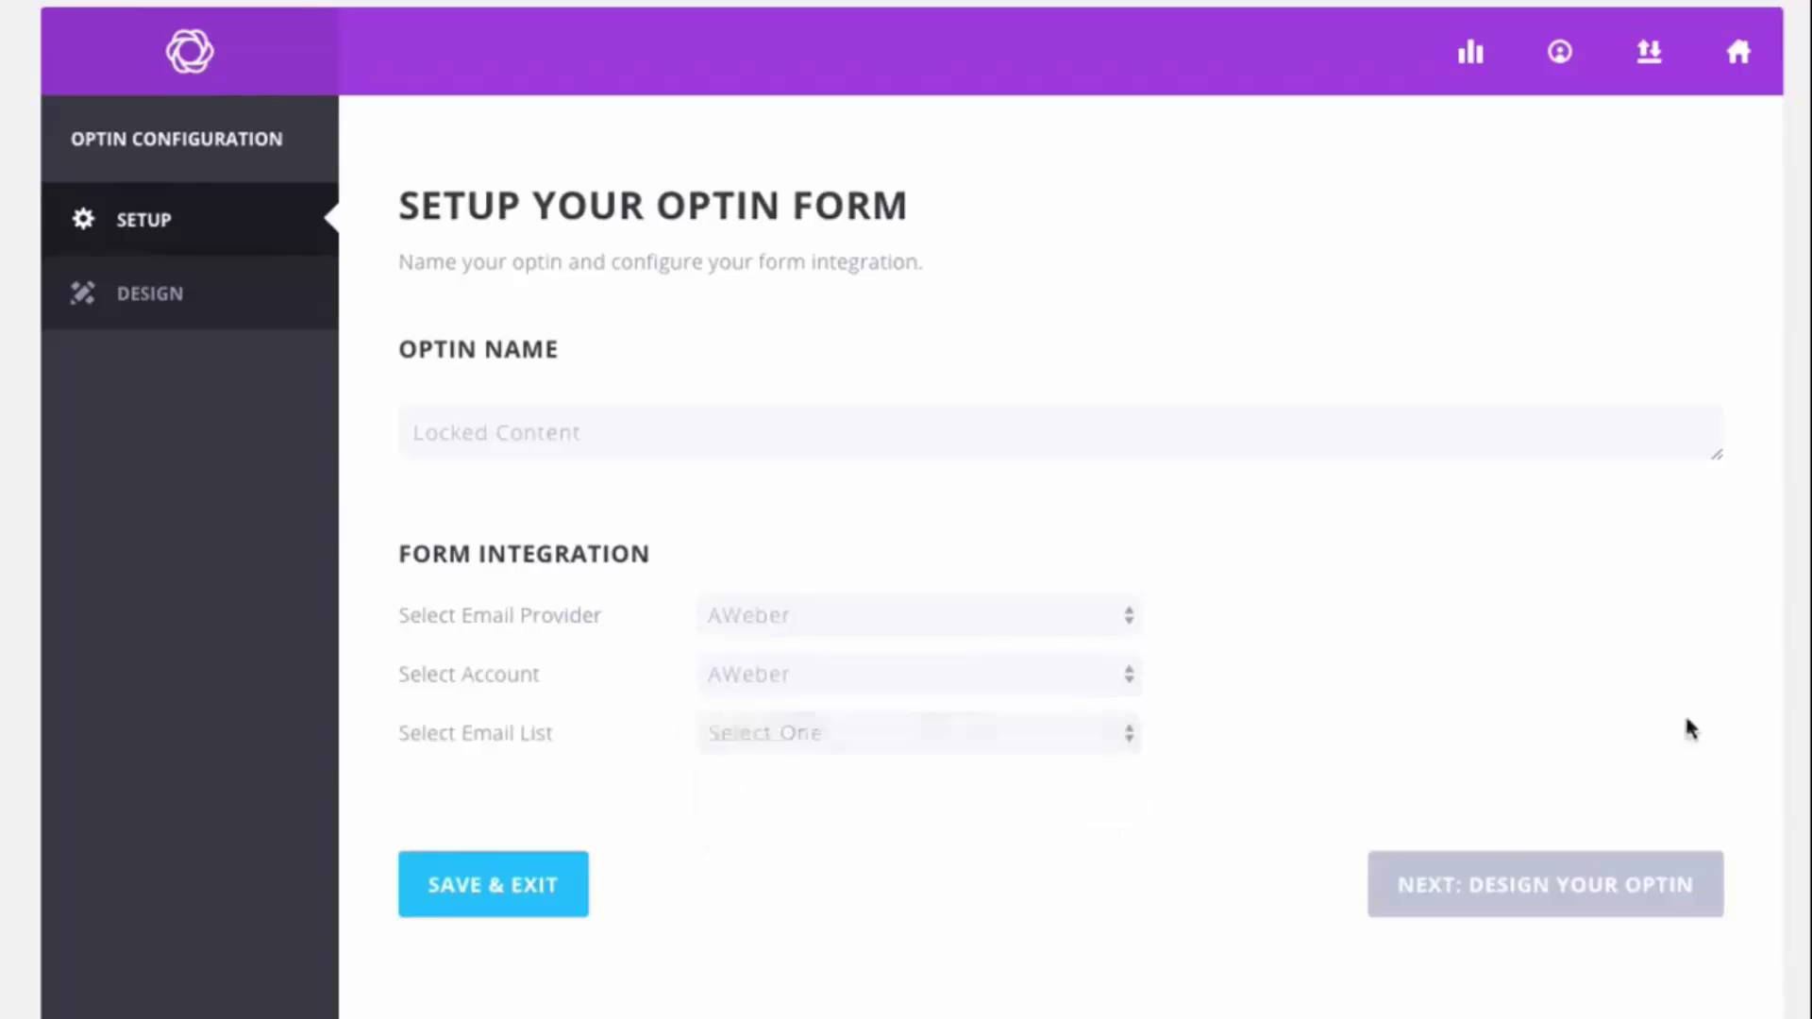
pyautogui.click(1529, 898)
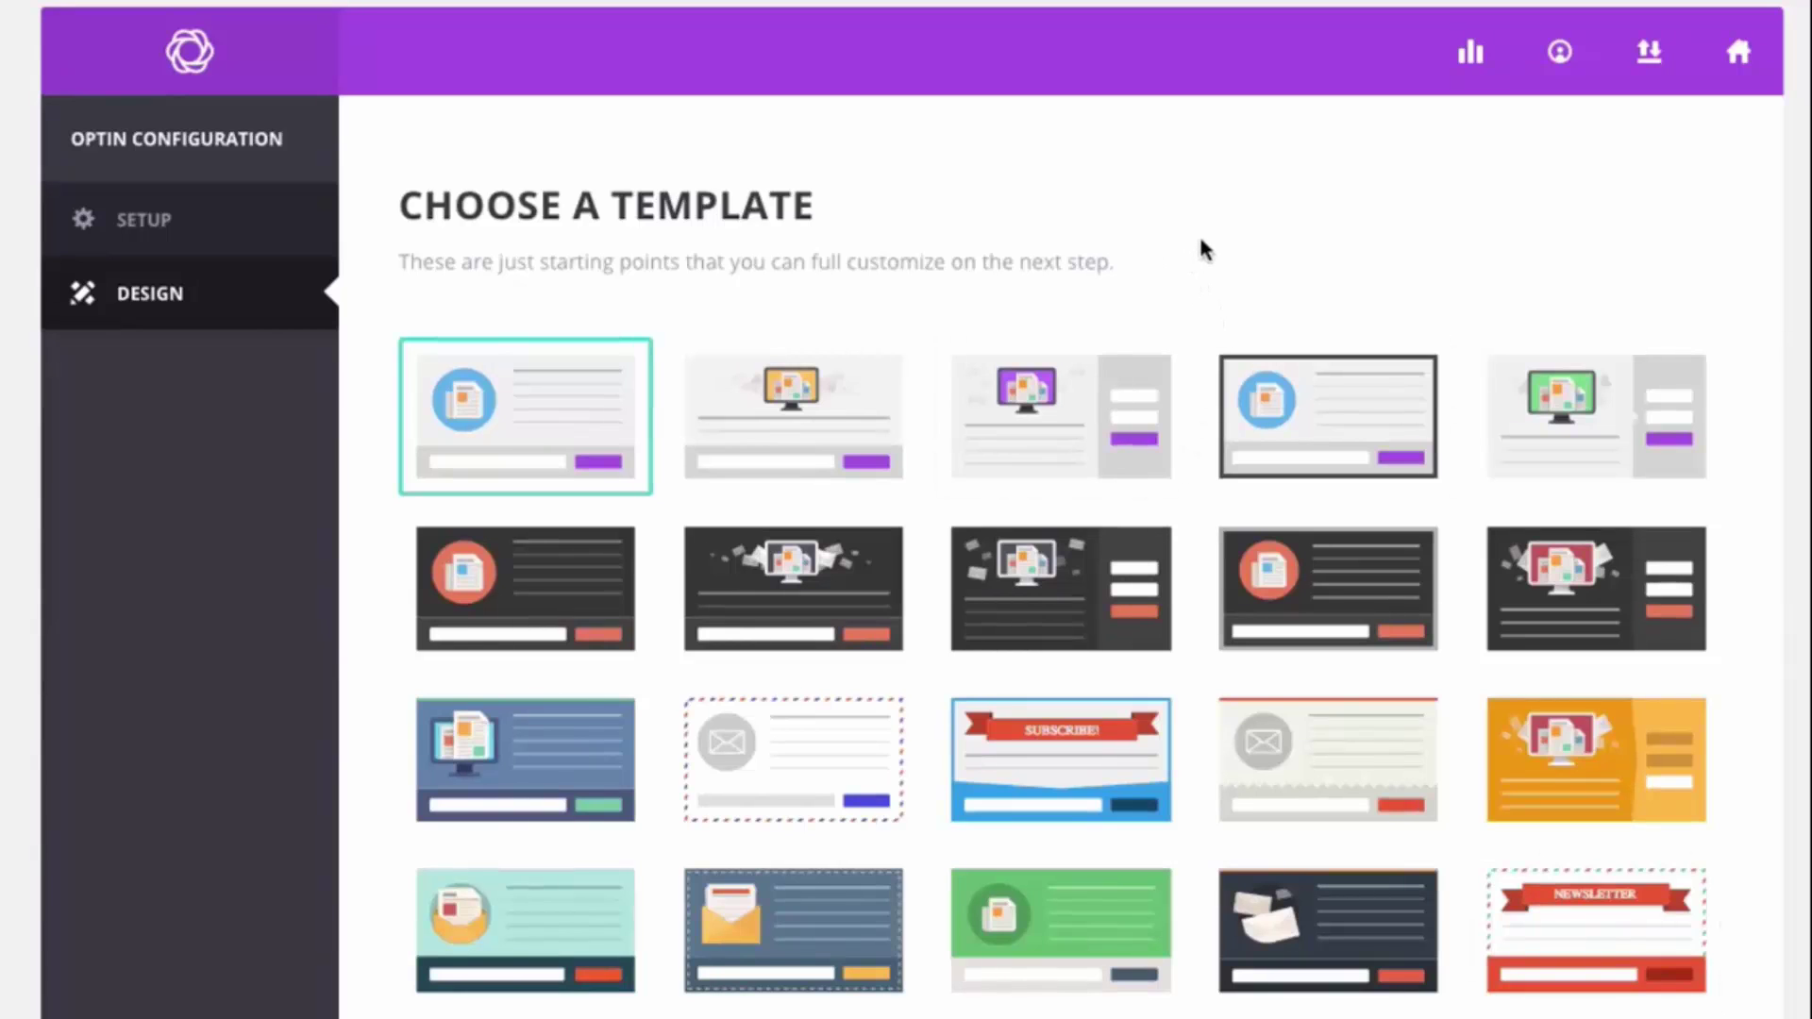
# Look through the full range of optin templates
pyautogui.scroll(-4, 1200, 247)
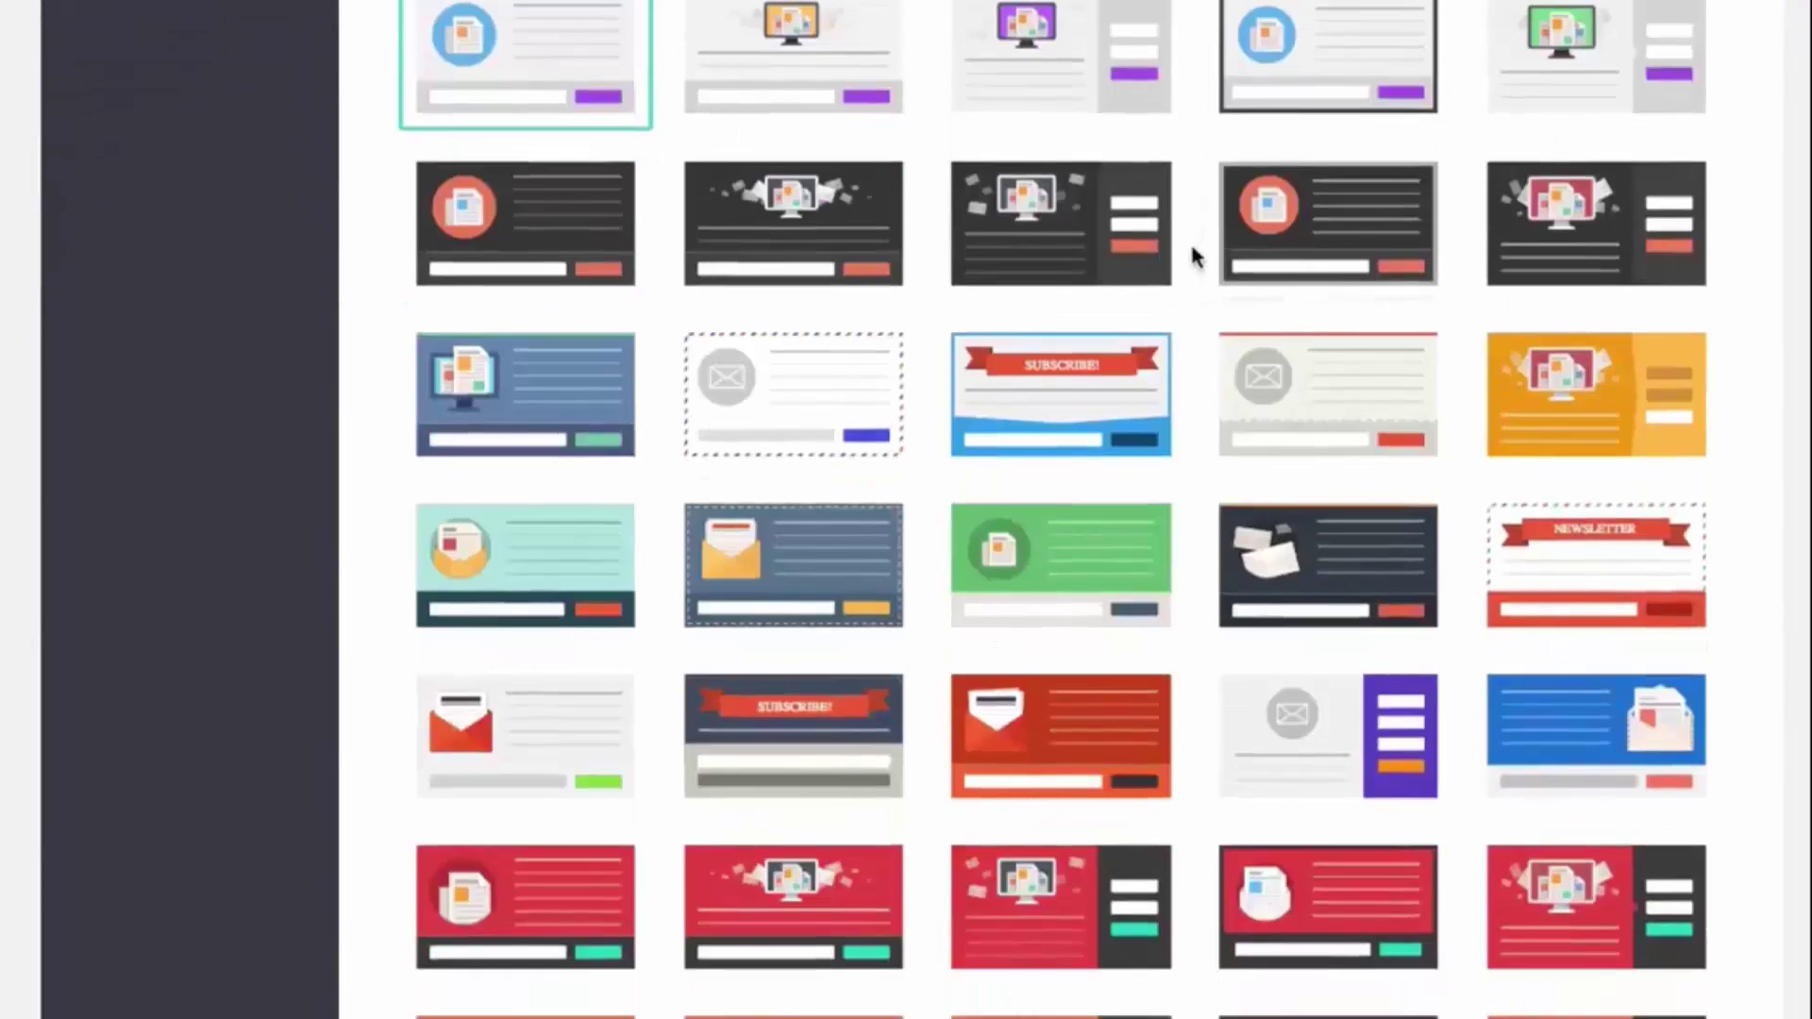
pyautogui.scroll(-6, 1196, 257)
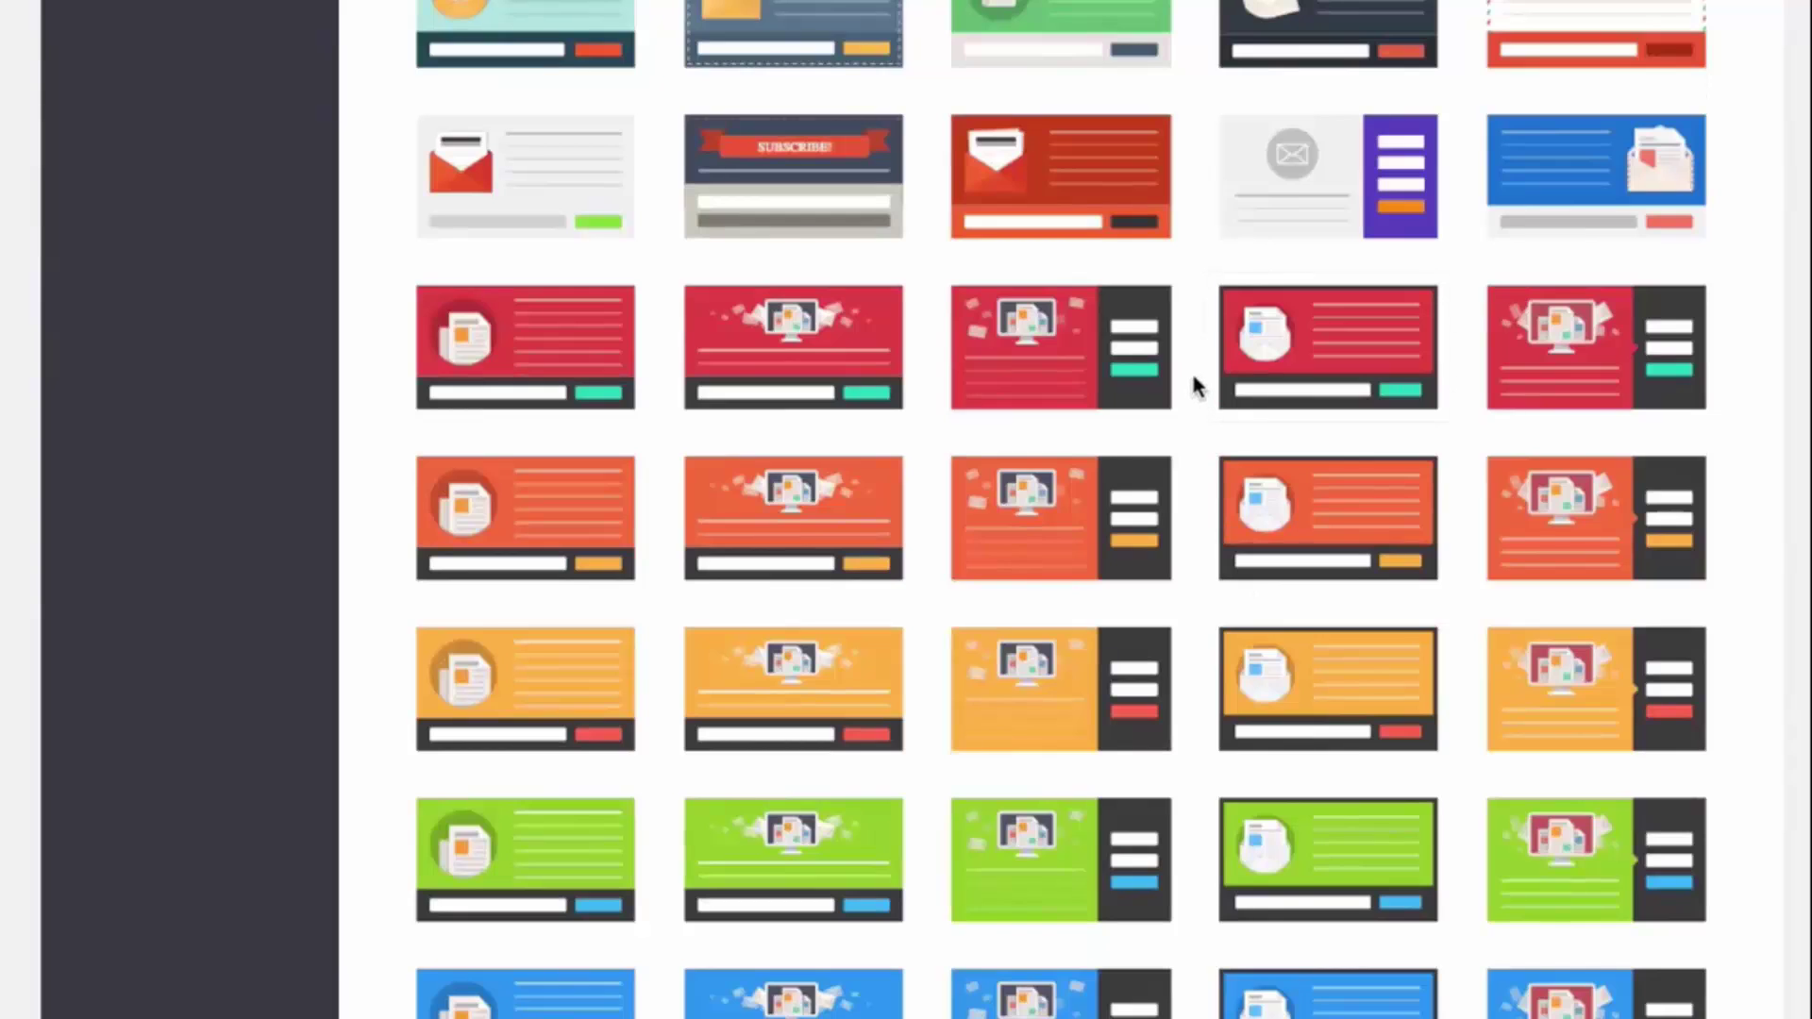
pyautogui.scroll(-3, 1194, 387)
pyautogui.scroll(-2, 1197, 384)
pyautogui.scroll(2, 1196, 389)
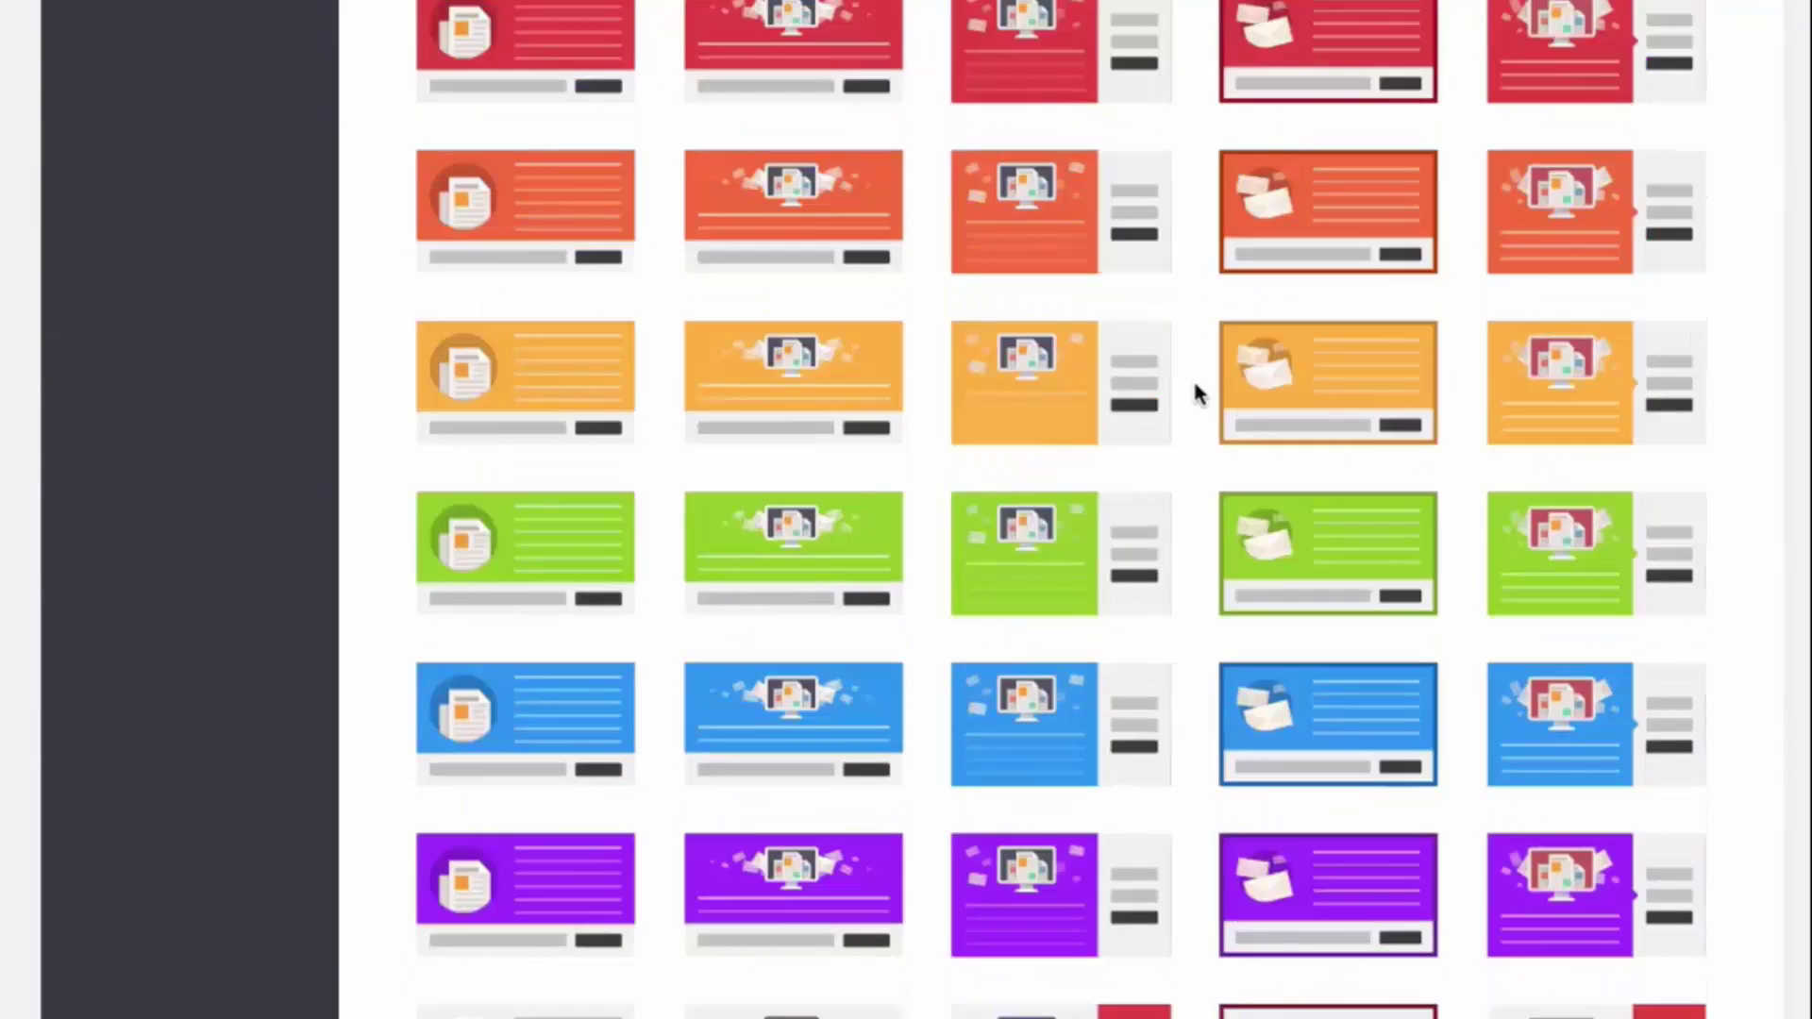
pyautogui.scroll(-14, 1194, 387)
pyautogui.scroll(4, 1197, 415)
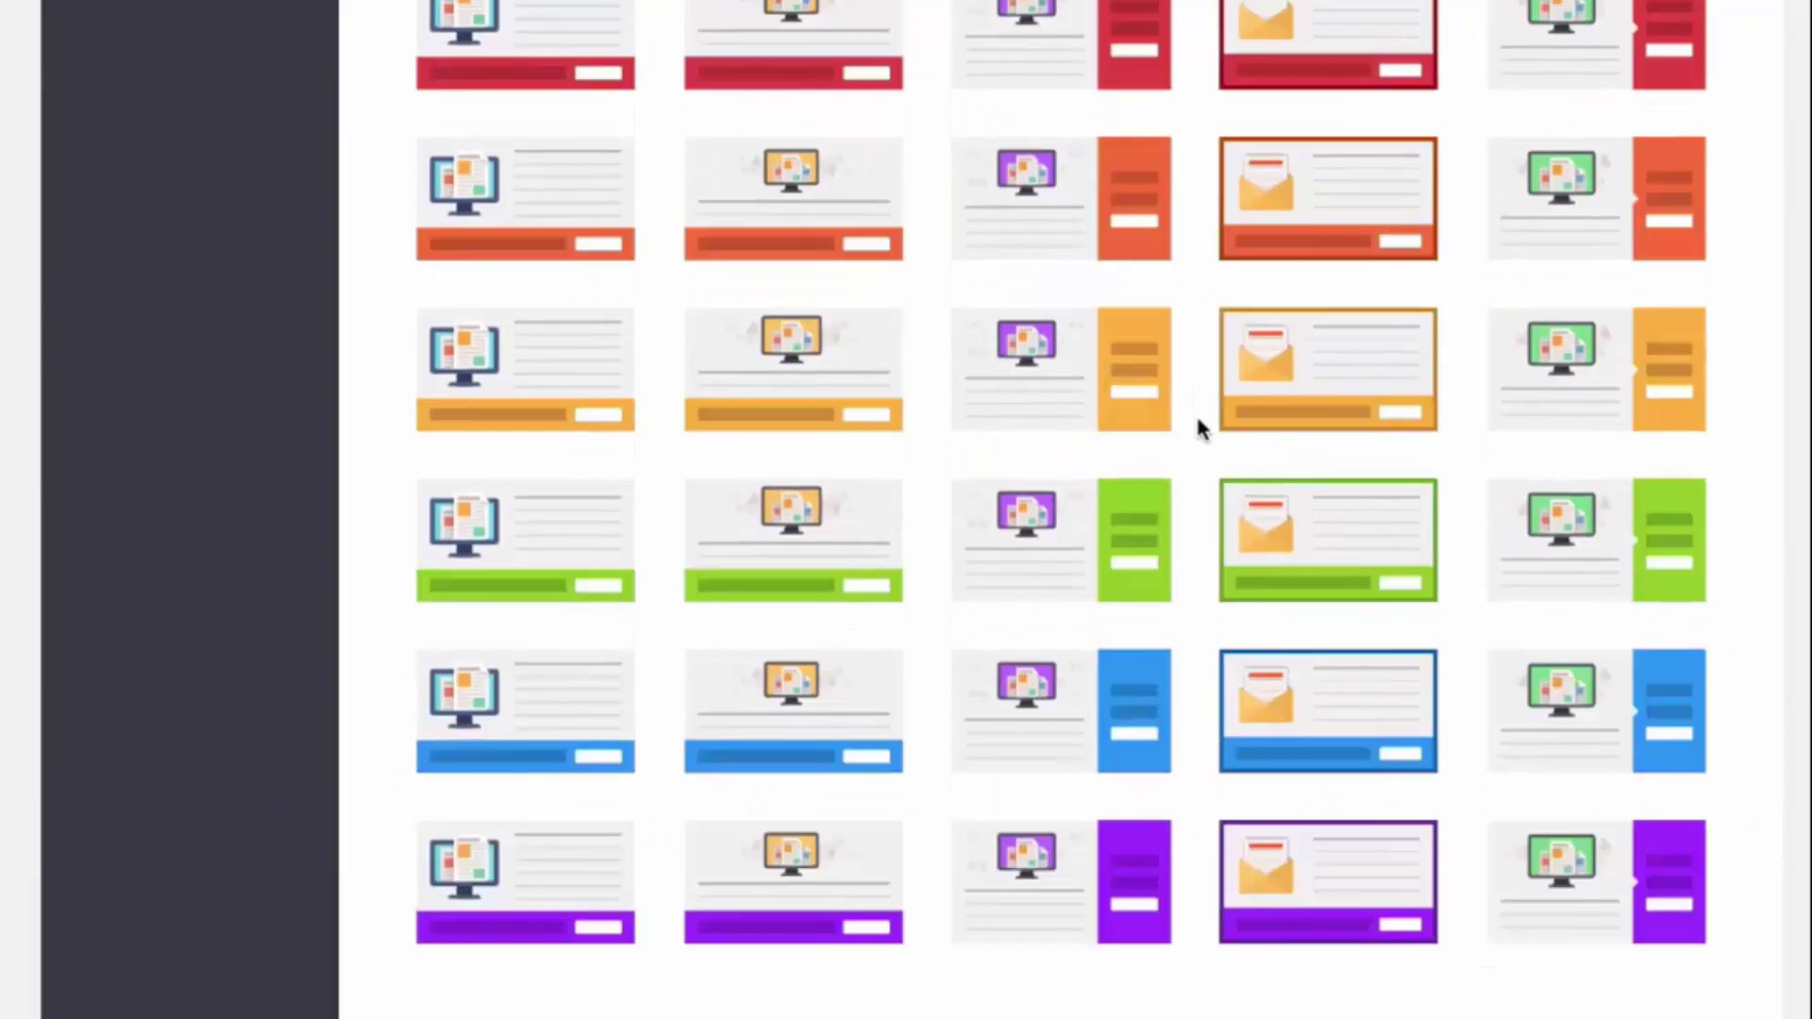
pyautogui.scroll(12, 1198, 422)
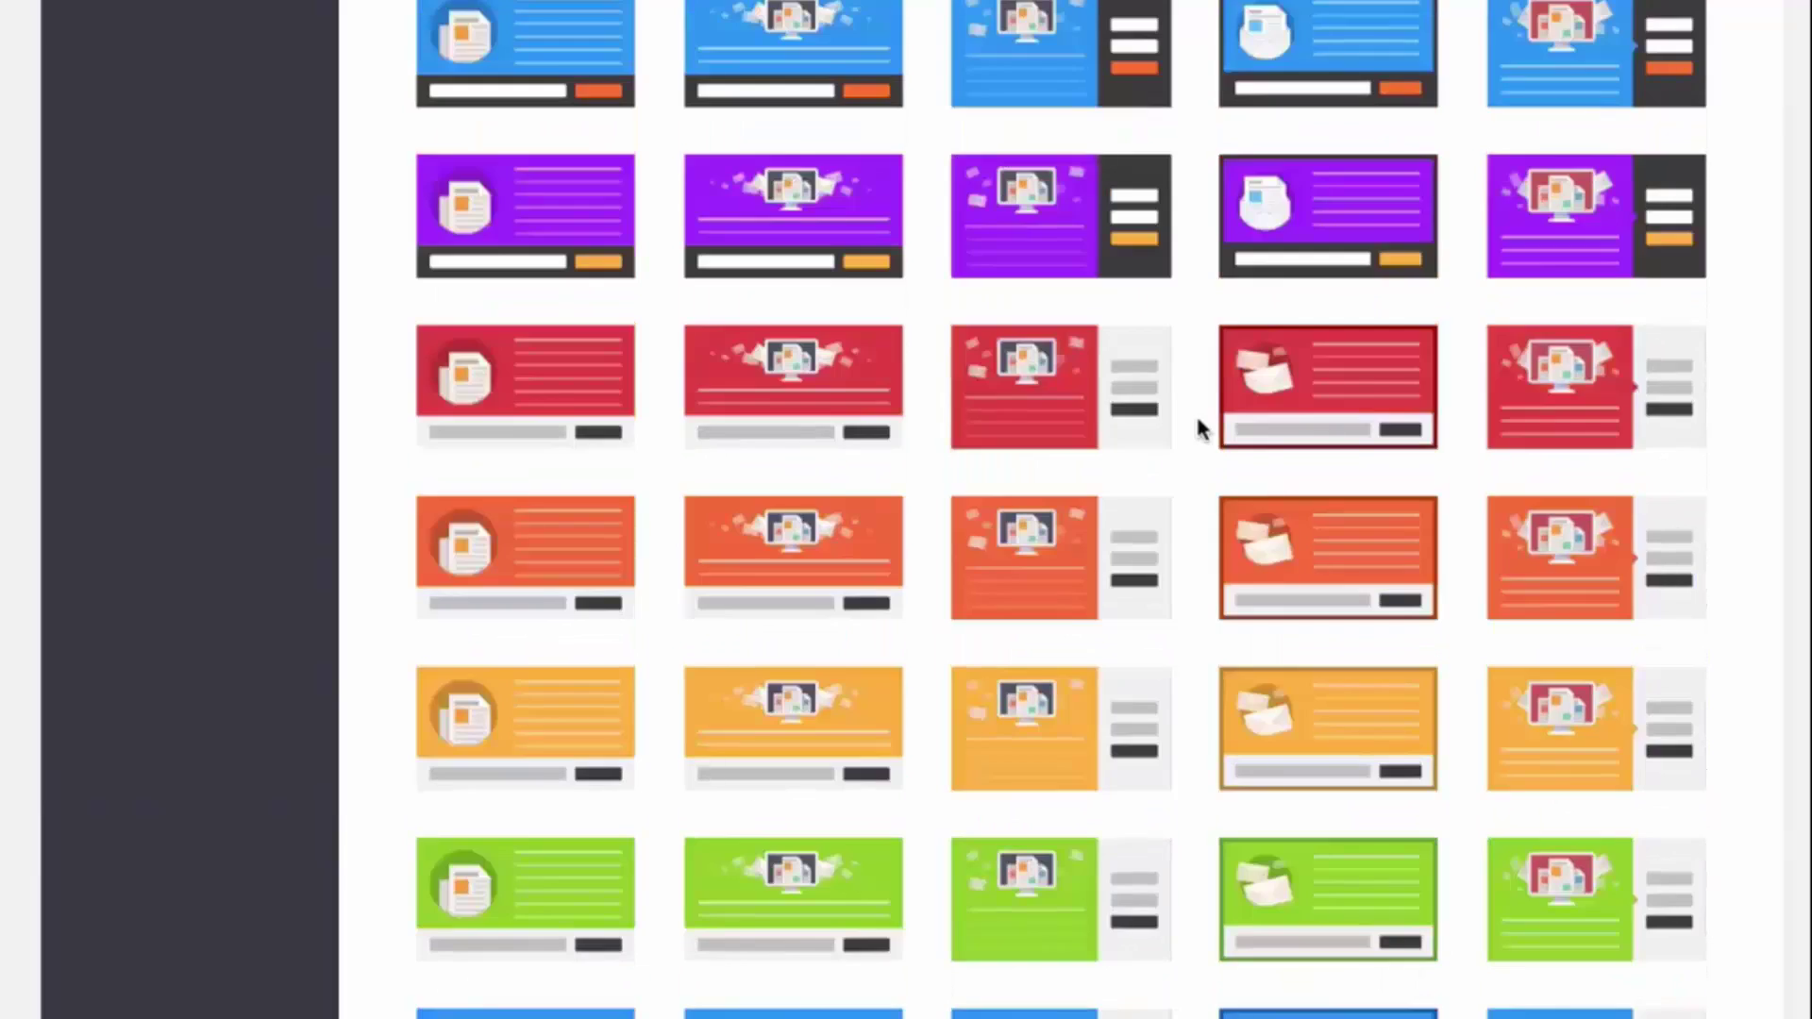
pyautogui.scroll(15, 1198, 425)
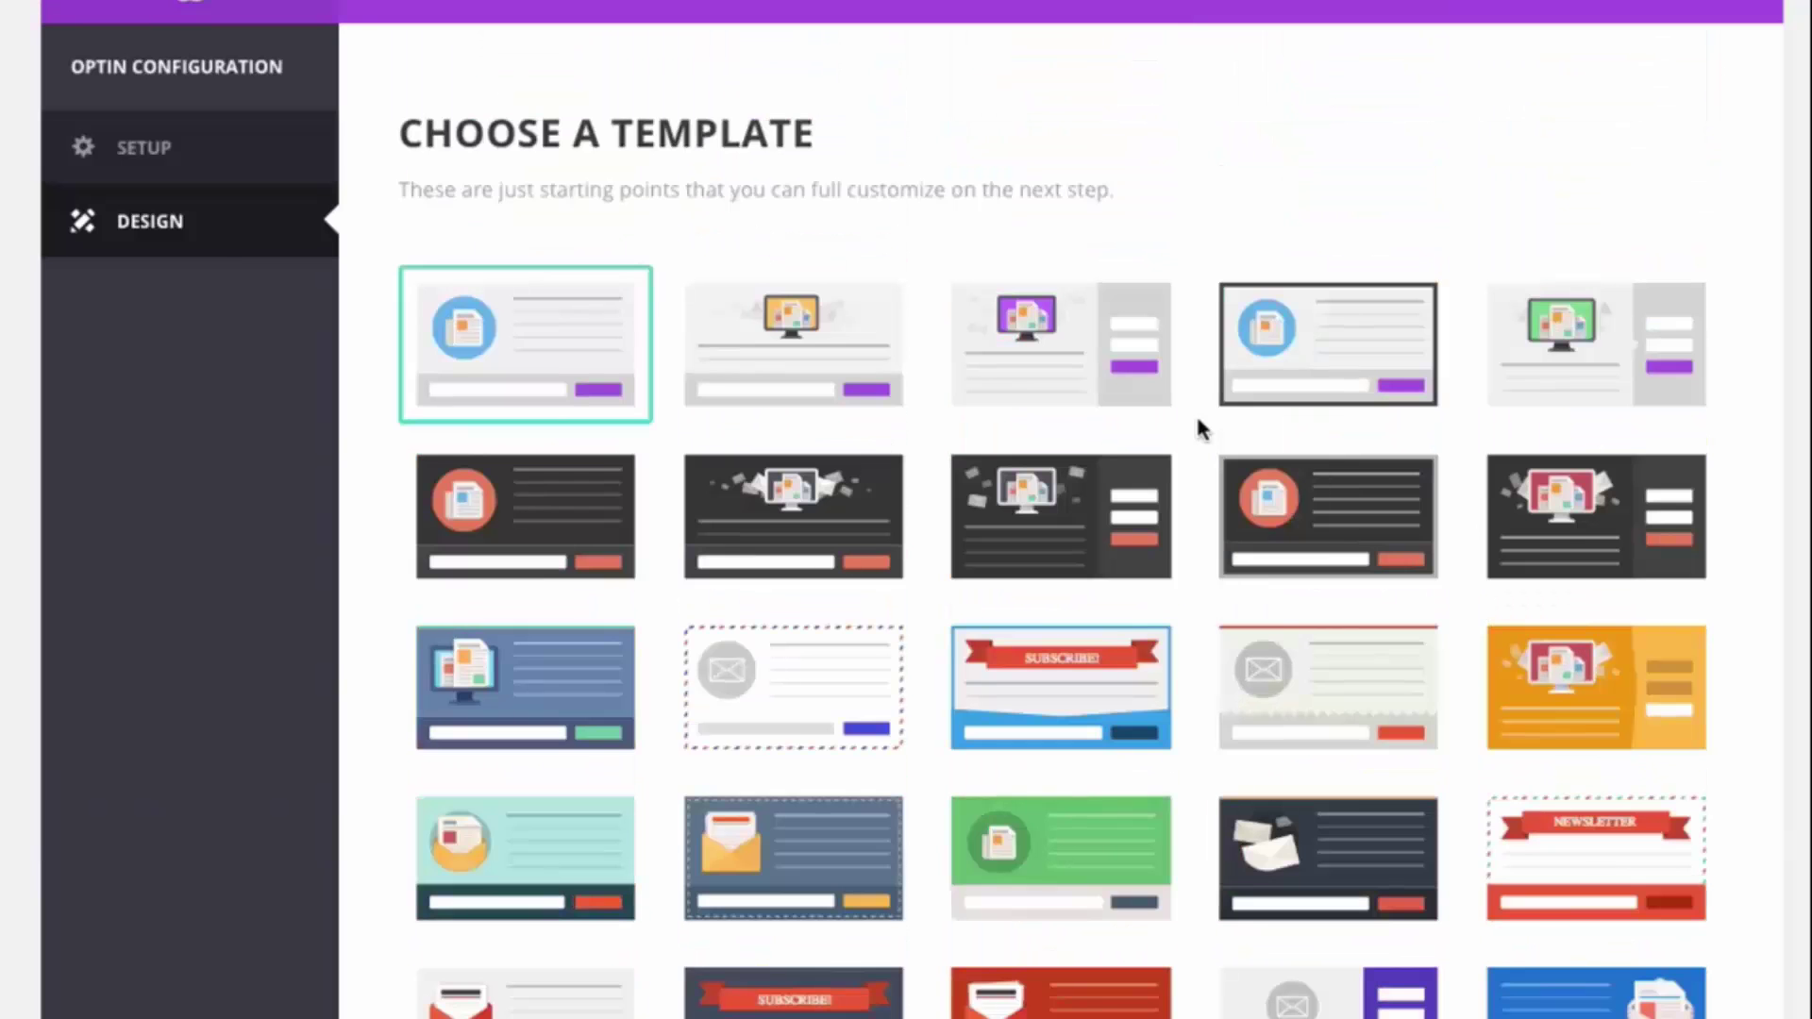
pyautogui.scroll(-3, 1197, 425)
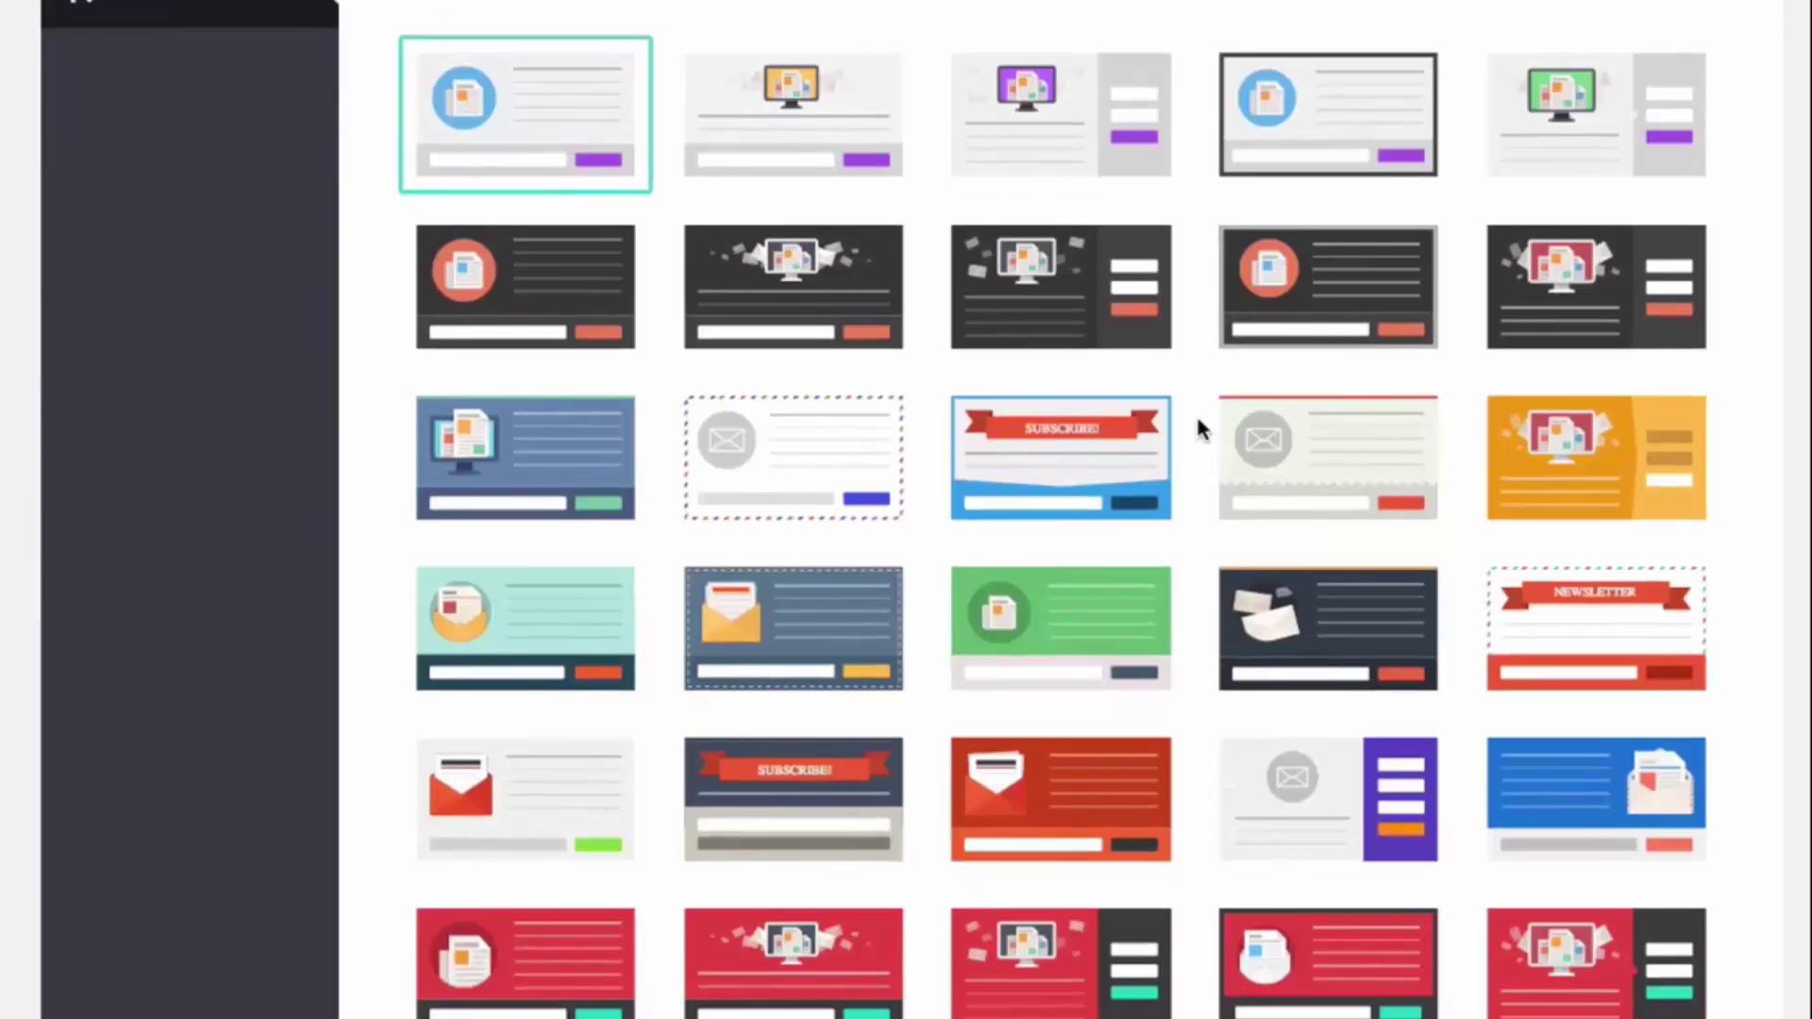
pyautogui.scroll(-14, 1198, 427)
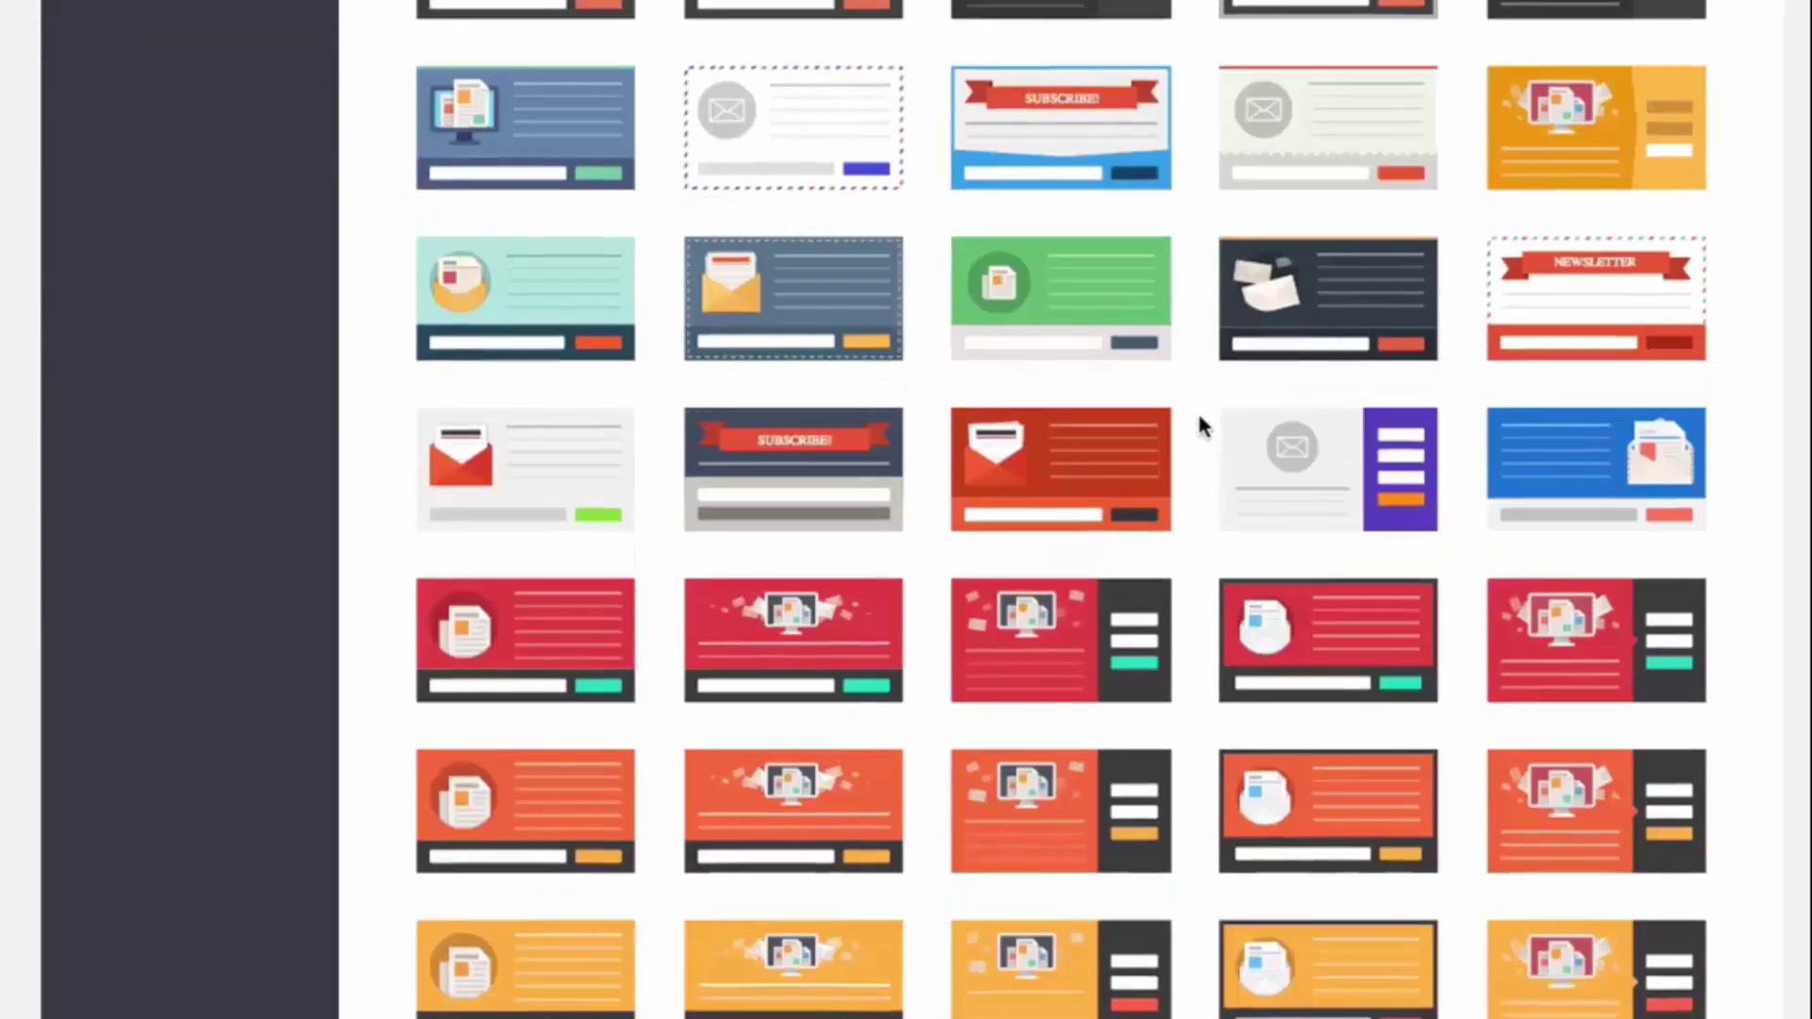
pyautogui.scroll(-3, 1198, 426)
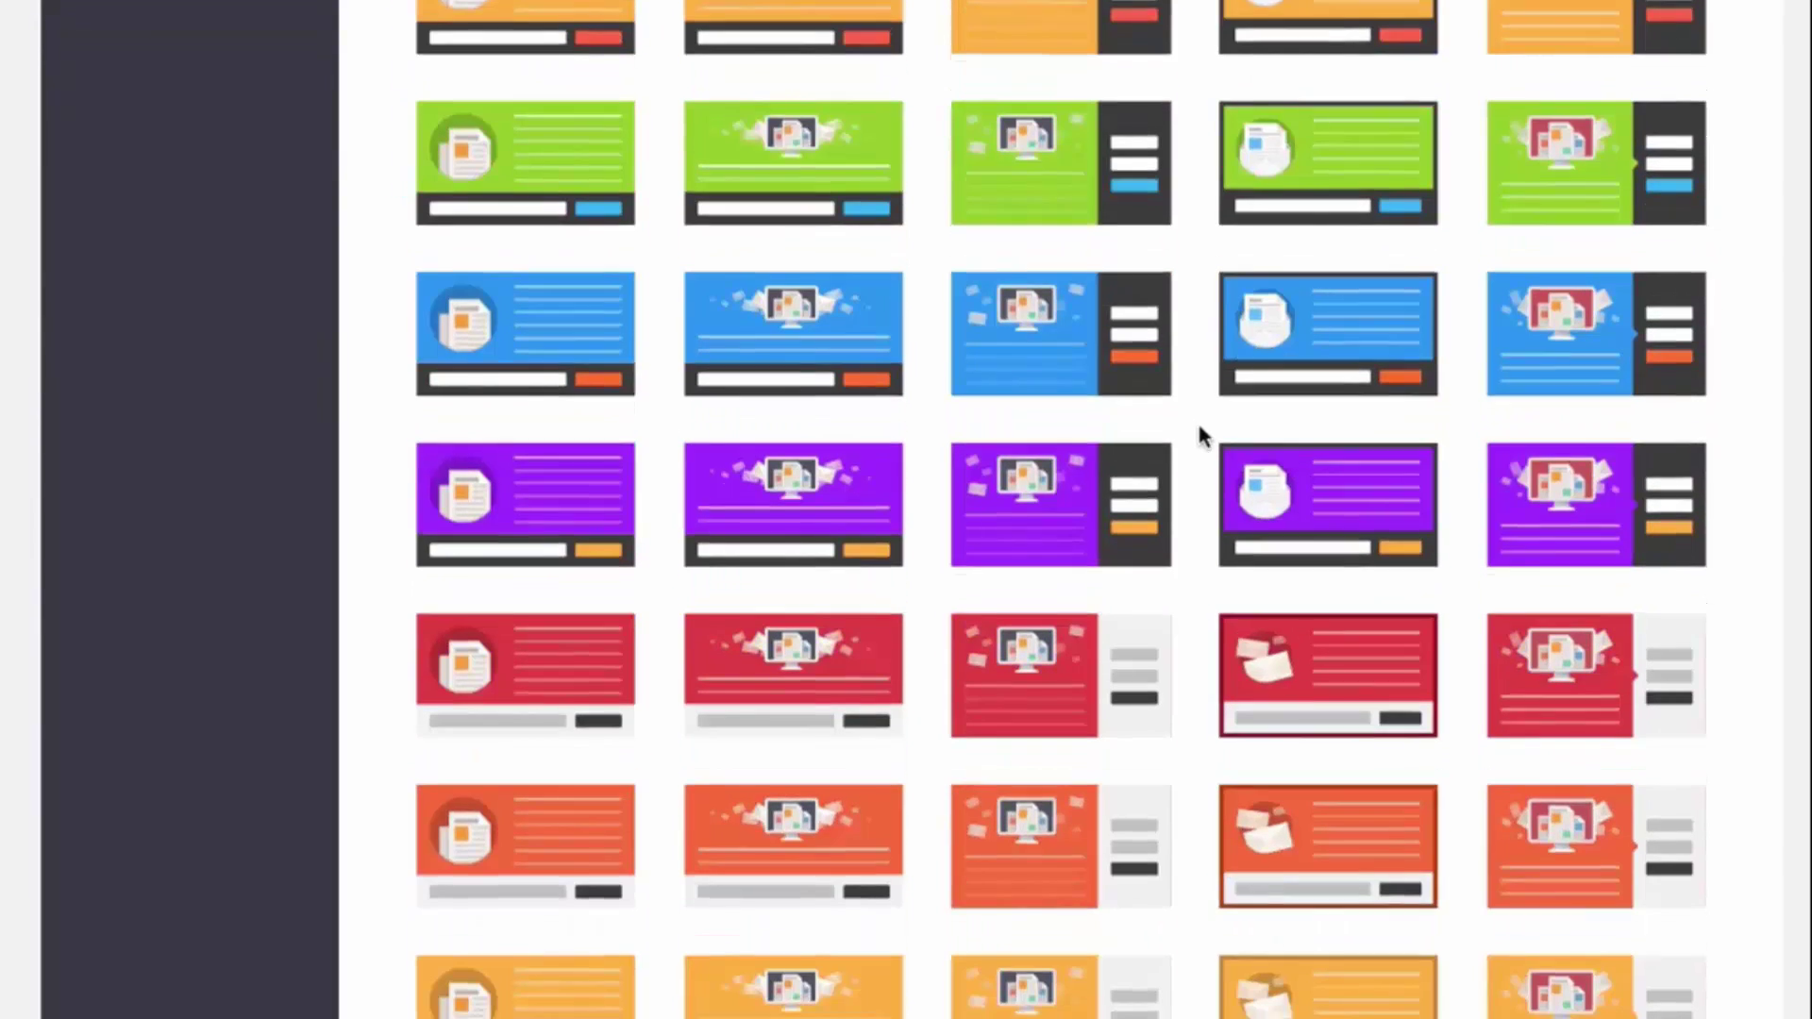
pyautogui.scroll(-9, 1198, 426)
pyautogui.scroll(-20, 1198, 430)
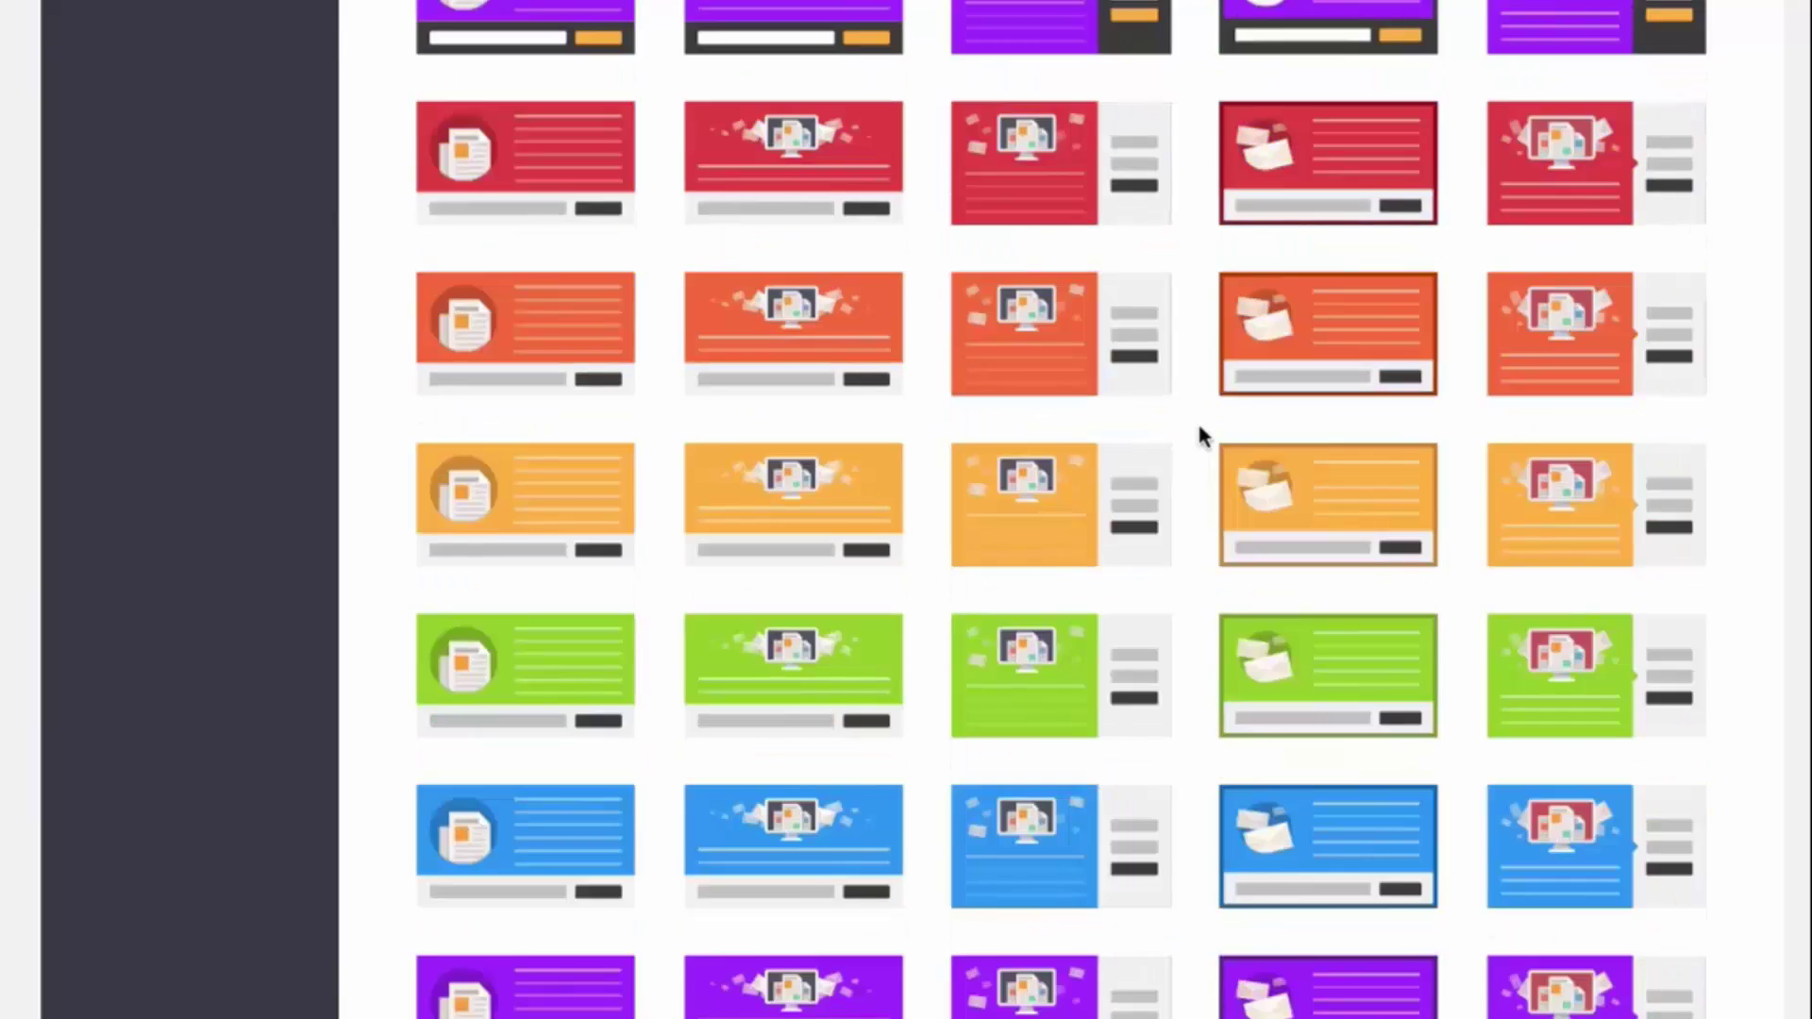
pyautogui.scroll(3, 1200, 427)
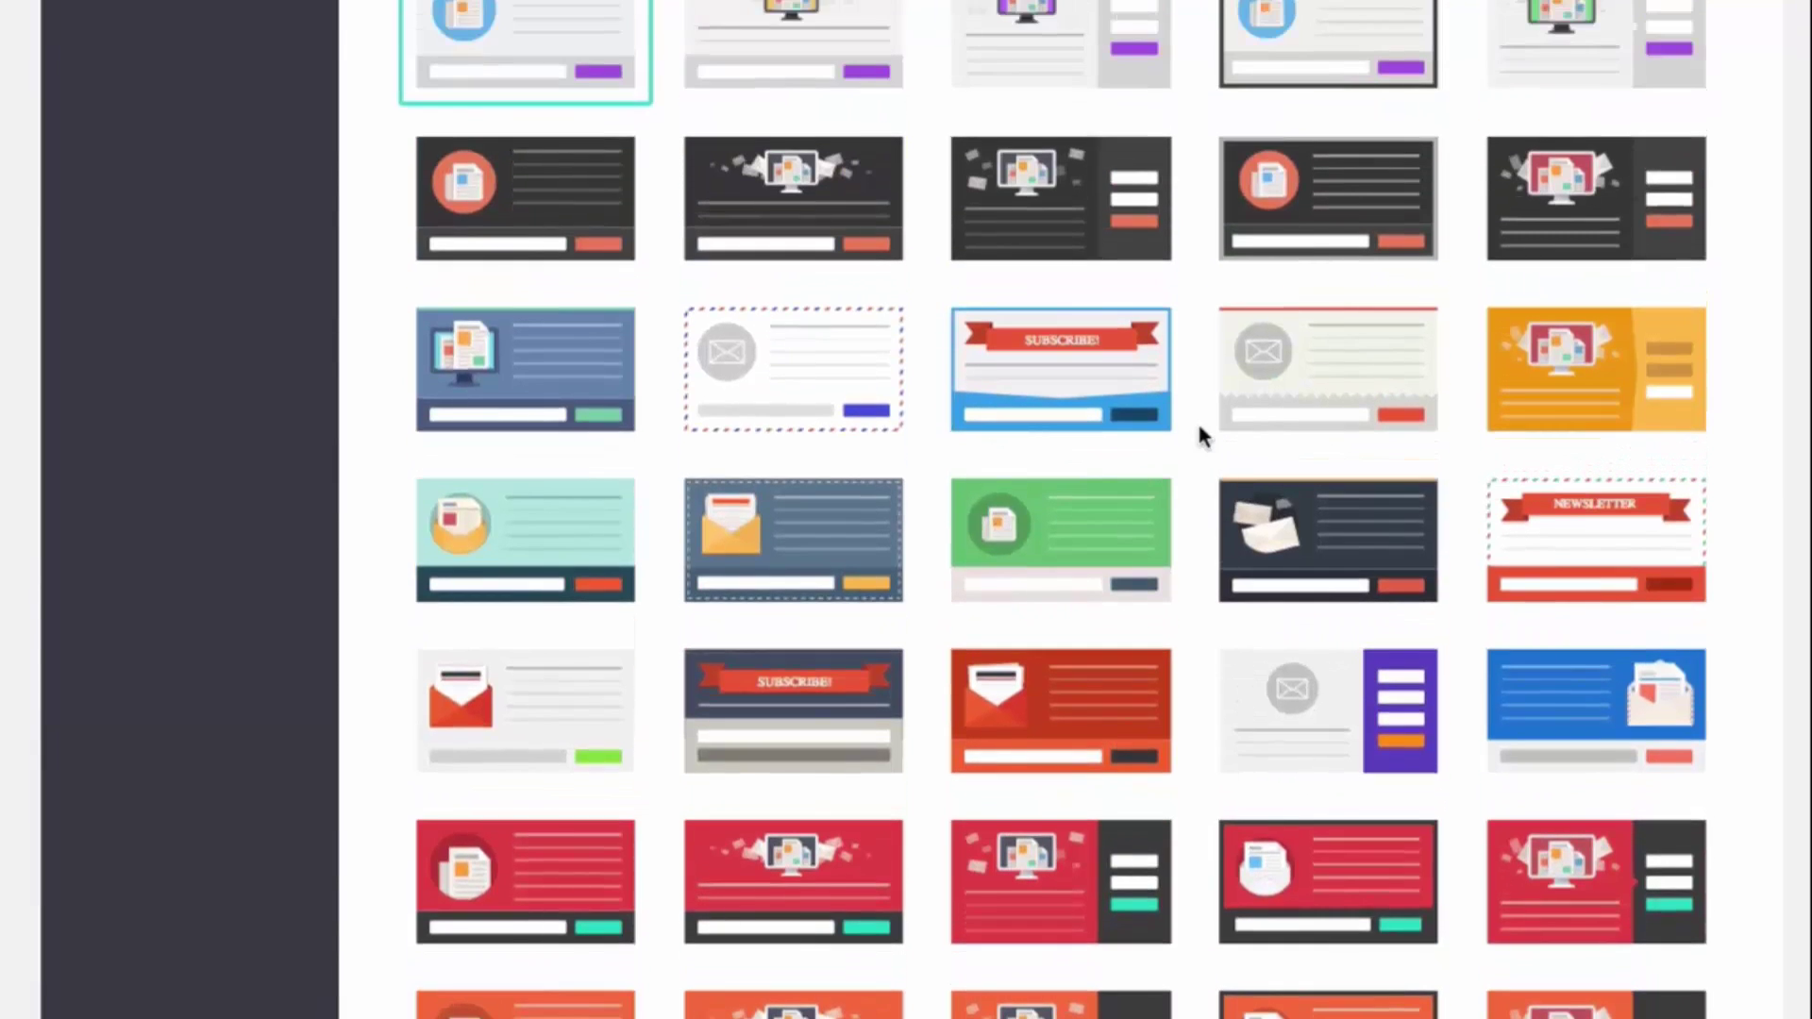
# Choose the red template with the open envelope image beside the text and continue to customization
pyautogui.click(1007, 715)
pyautogui.scroll(-15, 1719, 676)
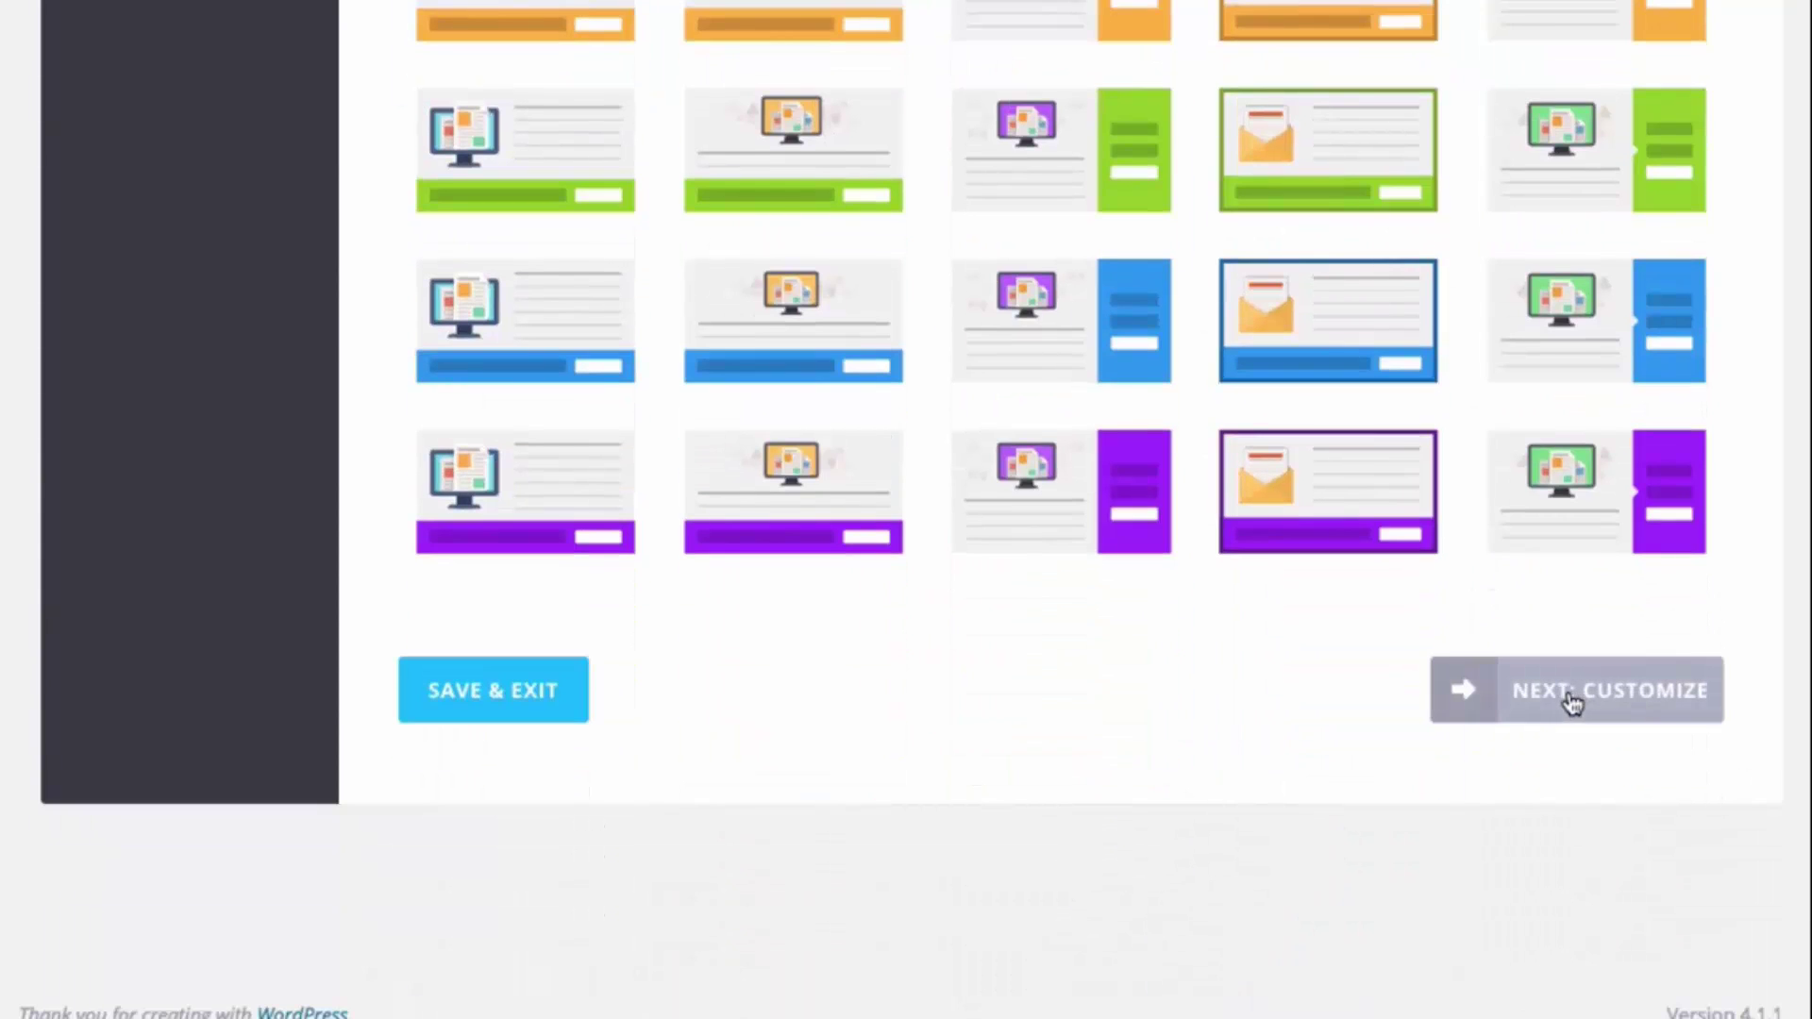
pyautogui.click(1571, 703)
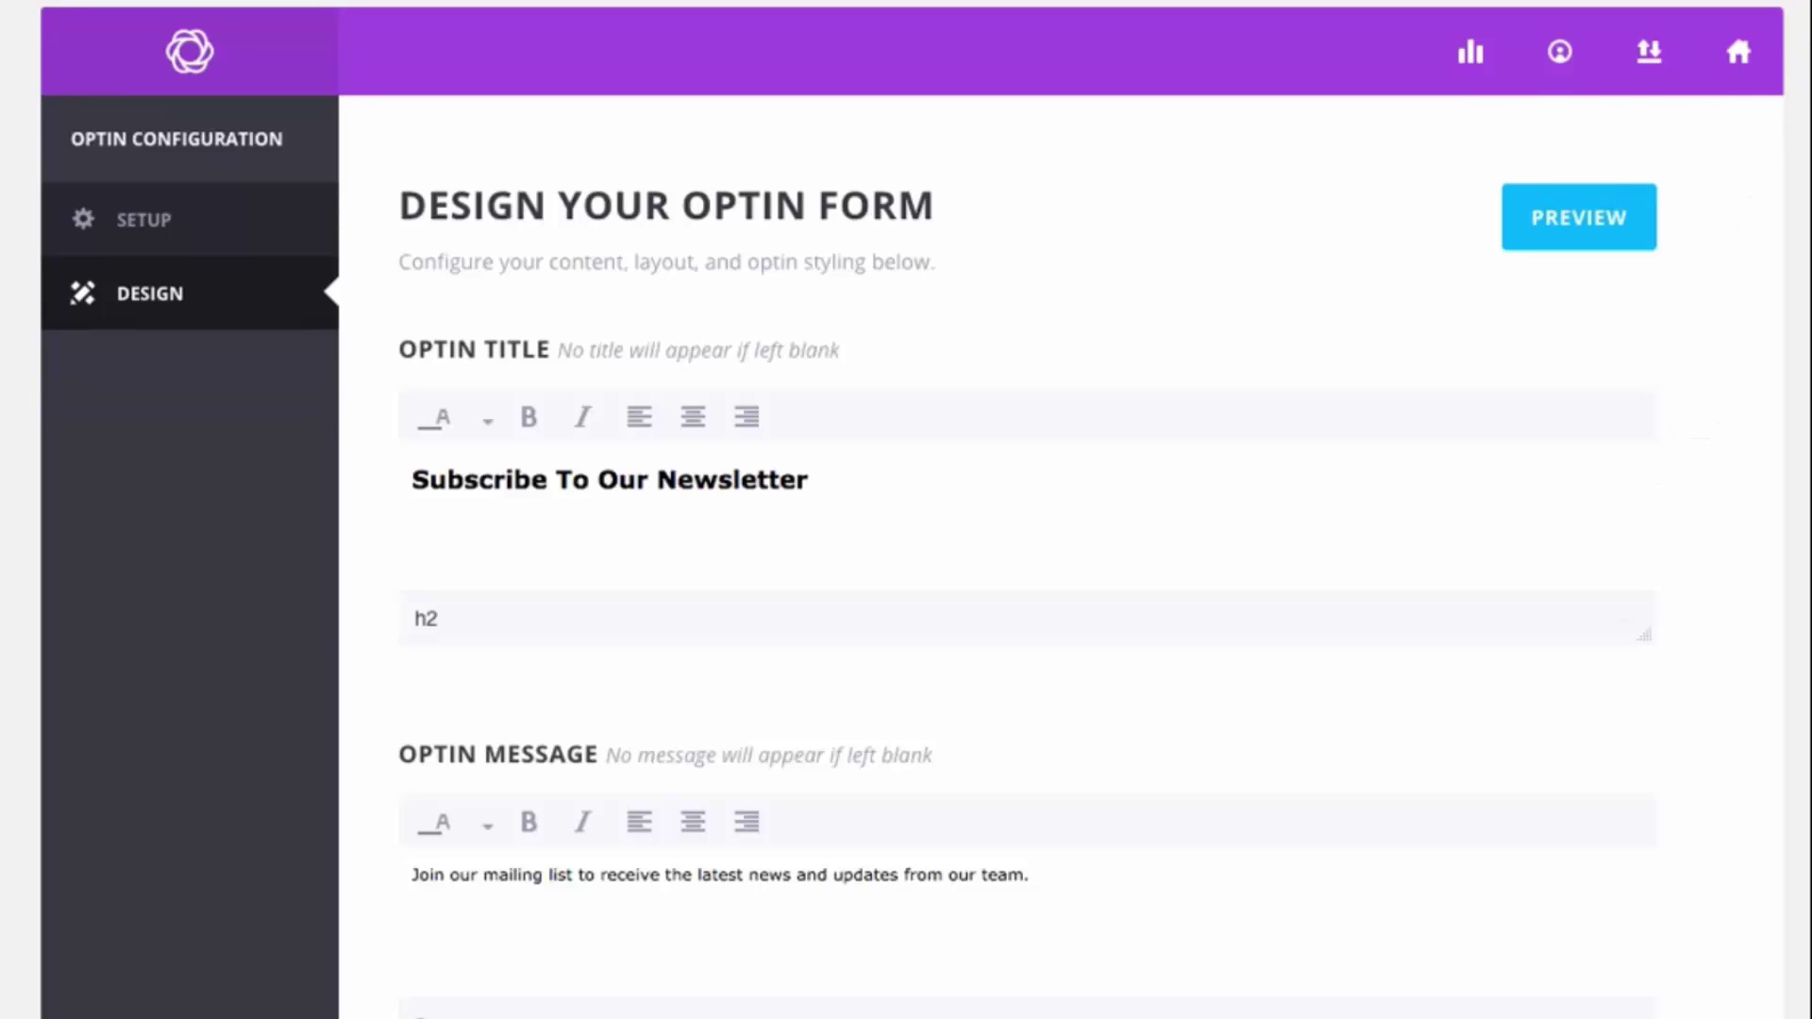
# Extend the optin title to read "Subscribe To Our Newsletter To Download Our Free Icon Set"
pyautogui.scroll(-10, 1804, 277)
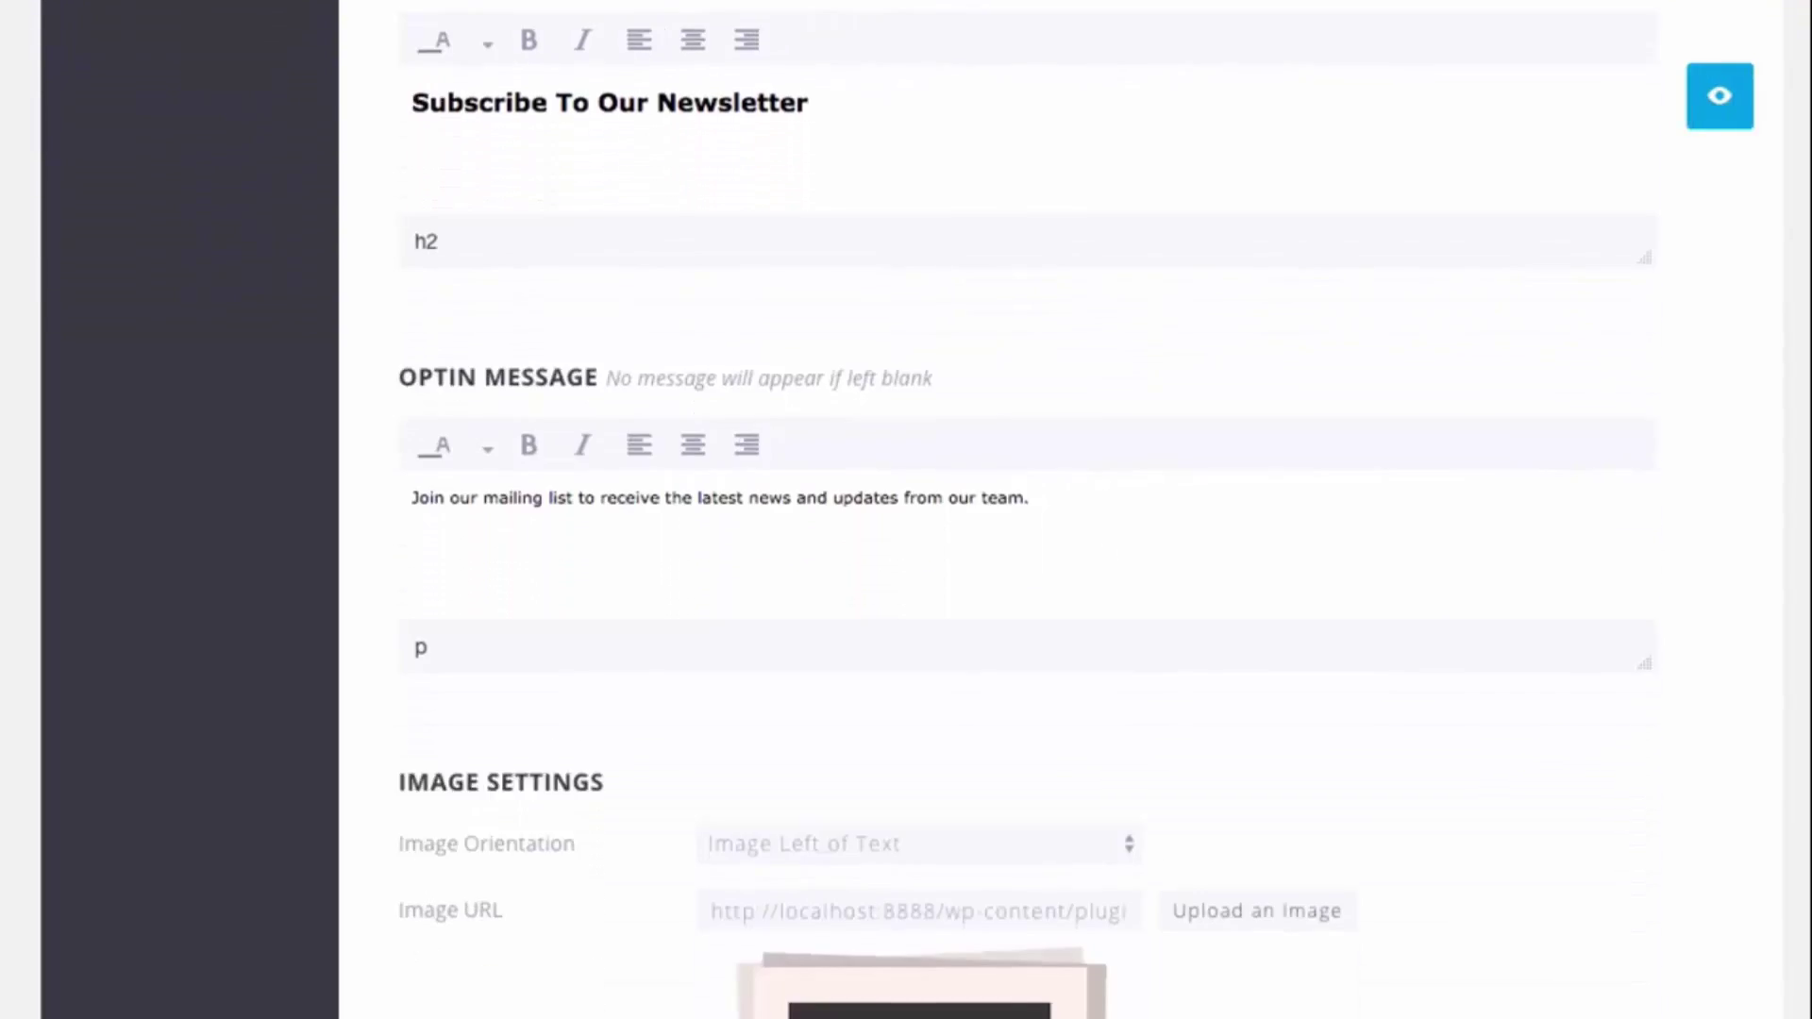
pyautogui.scroll(-14, 1804, 277)
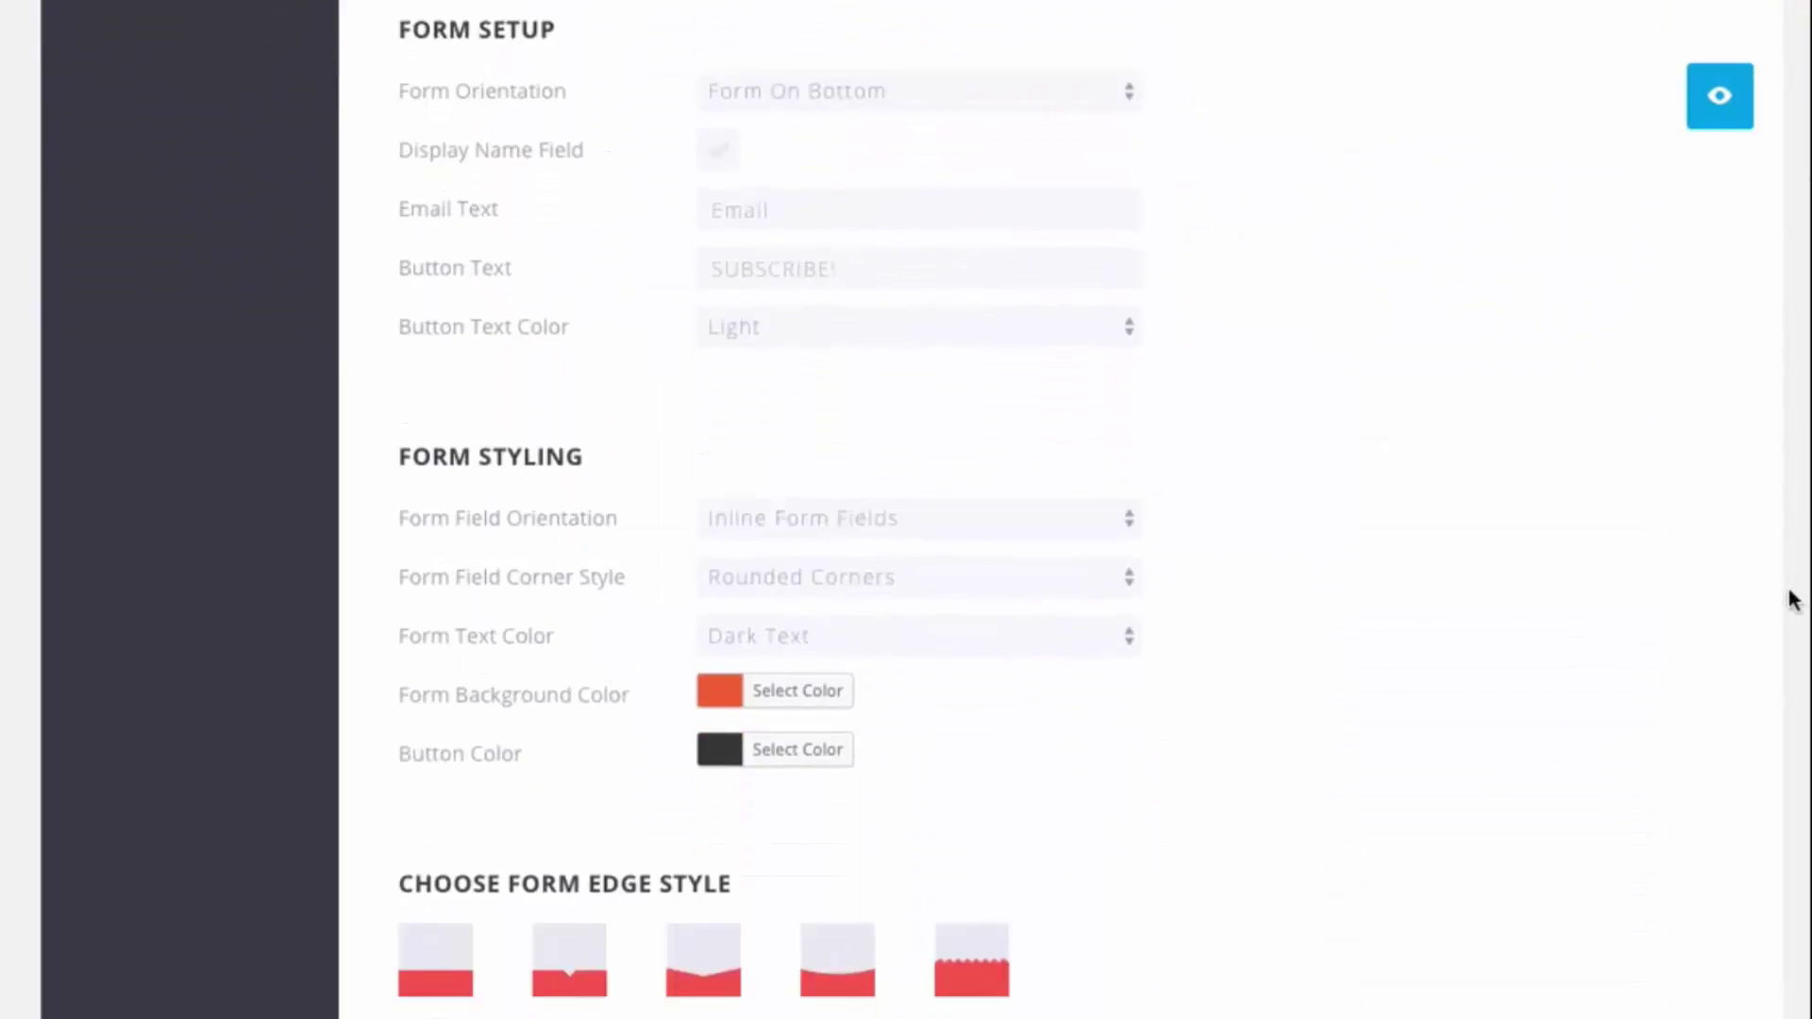
pyautogui.scroll(19, 1791, 598)
pyautogui.scroll(4, 1791, 598)
pyautogui.scroll(-3, 1791, 599)
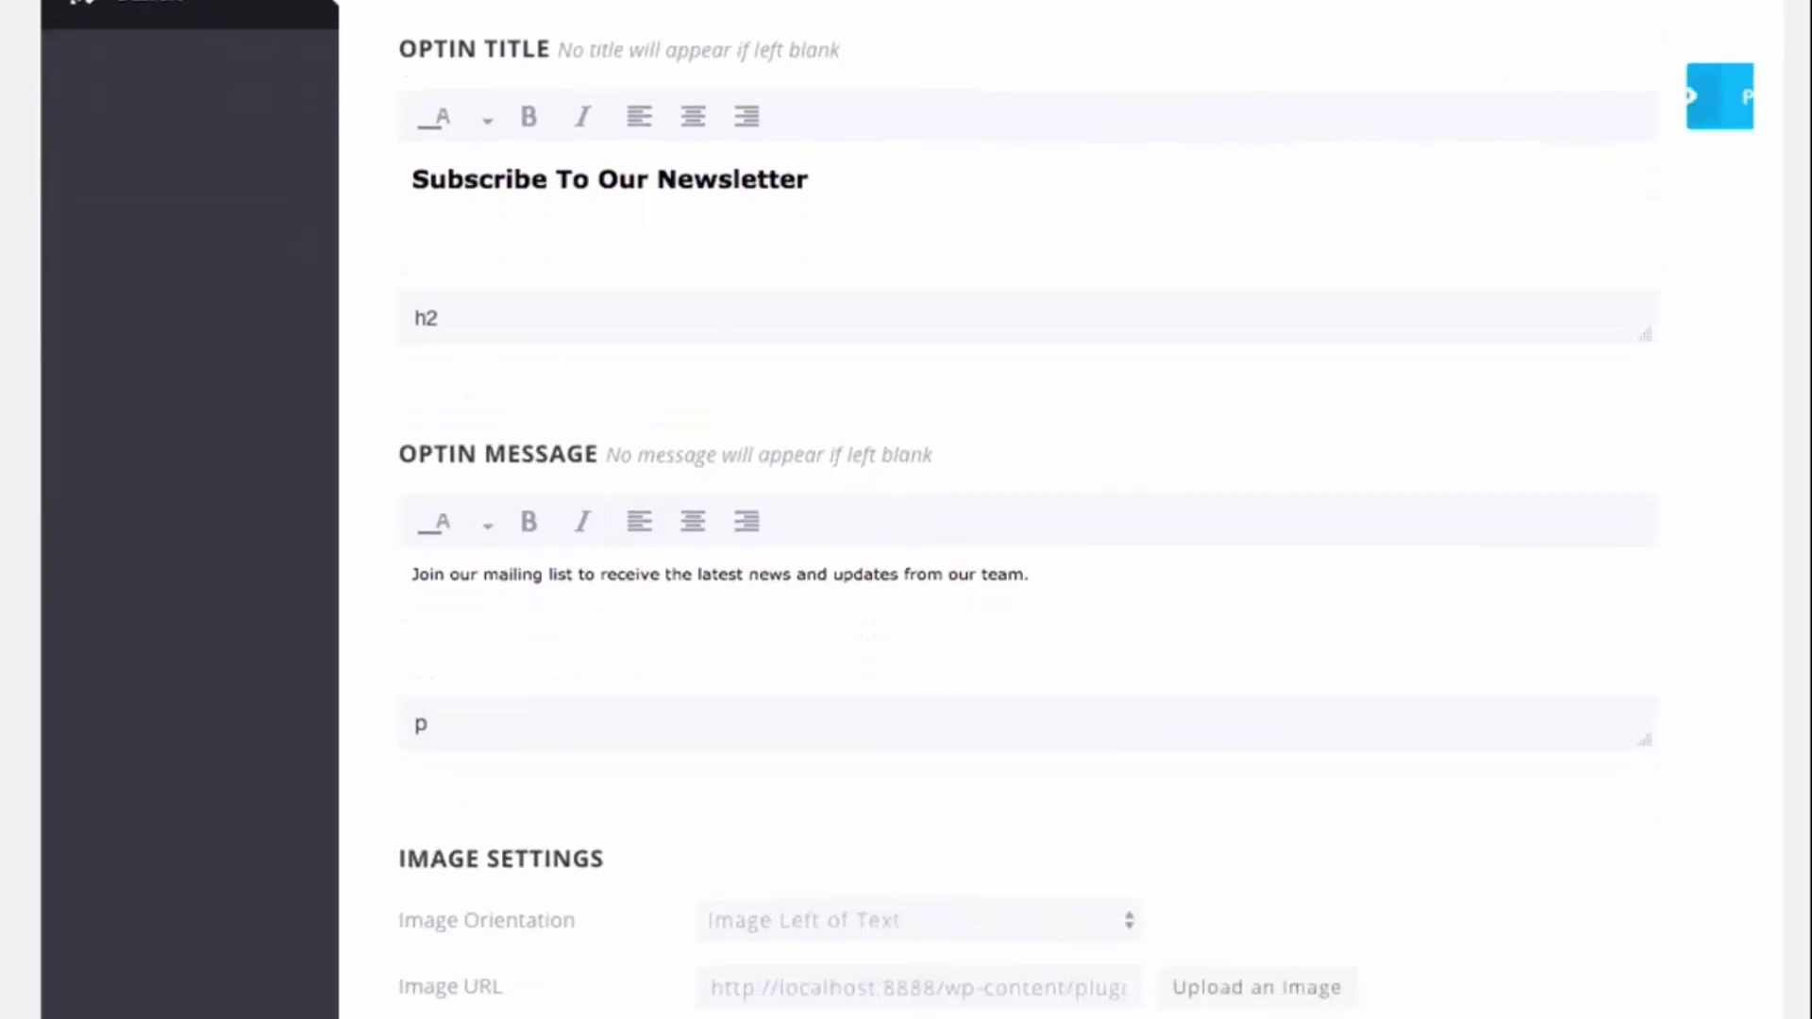
pyautogui.scroll(2, 1703, 116)
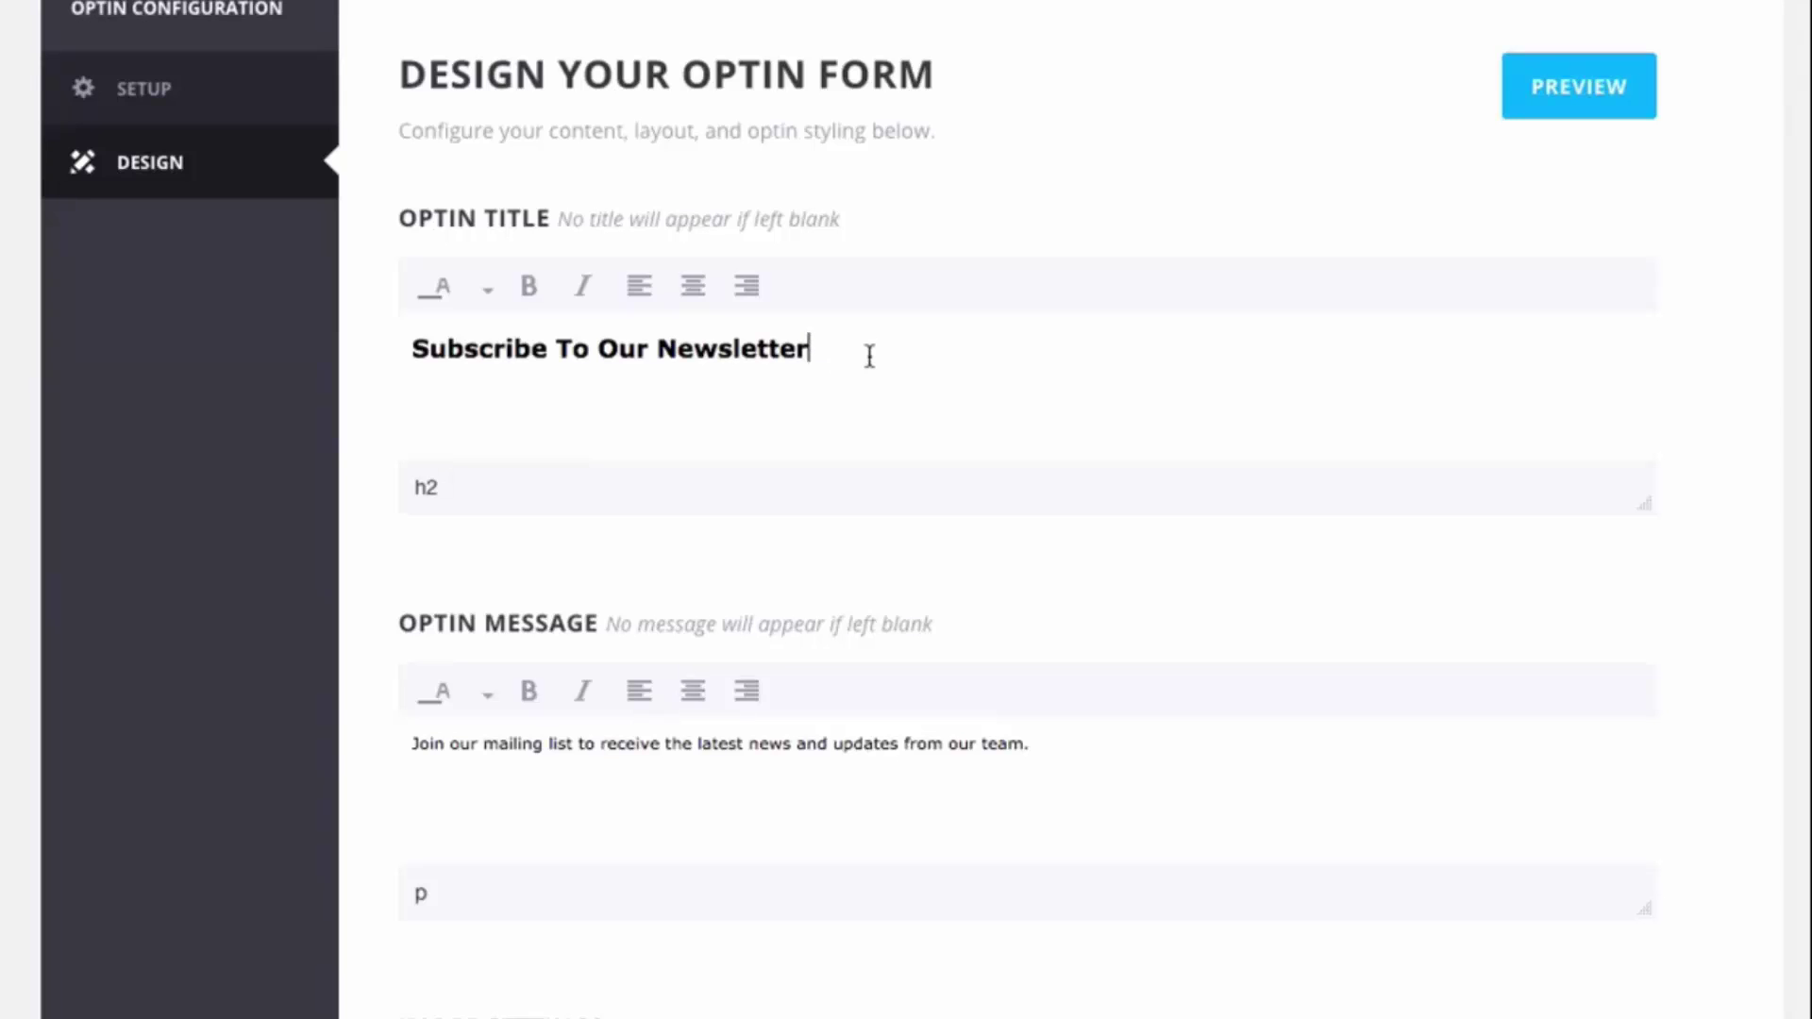
pyautogui.write('To Download ')
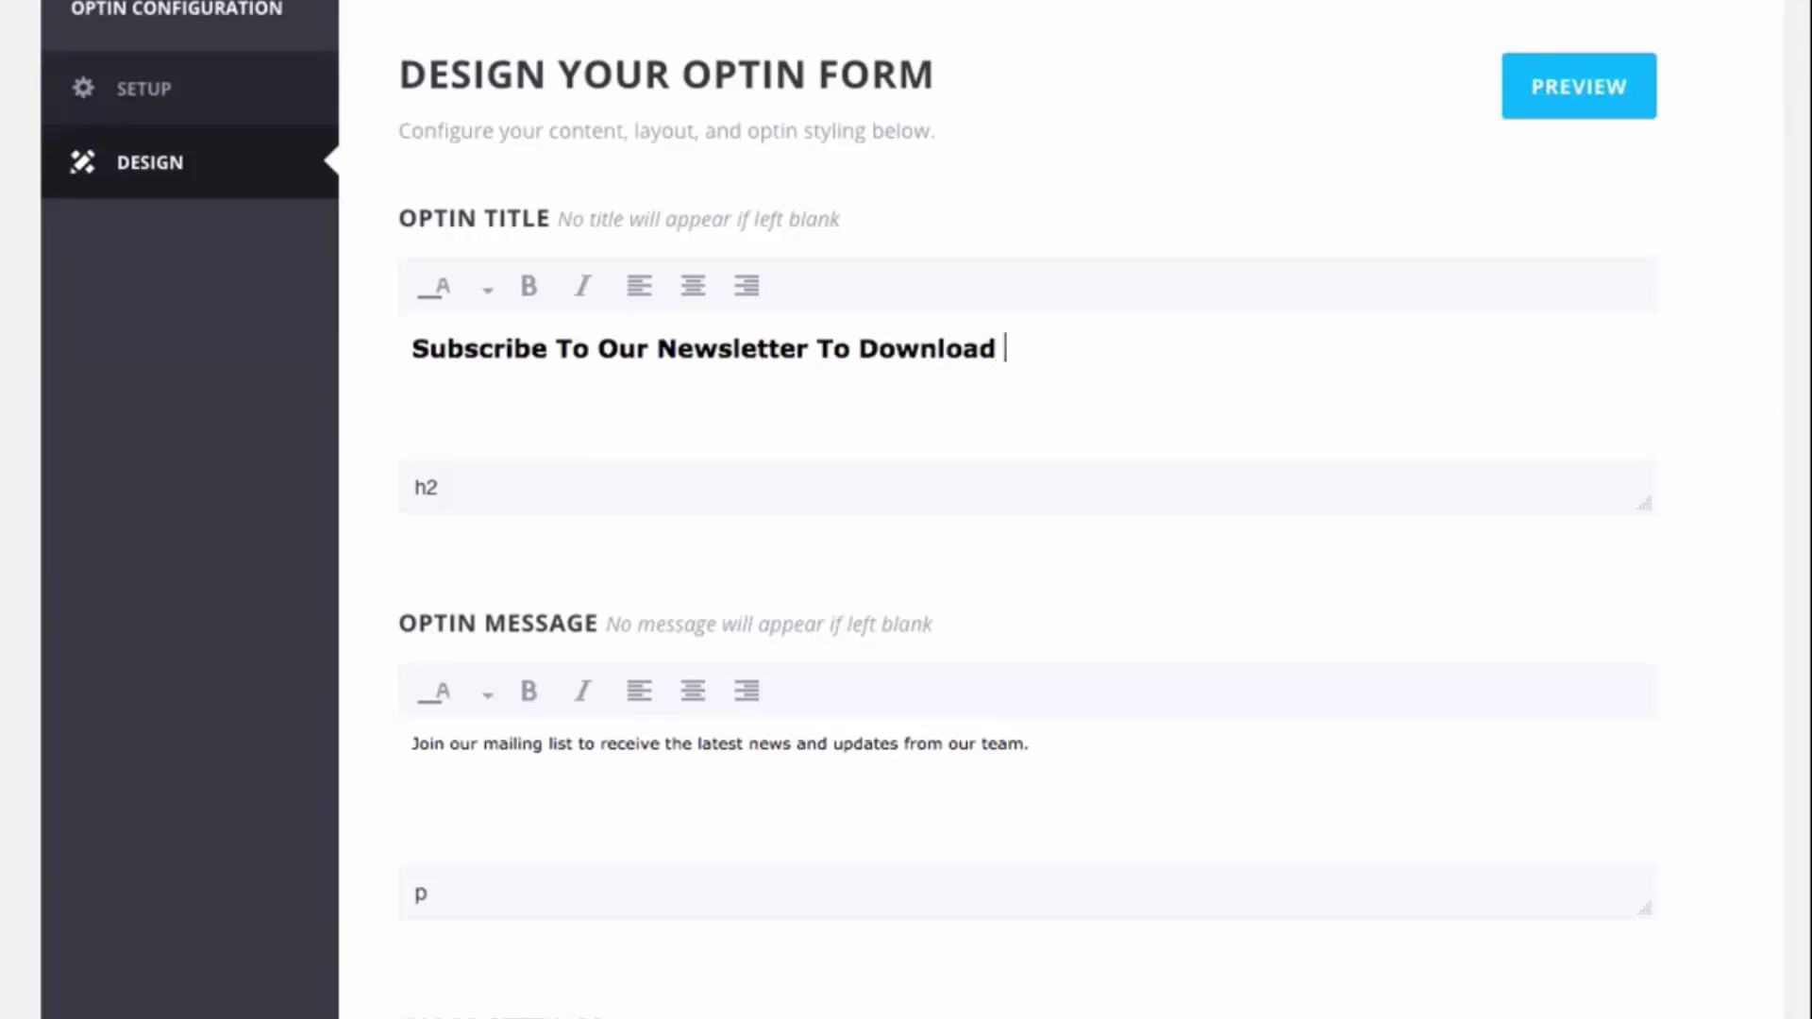
pyautogui.write('Our Free Ic')
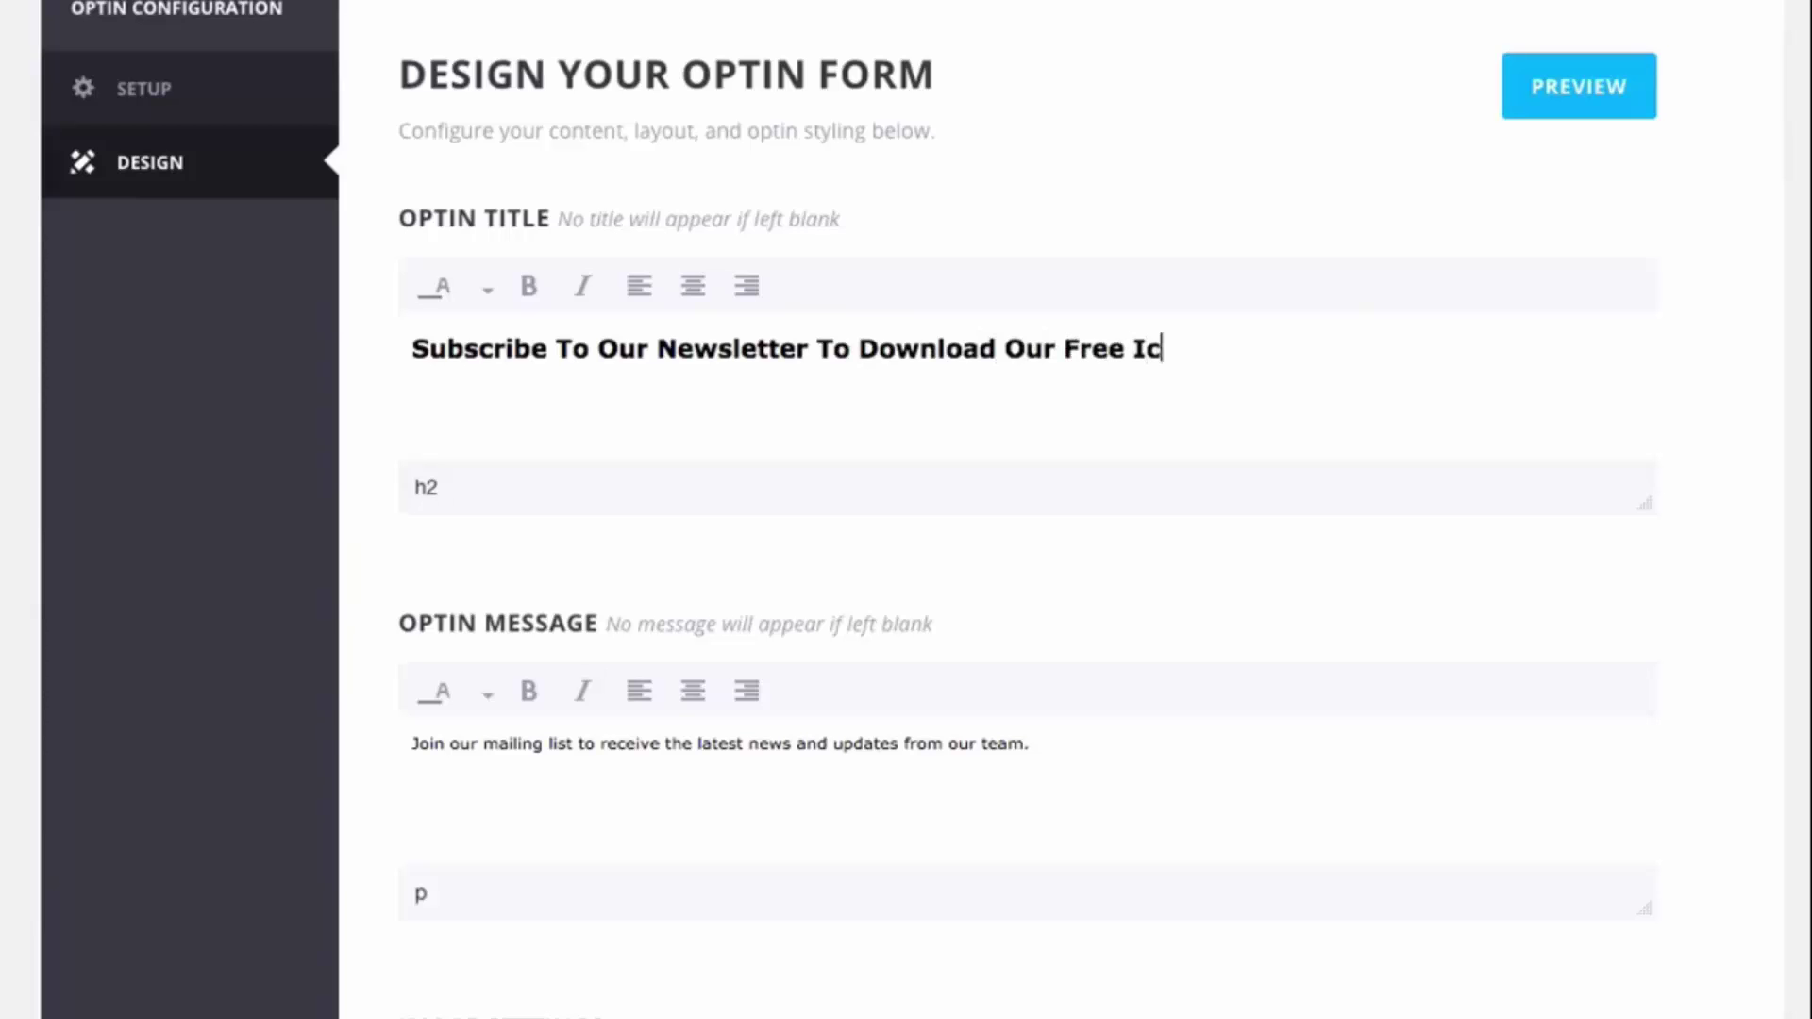
pyautogui.write('on Set')
# Preview the optin form, check the new title, and close the preview
pyautogui.scroll(-4, 1547, 274)
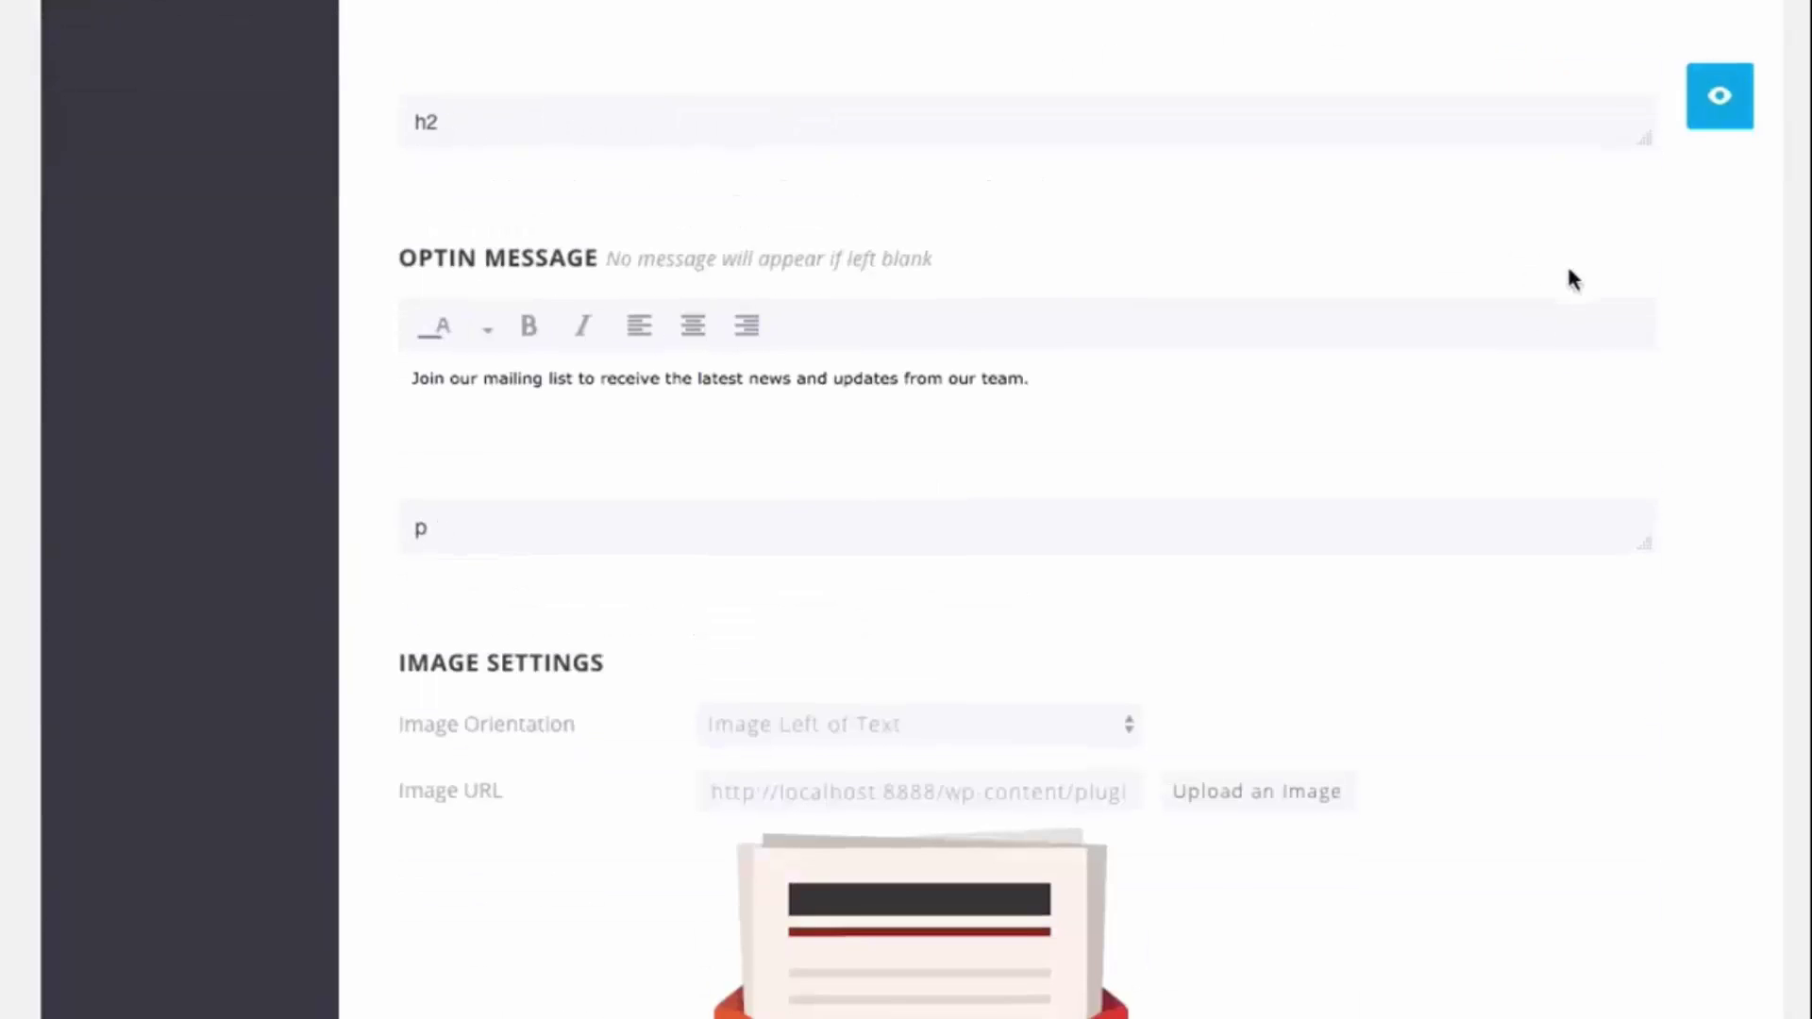
pyautogui.scroll(-4, 1576, 276)
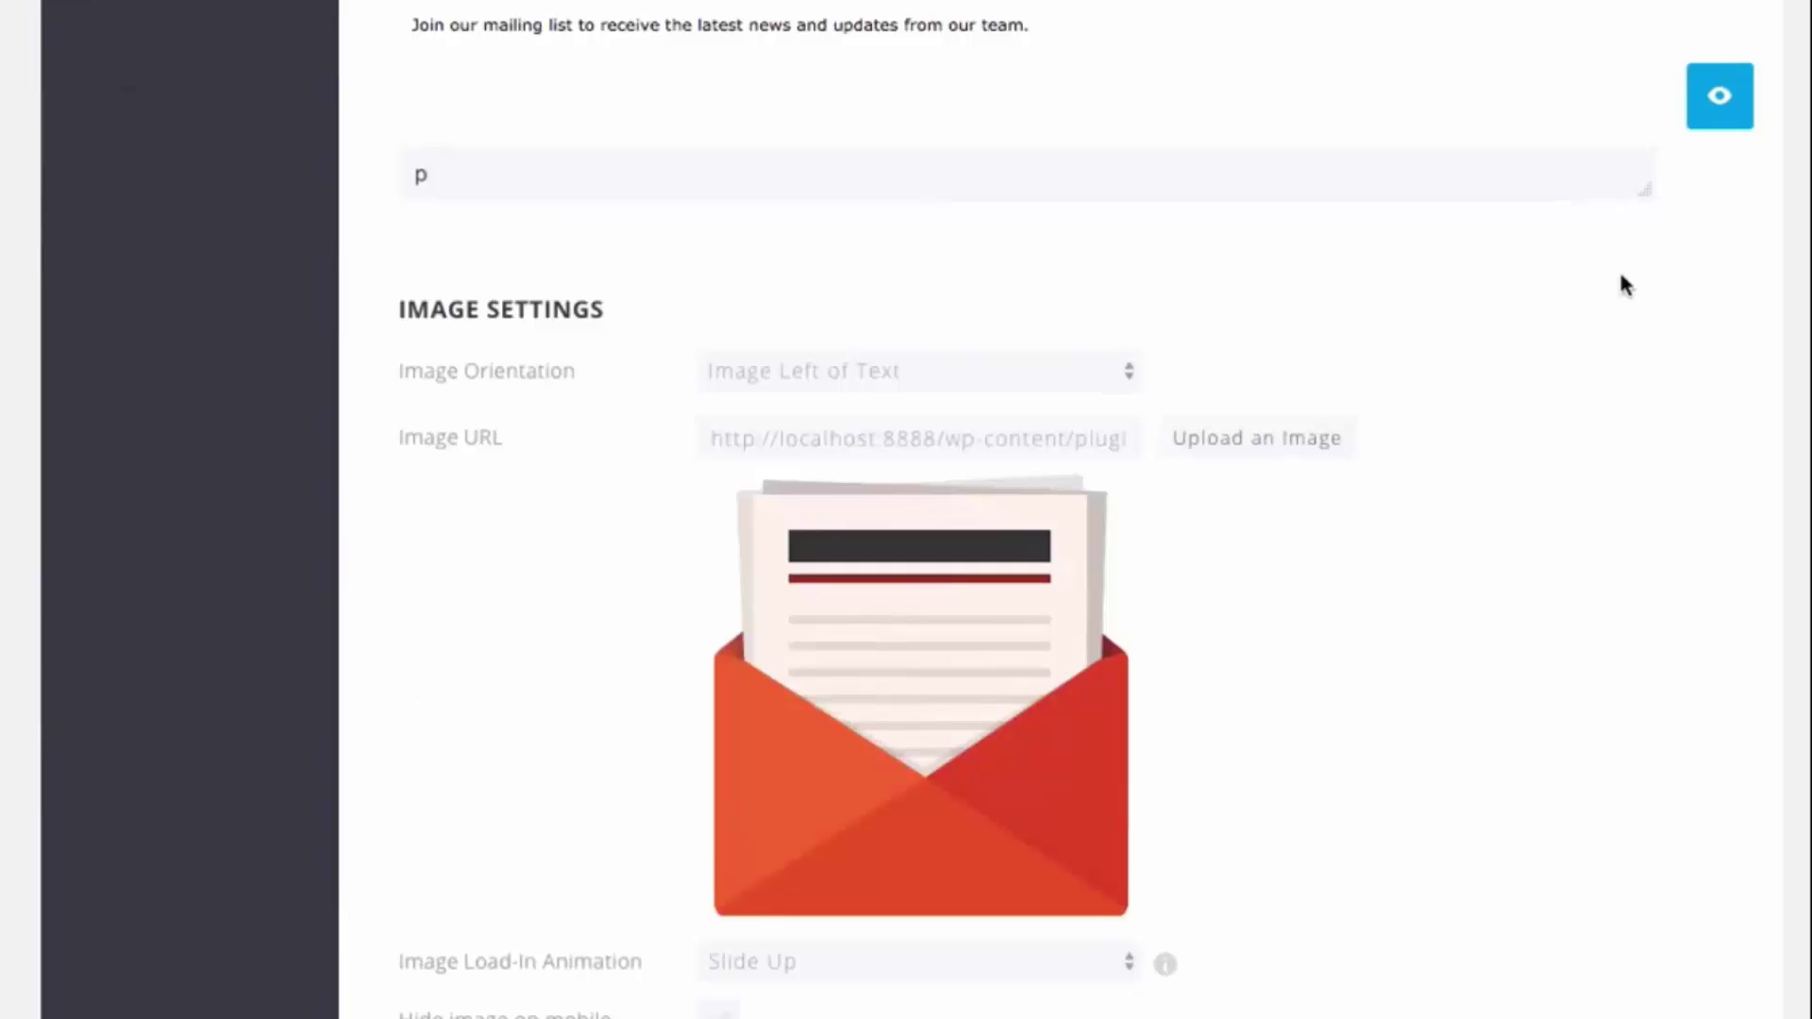
pyautogui.scroll(-3, 1619, 274)
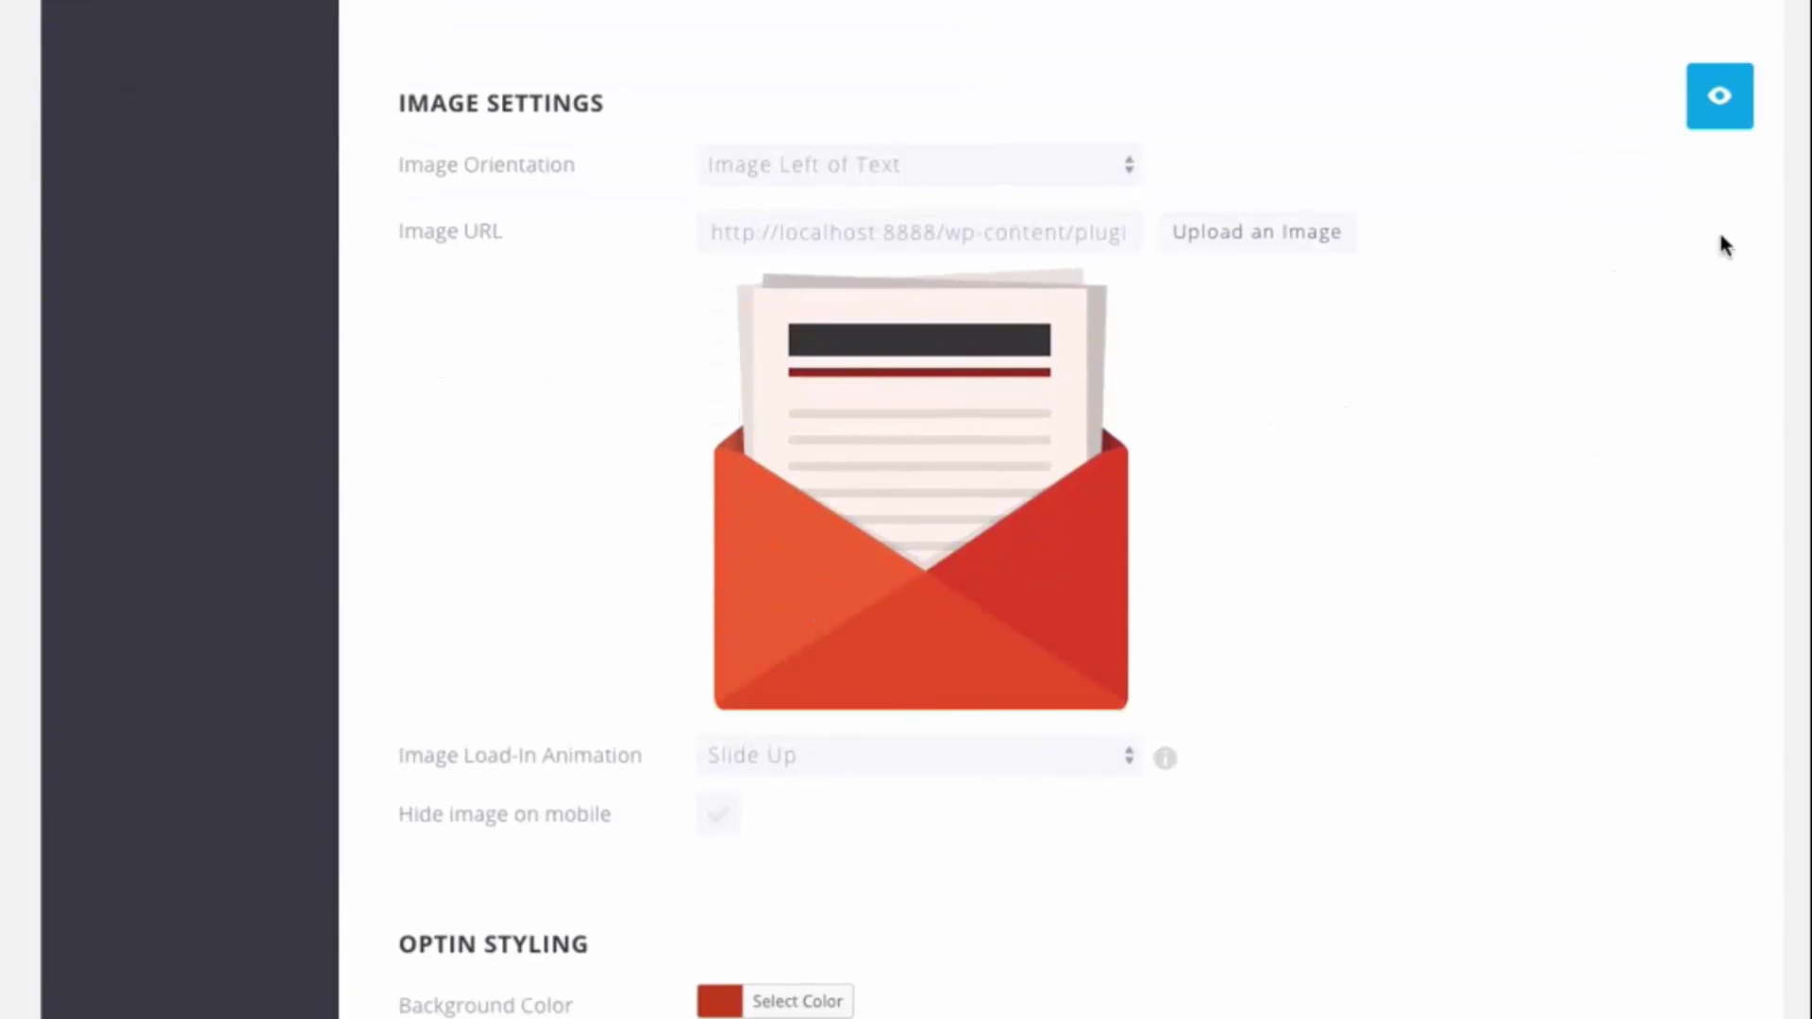
pyautogui.click(1719, 105)
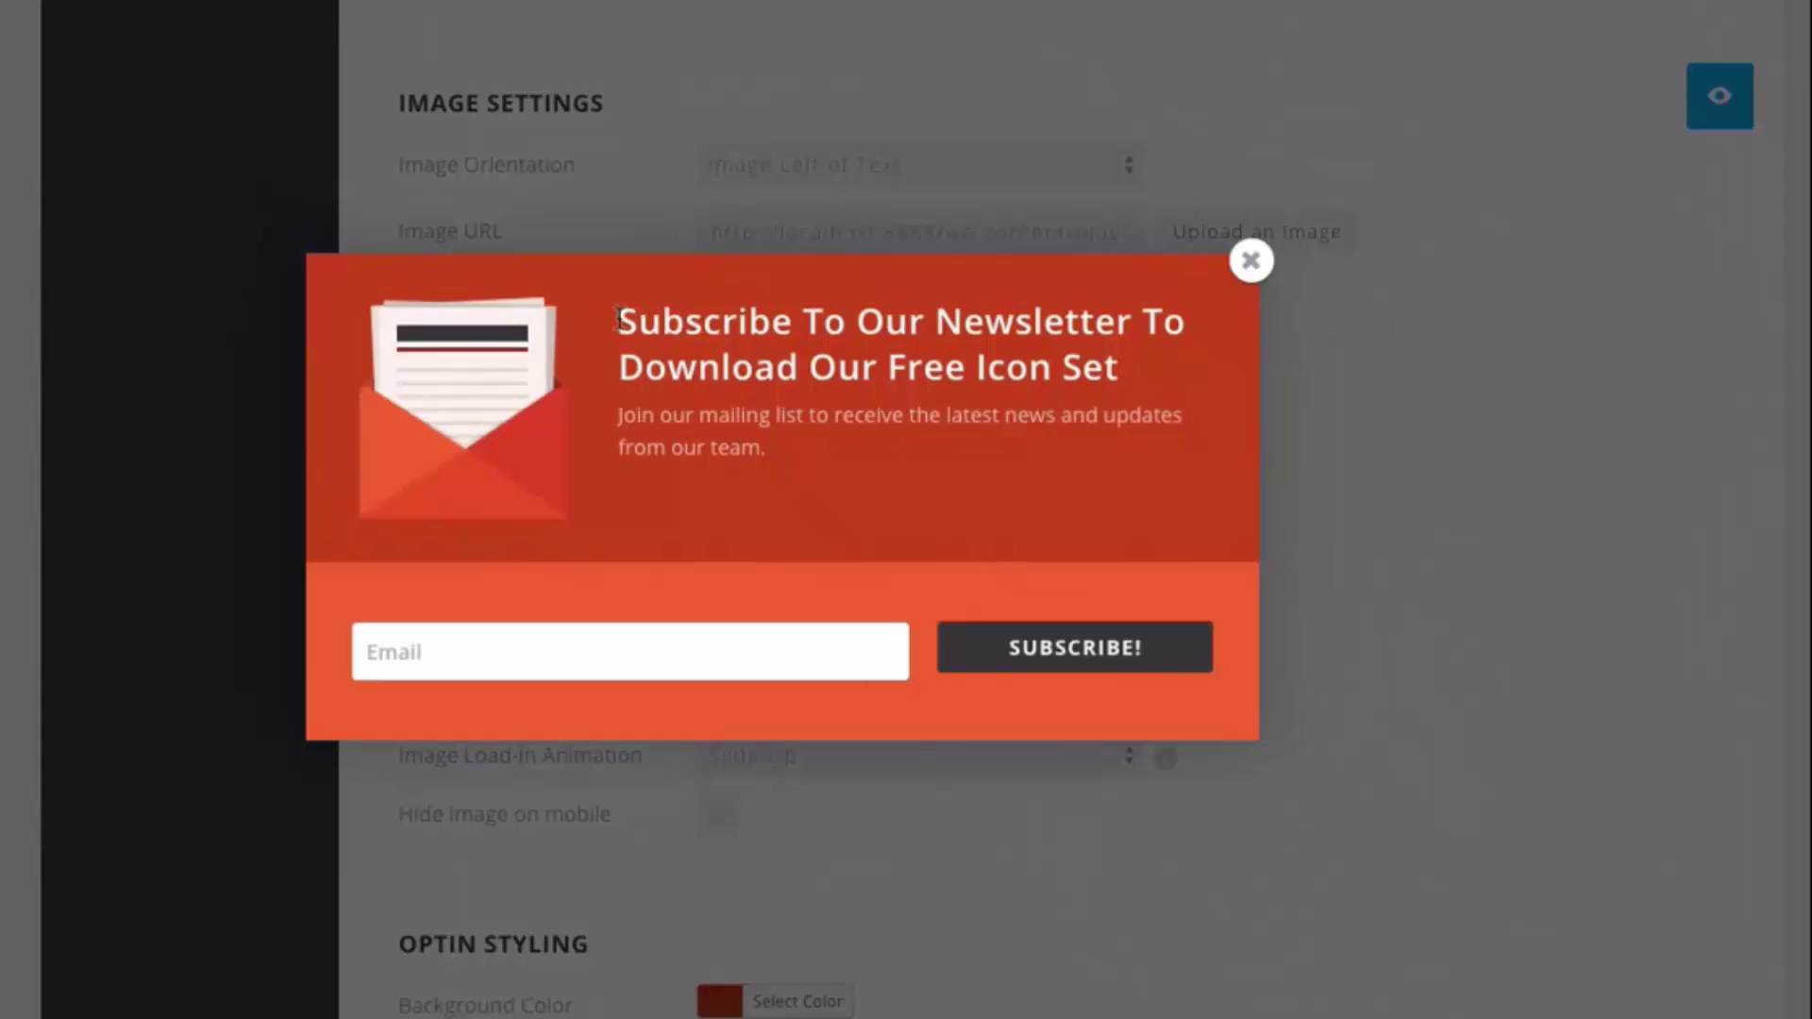
pyautogui.moveTo(623, 318)
pyautogui.mouseDown()
pyautogui.moveTo(1141, 389)
pyautogui.moveTo(607, 317)
pyautogui.mouseUp()
pyautogui.click(1142, 390)
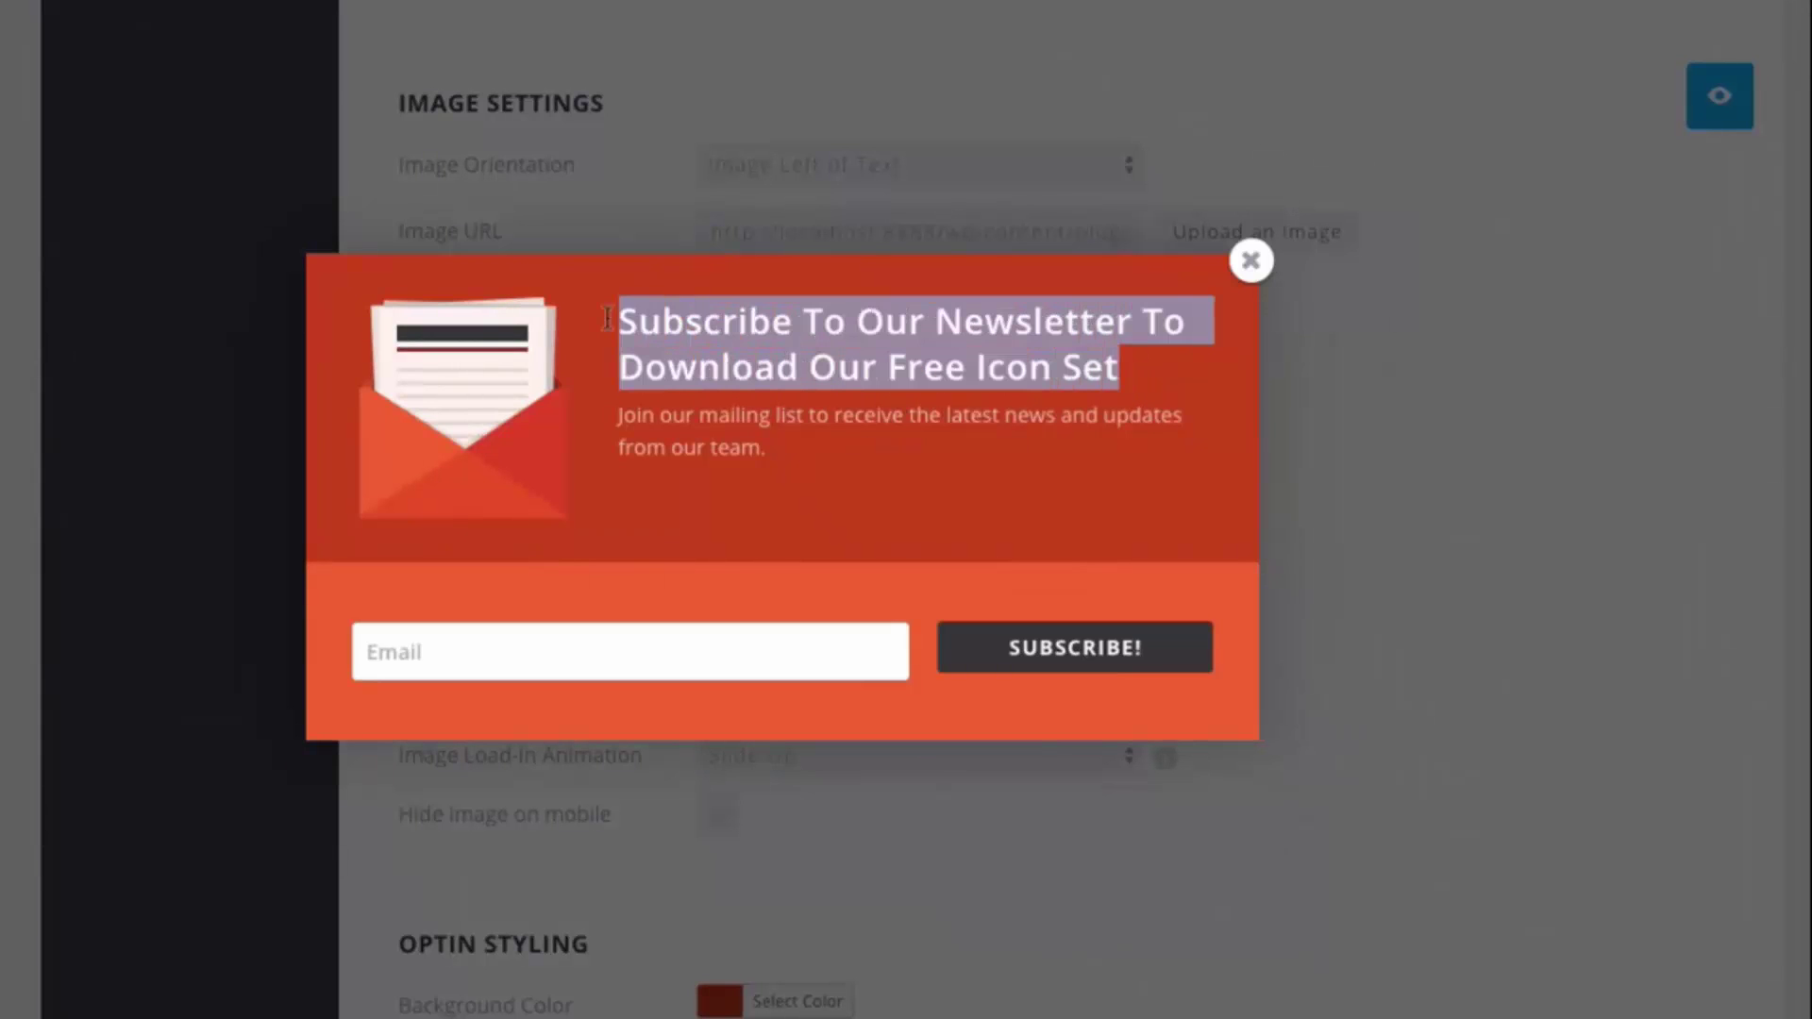
pyautogui.click(1252, 277)
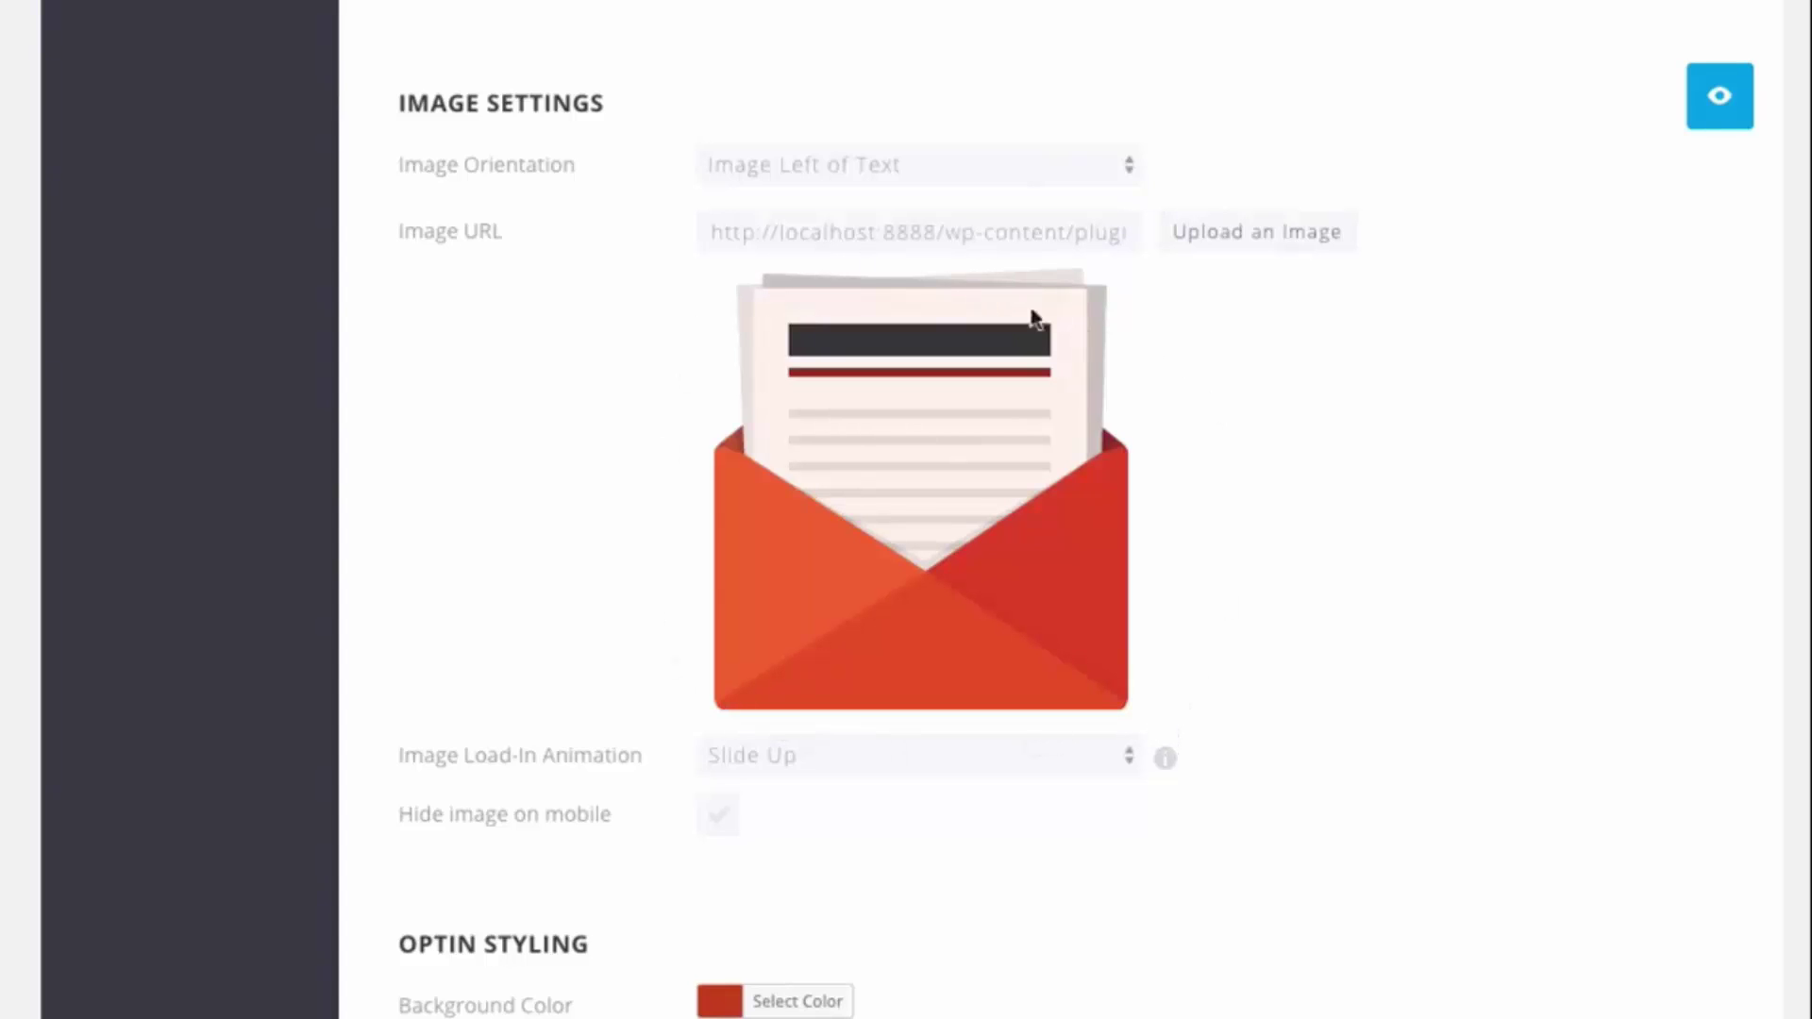
# View the media library images available for the optin image and close it without choosing one
pyautogui.click(1245, 234)
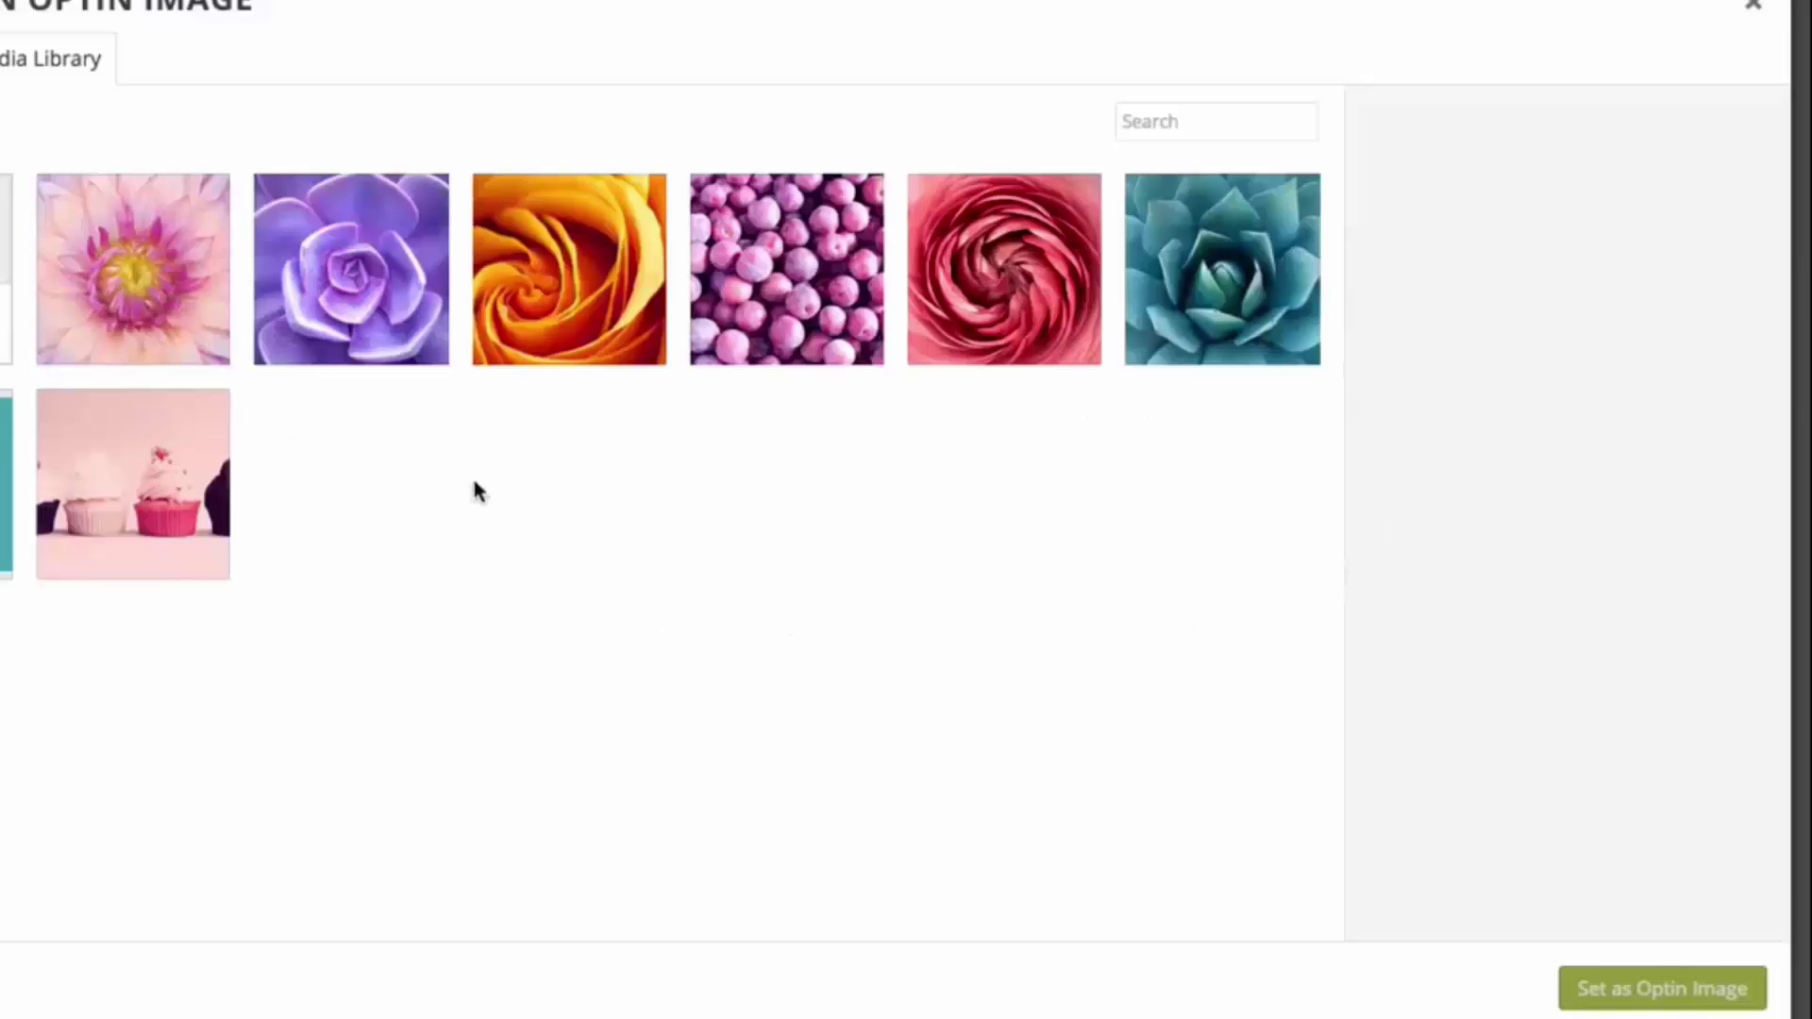
pyautogui.click(1753, 7)
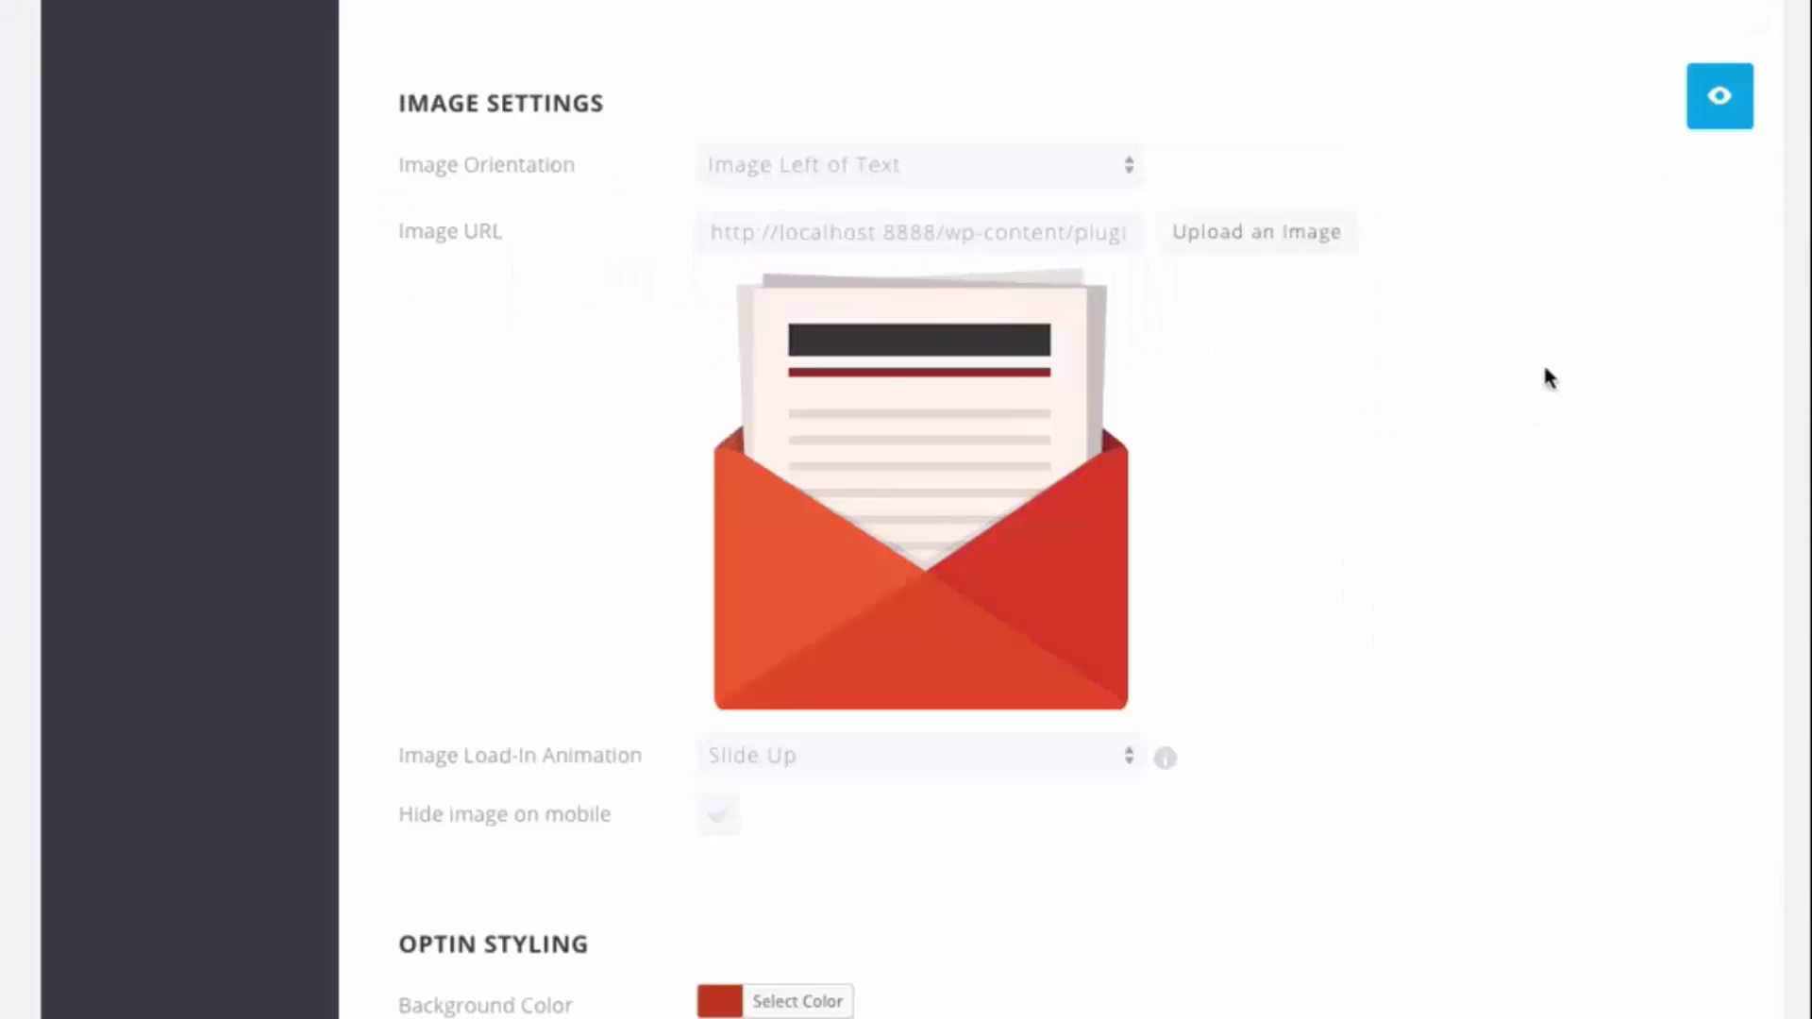
# Set the image orientation to Image Above Text and preview the resulting form layout
pyautogui.click(846, 167)
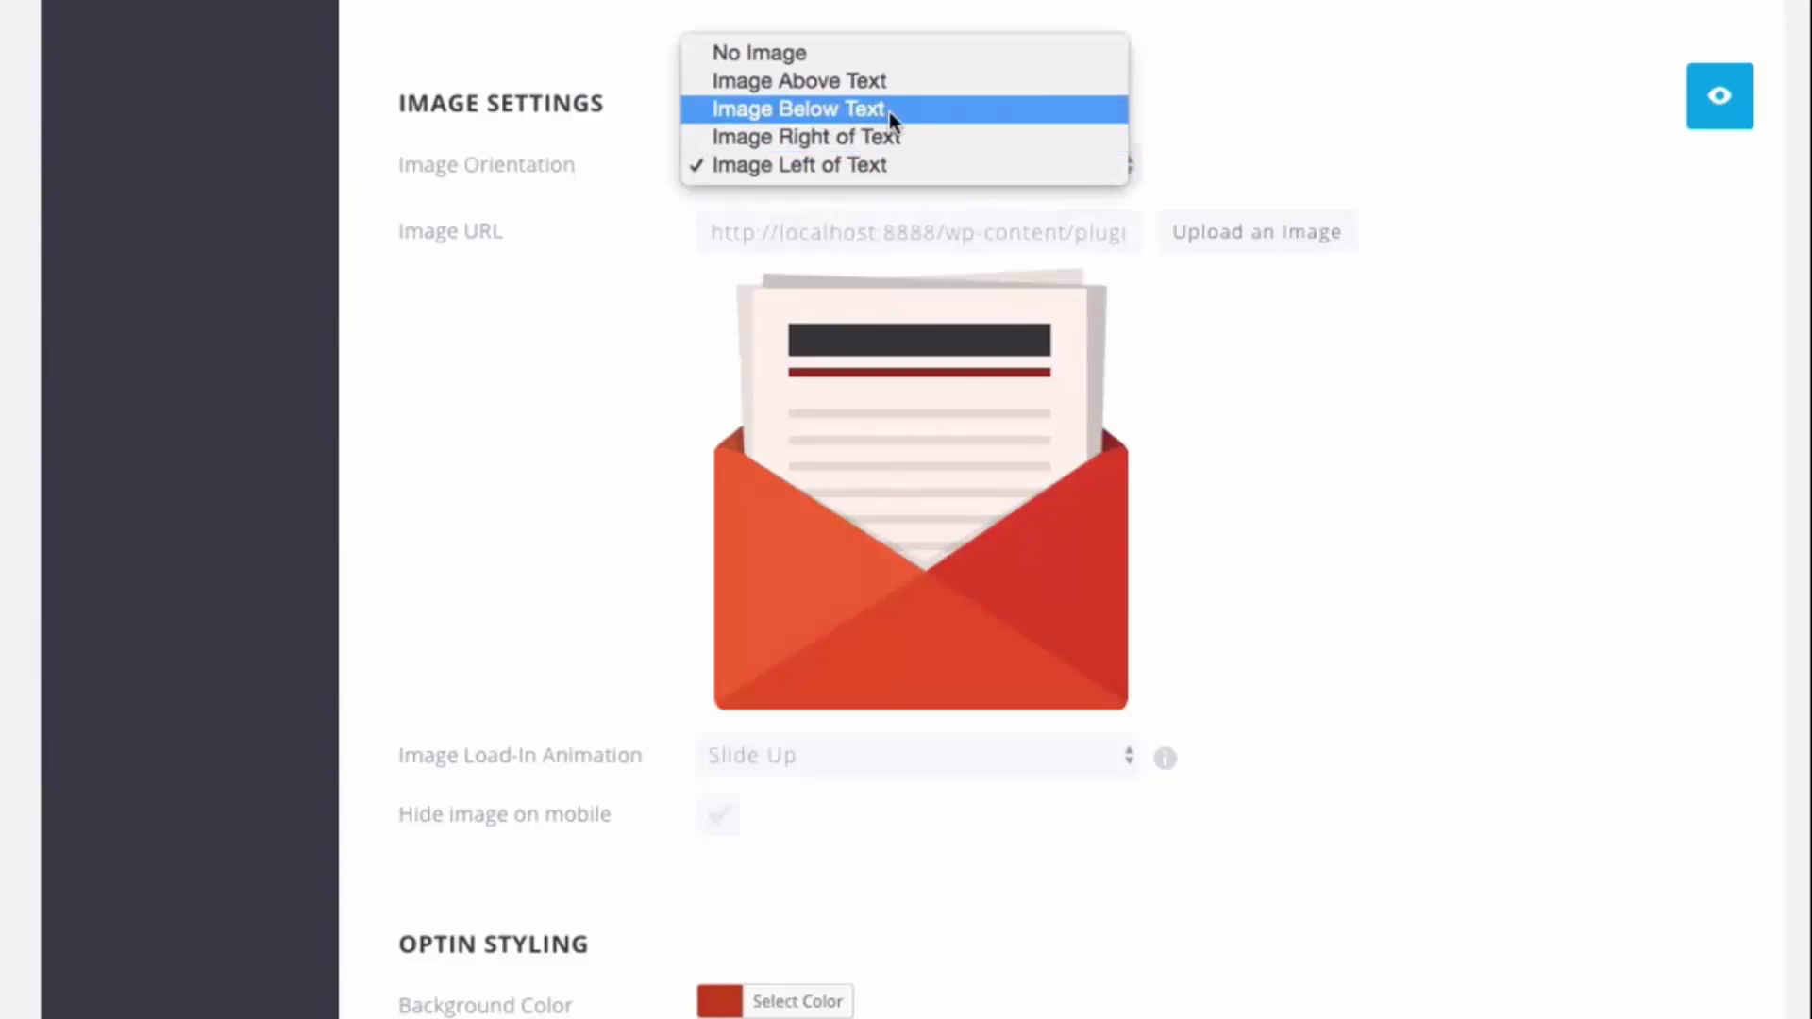
pyautogui.click(857, 81)
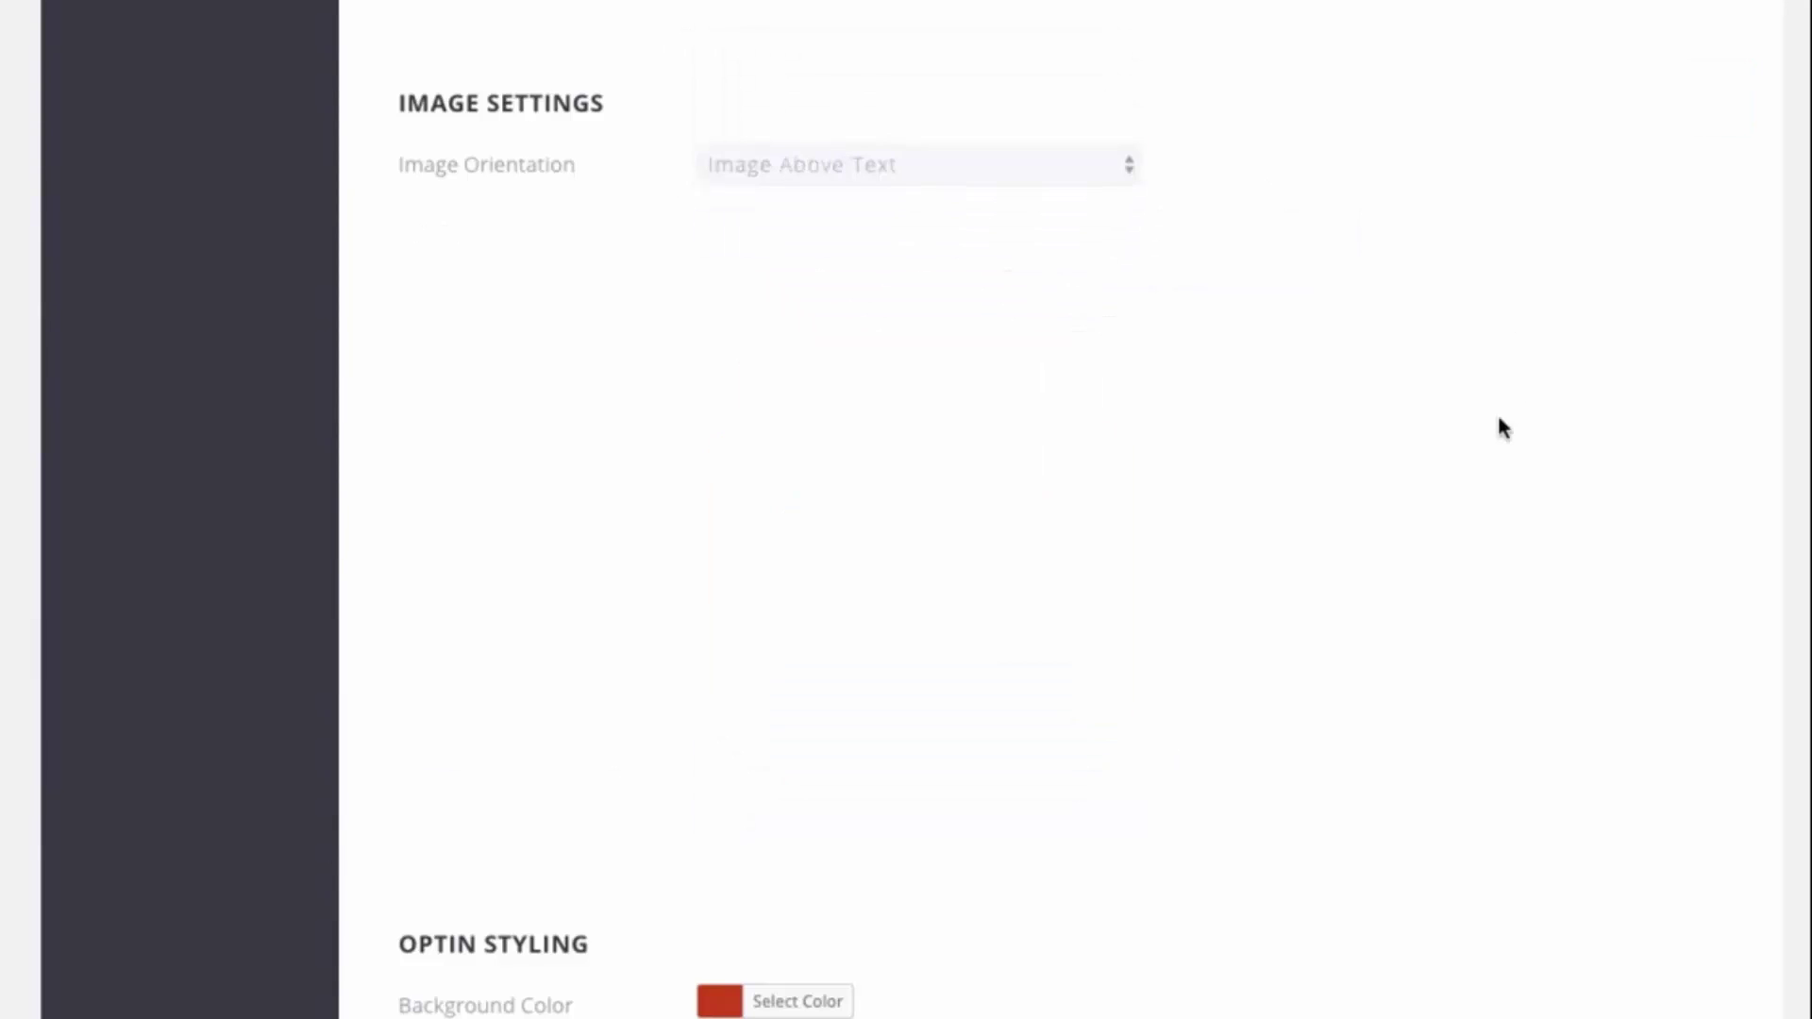
pyautogui.click(1718, 116)
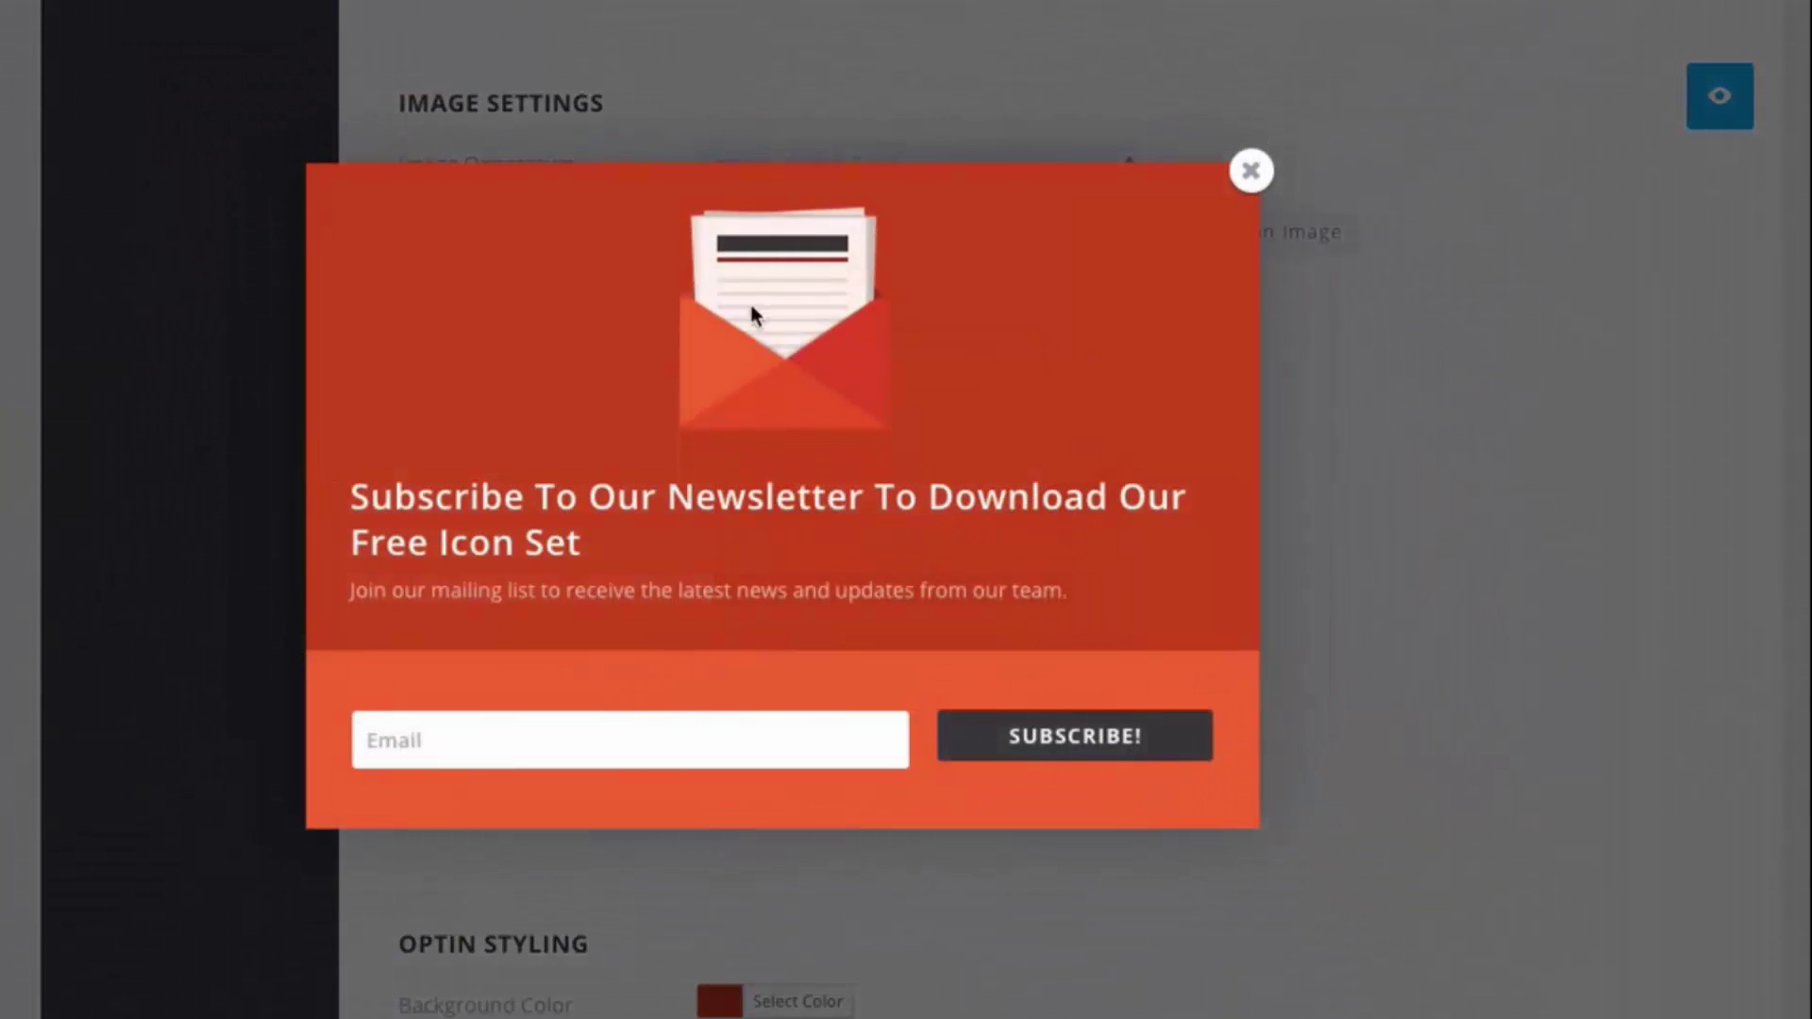
pyautogui.click(1255, 172)
# Return the image orientation to Image Left of Text
pyautogui.click(840, 157)
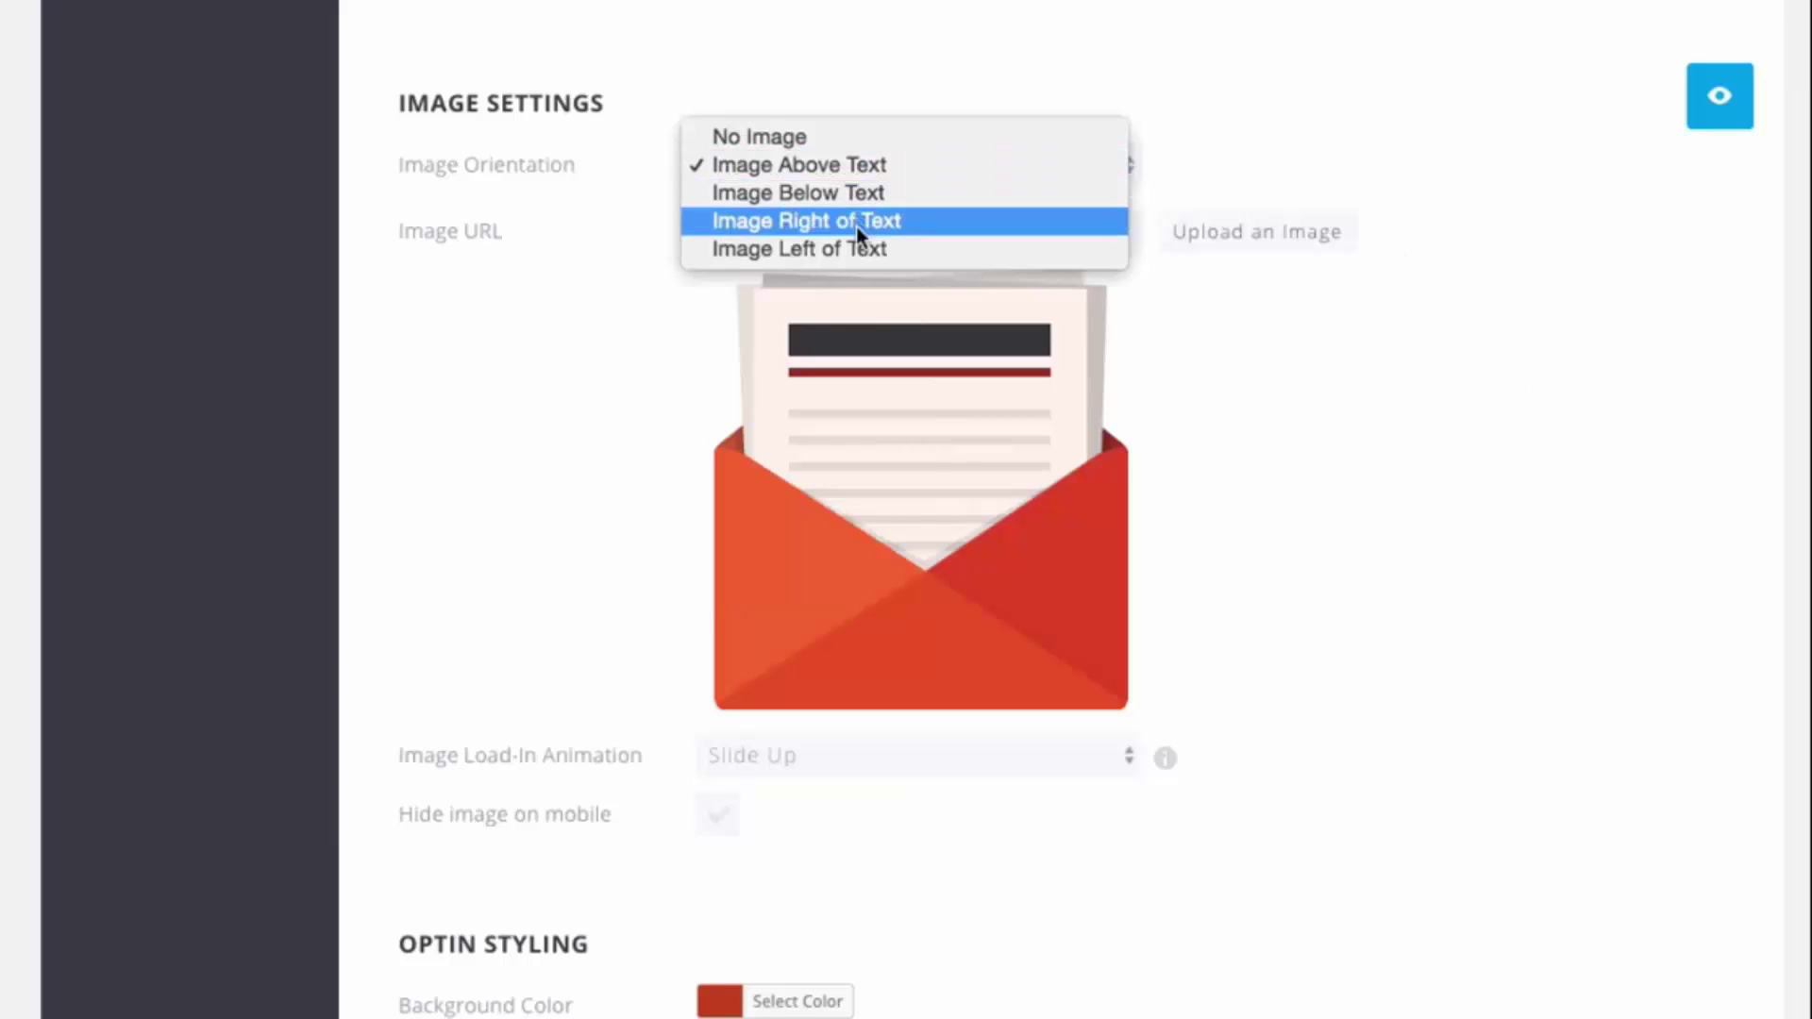
pyautogui.click(869, 250)
pyautogui.scroll(-3, 1439, 415)
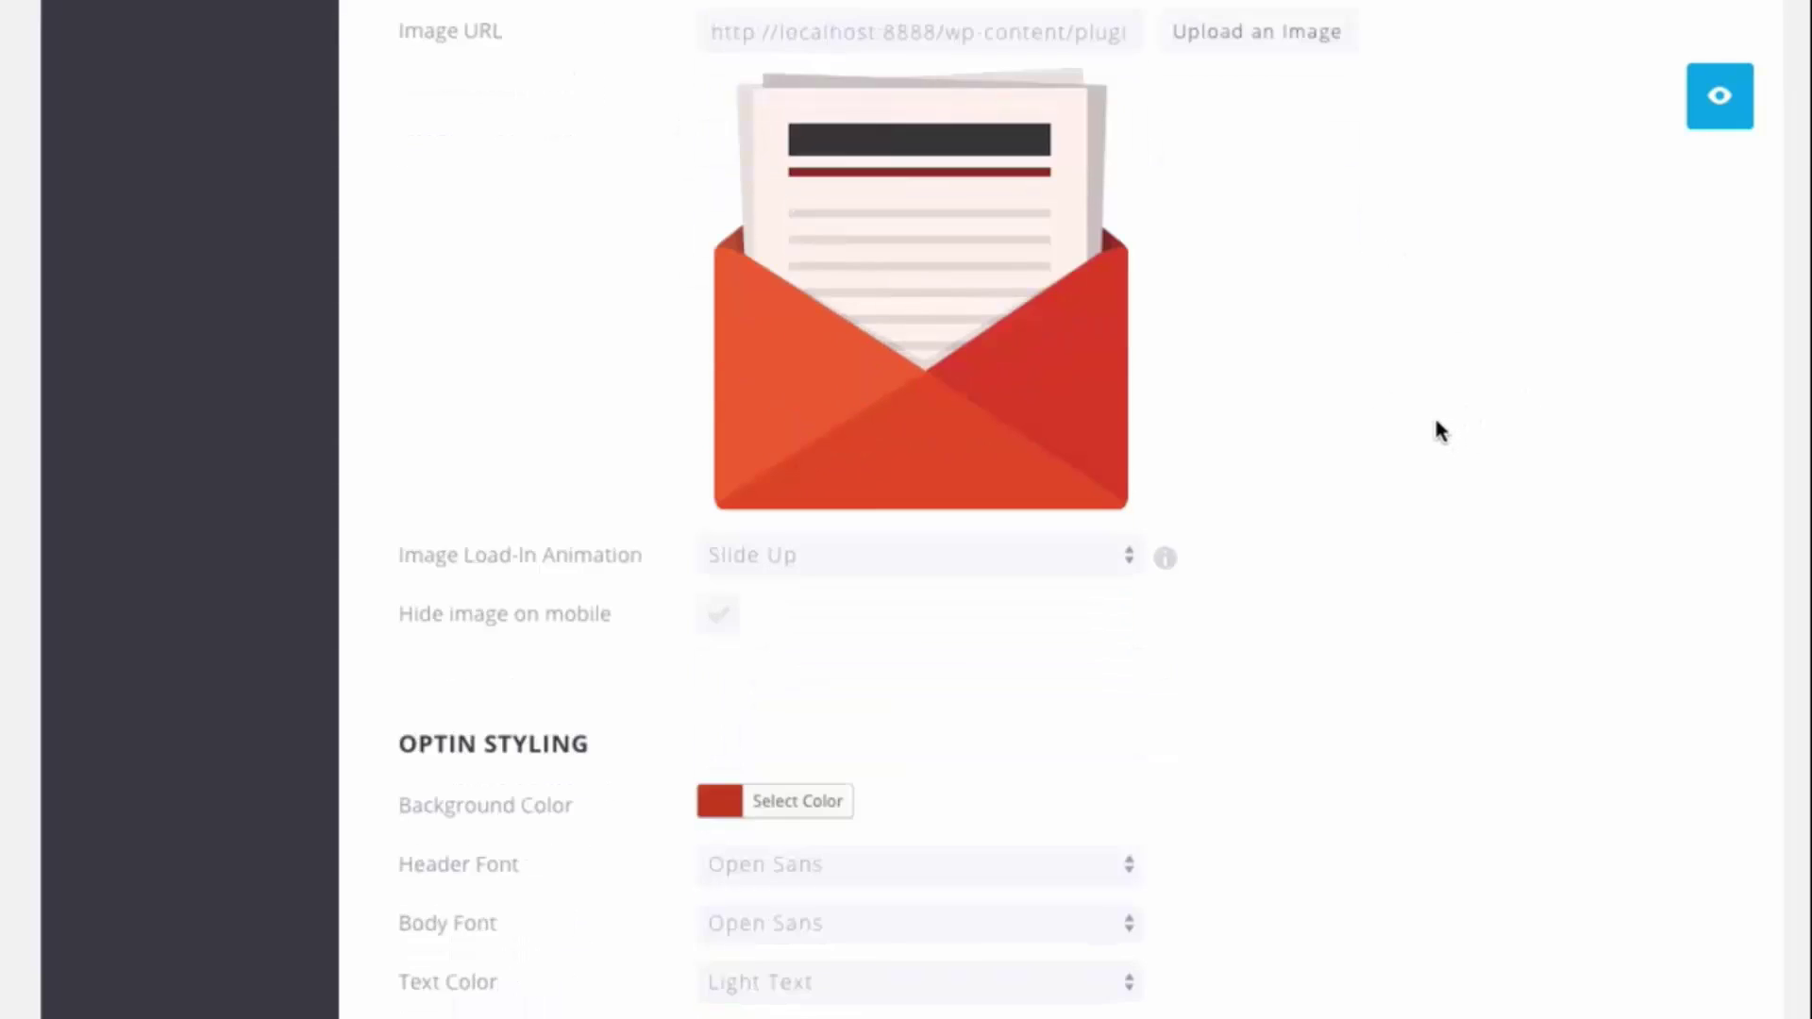
# Set the image load-in animation to Flip, preview the effect on the form, and close the preview
pyautogui.scroll(-1, 1437, 421)
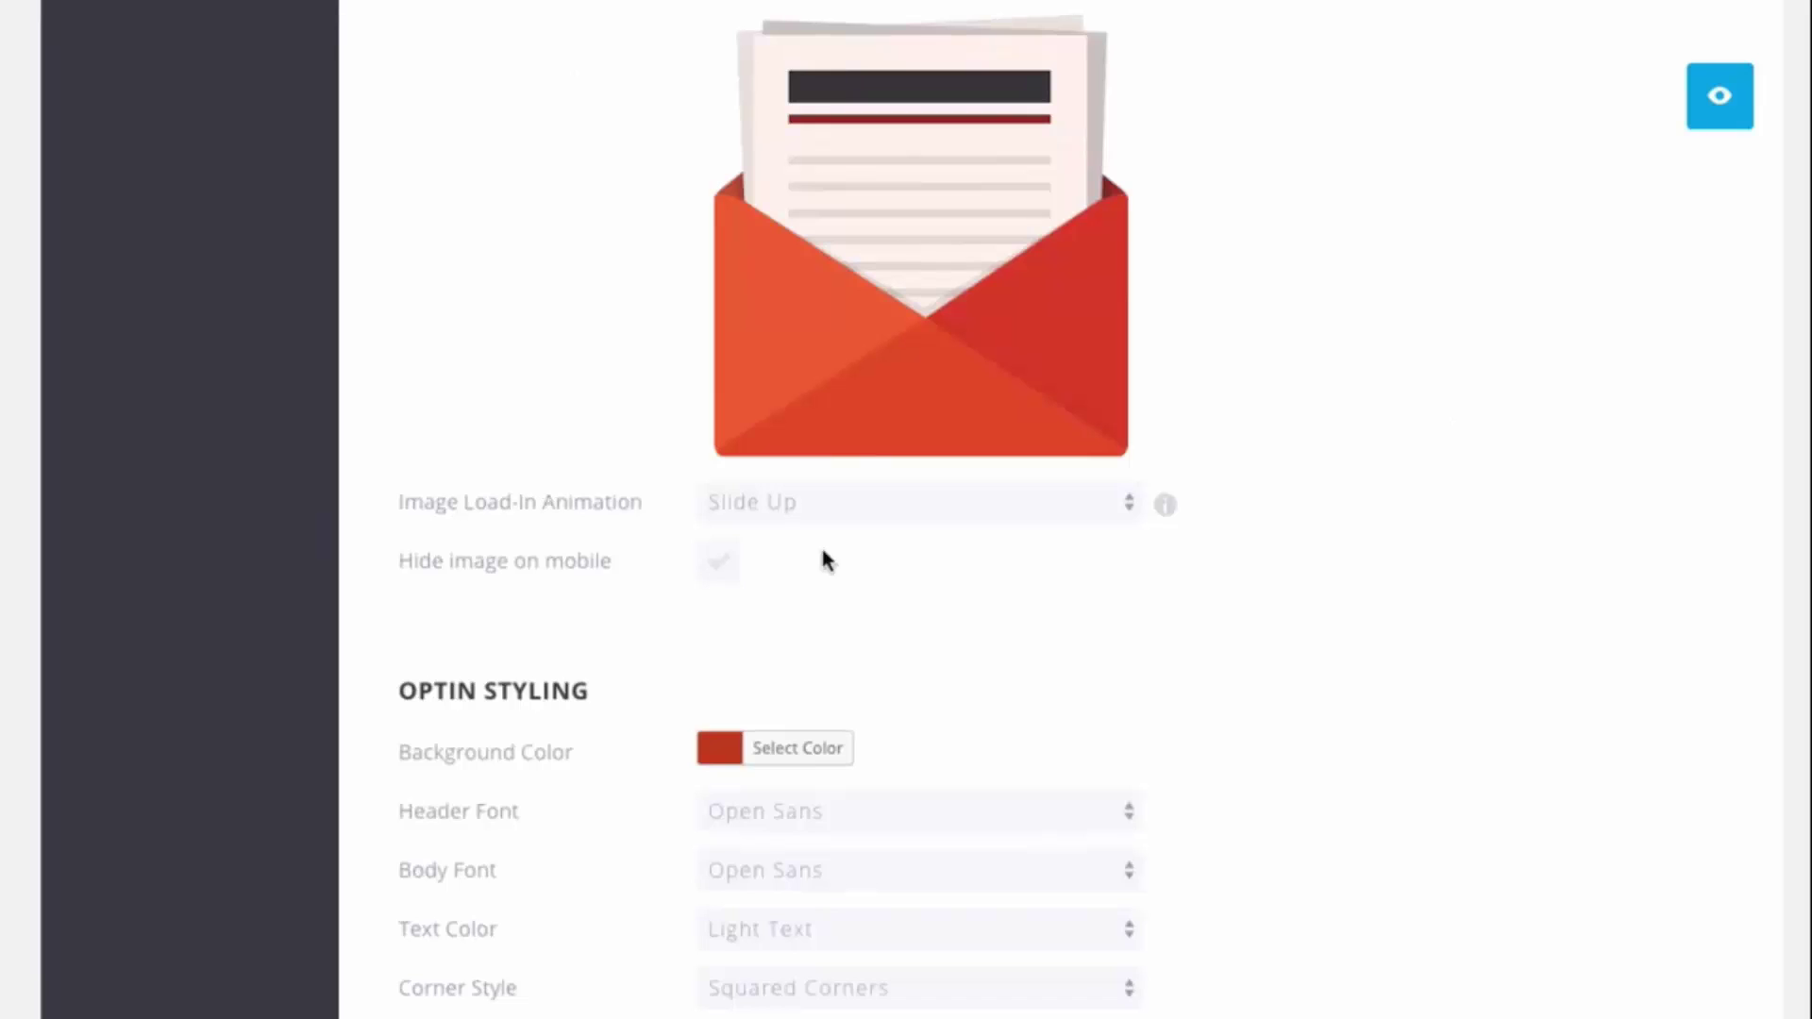
pyautogui.click(939, 520)
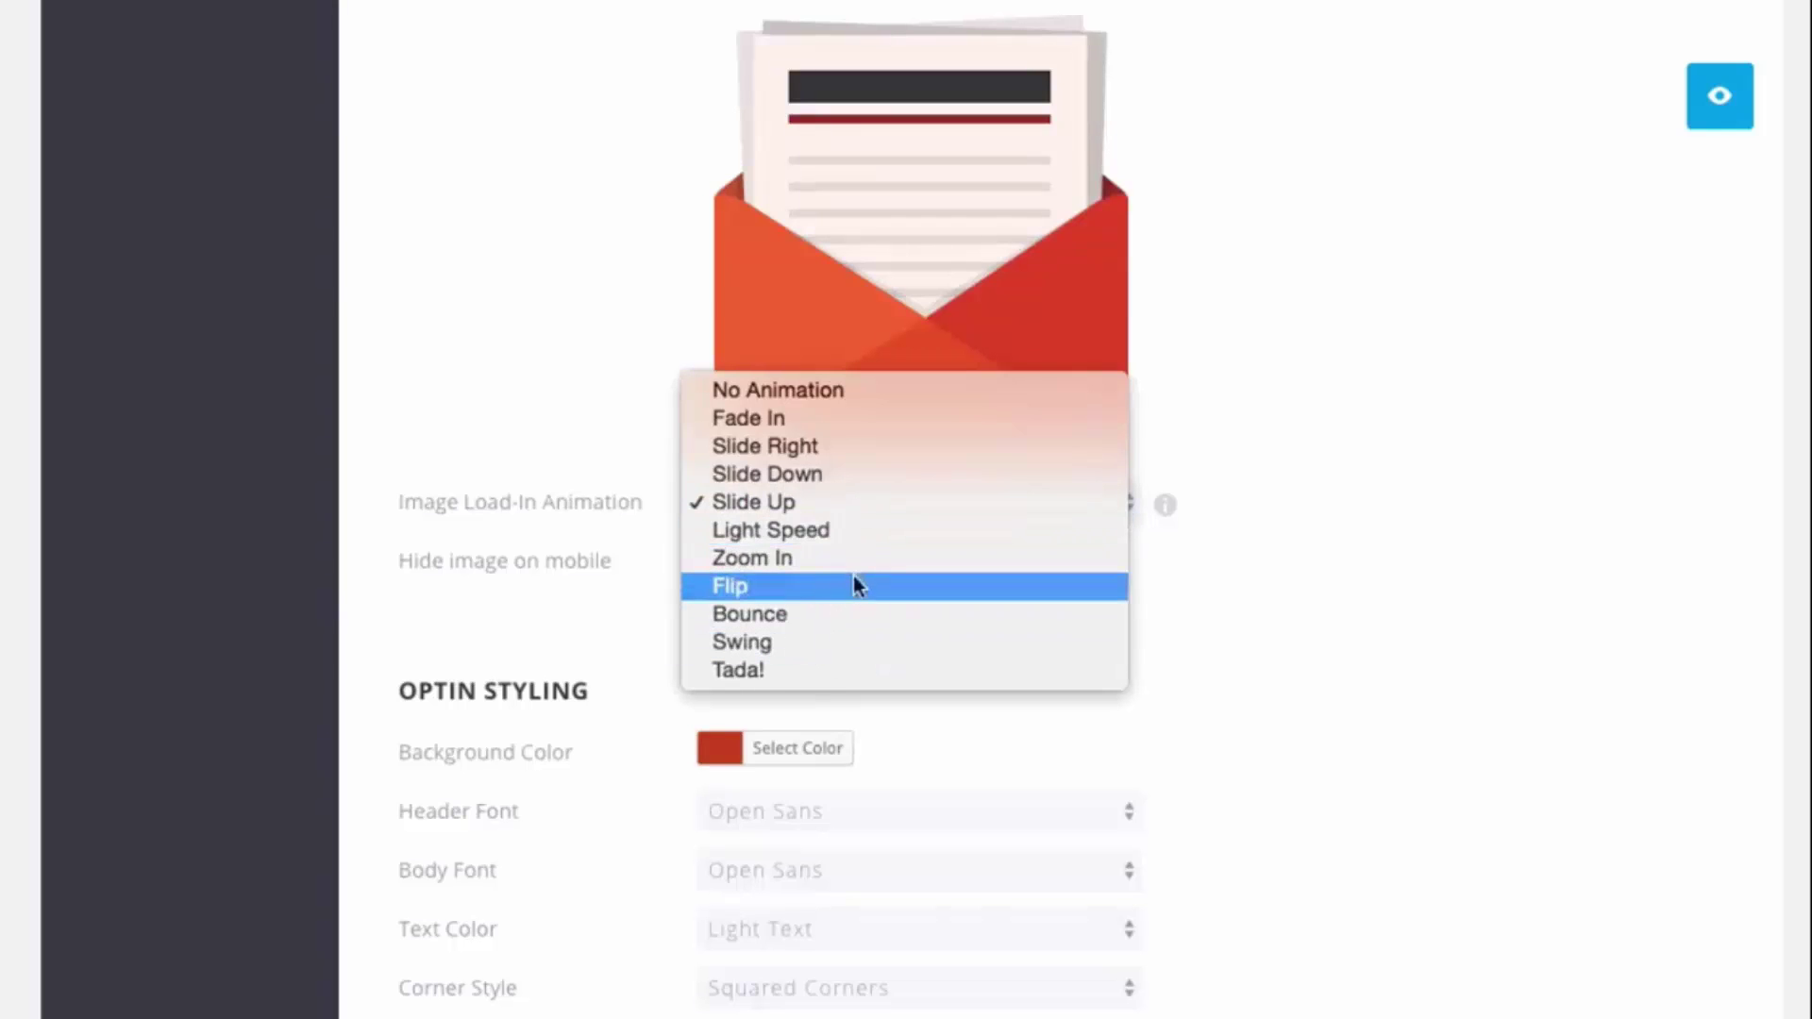
pyautogui.click(807, 586)
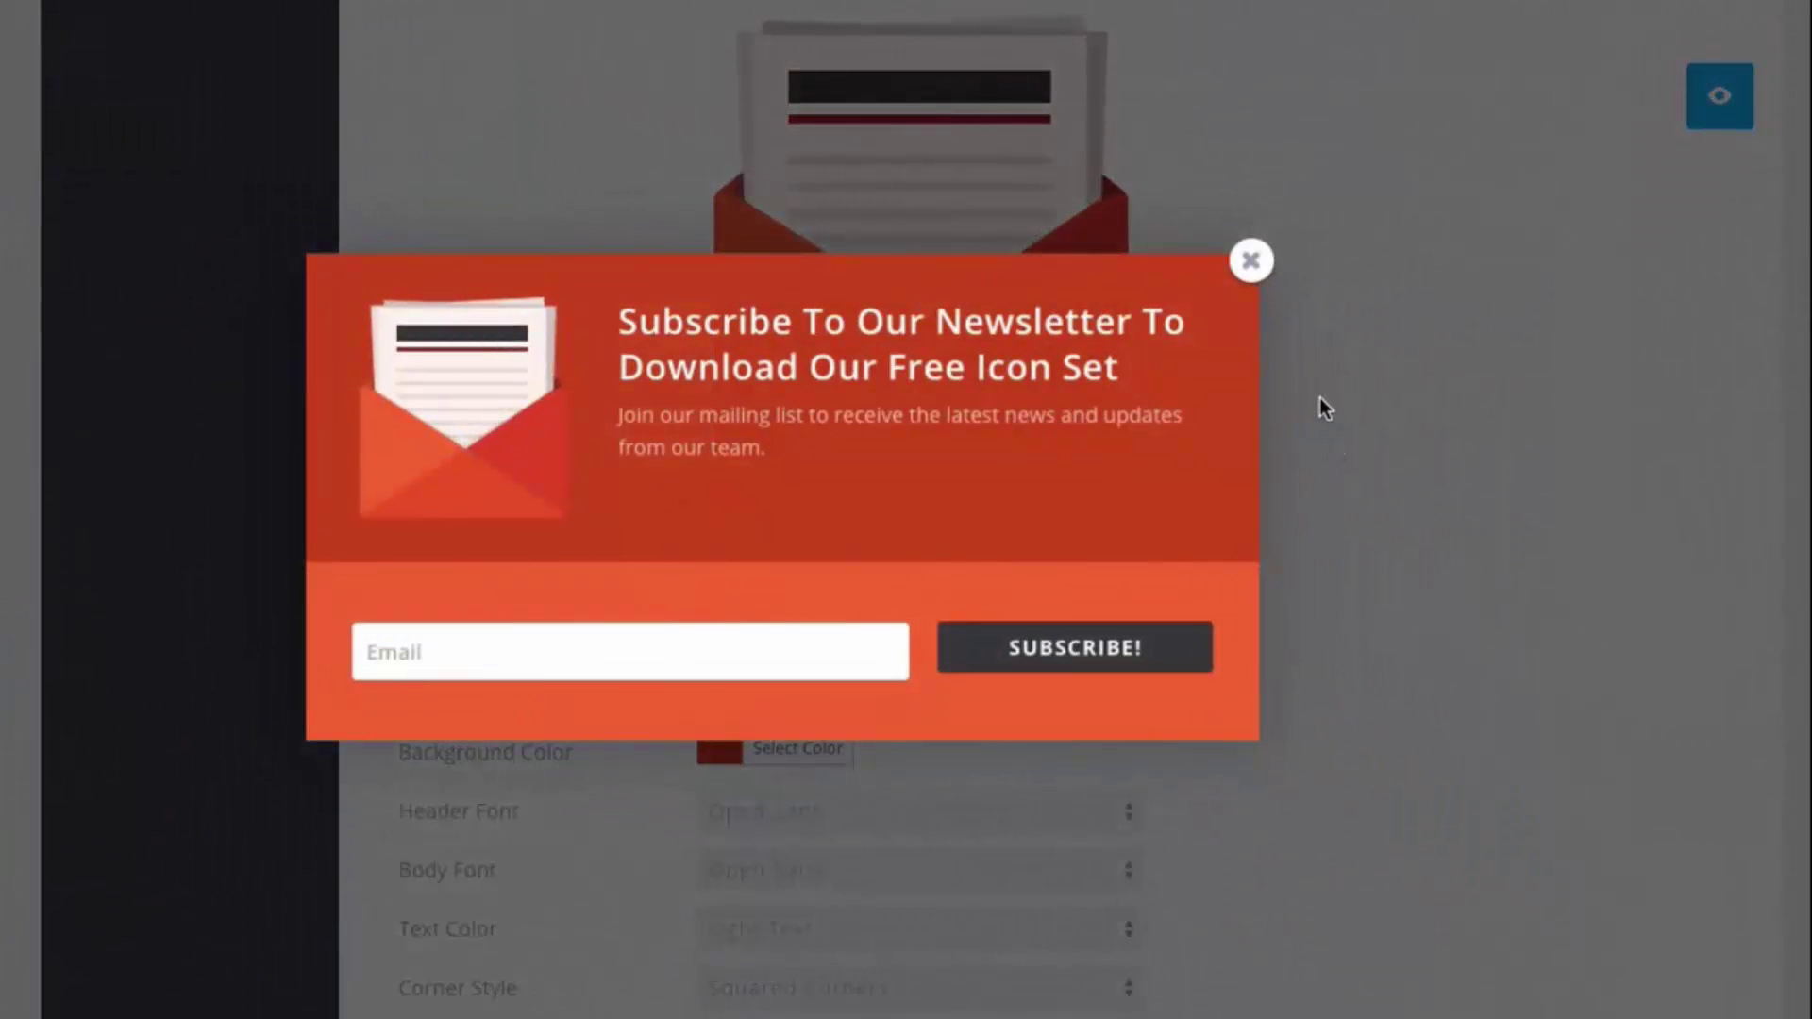
pyautogui.click(1251, 267)
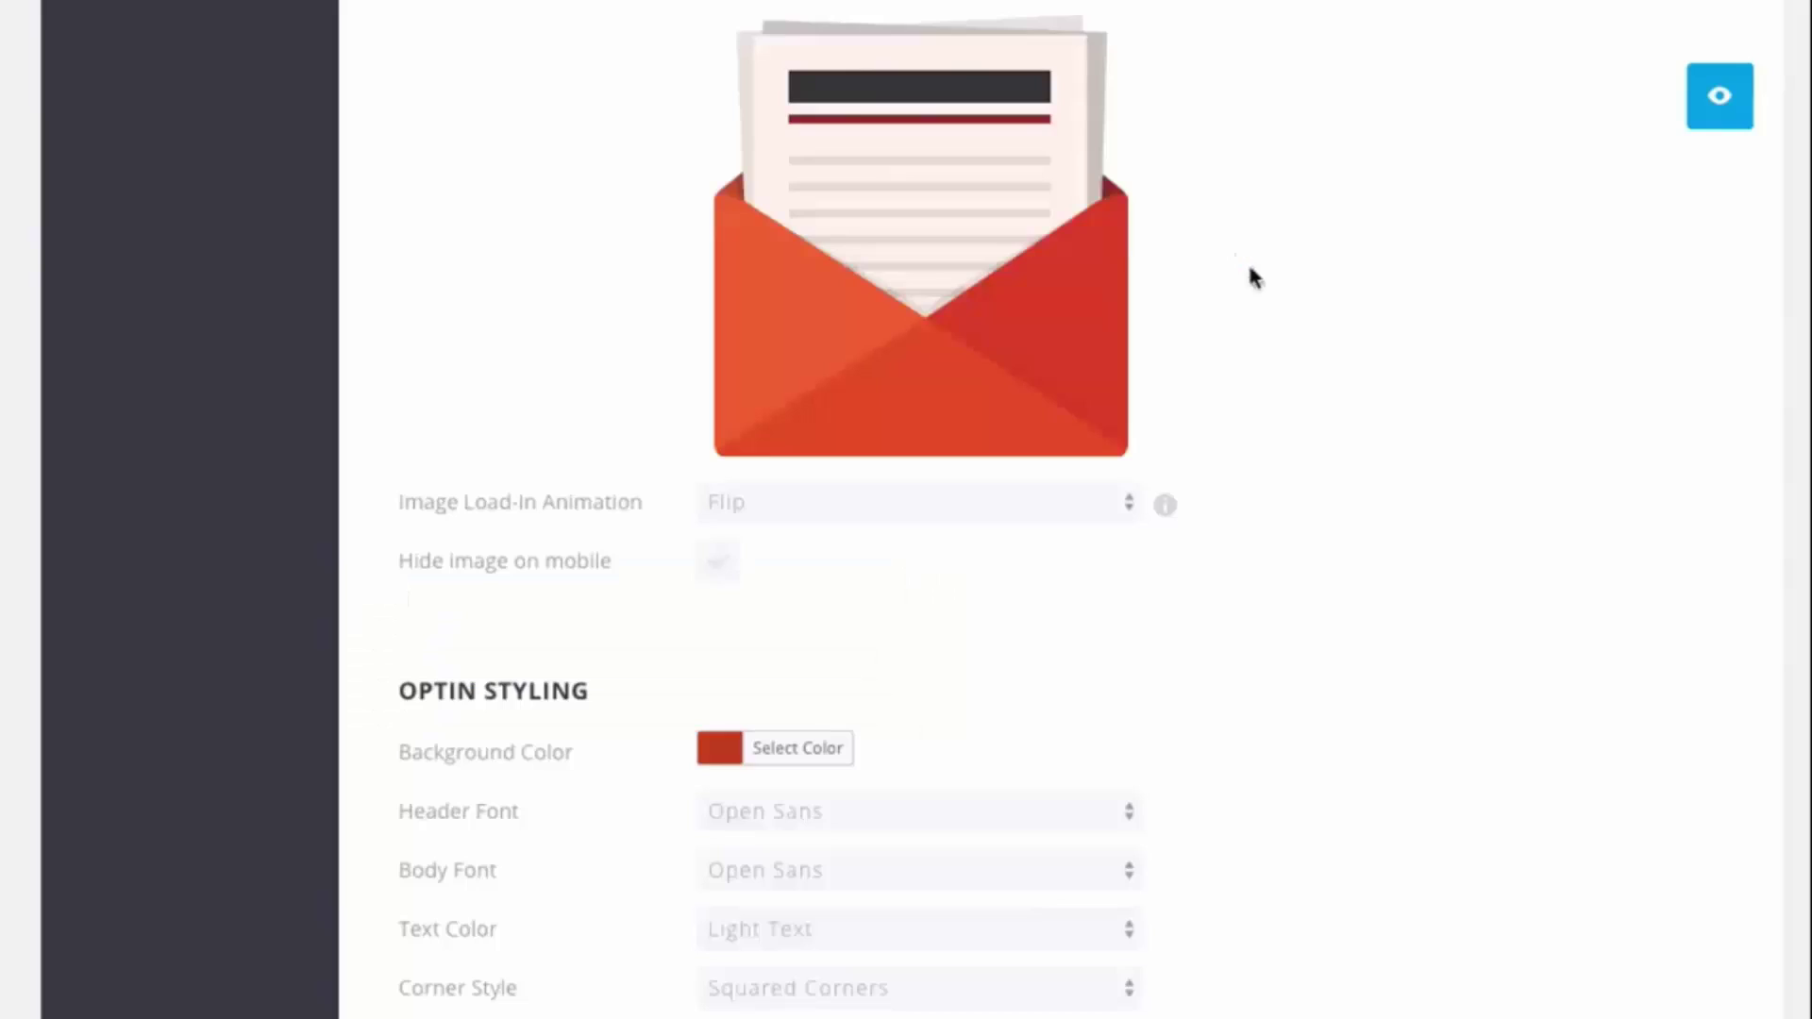
# Try the option that hides the optin image on mobile
pyautogui.scroll(-4, 1502, 577)
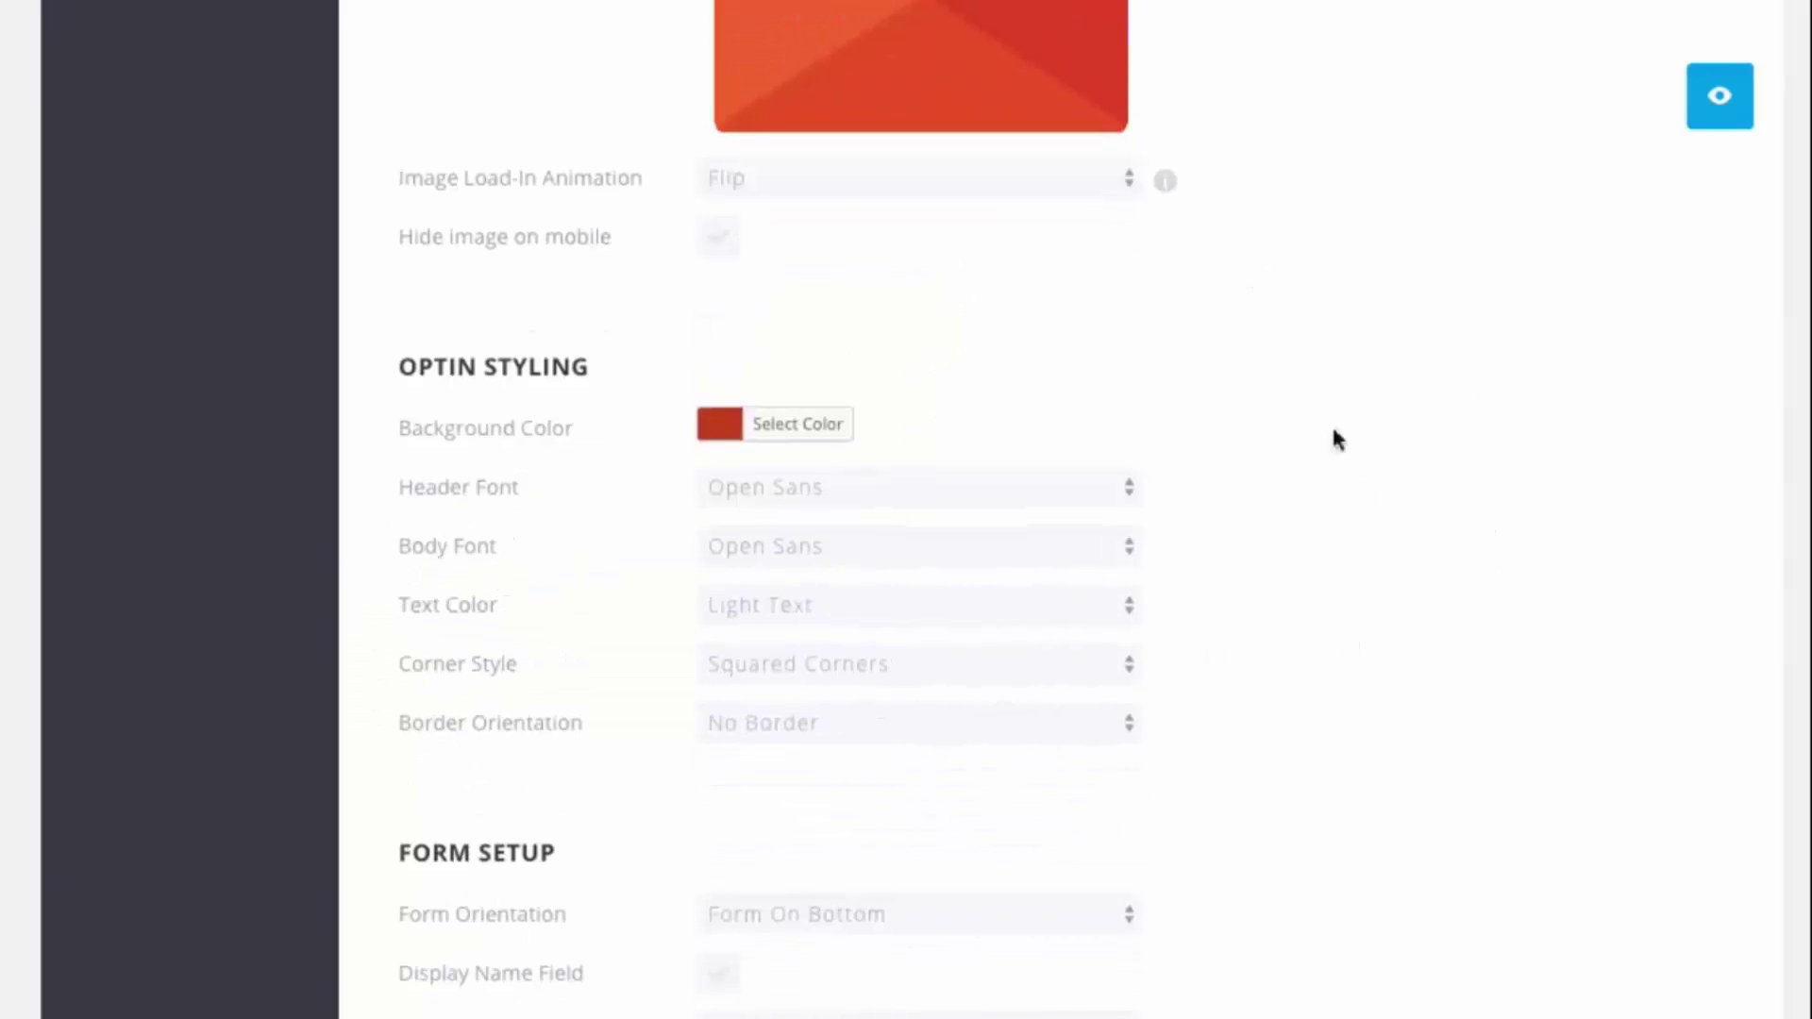
pyautogui.click(719, 243)
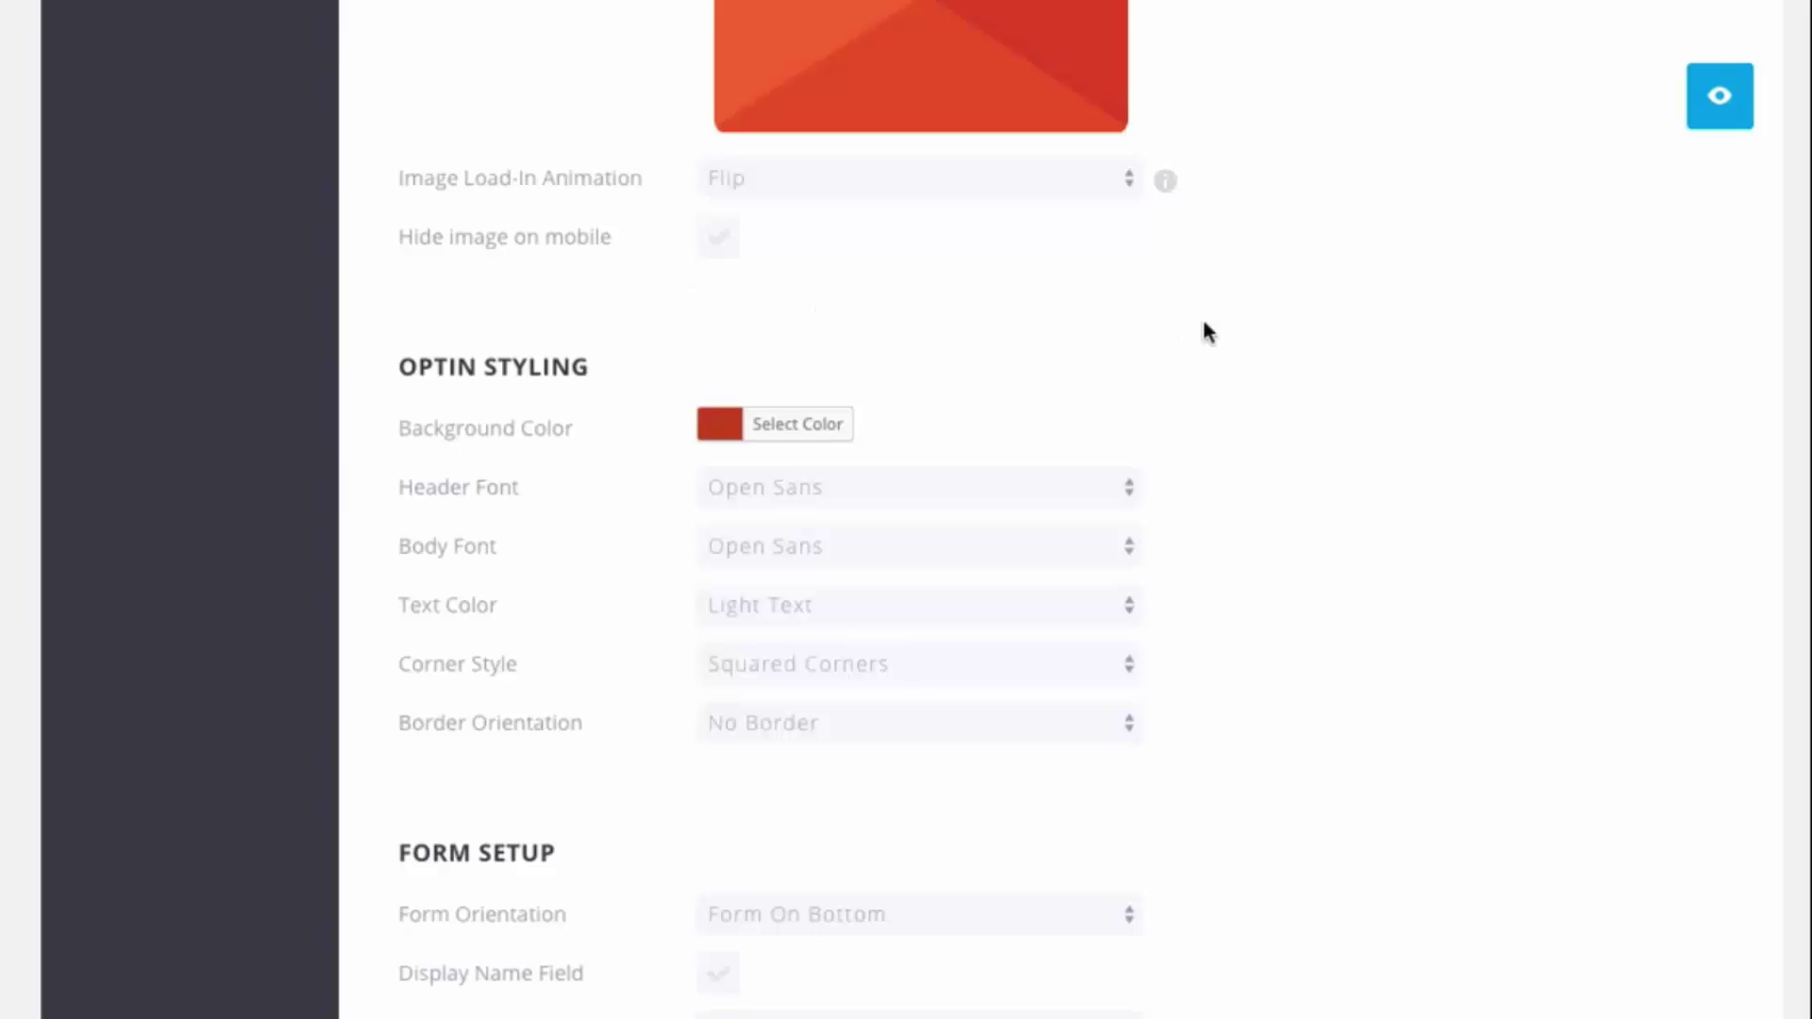
# Copy the optin background's color code, switch the background to the preset blue, and check it in the preview
pyautogui.scroll(-2, 1461, 322)
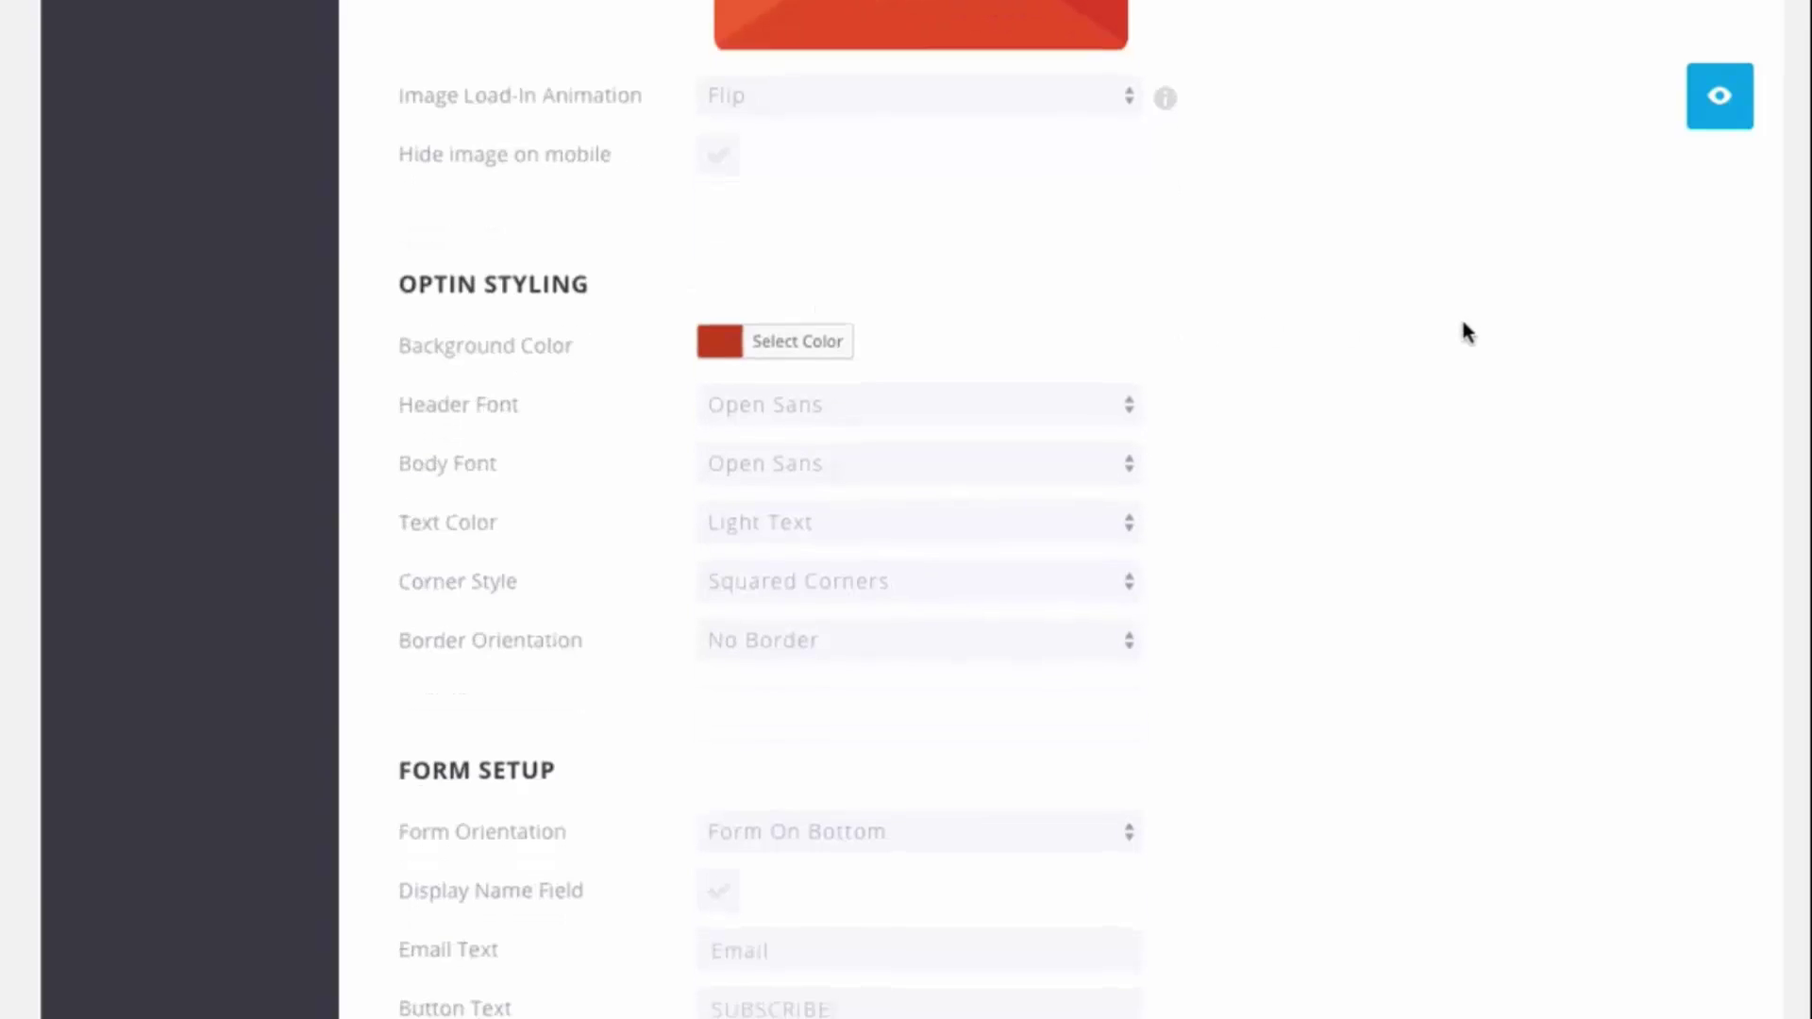
pyautogui.scroll(-1, 1461, 321)
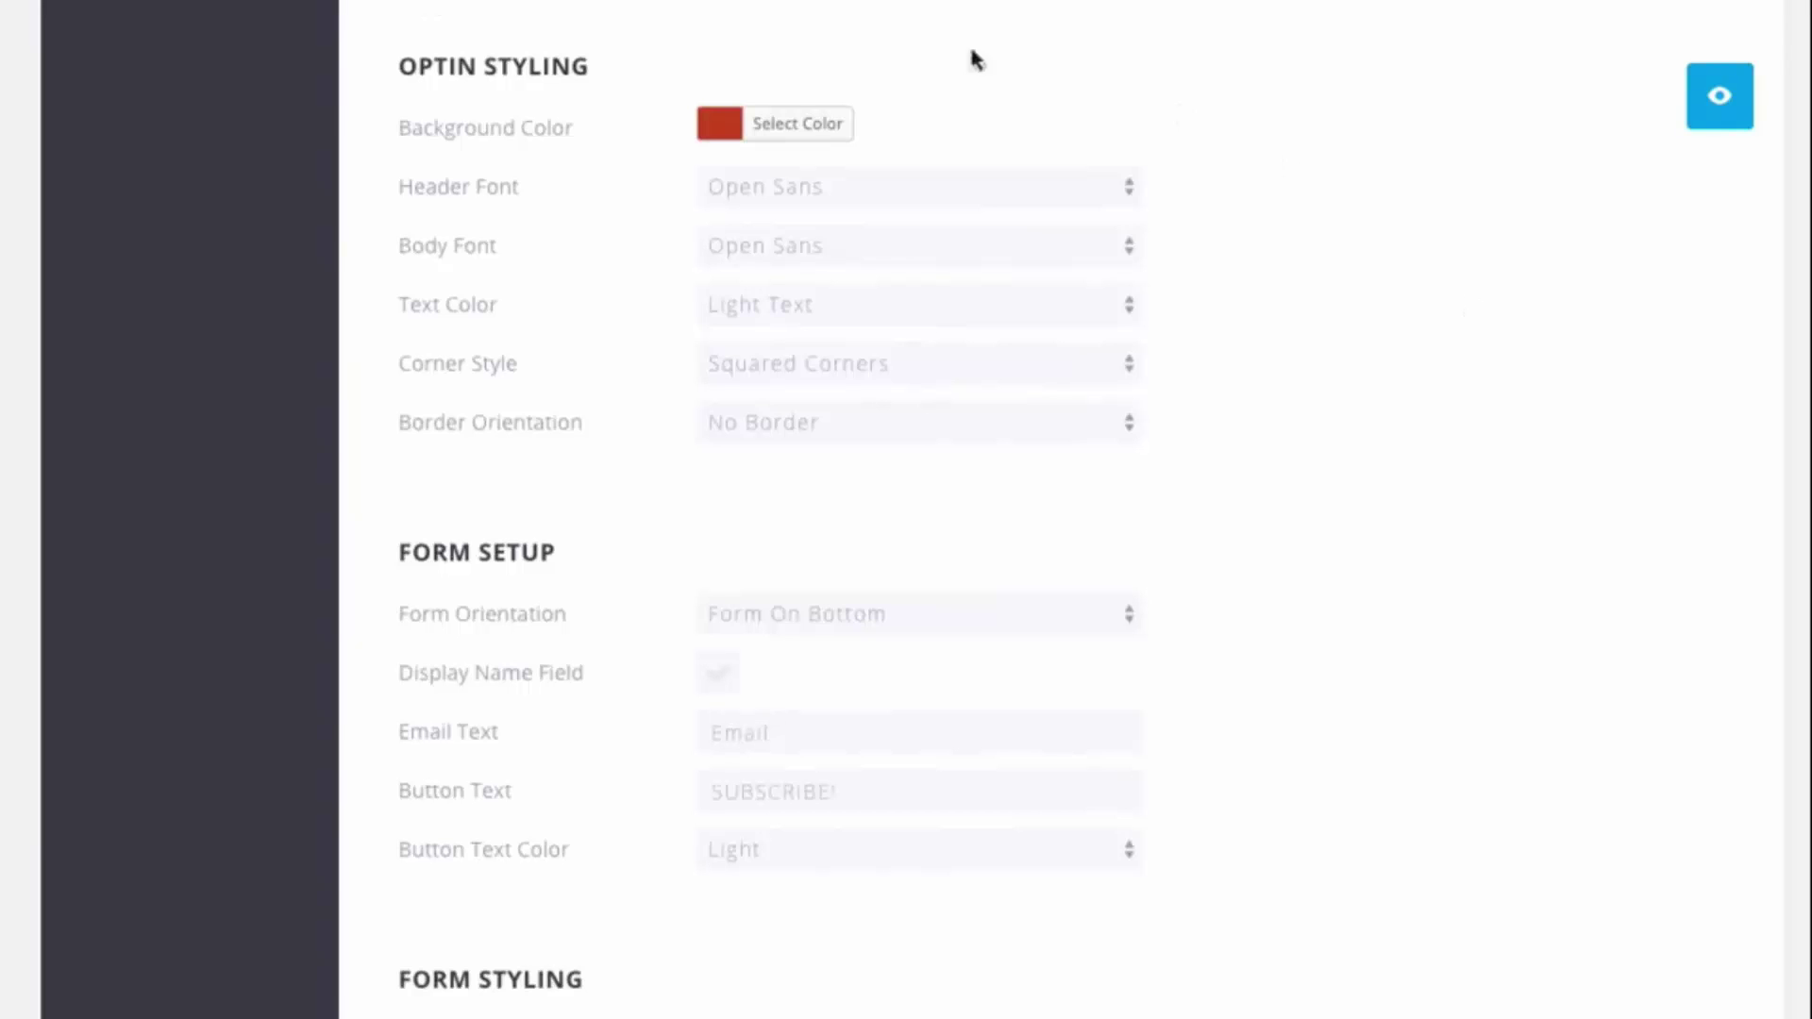
pyautogui.click(711, 131)
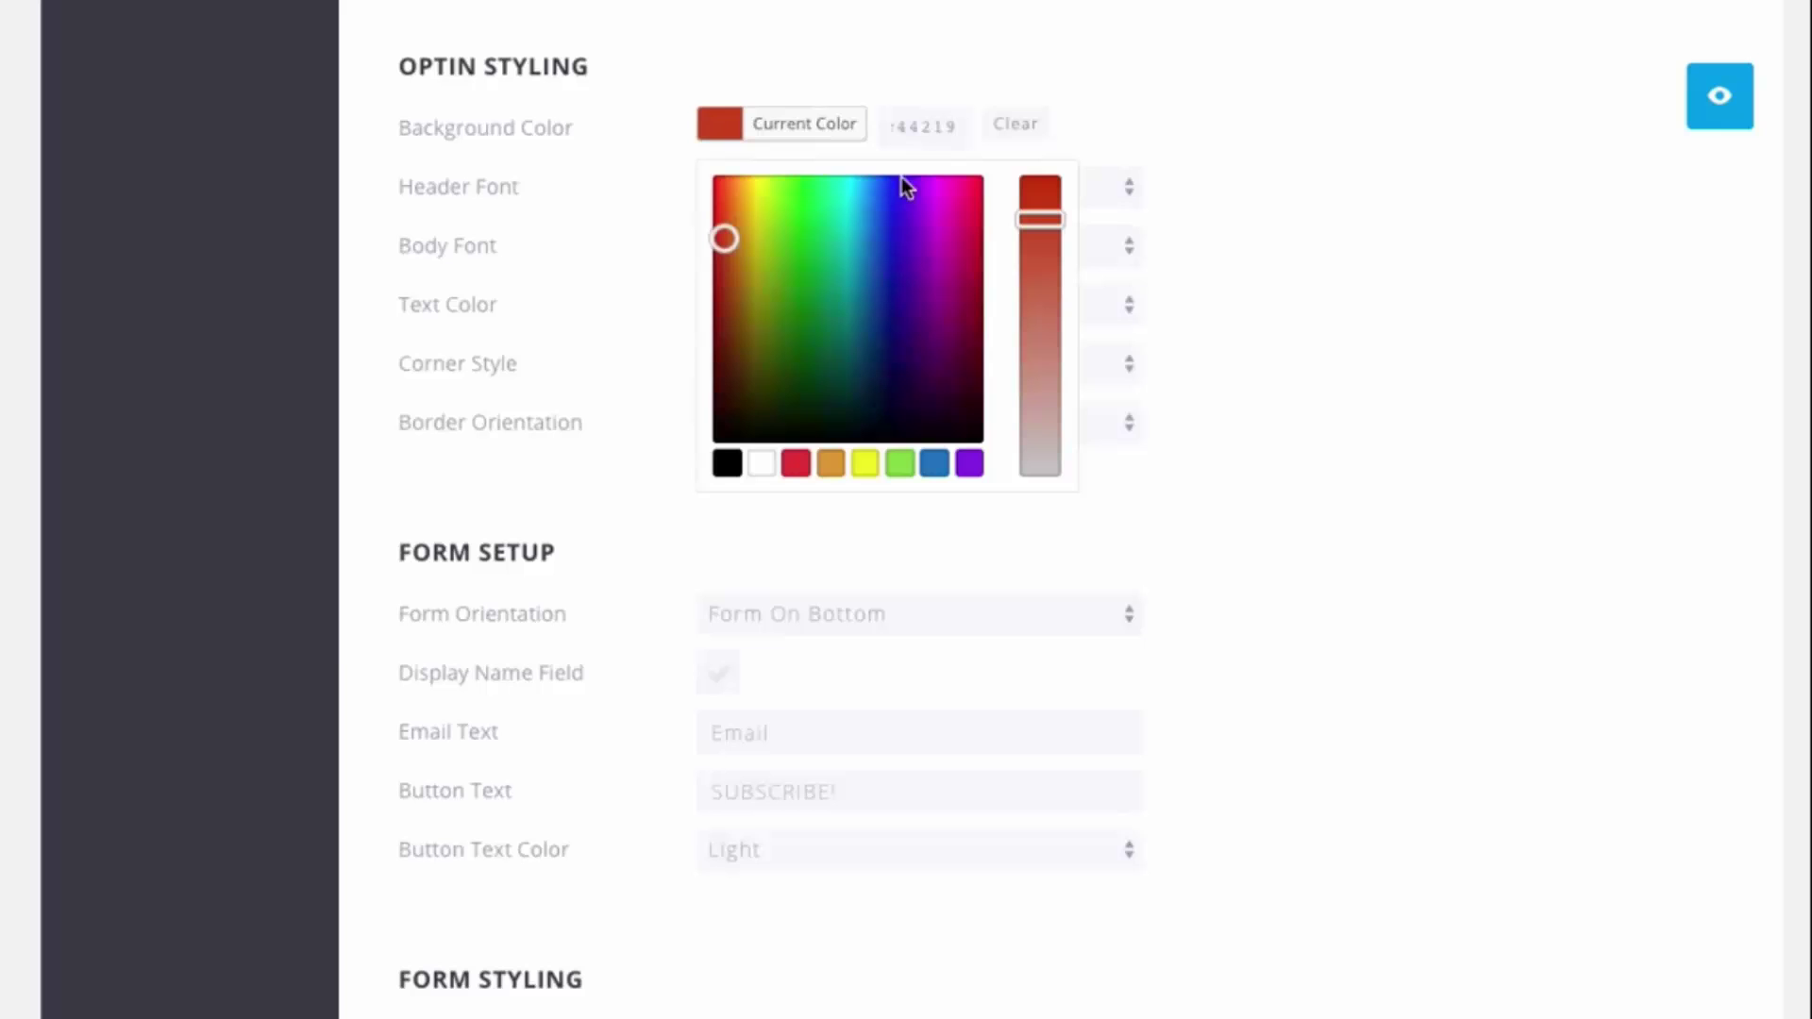
pyautogui.doubleClick(925, 133)
pyautogui.click(936, 464)
pyautogui.click(1582, 273)
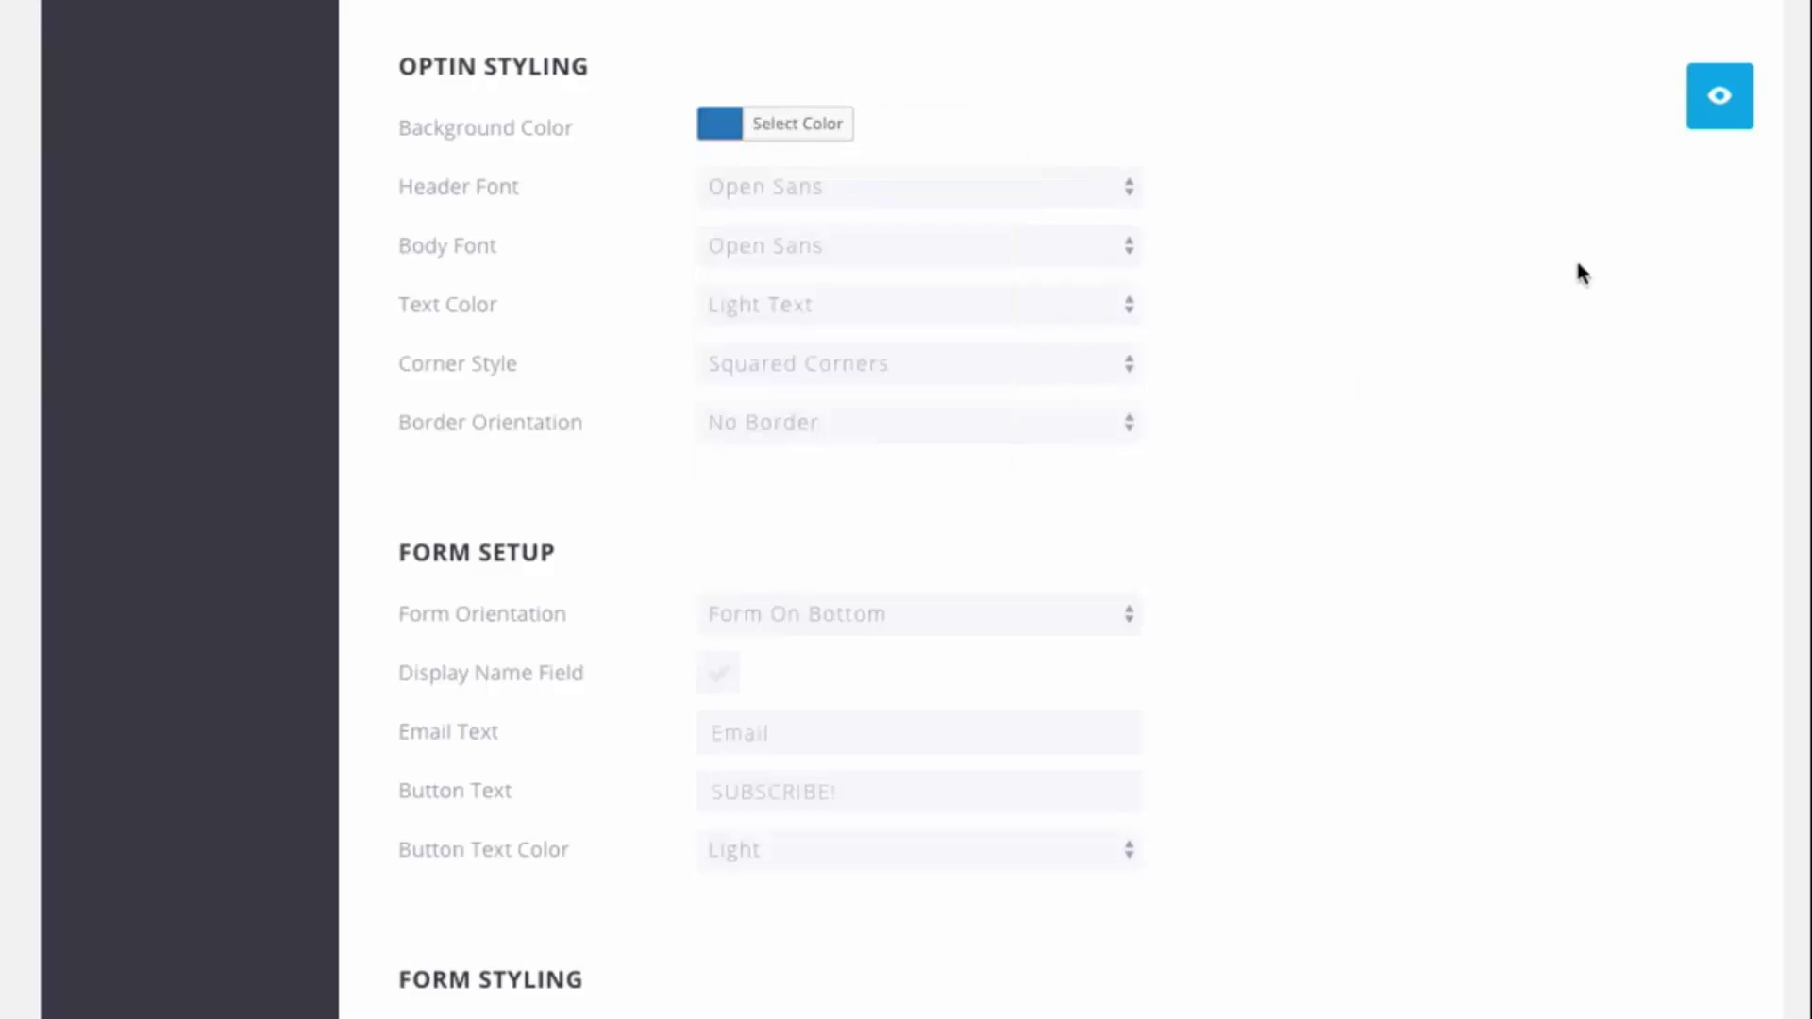
pyautogui.click(1717, 112)
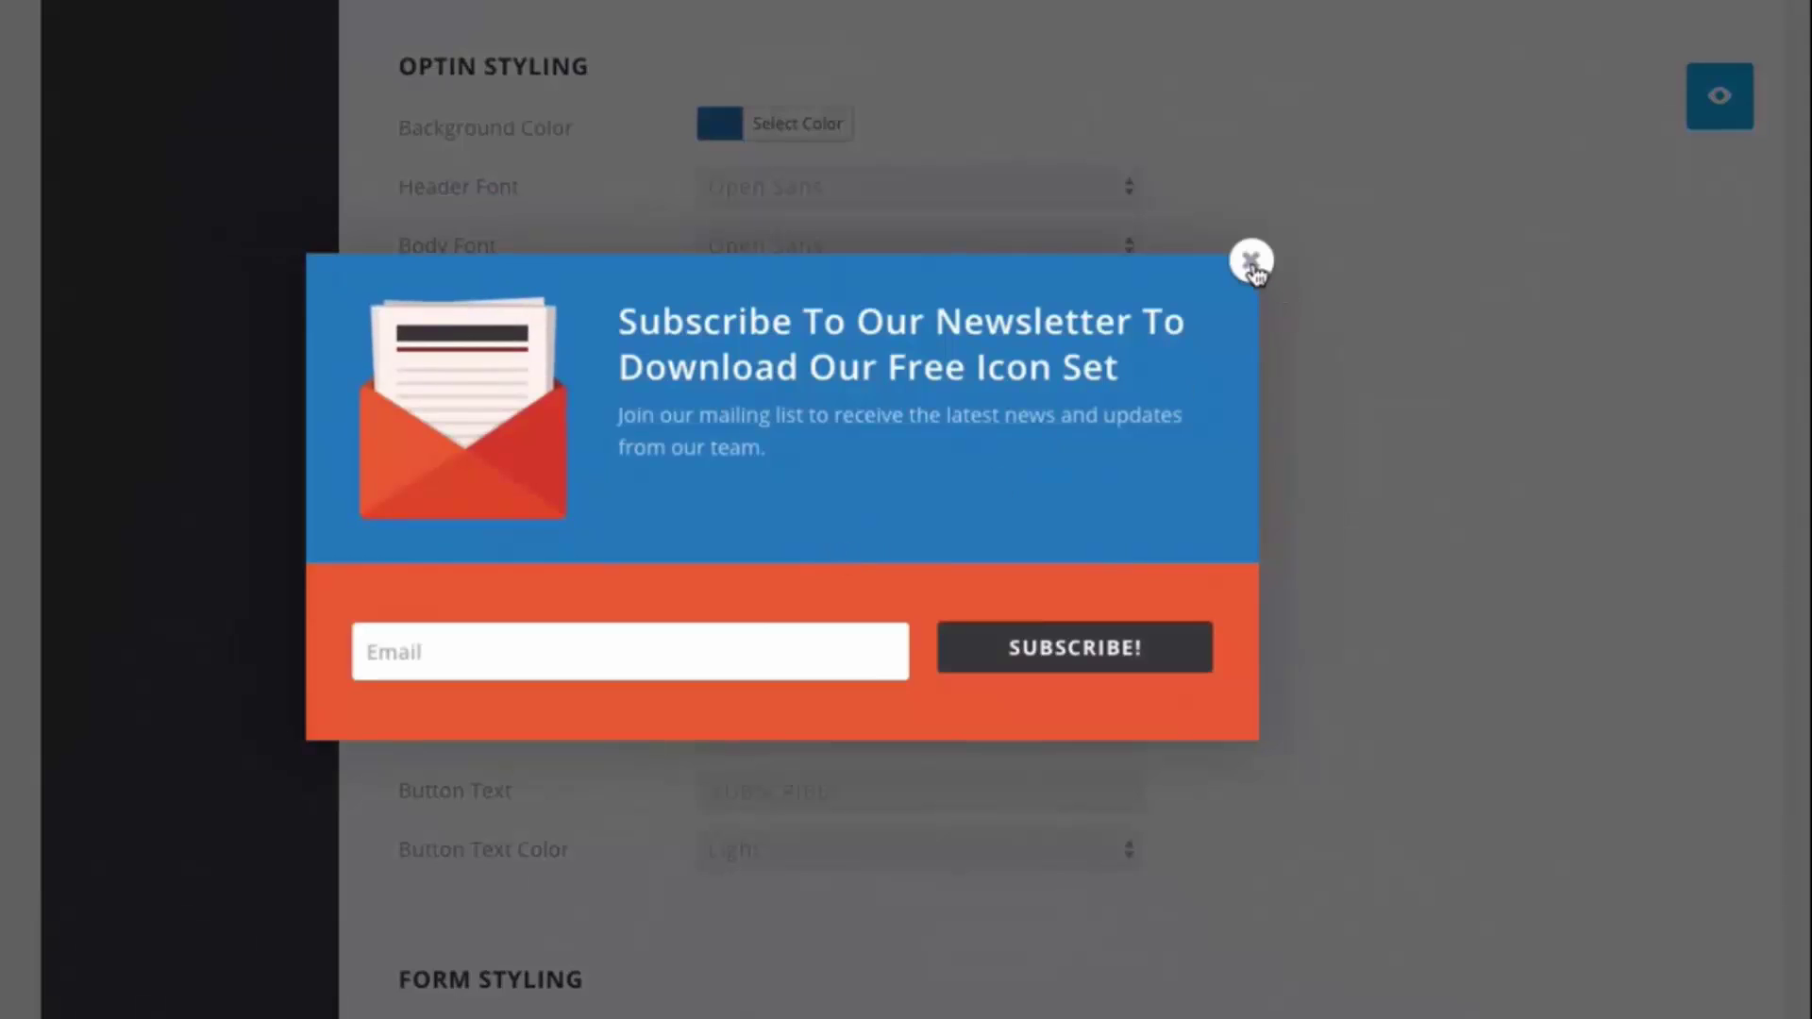
pyautogui.click(1250, 263)
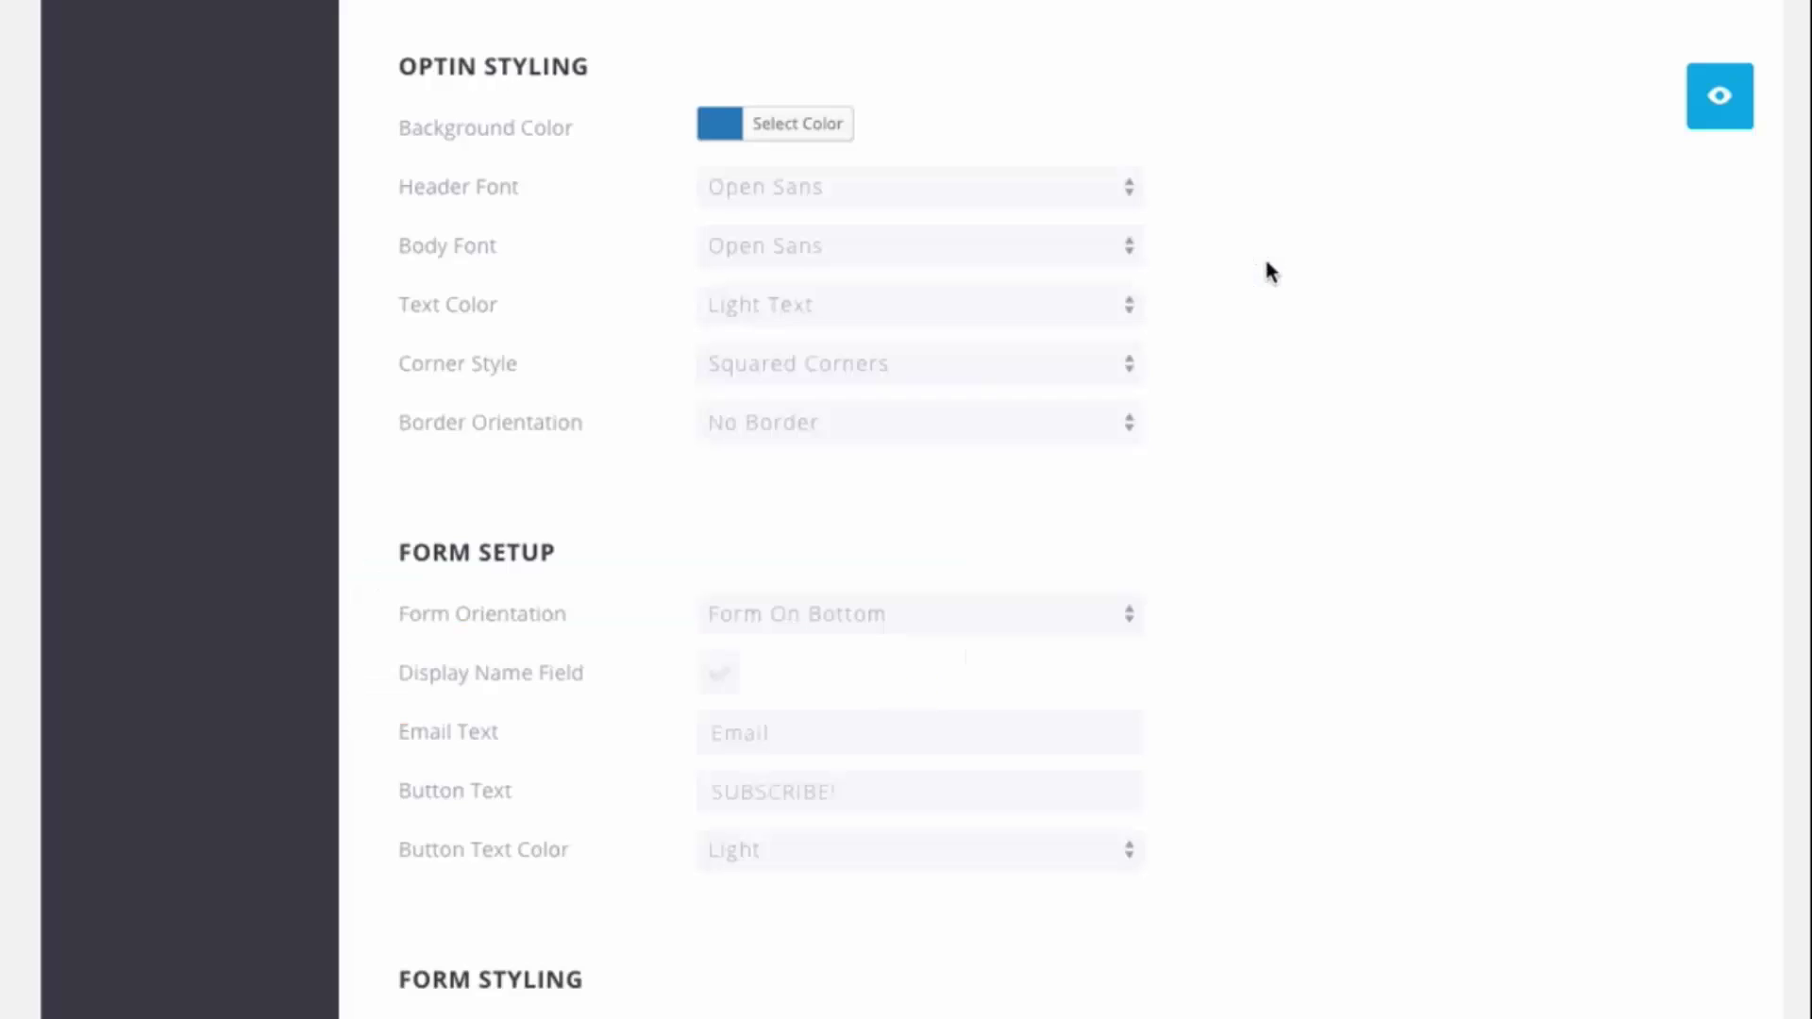
# Look through the header font and text color choices without changing them, and preview the light text on blue
pyautogui.click(890, 188)
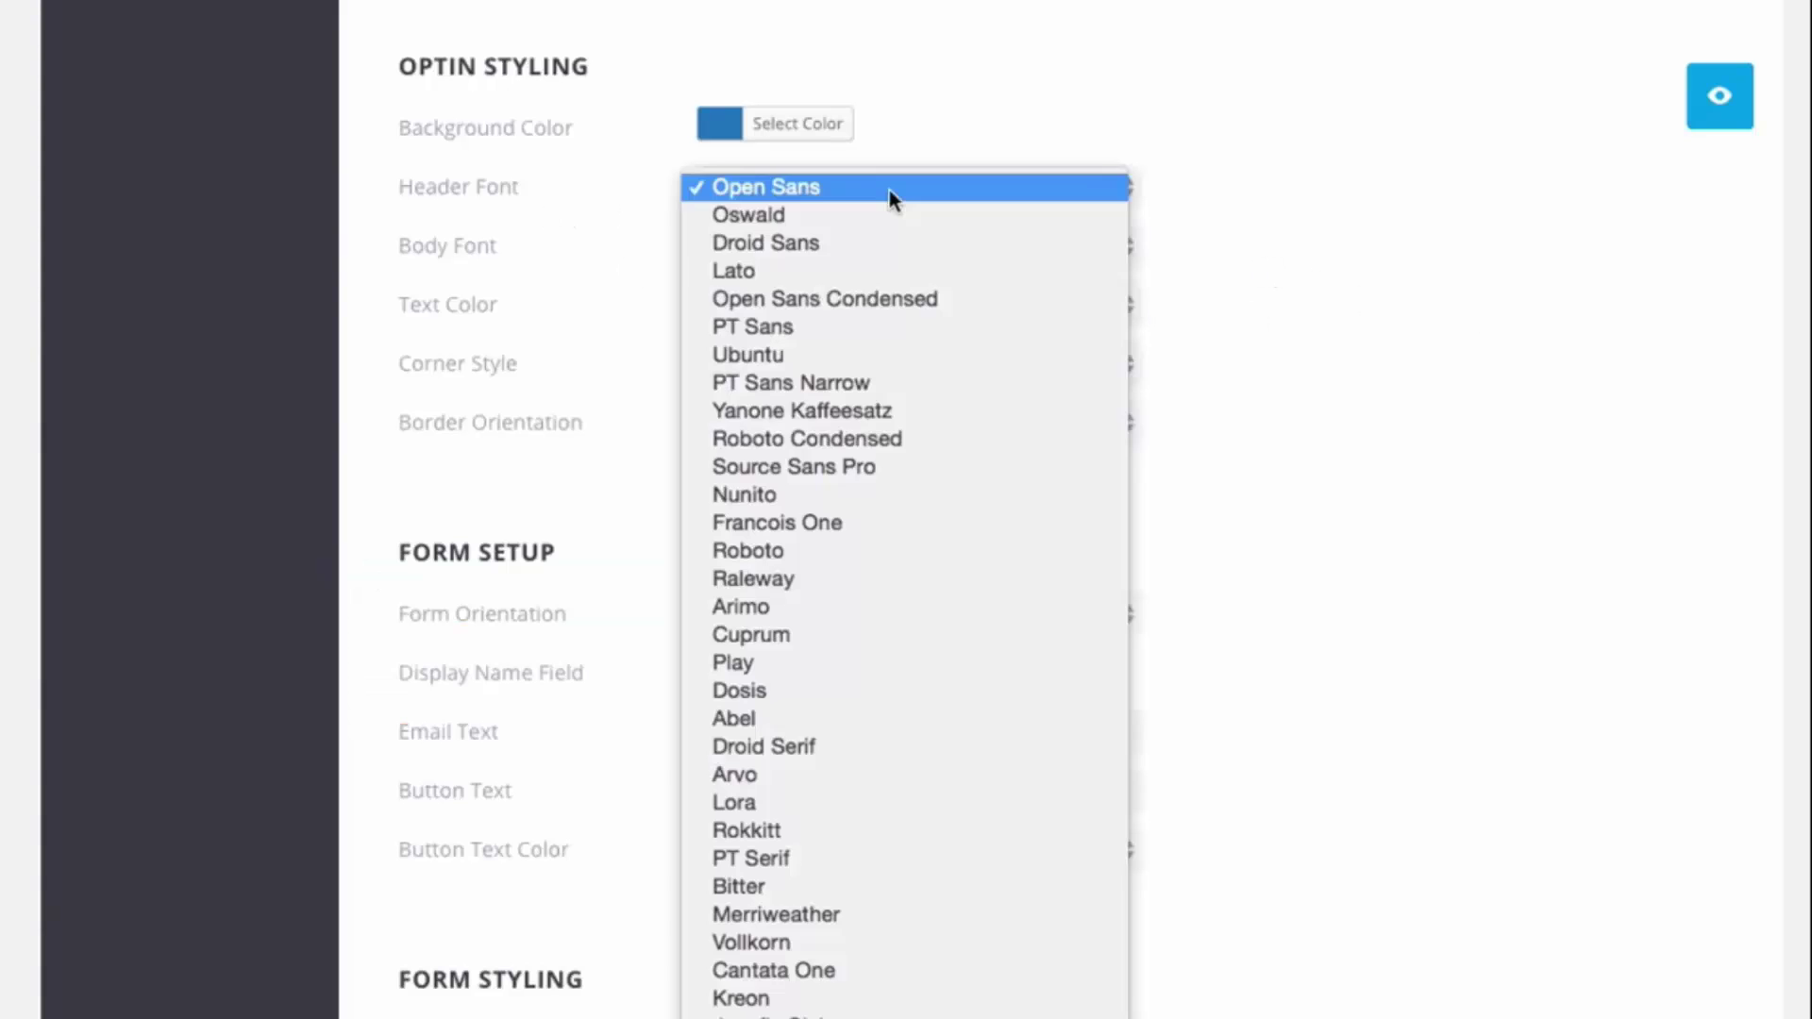
pyautogui.scroll(-10, 921, 274)
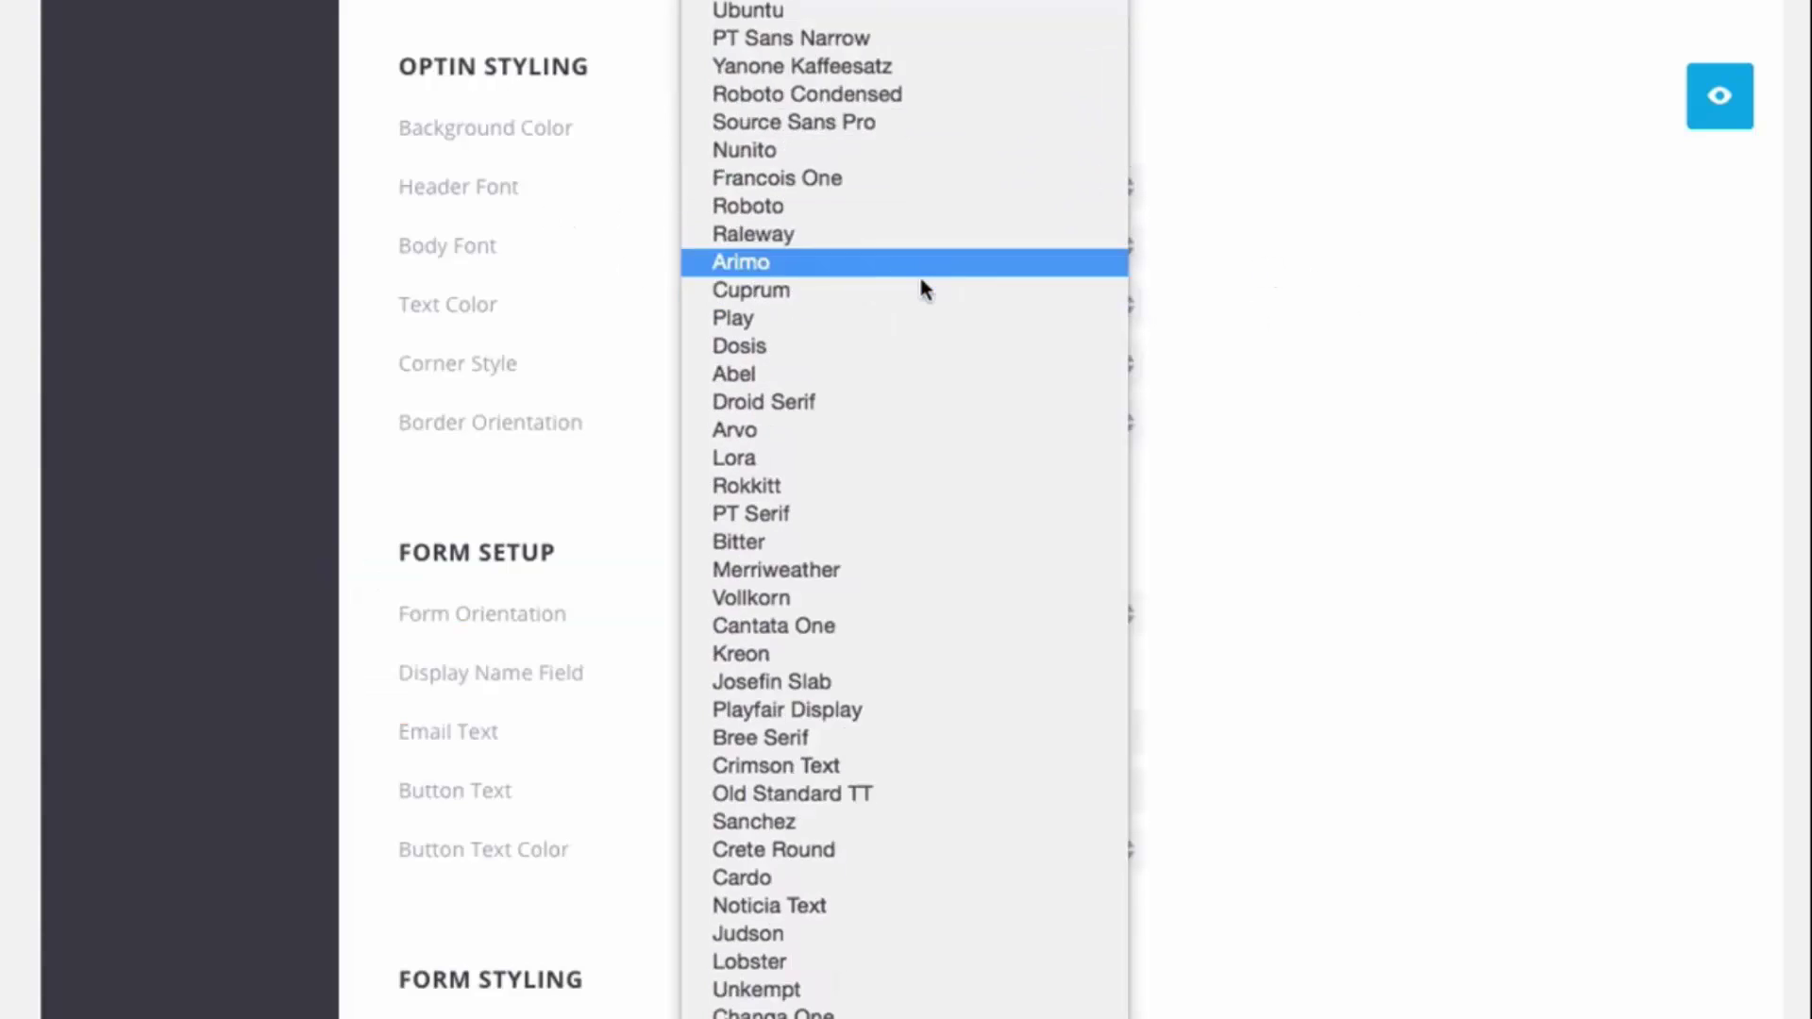
pyautogui.click(1423, 325)
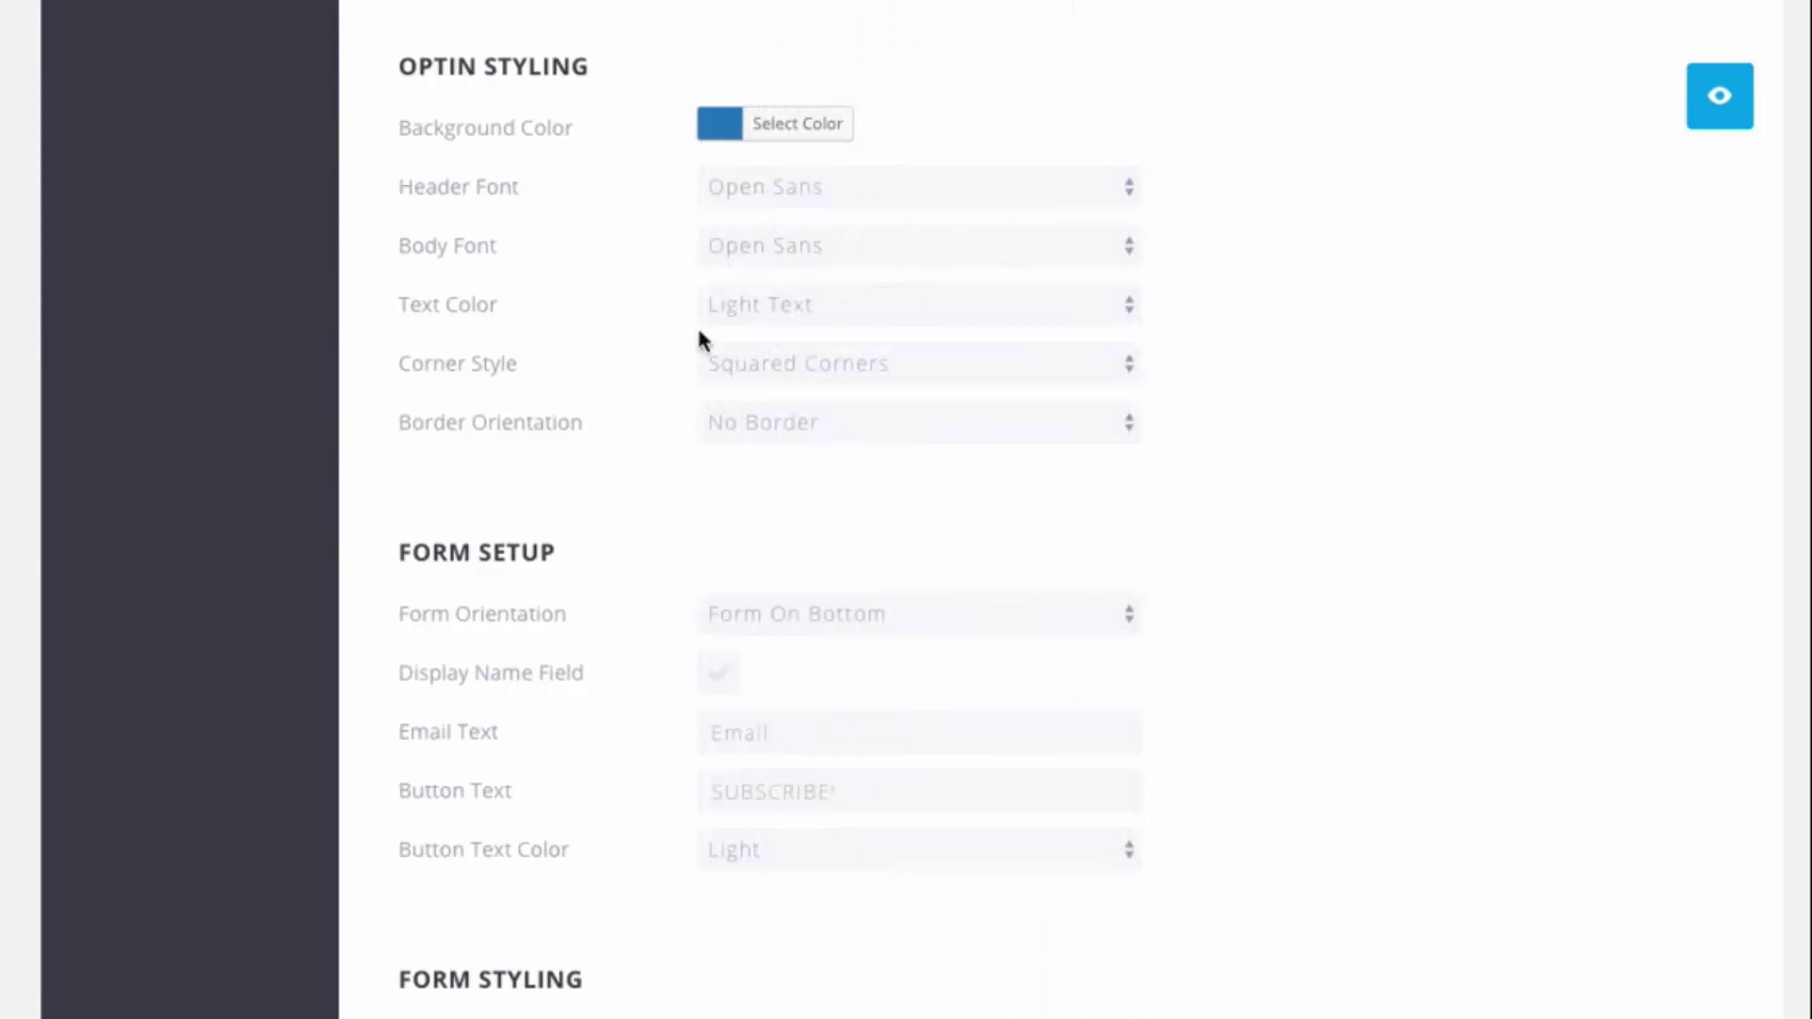
pyautogui.click(799, 308)
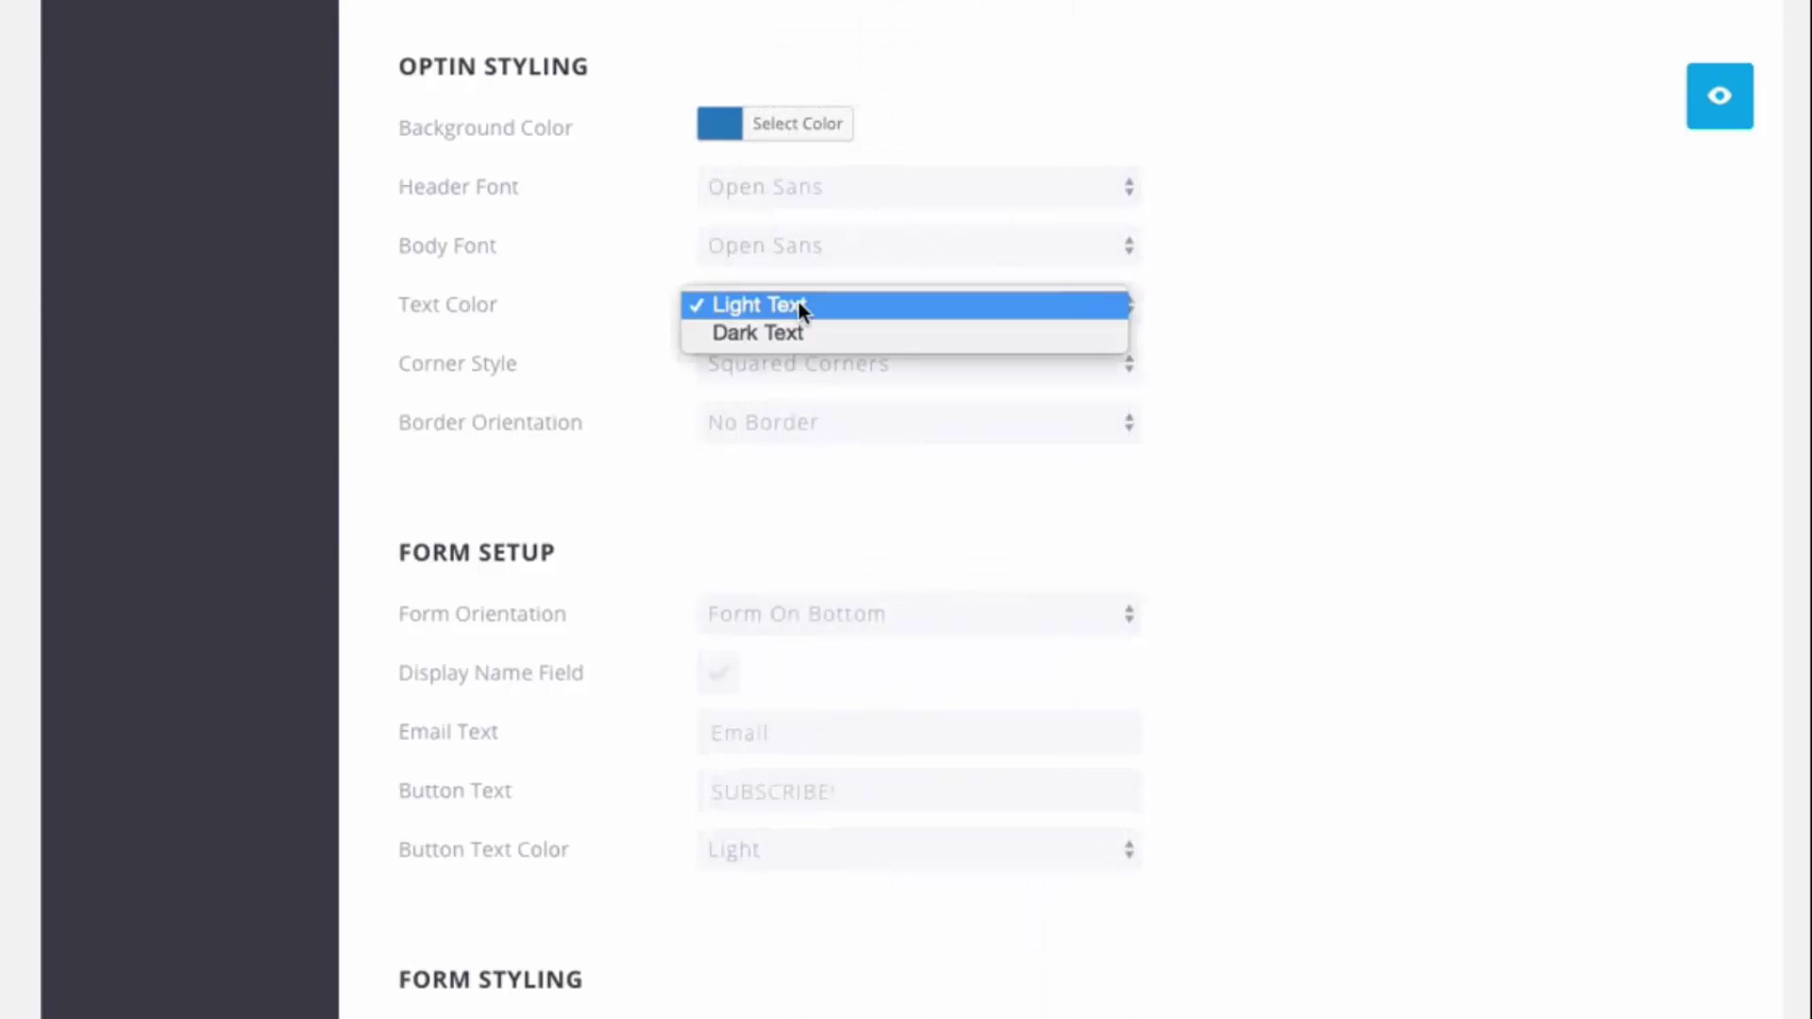
pyautogui.click(1377, 250)
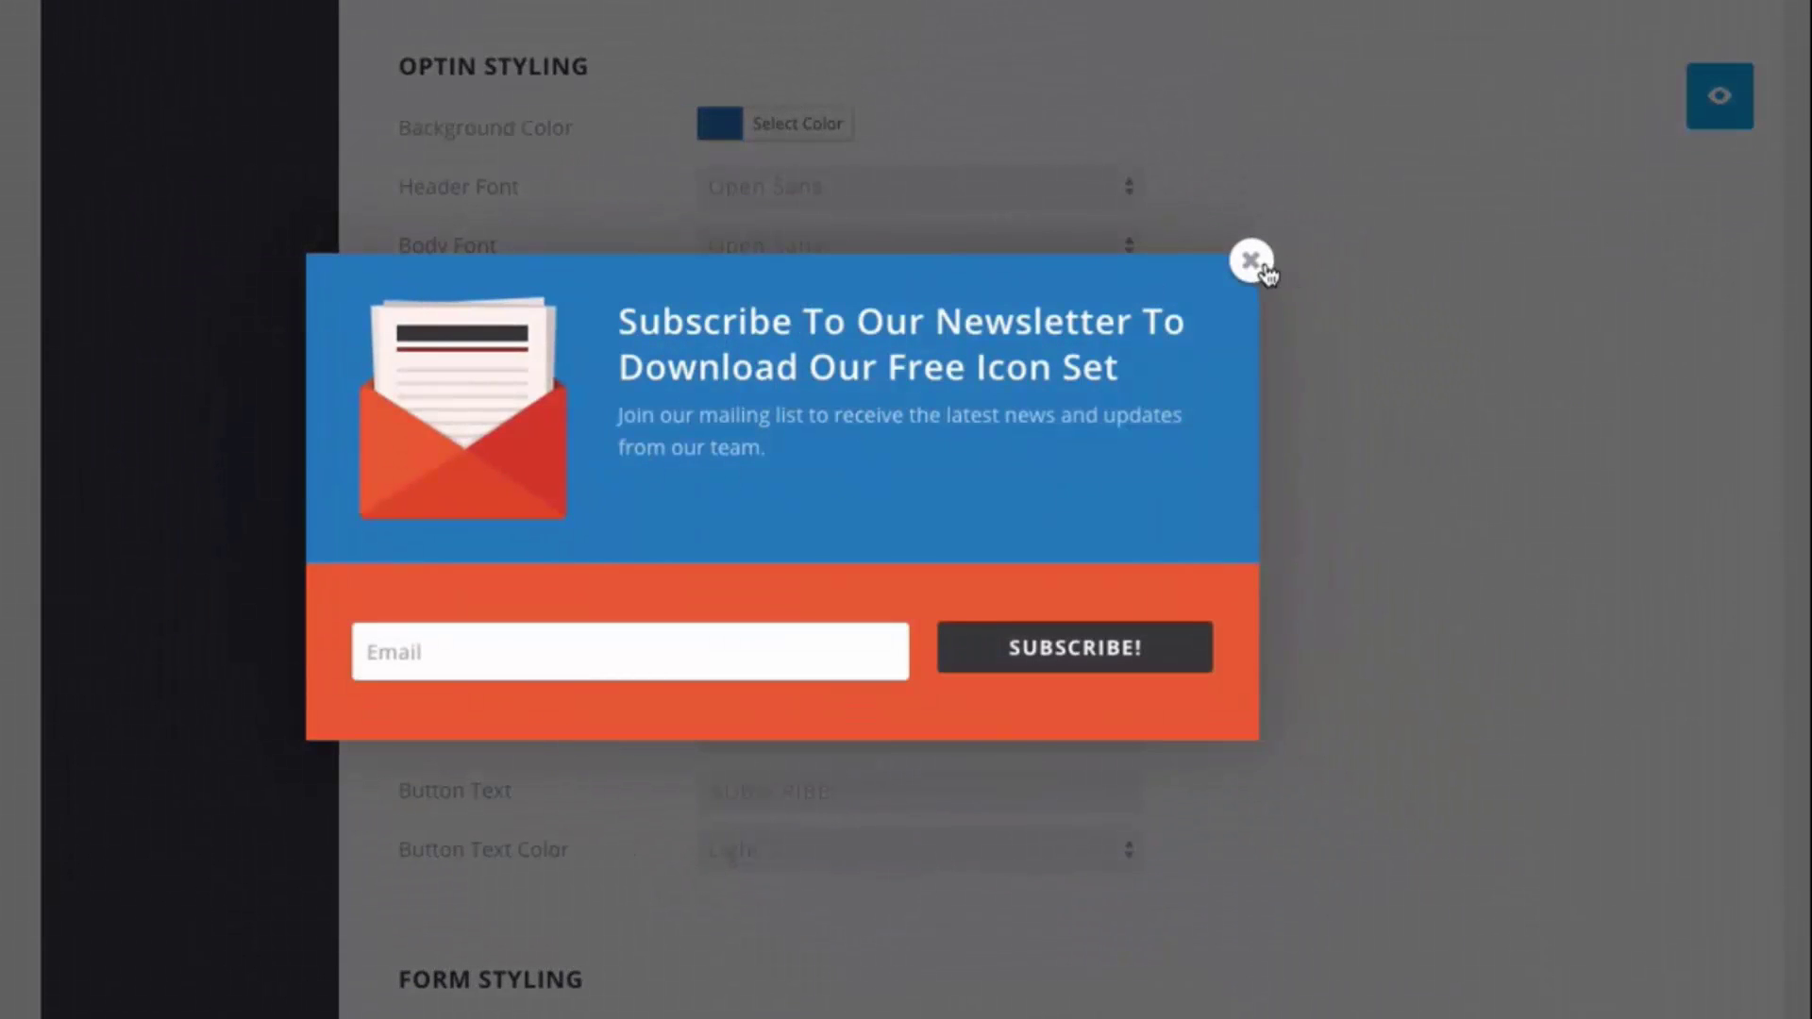
pyautogui.click(1252, 263)
# Set the optin background color to white, preview the form, and close the preview
pyautogui.click(719, 132)
pyautogui.click(760, 465)
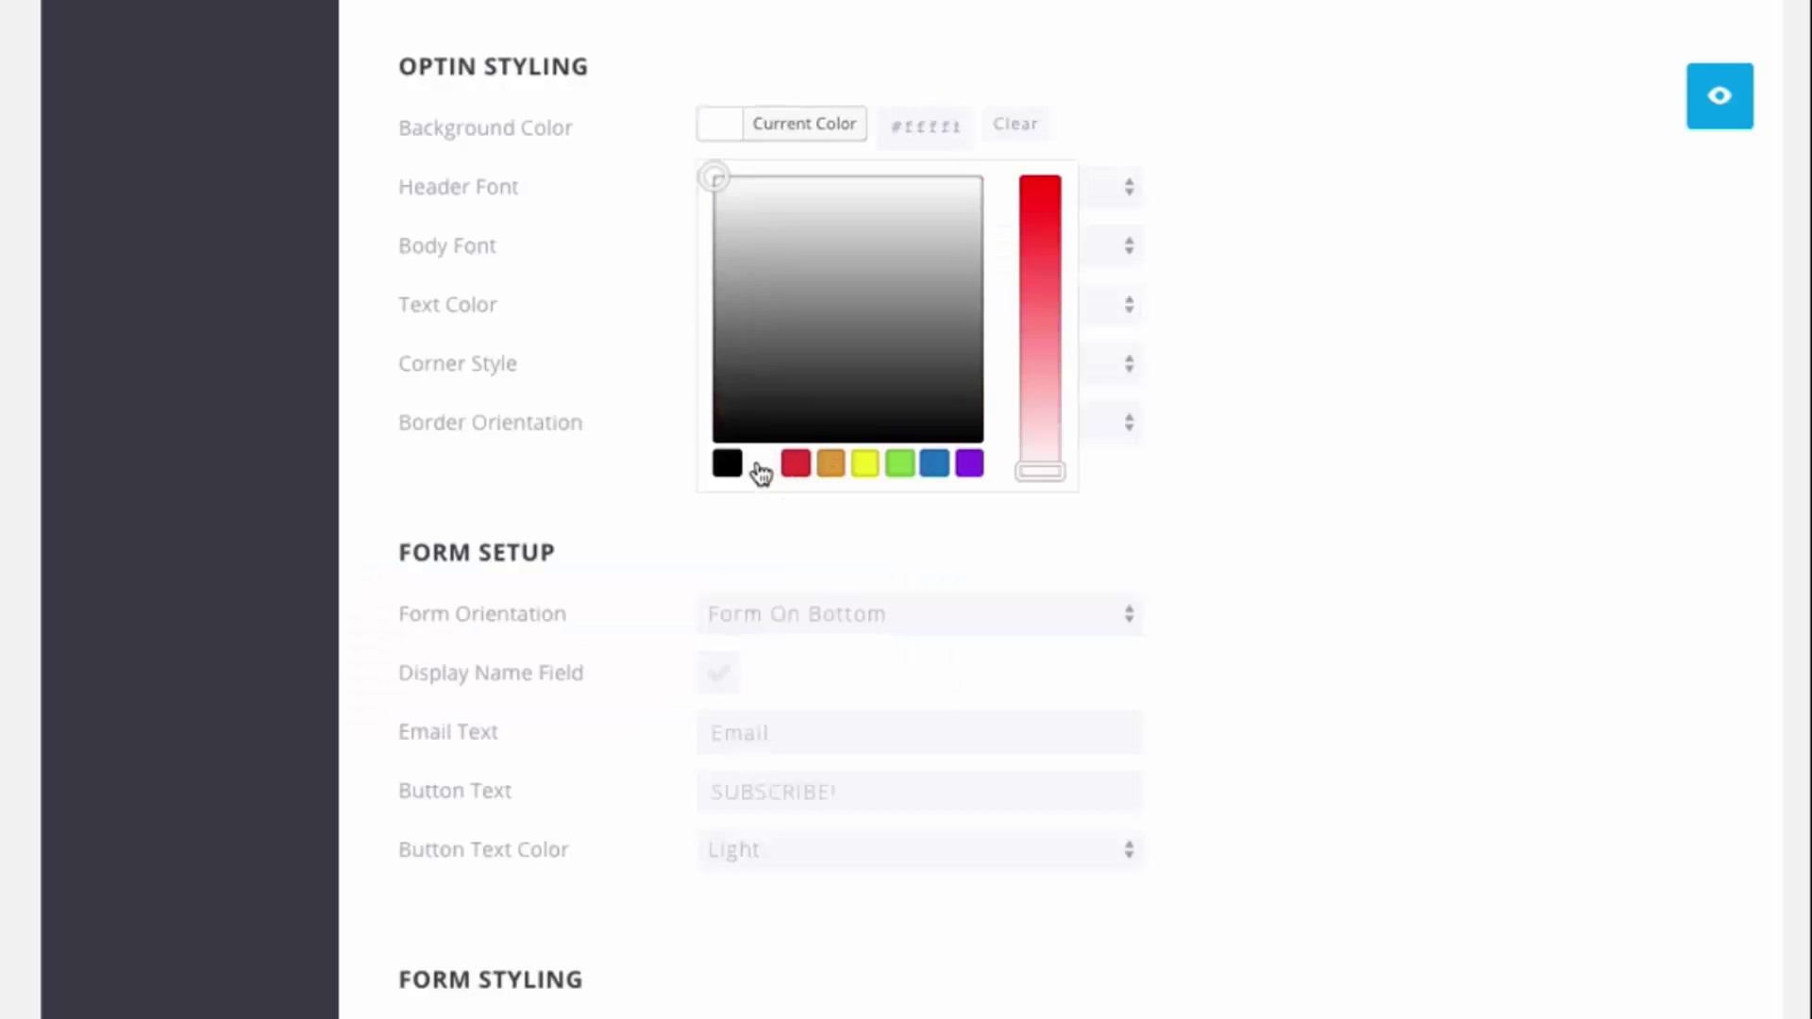
pyautogui.click(1576, 253)
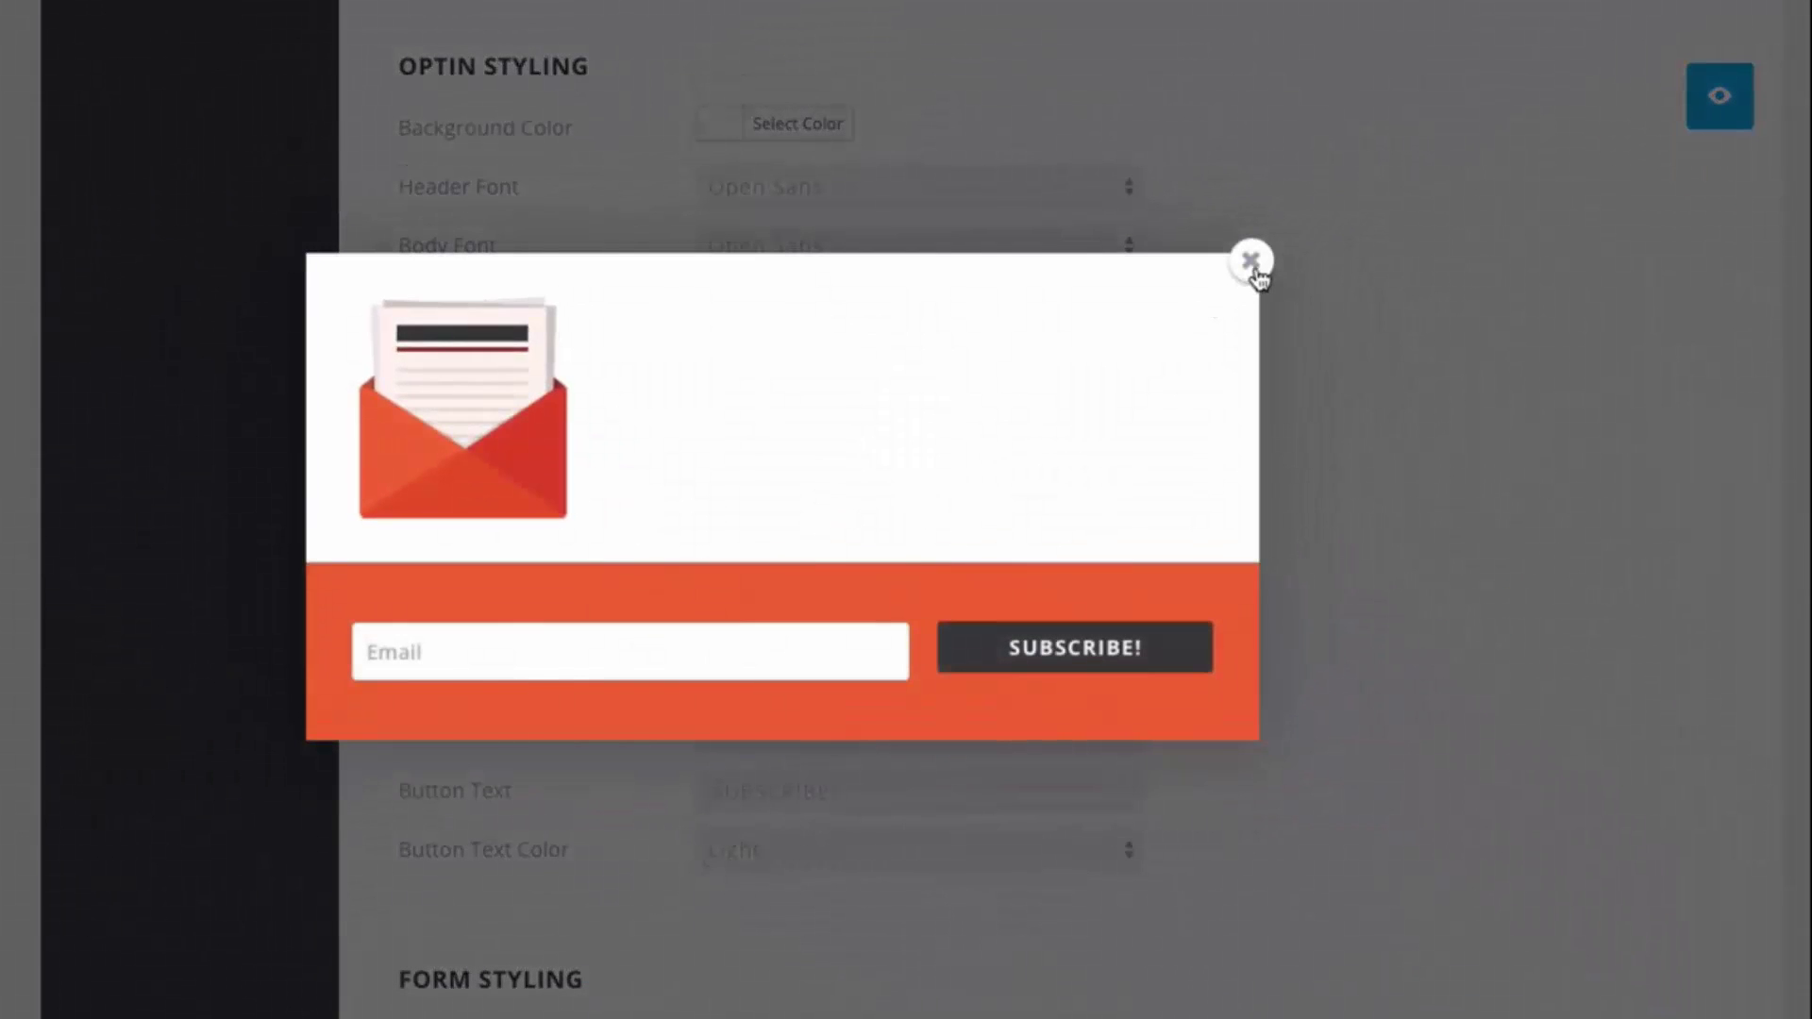
pyautogui.click(1252, 263)
# Switch the optin text color to Dark Text and check its readability in the preview
pyautogui.click(826, 305)
pyautogui.click(812, 328)
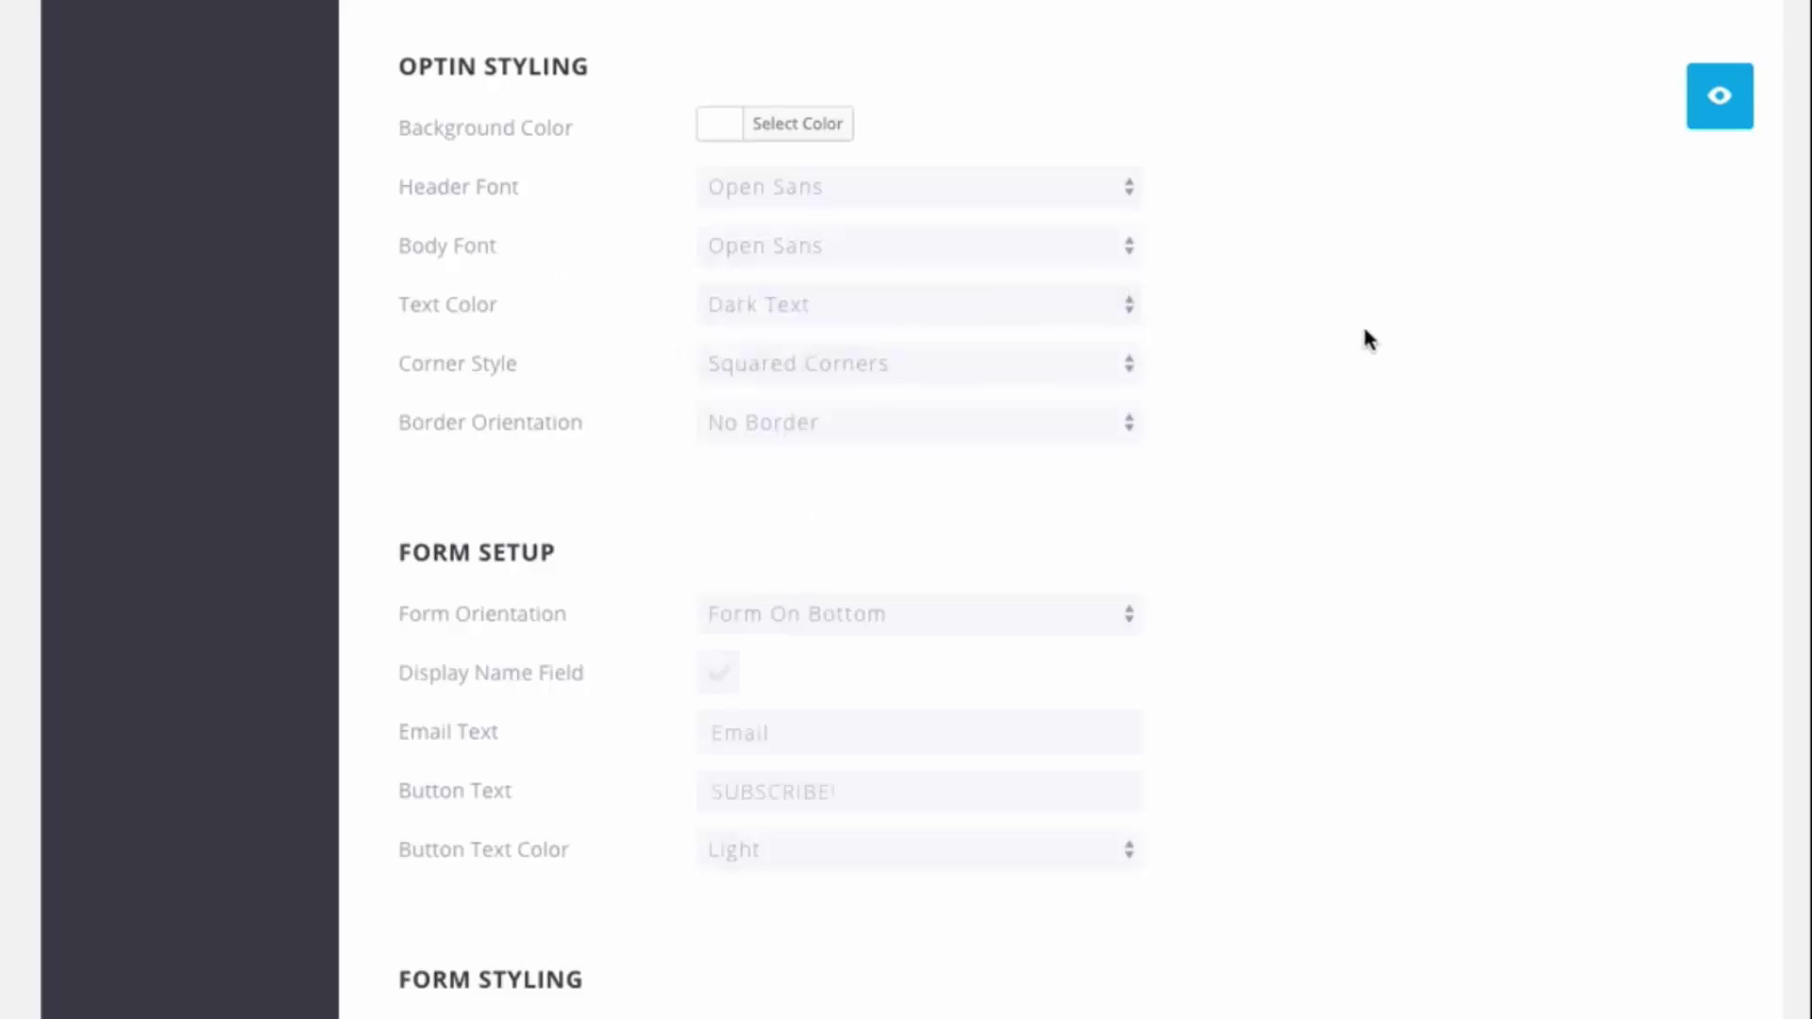
pyautogui.click(1719, 97)
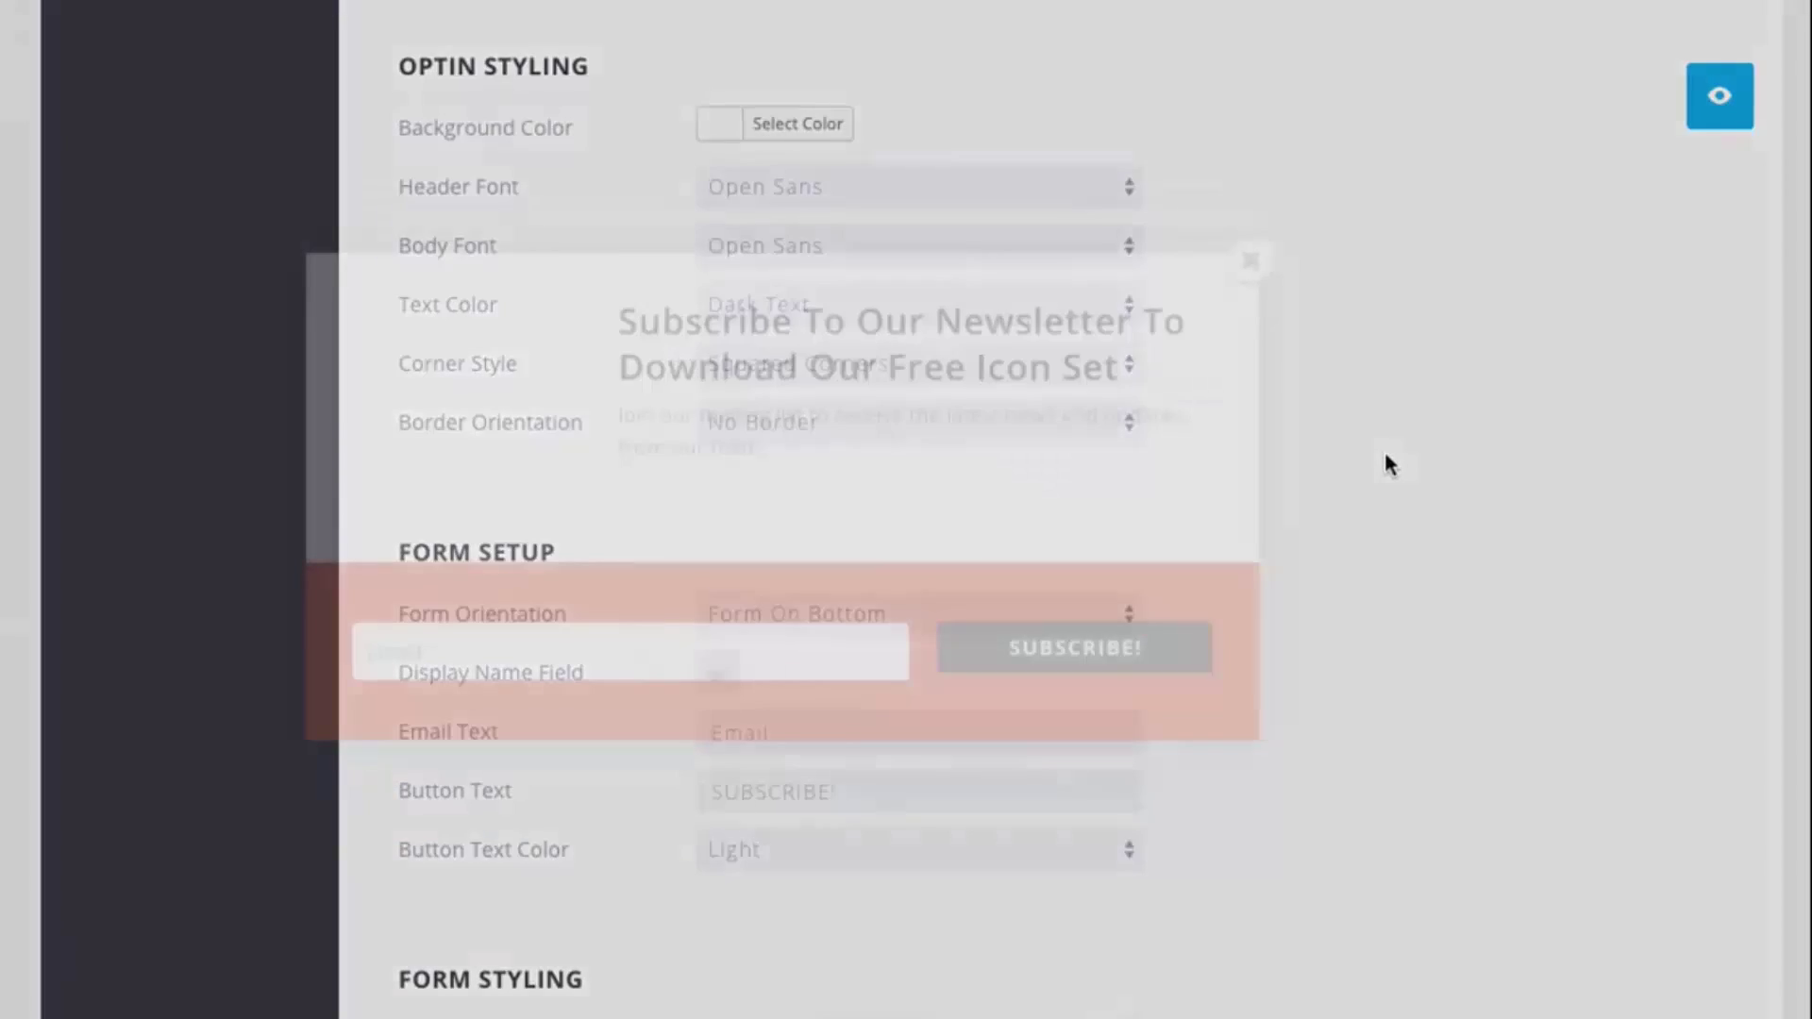
pyautogui.click(1250, 262)
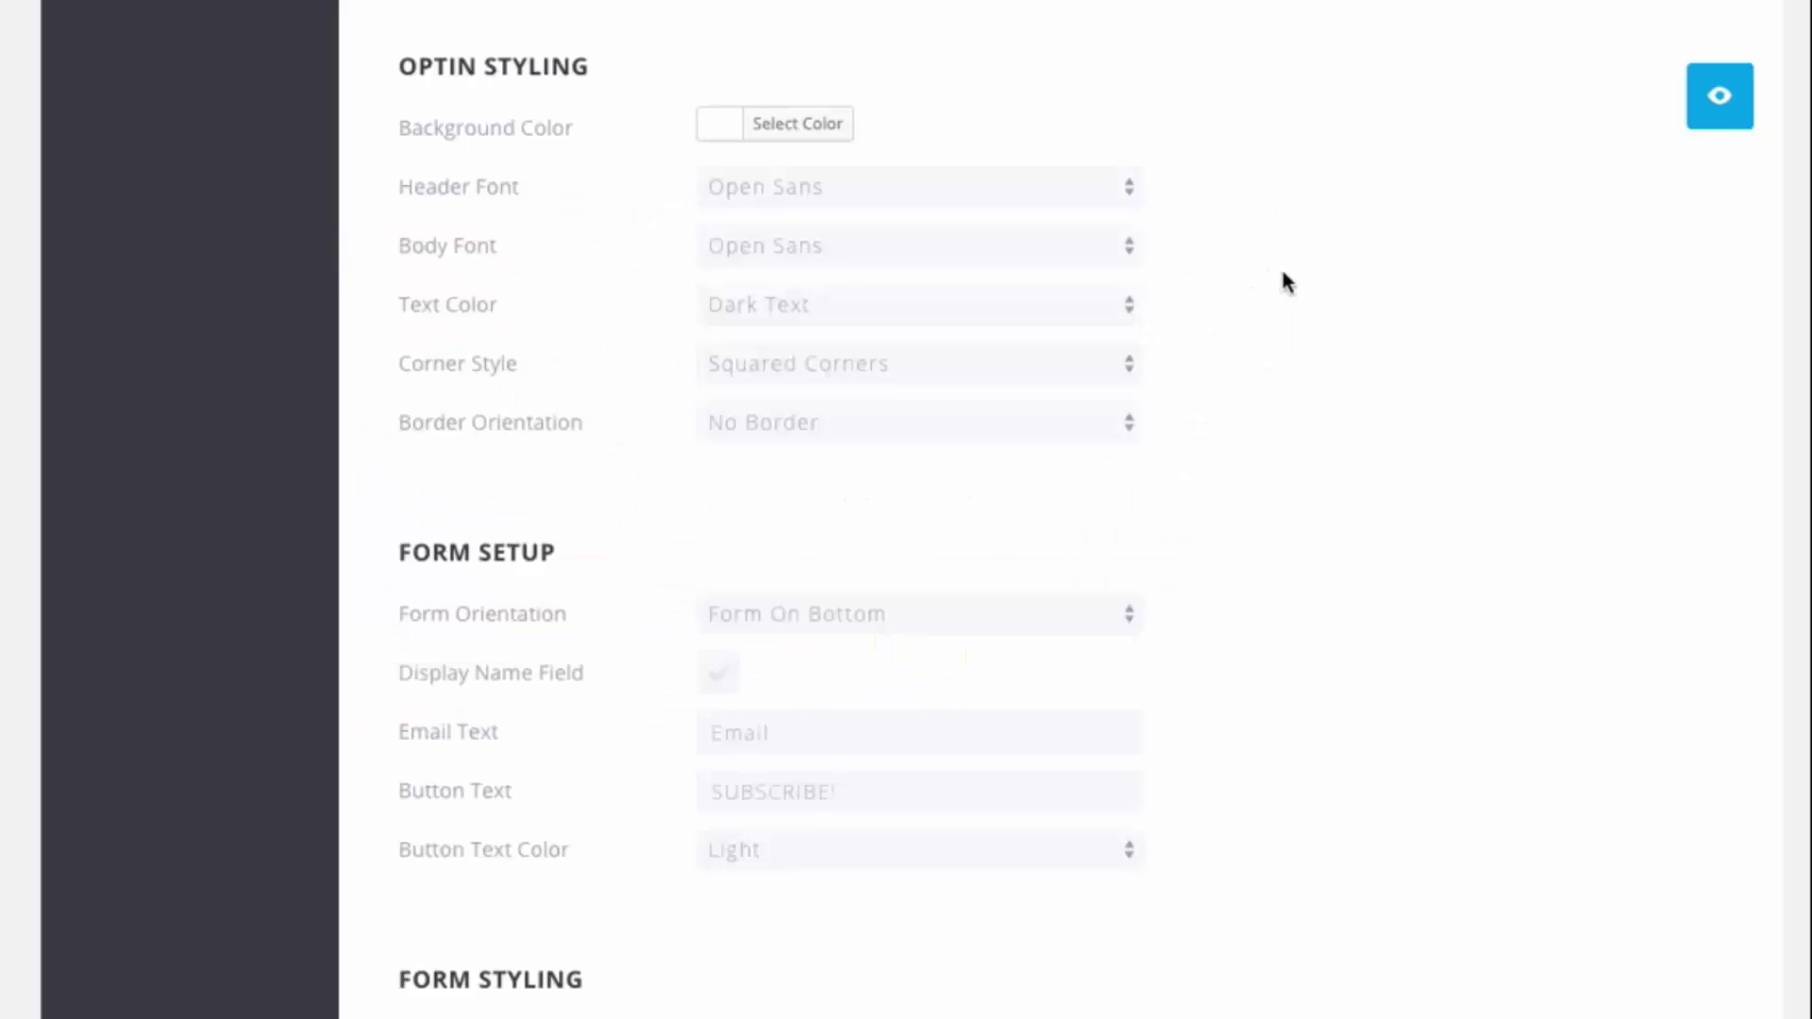
# Return the text color to Light Text and restore the original red background from the copied color code
pyautogui.click(804, 304)
pyautogui.click(793, 274)
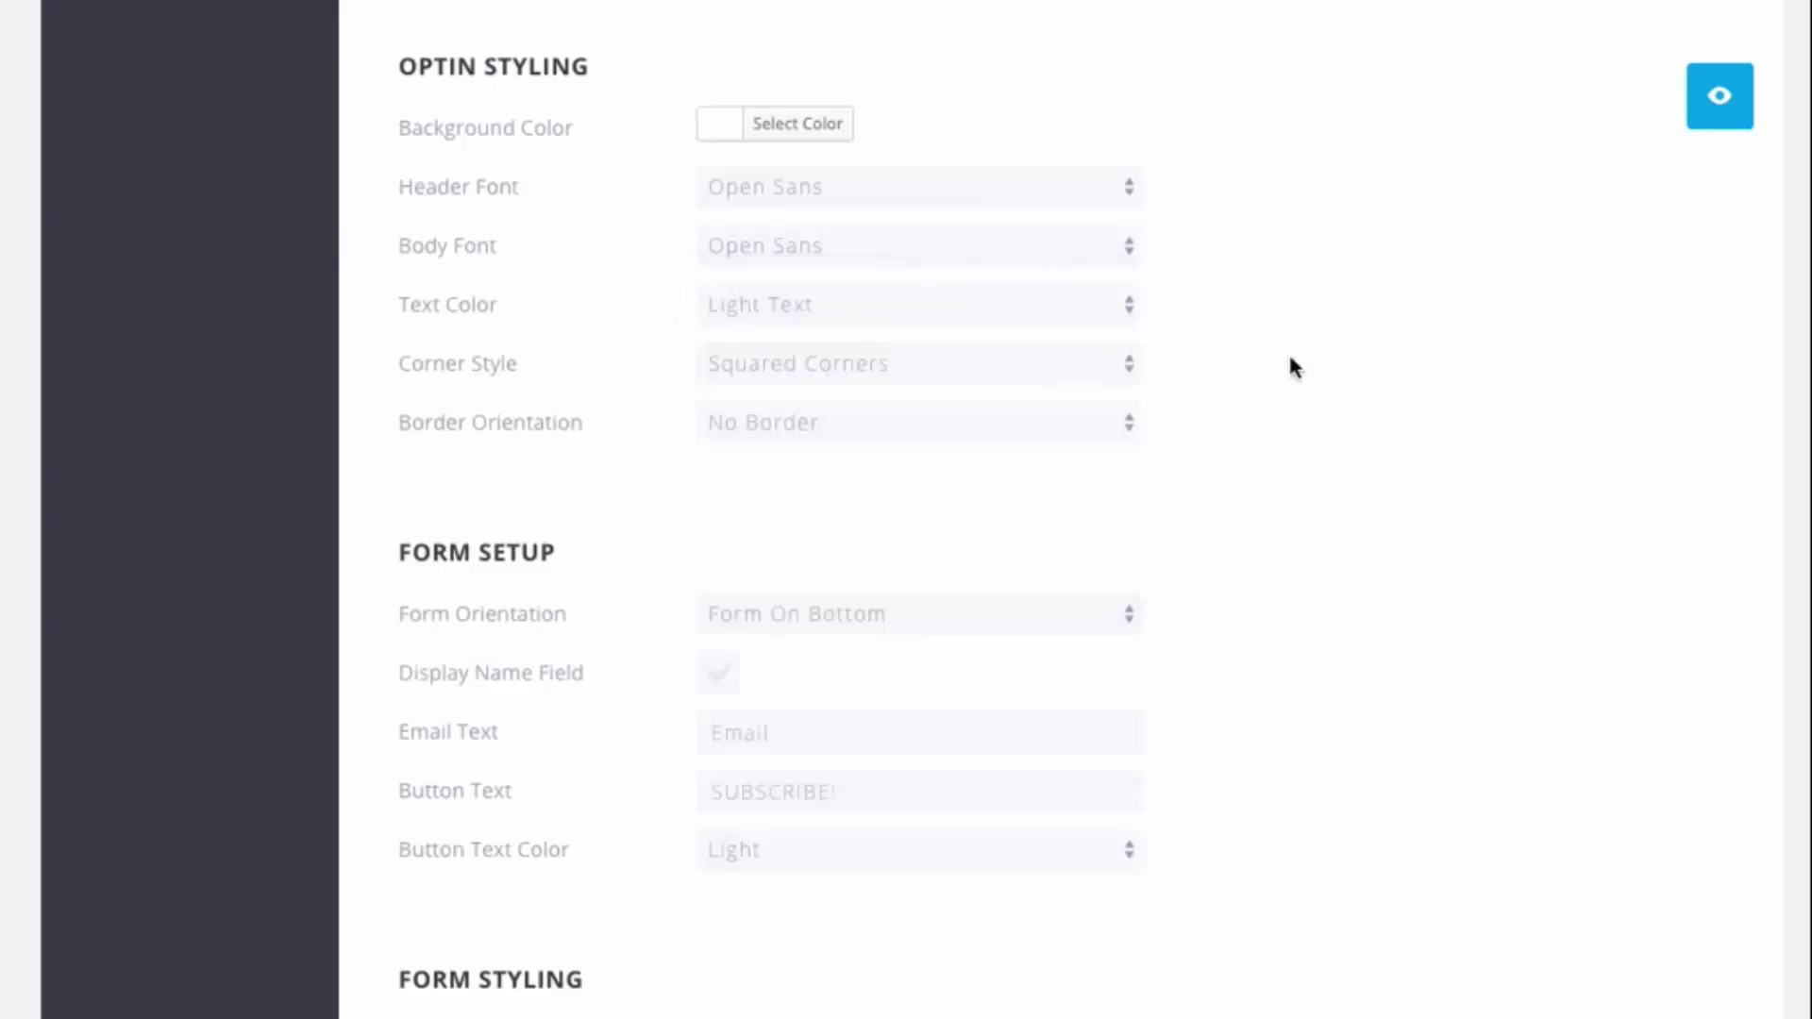
pyautogui.click(741, 137)
pyautogui.tripleClick(951, 141)
pyautogui.press('super+v')
pyautogui.click(1334, 390)
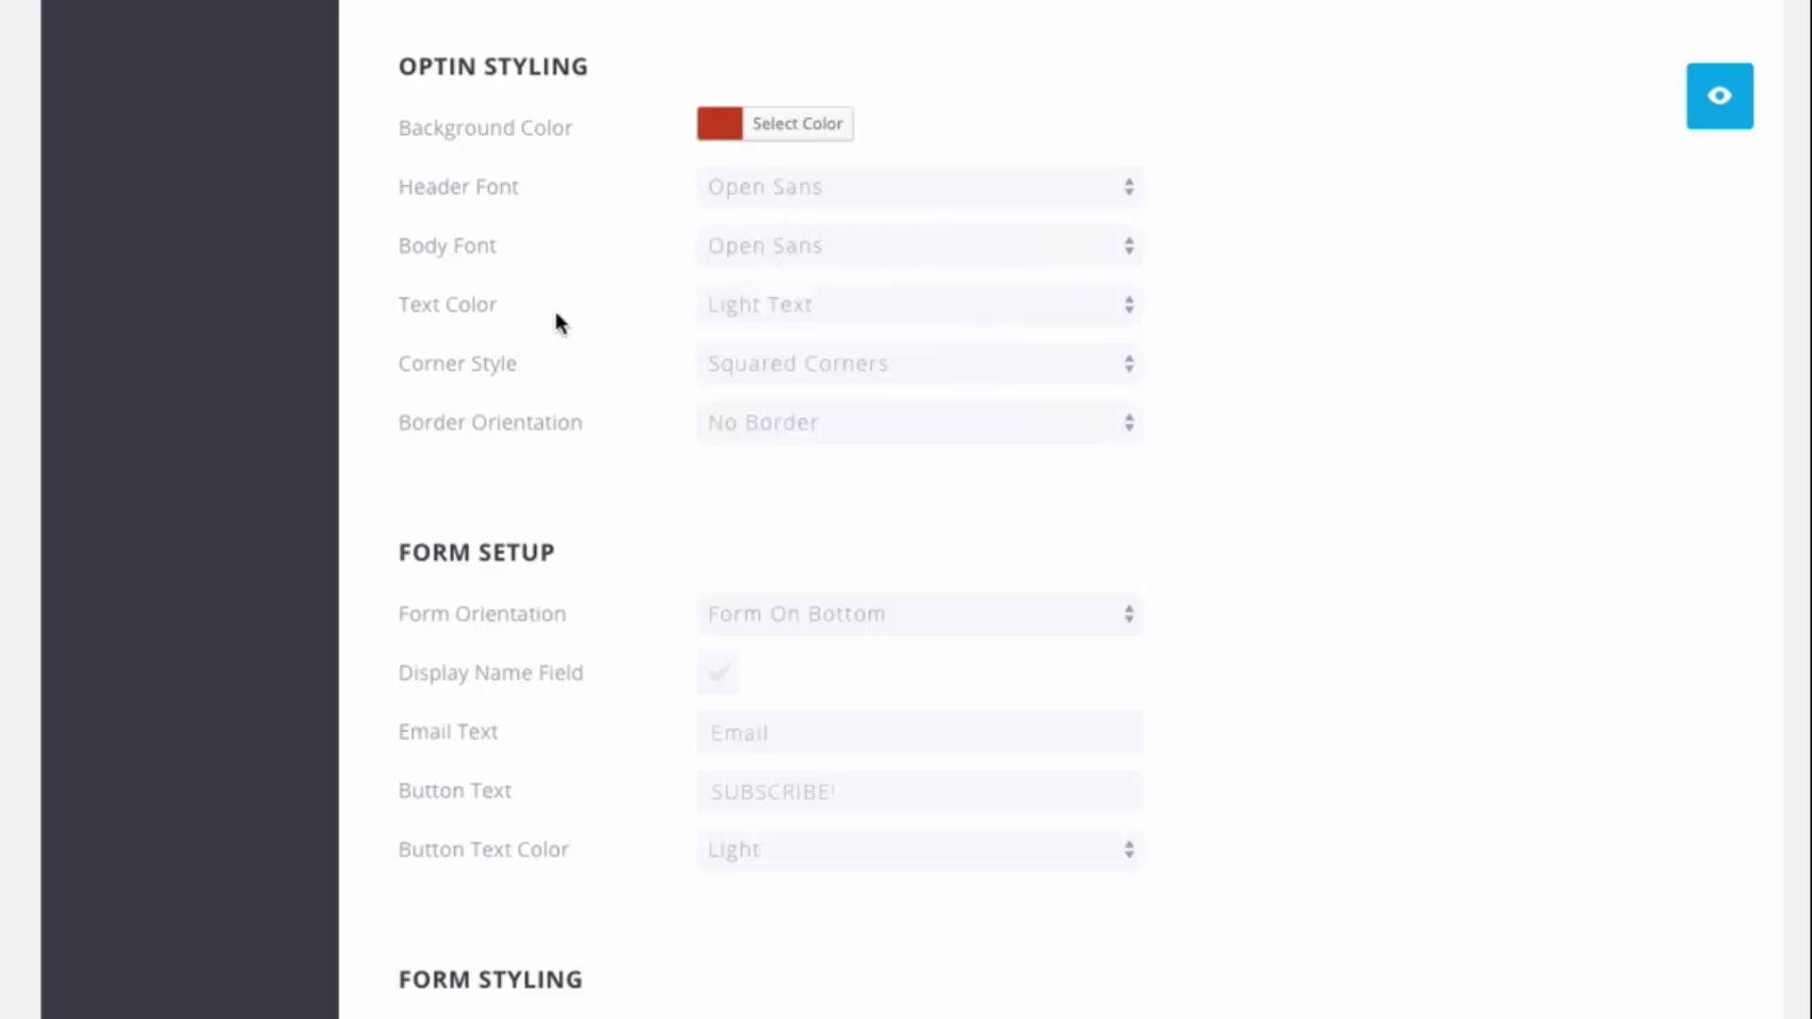
# Set the optin corner style to Rounded Corners, preview the form, and close the preview
pyautogui.click(852, 366)
pyautogui.click(868, 392)
pyautogui.click(1712, 120)
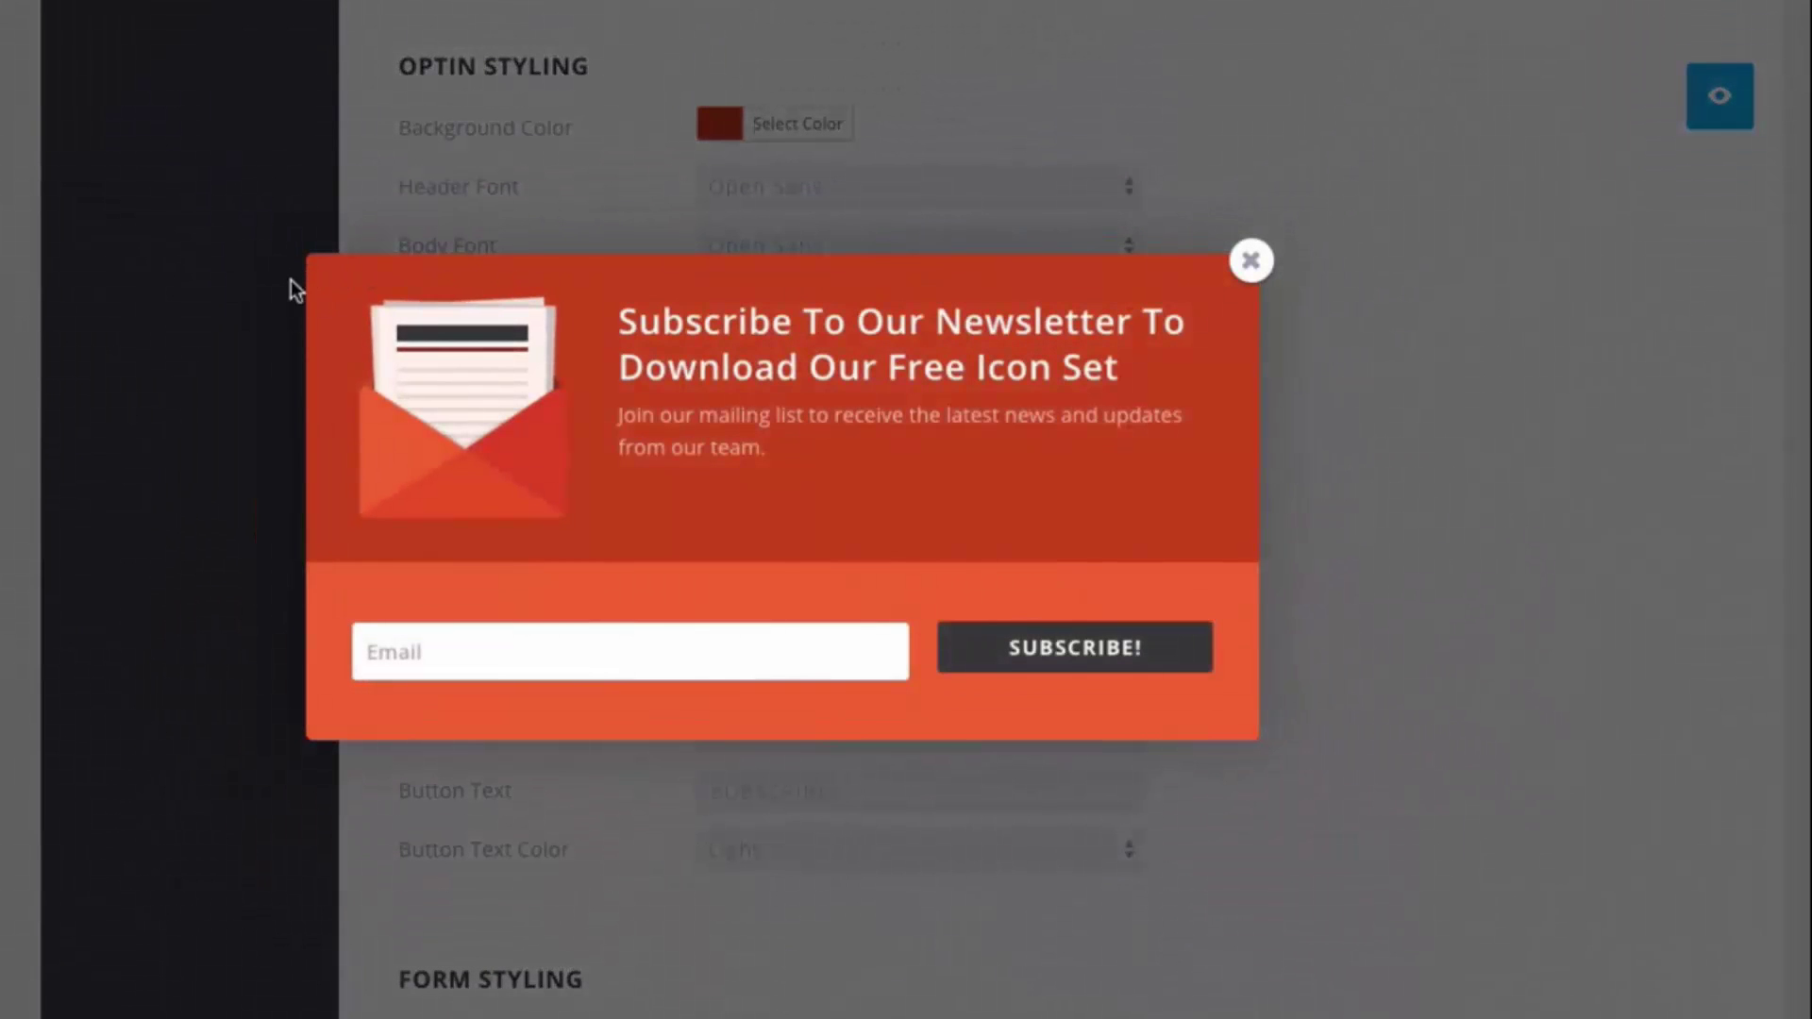
pyautogui.click(1250, 261)
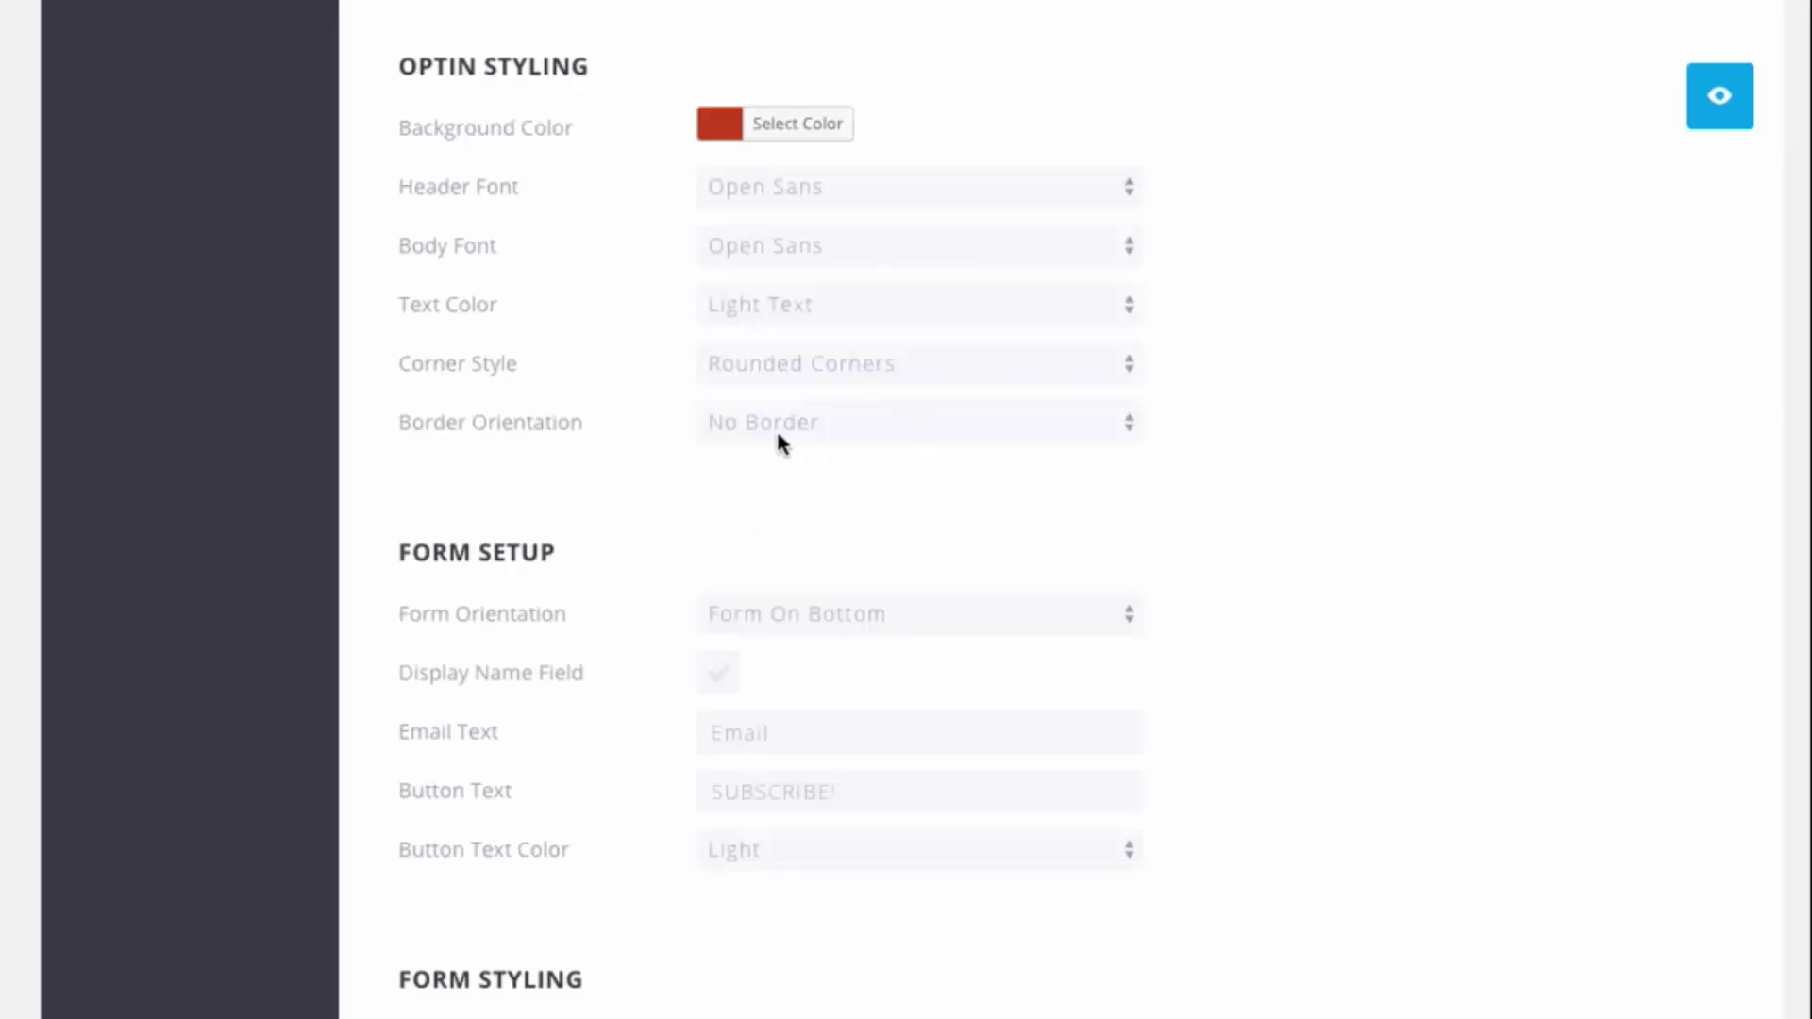
# Set the border orientation to Full Border with a dark gray border color, and check it in the preview
pyautogui.click(816, 423)
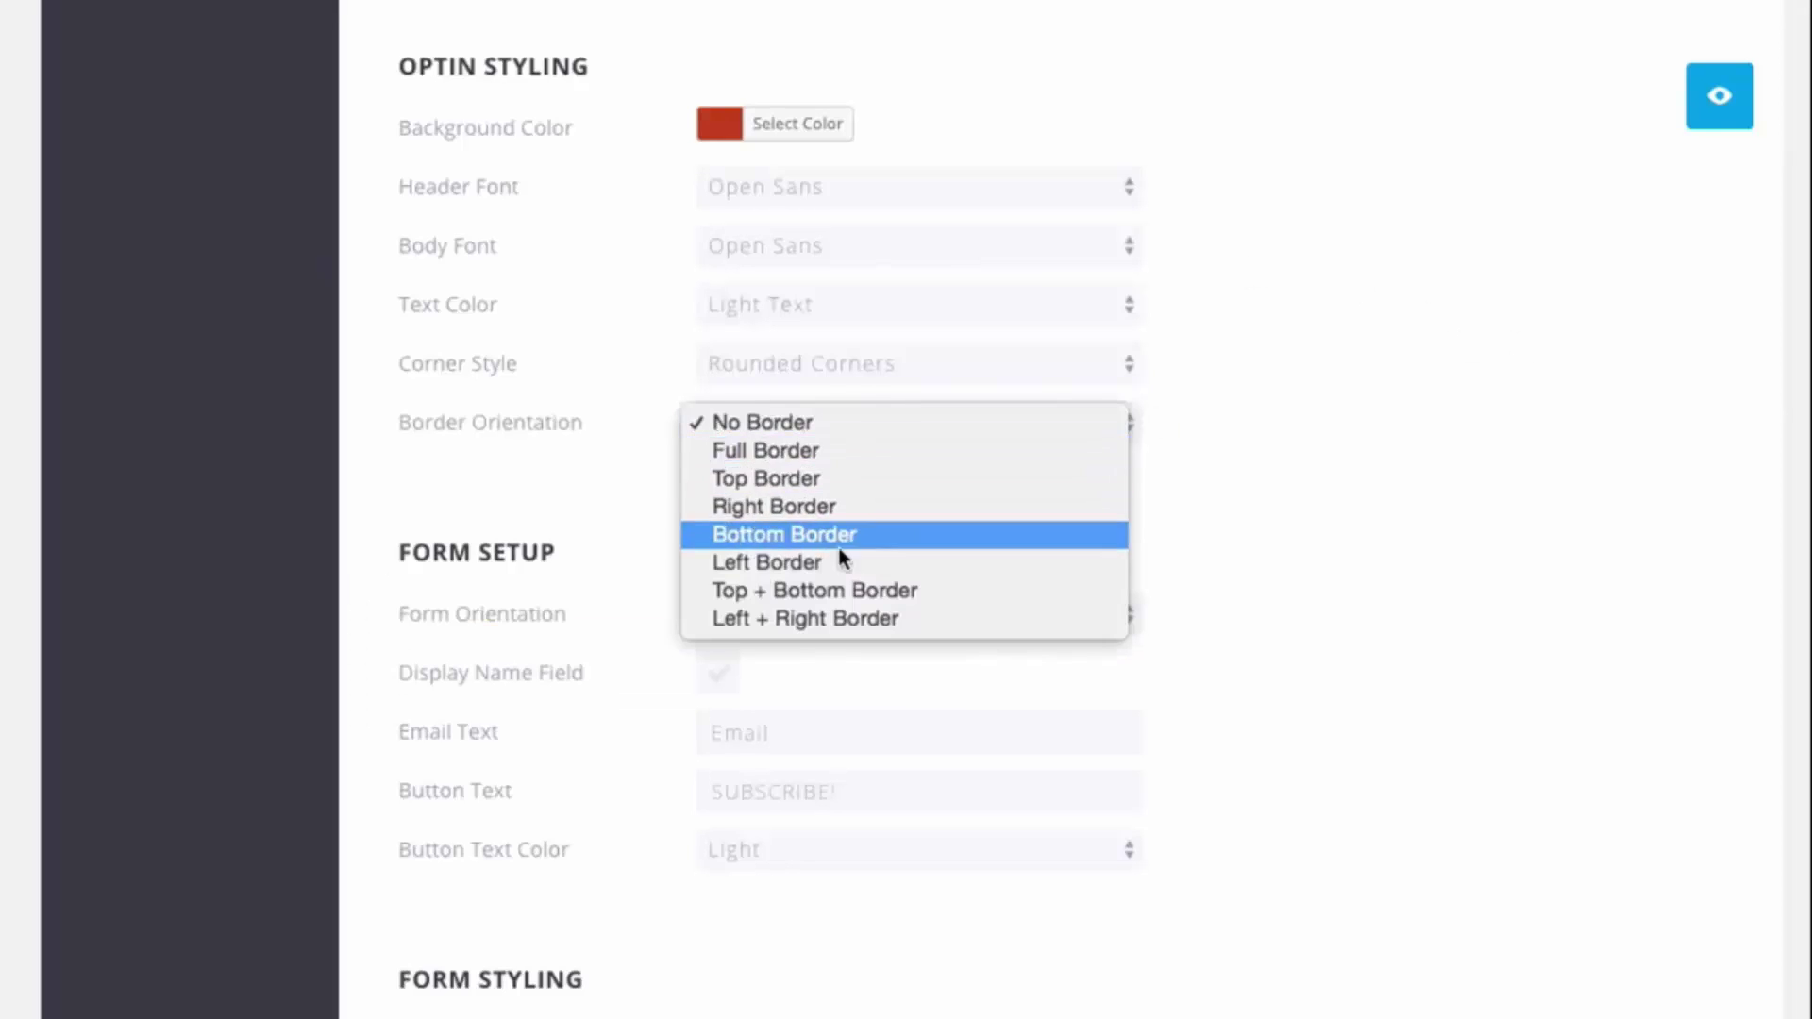
pyautogui.click(800, 450)
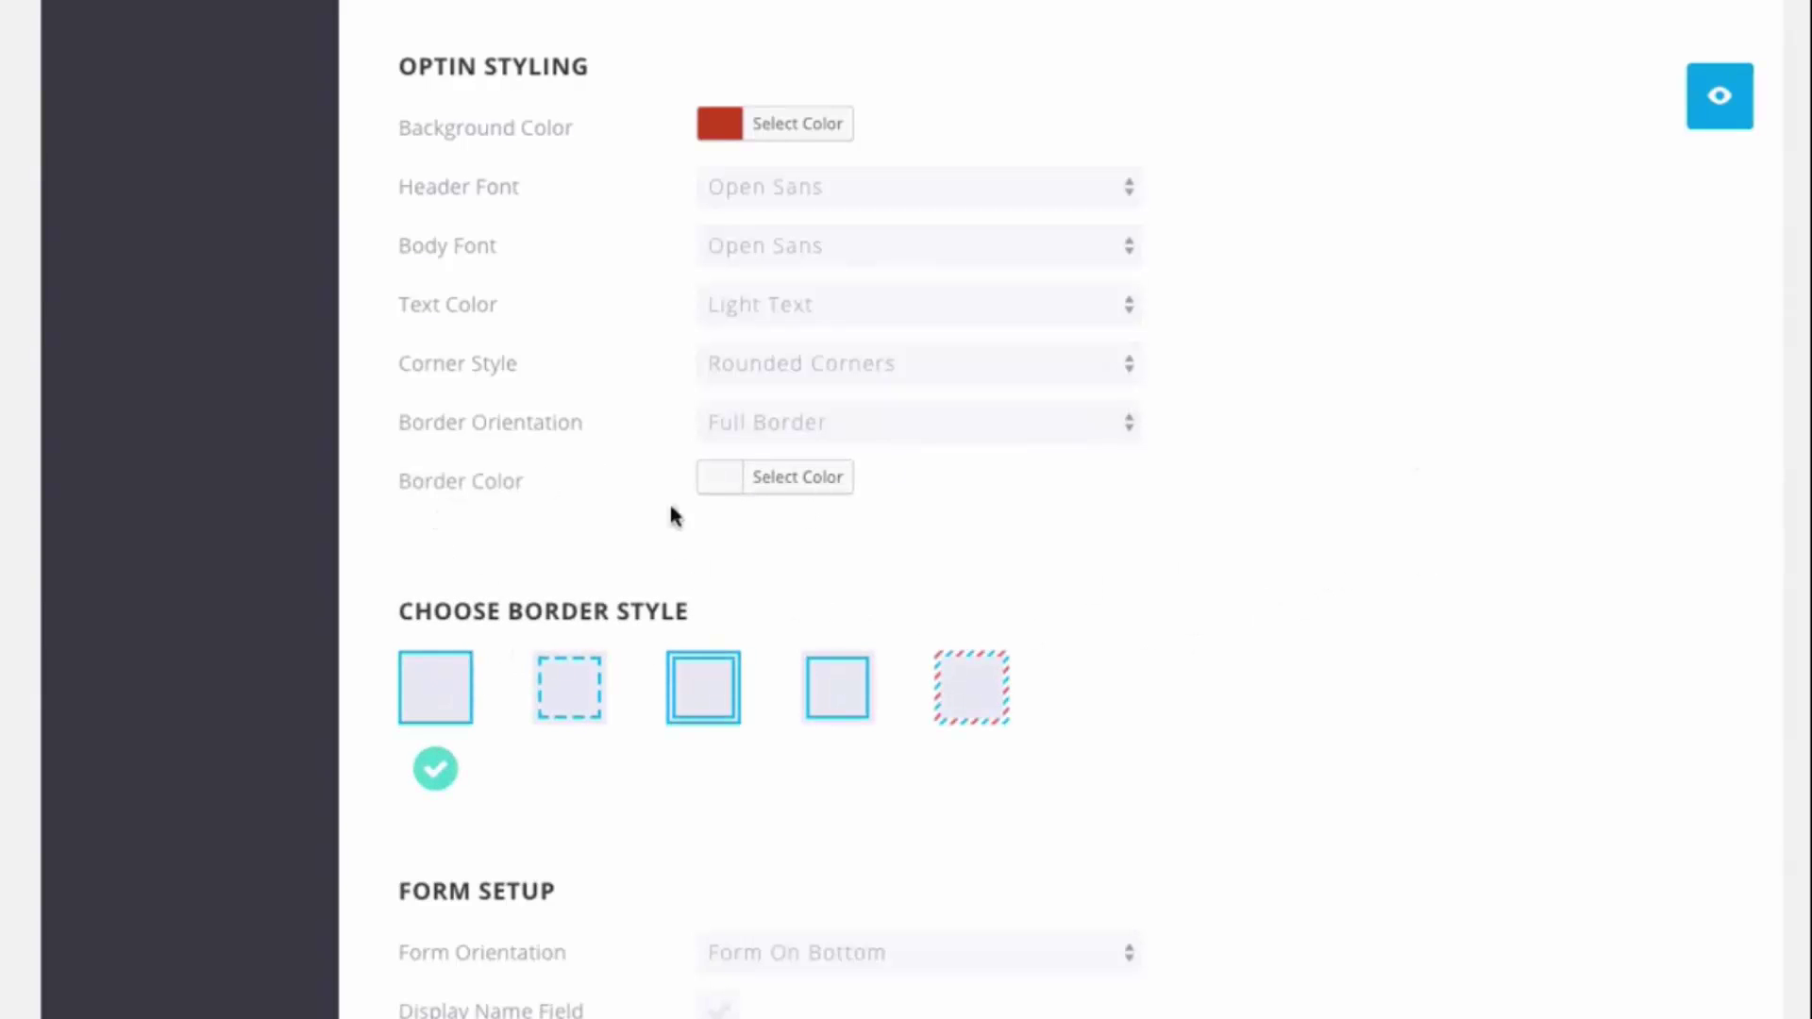
pyautogui.click(717, 489)
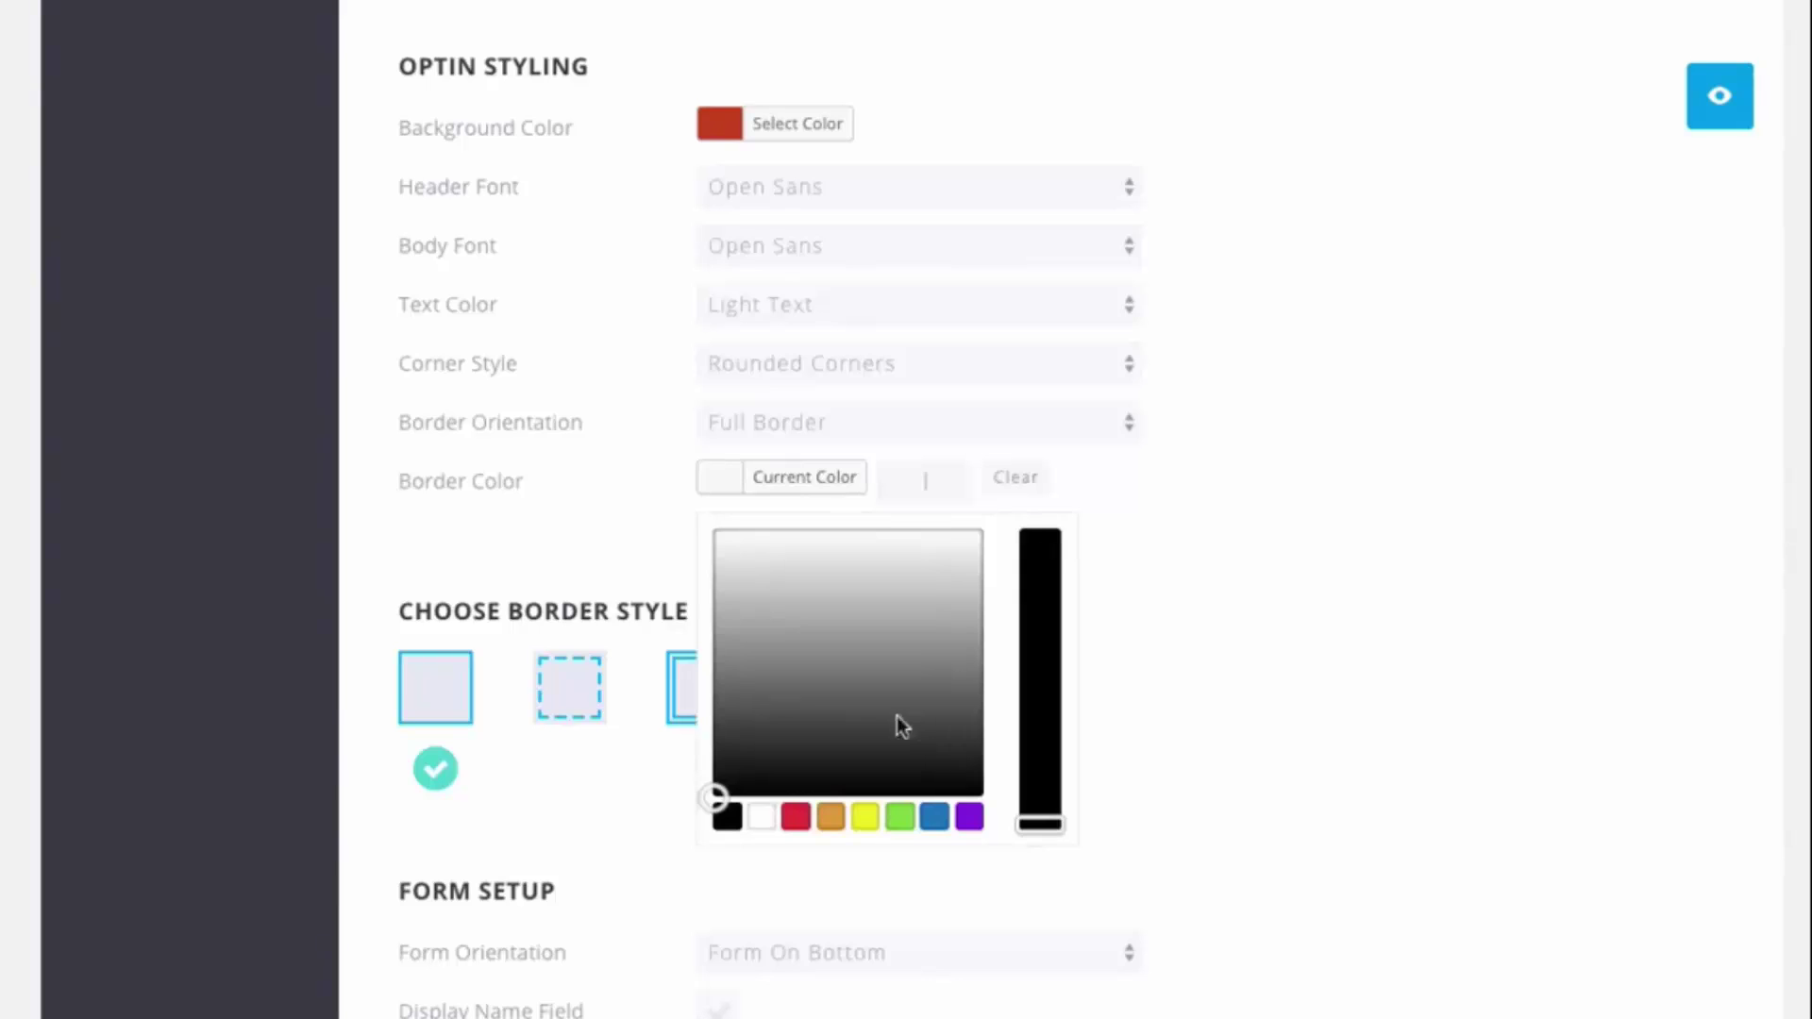
pyautogui.moveTo(714, 752); pyautogui.dragTo(691, 732)
pyautogui.click(1227, 590)
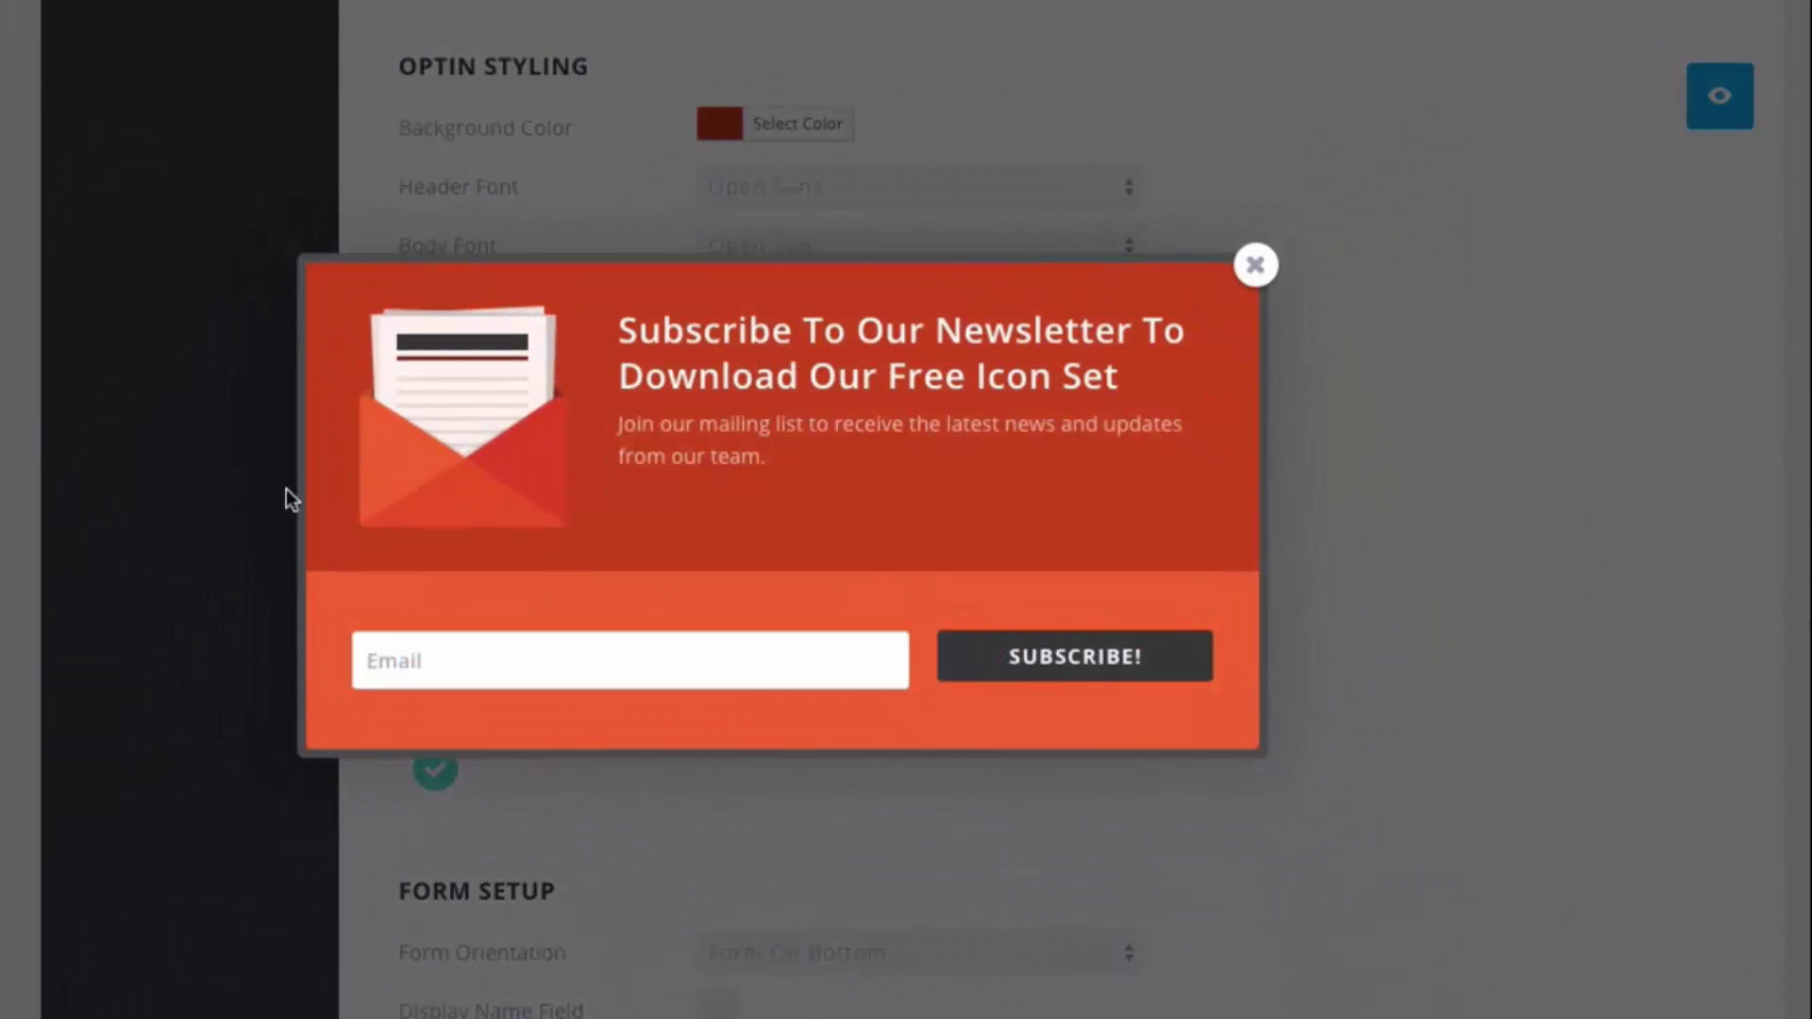
pyautogui.click(1253, 263)
# Change the border orientation to Top + Bottom Border, choose the diagonal-striped border style, and check it in the preview
pyautogui.click(1057, 425)
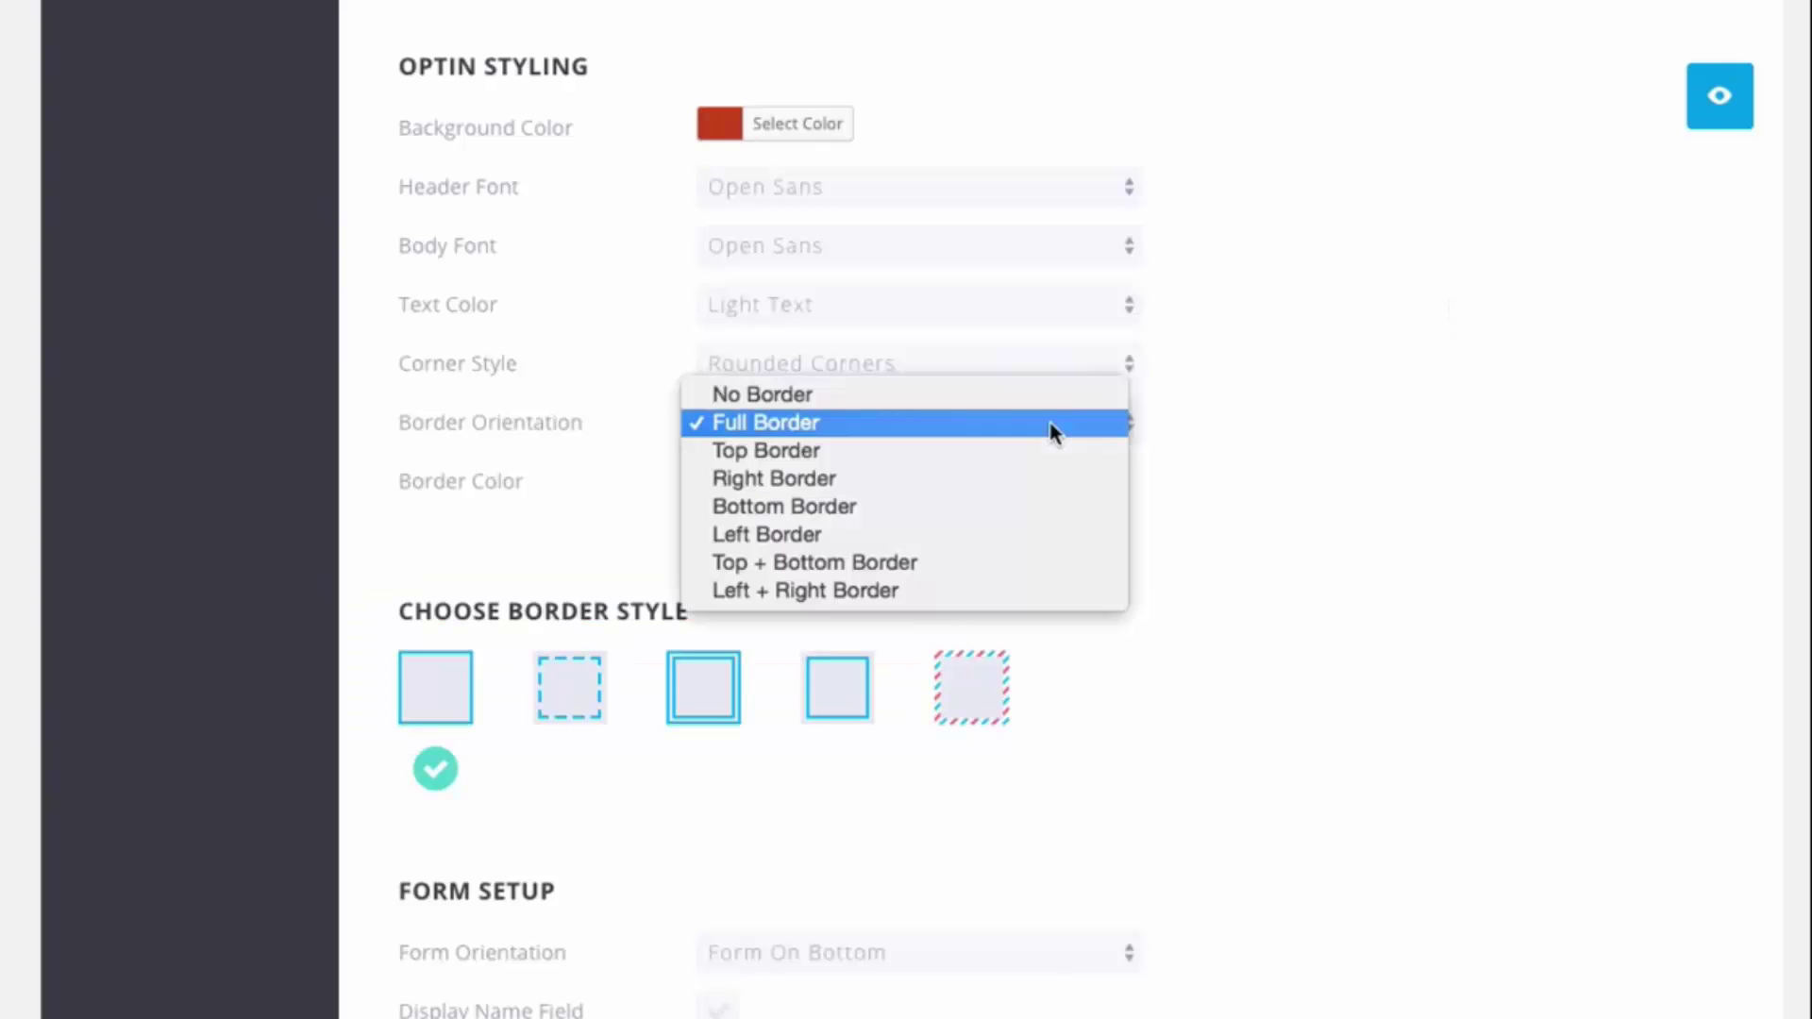
pyautogui.click(855, 564)
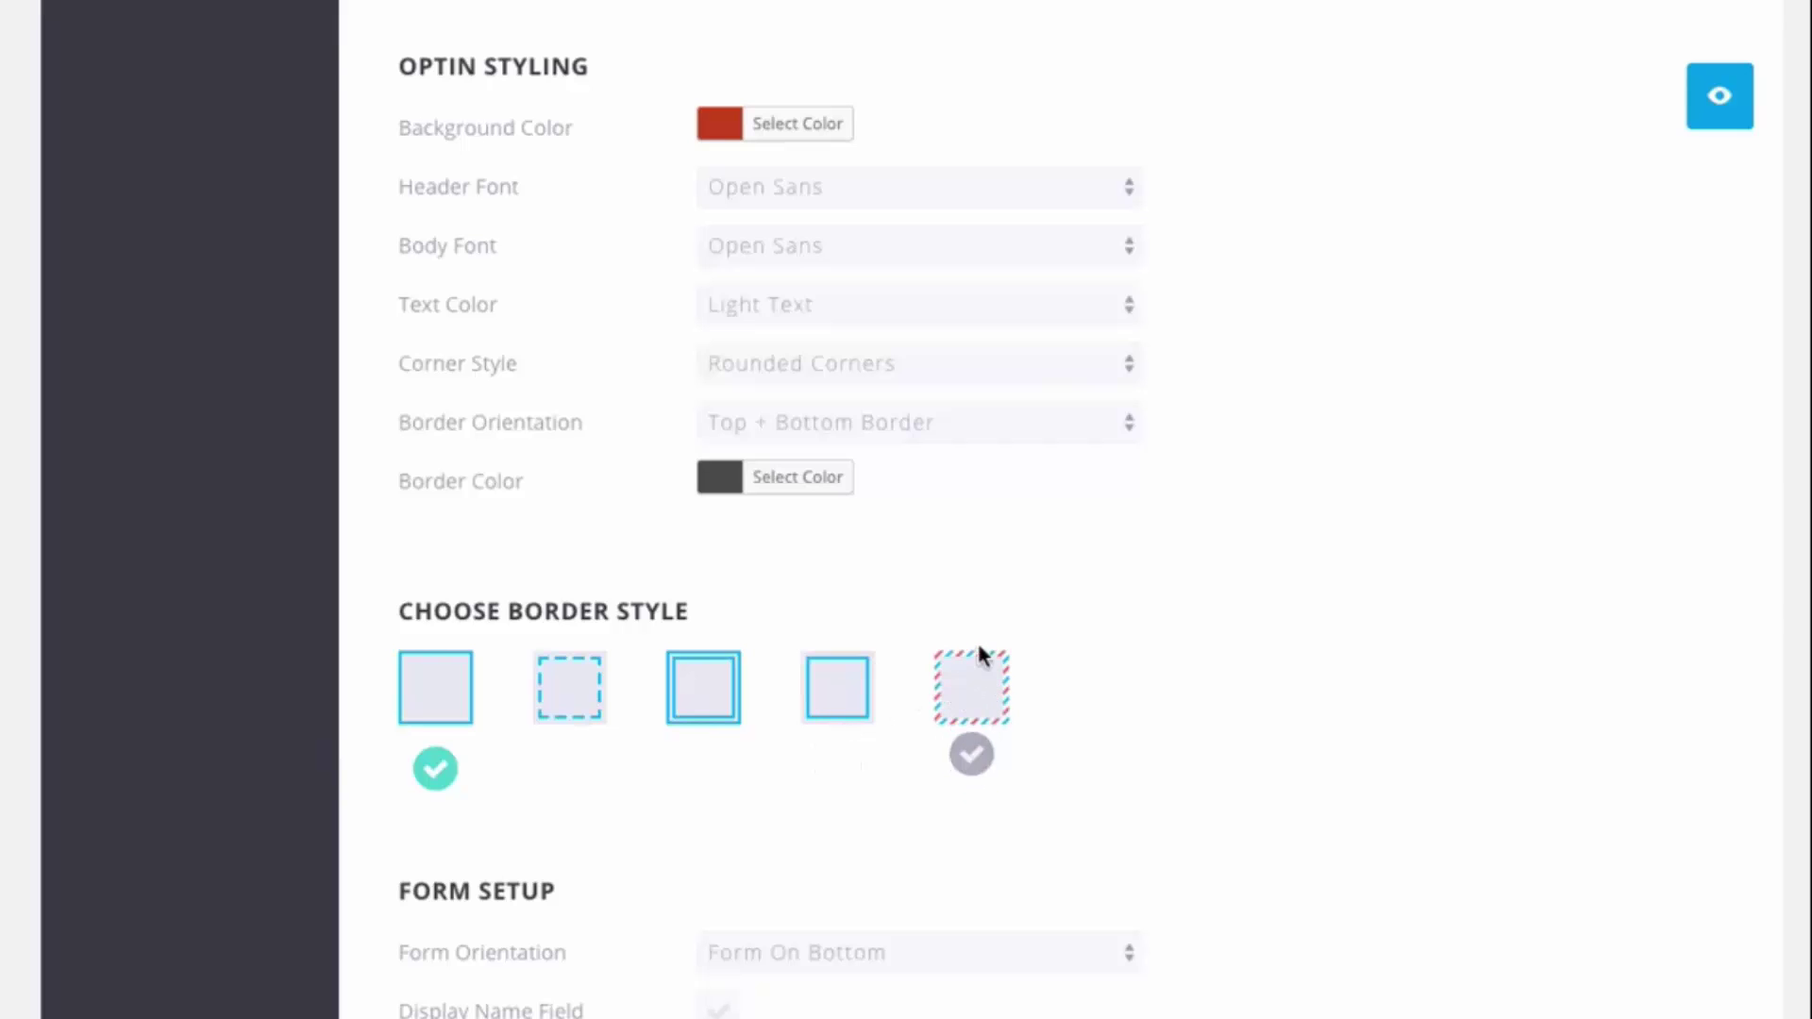
pyautogui.click(983, 691)
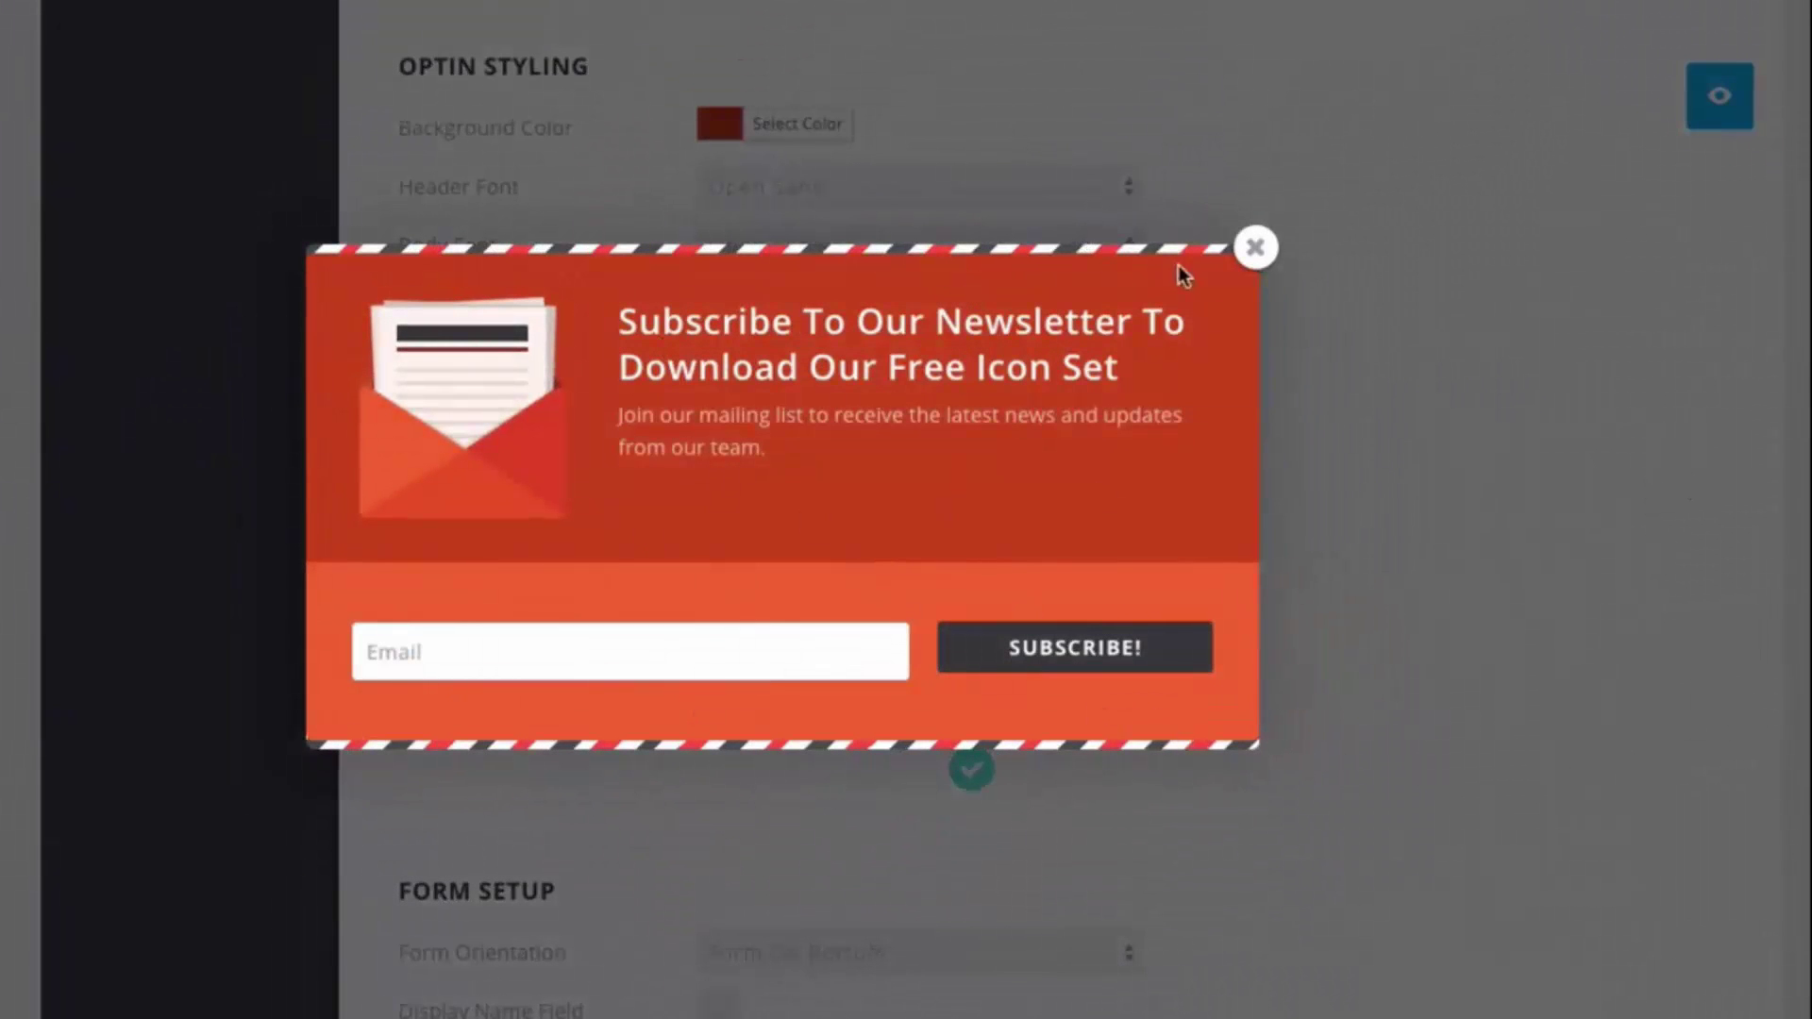
pyautogui.click(1255, 247)
pyautogui.scroll(-4, 1436, 483)
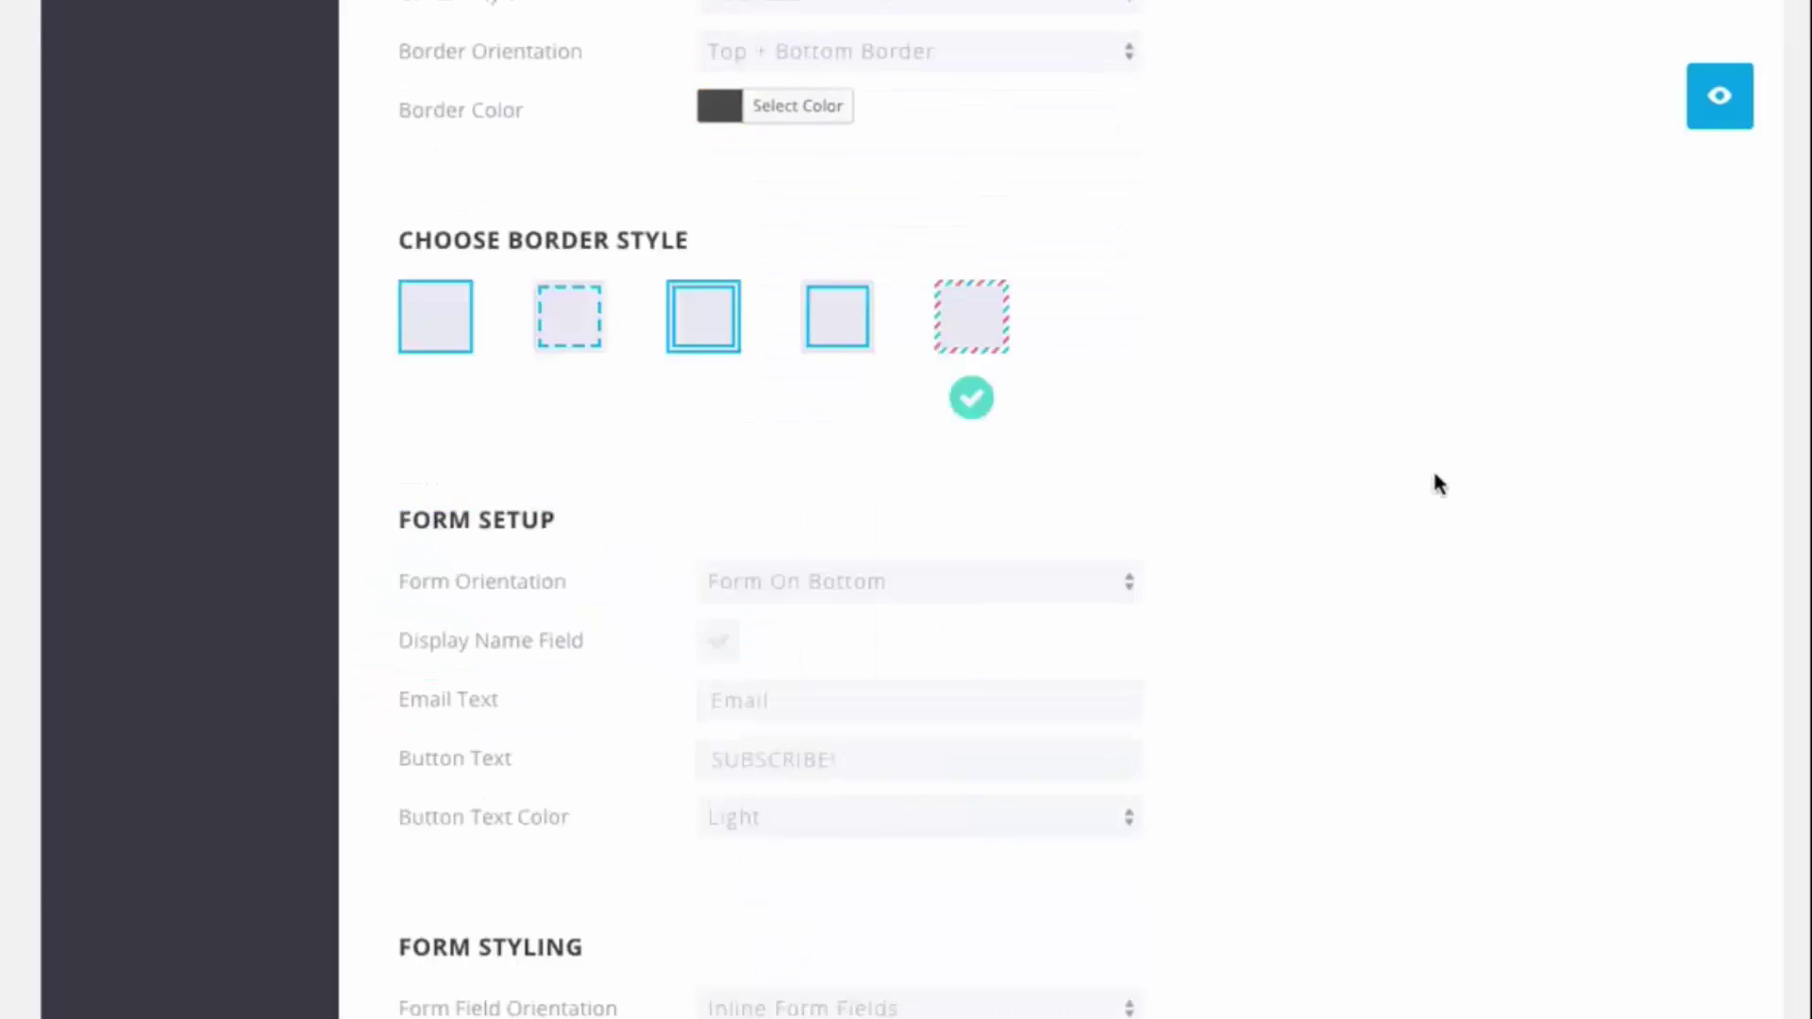
pyautogui.scroll(-5, 1435, 475)
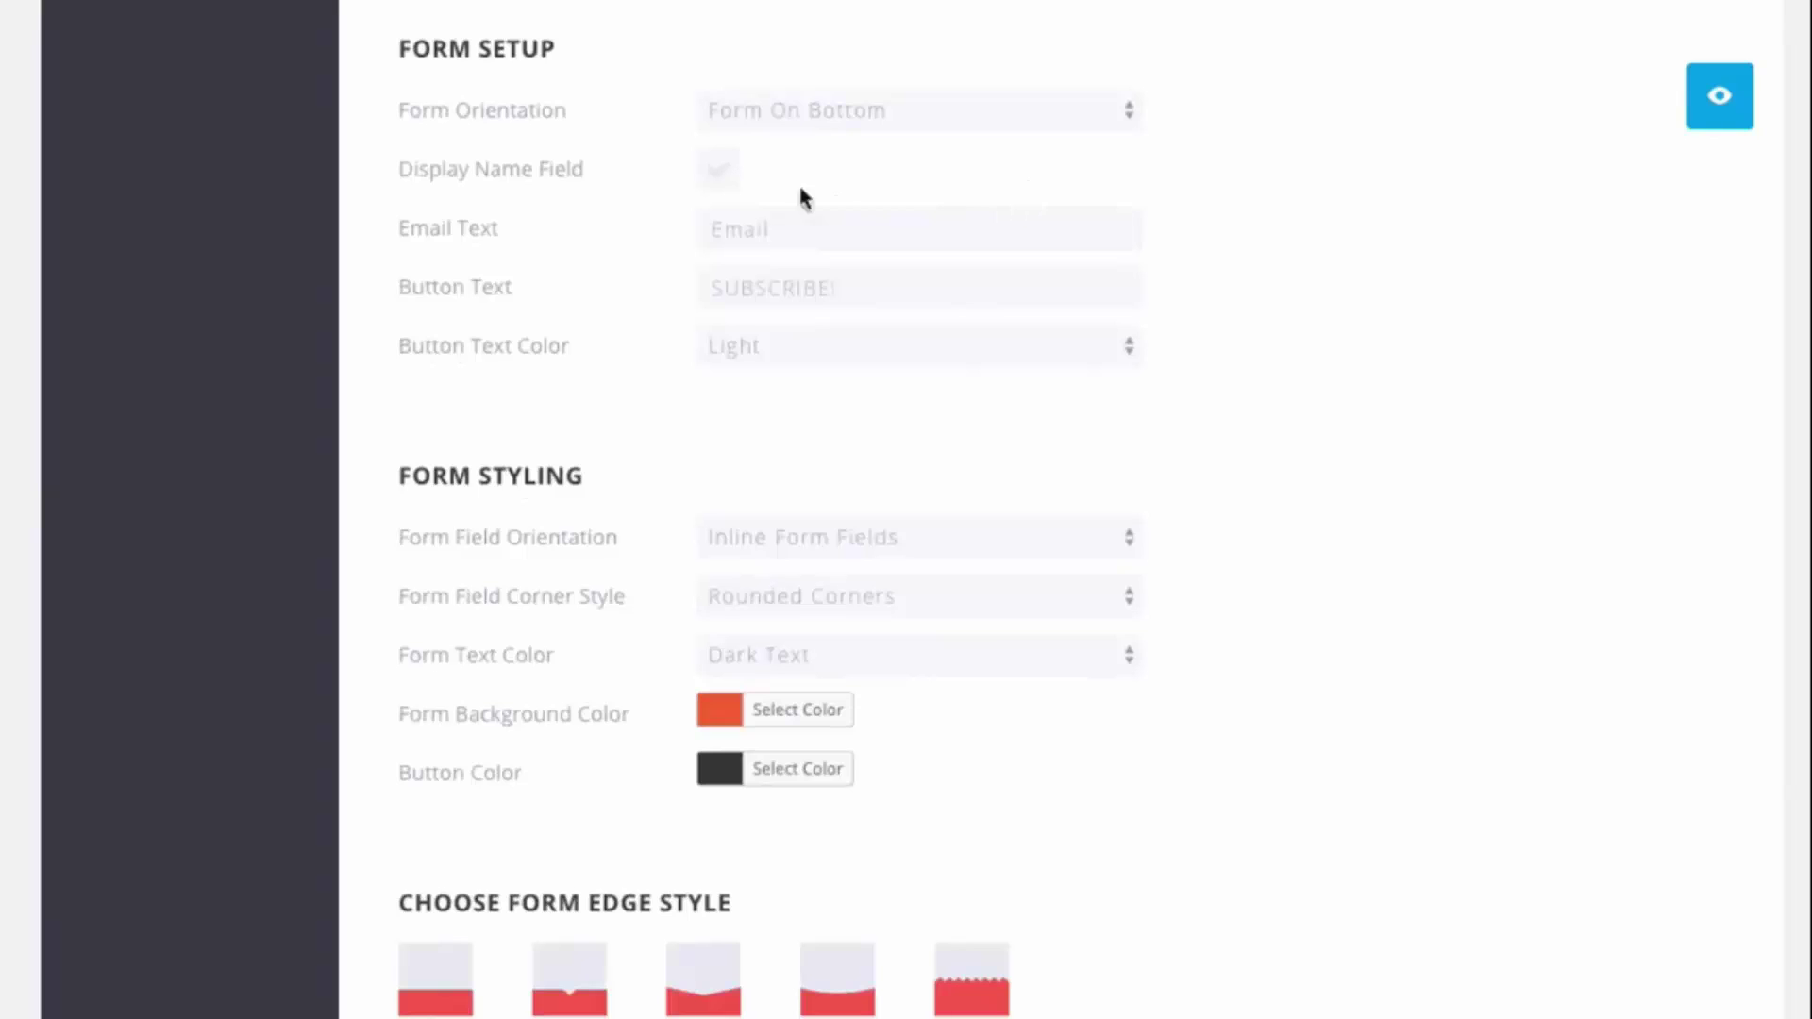
# Try the Form On Right orientation in the preview, and return the form orientation to Form On Bottom
pyautogui.click(882, 113)
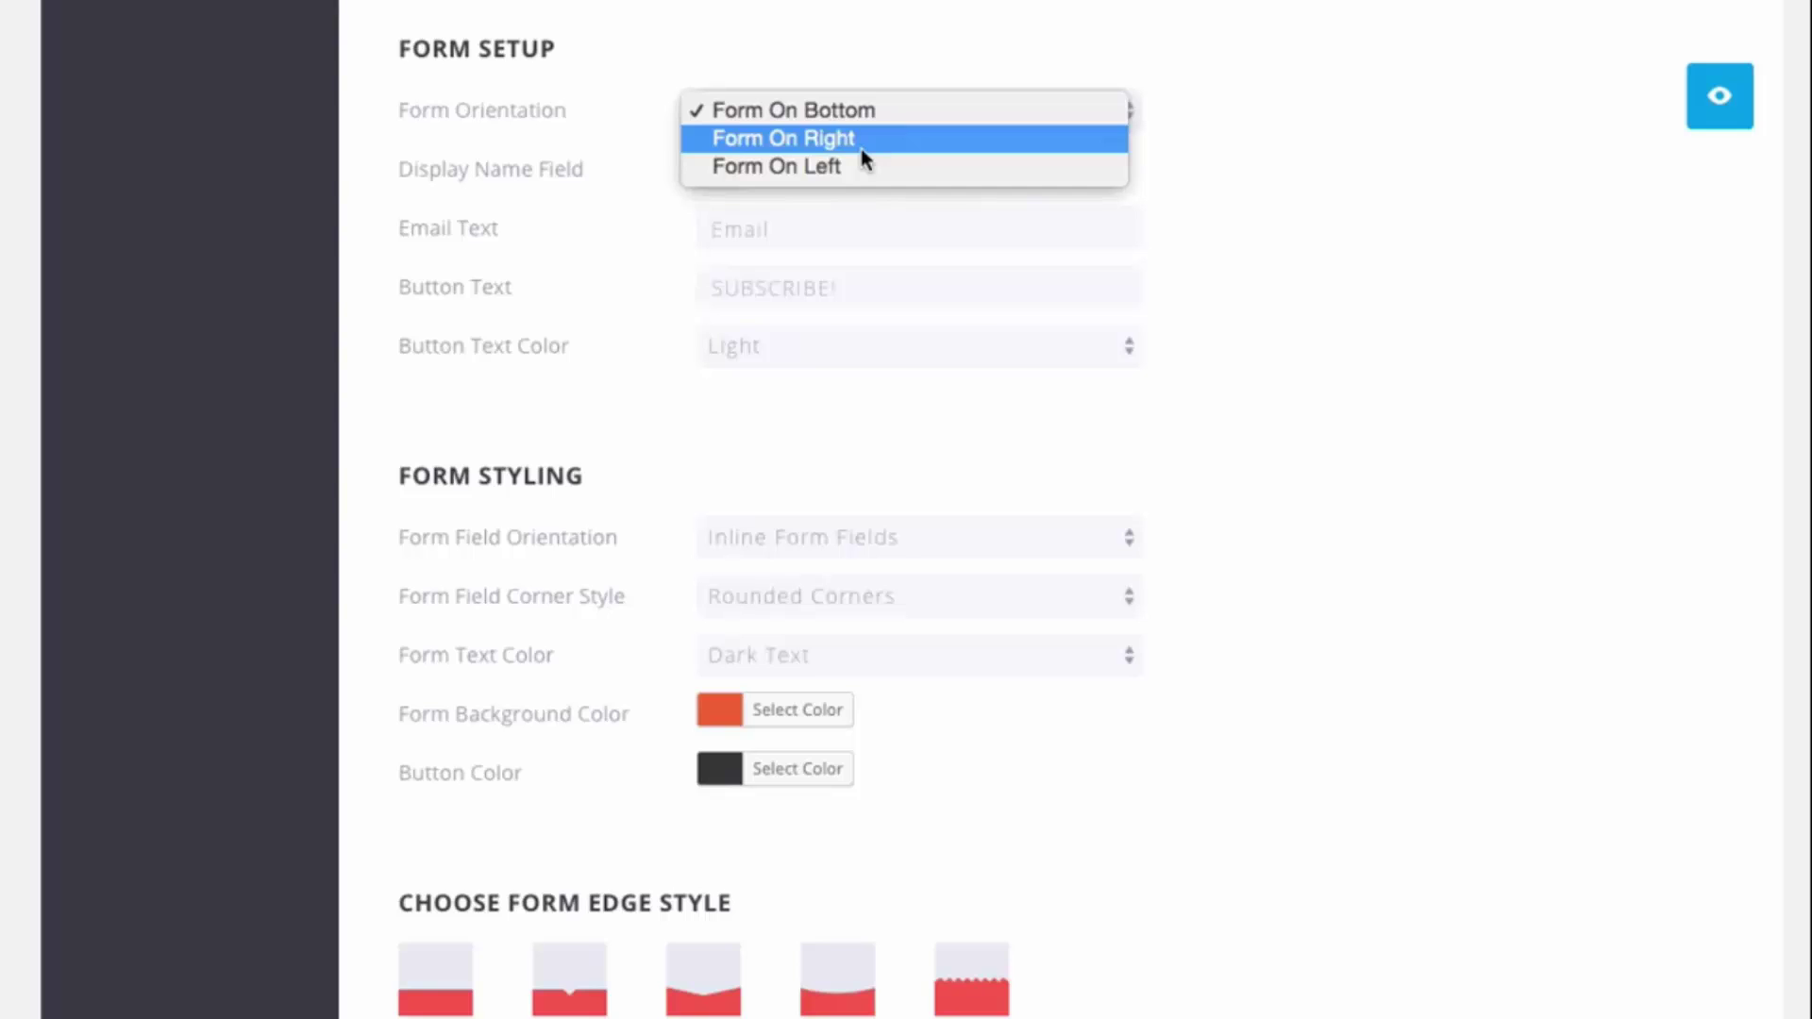
pyautogui.click(783, 139)
pyautogui.click(1719, 95)
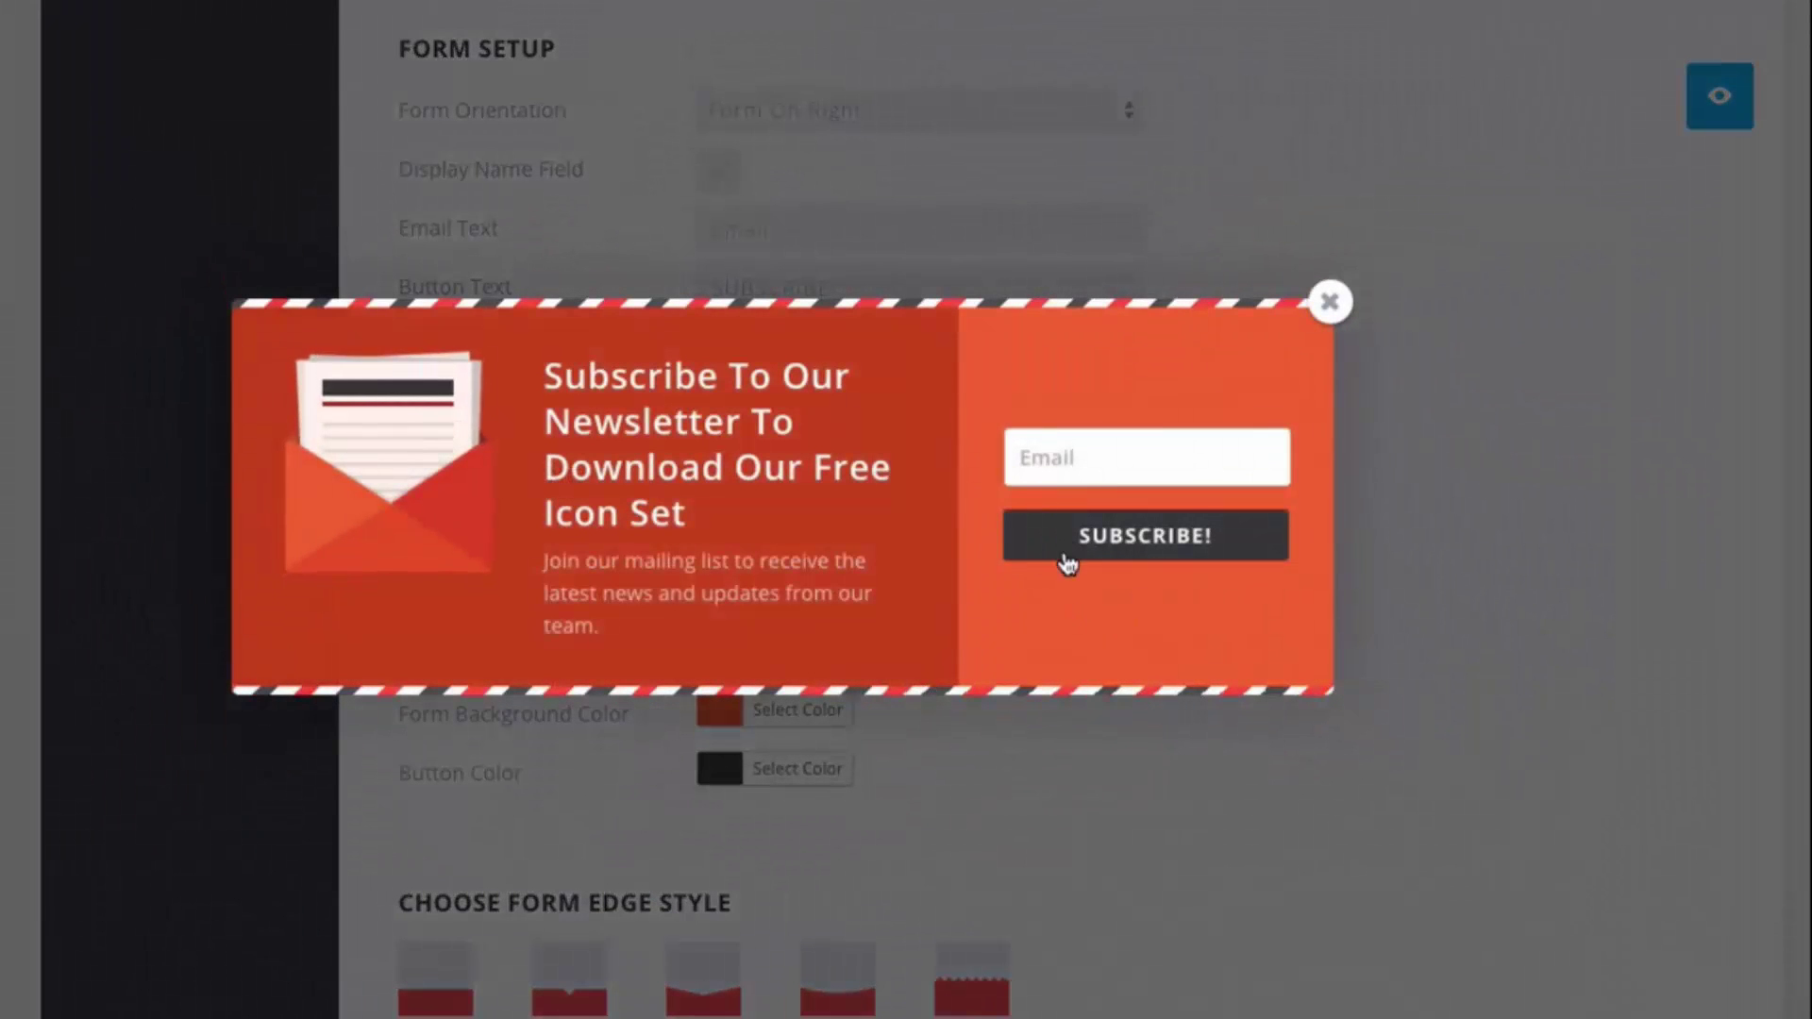
pyautogui.click(1330, 301)
pyautogui.click(774, 111)
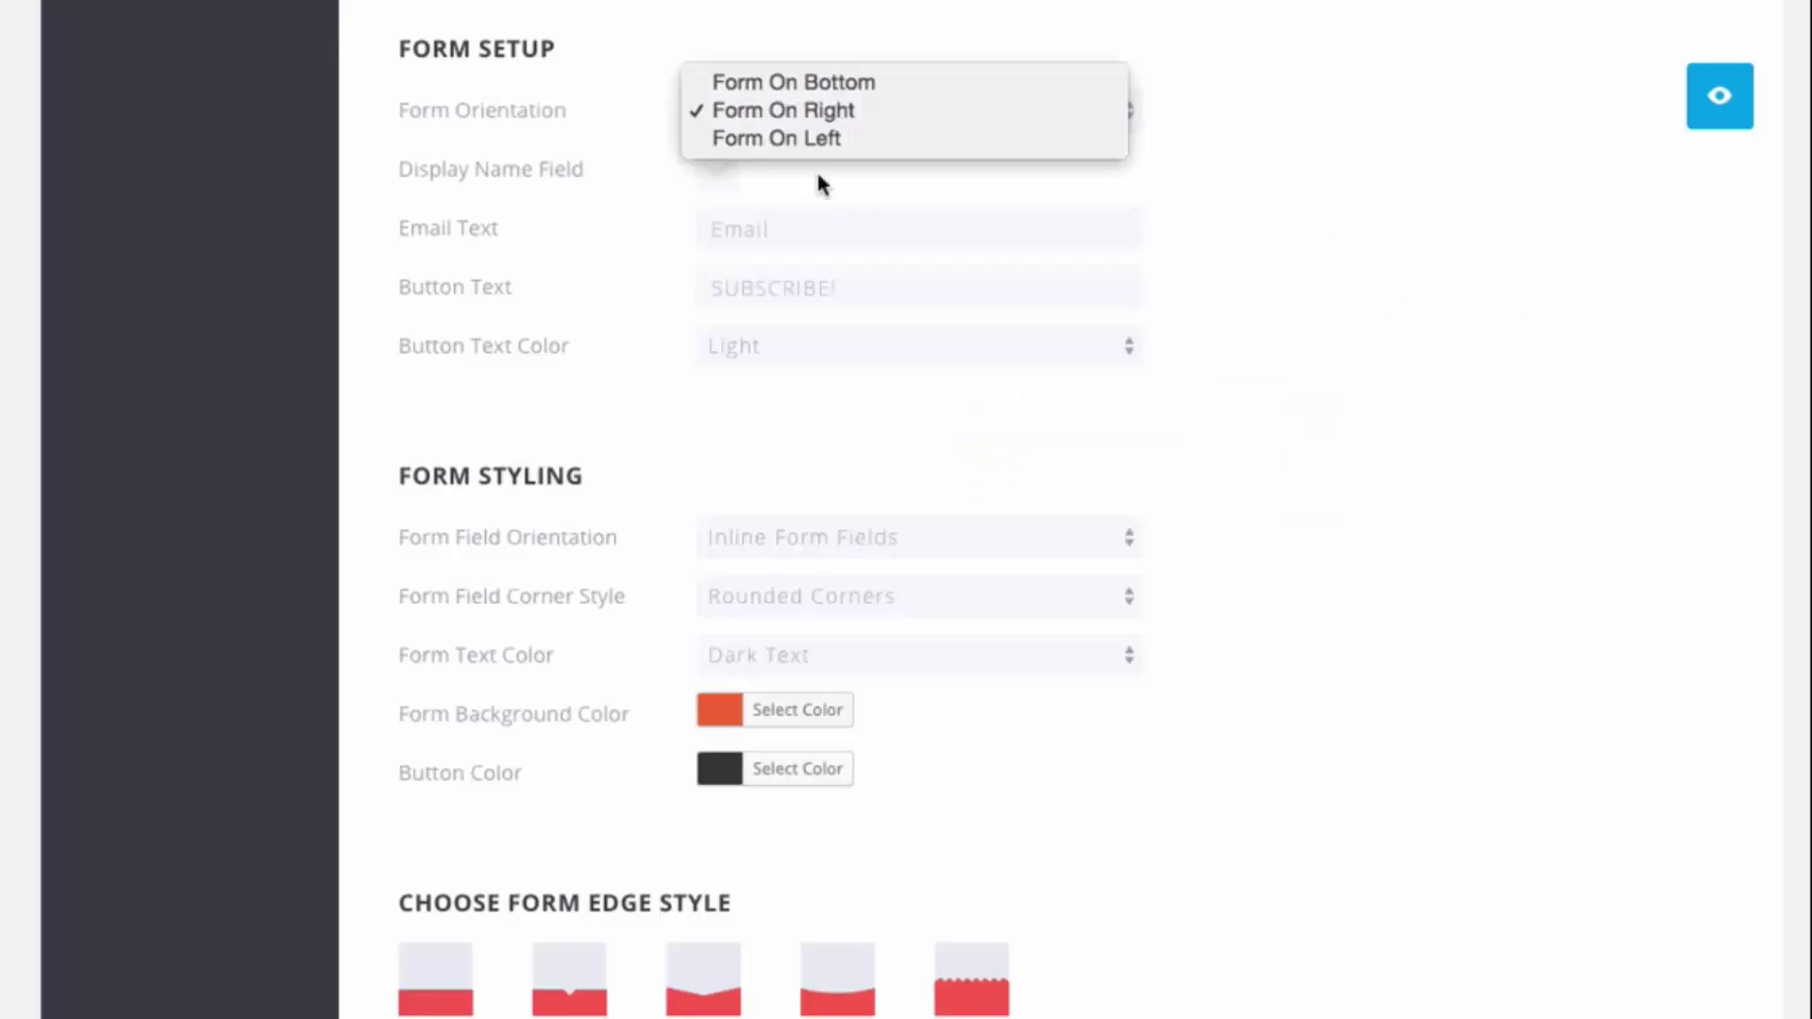
pyautogui.click(829, 83)
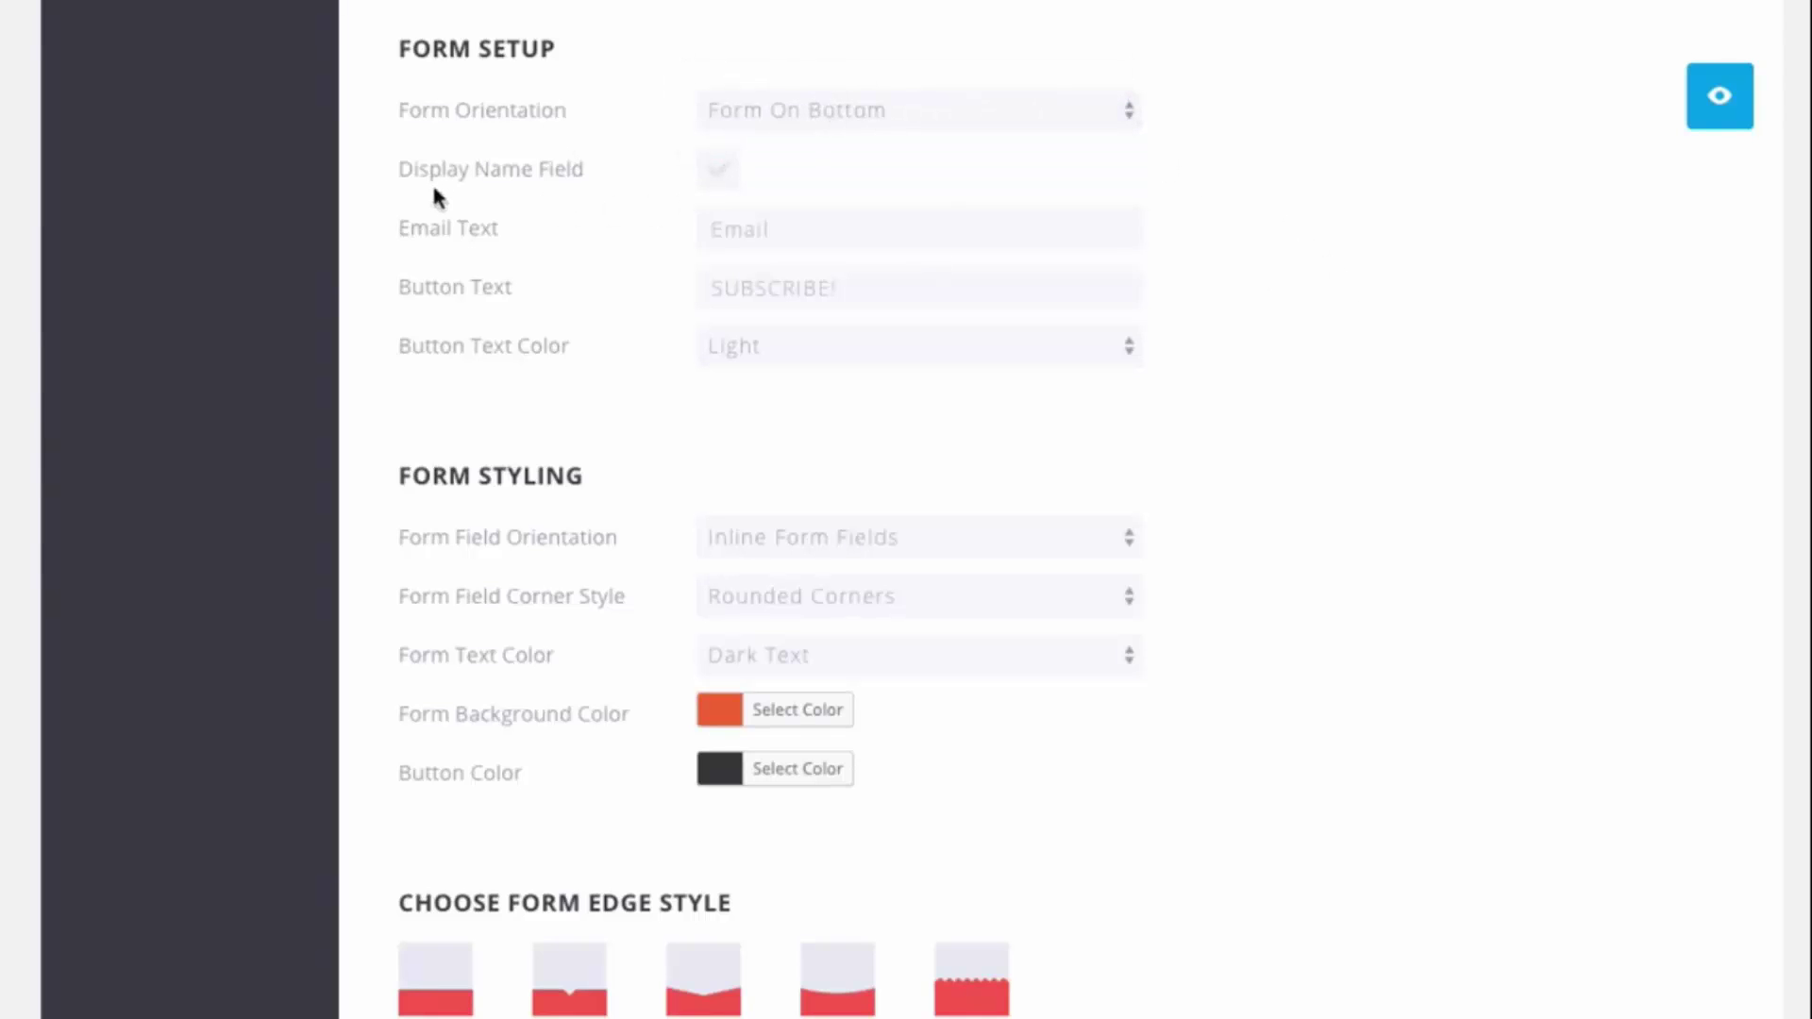
# Enable the name field and disable it again, and look over the button text color options without changing them
pyautogui.click(719, 173)
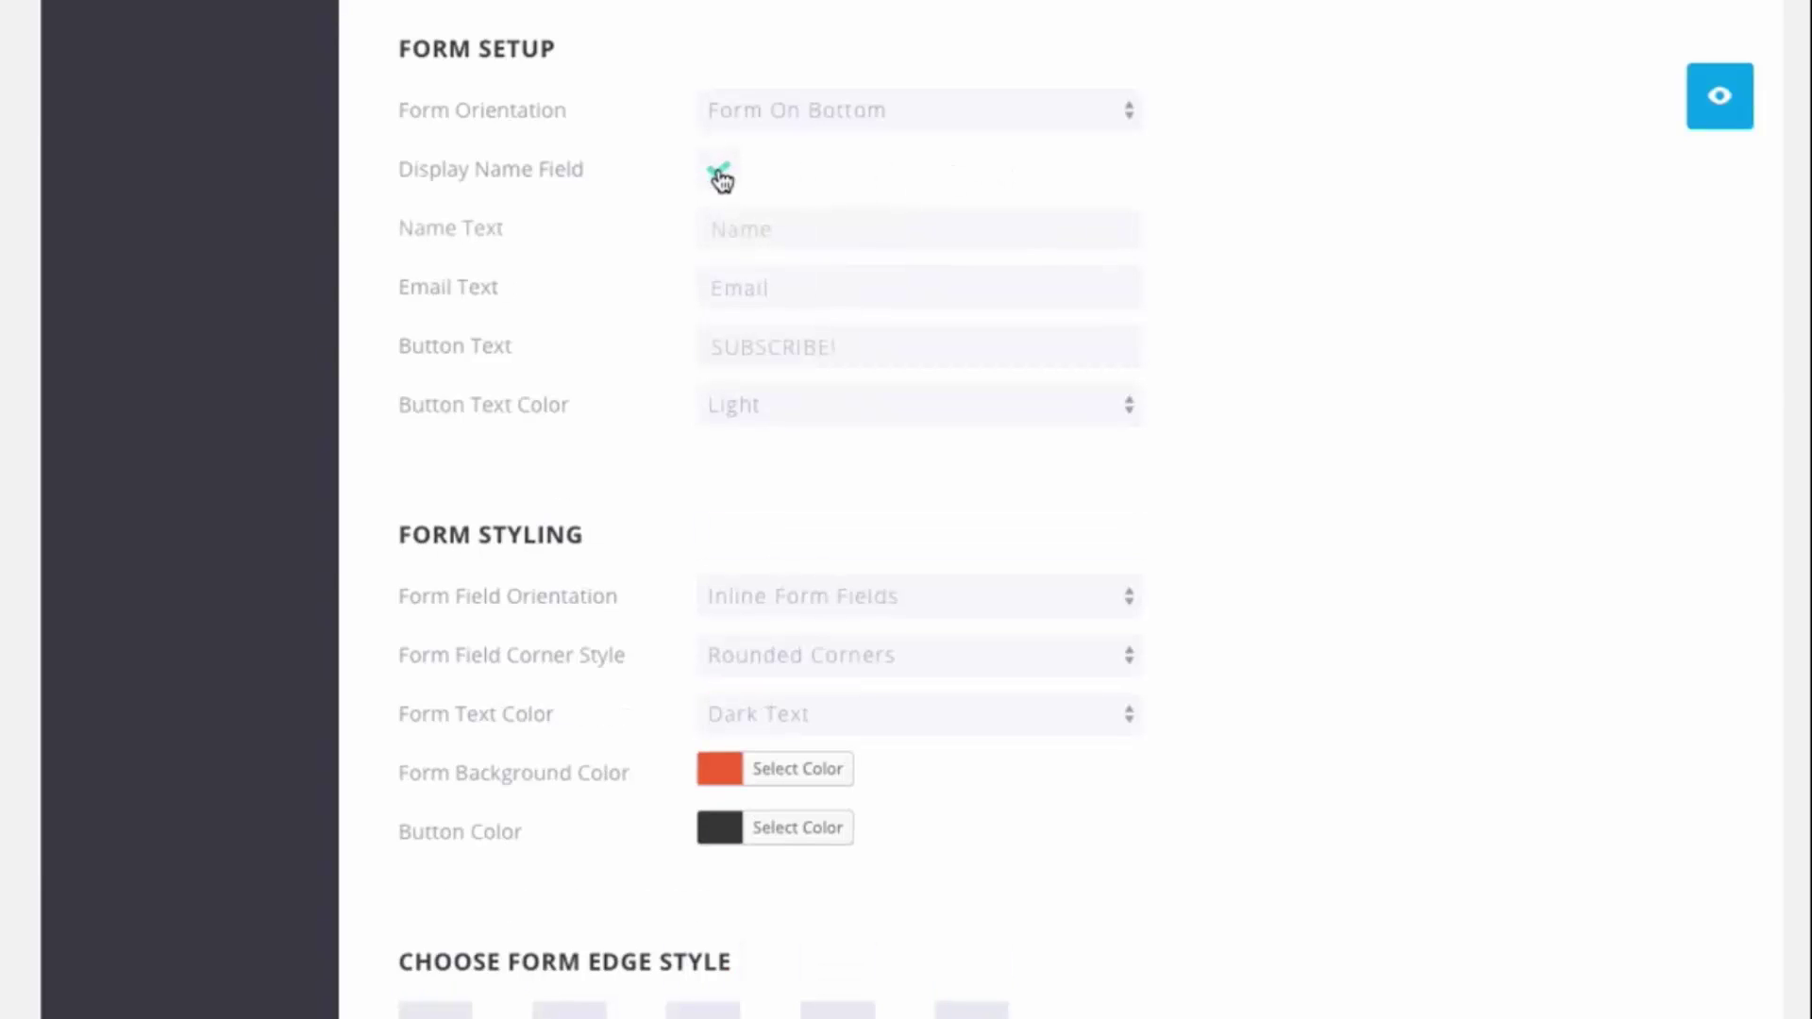
pyautogui.click(720, 175)
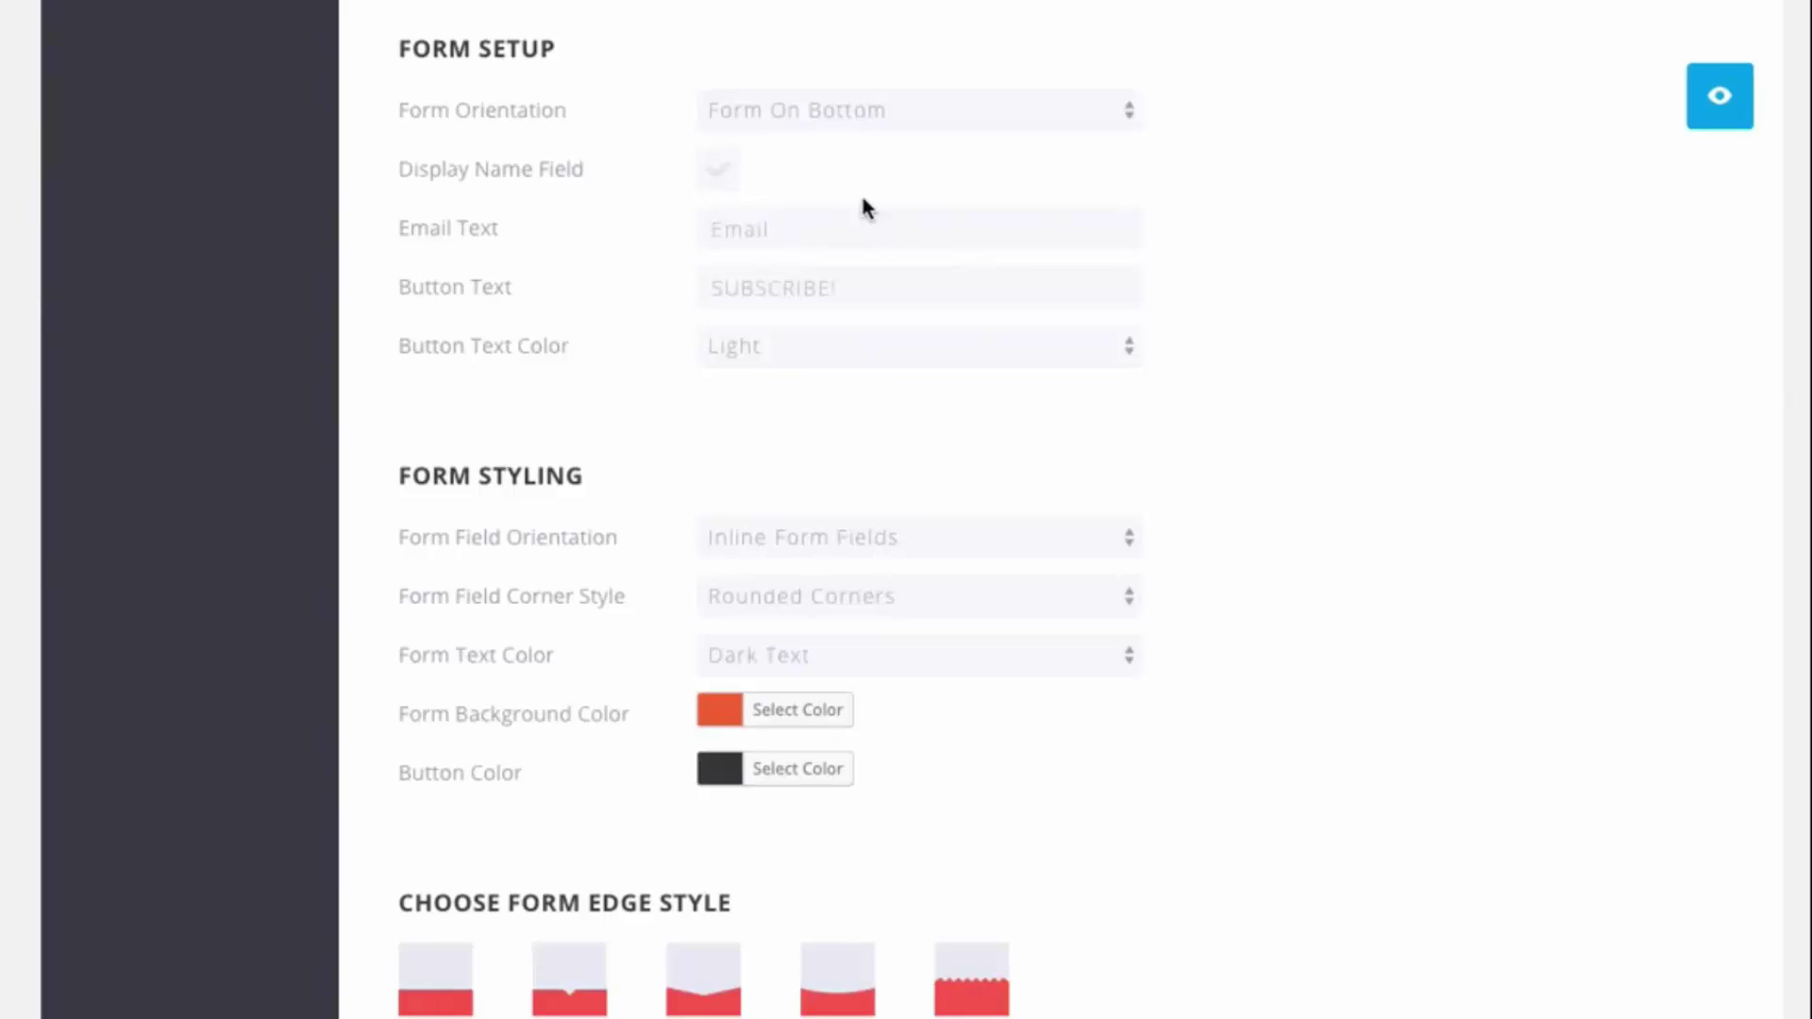
pyautogui.click(813, 280)
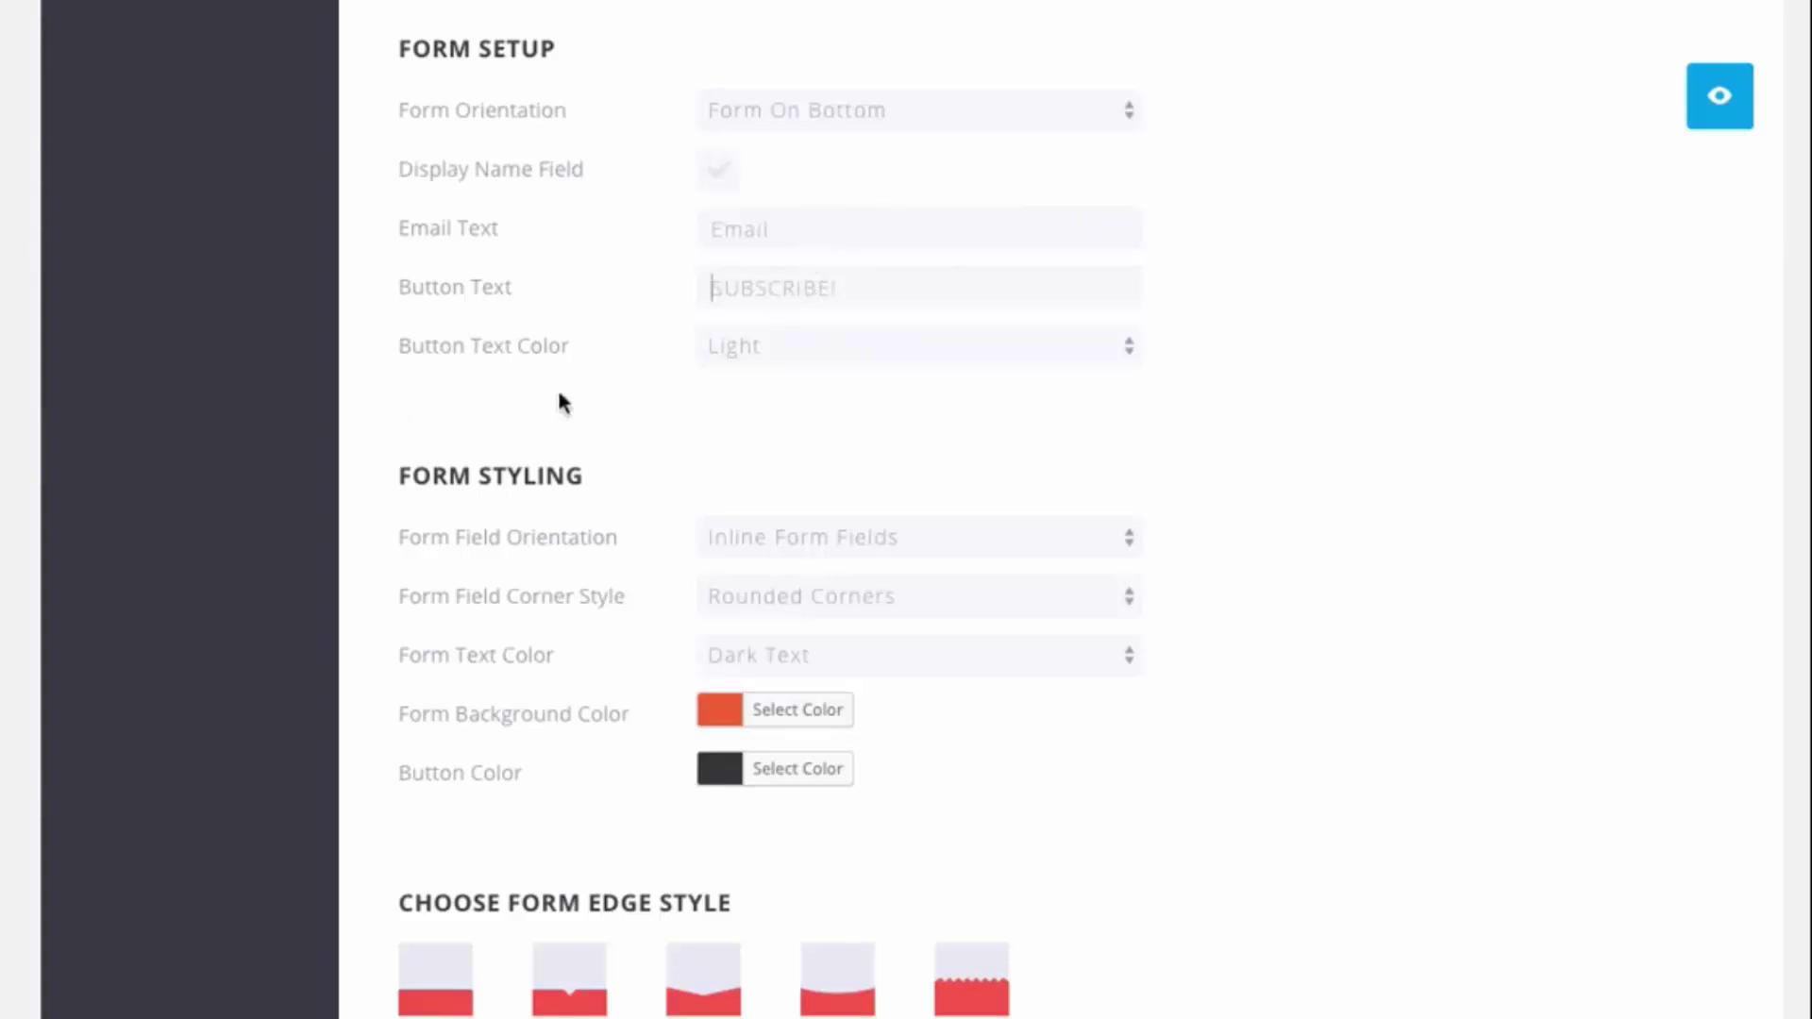
pyautogui.click(820, 364)
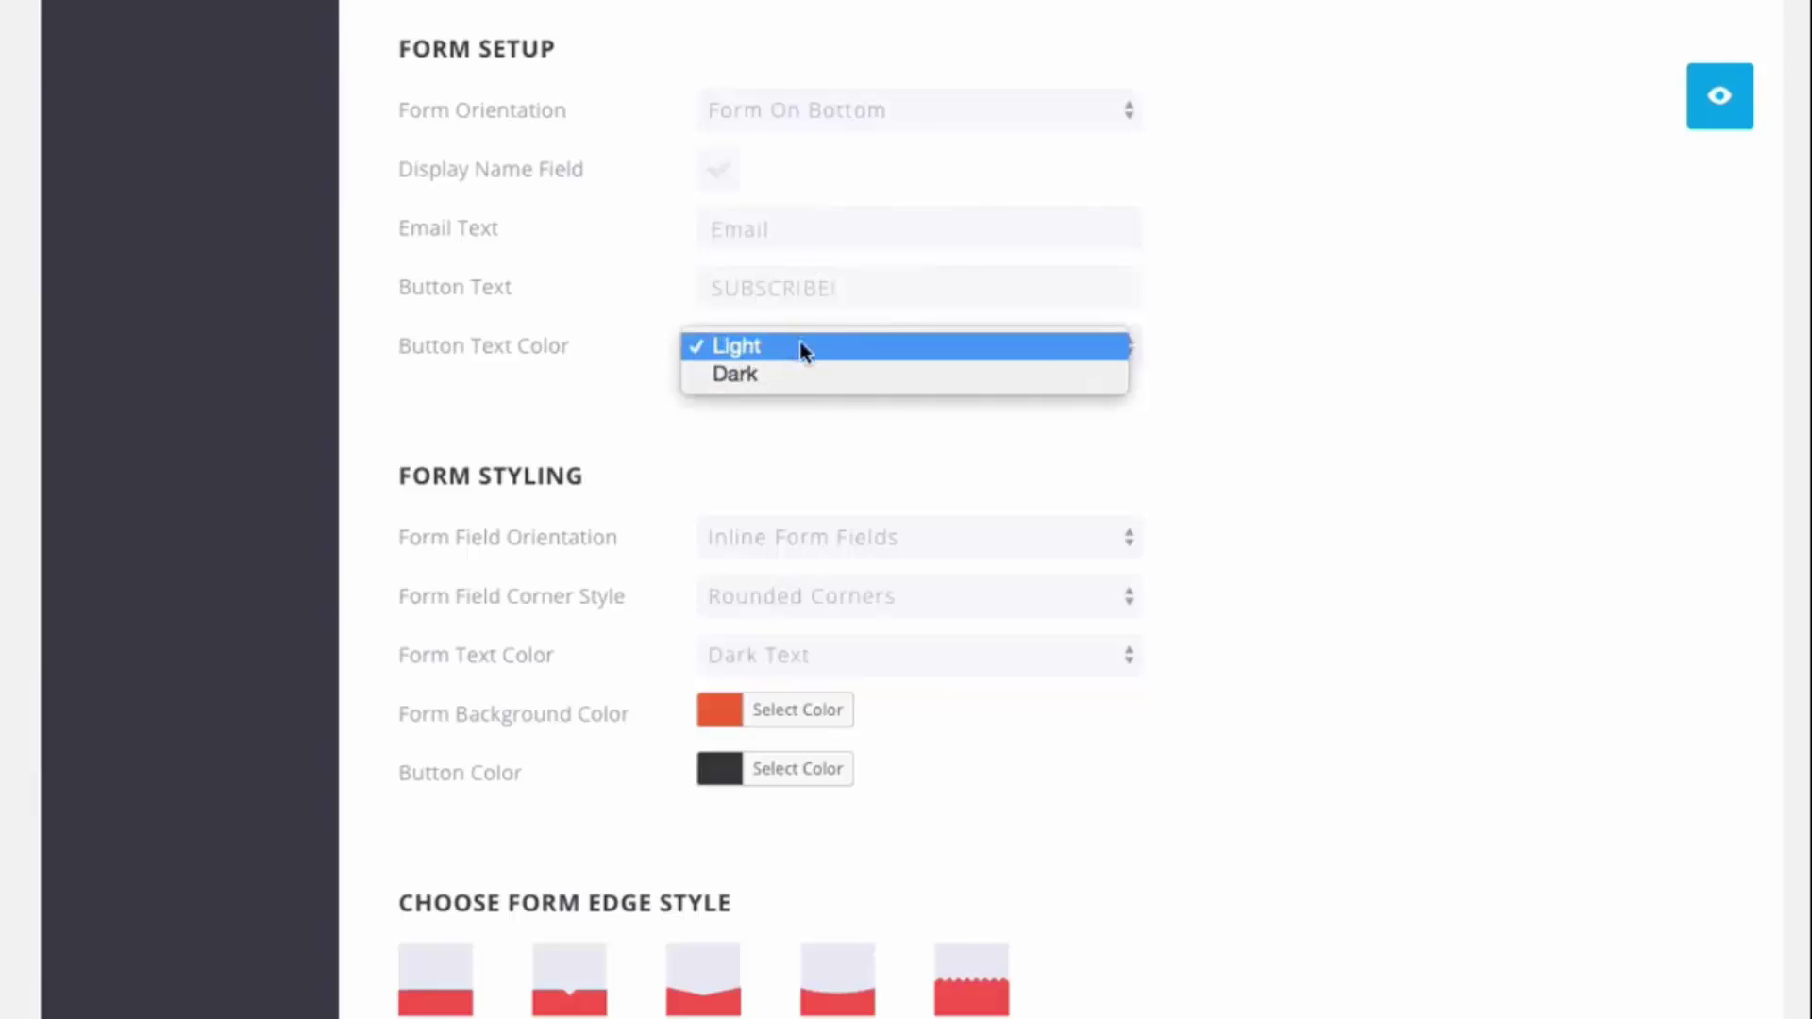
pyautogui.click(613, 421)
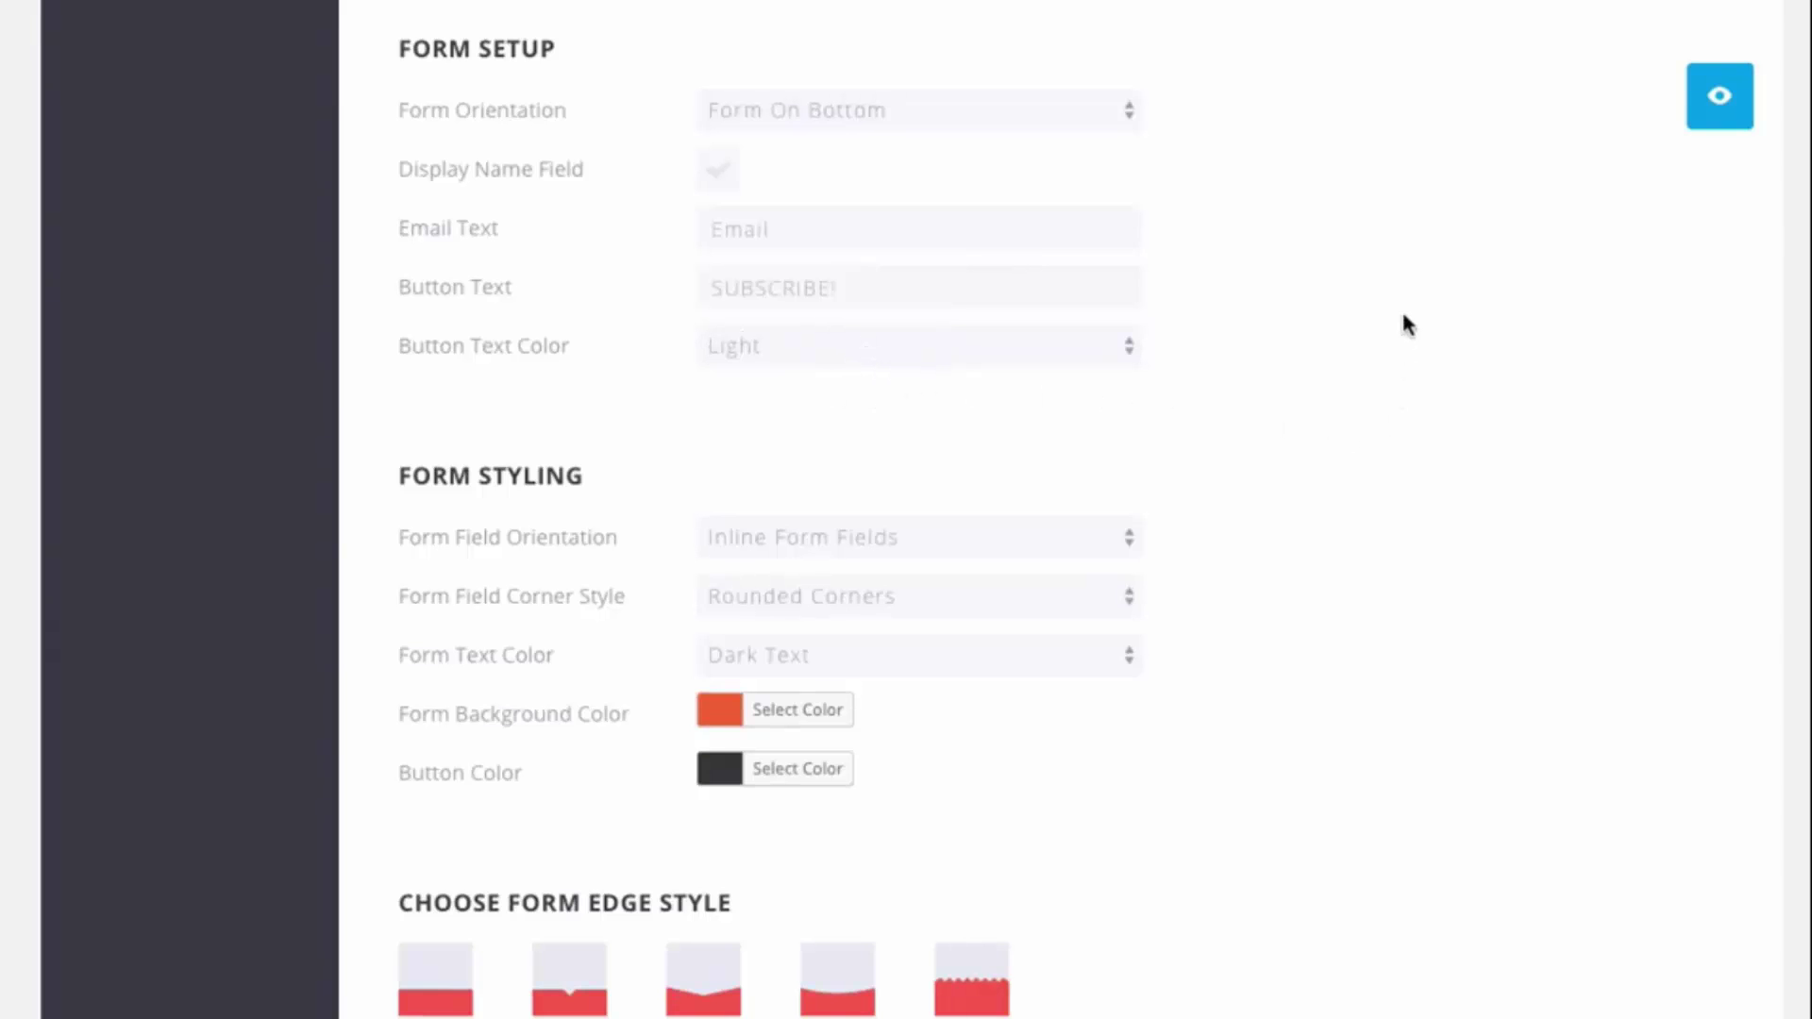
# Set the form field orientation to Stacked Form Fields, check it in the preview, and close the preview
pyautogui.scroll(-4, 1402, 330)
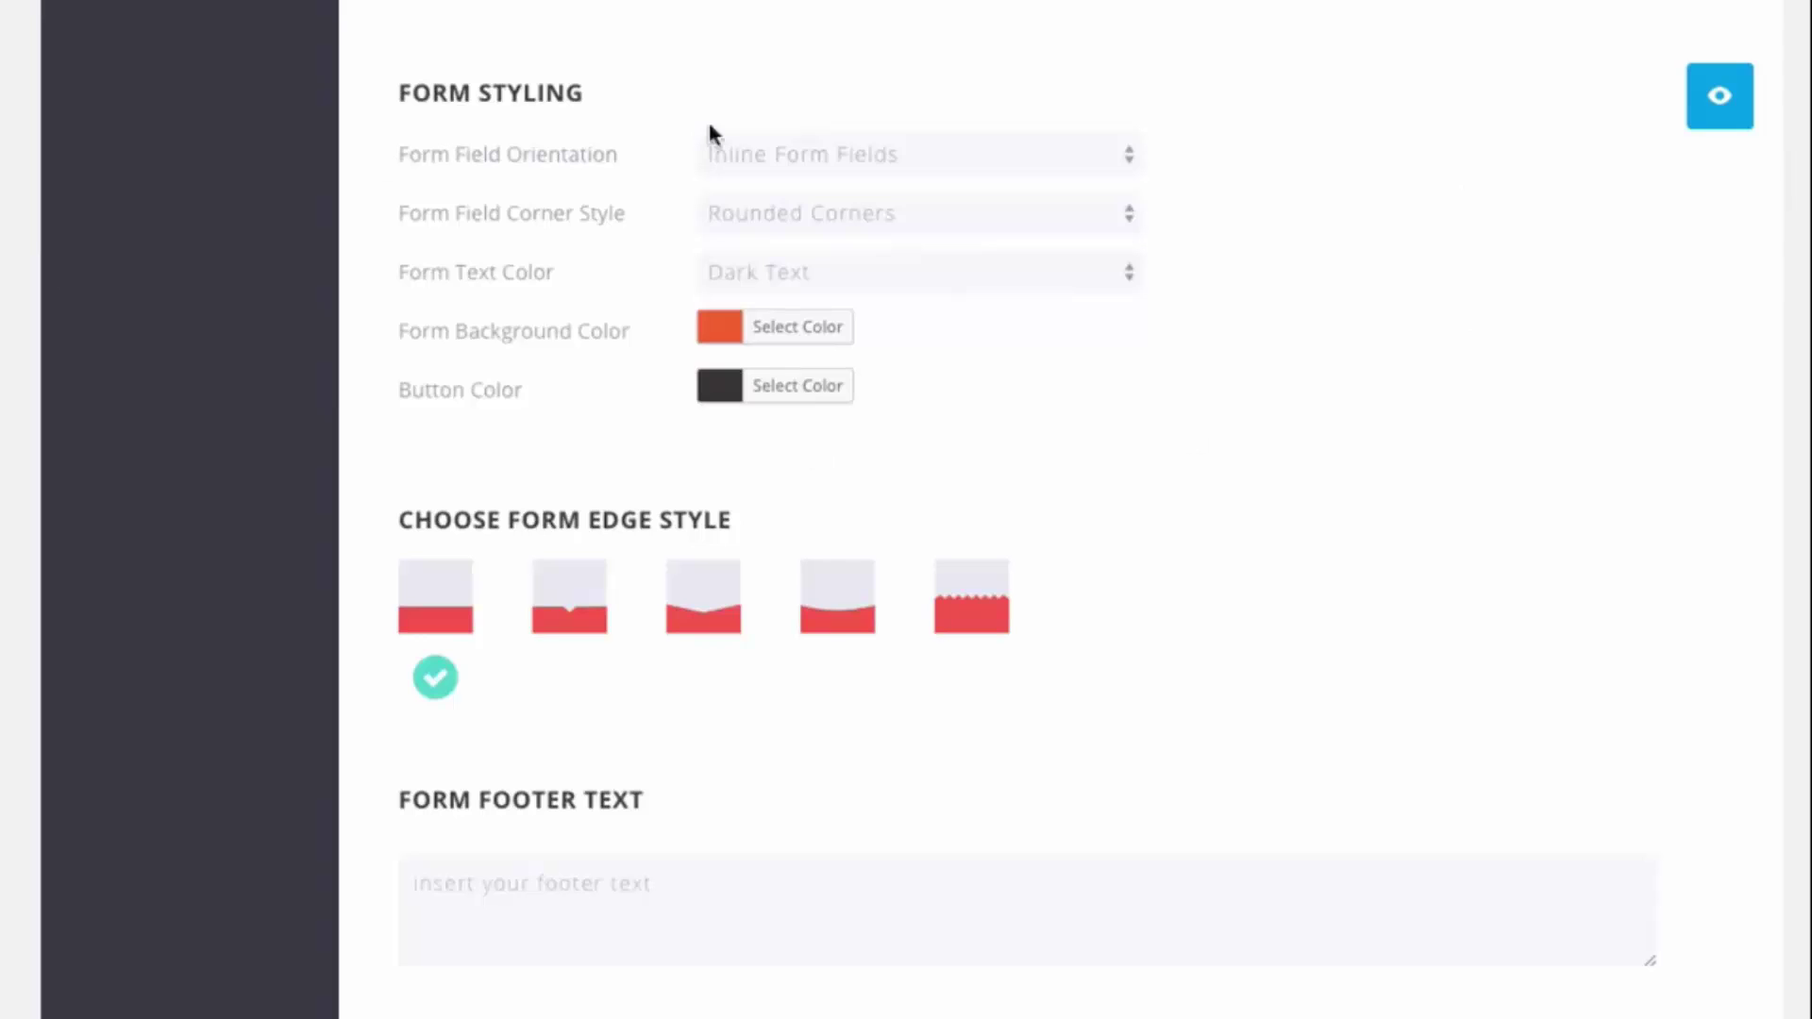
pyautogui.click(885, 156)
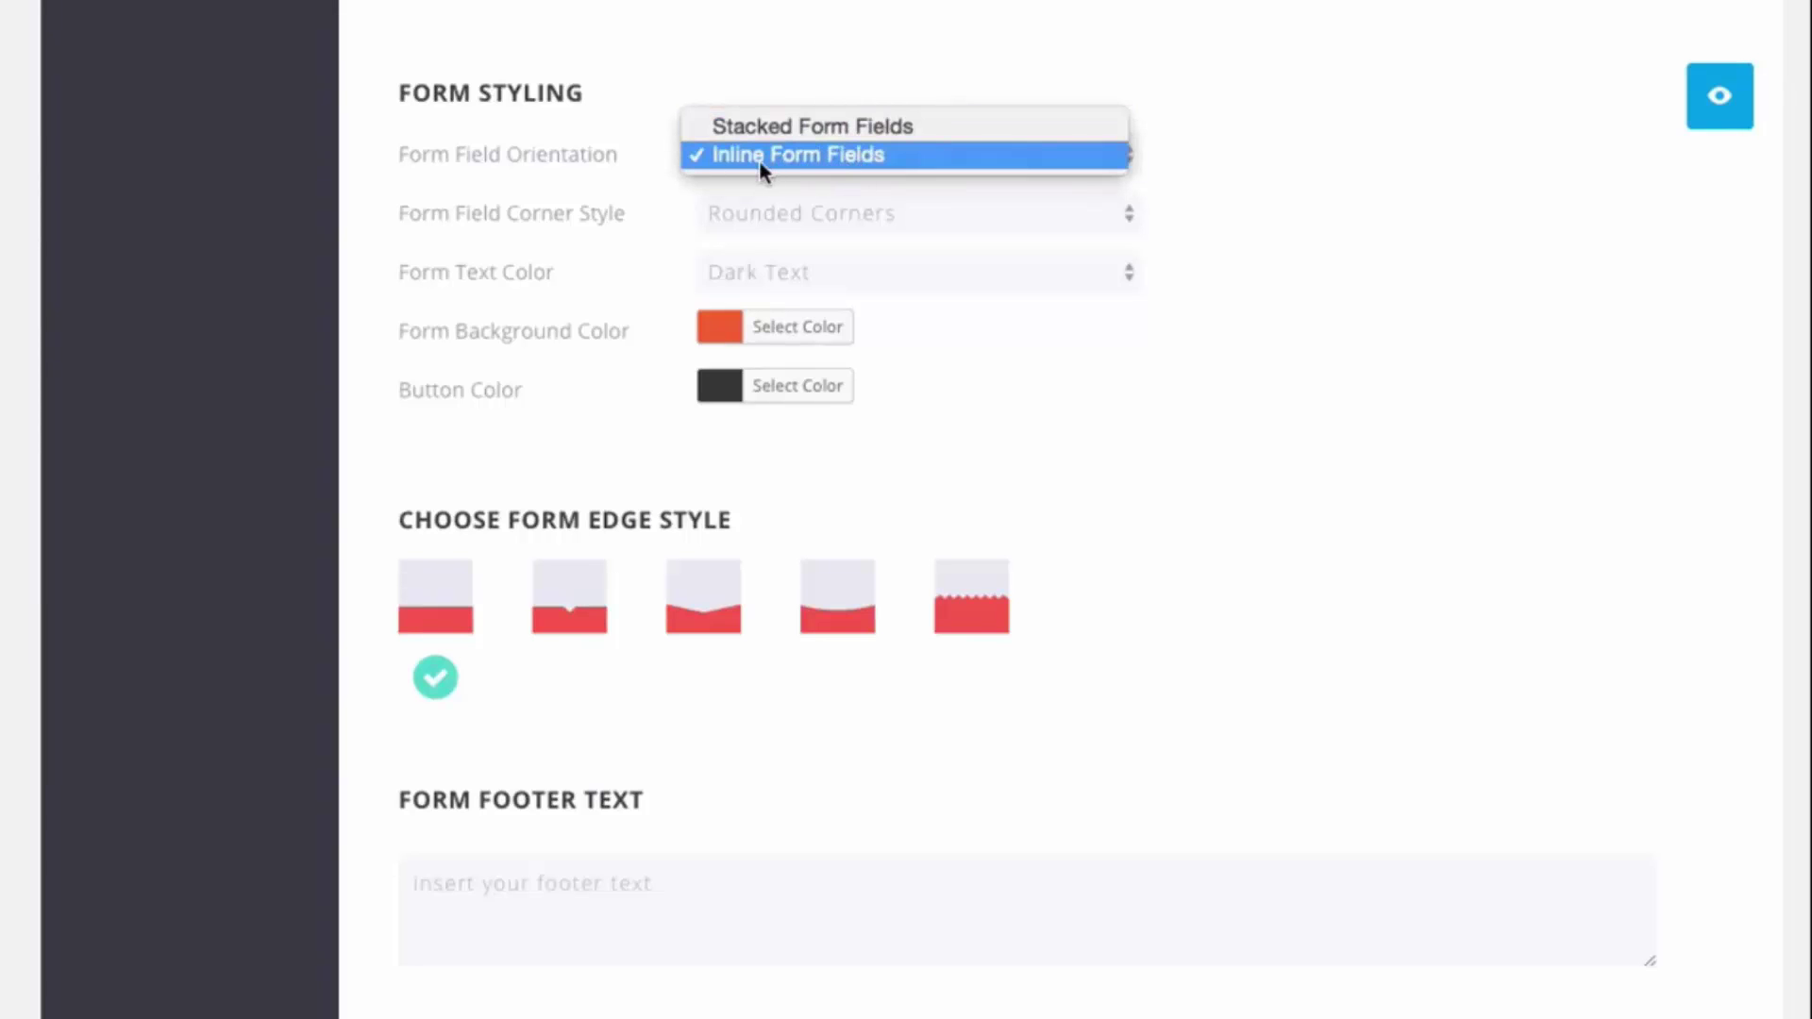
pyautogui.click(1497, 139)
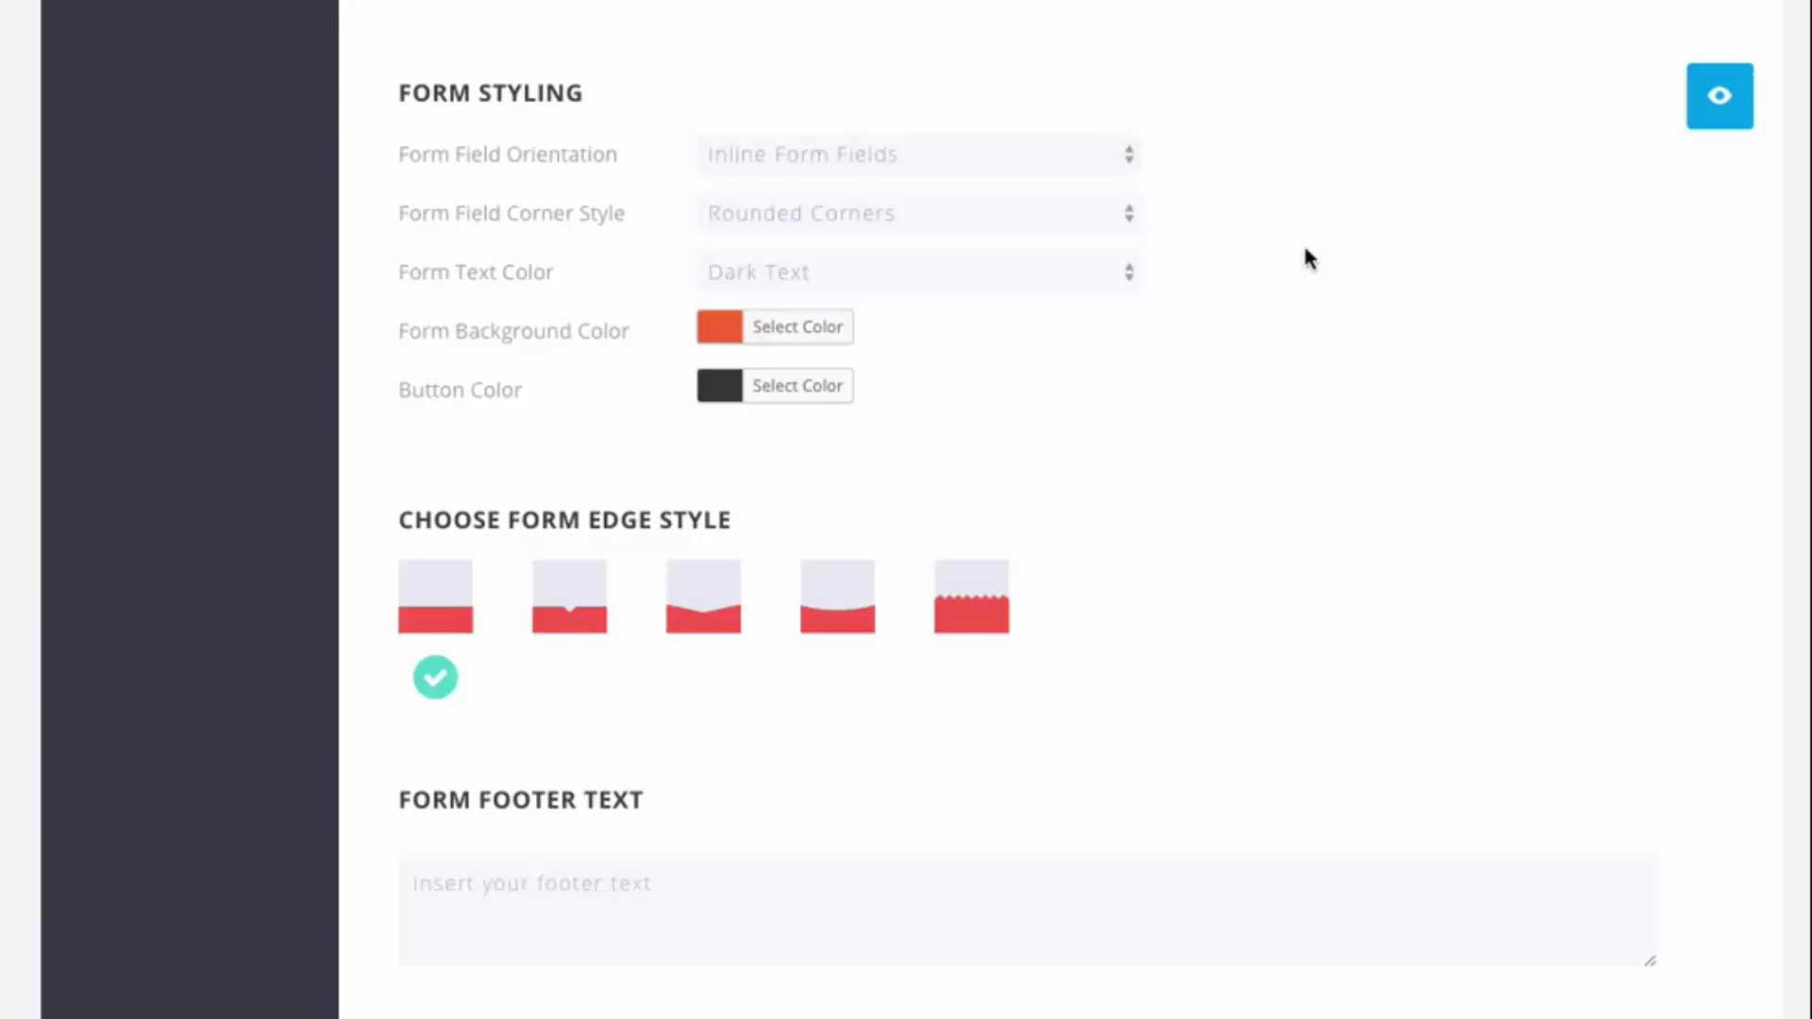
pyautogui.click(906, 154)
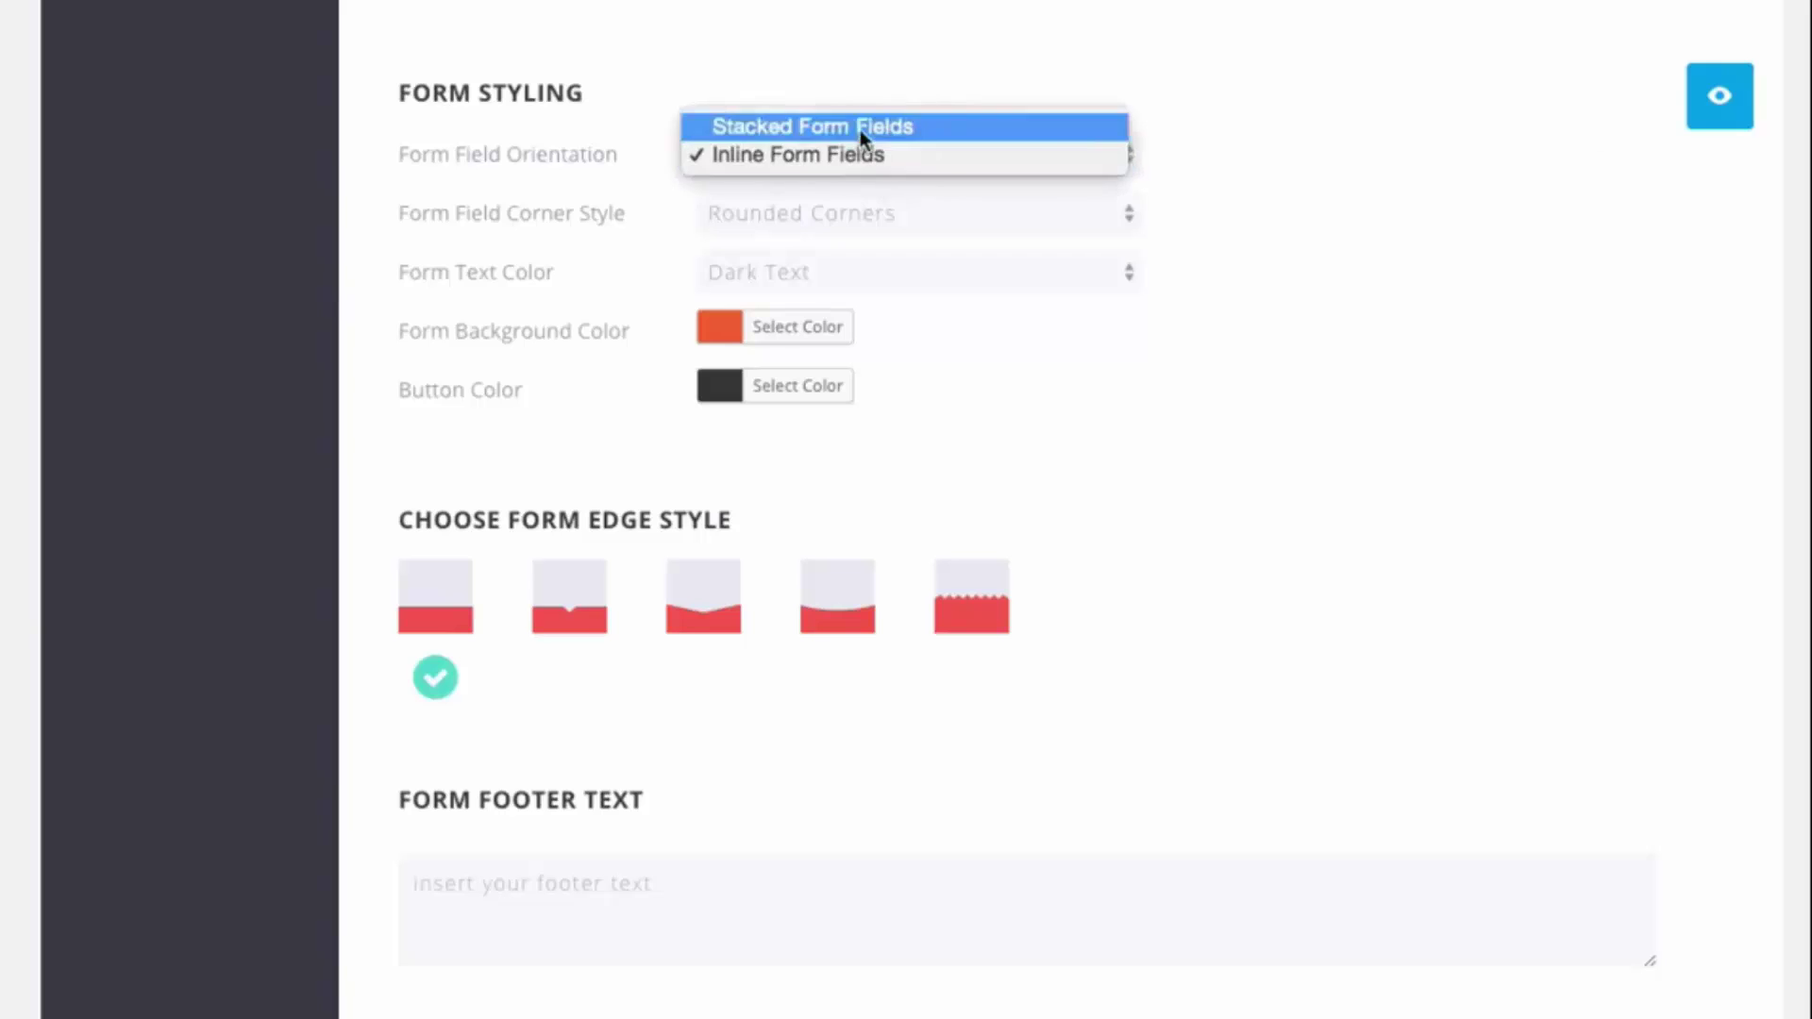
pyautogui.click(861, 126)
pyautogui.click(1716, 122)
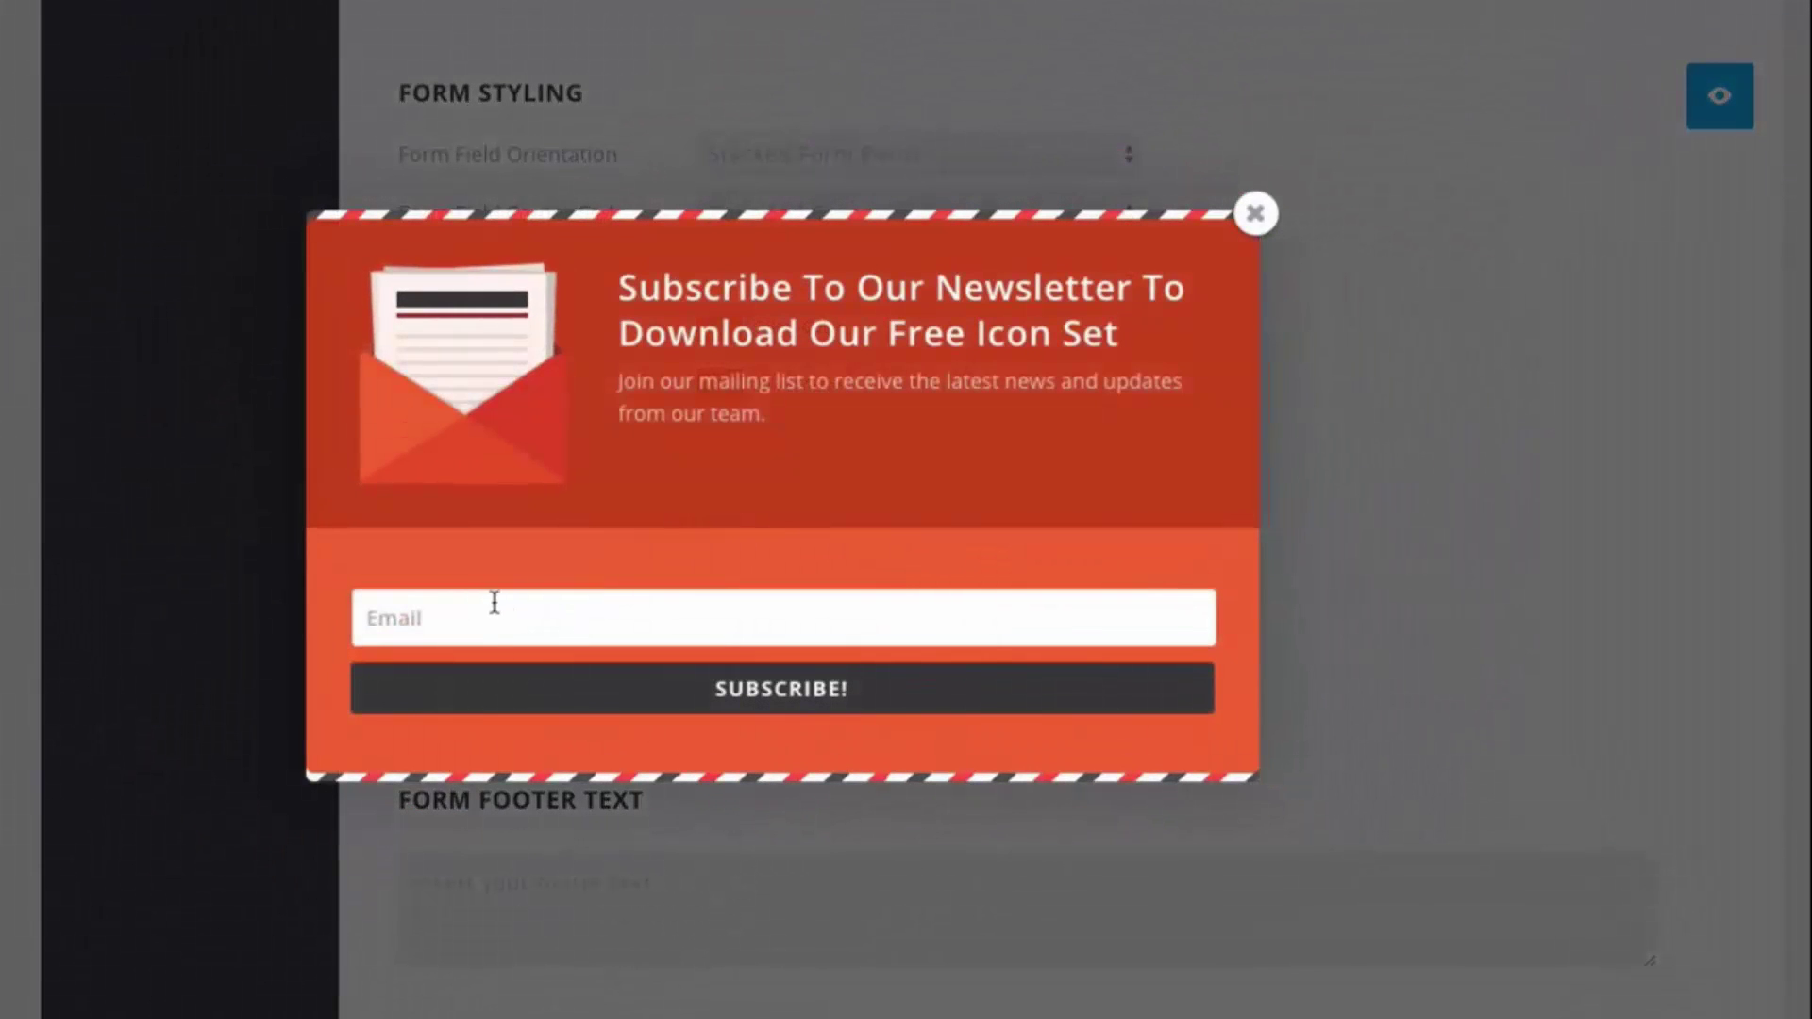
pyautogui.click(492, 612)
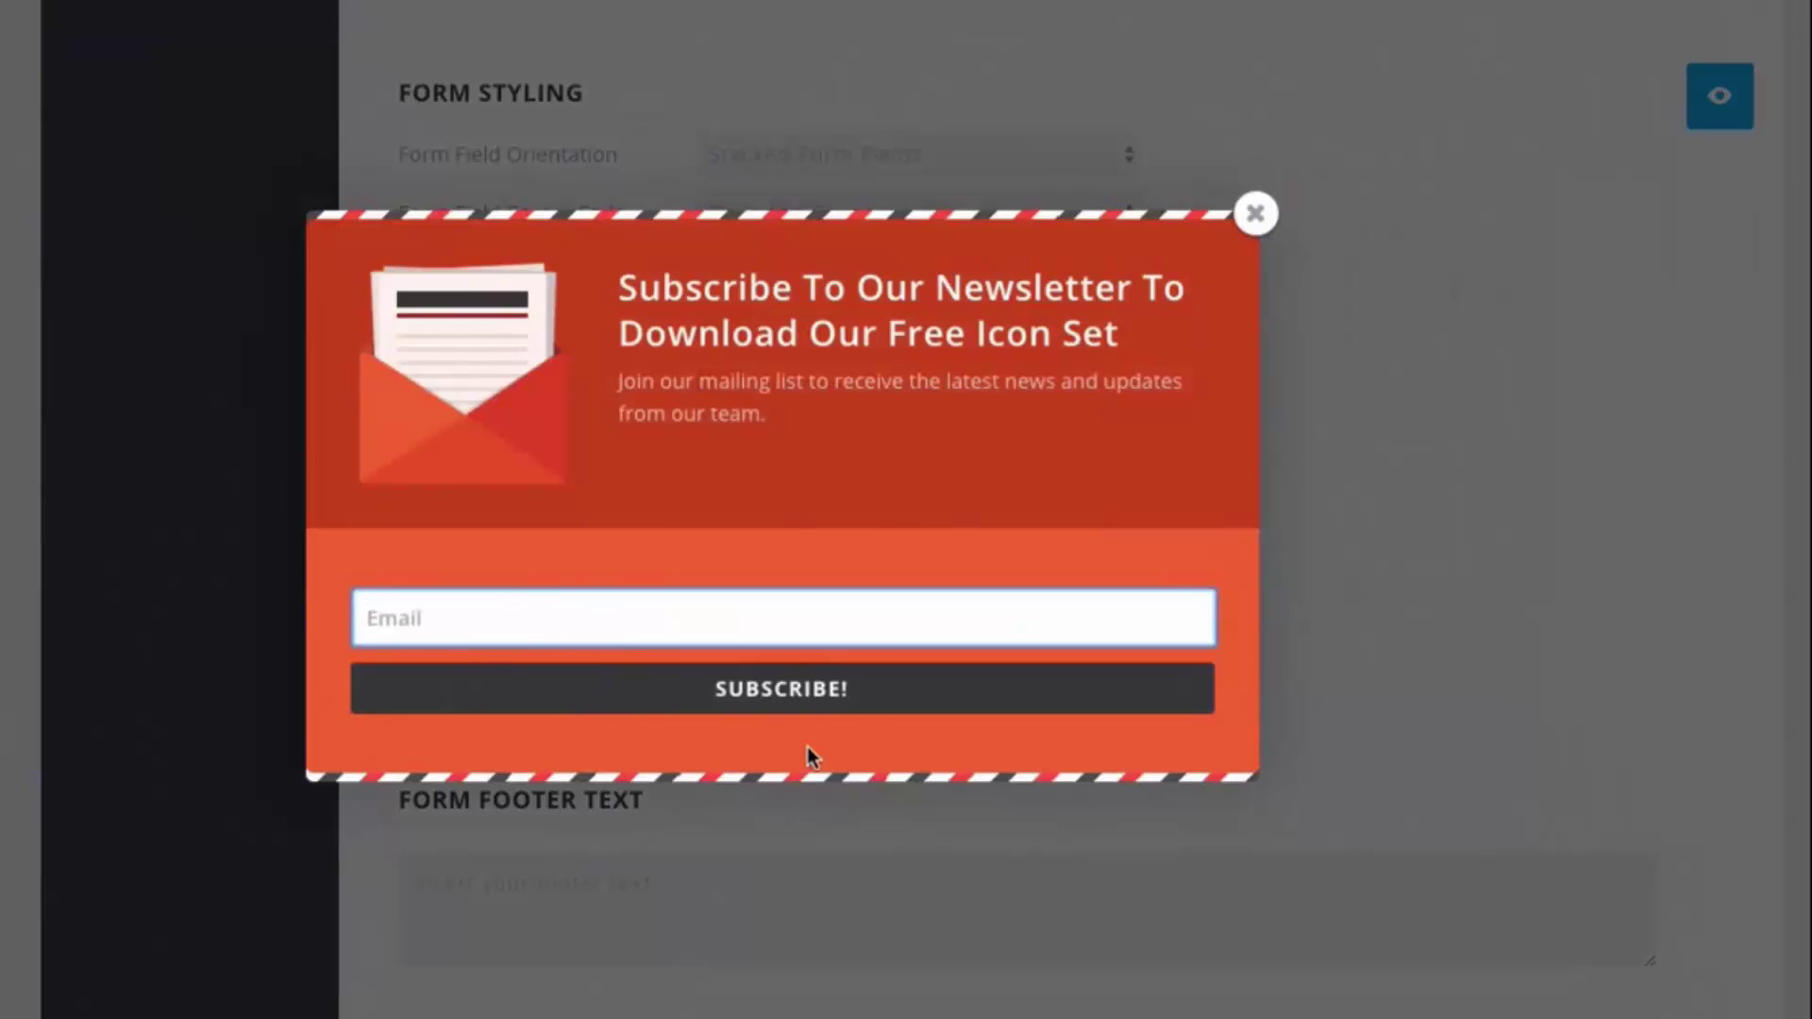
pyautogui.click(1158, 754)
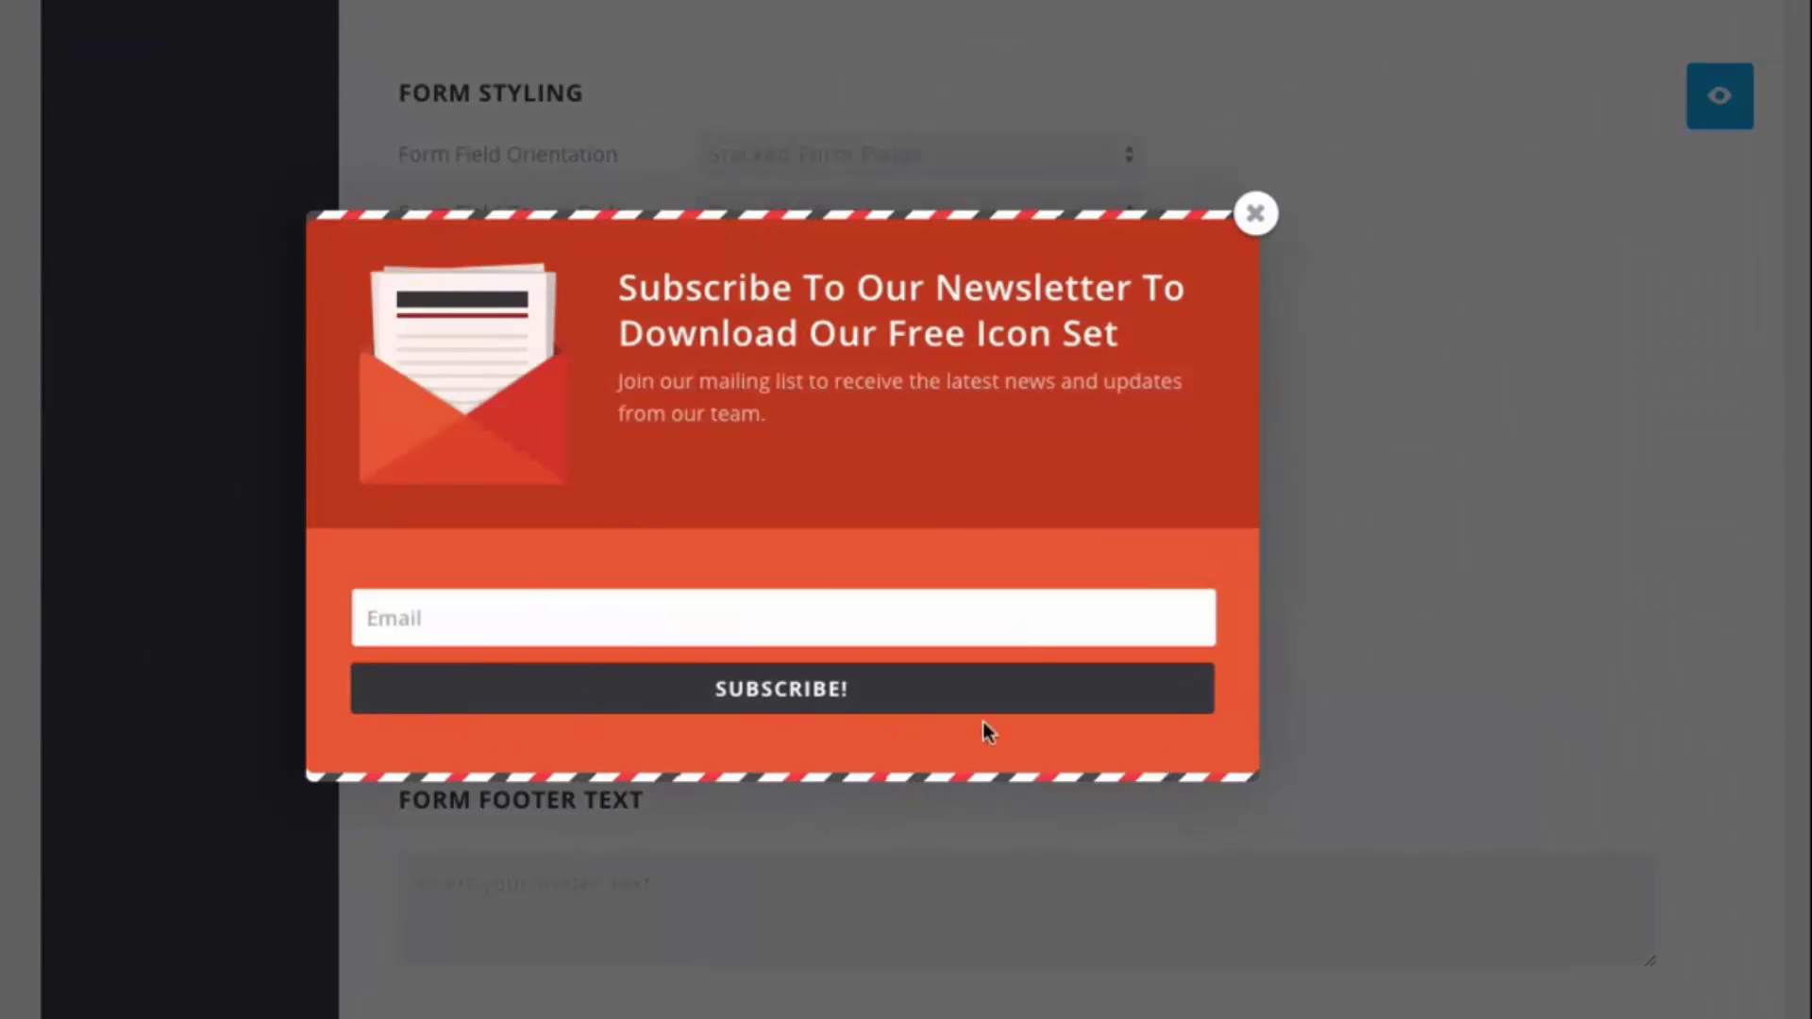
pyautogui.click(1255, 213)
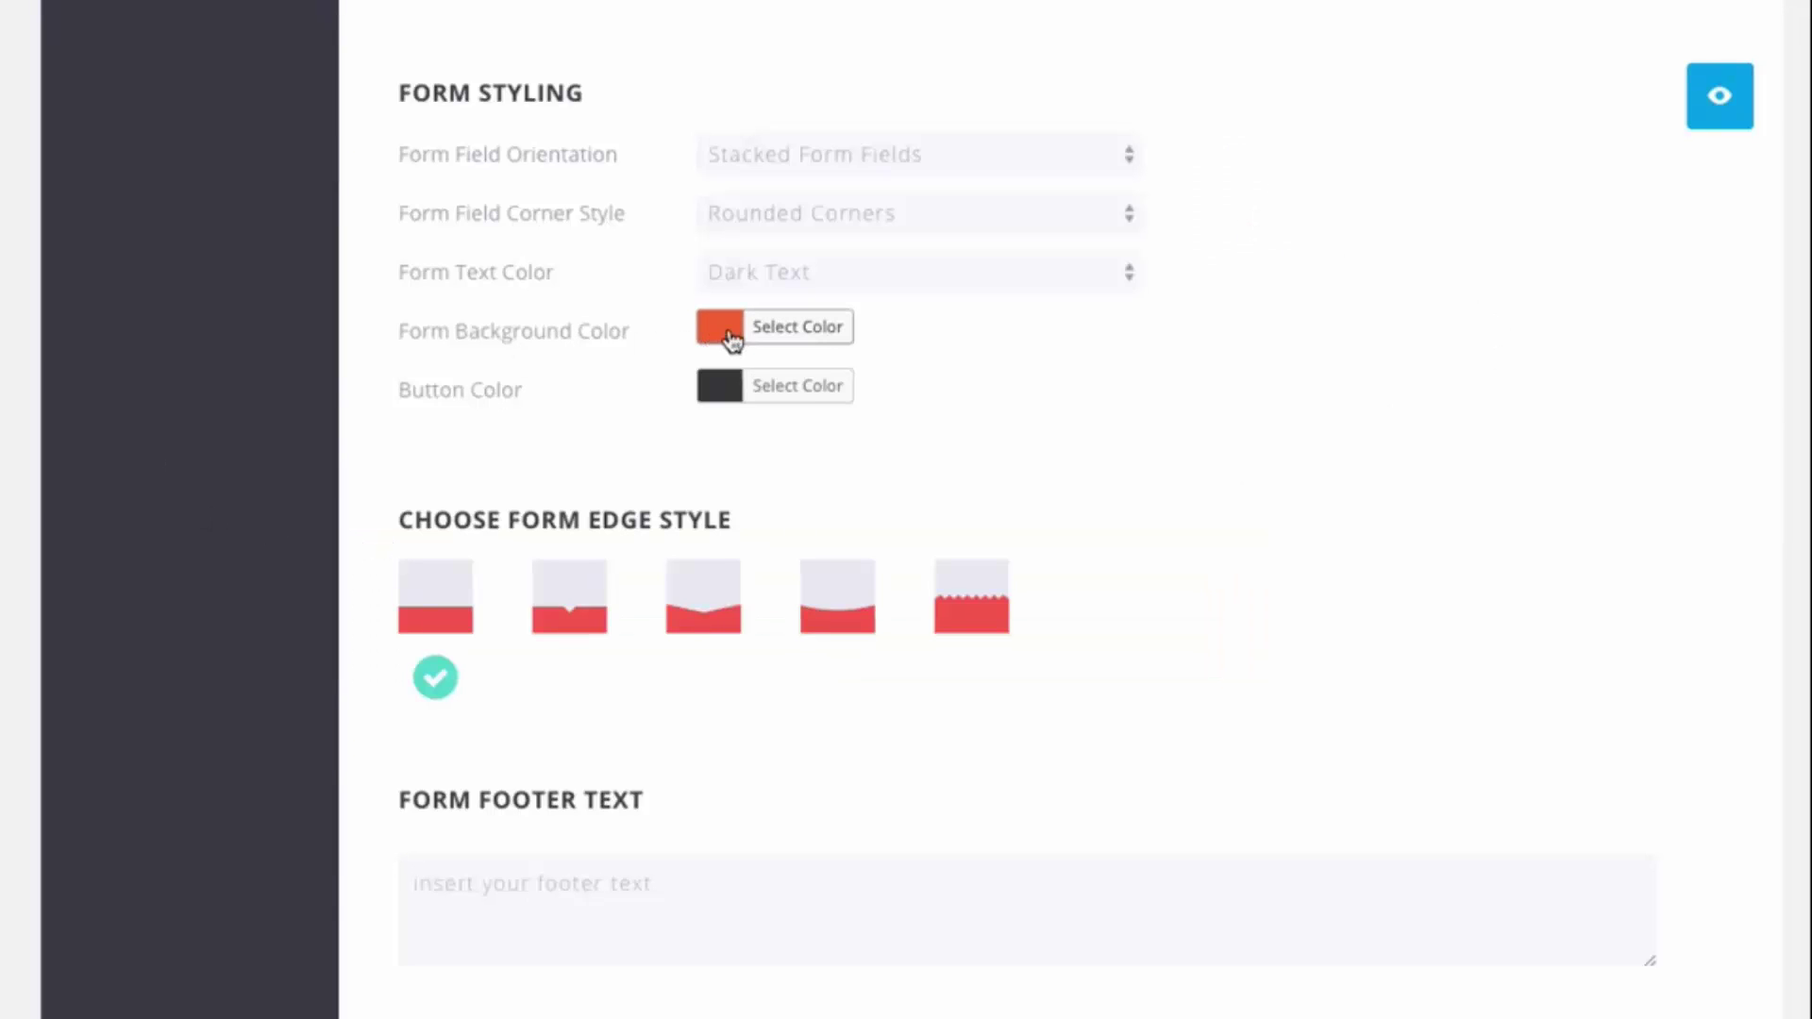
# Set the form background color to near-black and the button color to light green, and check both in the preview
pyautogui.click(717, 332)
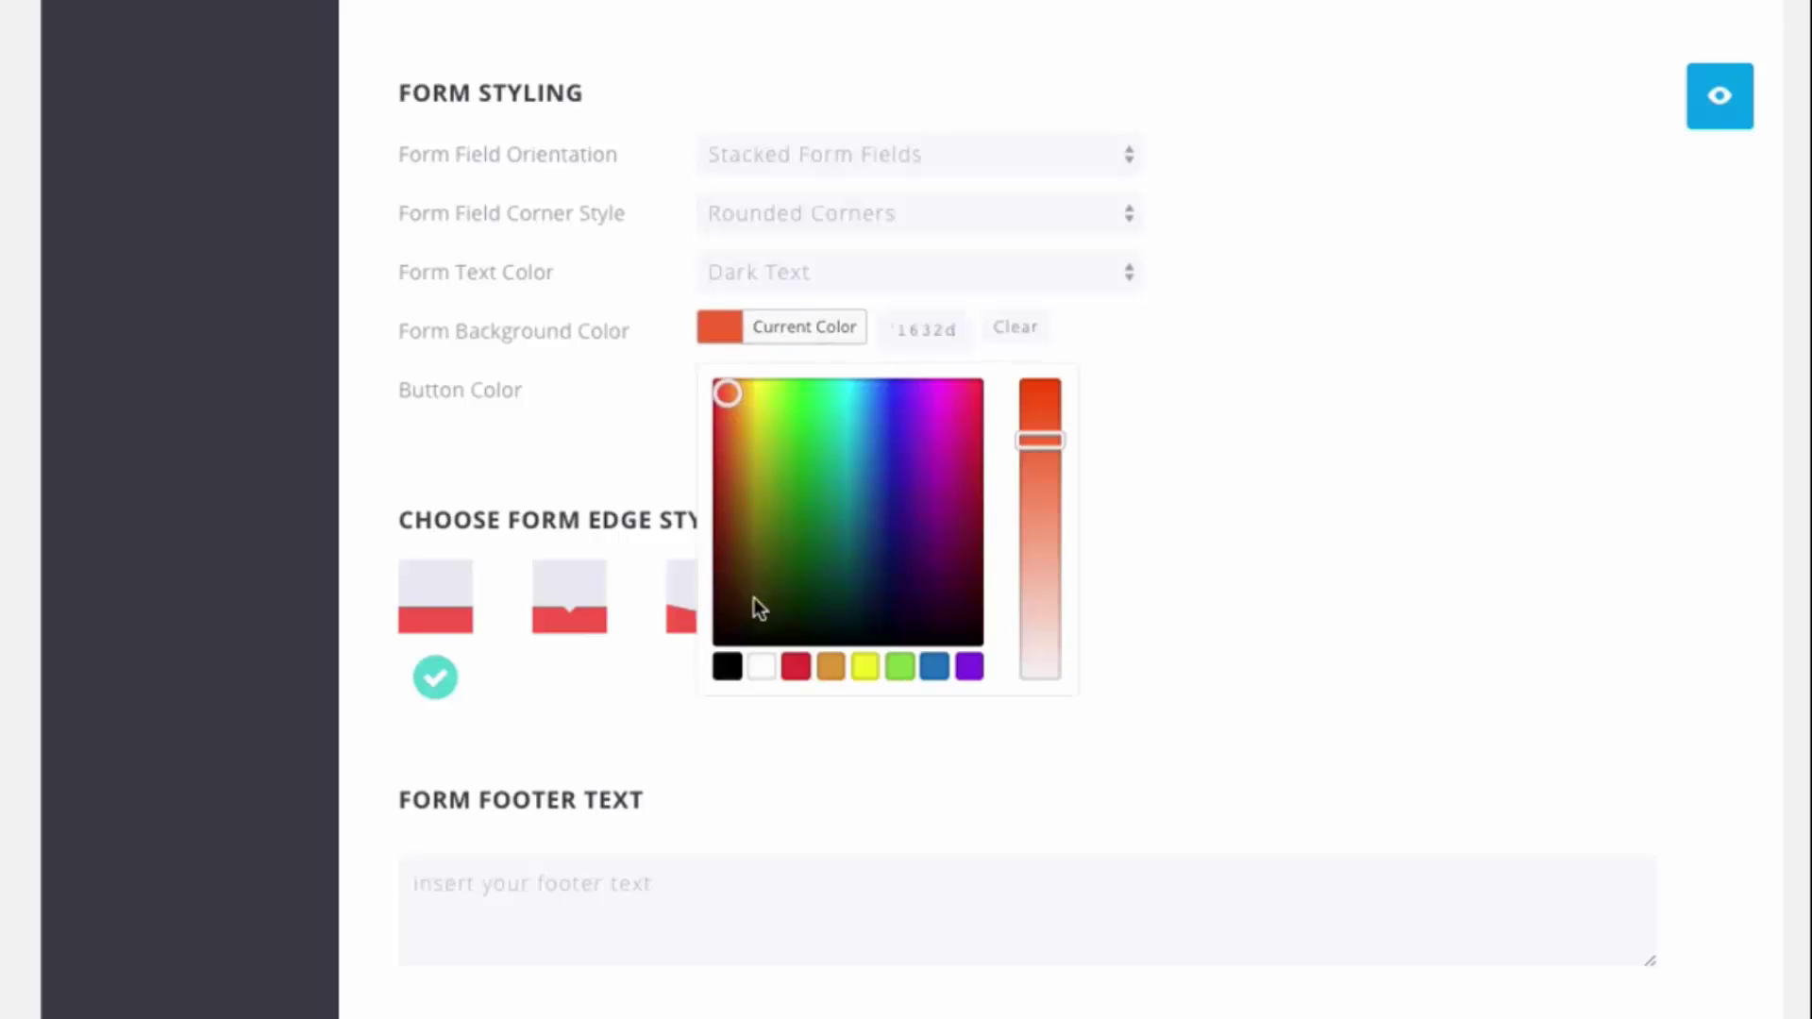
pyautogui.moveTo(759, 608)
pyautogui.mouseDown()
pyautogui.moveTo(703, 613)
pyautogui.moveTo(704, 647)
pyautogui.moveTo(853, 631)
pyautogui.moveTo(788, 351)
pyautogui.moveTo(736, 323)
pyautogui.moveTo(756, 377)
pyautogui.moveTo(748, 514)
pyautogui.moveTo(730, 619)
pyautogui.moveTo(685, 649)
pyautogui.mouseUp()
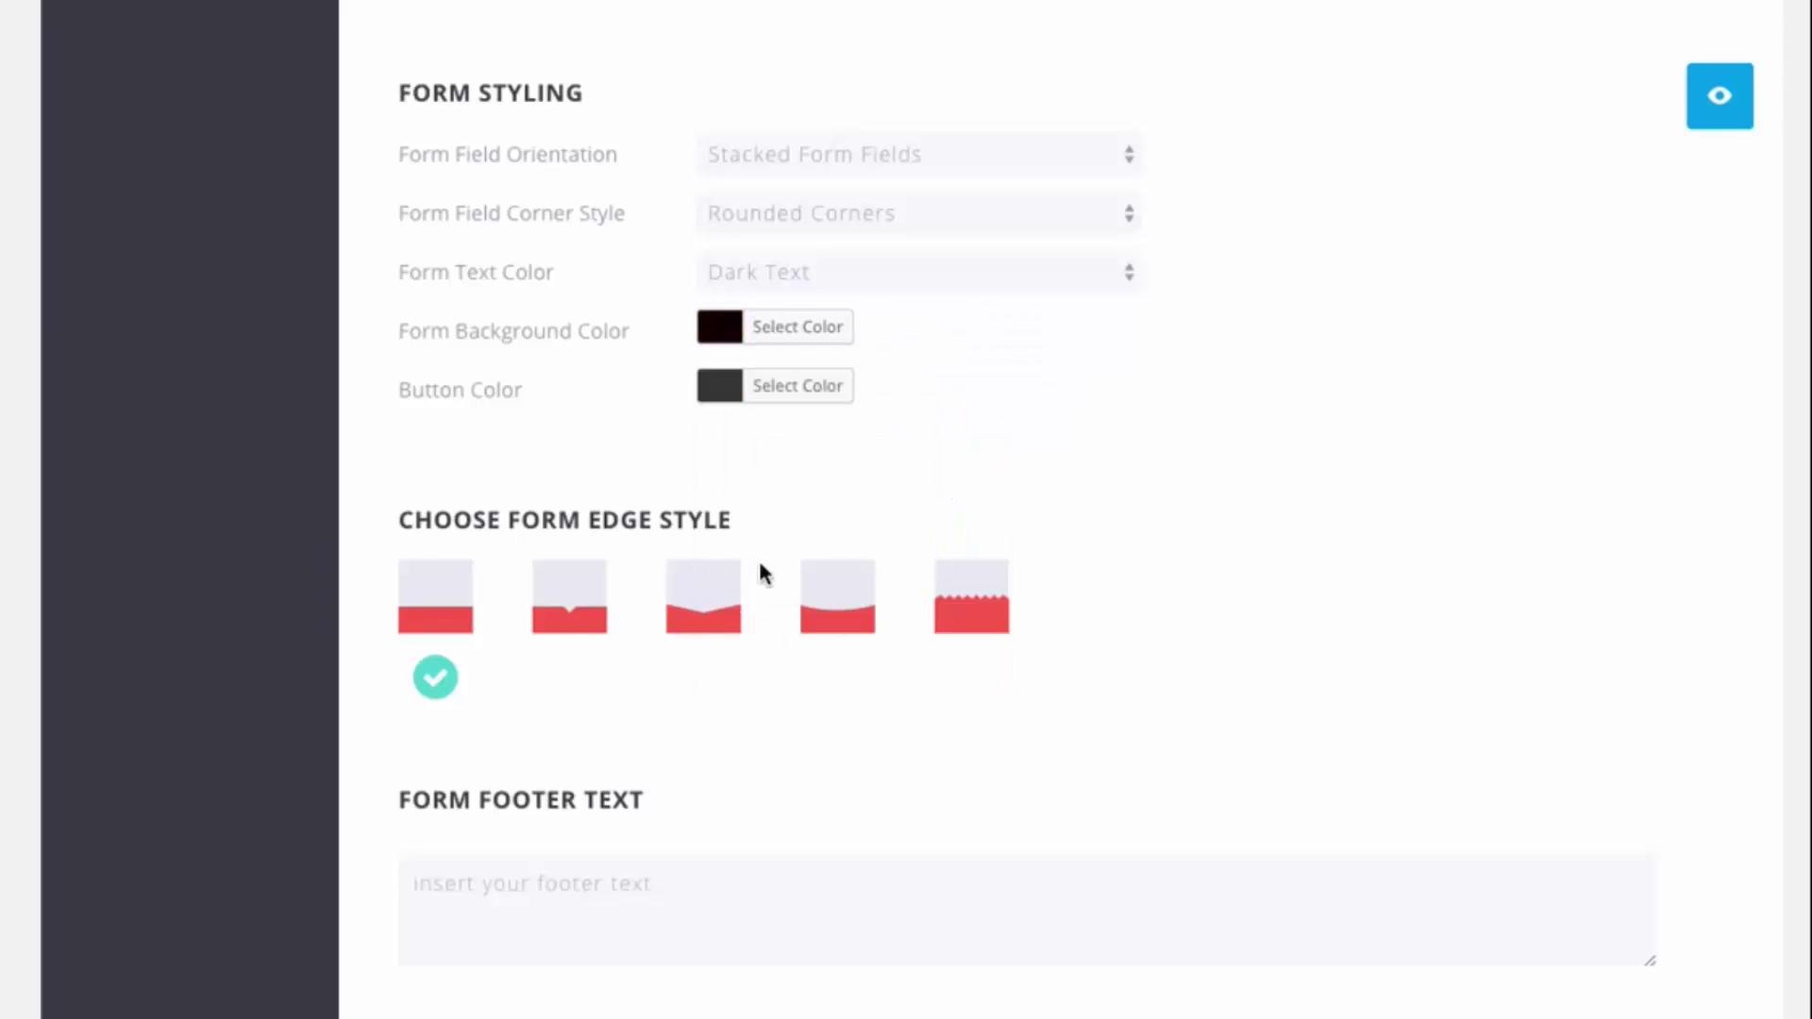
pyautogui.click(718, 392)
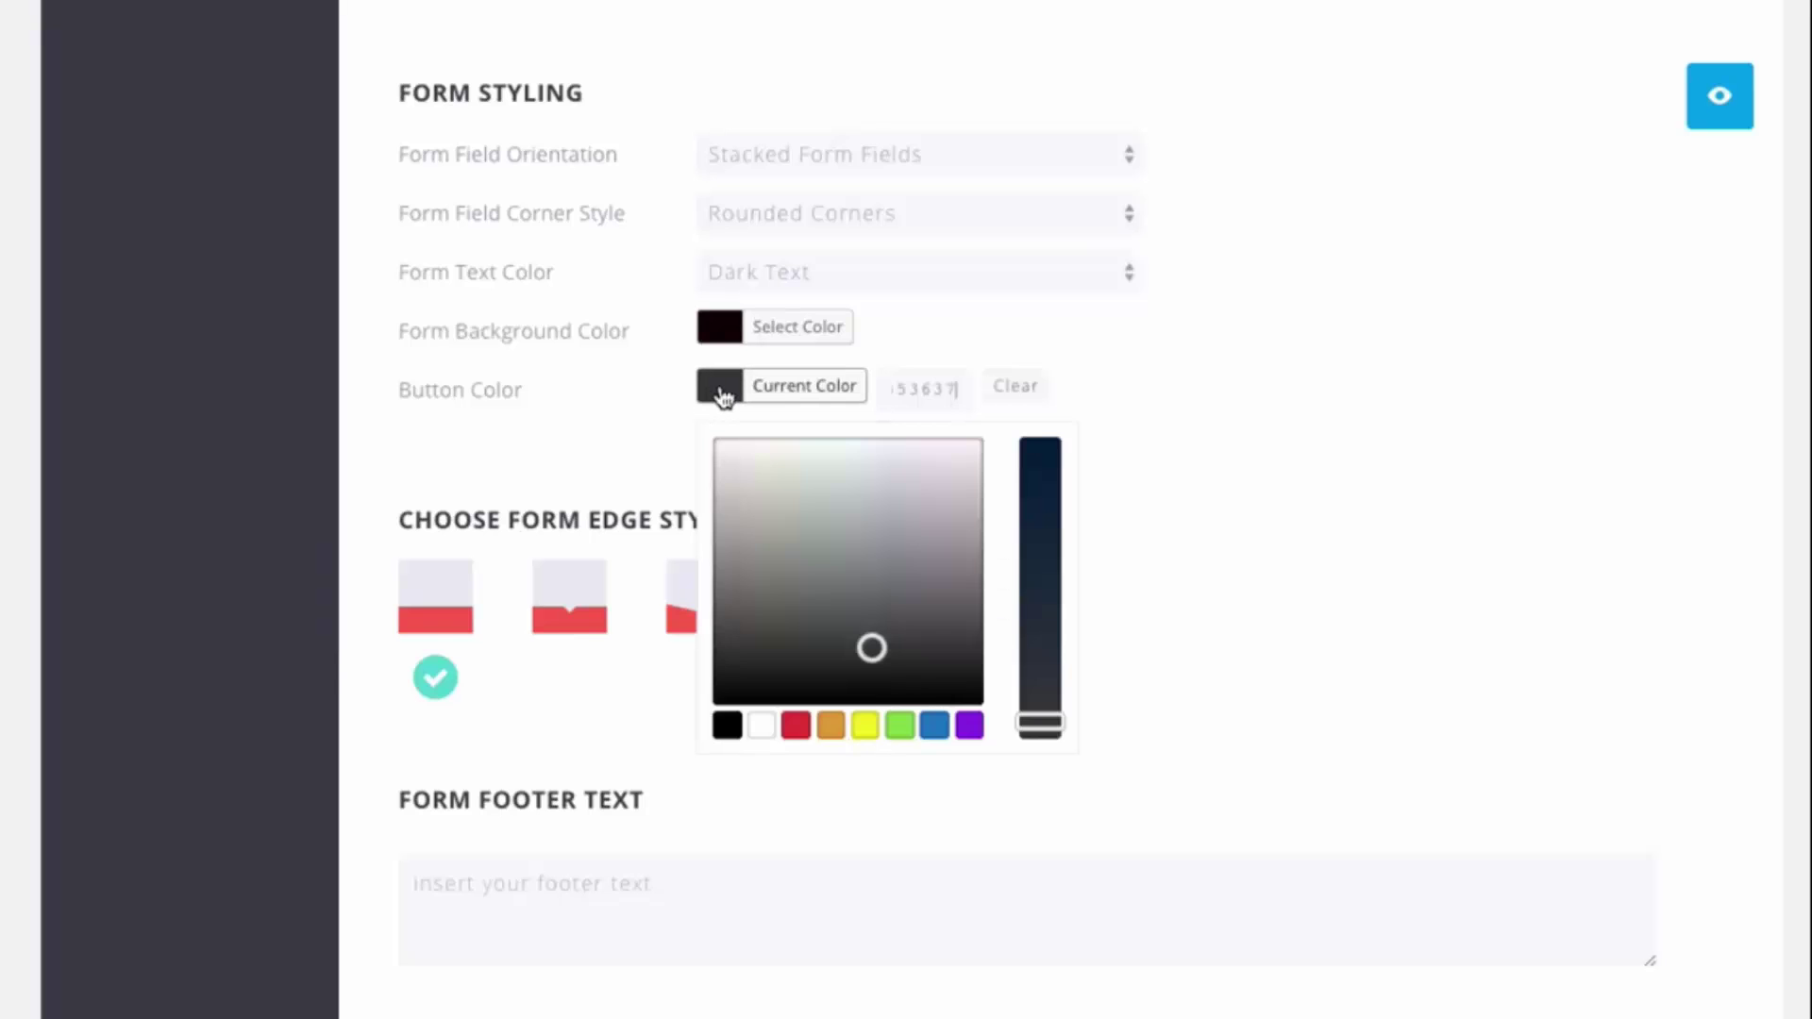
pyautogui.click(899, 726)
pyautogui.click(1229, 493)
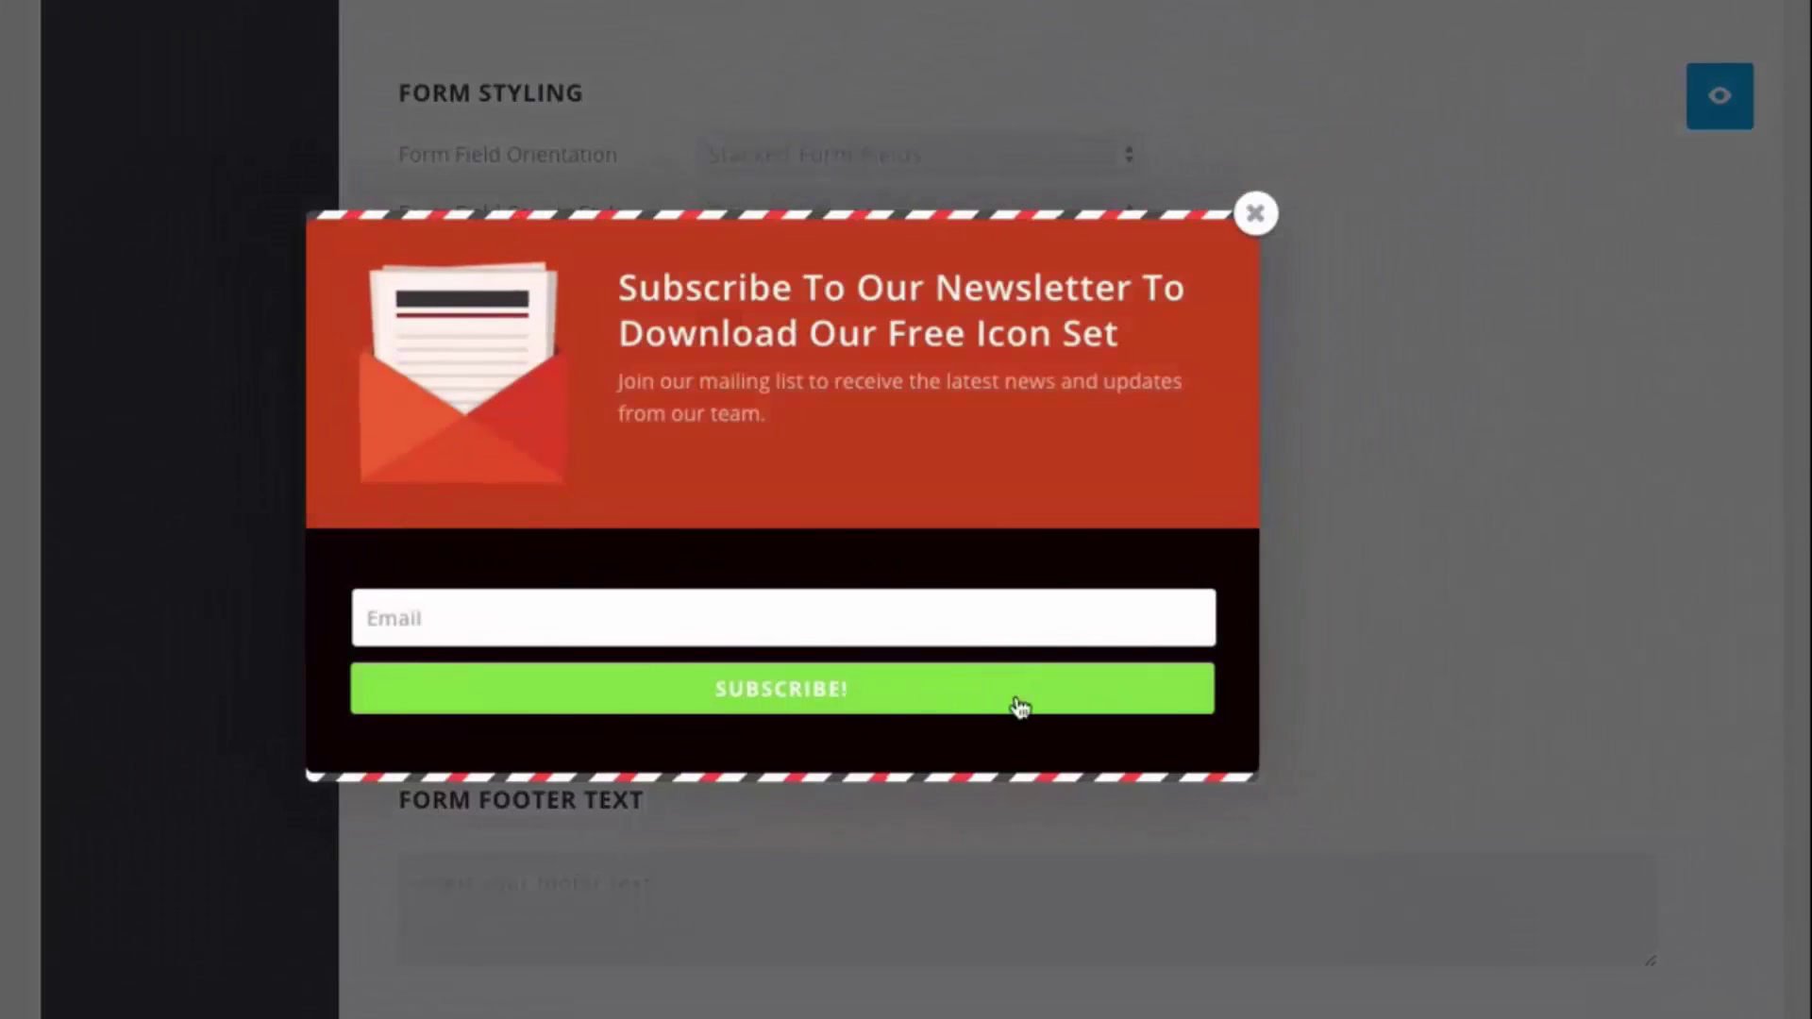
pyautogui.click(1258, 217)
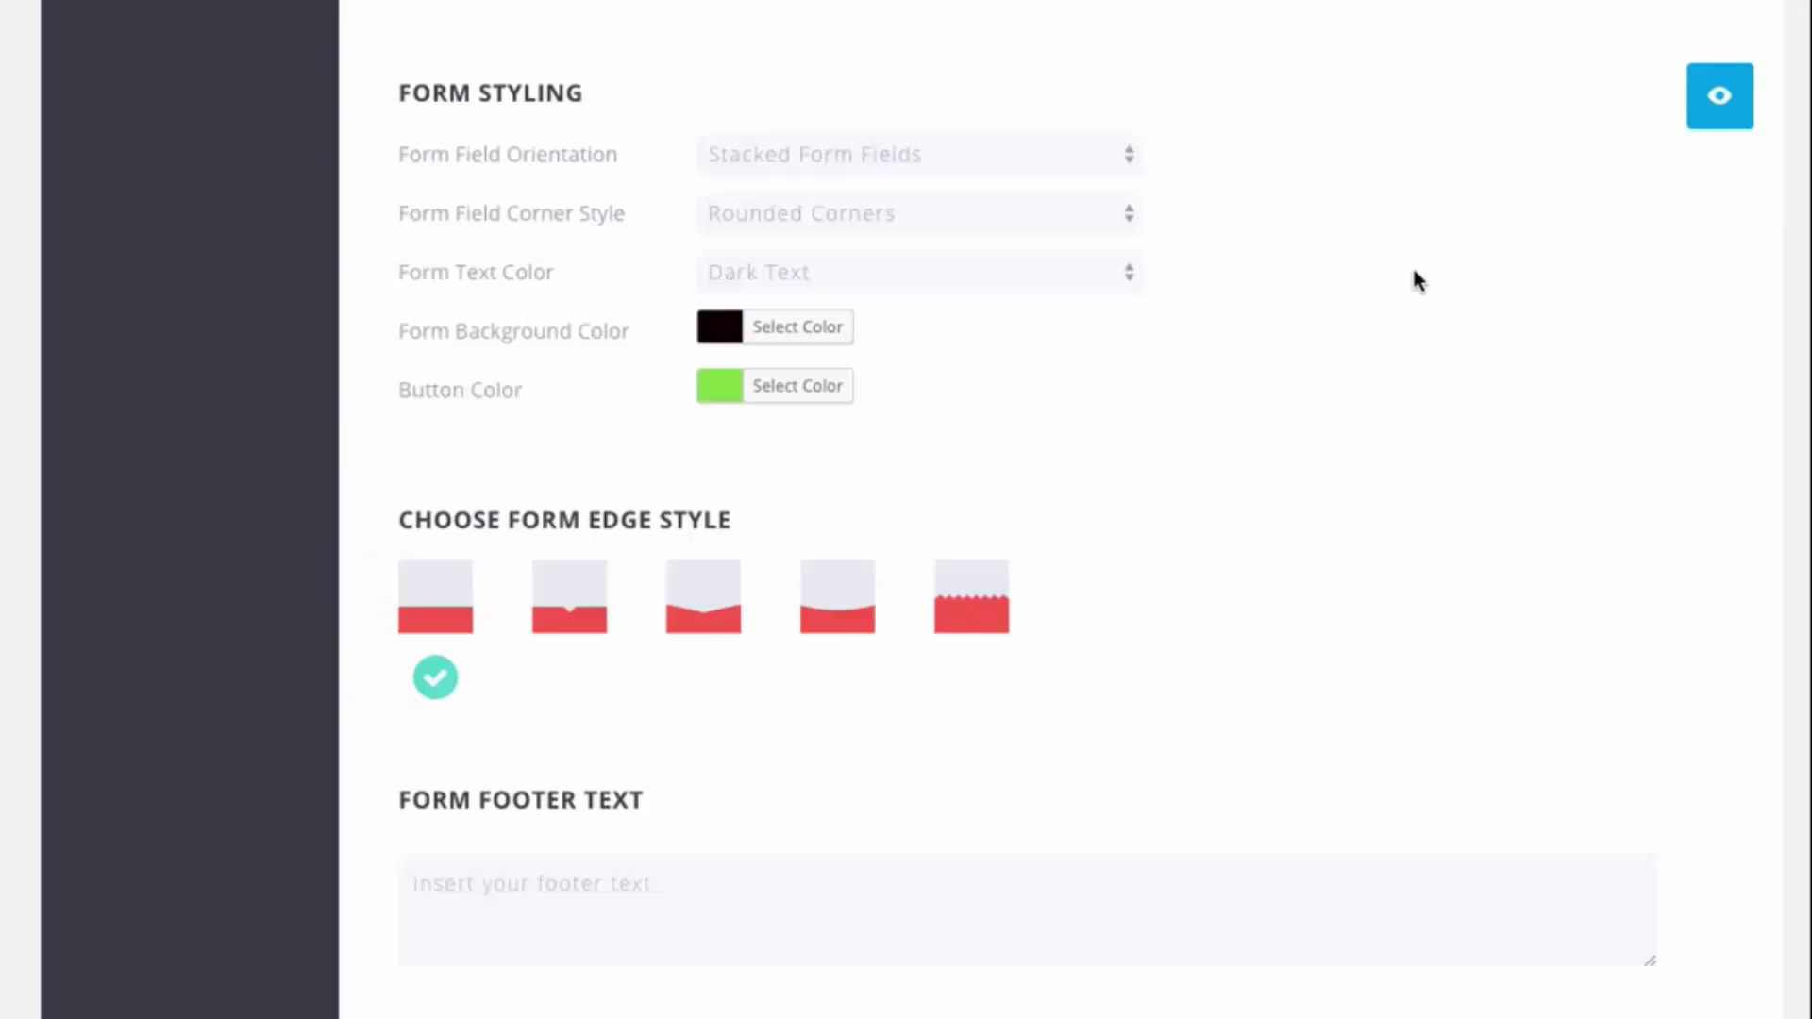
# Try the zigzag form edge style and check it in the preview
pyautogui.scroll(-3, 1425, 264)
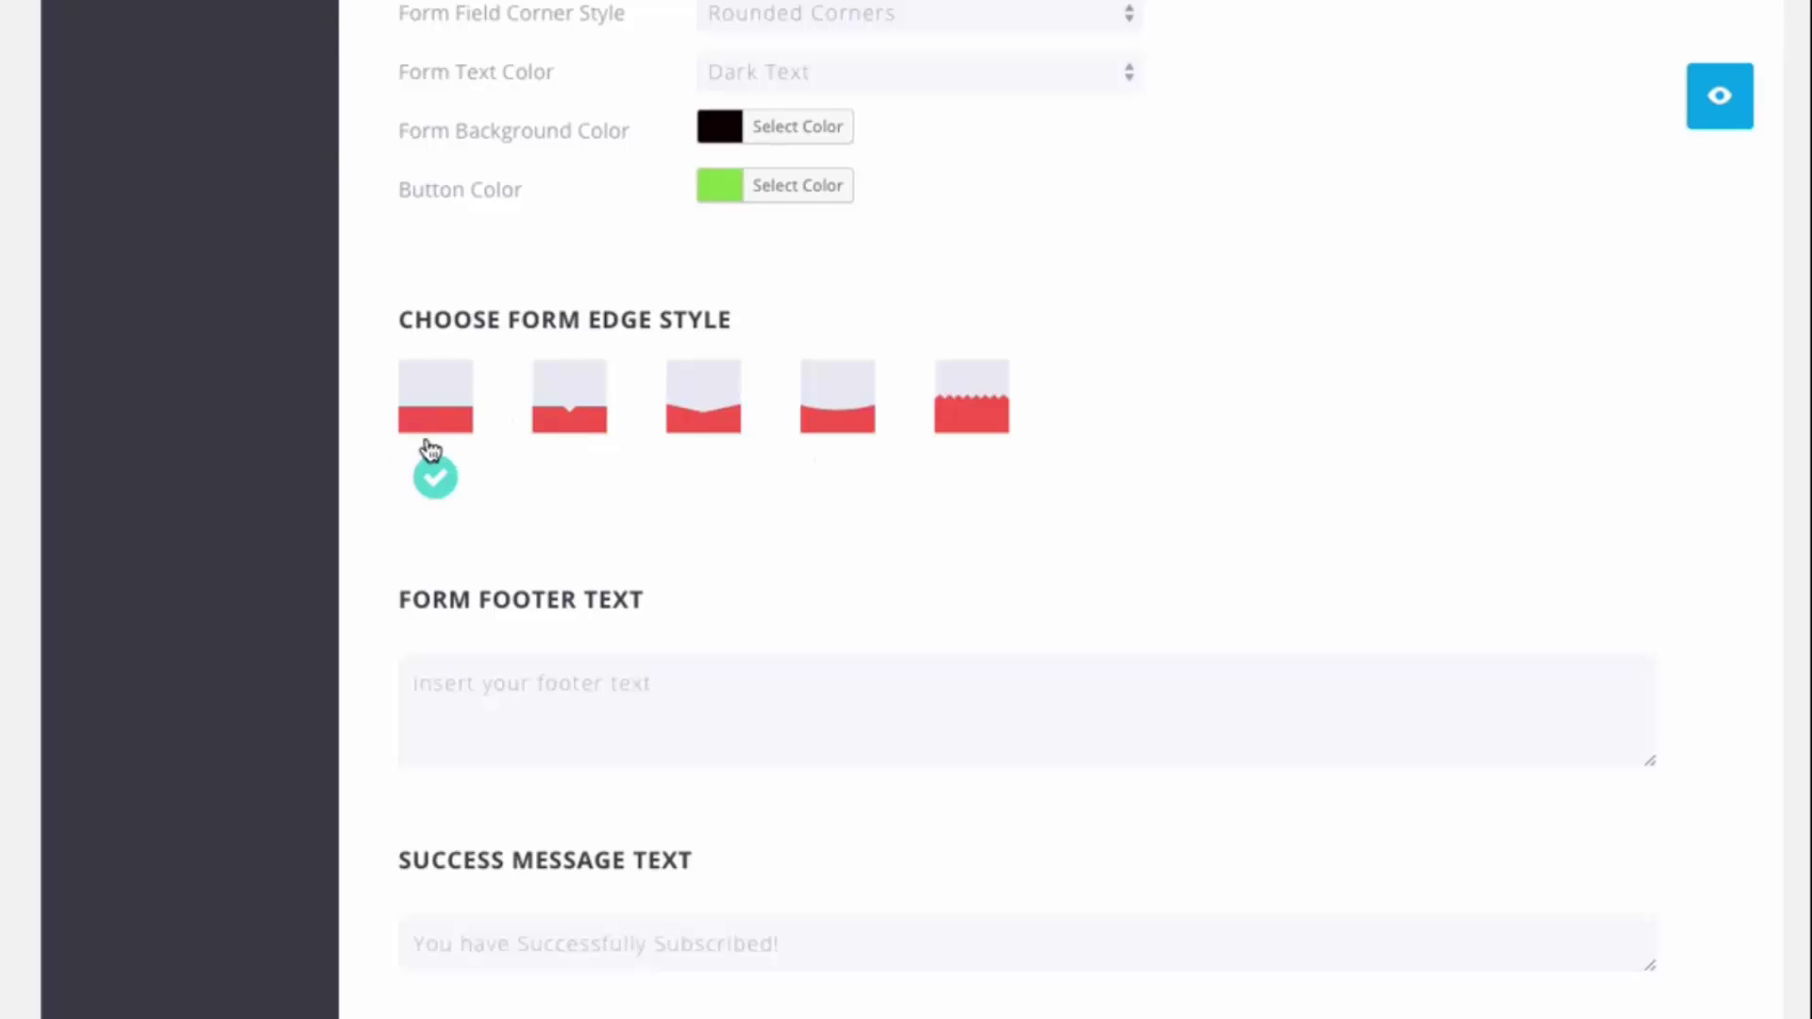
pyautogui.click(986, 408)
pyautogui.click(1688, 113)
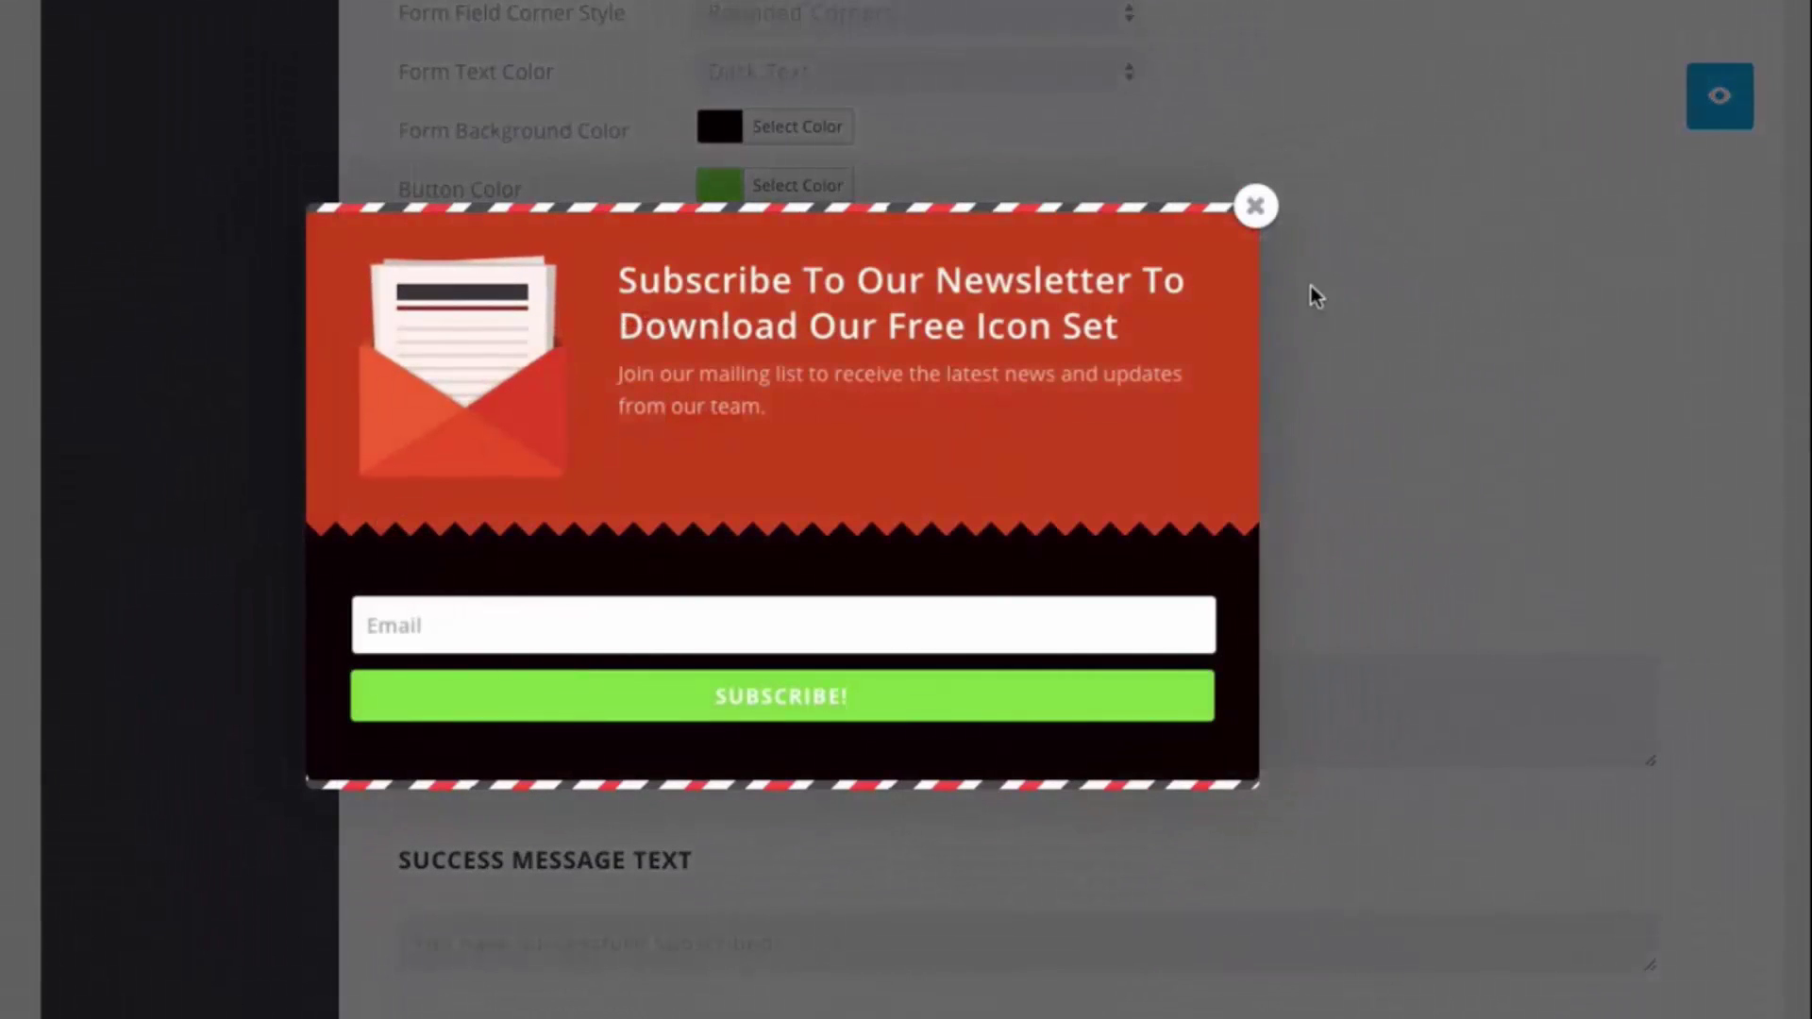
pyautogui.click(1244, 213)
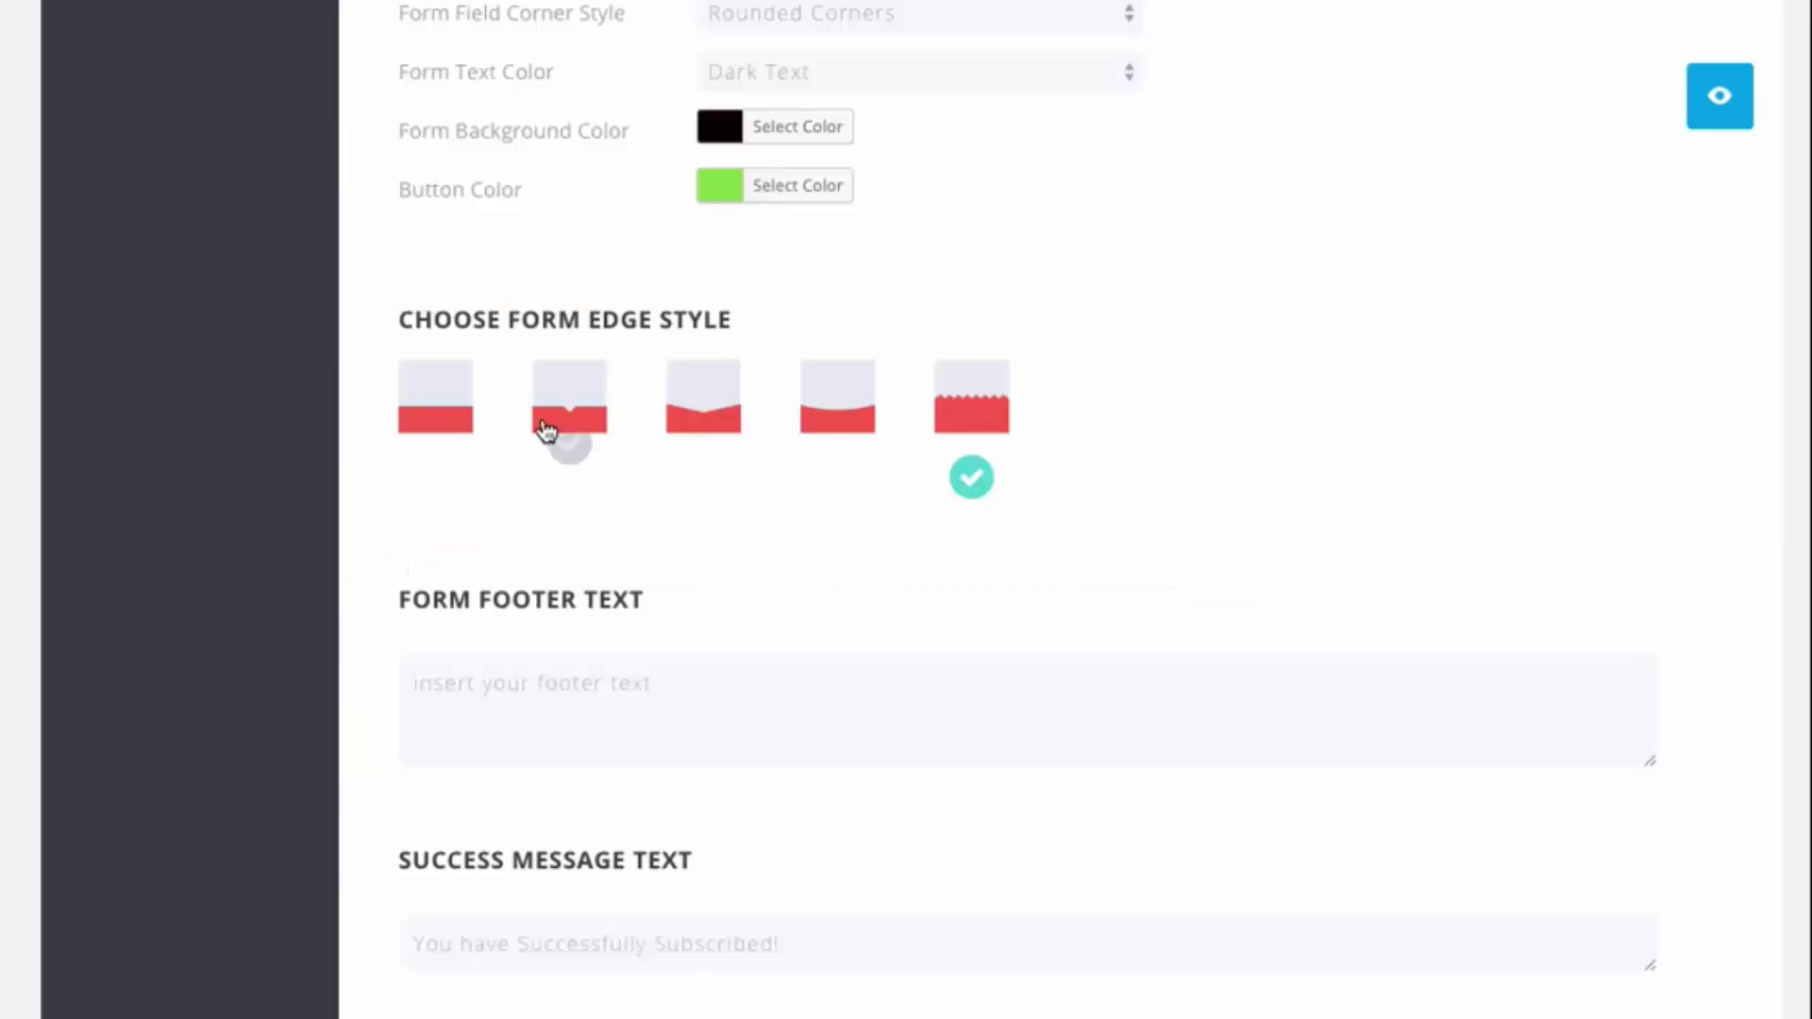
# Choose the form edge style with the small centered triangle and check it in the preview
pyautogui.click(573, 406)
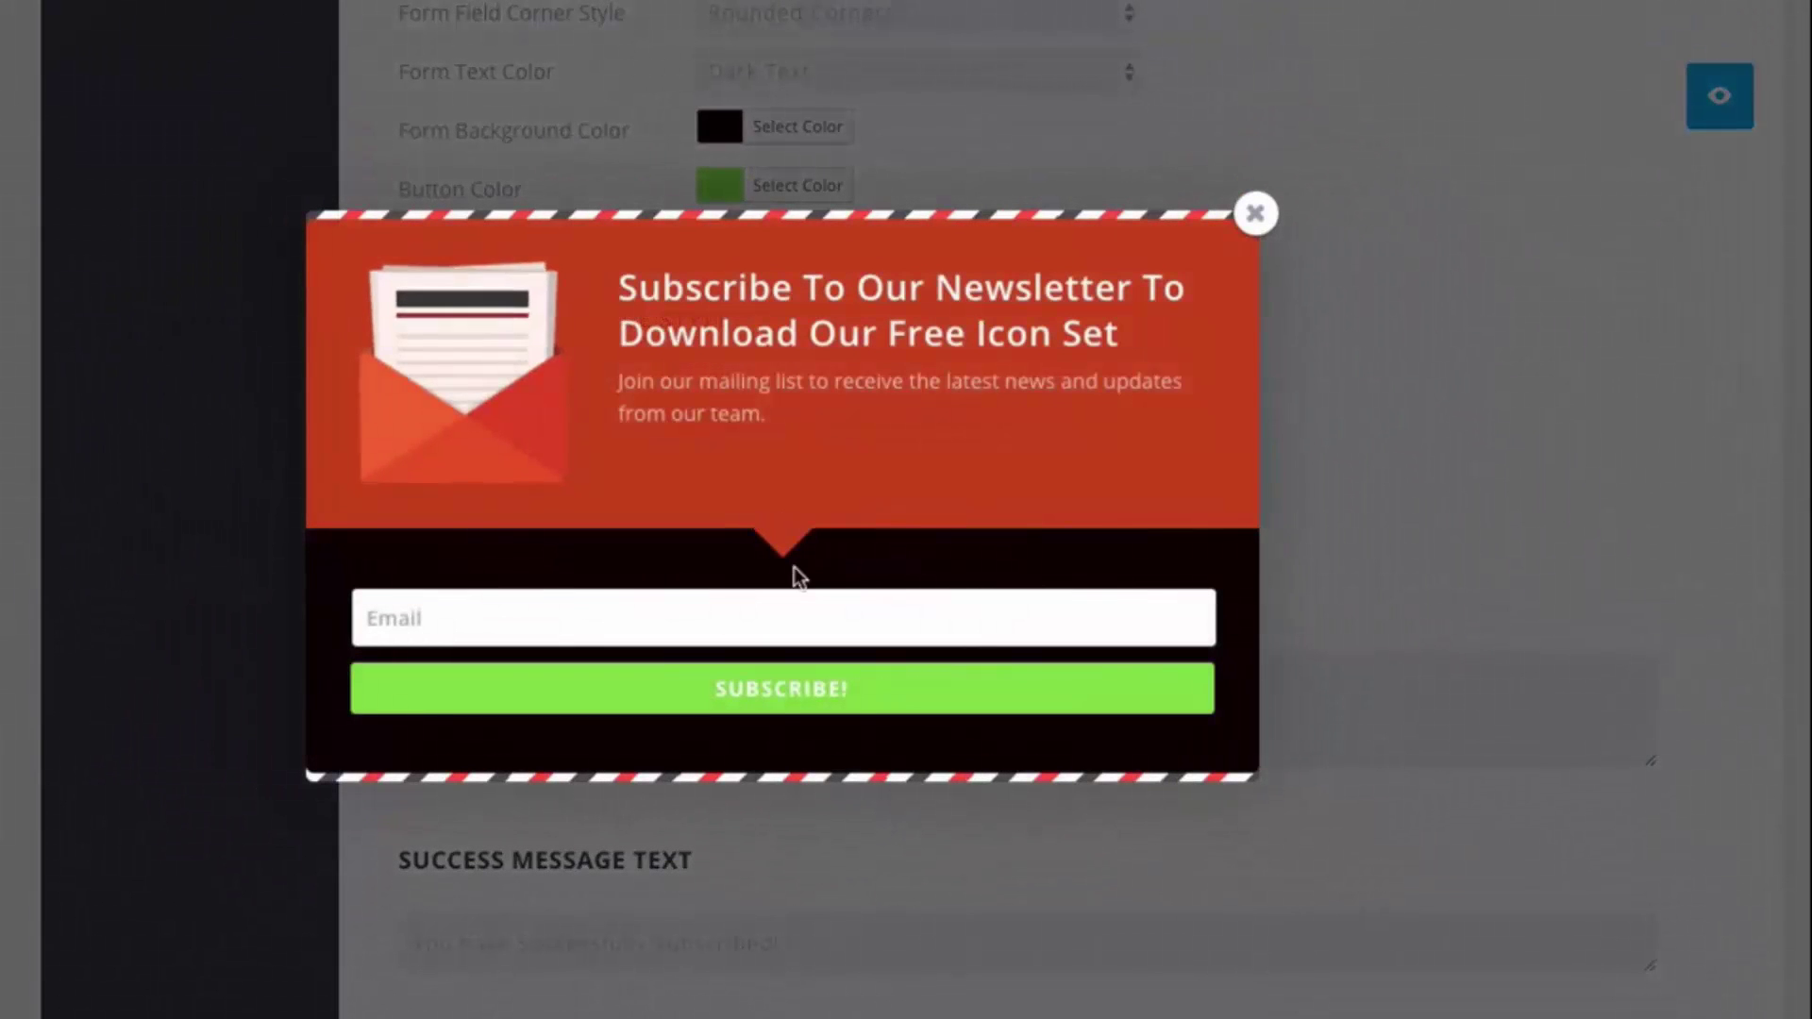
pyautogui.click(1256, 215)
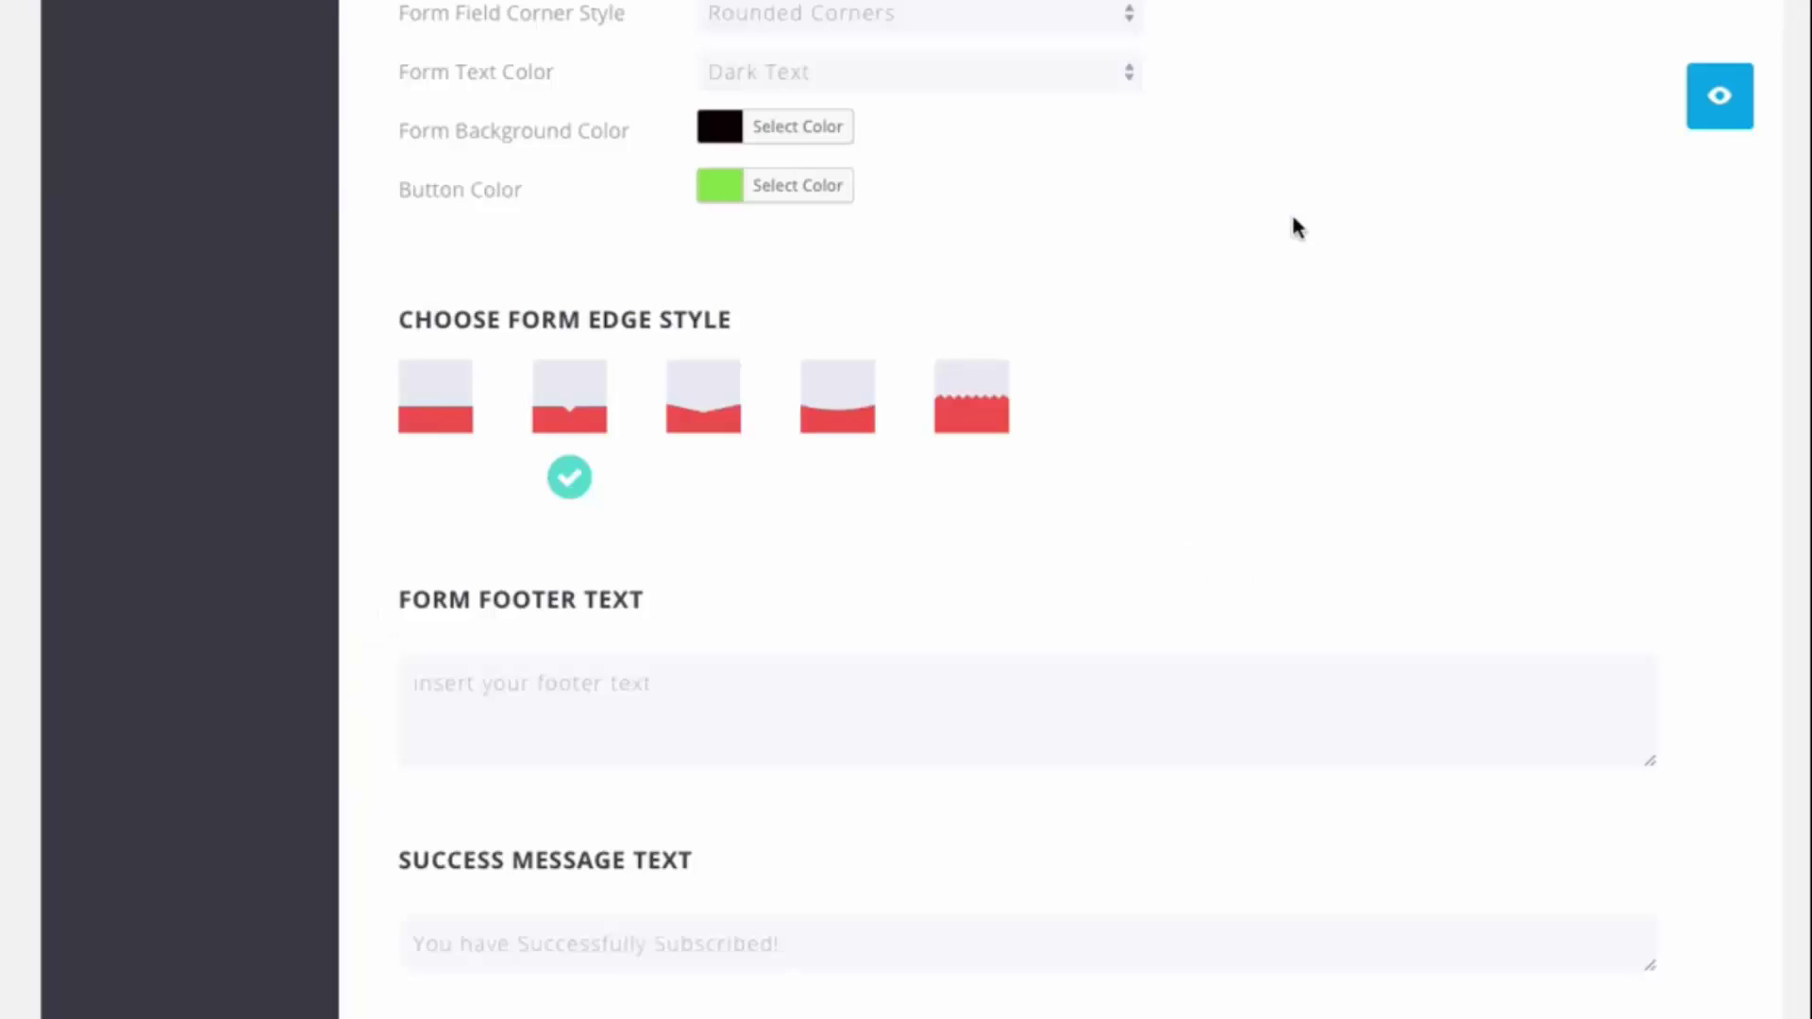
# Set the form background color to a medium blue, starting from the blue preset, and check it in the preview
pyautogui.click(719, 132)
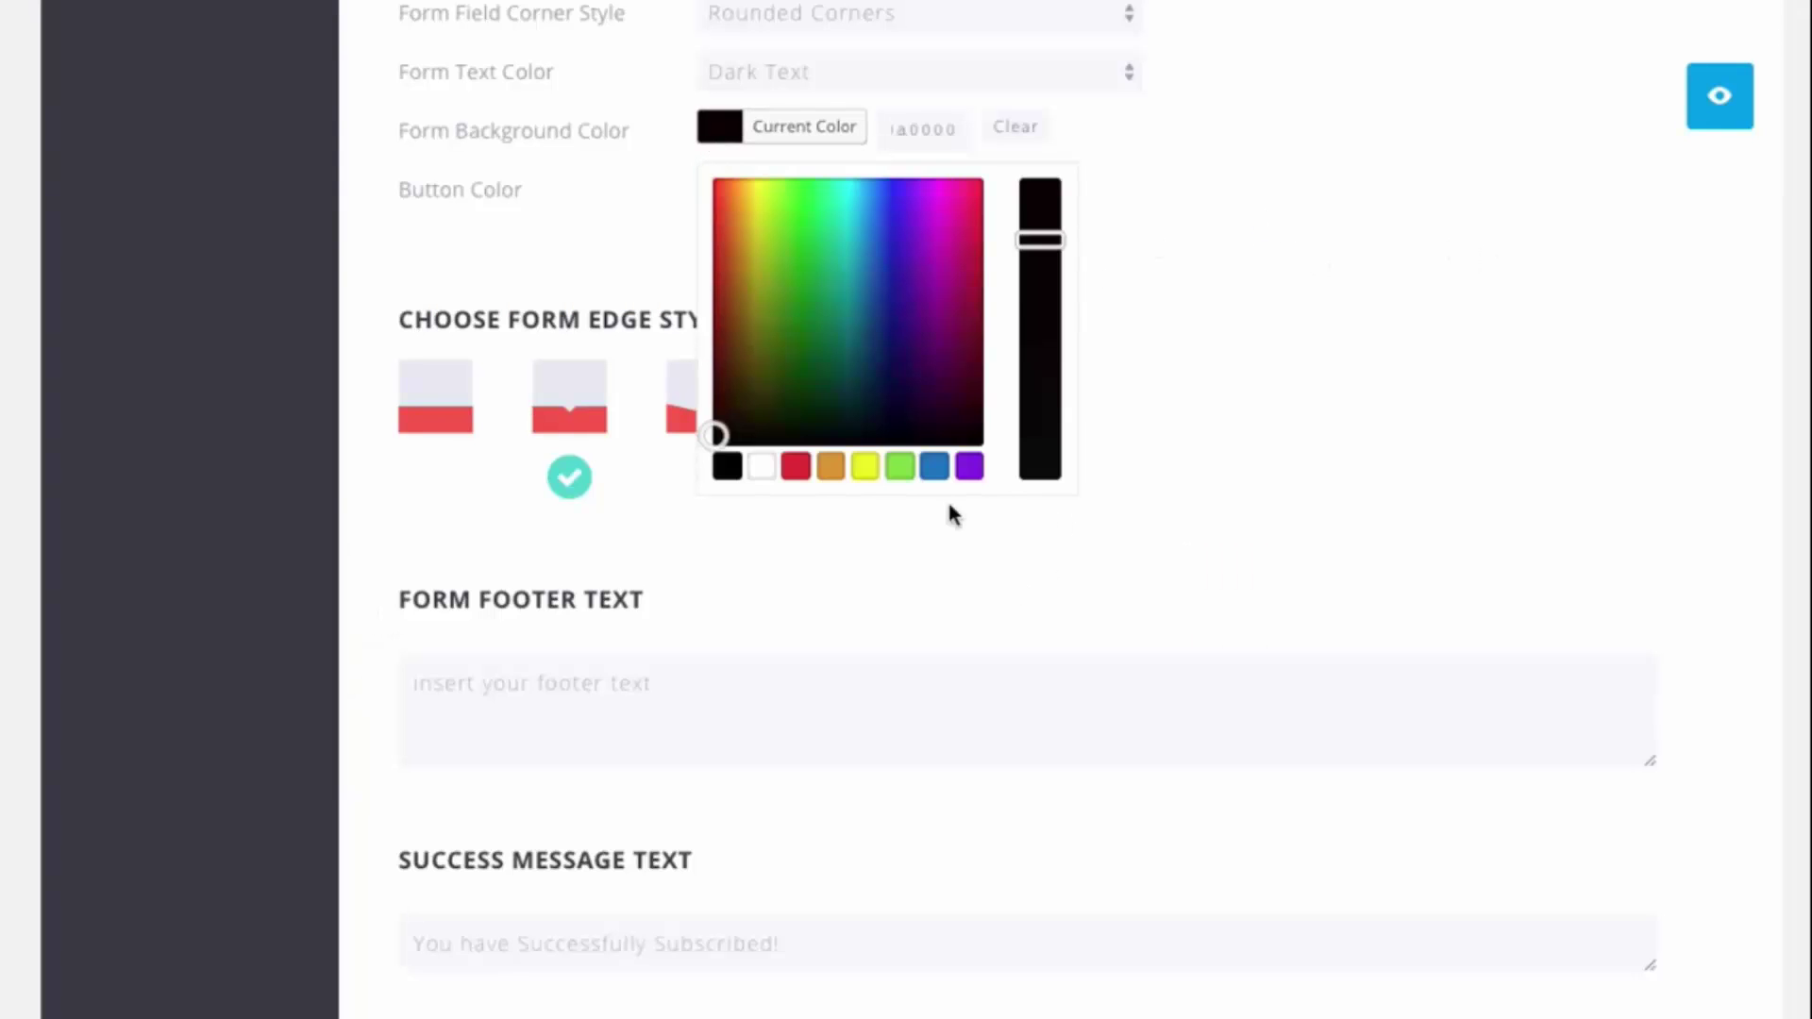
pyautogui.click(934, 465)
pyautogui.moveTo(868, 246)
pyautogui.mouseDown()
pyautogui.moveTo(873, 218)
pyautogui.moveTo(876, 240)
pyautogui.mouseUp()
pyautogui.click(1344, 255)
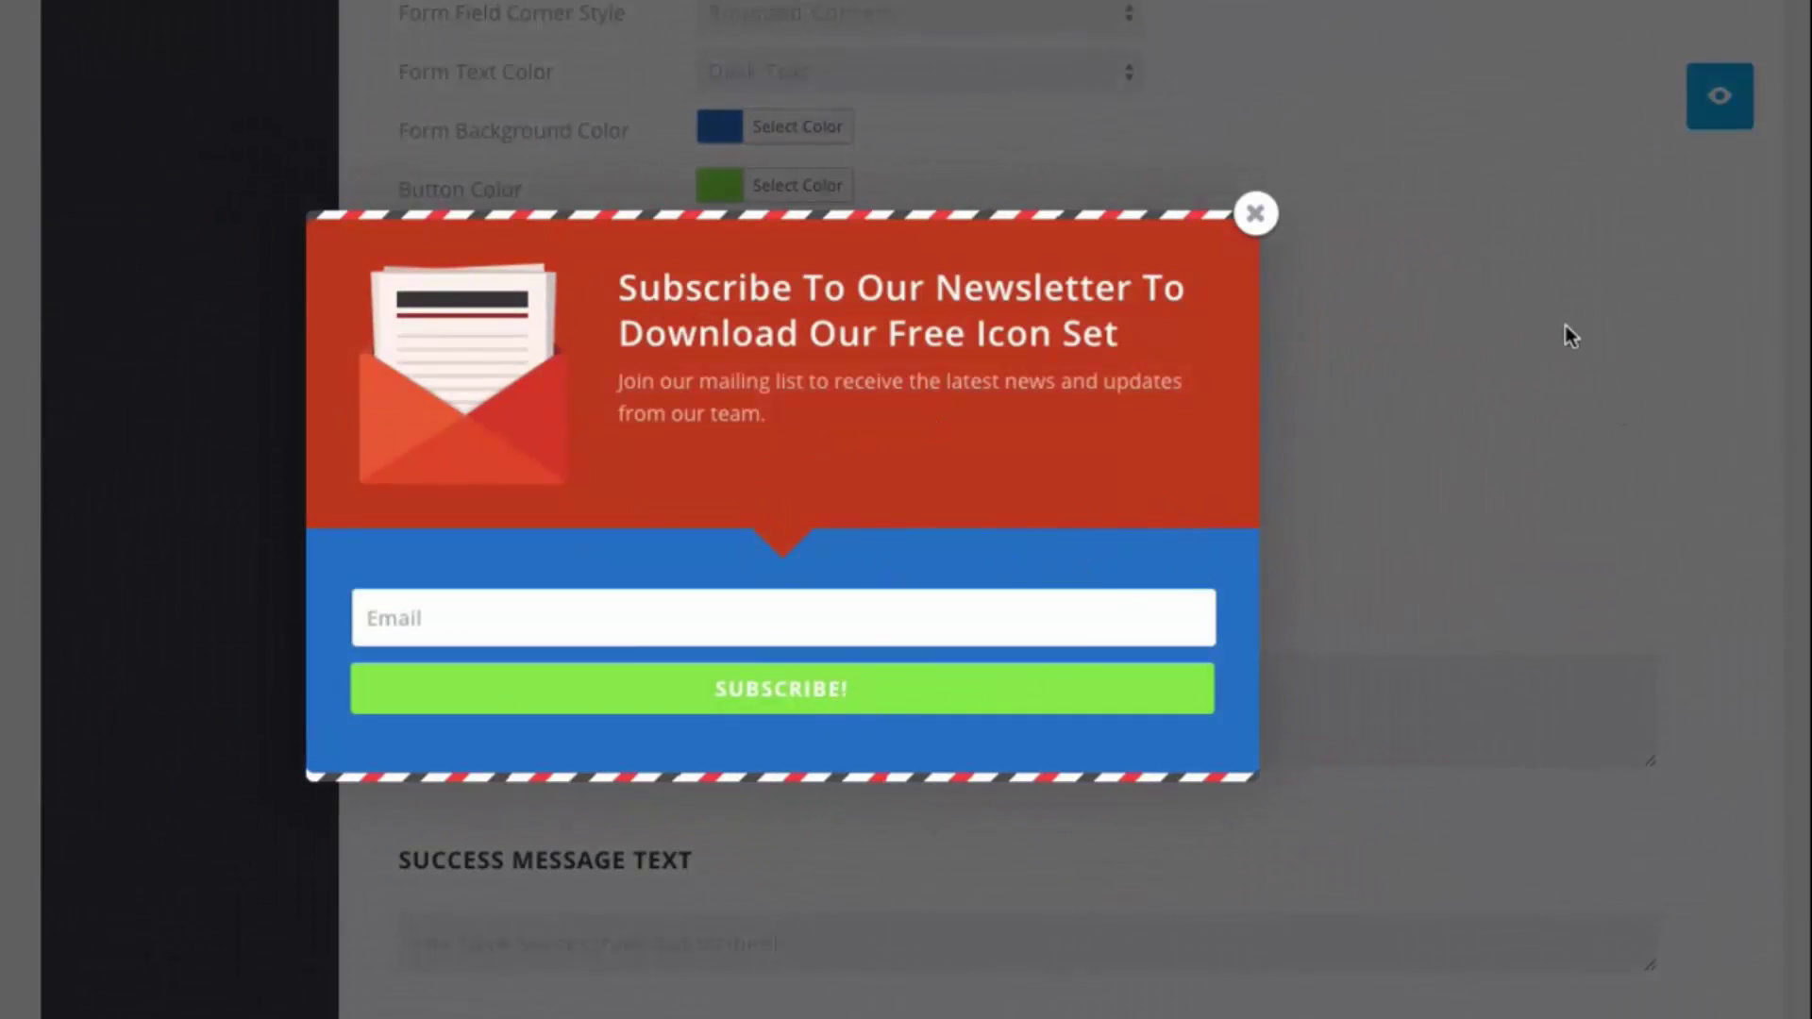
pyautogui.scroll(3, 1566, 336)
pyautogui.click(1256, 215)
# Change the optin's background color under Optin Styling to bright orange, check it in the preview, and close the preview
pyautogui.scroll(10, 1439, 359)
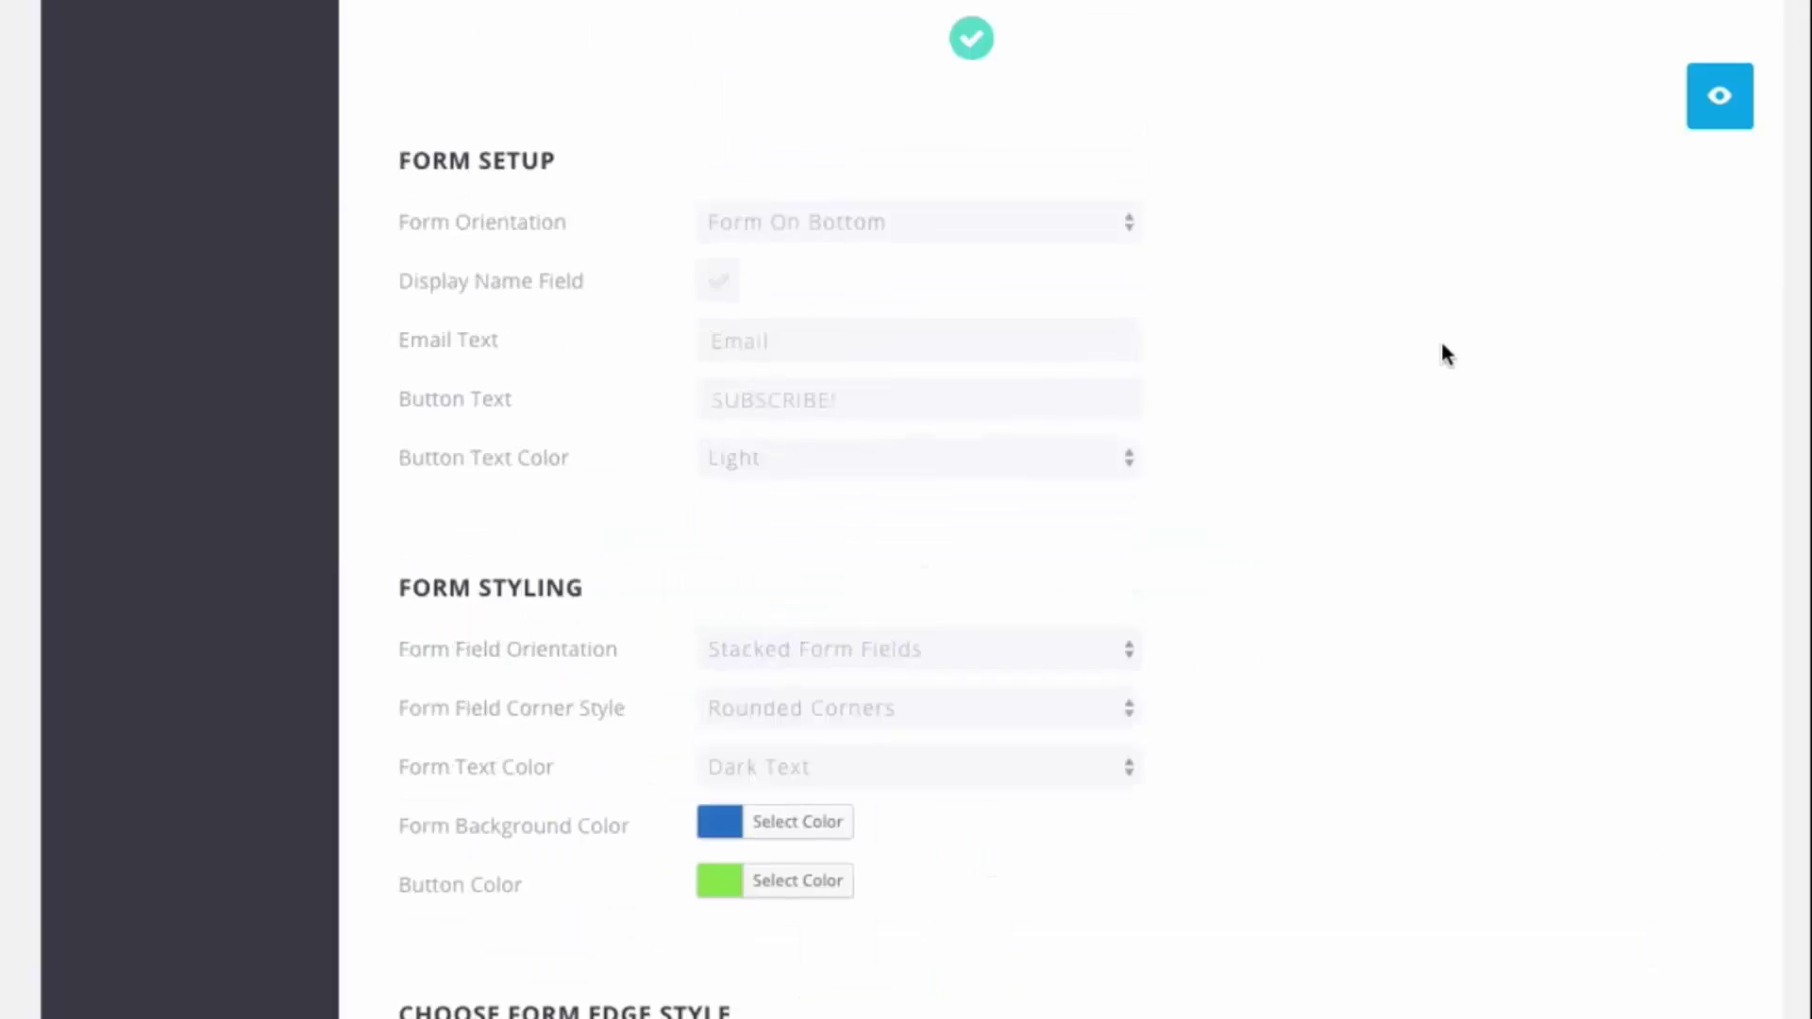
pyautogui.scroll(4, 1434, 379)
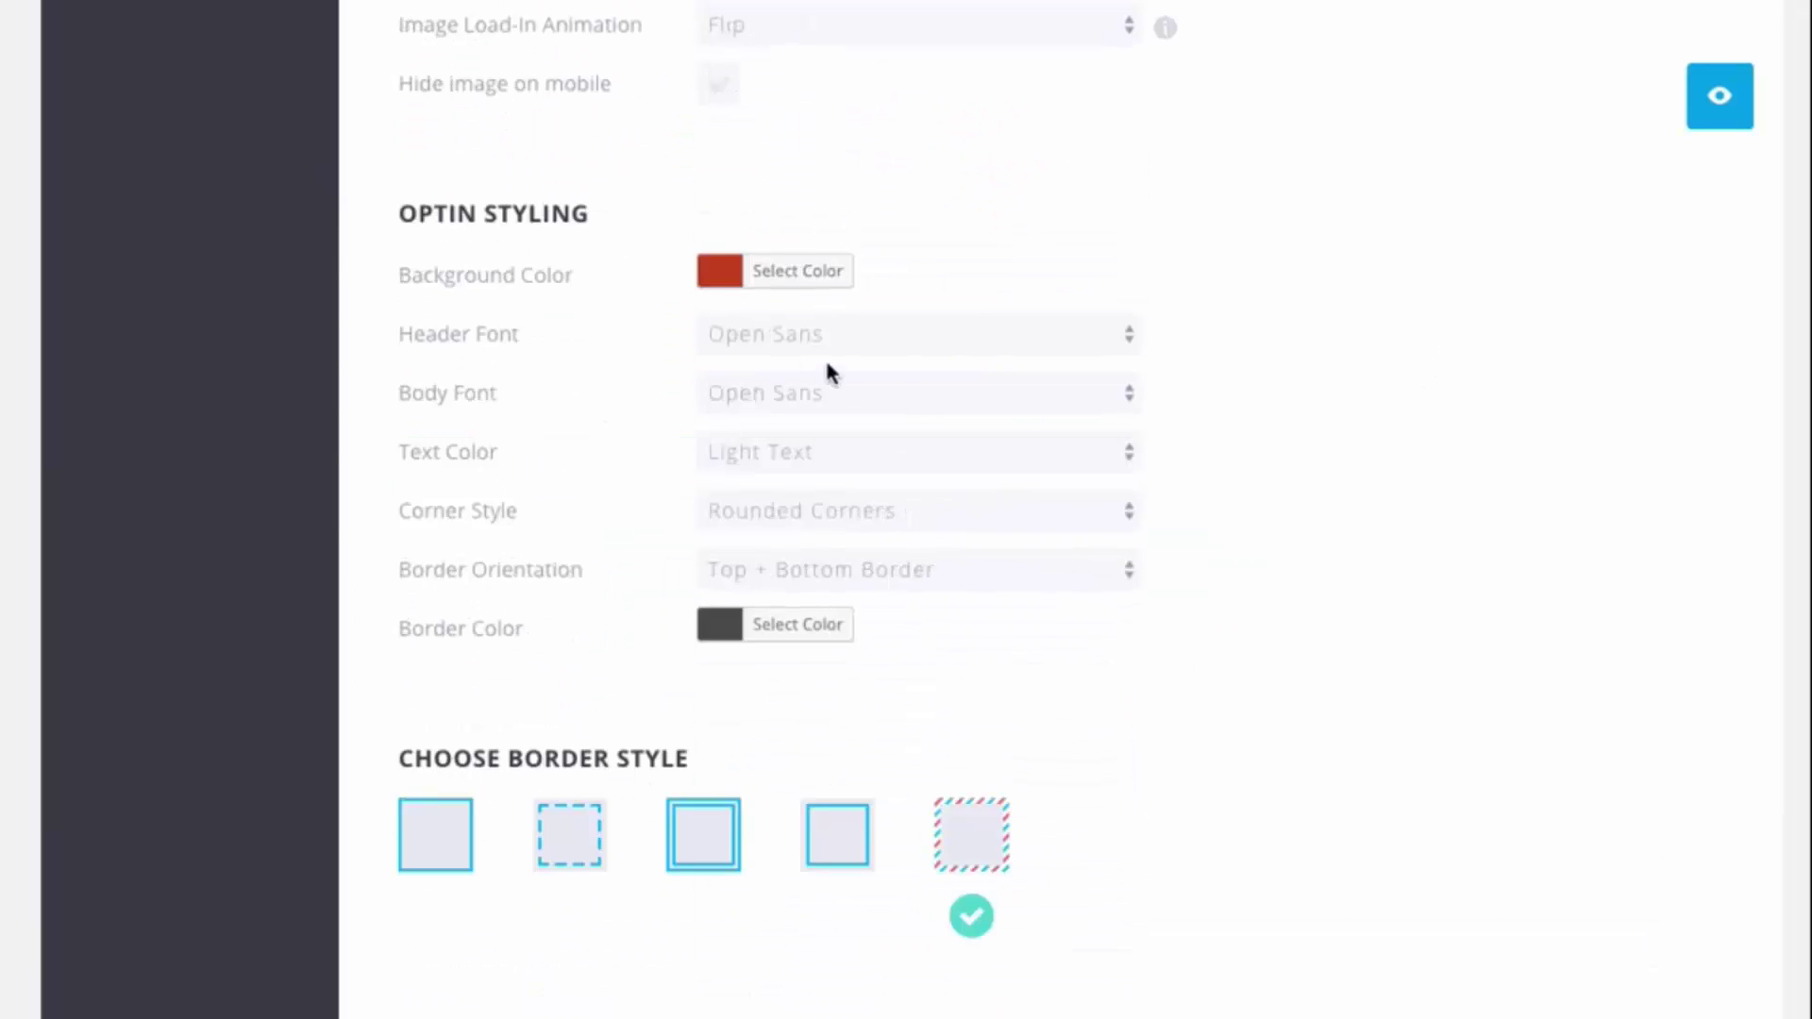
pyautogui.click(797, 272)
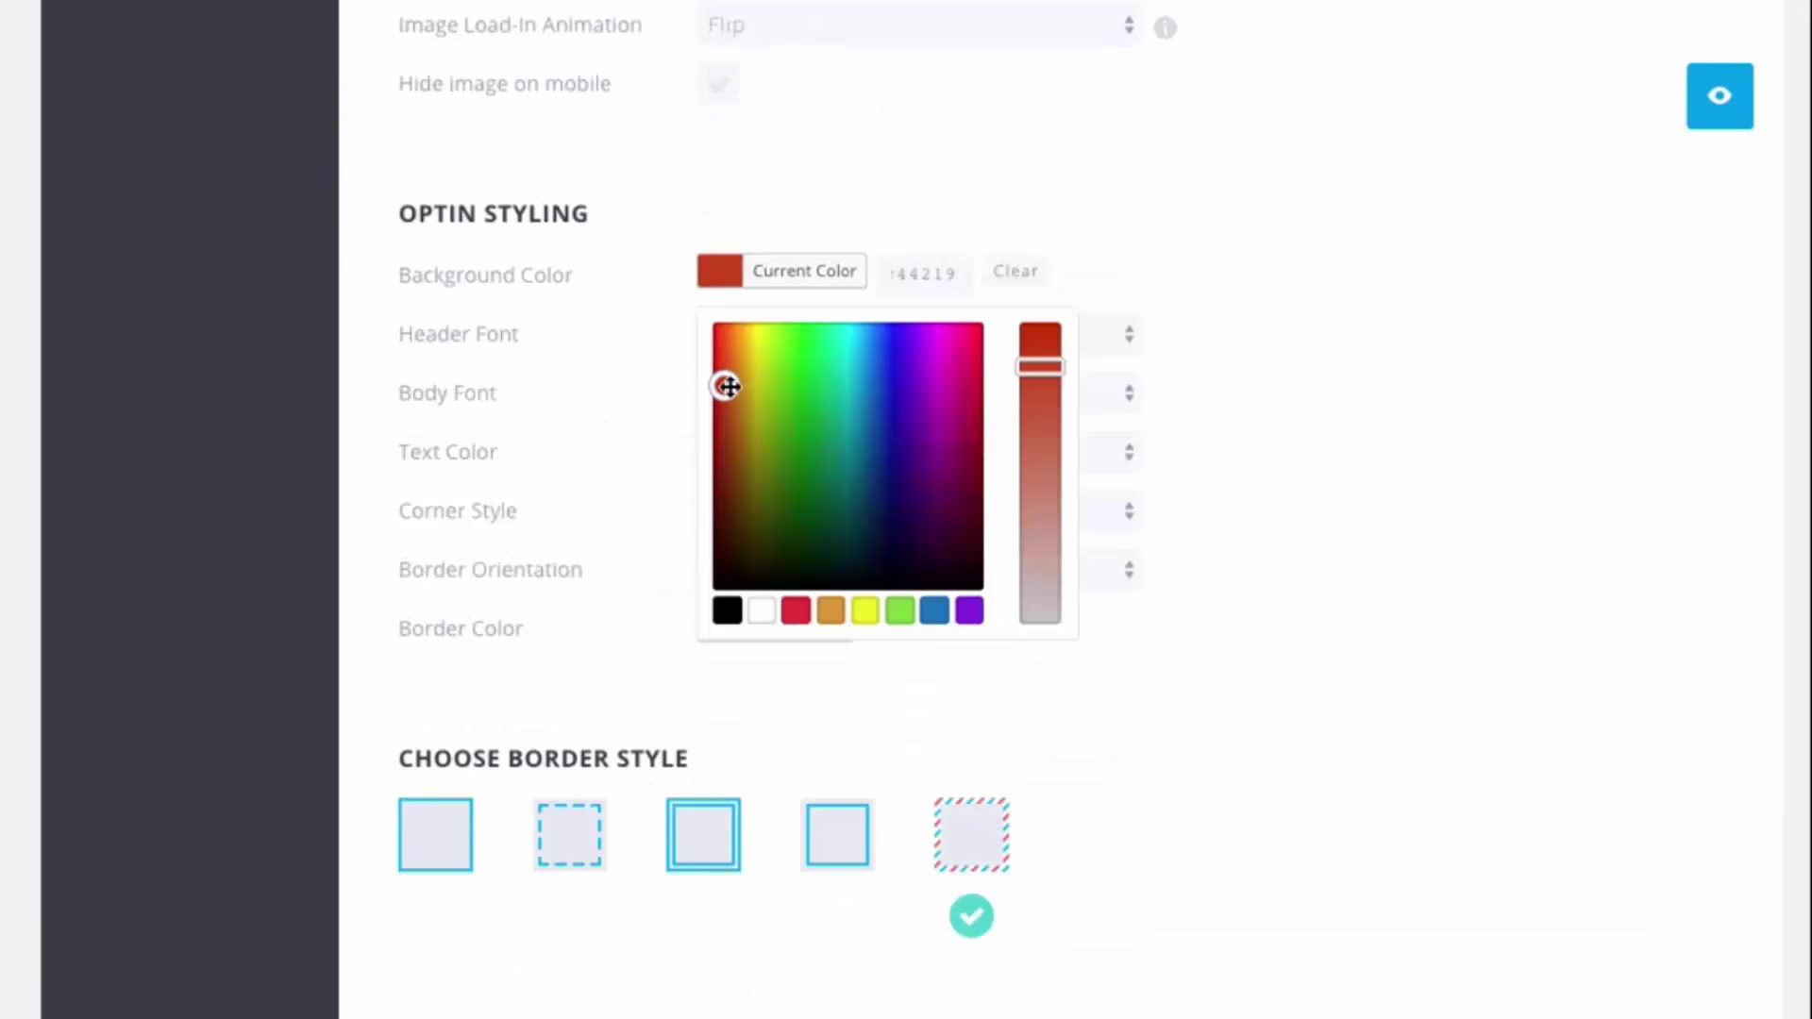
pyautogui.moveTo(729, 386); pyautogui.dragTo(732, 332)
pyautogui.click(1703, 120)
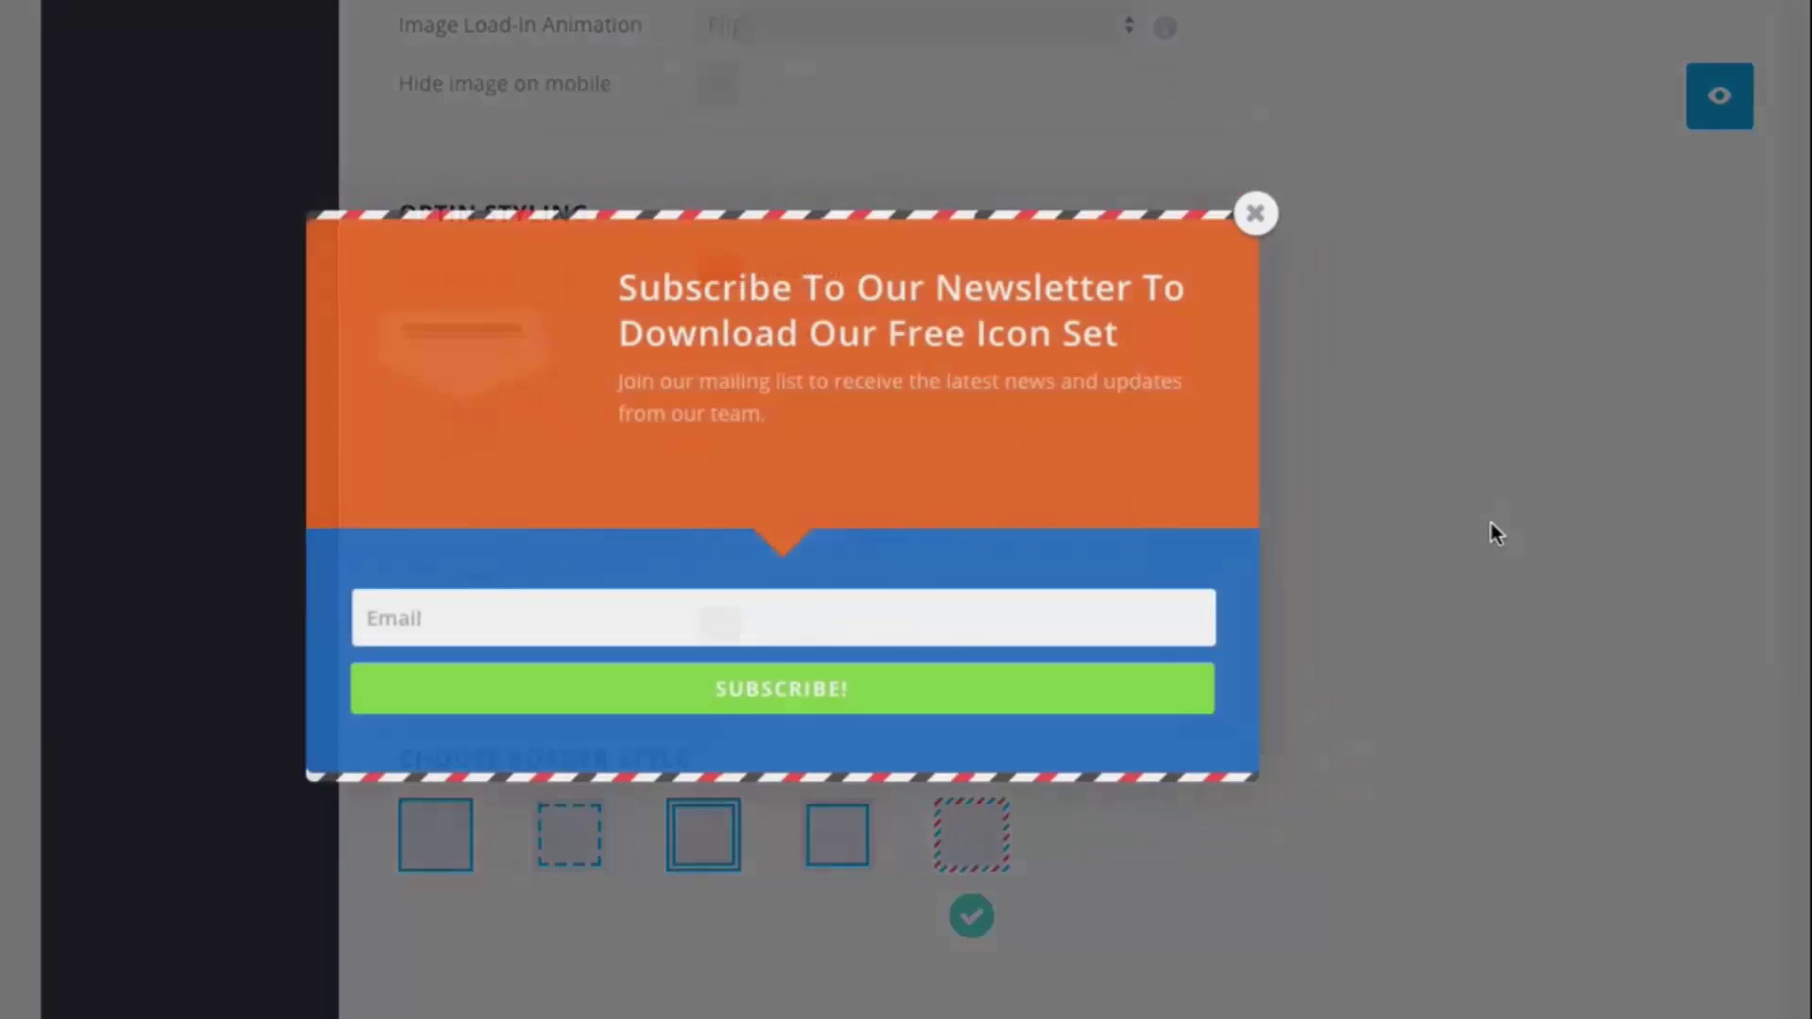
pyautogui.scroll(-7, 1504, 518)
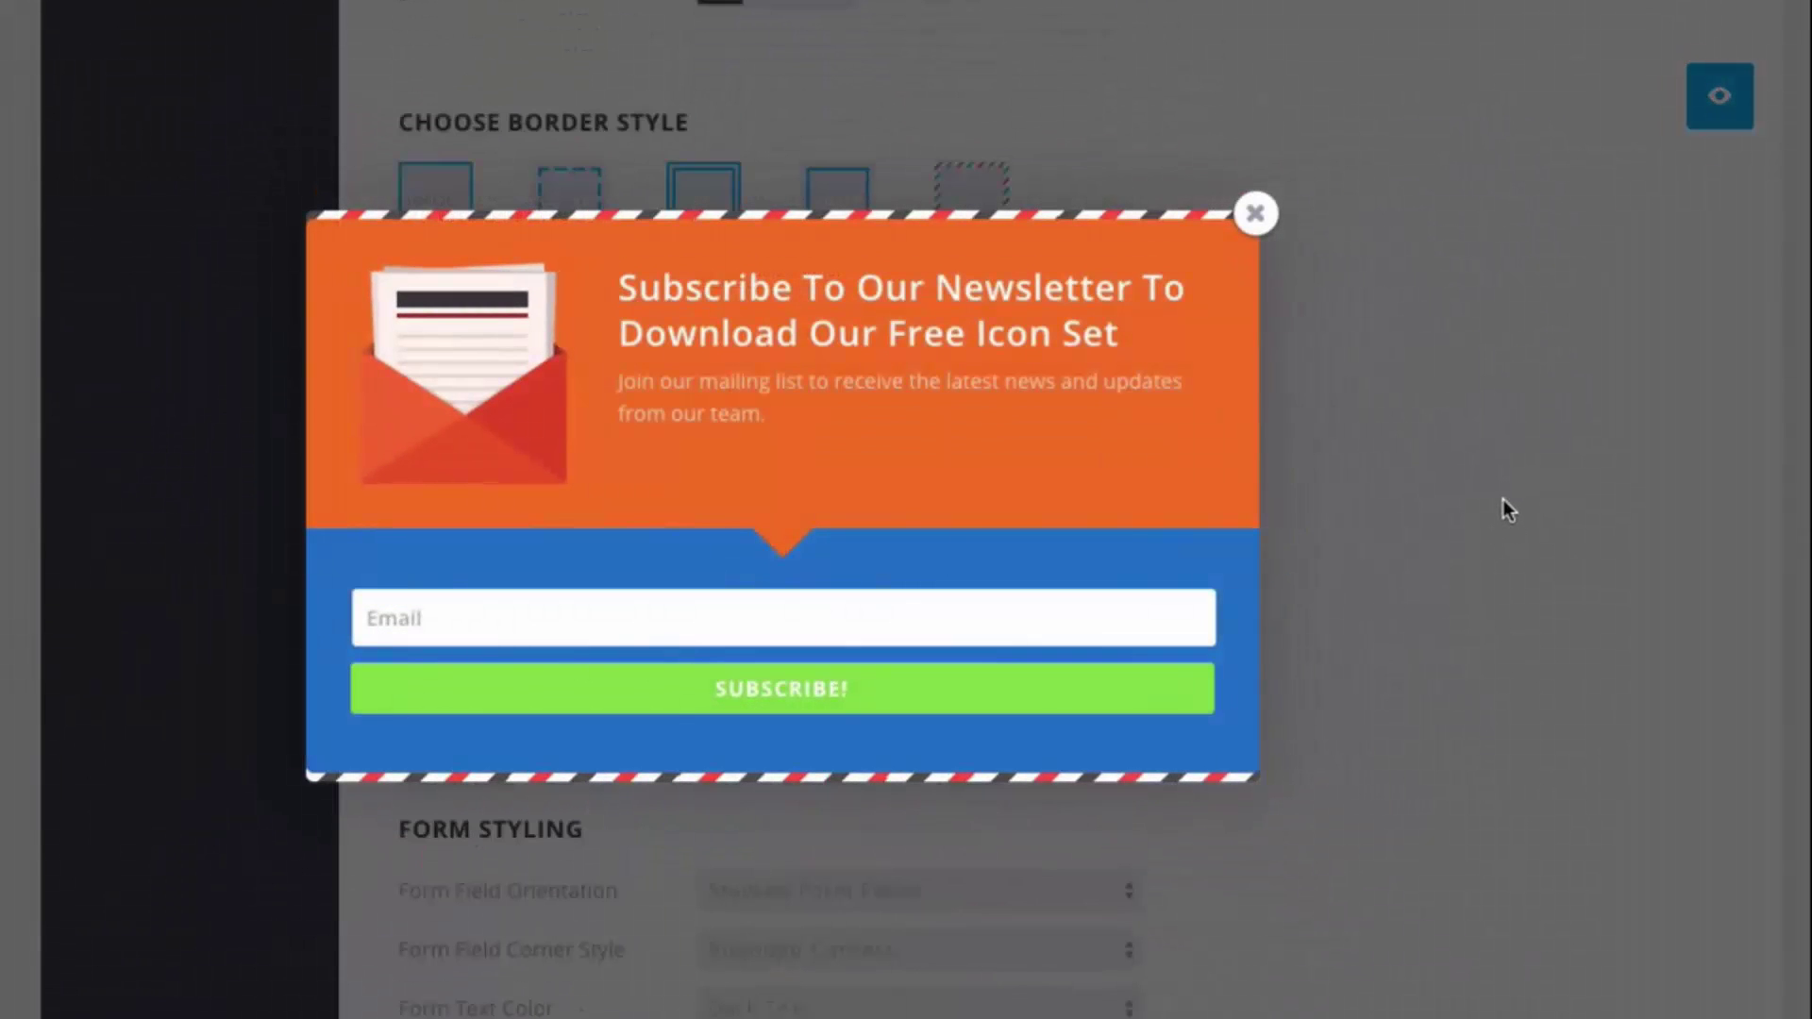
pyautogui.click(1255, 213)
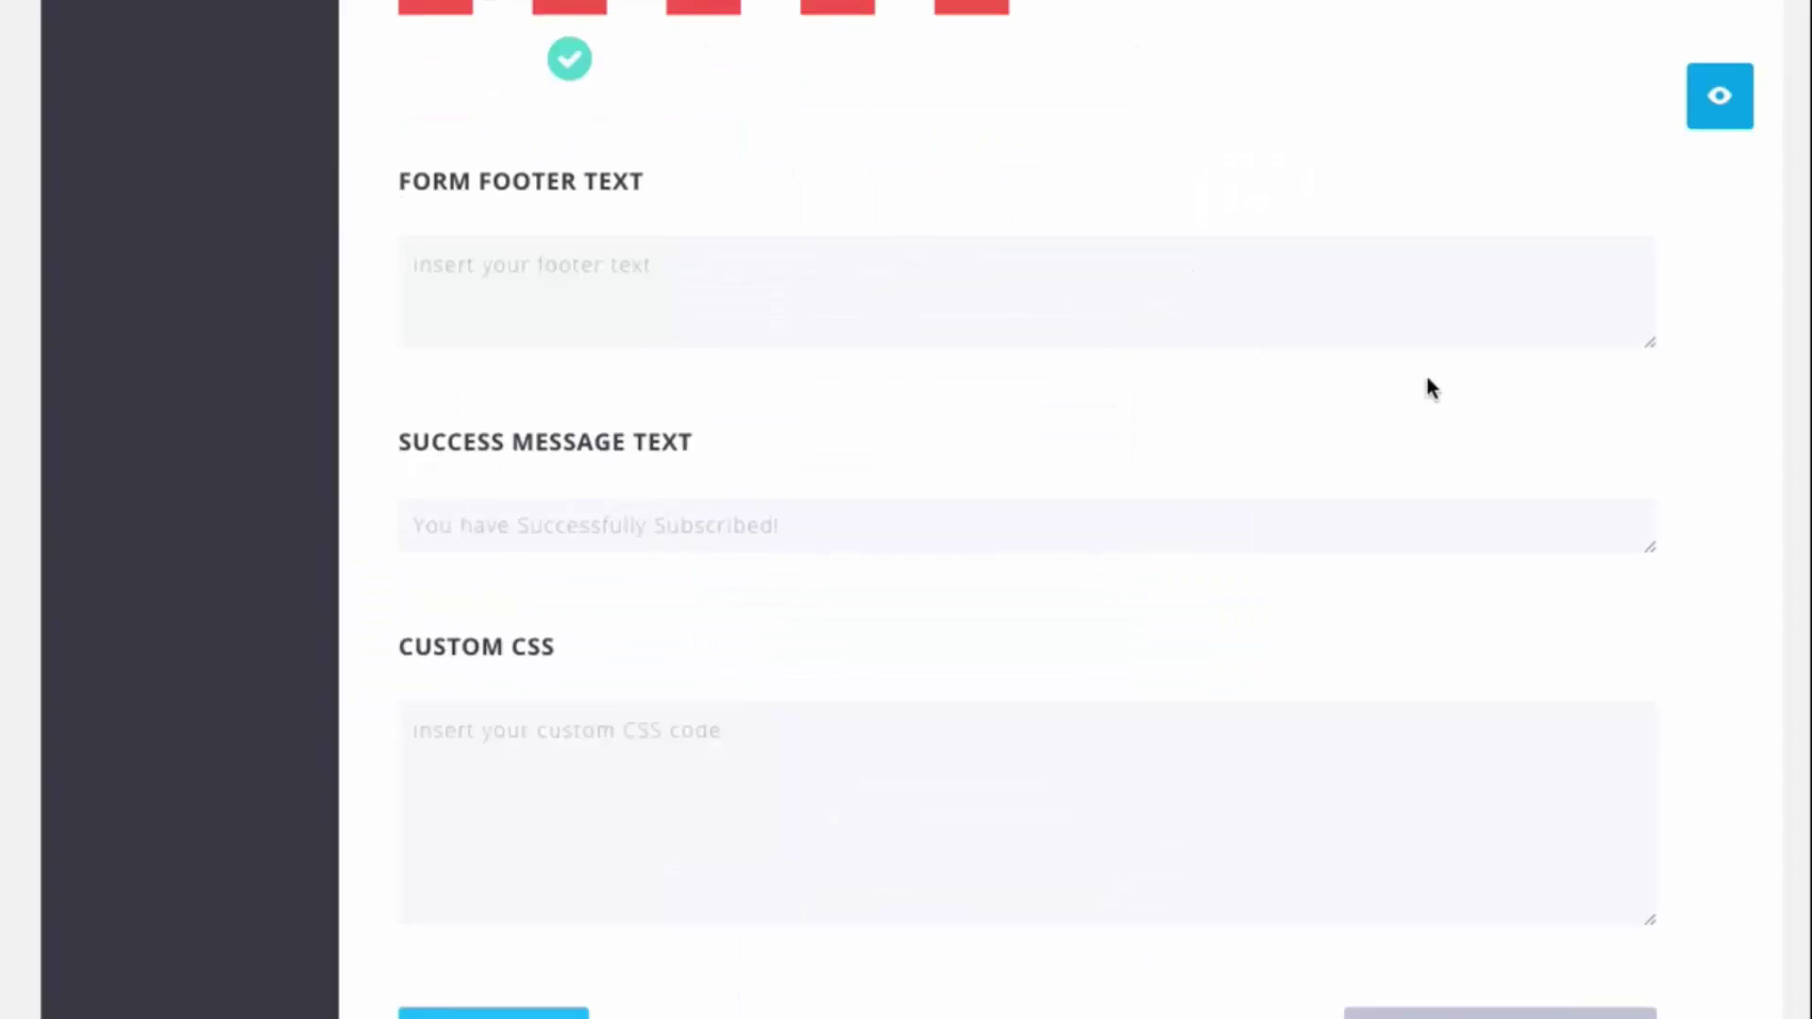
# Examine the Form Footer Text, Success Message Text and Custom CSS options, the Generate Shortcode option and the rest of the design page
pyautogui.scroll(3, 1426, 382)
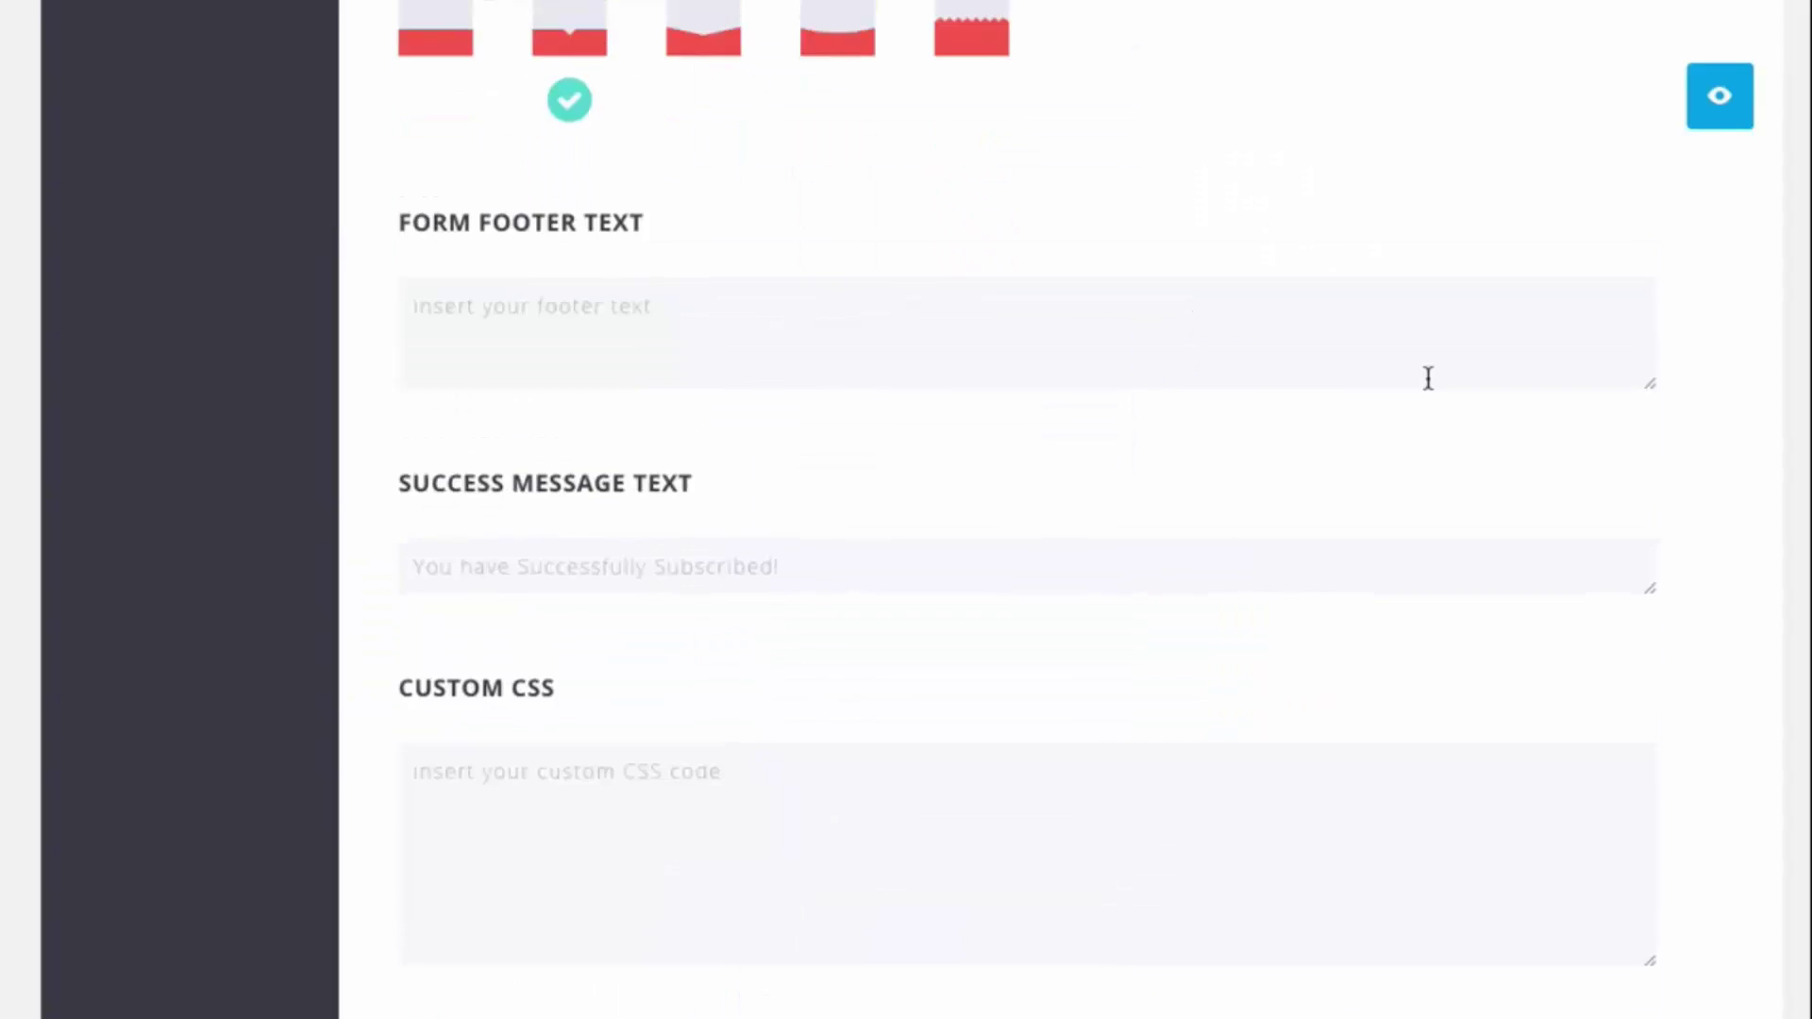
pyautogui.scroll(-1, 1417, 384)
pyautogui.scroll(-2, 1420, 382)
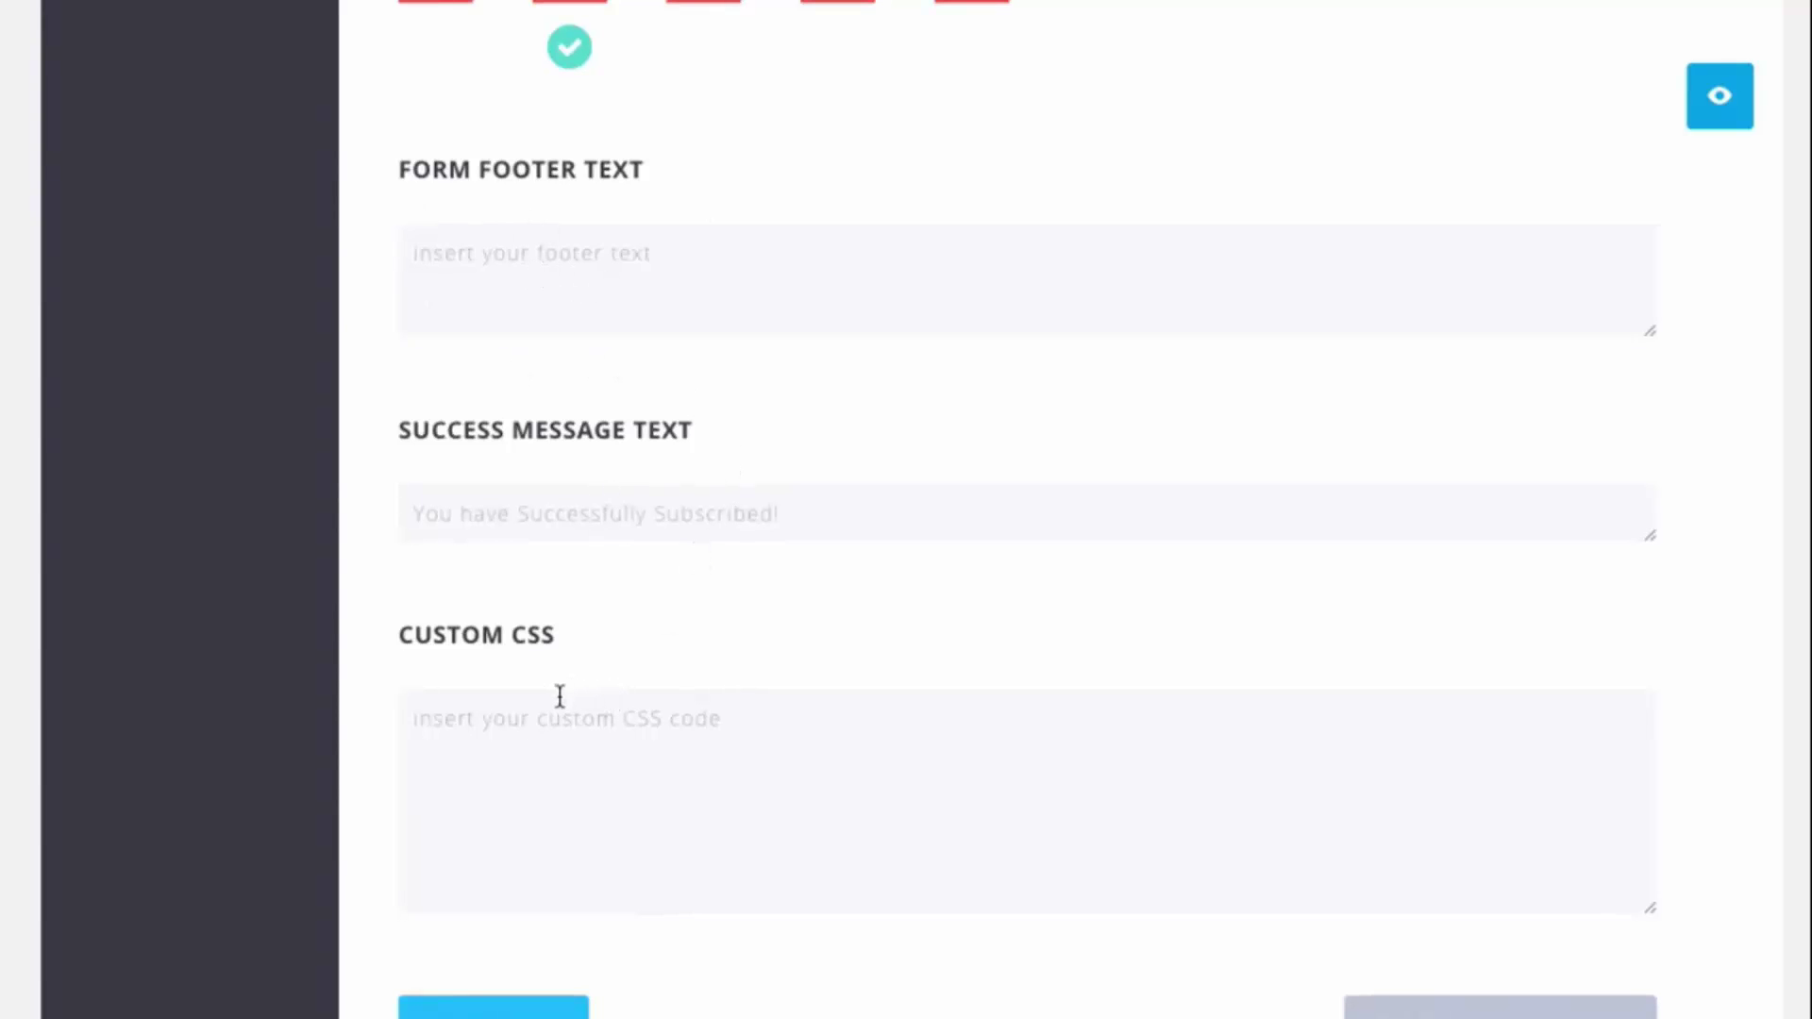
pyautogui.click(518, 258)
pyautogui.click(528, 511)
pyautogui.click(631, 728)
pyautogui.scroll(-2, 660, 755)
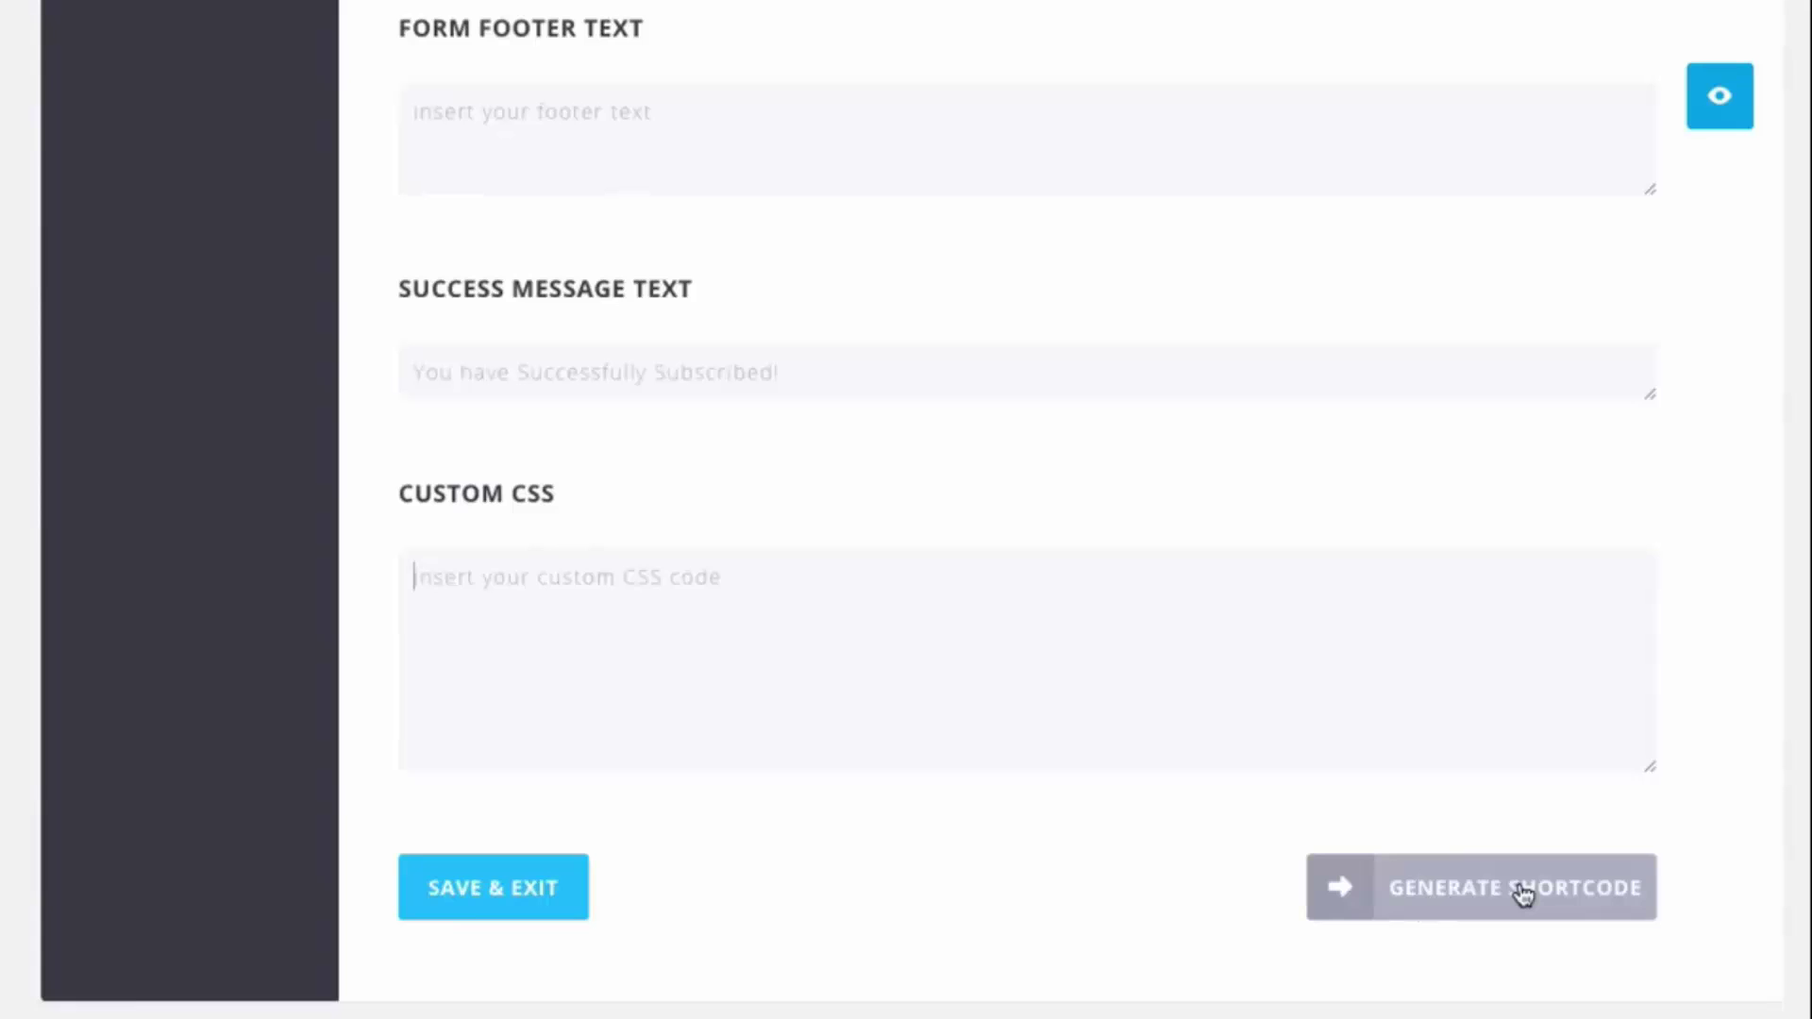
pyautogui.scroll(20, 1708, 750)
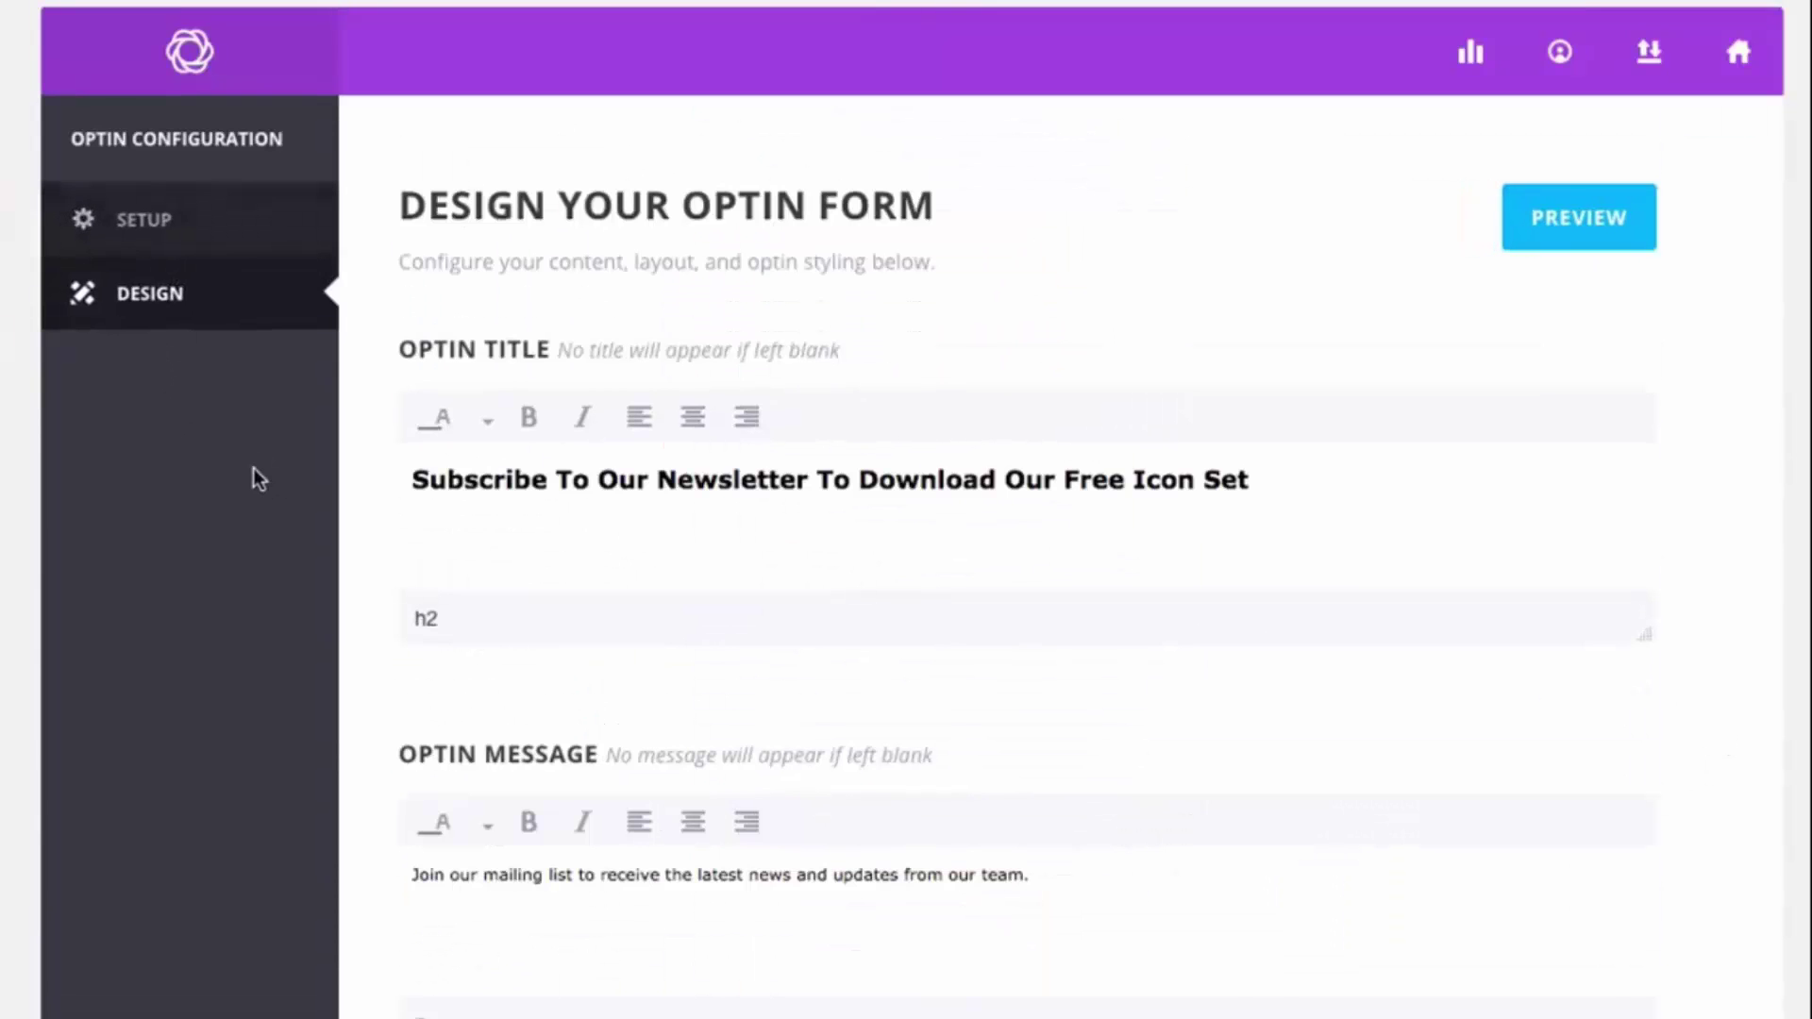
pyautogui.scroll(-20, 253, 468)
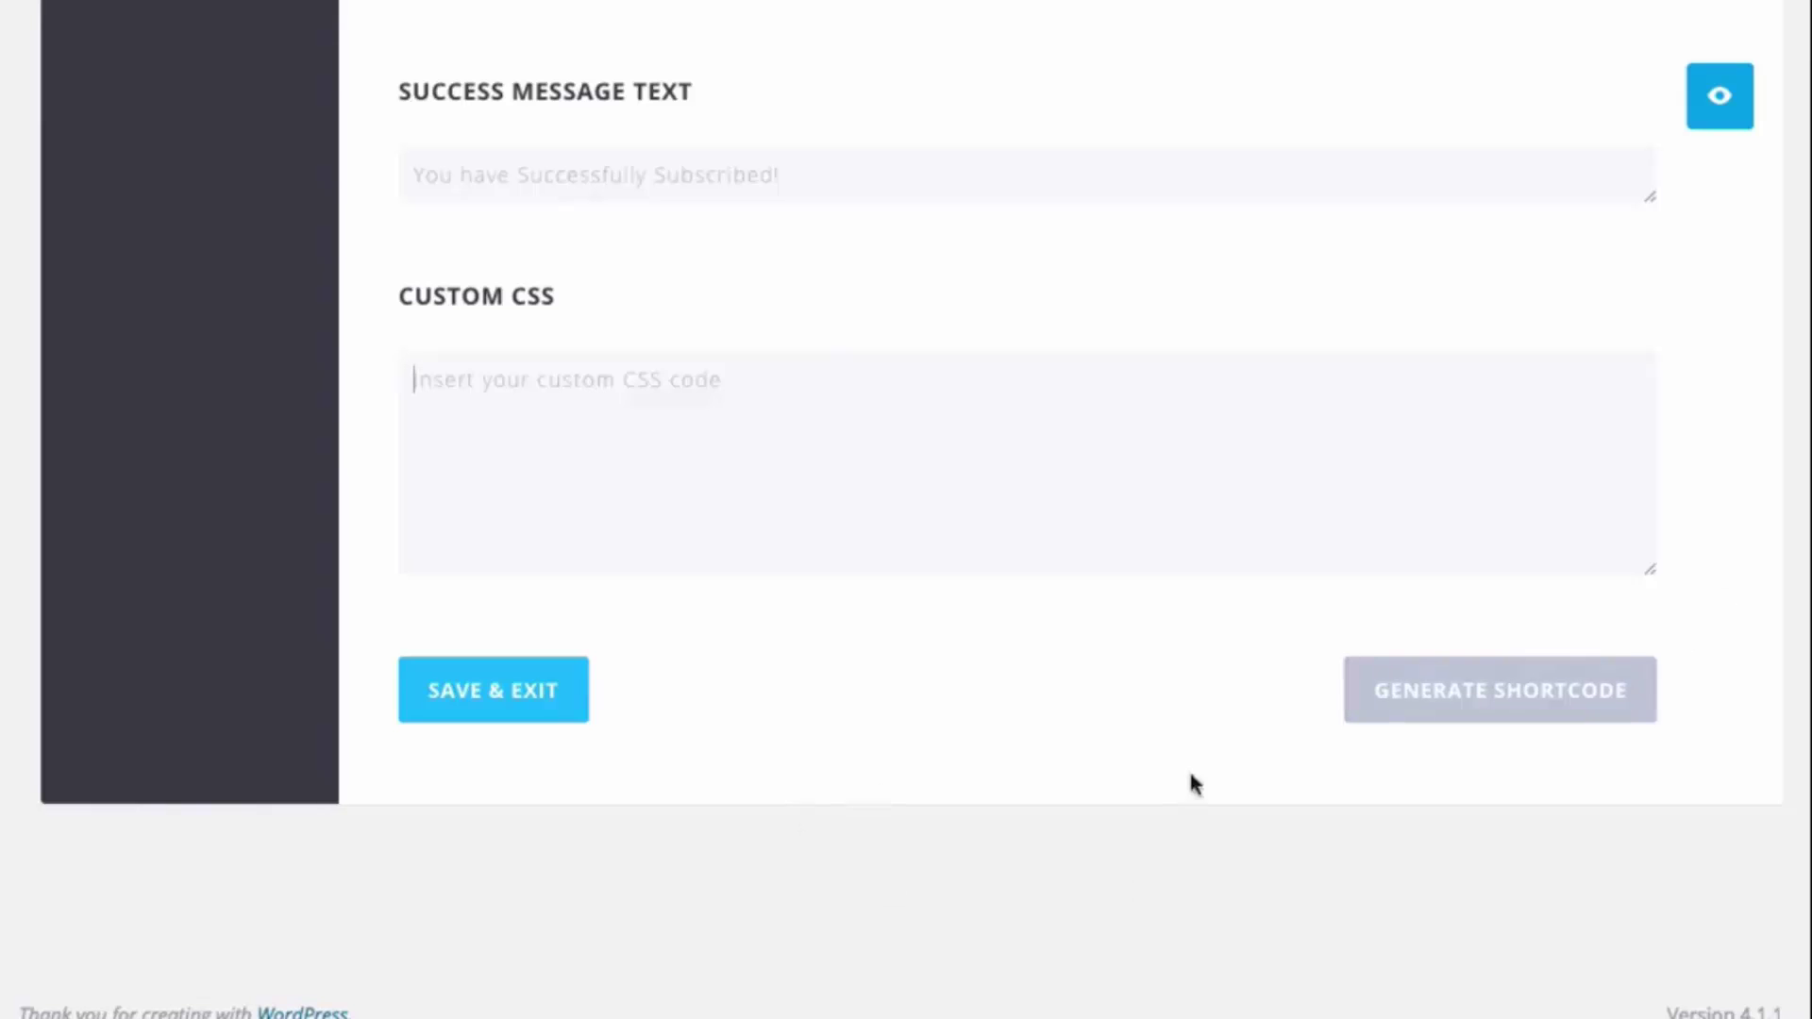
# Generate the shortcode for this optin, highlight it in the dialog, and close the dialog
pyautogui.click(1525, 701)
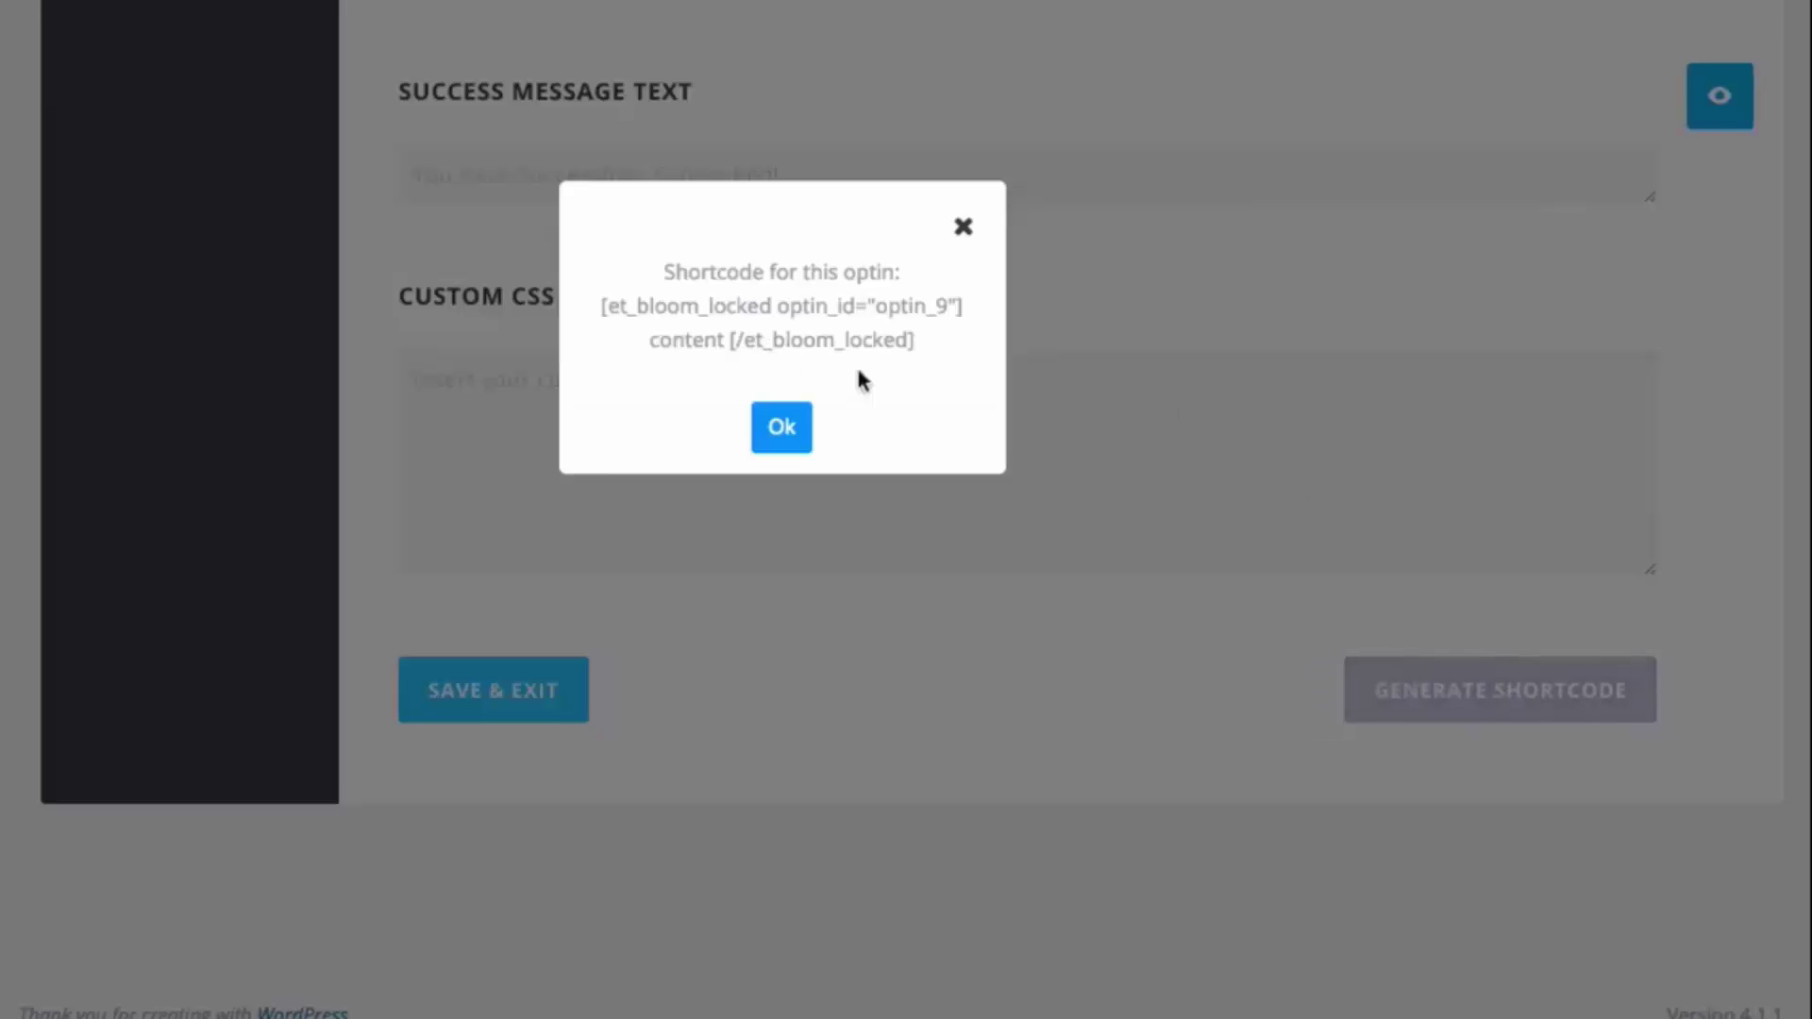
pyautogui.moveTo(934, 348); pyautogui.dragTo(601, 312)
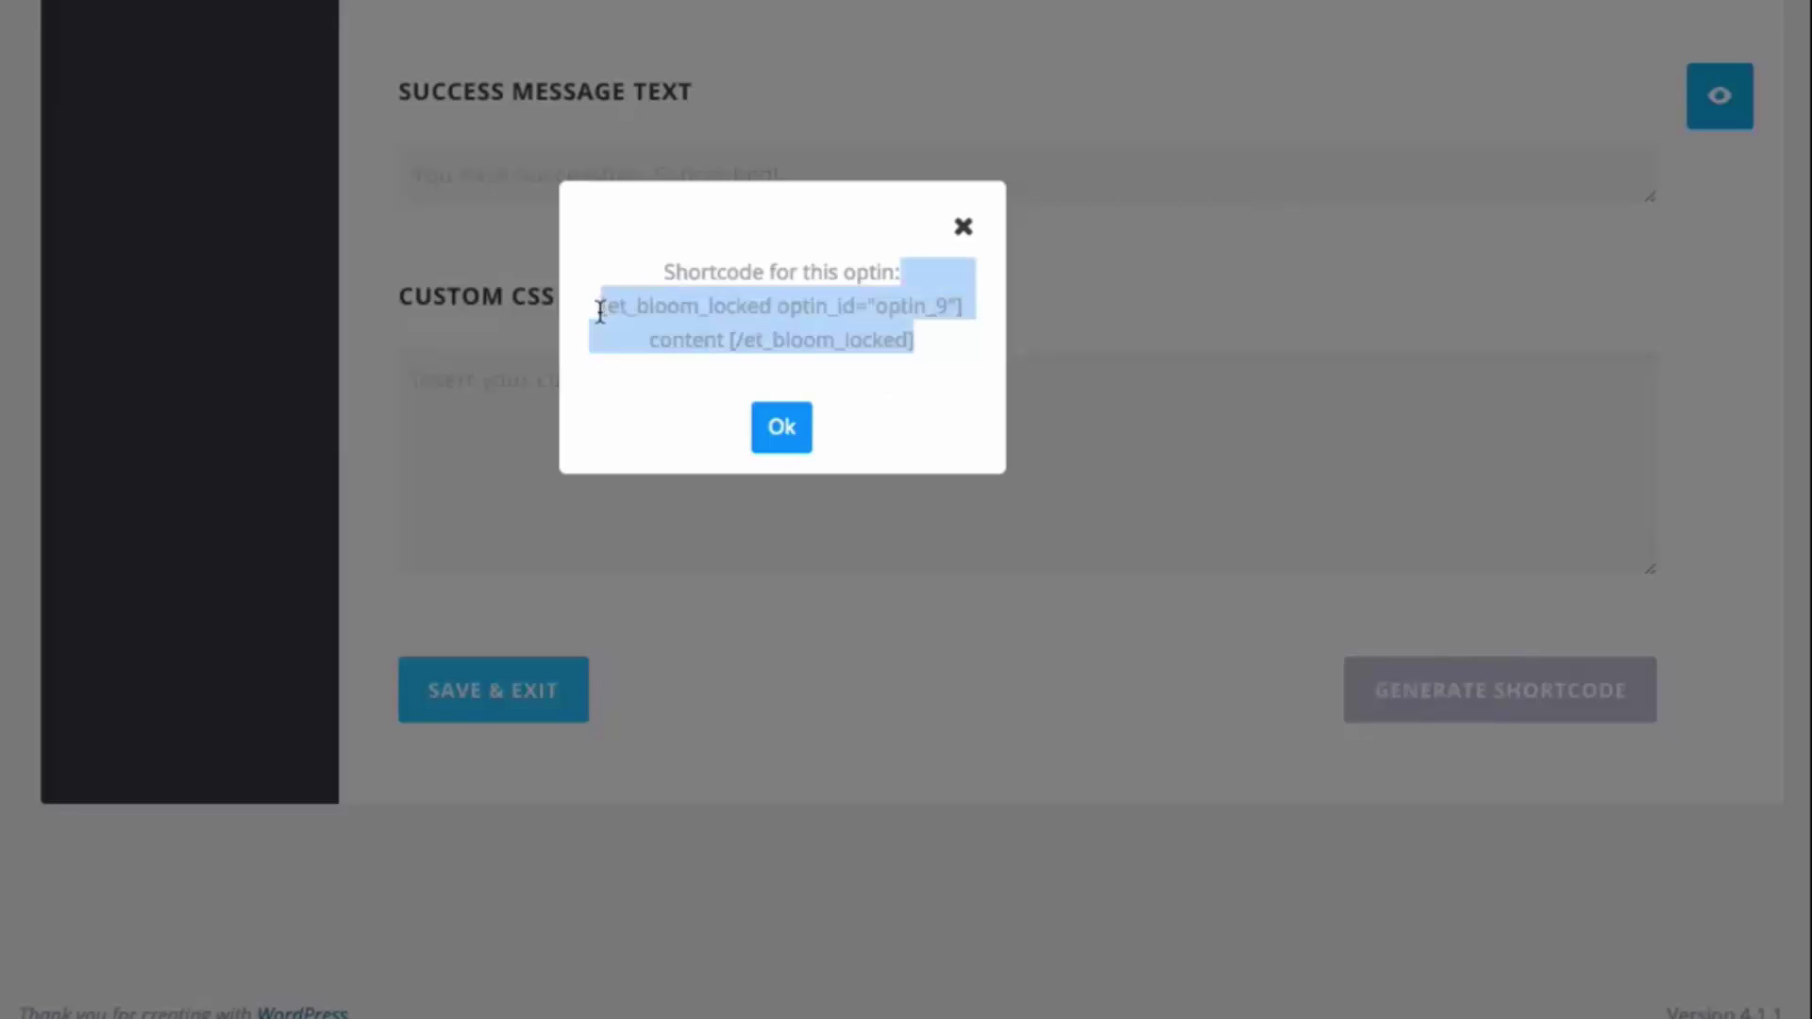
pyautogui.click(963, 231)
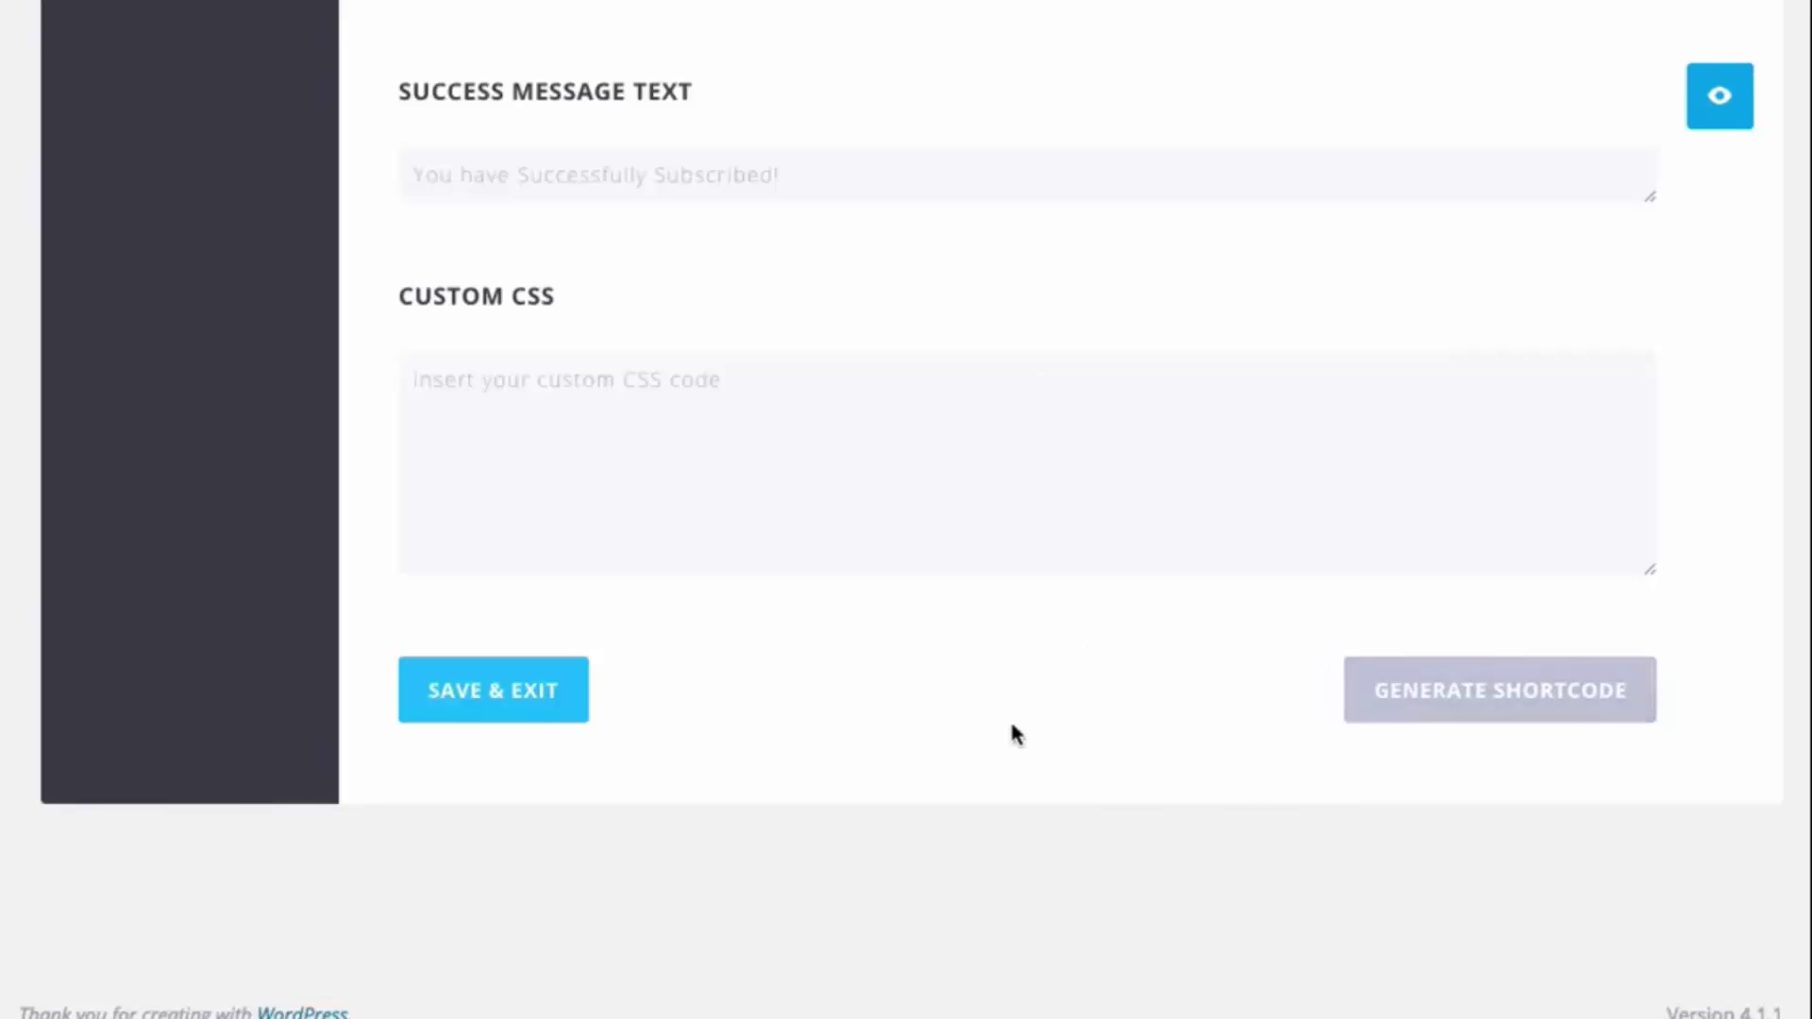
# Save the Locked Content optin and exit to the list of active optins
pyautogui.click(540, 706)
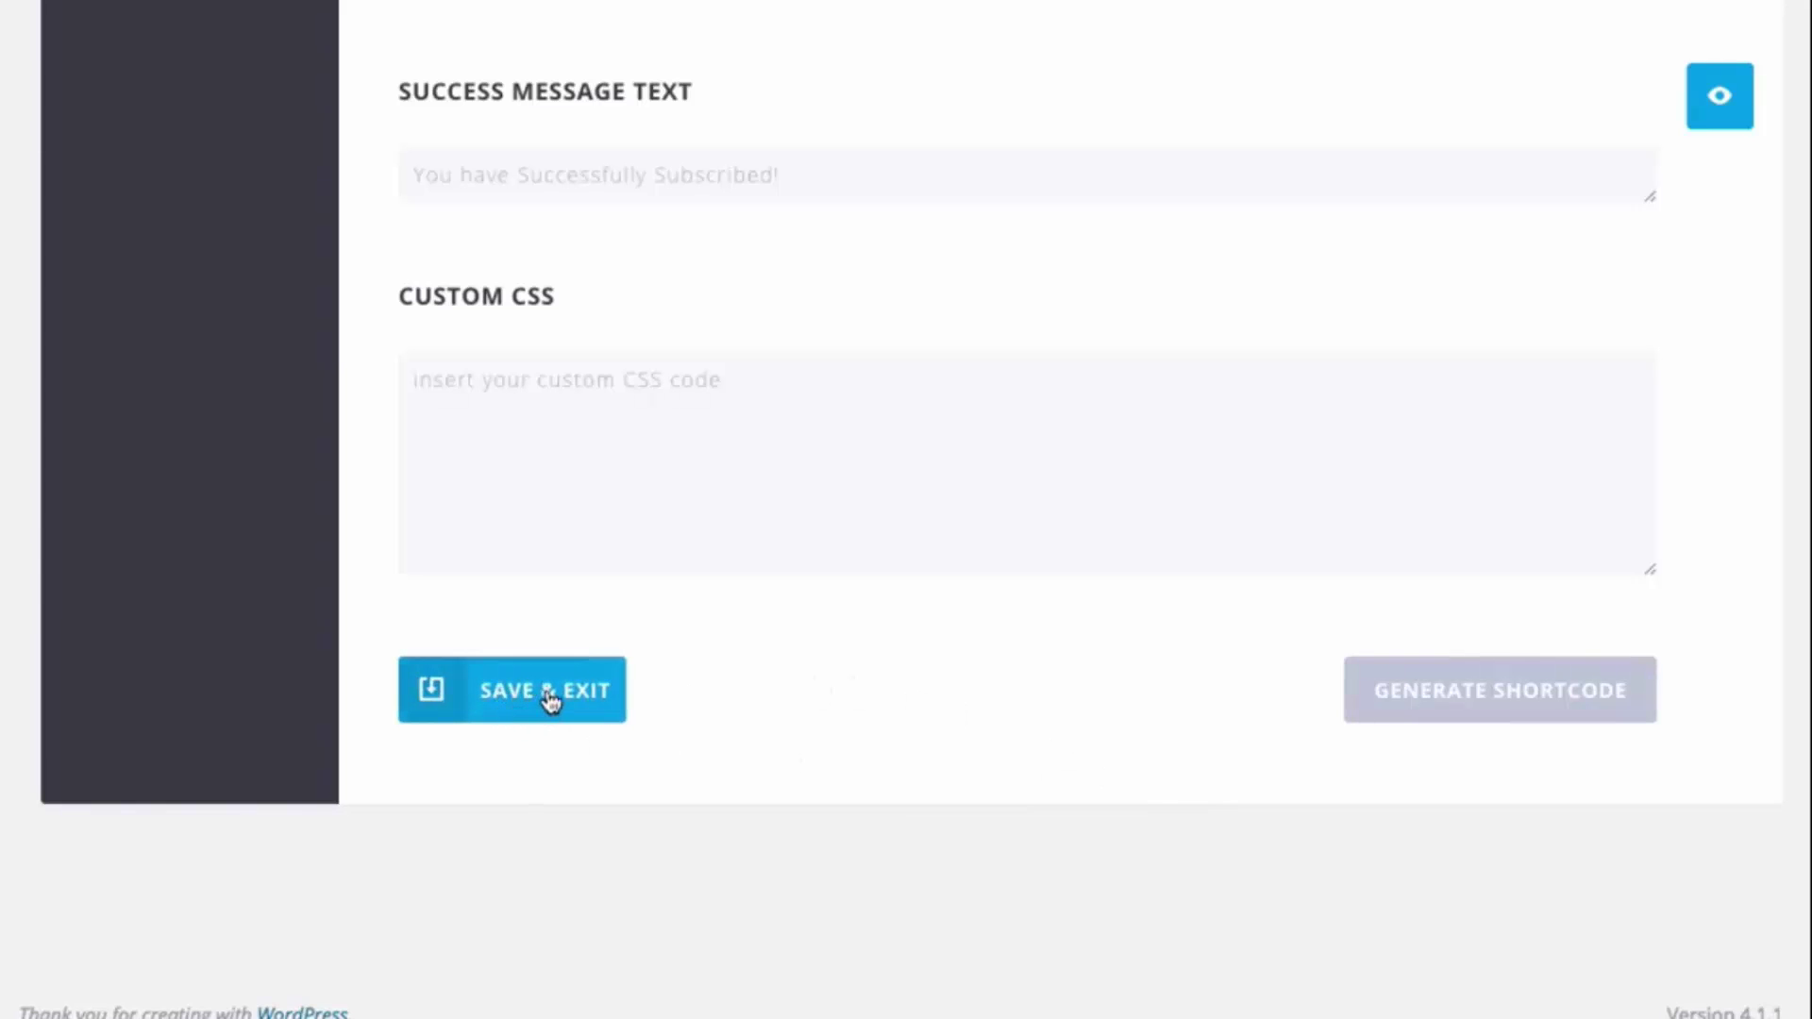
pyautogui.scroll(4, 550, 699)
pyautogui.scroll(4, 550, 699)
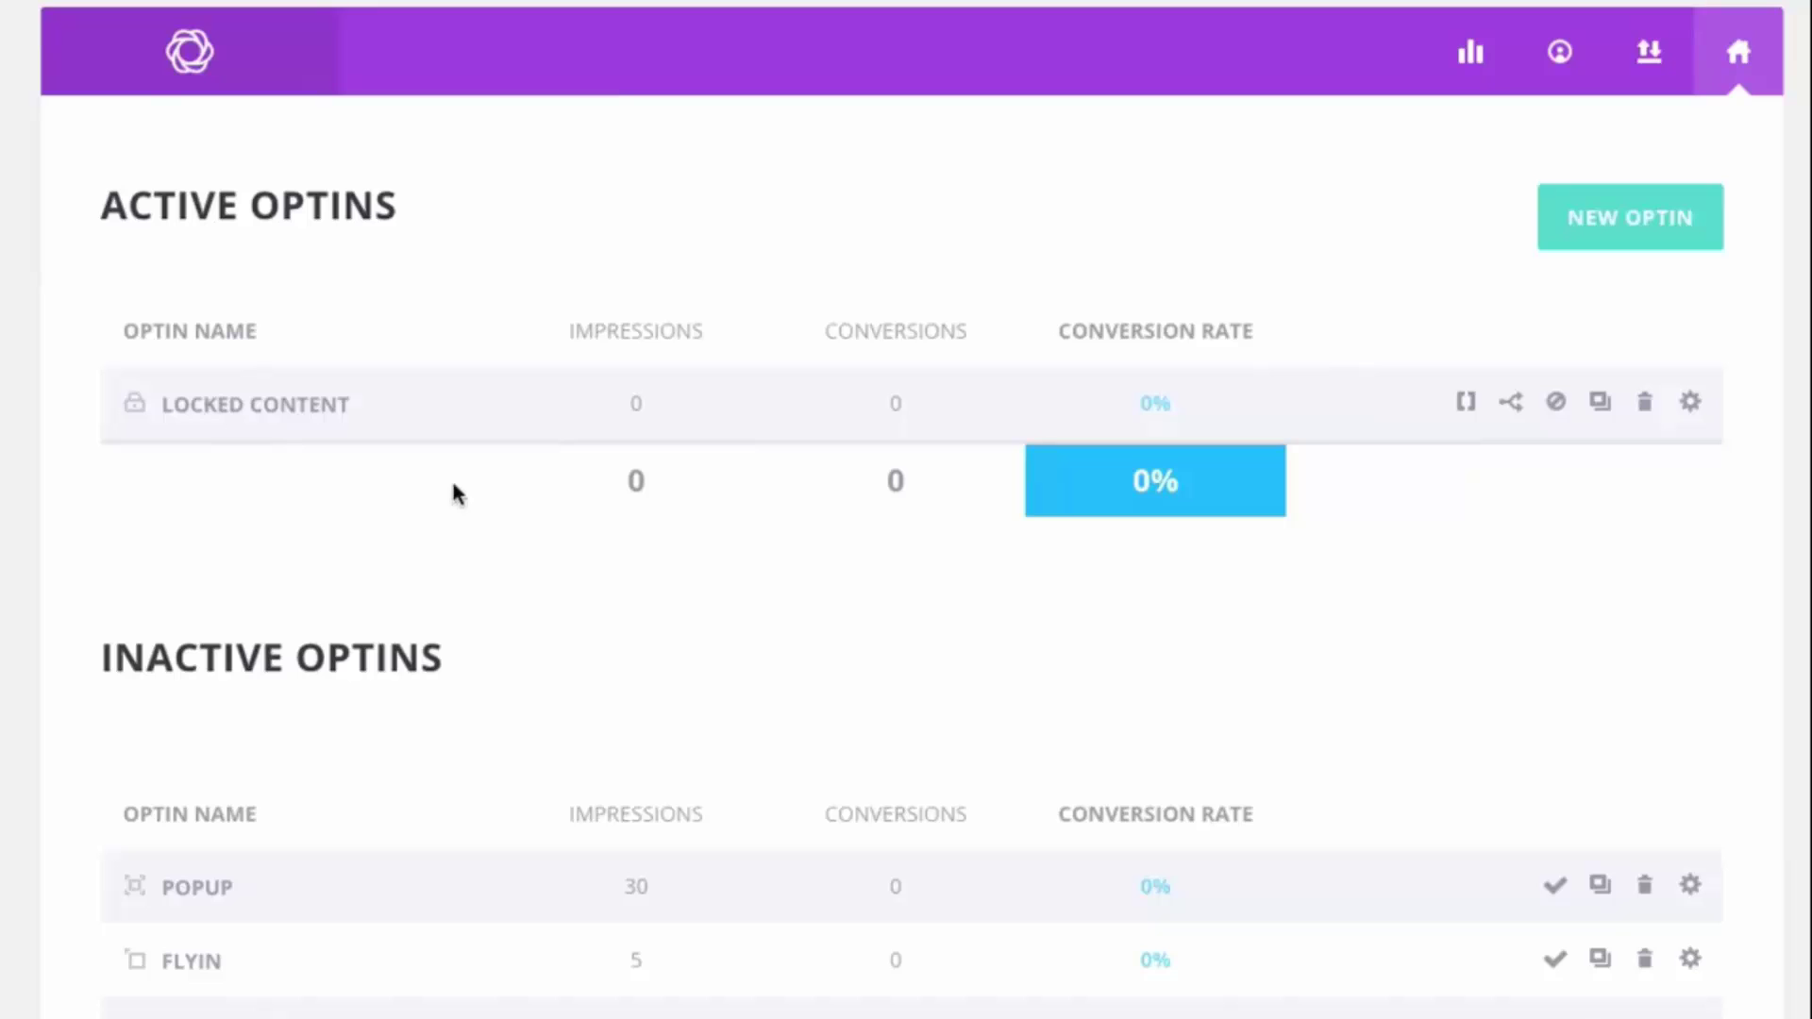
# Copy the Locked Content optin's shortcode from the active optins list and close the dialog
pyautogui.click(1463, 411)
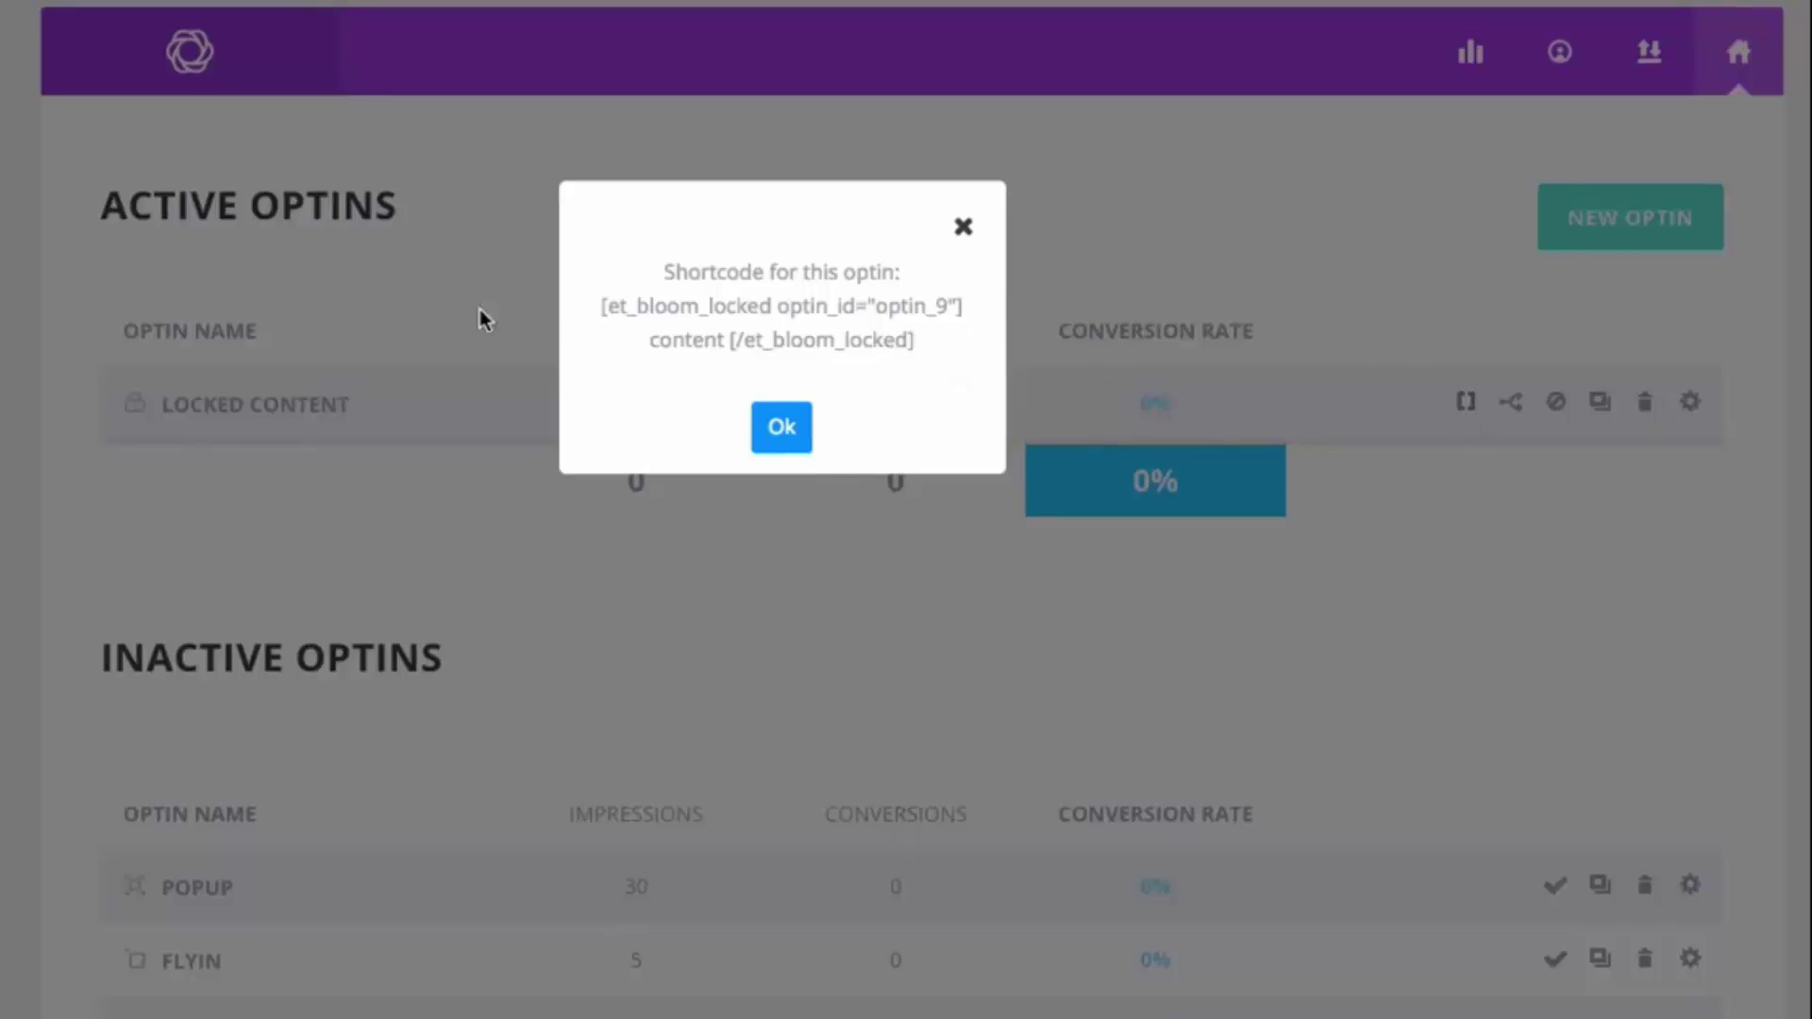
pyautogui.moveTo(599, 314); pyautogui.dragTo(922, 352)
pyautogui.hotkey('ctrl', 'c')
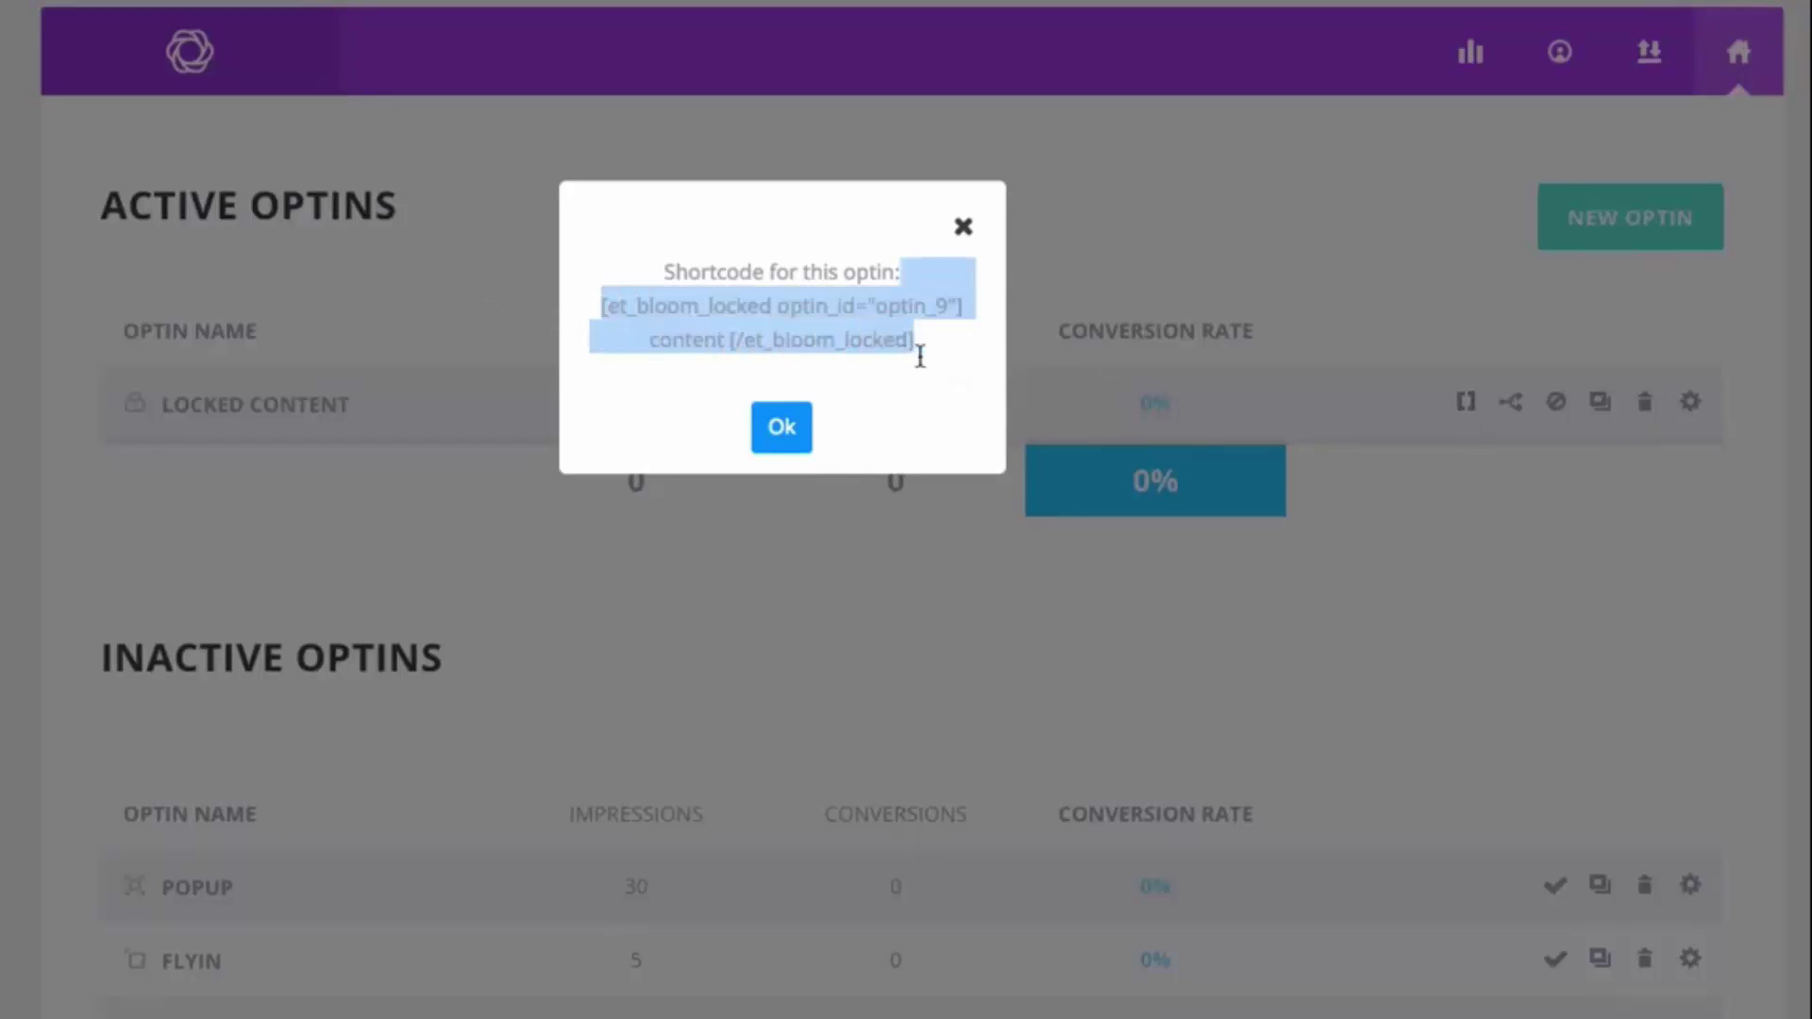
pyautogui.click(939, 339)
pyautogui.click(961, 226)
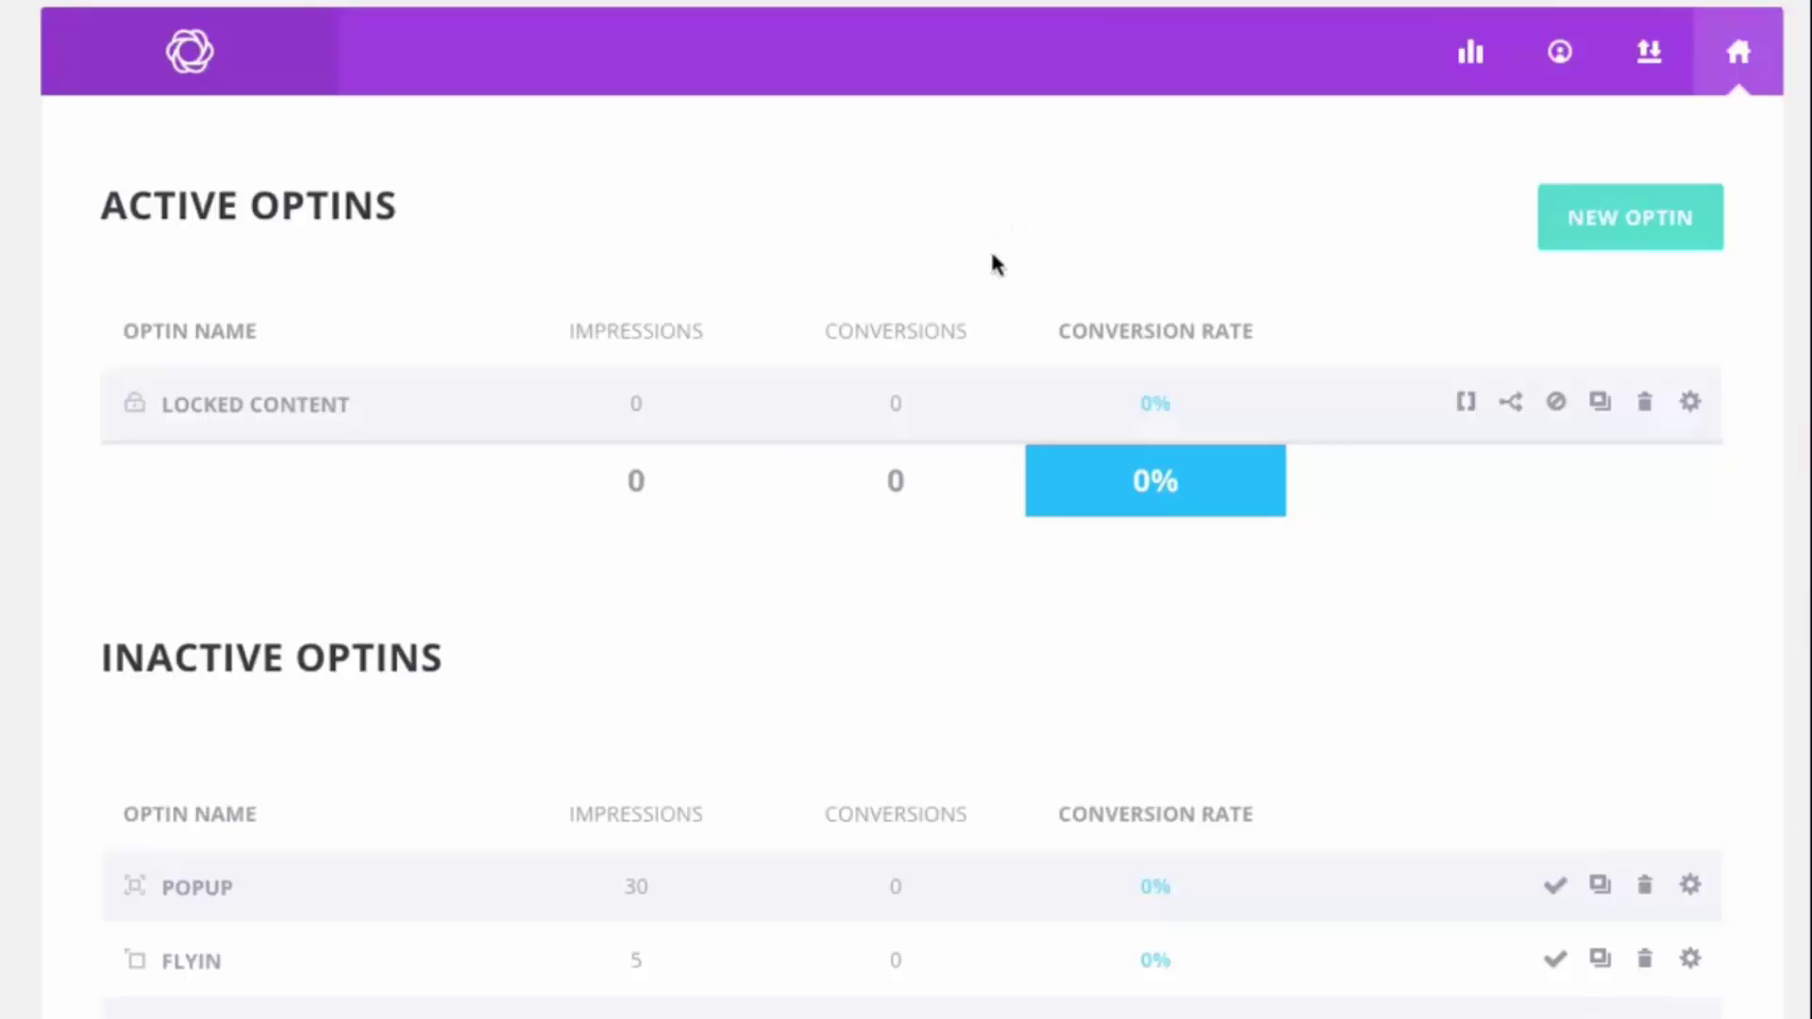
# Open the "Download Our Free Icon Set" post from the website's blog and look at its download button
pyautogui.click(119, 23)
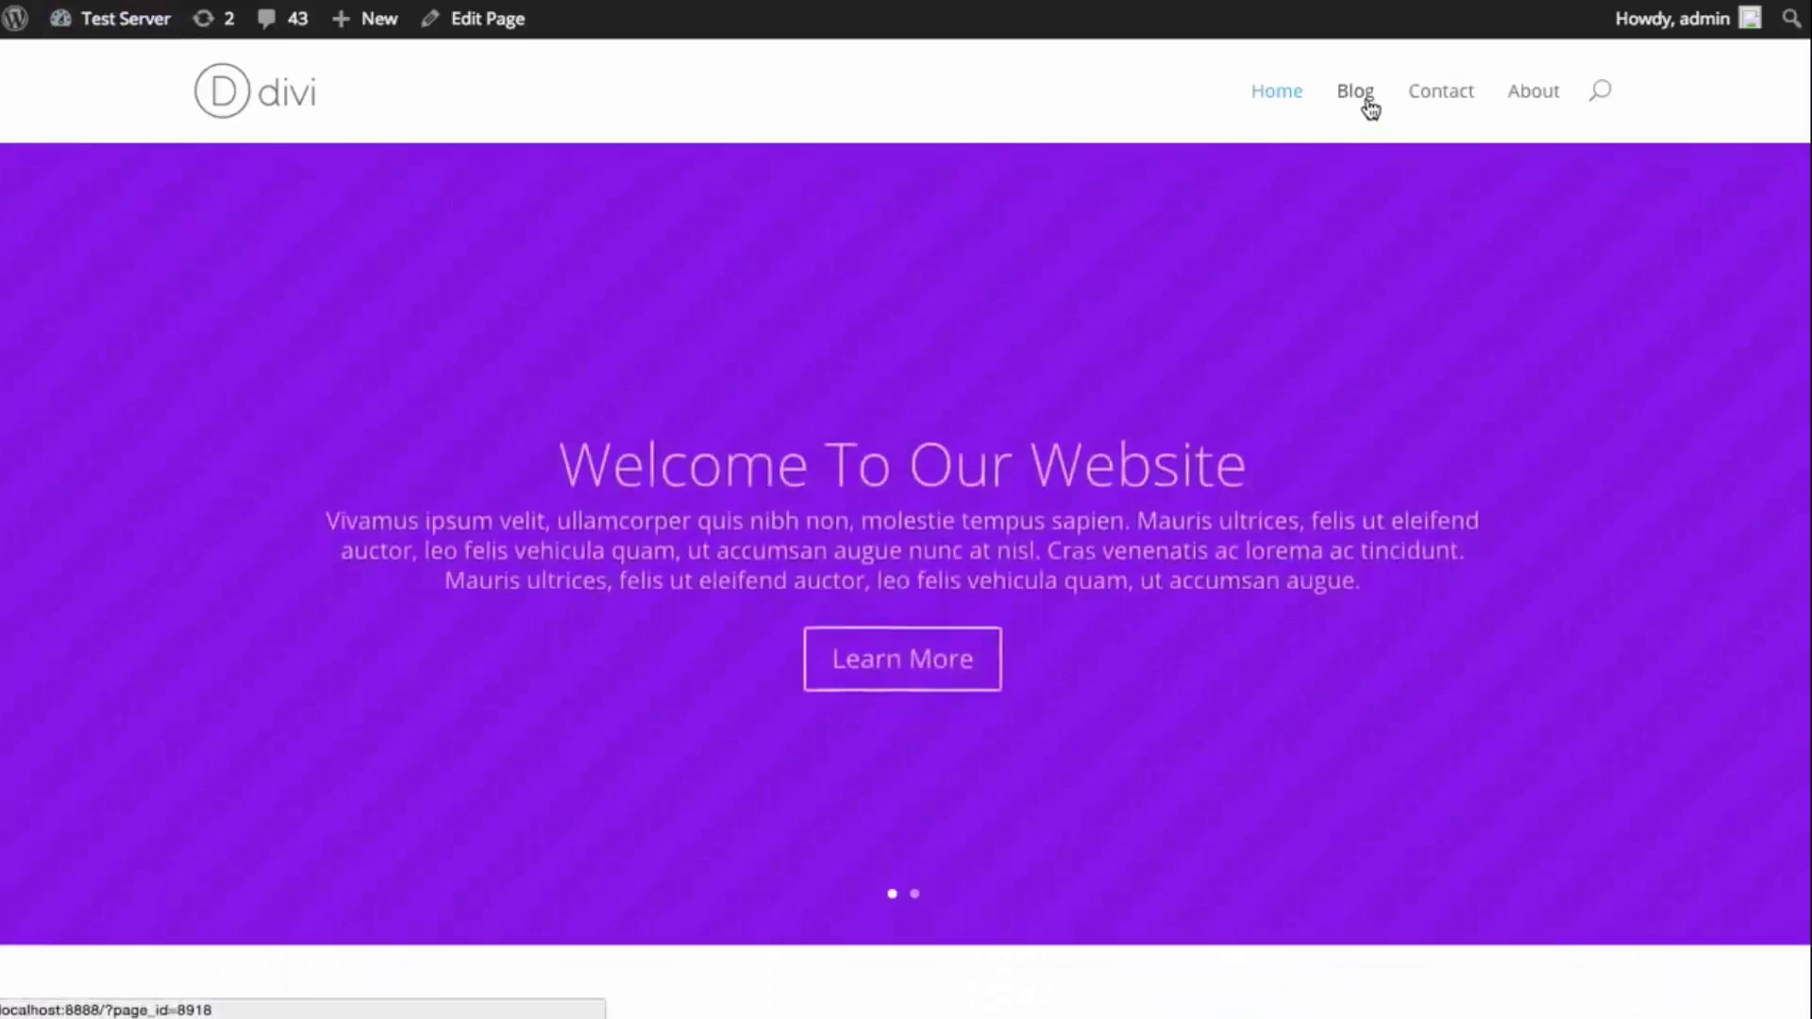
pyautogui.click(1364, 94)
pyautogui.click(848, 740)
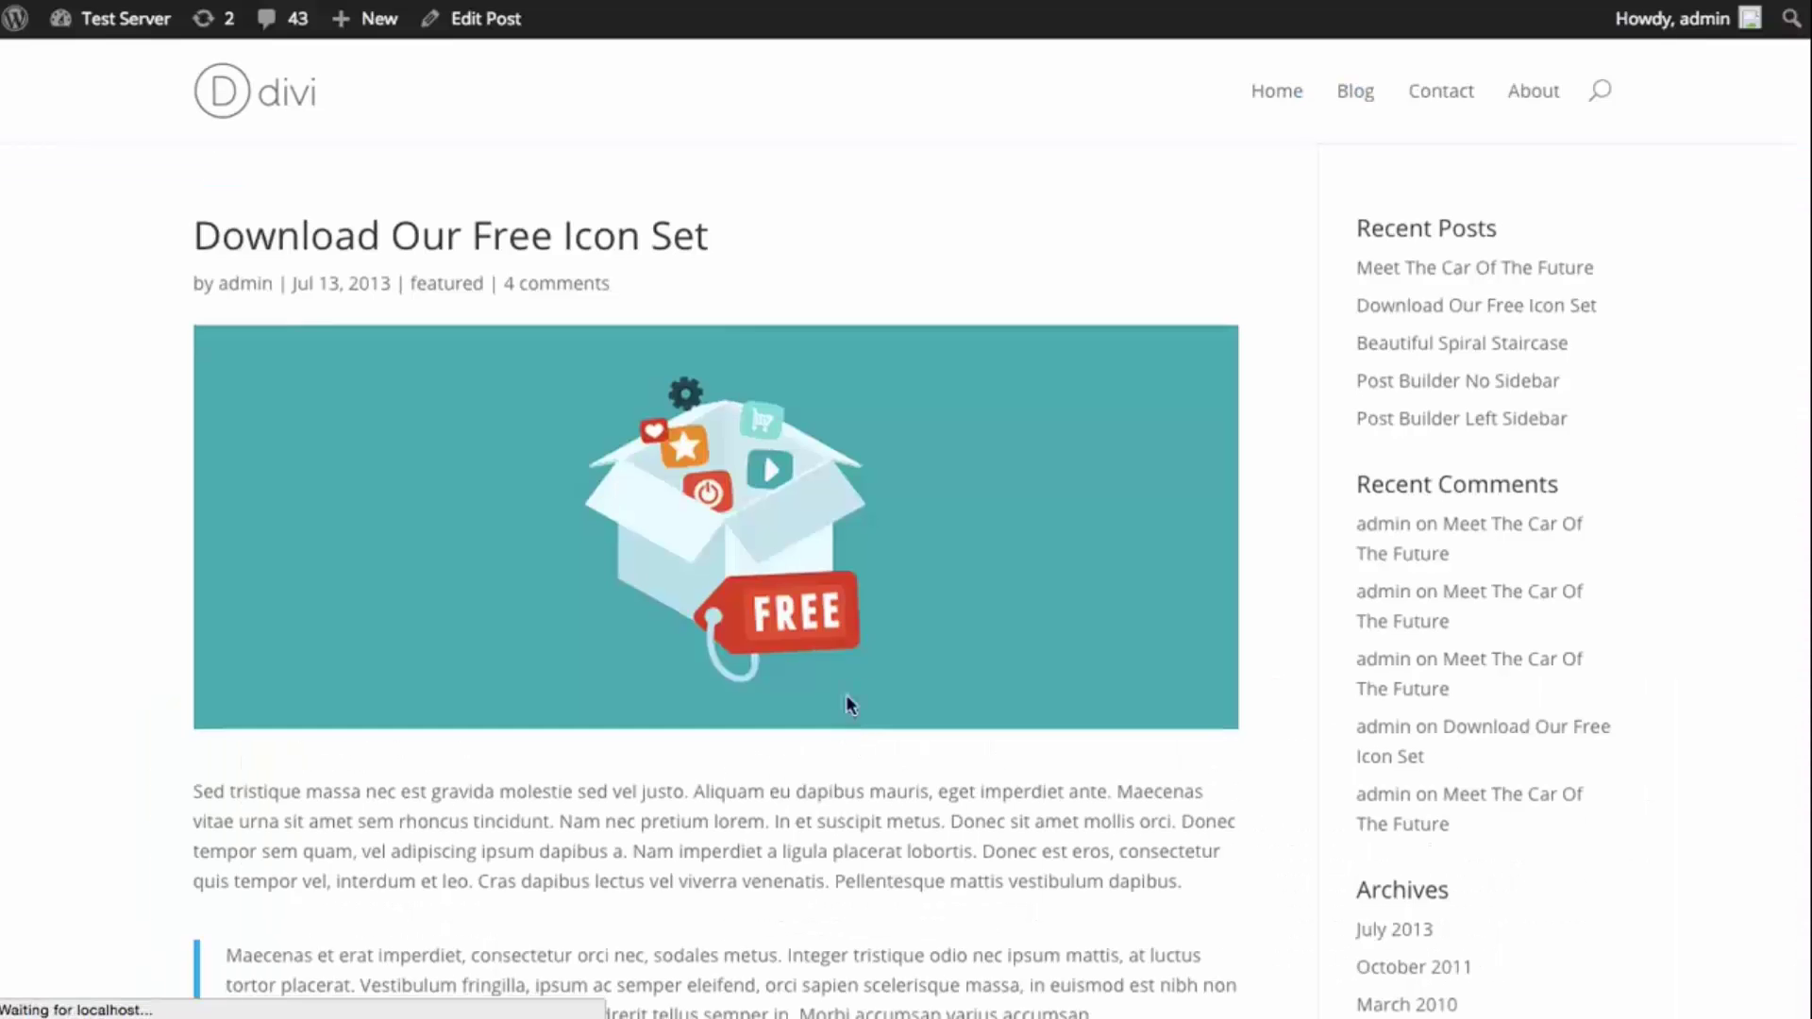
pyautogui.scroll(-7, 887, 312)
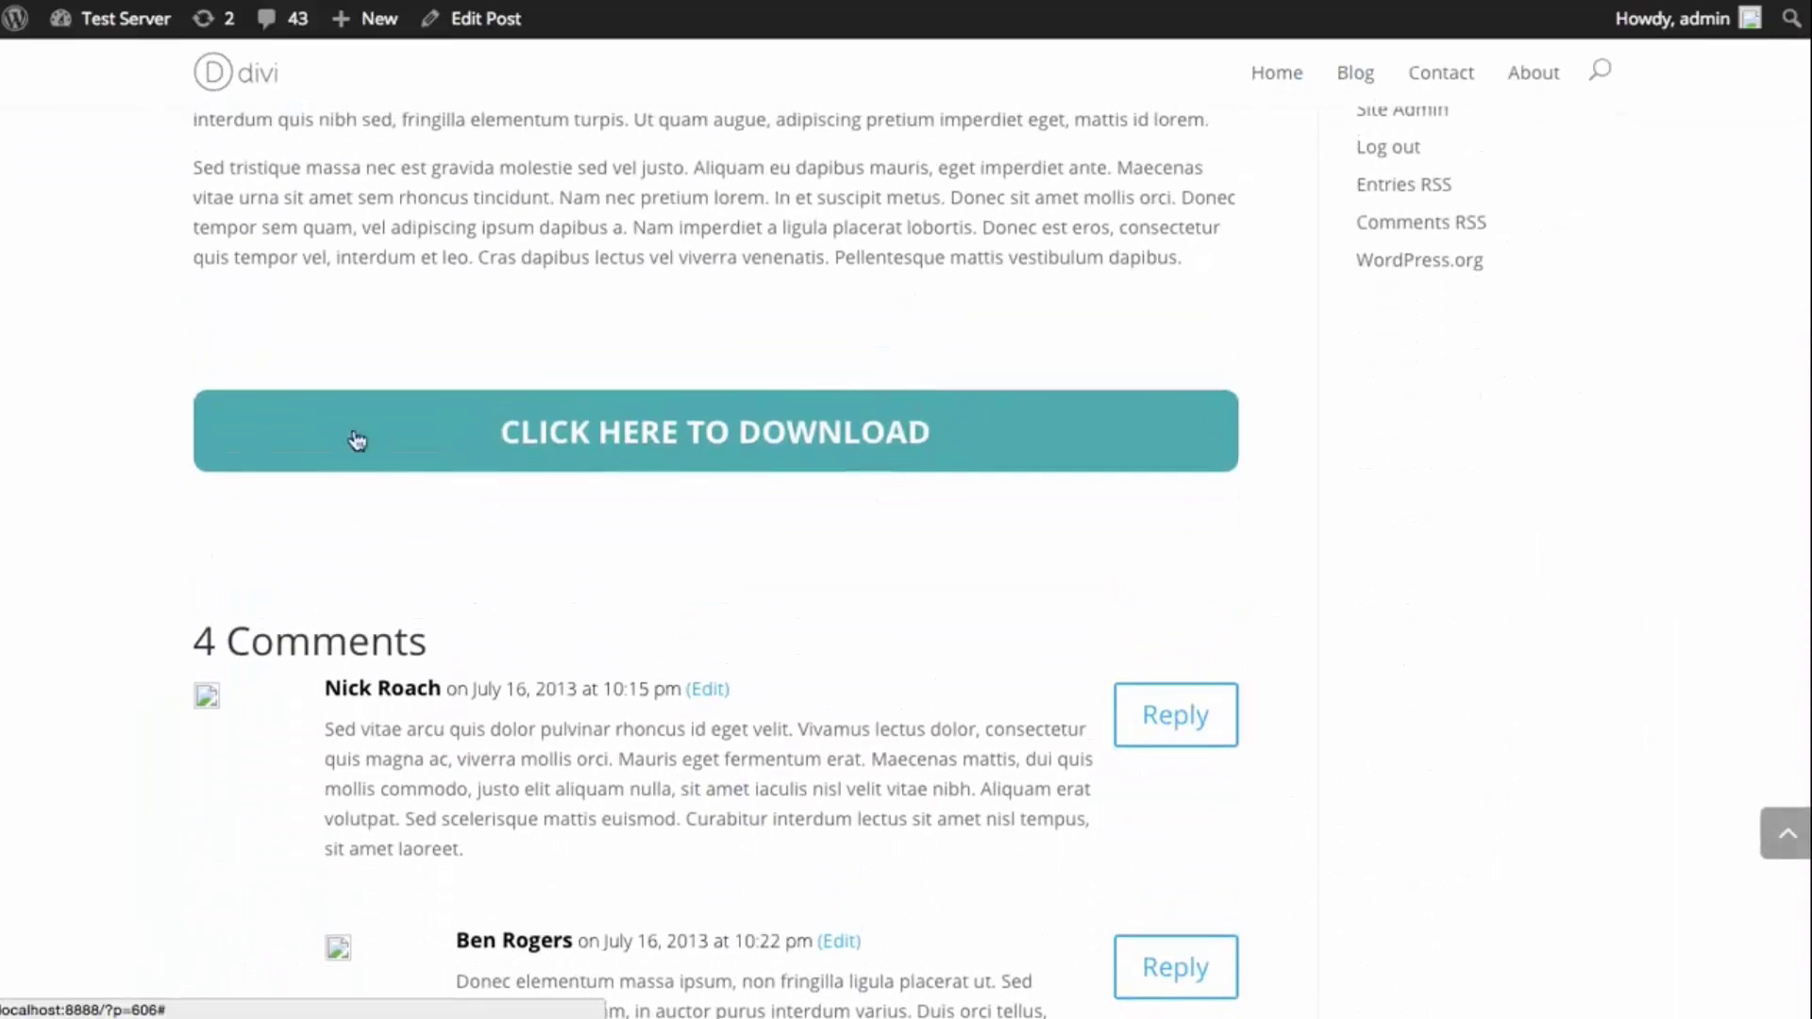
pyautogui.scroll(3, 173, 381)
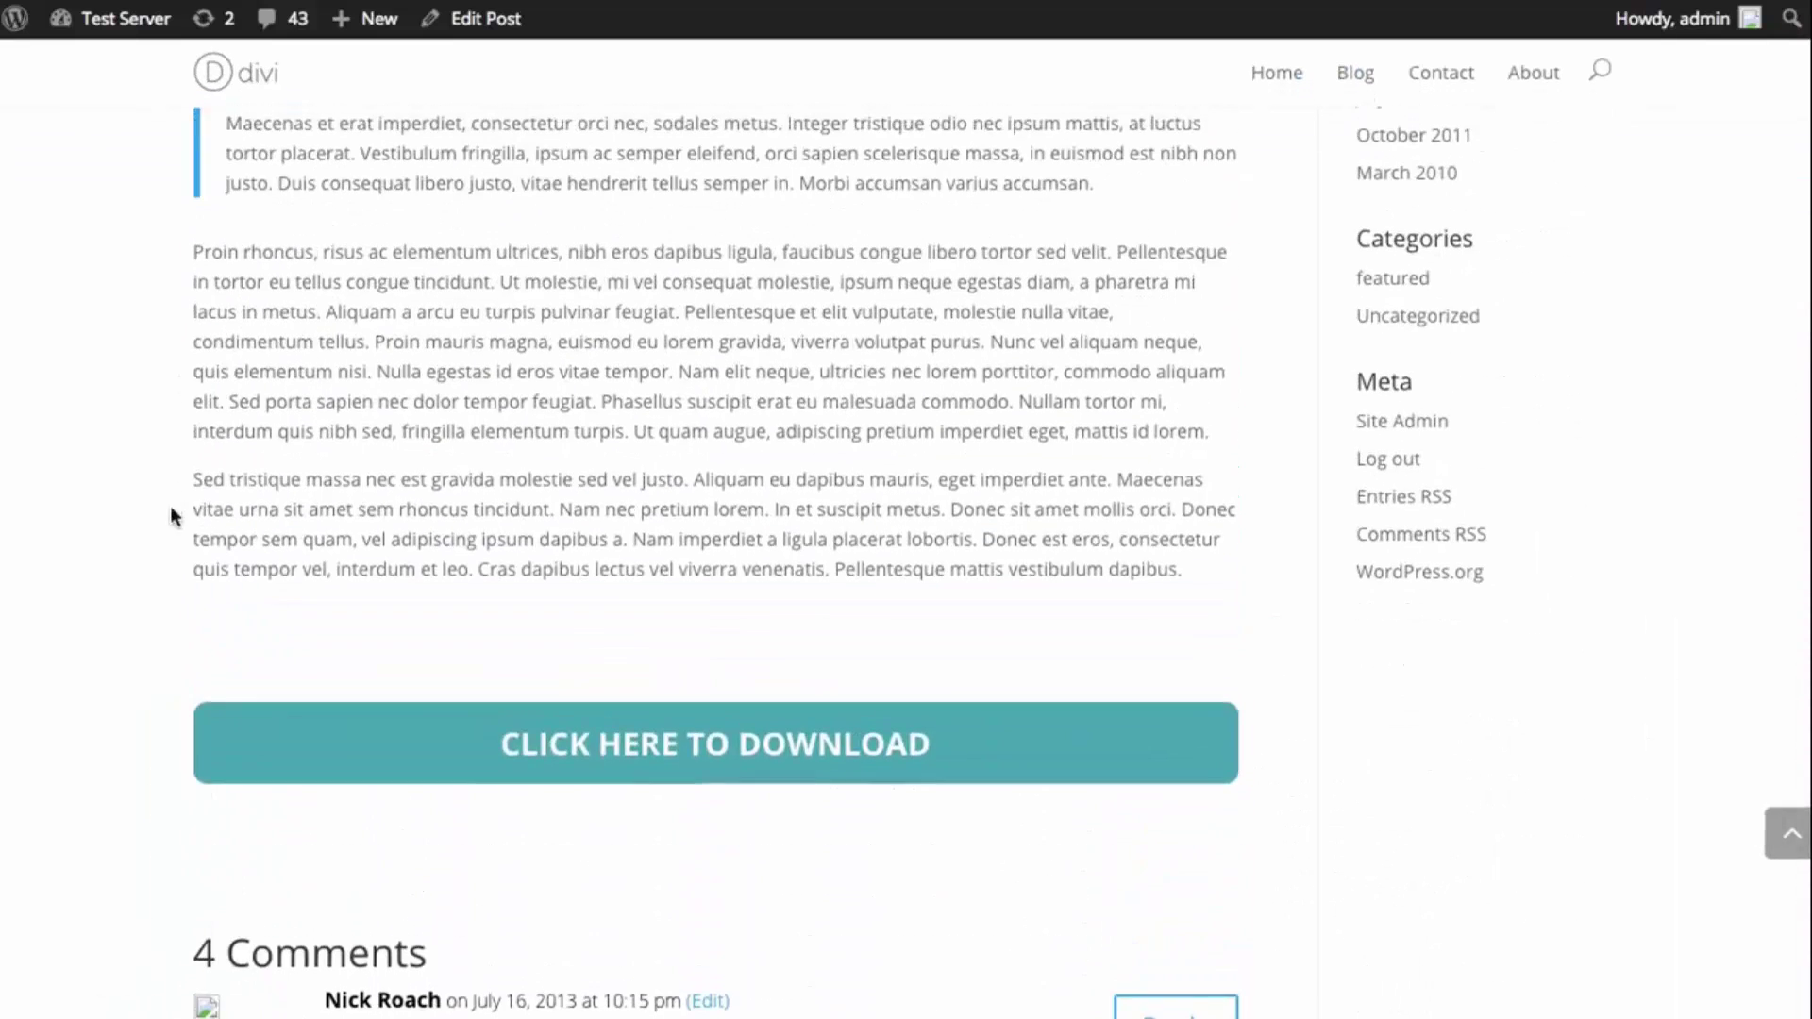
pyautogui.click(387, 744)
# Open the post for editing and paste the locked-content shortcode on a new line below the download link code
pyautogui.click(483, 18)
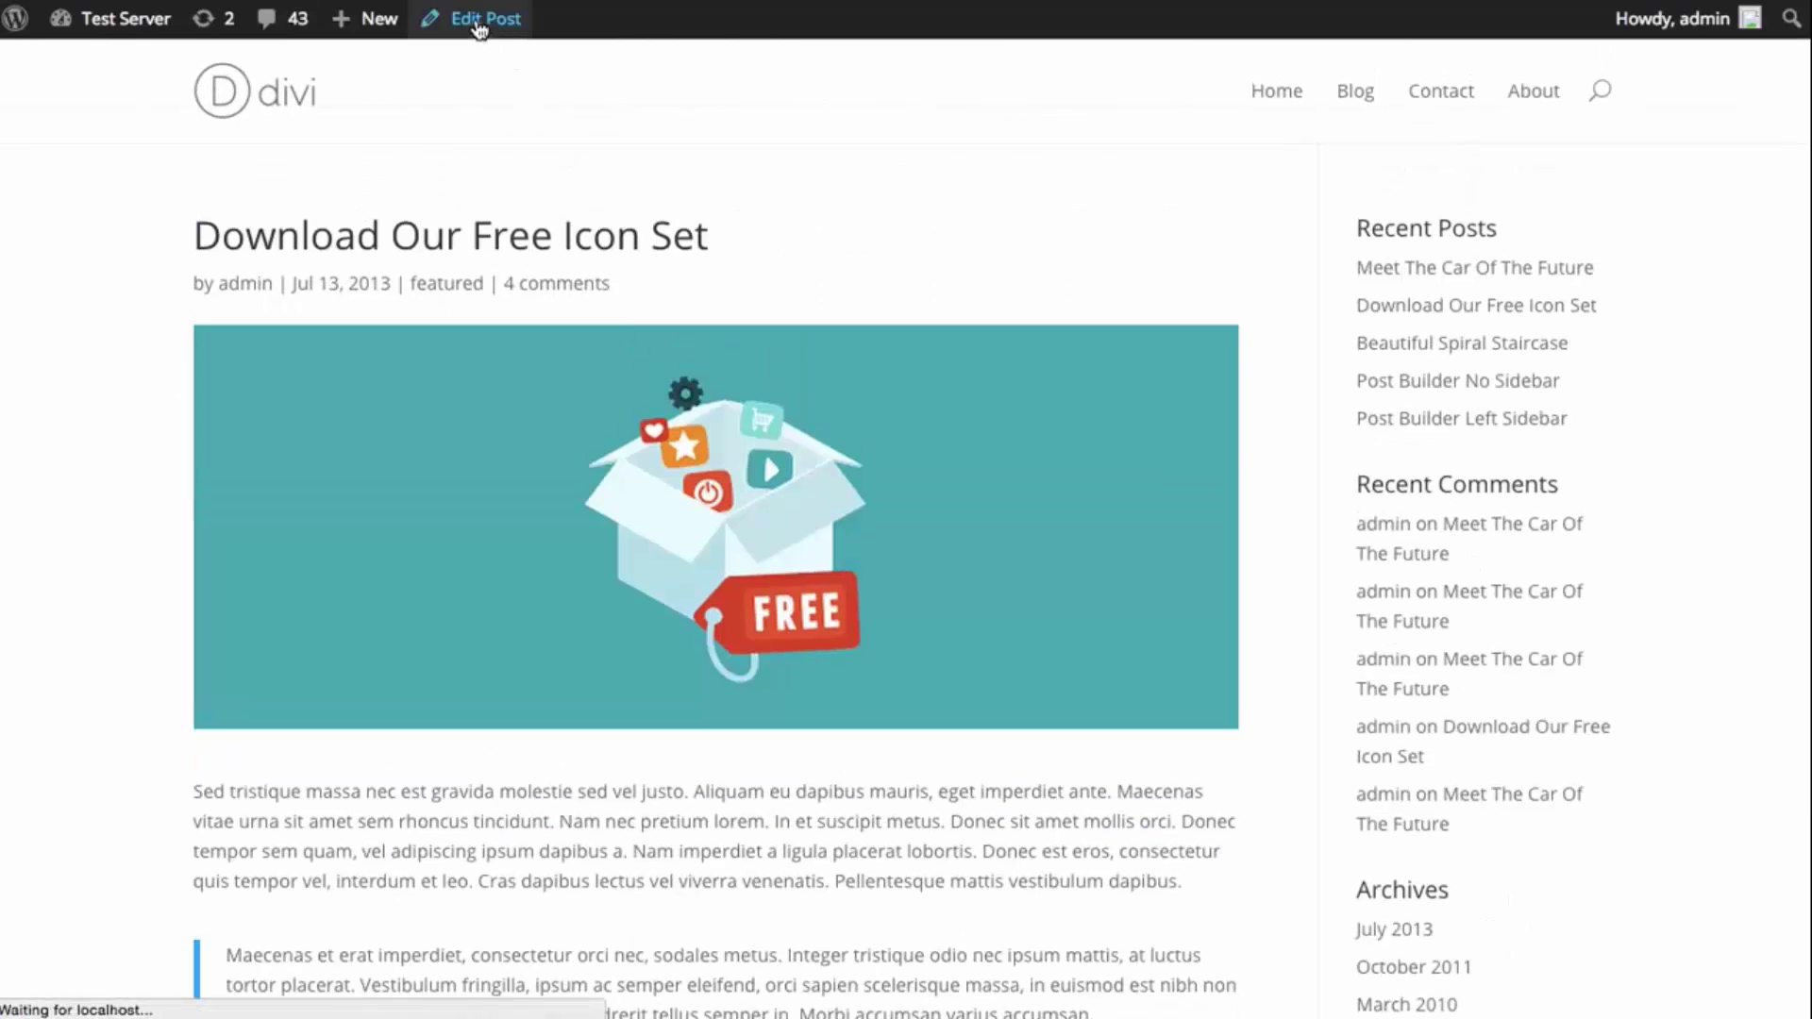
pyautogui.scroll(-3, 993, 475)
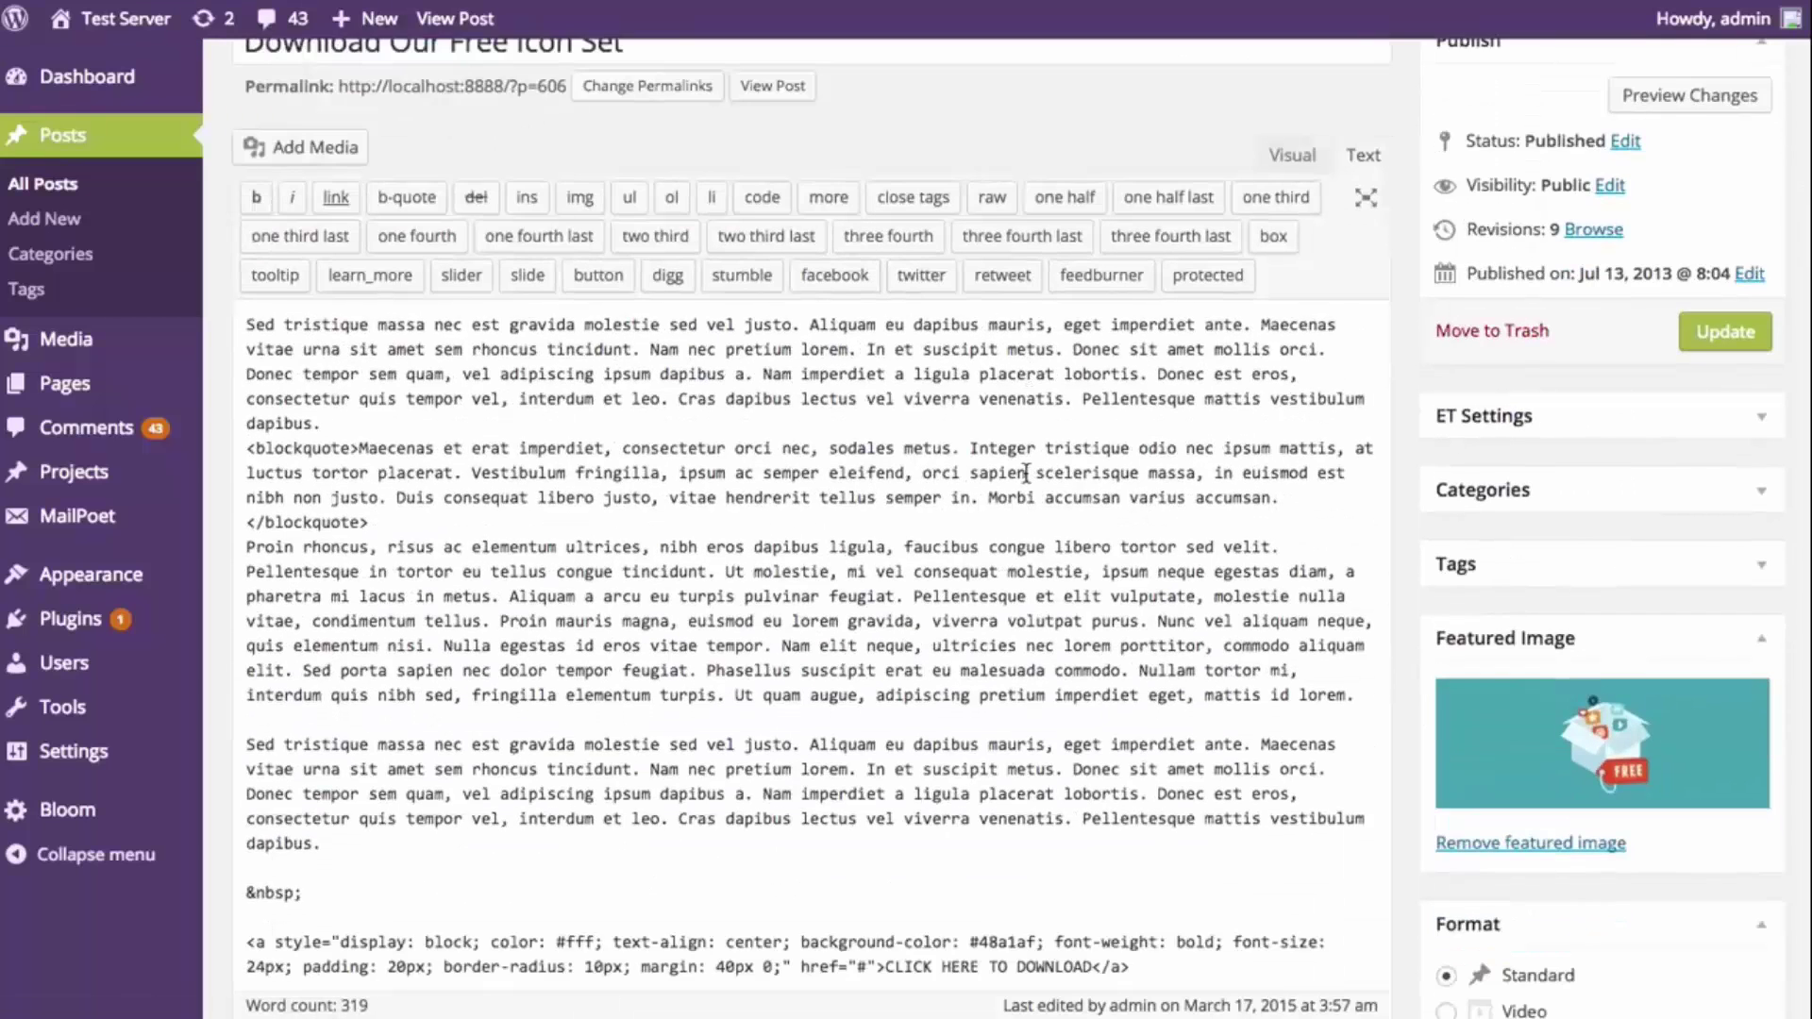
pyautogui.scroll(-2, 994, 475)
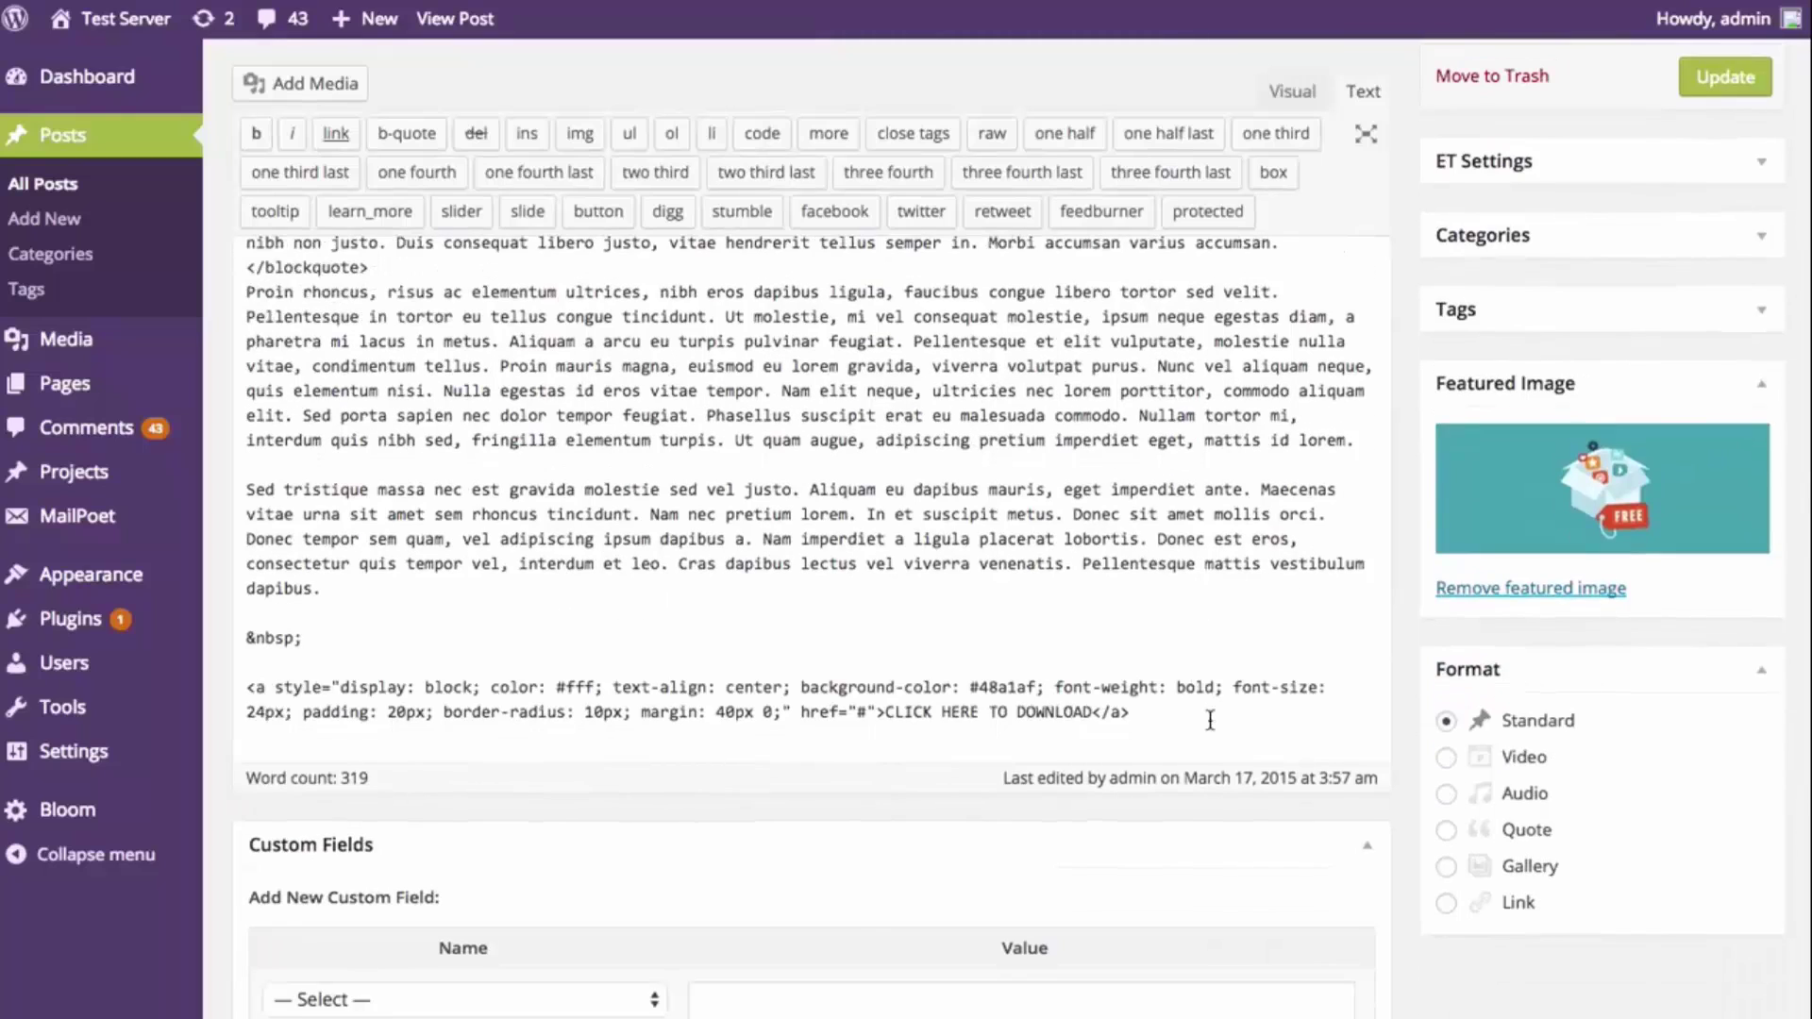
pyautogui.click(1210, 720)
pyautogui.press('Return')
pyautogui.press('Return')
pyautogui.hotkey('ctrl', 'v')
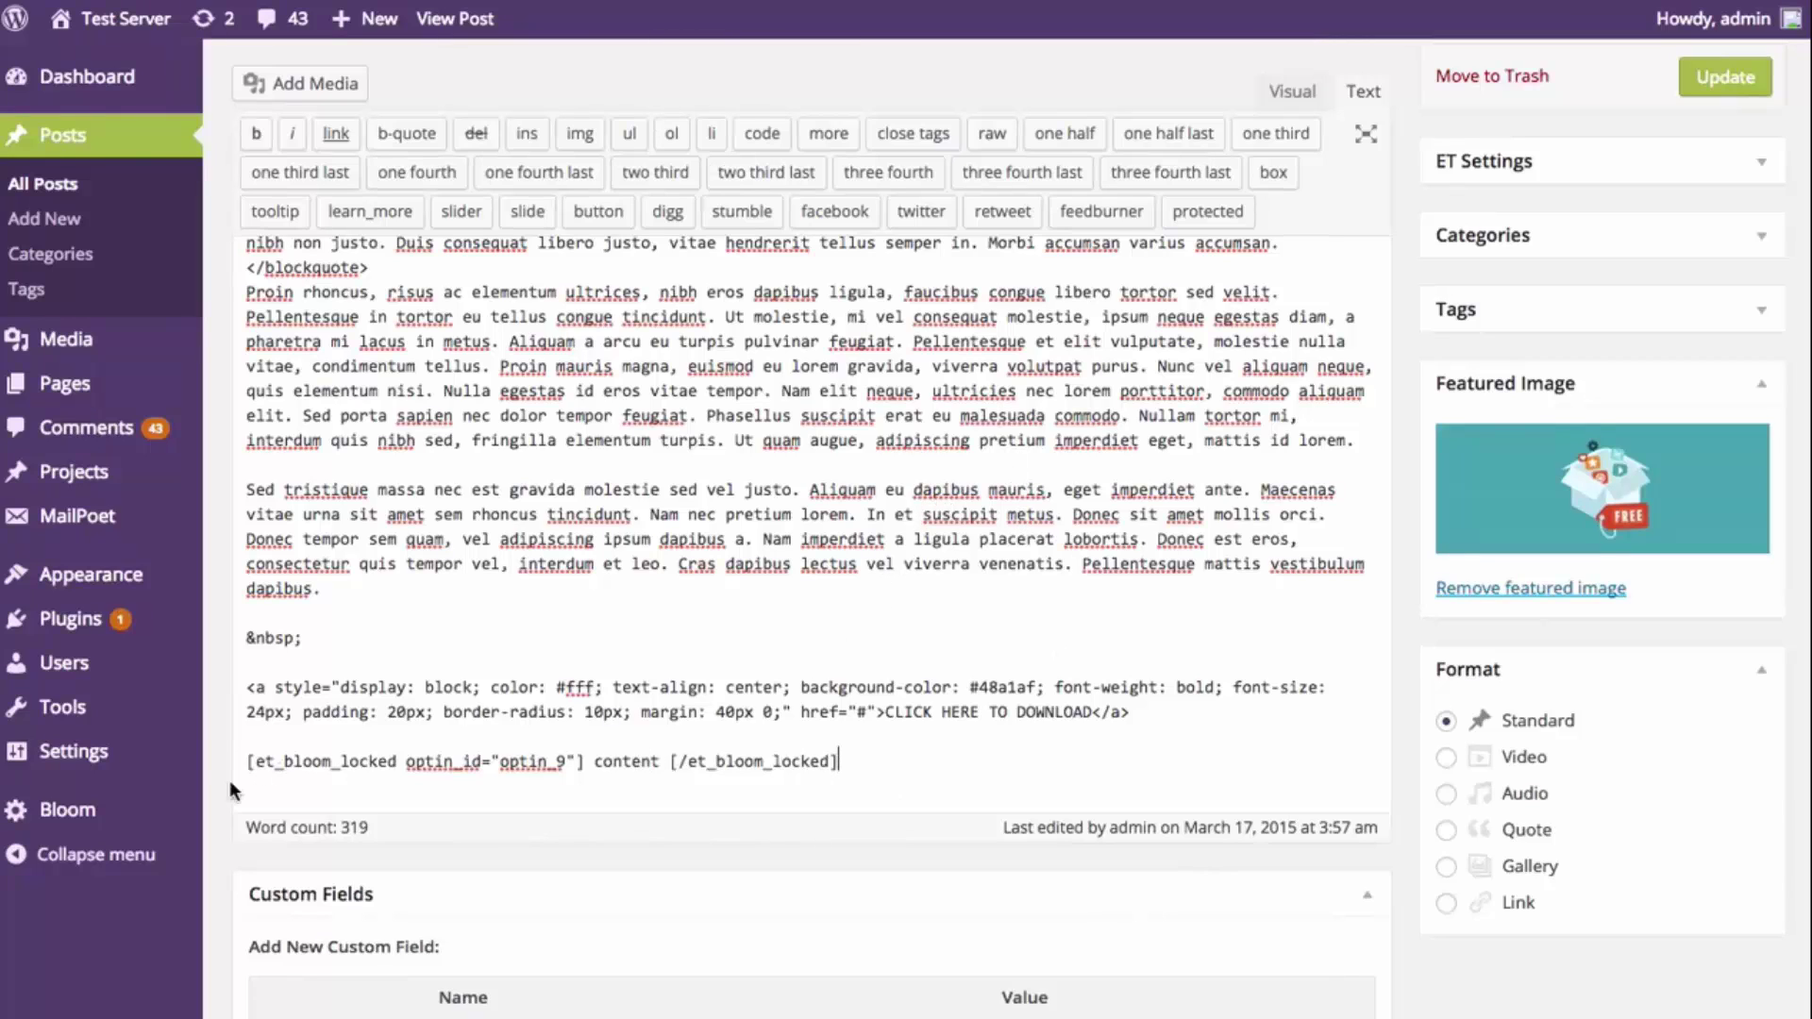
# Replace the placeholder word "content" between the shortcode tags with blank lines, putting the closing tag on its own line
pyautogui.moveTo(246, 761); pyautogui.dragTo(838, 760)
pyautogui.click(808, 761)
pyautogui.doubleClick(625, 761)
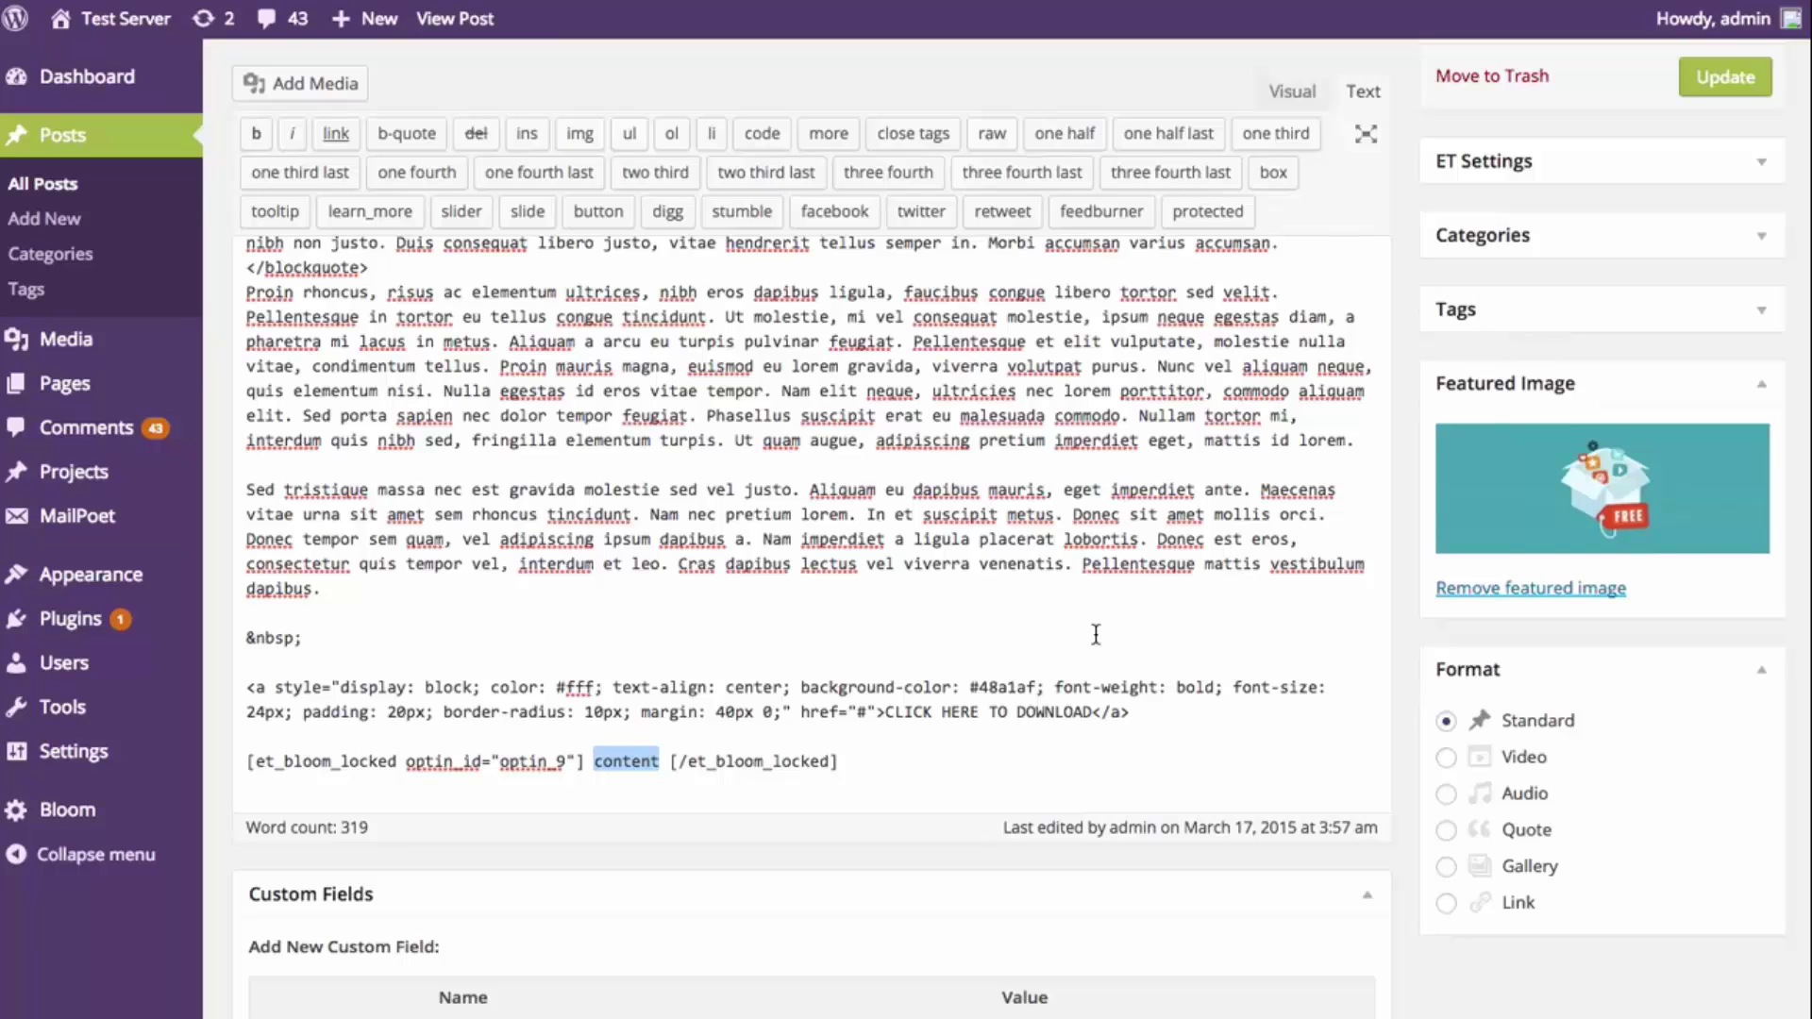
pyautogui.press('Return')
pyautogui.press('Return')
pyautogui.press('Return')
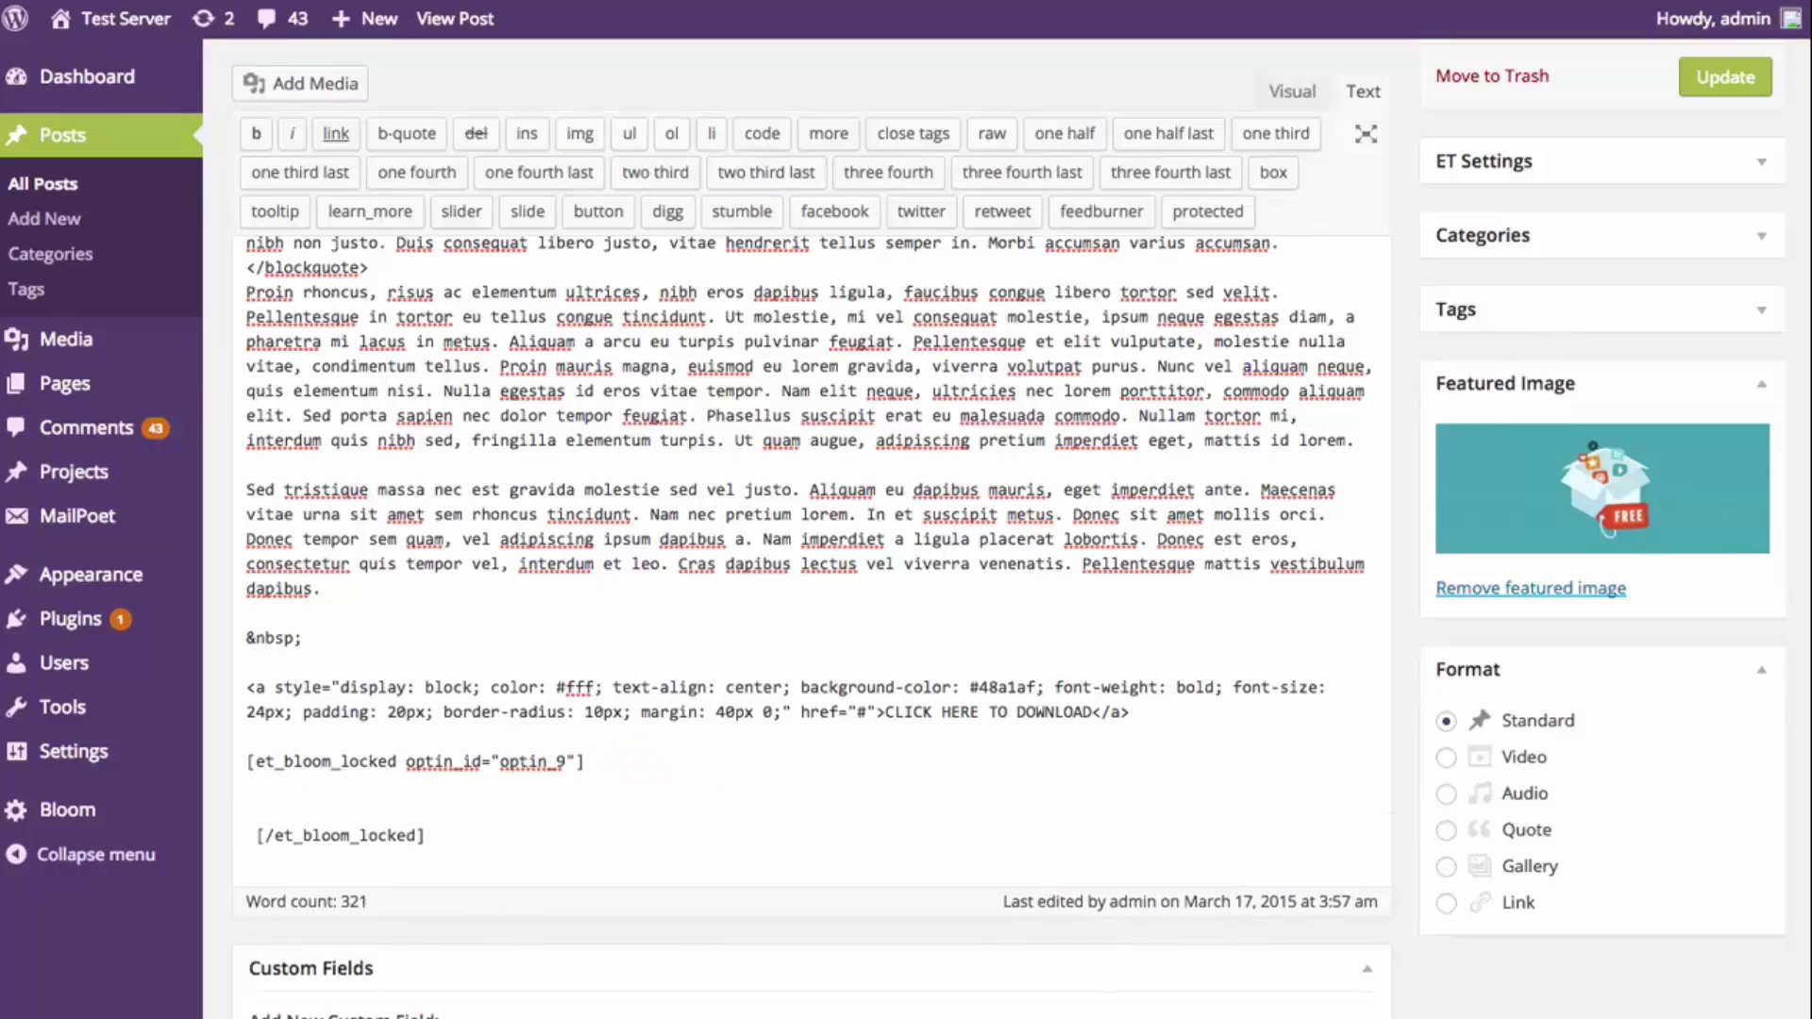
pyautogui.press('BackSpace')
pyautogui.click(538, 783)
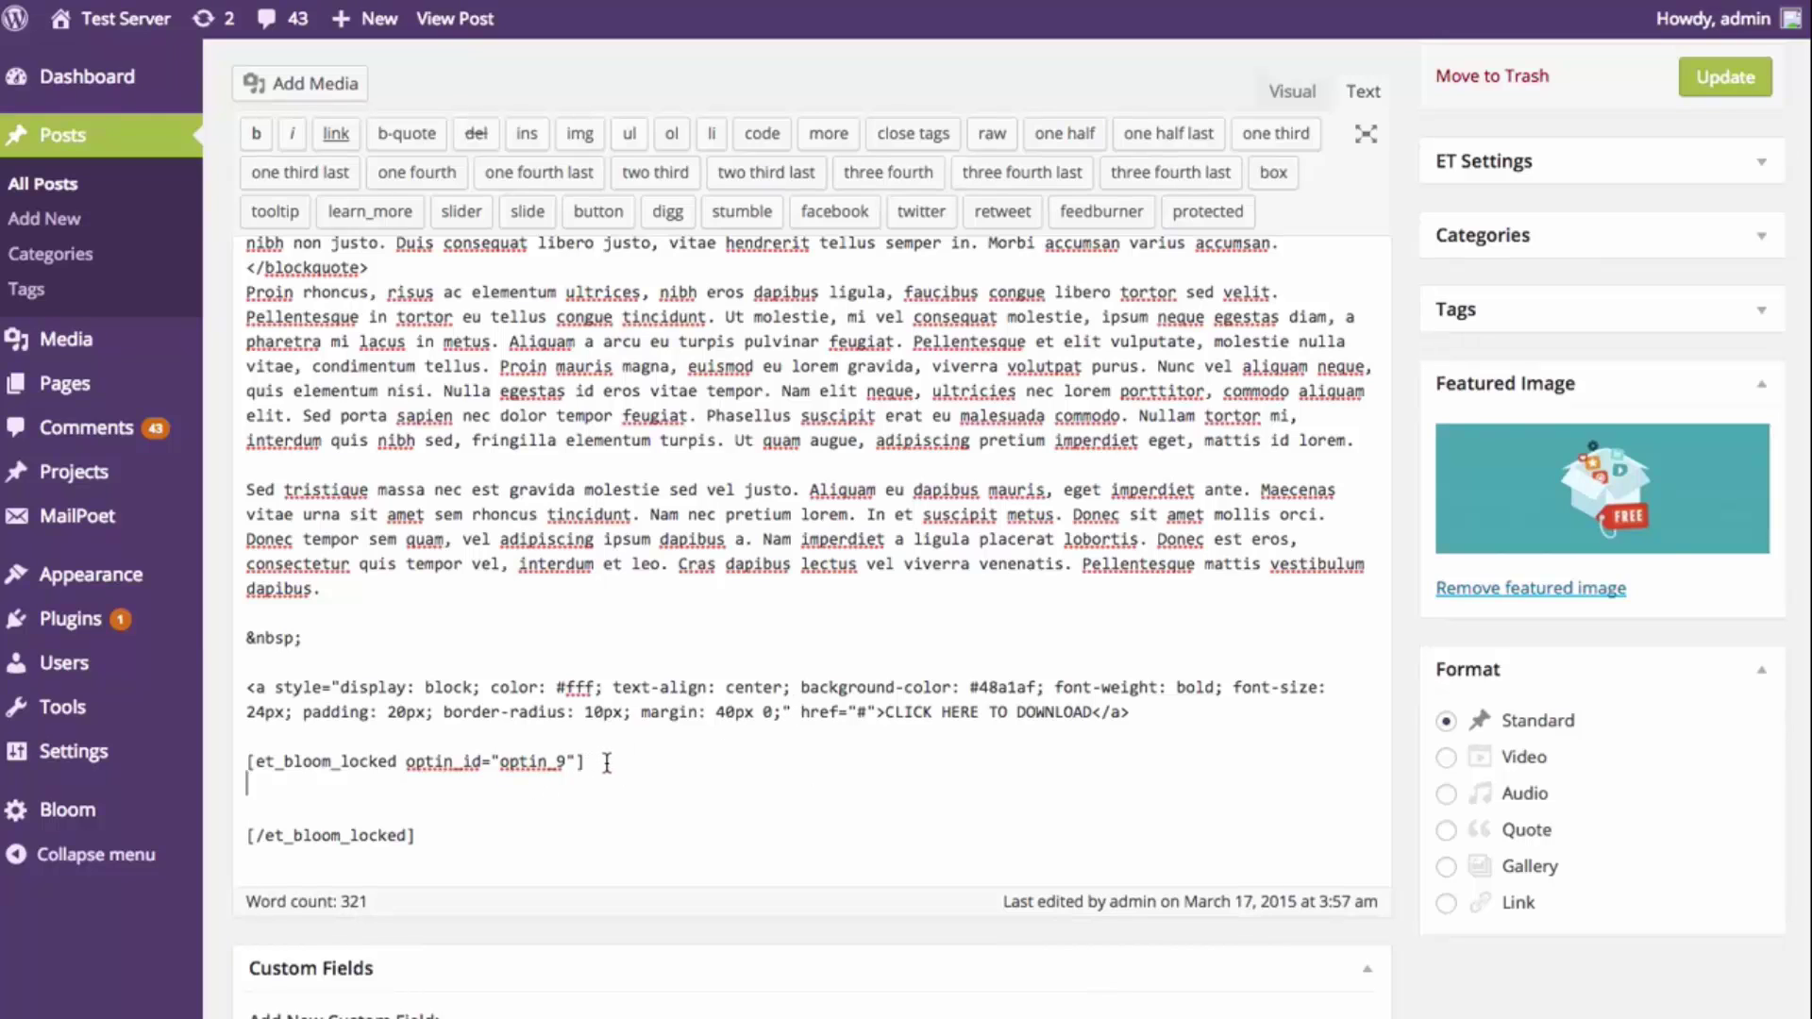
# Move the opening tag [et_bloom_locked optin_id="optin_9"] above the download link code so the tags enclose it, and tidy the blank lines
pyautogui.moveTo(600, 760); pyautogui.dragTo(236, 761)
pyautogui.hotkey('ctrl', 'x')
pyautogui.press('BackSpace')
pyautogui.press('BackSpace')
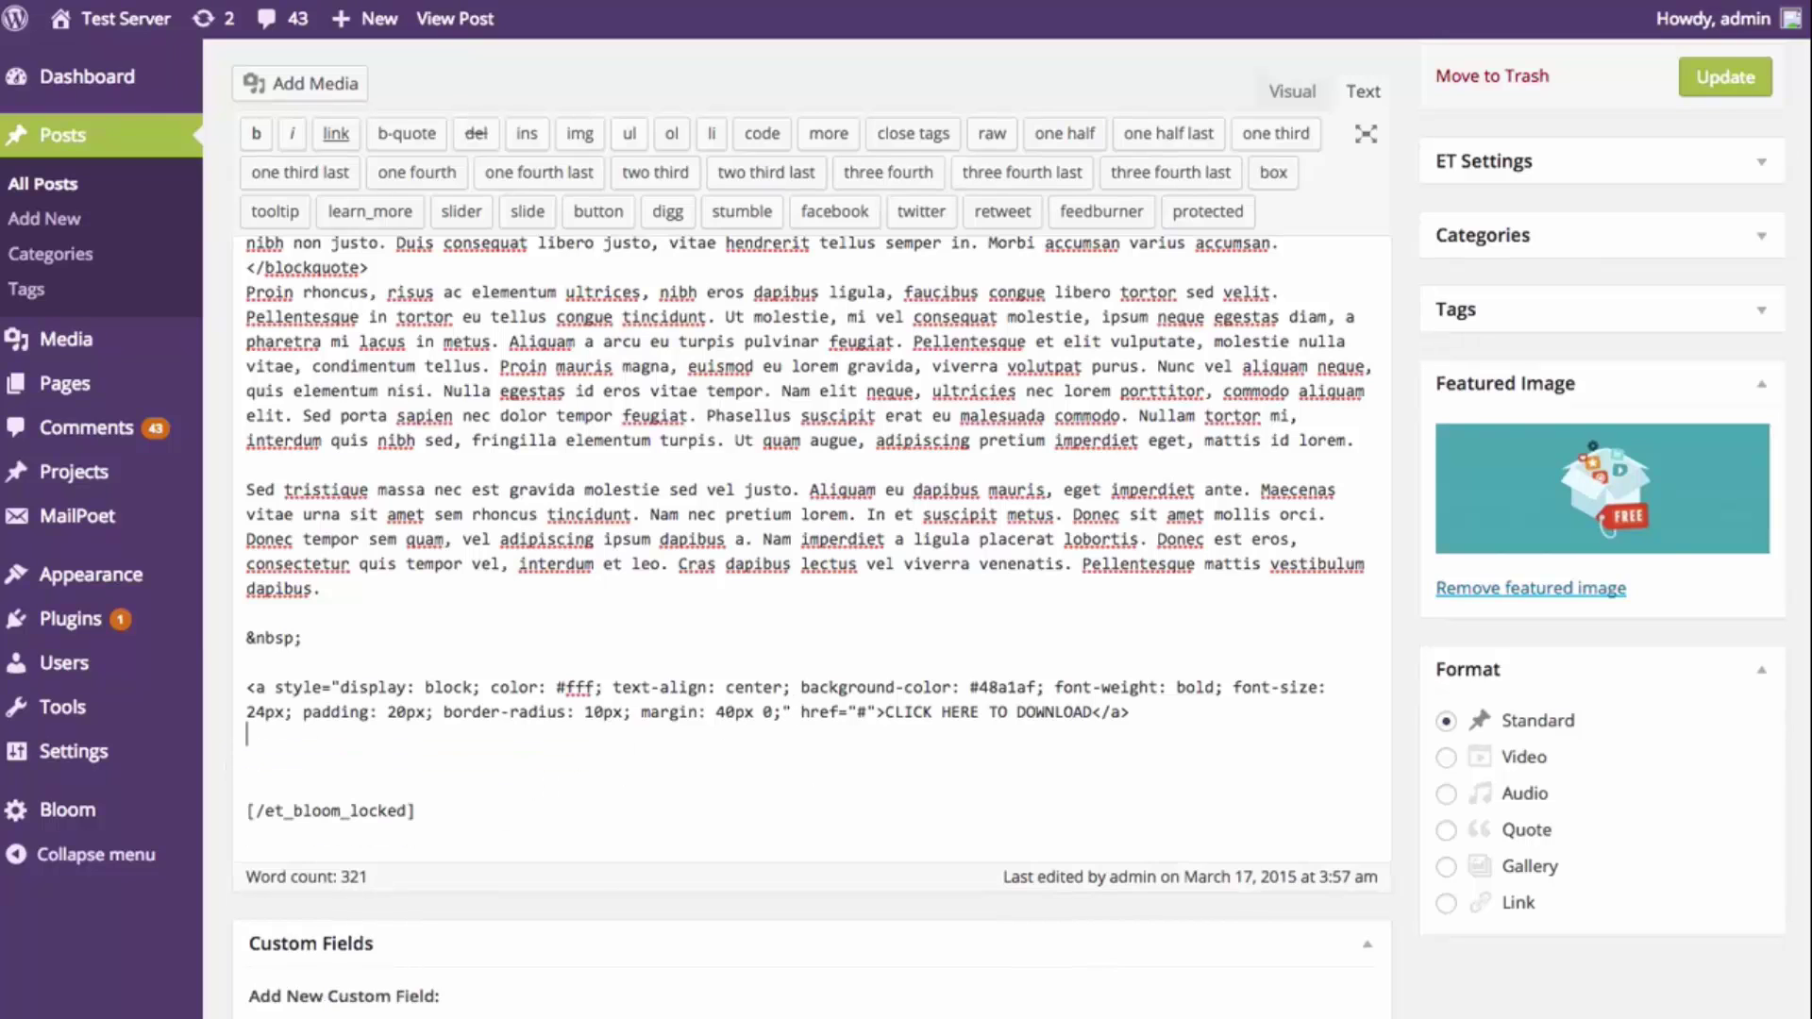
pyautogui.click(280, 671)
pyautogui.press('Return')
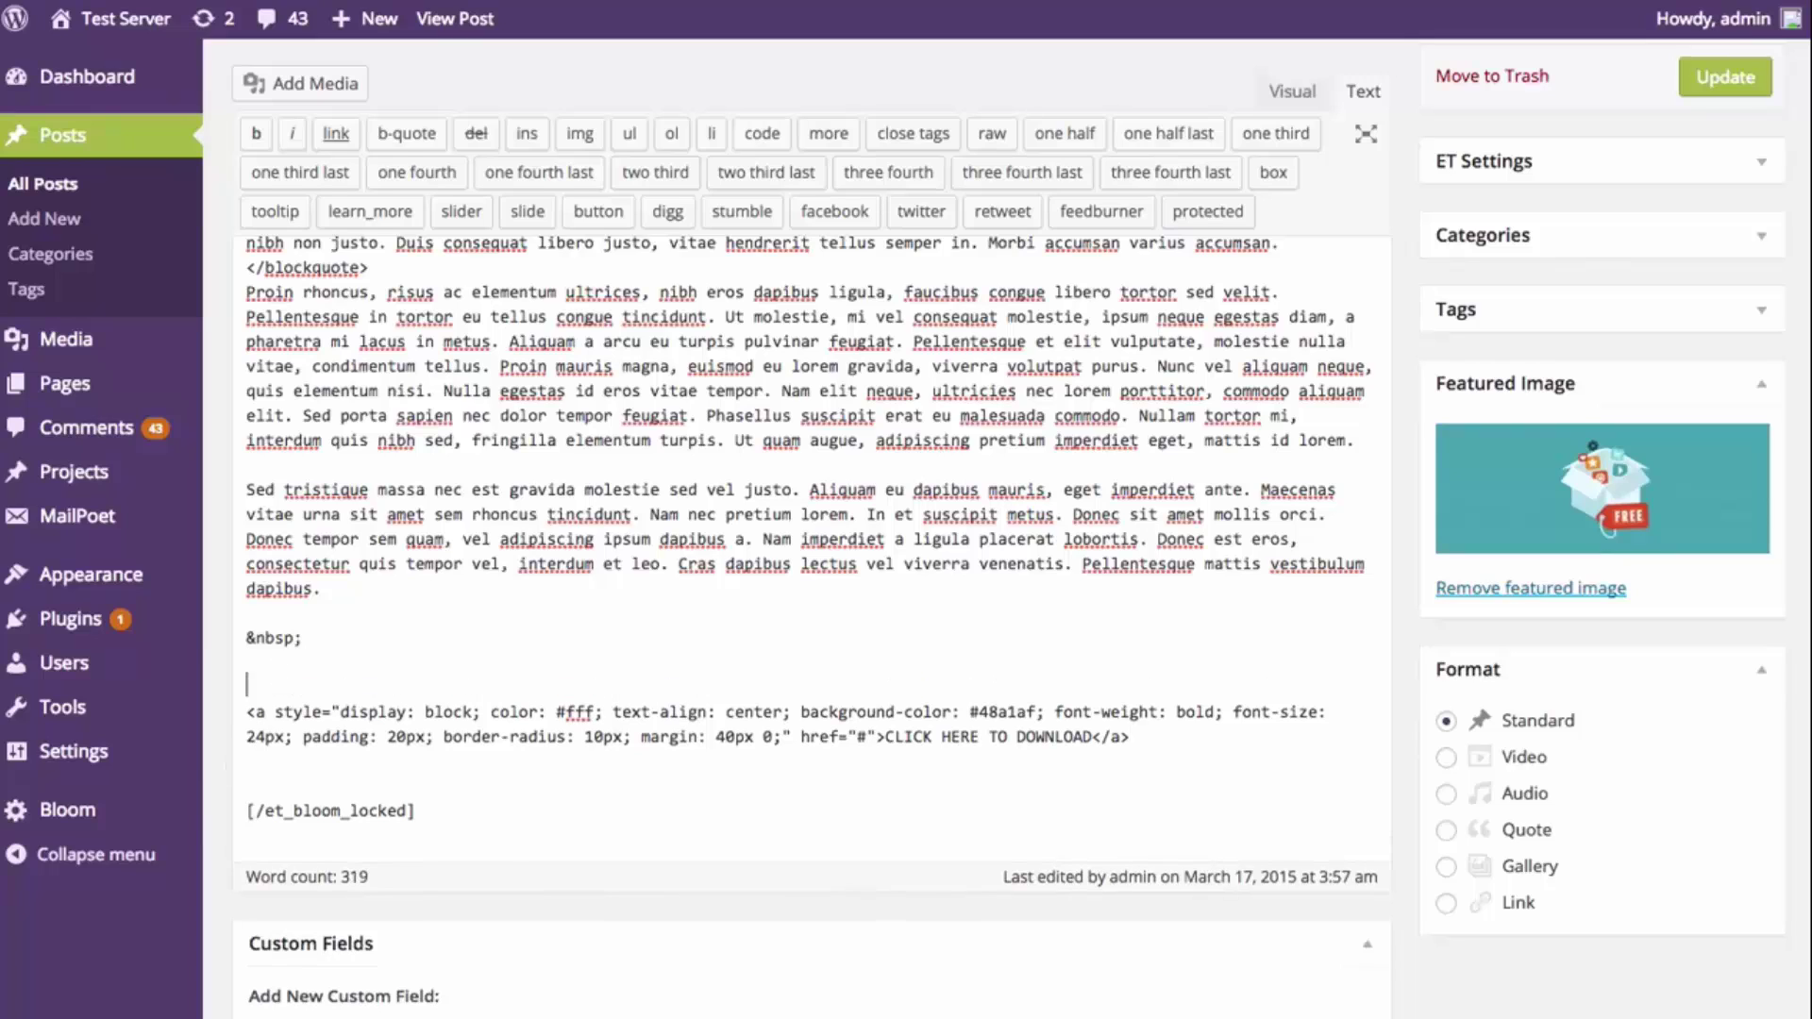
pyautogui.hotkey('ctrl', 'v')
pyautogui.press('Return')
pyautogui.click(281, 791)
pyautogui.press('BackSpace')
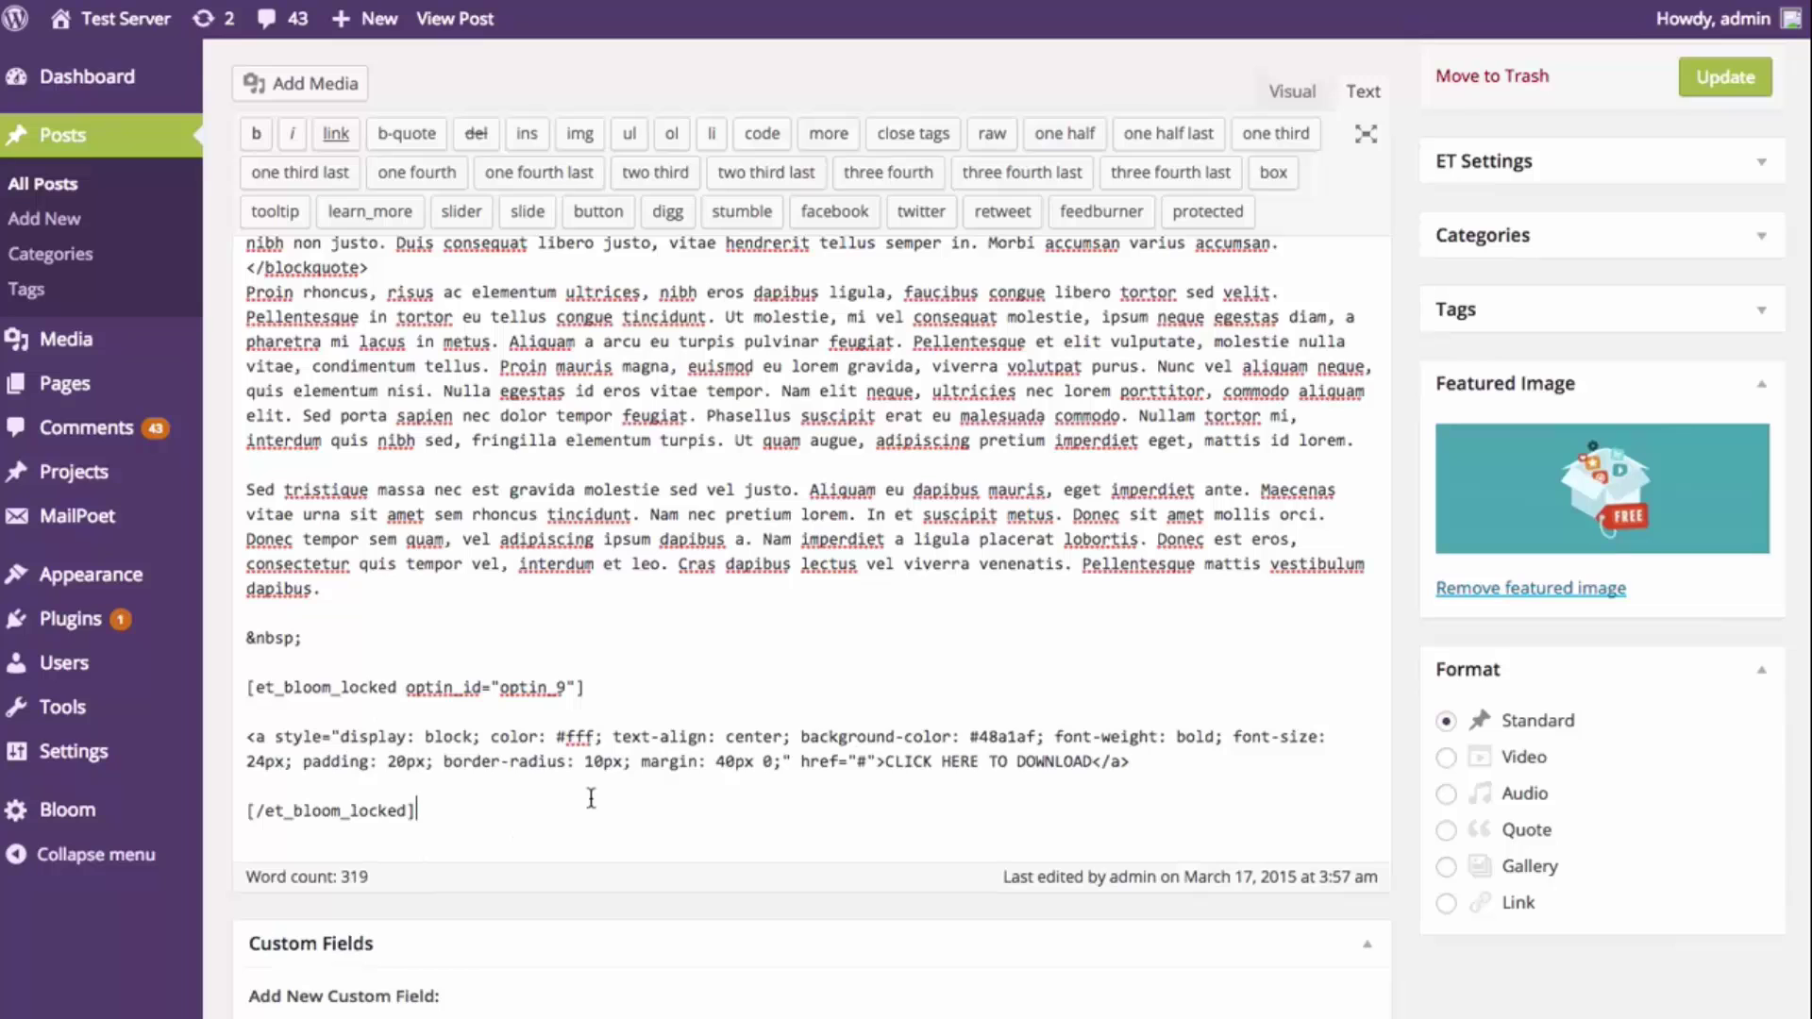
# Update the post and view it on the site to check the subscription form in place of the download button
pyautogui.scroll(4, 1720, 453)
pyautogui.click(1719, 451)
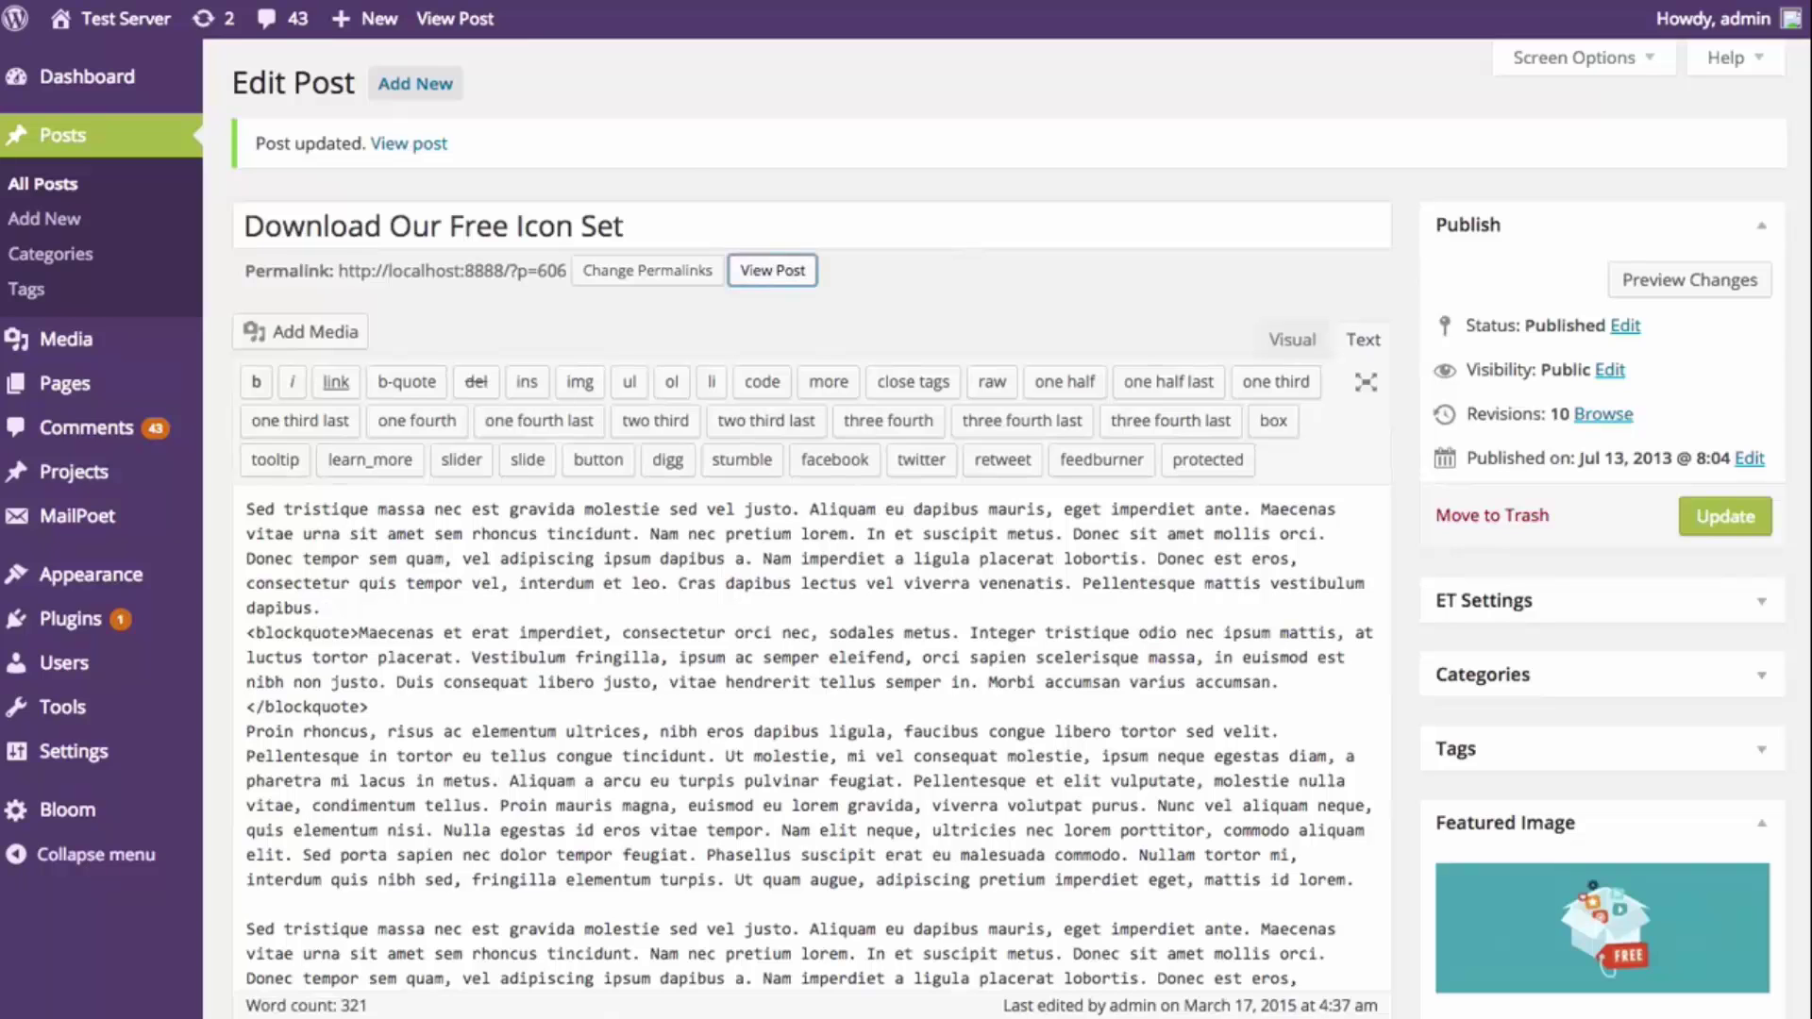
pyautogui.click(772, 269)
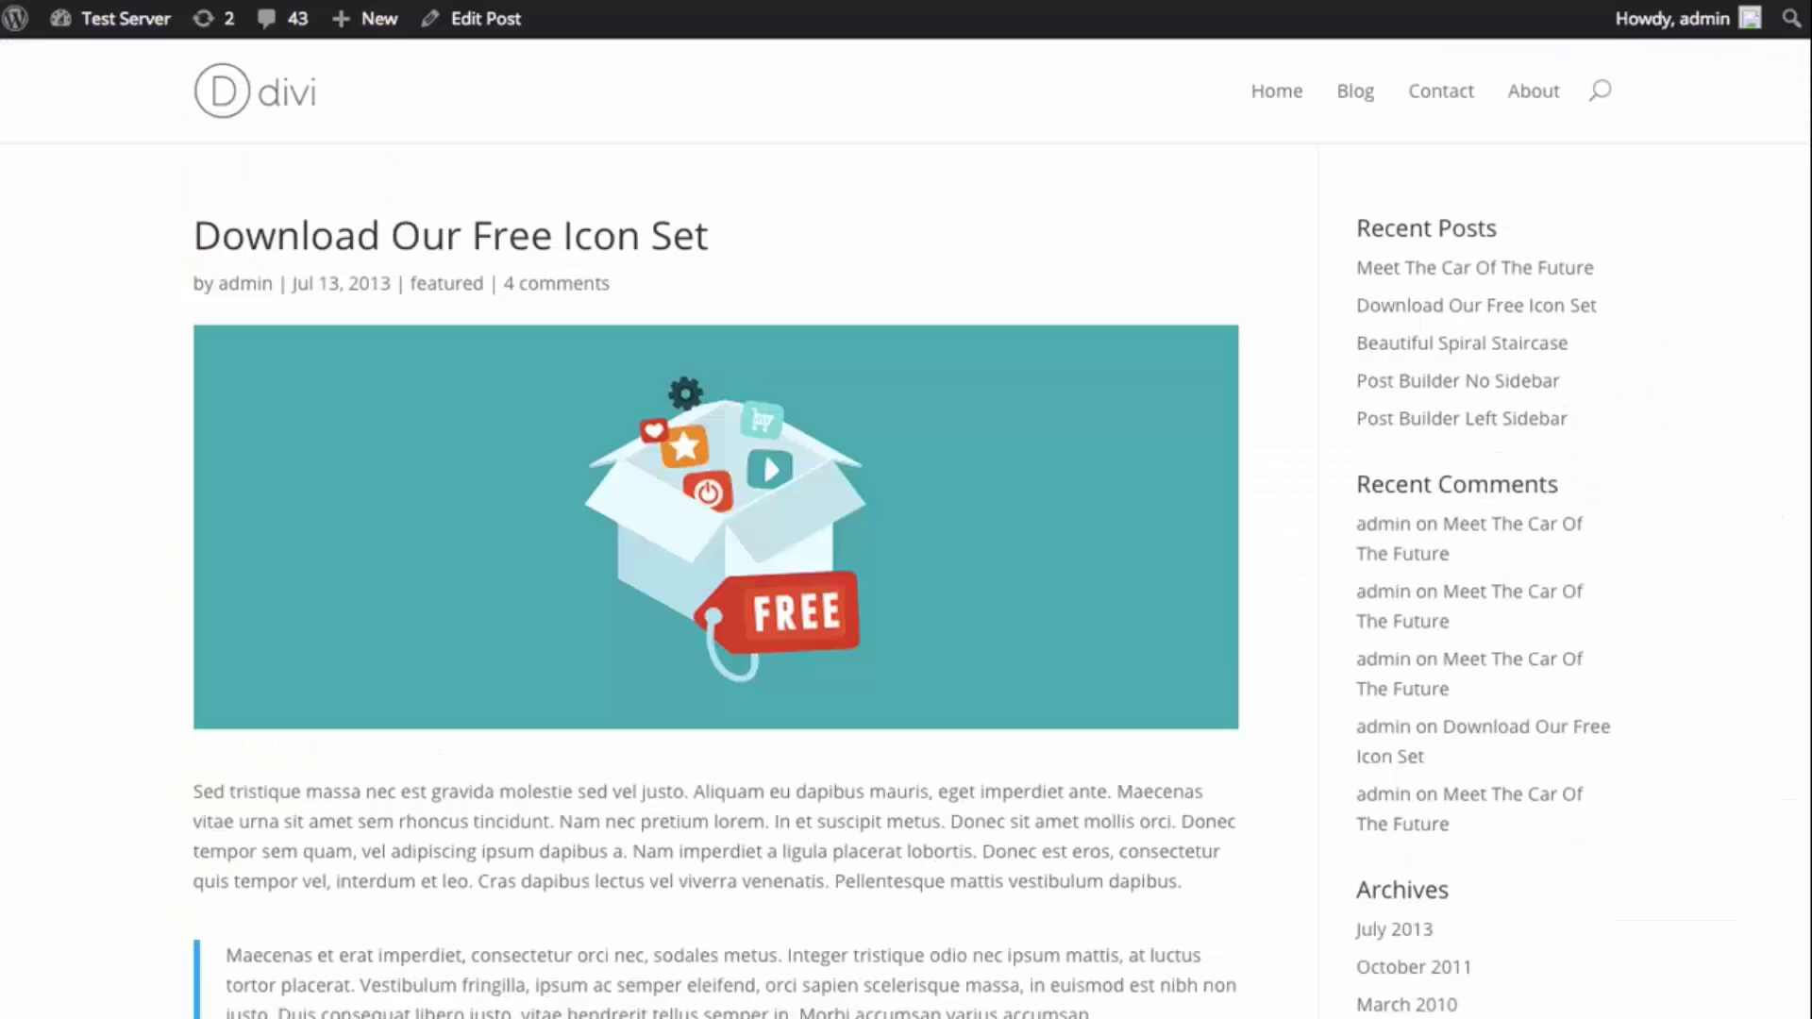
pyautogui.scroll(-14, 1180, 253)
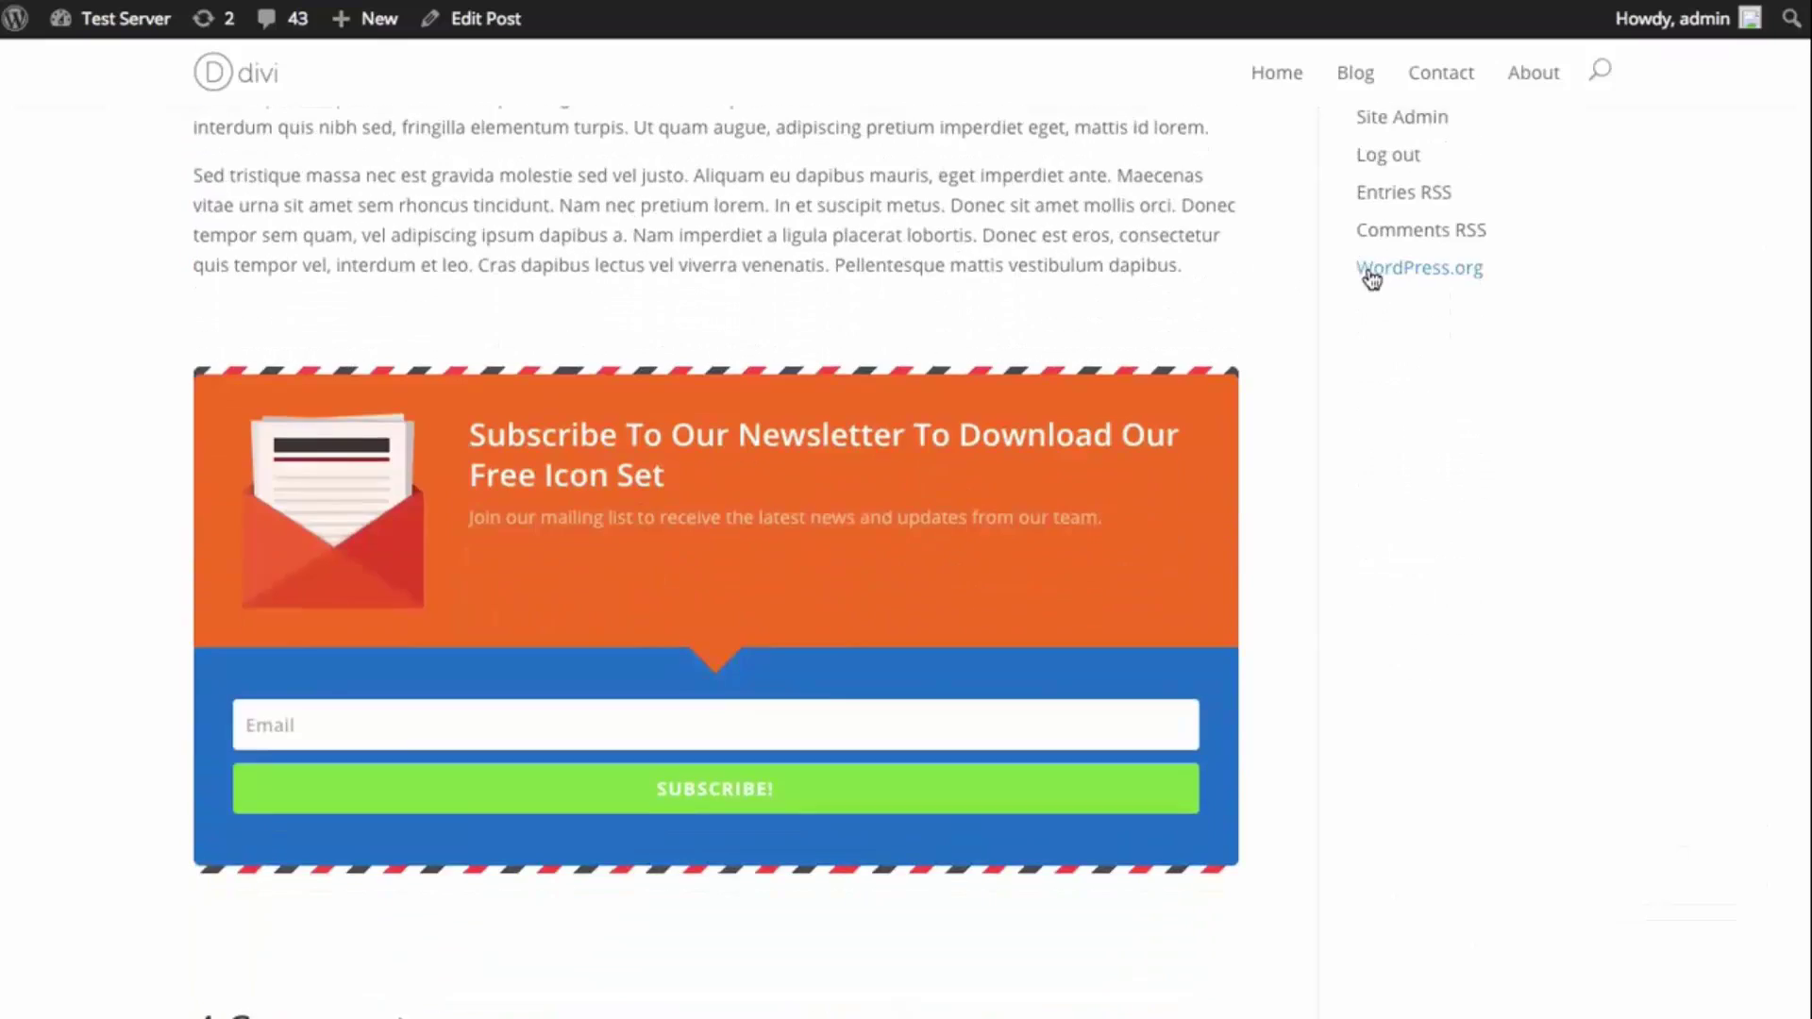
pyautogui.scroll(5, 1370, 264)
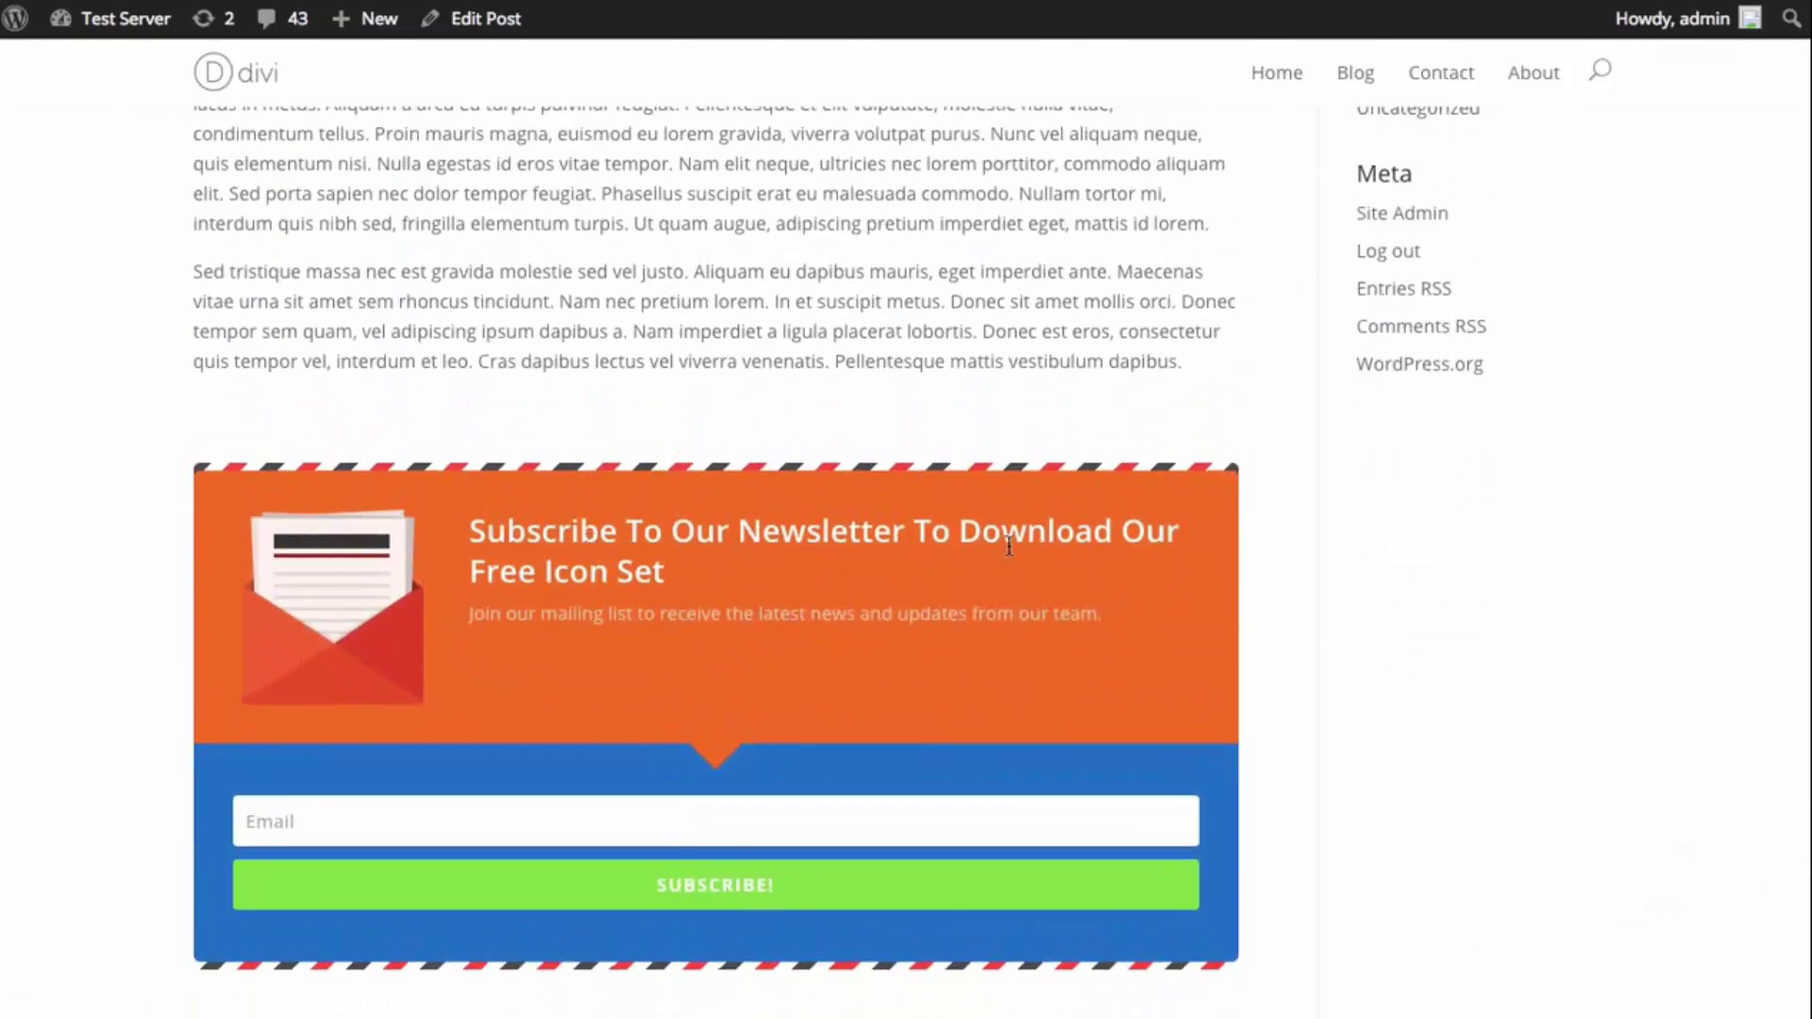
pyautogui.scroll(-2, 1009, 545)
pyautogui.click(384, 619)
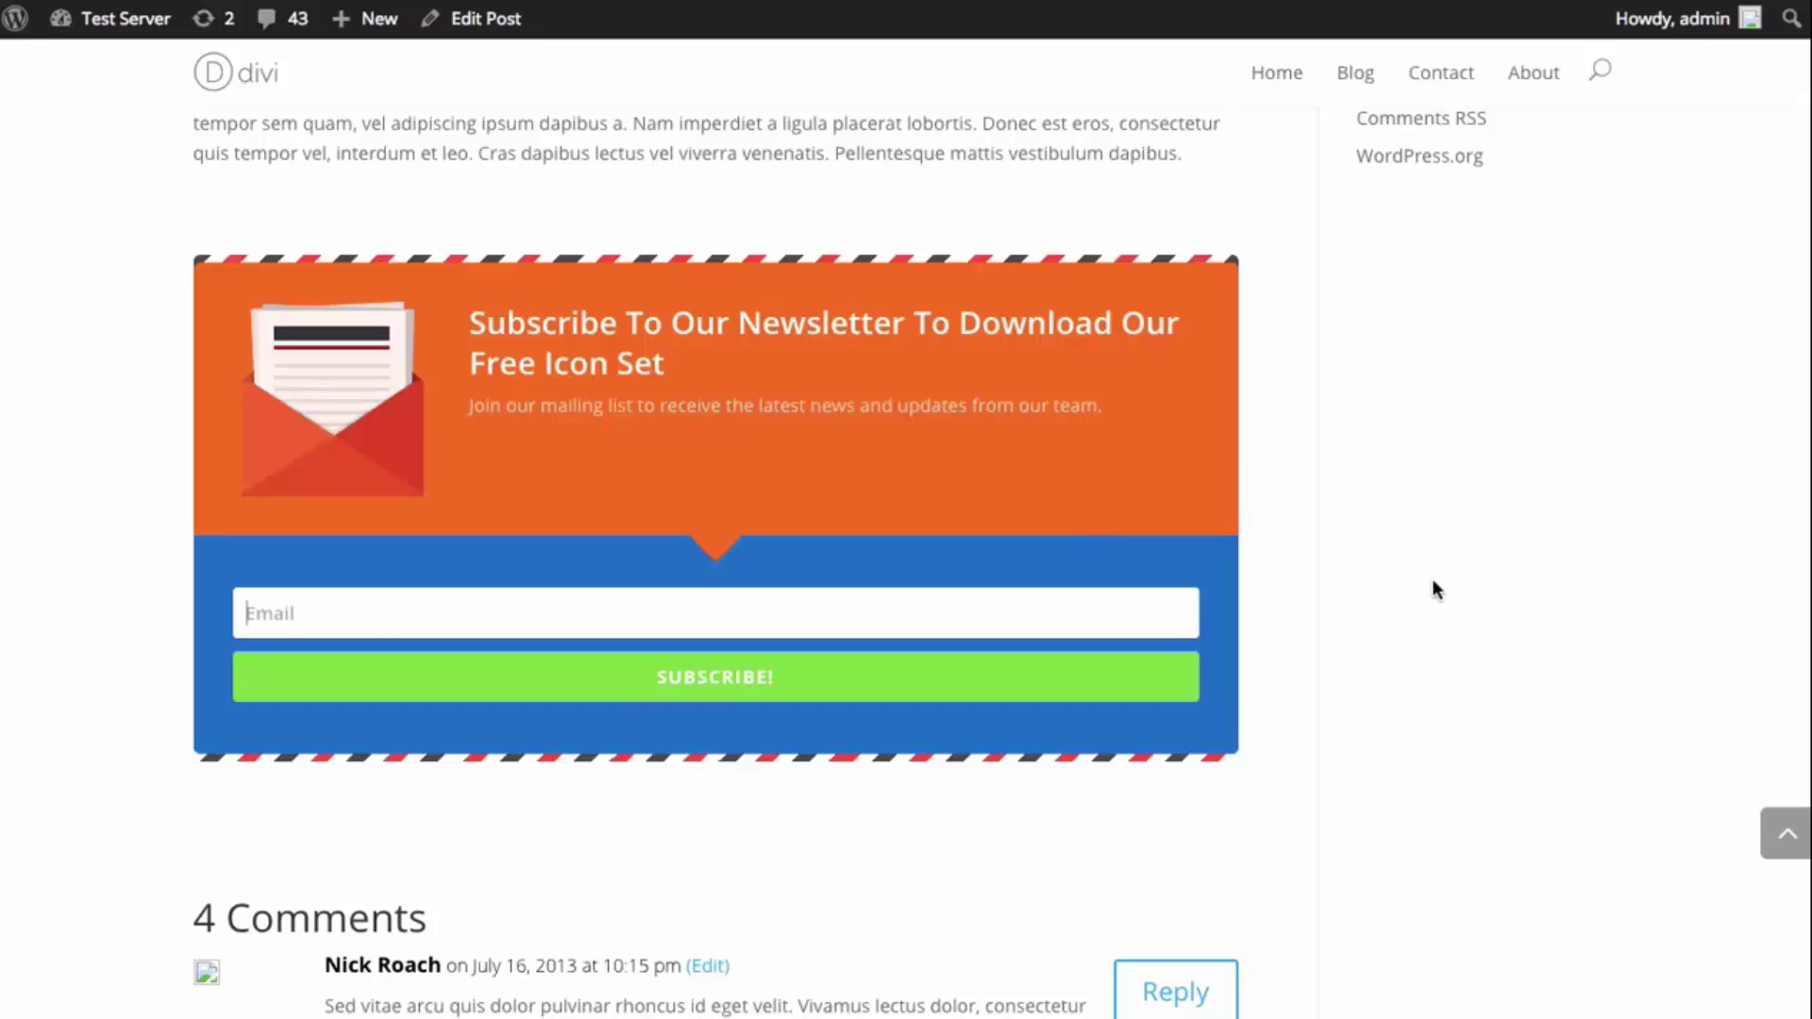
# Return to the post editor, delete both et_bloom_locked tags around the download link code, and remove the leftover blank lines
pyautogui.scroll(7, 1431, 579)
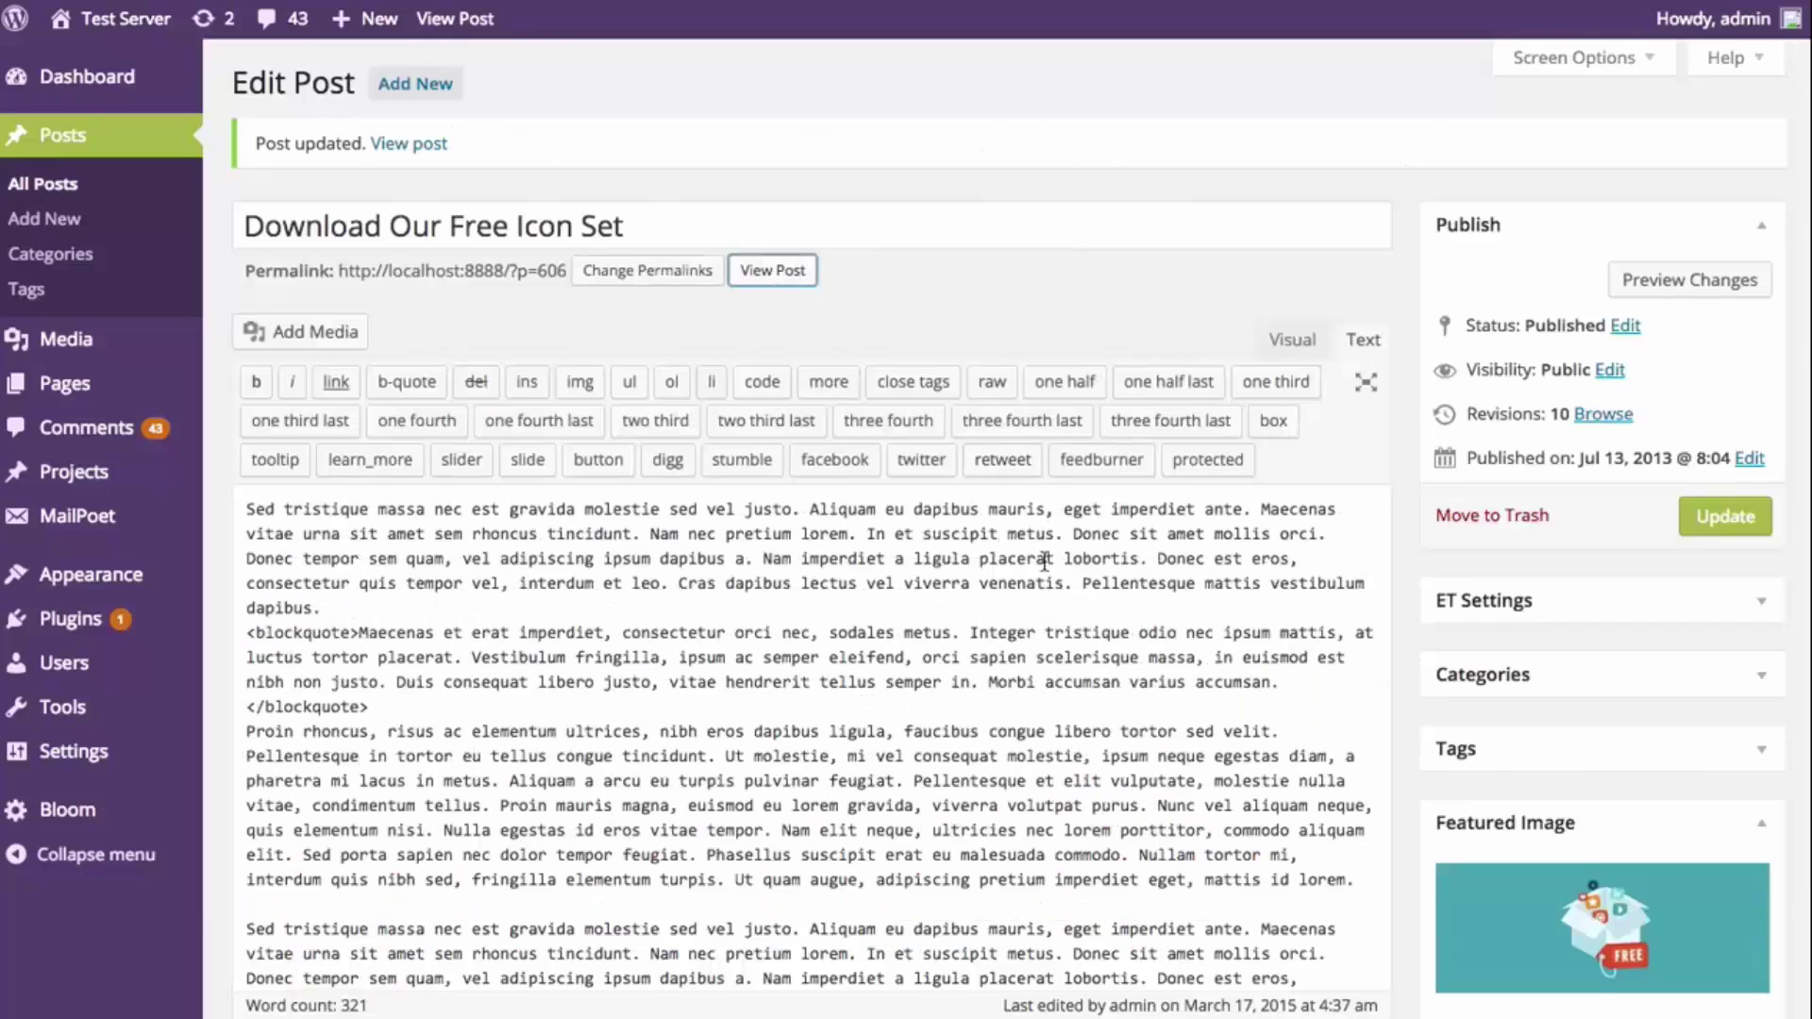
pyautogui.scroll(-5, 1045, 563)
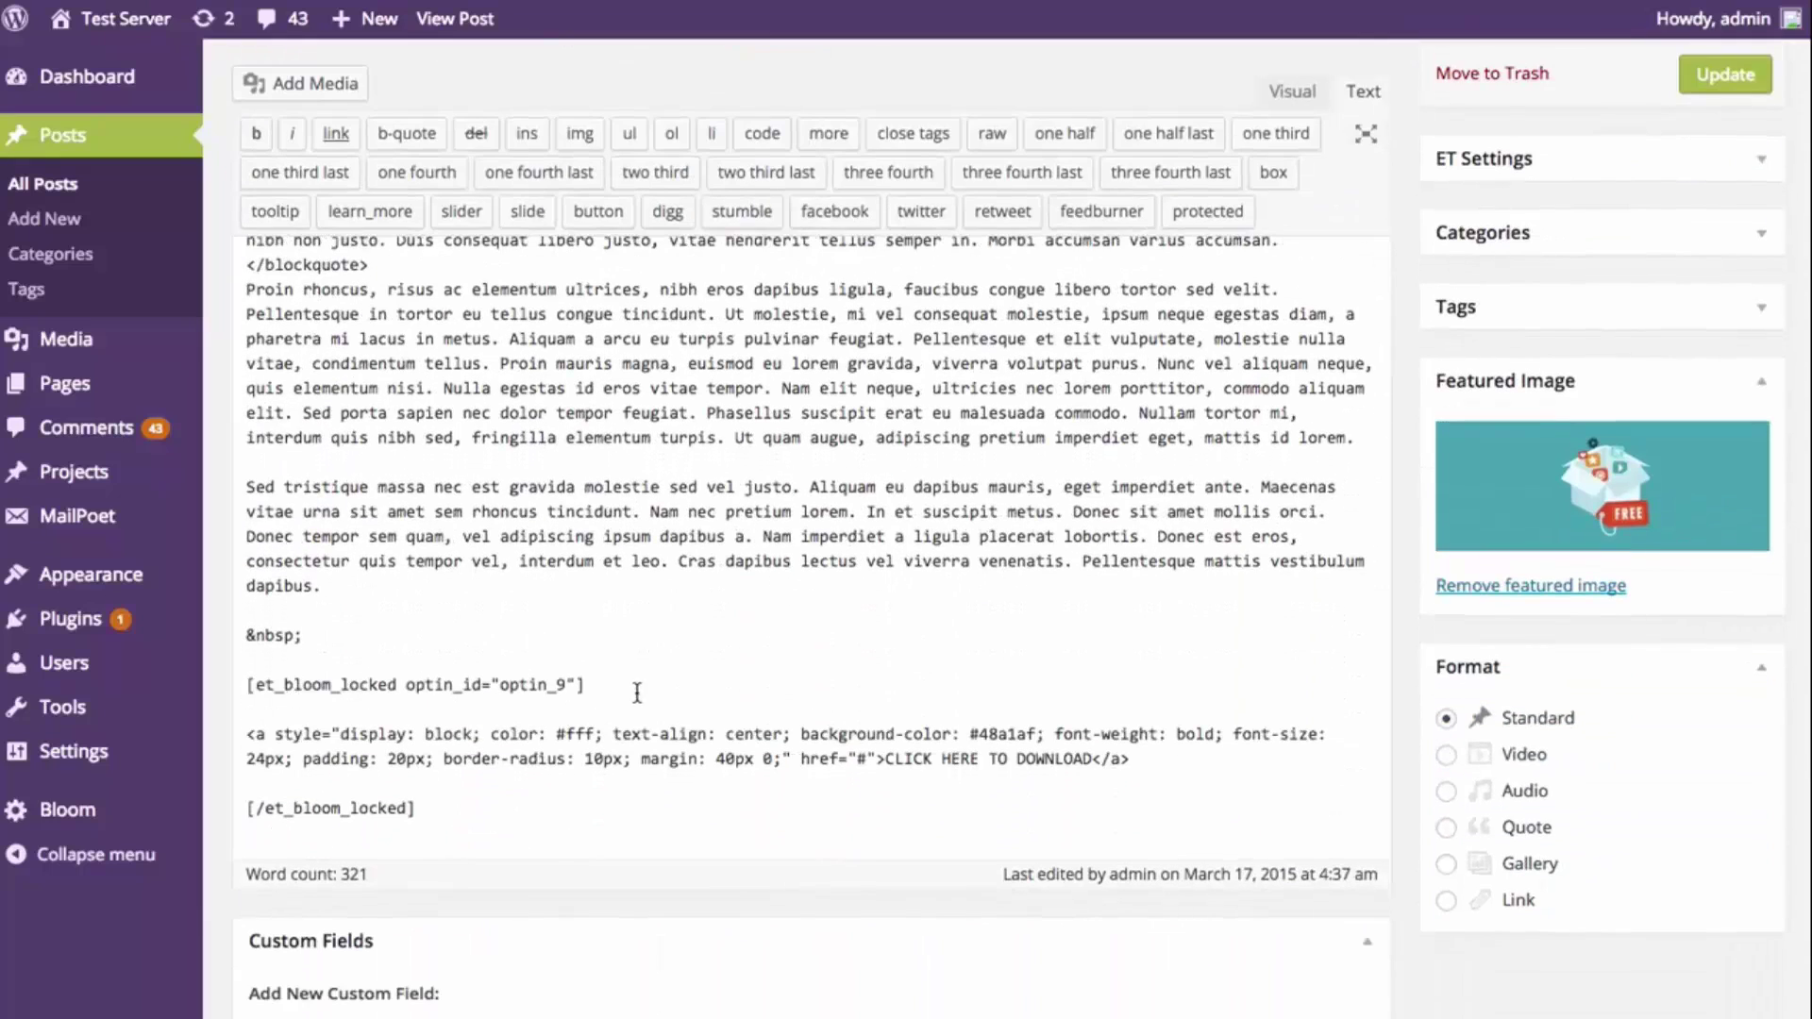
pyautogui.moveTo(594, 684); pyautogui.dragTo(226, 688)
pyautogui.press('BackSpace')
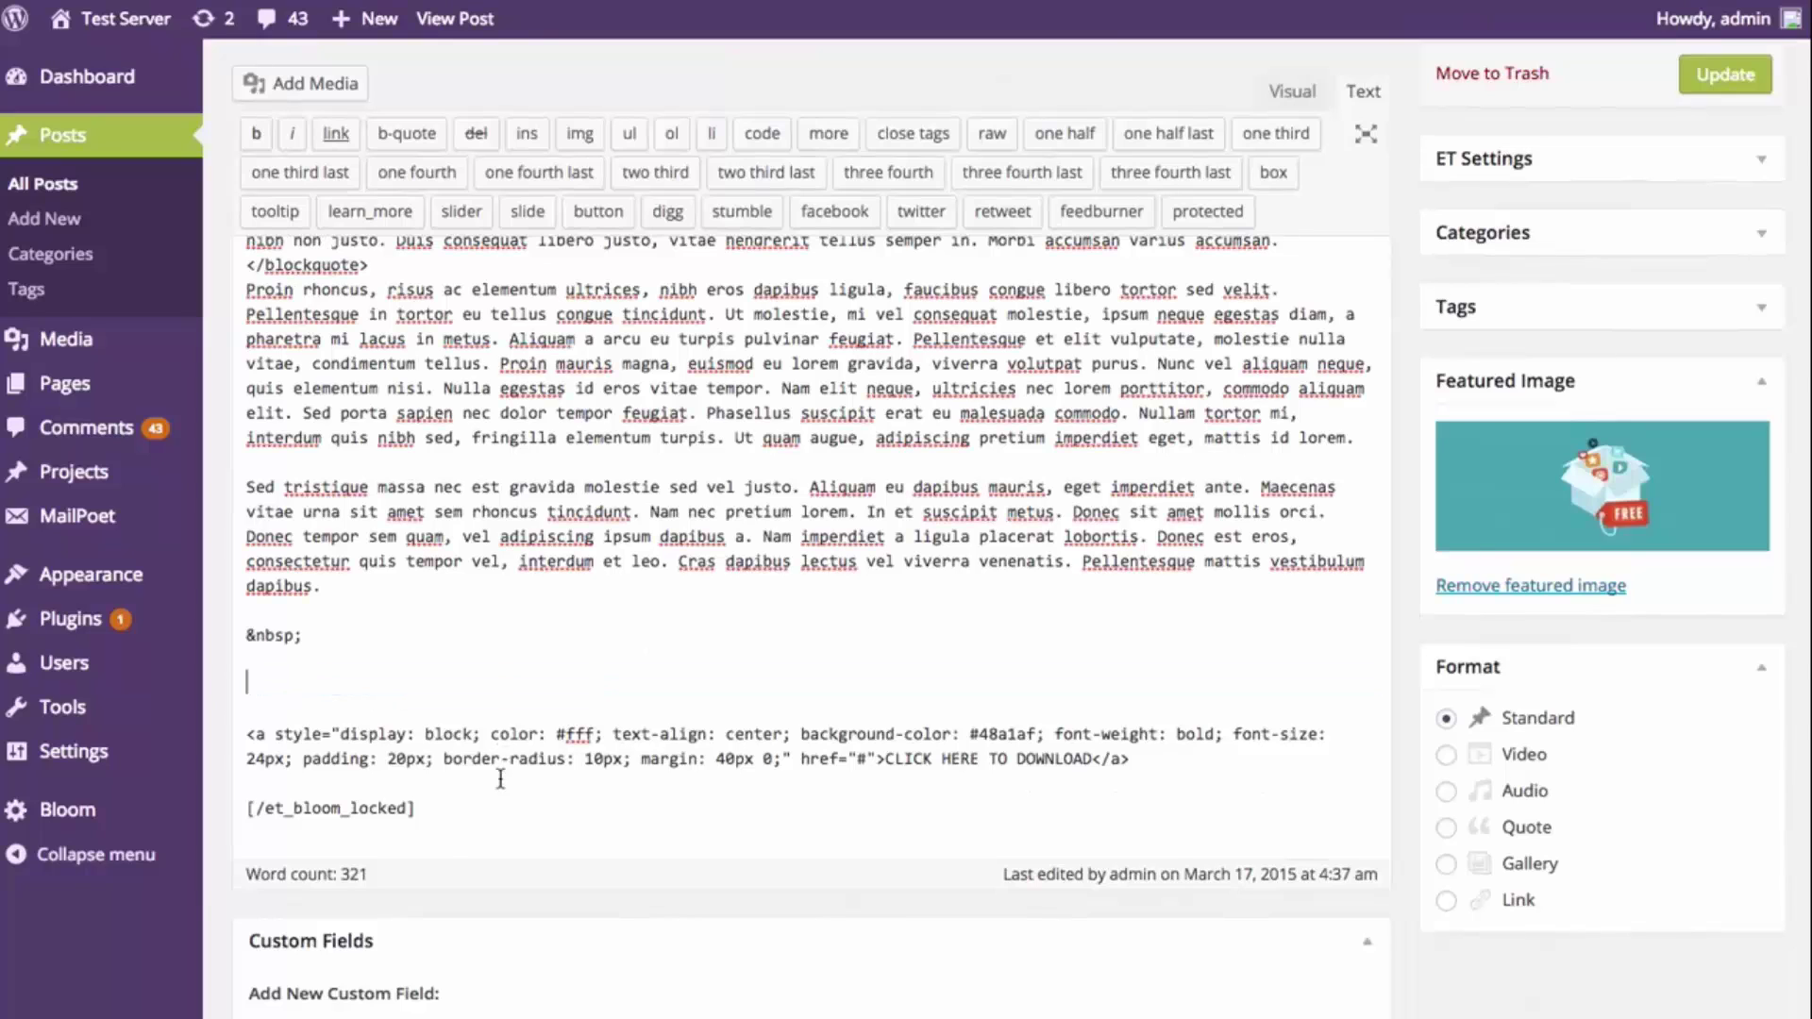
pyautogui.press('BackSpace')
pyautogui.moveTo(420, 782); pyautogui.dragTo(229, 783)
pyautogui.press('BackSpace')
pyautogui.press('BackSpace')
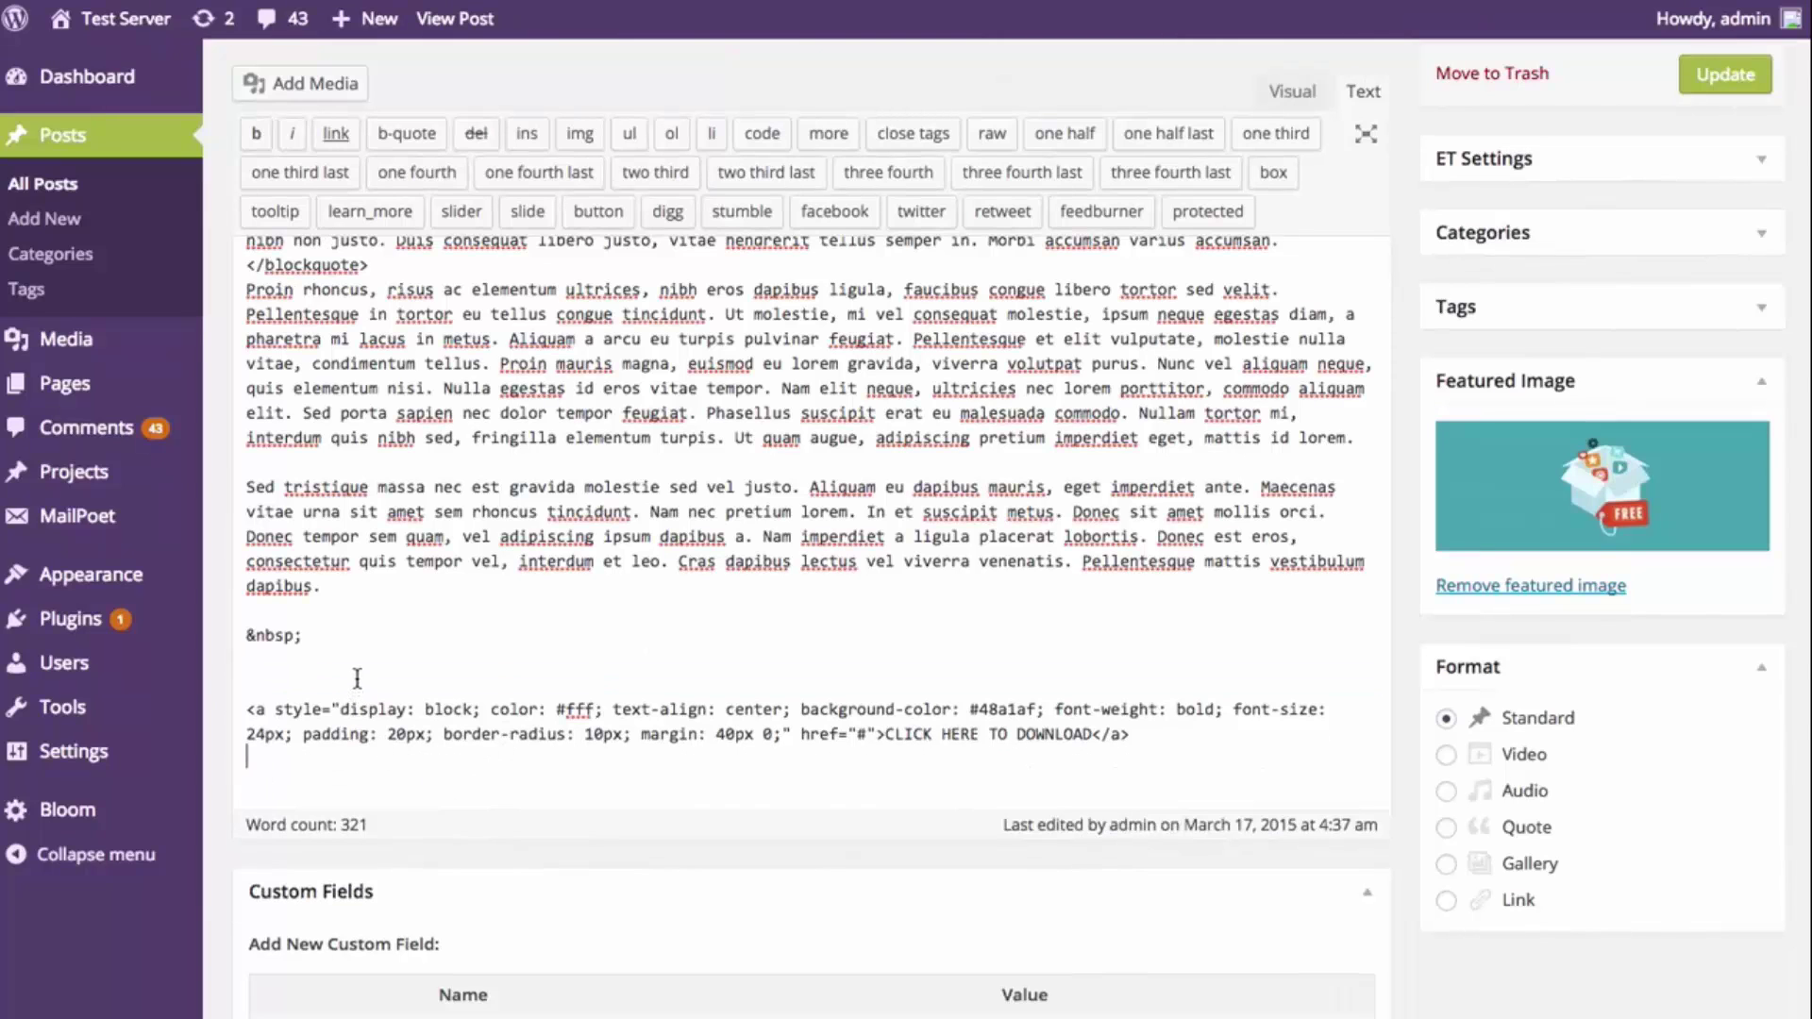
pyautogui.click(394, 679)
pyautogui.press('BackSpace')
pyautogui.click(436, 736)
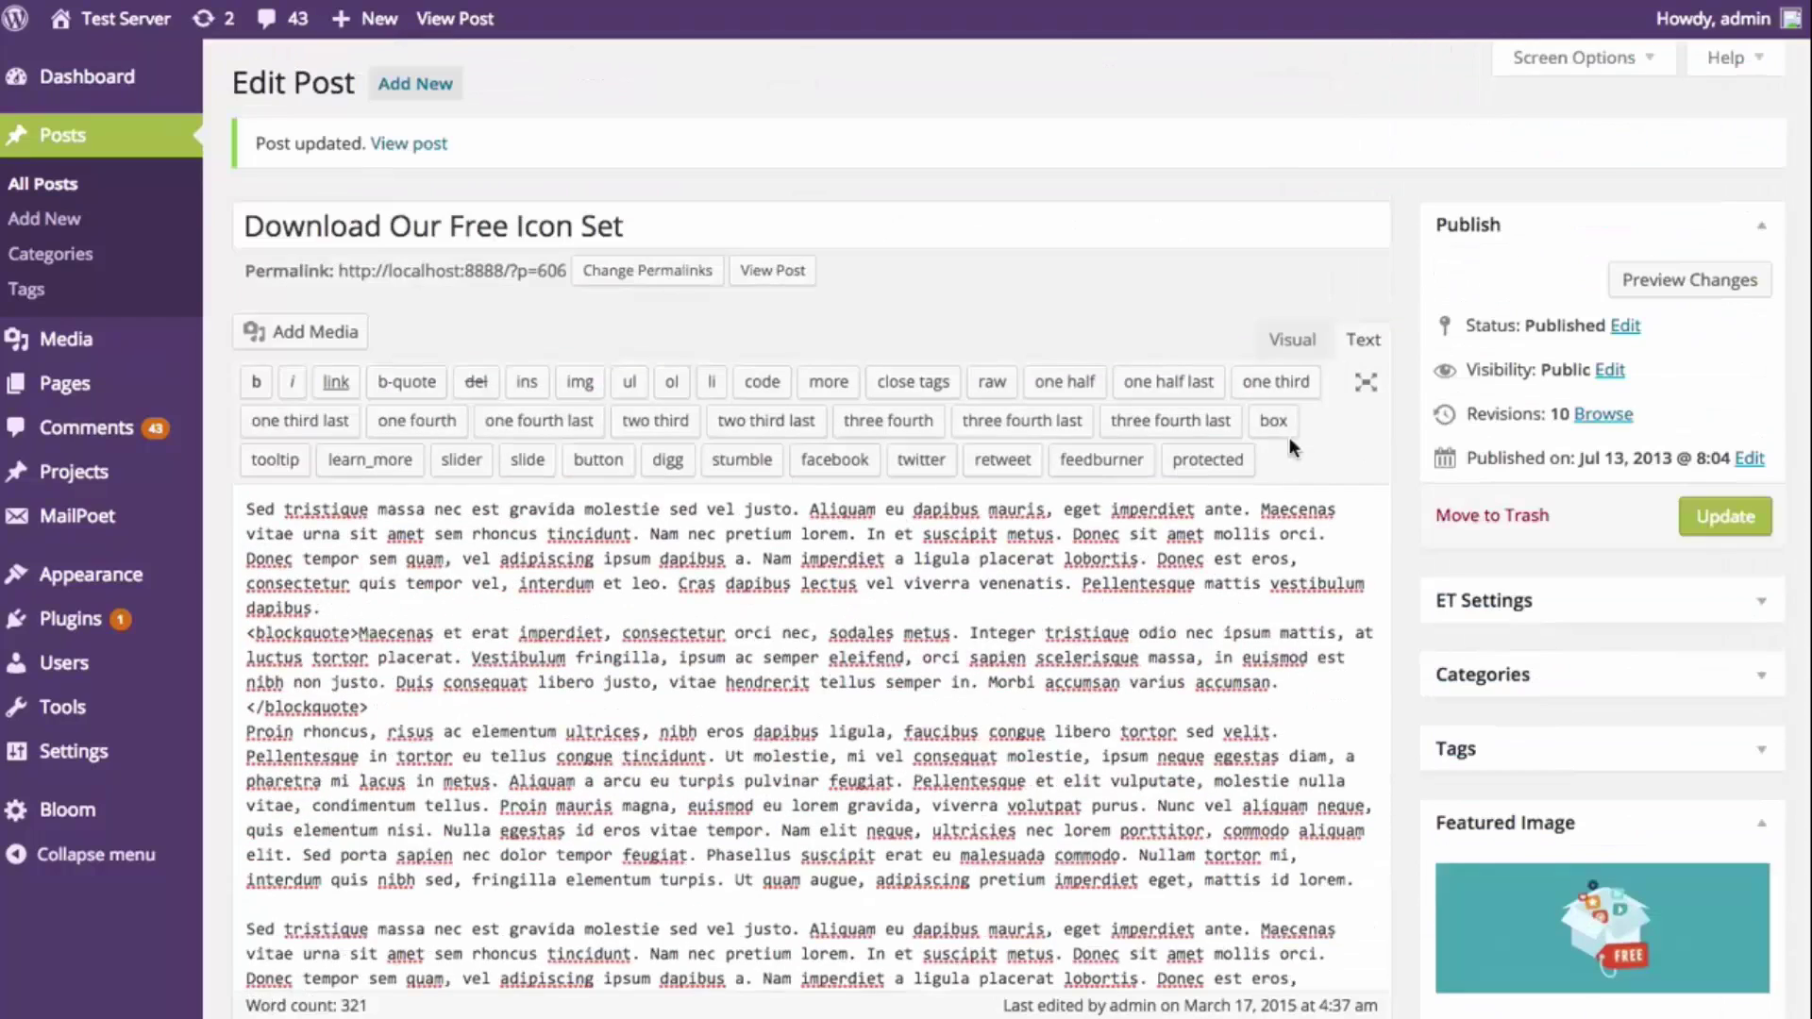
# Switch the post to visual editing and insert the Locked Content opt-in shortcode on its own line above the first paragraph
pyautogui.click(1290, 340)
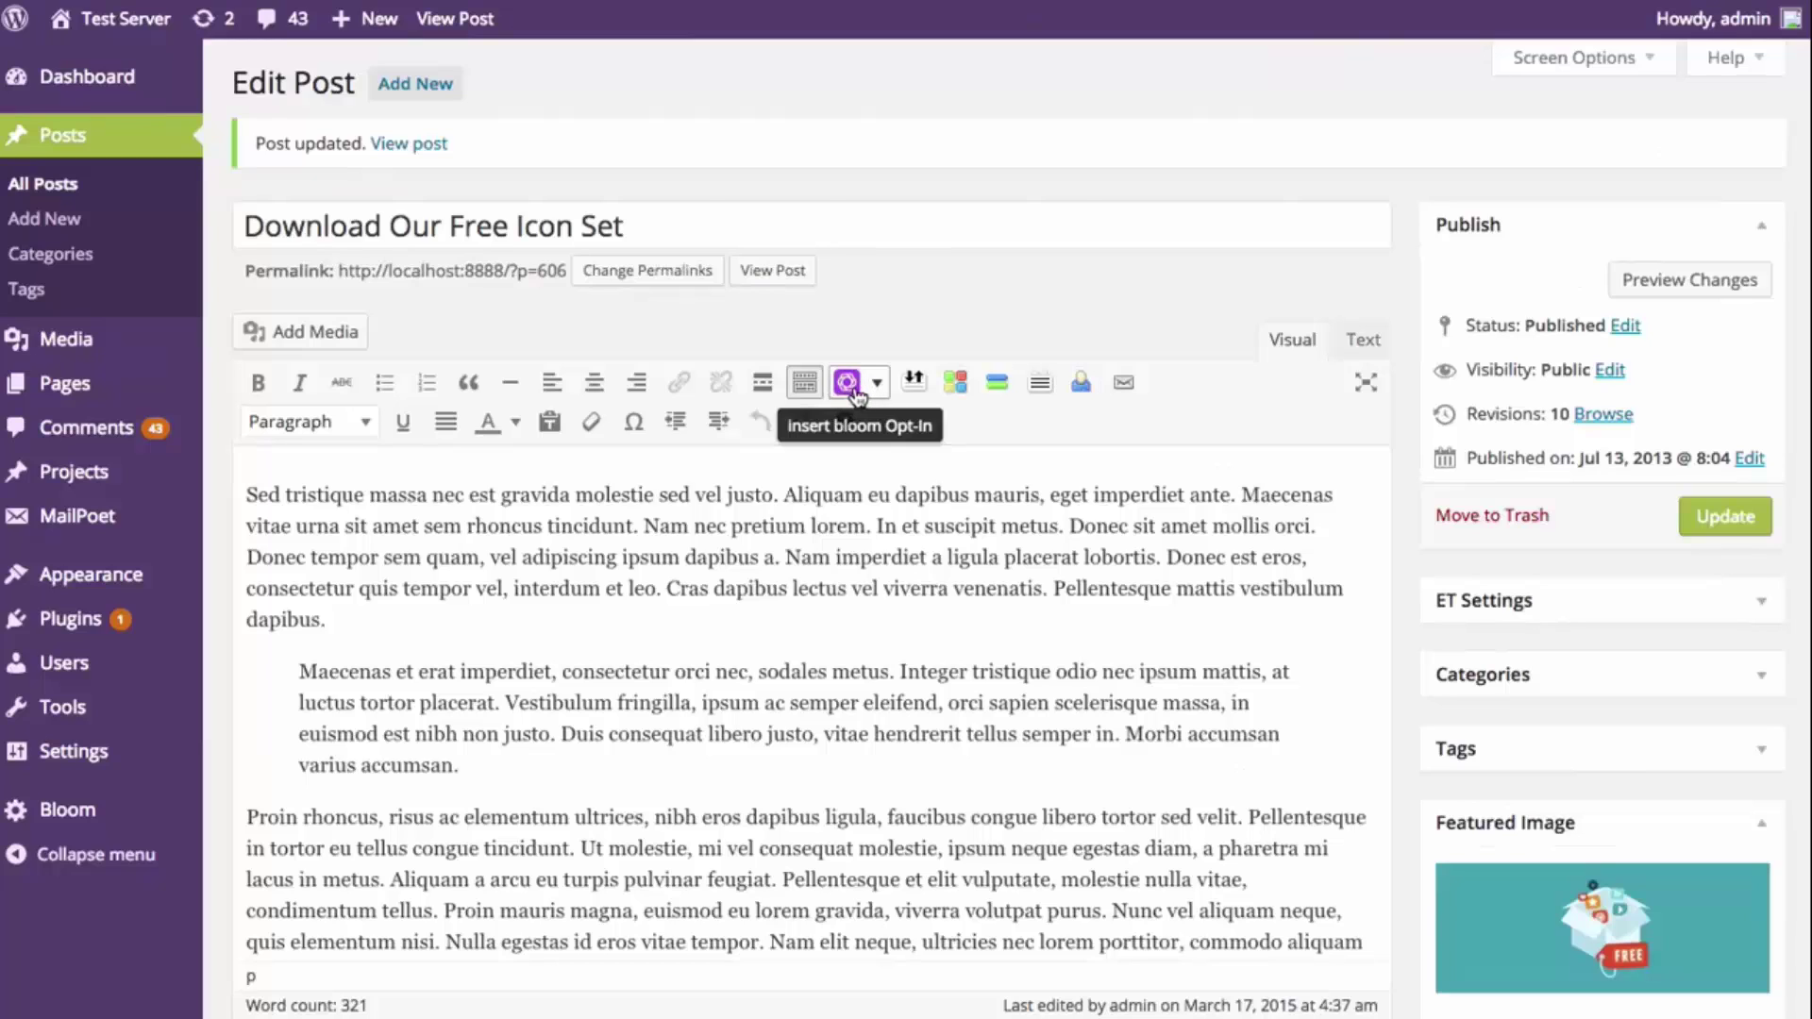
pyautogui.click(855, 387)
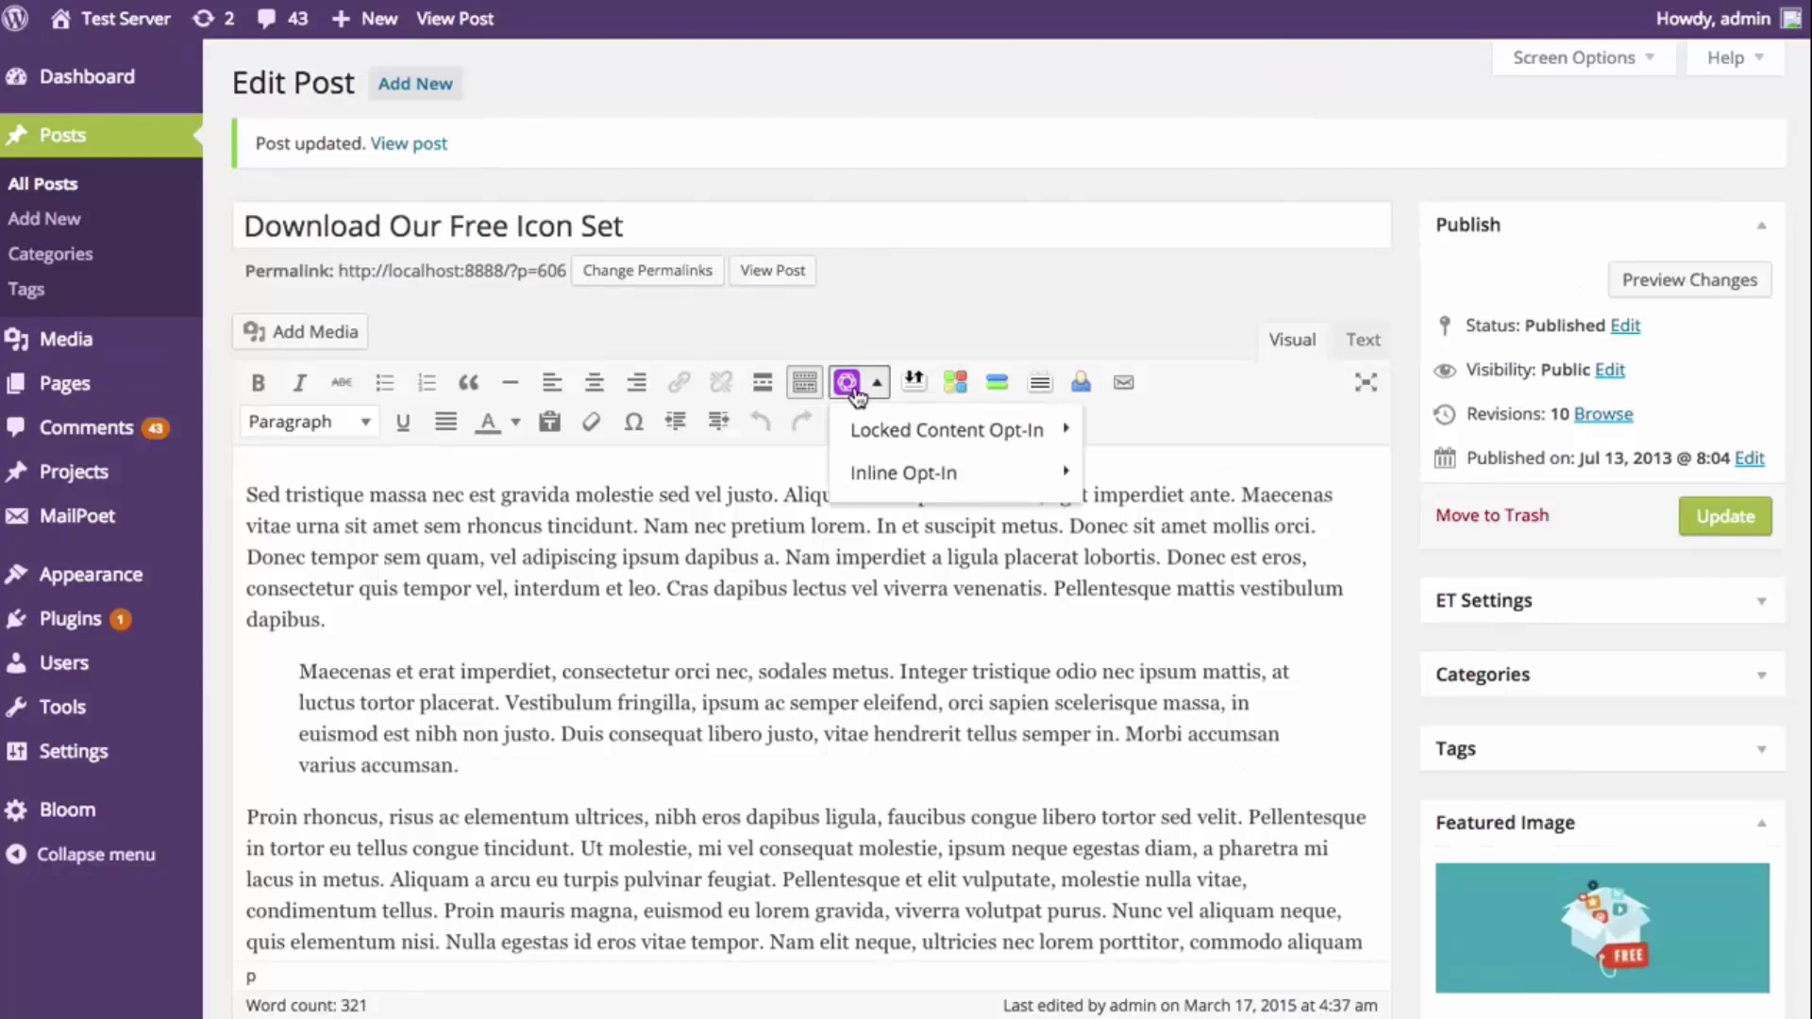
pyautogui.moveTo(923, 428)
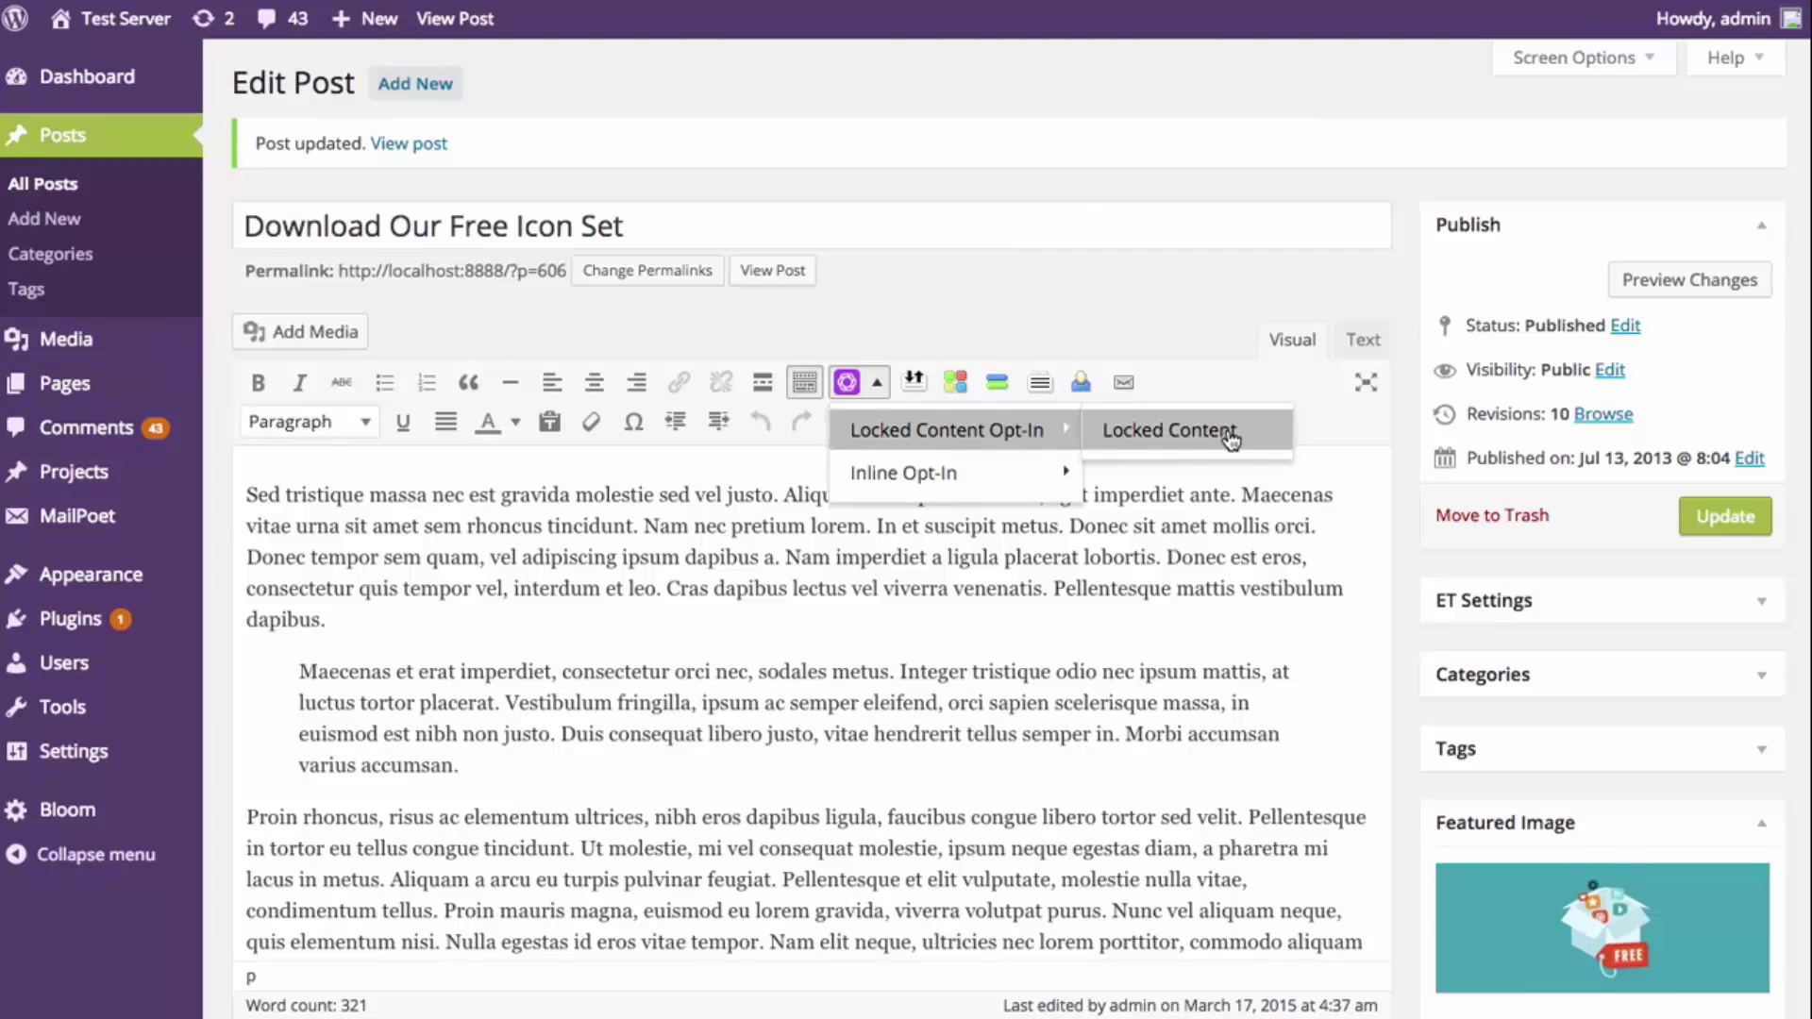
pyautogui.click(1170, 430)
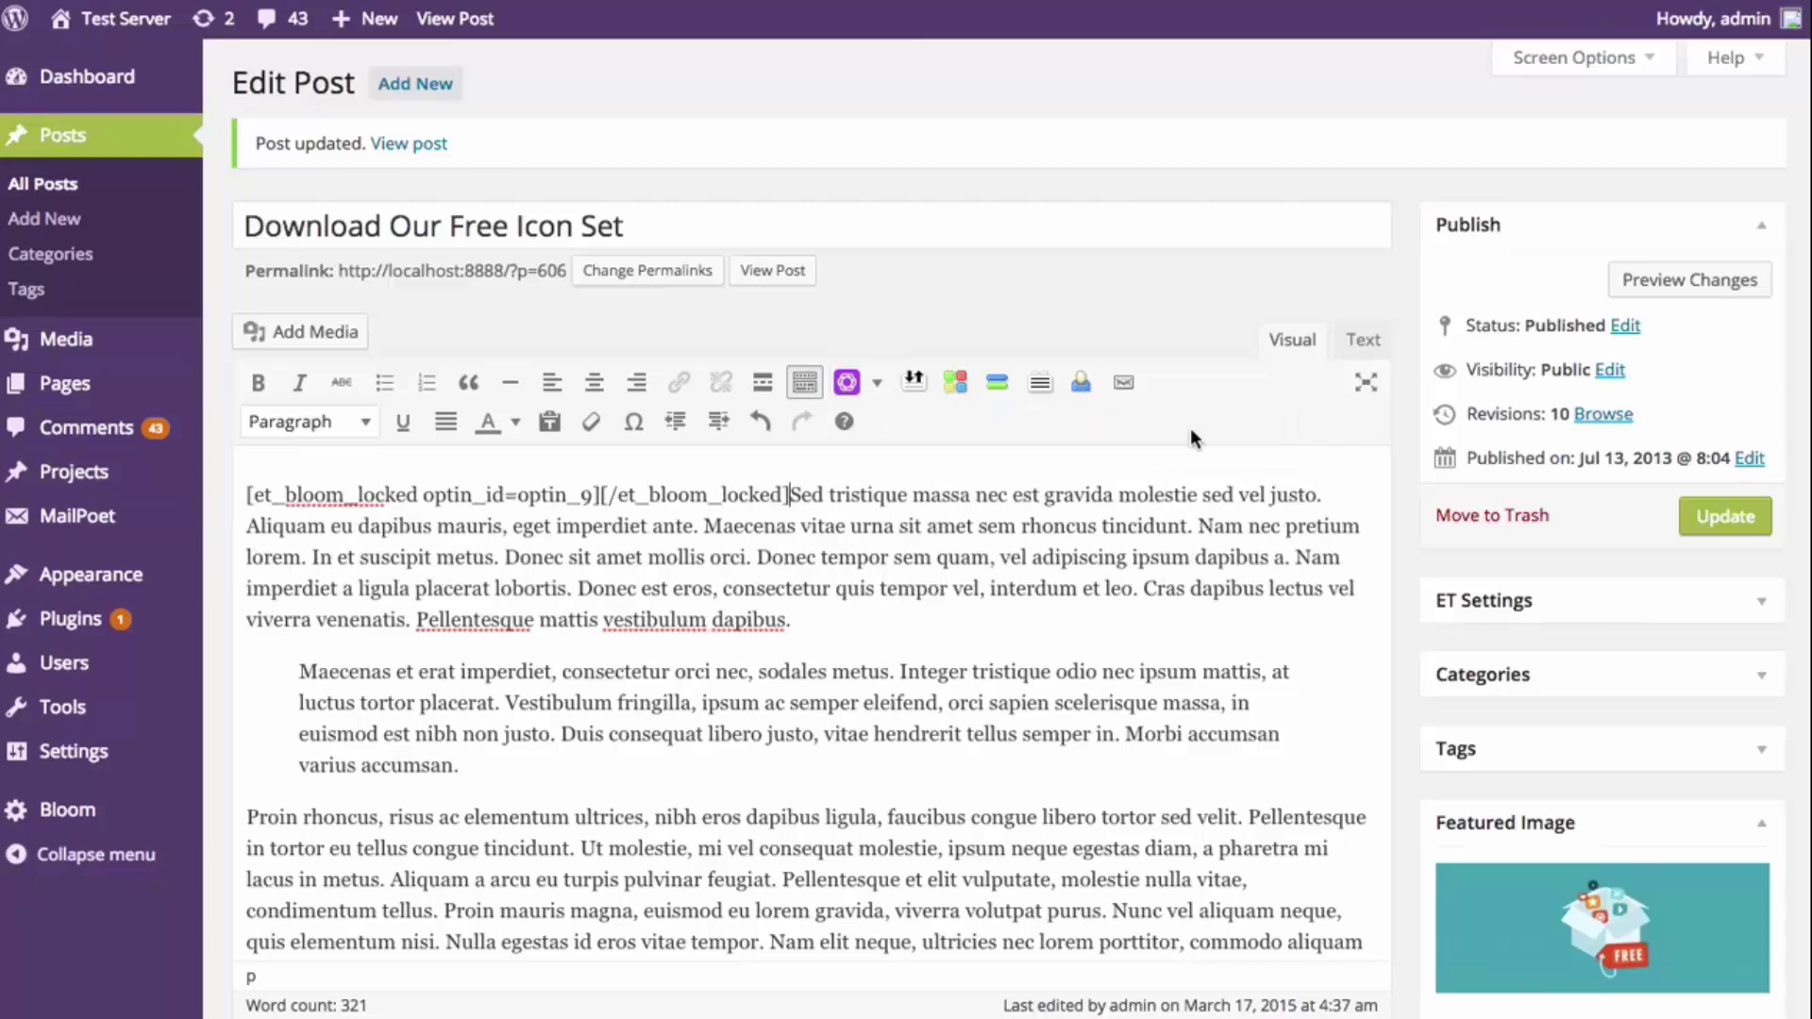
pyautogui.press('Return')
pyautogui.press('Return')
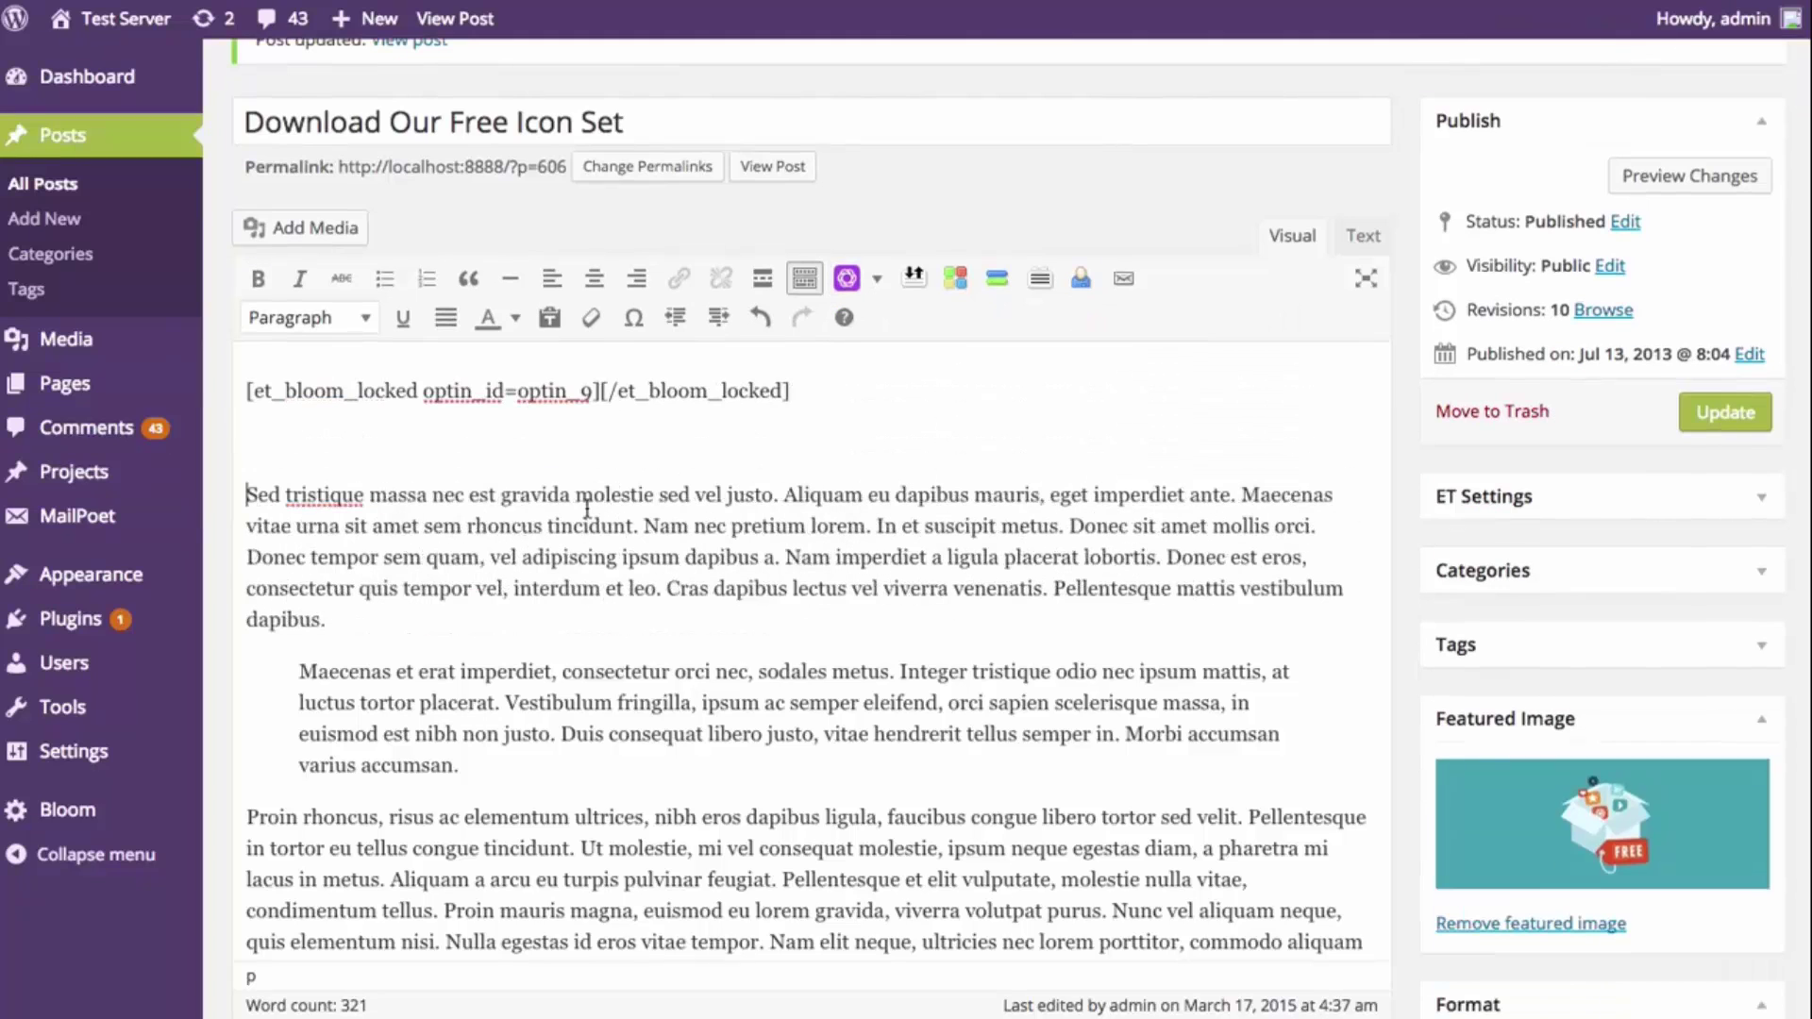
# Delete the inserted shortcode and the empty lines above the post's first paragraph
pyautogui.moveTo(790, 398); pyautogui.dragTo(187, 385)
pyautogui.scroll(1, 756, 646)
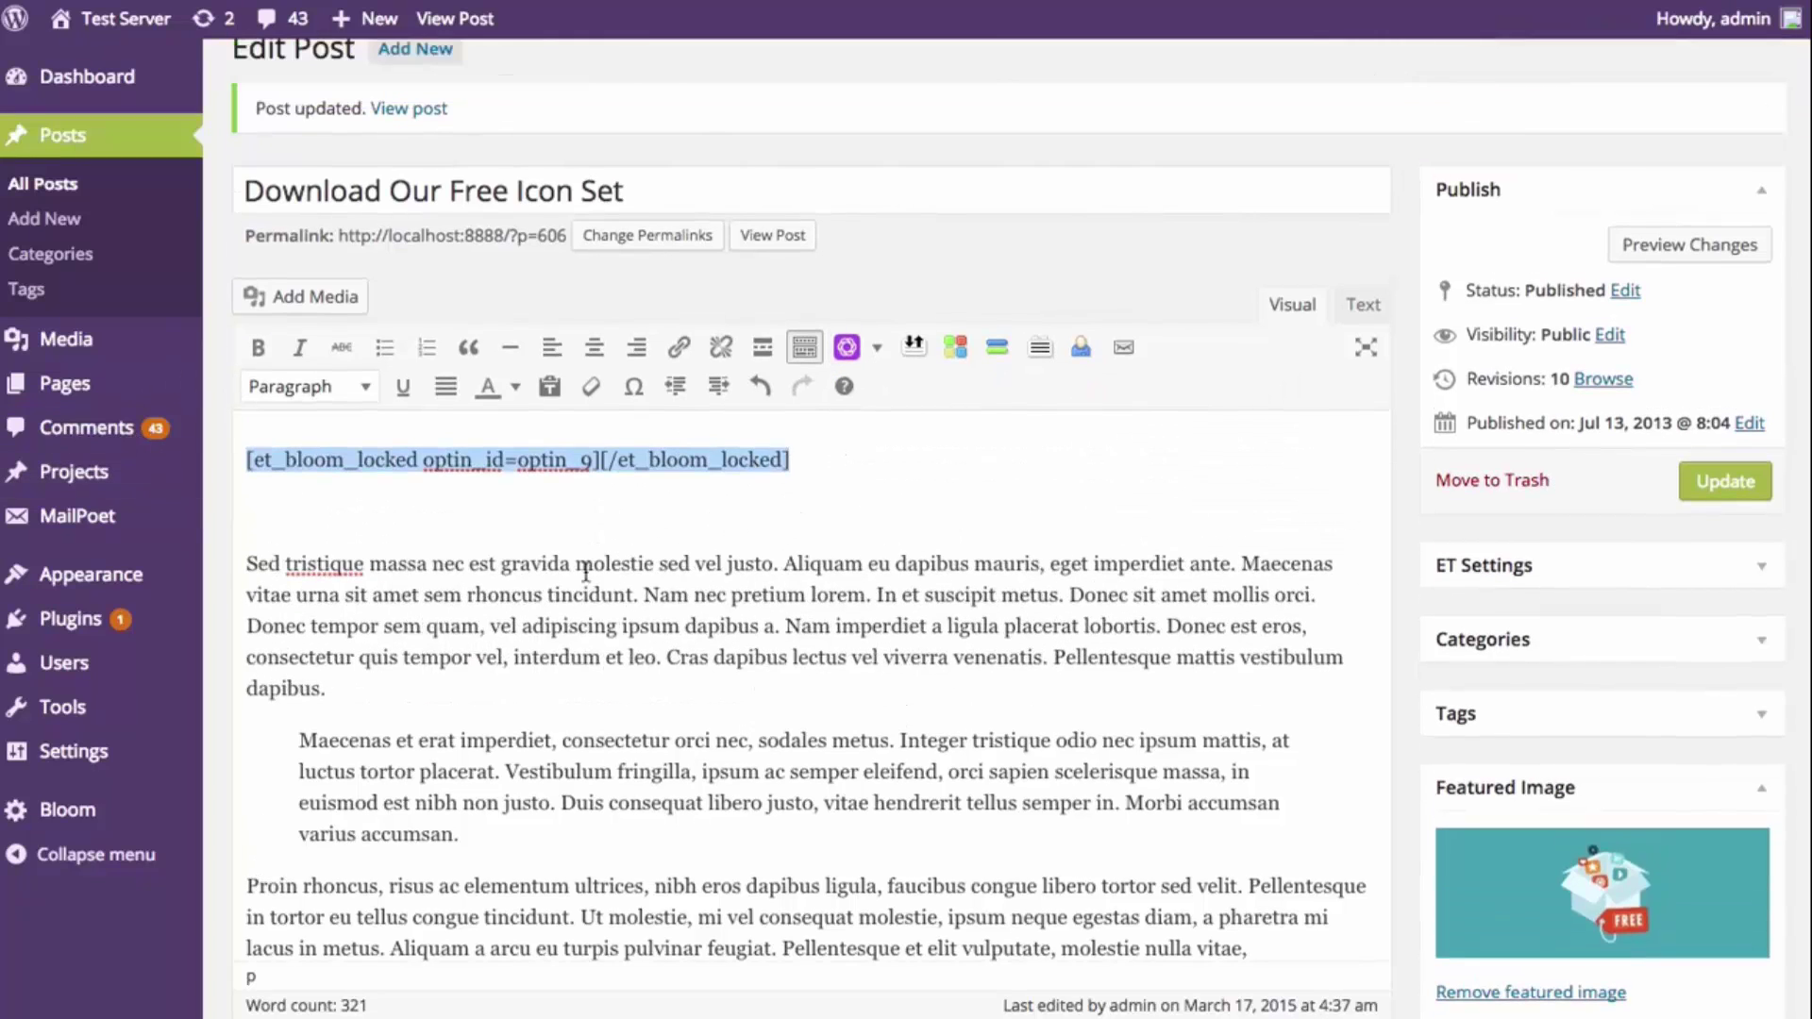
pyautogui.click(521, 509)
pyautogui.press('BackSpace')
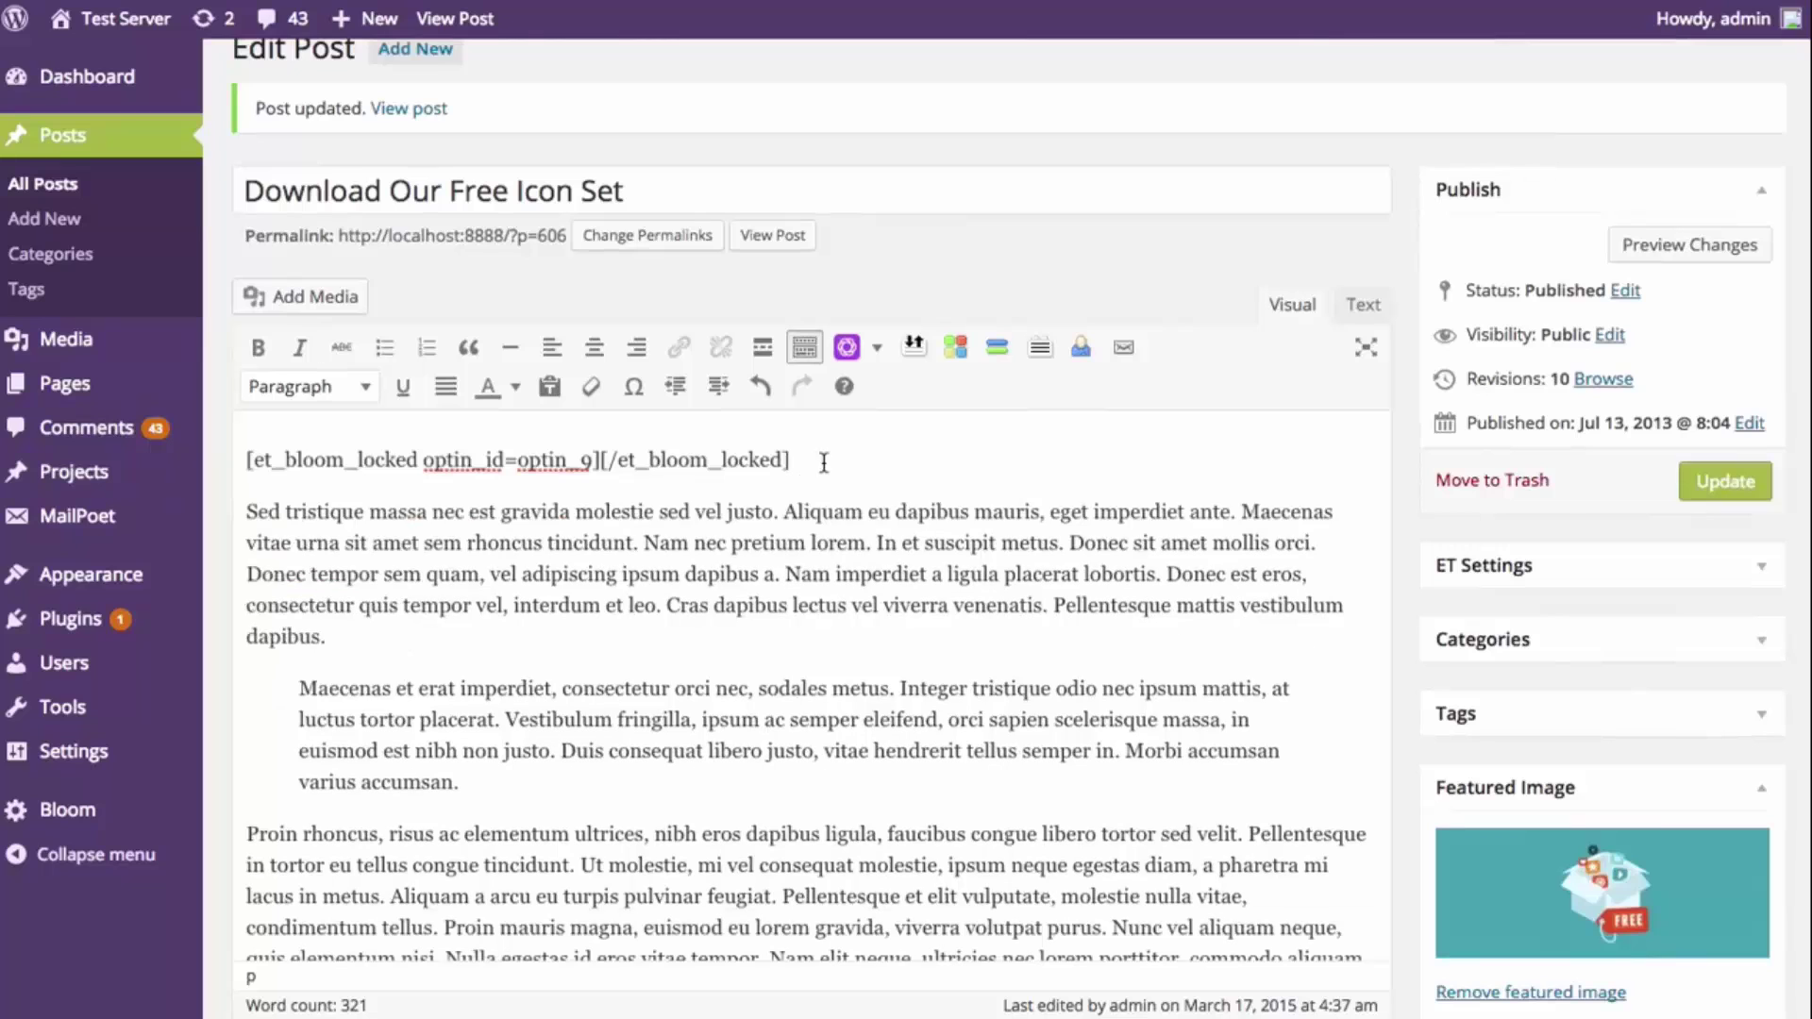
pyautogui.moveTo(863, 459); pyautogui.dragTo(205, 457)
pyautogui.press('BackSpace')
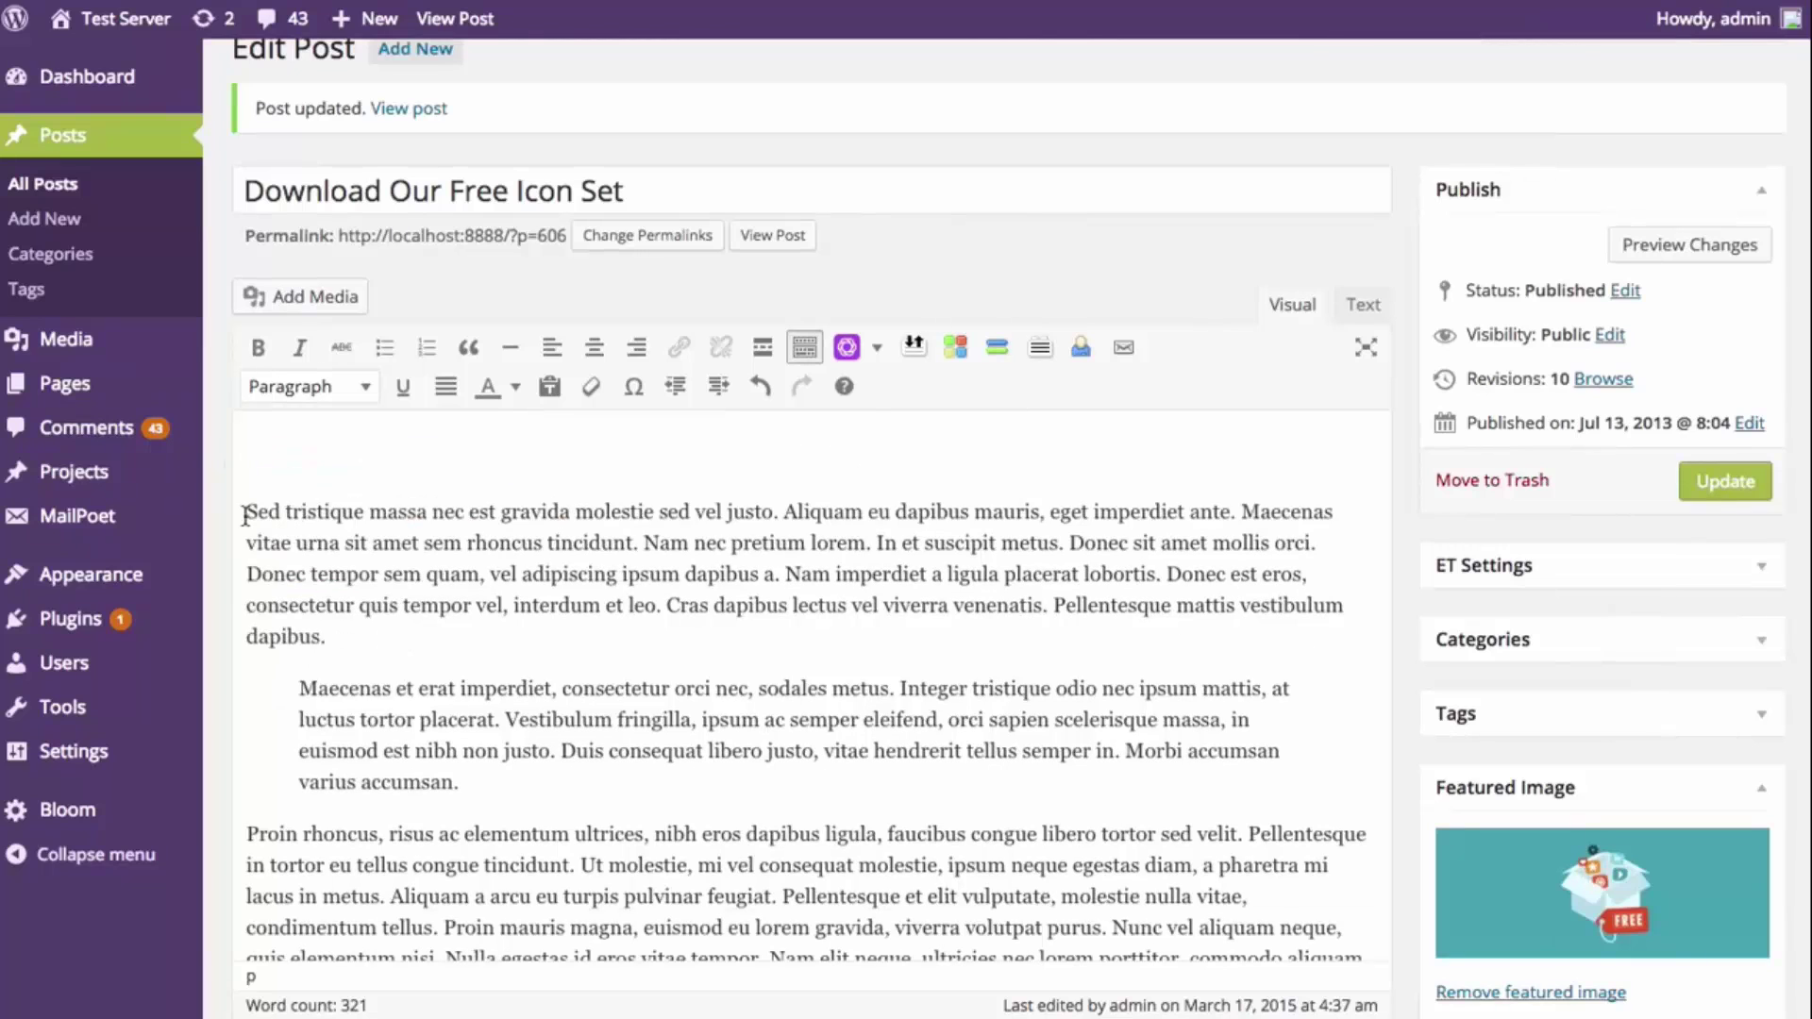
pyautogui.press('Delete')
# Select the CLICK HERE TO DOWNLOAD text, look at the available Locked Content opt-ins for it, and leave without inserting one
pyautogui.scroll(-5, 505, 513)
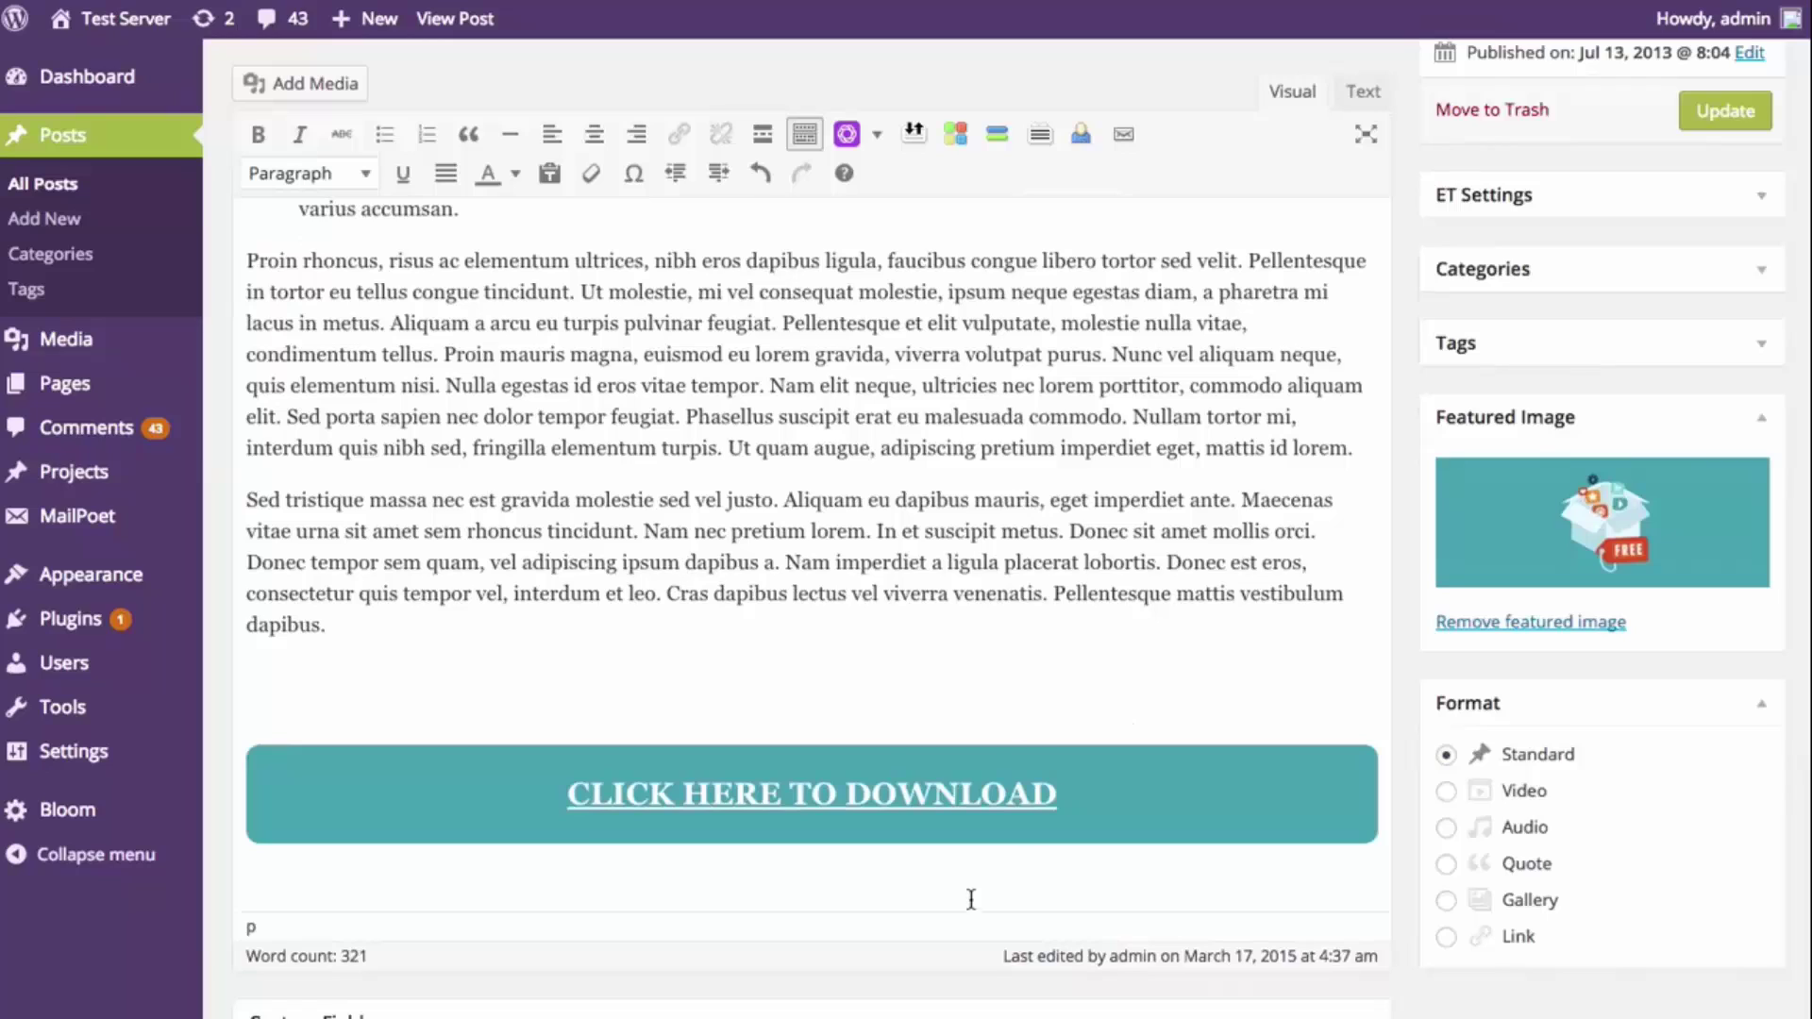
pyautogui.moveTo(1058, 797); pyautogui.dragTo(569, 732)
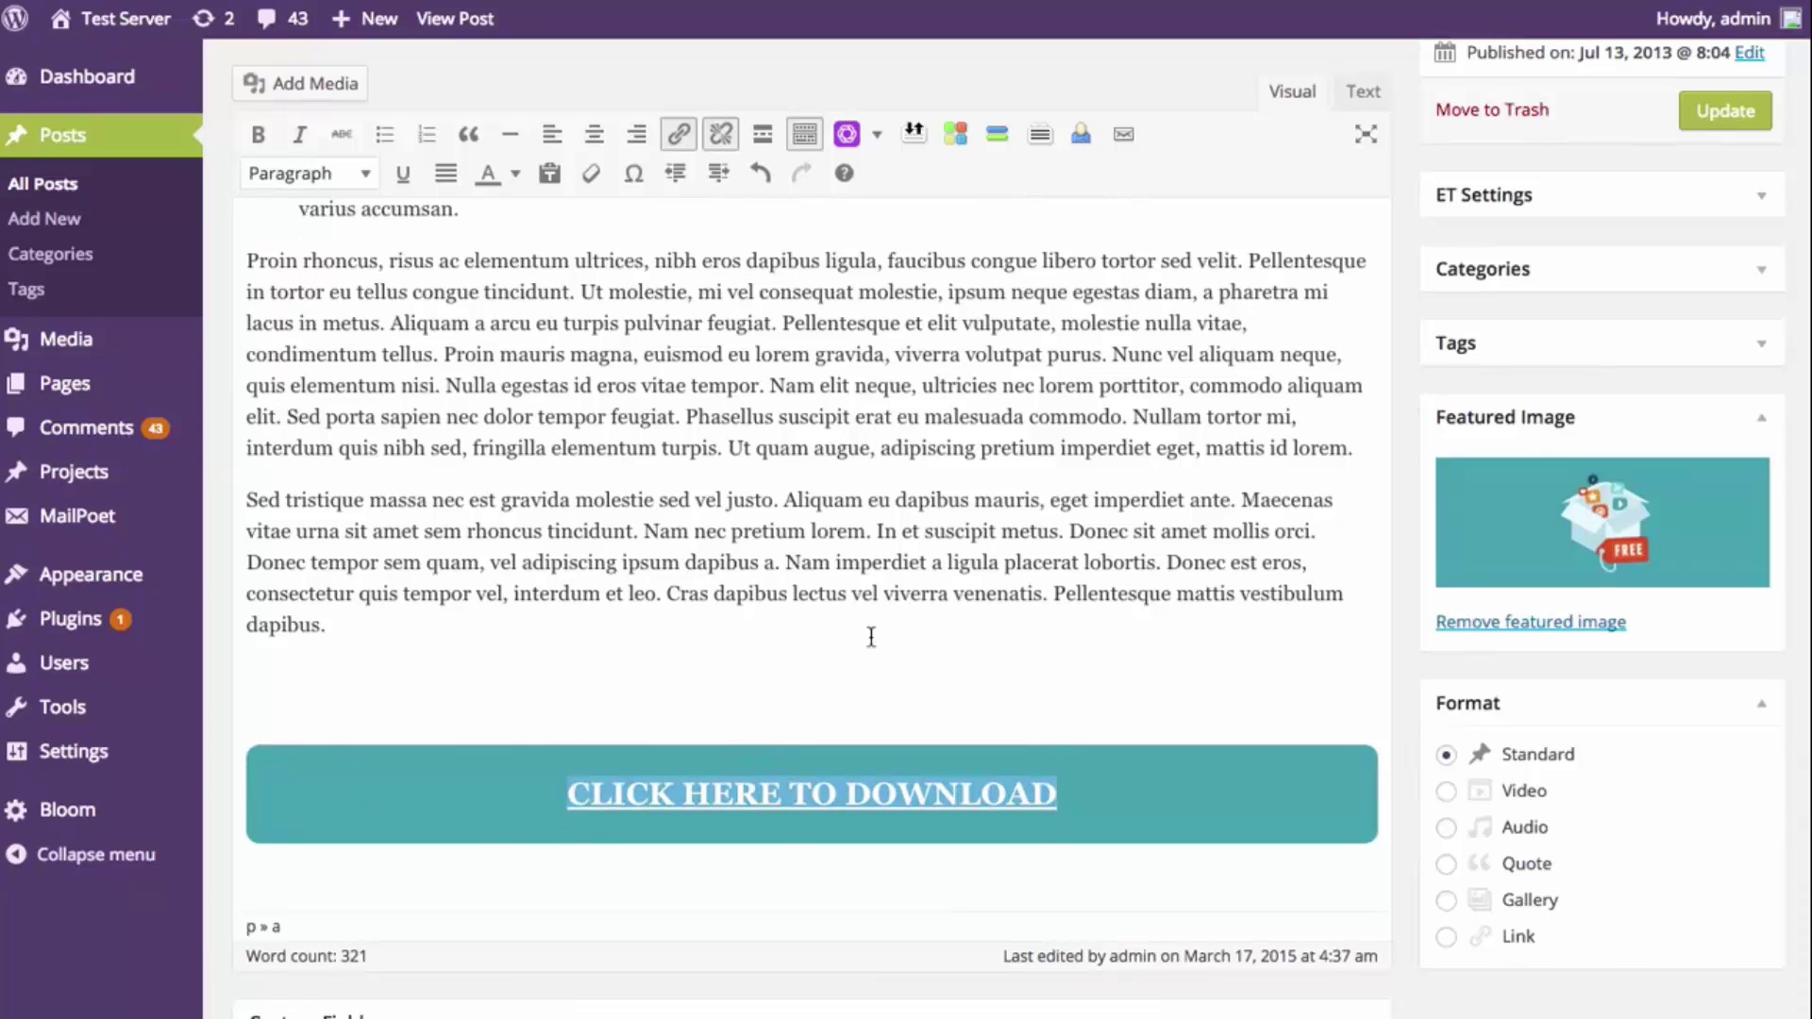
pyautogui.click(862, 135)
pyautogui.moveTo(991, 184)
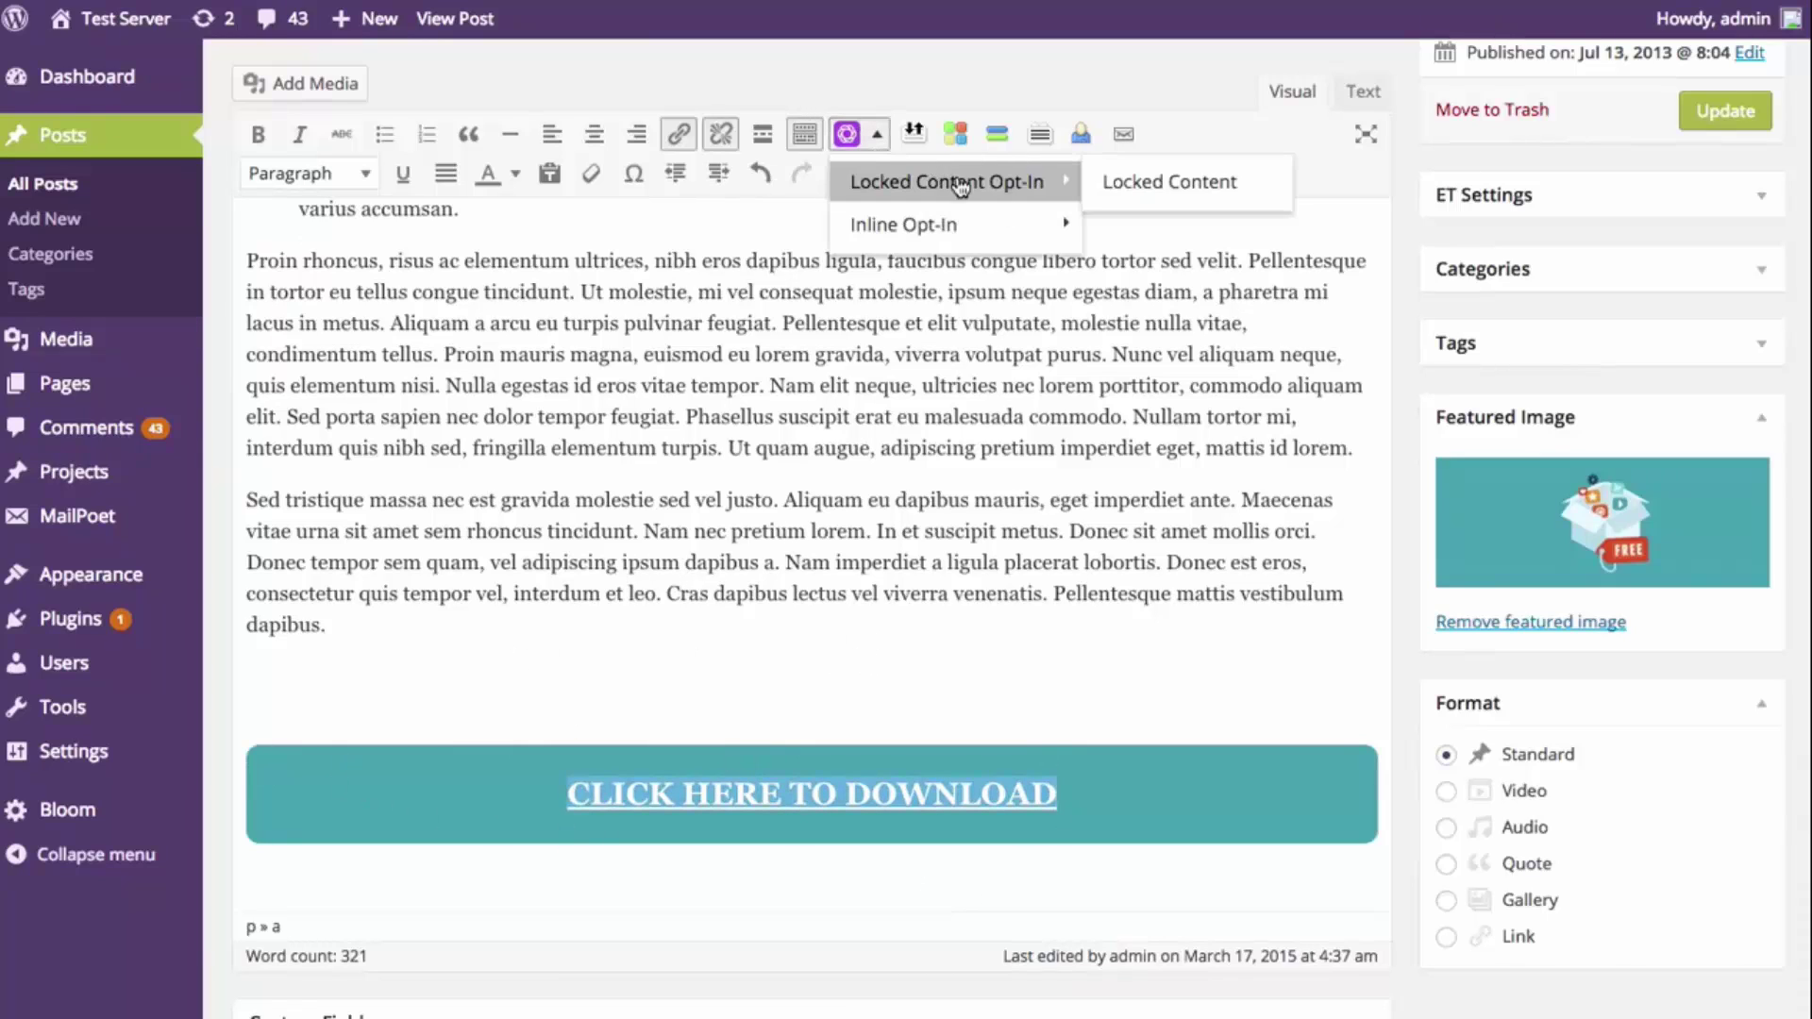
pyautogui.click(793, 529)
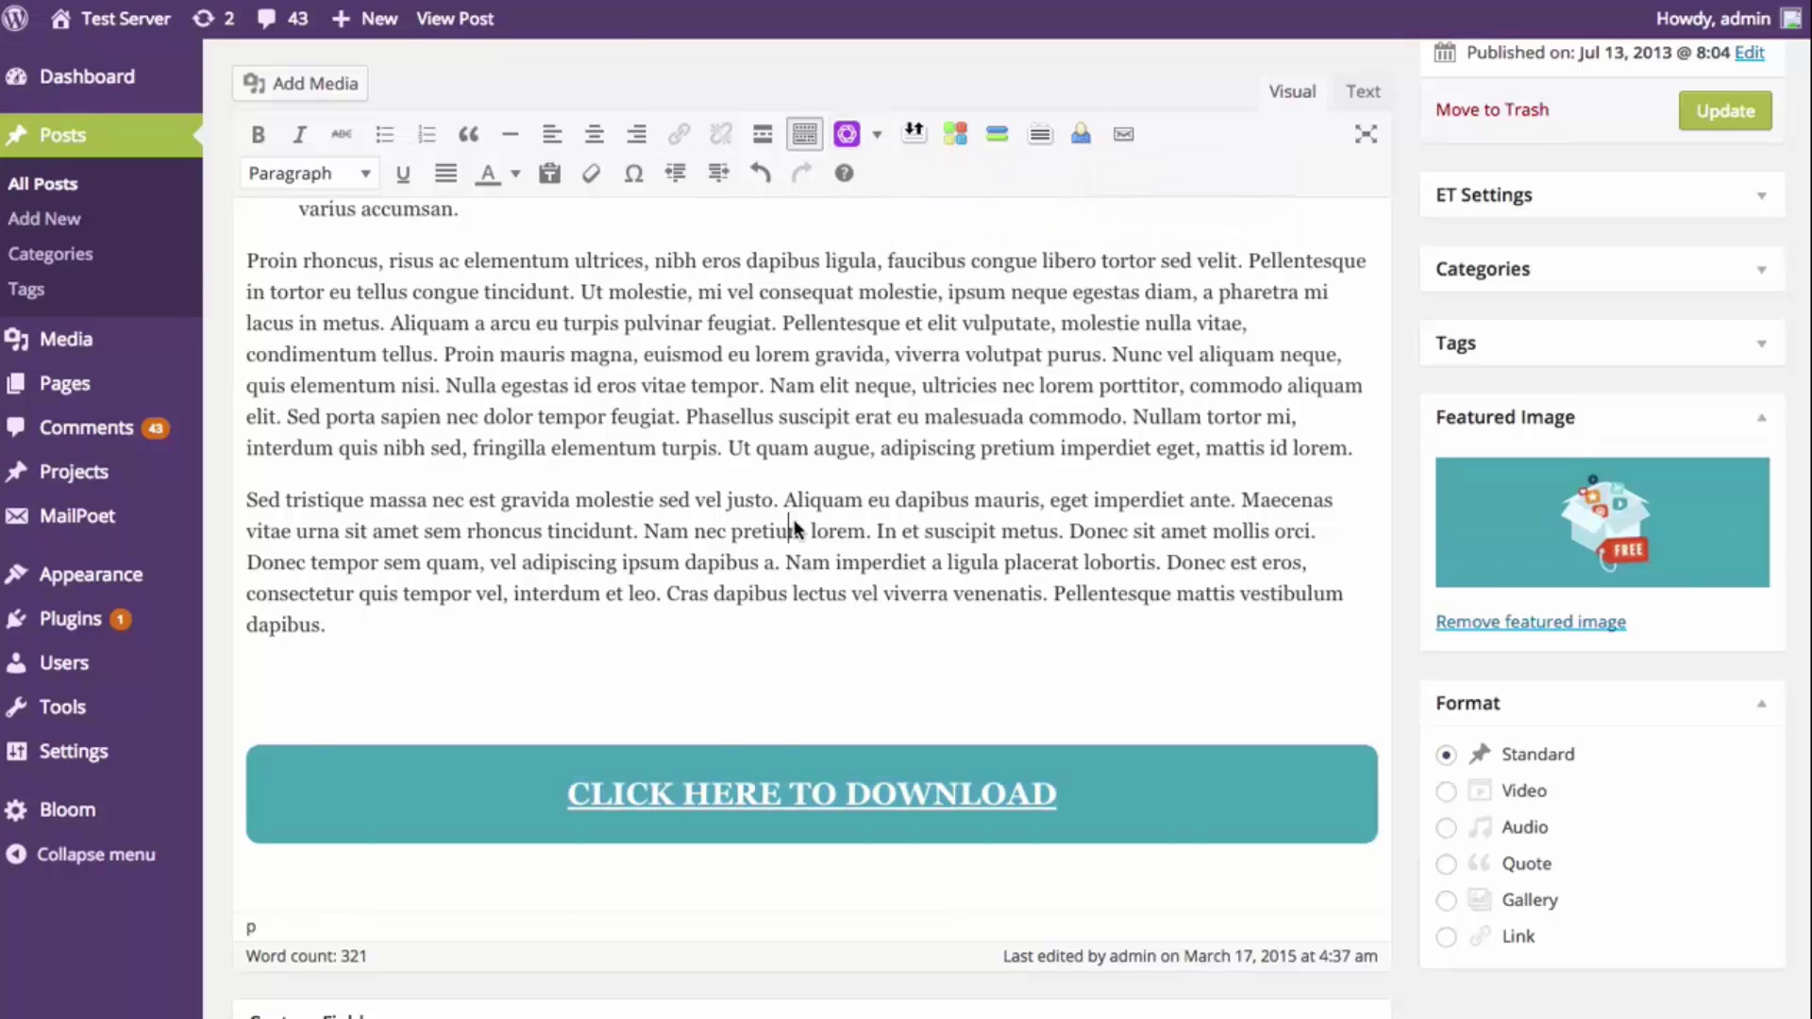
pyautogui.scroll(6, 792, 528)
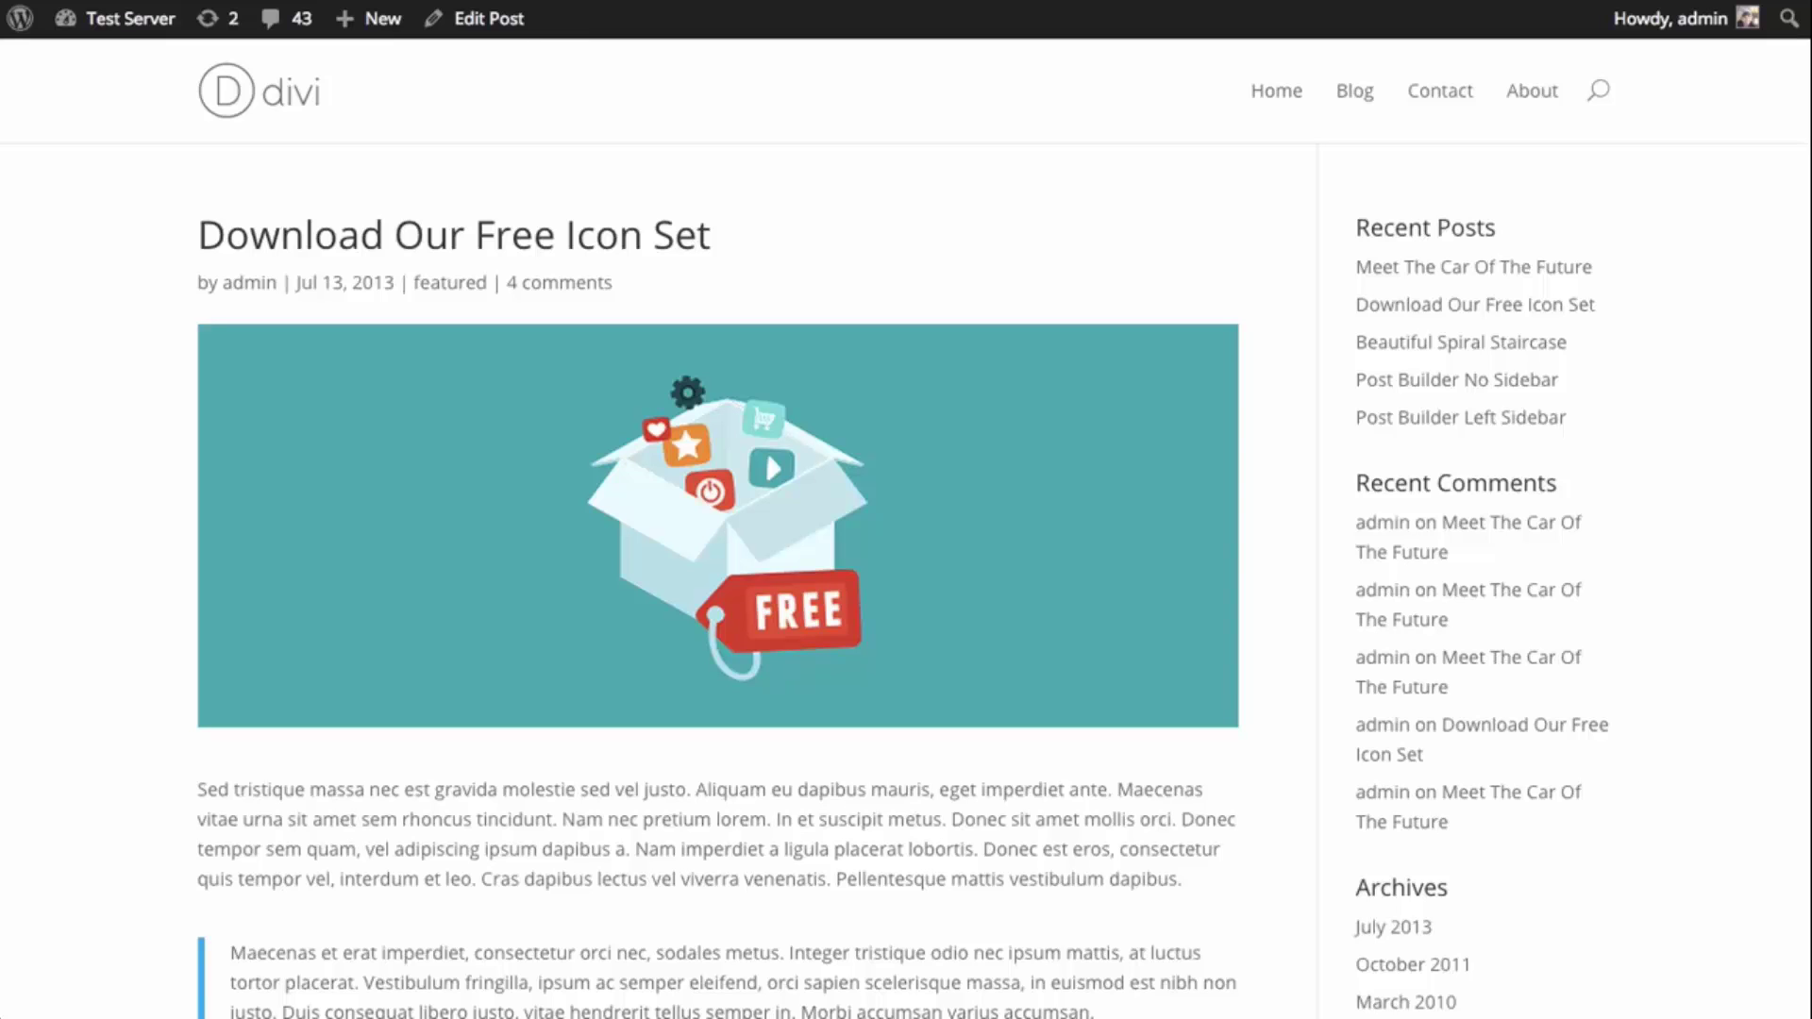
# Examine the inline newsletter form within the Download Our Free Icon Set post on the site
pyautogui.scroll(-5, 1274, 248)
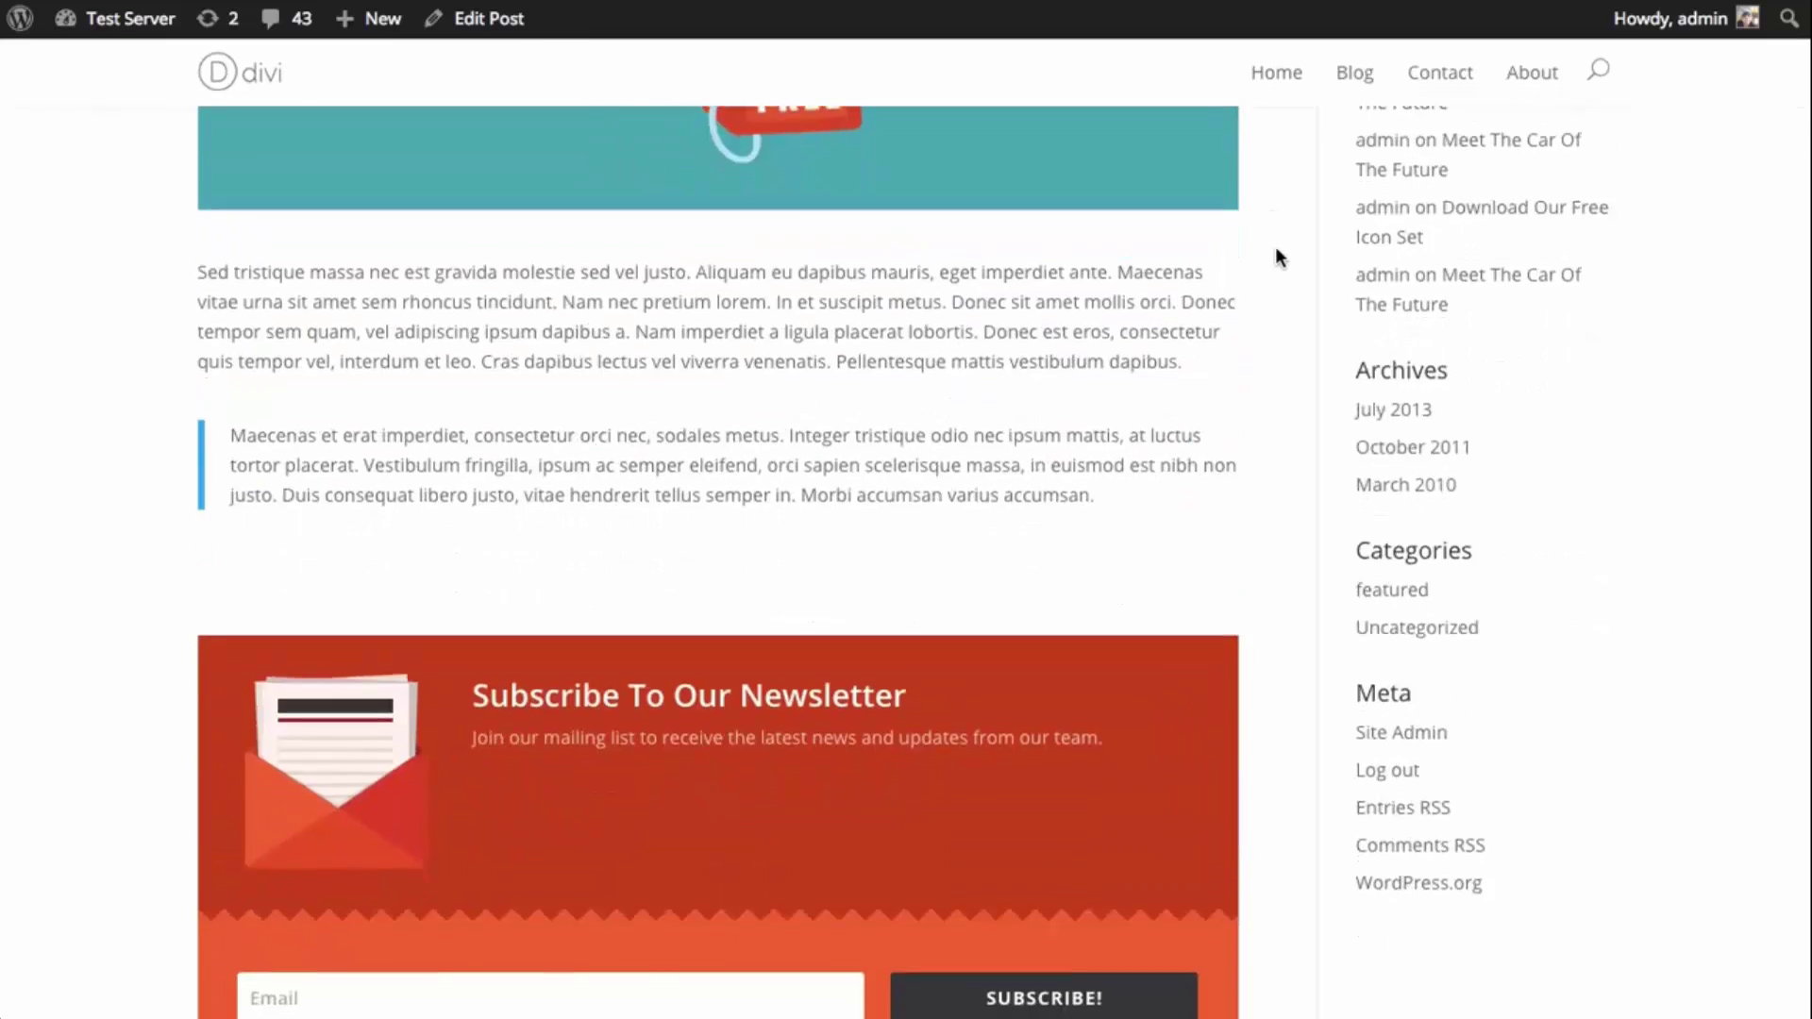
pyautogui.scroll(-4, 1275, 247)
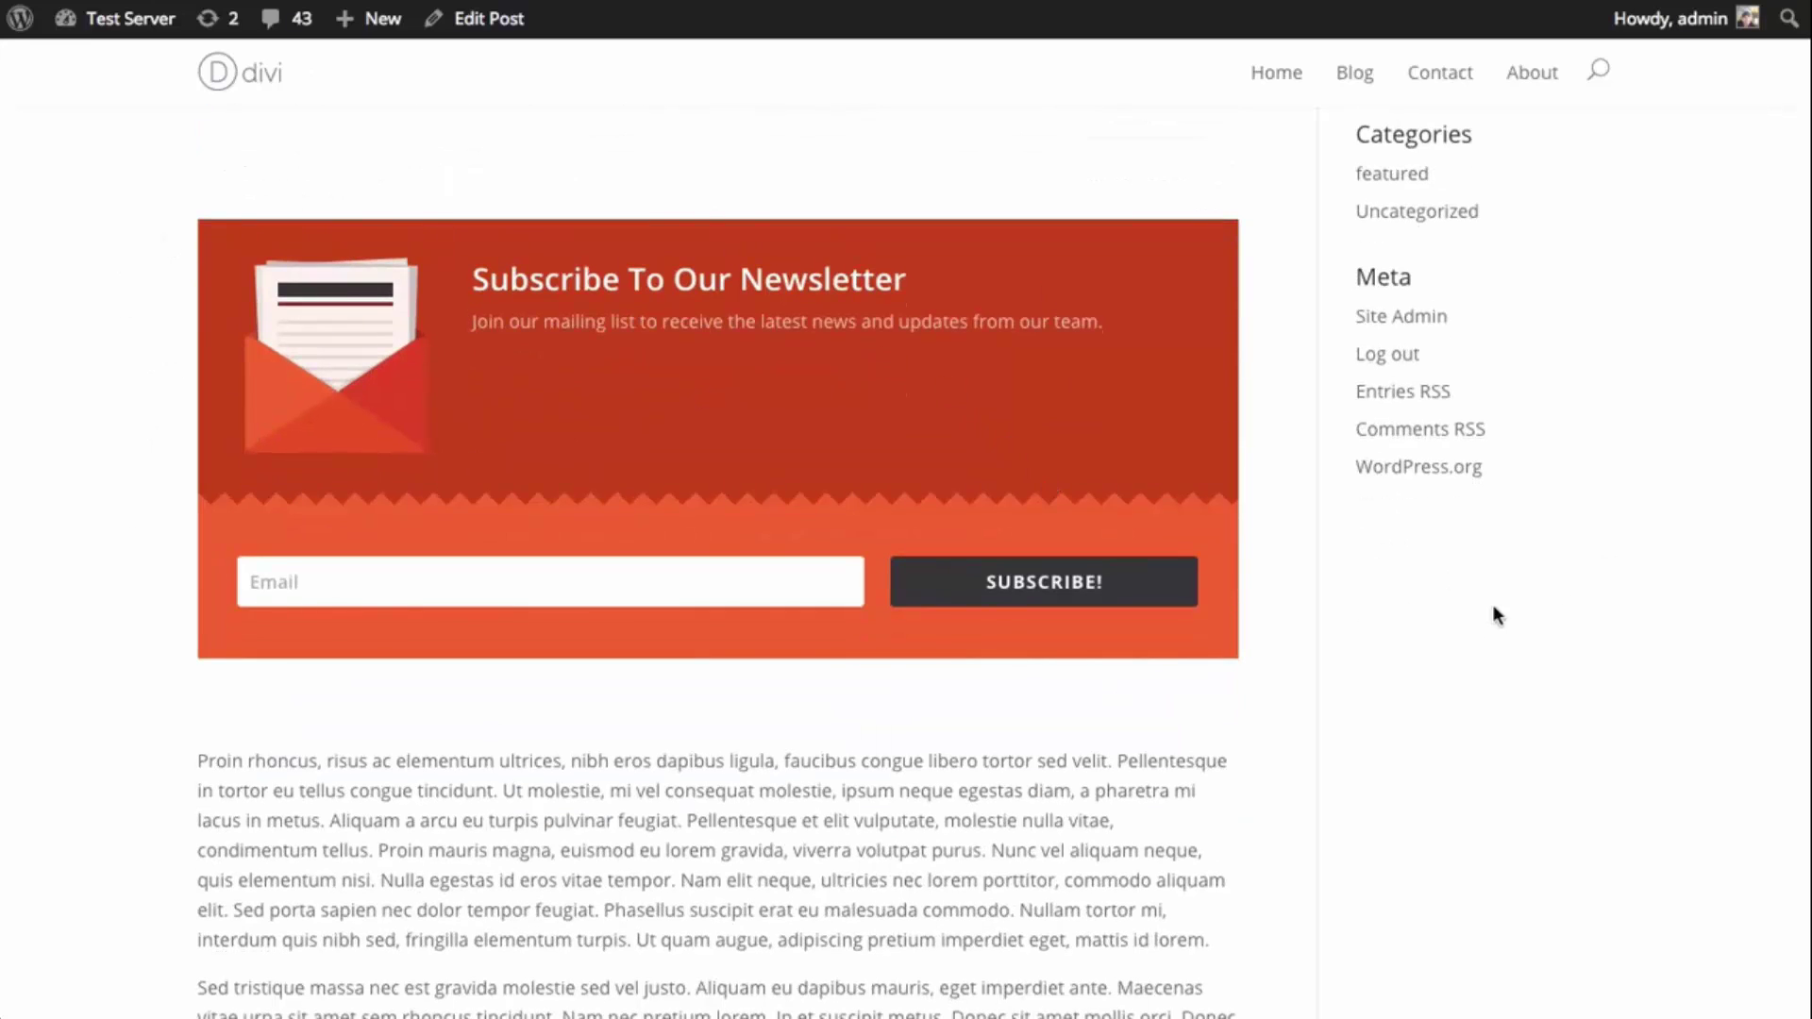
pyautogui.scroll(-5, 1246, 594)
pyautogui.scroll(5, 1266, 585)
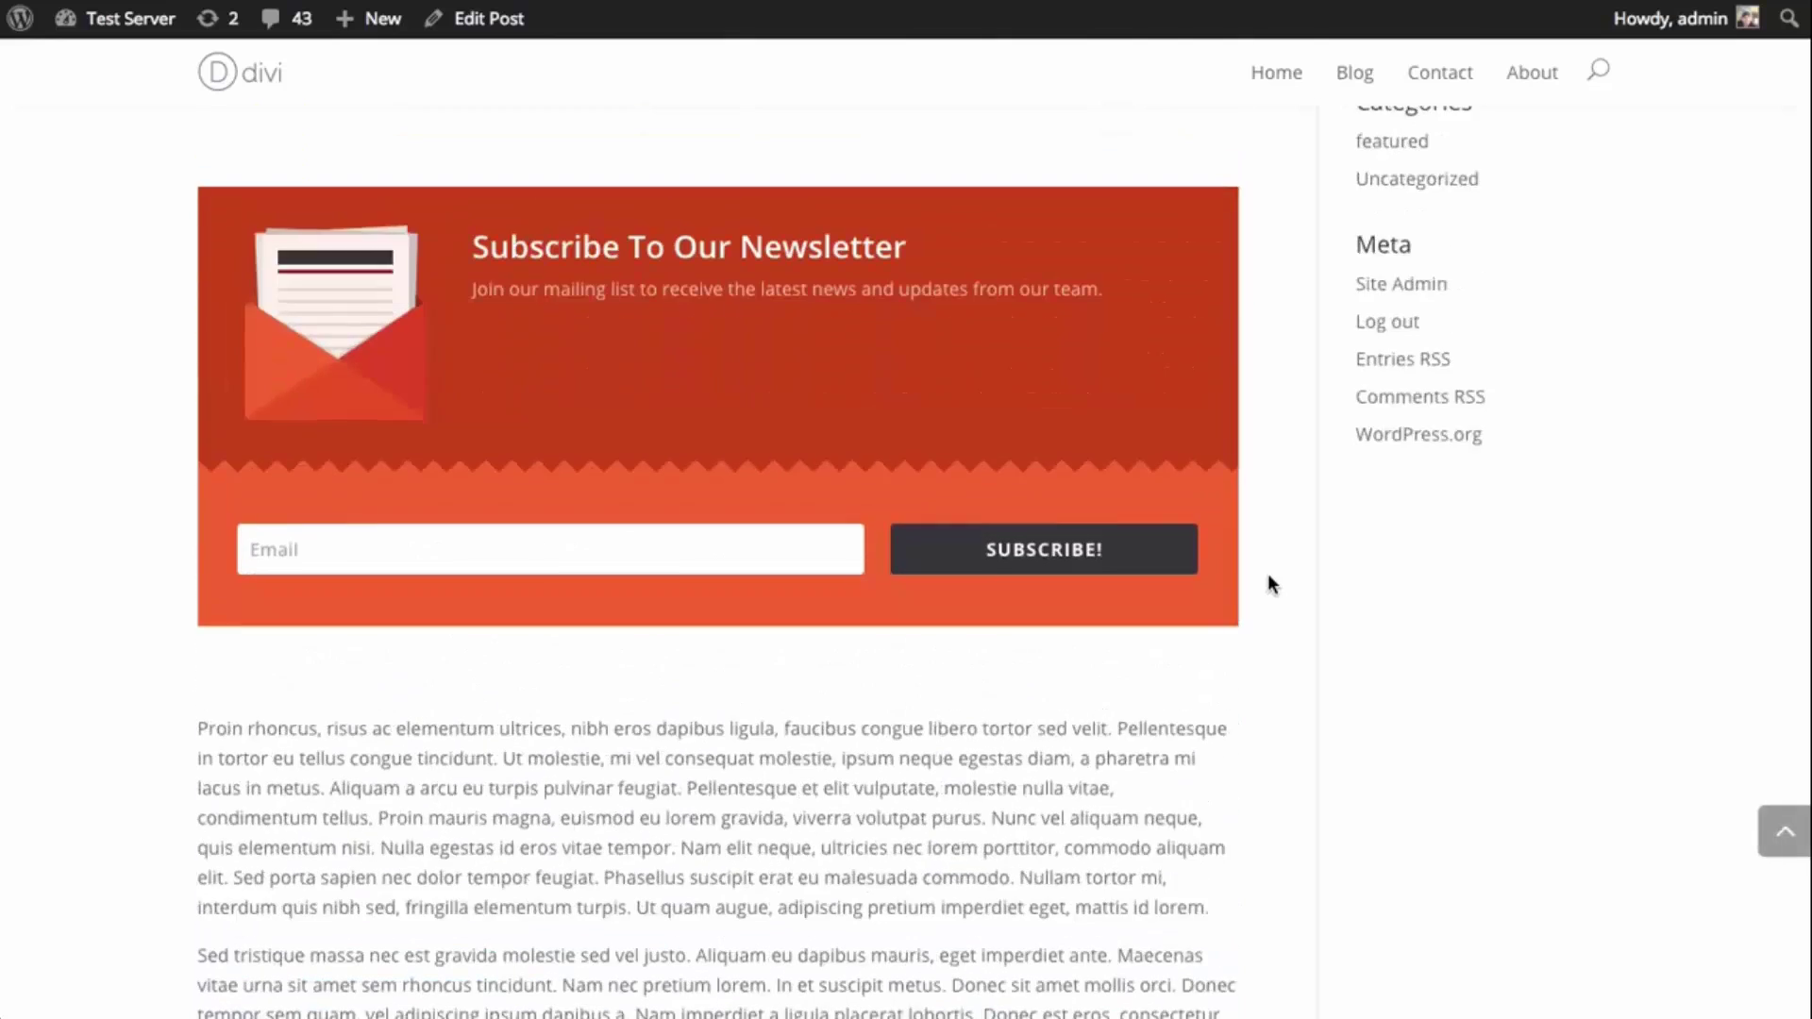
pyautogui.scroll(2, 1267, 583)
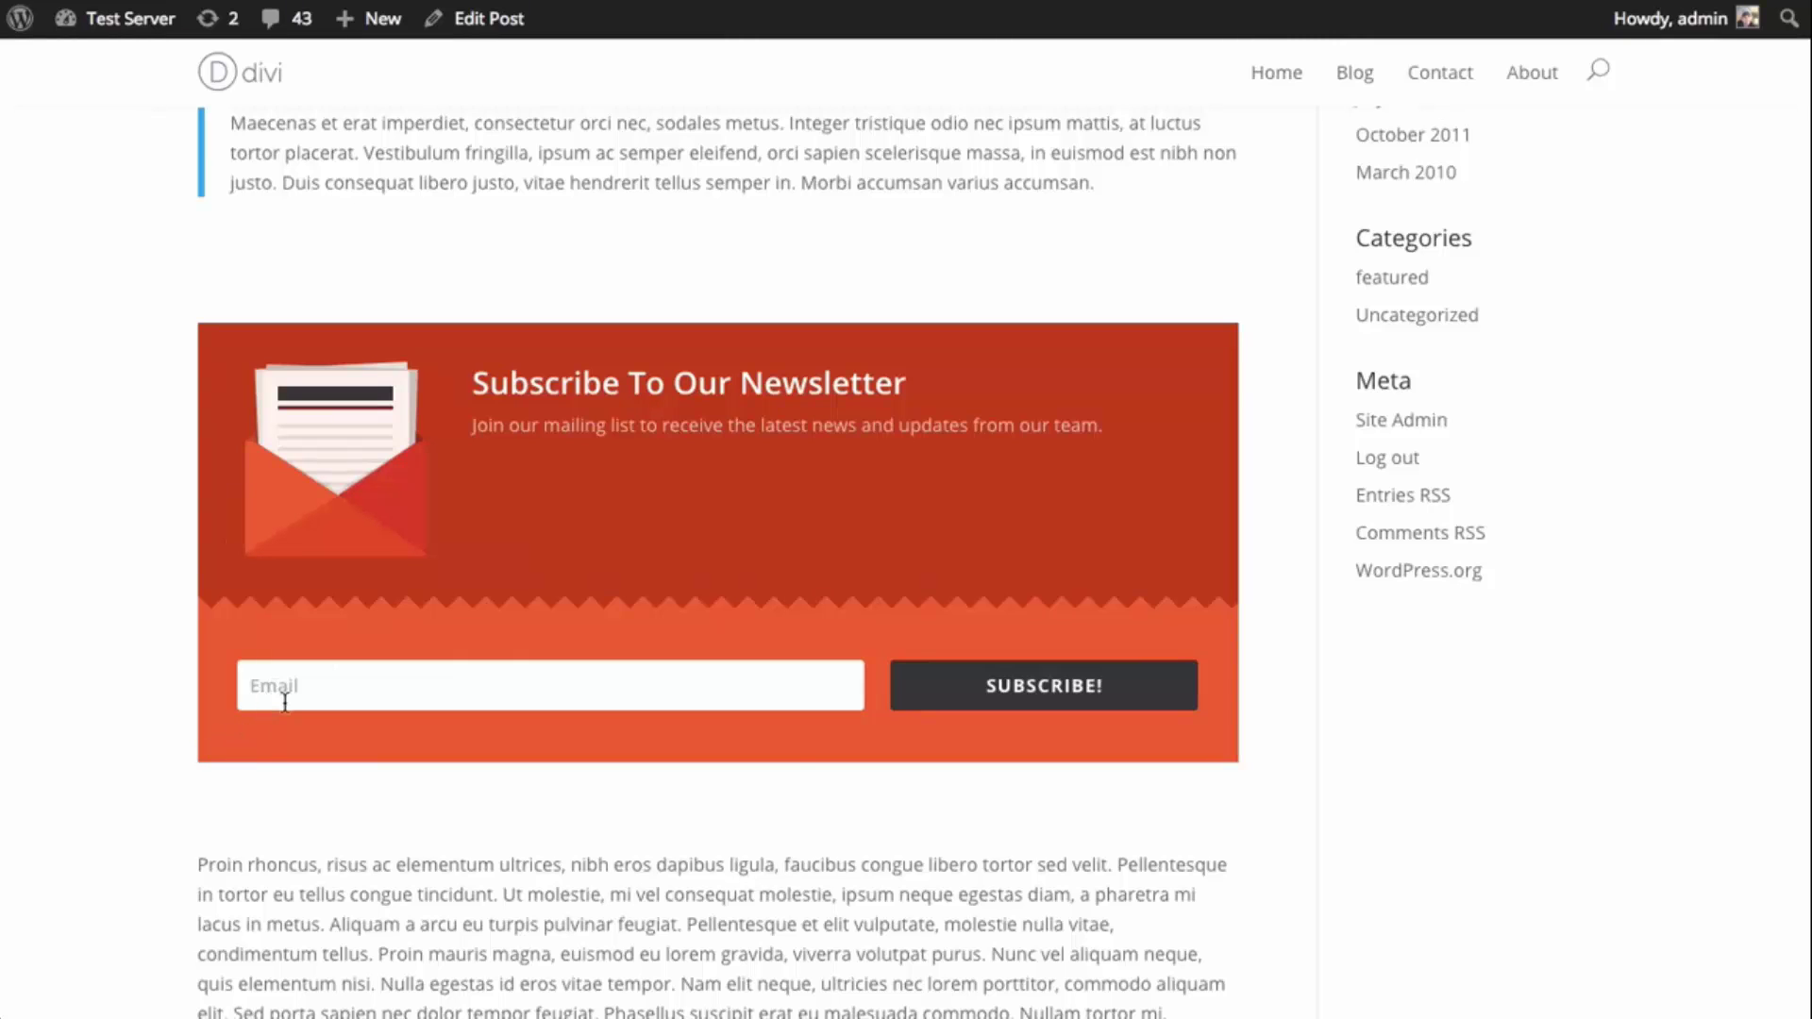
pyautogui.scroll(2, 1130, 466)
pyautogui.scroll(8, 1130, 466)
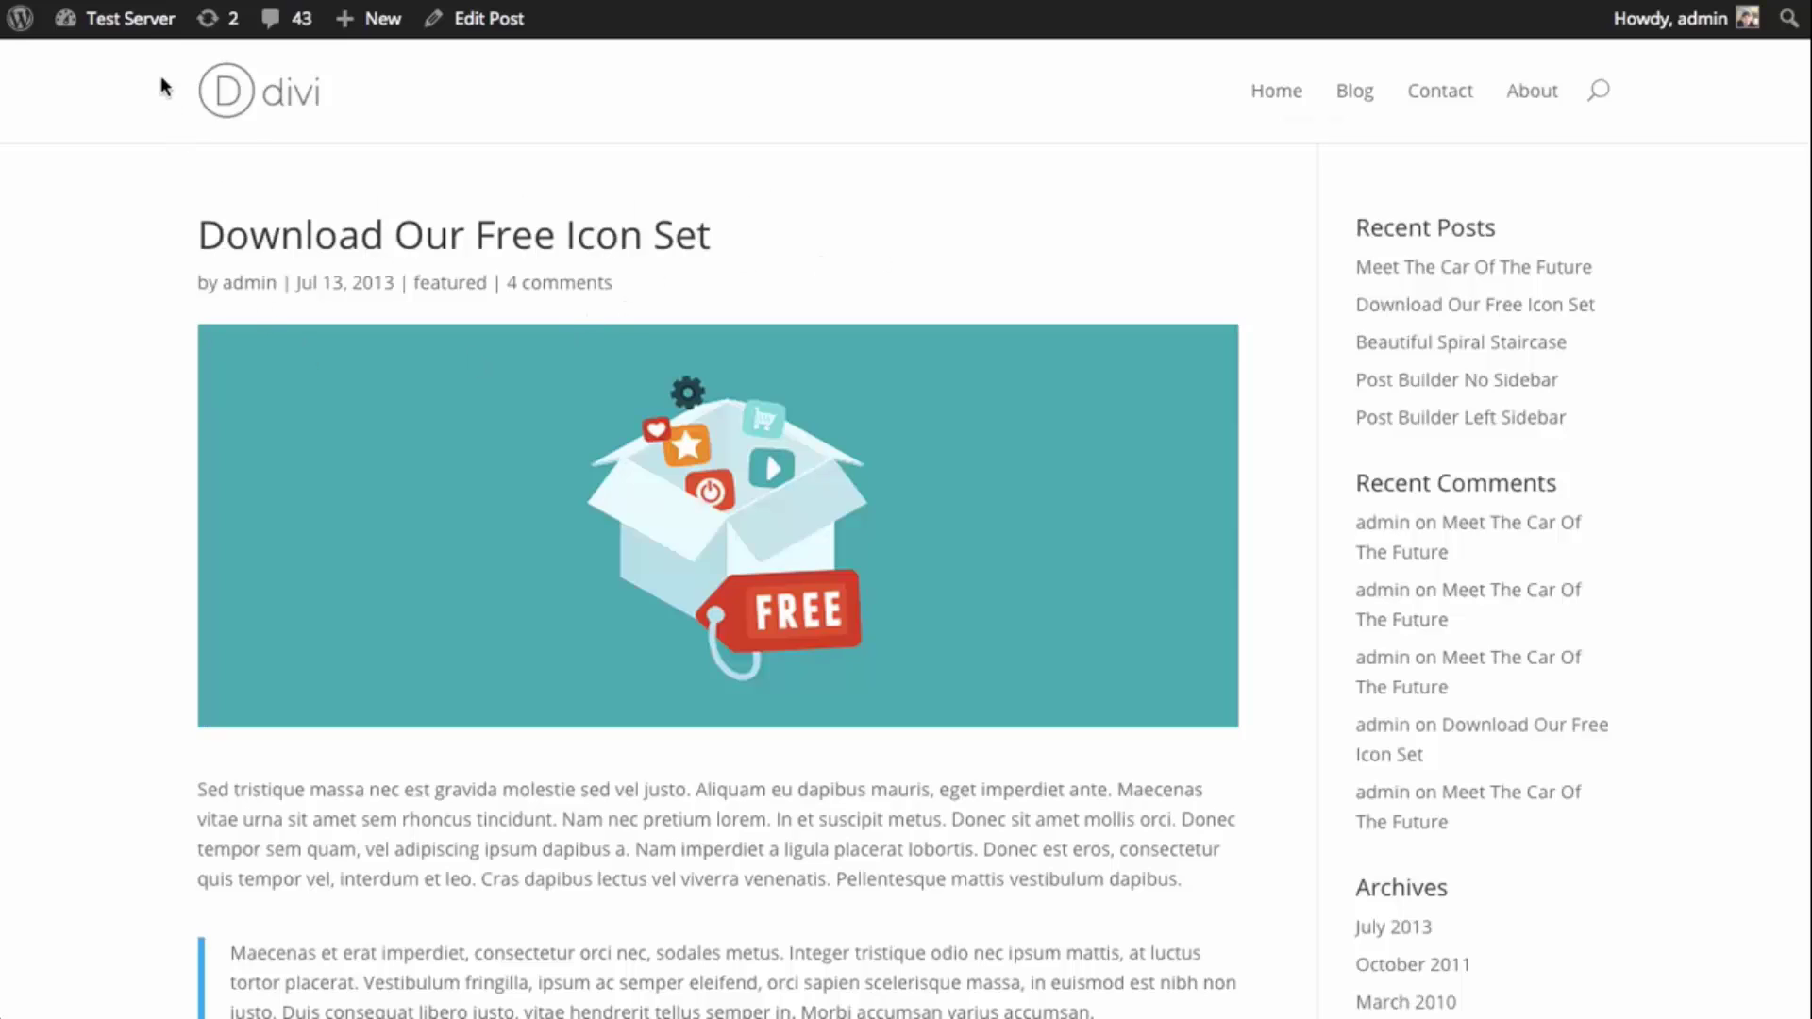
# Open Bloom's optin forms from the site dashboard and deactivate the active Inline optin
pyautogui.click(122, 18)
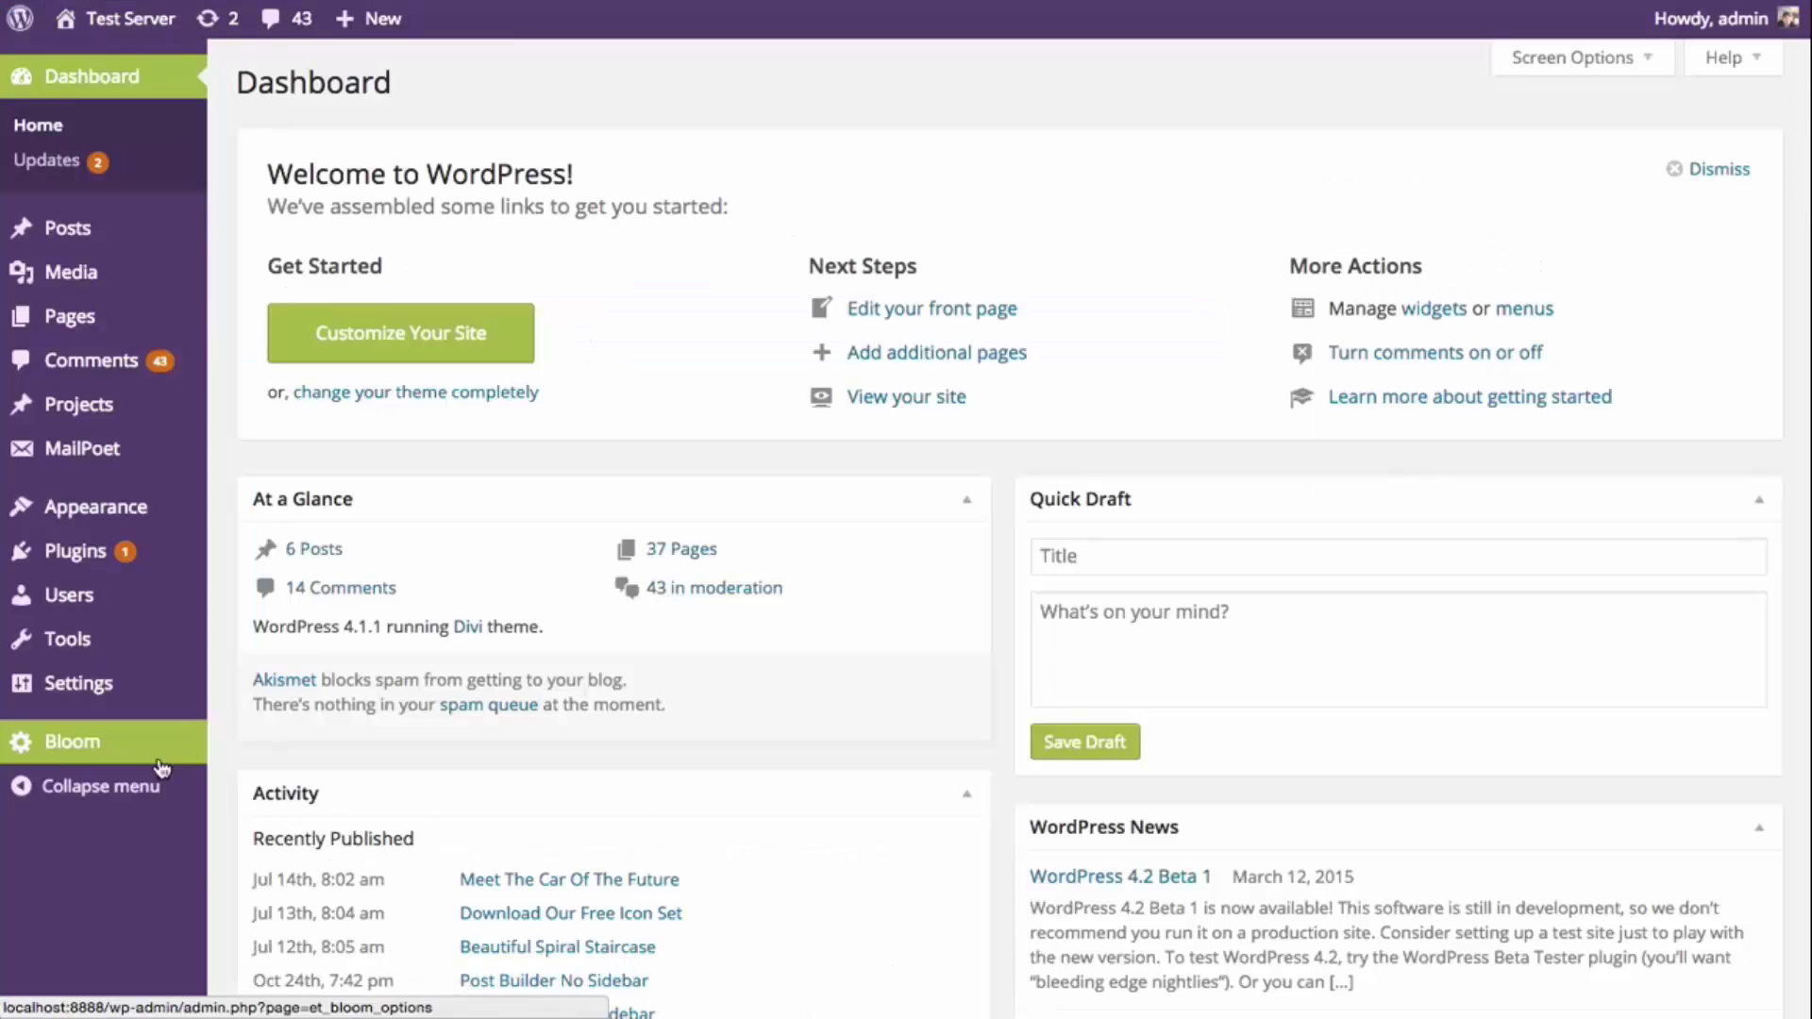
pyautogui.moveTo(162, 767)
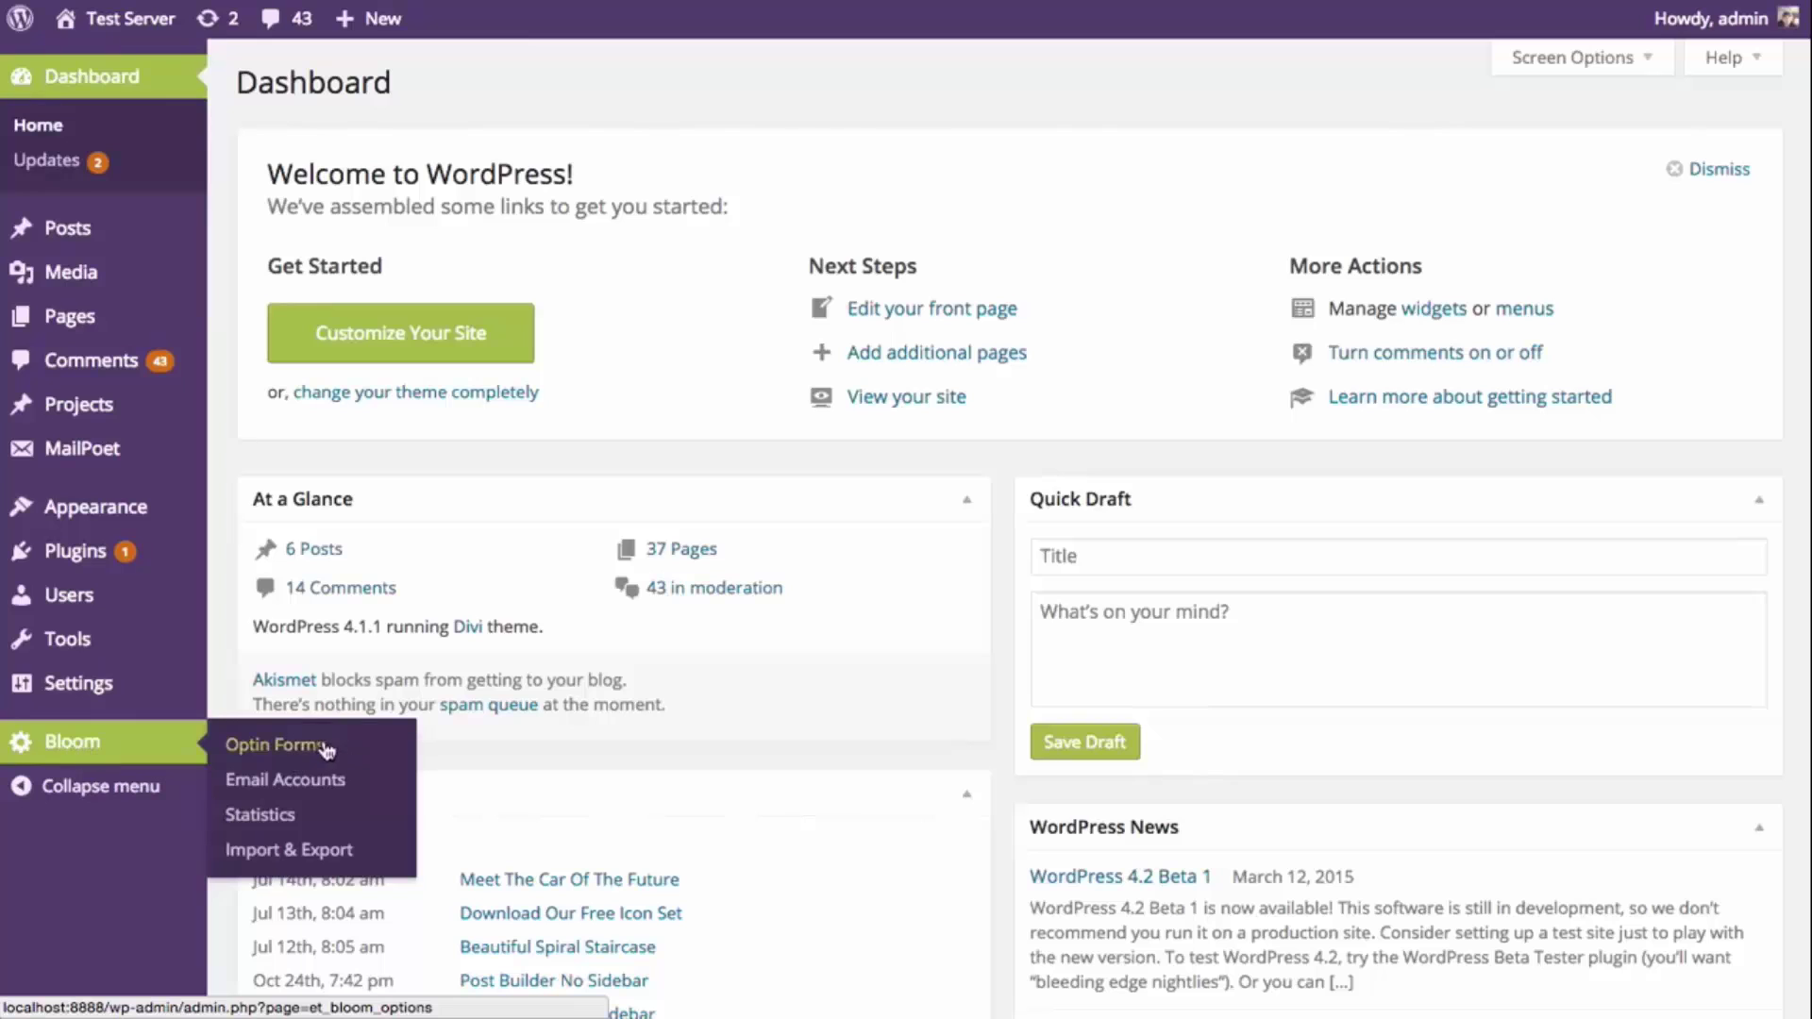
pyautogui.click(283, 753)
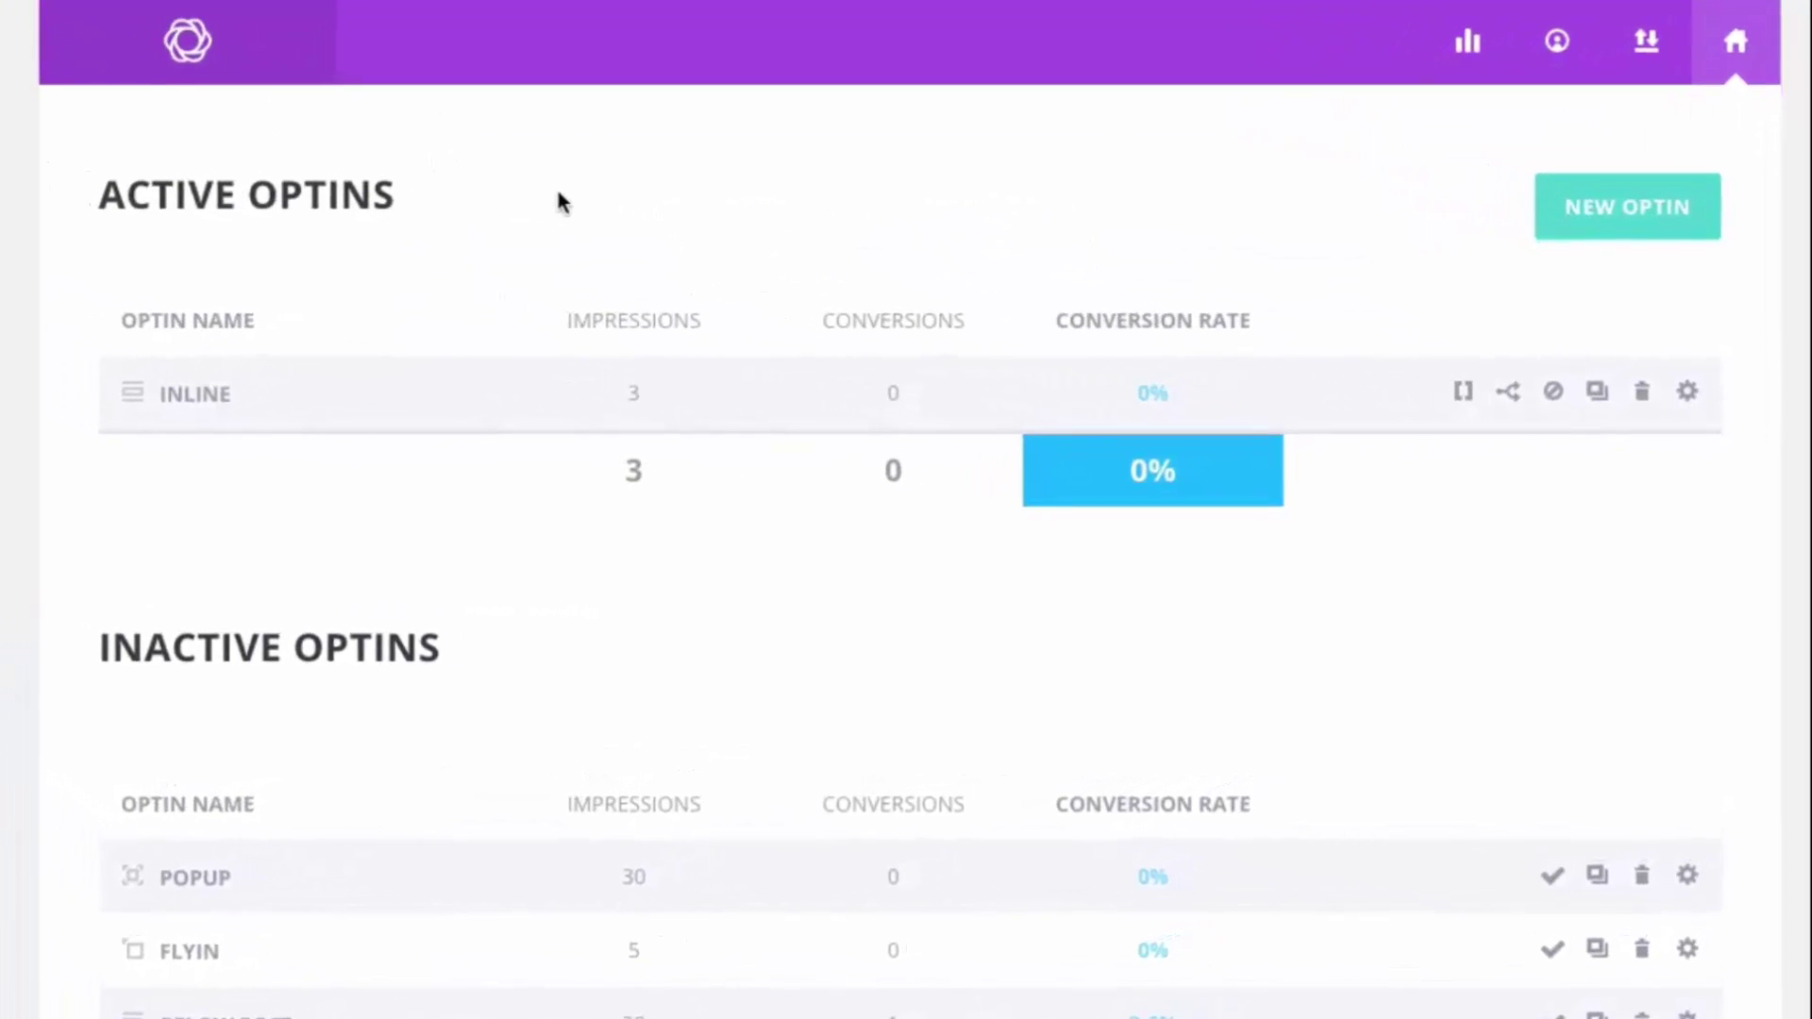
pyautogui.scroll(-5, 392, 405)
pyautogui.scroll(5, 321, 486)
pyautogui.click(1642, 395)
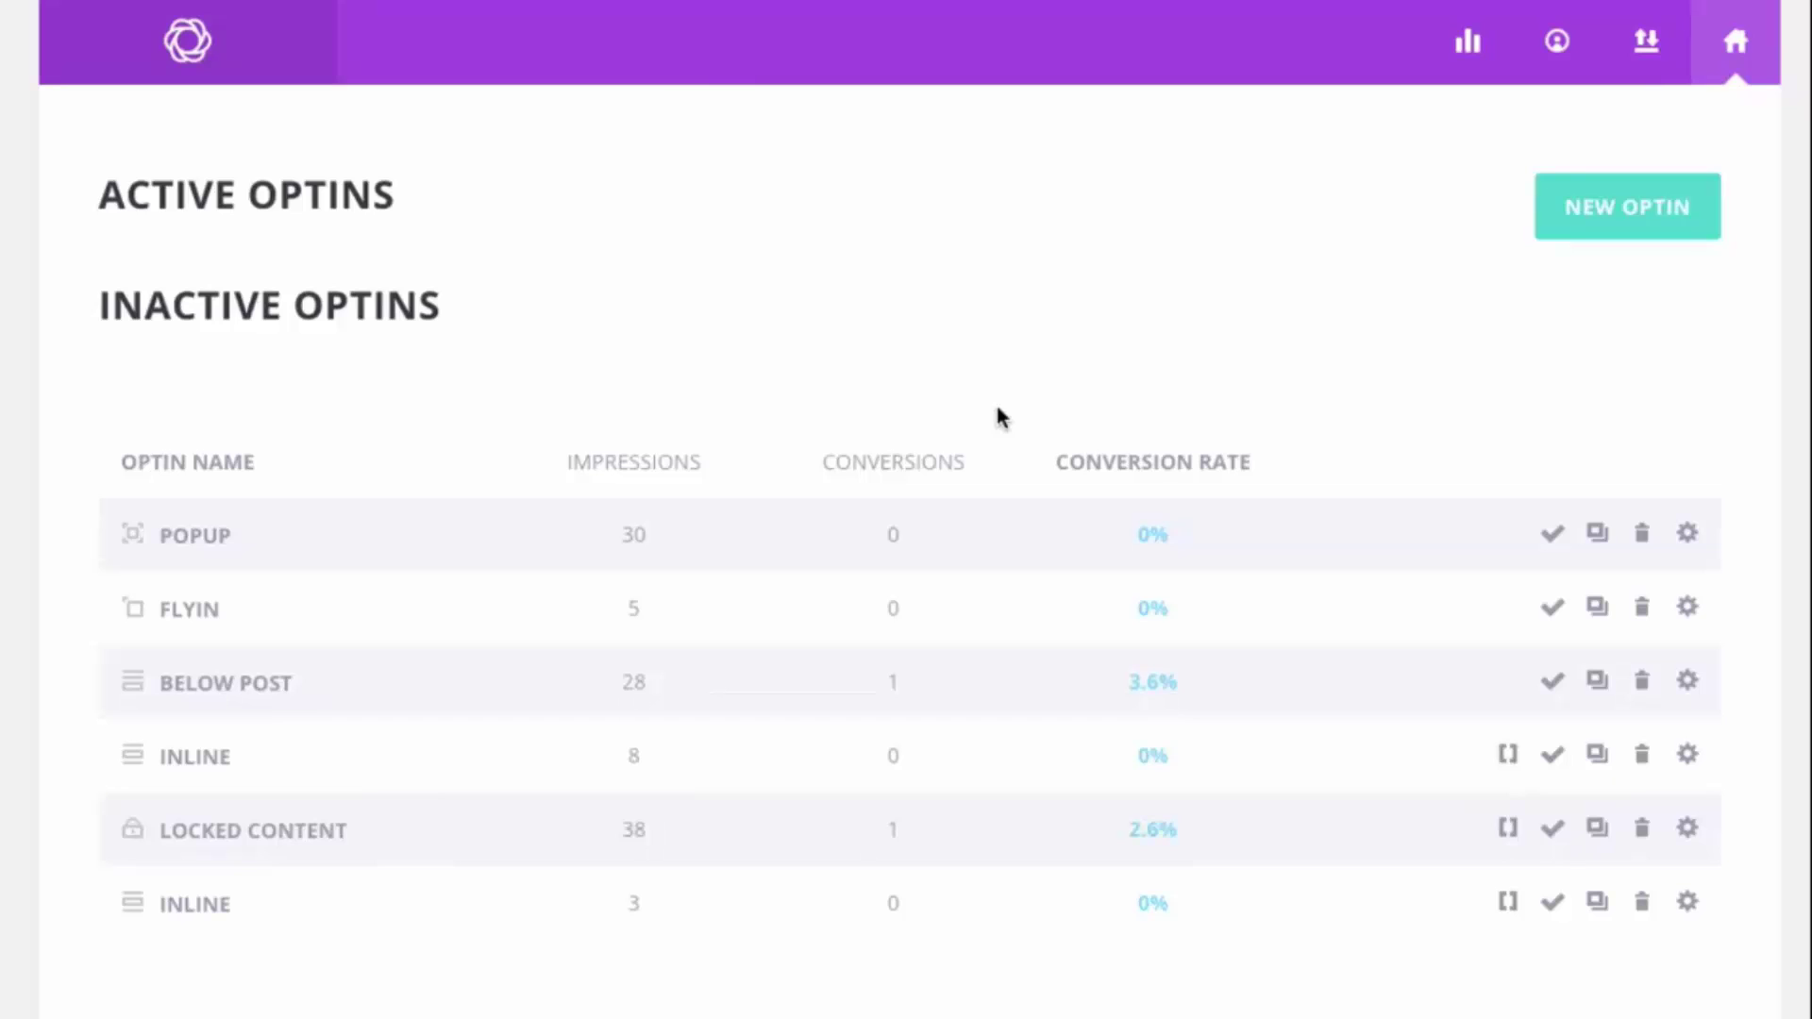
# Examine the email accounts connected to Bloom, including the lists under AWeber
pyautogui.click(1557, 40)
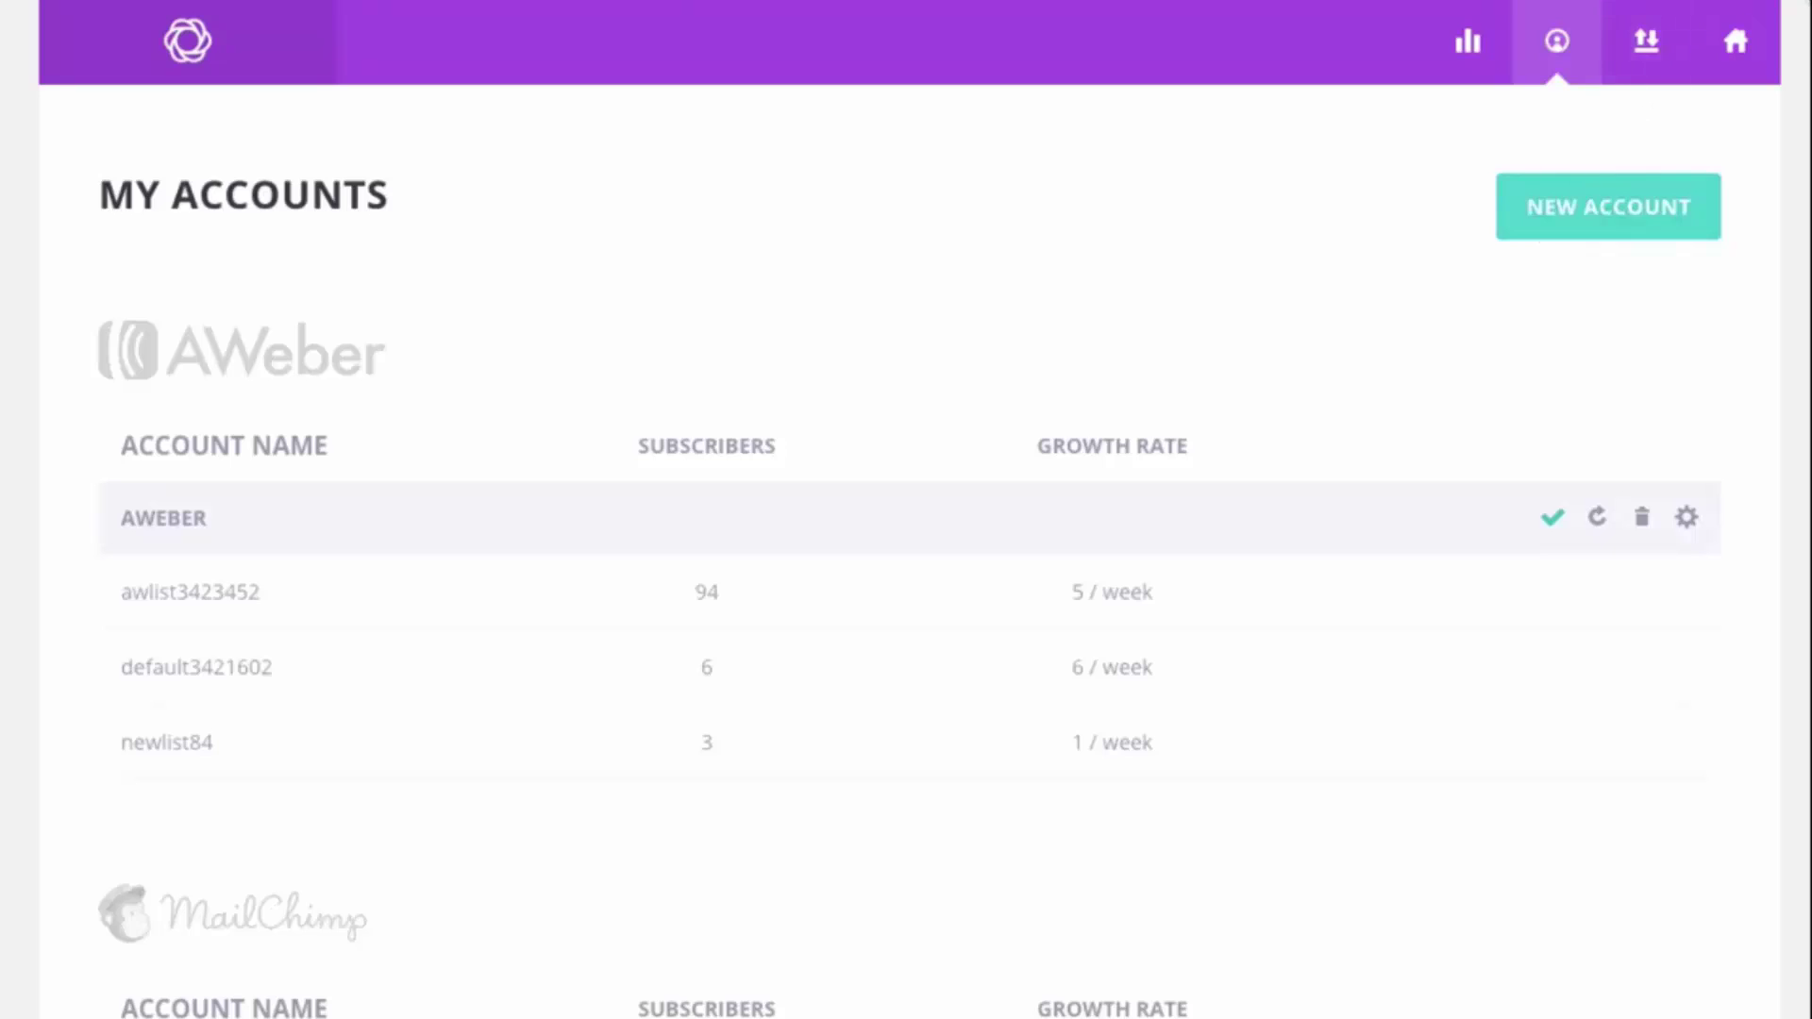
pyautogui.moveTo(1809, 2)
pyautogui.mouseDown()
pyautogui.moveTo(1789, 520)
pyautogui.moveTo(1751, 849)
pyautogui.moveTo(1792, 563)
pyautogui.moveTo(1795, 12)
pyautogui.mouseUp()
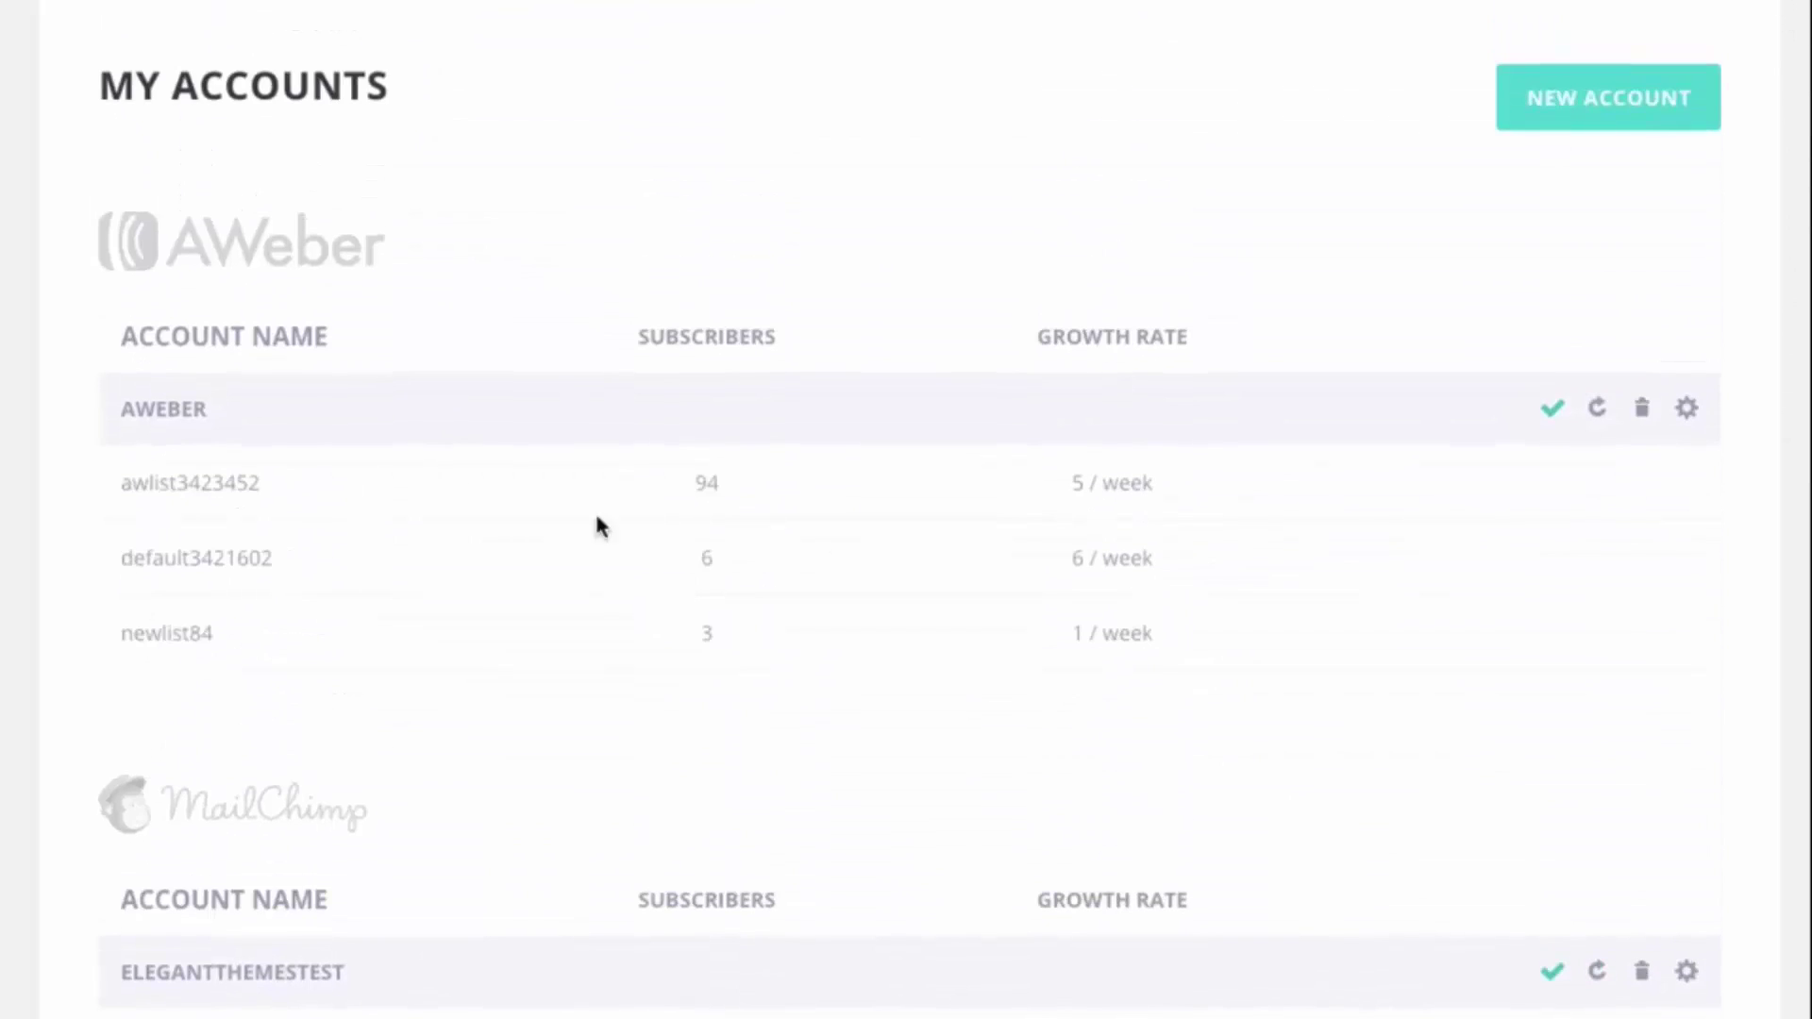
pyautogui.scroll(1, 727, 392)
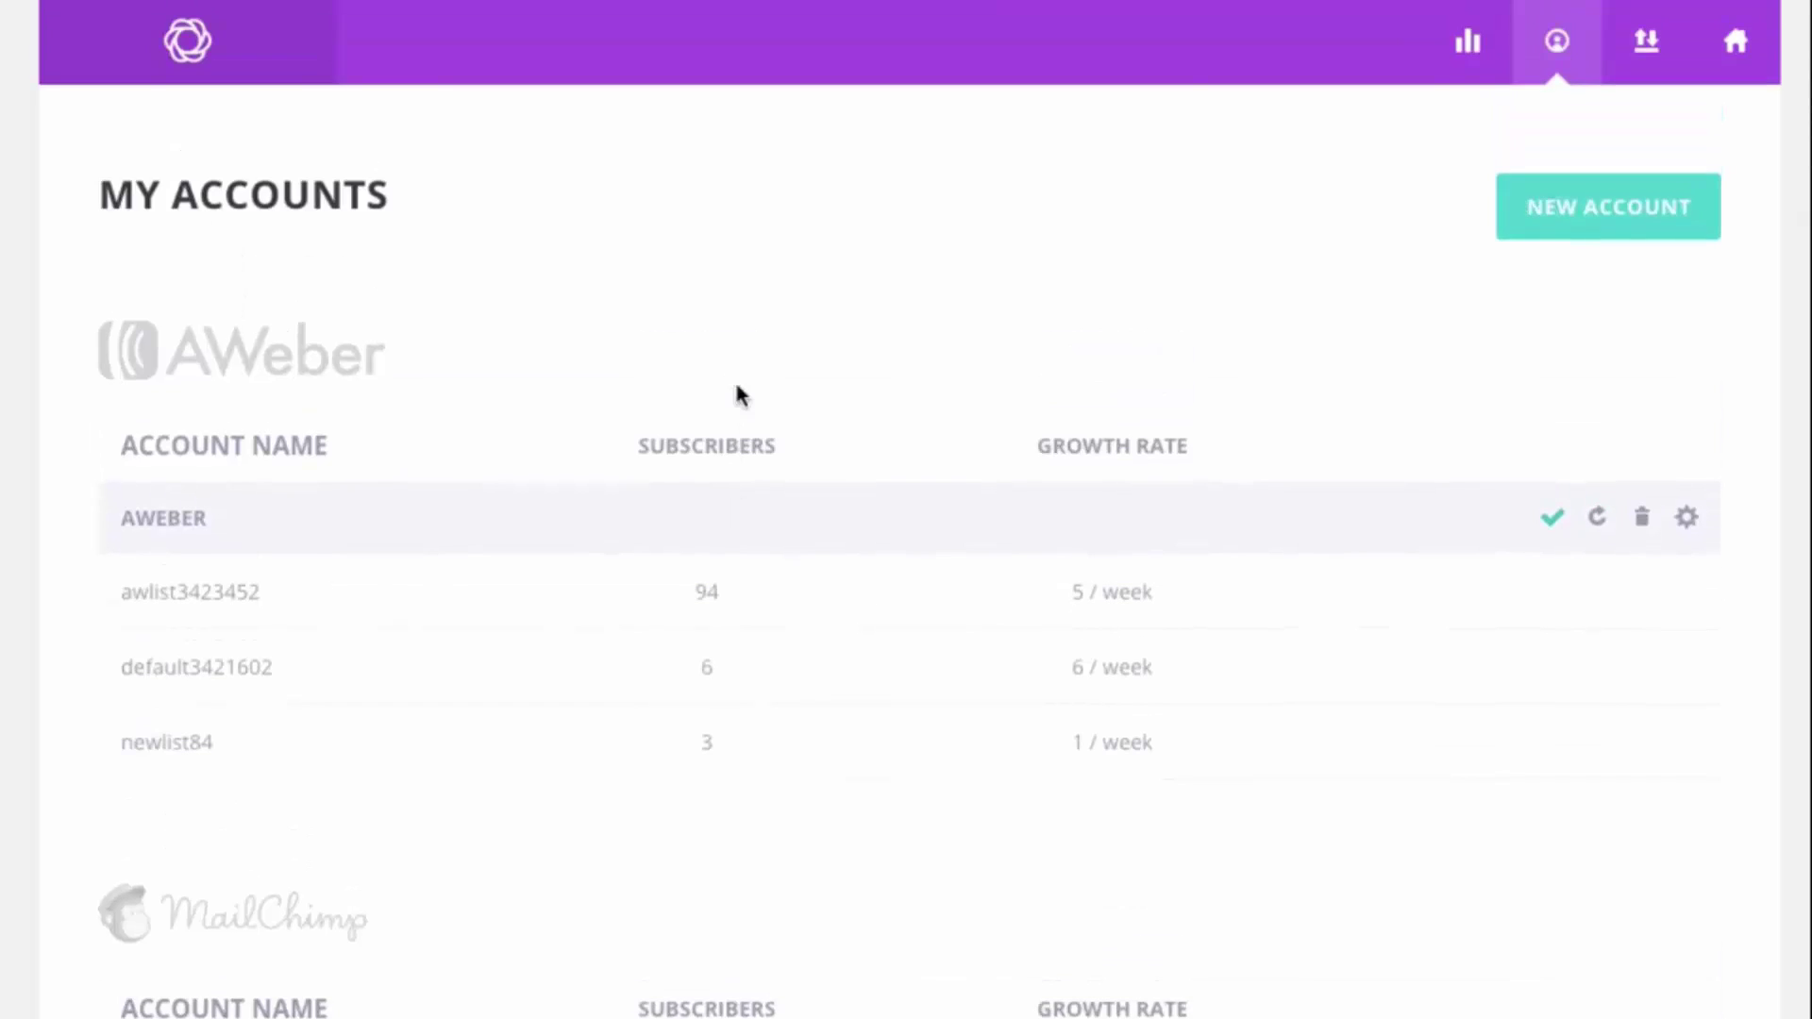
# Start a new optin of the Inline type from the optins overview and name it "inline"
pyautogui.click(1737, 59)
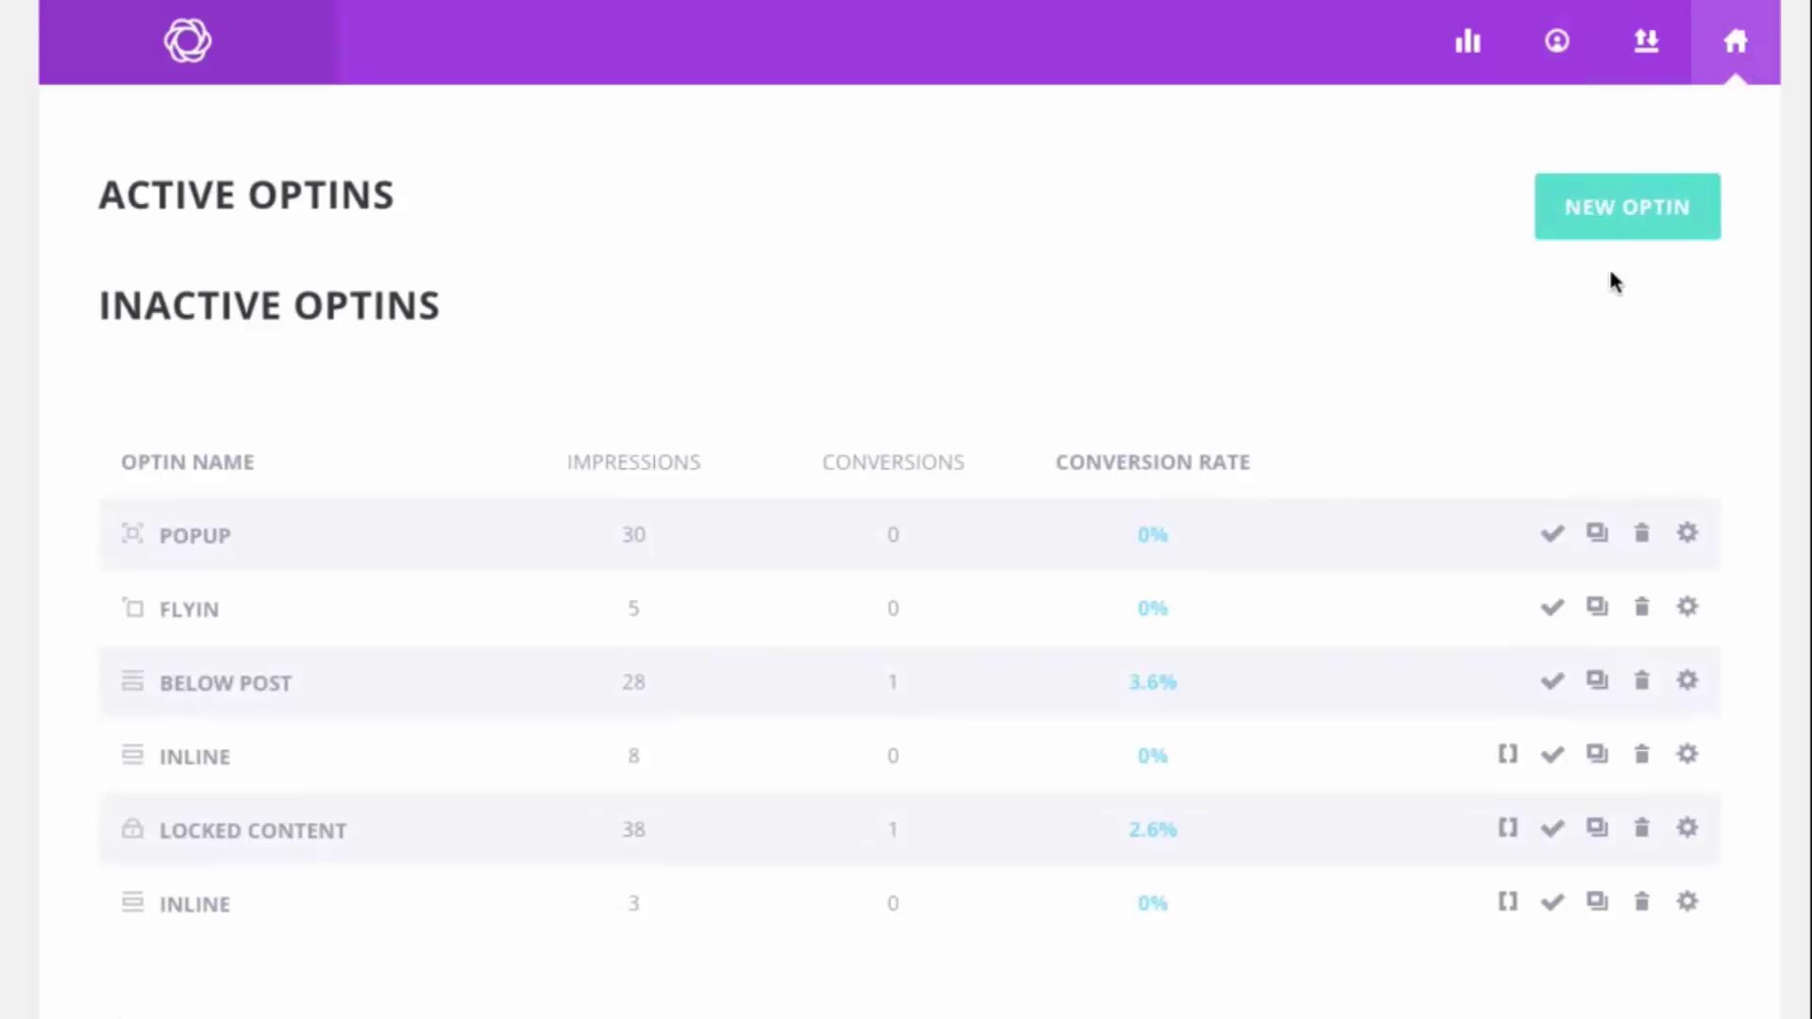
pyautogui.click(1591, 234)
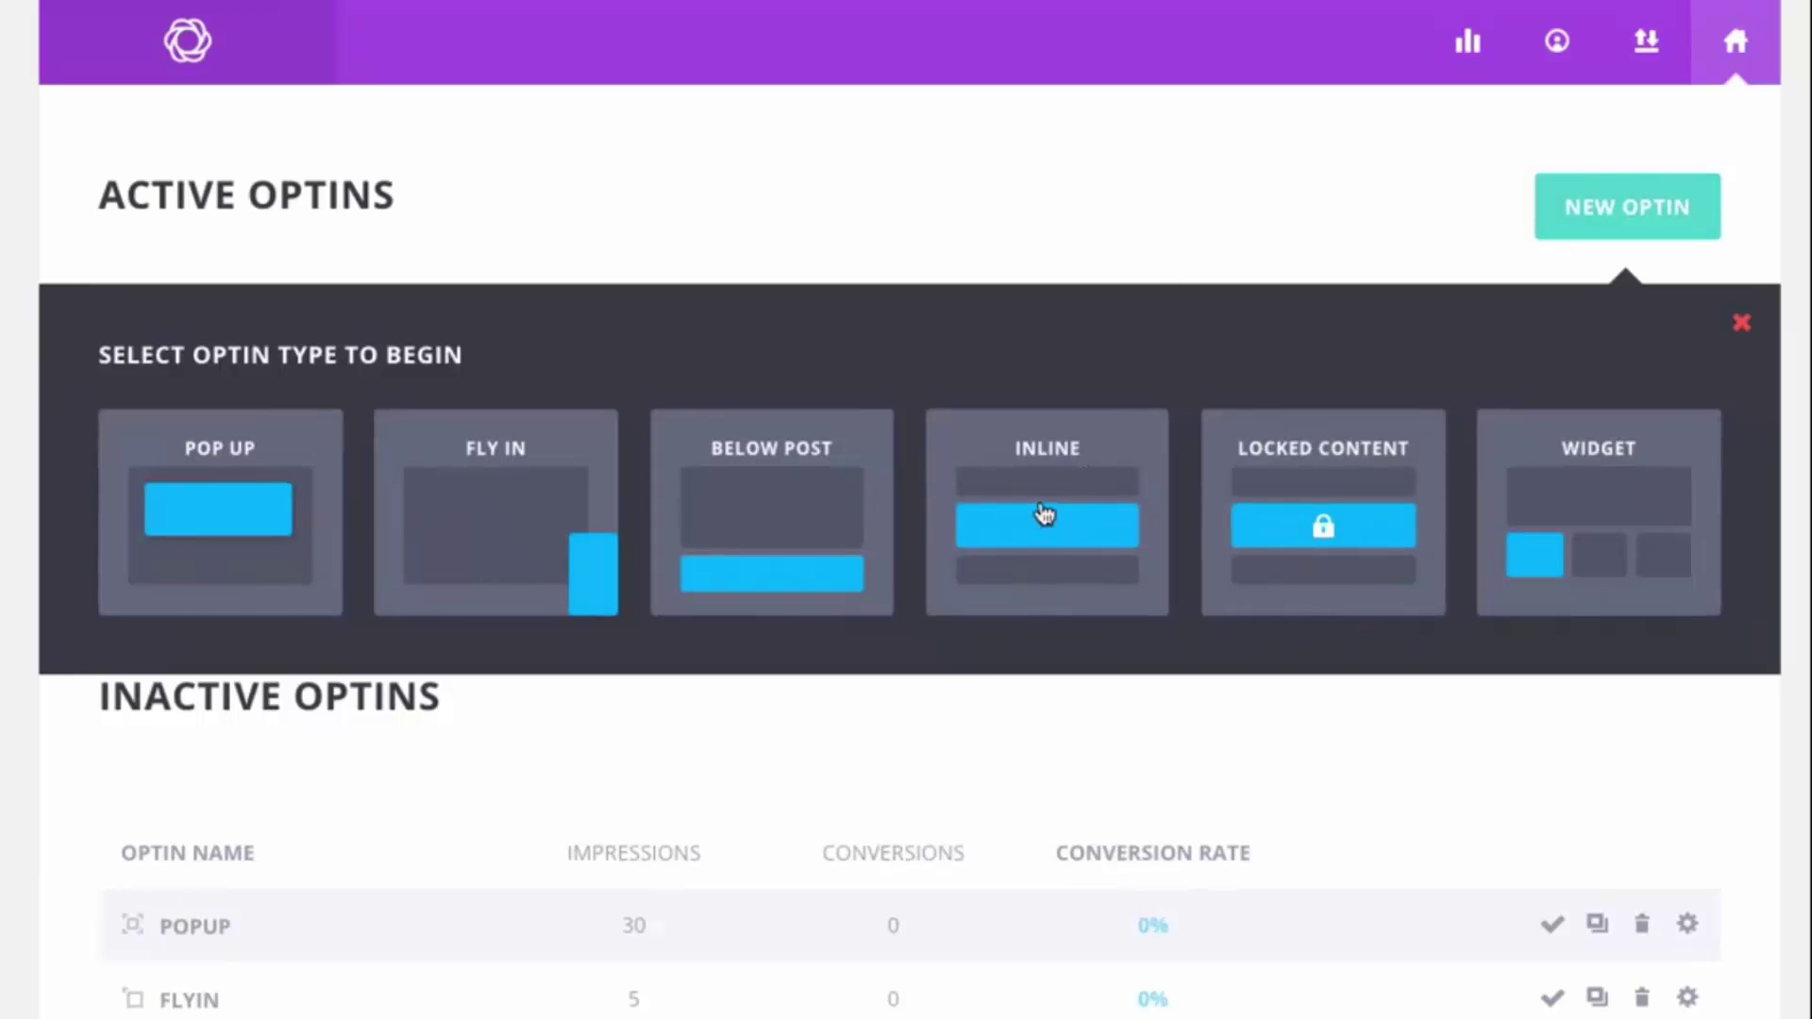
pyautogui.click(1044, 514)
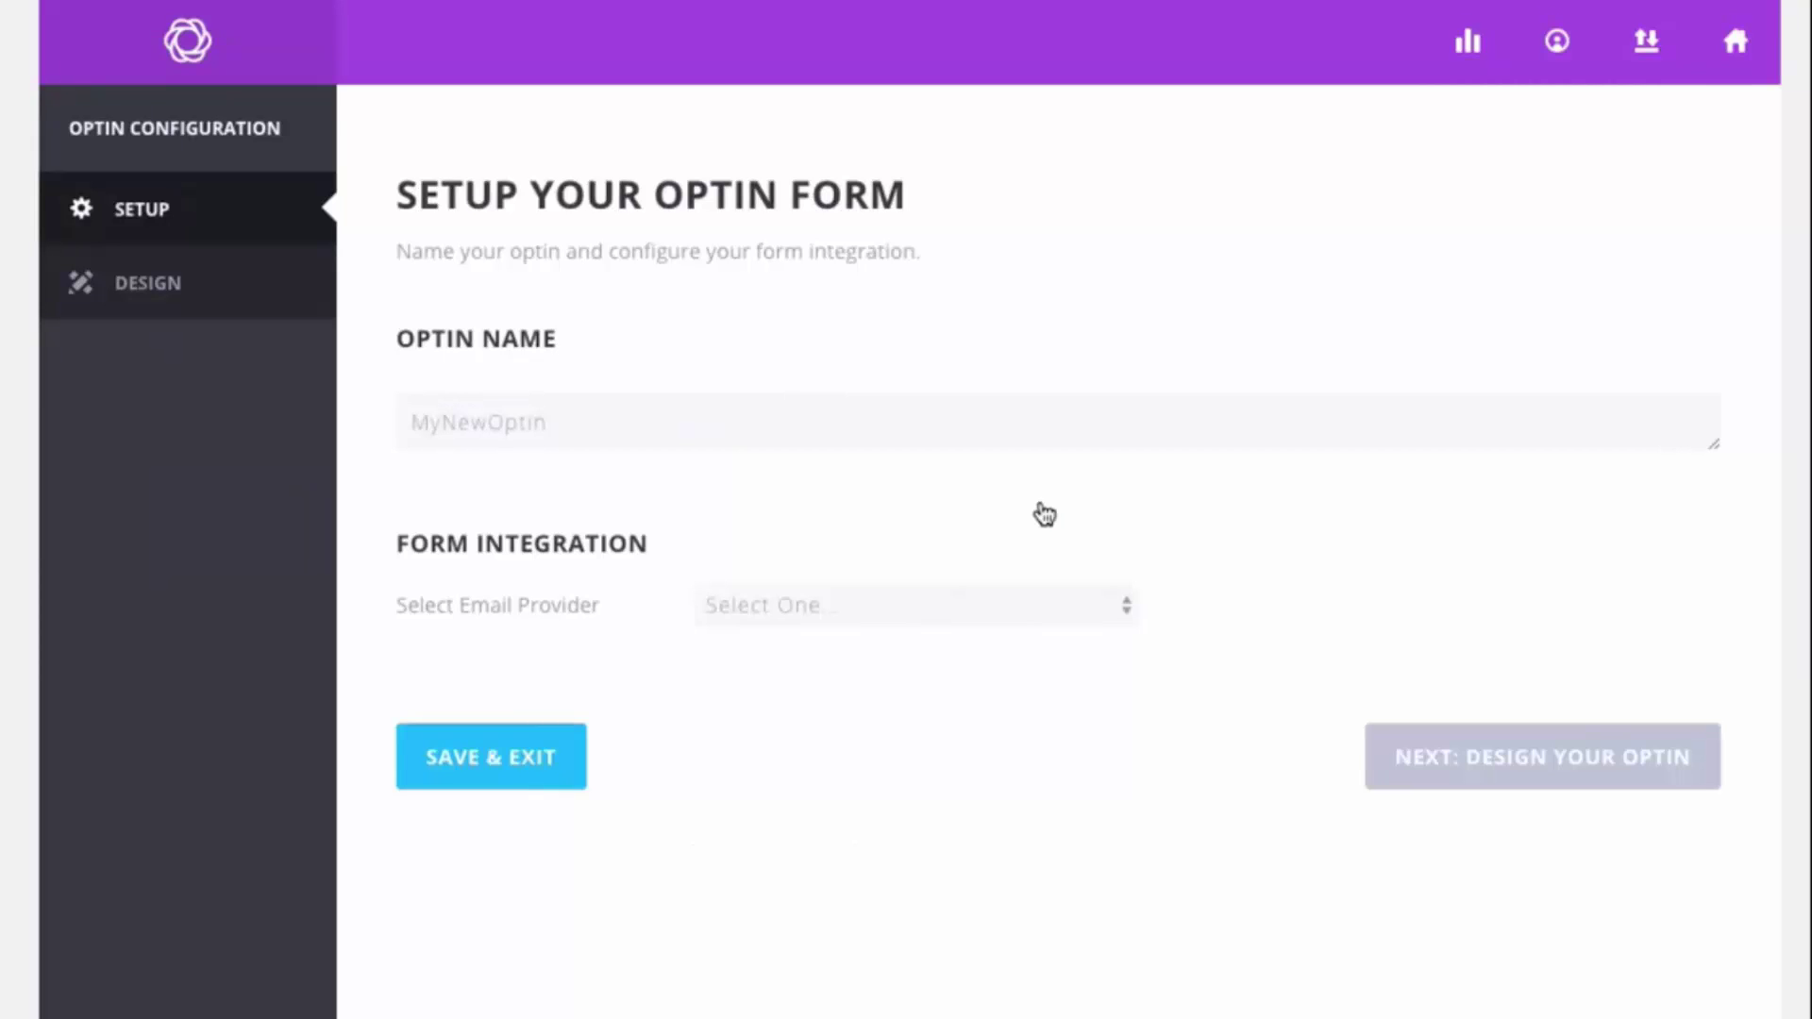
pyautogui.doubleClick(510, 421)
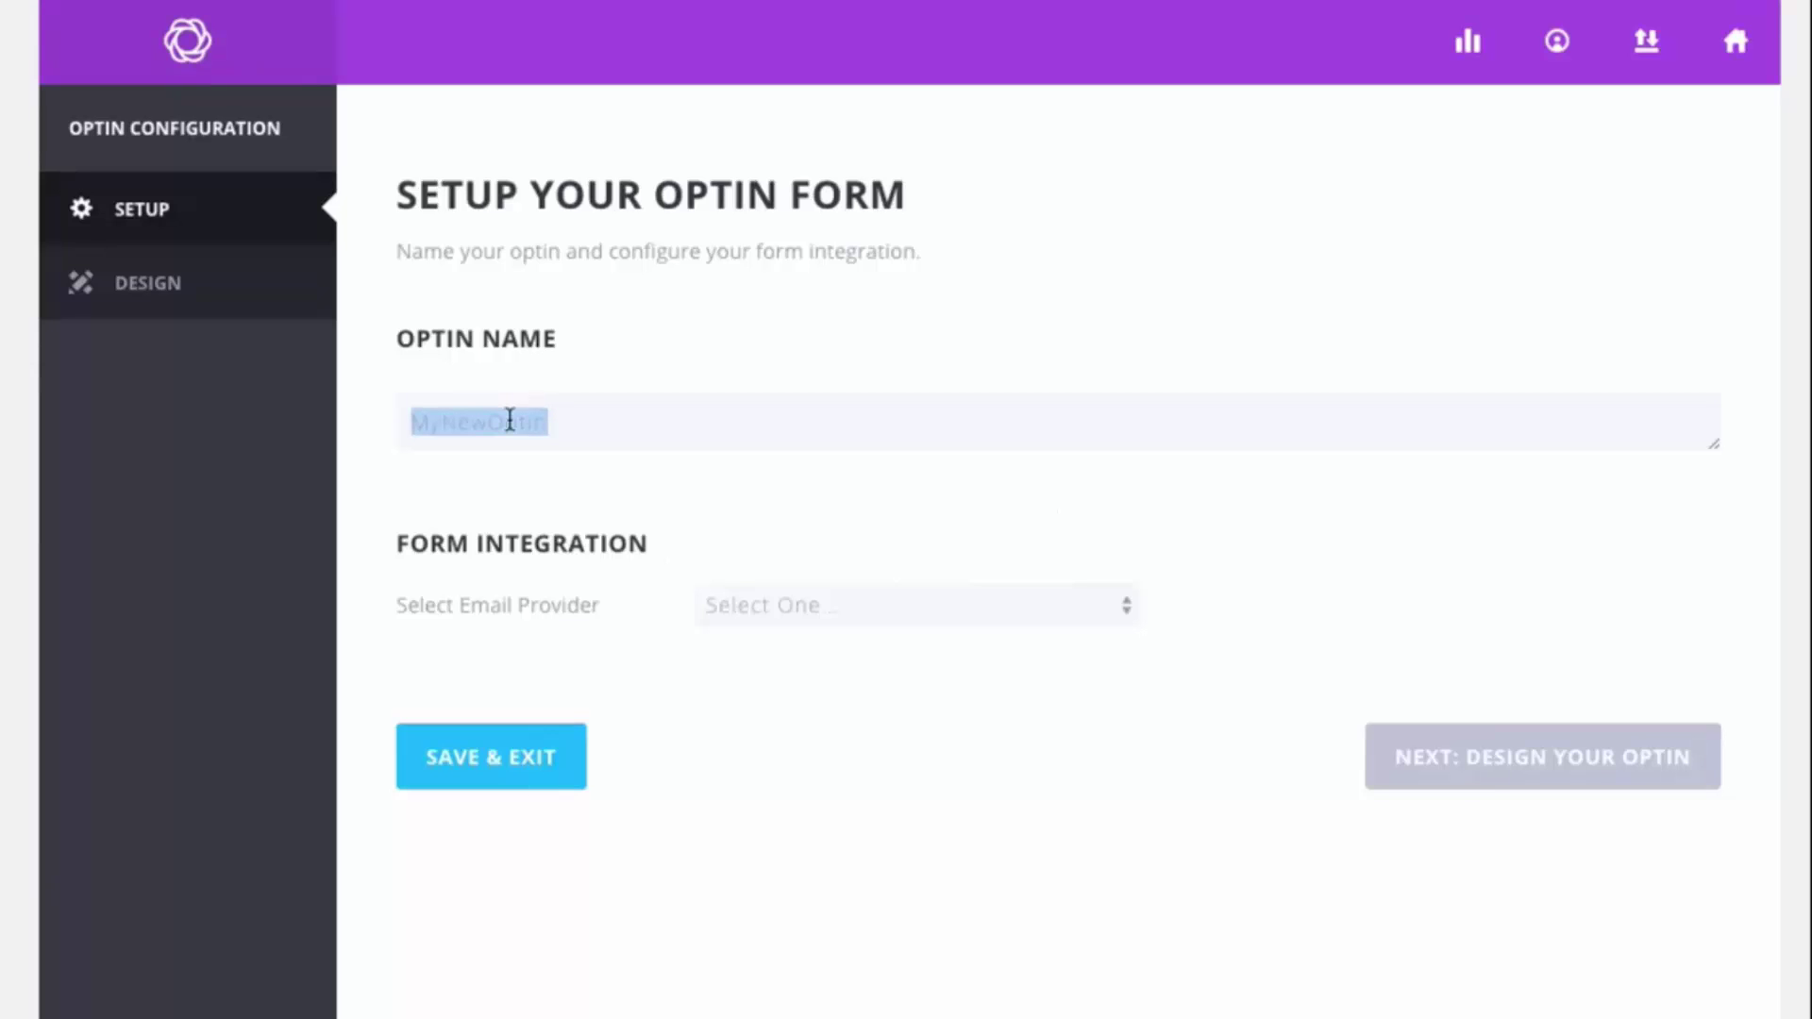
pyautogui.press('BackSpace')
pyautogui.write('Inline')
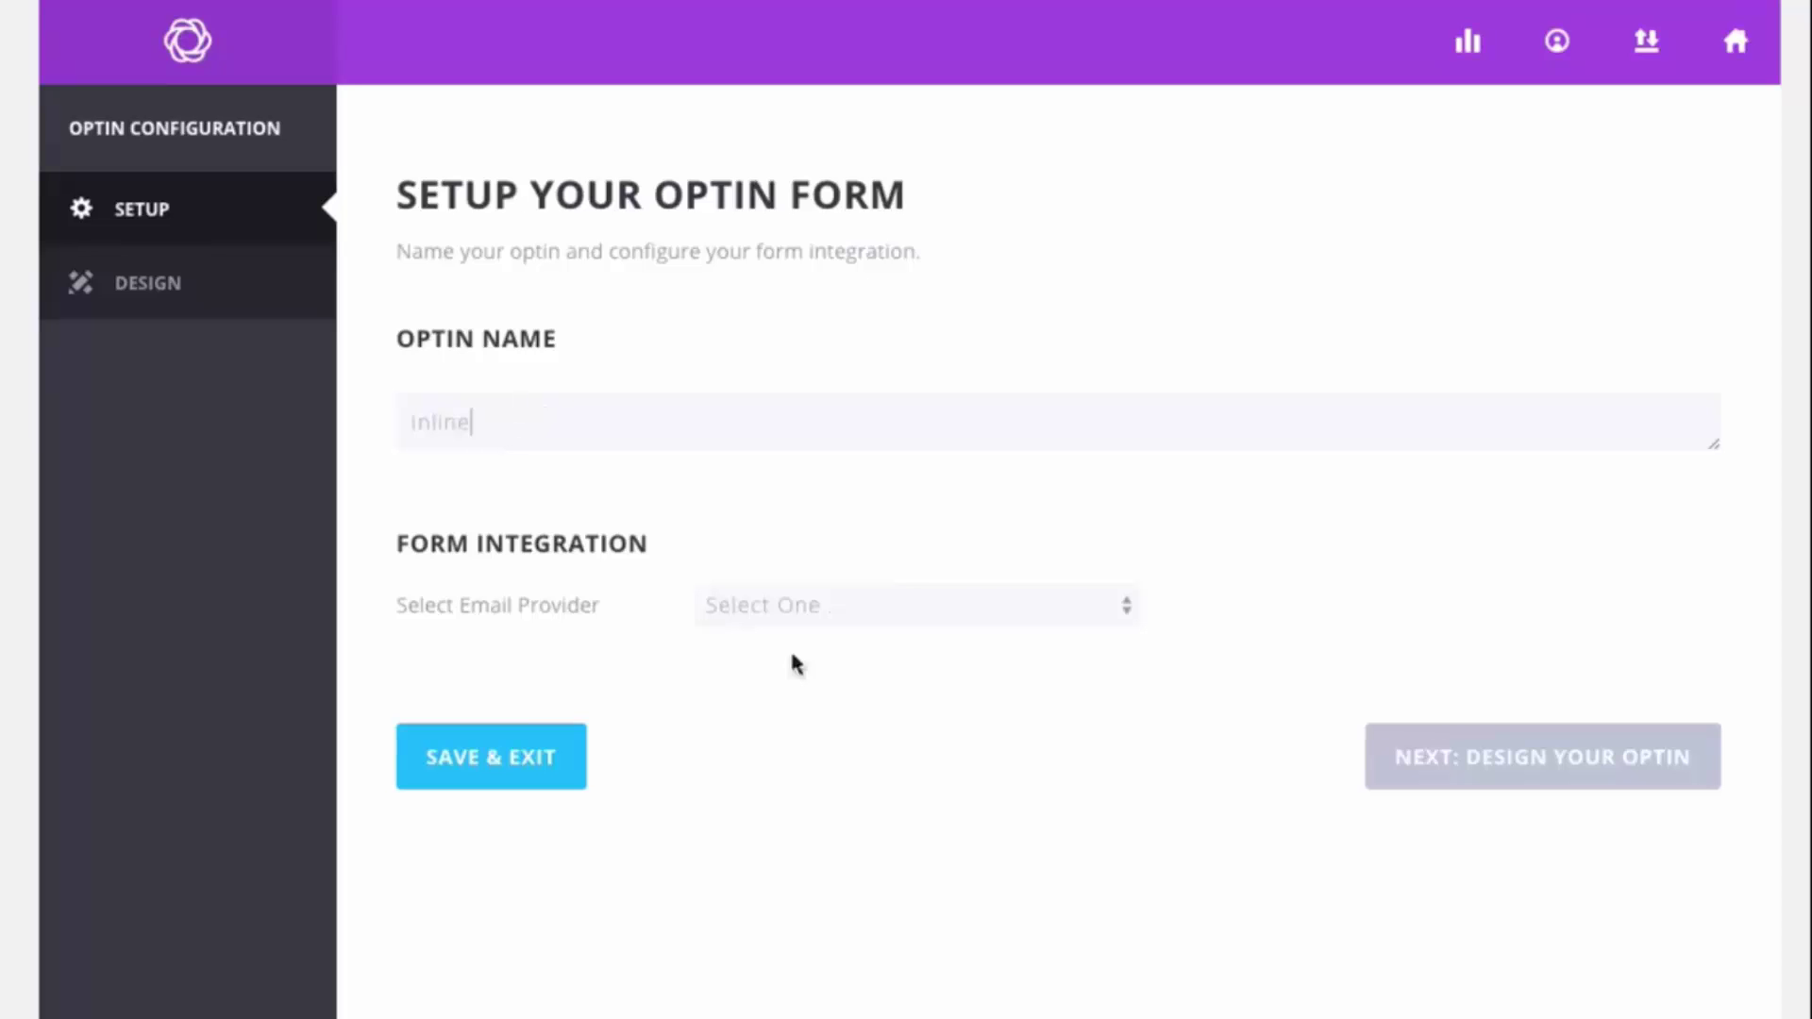
# Integrate the optin with the AWeber provider, AWeber account and email list awlist3423452, and continue to the design stage
pyautogui.click(892, 608)
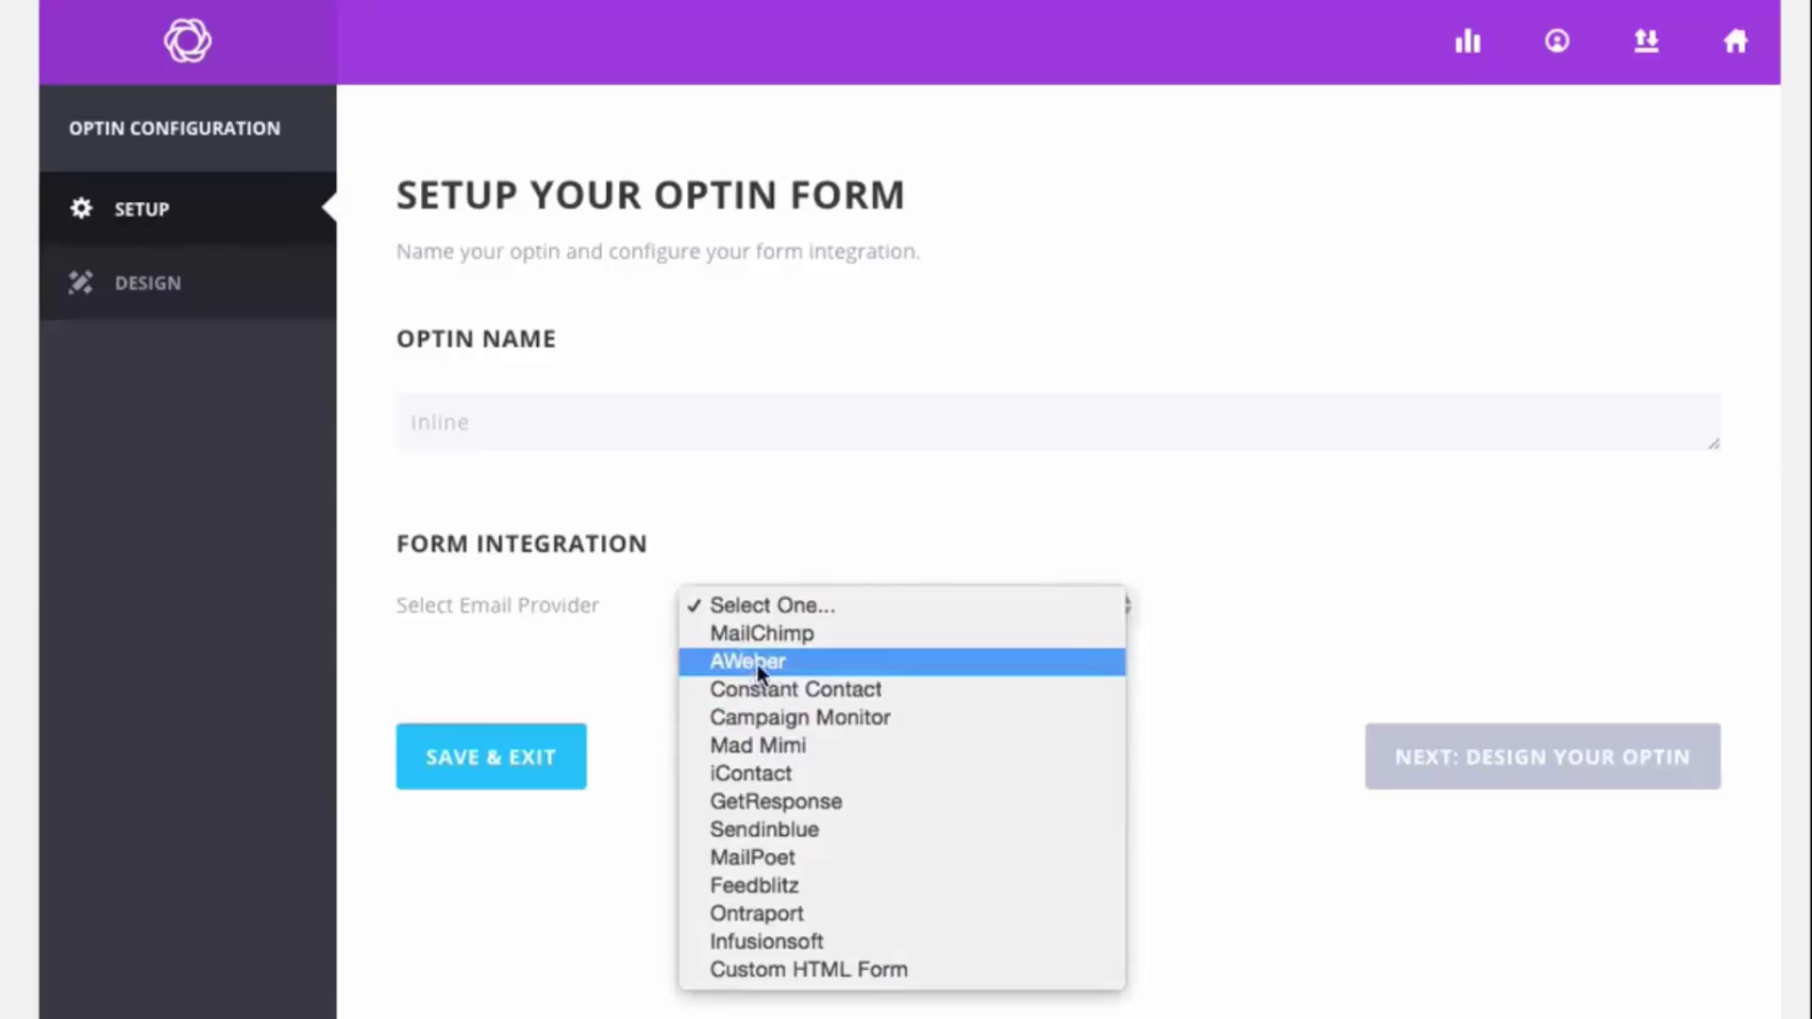
pyautogui.click(790, 666)
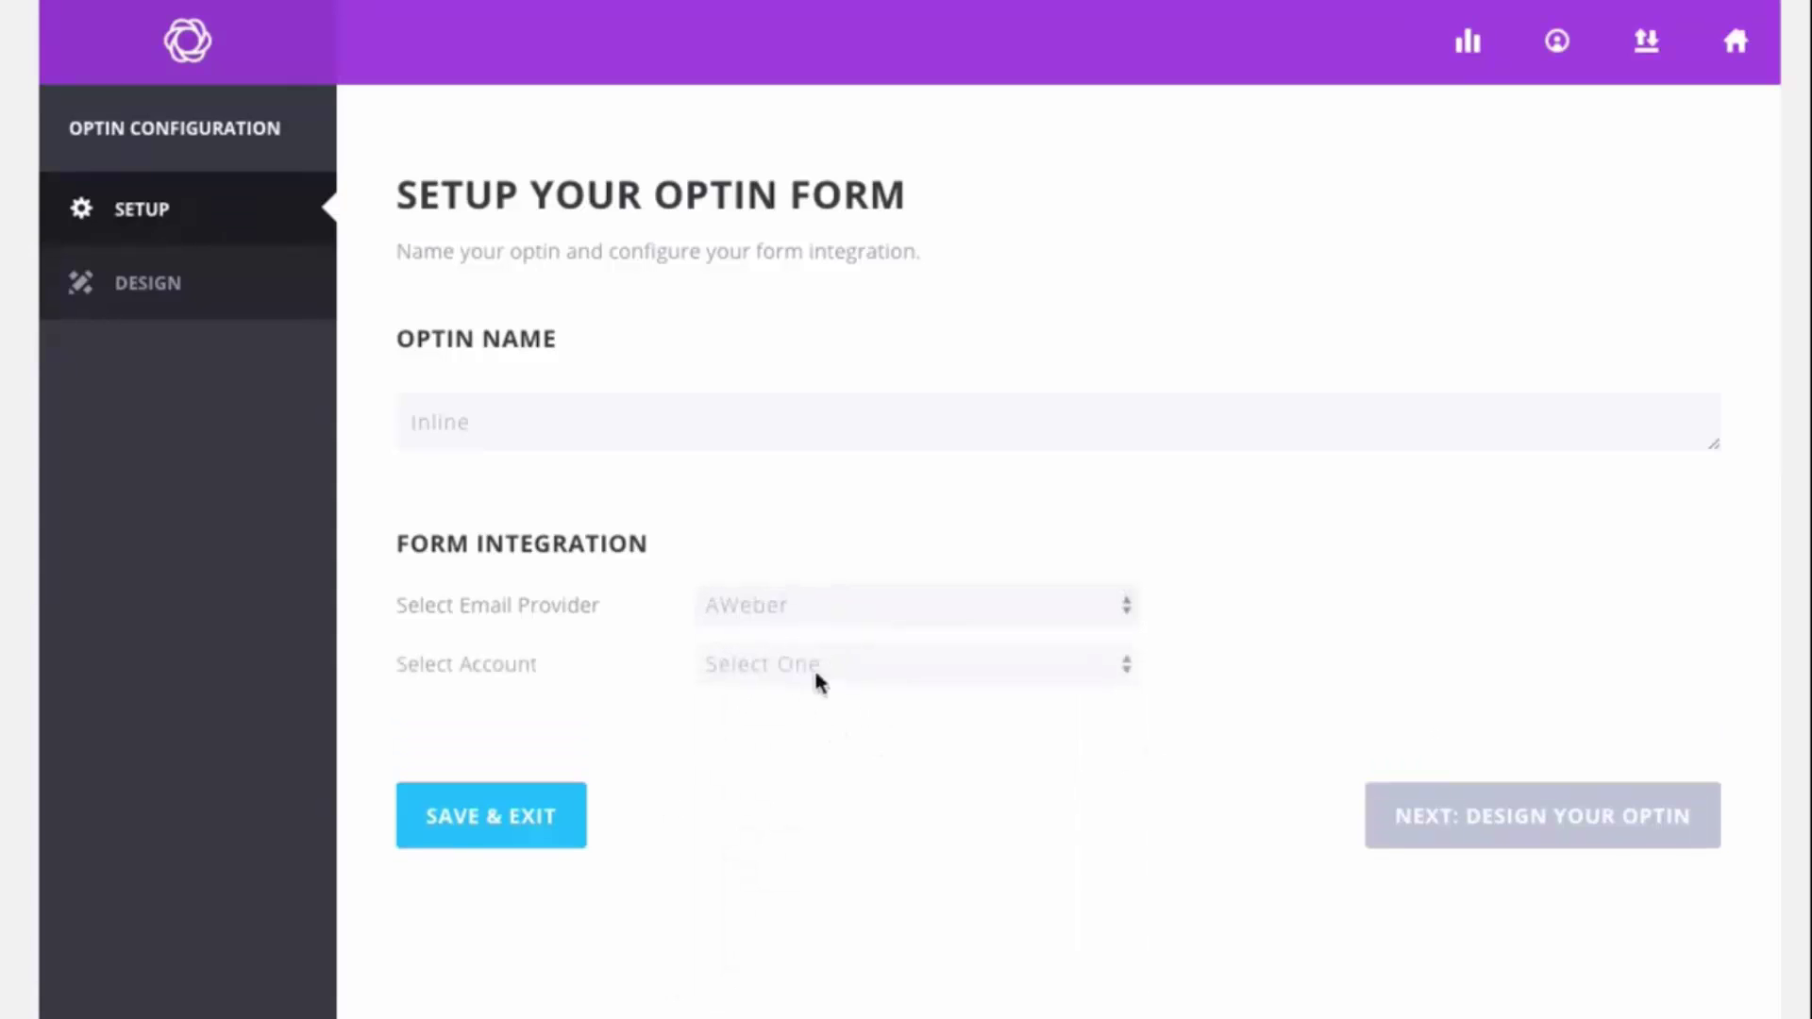
pyautogui.click(816, 672)
pyautogui.click(770, 723)
pyautogui.click(773, 724)
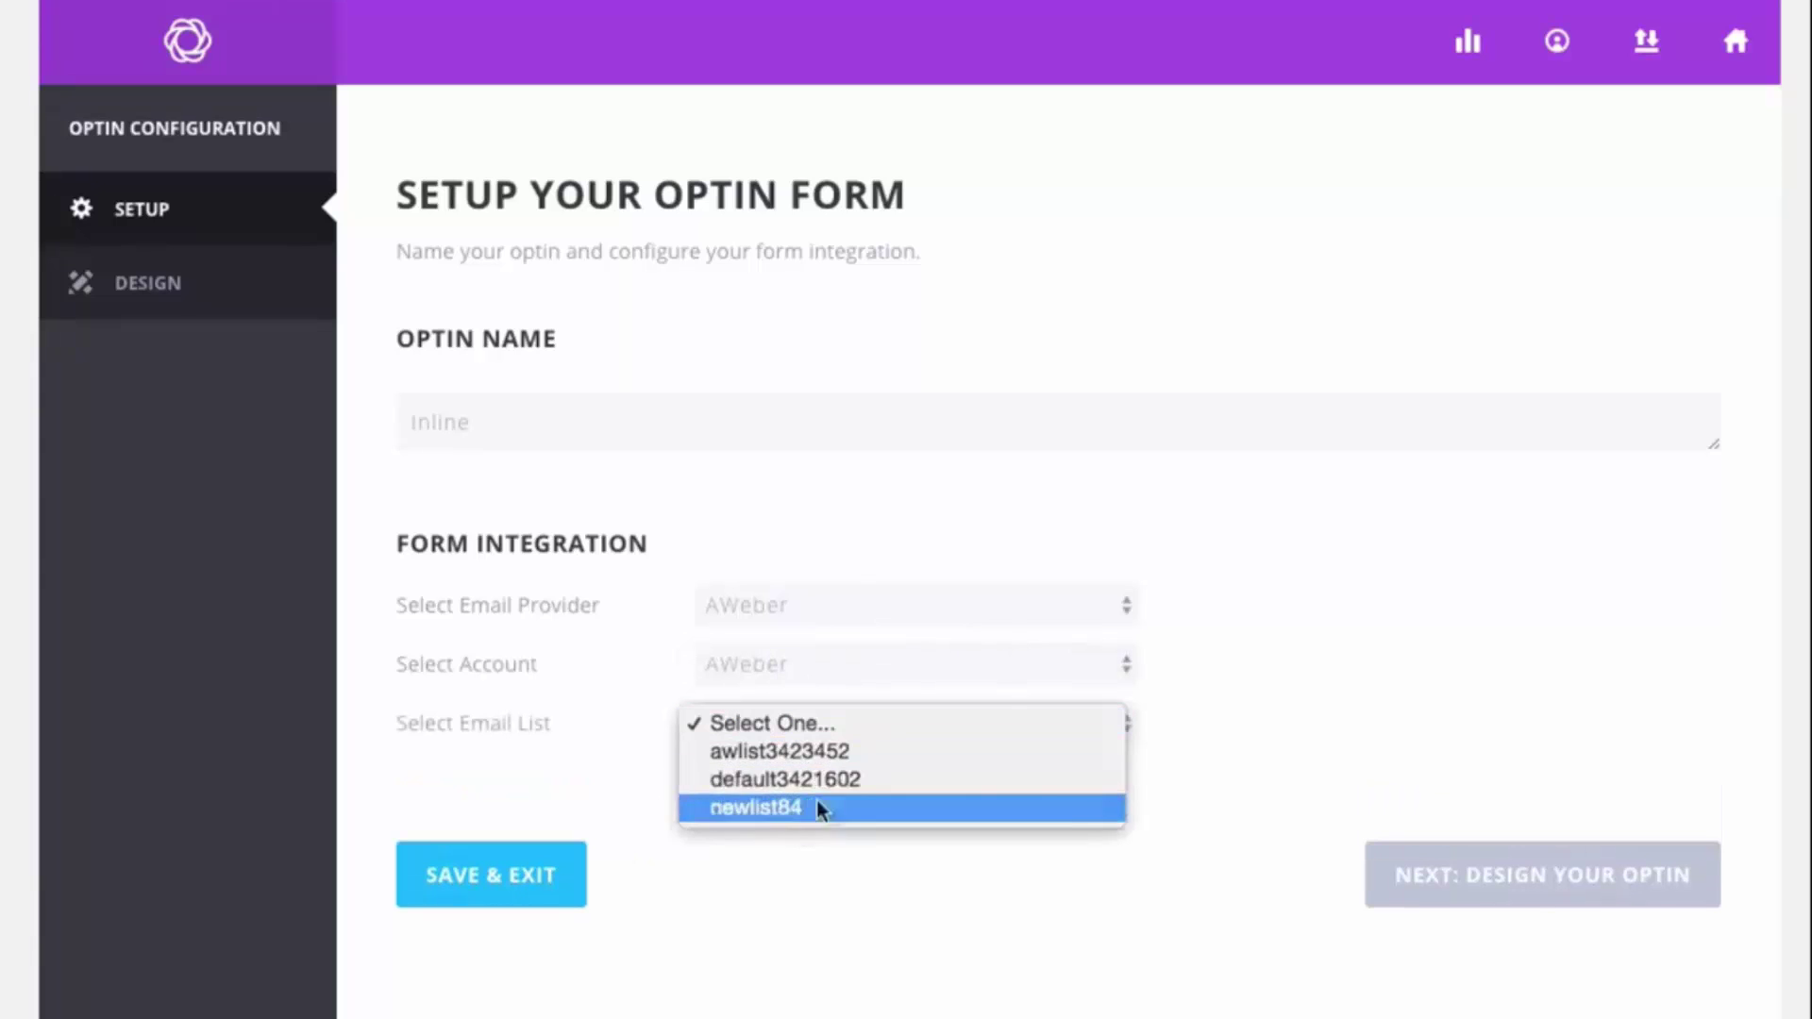
pyautogui.click(791, 752)
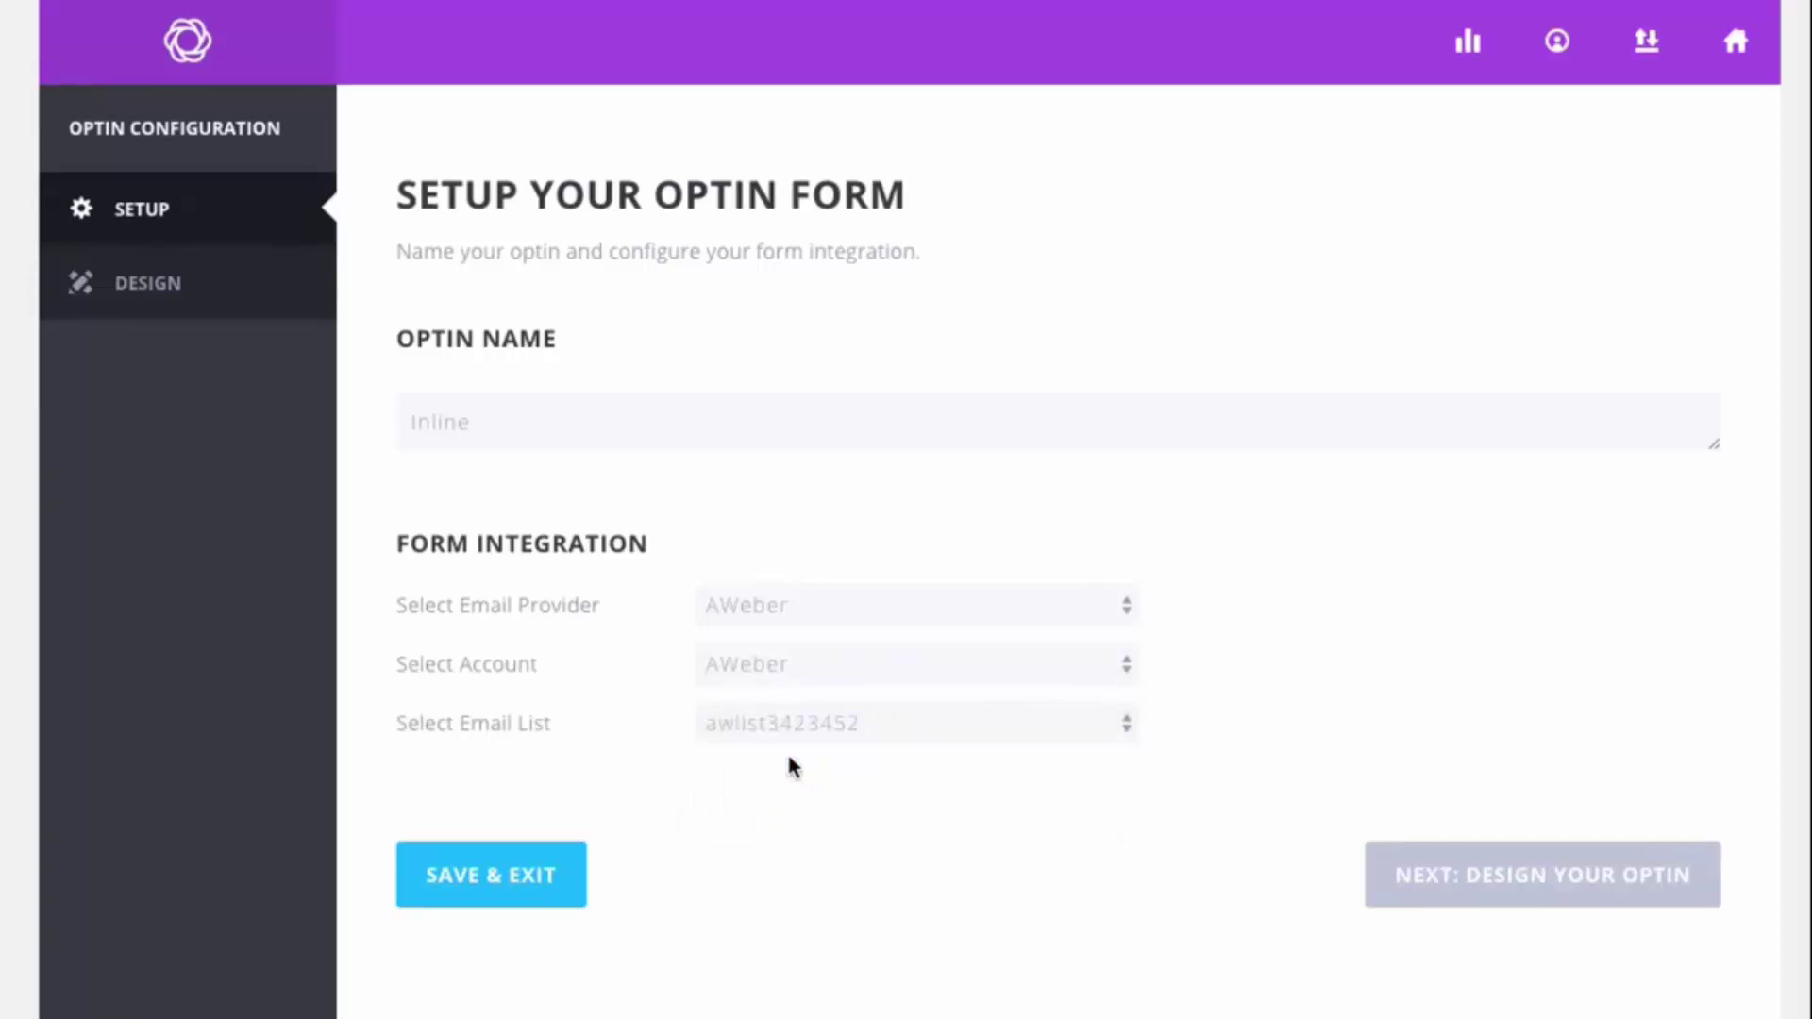
pyautogui.click(1524, 896)
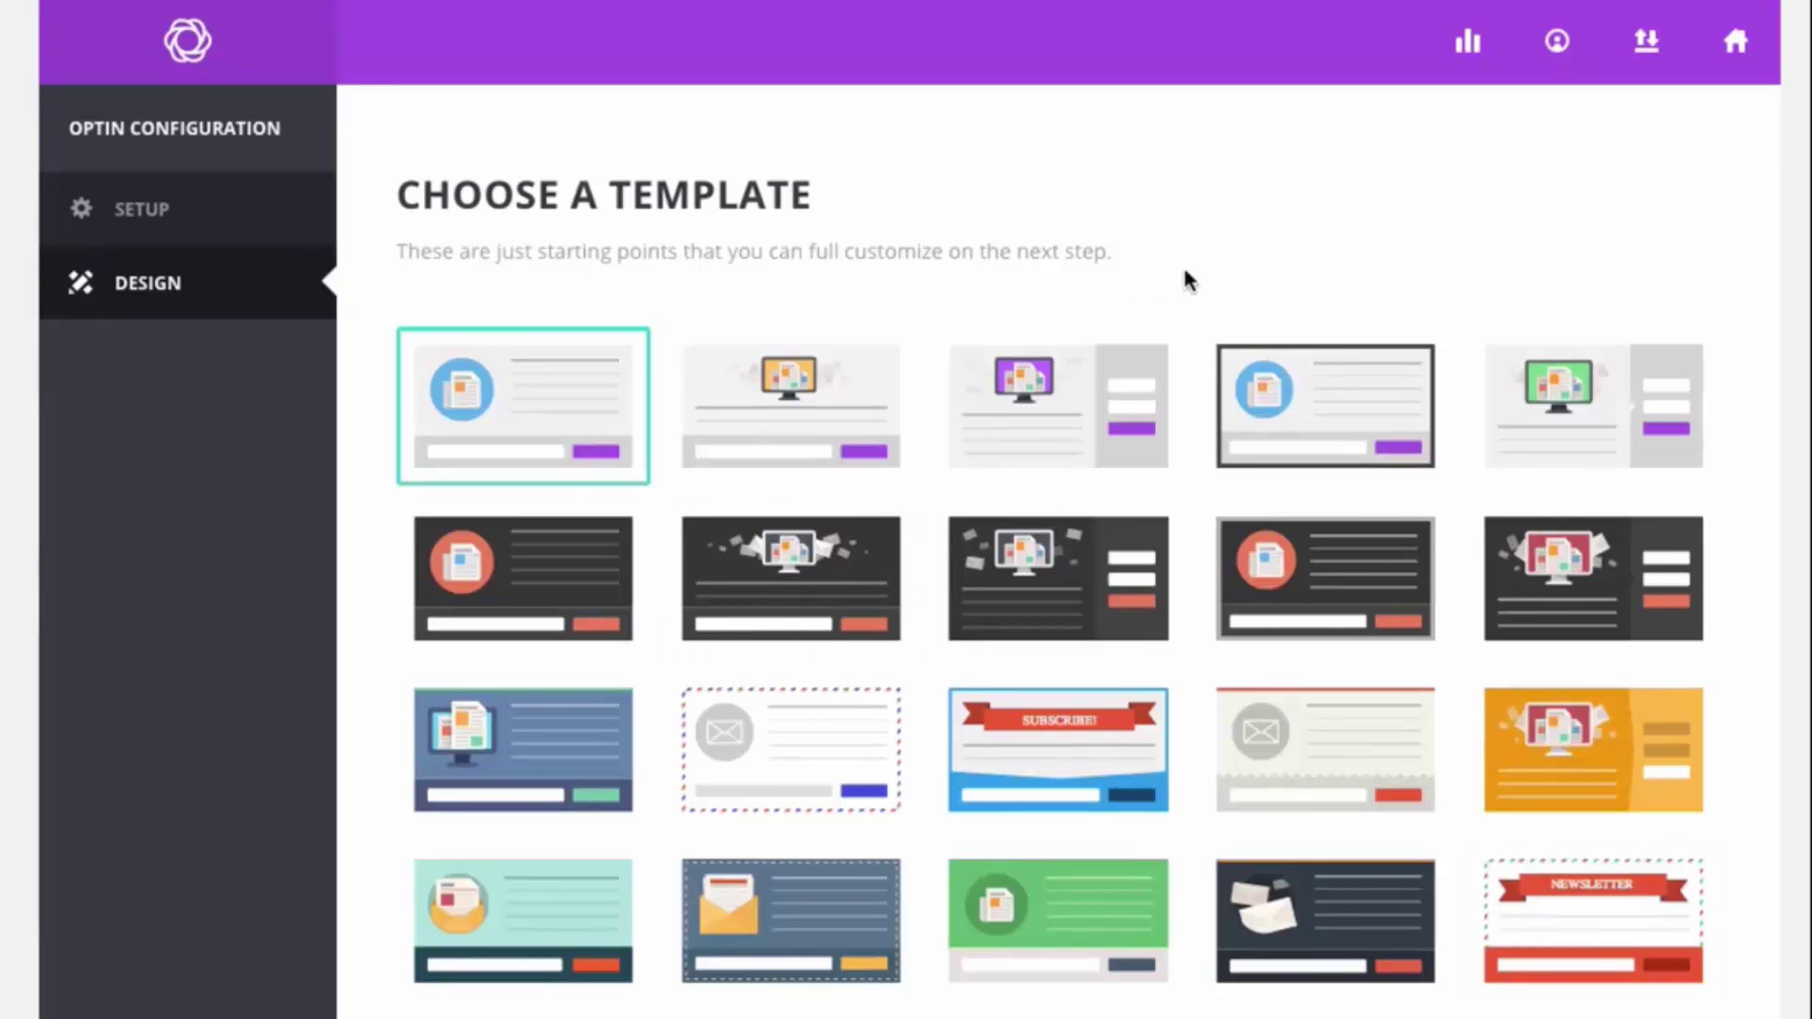
# Look through the whole gallery of optin templates to compare the available layouts and colors
pyautogui.scroll(-20, 1187, 278)
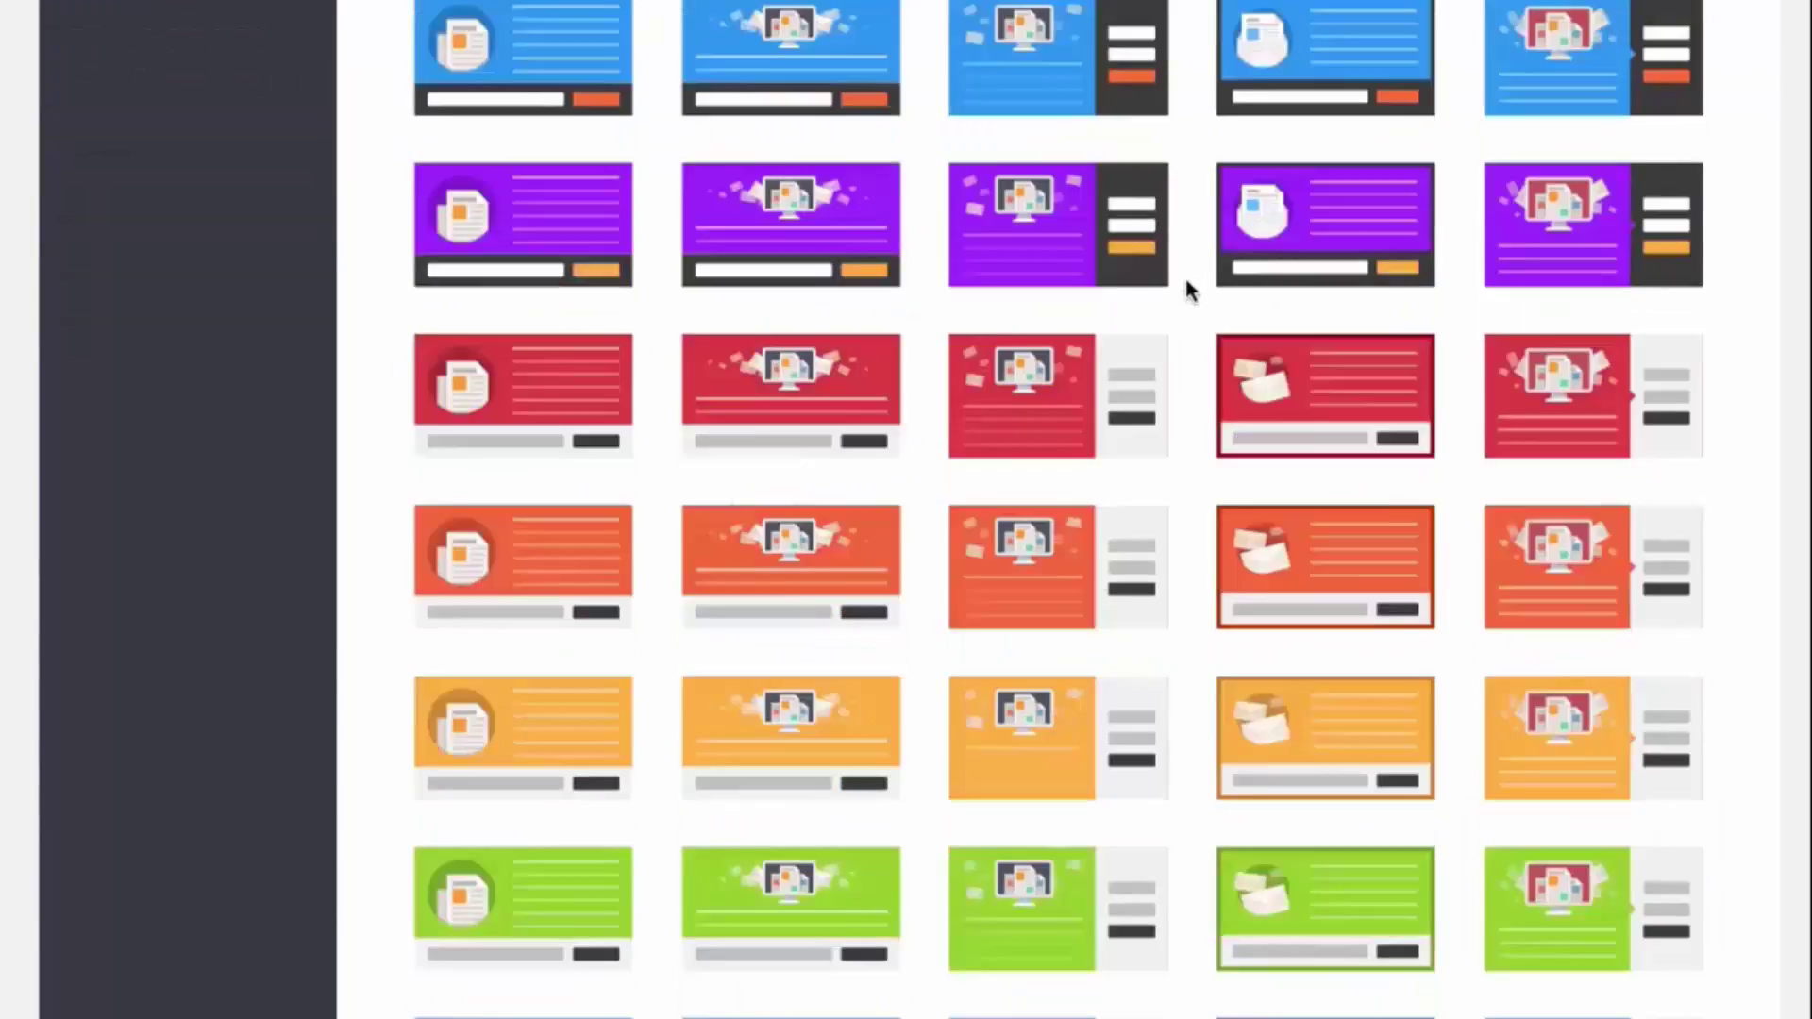
pyautogui.scroll(-15, 1187, 291)
pyautogui.scroll(20, 1186, 302)
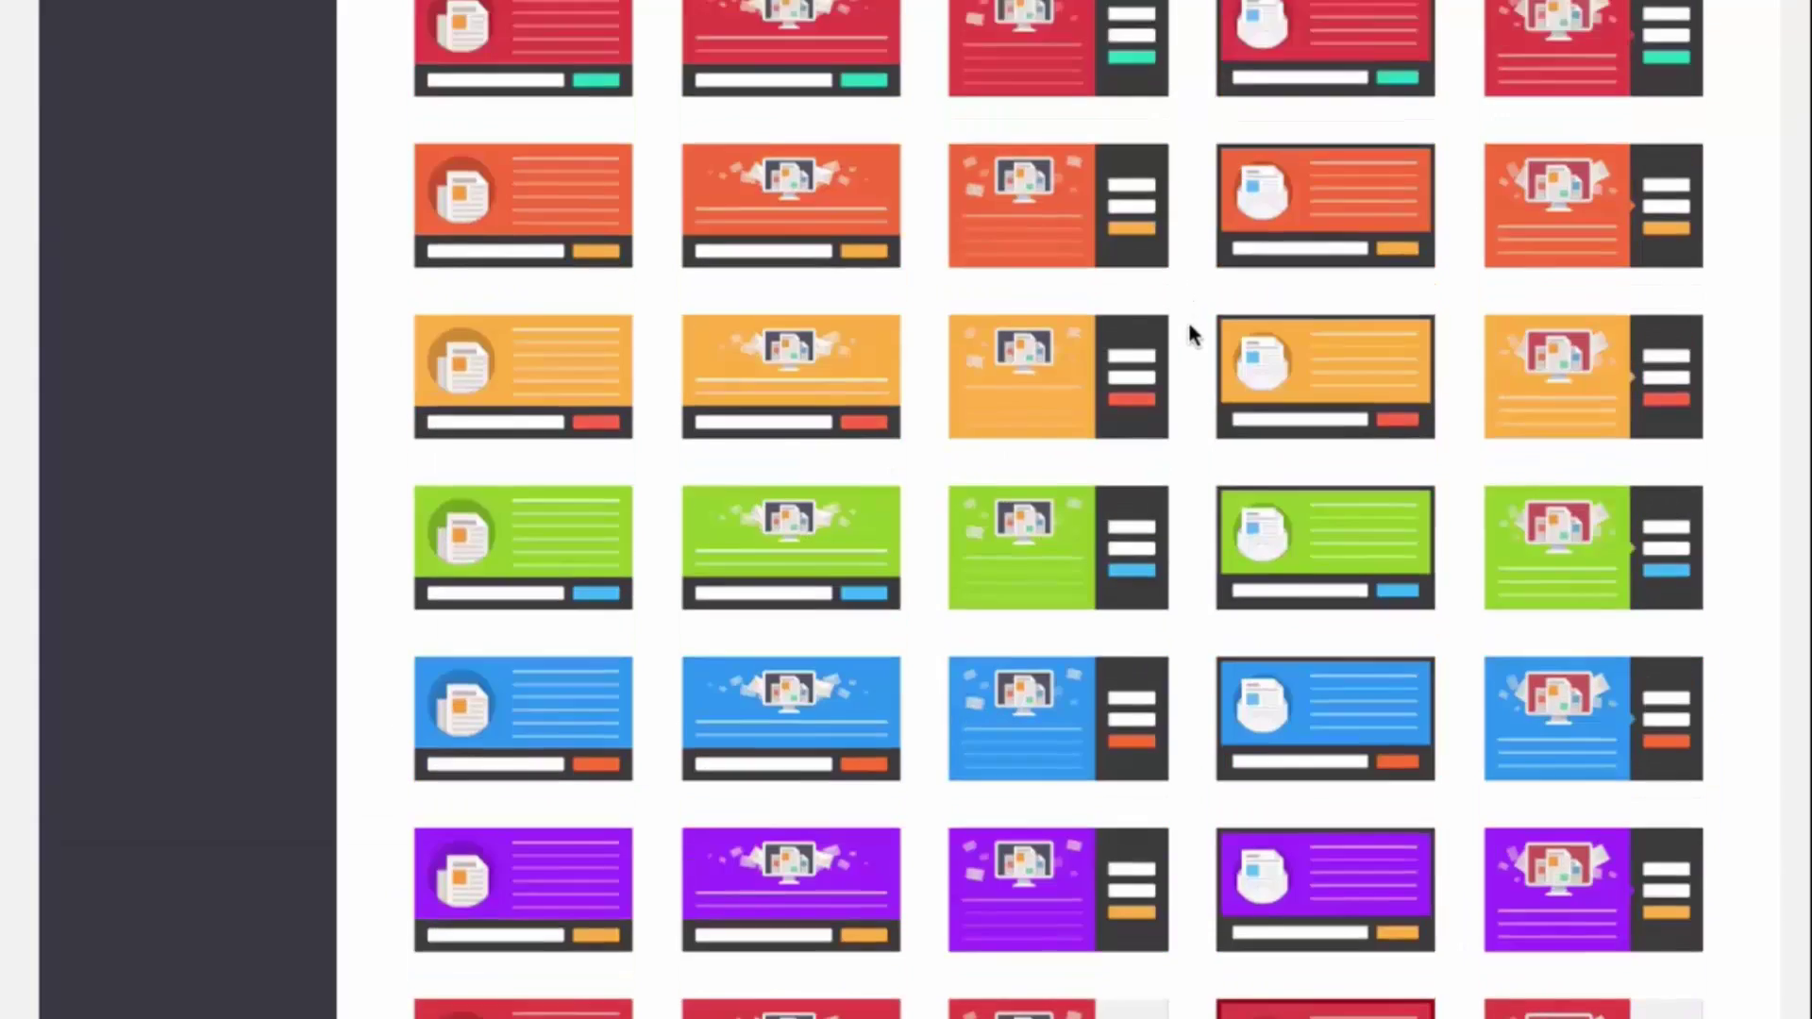
pyautogui.scroll(15, 1189, 332)
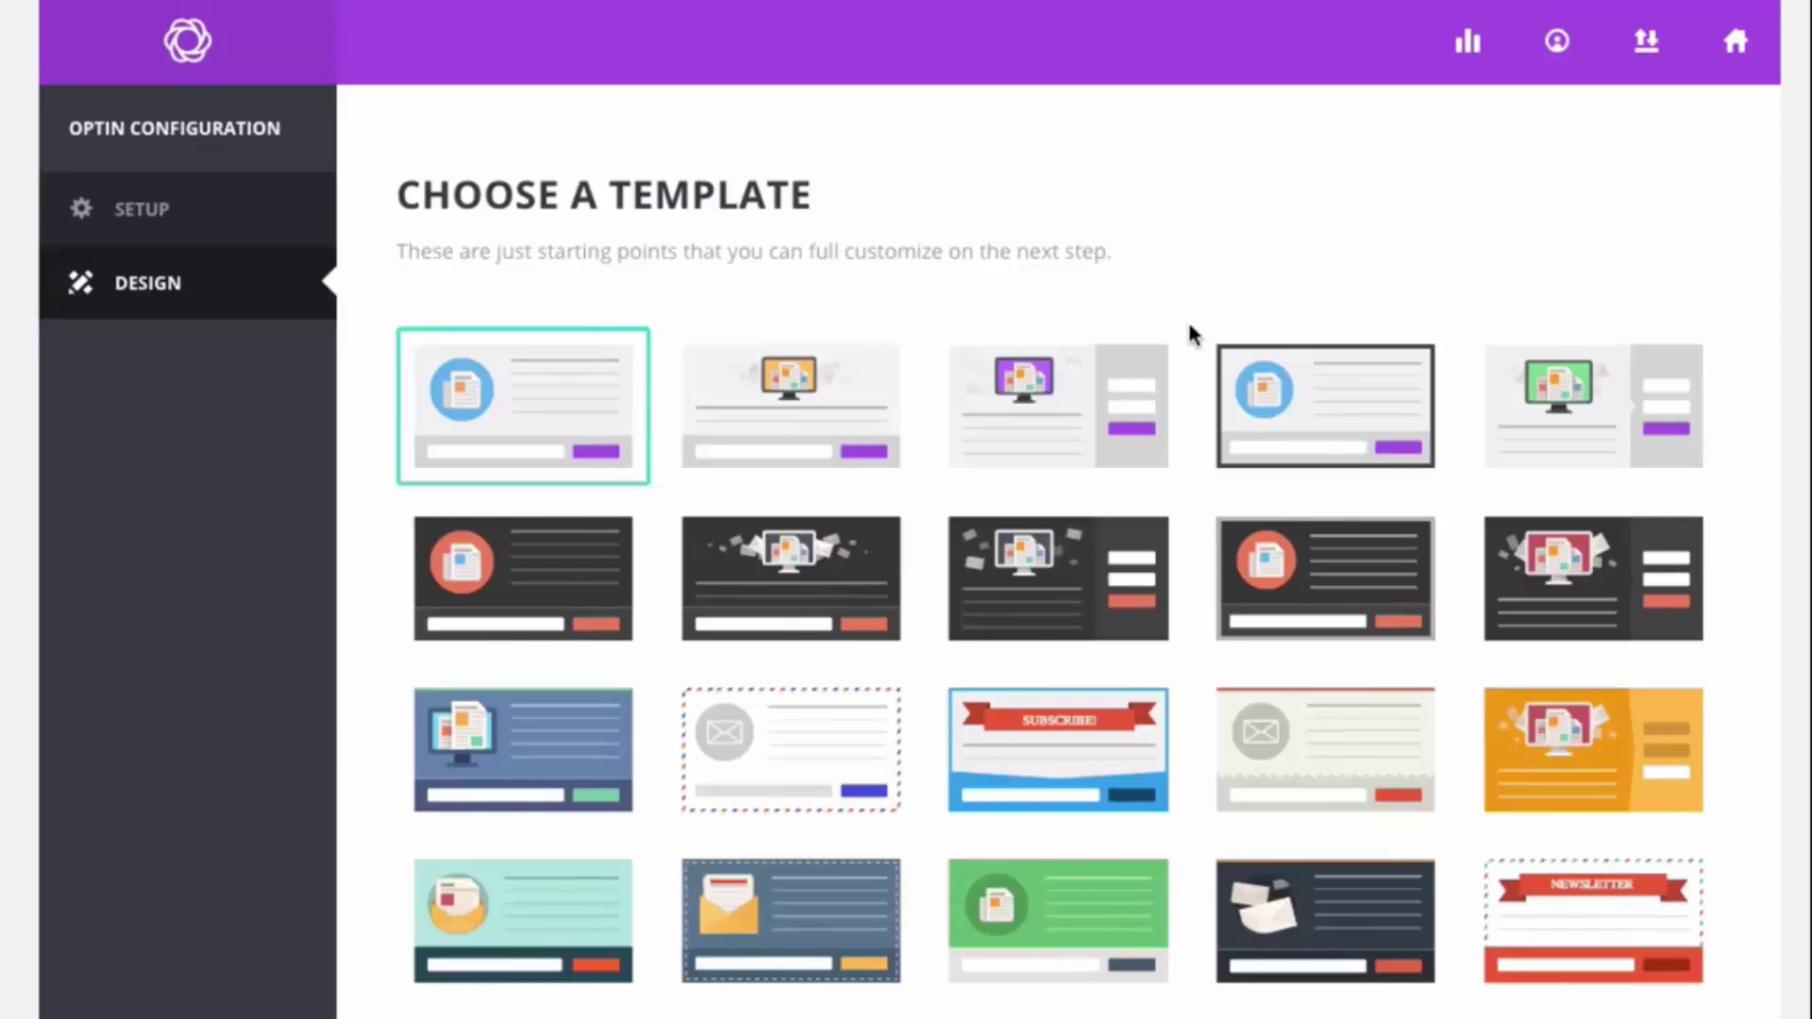
pyautogui.scroll(-3, 1187, 330)
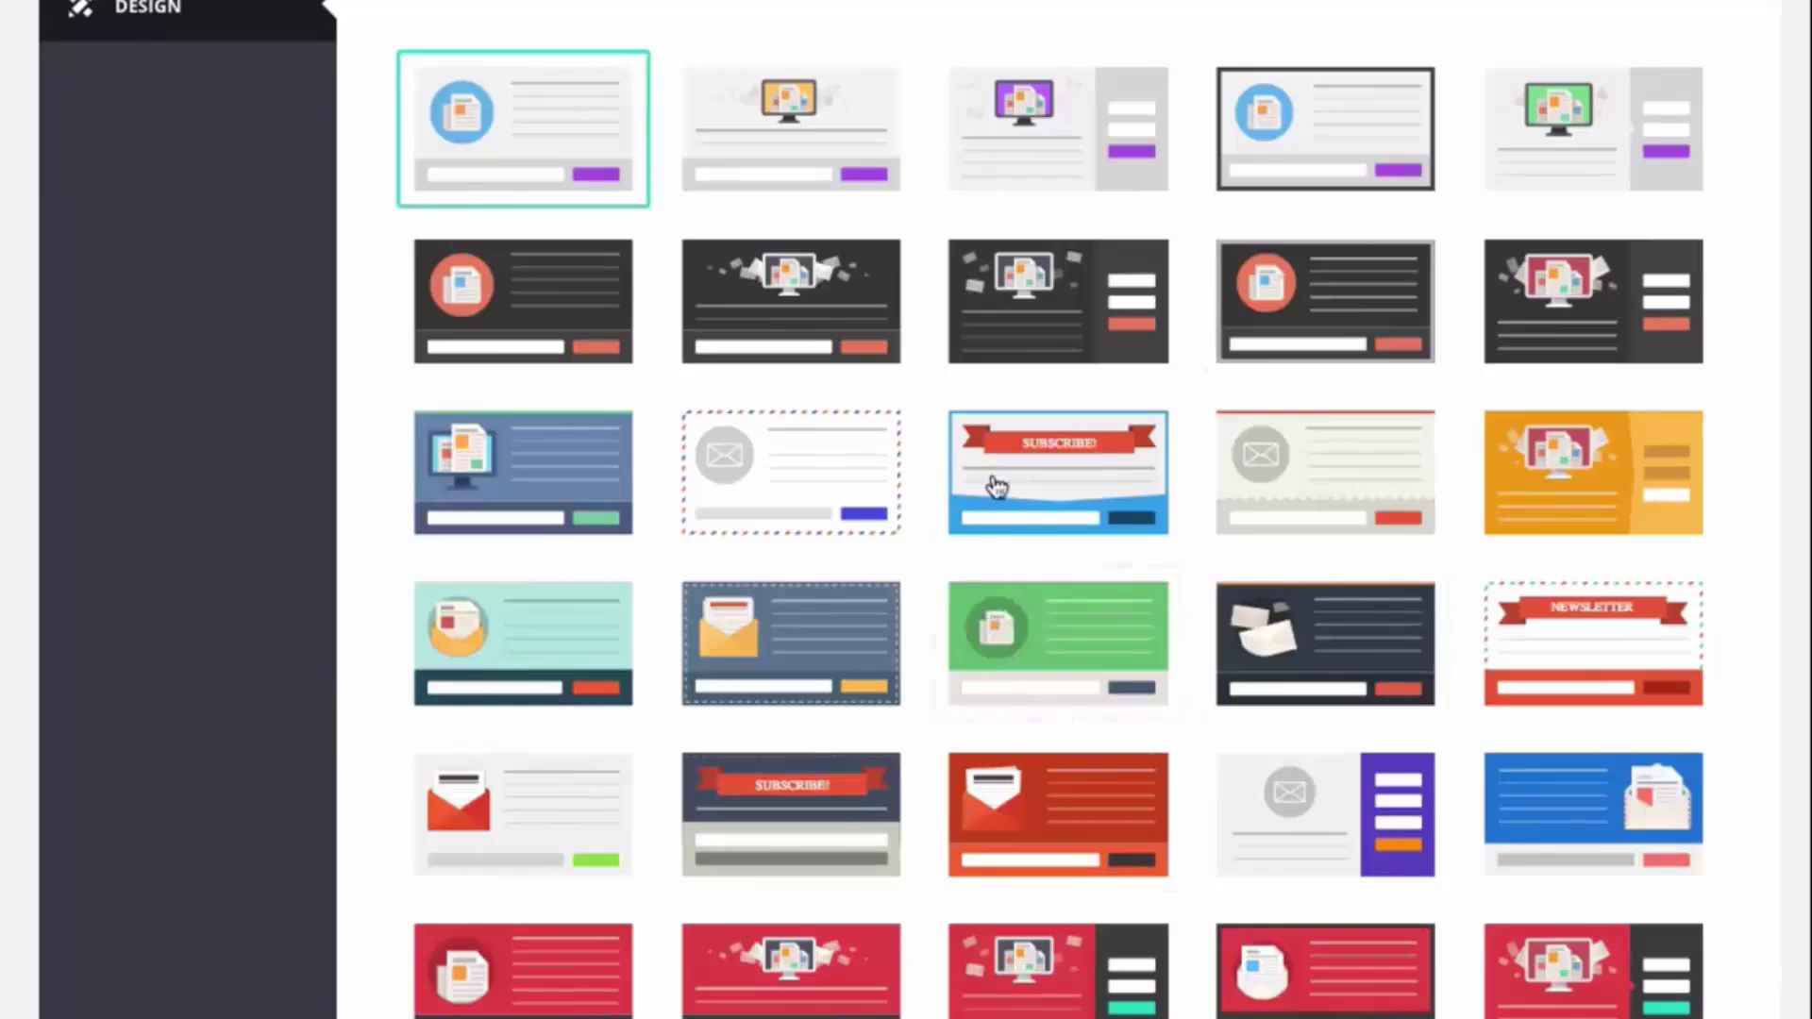
pyautogui.scroll(-1, 1015, 501)
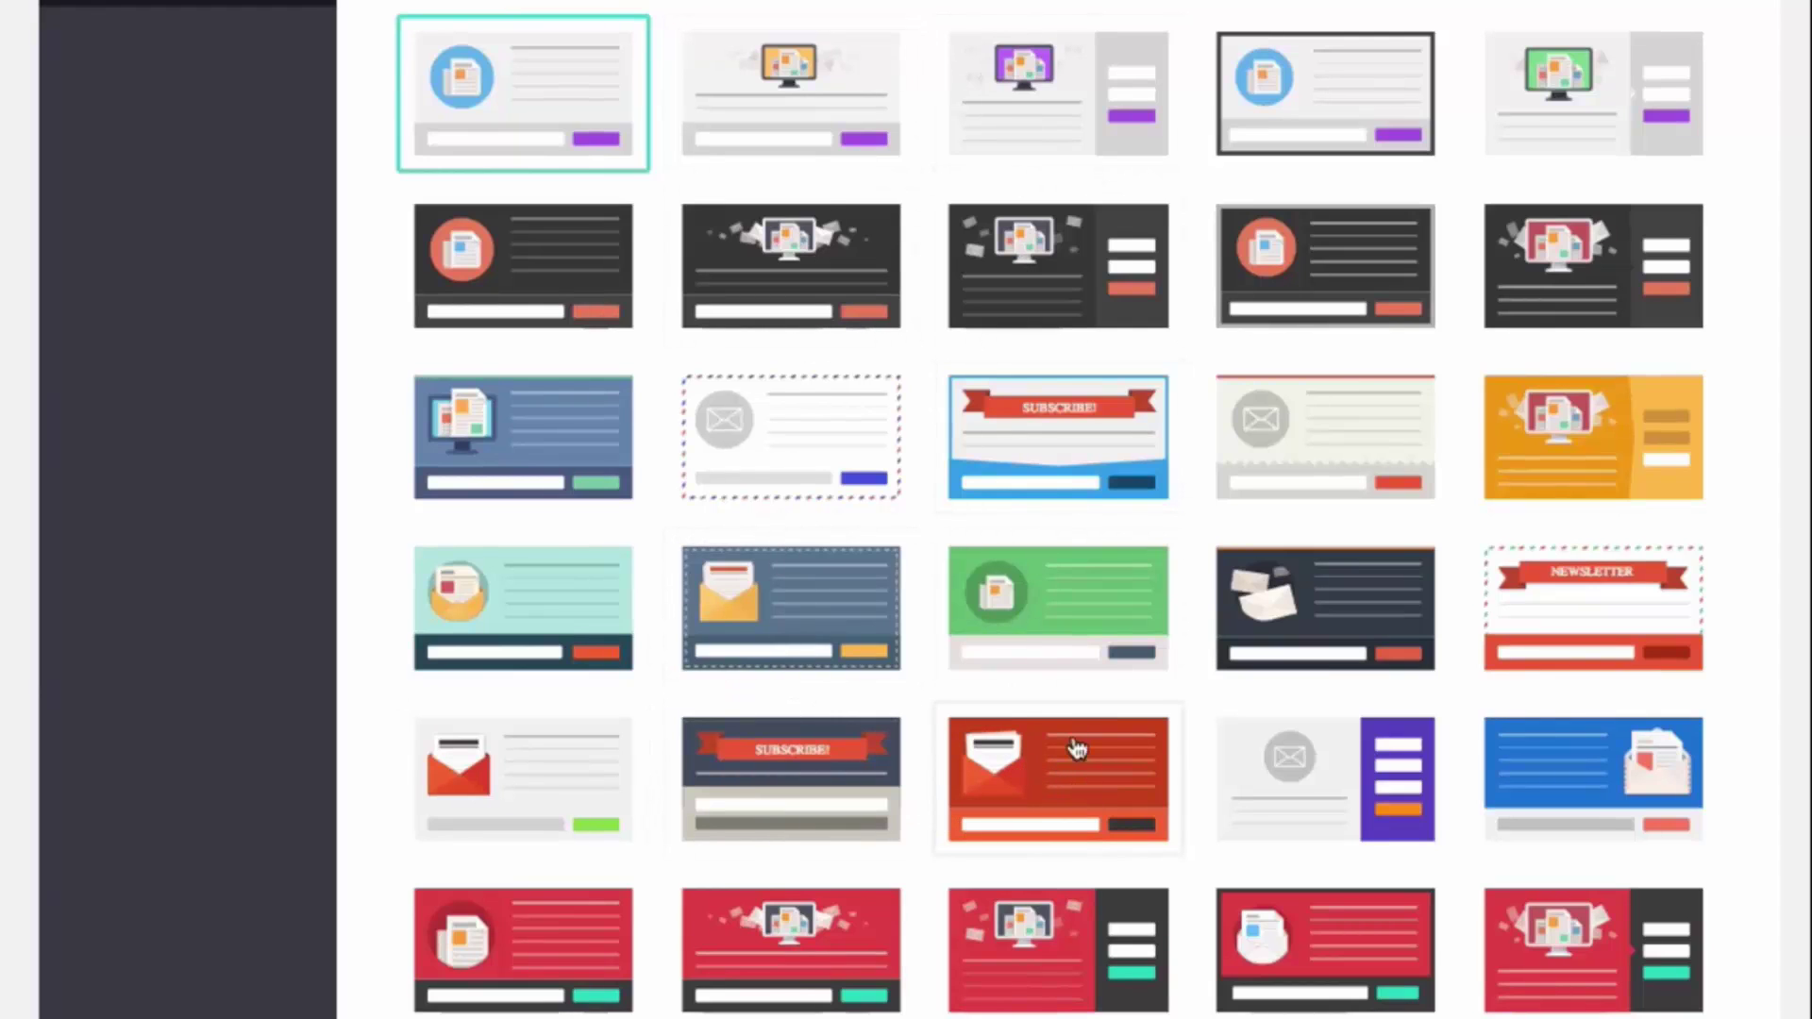
pyautogui.scroll(-6, 919, 332)
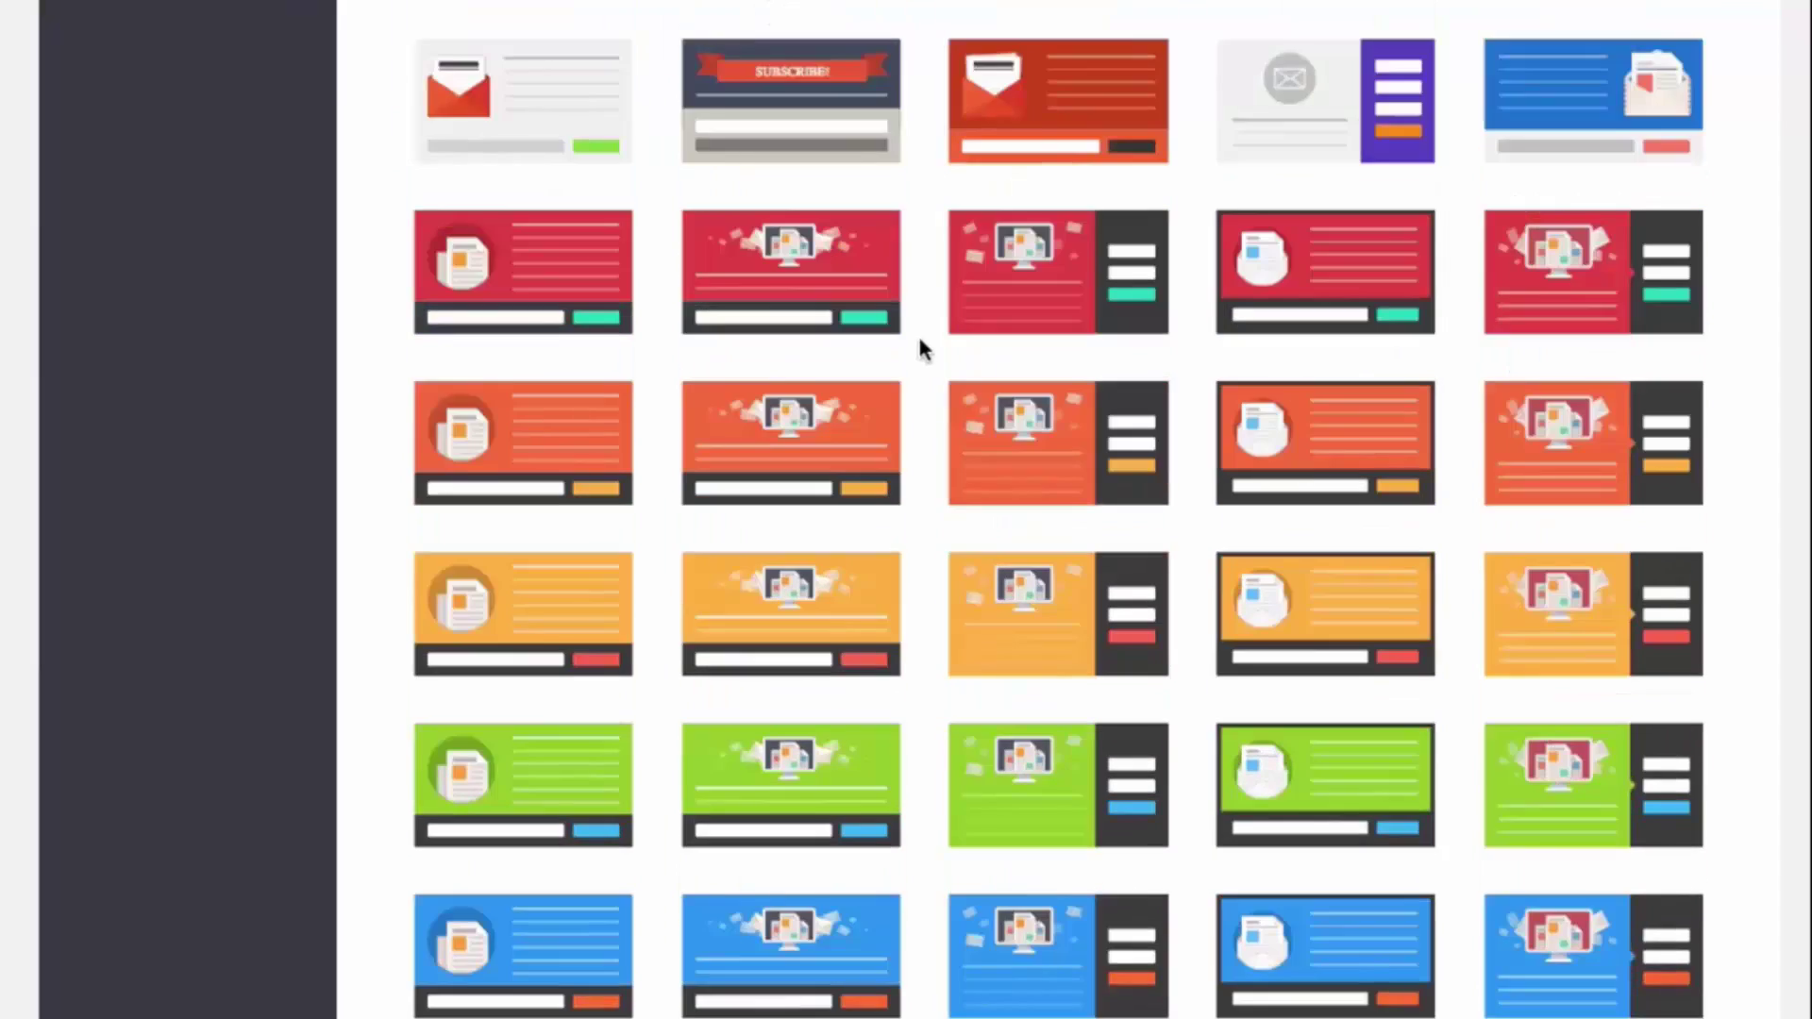
pyautogui.scroll(-9, 921, 344)
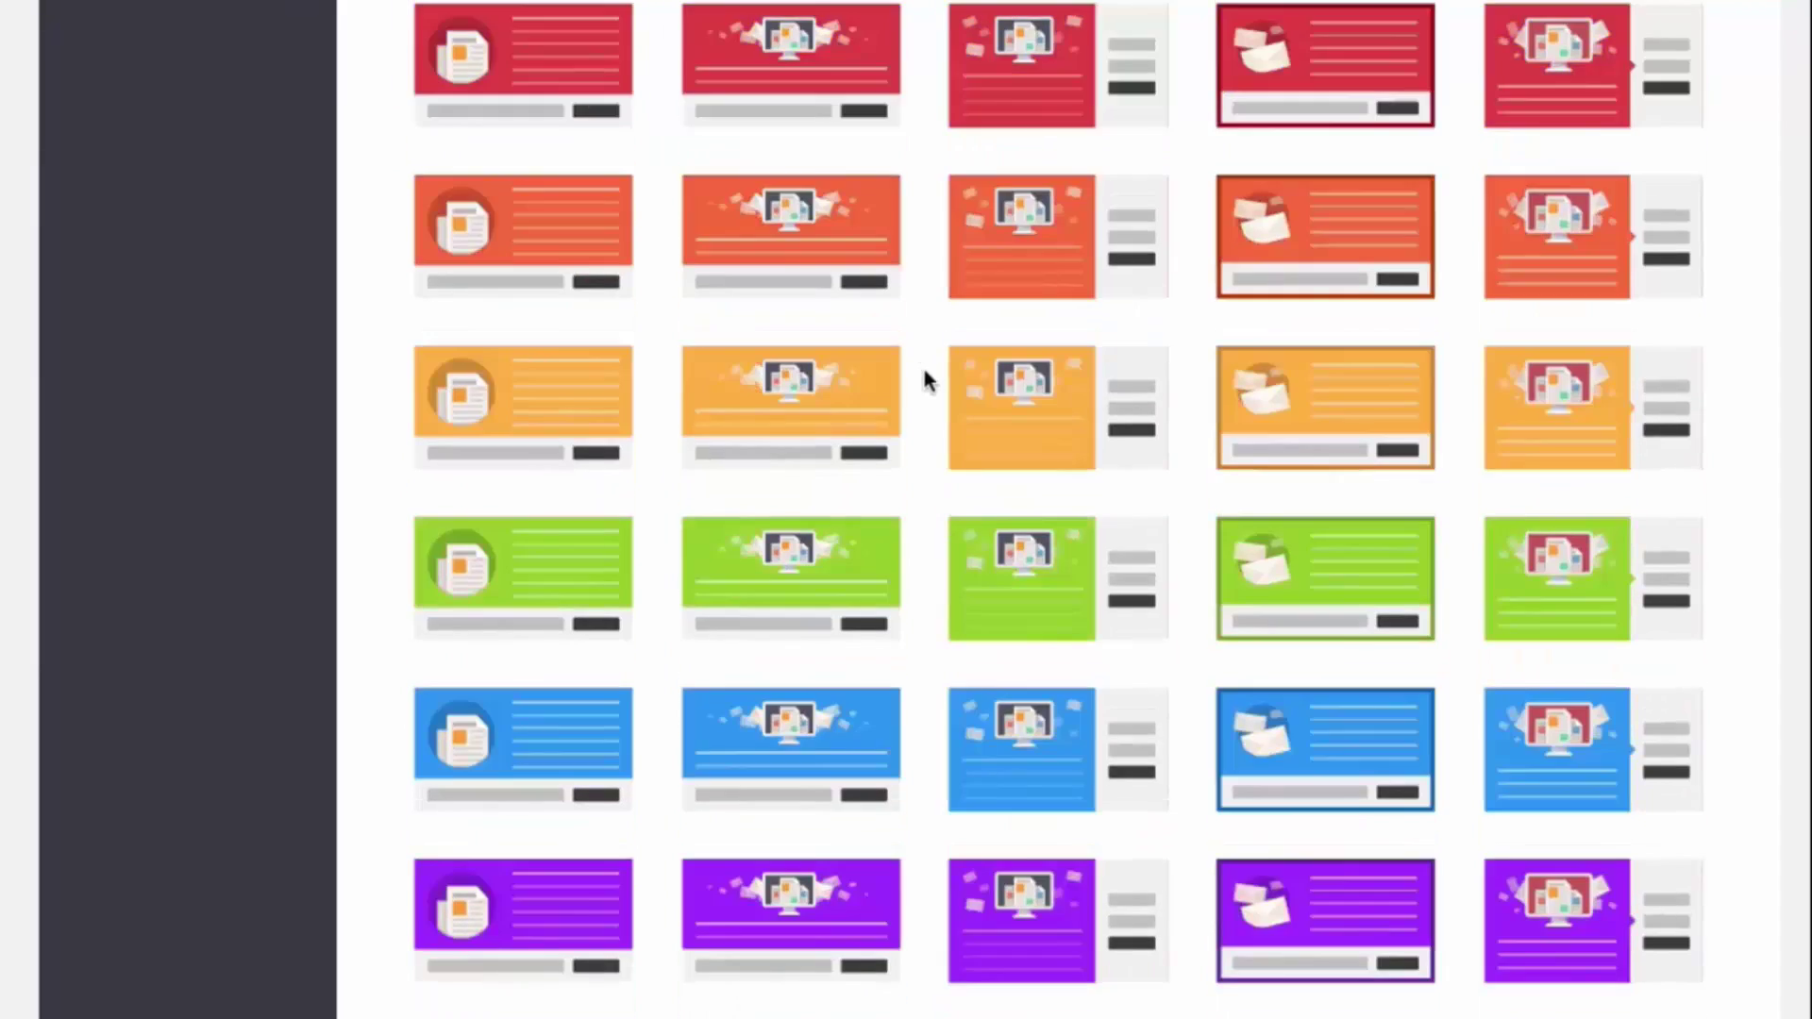
pyautogui.scroll(-10, 925, 379)
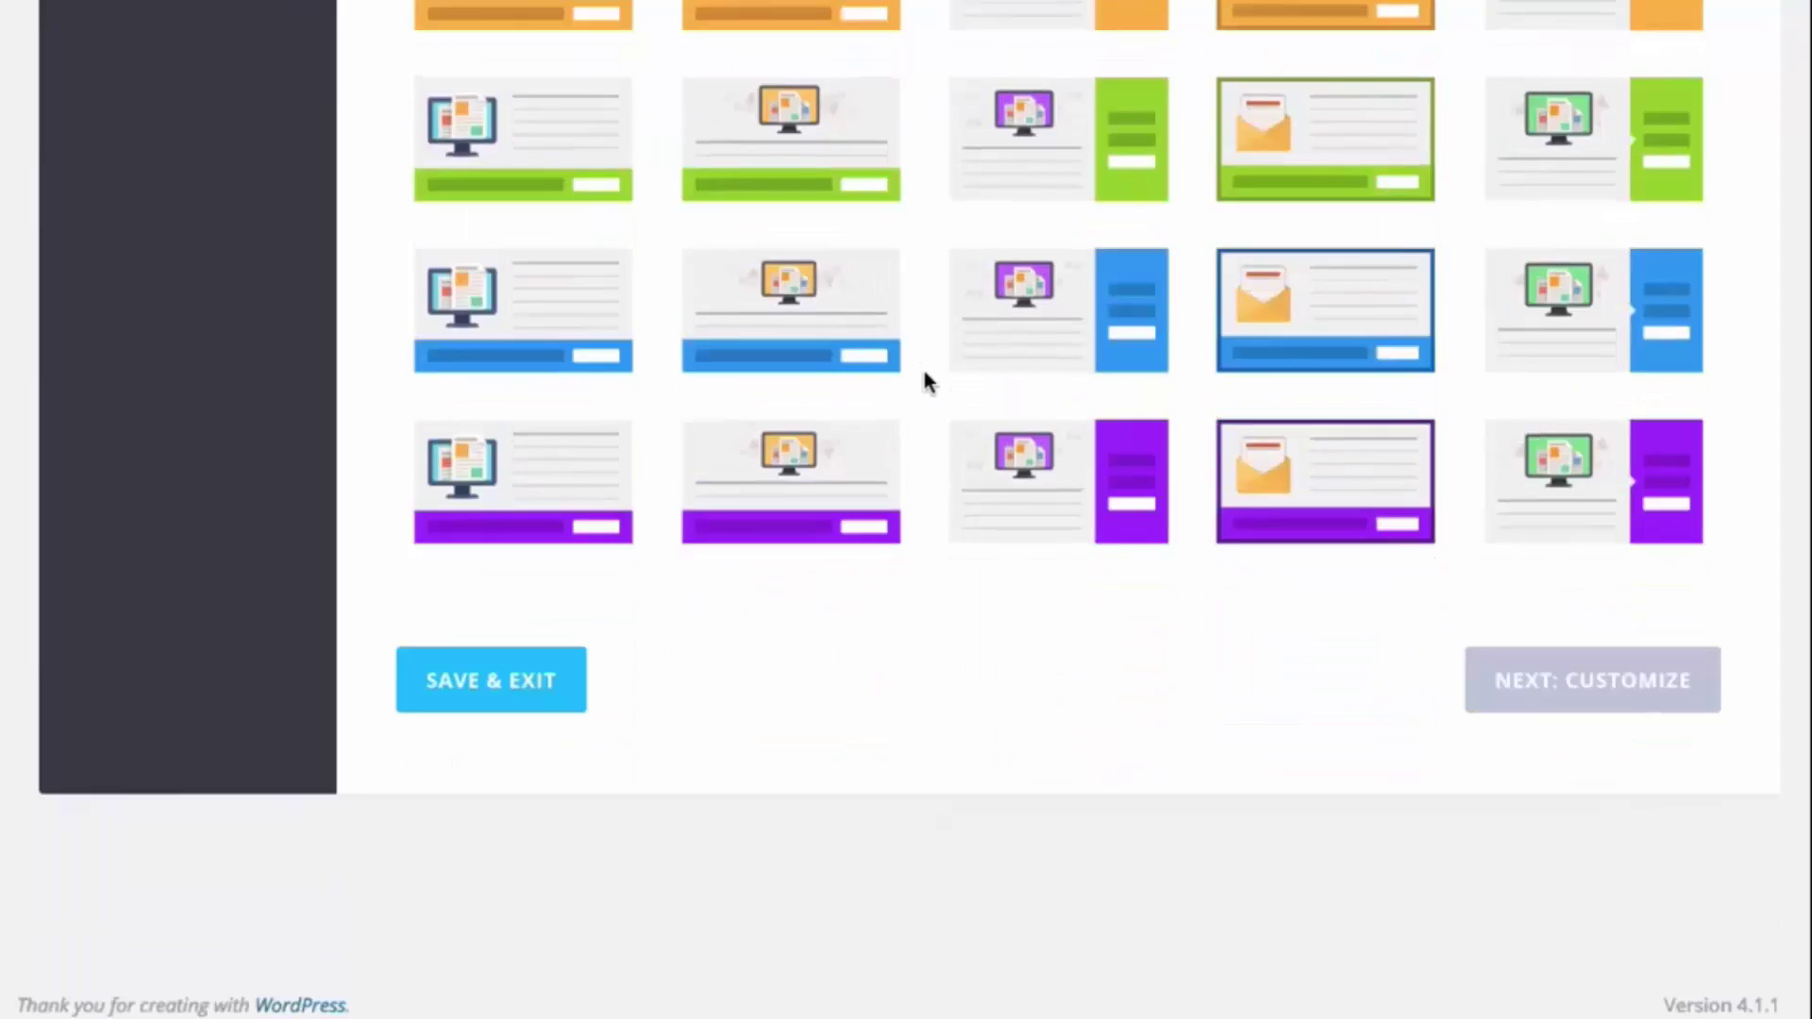
pyautogui.scroll(10, 930, 421)
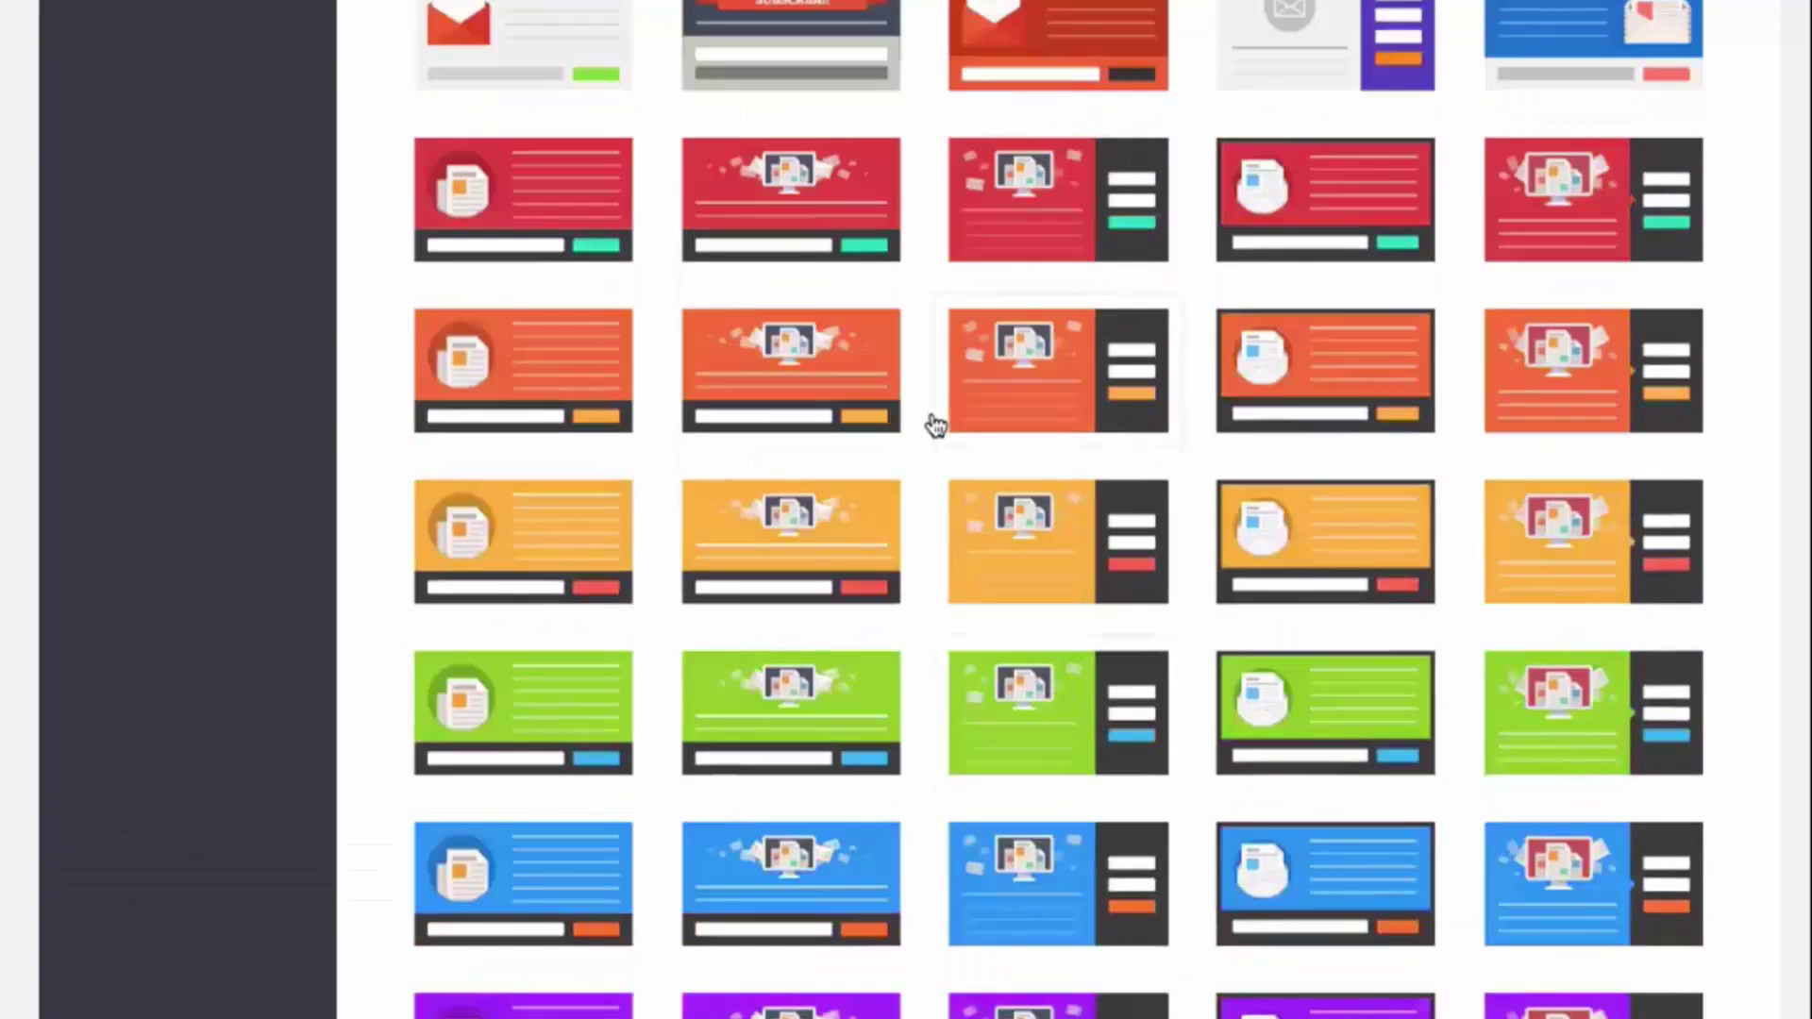
# Choose the dark red template with the open envelope image and continue to its customization
pyautogui.scroll(4, 934, 425)
pyautogui.click(1002, 388)
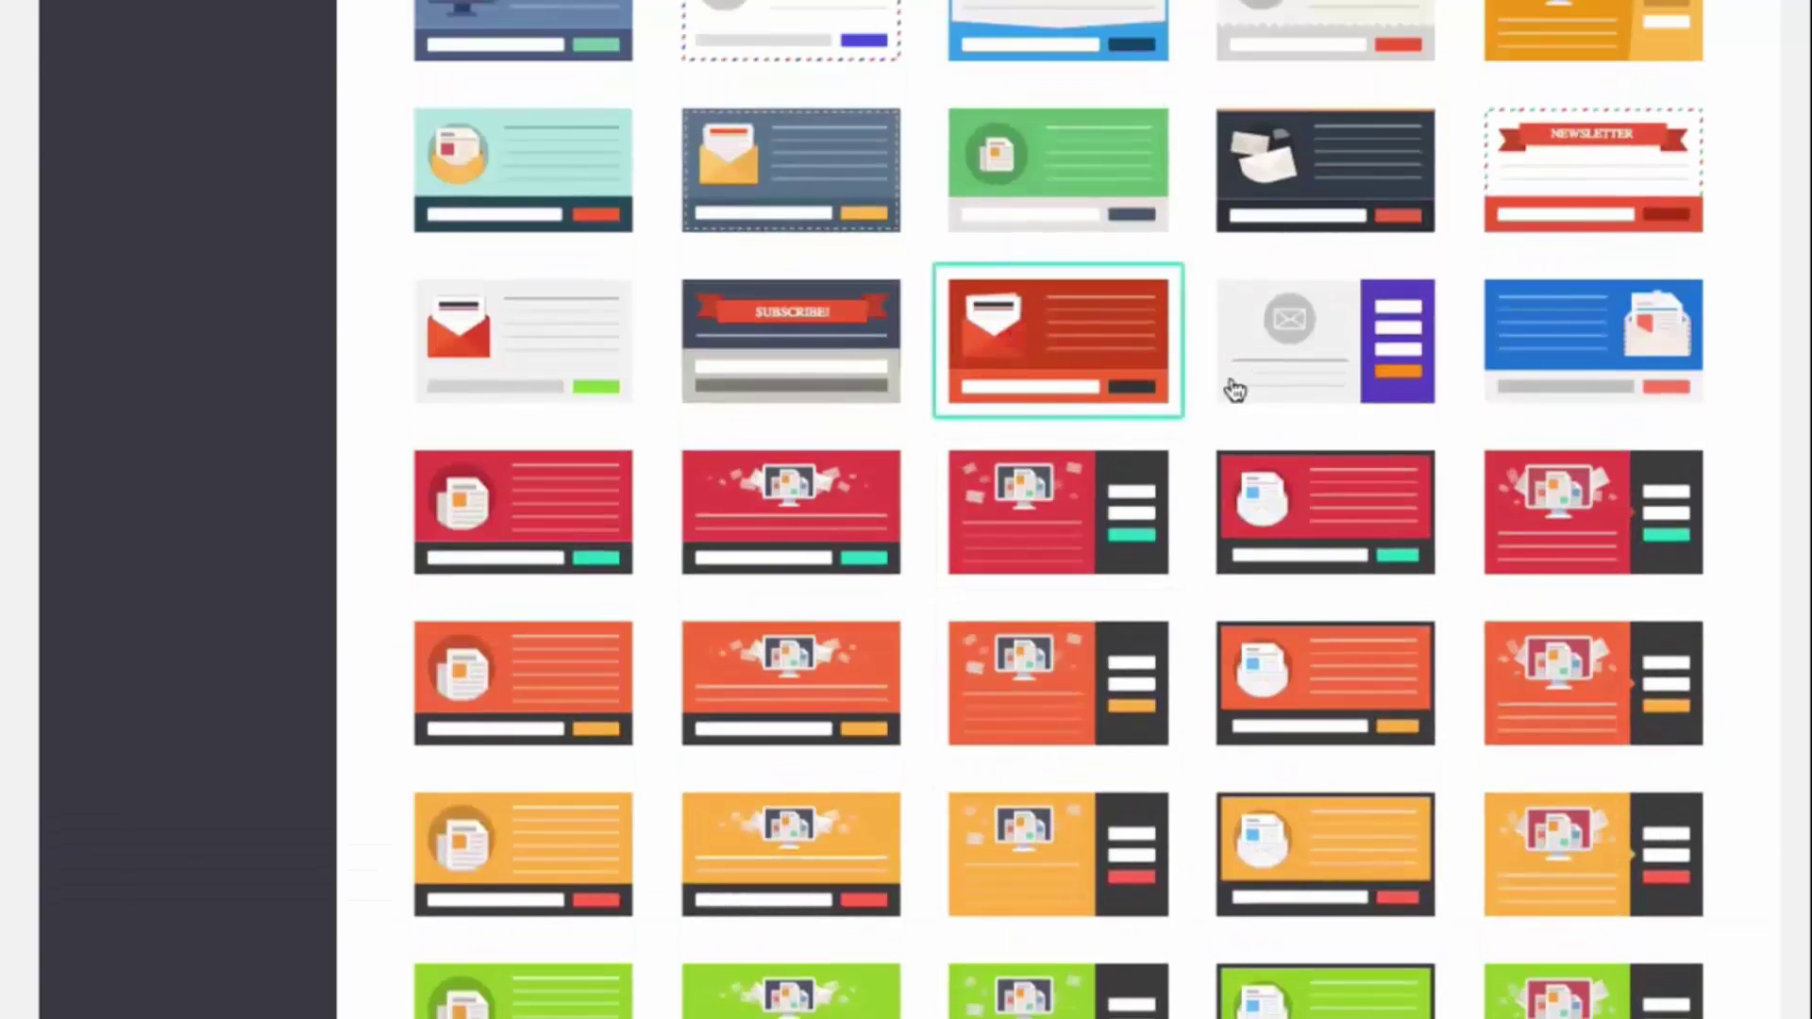
pyautogui.scroll(-10, 1656, 571)
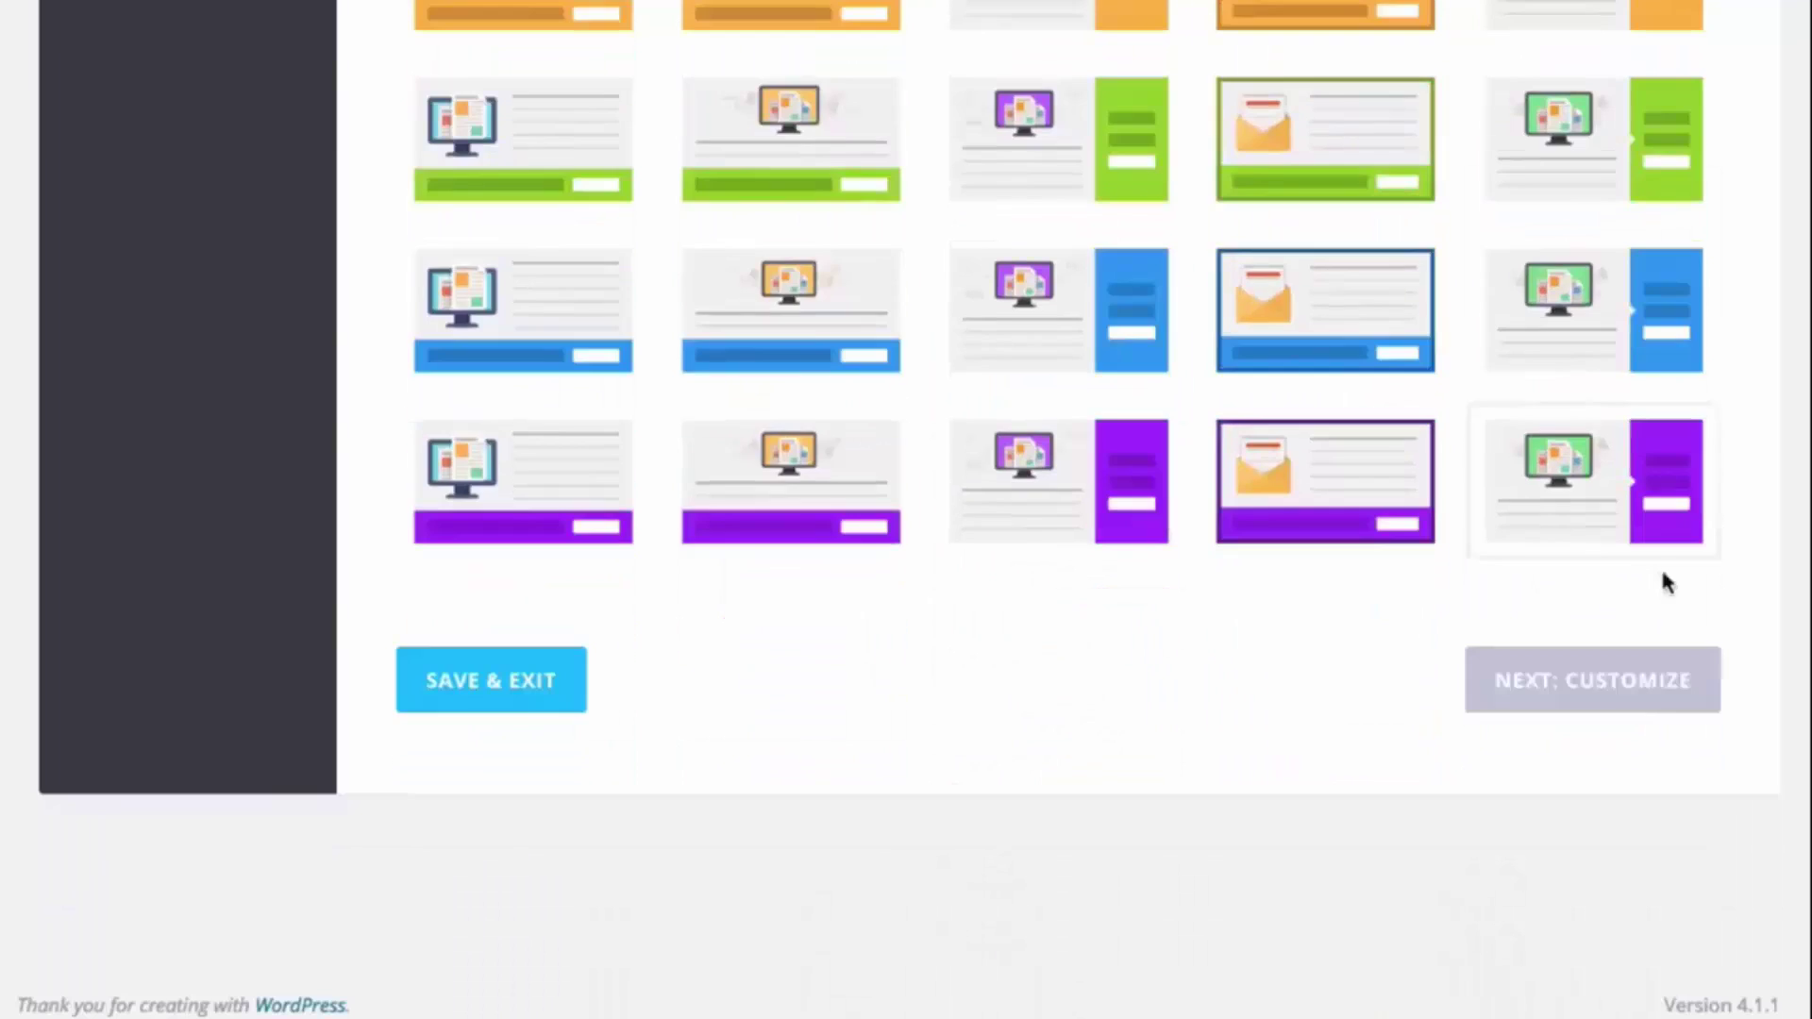
pyautogui.click(1585, 681)
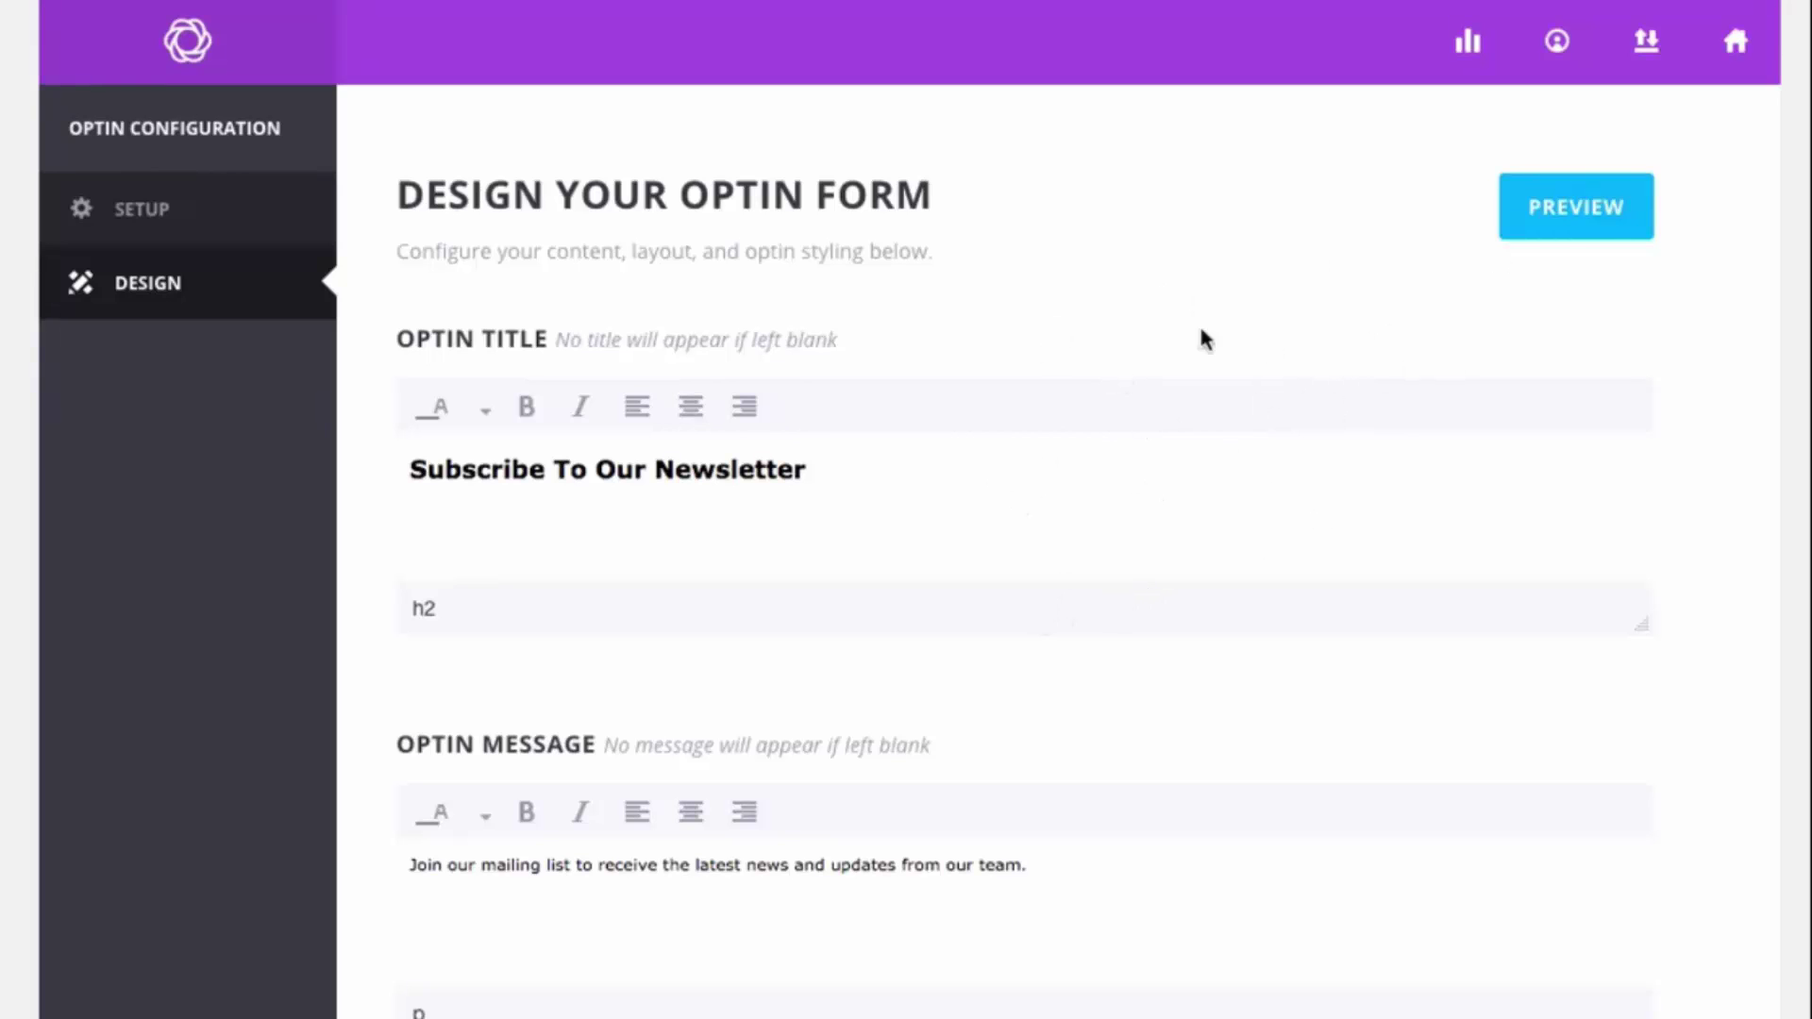
# Preview the newsletter optin design and change the optin title to "Subscribe To Our Blog"
pyautogui.click(1588, 212)
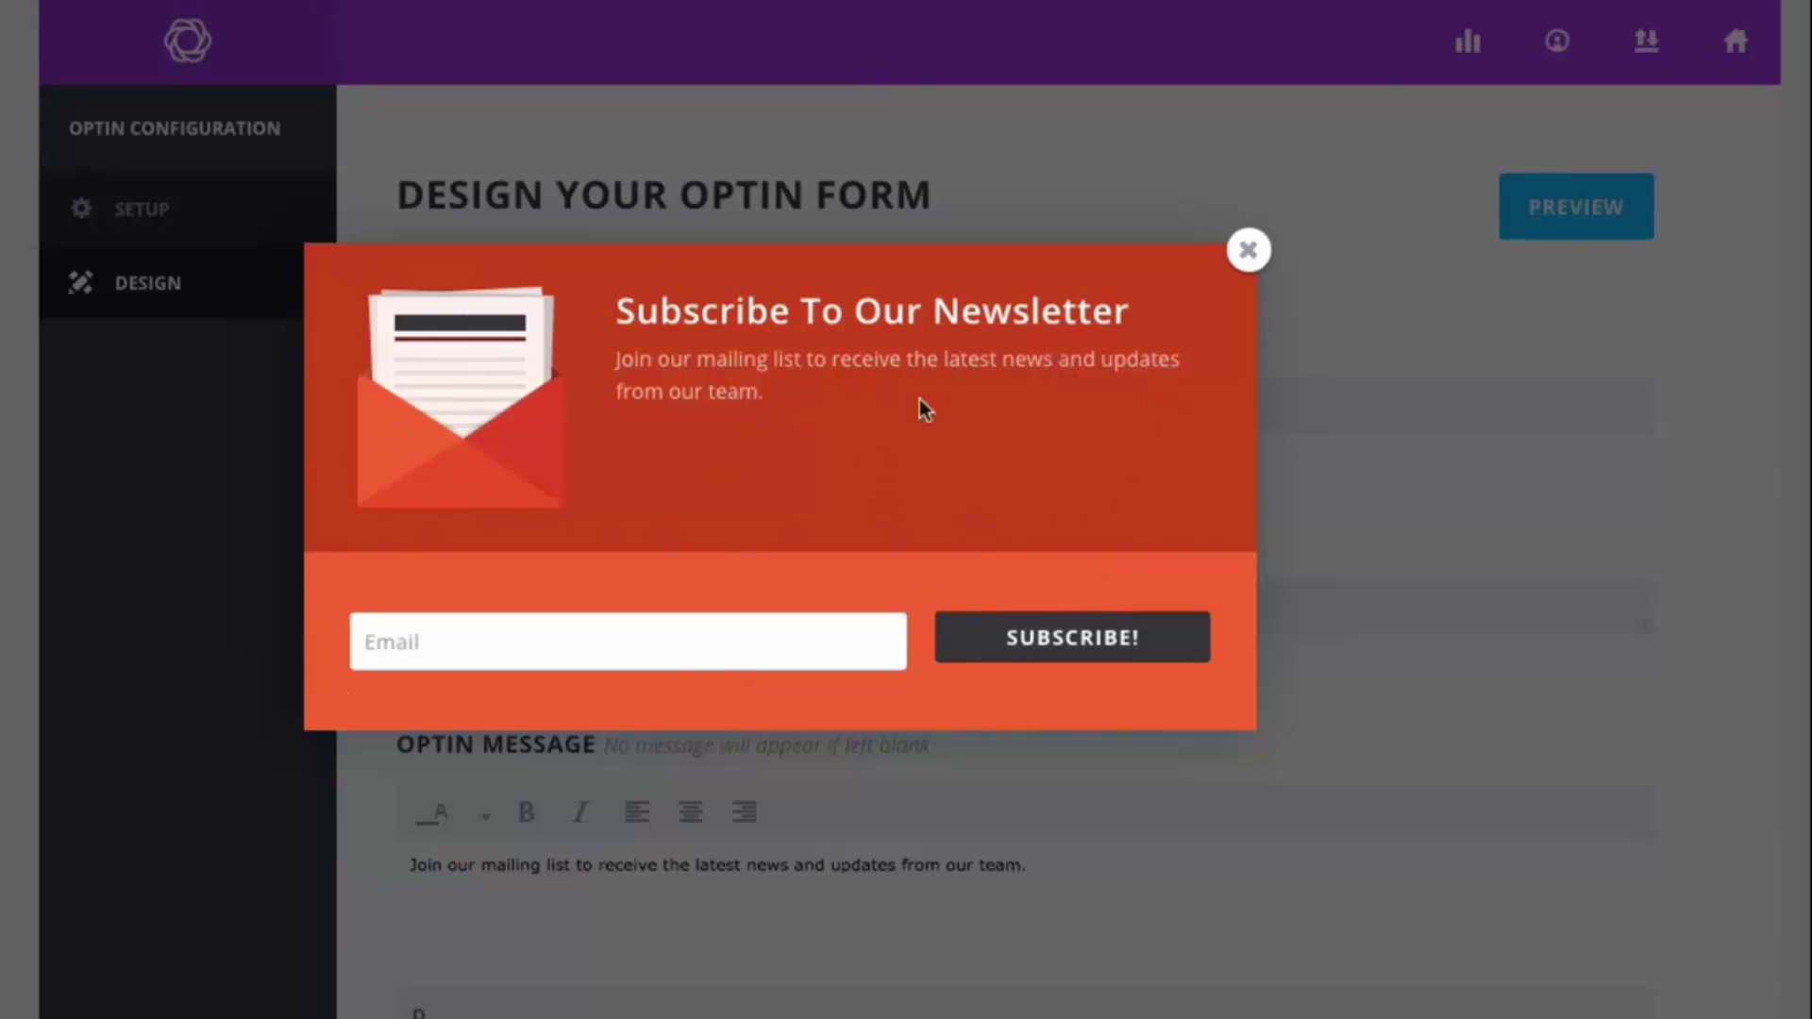
pyautogui.click(1248, 251)
pyautogui.scroll(-2, 1226, 245)
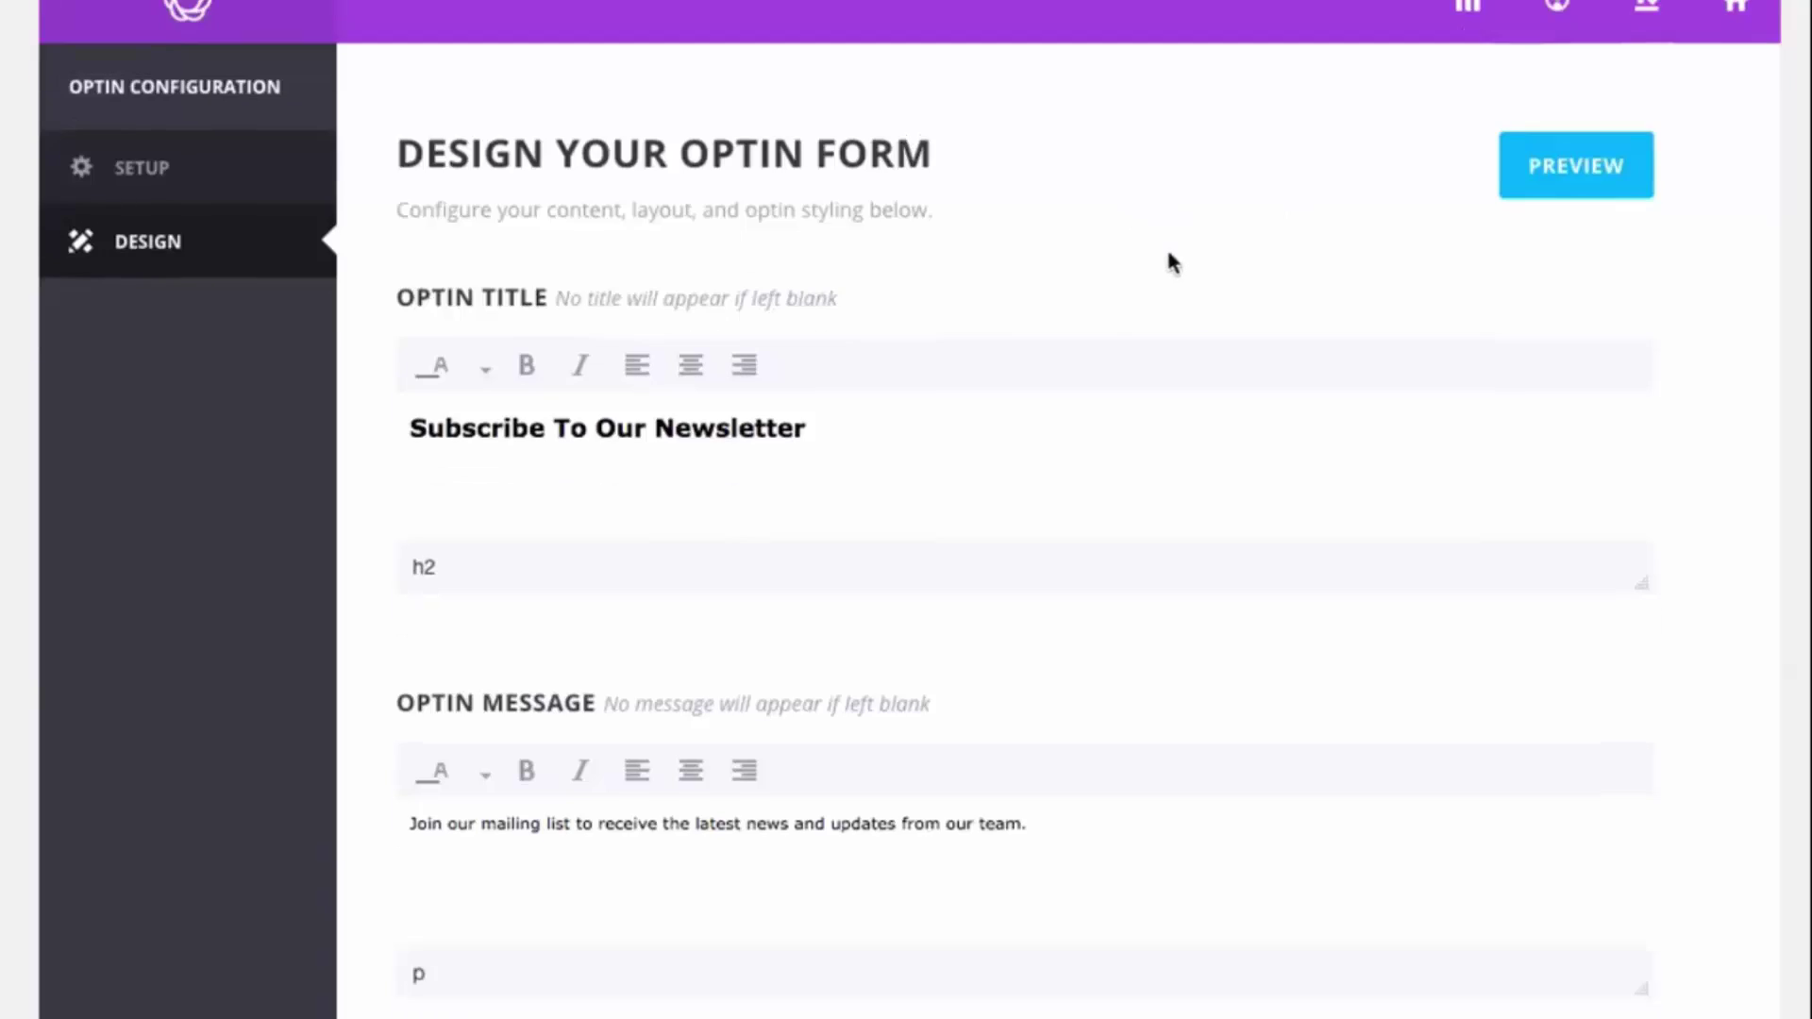
pyautogui.scroll(-2, 1147, 247)
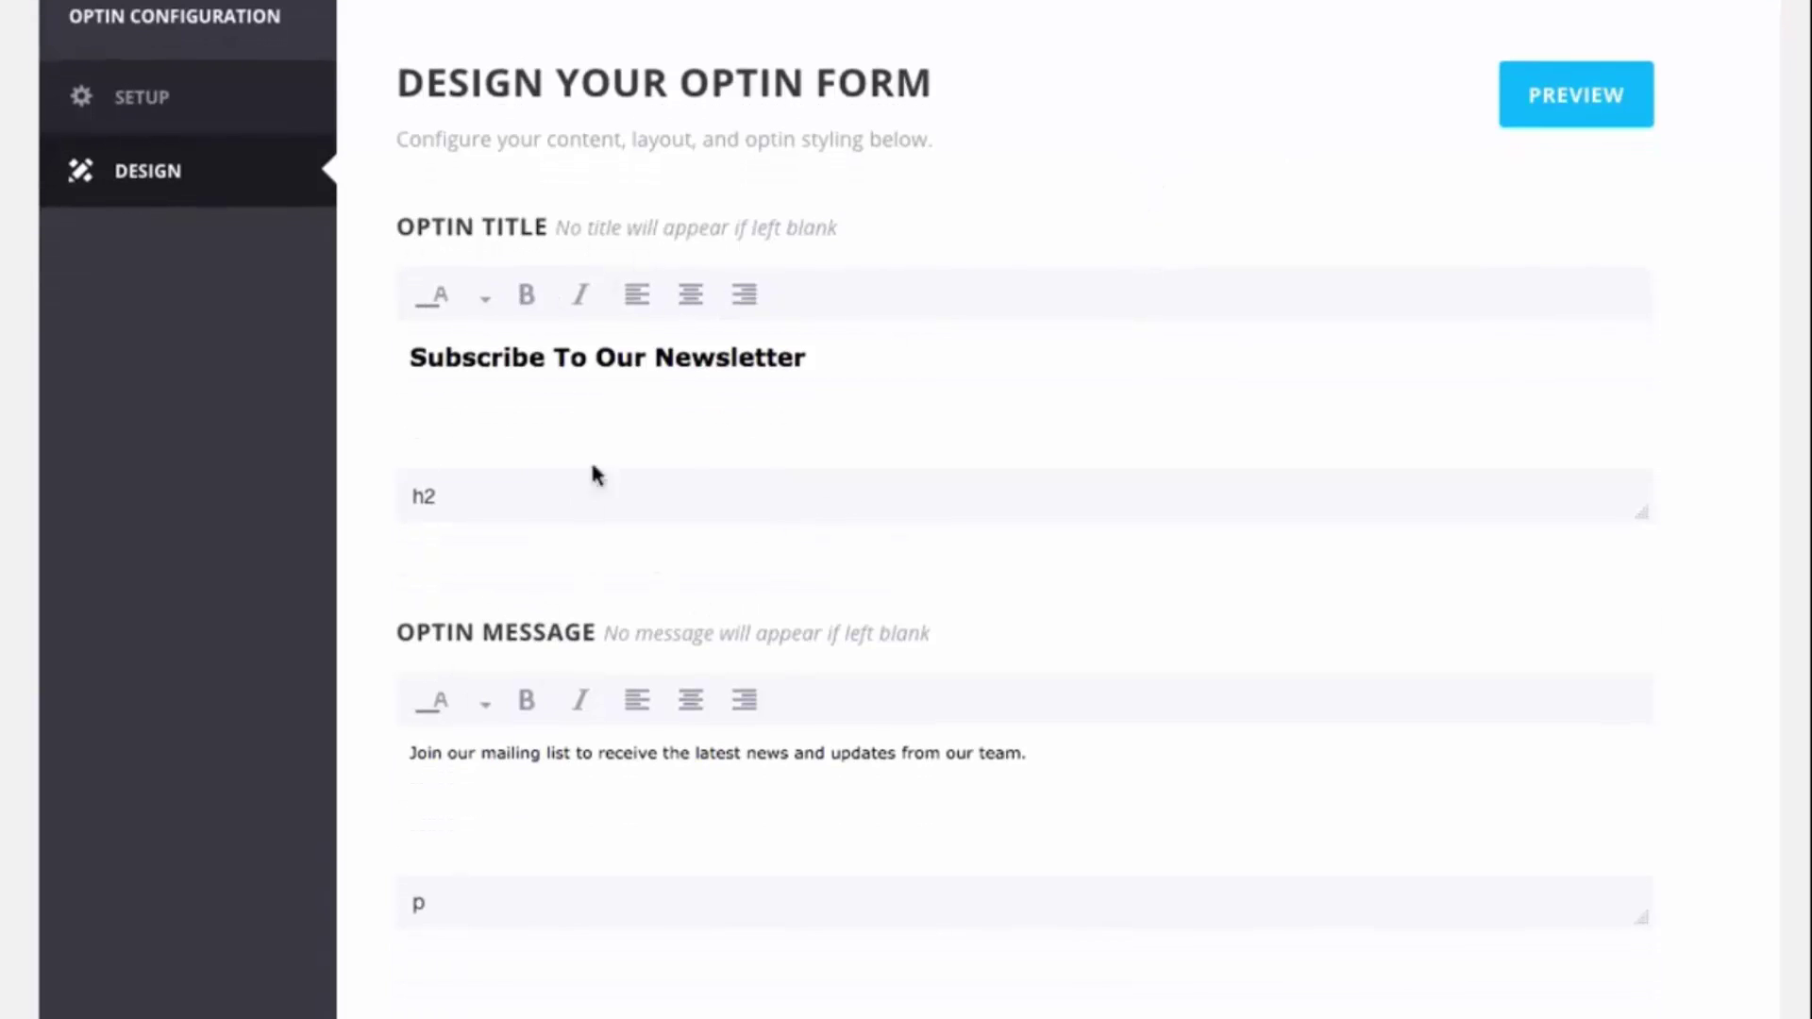
pyautogui.click(989, 362)
pyautogui.doubleClick(752, 363)
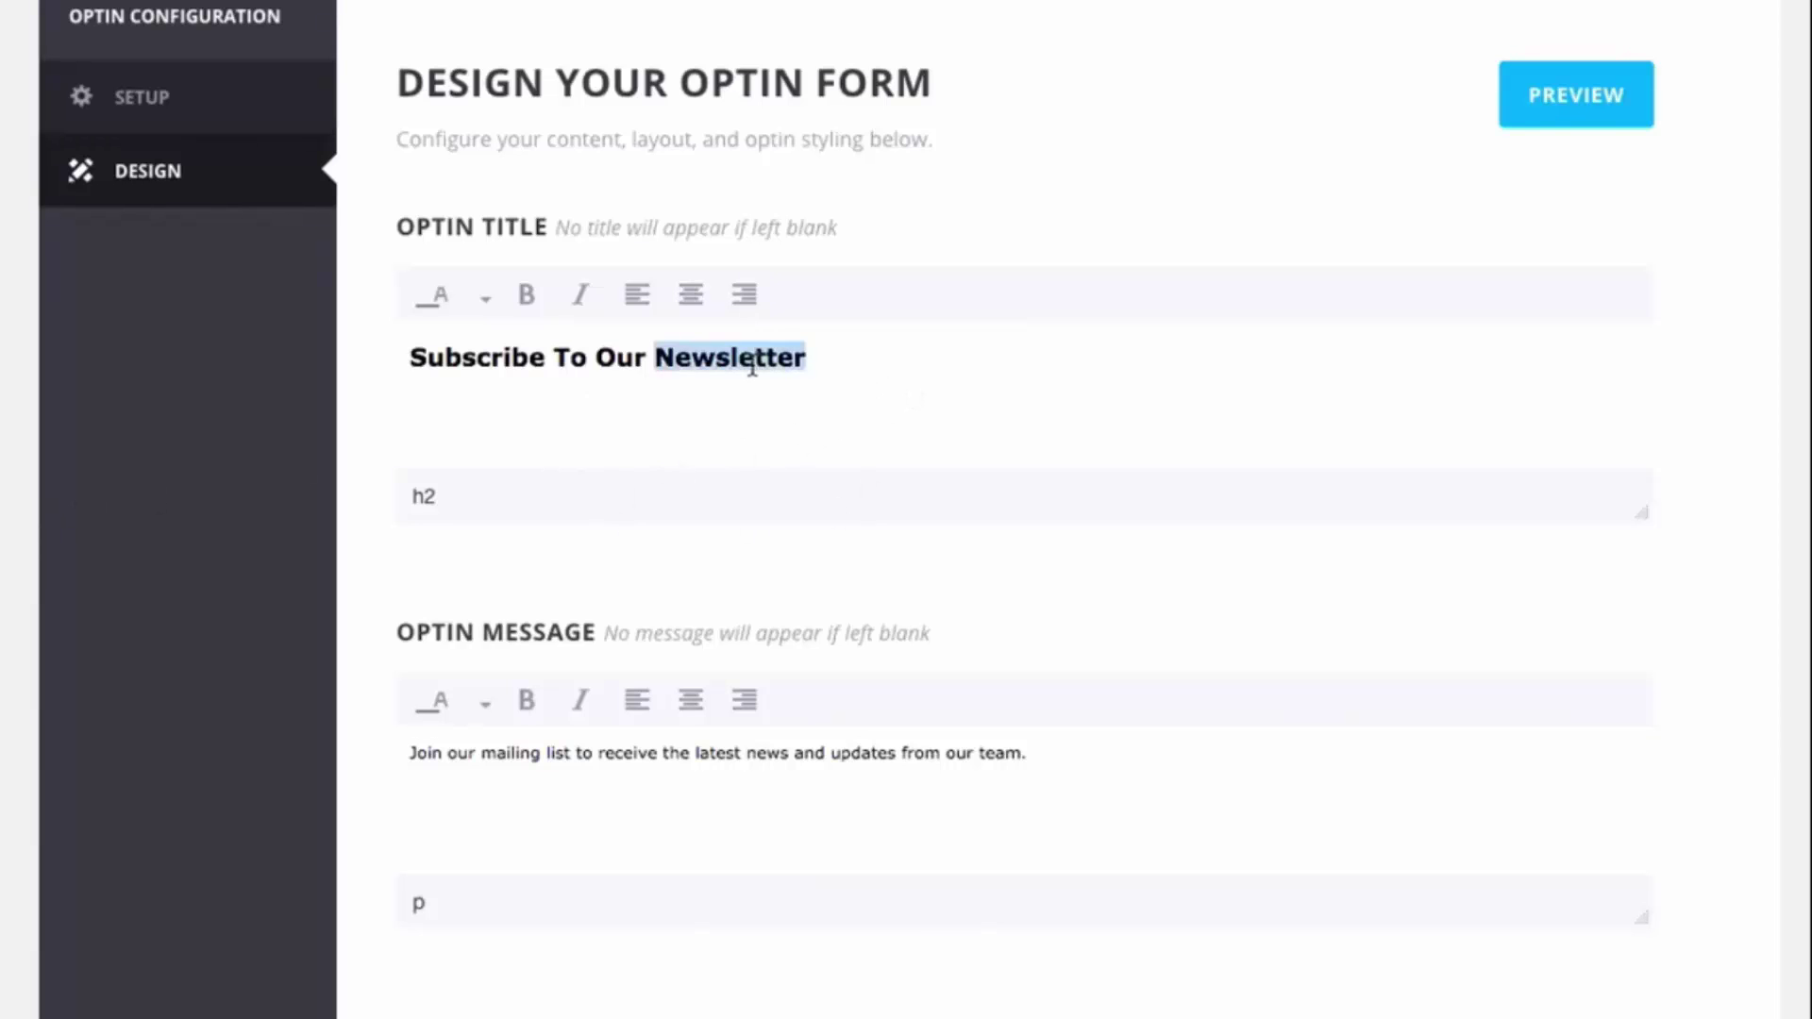
pyautogui.write('Blog')
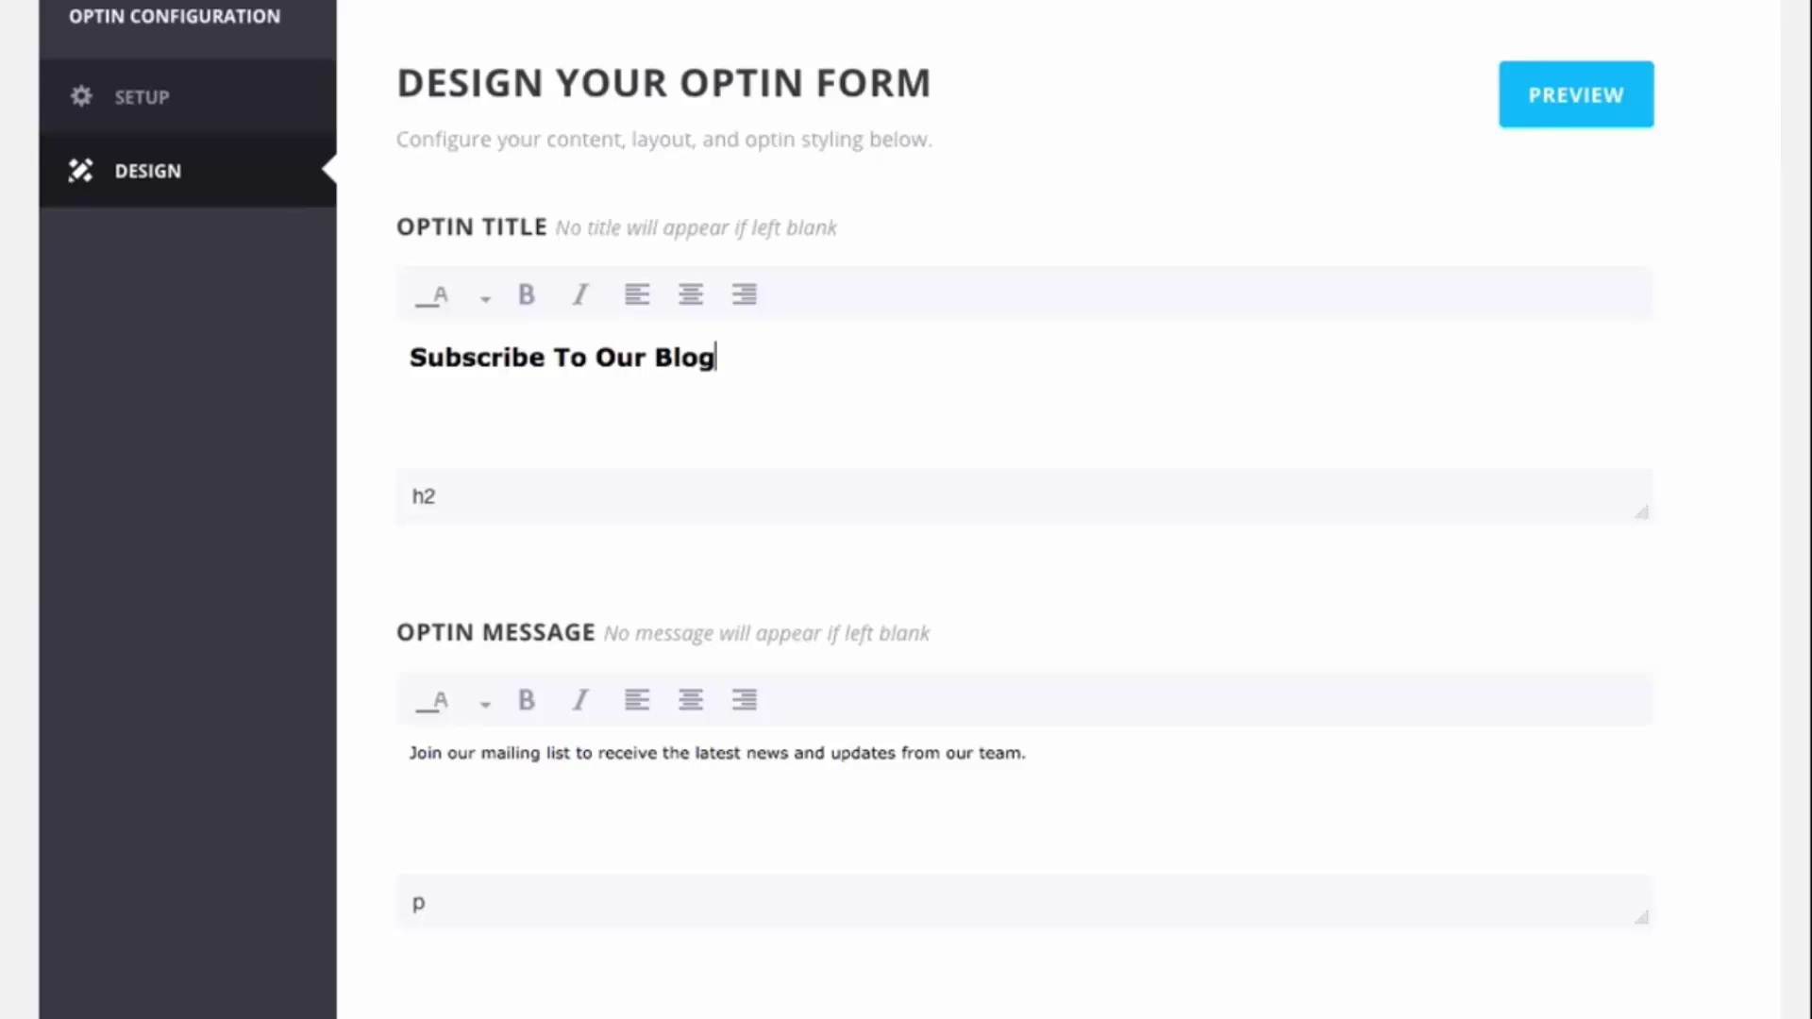
# Try the Image Above Text orientation for the optin image and preview the form
pyautogui.scroll(-3, 1508, 327)
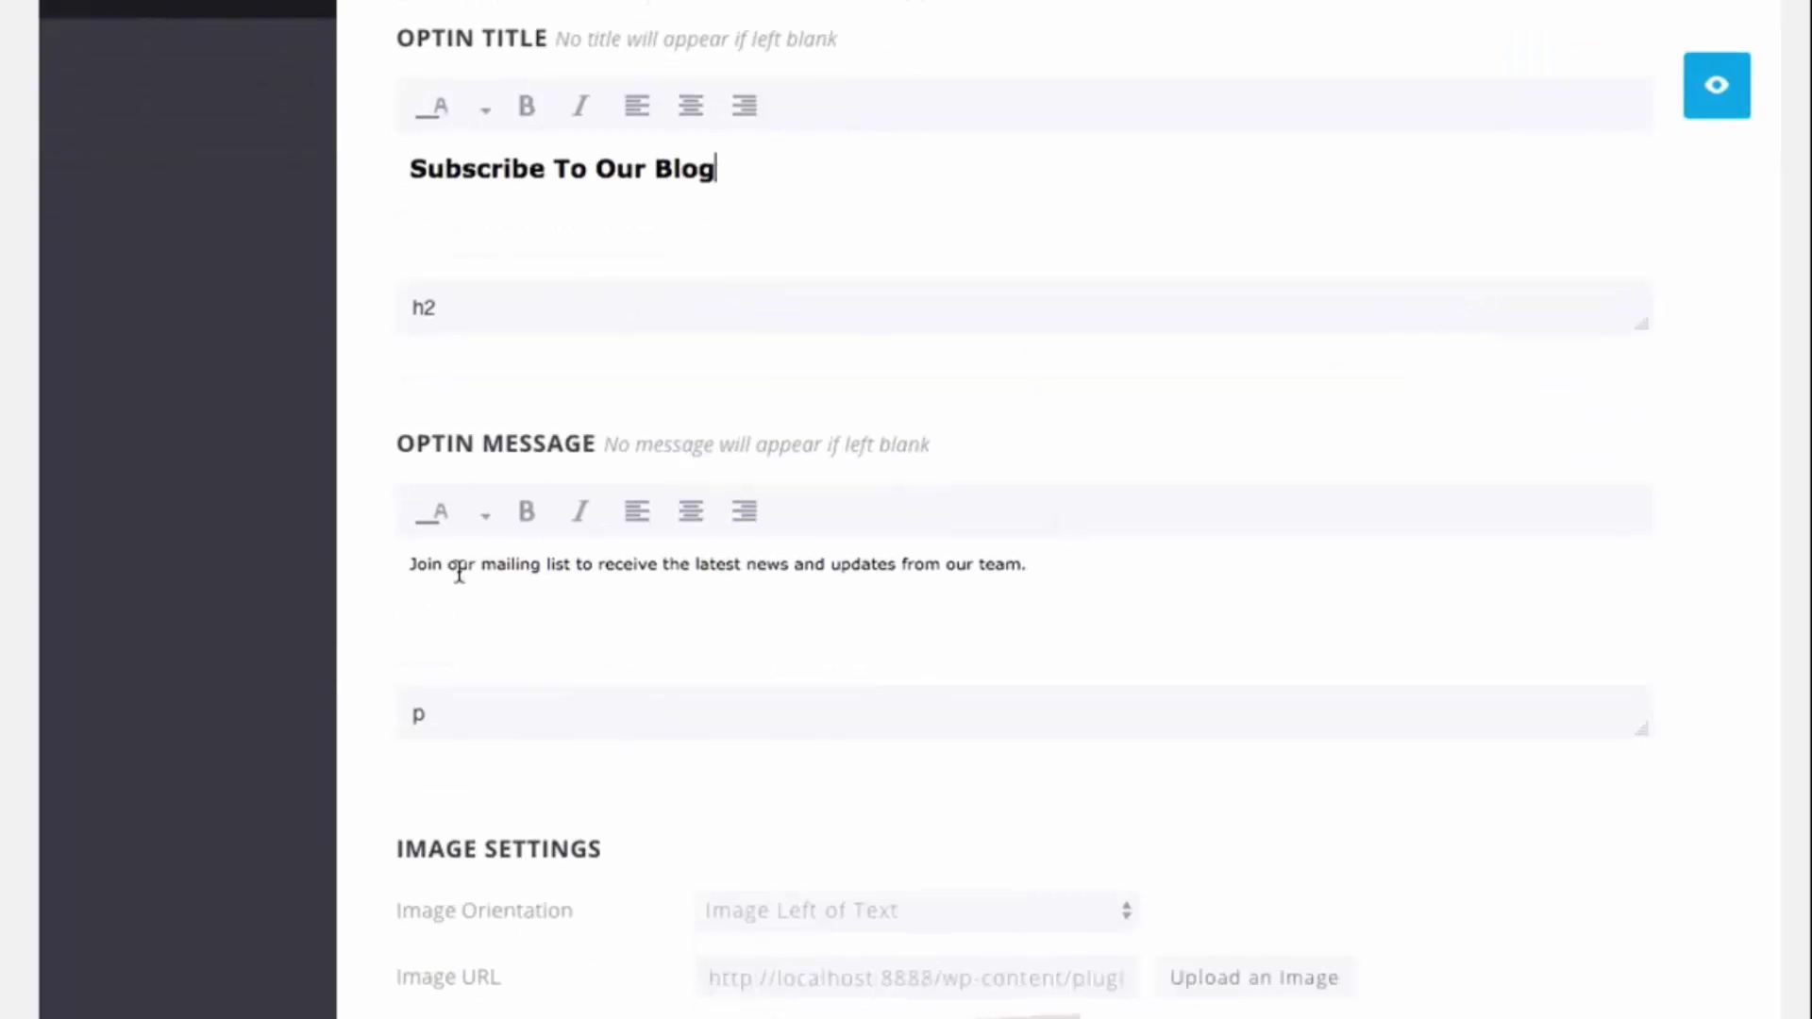
pyautogui.scroll(-10, 618, 570)
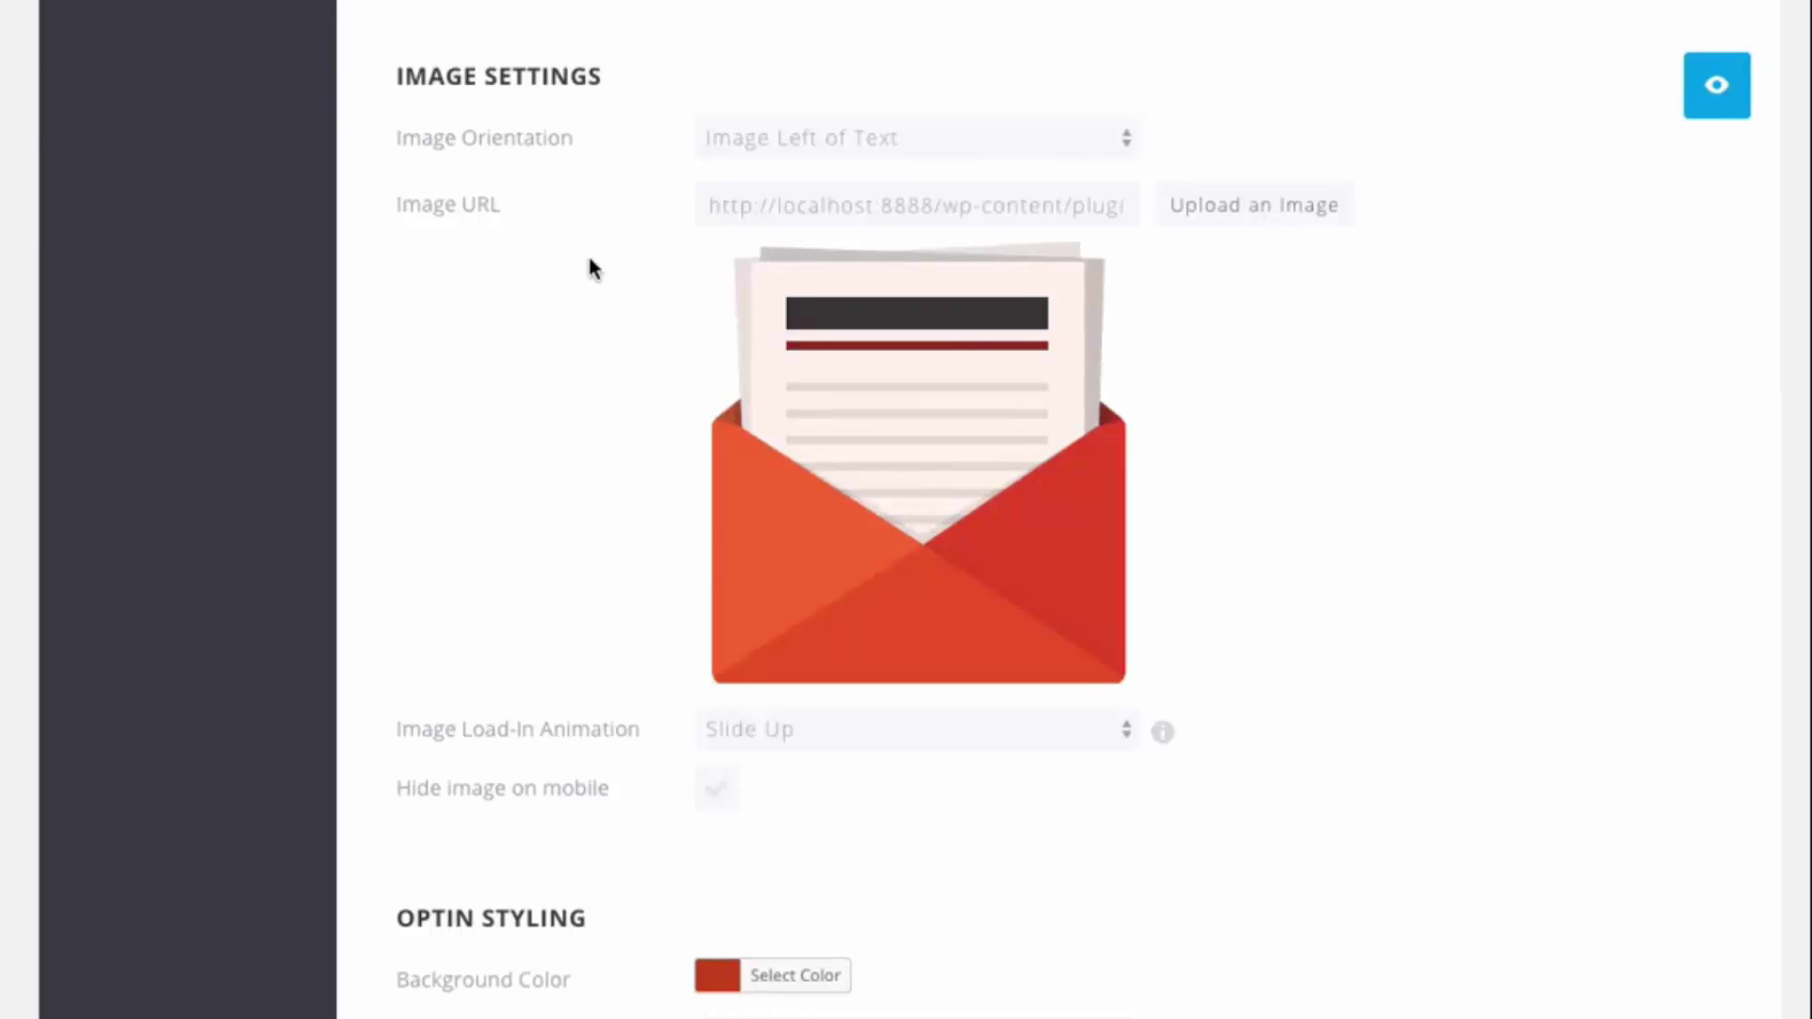
pyautogui.click(864, 142)
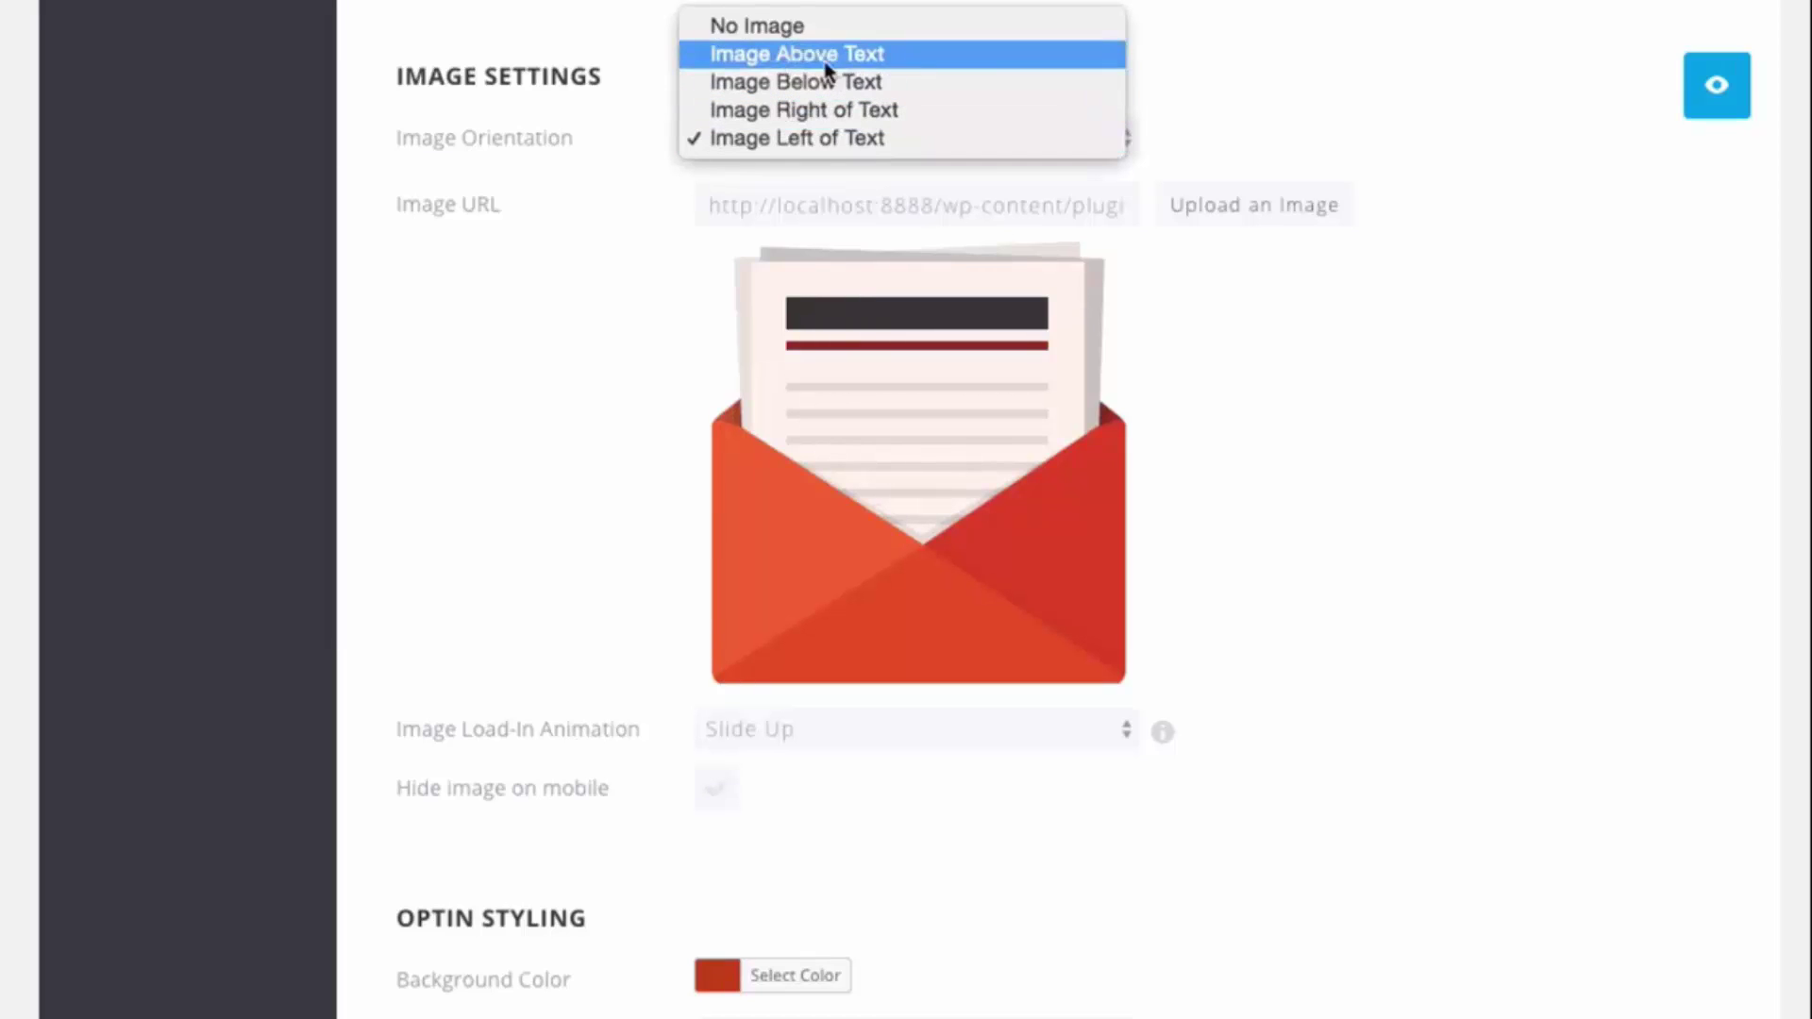
pyautogui.click(1222, 215)
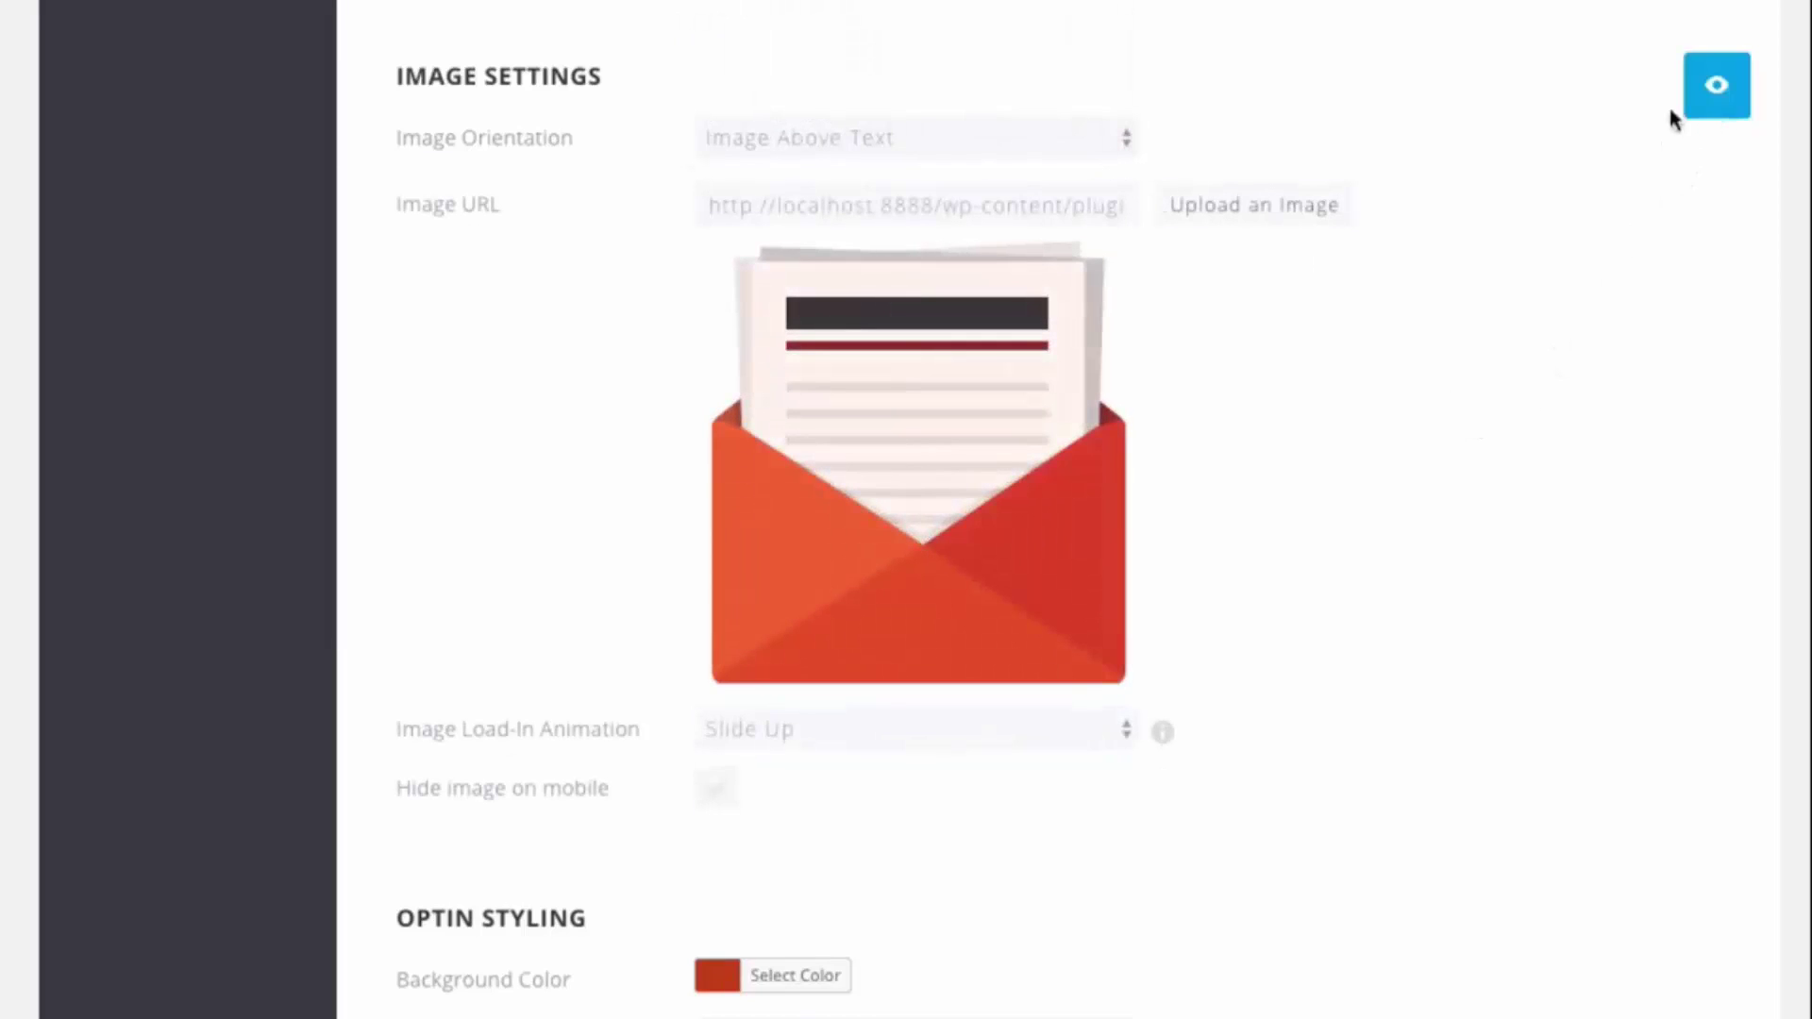
pyautogui.click(1710, 108)
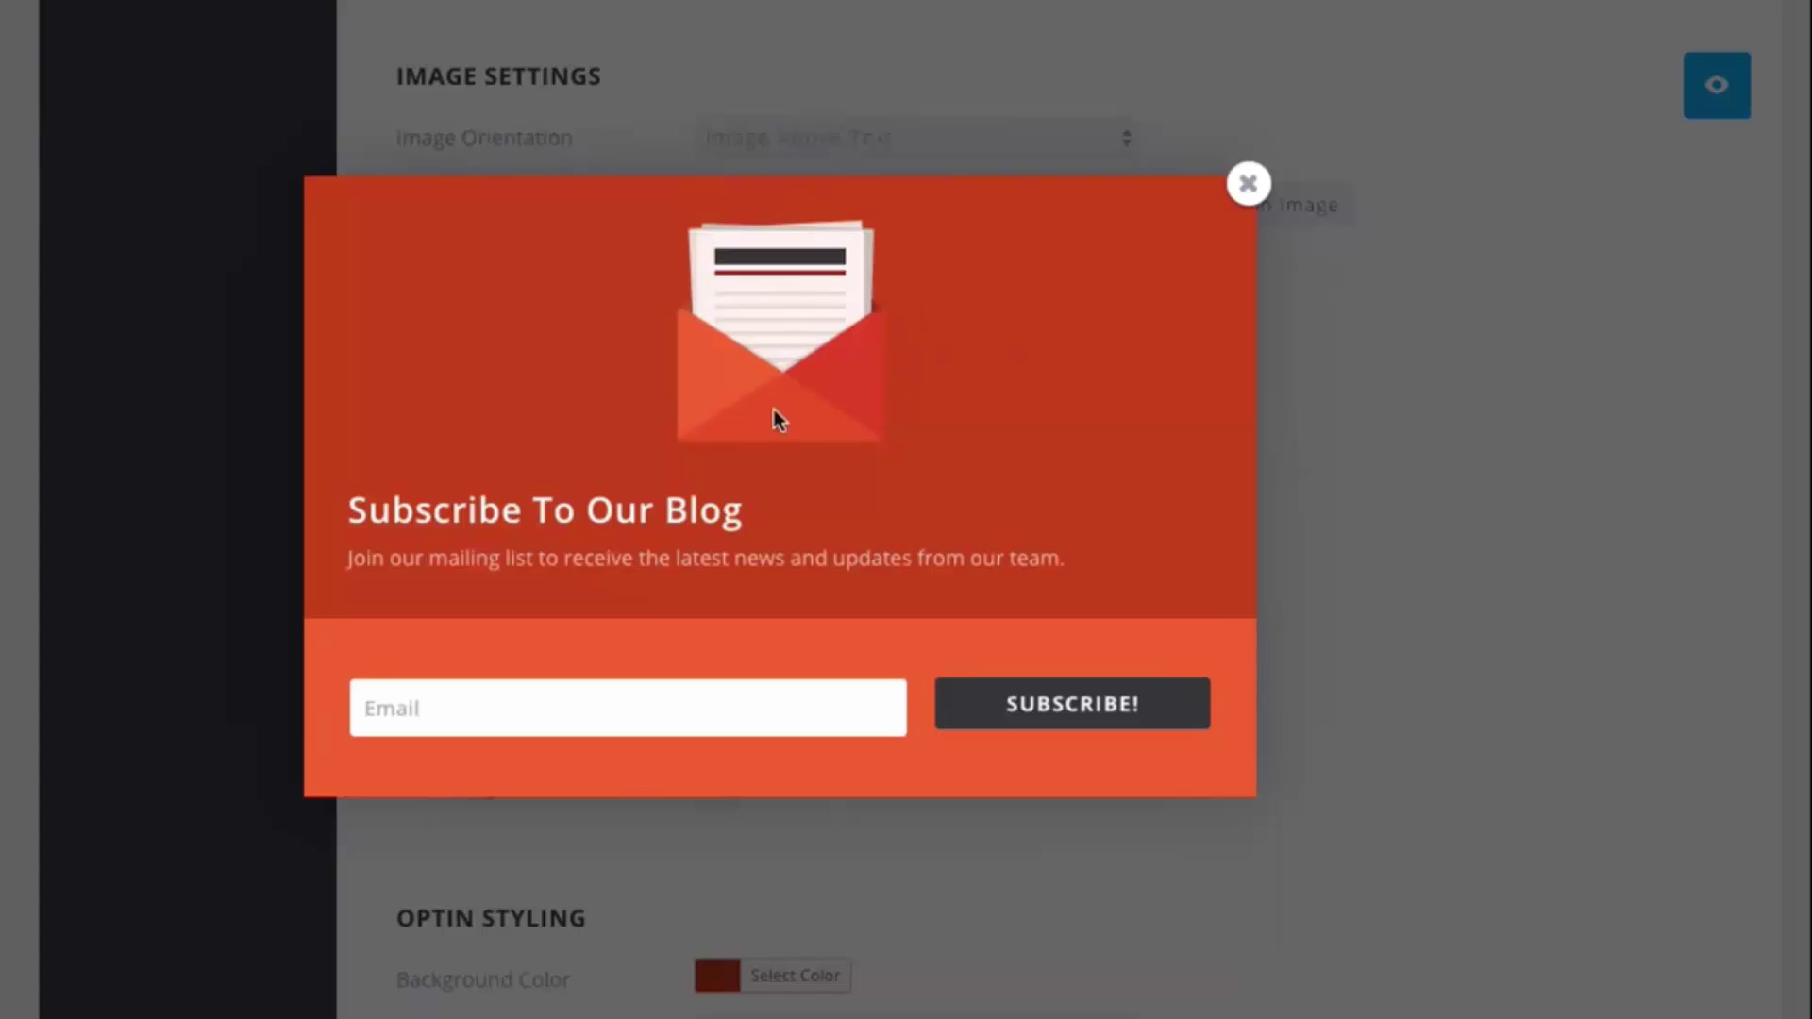
pyautogui.click(1247, 184)
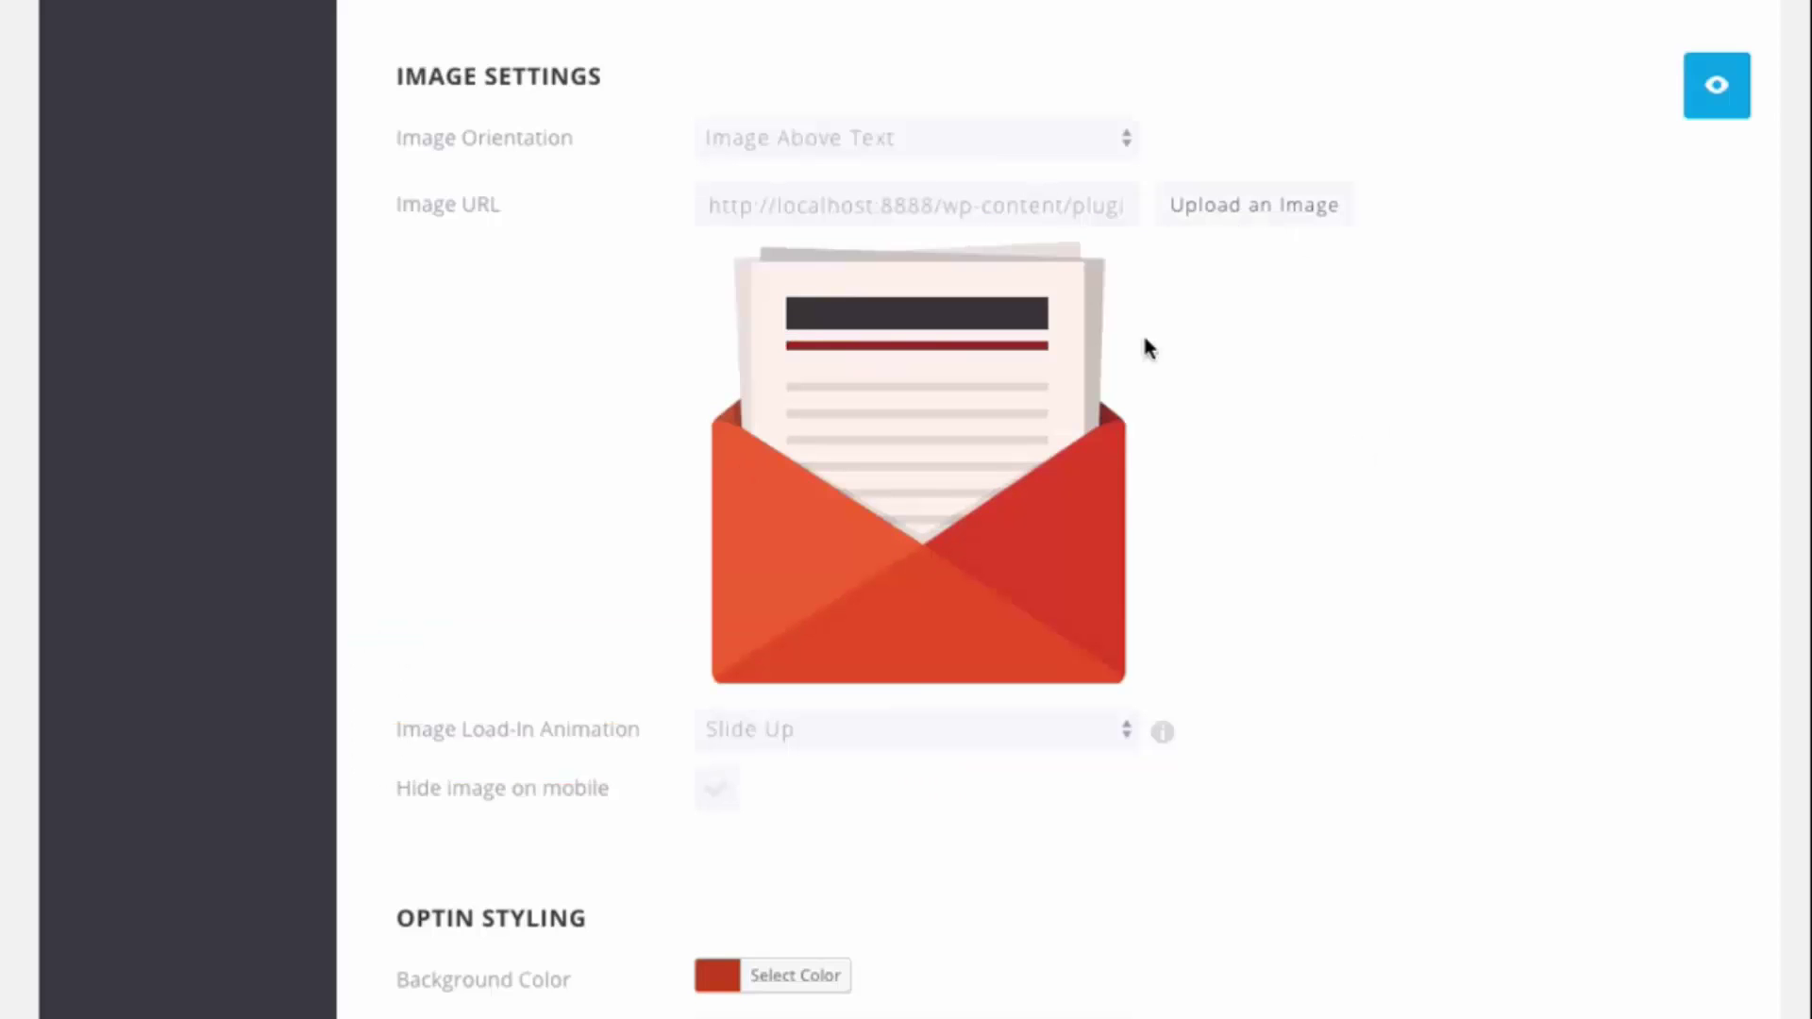
# Set the image orientation to Image Right of Text and view the media library's choices for the optin image
pyautogui.click(837, 137)
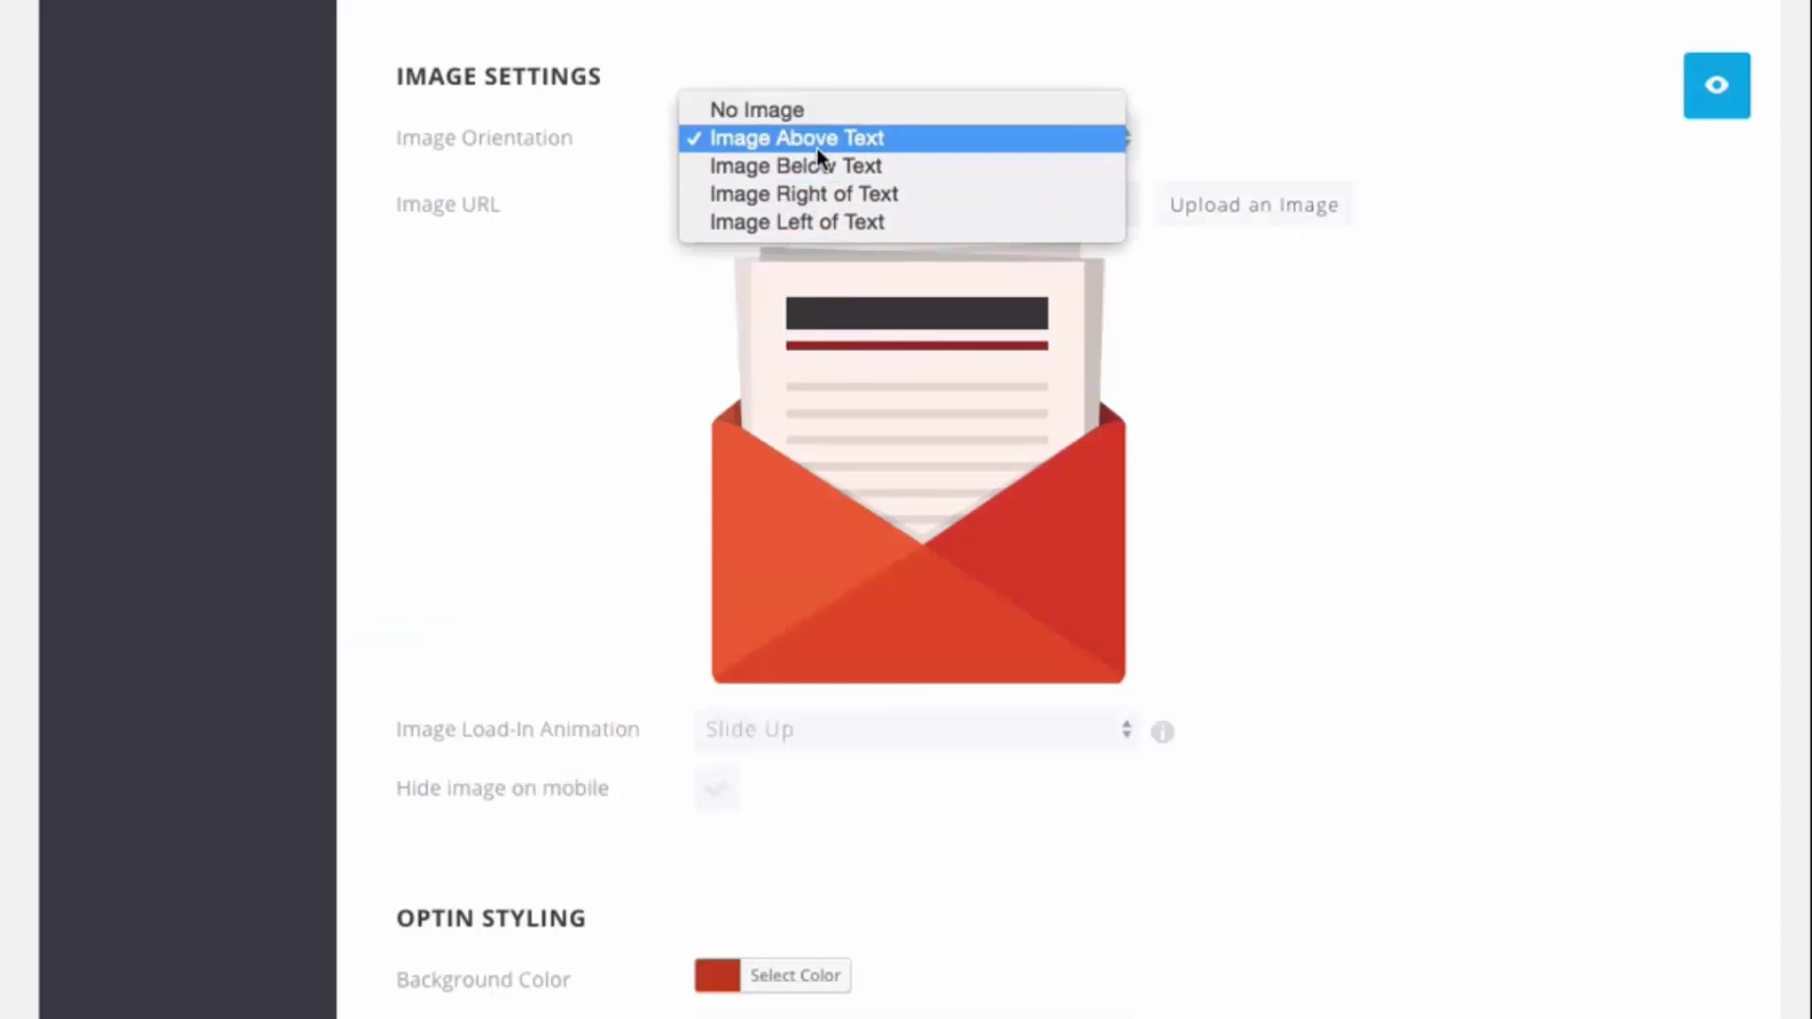
pyautogui.click(833, 195)
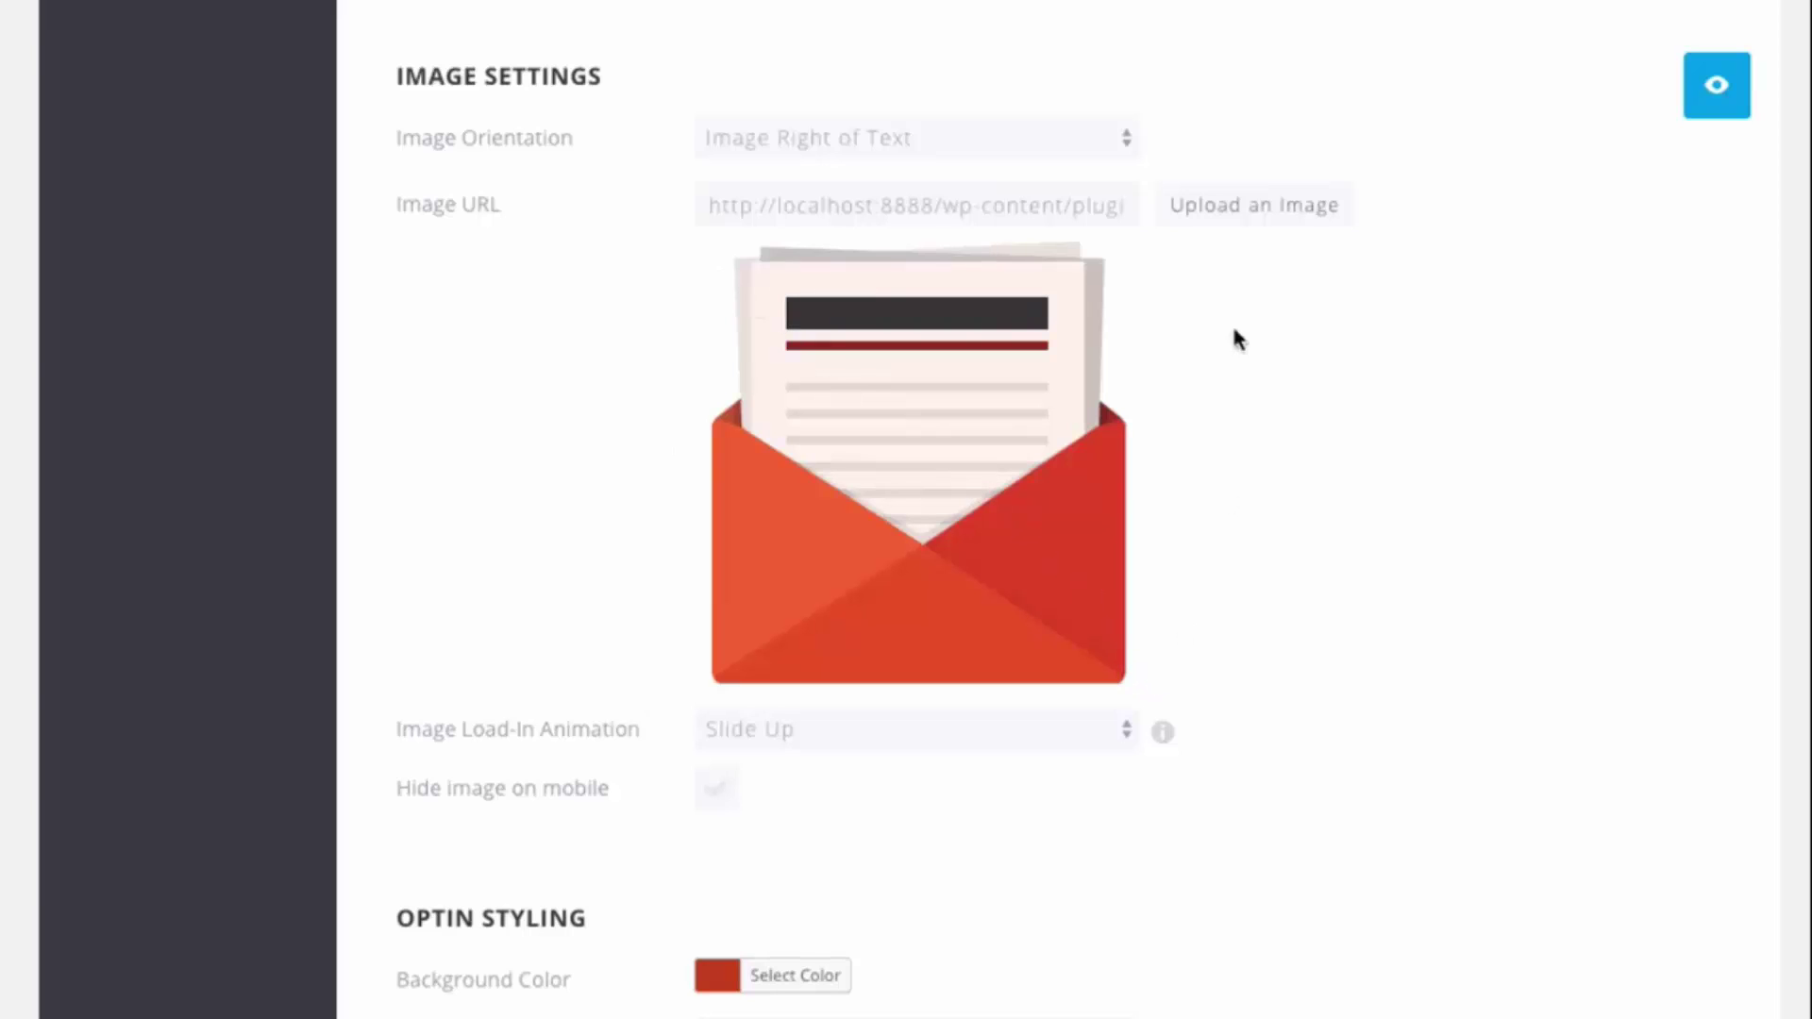
pyautogui.click(1282, 205)
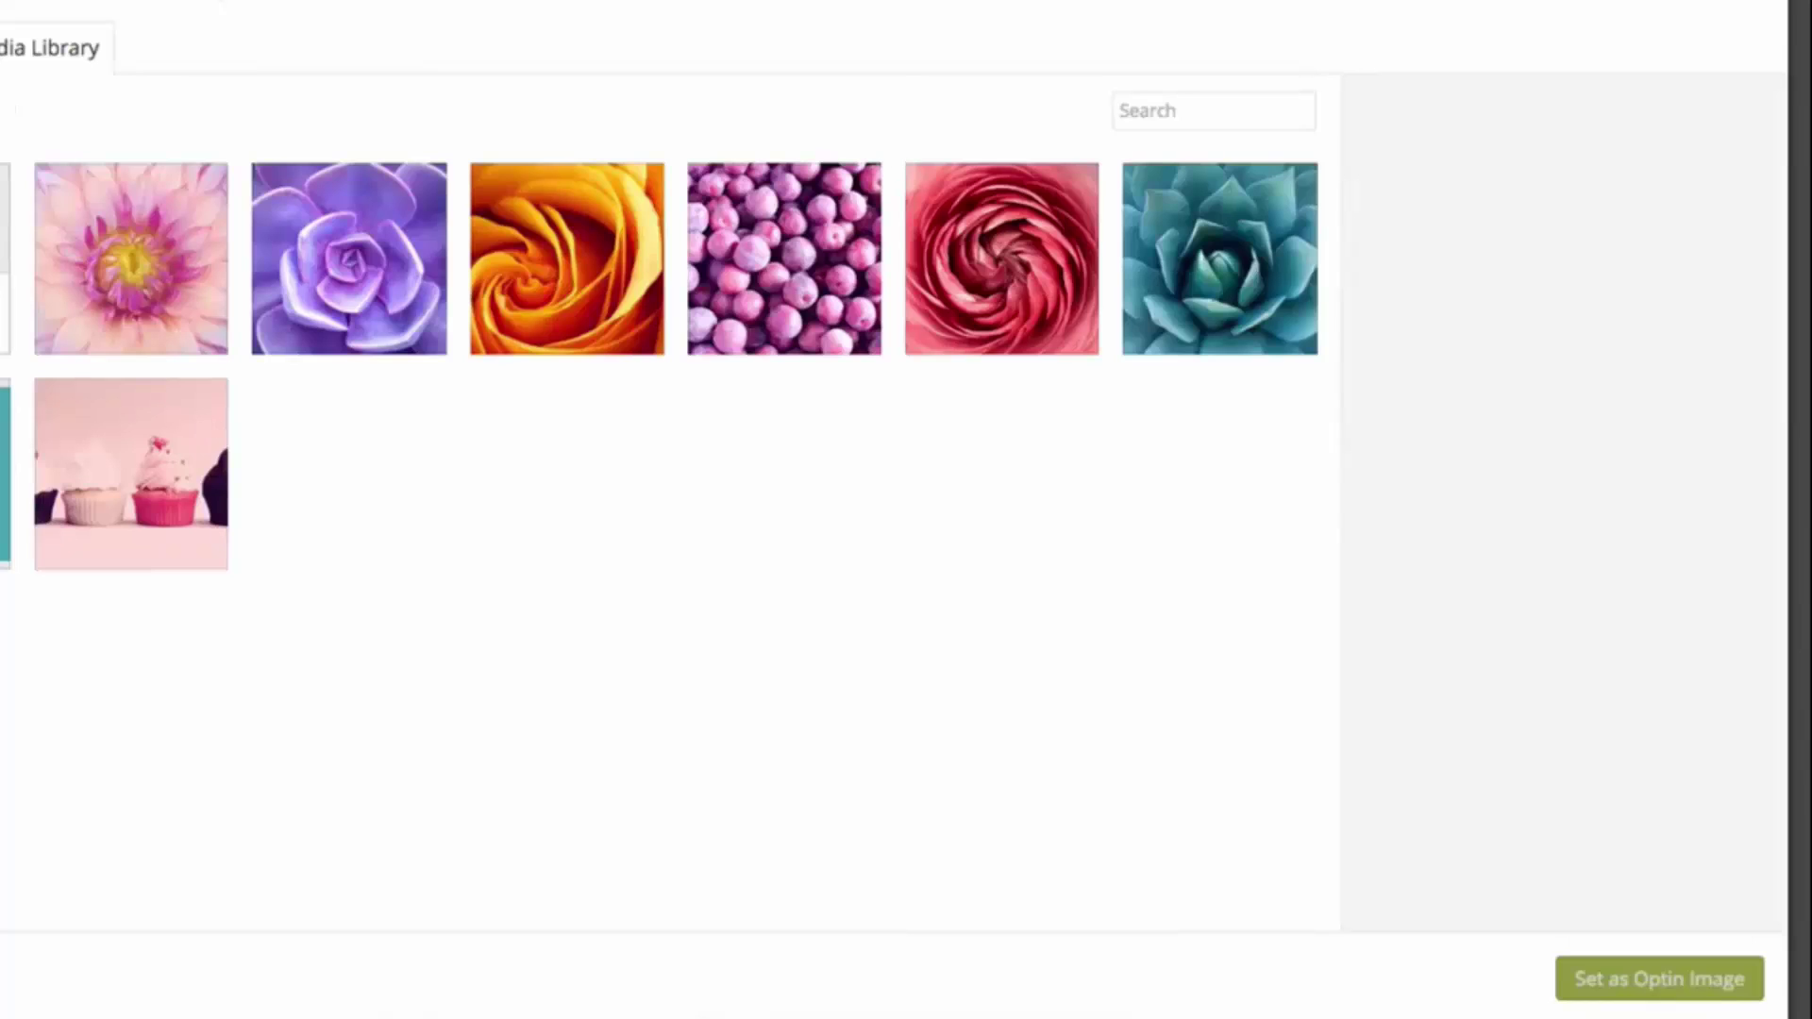
pyautogui.click(1761, 11)
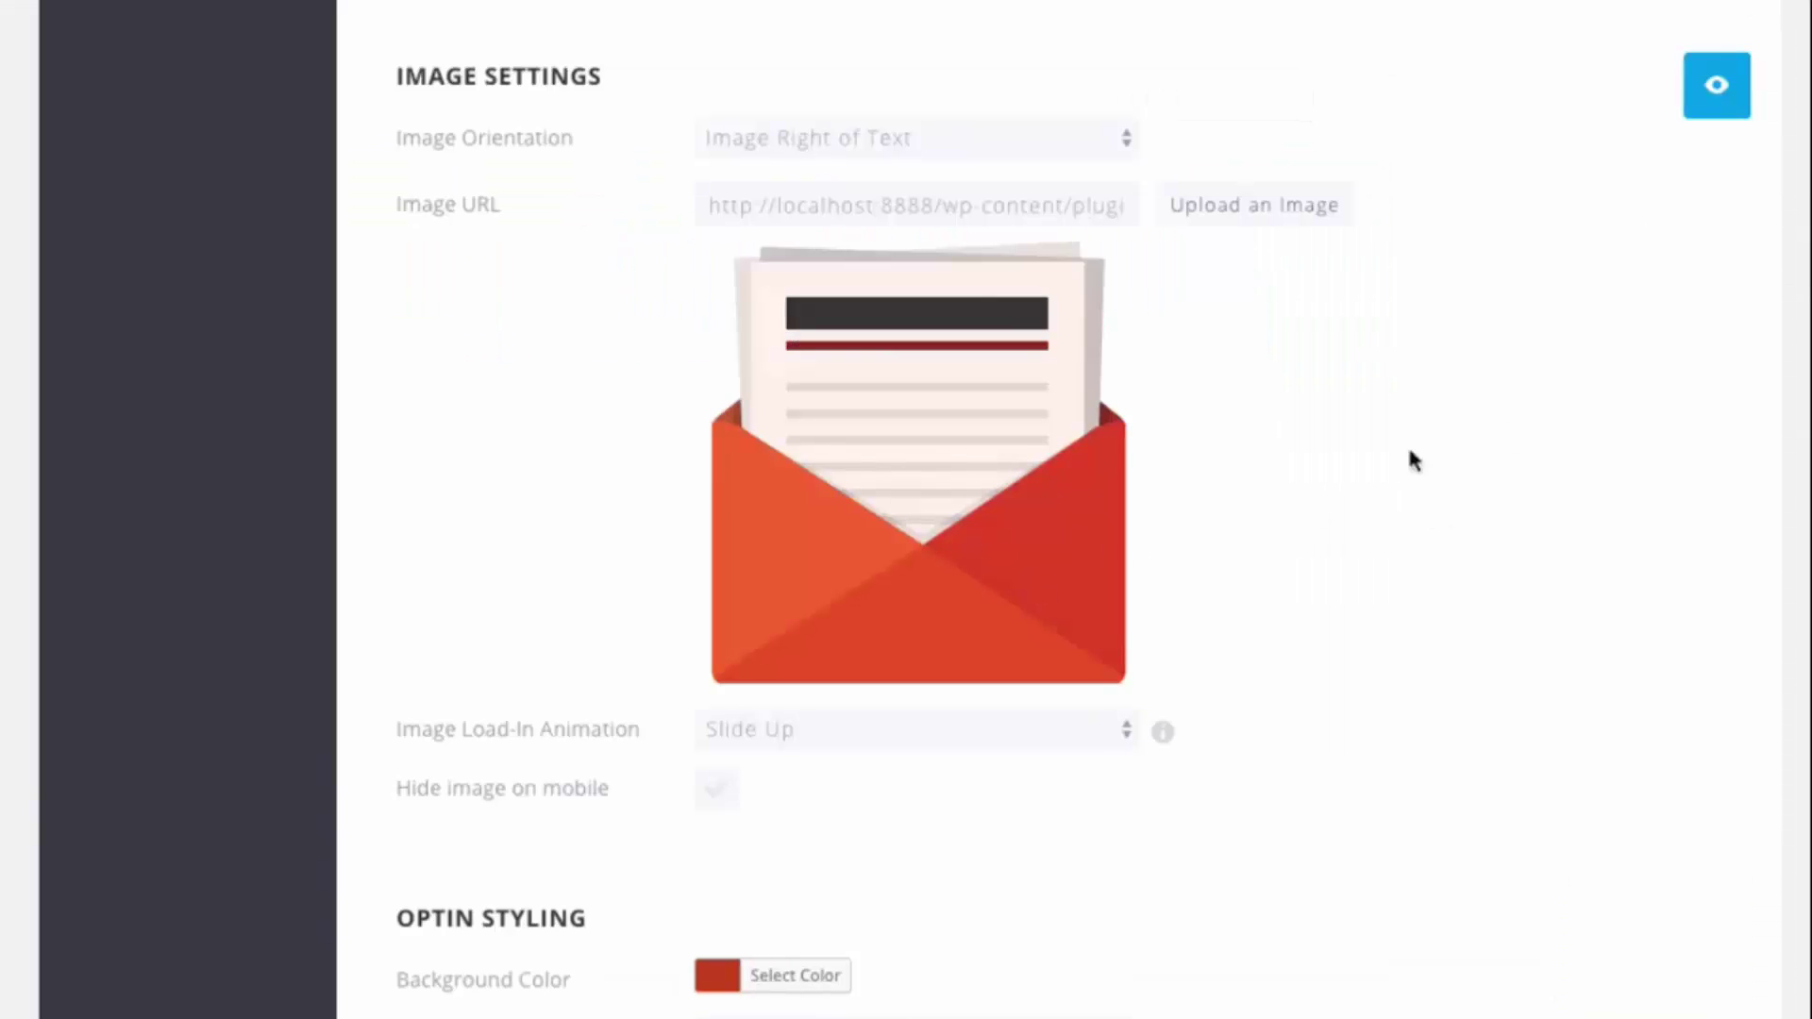
# Set the image load-in animation to Flip and preview the optin form
pyautogui.scroll(-5, 1412, 460)
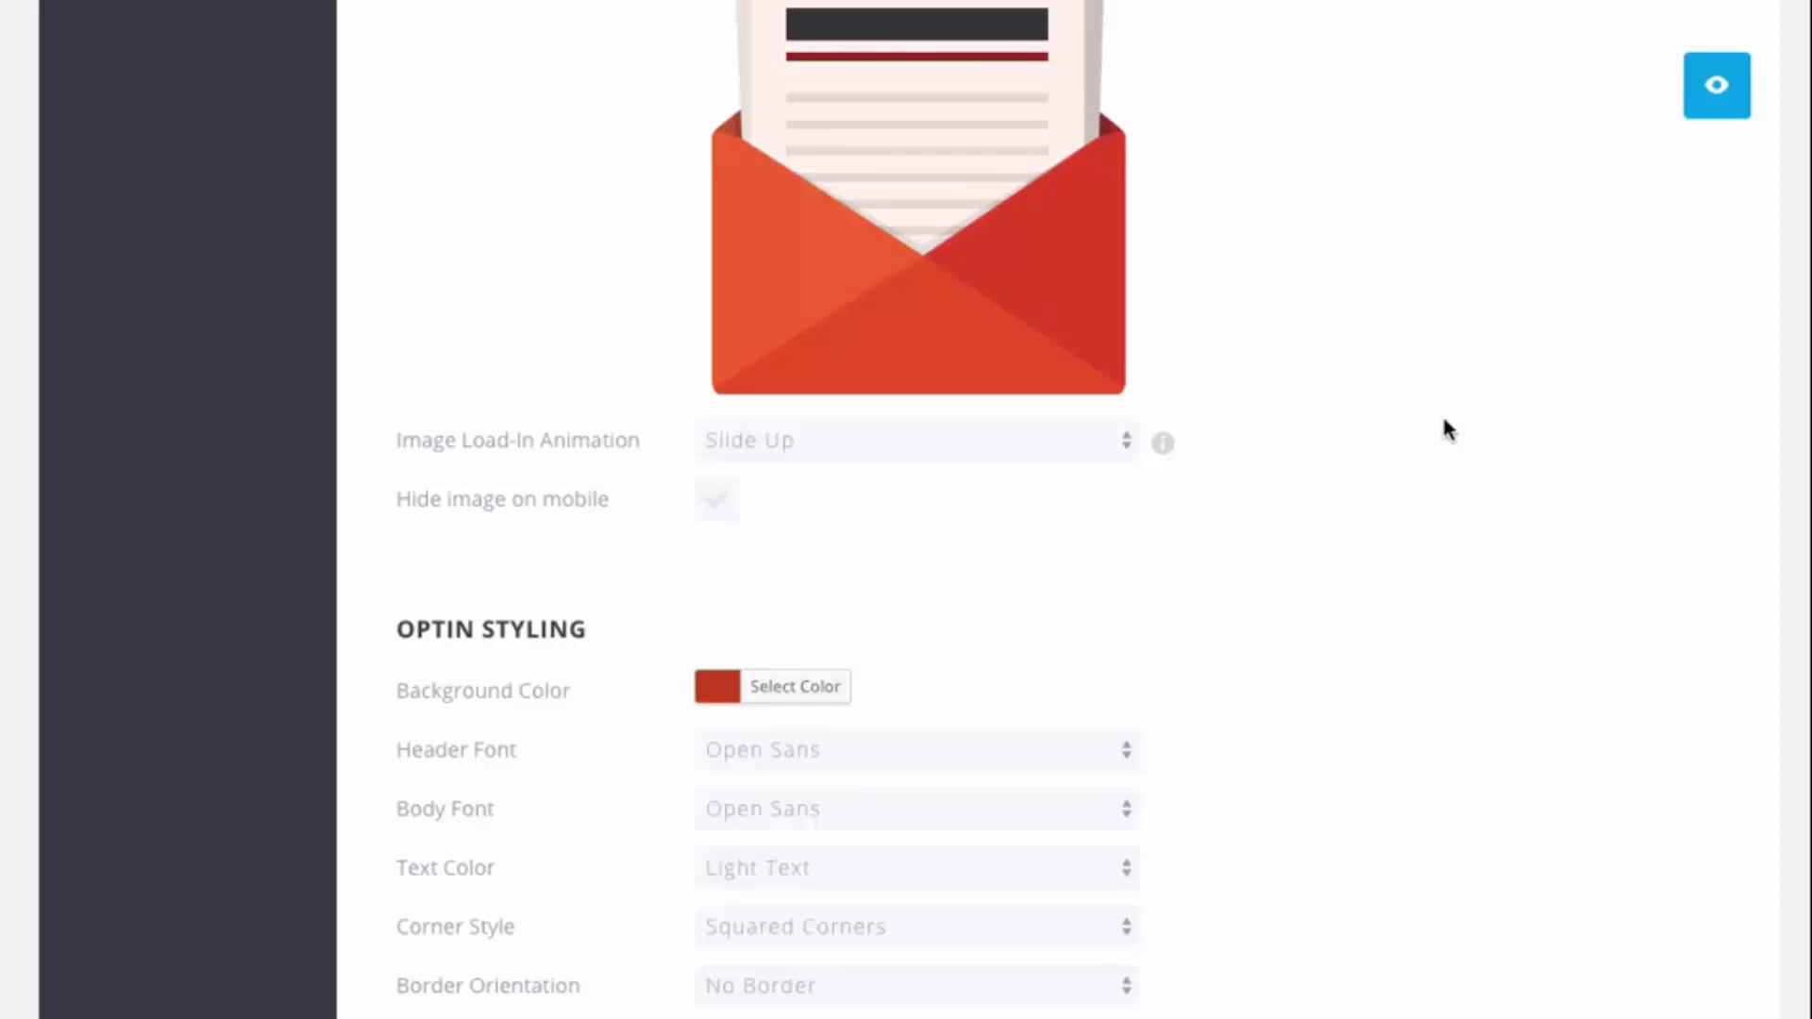
pyautogui.click(907, 440)
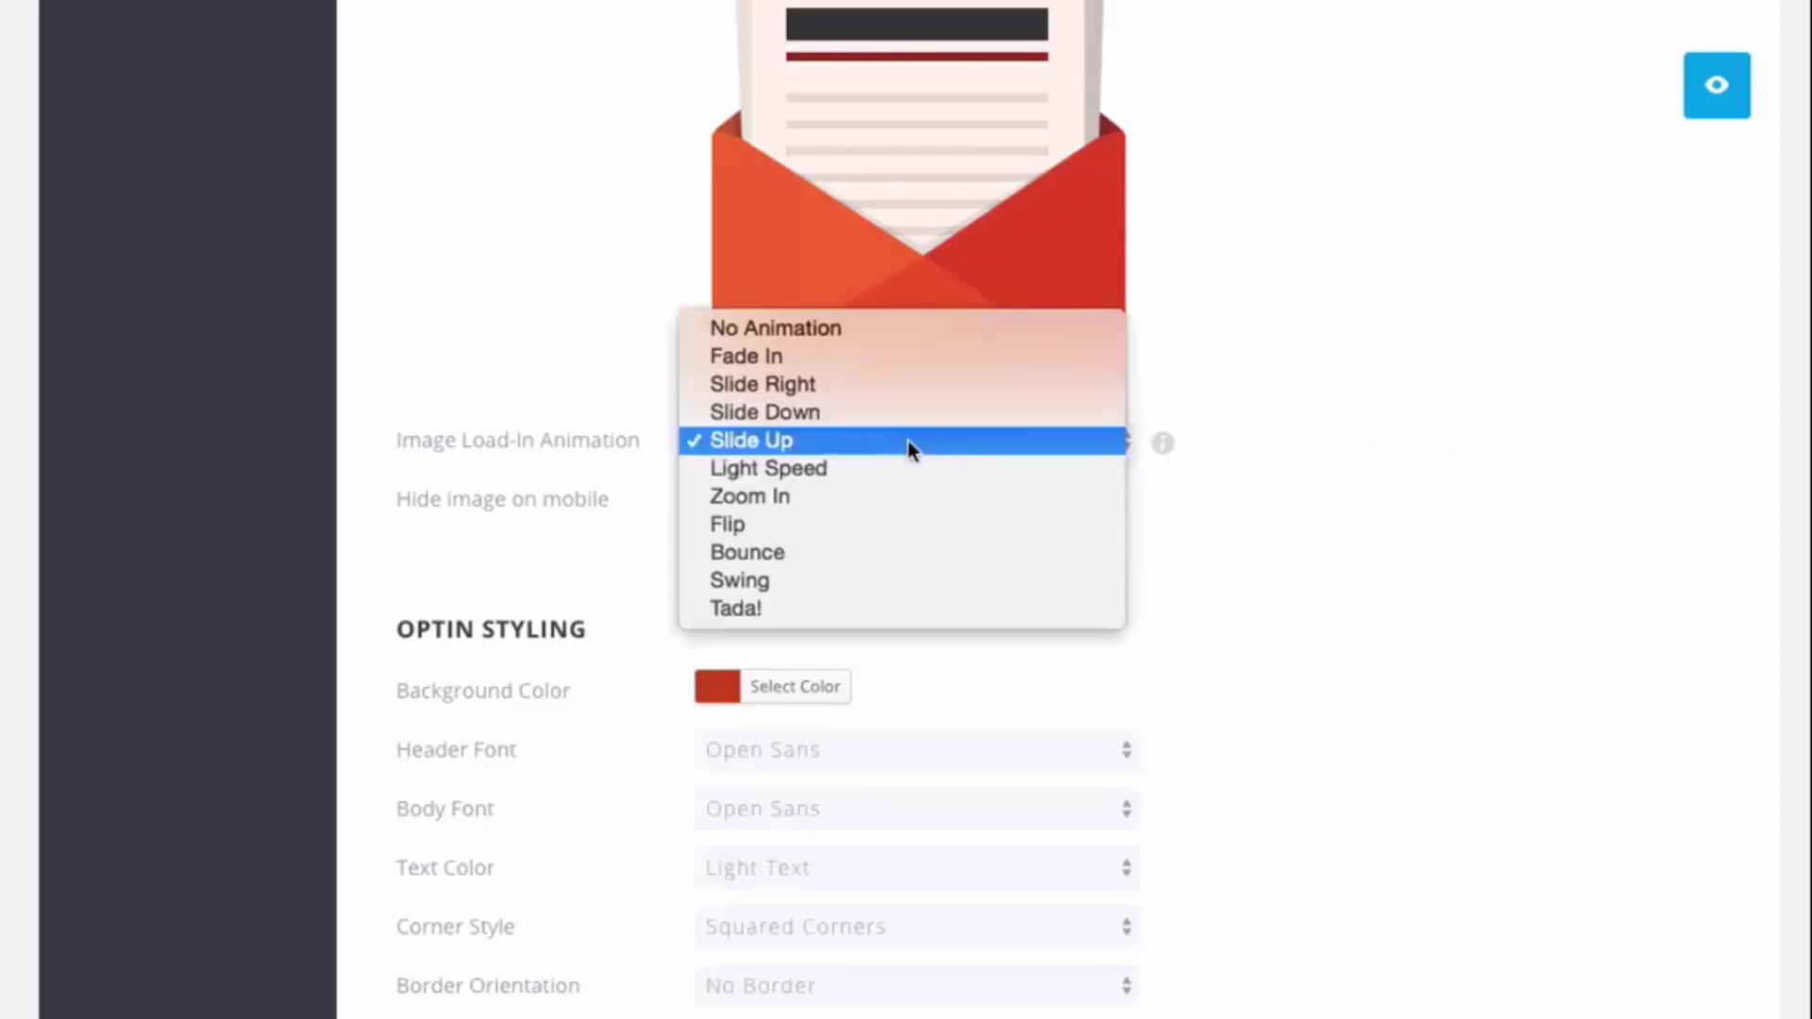
pyautogui.click(761, 524)
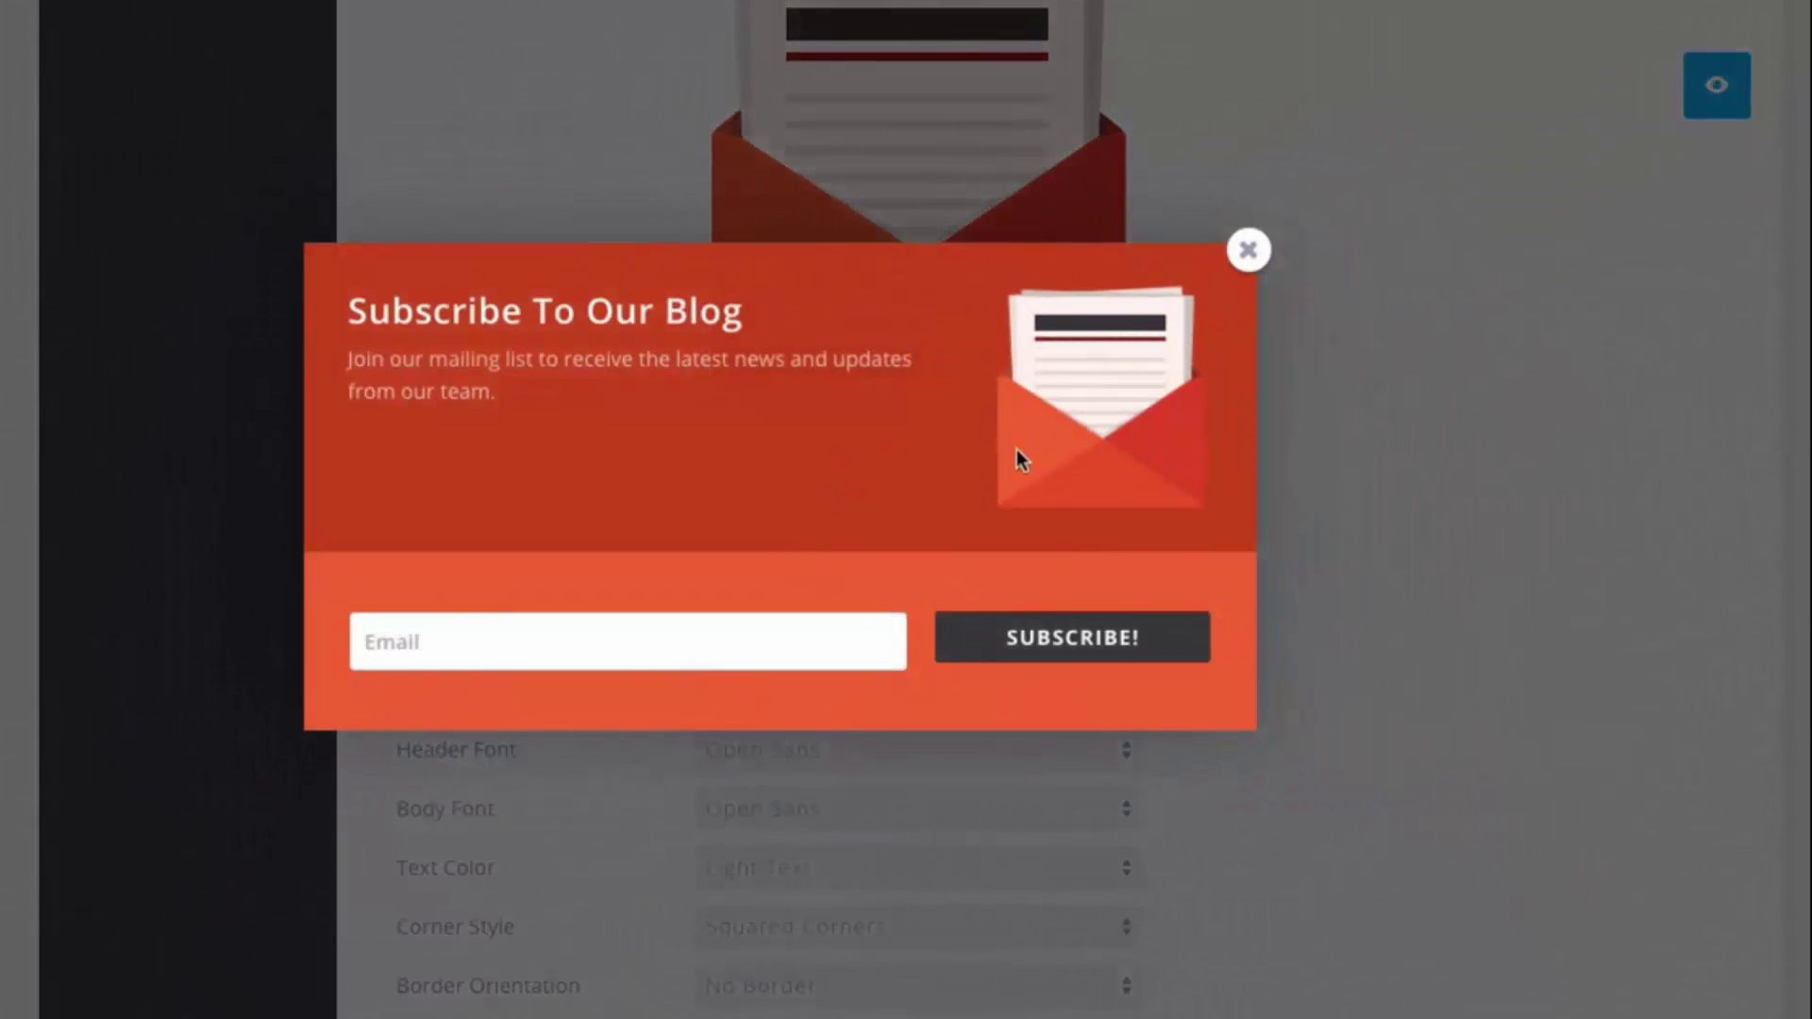
# Close the form preview and look over the mobile image visibility and Optin Styling settings
pyautogui.click(1249, 251)
pyautogui.scroll(-1, 1406, 282)
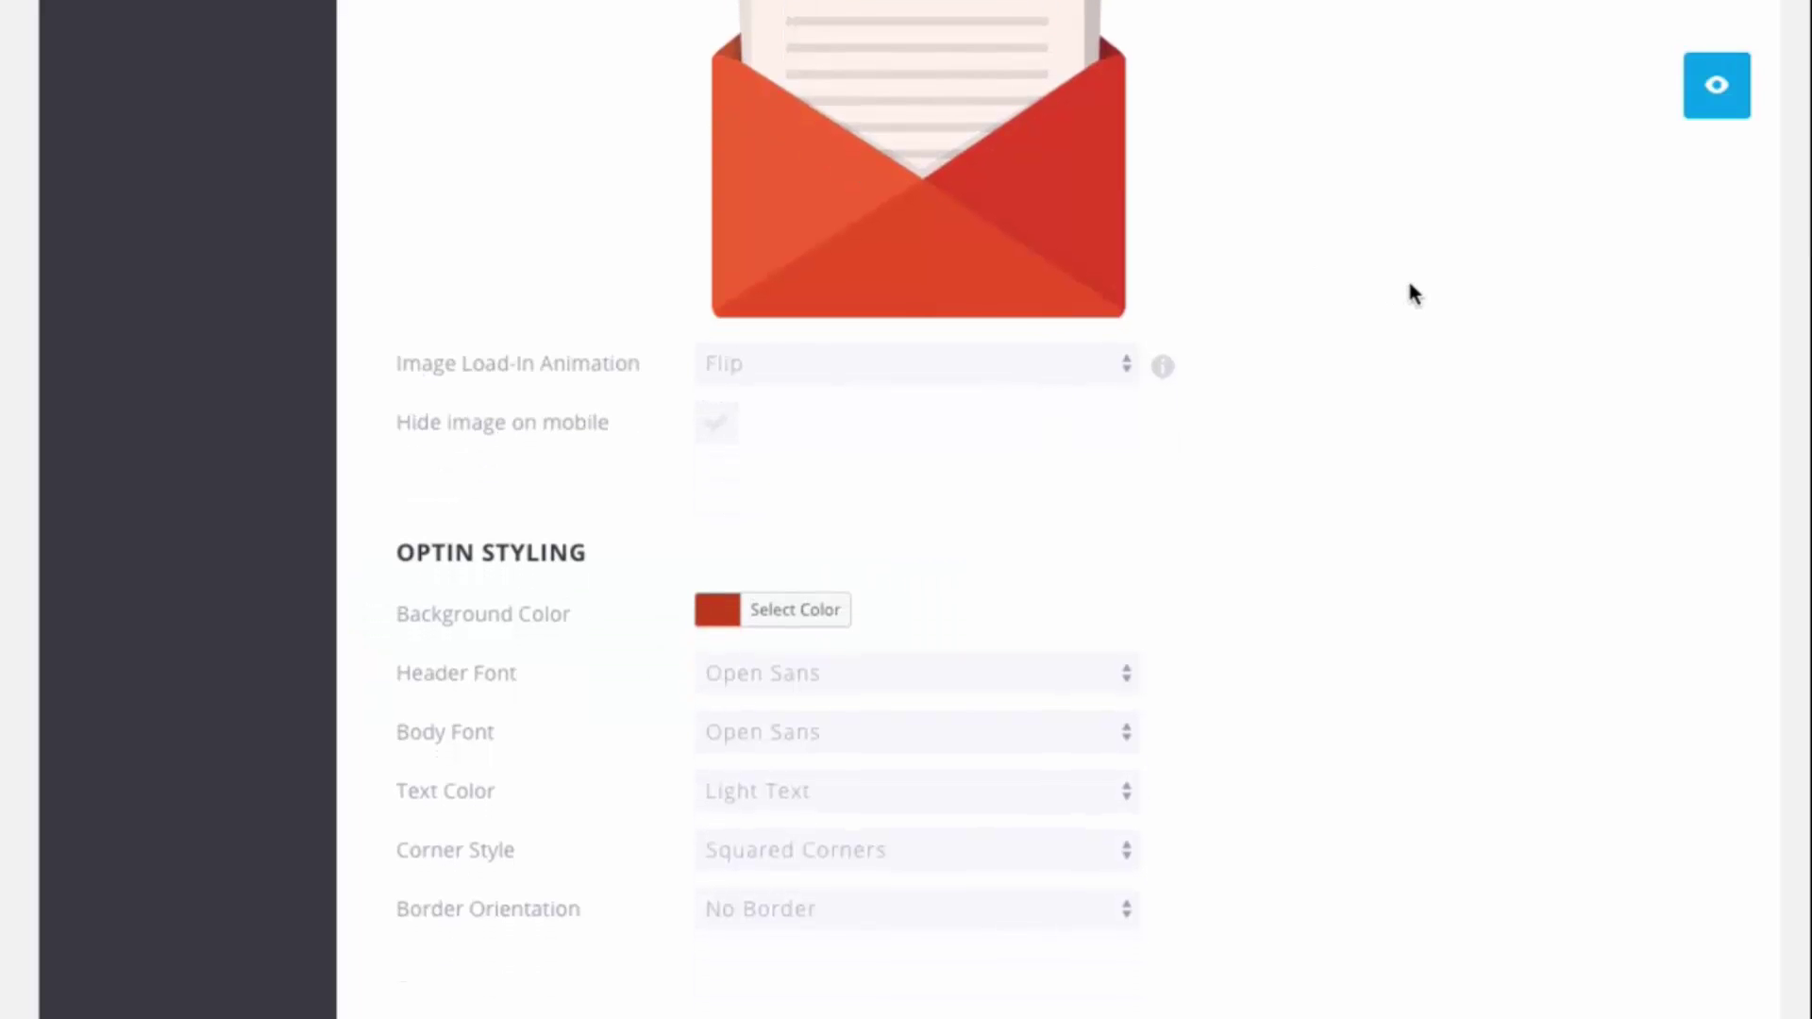
pyautogui.scroll(-3, 1409, 292)
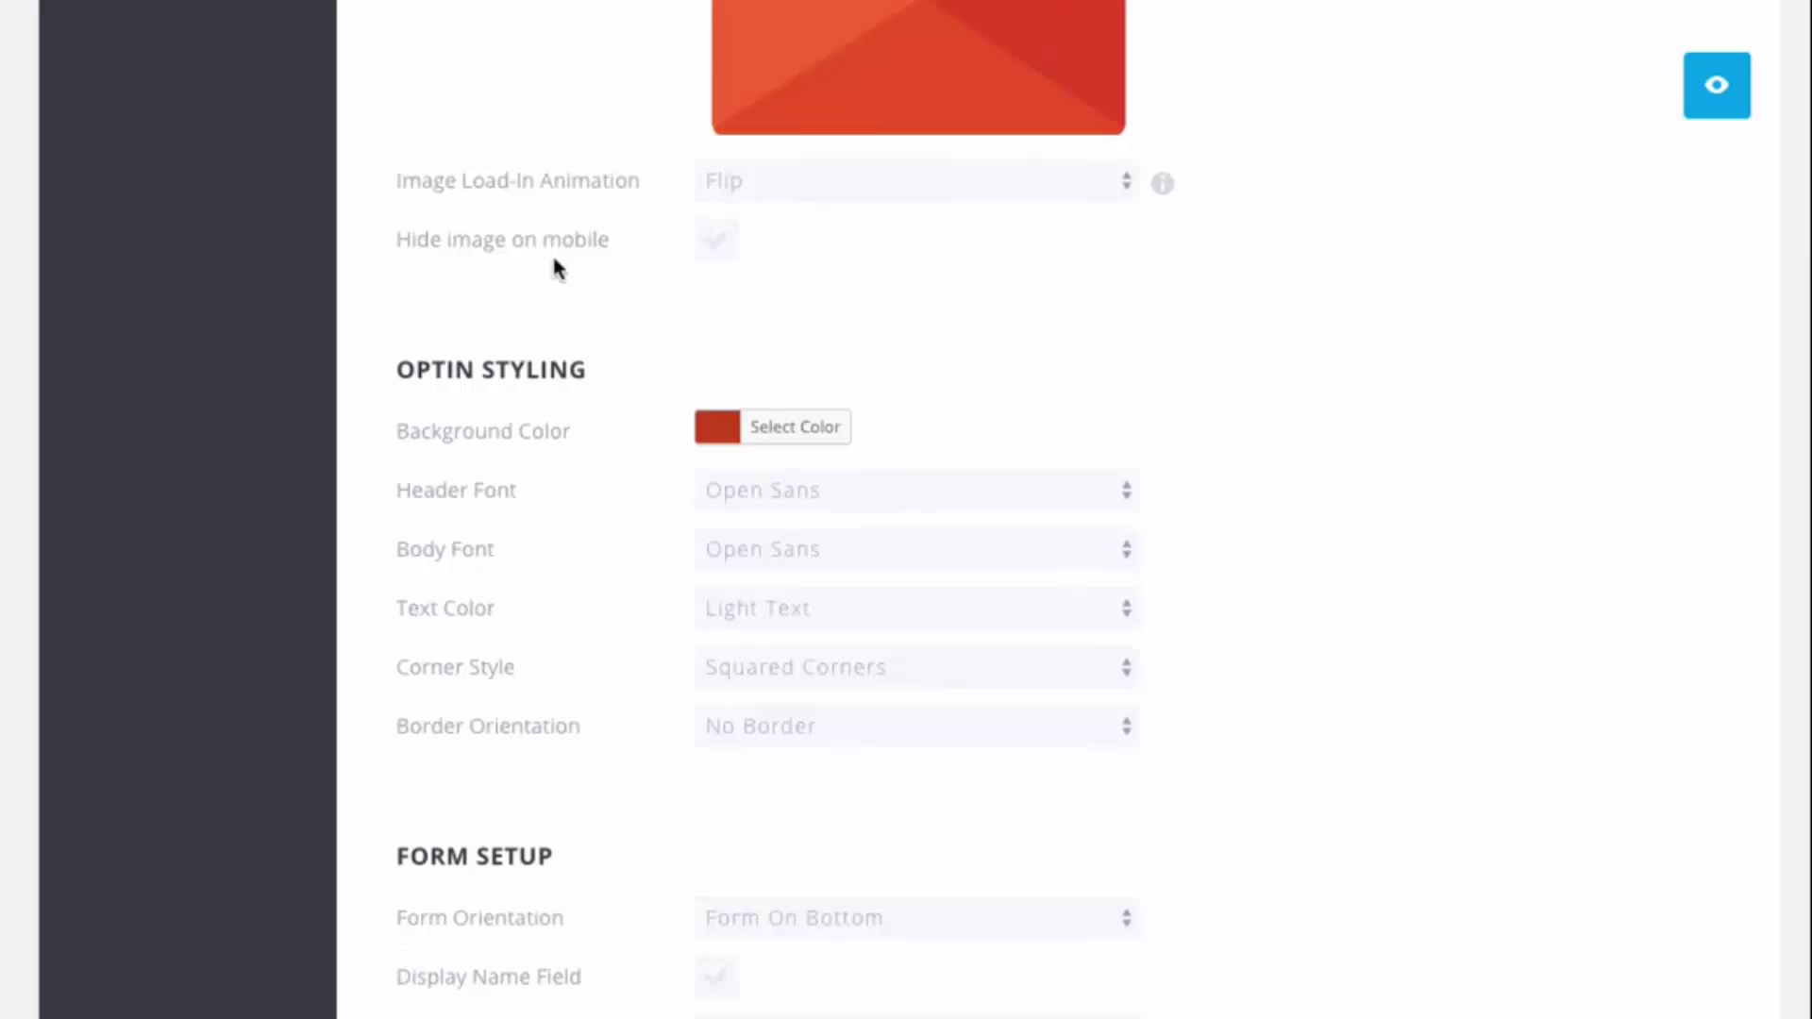
pyautogui.click(720, 249)
pyautogui.scroll(-2, 1270, 340)
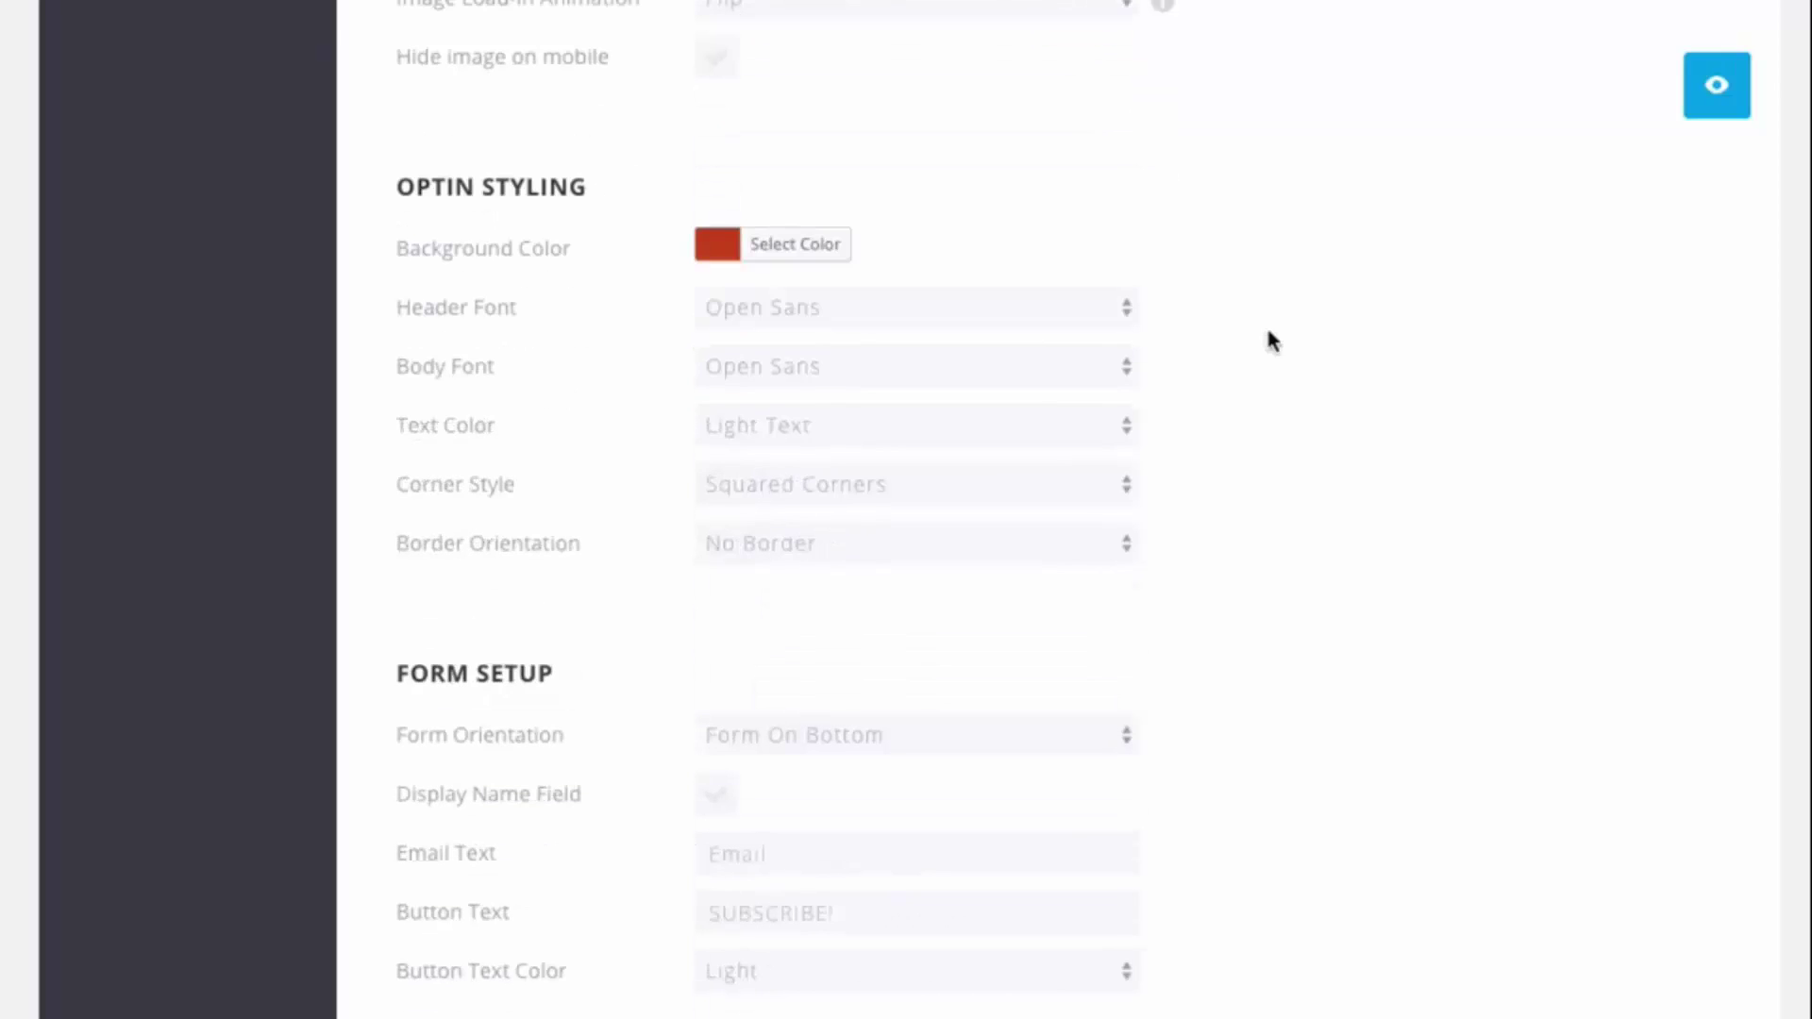
pyautogui.scroll(-1, 1270, 340)
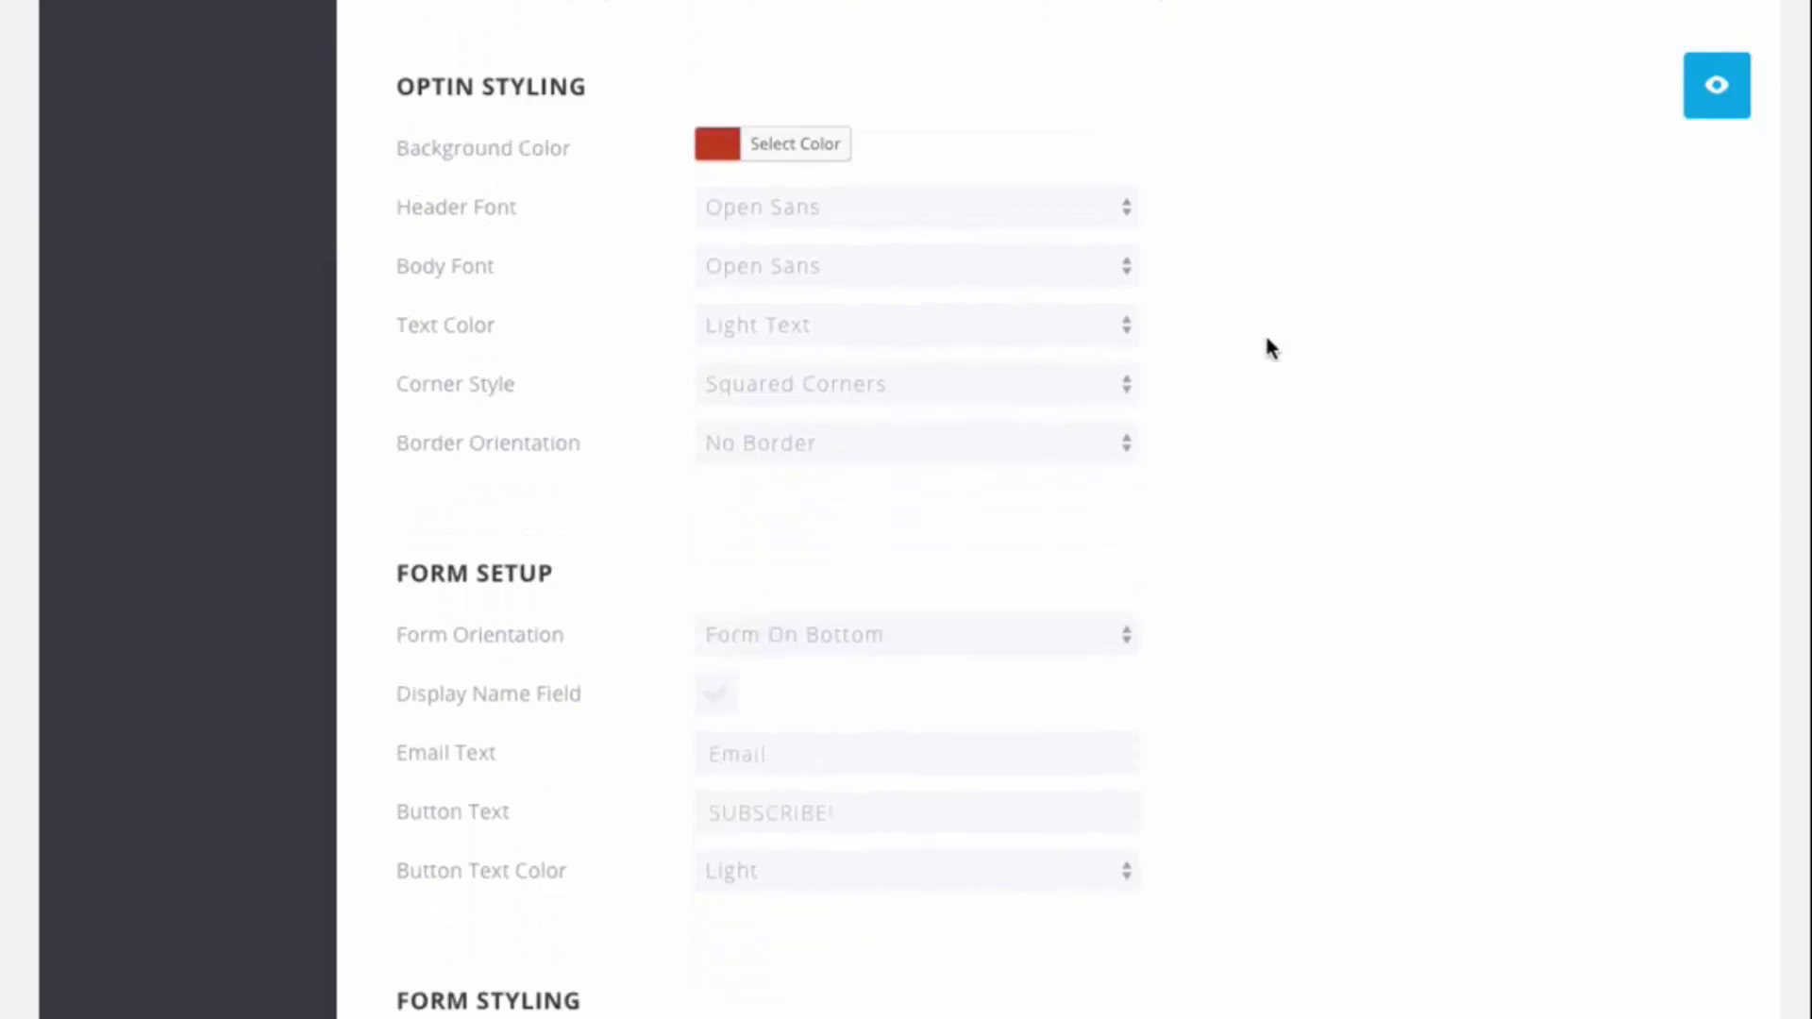
pyautogui.scroll(-1, 1265, 339)
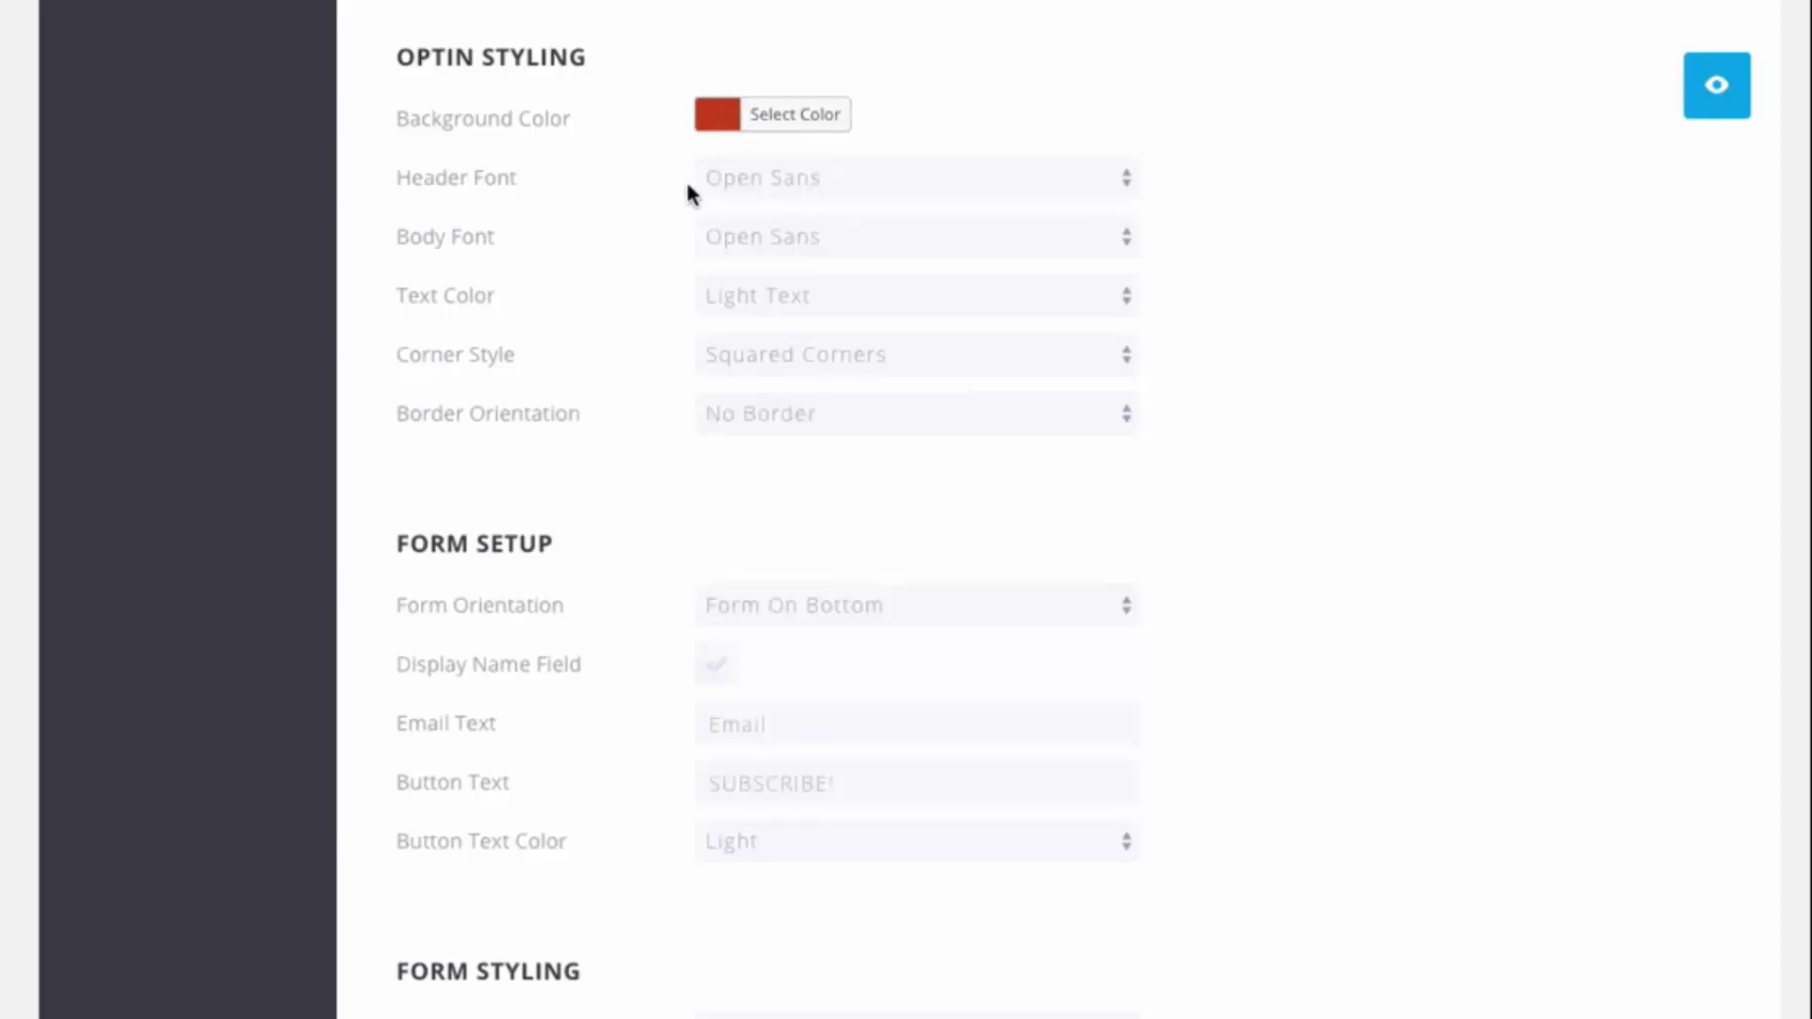
# Examine the available choices for the optin's header font and text color without changing either
pyautogui.click(818, 189)
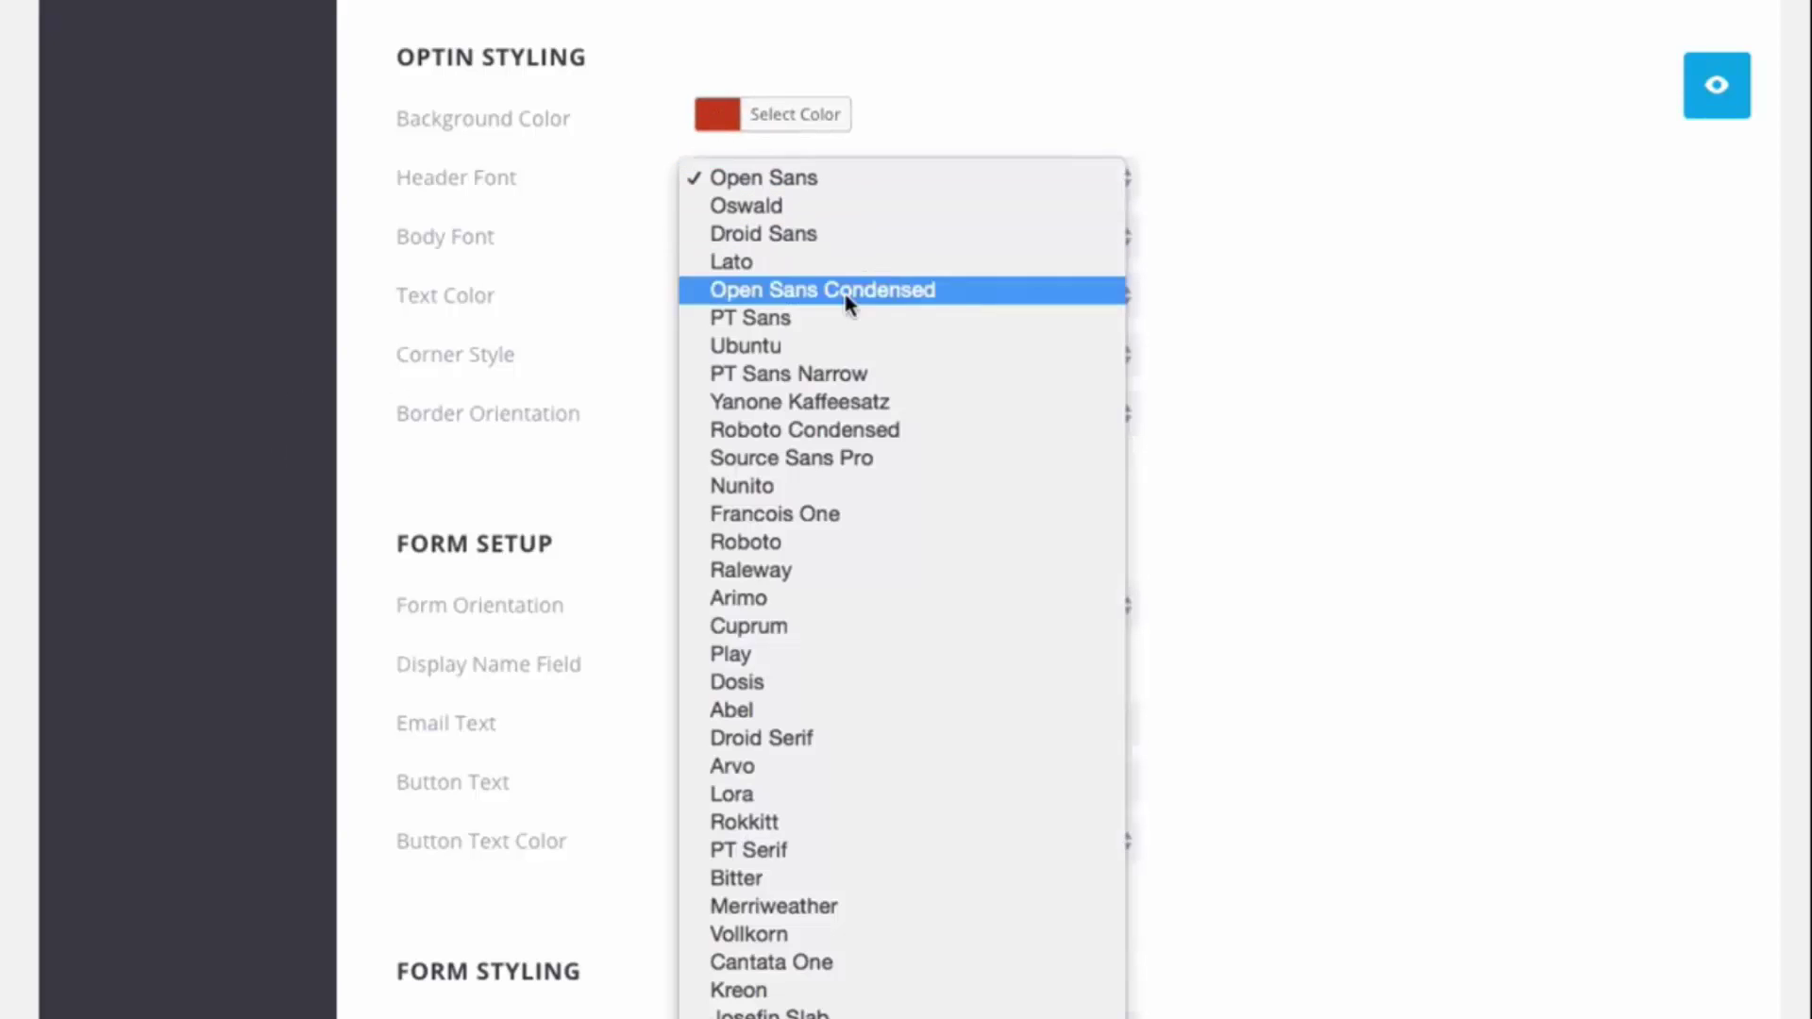
pyautogui.scroll(-5, 841, 344)
pyautogui.scroll(-5, 840, 349)
pyautogui.scroll(4, 838, 363)
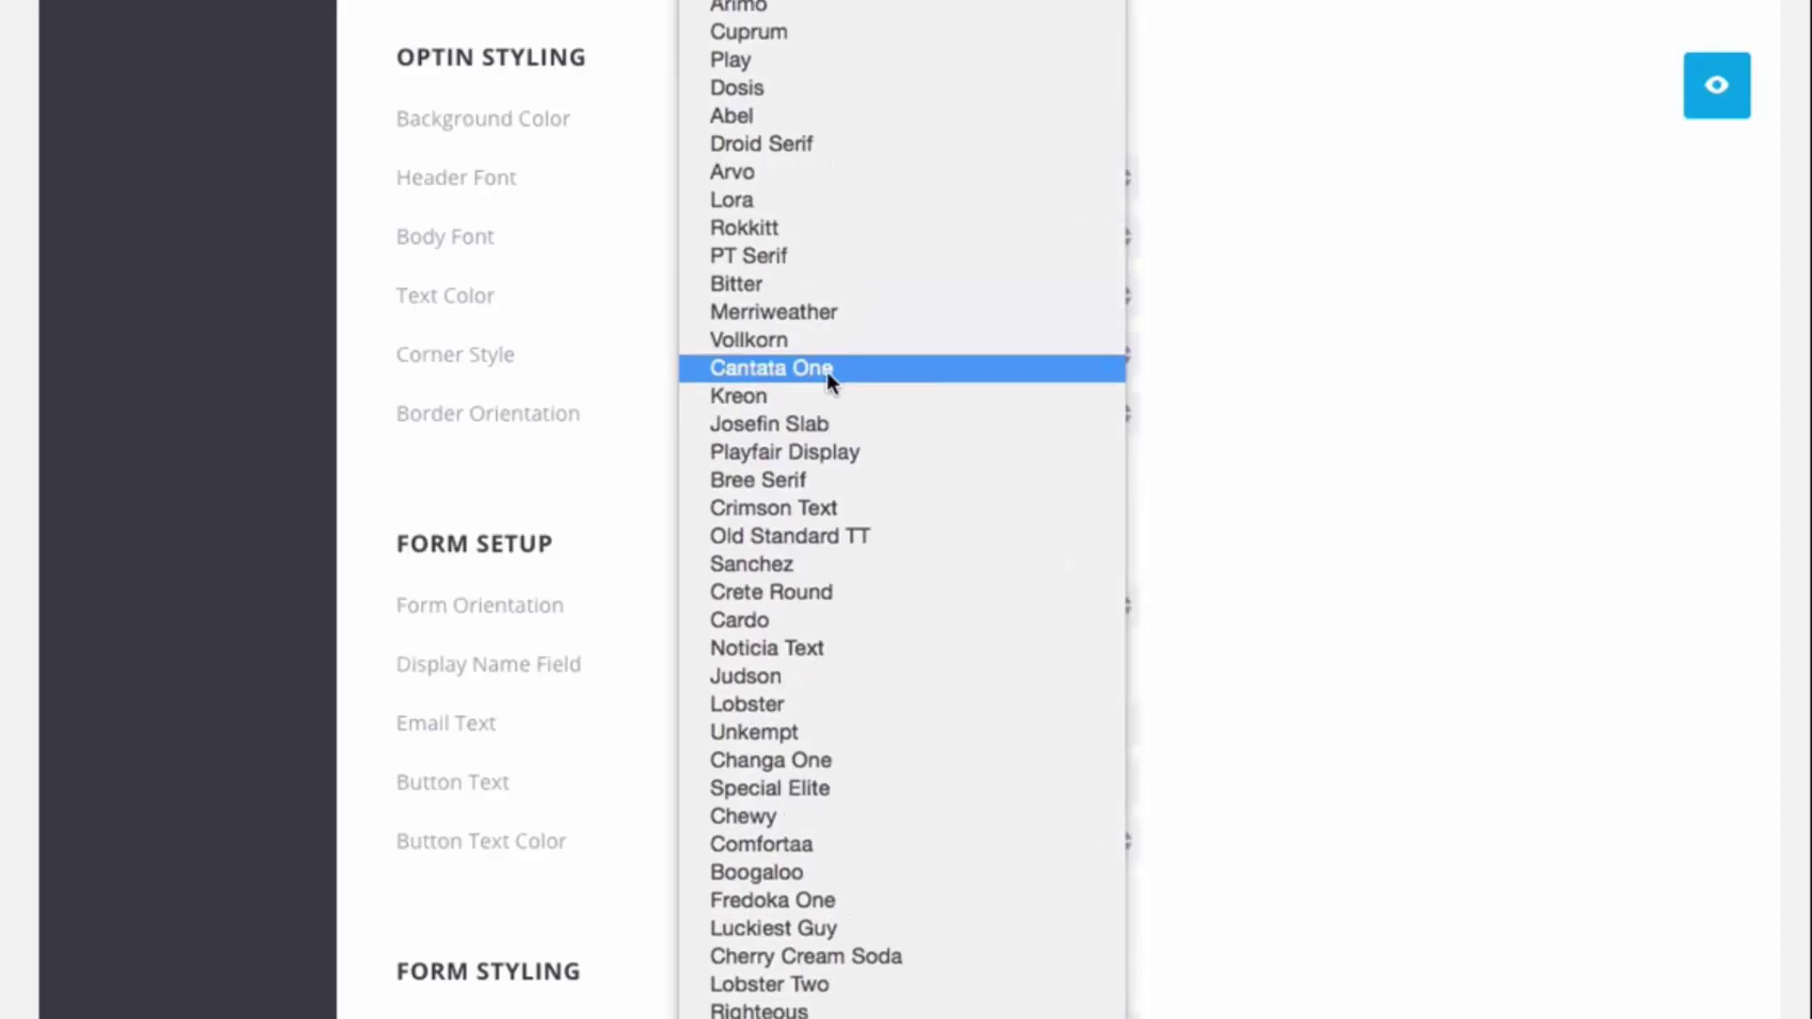
pyautogui.scroll(-4, 826, 379)
pyautogui.scroll(3, 816, 415)
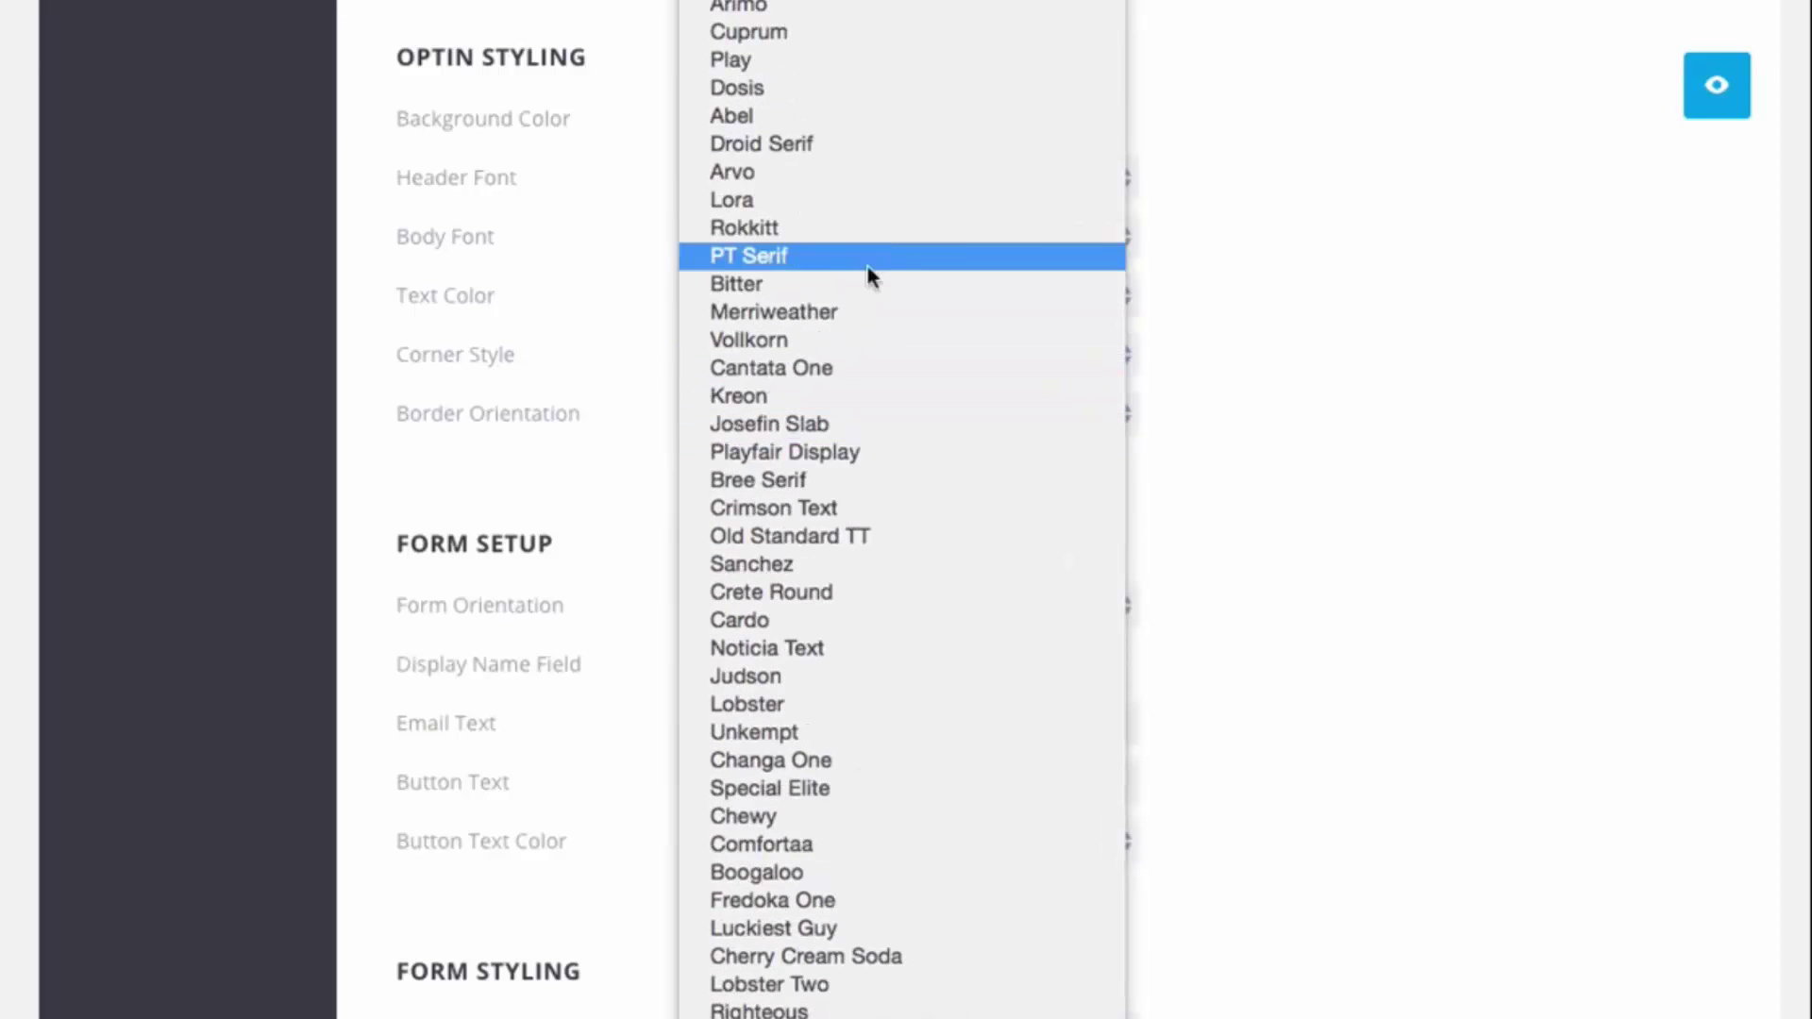
pyautogui.click(1261, 304)
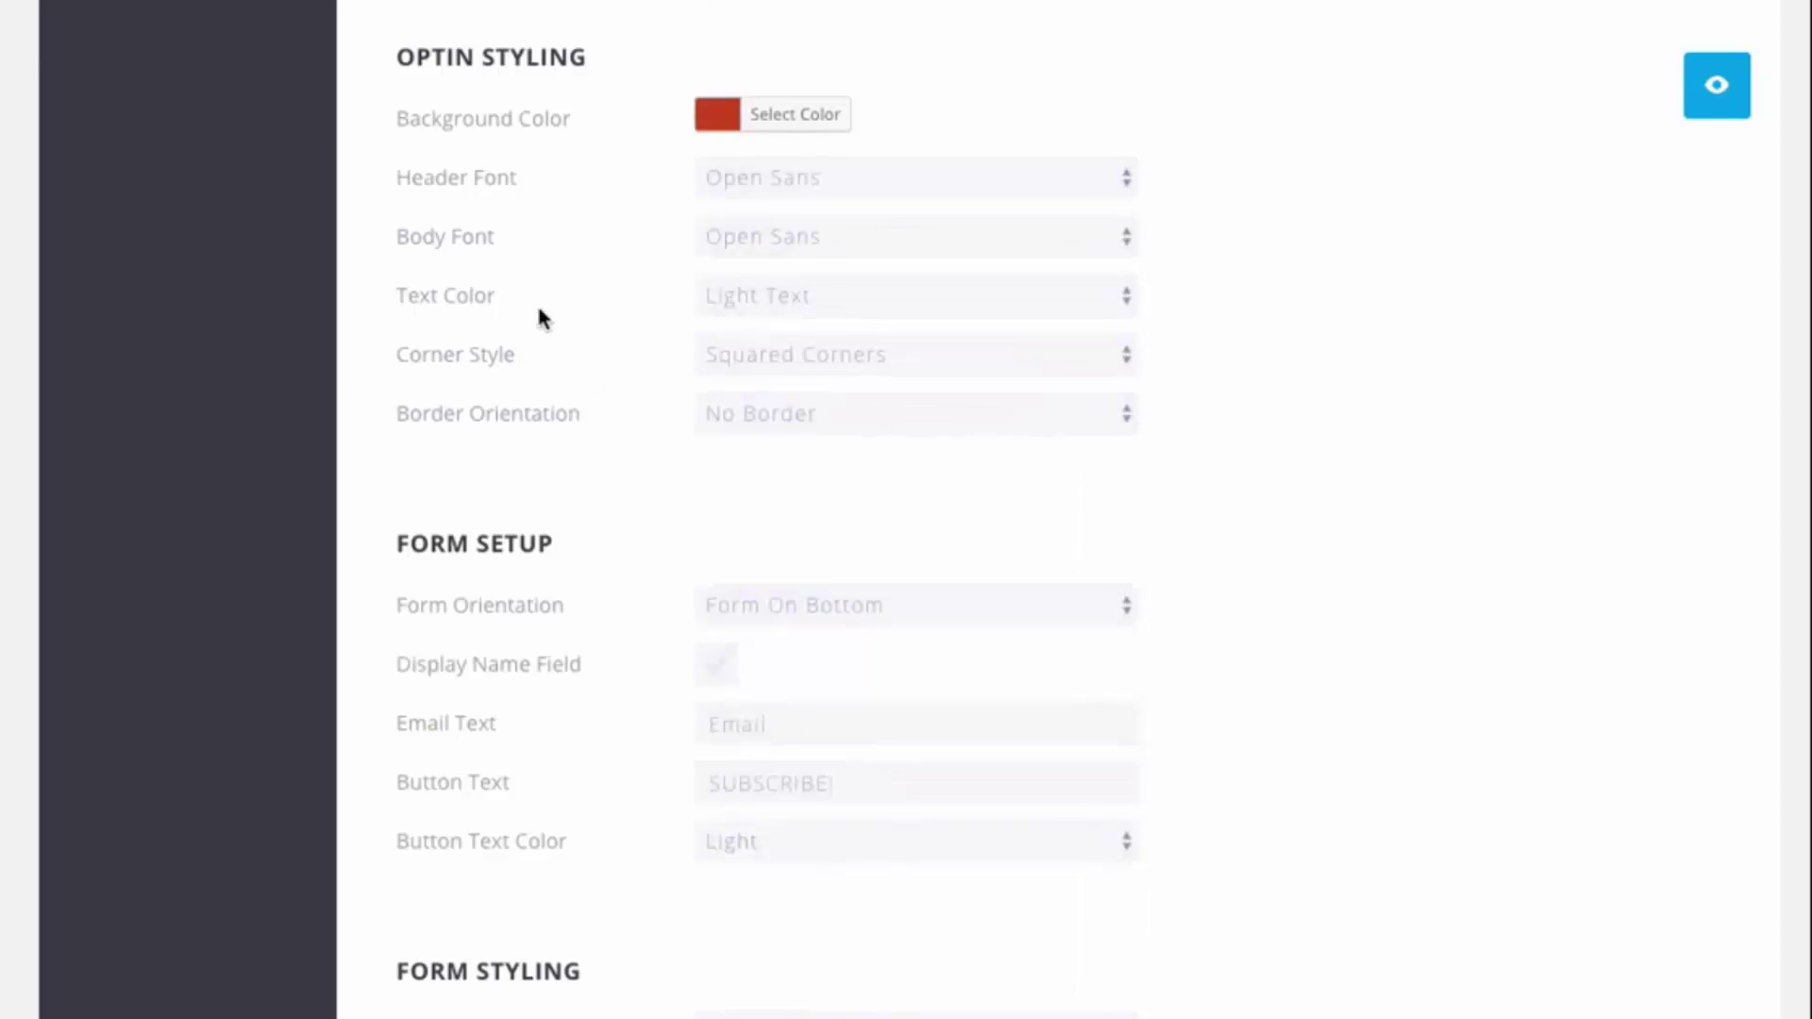
pyautogui.click(755, 300)
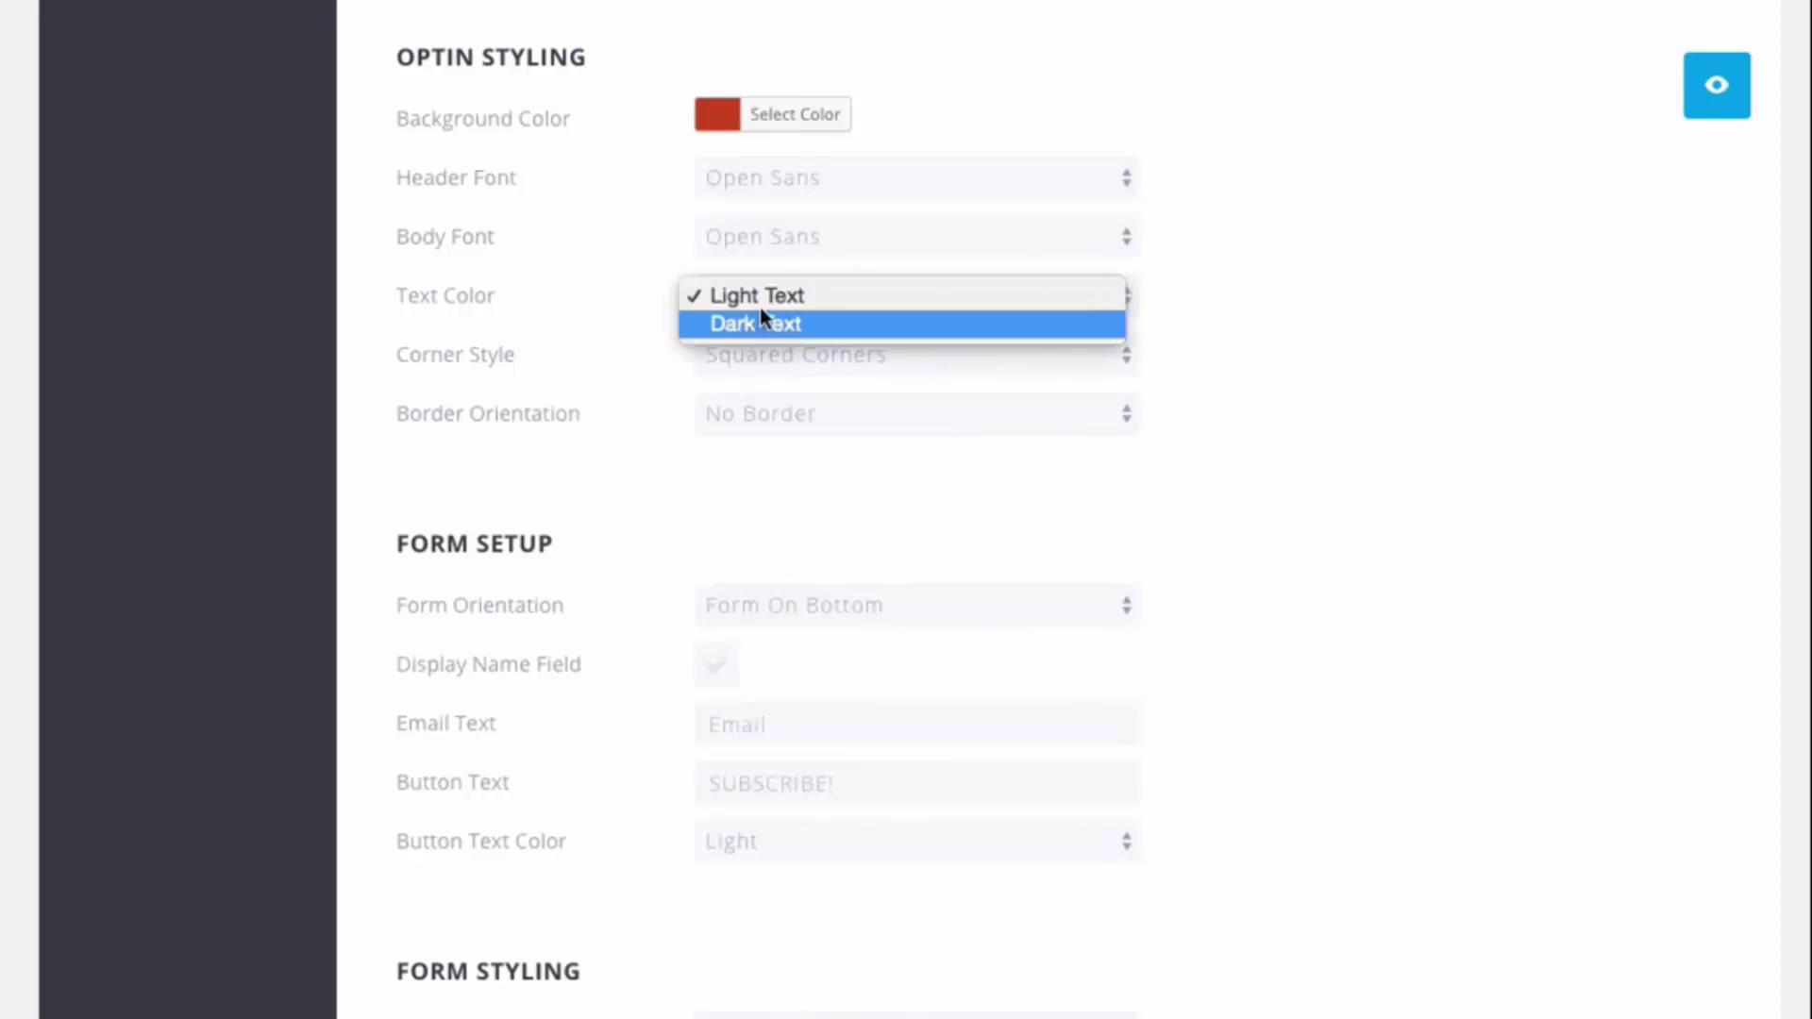
pyautogui.click(1538, 322)
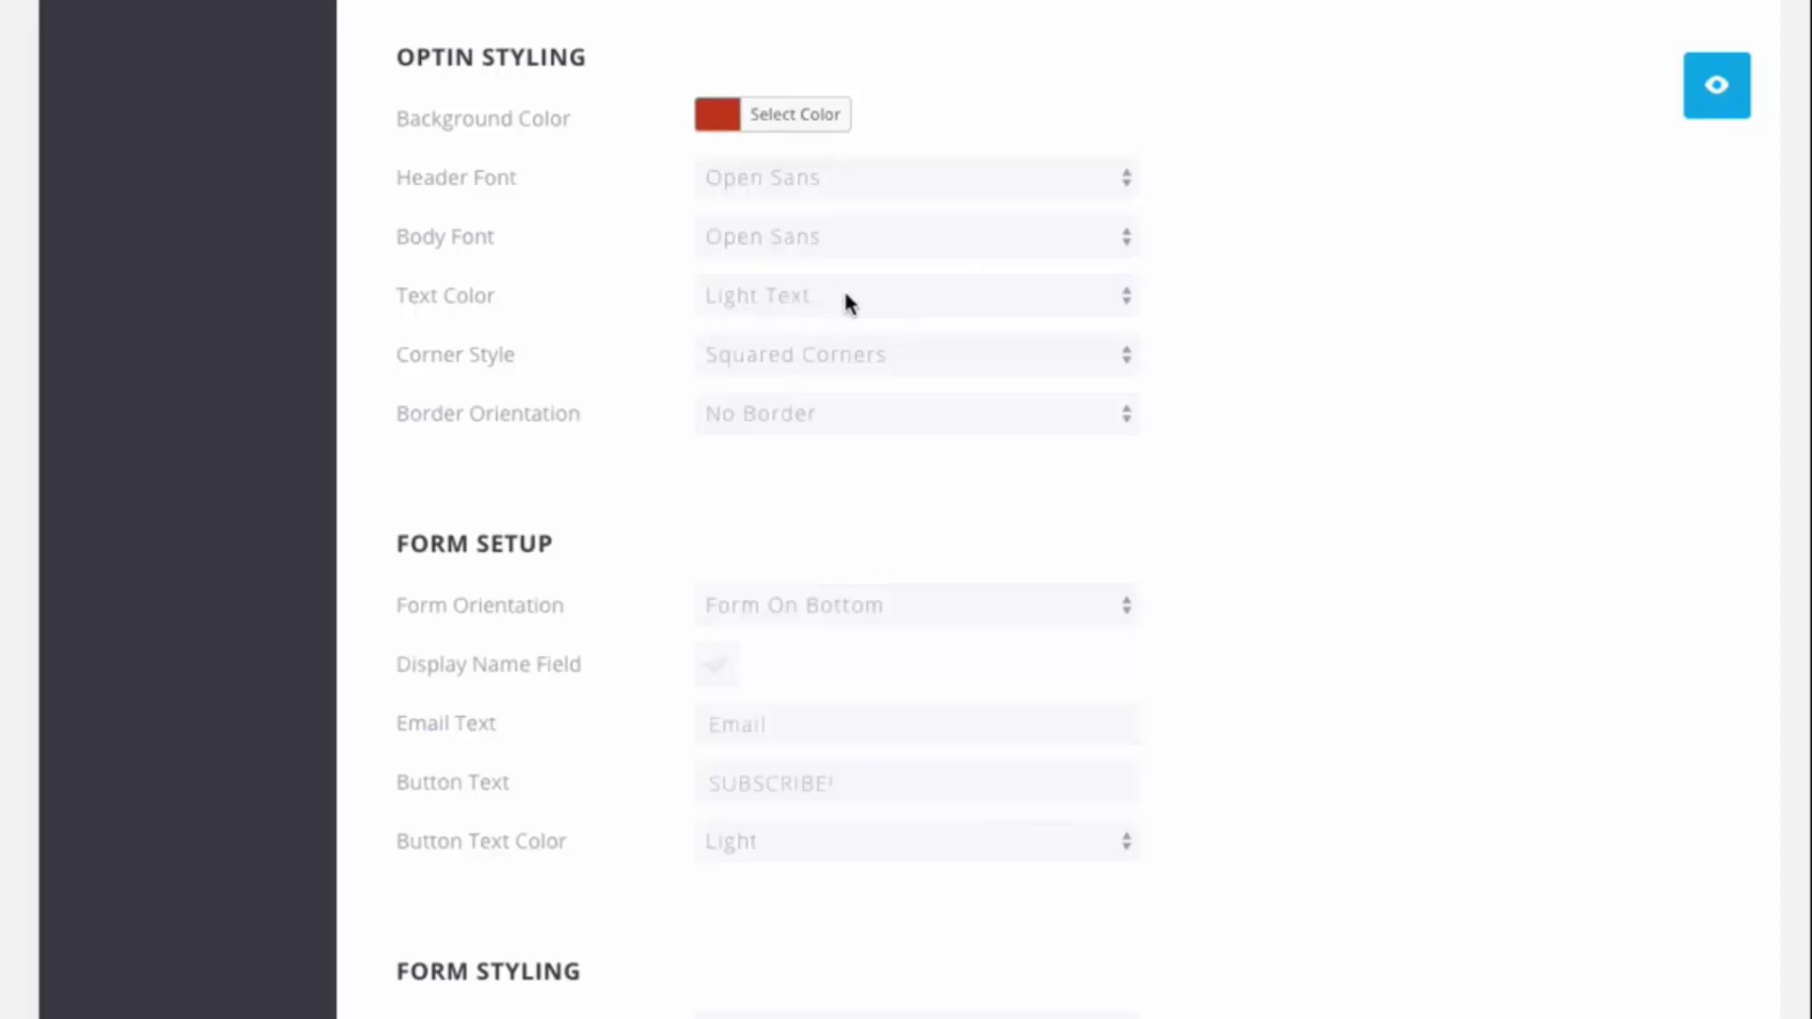
# Set the optin background color to white, keeping a copy of its current color code, and preview the form
pyautogui.click(719, 121)
pyautogui.doubleClick(929, 118)
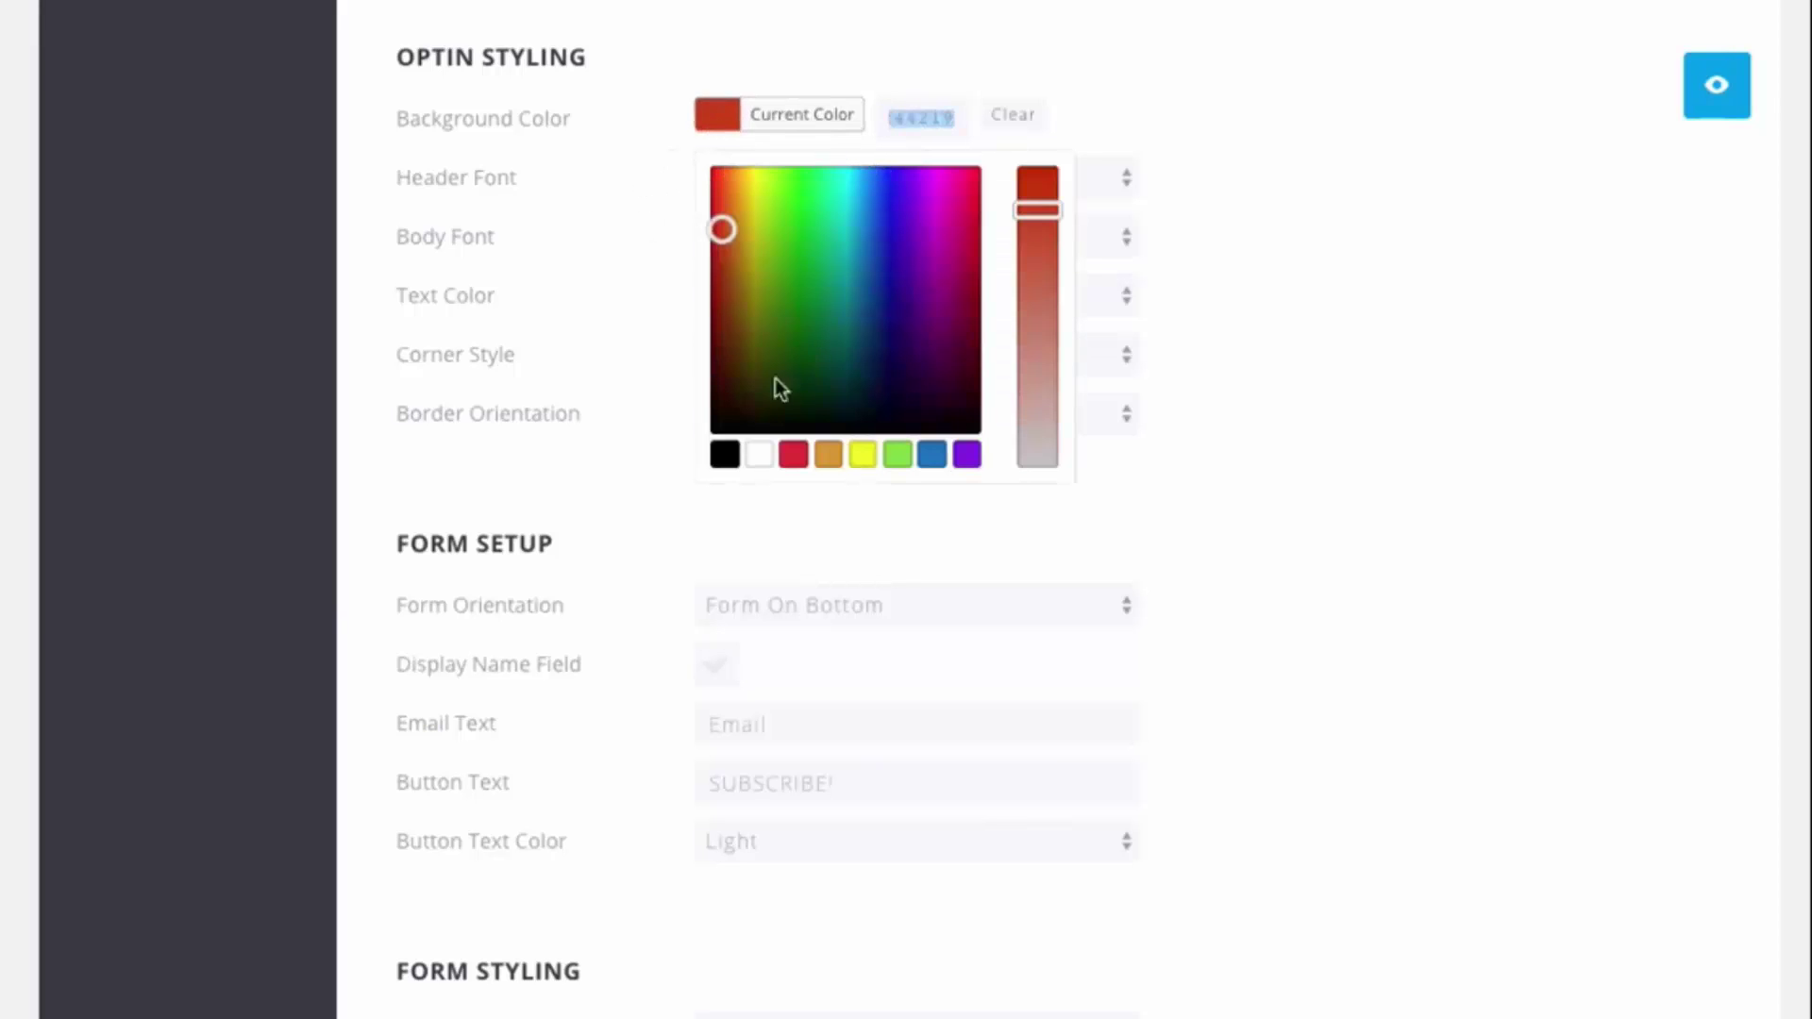
pyautogui.click(759, 454)
pyautogui.click(1384, 352)
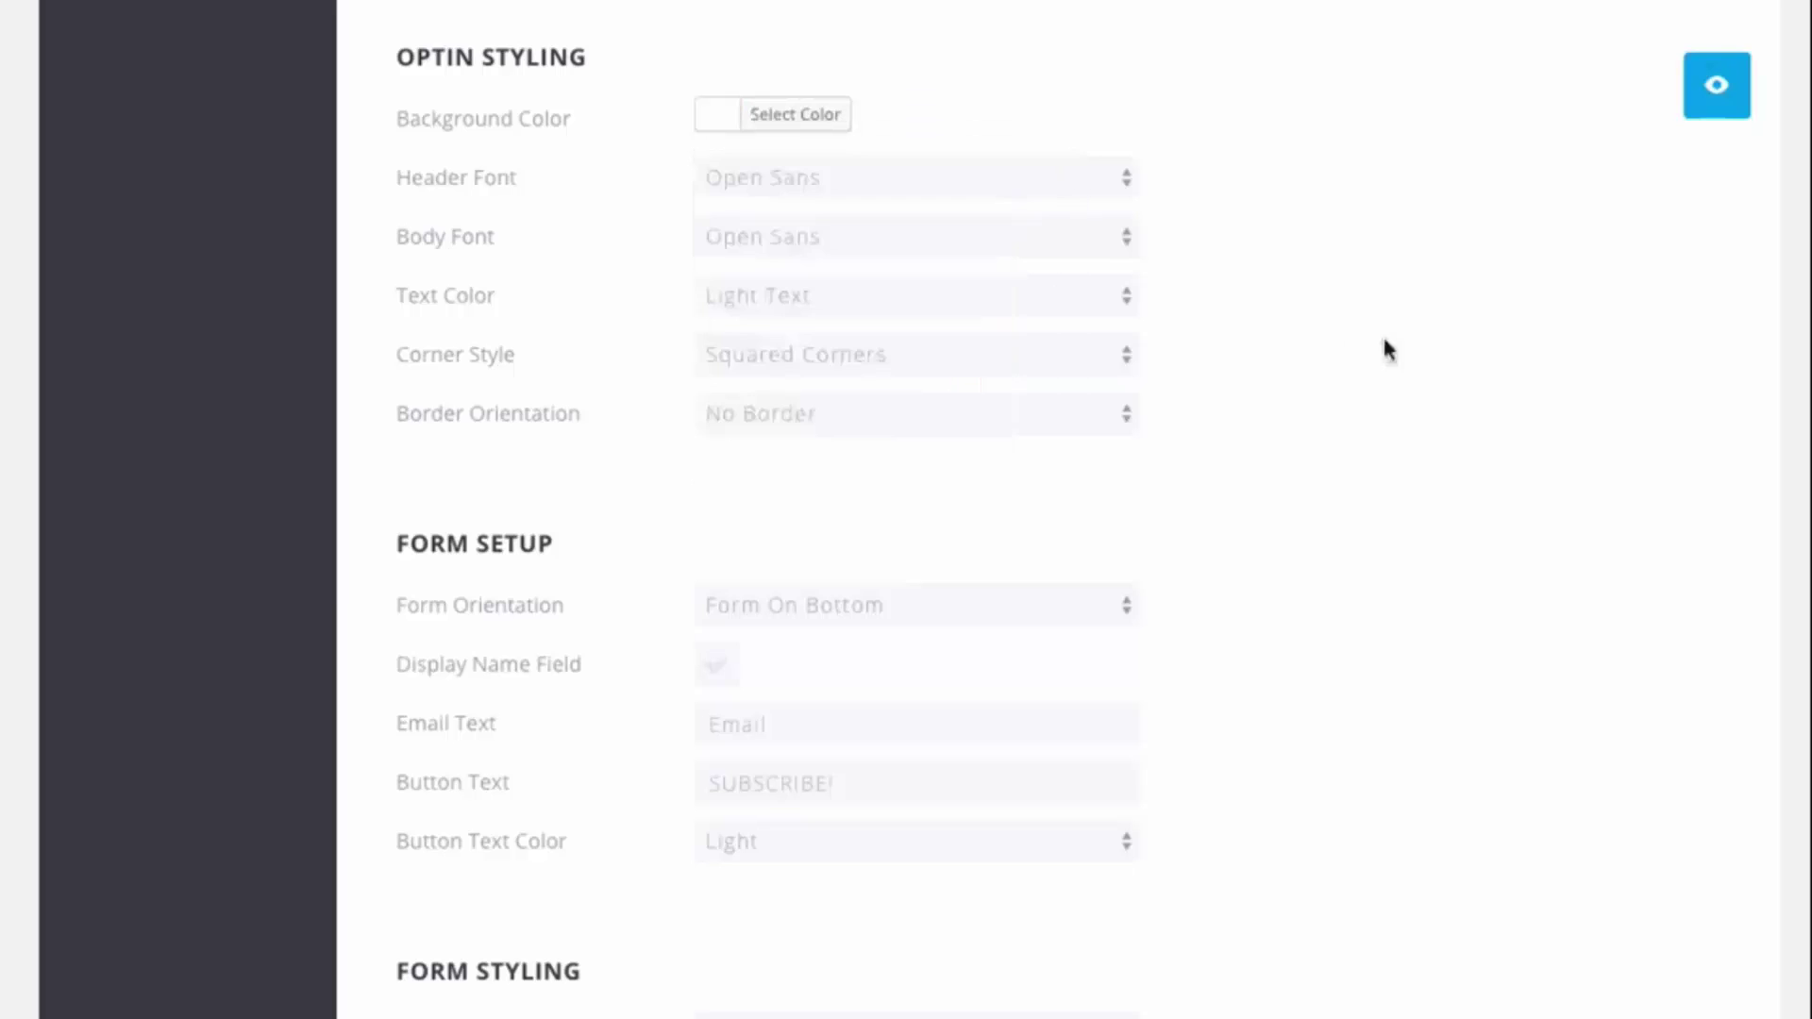
pyautogui.click(1746, 89)
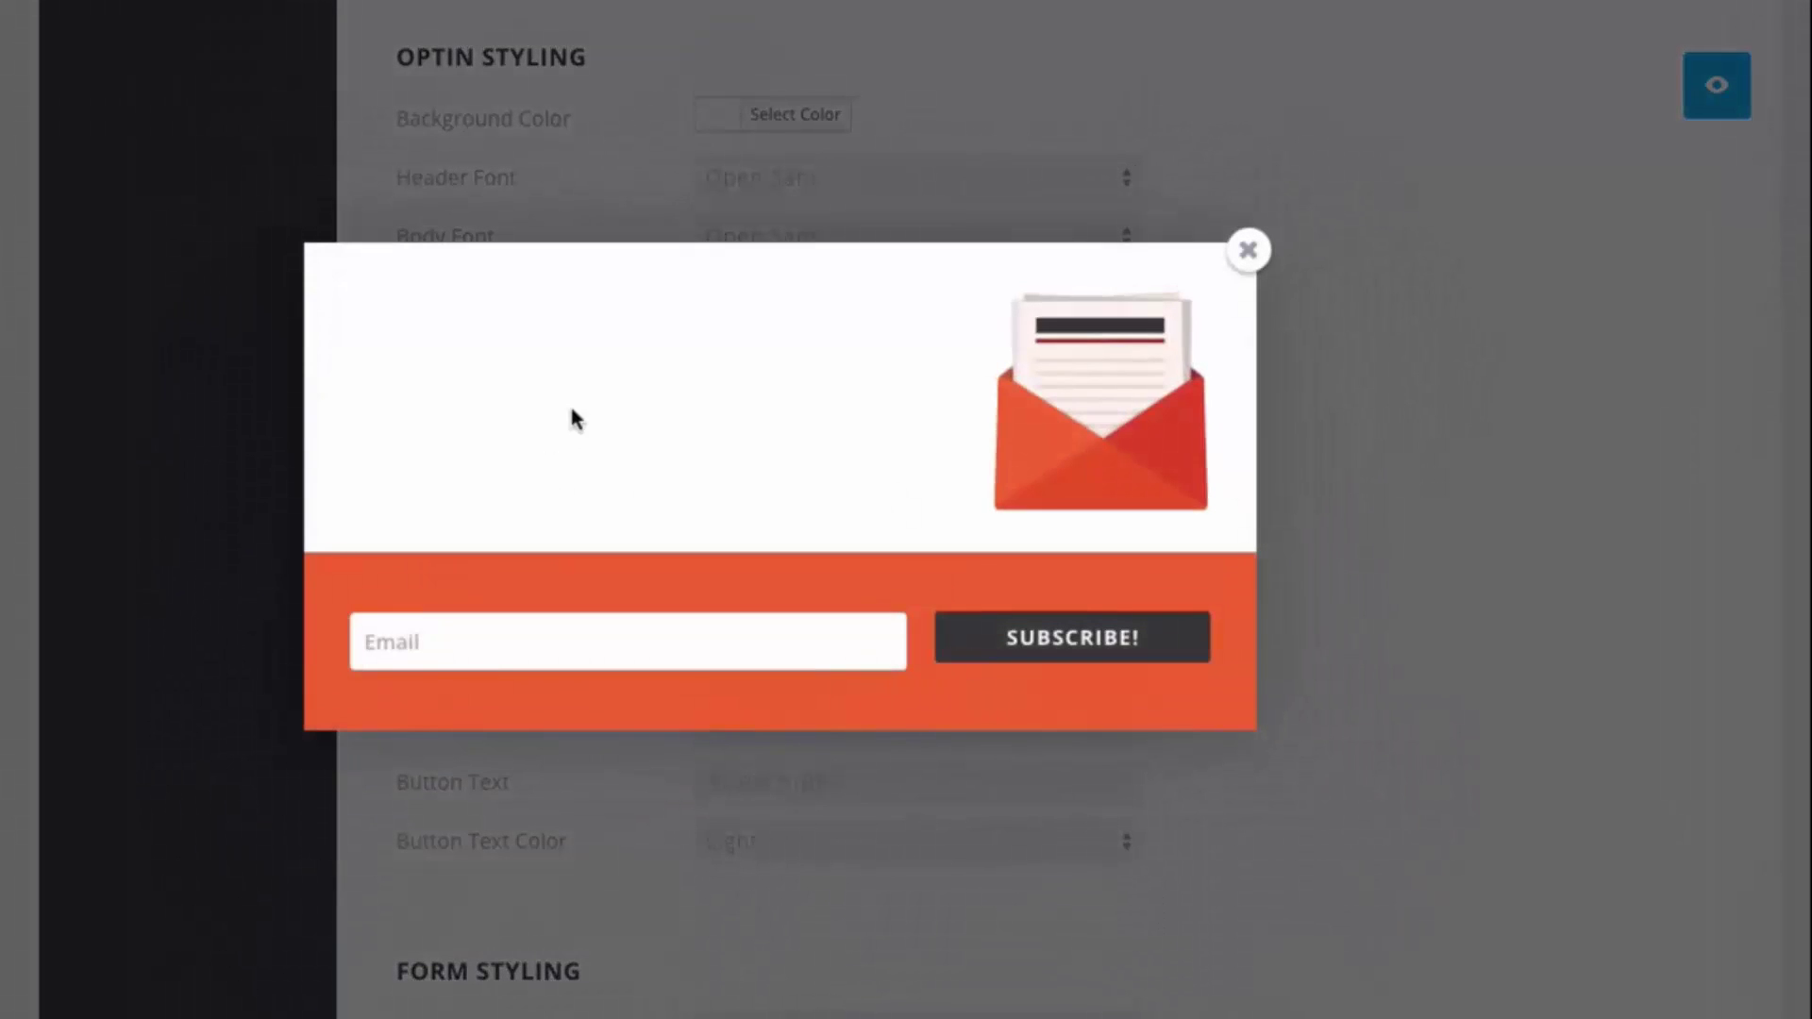
pyautogui.moveTo(490, 359); pyautogui.dragTo(648, 416)
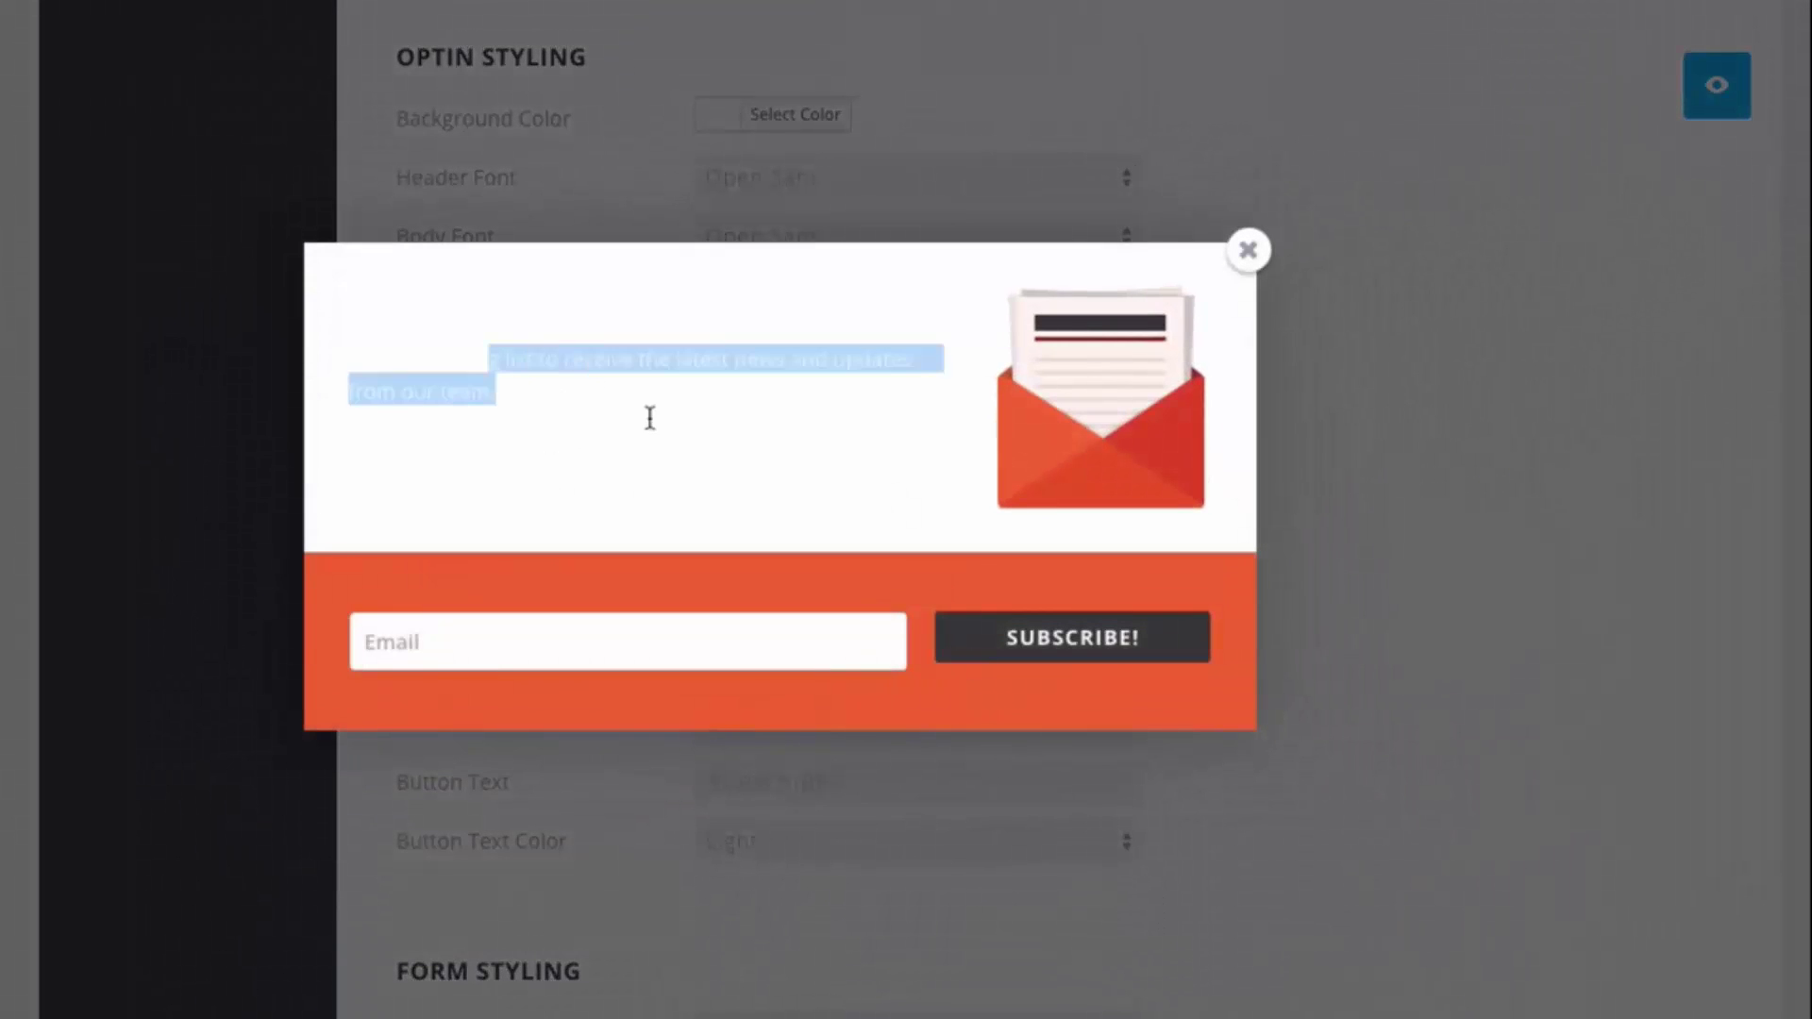
pyautogui.click(786, 485)
pyautogui.click(1247, 251)
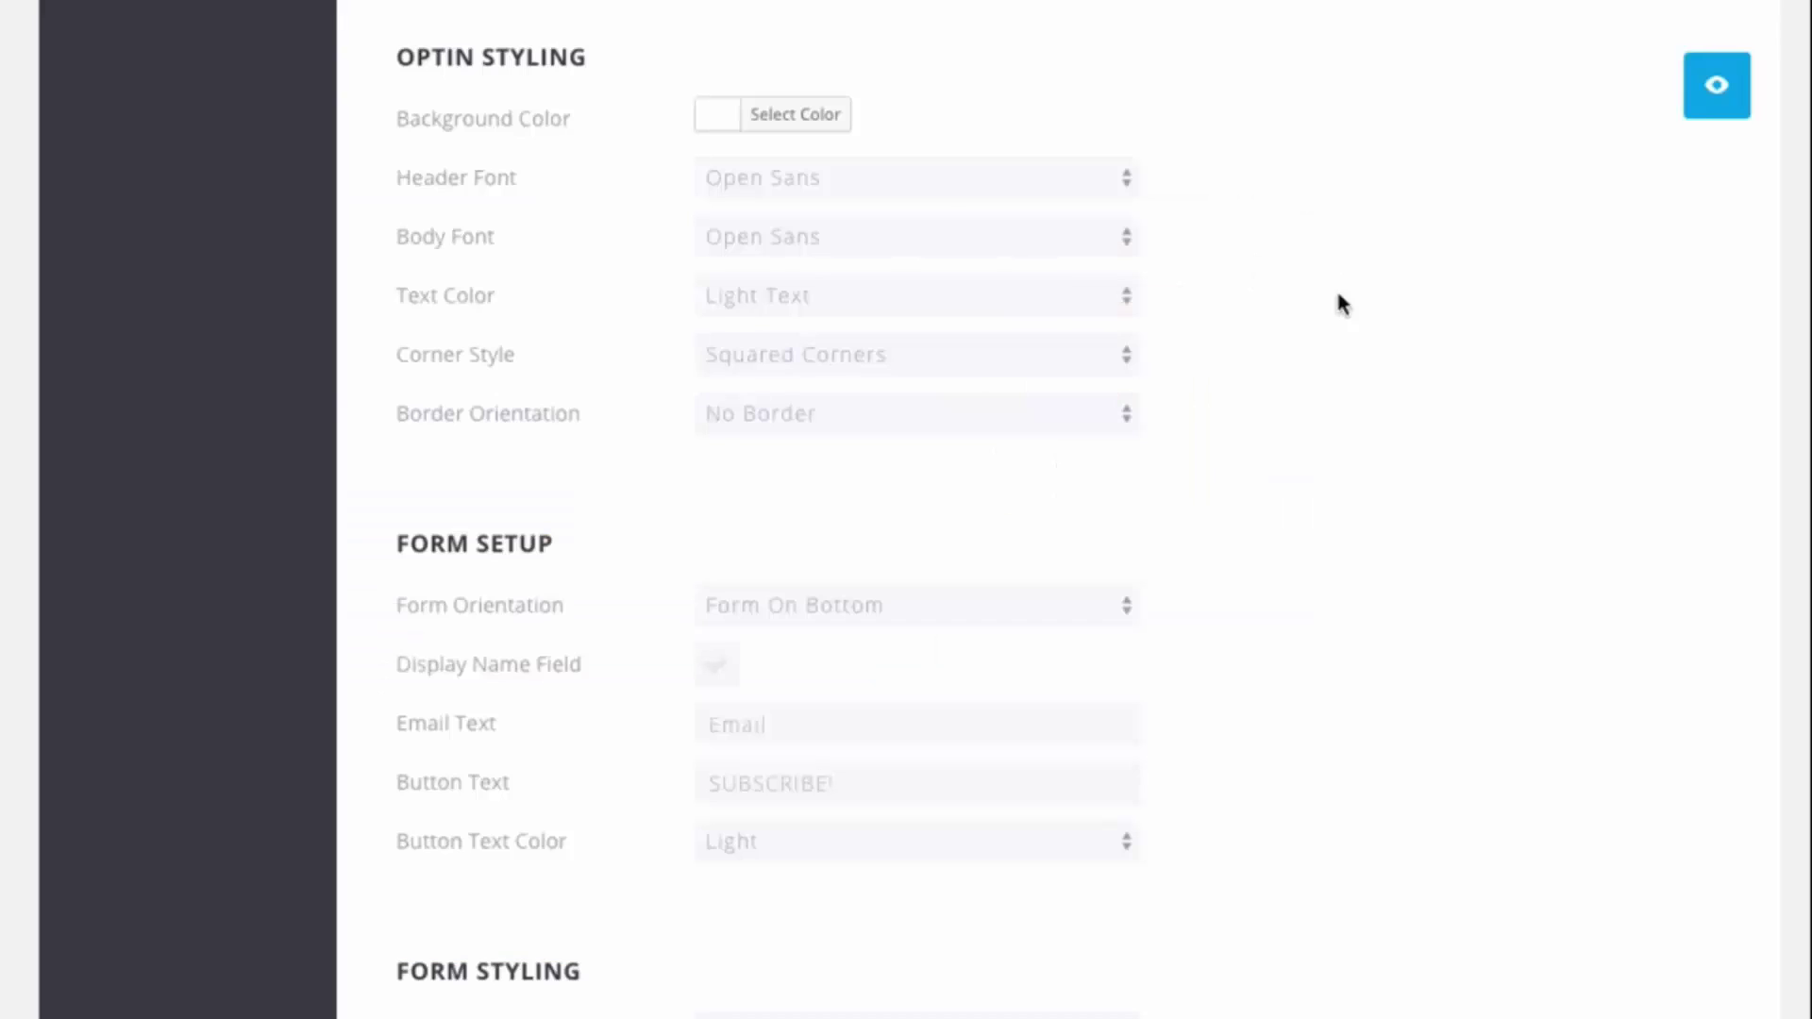
# Set the optin text color to Dark Text and preview the form
pyautogui.click(726, 296)
pyautogui.click(762, 325)
pyautogui.click(1717, 99)
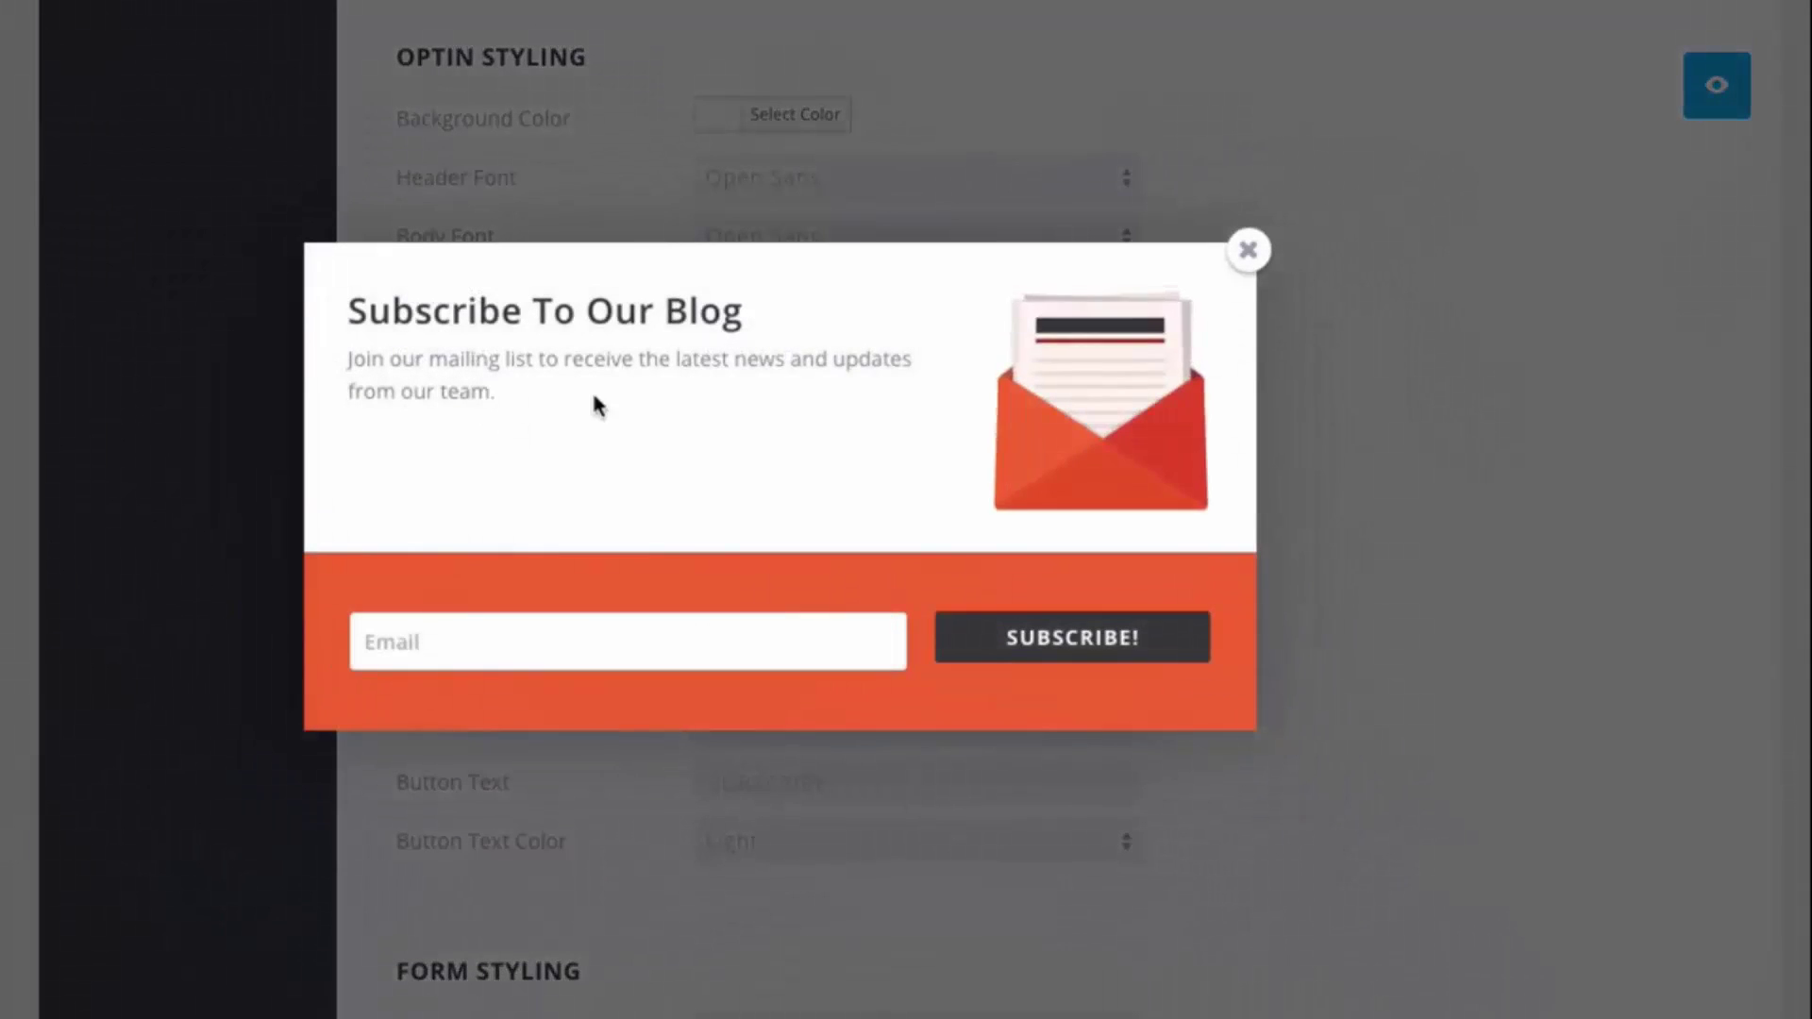
pyautogui.click(1248, 249)
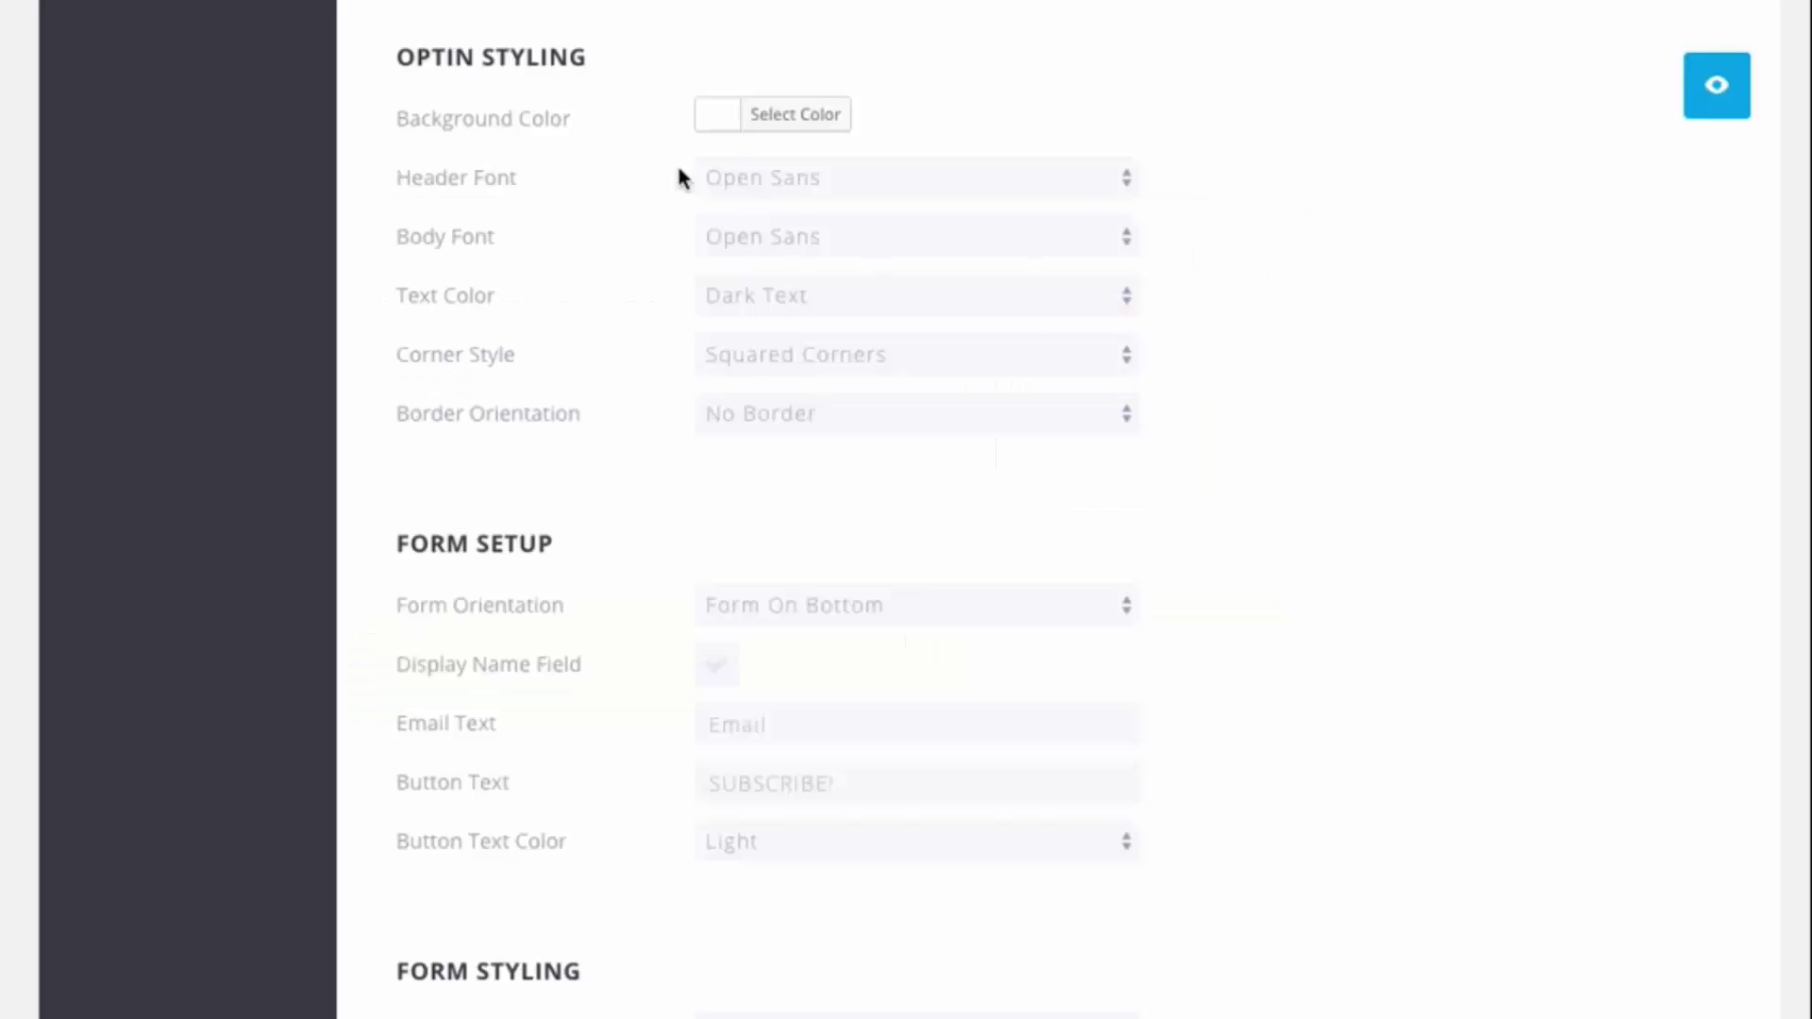
# Restore the red optin background from the copied color code and set the text color to Light Text
pyautogui.click(736, 126)
pyautogui.tripleClick(918, 117)
pyautogui.press('super+v')
pyautogui.click(1401, 239)
pyautogui.click(812, 304)
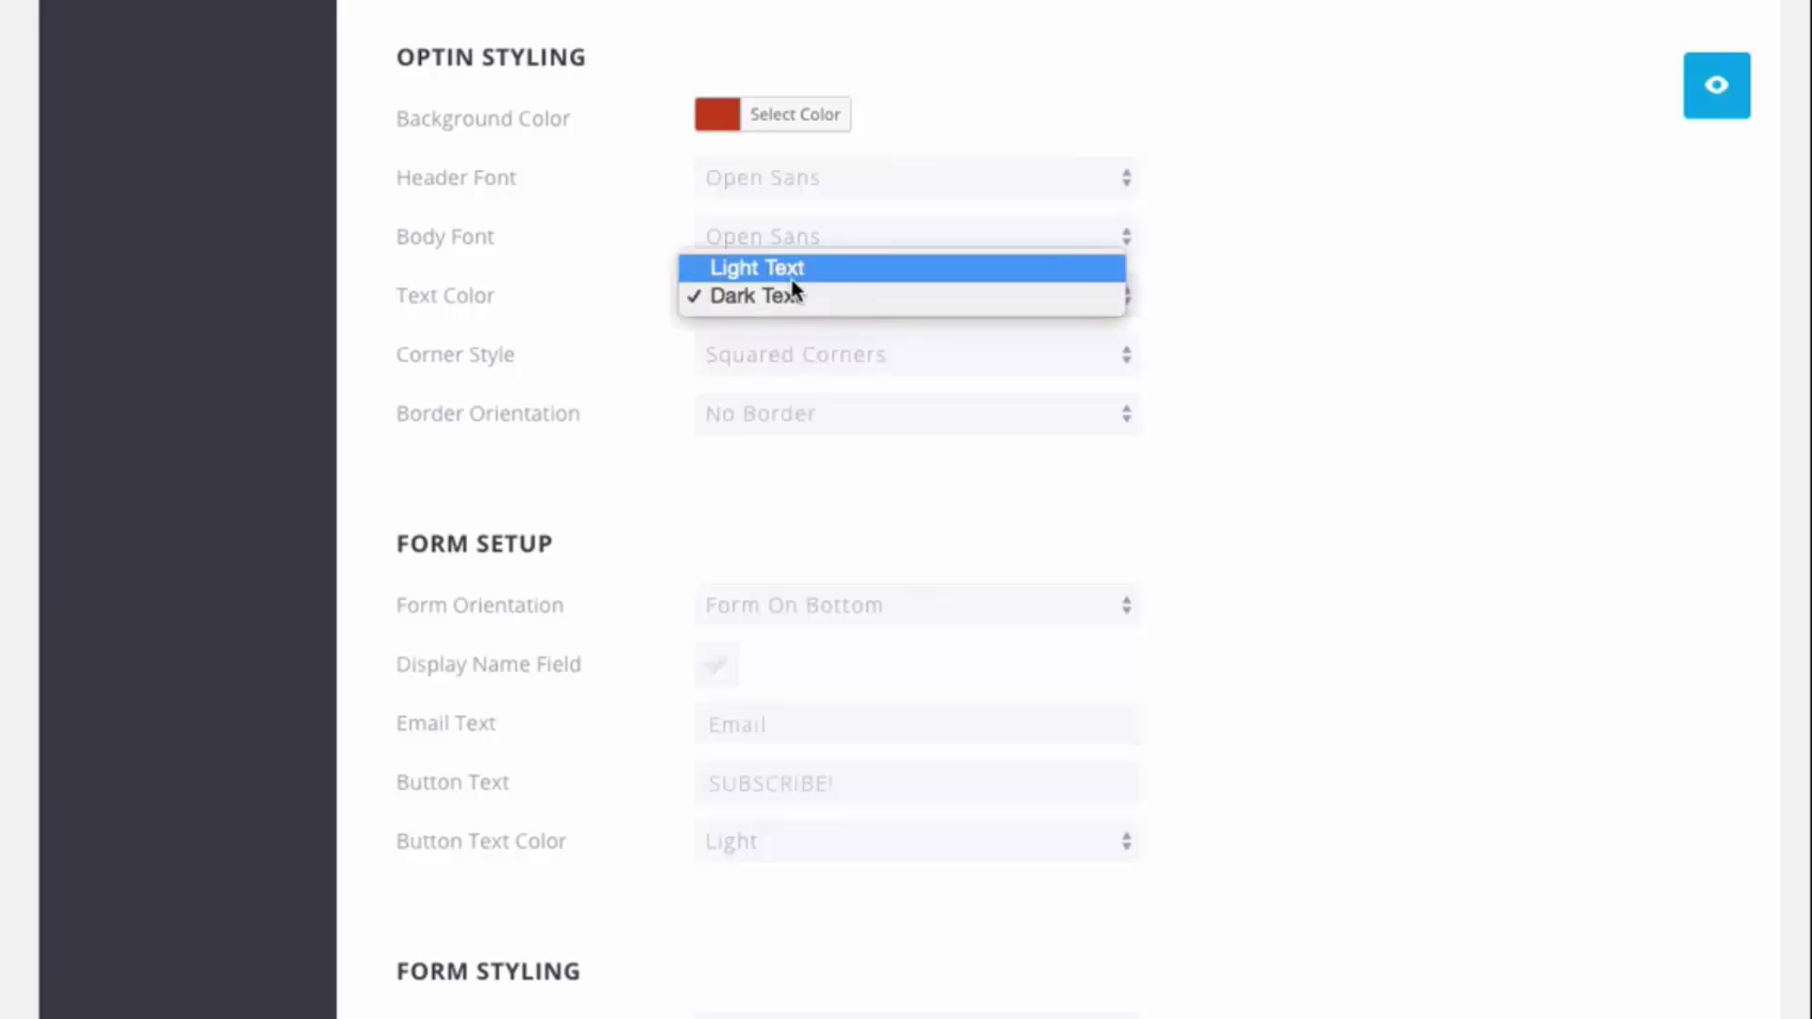
pyautogui.click(798, 281)
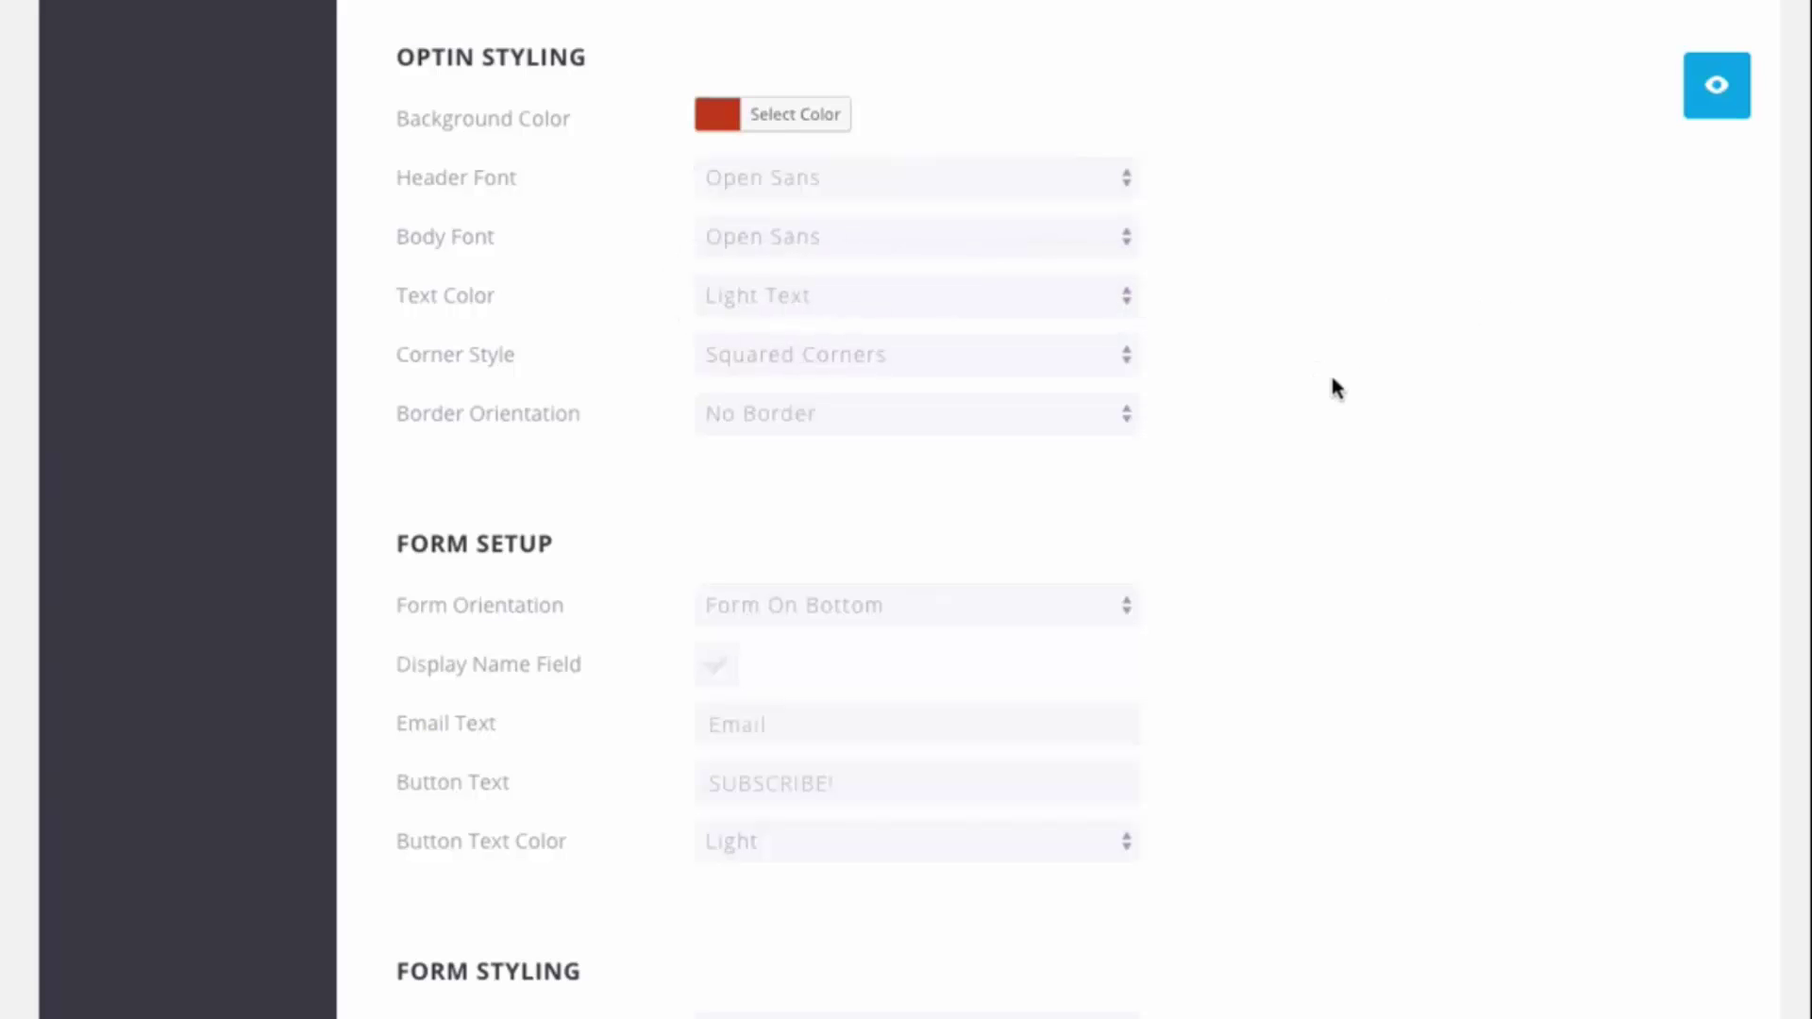
# Set the optin corner style to Rounded Corners and preview the form
pyautogui.click(869, 360)
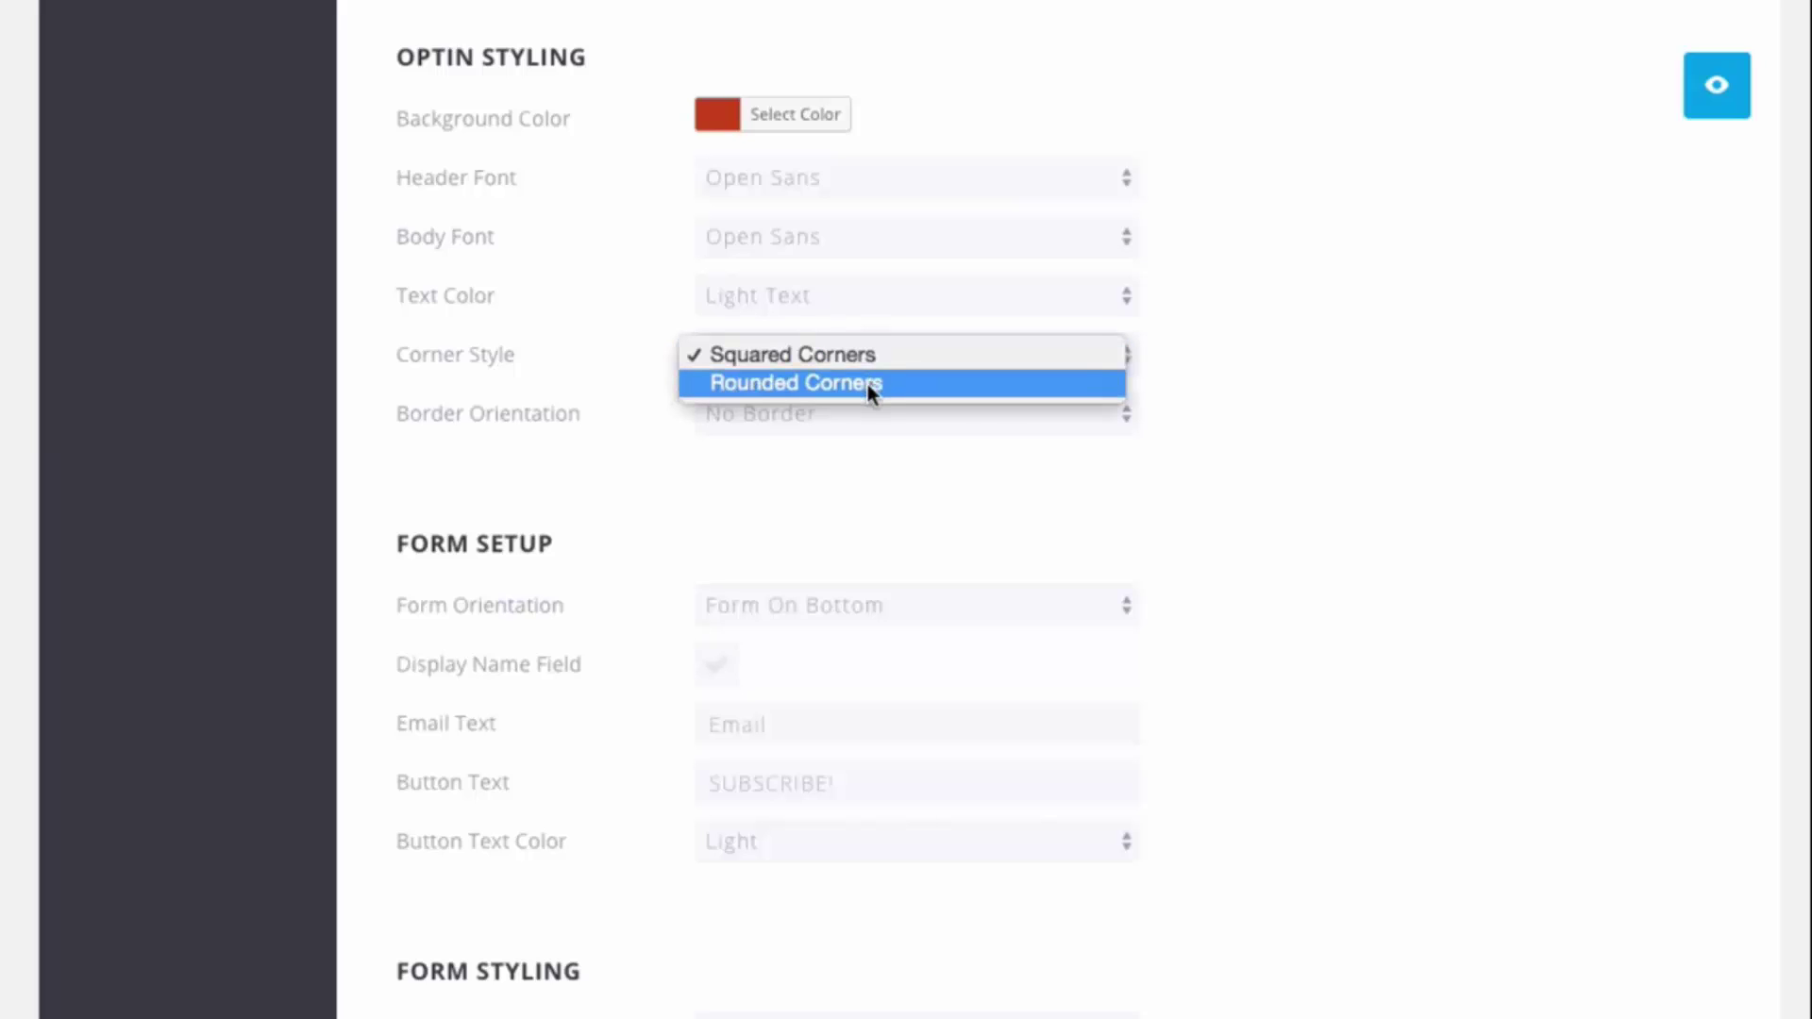
pyautogui.click(868, 383)
pyautogui.click(1713, 111)
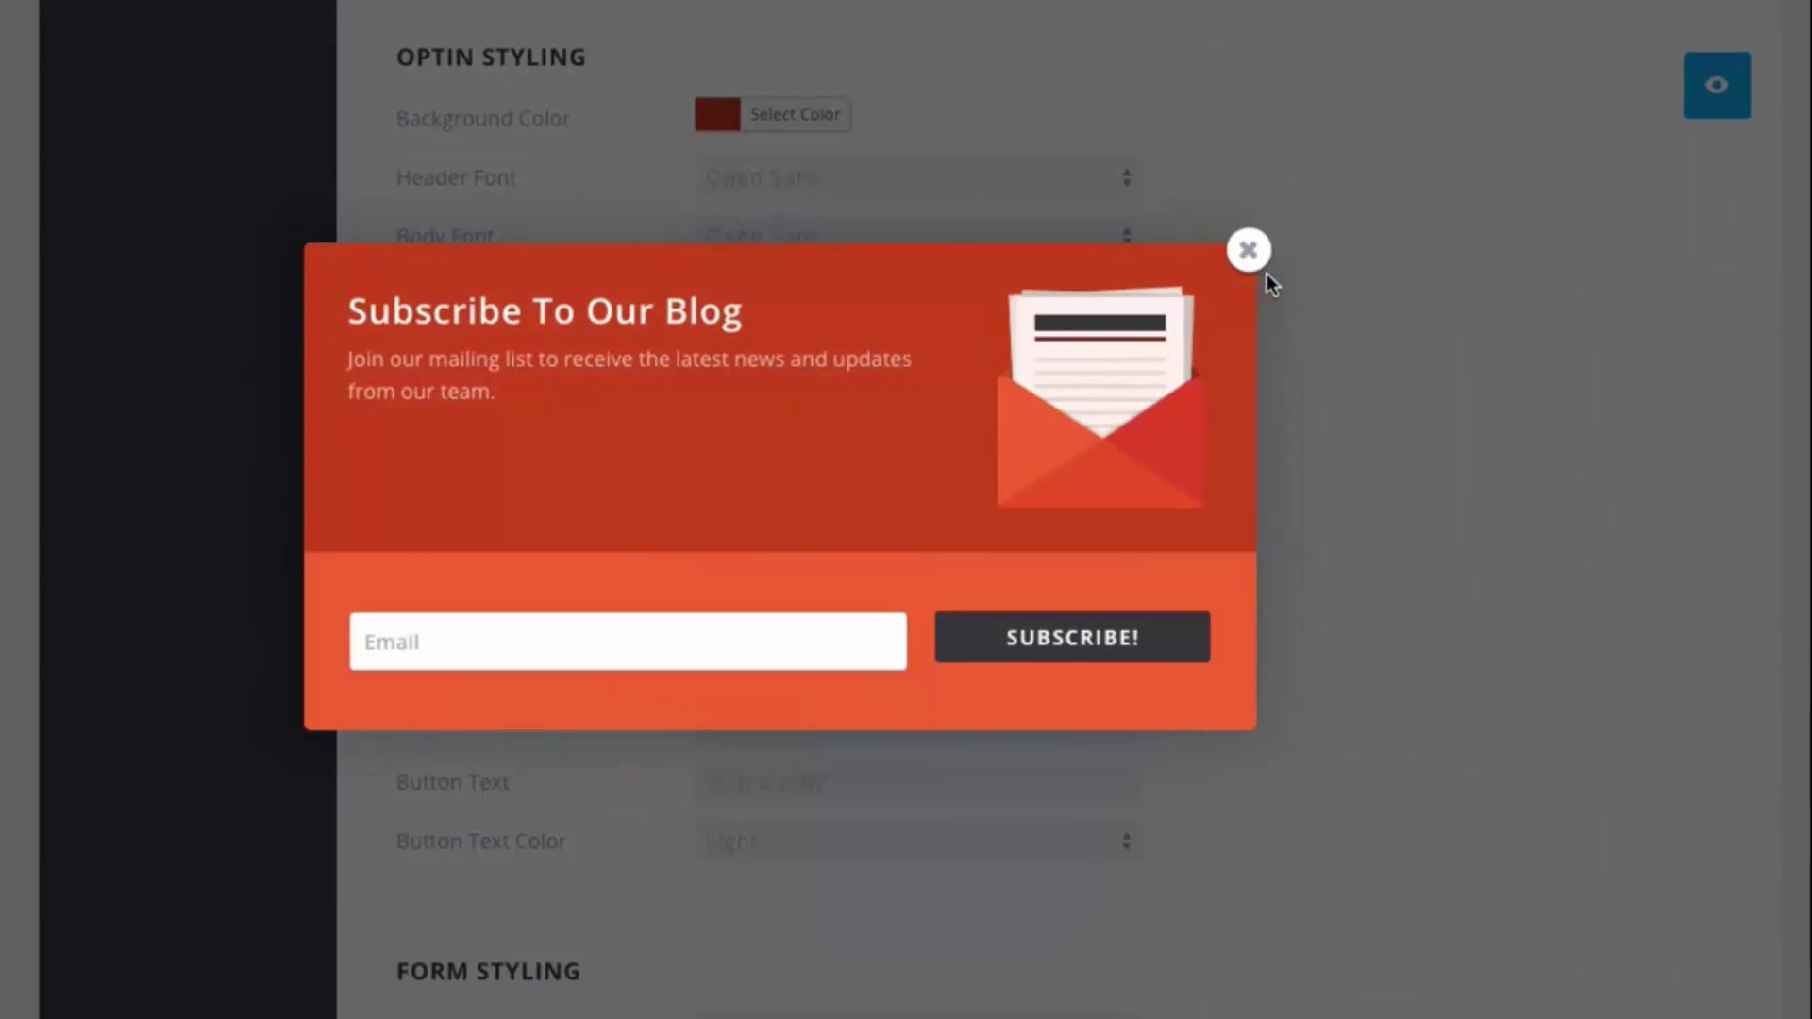
pyautogui.click(1247, 251)
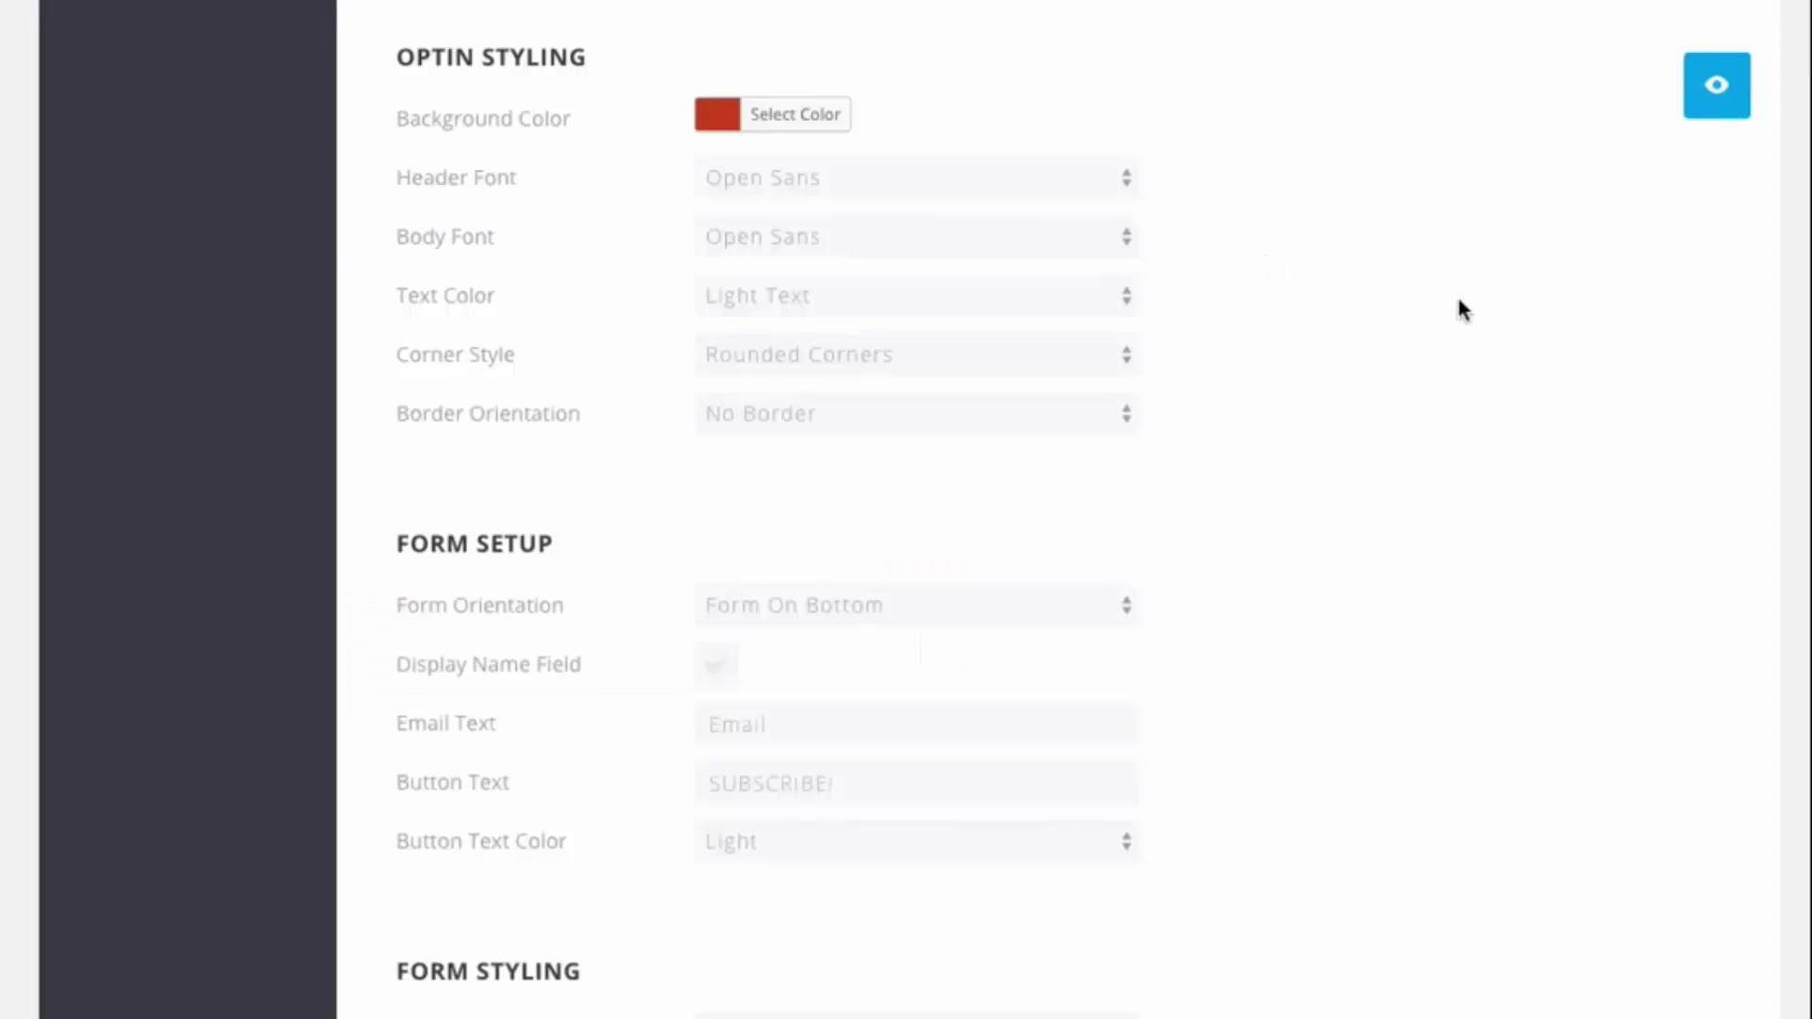
# Set the border orientation to Full Border with a dark gray border color and preview the form
pyautogui.scroll(-2, 1401, 401)
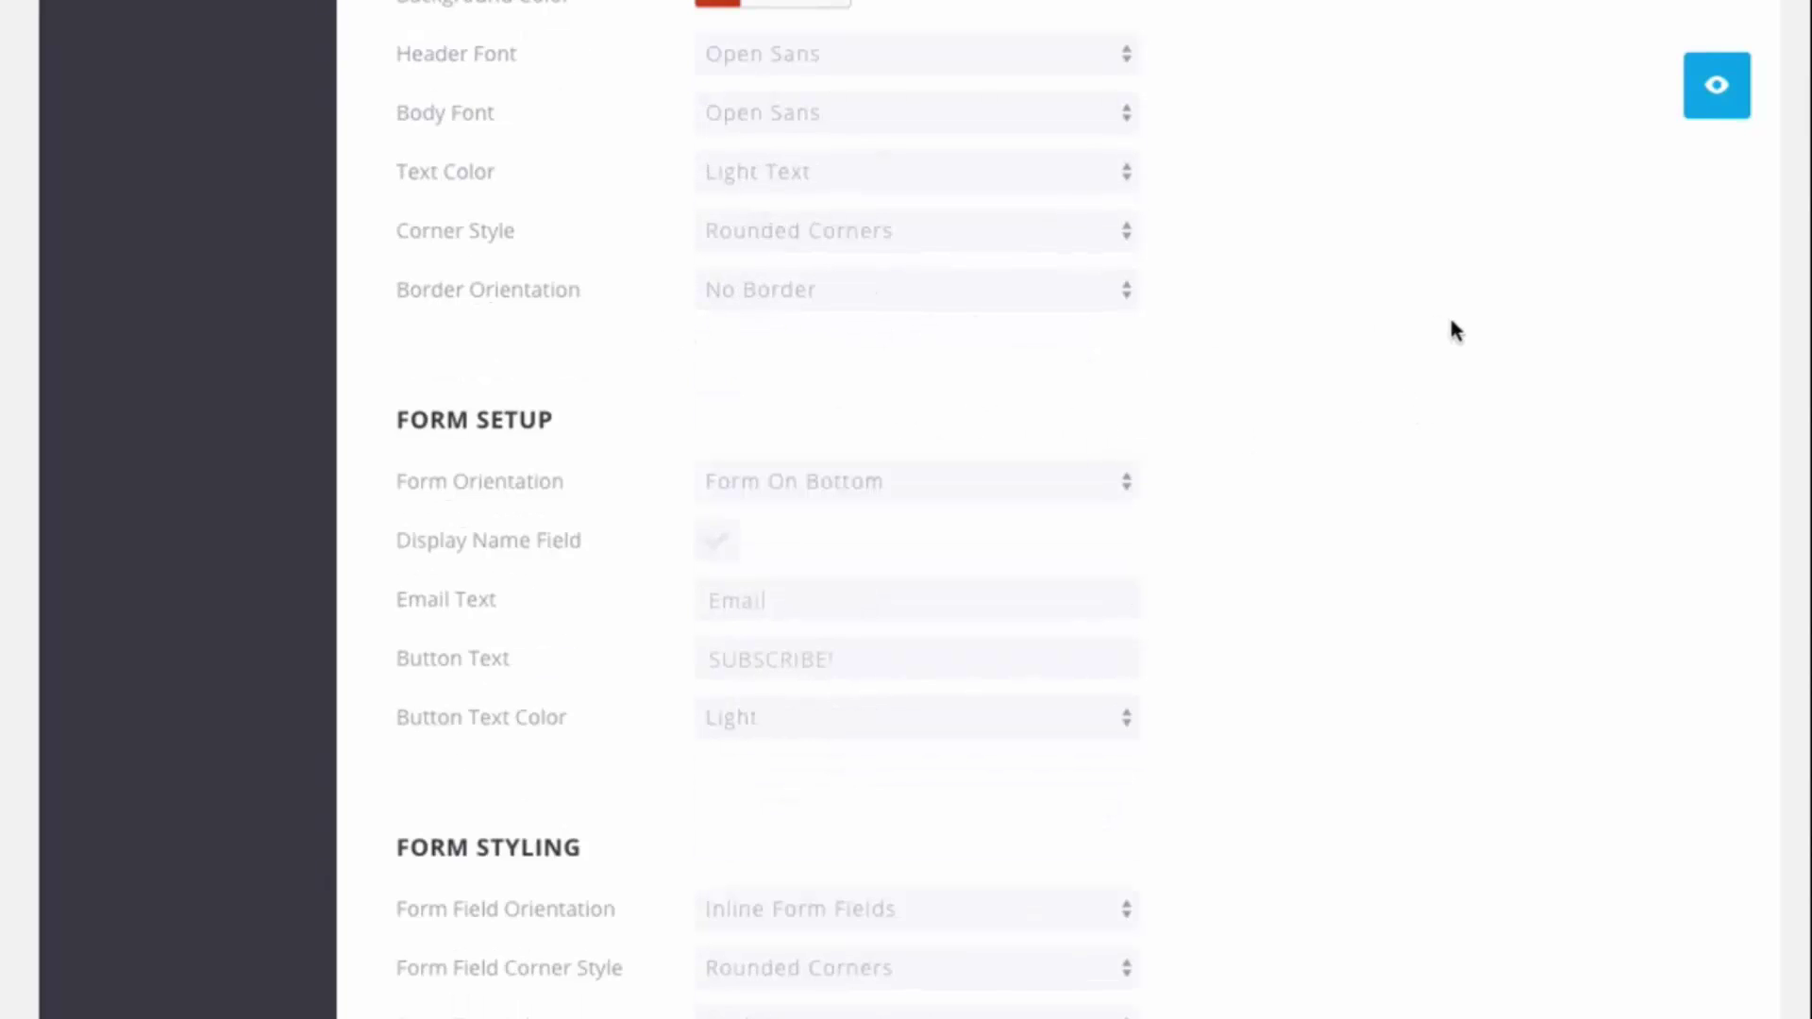
pyautogui.click(914, 293)
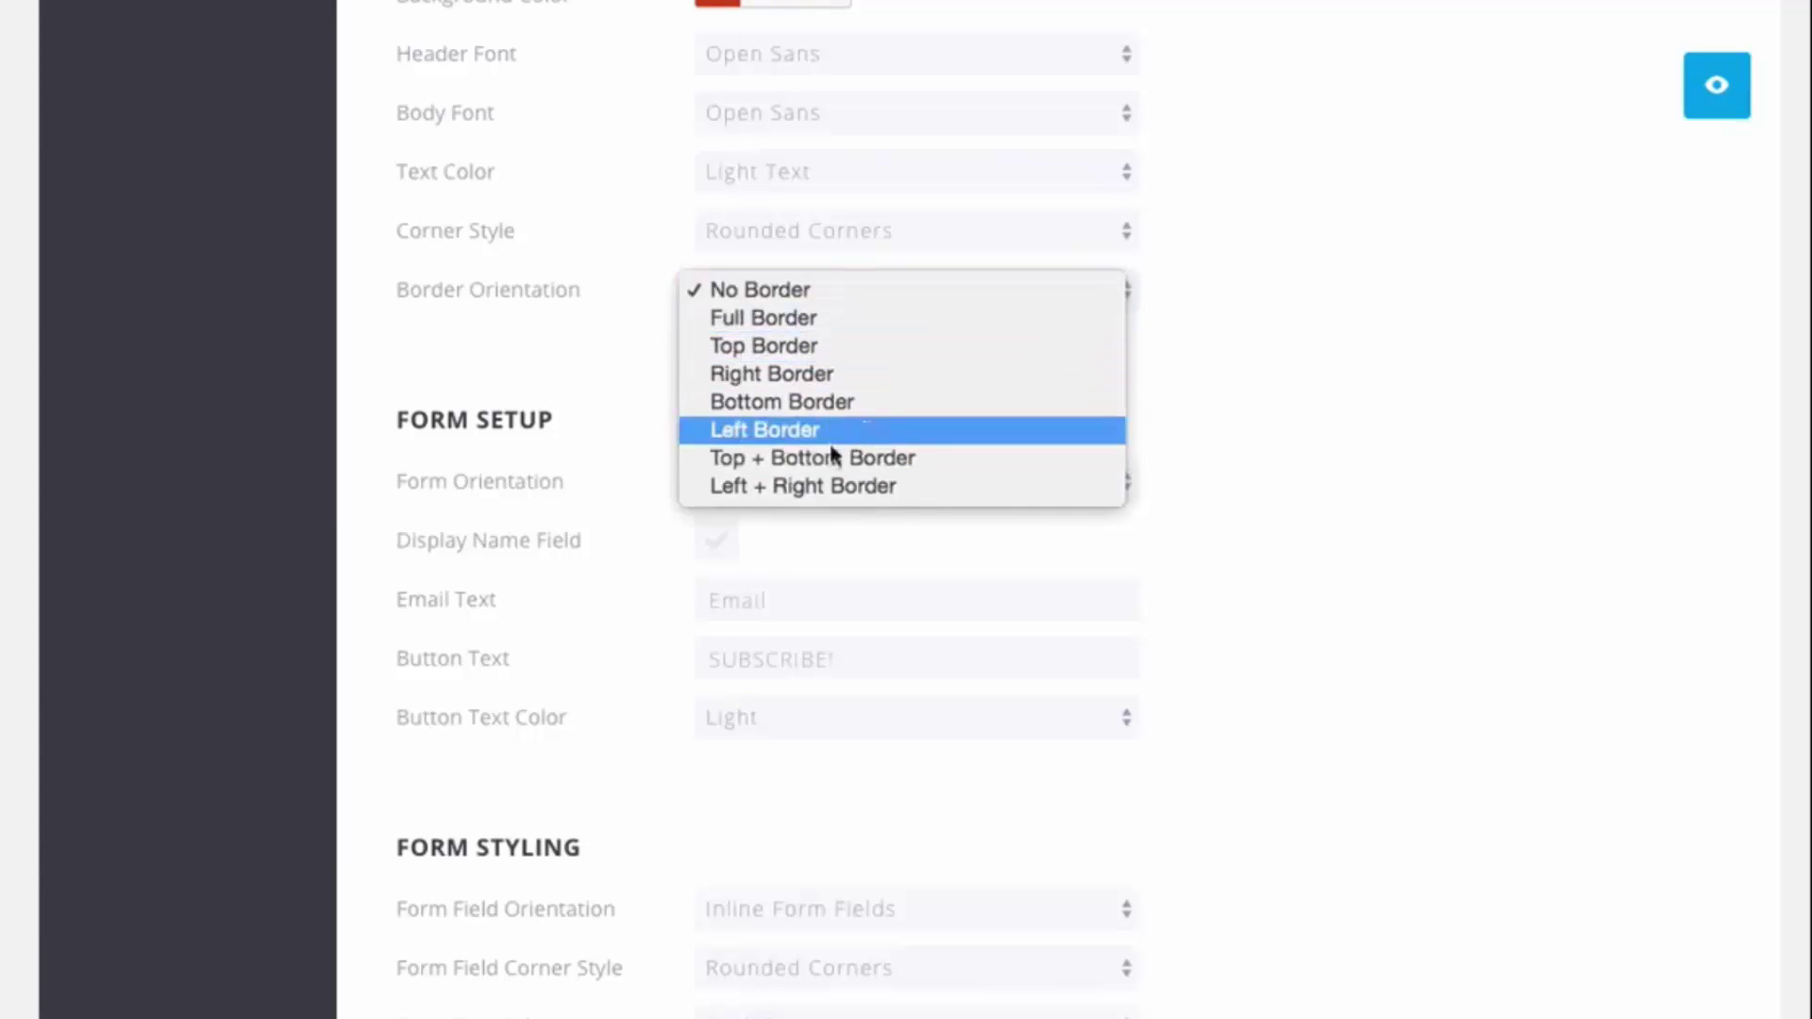
pyautogui.click(807, 320)
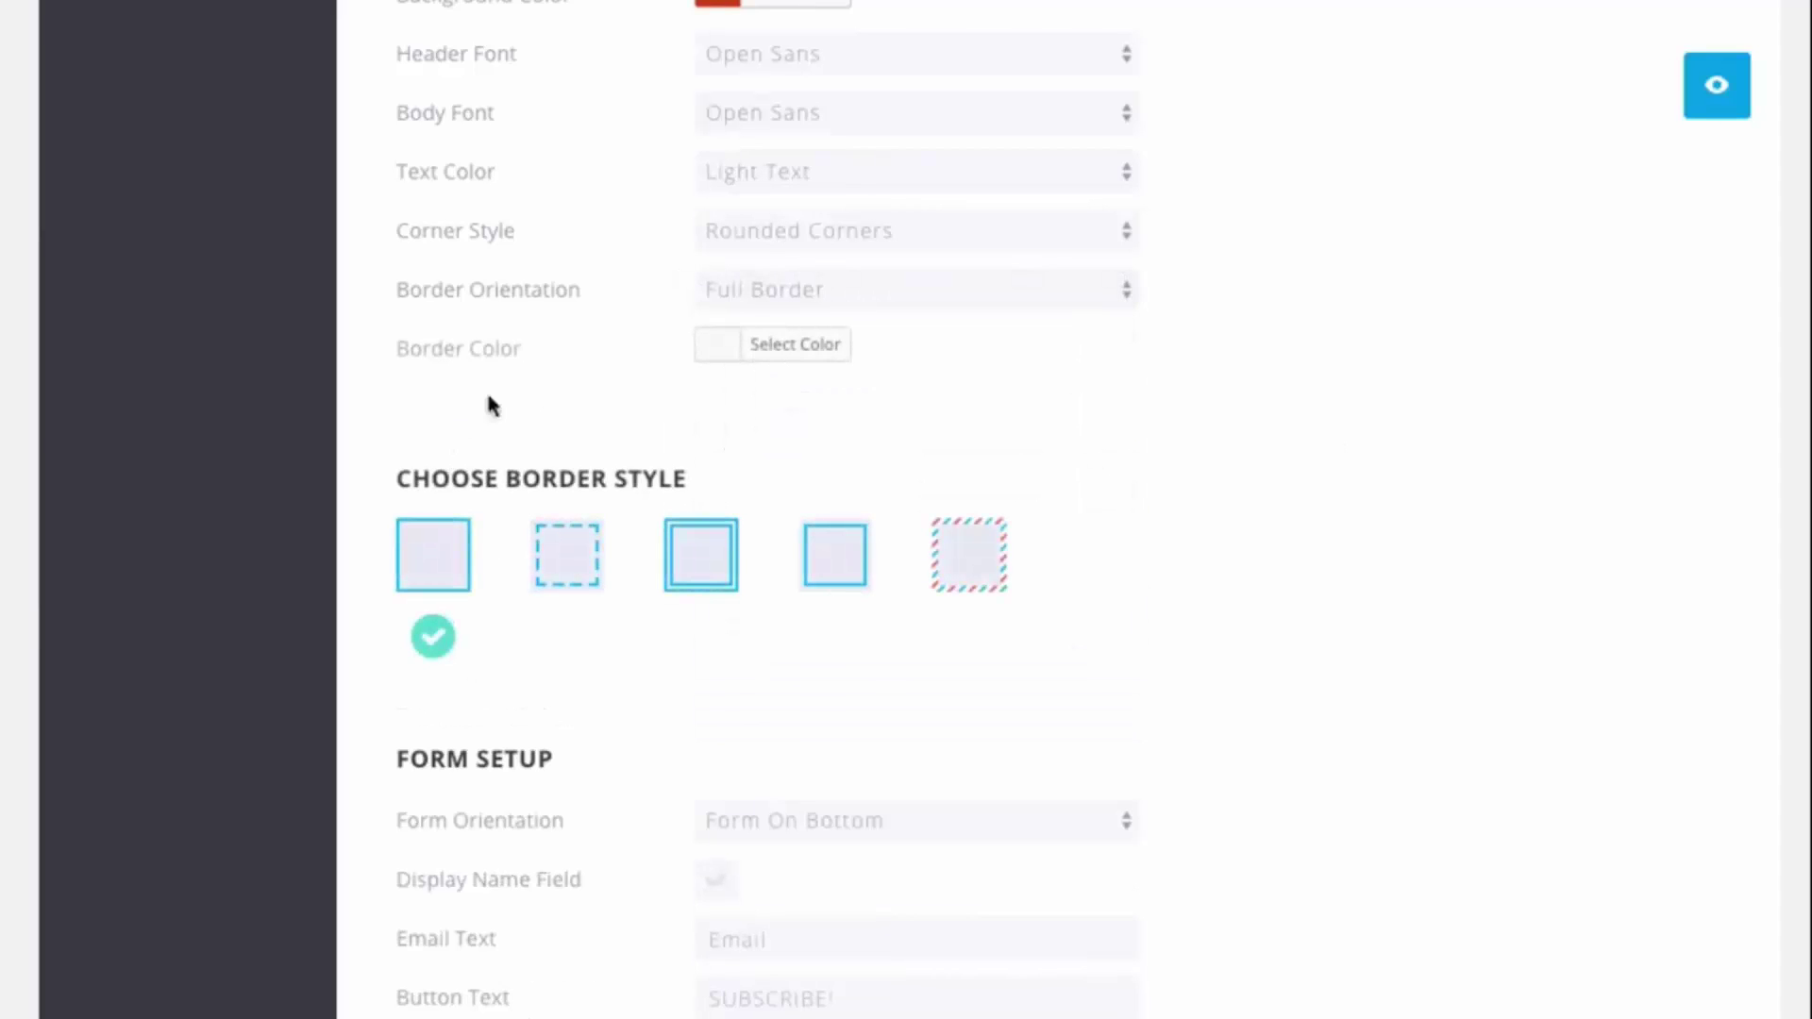
pyautogui.click(716, 366)
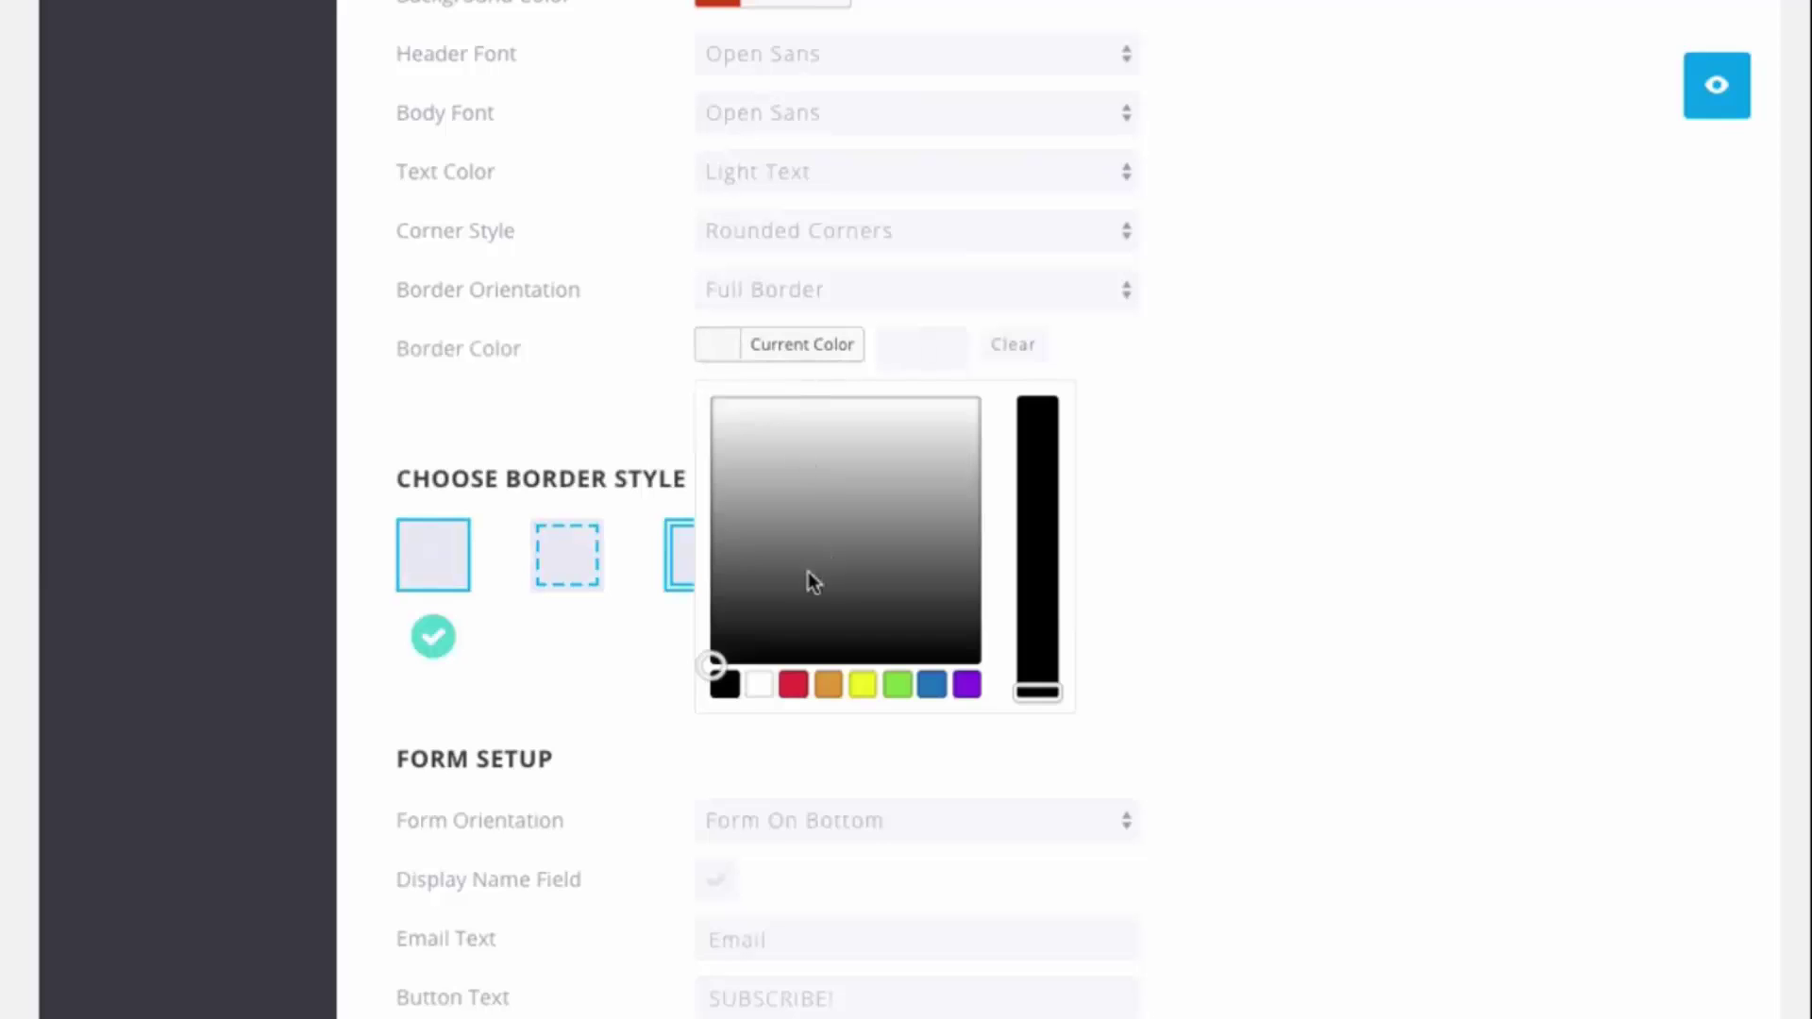
pyautogui.moveTo(714, 608)
pyautogui.mouseDown()
pyautogui.moveTo(680, 614)
pyautogui.moveTo(664, 584)
pyautogui.mouseUp()
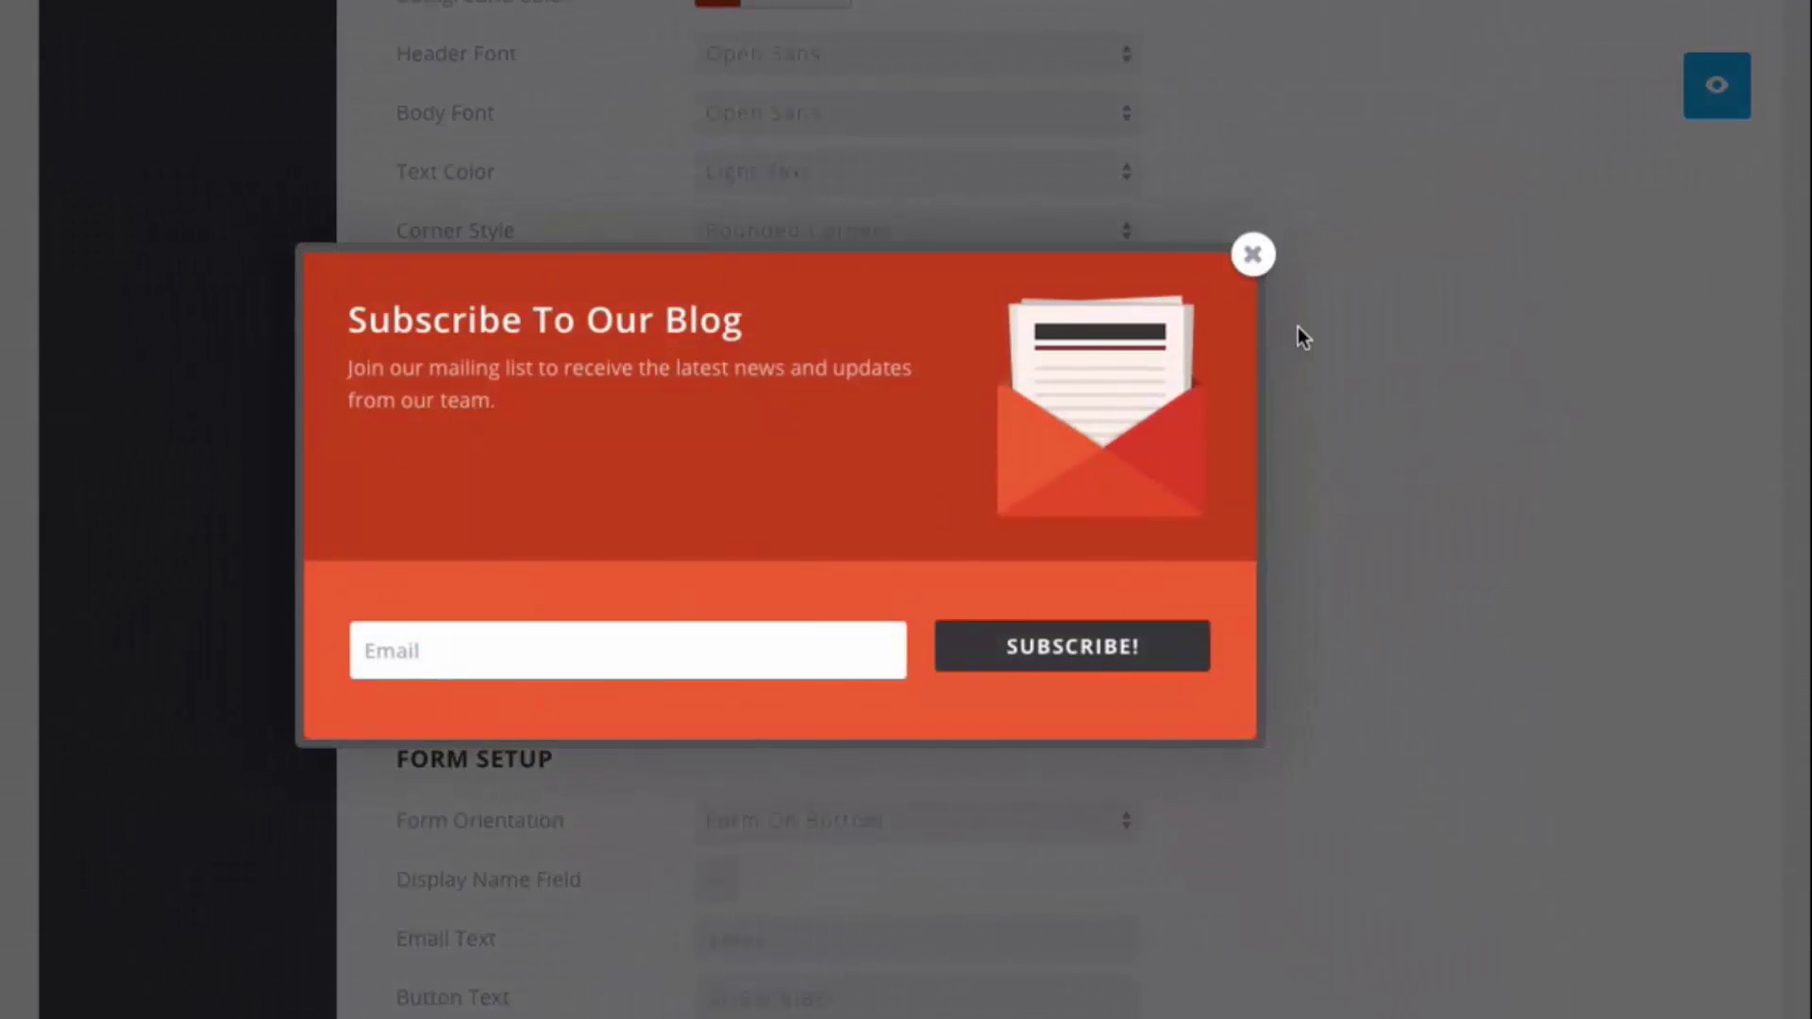
pyautogui.click(1252, 254)
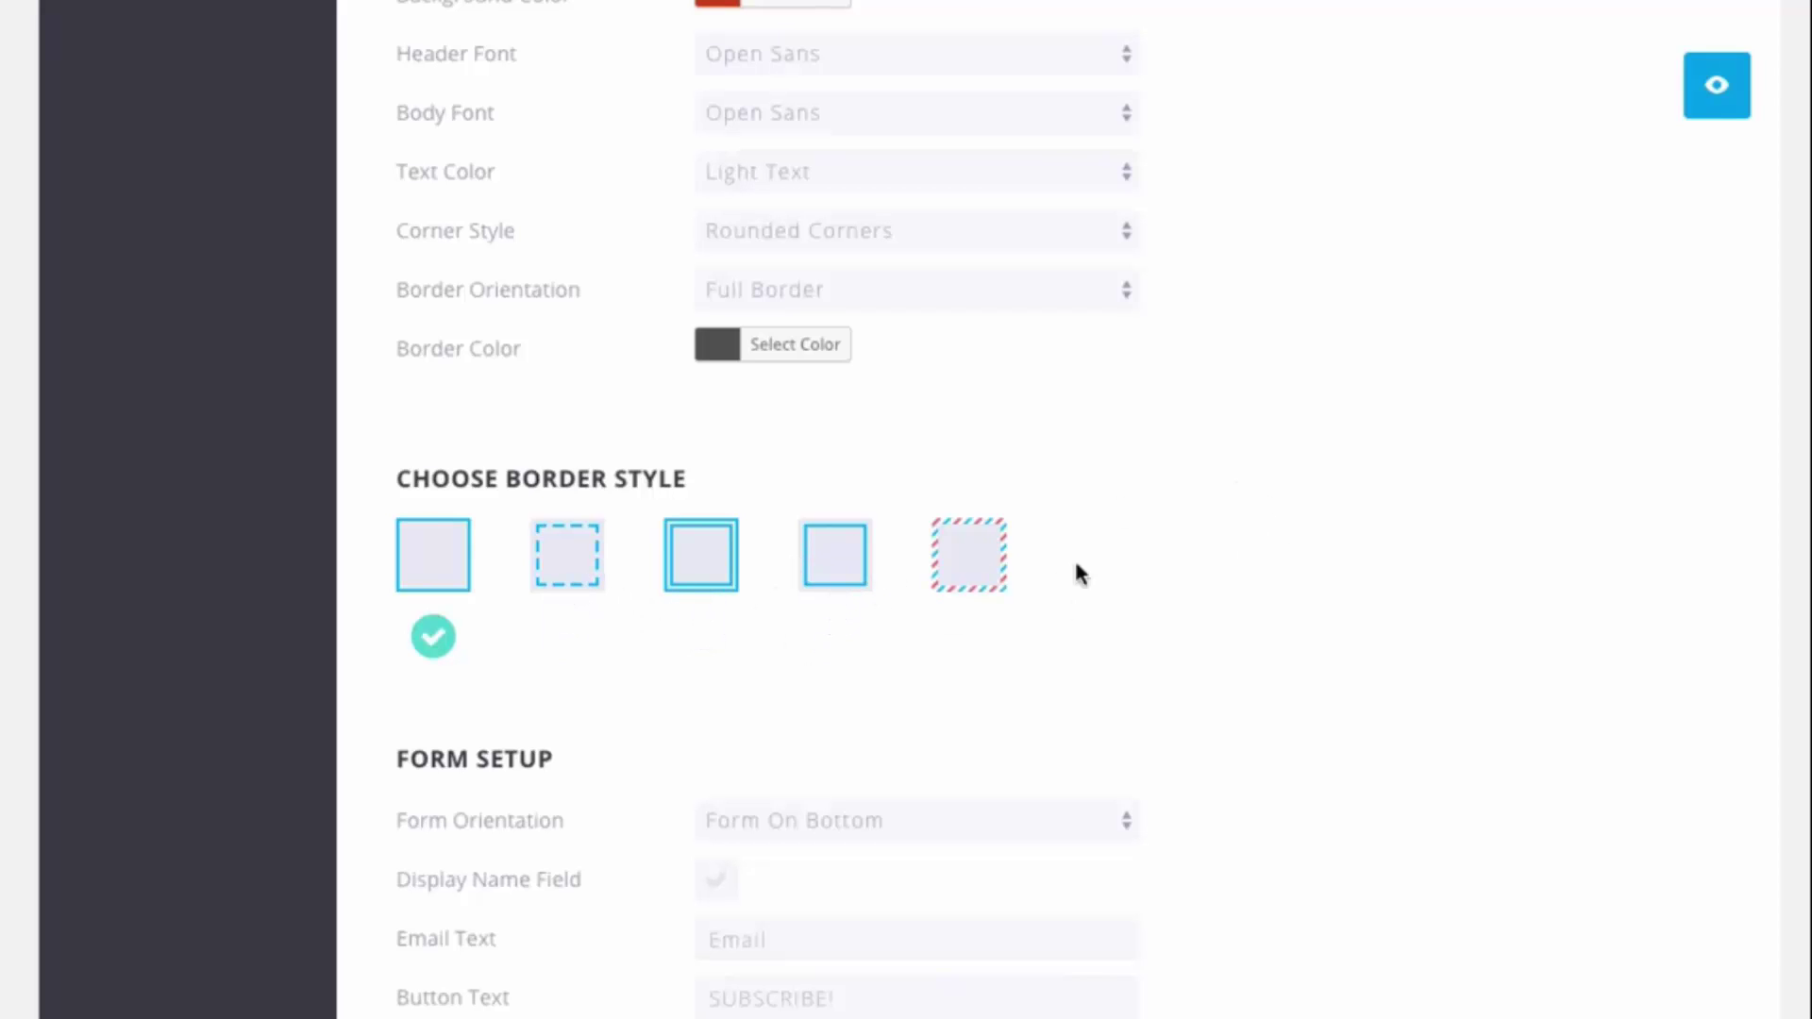
# Choose the diagonally striped, airmail-like border style and preview the form
pyautogui.click(968, 573)
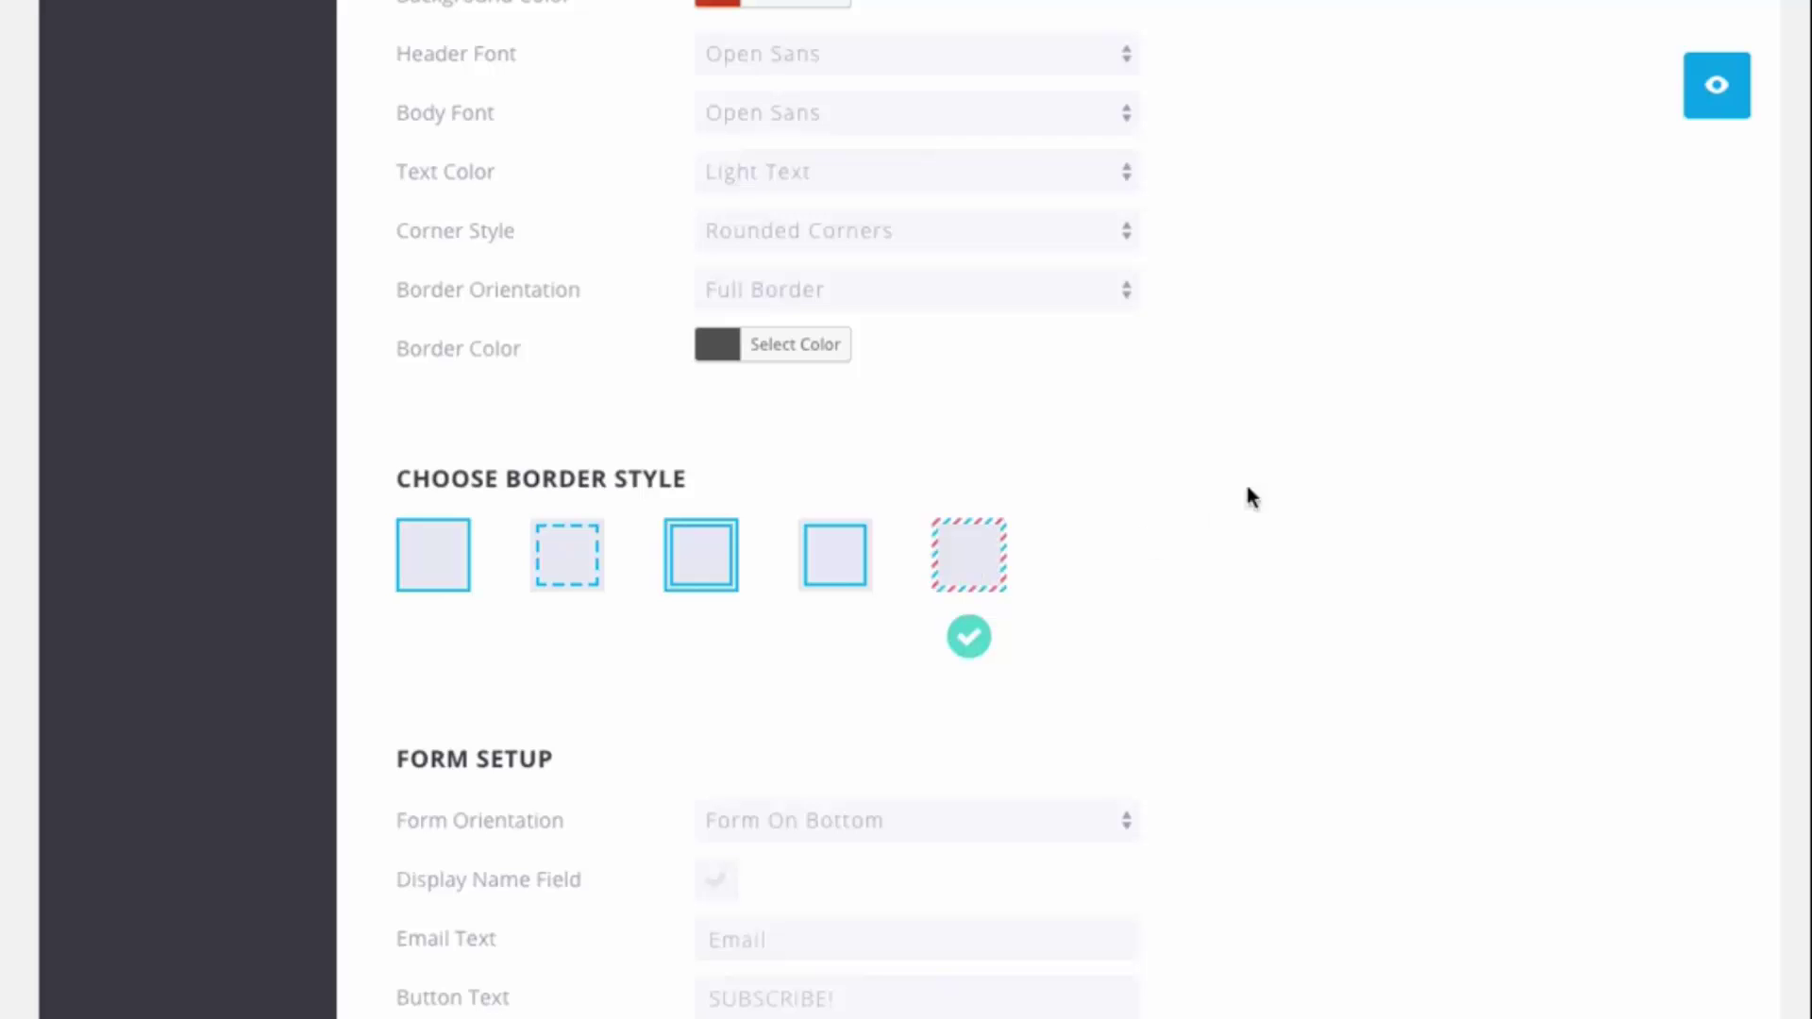
pyautogui.click(1728, 105)
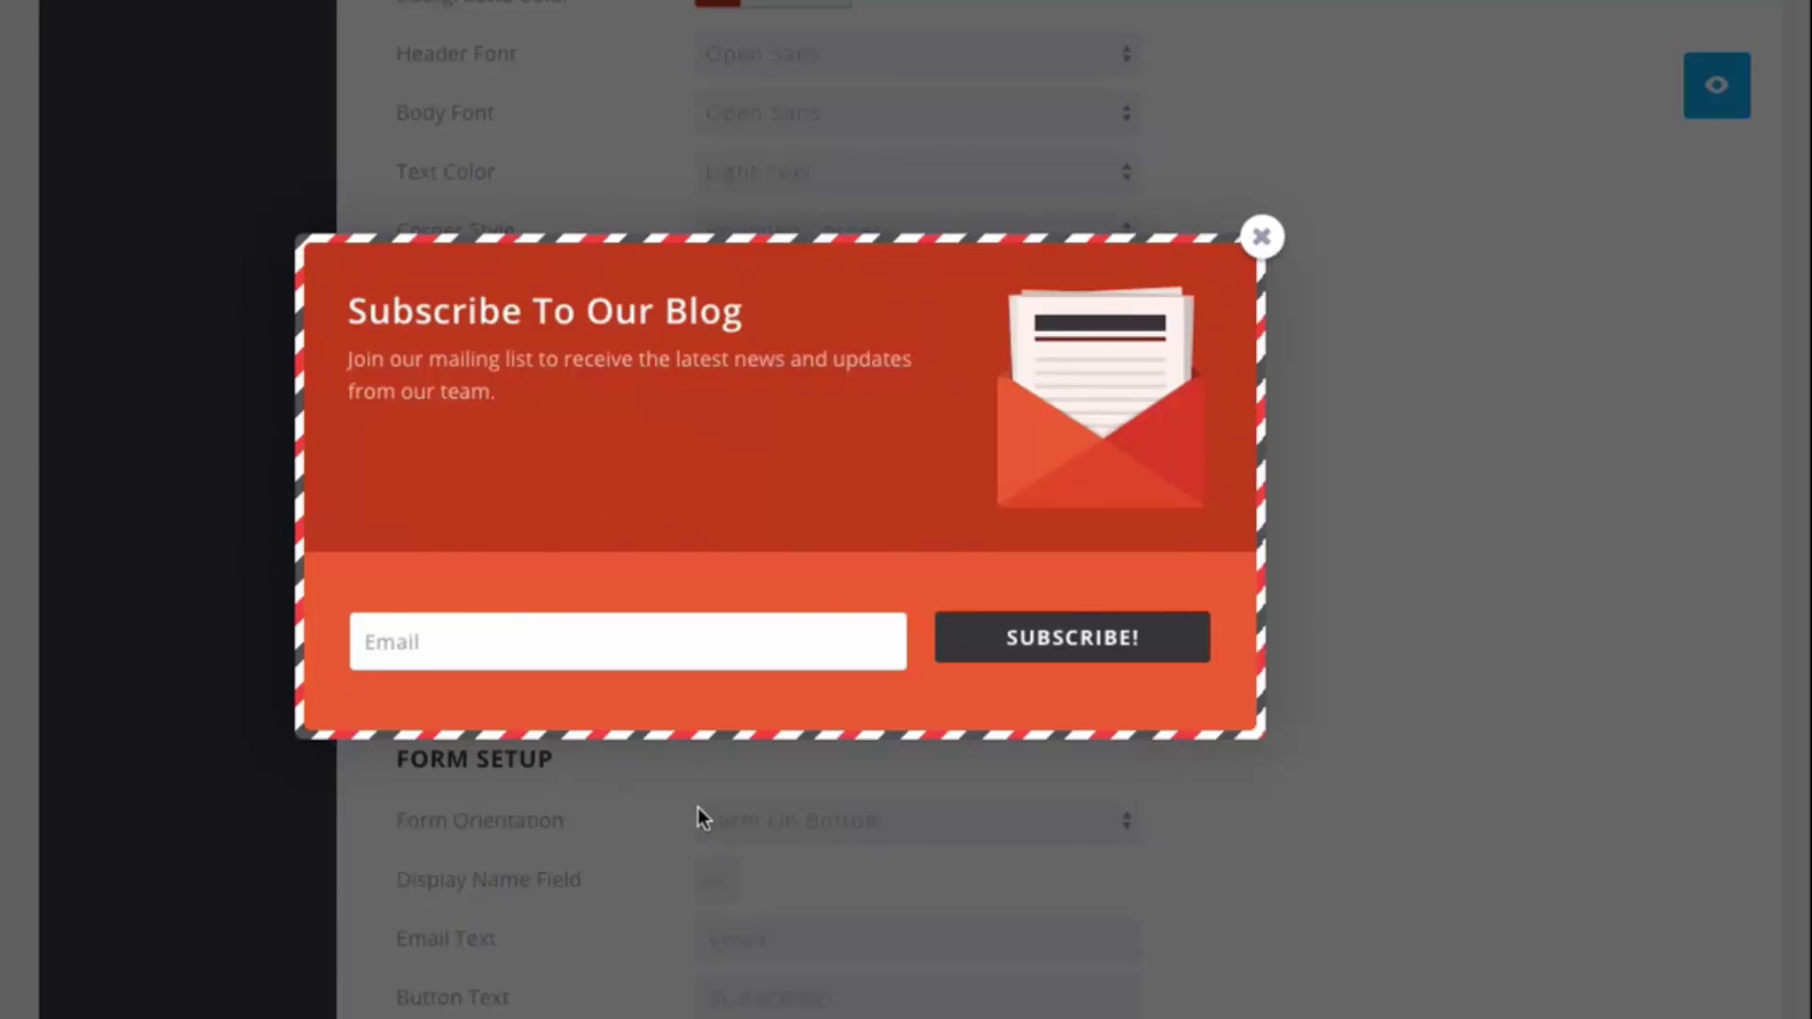
pyautogui.click(1264, 234)
# Set the border orientation to Top Border and preview the form
pyautogui.click(885, 291)
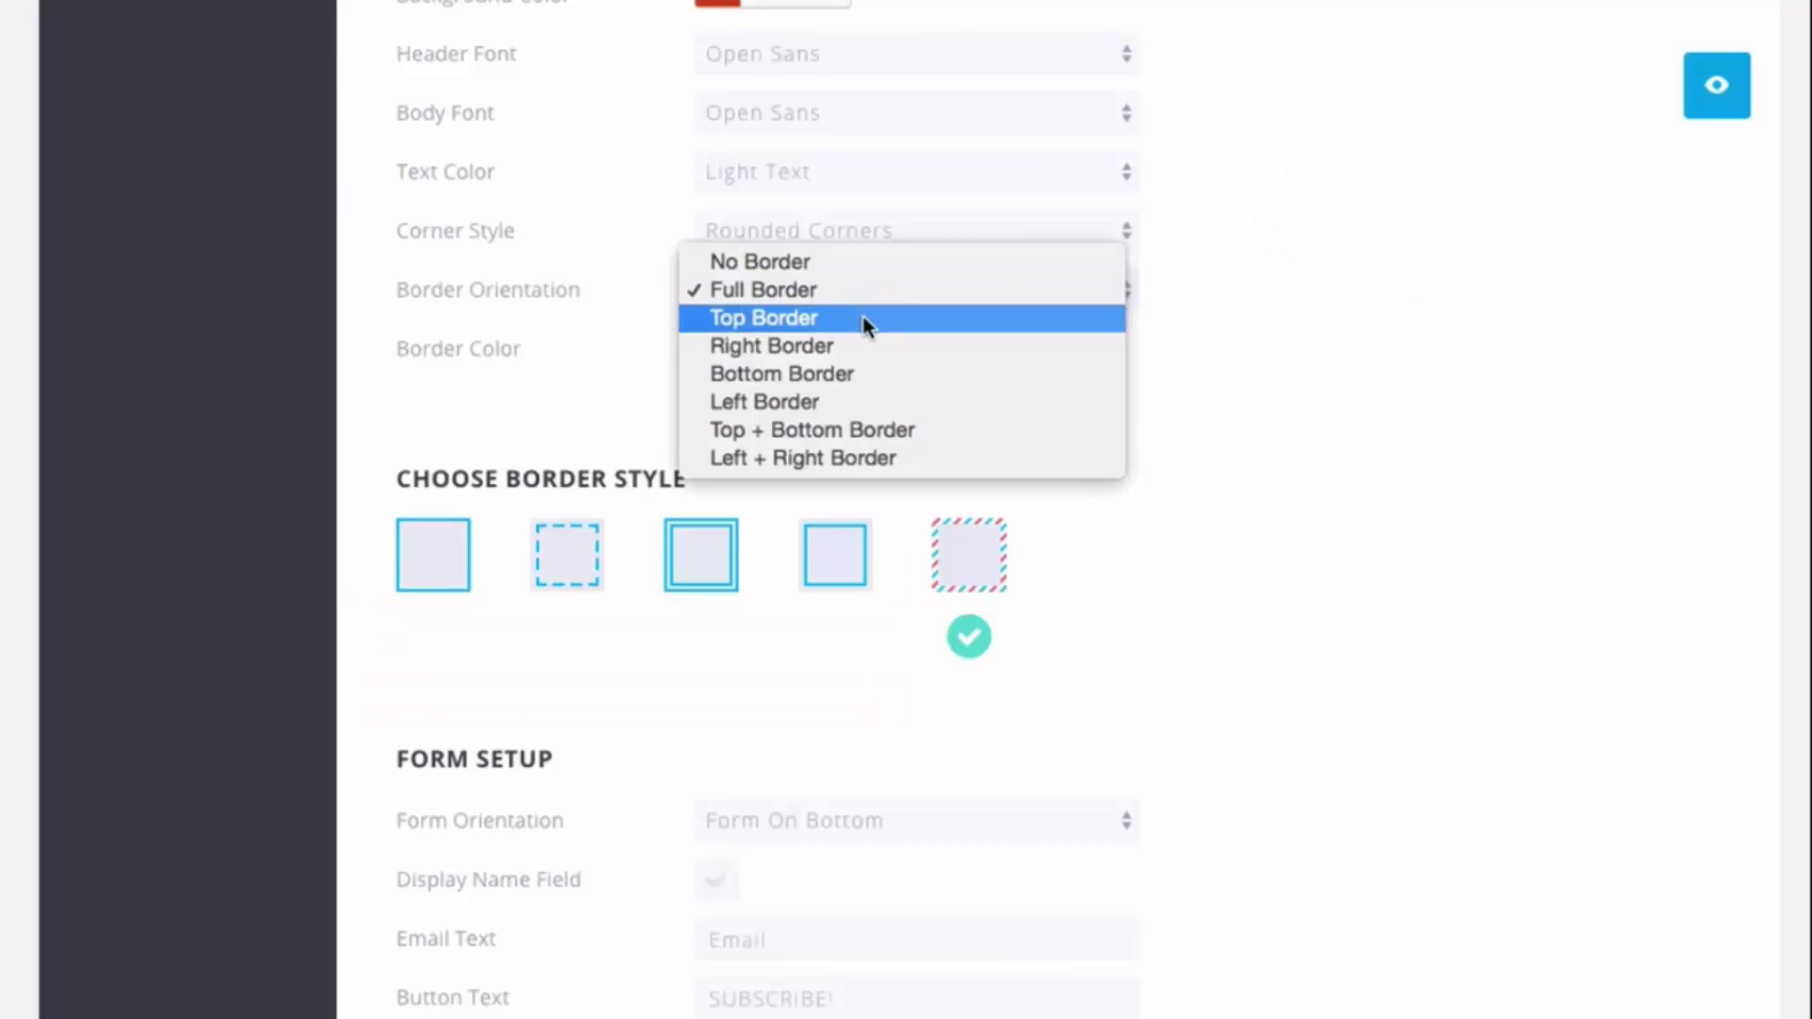
pyautogui.click(887, 315)
pyautogui.click(1710, 116)
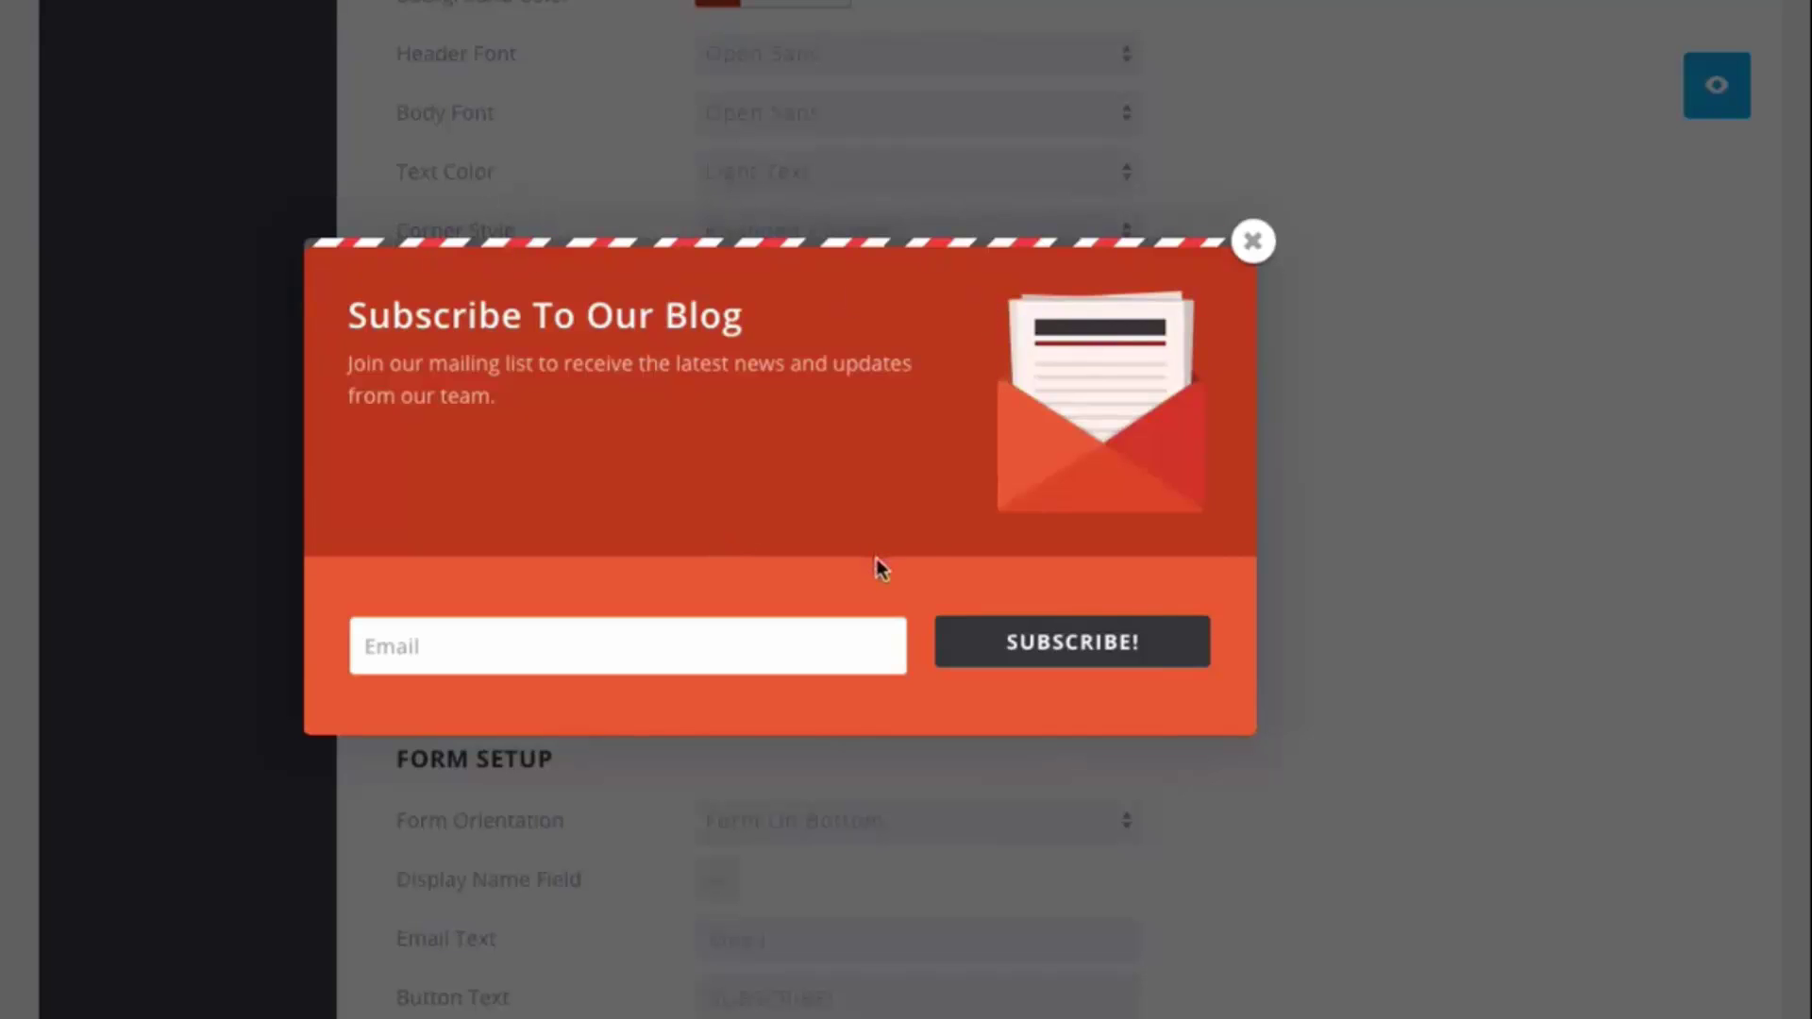
pyautogui.click(1253, 242)
# Set the form orientation to Form On Right and preview the form
pyautogui.scroll(-7, 1392, 274)
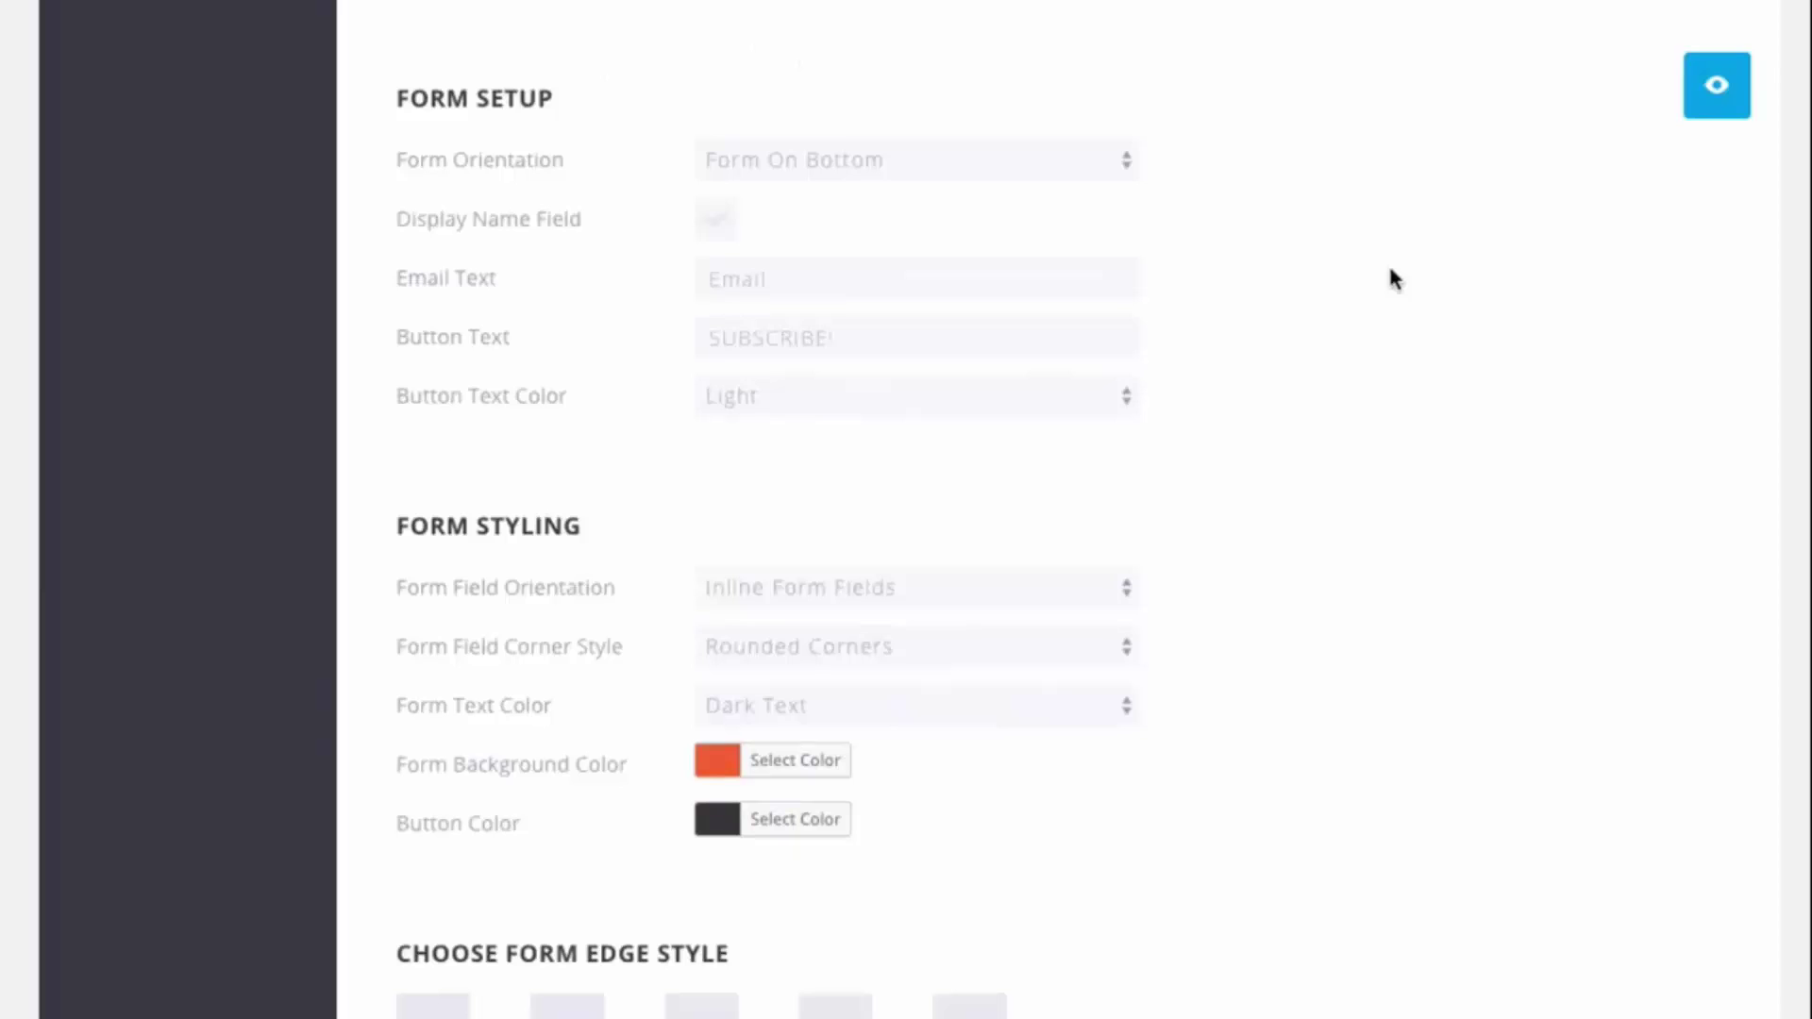
pyautogui.click(1002, 170)
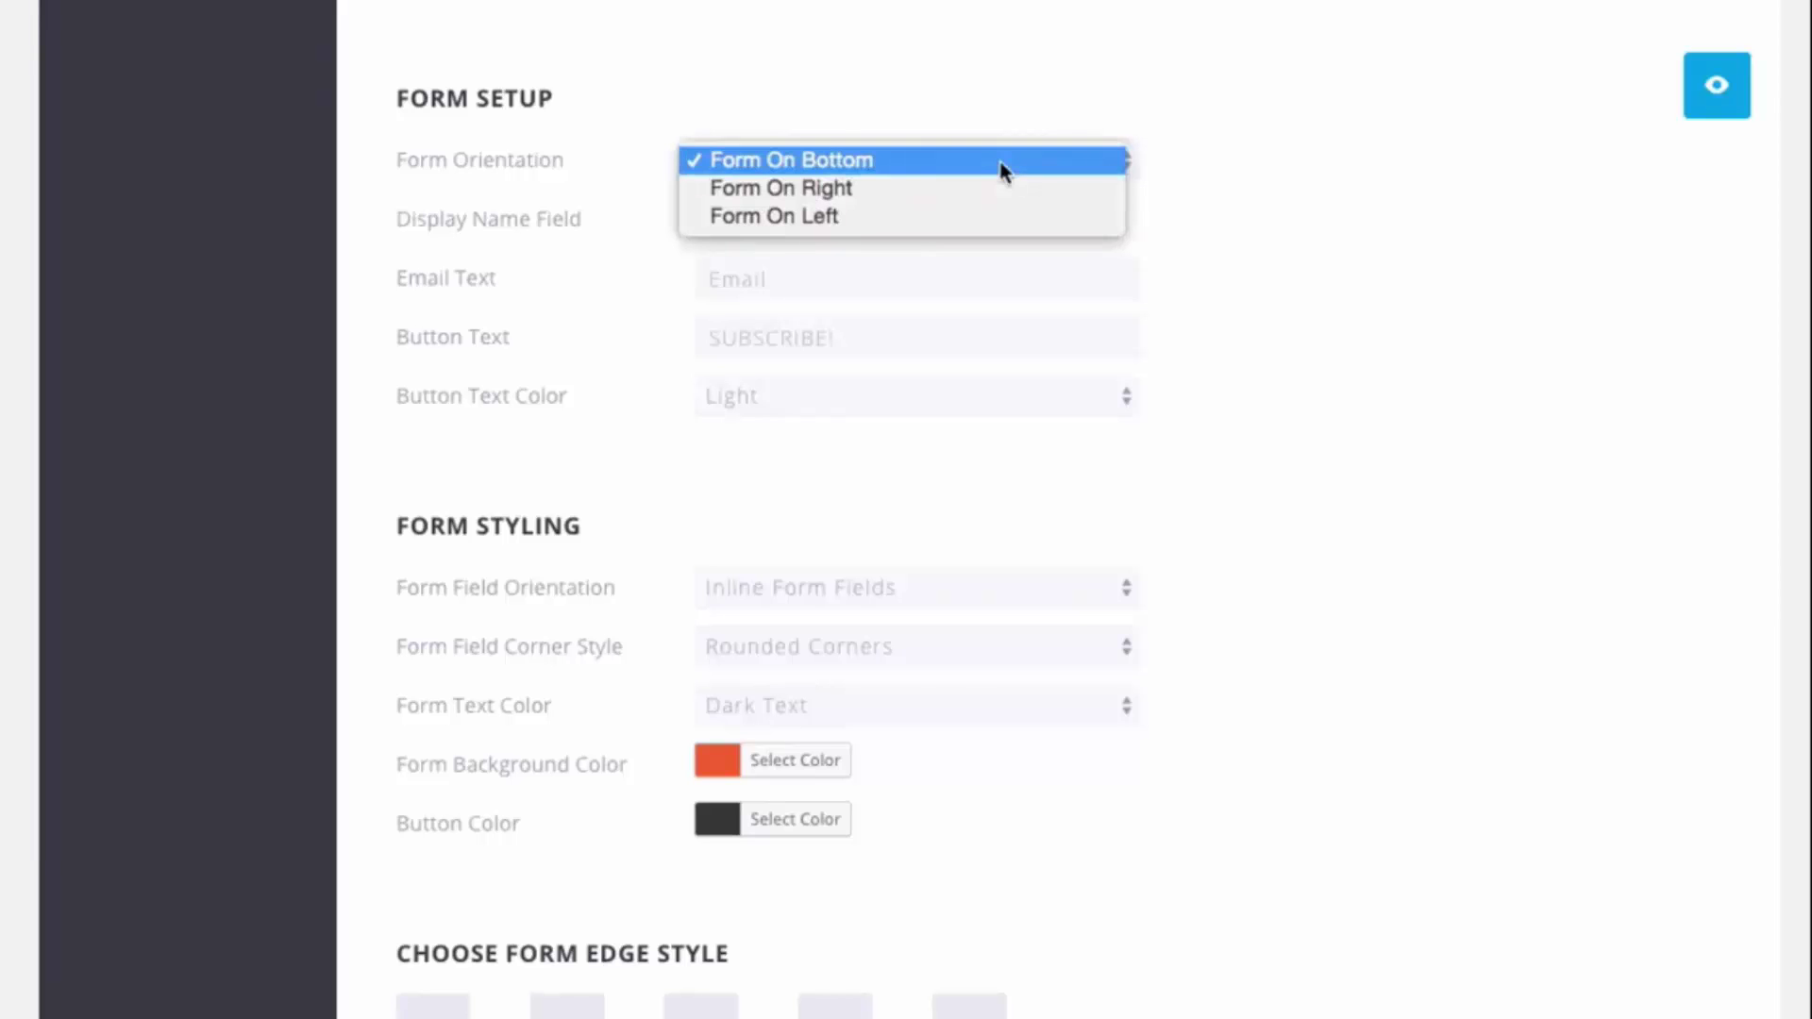
pyautogui.click(870, 193)
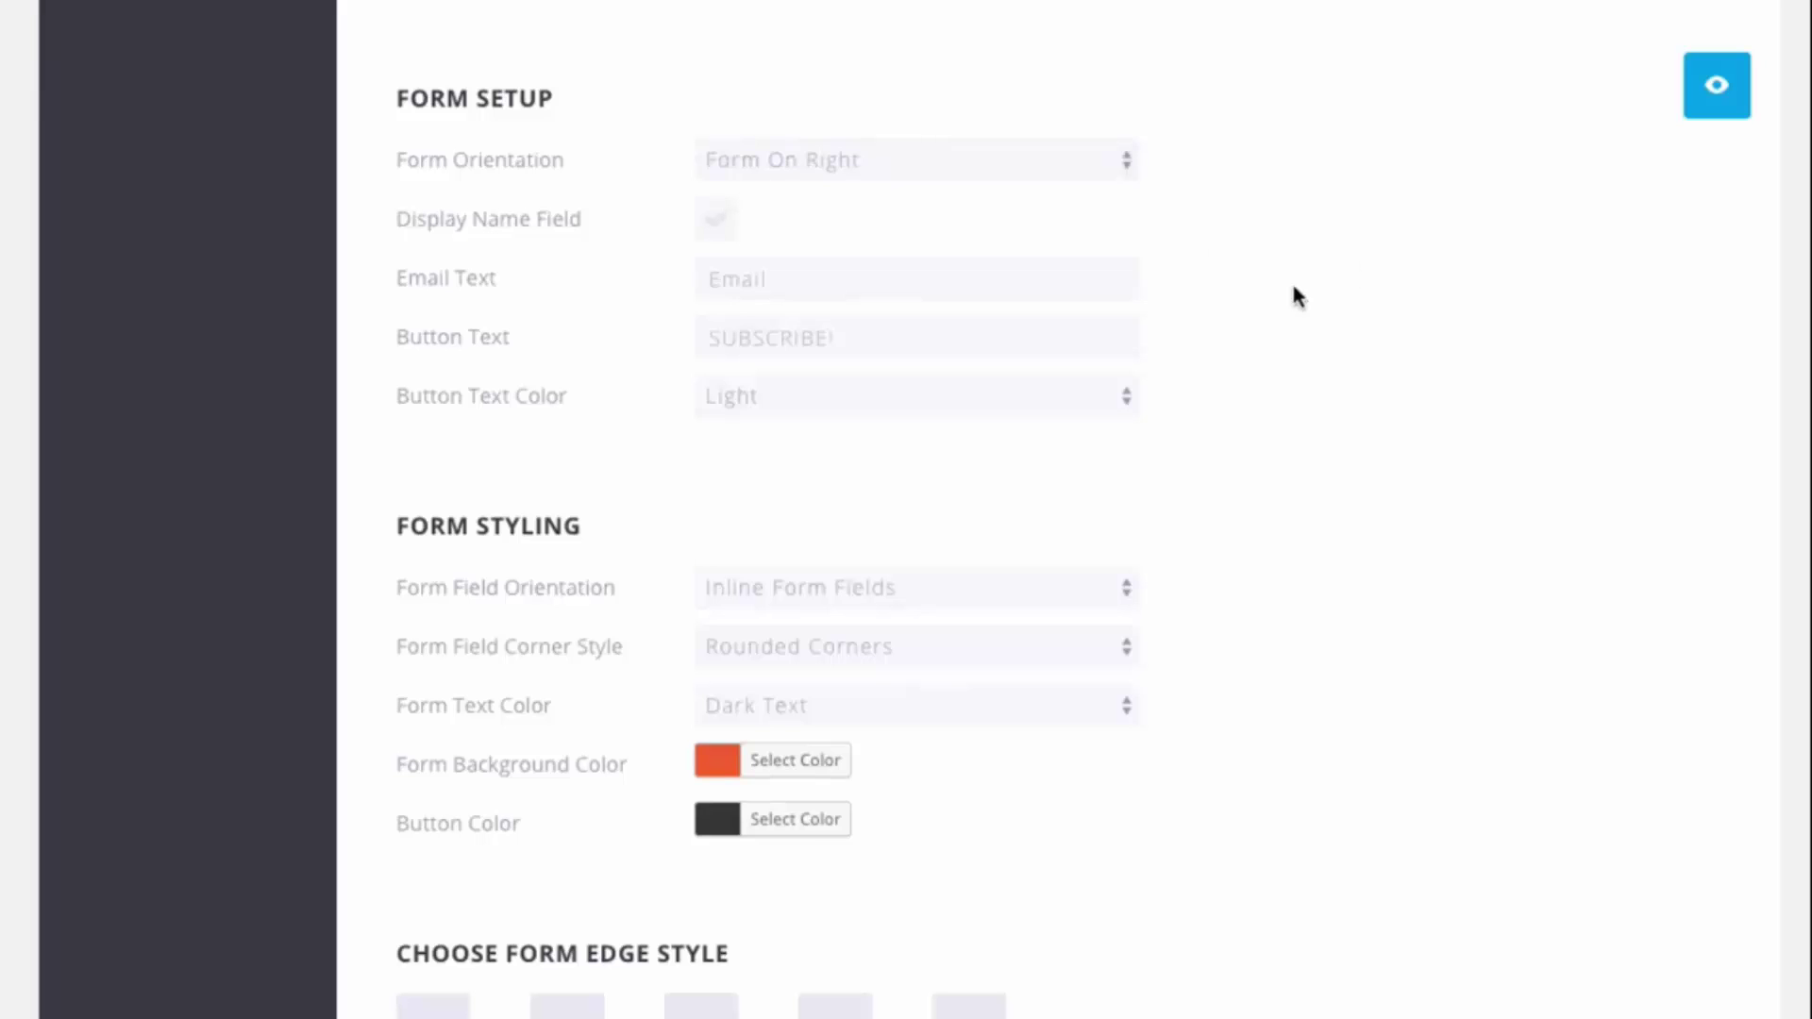
pyautogui.click(1703, 102)
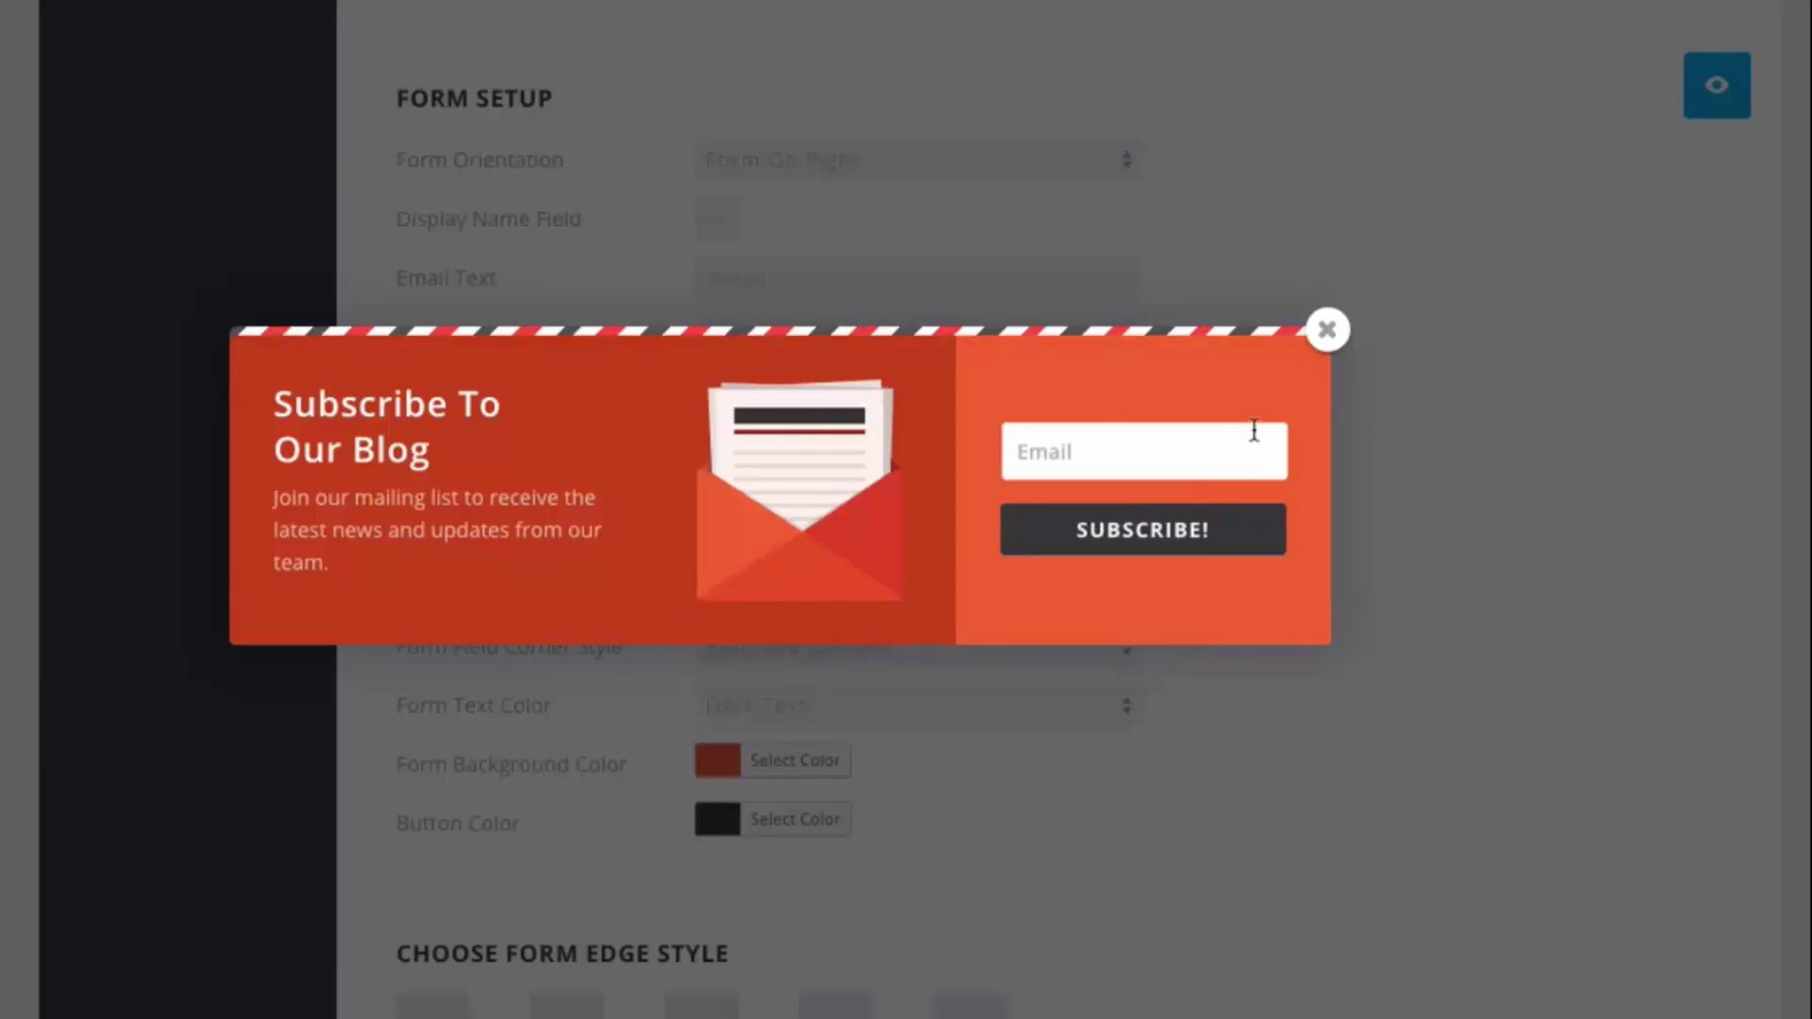
pyautogui.click(1328, 330)
# Try out the Display Name Field option and switch it back off
pyautogui.scroll(-1, 1343, 345)
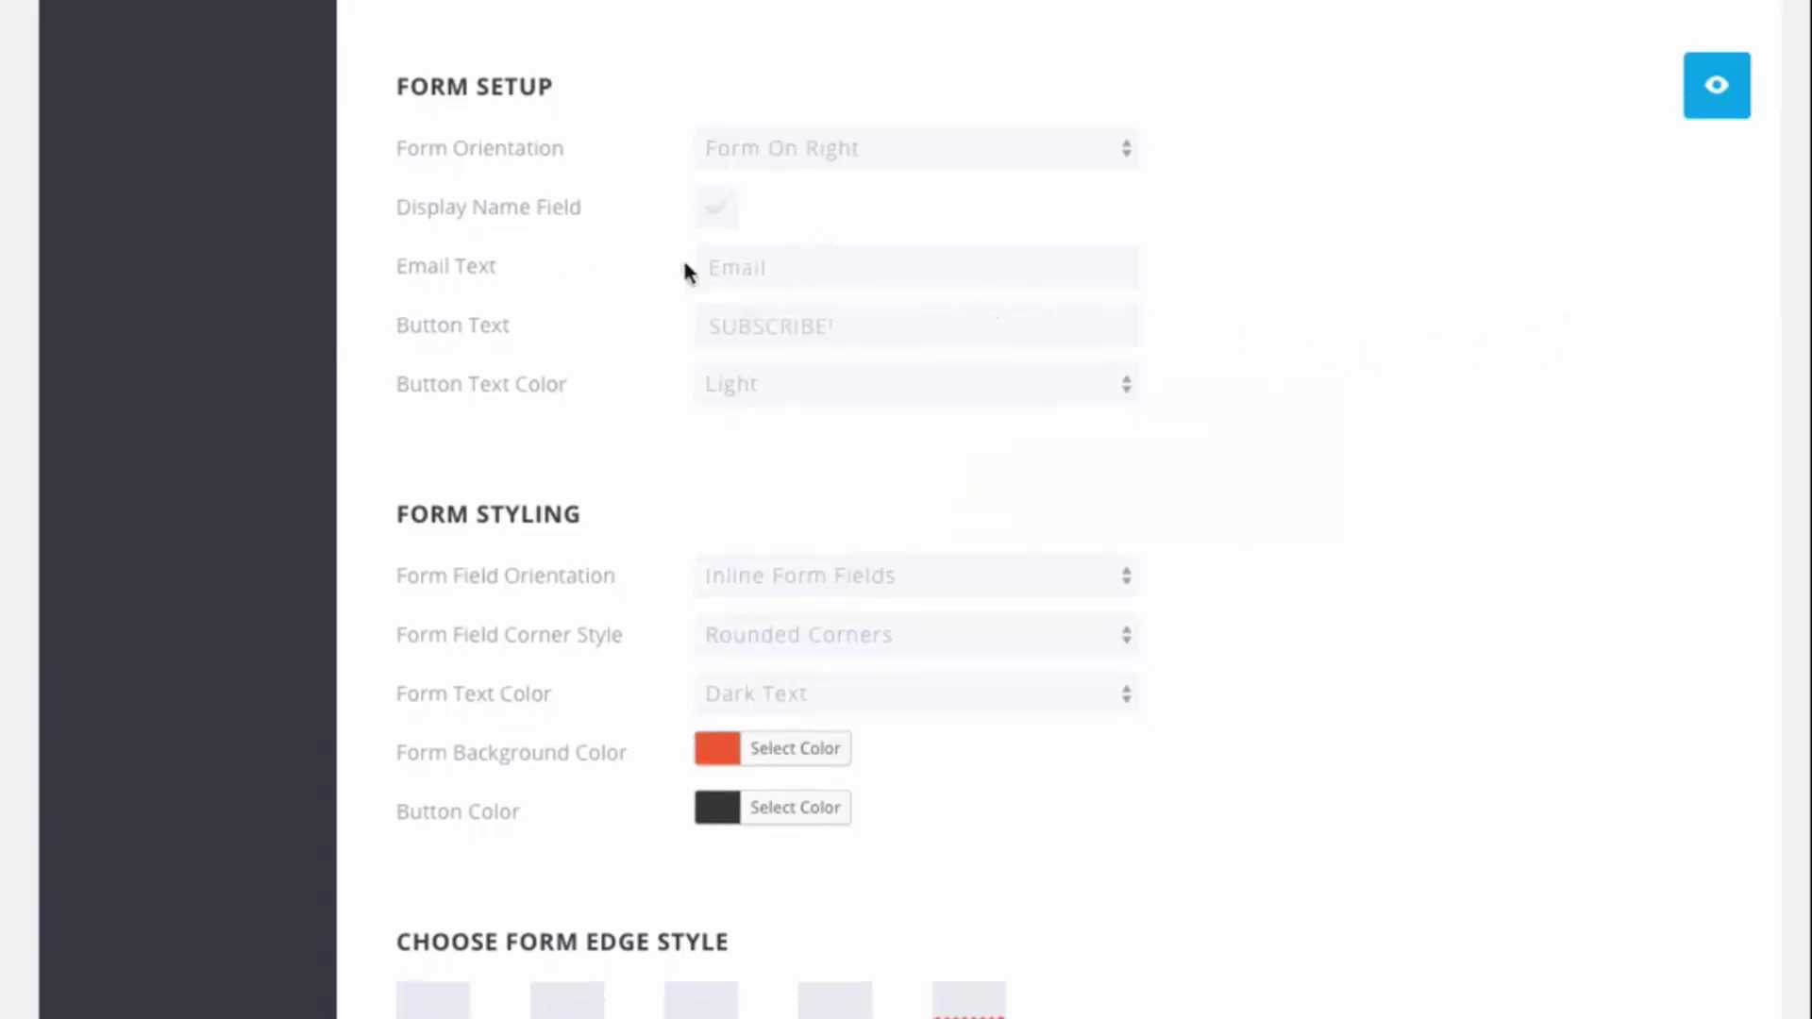
pyautogui.click(719, 210)
pyautogui.click(726, 216)
pyautogui.click(715, 209)
pyautogui.click(717, 219)
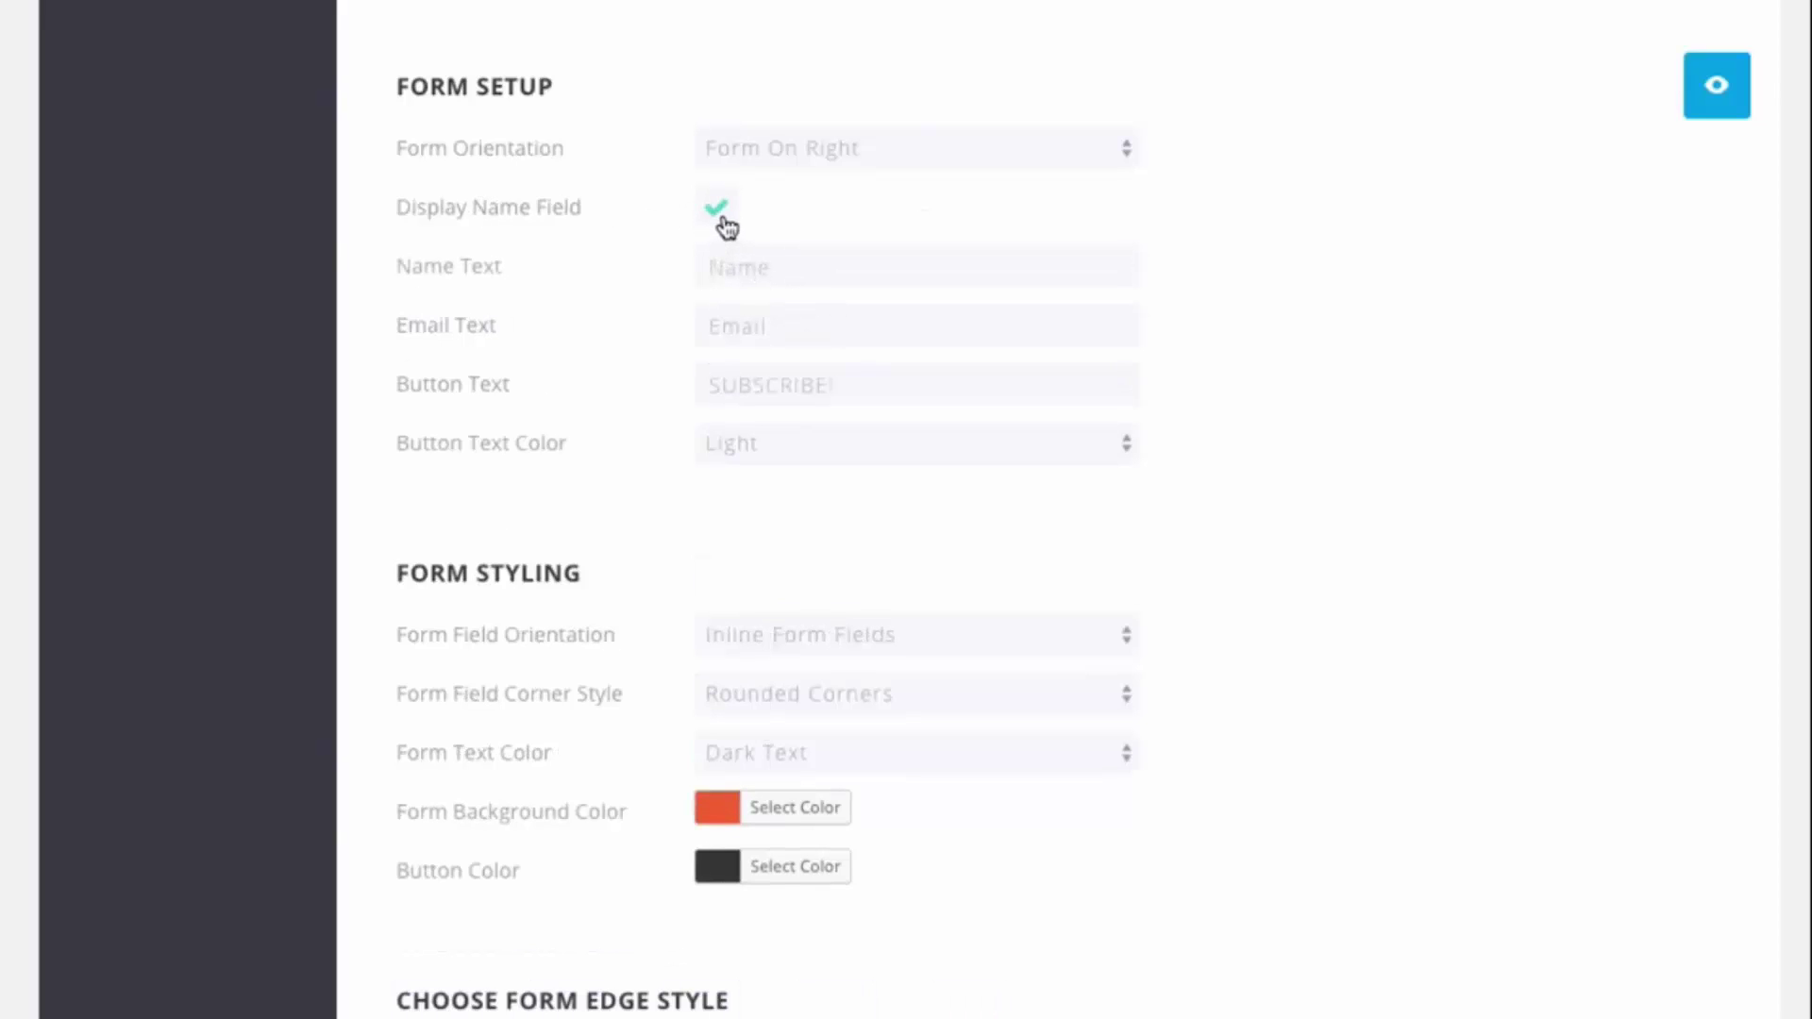
pyautogui.click(827, 323)
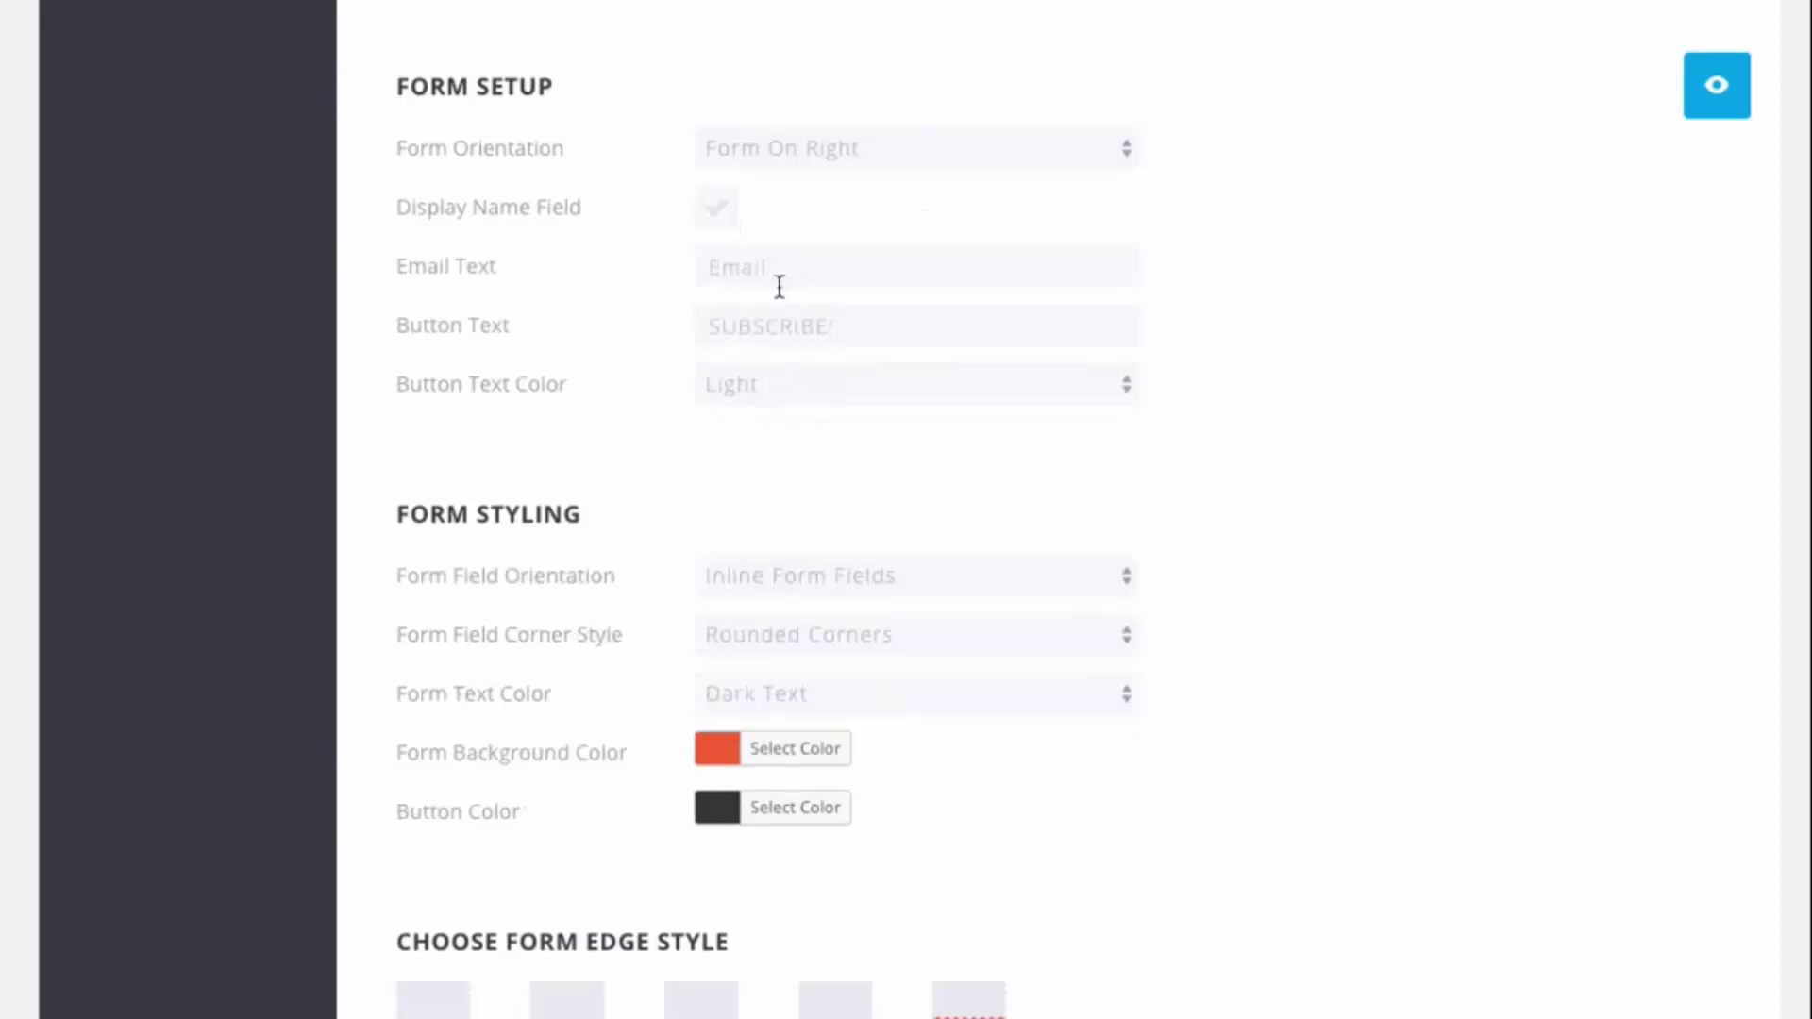
# Change the button text to "Join Today", keep the Light button text color, and preview the form
pyautogui.click(851, 265)
pyautogui.click(796, 320)
pyautogui.write('Join Today')
pyautogui.click(850, 385)
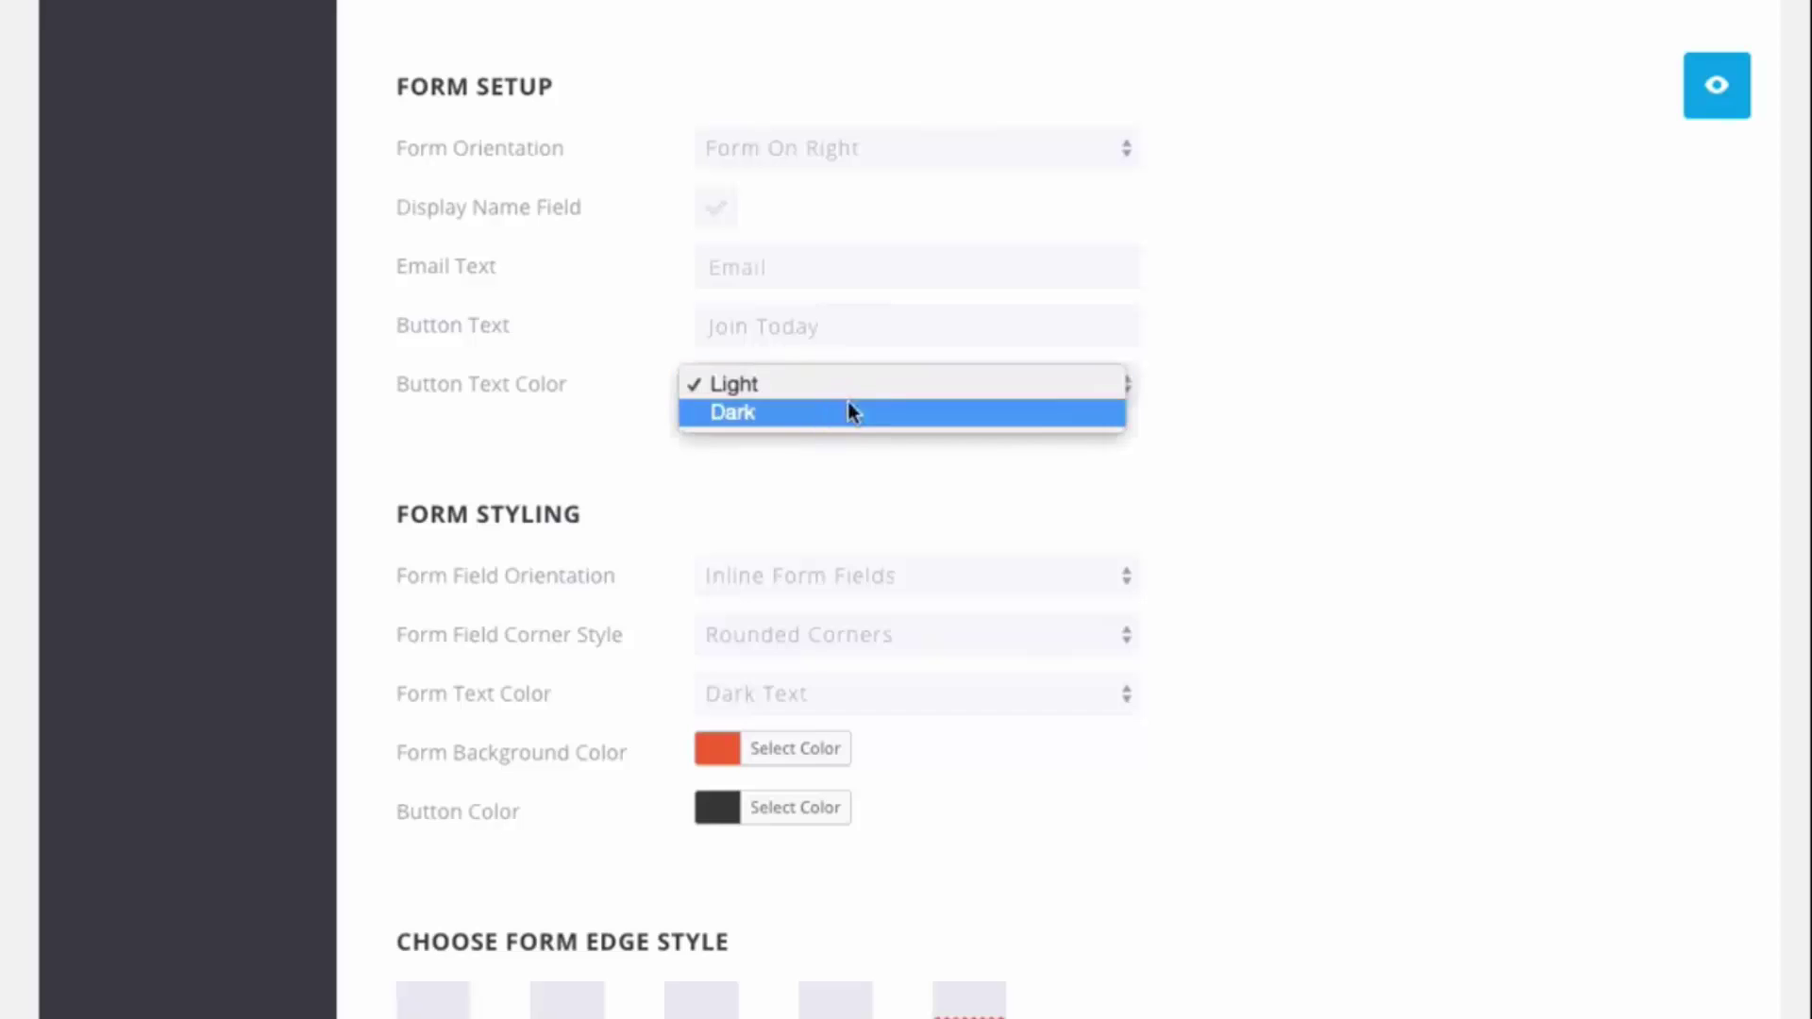
pyautogui.click(1530, 400)
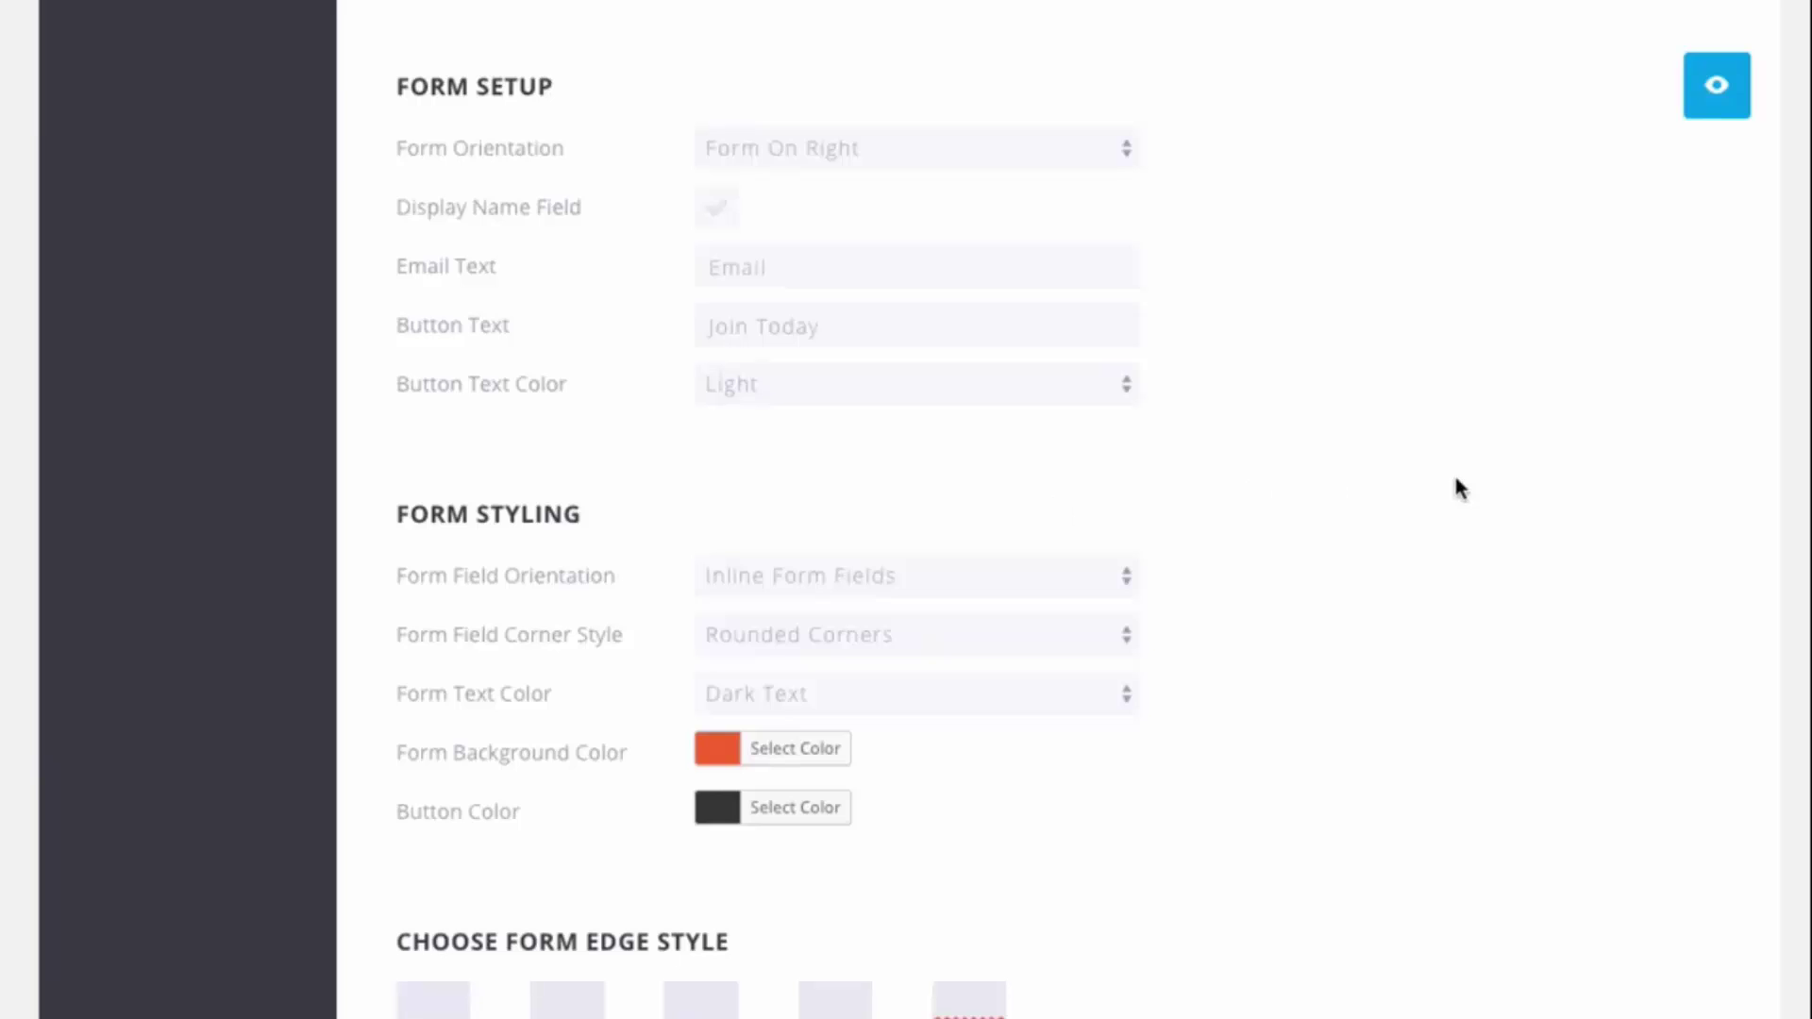
pyautogui.scroll(-5, 1277, 522)
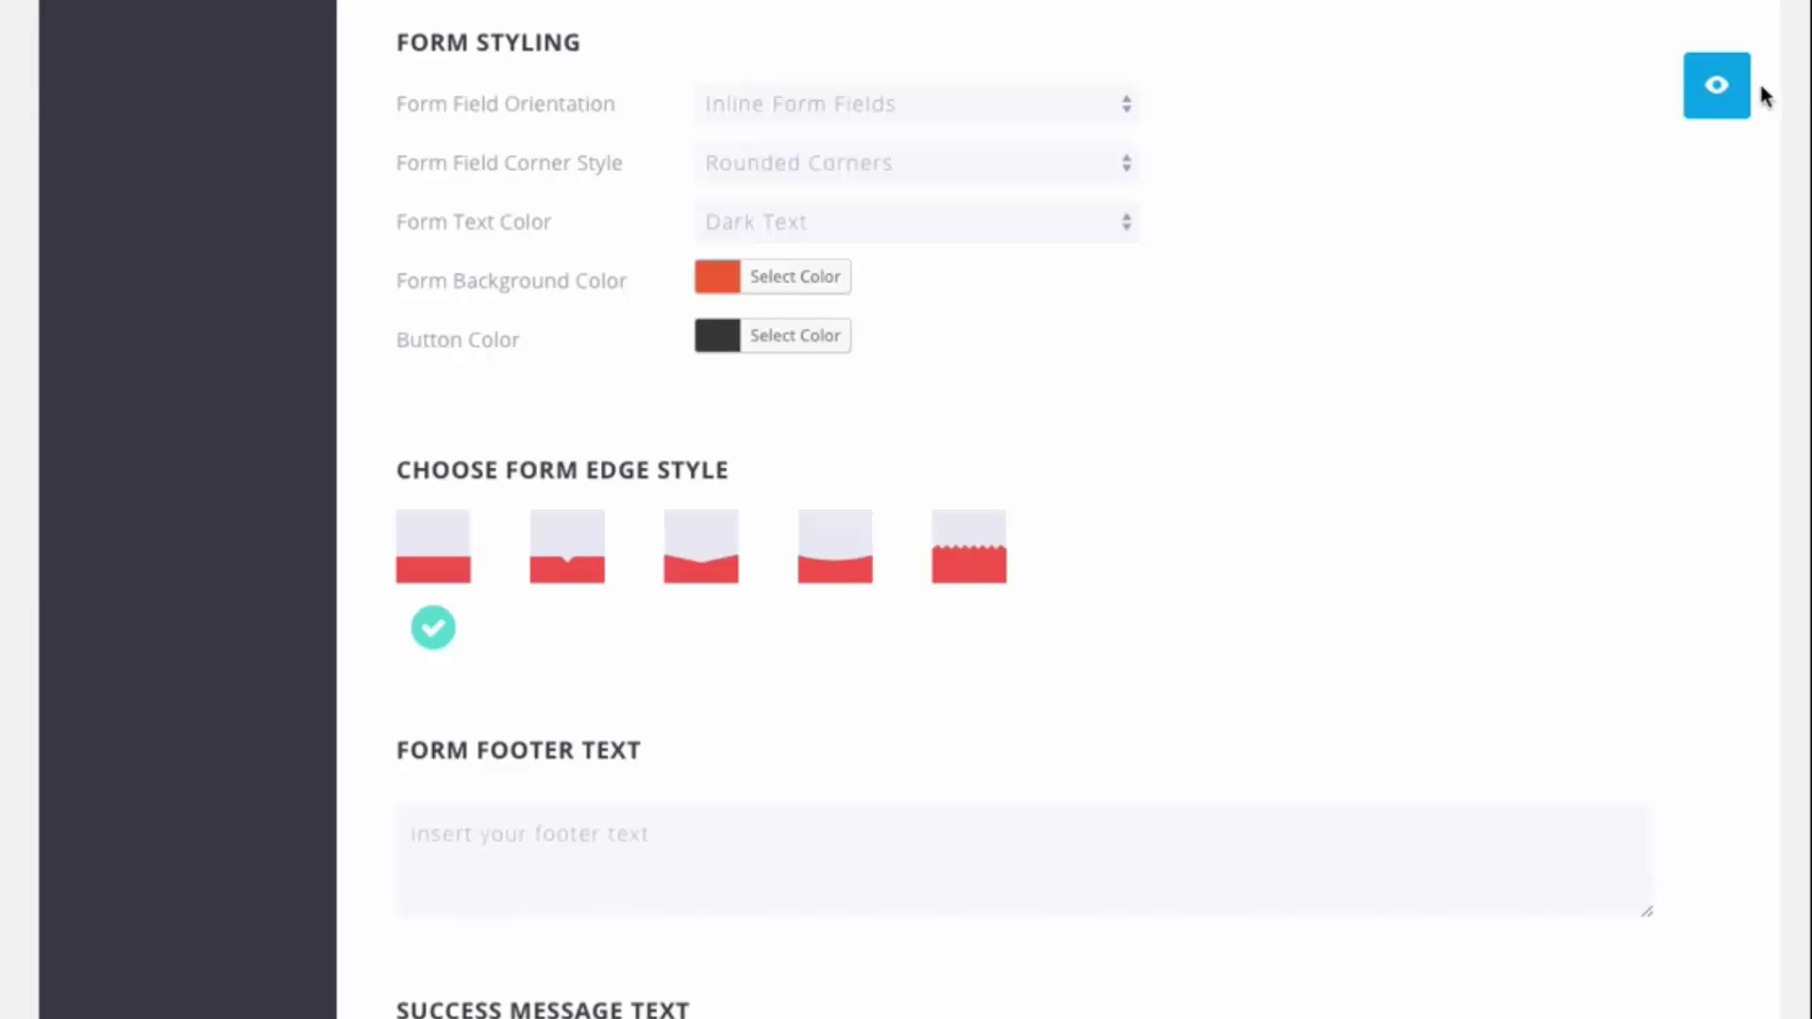
pyautogui.click(1693, 112)
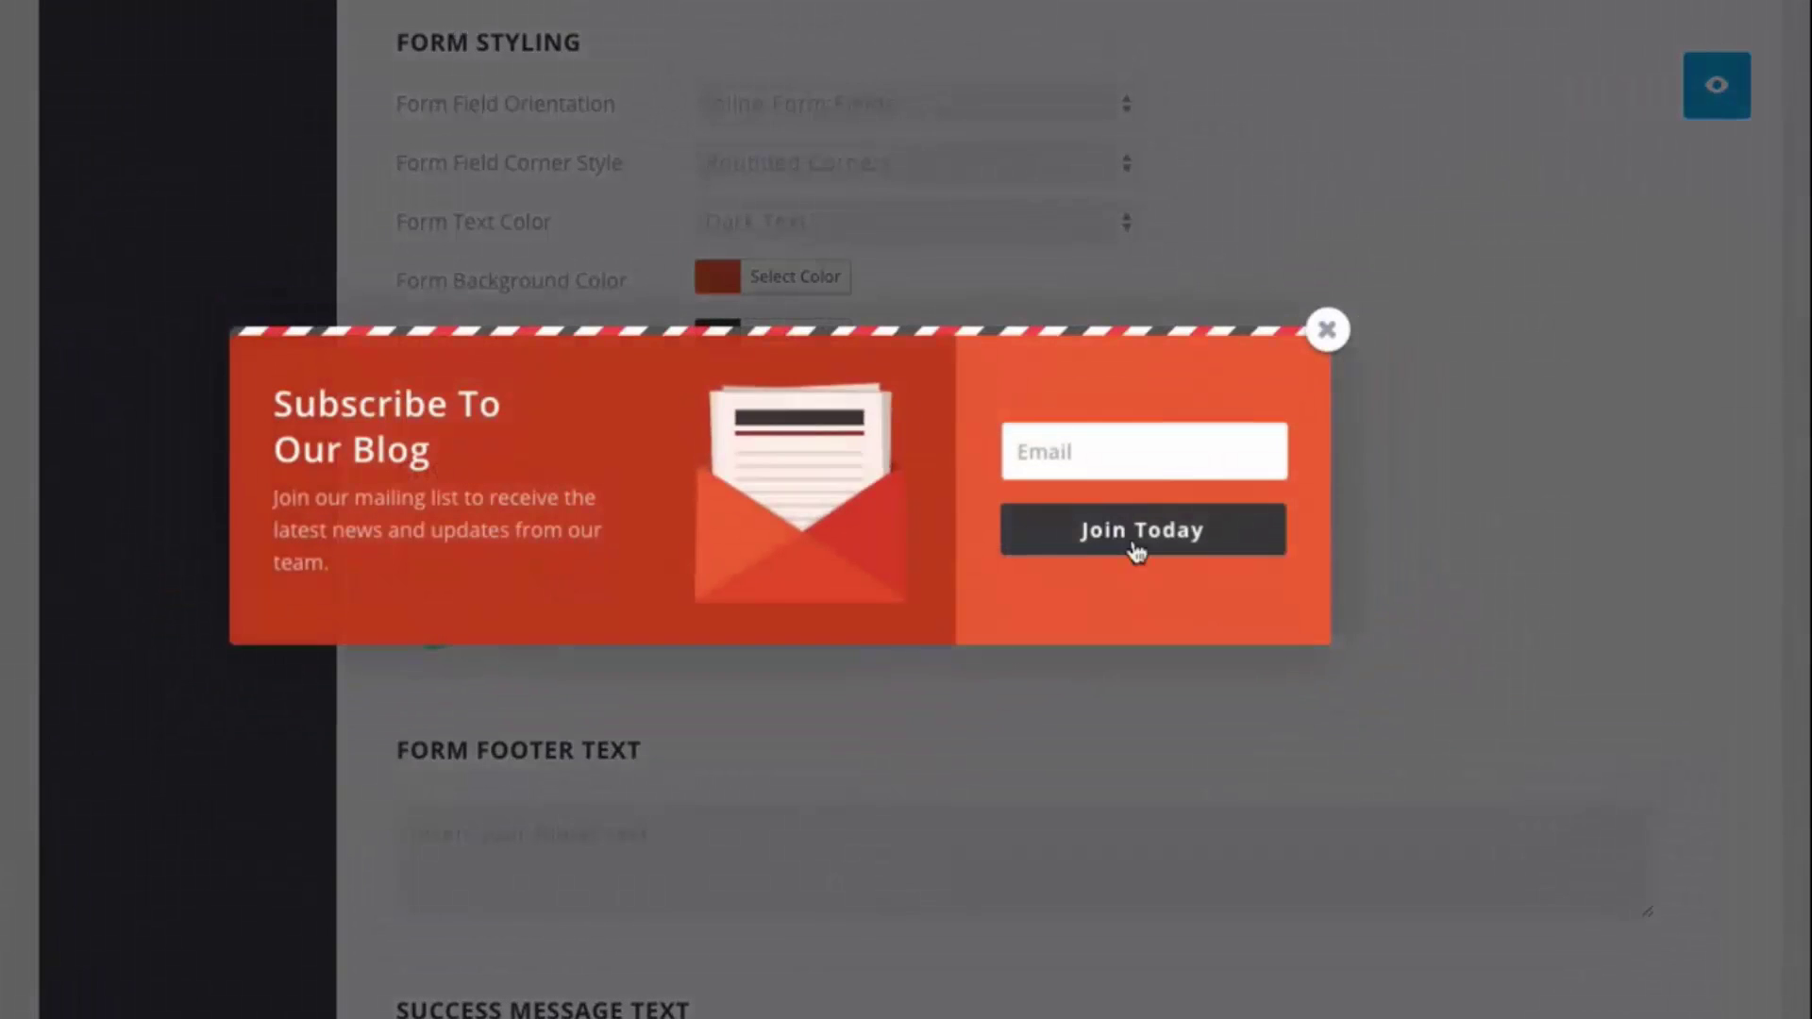
pyautogui.click(1109, 452)
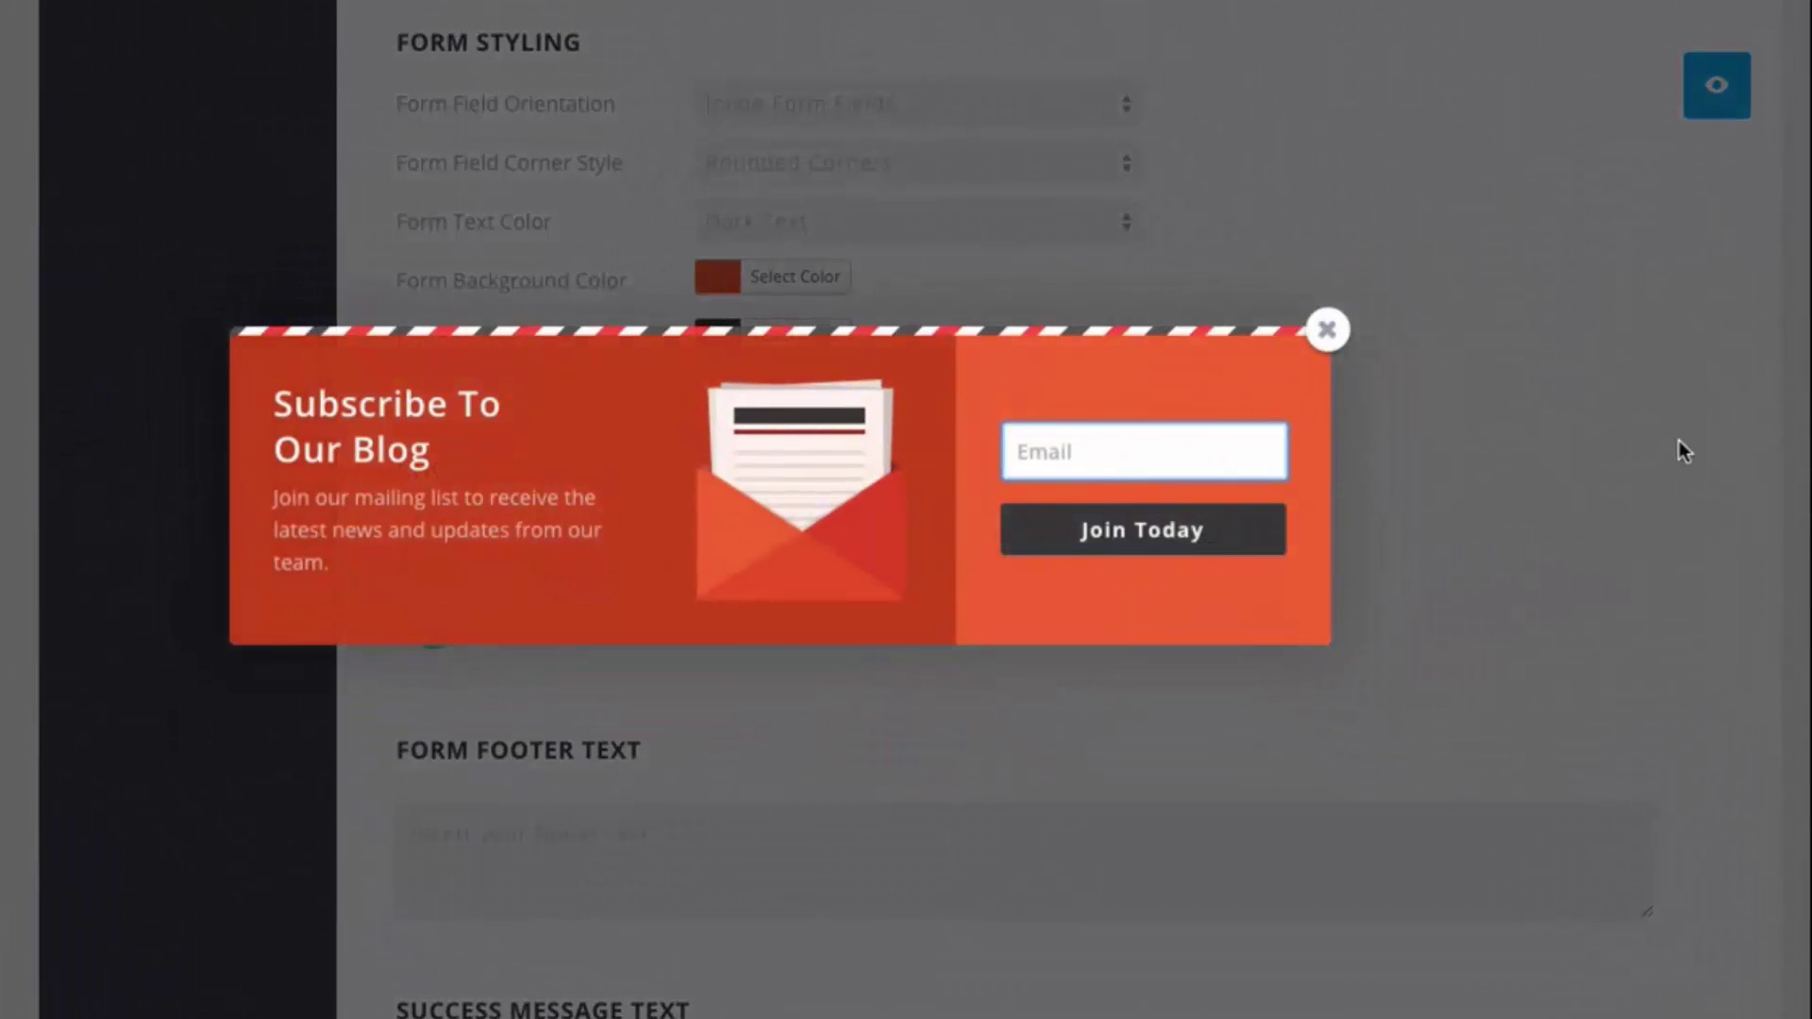
pyautogui.click(1333, 333)
pyautogui.scroll(3, 1425, 331)
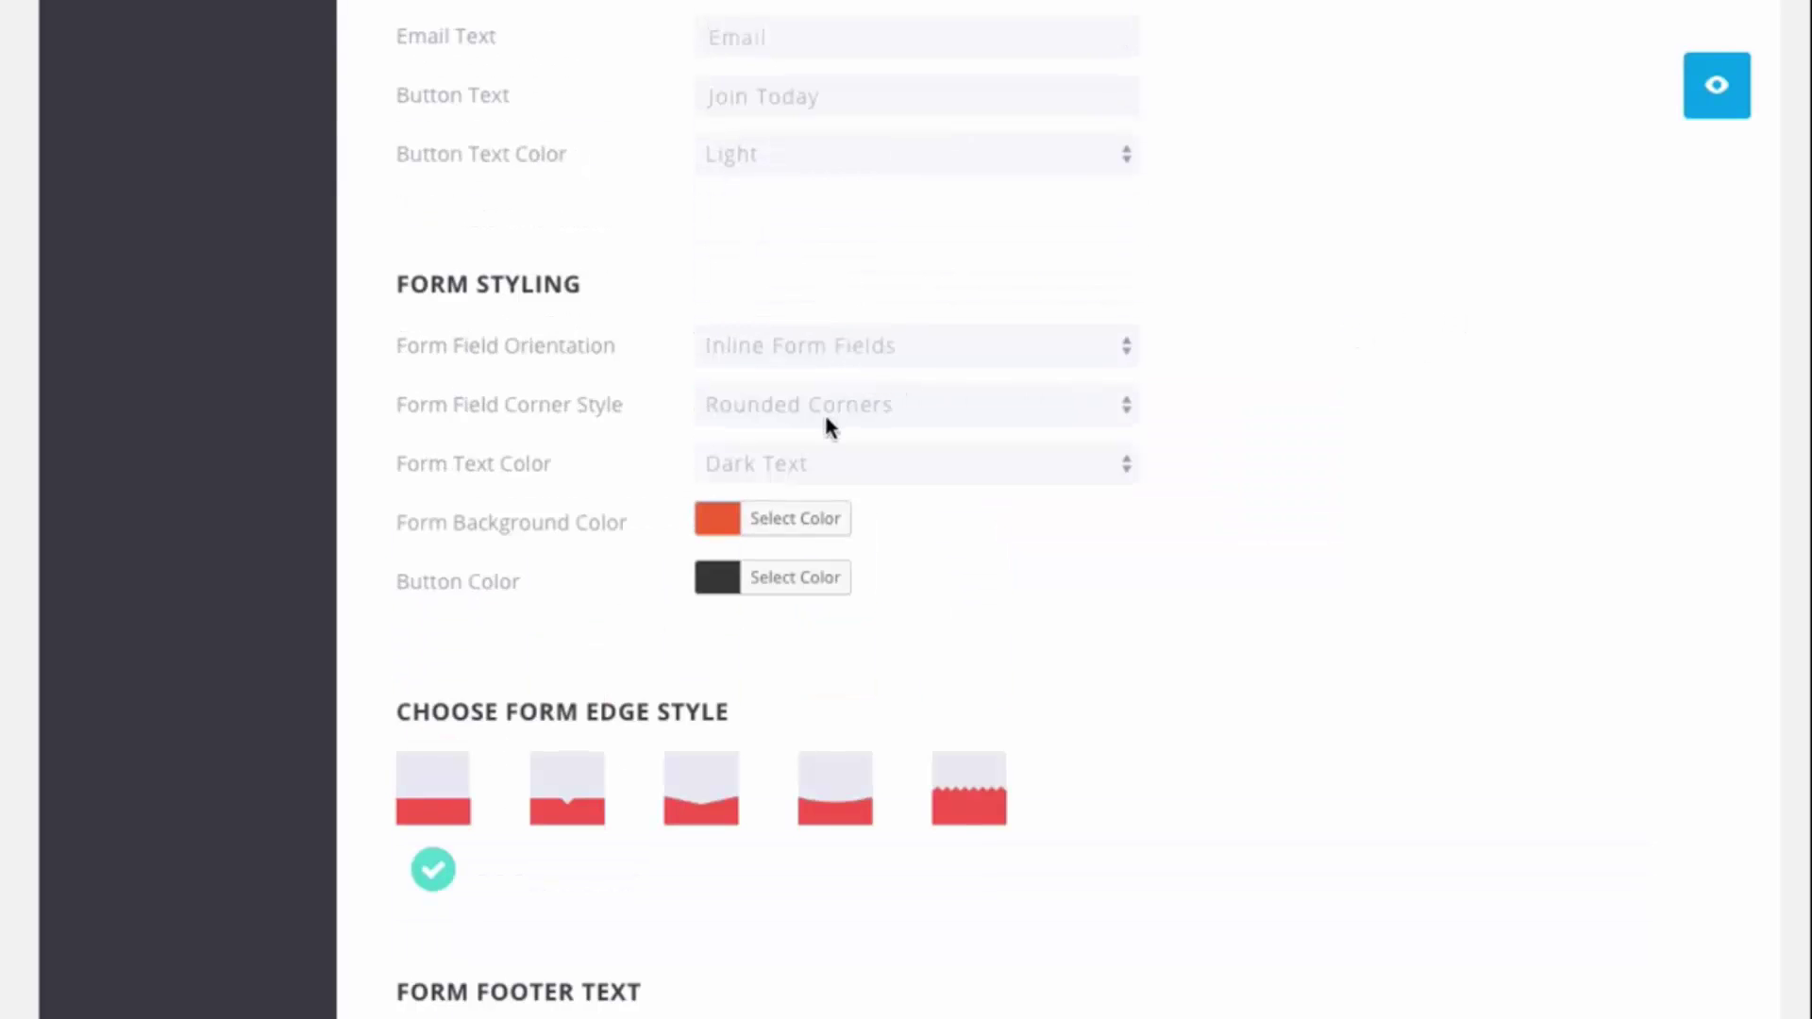
pyautogui.click(771, 342)
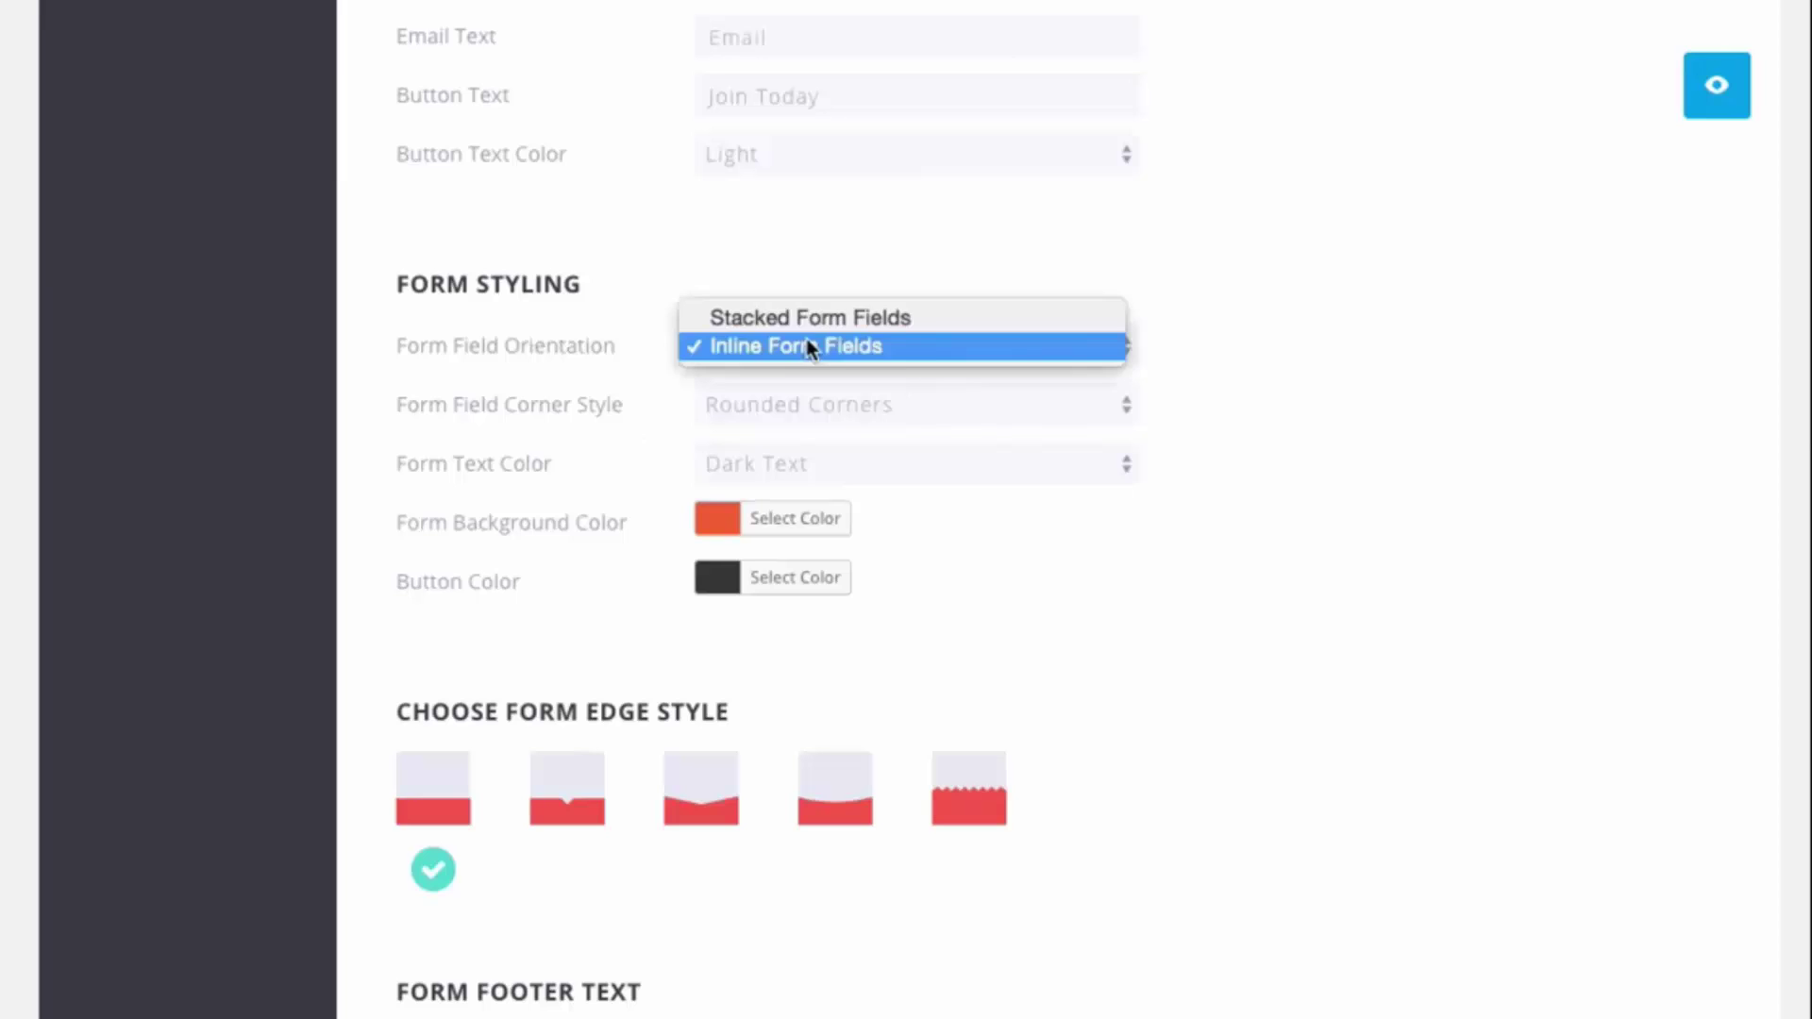
pyautogui.click(1341, 305)
# Set the form orientation to Form On Bottom and preview the form
pyautogui.scroll(1, 1341, 305)
pyautogui.scroll(10, 1255, 330)
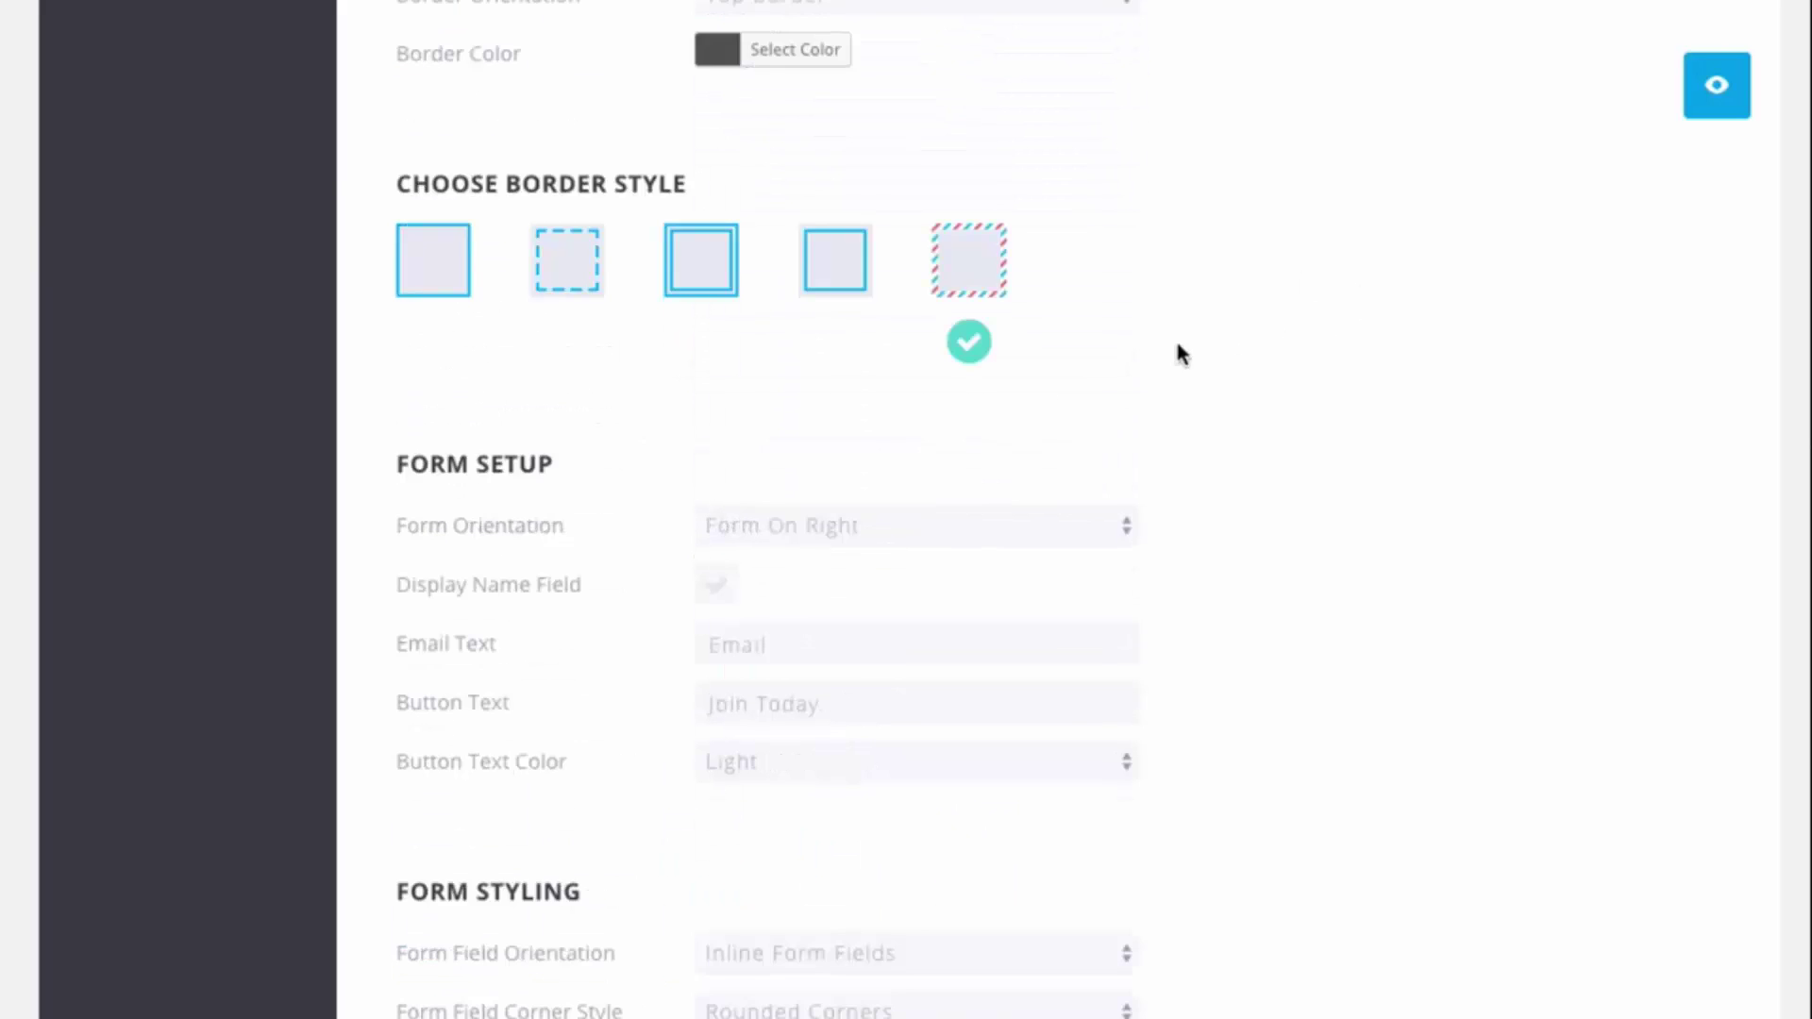
pyautogui.scroll(-1, 1133, 377)
pyautogui.click(998, 476)
pyautogui.click(955, 453)
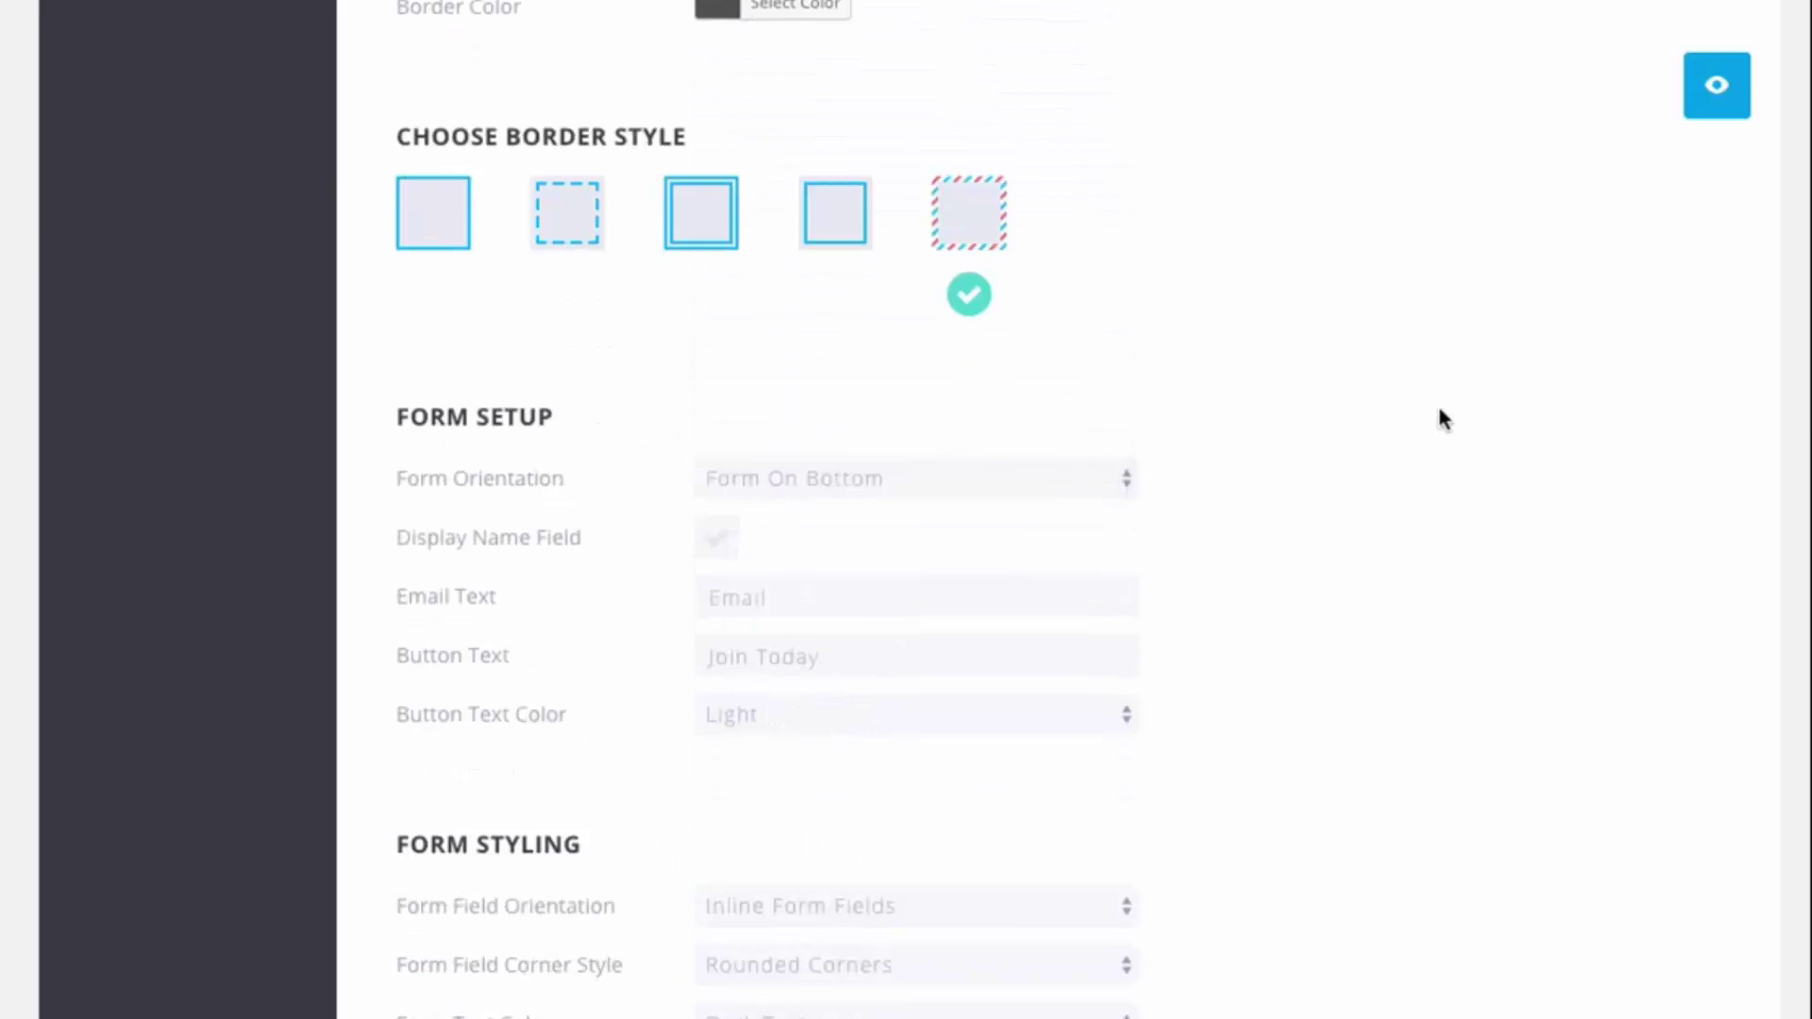
pyautogui.scroll(-8, 1557, 311)
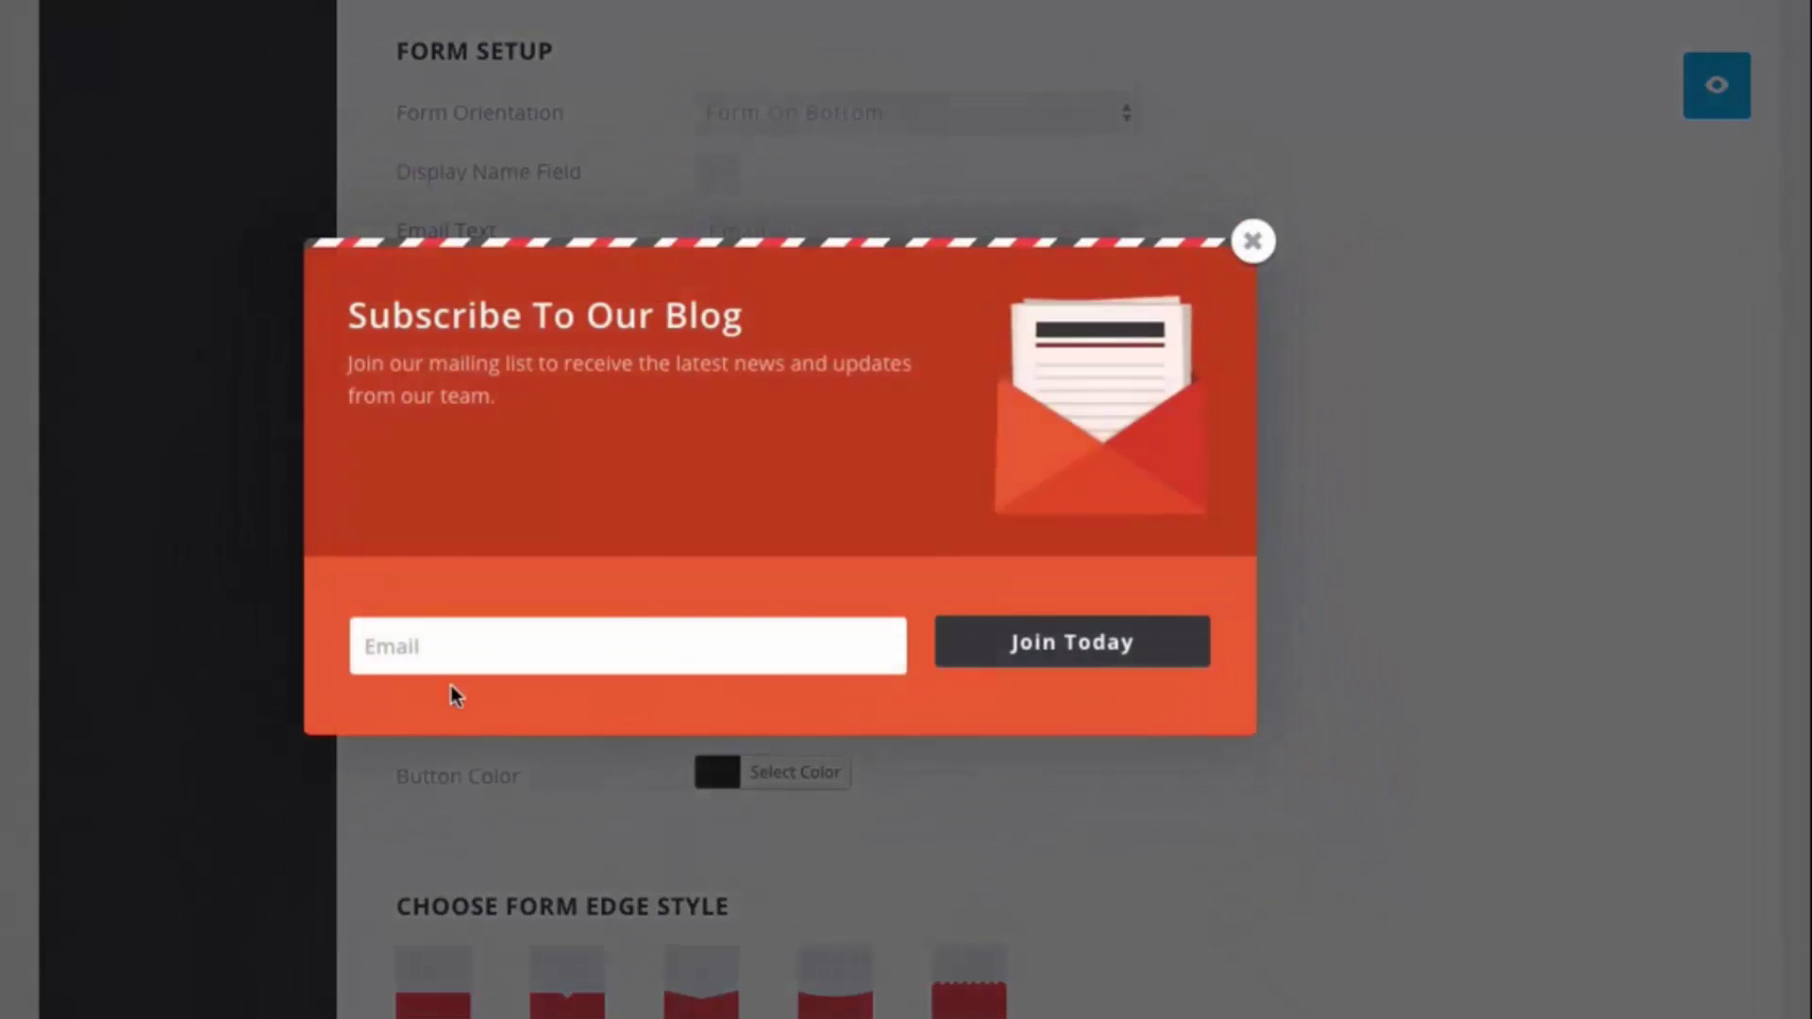
pyautogui.click(450, 662)
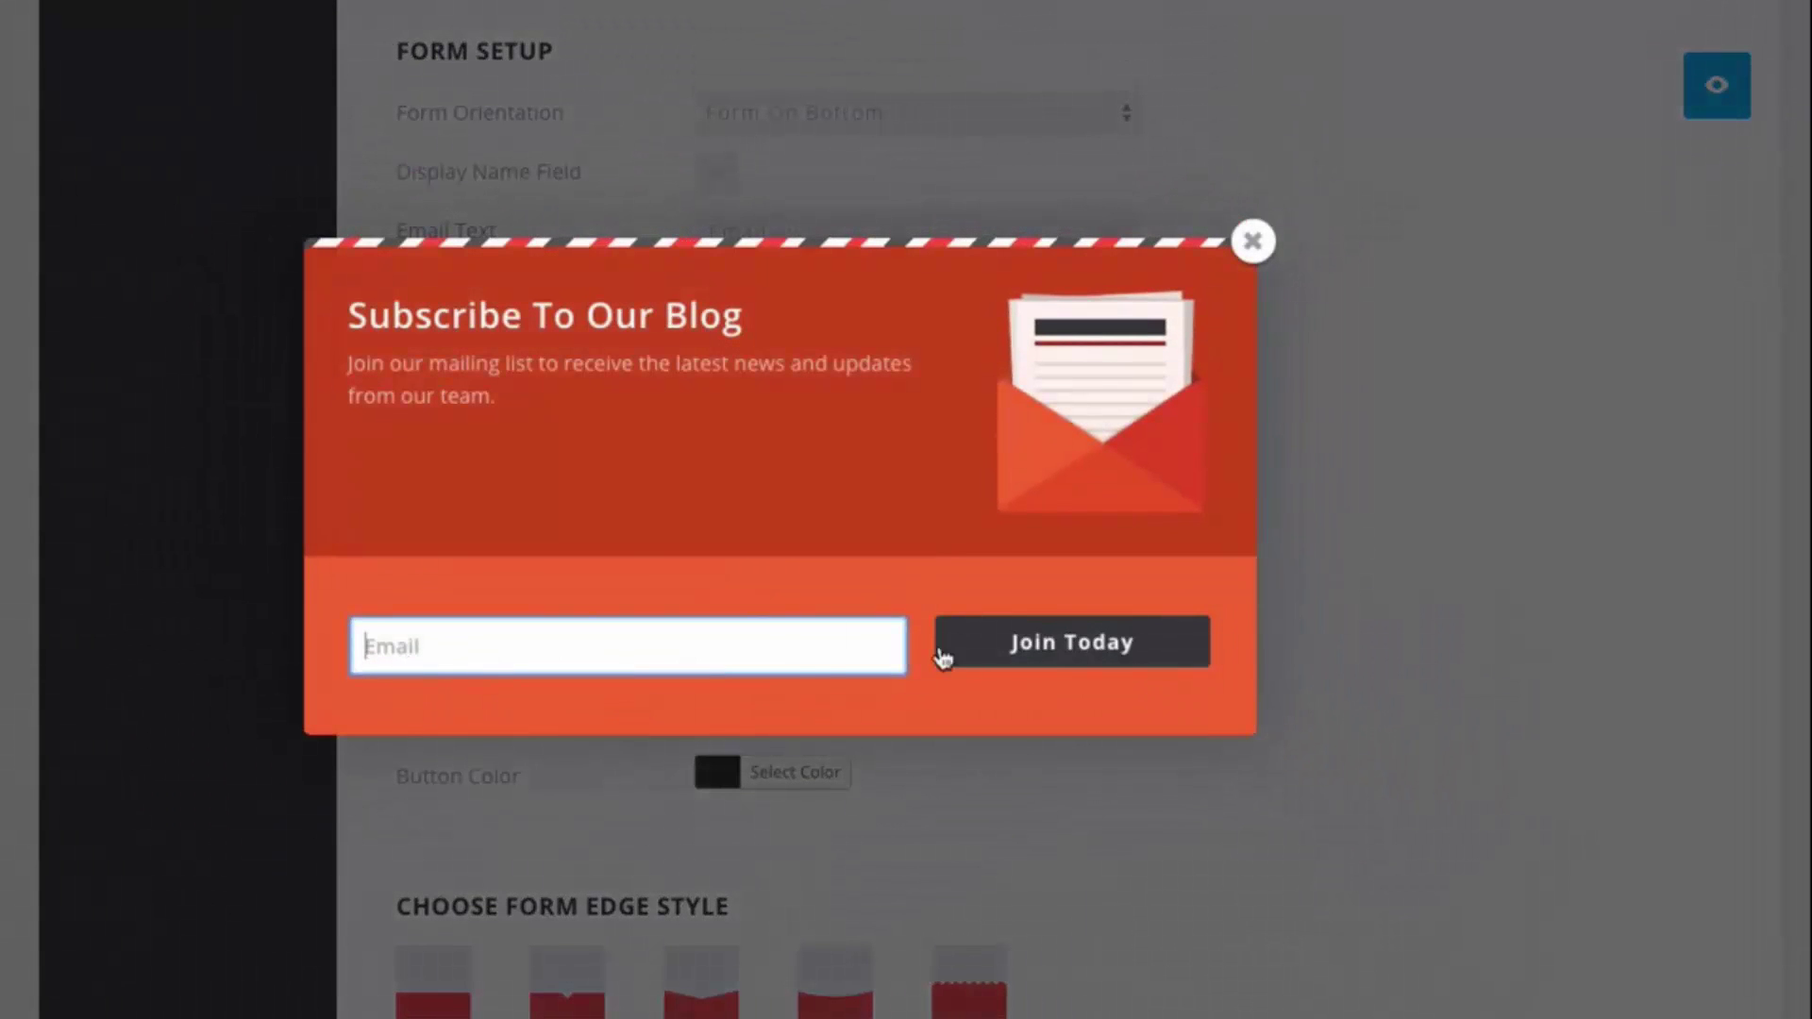
pyautogui.click(994, 710)
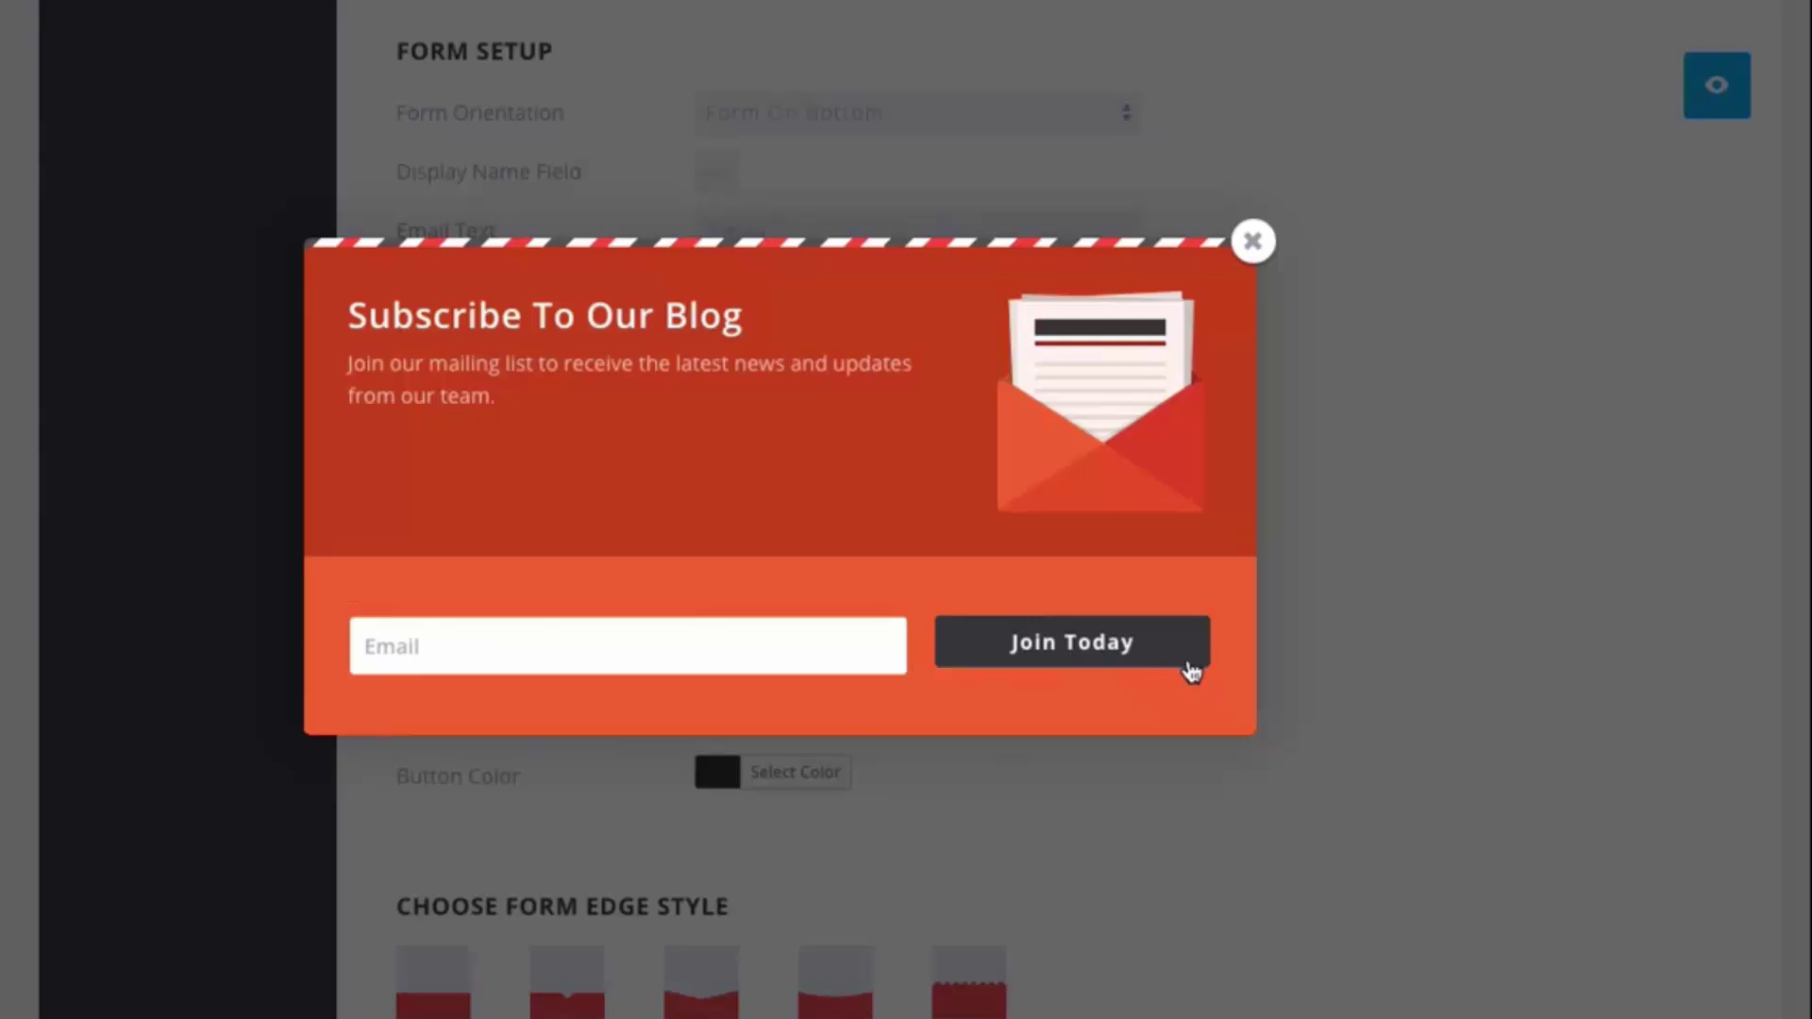
pyautogui.click(1253, 241)
# Set the form field orientation to Stacked Form Fields and preview the form
pyautogui.click(957, 512)
pyautogui.click(934, 484)
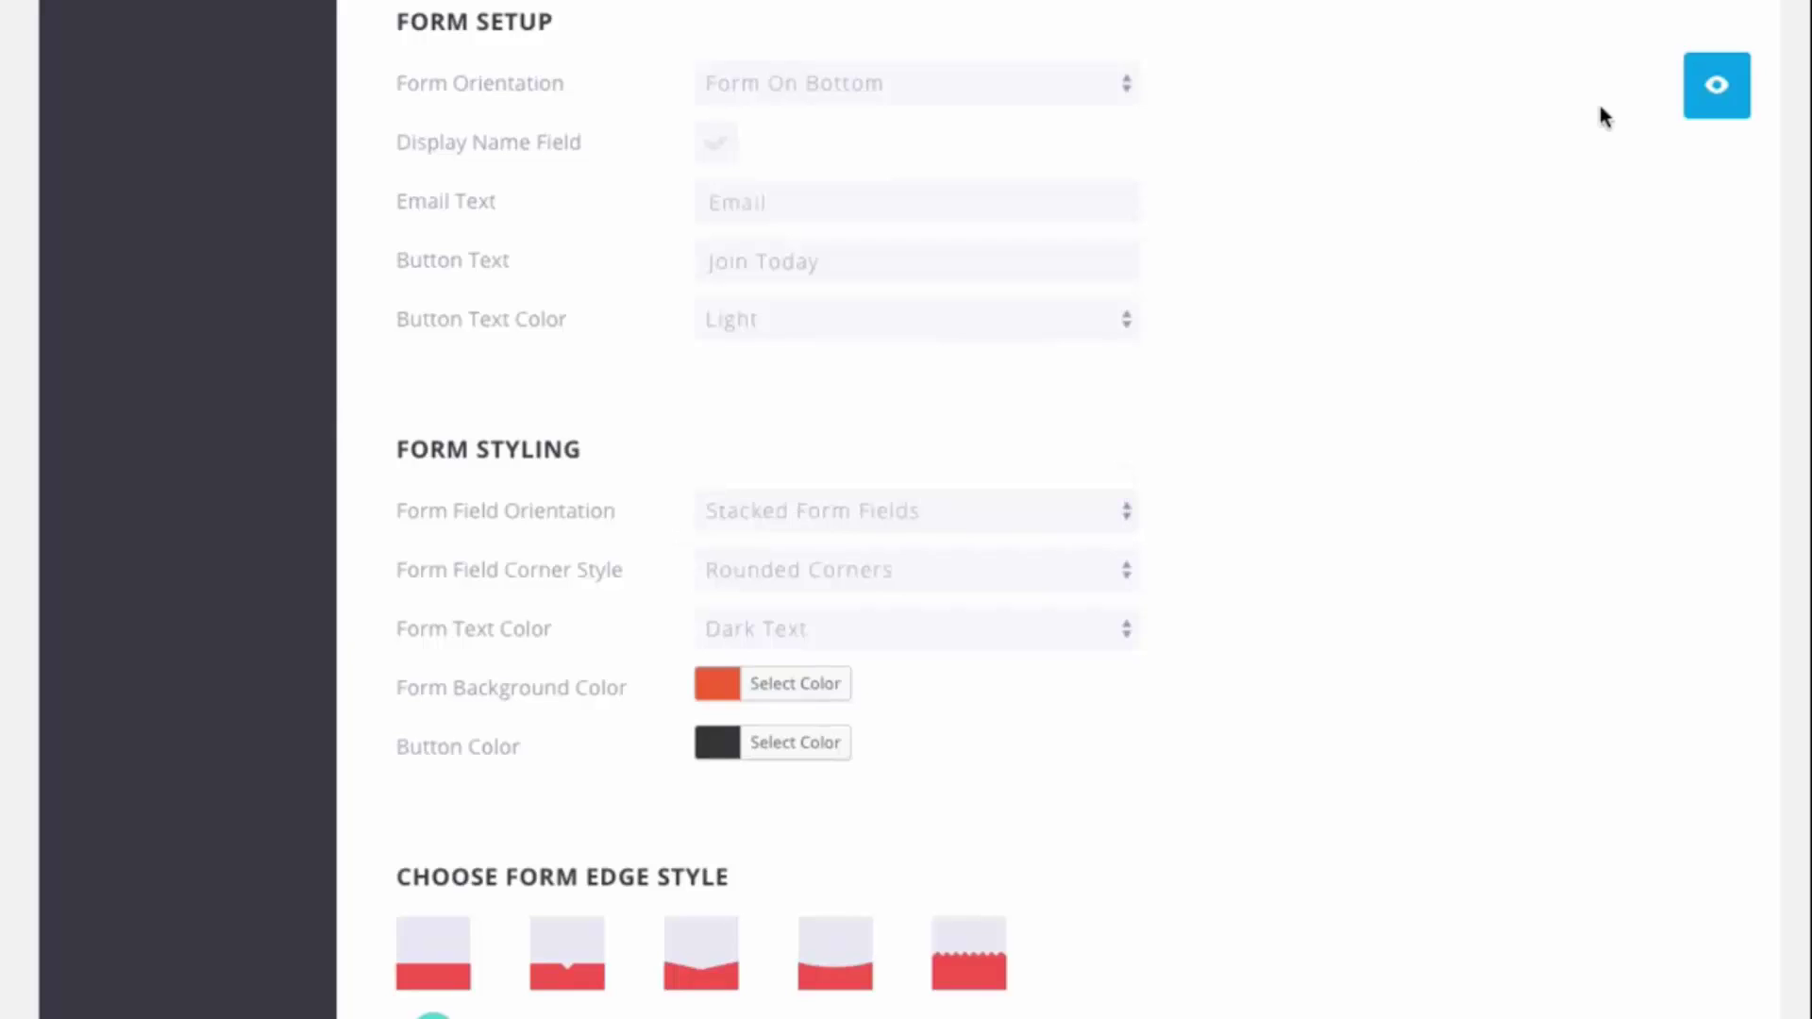
pyautogui.click(1717, 85)
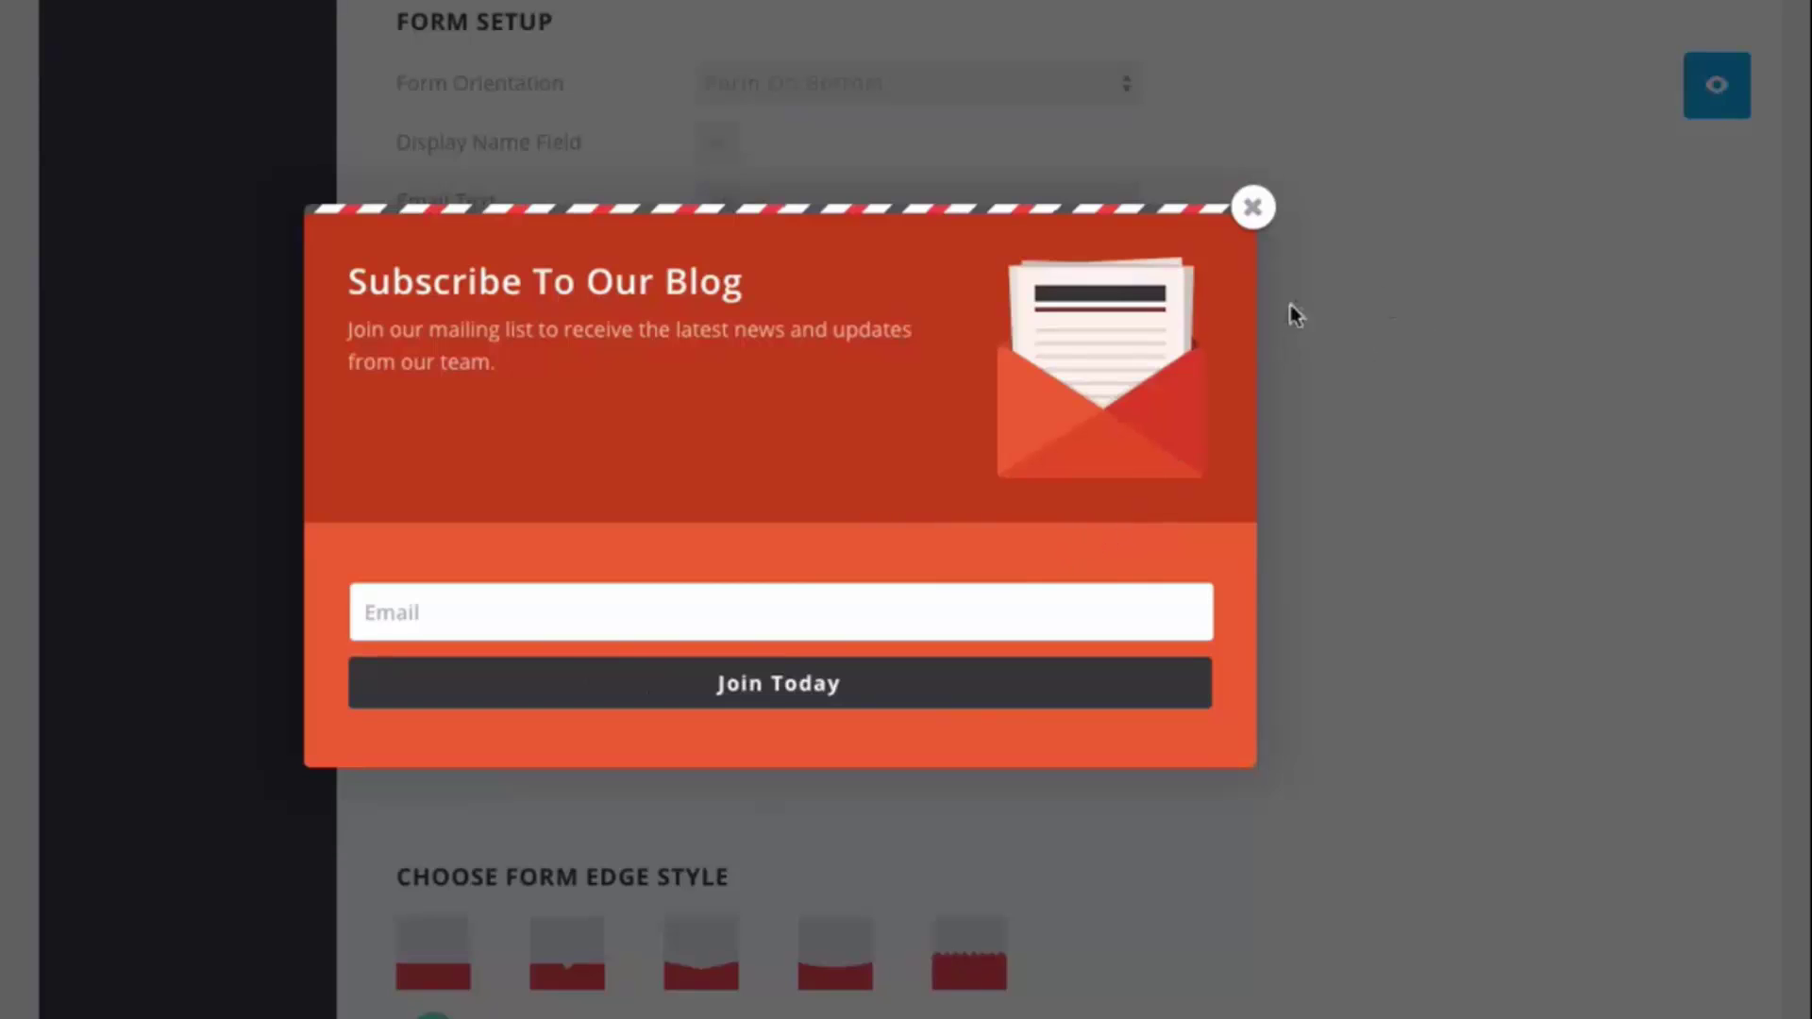
pyautogui.click(1272, 221)
# Set the form field corner style to Squared Corners and preview the form
pyautogui.scroll(-2, 1496, 374)
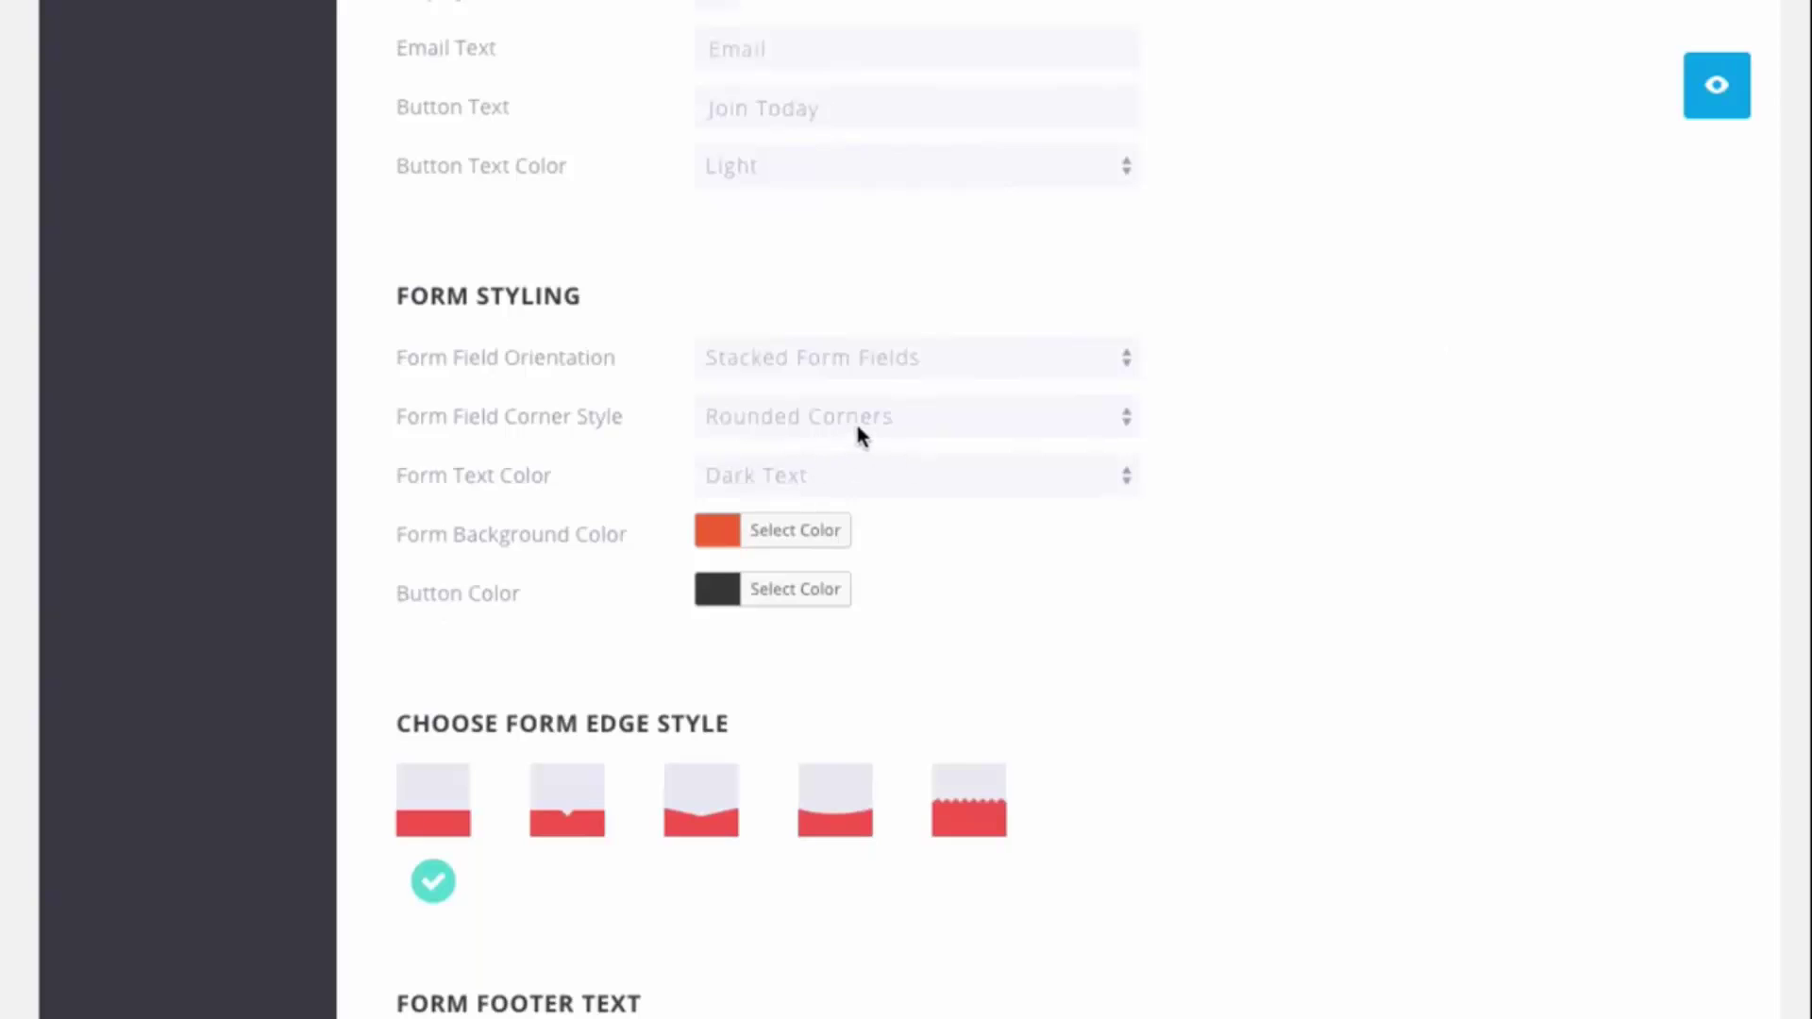
pyautogui.click(922, 421)
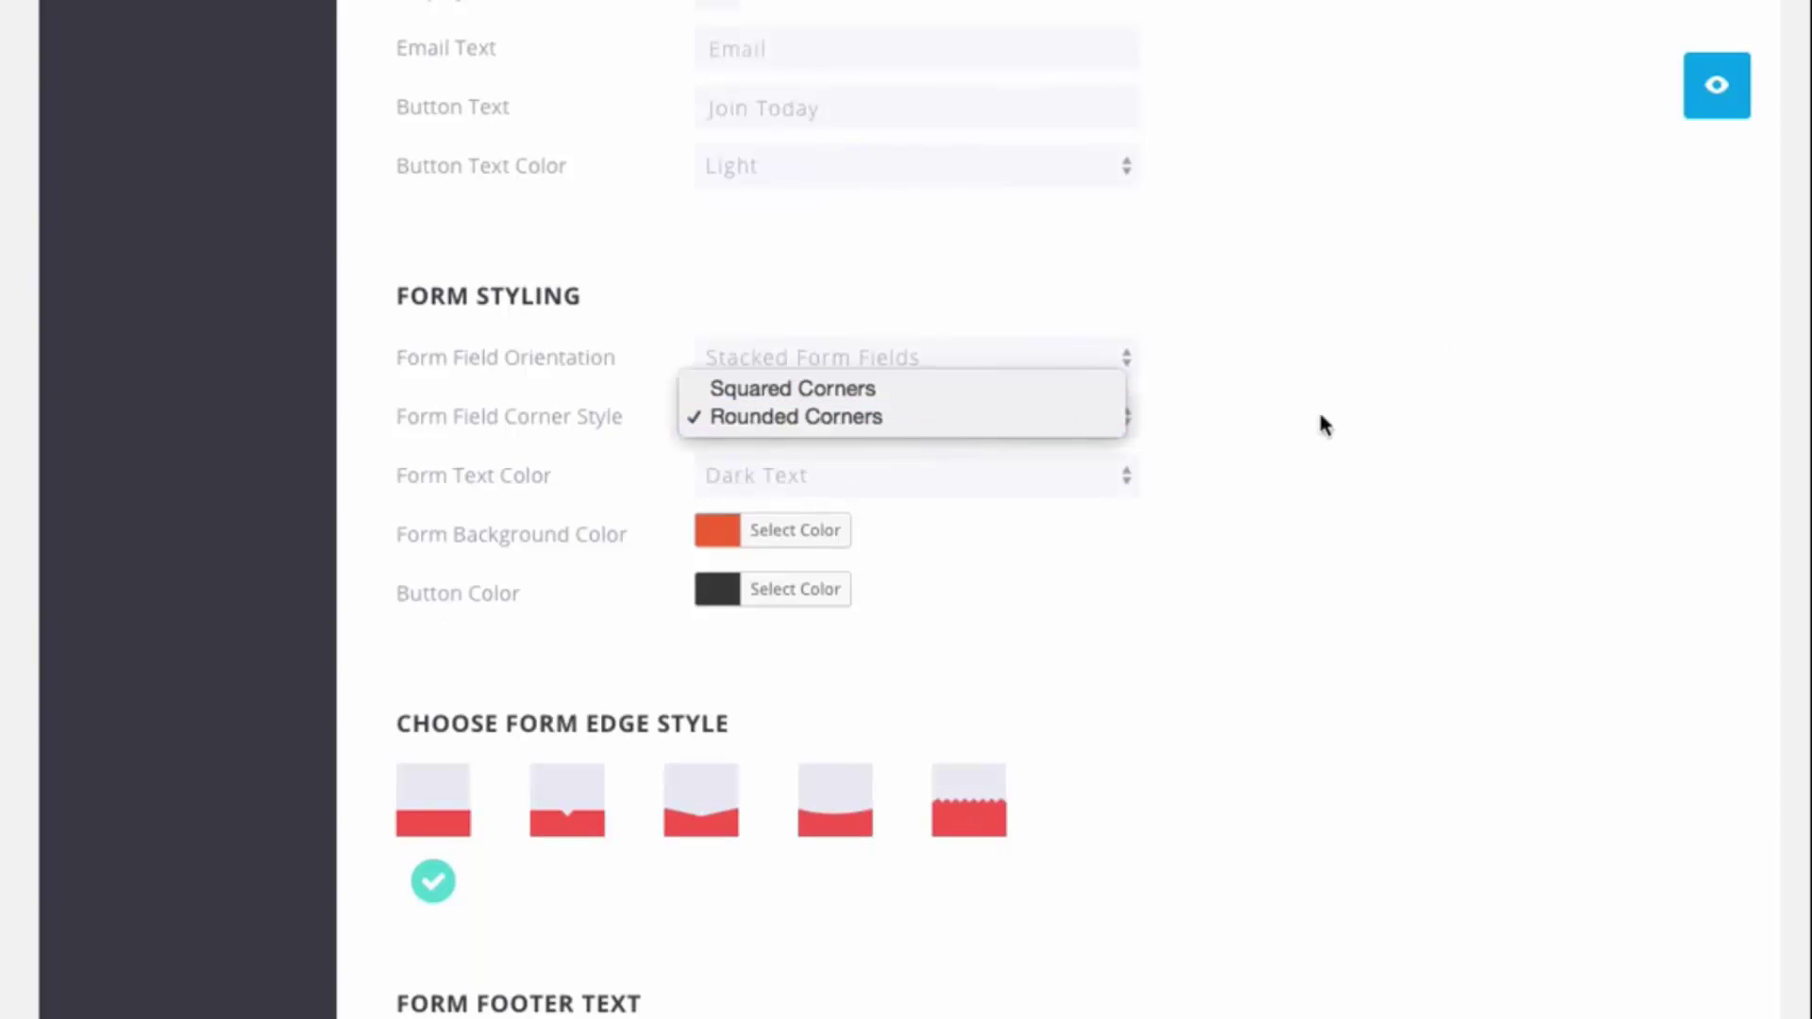
pyautogui.click(1320, 415)
pyautogui.click(856, 415)
pyautogui.click(887, 389)
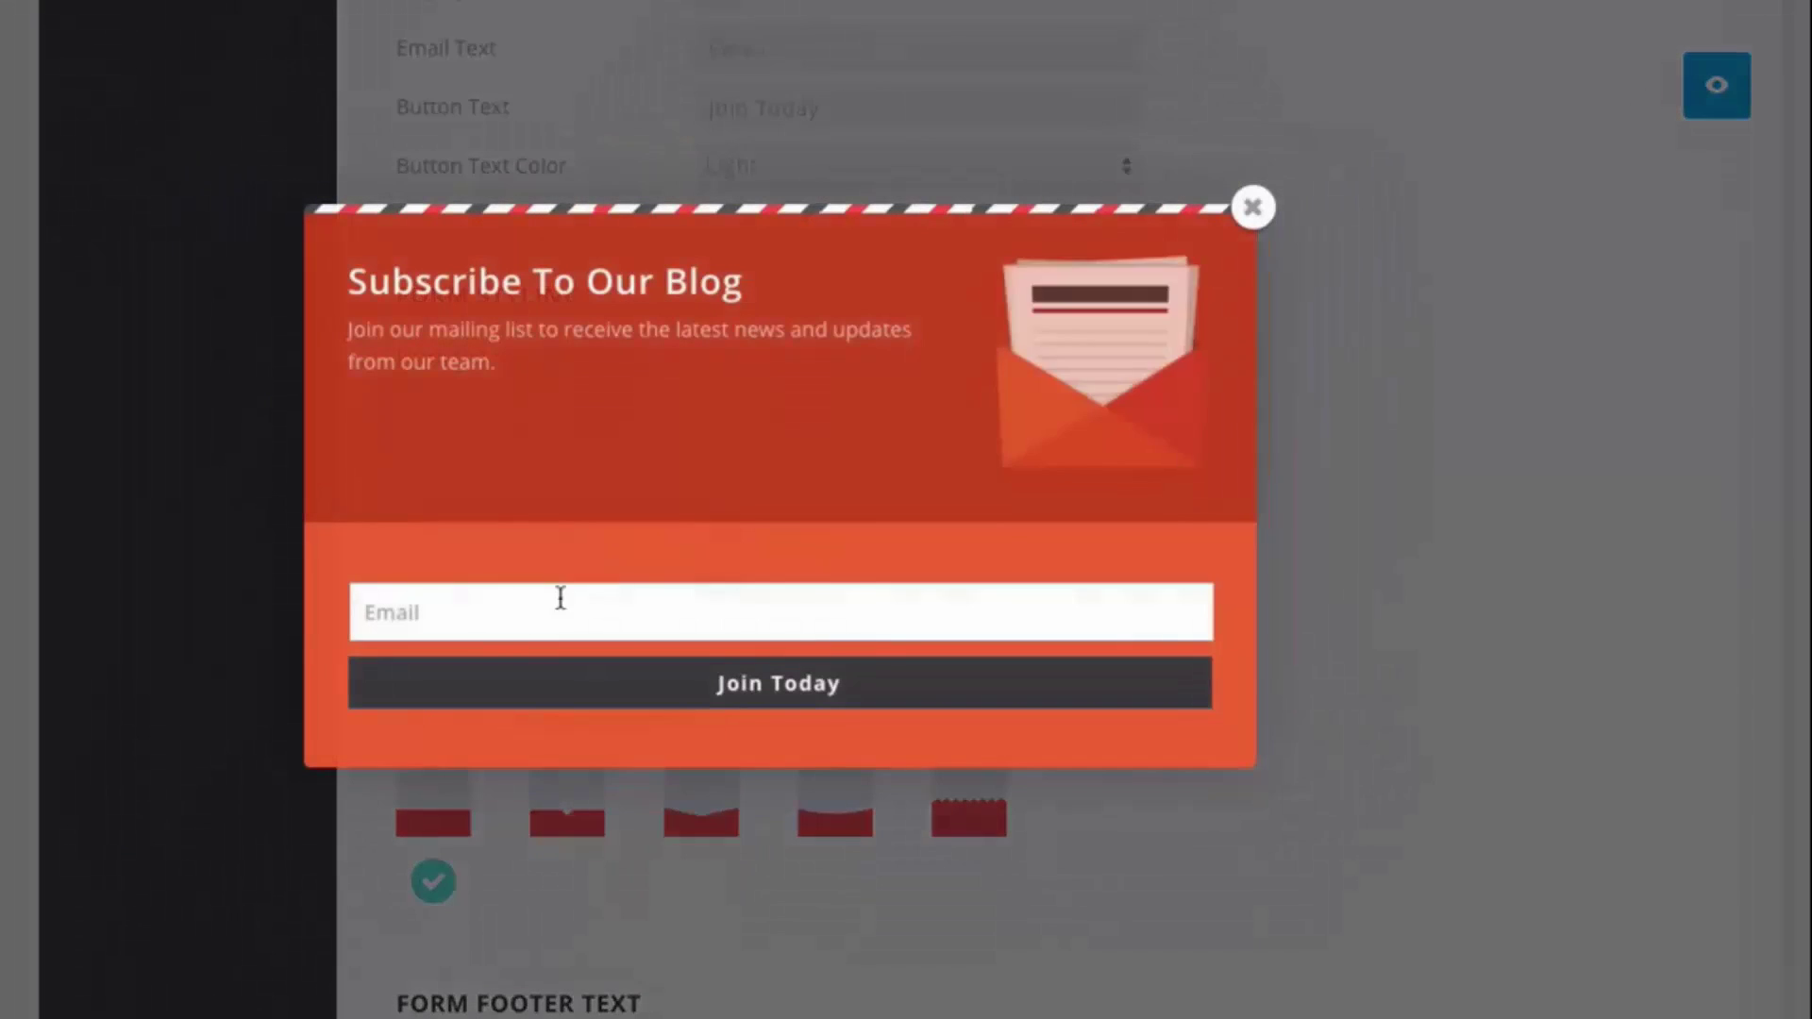
pyautogui.click(1252, 206)
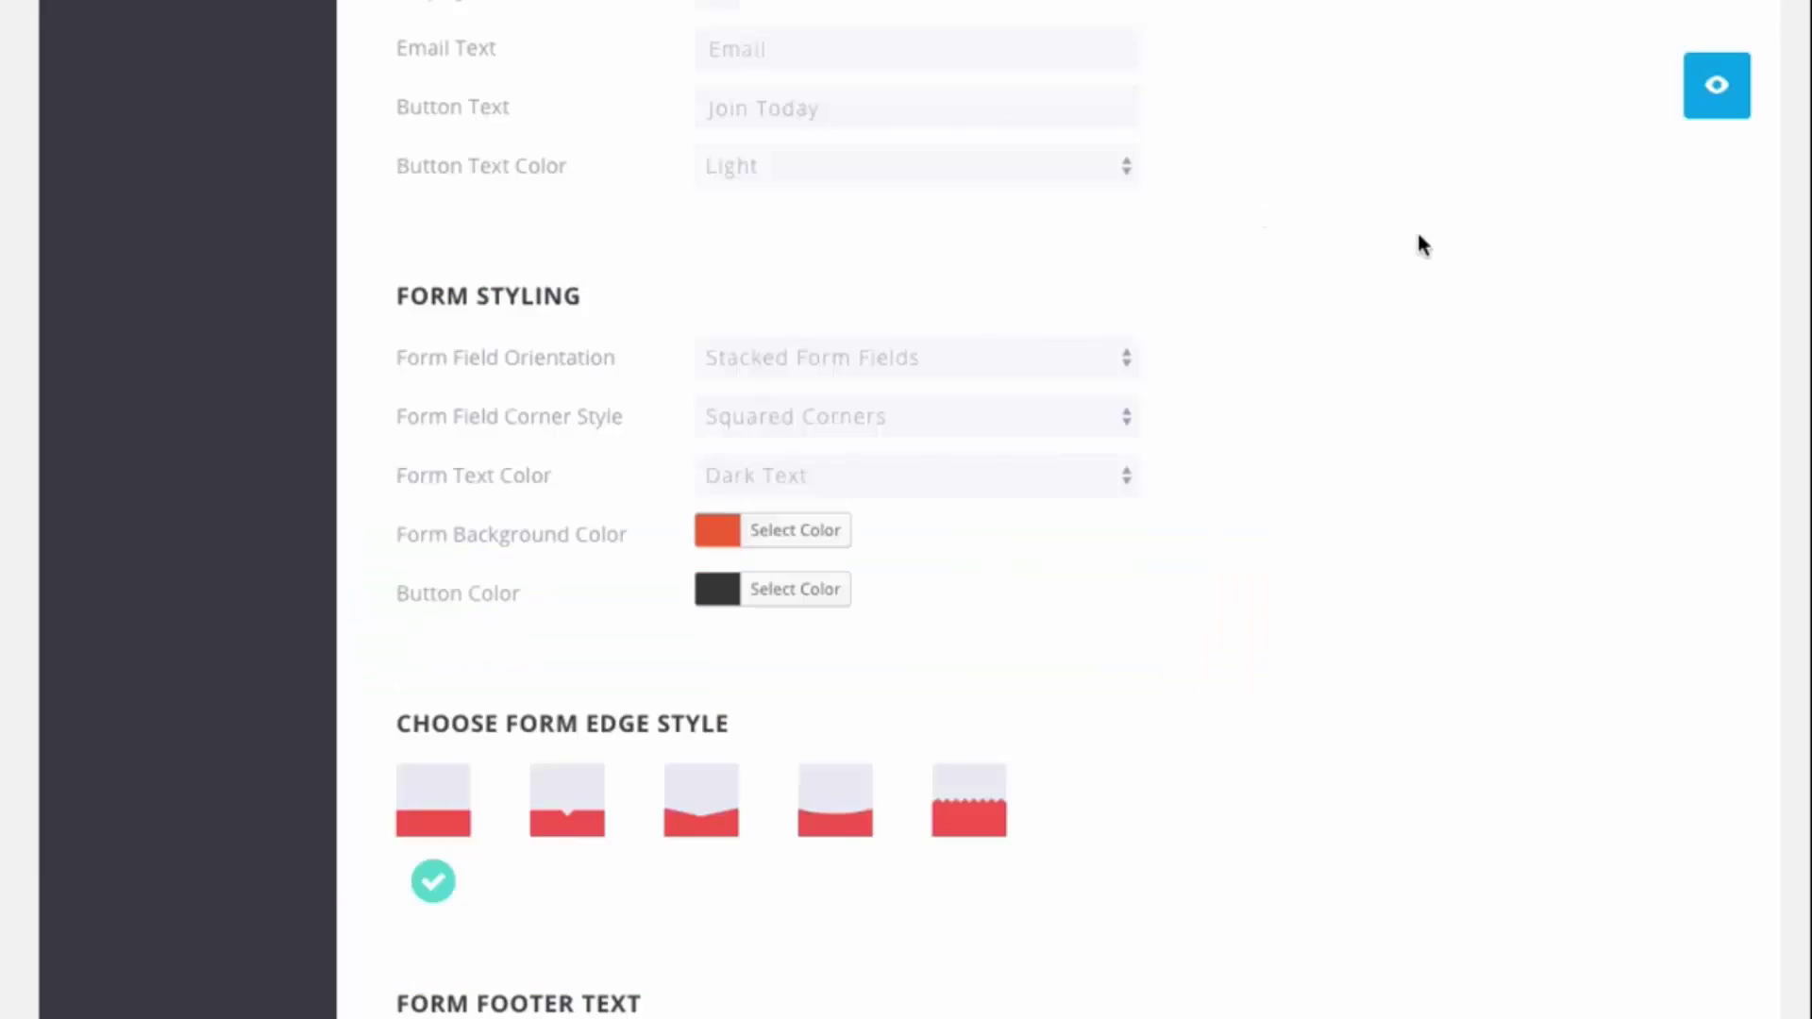
# Choose the zigzag form edge style and preview the form
pyautogui.scroll(-2, 1418, 274)
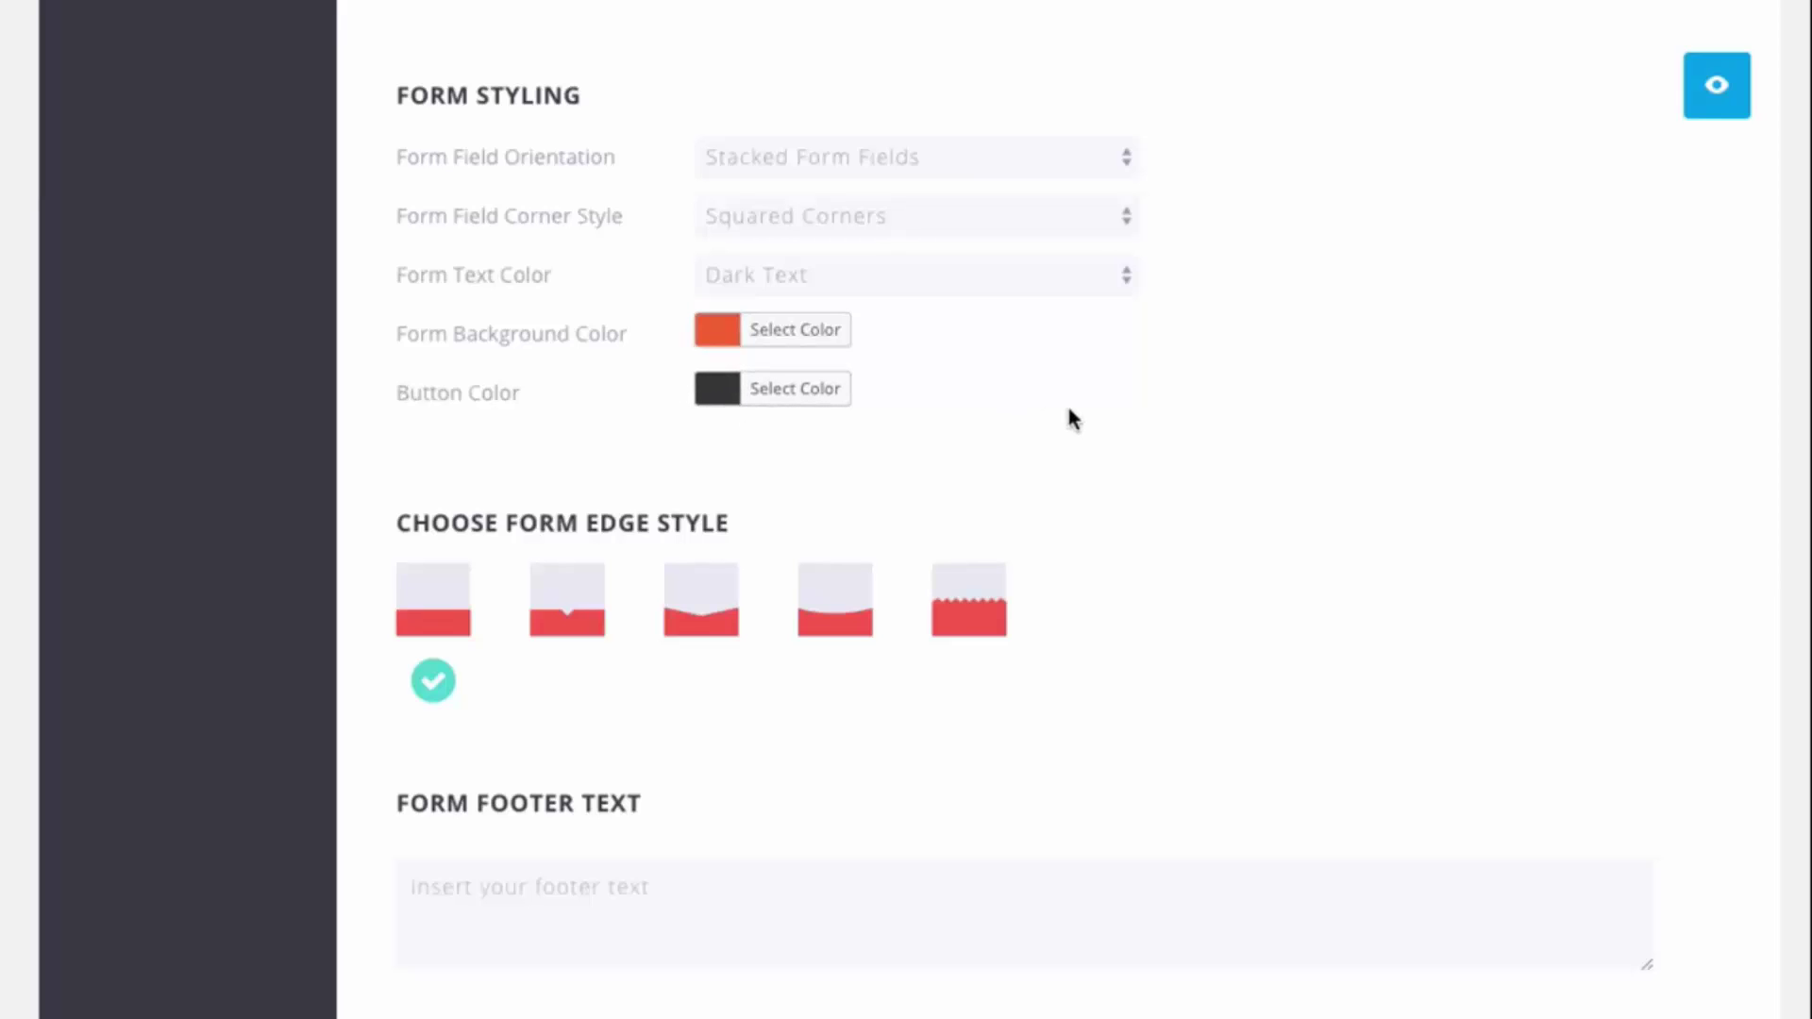
pyautogui.scroll(-3, 1144, 424)
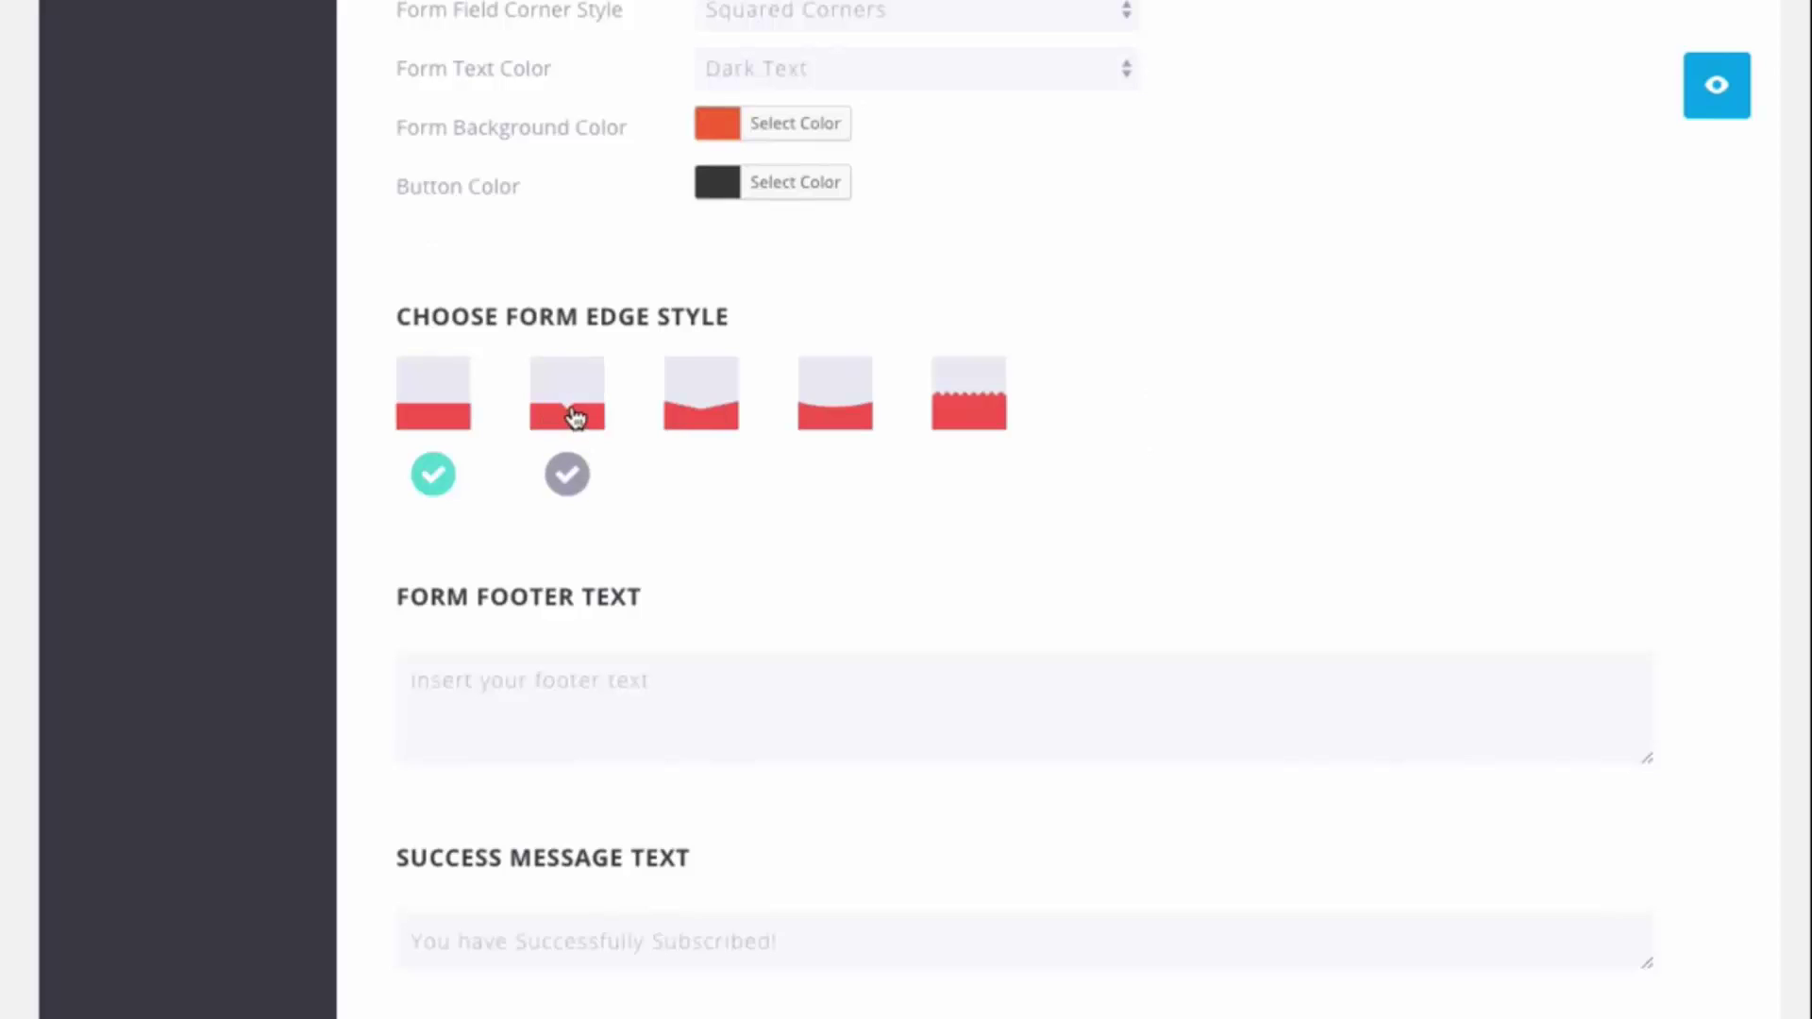
pyautogui.click(1000, 413)
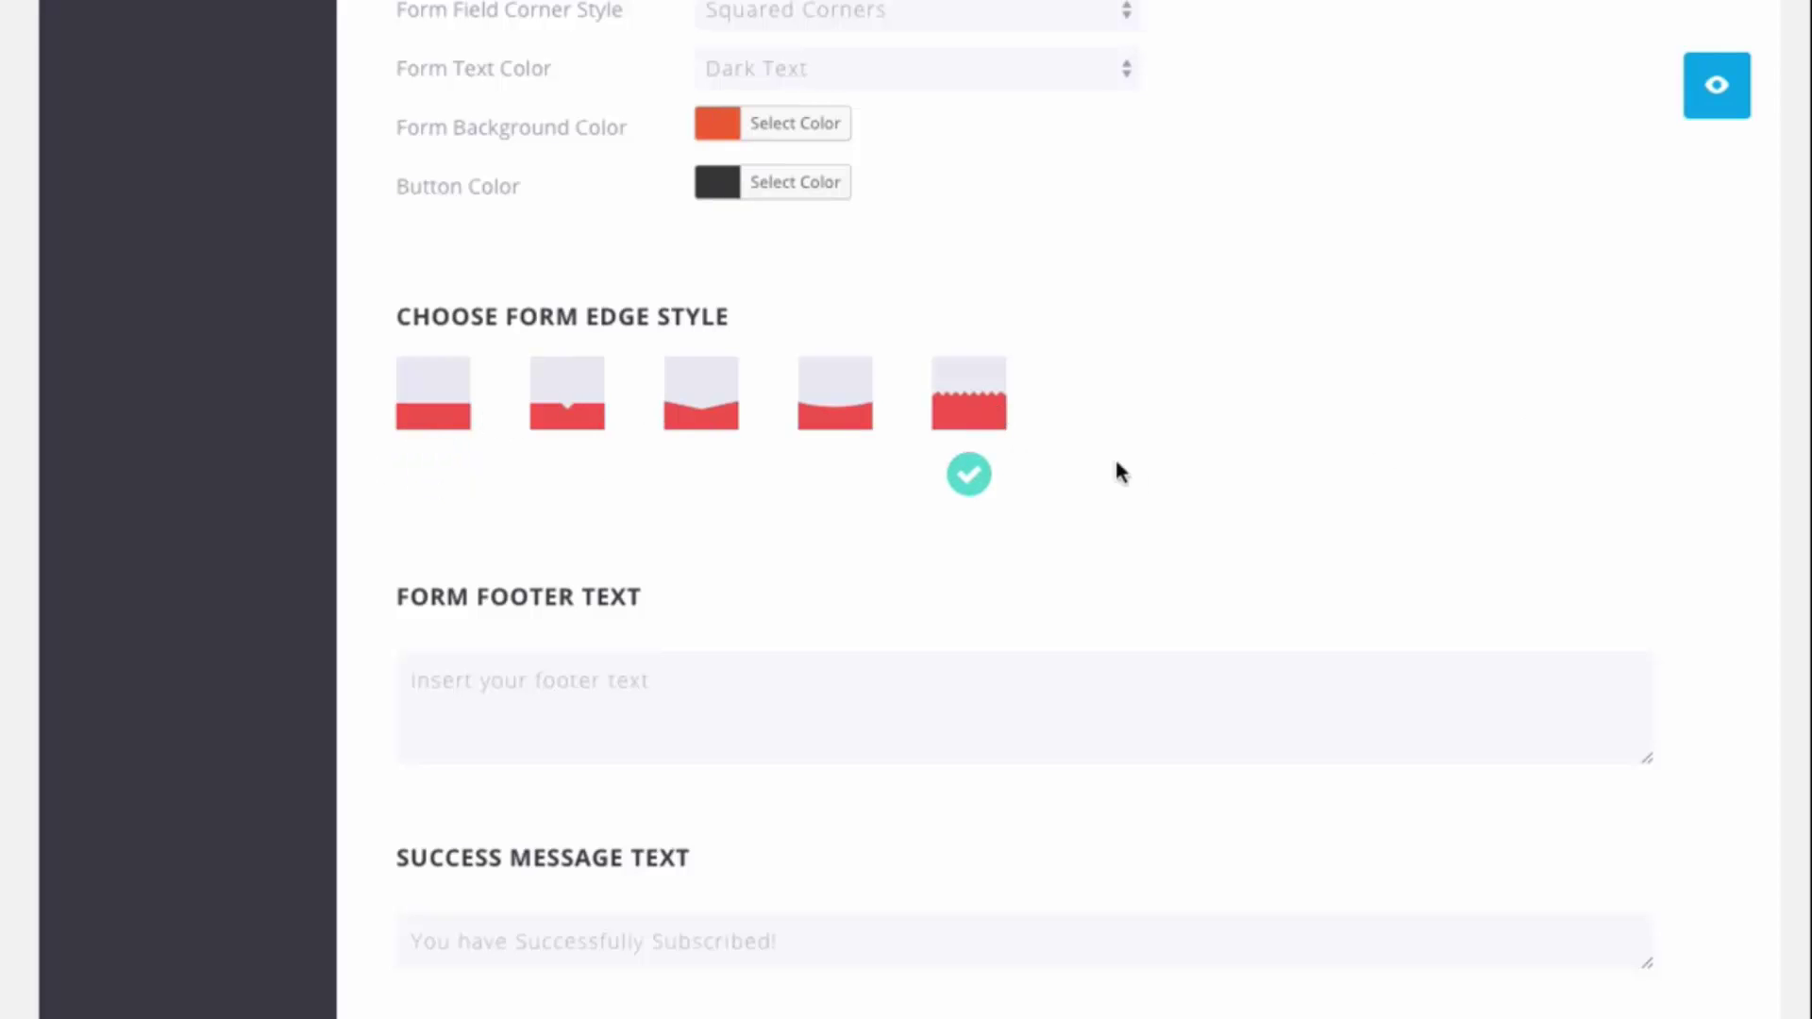
pyautogui.click(1716, 98)
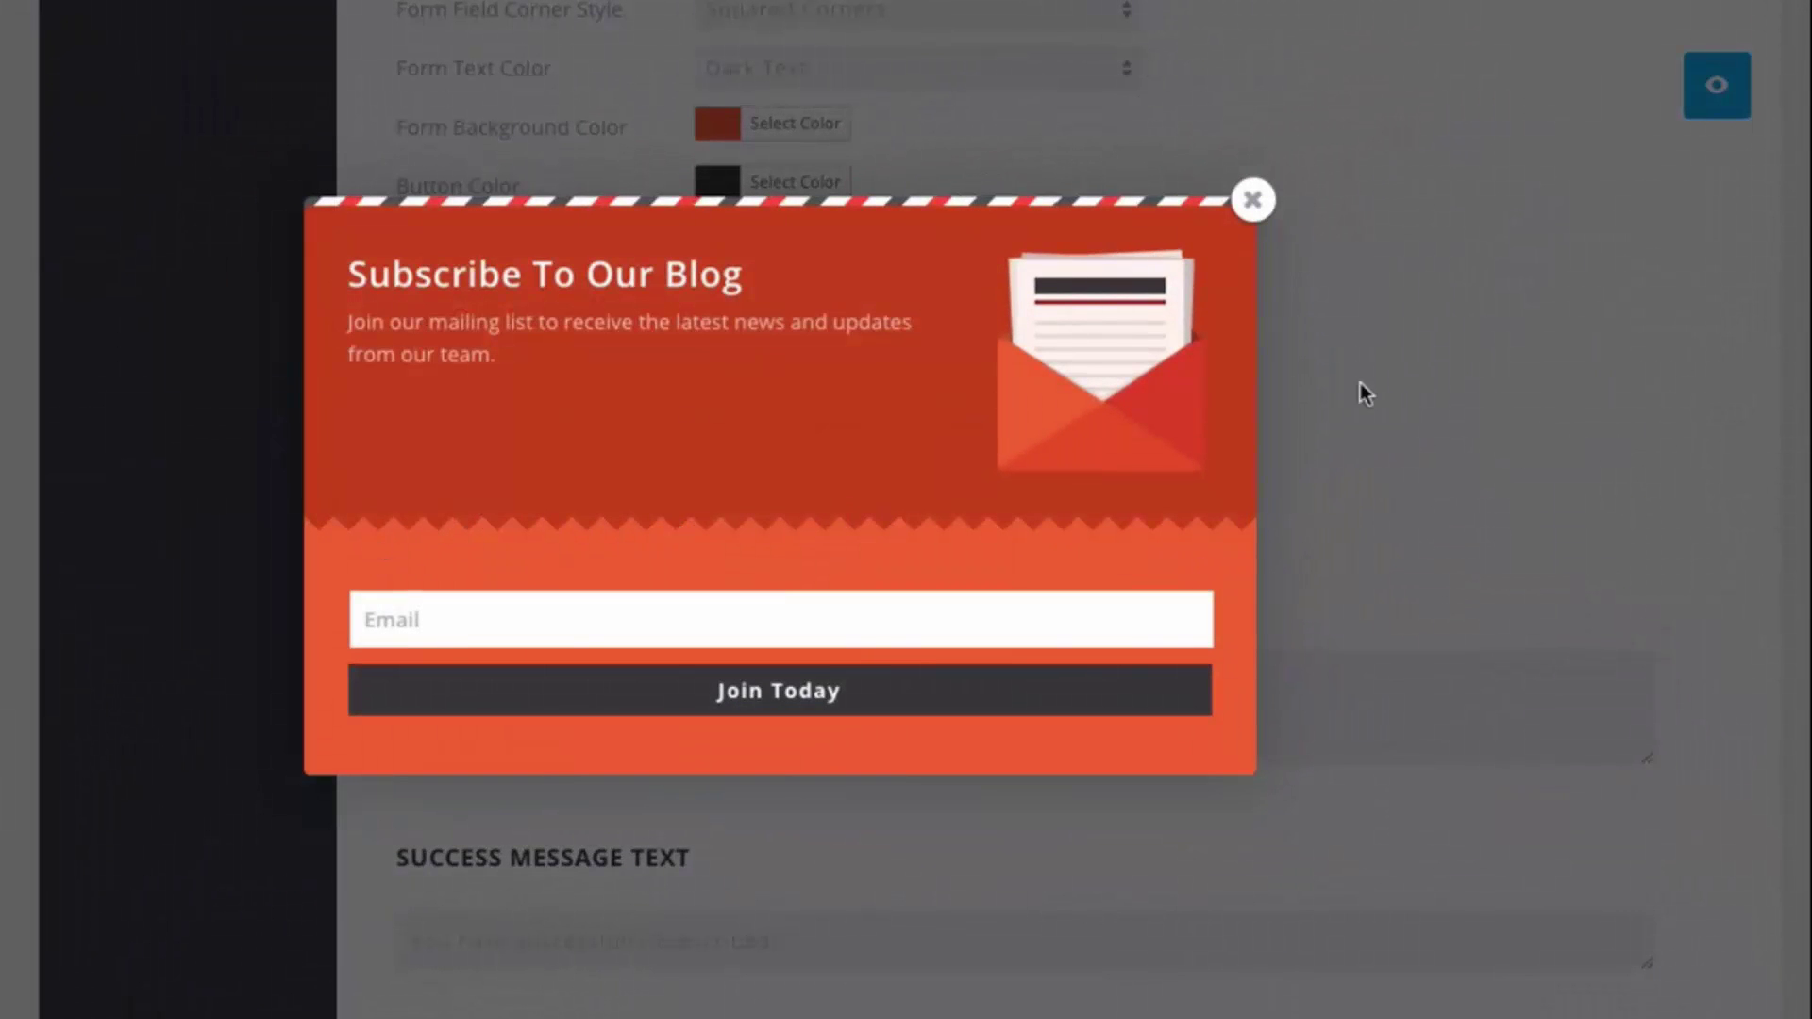
pyautogui.click(1251, 200)
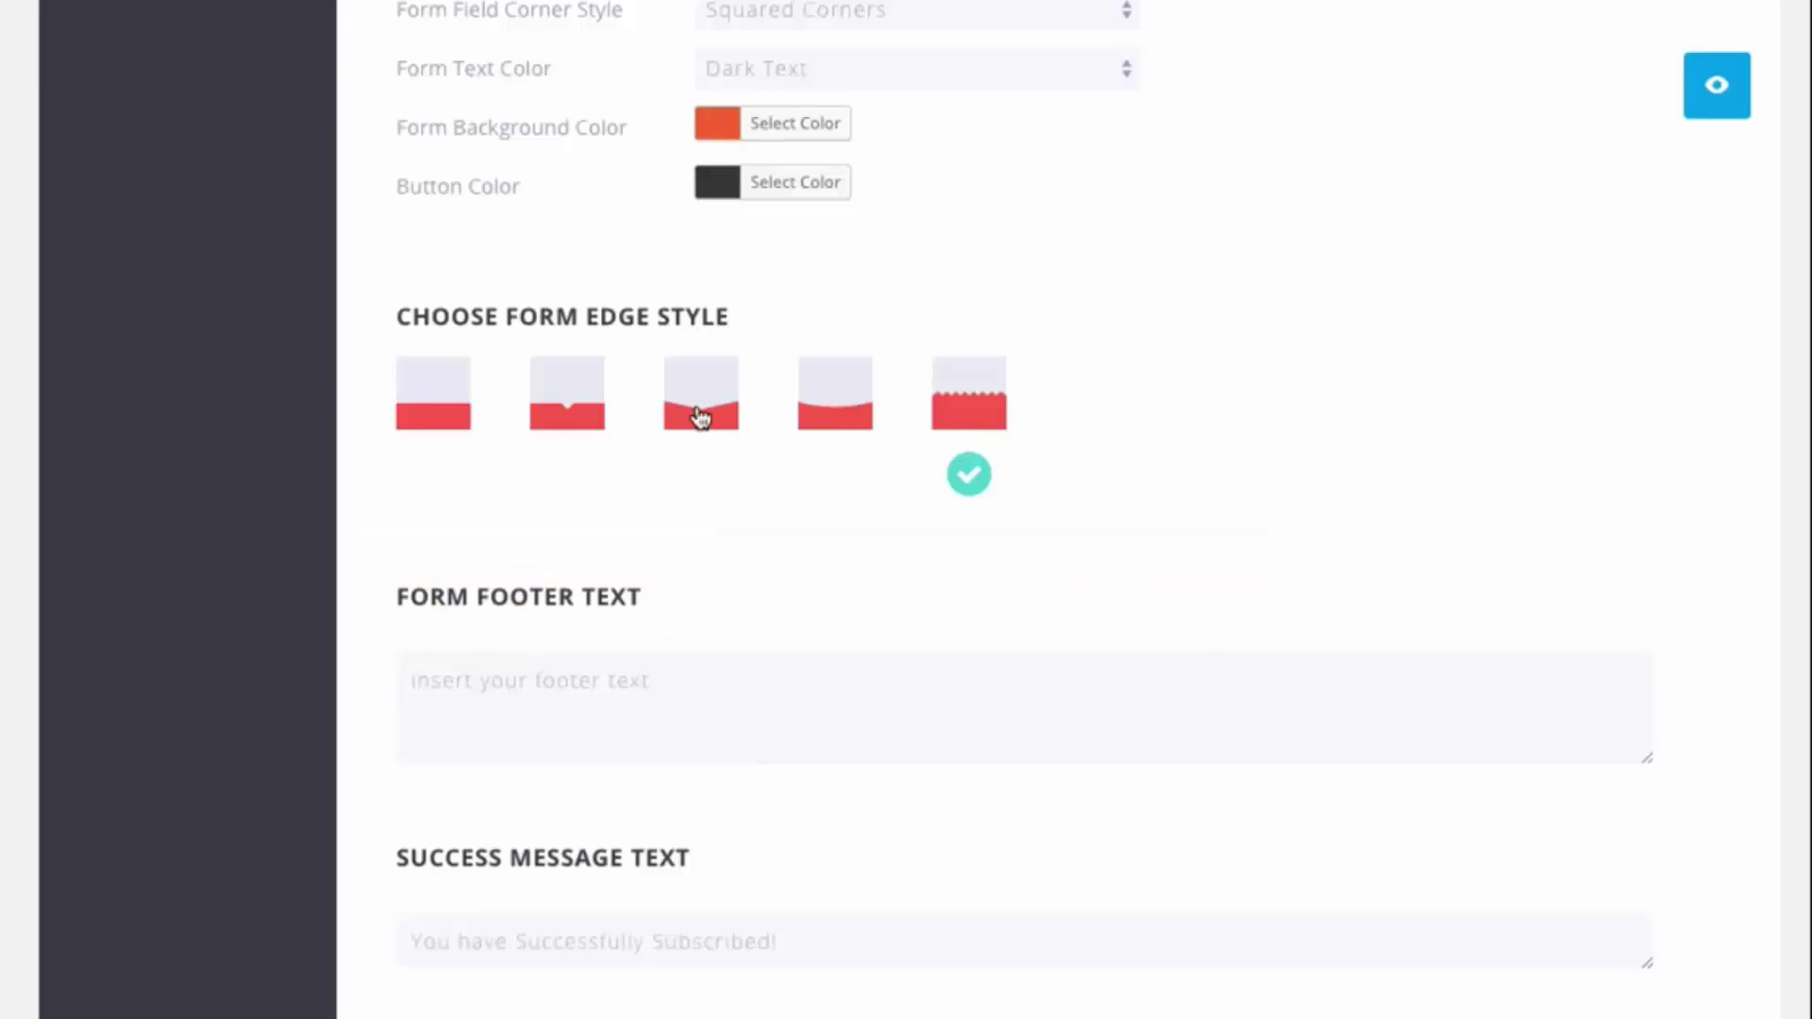
# Choose the form edge style with a small centered triangular notch and preview the form
pyautogui.click(571, 408)
pyautogui.click(1712, 94)
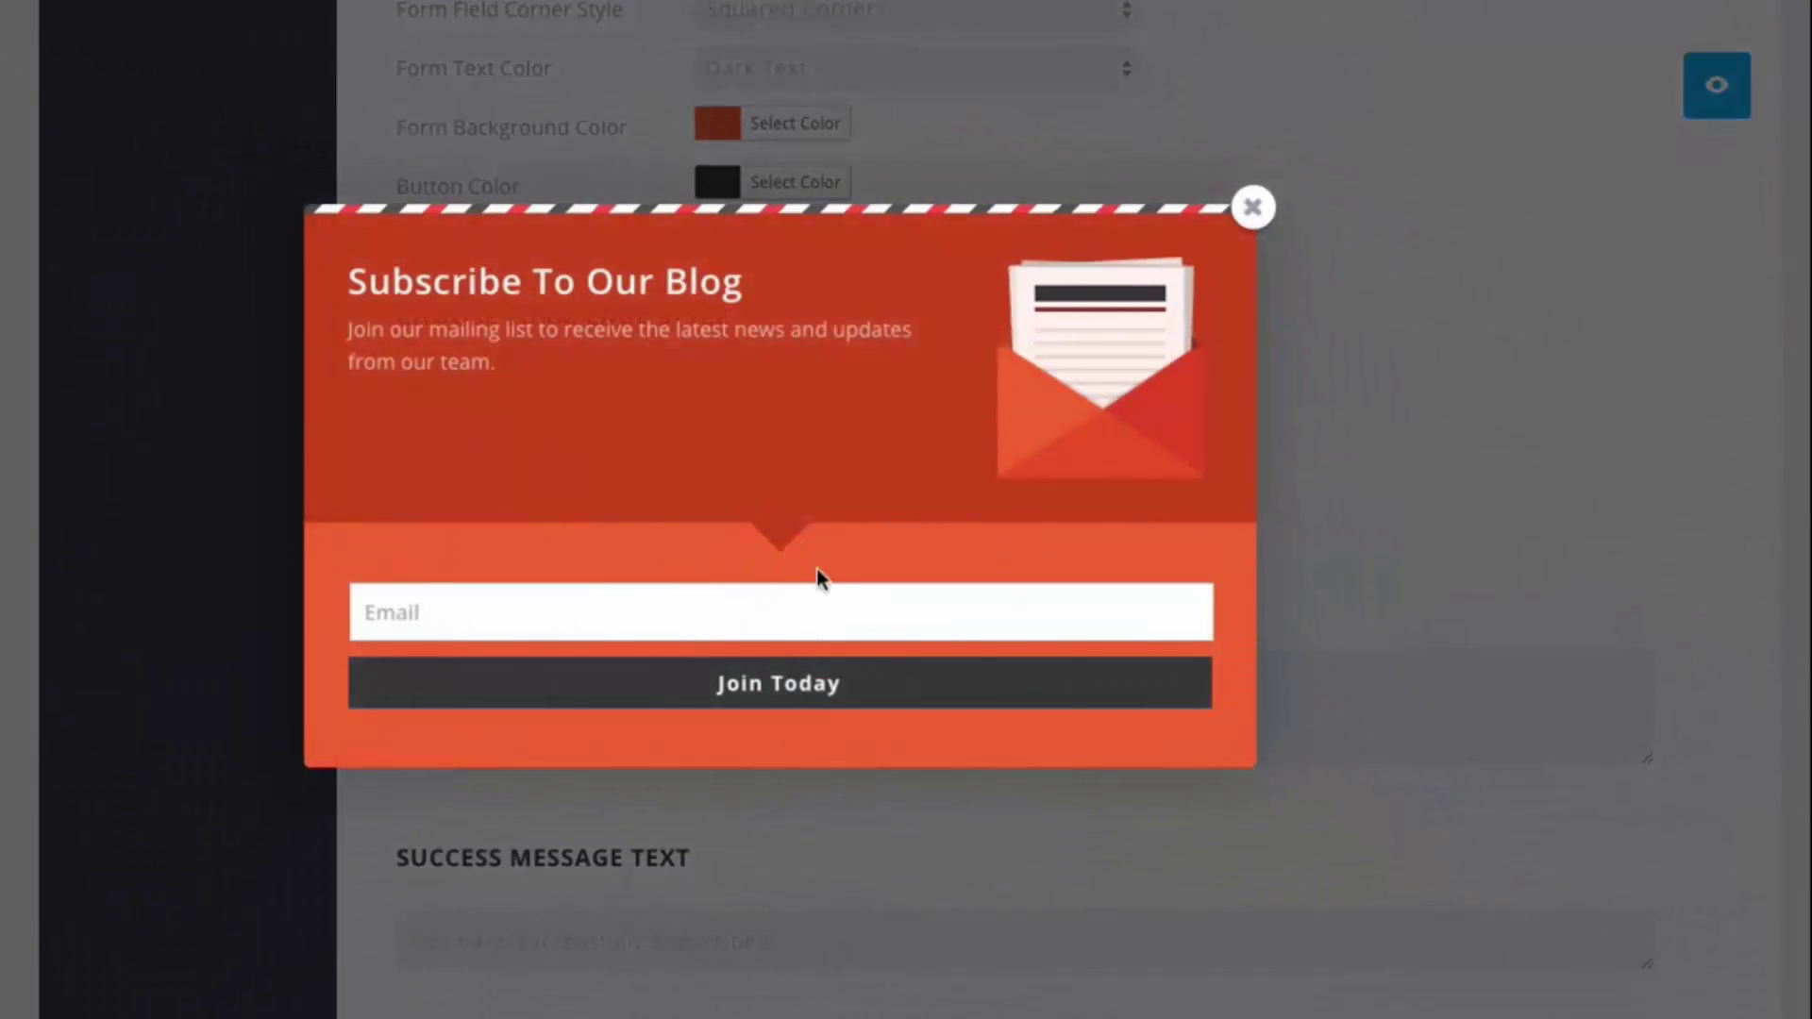
pyautogui.click(1253, 209)
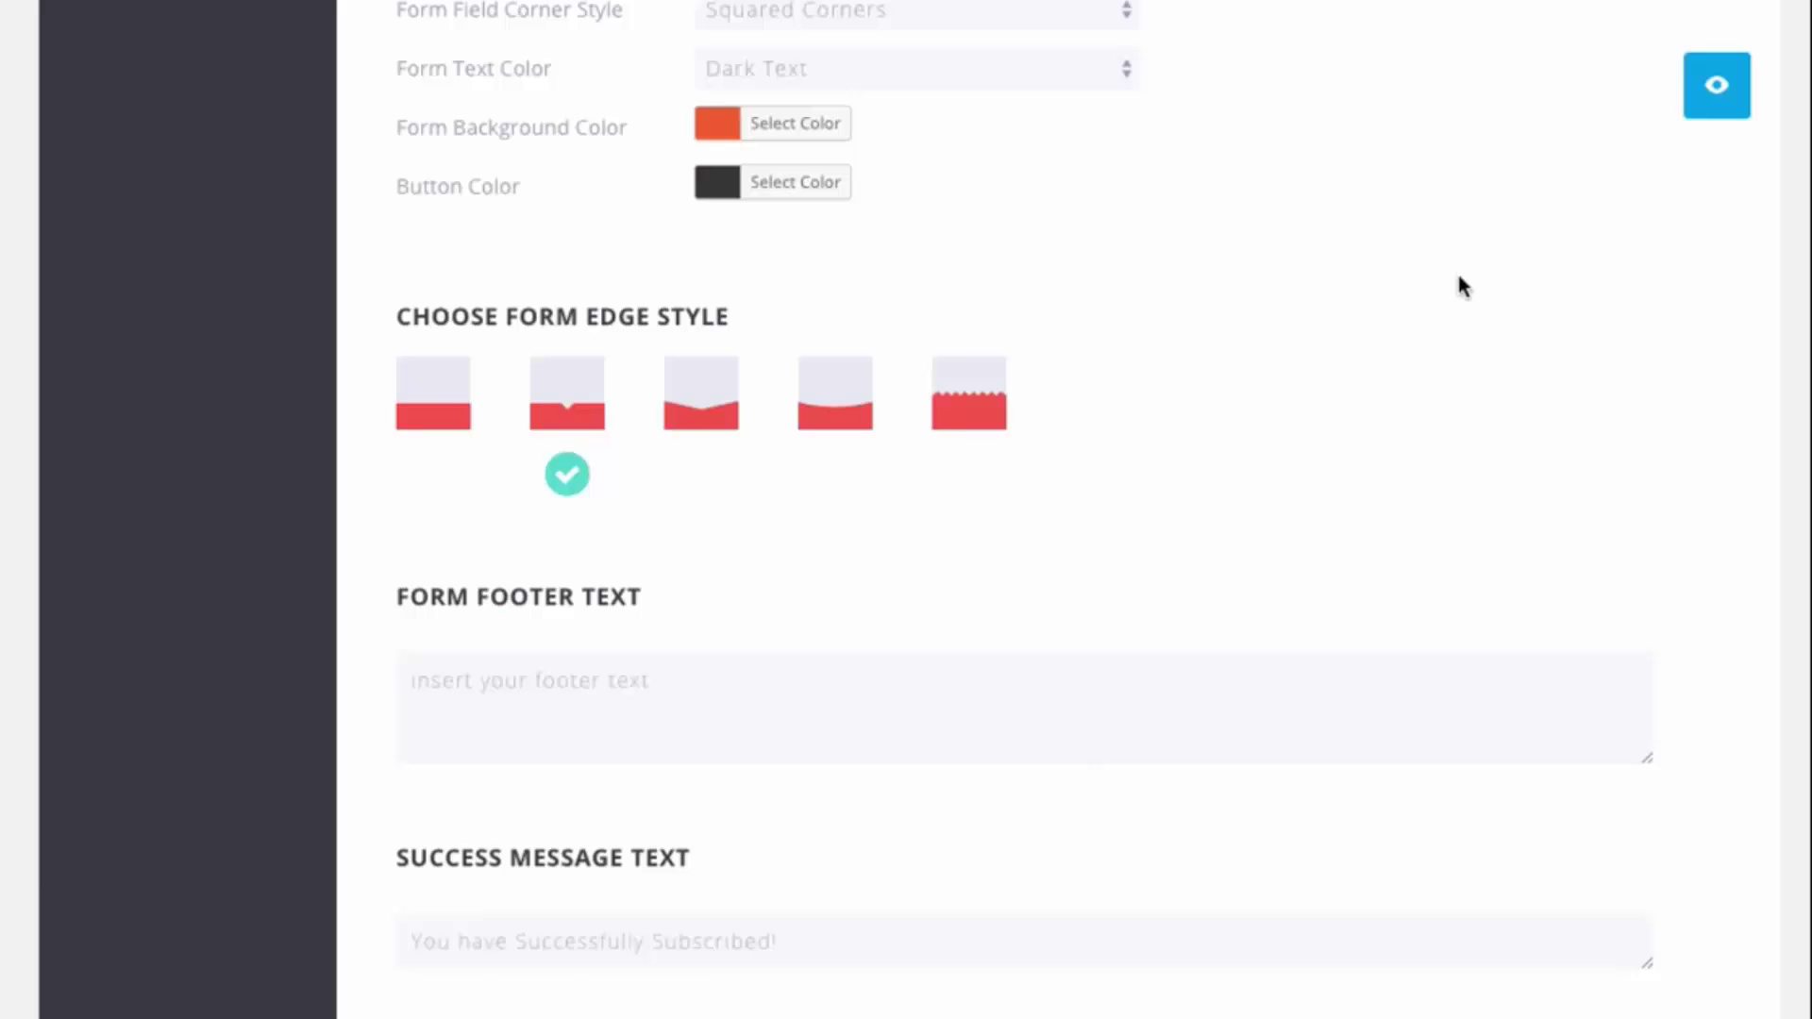
# Review the form footer text, success message text and custom CSS fields
pyautogui.scroll(-4, 1704, 423)
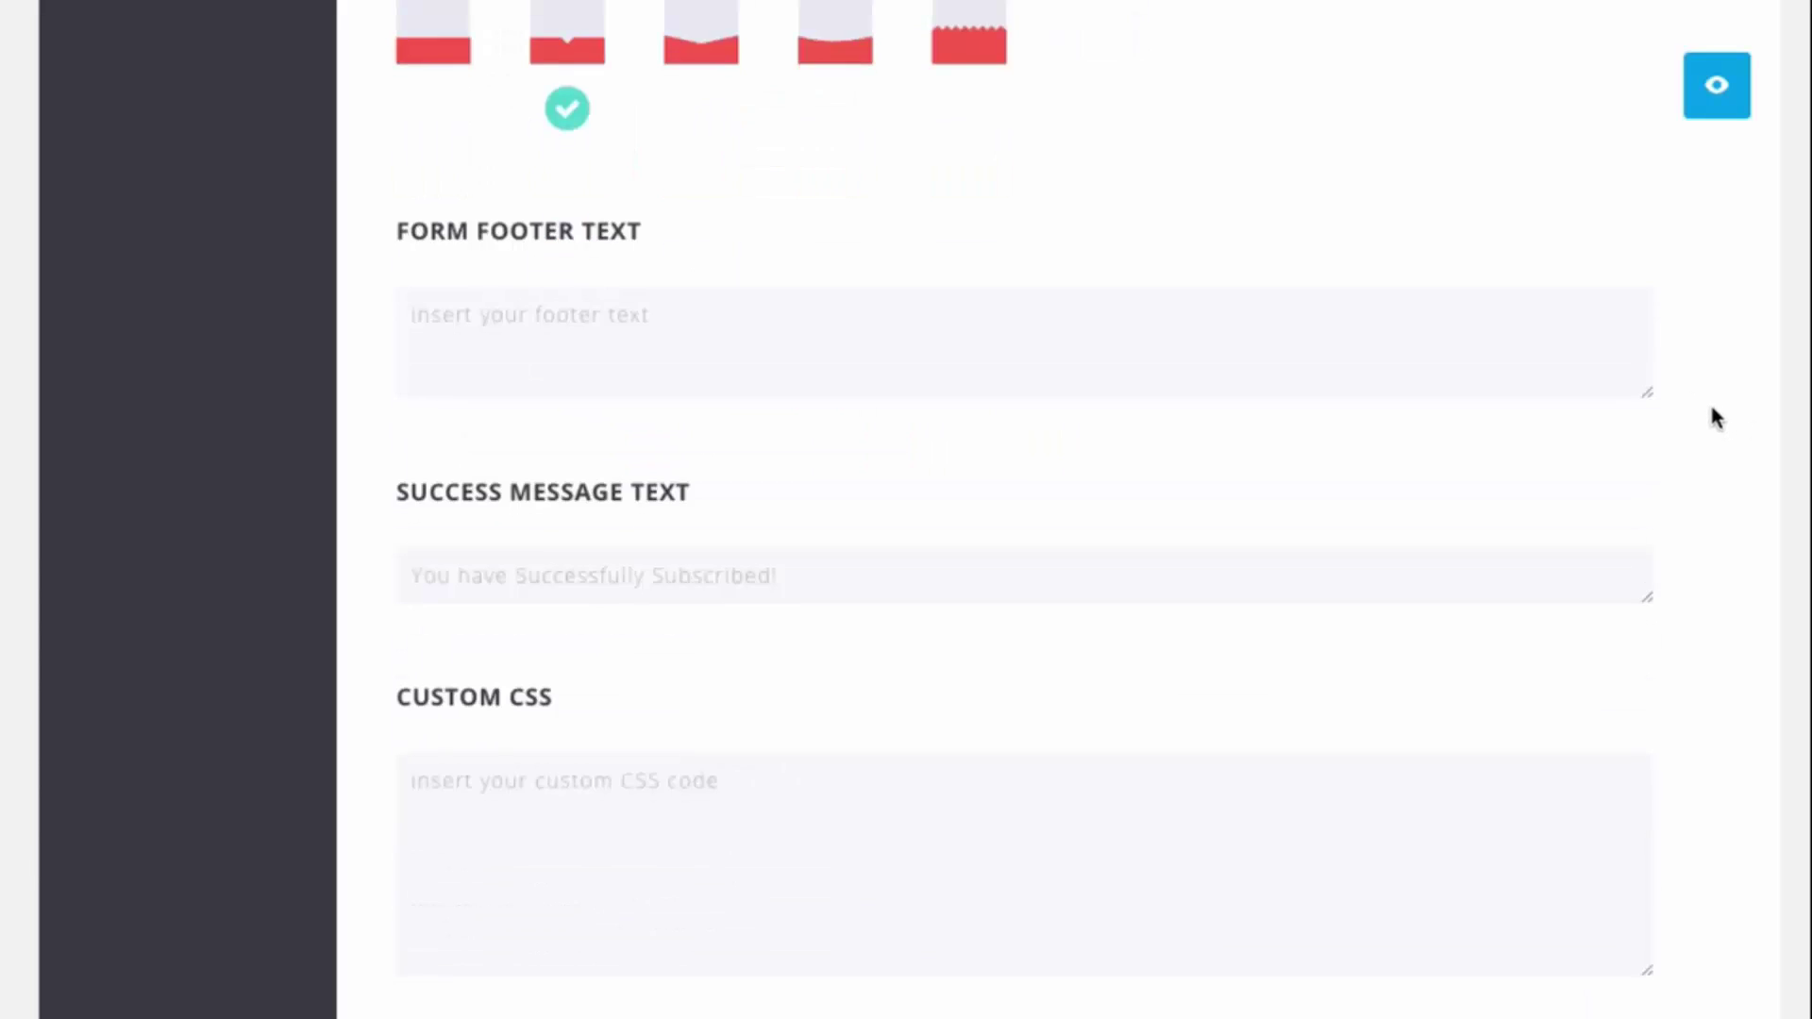
pyautogui.scroll(-1, 594, 279)
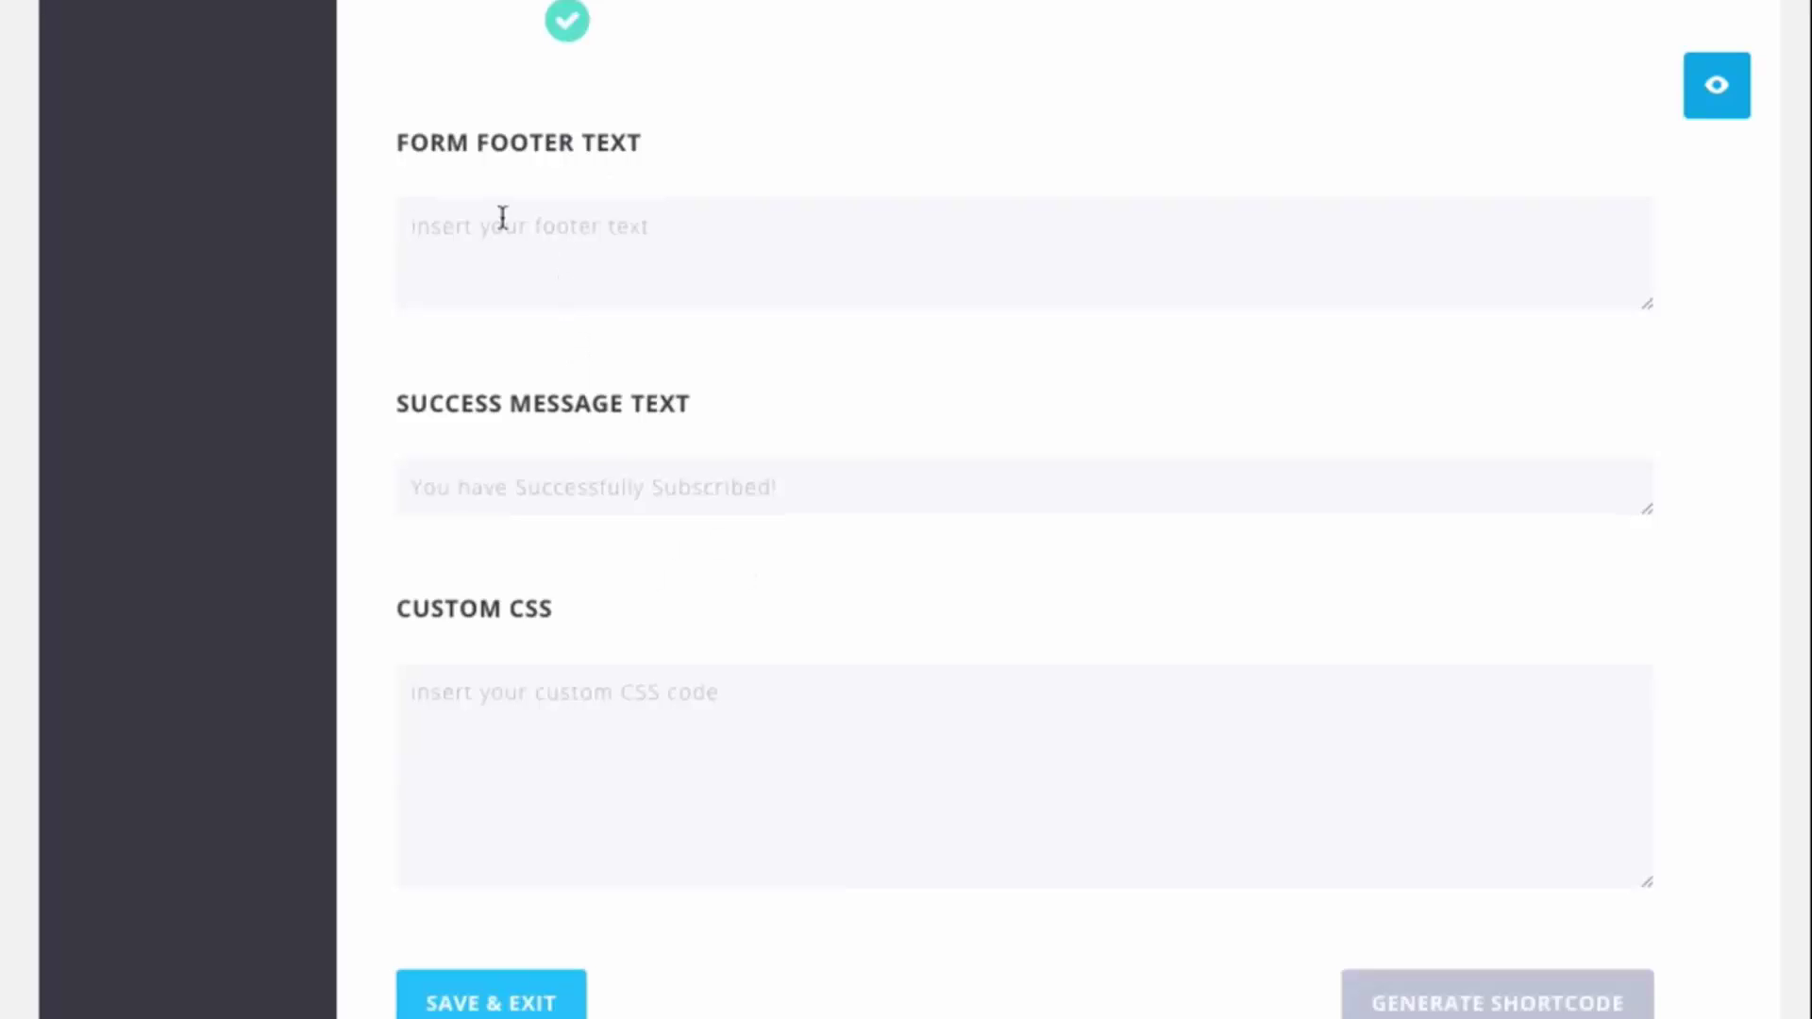
pyautogui.click(574, 271)
pyautogui.click(494, 485)
pyautogui.click(777, 709)
pyautogui.click(711, 762)
pyautogui.scroll(8, 1686, 585)
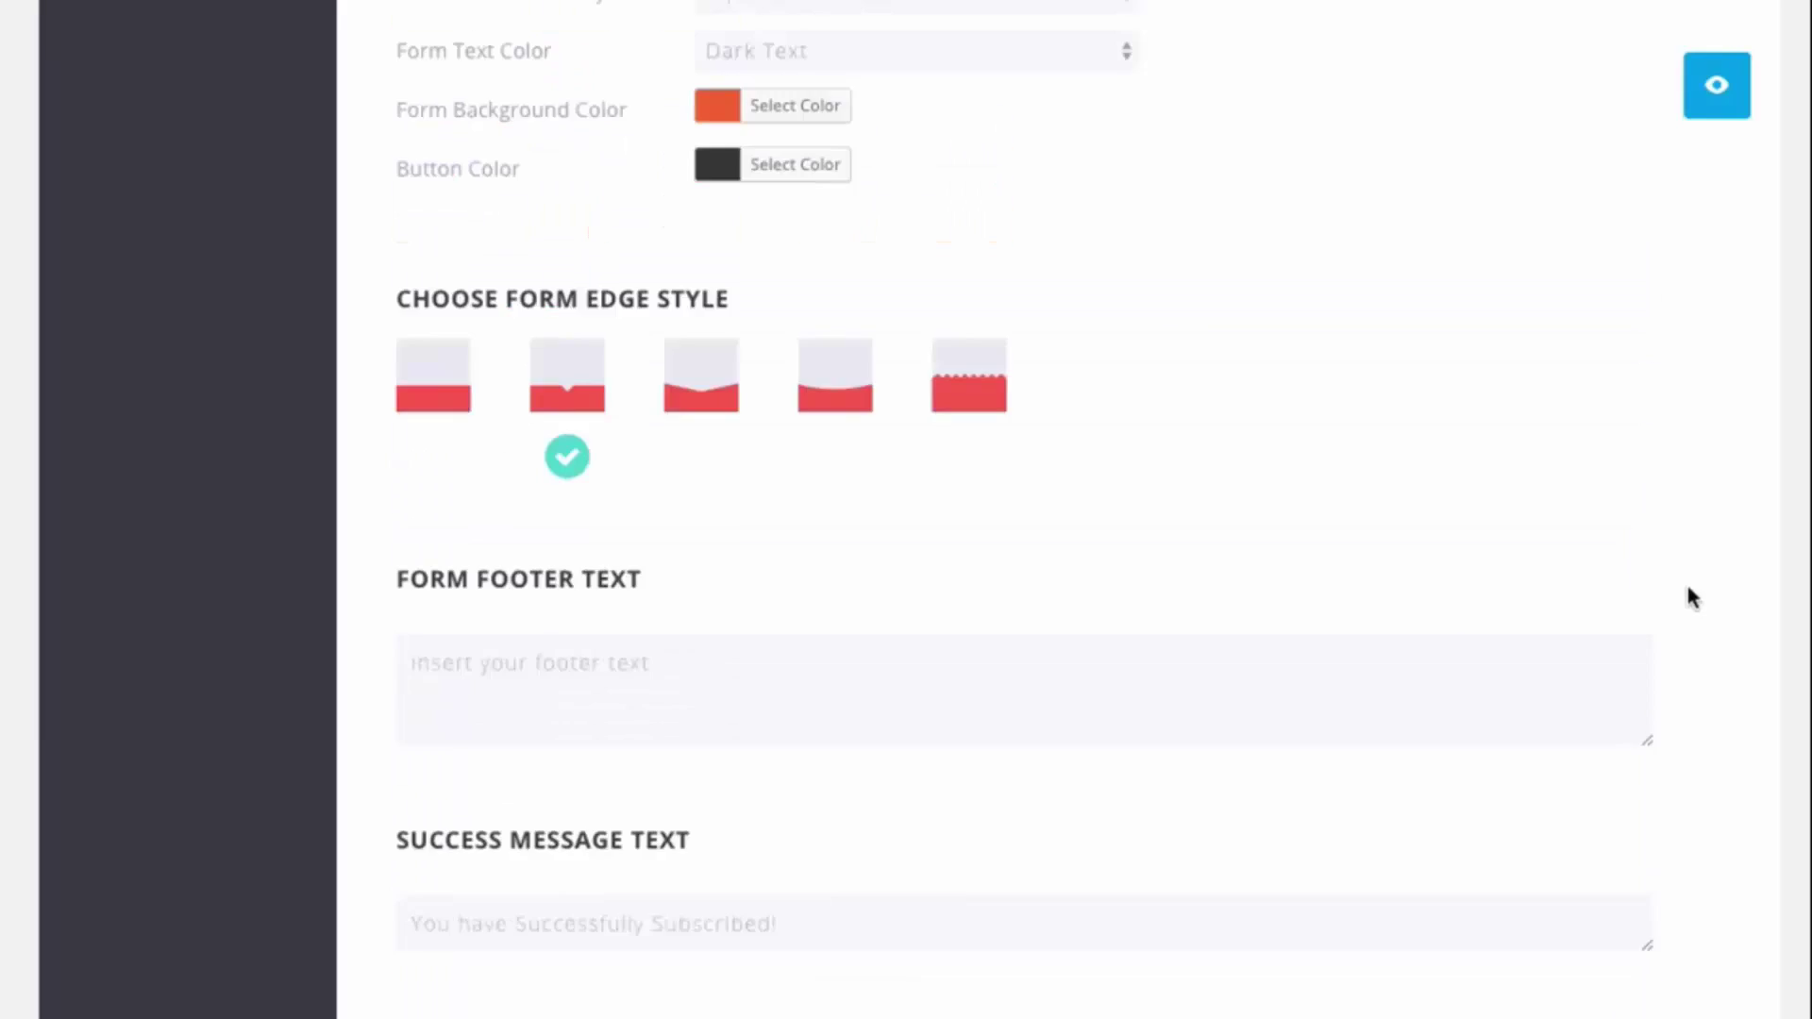
# Generate the inline optin's shortcode from the design page, highlight the code and dismiss it
pyautogui.scroll(15, 1186, 499)
pyautogui.scroll(-20, 1565, 572)
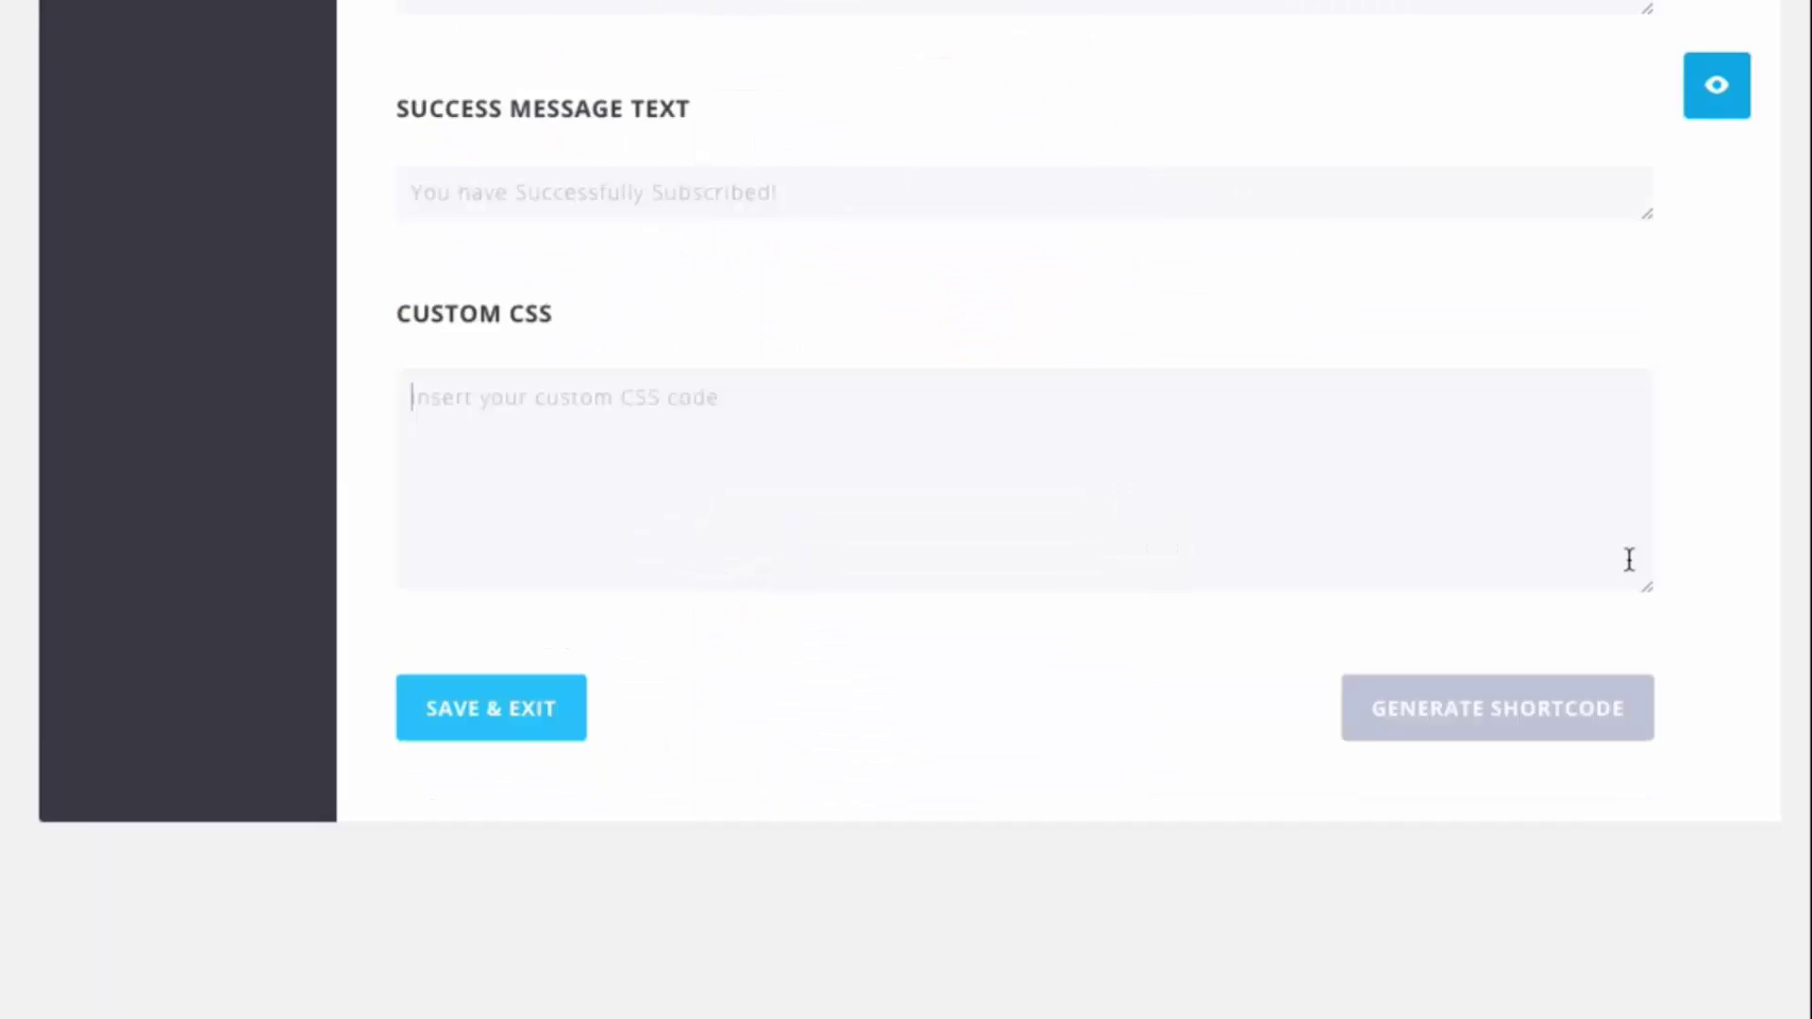
pyautogui.scroll(20, 490, 695)
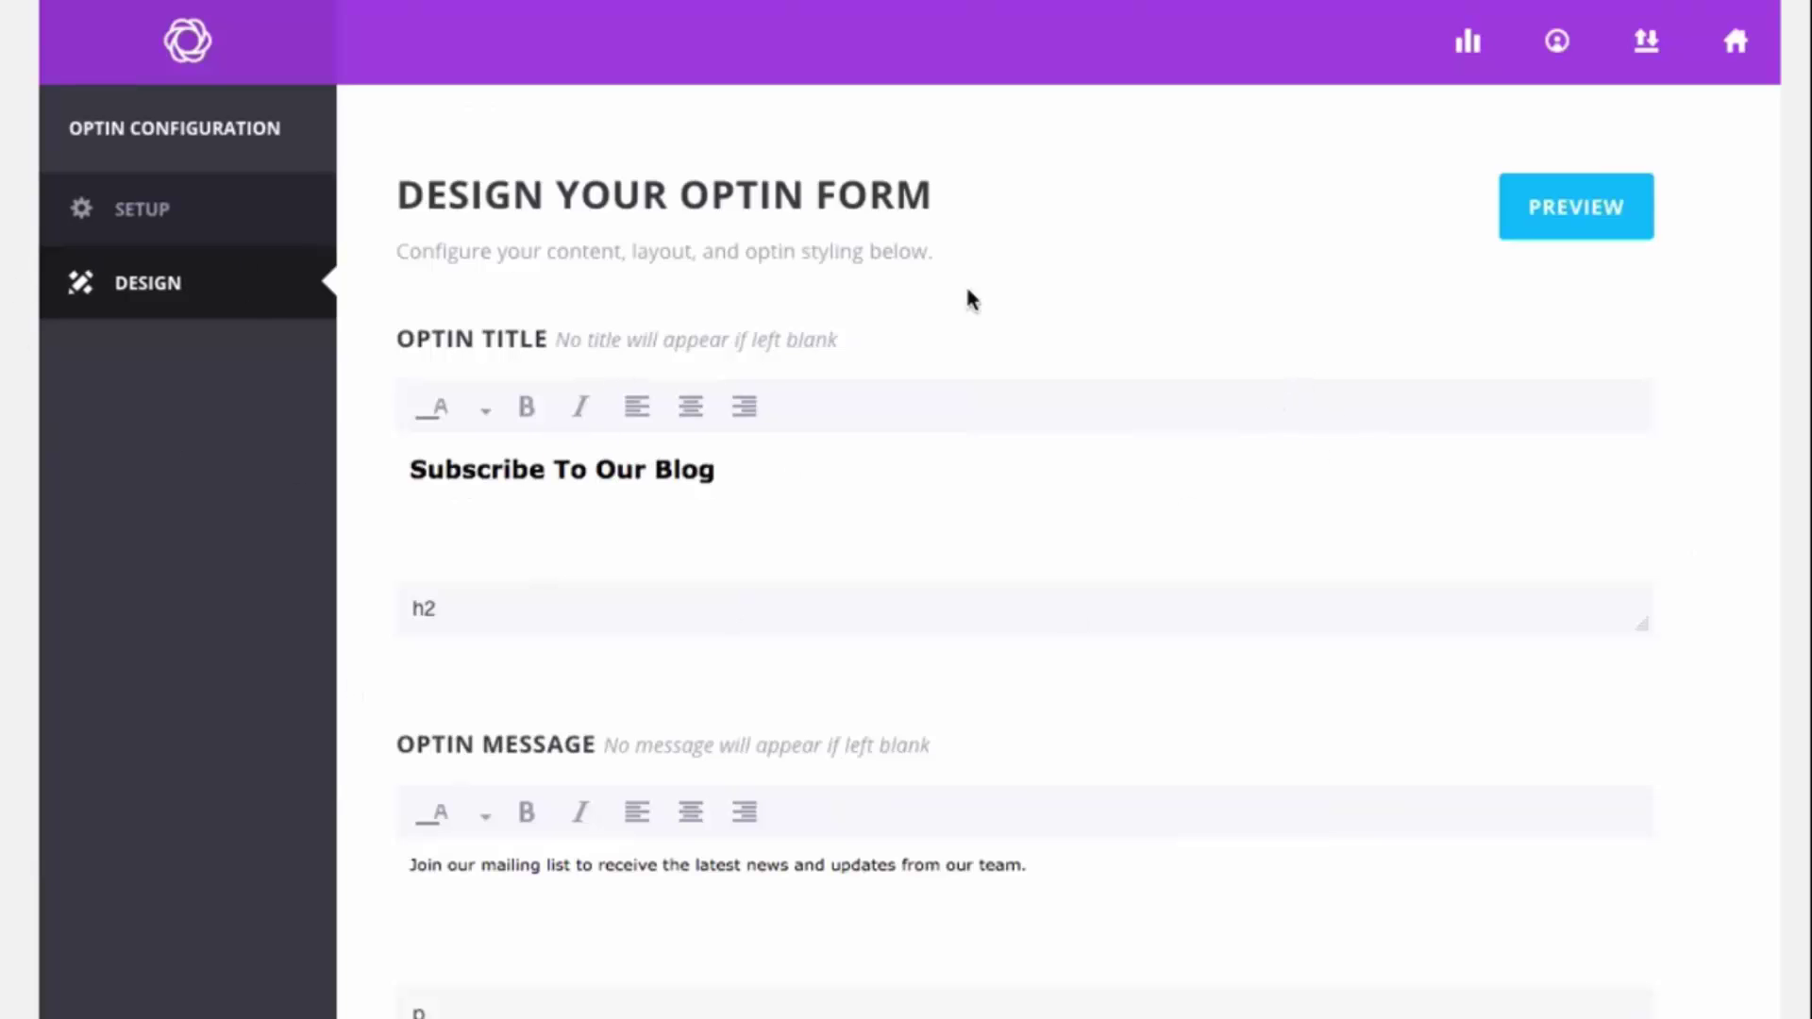
pyautogui.scroll(-10, 1047, 510)
pyautogui.scroll(-15, 1047, 510)
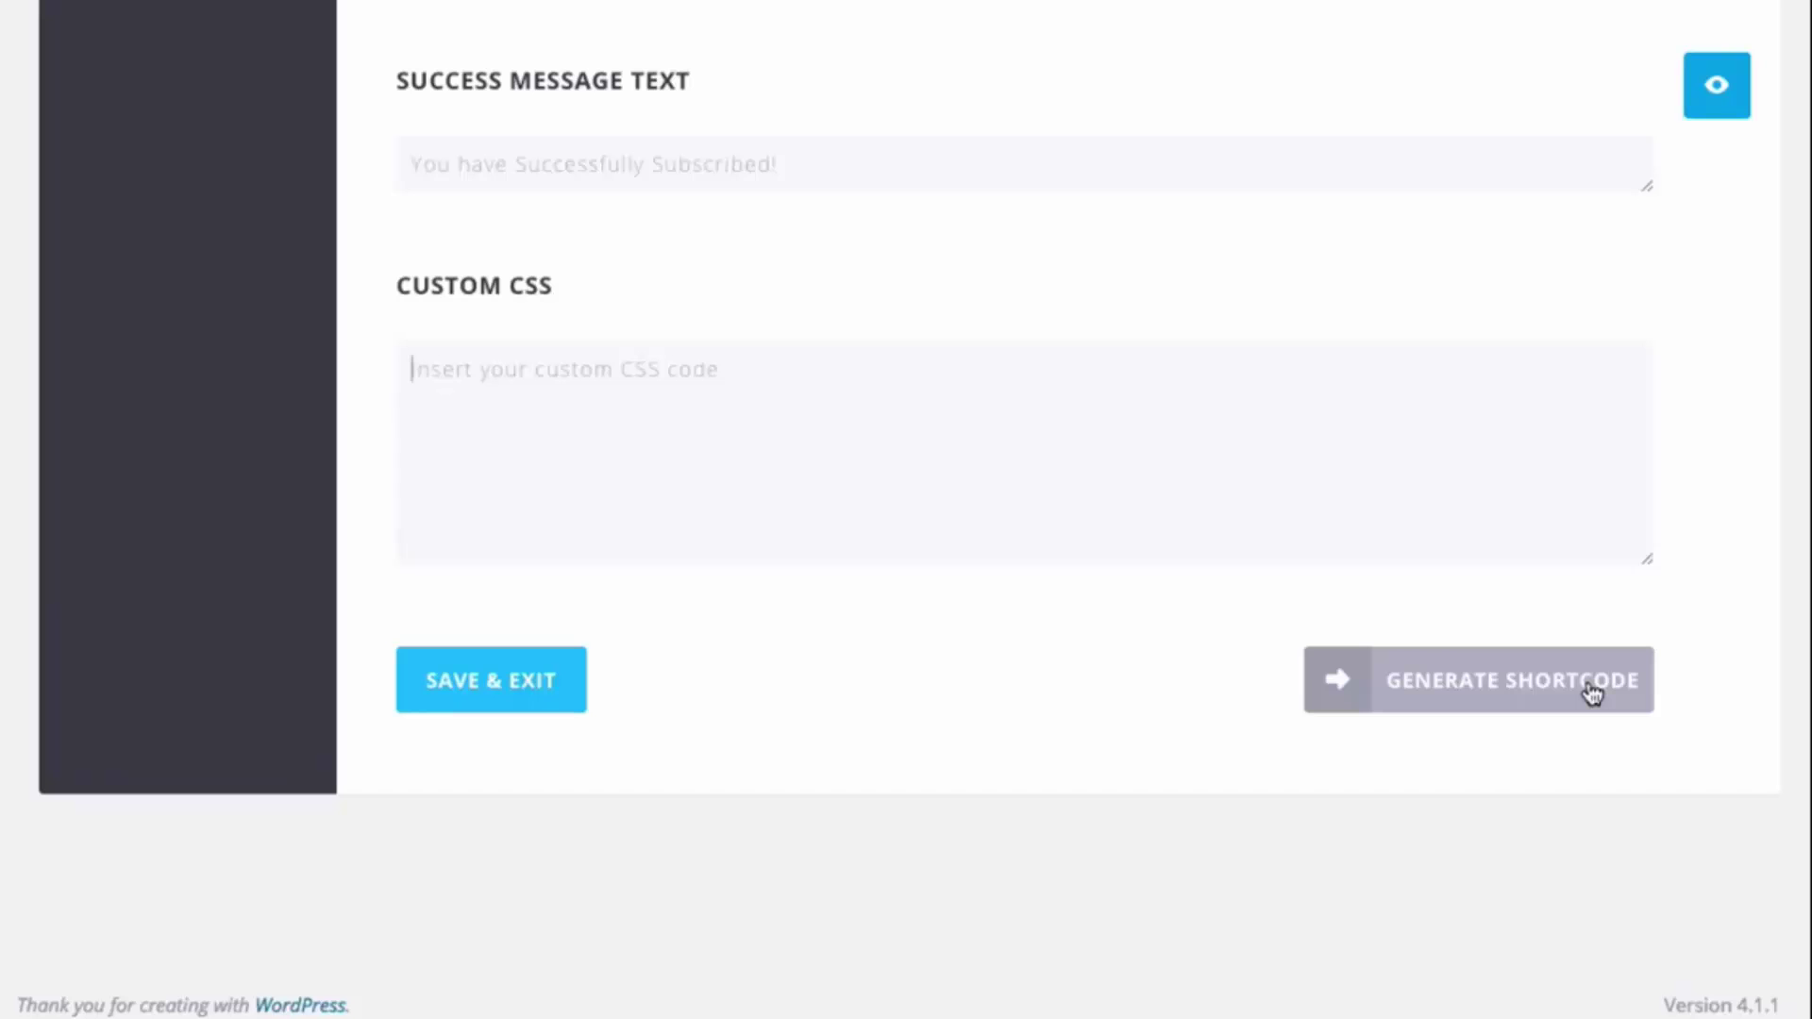
pyautogui.click(1522, 696)
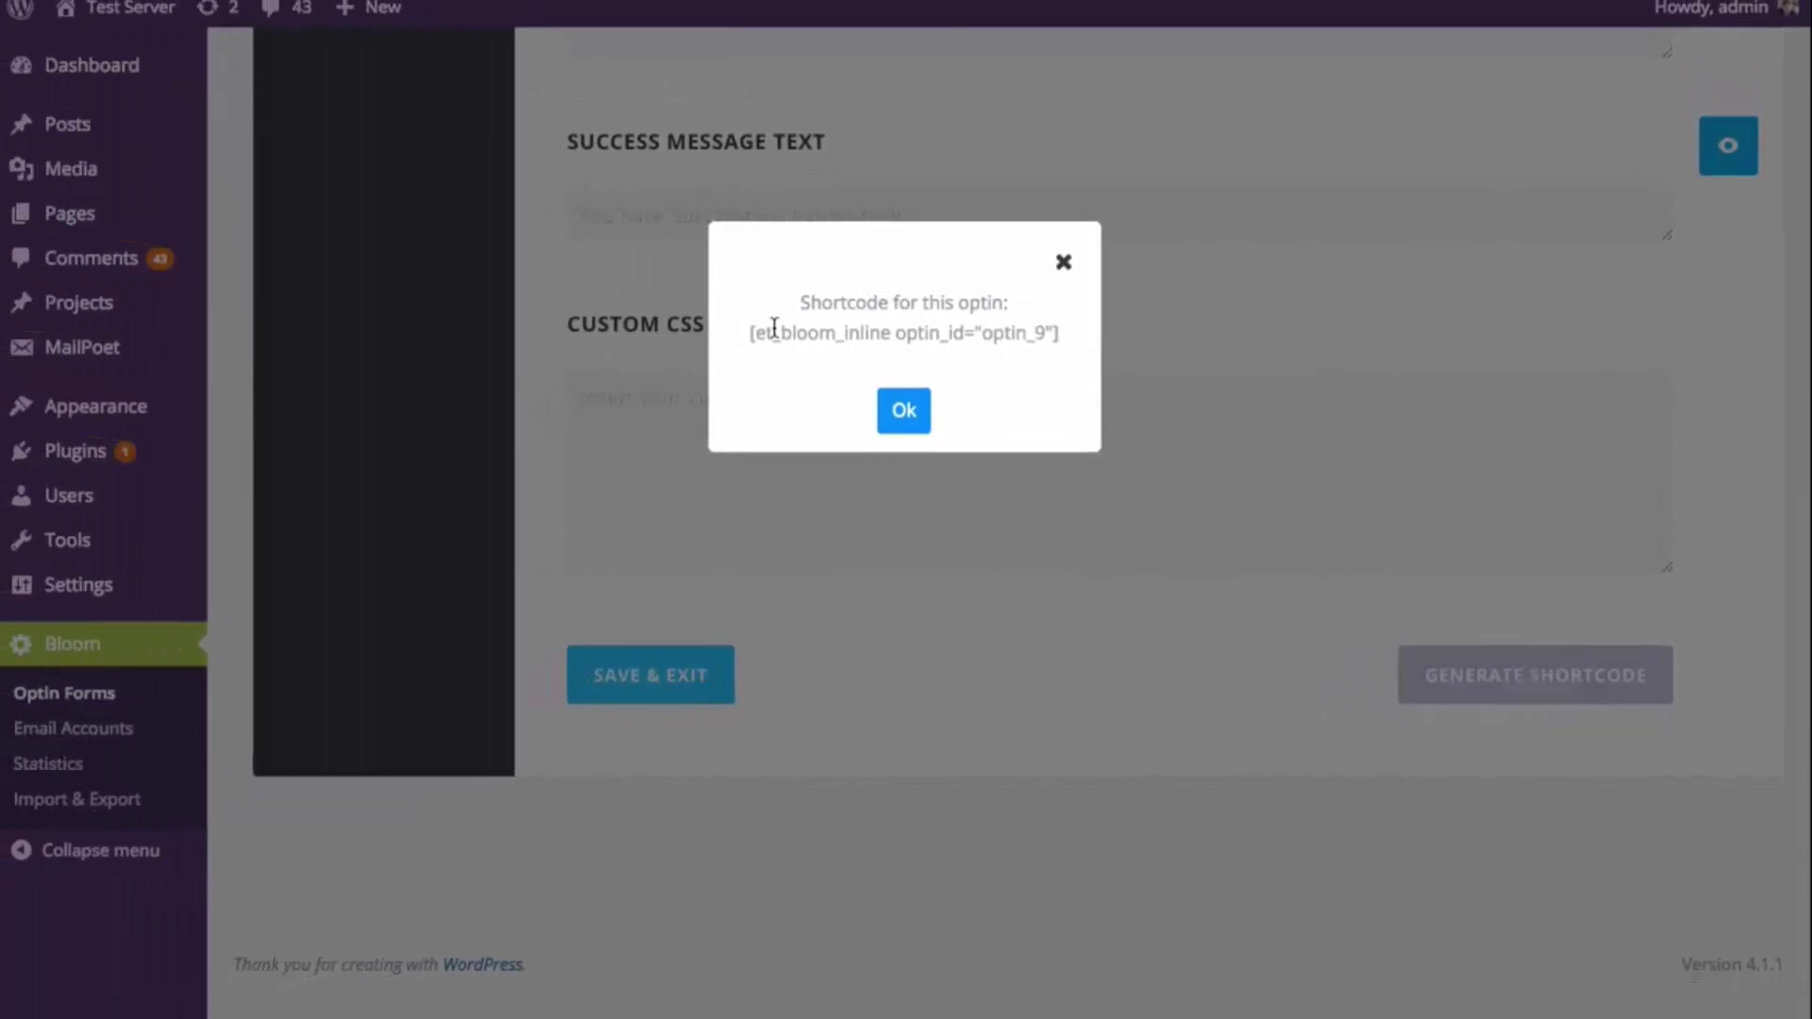
pyautogui.moveTo(744, 330); pyautogui.dragTo(1047, 345)
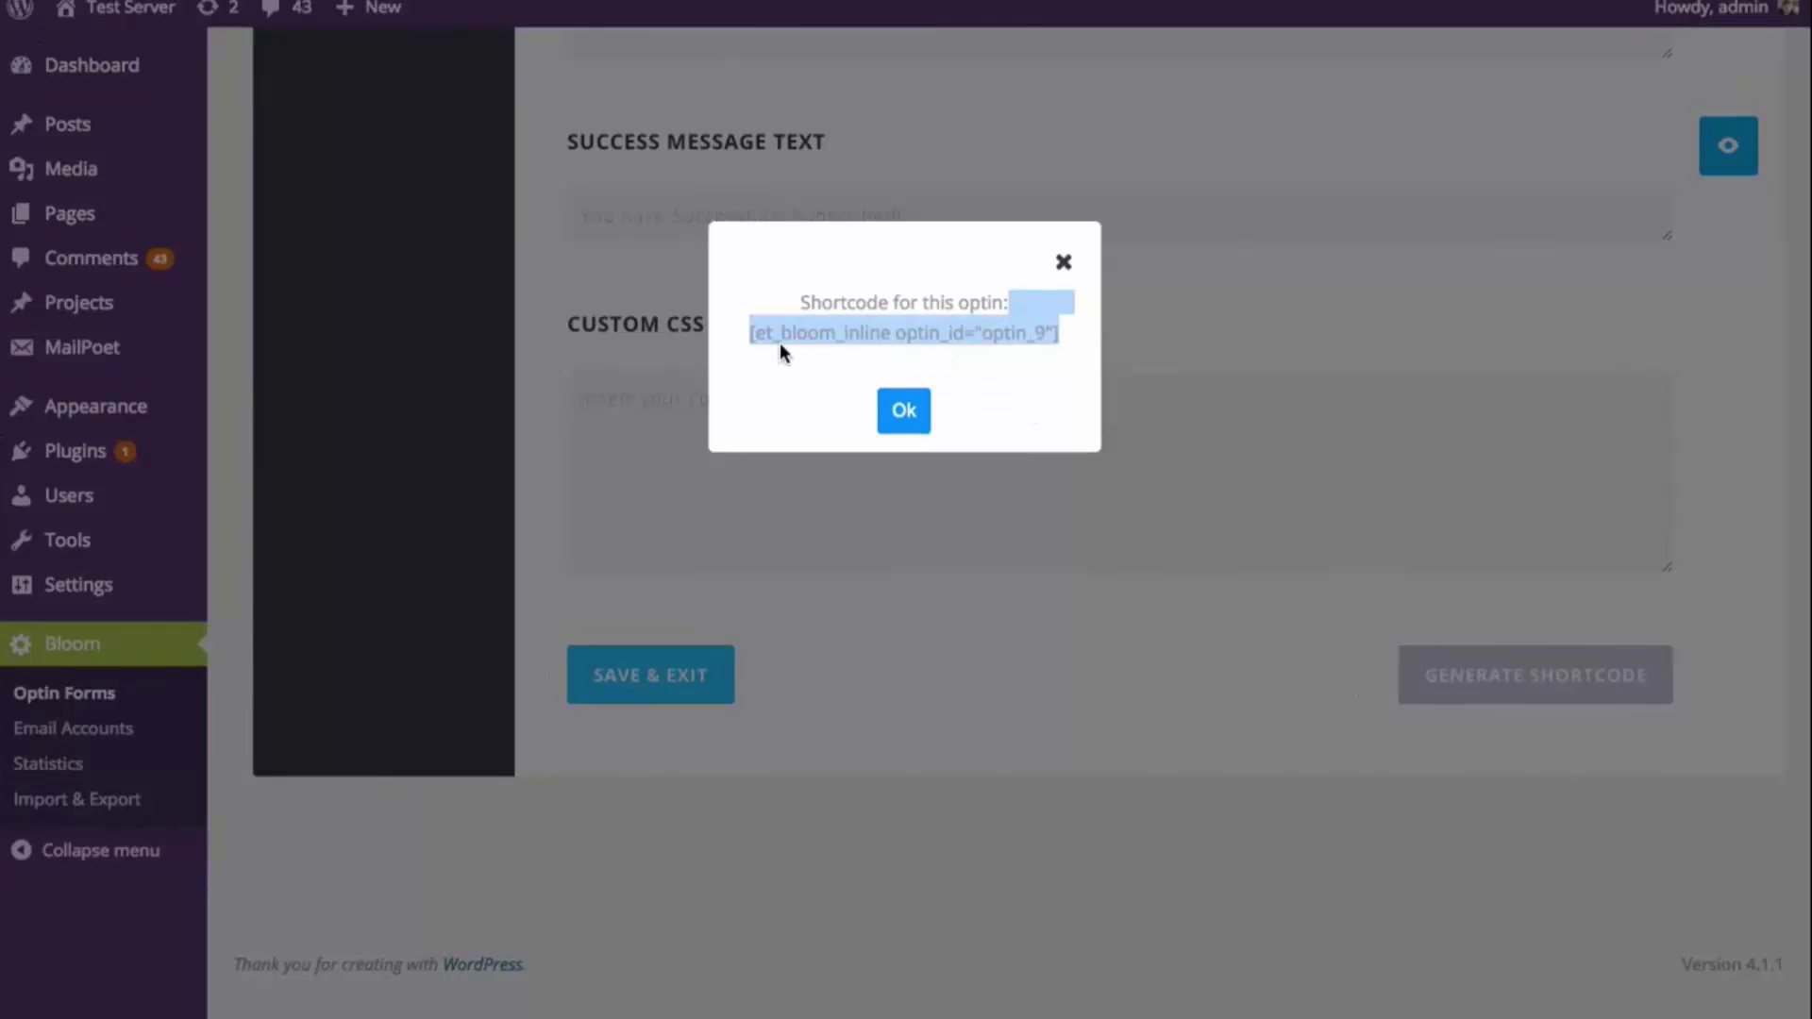
pyautogui.click(1064, 265)
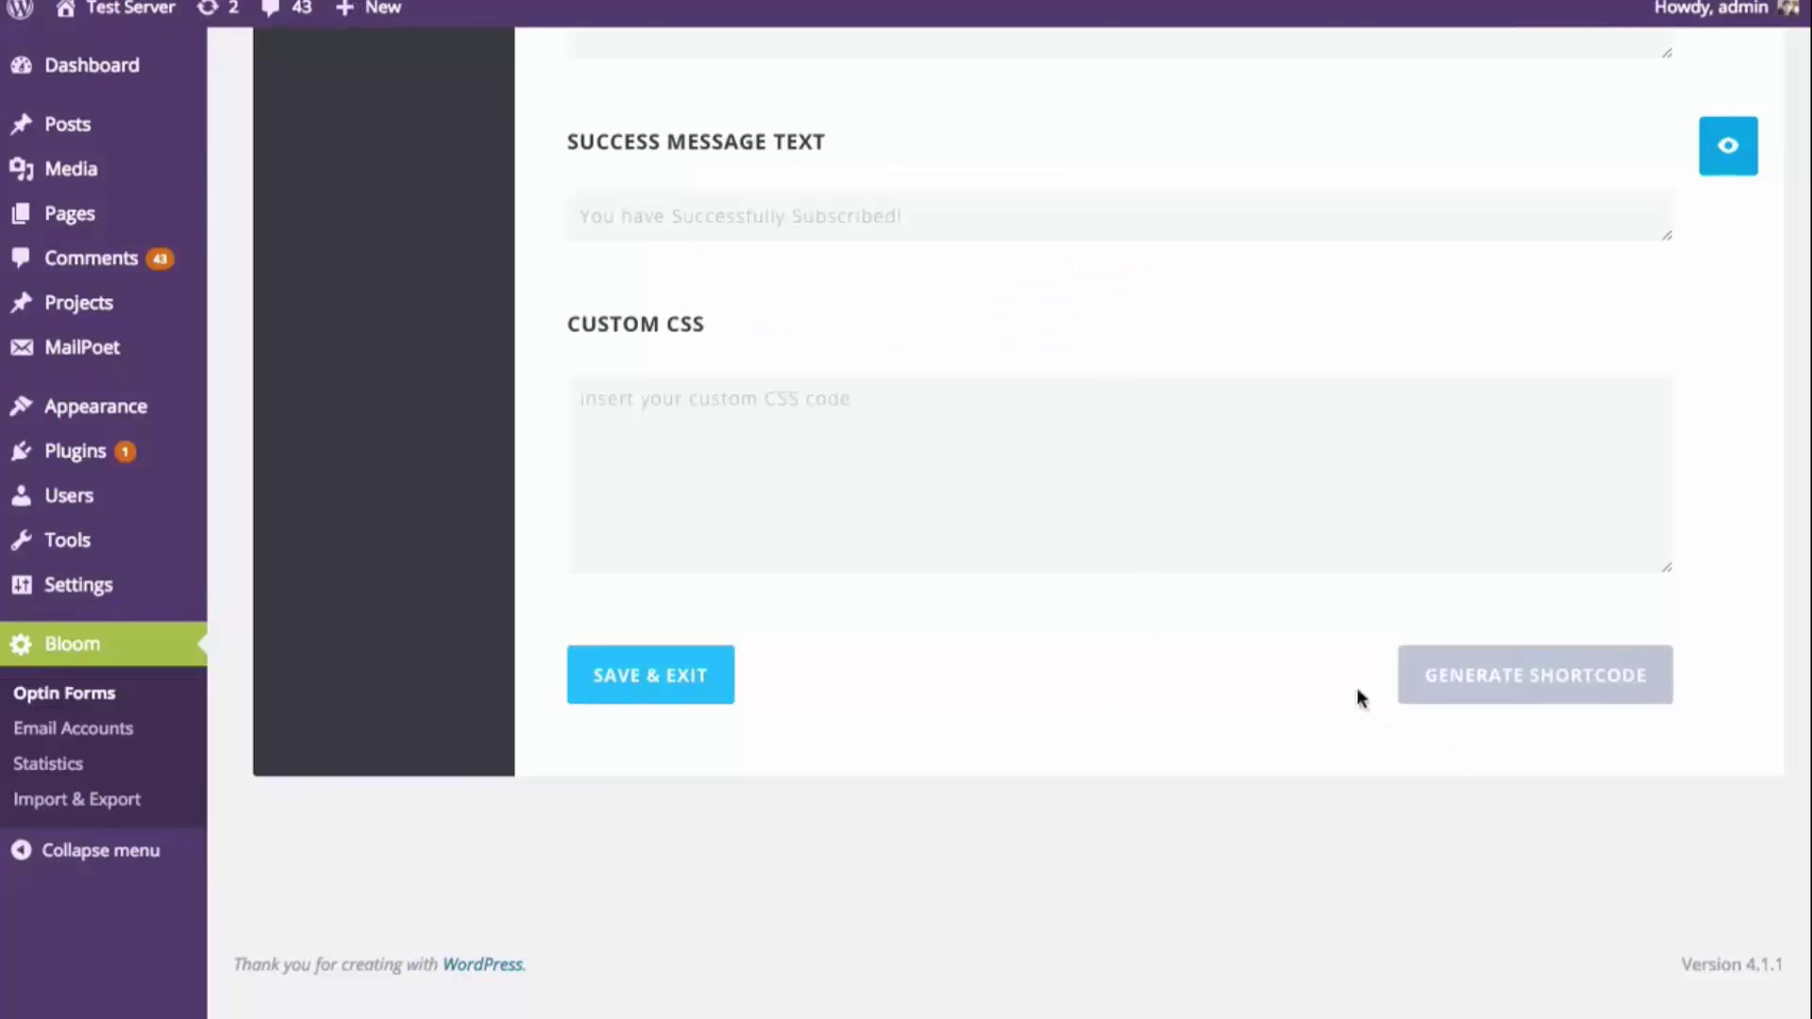
# Save and exit the optin, and copy the Inline optin's shortcode from the active optins list
pyautogui.click(684, 685)
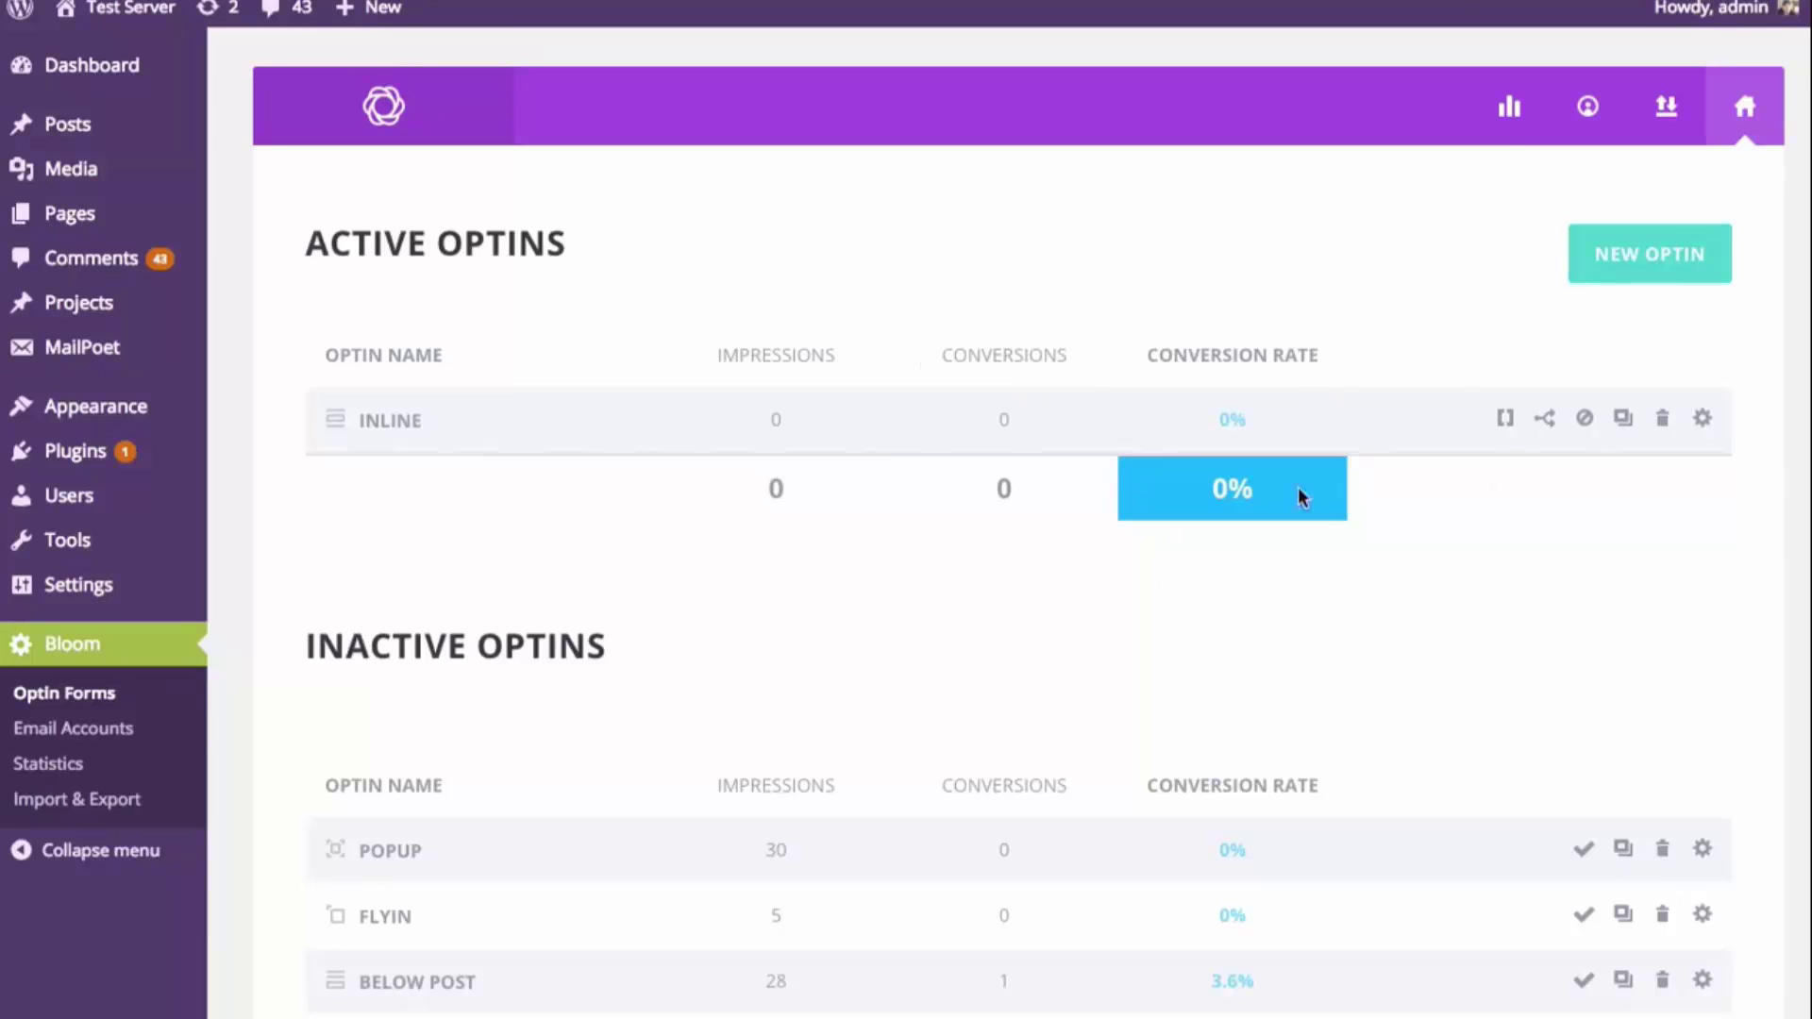
pyautogui.click(1505, 427)
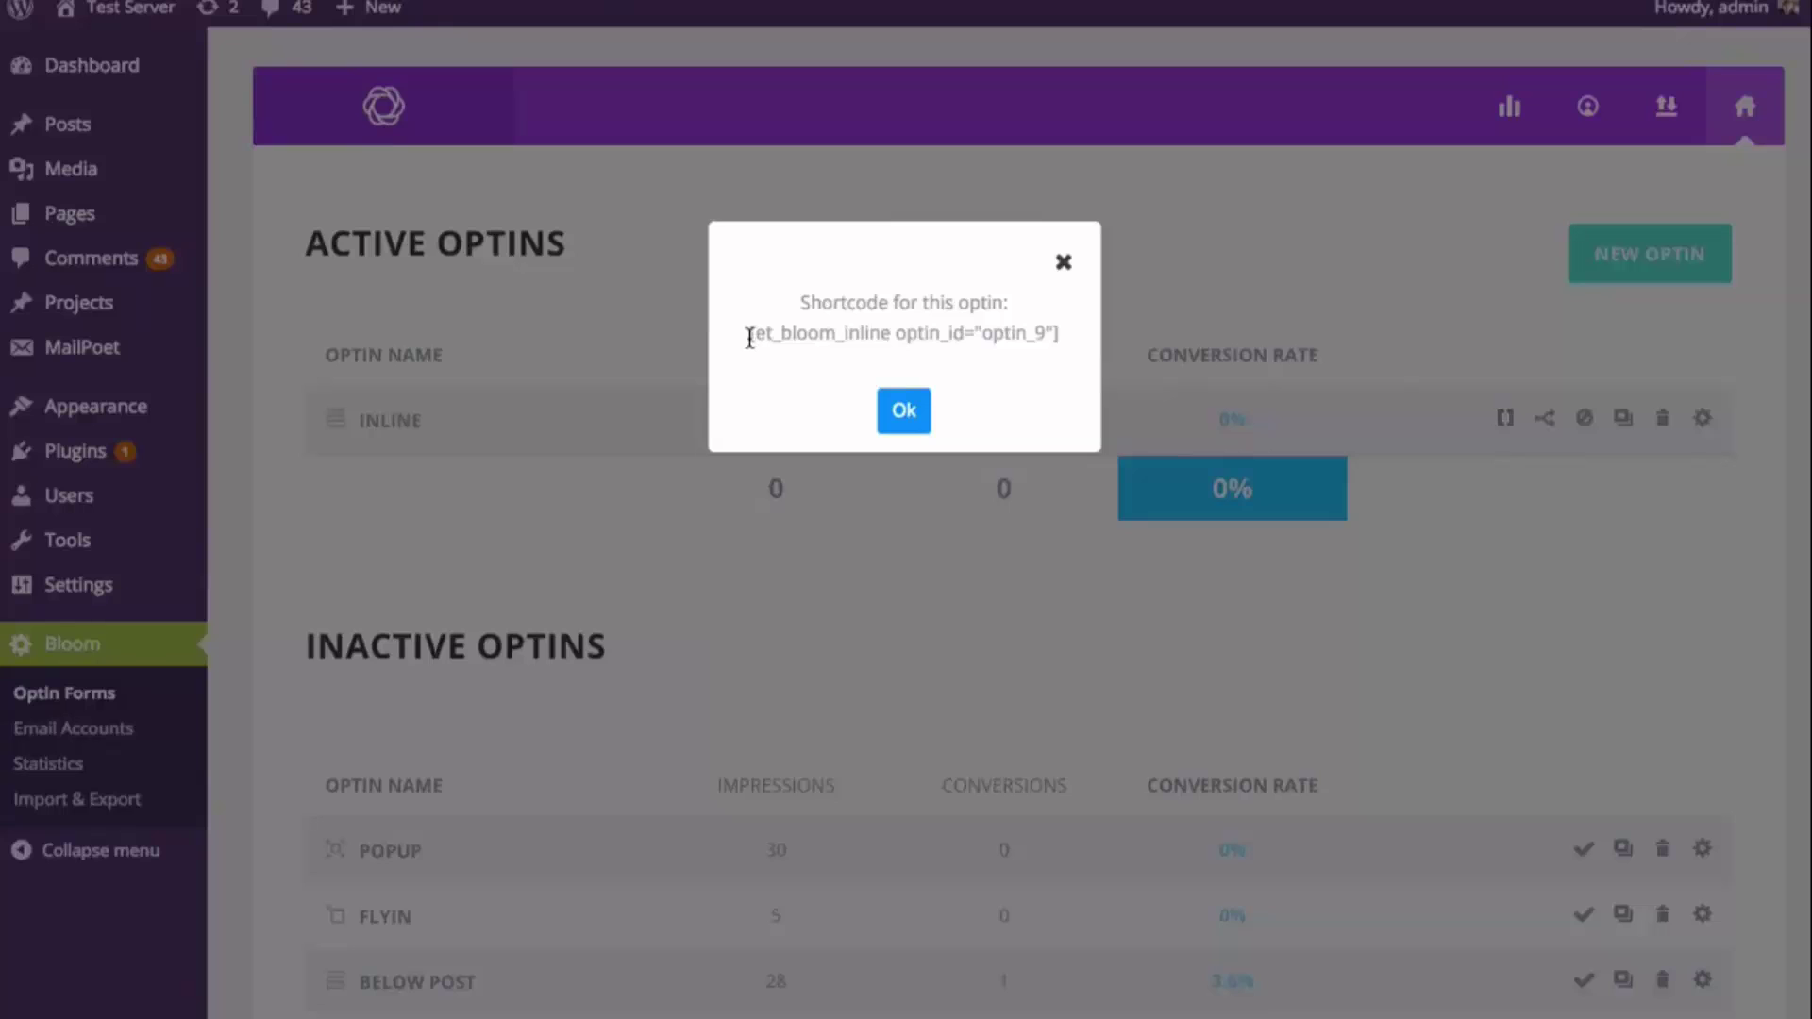
pyautogui.moveTo(750, 338); pyautogui.dragTo(1044, 350)
pyautogui.press('super+c')
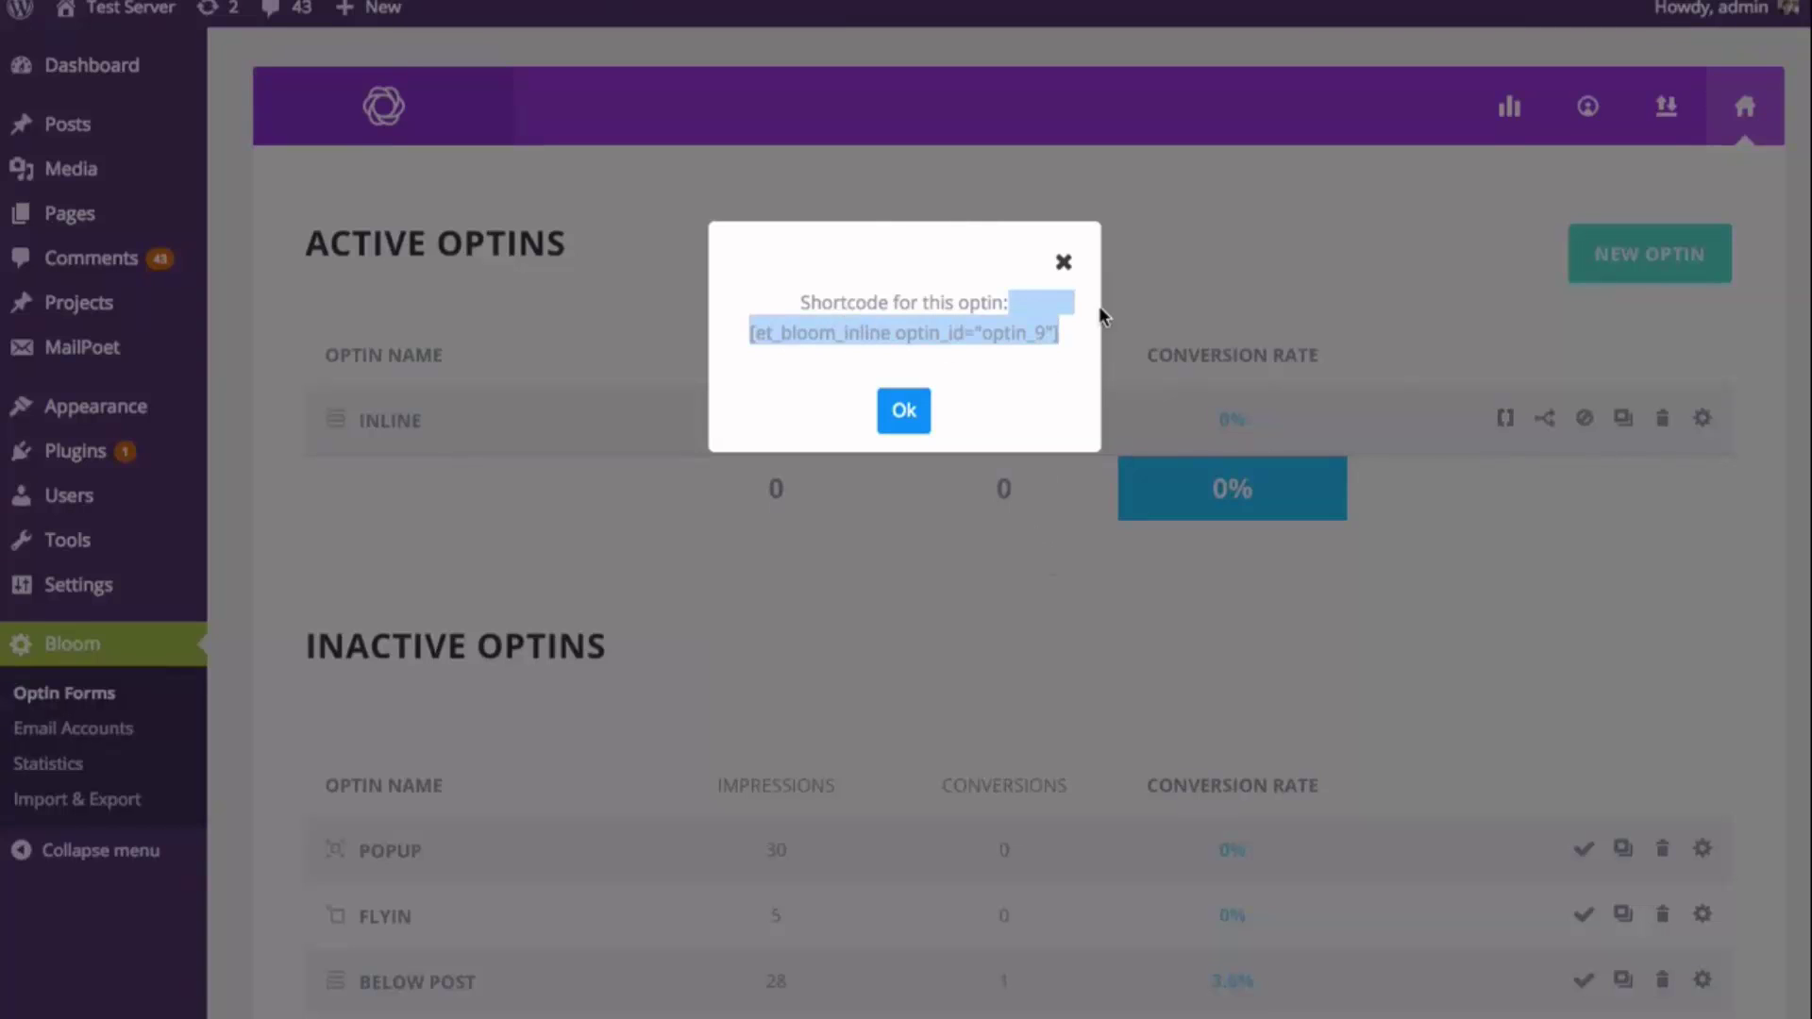
pyautogui.click(1064, 262)
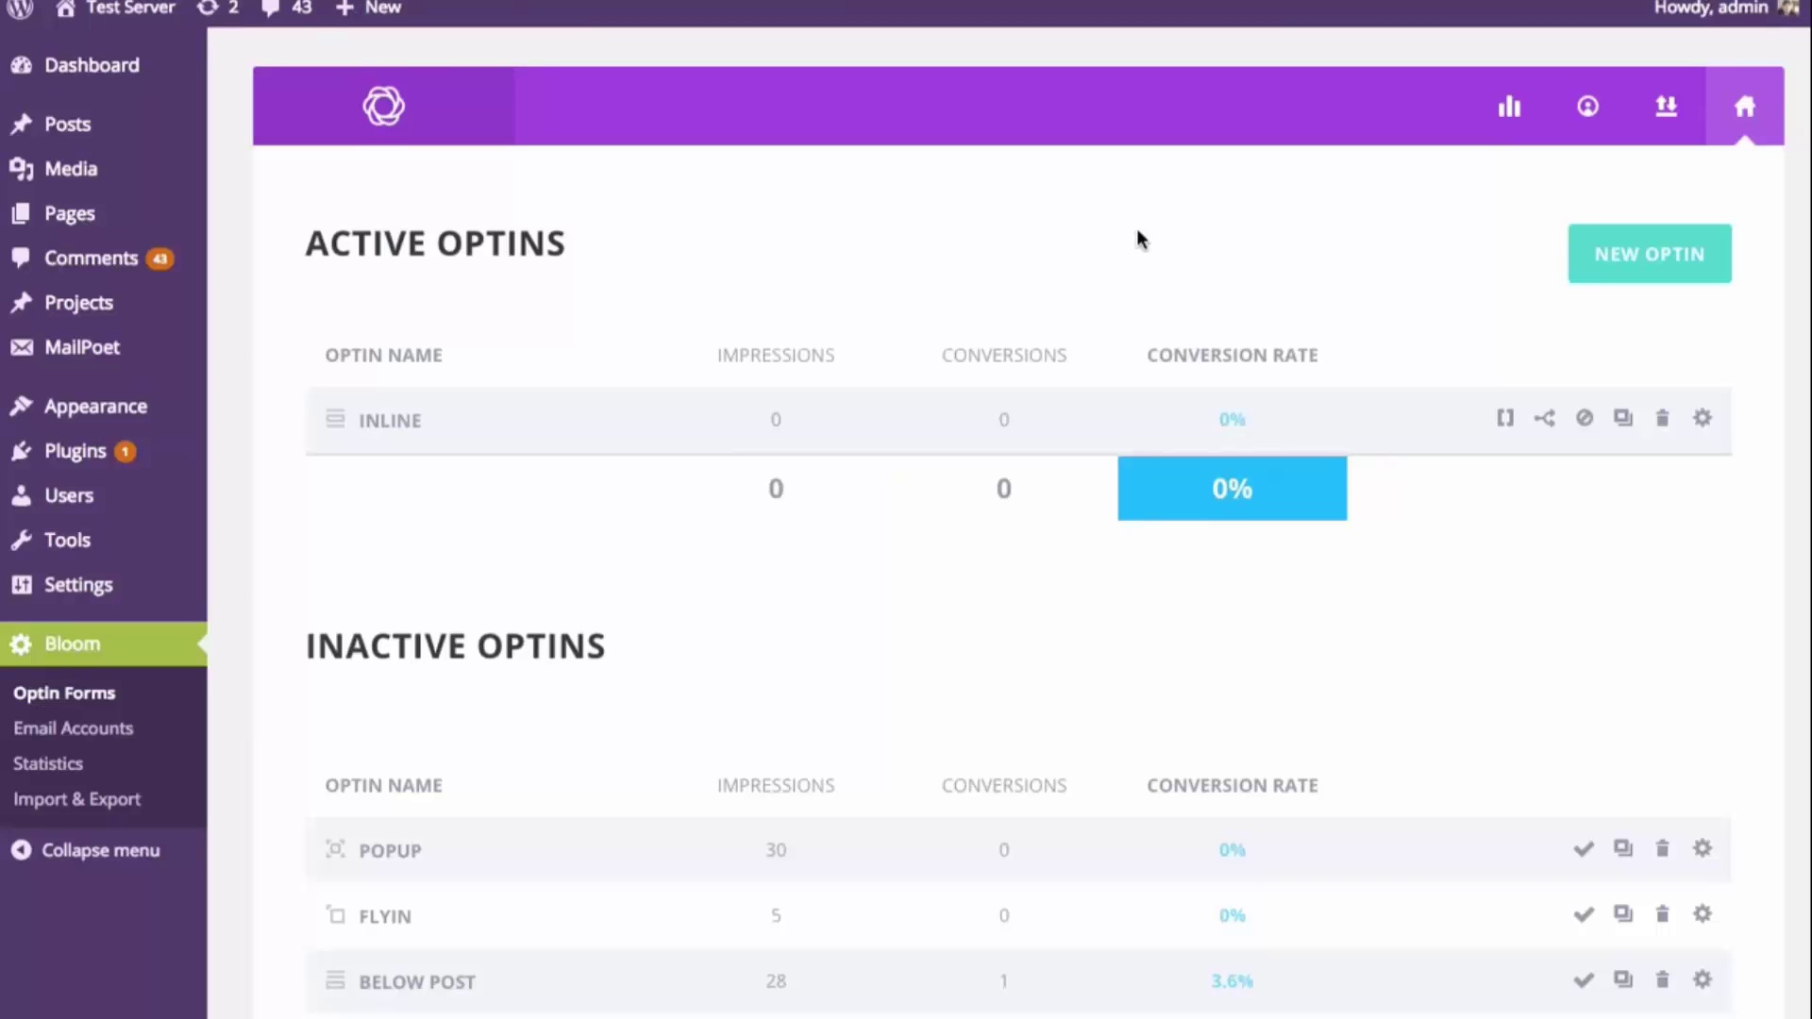
# Open the post "Post Builder Left Sidebar" for editing and paste the inline optin shortcode on its own line before the last paragraph
pyautogui.click(109, 133)
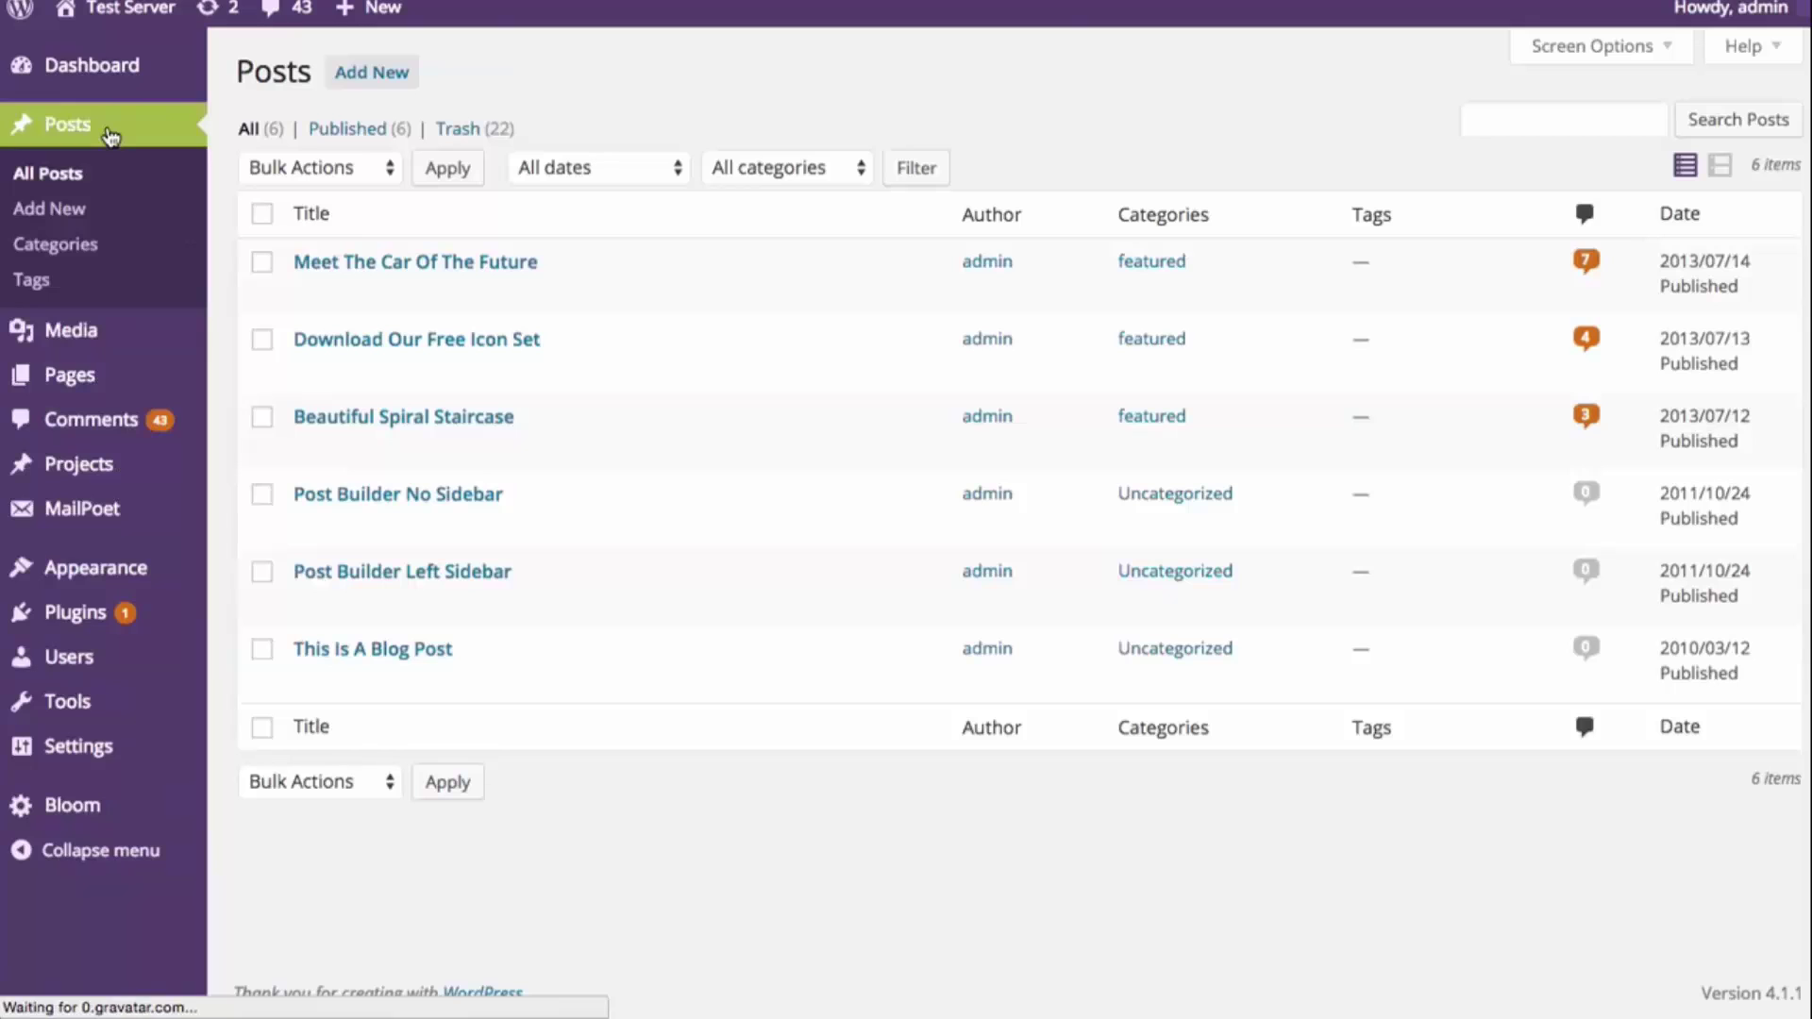
pyautogui.click(416, 574)
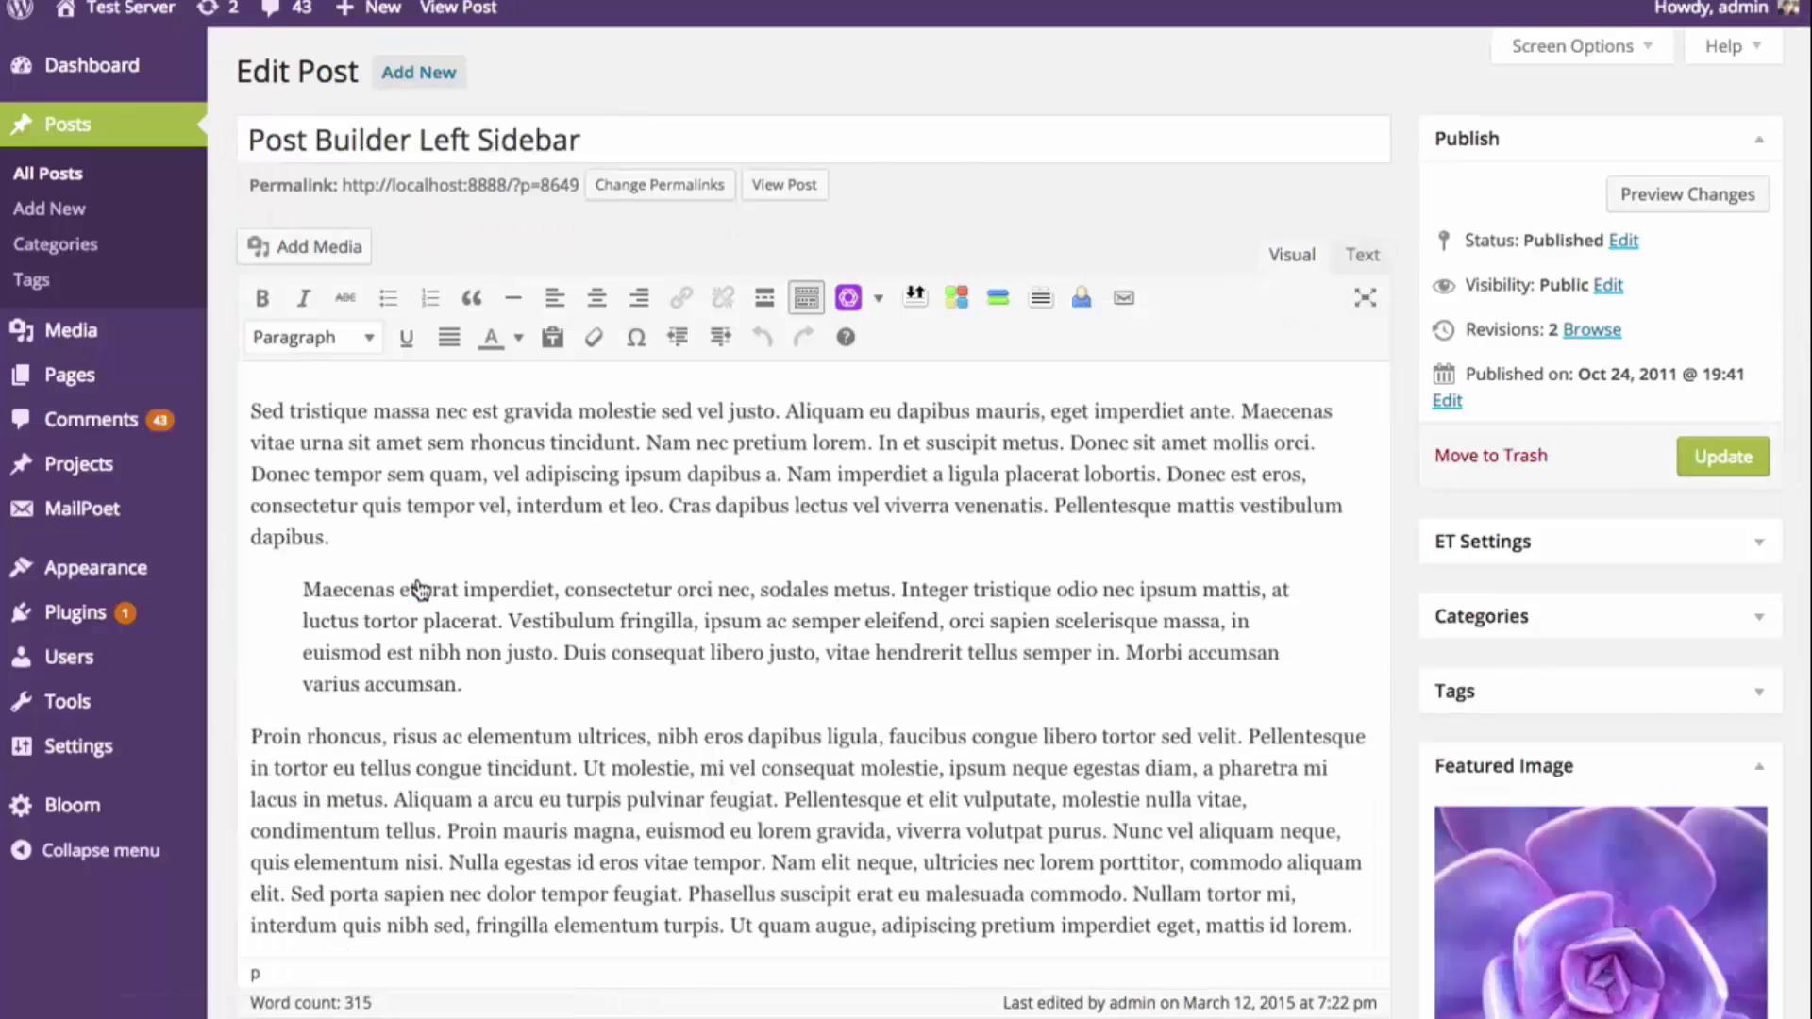
pyautogui.scroll(-3, 812, 655)
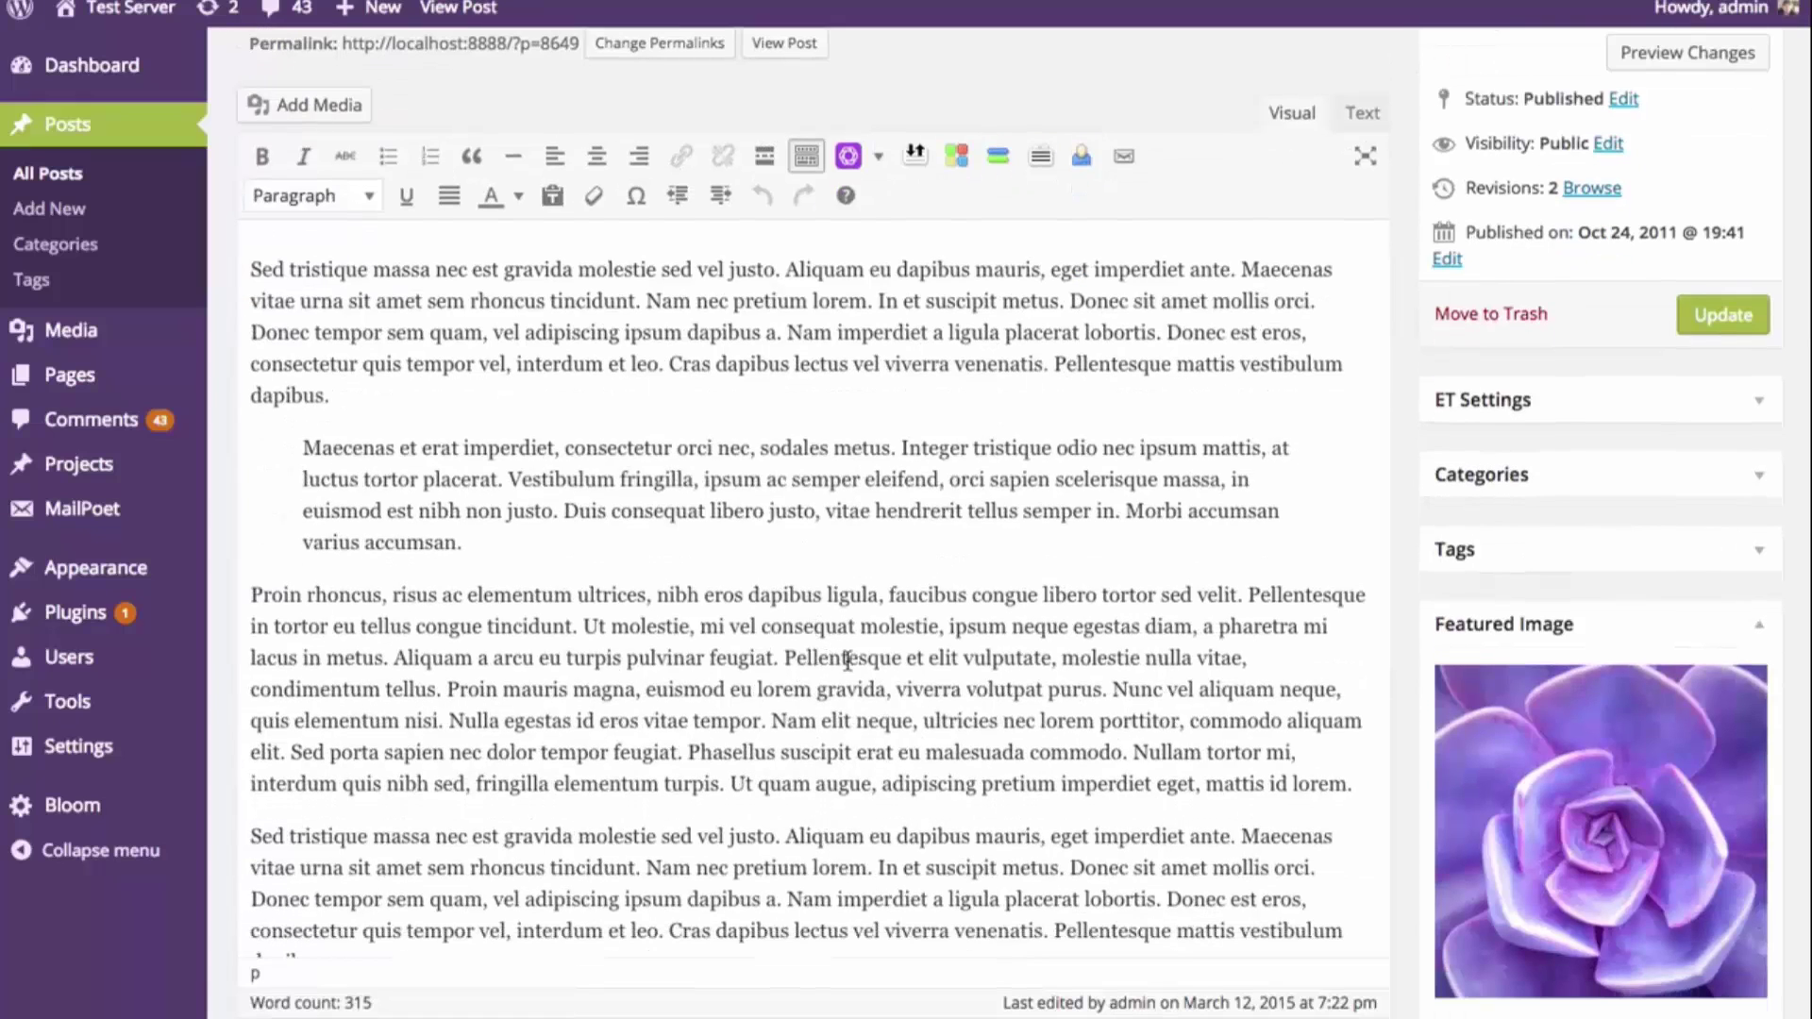
pyautogui.click(463, 809)
pyautogui.press('Return')
pyautogui.press('Up')
pyautogui.press('super+v')
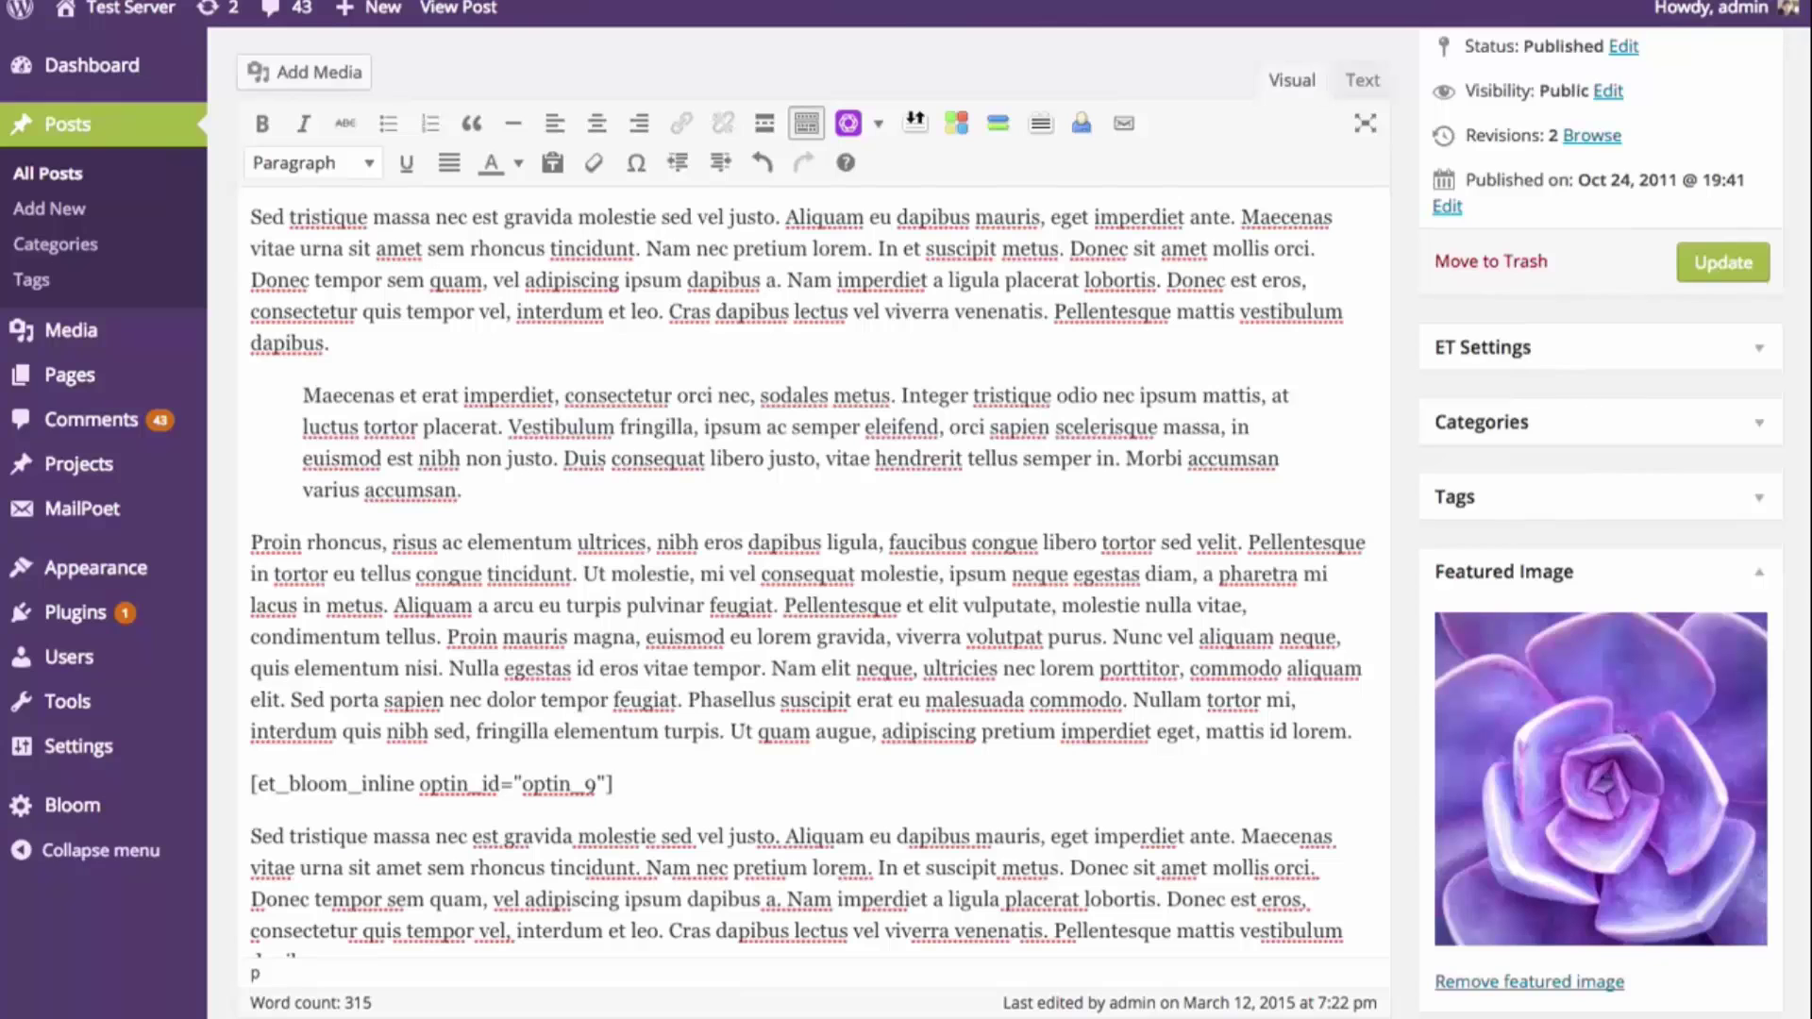
# Update the post and view it on the site to check the inline optin form between the paragraphs
pyautogui.click(1711, 261)
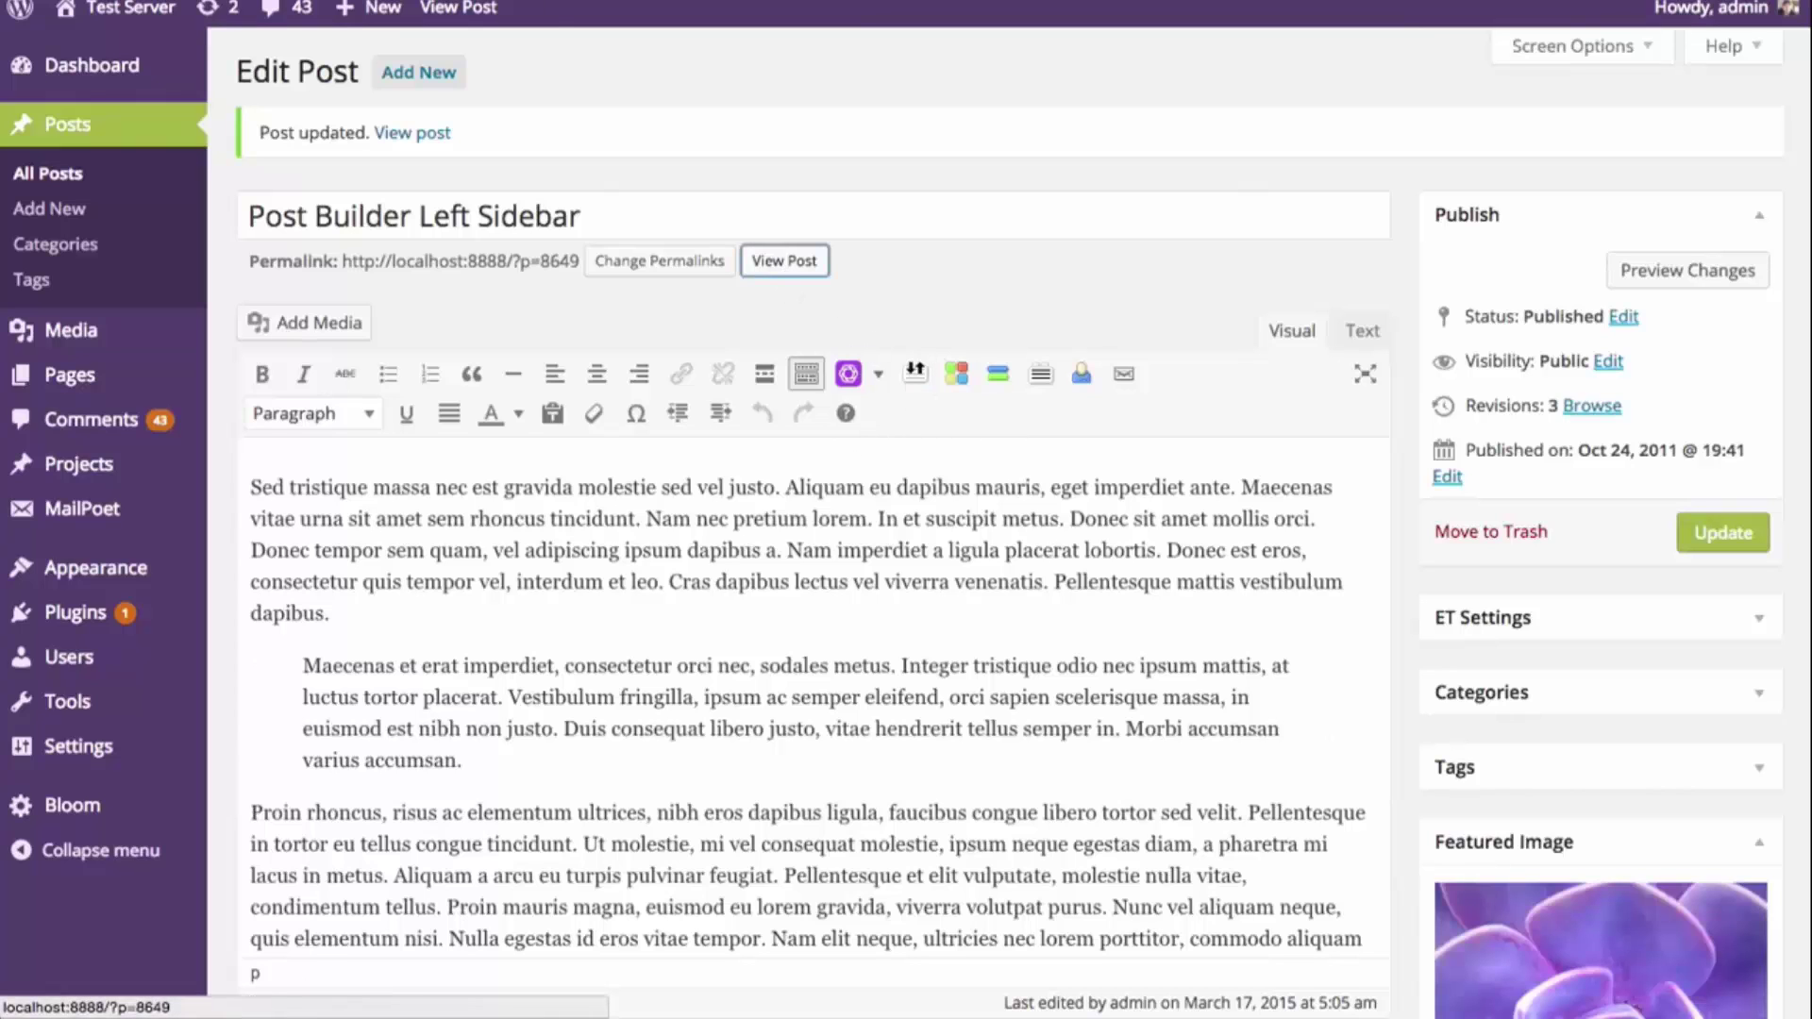
pyautogui.click(784, 260)
pyautogui.scroll(-3, 928, 313)
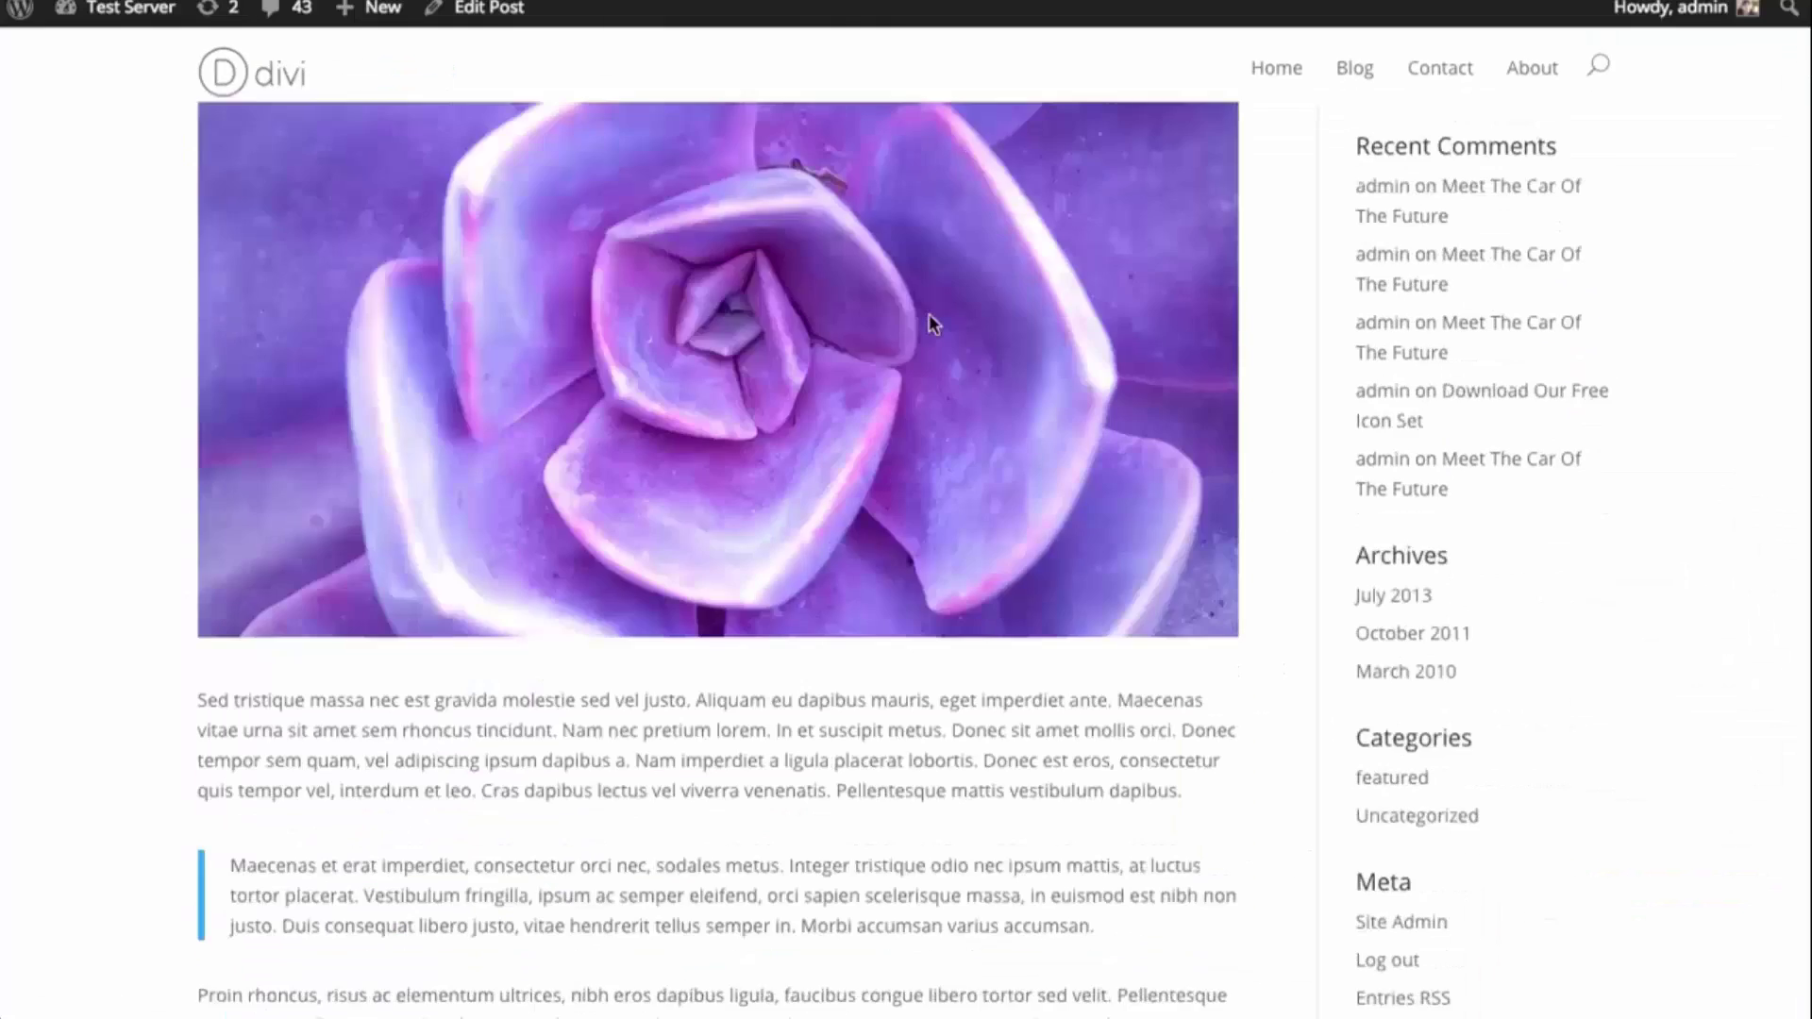
pyautogui.scroll(-10, 928, 313)
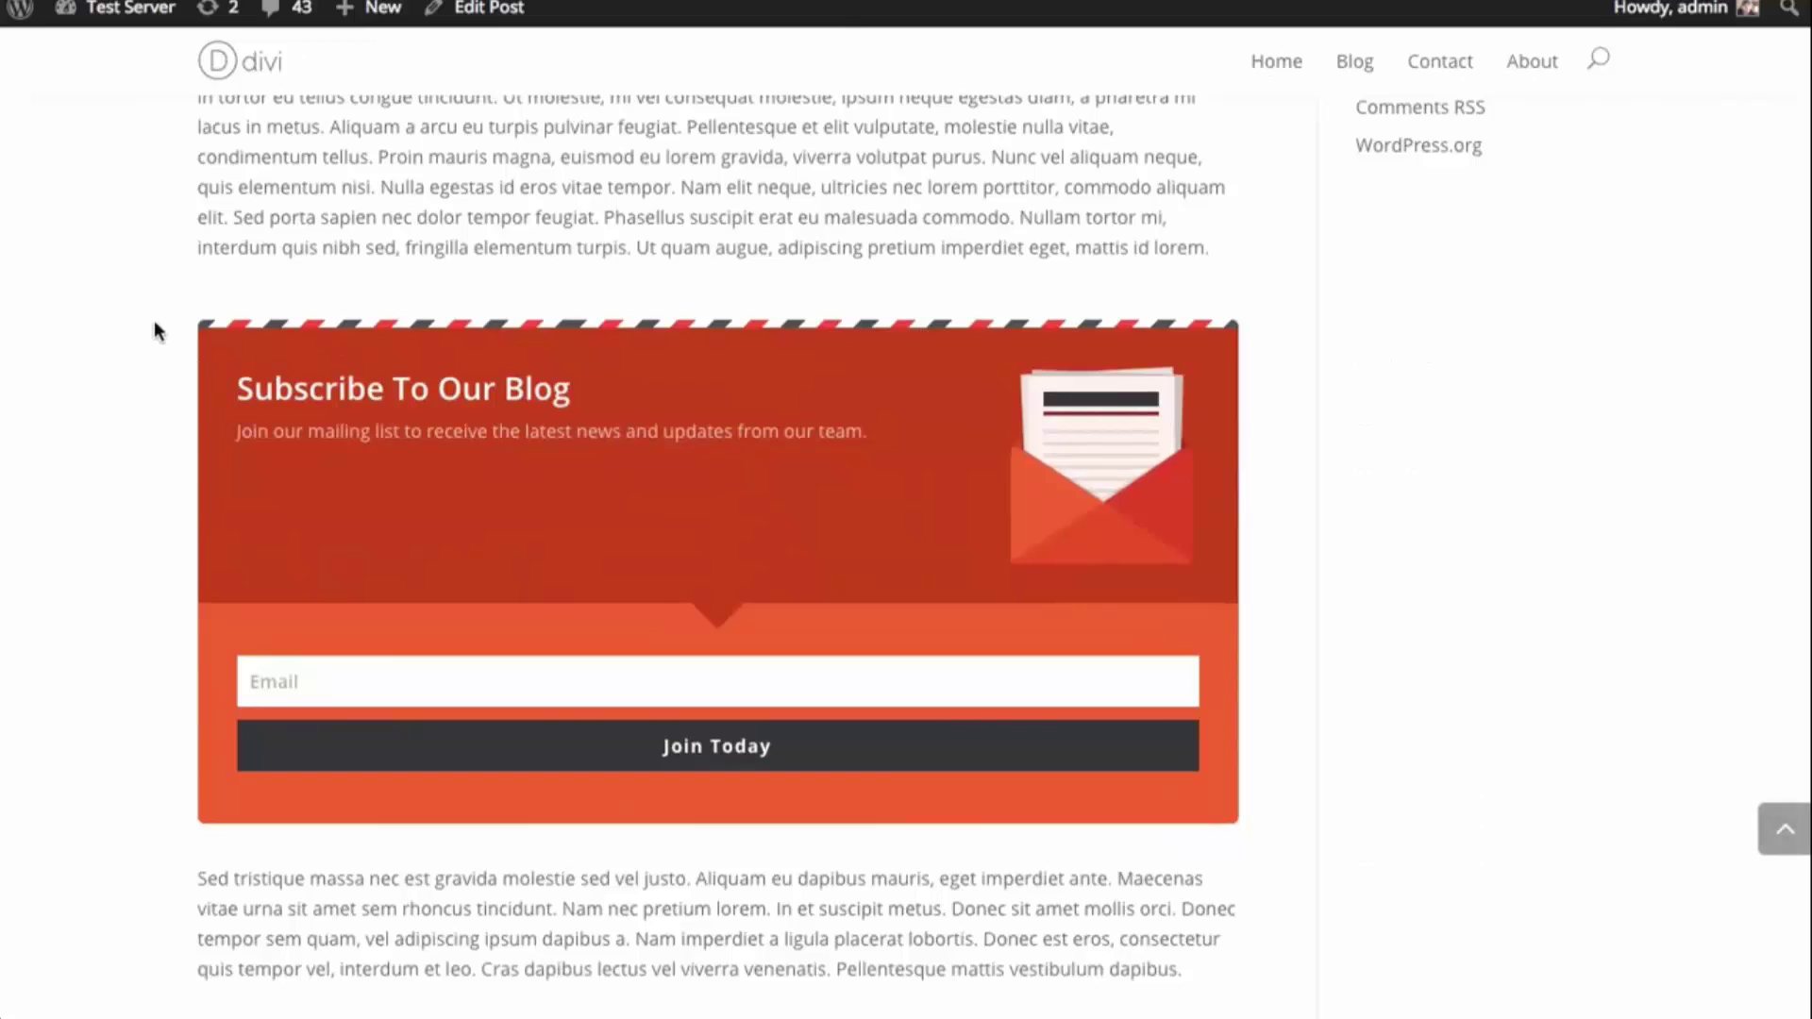
pyautogui.scroll(-5, 999, 491)
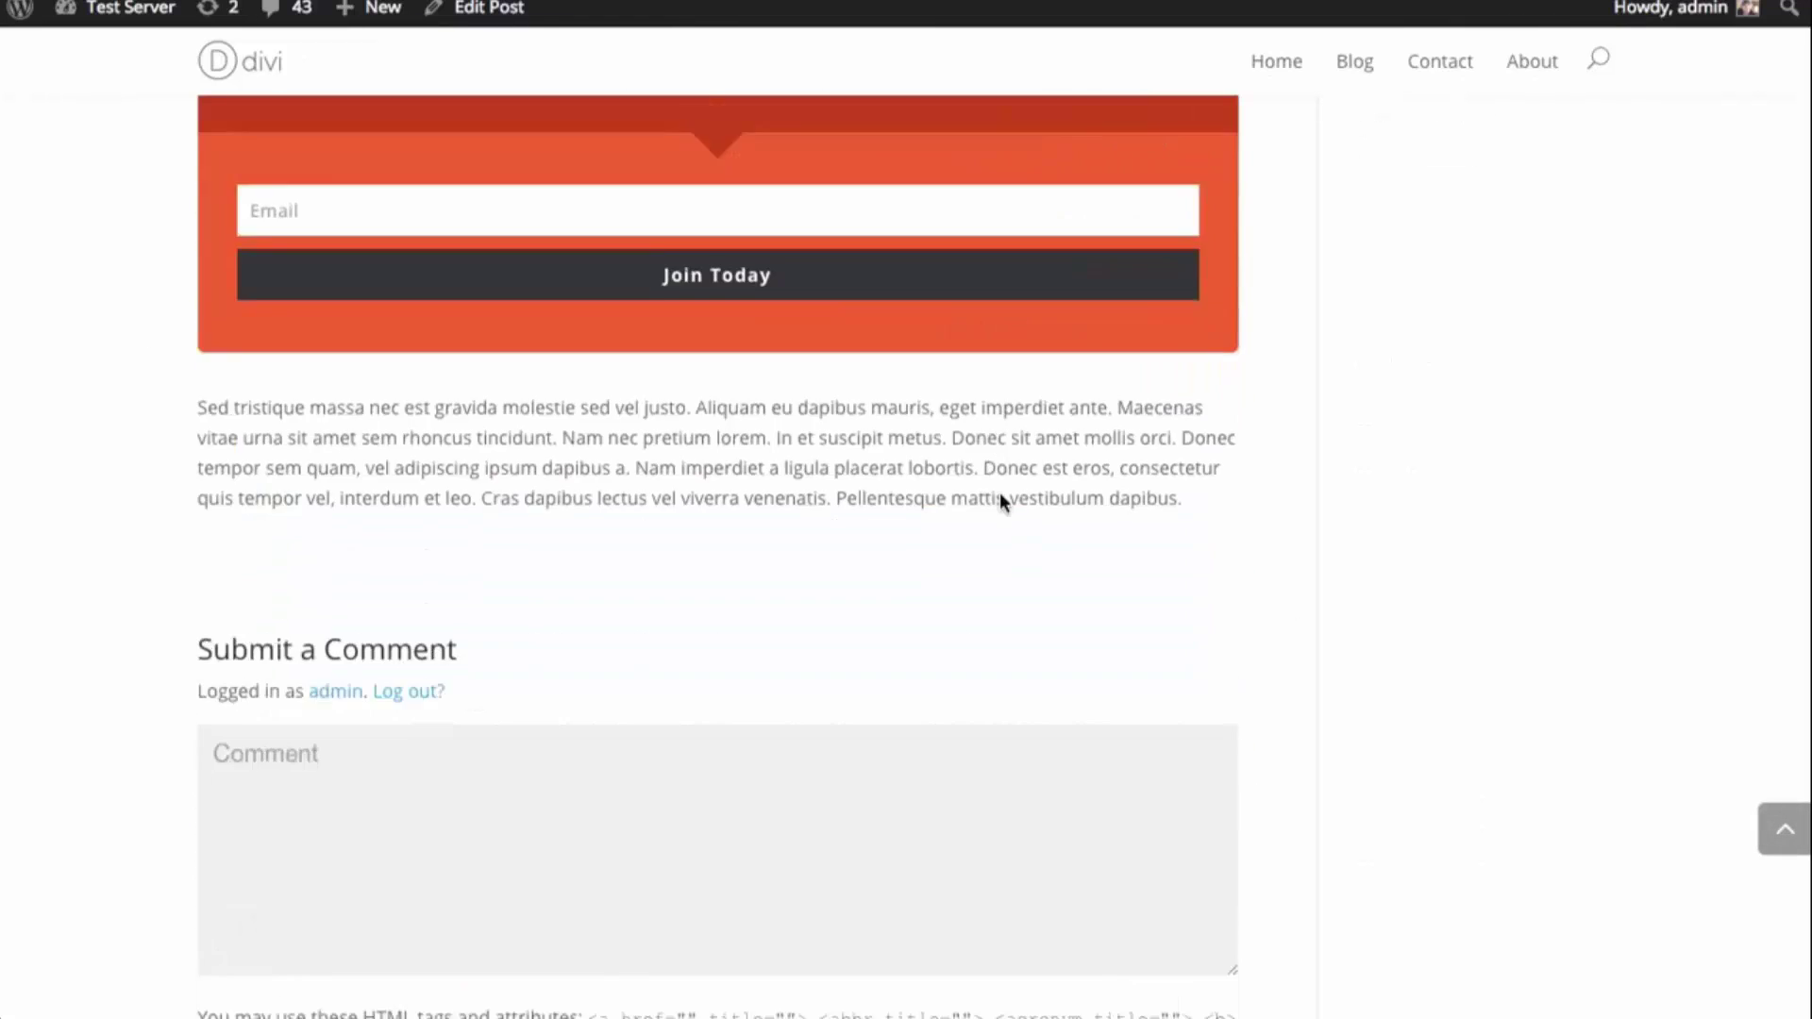
pyautogui.scroll(3, 999, 491)
pyautogui.scroll(5, 1272, 526)
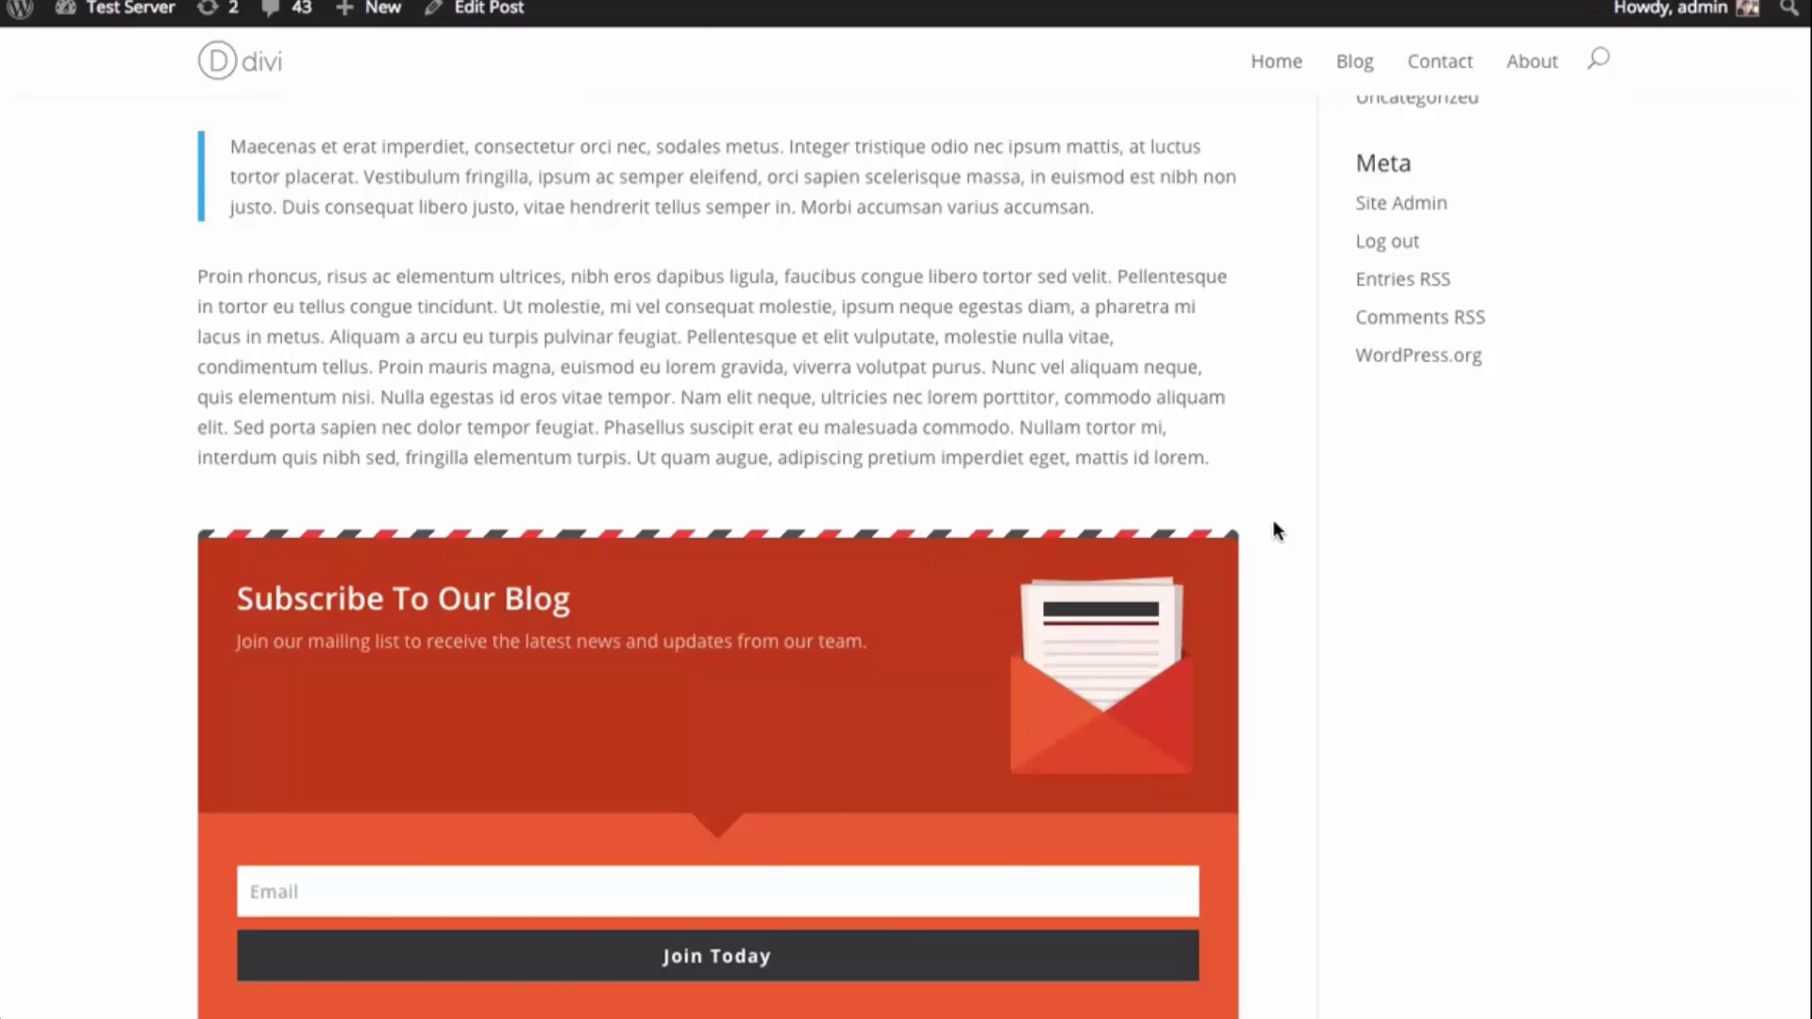
pyautogui.scroll(-3, 1276, 531)
pyautogui.scroll(8, 1293, 525)
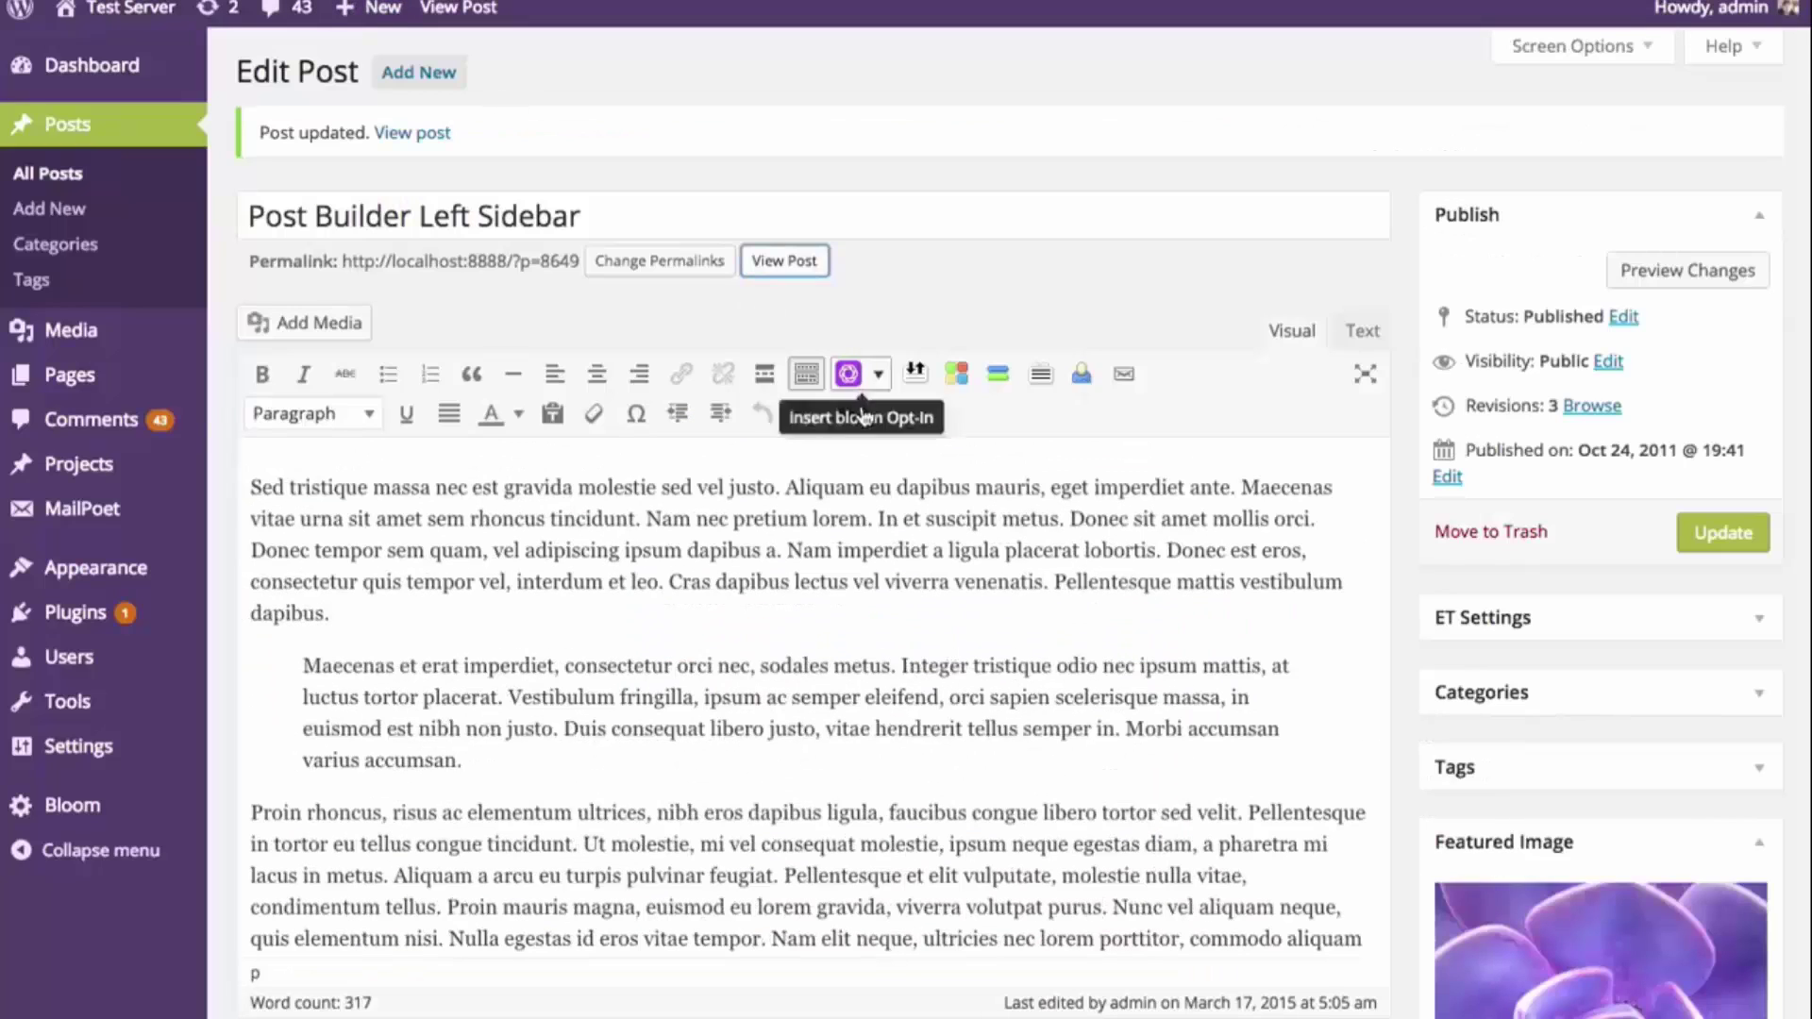
# Examine the pasted shortcode and the Bloom Inline Opt-In options available in the post editor
pyautogui.scroll(-2, 812, 533)
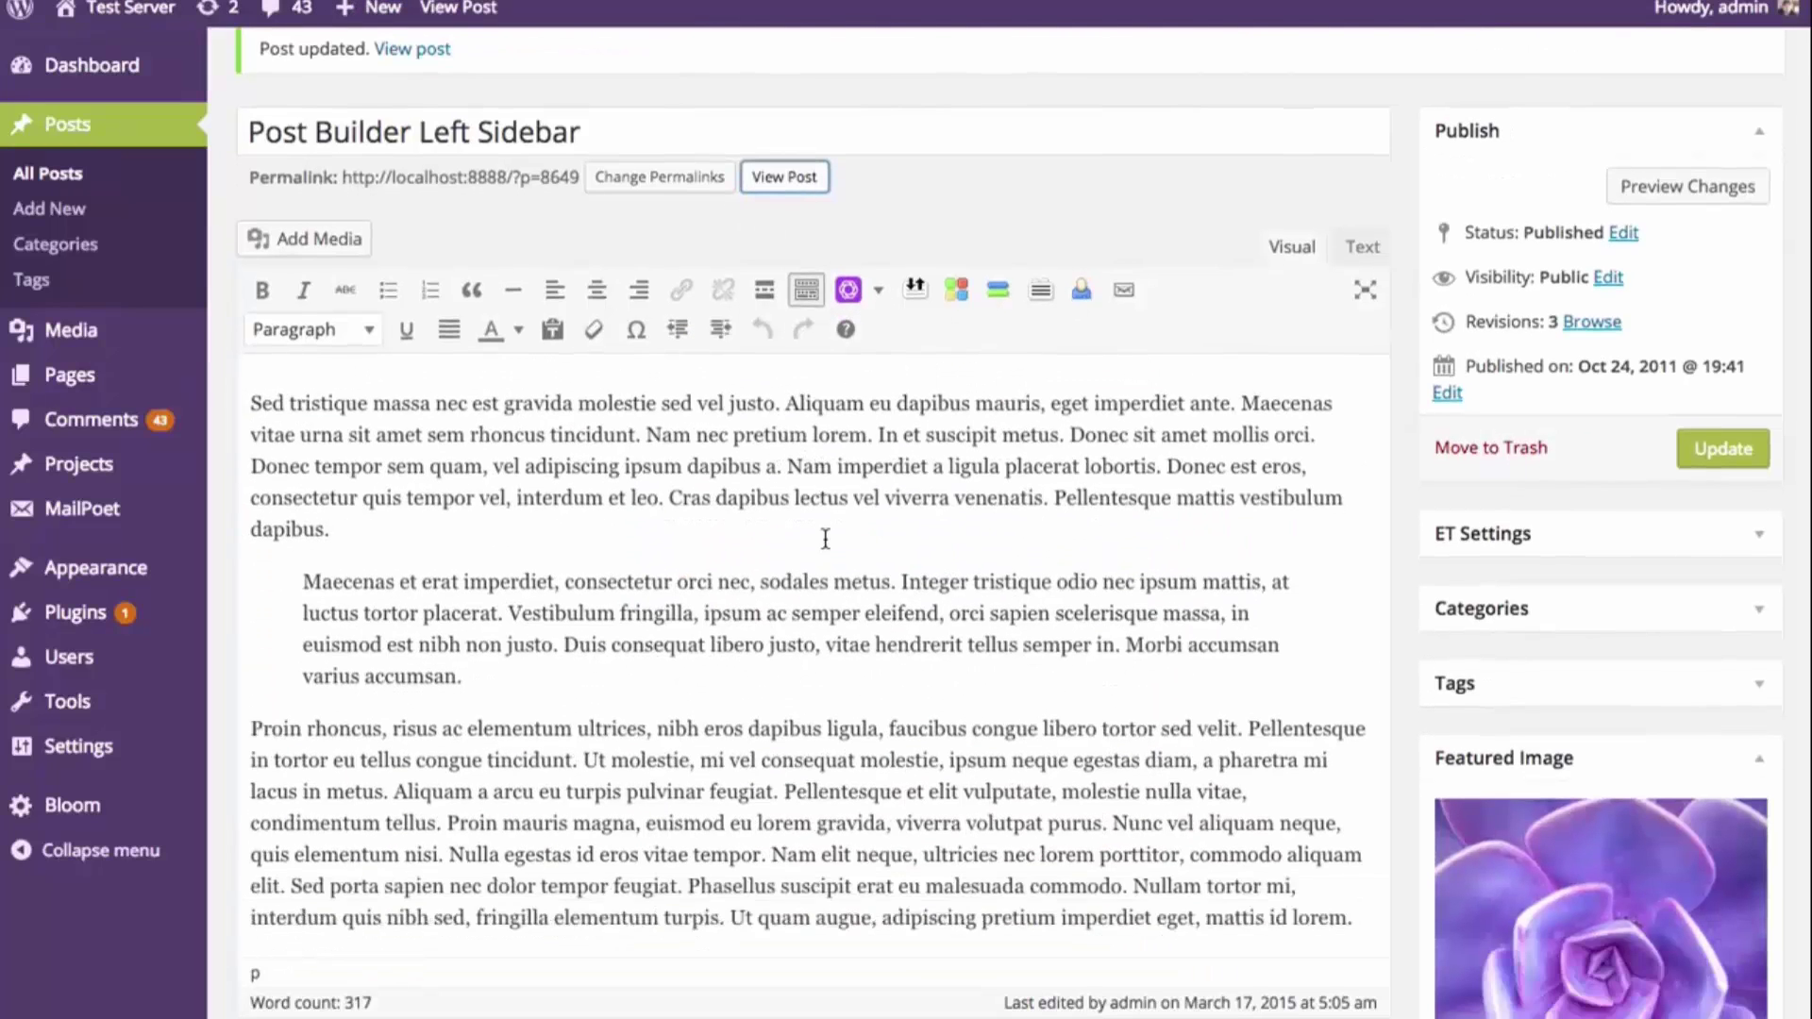
pyautogui.scroll(-4, 824, 539)
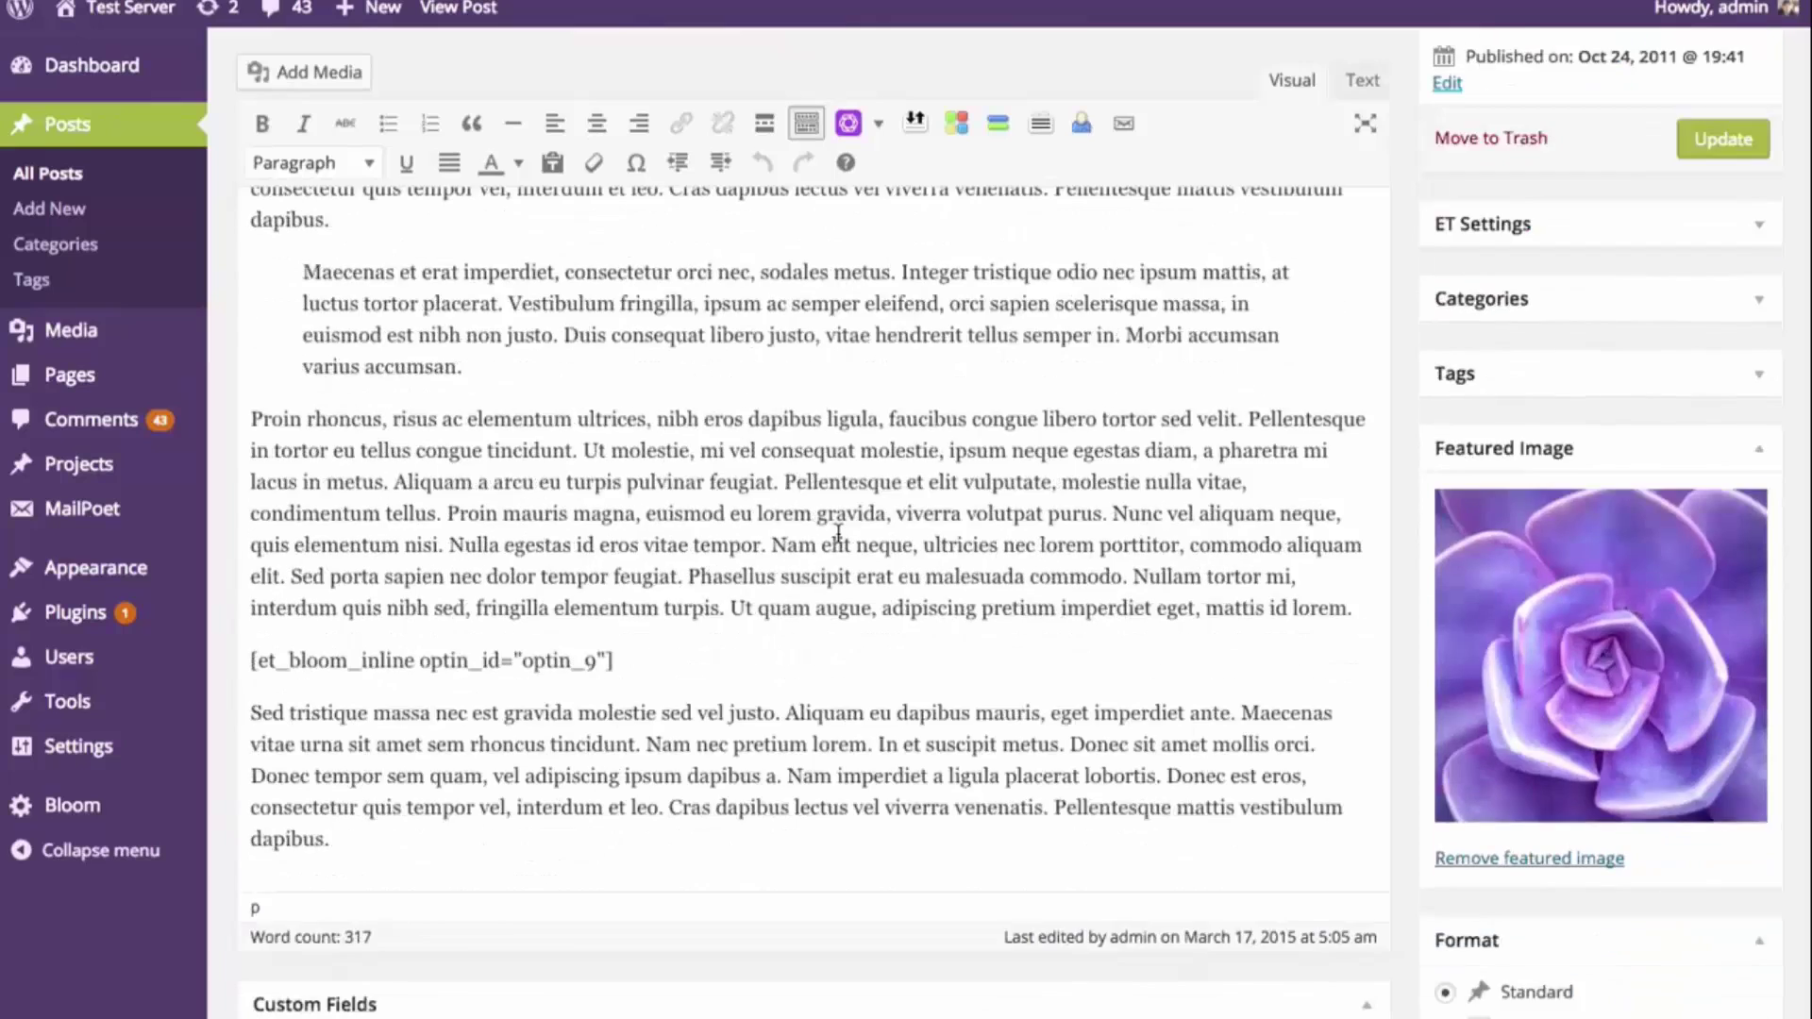
pyautogui.scroll(3, 838, 533)
pyautogui.scroll(-4, 838, 532)
pyautogui.scroll(1, 858, 226)
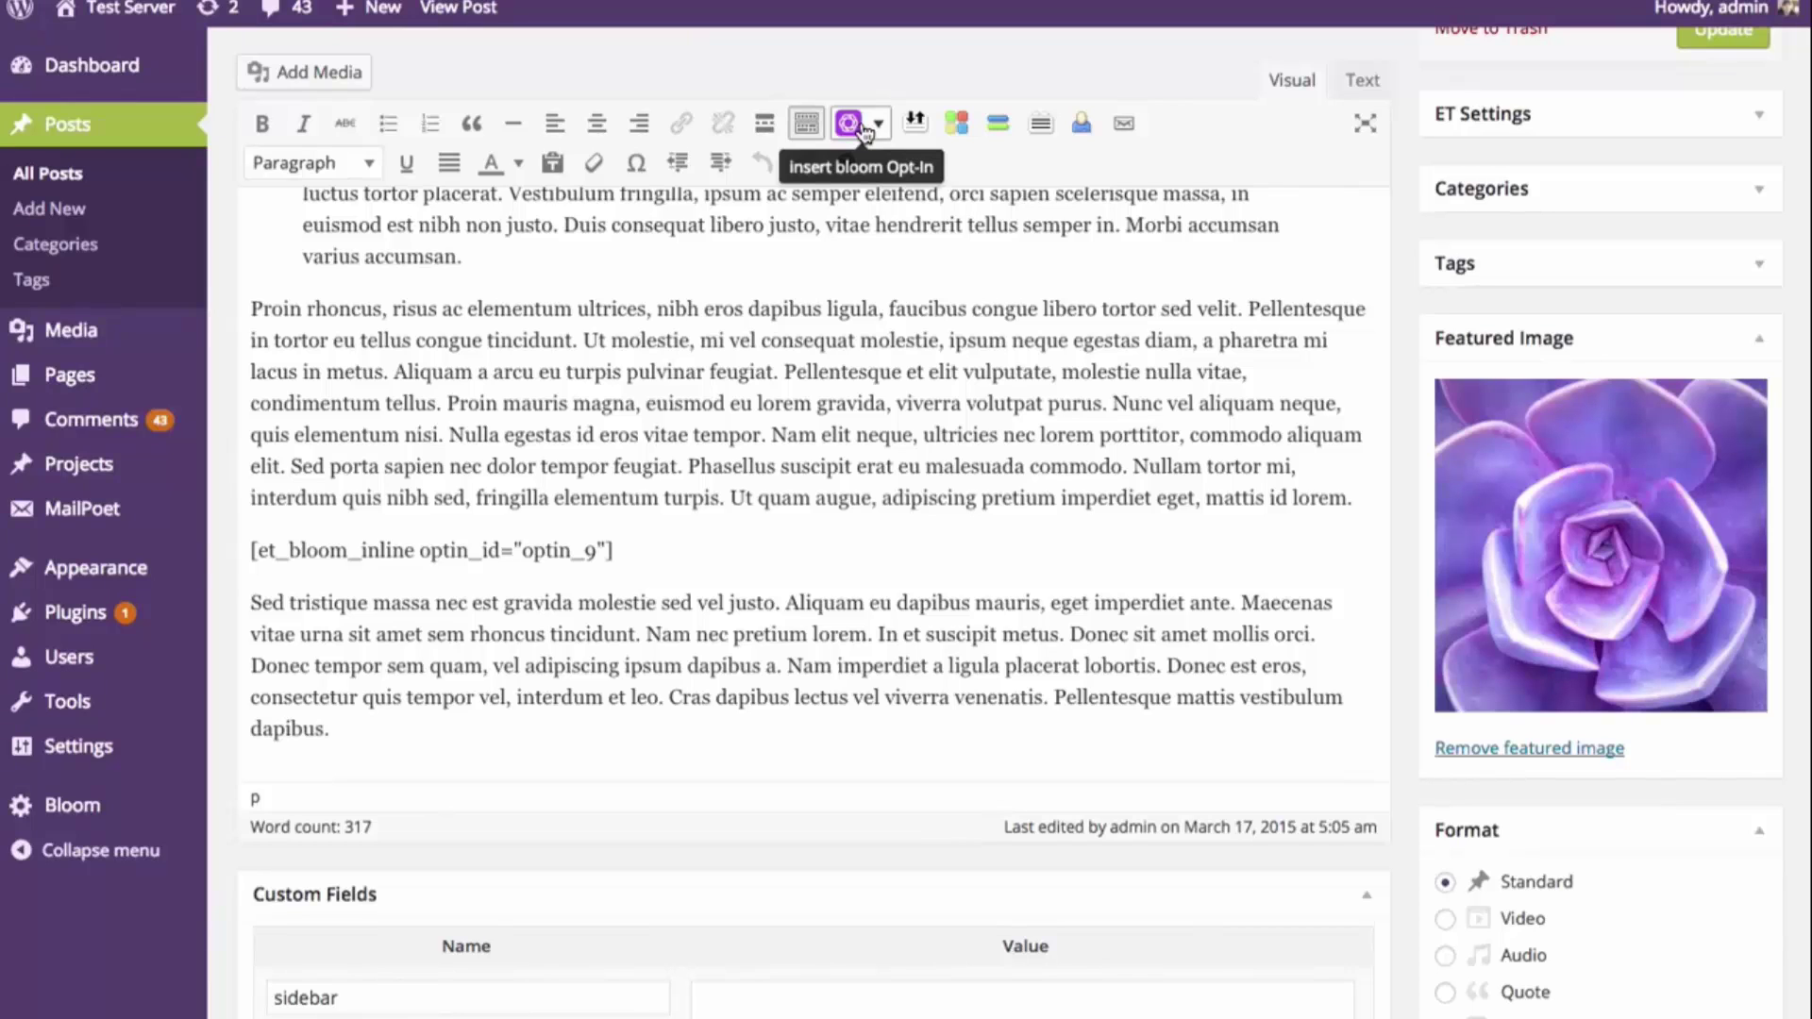
pyautogui.click(862, 125)
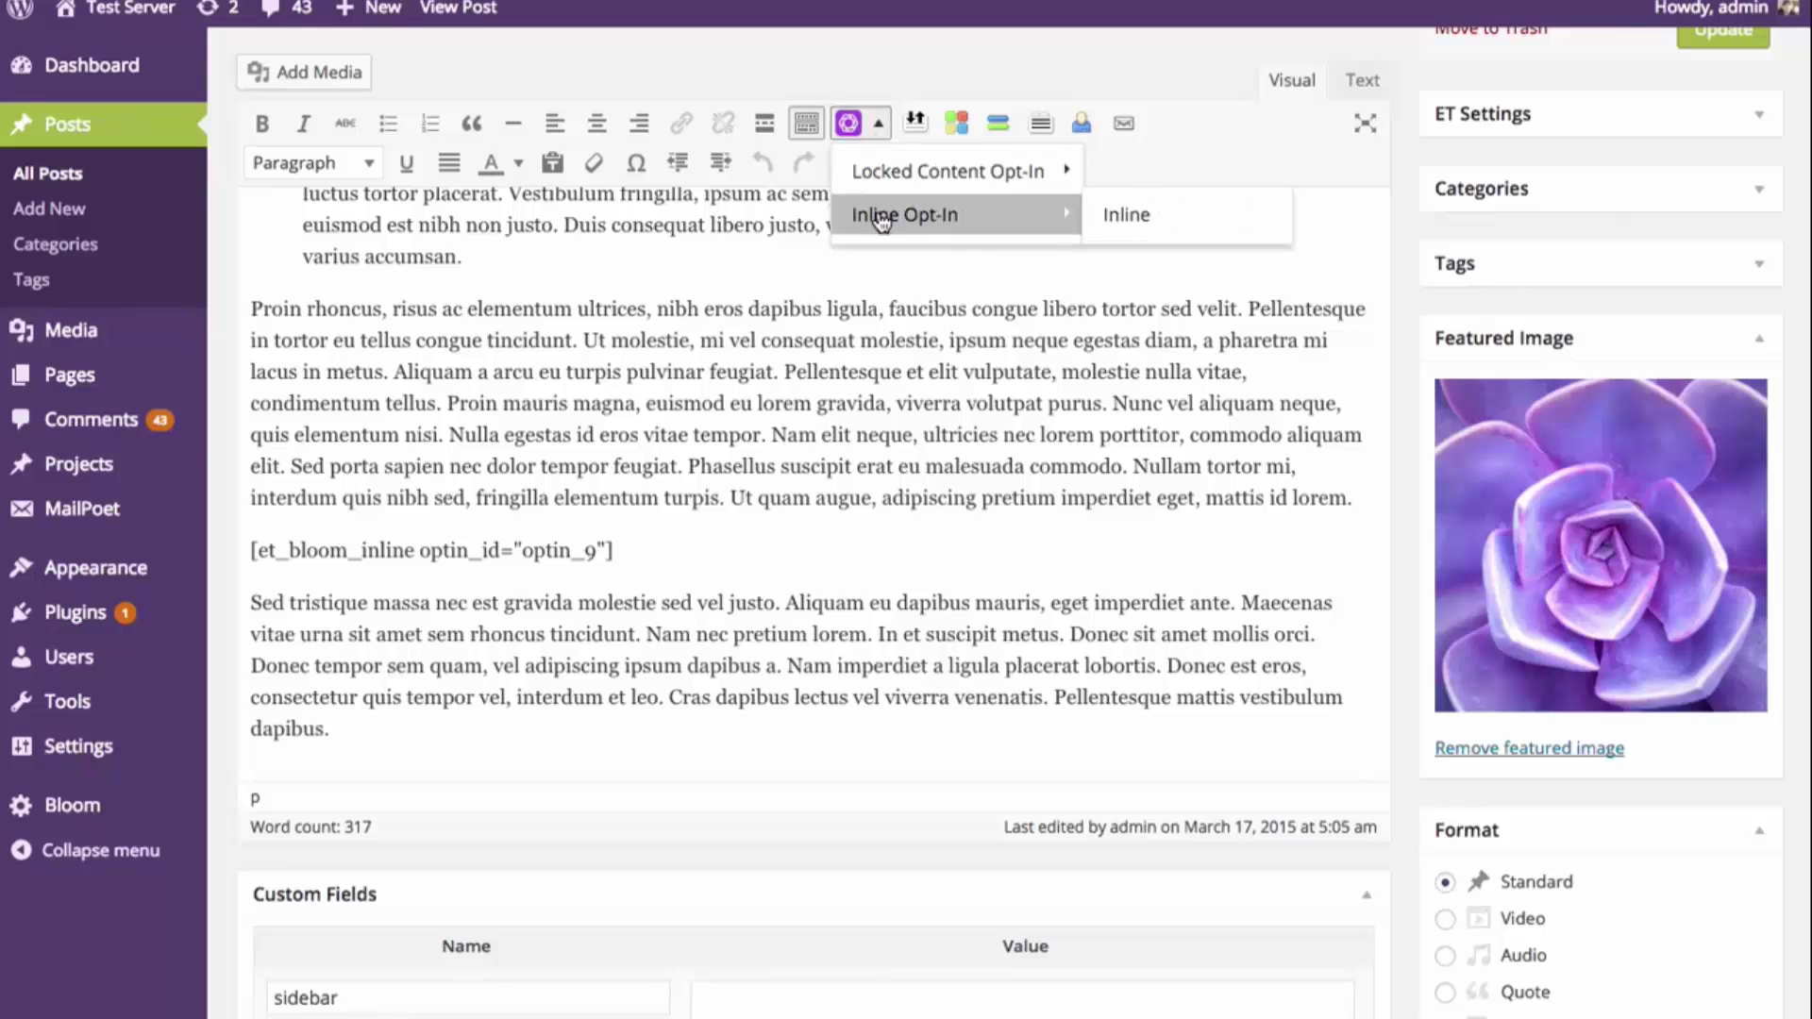
pyautogui.moveTo(888, 208)
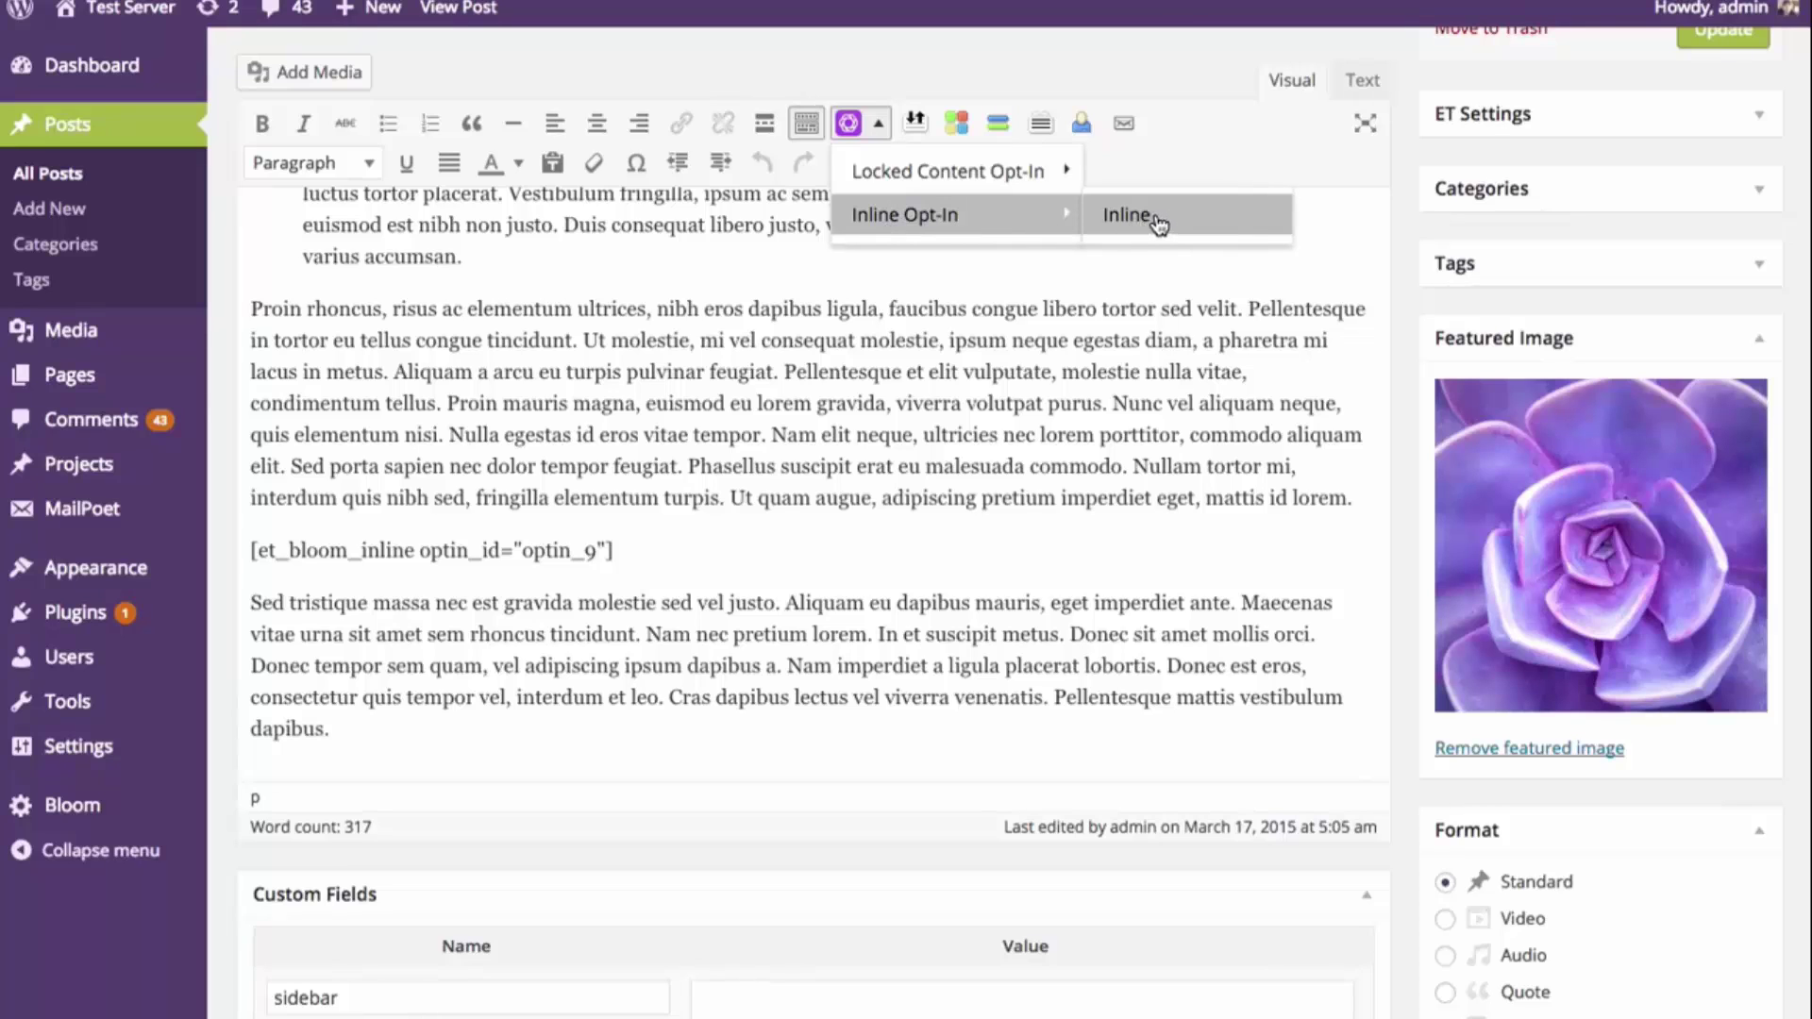
pyautogui.click(718, 546)
# Delete the pasted shortcode and insert the "Inline" opt-in in its place with the editor's Bloom opt-in command
pyautogui.moveTo(732, 542); pyautogui.dragTo(223, 554)
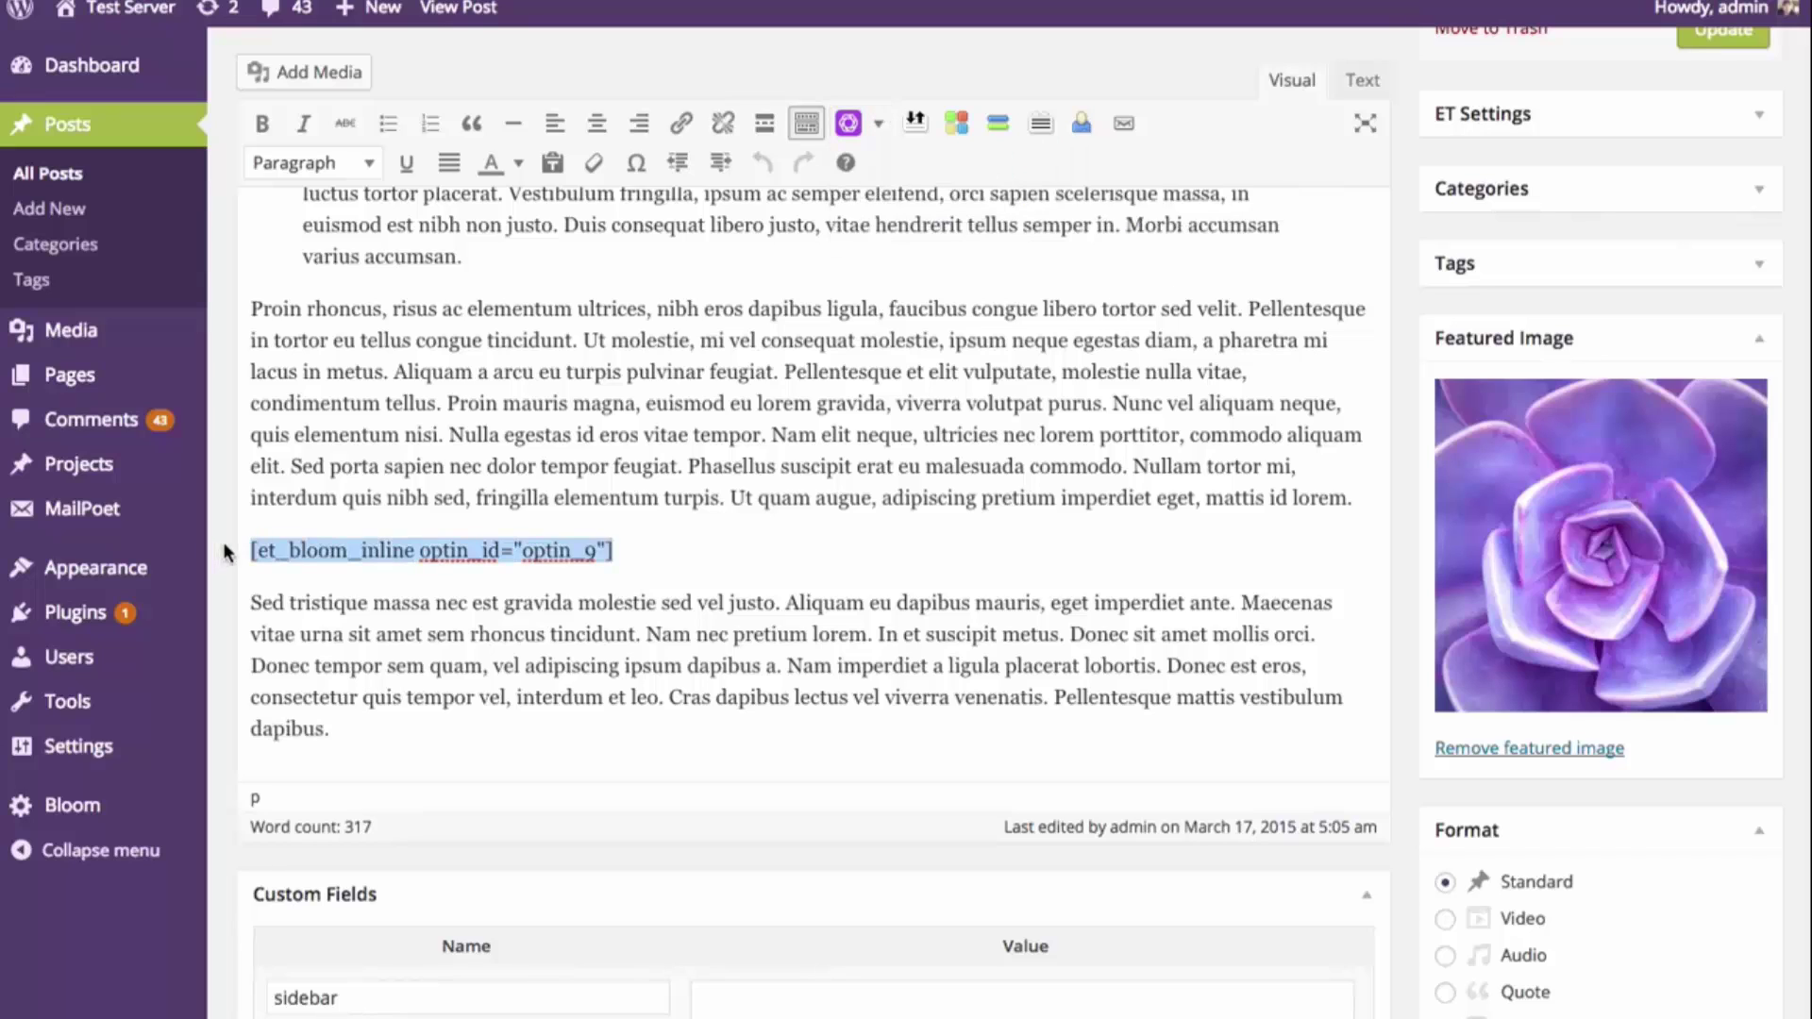
pyautogui.press('BackSpace')
pyautogui.click(876, 132)
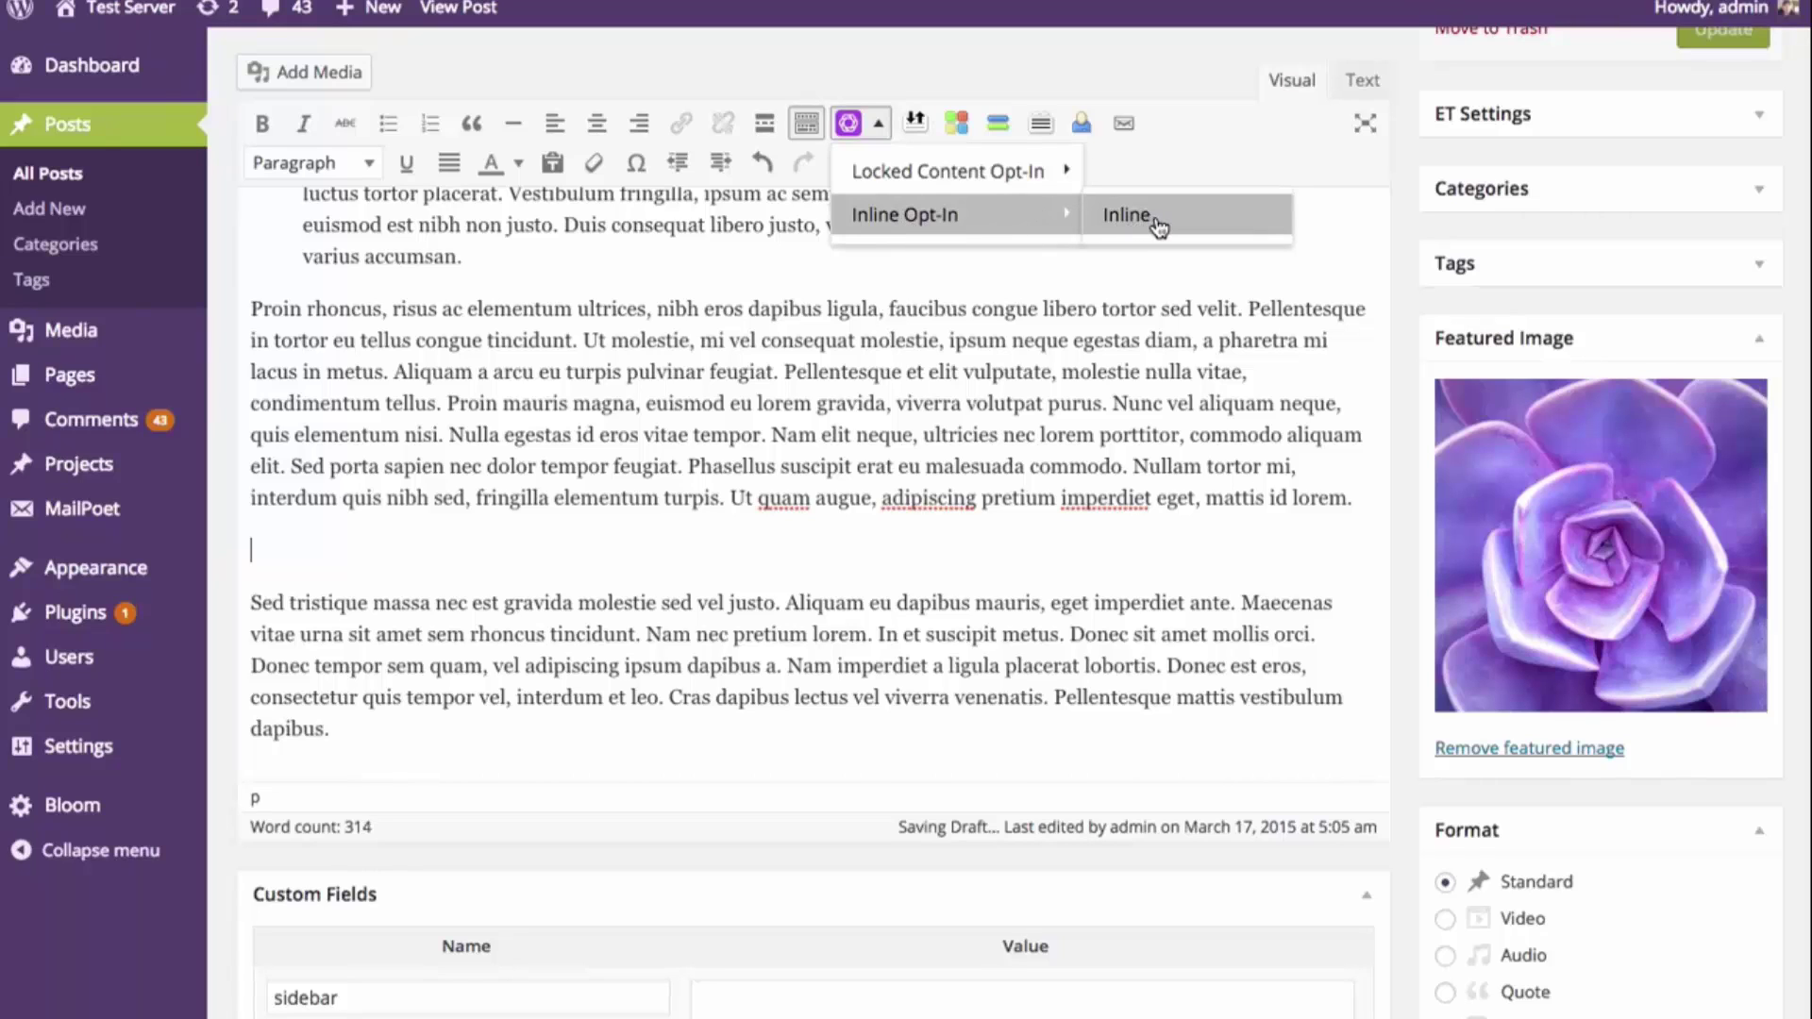
pyautogui.click(1158, 224)
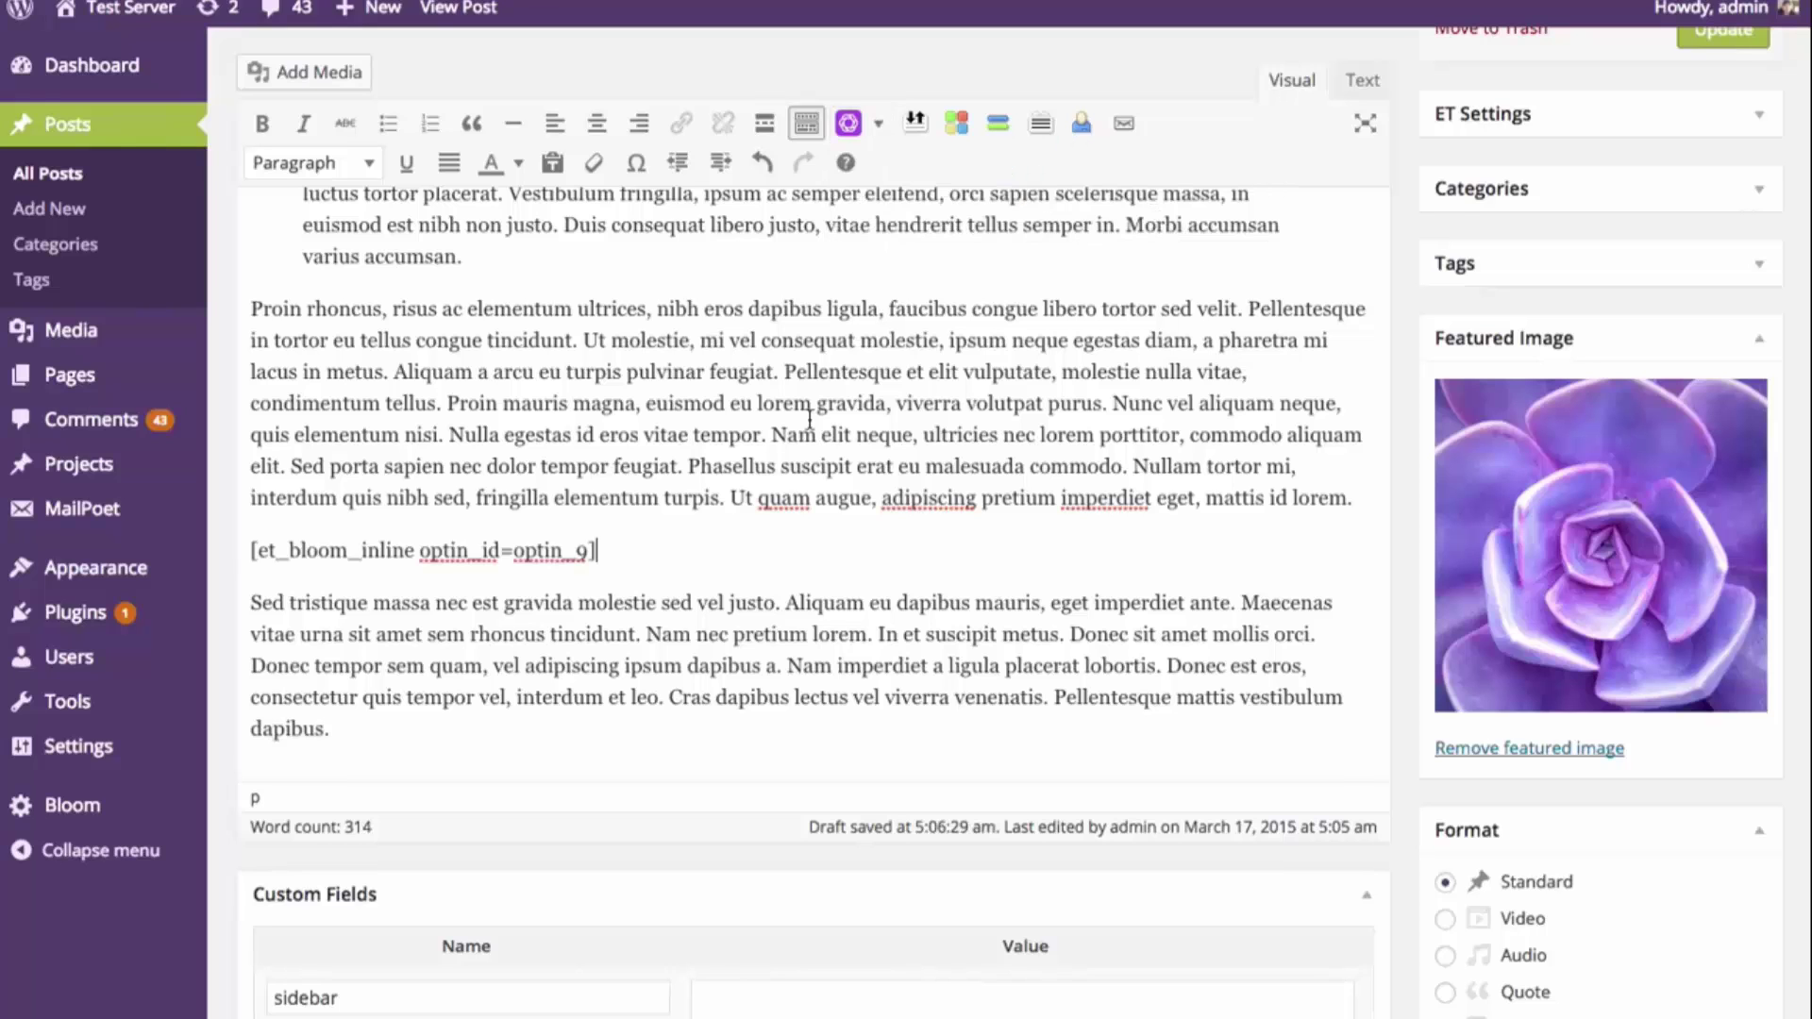
pyautogui.moveTo(623, 552); pyautogui.dragTo(188, 558)
pyautogui.click(614, 469)
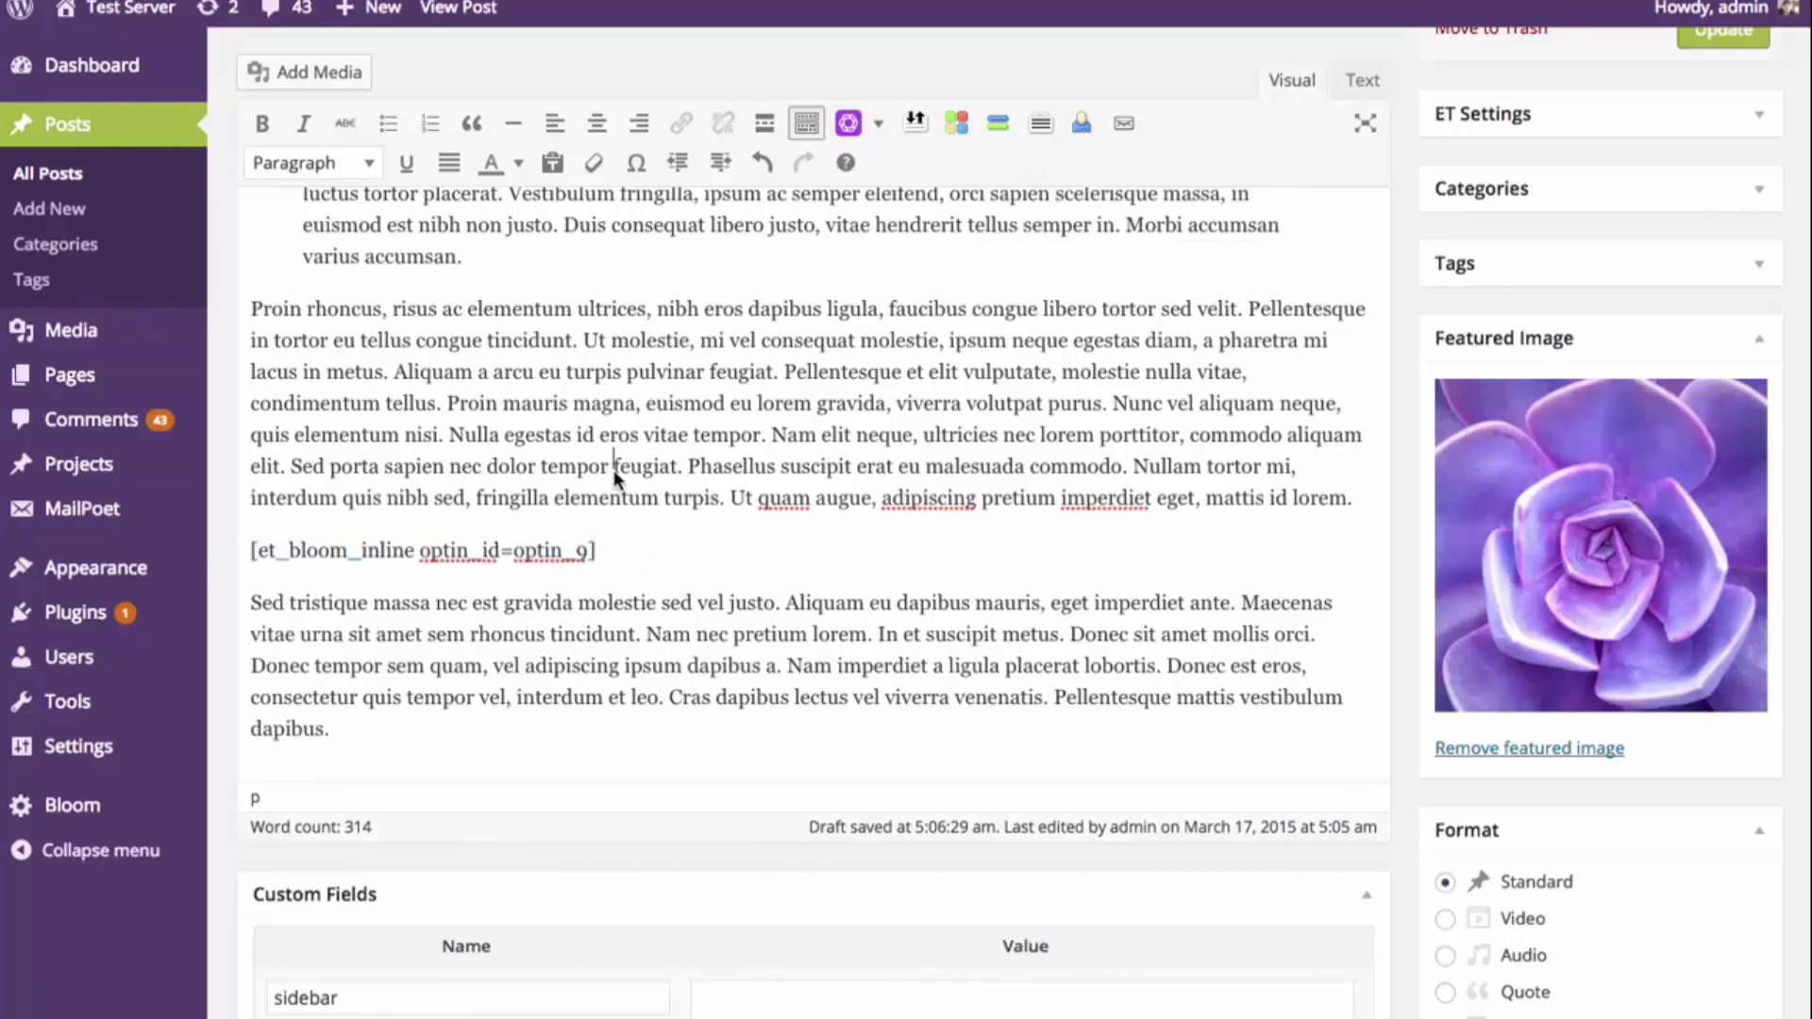